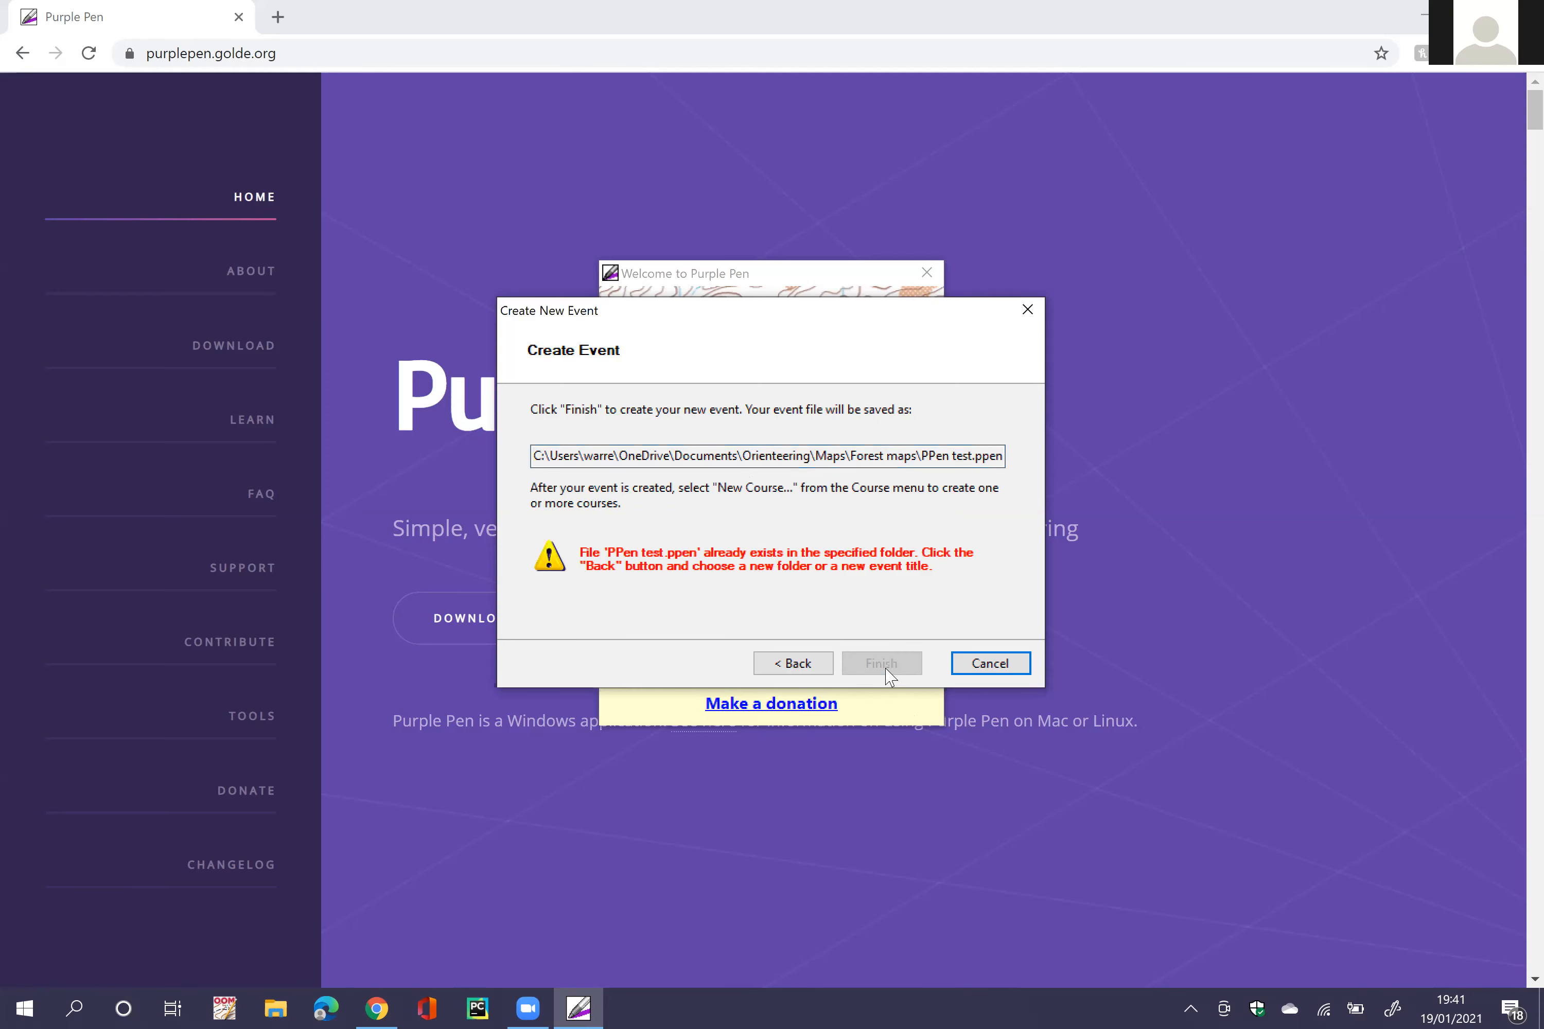
# Step: Cancel creating the new event, open the existing "PPen test" event in a maximized window and look over its courses
pyautogui.click(994, 664)
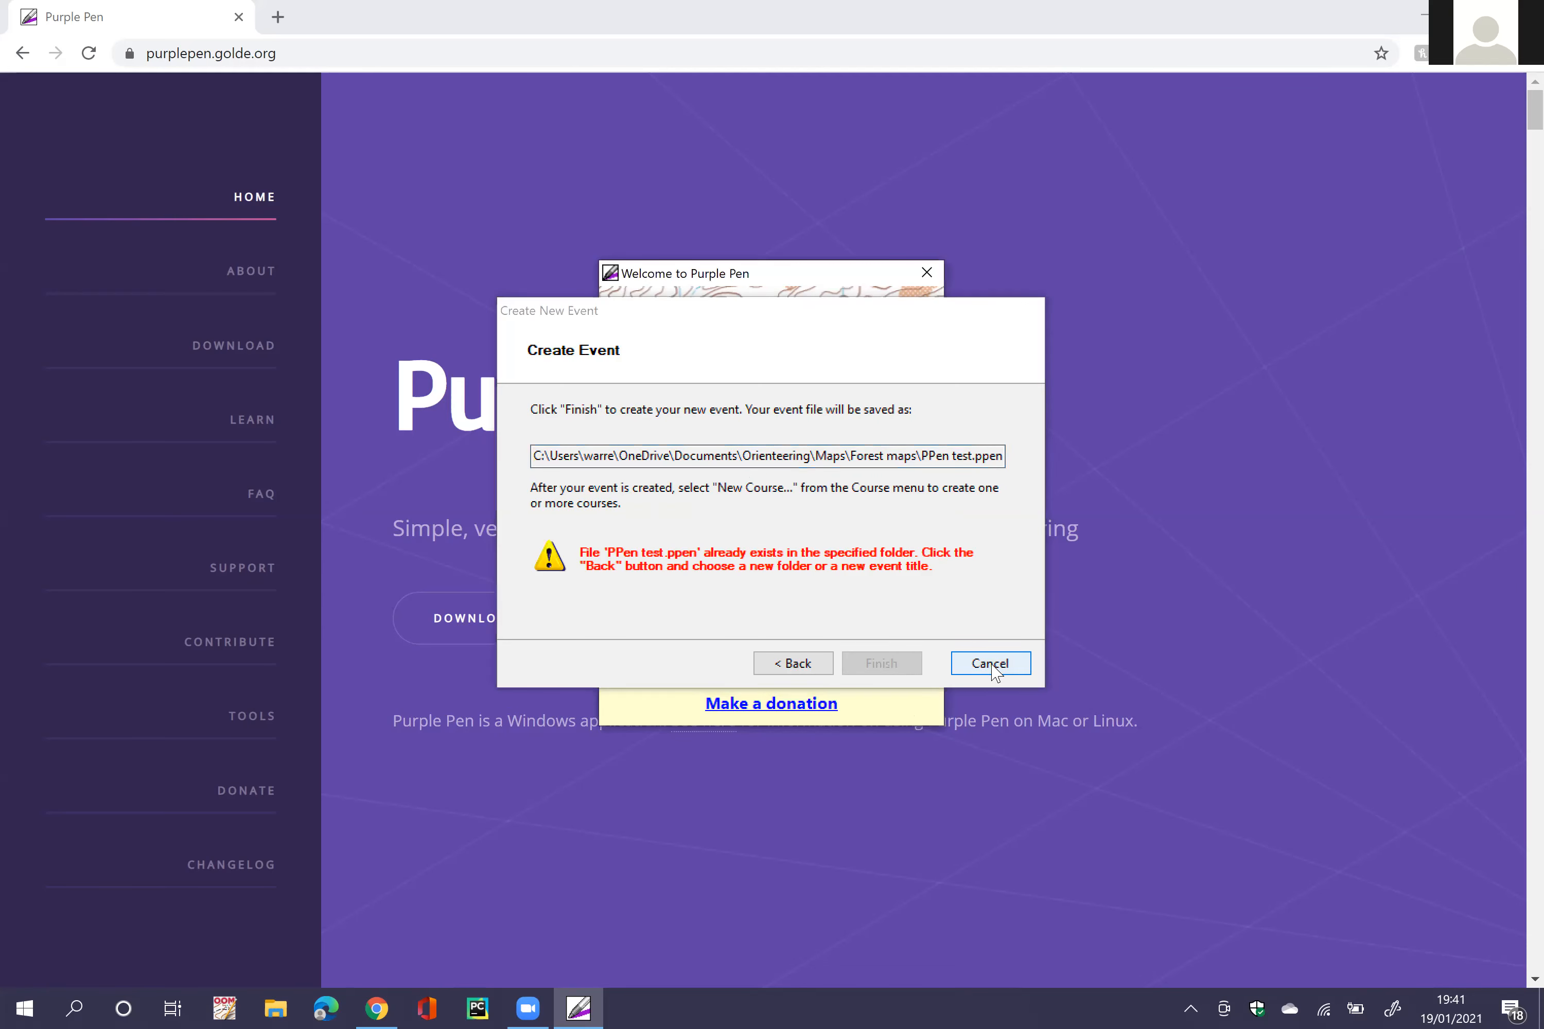
pyautogui.click(688, 507)
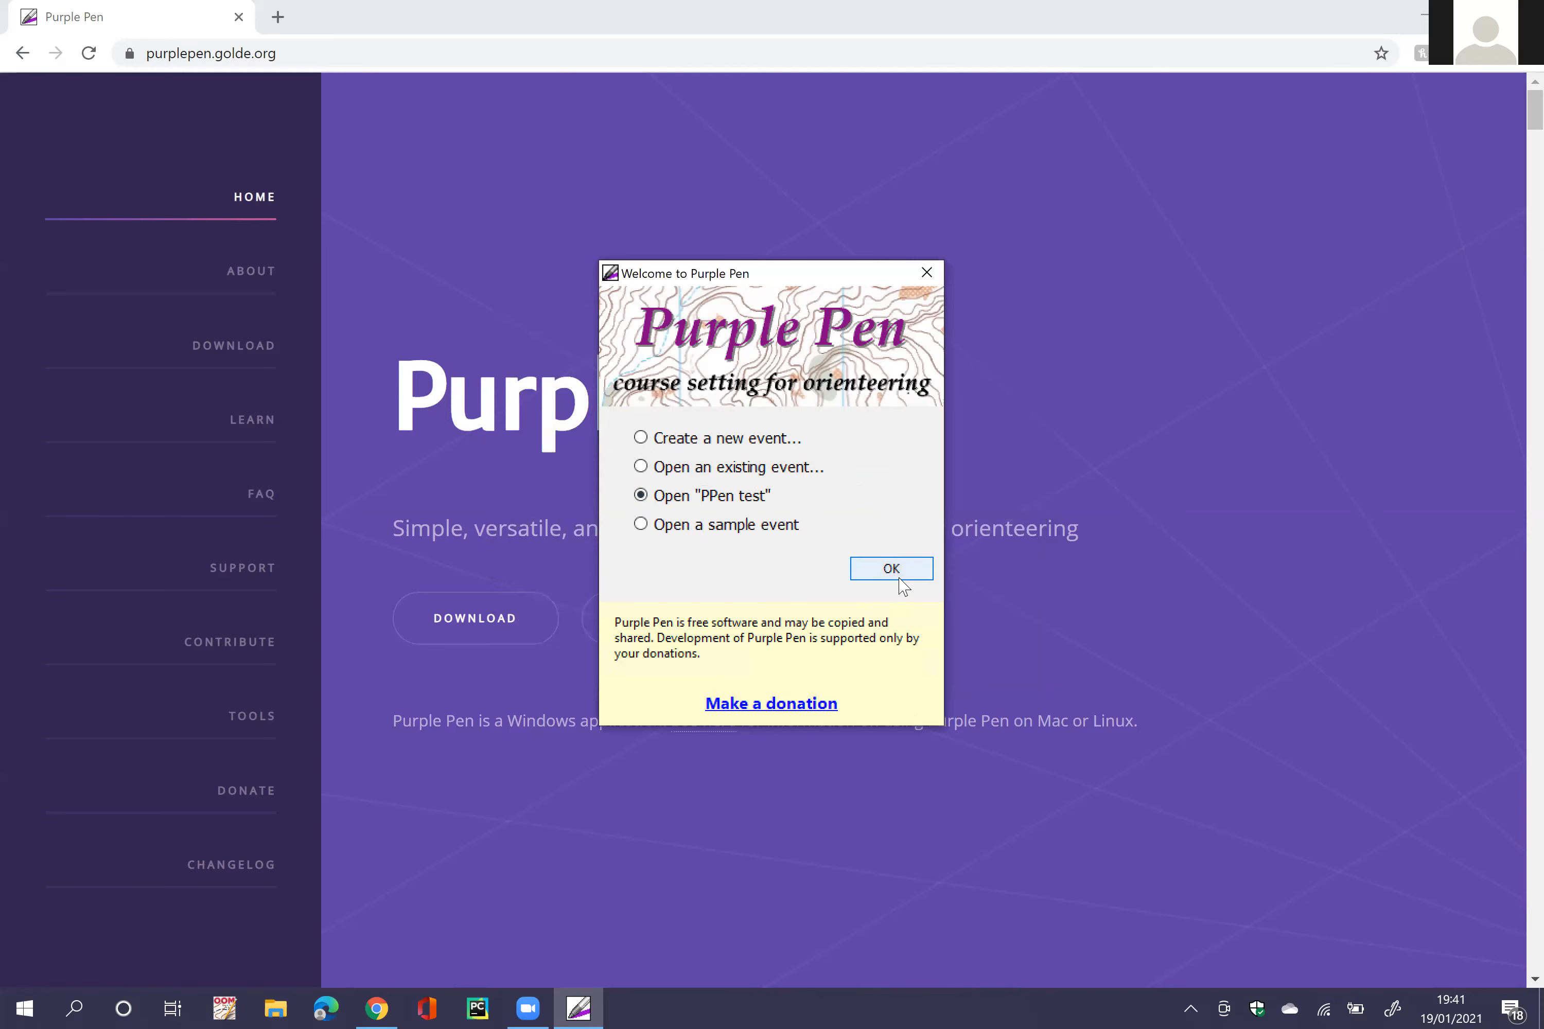
pyautogui.click(899, 575)
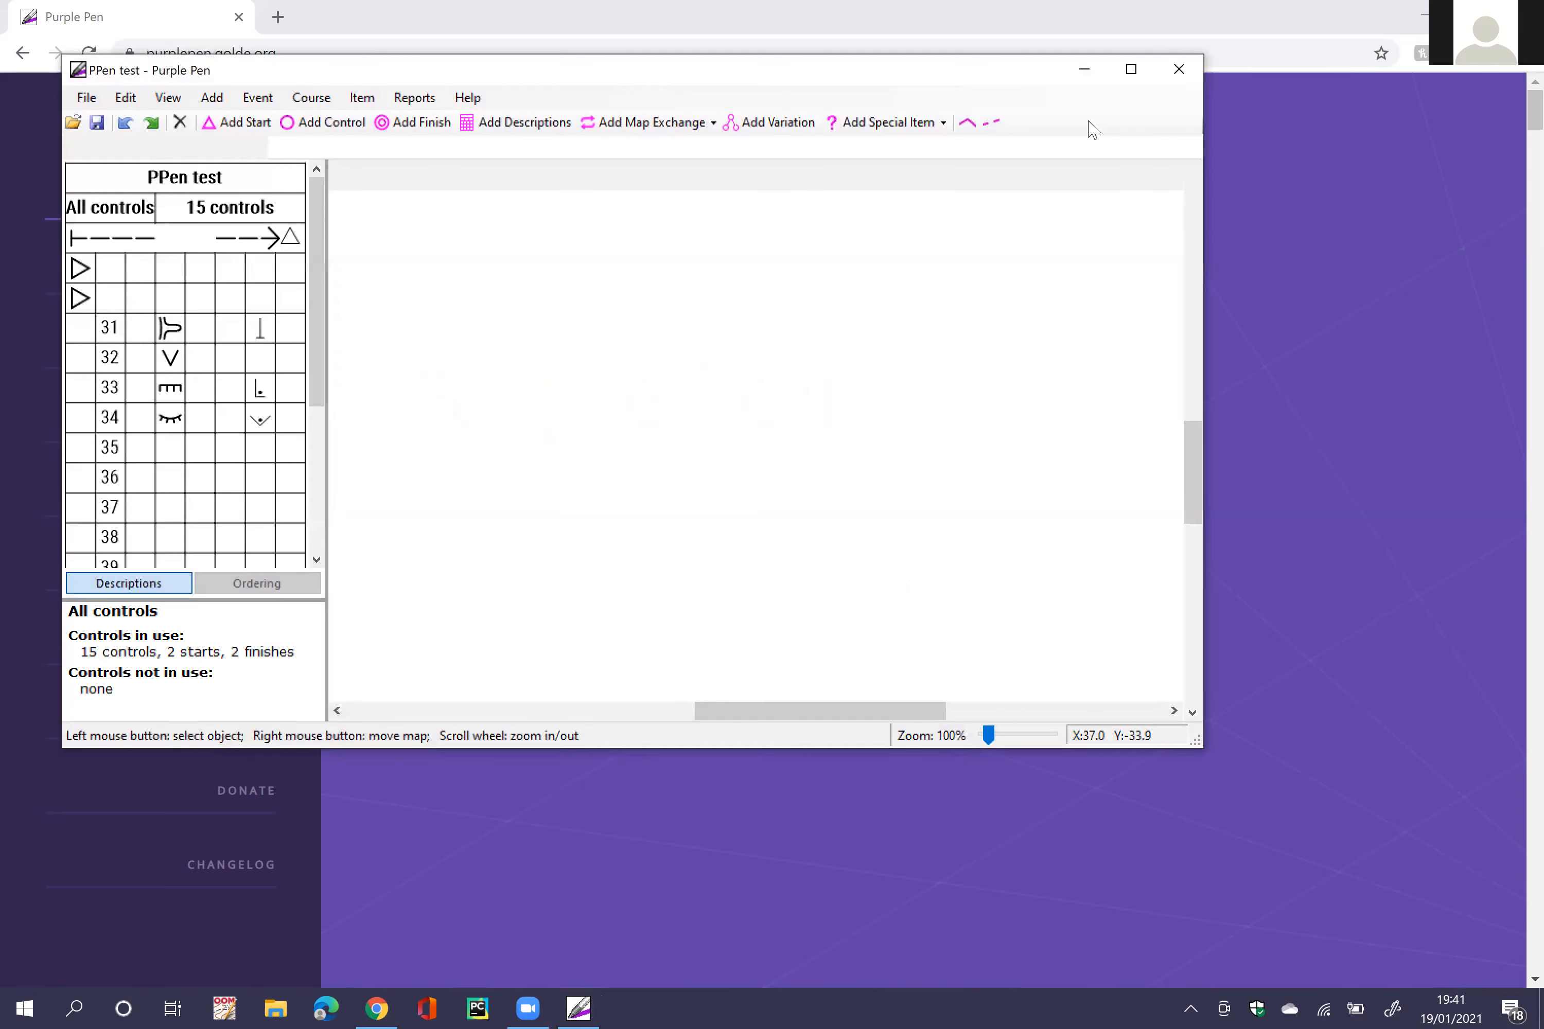
pyautogui.click(1131, 69)
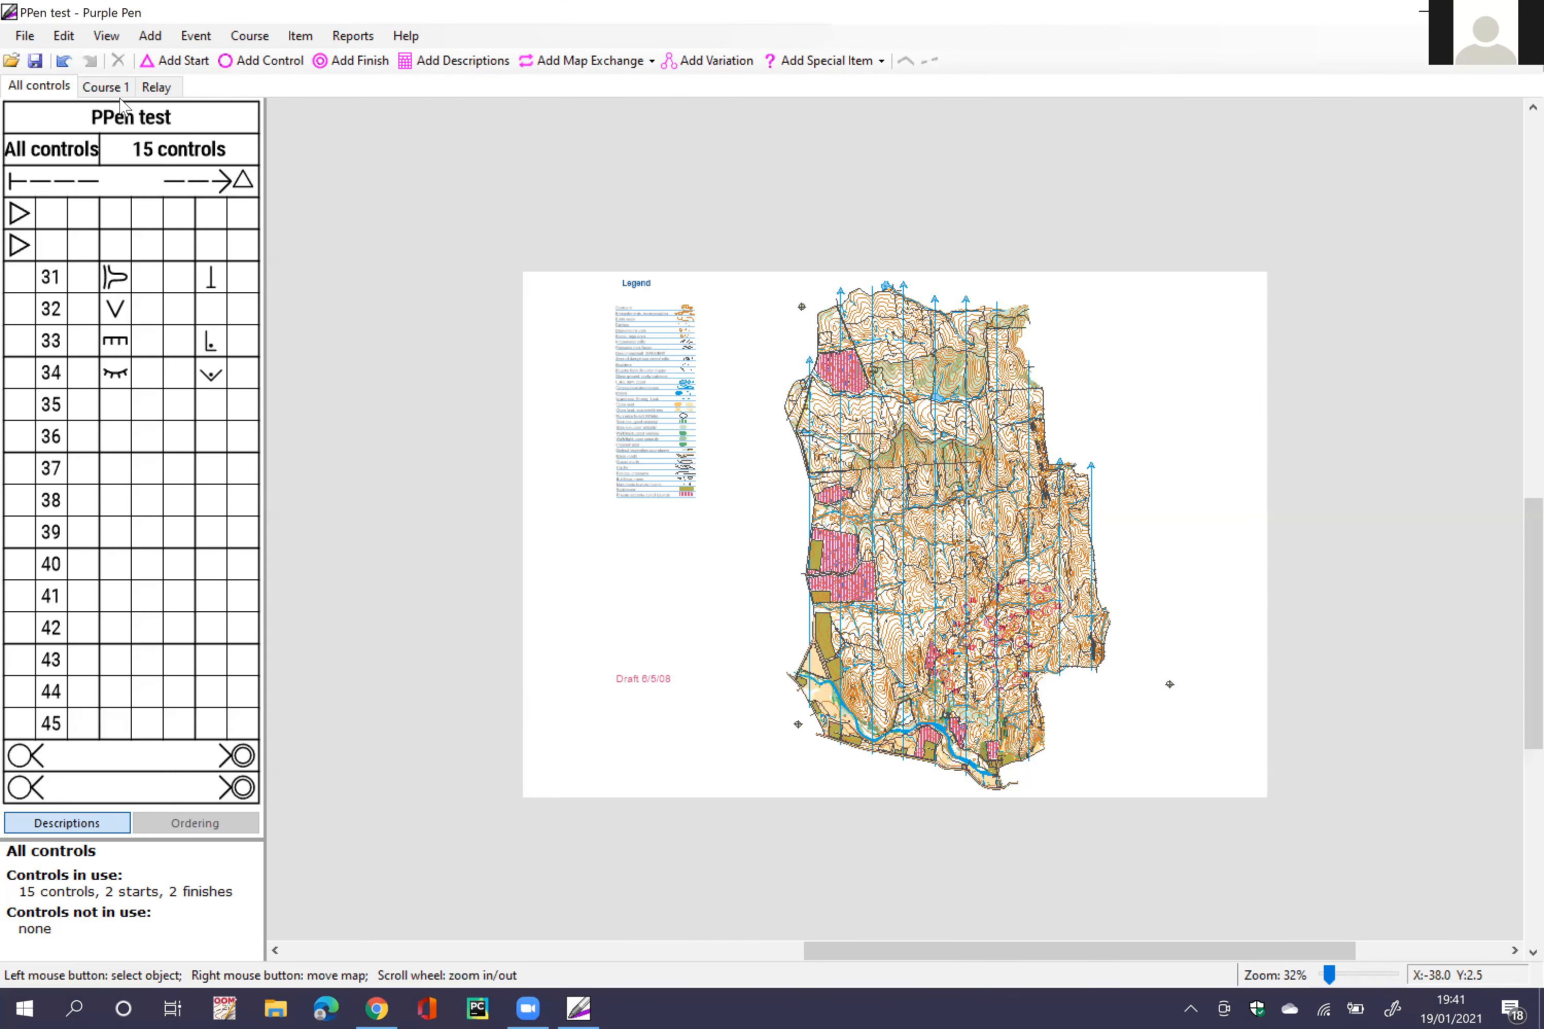
pyautogui.scroll(3, 1034, 609)
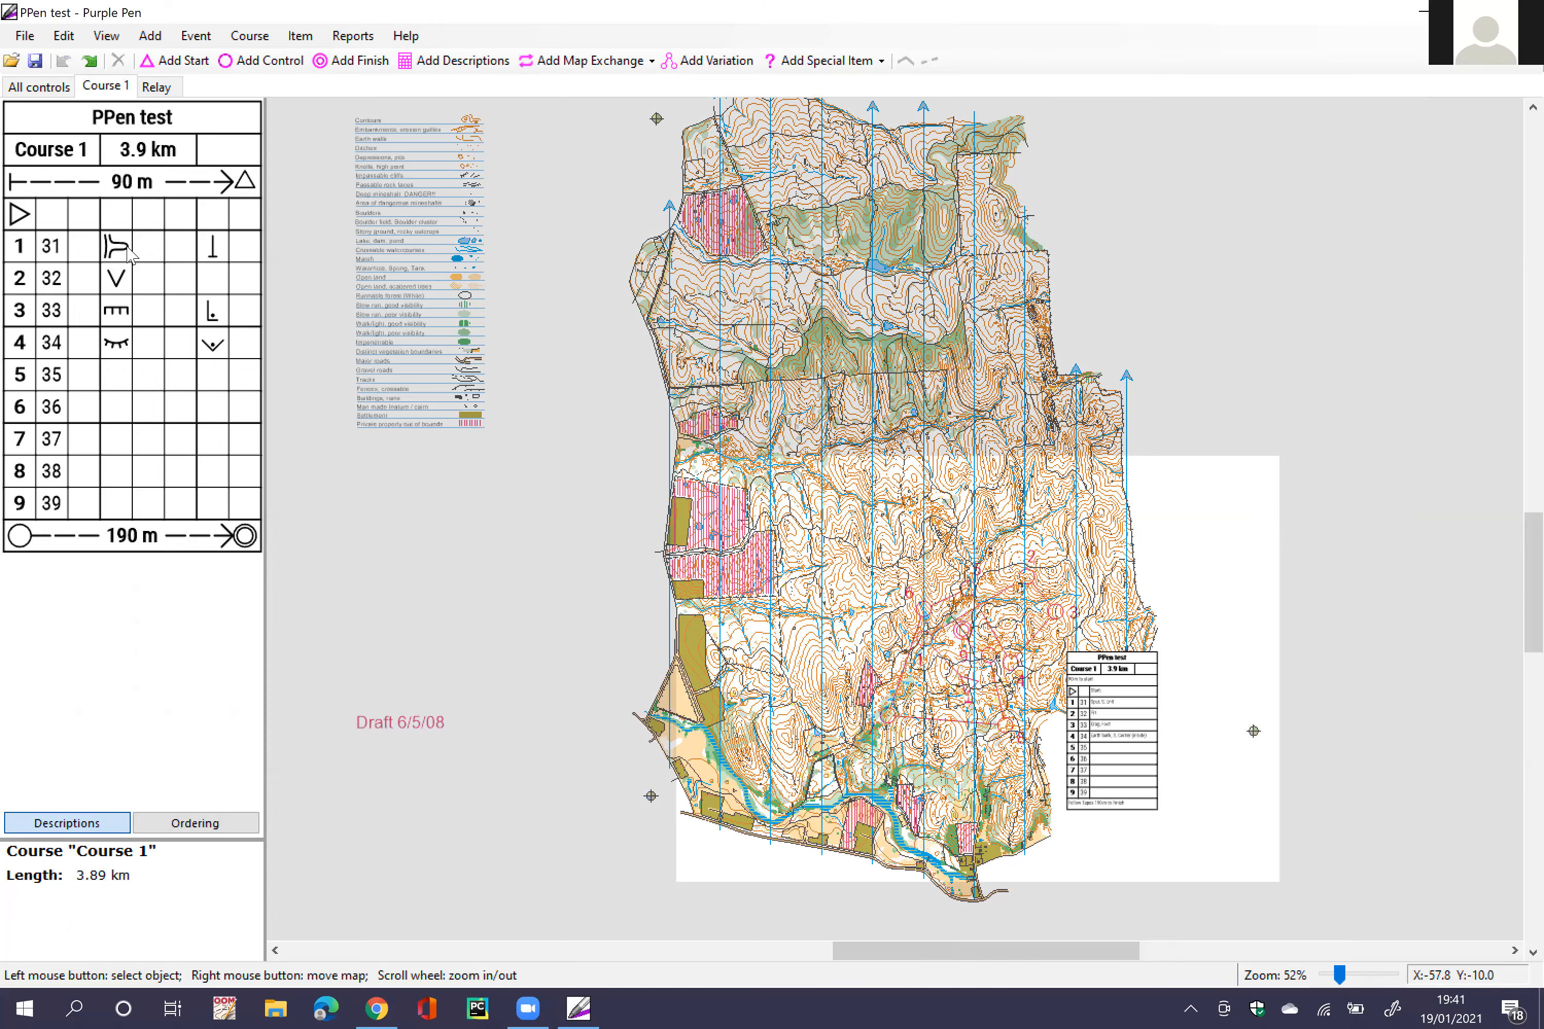
pyautogui.scroll(1, 126, 188)
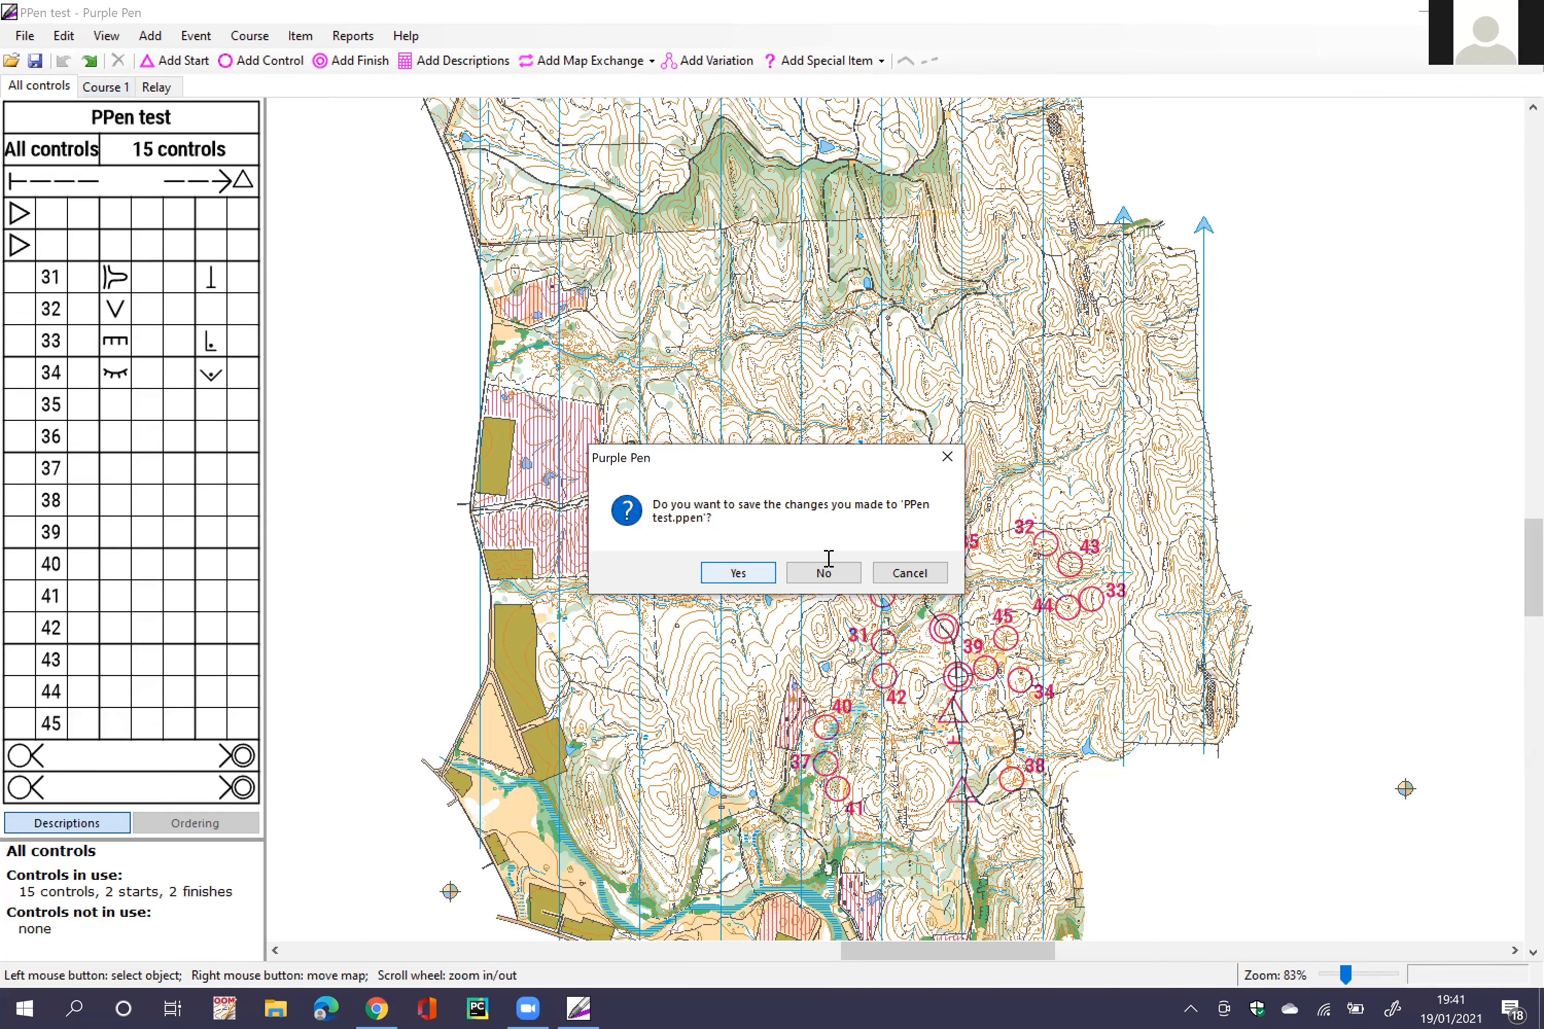
# Step: Start a new event titled "PPen test2", discarding the unsaved changes to PPen test
pyautogui.click(826, 566)
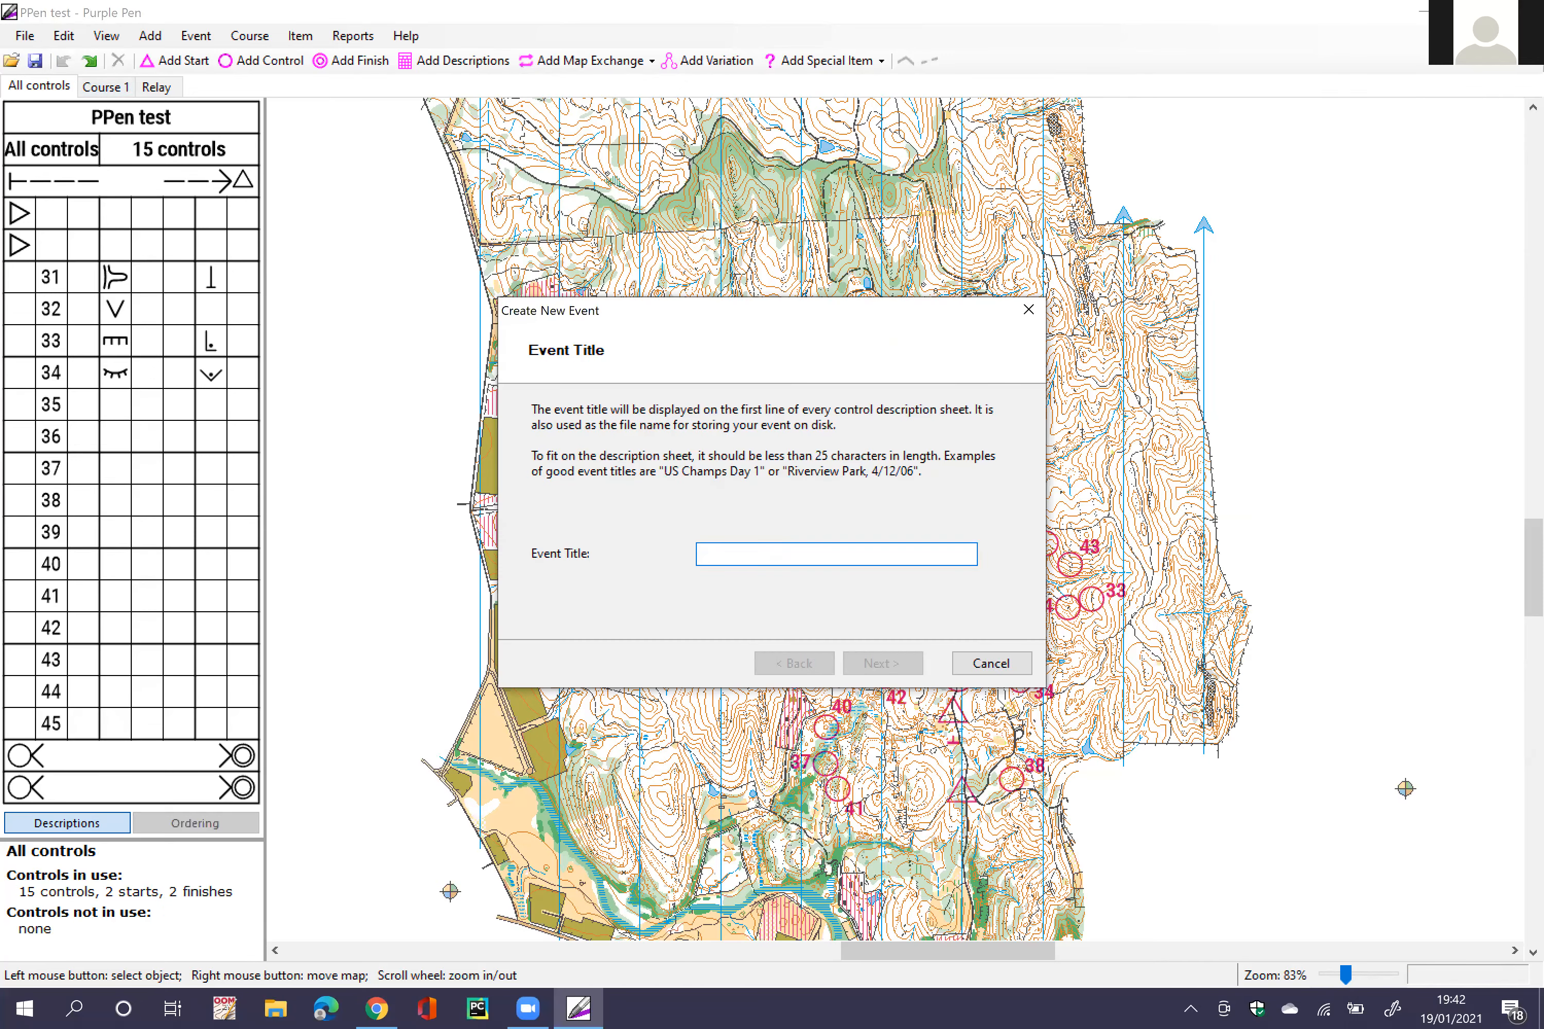
pyautogui.write('PPen test2')
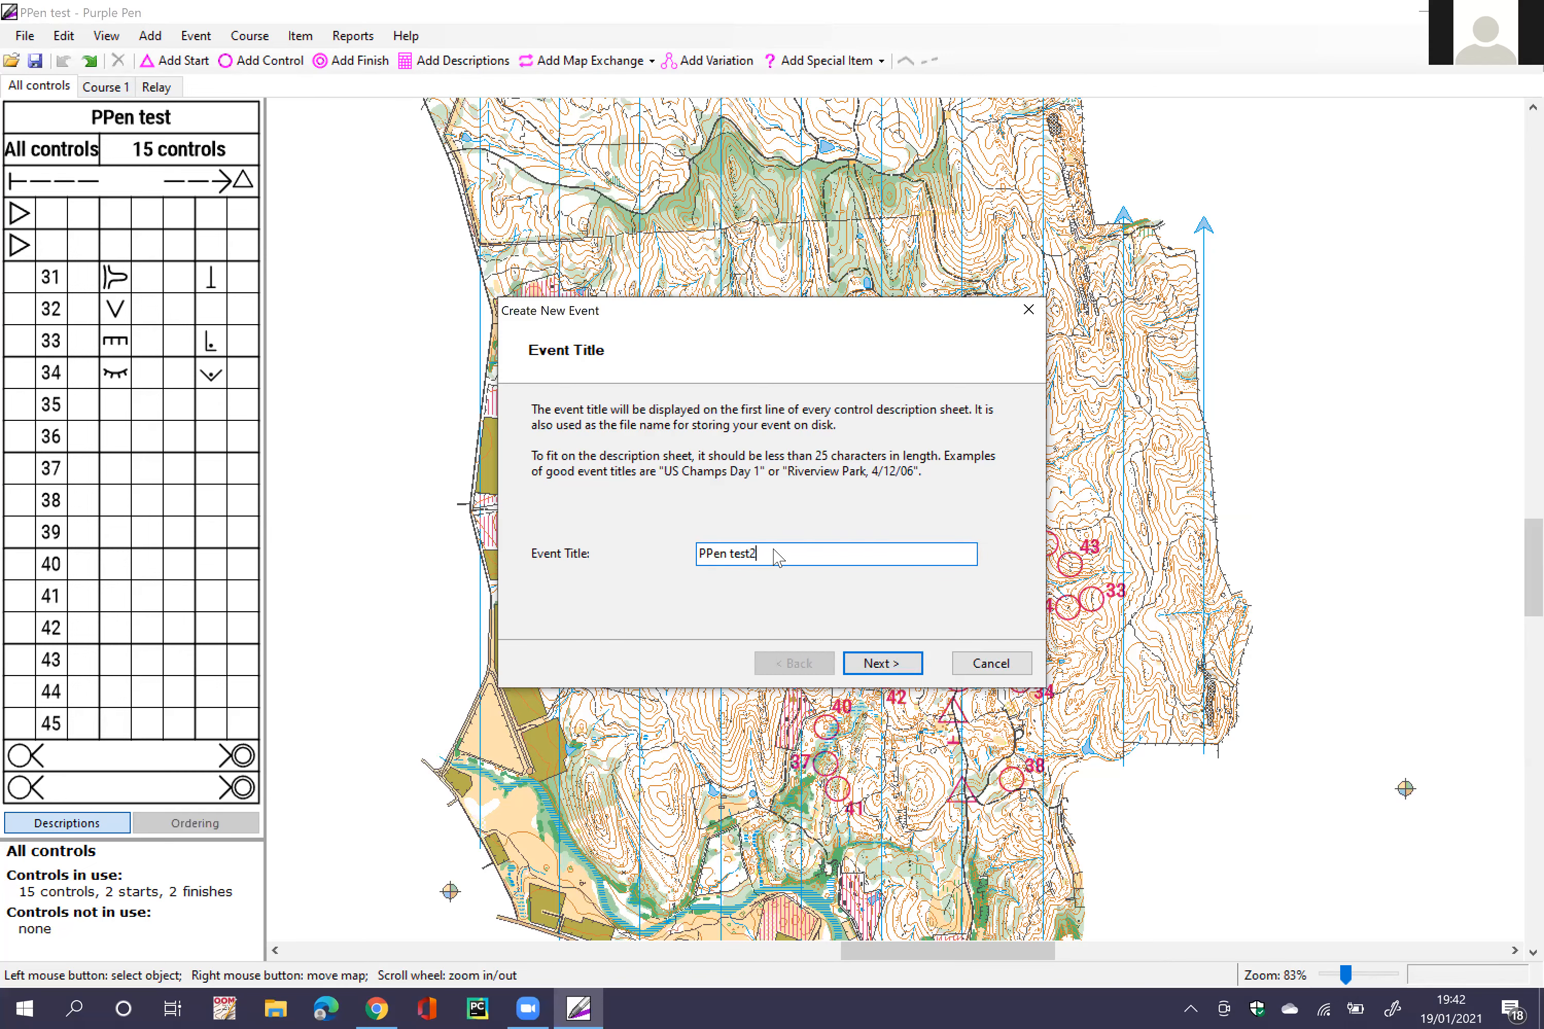
pyautogui.press('Return')
# Step: Choose "Chewton Diggings Eureka Challenge 2010 Cropped" from the Forest maps folder as the map file and proceed to the event file location
pyautogui.click(644, 485)
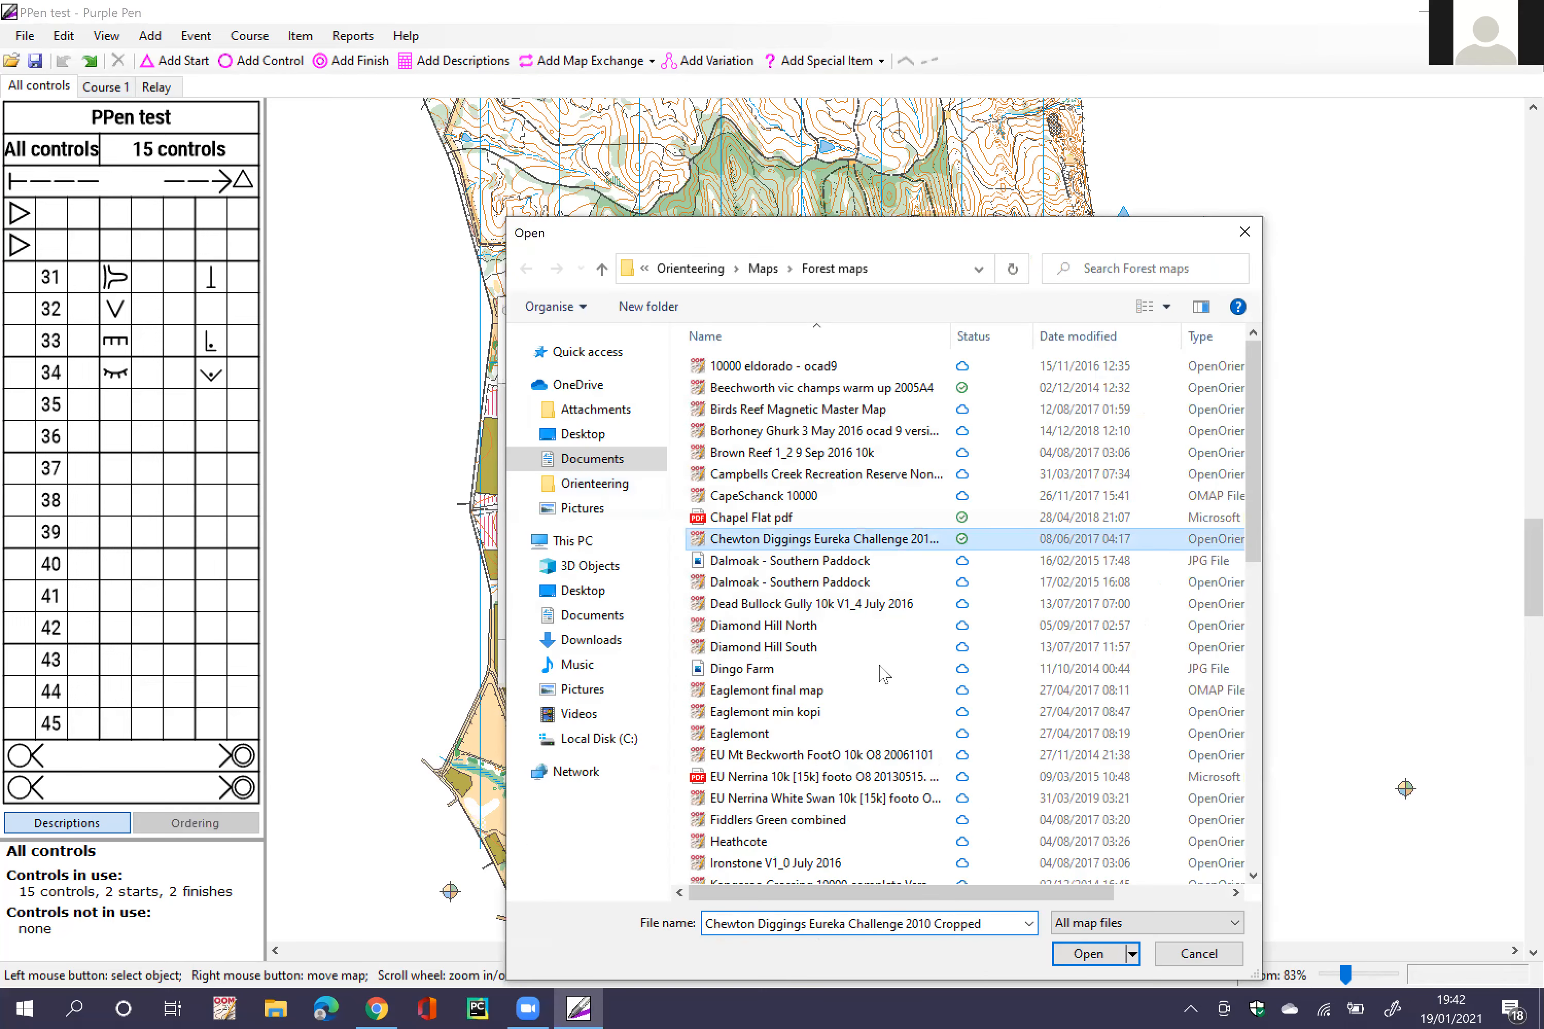
pyautogui.click(879, 665)
pyautogui.click(879, 666)
pyautogui.click(880, 664)
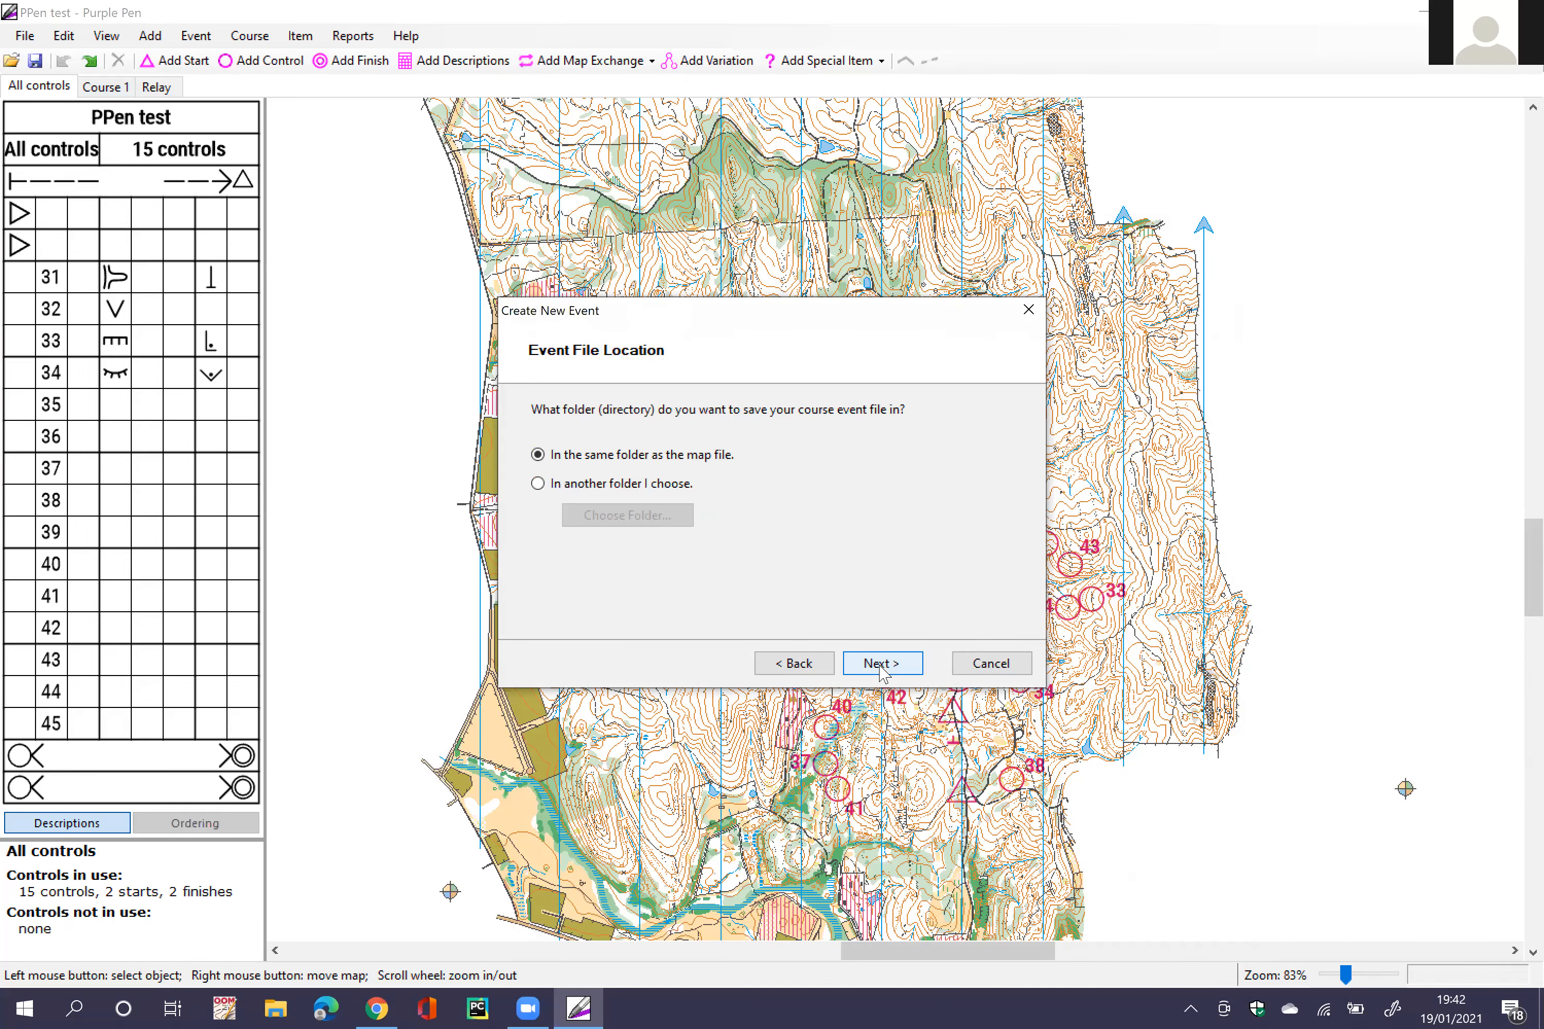
# Step: Save the event file in the same folder as the map file and finish creating the event
pyautogui.click(880, 663)
pyautogui.click(880, 663)
pyautogui.click(880, 664)
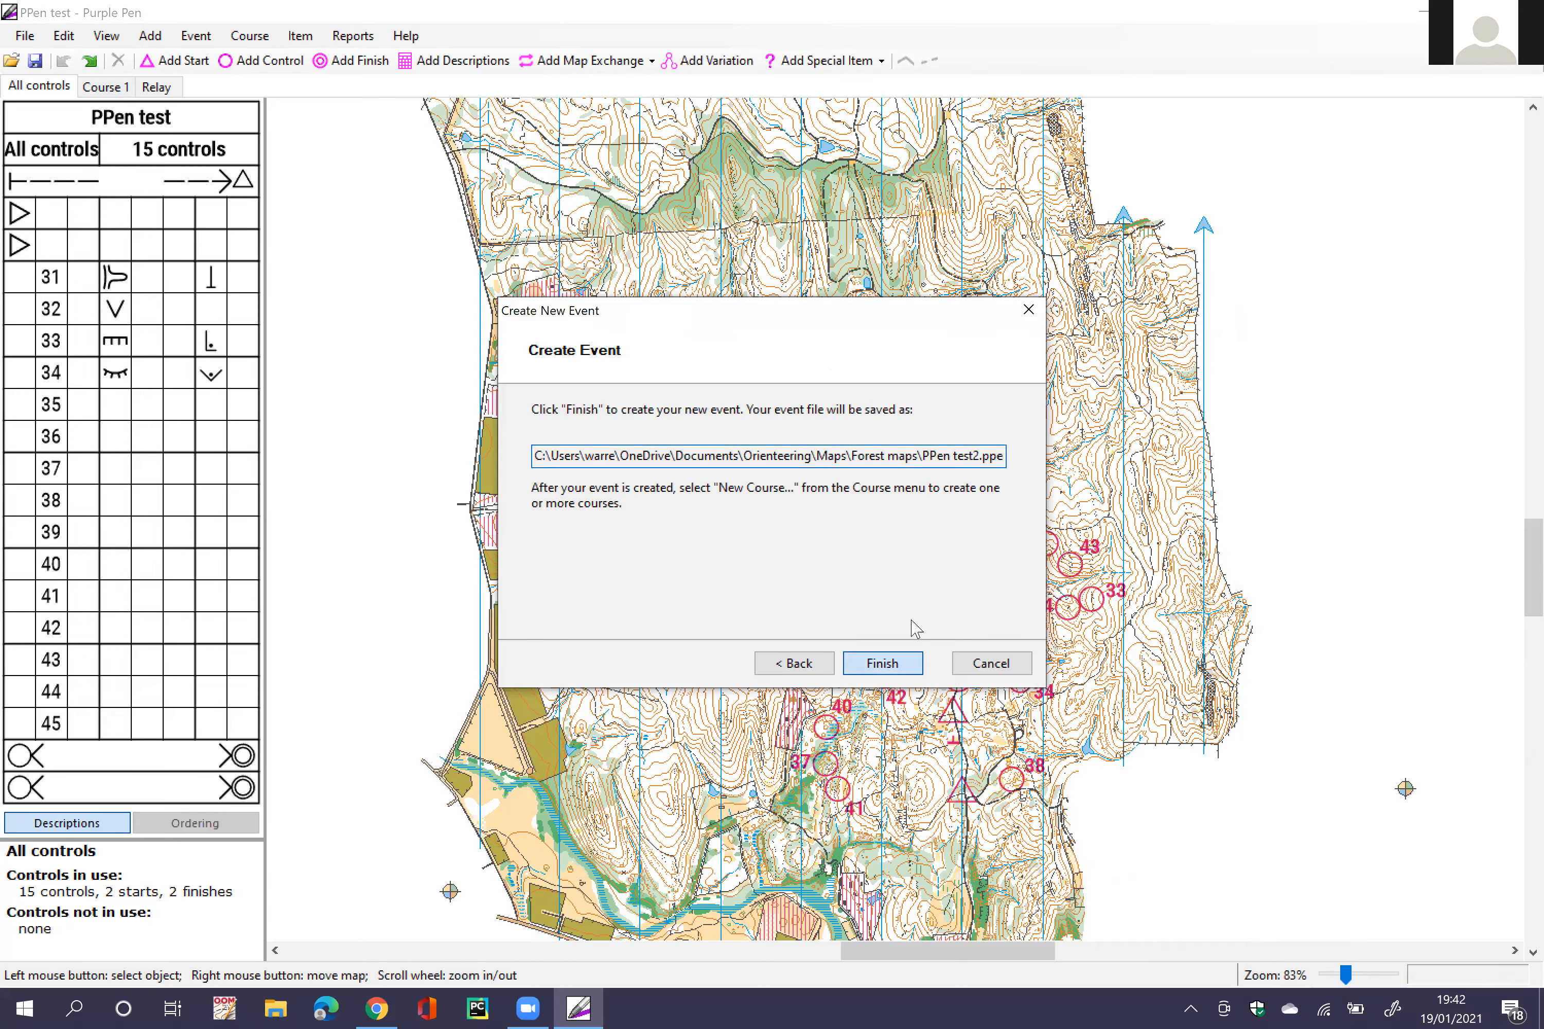
pyautogui.press('Return')
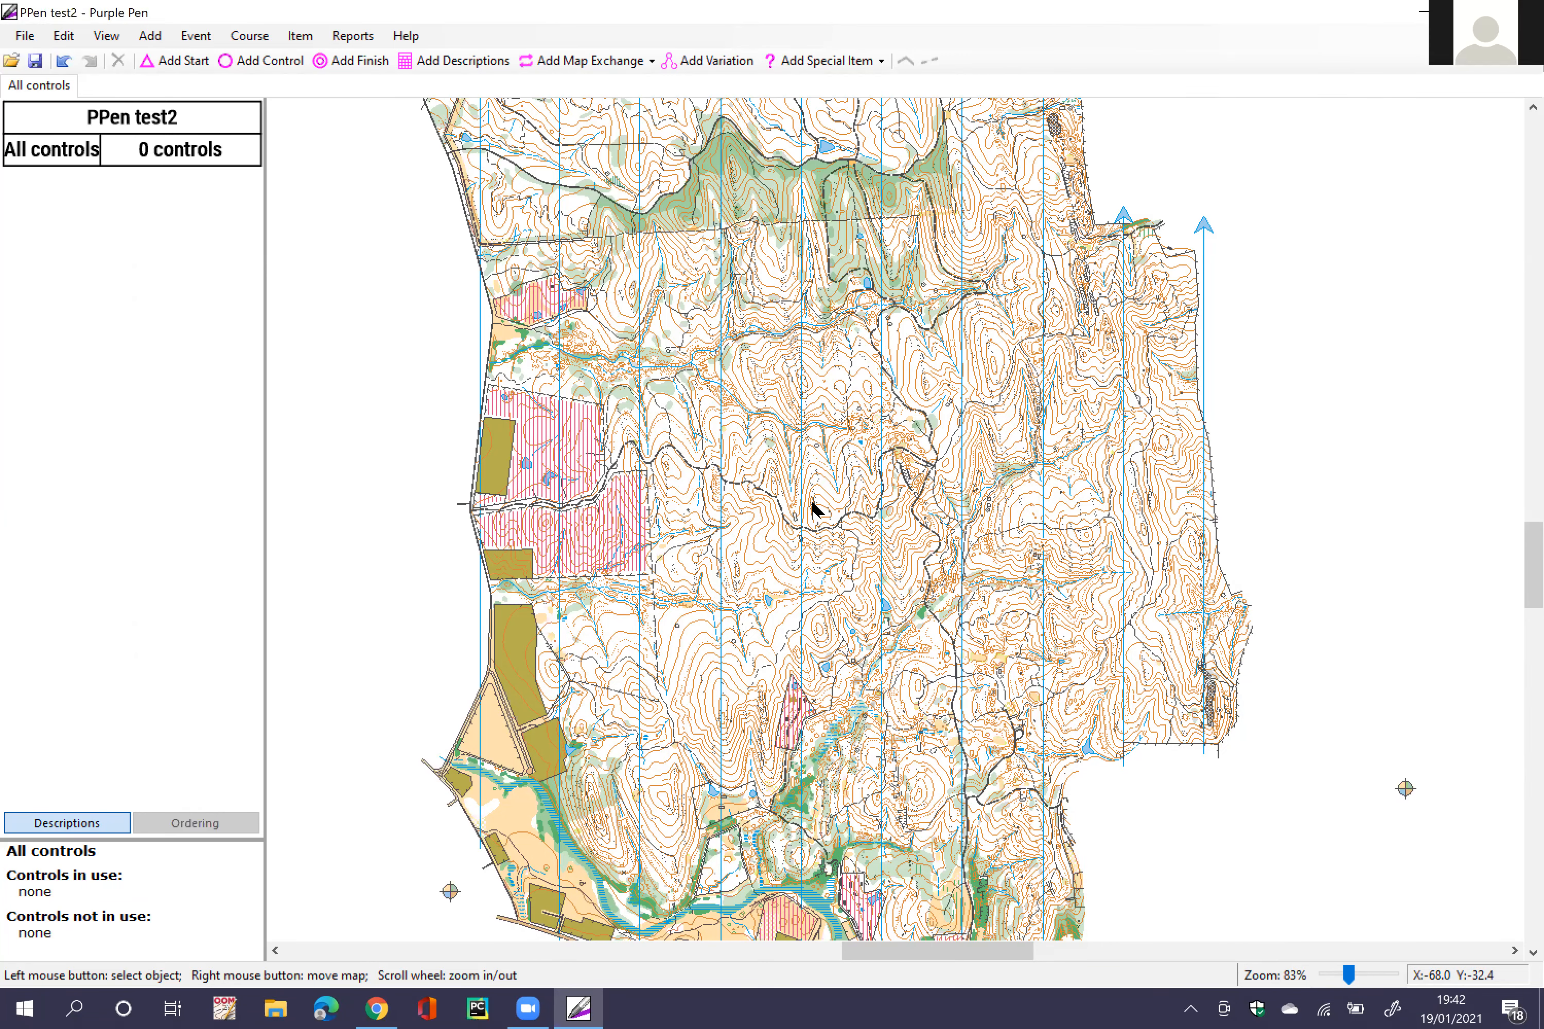
pyautogui.scroll(1, 815, 508)
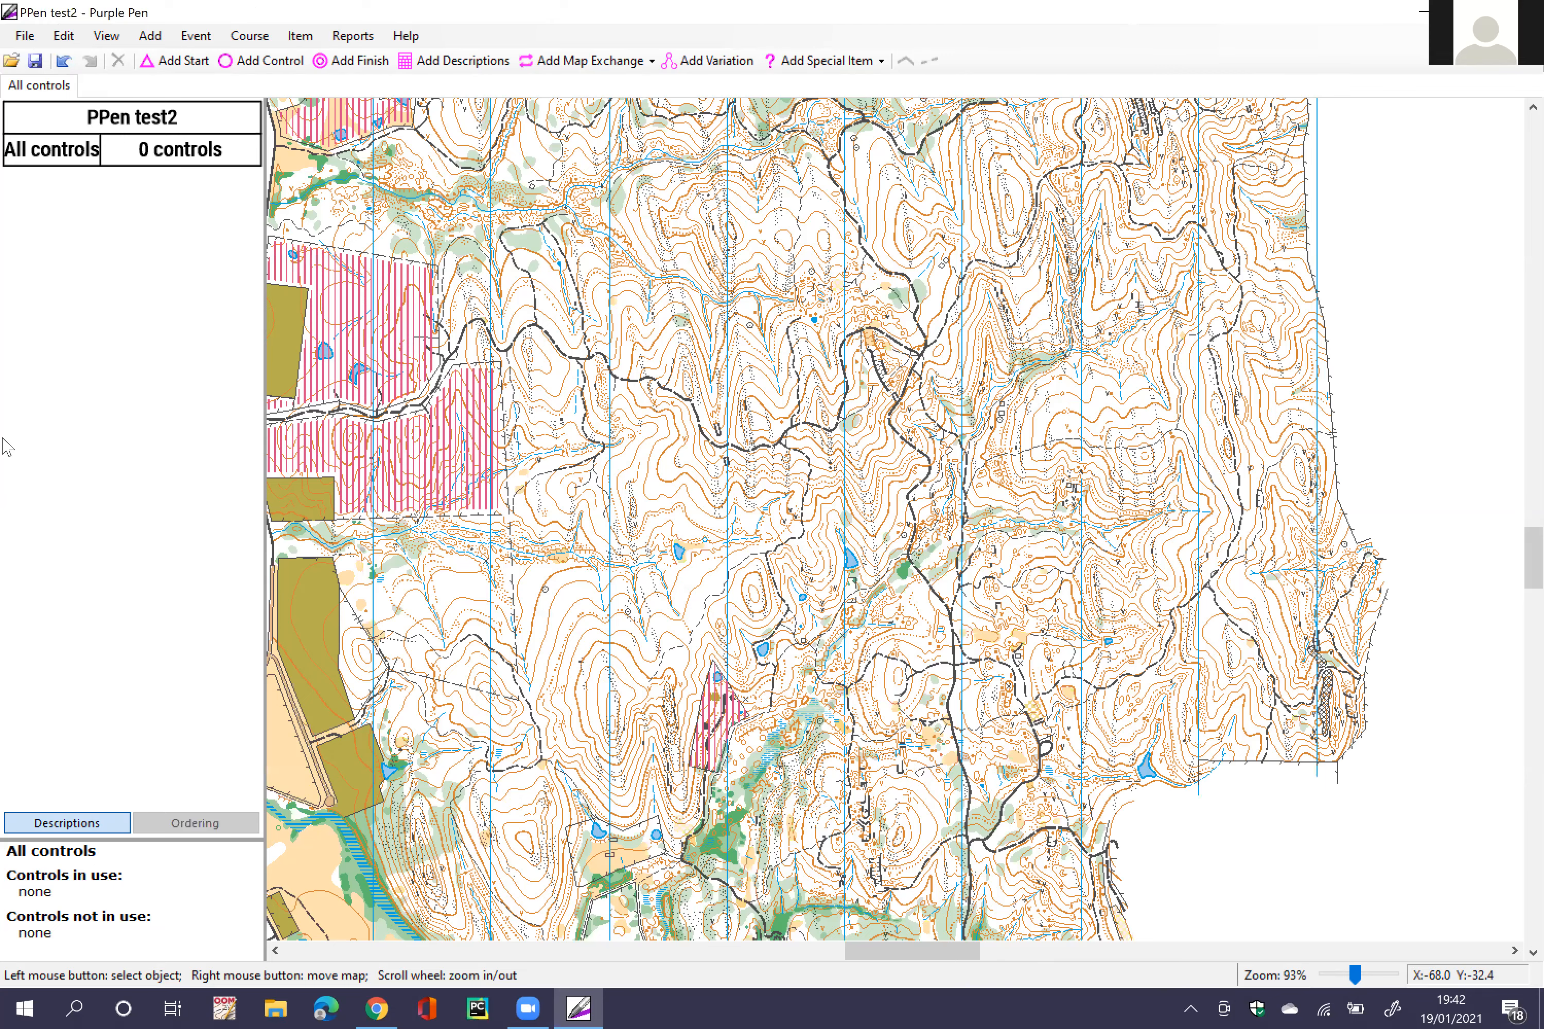
pyautogui.moveTo(276, 164); pyautogui.dragTo(266, 734)
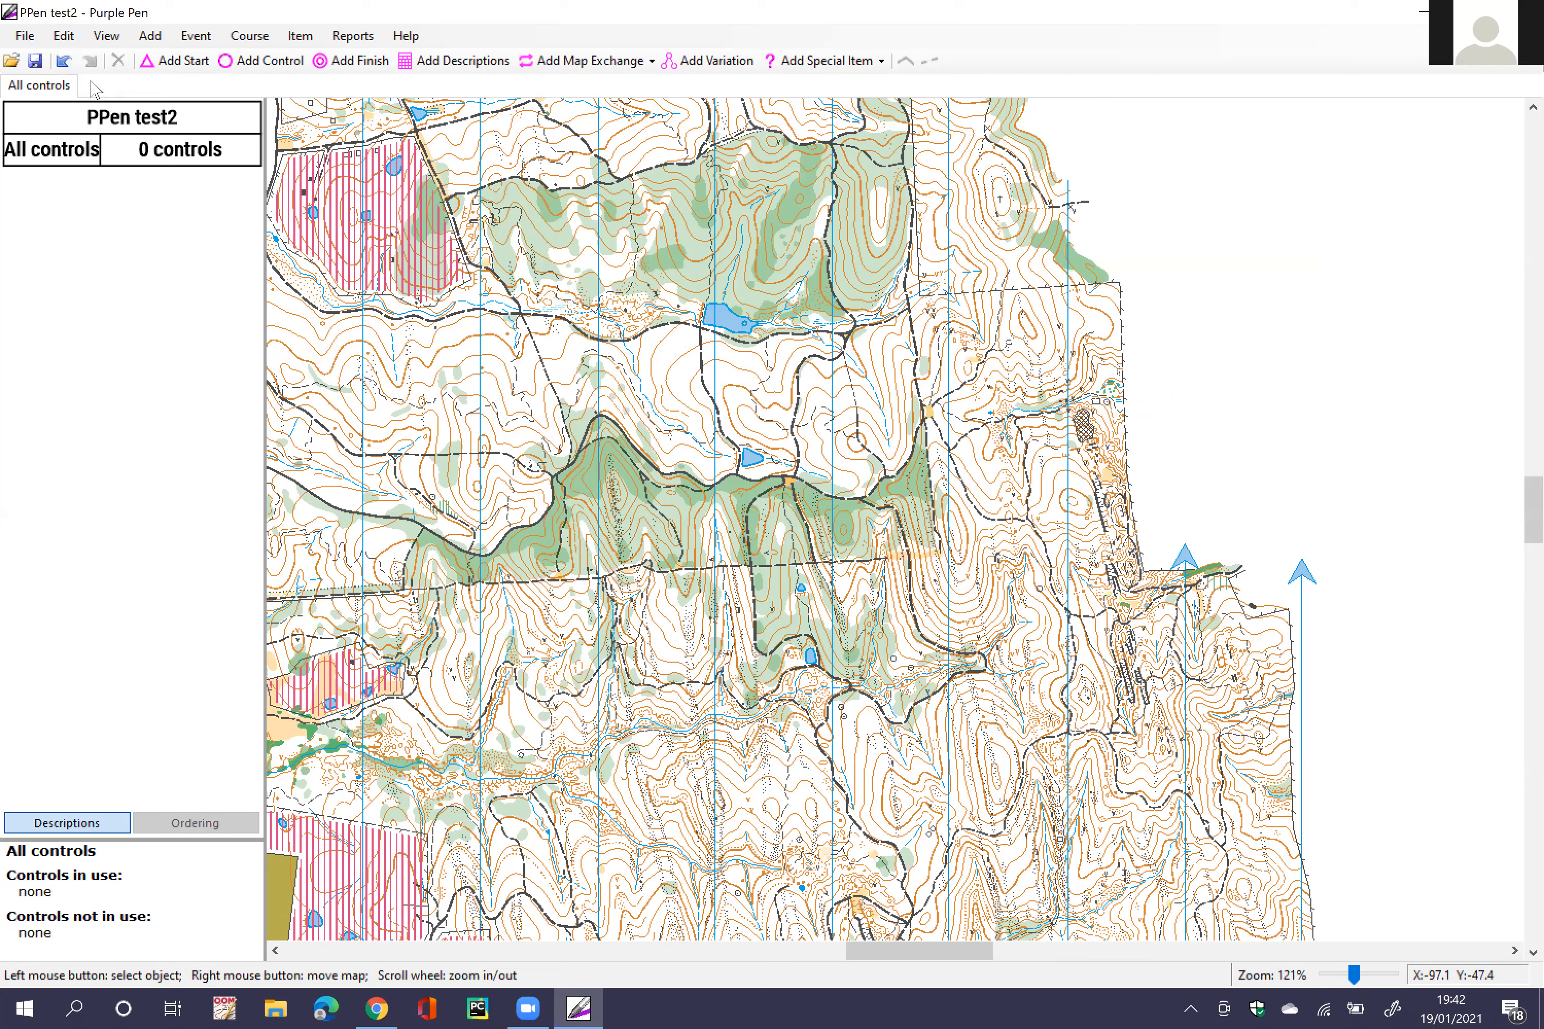
pyautogui.click(72, 86)
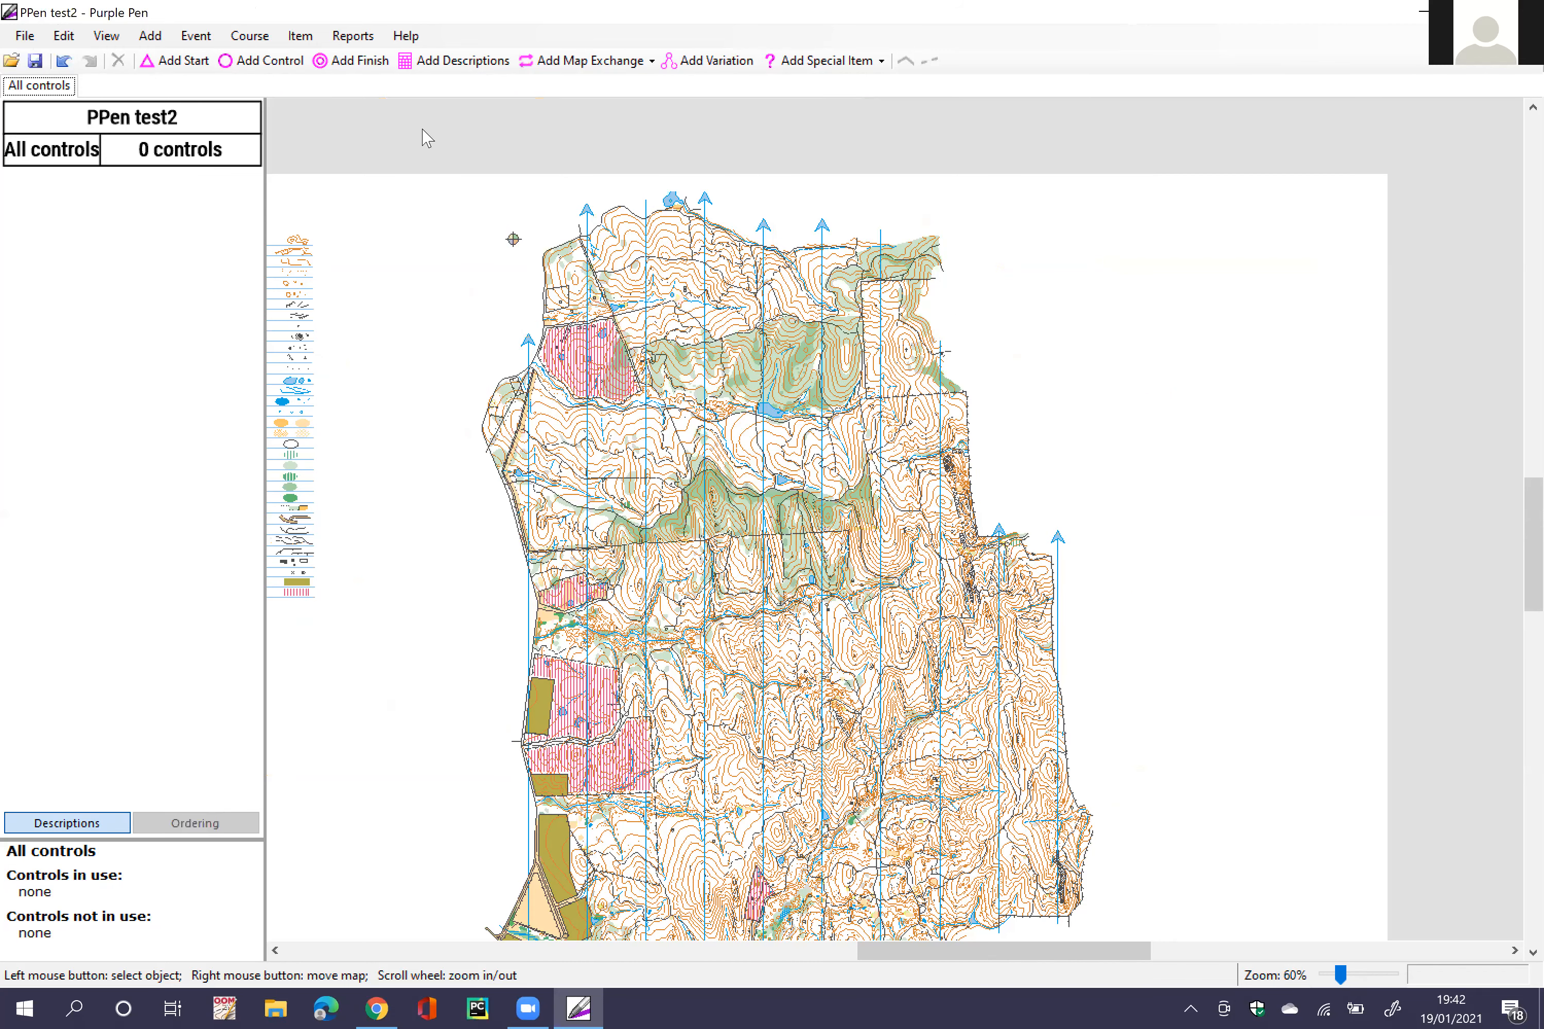
pyautogui.click(376, 122)
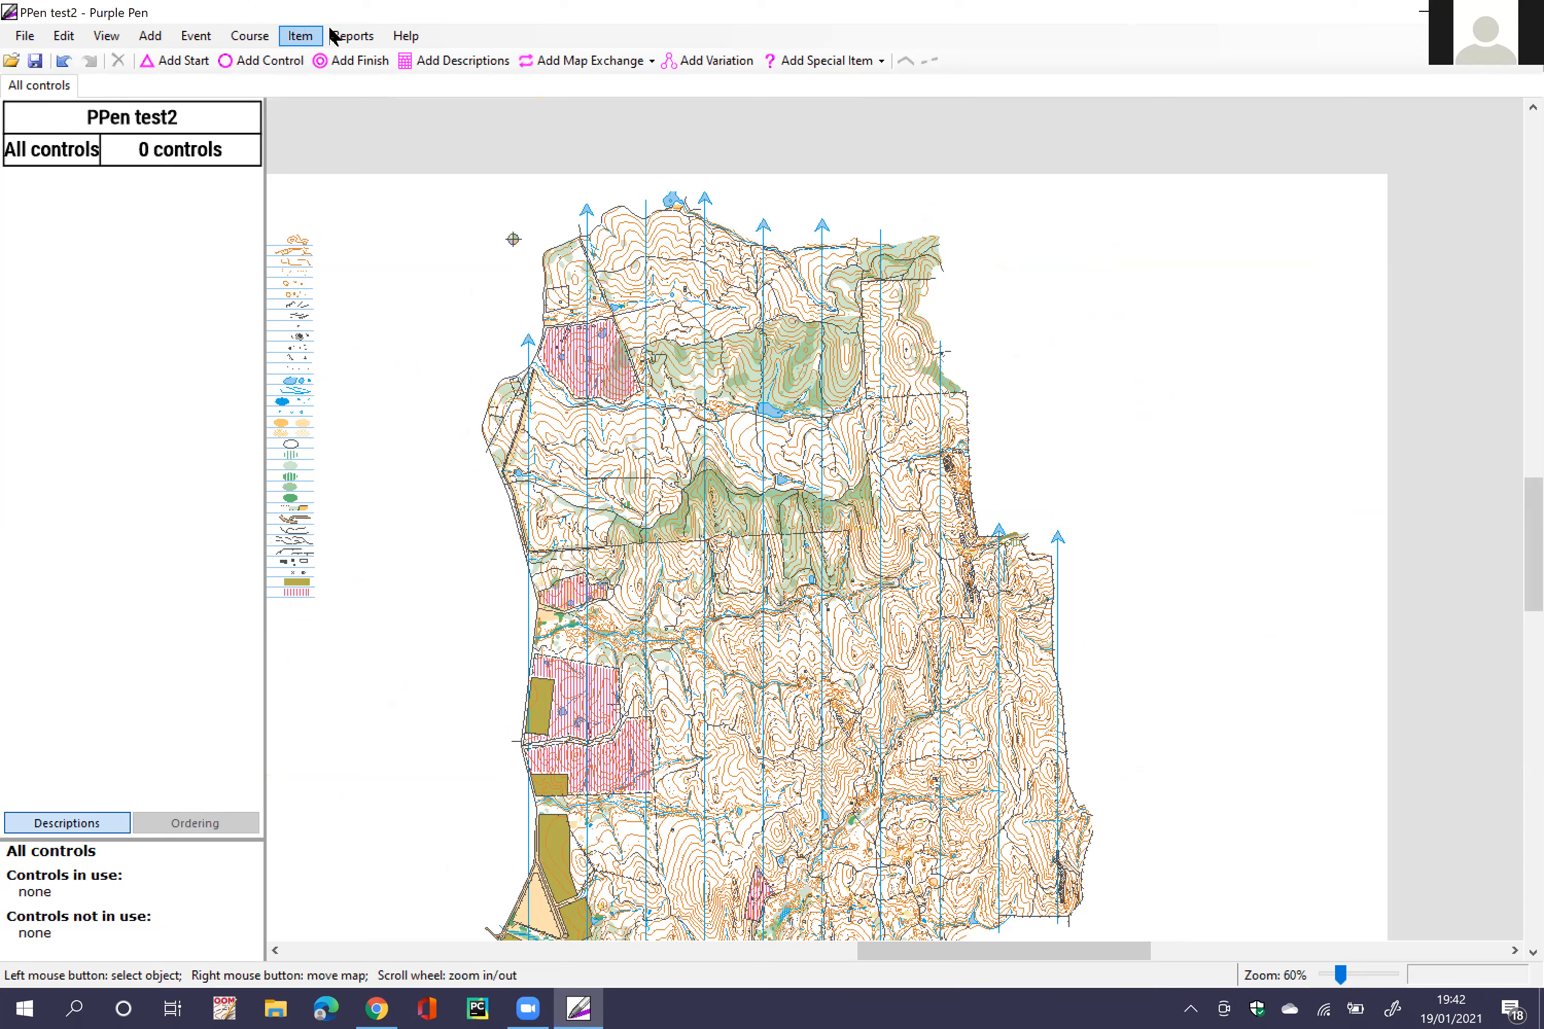
# Step: Start a new course named "Course 1" with the course type Normal Course
pyautogui.click(251, 41)
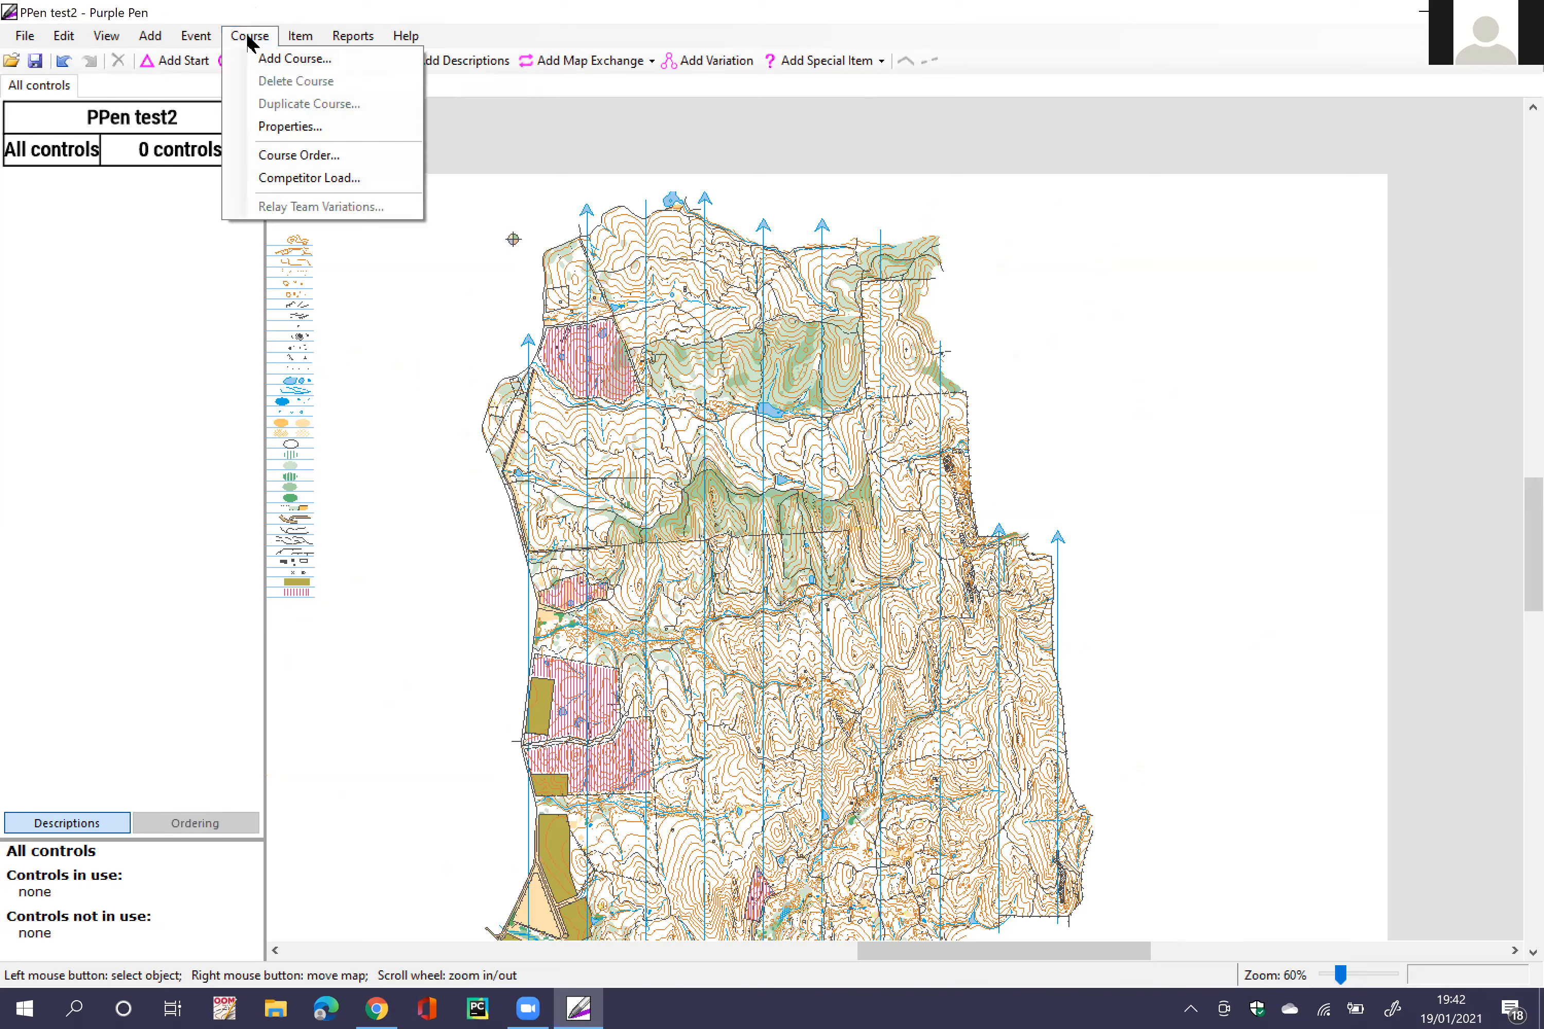
pyautogui.click(267, 61)
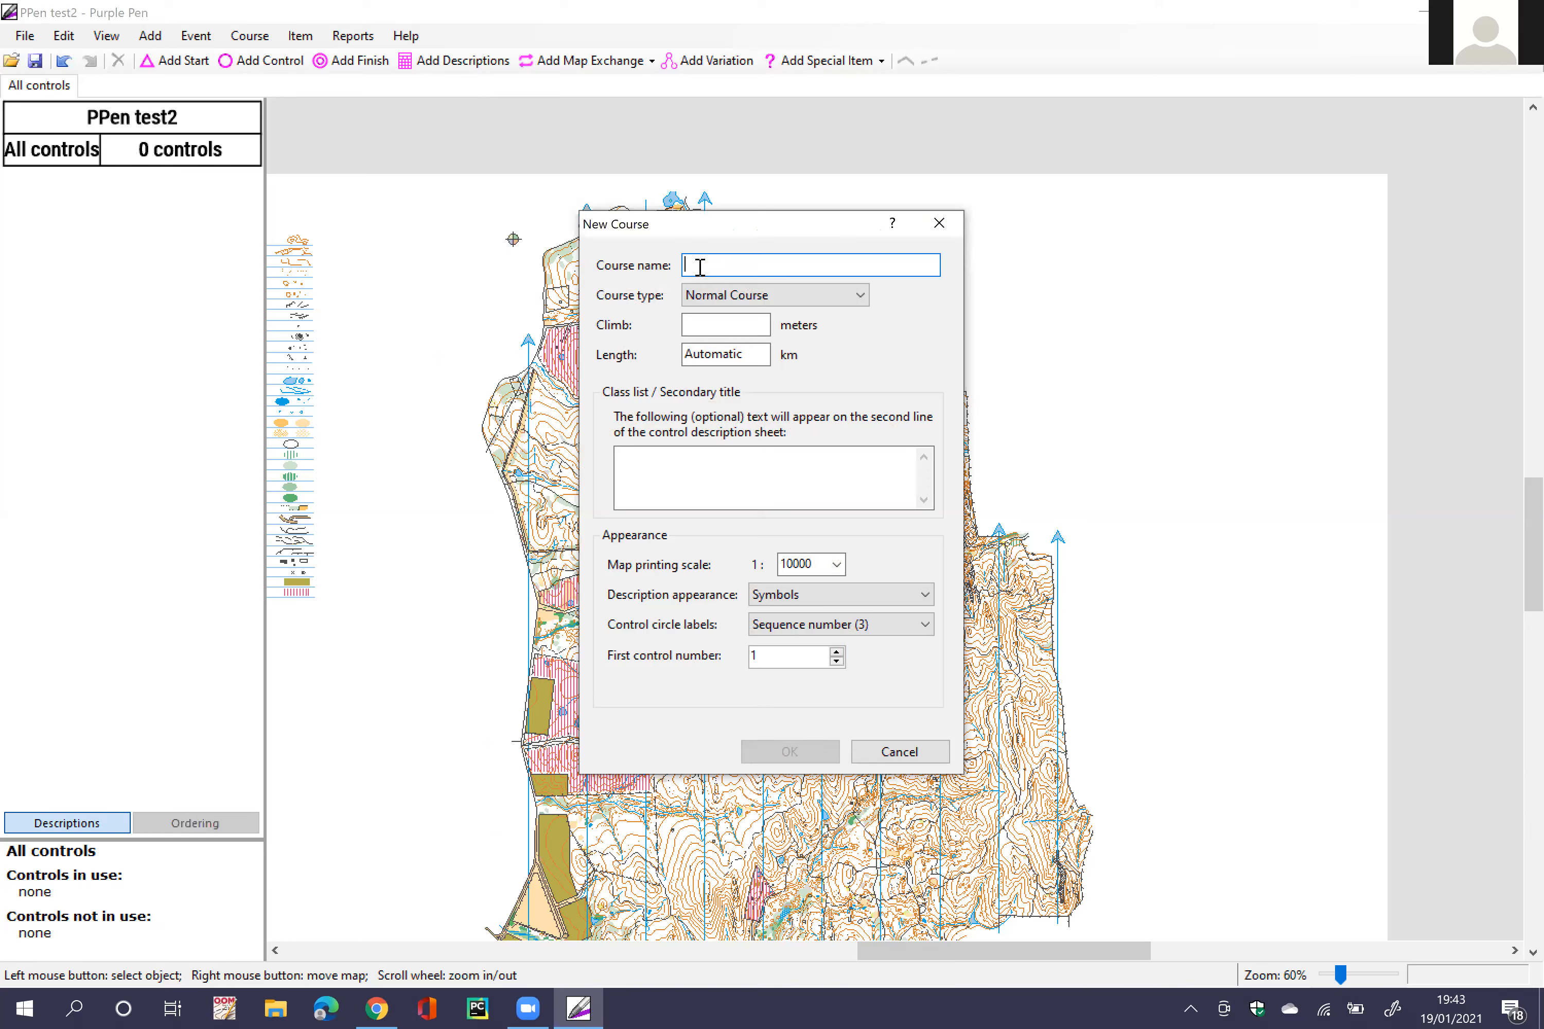
pyautogui.write('Course 1')
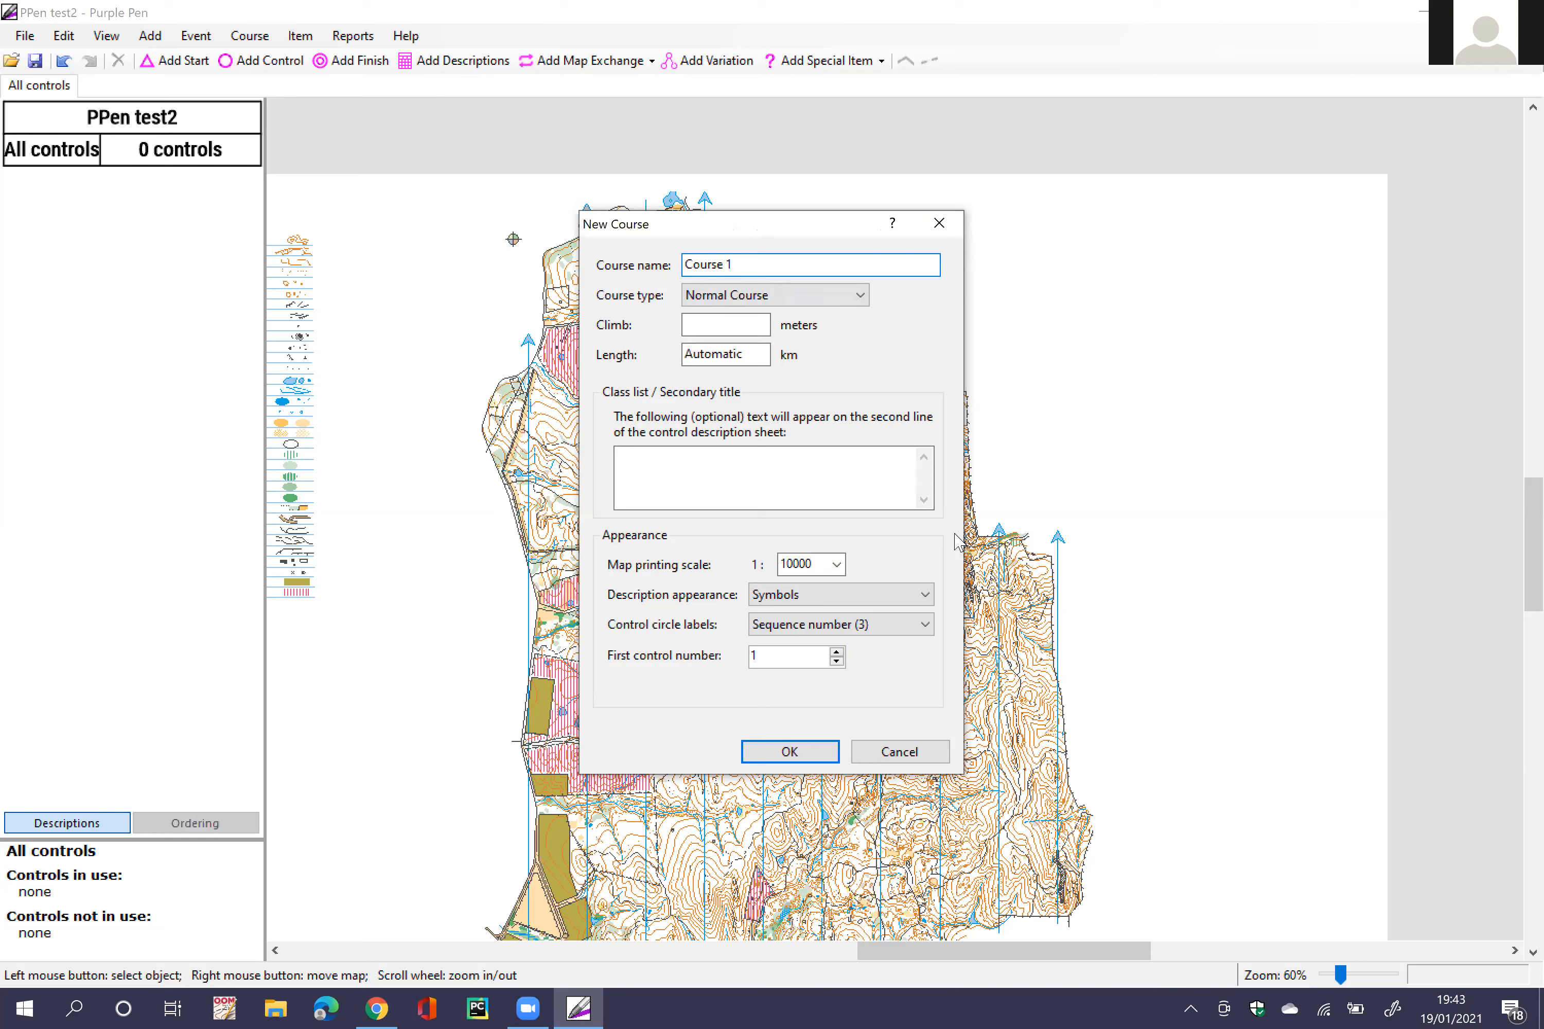
pyautogui.click(731, 303)
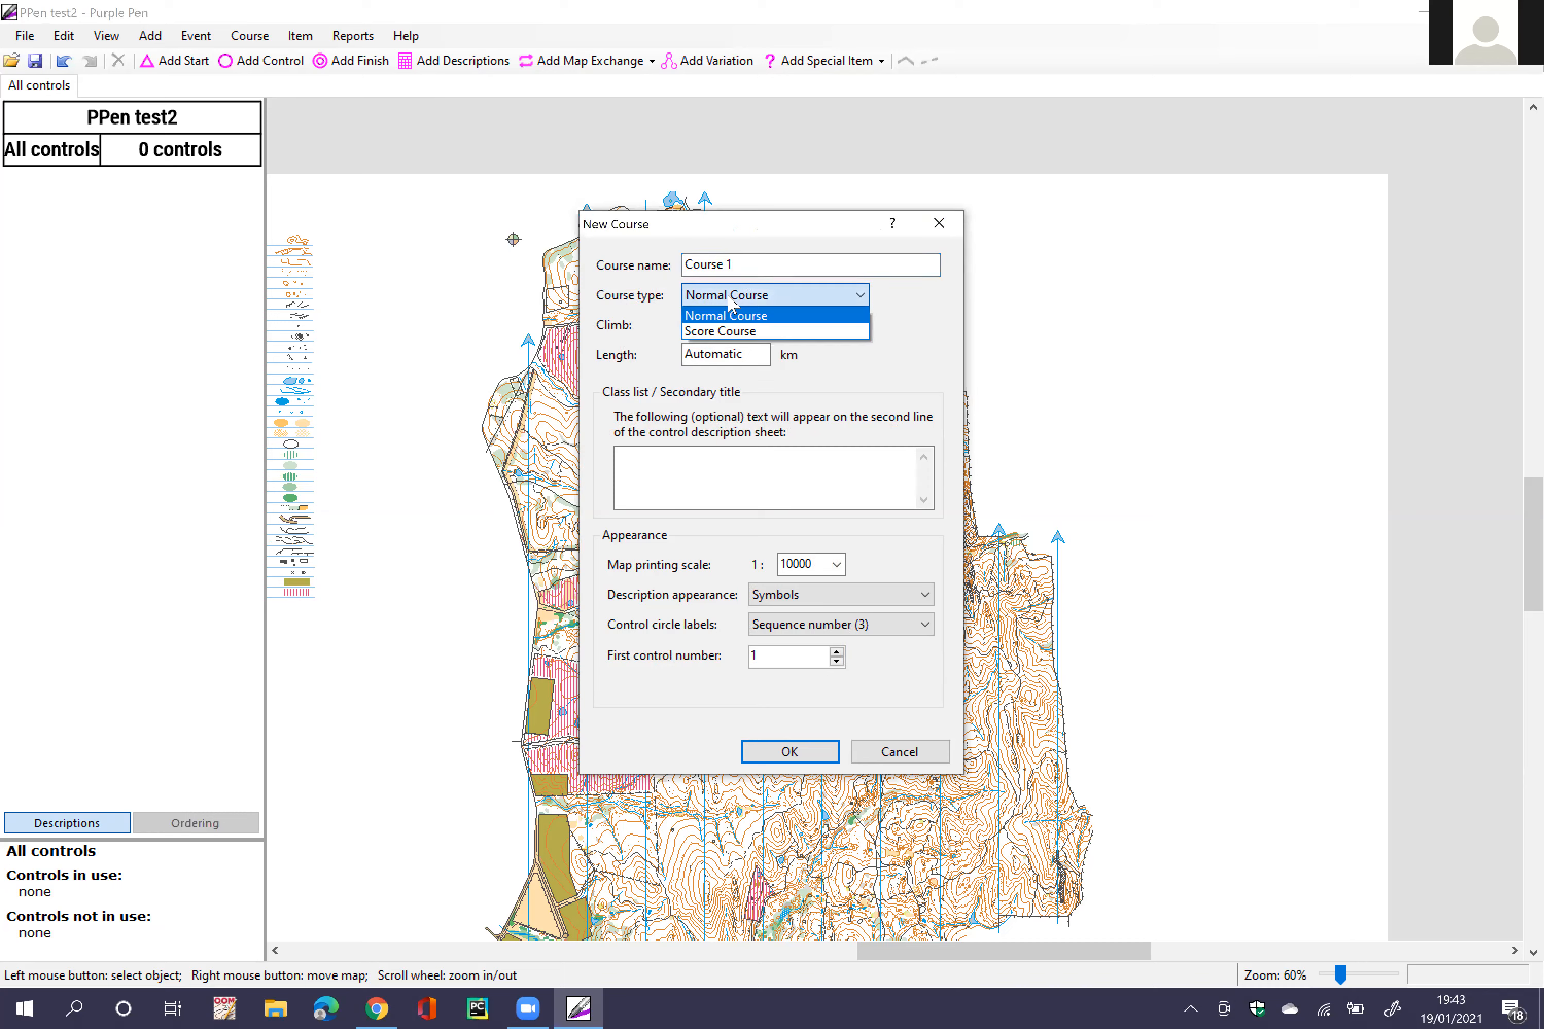
pyautogui.click(794, 352)
pyautogui.click(721, 323)
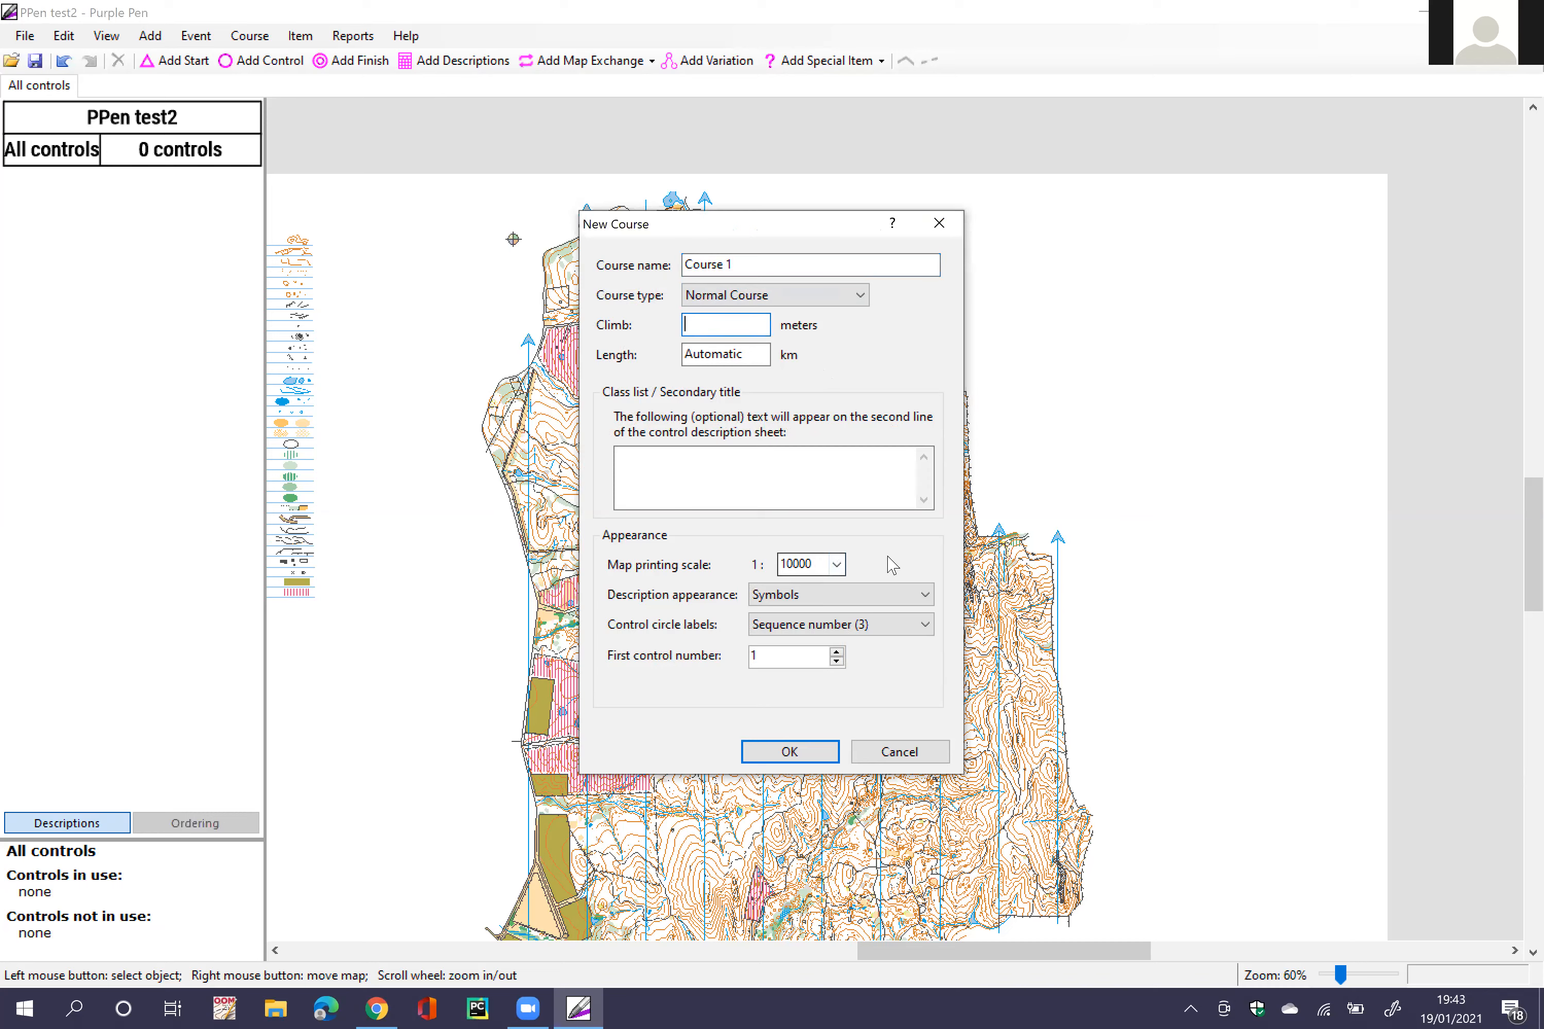
# Step: Set the description appearance to Symbols and create the course
pyautogui.click(798, 594)
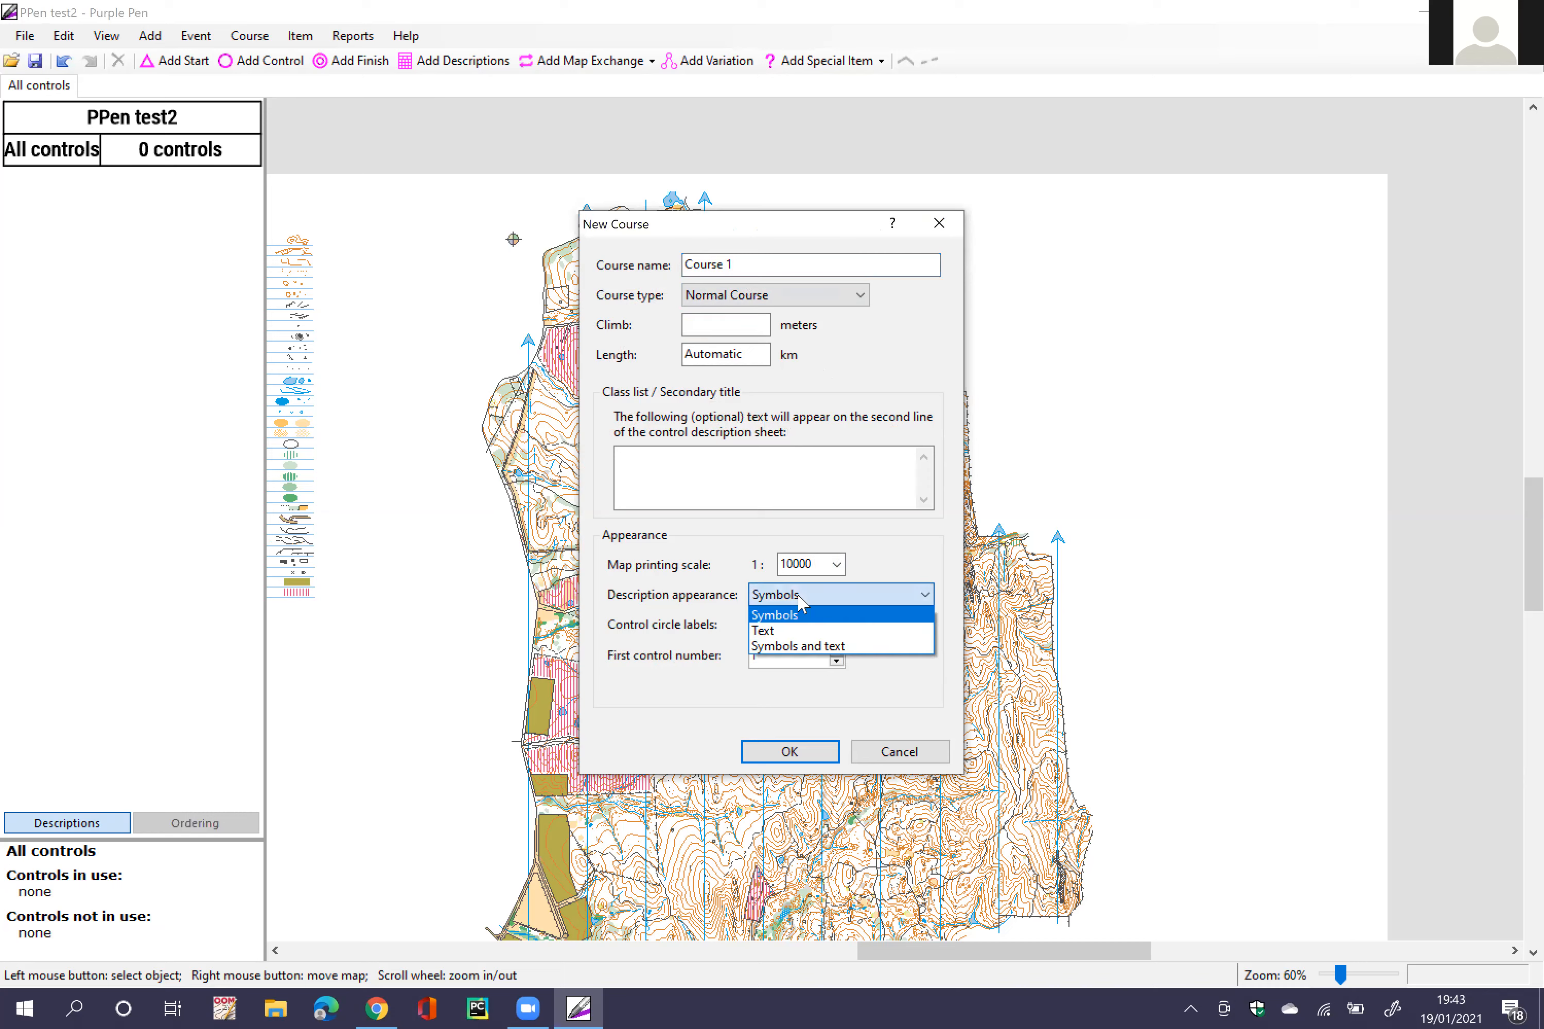
pyautogui.click(779, 609)
pyautogui.click(781, 597)
pyautogui.click(771, 630)
pyautogui.click(777, 596)
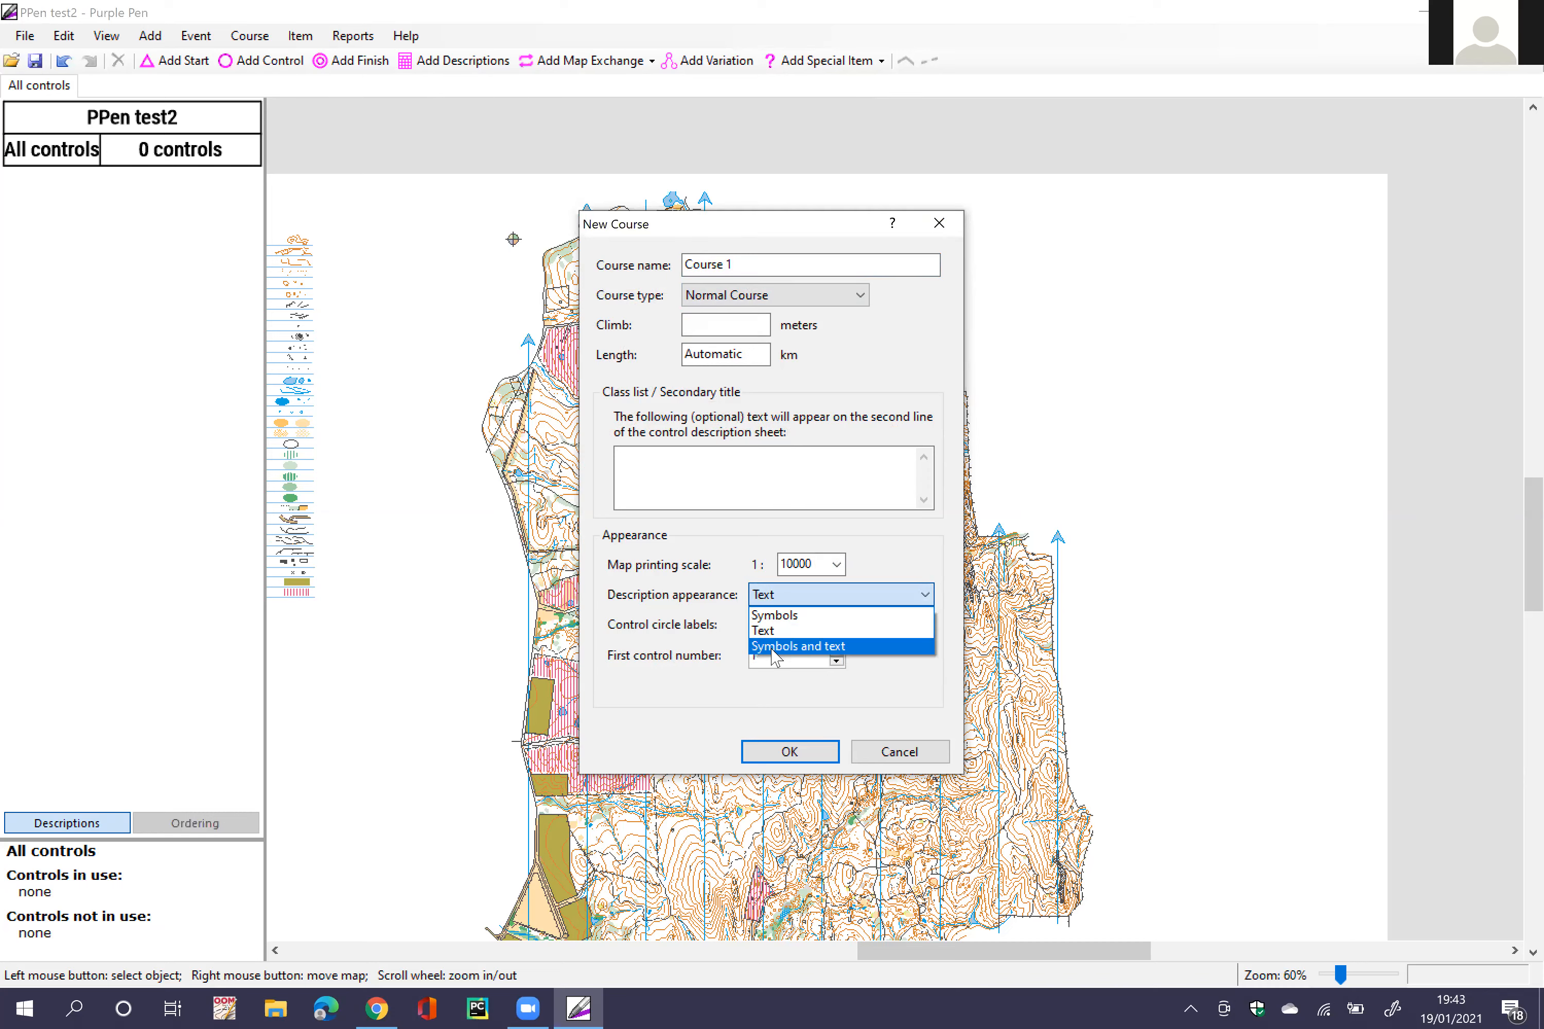
pyautogui.click(774, 615)
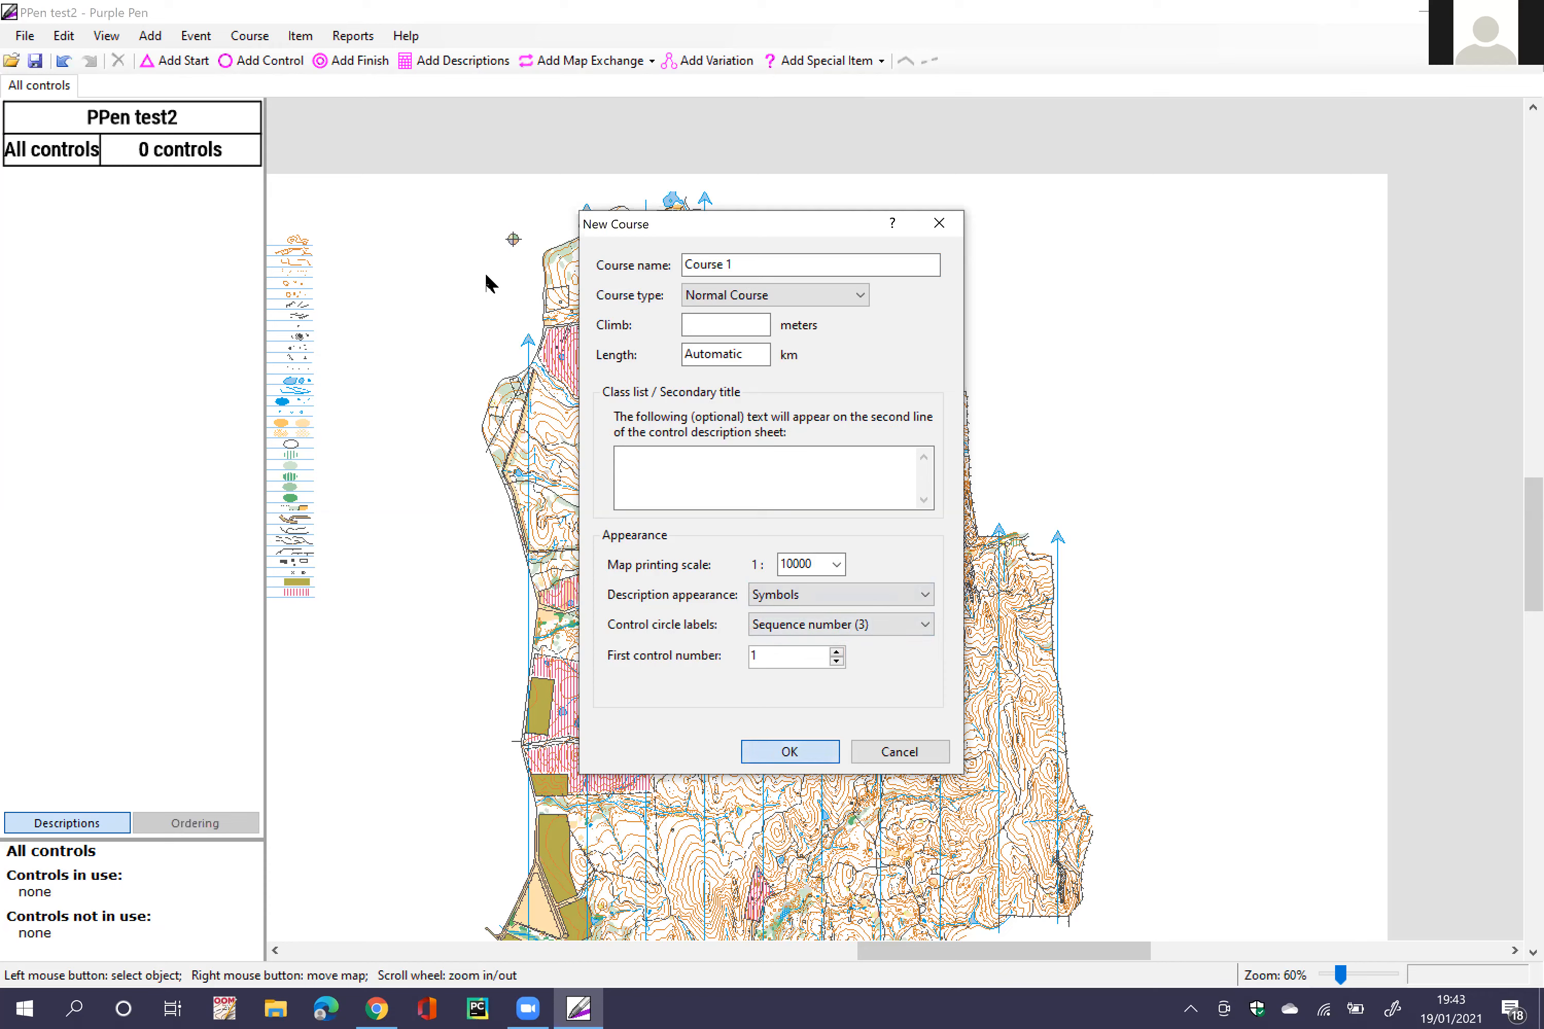
pyautogui.press('Return')
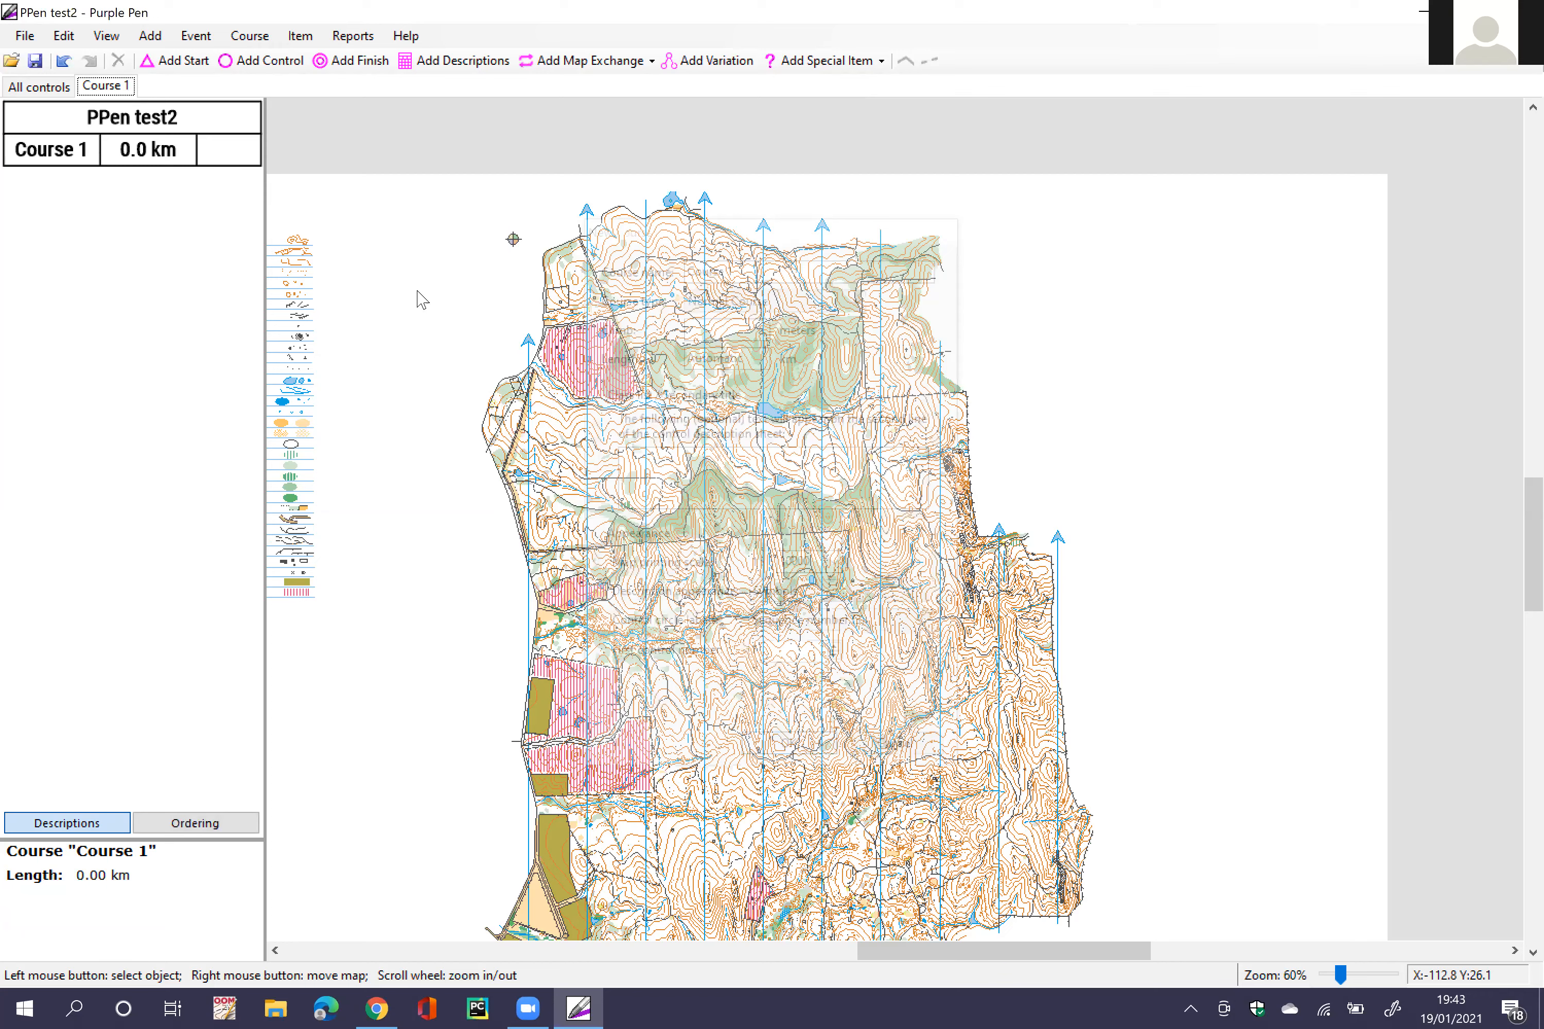
# Step: Compare the All controls view with the Course 1 view and finish on Course 1
pyautogui.click(28, 92)
pyautogui.click(78, 85)
pyautogui.click(72, 88)
pyautogui.click(80, 87)
pyautogui.click(71, 90)
pyautogui.click(99, 93)
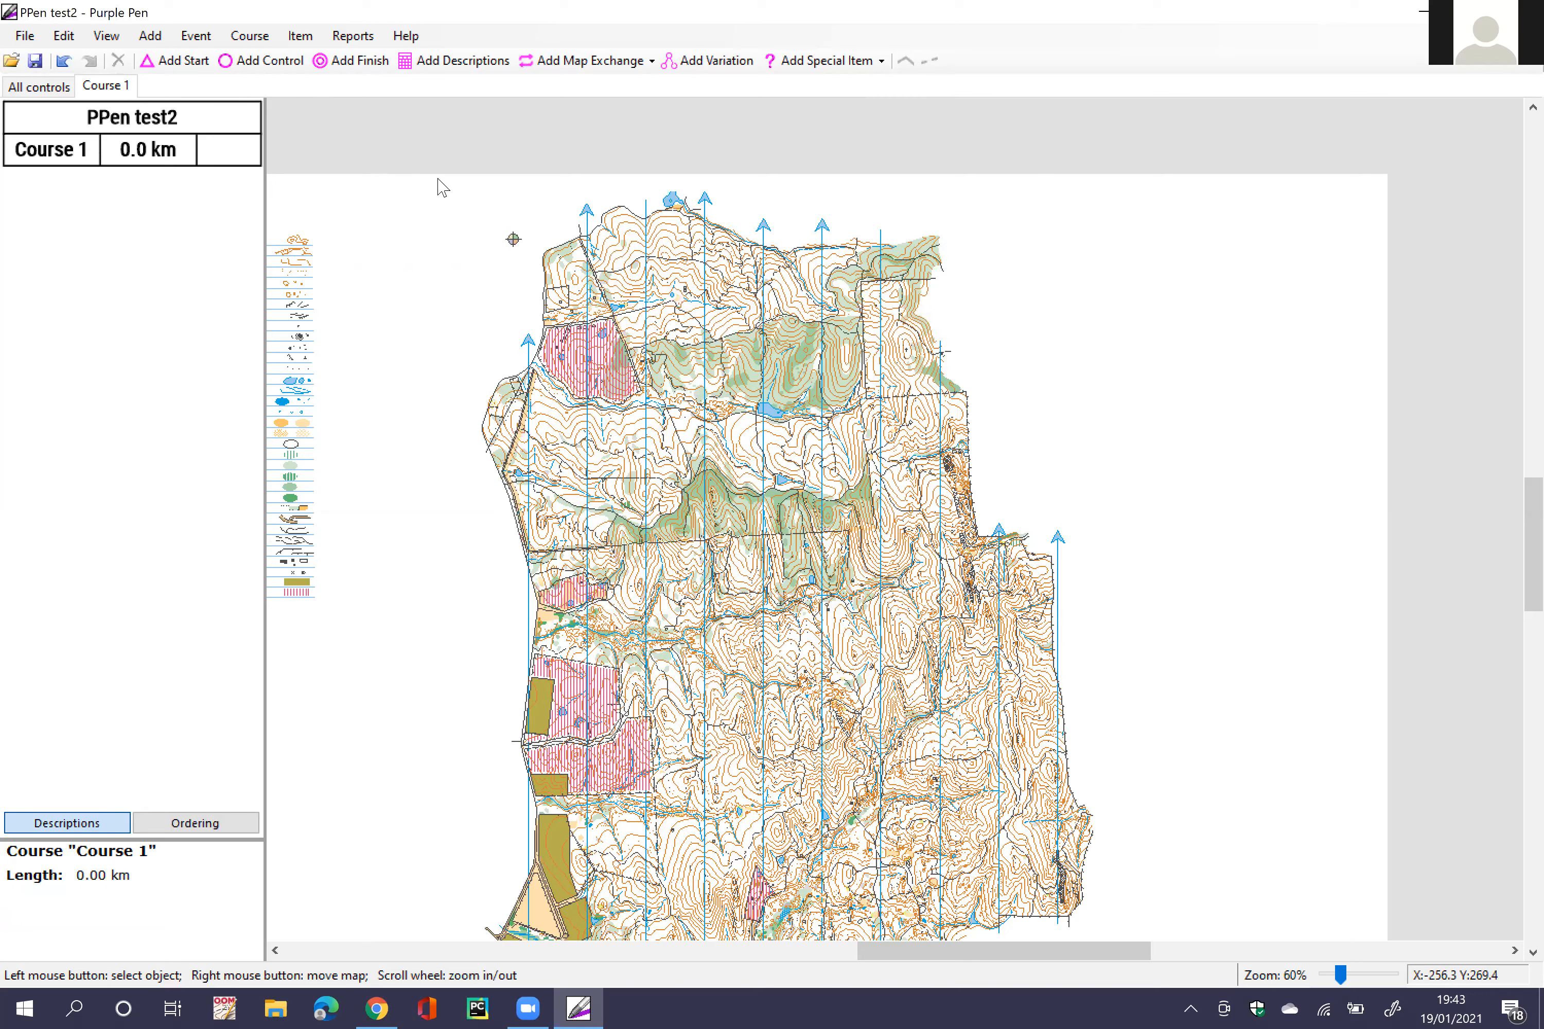
pyautogui.click(105, 87)
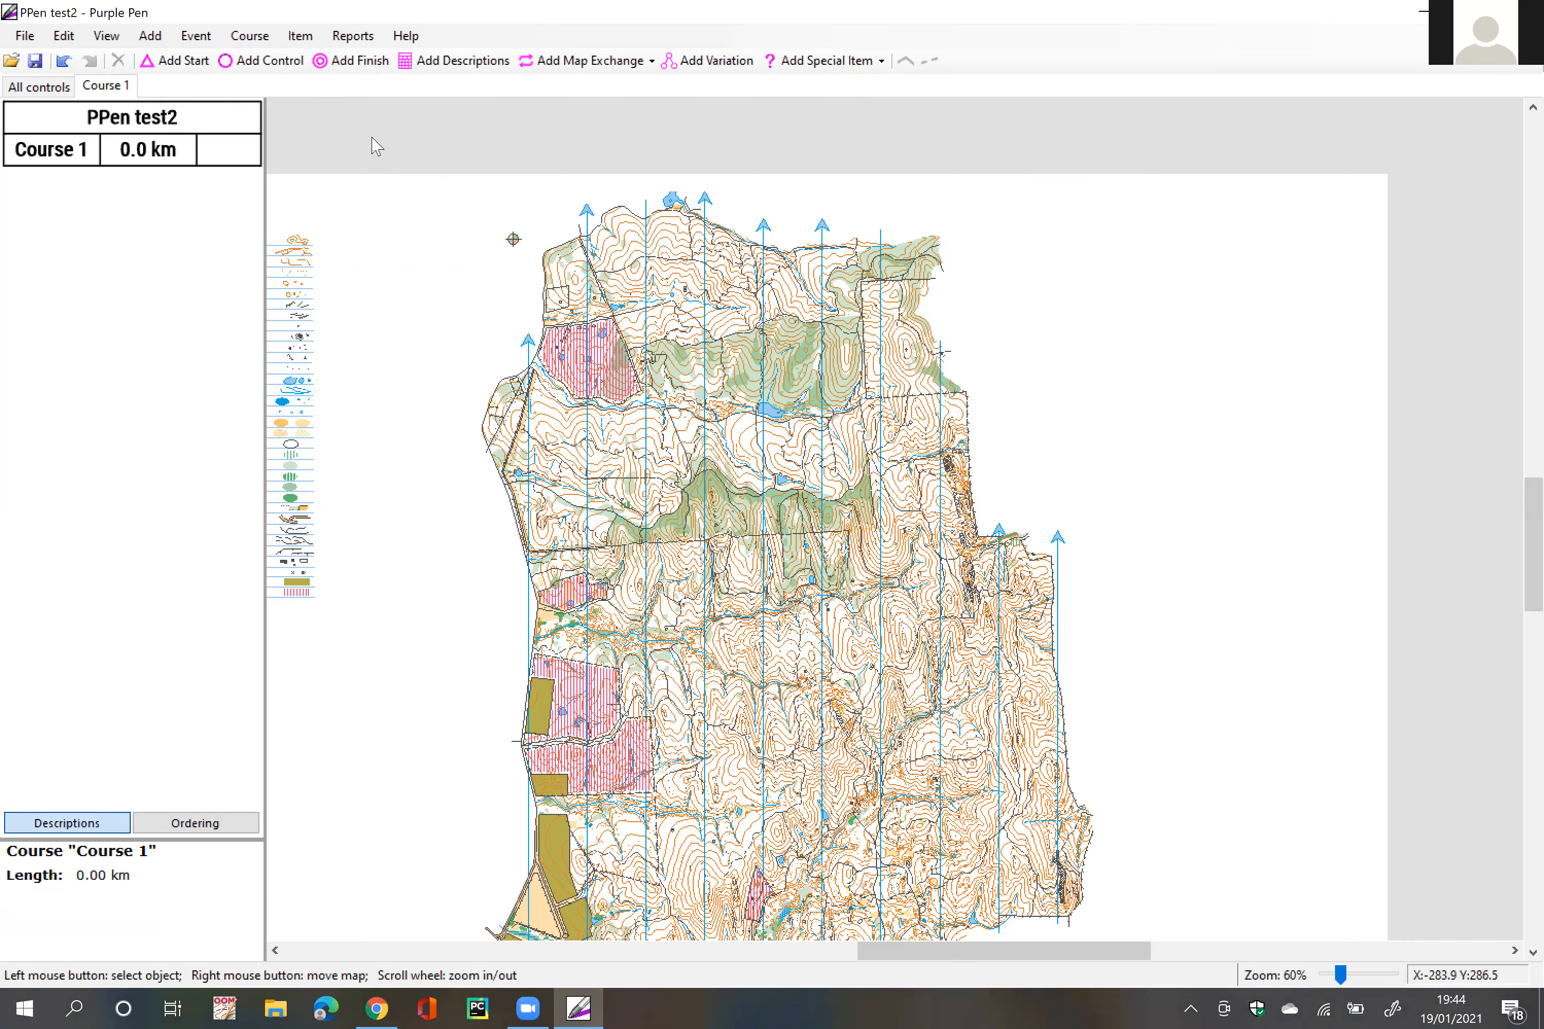
# Step: Place the start on the track junction at about (-69.5, -24.0) and display Course 1
pyautogui.scroll(-2, 376, 146)
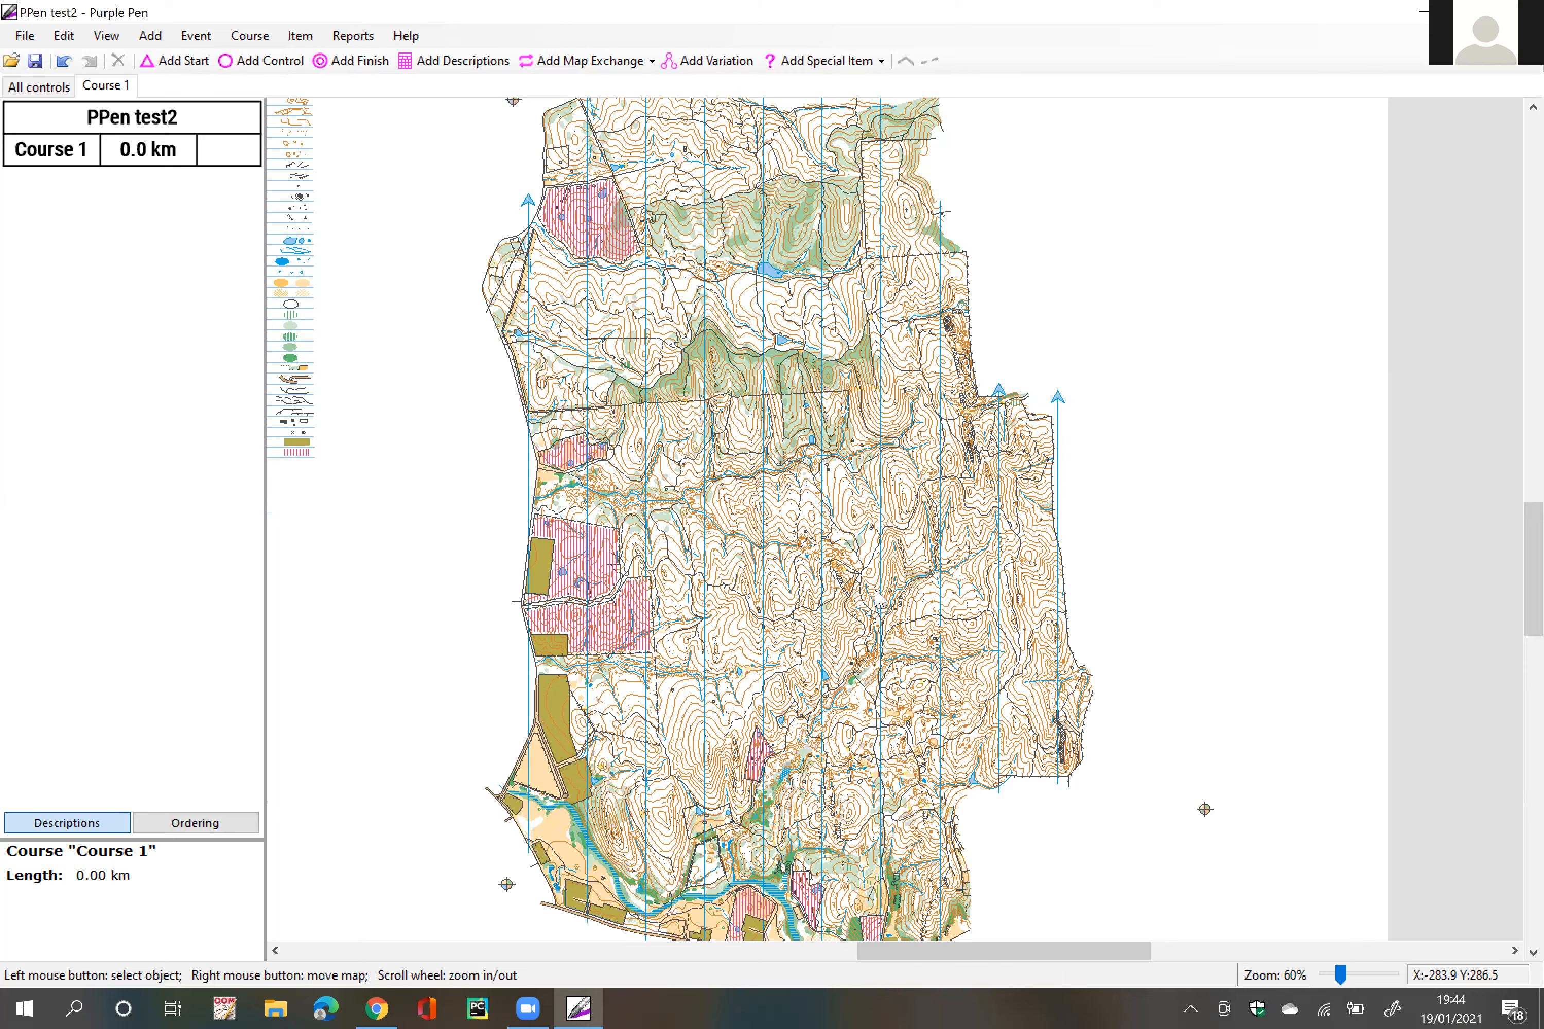
pyautogui.scroll(3, 837, 623)
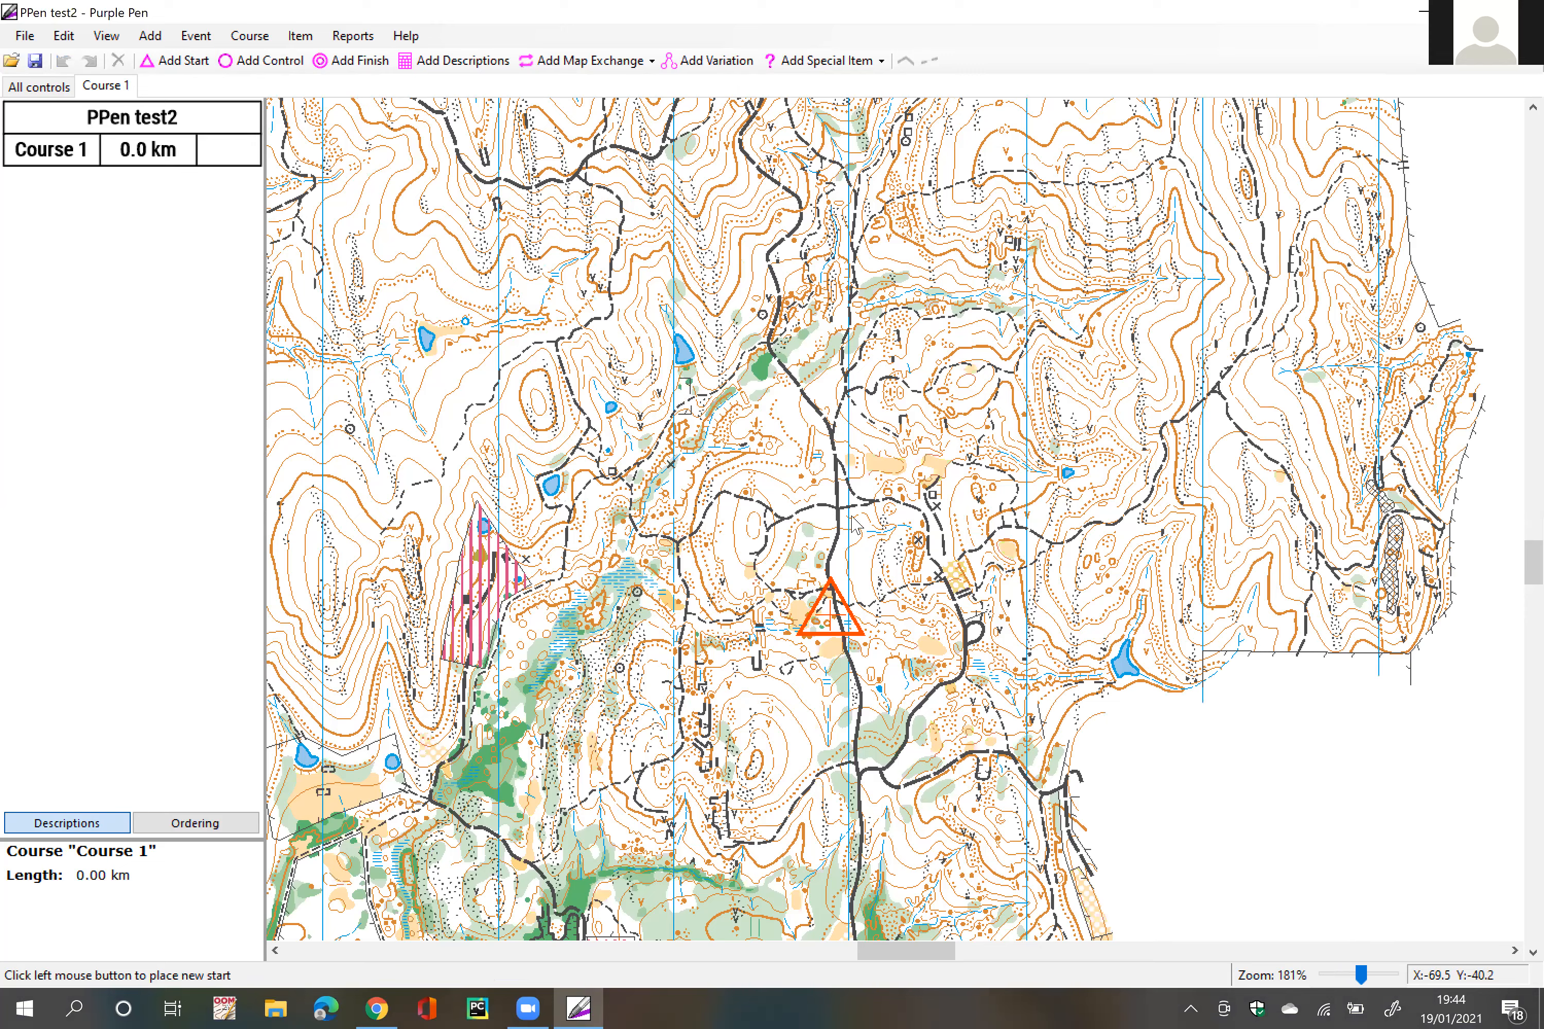
pyautogui.scroll(1, 867, 546)
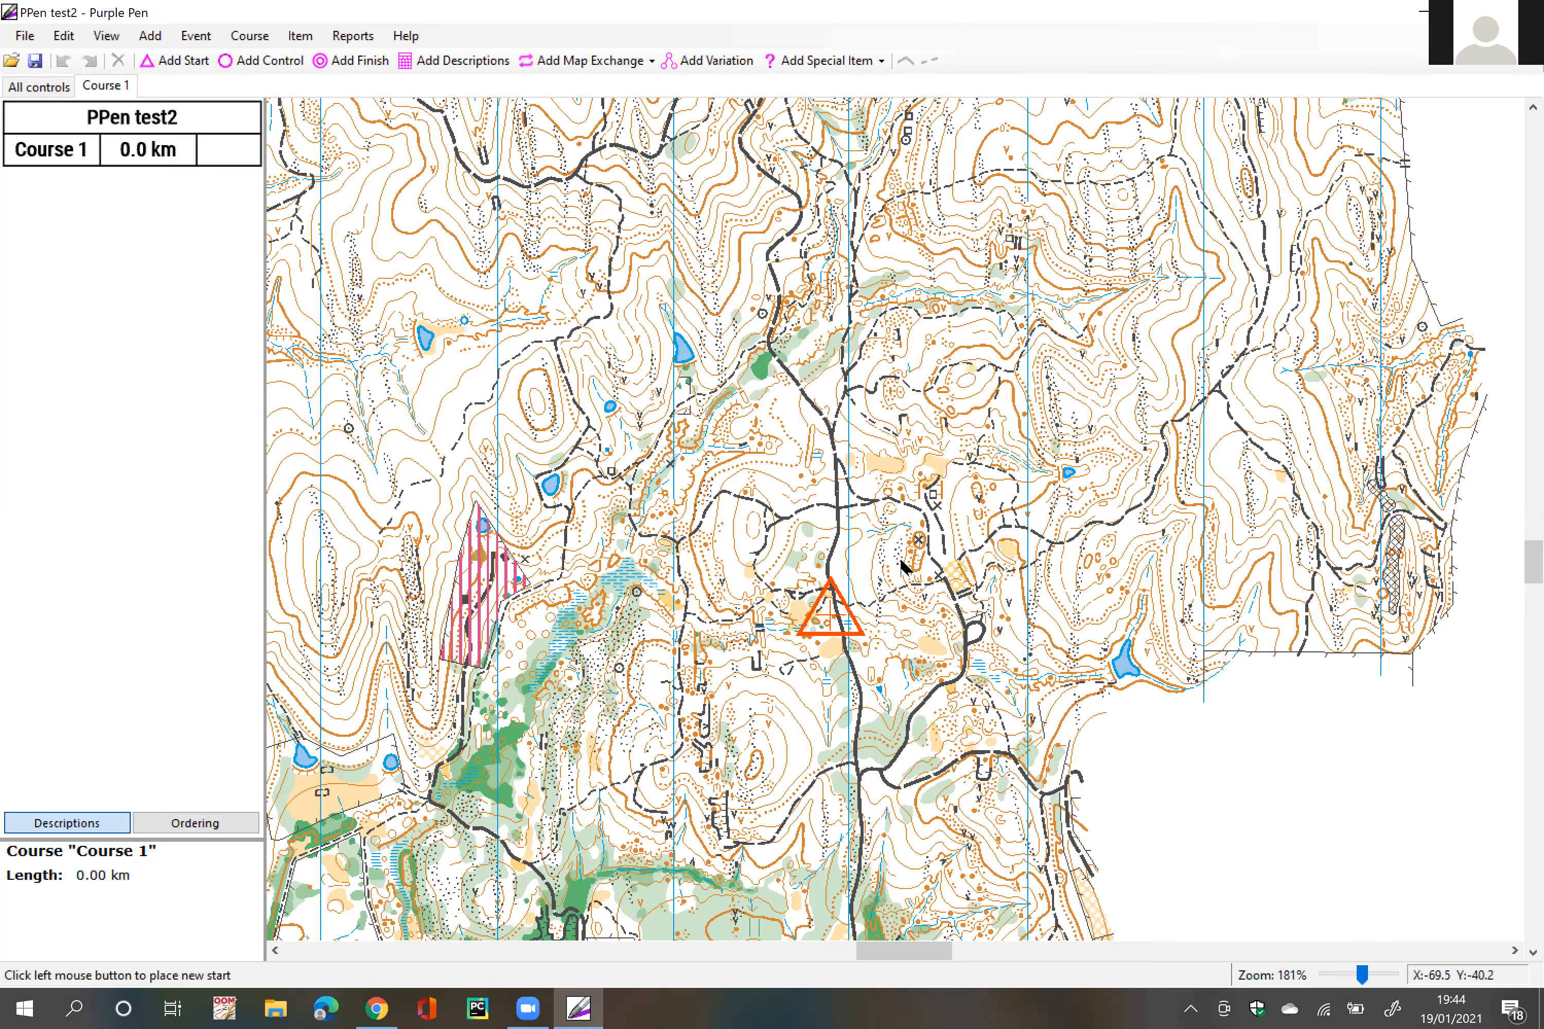
pyautogui.click(790, 483)
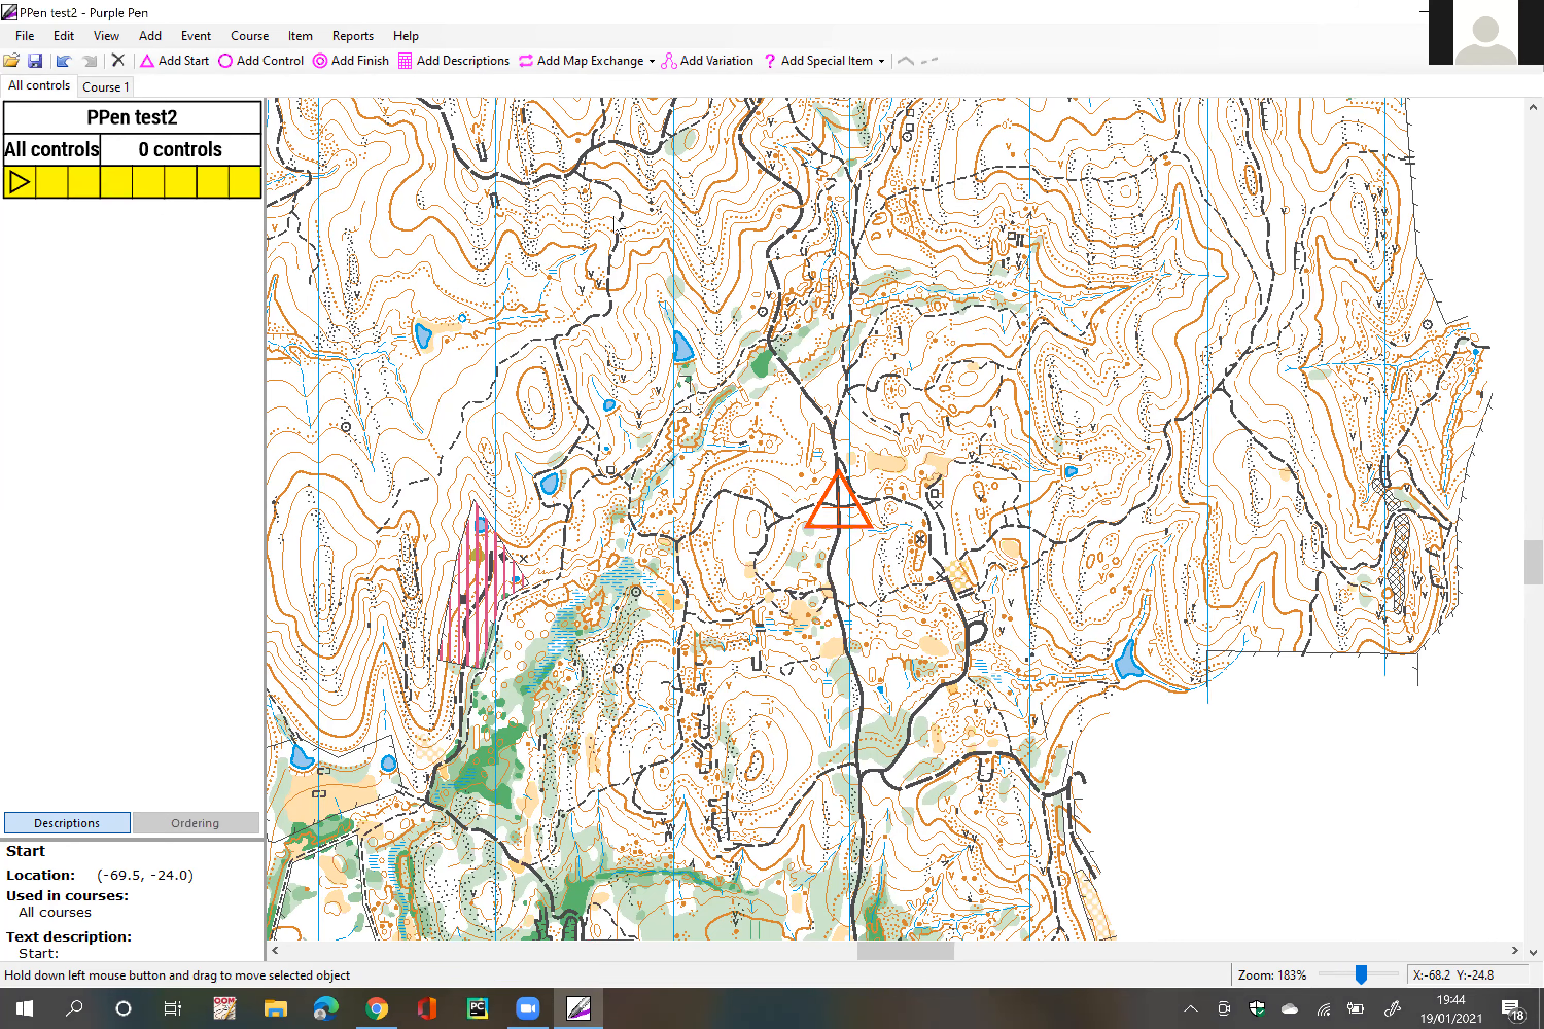
pyautogui.click(105, 87)
pyautogui.click(847, 512)
pyautogui.click(907, 499)
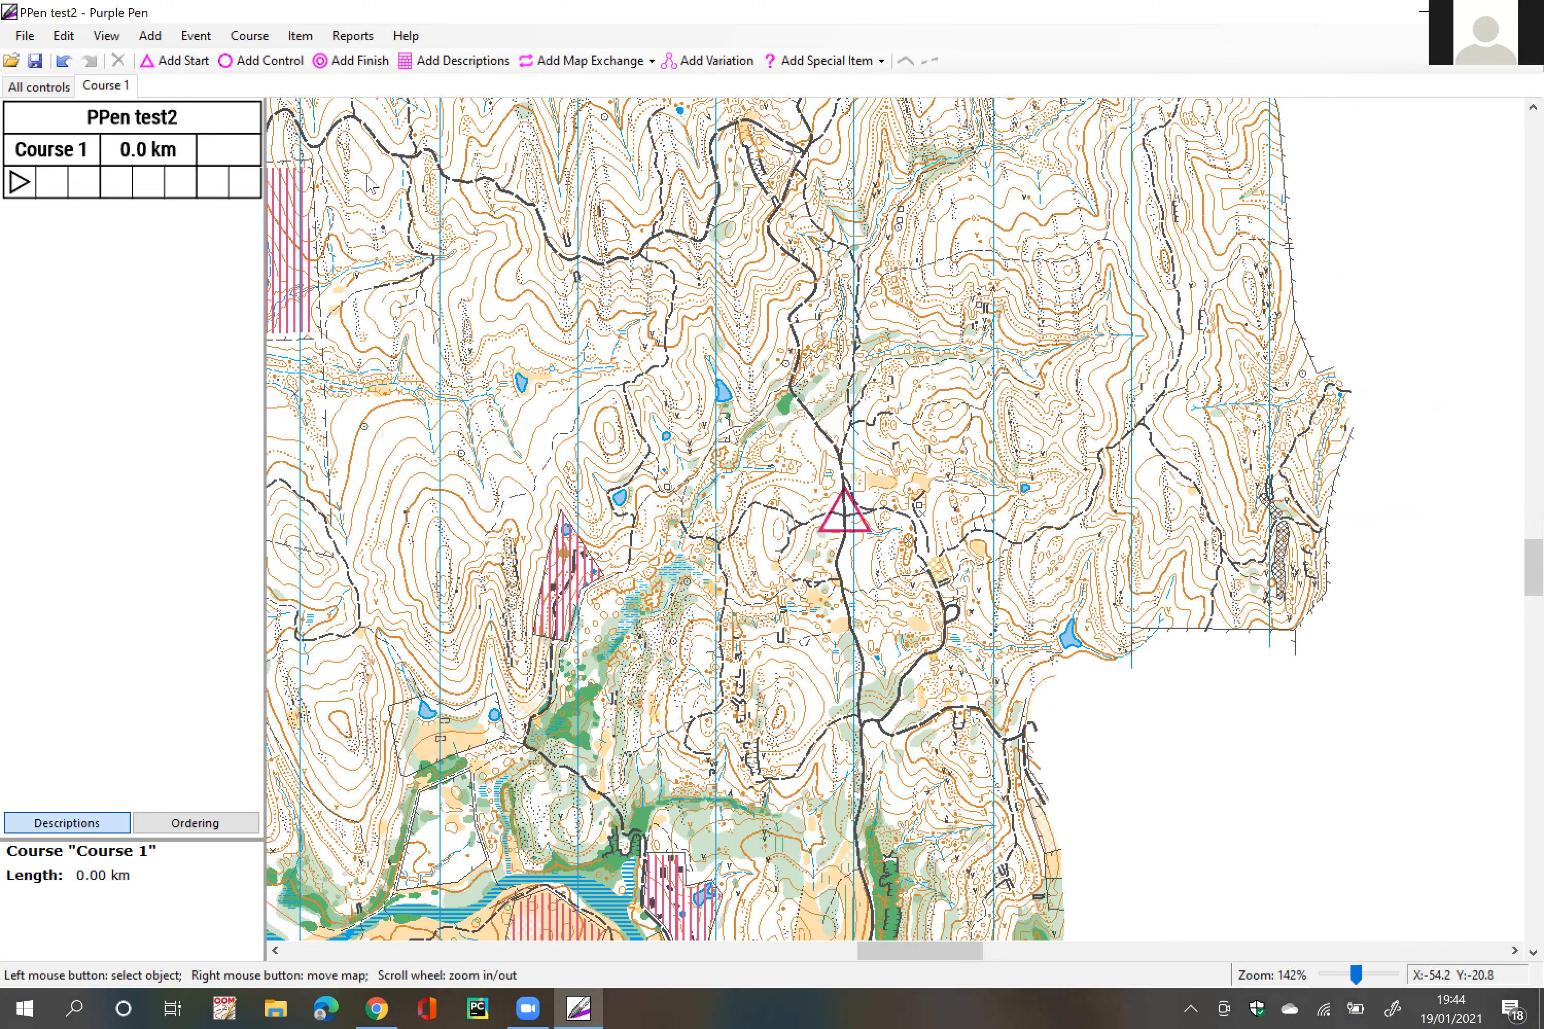
# Step: Add the first control to Course 1 northeast of the start, at about (-41.9, 17.9), and deselect it
pyautogui.click(247, 68)
pyautogui.click(272, 77)
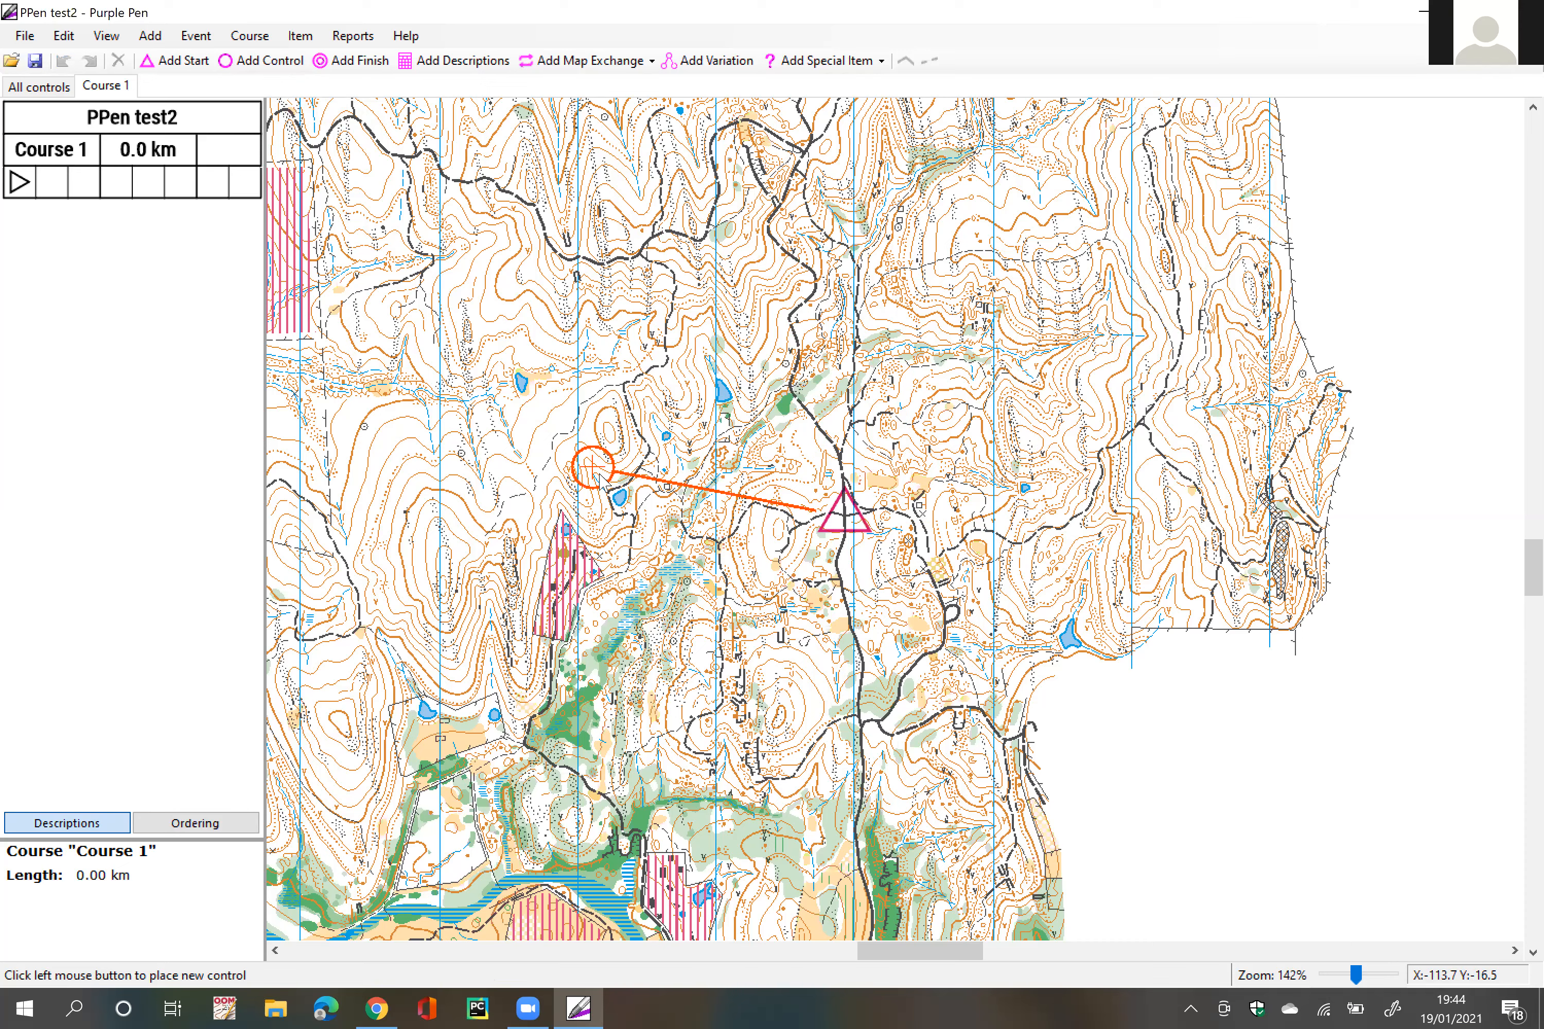
pyautogui.scroll(1, 989, 420)
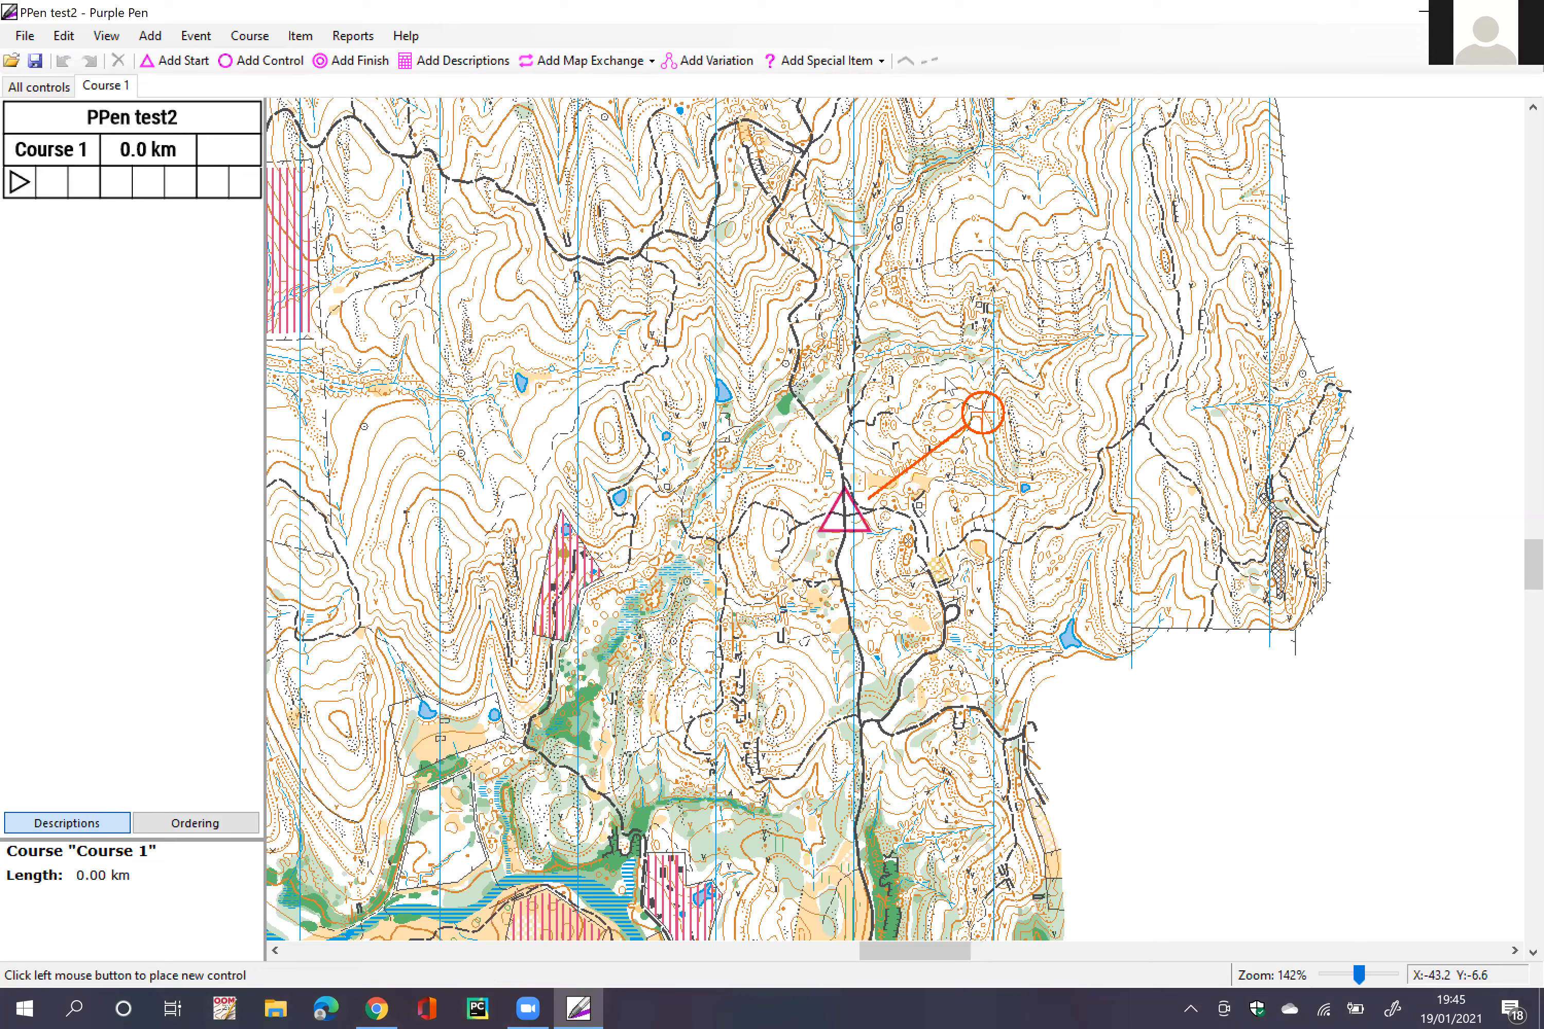
pyautogui.scroll(1, 964, 339)
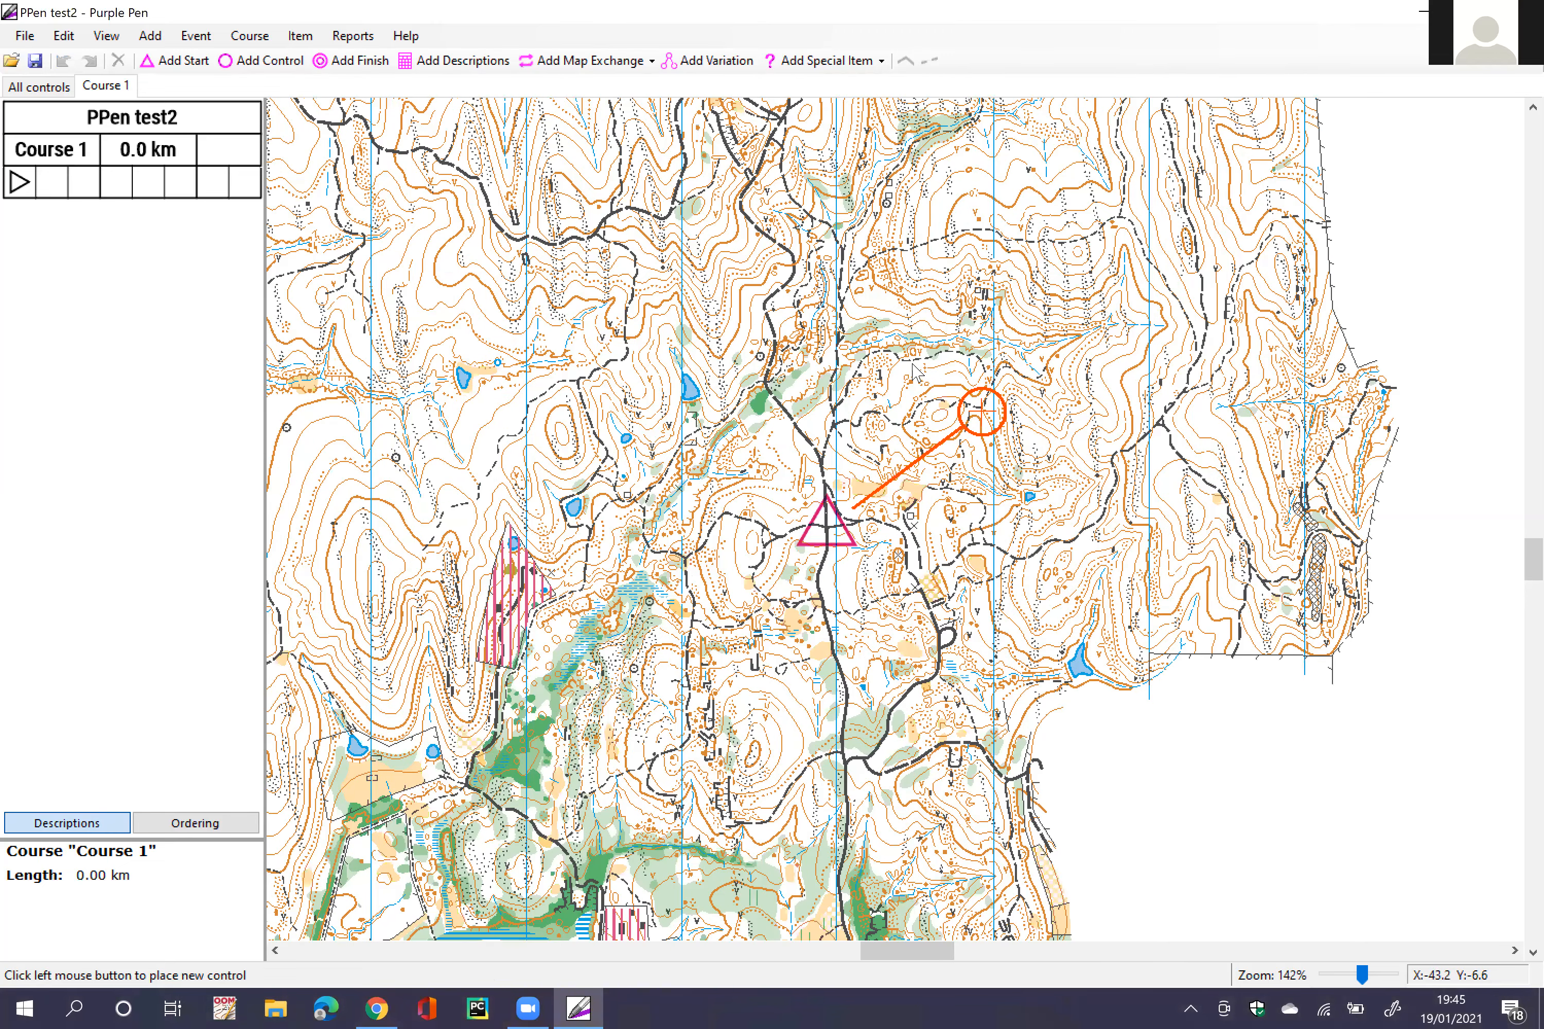
pyautogui.scroll(2, 914, 367)
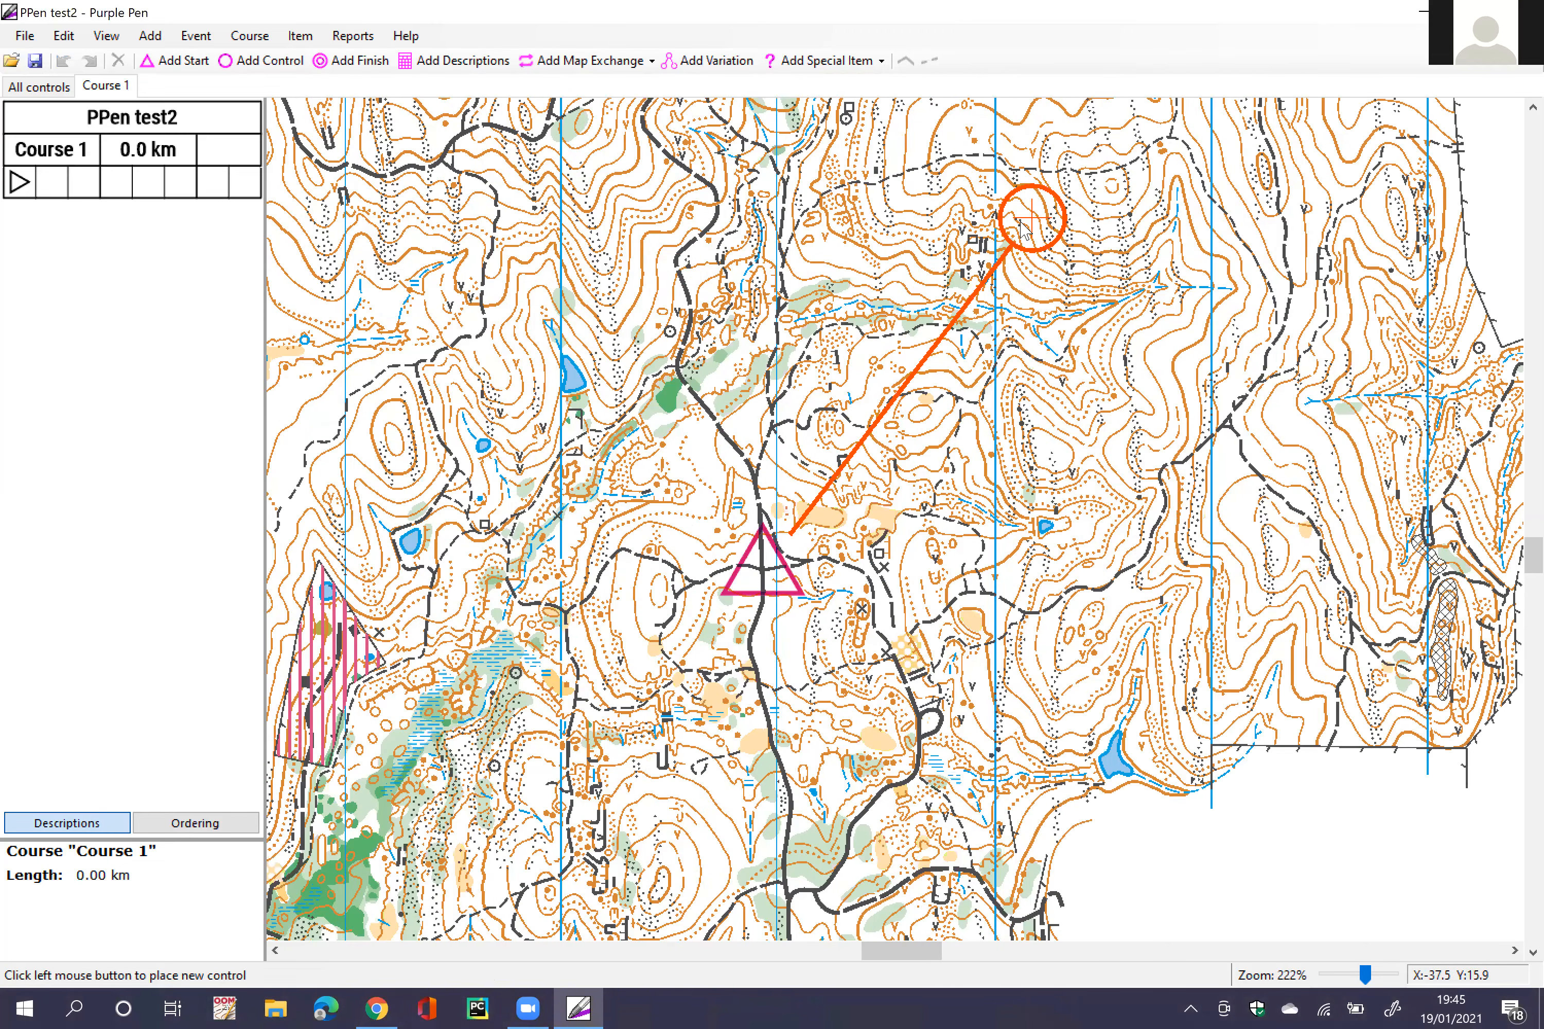
pyautogui.click(1003, 205)
pyautogui.moveTo(1005, 214); pyautogui.dragTo(1004, 224)
pyautogui.click(1076, 312)
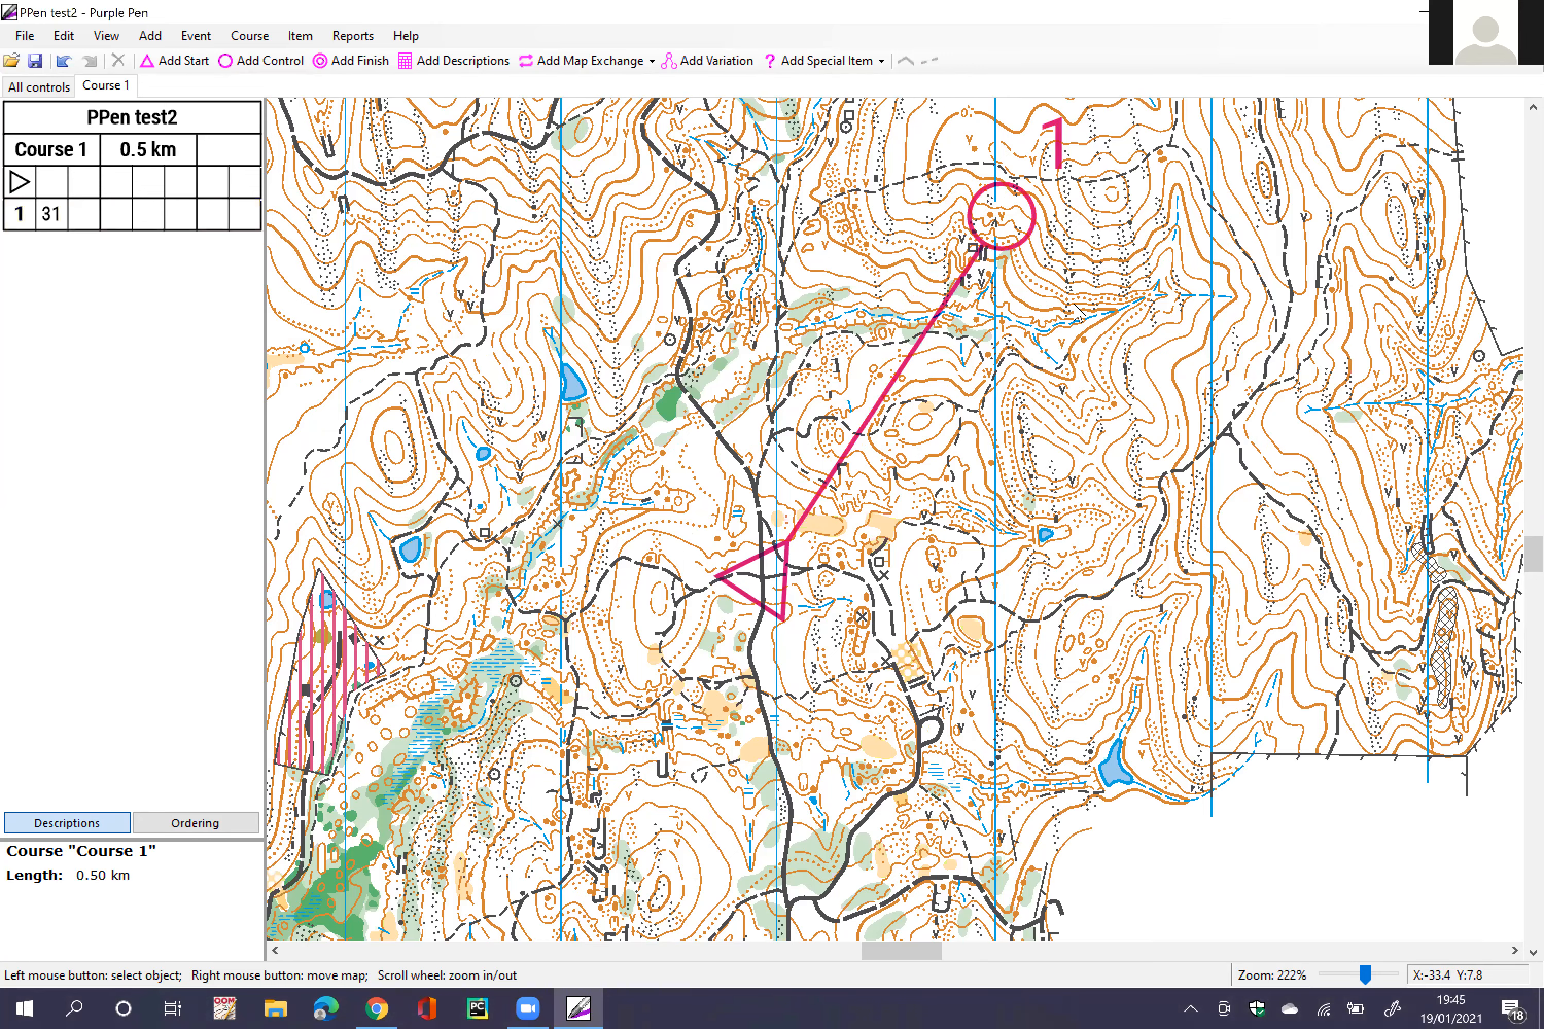
pyautogui.moveTo(1075, 306); pyautogui.dragTo(769, 366)
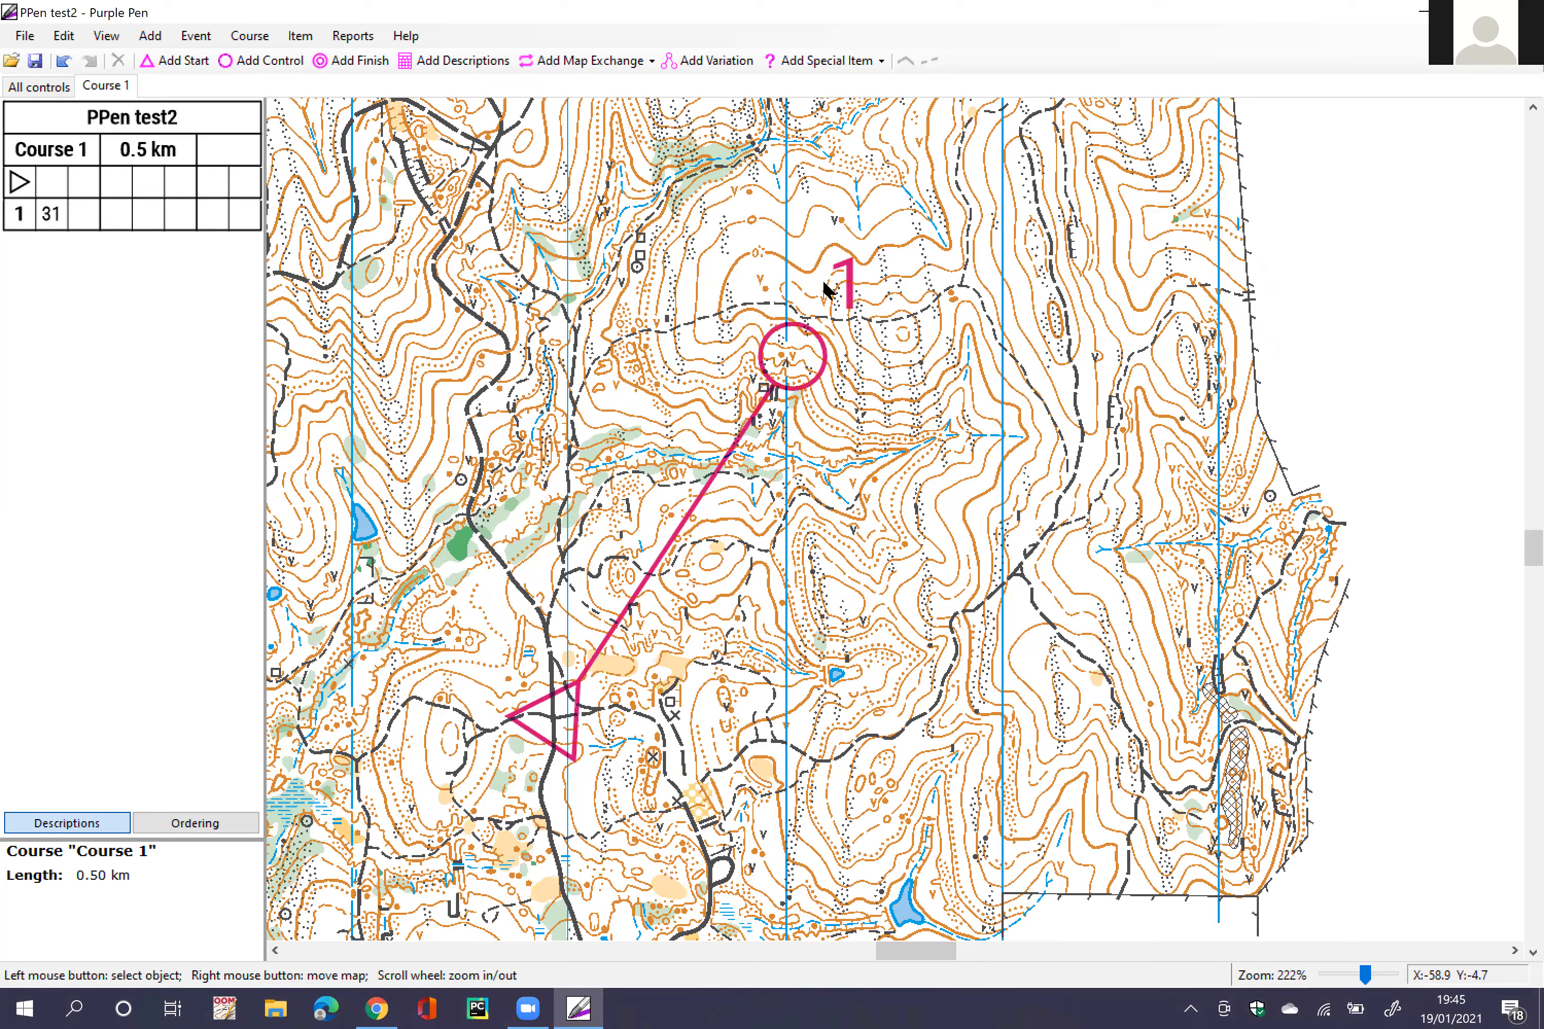
# Step: Try adding a control without control 1 selected, southeast of control 1 at about (-30.9, -5.2), and undo it
pyautogui.click(780, 359)
pyautogui.click(535, 265)
pyautogui.click(247, 64)
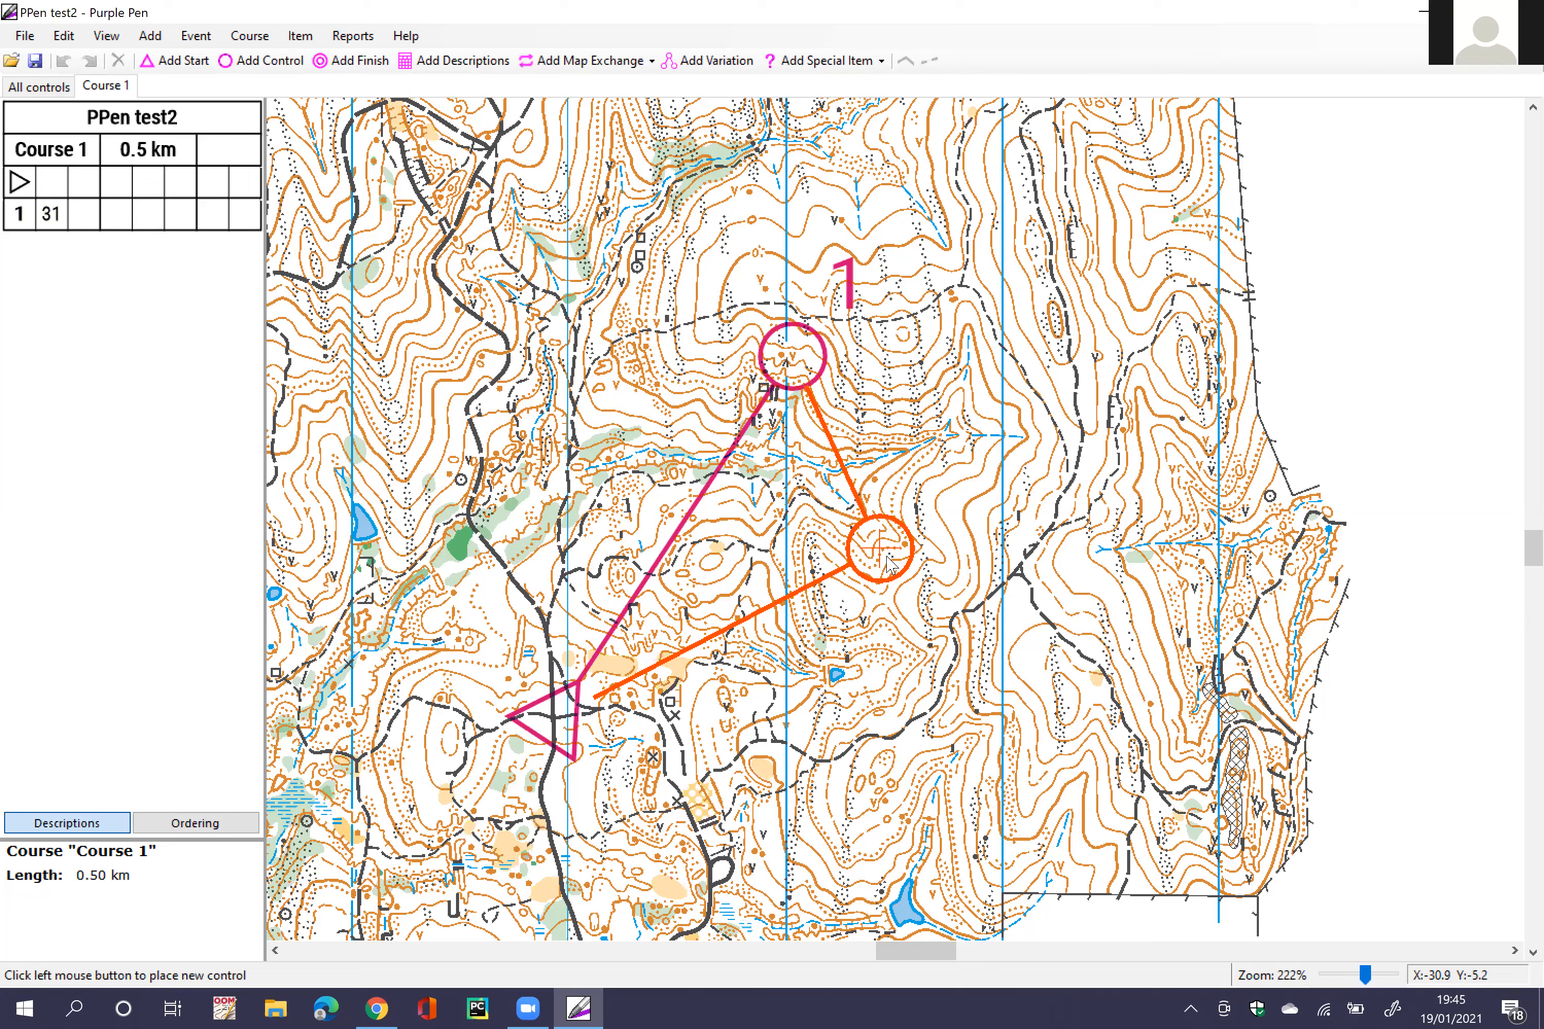
pyautogui.click(888, 558)
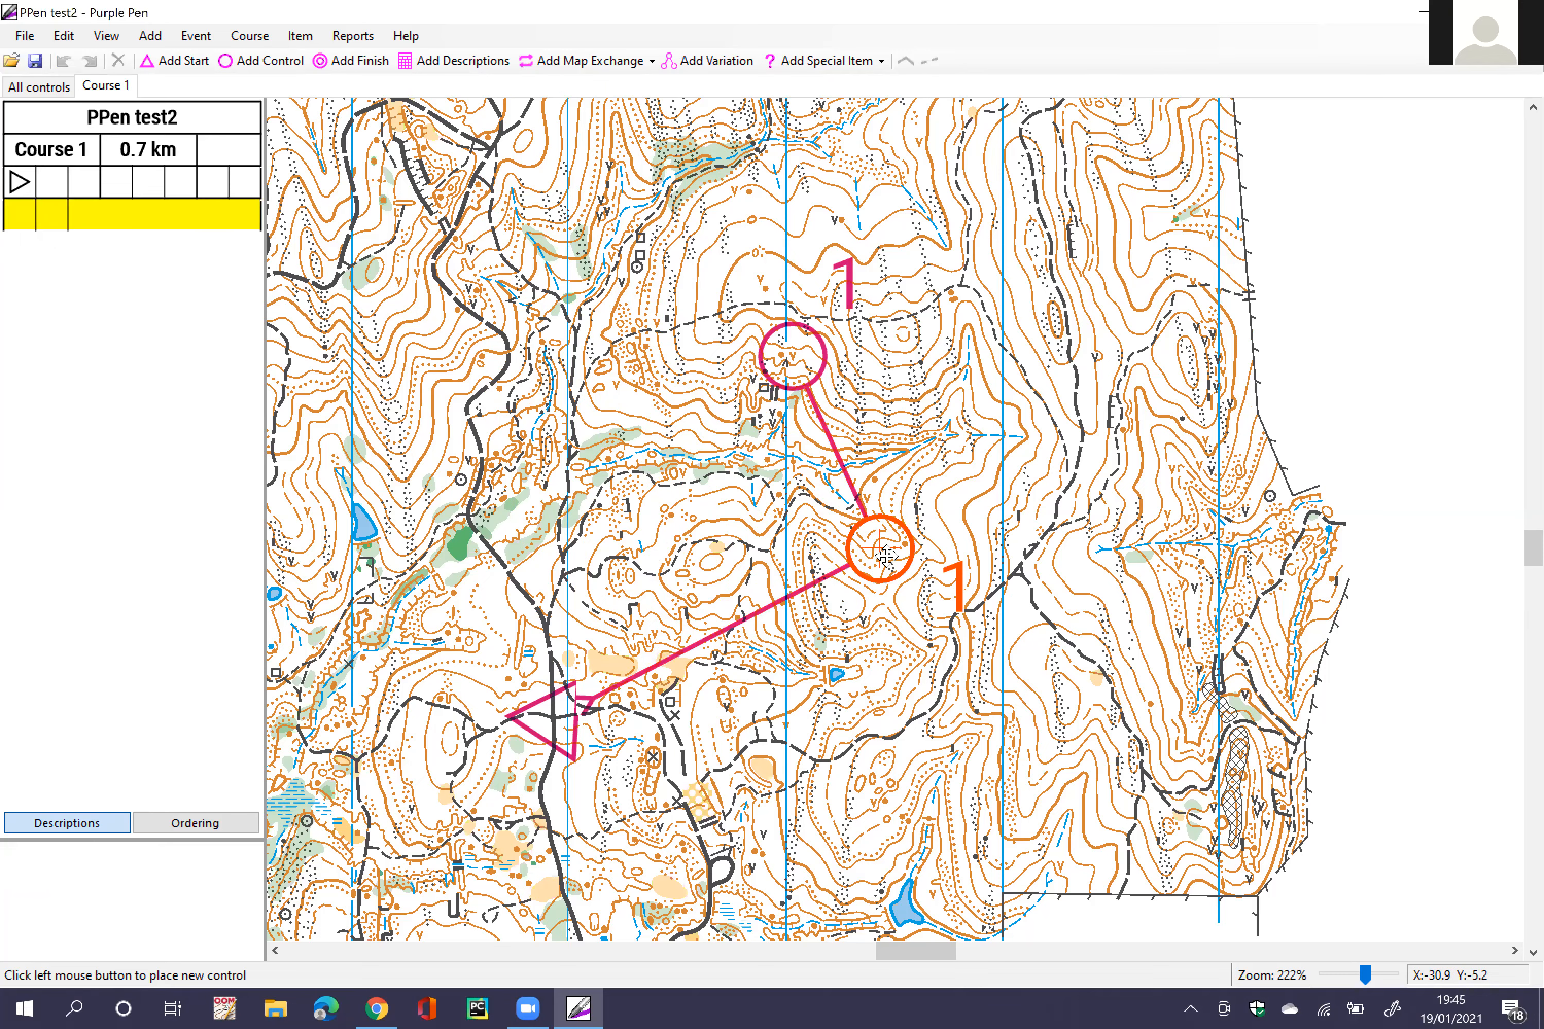
pyautogui.hotkey('ctrl', 'z')
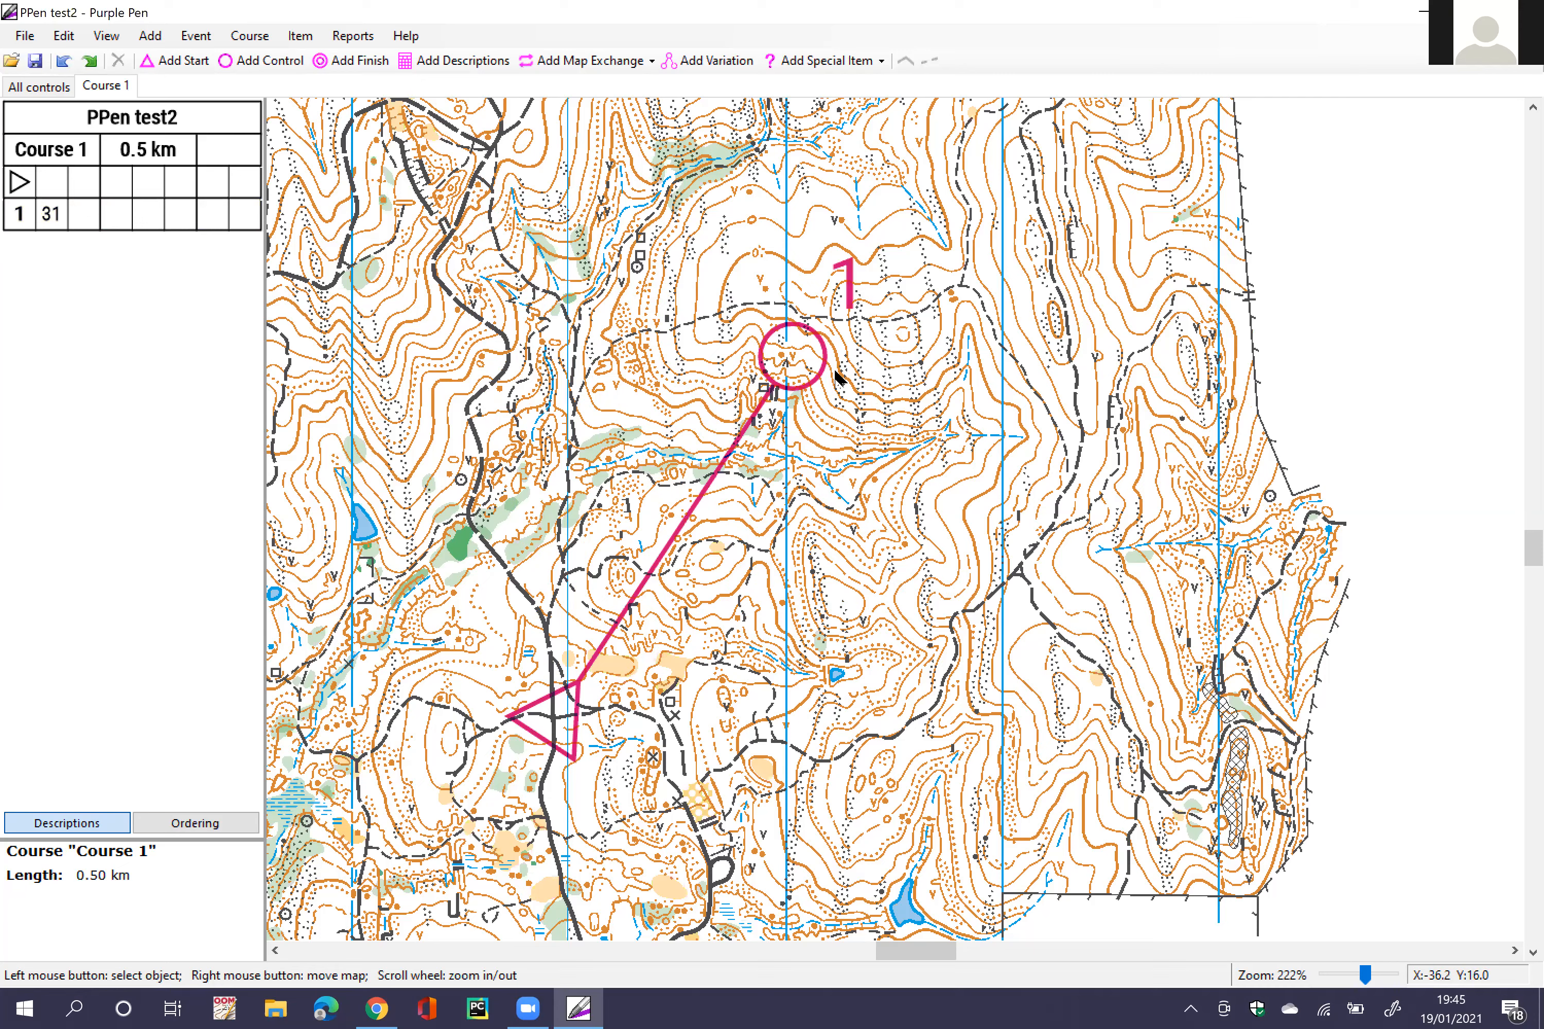
# Step: Add a second control following control 1, just east of it at about (-26.8, 16.9)
pyautogui.click(814, 357)
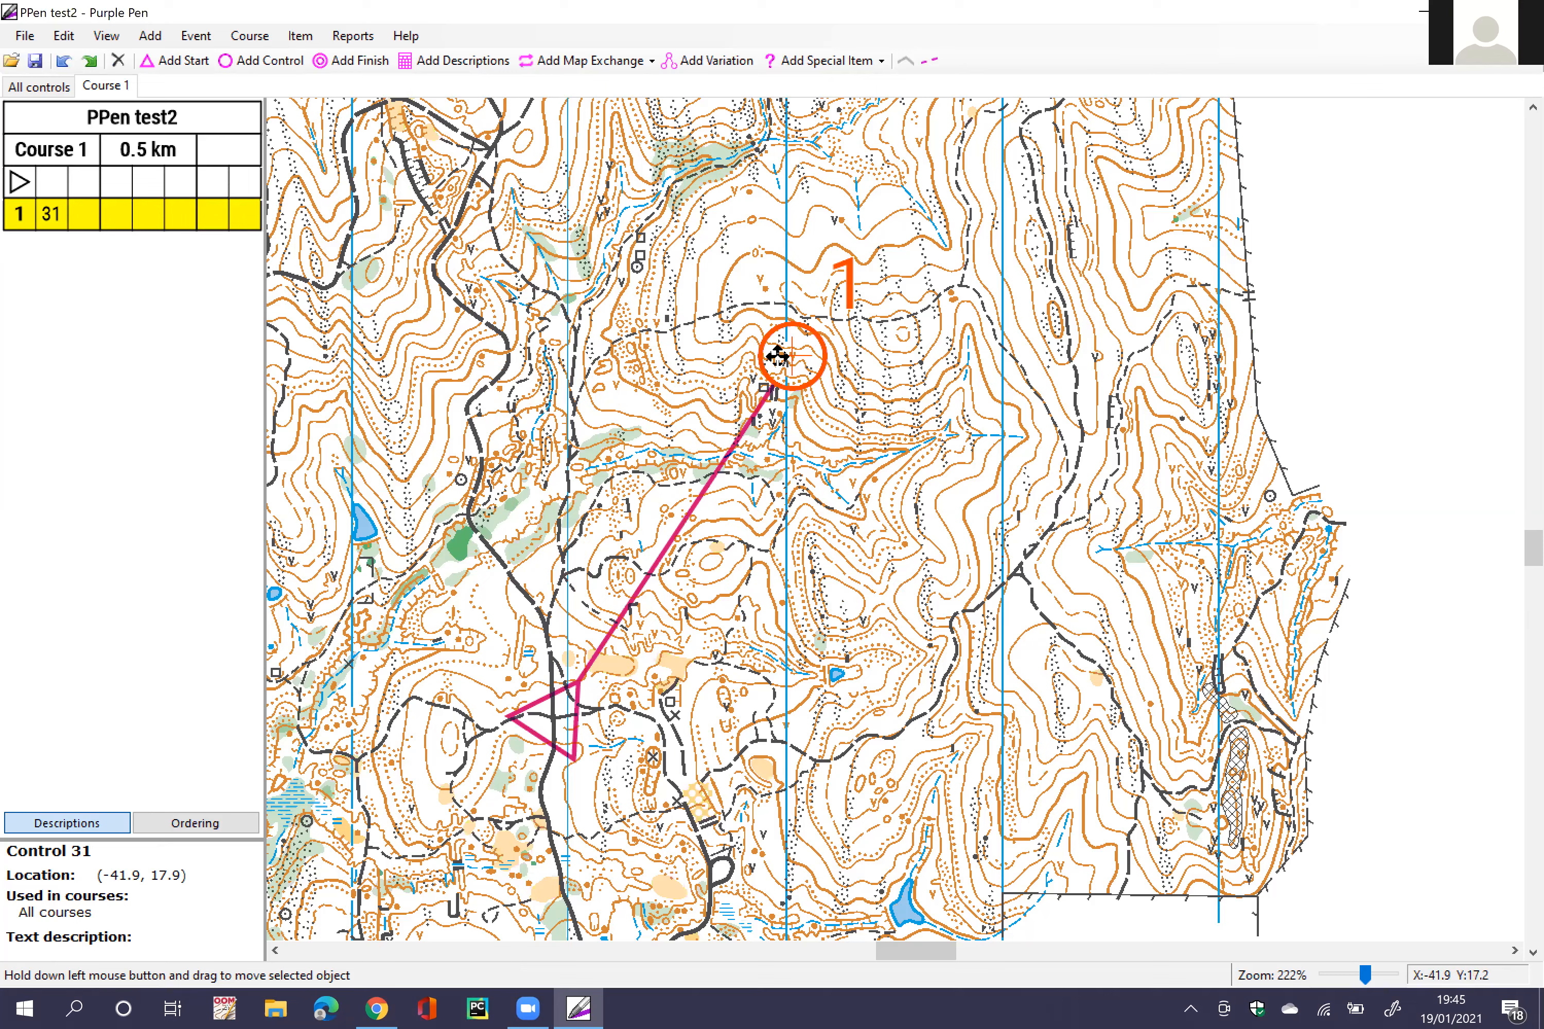
pyautogui.hotkey('ctrl', 'a')
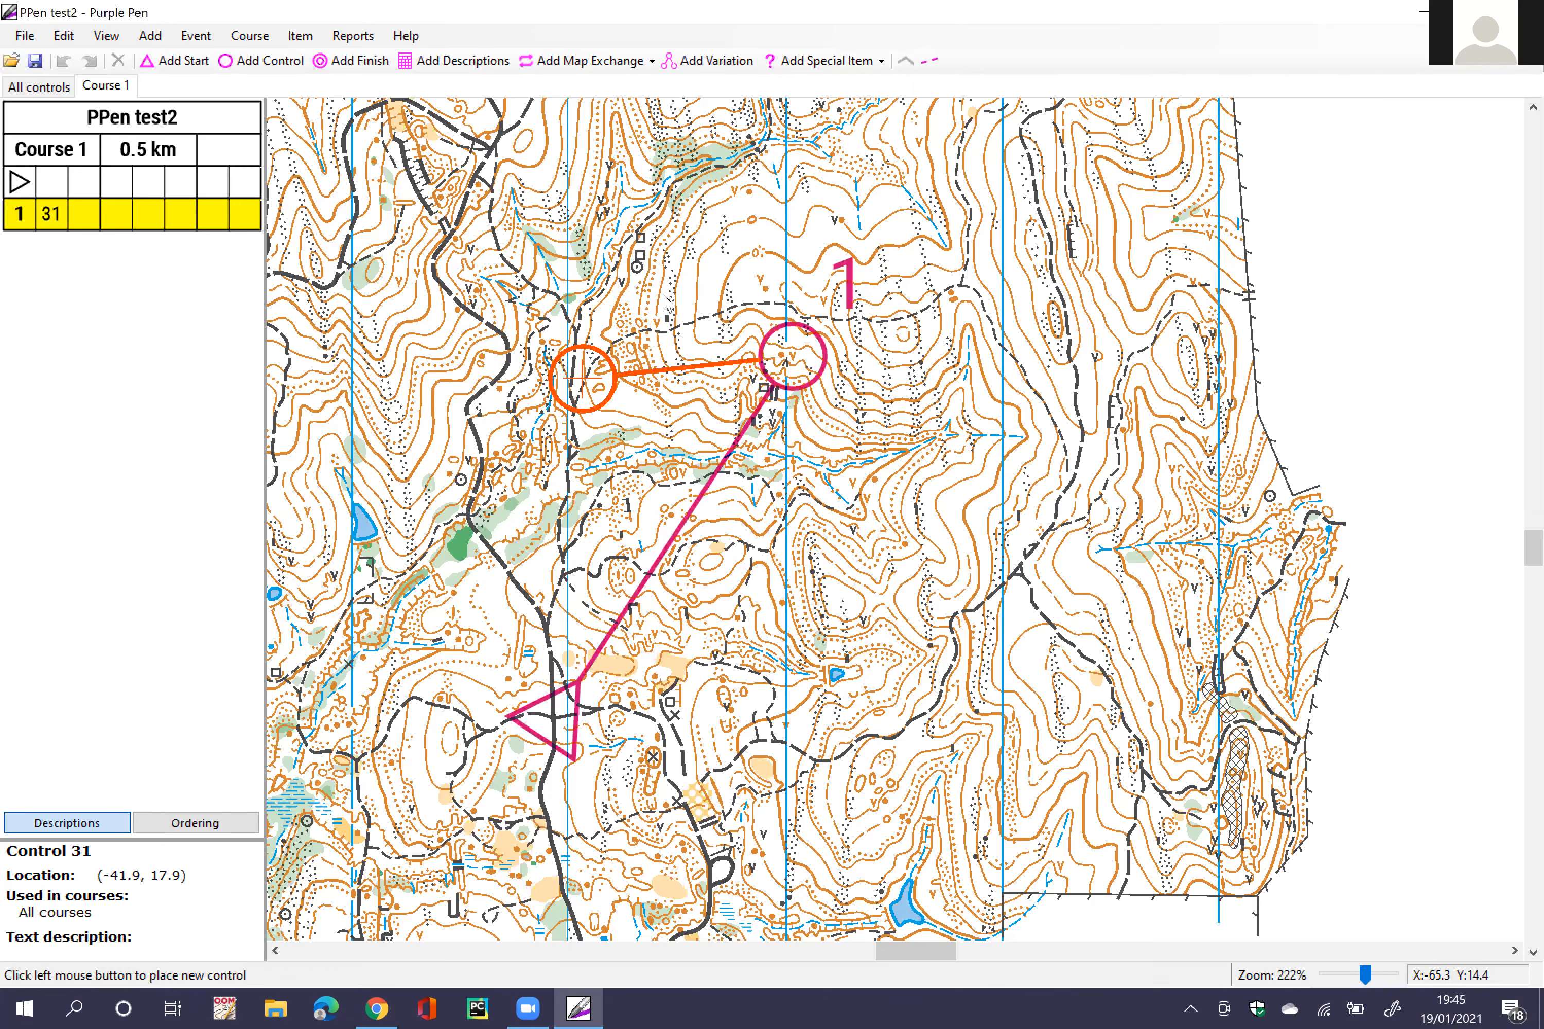
pyautogui.moveTo(733, 555); pyautogui.dragTo(724, 552)
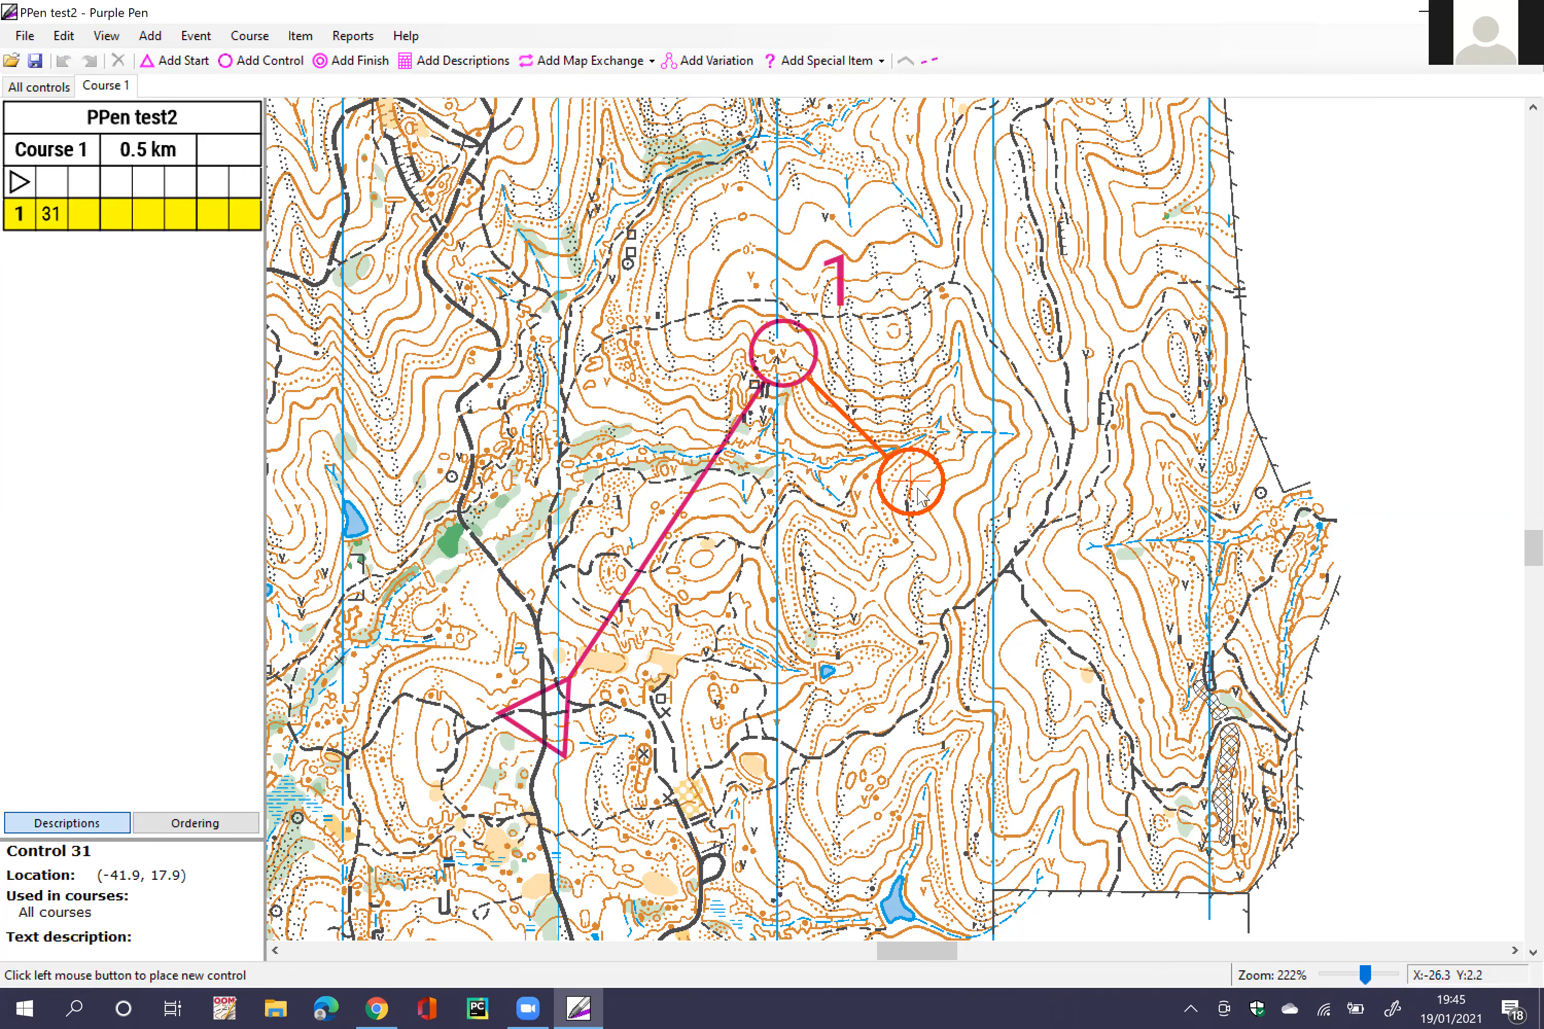
pyautogui.click(922, 369)
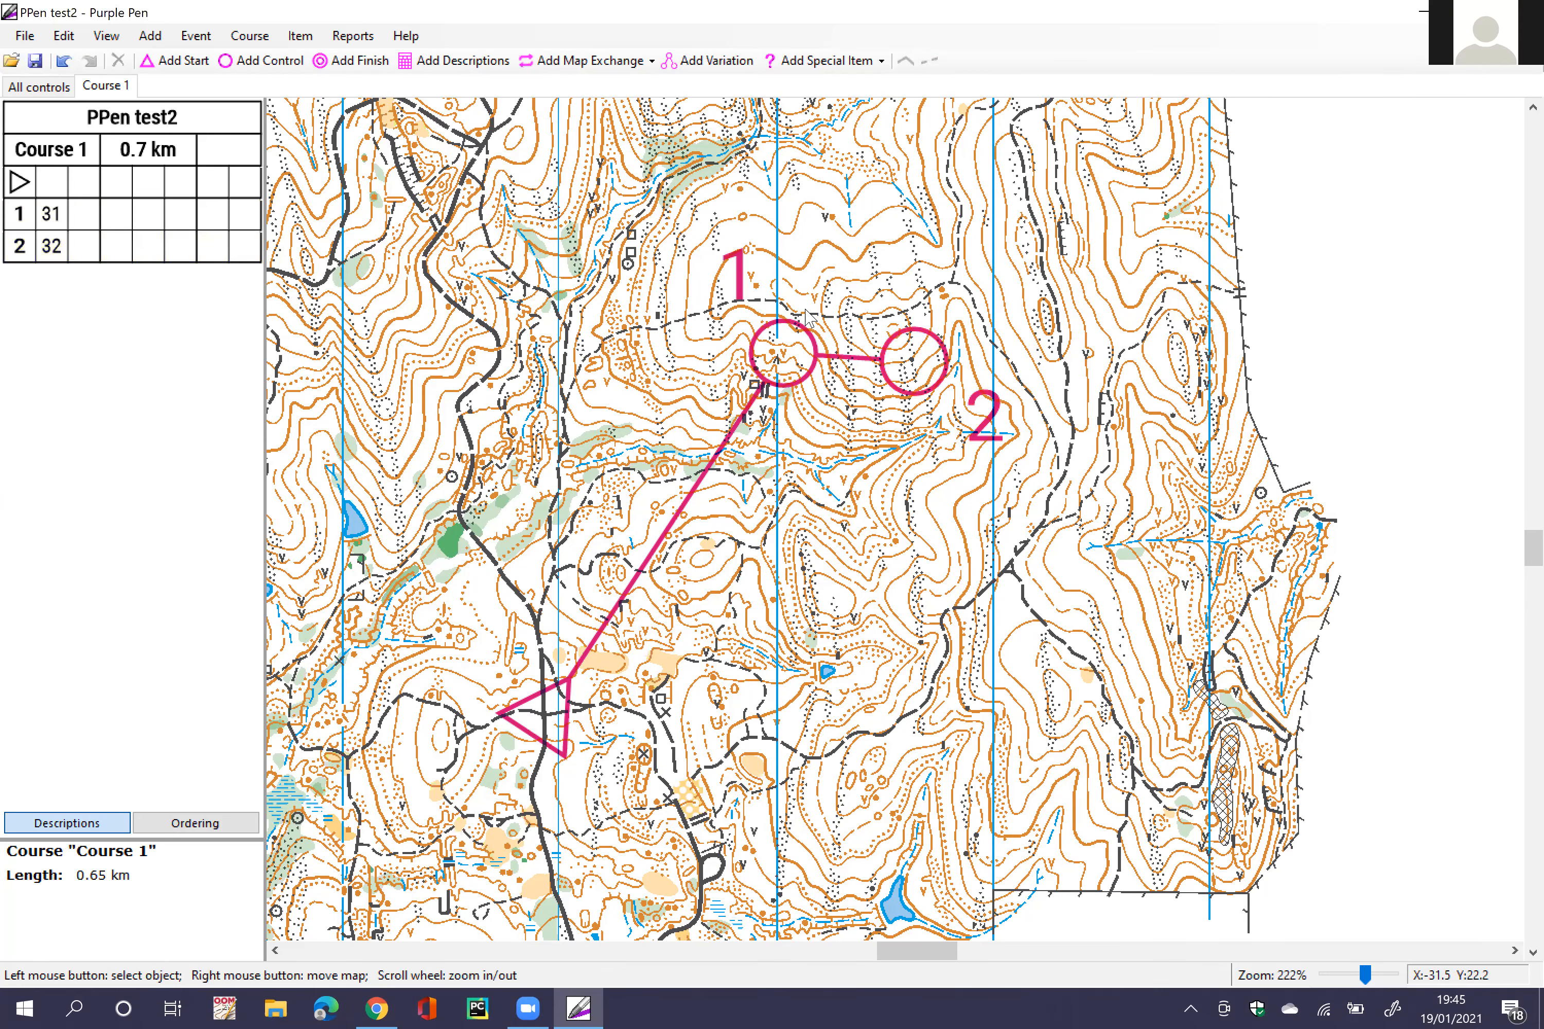
# Step: Add a third control following control 2, to its southwest at about (-42.6, -15.1)
pyautogui.click(915, 373)
pyautogui.click(930, 469)
pyautogui.click(917, 375)
pyautogui.moveTo(918, 375); pyautogui.dragTo(785, 653)
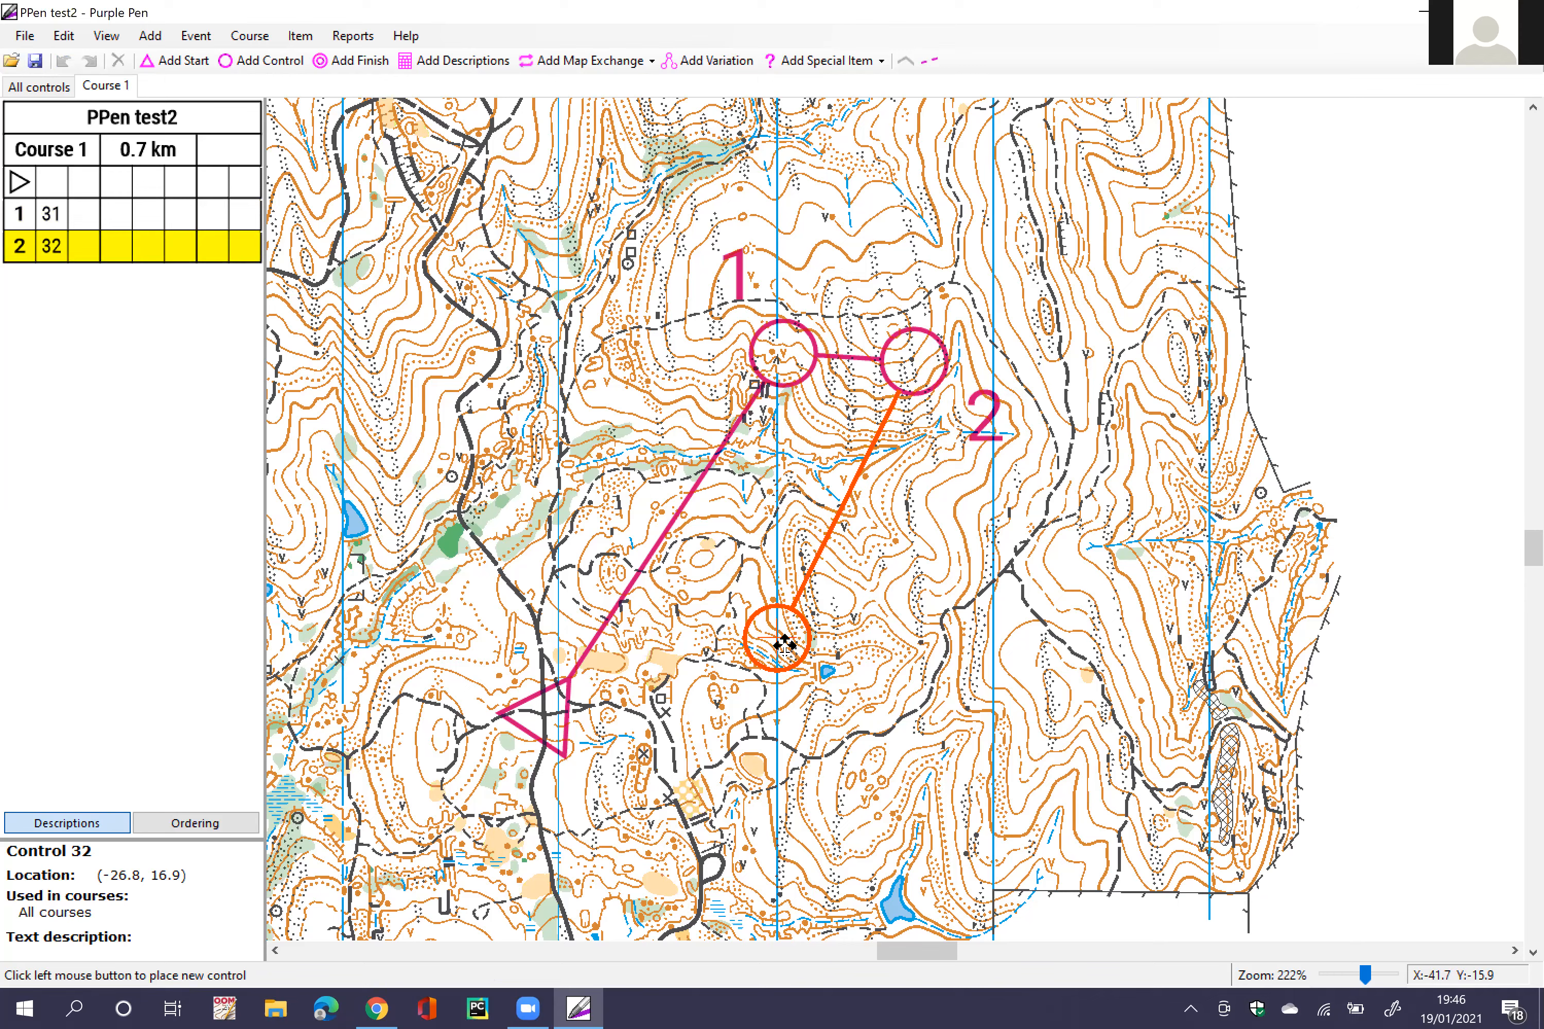
pyautogui.click(785, 643)
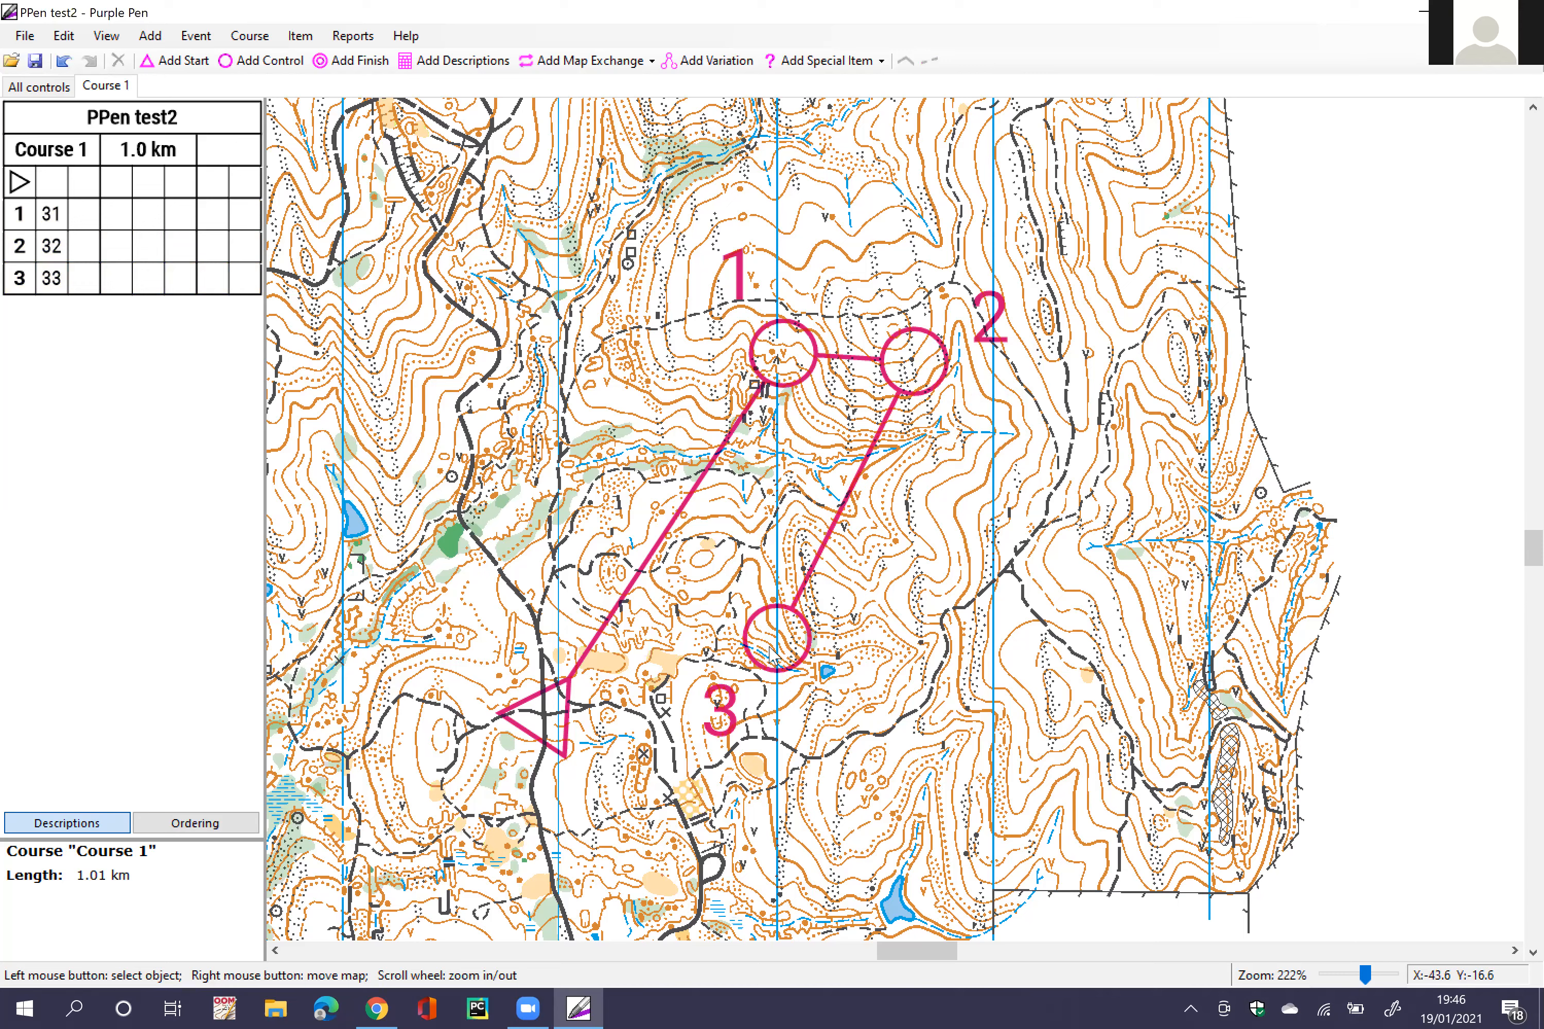
# Step: Insert a control between controls 2 and 3, south of control 2 at about (-27.7, 0.0), and deselect it
pyautogui.click(909, 377)
pyautogui.hotkey('ctrl', 'a')
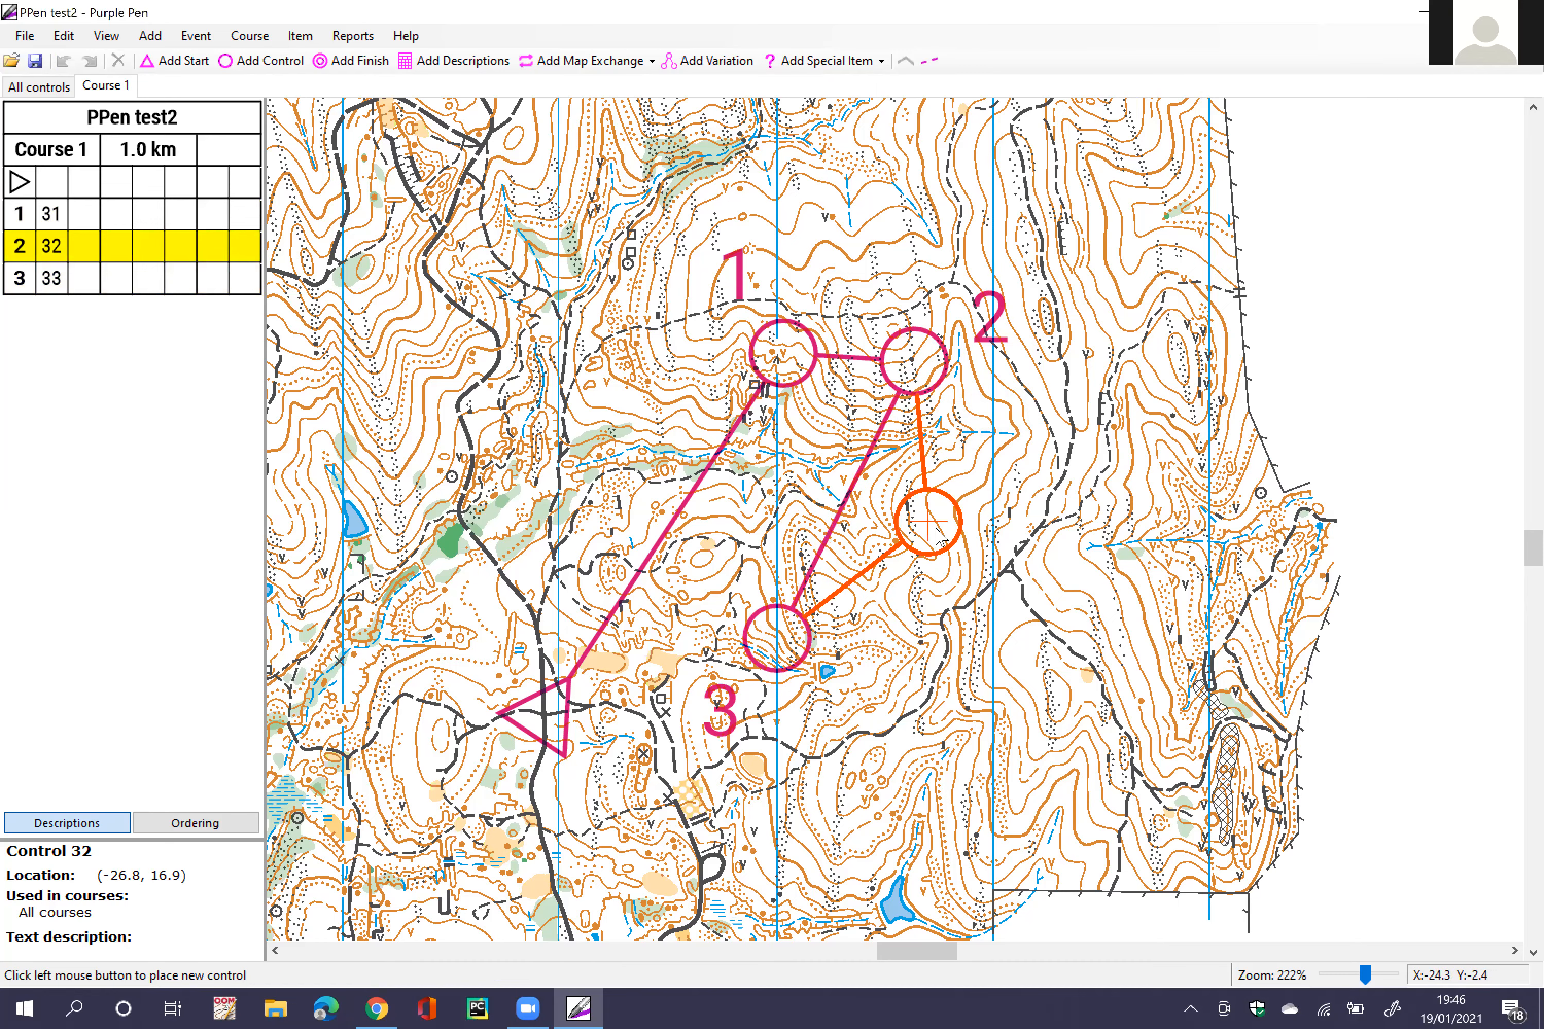
pyautogui.click(905, 508)
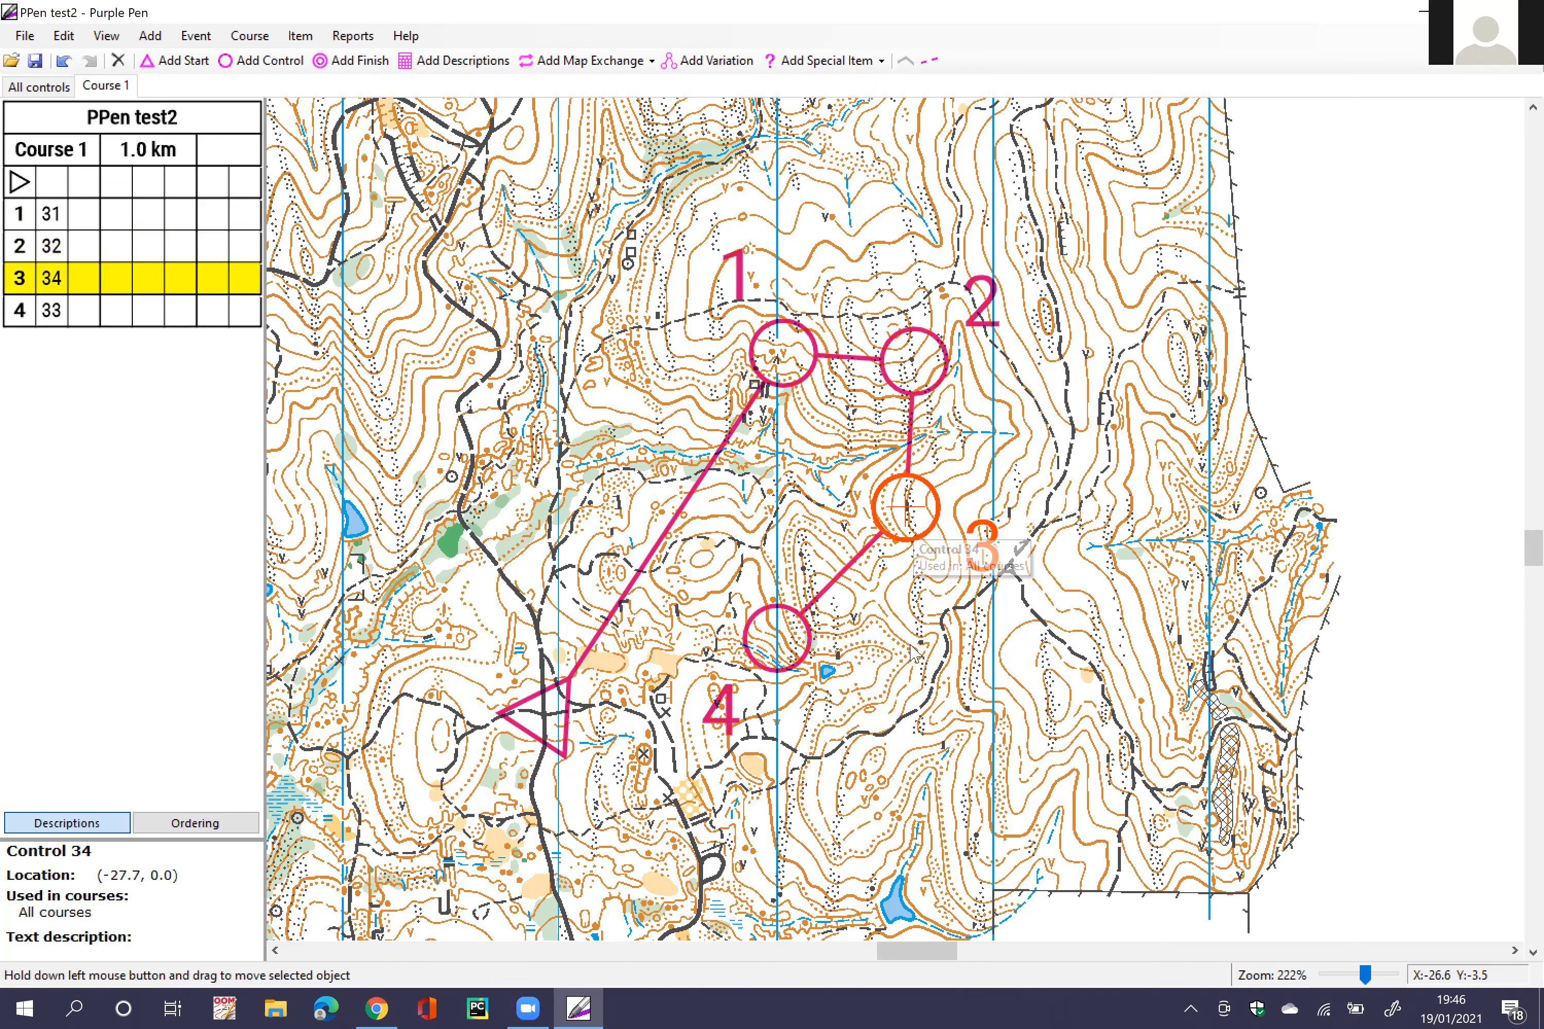
pyautogui.click(907, 667)
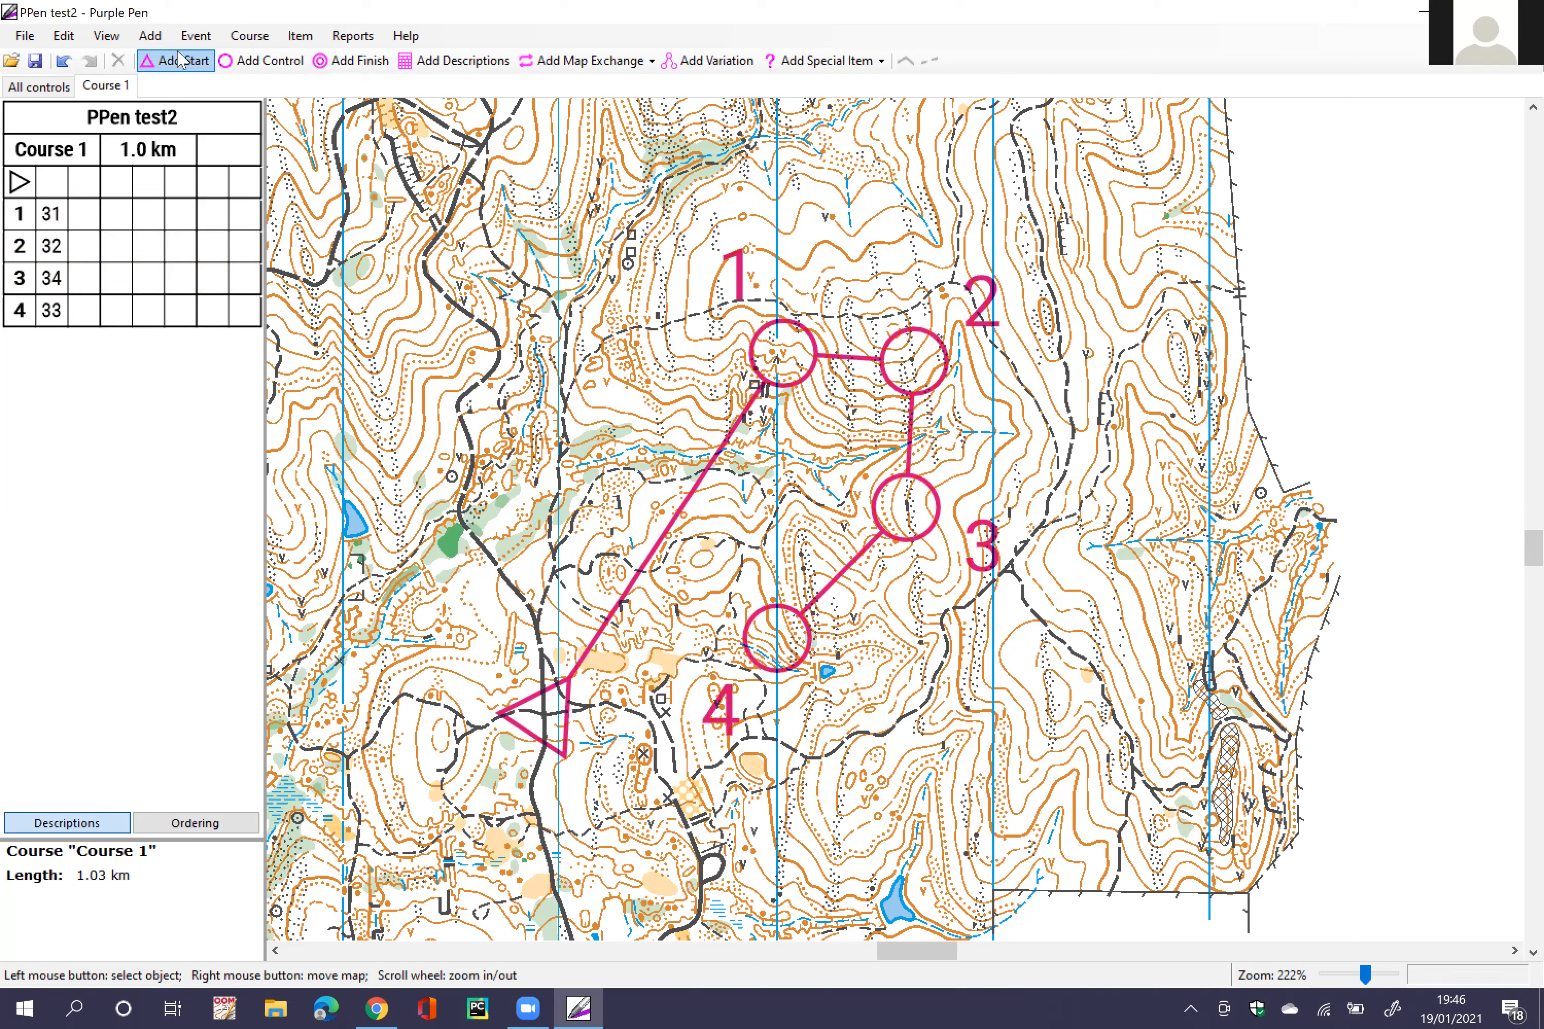
# Step: Place the finish on the track southwest of control 4 to close Course 1
pyautogui.click(341, 64)
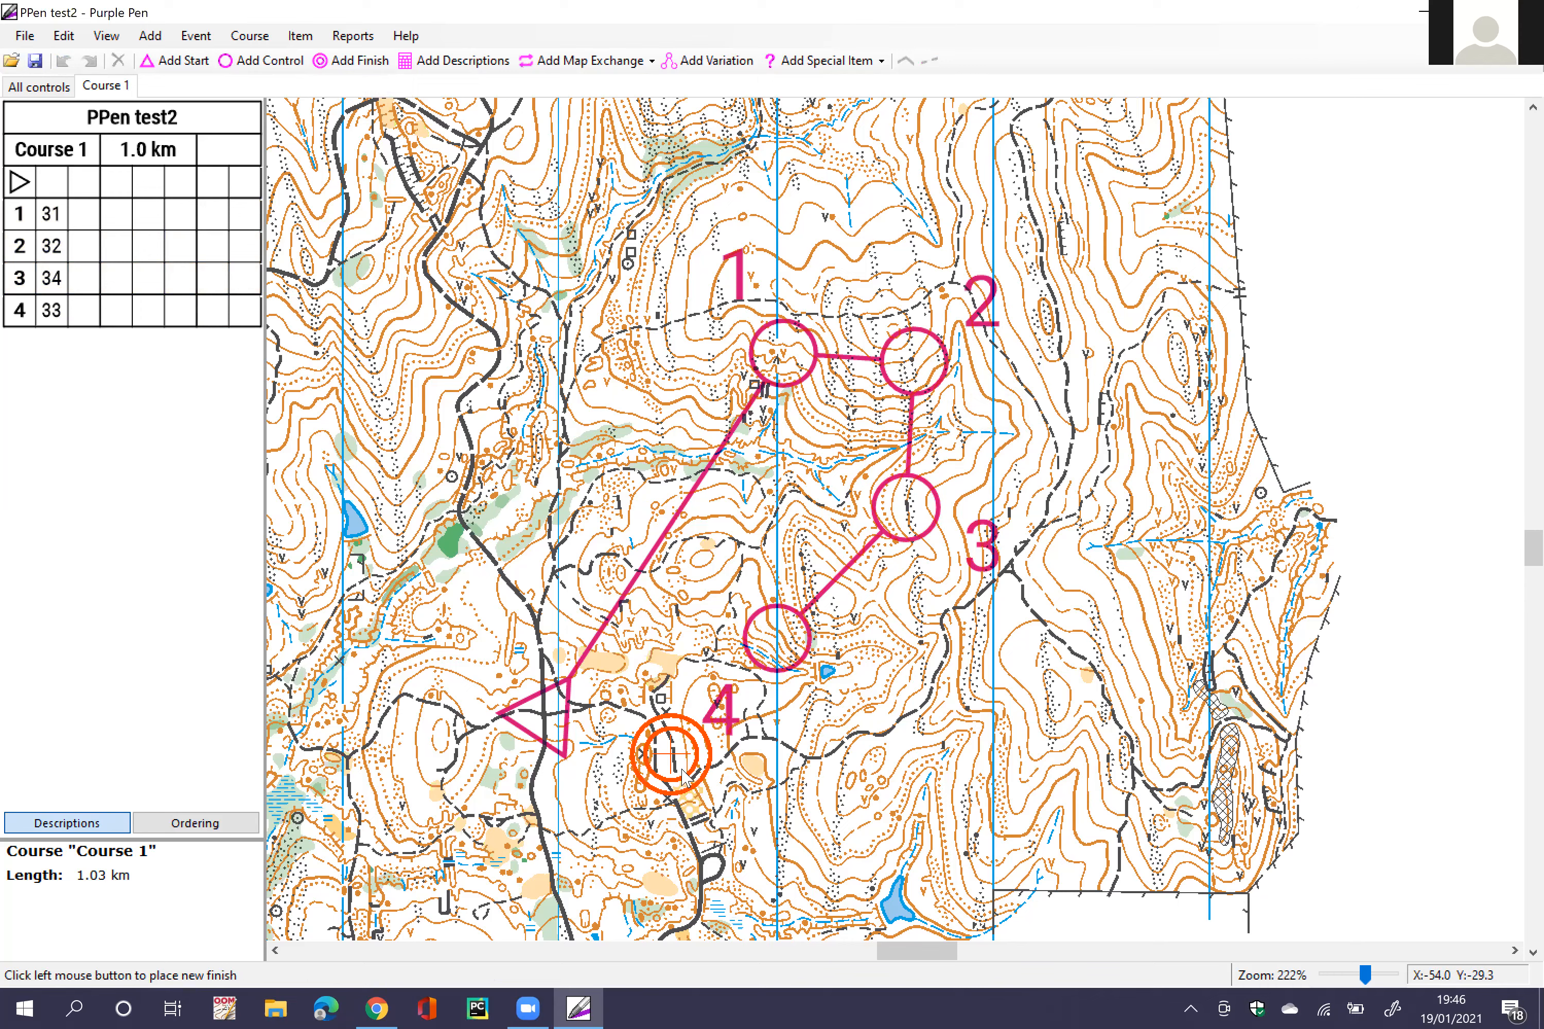
pyautogui.click(676, 790)
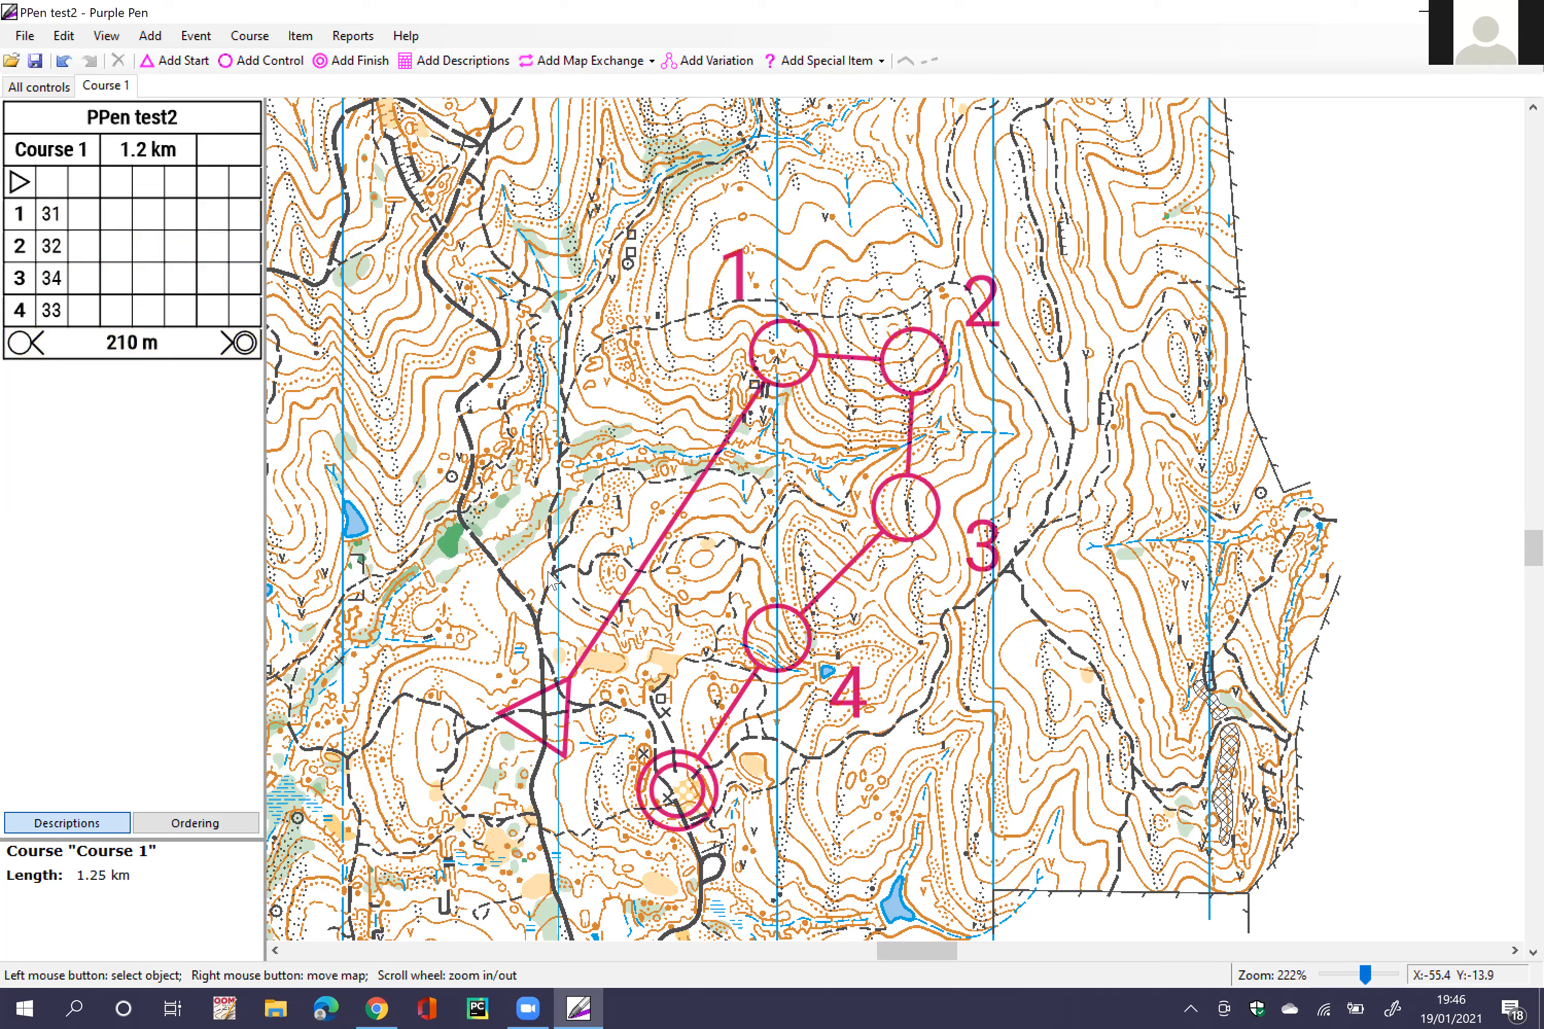
# Step: Examine the Course 1 description sheet: the course name and length, the start, each control code and the finish row
pyautogui.moveTo(749, 694)
pyautogui.click(43, 178)
pyautogui.click(73, 148)
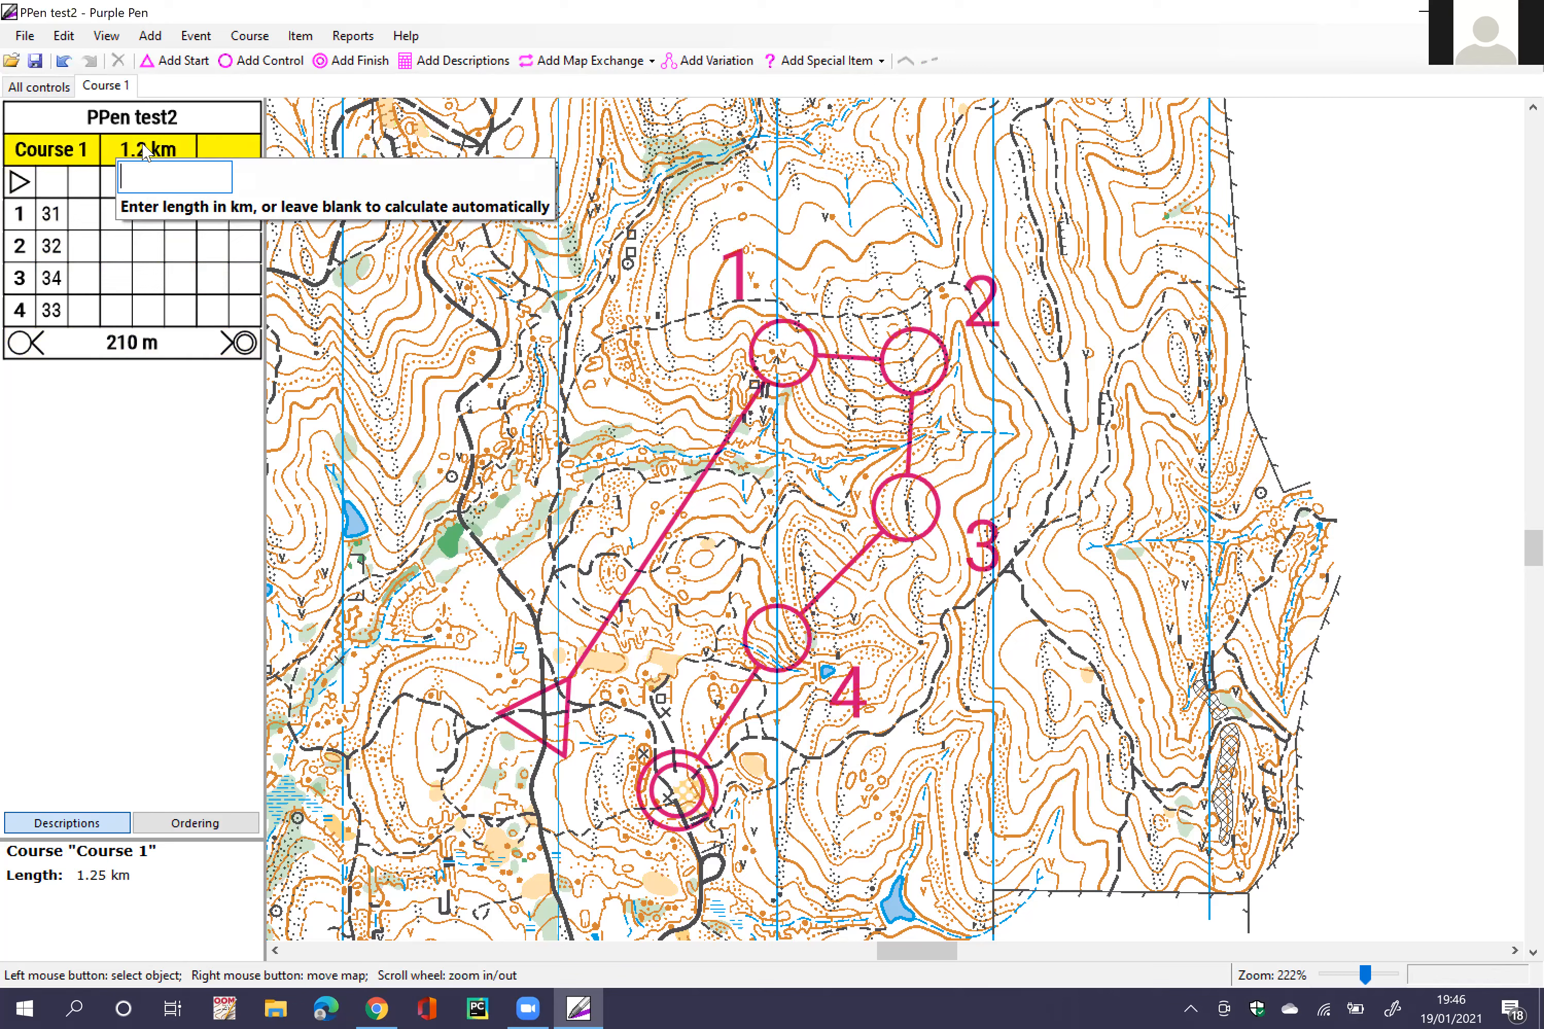
pyautogui.click(132, 126)
pyautogui.click(35, 159)
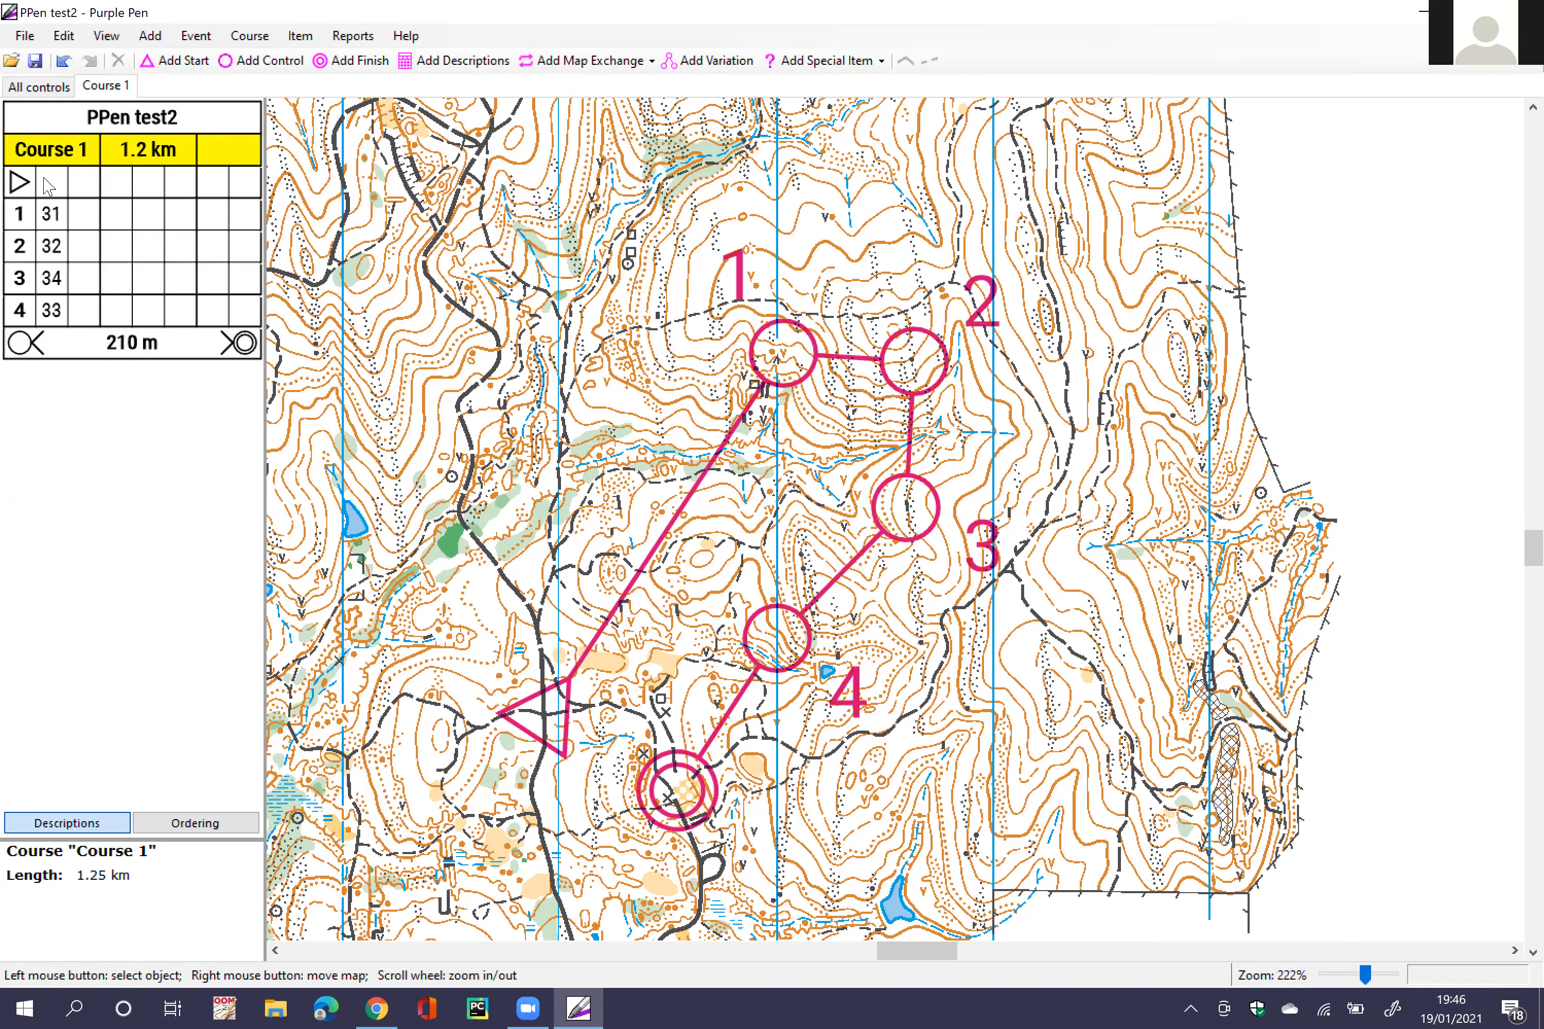
pyautogui.click(29, 217)
pyautogui.click(32, 248)
pyautogui.click(34, 278)
pyautogui.click(52, 285)
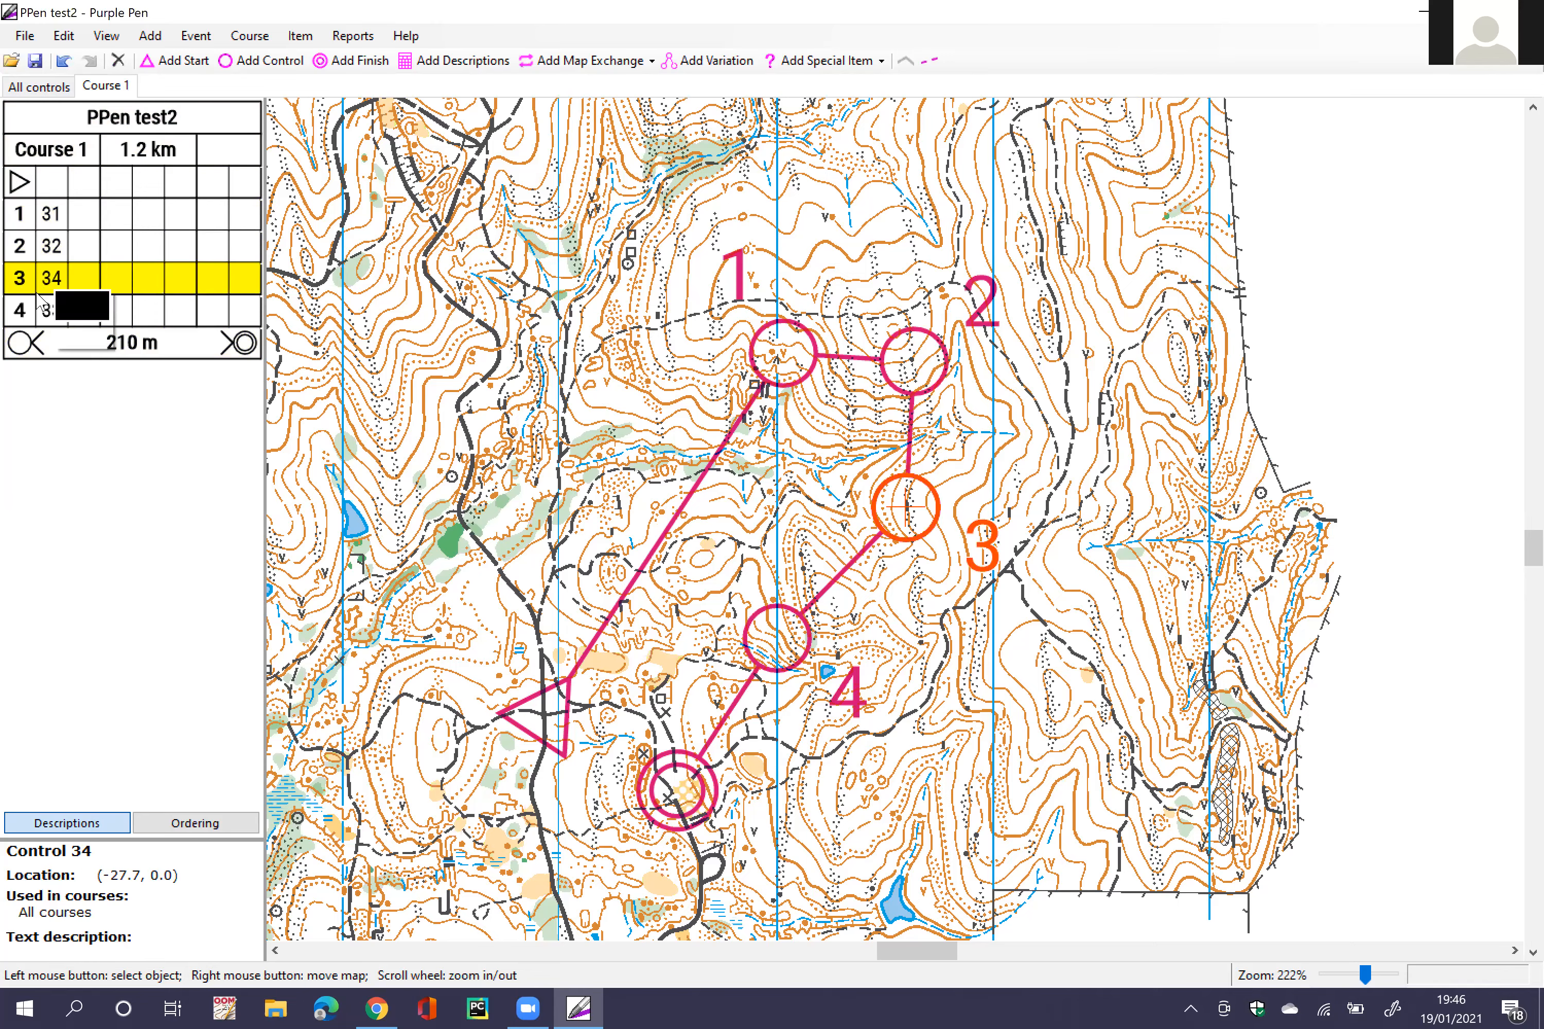
pyautogui.click(125, 365)
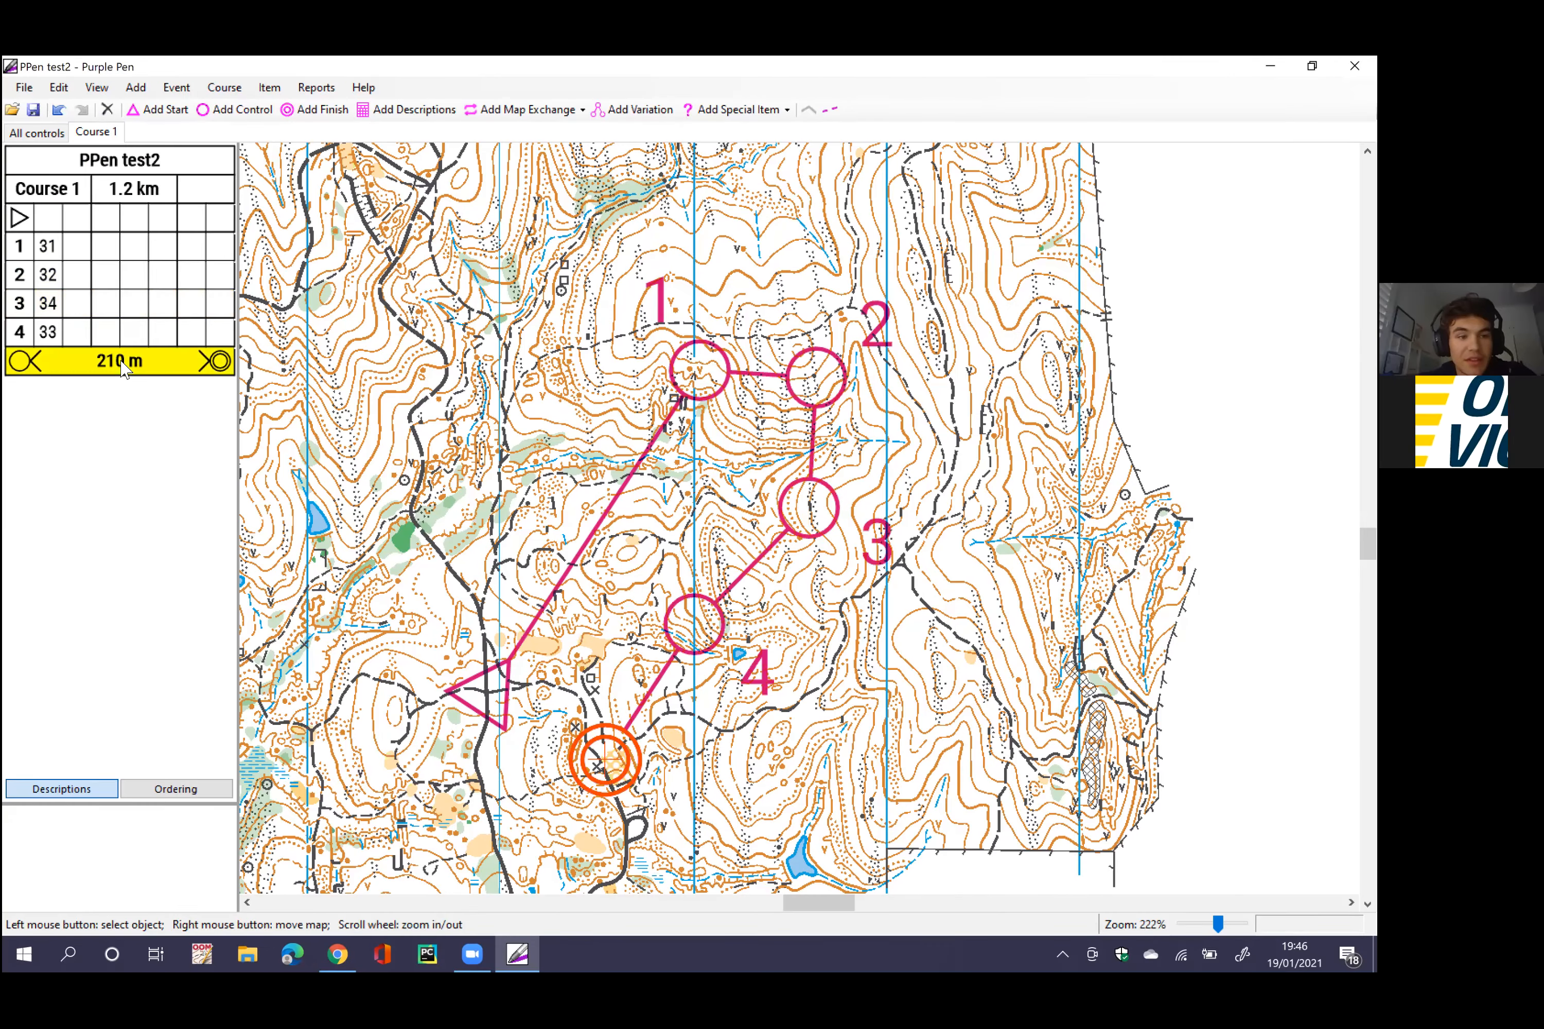
pyautogui.click(119, 413)
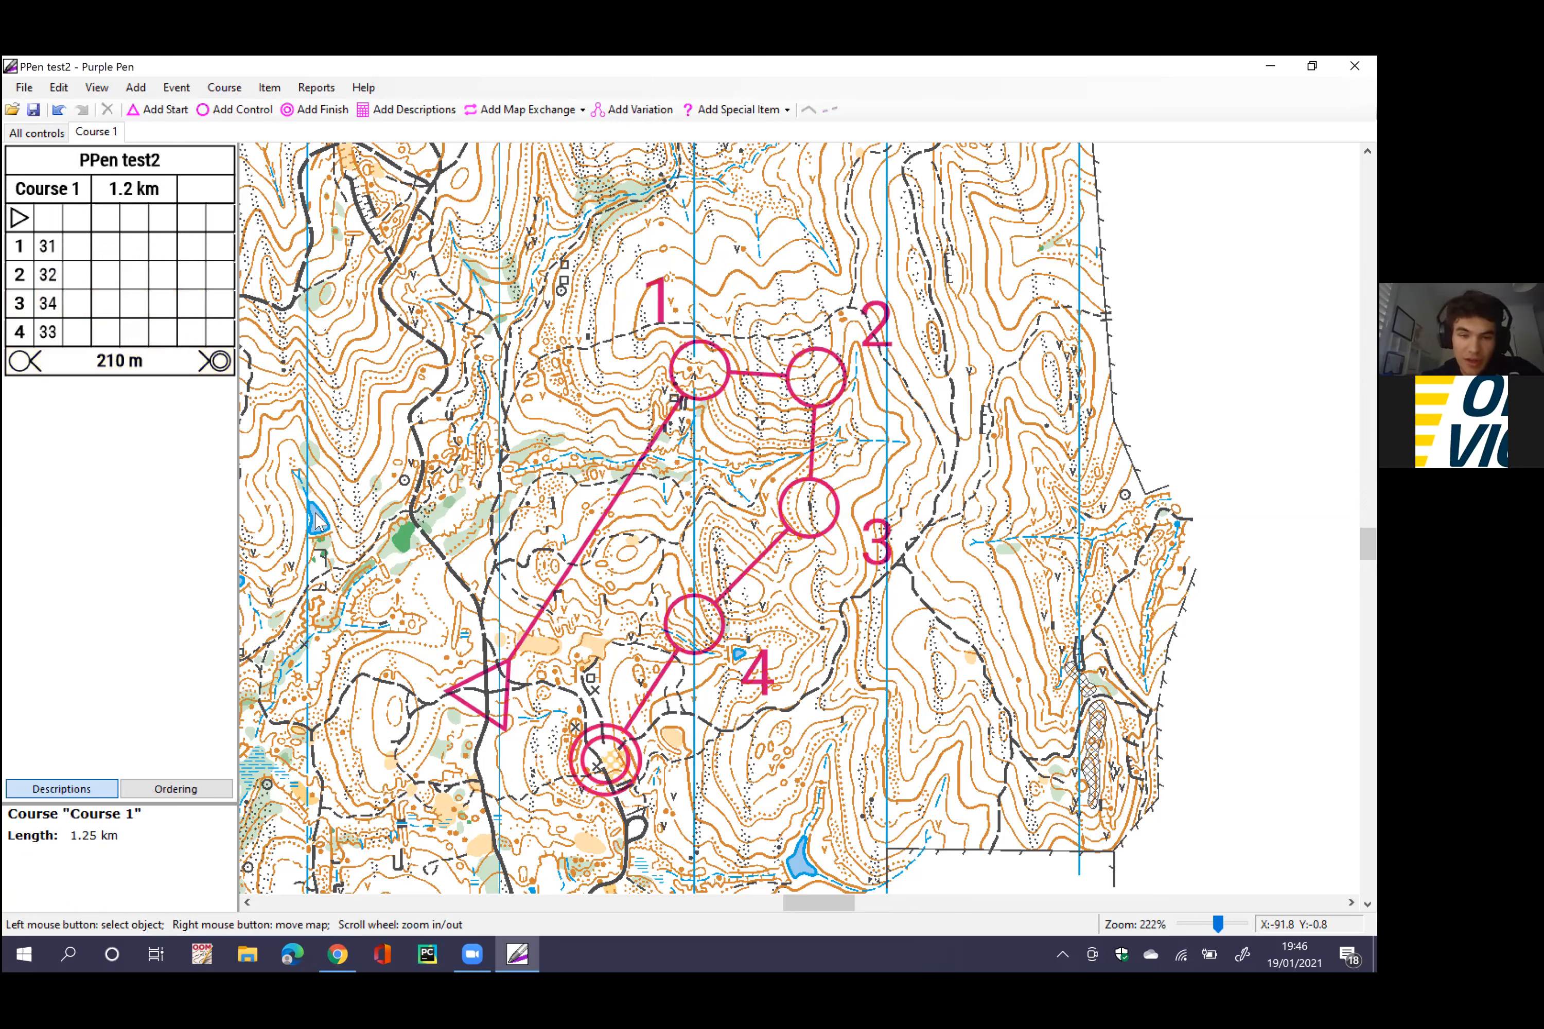
# Step: Set the described feature of control 1 to Pit and of control 2 to Boulder
pyautogui.click(108, 253)
pyautogui.click(116, 213)
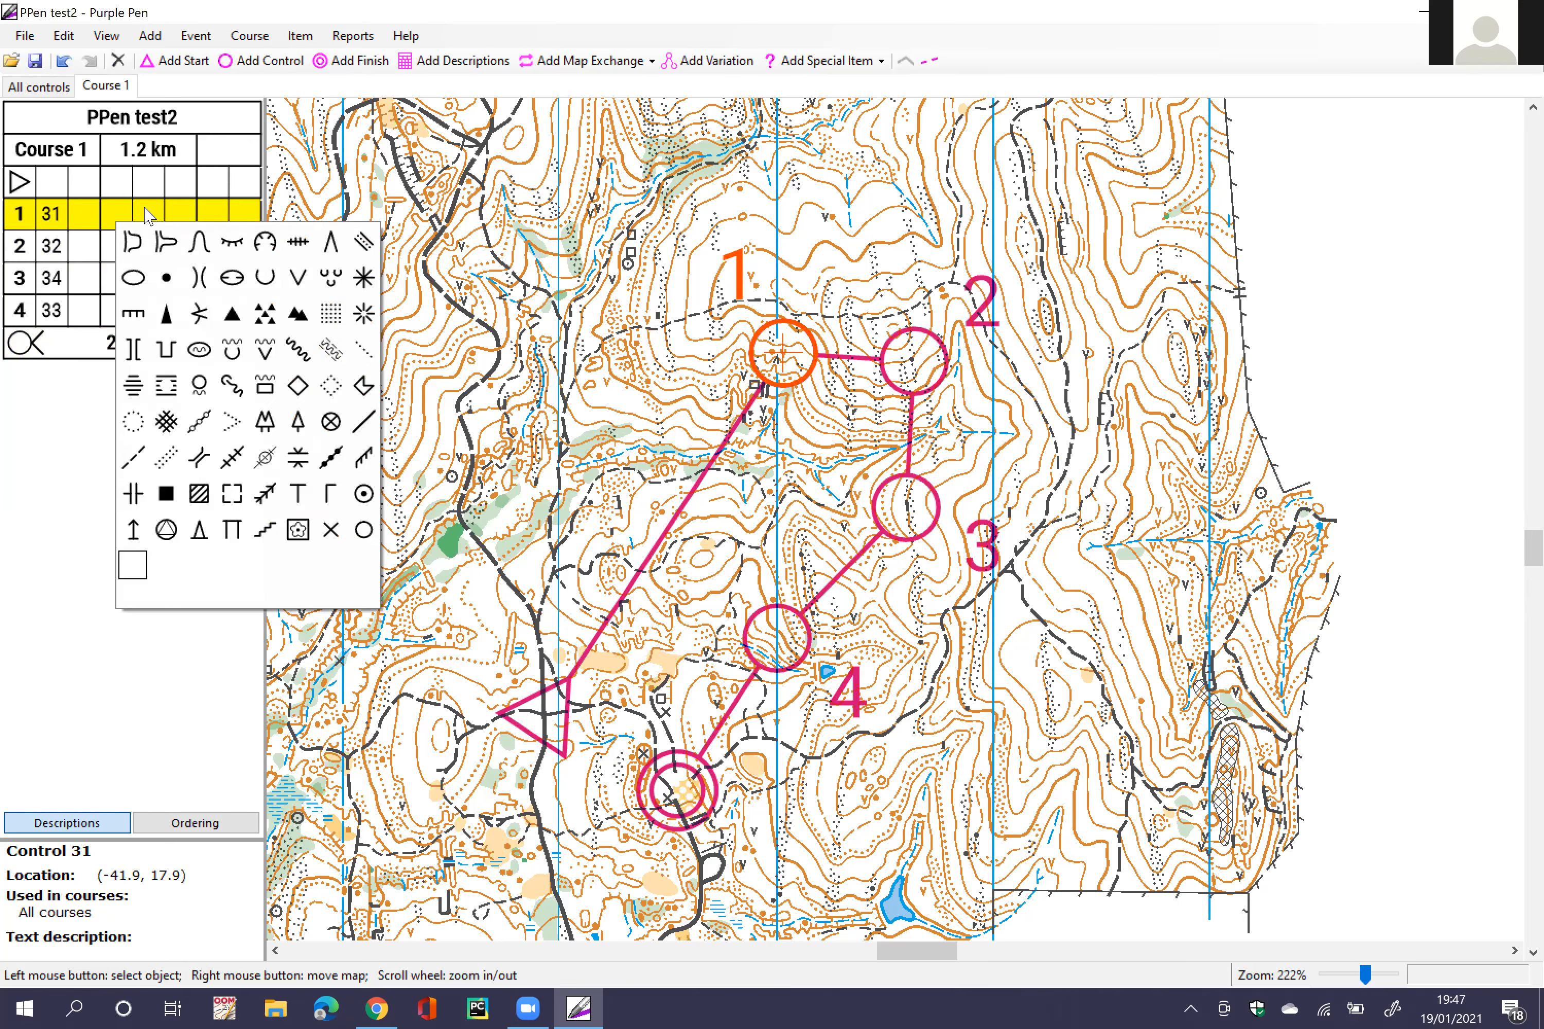
pyautogui.click(144, 208)
pyautogui.click(172, 209)
pyautogui.click(103, 213)
pyautogui.click(295, 277)
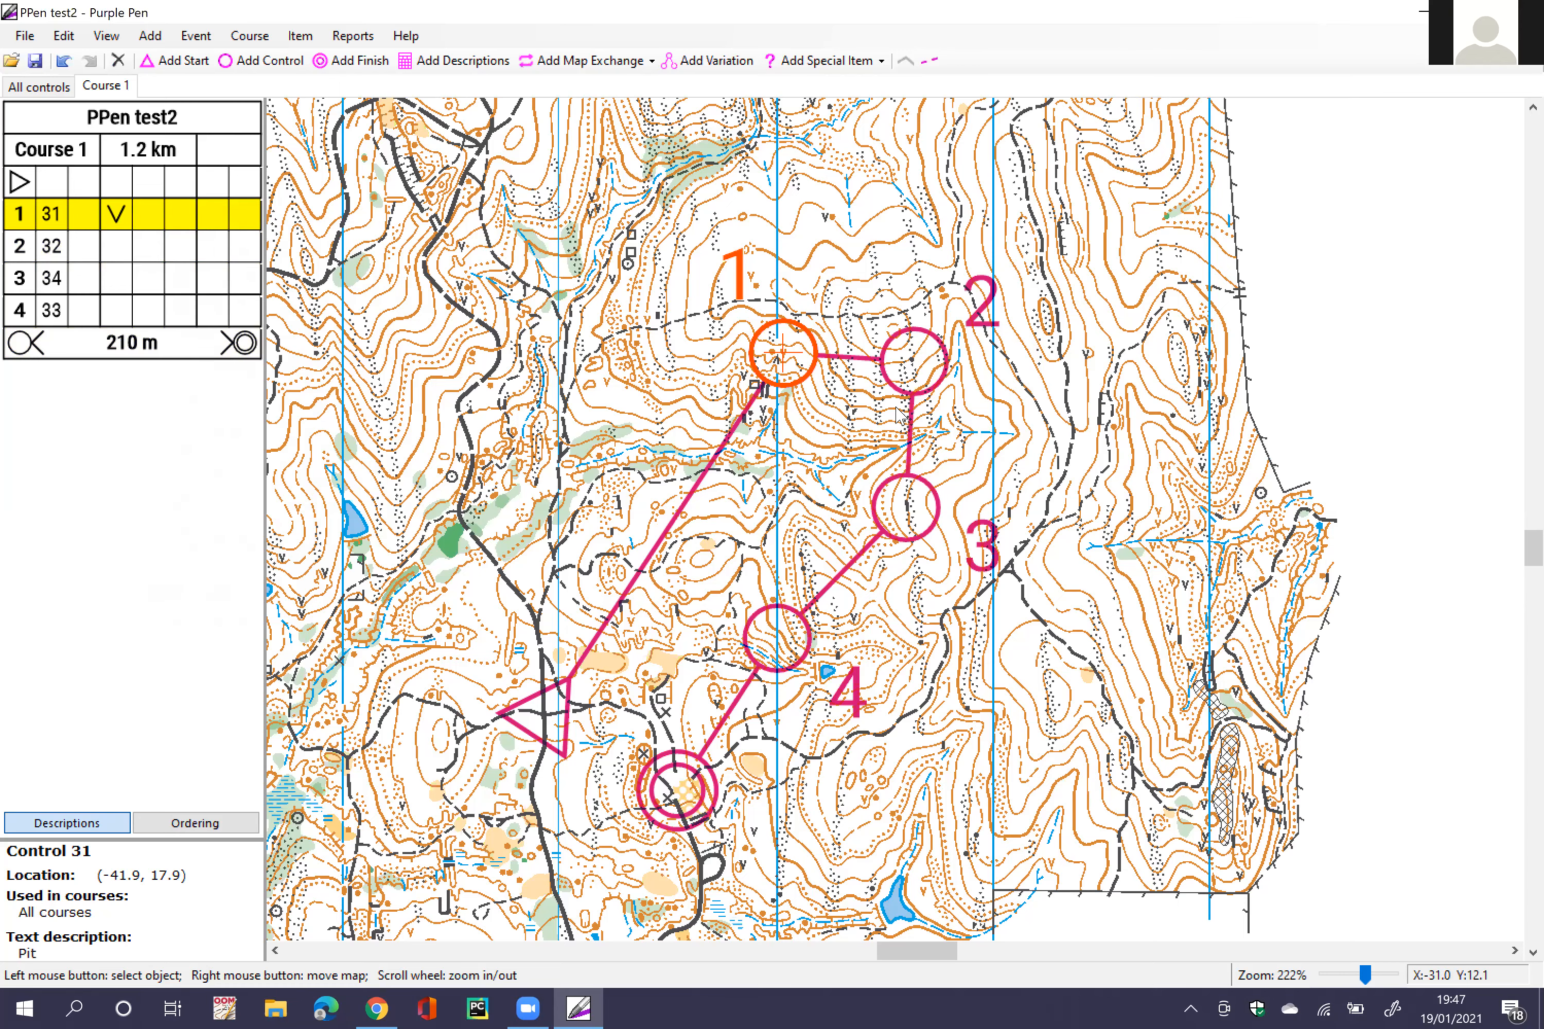
pyautogui.click(148, 247)
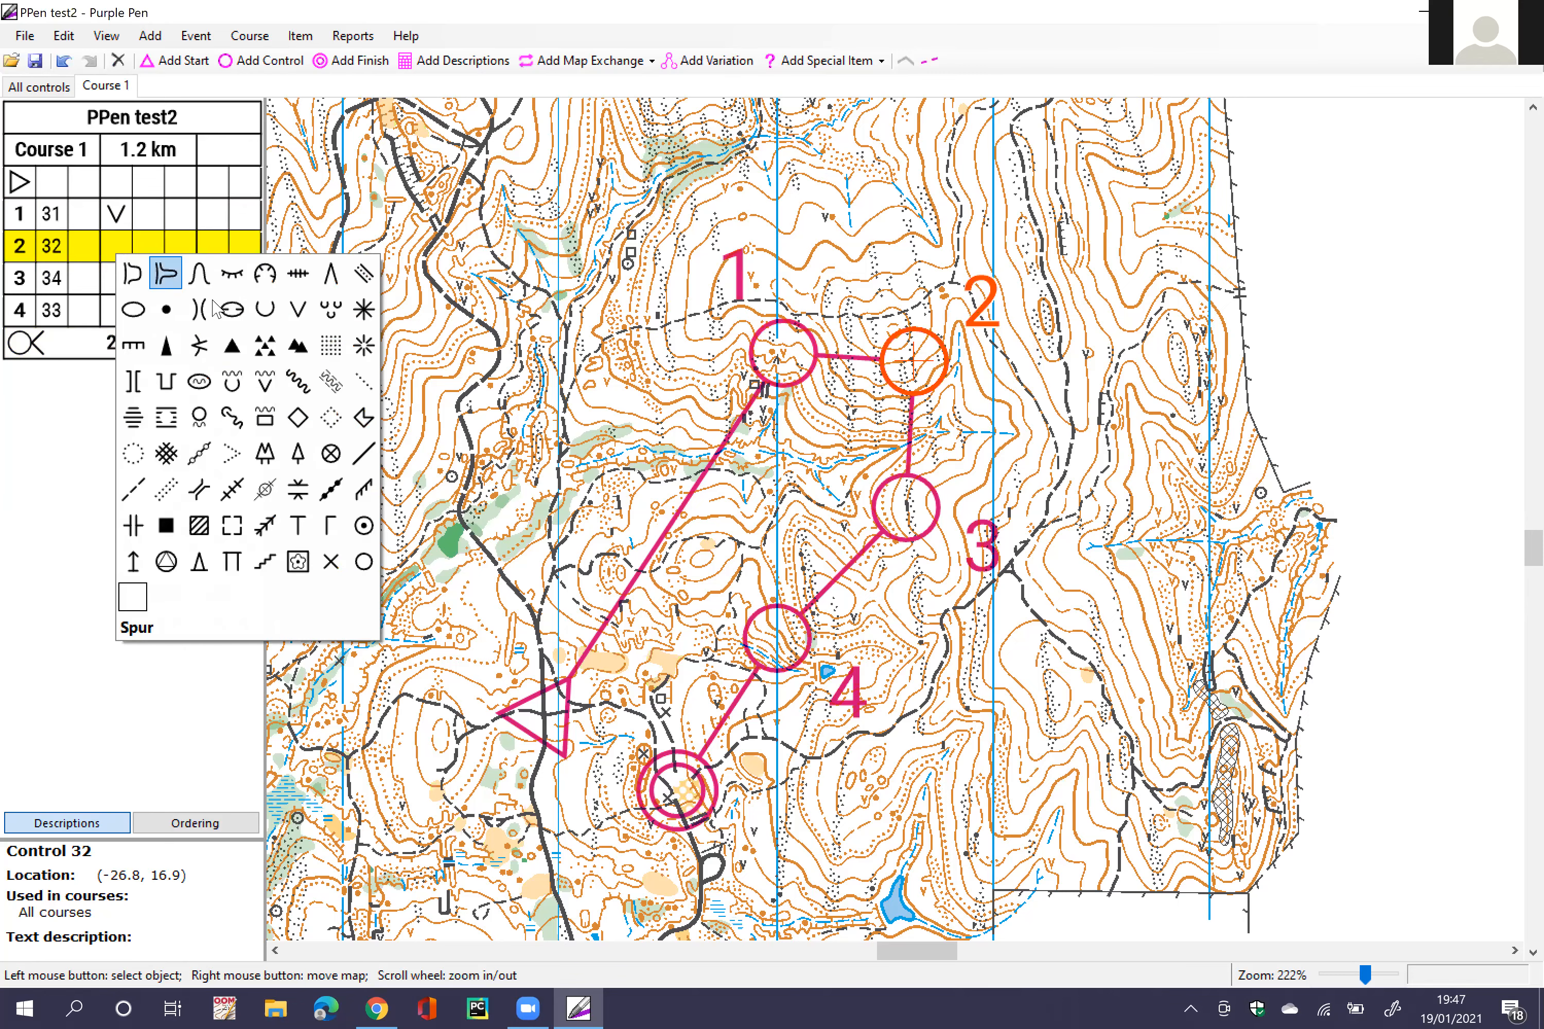
pyautogui.click(232, 345)
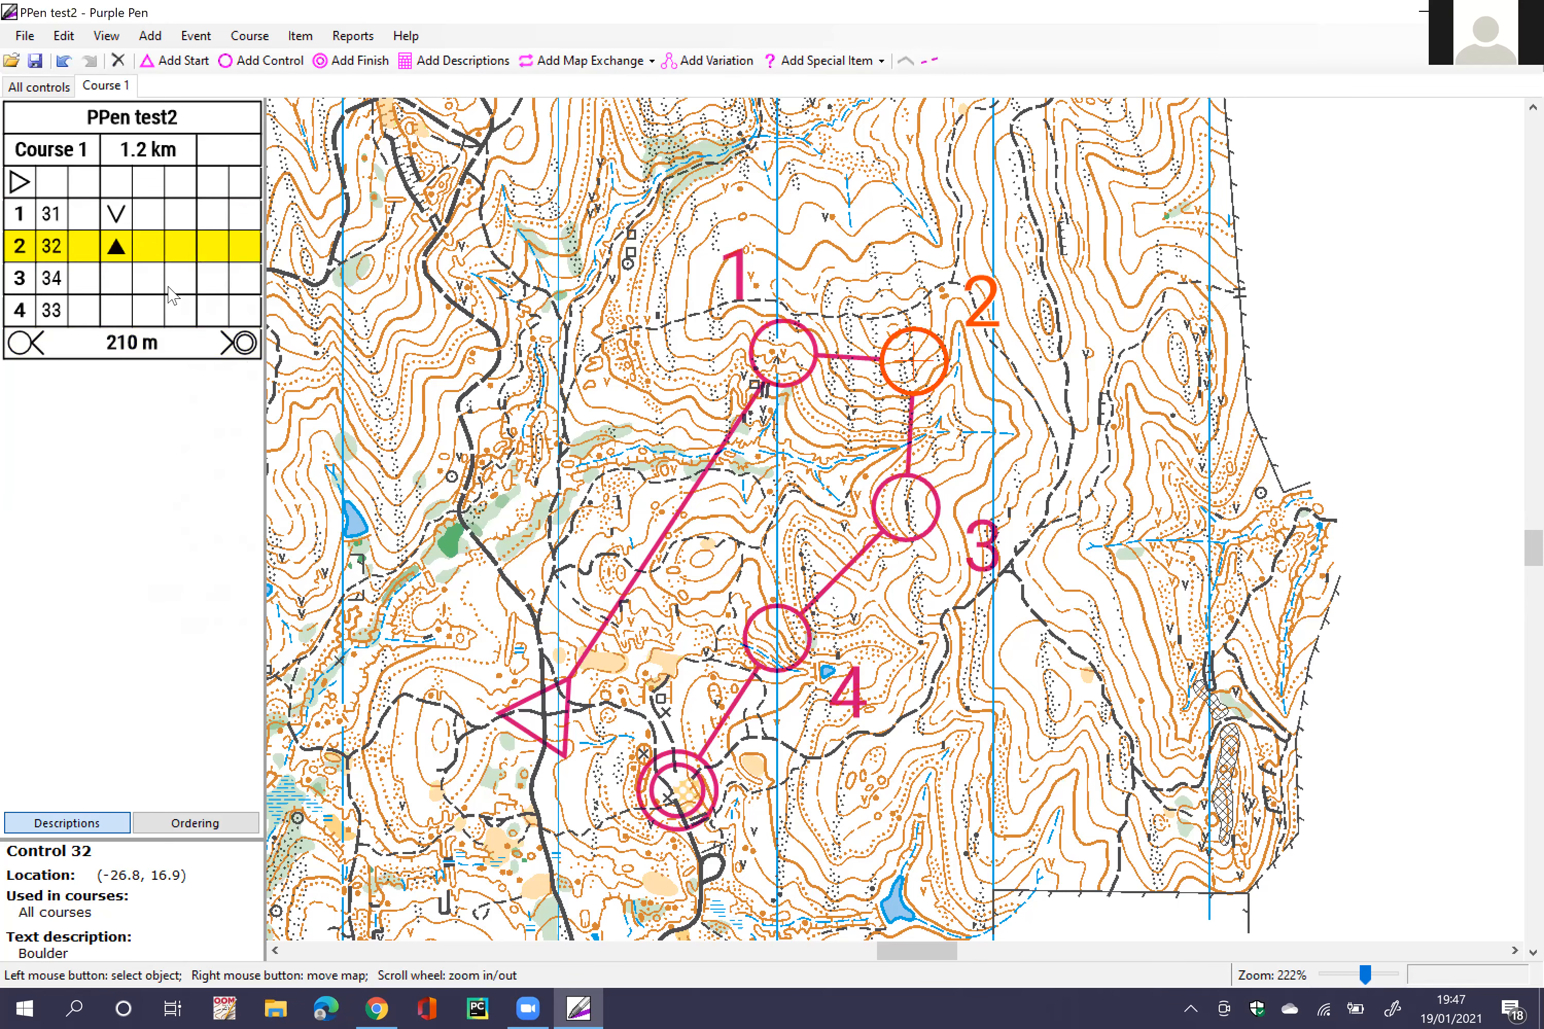
# Step: Describe control 3 as a Crag with the control placed at its Foot
pyautogui.click(114, 286)
pyautogui.click(114, 286)
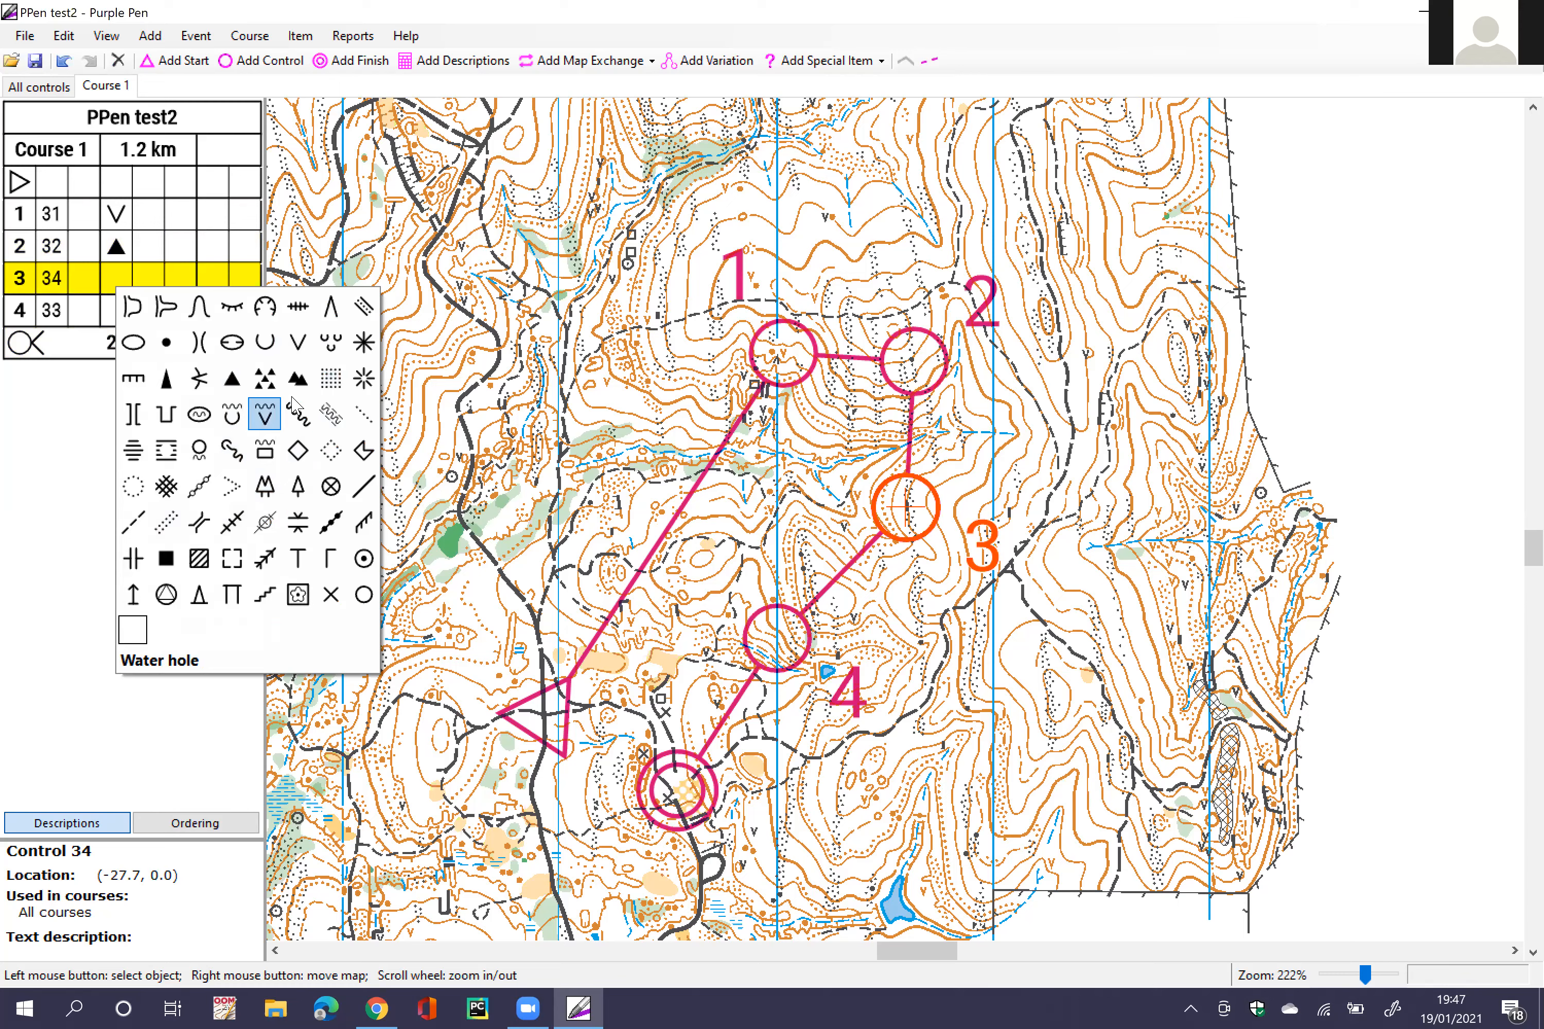
pyautogui.click(133, 379)
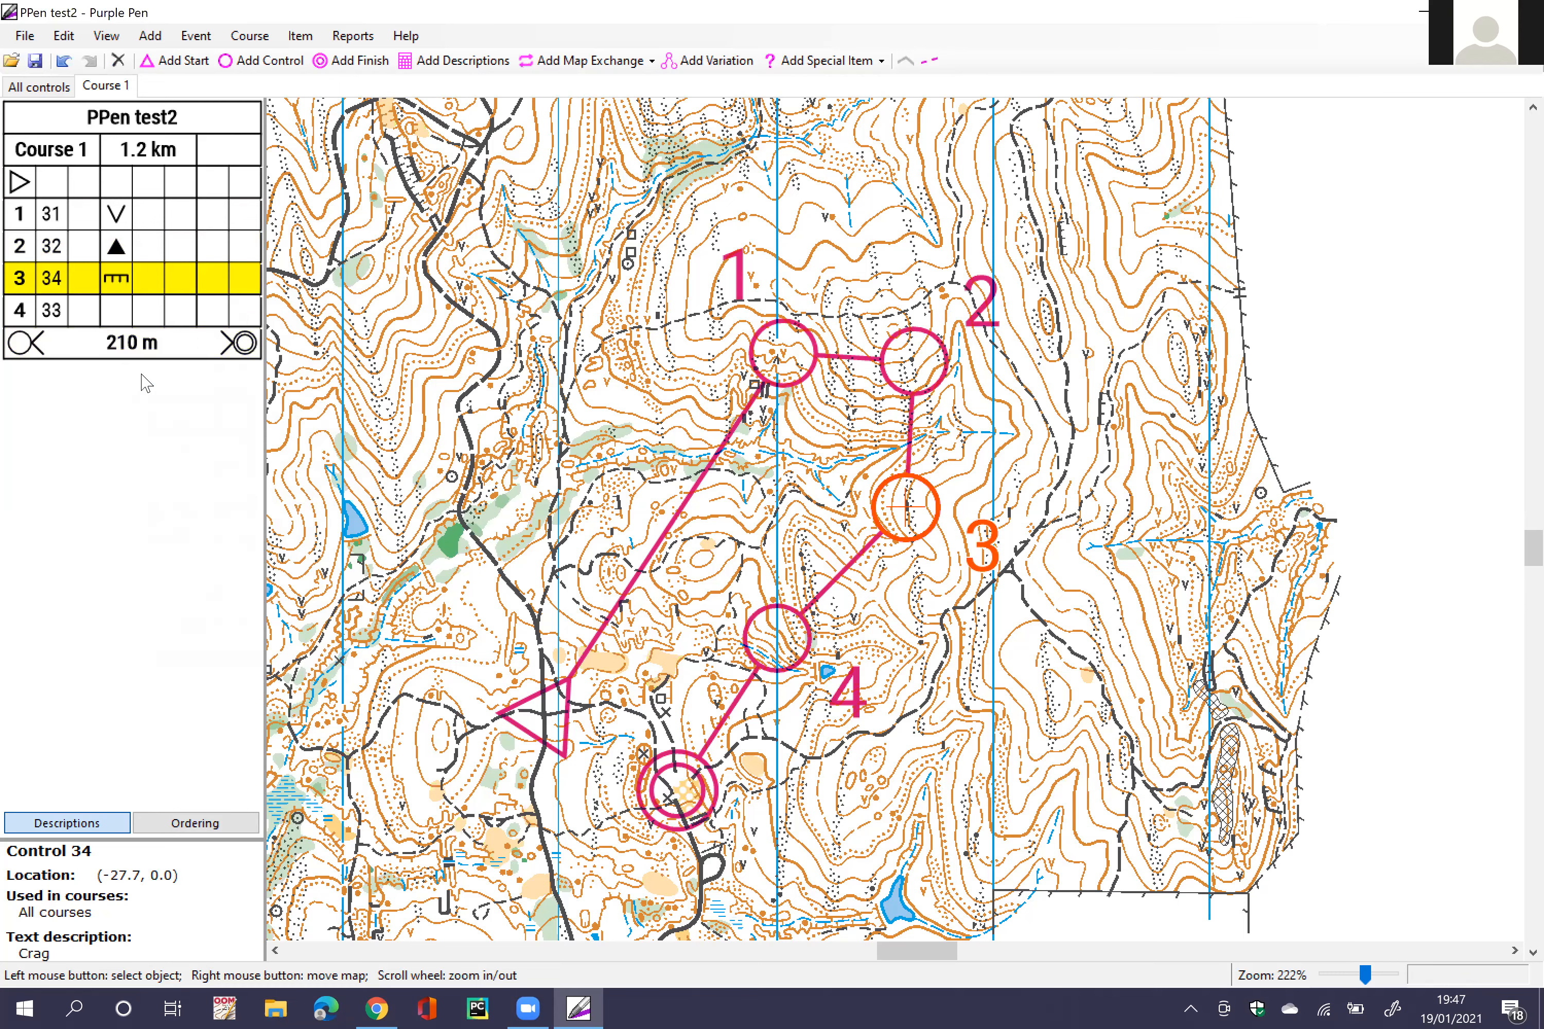
pyautogui.click(210, 287)
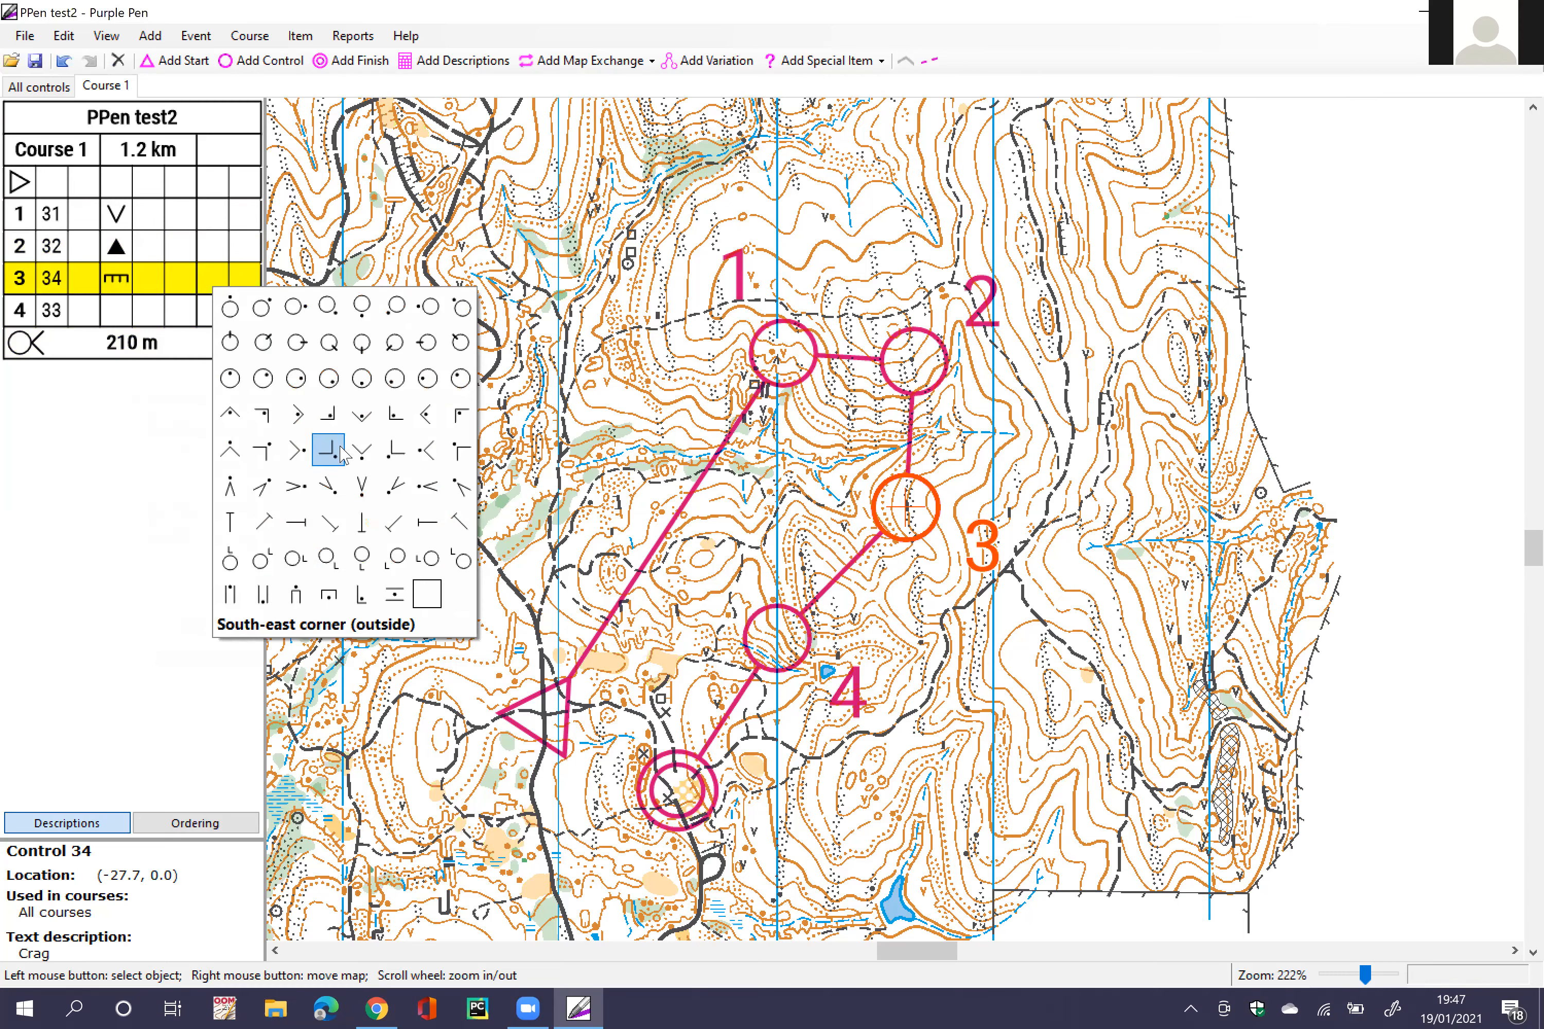
pyautogui.click(361, 595)
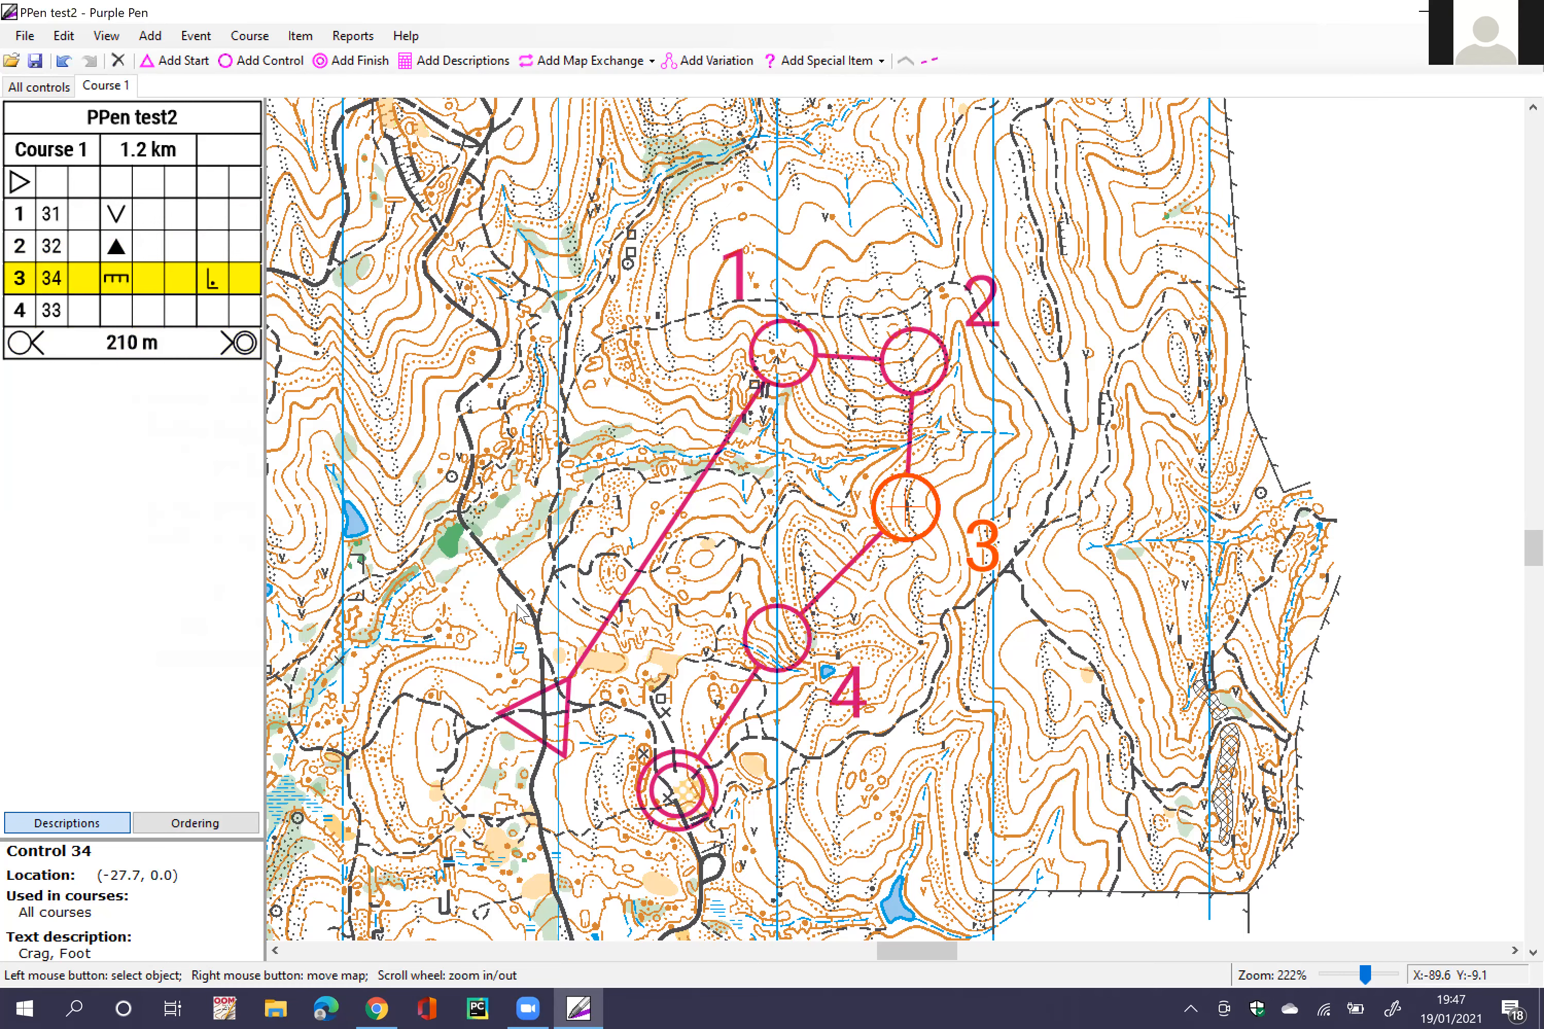
# Step: Set the described feature of control 4 to Re-entrant
pyautogui.click(788, 625)
pyautogui.click(109, 316)
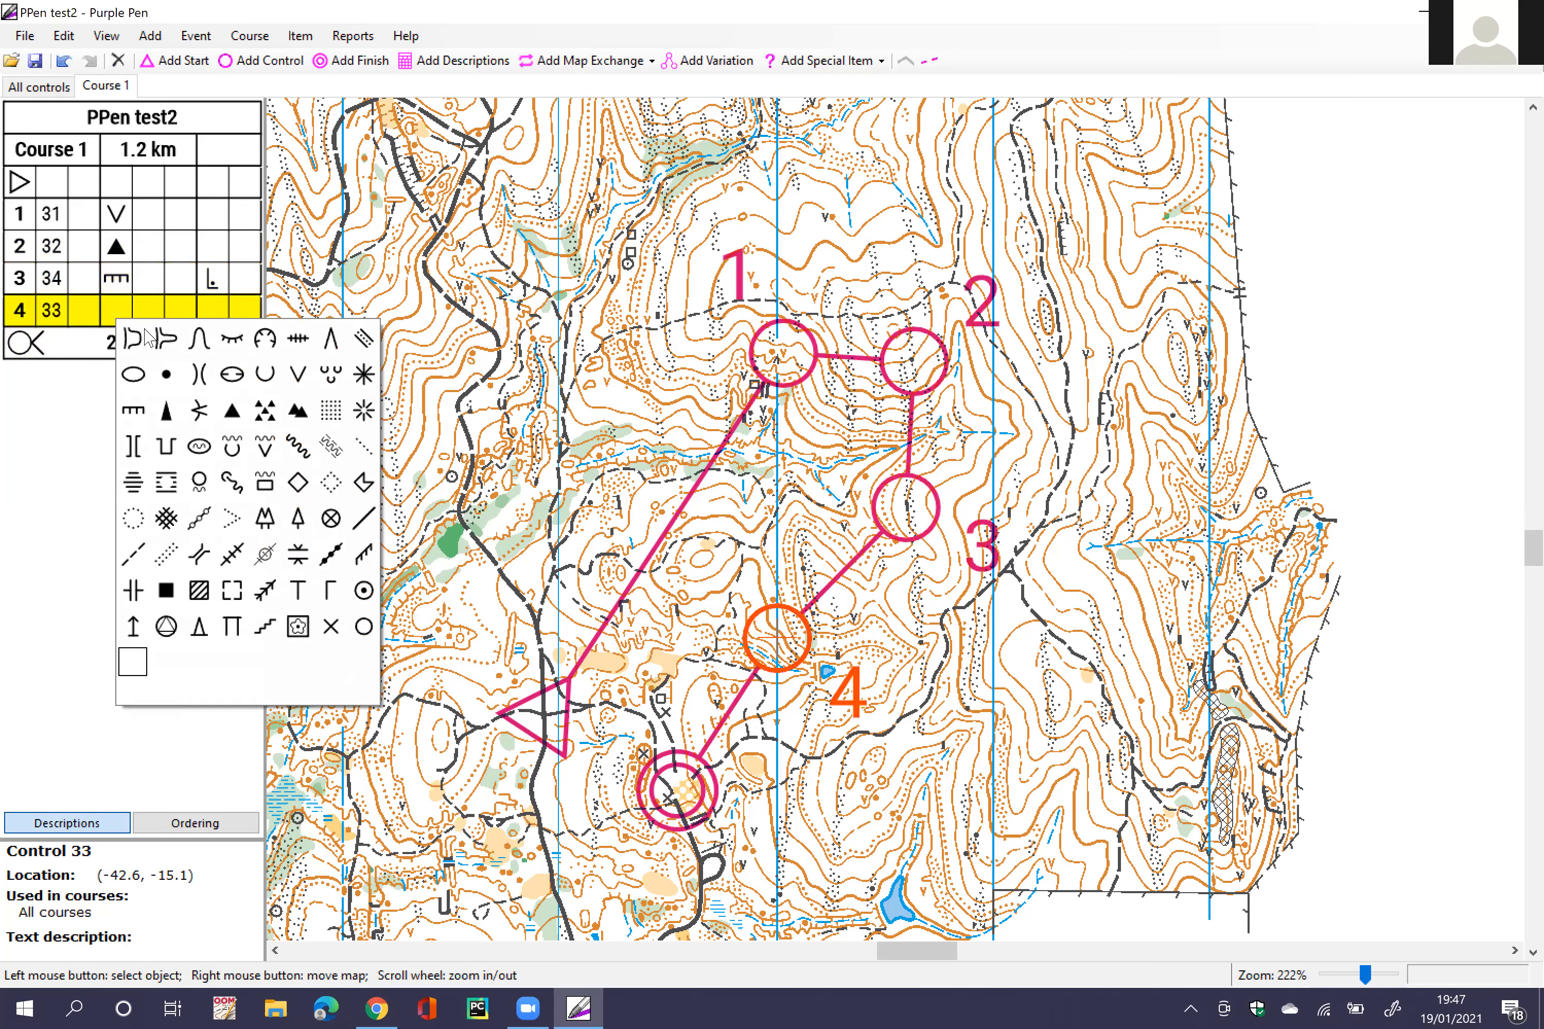
pyautogui.click(200, 339)
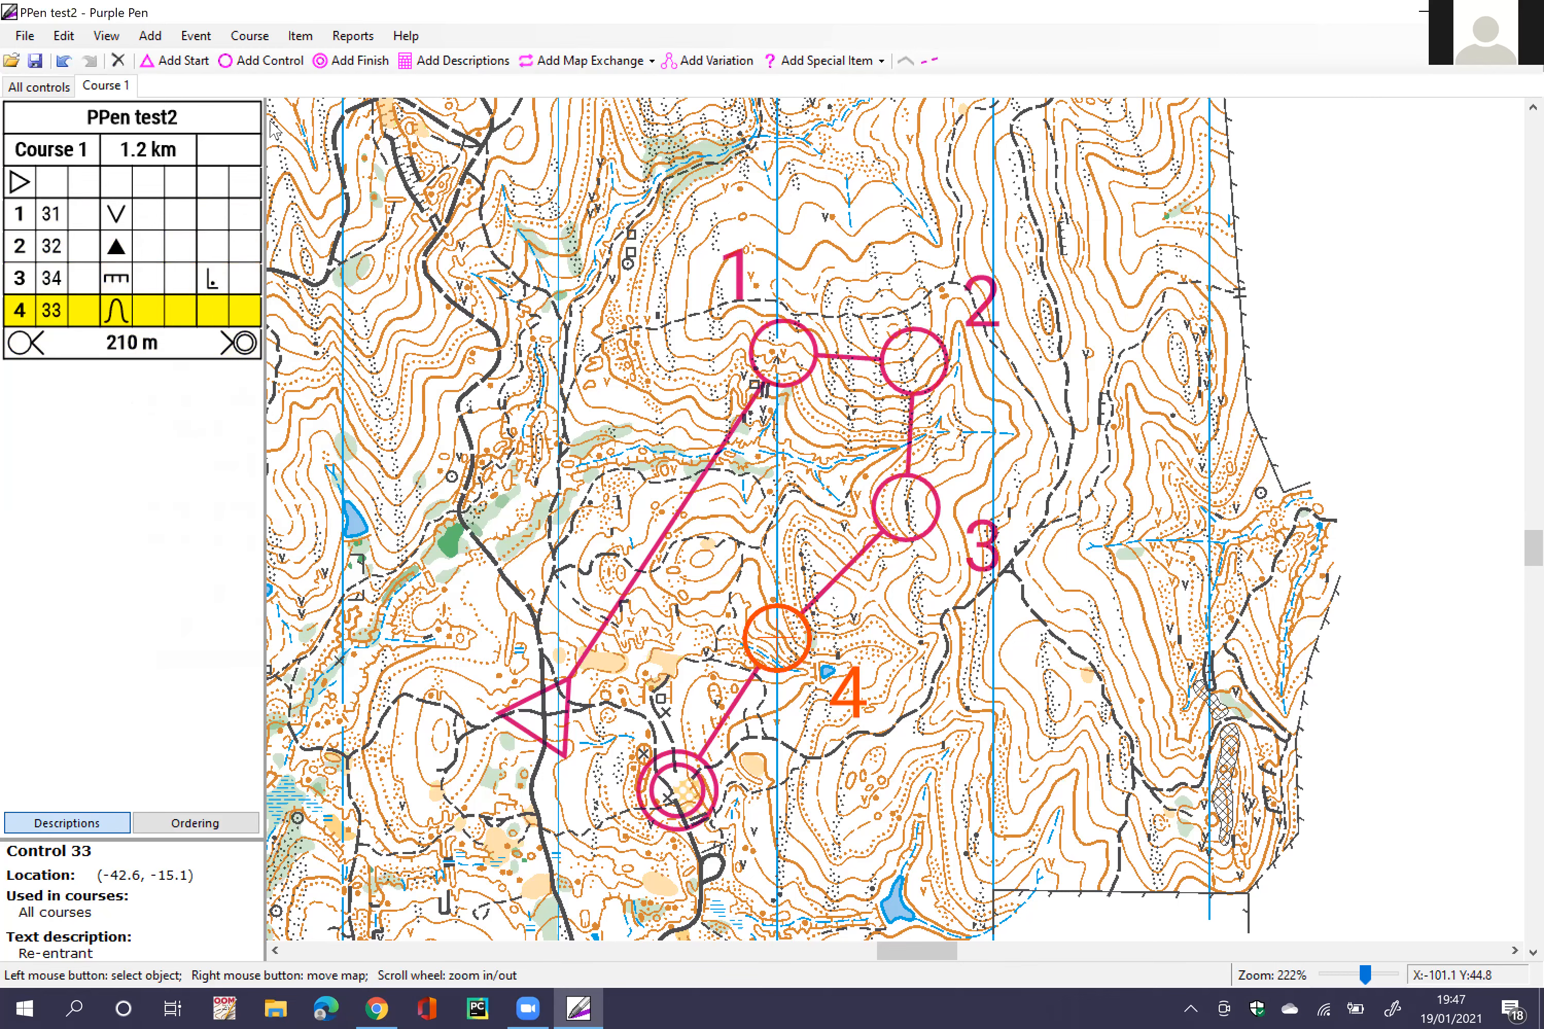
# Step: Place the Course 1 control description sheet on the map east of the course and enlarge it
pyautogui.click(572, 367)
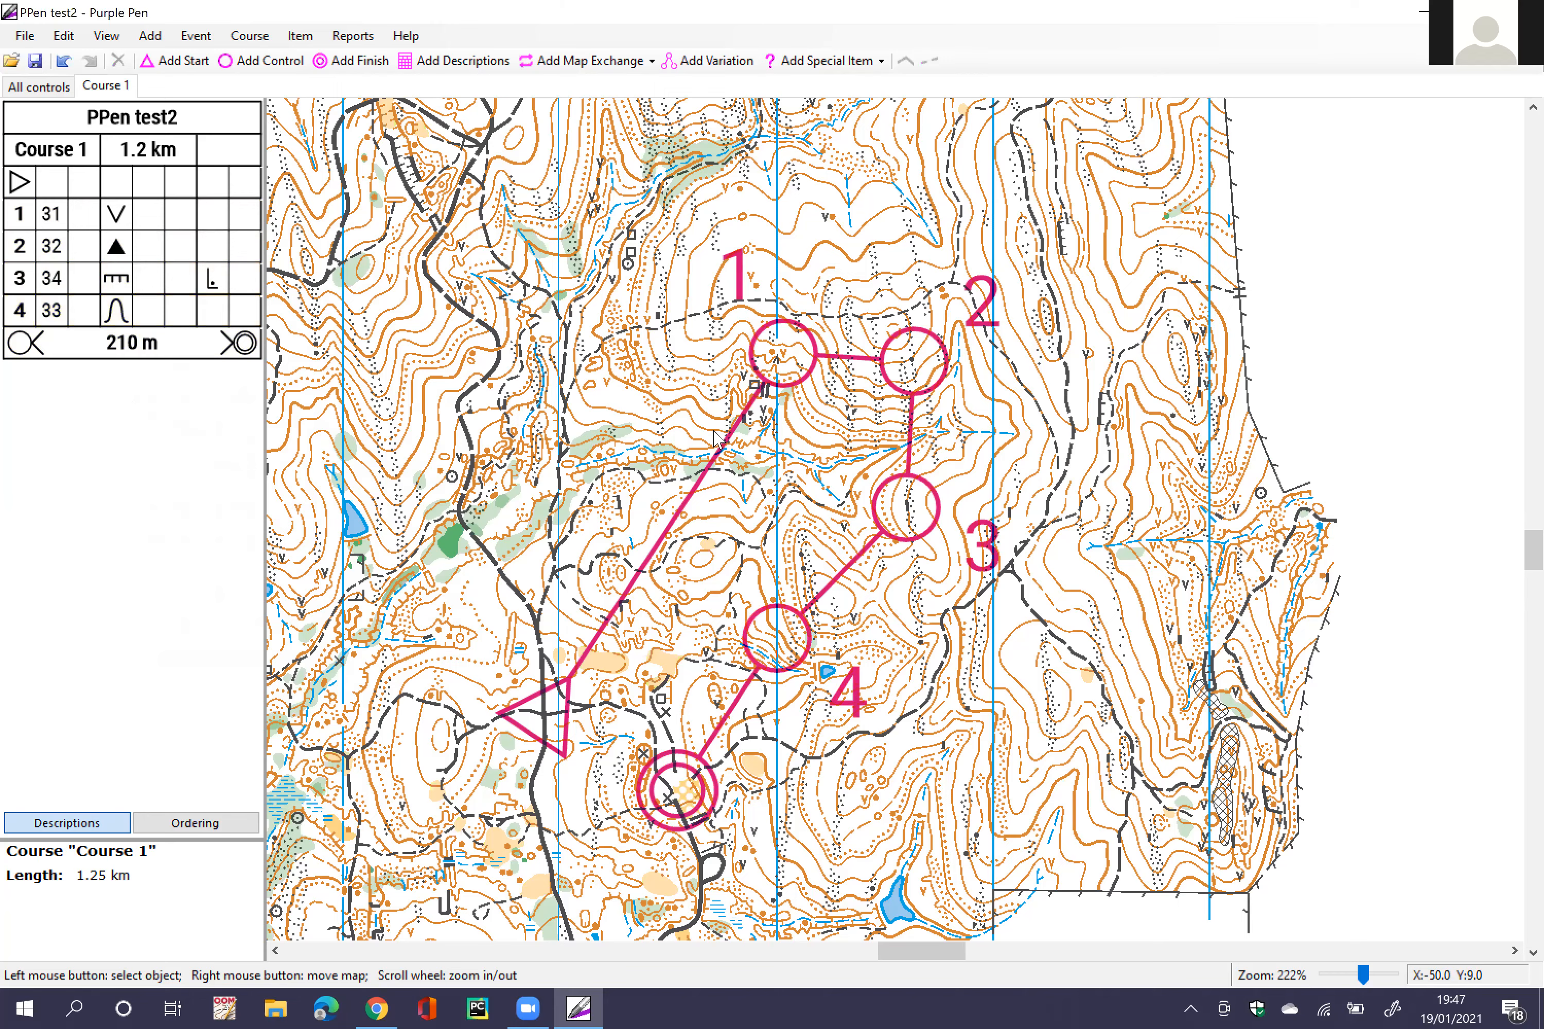
pyautogui.scroll(-1, 715, 438)
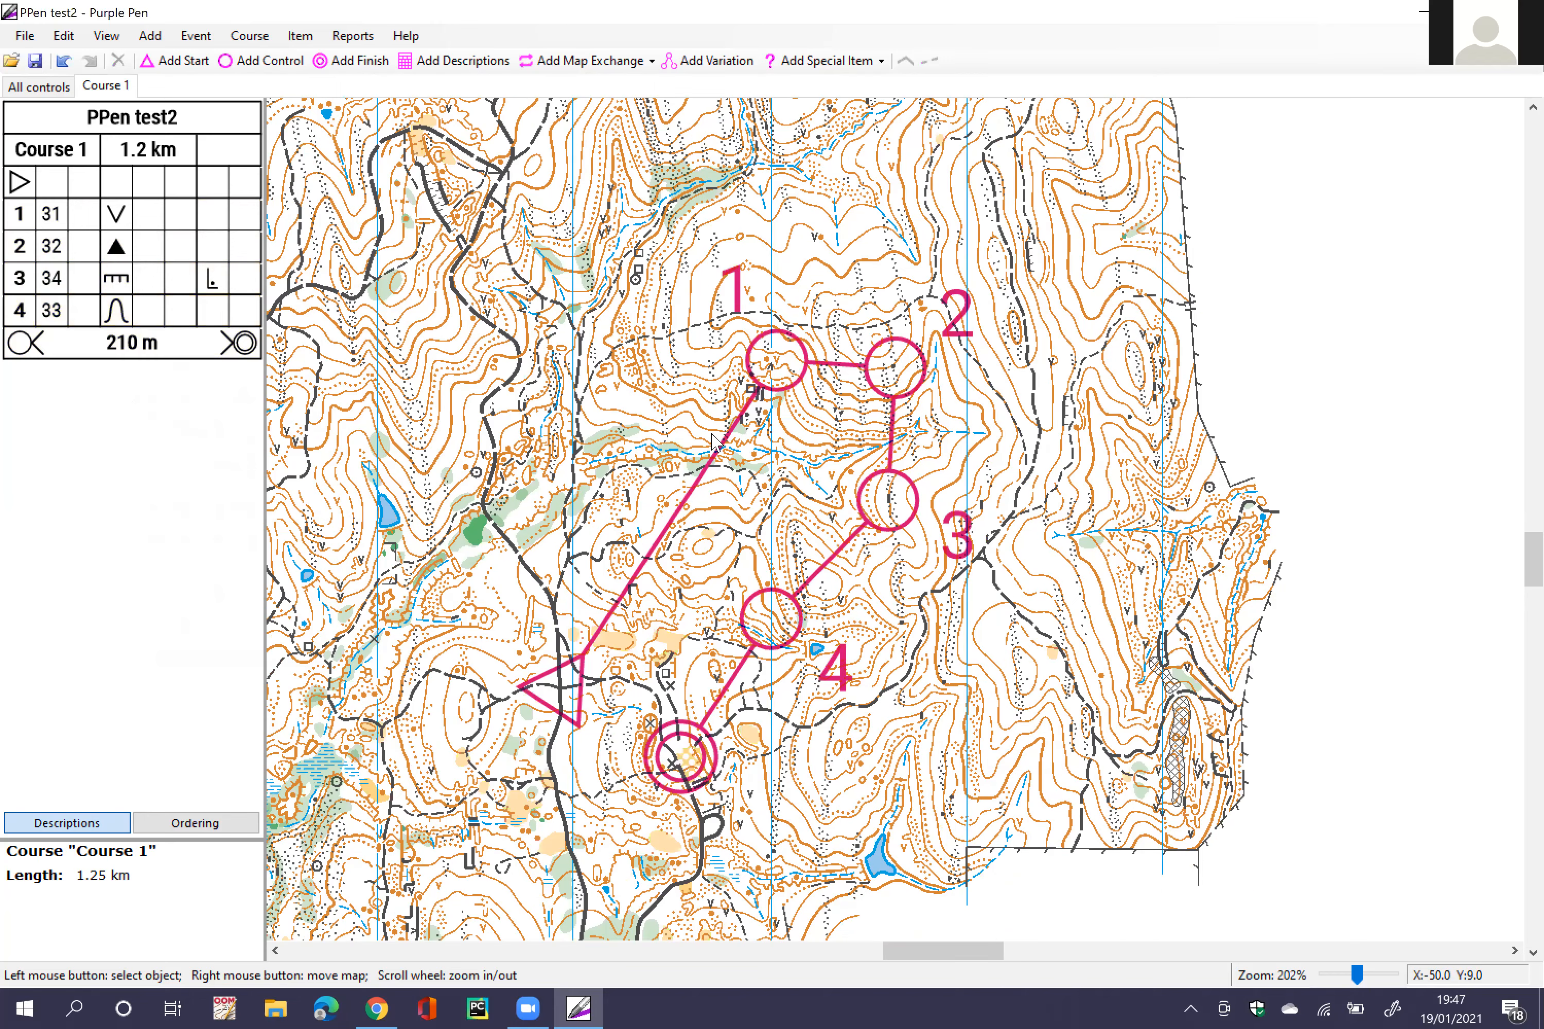
pyautogui.scroll(-6, 715, 438)
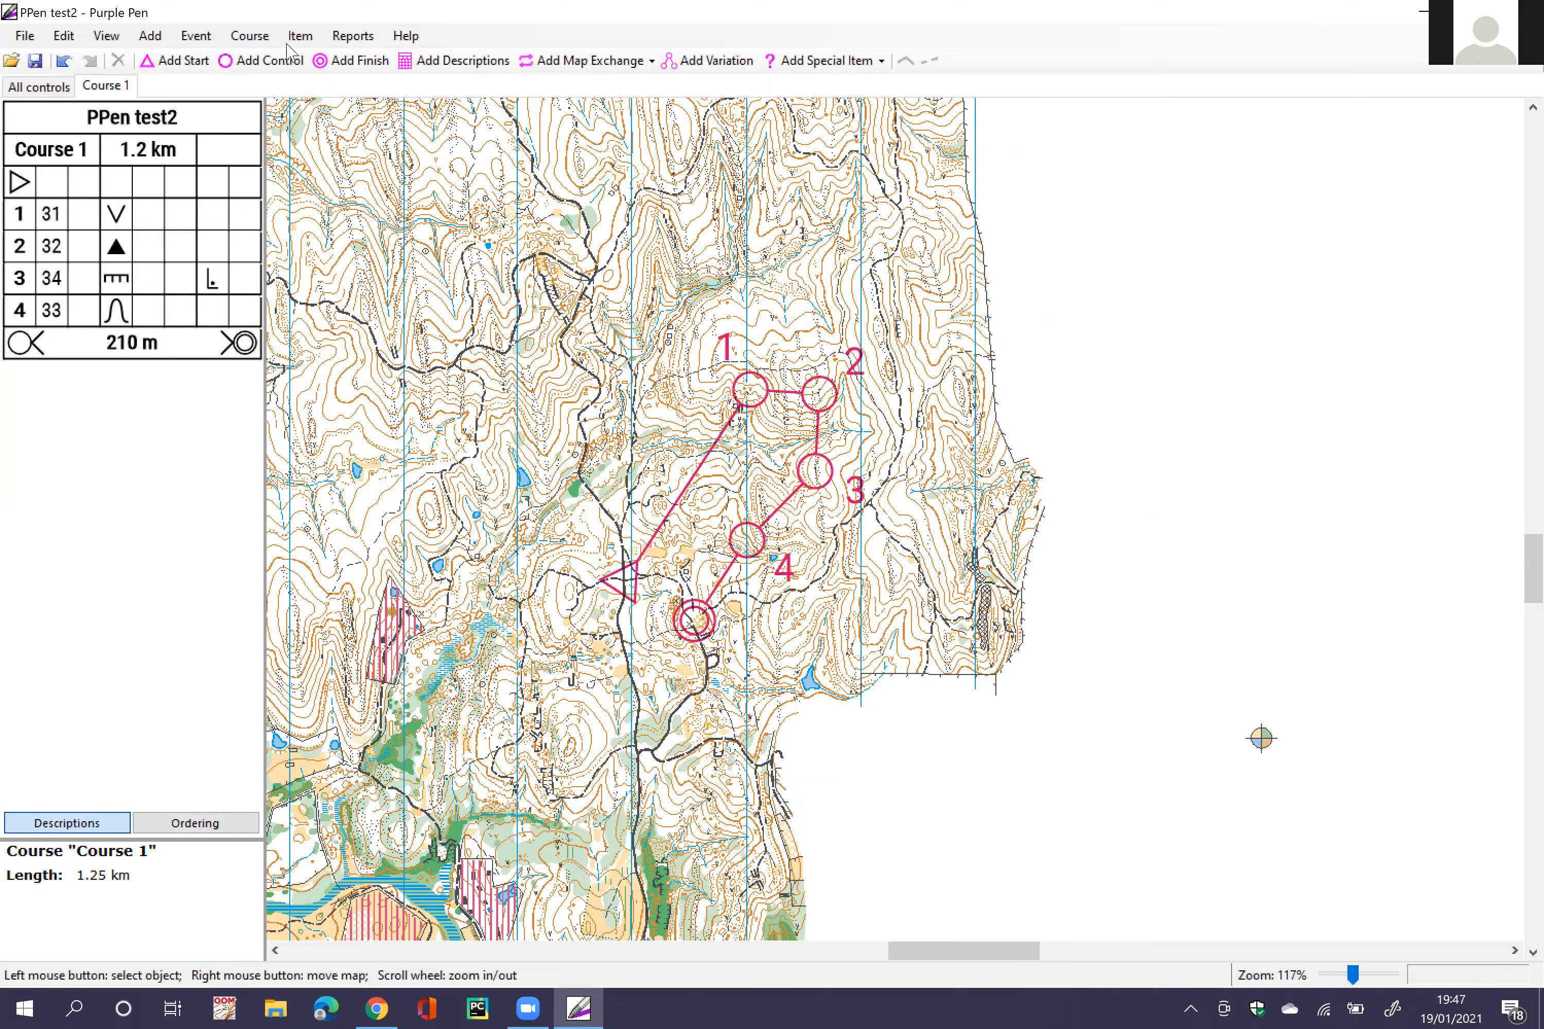
pyautogui.click(430, 62)
pyautogui.moveTo(902, 390); pyautogui.dragTo(931, 592)
pyautogui.moveTo(998, 507); pyautogui.dragTo(569, 355)
pyautogui.moveTo(568, 355); pyautogui.dragTo(998, 624)
pyautogui.moveTo(998, 623); pyautogui.dragTo(1010, 513)
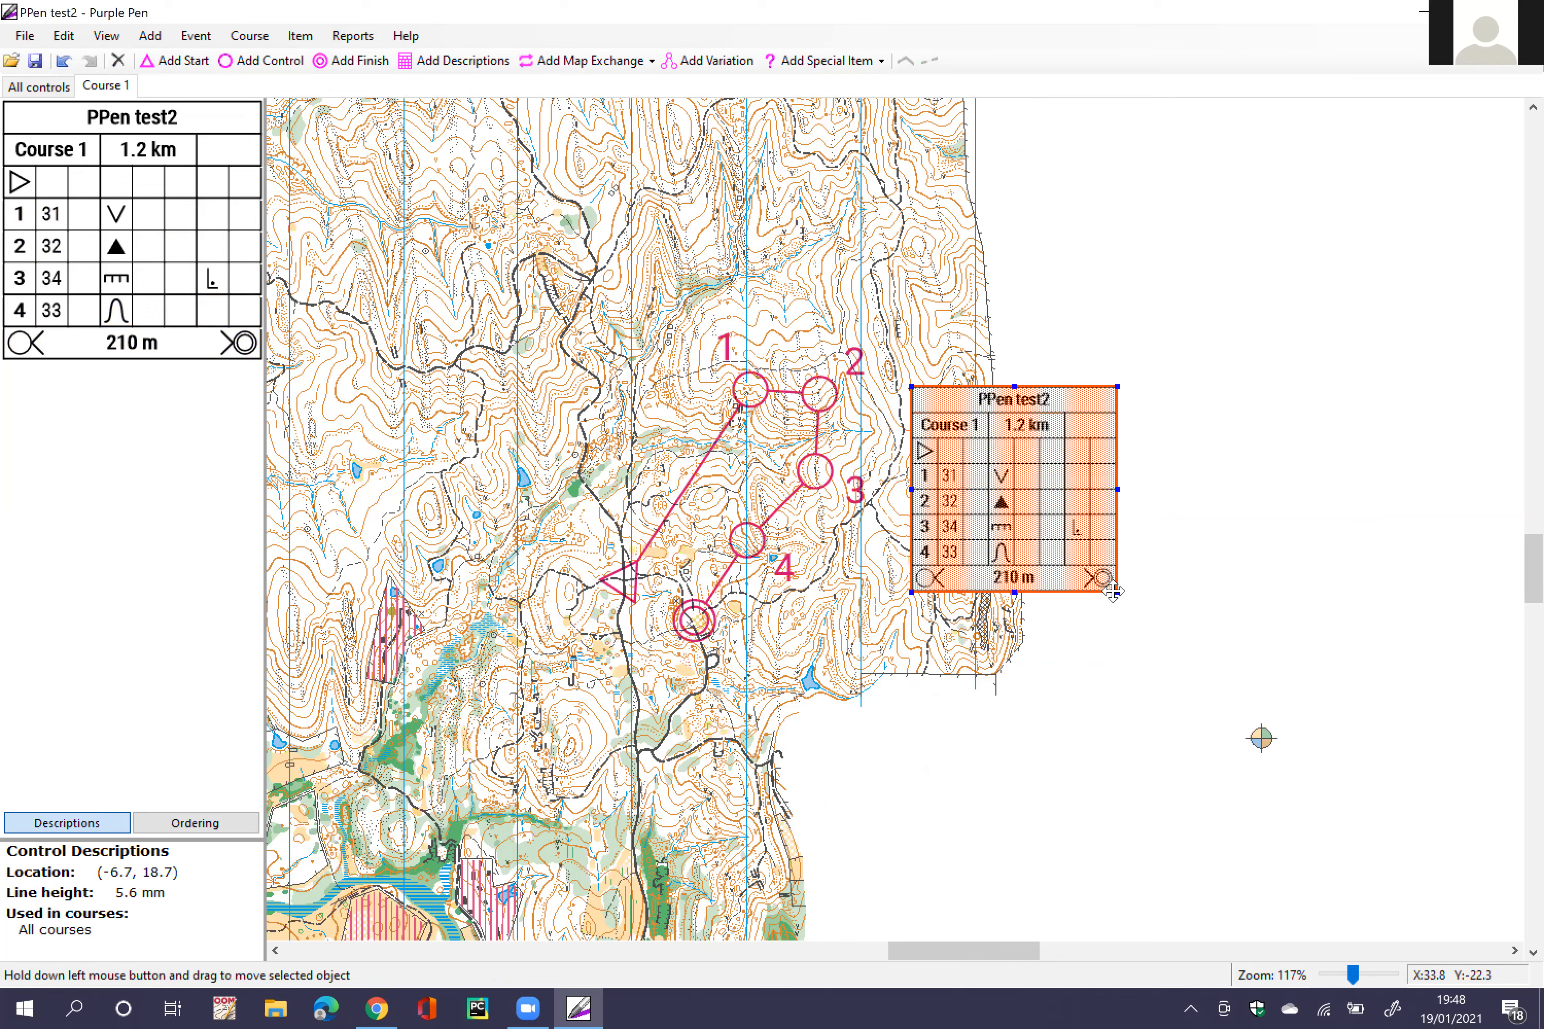
pyautogui.moveTo(1117, 592); pyautogui.dragTo(1157, 632)
pyautogui.click(1055, 745)
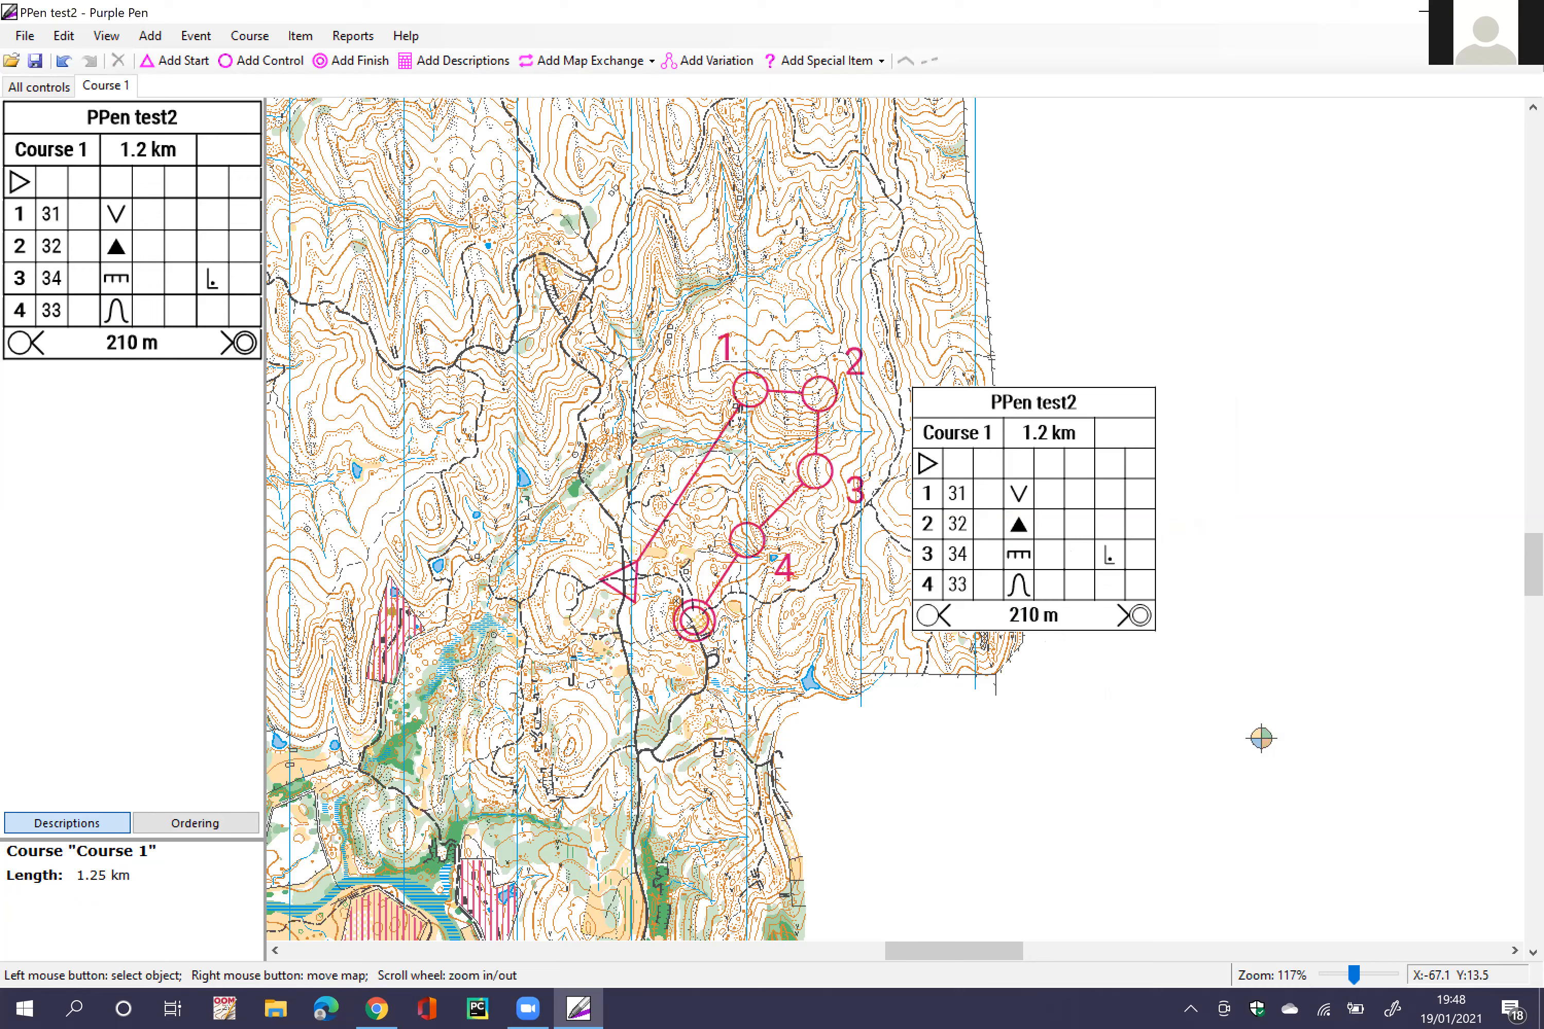
pyautogui.scroll(3, 631, 438)
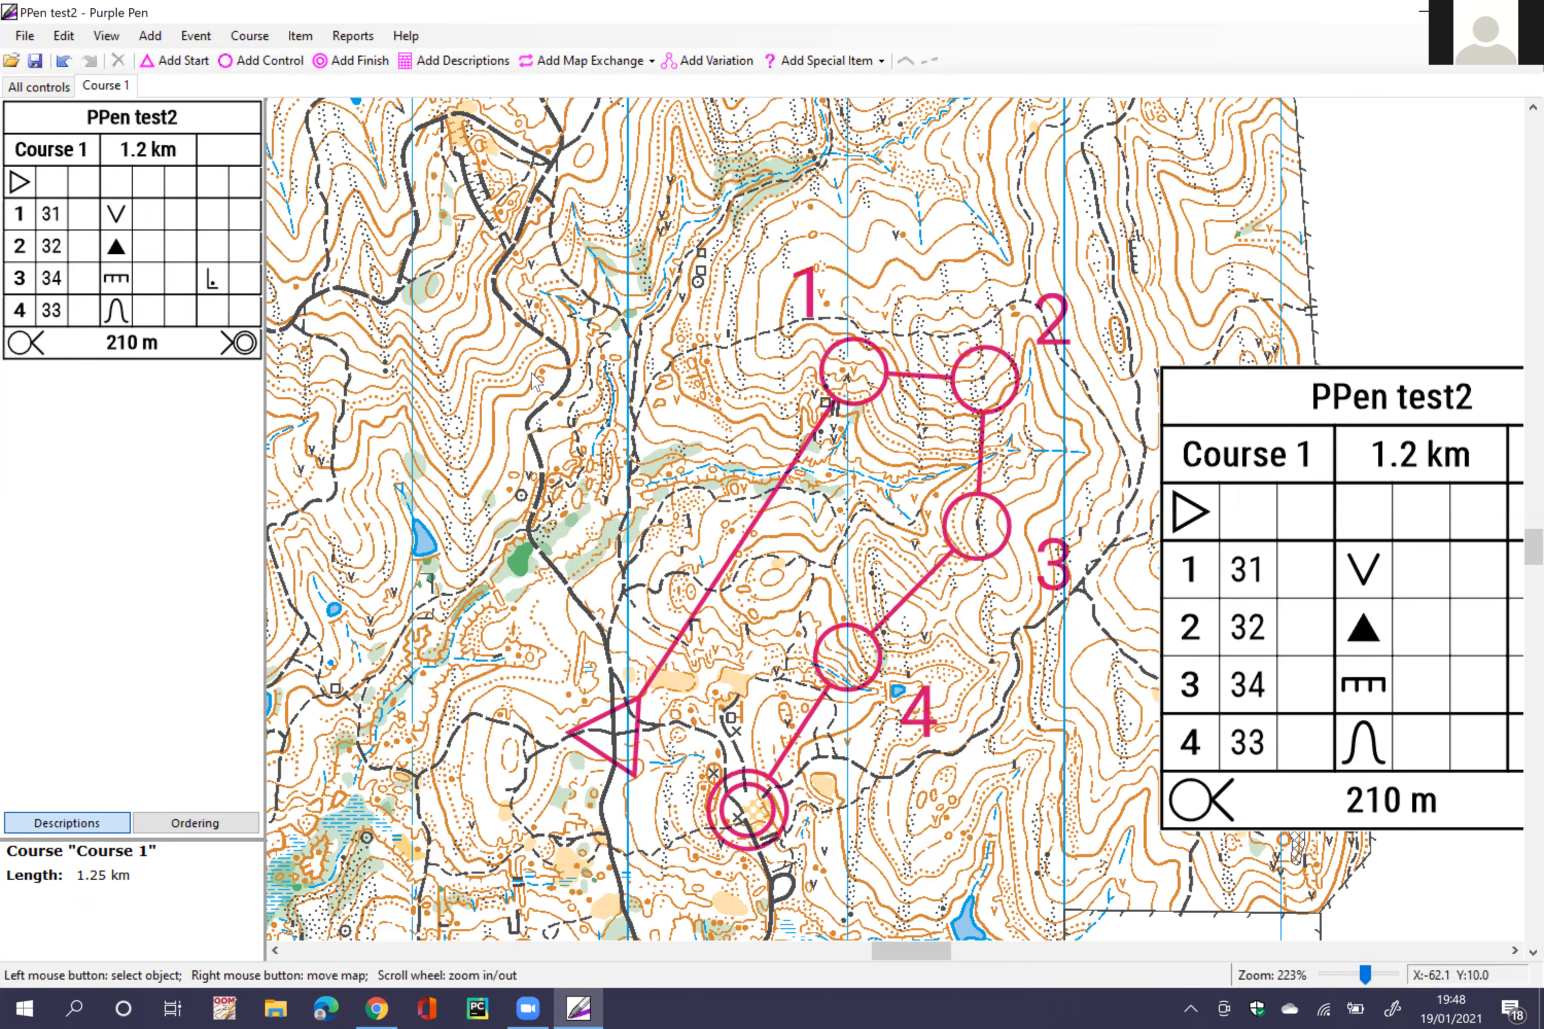
pyautogui.moveTo(531, 373); pyautogui.dragTo(361, 294)
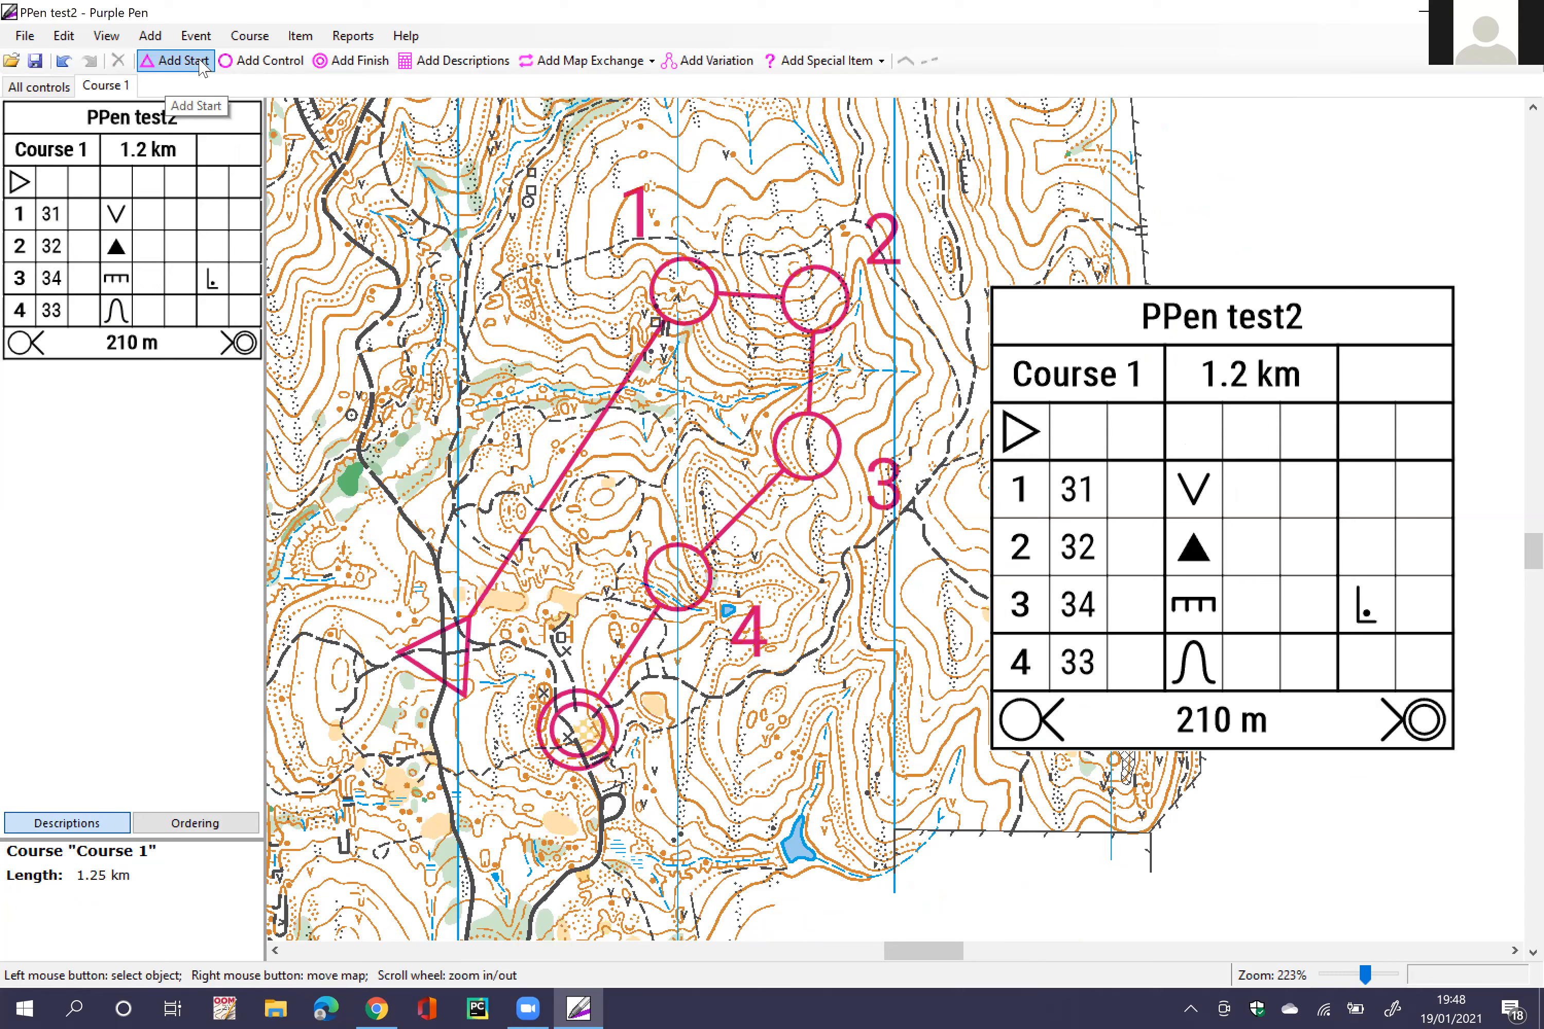
pyautogui.click(459, 60)
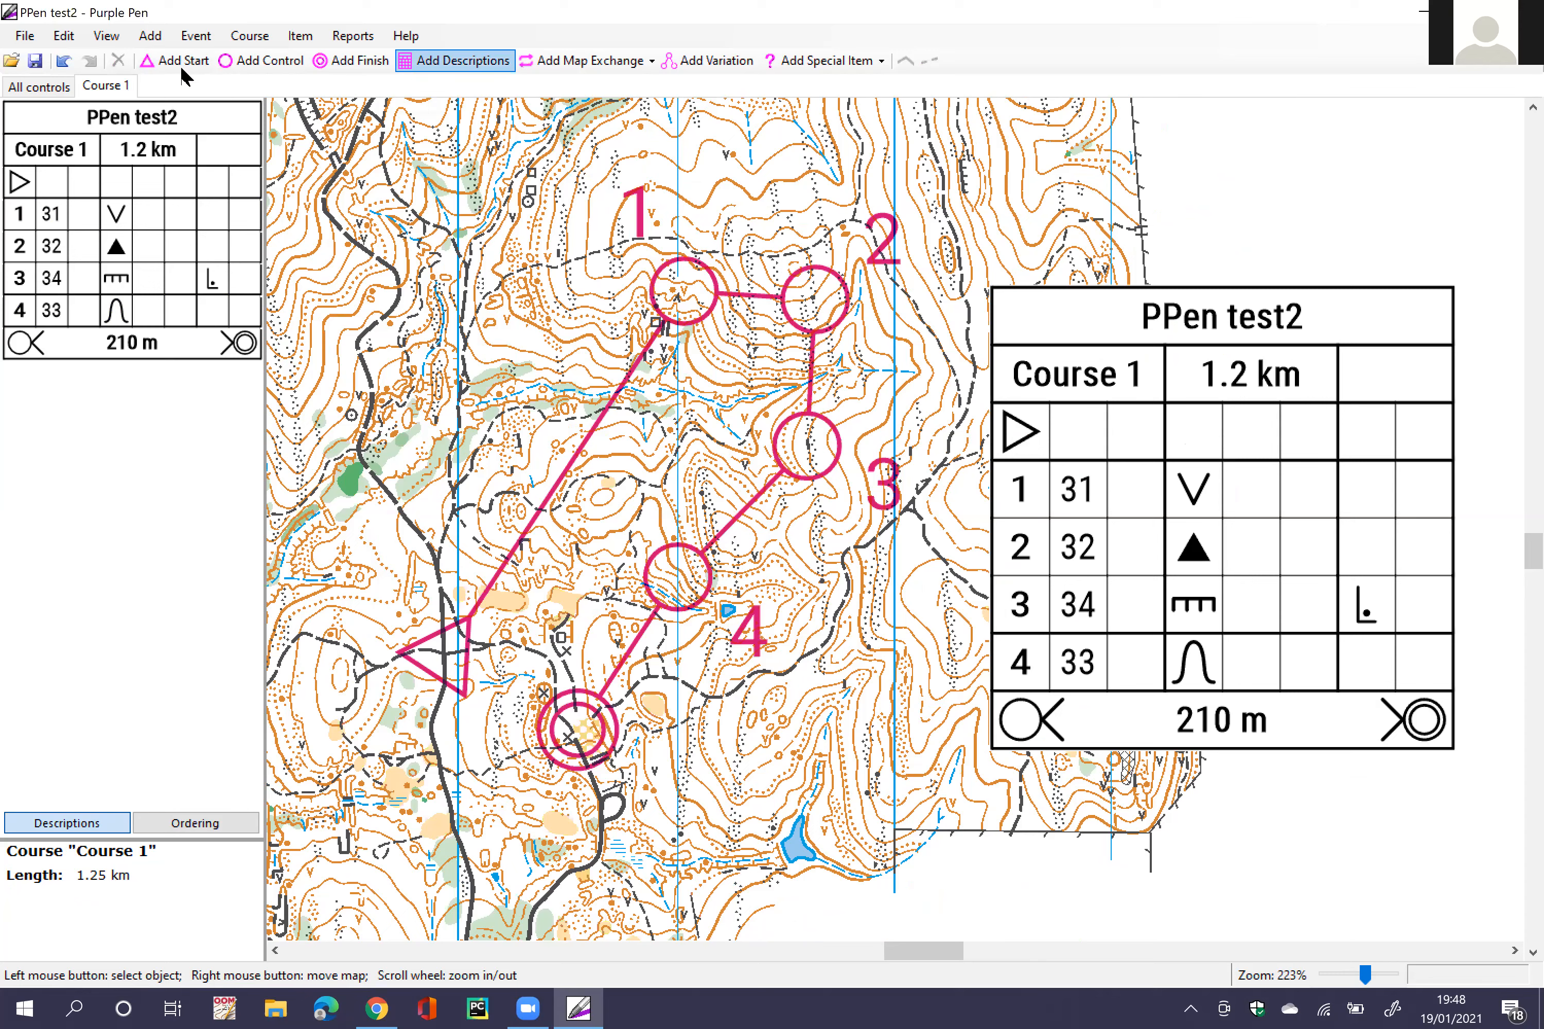
pyautogui.click(262, 60)
pyautogui.click(355, 69)
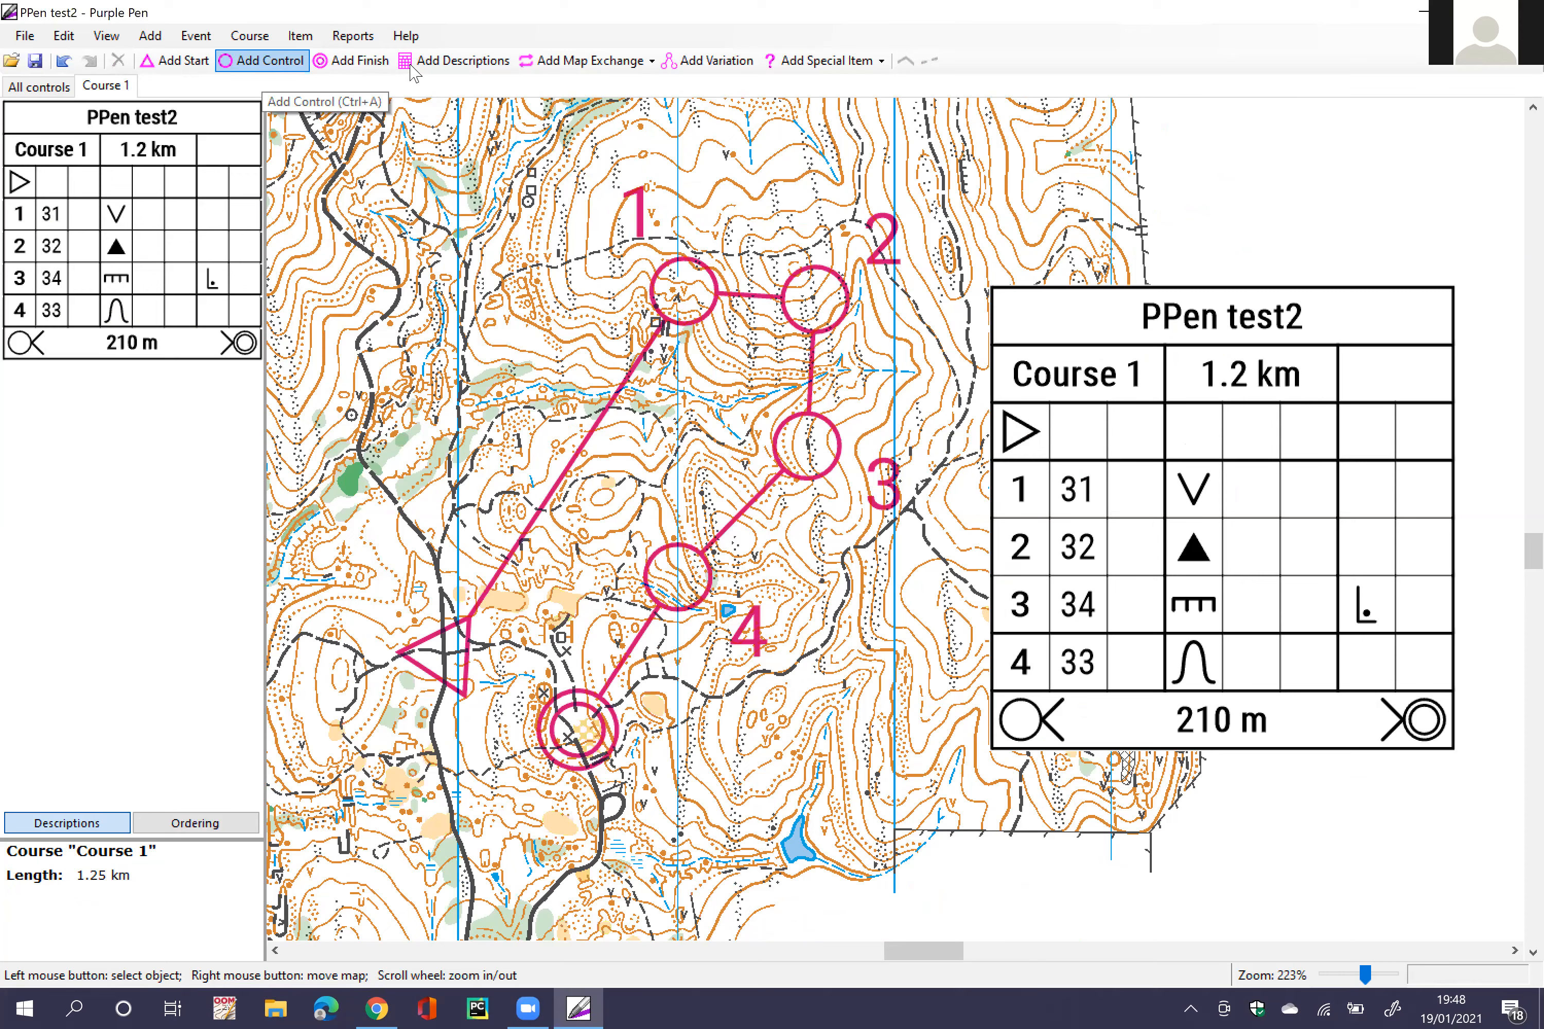
pyautogui.click(465, 60)
# Step: Add a map exchange at control point 3 of Course 1
pyautogui.click(590, 60)
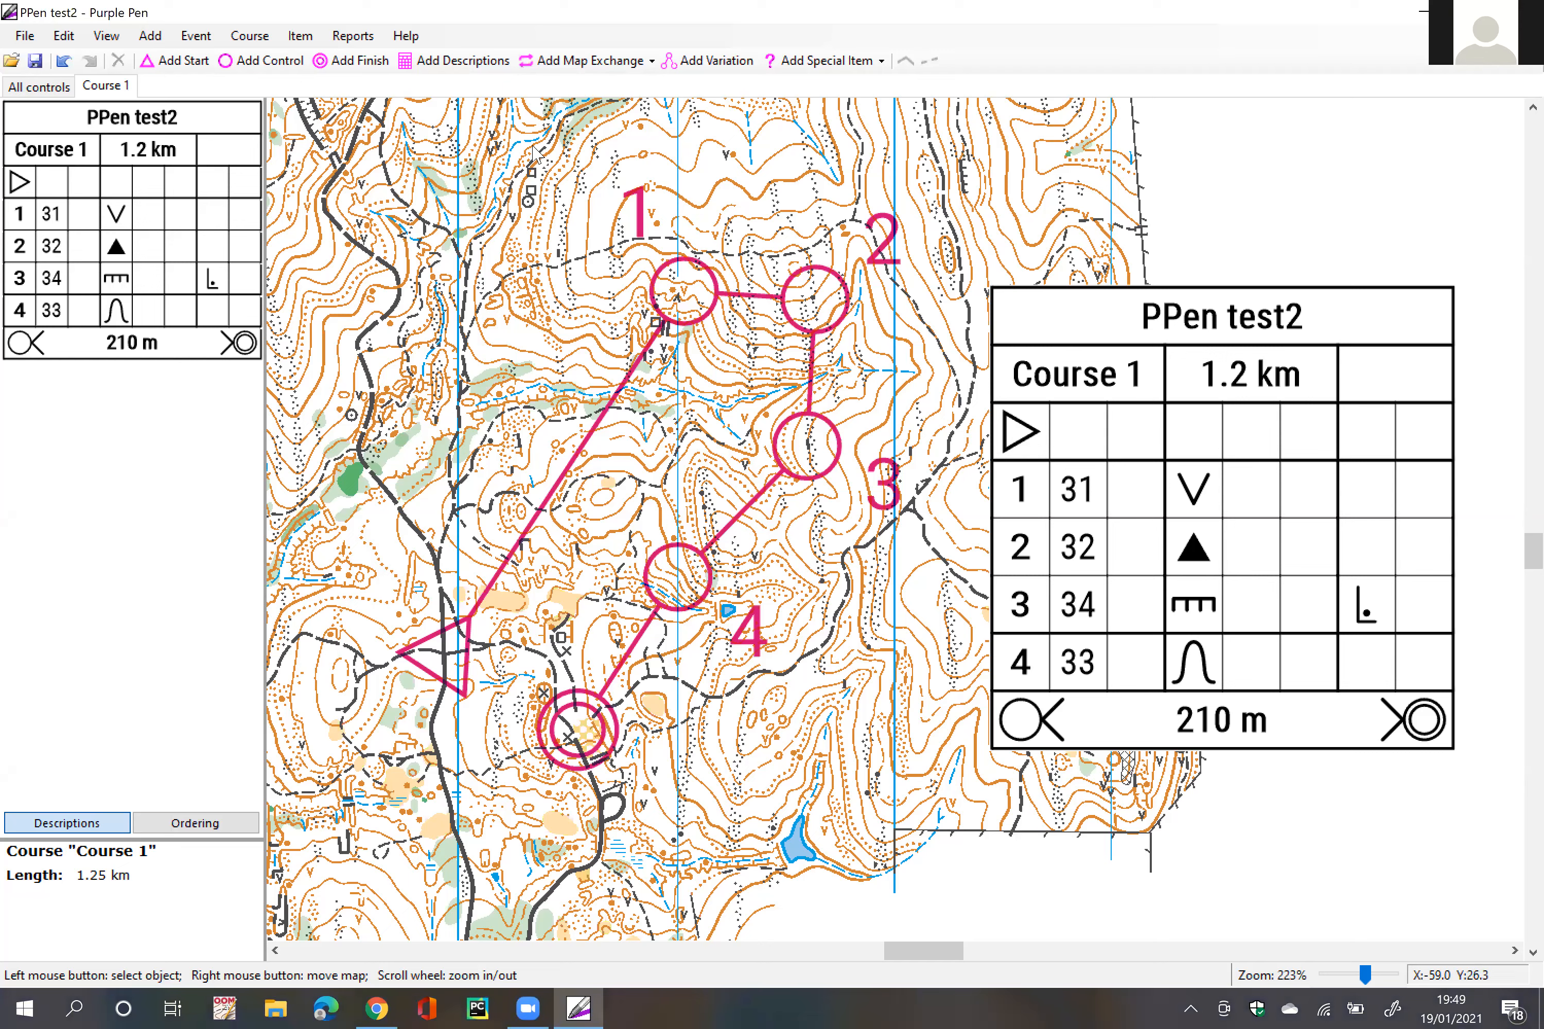
pyautogui.click(580, 76)
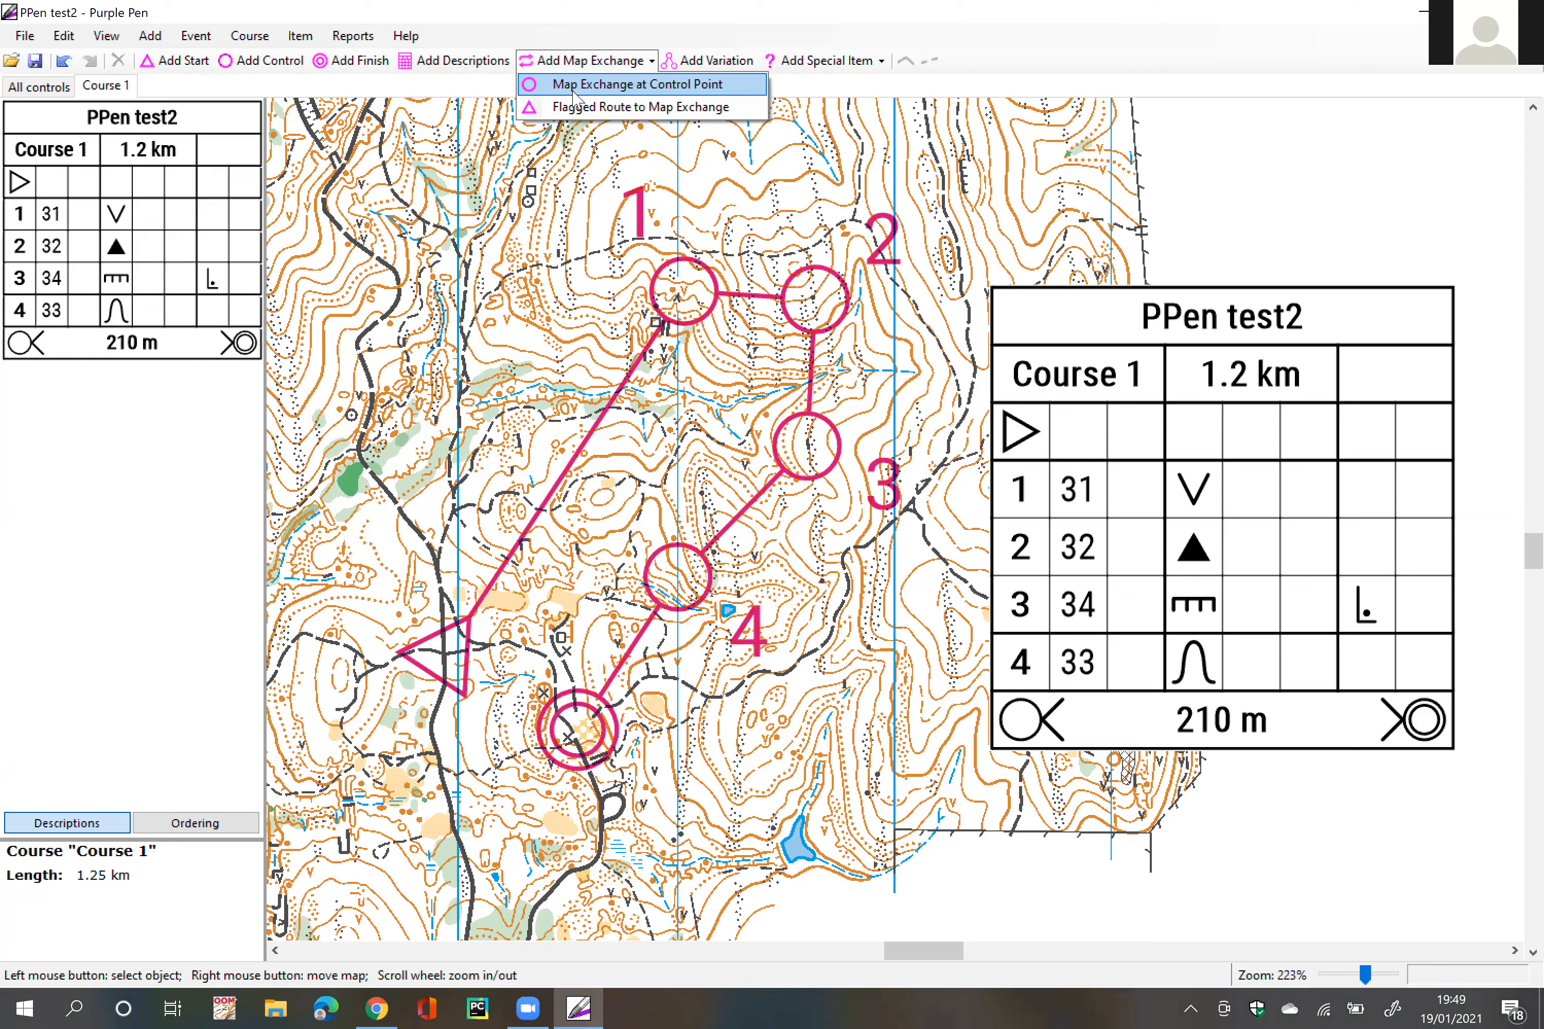
pyautogui.click(572, 91)
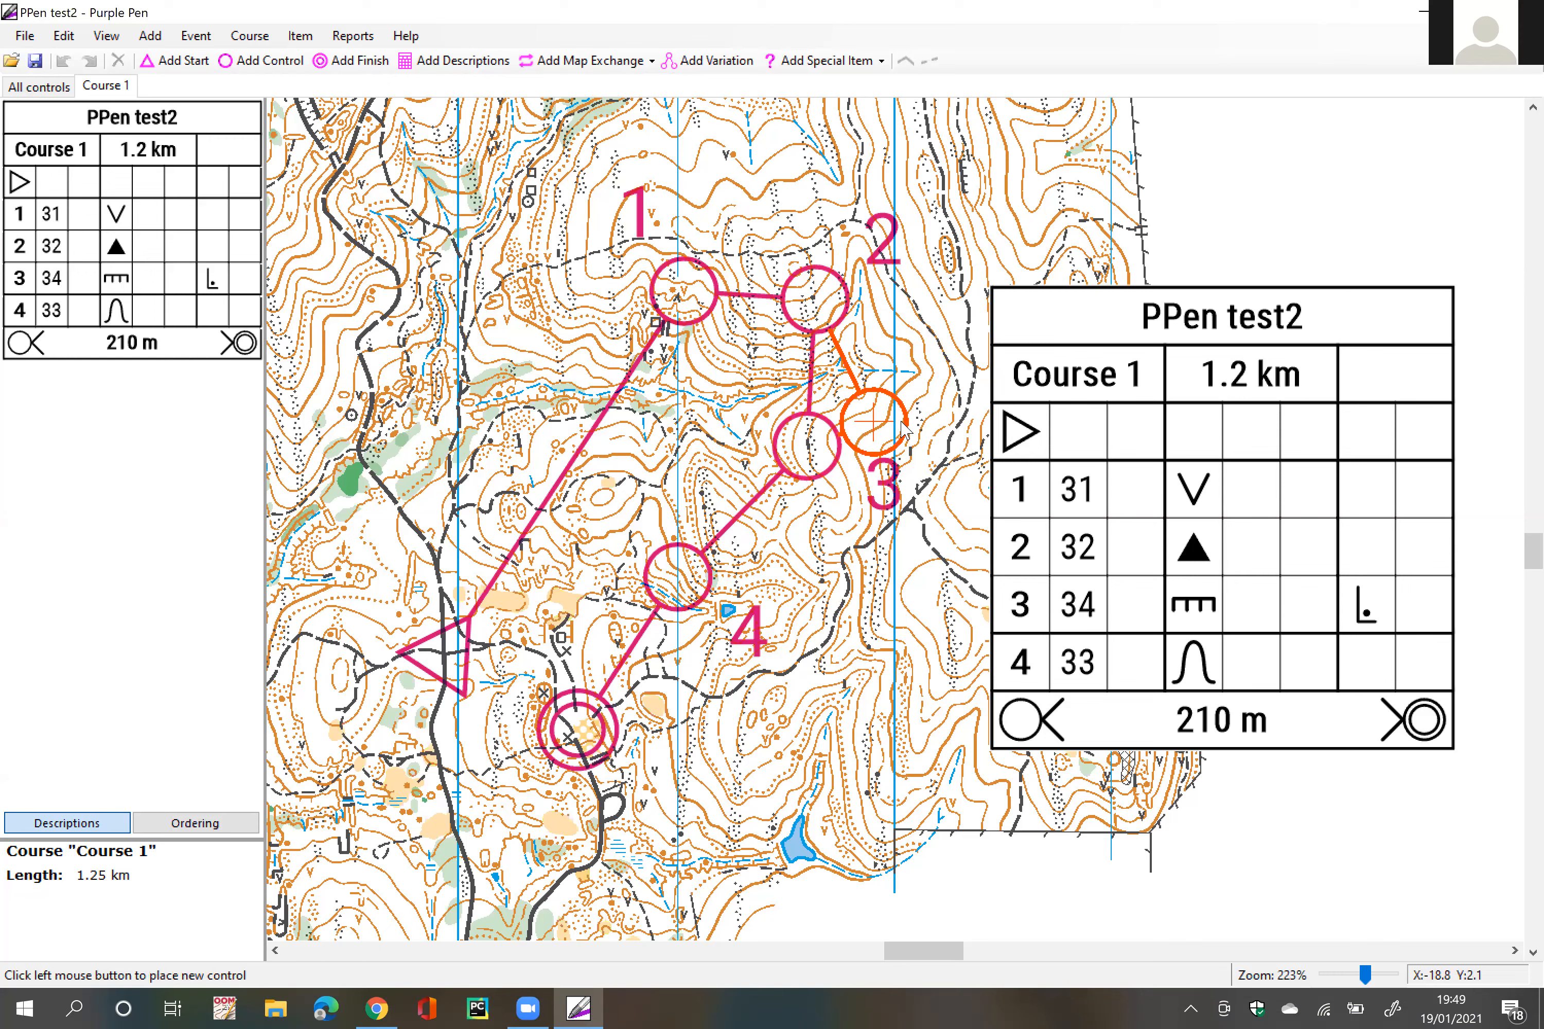
pyautogui.click(813, 445)
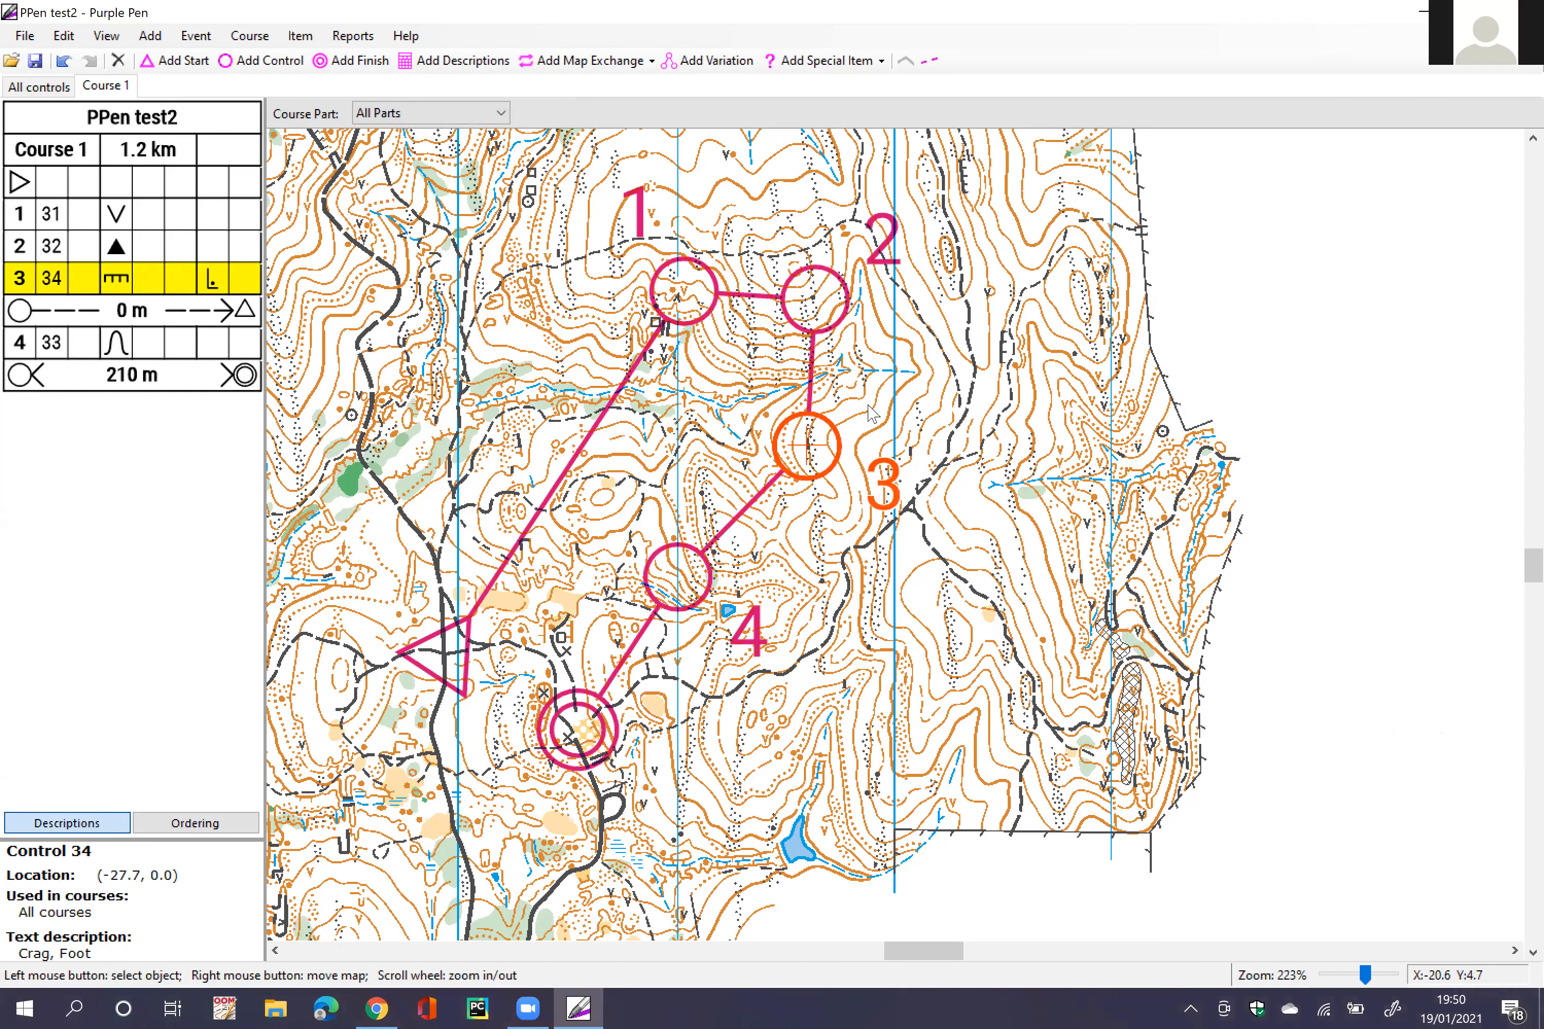
pyautogui.click(918, 391)
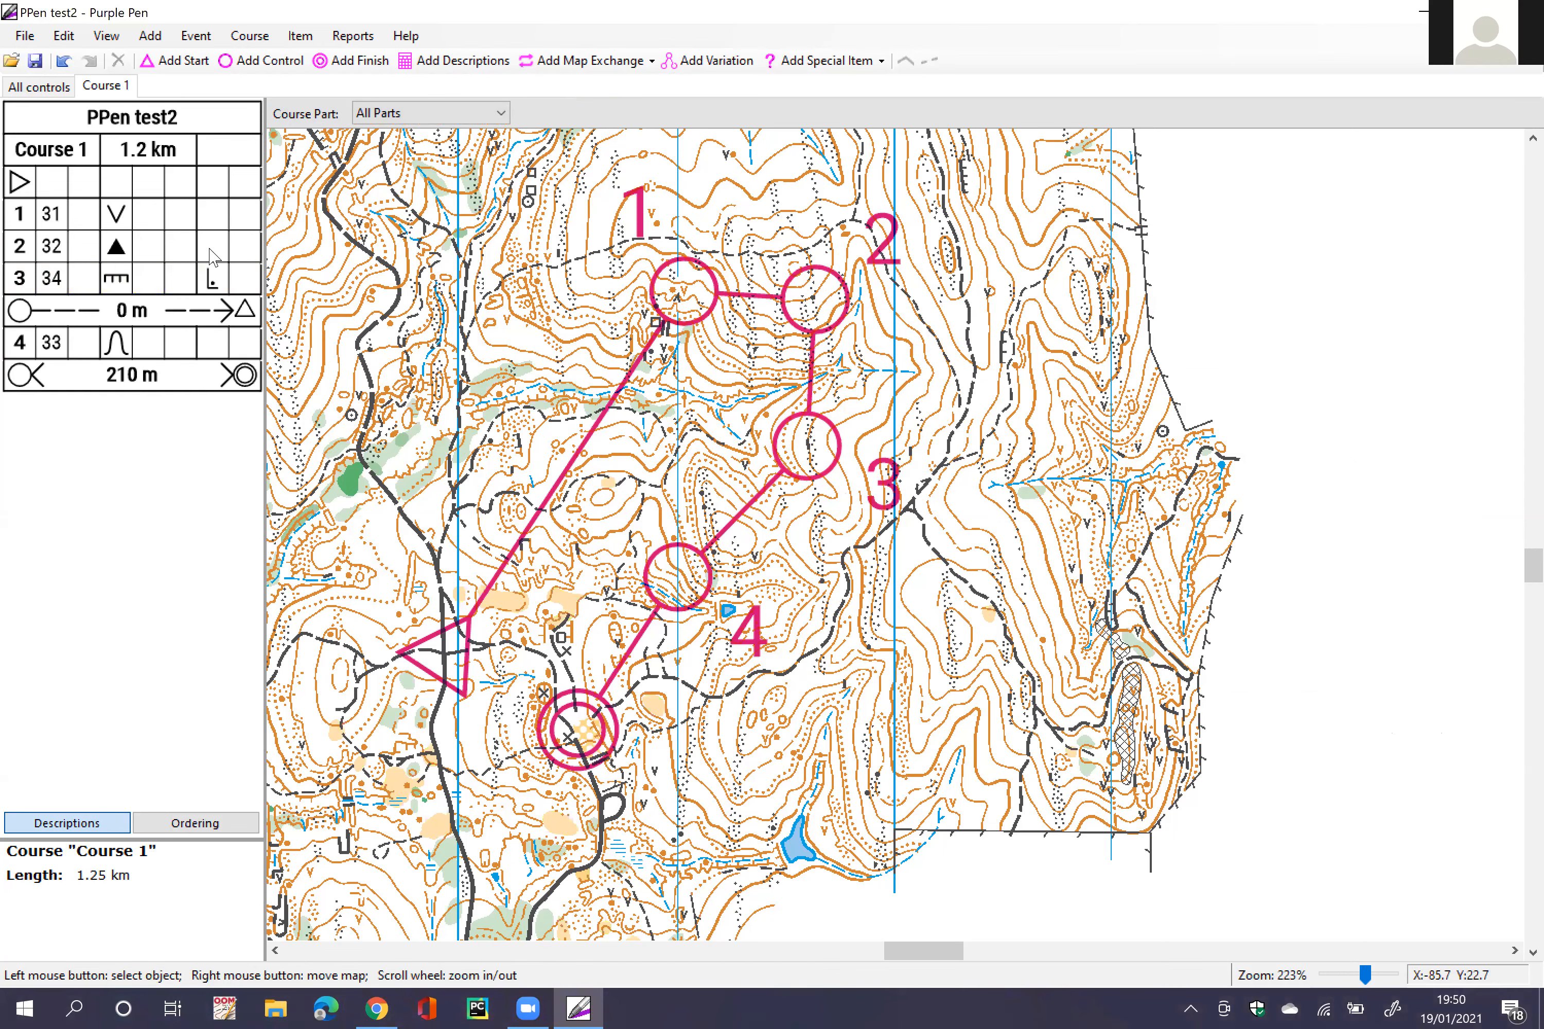
# Step: Review the Course 1 description rows for controls 1 to 4, including the map exchange row after control 3
pyautogui.click(75, 185)
pyautogui.click(63, 220)
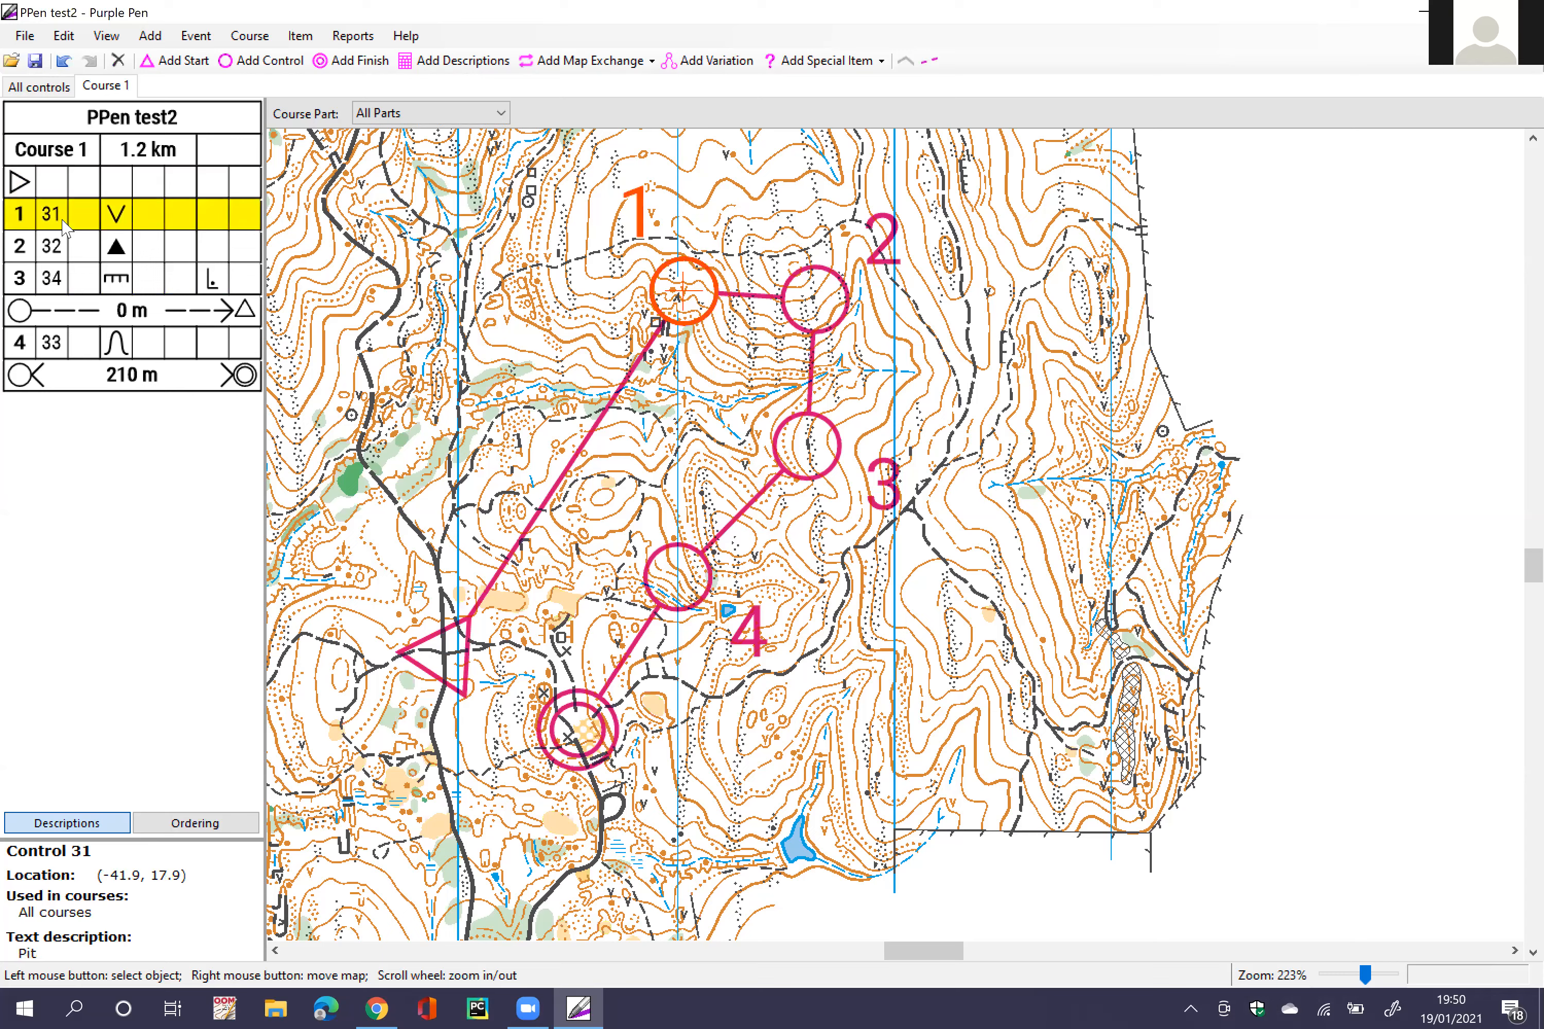
pyautogui.click(59, 255)
pyautogui.click(58, 282)
pyautogui.click(34, 317)
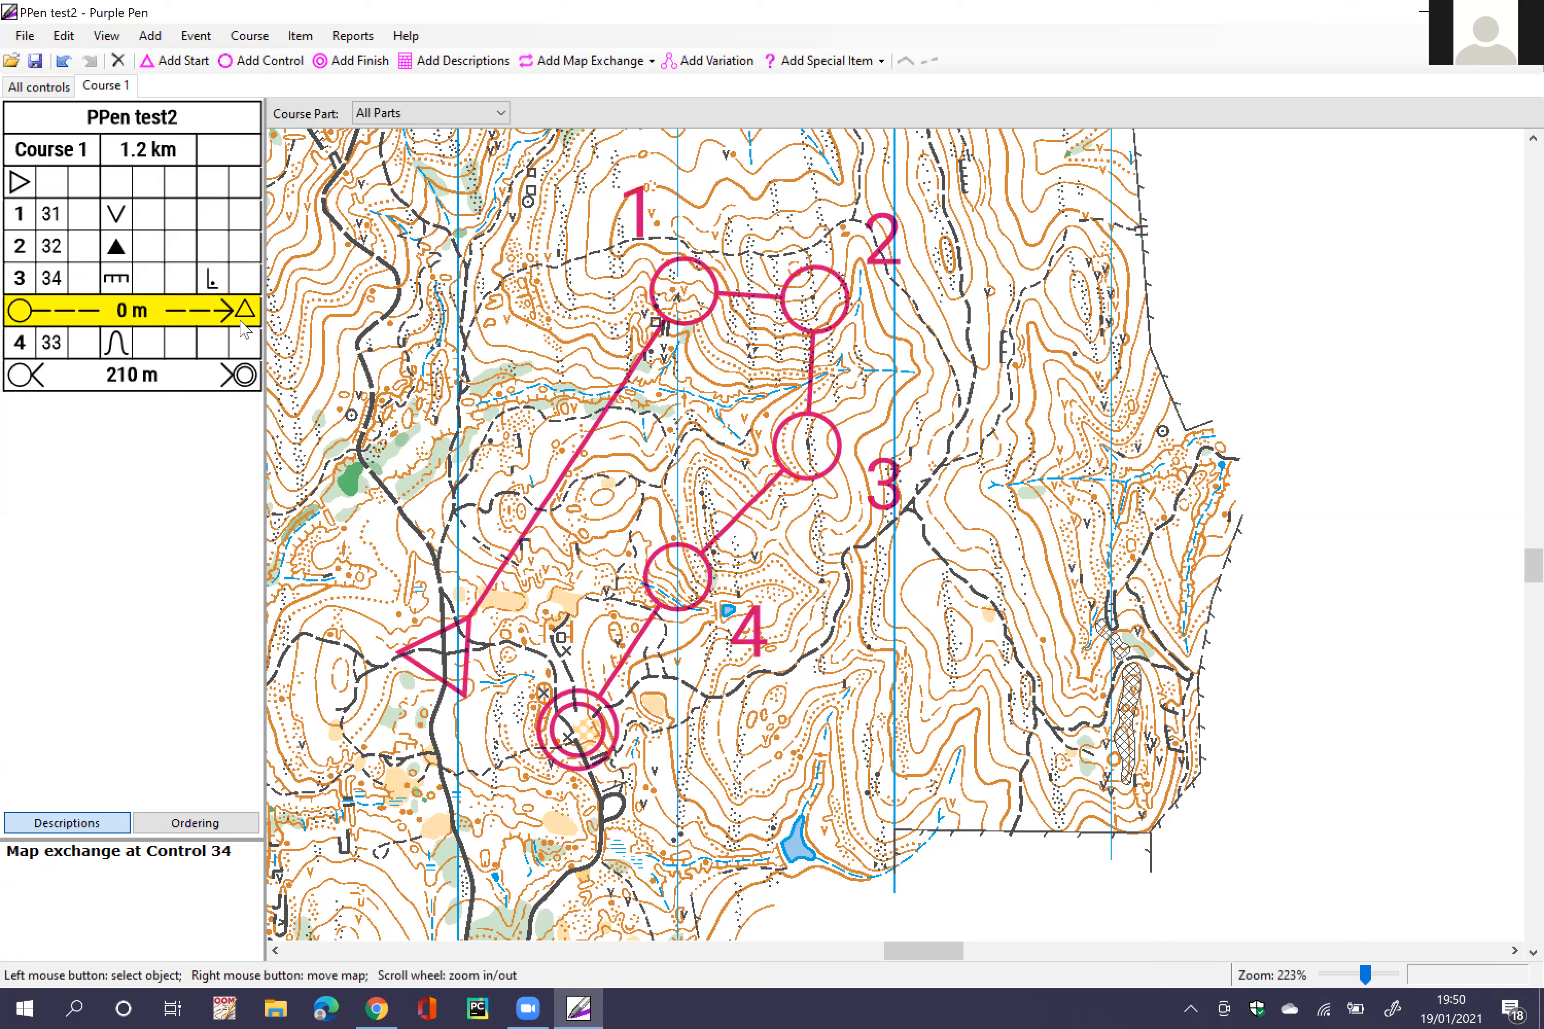
pyautogui.click(112, 344)
pyautogui.click(658, 731)
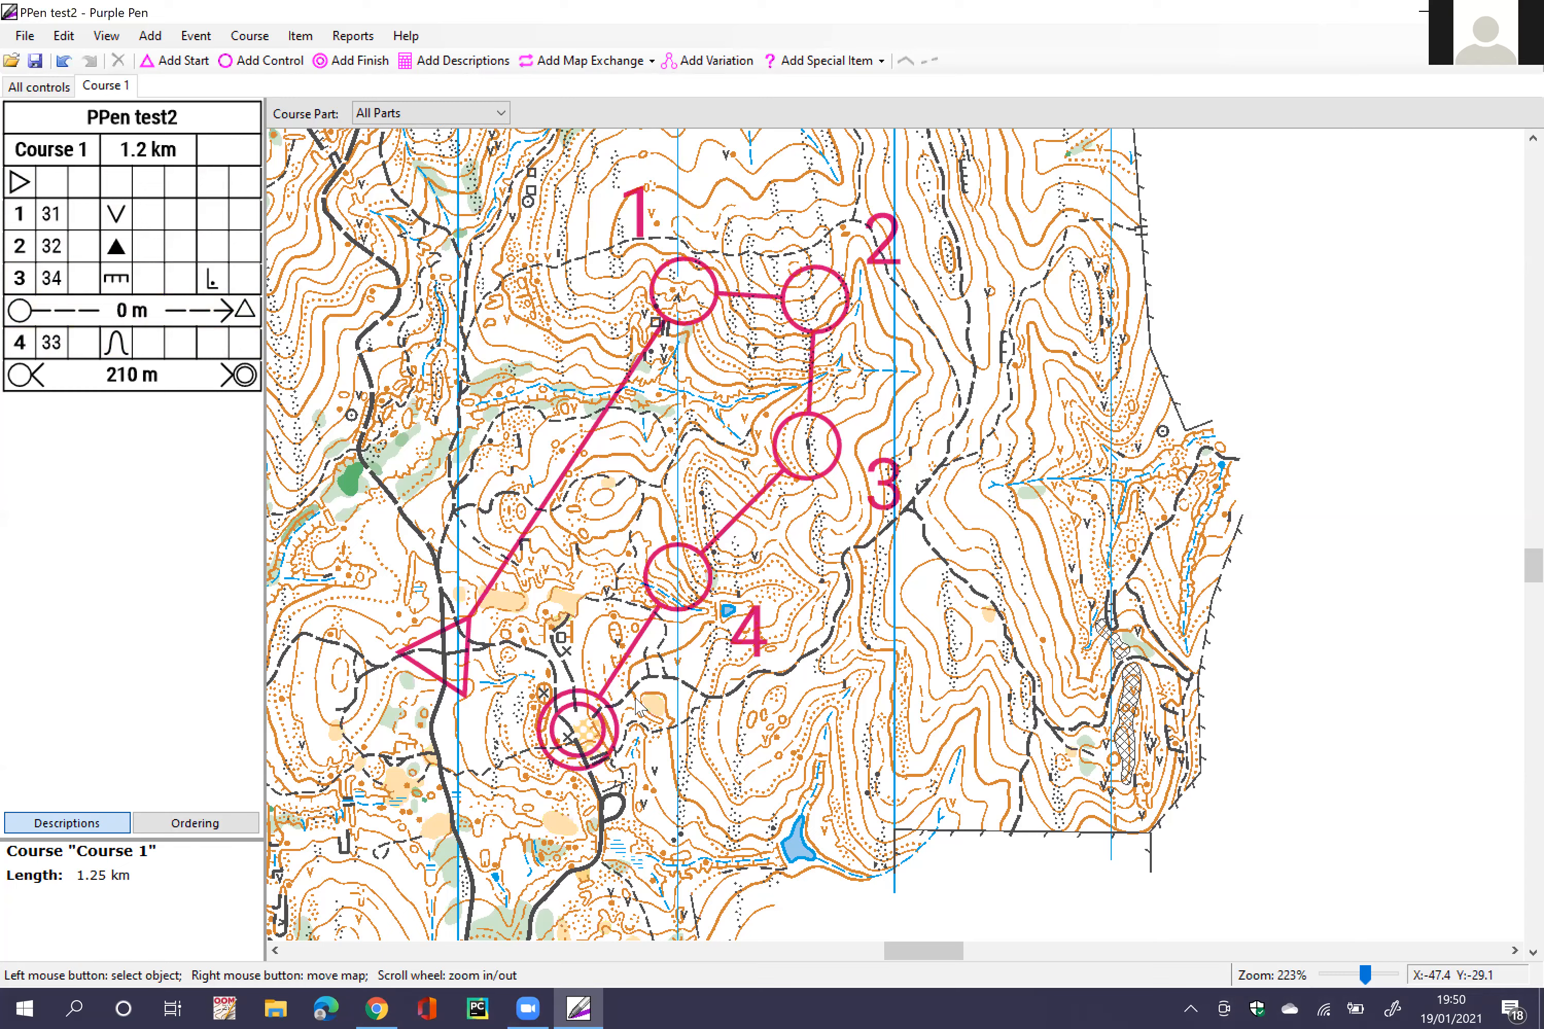
# Step: View Part 1 and Part 2 of the course separately, checking the map and description sheet of each
pyautogui.click(384, 117)
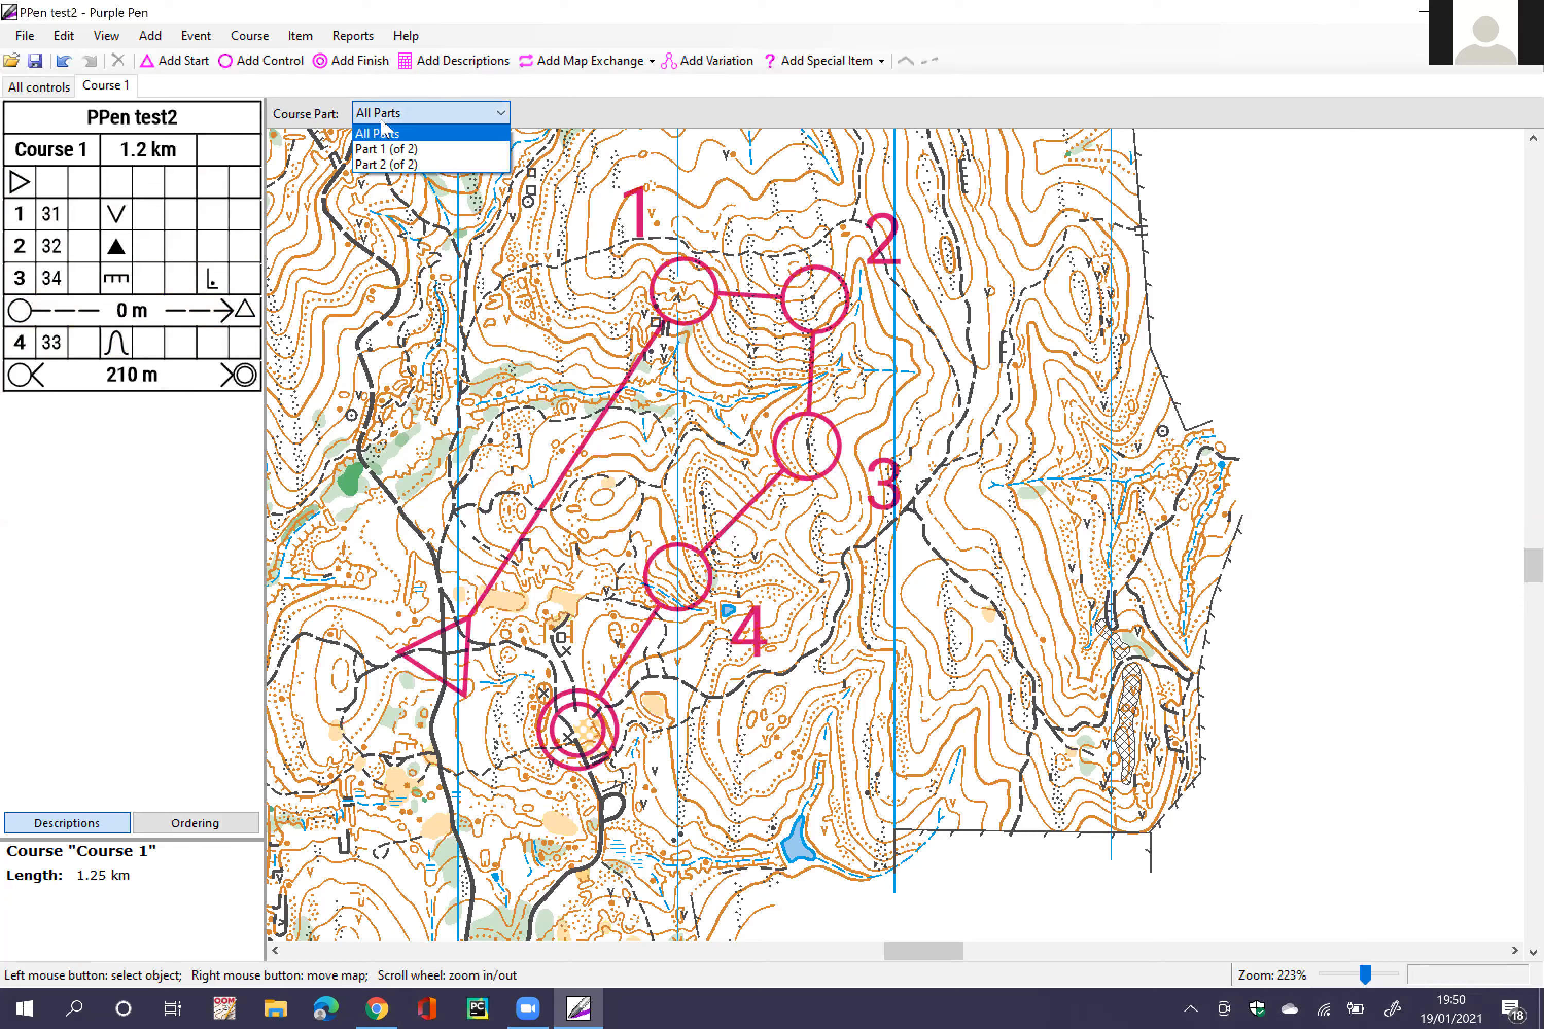
pyautogui.click(386, 149)
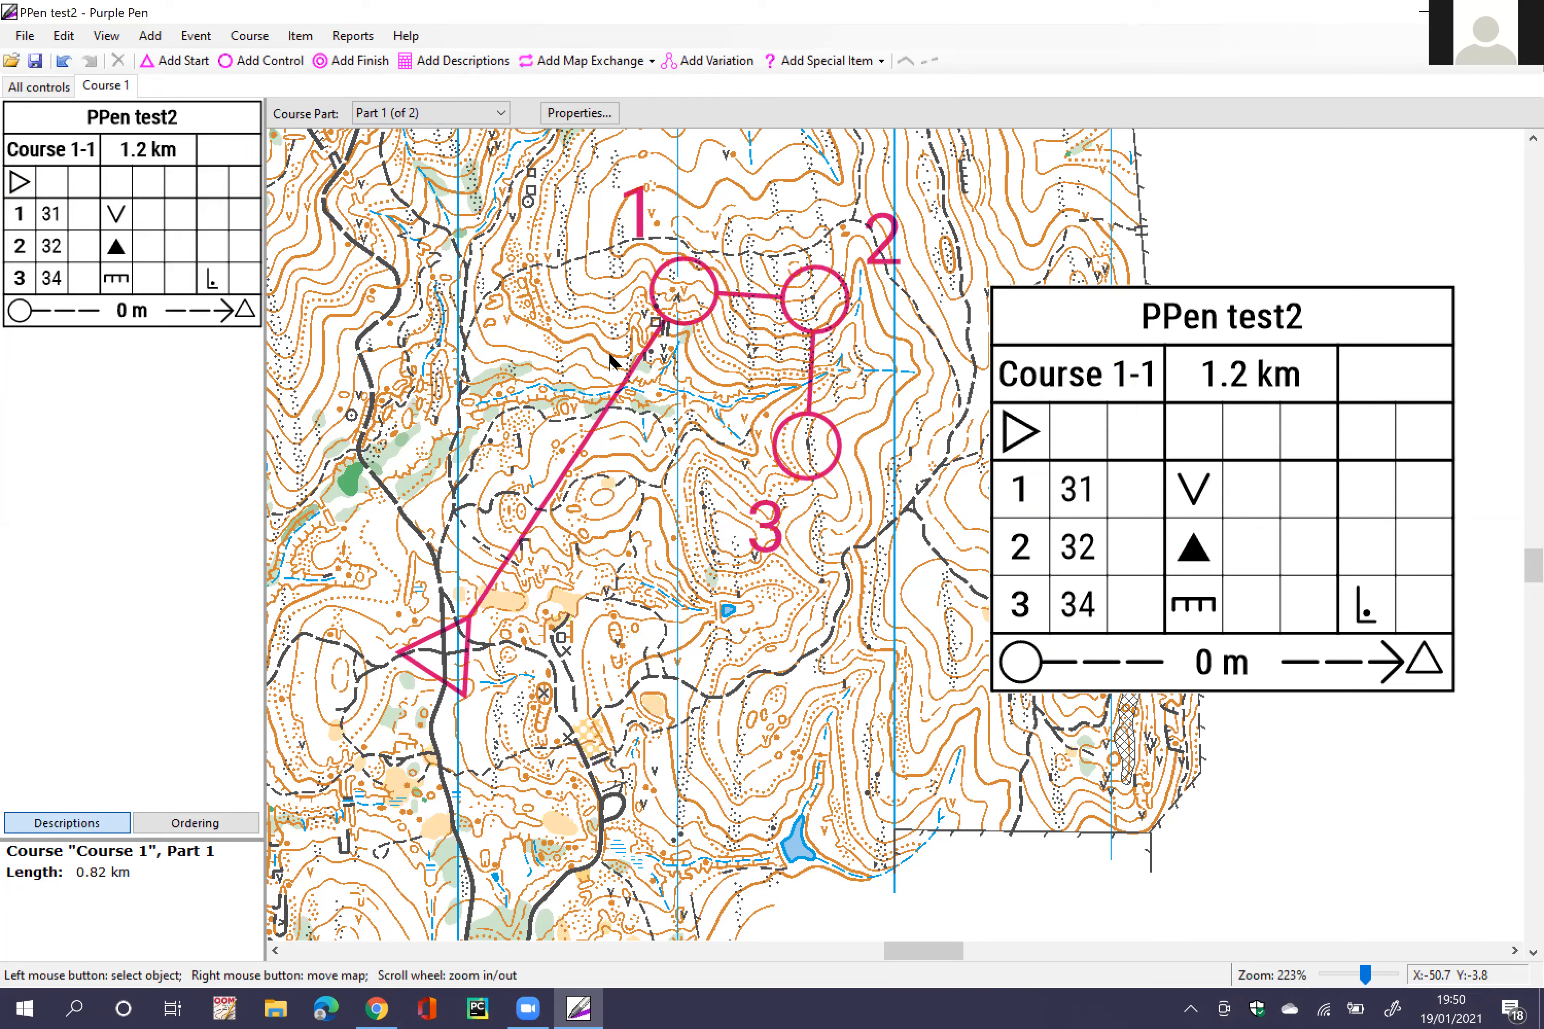
pyautogui.scroll(-1, 911, 473)
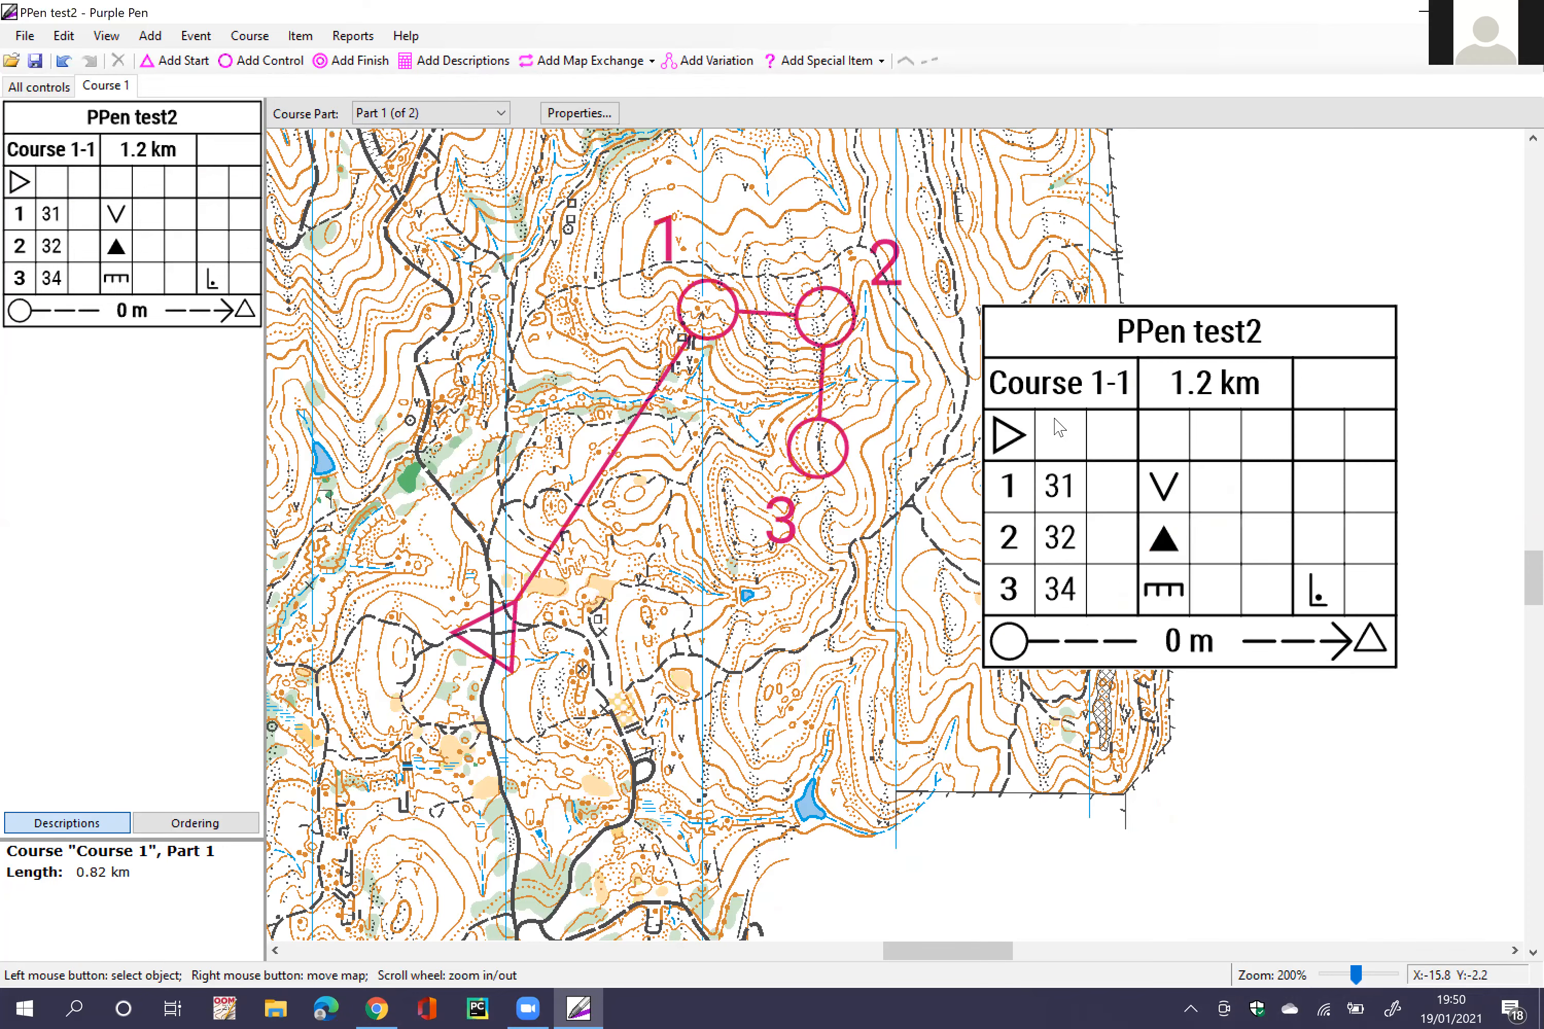
pyautogui.scroll(-1, 910, 473)
pyautogui.click(415, 113)
pyautogui.click(385, 163)
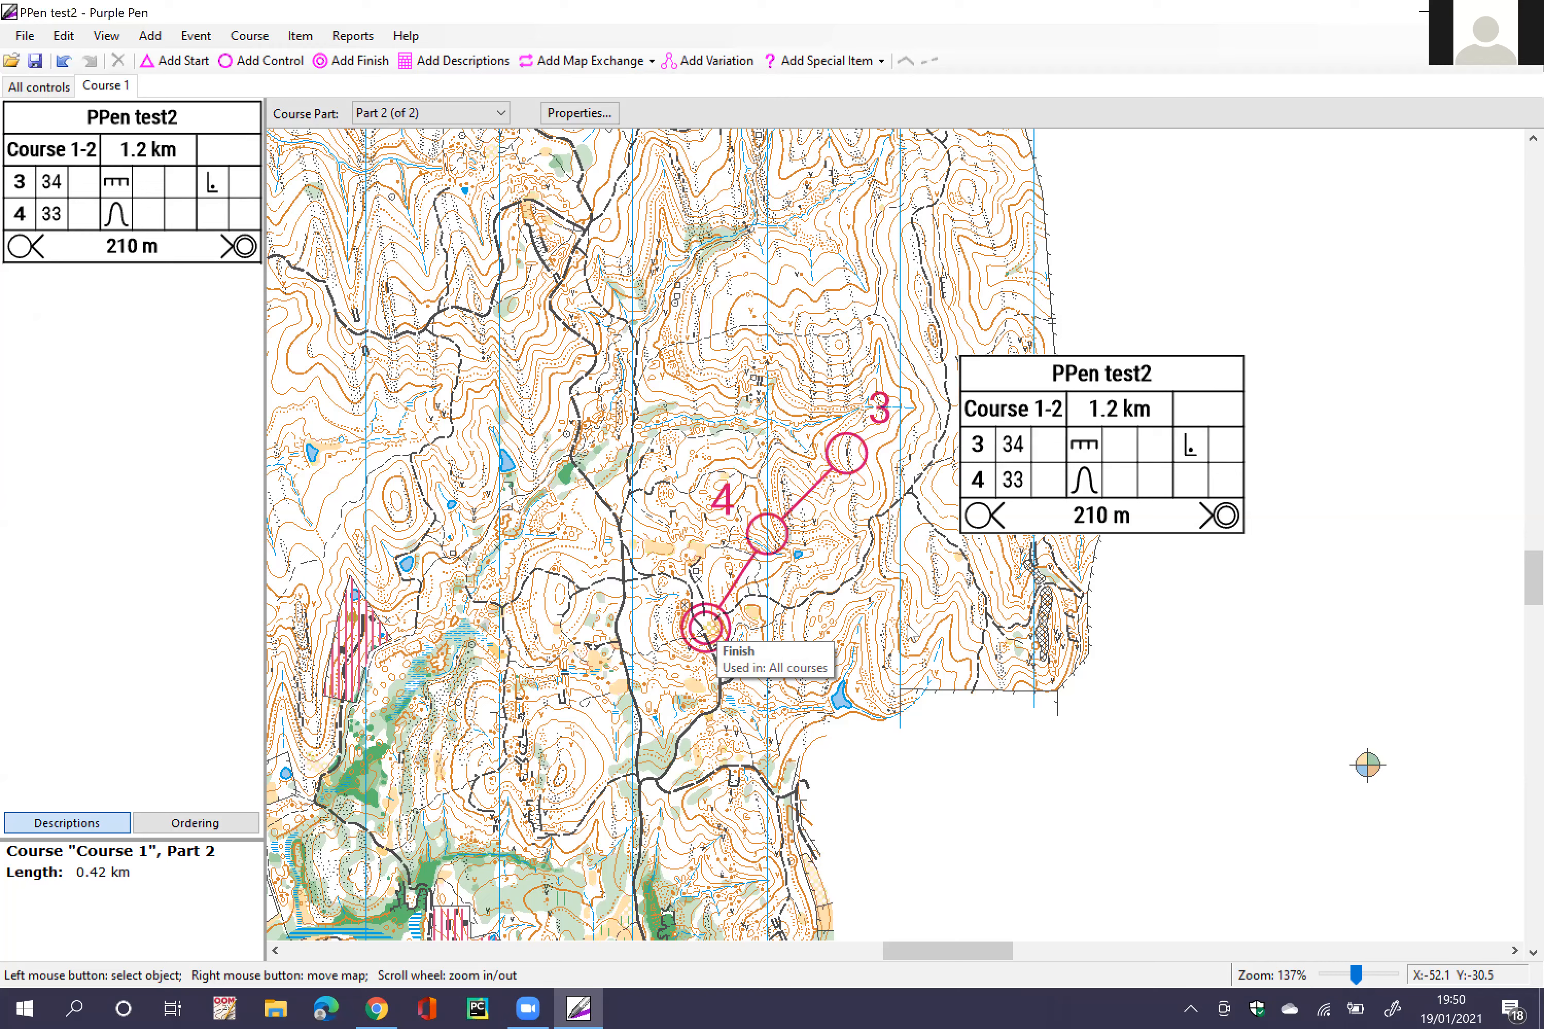
# Step: Undo and redo the map exchange, and delete its row from the Course 1 descriptions
pyautogui.hotkey('ctrl', 'z')
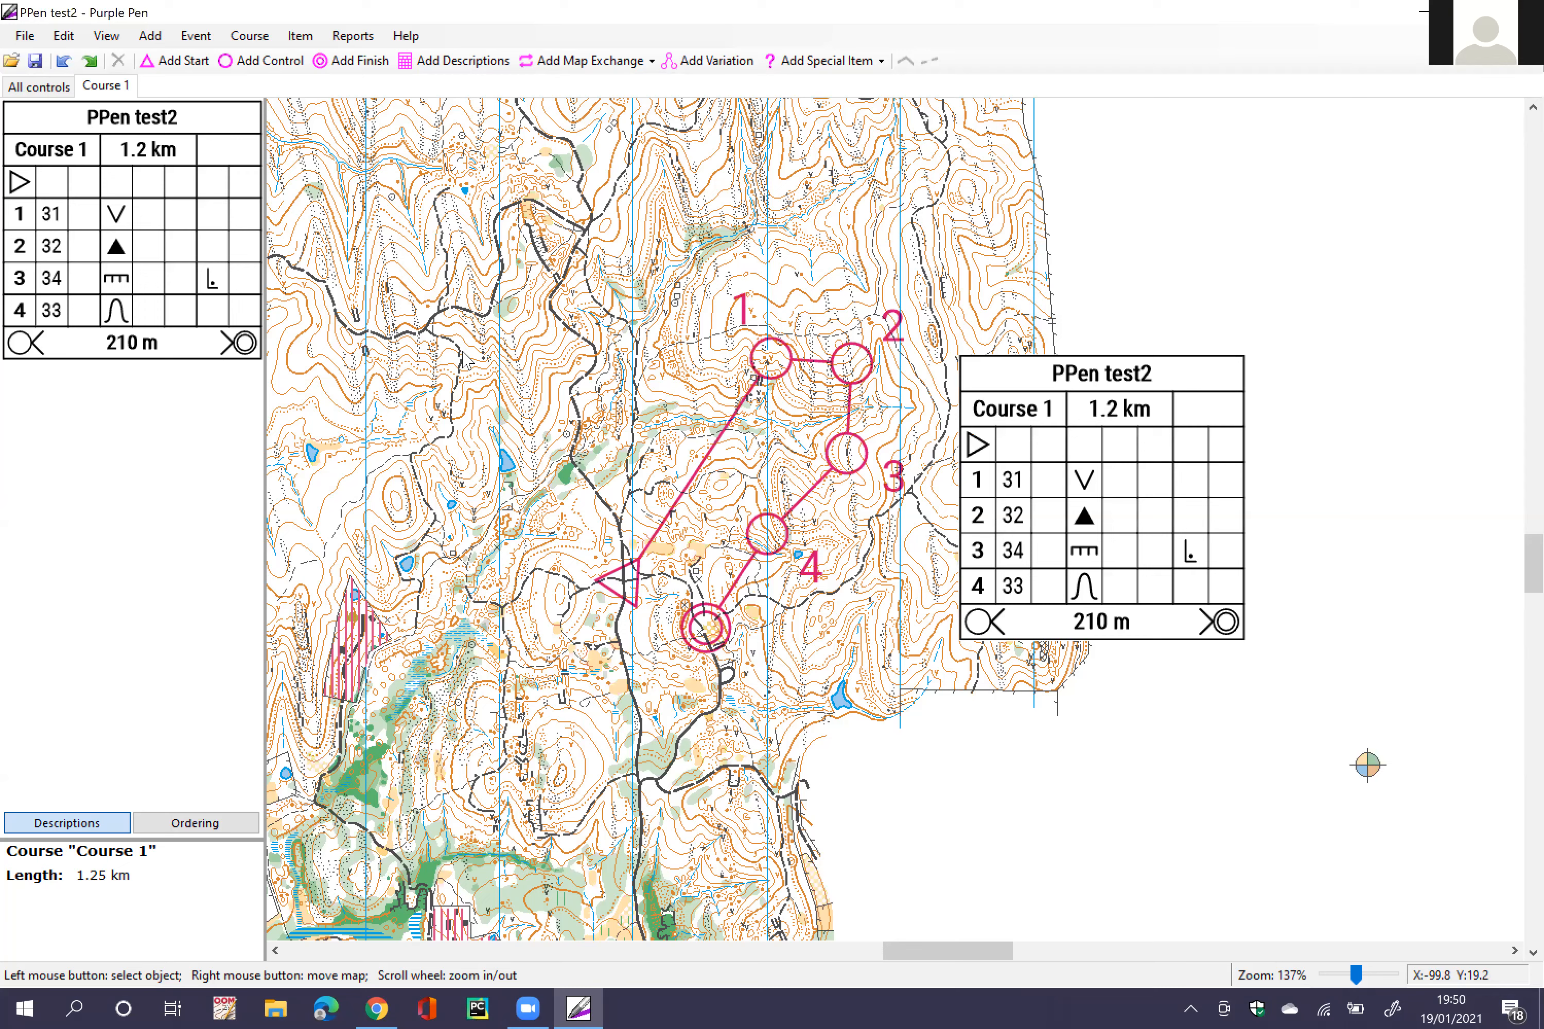
pyautogui.click(91, 63)
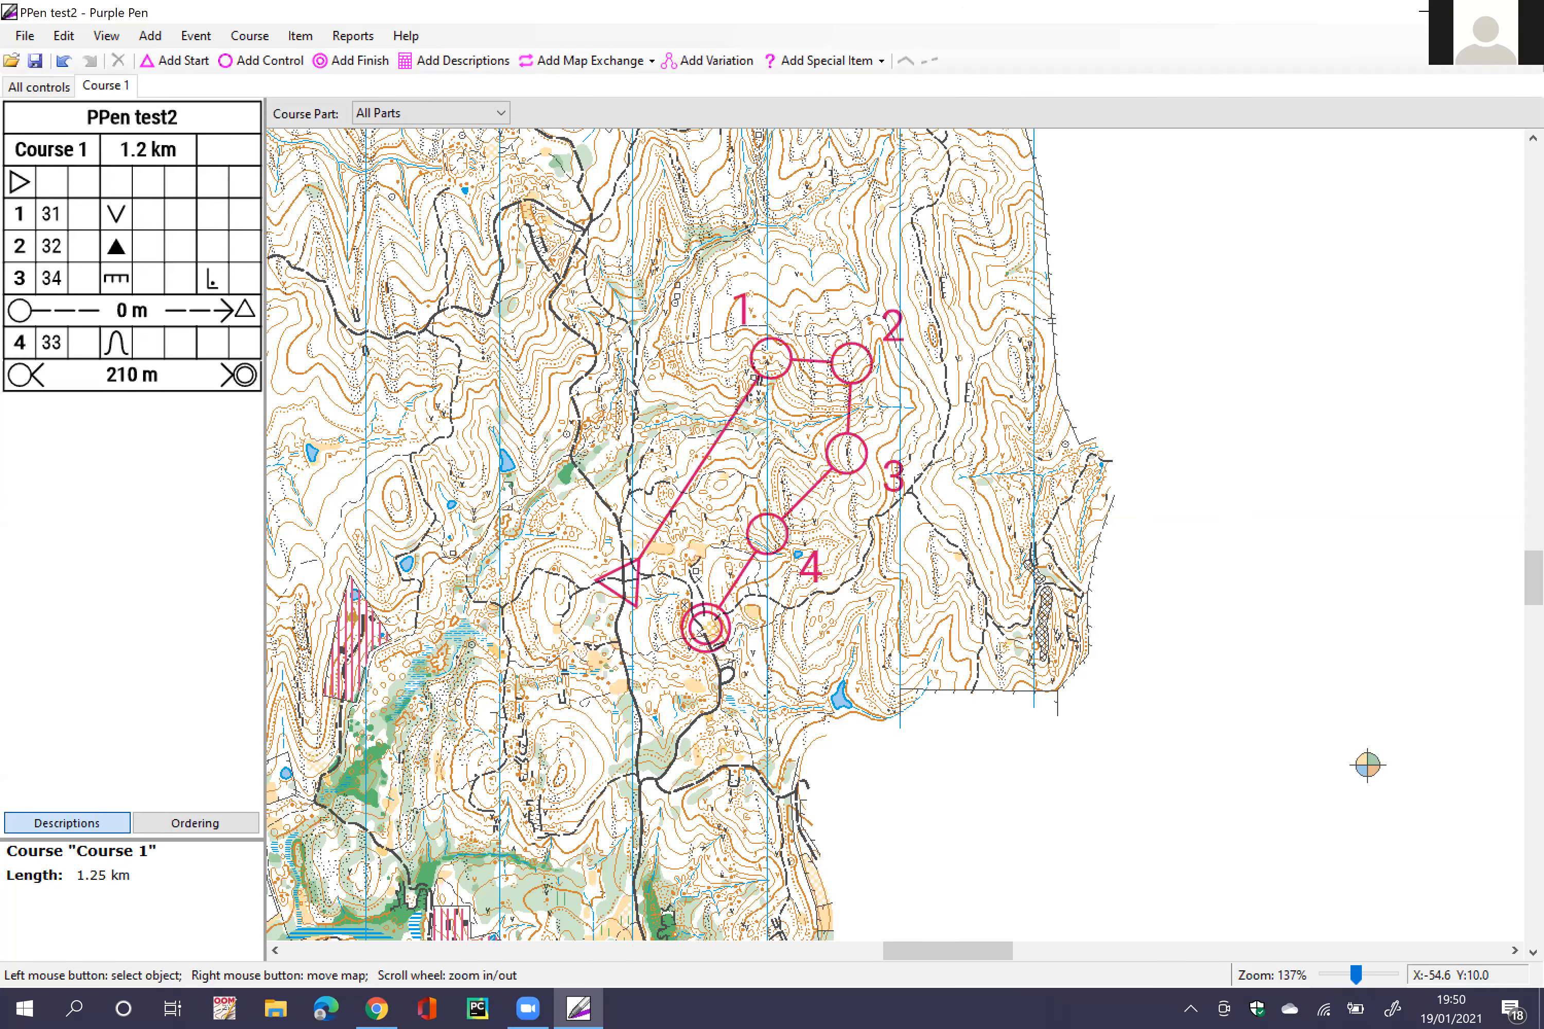
pyautogui.click(178, 318)
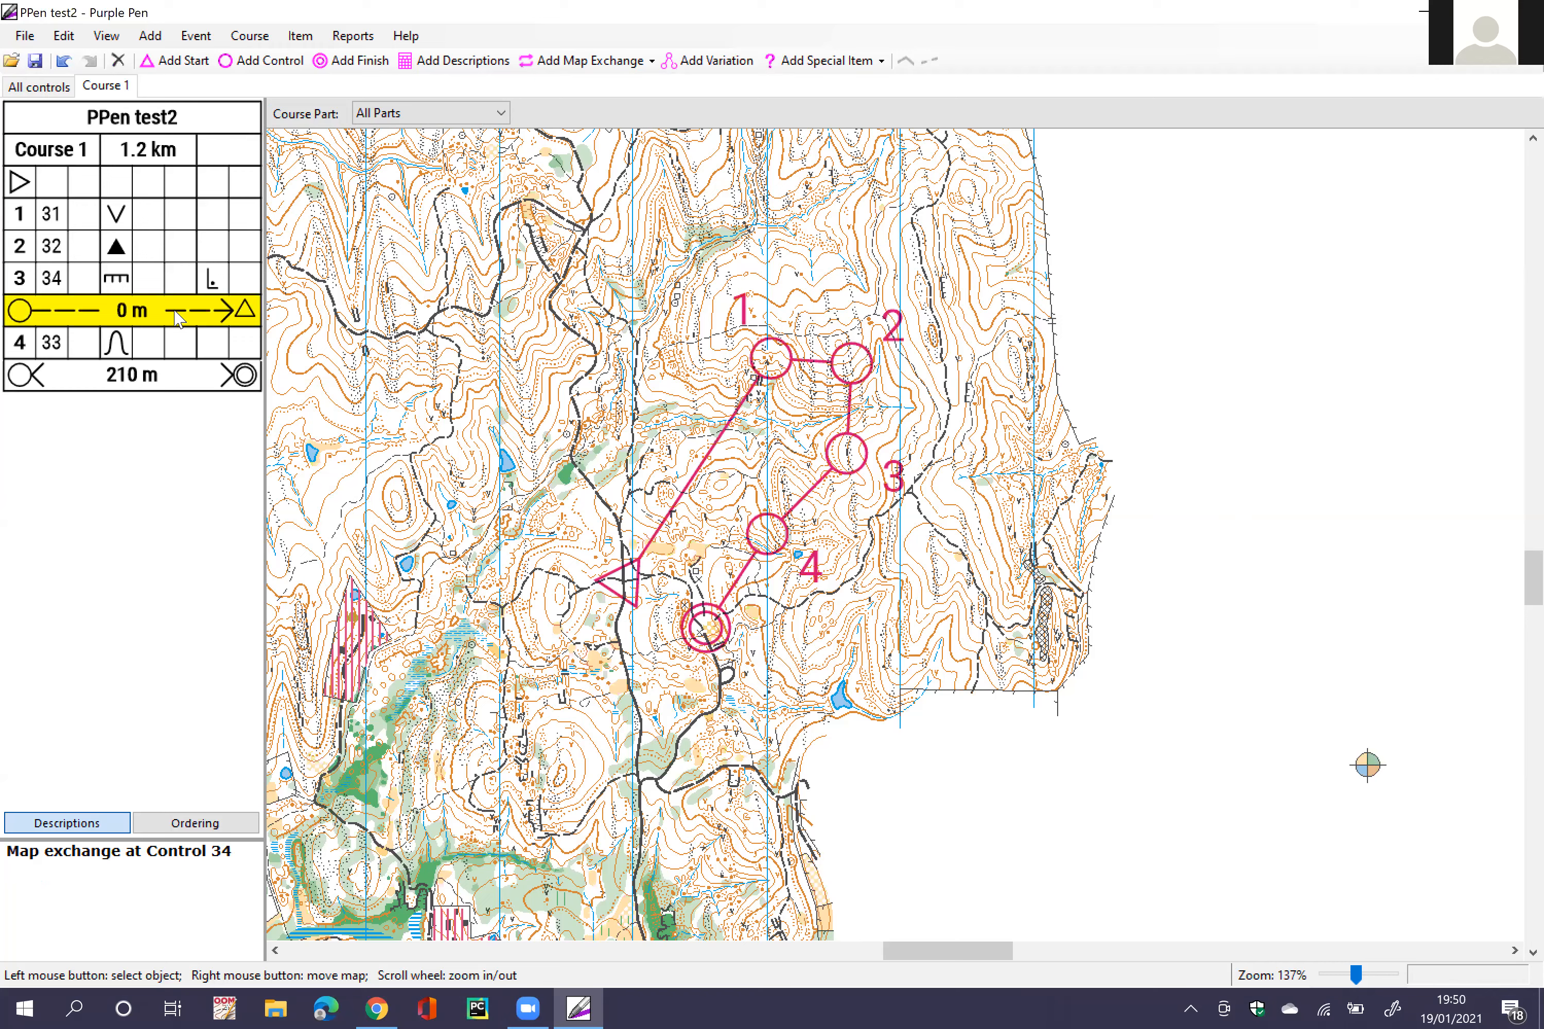
pyautogui.press('Delete')
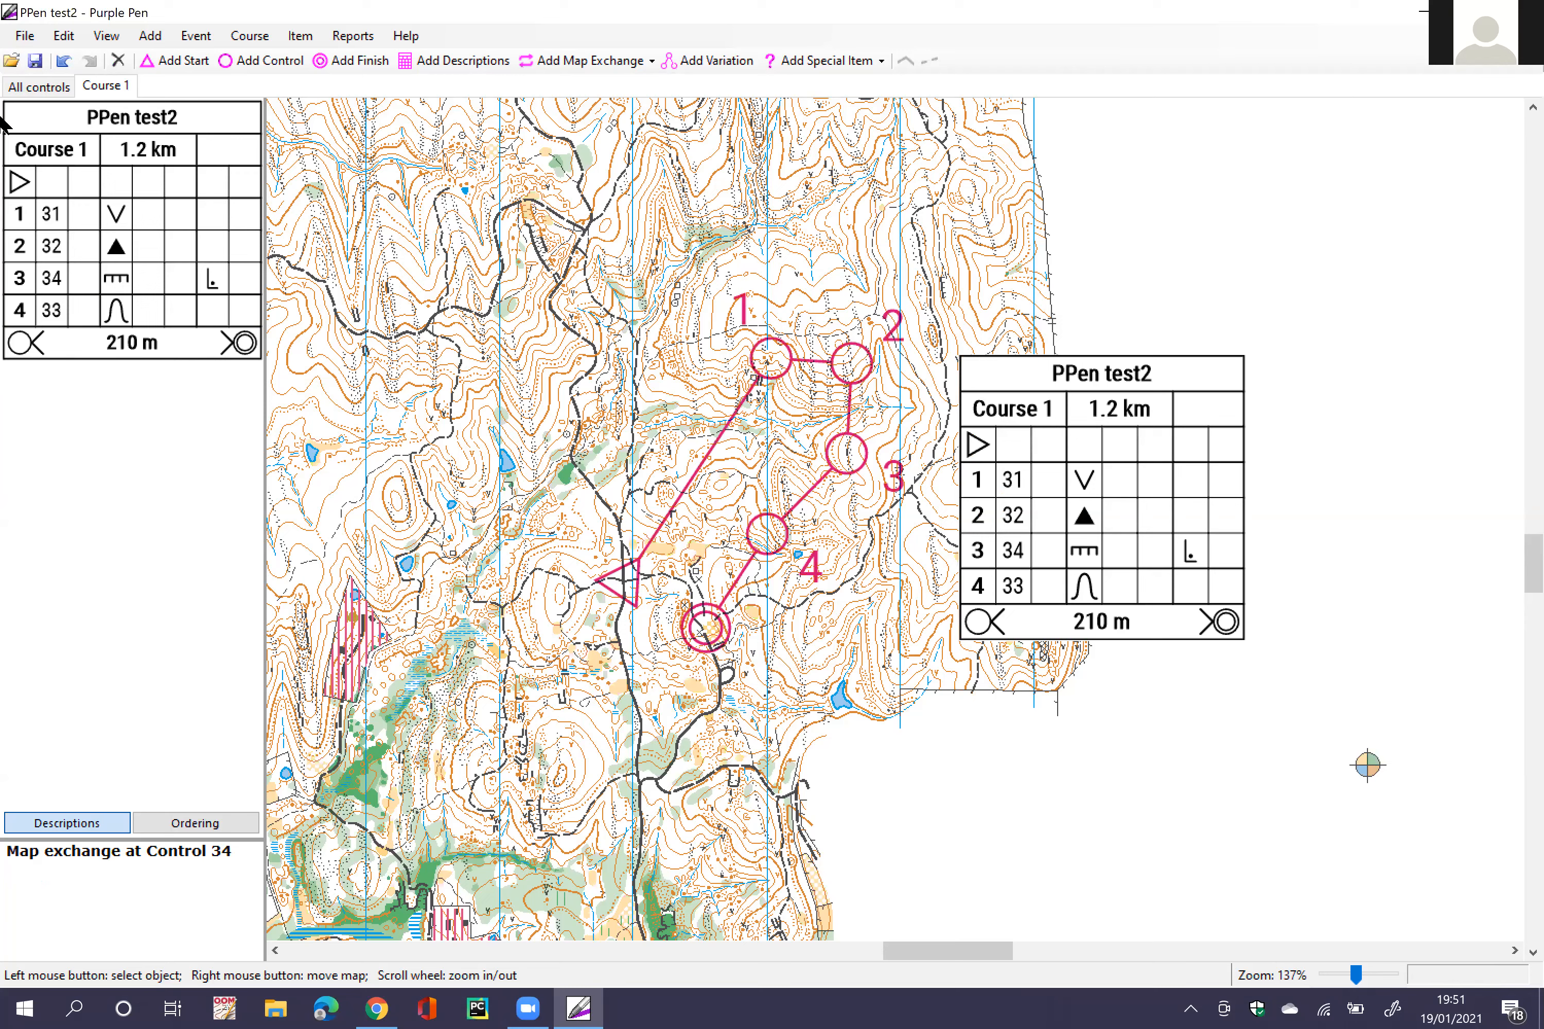
# Step: Examine closely which map details are covered by the circle of control 1 and the leg leading to it
pyautogui.click(351, 62)
pyautogui.scroll(3, 764, 397)
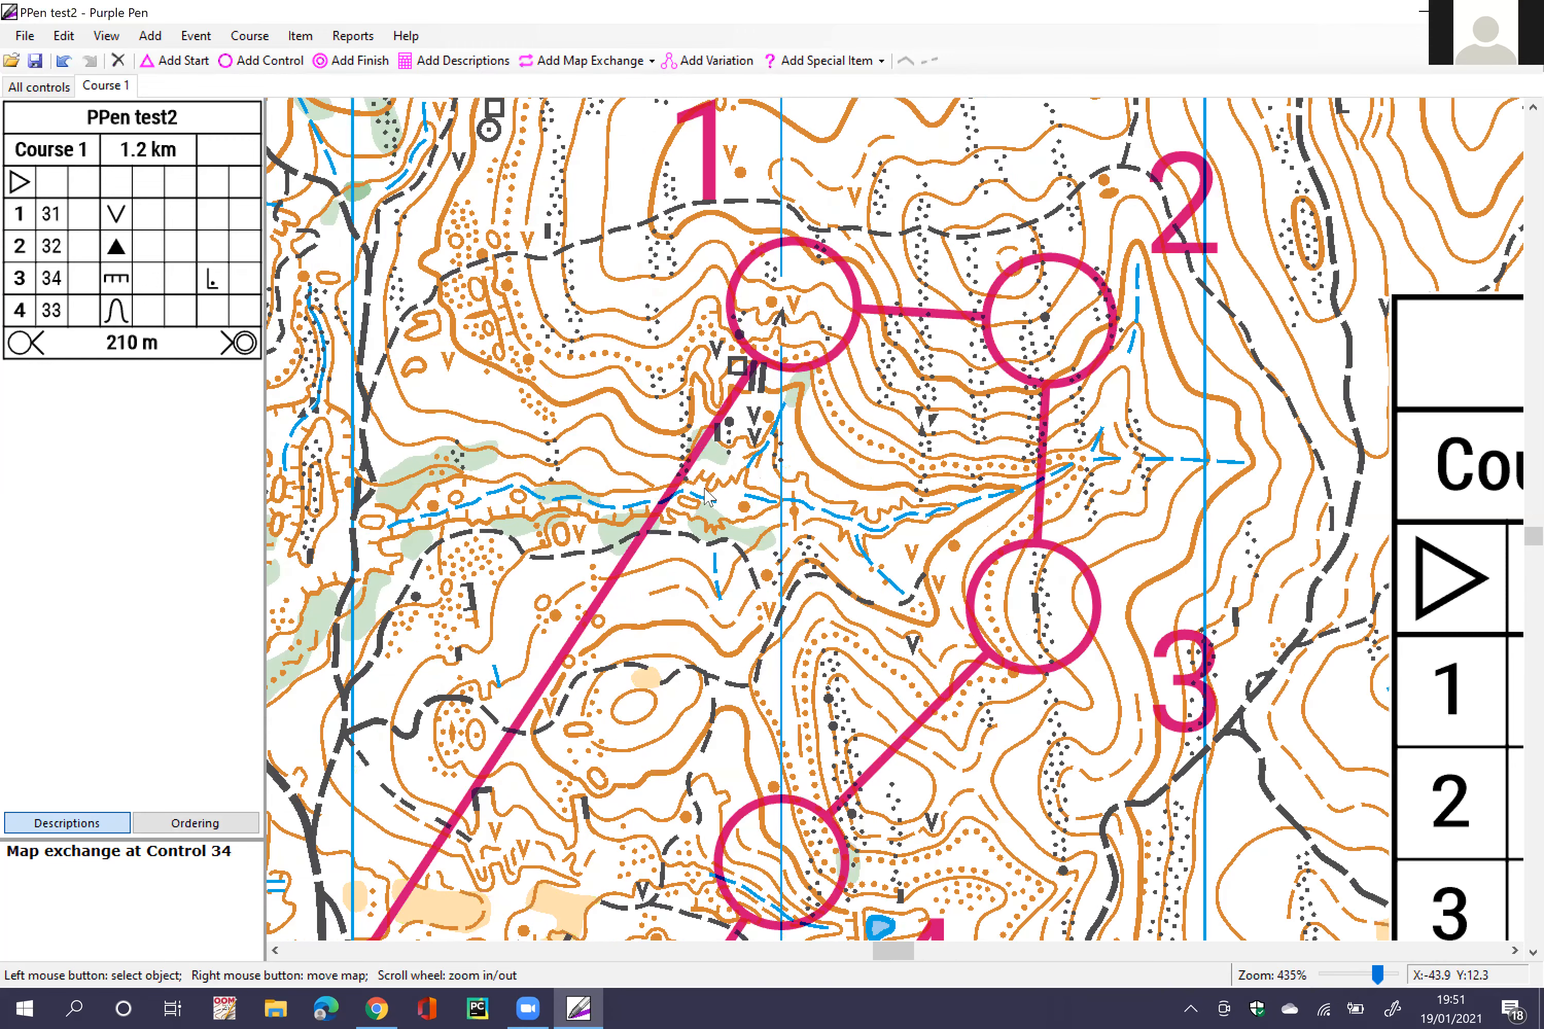
pyautogui.moveTo(704, 490); pyautogui.dragTo(735, 522)
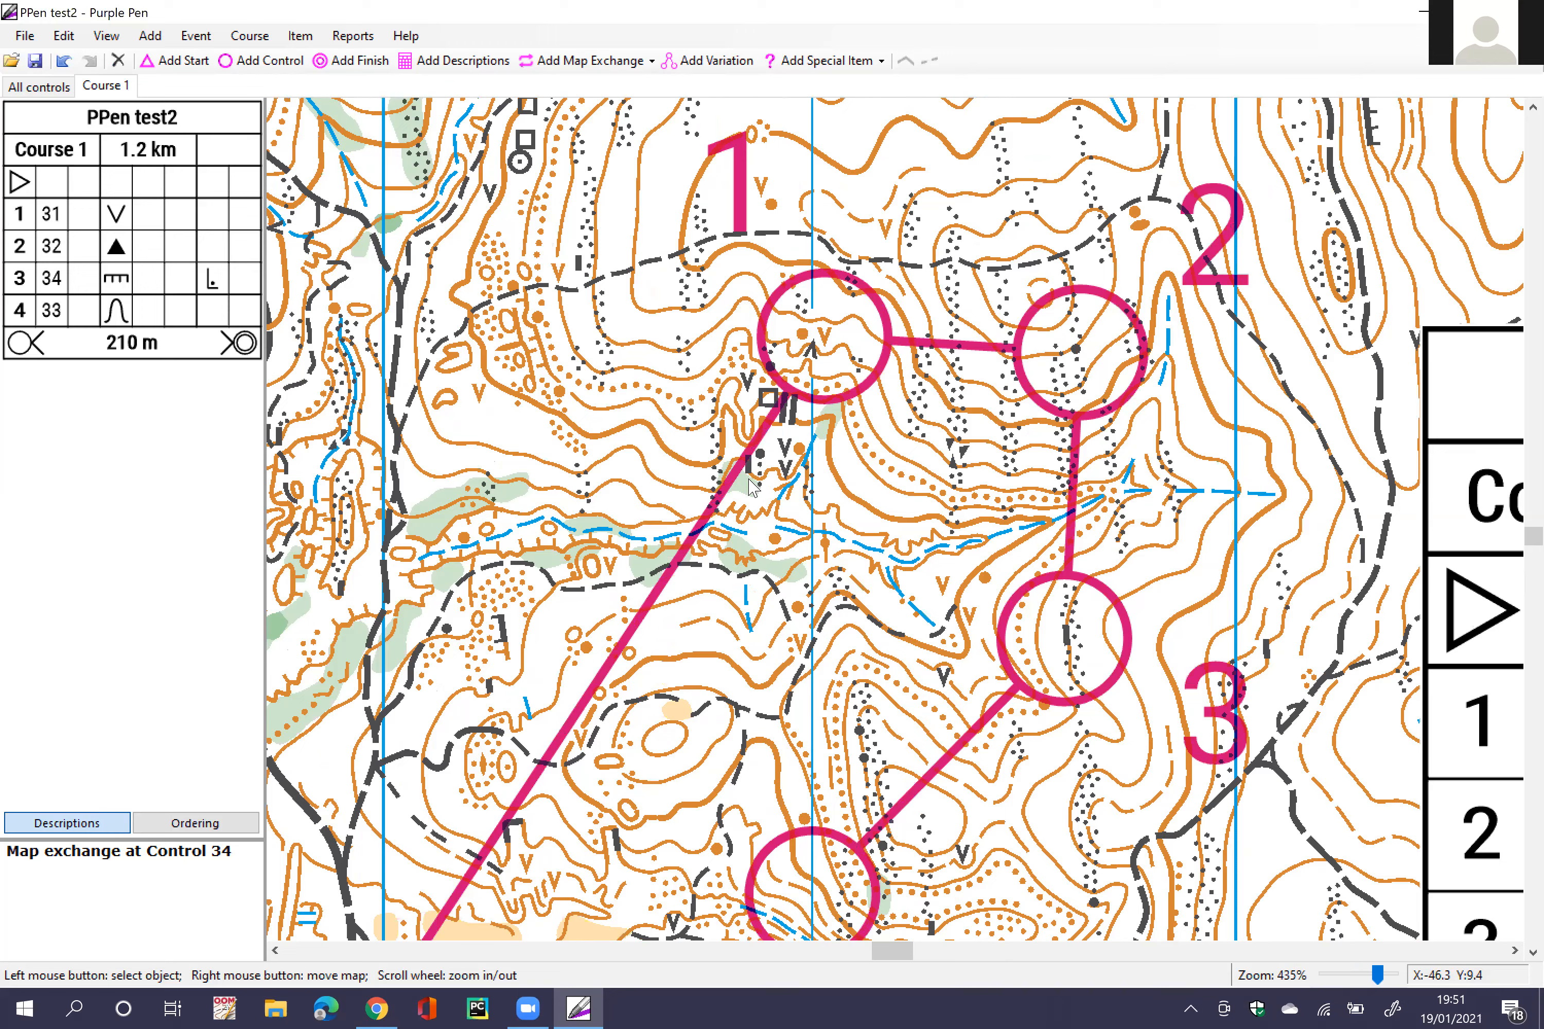
pyautogui.click(821, 339)
pyautogui.click(815, 590)
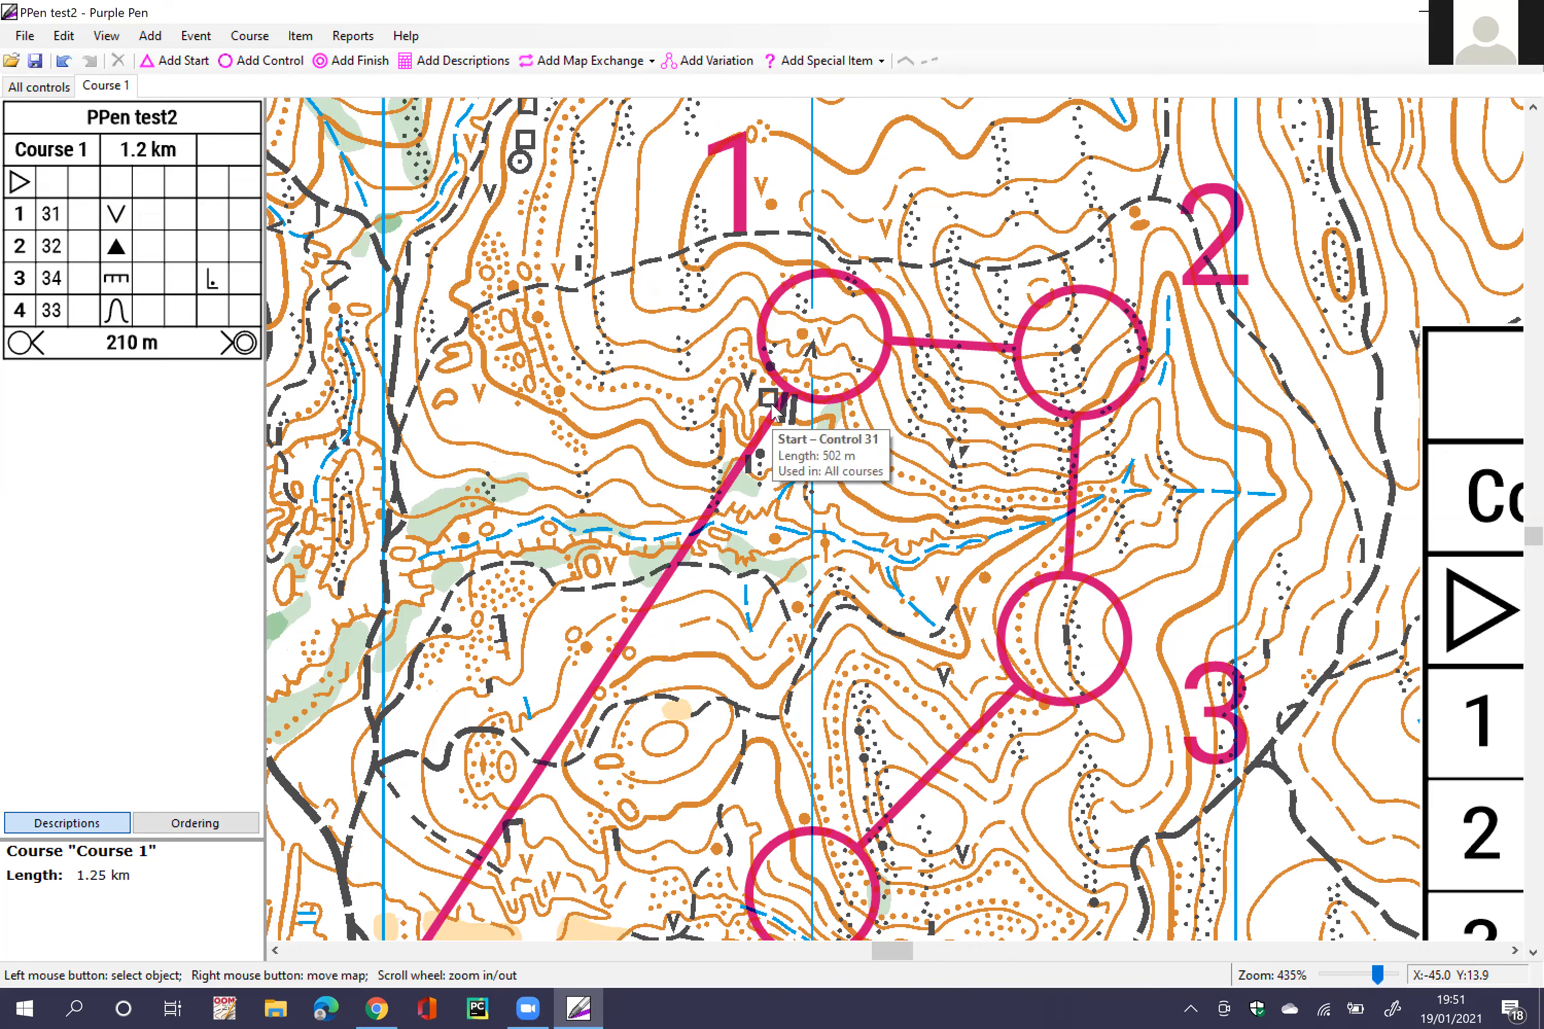
pyautogui.scroll(-1, 776, 524)
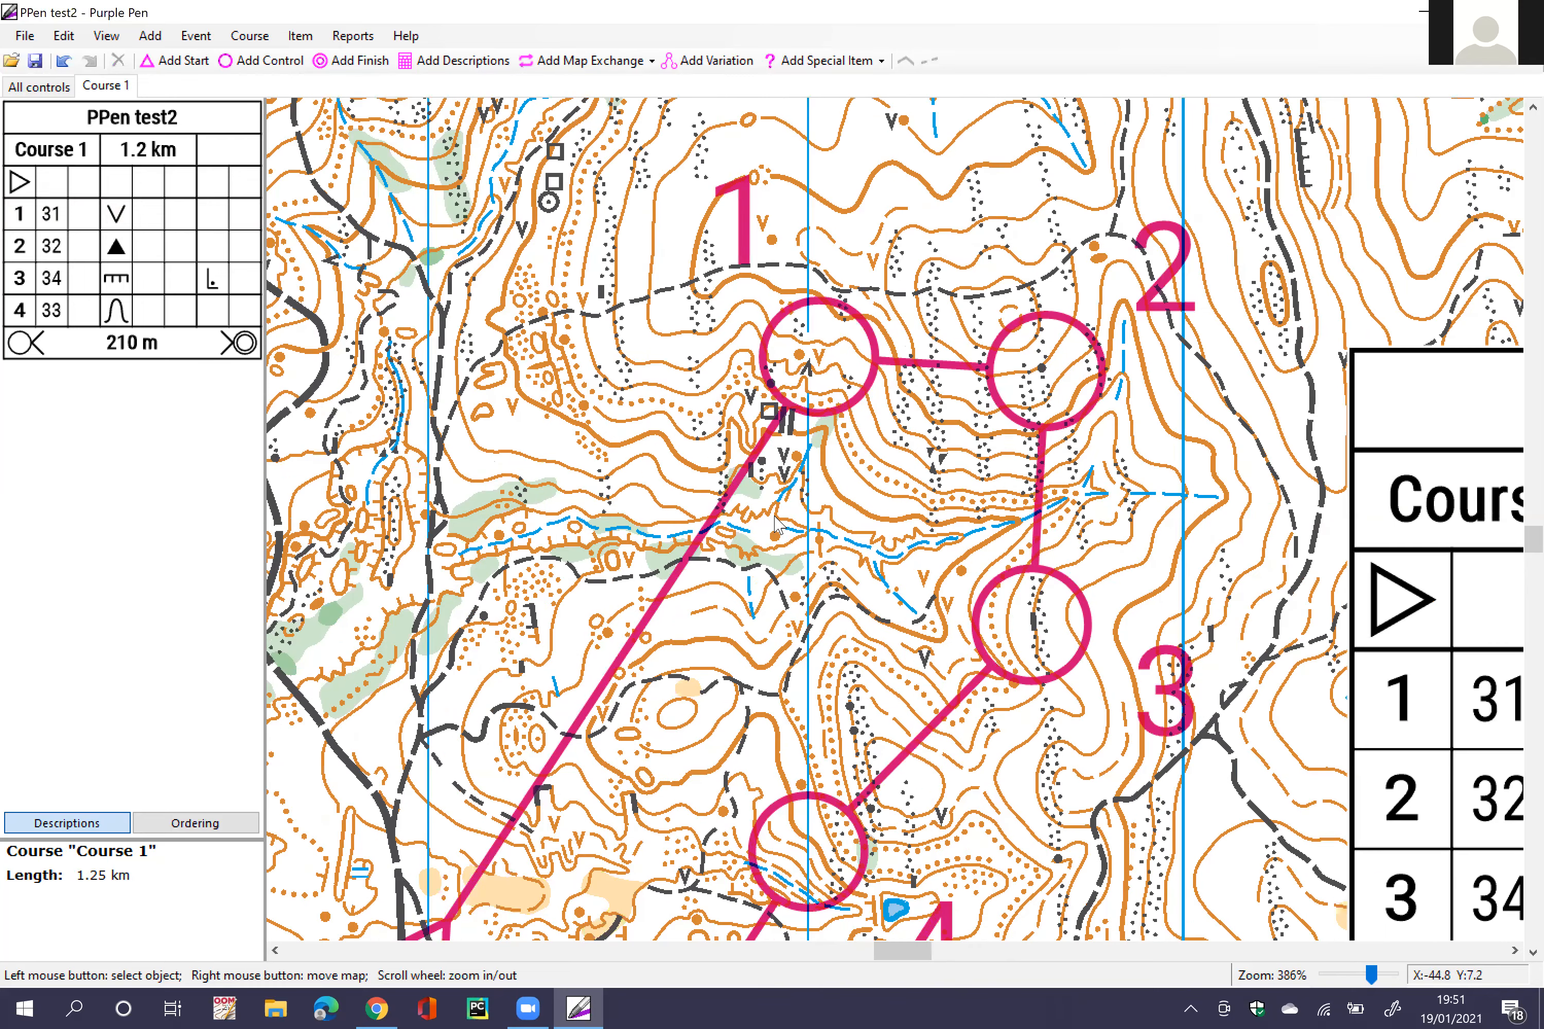
pyautogui.scroll(-3, 776, 525)
pyautogui.scroll(5, 778, 432)
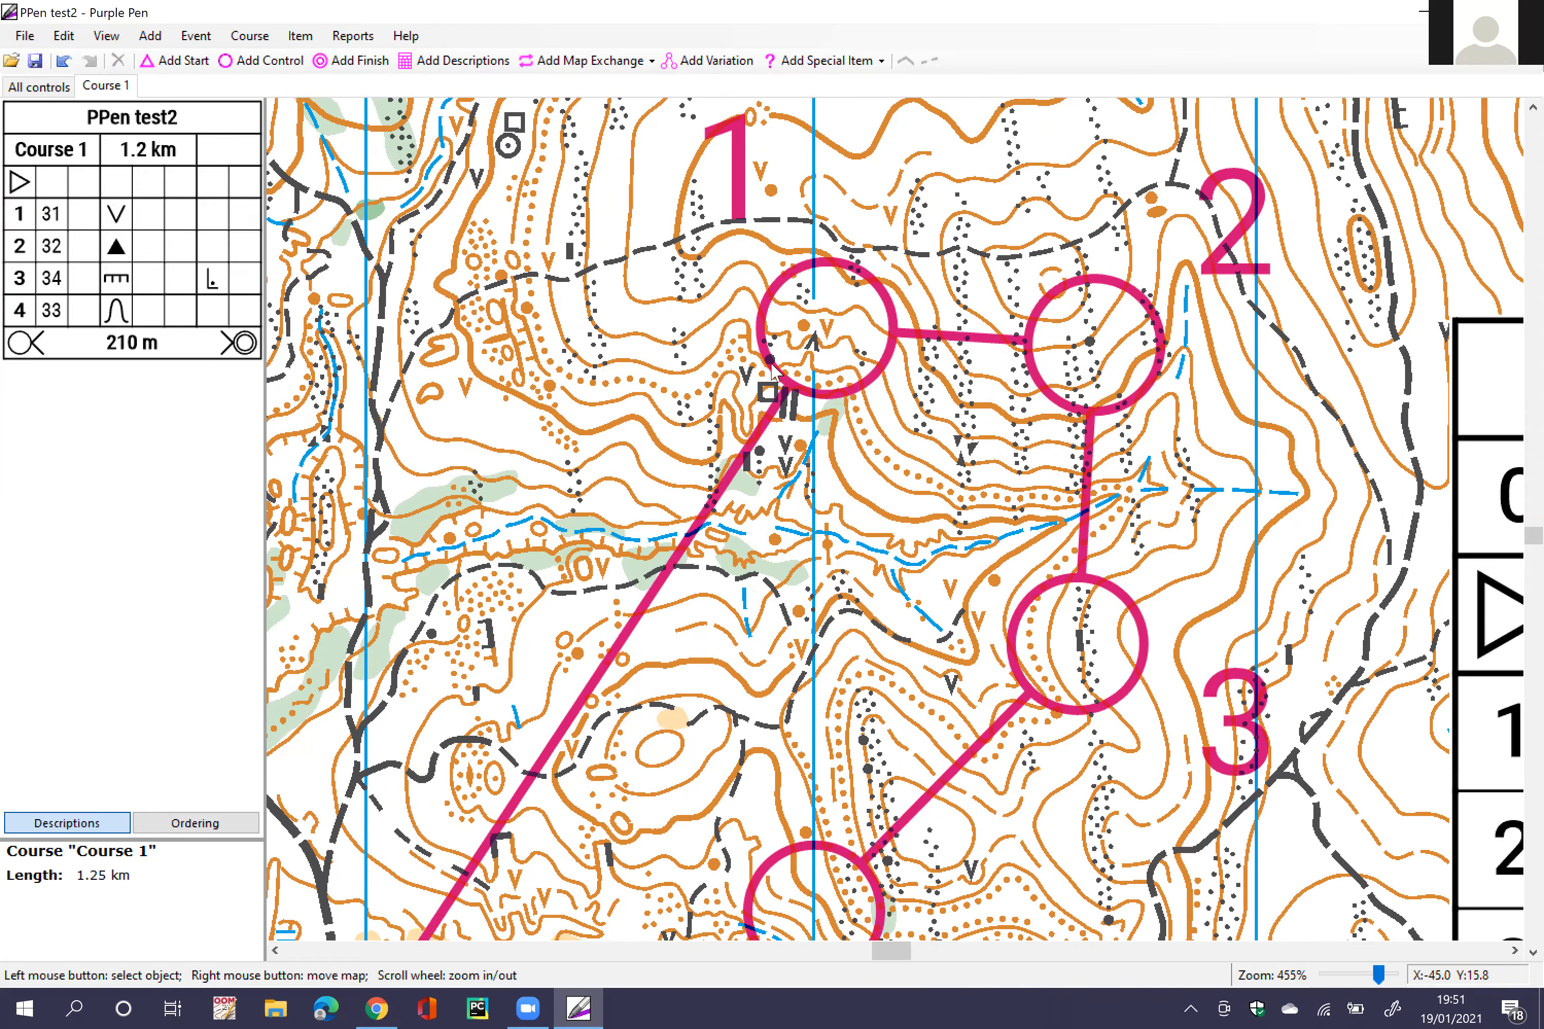
pyautogui.scroll(6, 771, 364)
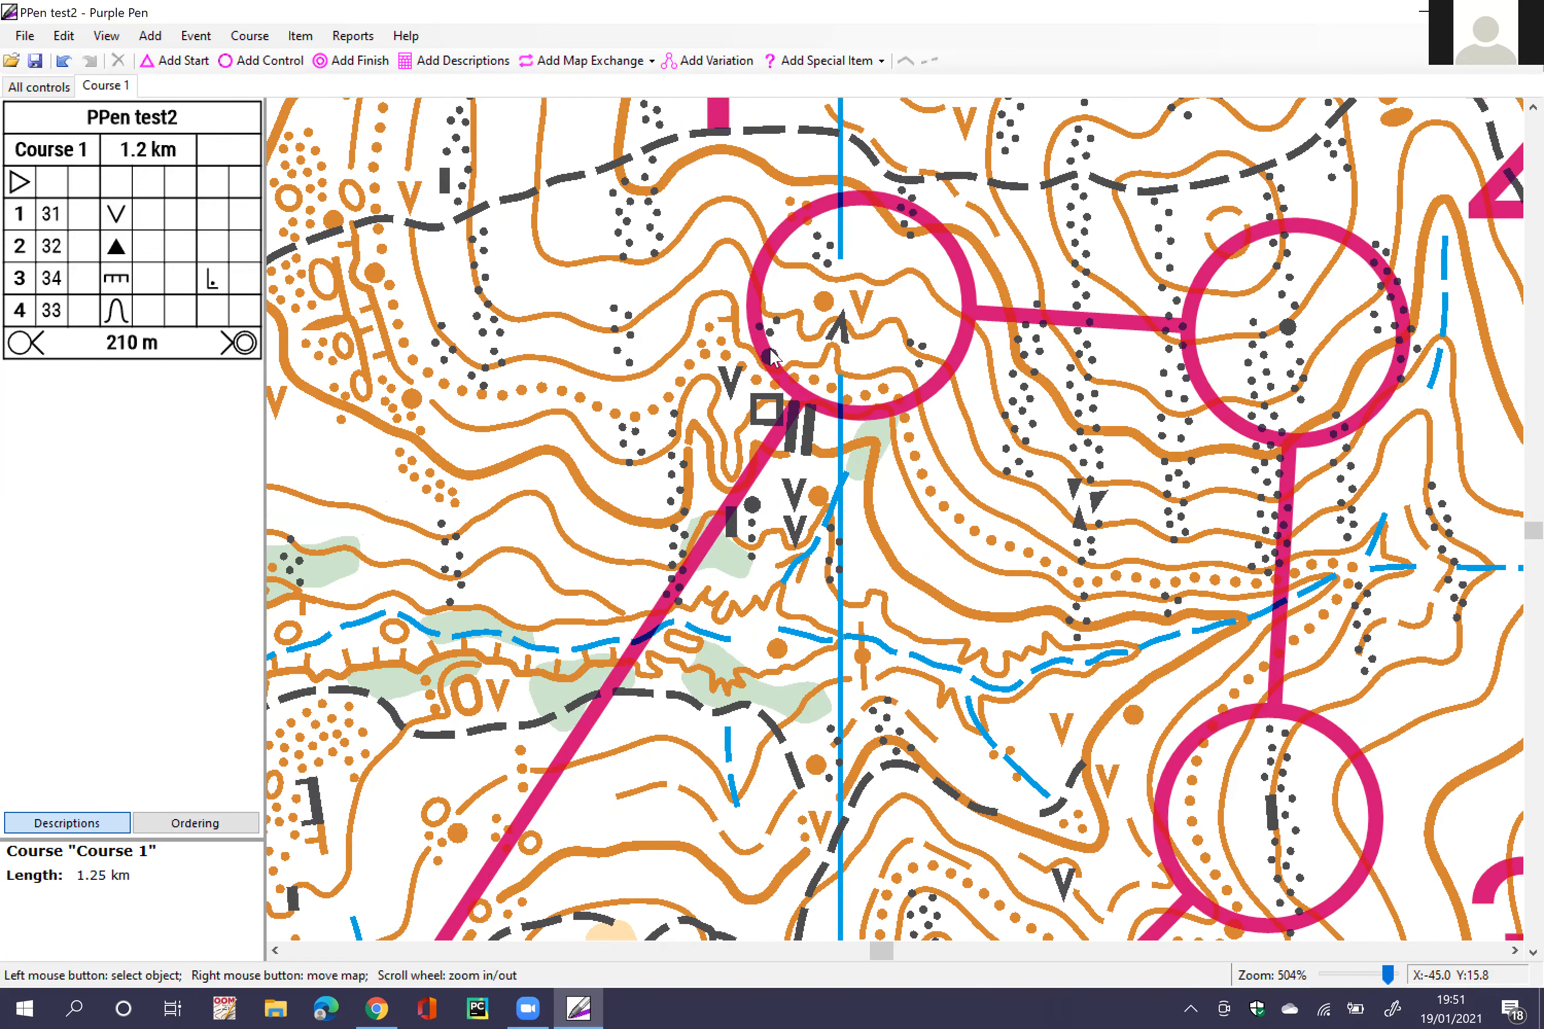
pyautogui.scroll(-3, 771, 364)
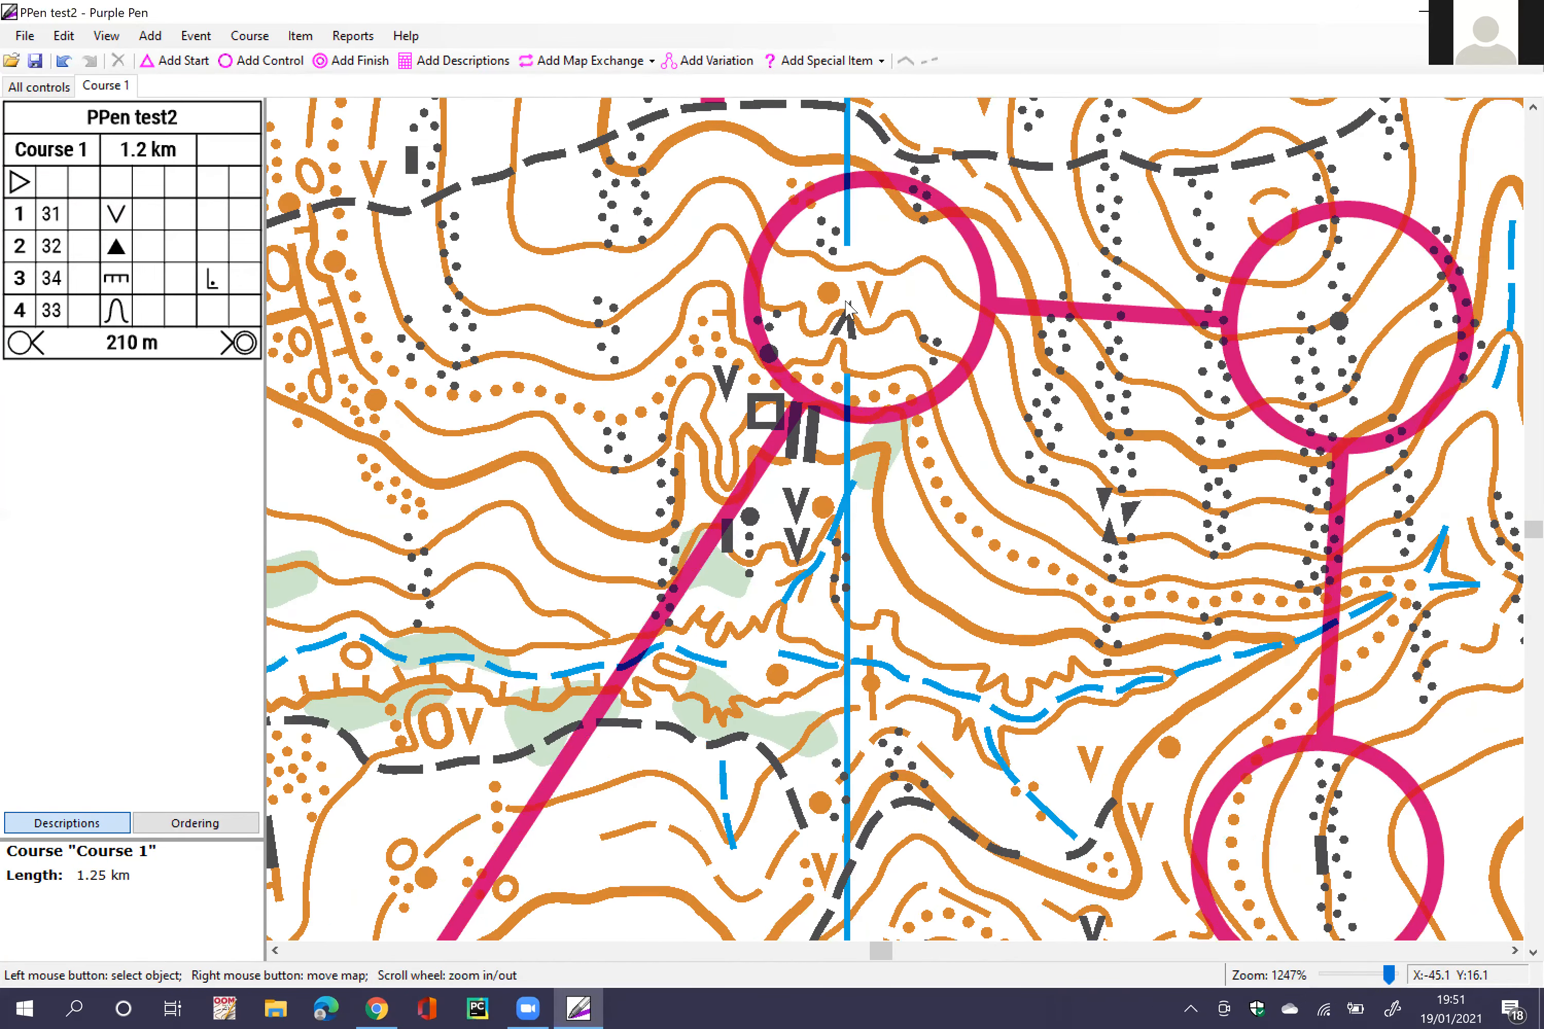
pyautogui.scroll(1, 770, 363)
# Step: Move the number of control 1 slightly east so that it sits above its circle
pyautogui.click(846, 304)
pyautogui.moveTo(997, 674); pyautogui.dragTo(936, 643)
pyautogui.scroll(-3, 786, 555)
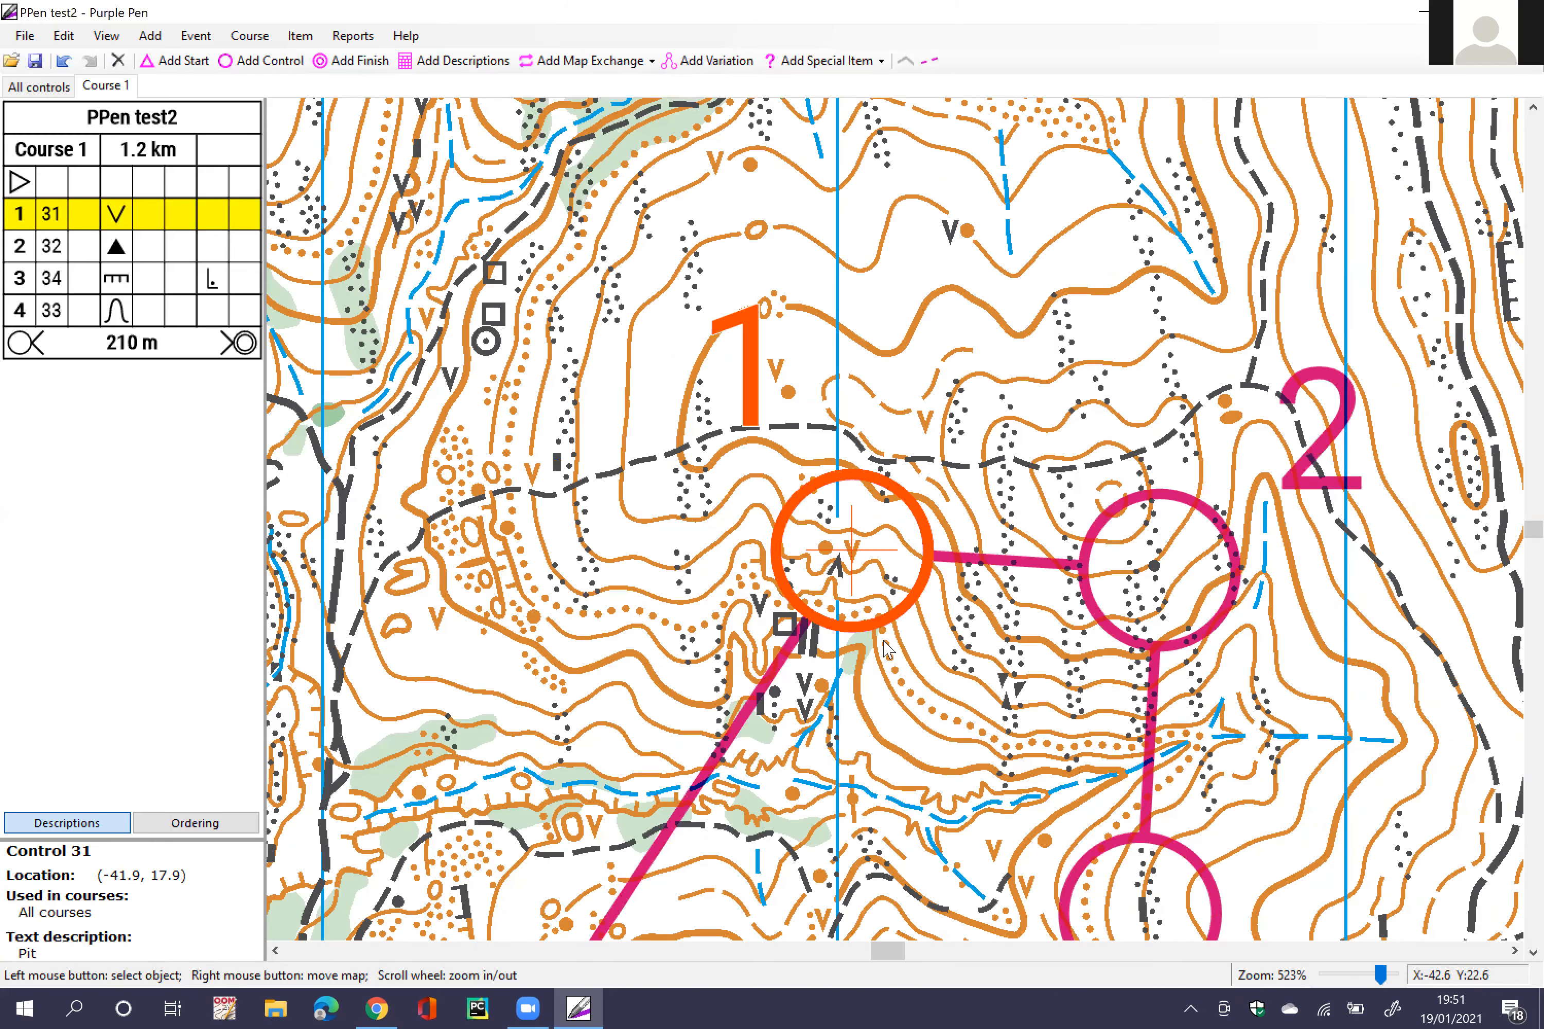
pyautogui.moveTo(742, 335); pyautogui.dragTo(807, 343)
pyautogui.moveTo(715, 394); pyautogui.dragTo(830, 330)
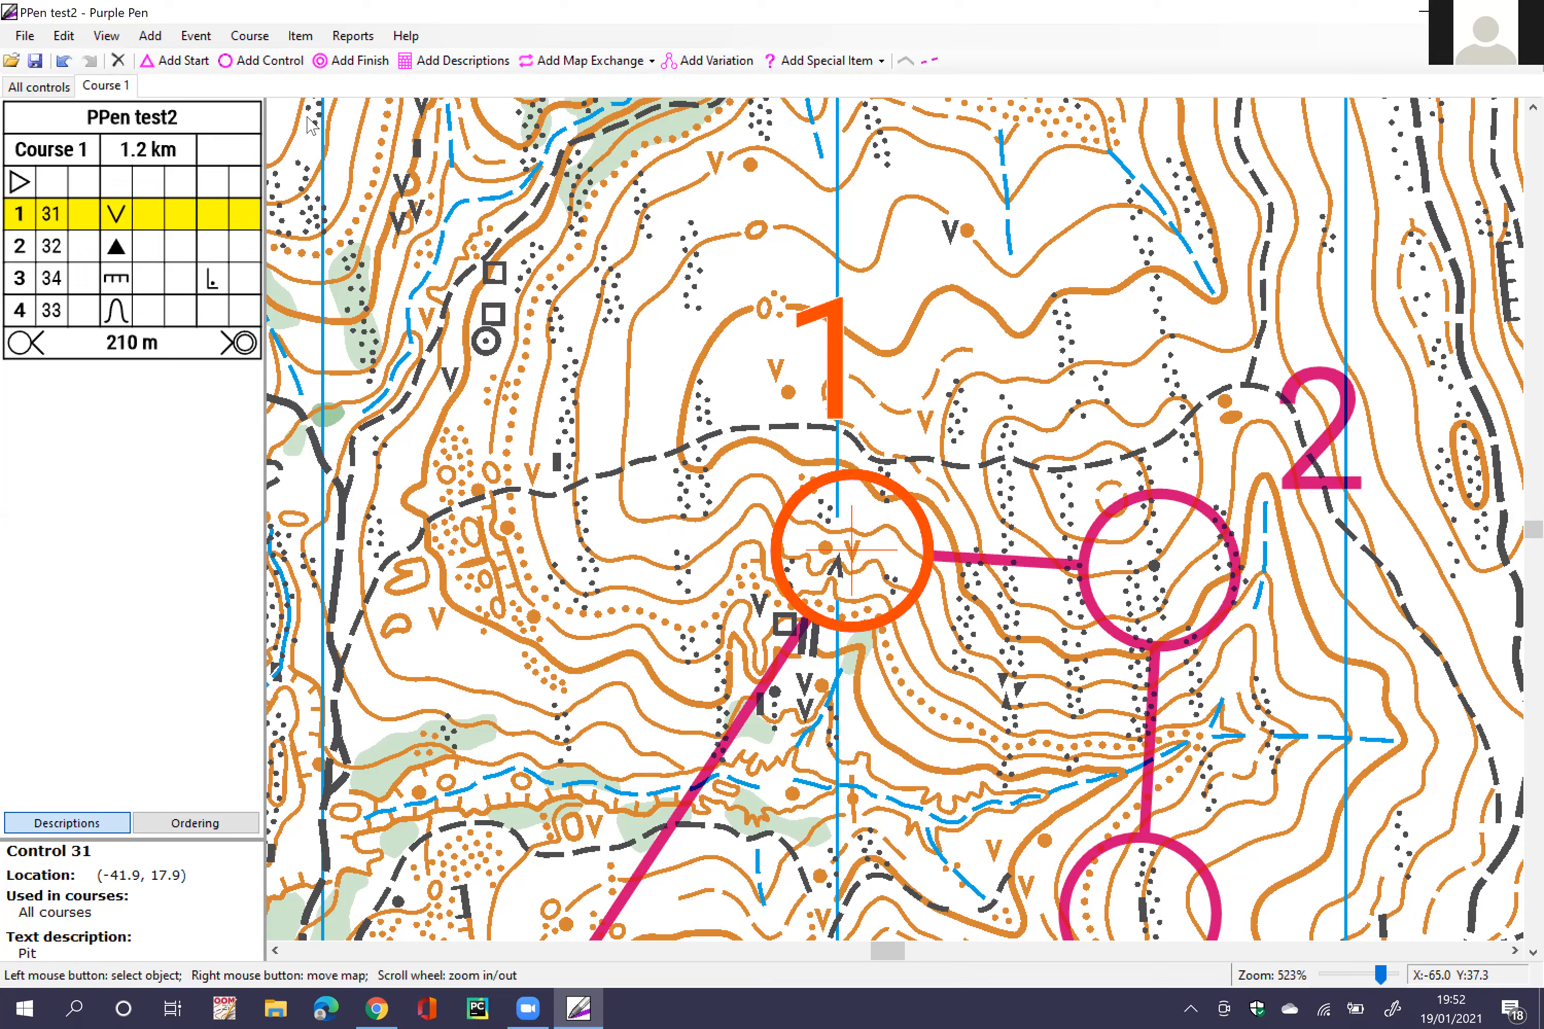
# Step: Cut a small gap in the circle of control 1 where it covers the boulder on its southwest side
pyautogui.click(300, 36)
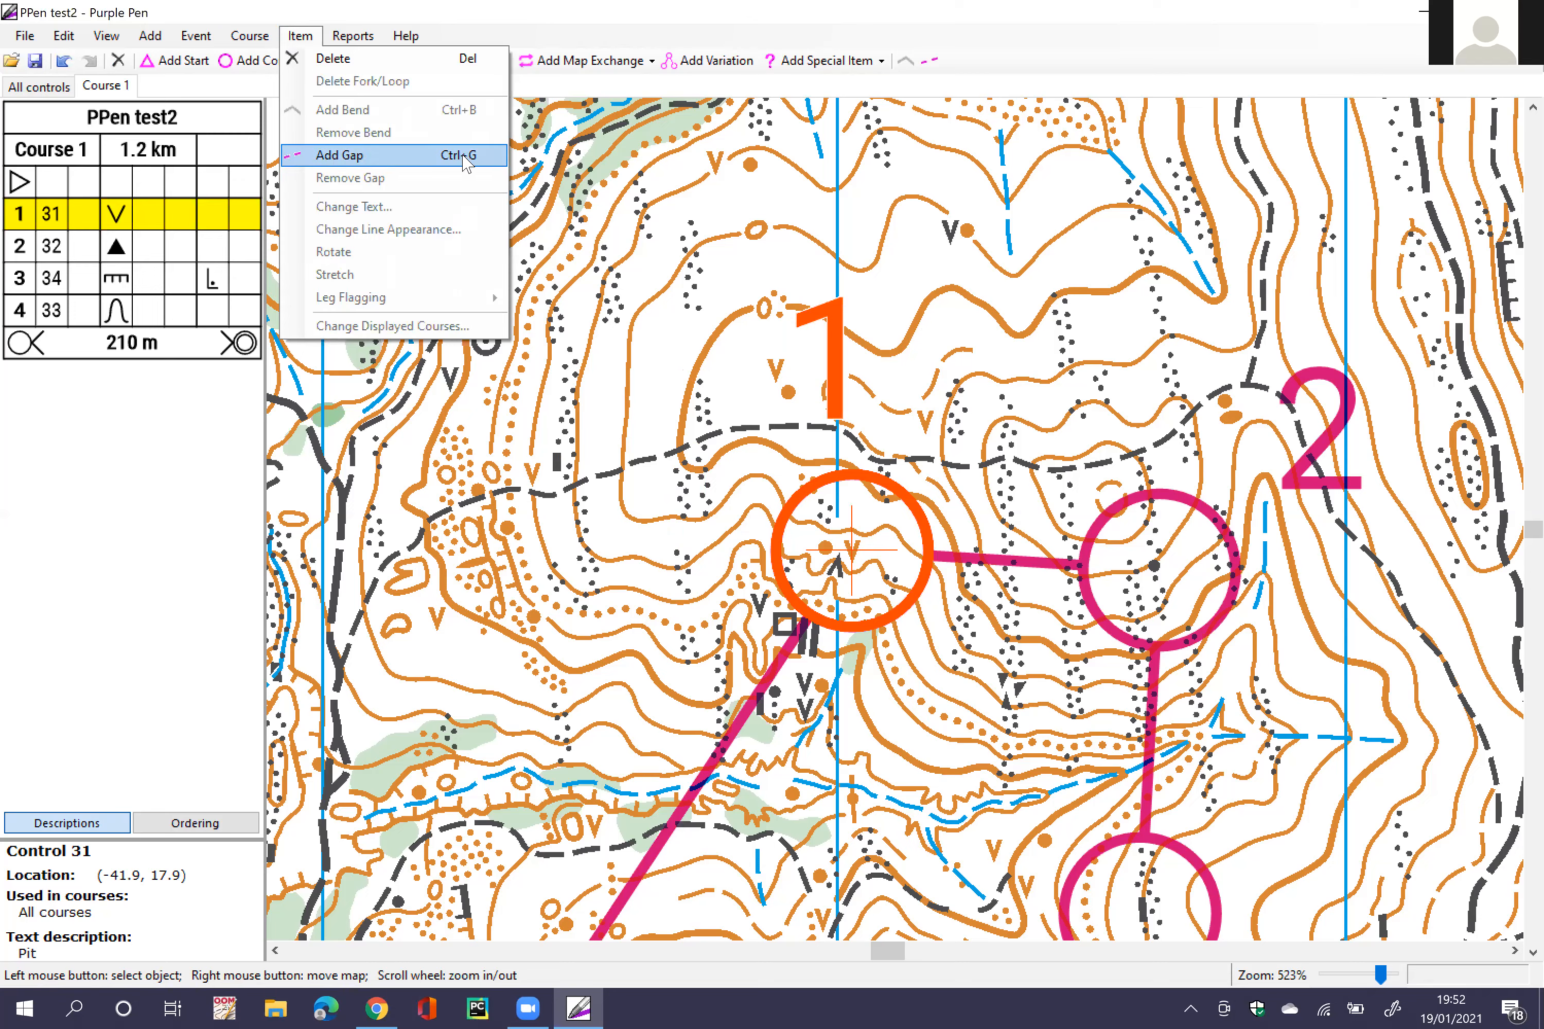
pyautogui.click(946, 59)
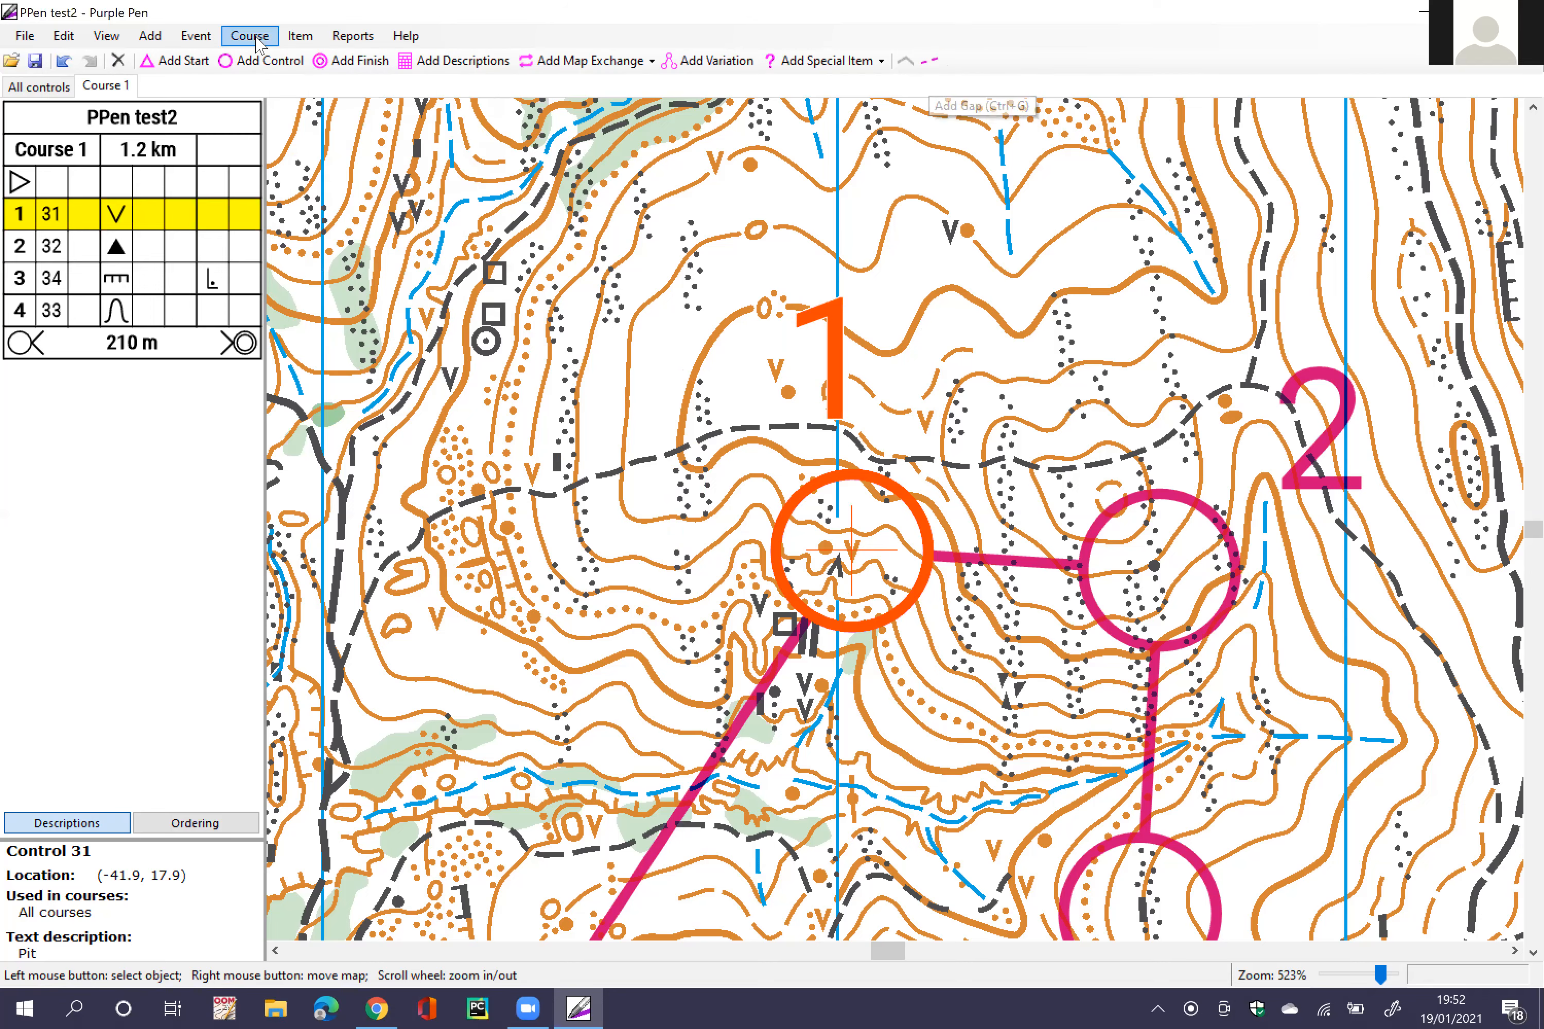
pyautogui.click(300, 36)
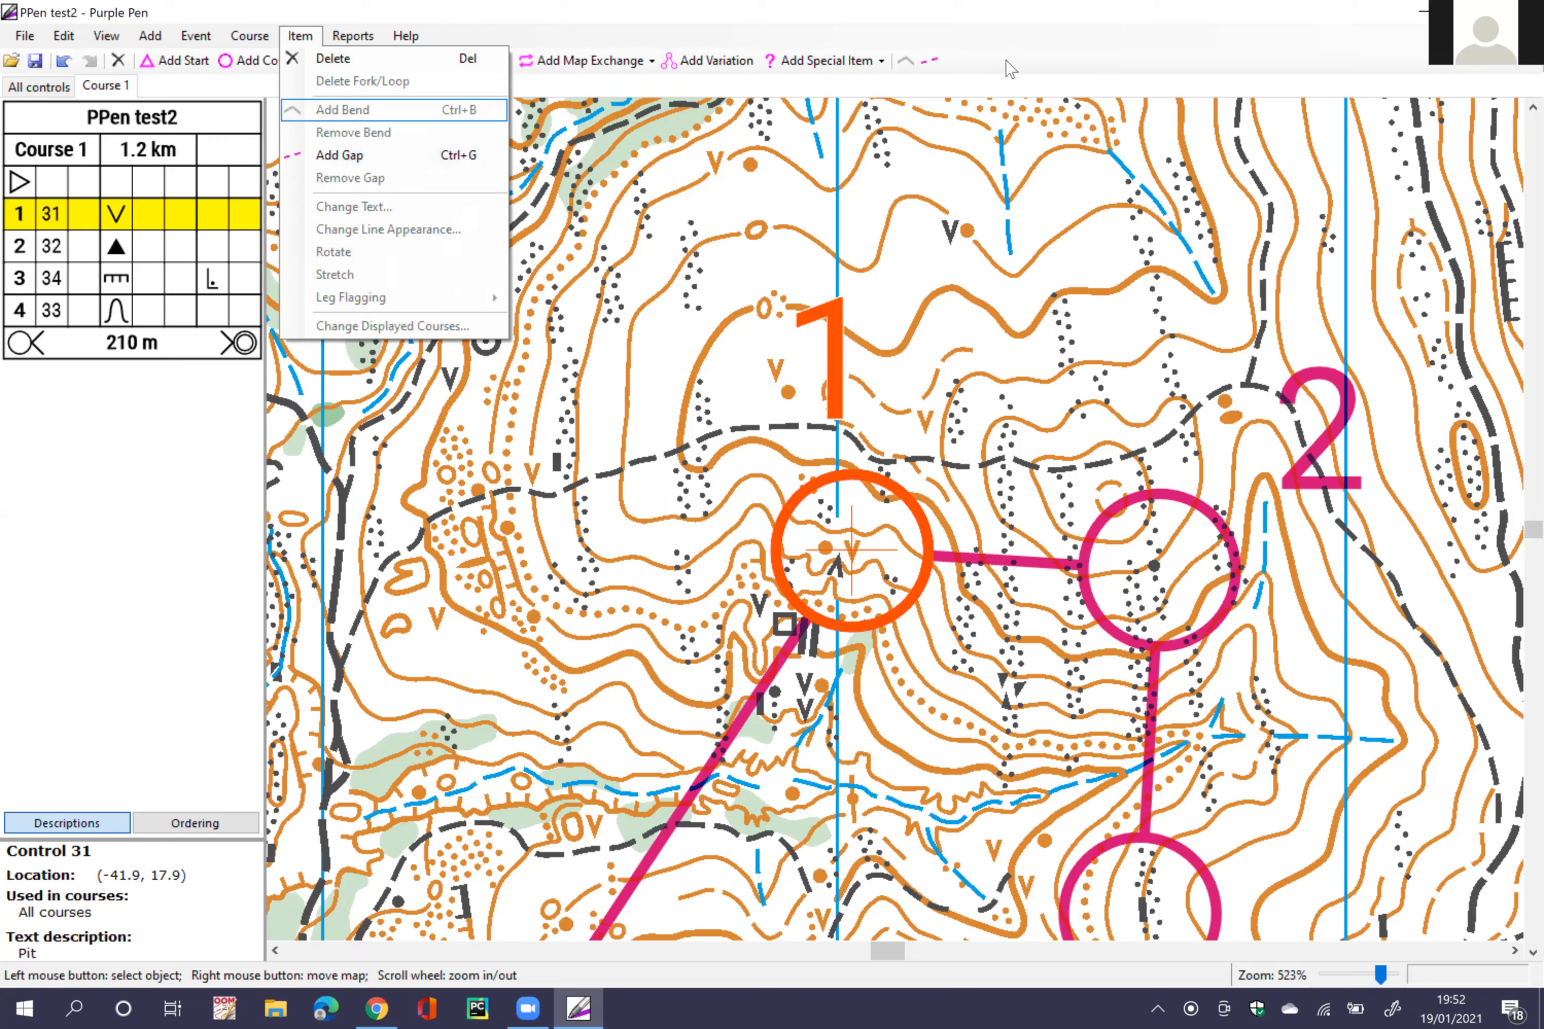
pyautogui.click(955, 68)
pyautogui.click(929, 60)
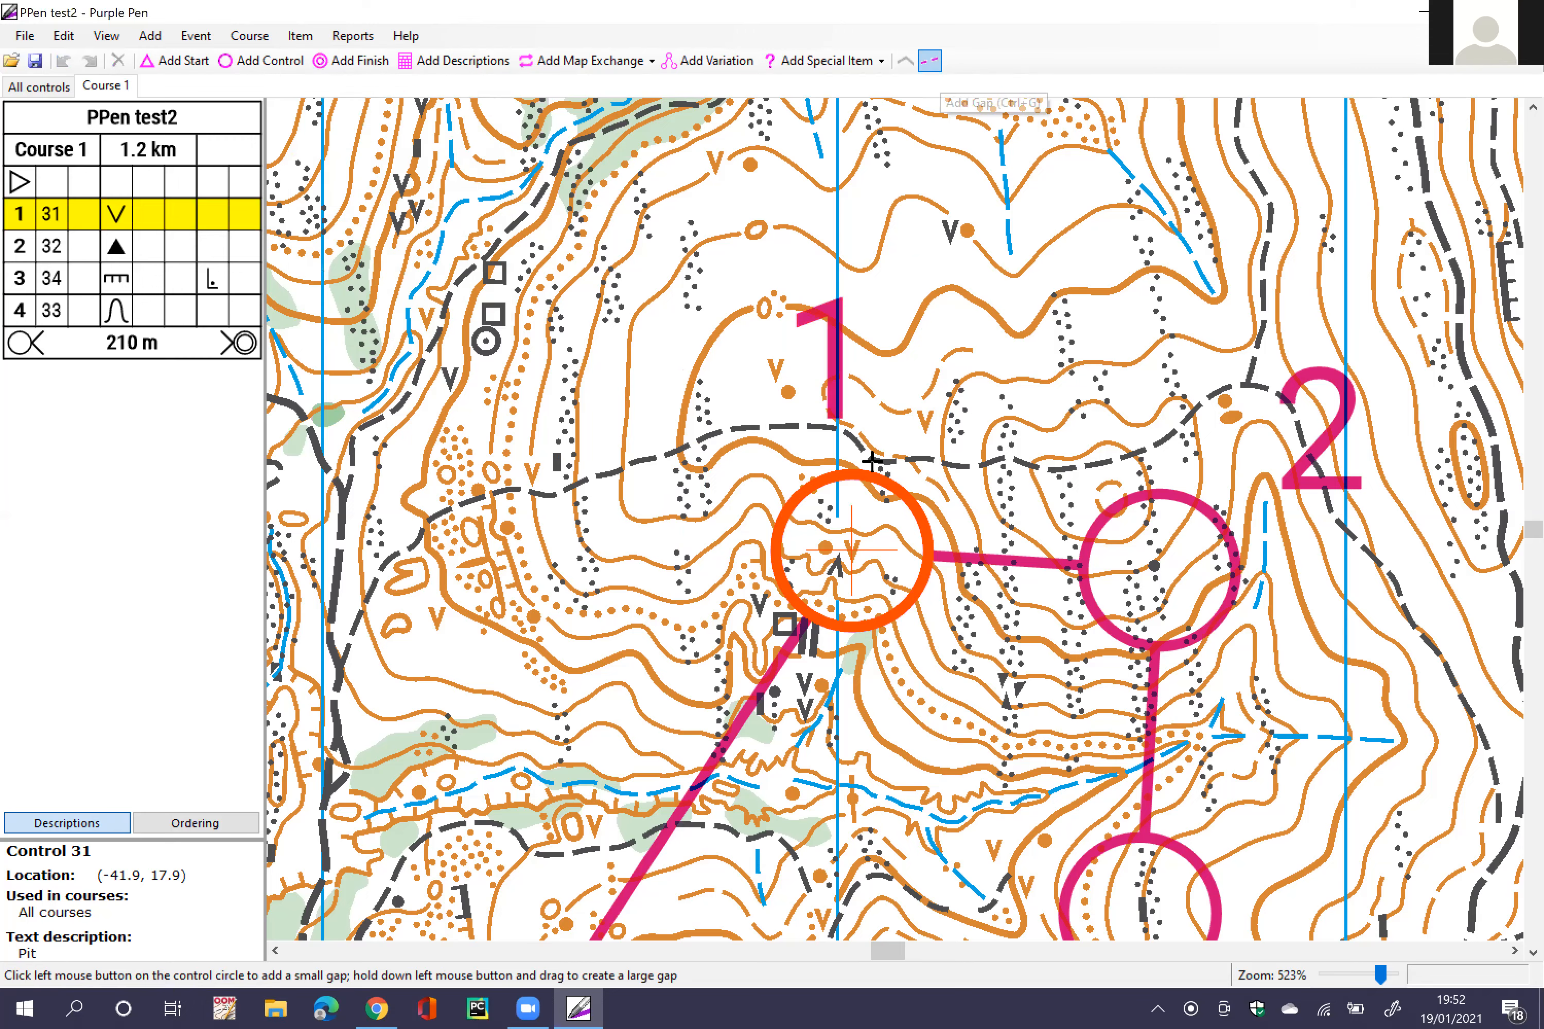
pyautogui.click(788, 584)
pyautogui.click(834, 681)
pyautogui.click(829, 579)
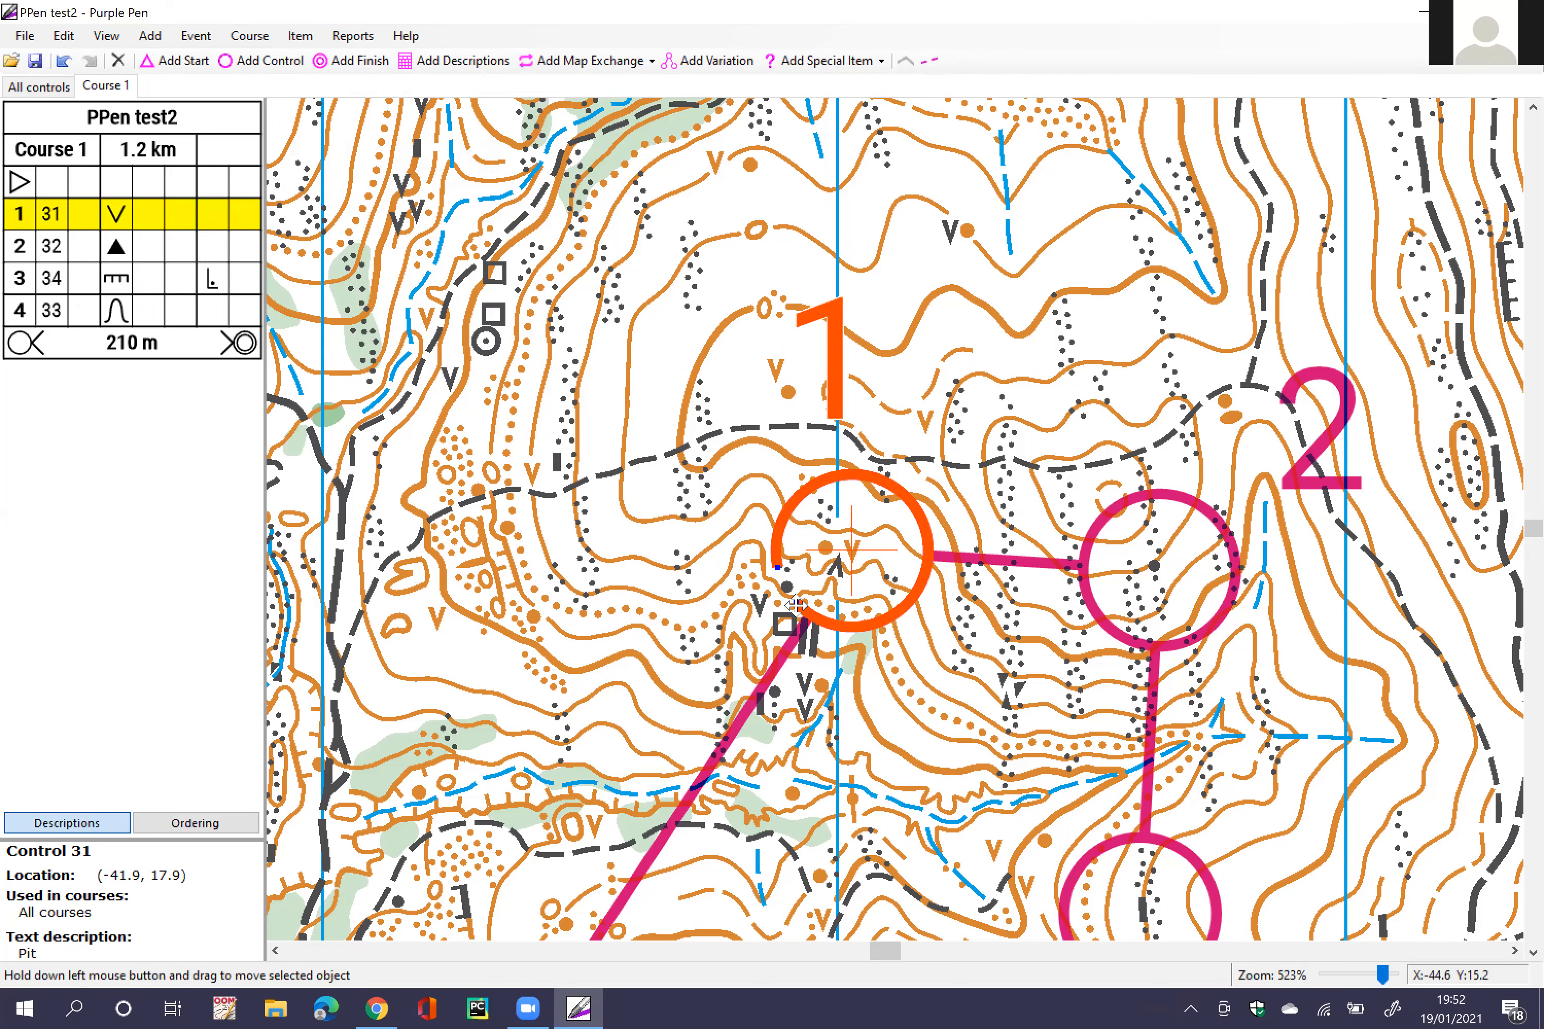
# Step: Adjust both ends of the gap in control 1's circle so the boulder and the small dots beside it are clear
pyautogui.scroll(5, 649, 641)
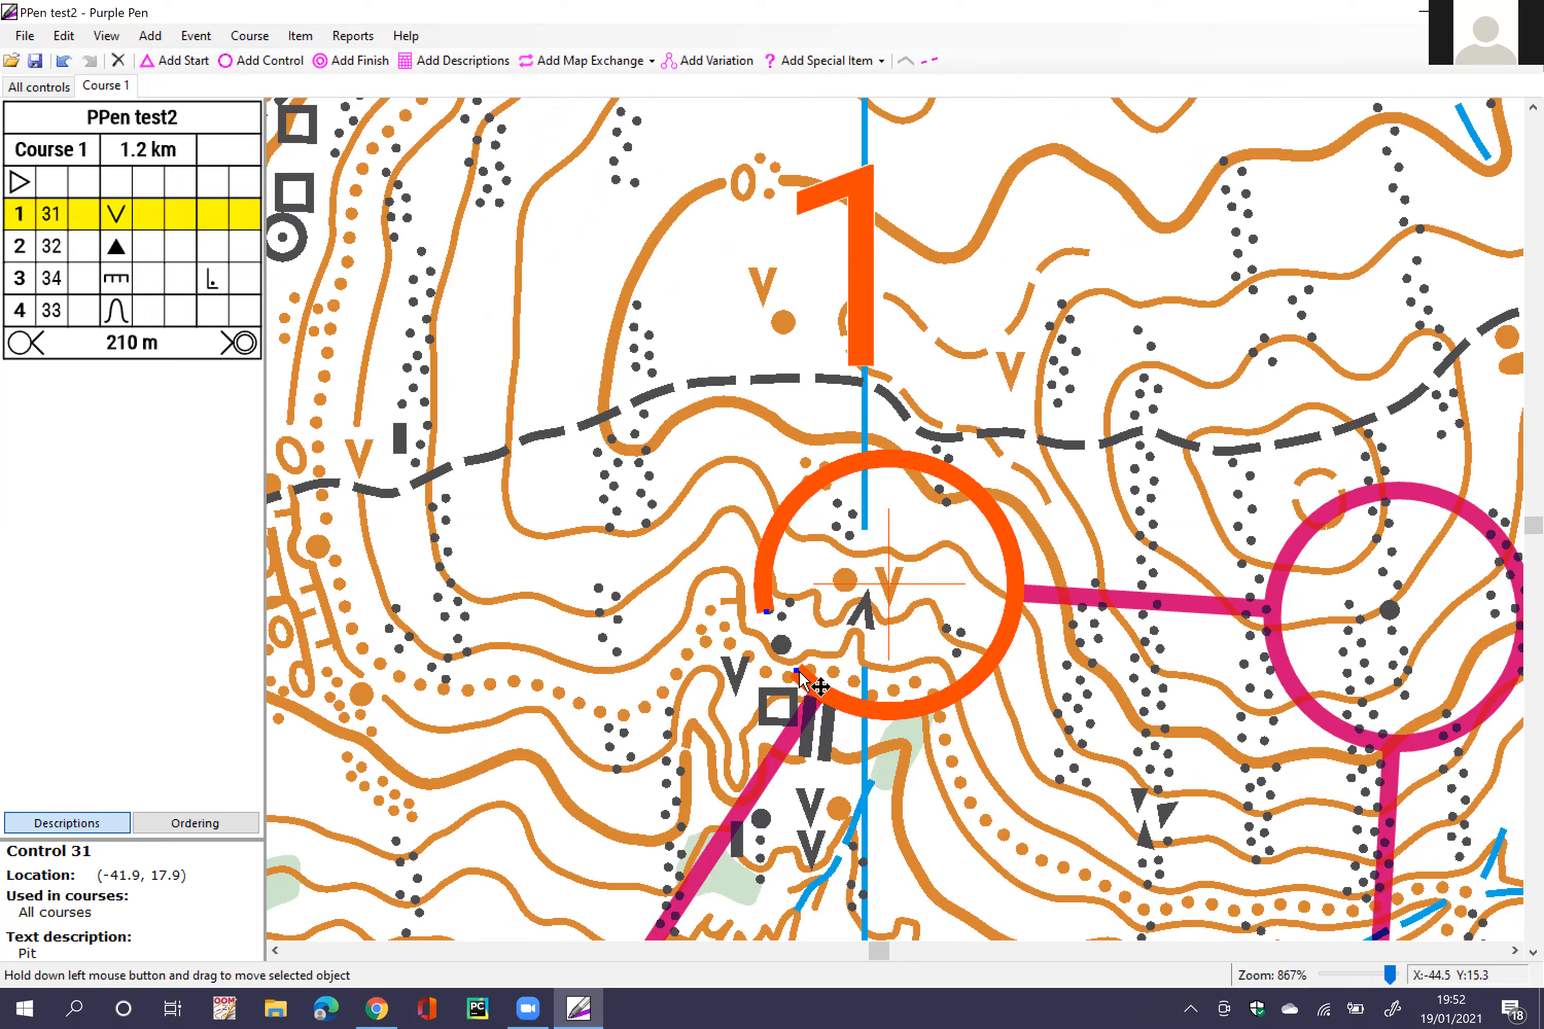
pyautogui.moveTo(797, 672)
pyautogui.mouseDown()
pyautogui.moveTo(838, 705)
pyautogui.moveTo(998, 654)
pyautogui.moveTo(981, 670)
pyautogui.moveTo(793, 663)
pyautogui.moveTo(917, 700)
pyautogui.moveTo(981, 672)
pyautogui.moveTo(951, 691)
pyautogui.moveTo(811, 684)
pyautogui.mouseUp()
pyautogui.moveTo(767, 601); pyautogui.dragTo(800, 510)
pyautogui.moveTo(799, 510); pyautogui.dragTo(769, 588)
pyautogui.moveTo(770, 589)
pyautogui.mouseDown()
pyautogui.moveTo(769, 549)
pyautogui.moveTo(770, 591)
pyautogui.mouseUp()
pyautogui.click(686, 638)
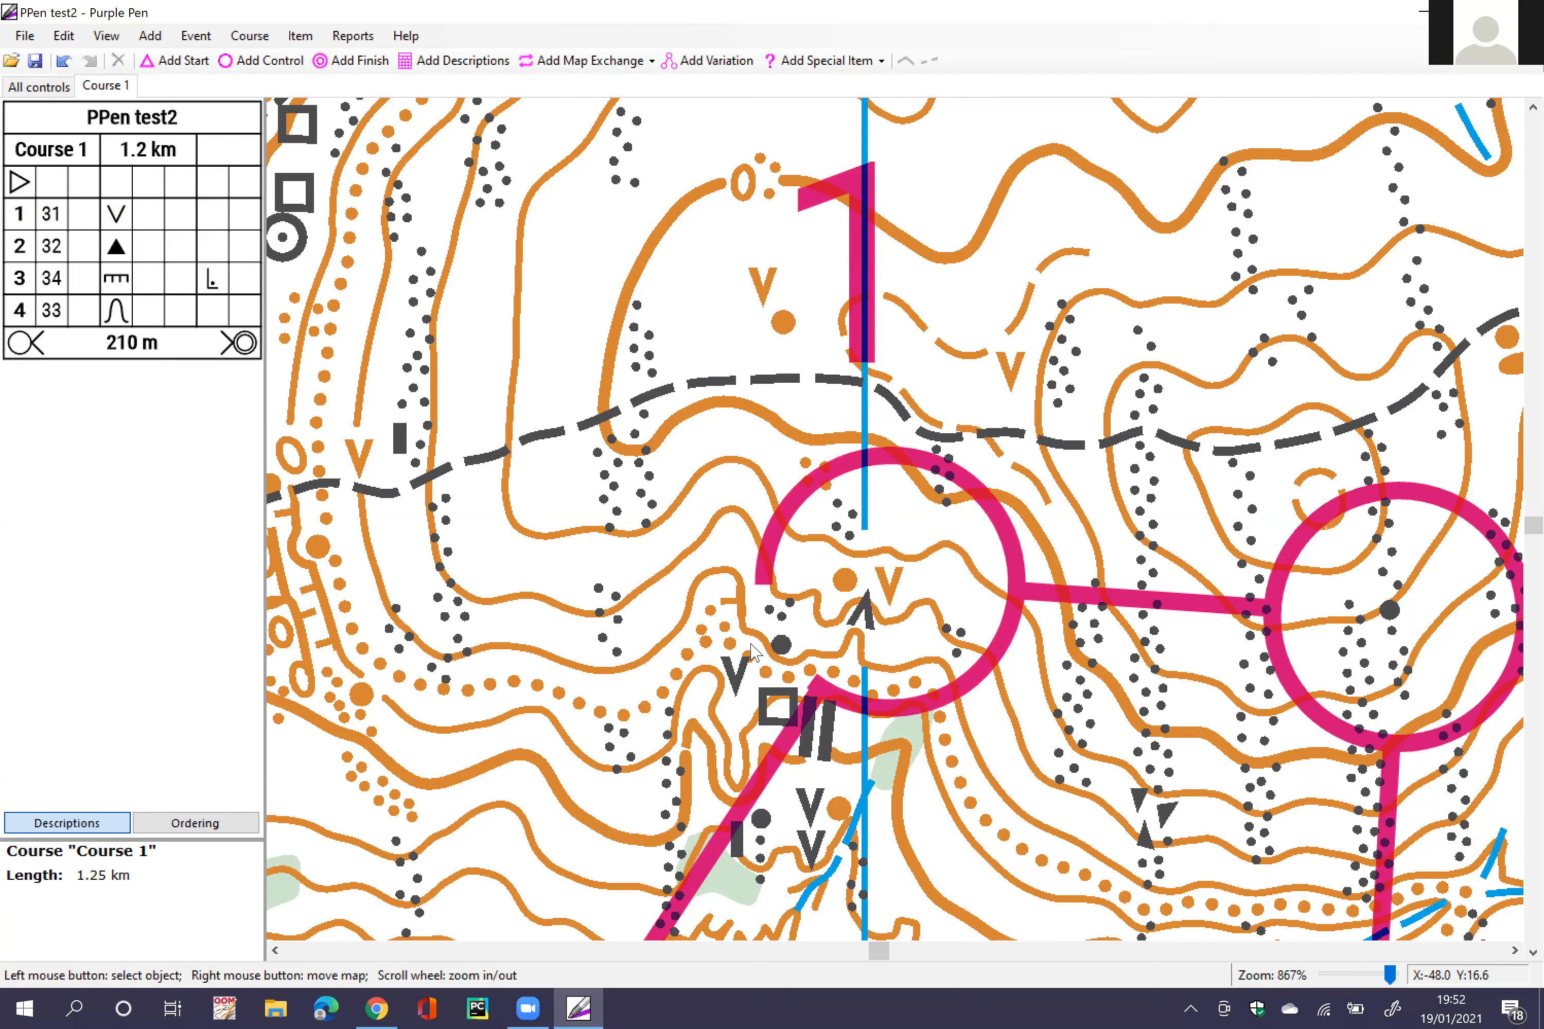
# Step: Close the gap in control 1's circle by bringing its two ends together
pyautogui.click(821, 683)
pyautogui.moveTo(813, 684); pyautogui.dragTo(757, 581)
pyautogui.click(748, 616)
pyautogui.click(826, 623)
pyautogui.click(632, 588)
# Step: Add a gap in the leg from the start to control 1 beside the black map symbols south of the circle
pyautogui.moveTo(655, 648); pyautogui.dragTo(711, 270)
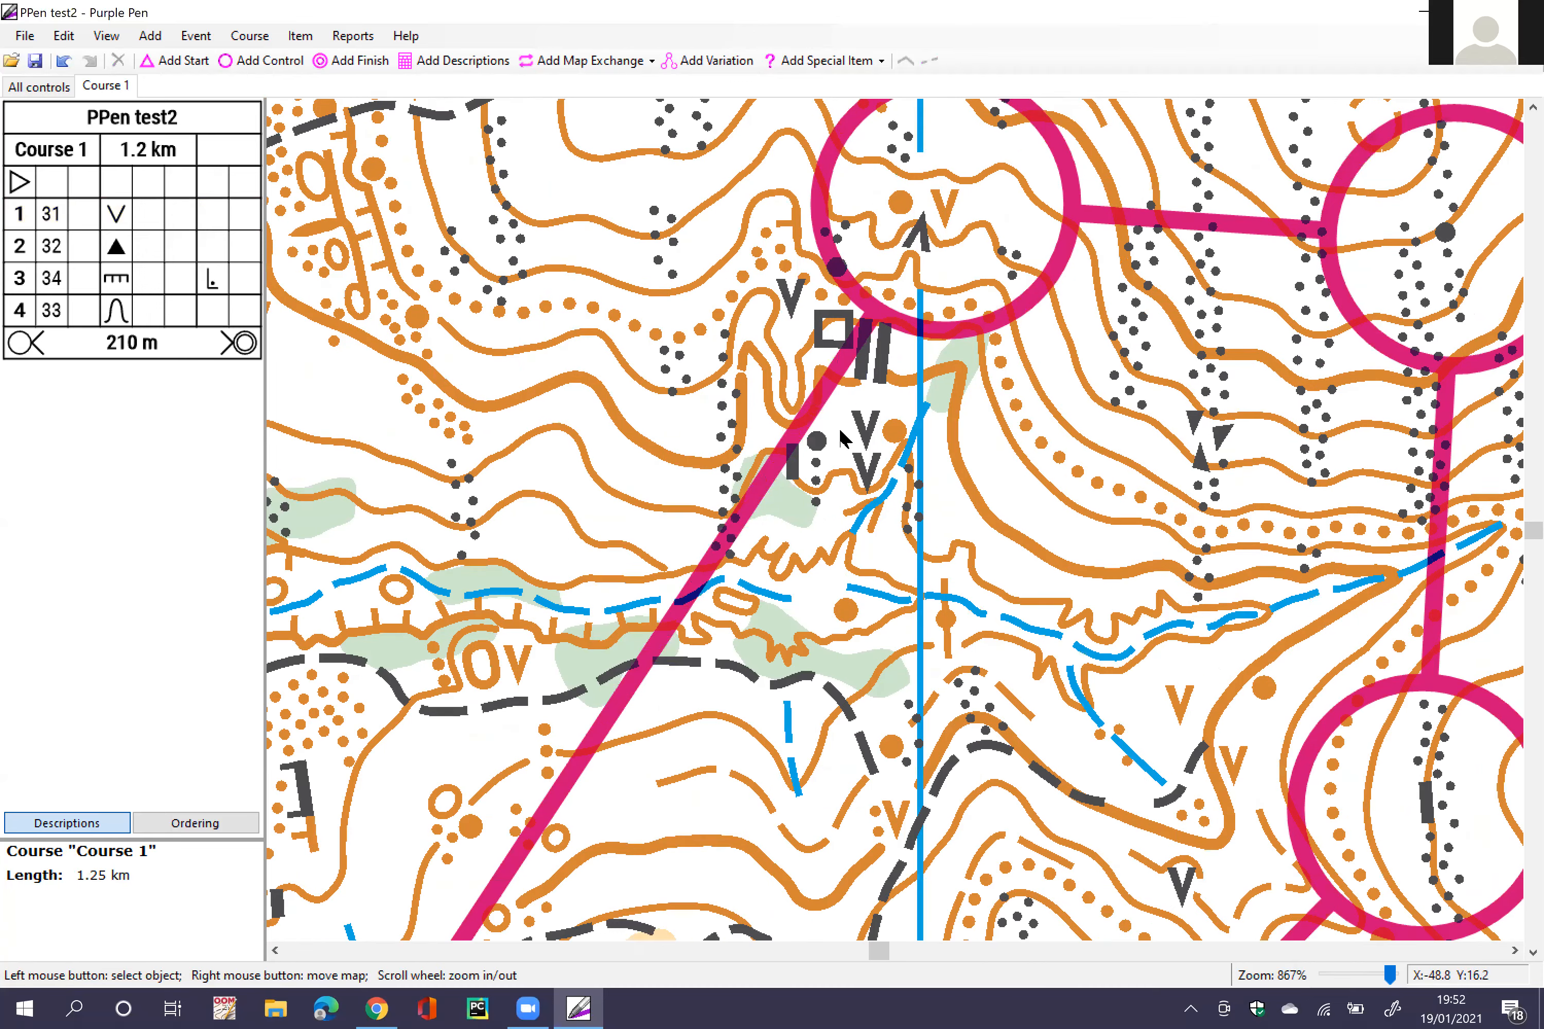
pyautogui.scroll(-1, 711, 271)
pyautogui.scroll(-2, 874, 357)
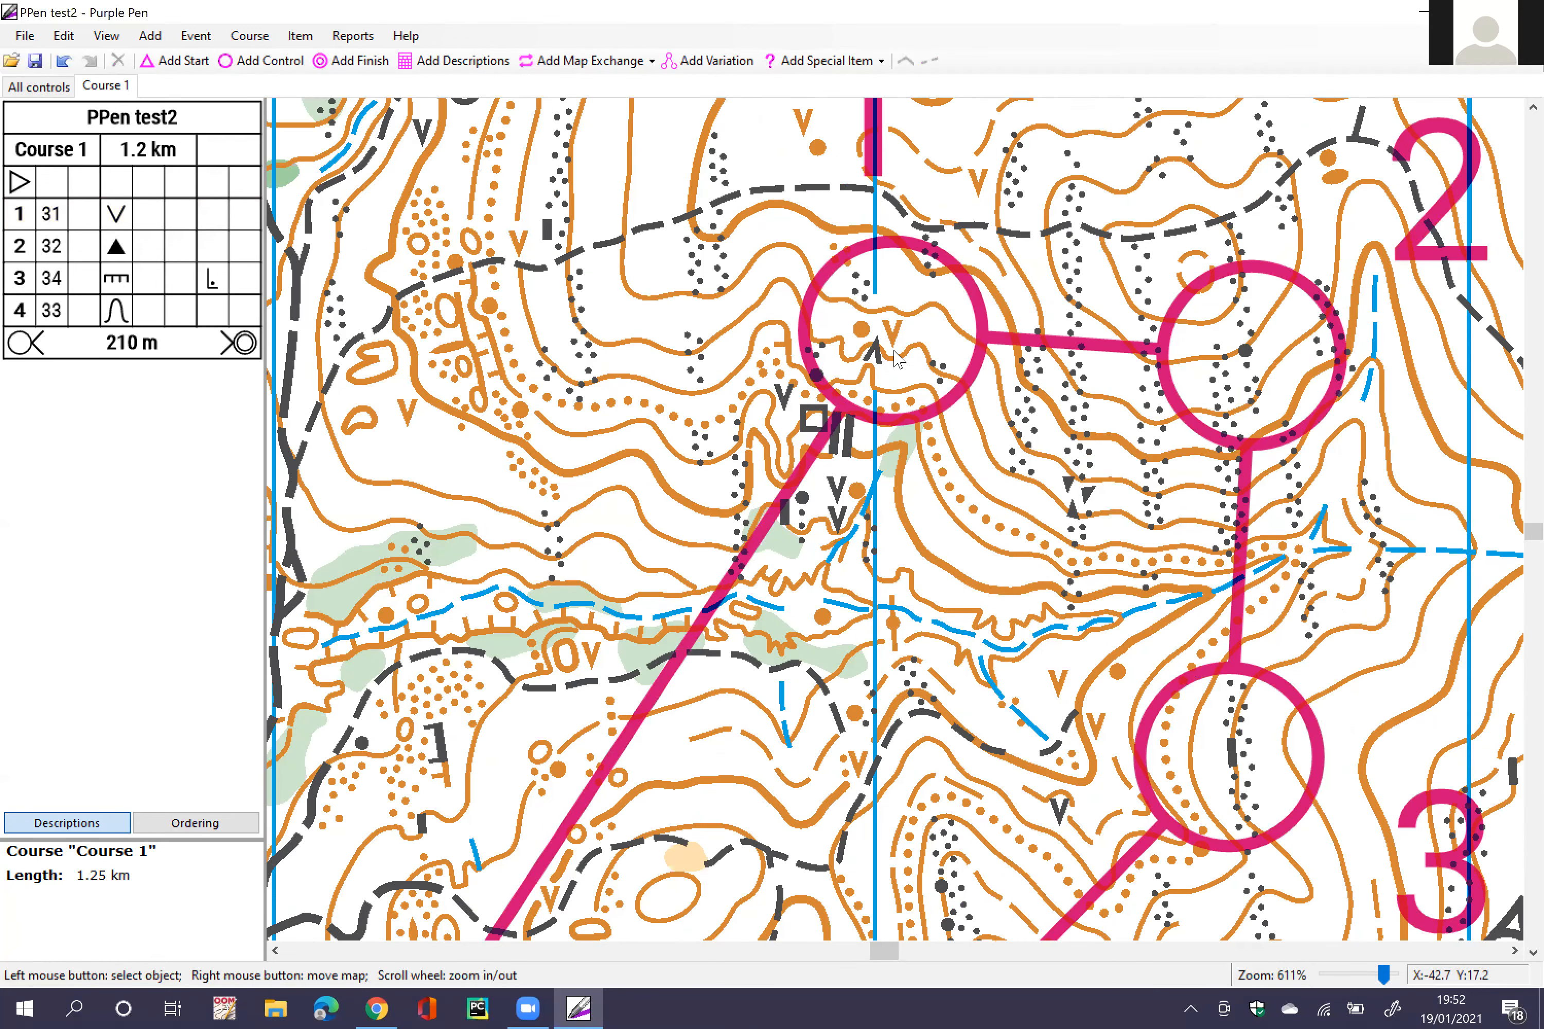
pyautogui.click(781, 521)
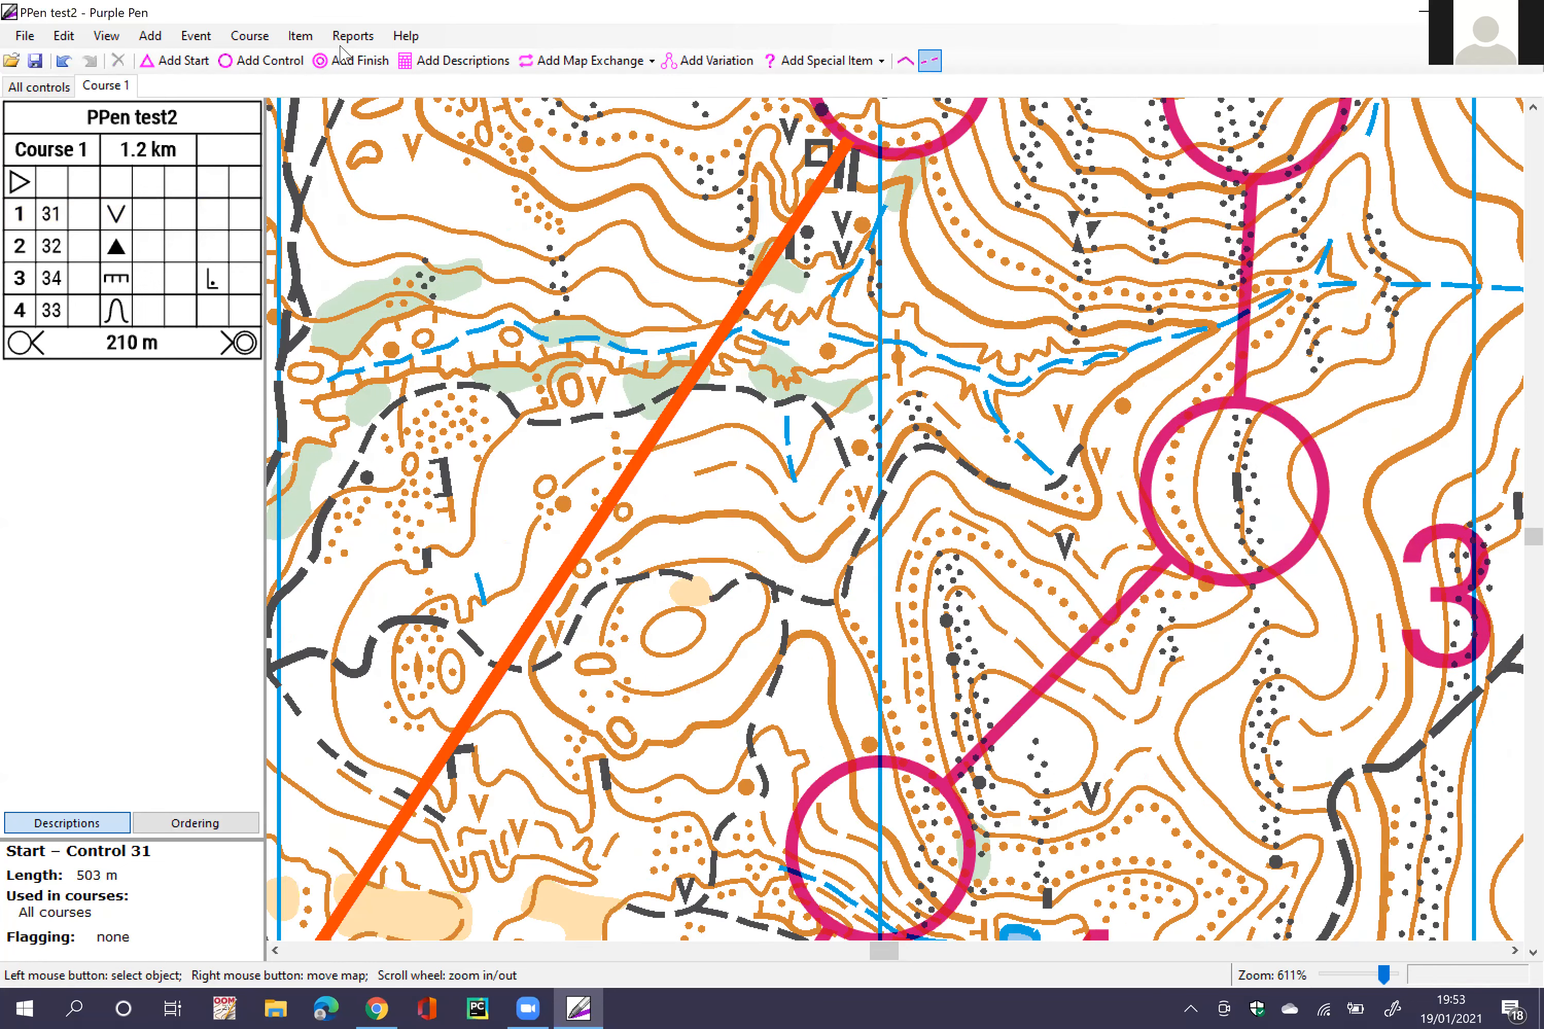
pyautogui.click(300, 36)
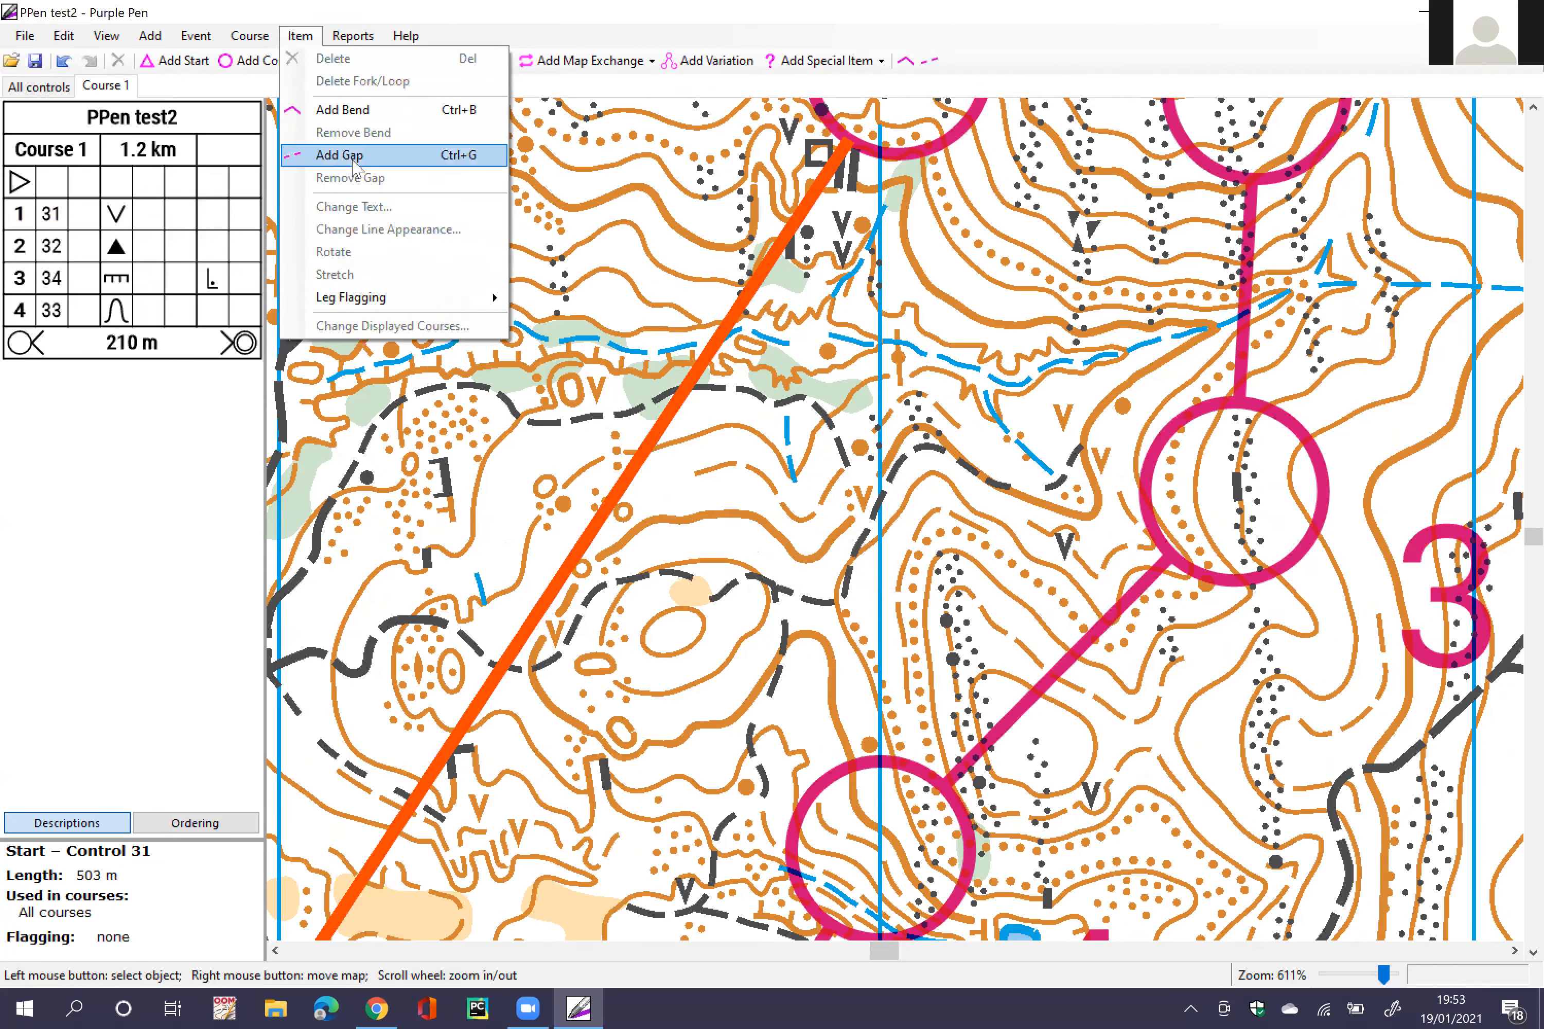
pyautogui.press('Down')
pyautogui.press('Down')
pyautogui.press('Down')
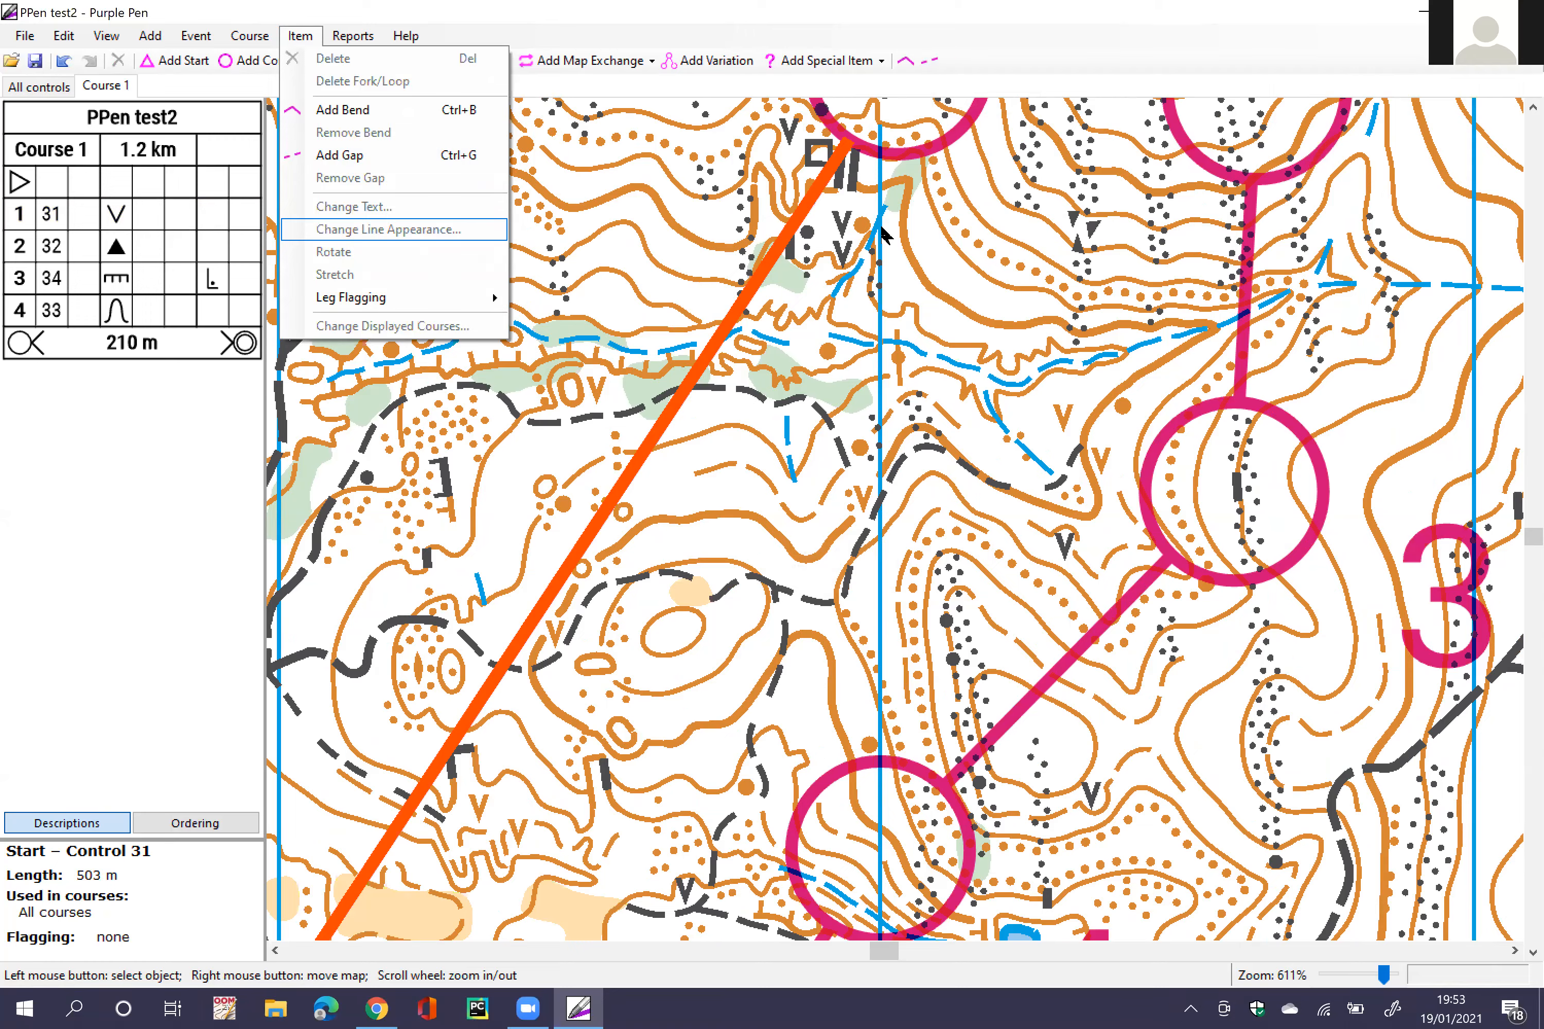
pyautogui.click(930, 63)
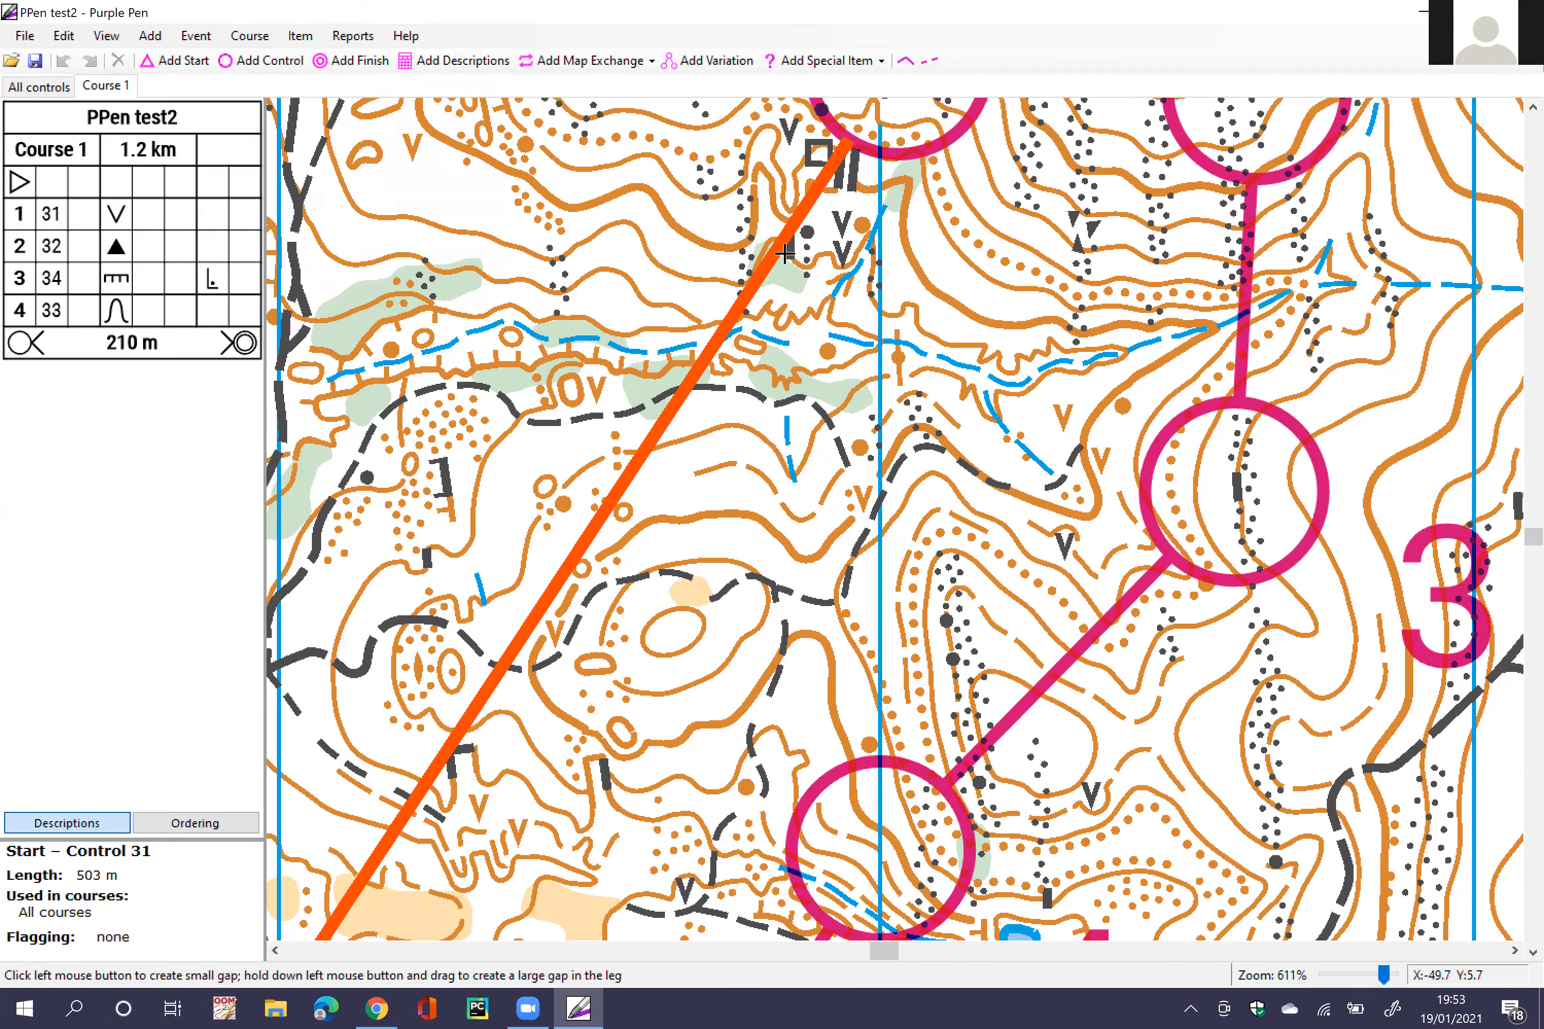
pyautogui.click(791, 226)
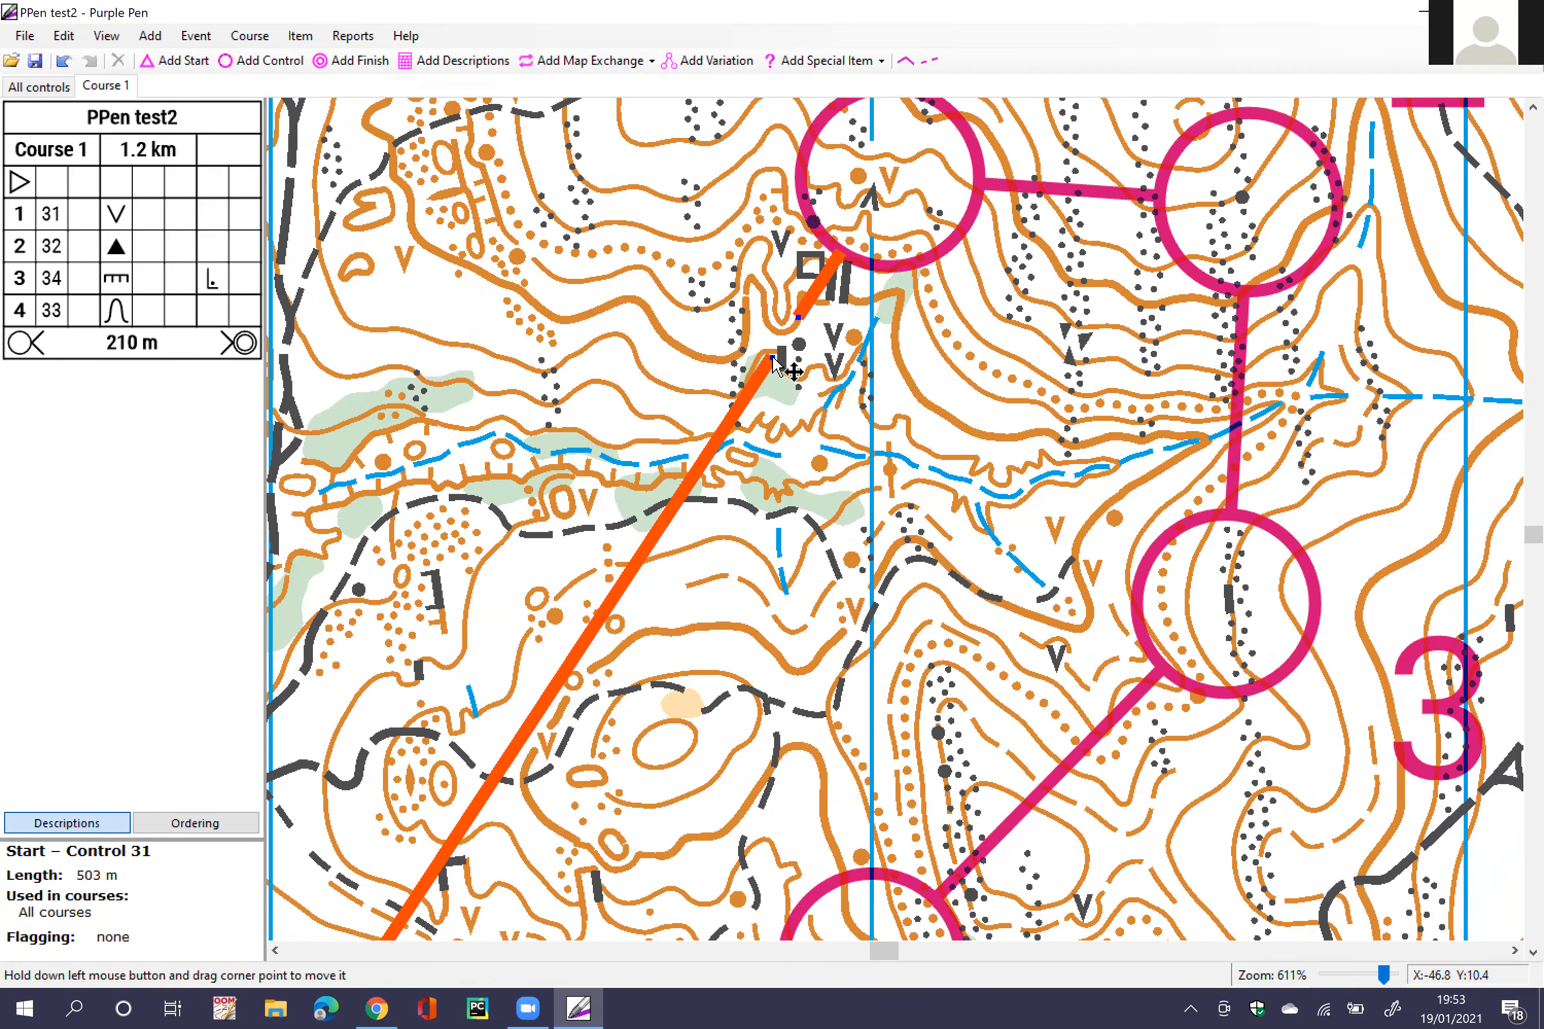
# Step: Extend the leg's gap north to control 1's circle and south past the black symbols, removing the short remaining stub
pyautogui.moveTo(771, 359); pyautogui.dragTo(745, 399)
pyautogui.moveTo(800, 315); pyautogui.dragTo(838, 254)
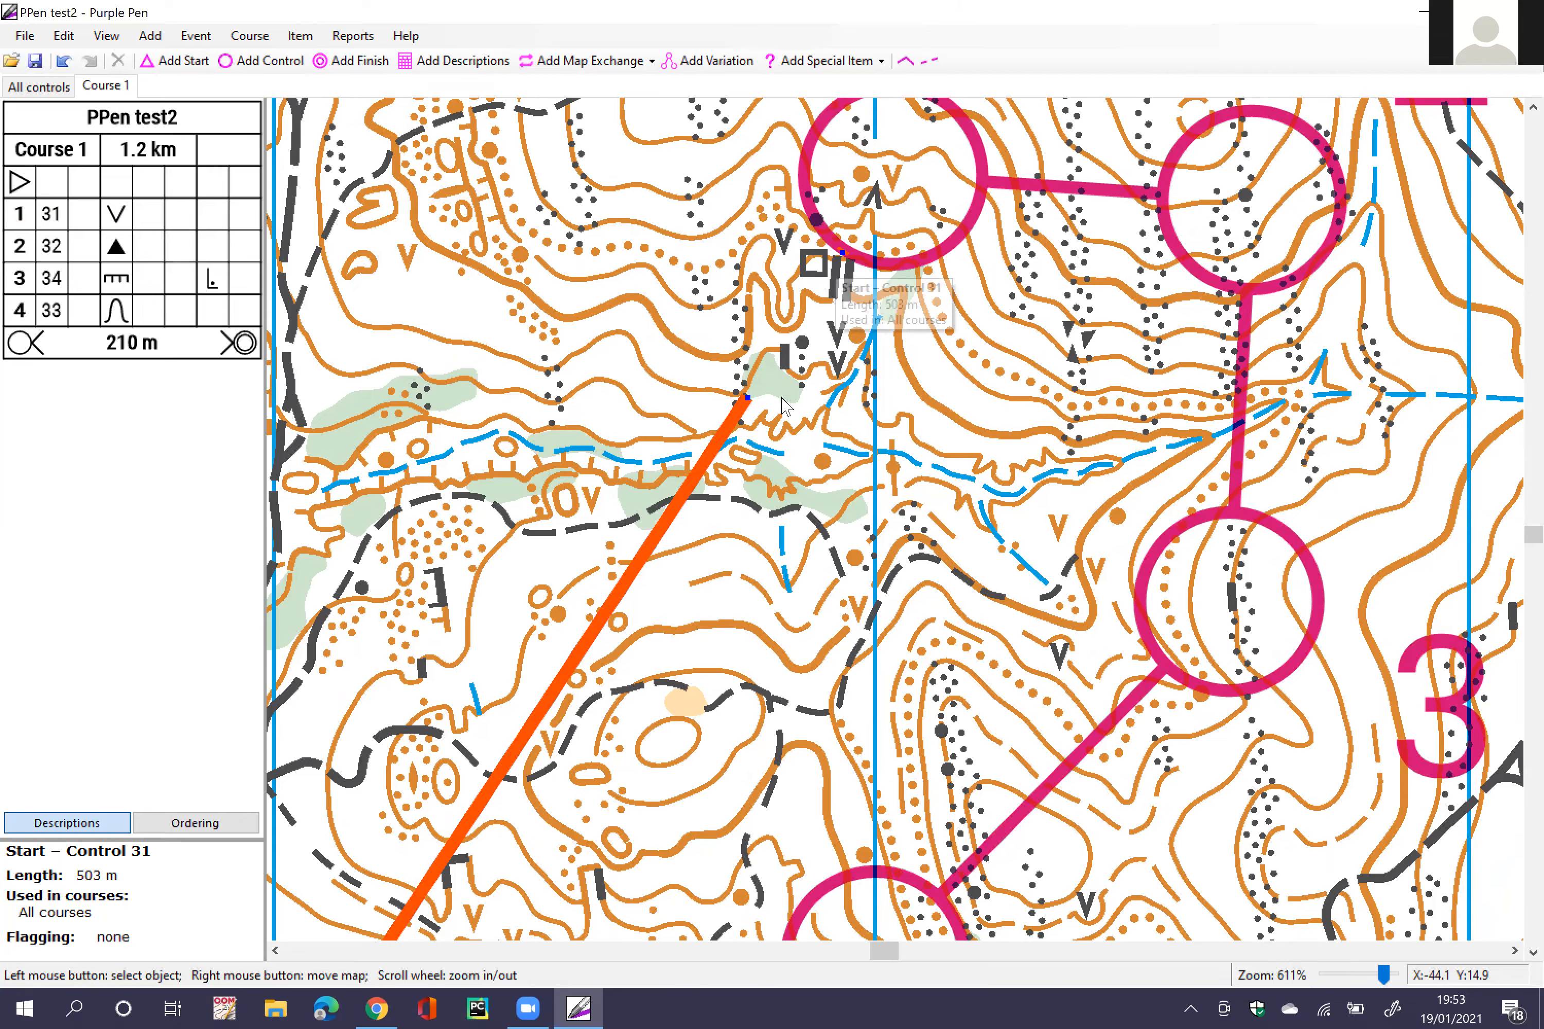
pyautogui.click(844, 471)
# Step: Examine how the shortened leg to control 1 reads at close range and within the whole course
pyautogui.scroll(-2, 844, 471)
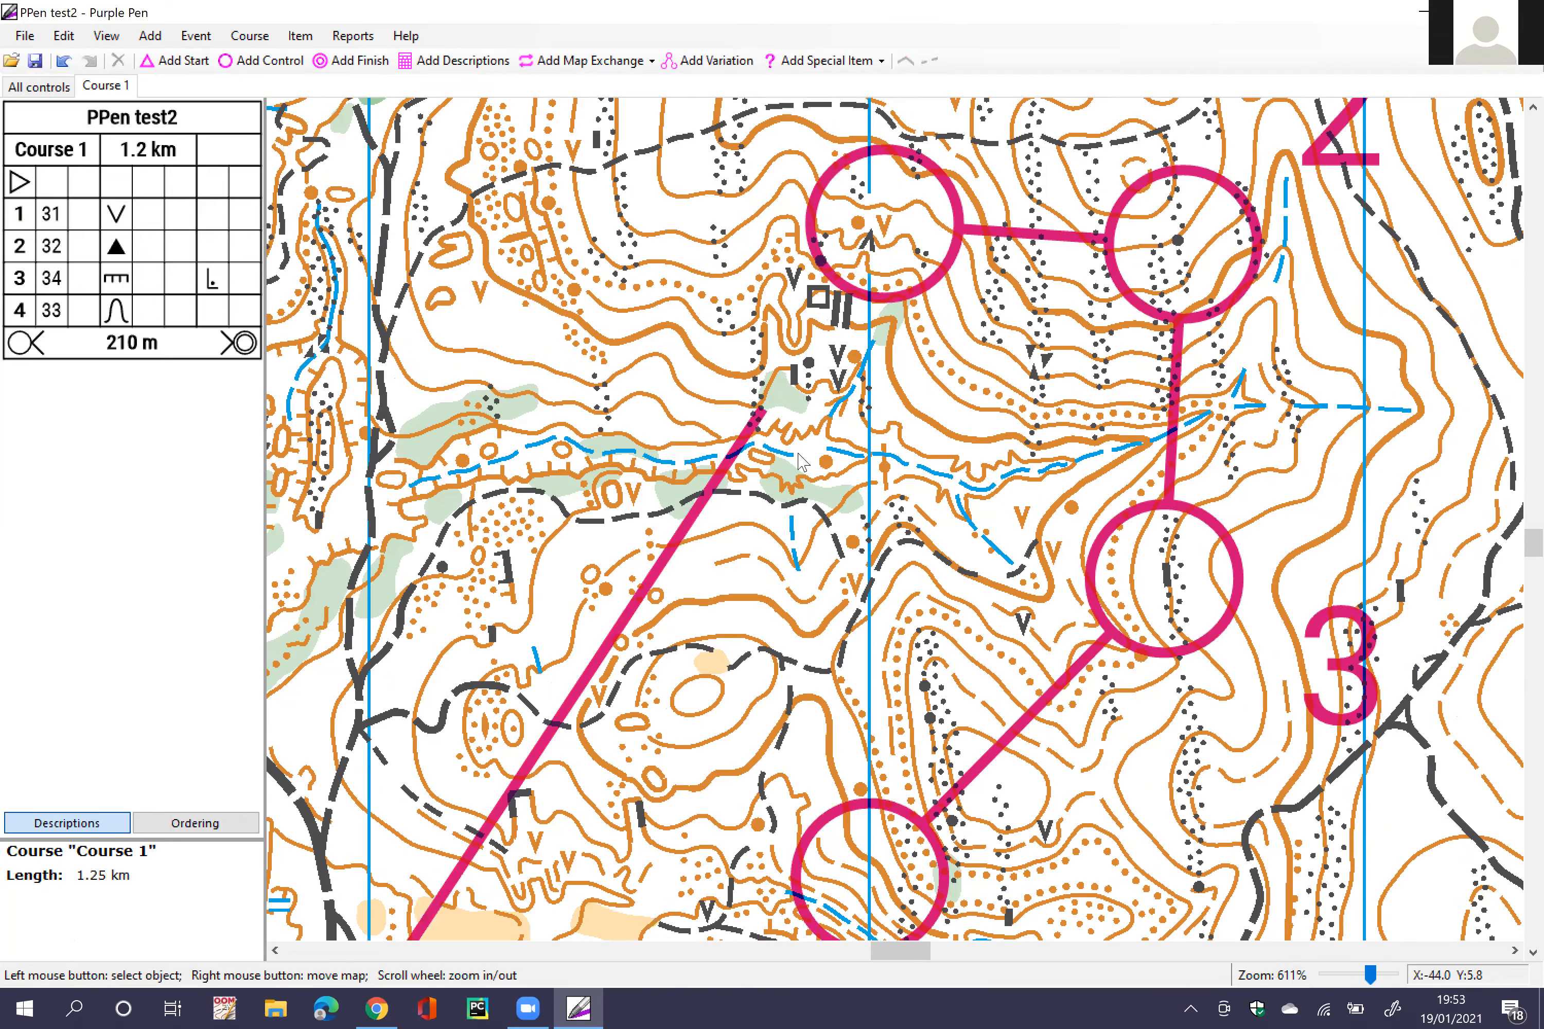
pyautogui.scroll(1, 790, 449)
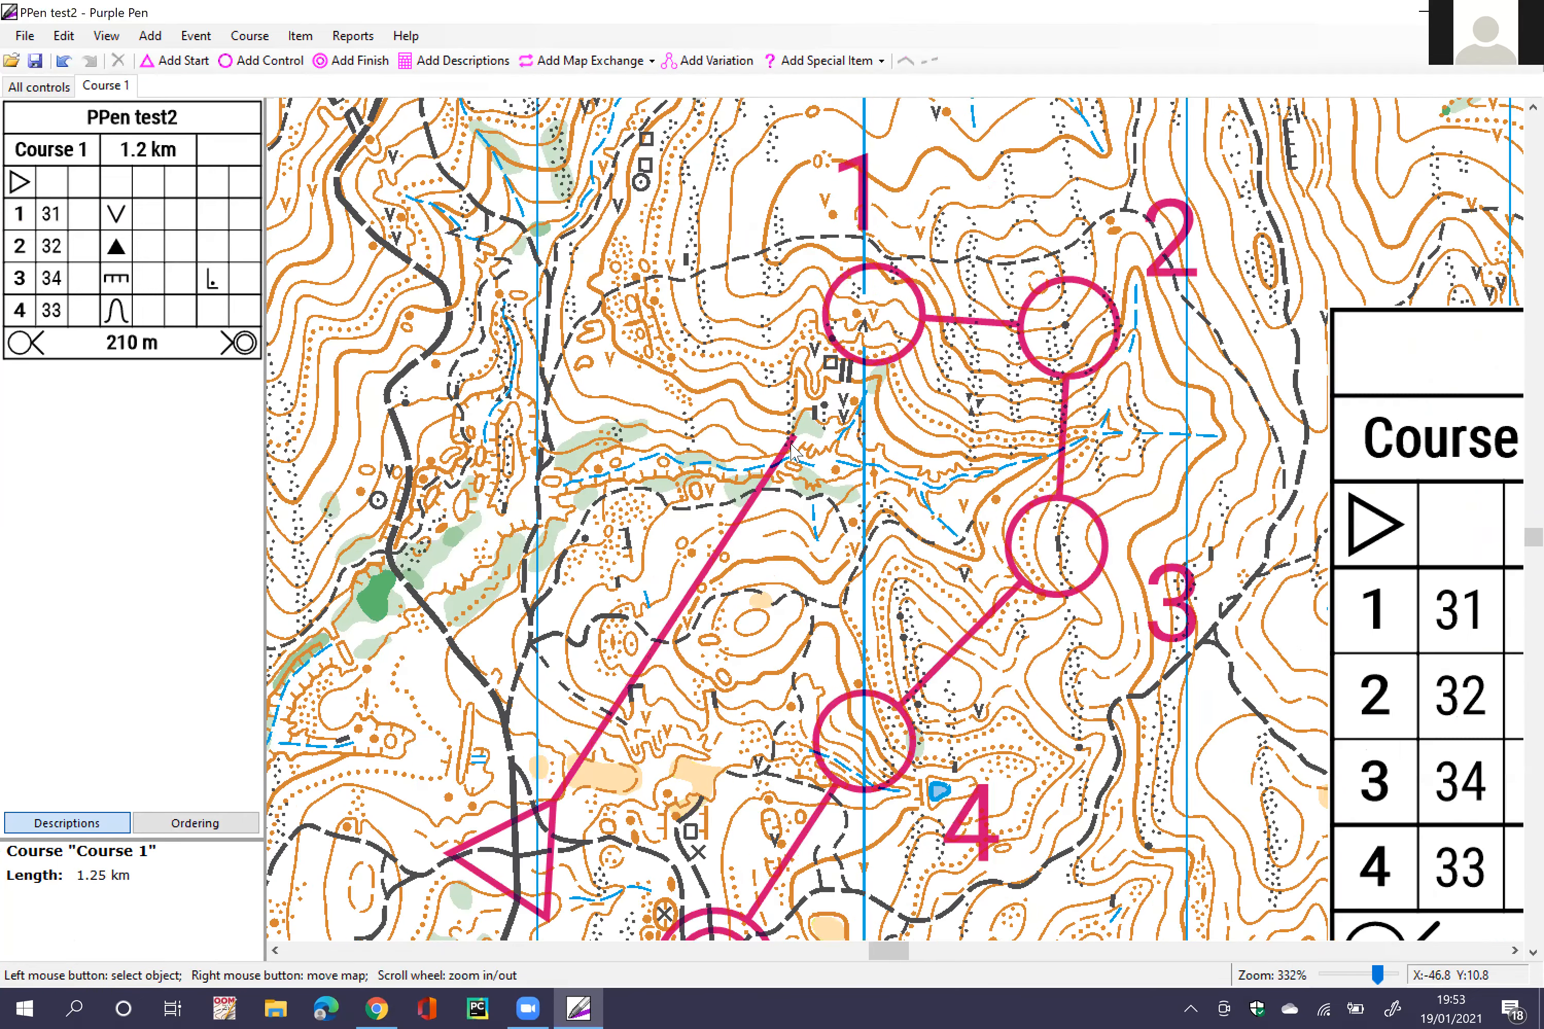
pyautogui.scroll(1, 793, 419)
pyautogui.scroll(1, 801, 396)
pyautogui.click(805, 392)
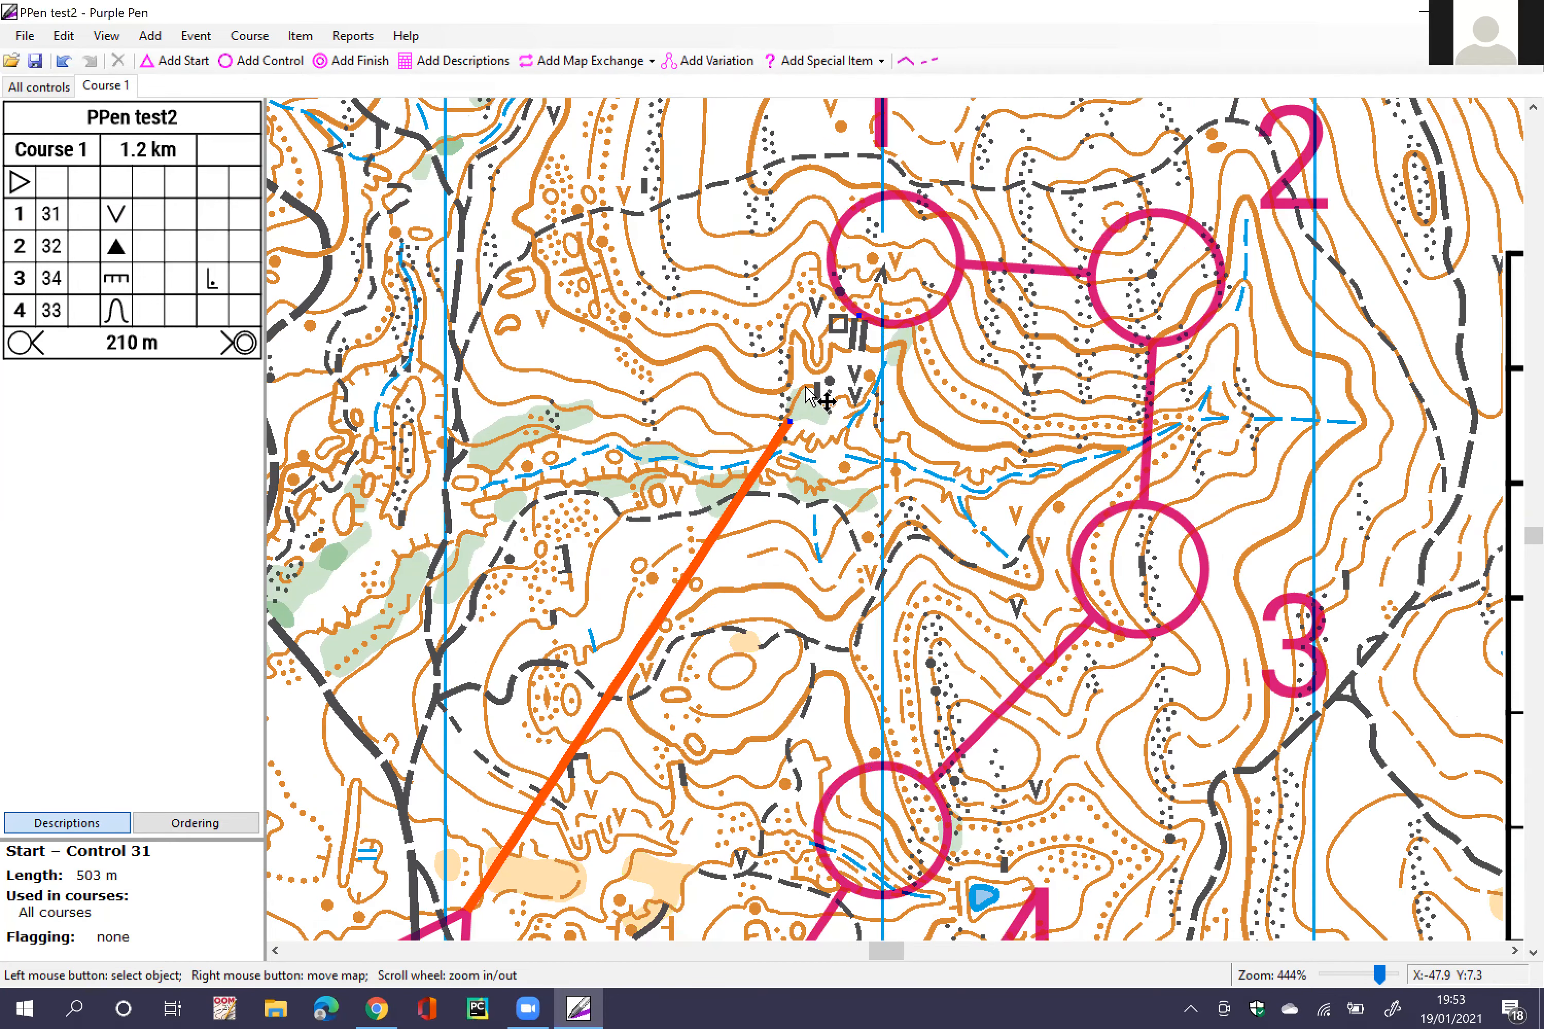
pyautogui.scroll(1, 882, 447)
pyautogui.click(882, 447)
pyautogui.scroll(1, 881, 446)
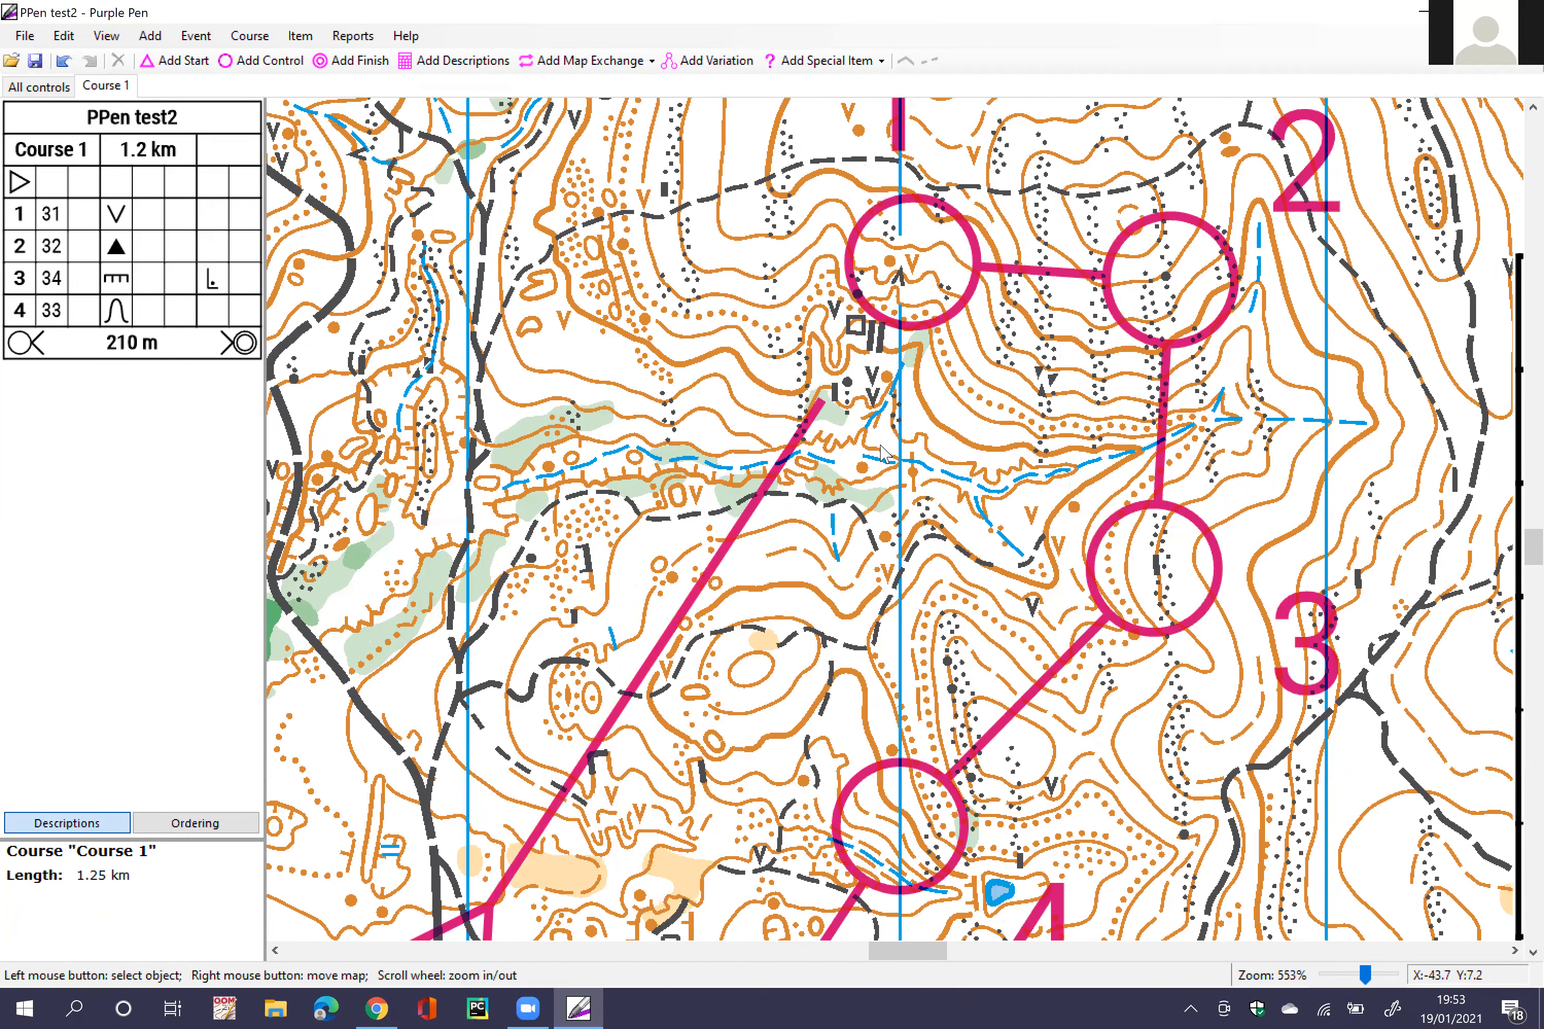
pyautogui.scroll(-3, 884, 431)
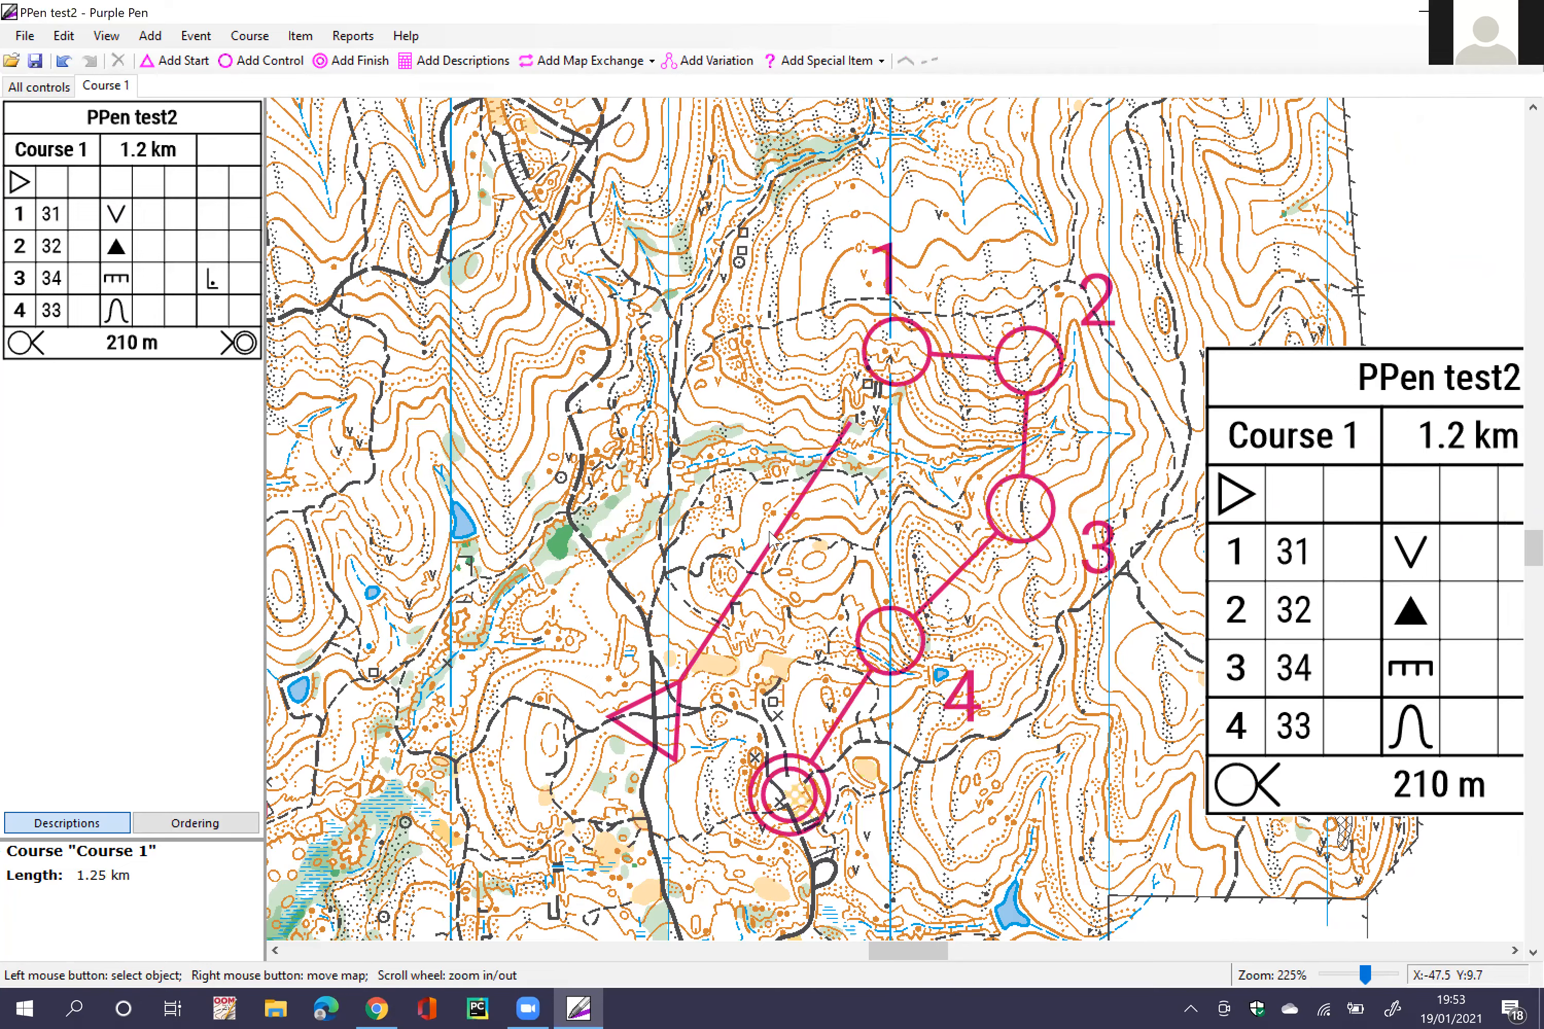
# Step: Move the number of control 1 slightly west, clear of the blue north line
pyautogui.scroll(1, 811, 462)
pyautogui.scroll(1, 862, 415)
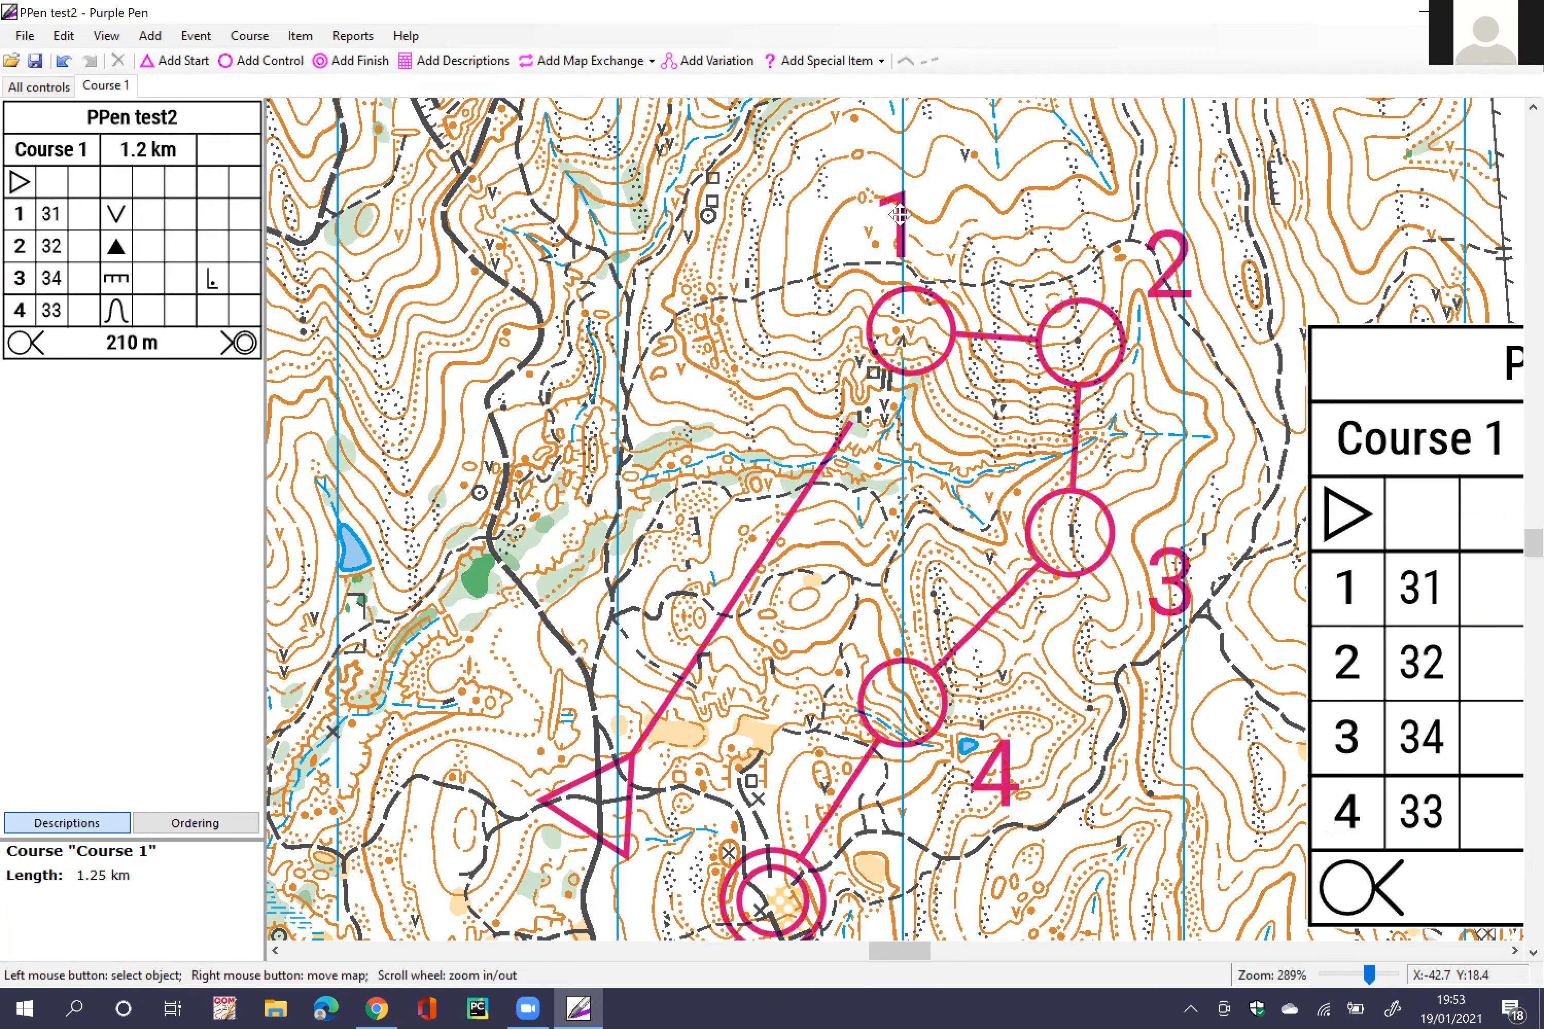
pyautogui.moveTo(900, 215); pyautogui.dragTo(867, 224)
pyautogui.scroll(1, 867, 362)
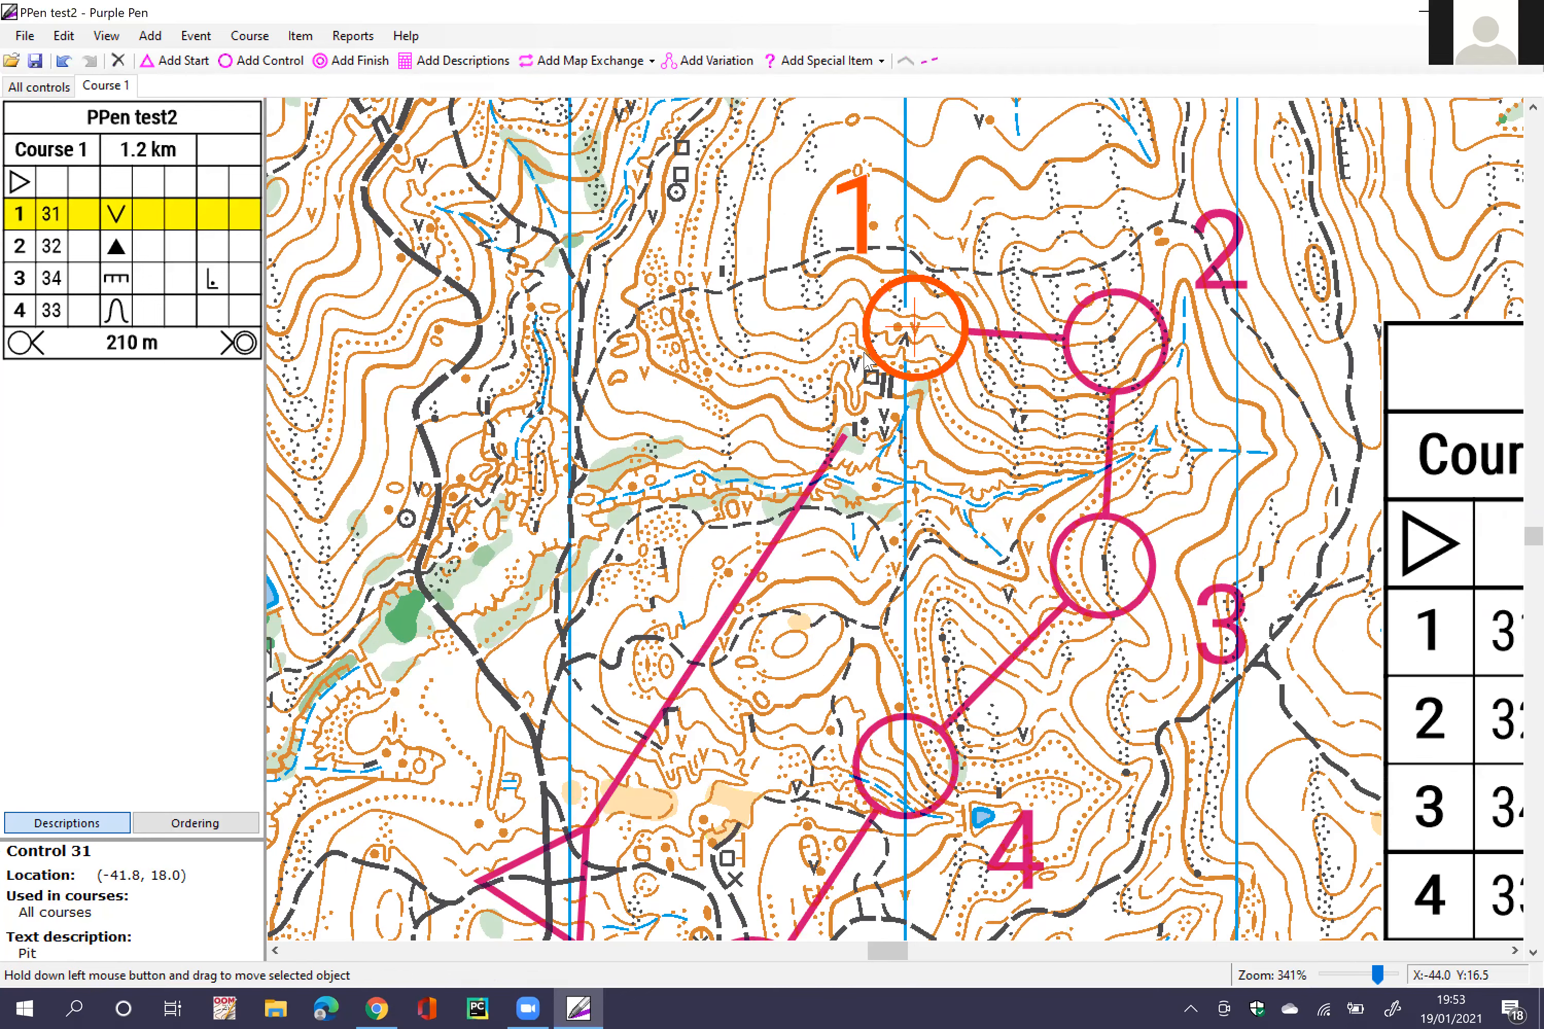
# Step: Cut a gap in the southwest side of control 1's circle so the boulder beneath it is uncovered
pyautogui.scroll(1, 890, 352)
pyautogui.click(929, 60)
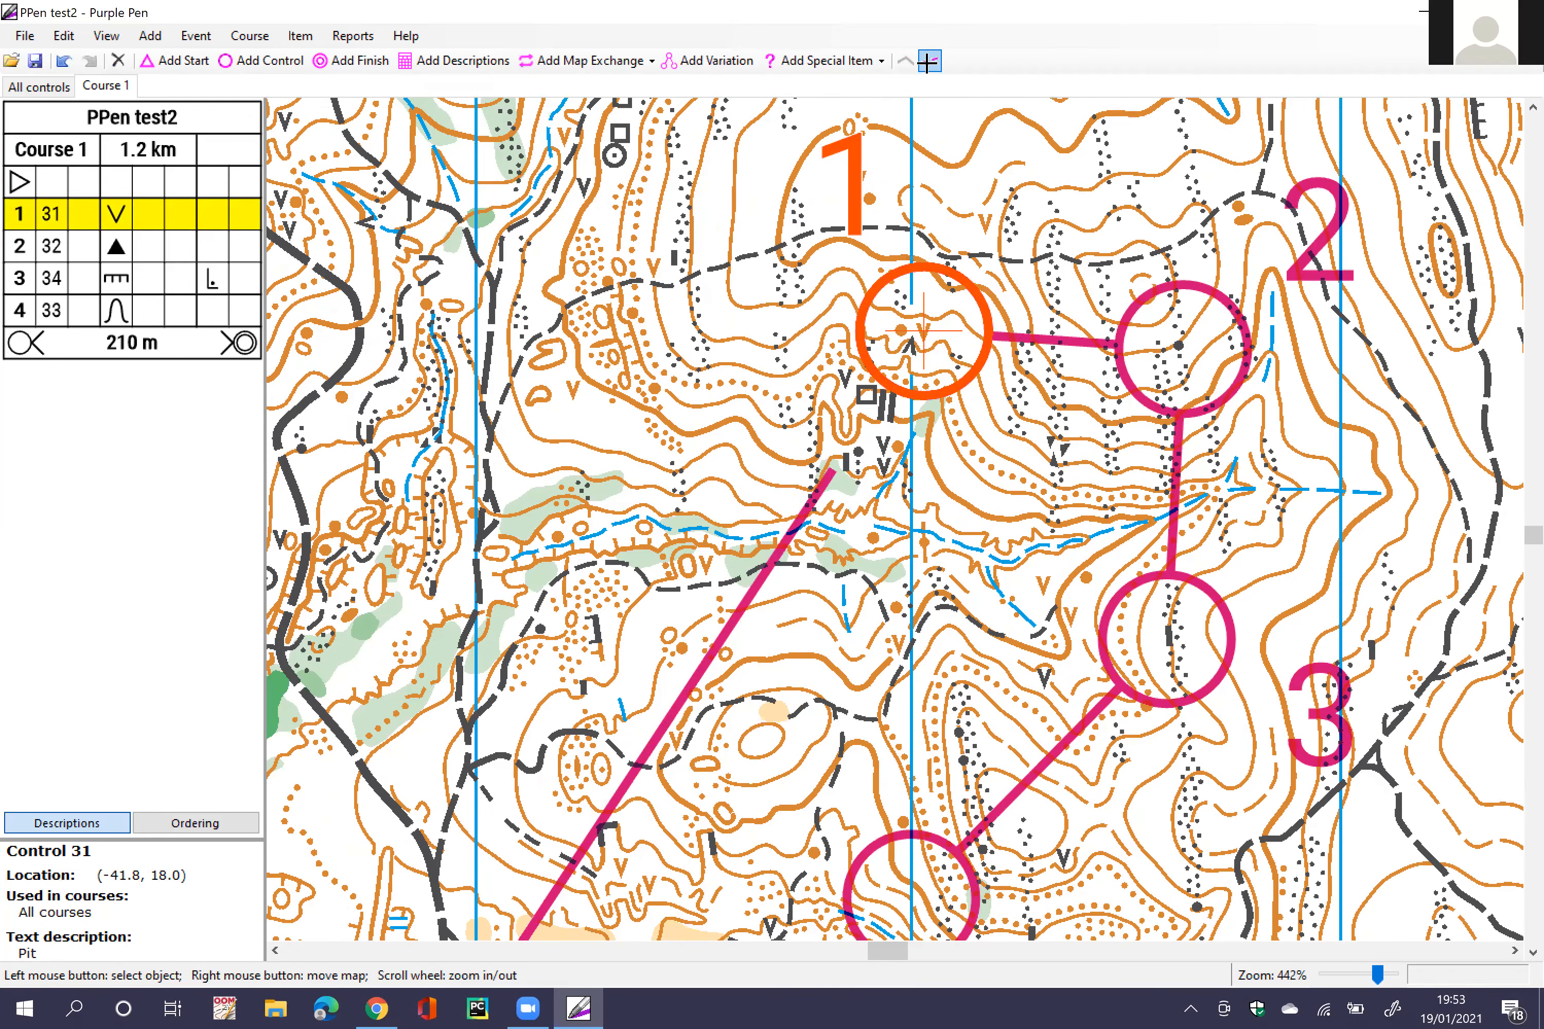
pyautogui.moveTo(877, 343); pyautogui.dragTo(884, 373)
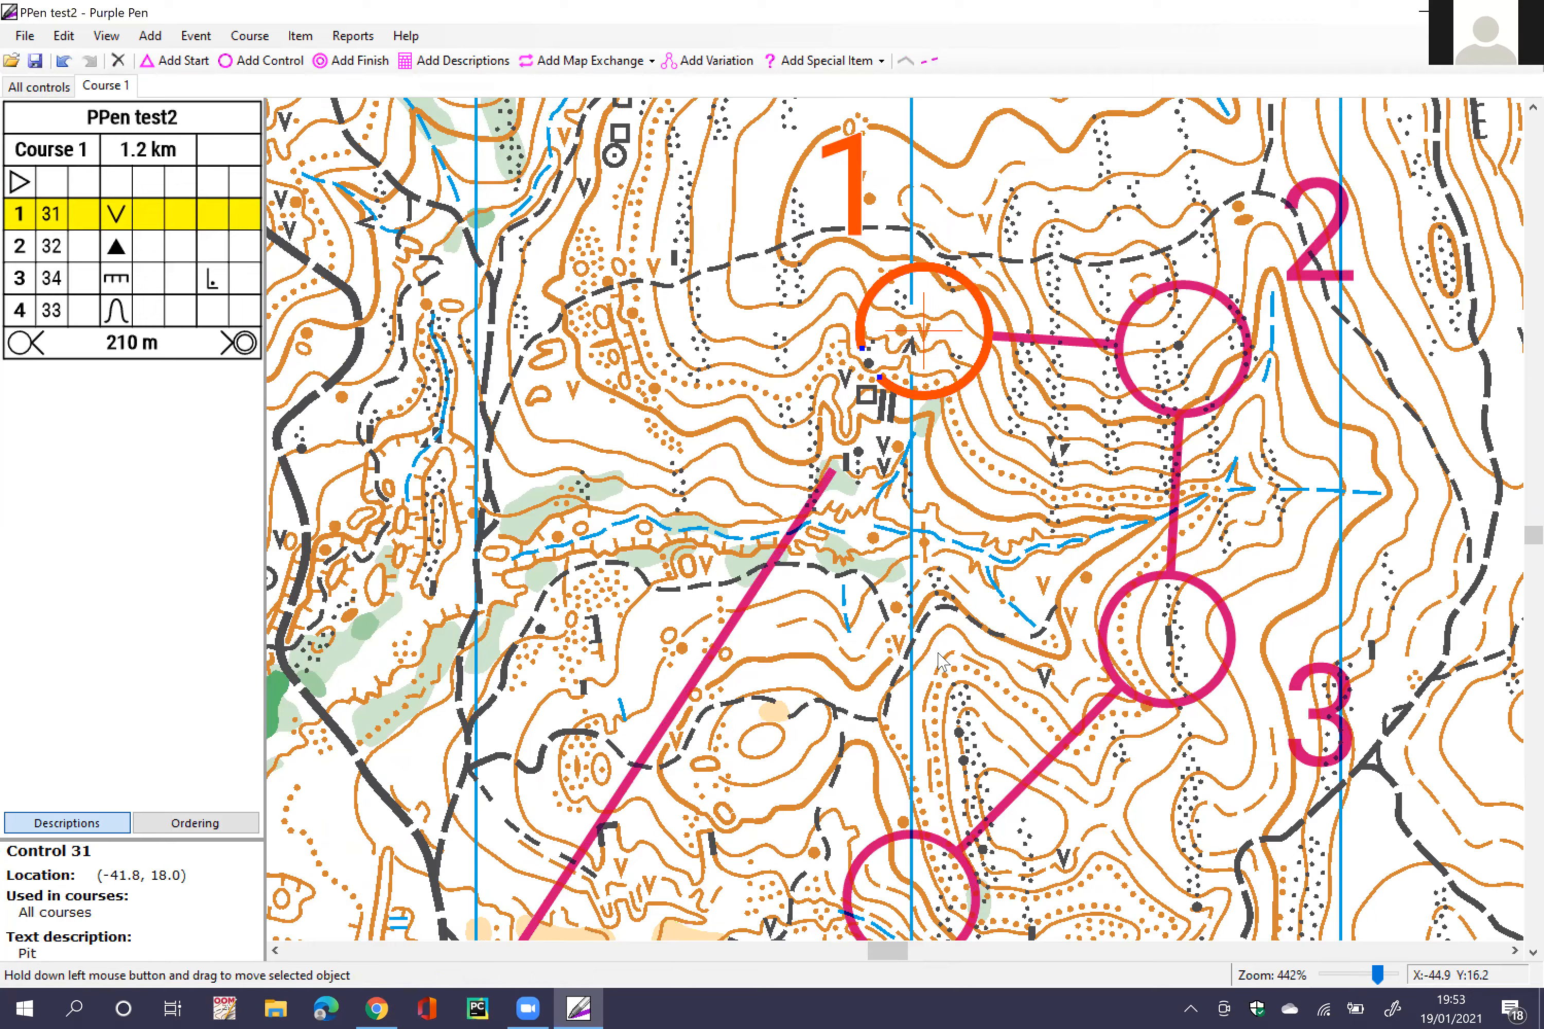
pyautogui.click(1004, 563)
# Step: Review the whole course on the map, from the cut circle and leg at control 1 down to the finish
pyautogui.scroll(-1, 1015, 505)
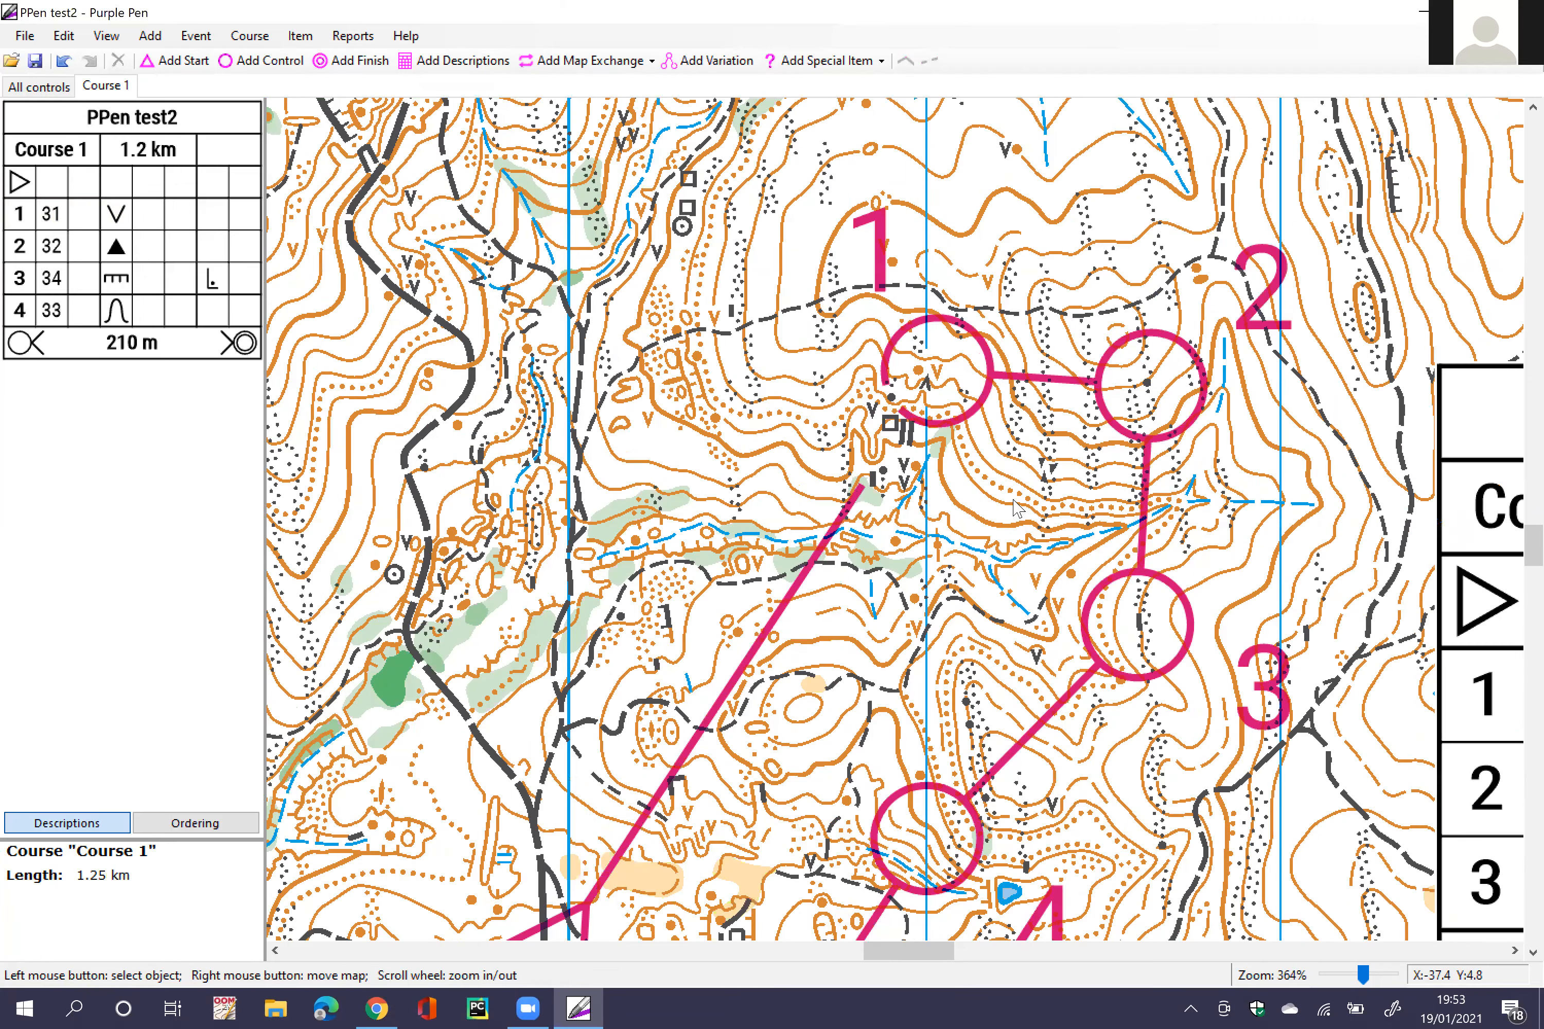
pyautogui.scroll(-3, 1017, 509)
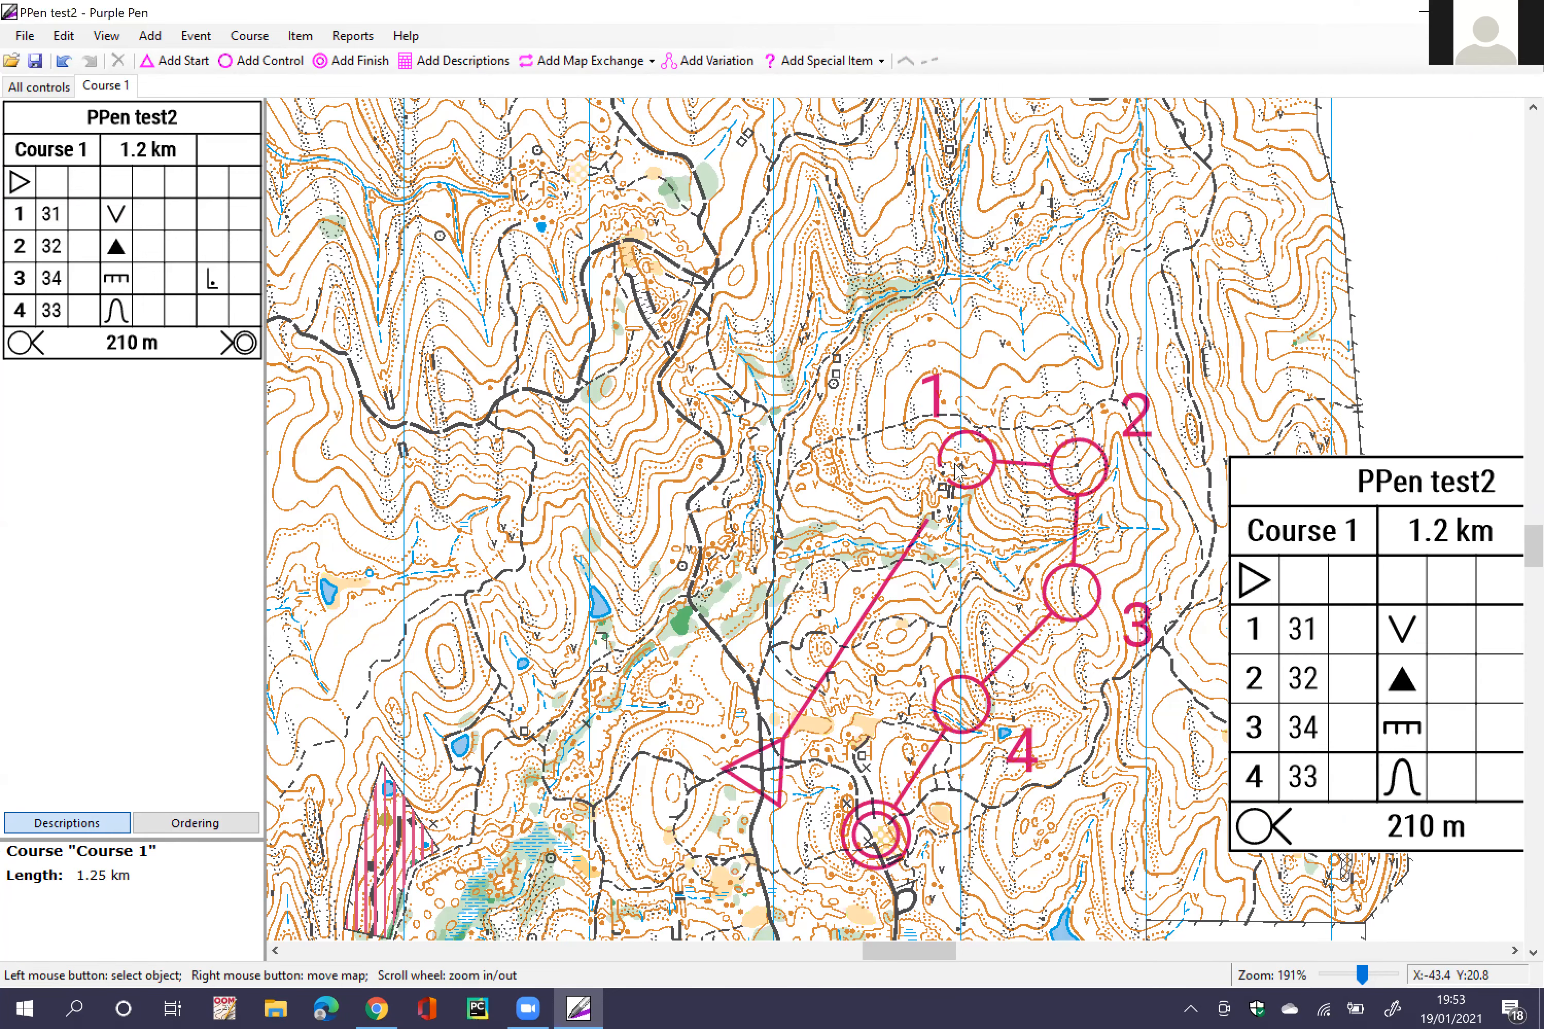
pyautogui.scroll(1, 926, 525)
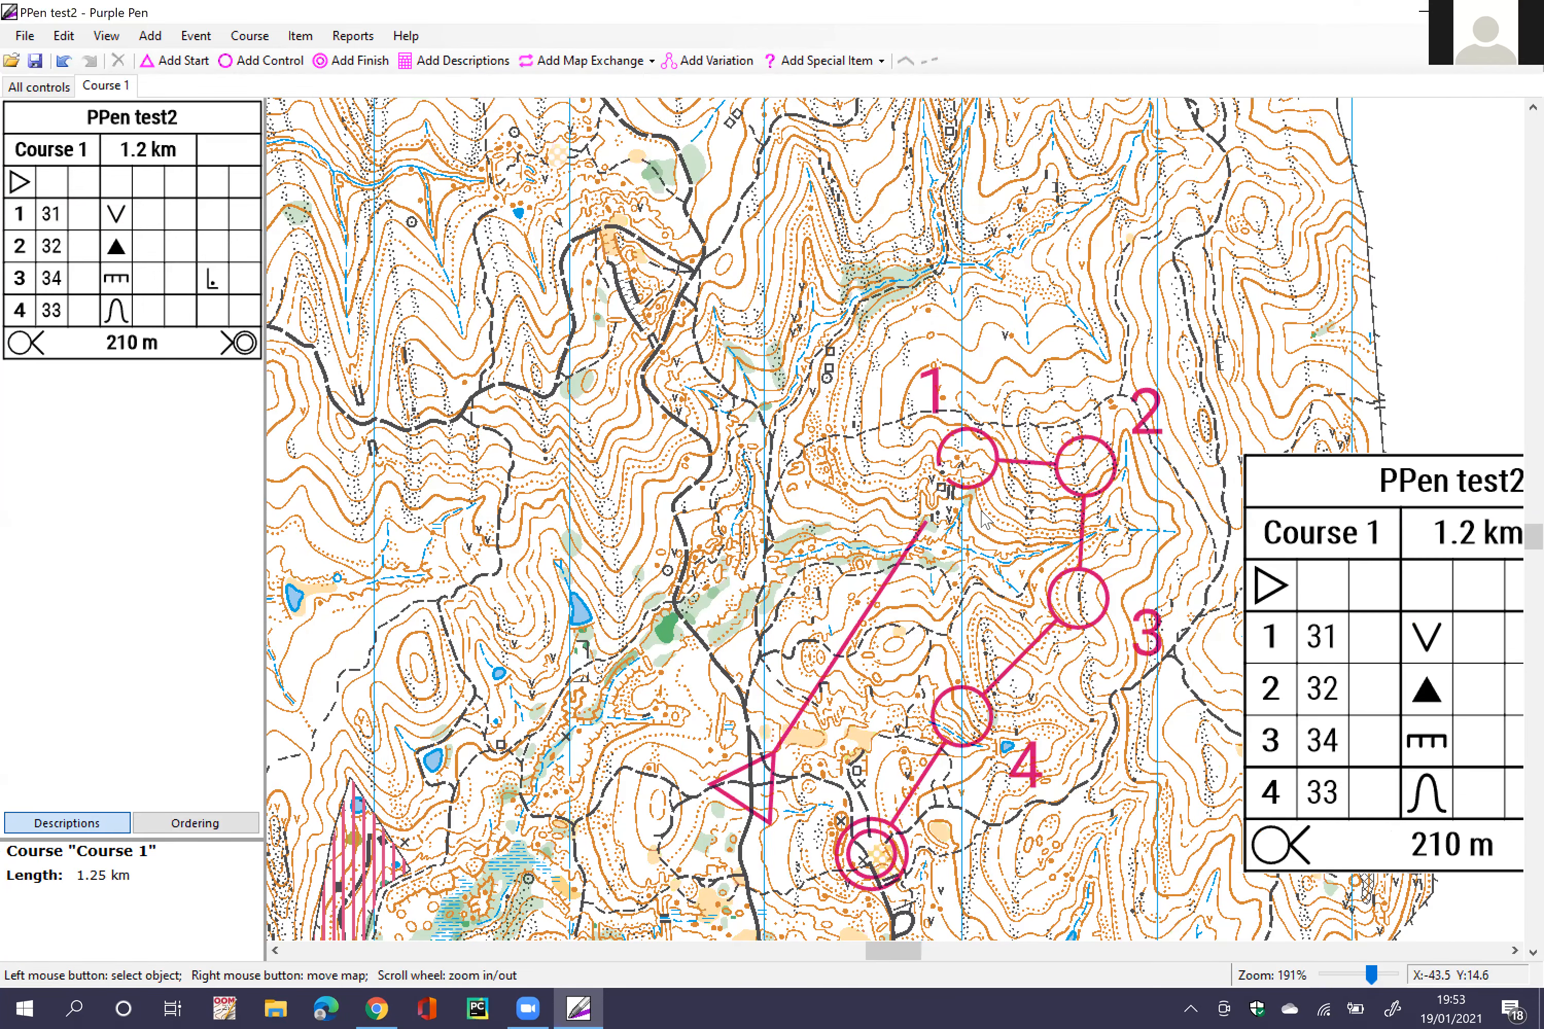
pyautogui.scroll(4, 984, 519)
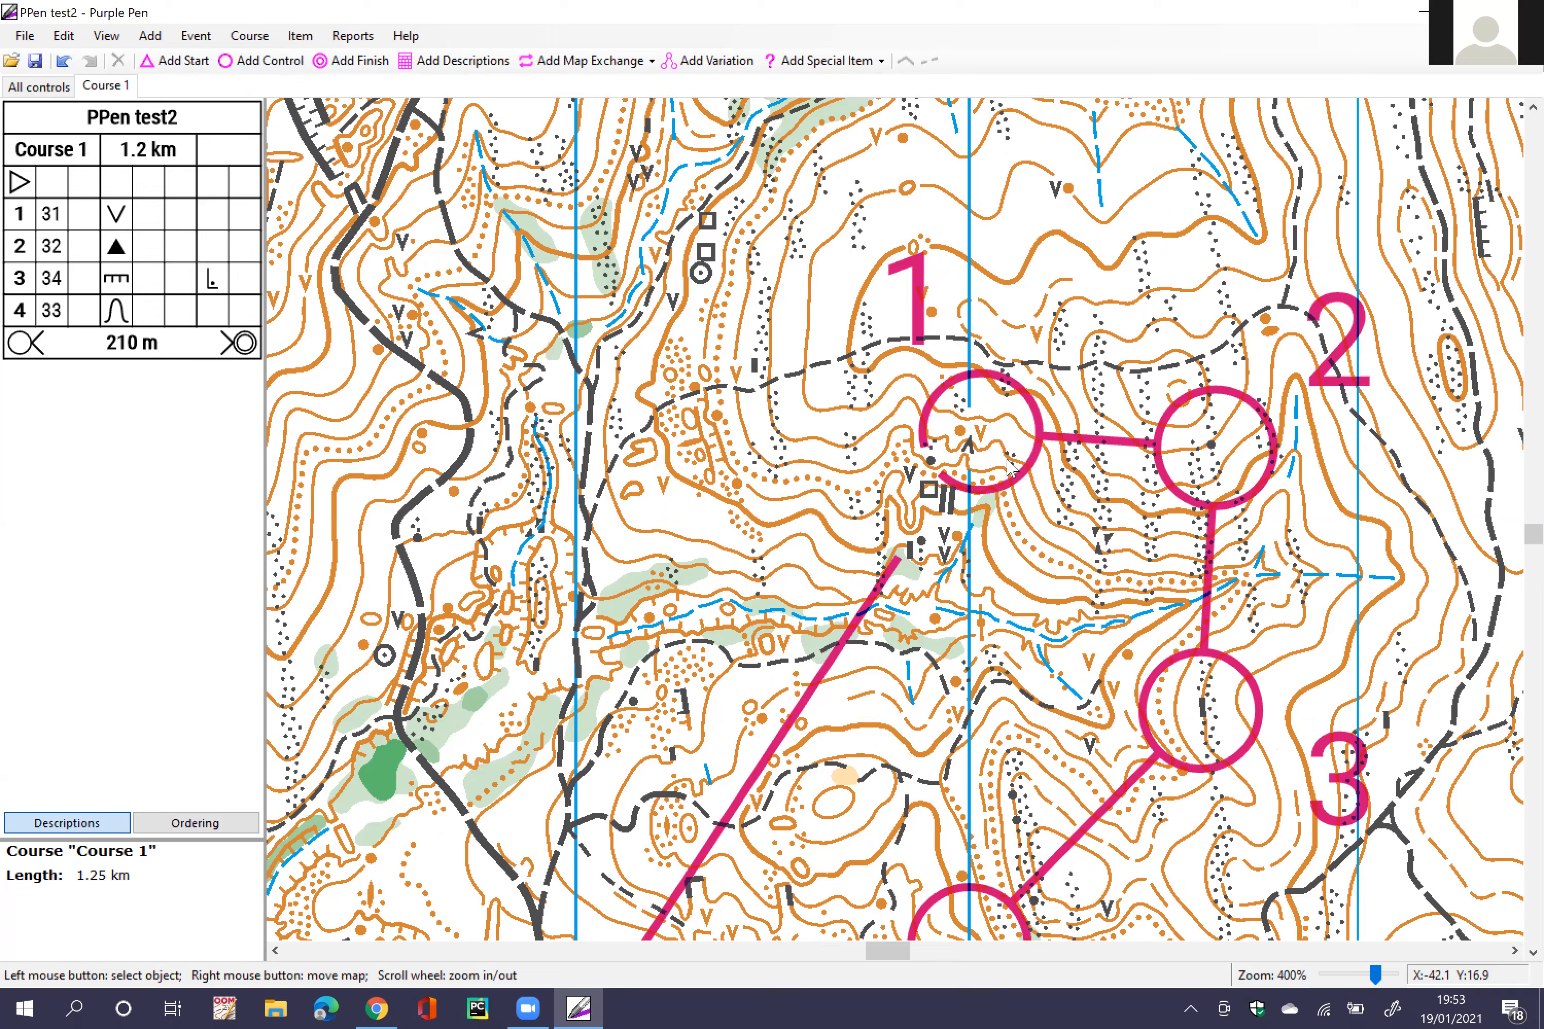
pyautogui.click(1016, 473)
pyautogui.click(1058, 543)
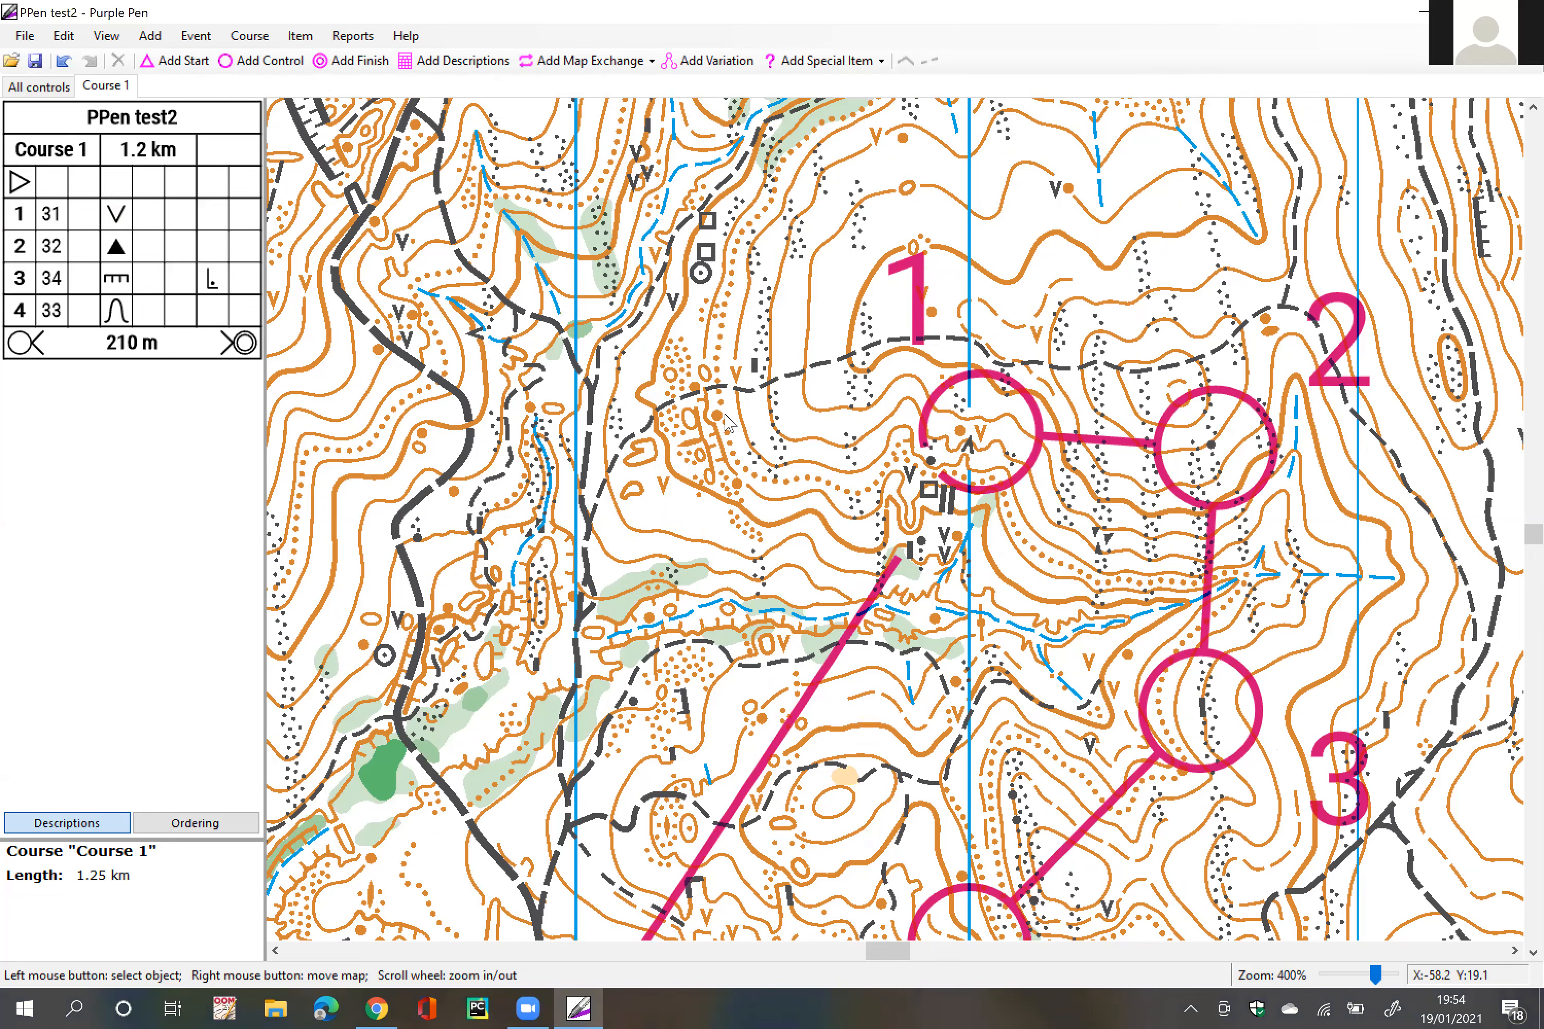
pyautogui.moveTo(835, 594); pyautogui.dragTo(715, 344)
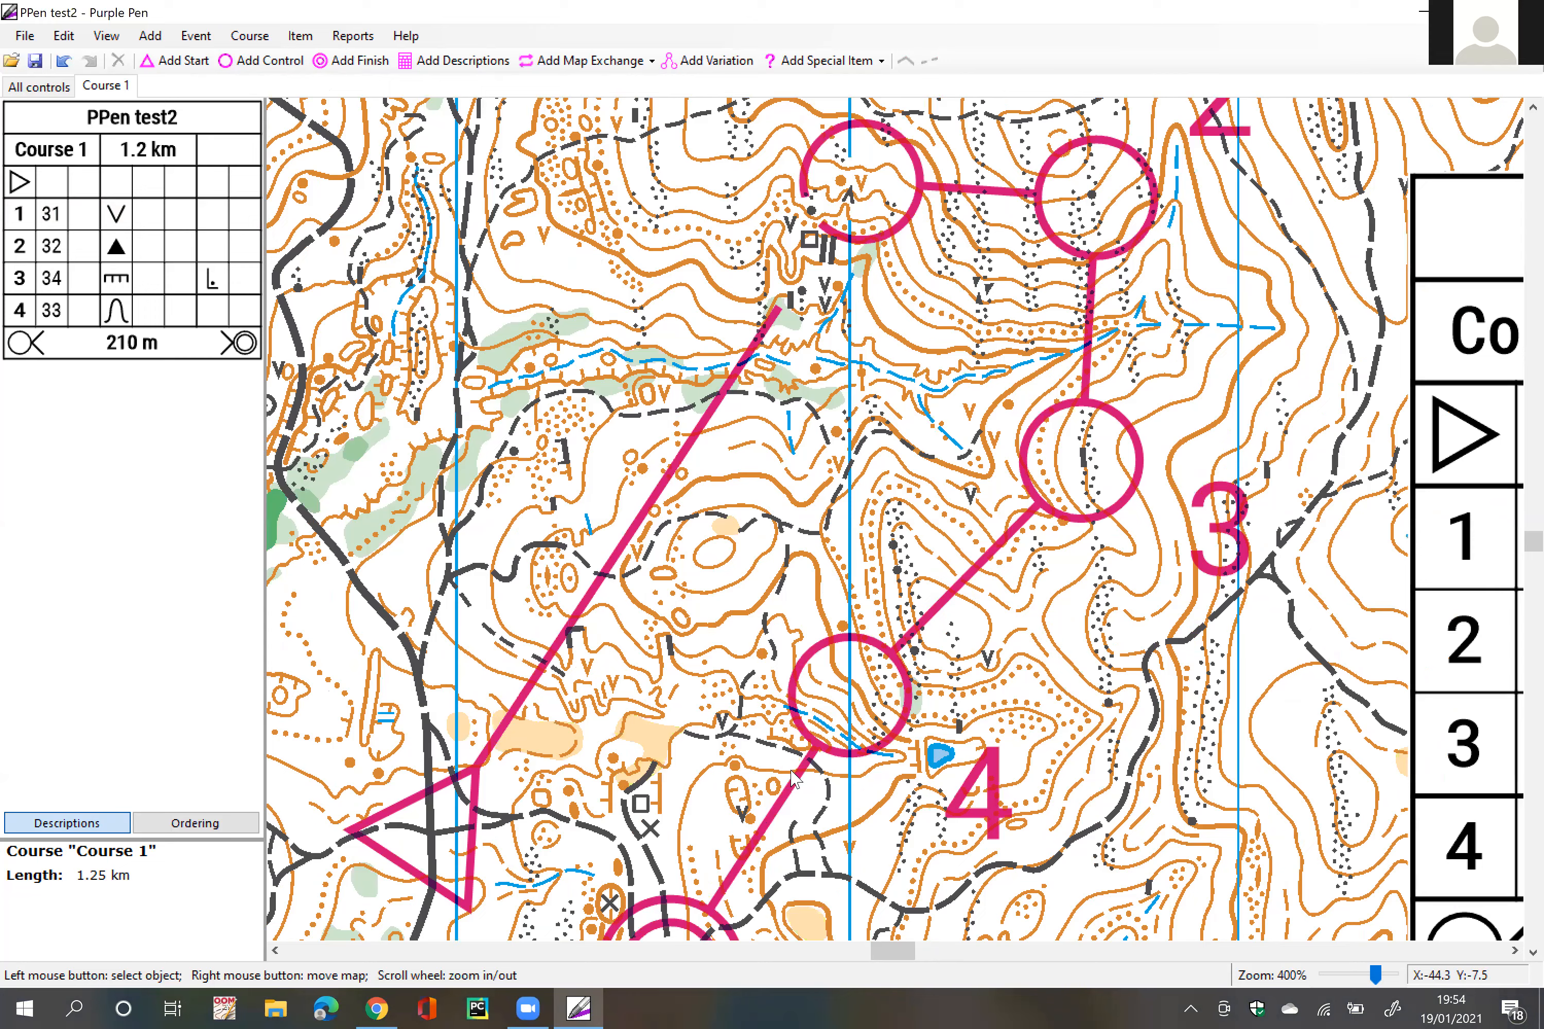
pyautogui.moveTo(744, 875)
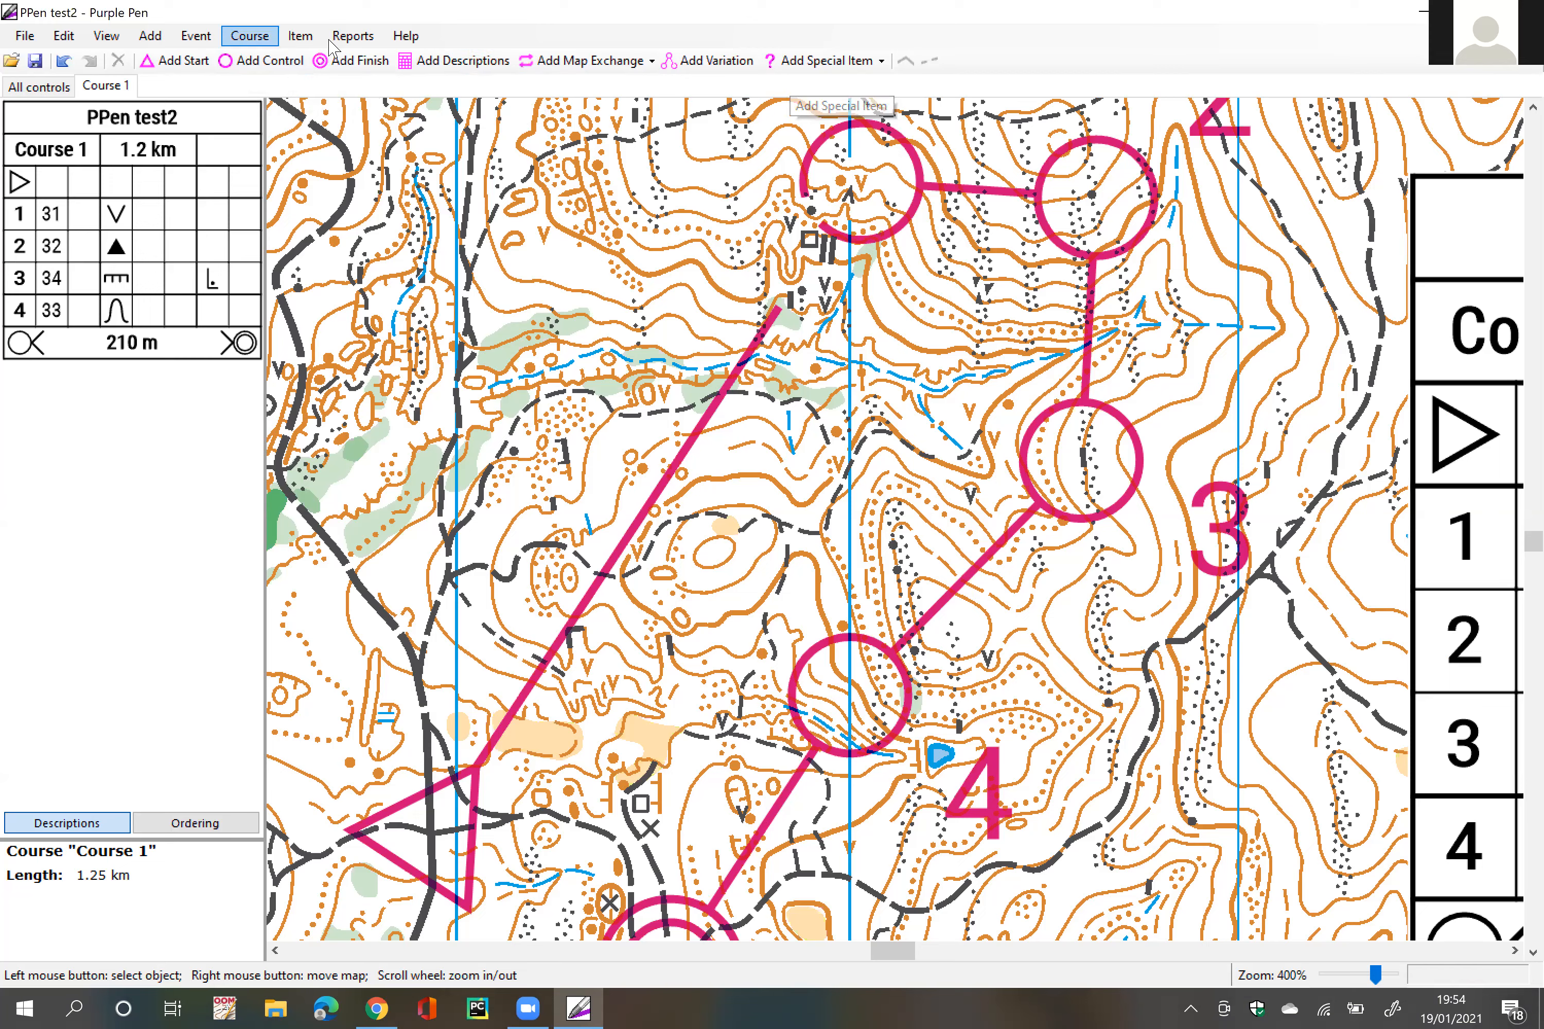
# Step: Examine control 4, the finish and the leg between them on the map
pyautogui.click(301, 37)
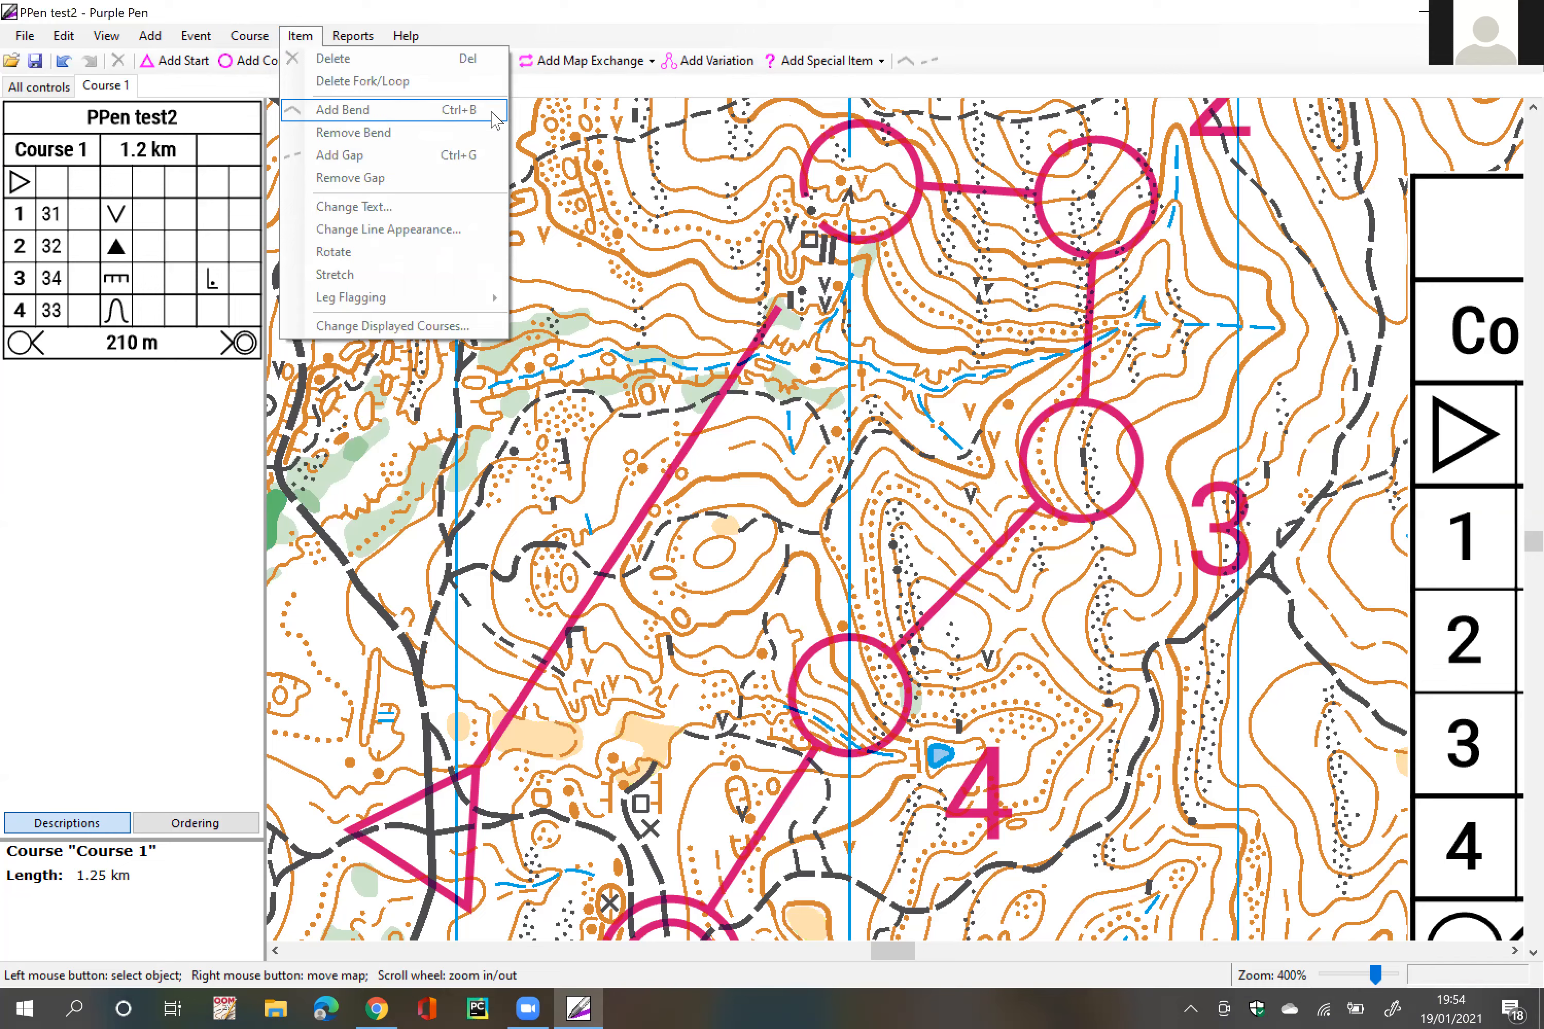
pyautogui.click(740, 535)
pyautogui.moveTo(809, 673); pyautogui.dragTo(811, 514)
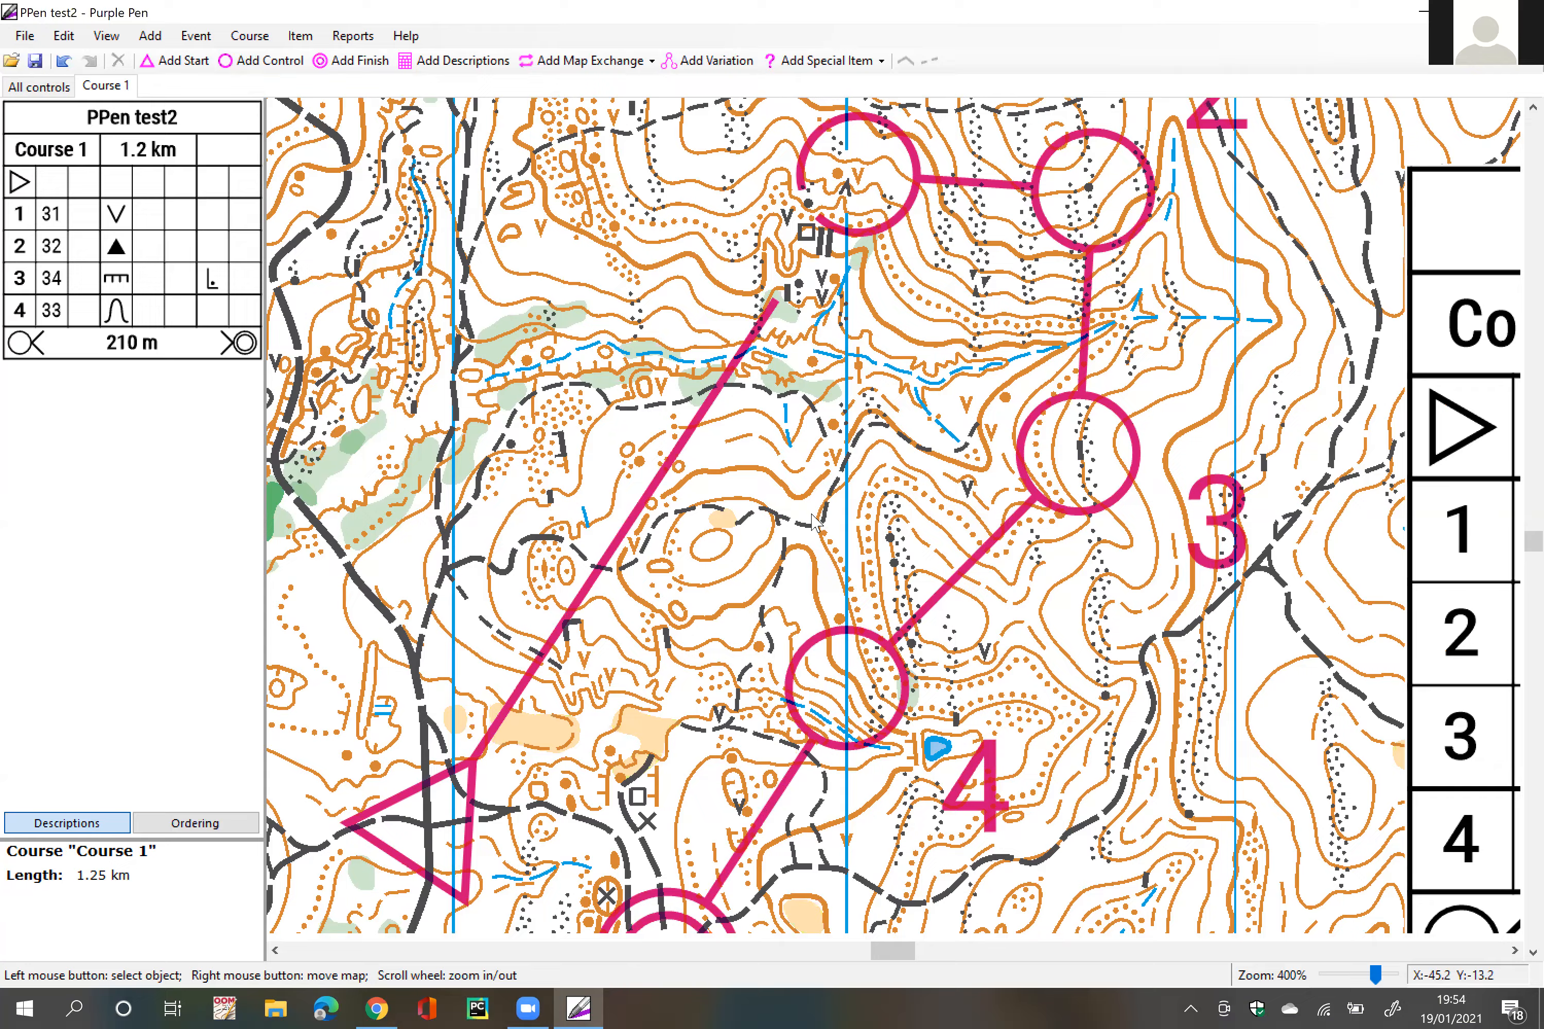
pyautogui.moveTo(861, 643); pyautogui.dragTo(827, 523)
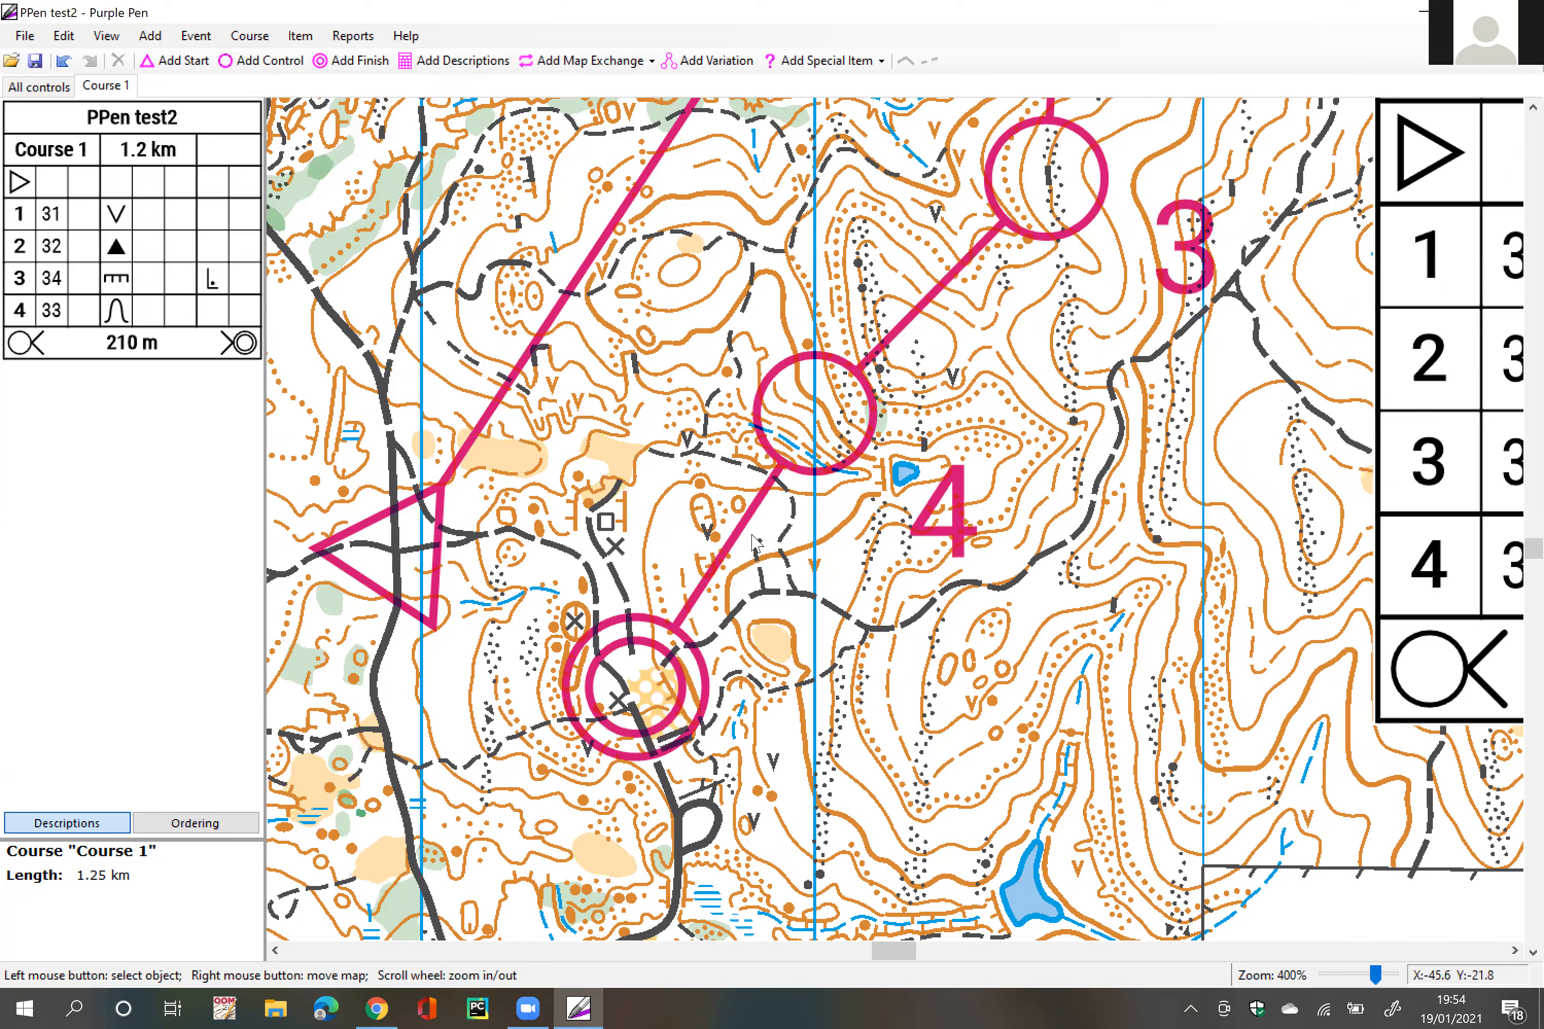
pyautogui.click(801, 446)
pyautogui.click(794, 617)
pyautogui.click(805, 425)
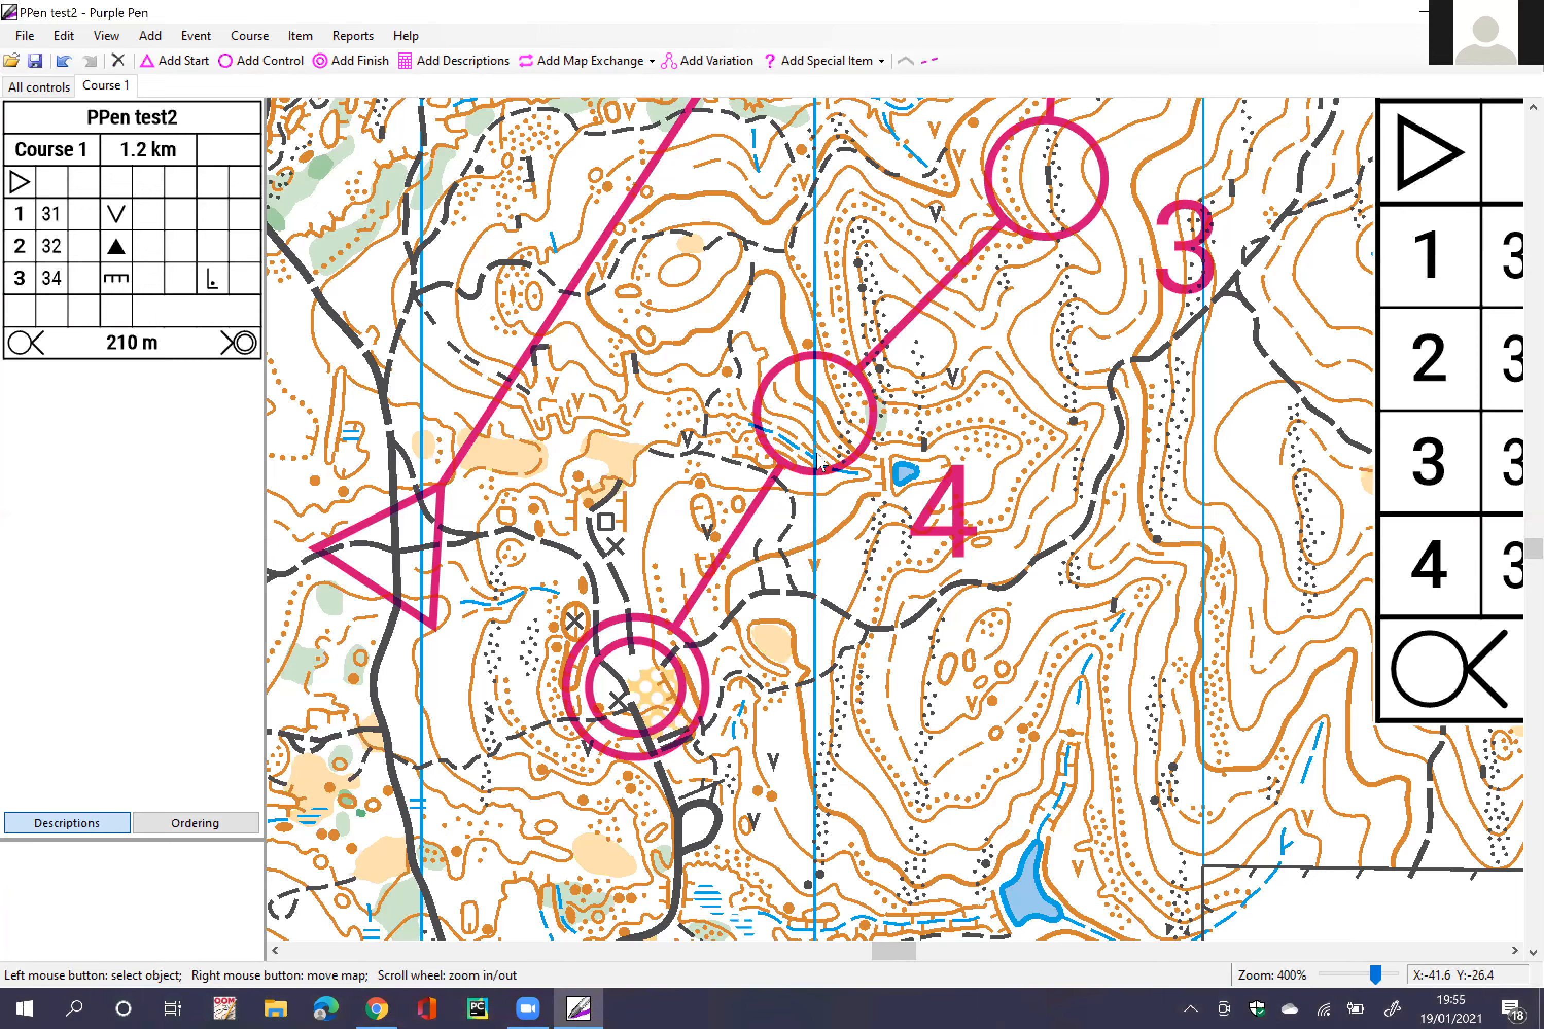
pyautogui.click(826, 495)
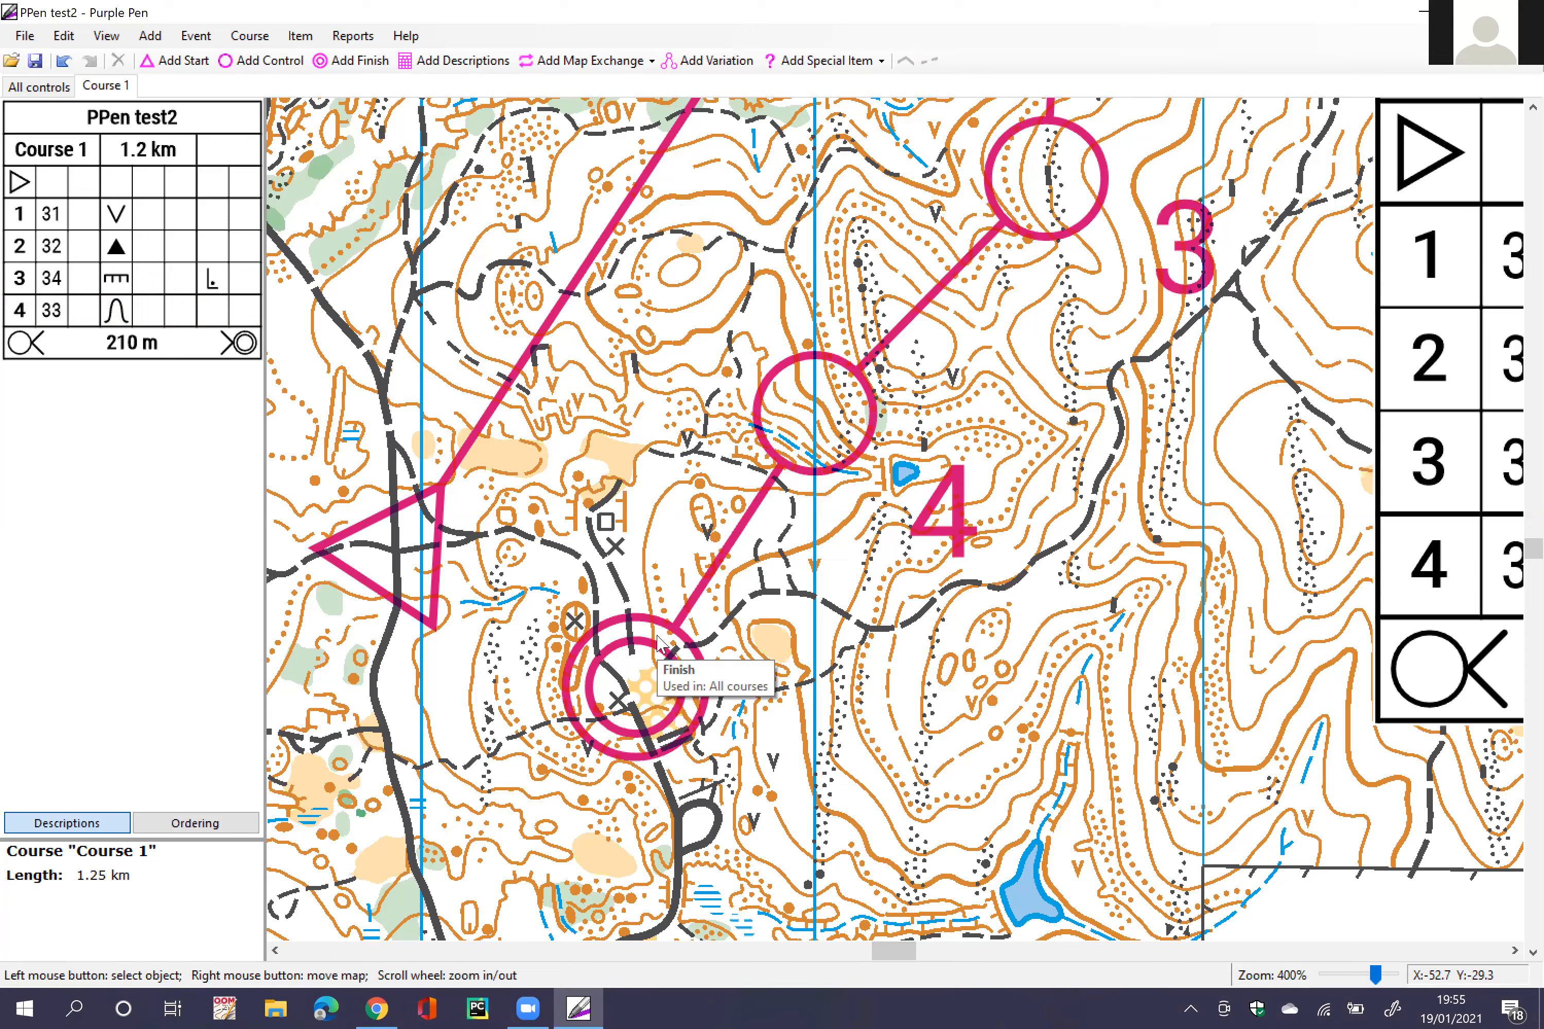
# Step: Mark the entire leg from control 4 to the finish as flagged
pyautogui.click(731, 547)
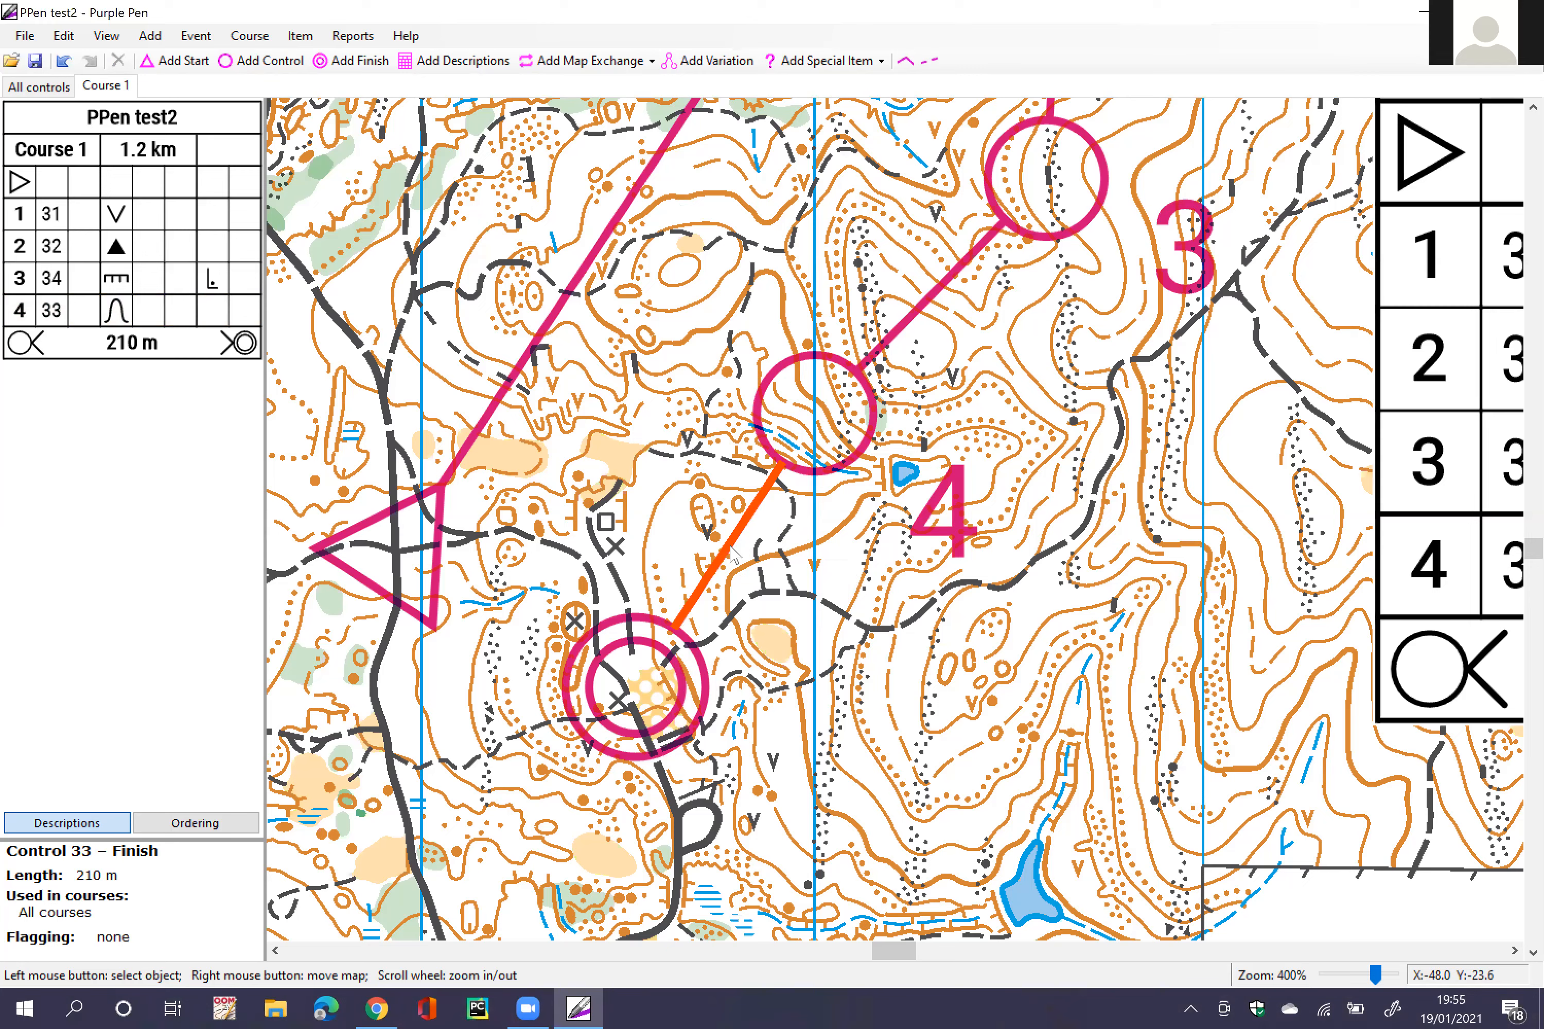
pyautogui.click(300, 36)
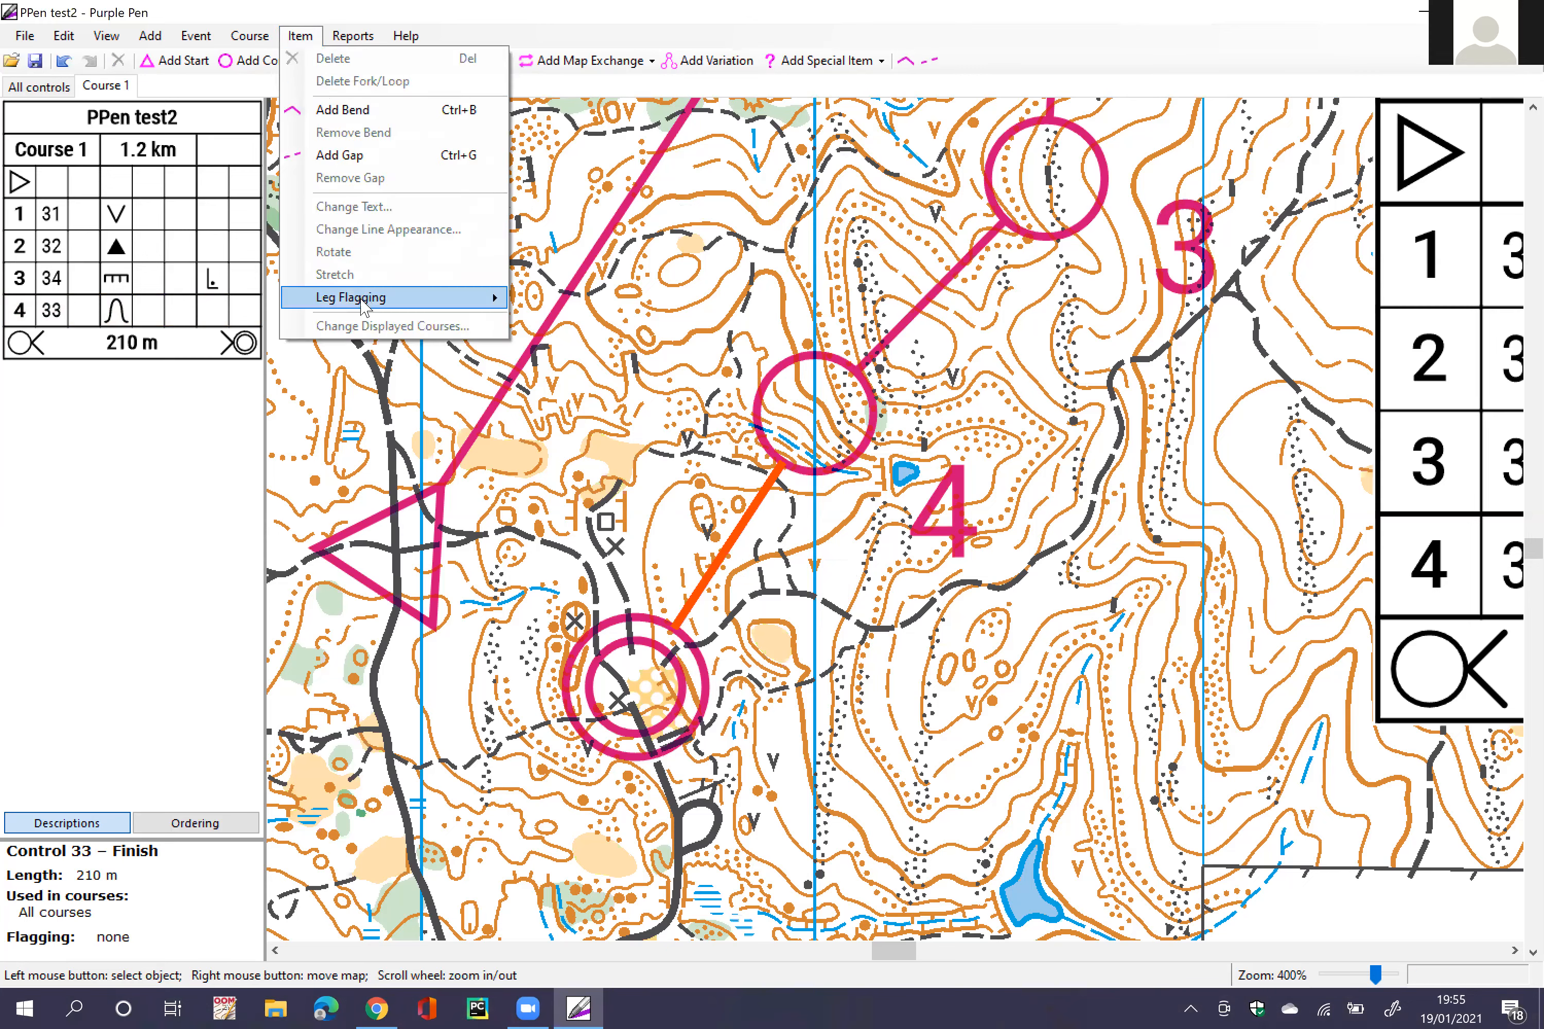
pyautogui.moveTo(364, 307)
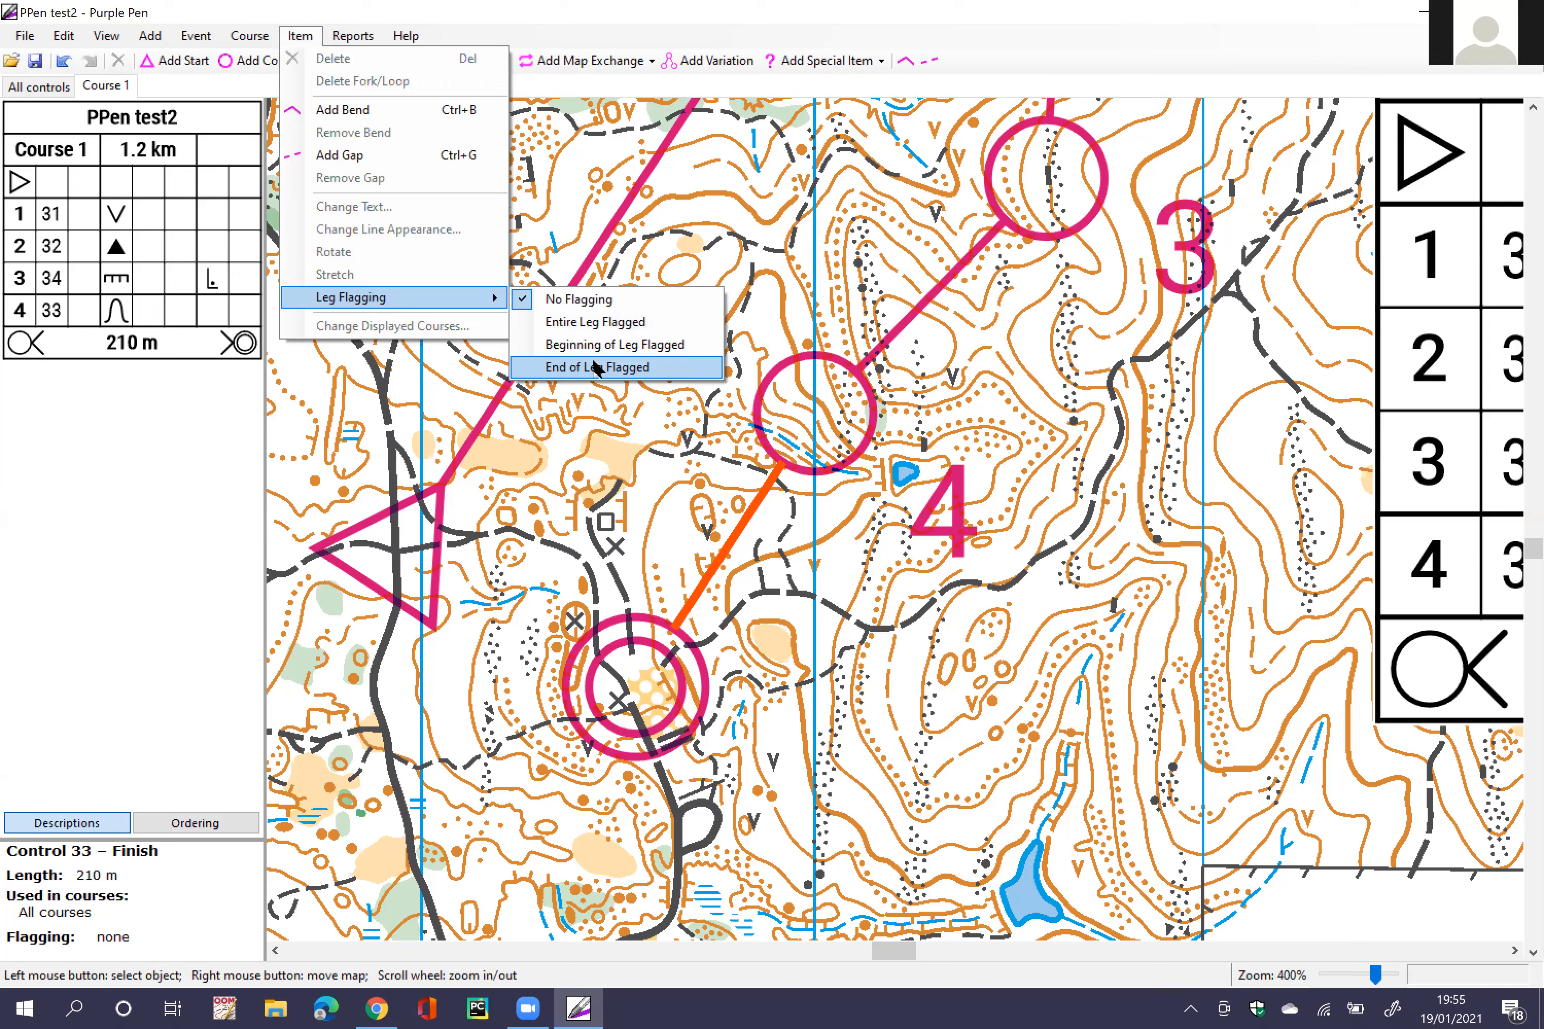
pyautogui.click(583, 323)
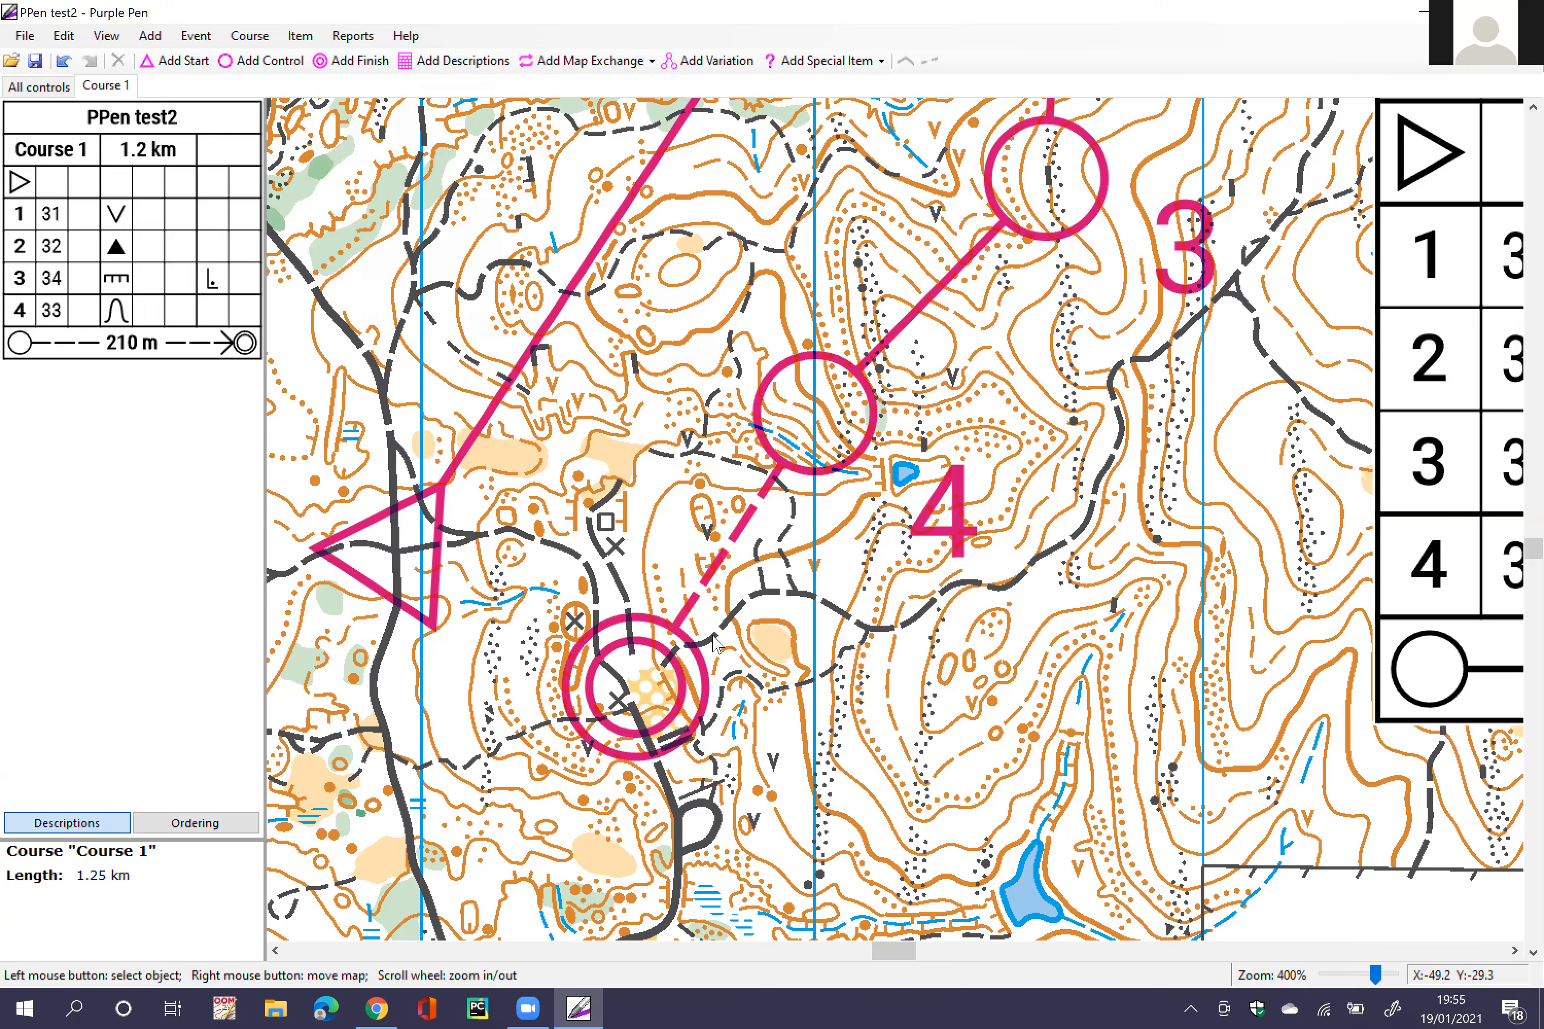
# Step: Review the flagged final leg and the whole of Course 1 with its map descriptions
pyautogui.scroll(-1, 715, 643)
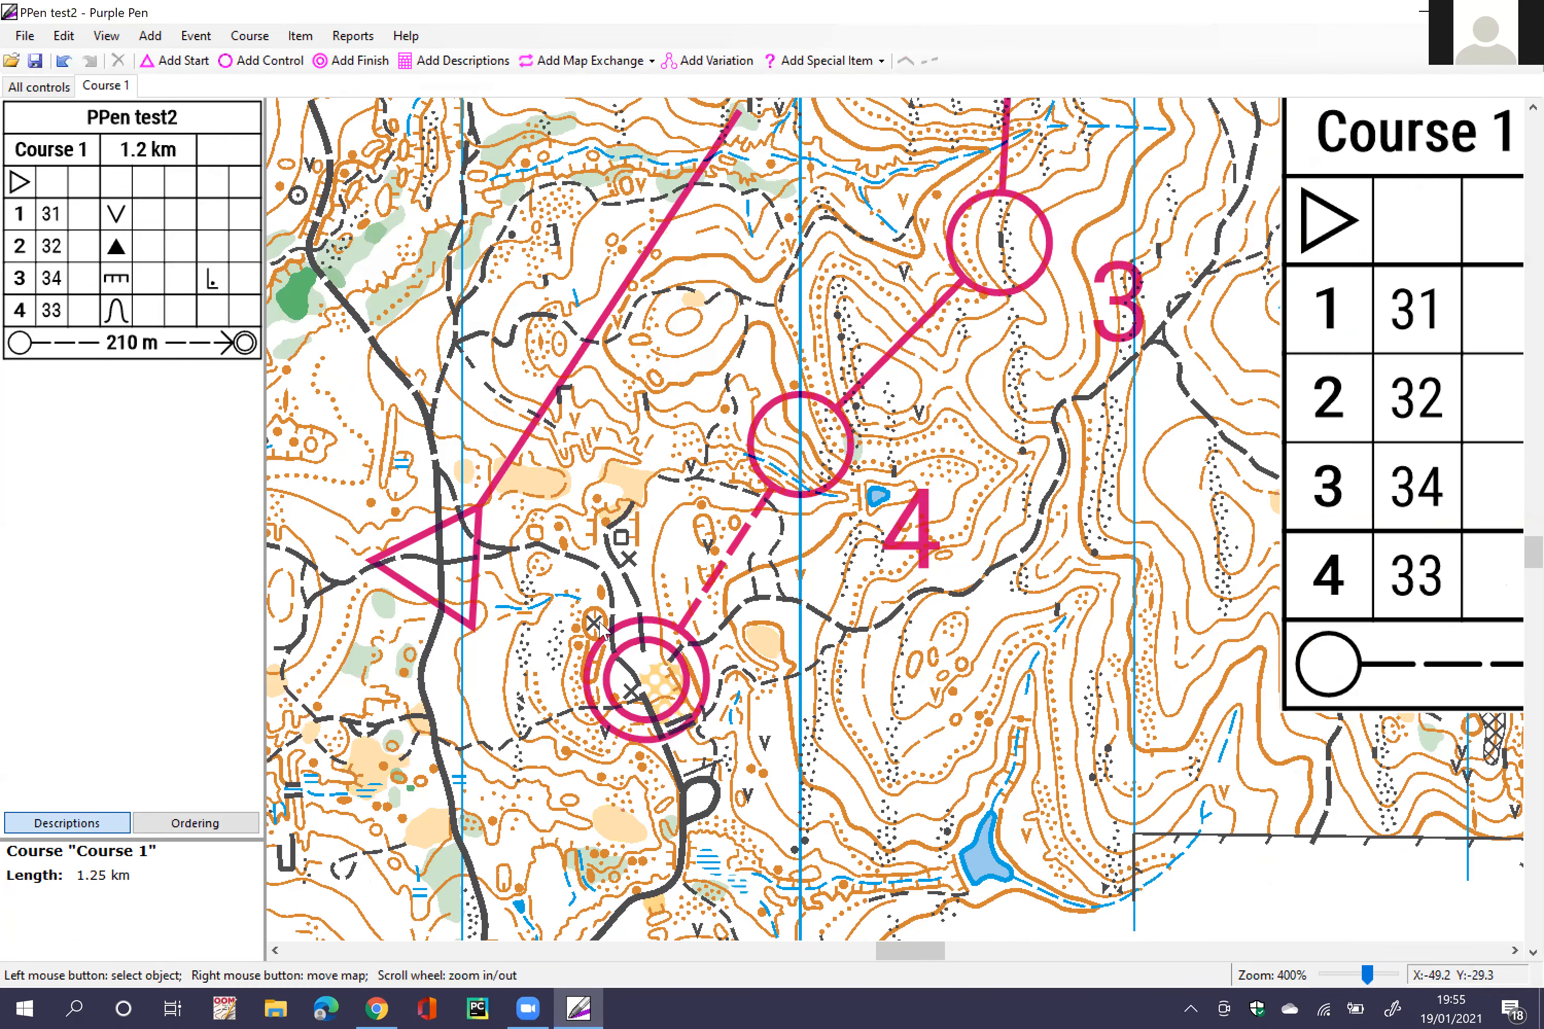
pyautogui.scroll(-4, 594, 620)
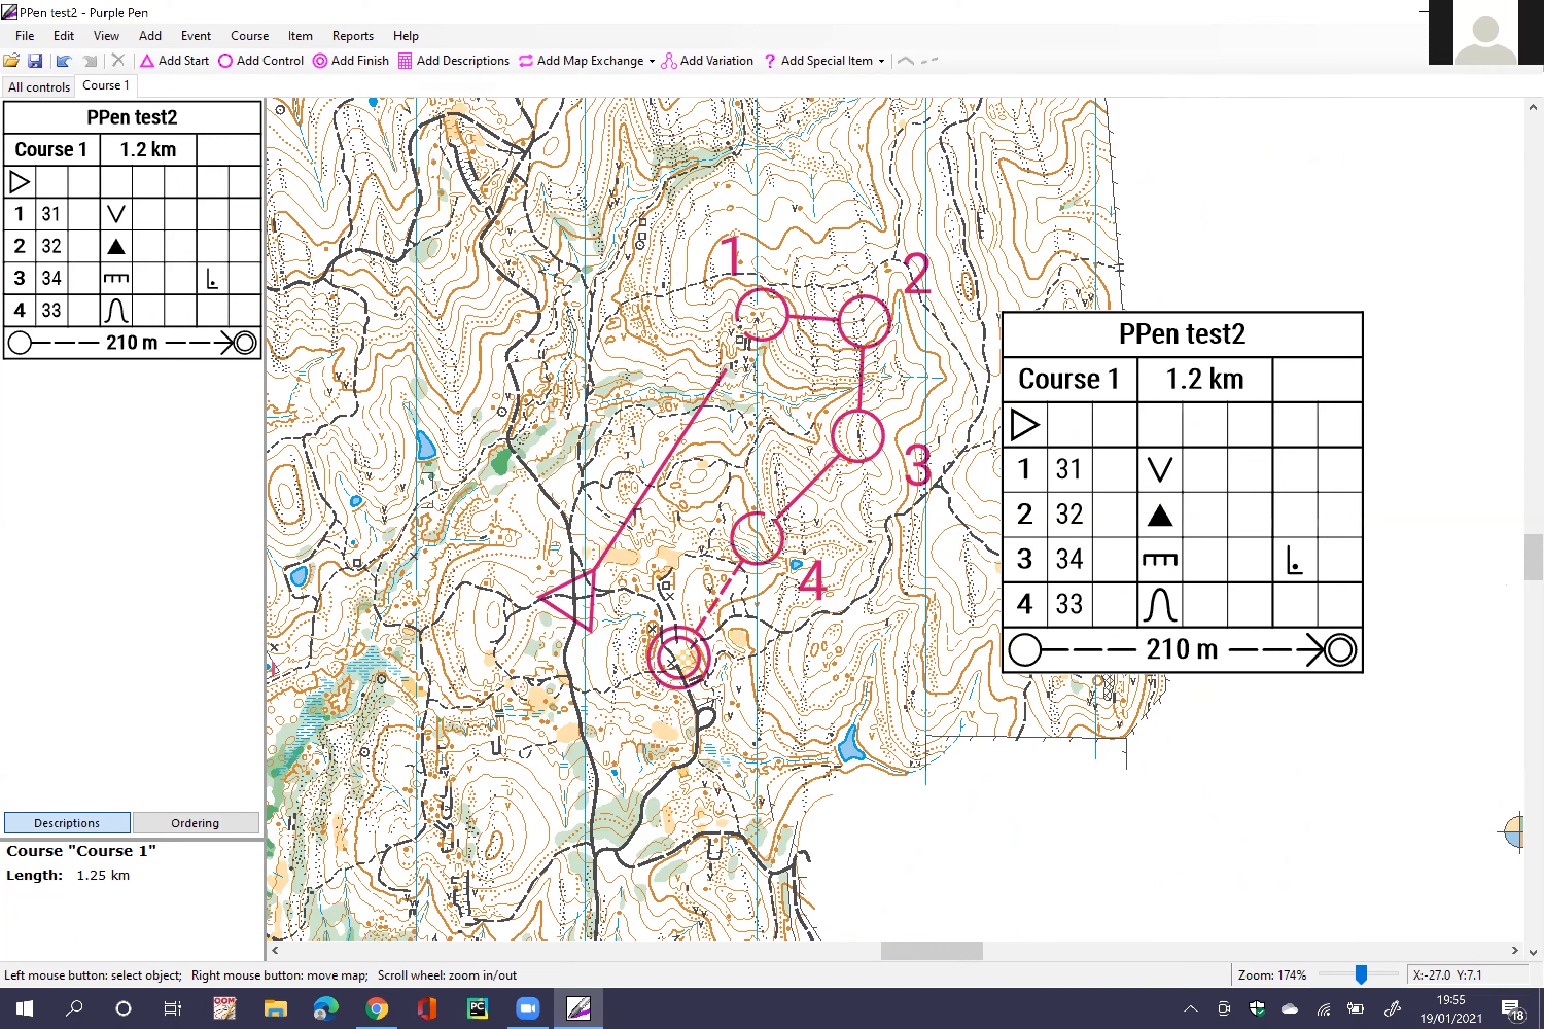
pyautogui.scroll(4, 730, 329)
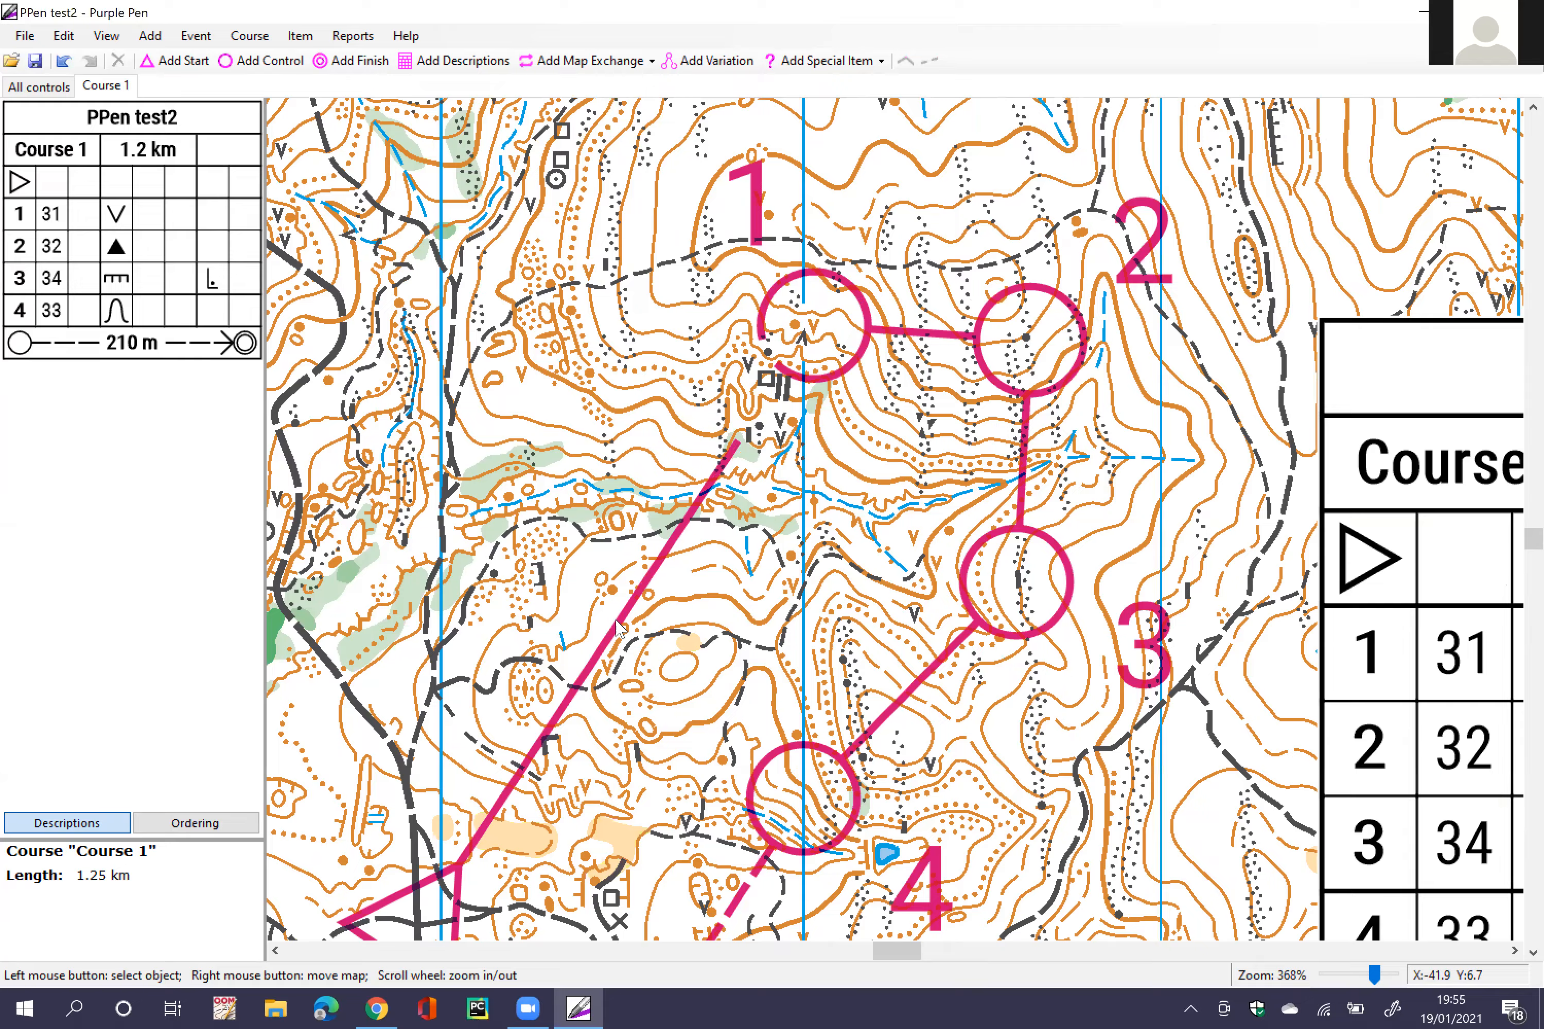
pyautogui.moveTo(751, 483); pyautogui.dragTo(530, 795)
pyautogui.moveTo(620, 668); pyautogui.dragTo(791, 679)
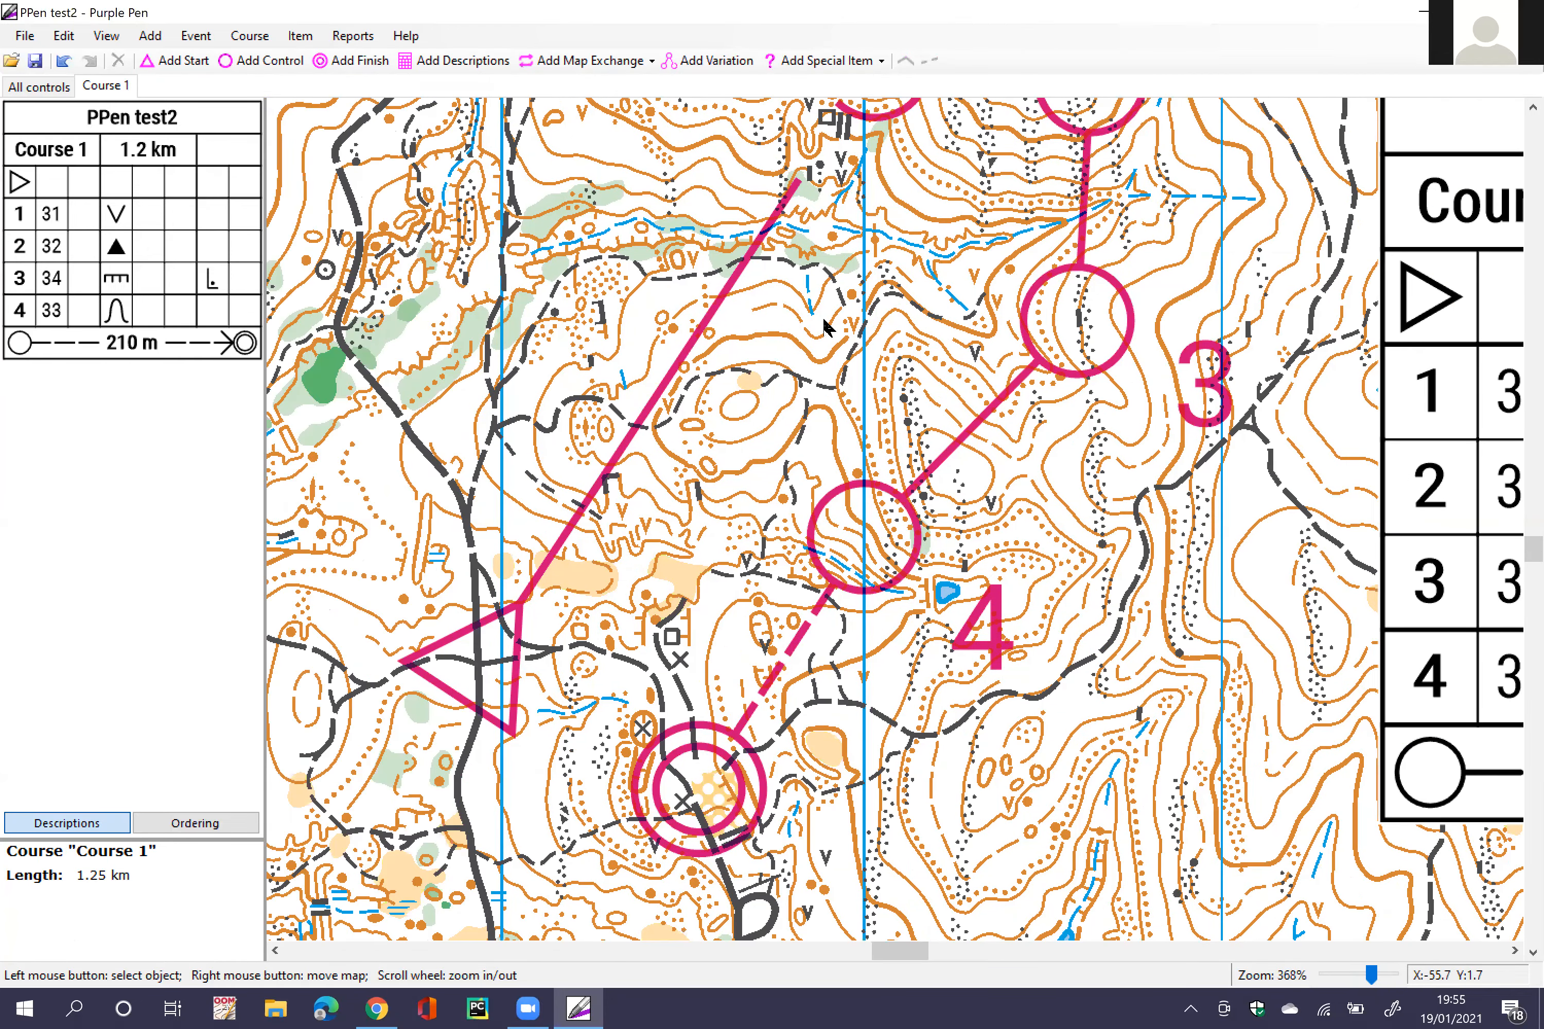
pyautogui.scroll(-1, 824, 316)
pyautogui.scroll(-2, 797, 405)
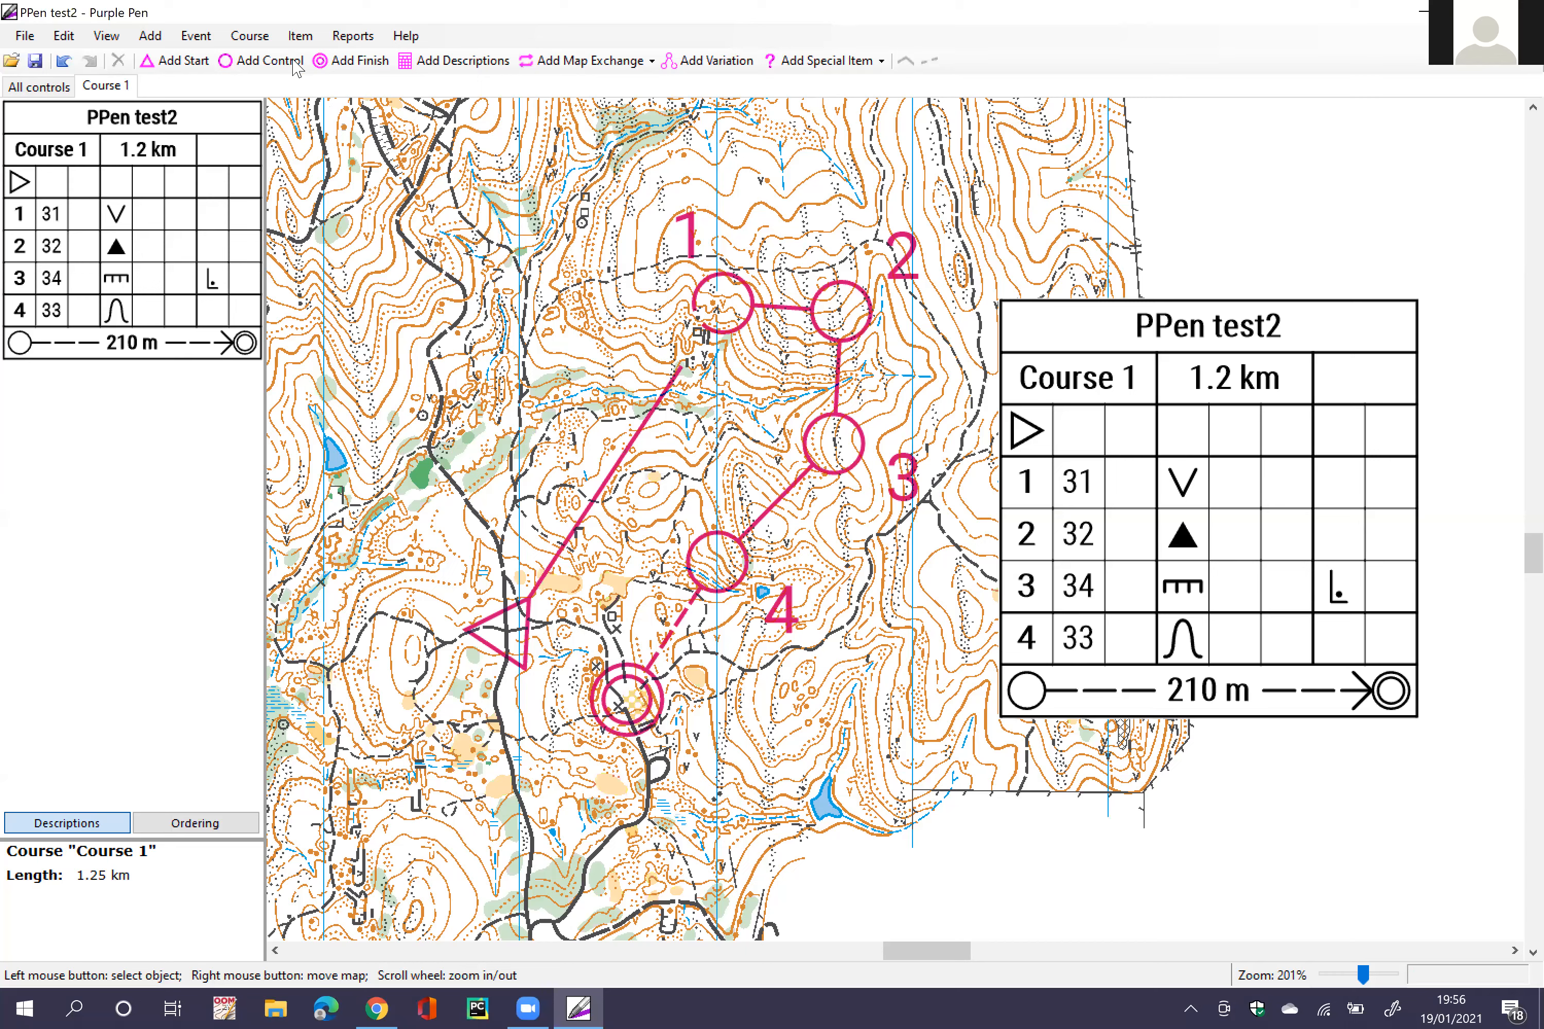
# Step: Add a new normal course named Relay with a map printing scale of 1:7500
pyautogui.click(249, 35)
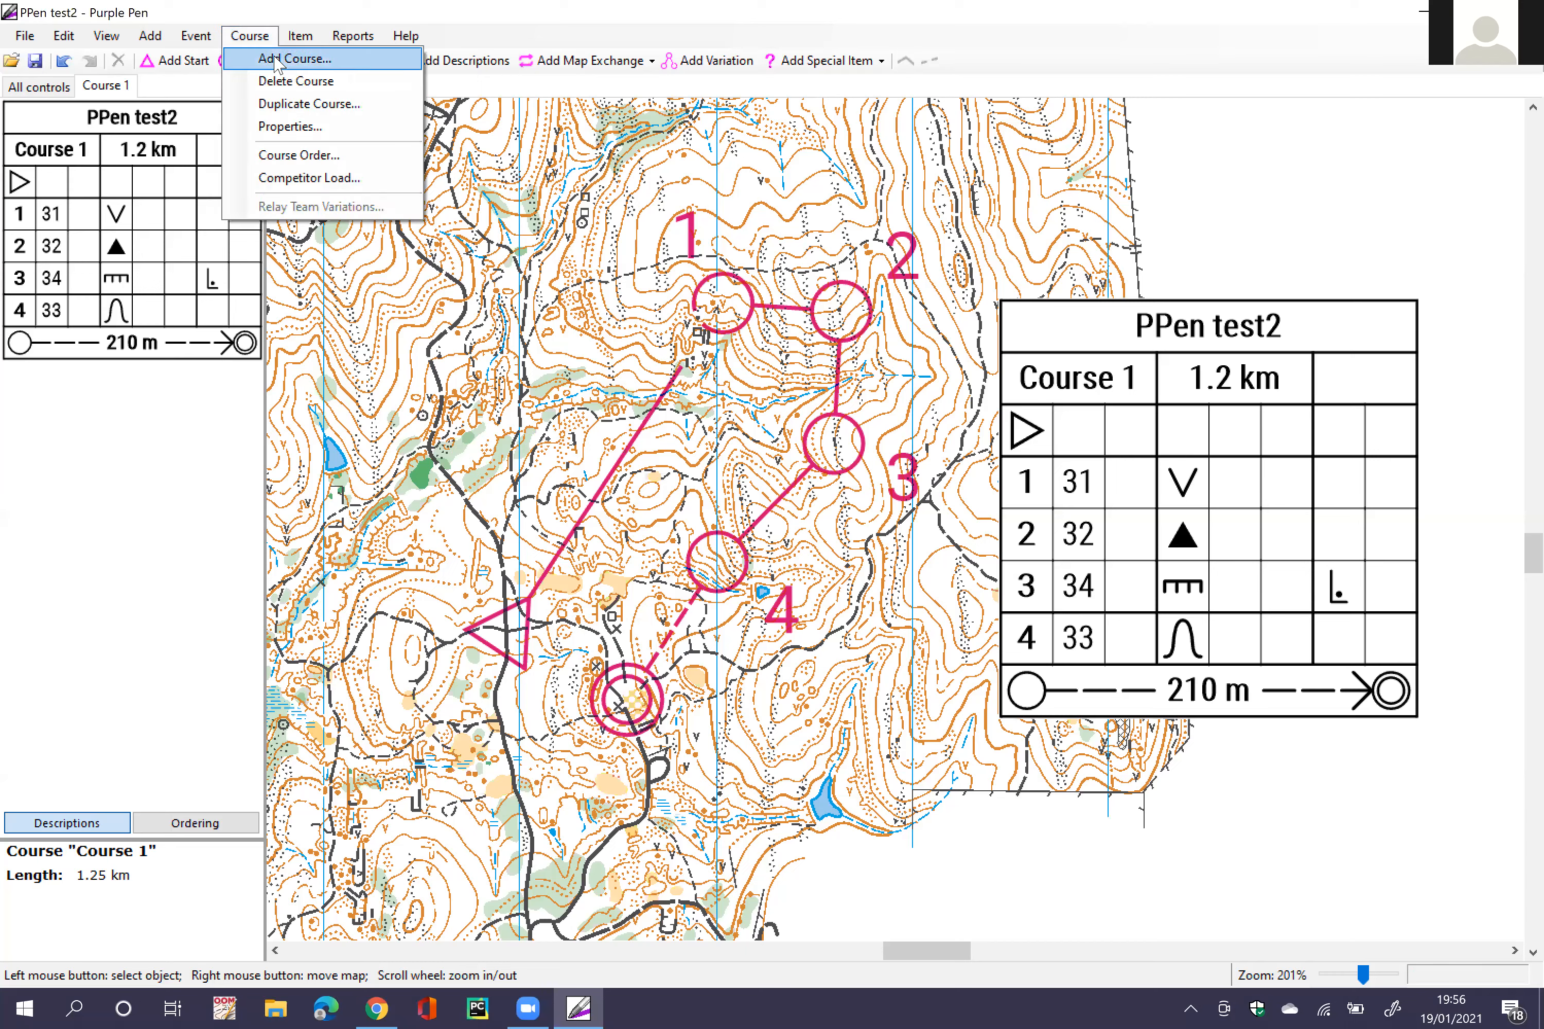
pyautogui.click(276, 64)
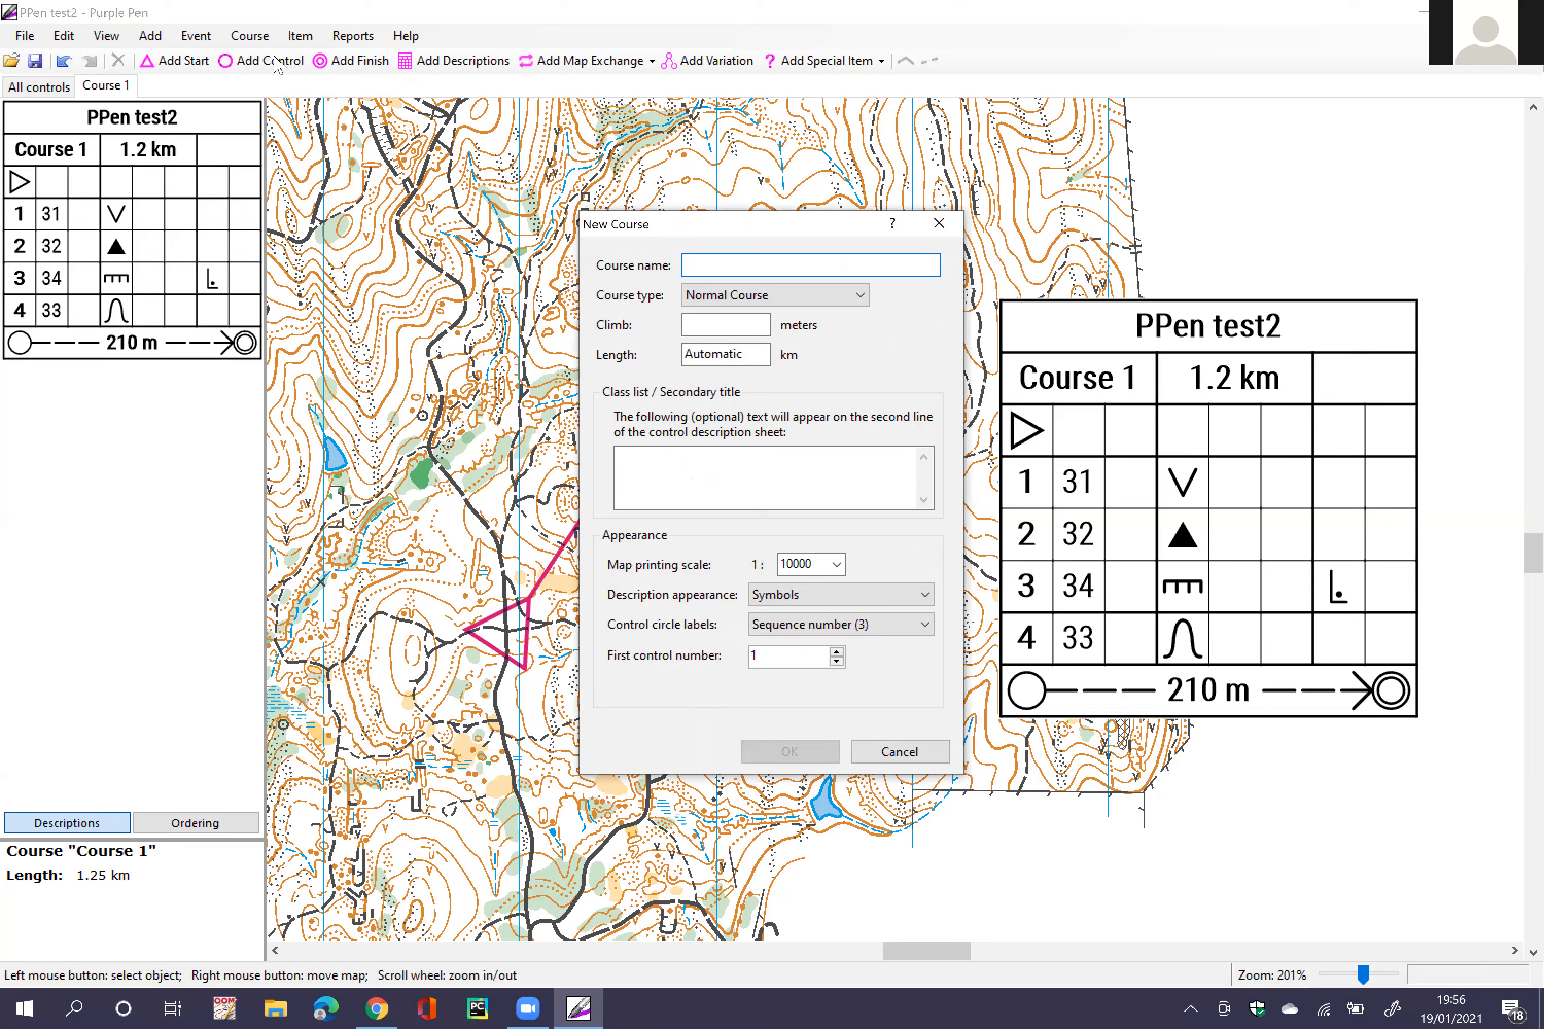
pyautogui.write('Relay')
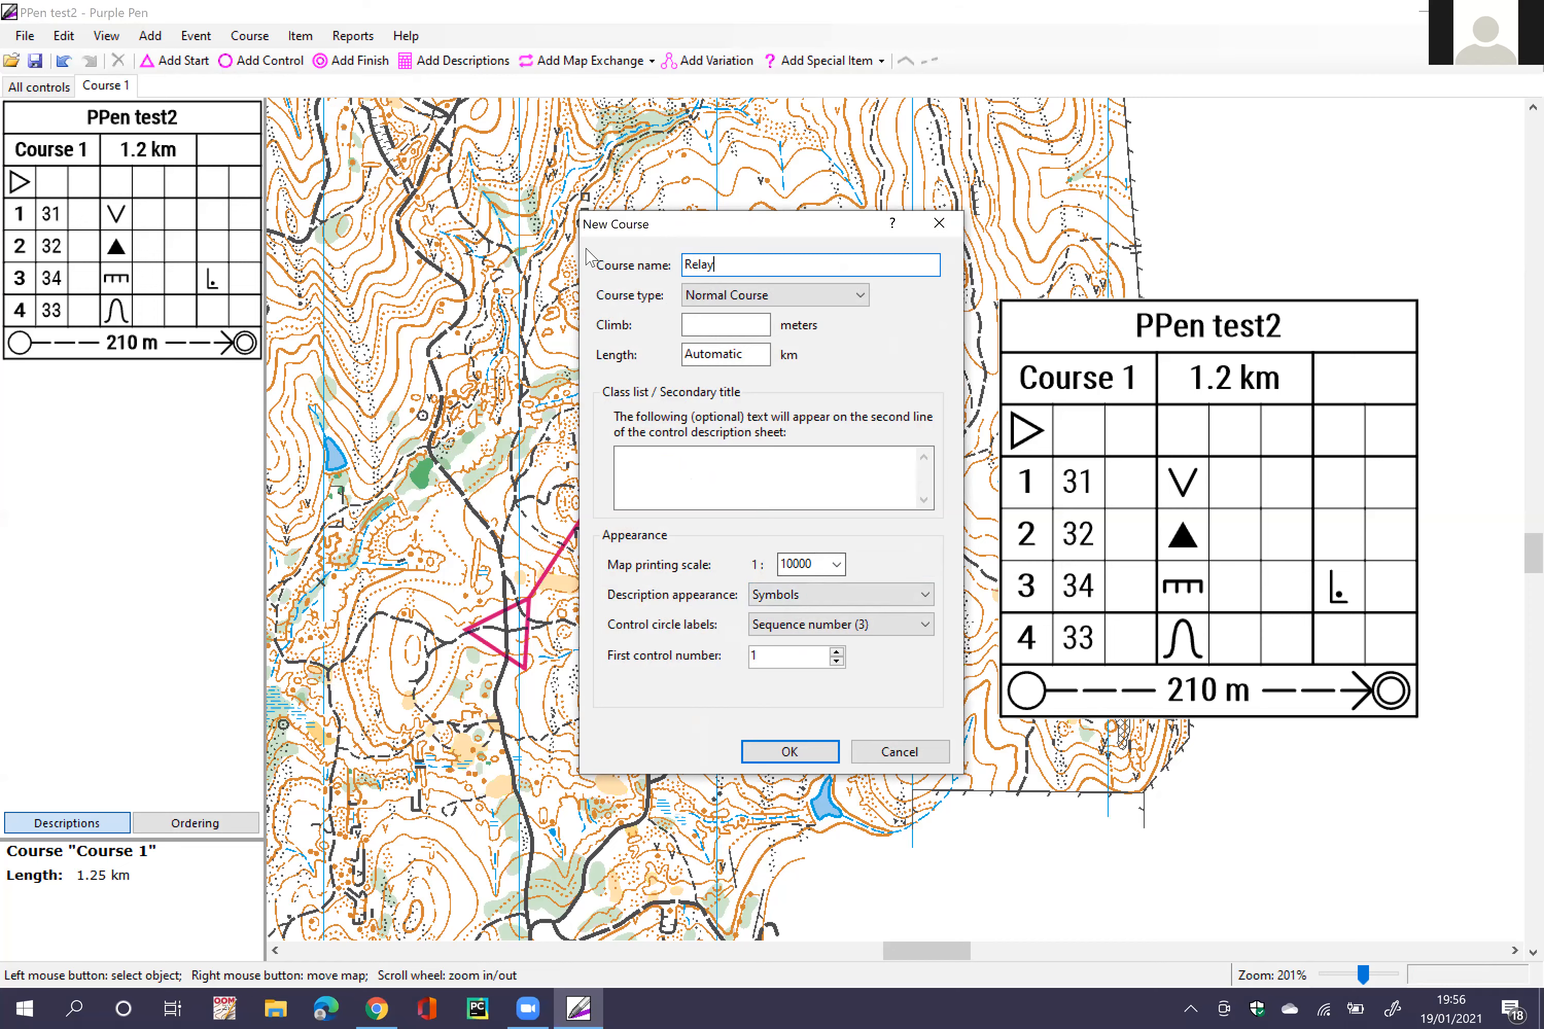
pyautogui.click(835, 563)
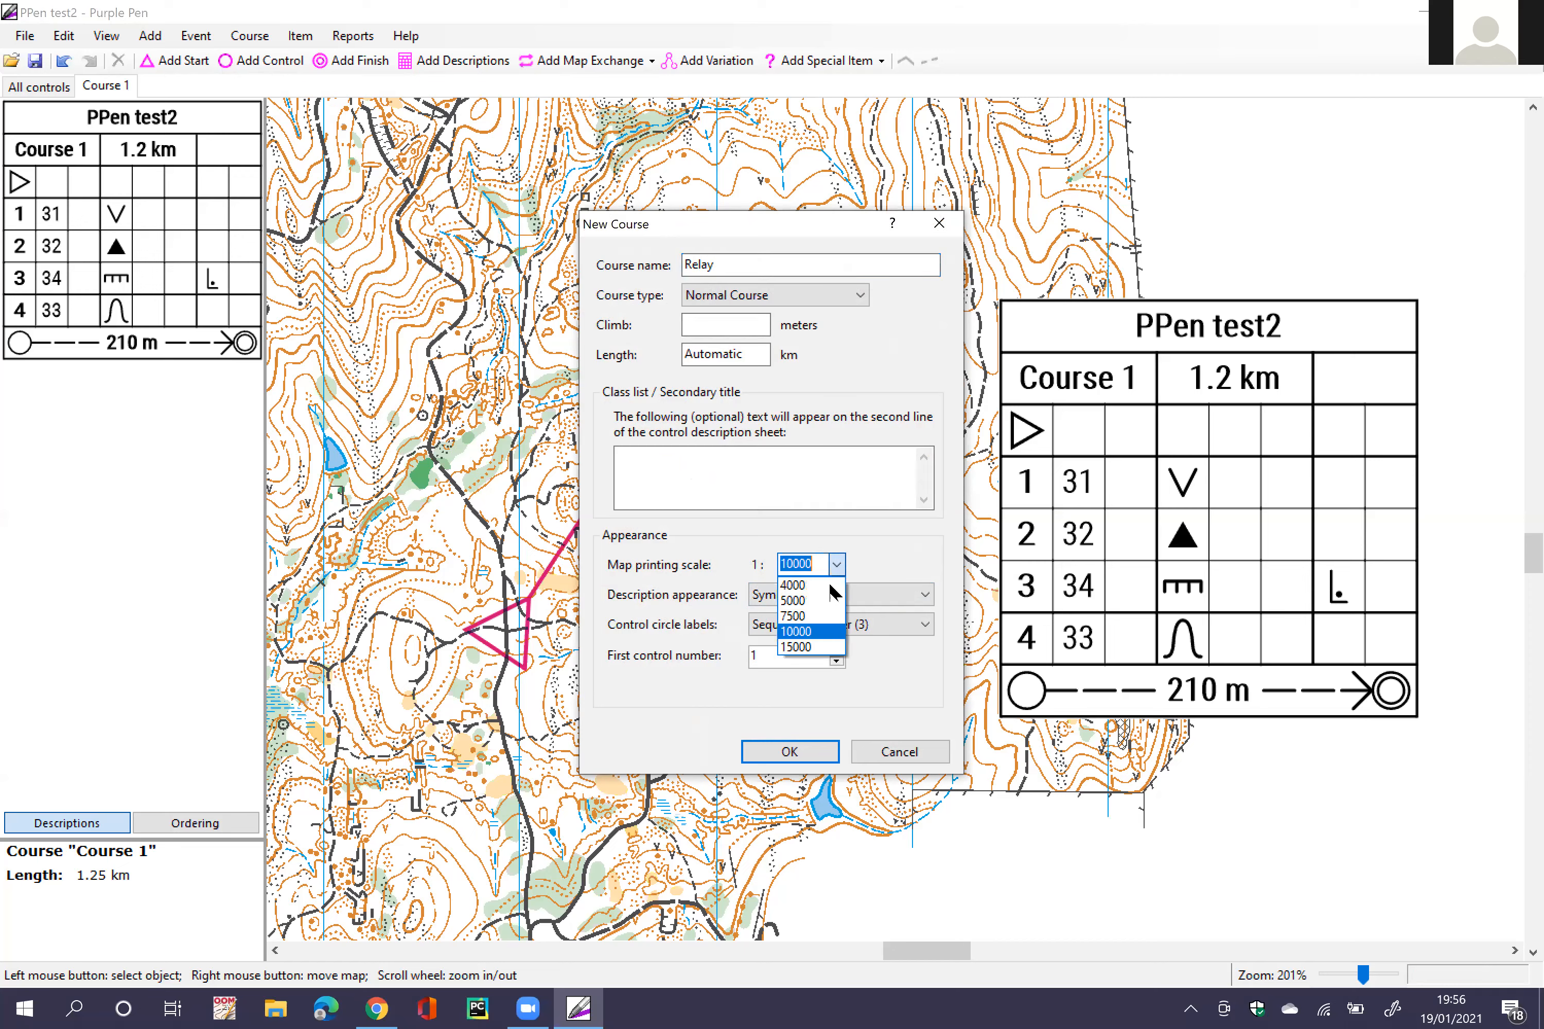
pyautogui.click(807, 620)
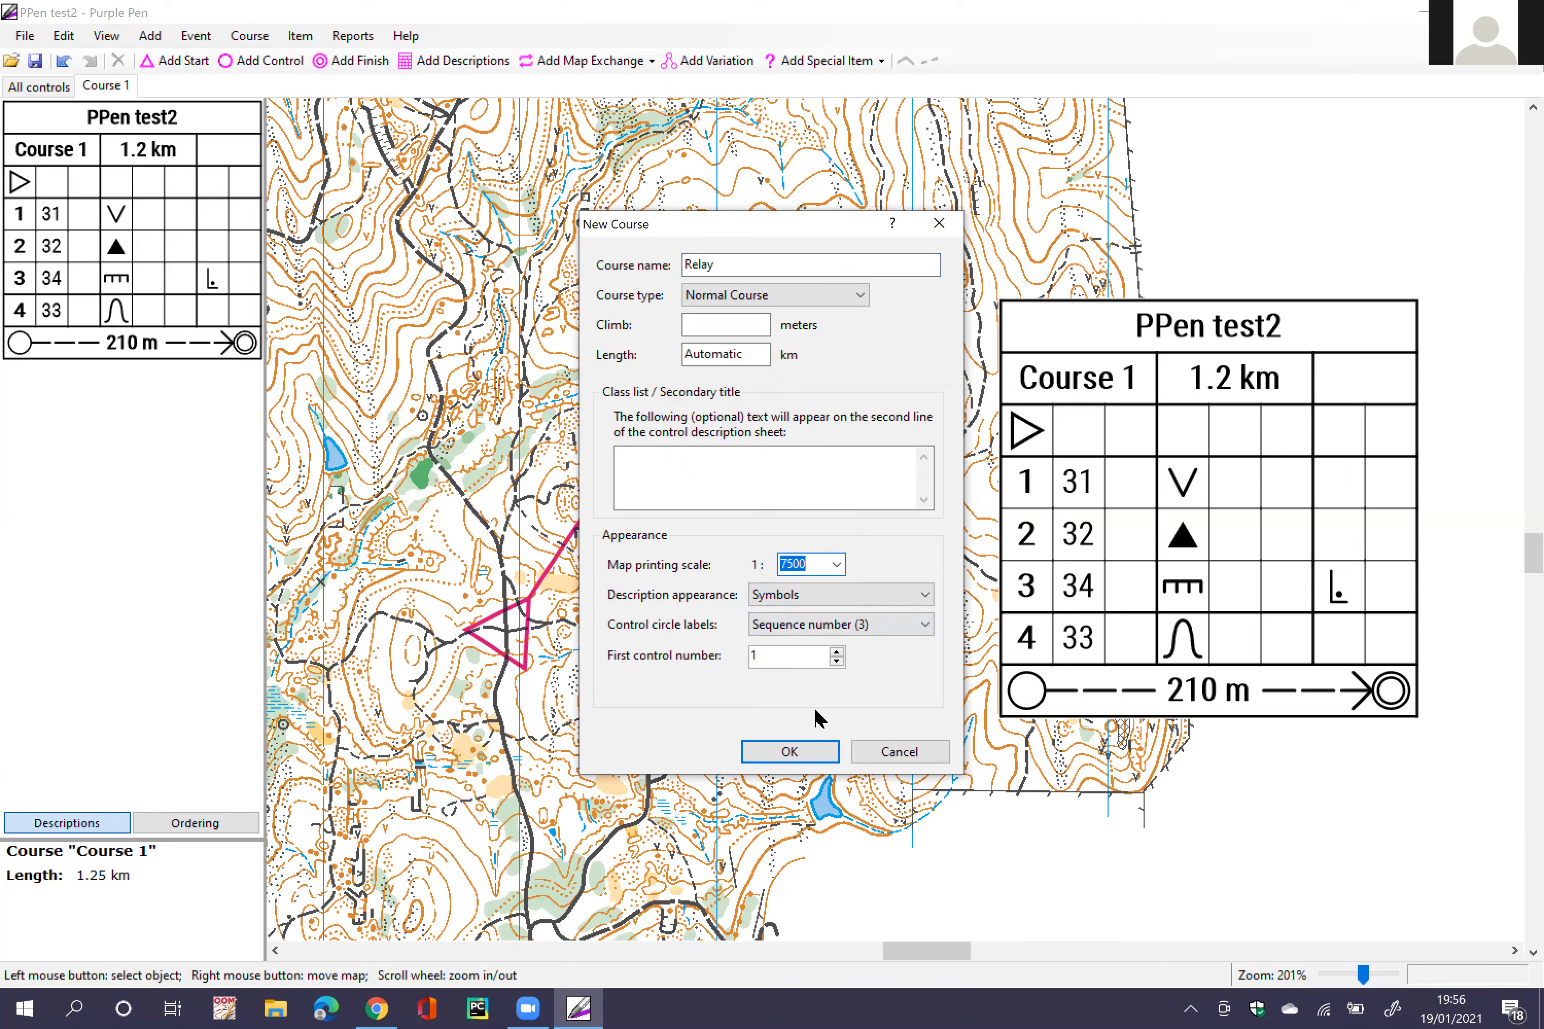
pyautogui.click(796, 759)
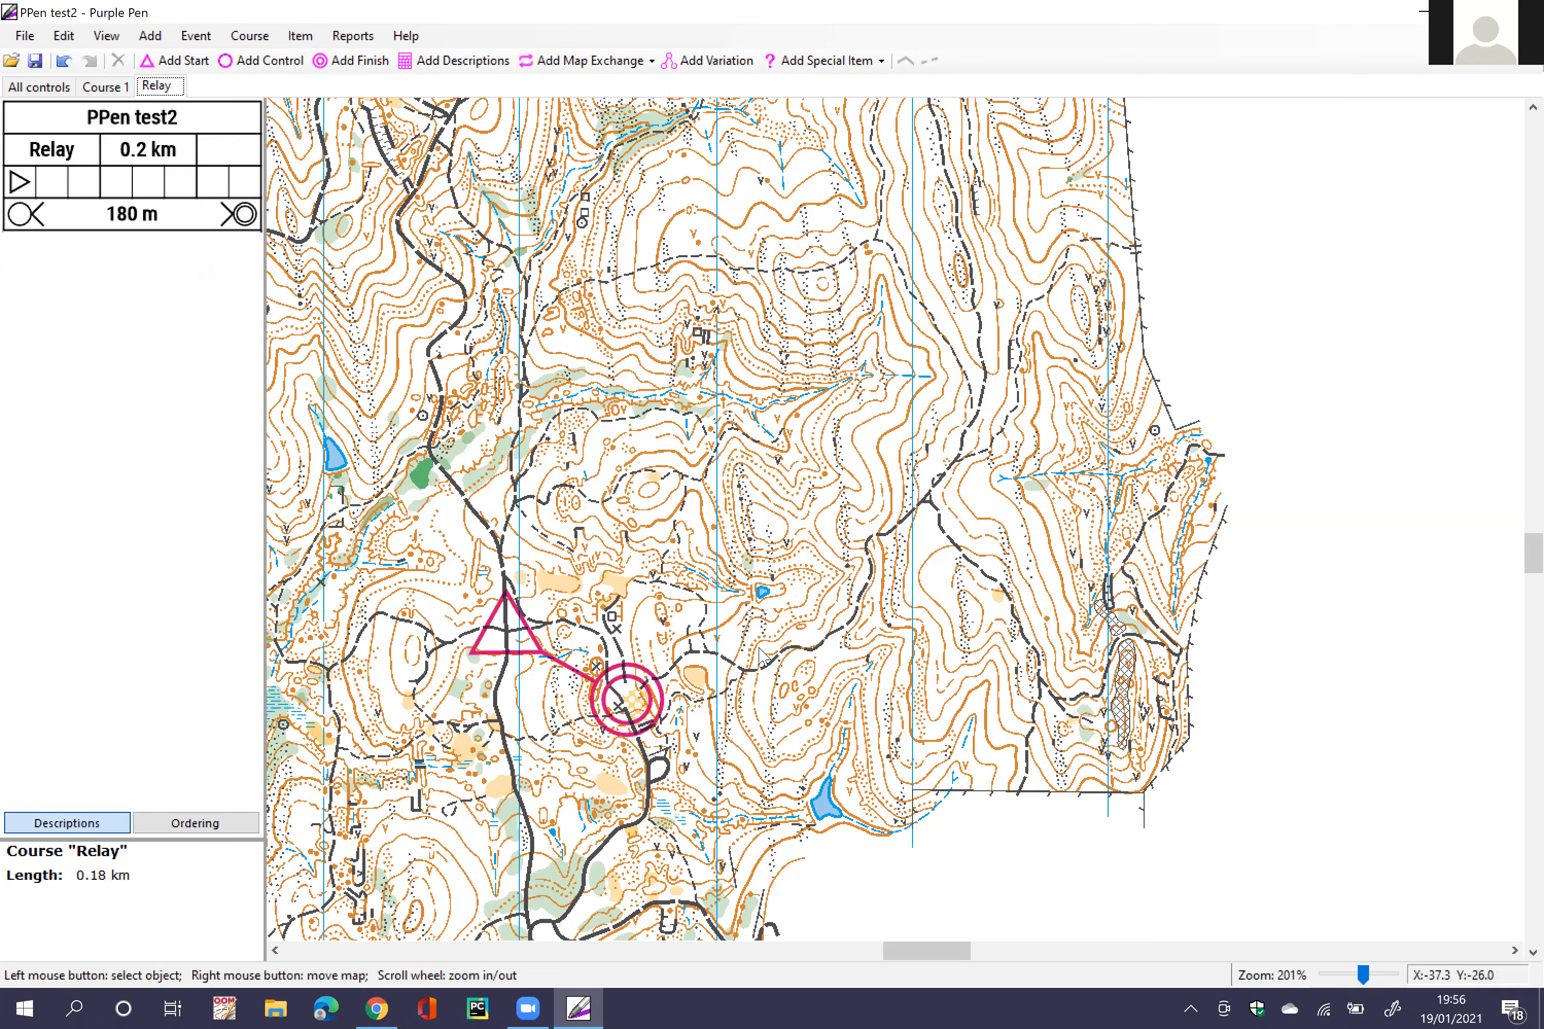
# Step: Compare the start and finish of the Relay course with Course 1 and the overview of all controls
pyautogui.scroll(-4, 759, 654)
pyautogui.scroll(1, 797, 584)
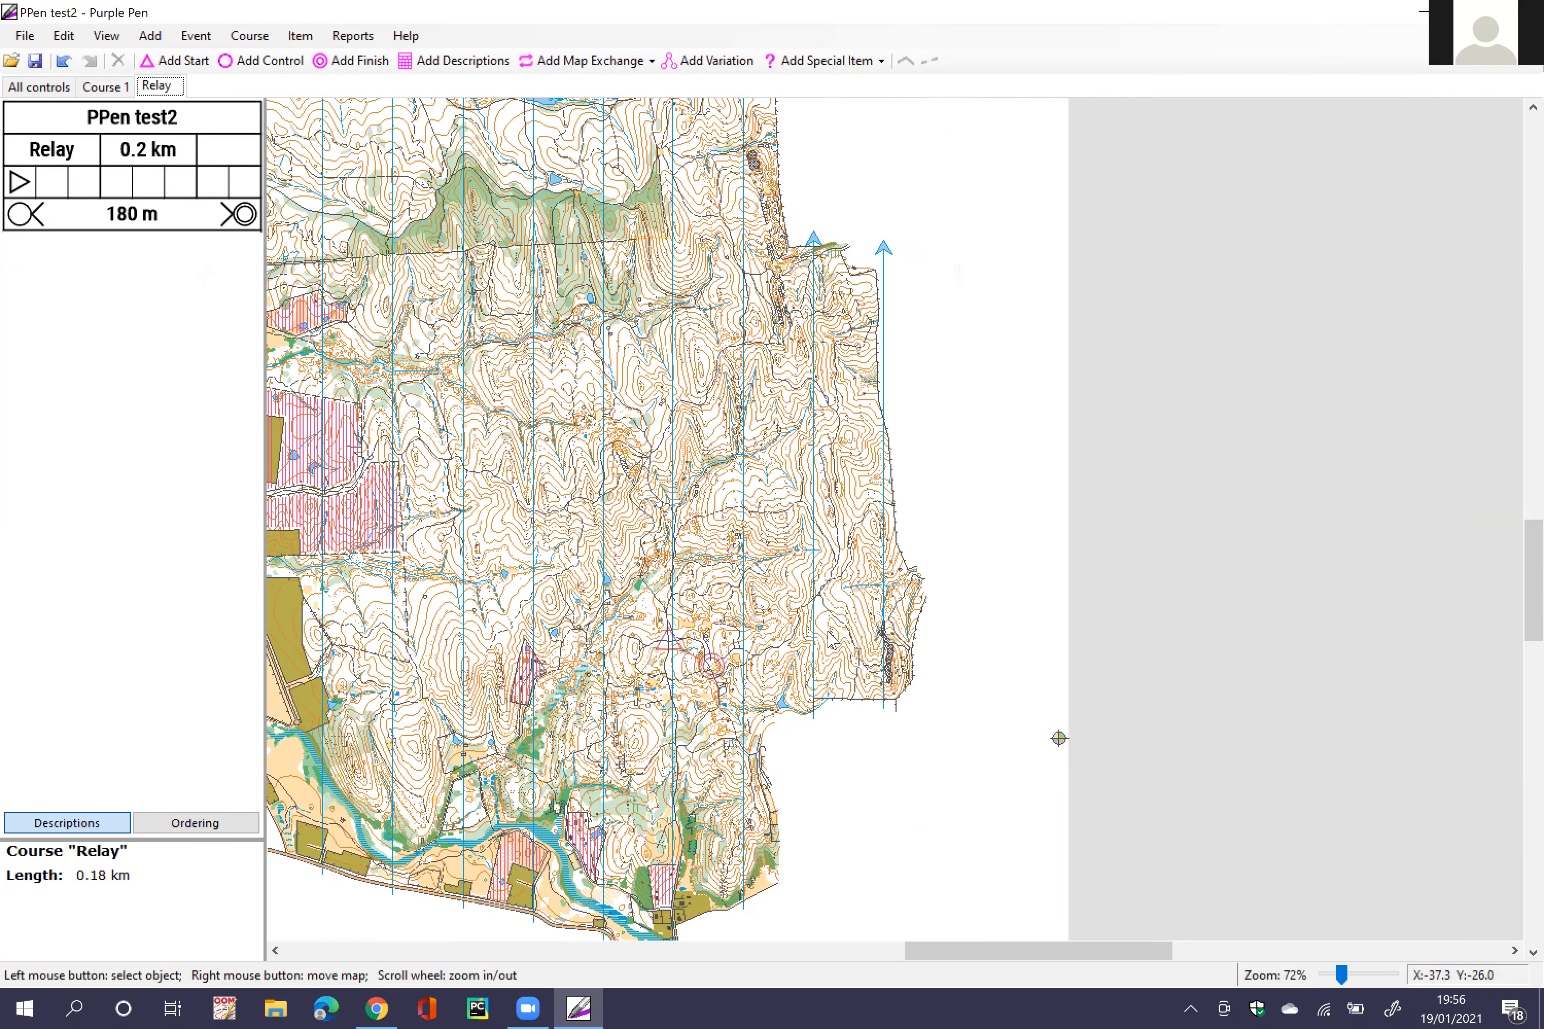
pyautogui.scroll(4, 831, 638)
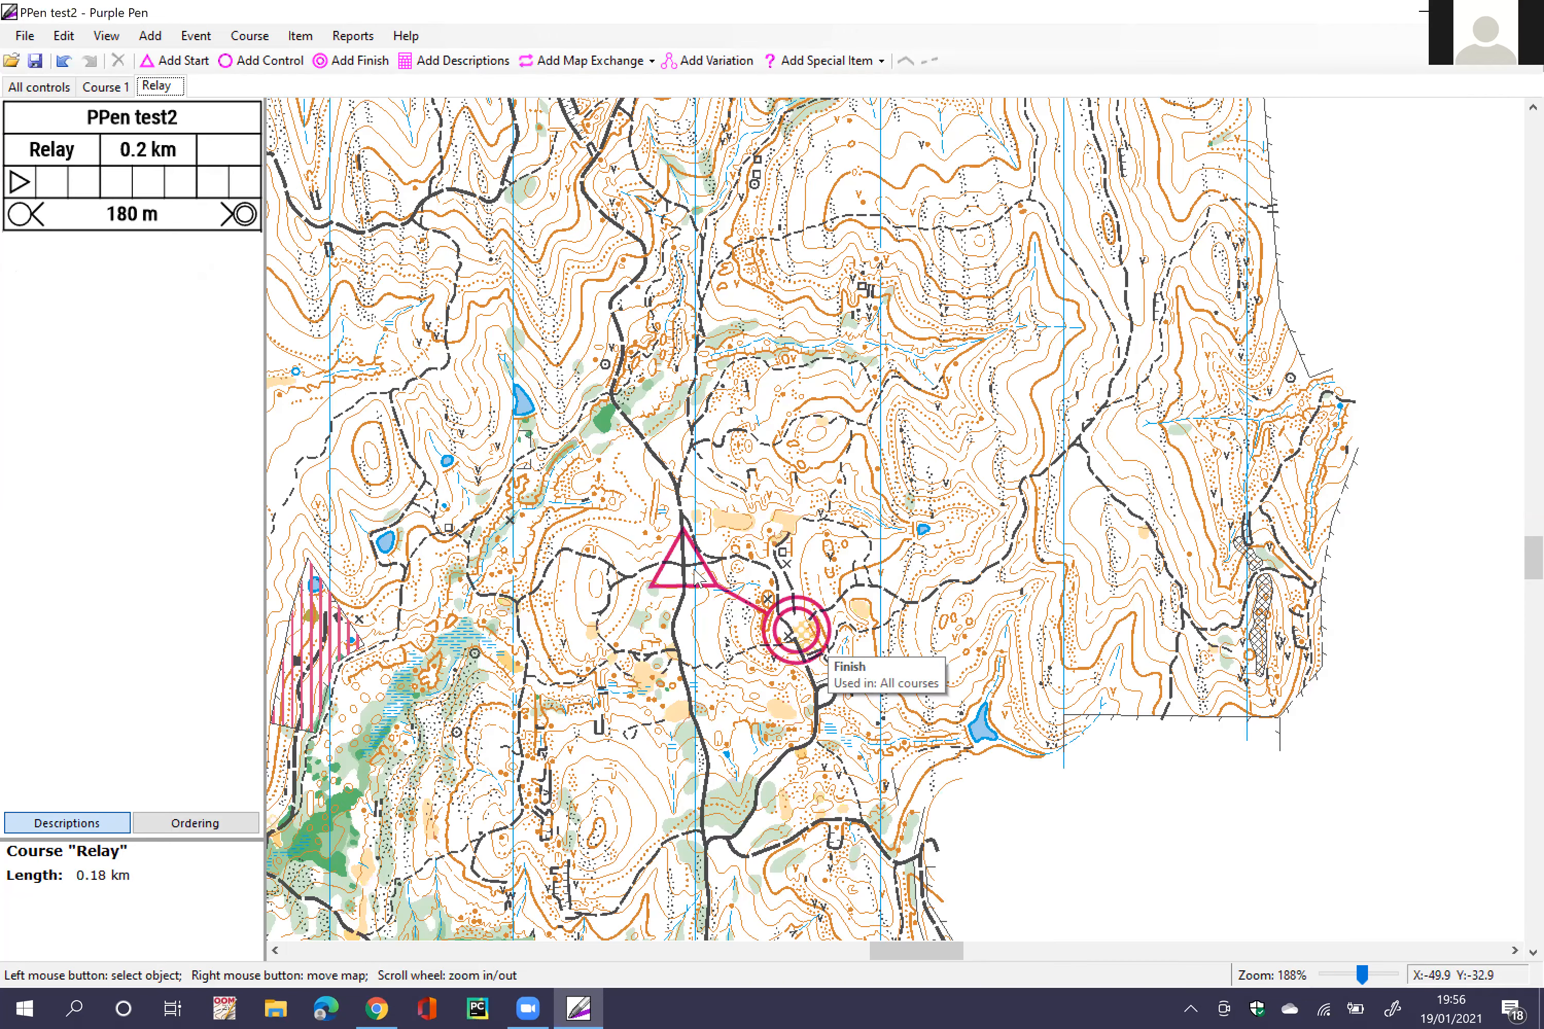
pyautogui.click(696, 578)
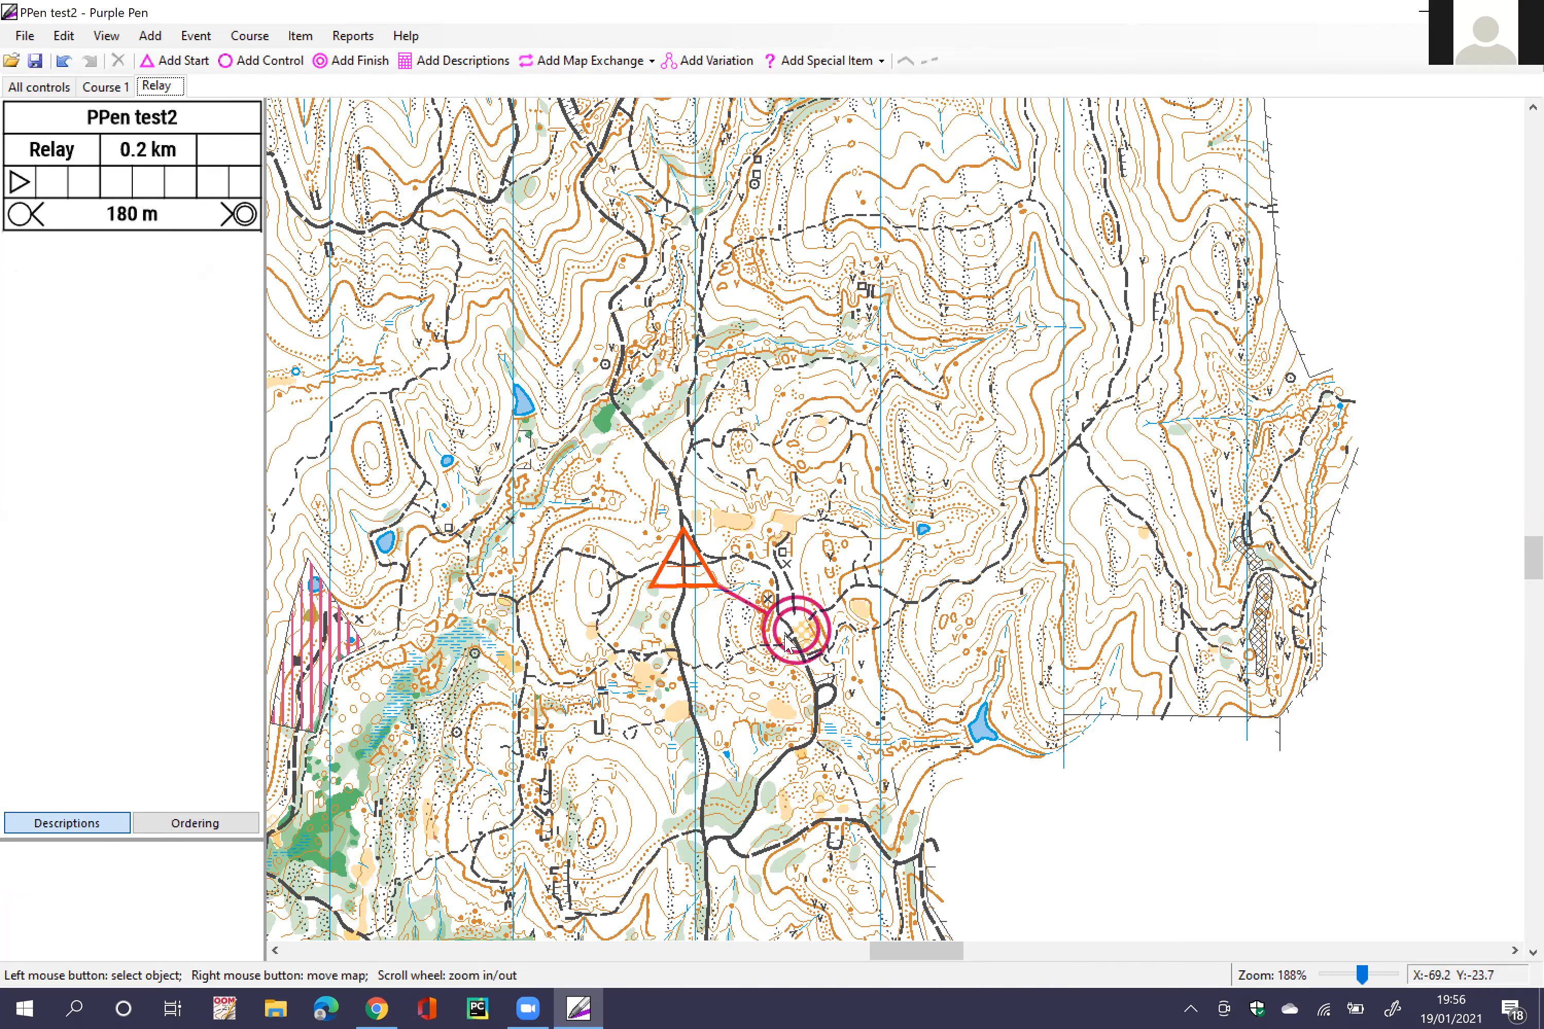
pyautogui.click(640, 552)
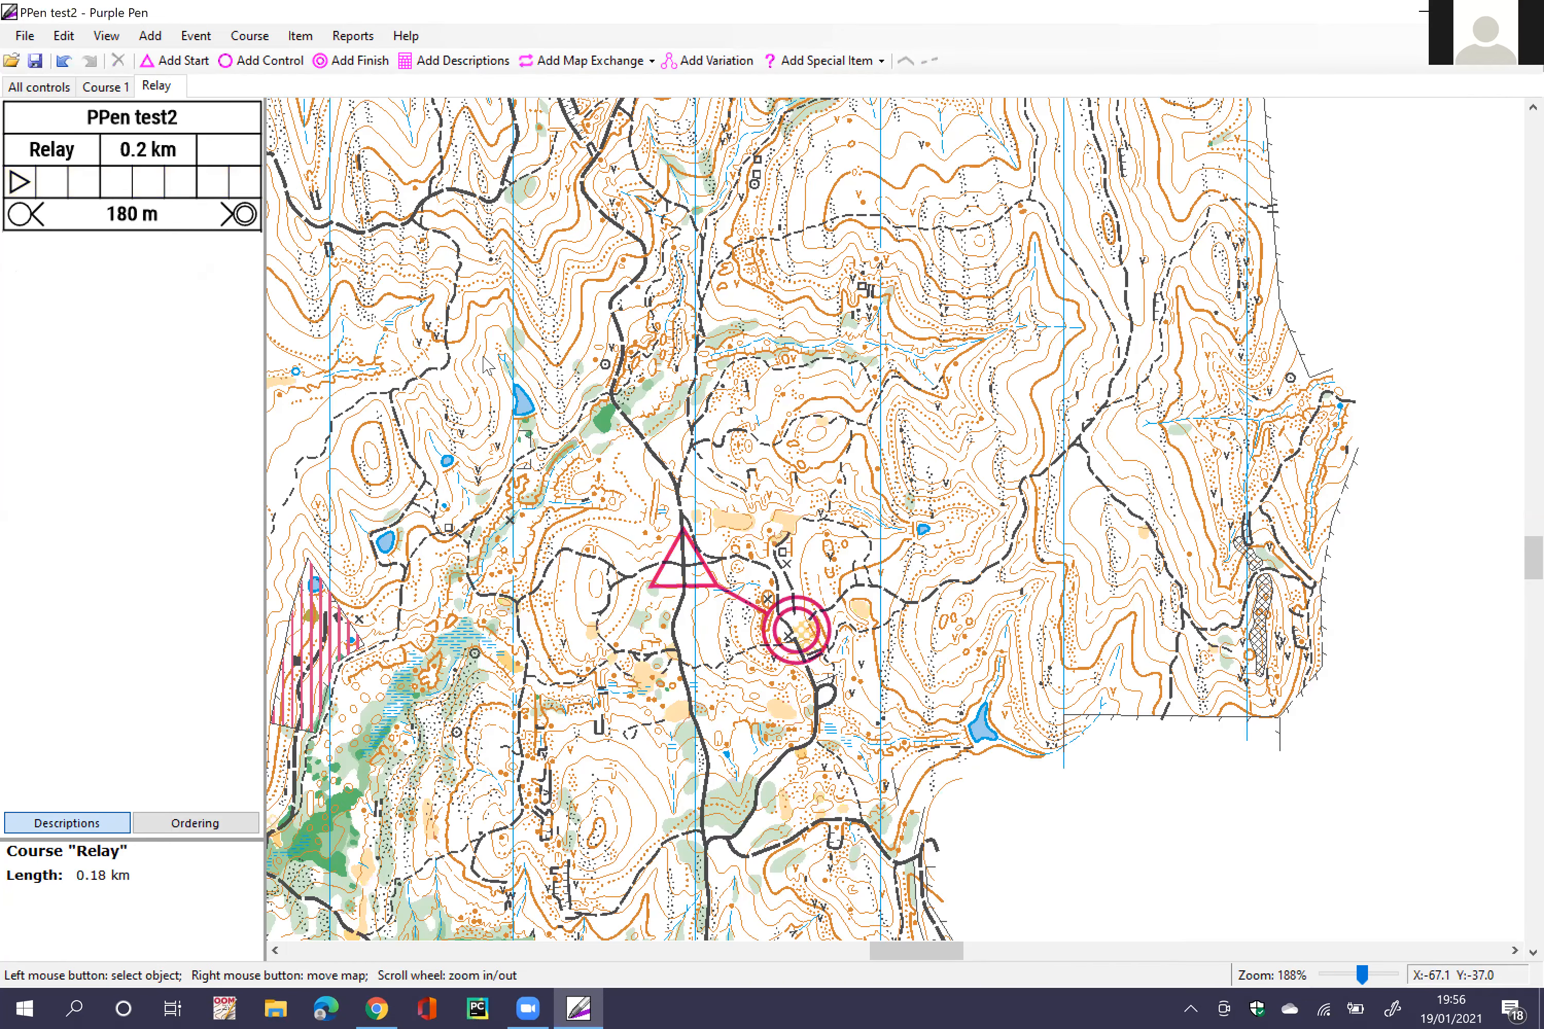
pyautogui.click(101, 88)
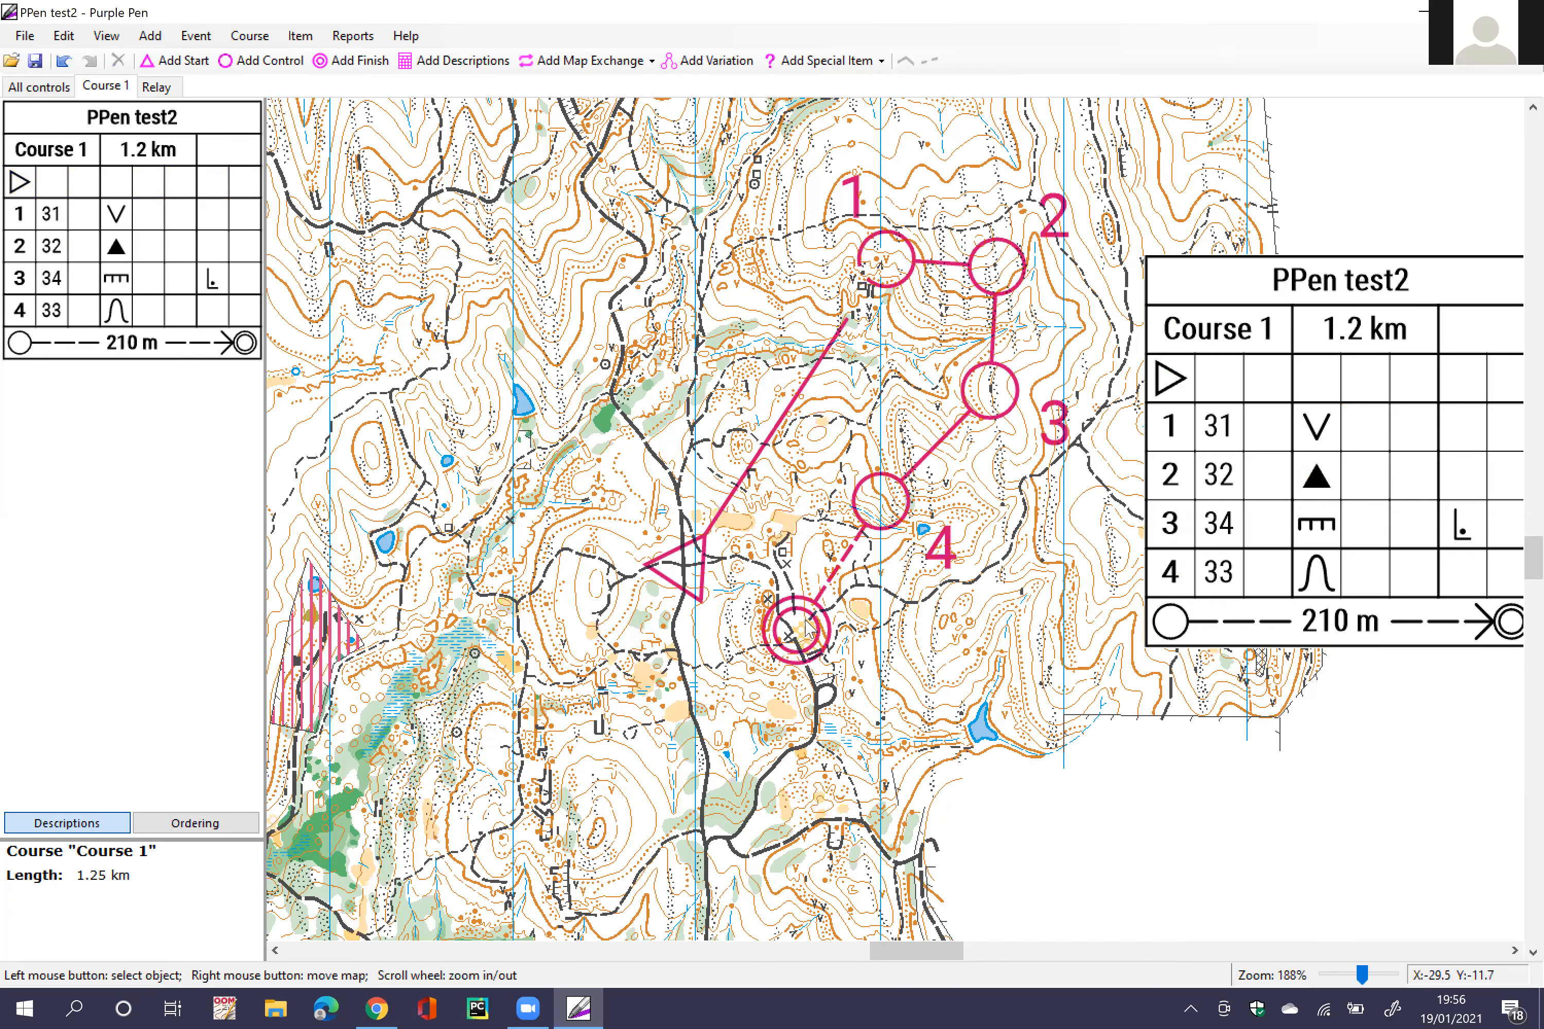
pyautogui.click(156, 86)
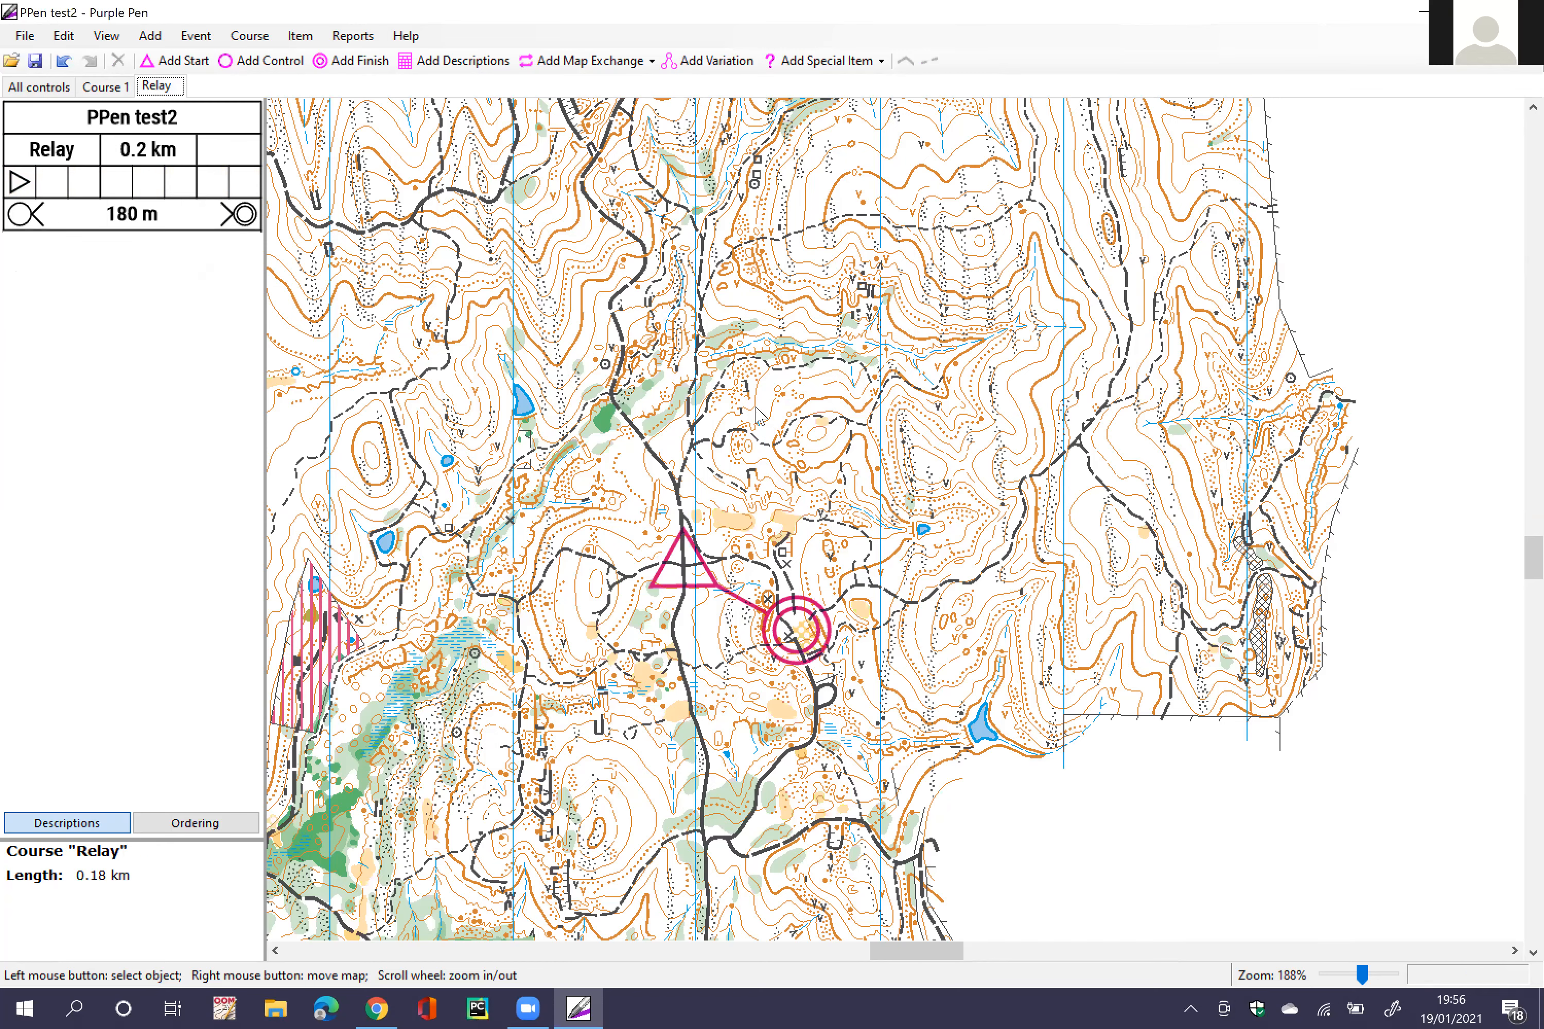
pyautogui.moveTo(762, 409); pyautogui.dragTo(919, 405)
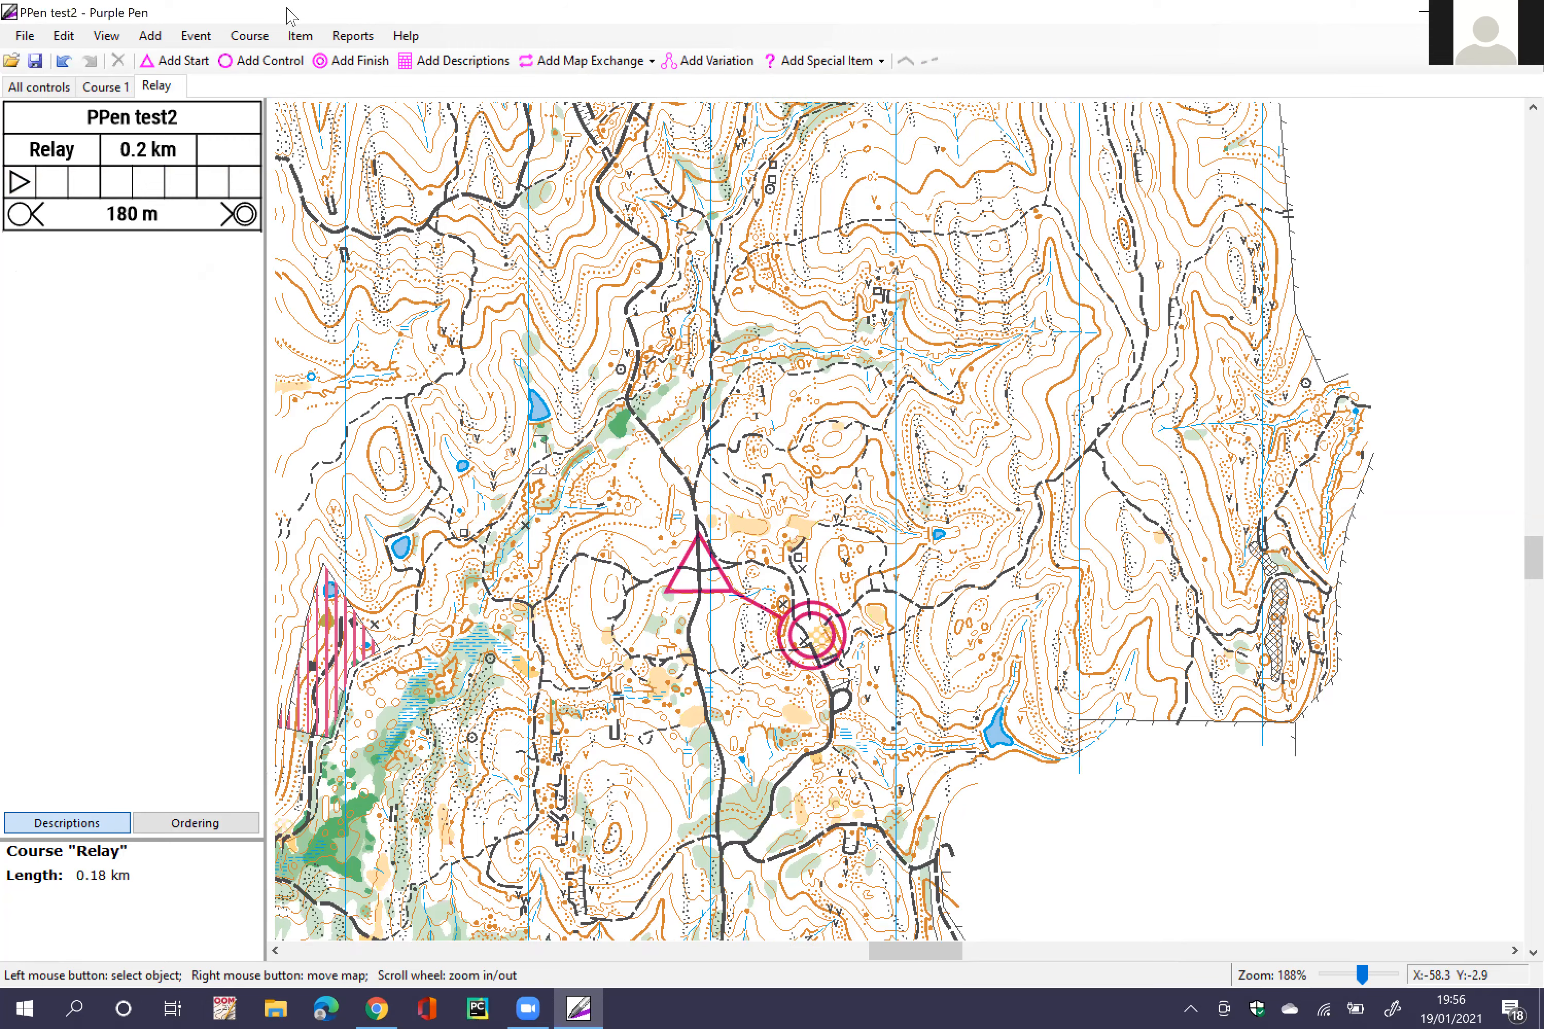
pyautogui.moveTo(839, 346); pyautogui.dragTo(760, 336)
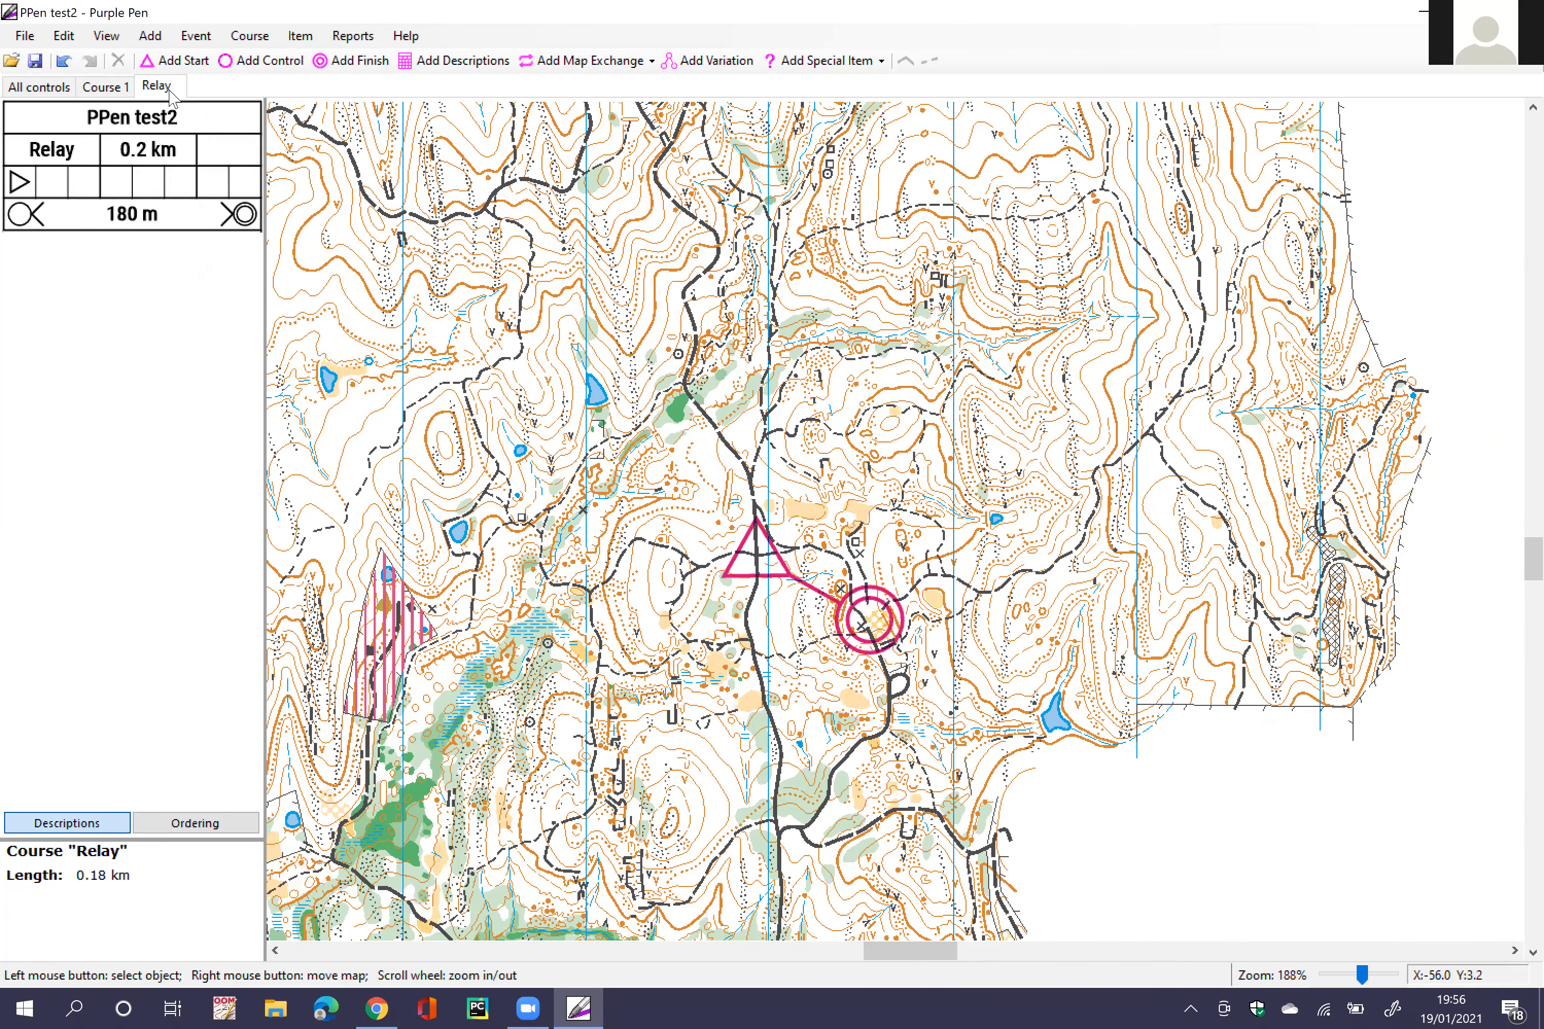
pyautogui.click(160, 87)
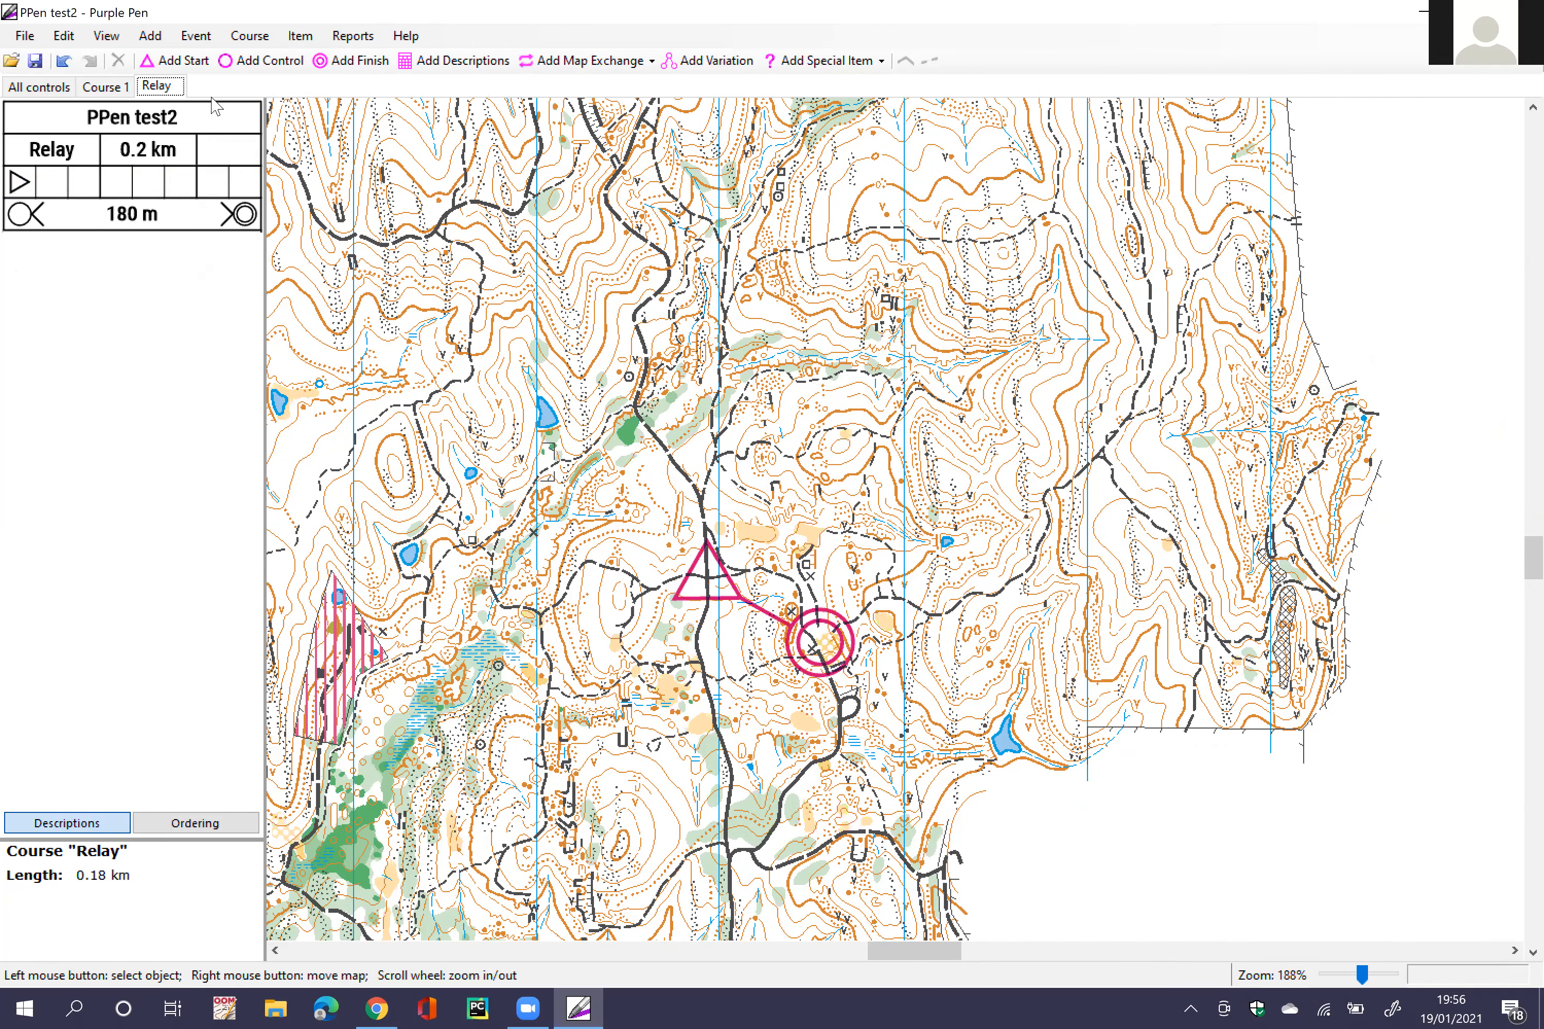
pyautogui.click(103, 86)
pyautogui.click(44, 88)
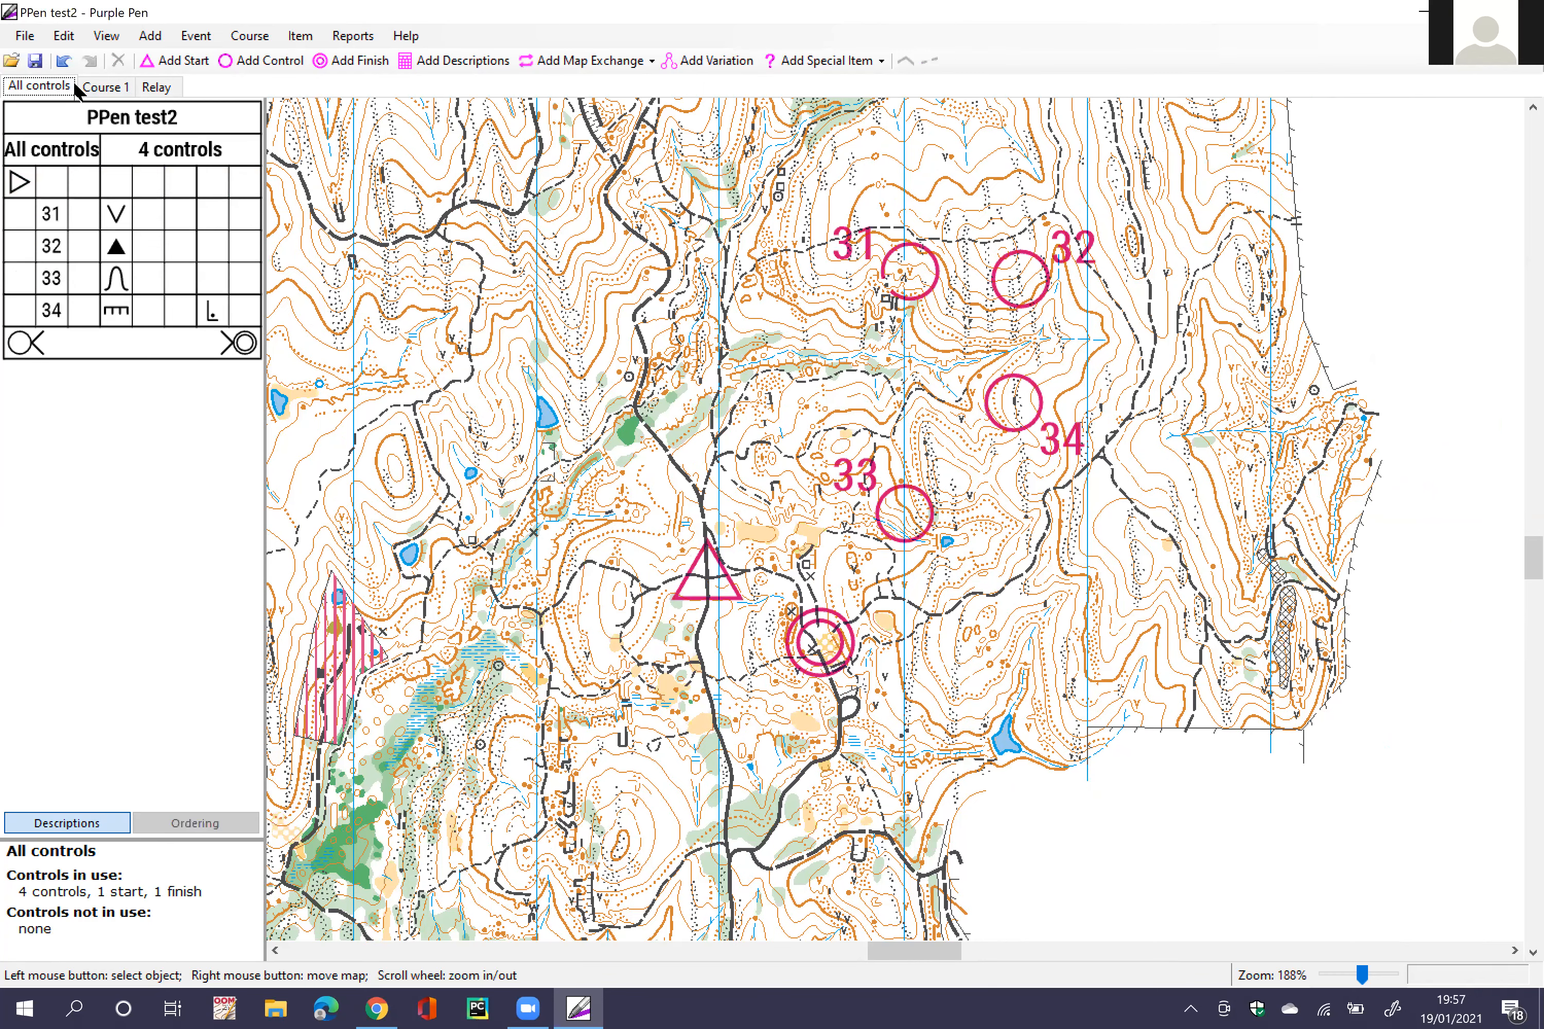
# Step: Add a new start to the Relay course at the track junction well north of the existing start
pyautogui.click(156, 87)
pyautogui.click(181, 60)
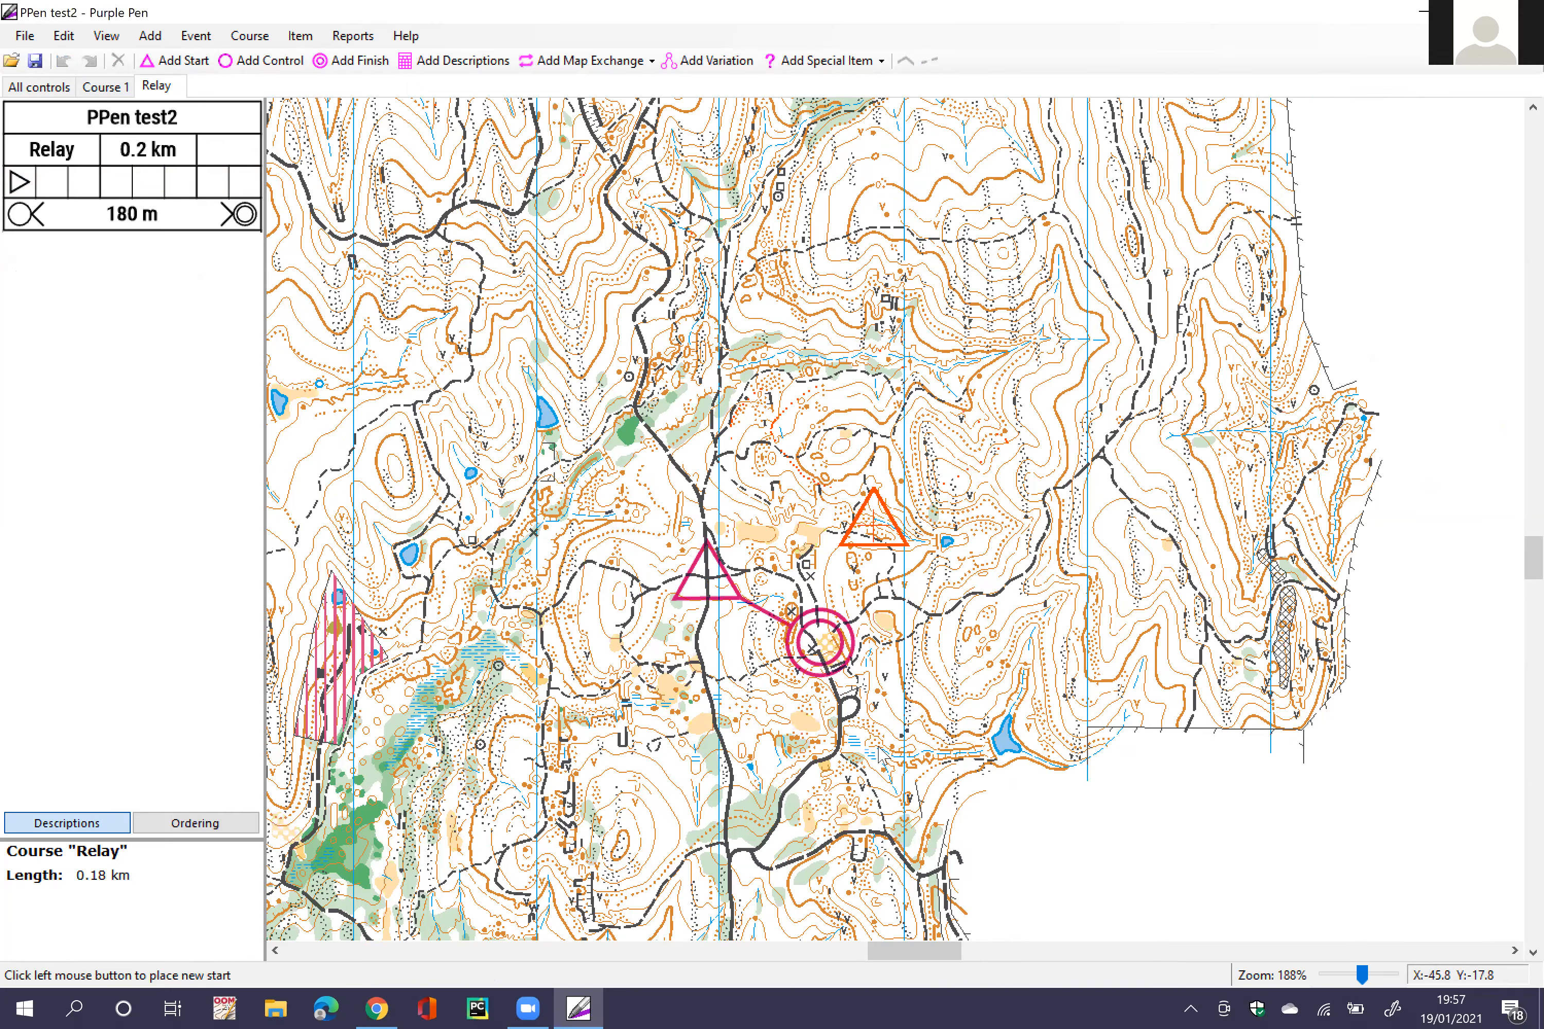
pyautogui.hscroll(-3, 877, 693)
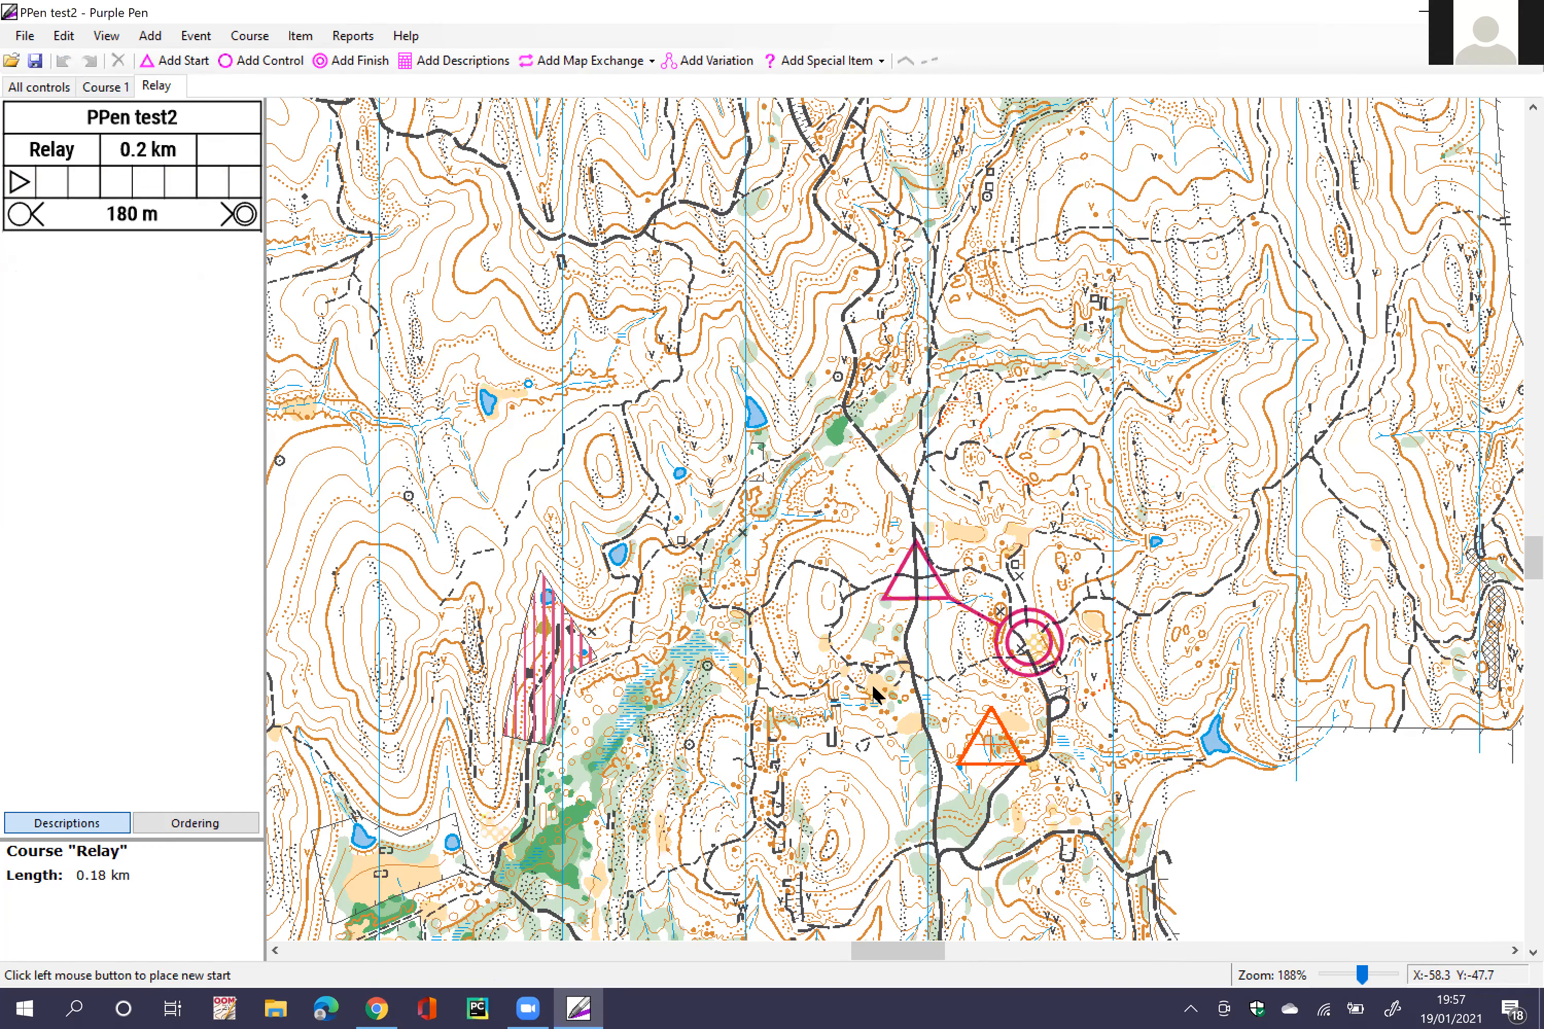
pyautogui.scroll(3, 867, 531)
pyautogui.click(875, 529)
pyautogui.scroll(-2, 986, 542)
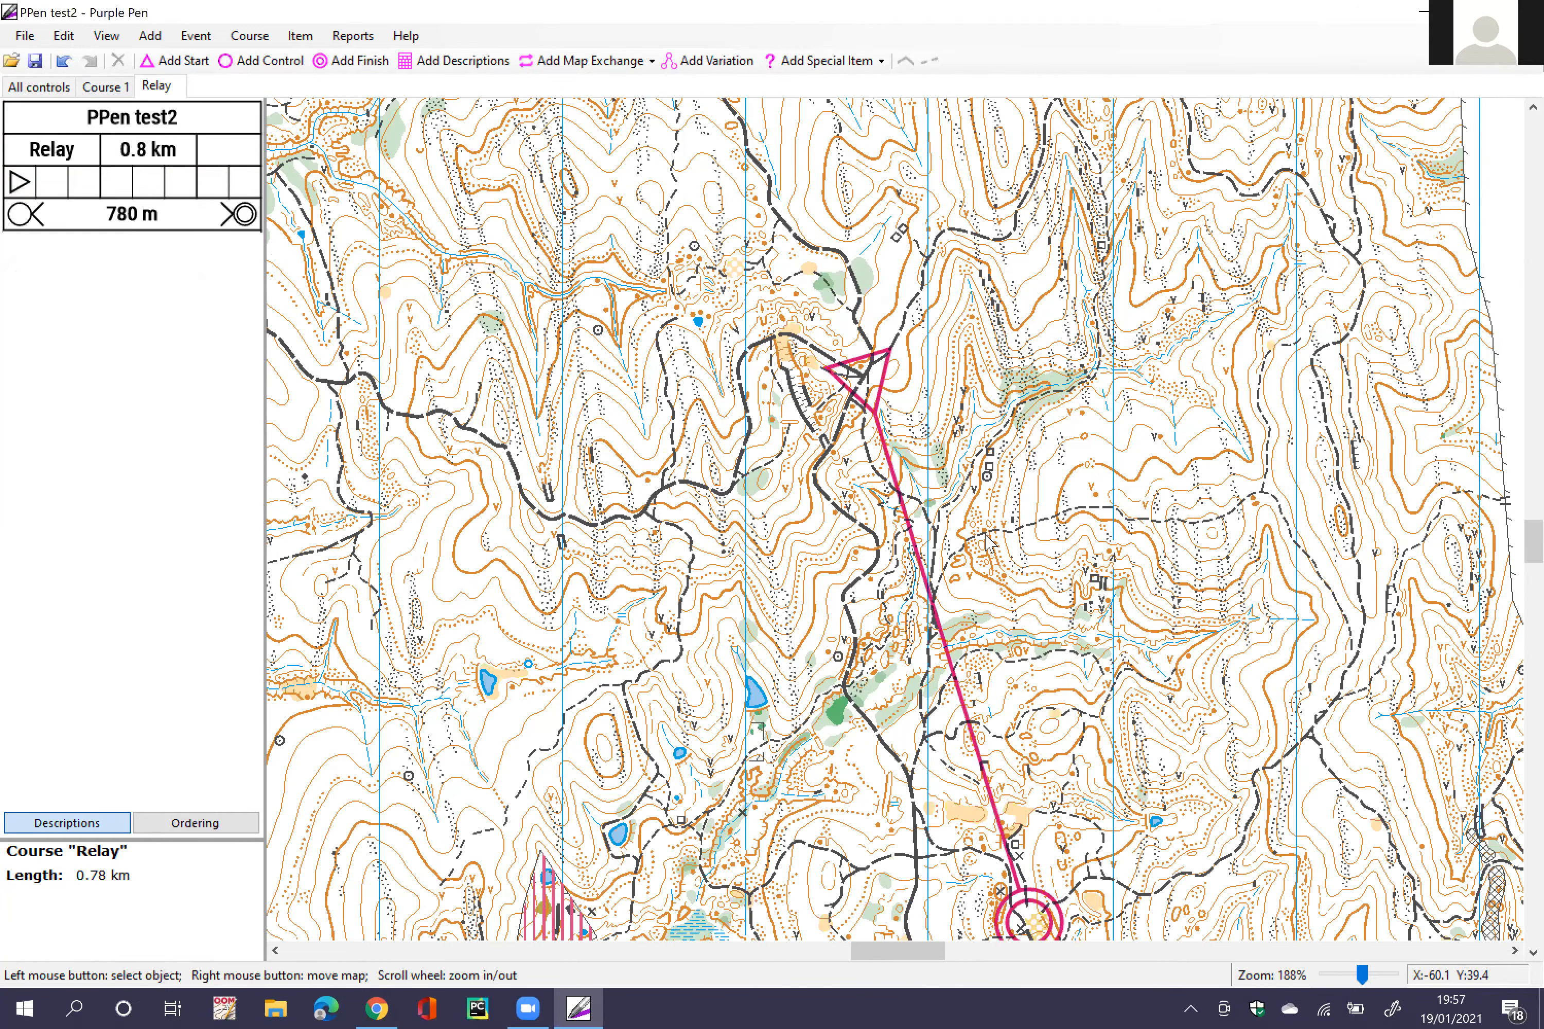
# Step: Add a new finish to the Relay course at the track junction northwest of its start
pyautogui.press('Down')
pyautogui.press('Down')
pyautogui.press('Up')
pyautogui.press('Up')
pyautogui.press('Right')
pyautogui.click(323, 64)
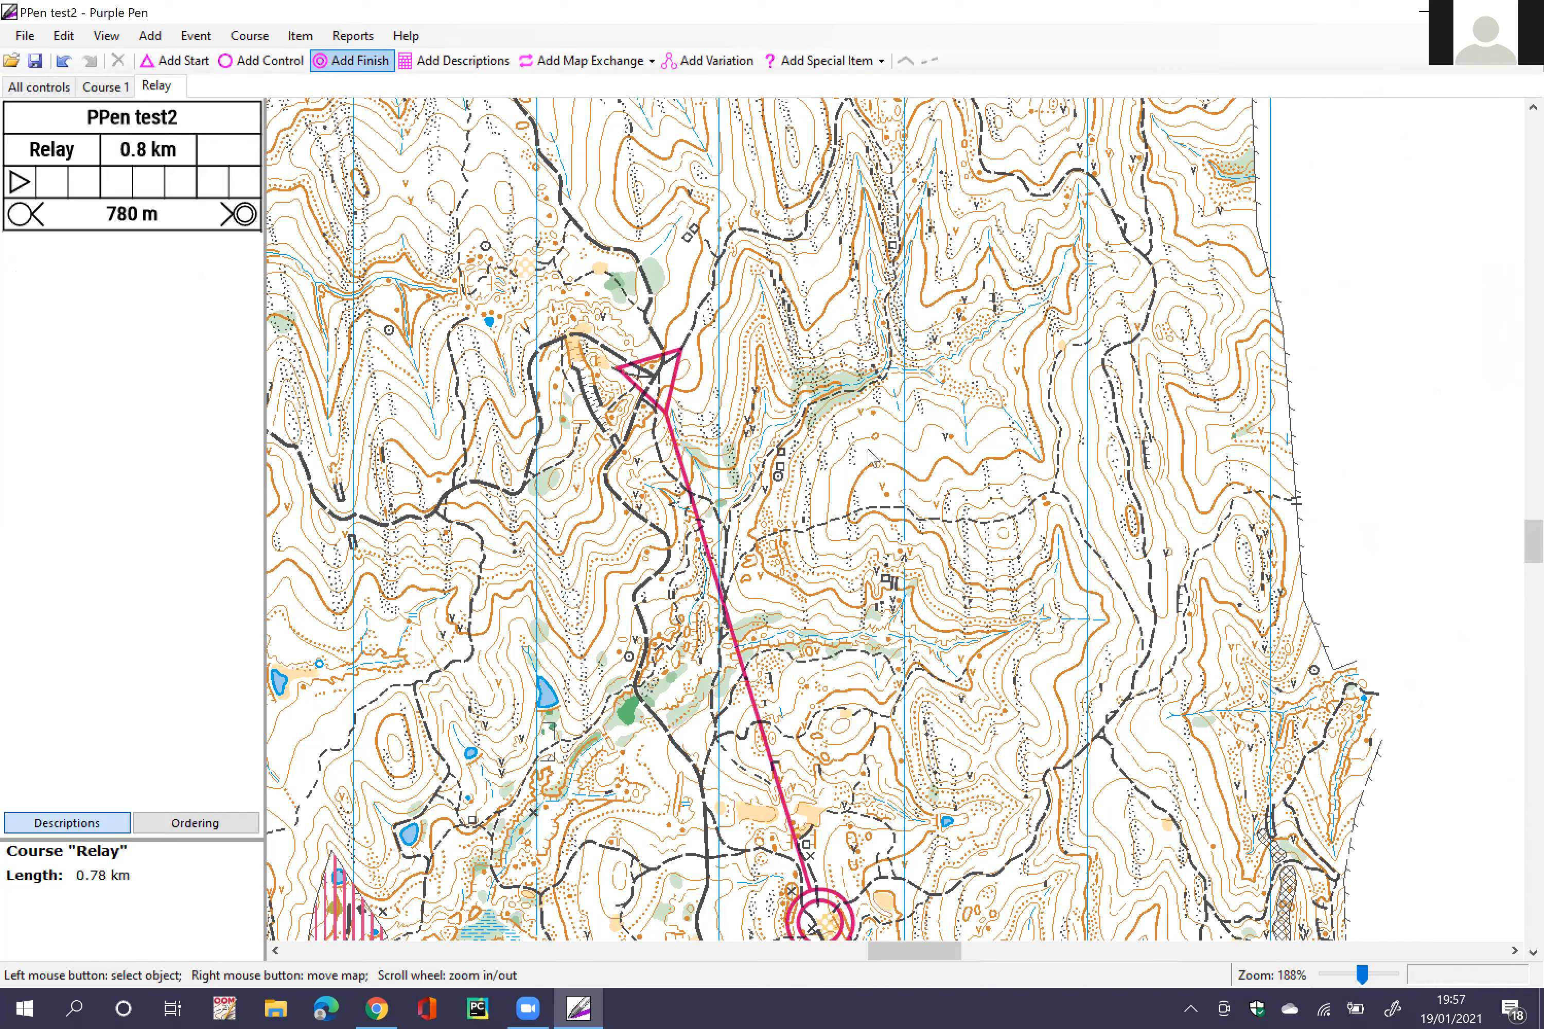
pyautogui.press('Down')
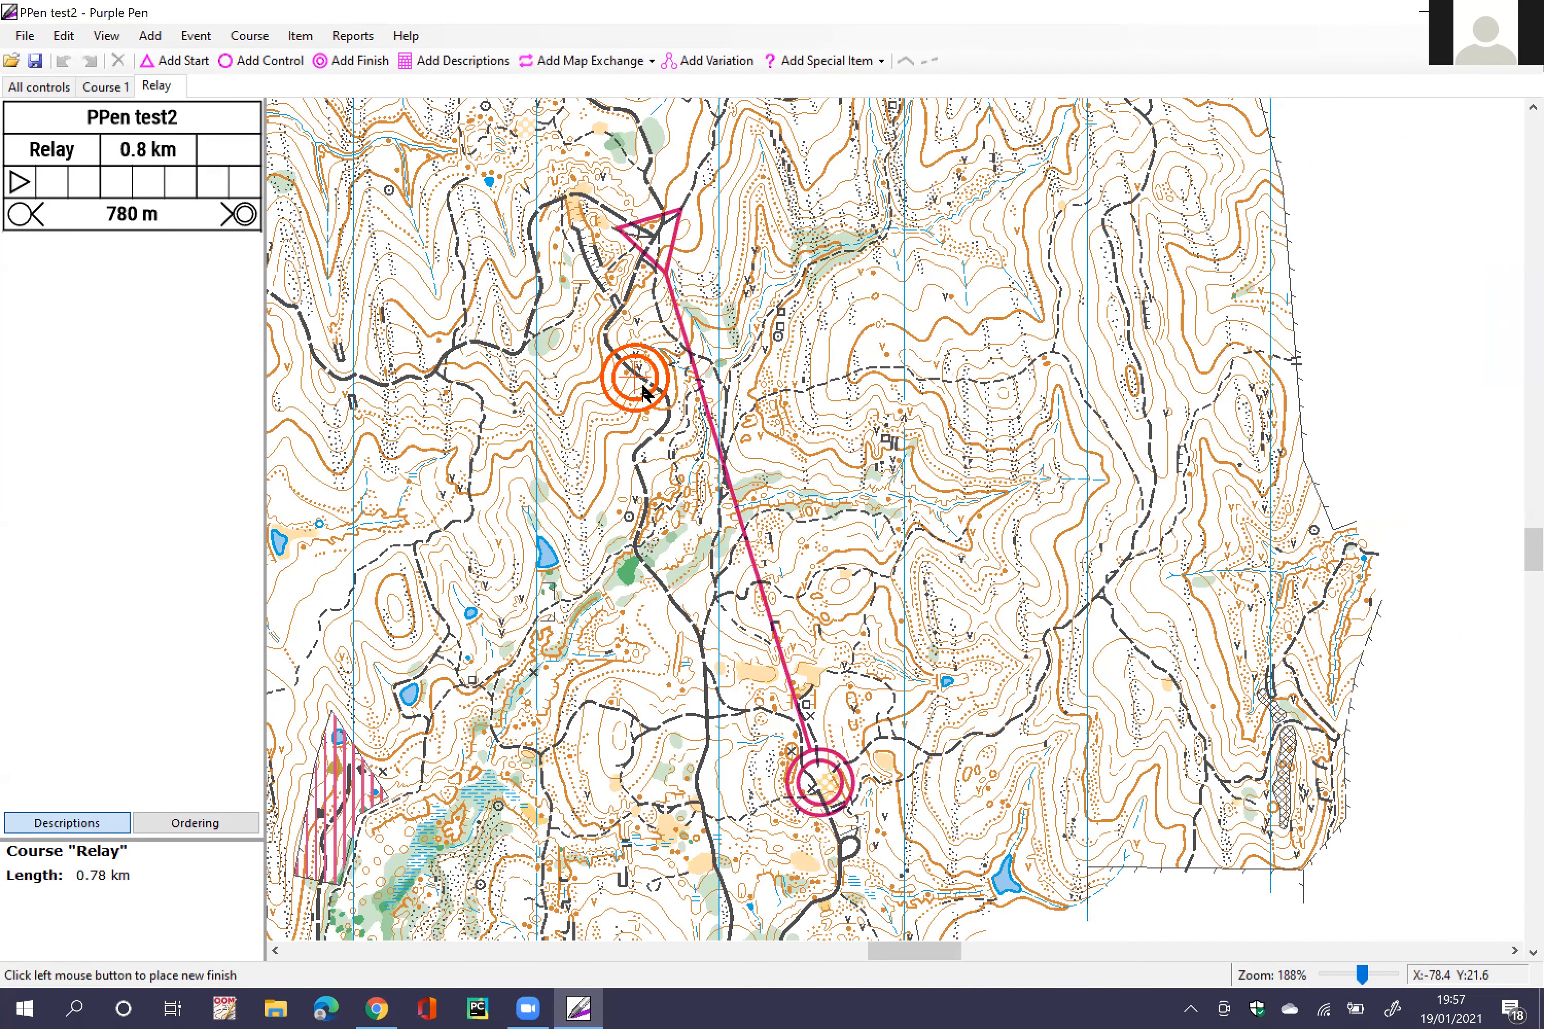
pyautogui.press('Left')
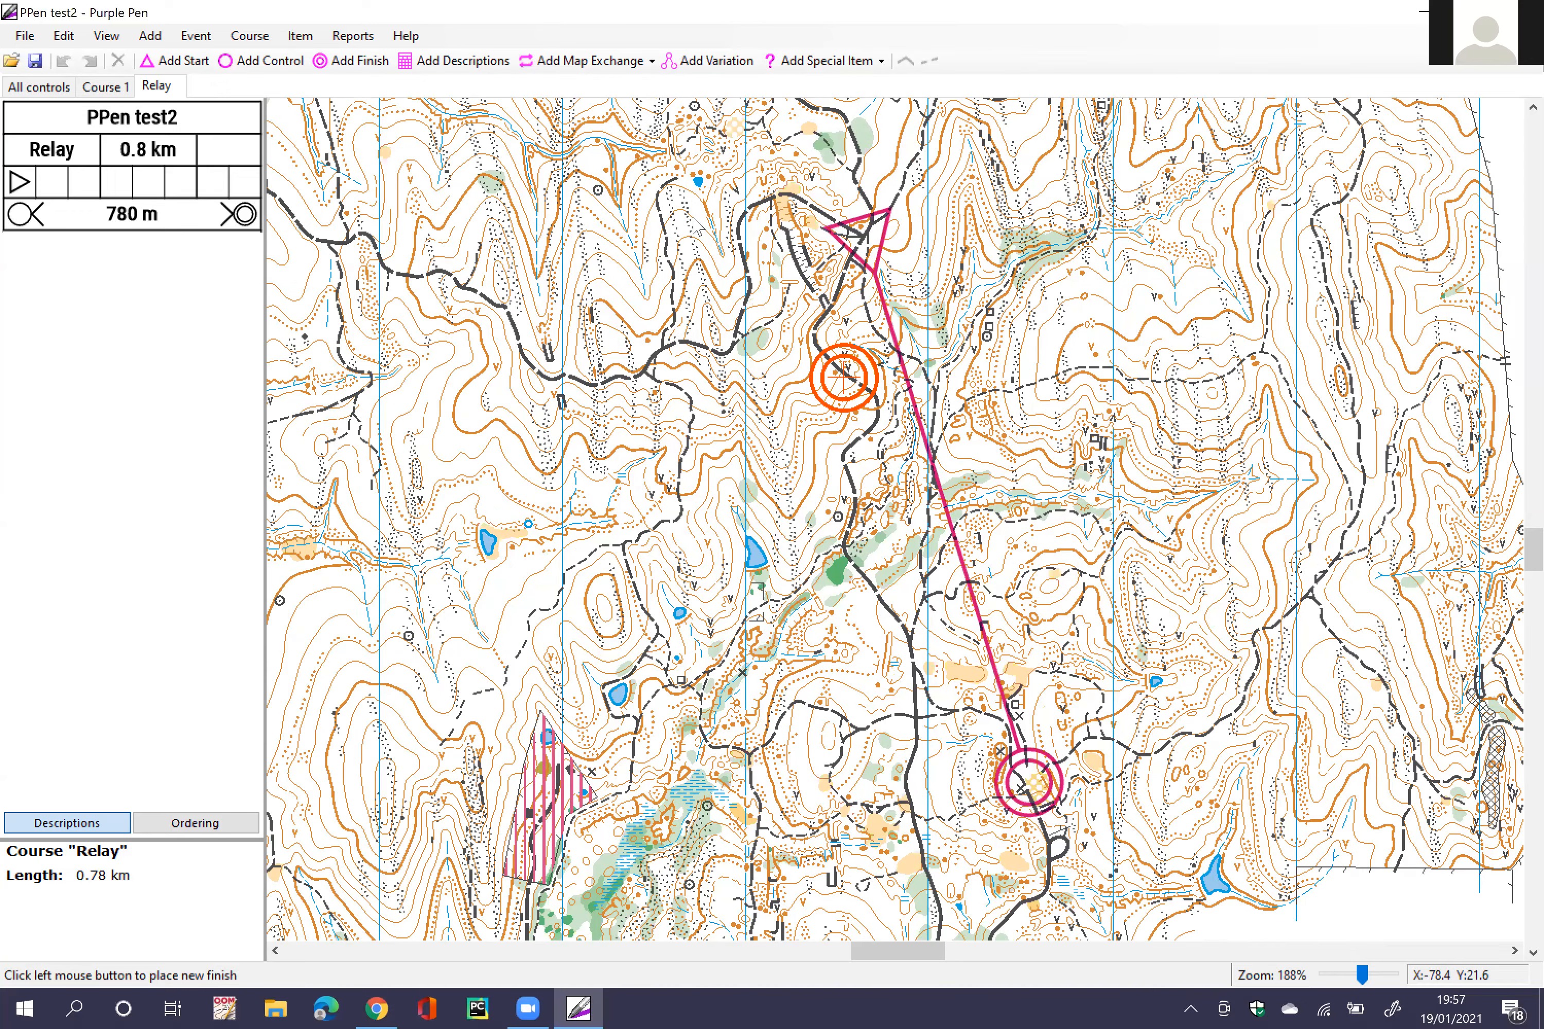
pyautogui.press('Up')
pyautogui.click(721, 211)
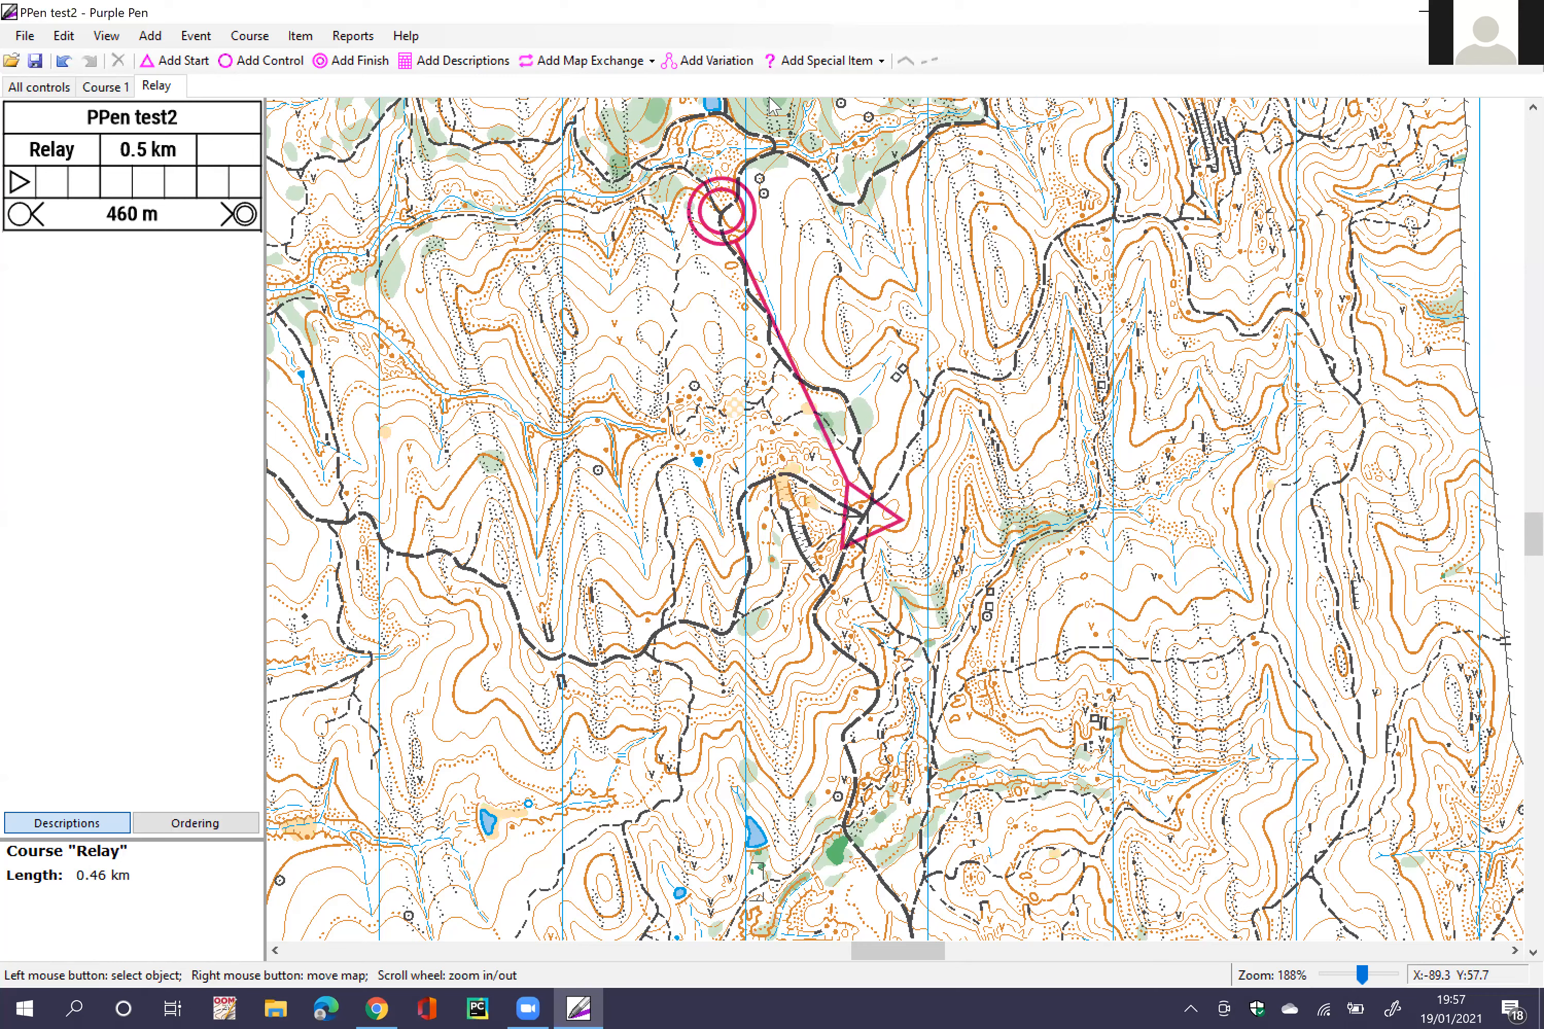
# Step: Add a fork variation with 3 branches at the start of the Relay course
pyautogui.click(710, 61)
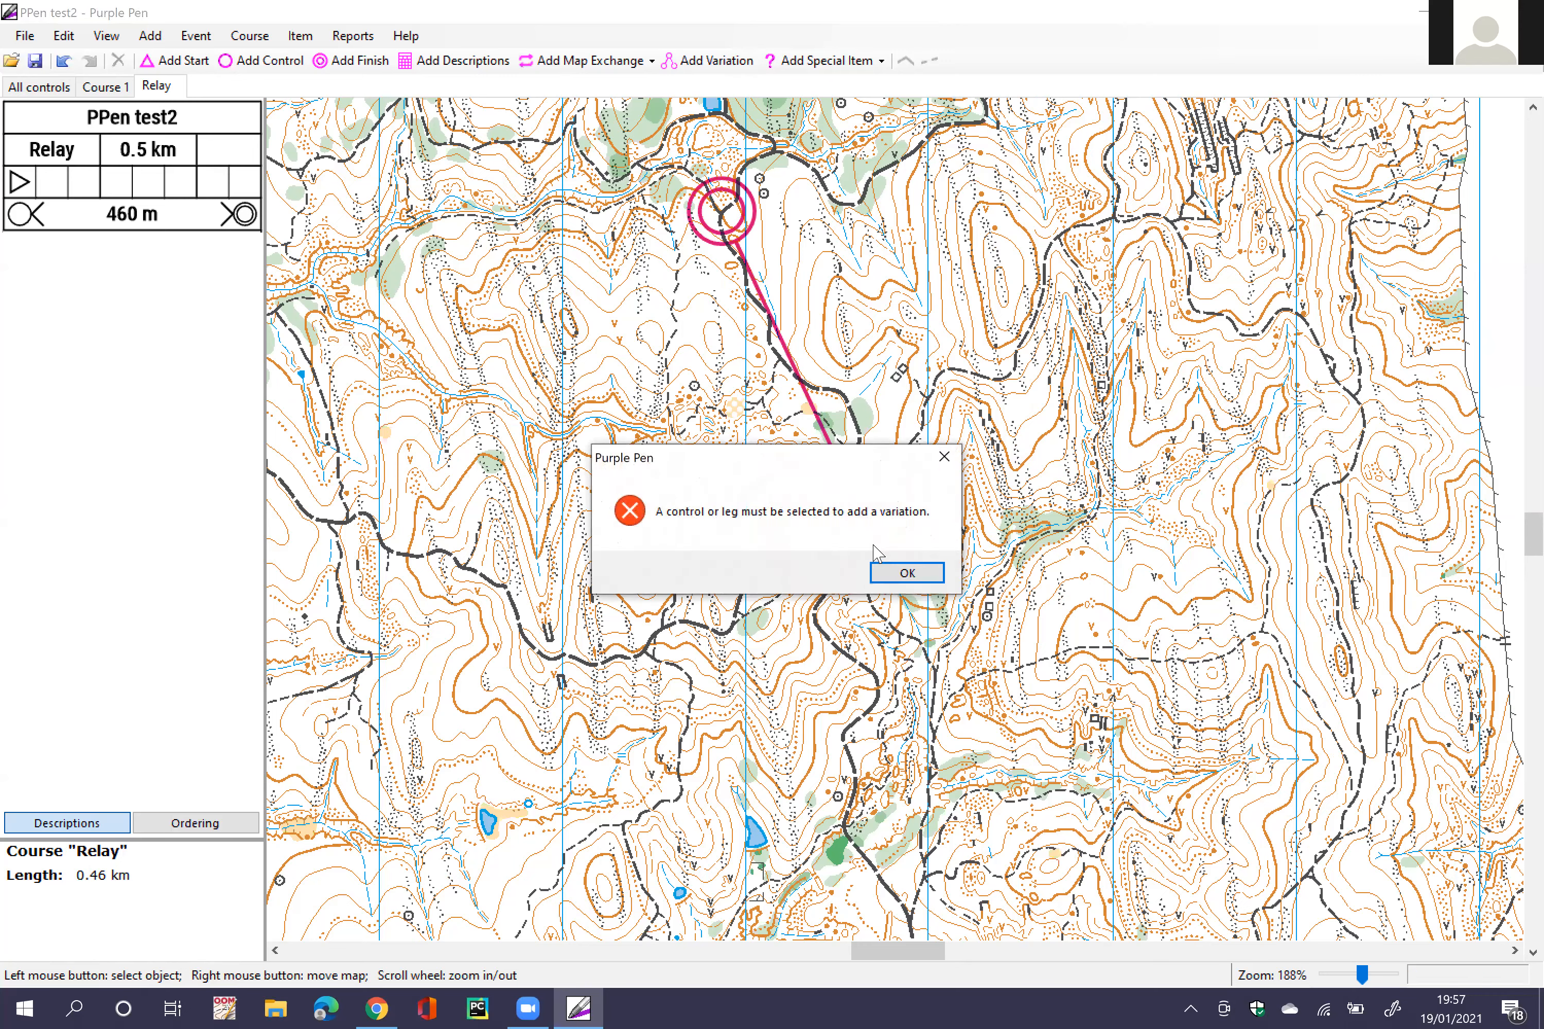
pyautogui.click(906, 572)
pyautogui.click(864, 515)
pyautogui.click(874, 532)
pyautogui.click(874, 531)
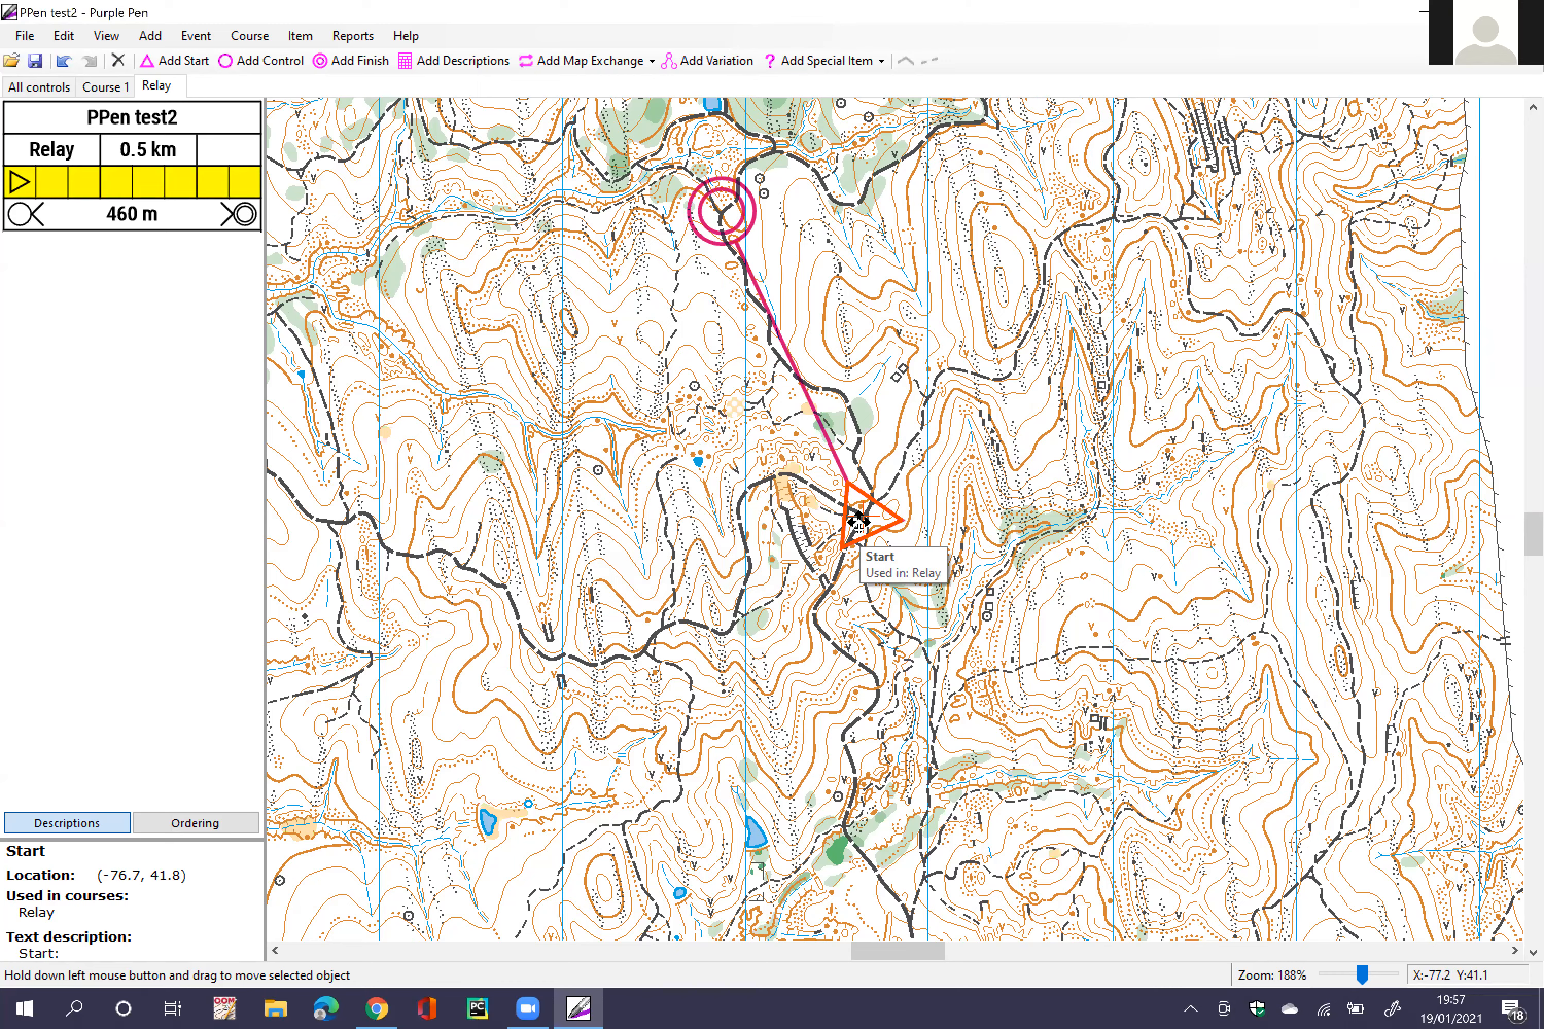
pyautogui.click(953, 512)
pyautogui.click(863, 507)
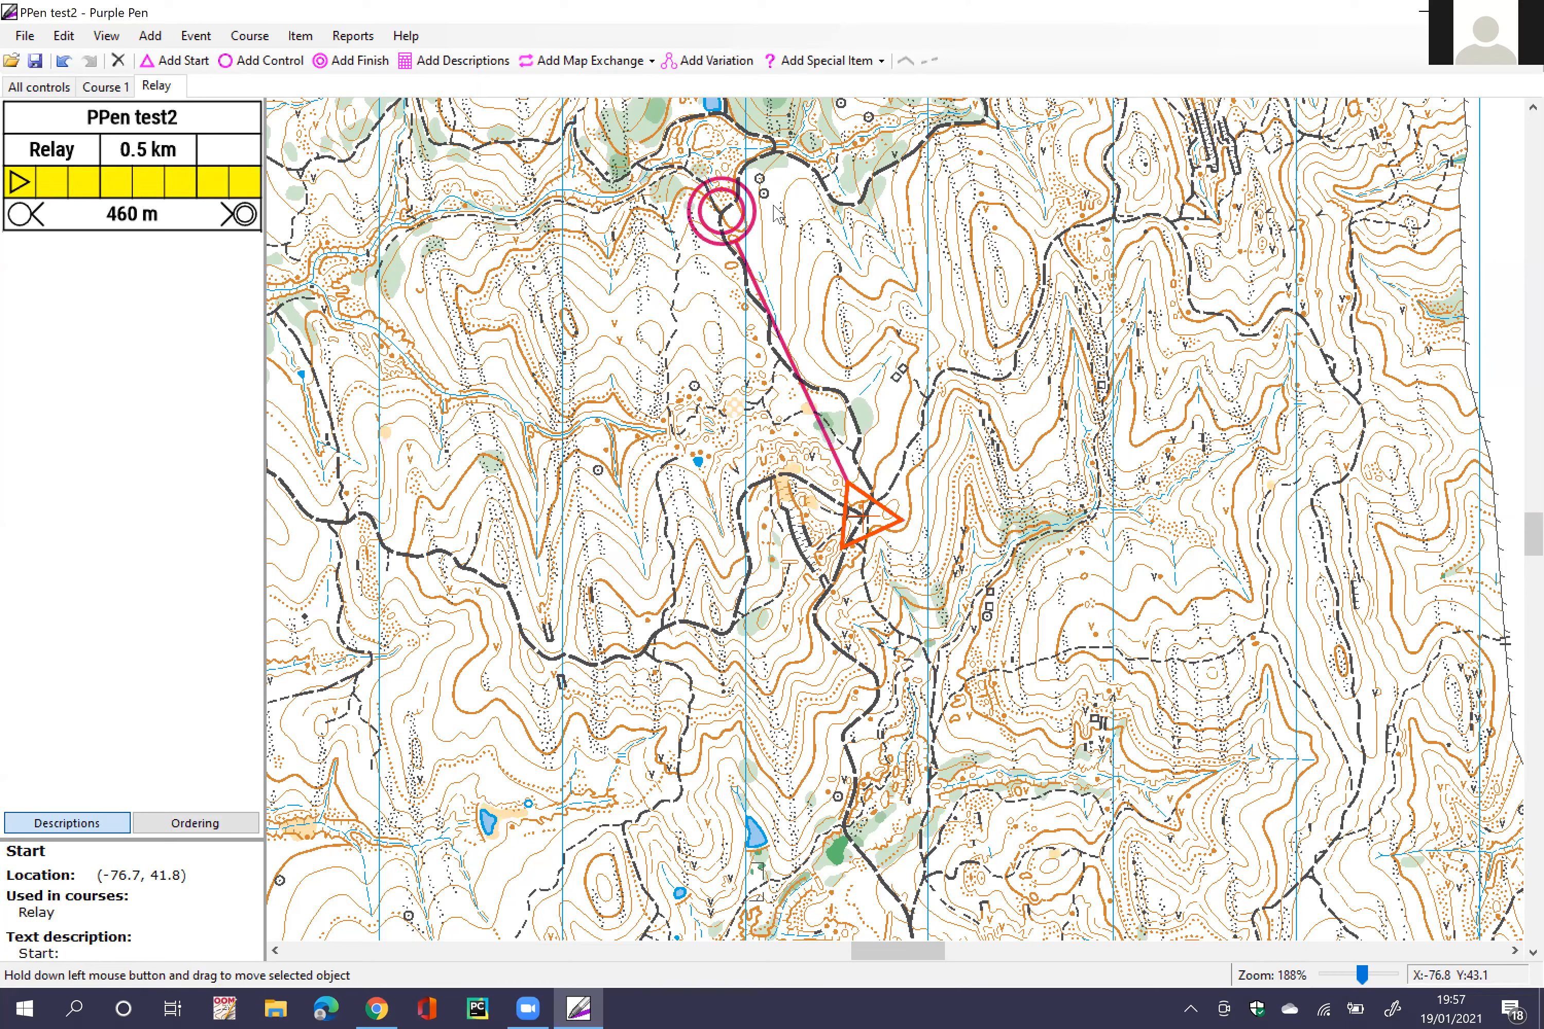
pyautogui.click(708, 60)
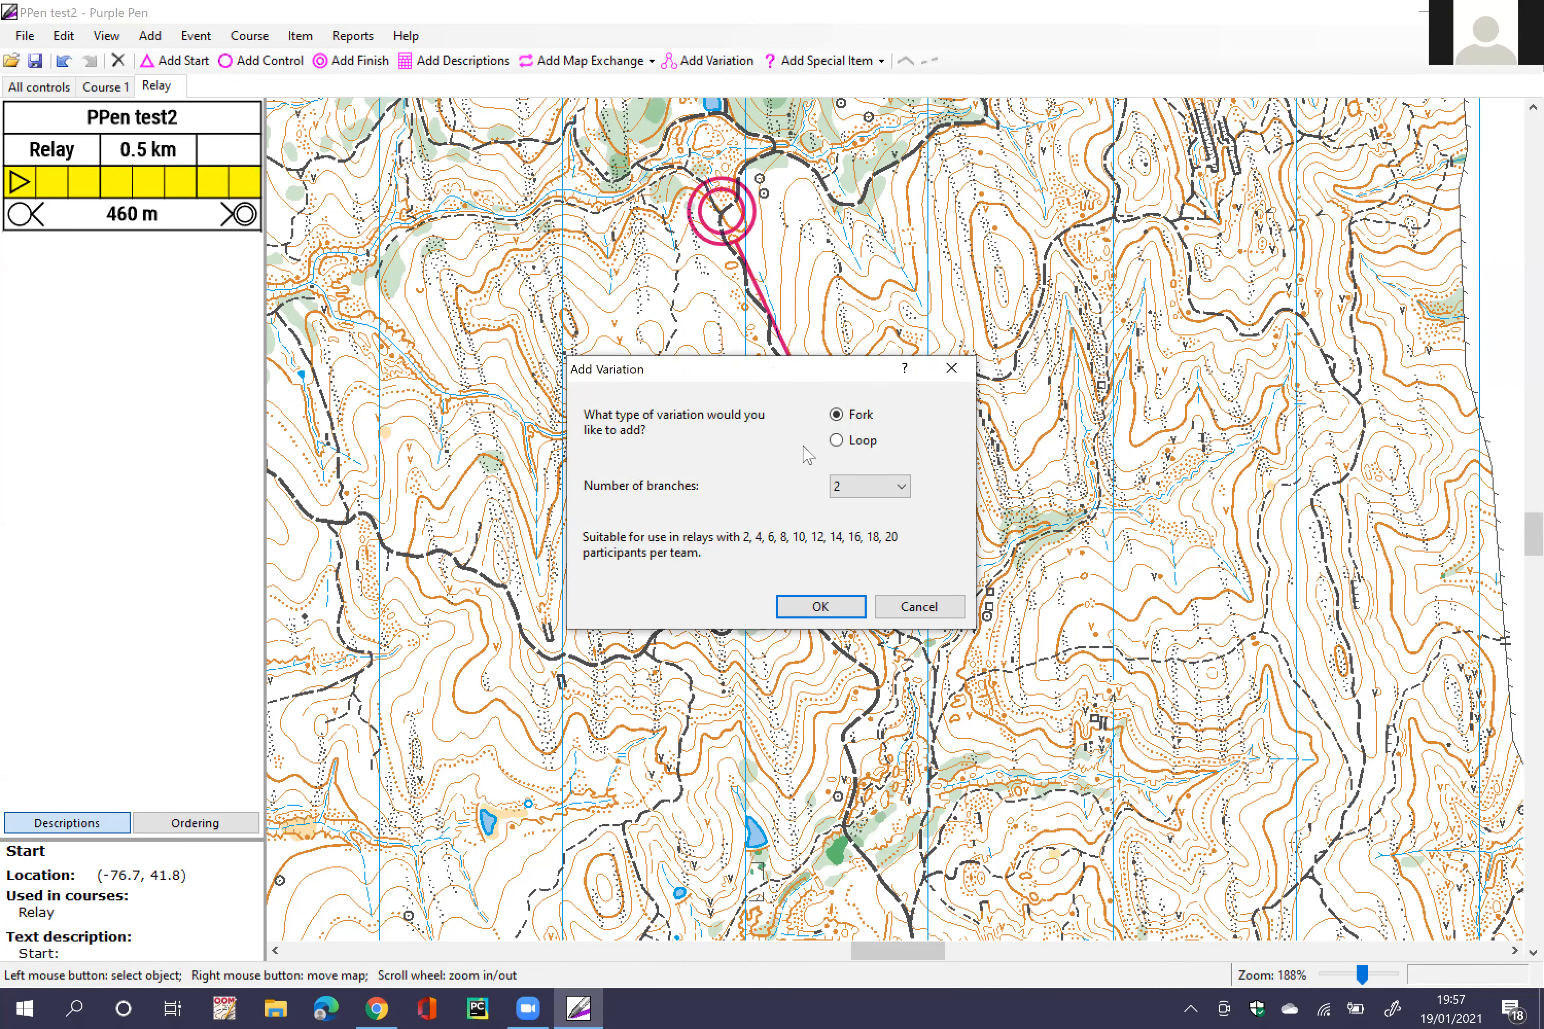
pyautogui.click(836, 441)
pyautogui.click(837, 416)
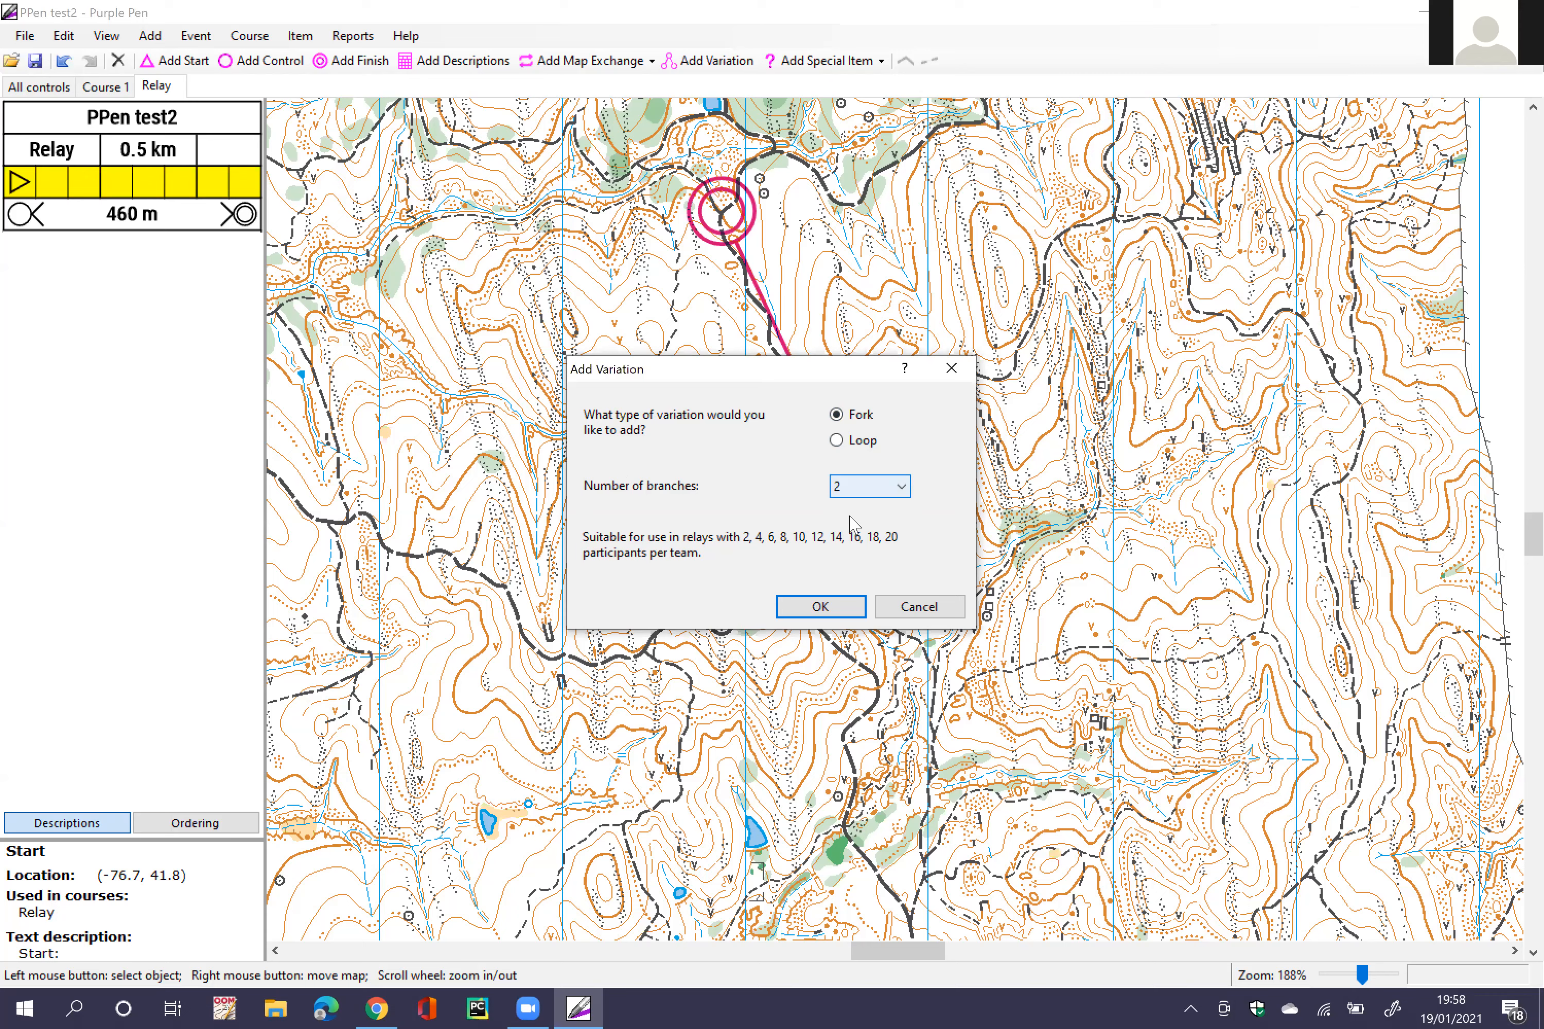
pyautogui.click(857, 487)
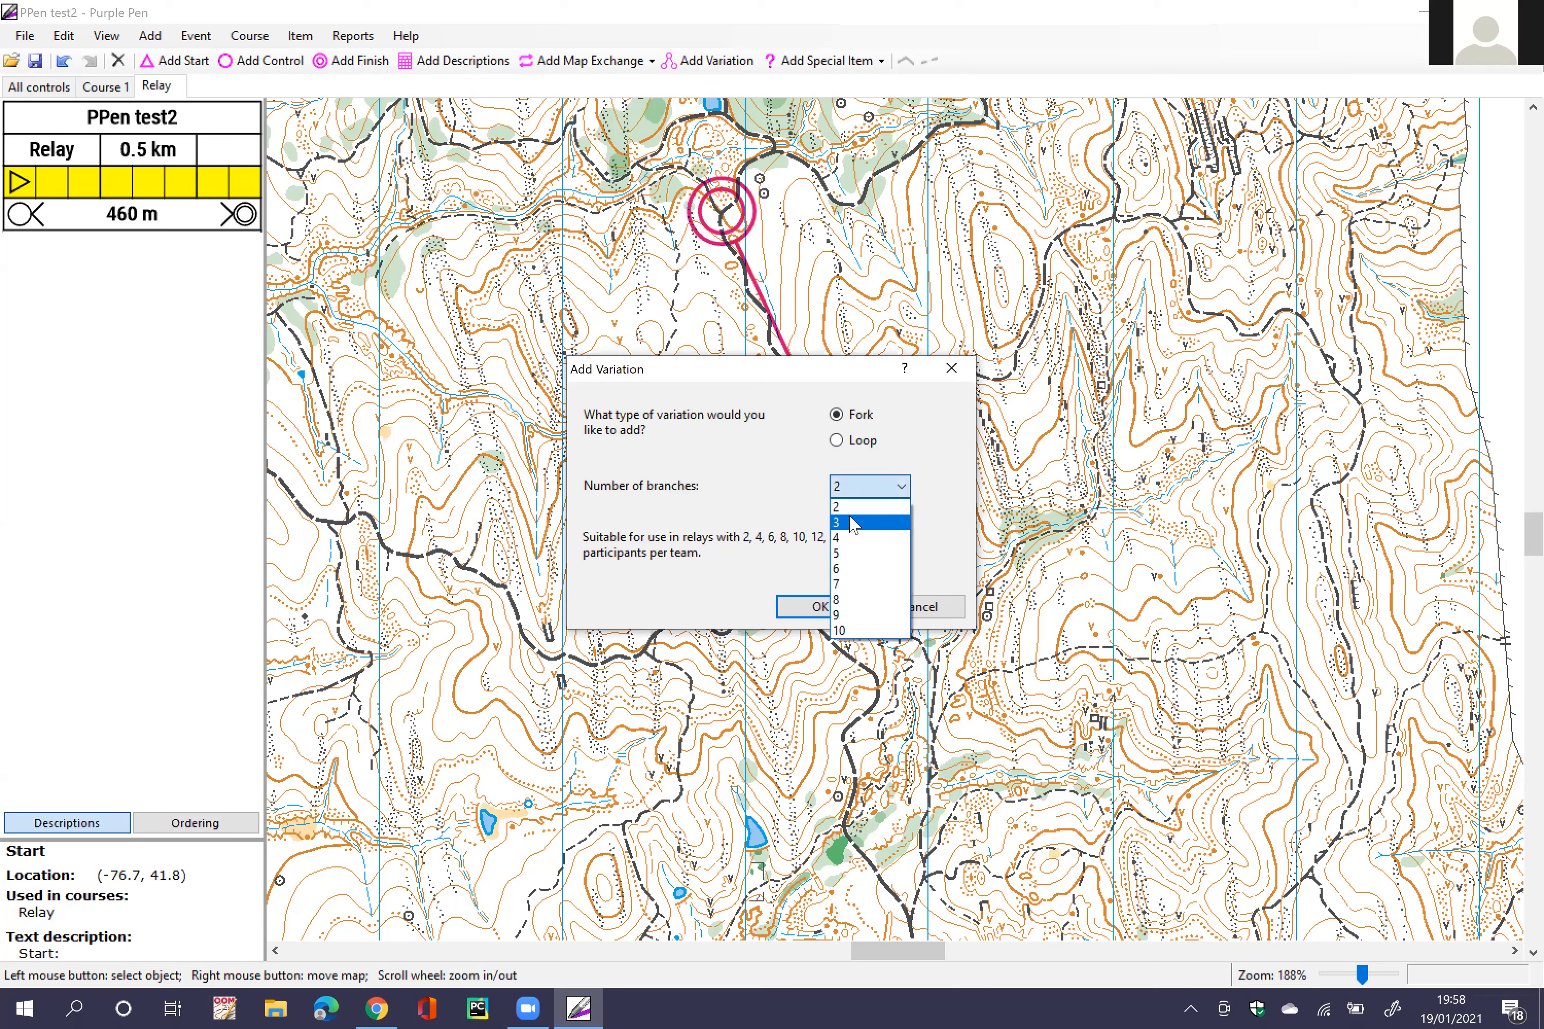
pyautogui.click(822, 608)
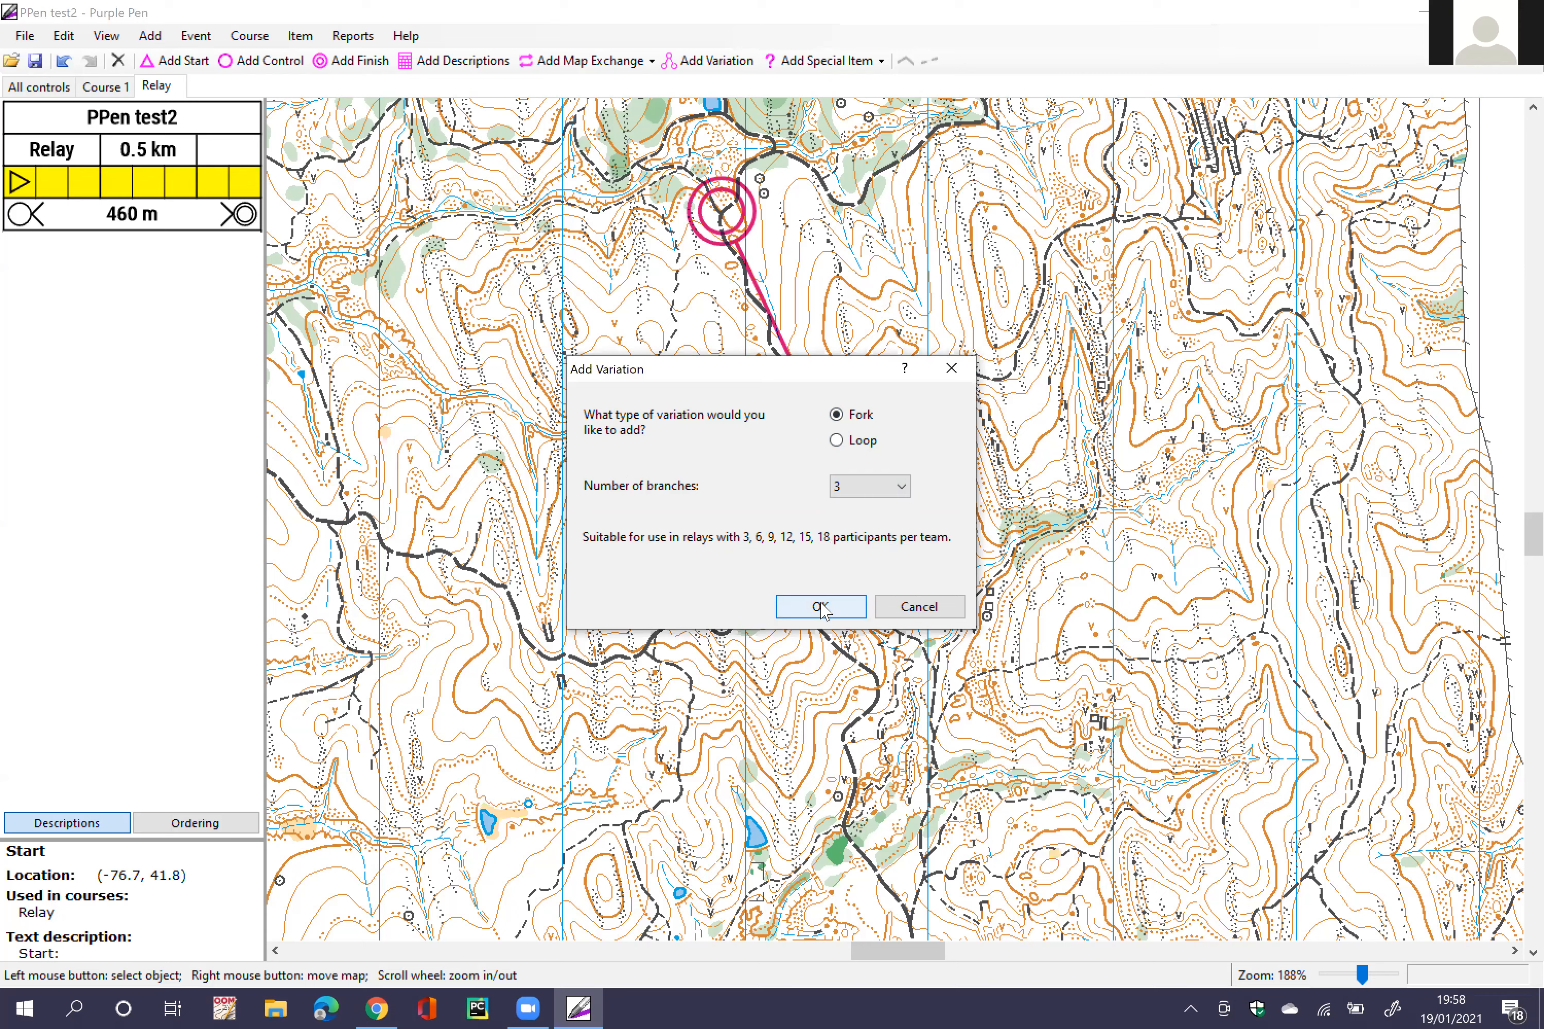
pyautogui.press('Return')
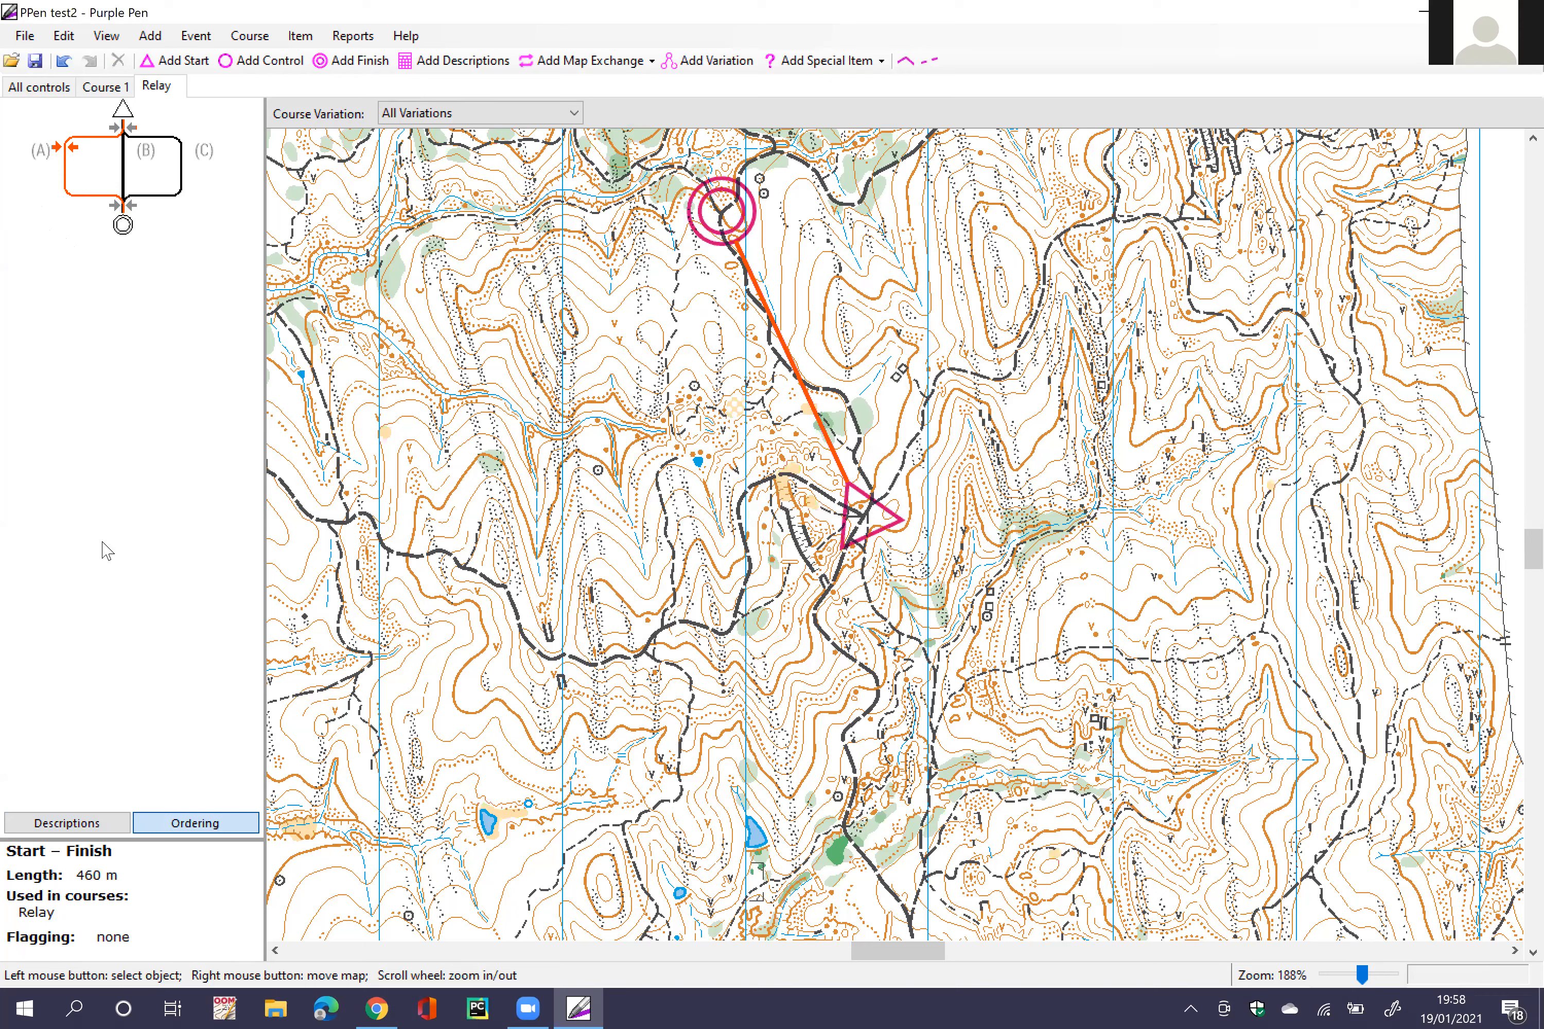
# Step: Compare the Relay course's control descriptions with its ordering diagram
pyautogui.click(93, 824)
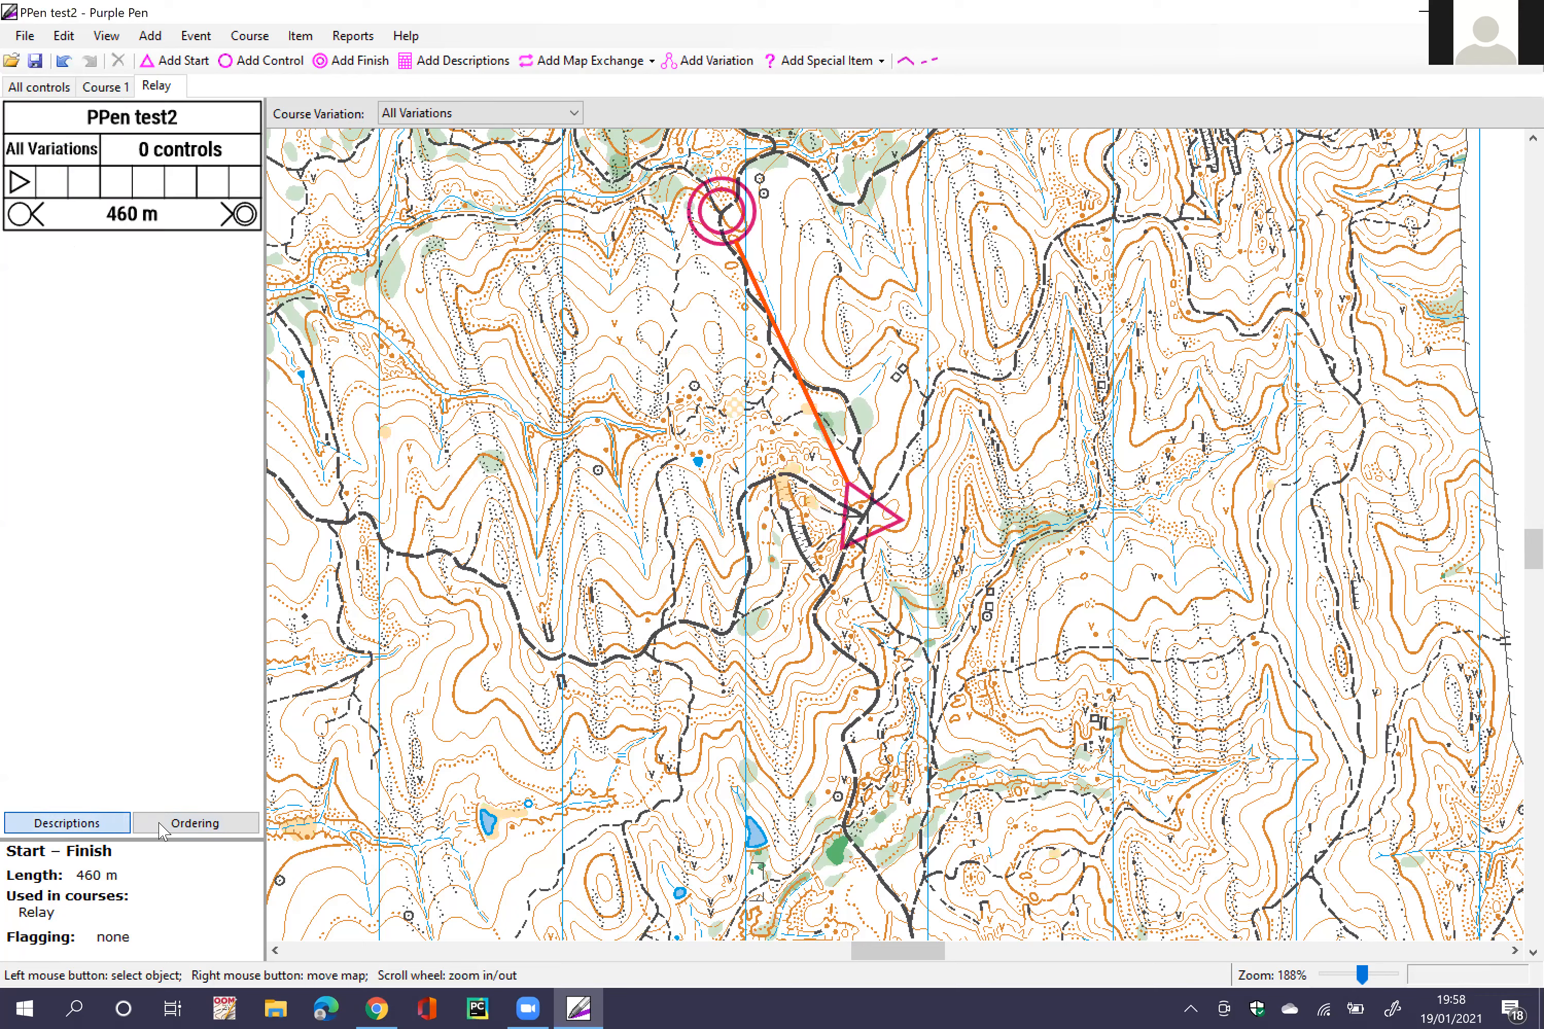
pyautogui.click(168, 829)
pyautogui.click(96, 825)
pyautogui.click(199, 825)
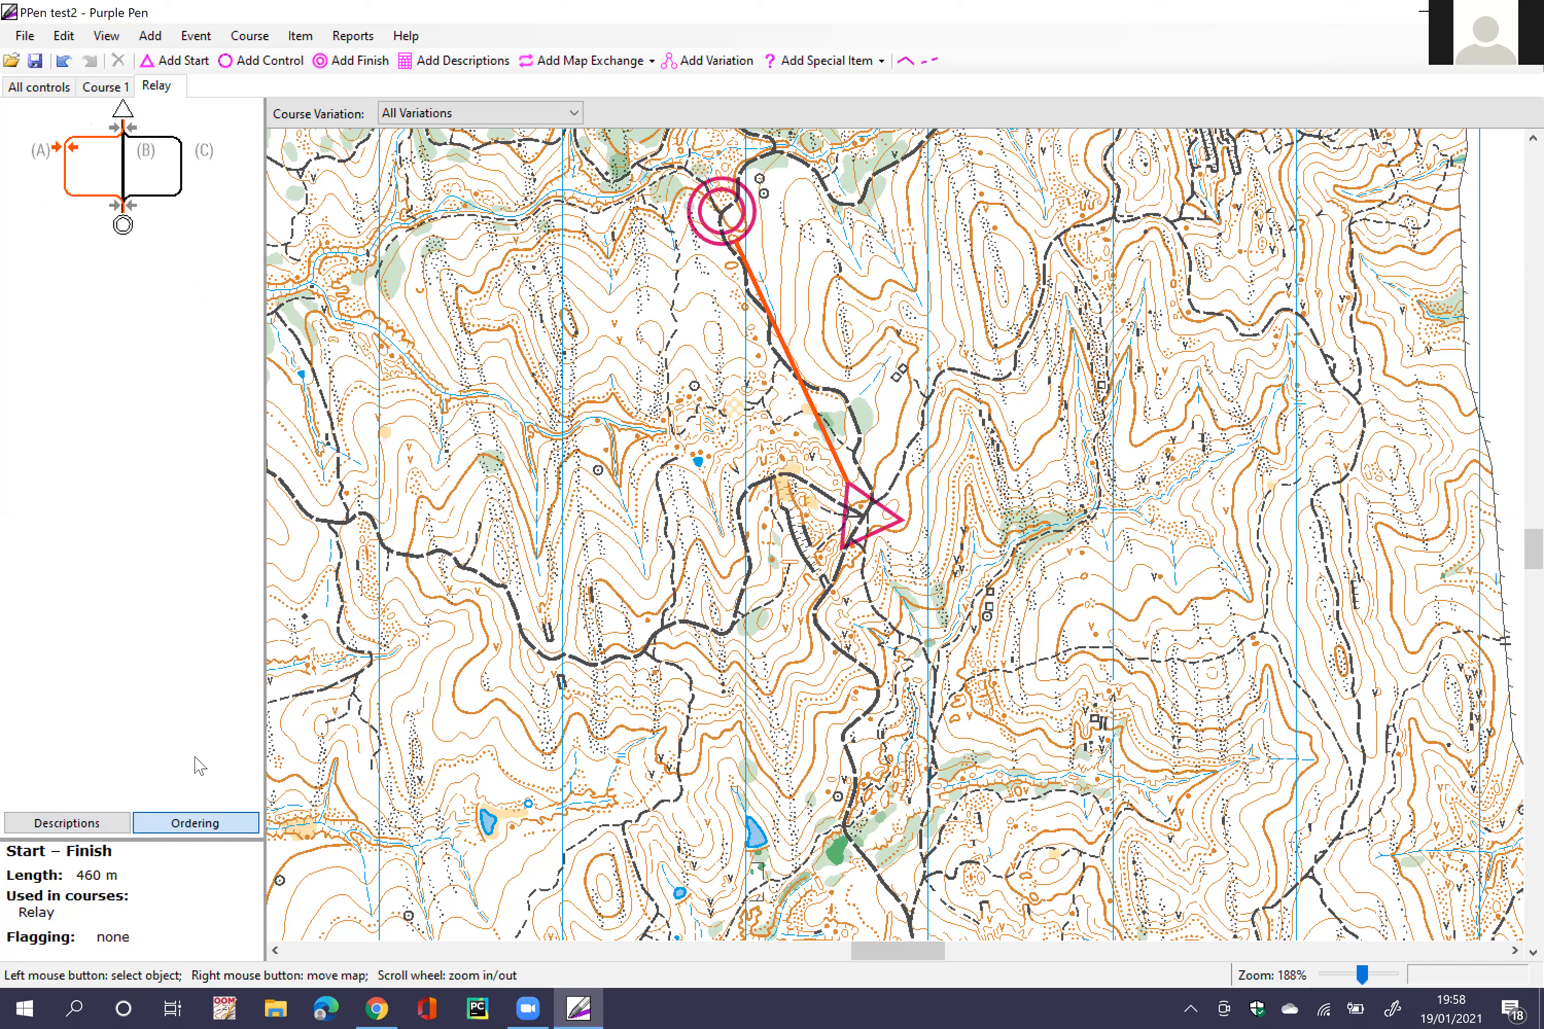
pyautogui.click(107, 826)
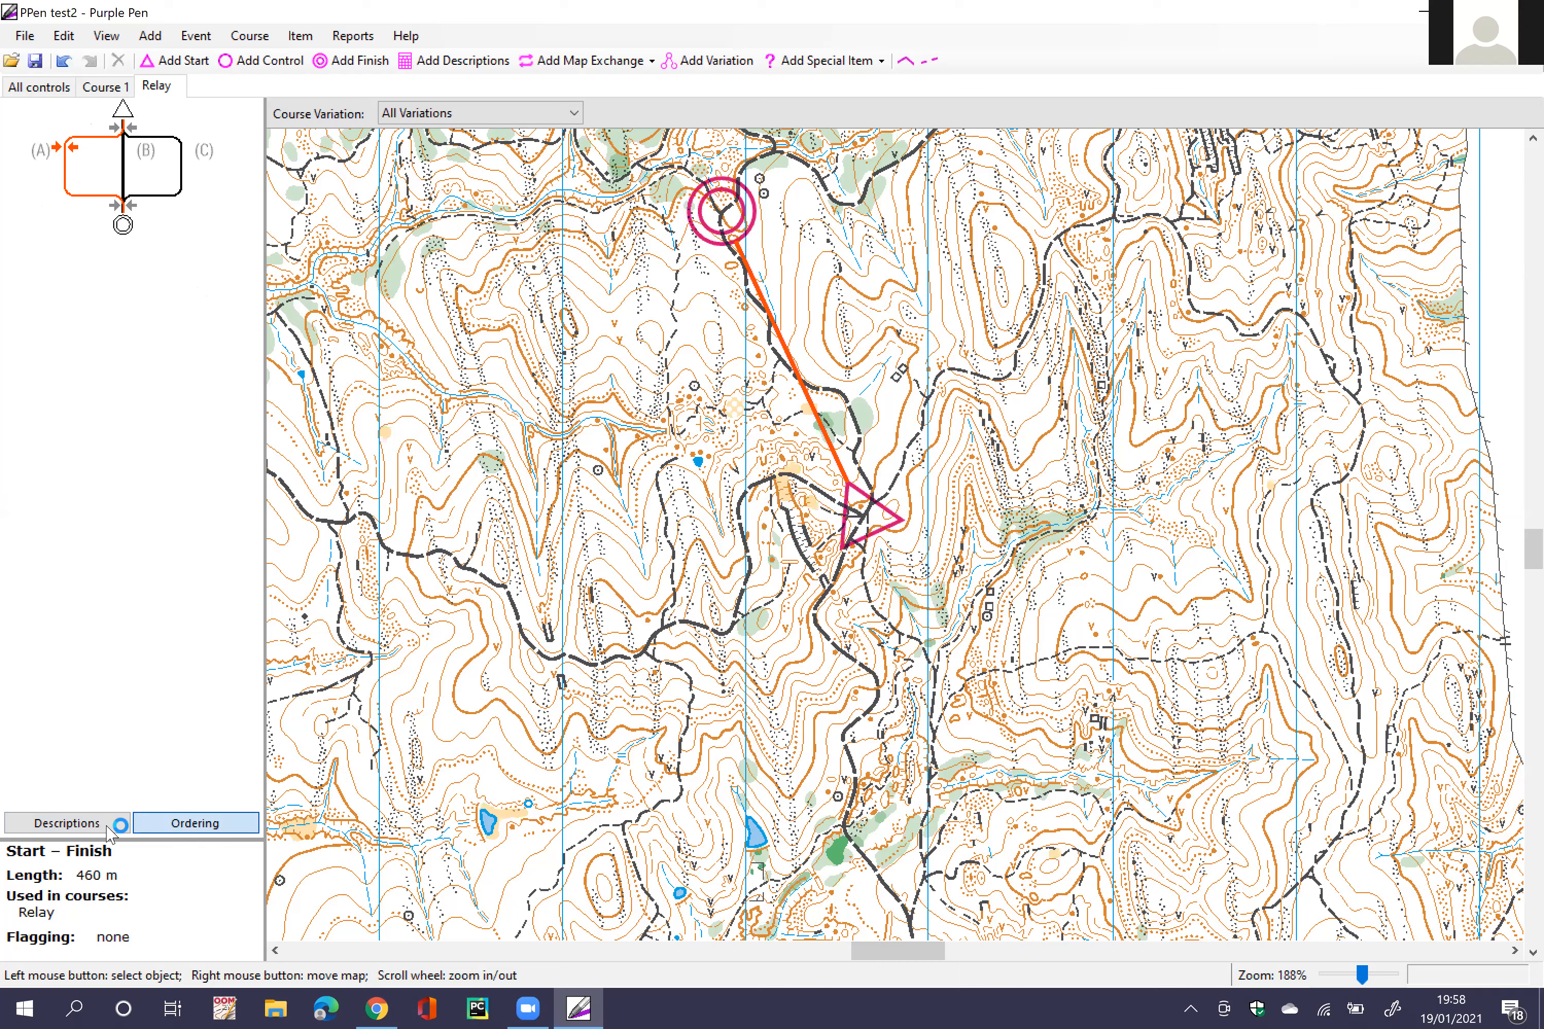
pyautogui.click(214, 824)
# Step: Examine the start and the individual branches of the fork in the Relay ordering diagram
pyautogui.click(124, 174)
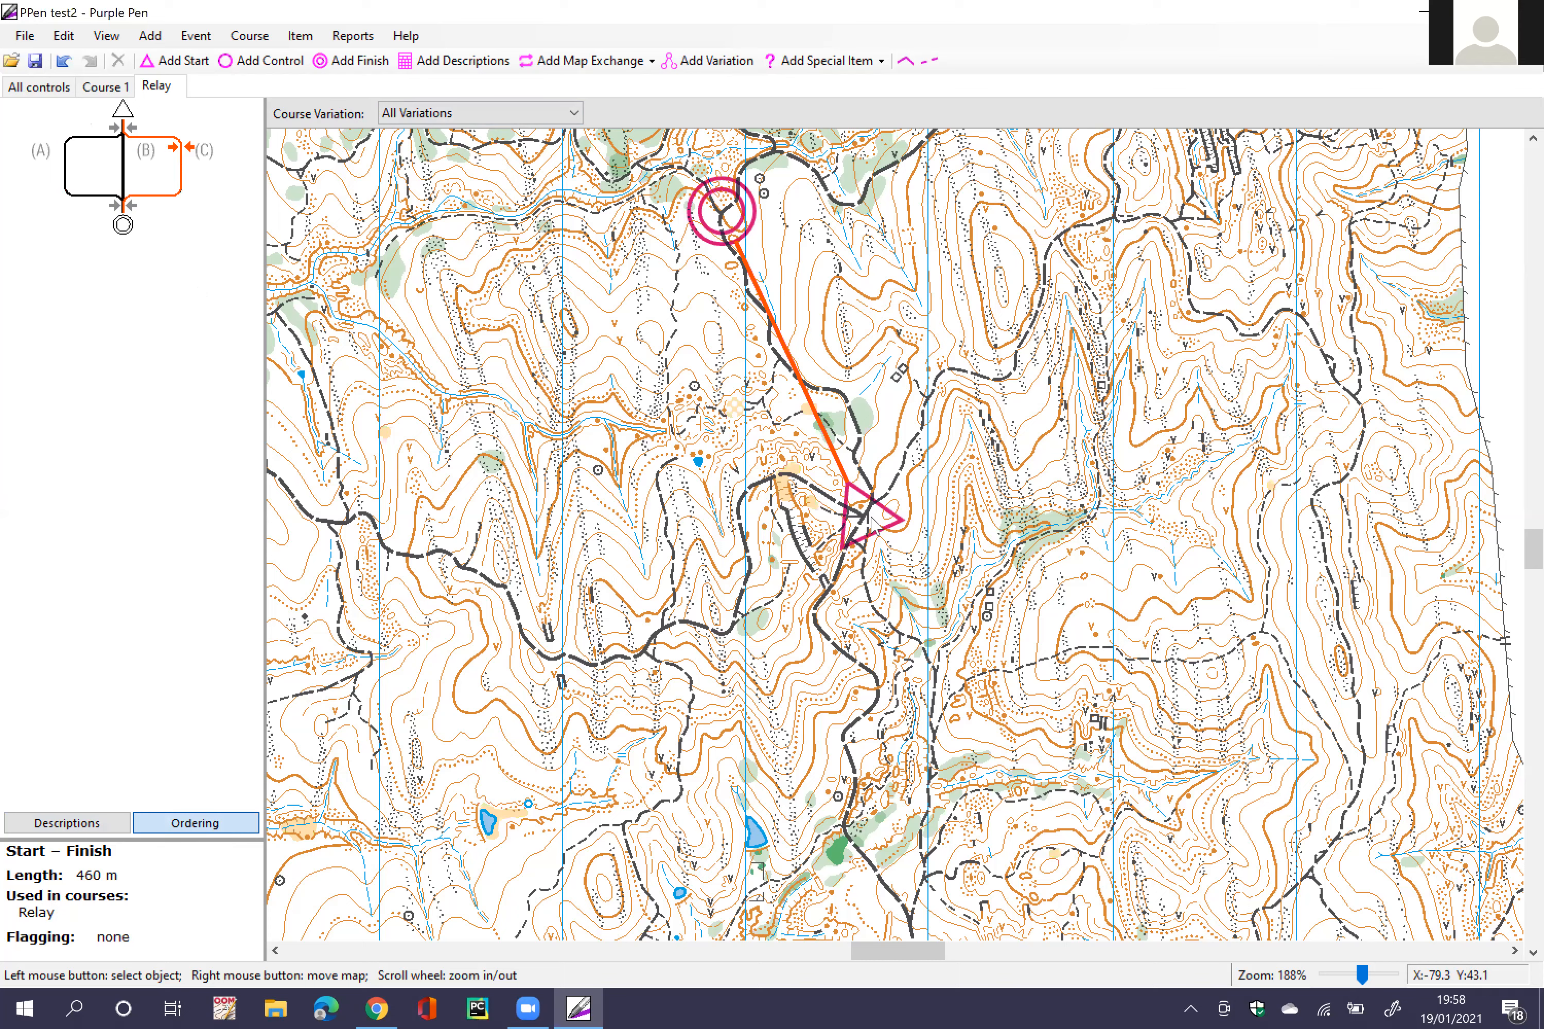
pyautogui.click(871, 500)
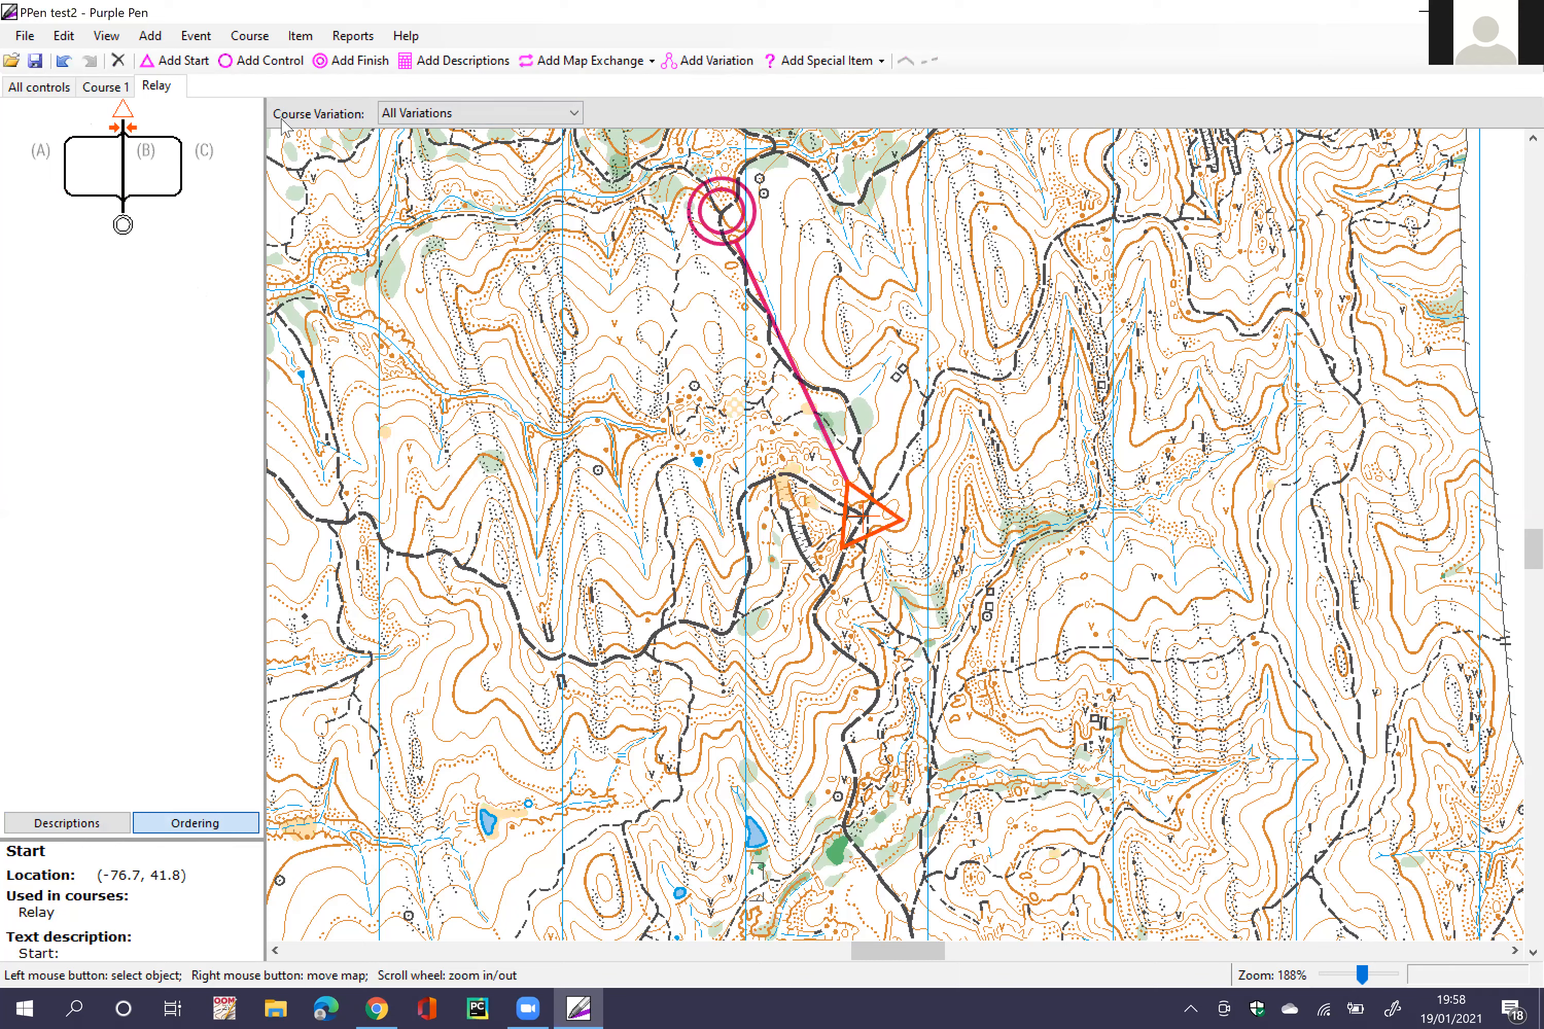
pyautogui.click(128, 169)
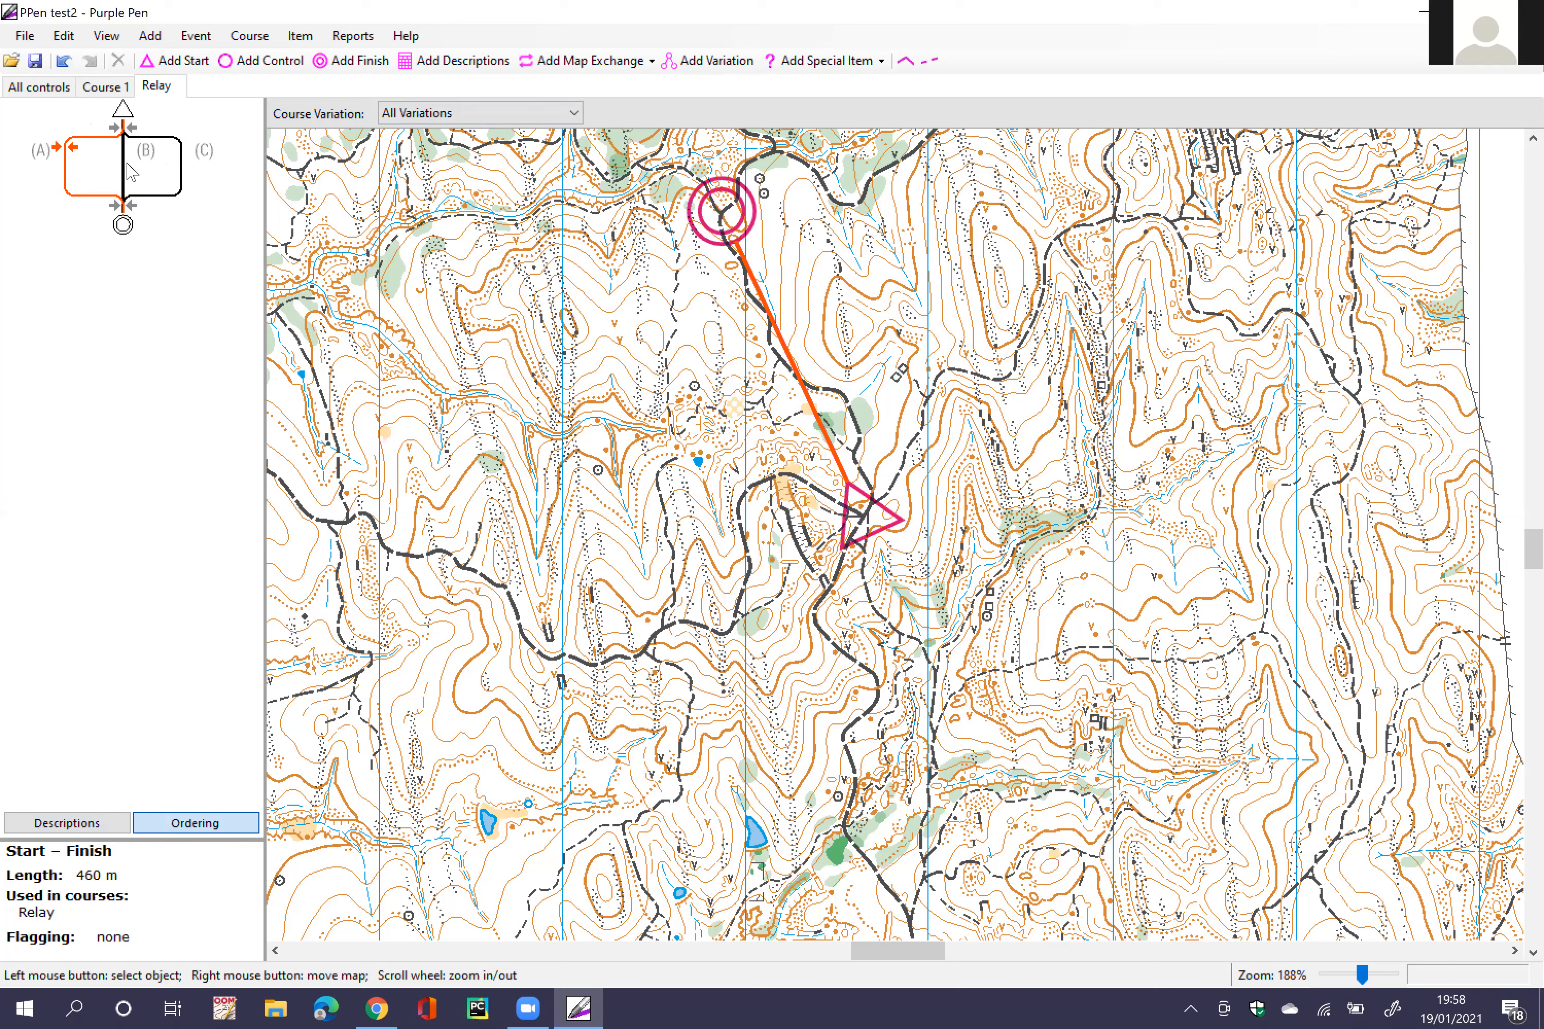
pyautogui.click(166, 171)
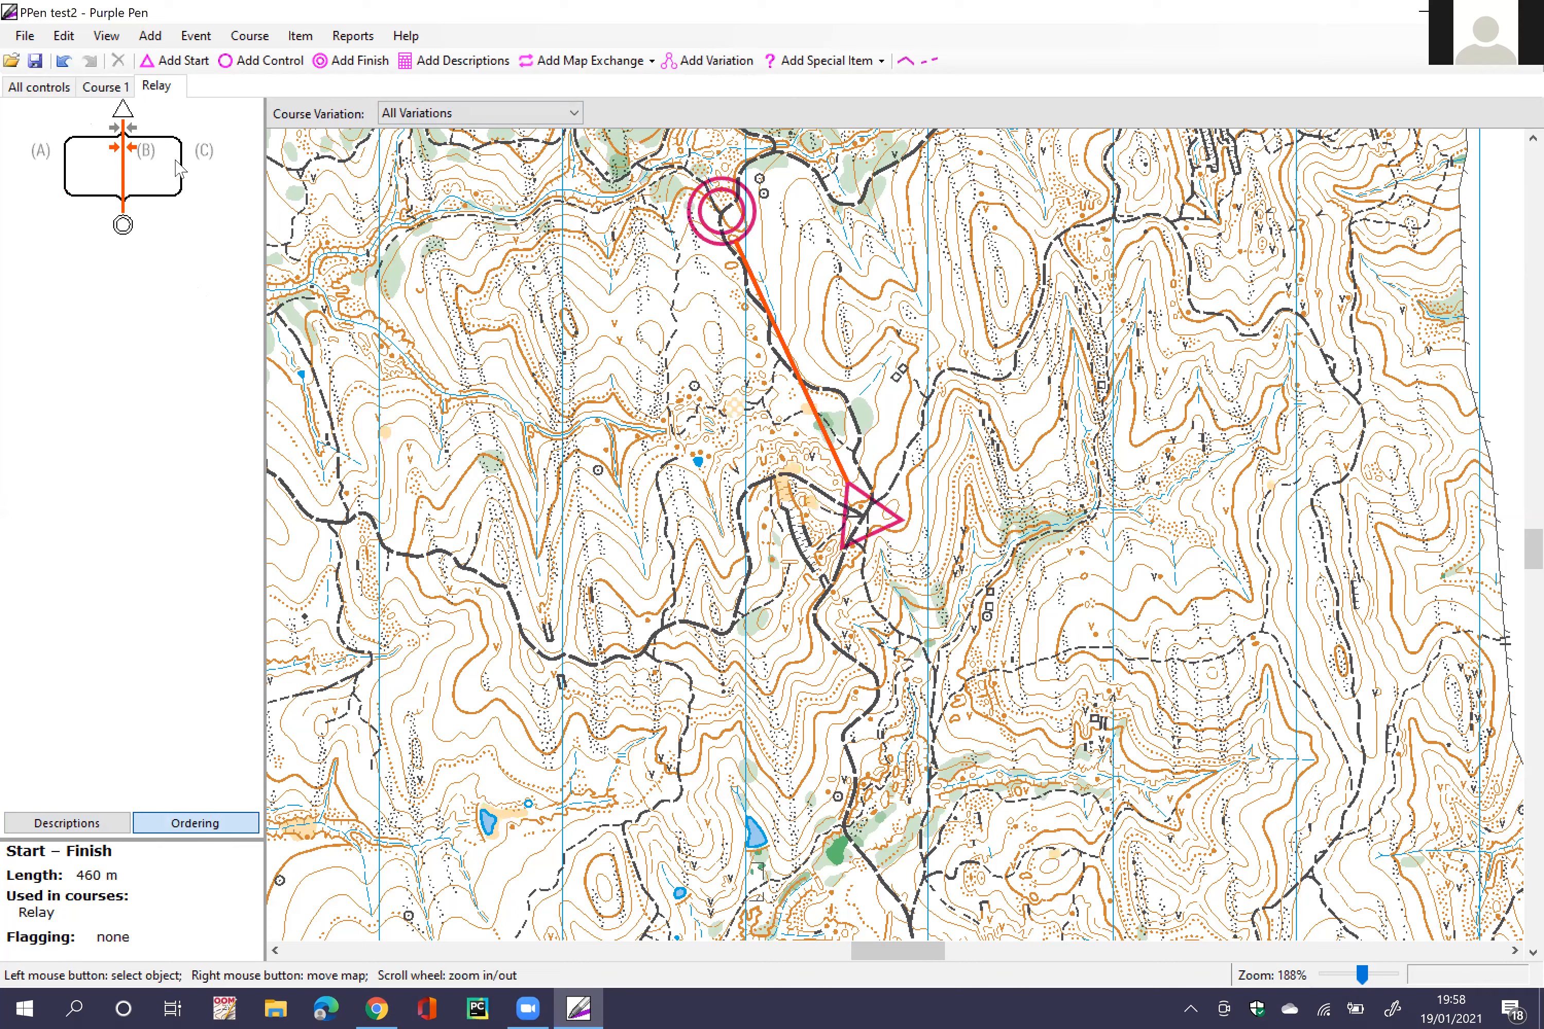
# Step: Add a new control to branch A of the Relay fork, west-southwest of the finish
pyautogui.click(66, 166)
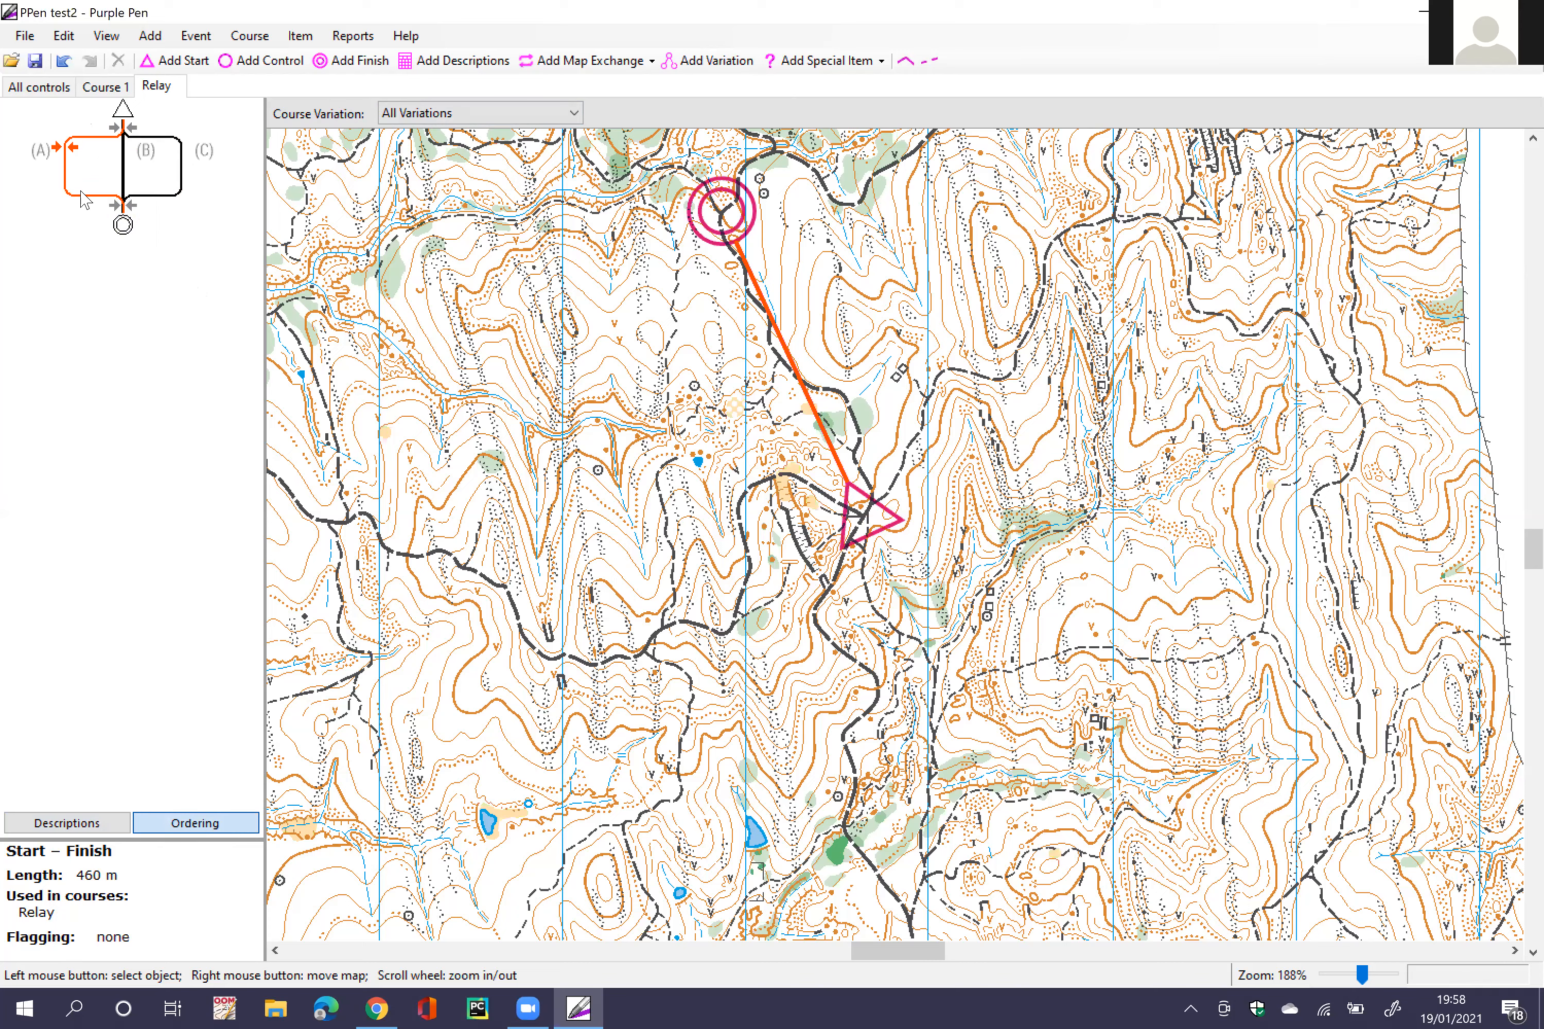
pyautogui.click(257, 67)
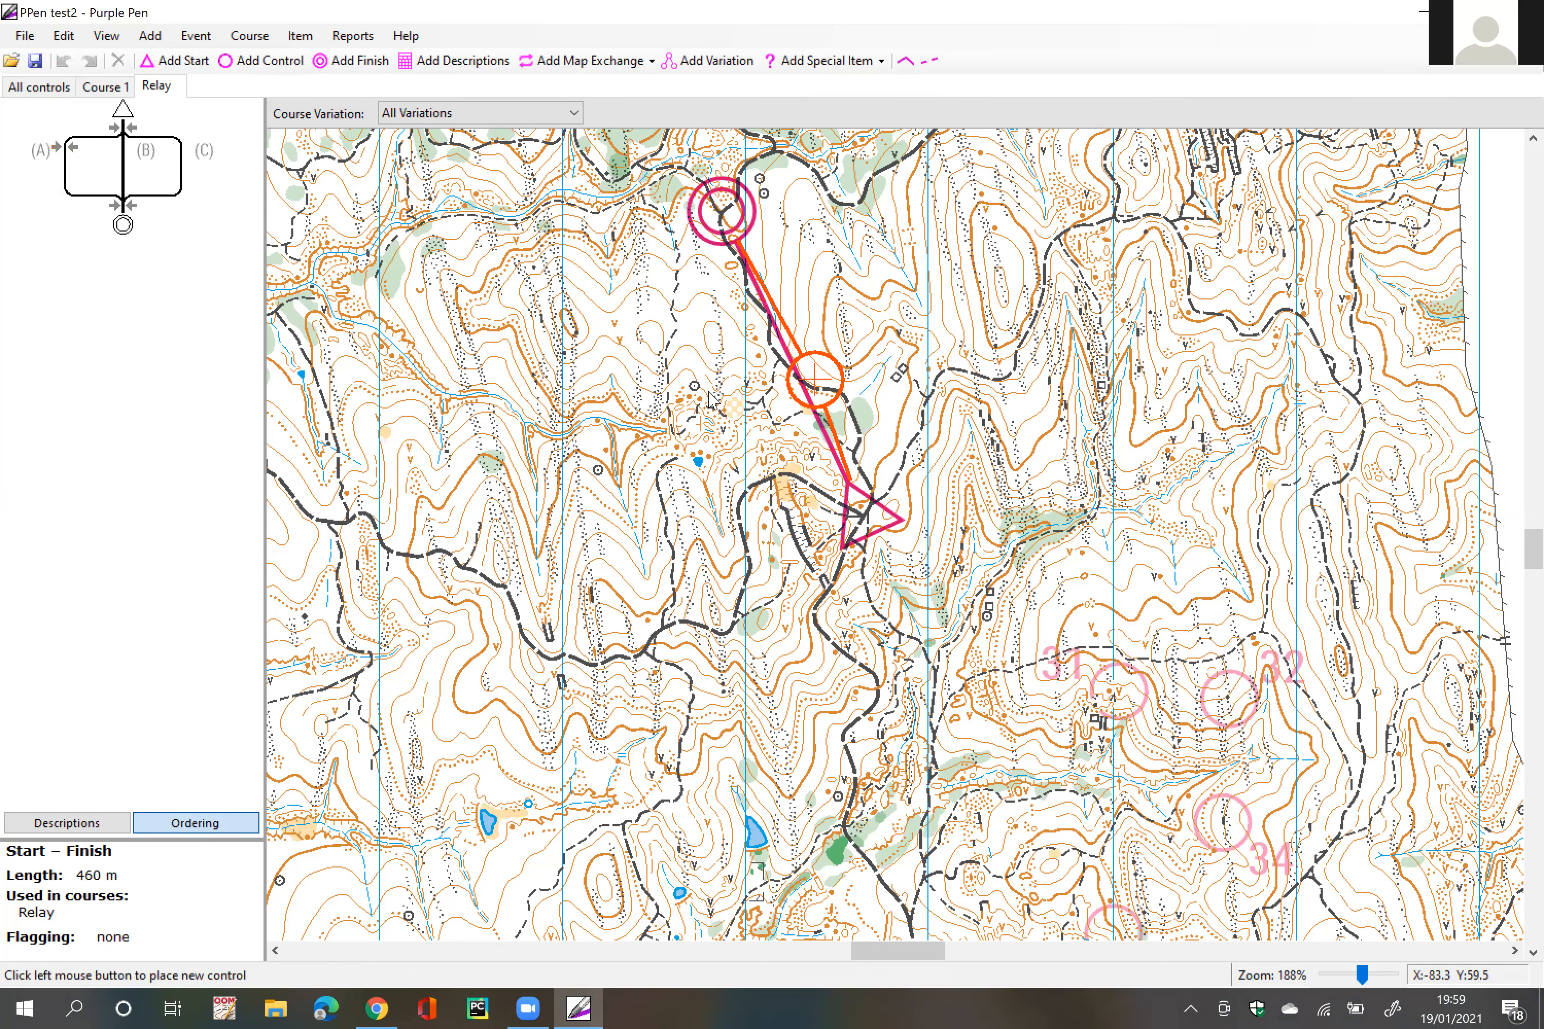
pyautogui.click(549, 331)
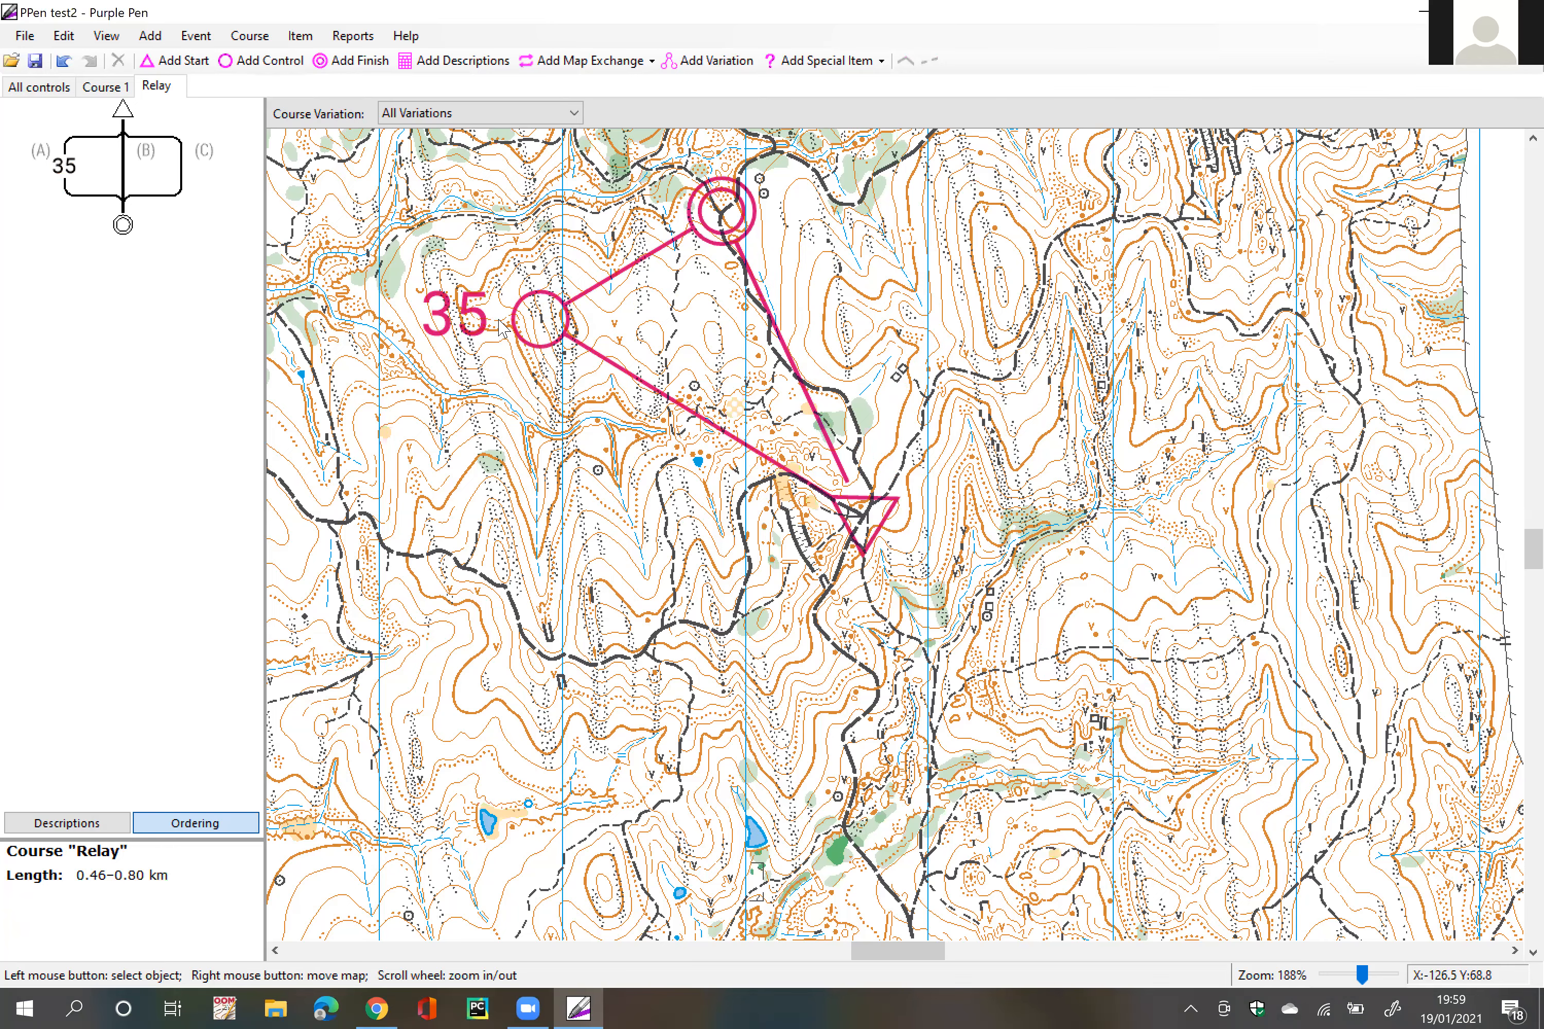
# Step: Check branch A's new control on the Relay map and in the overview of all controls
pyautogui.moveTo(575, 479); pyautogui.dragTo(586, 545)
pyautogui.moveTo(484, 530); pyautogui.dragTo(567, 590)
pyautogui.moveTo(501, 458); pyautogui.dragTo(537, 488)
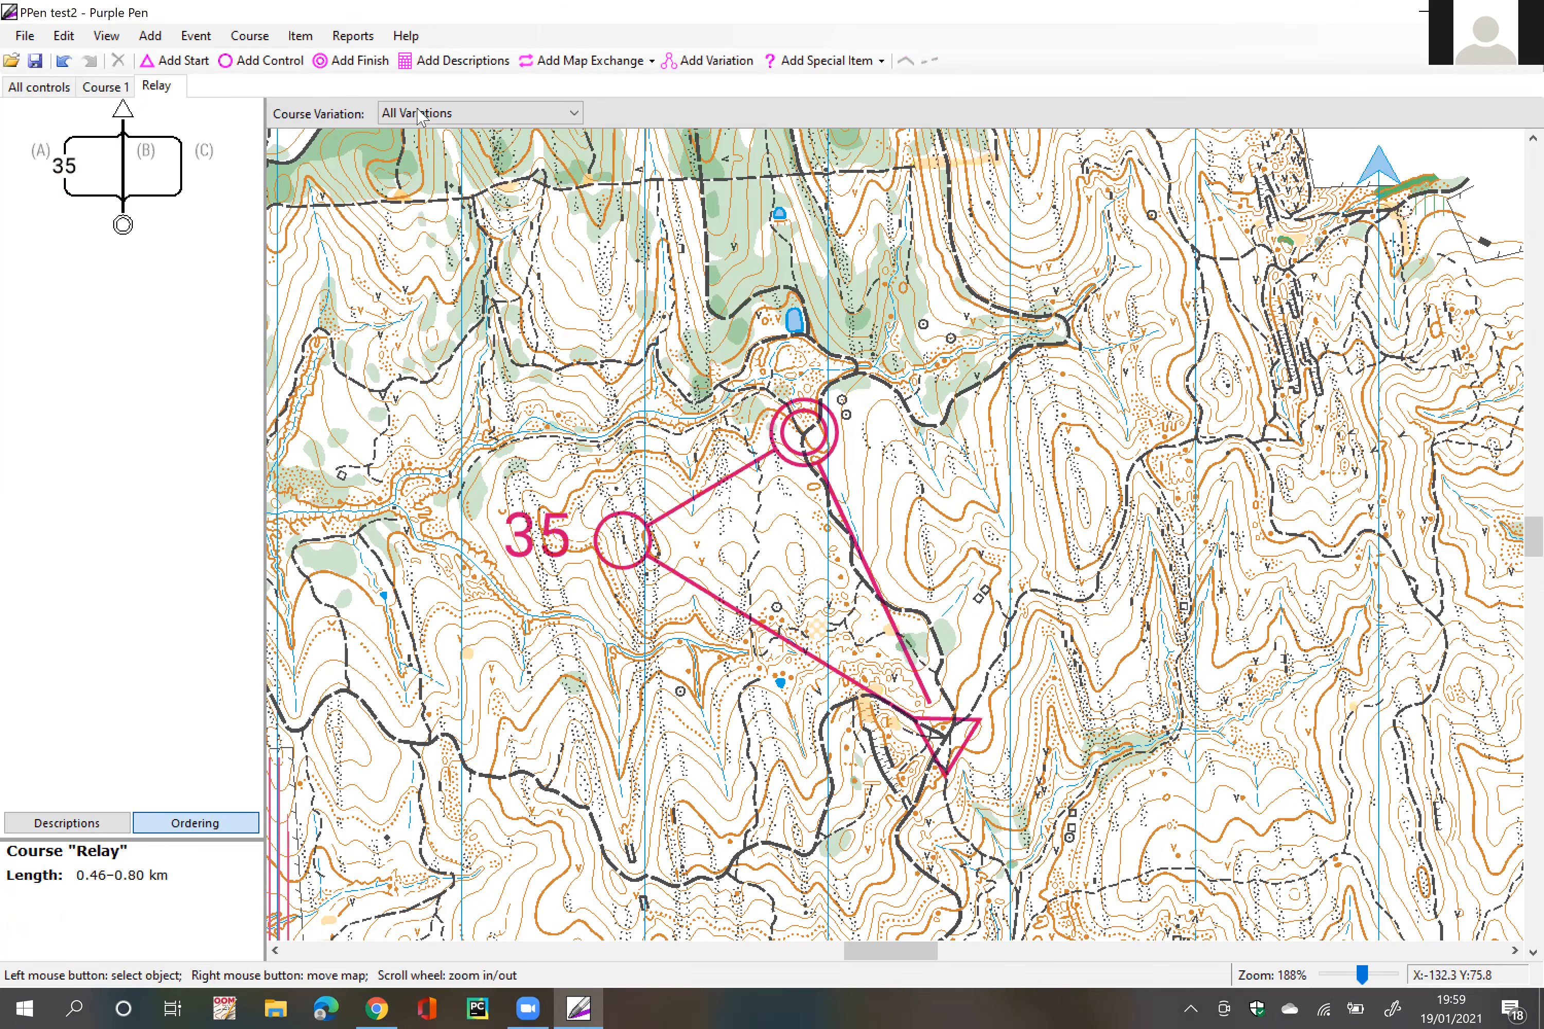
pyautogui.scroll(-1, 592, 548)
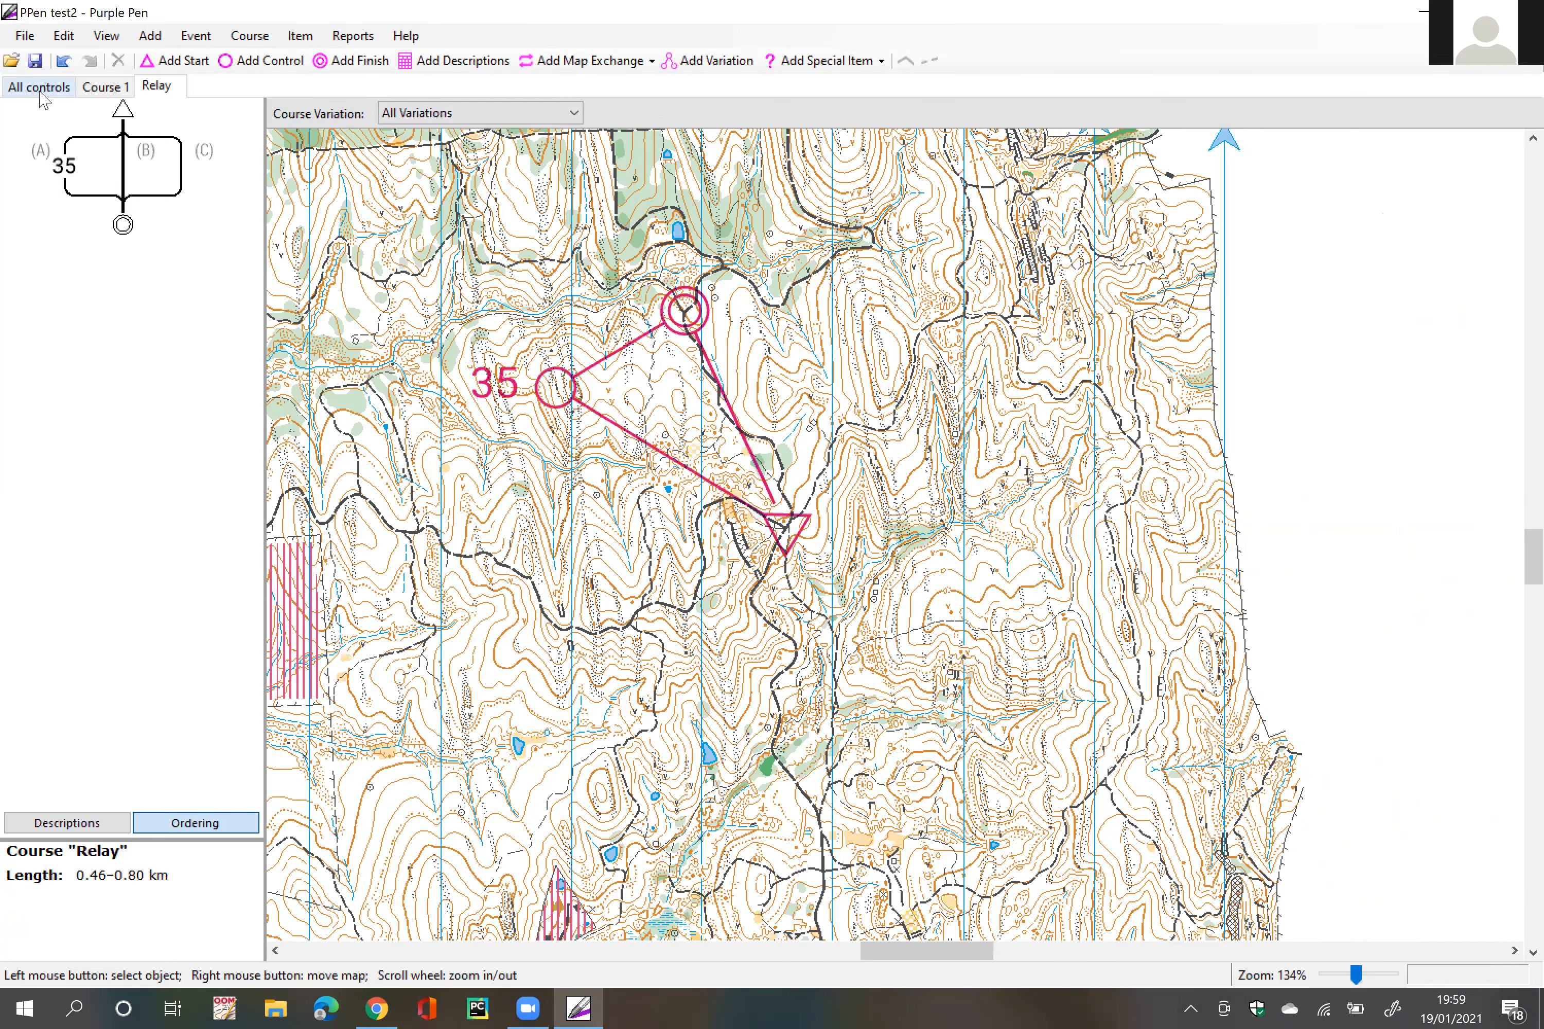
pyautogui.click(40, 92)
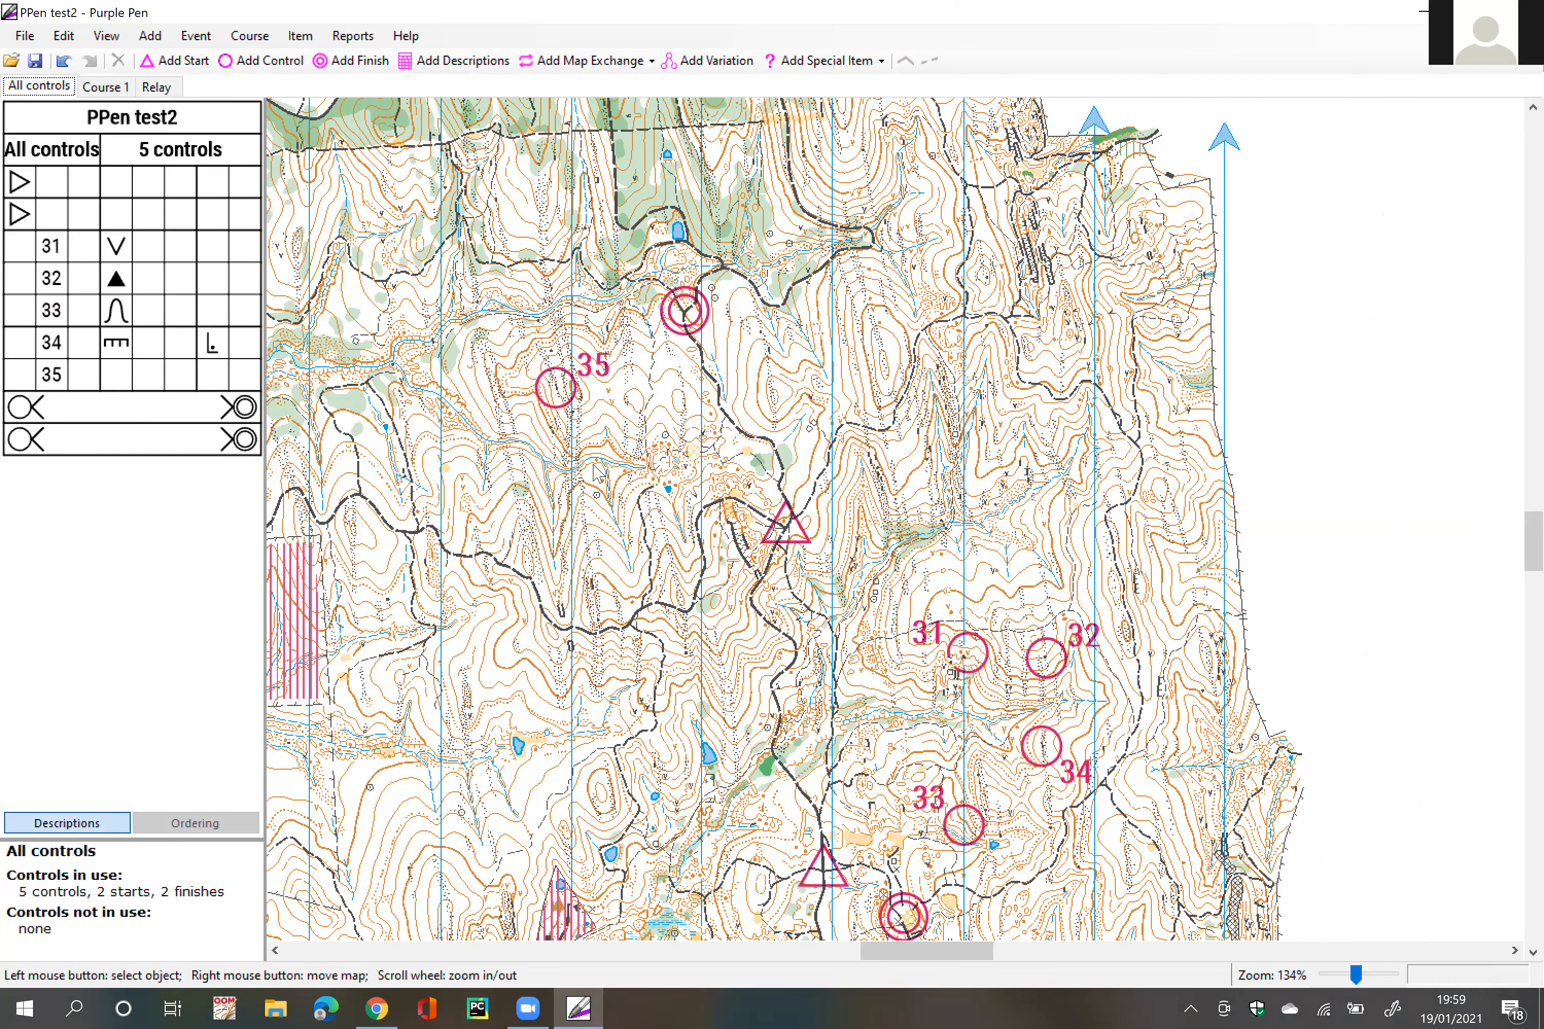
pyautogui.click(555, 387)
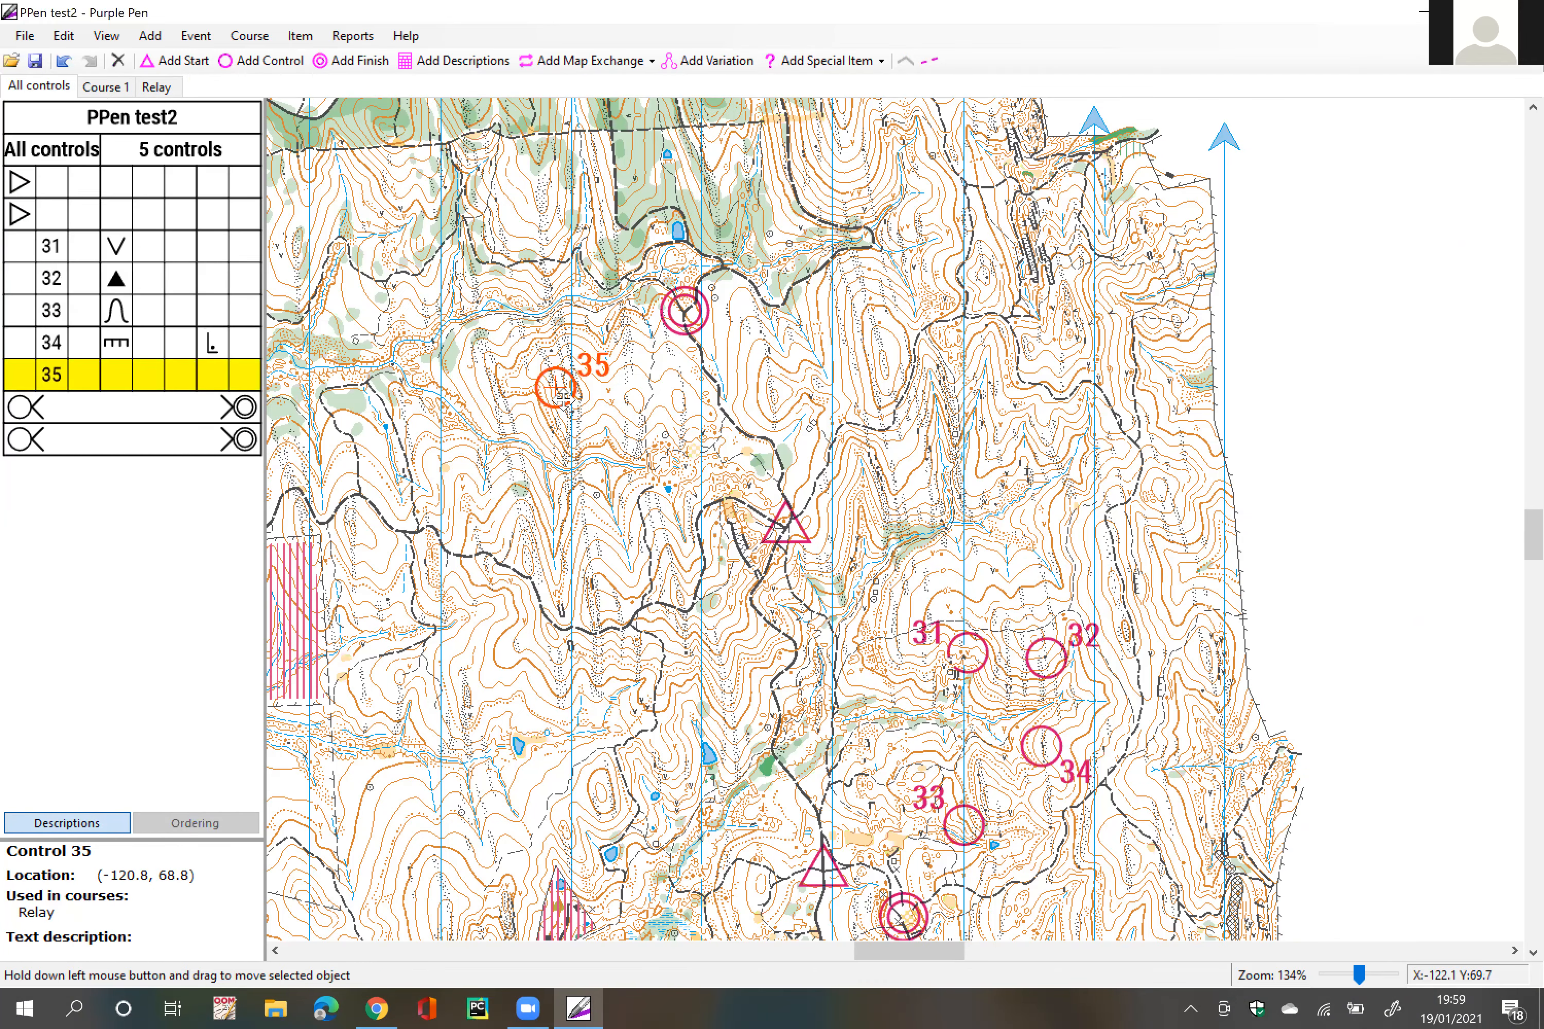
pyautogui.scroll(1, 561, 395)
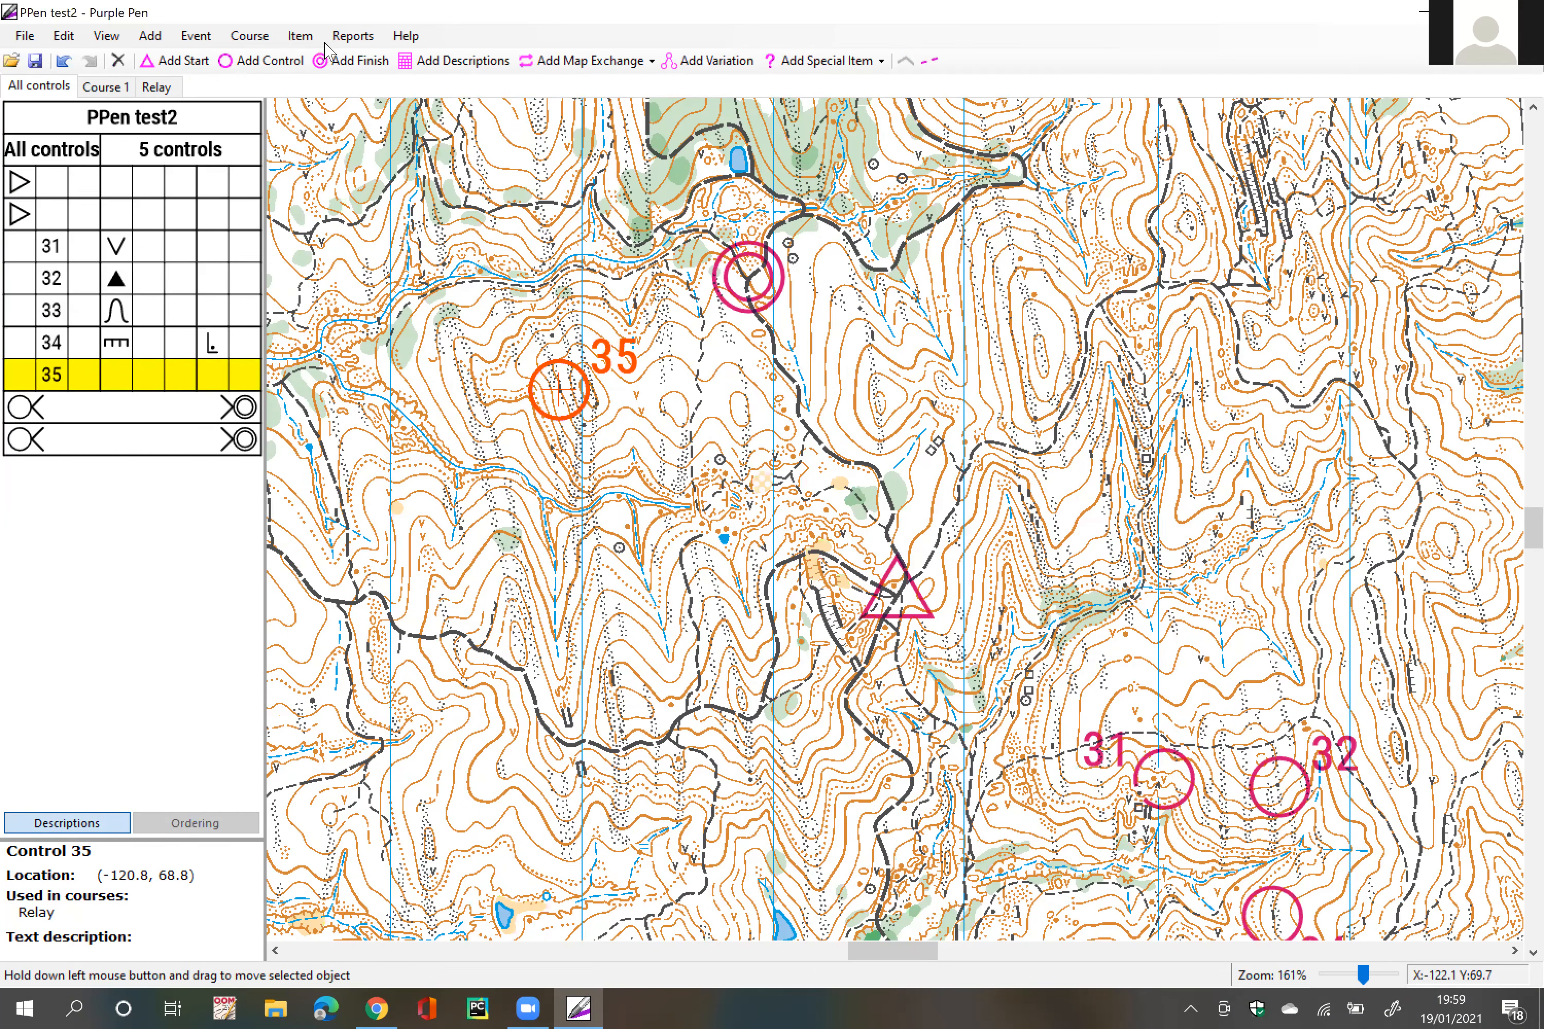
pyautogui.scroll(-3, 688, 493)
# Step: Return to the Relay course's ordering diagram and add a new control to branch B, just north of control 35
pyautogui.click(158, 88)
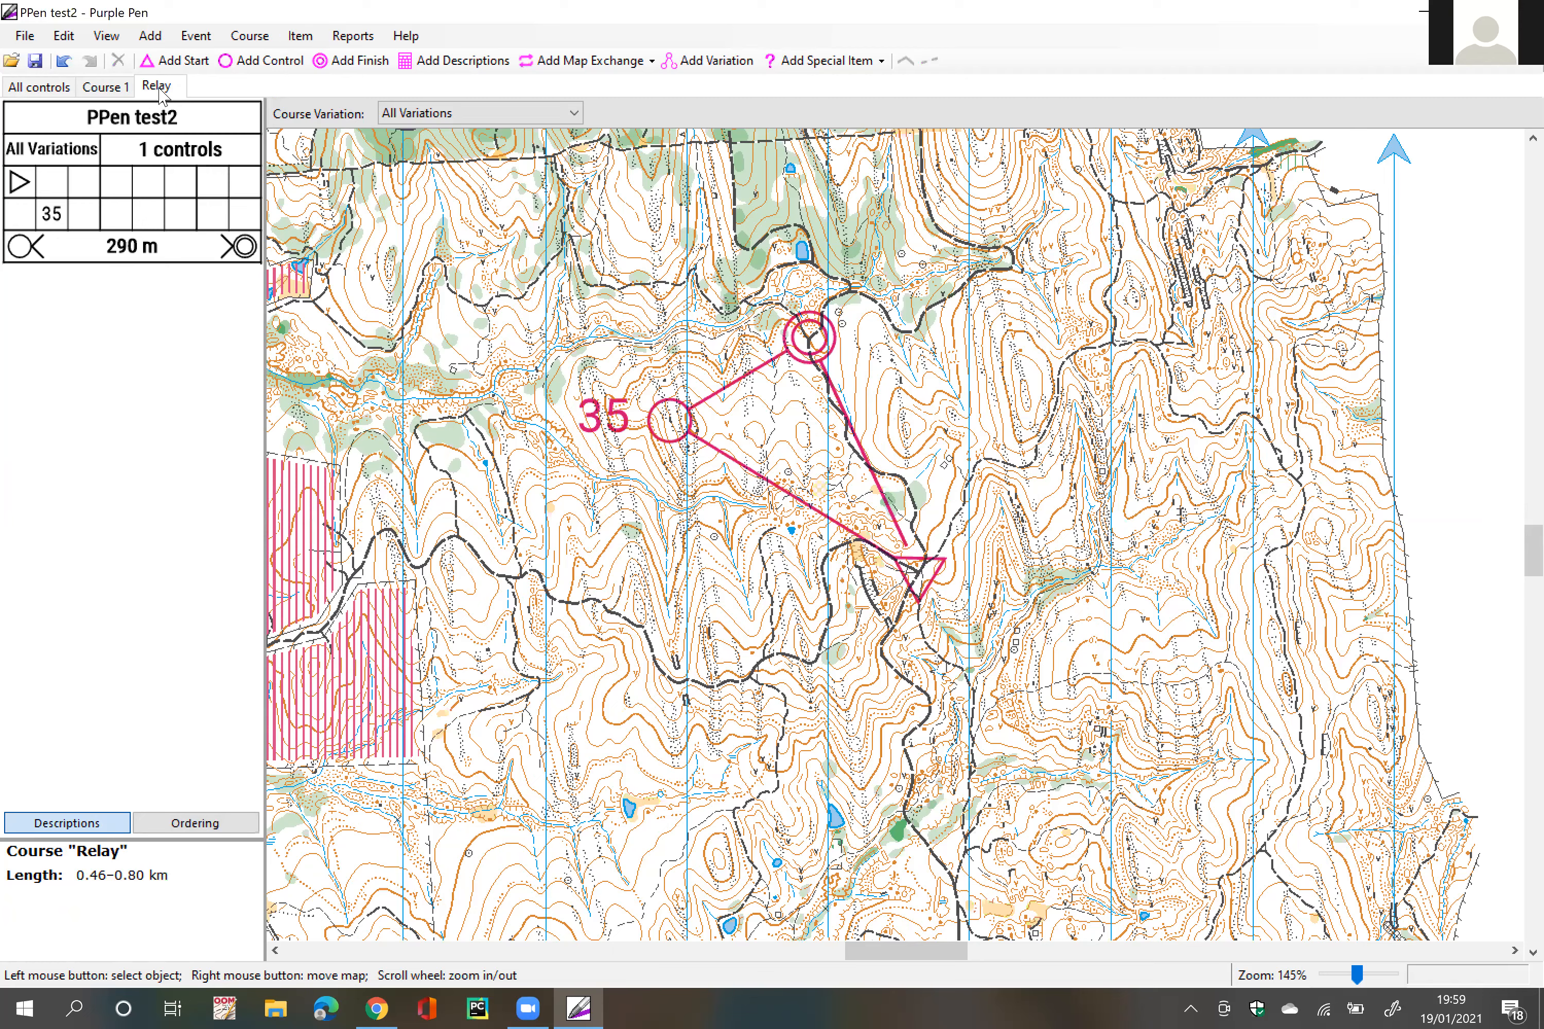
pyautogui.click(206, 831)
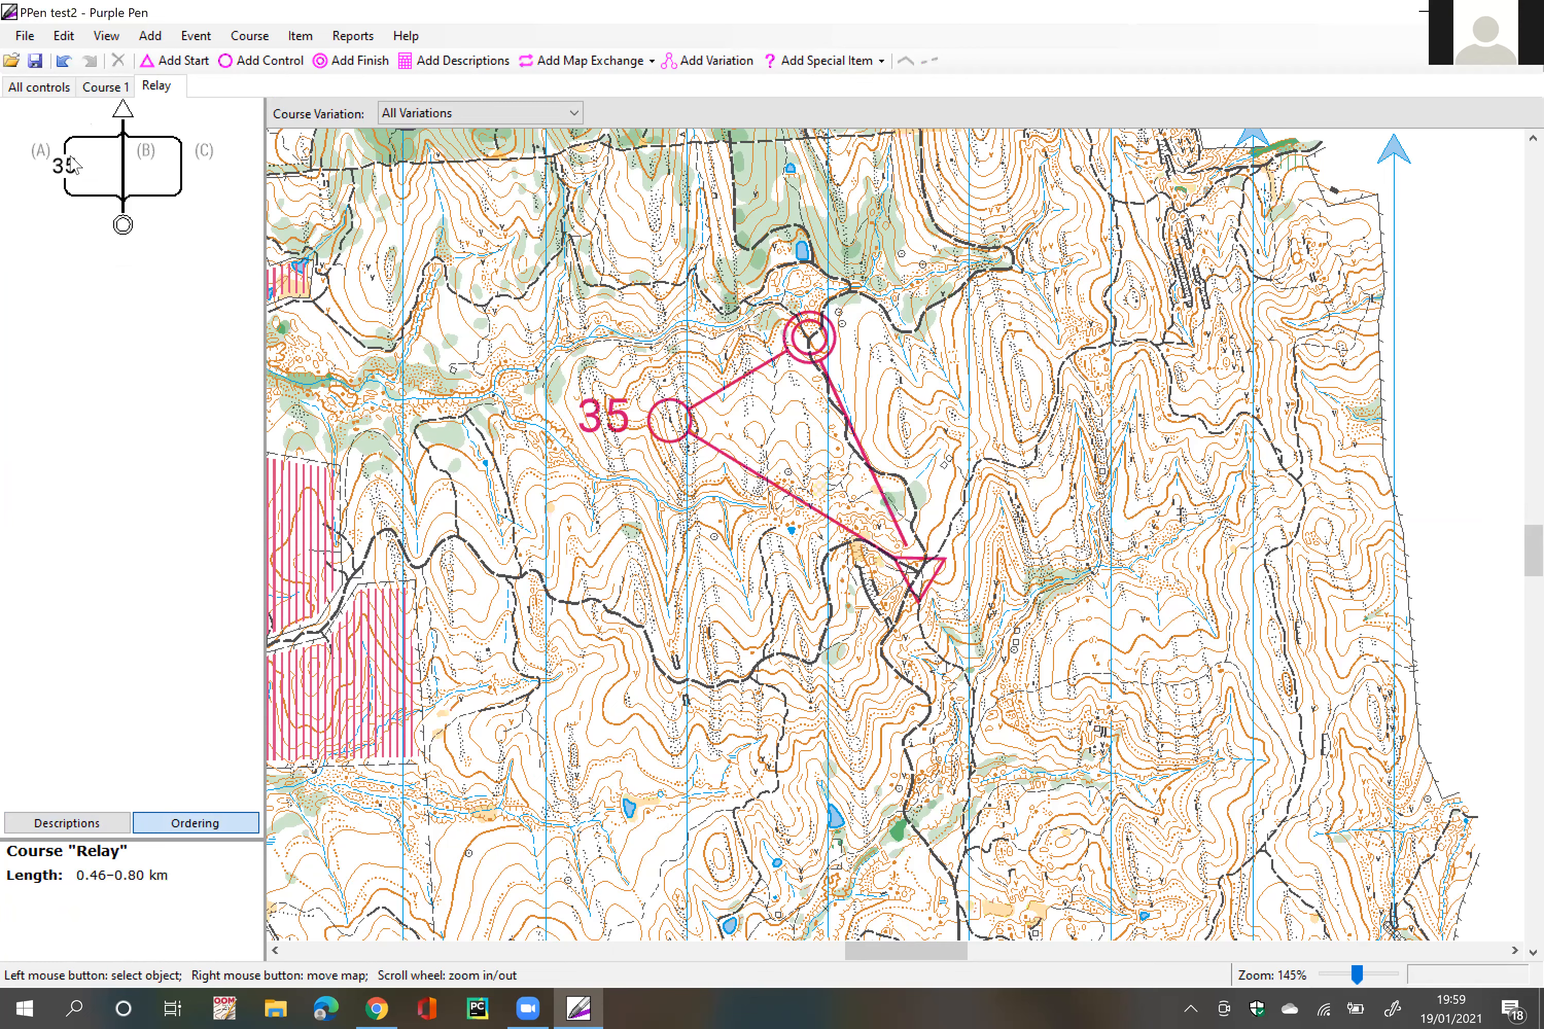
pyautogui.click(124, 187)
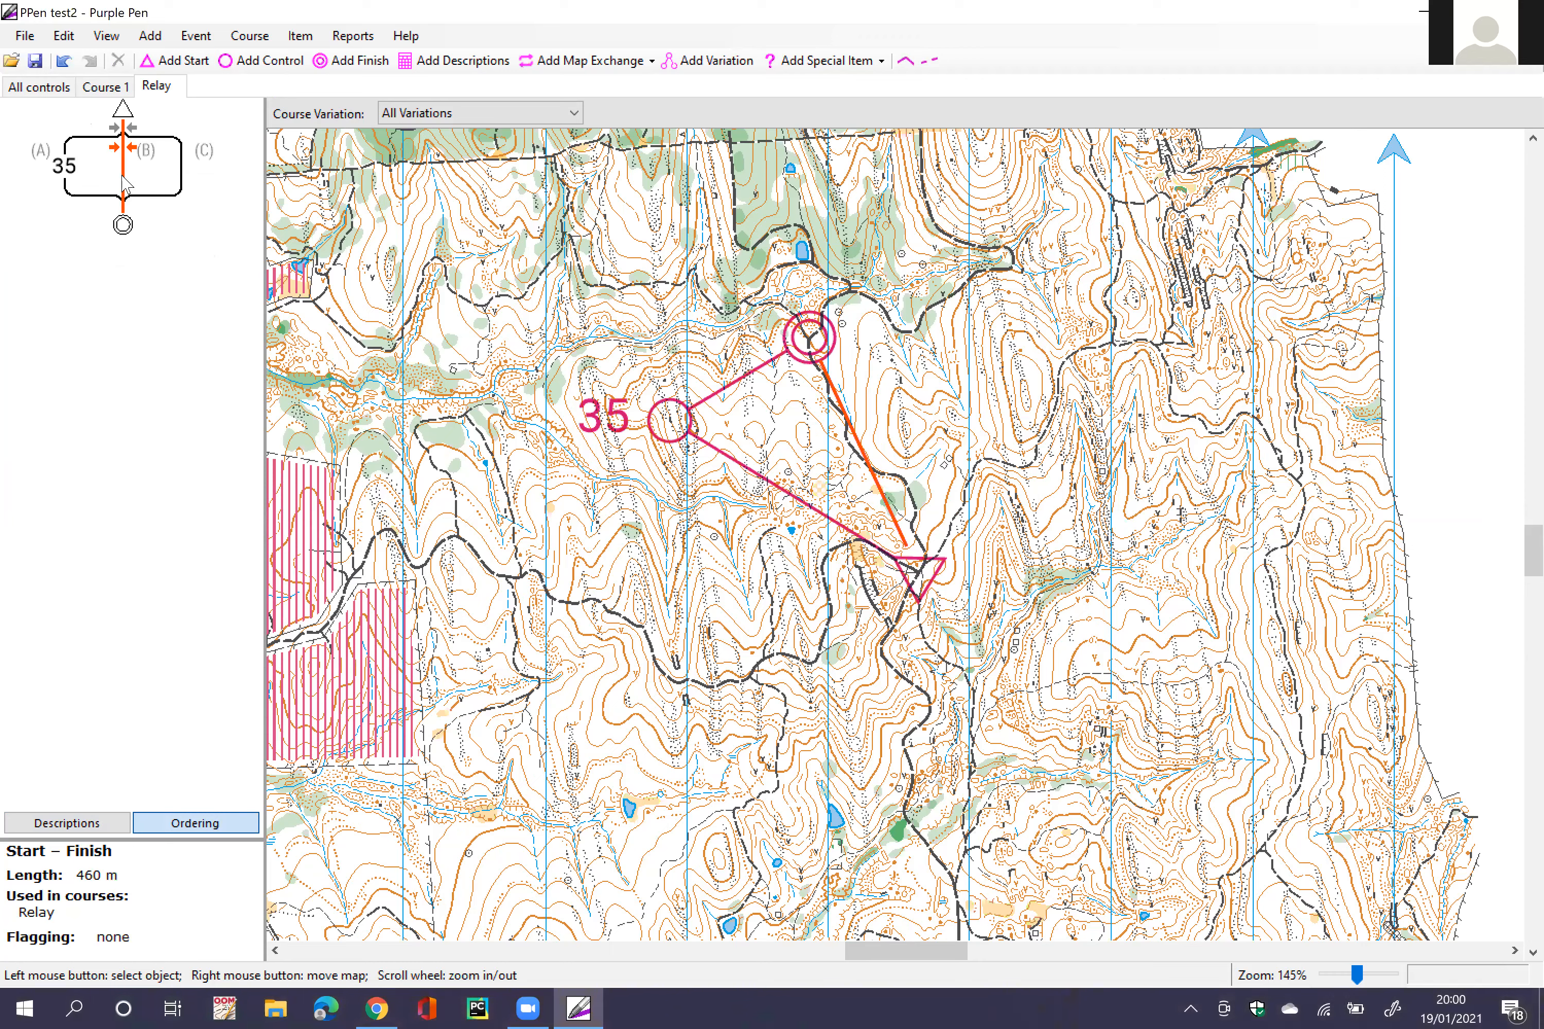
pyautogui.click(261, 63)
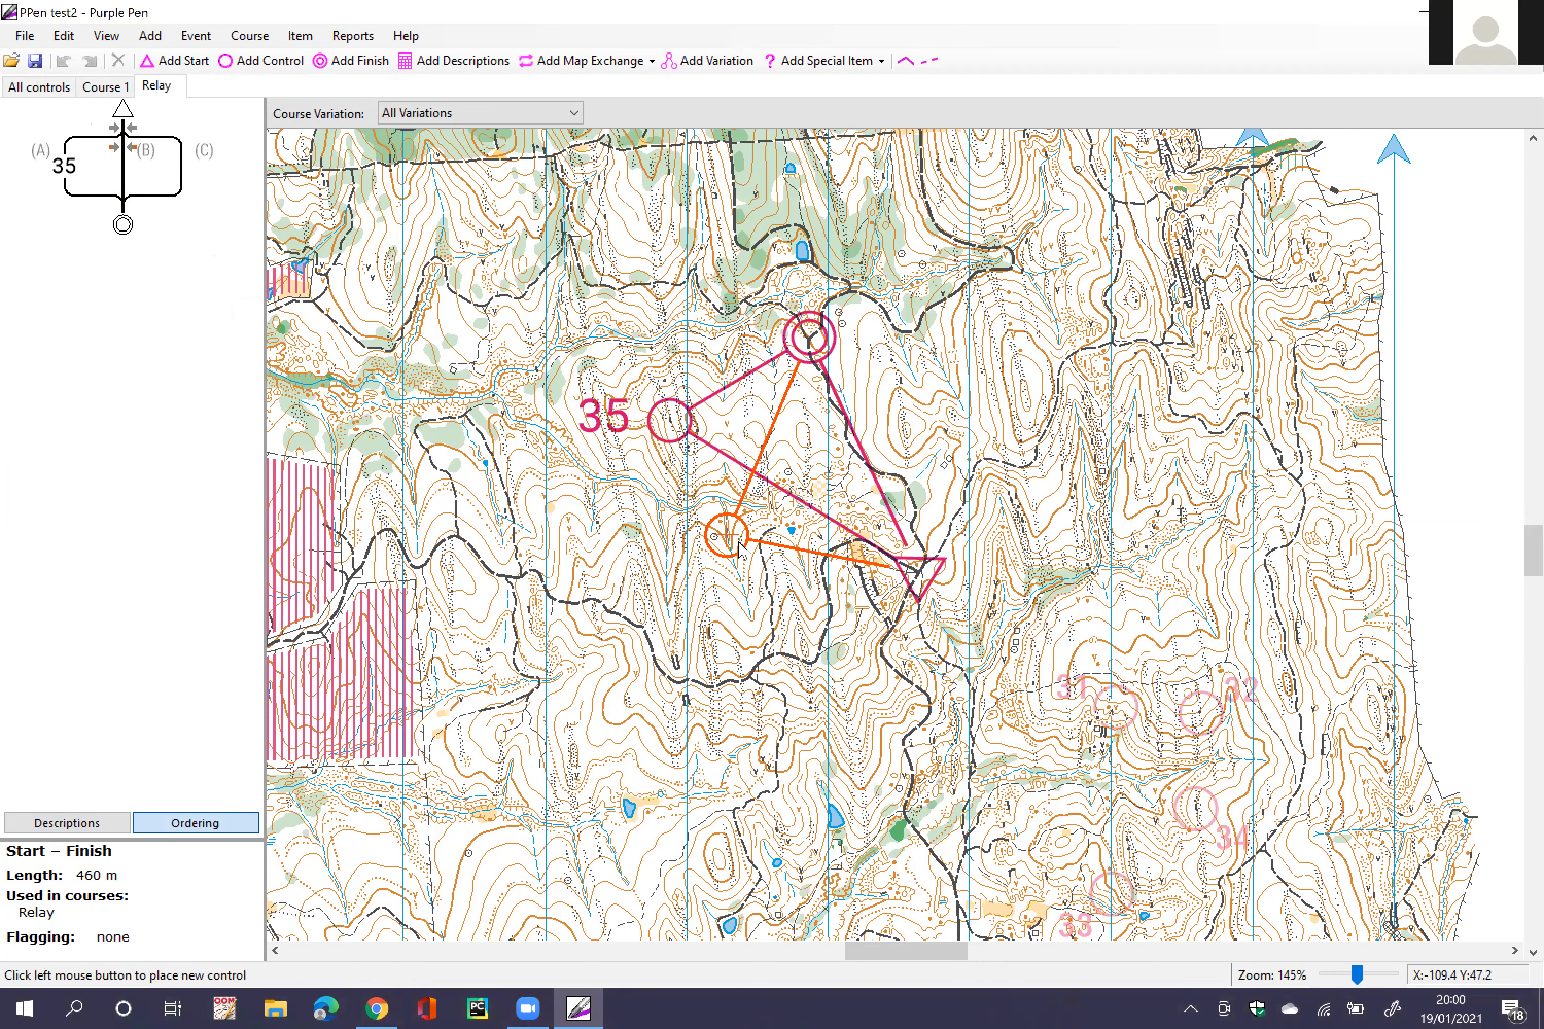
pyautogui.click(741, 541)
pyautogui.scroll(1, 649, 339)
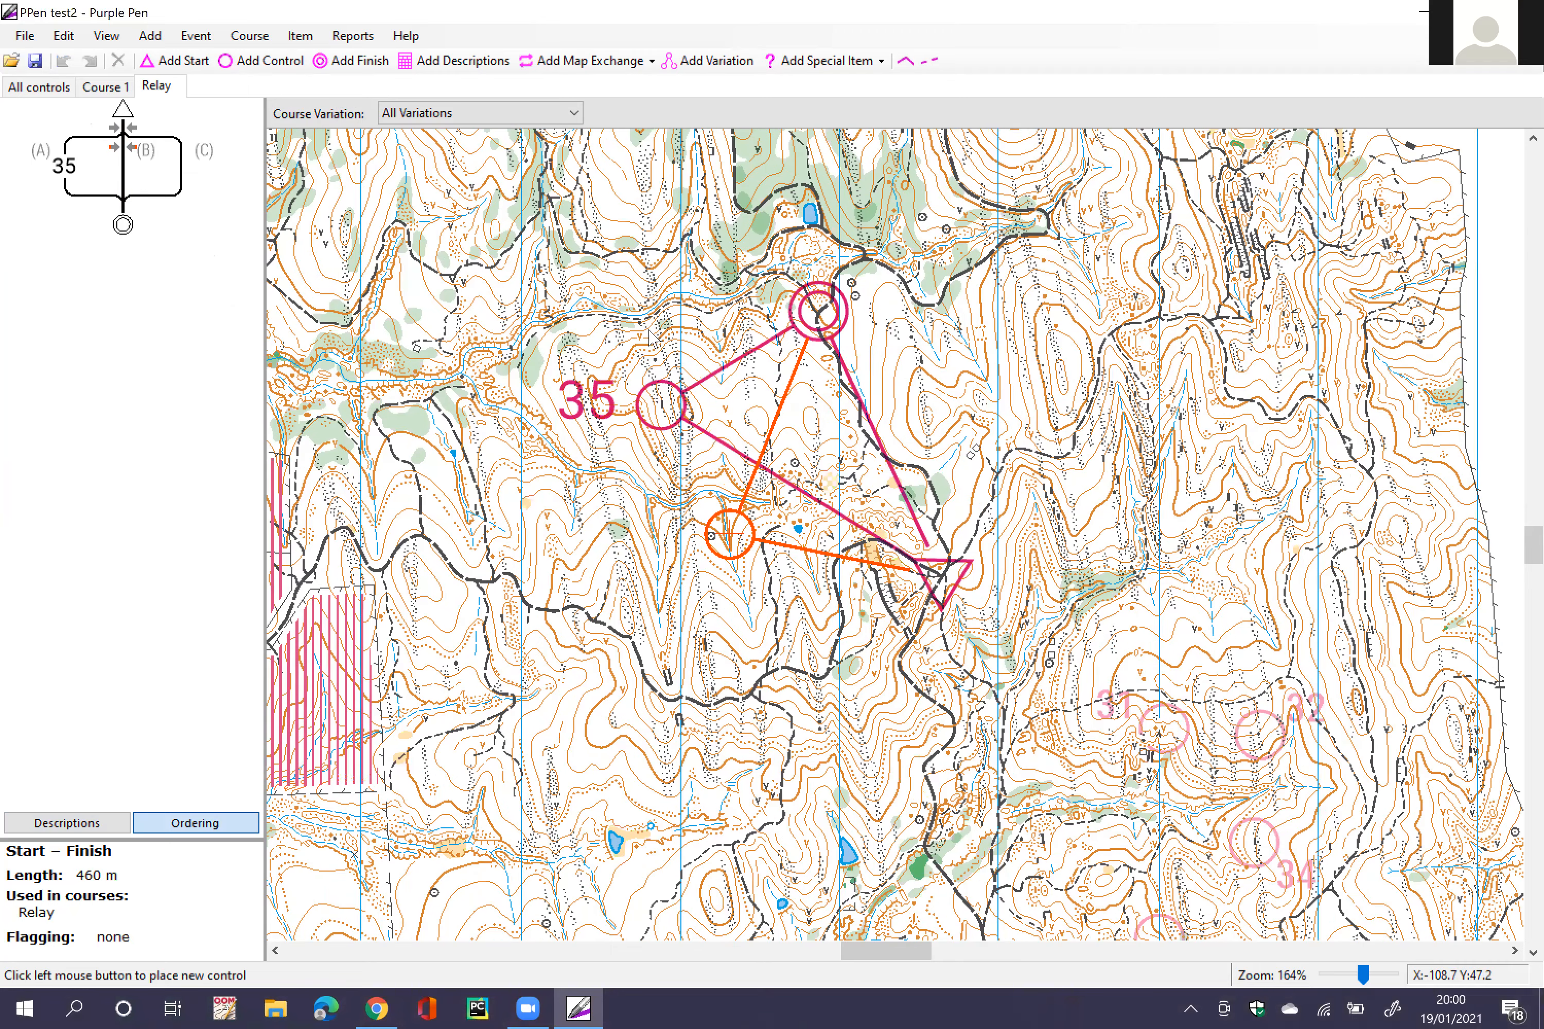
pyautogui.scroll(1, 649, 339)
pyautogui.click(637, 324)
pyautogui.click(672, 549)
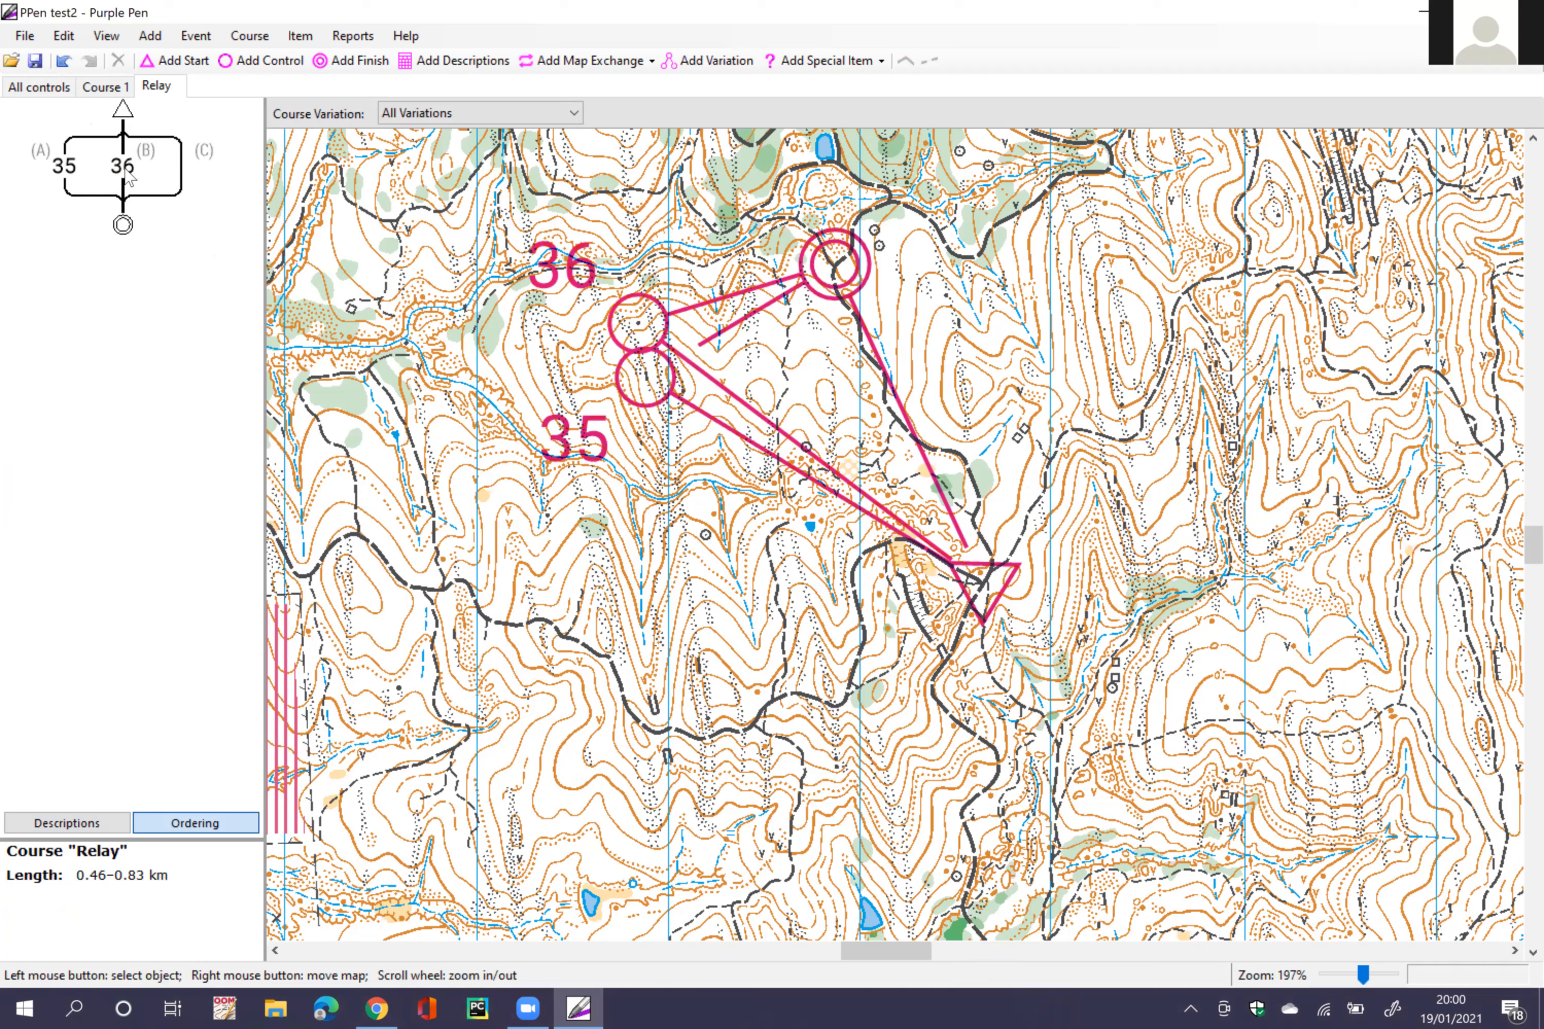
# Step: Add a new control to branch C of the Relay fork, south-southeast of control 35
pyautogui.click(184, 168)
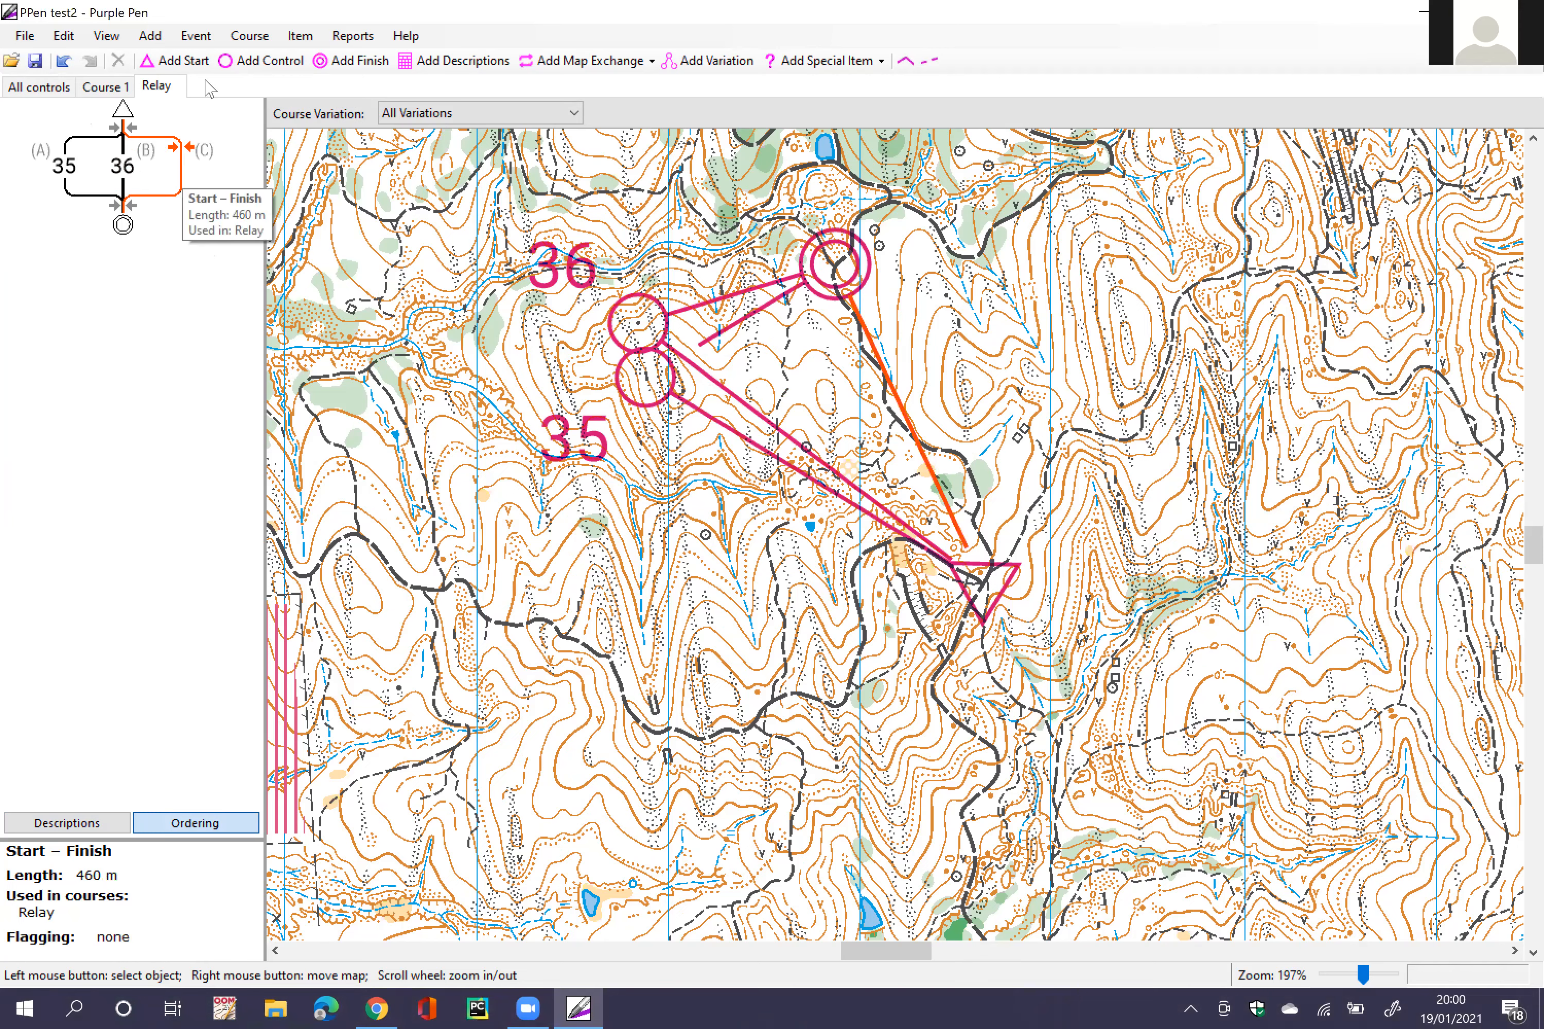
pyautogui.click(240, 64)
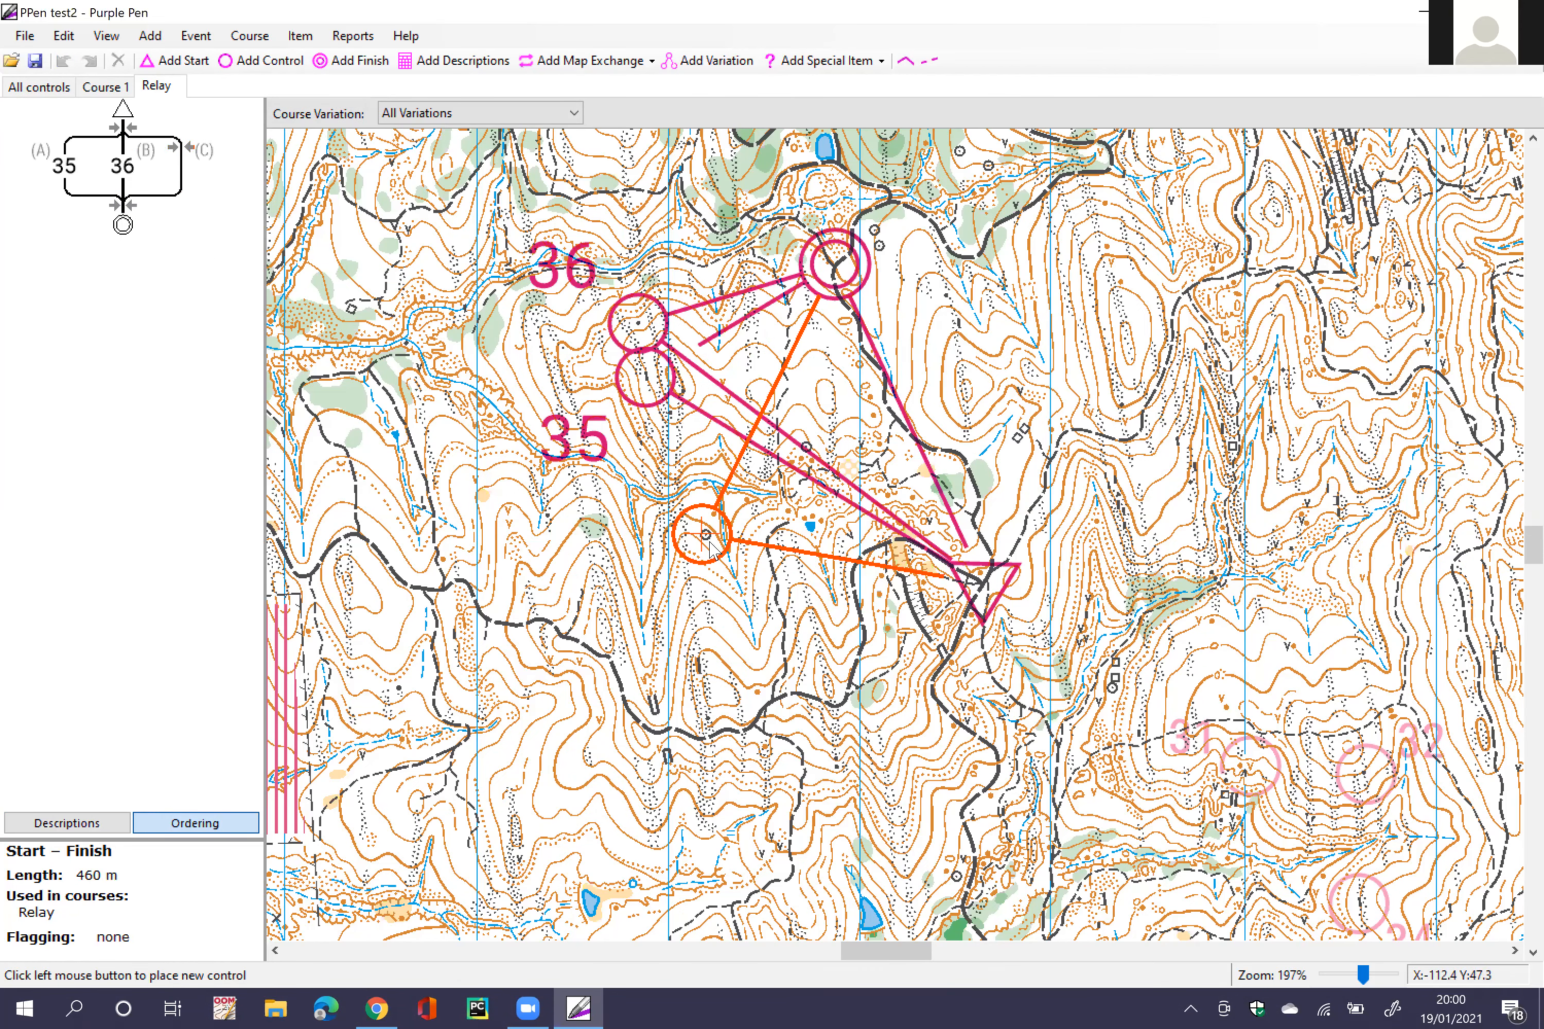
pyautogui.click(546, 516)
pyautogui.moveTo(556, 526); pyautogui.dragTo(621, 663)
pyautogui.click(621, 664)
pyautogui.moveTo(580, 517); pyautogui.dragTo(696, 550)
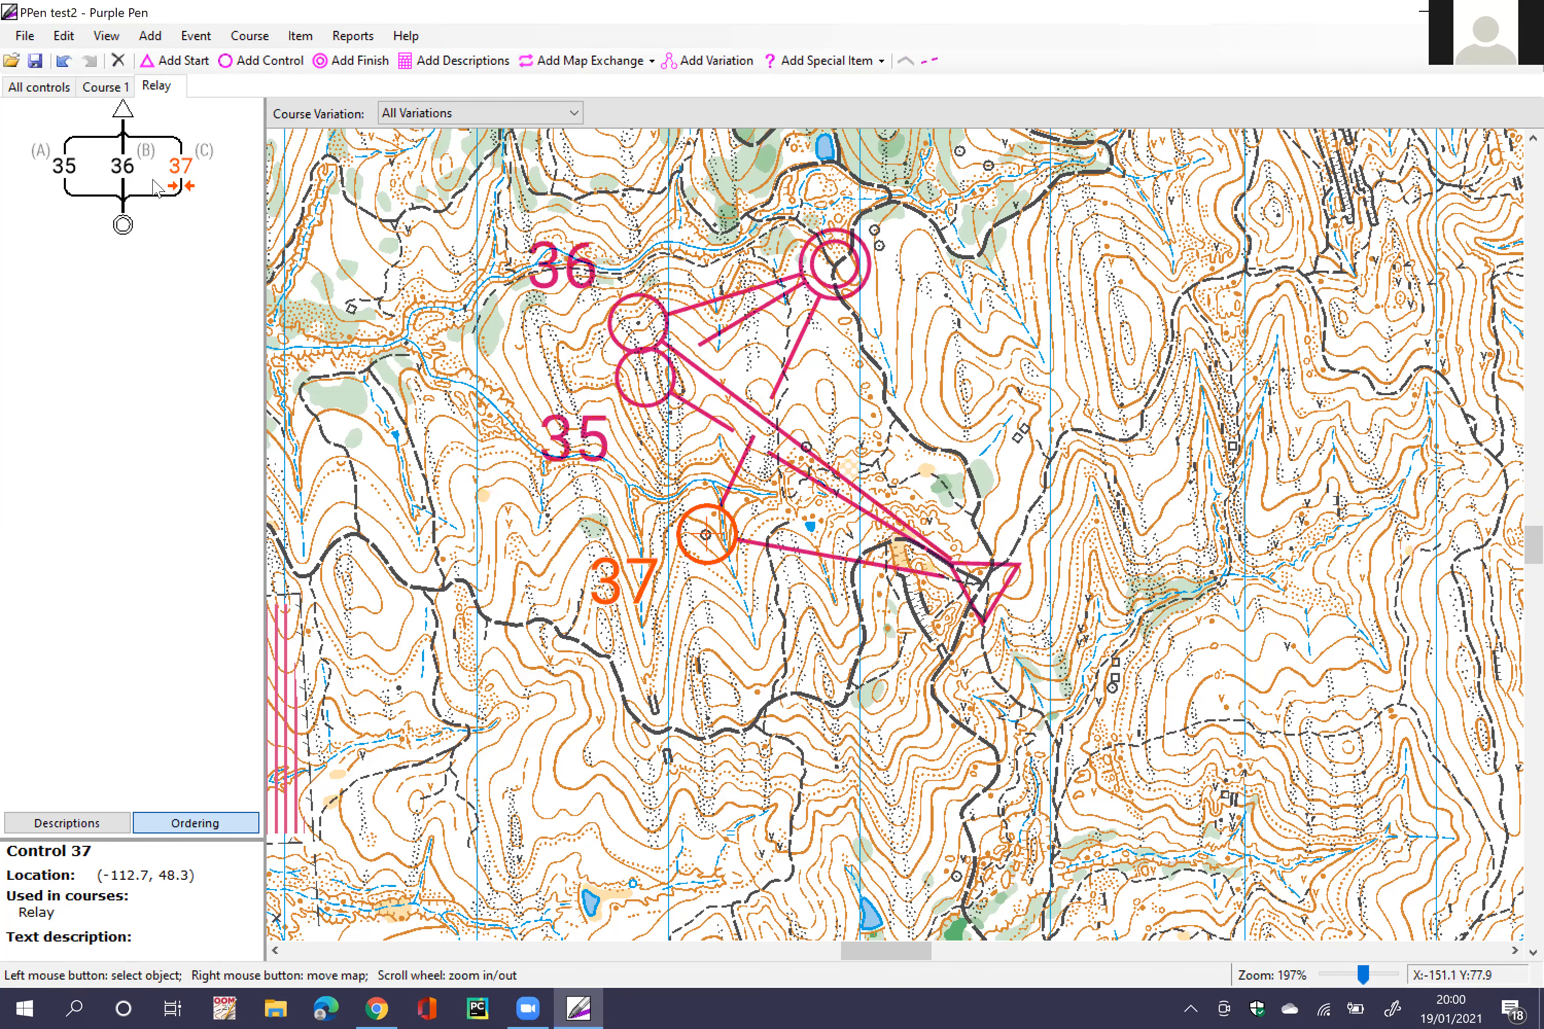
# Step: Check the controls on branches A and C and the start in the Relay course
pyautogui.click(61, 165)
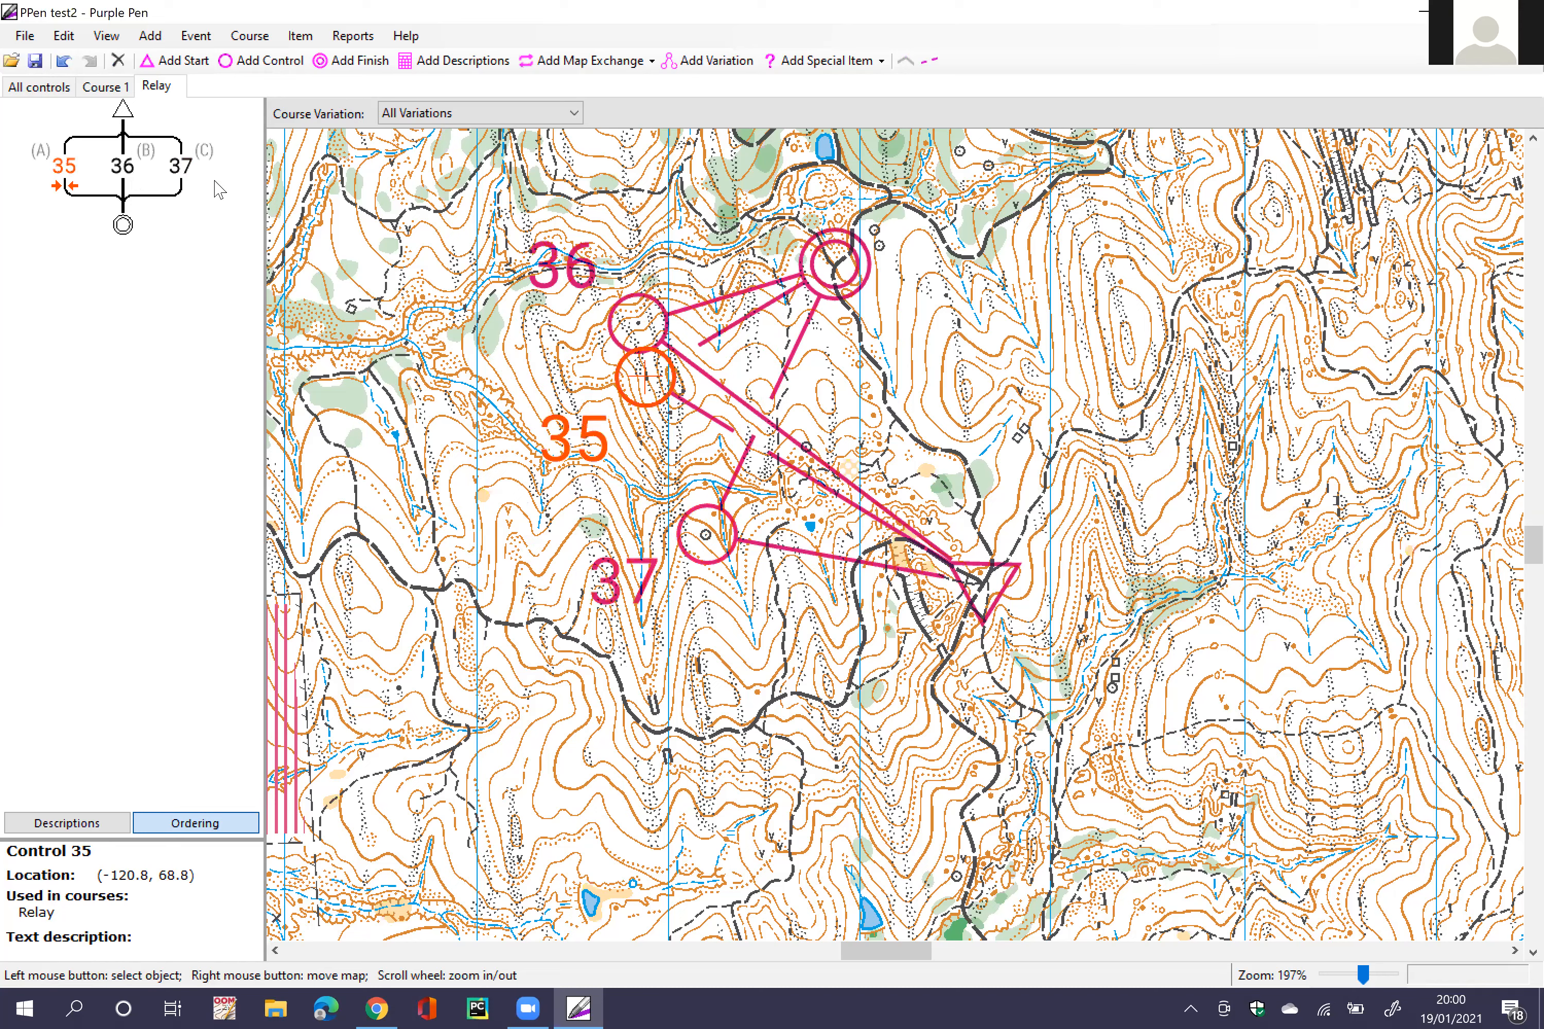
pyautogui.click(180, 167)
pyautogui.click(363, 449)
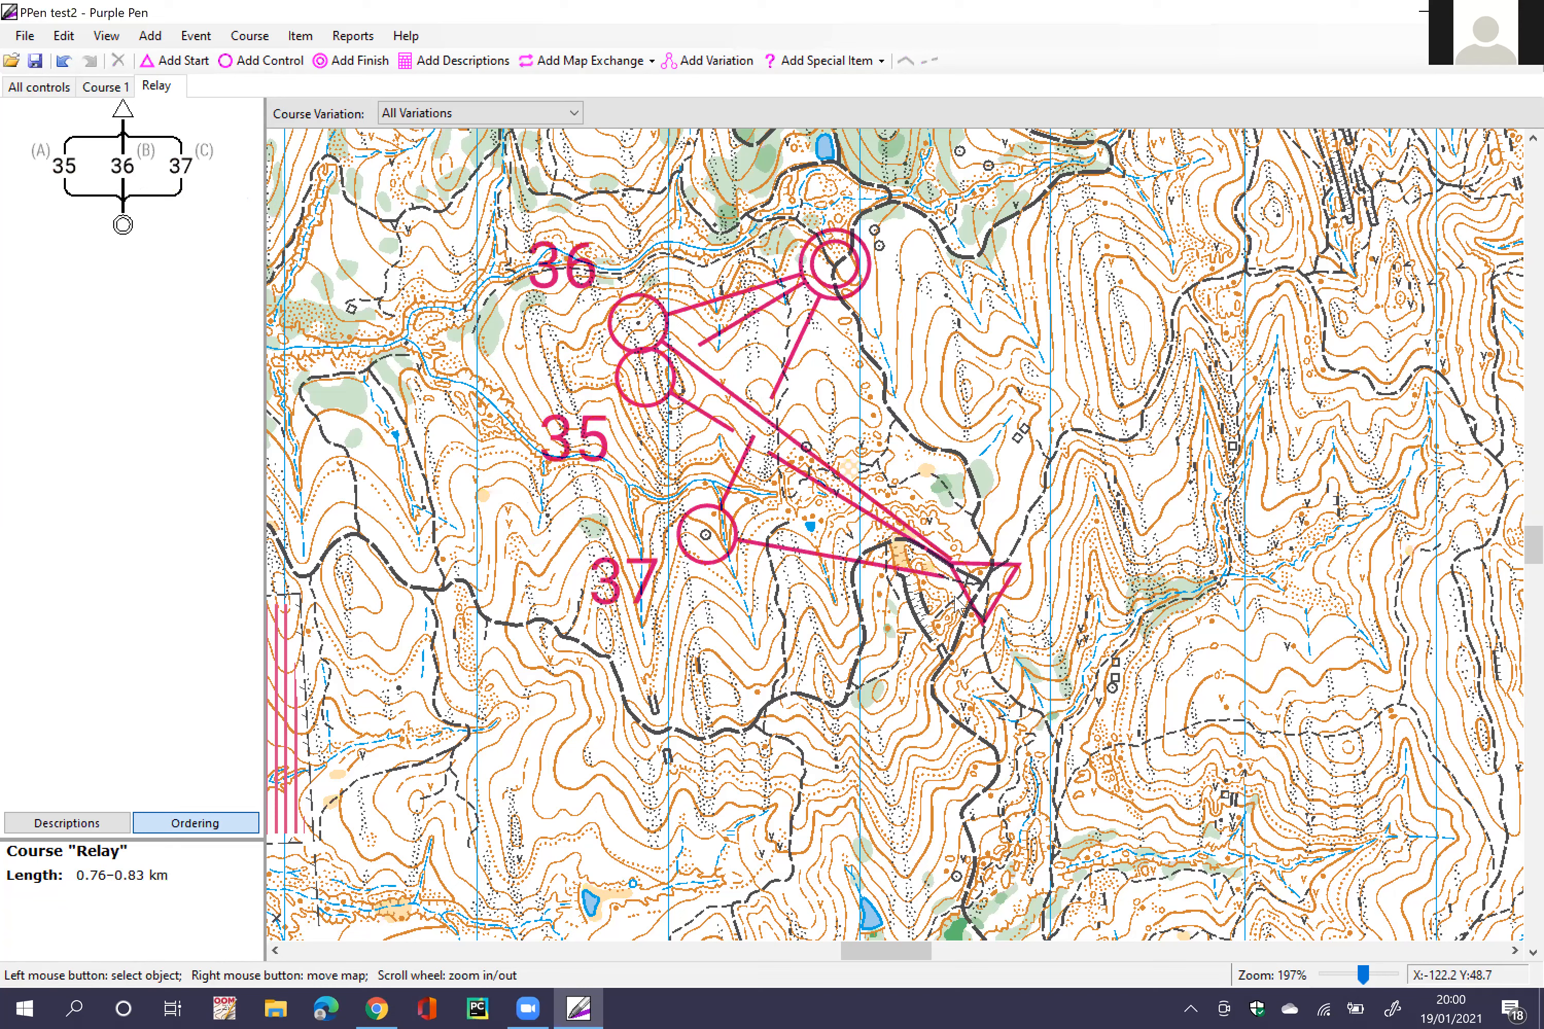
pyautogui.click(987, 587)
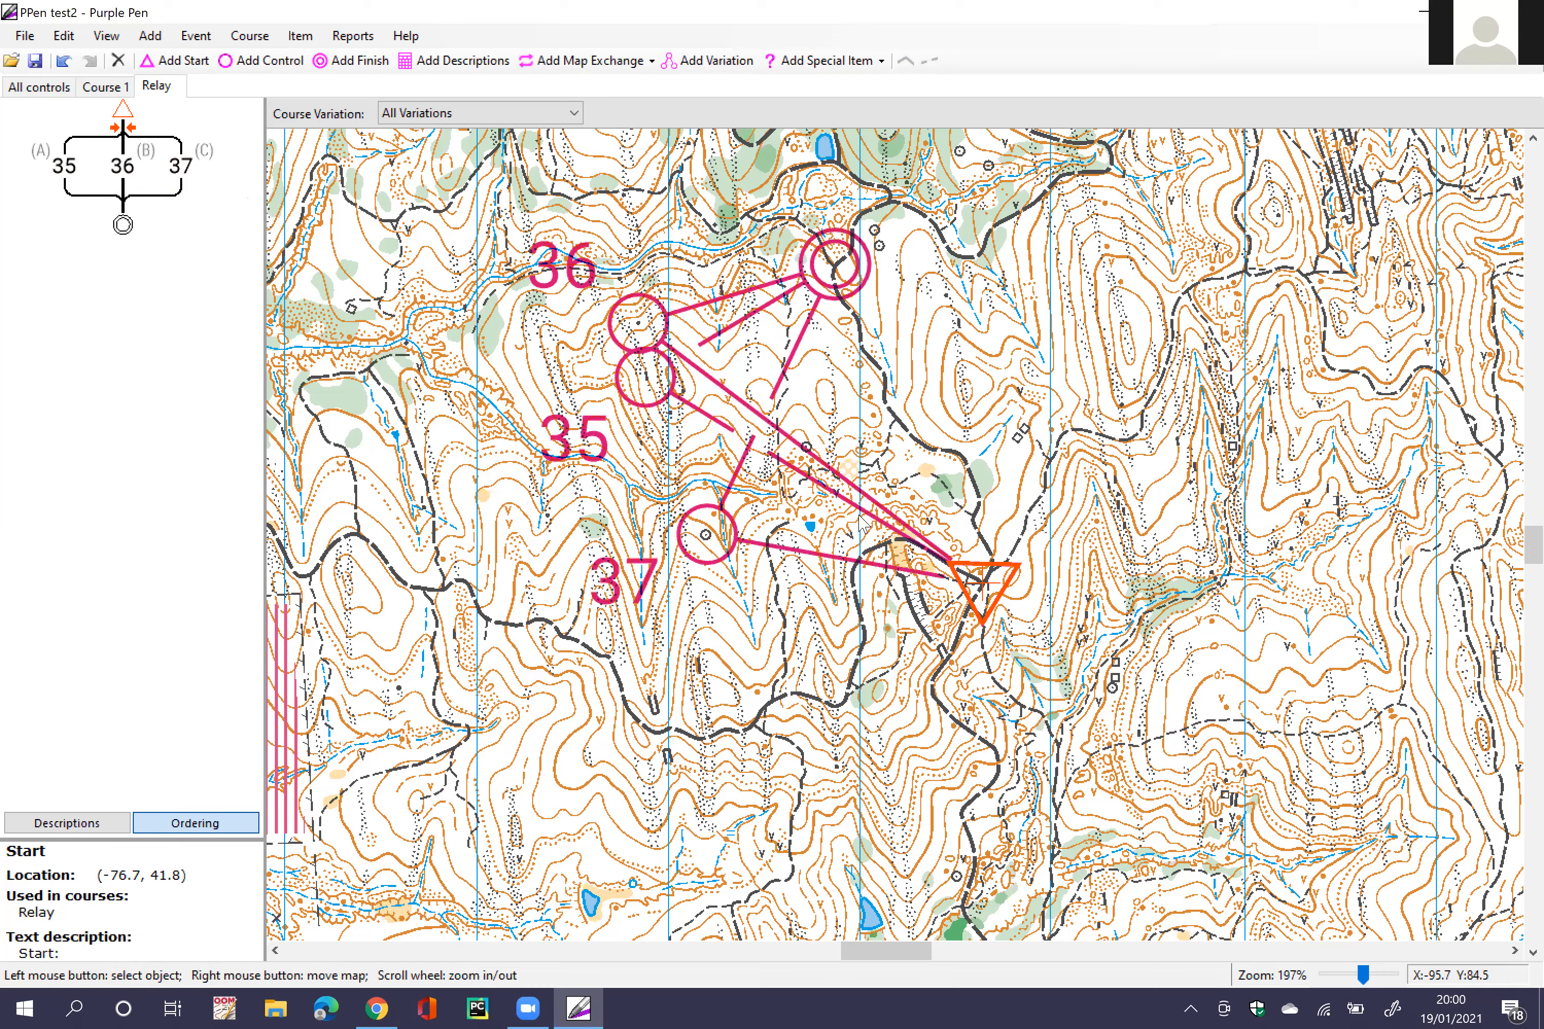
pyautogui.click(884, 414)
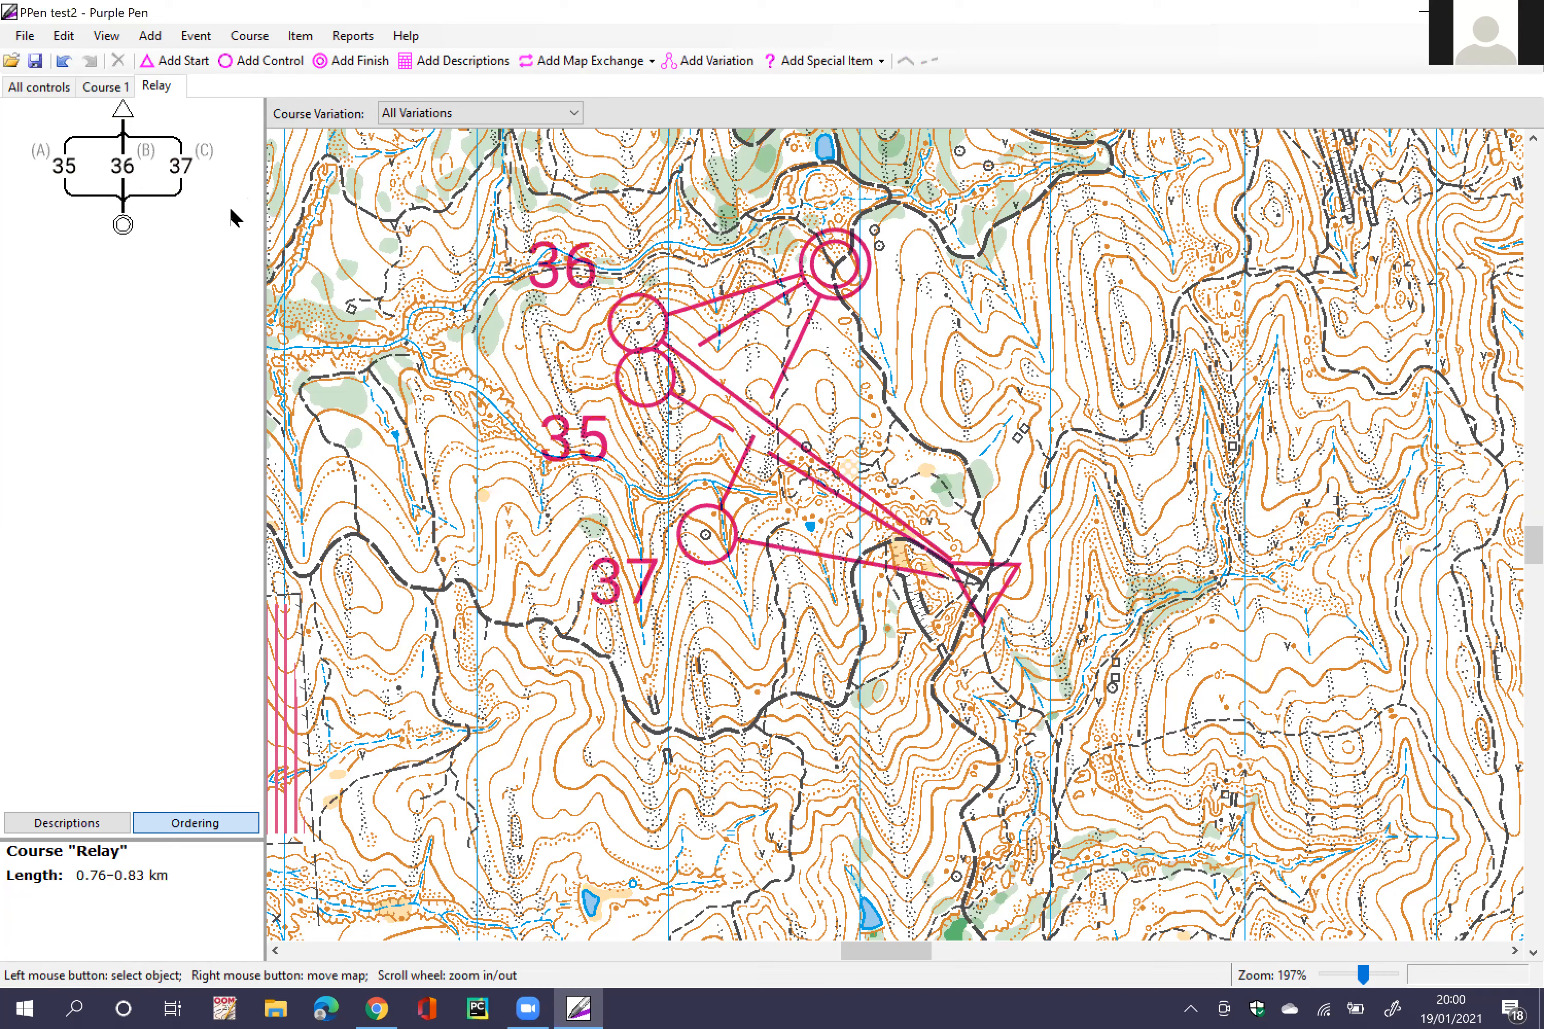
# Step: Add a common control between the rejoining fork branches and the finish, placing it north of the finish
pyautogui.click(125, 204)
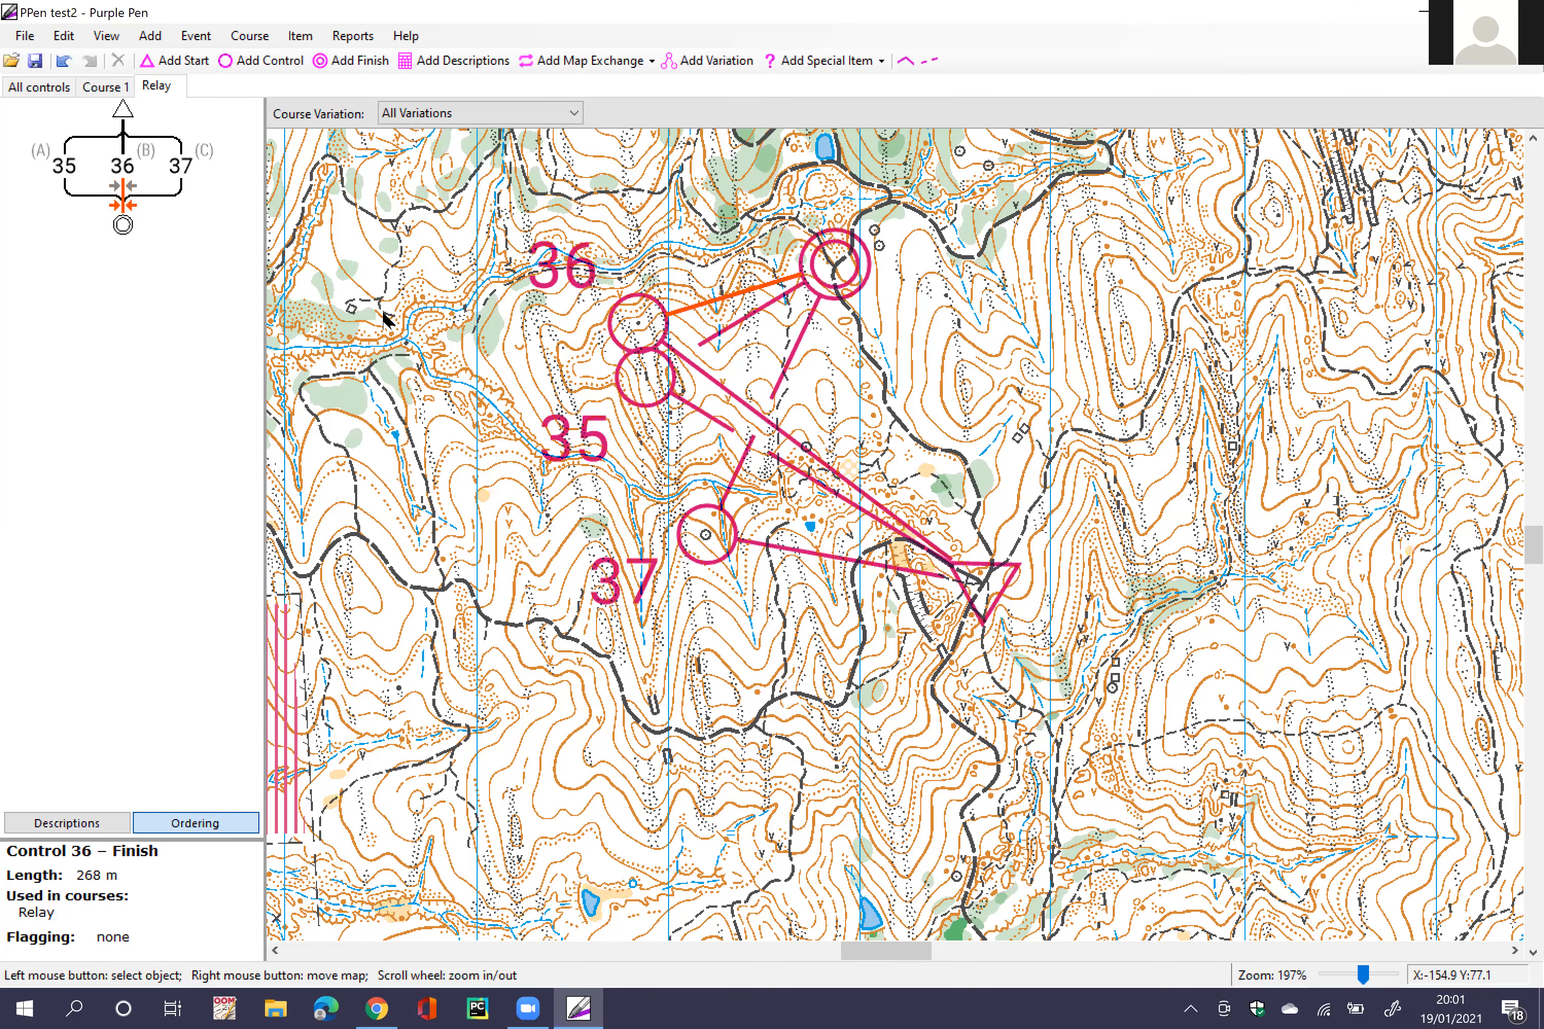
pyautogui.hotkey('ctrl', 'a')
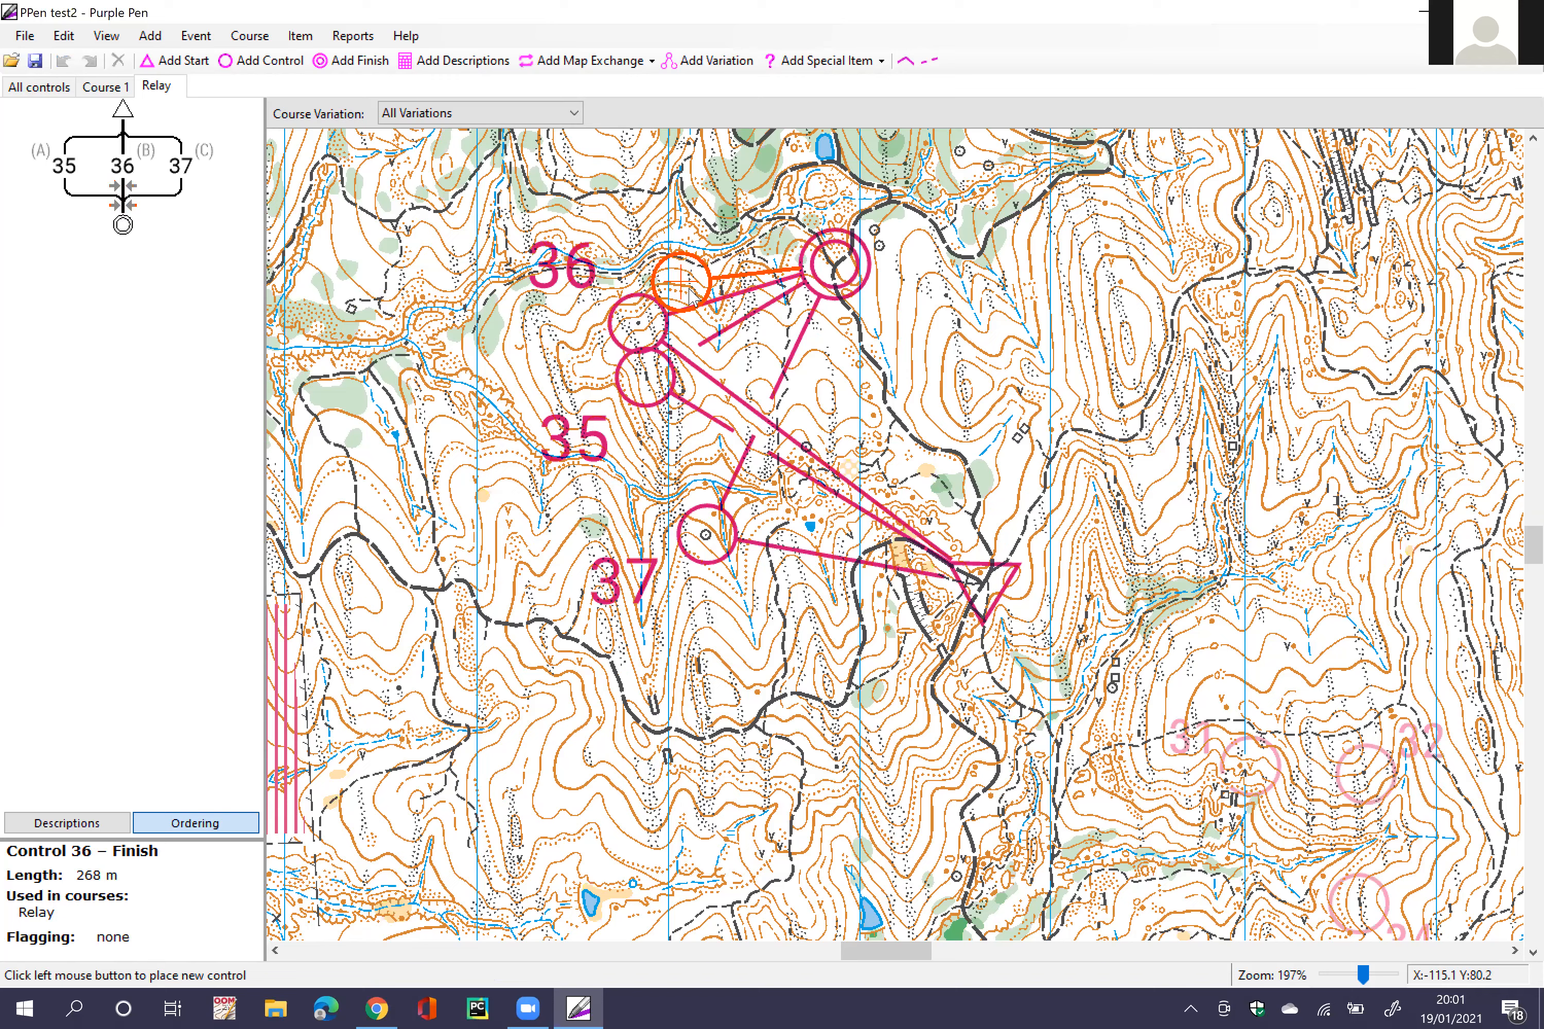
pyautogui.scroll(3, 694, 297)
pyautogui.scroll(3, 920, 272)
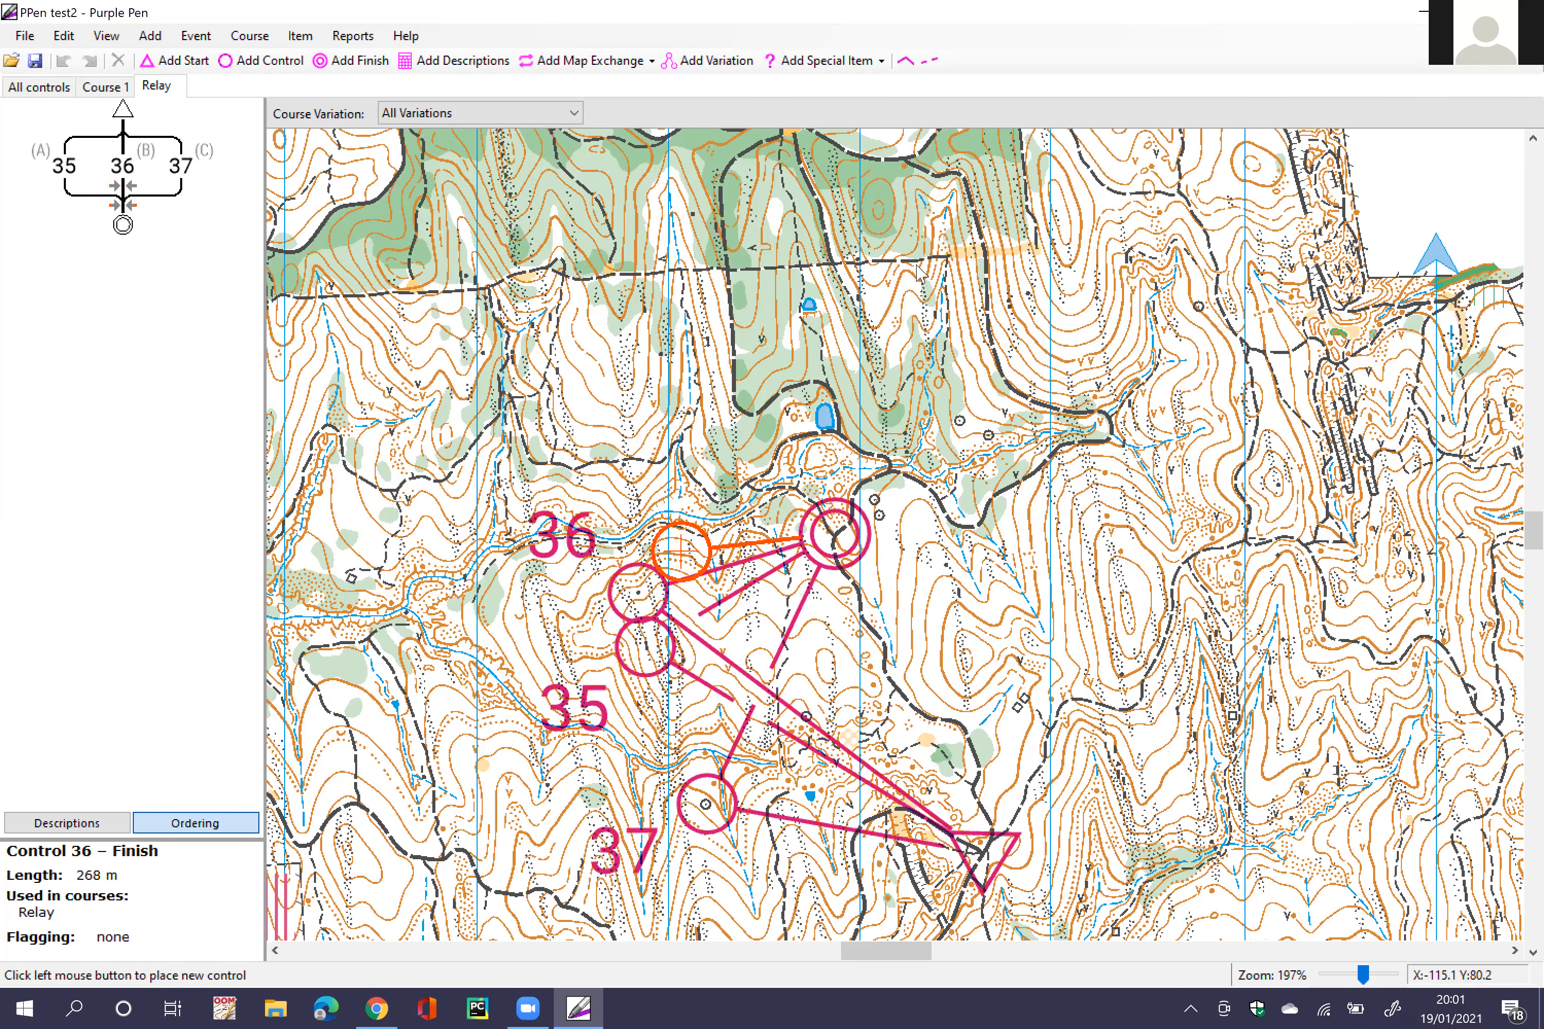
pyautogui.scroll(1, 897, 290)
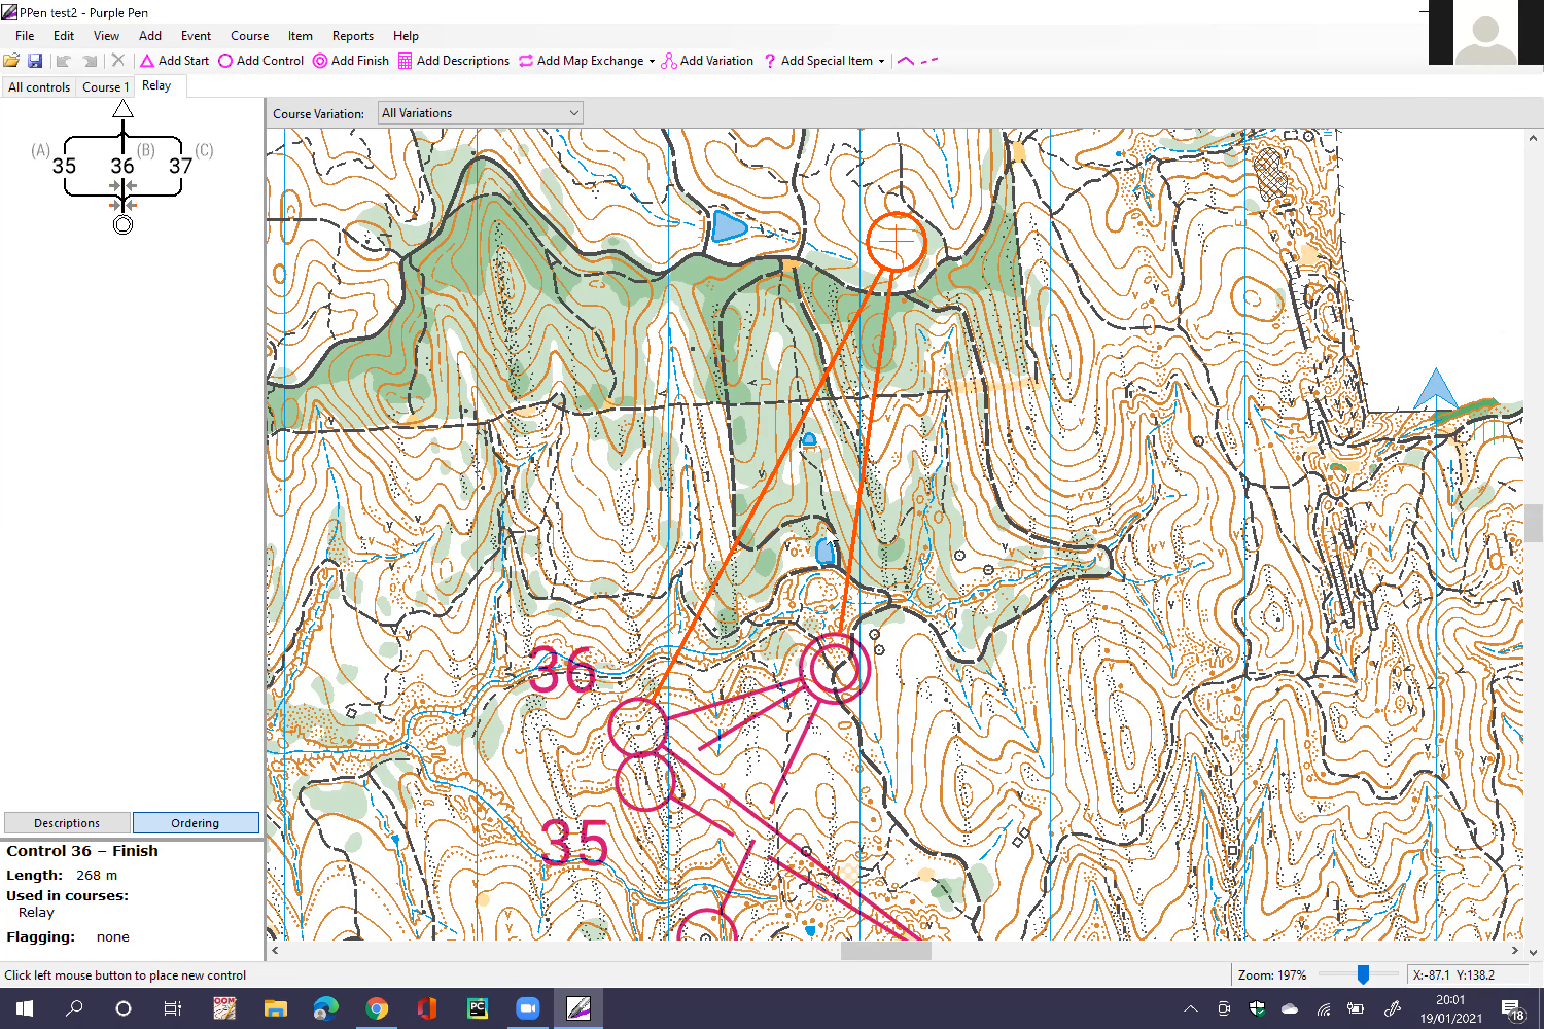
pyautogui.scroll(-1, 909, 302)
pyautogui.click(889, 285)
# Step: Move the Relay finish east-northeast to the bend in the track, southeast of control 38
pyautogui.click(829, 531)
pyautogui.moveTo(831, 531); pyautogui.dragTo(1104, 437)
pyautogui.press('Escape')
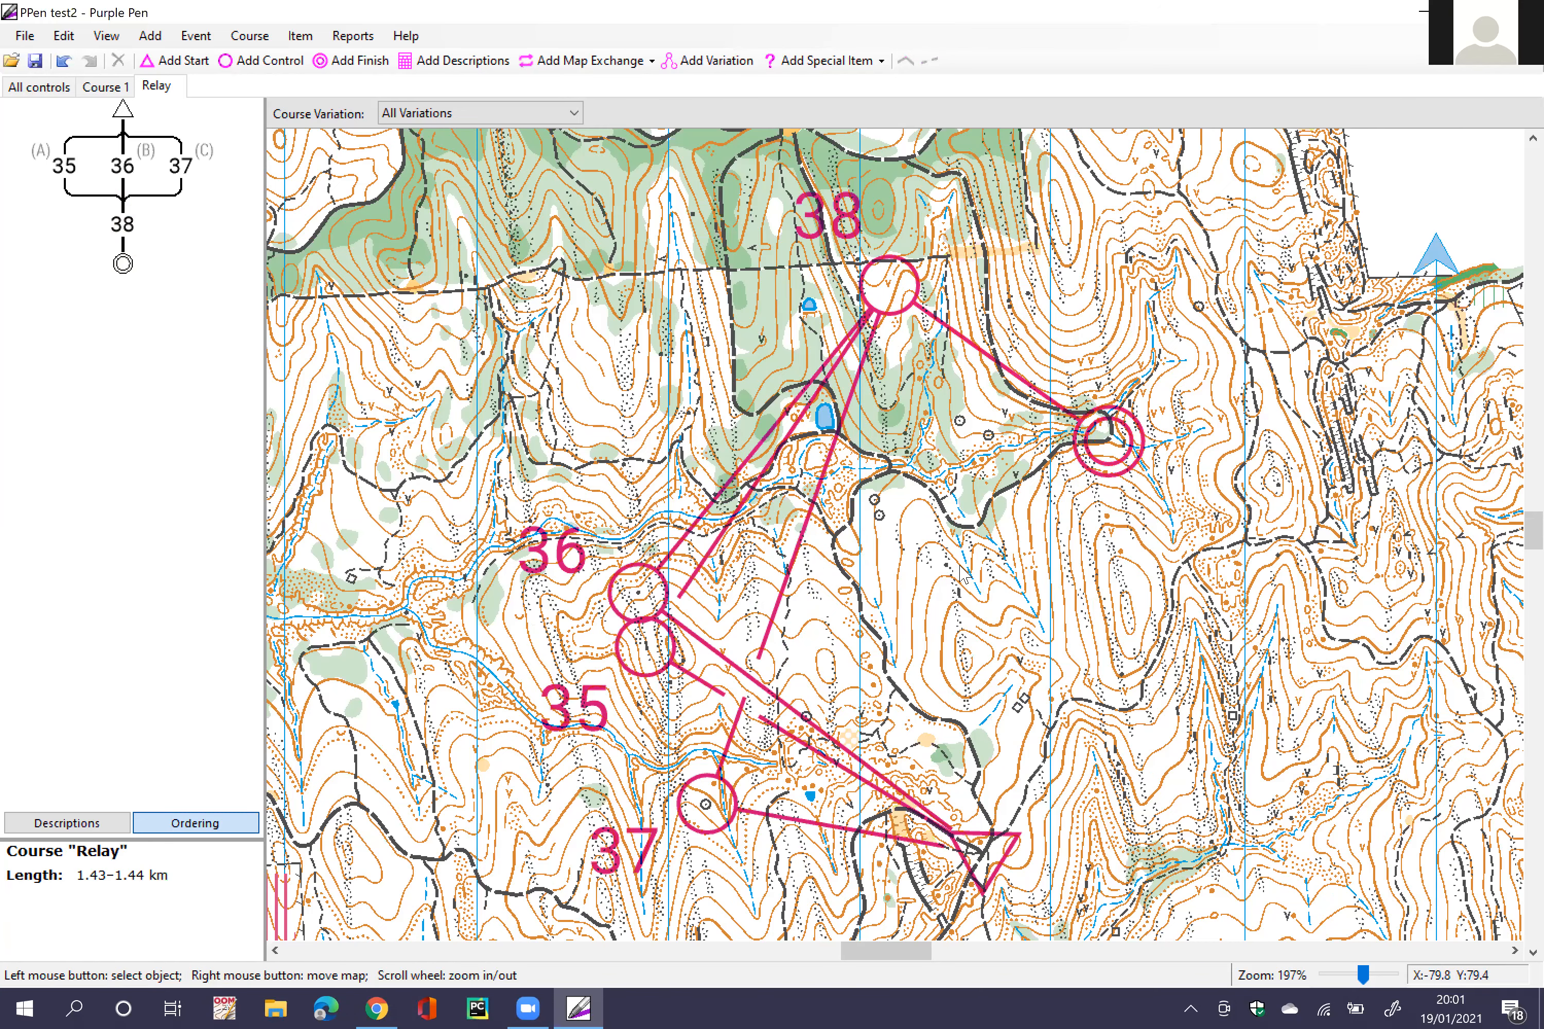
# Step: Examine the extended Relay course on the map and locate branch C's control
pyautogui.scroll(-1, 927, 707)
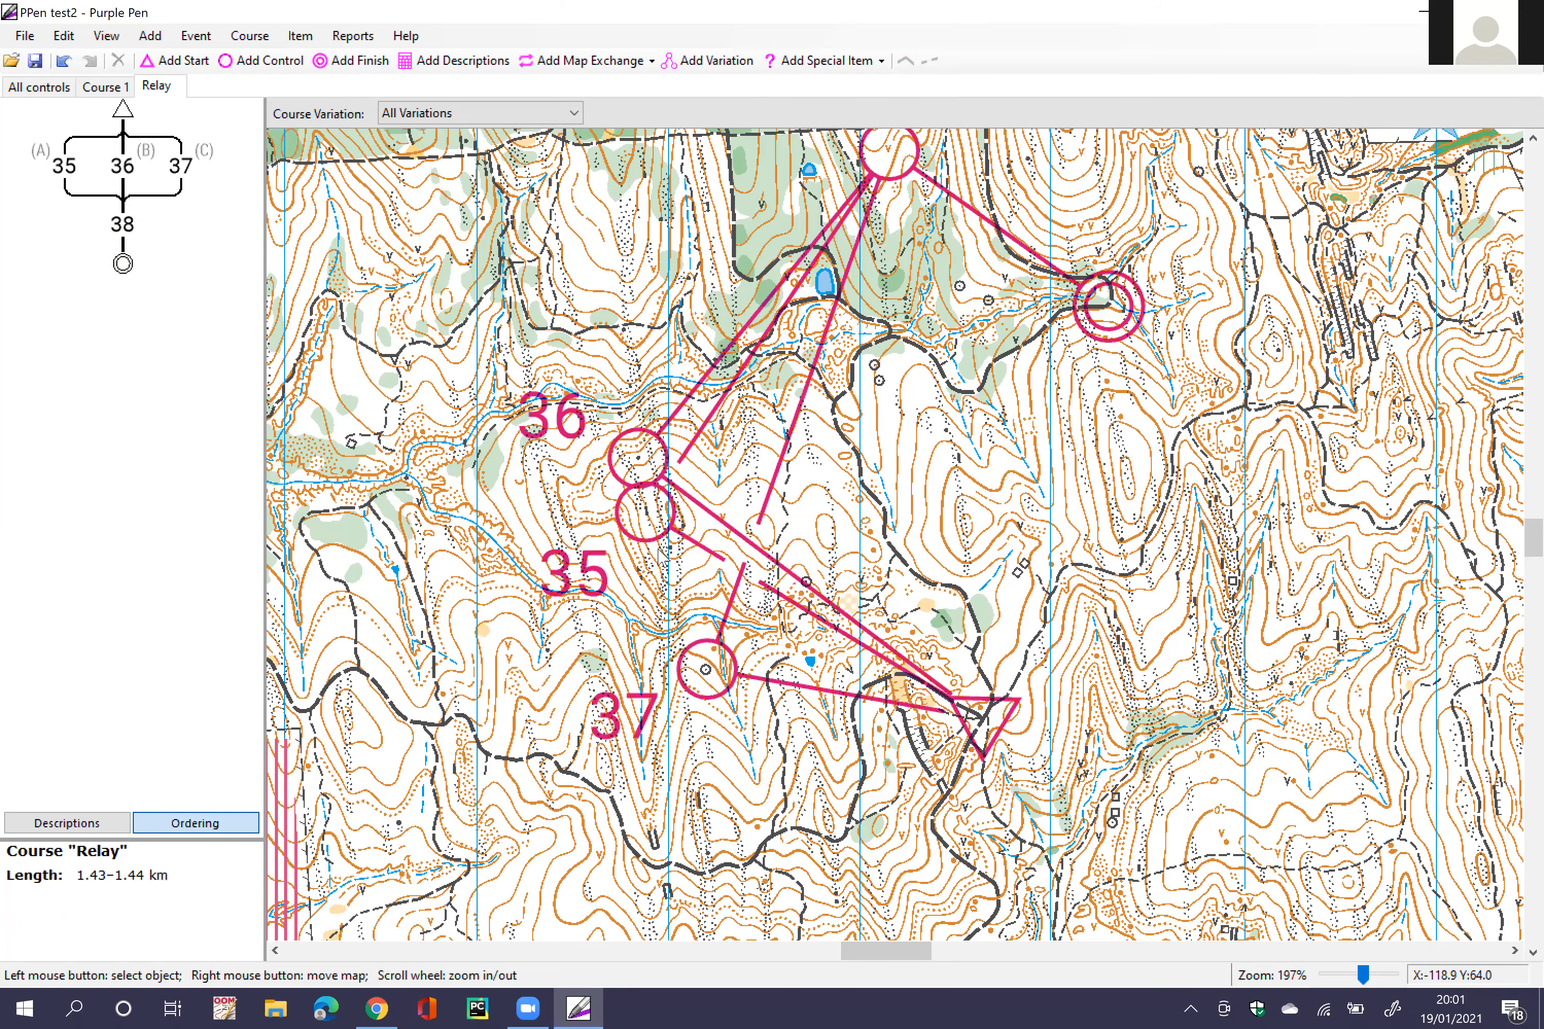
pyautogui.scroll(1, 669, 556)
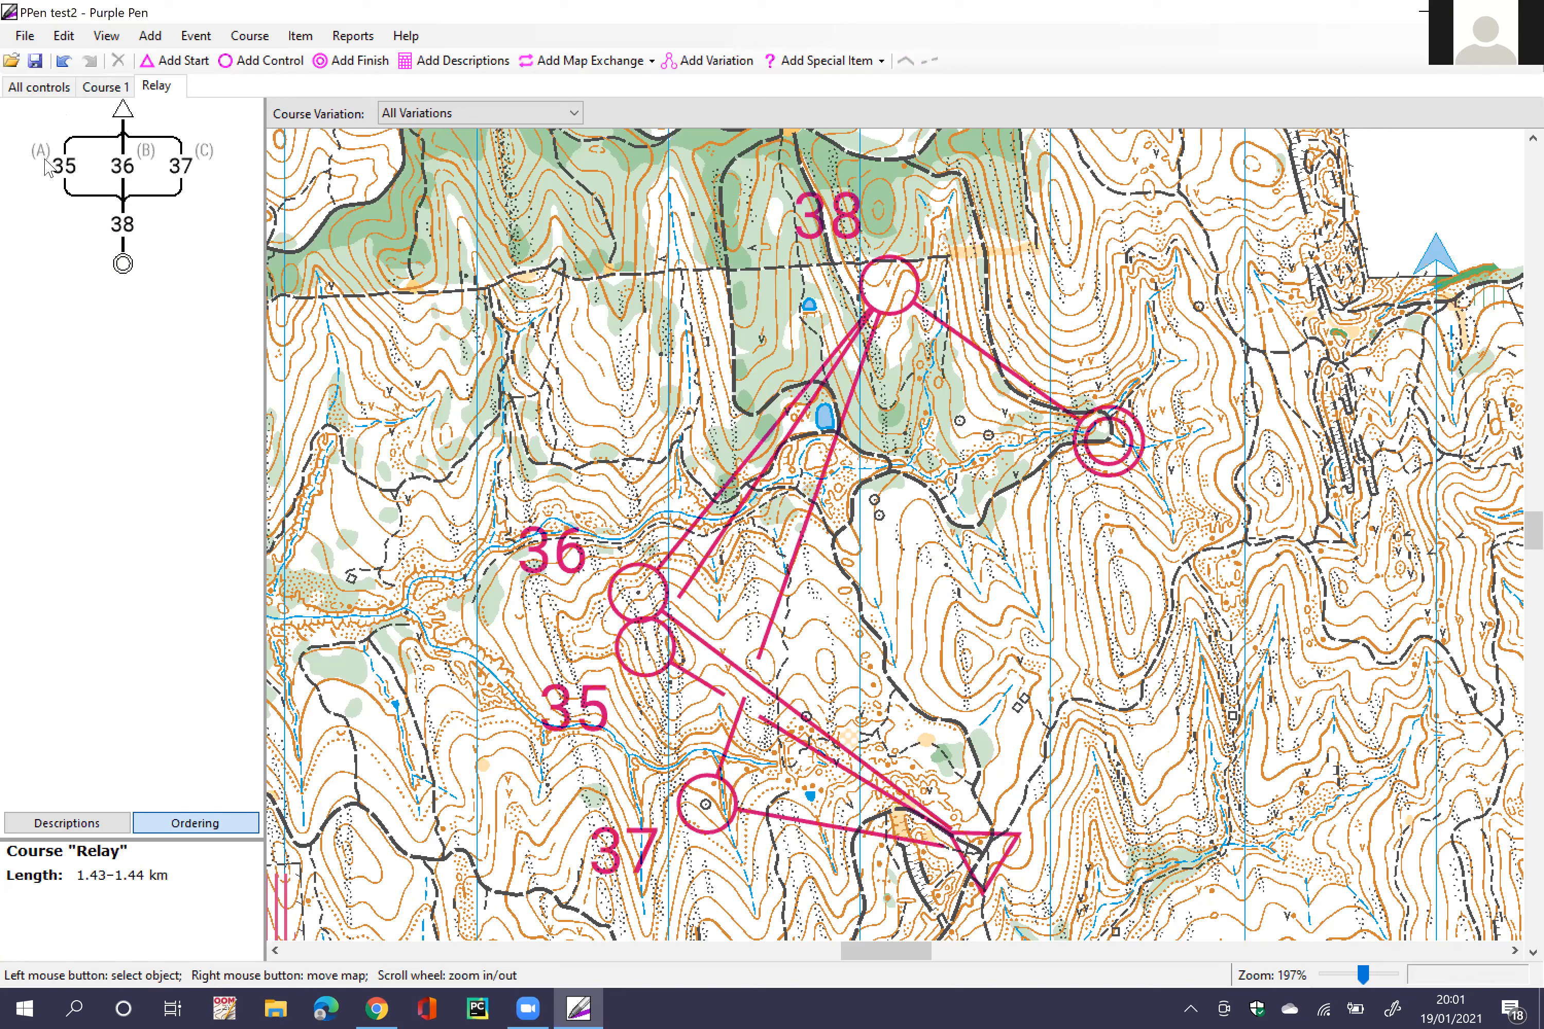
pyautogui.click(181, 168)
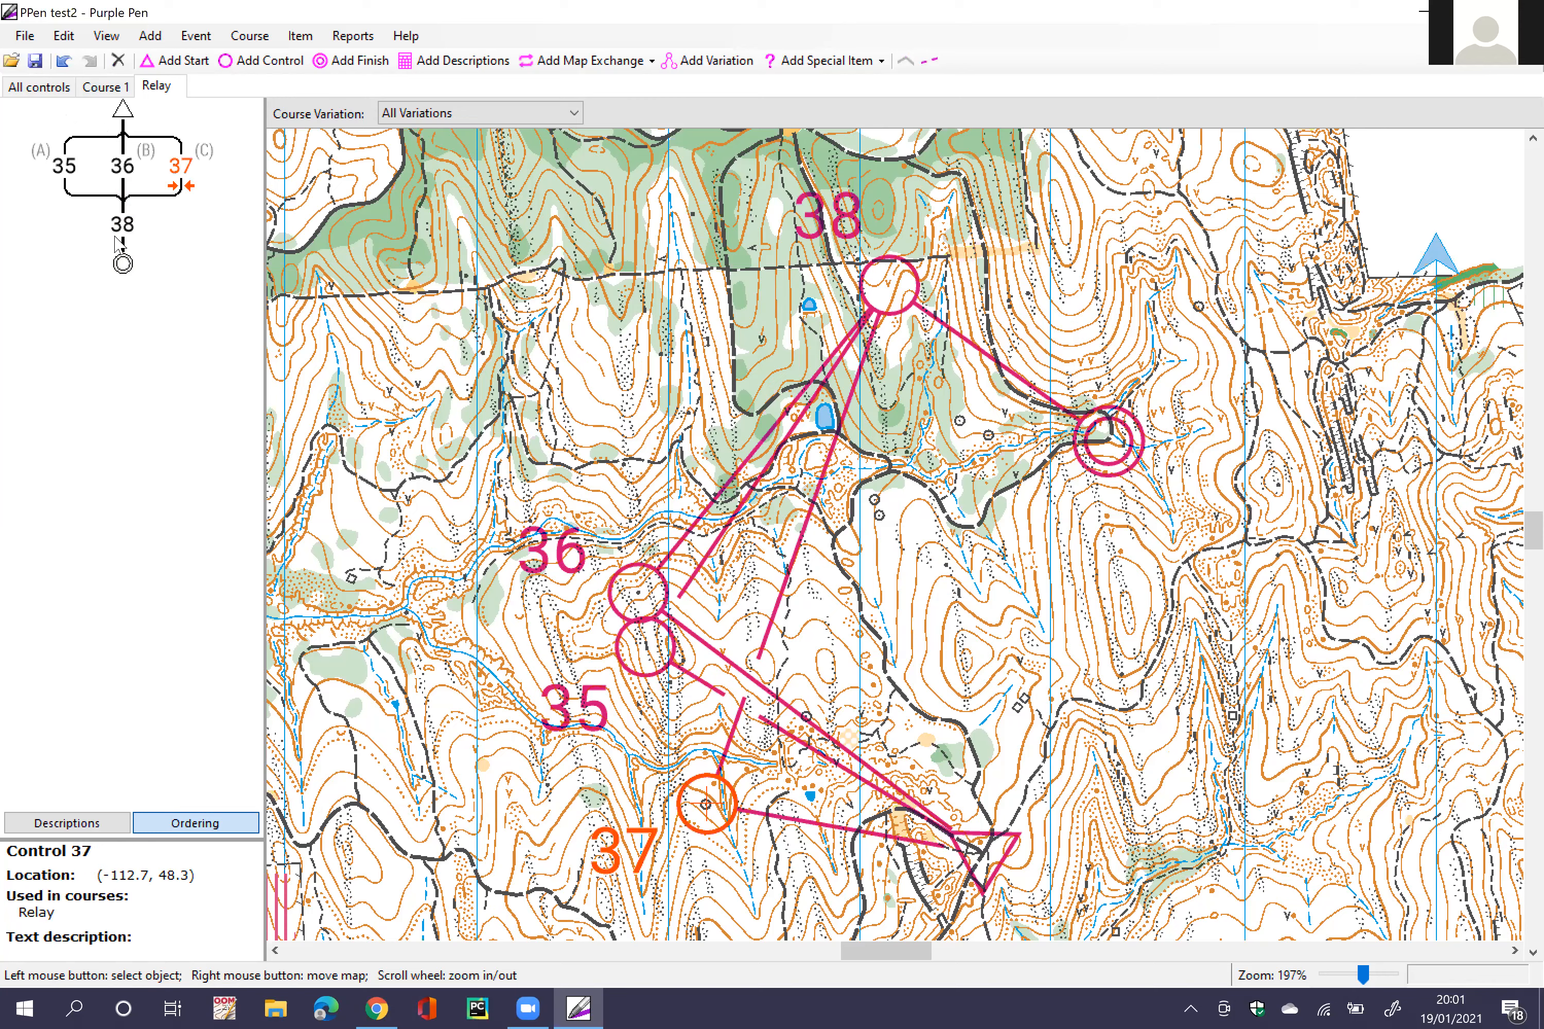
# Step: Add a control between control 38 and the finish, east of control 38 and north of the finish
pyautogui.click(123, 226)
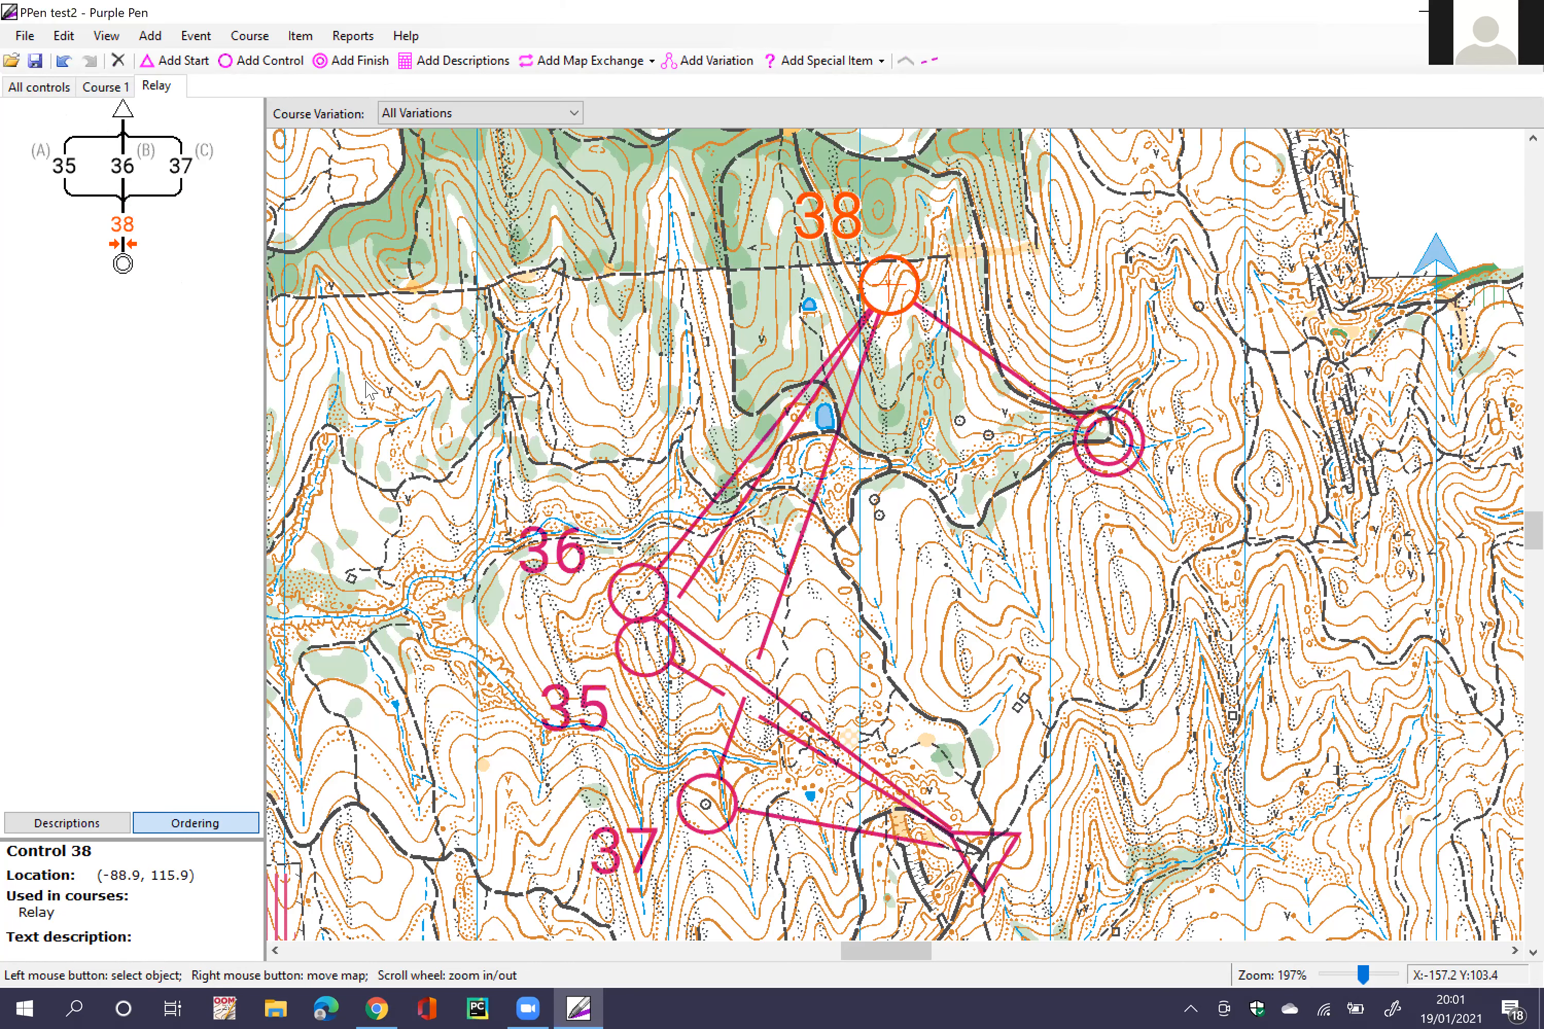
pyautogui.hscroll(3, 368, 390)
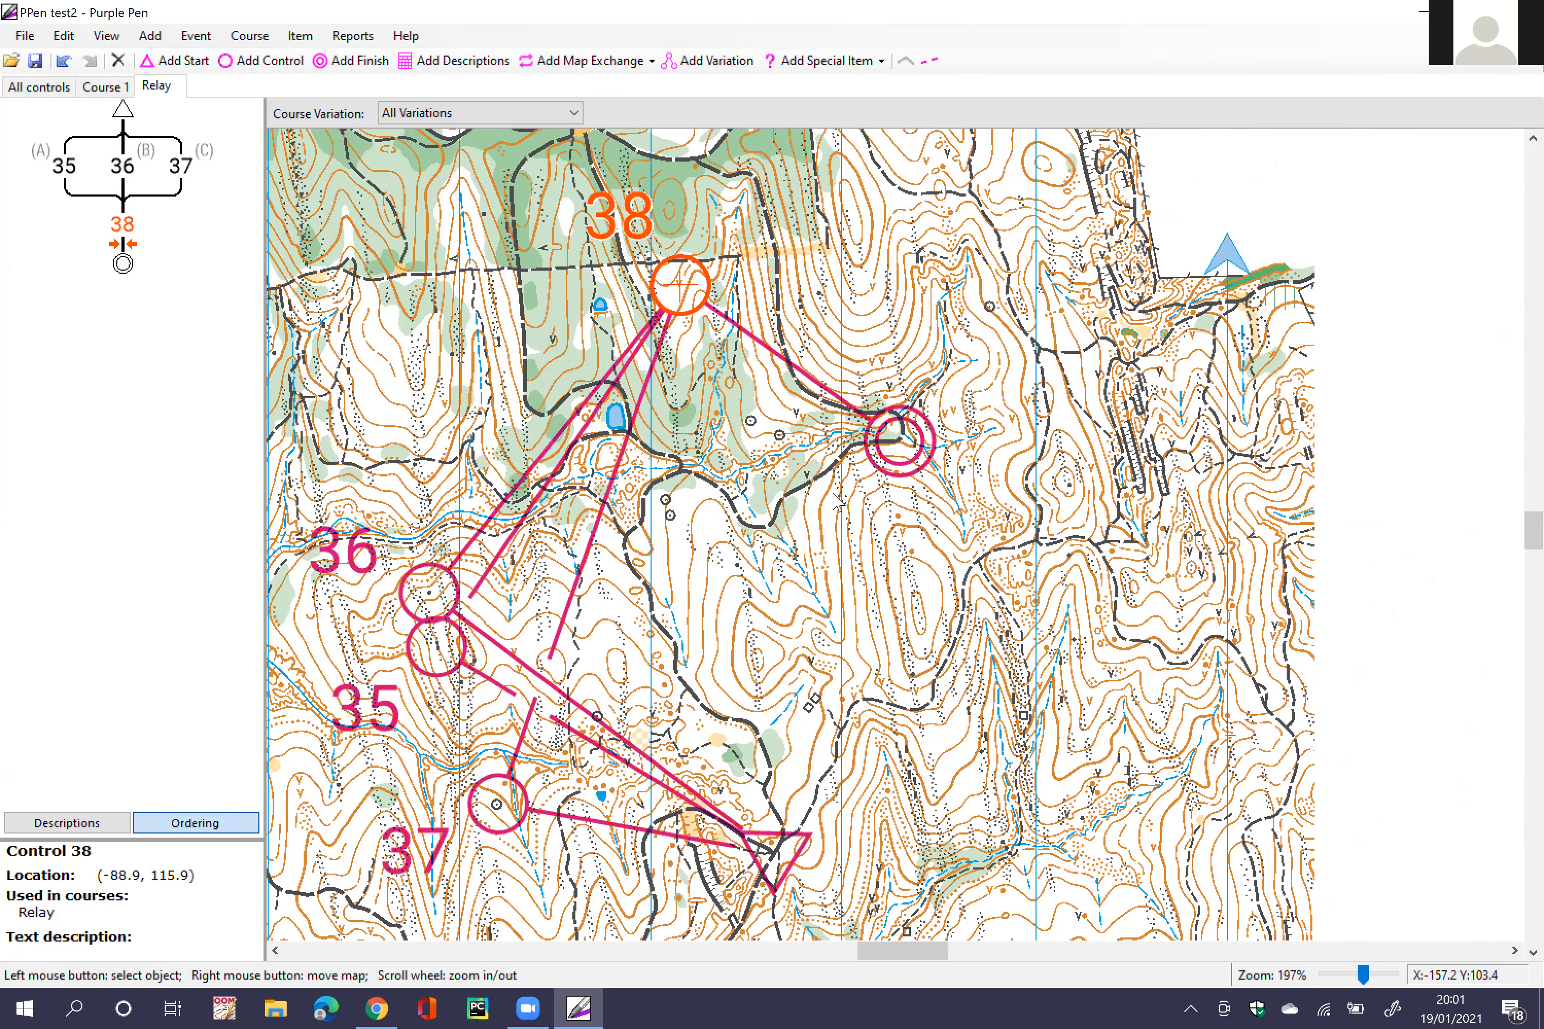
pyautogui.press('Up')
pyautogui.hotkey('ctrl', 'a')
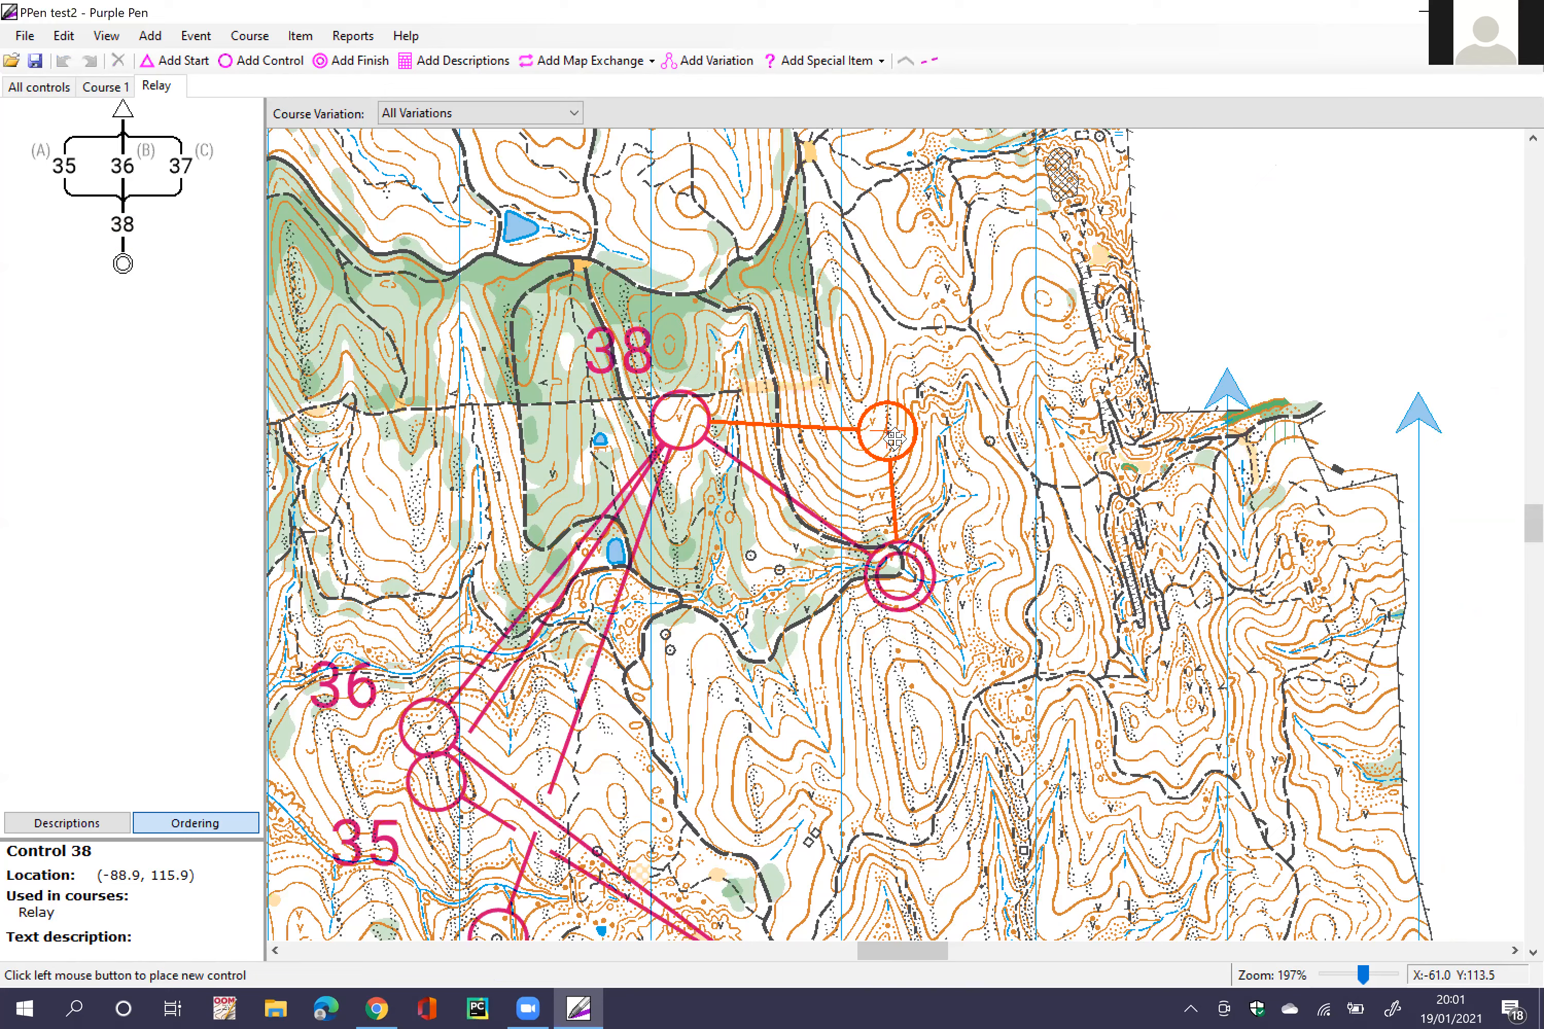
pyautogui.click(895, 439)
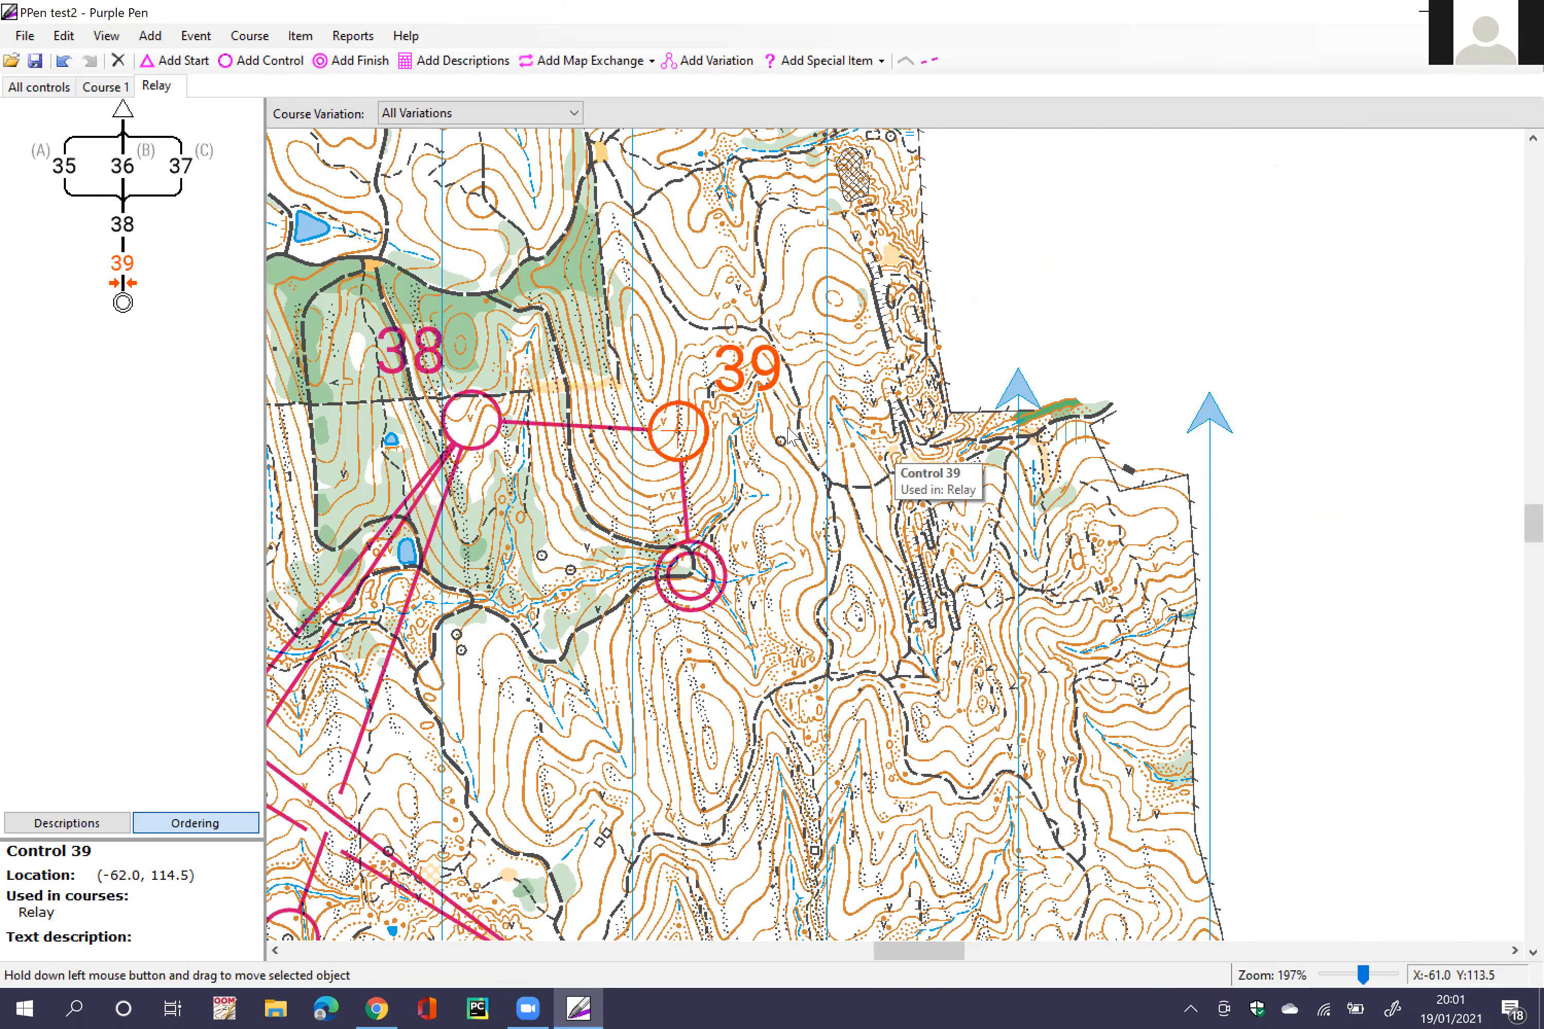
pyautogui.click(847, 484)
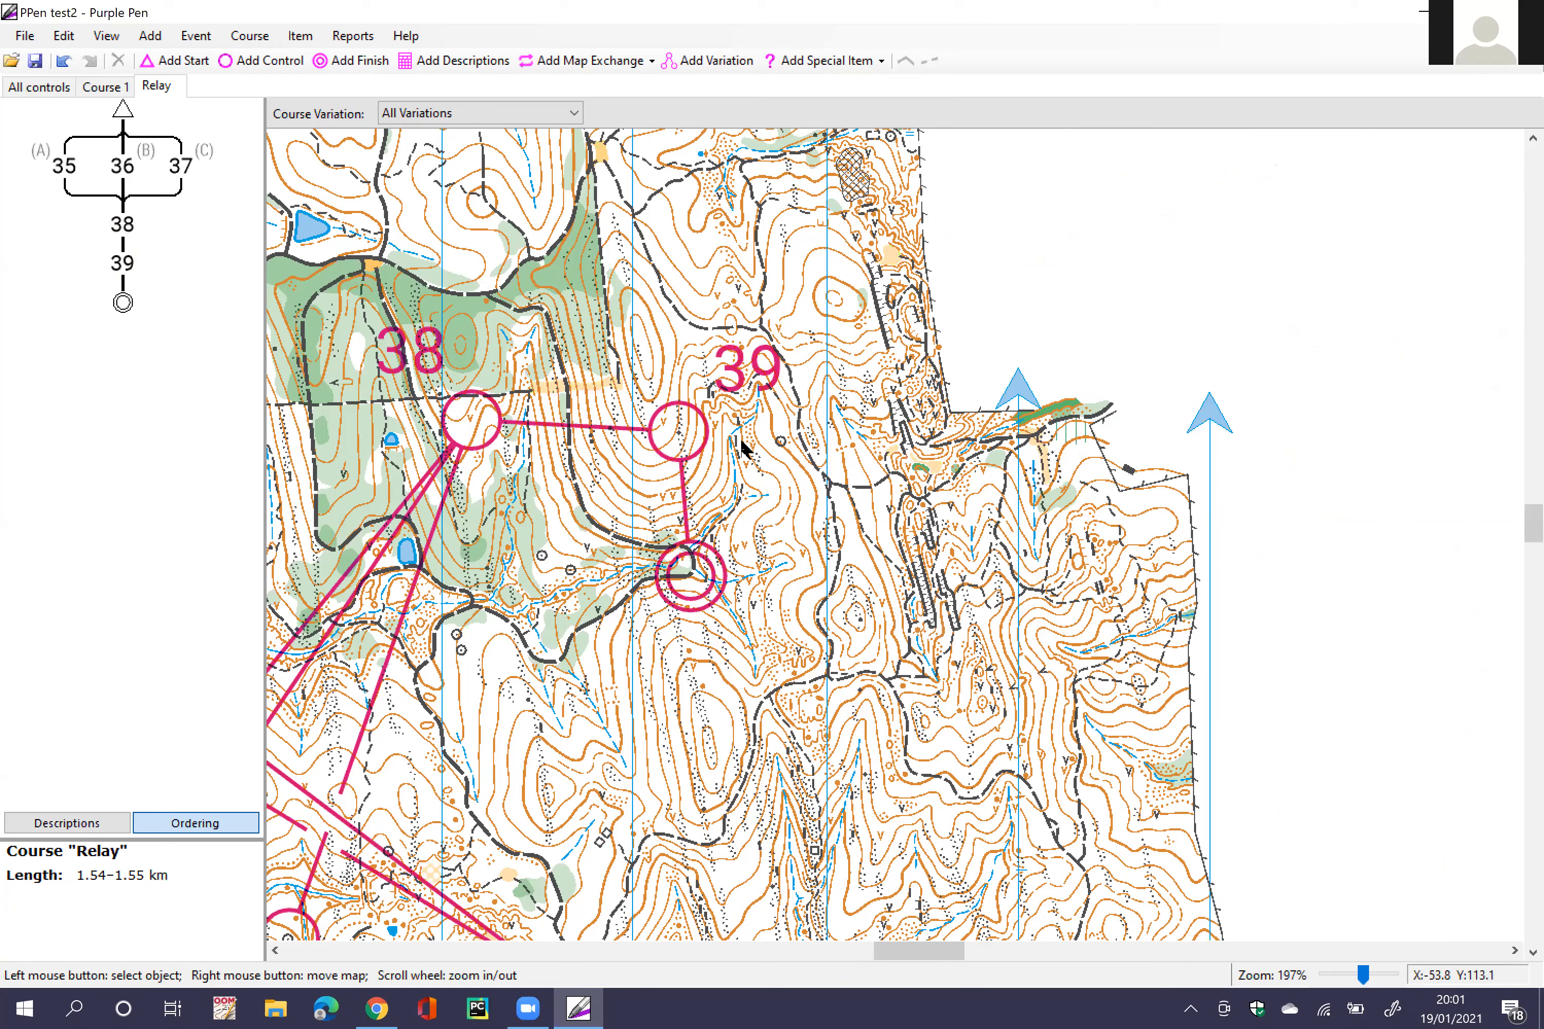
# Step: Add a fork variation with 3 branches after control 39 in the Relay course
pyautogui.click(692, 437)
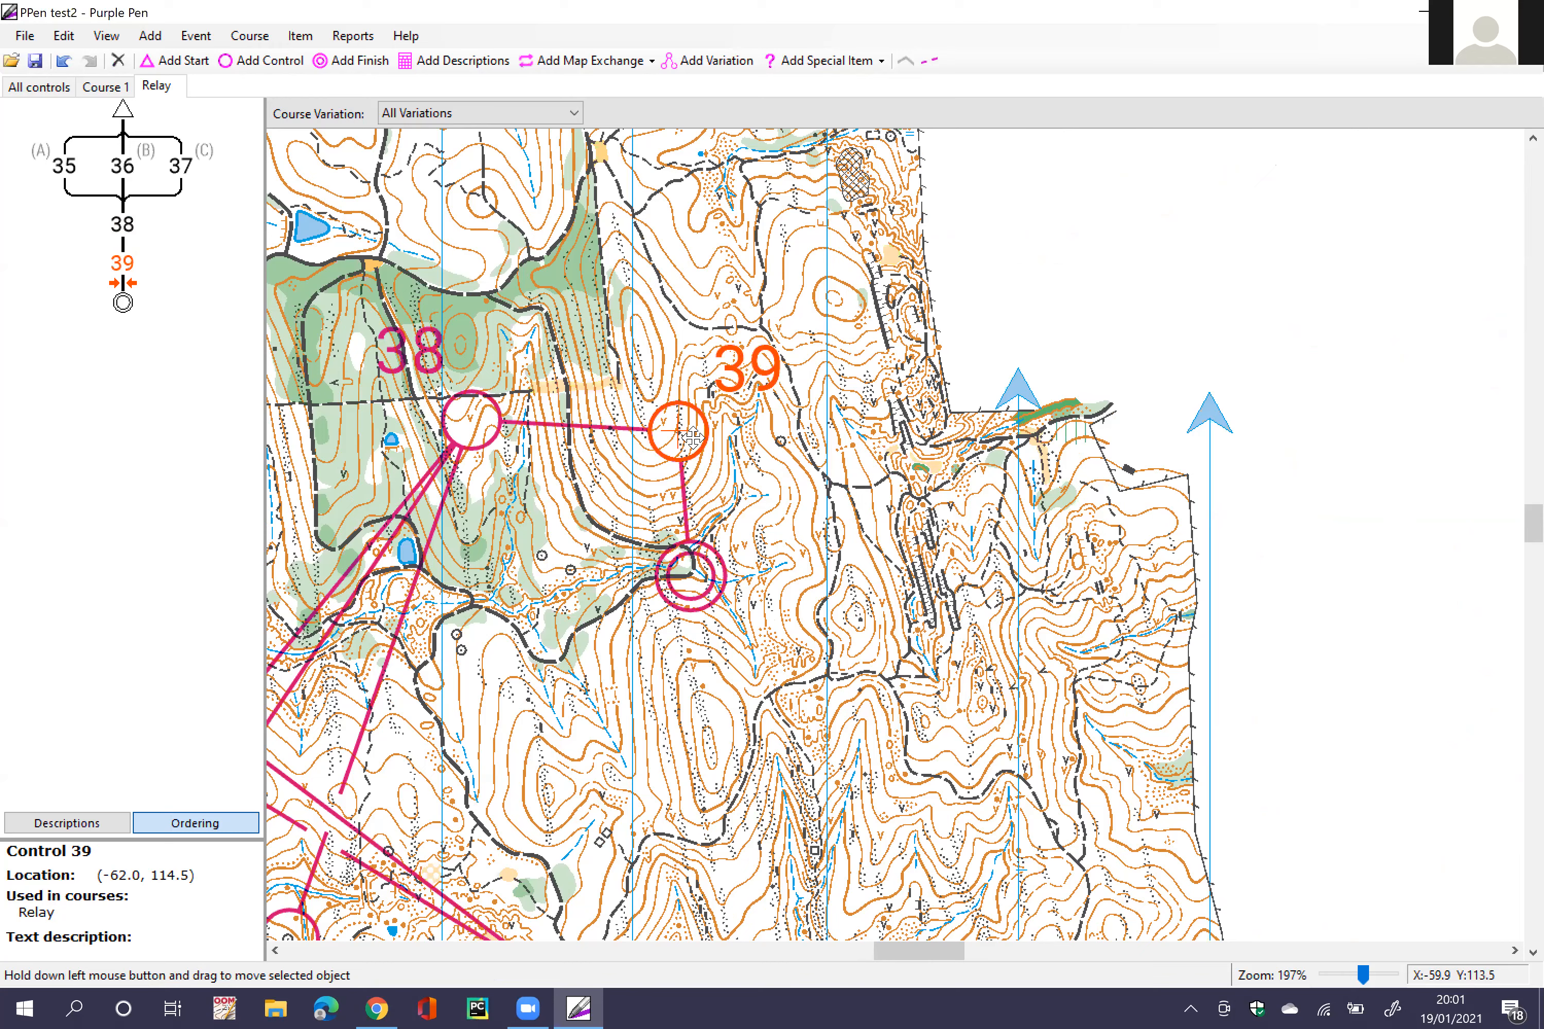
pyautogui.click(707, 59)
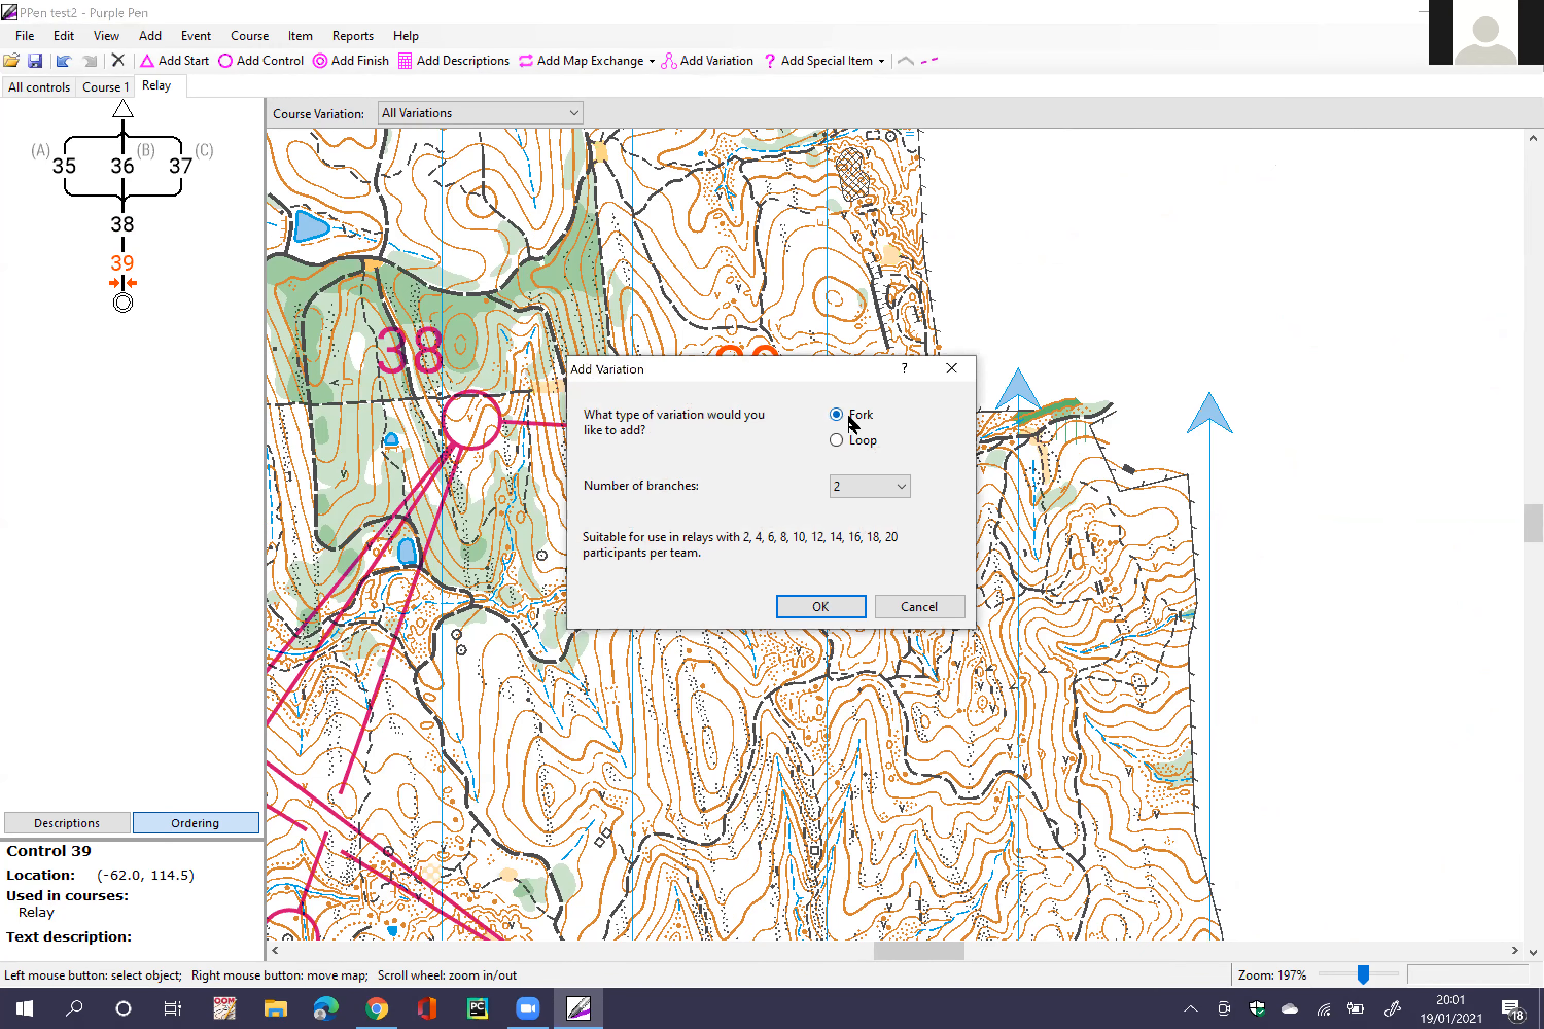
pyautogui.click(864, 494)
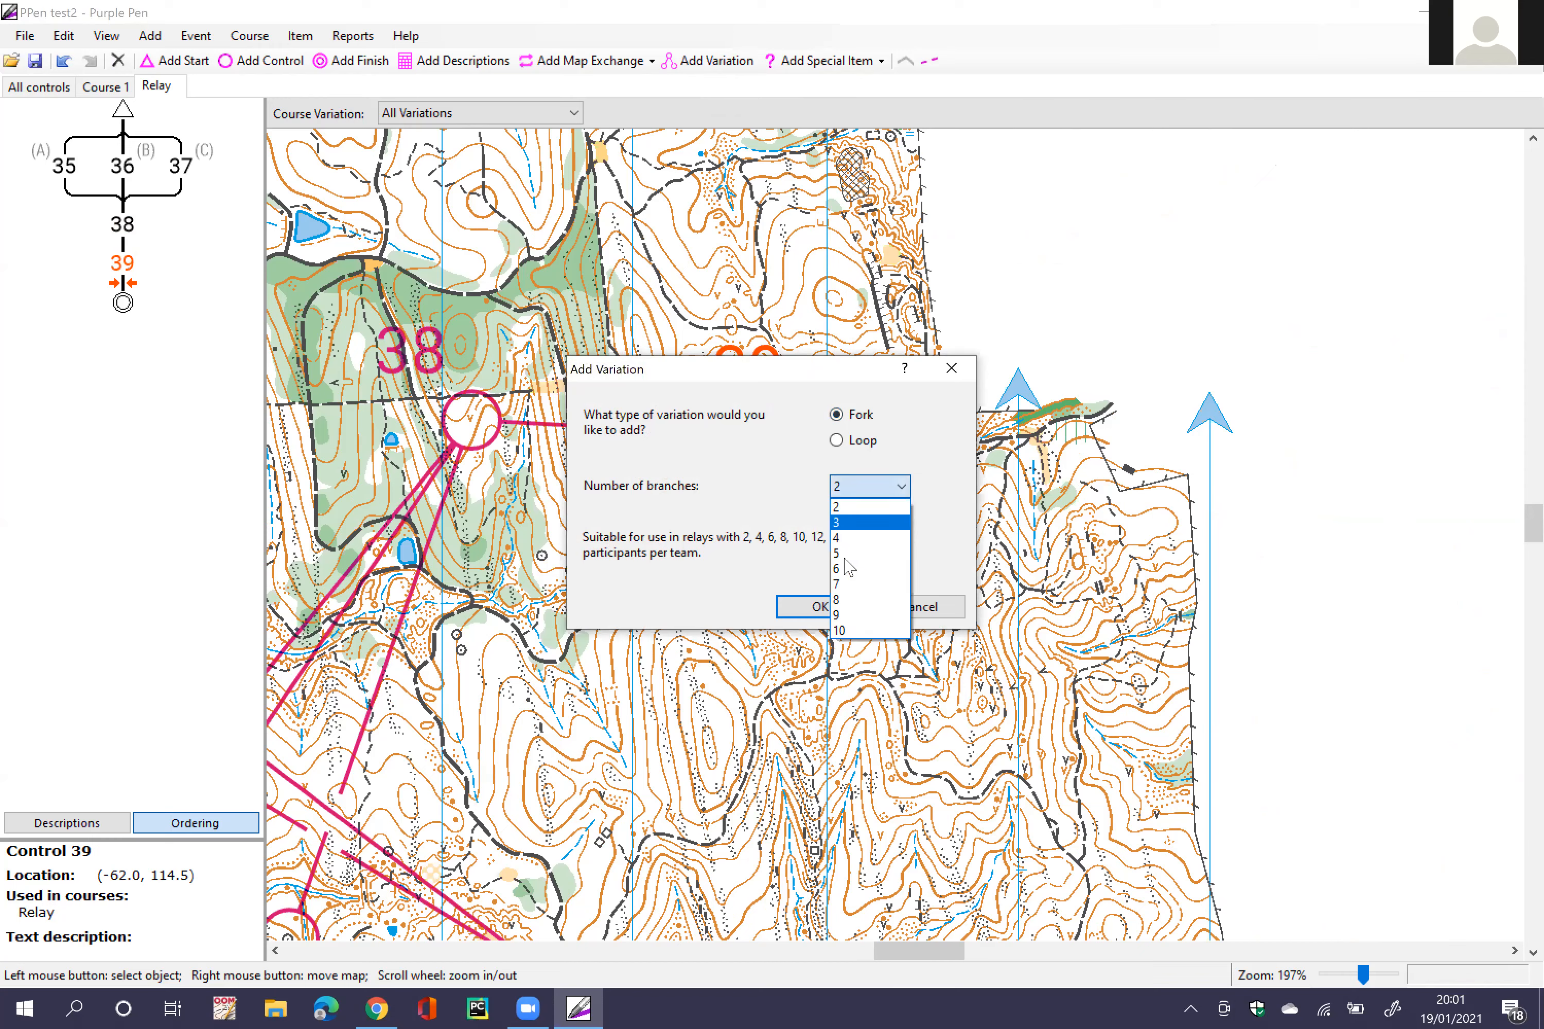
pyautogui.click(861, 524)
pyautogui.click(827, 611)
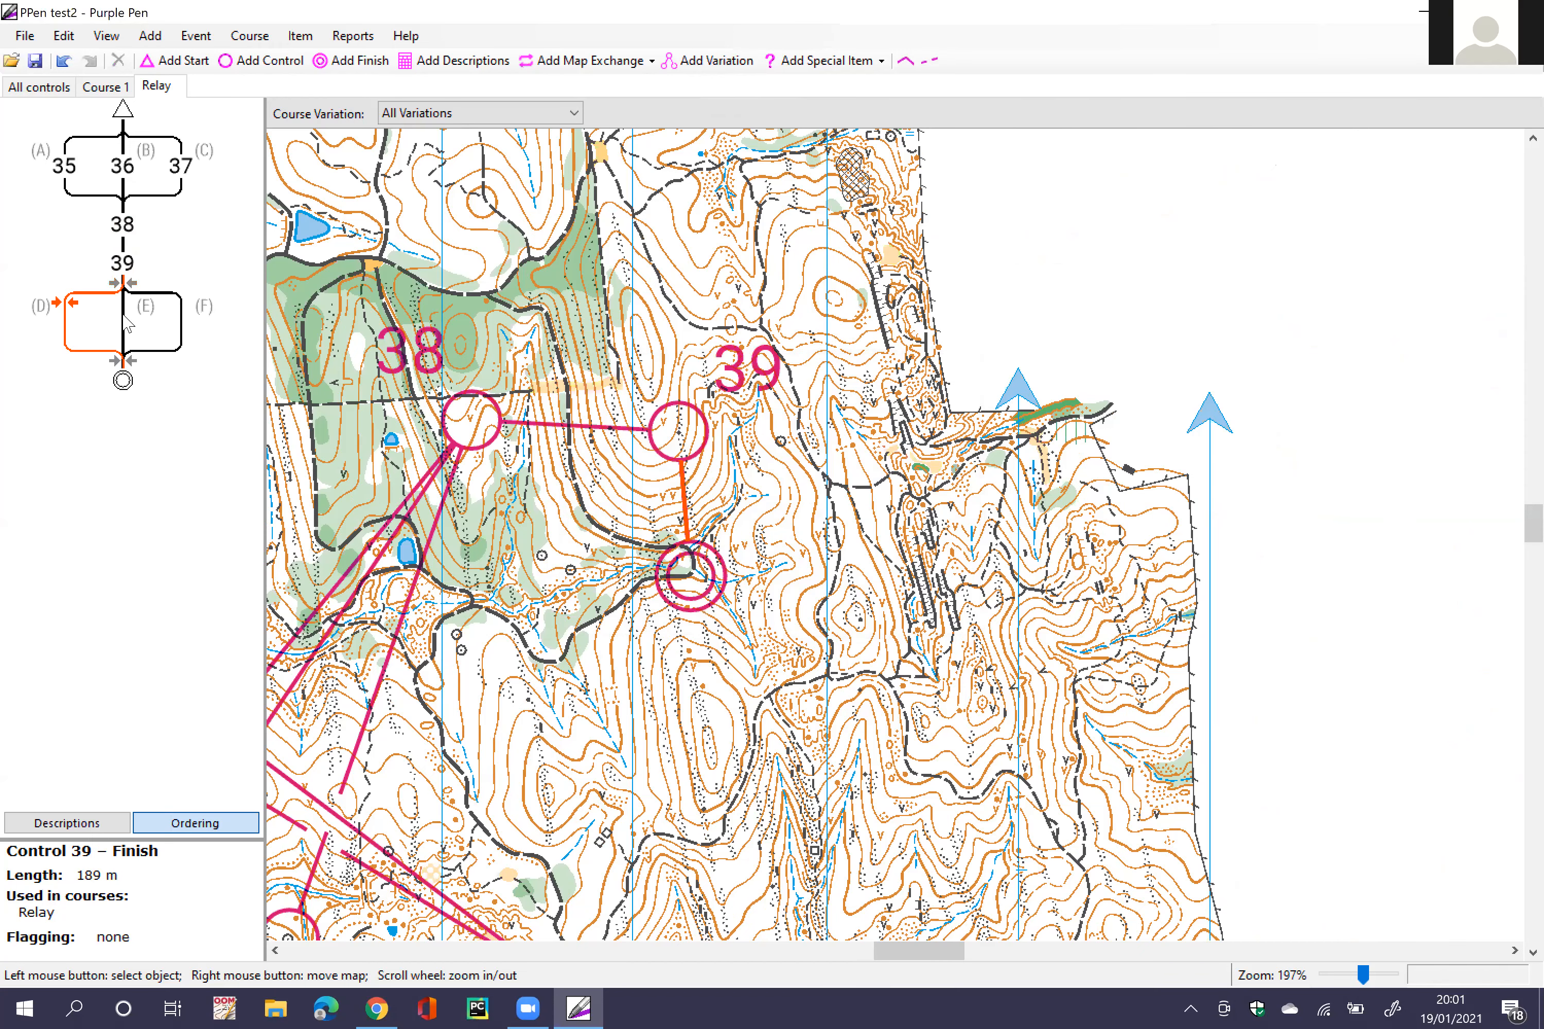
# Step: Add a new control to branch D of the second fork, east of control 39 near the map's eastern boundary
pyautogui.click(184, 329)
pyautogui.click(69, 327)
pyautogui.click(255, 63)
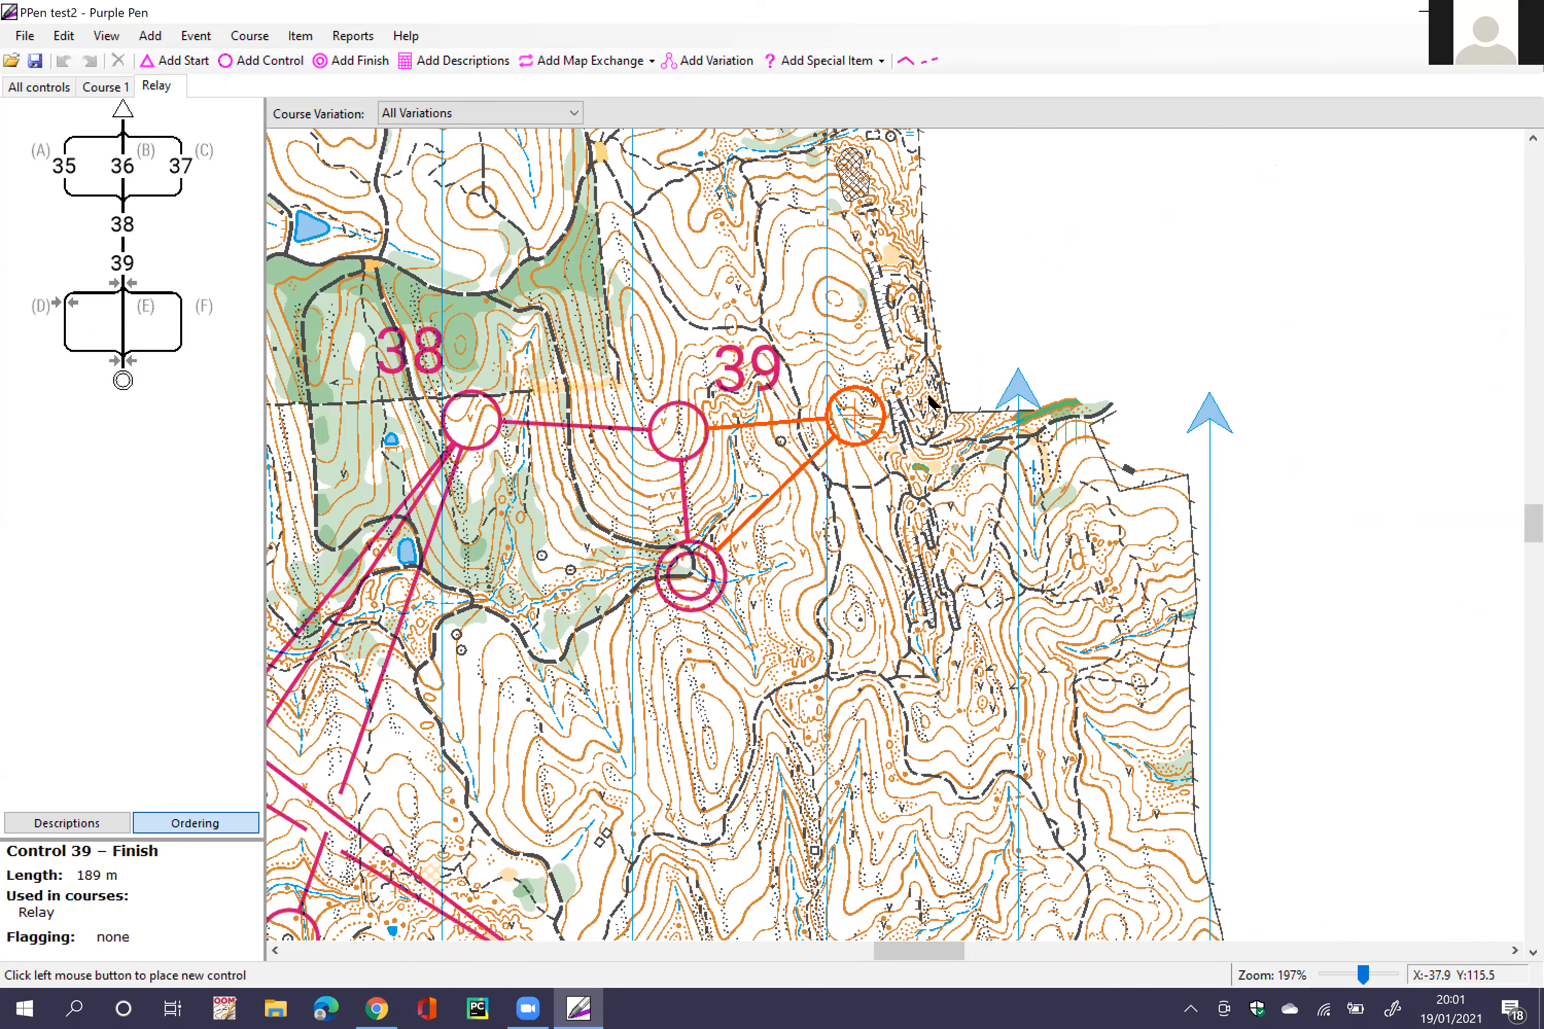
pyautogui.scroll(2, 928, 426)
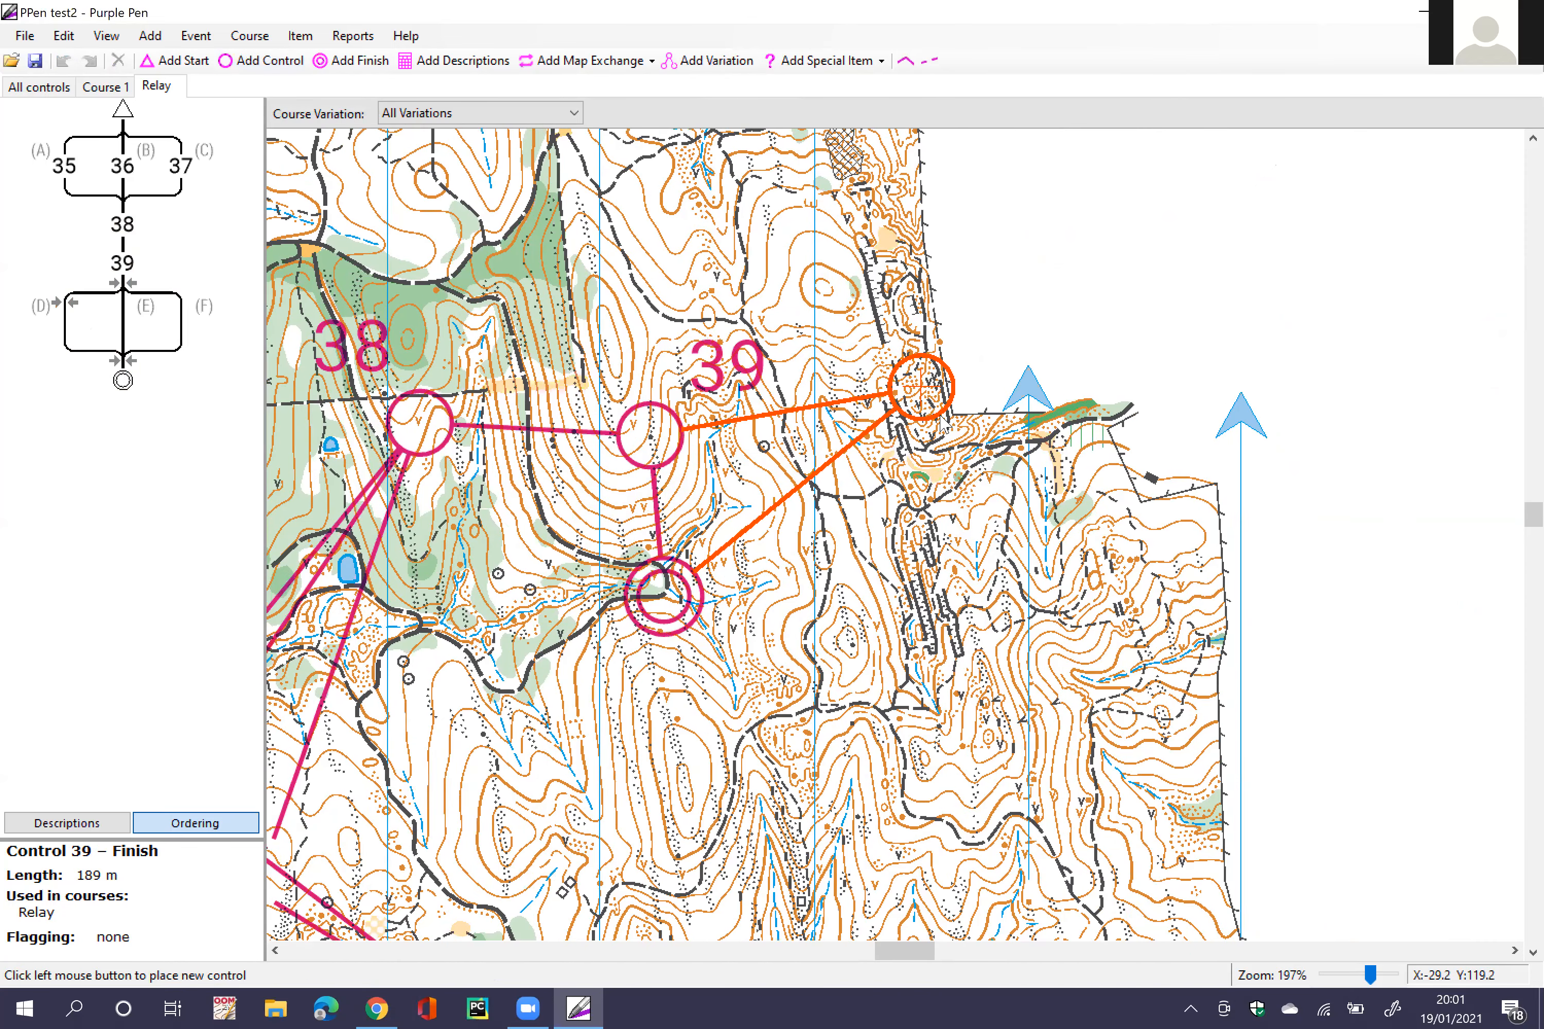
pyautogui.scroll(3, 941, 414)
pyautogui.click(937, 410)
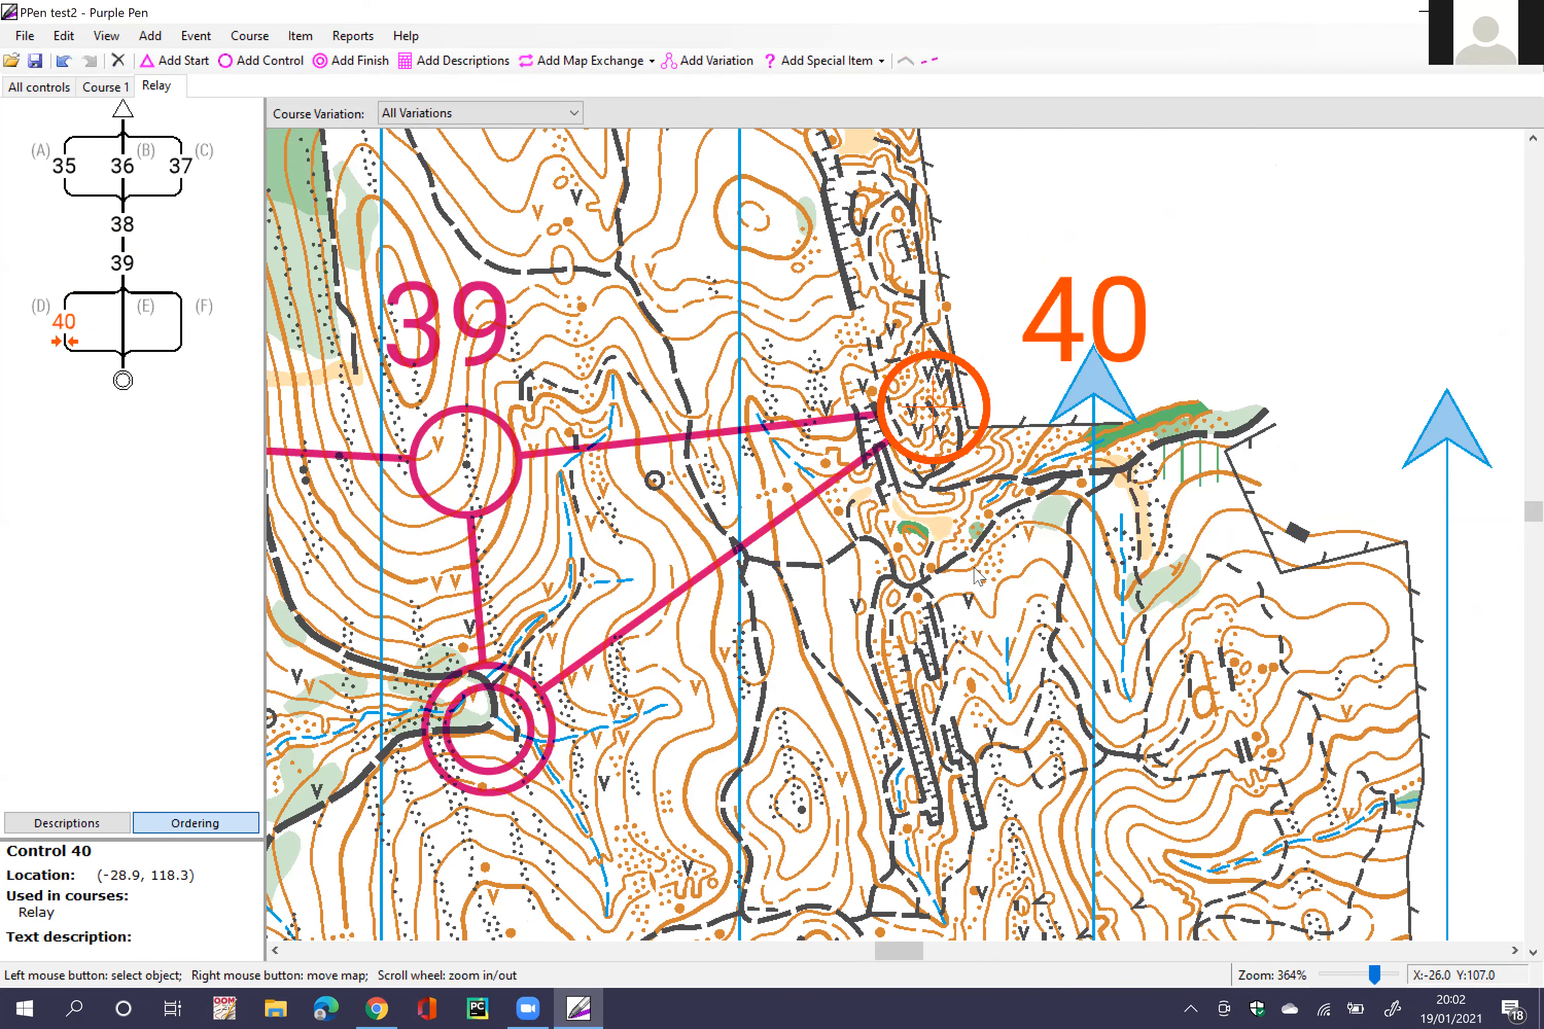
# Step: Add a new control to branch E of the second fork, just north-northwest of control 40
pyautogui.scroll(-4, 945, 573)
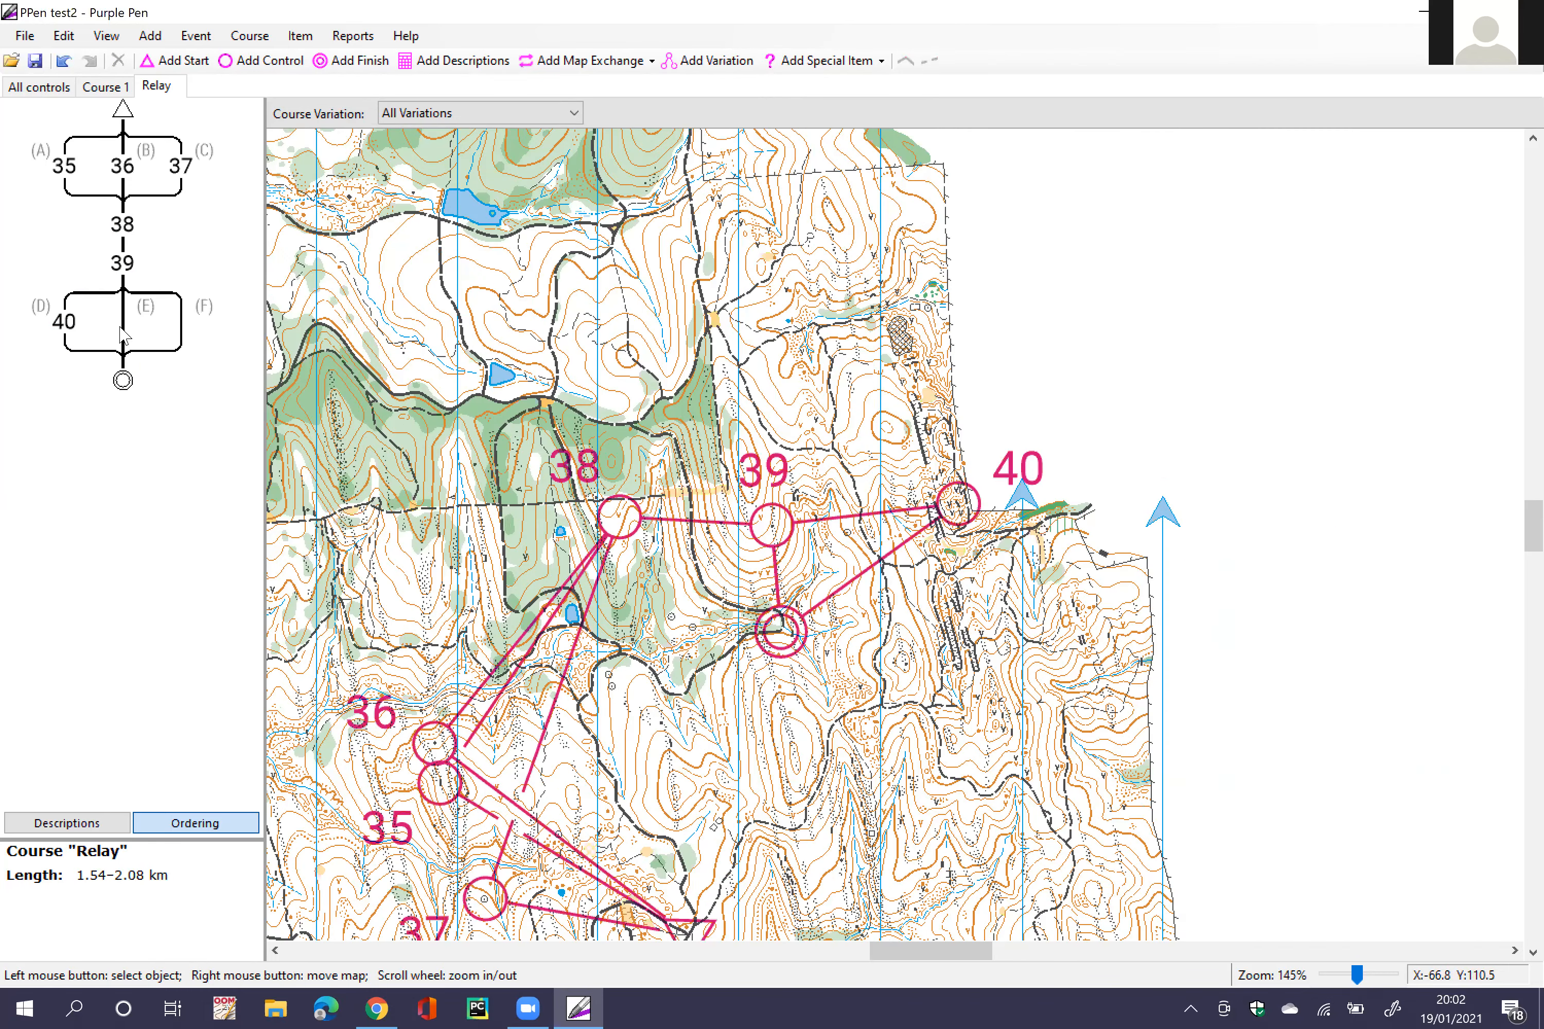
pyautogui.click(131, 316)
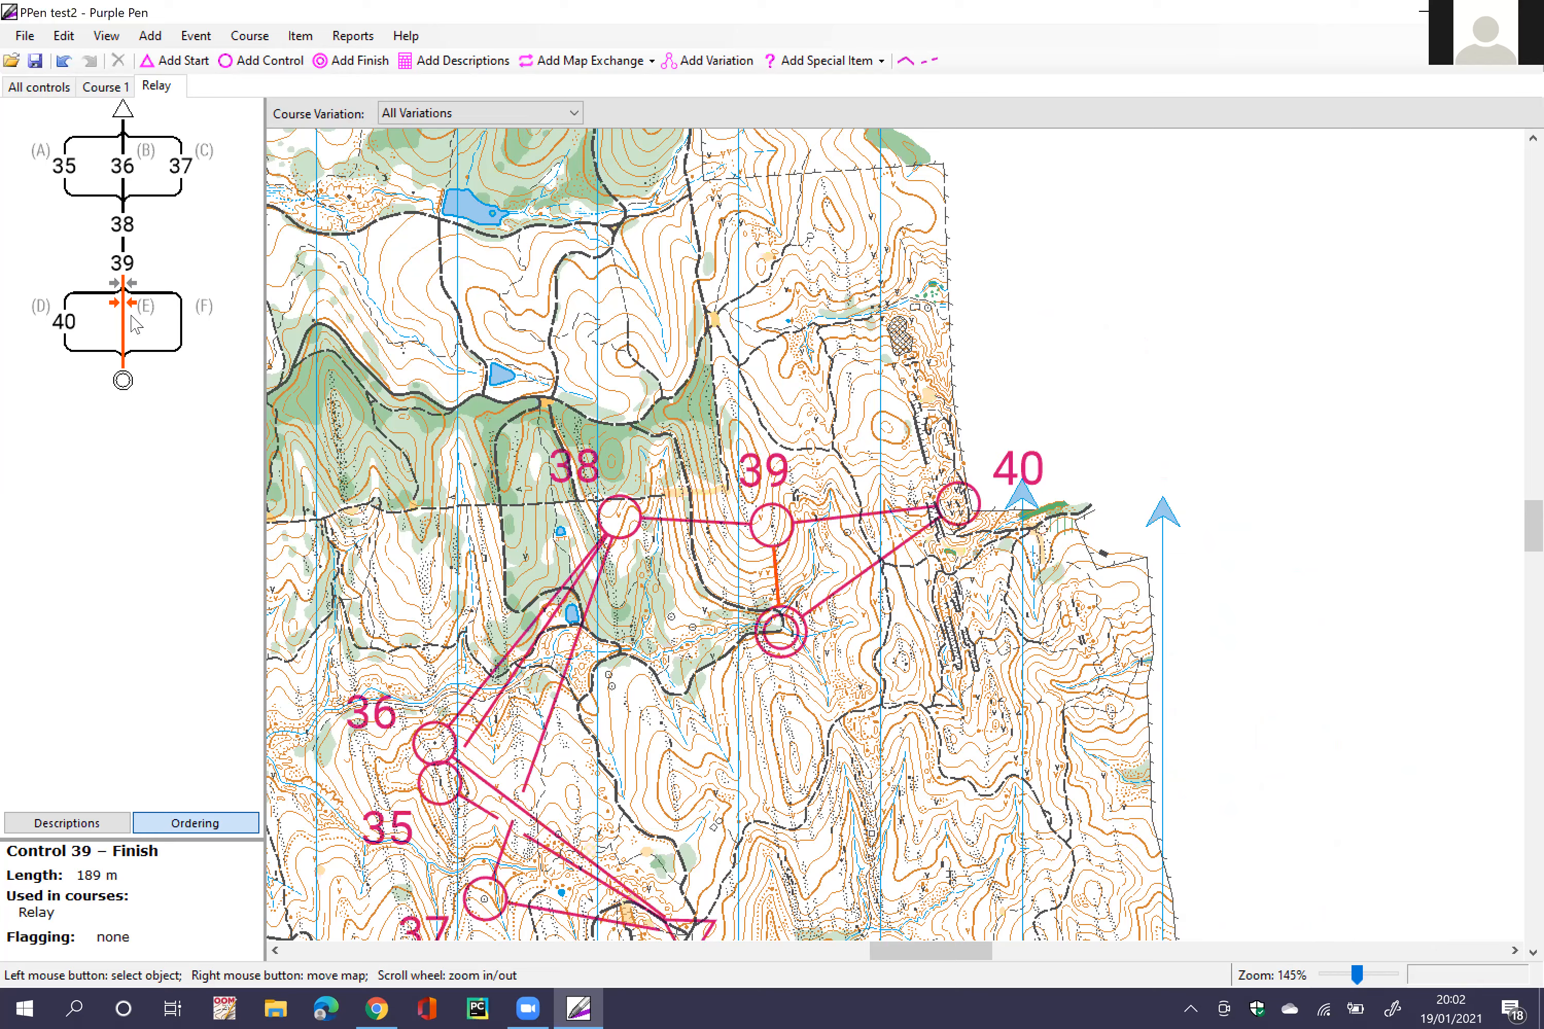
pyautogui.click(263, 61)
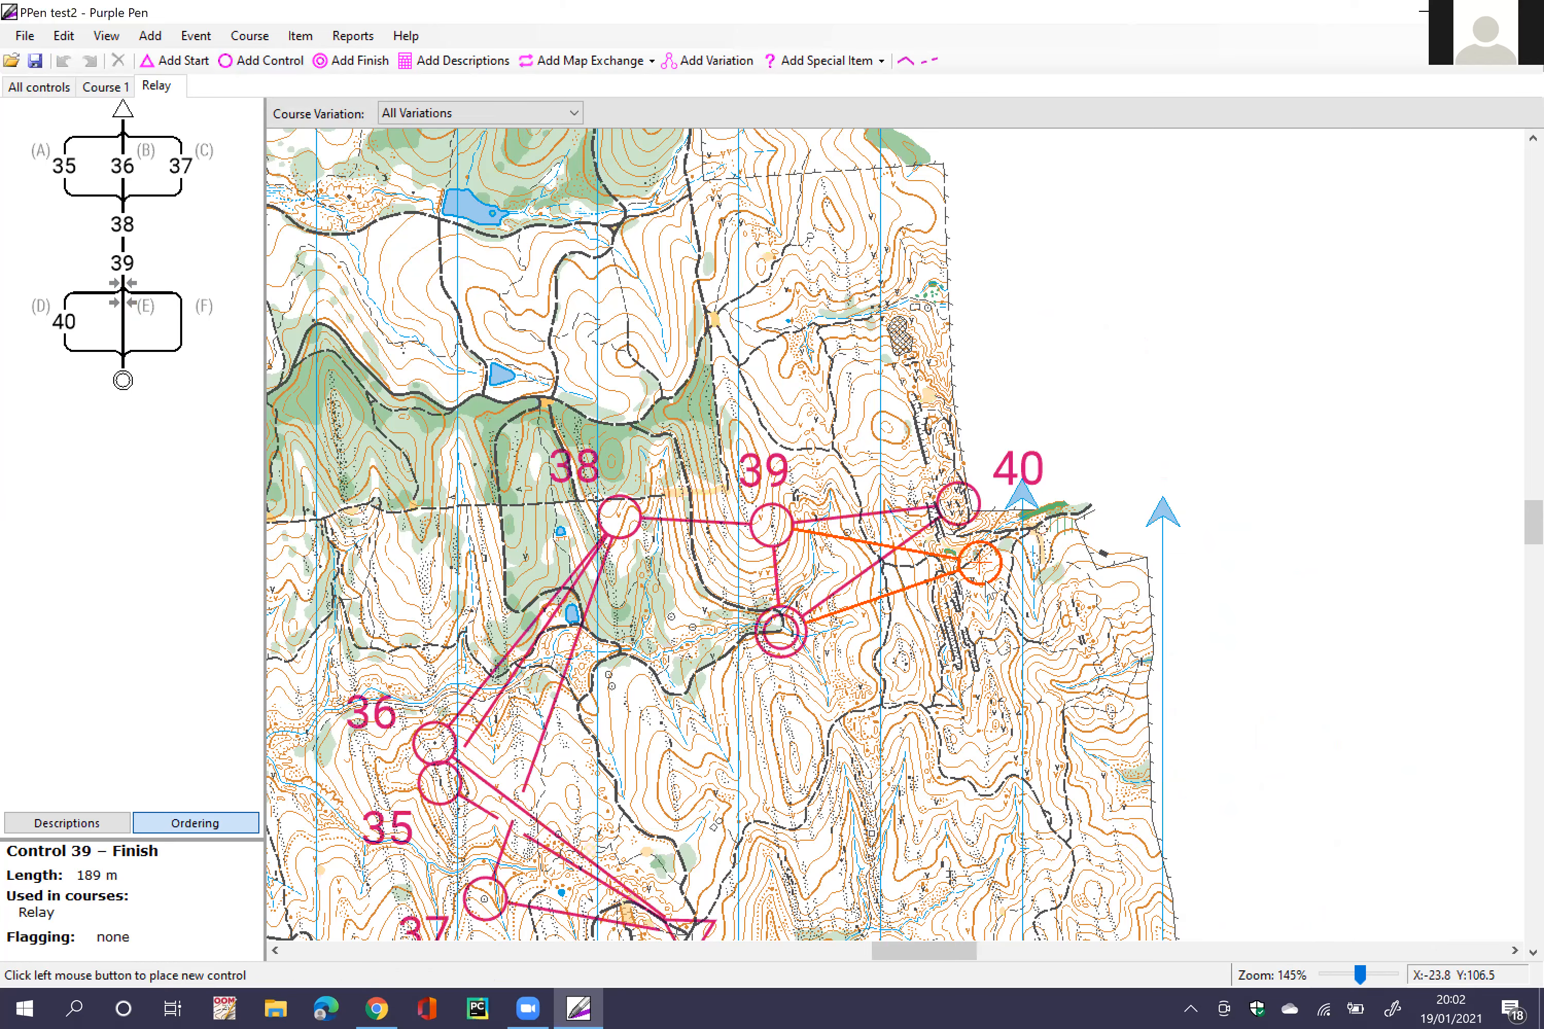
pyautogui.scroll(3, 871, 558)
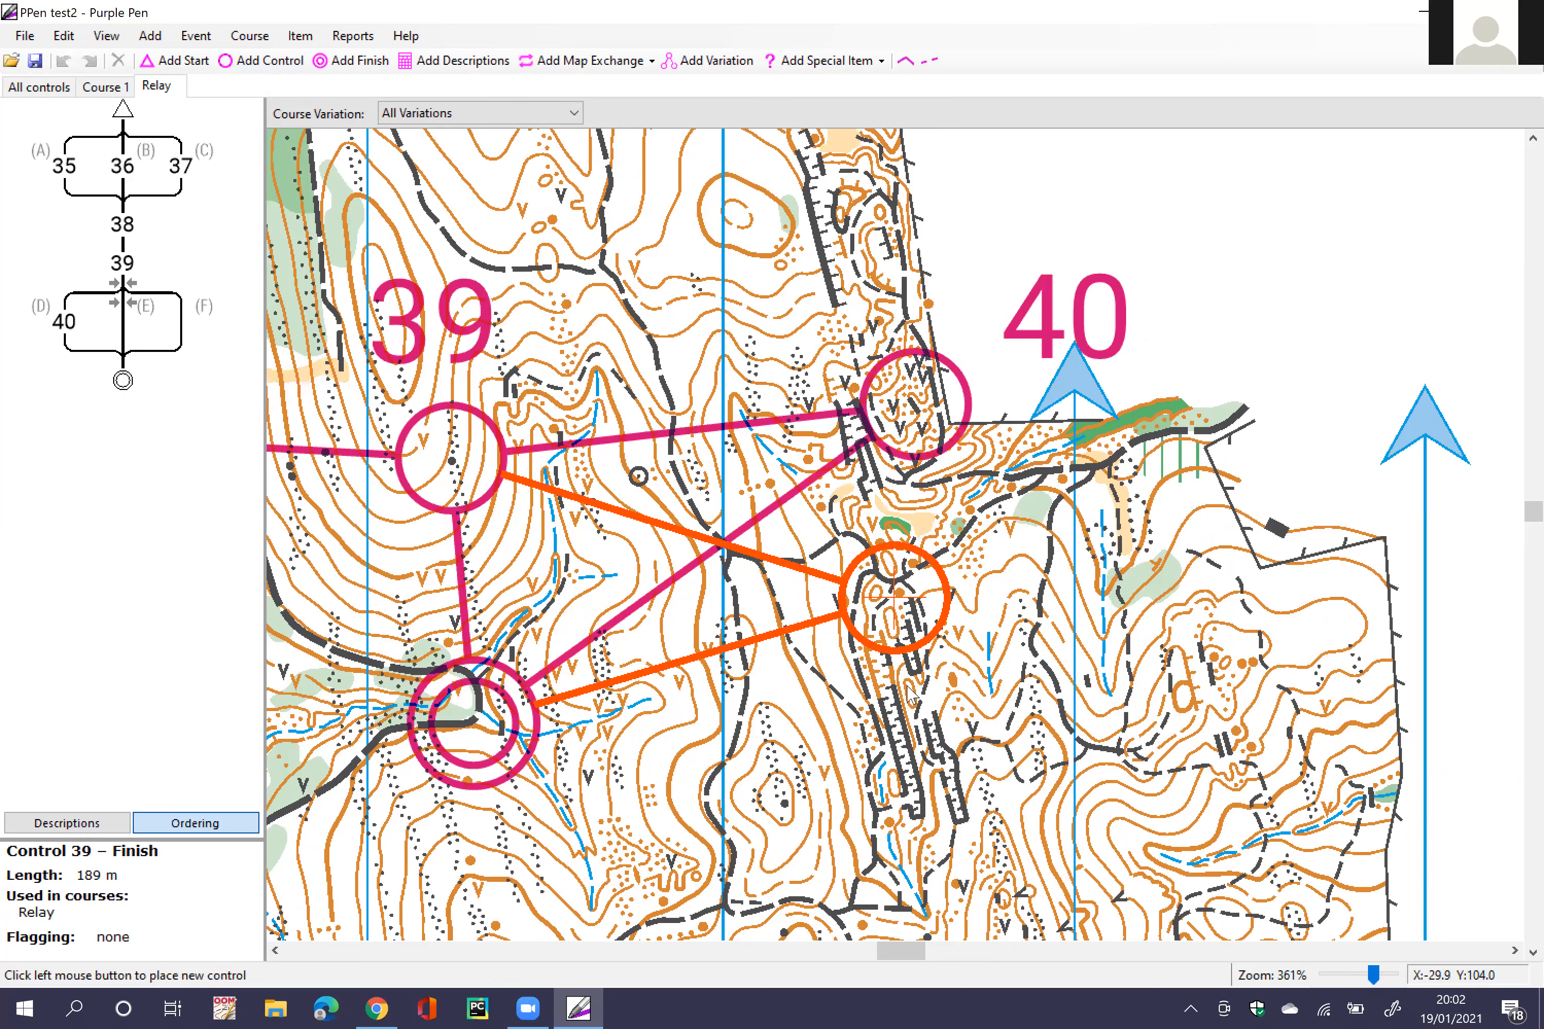
pyautogui.click(883, 312)
pyautogui.scroll(1, 904, 392)
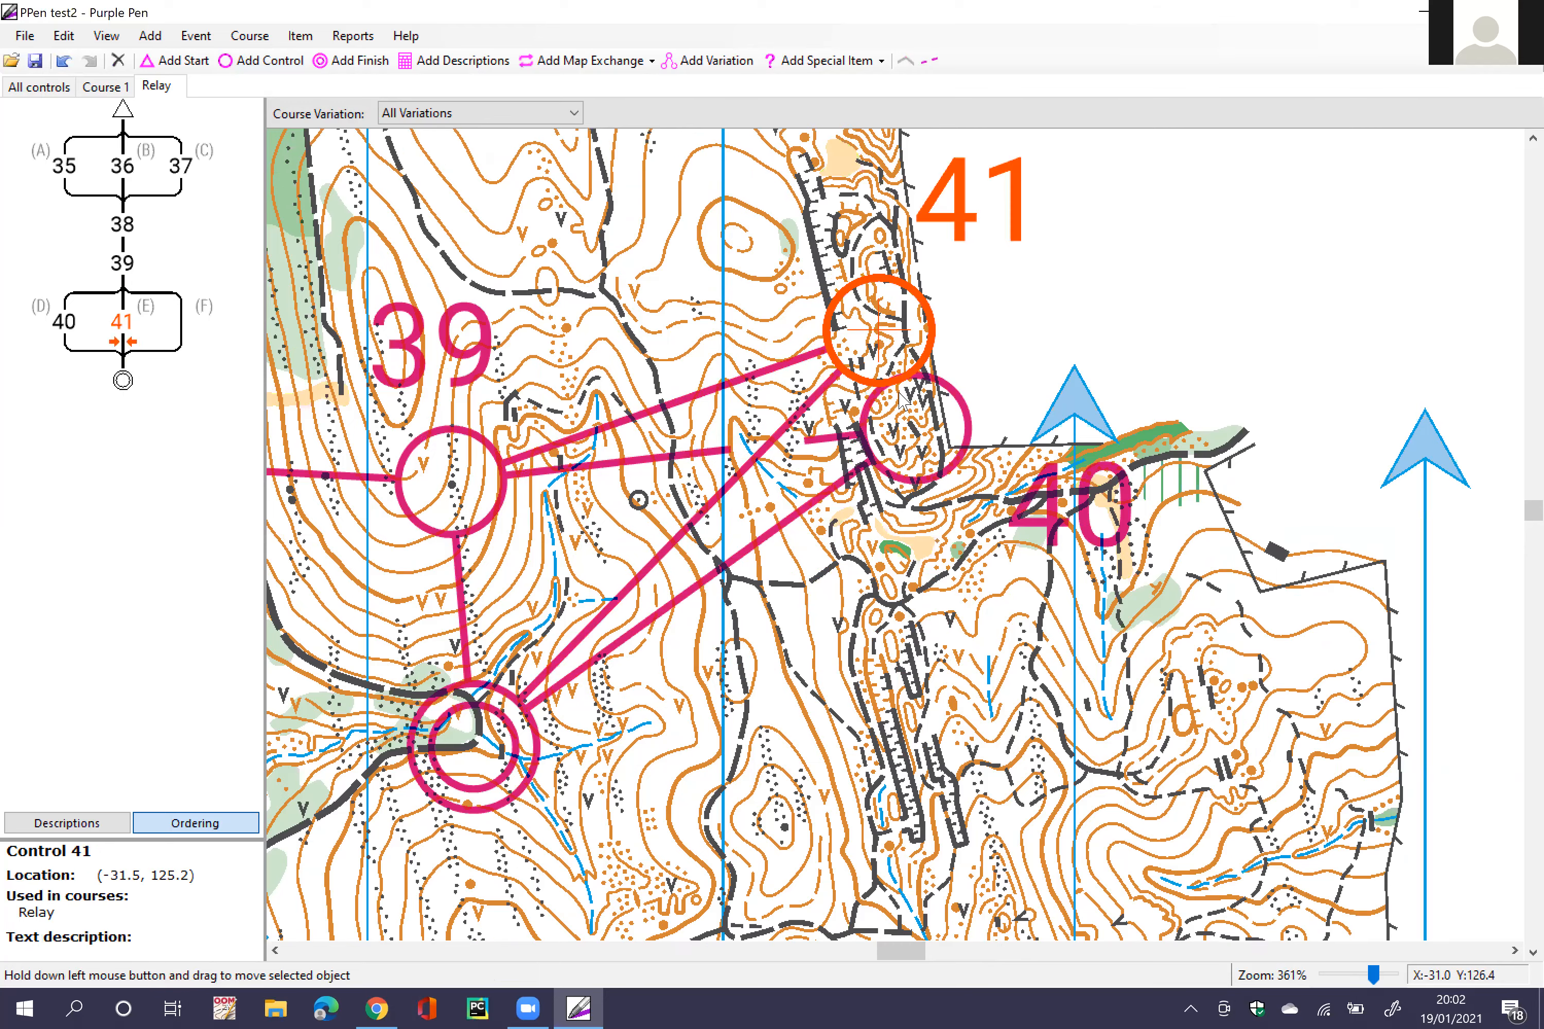
pyautogui.click(945, 592)
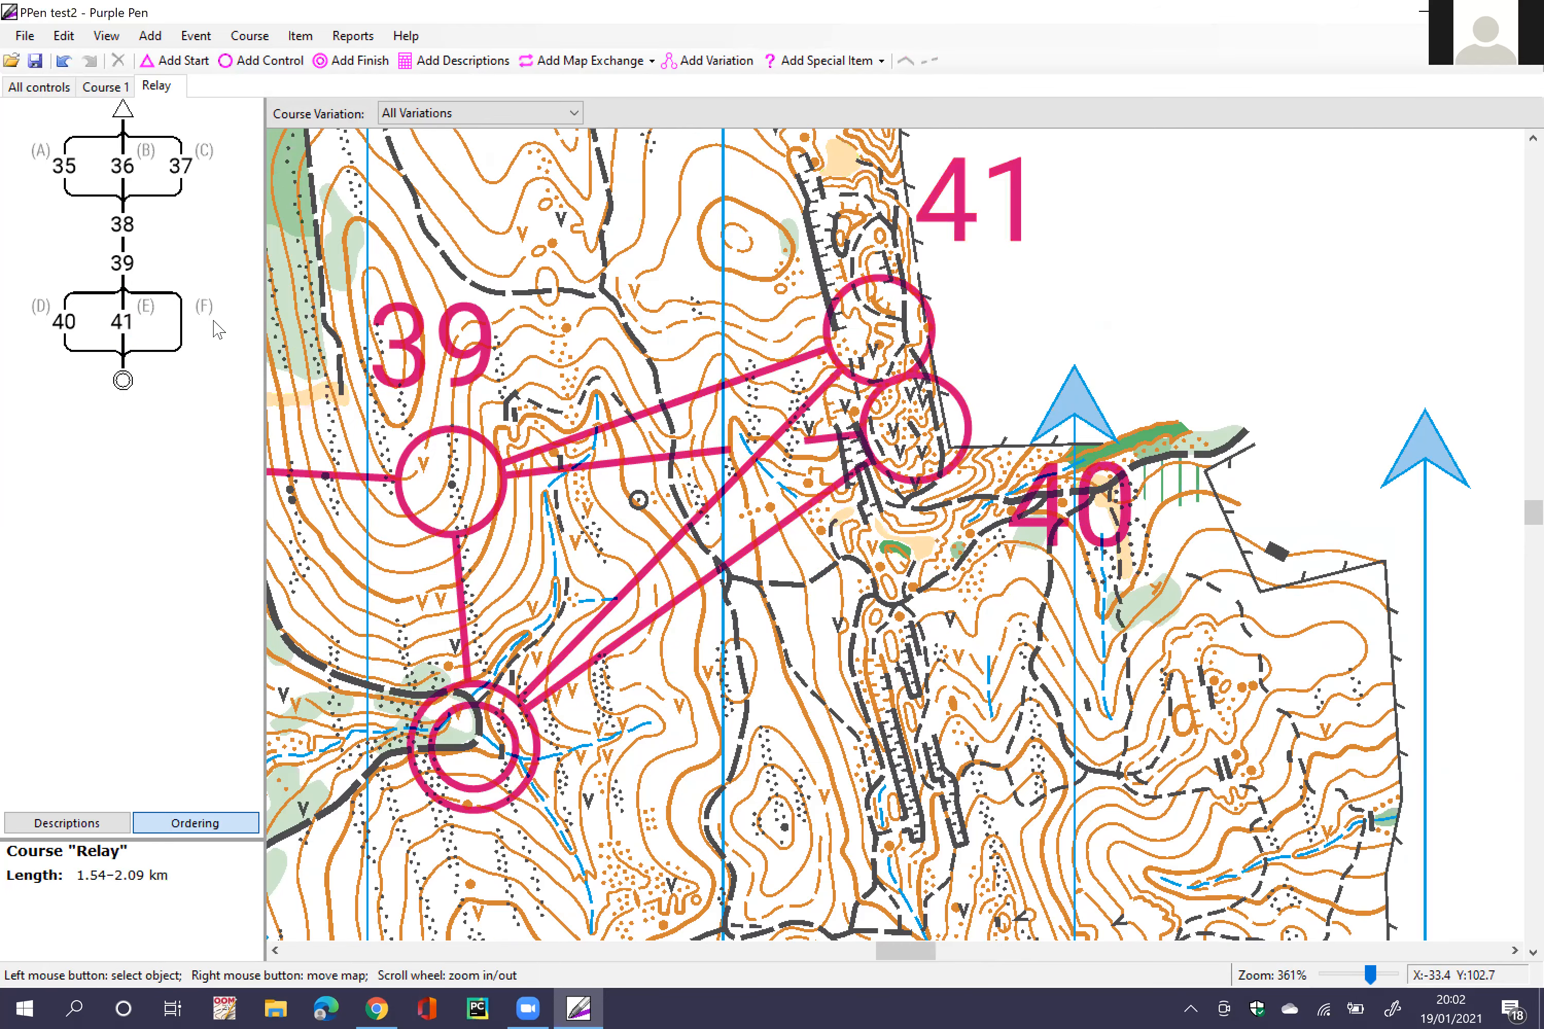
# Step: Add a new control to branch F of the second fork, a short distance south of control 40
pyautogui.scroll(-6, 181, 323)
pyautogui.click(247, 60)
pyautogui.scroll(2, 904, 691)
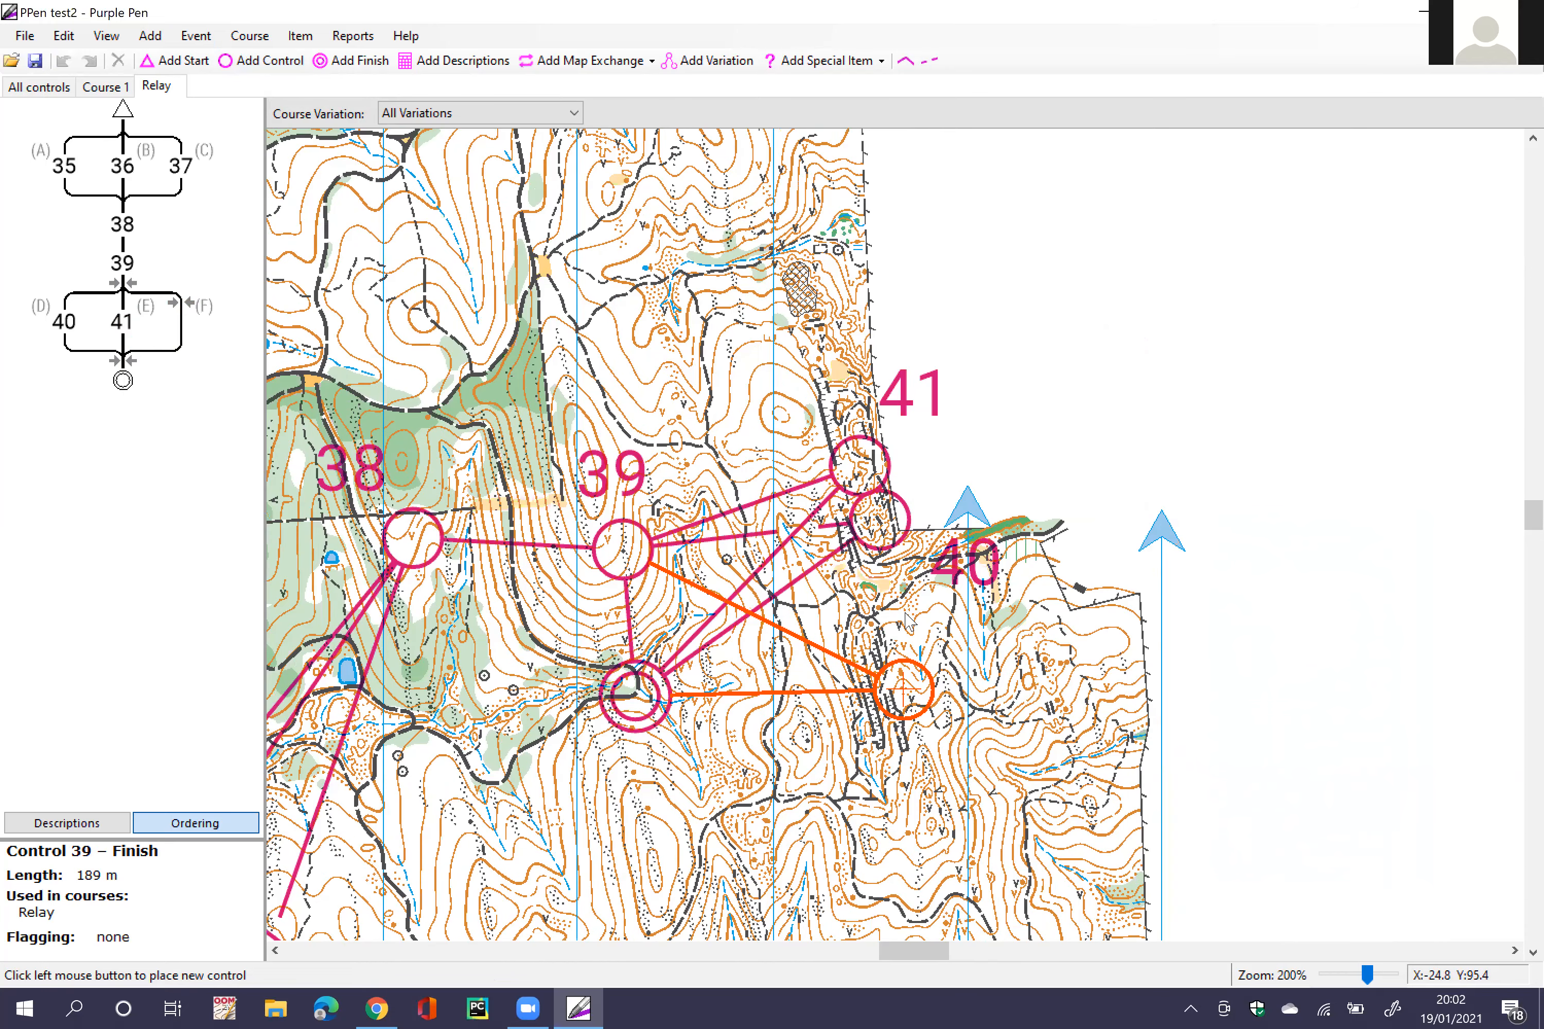
pyautogui.click(896, 605)
pyautogui.click(783, 781)
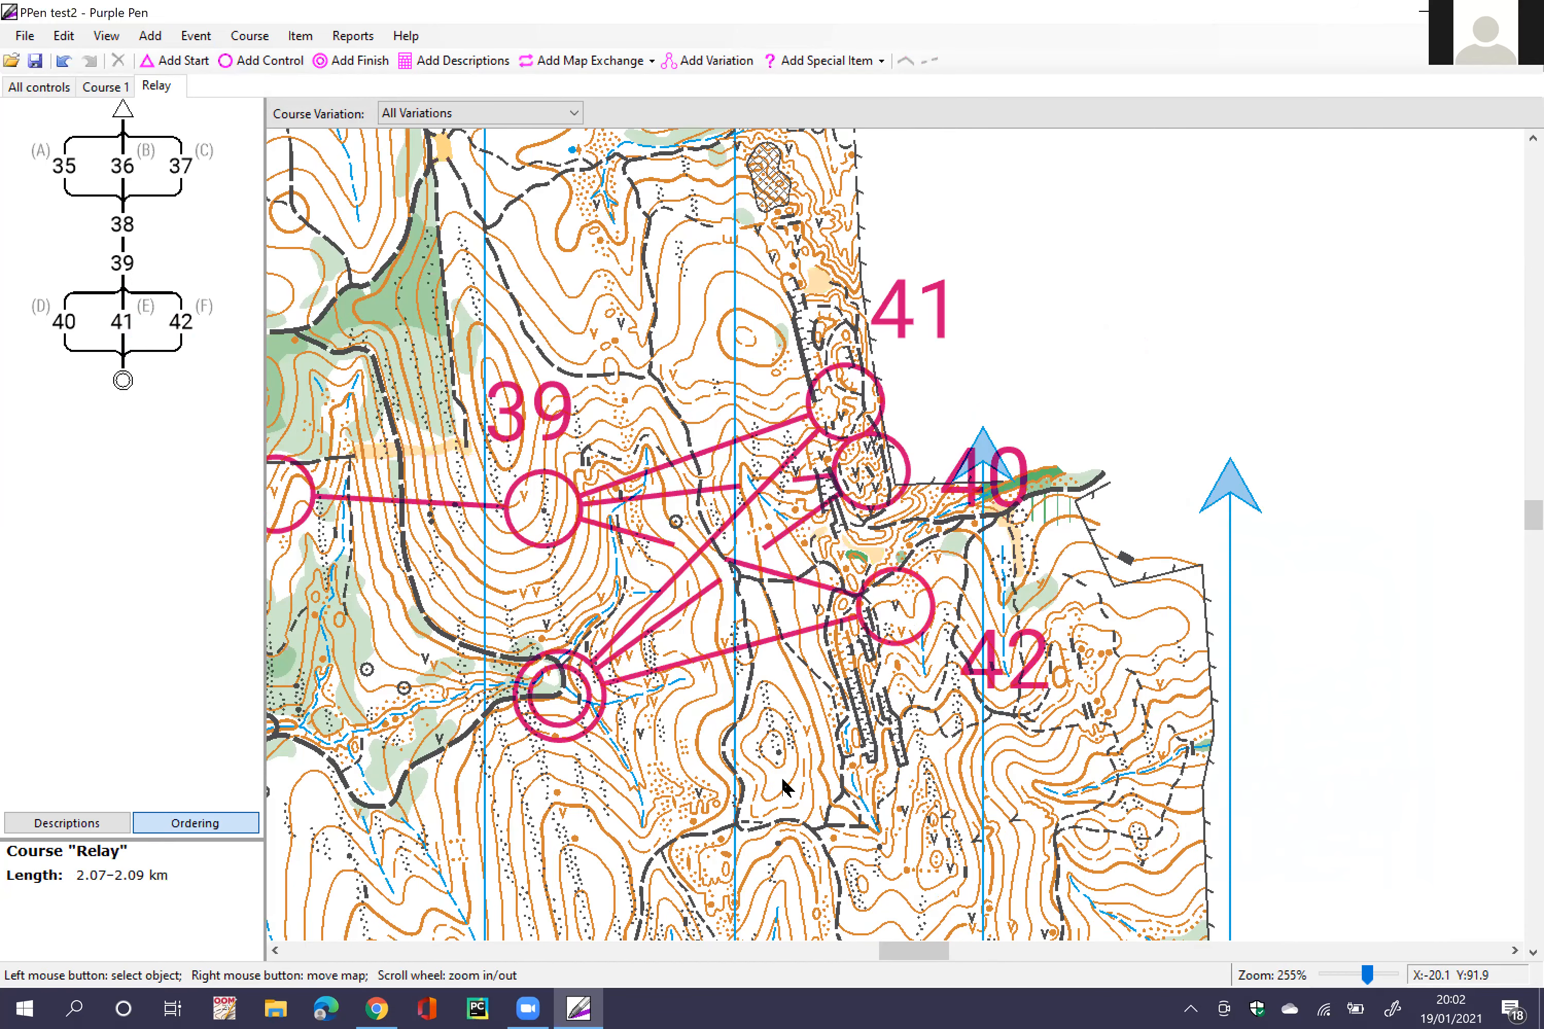
# Step: Add a new control to the Relay course between the second fork's rejoining point and the finish, just east of the finish
pyautogui.scroll(-1, 784, 787)
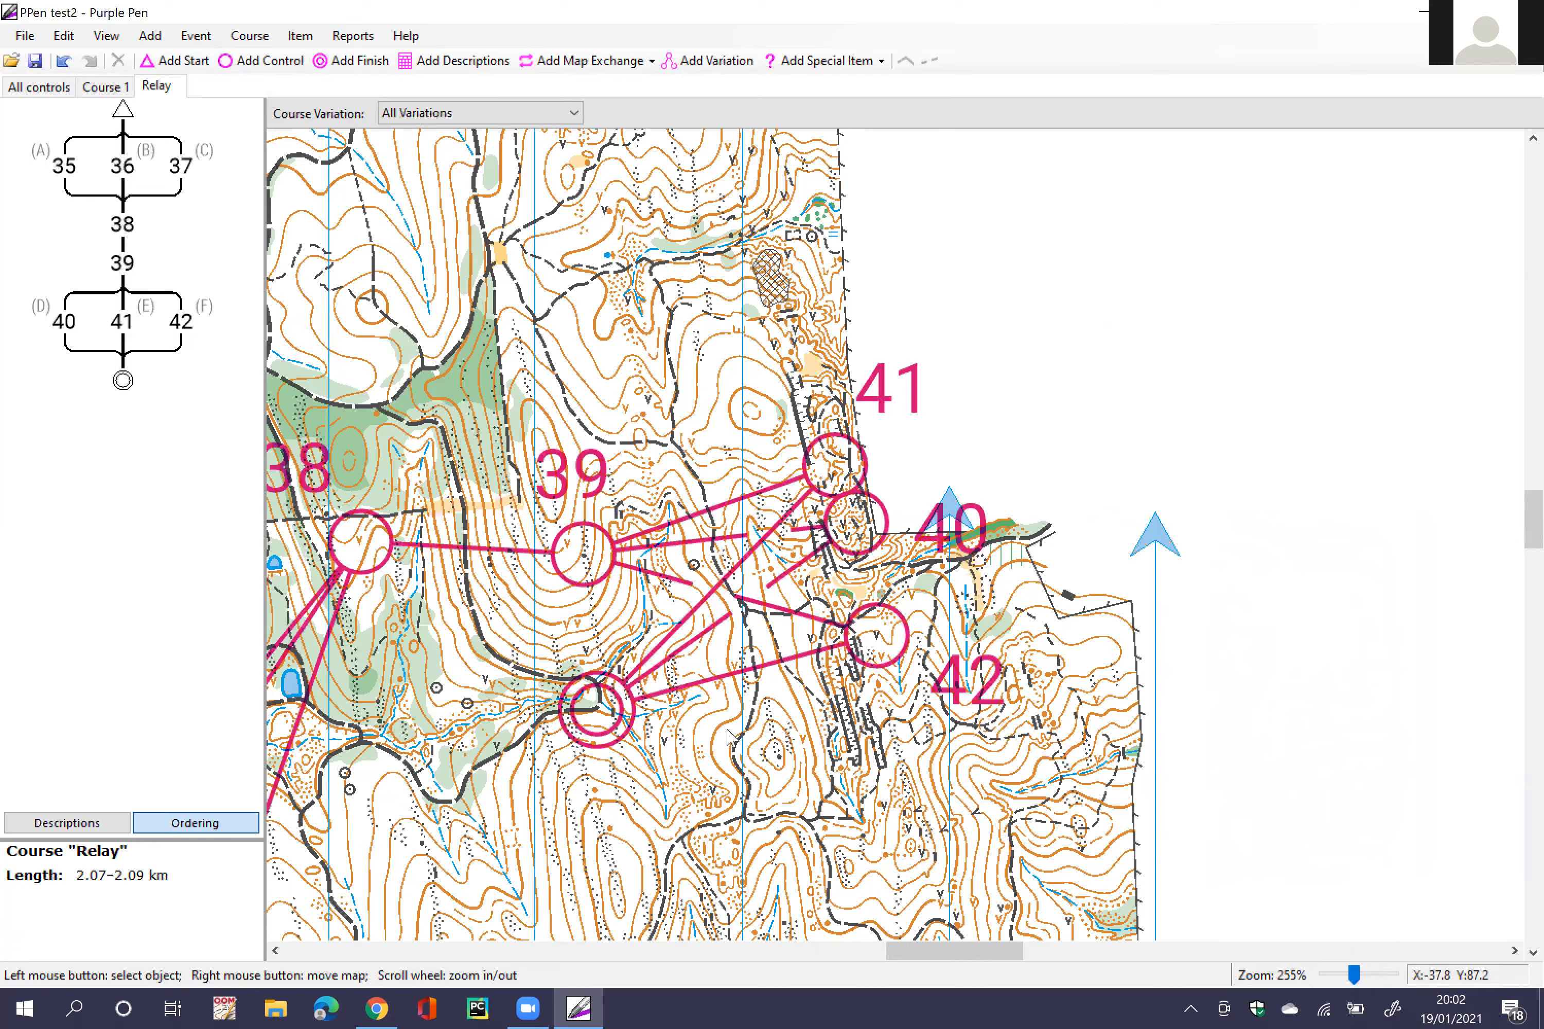
pyautogui.scroll(-2, 685, 780)
pyautogui.scroll(-1, 684, 780)
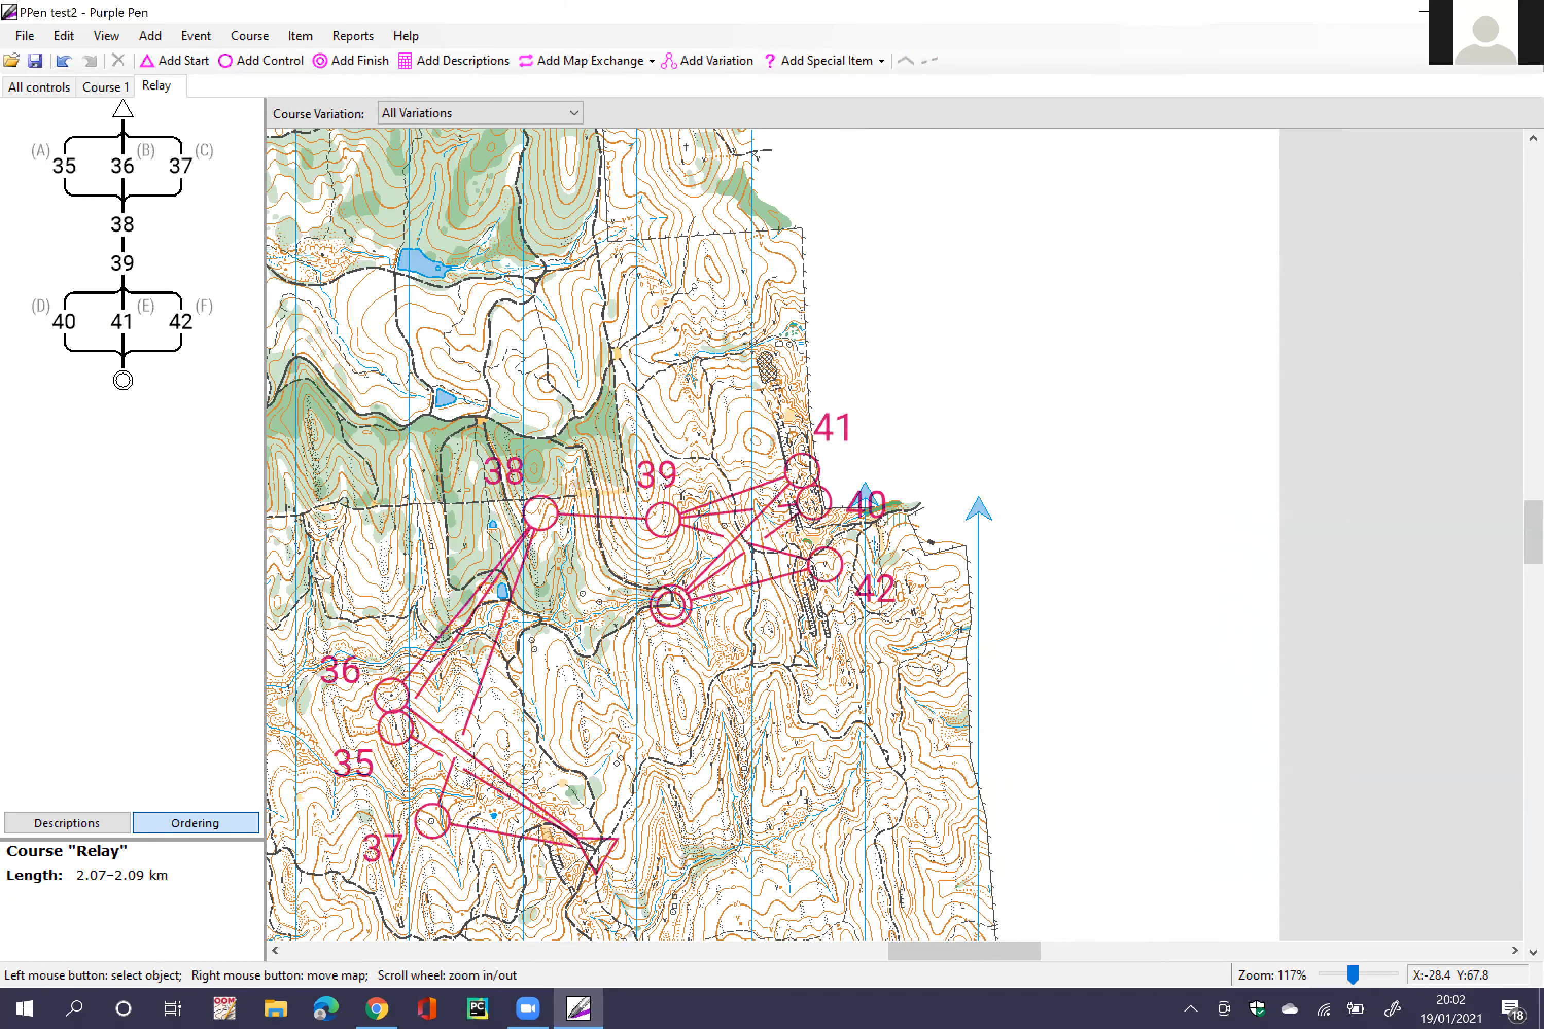
pyautogui.scroll(-2, 660, 477)
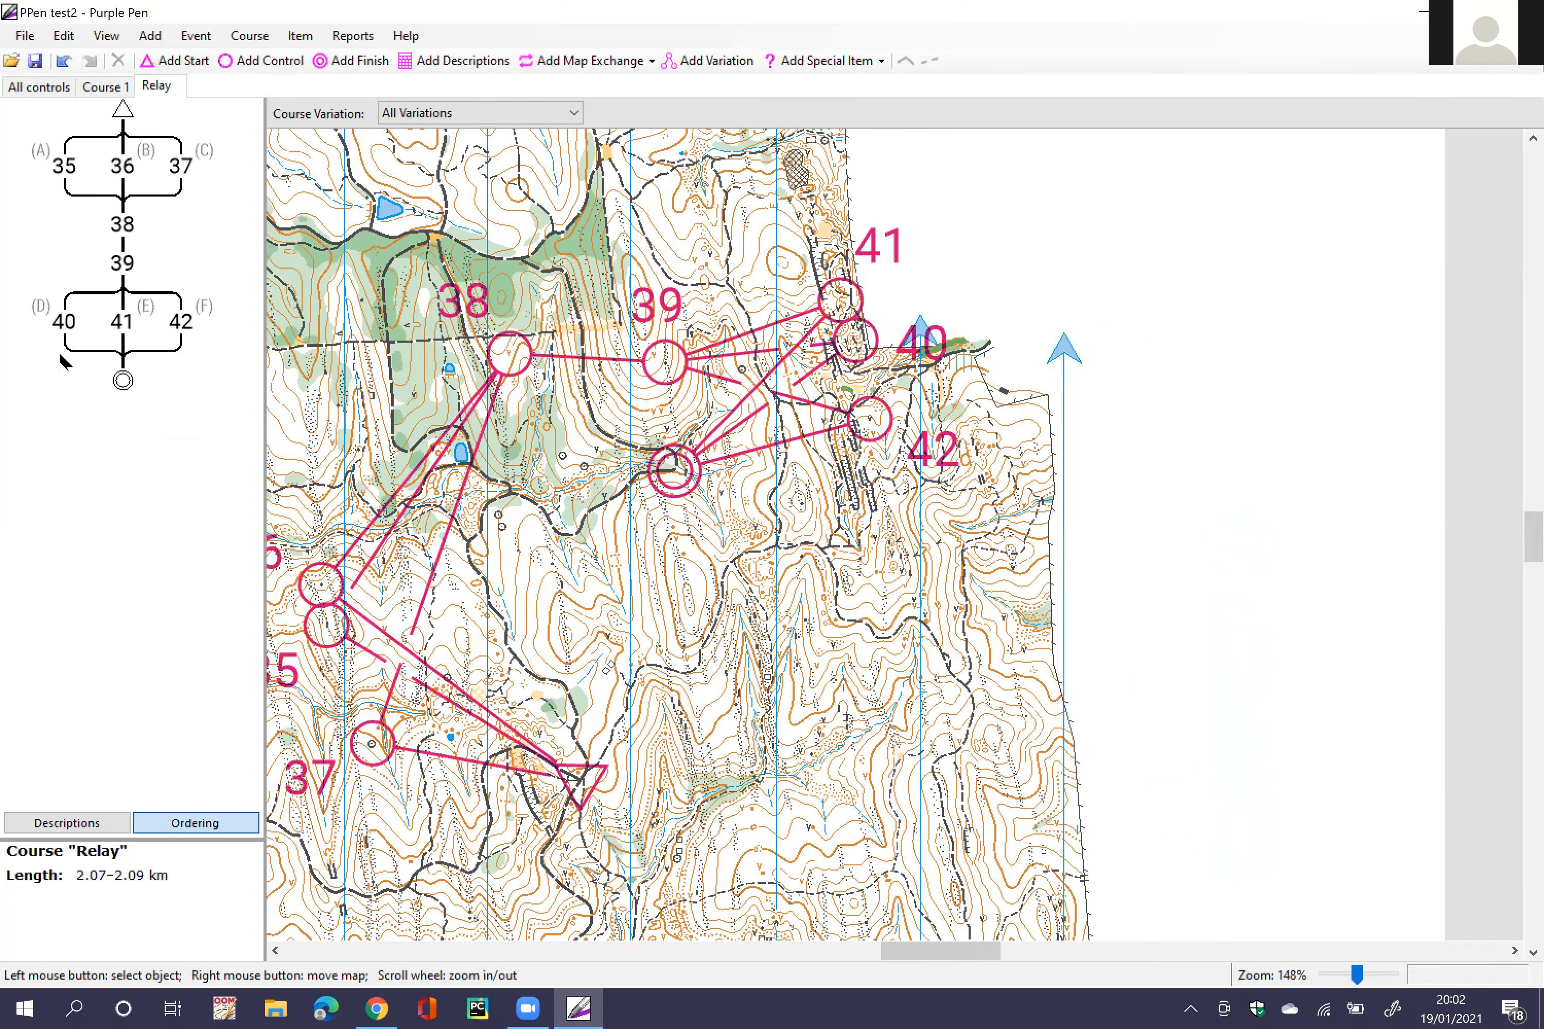
pyautogui.click(124, 372)
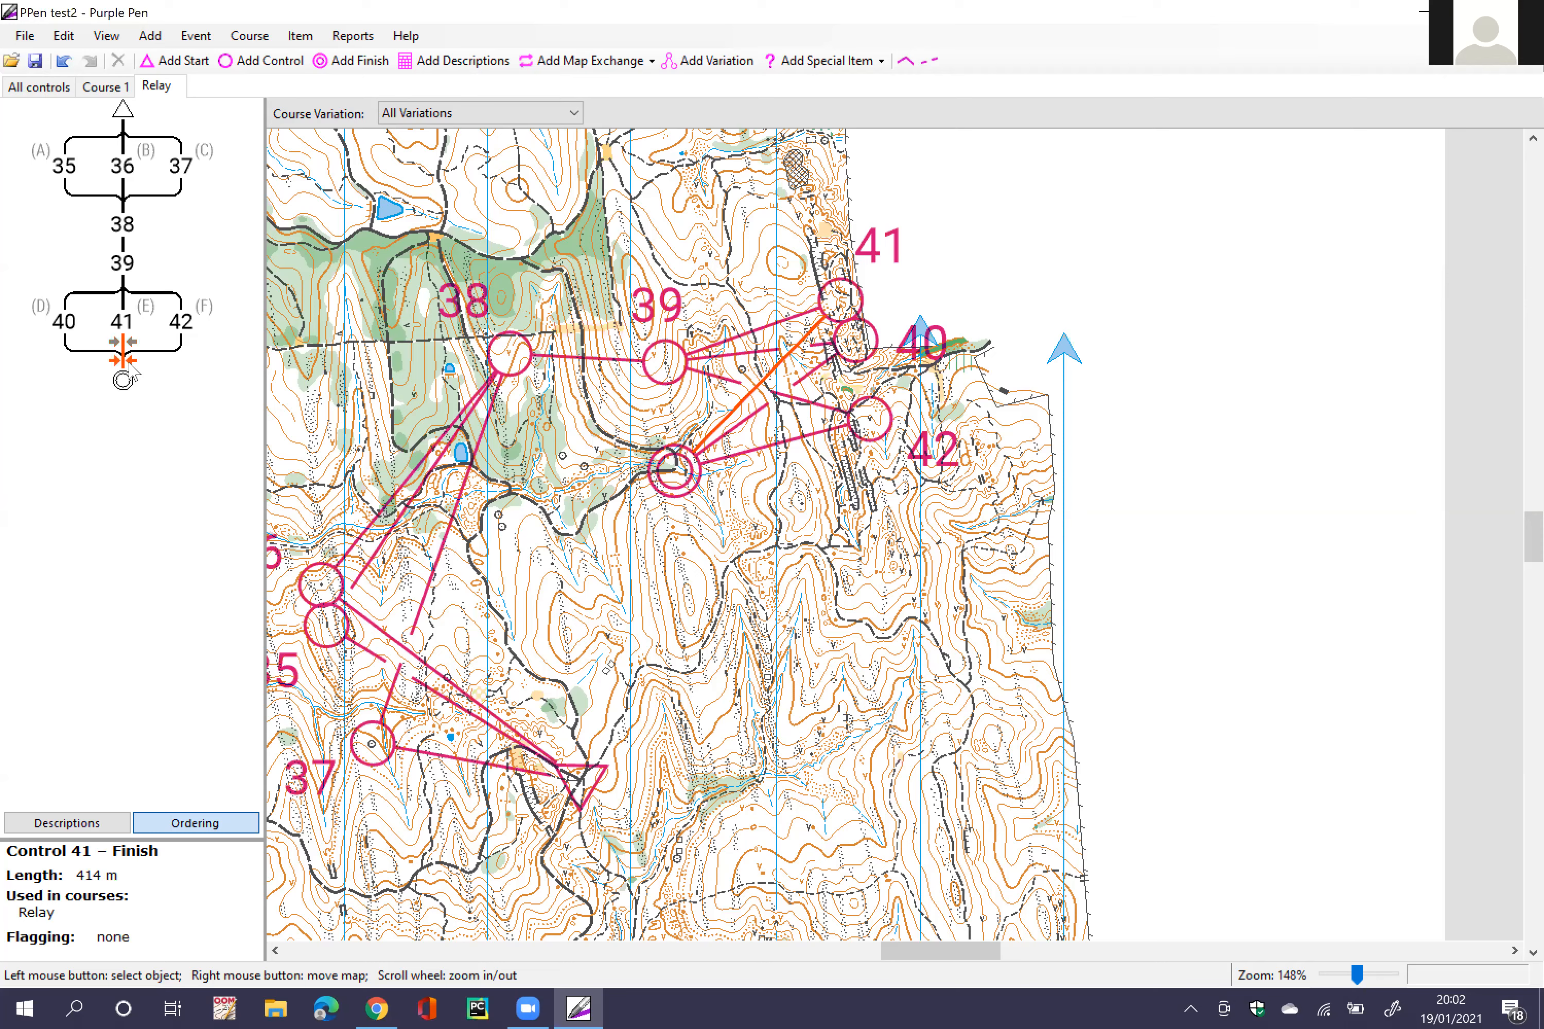
pyautogui.click(262, 60)
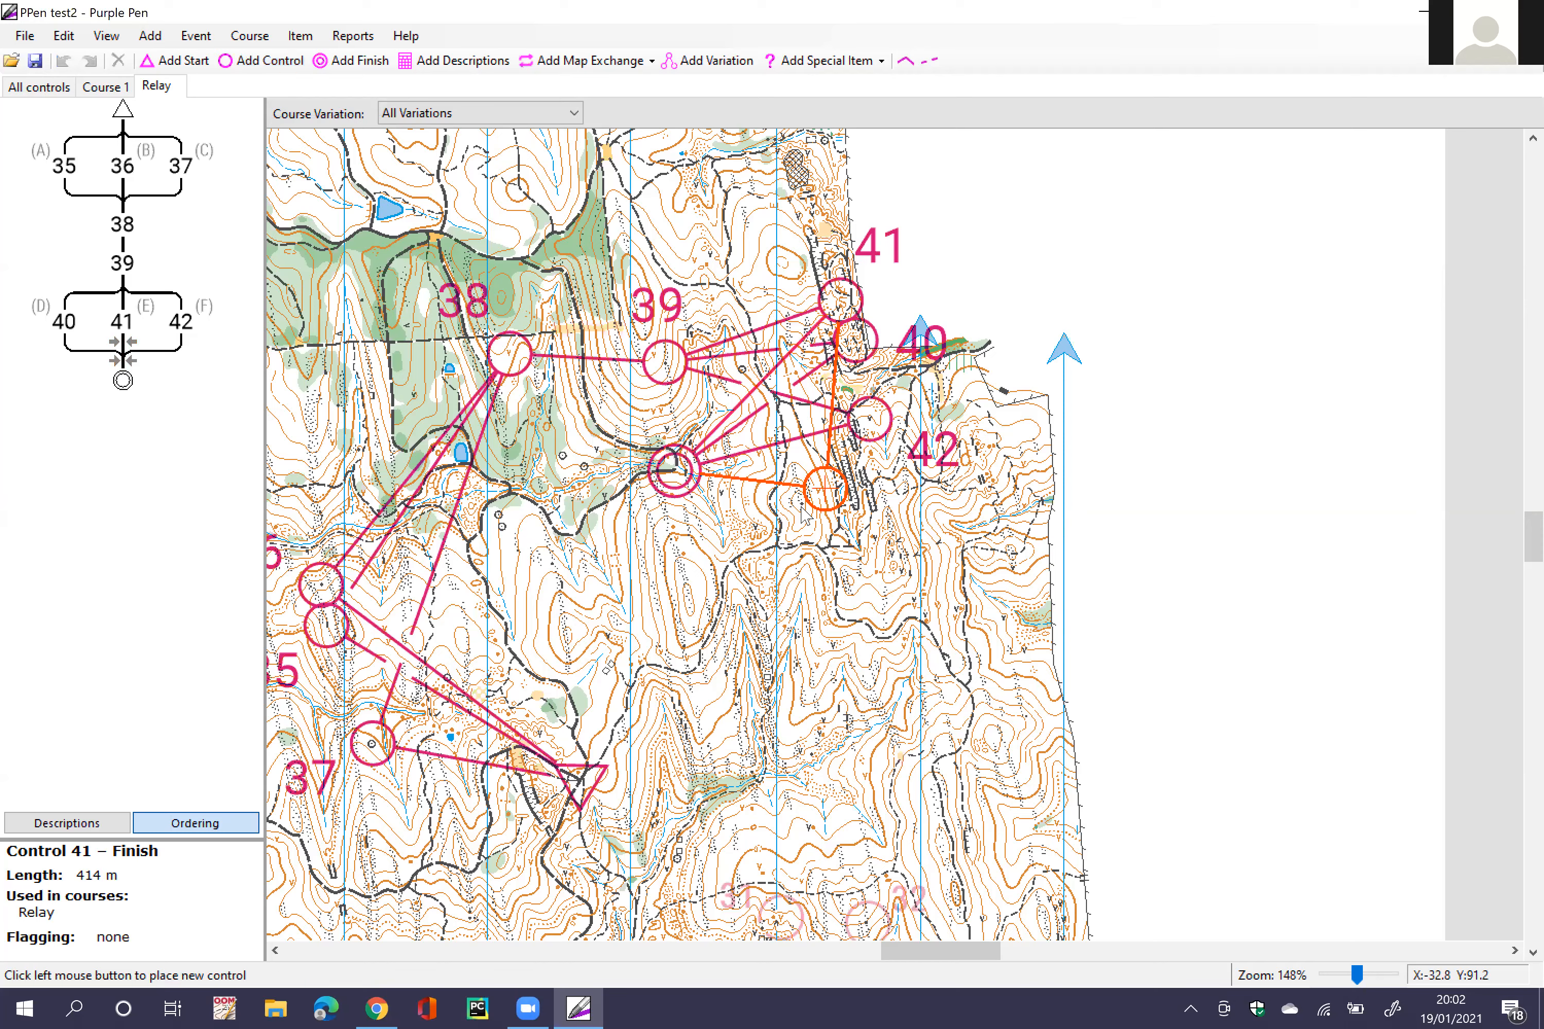
pyautogui.scroll(1, 798, 517)
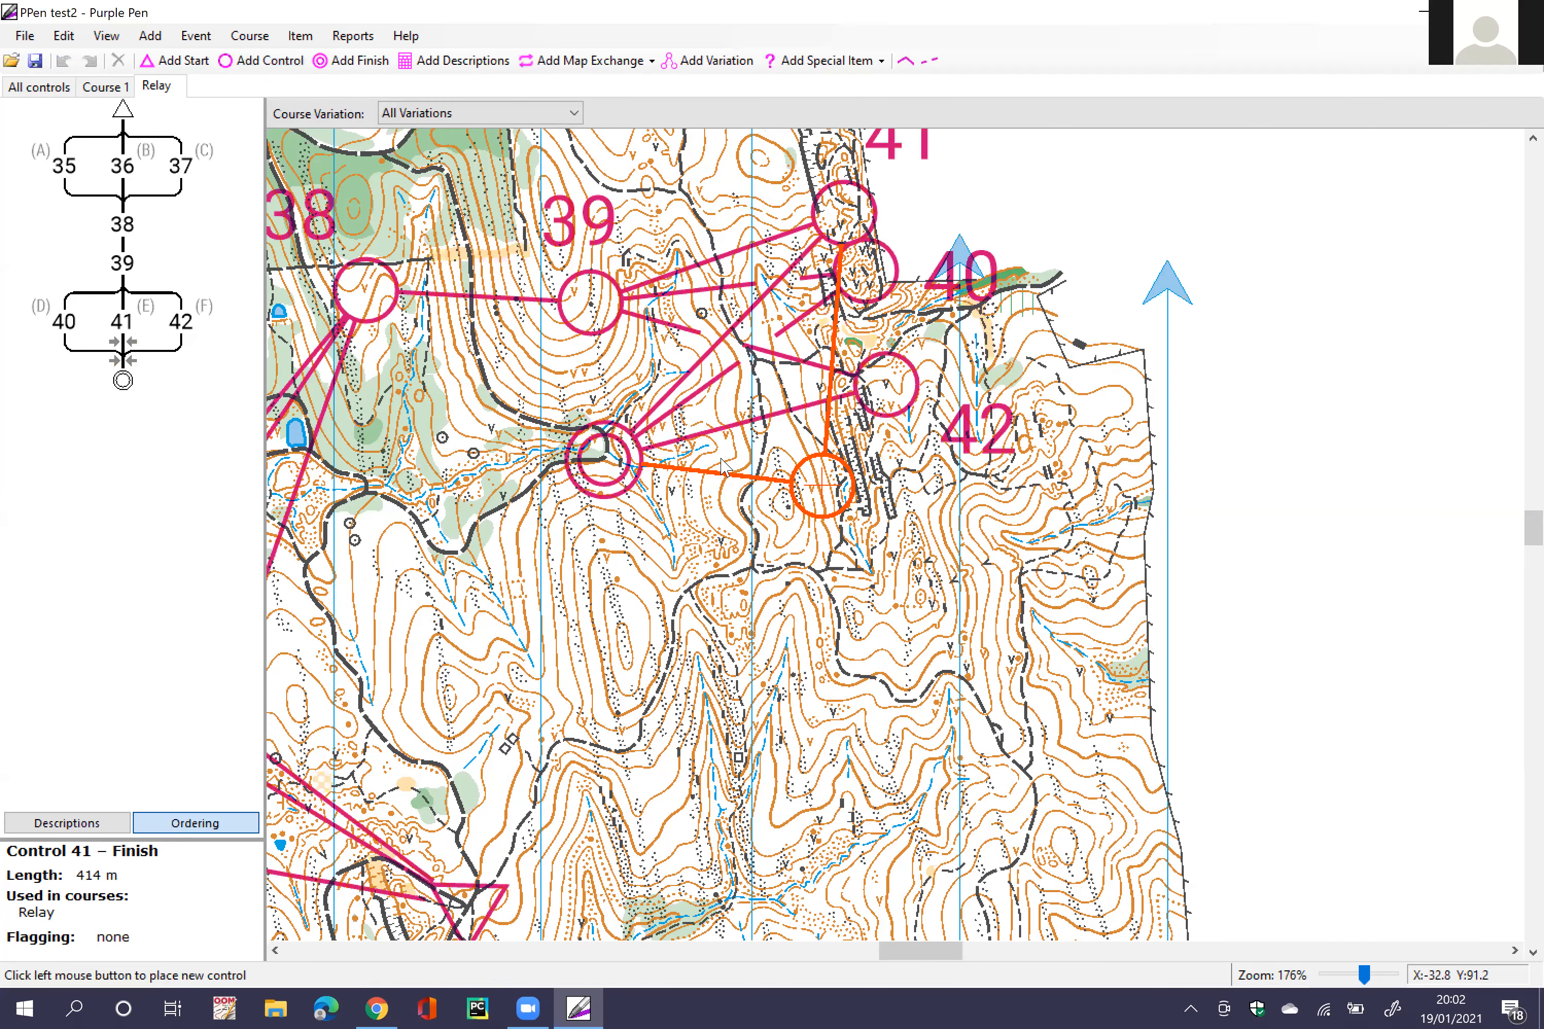
pyautogui.click(706, 446)
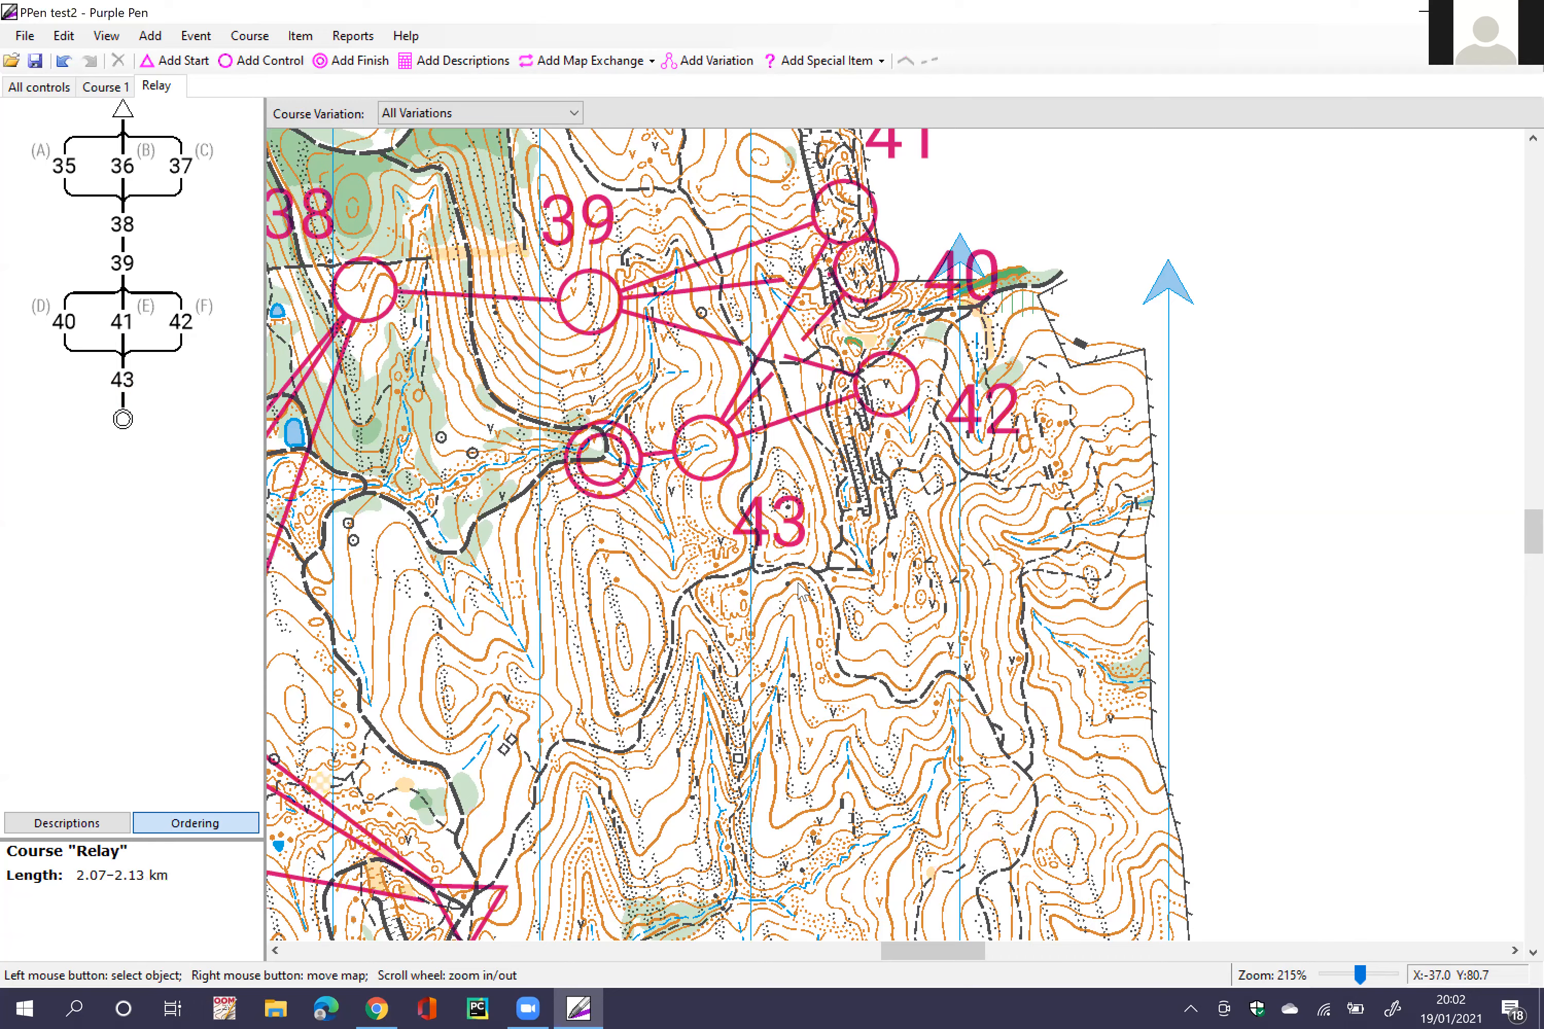
# Step: Examine the Relay course on the map, from the first fork through the second fork and control 43 to the finish
pyautogui.scroll(-1, 802, 588)
pyautogui.scroll(-2, 802, 587)
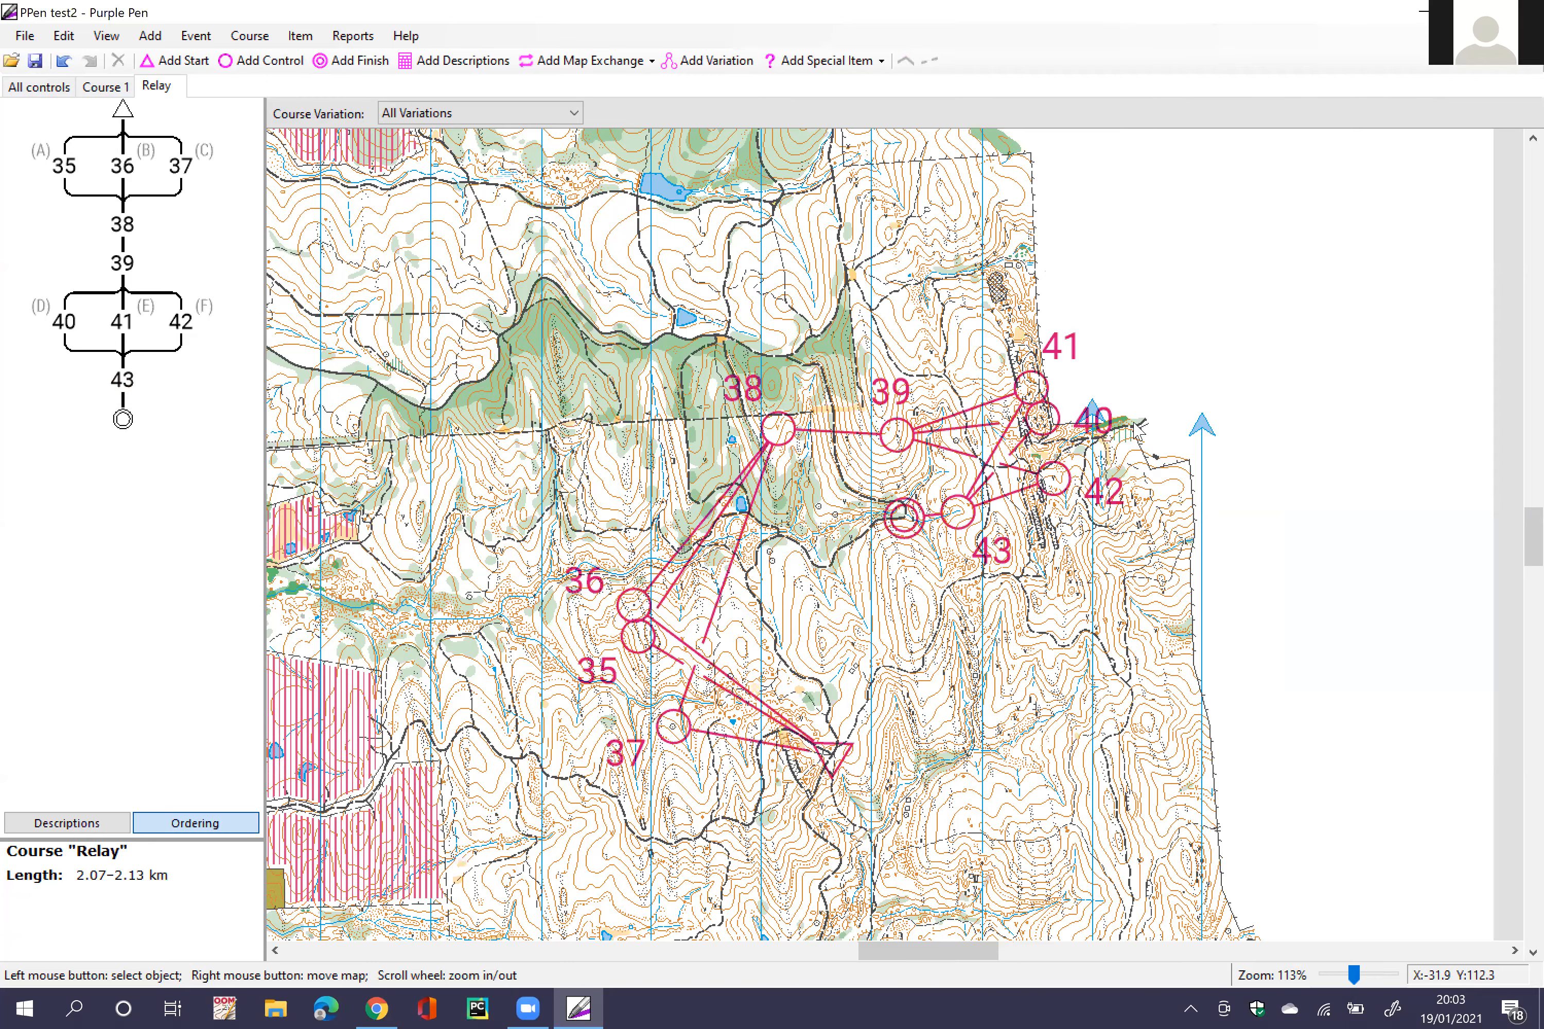
pyautogui.scroll(1, 957, 594)
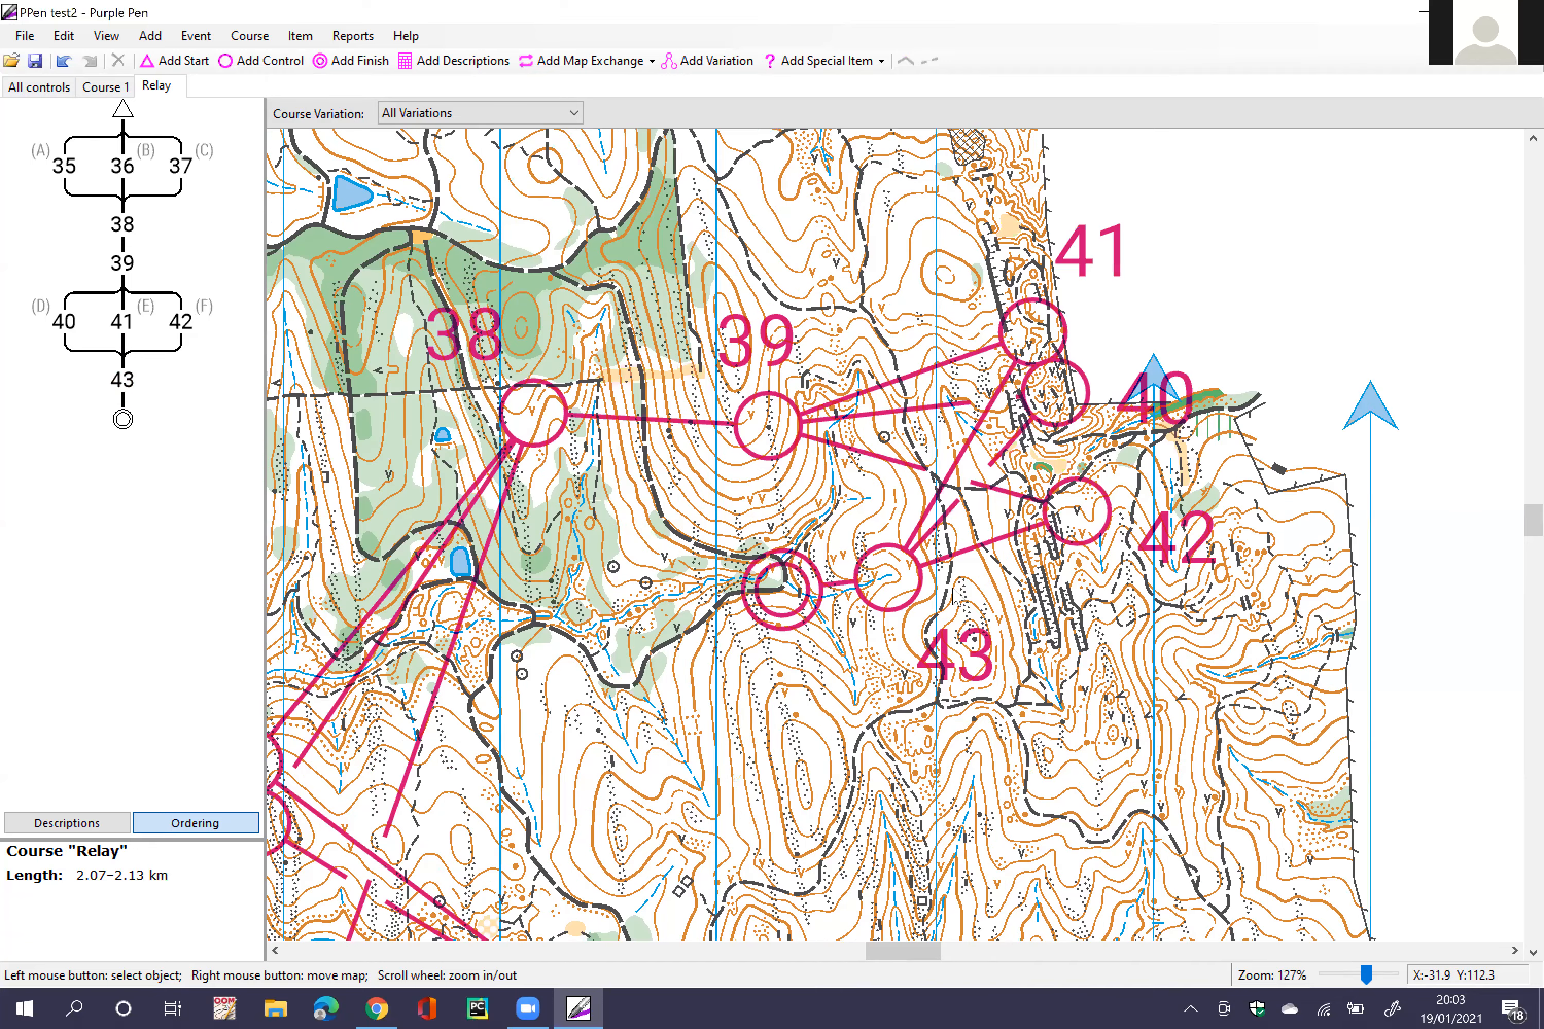
pyautogui.scroll(3, 965, 510)
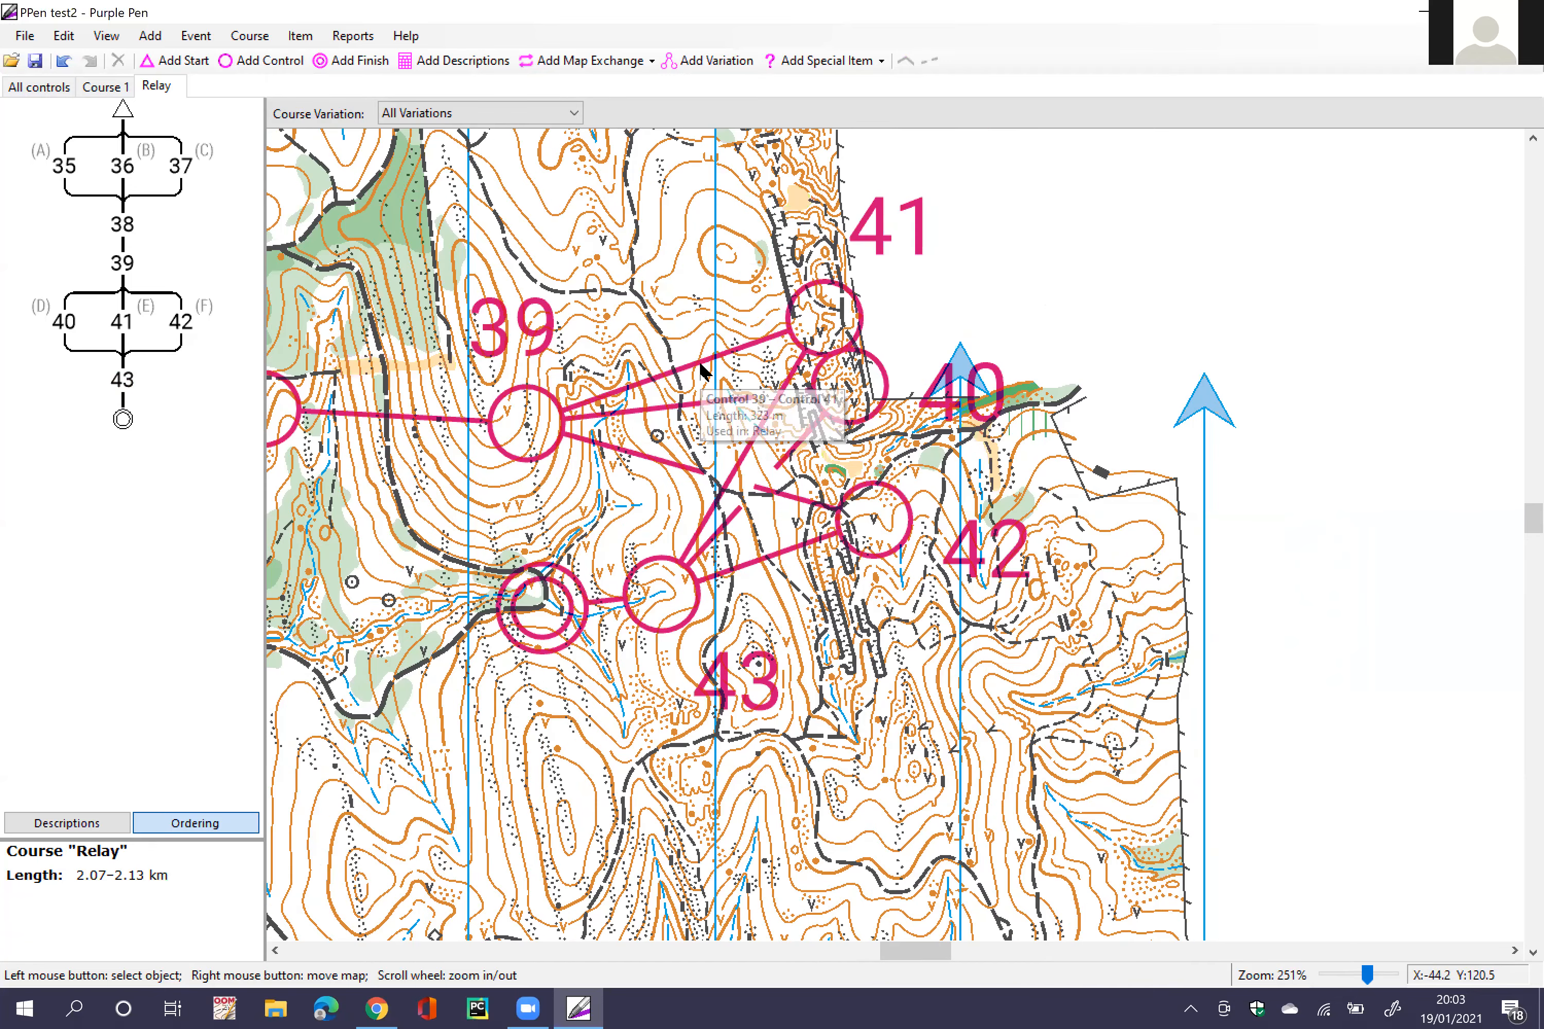
pyautogui.hscroll(-1, 701, 364)
pyautogui.hscroll(1, 701, 364)
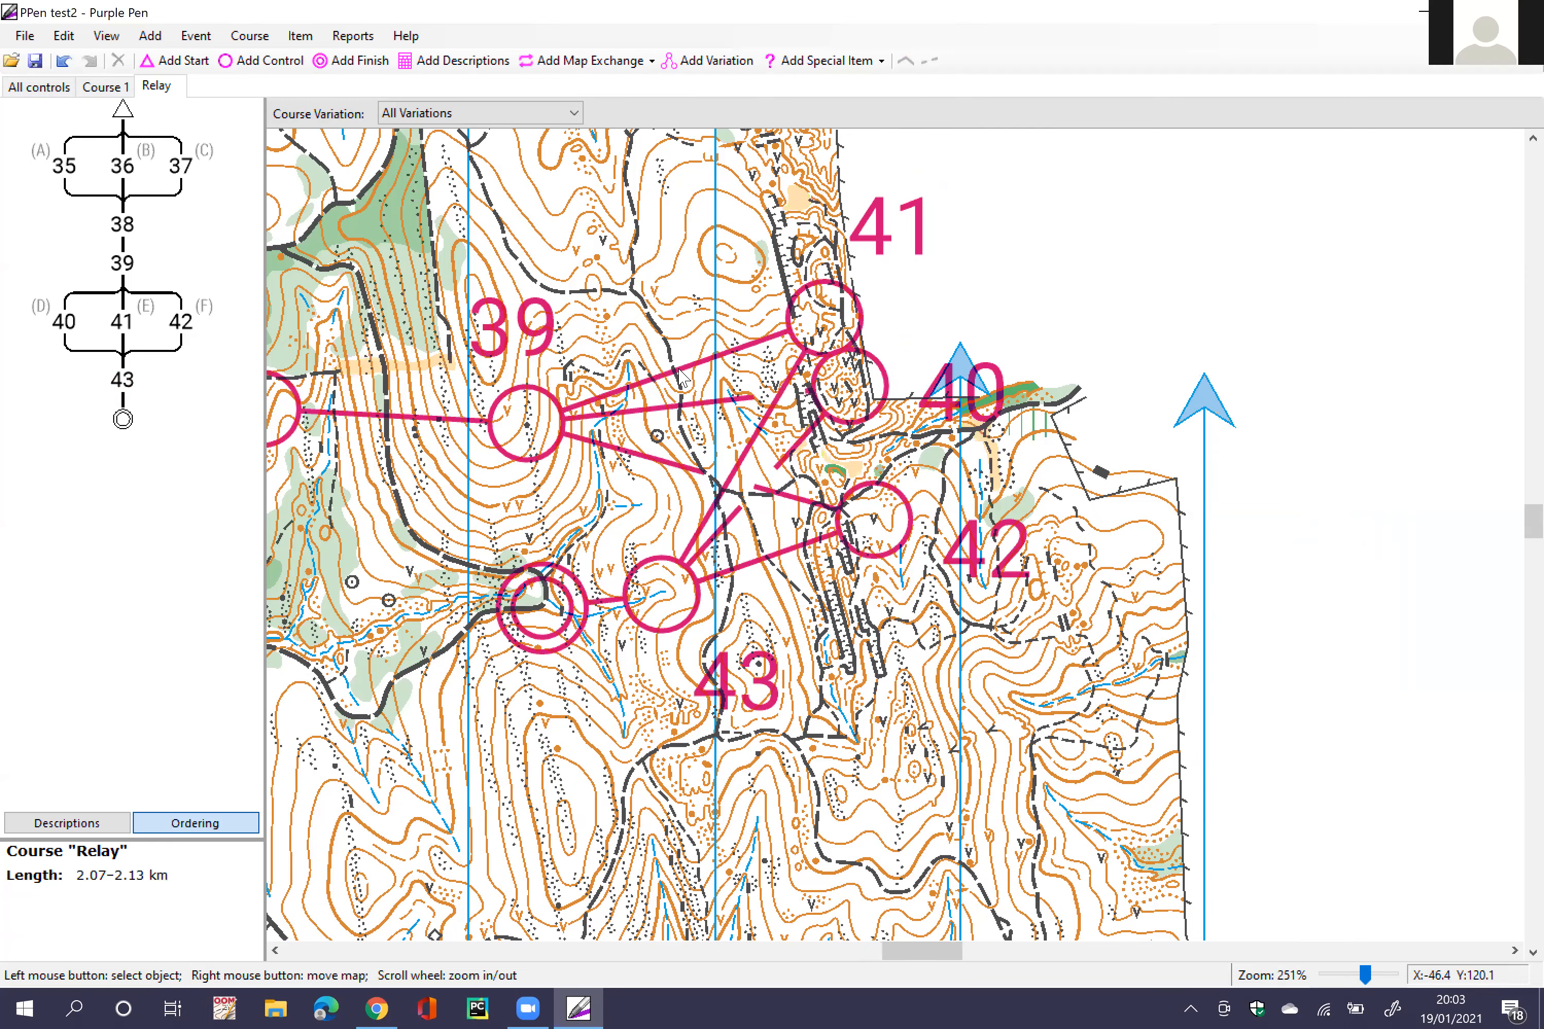
pyautogui.scroll(-1, 682, 378)
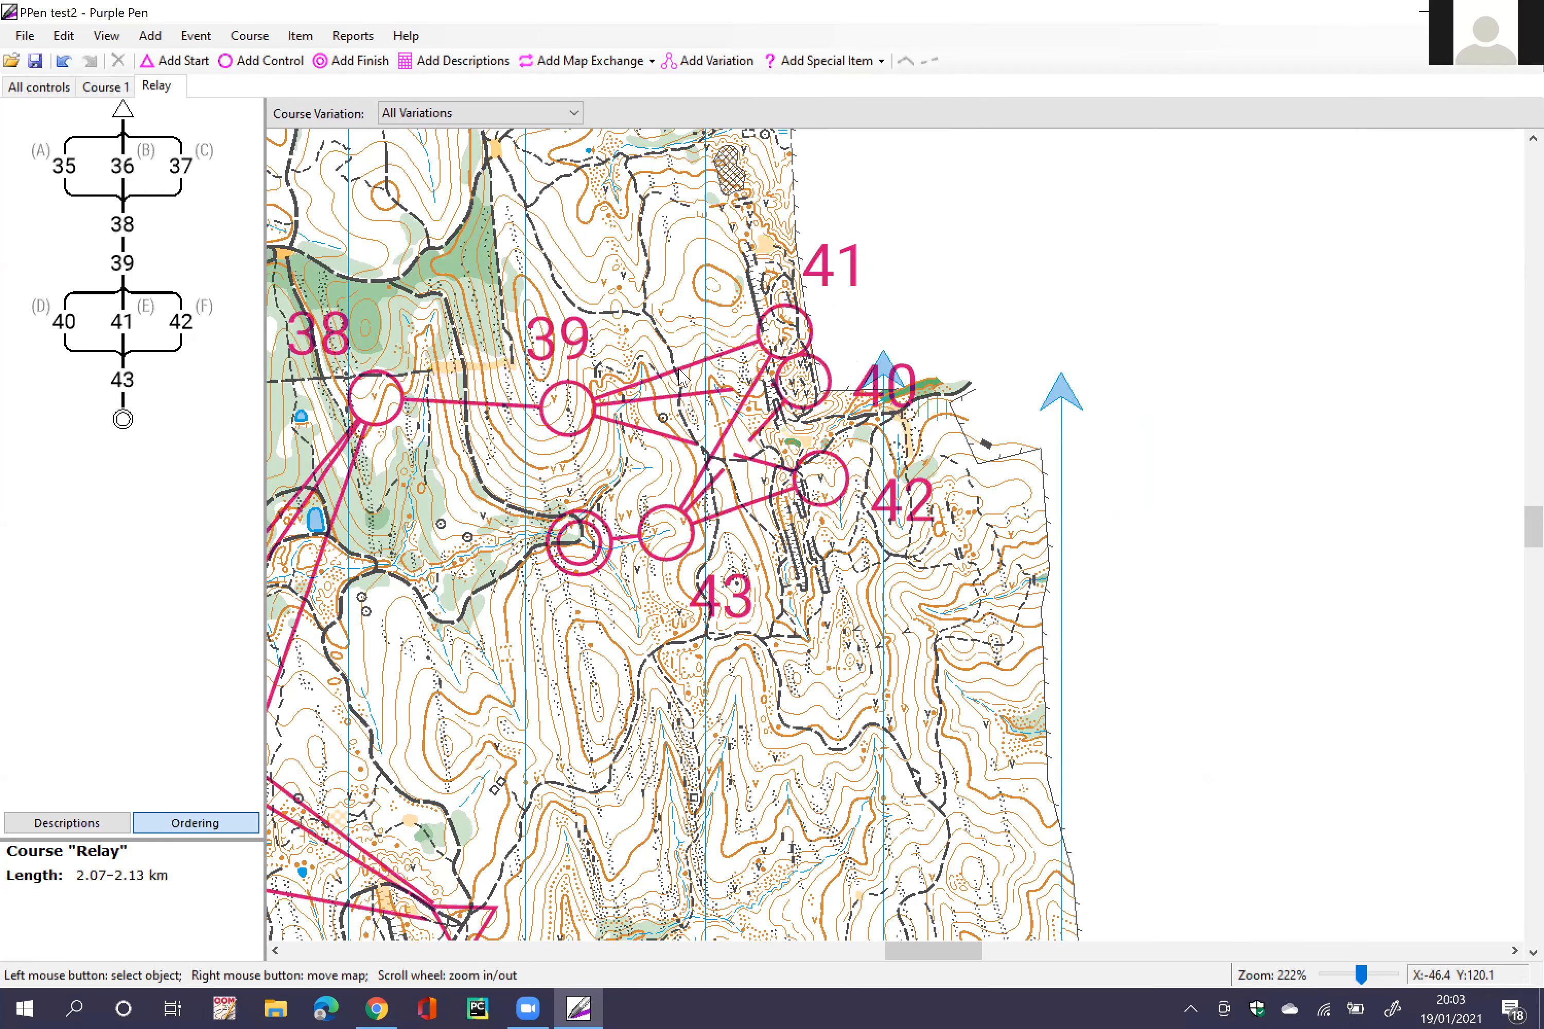
pyautogui.scroll(-2, 682, 379)
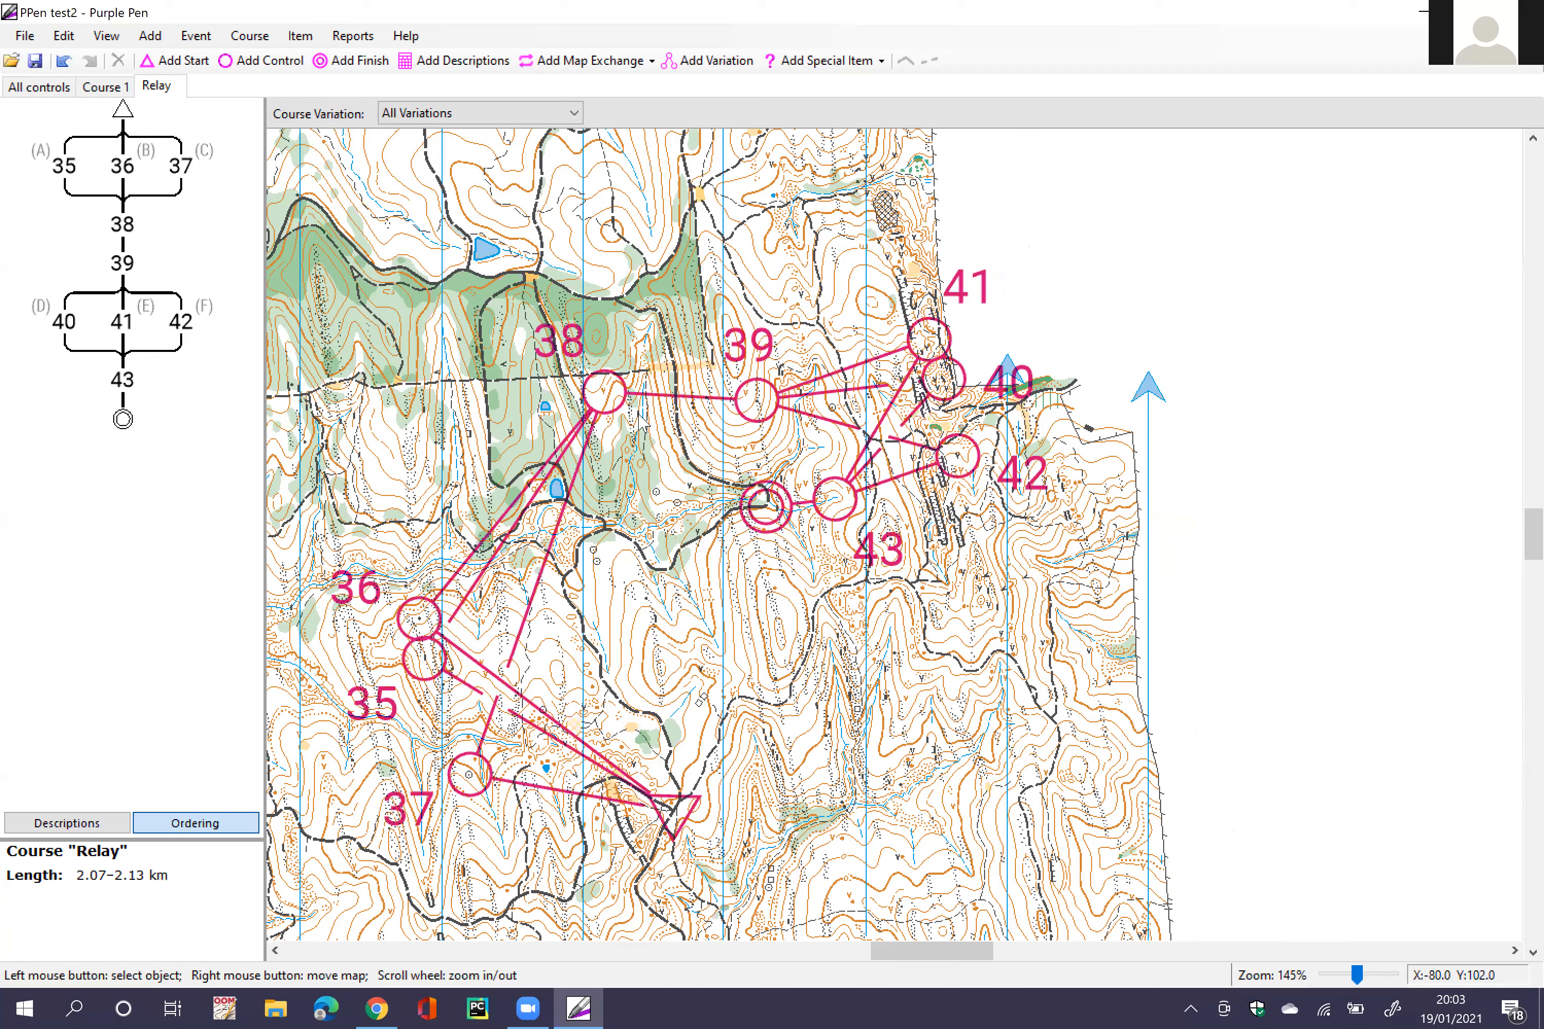
# Step: Review the list of course variations offered for the Relay course, keeping All Variations shown
pyautogui.click(553, 118)
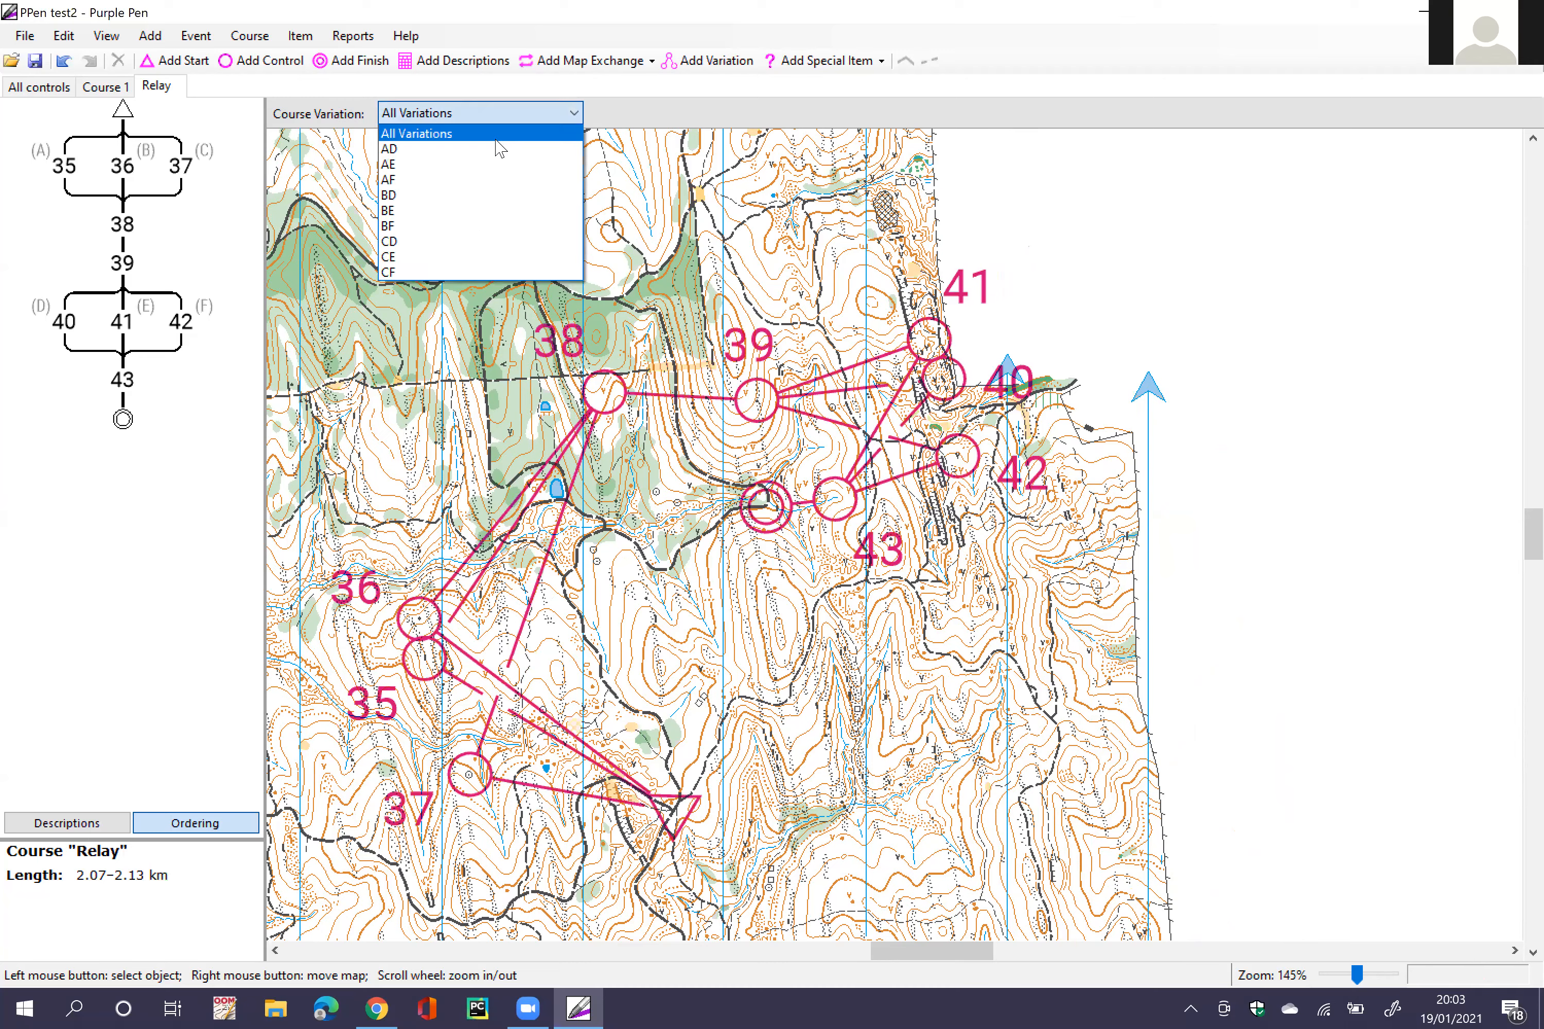
pyautogui.click(503, 130)
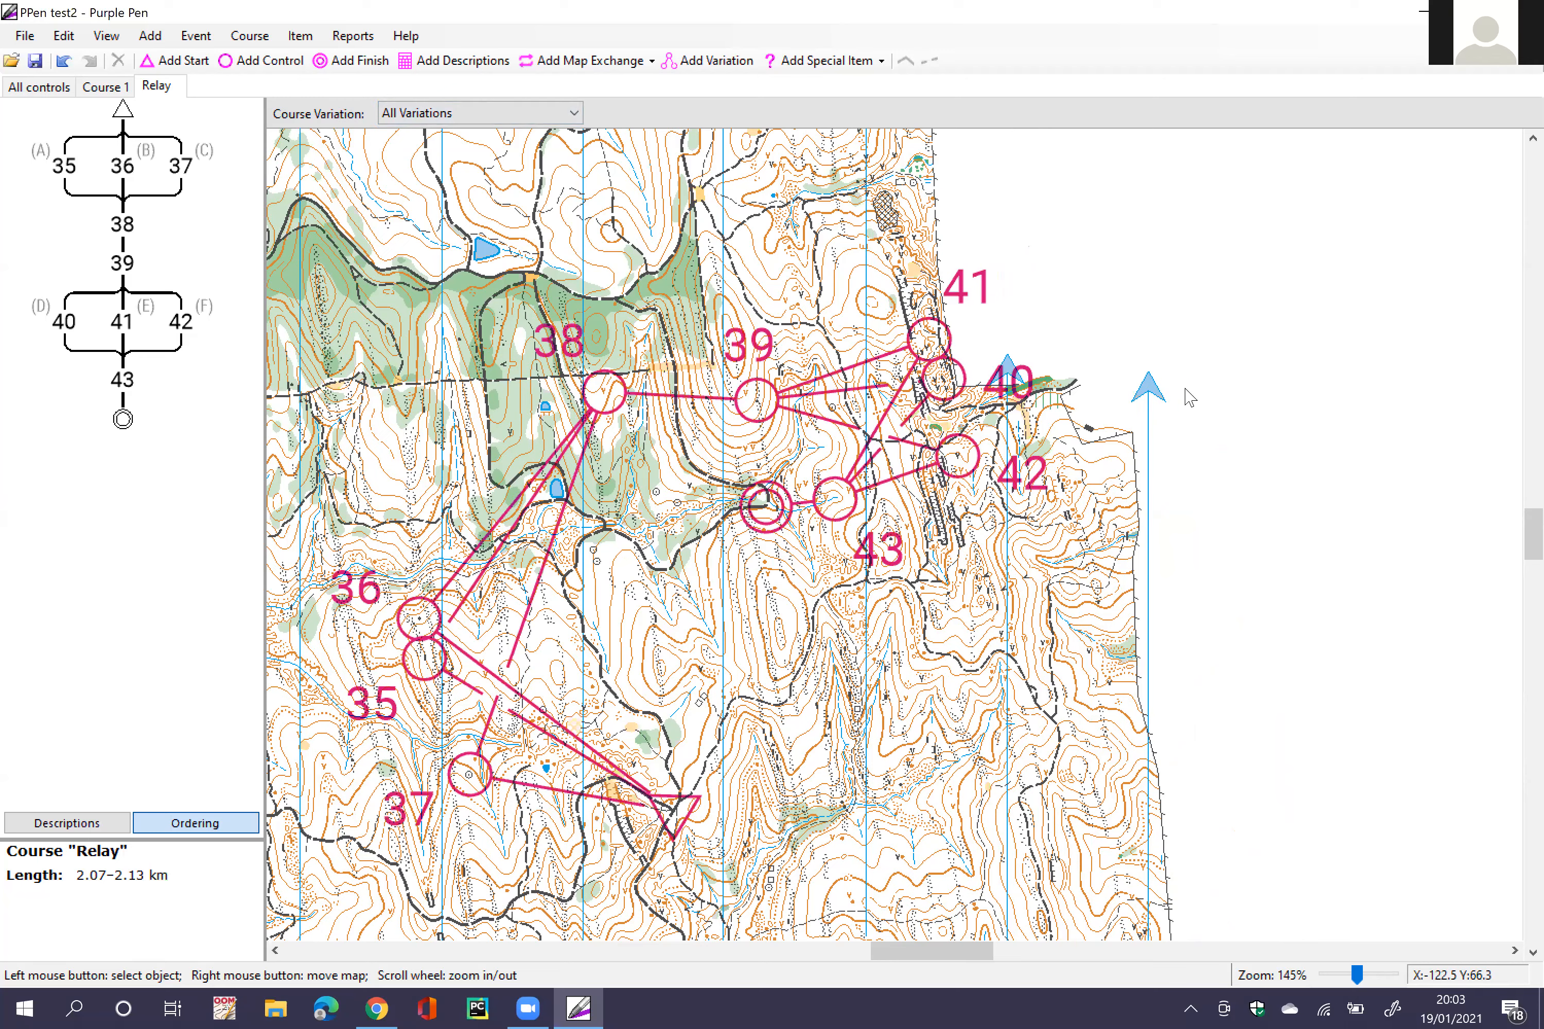
pyautogui.click(532, 116)
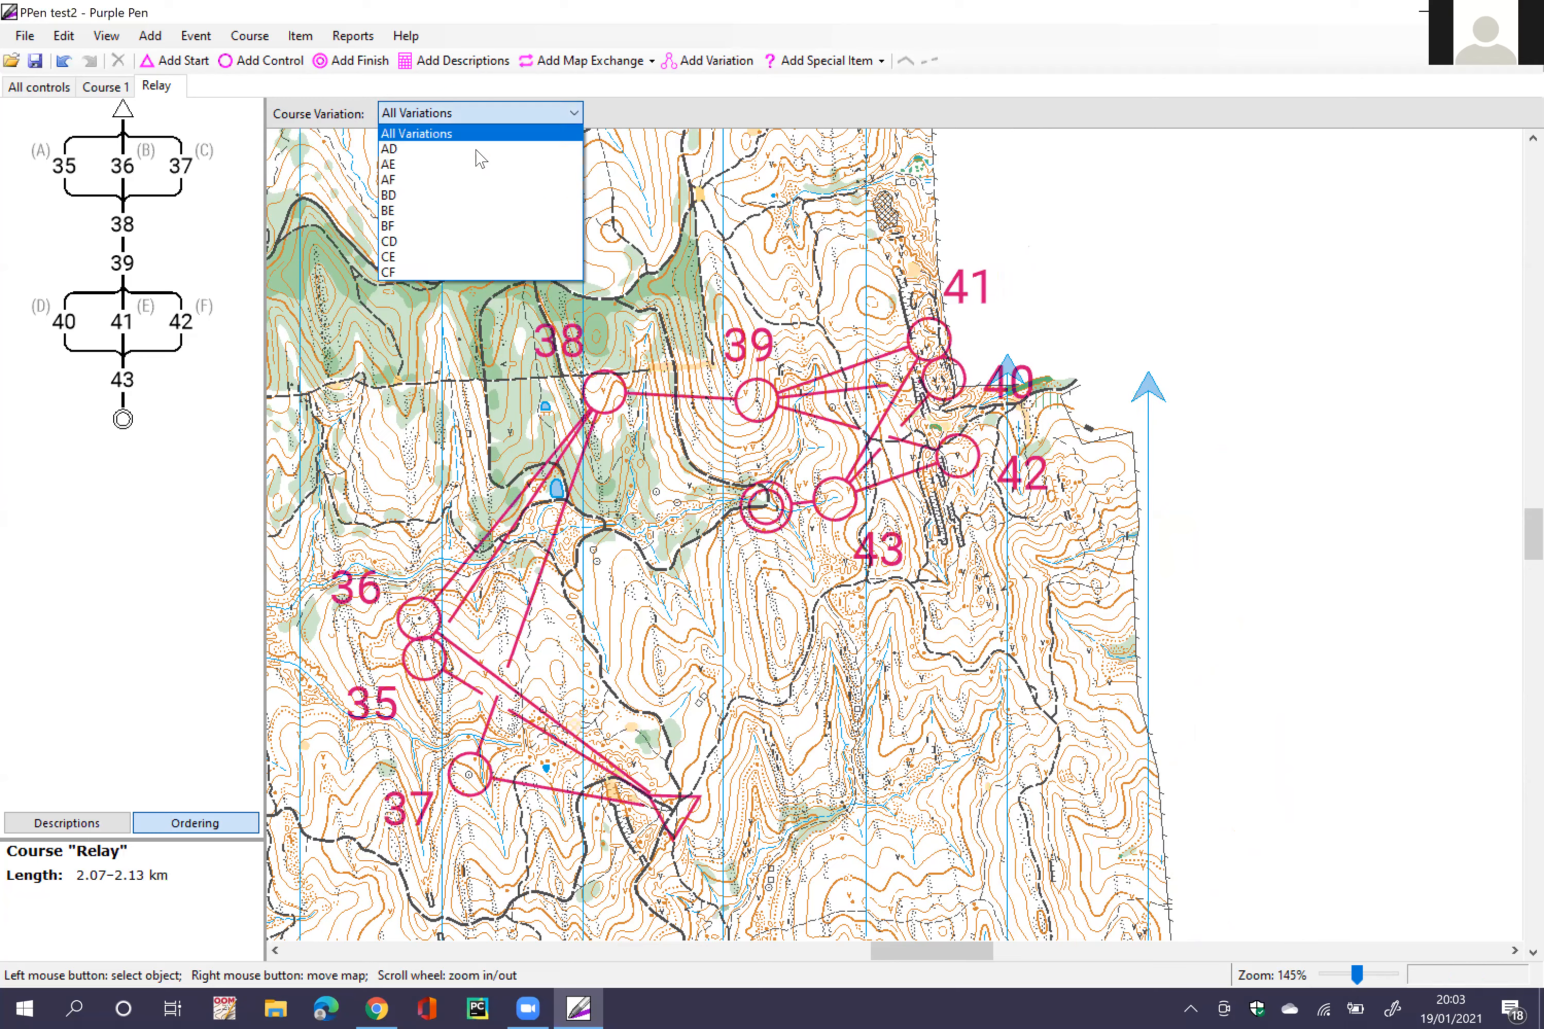
pyautogui.click(564, 114)
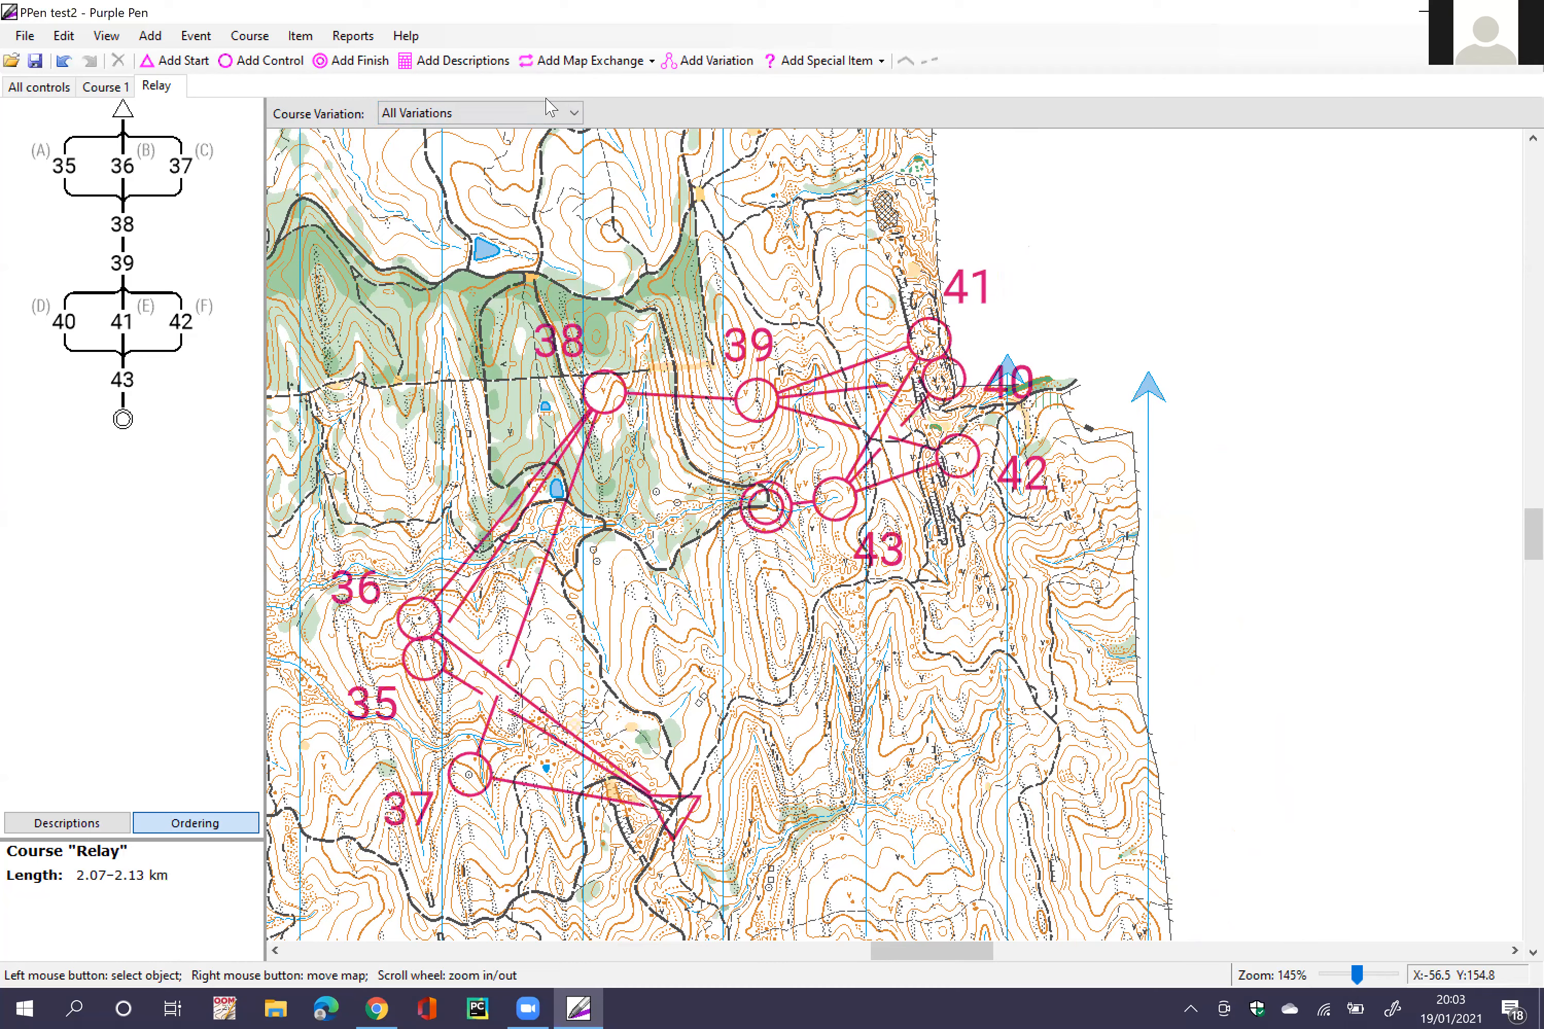
pyautogui.click(525, 117)
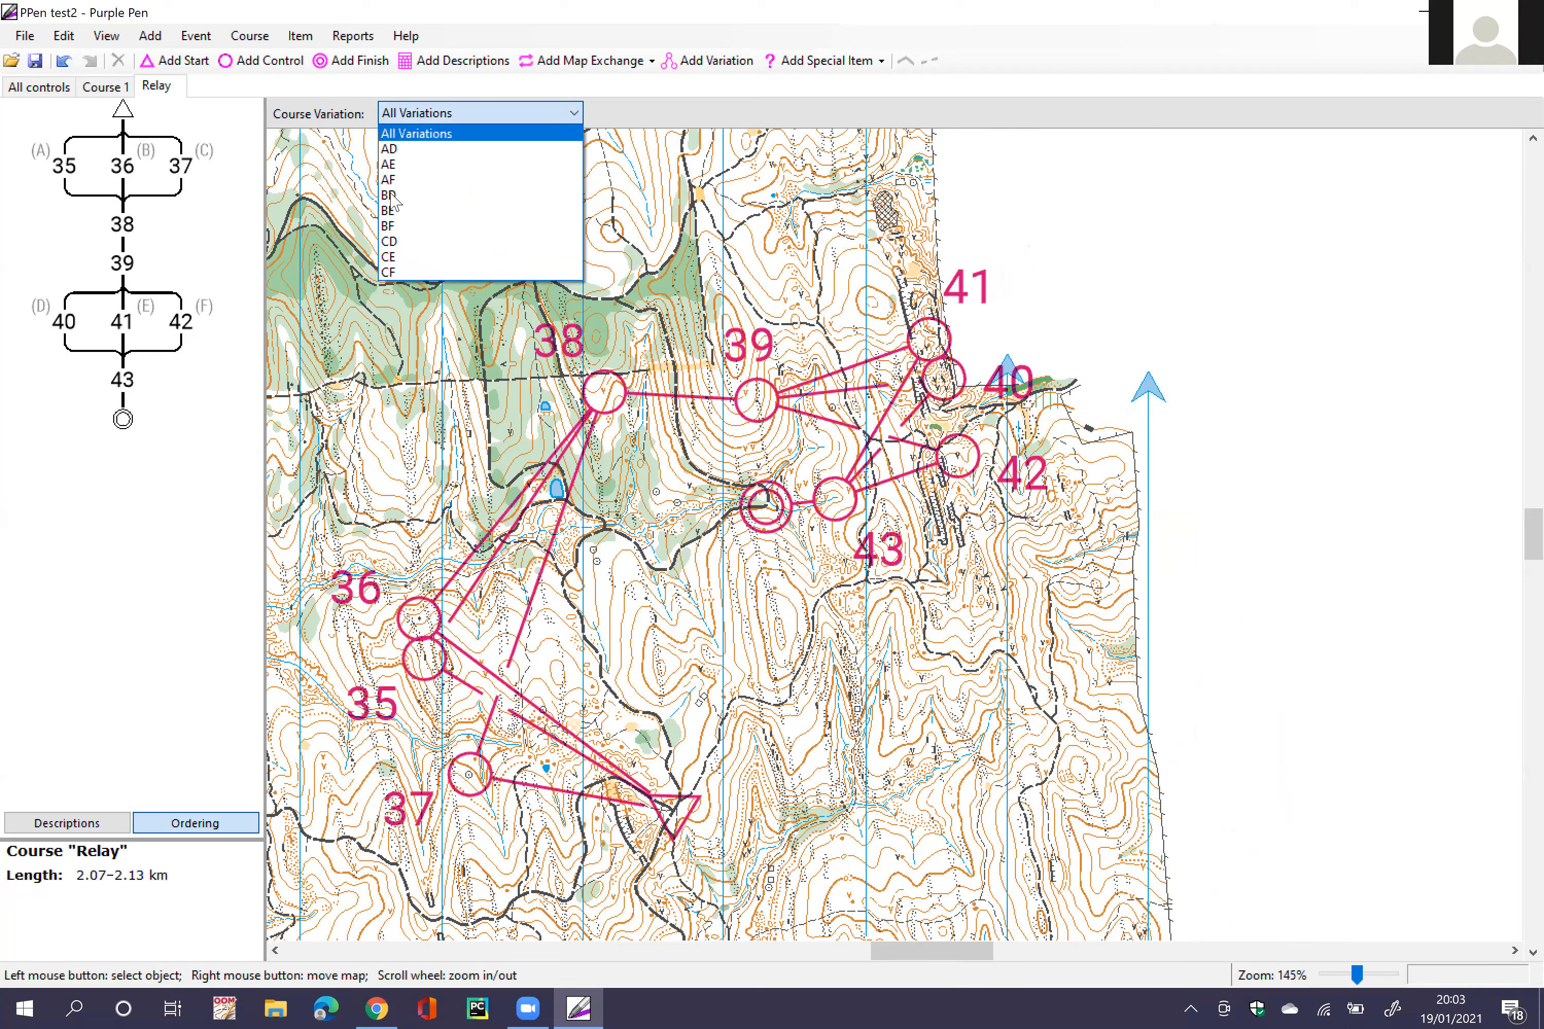
pyautogui.click(296, 110)
pyautogui.click(421, 116)
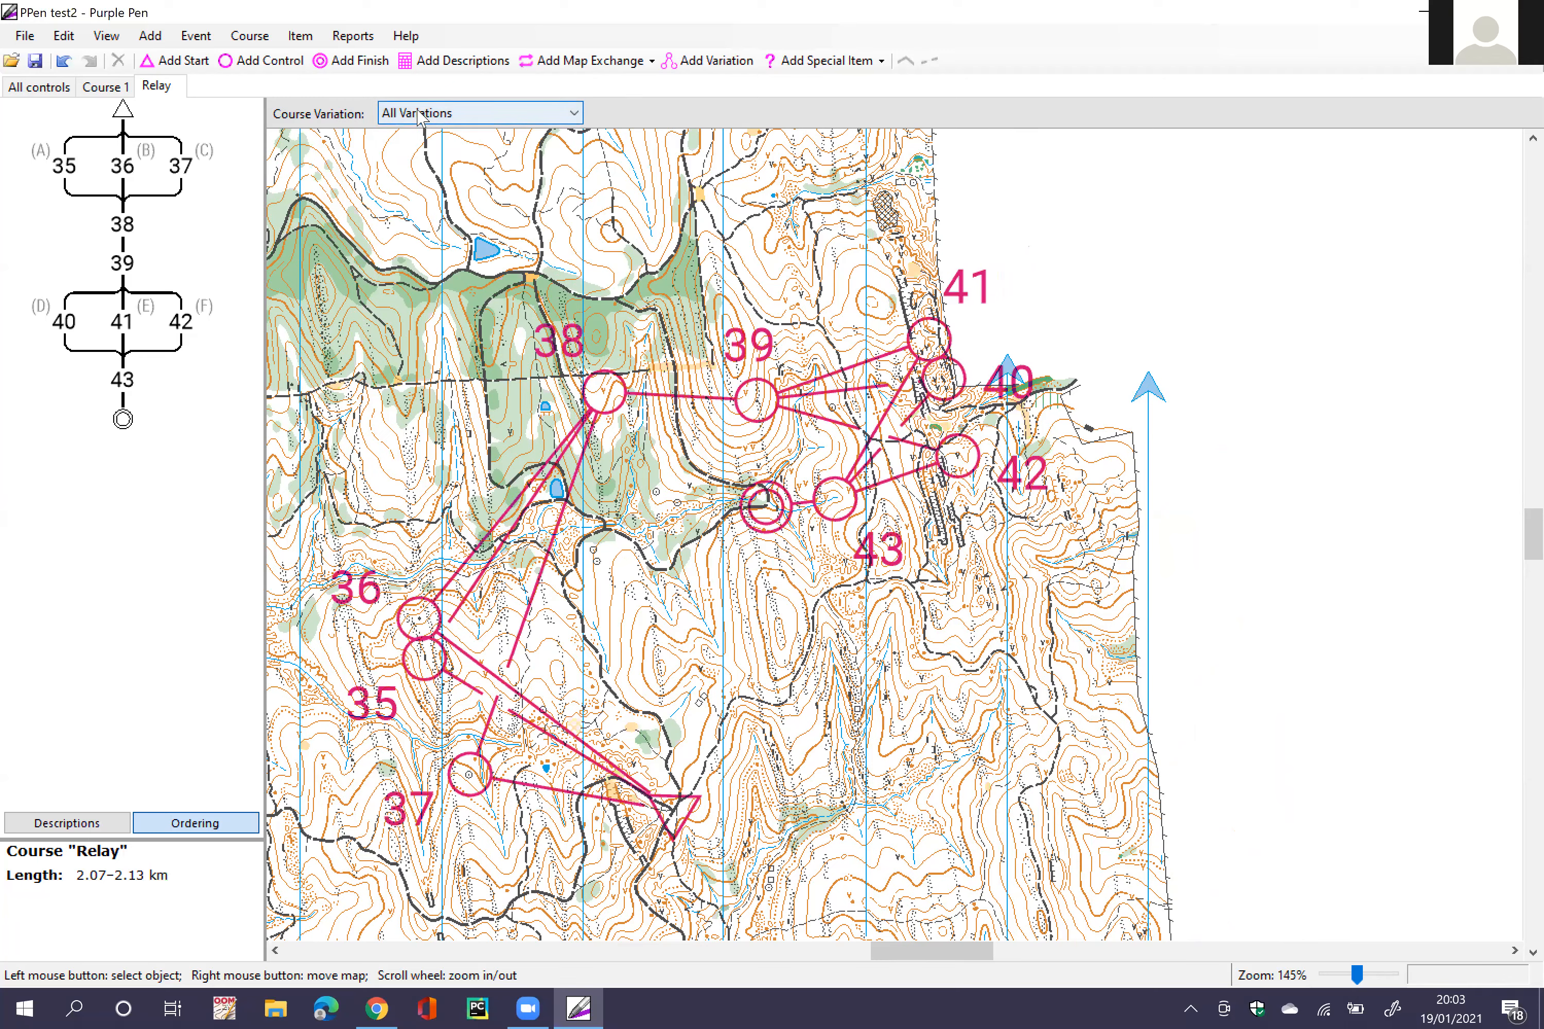
pyautogui.click(415, 135)
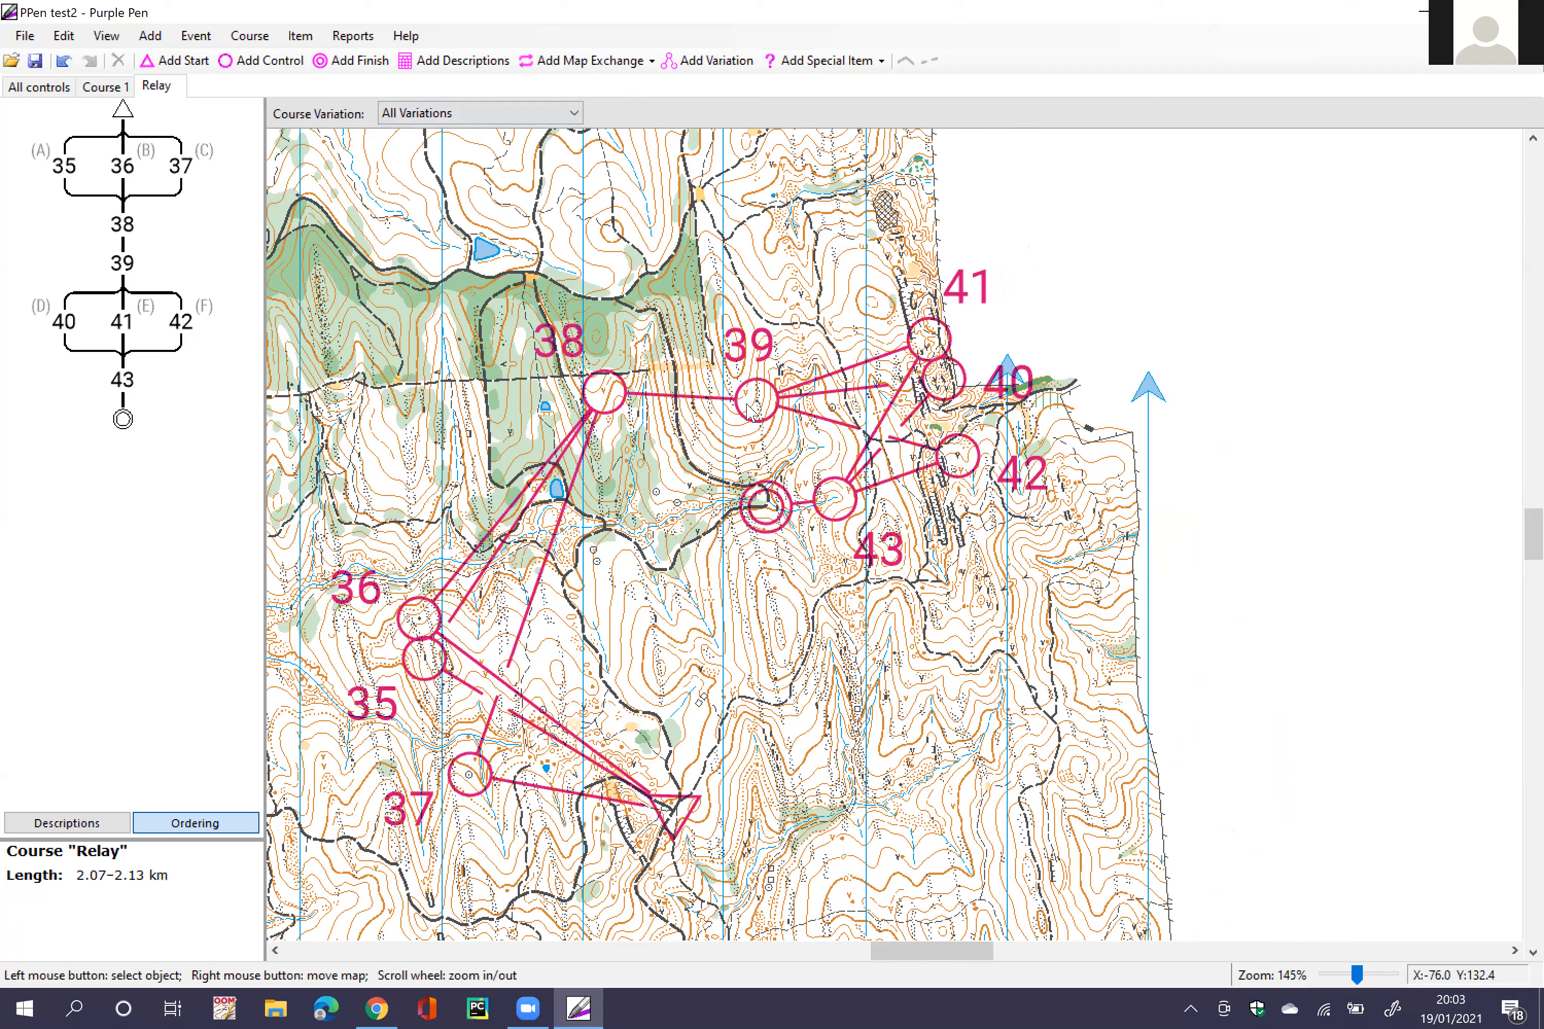
# Step: View variation AD of the Relay course on the map, and return to All Variations
pyautogui.click(429, 120)
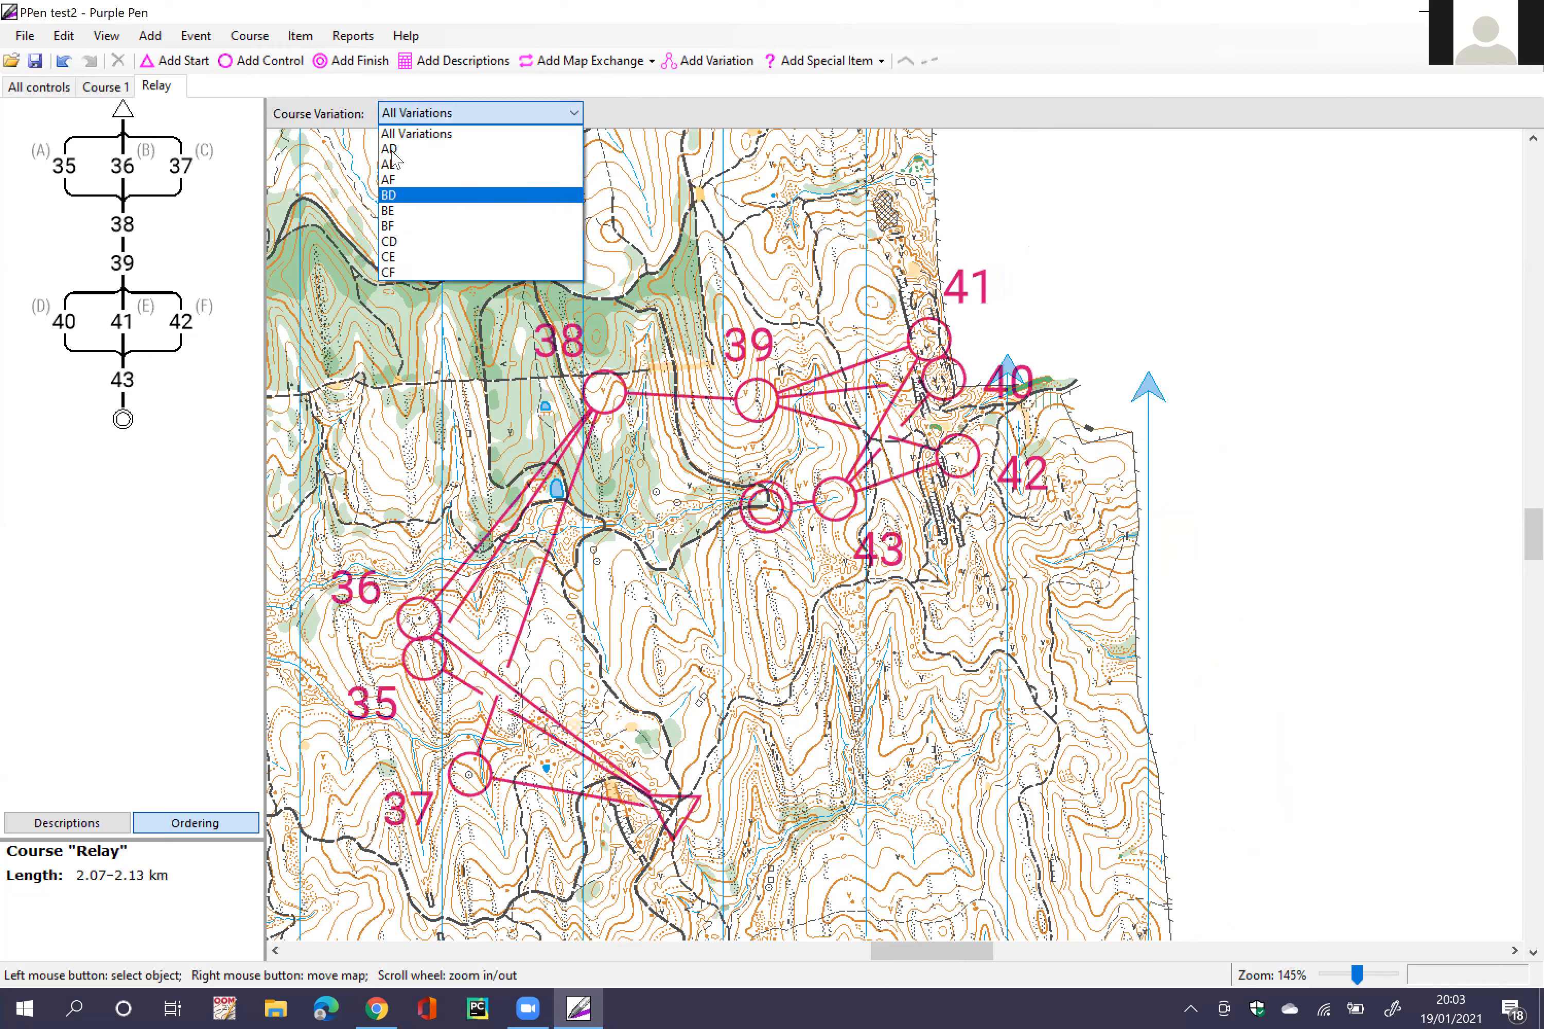
pyautogui.click(411, 149)
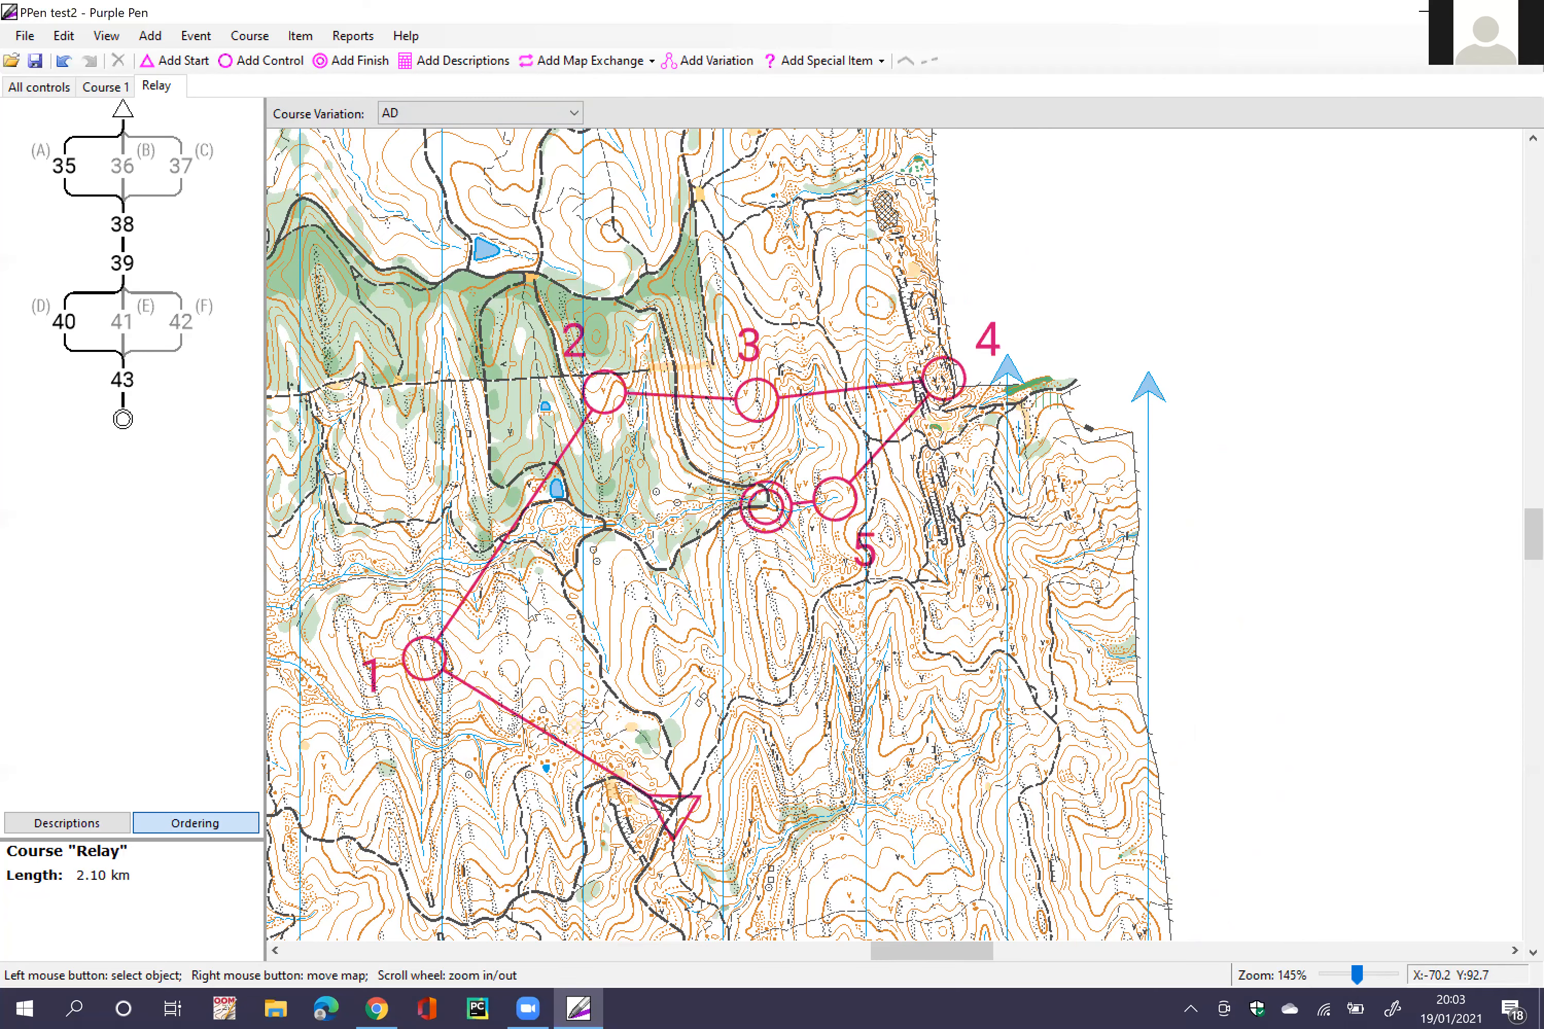
pyautogui.click(432, 121)
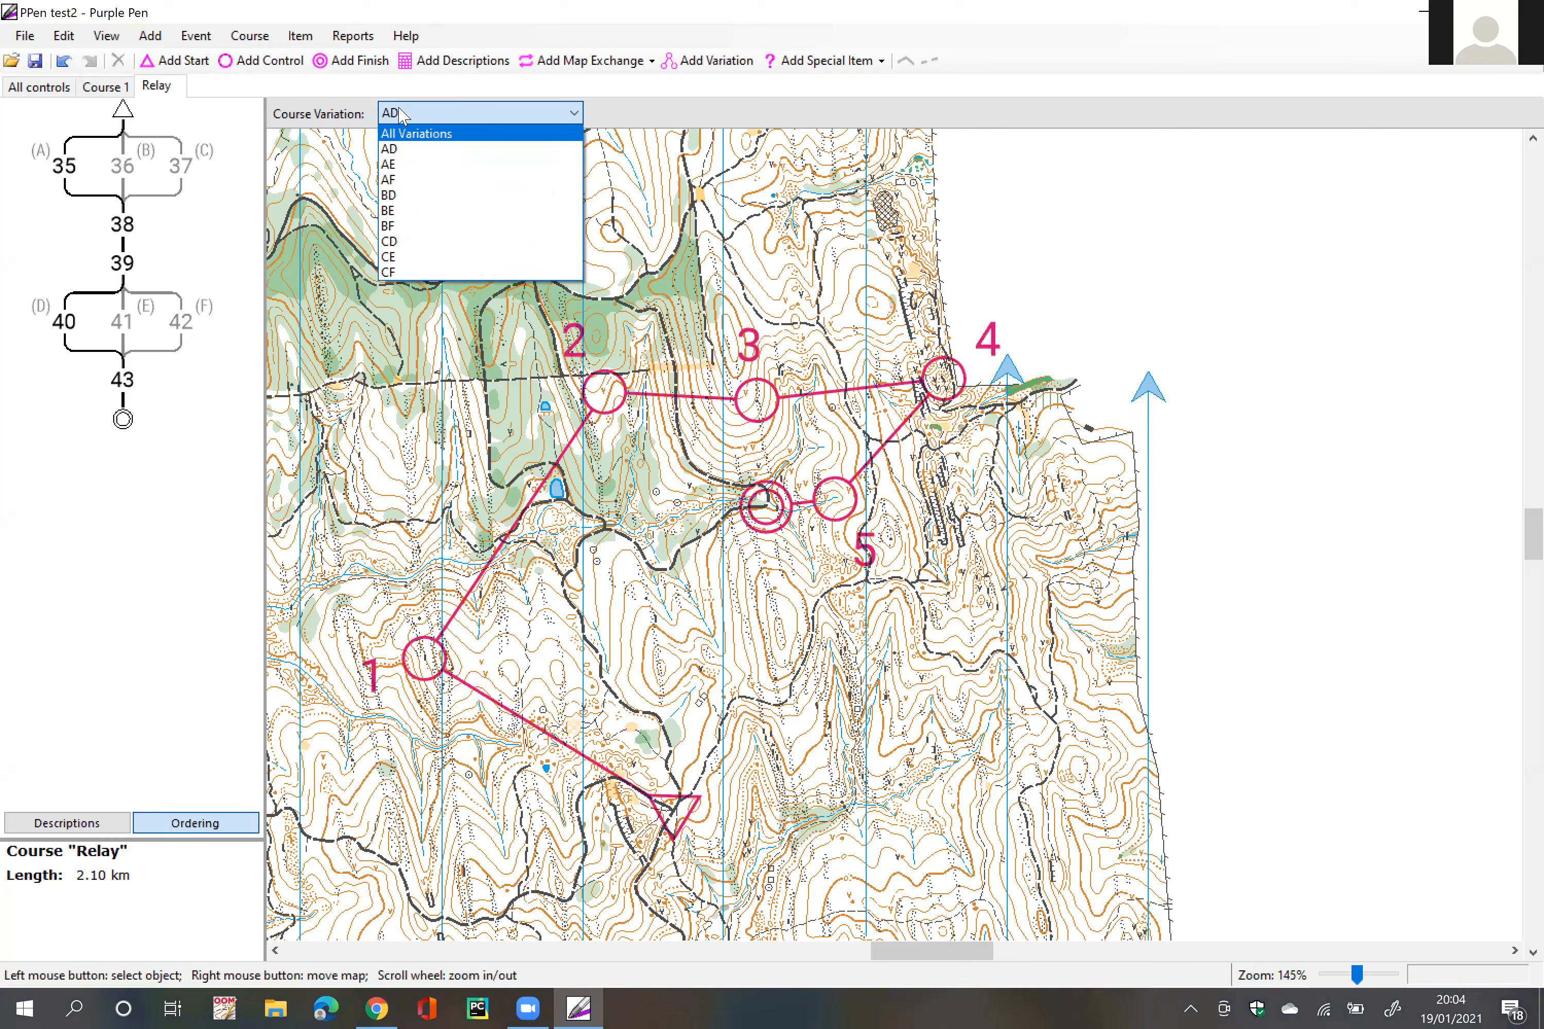
pyautogui.click(411, 133)
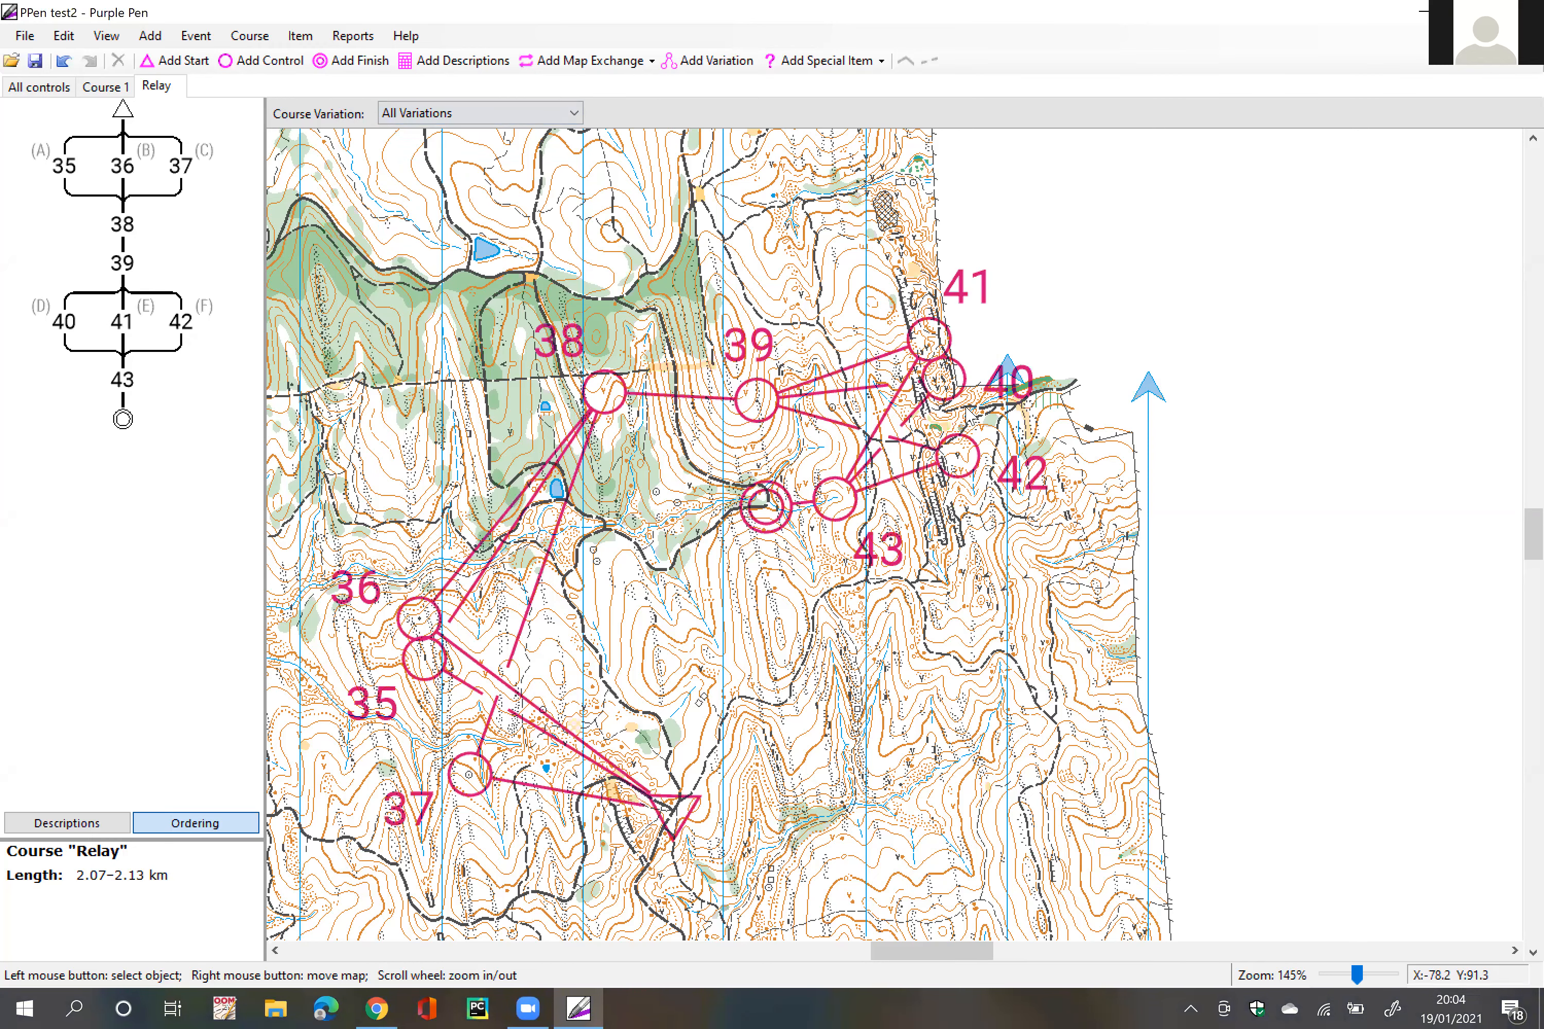
# Step: View Relay variations AD, AF, CD, CF, AF again and BF in turn, and return to All Variations
pyautogui.click(537, 119)
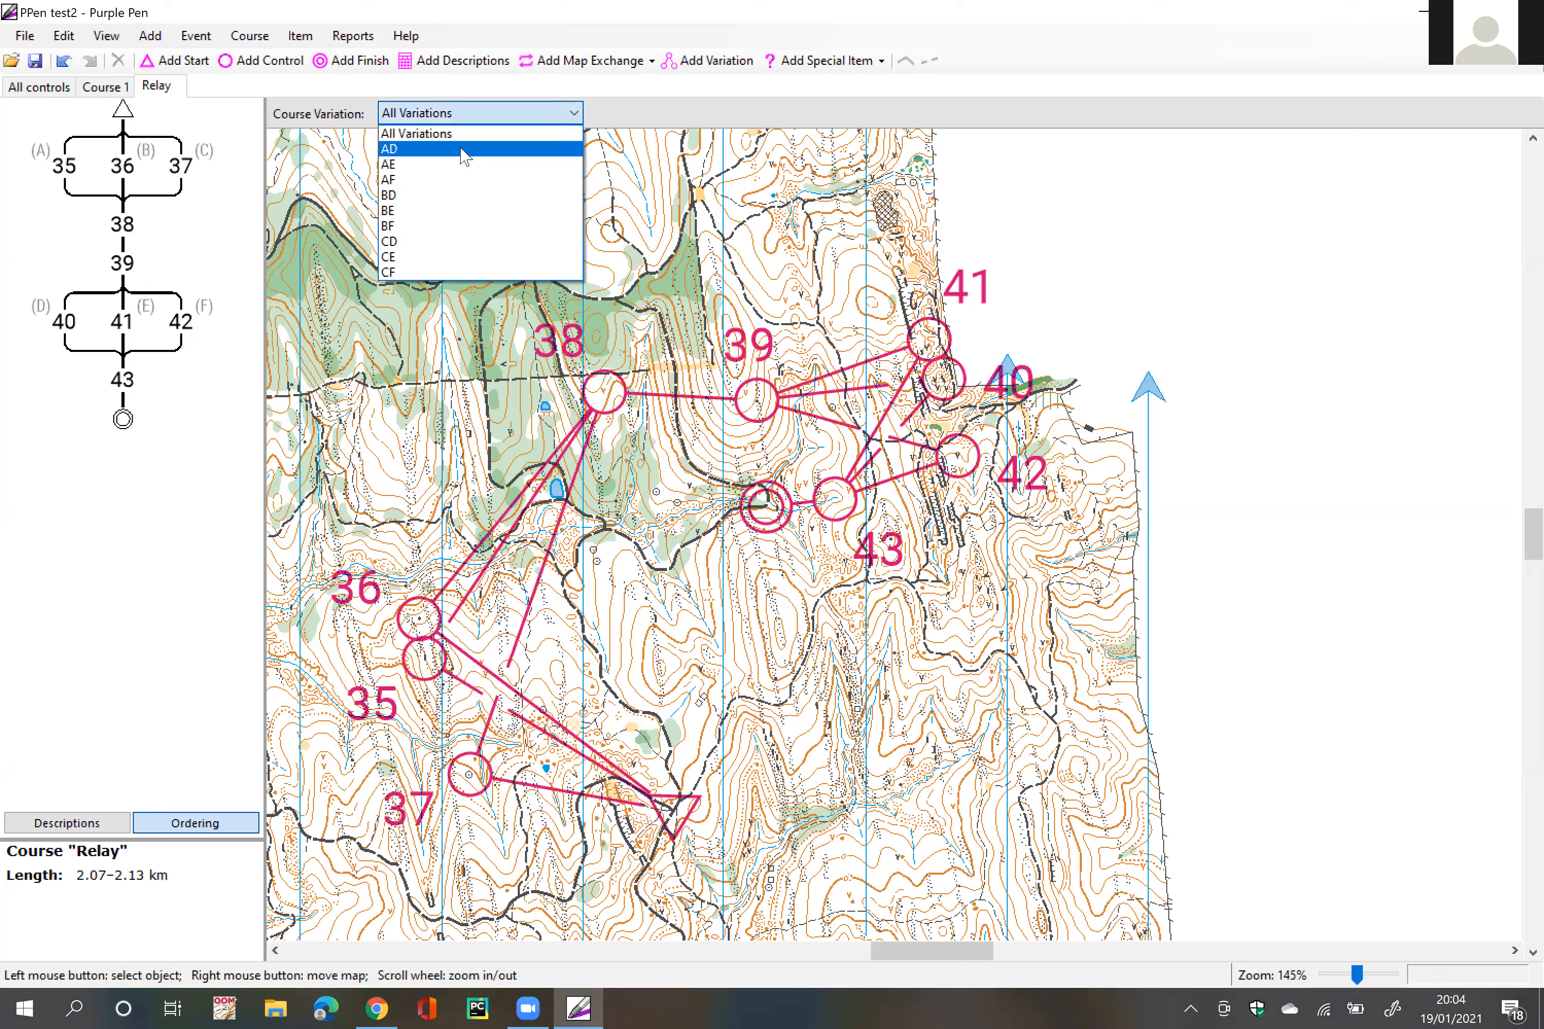
pyautogui.click(462, 149)
pyautogui.click(446, 121)
pyautogui.click(436, 180)
pyautogui.click(431, 113)
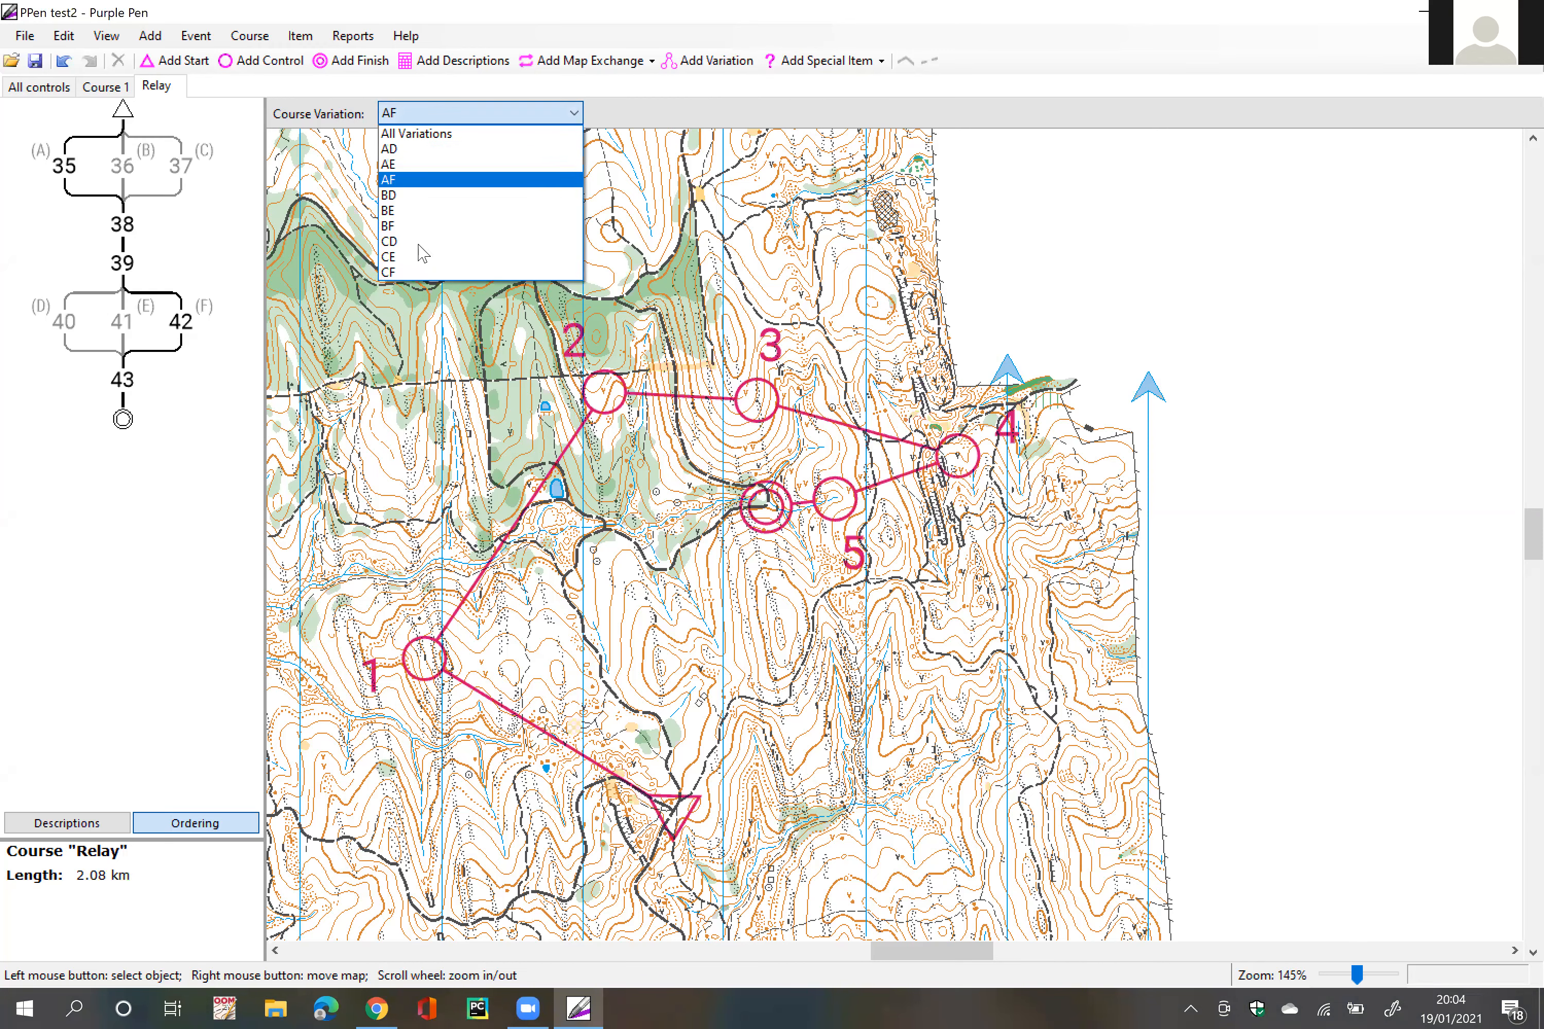
pyautogui.click(413, 241)
pyautogui.click(498, 113)
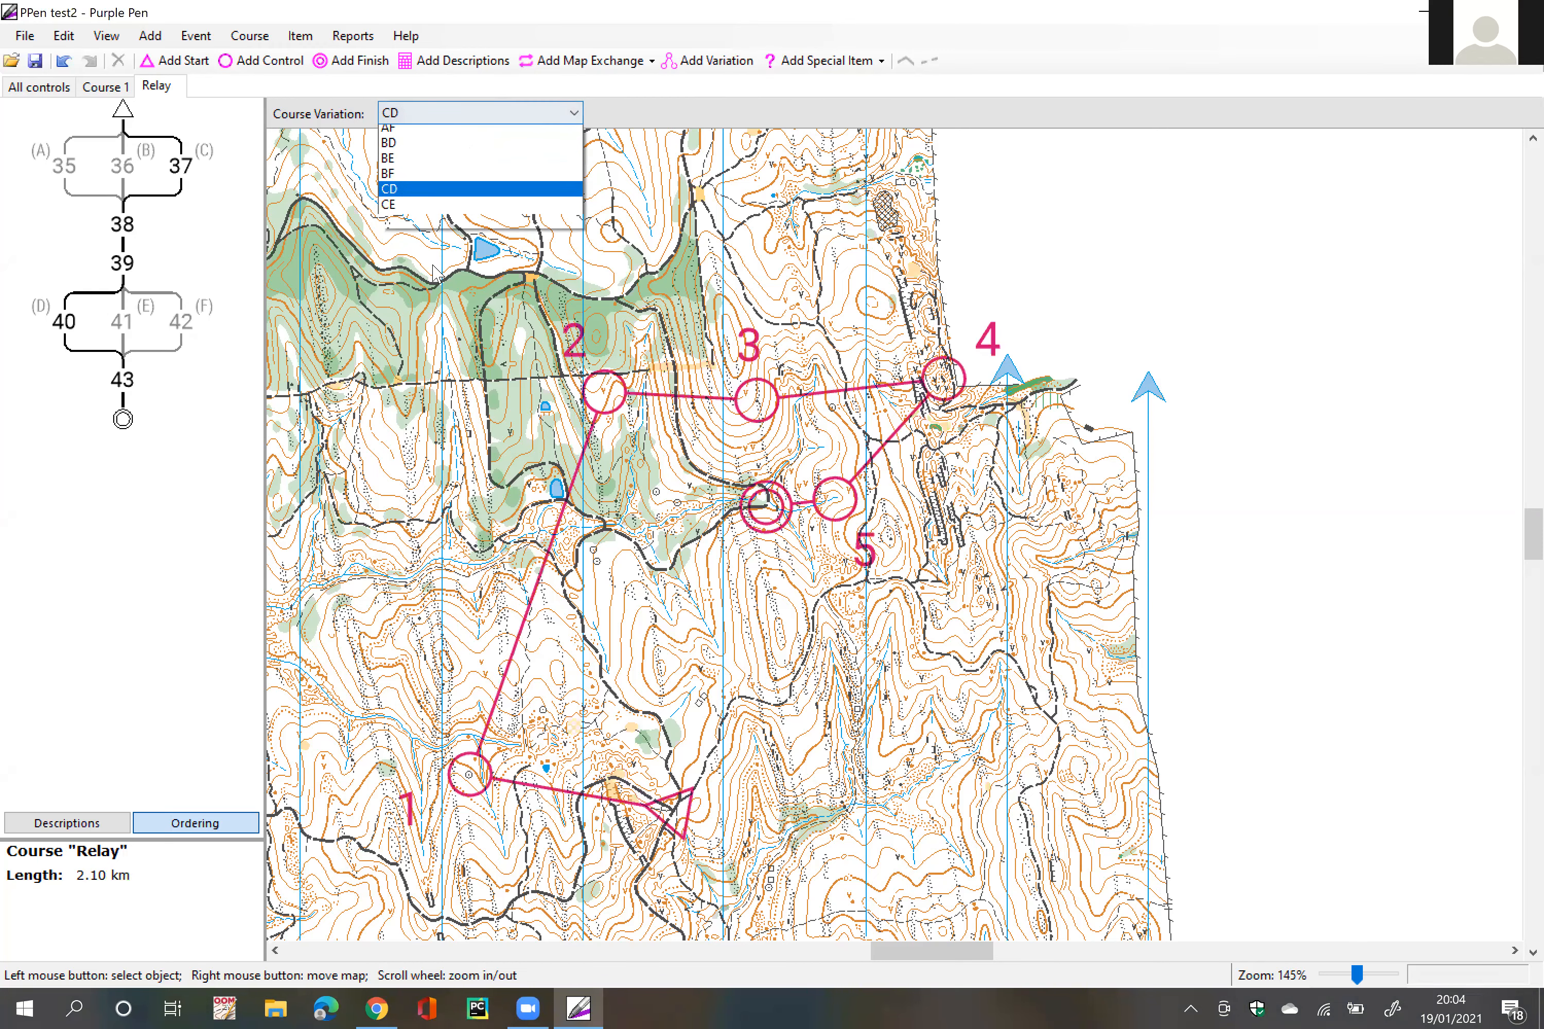
pyautogui.click(402, 272)
pyautogui.click(395, 116)
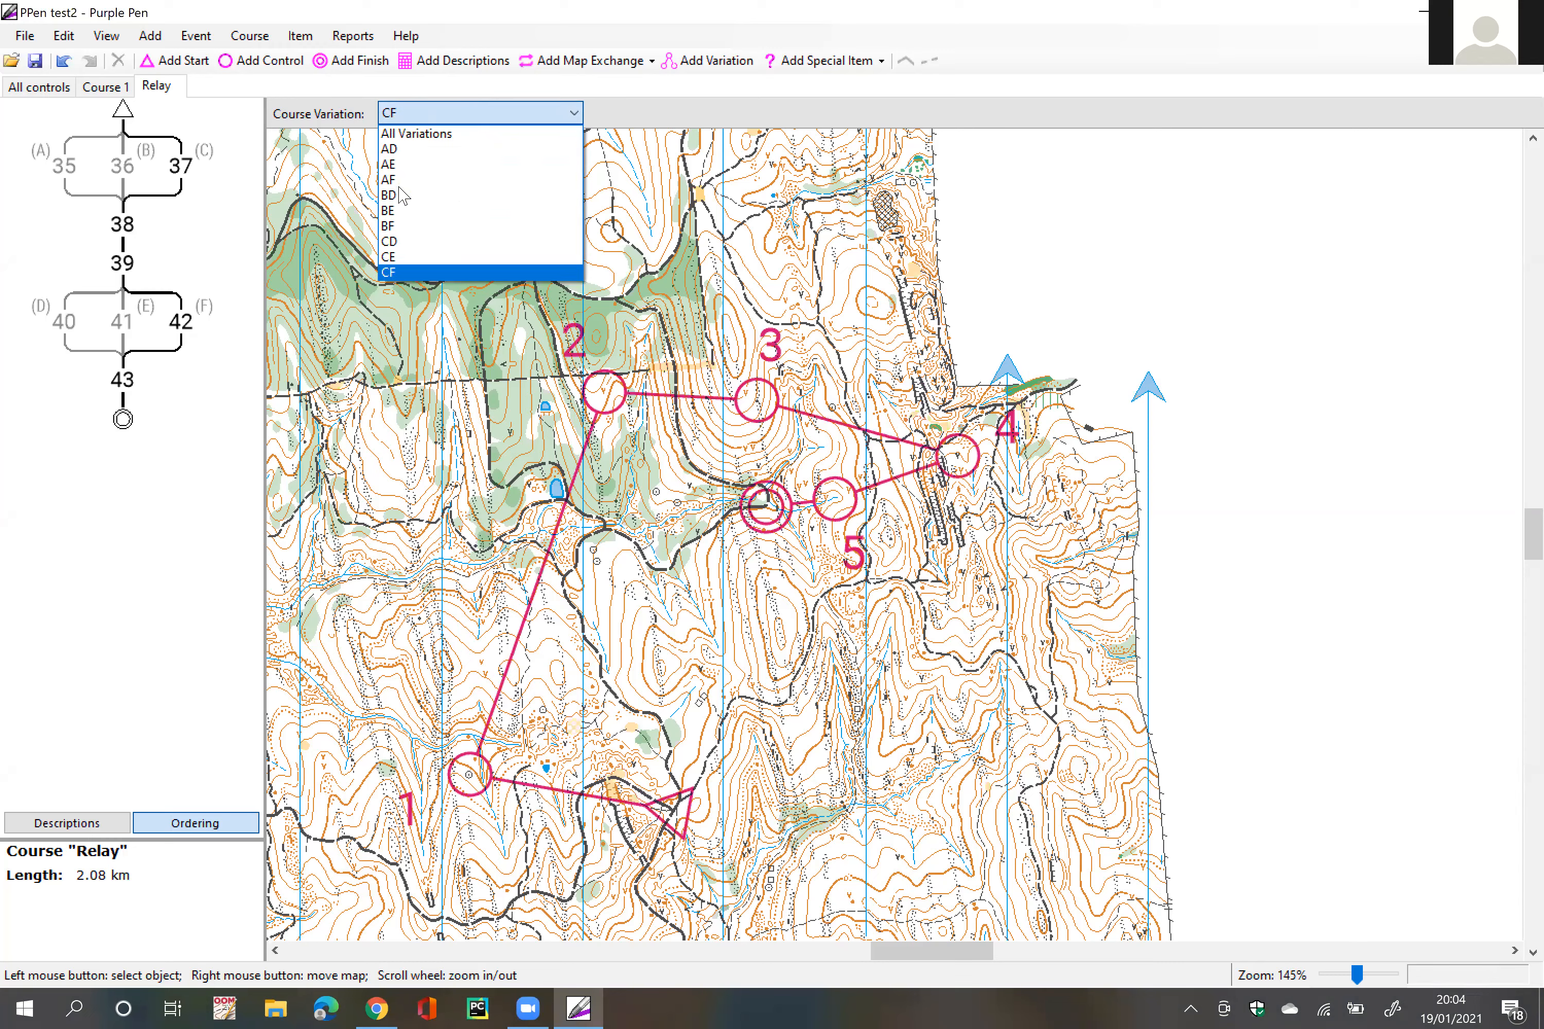
pyautogui.click(397, 180)
pyautogui.click(412, 113)
pyautogui.click(405, 226)
pyautogui.click(425, 116)
pyautogui.click(418, 133)
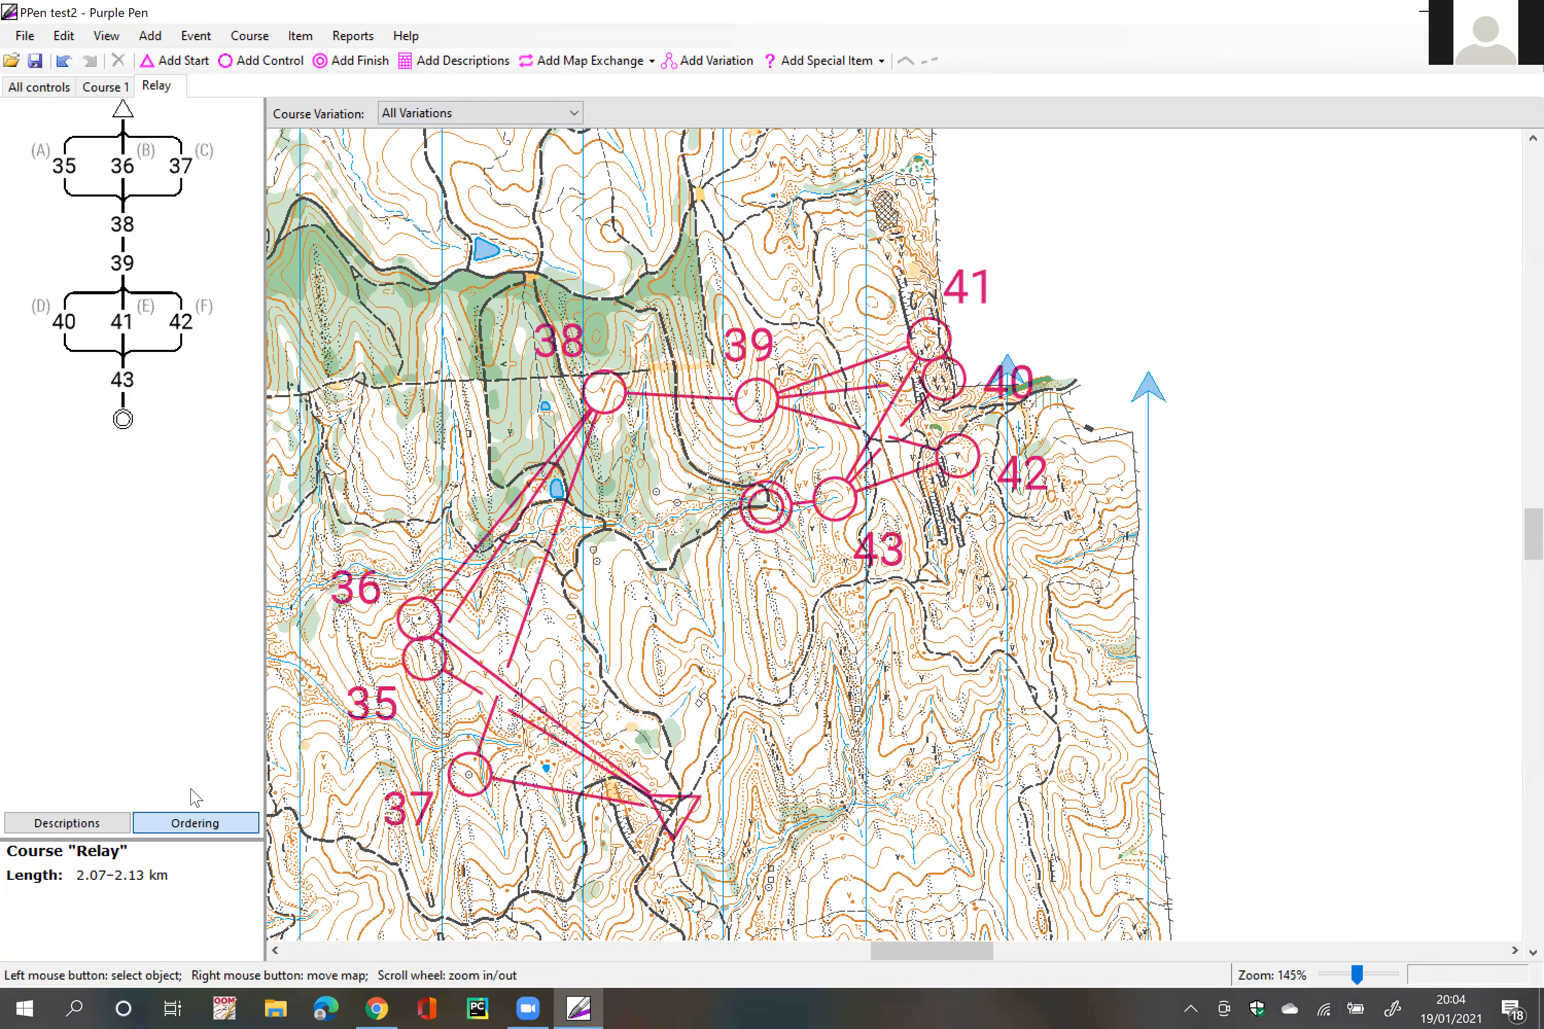
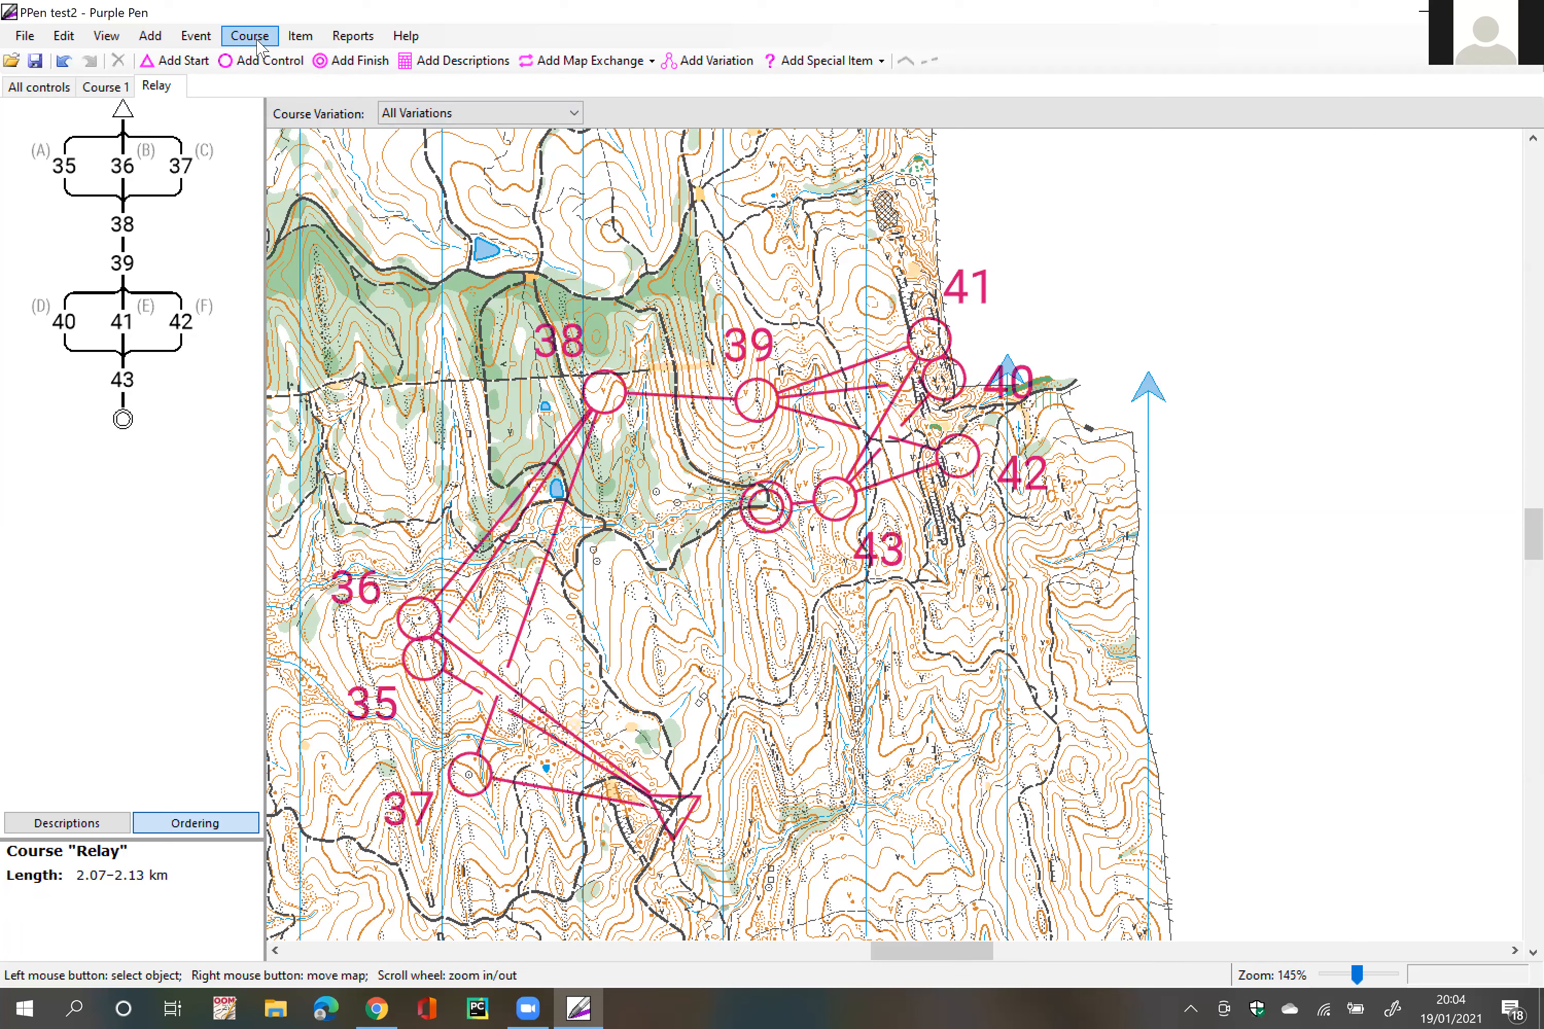
pyautogui.click(198, 42)
pyautogui.moveTo(244, 43)
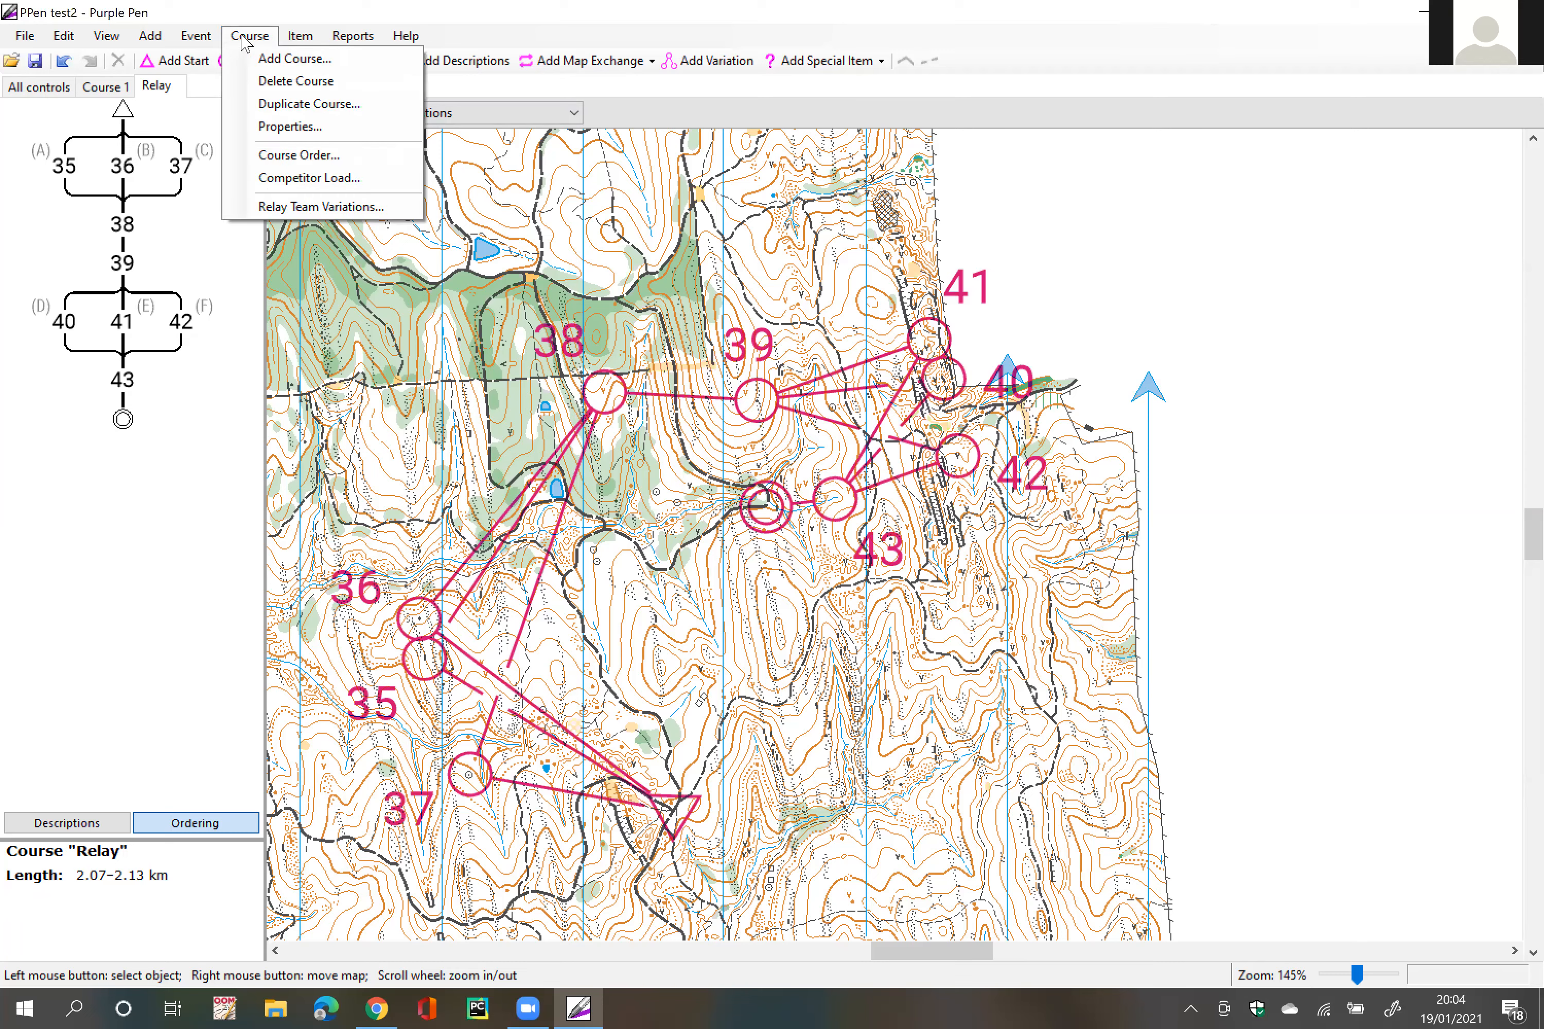
pyautogui.click(370, 4)
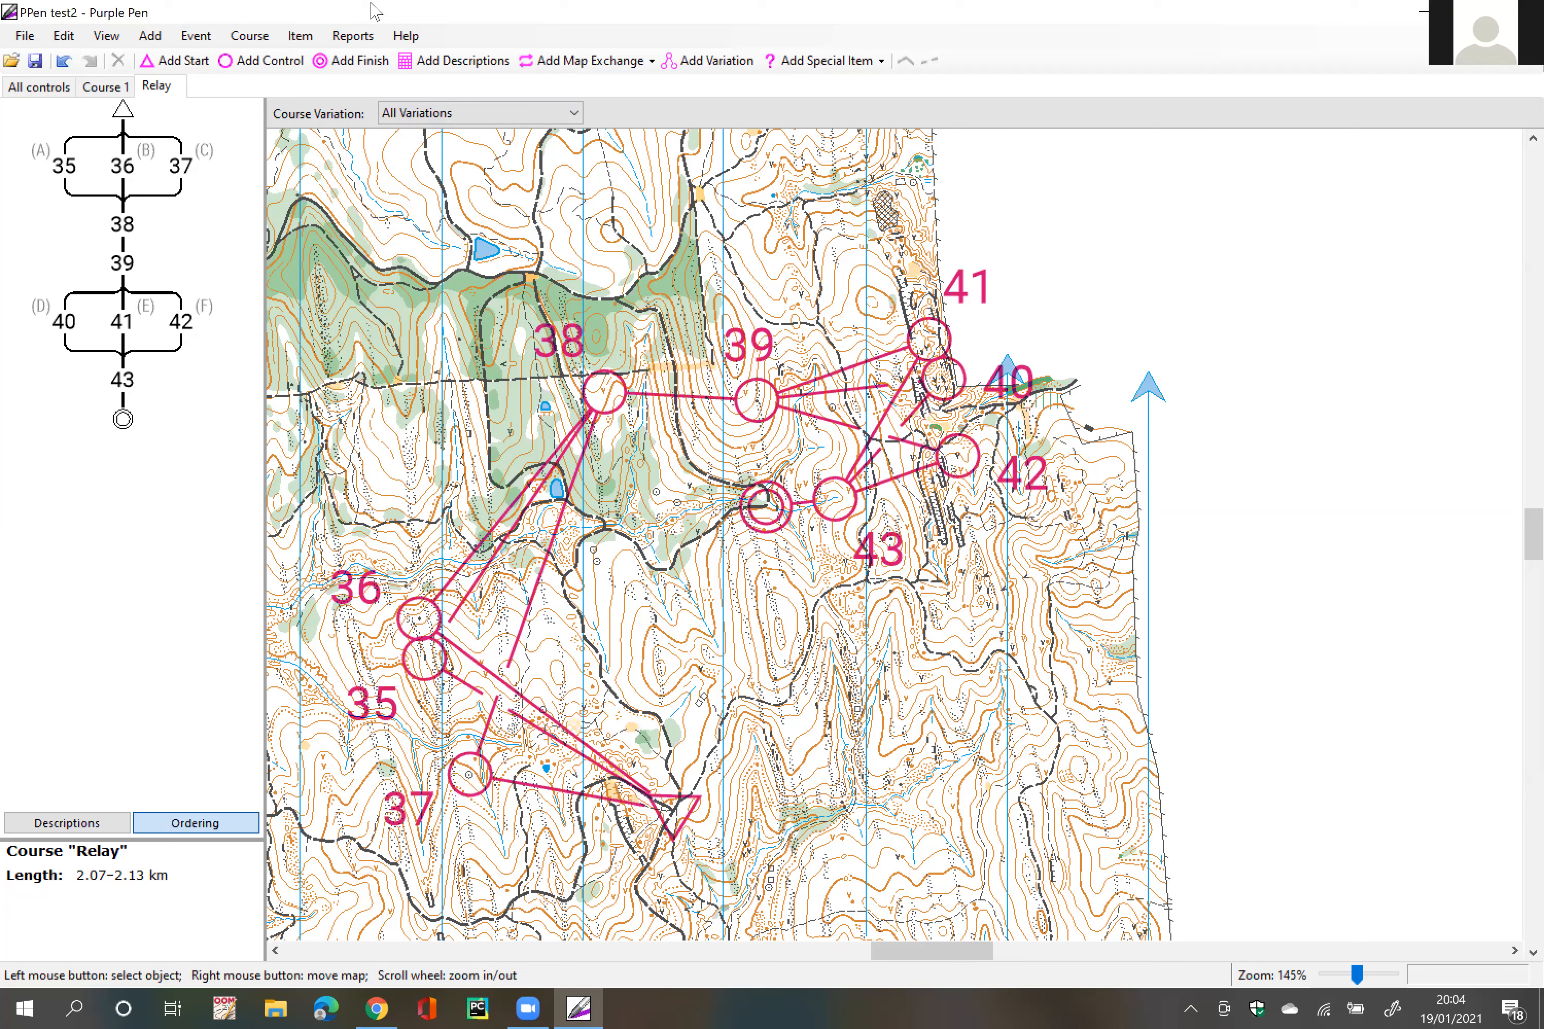
pyautogui.click(409, 114)
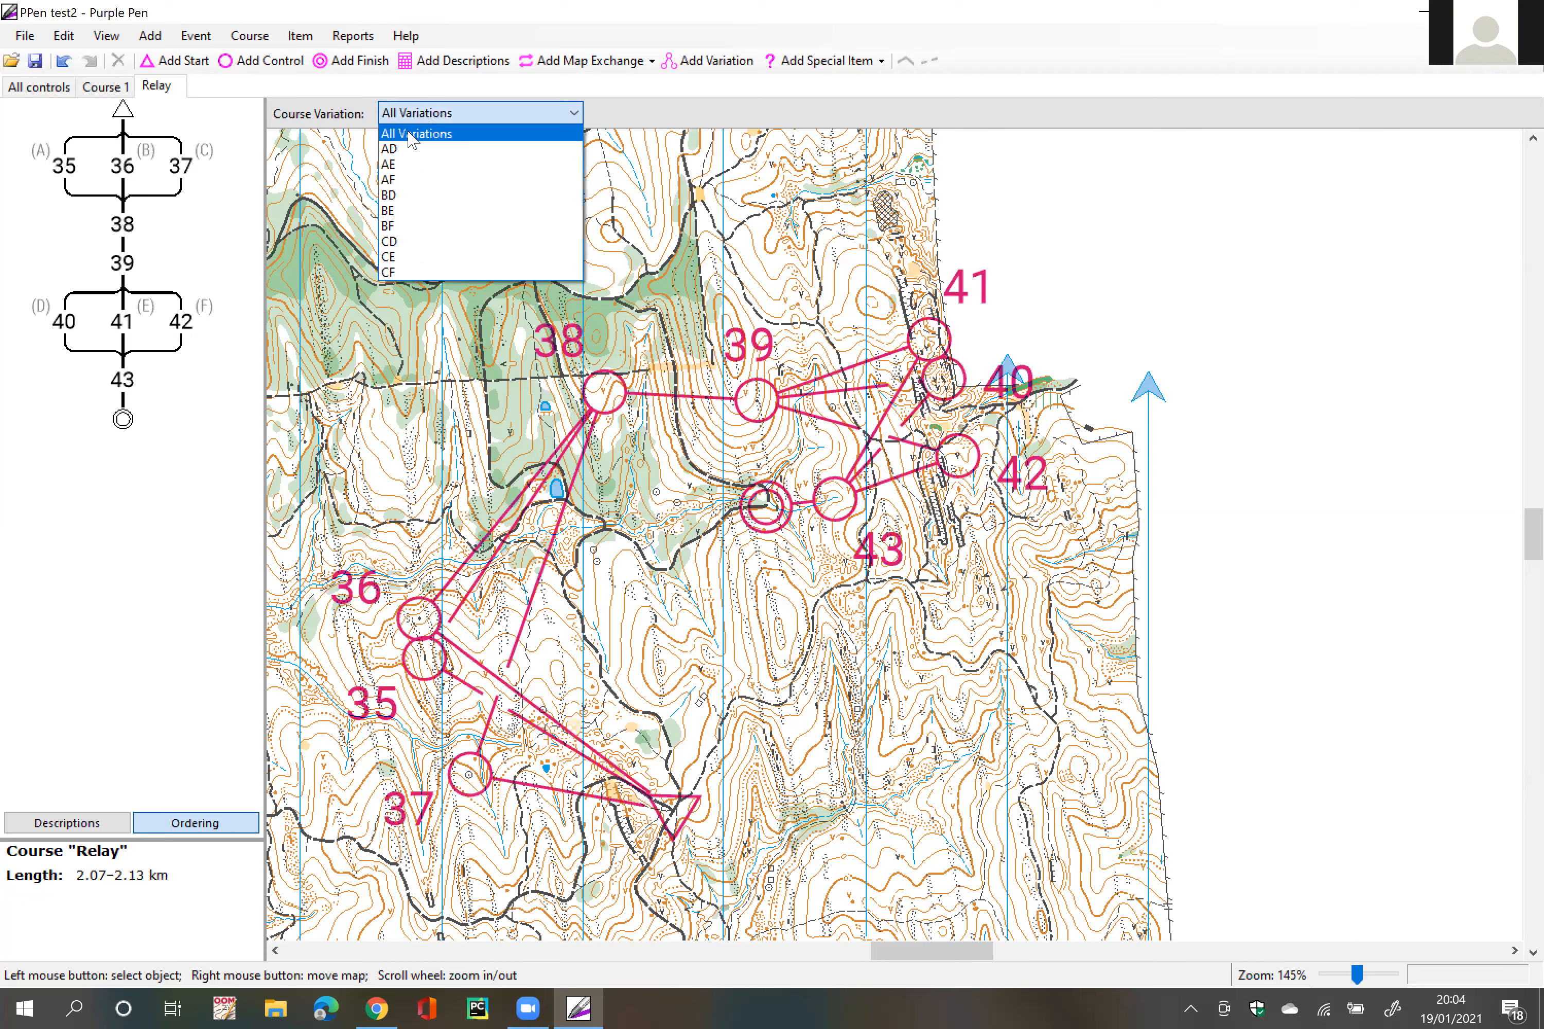
pyautogui.click(410, 133)
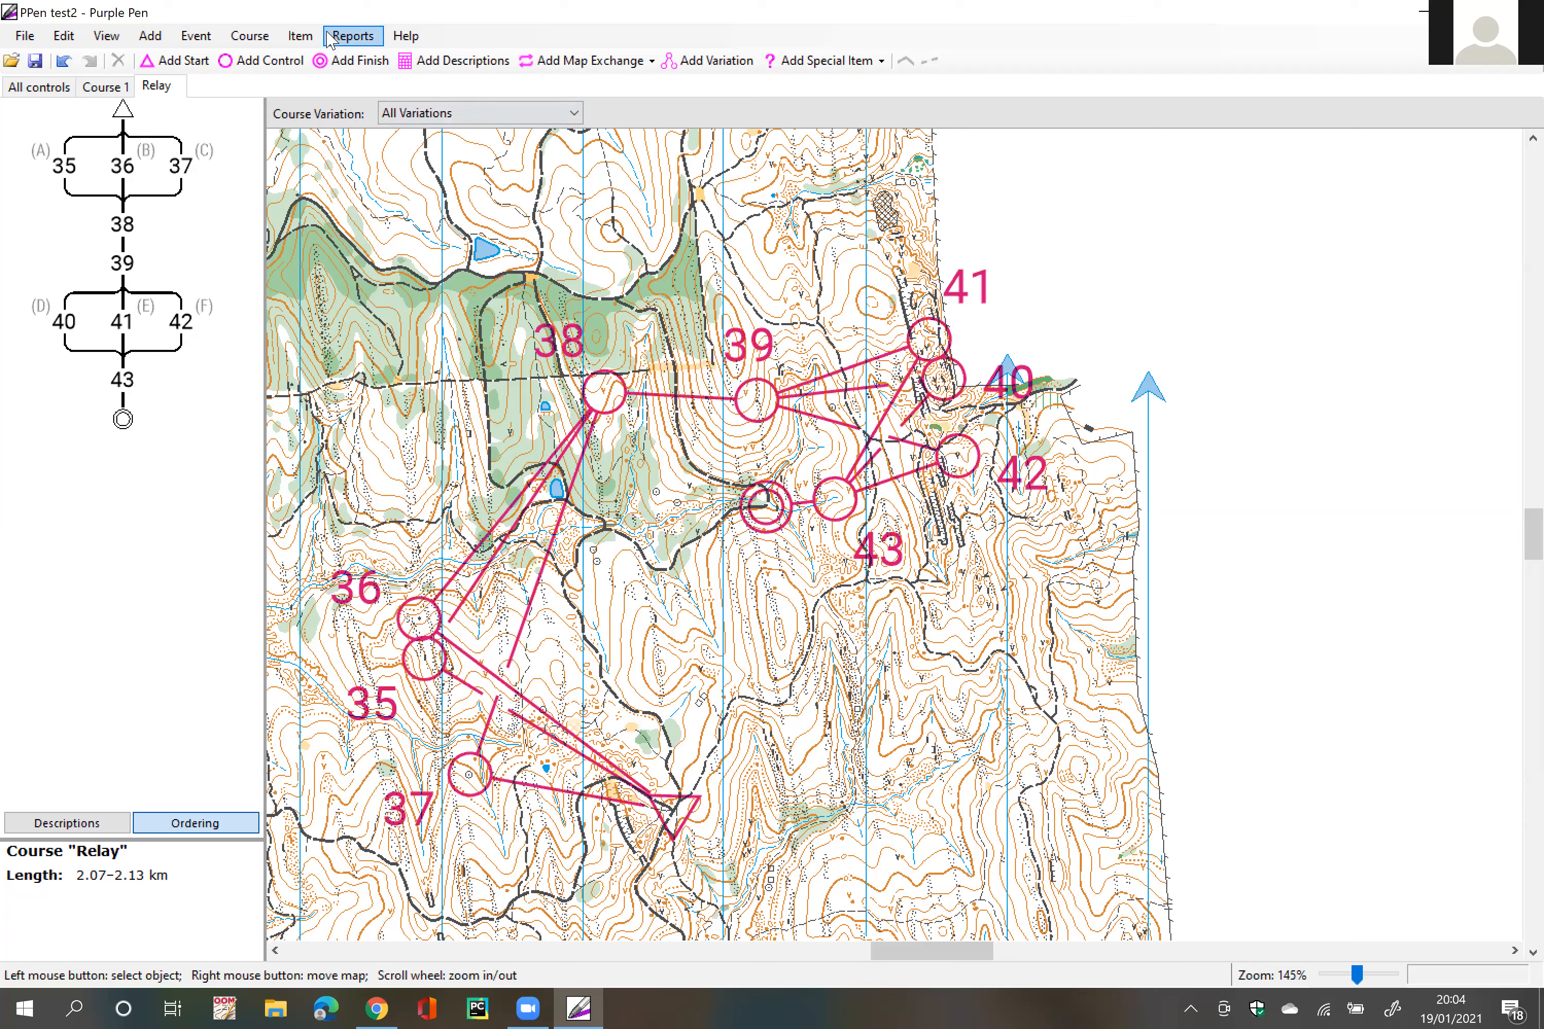
# Step: Assign the Relay course's team variations for 9 teams with 3 legs each
pyautogui.click(311, 38)
pyautogui.moveTo(340, 41)
pyautogui.moveTo(252, 44)
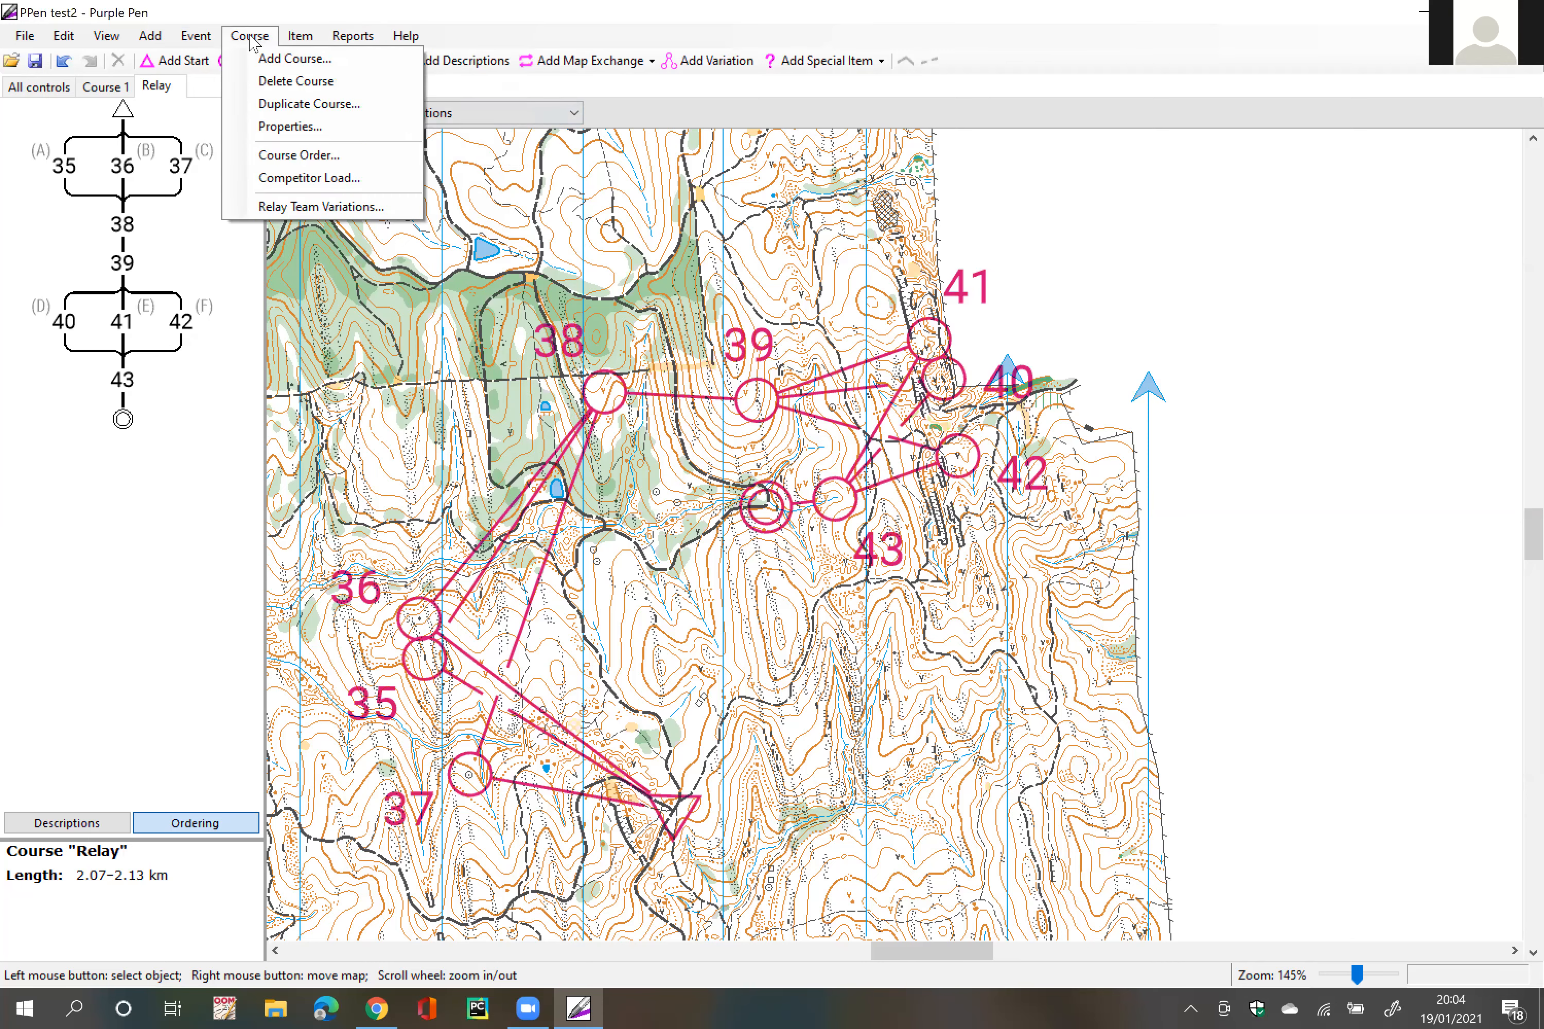
pyautogui.click(314, 6)
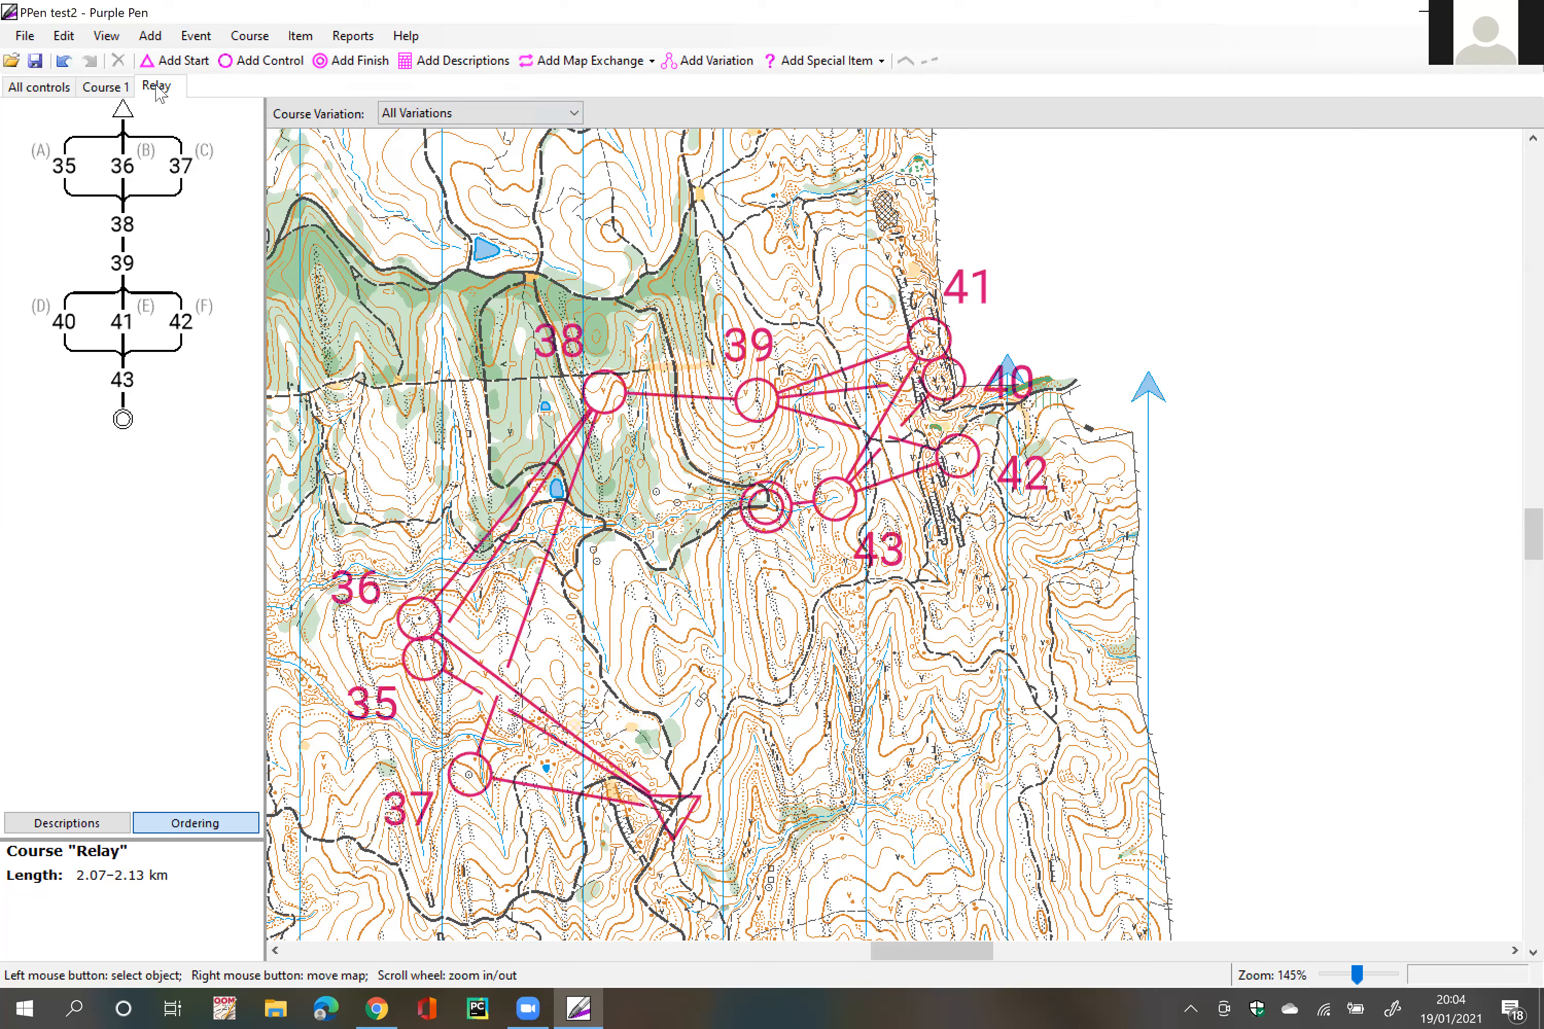
pyautogui.click(247, 41)
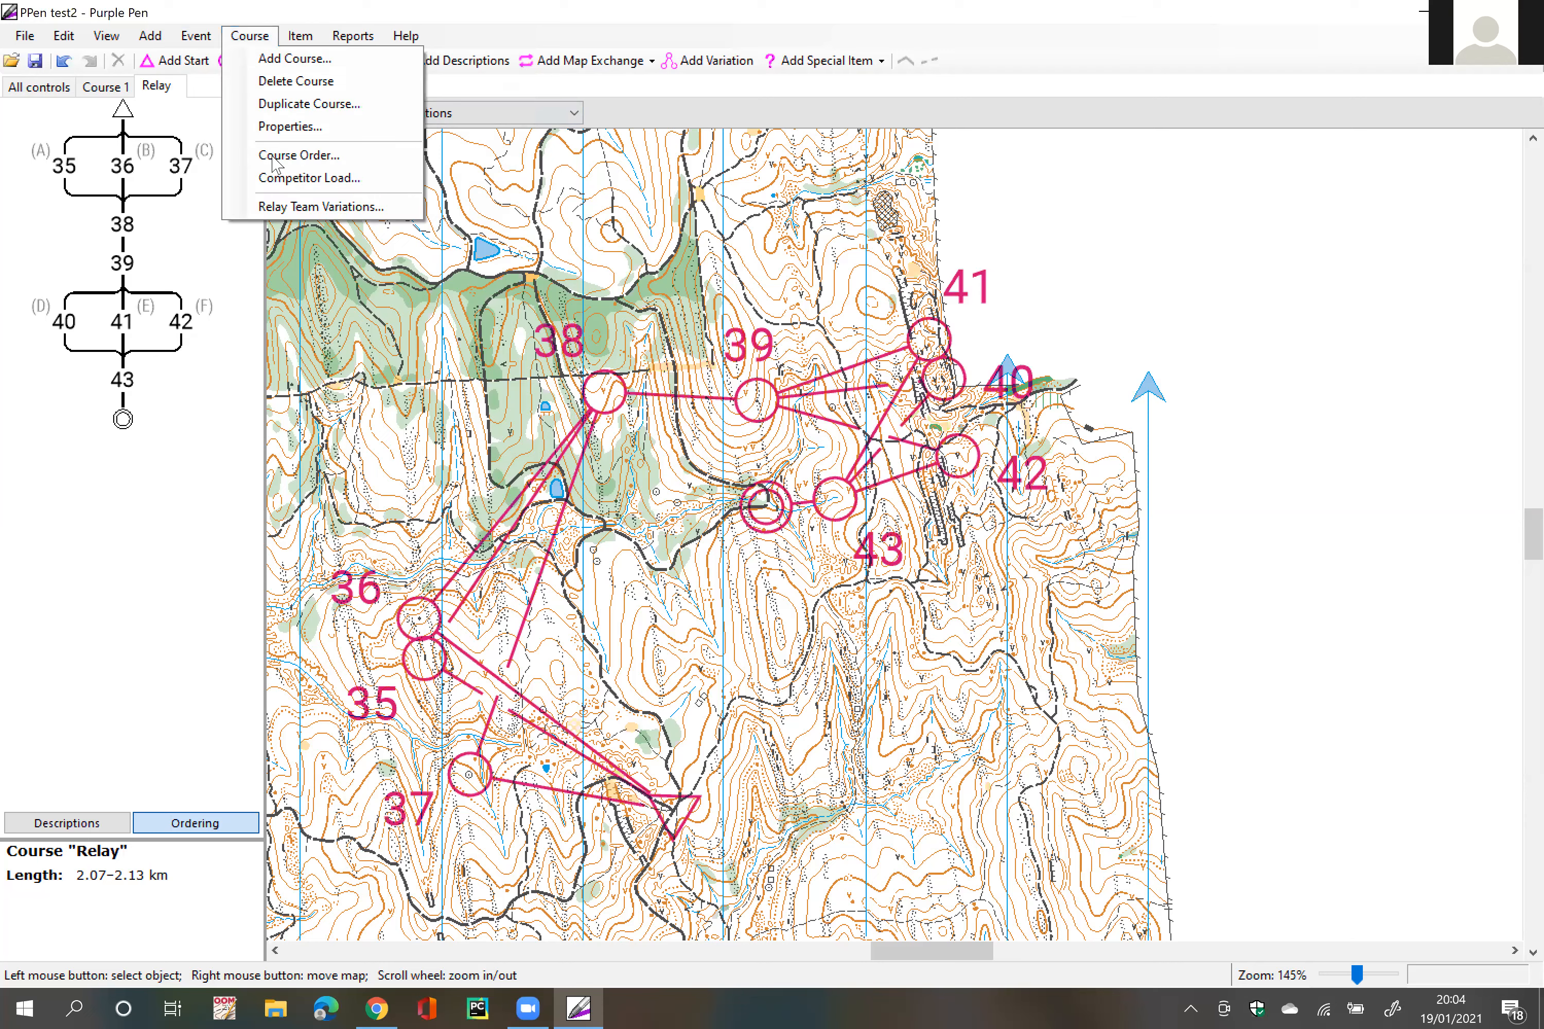
pyautogui.click(282, 209)
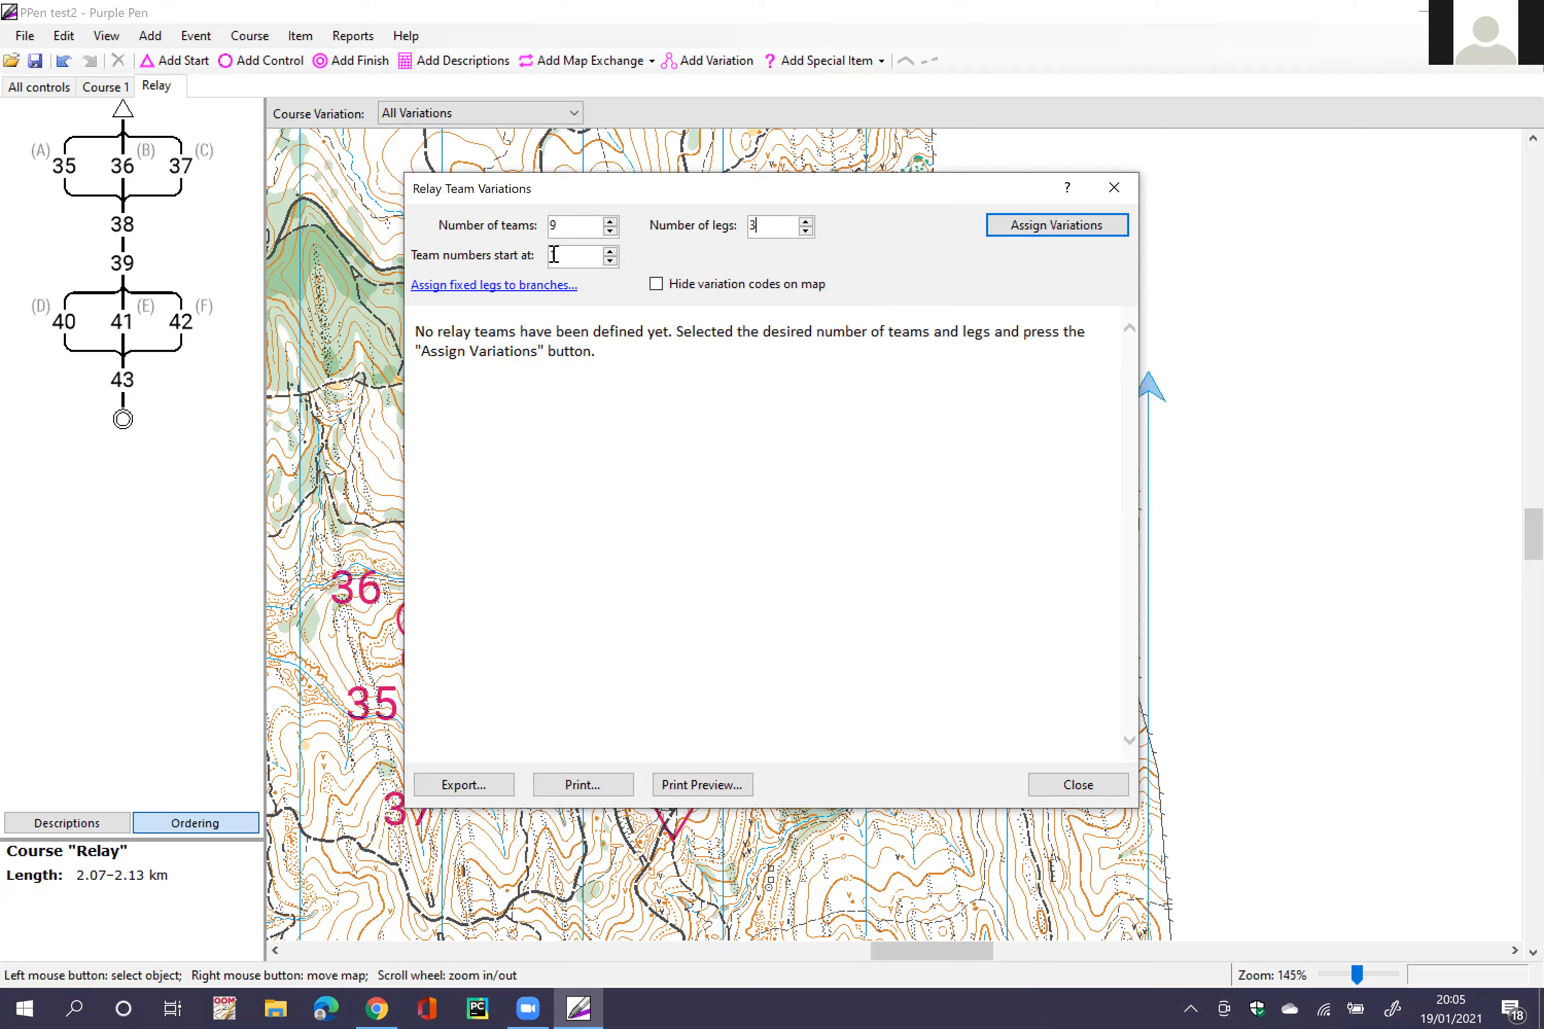
pyautogui.click(1041, 216)
# Step: Examine which variation each team runs on each leg in the relay assignments table, and close the team variations
pyautogui.moveTo(418, 405); pyautogui.dragTo(669, 485)
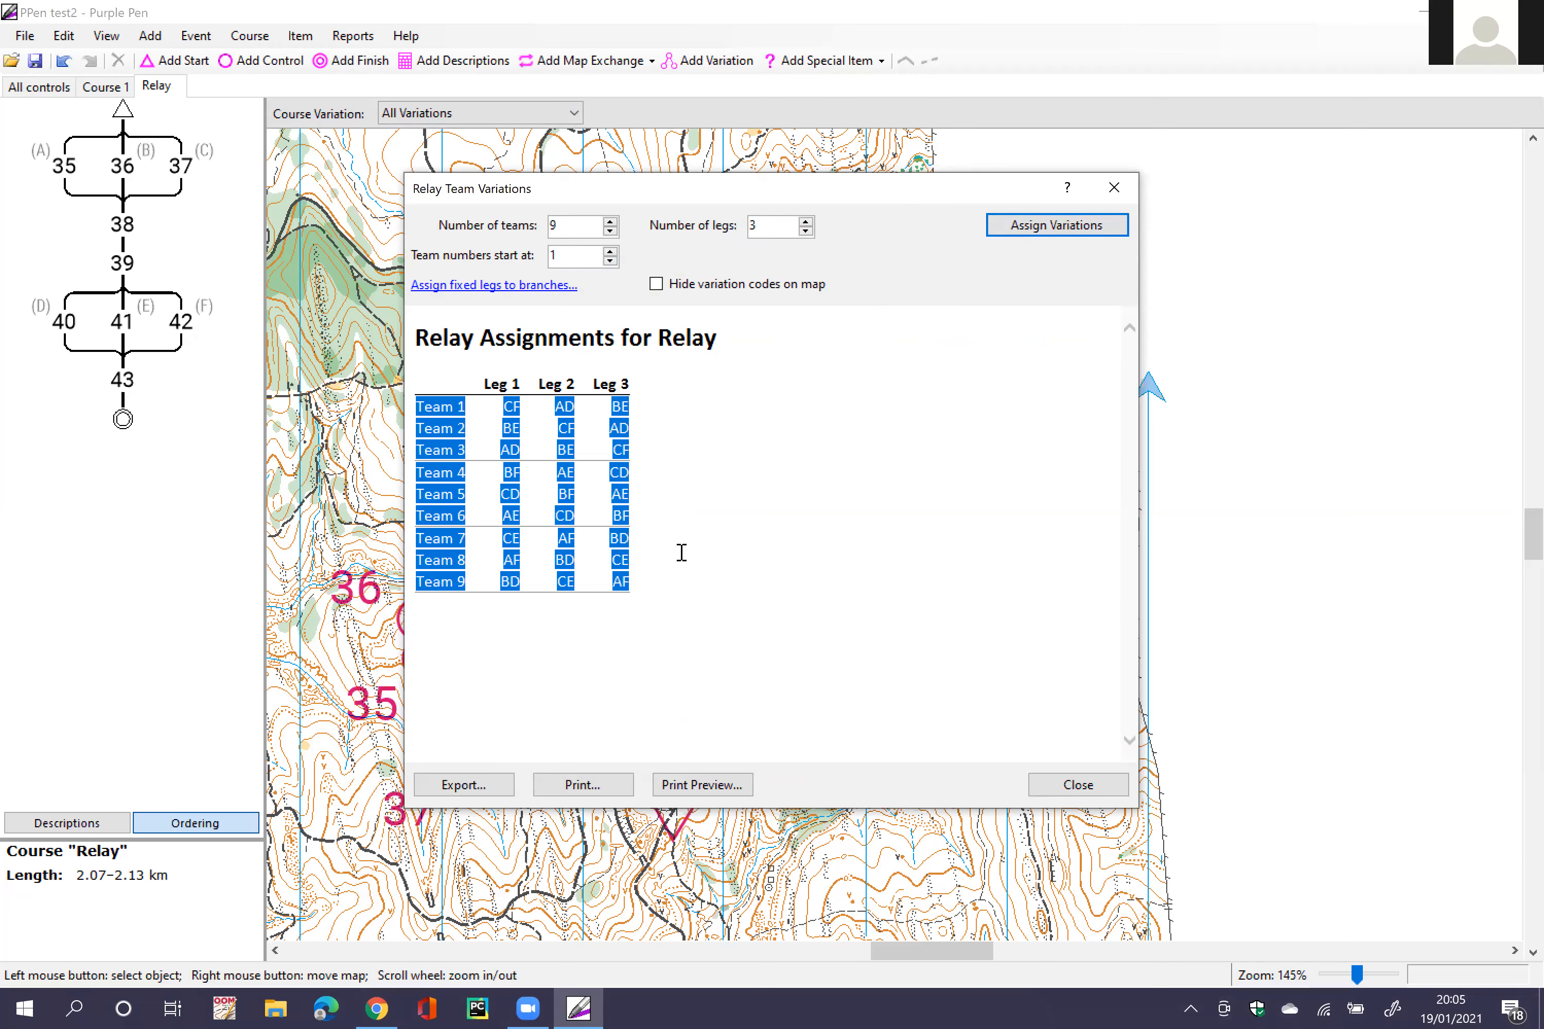
pyautogui.moveTo(634, 583); pyautogui.dragTo(420, 404)
pyautogui.click(643, 437)
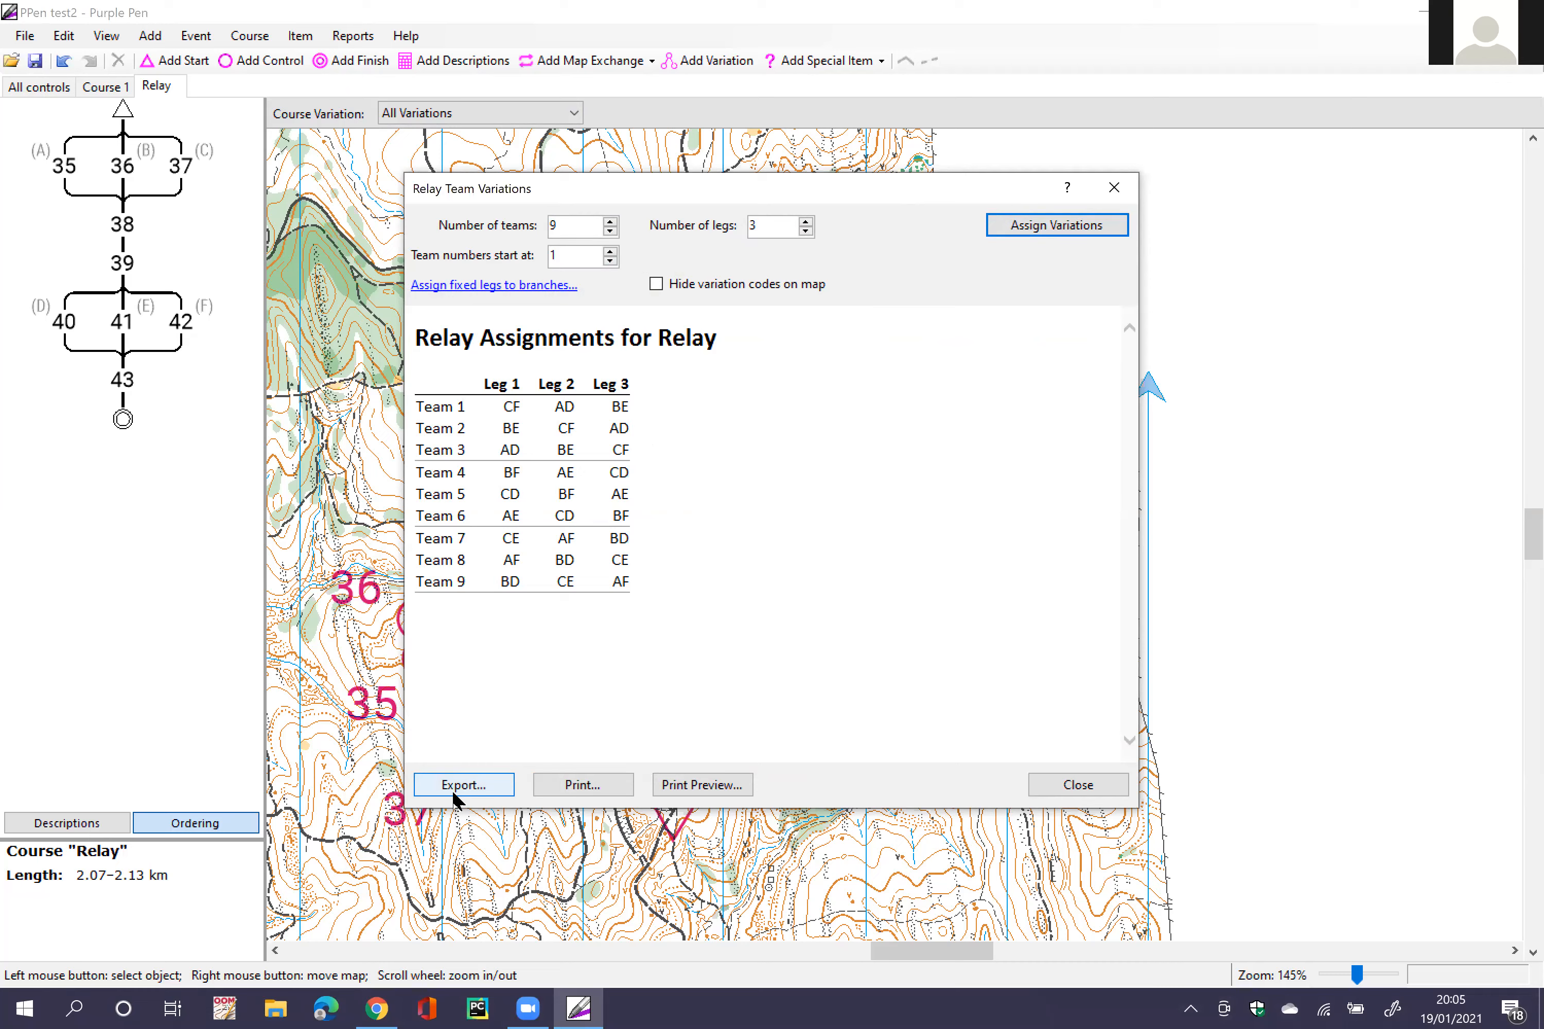
pyautogui.moveTo(485, 385); pyautogui.dragTo(648, 413)
pyautogui.click(639, 423)
pyautogui.moveTo(634, 585); pyautogui.dragTo(390, 417)
pyautogui.click(563, 462)
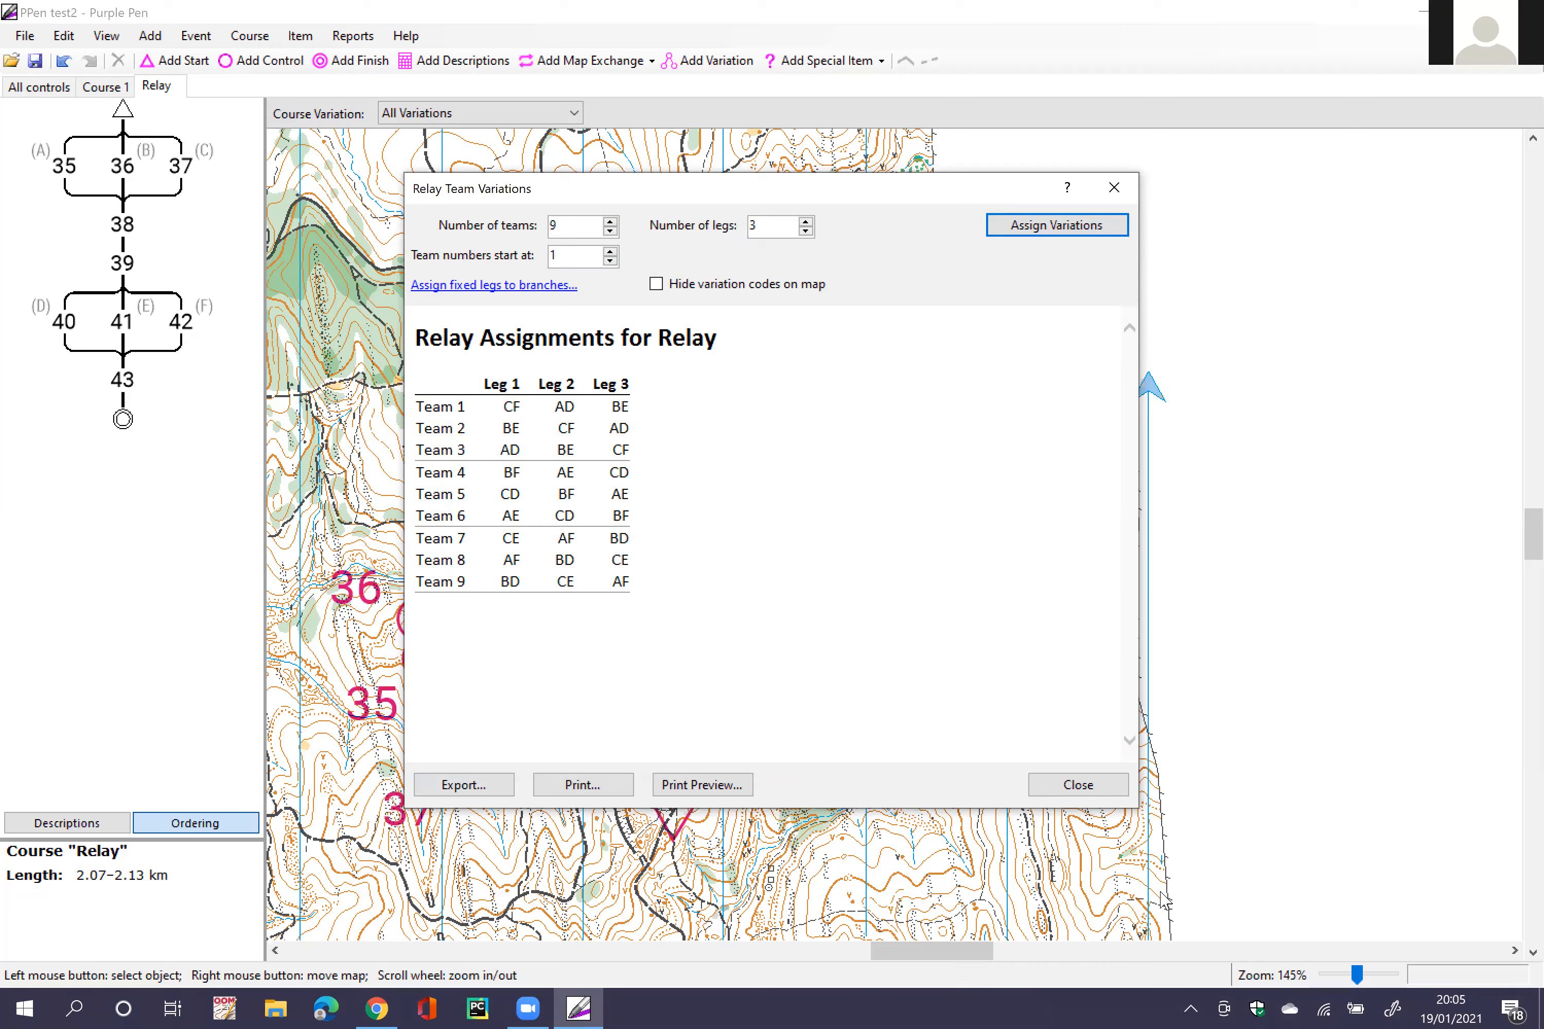
pyautogui.click(1059, 784)
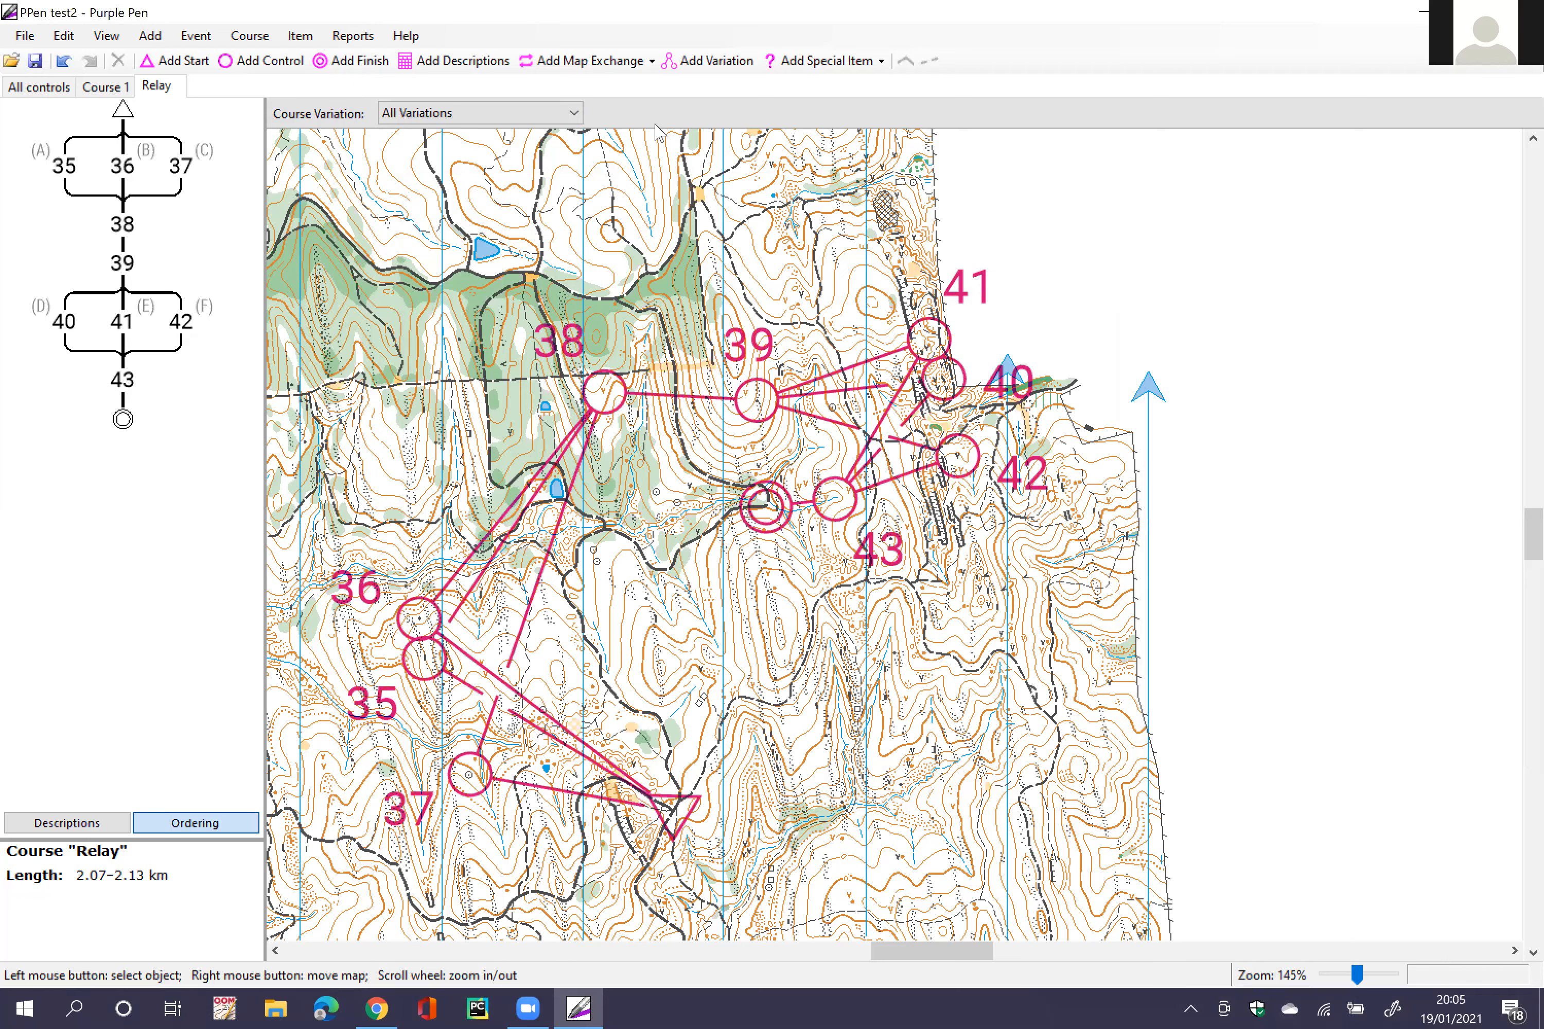
# Step: Add a new control to the Relay course between control 43 and the finish, south-southeast of control 43
pyautogui.click(836, 506)
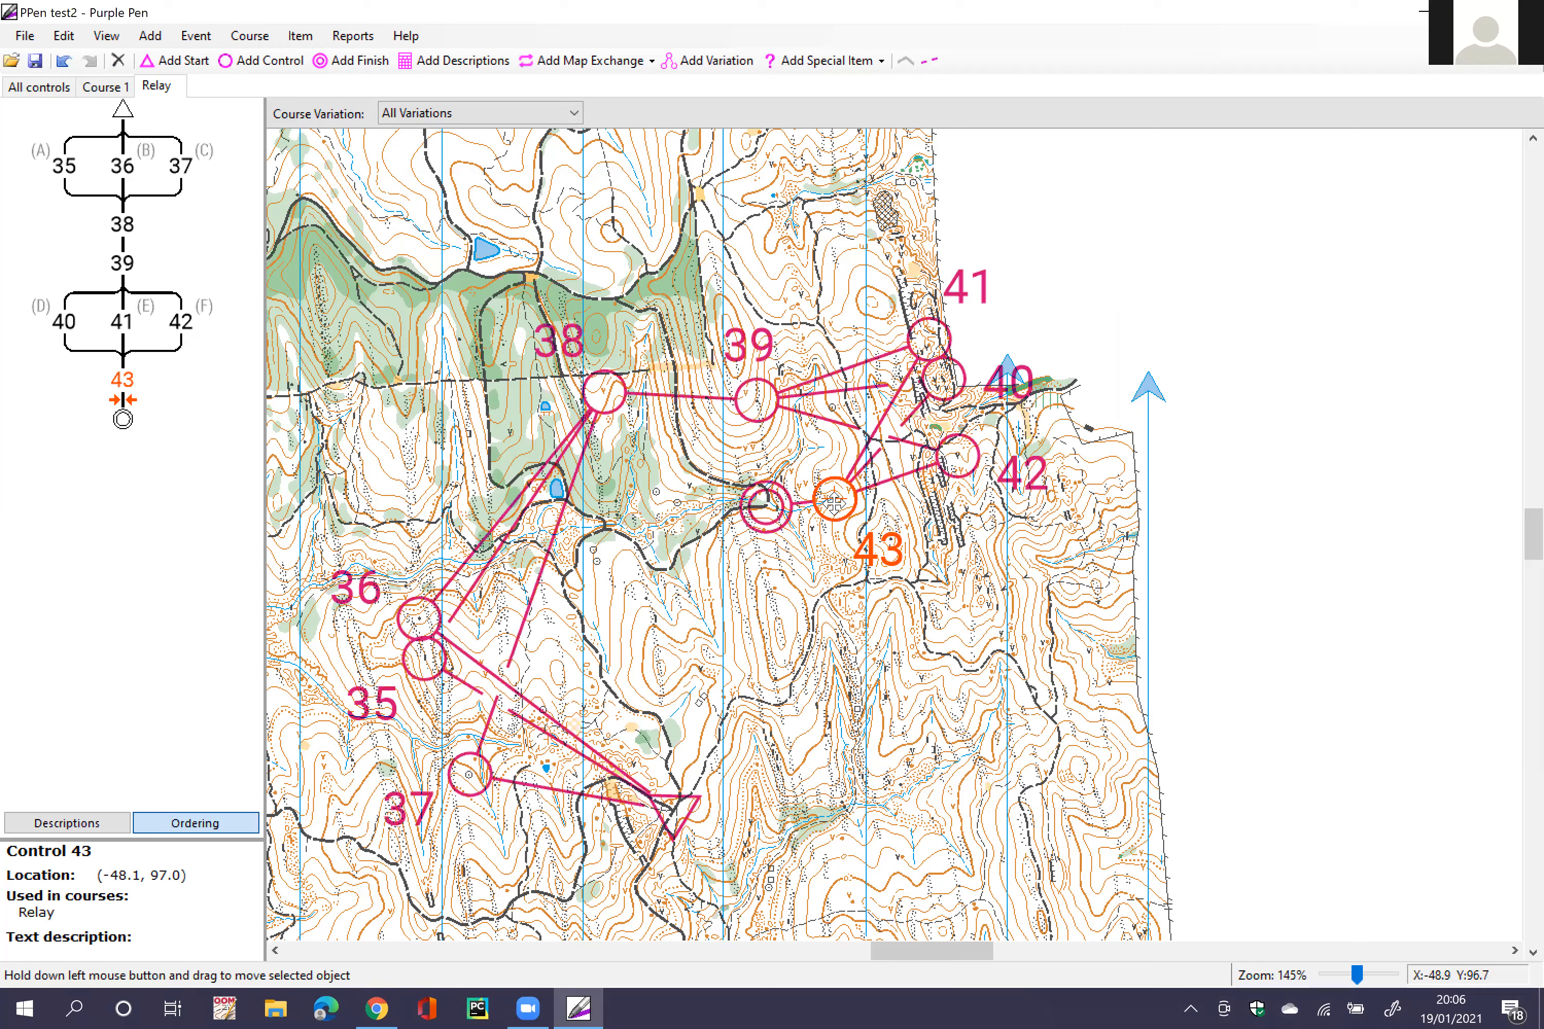
pyautogui.moveTo(959, 892); pyautogui.dragTo(774, 503)
pyautogui.scroll(2, 779, 457)
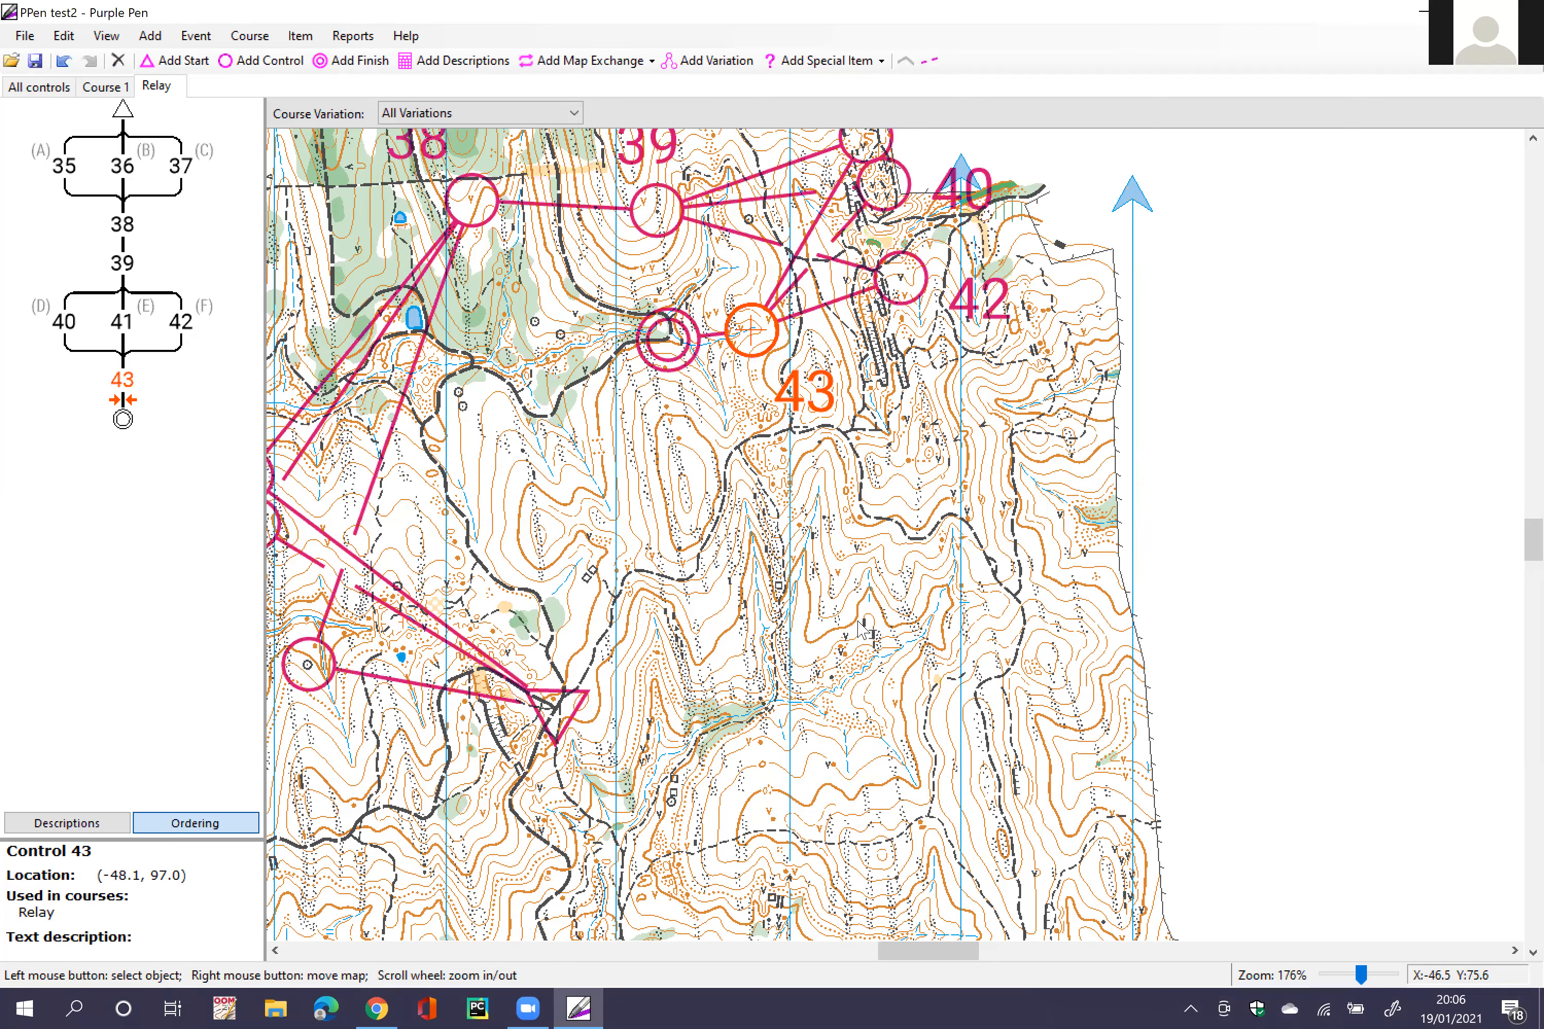
pyautogui.moveTo(859, 608); pyautogui.dragTo(859, 612)
pyautogui.hotkey('ctrl', 'a')
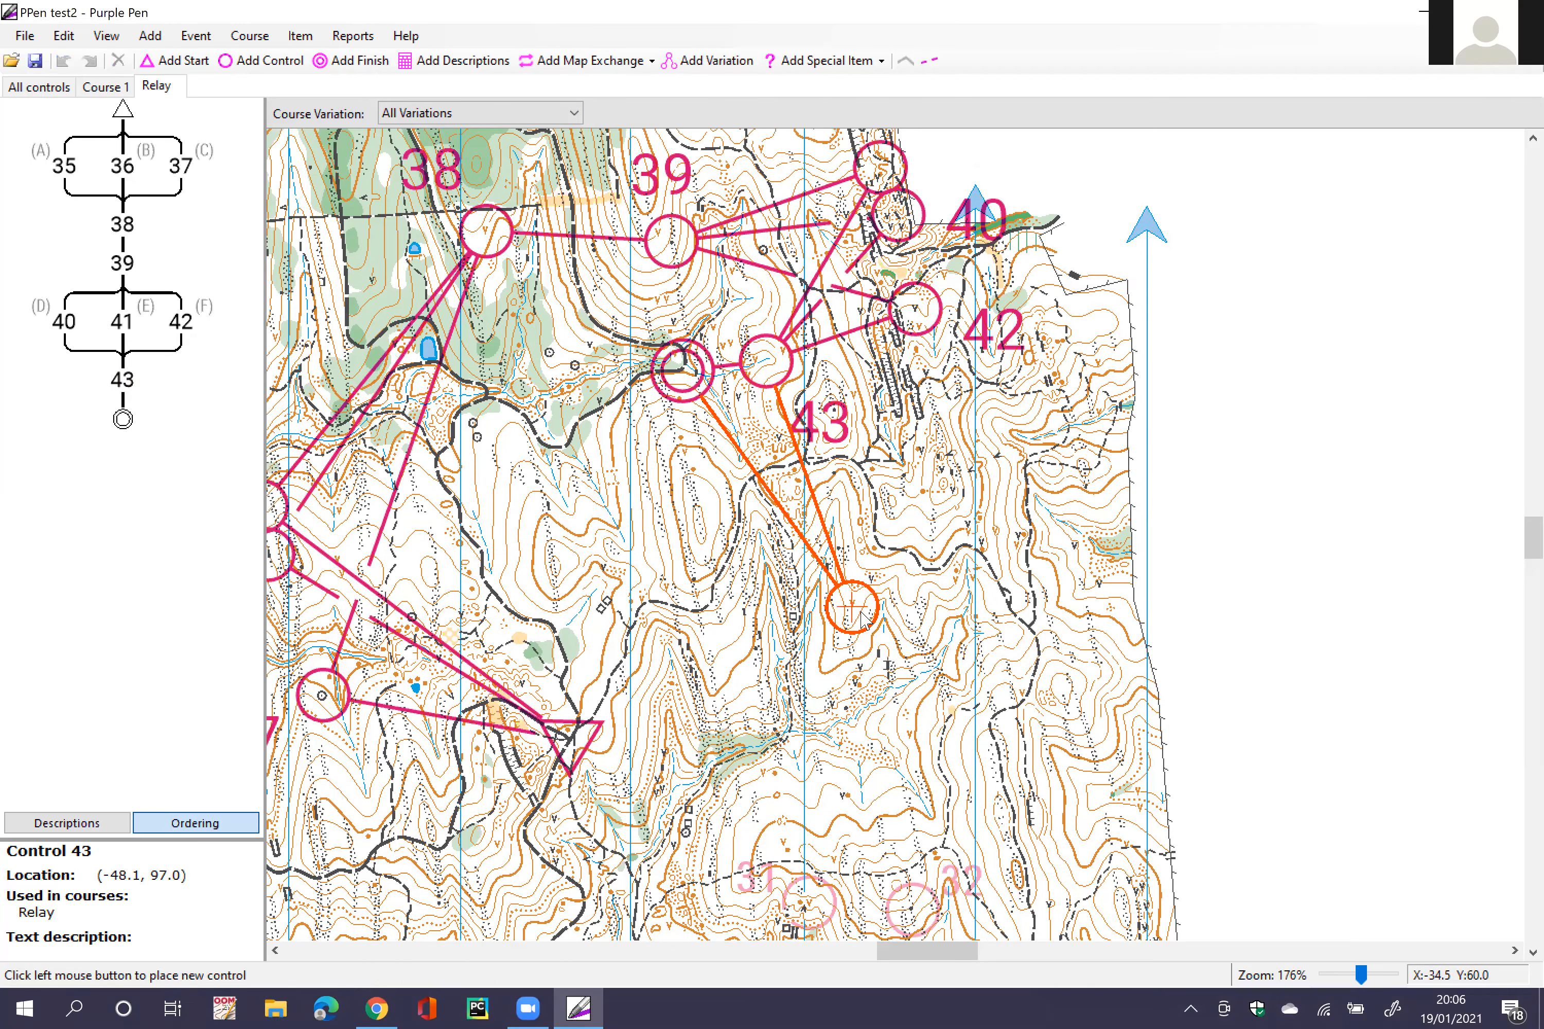
pyautogui.click(852, 605)
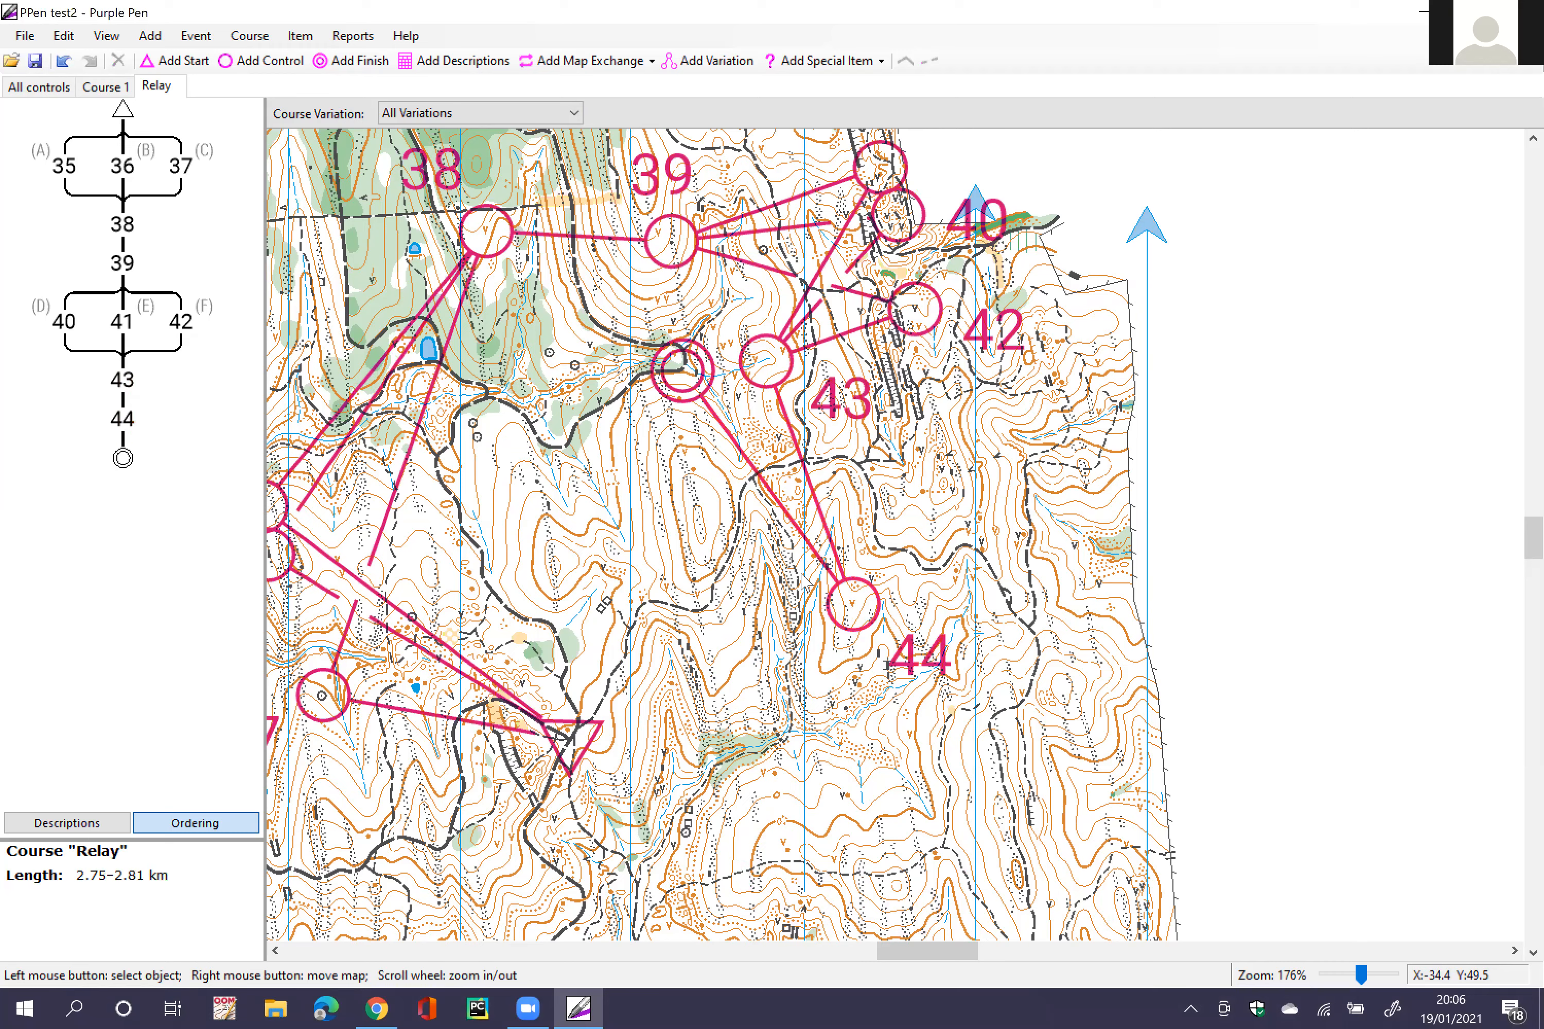
# Step: Add a Loop variation with 2 loops at control 44 of the Relay course
pyautogui.click(844, 599)
pyautogui.click(786, 532)
pyautogui.click(858, 616)
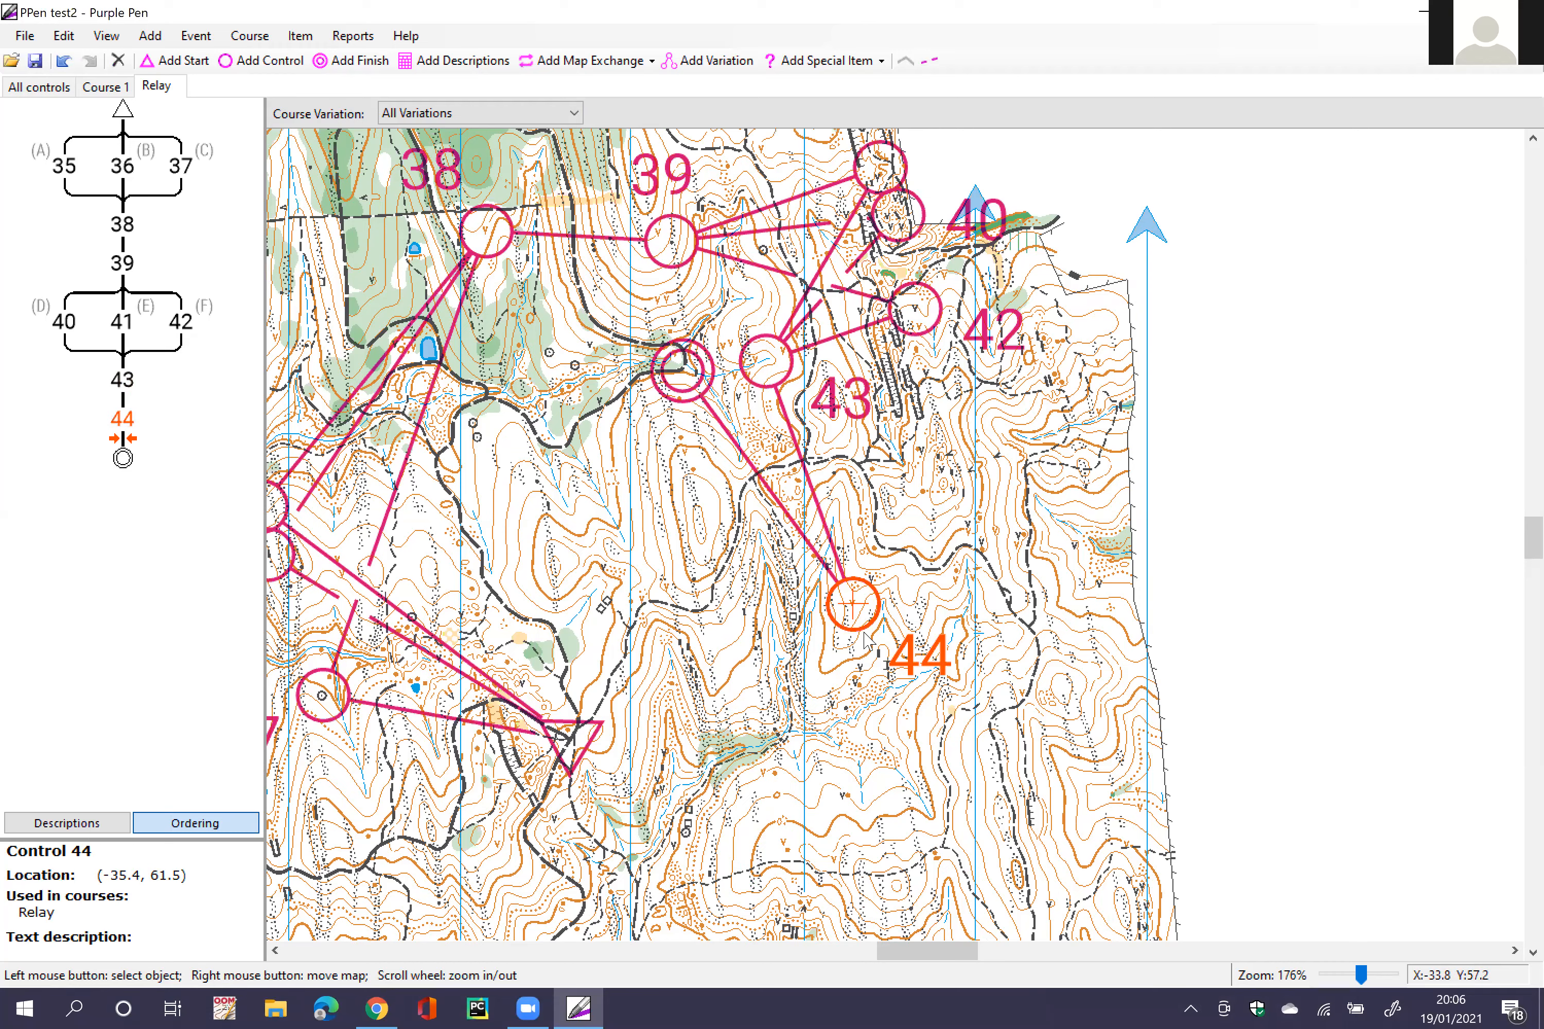
pyautogui.click(710, 60)
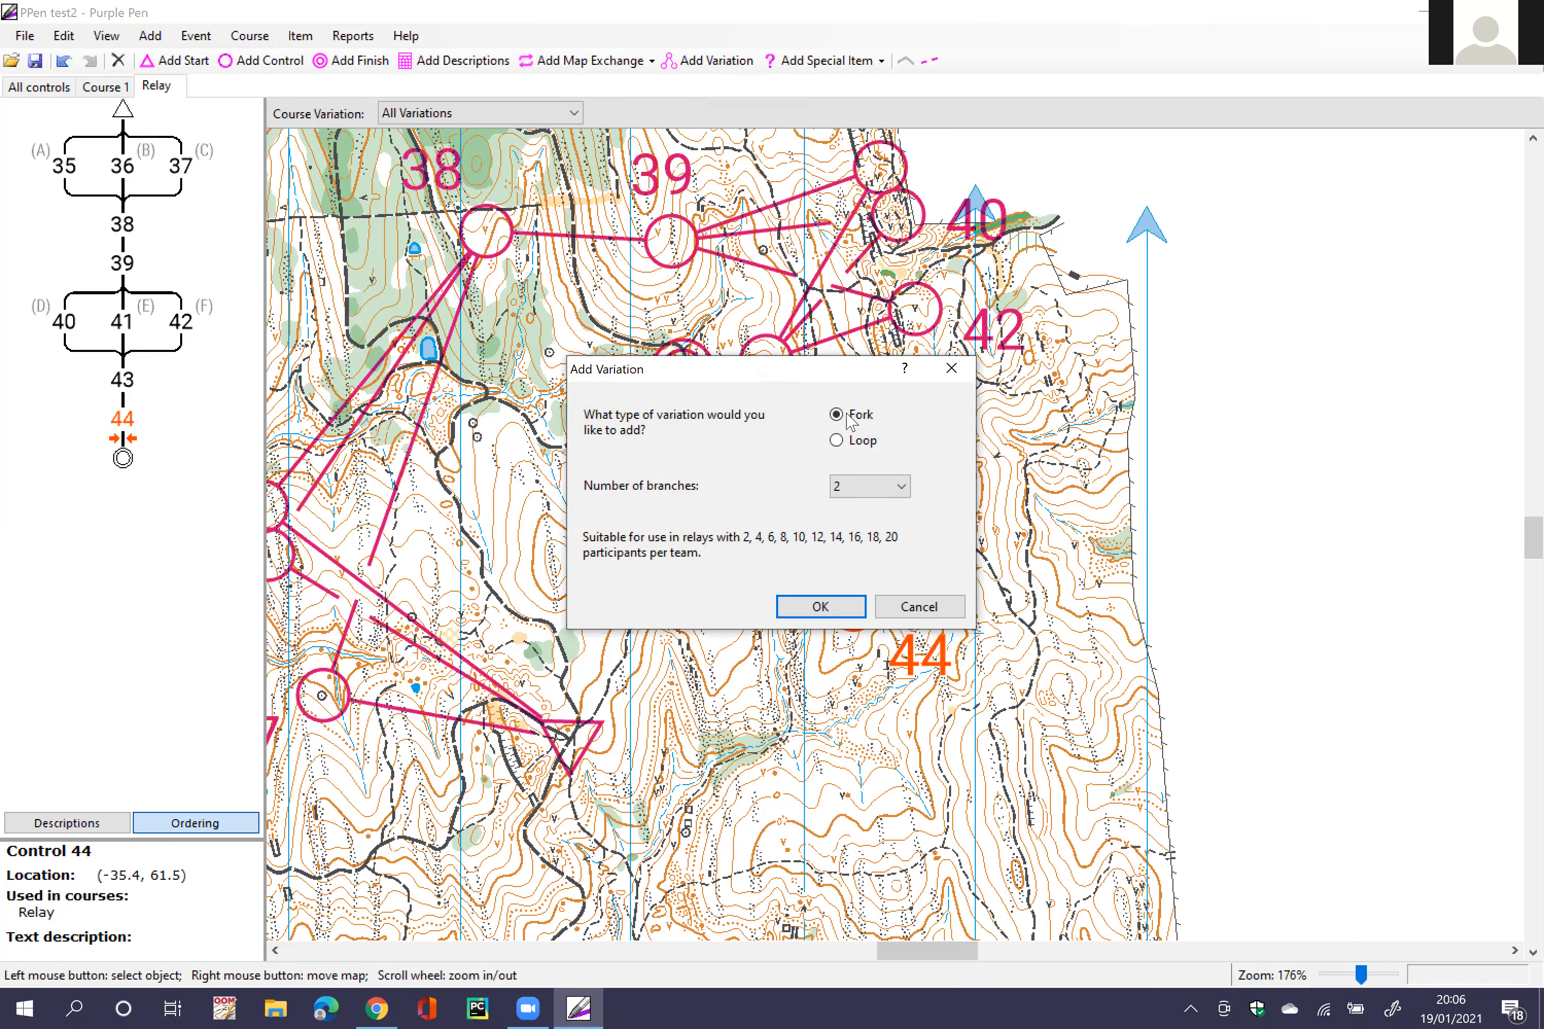
pyautogui.click(835, 442)
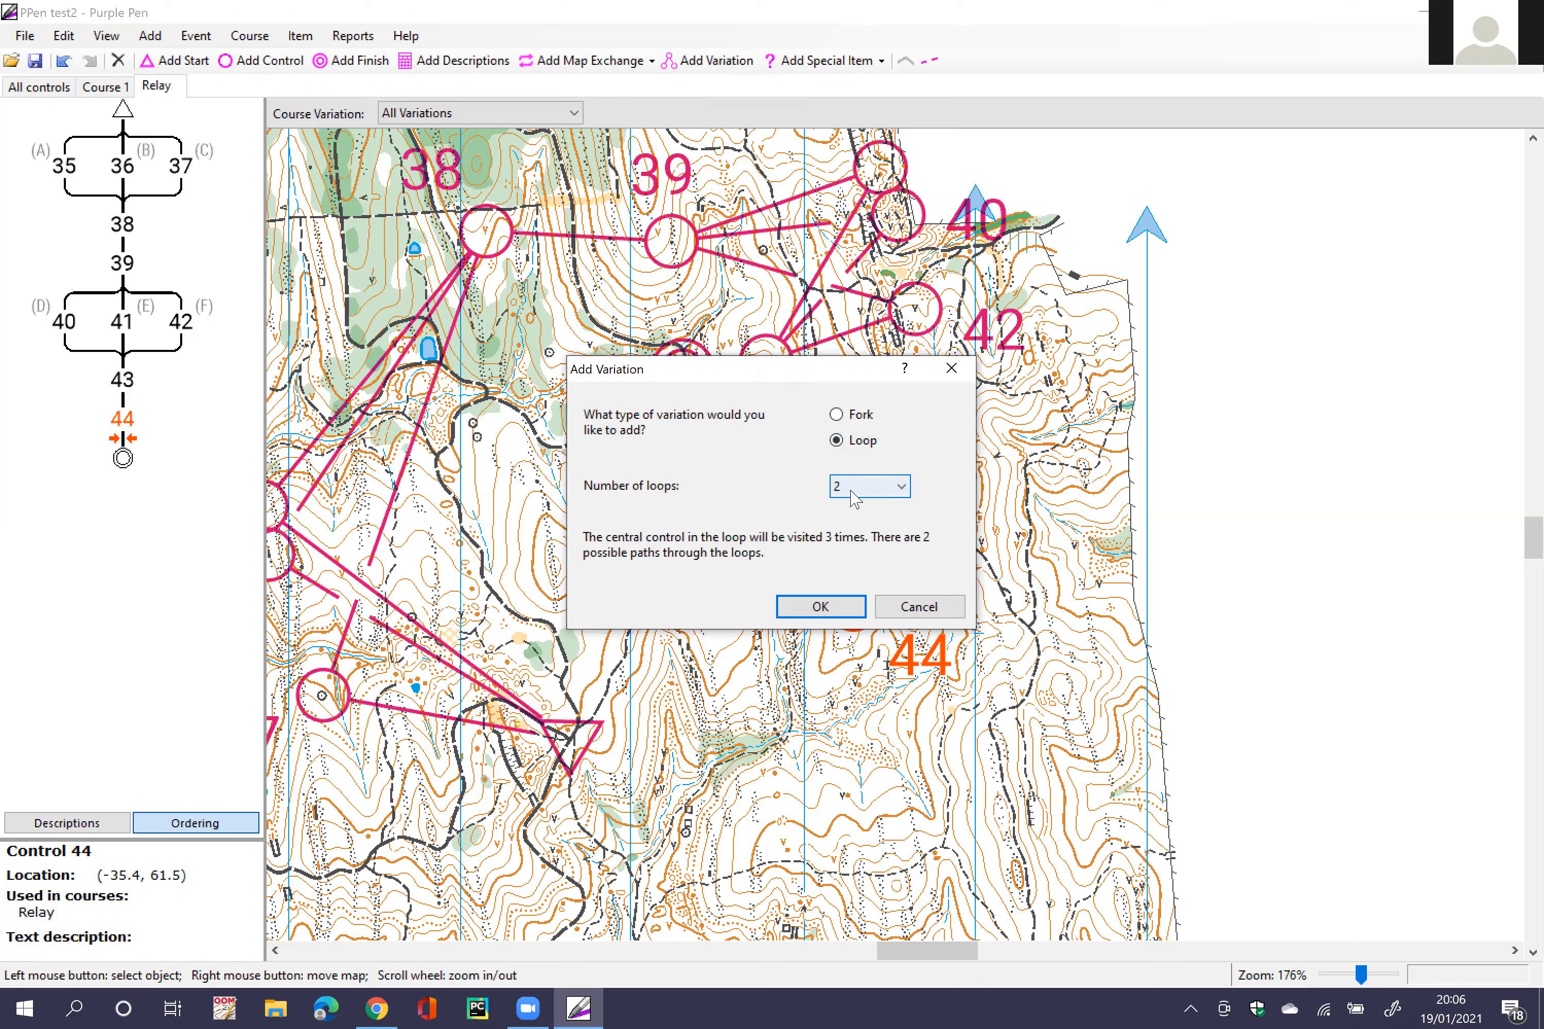
pyautogui.click(830, 606)
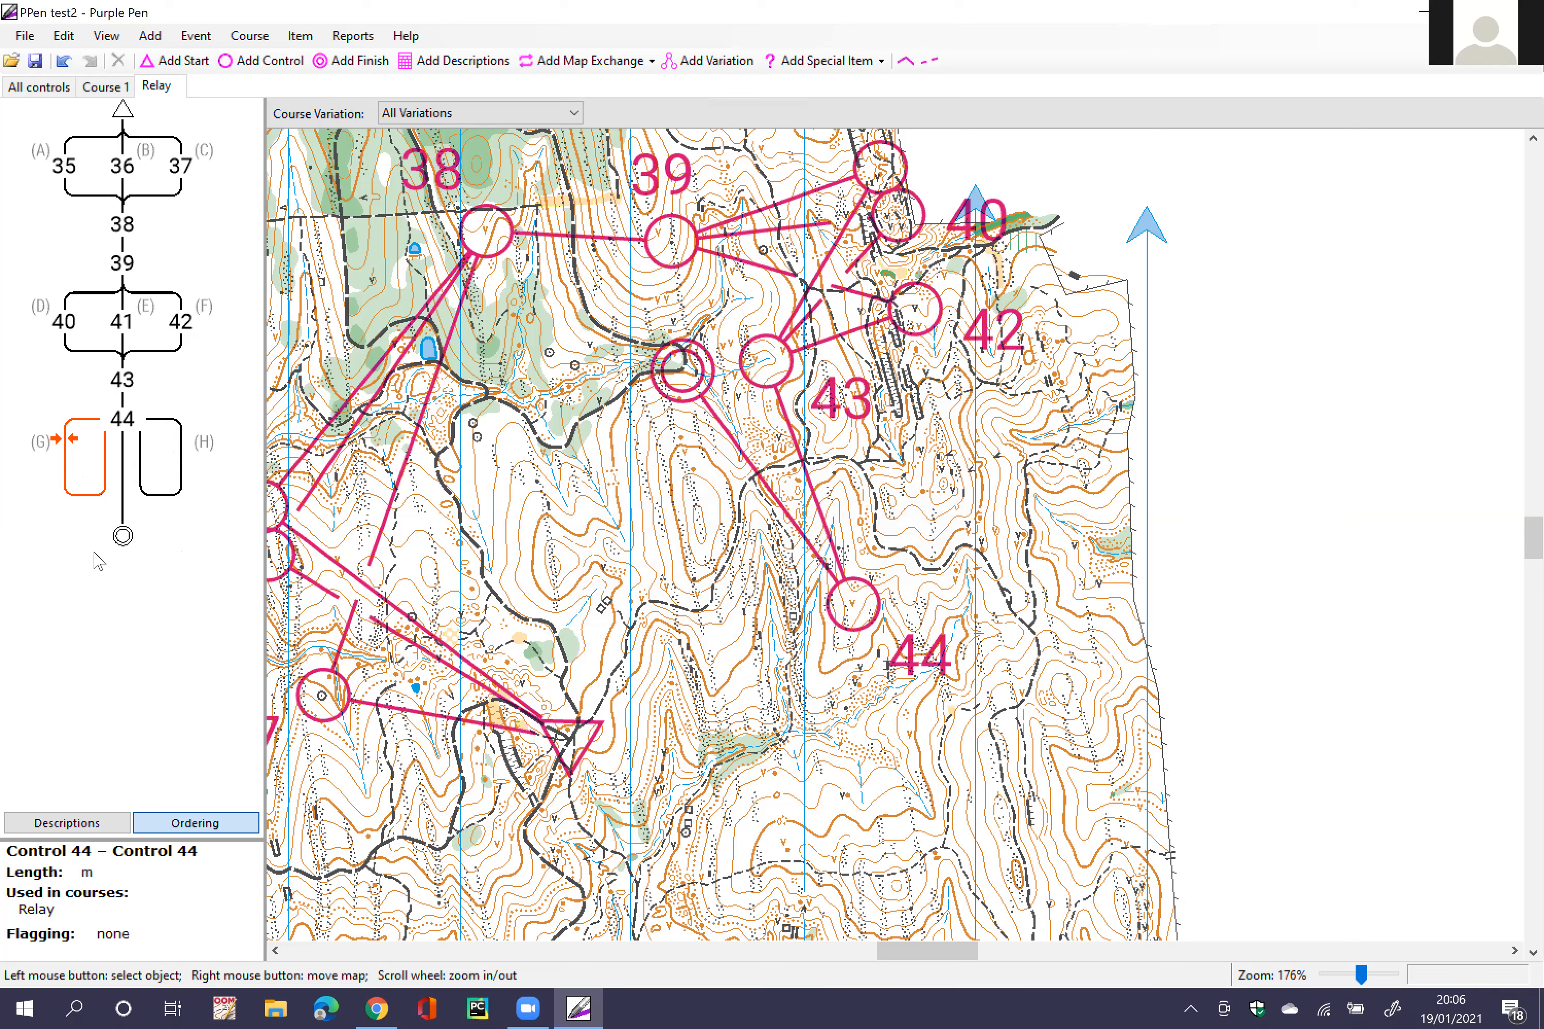
# Step: Add two controls to loop G, the first east of control 44 and the second south-southeast of it
pyautogui.click(160, 460)
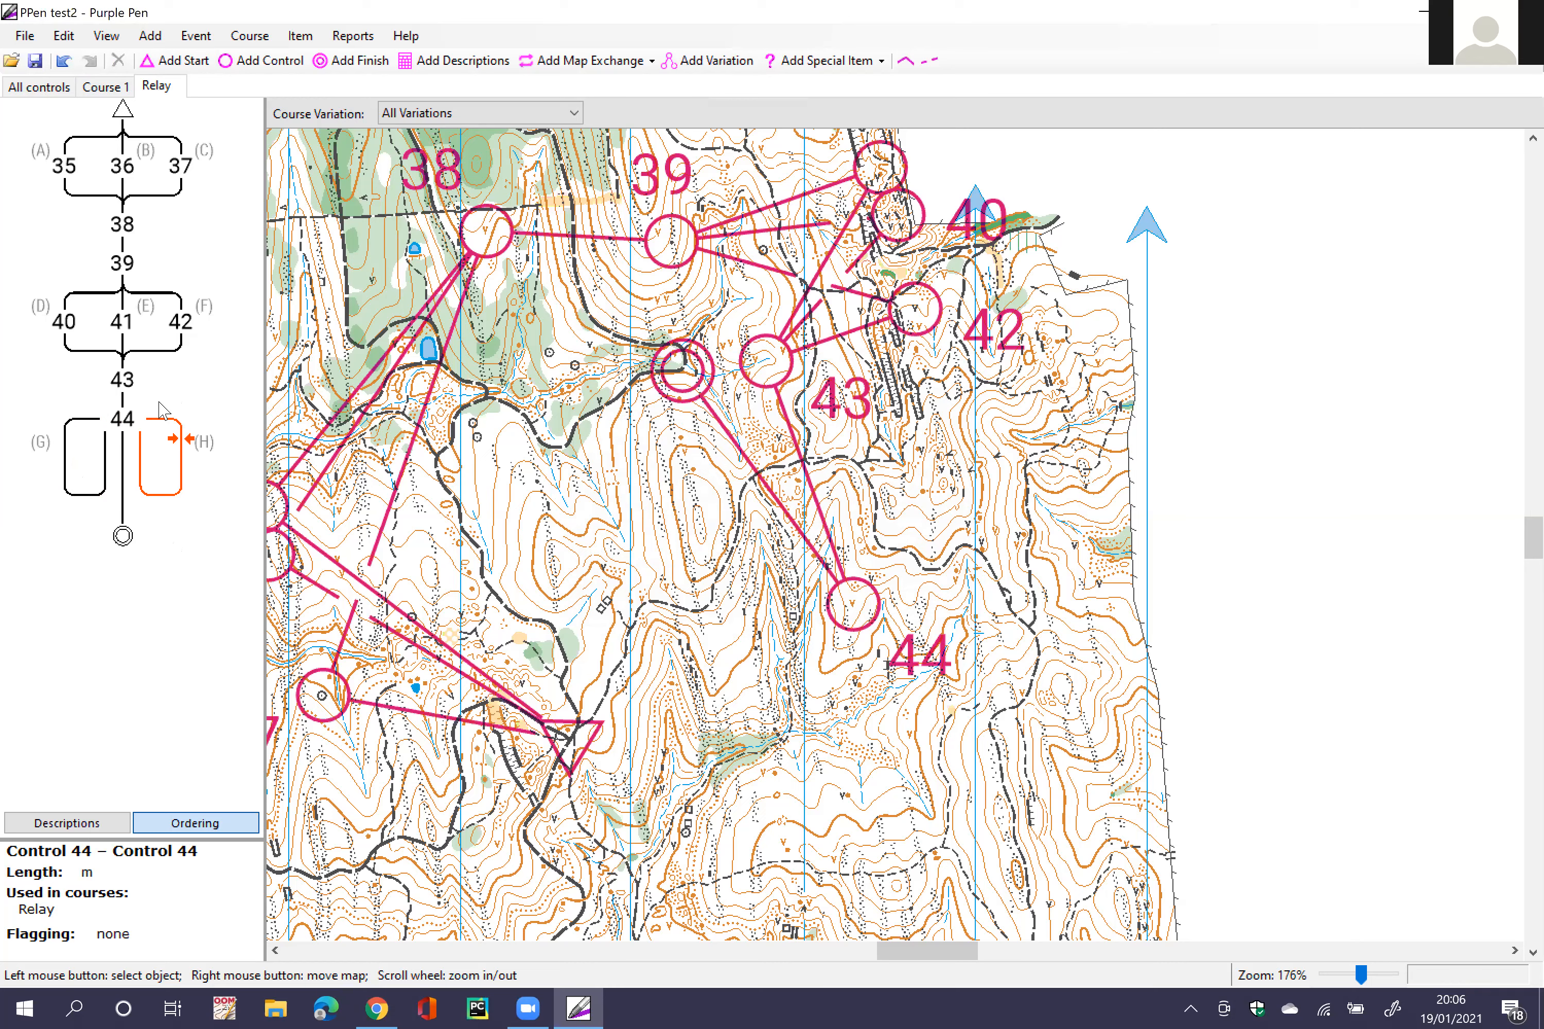
pyautogui.click(64, 423)
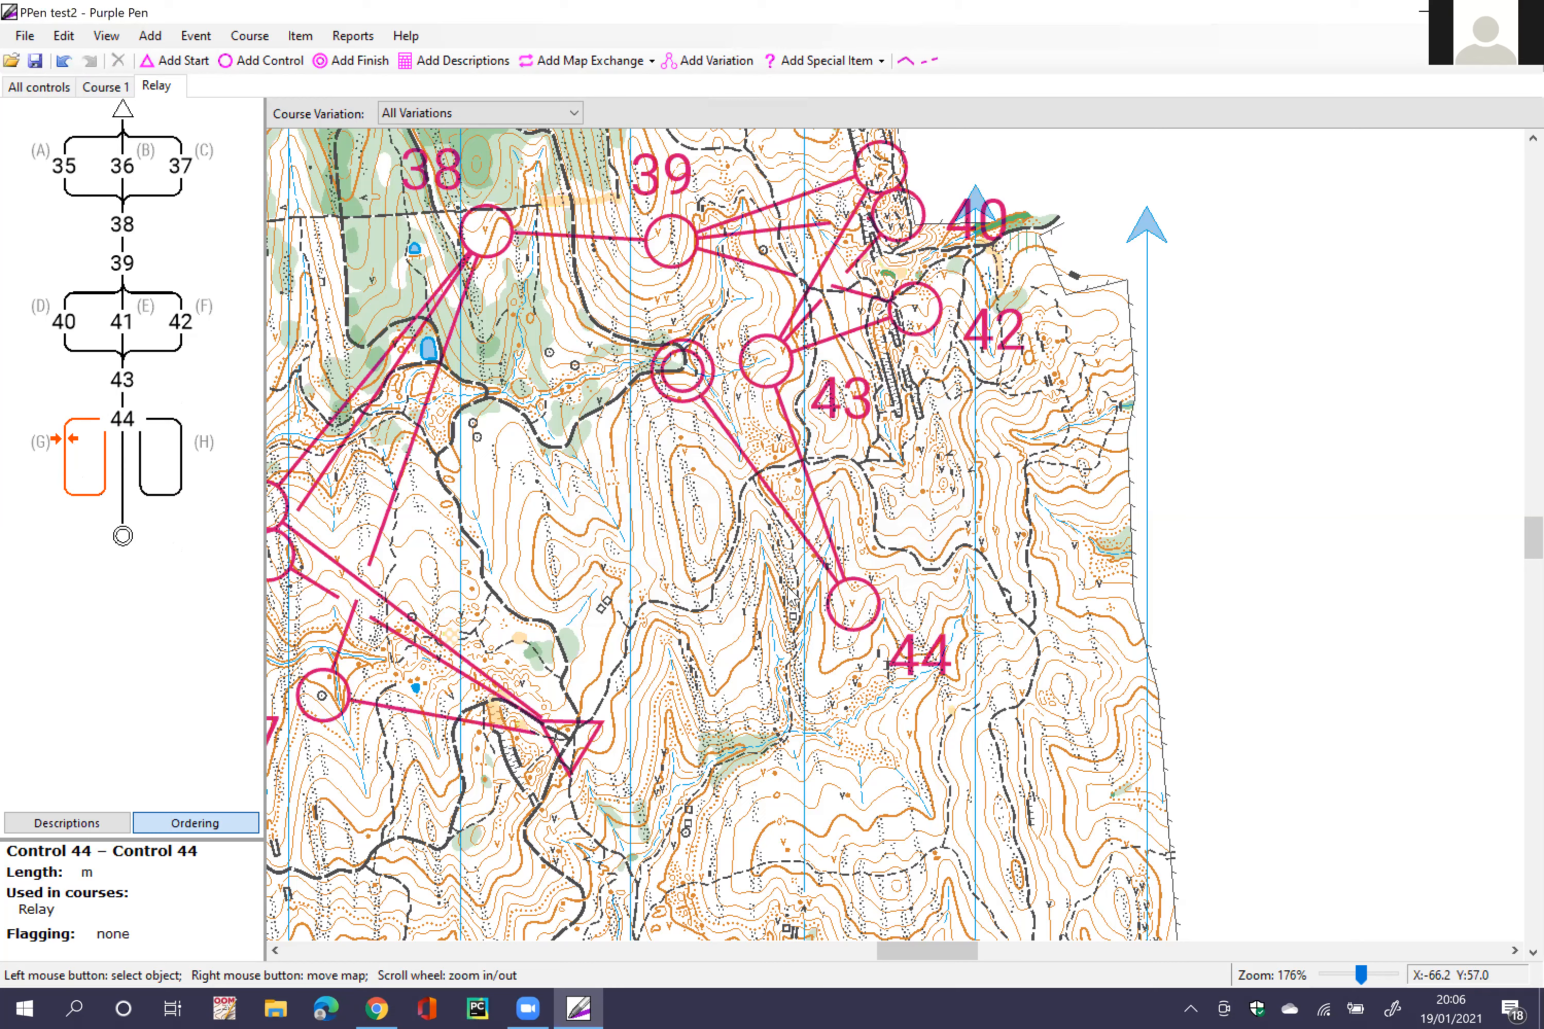
pyautogui.click(264, 60)
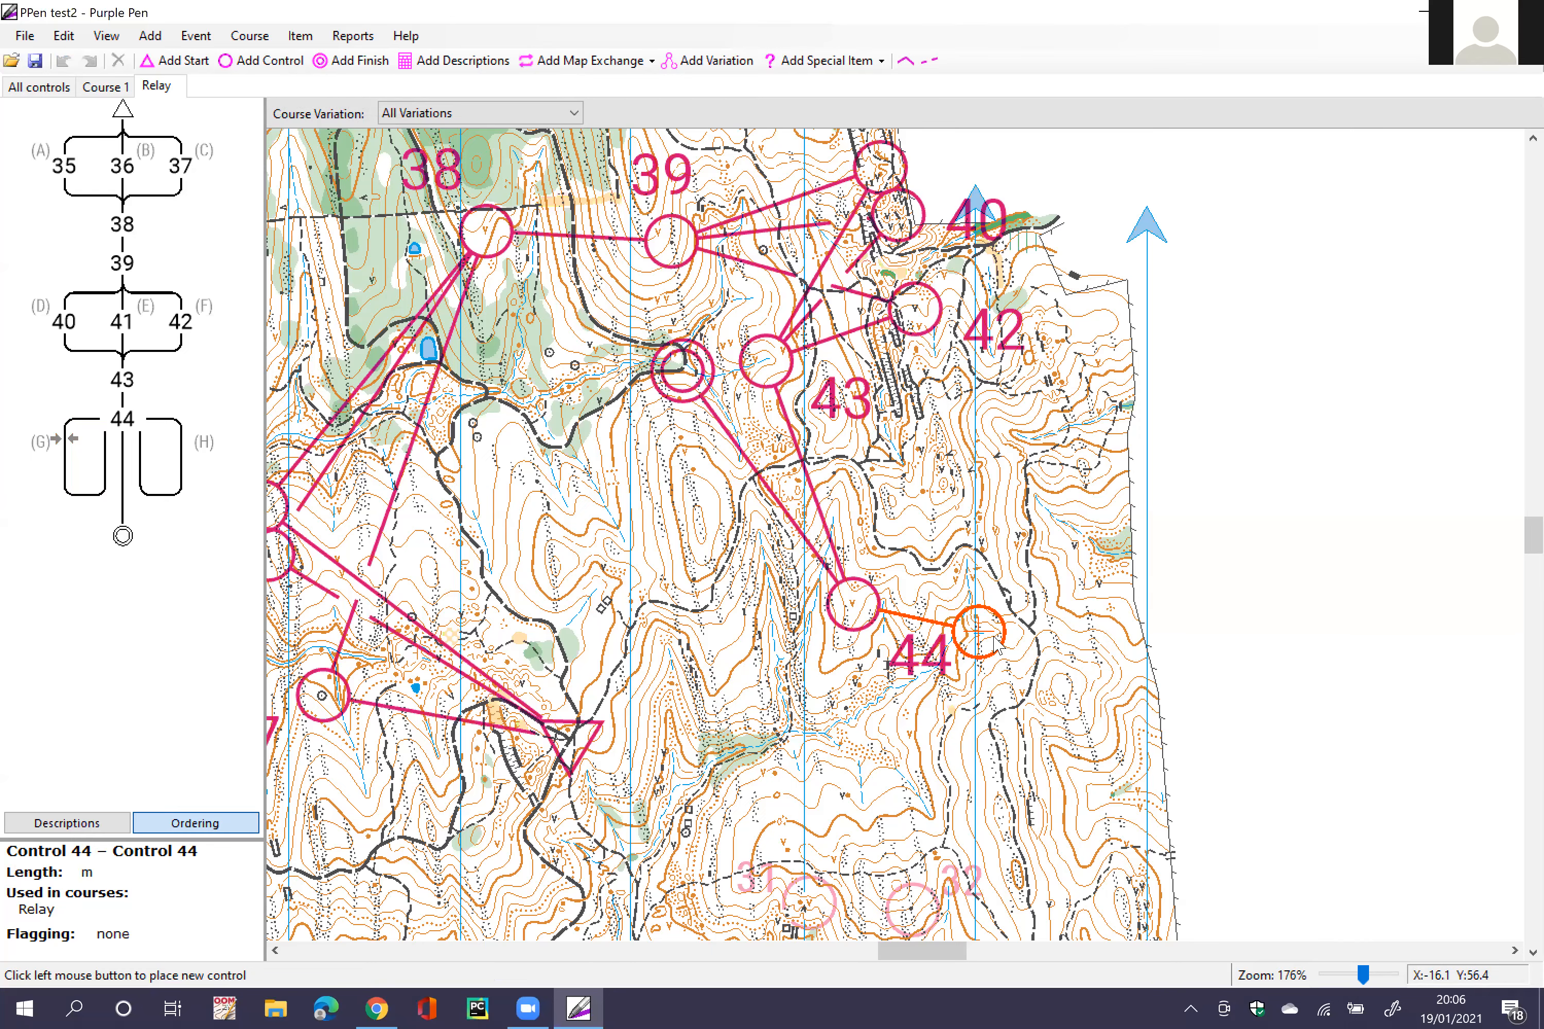
pyautogui.scroll(1, 982, 626)
pyautogui.scroll(1, 982, 625)
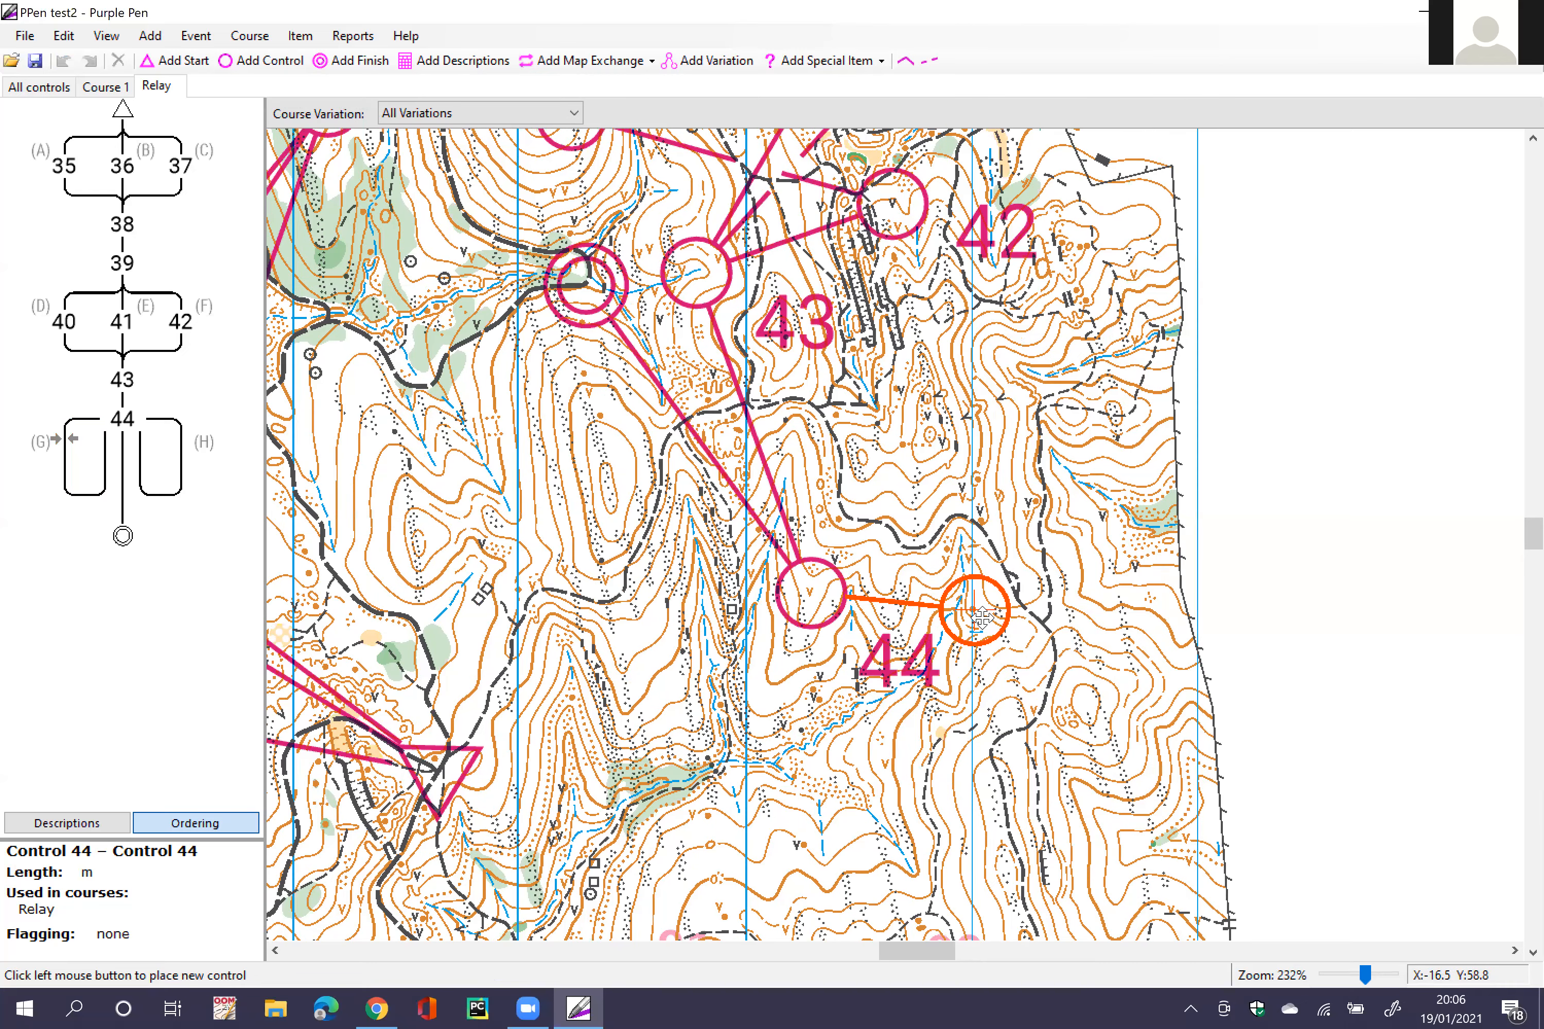
pyautogui.click(975, 610)
pyautogui.hotkey('ctrl', 'a')
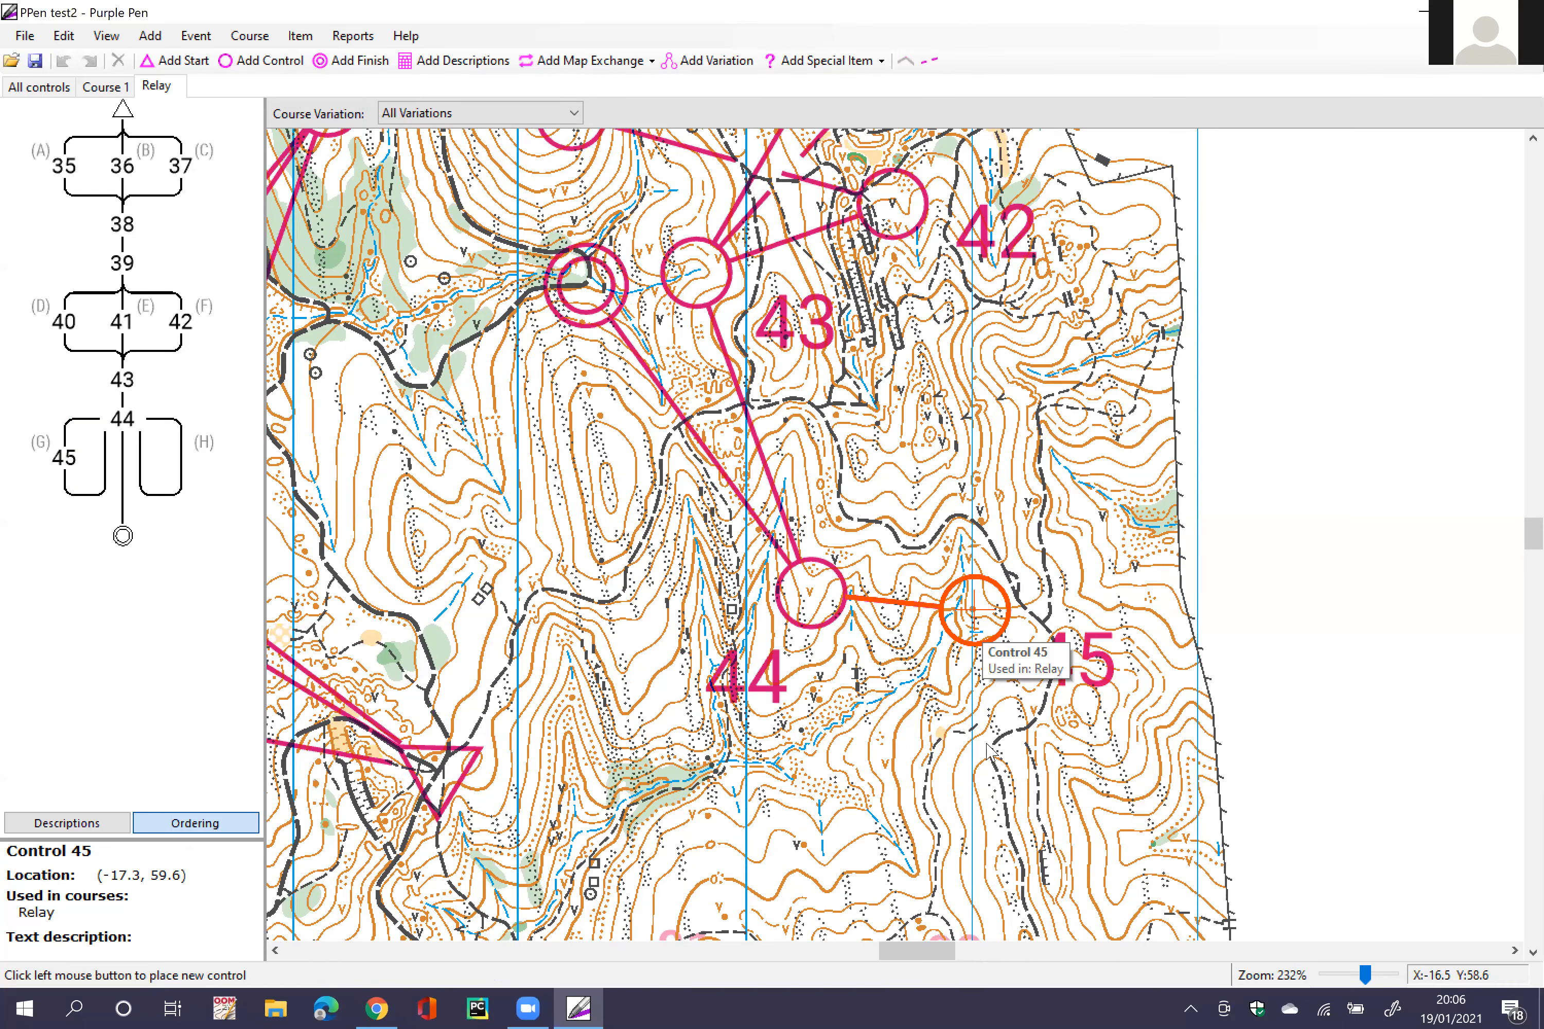
pyautogui.click(895, 771)
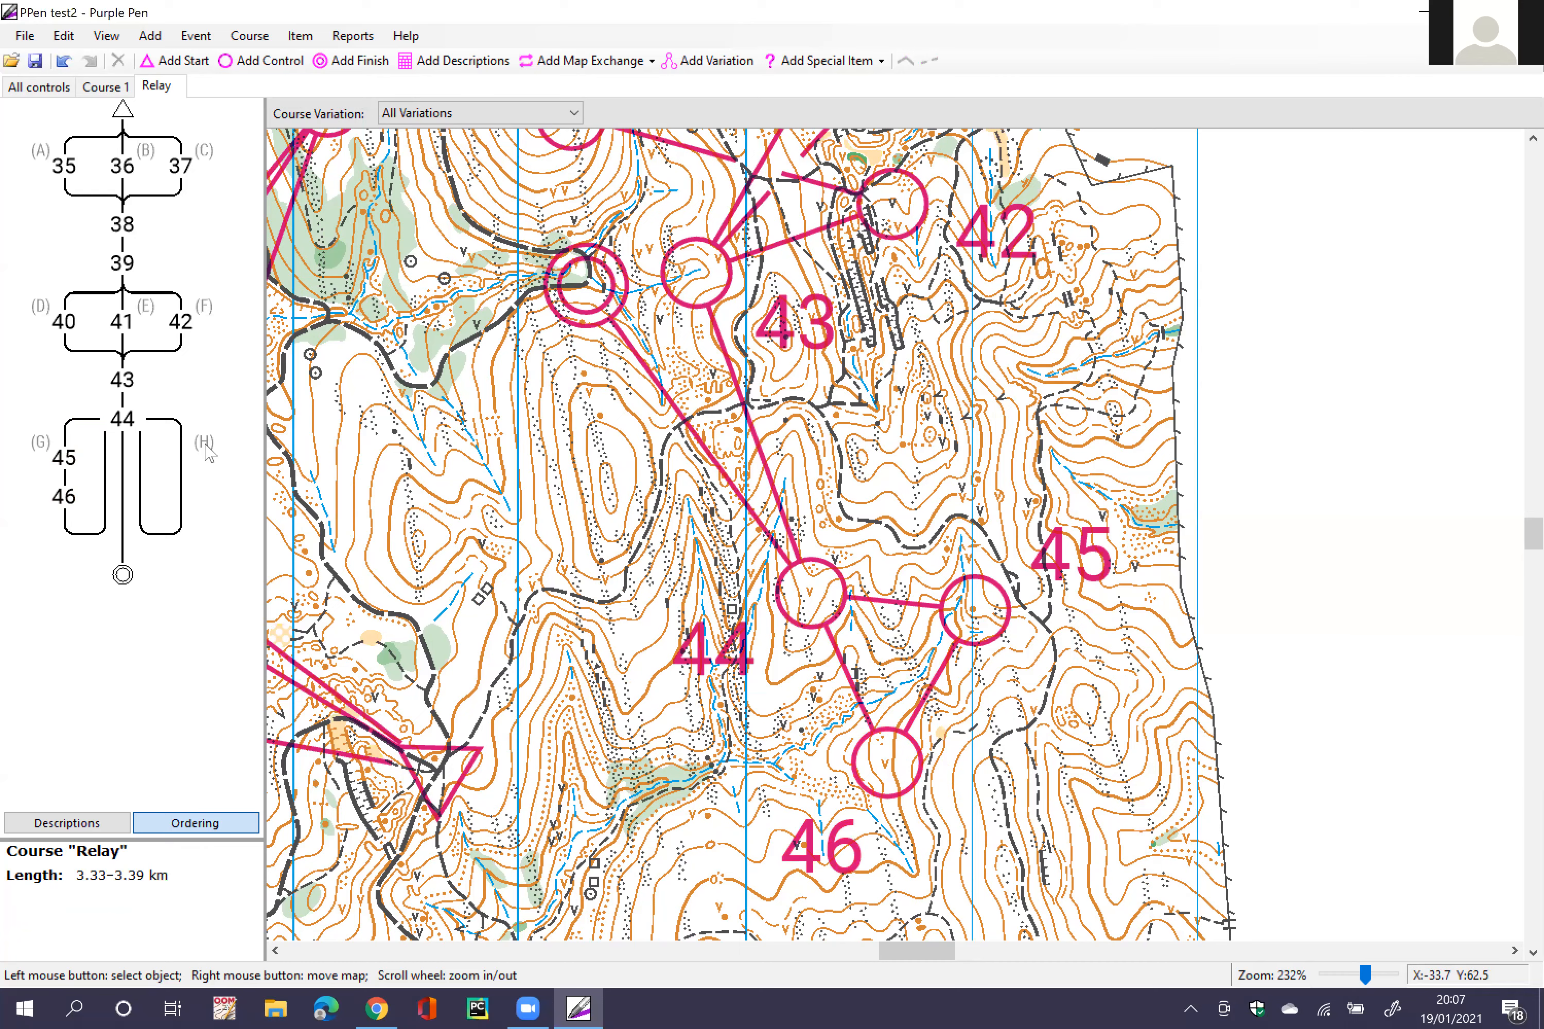
# Step: Add two controls to loop H, the first west of control 44 and the second southwest of it
pyautogui.click(182, 455)
pyautogui.hotkey('ctrl', 'a')
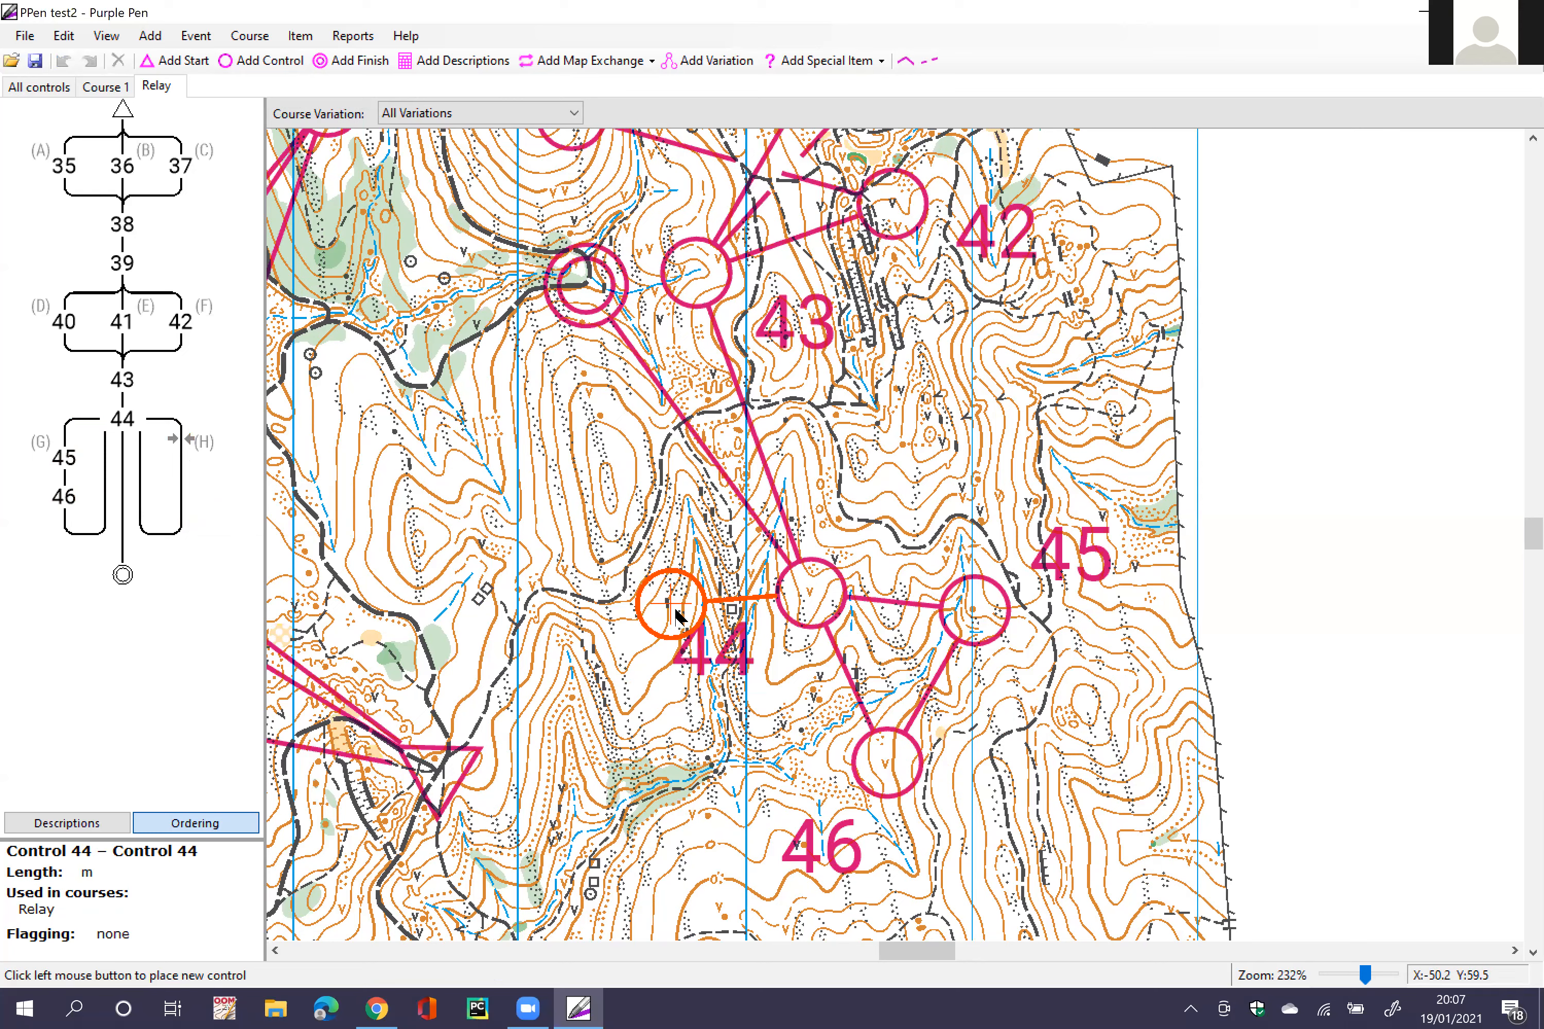
pyautogui.click(668, 602)
pyautogui.hotkey('ctrl', 'a')
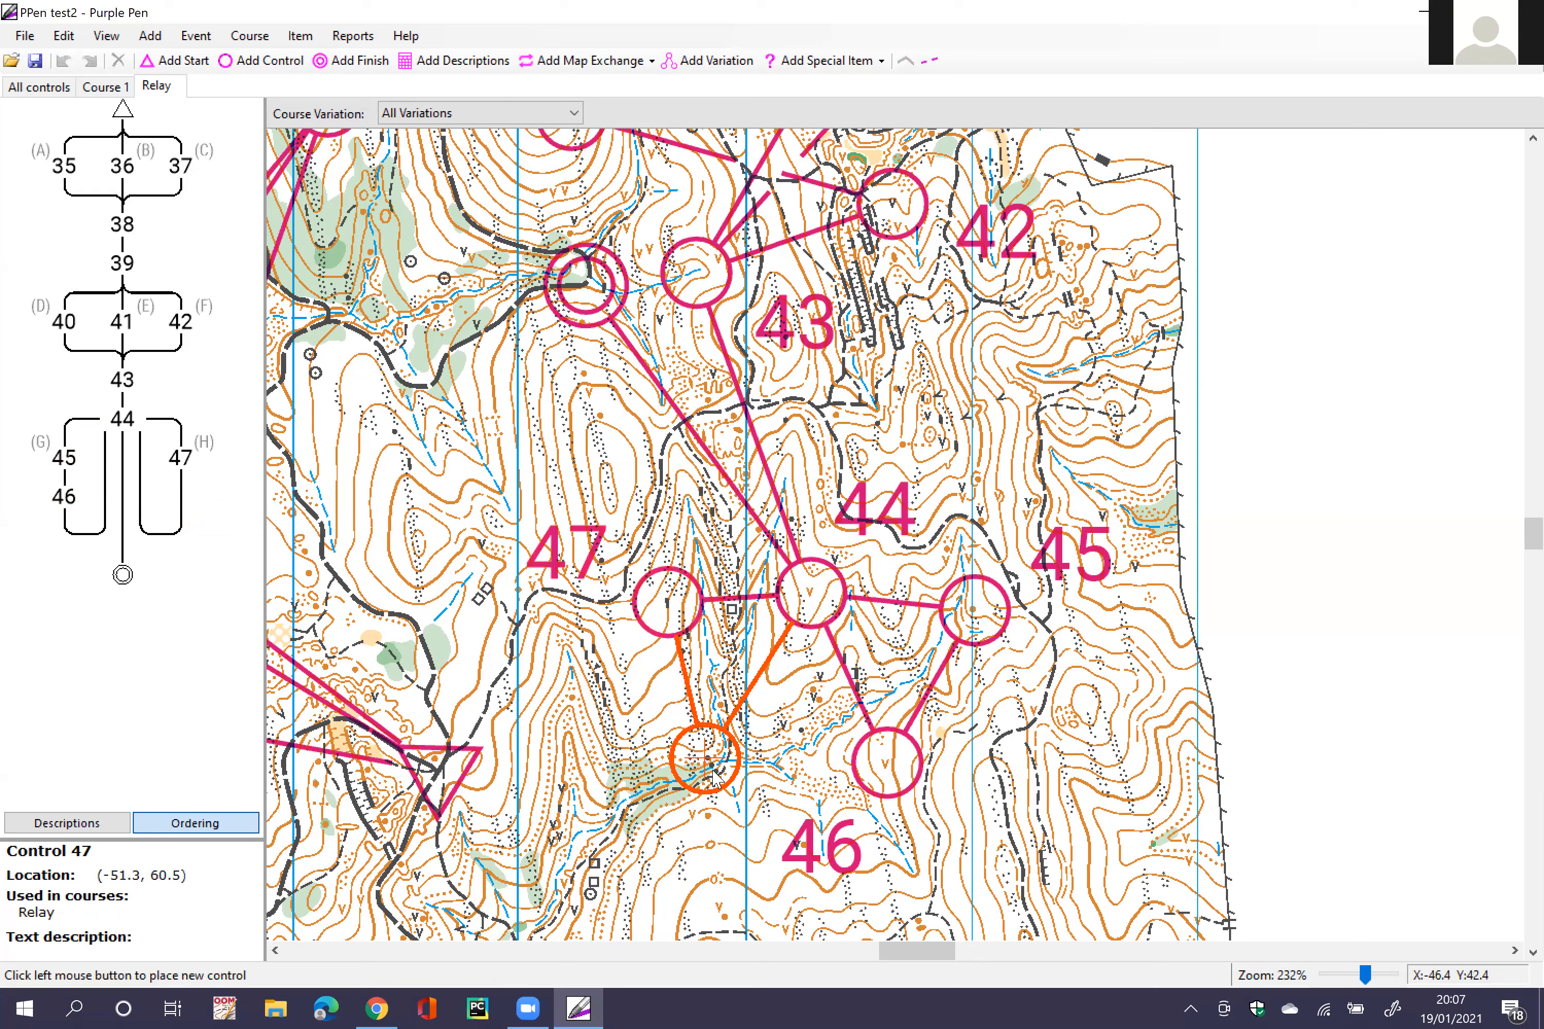
pyautogui.click(678, 743)
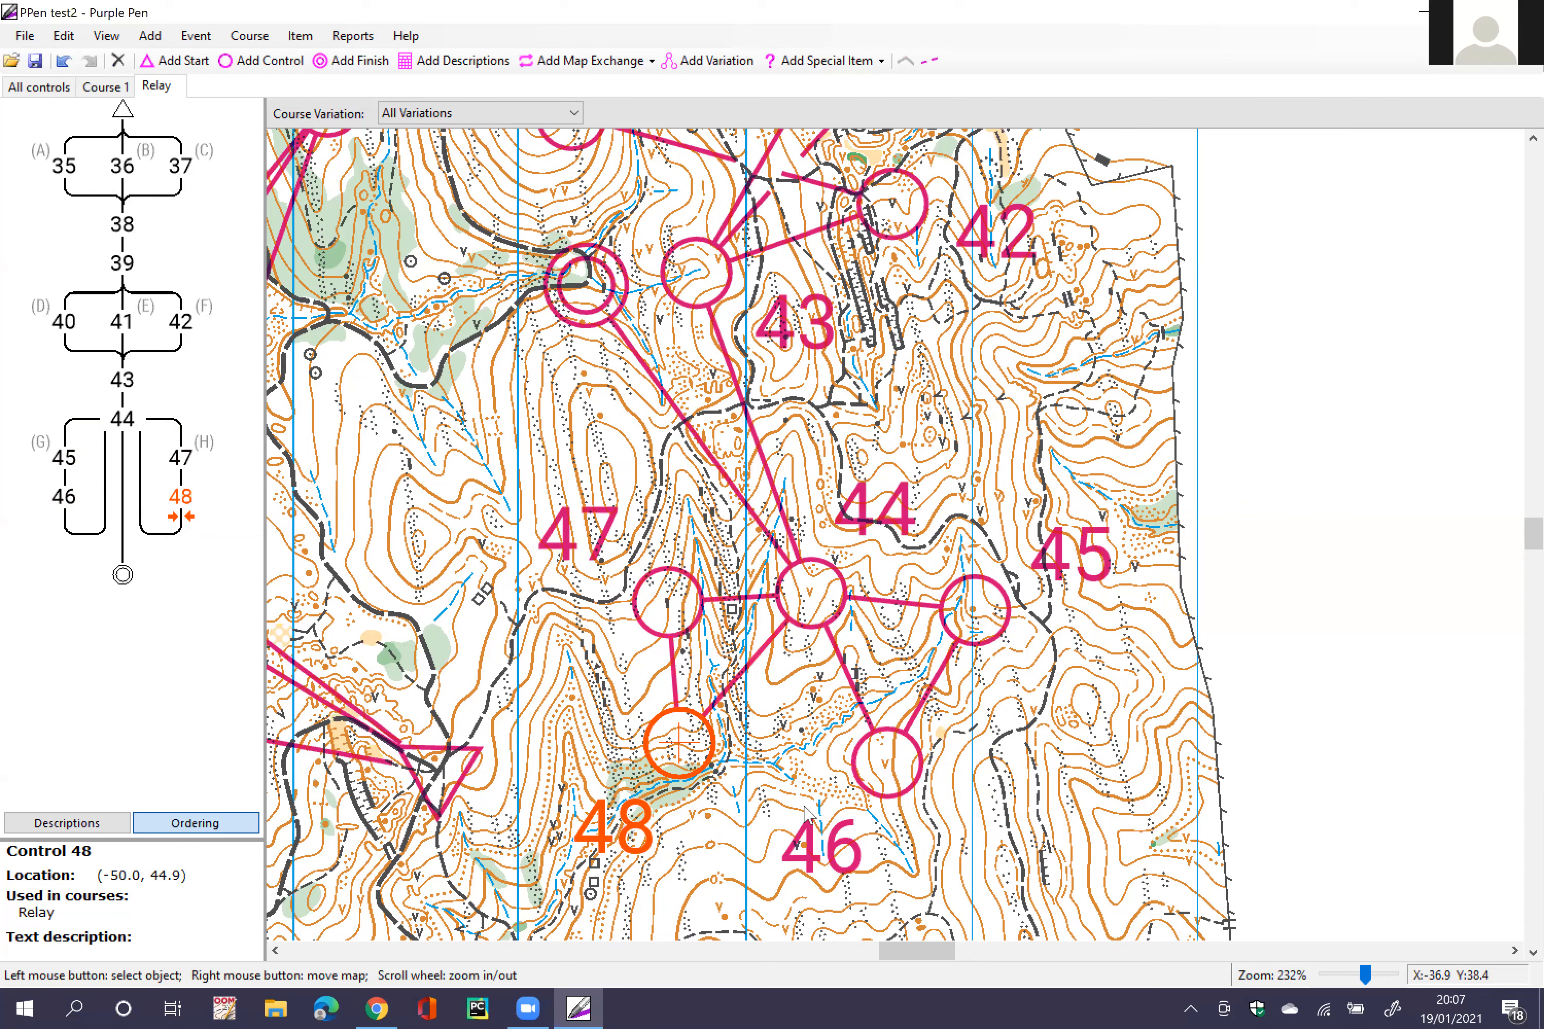
pyautogui.click(803, 827)
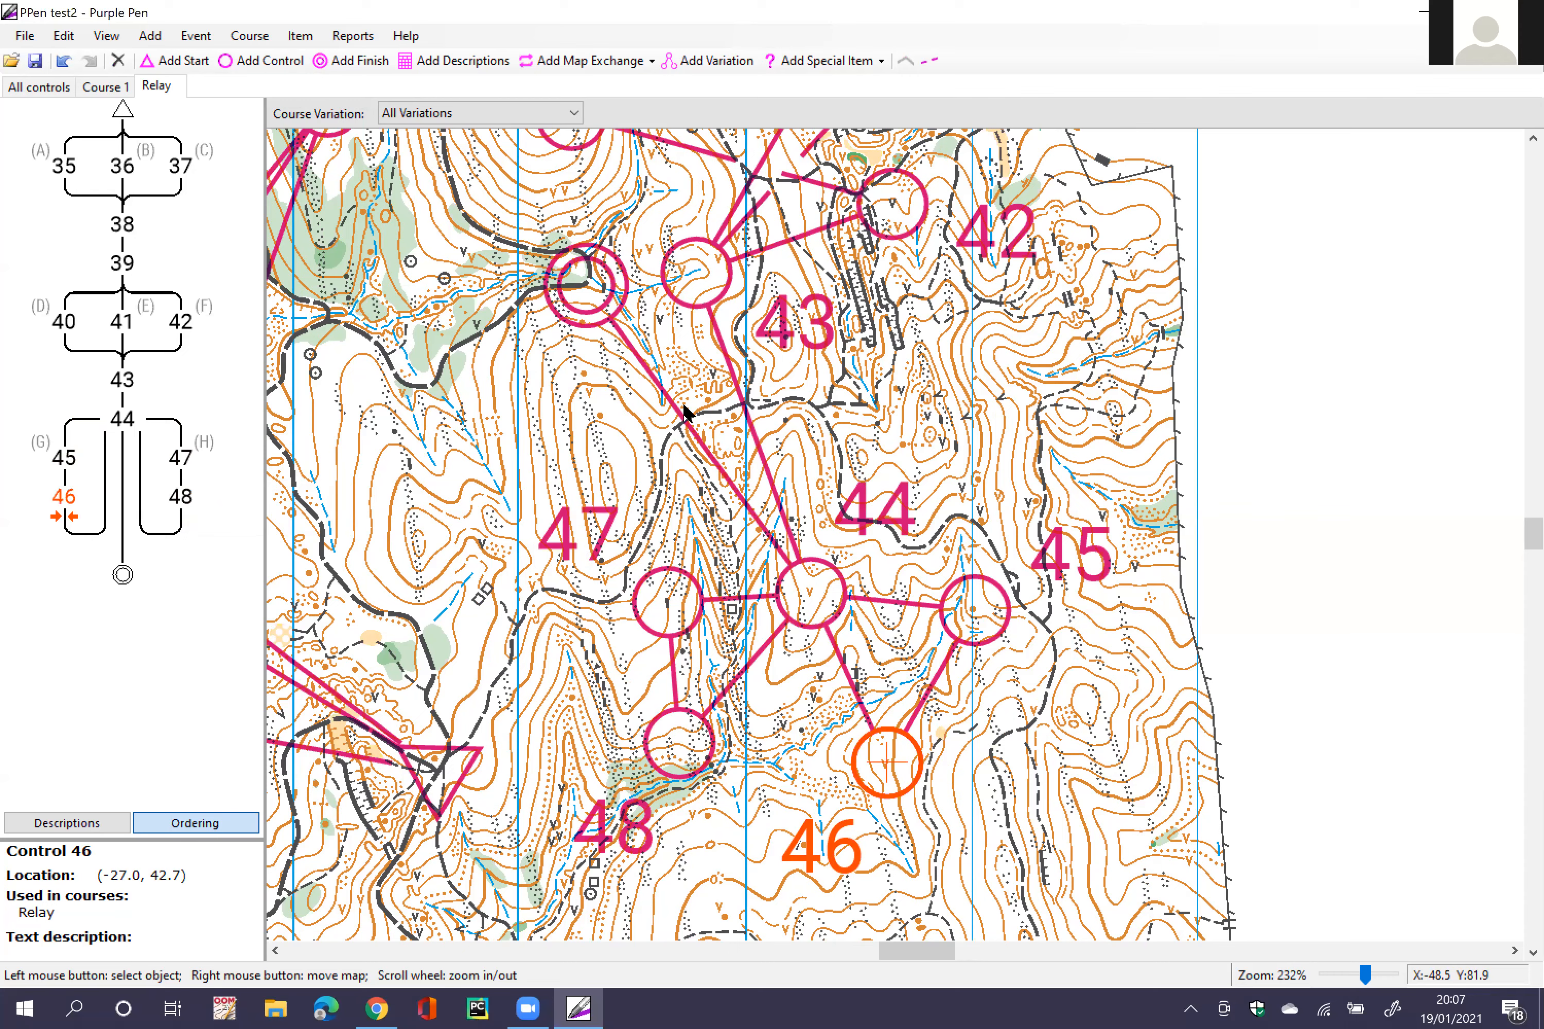
pyautogui.click(692, 439)
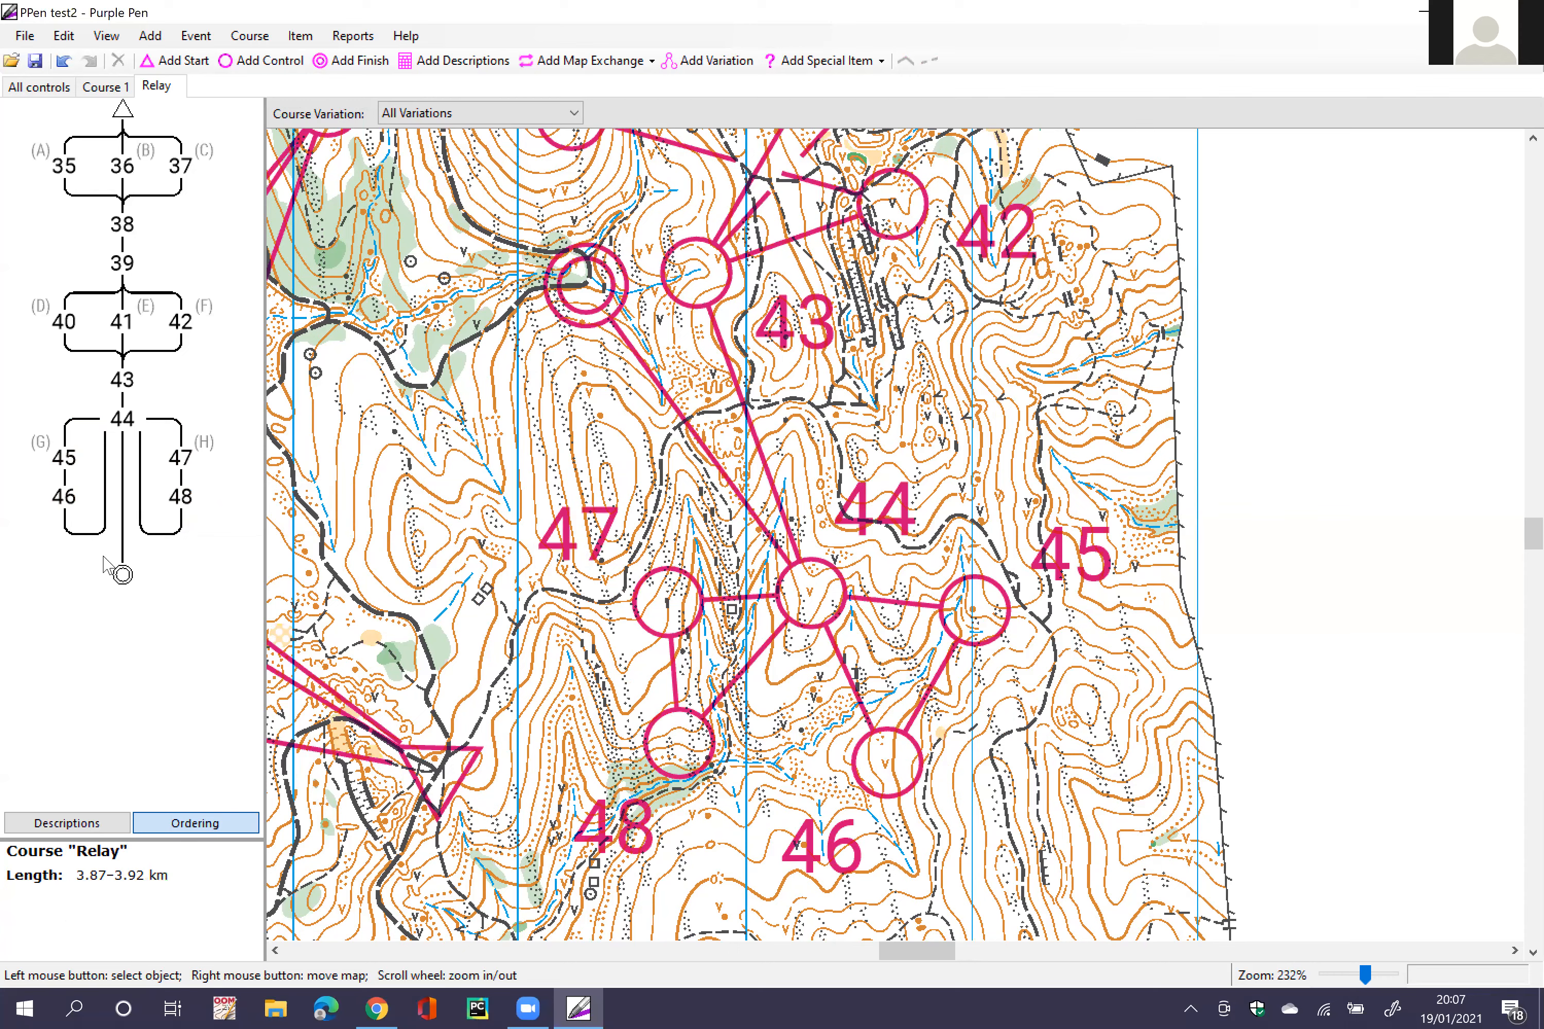
# Step: Add a control just south of the finish on the leg from control 44 to the finish
pyautogui.click(123, 535)
pyautogui.hotkey('ctrl', 'a')
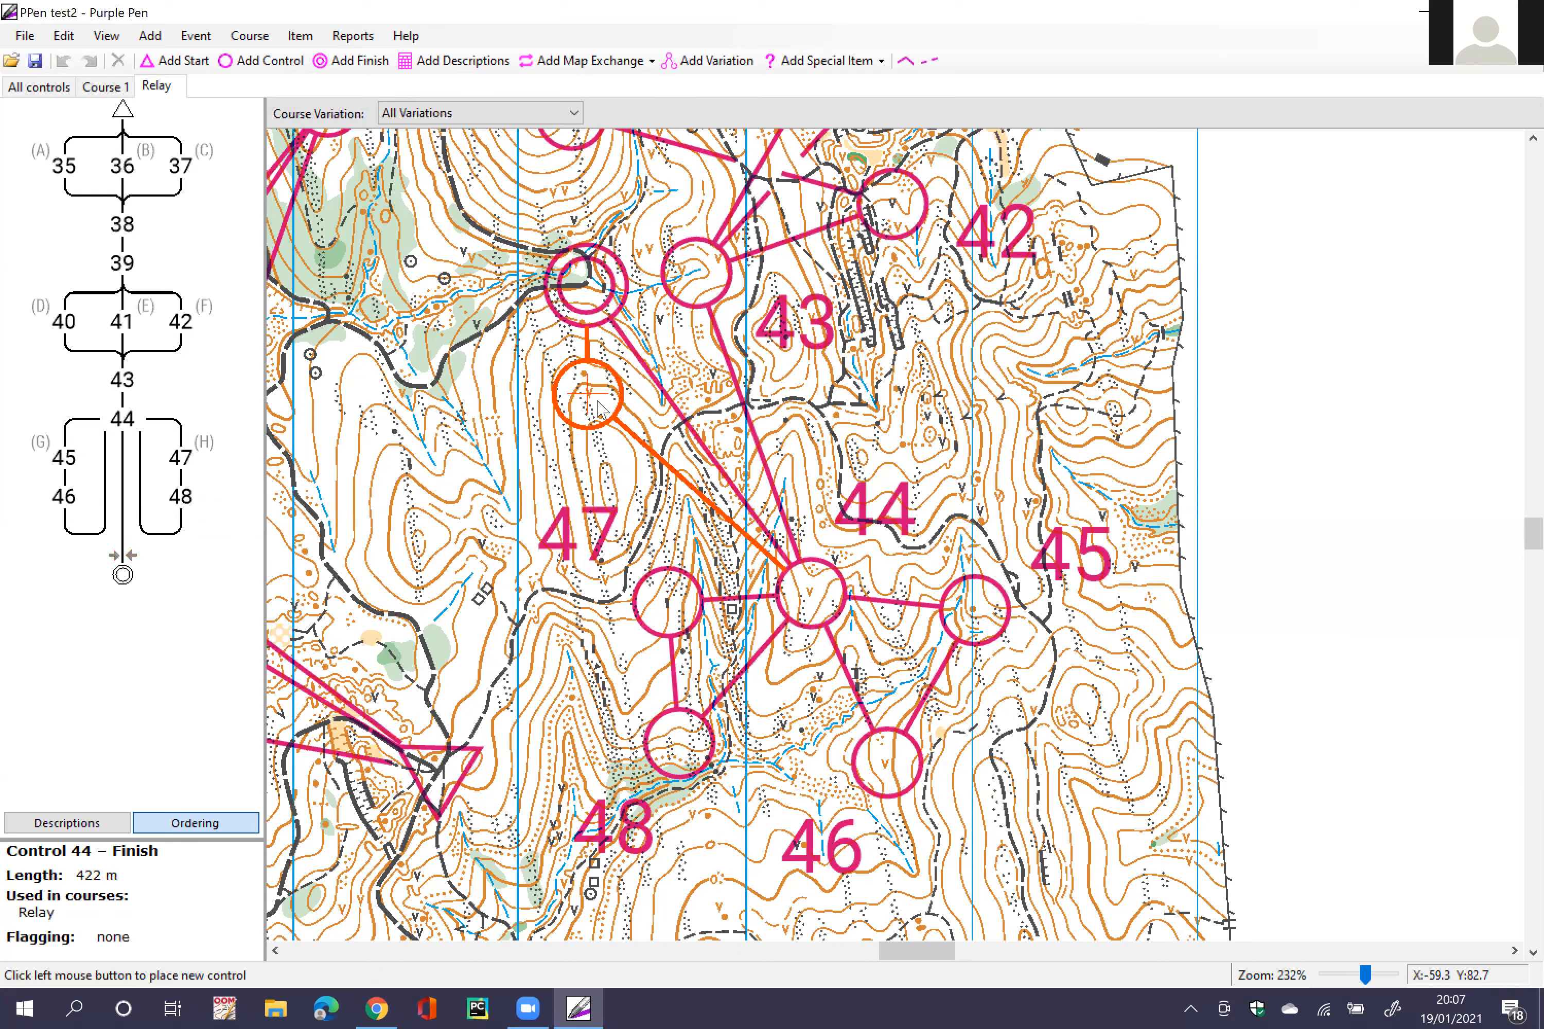
pyautogui.click(587, 394)
pyautogui.moveTo(616, 433); pyautogui.dragTo(594, 418)
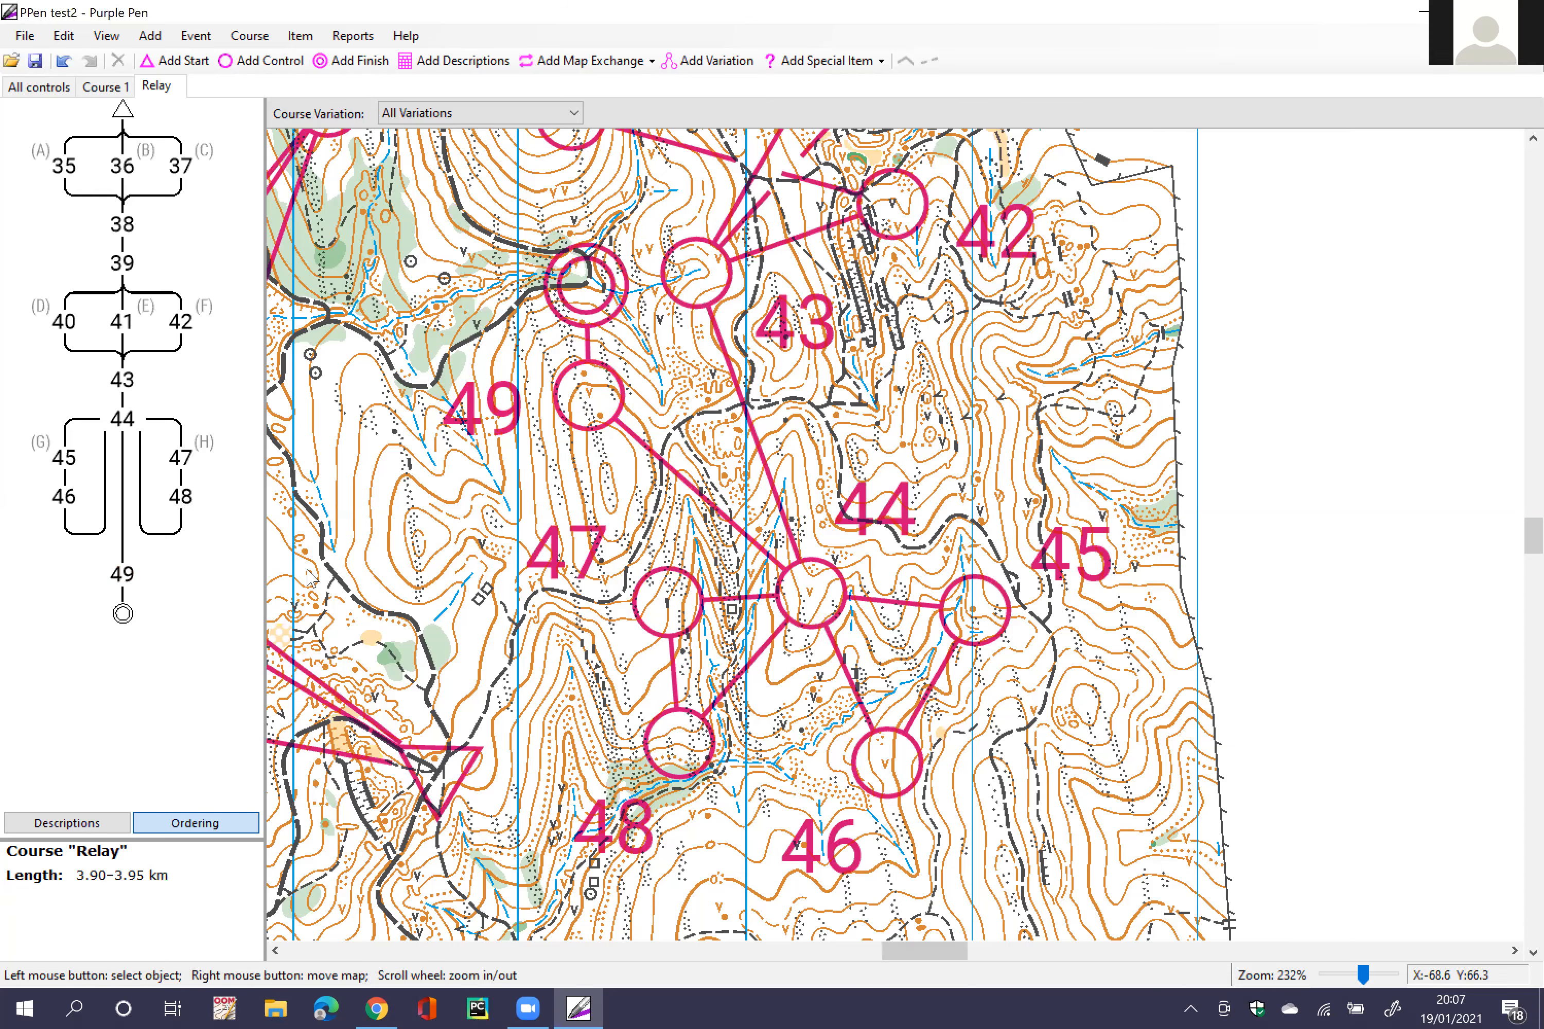
# Step: Examine the Relay course with its two loops on the map and review the list of course variations, keeping All Variations shown
pyautogui.scroll(-1, 310, 578)
pyautogui.scroll(-2, 680, 631)
pyautogui.scroll(-2, 586, 537)
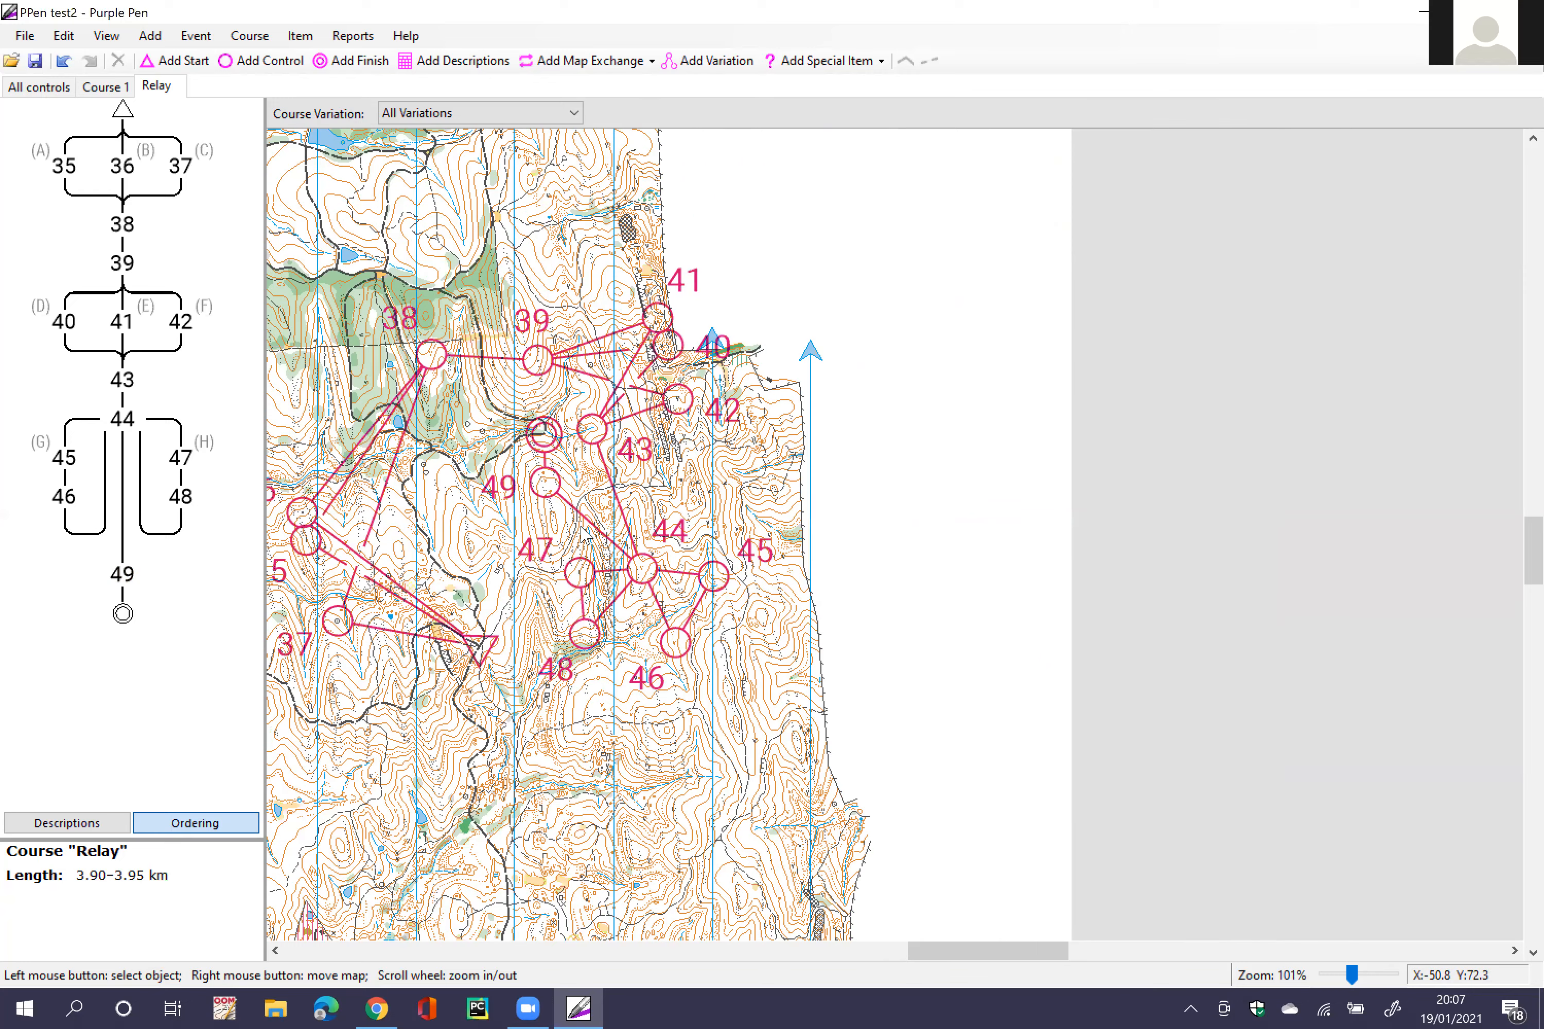
pyautogui.scroll(1, 586, 535)
pyautogui.scroll(1, 493, 510)
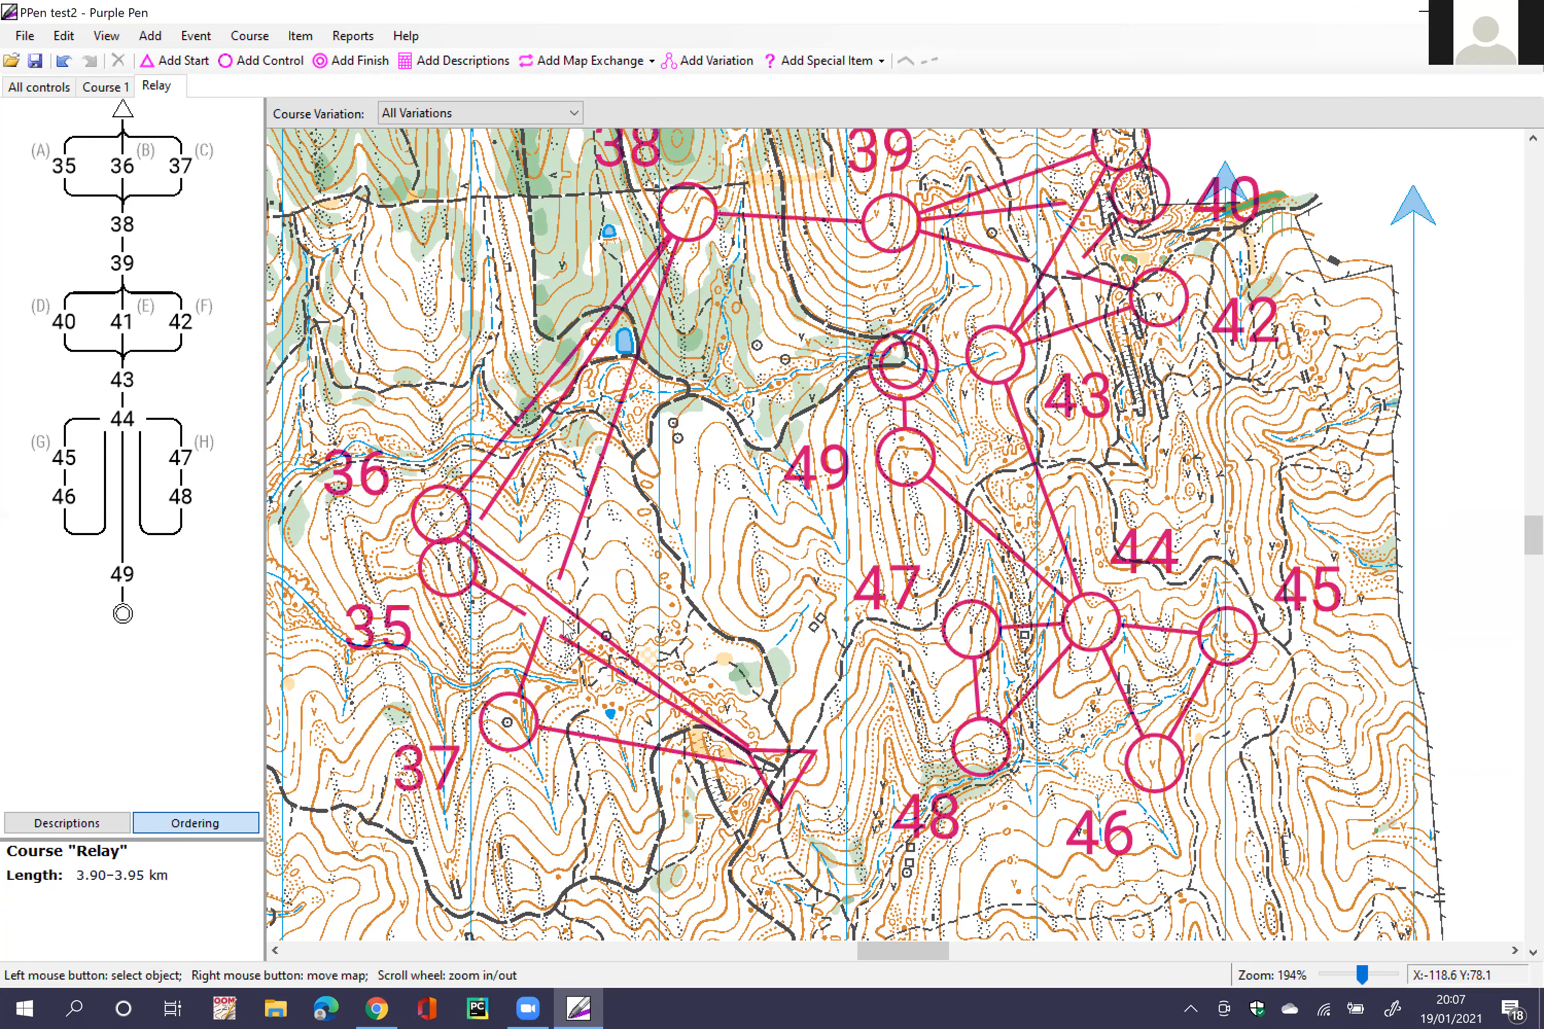
pyautogui.scroll(3, 568, 629)
pyautogui.moveTo(772, 509); pyautogui.dragTo(563, 643)
pyautogui.moveTo(779, 473); pyautogui.dragTo(570, 608)
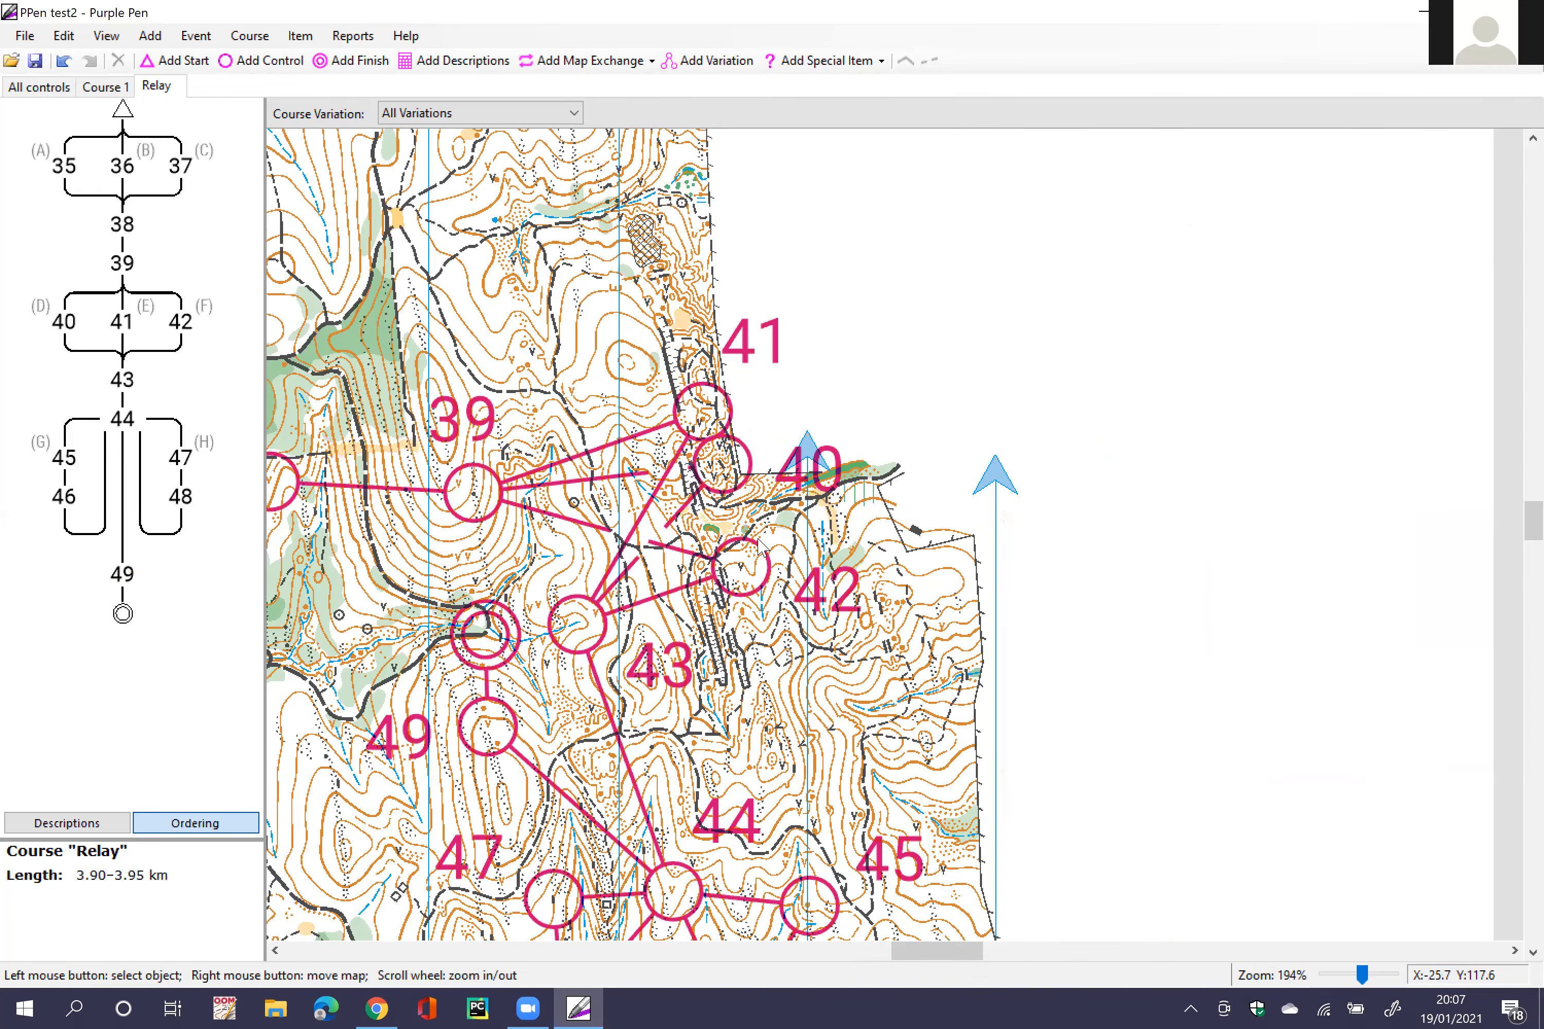
pyautogui.press('Down')
pyautogui.press('Down')
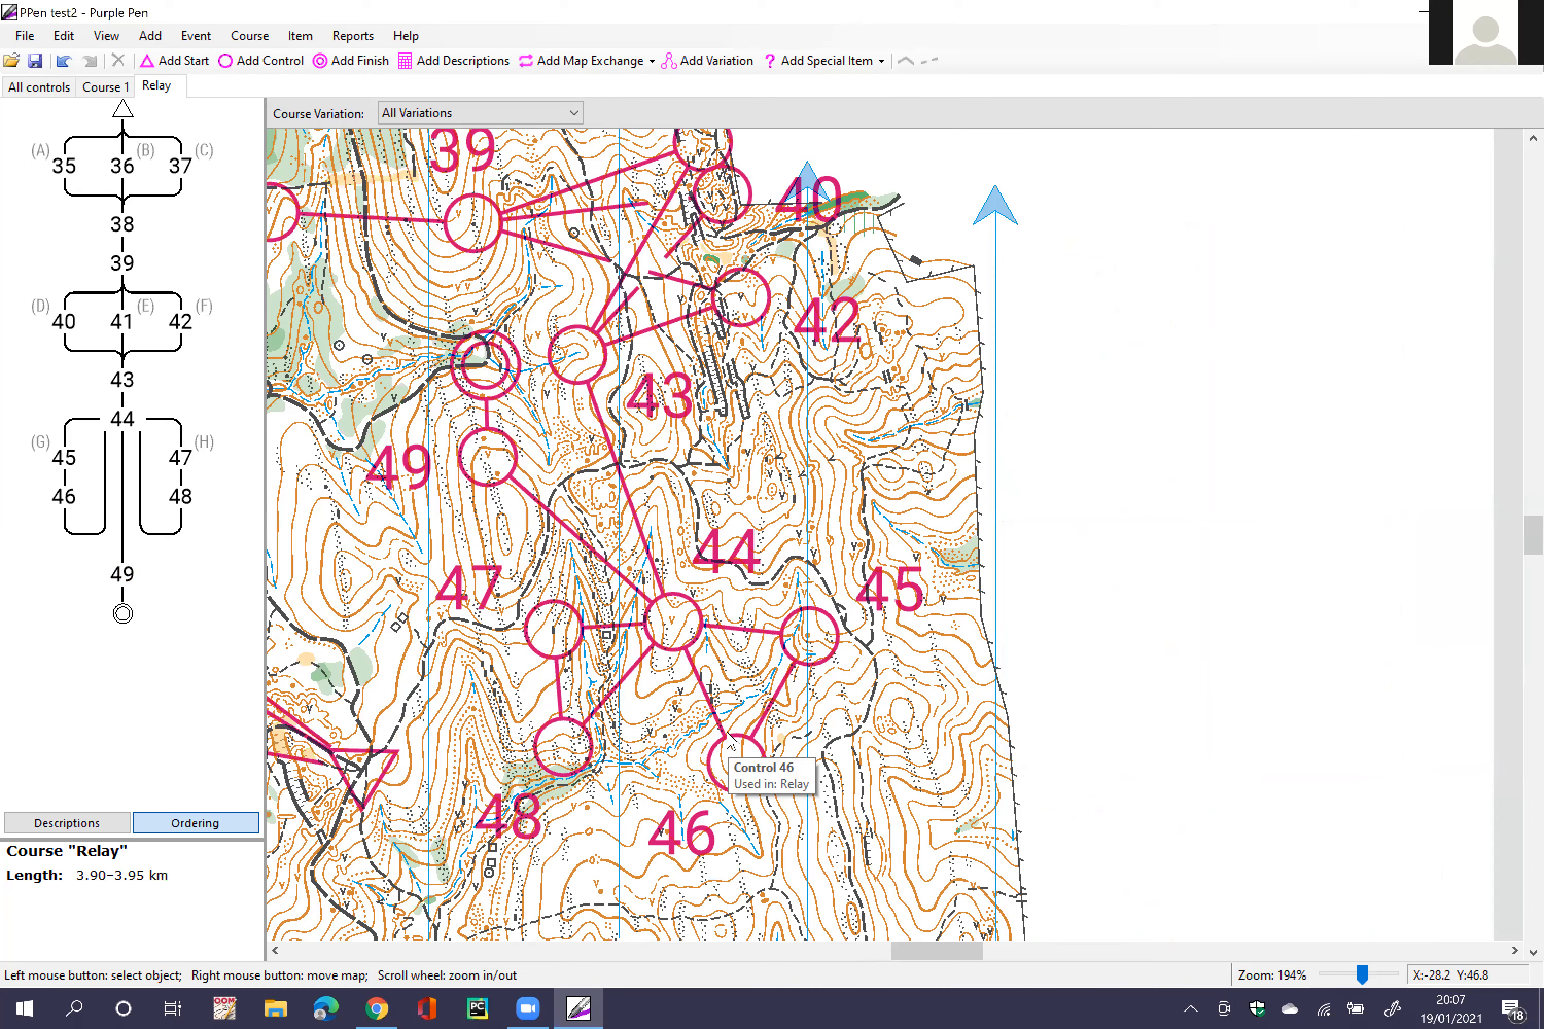
pyautogui.click(573, 113)
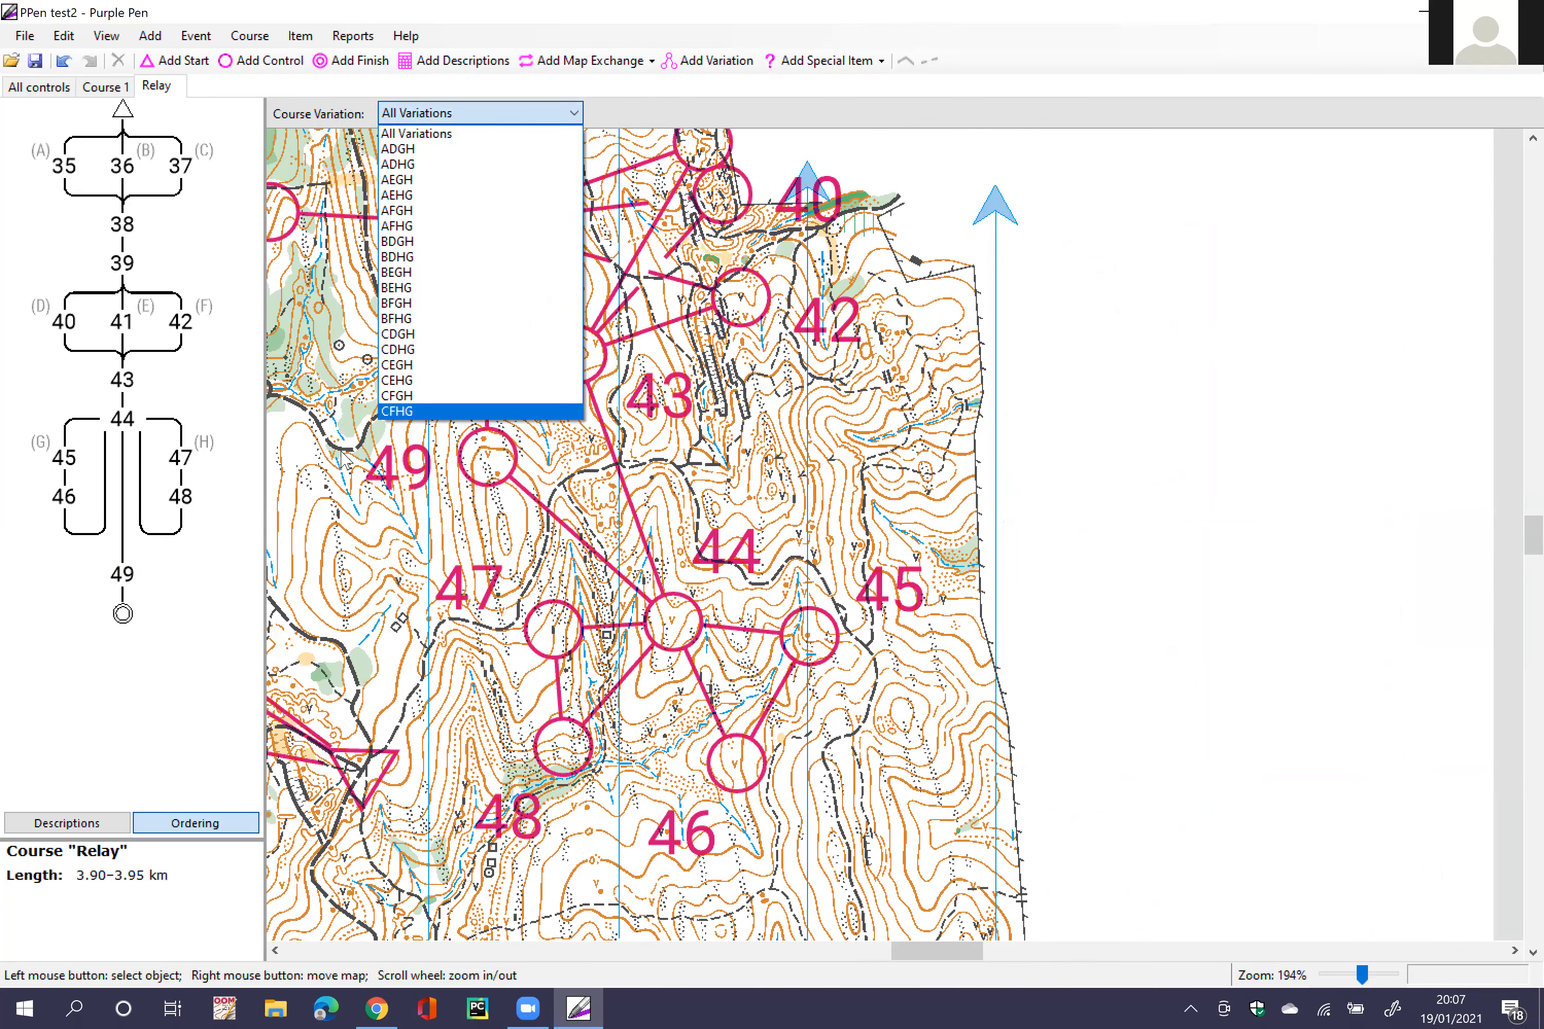
pyautogui.click(842, 370)
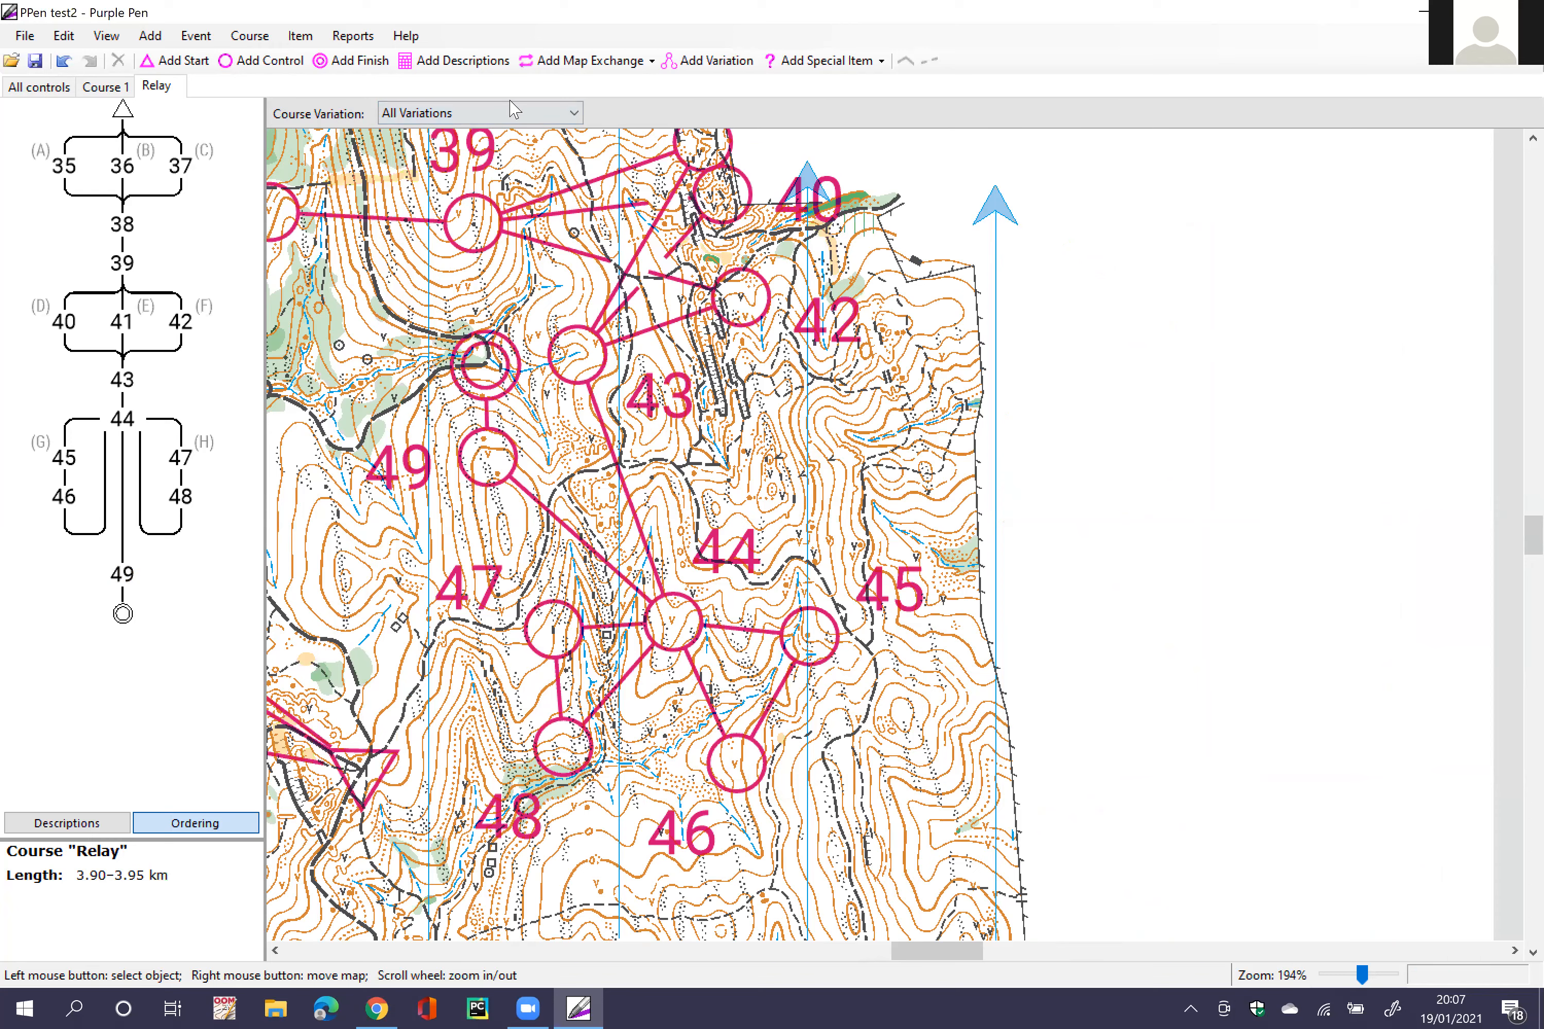
# Step: Show only the ADGH variation of the Relay course and examine how its controls are numbered around control 44
pyautogui.click(508, 114)
pyautogui.click(407, 150)
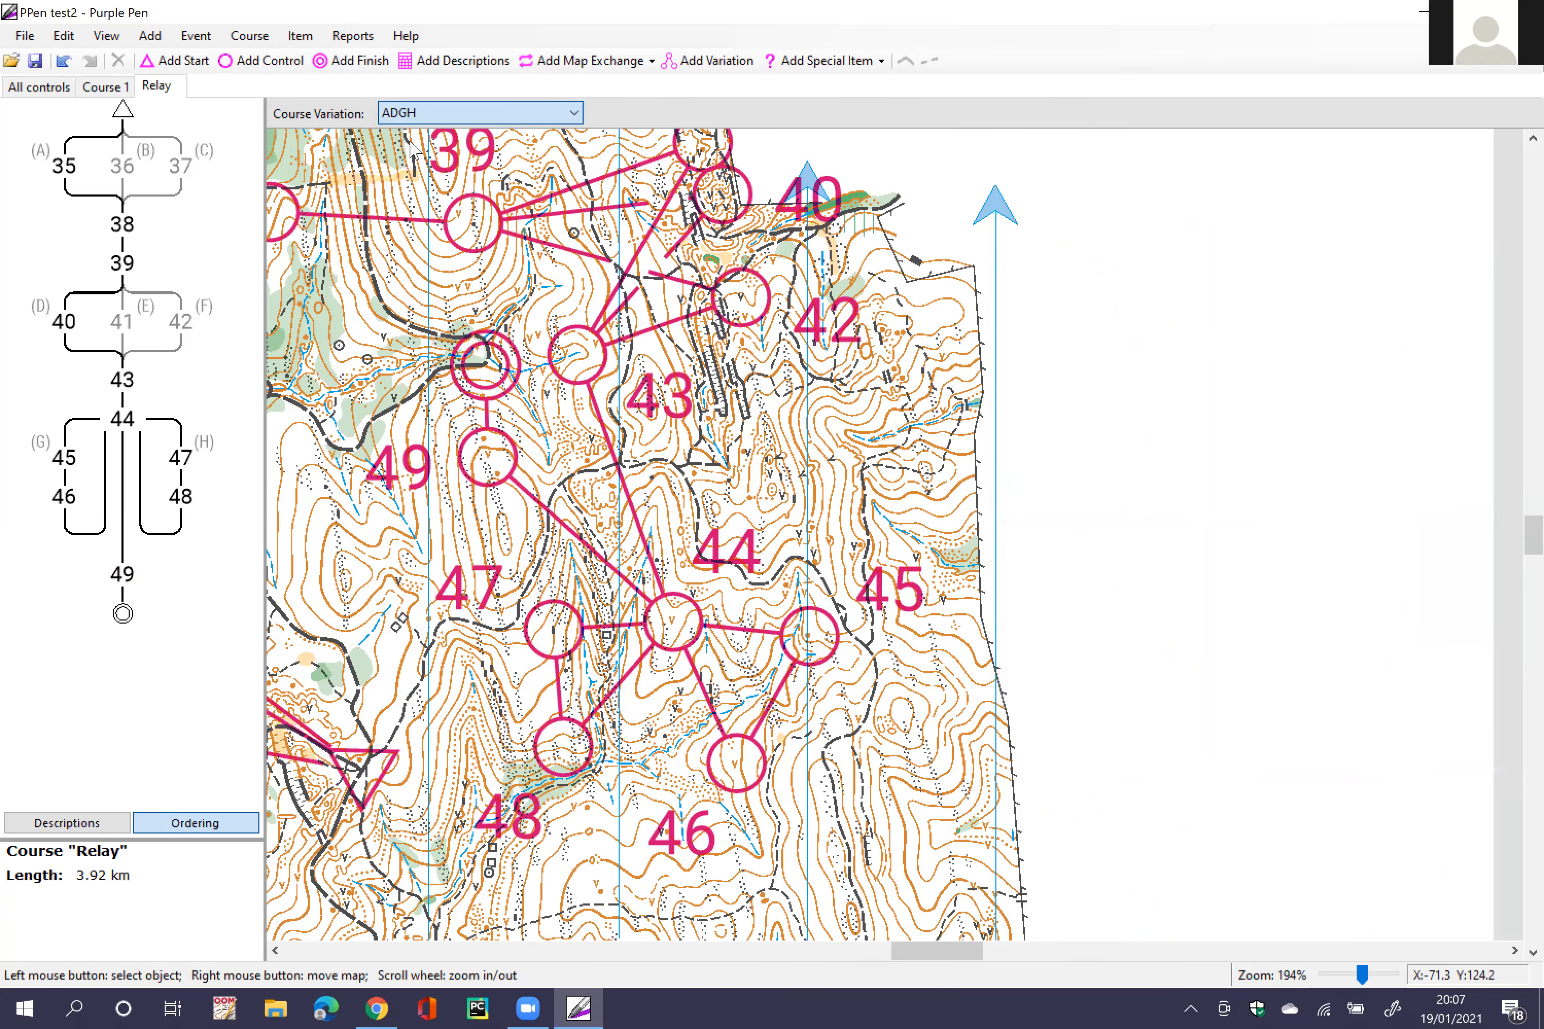
pyautogui.click(680, 643)
pyautogui.click(708, 568)
pyautogui.moveTo(744, 547)
pyautogui.mouseDown()
pyautogui.moveTo(834, 552)
pyautogui.moveTo(742, 502)
pyautogui.moveTo(758, 551)
pyautogui.mouseUp()
pyautogui.click(809, 480)
pyautogui.click(682, 605)
pyautogui.click(729, 502)
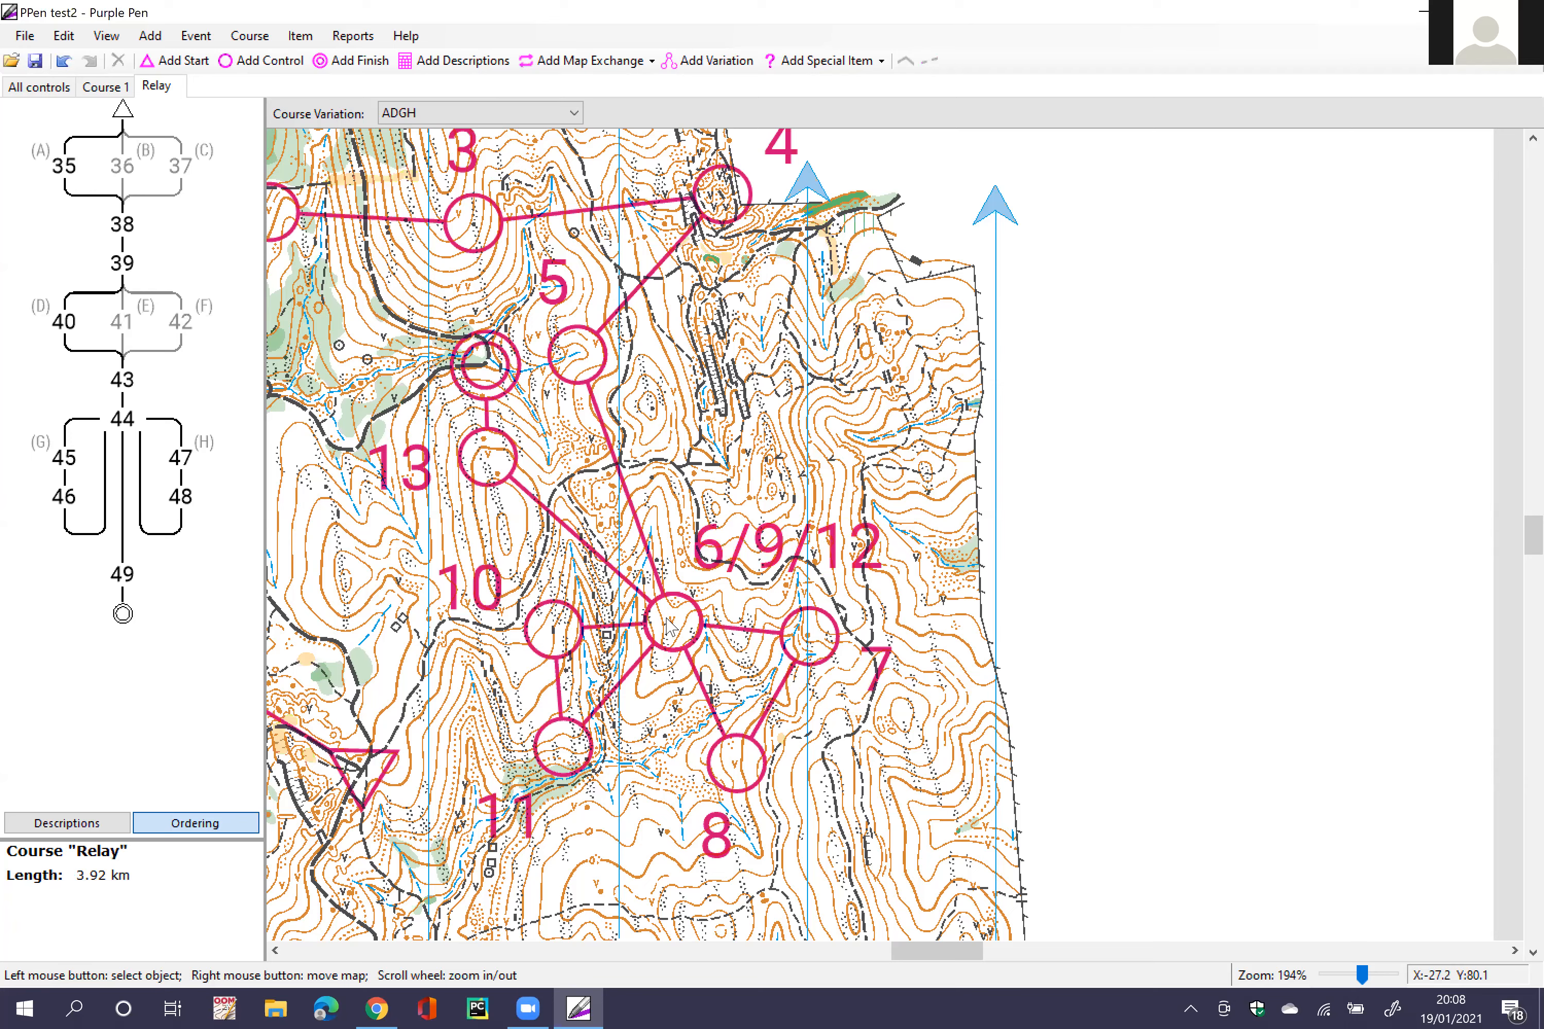
# Step: Reposition the 6/9/12 number label just above and northeast of the circle for control 44
pyautogui.click(662, 639)
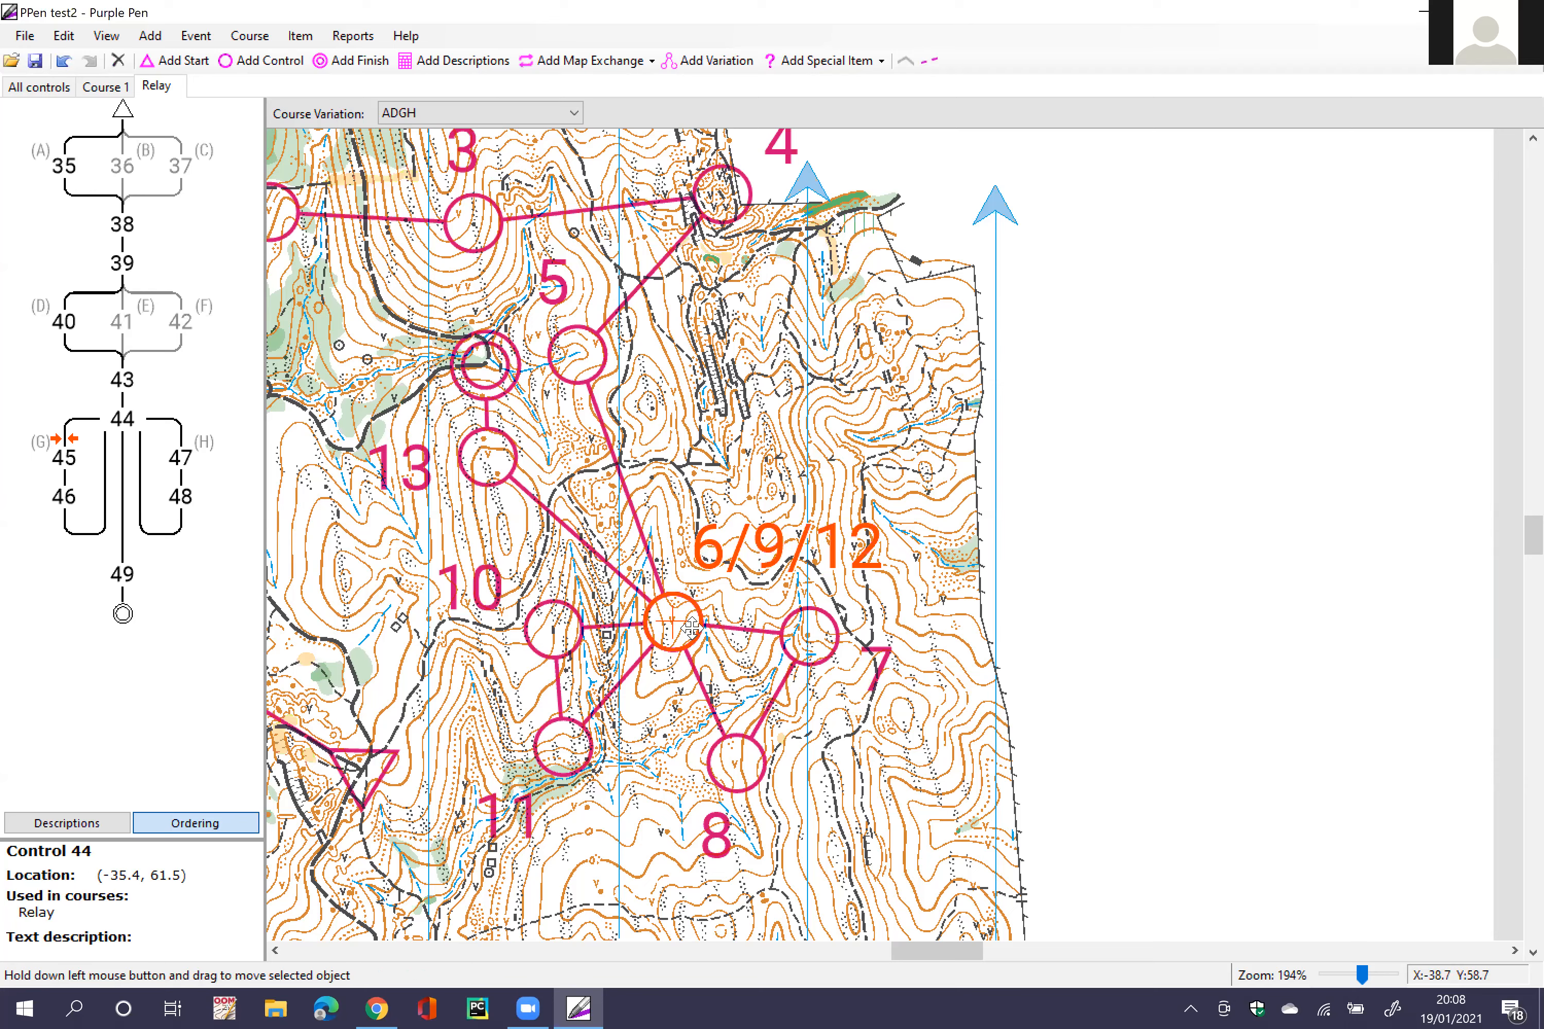
pyautogui.moveTo(787, 558)
pyautogui.mouseDown()
pyautogui.moveTo(877, 558)
pyautogui.moveTo(765, 544)
pyautogui.mouseUp()
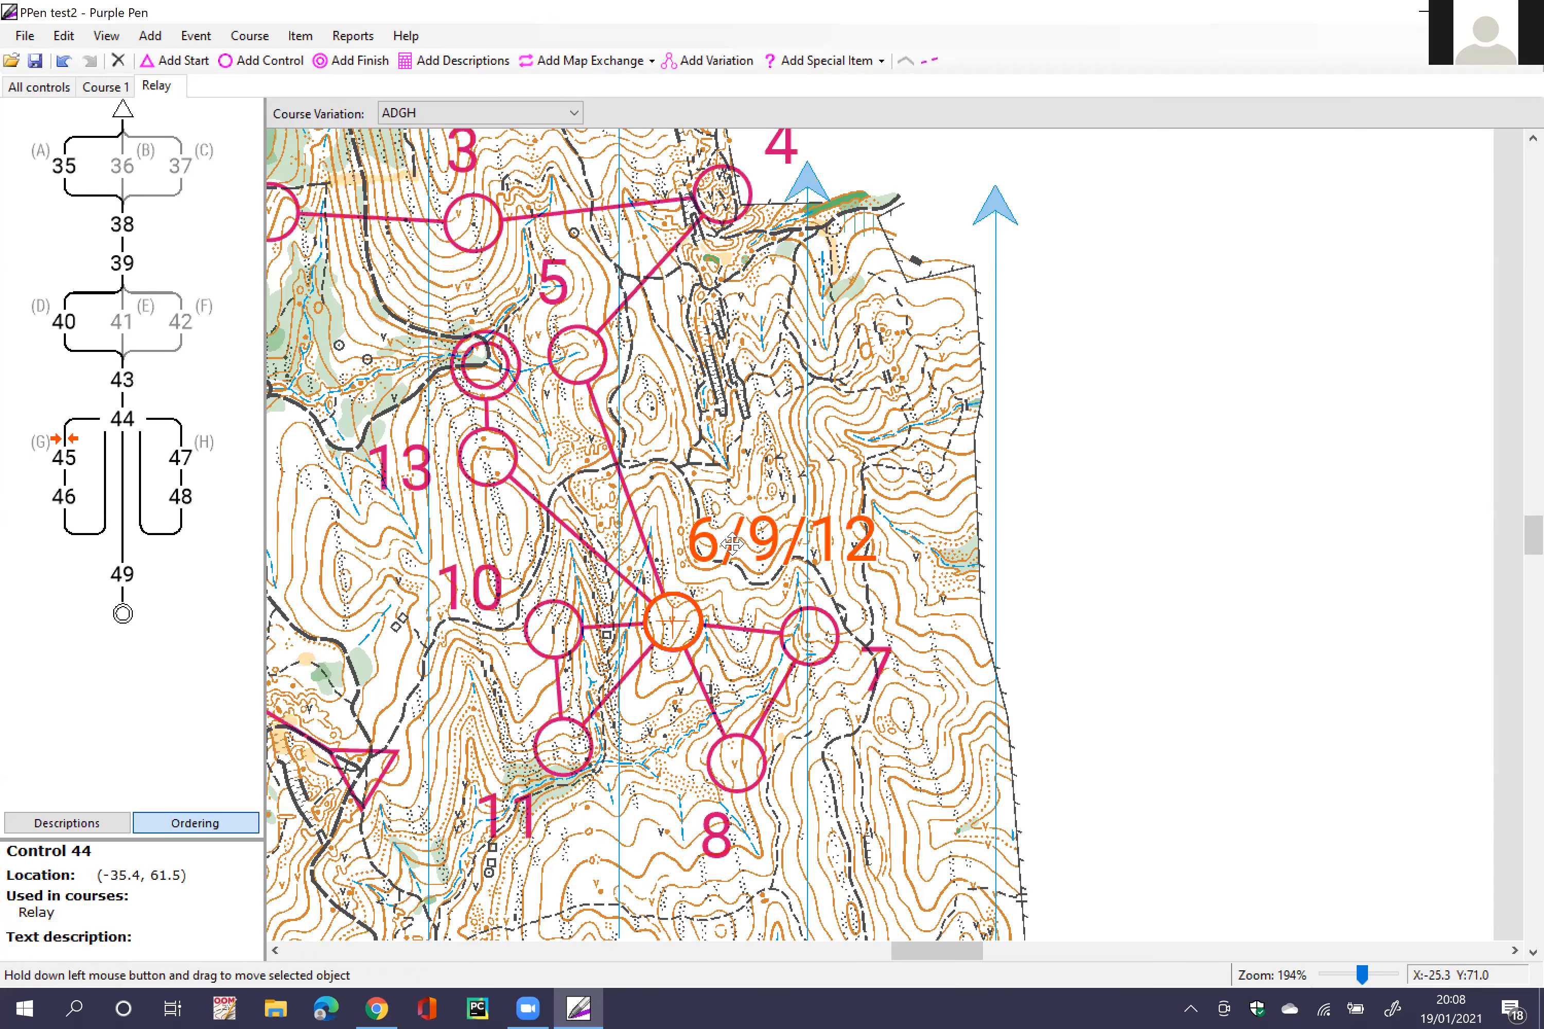
pyautogui.click(805, 636)
pyautogui.click(694, 616)
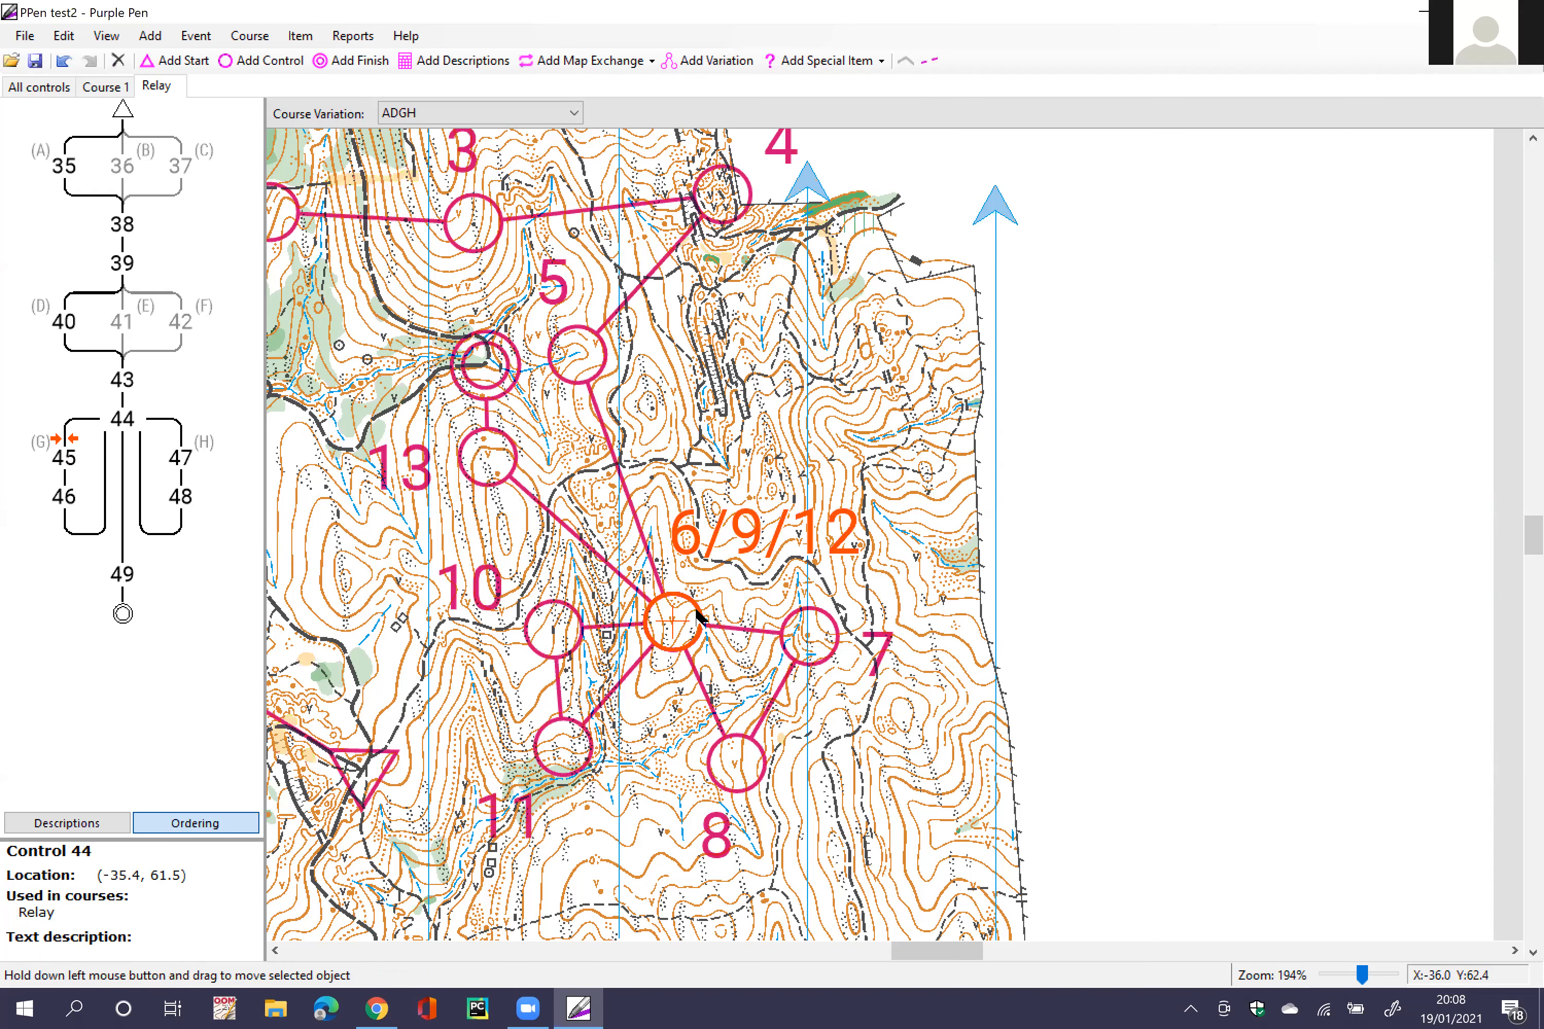
pyautogui.click(740, 418)
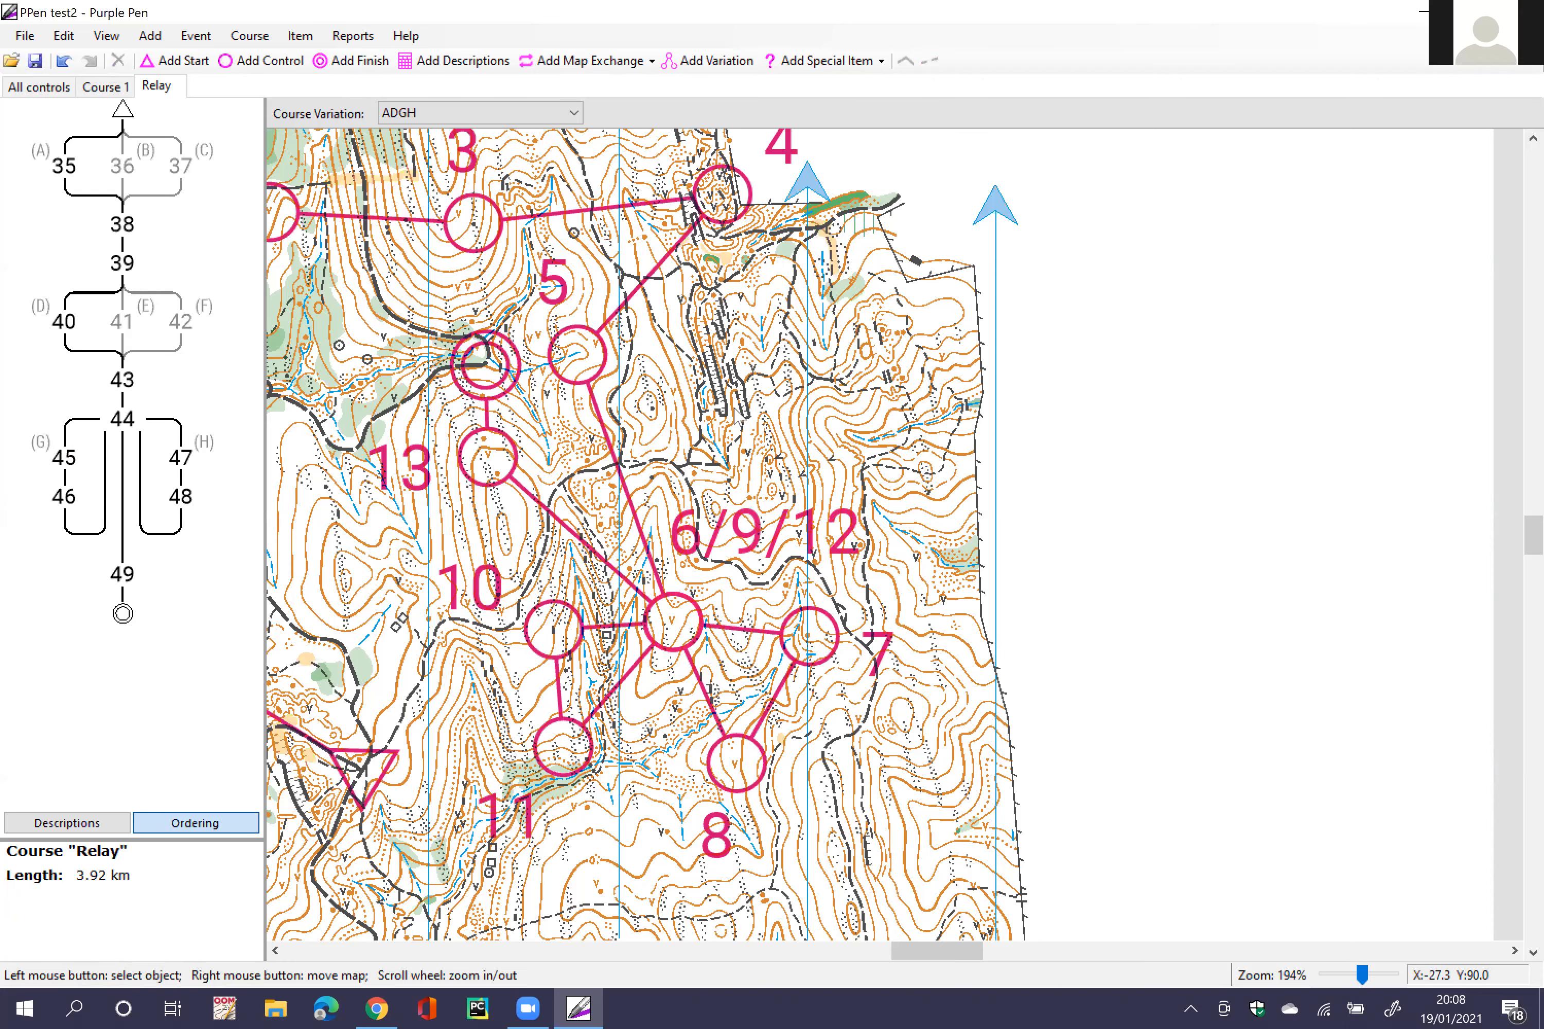
pyautogui.hscroll(-3, 739, 416)
pyautogui.press('Left')
pyautogui.press('Right')
pyautogui.press('Down')
pyautogui.press('Right')
pyautogui.press('Up')
pyautogui.click(653, 607)
pyautogui.moveTo(721, 537); pyautogui.dragTo(777, 569)
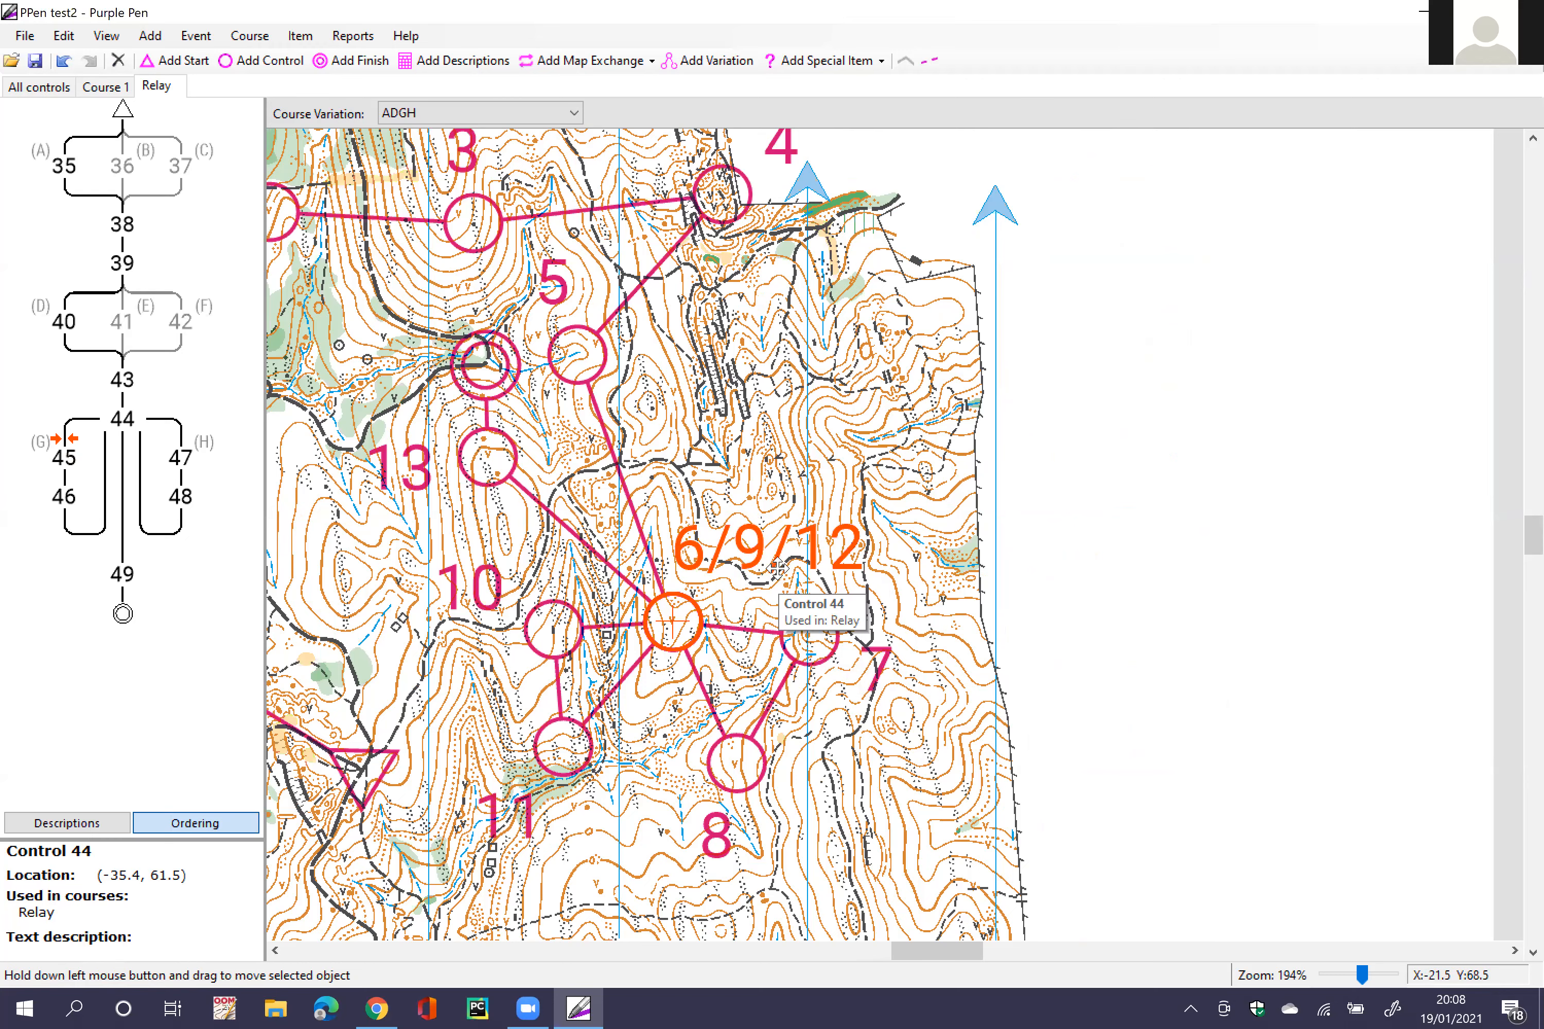
pyautogui.click(727, 686)
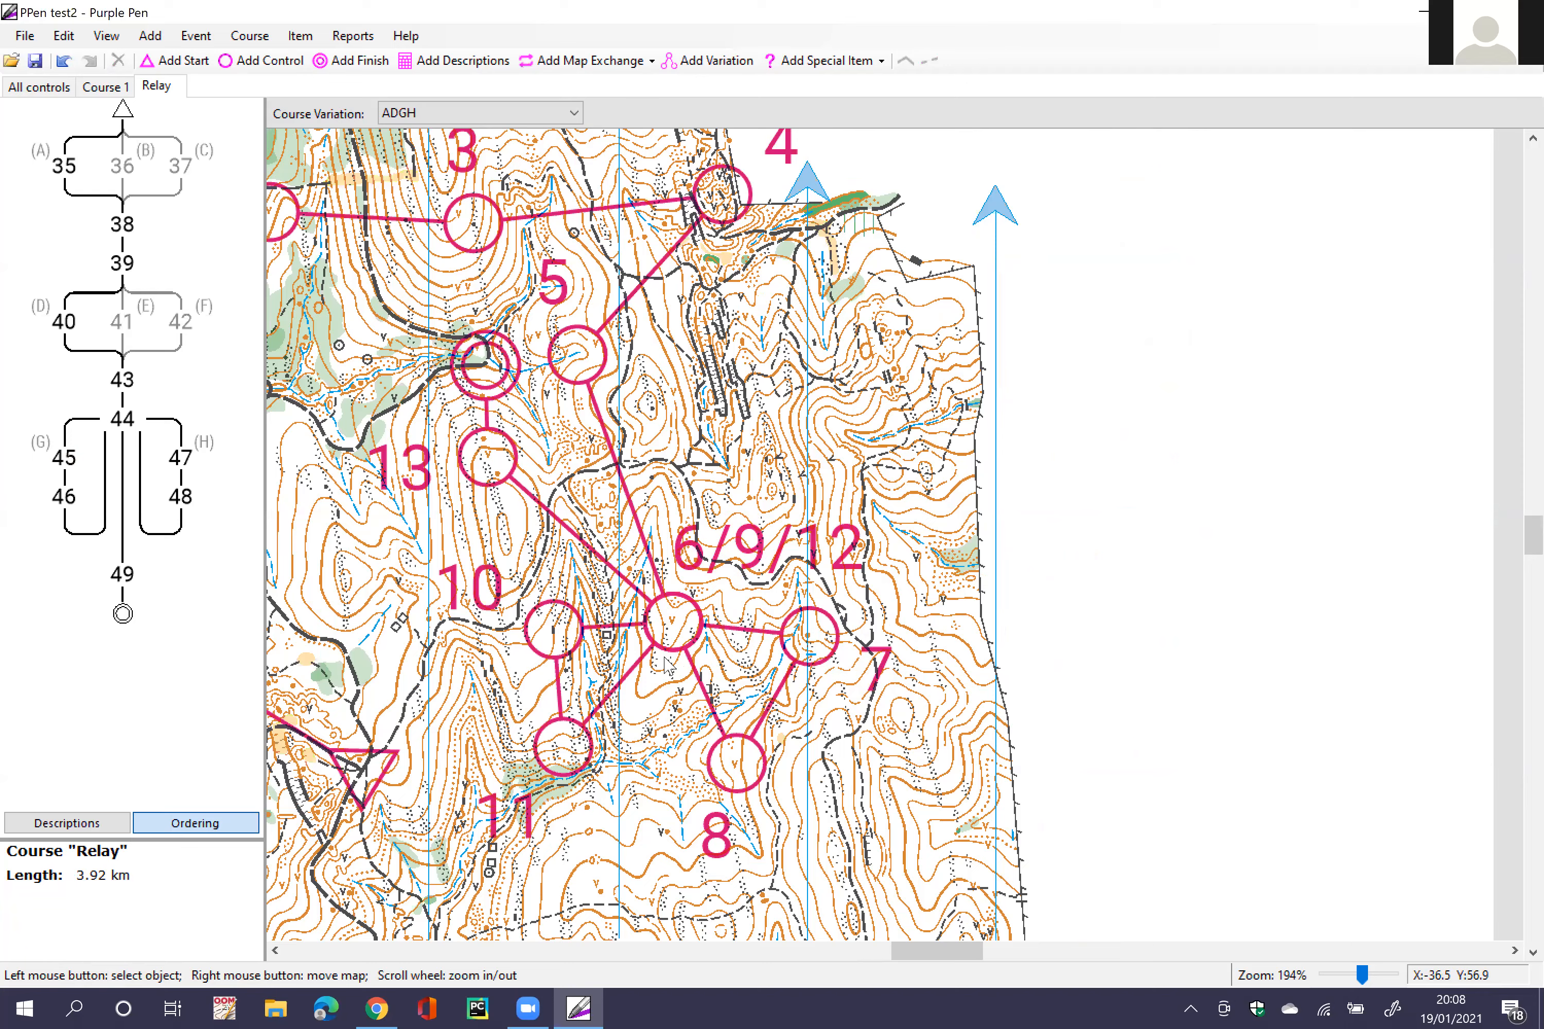
# Step: Keep the ADGH variation shown and examine its route from the start through the first controls to the central loop control
pyautogui.scroll(-2, 386, 133)
pyautogui.click(393, 117)
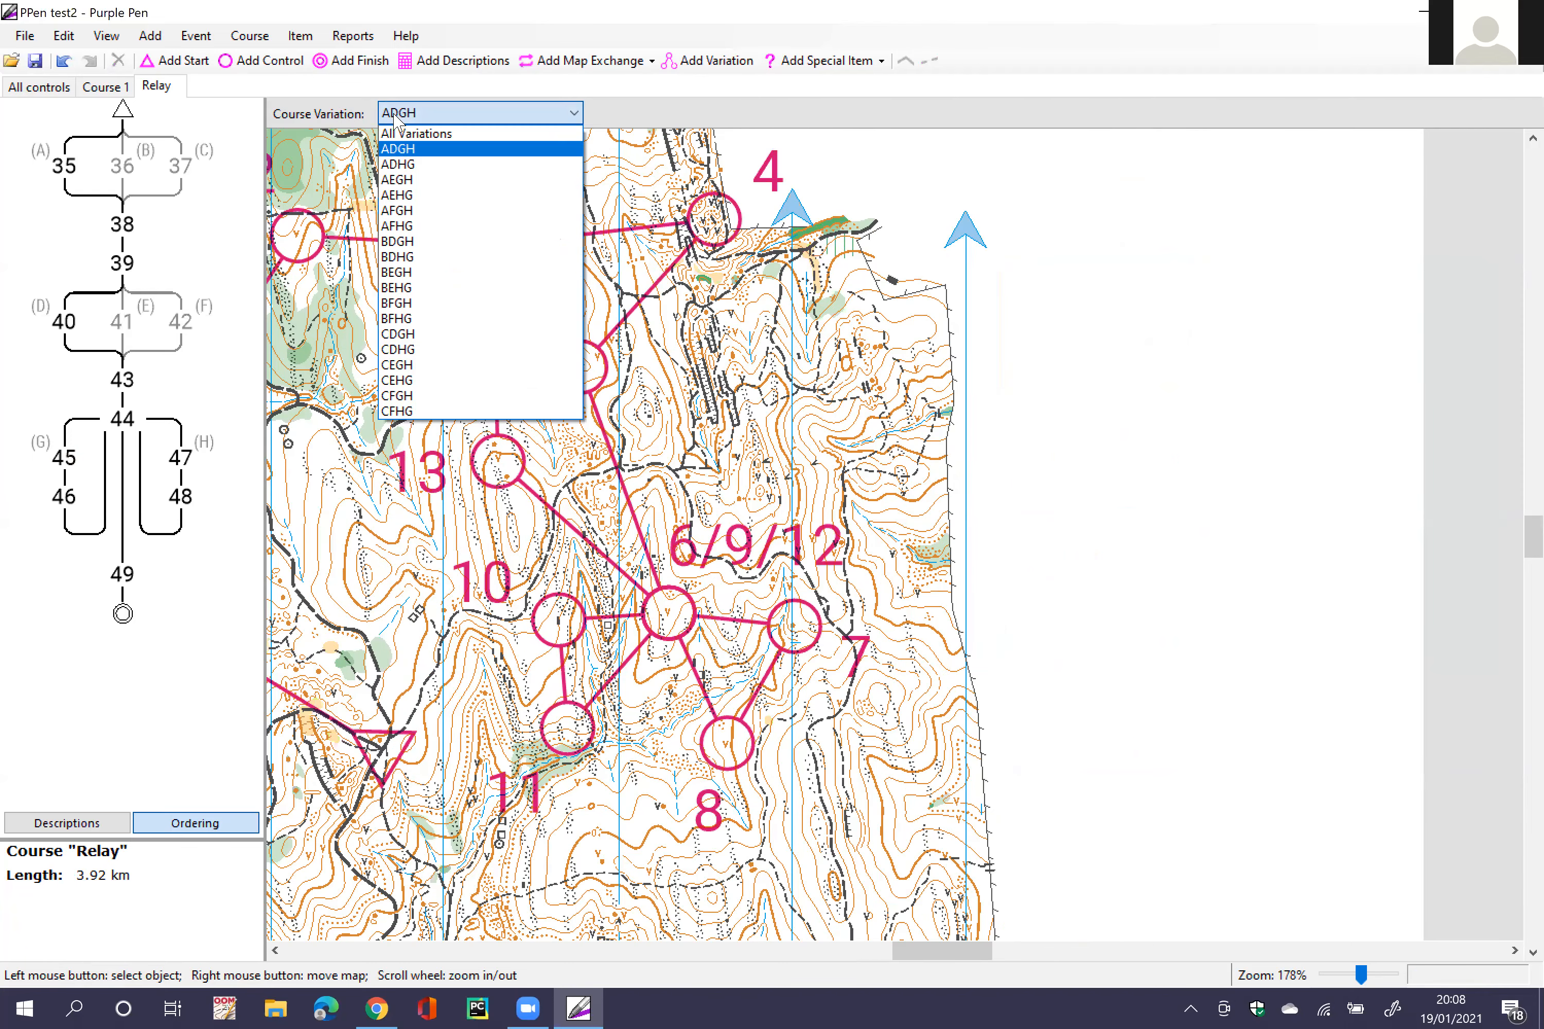
pyautogui.click(399, 149)
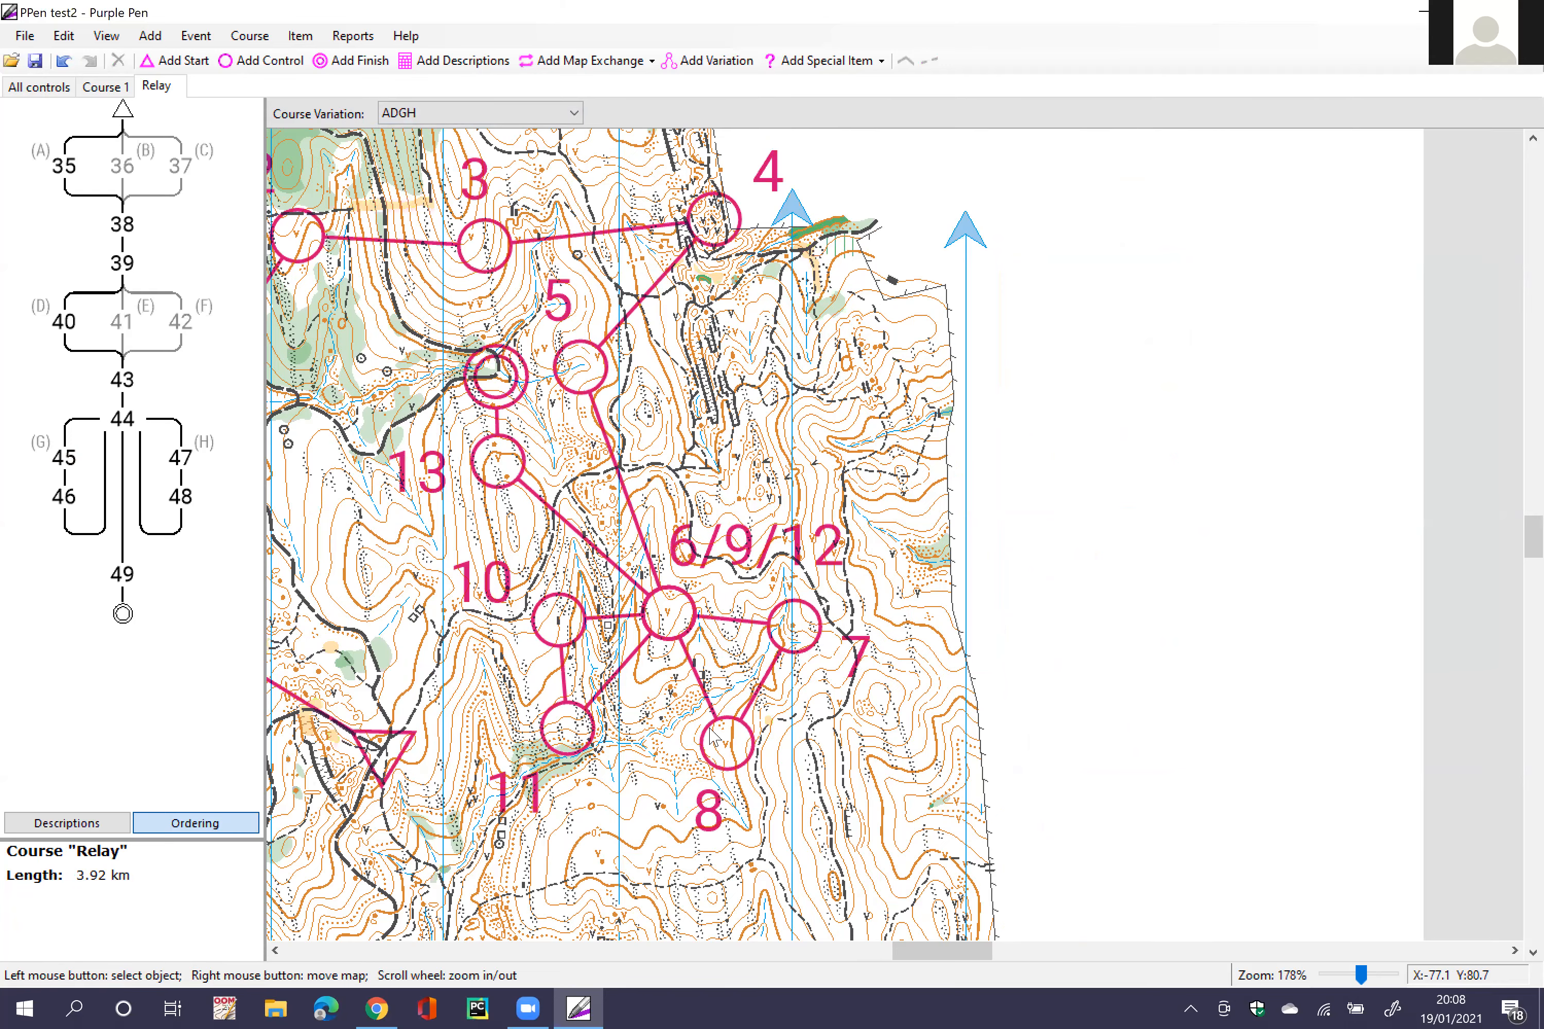
pyautogui.moveTo(320, 606); pyautogui.dragTo(620, 588)
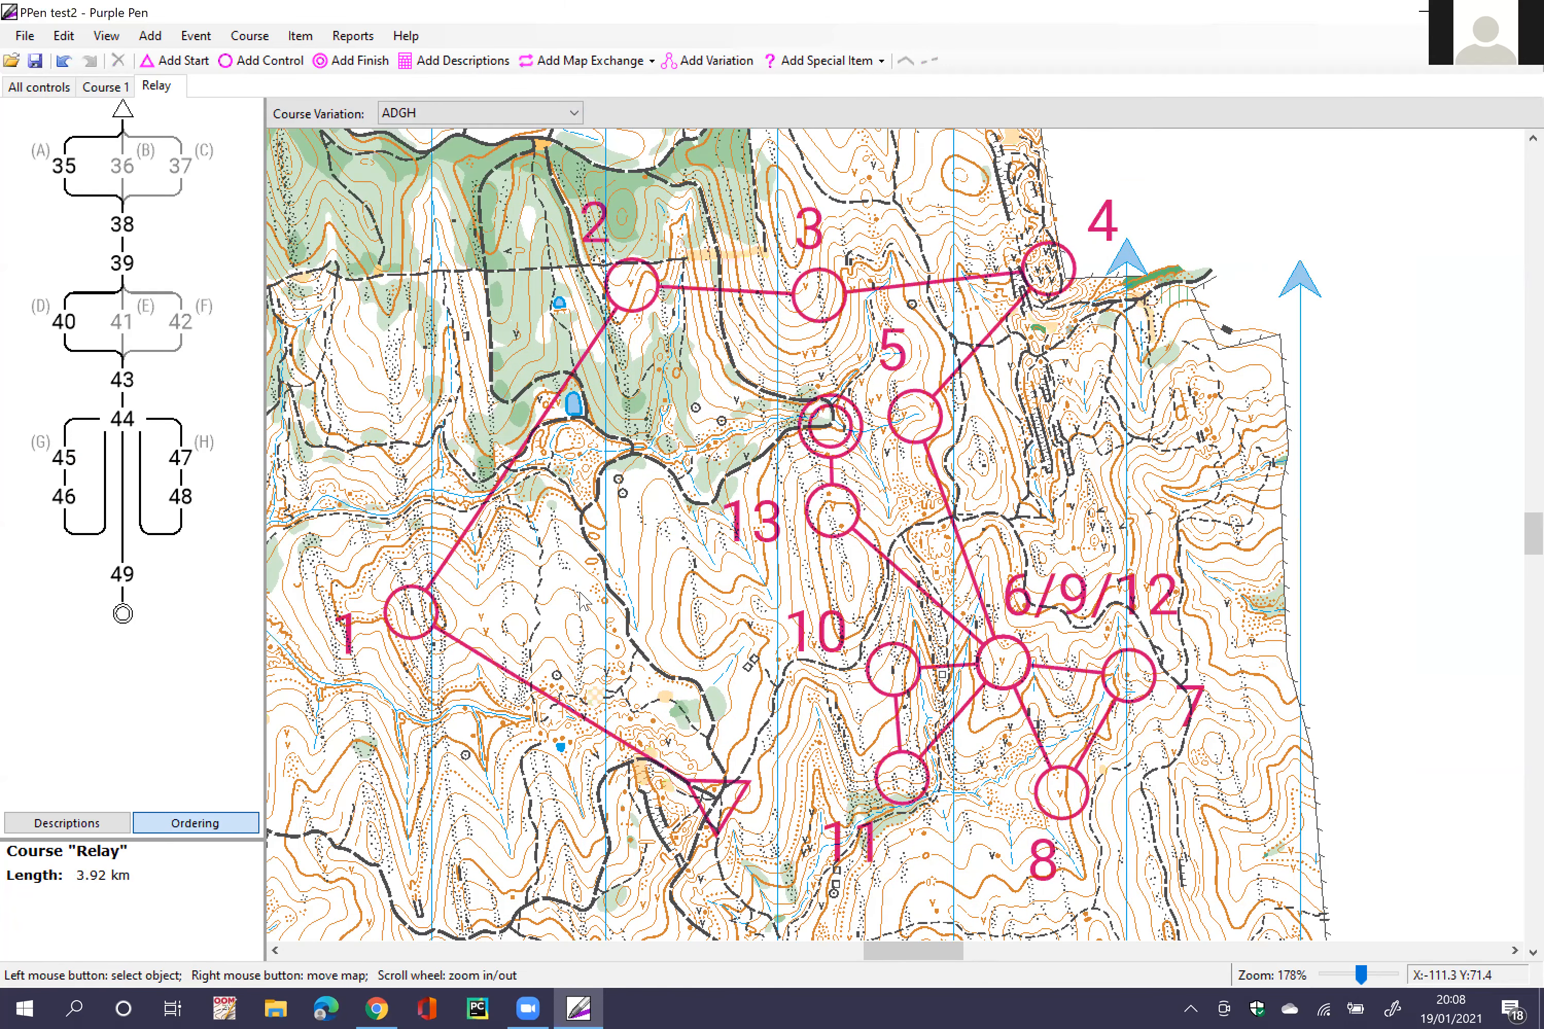
pyautogui.click(415, 610)
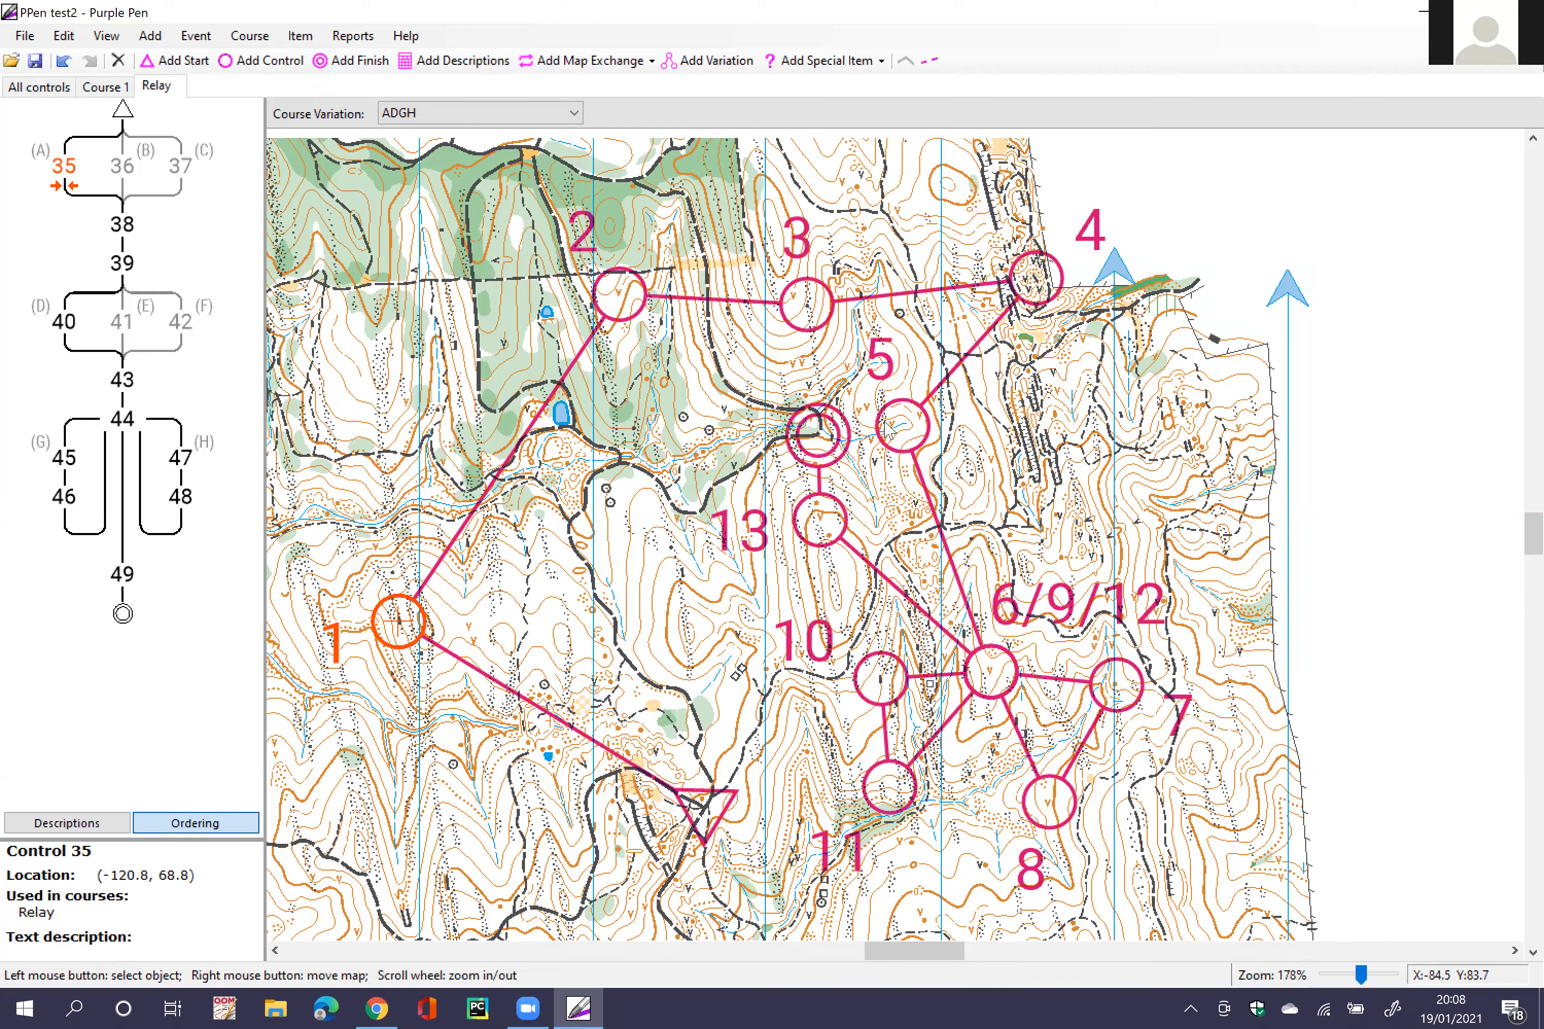
pyautogui.click(950, 364)
pyautogui.moveTo(994, 538); pyautogui.dragTo(981, 453)
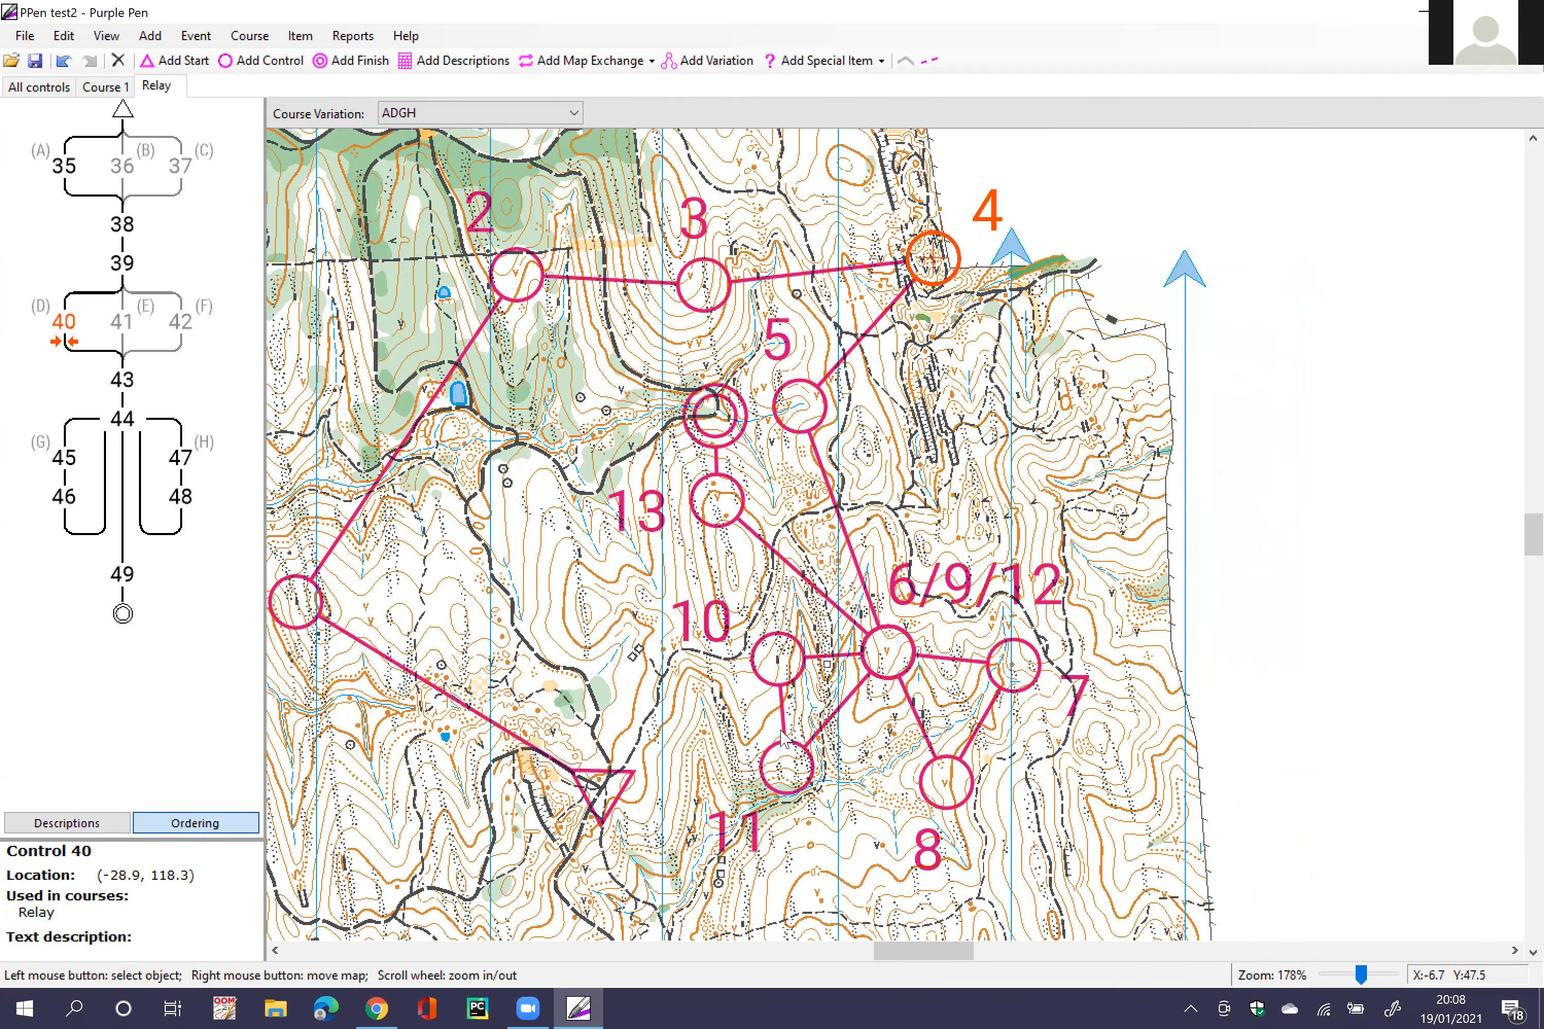
pyautogui.click(891, 792)
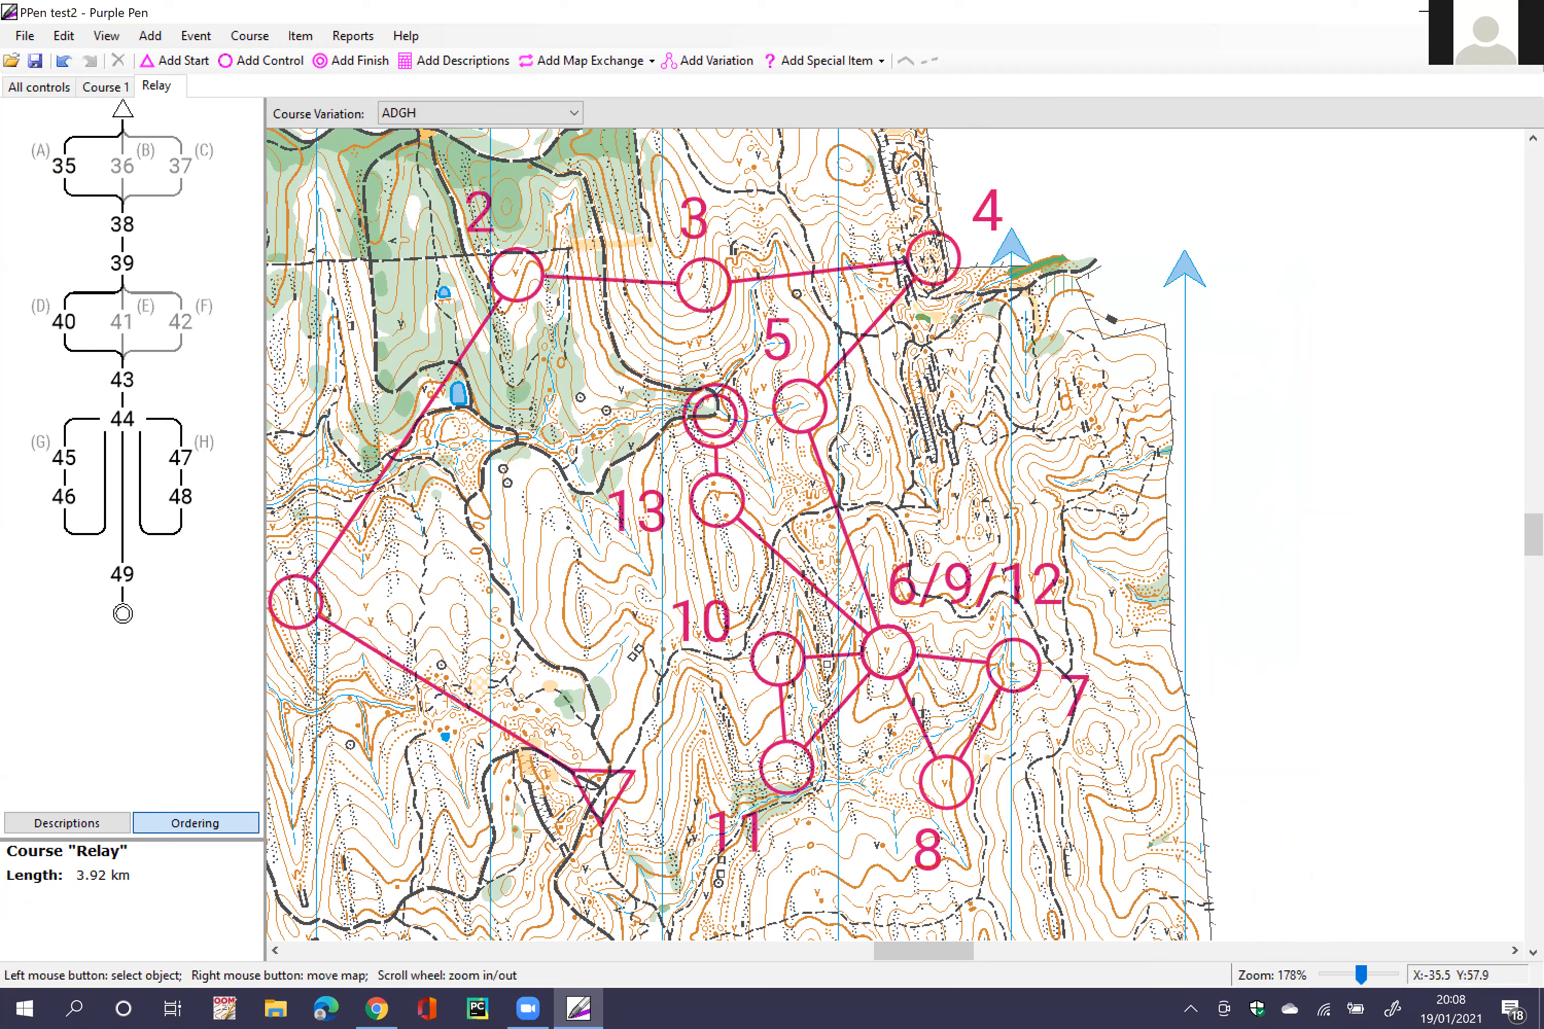
# Step: Trace the two loops of ADGH around control 44 in running order, the eastern loop first and the western loop second
pyautogui.click(891, 656)
pyautogui.click(1005, 665)
pyautogui.click(947, 782)
pyautogui.click(888, 654)
pyautogui.click(775, 654)
pyautogui.click(786, 767)
pyautogui.click(888, 654)
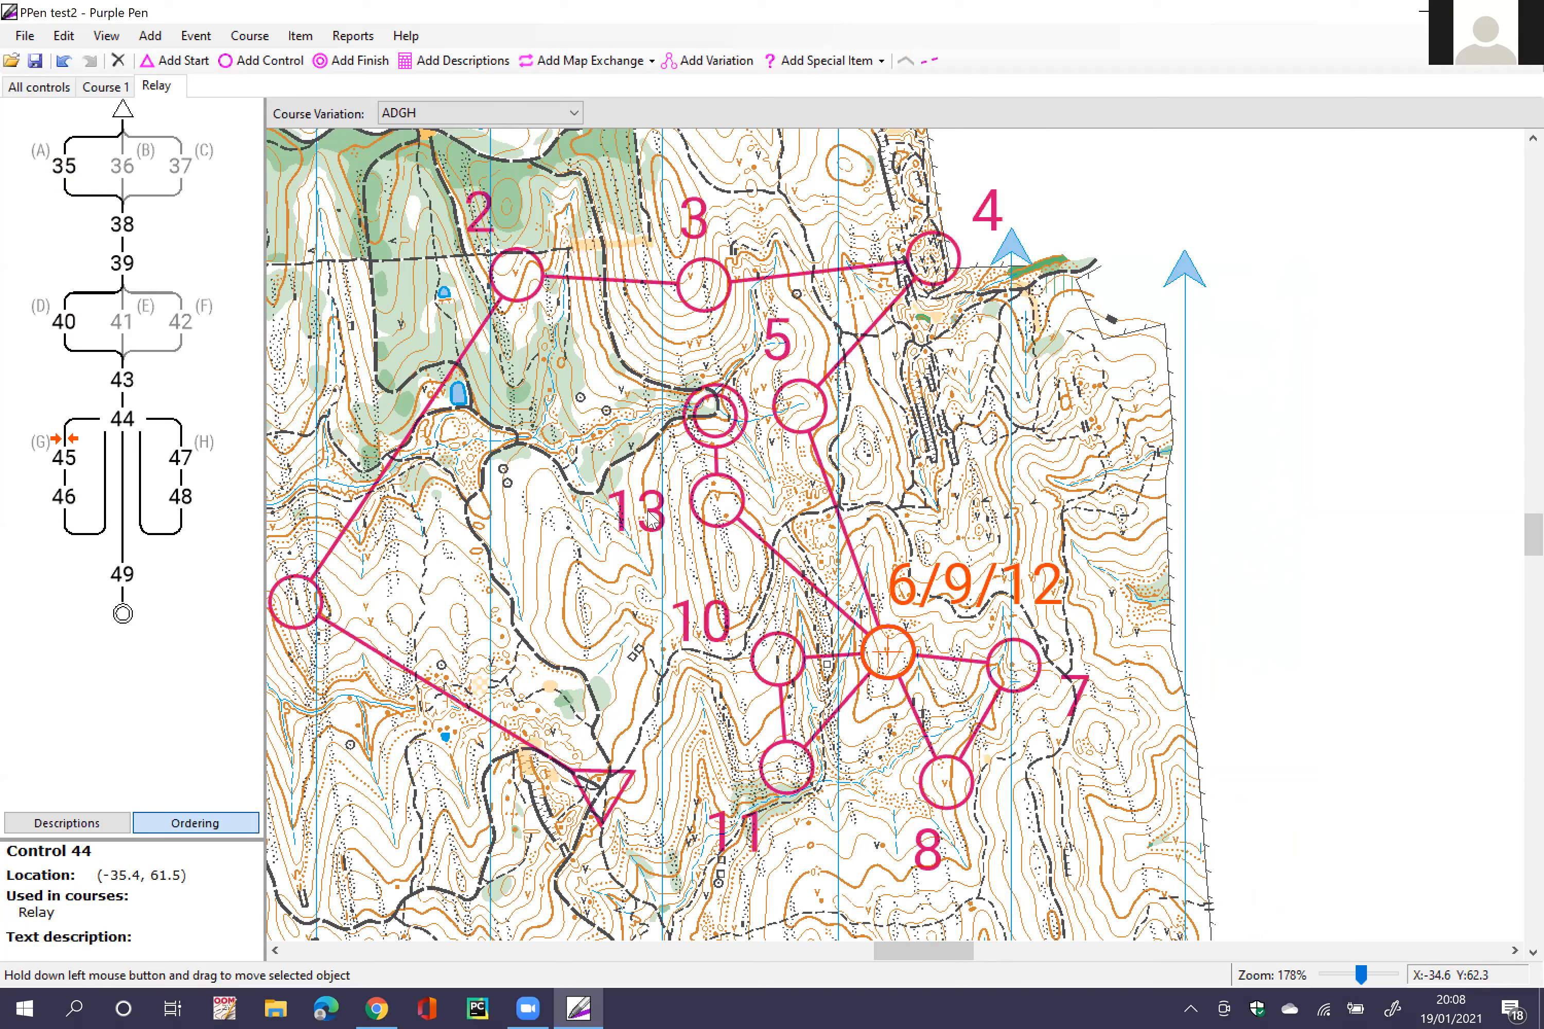
# Step: Show the ADHG variation and move the 6/9/12 number label farther northeast of control 44
pyautogui.click(420, 119)
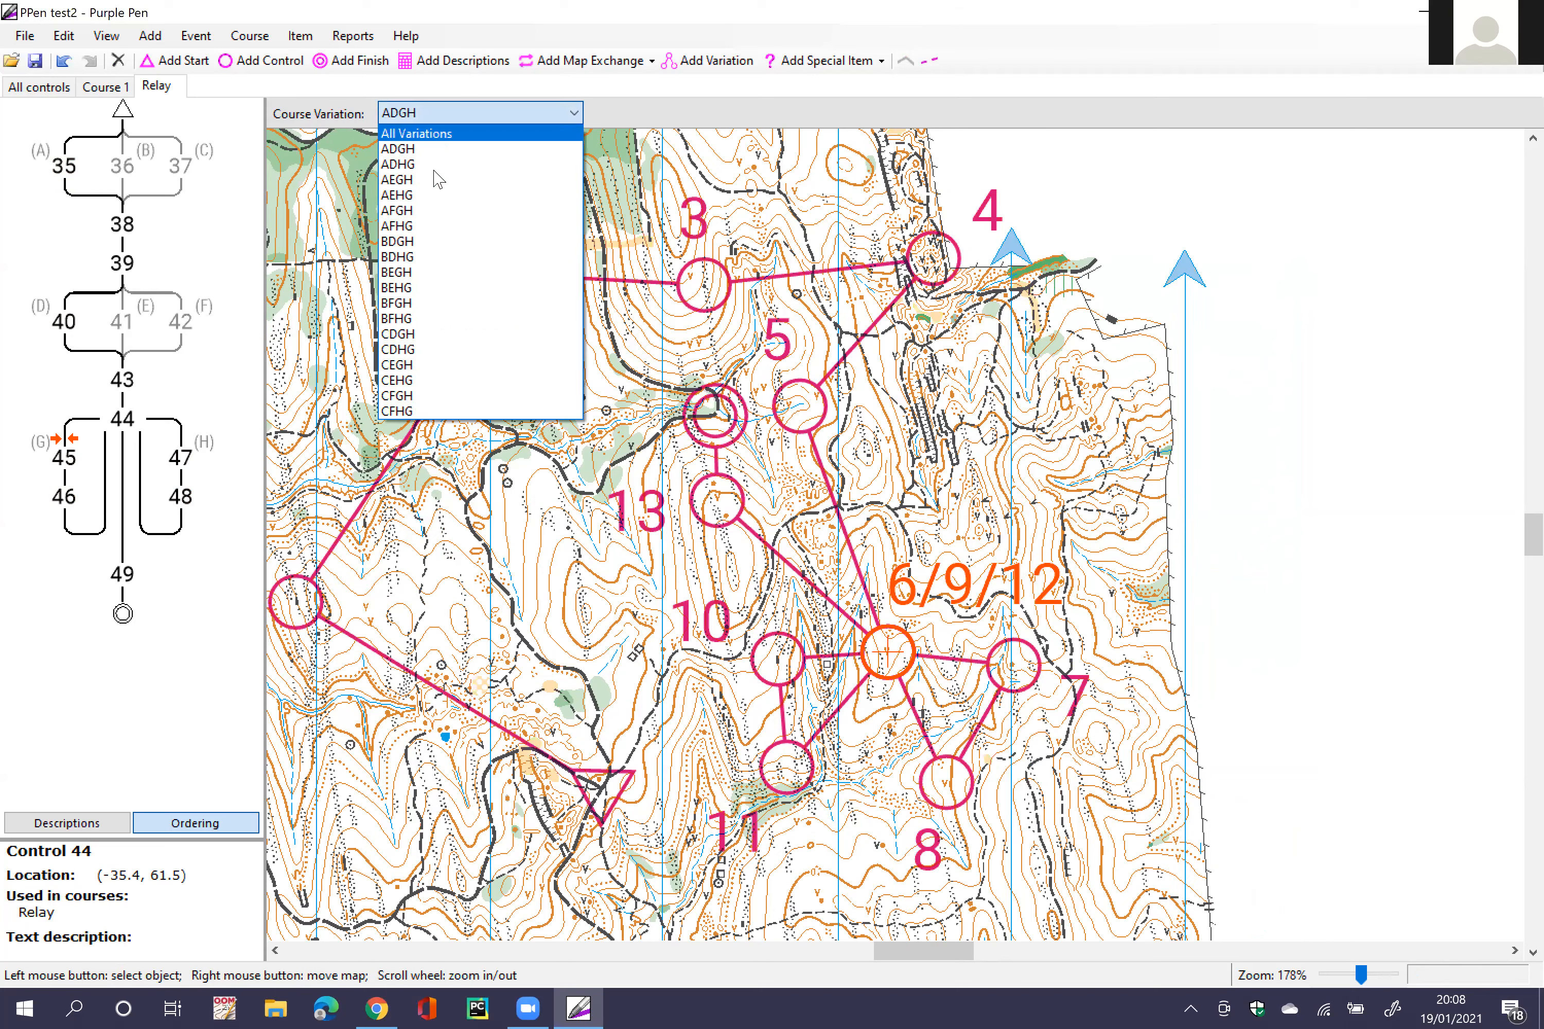
pyautogui.click(422, 163)
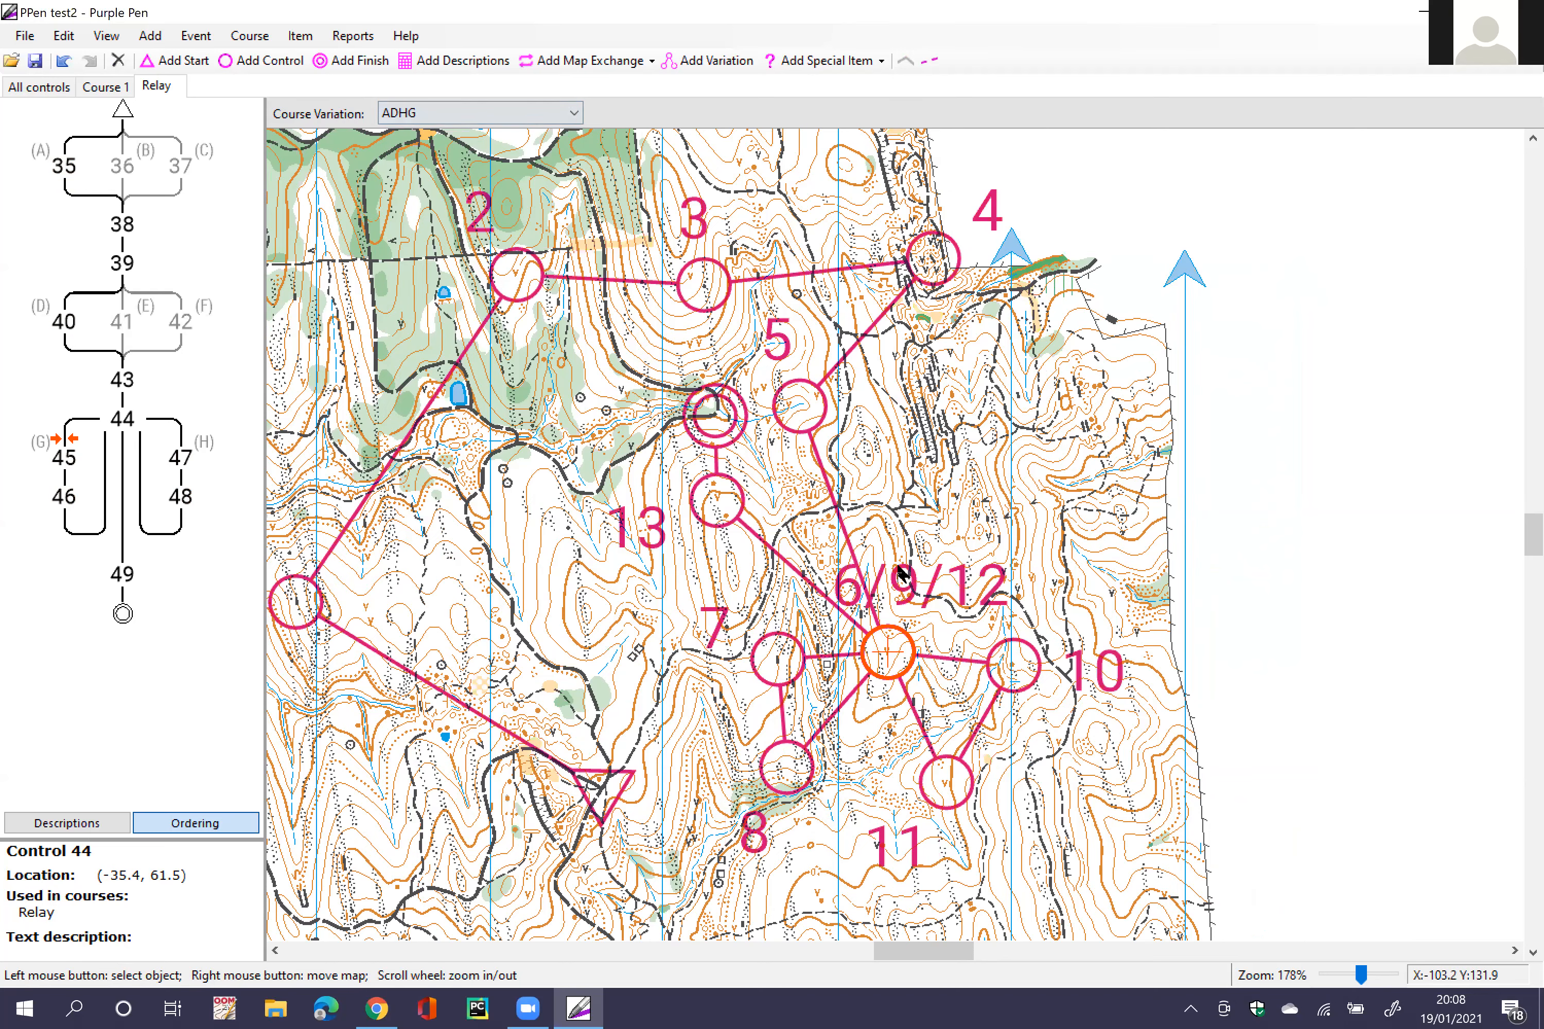
pyautogui.click(912, 589)
pyautogui.moveTo(912, 589); pyautogui.dragTo(1004, 537)
# Step: Trace the two loops of ADHG around control 44 in running order, the western loop first and the eastern loop second
pyautogui.click(783, 657)
pyautogui.click(793, 768)
pyautogui.click(896, 648)
pyautogui.click(1018, 664)
pyautogui.click(945, 781)
pyautogui.click(893, 661)
pyautogui.click(982, 598)
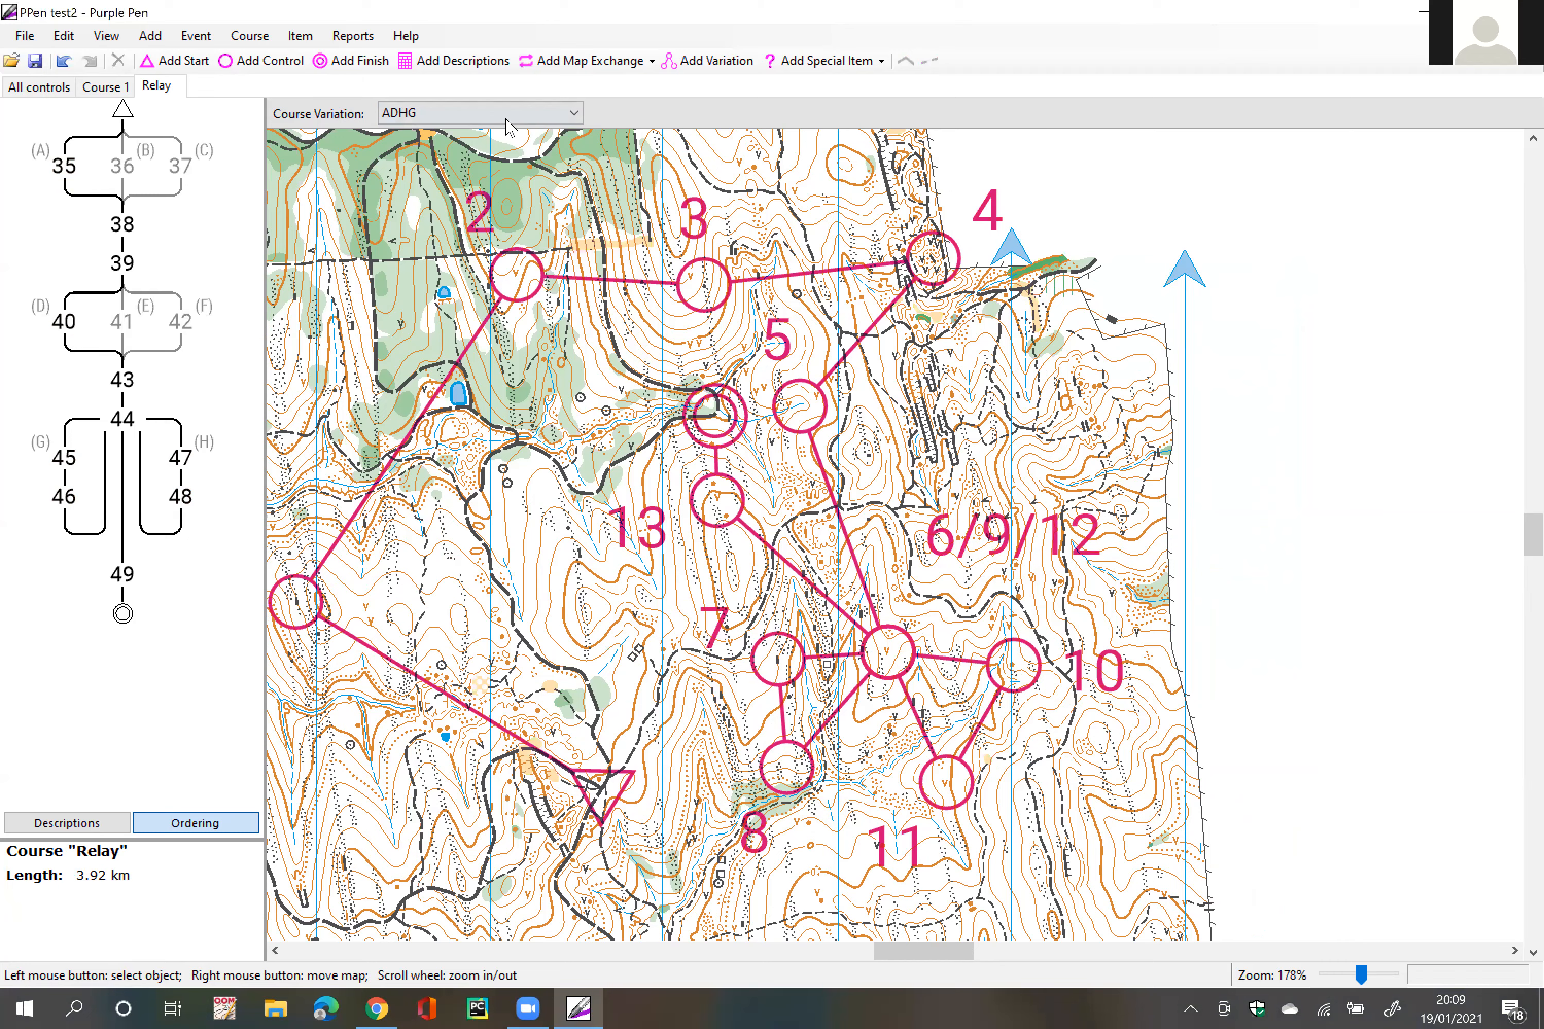
pyautogui.click(721, 504)
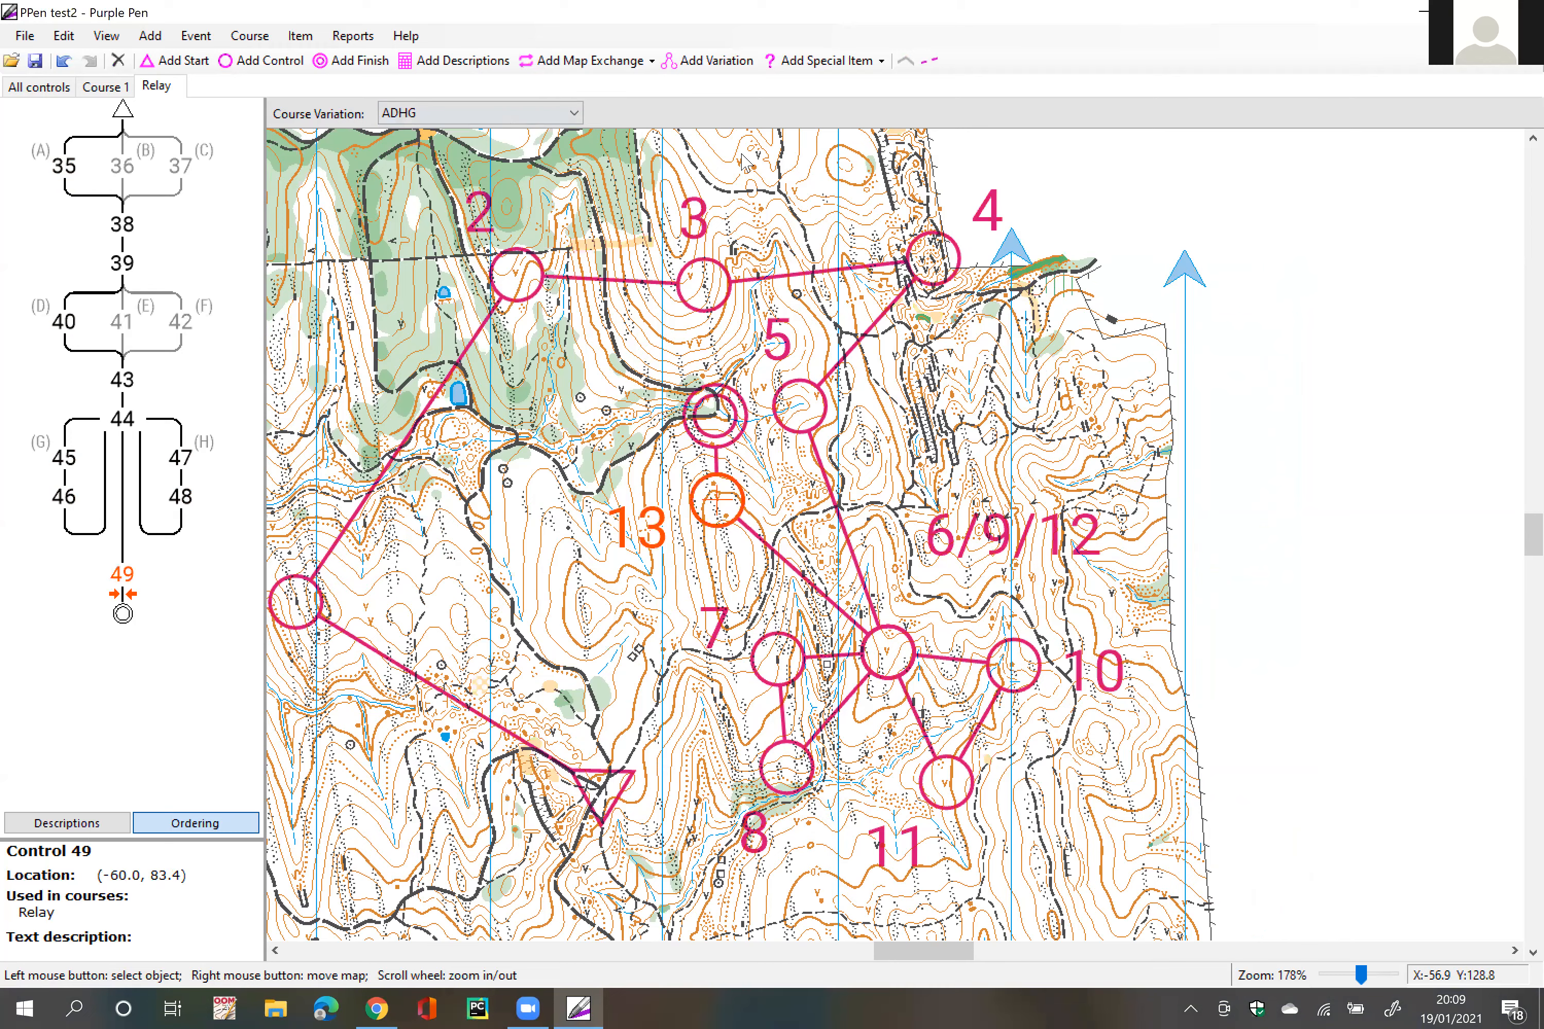
pyautogui.click(699, 63)
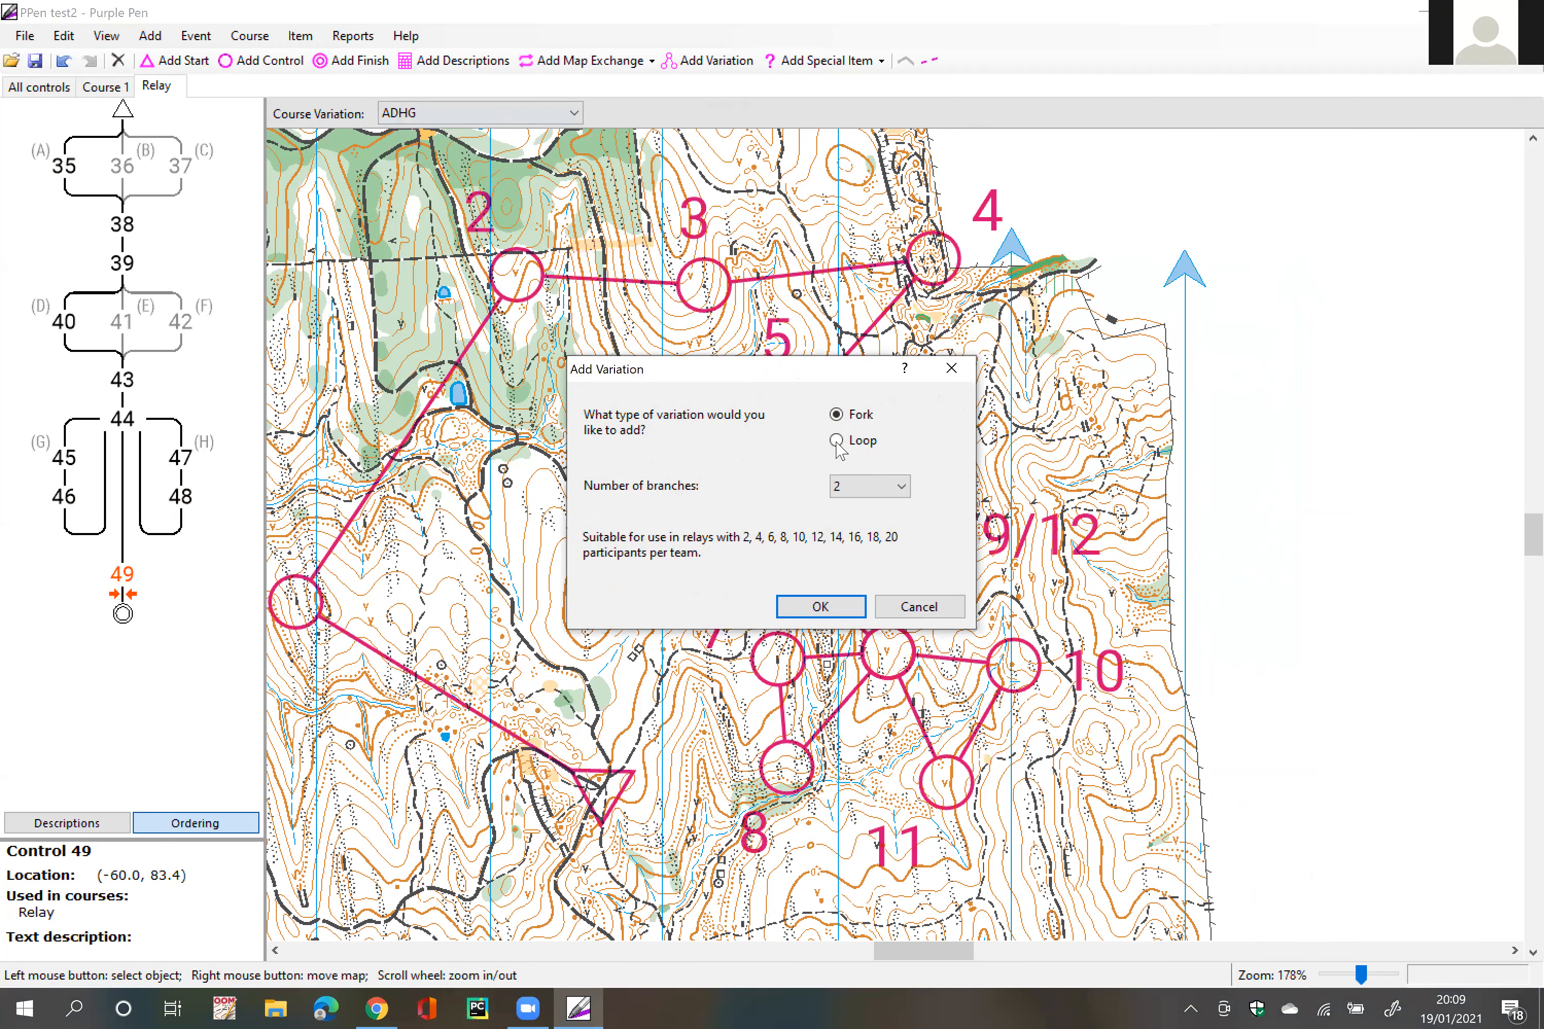
pyautogui.click(837, 441)
pyautogui.click(856, 483)
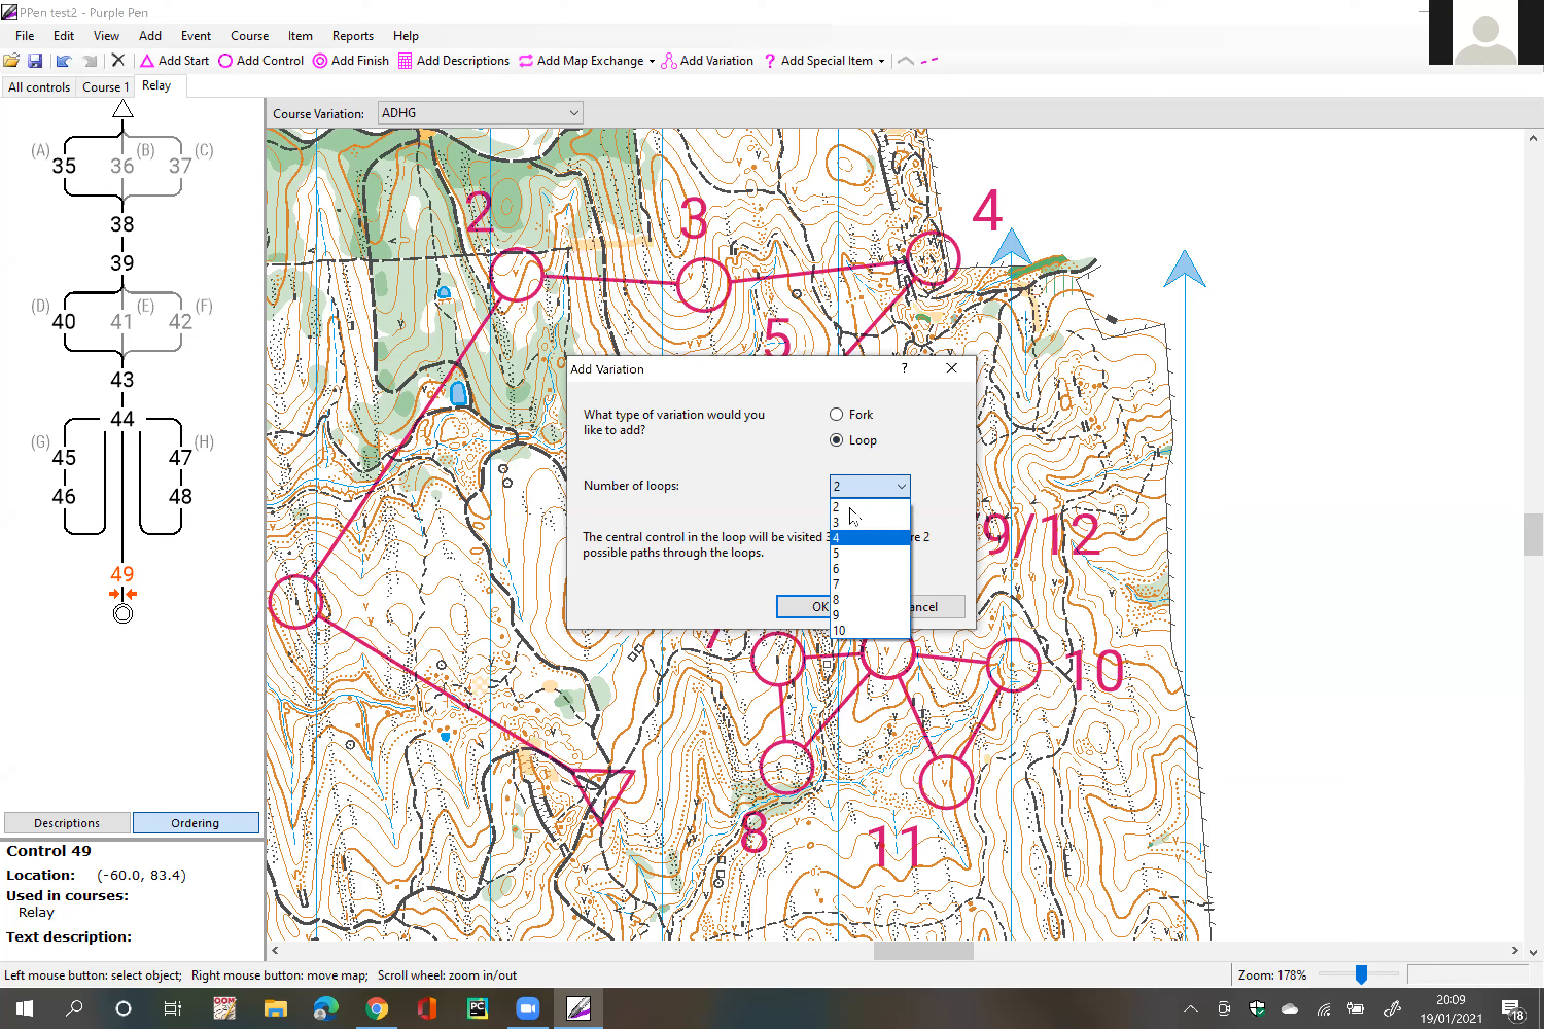
pyautogui.click(898, 462)
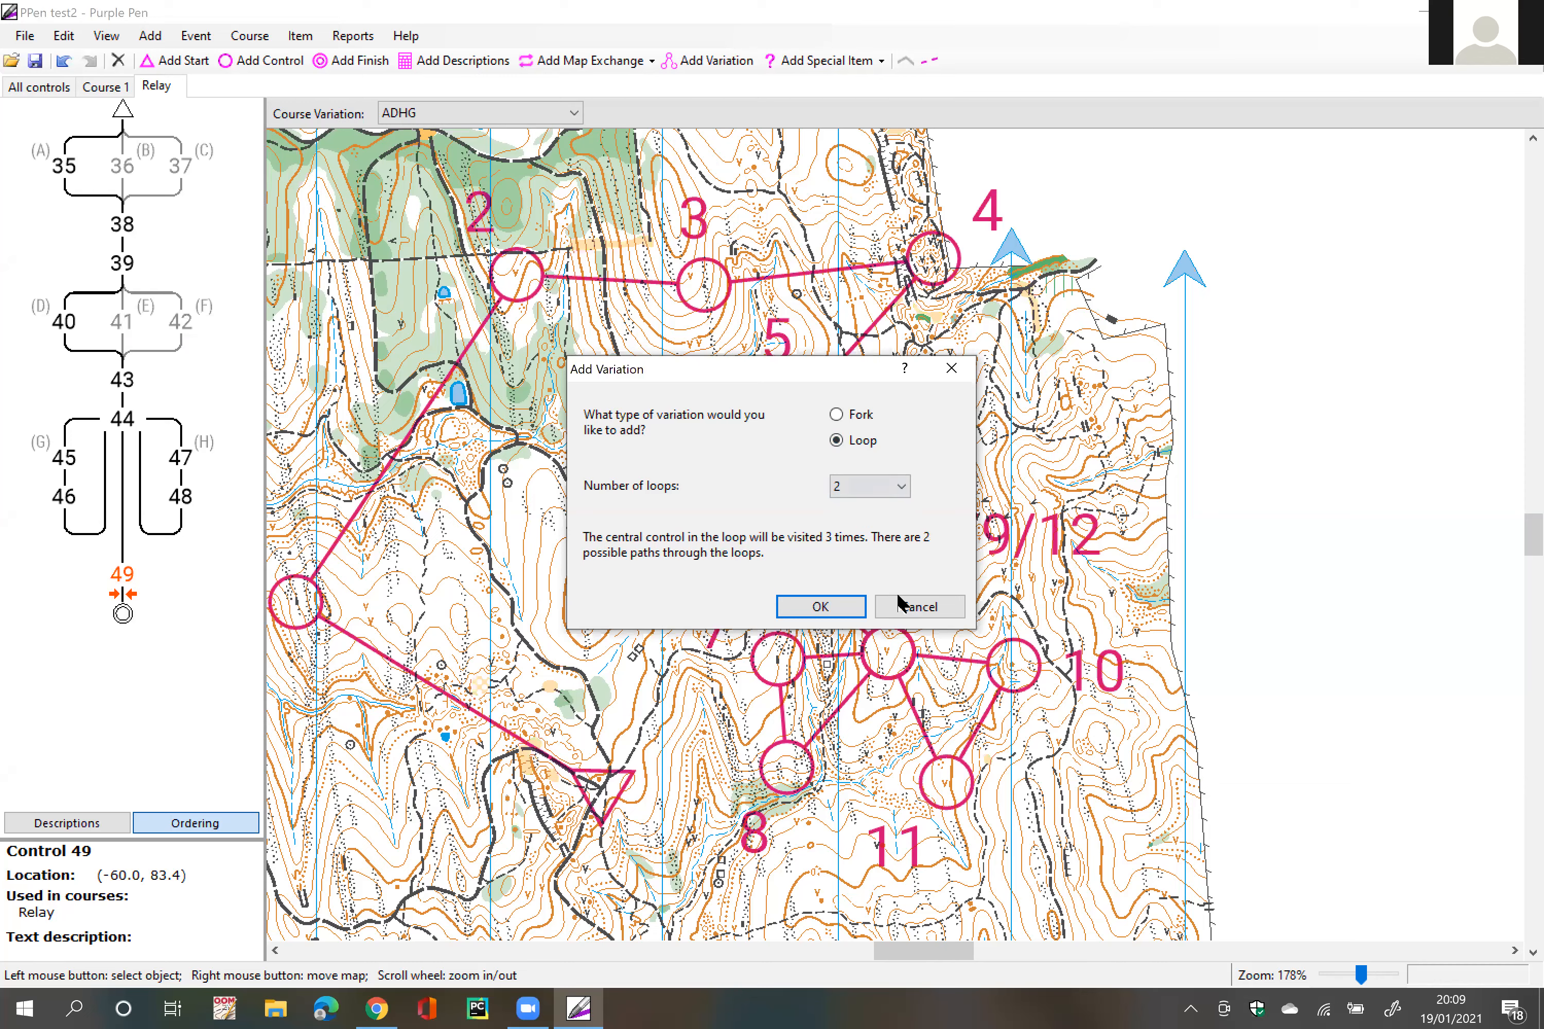
pyautogui.click(898, 601)
pyautogui.click(84, 506)
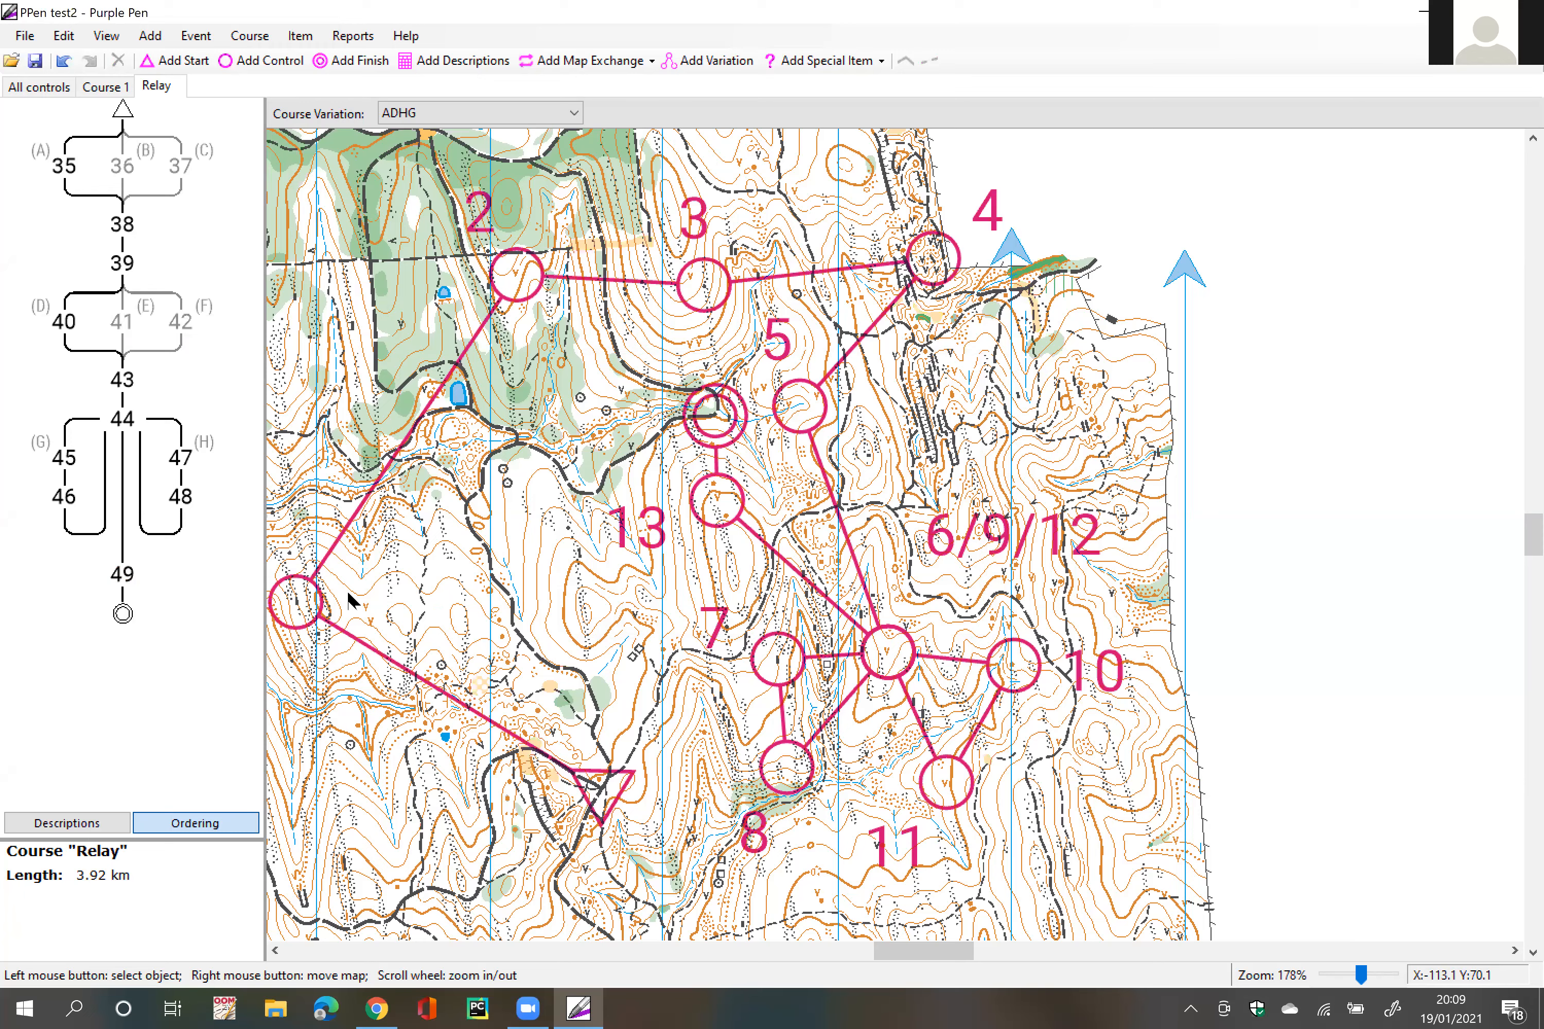
# Step: Show All Variations and add a third control to loop G, just west of control 46 on its leg back to control 44
pyautogui.click(408, 114)
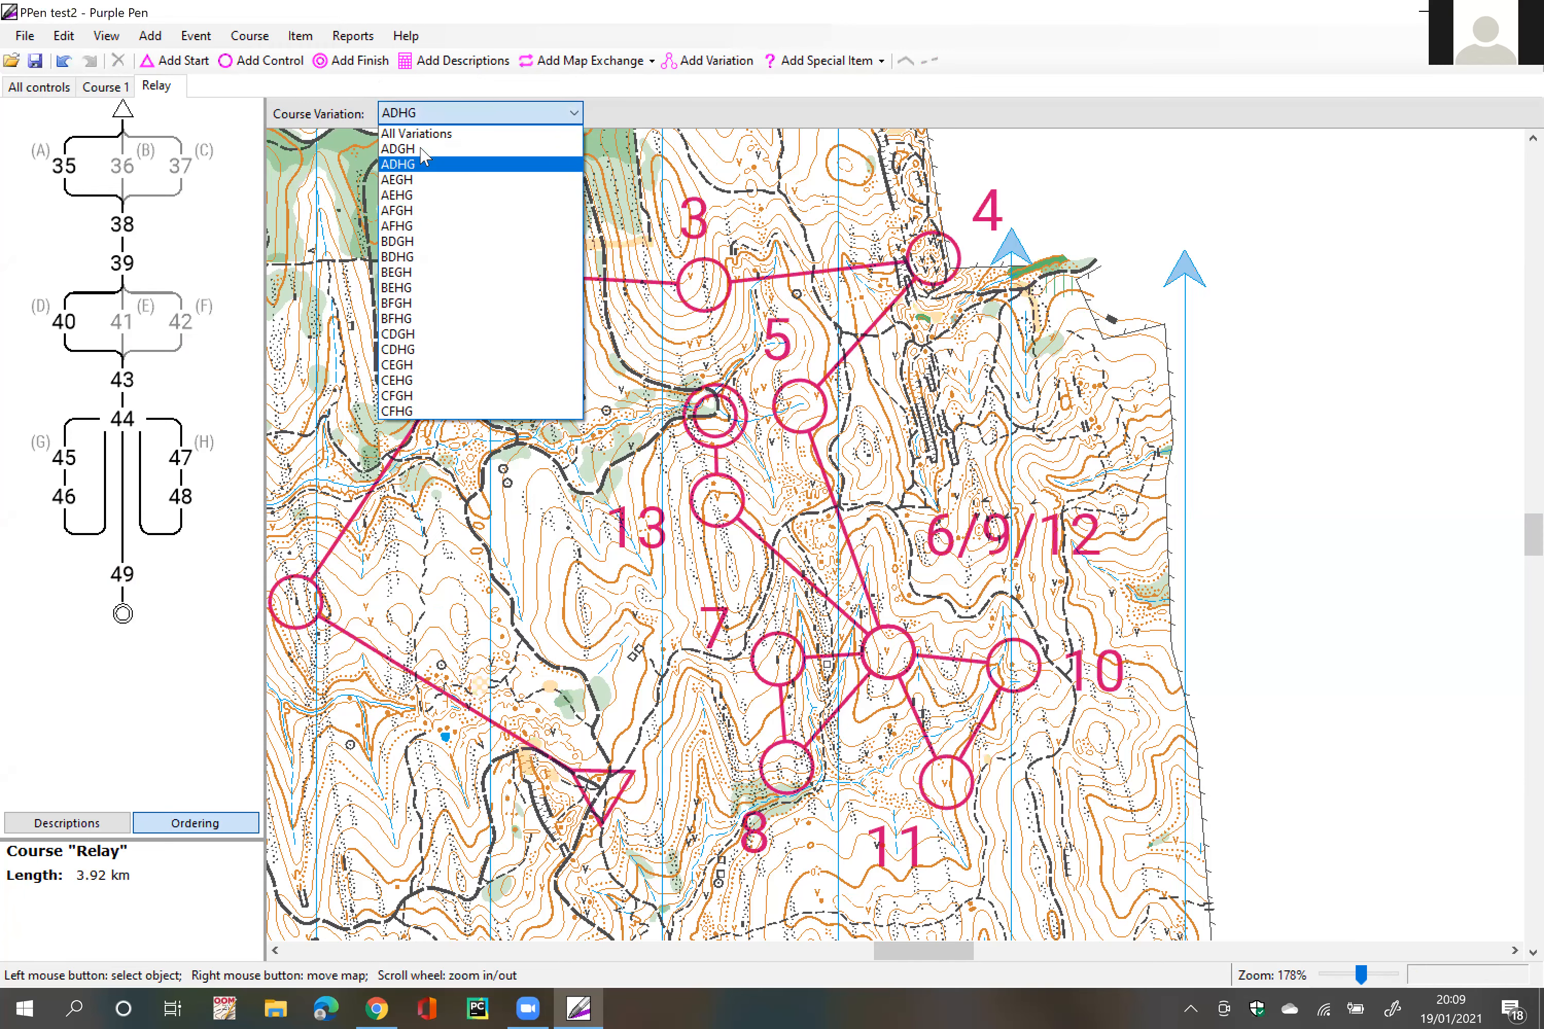
pyautogui.click(407, 133)
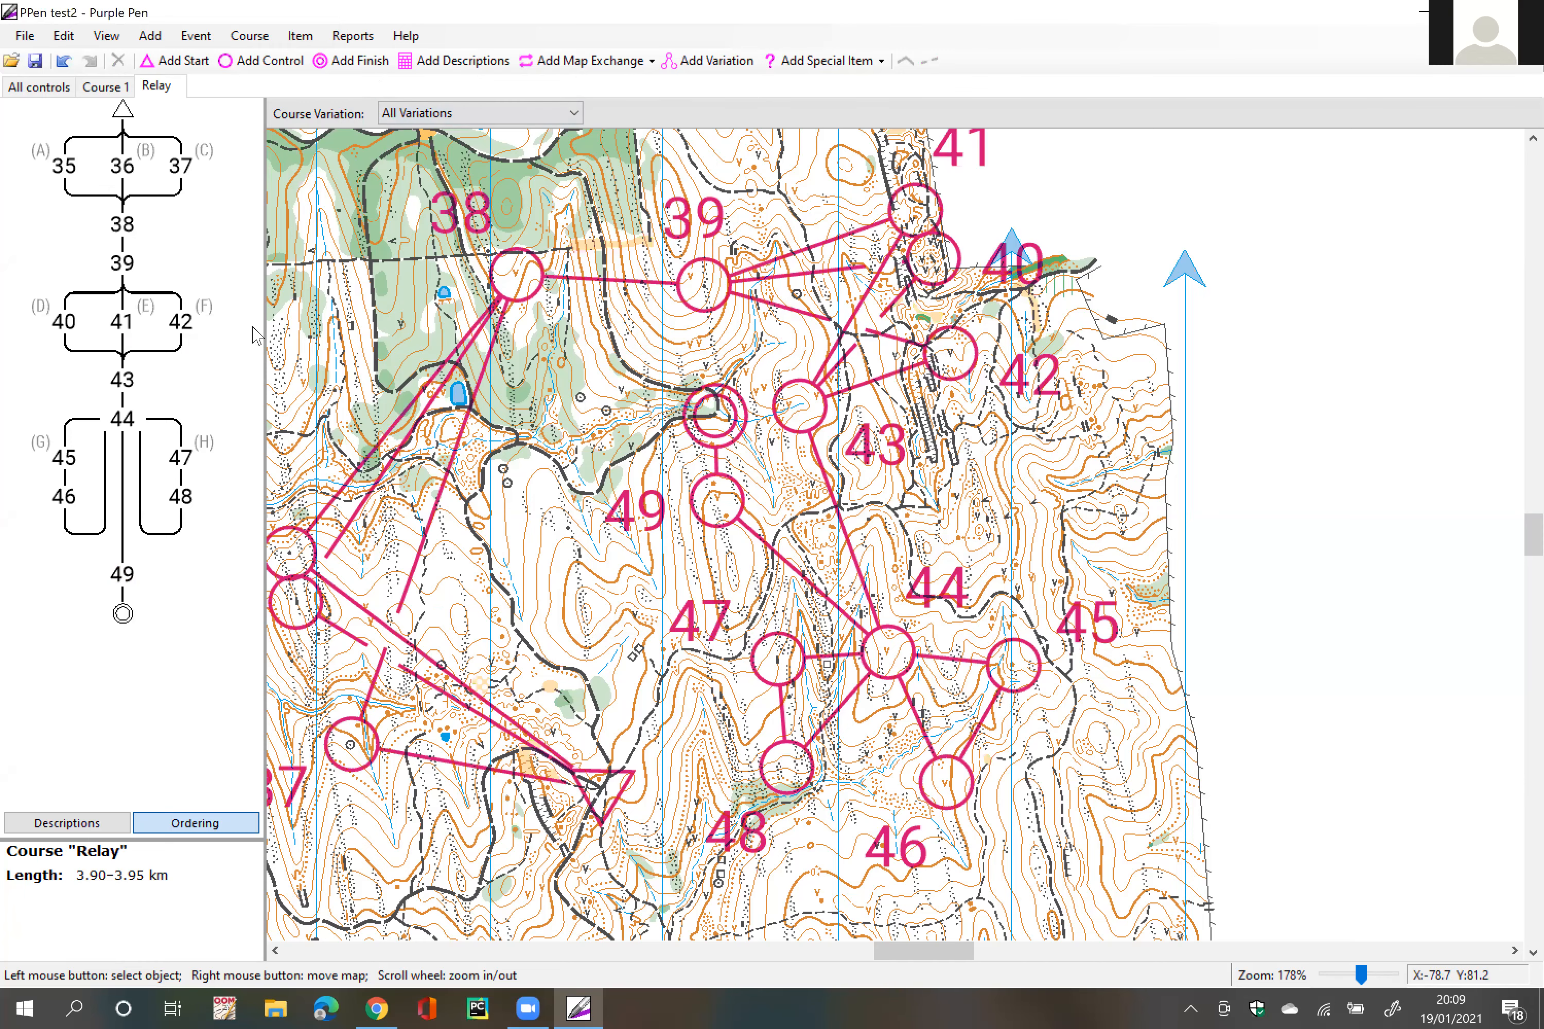
pyautogui.click(66, 529)
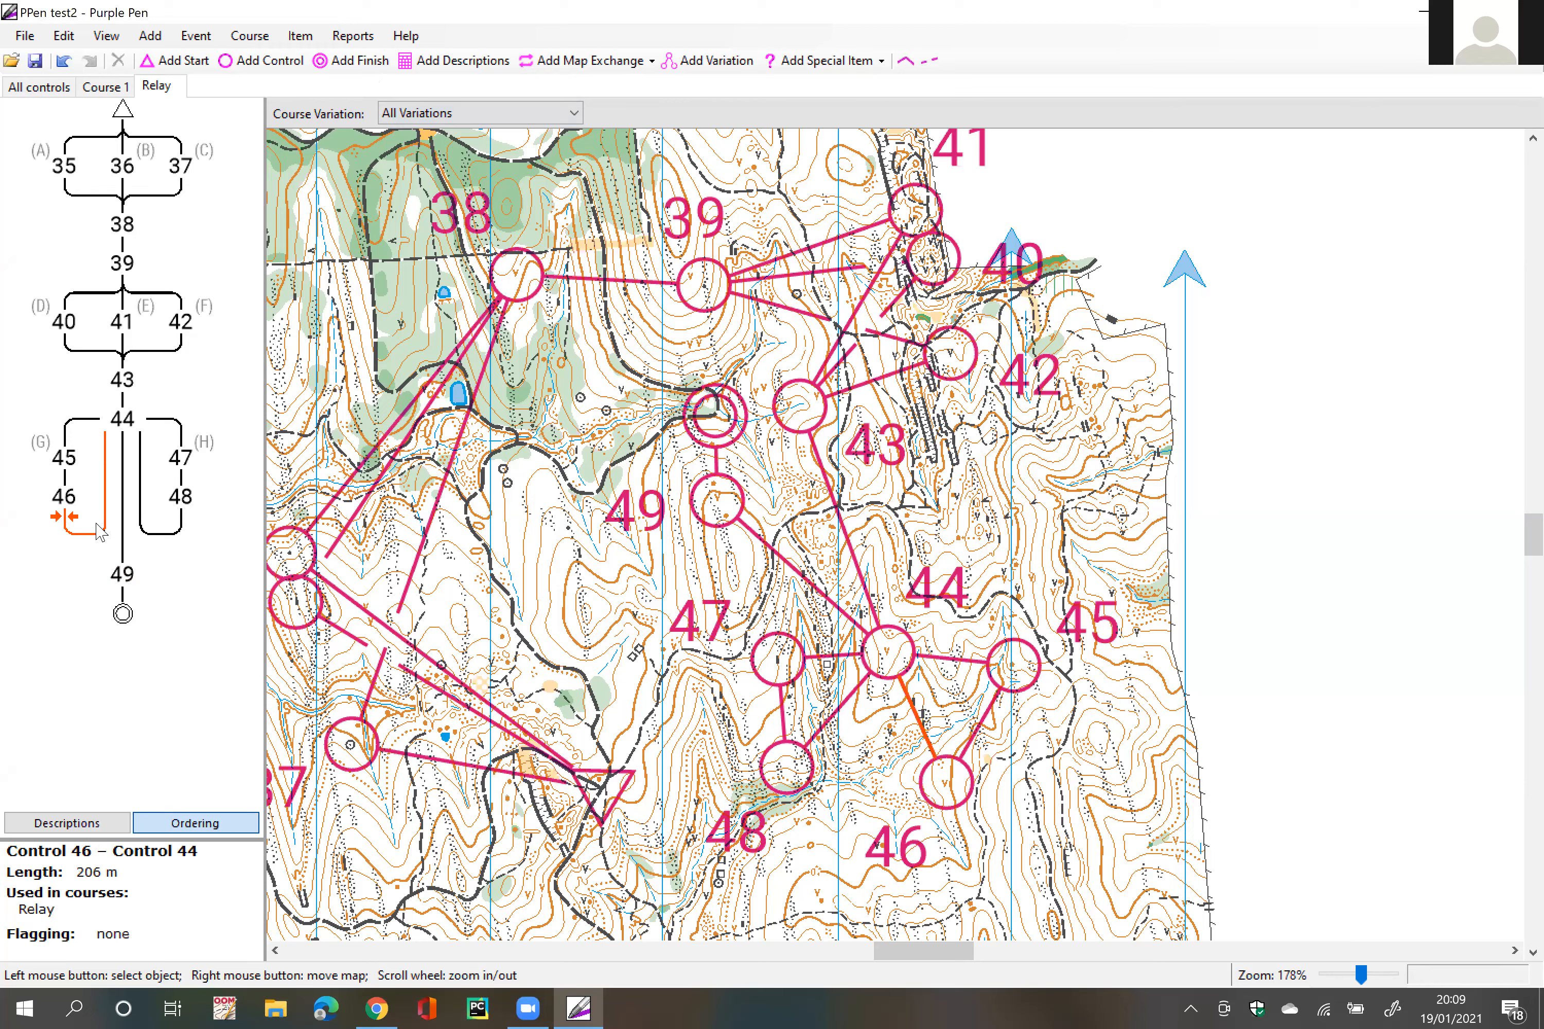
pyautogui.click(882, 761)
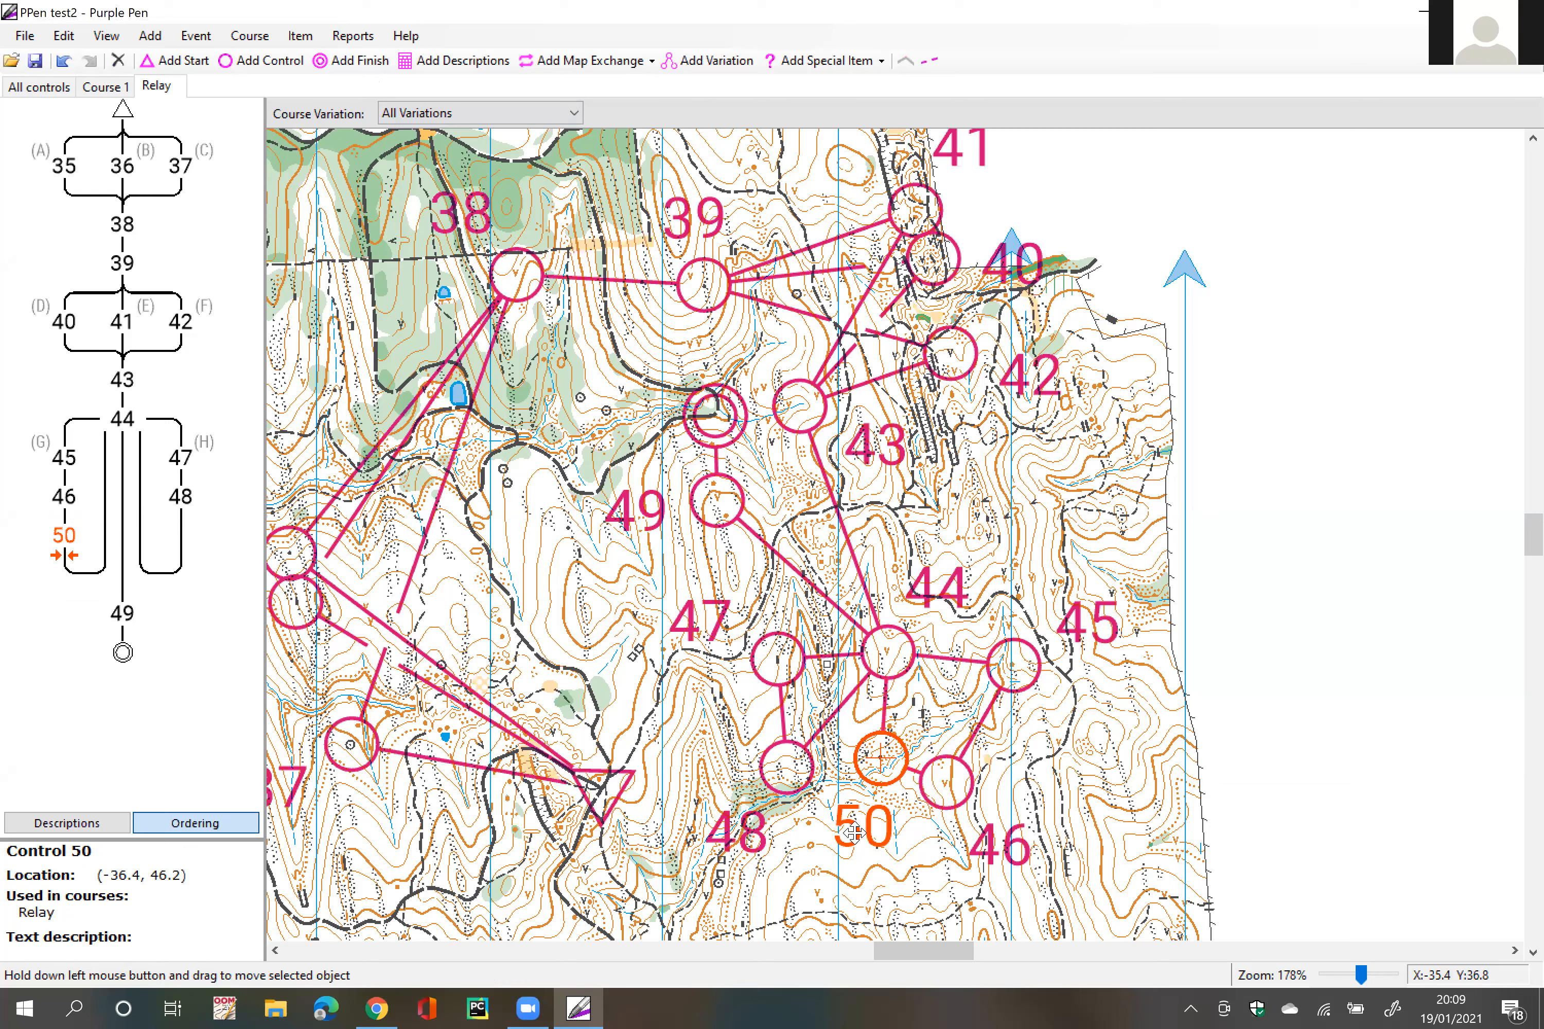
# Step: Move control 48 to the northwest and add a third control to loop H, southeast of it on the leg back to control 44
pyautogui.moveTo(790, 773); pyautogui.dragTo(736, 742)
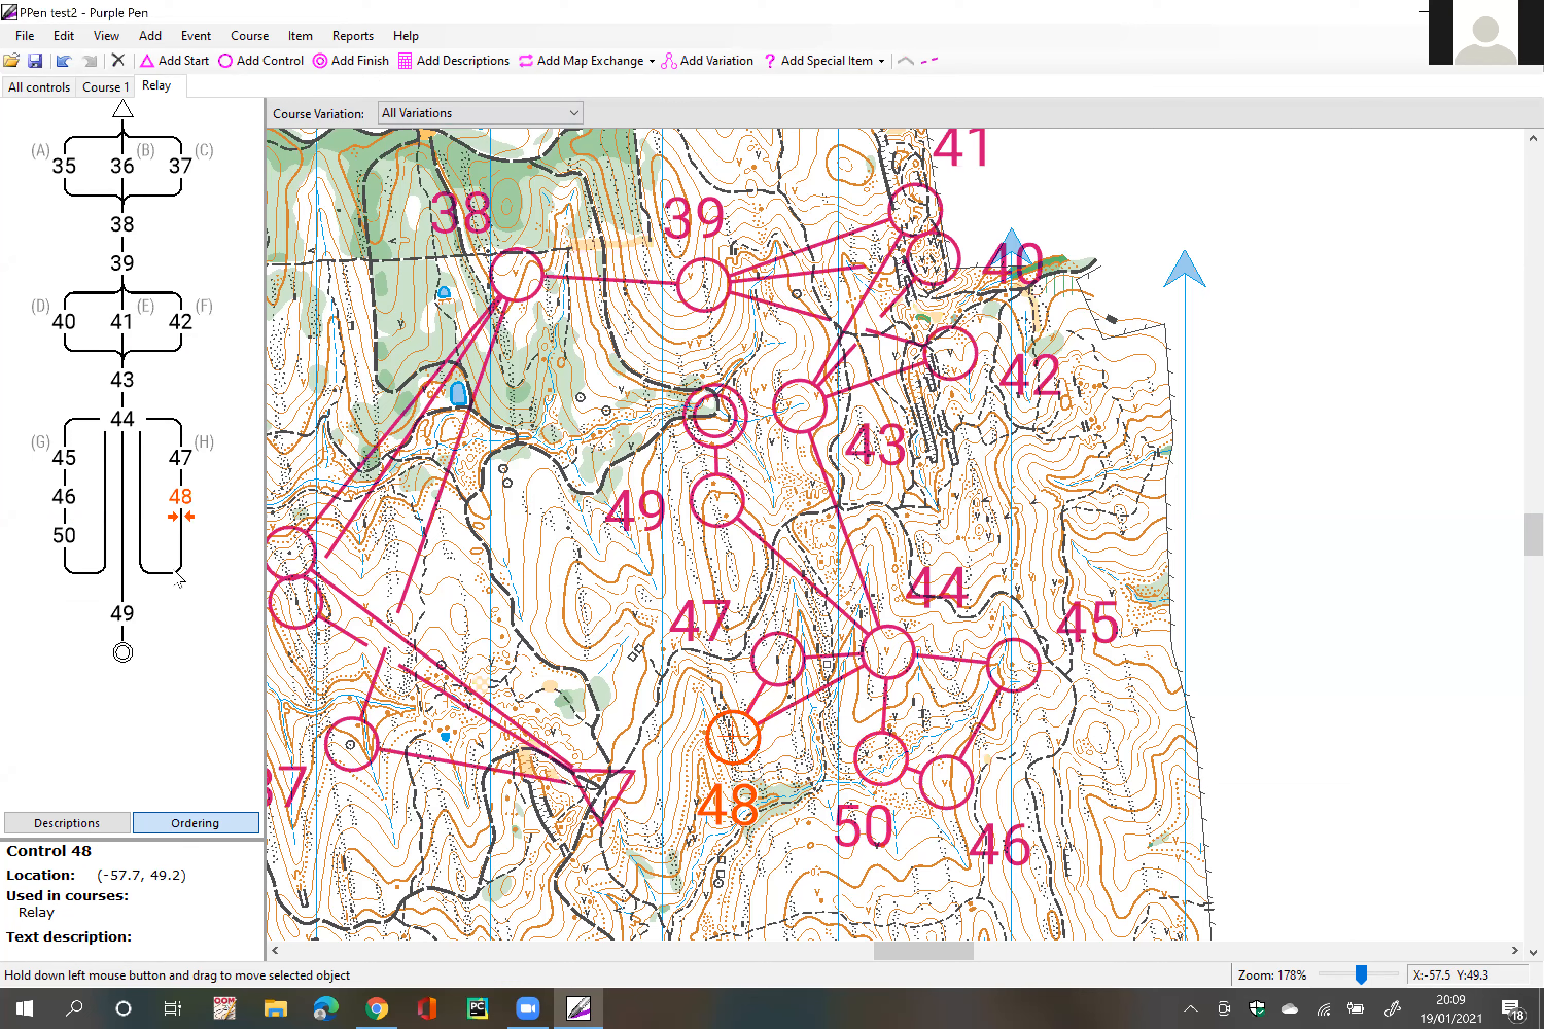
pyautogui.hotkey('ctrl', 'a')
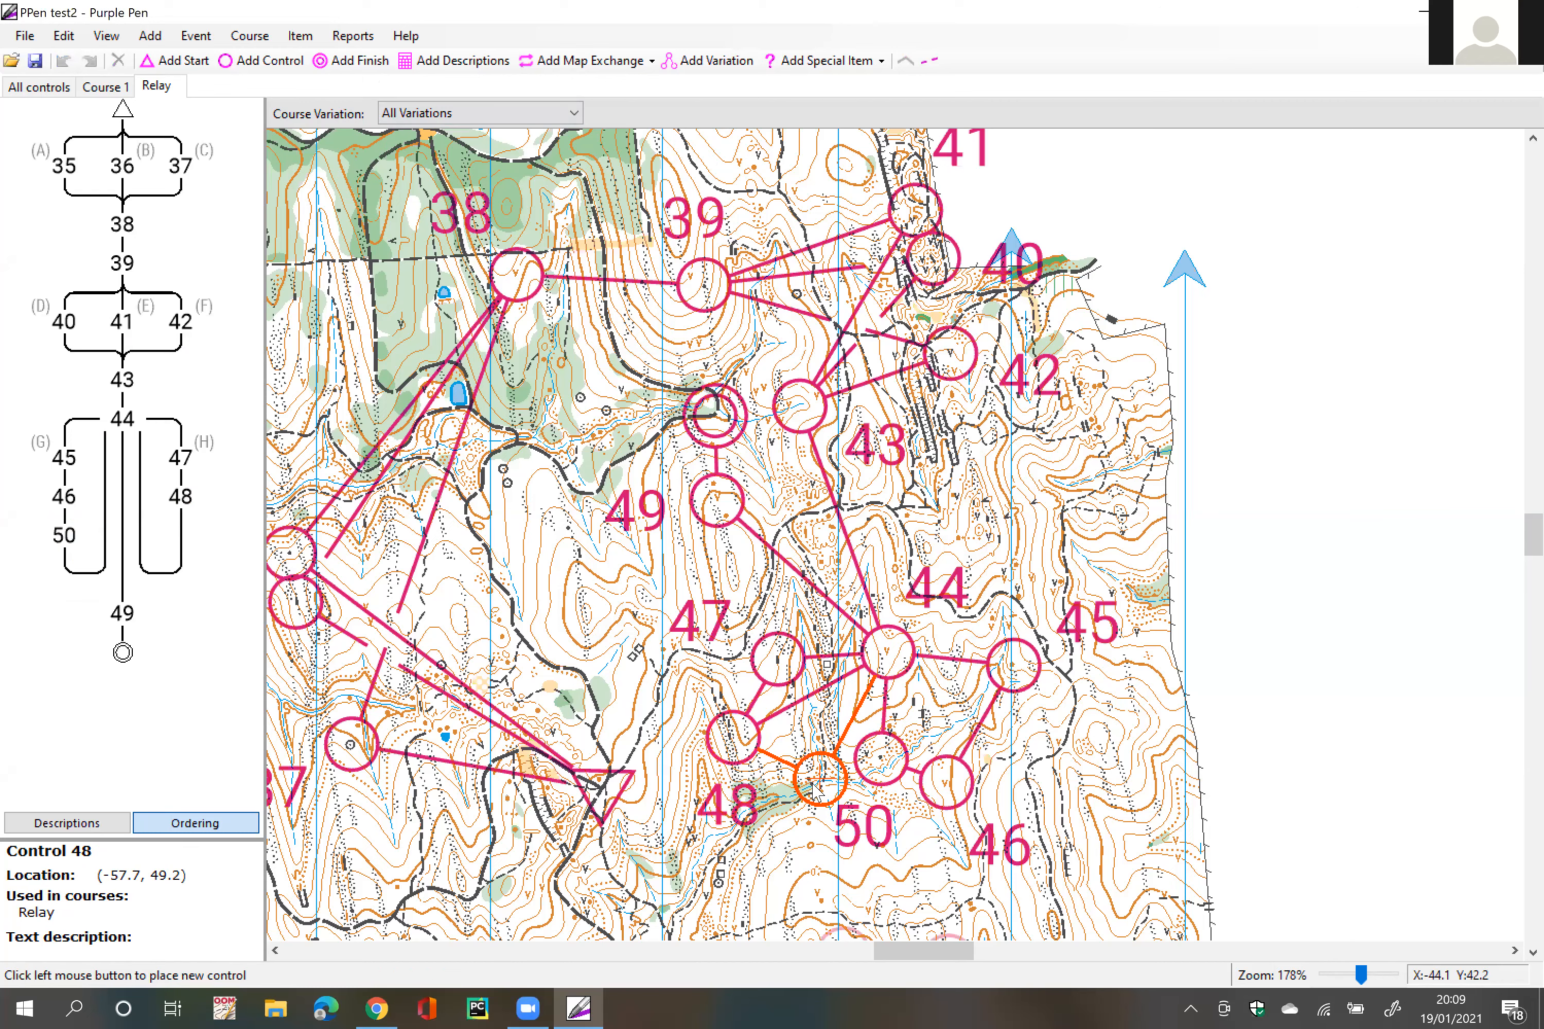
pyautogui.click(811, 778)
pyautogui.click(835, 850)
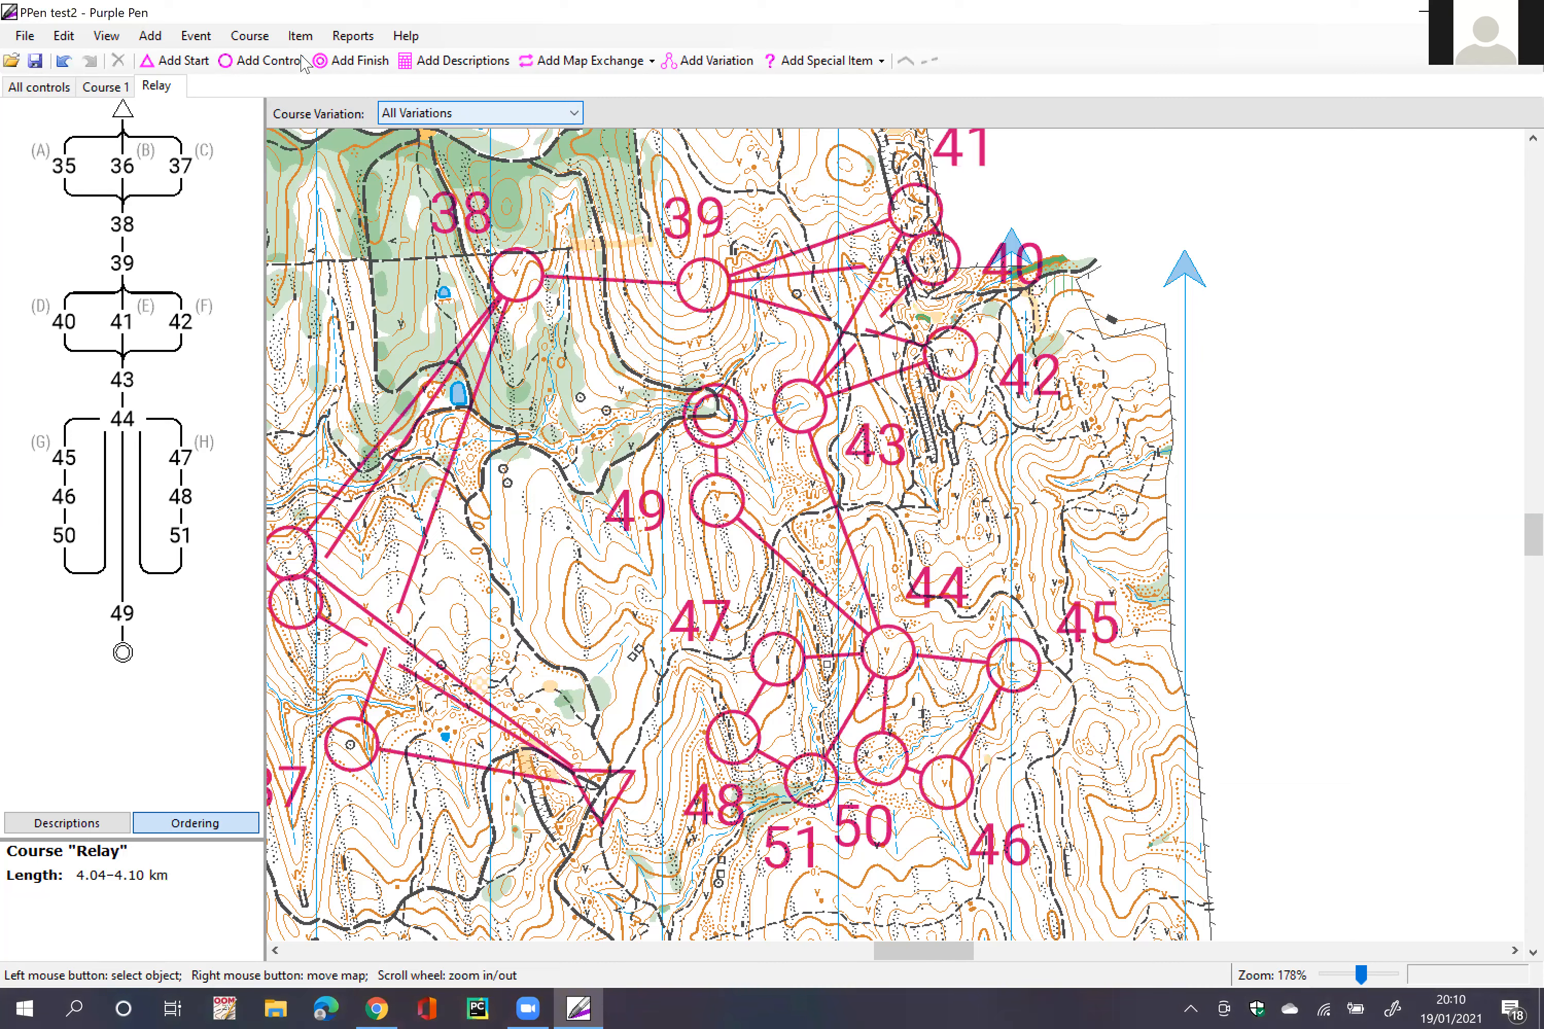
# Step: Assign the relay team variations for 10 teams with 7 legs each
pyautogui.click(263, 39)
pyautogui.click(281, 214)
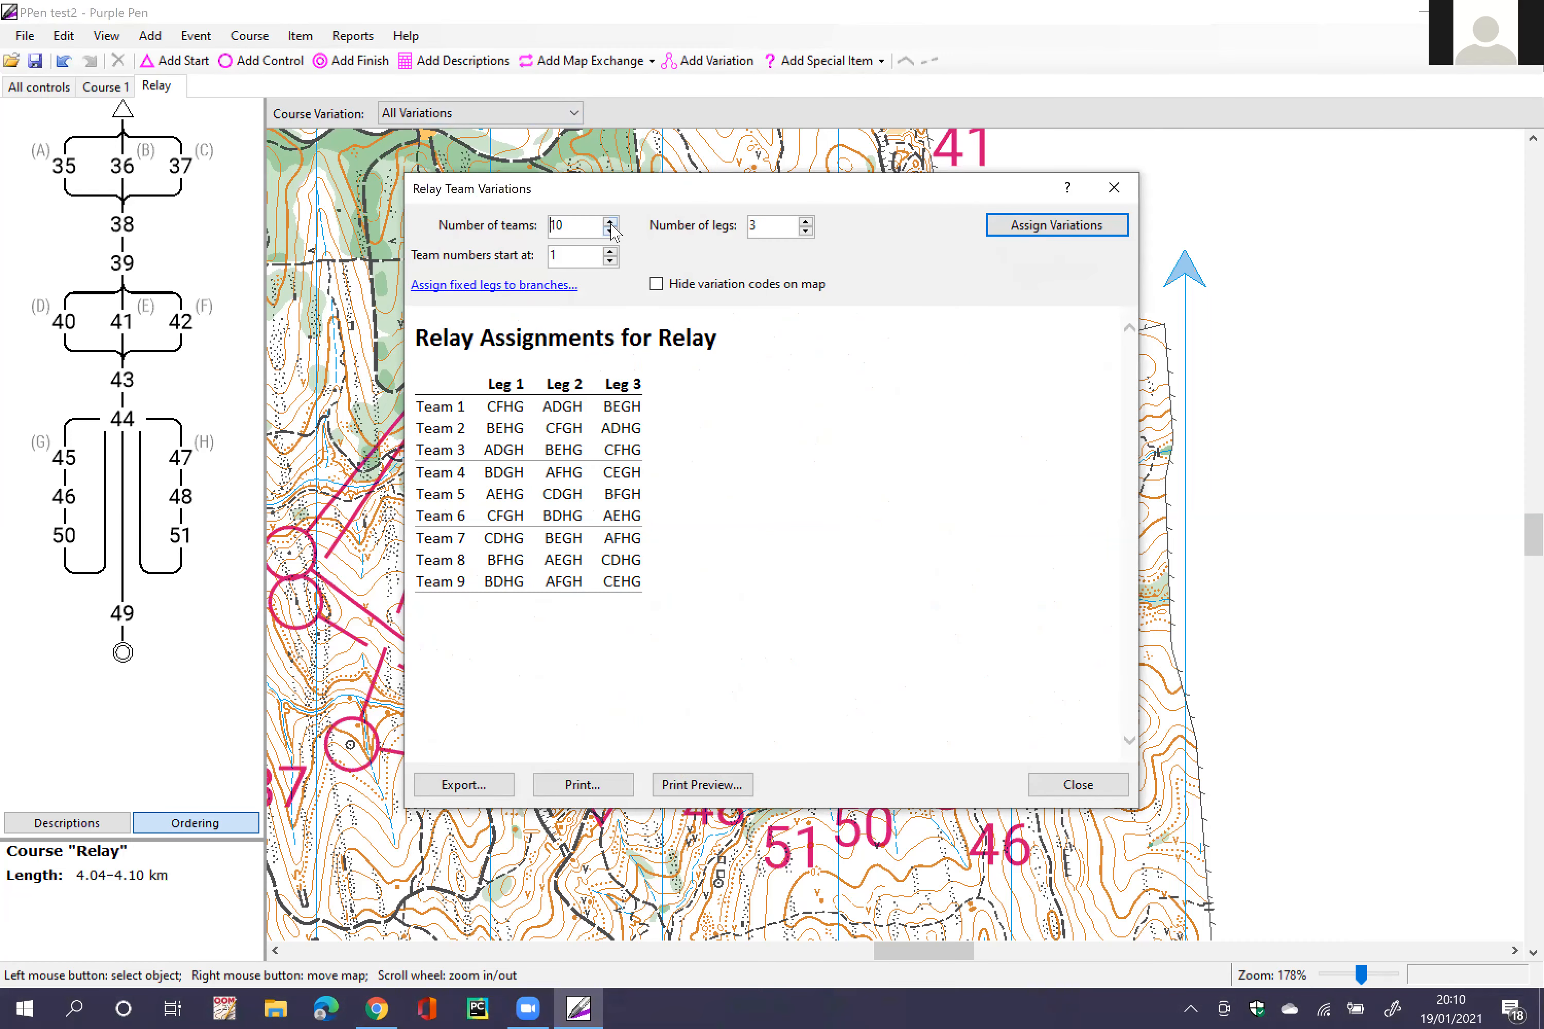
pyautogui.click(610, 223)
pyautogui.press('Return')
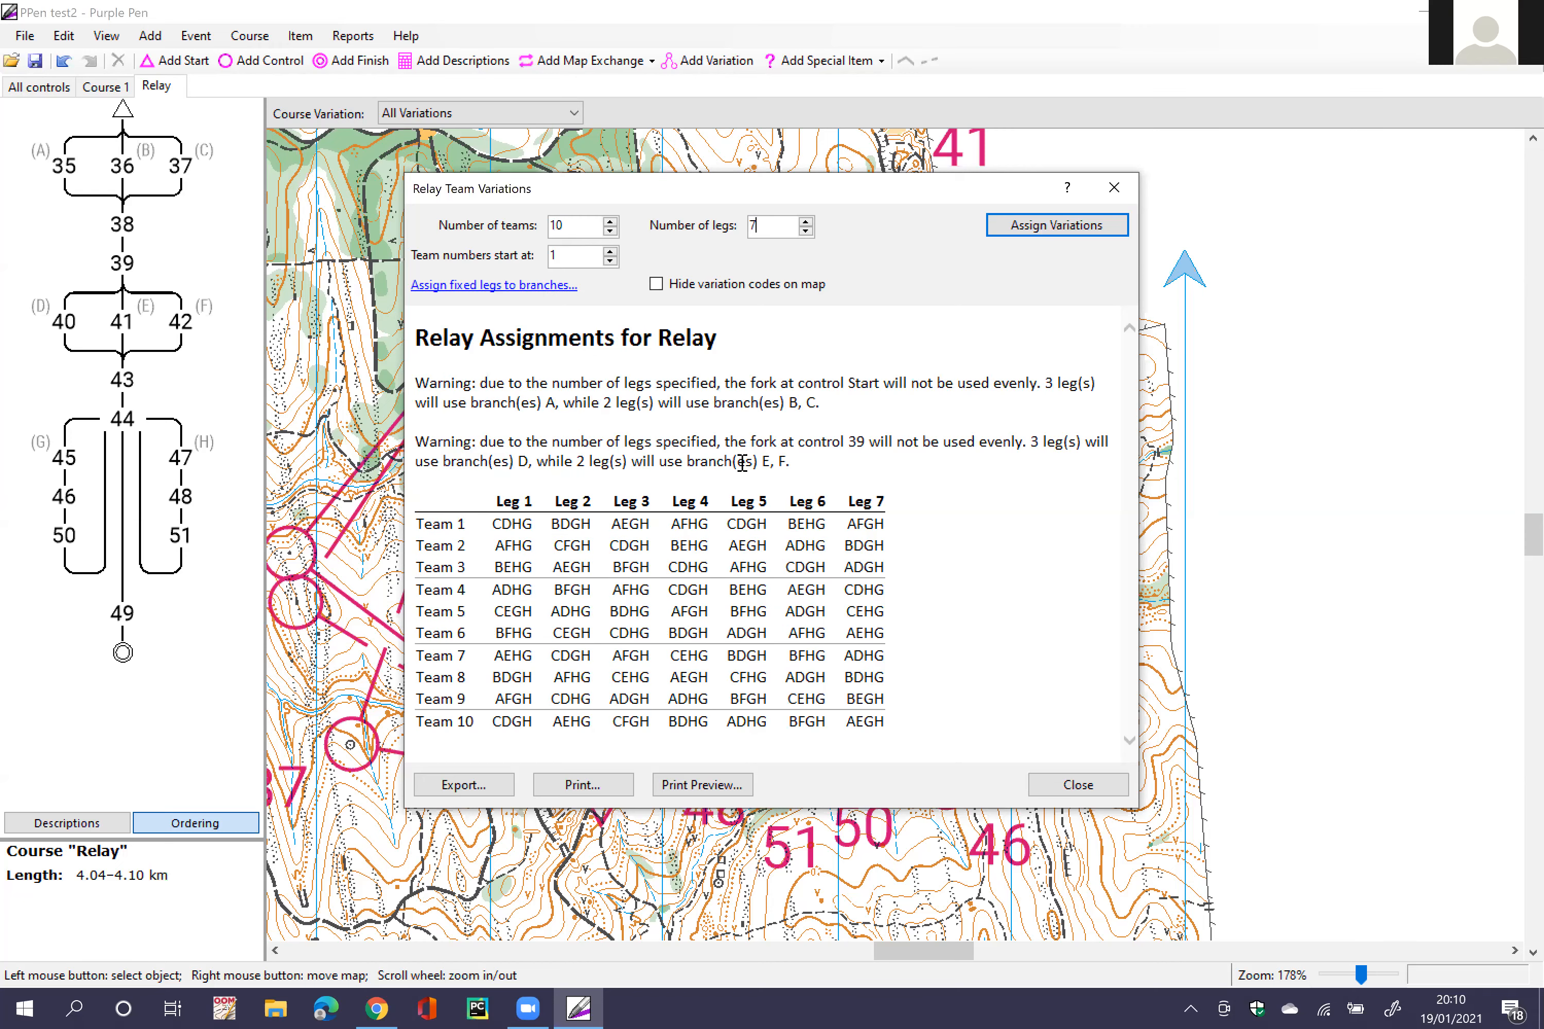
# Step: Examine the notes on uneven fork use and the table of variations per team and leg, and close the relay assignments
pyautogui.moveTo(418, 383); pyautogui.dragTo(909, 465)
pyautogui.click(911, 468)
pyautogui.moveTo(489, 524); pyautogui.dragTo(914, 636)
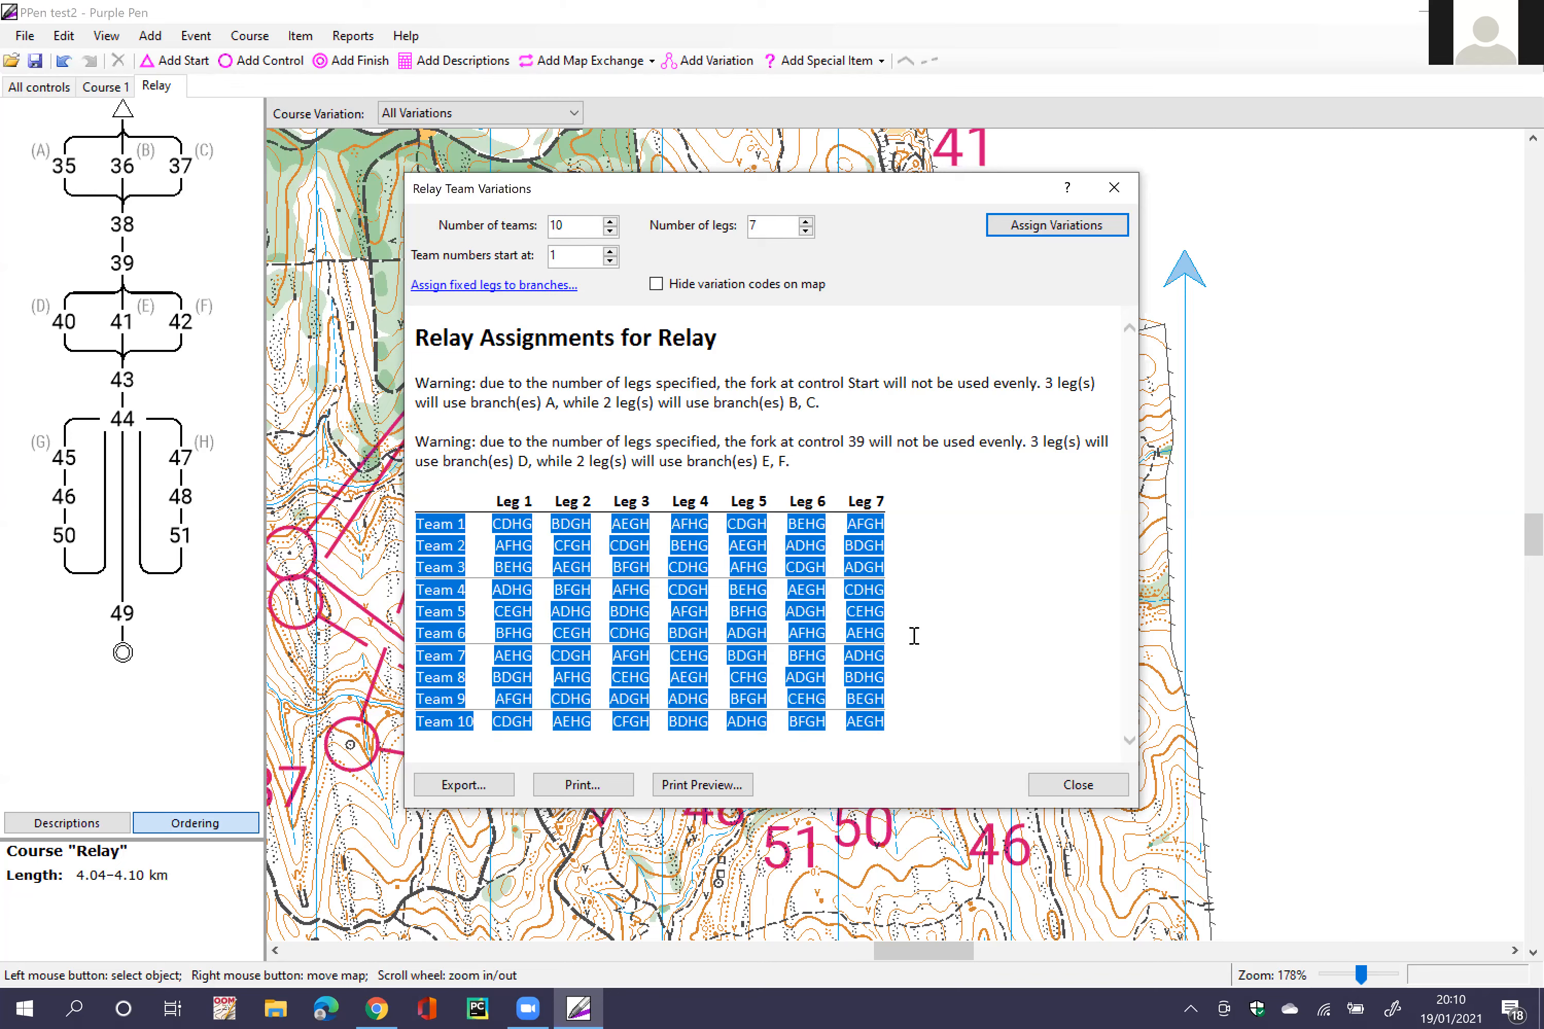
pyautogui.click(914, 734)
pyautogui.click(1053, 785)
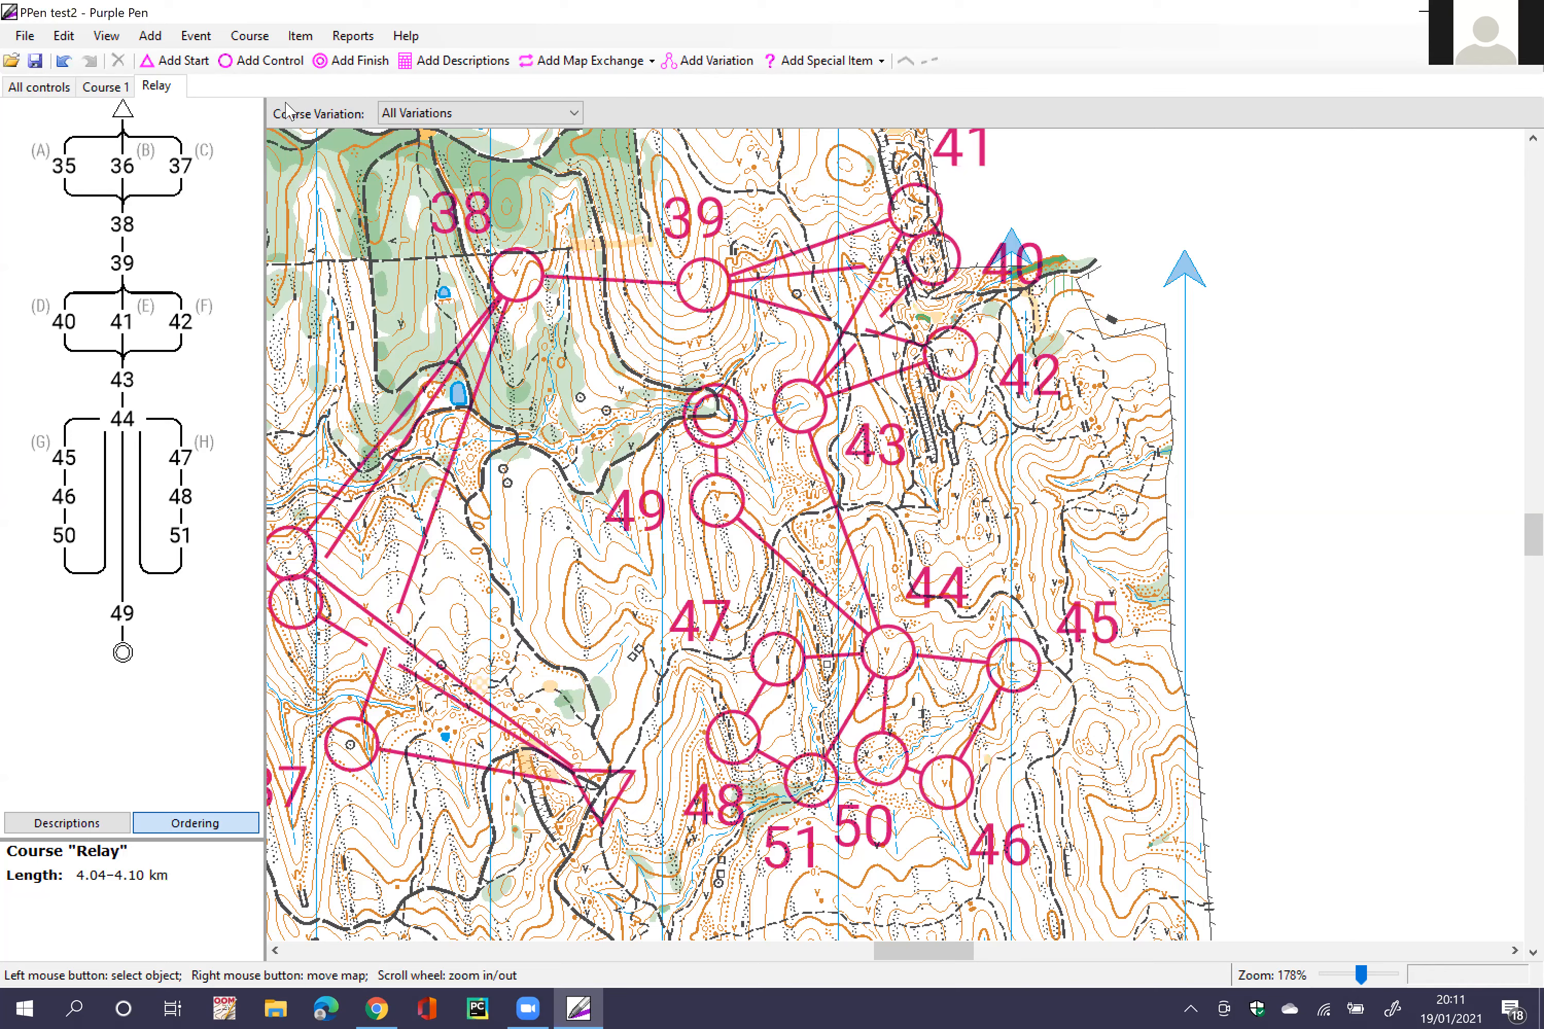
# Step: Display Course 1 with its control order
pyautogui.click(110, 89)
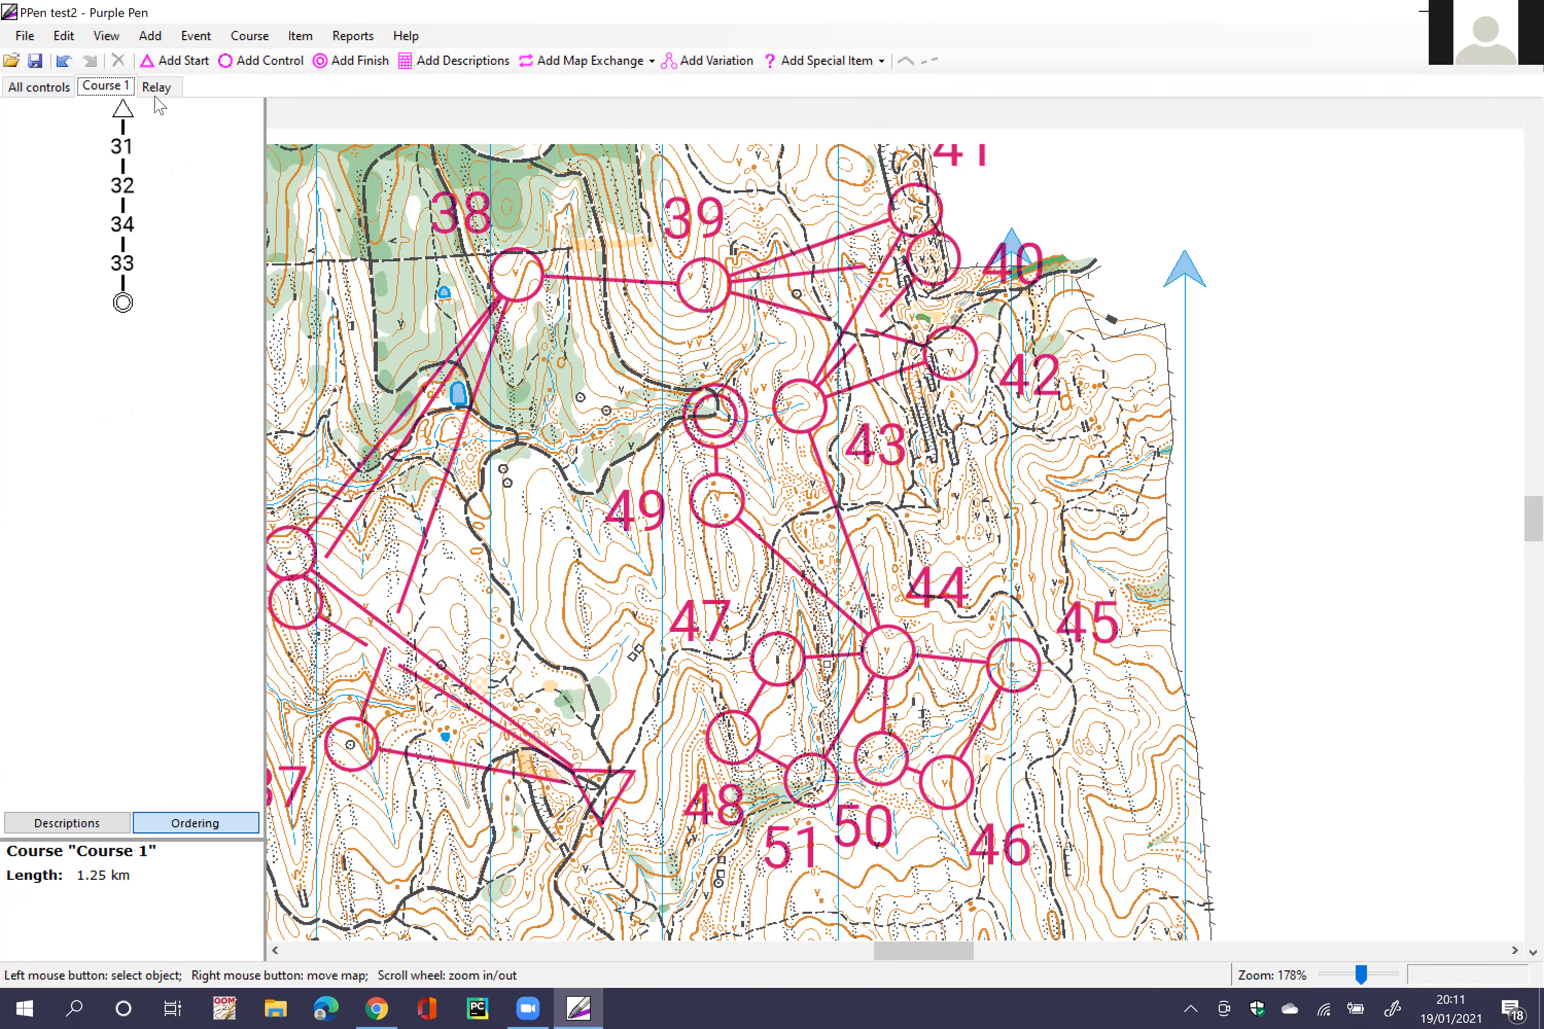
# Step: Show the control descriptions of Course 1 and examine its route and description sheet on the map
pyautogui.click(82, 820)
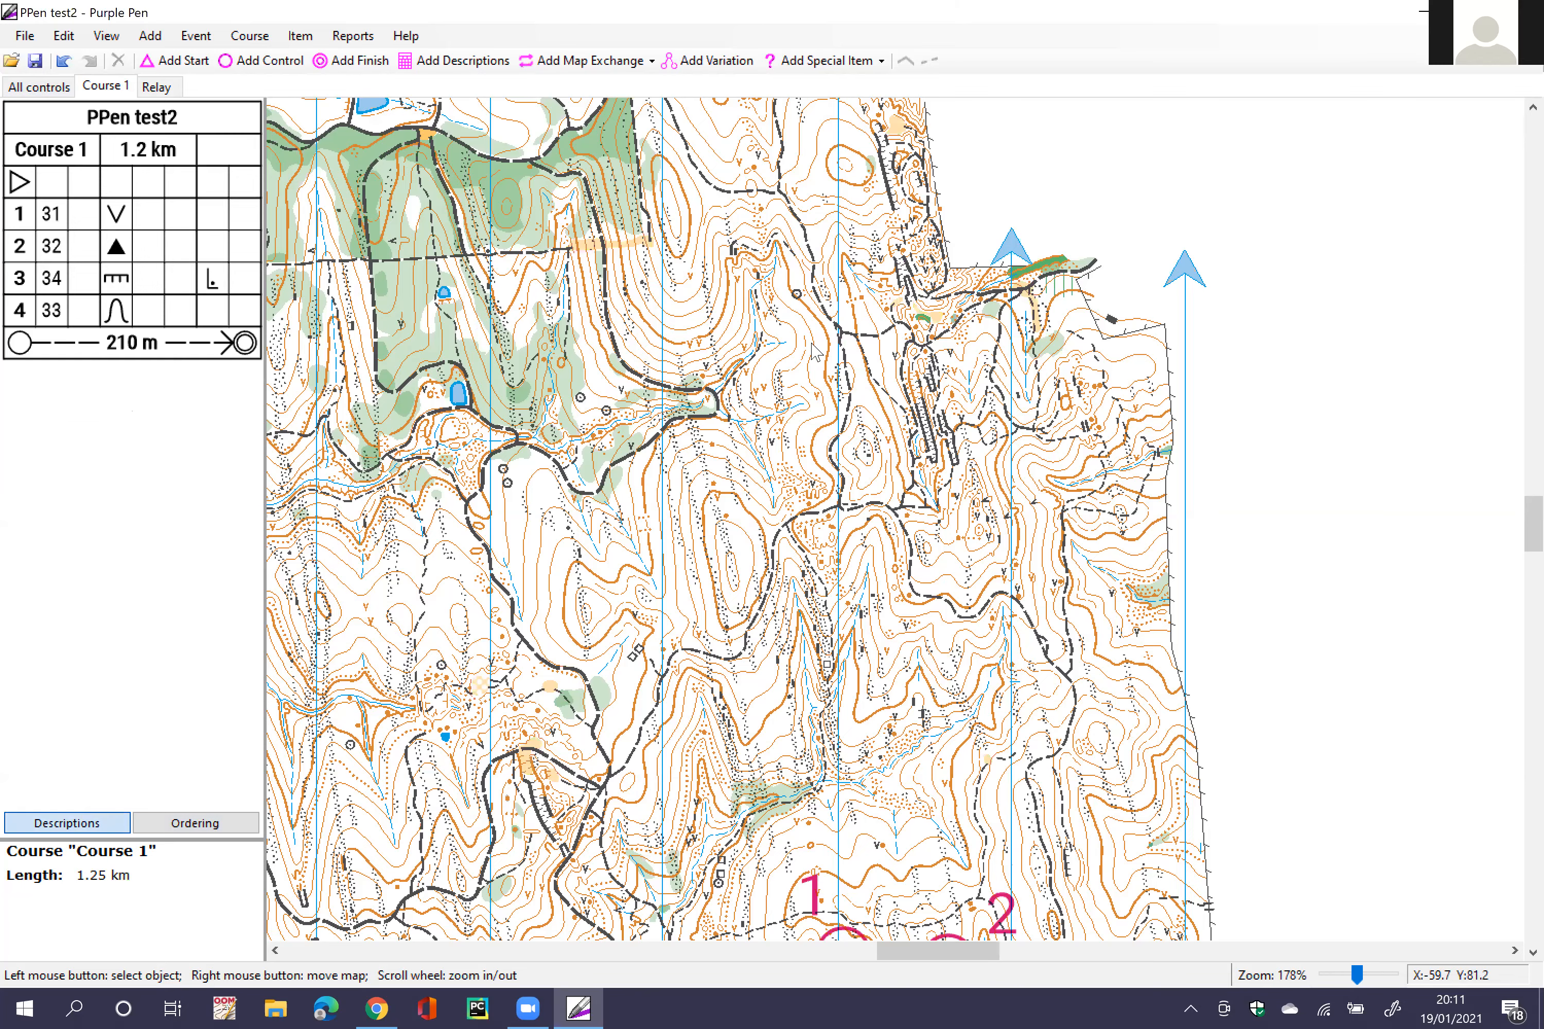
pyautogui.scroll(-4, 816, 352)
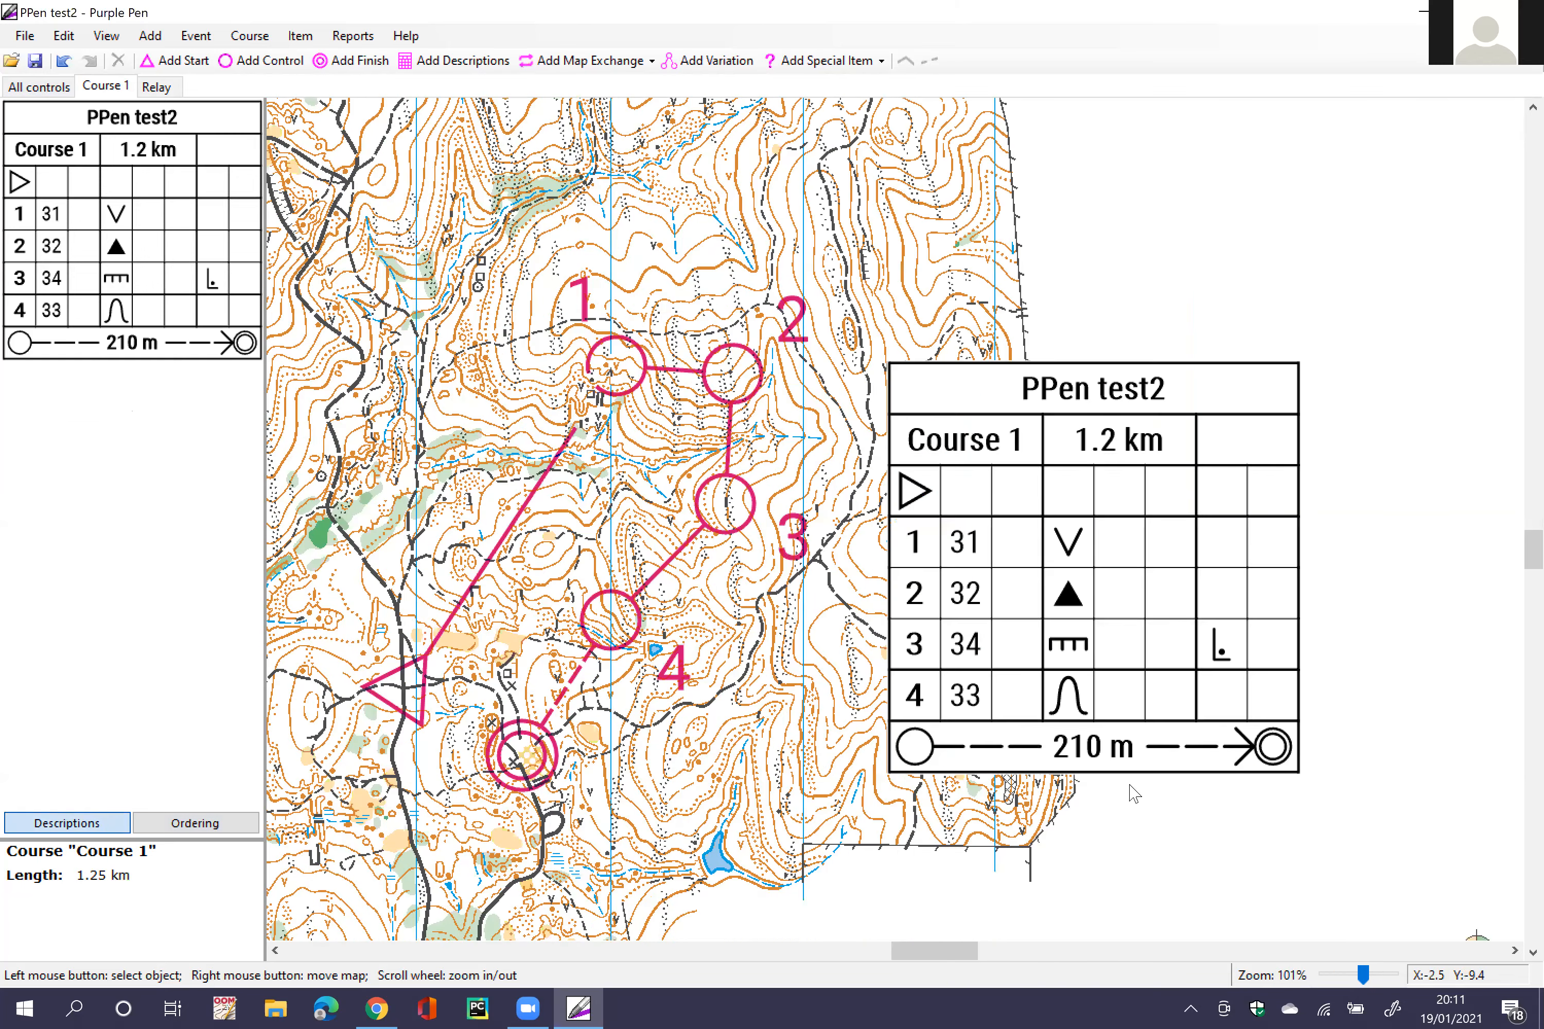
pyautogui.scroll(4, 839, 411)
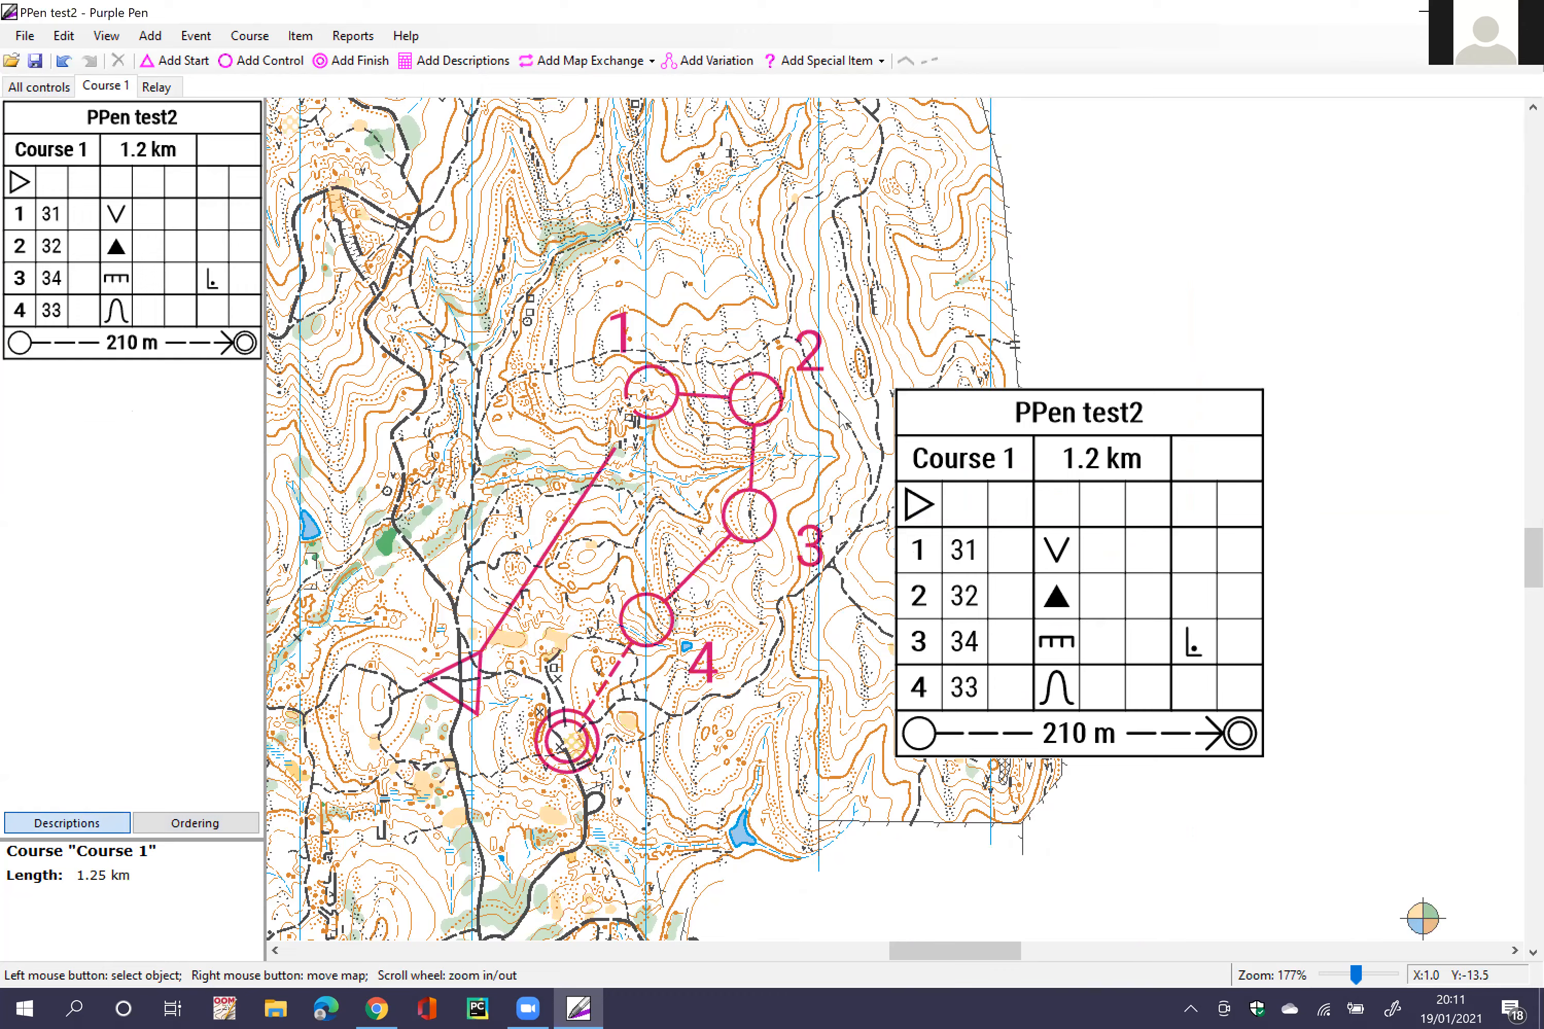
pyautogui.scroll(-6, 840, 413)
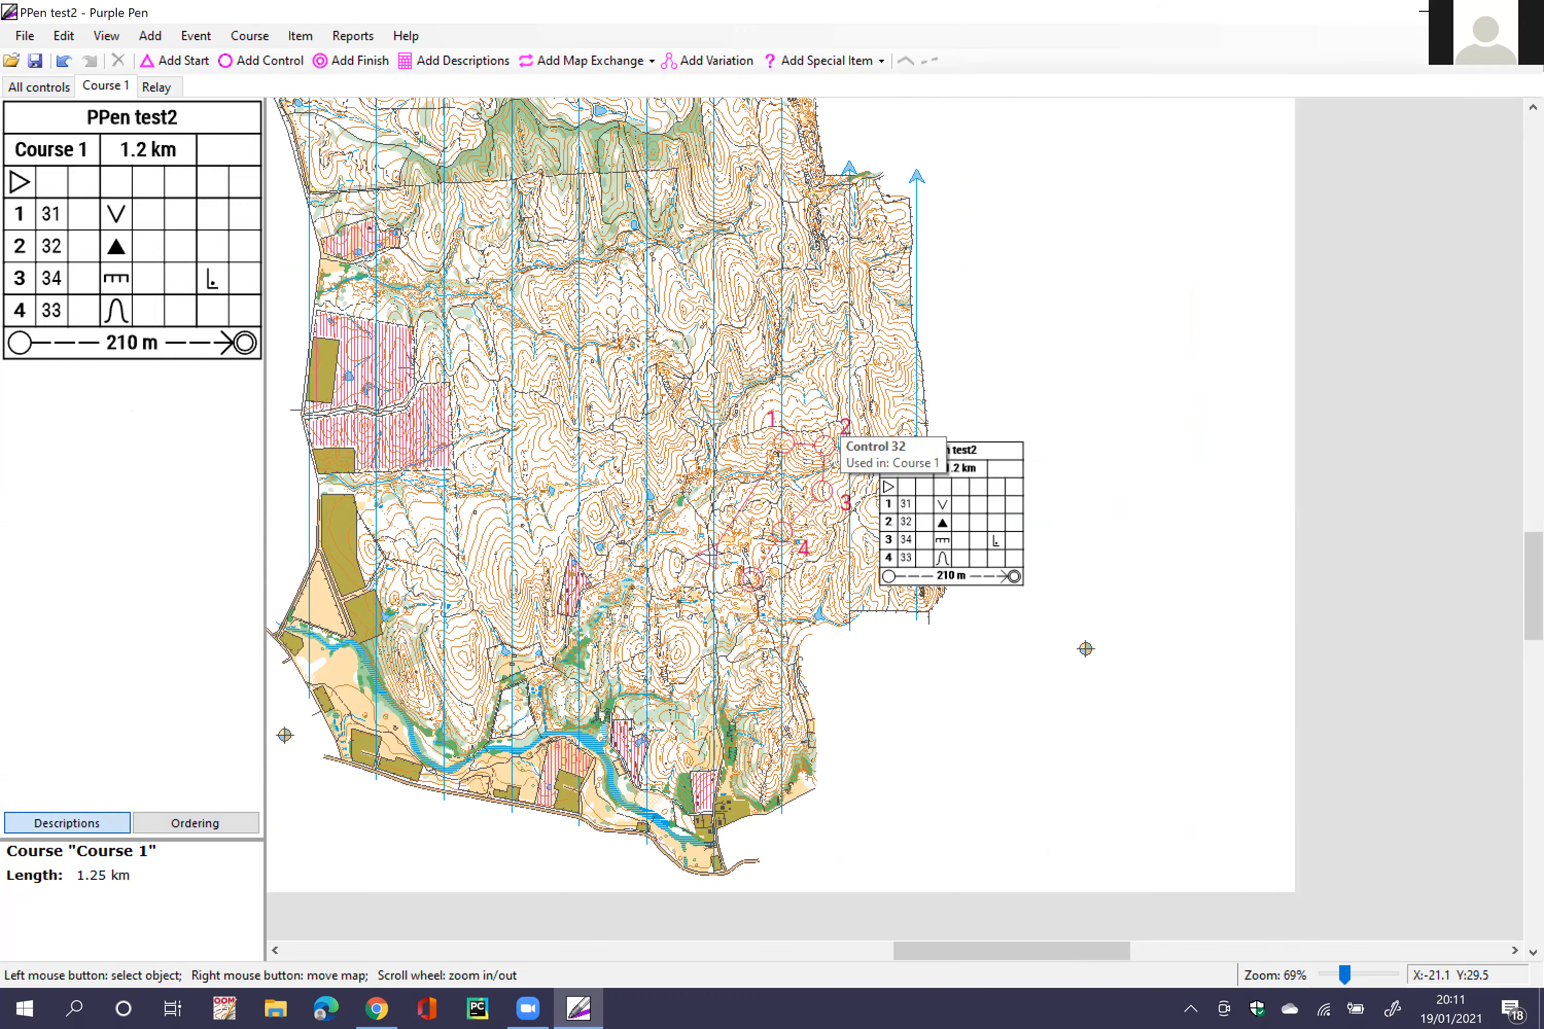
pyautogui.scroll(4, 712, 369)
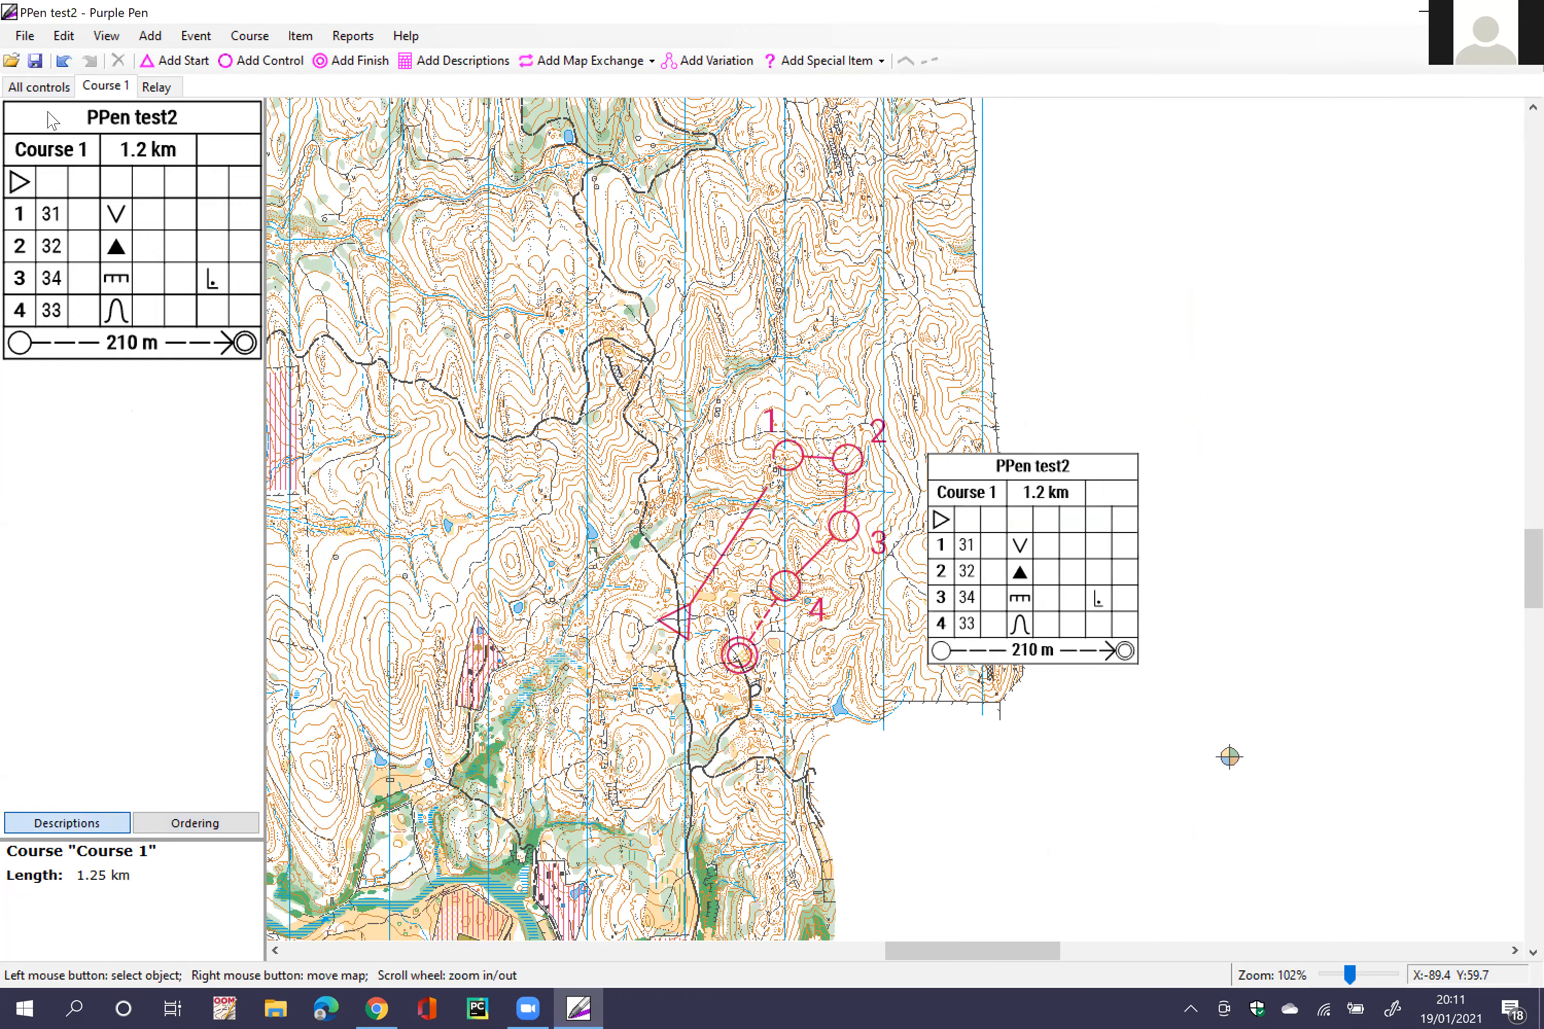
pyautogui.click(25, 36)
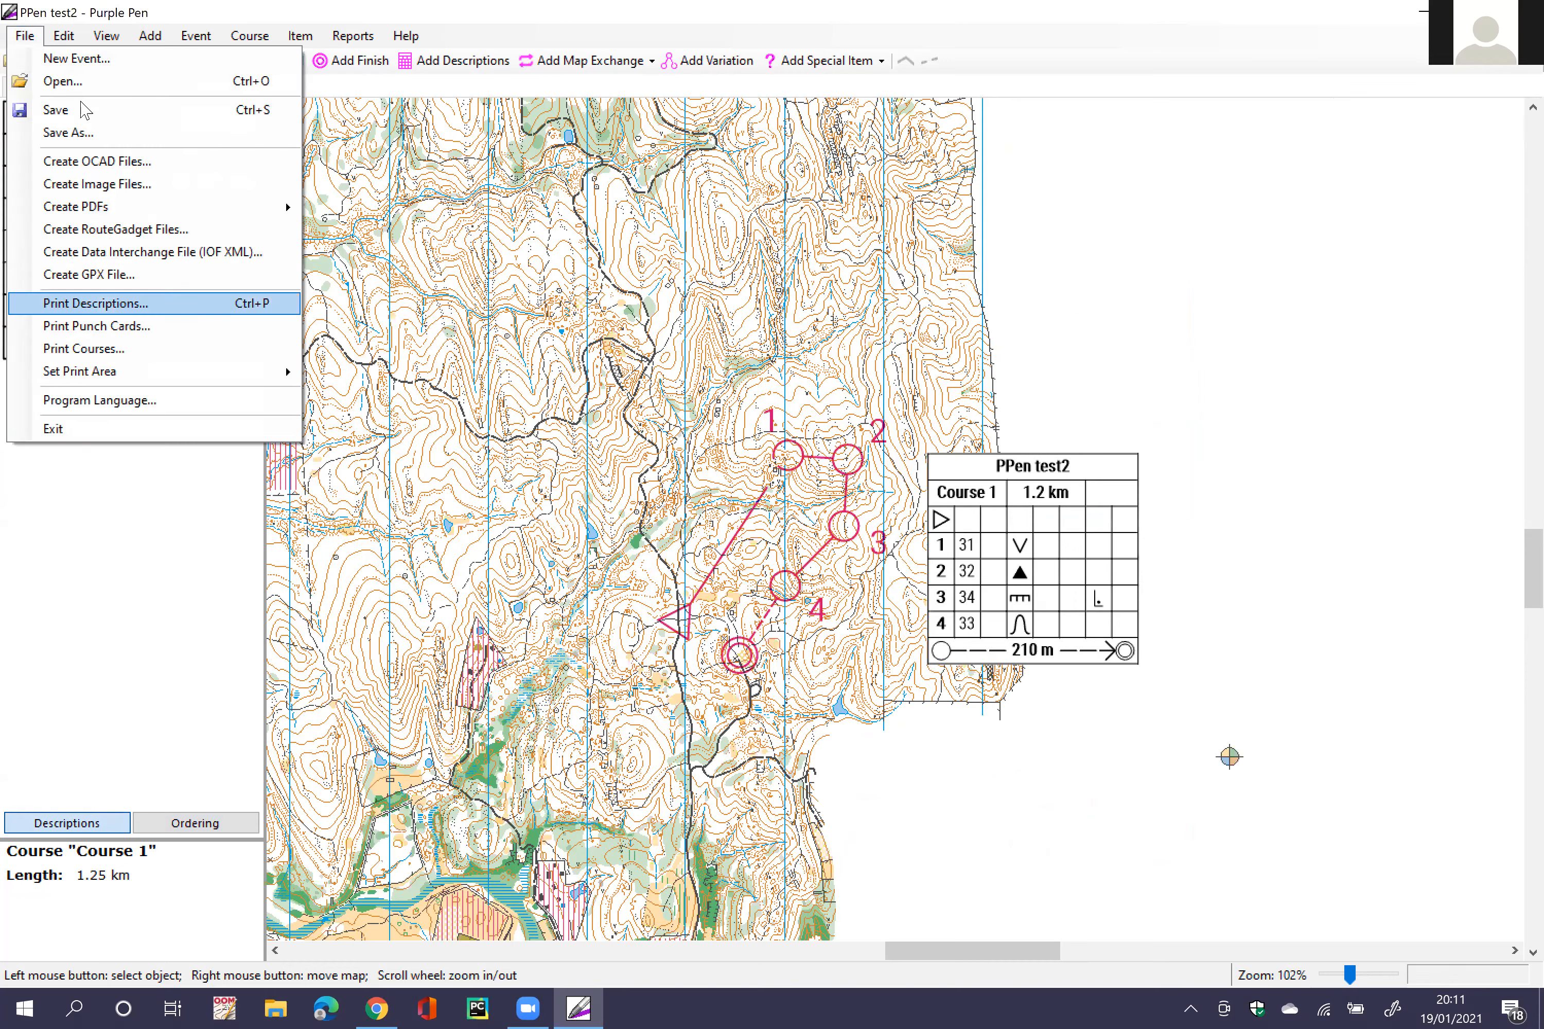
pyautogui.moveTo(118, 211)
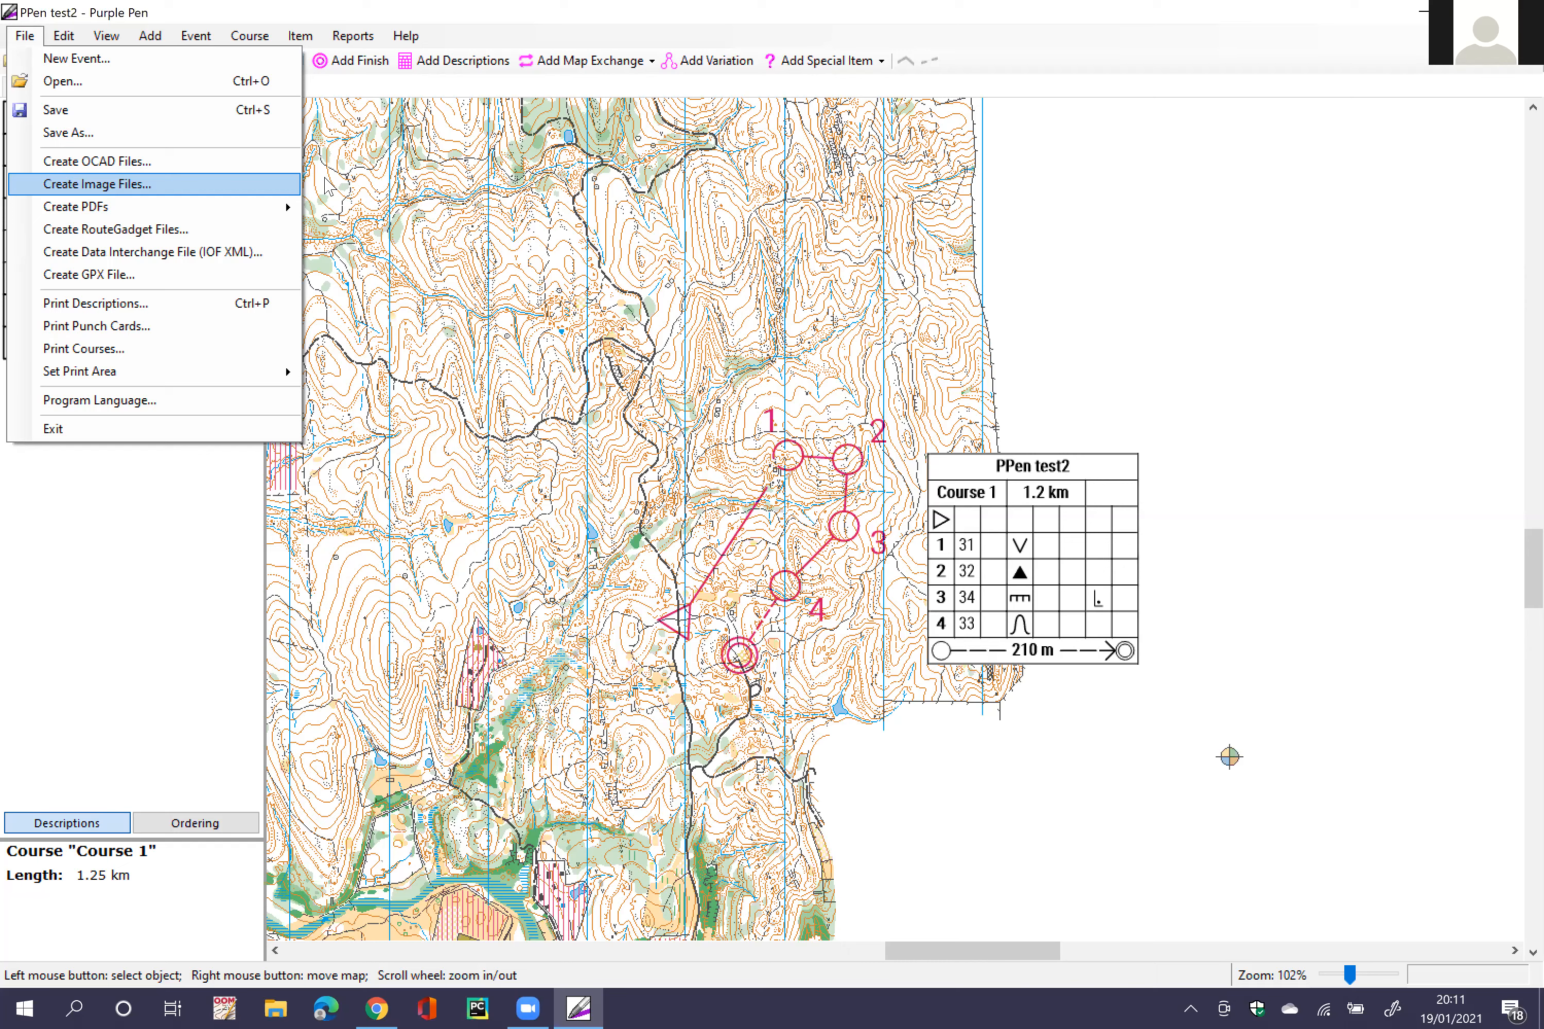
pyautogui.click(543, 305)
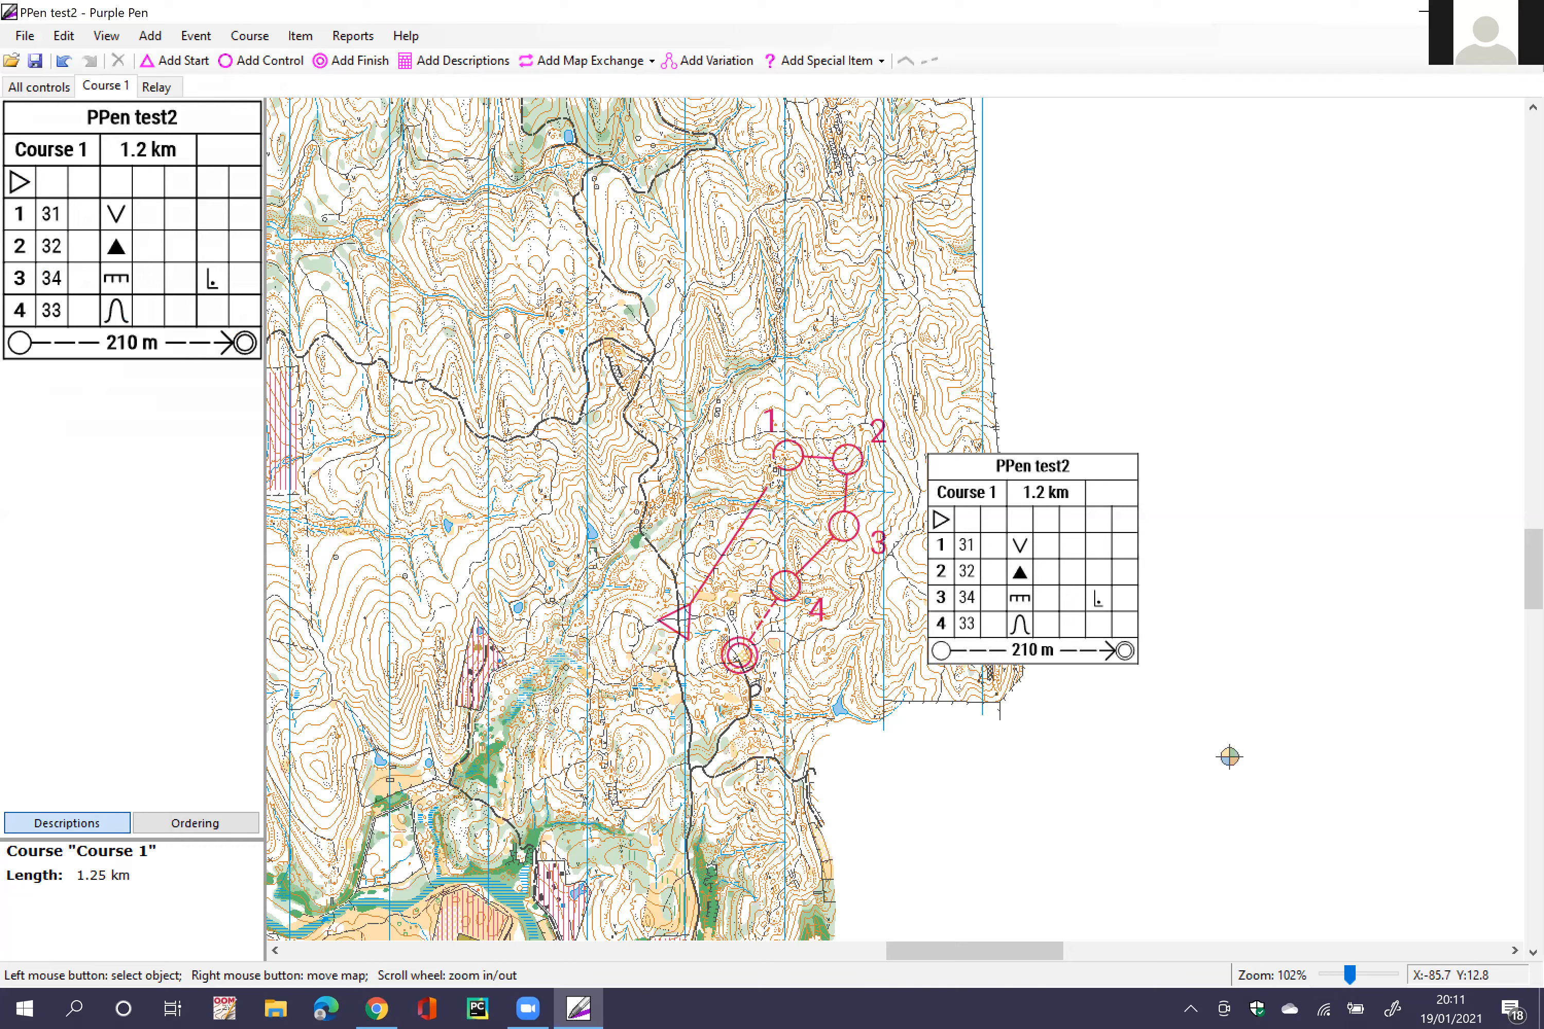
# Step: Start setting the print area for Course 1 only
pyautogui.scroll(-5, 717, 441)
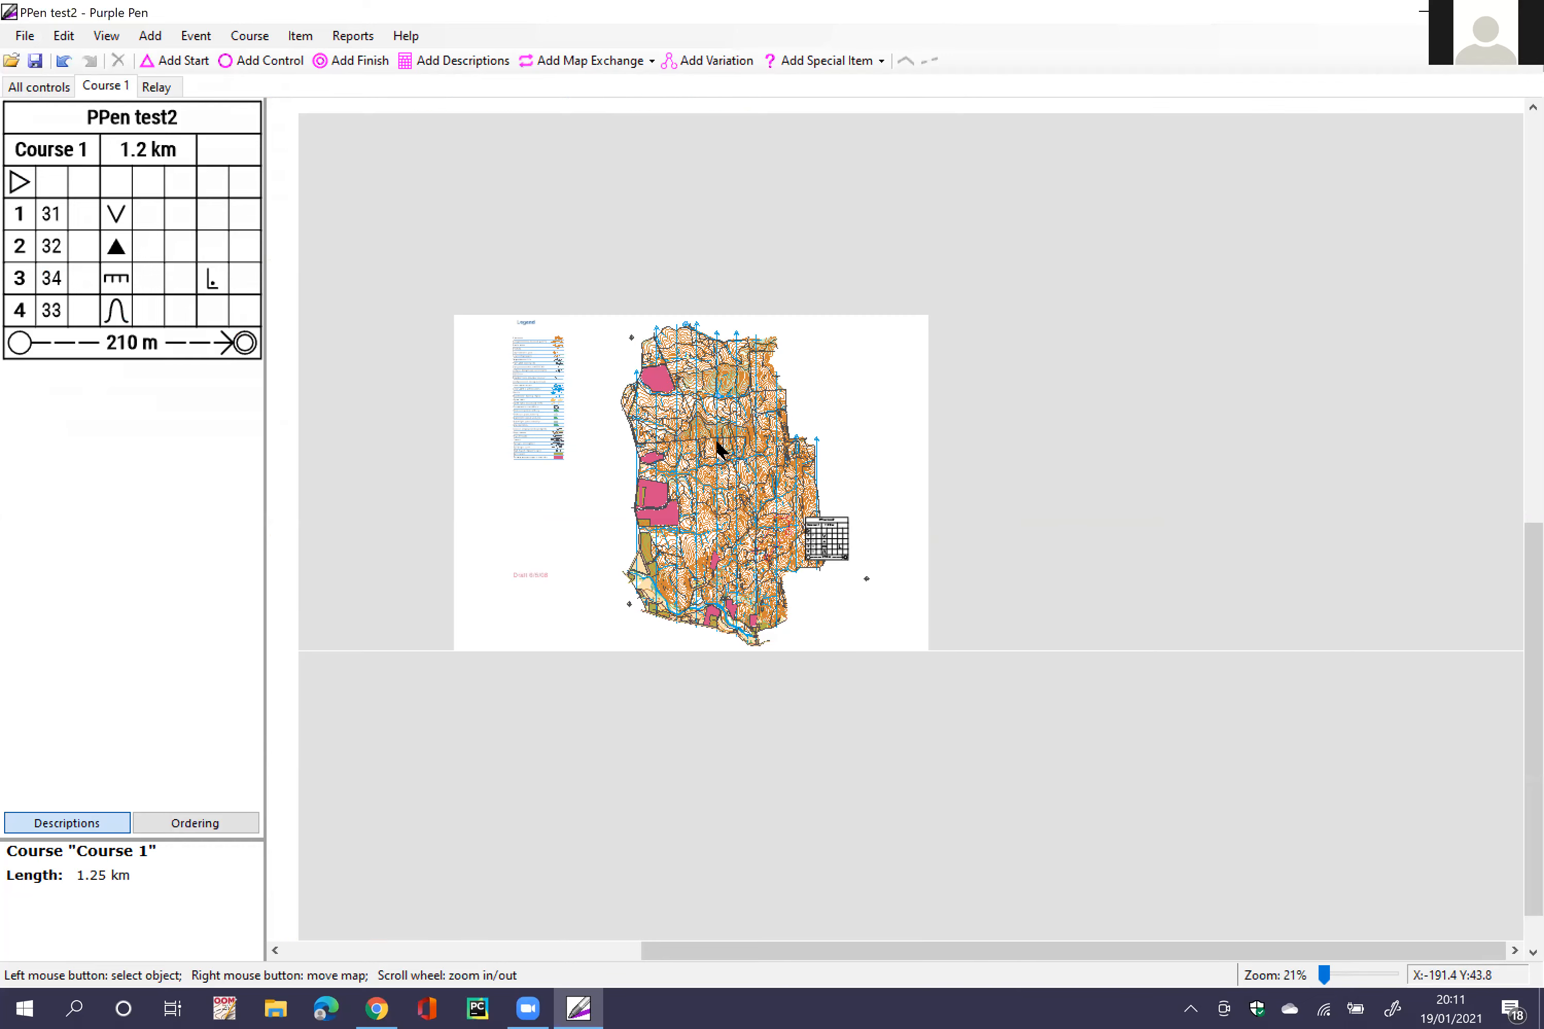
pyautogui.scroll(1, 668, 338)
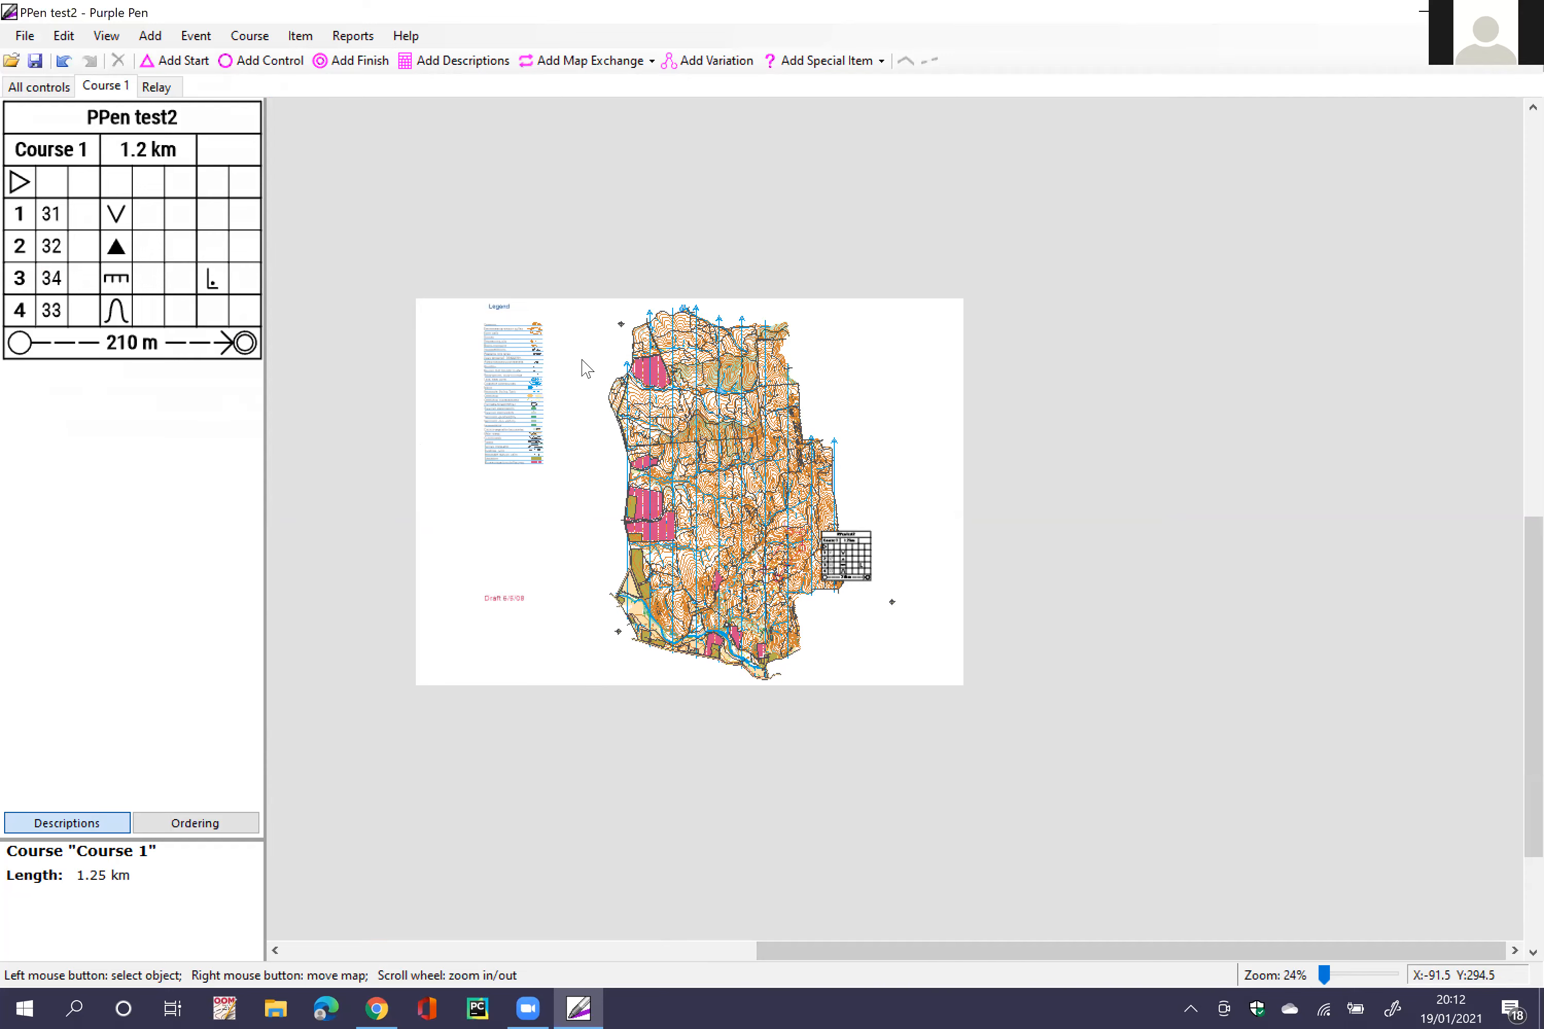
pyautogui.scroll(3, 703, 529)
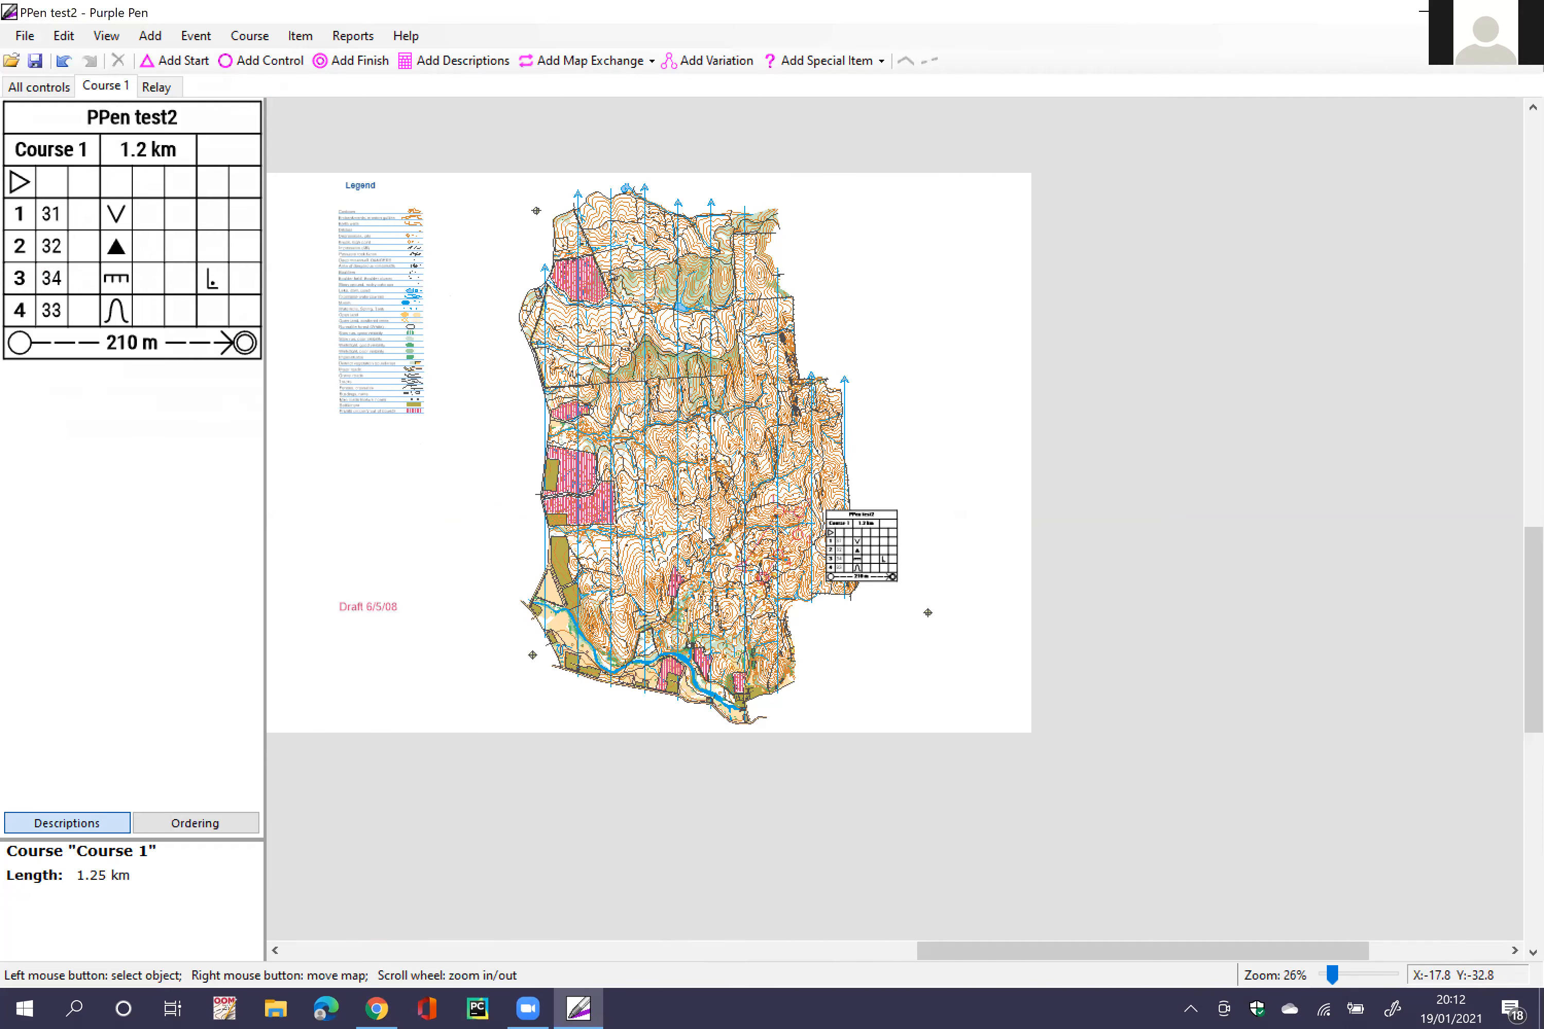
pyautogui.scroll(2, 702, 527)
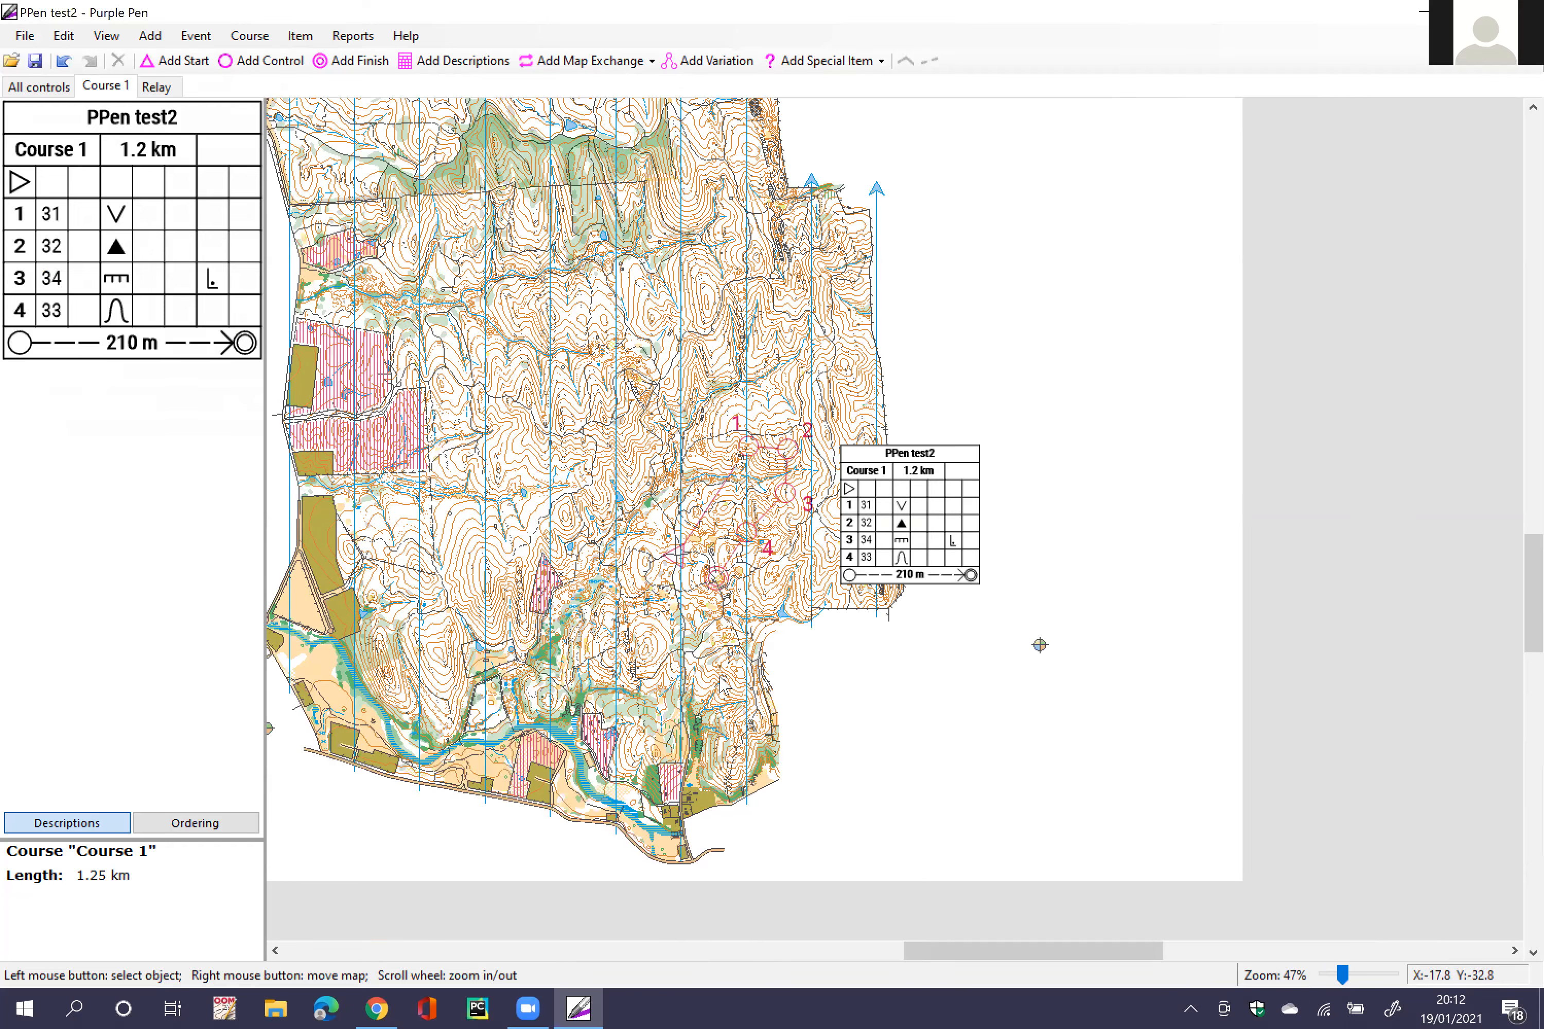
pyautogui.scroll(3, 720, 676)
pyautogui.scroll(-2, 719, 676)
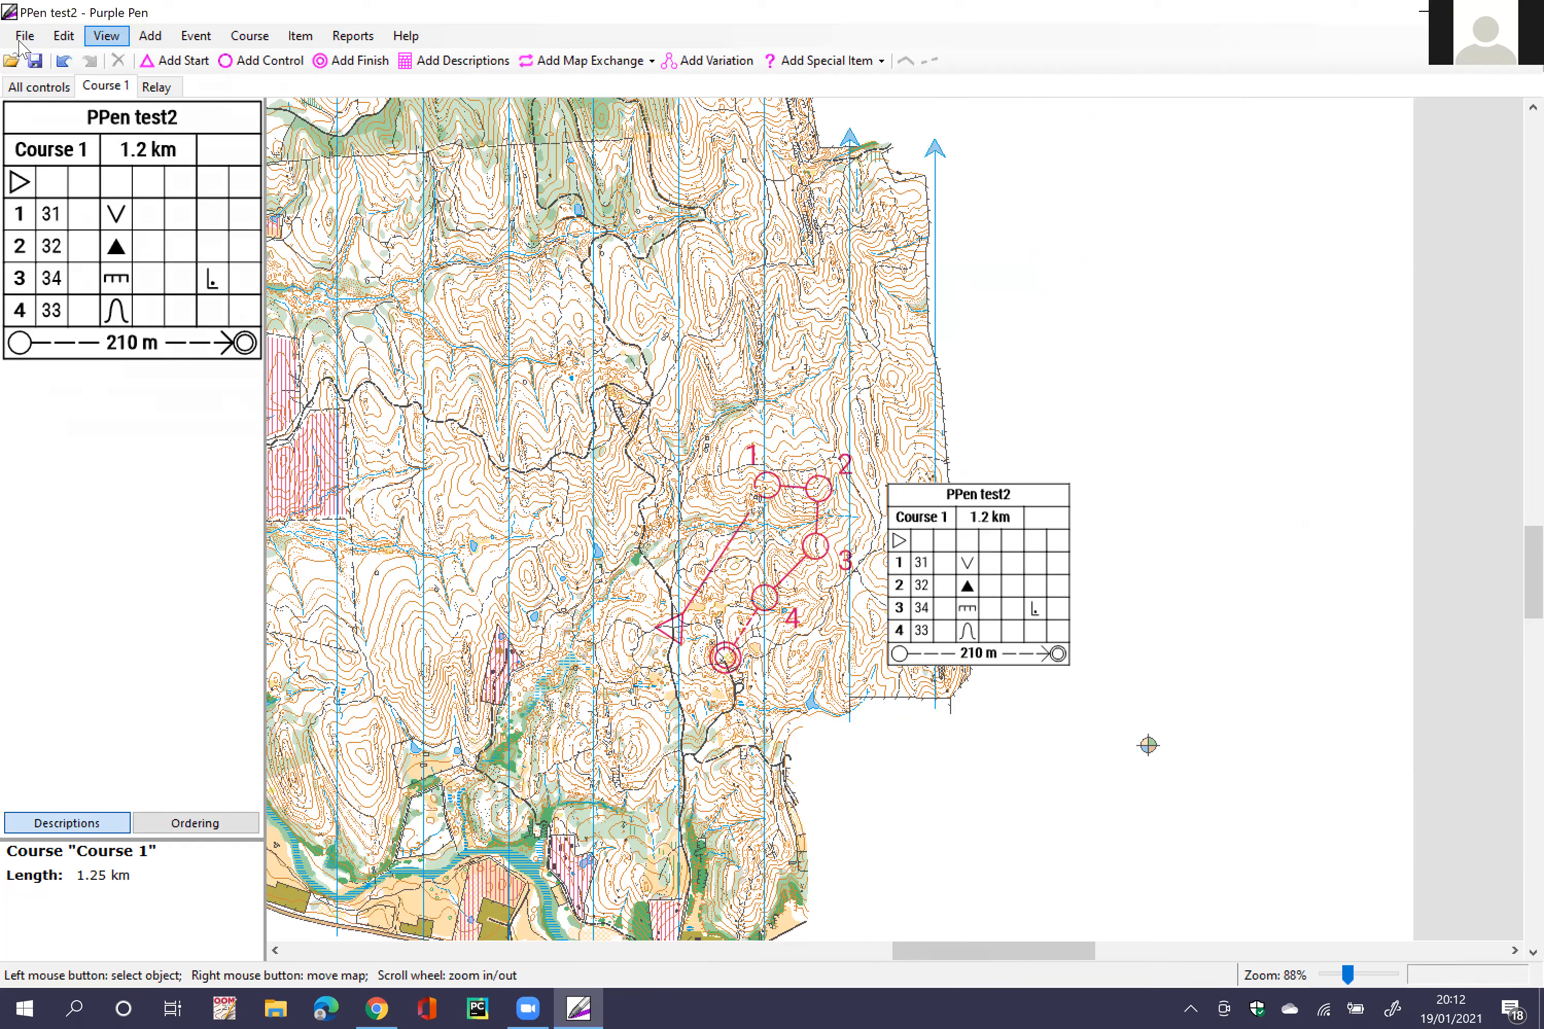
pyautogui.click(25, 37)
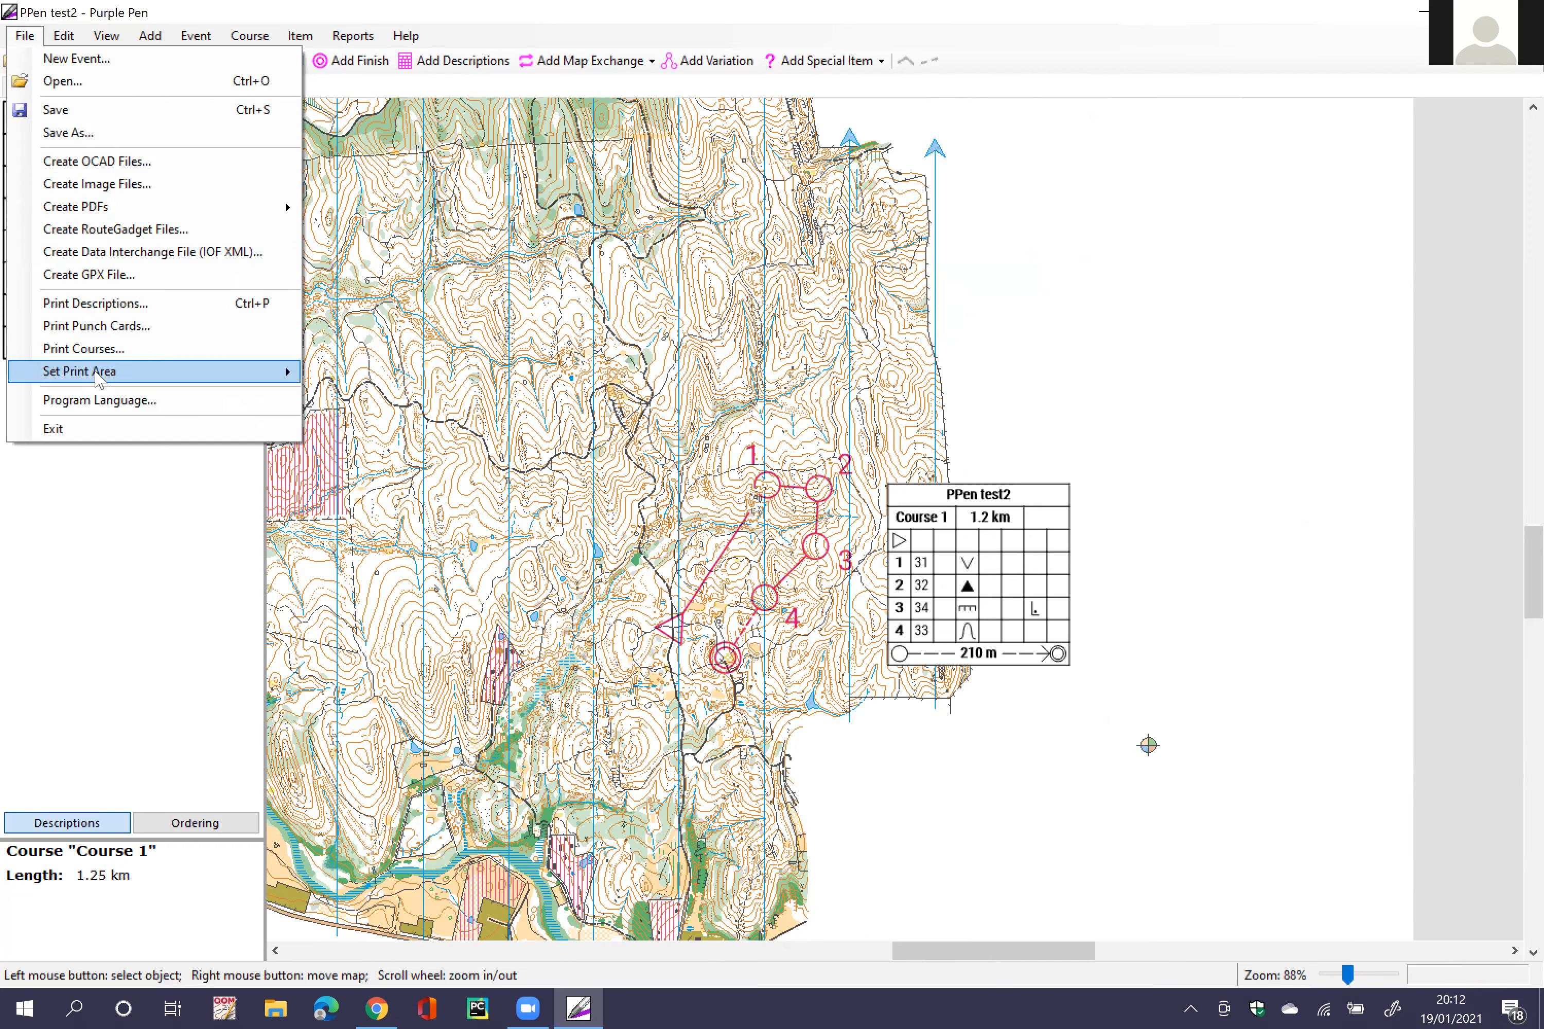
pyautogui.moveTo(98, 375)
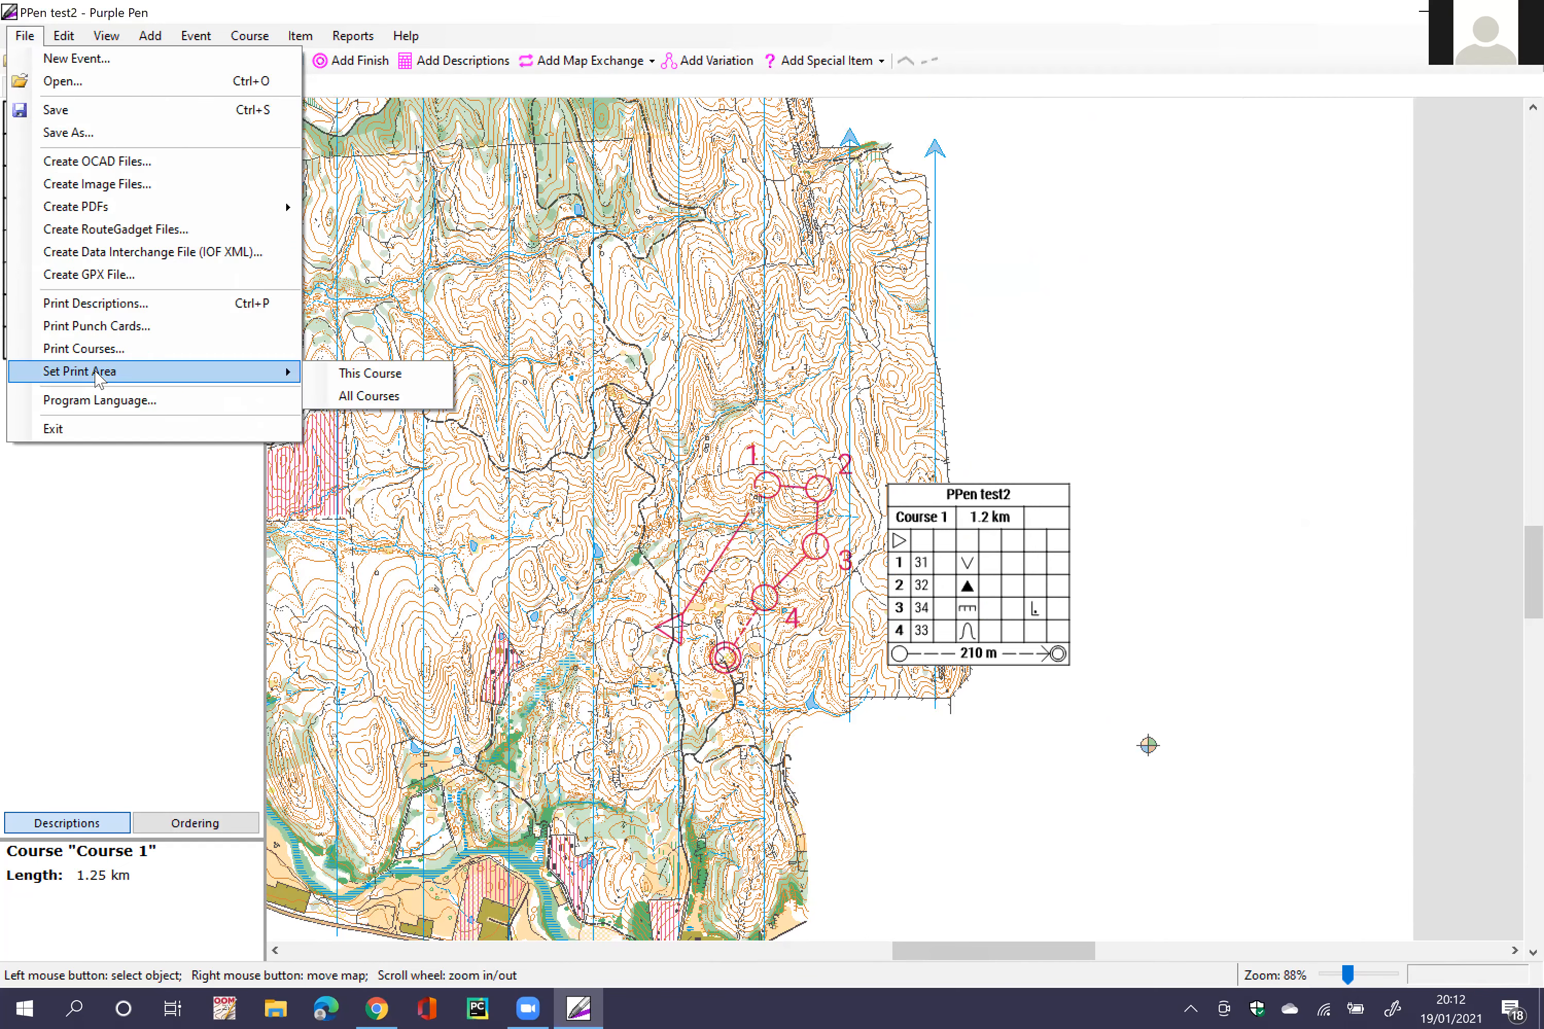
pyautogui.click(350, 375)
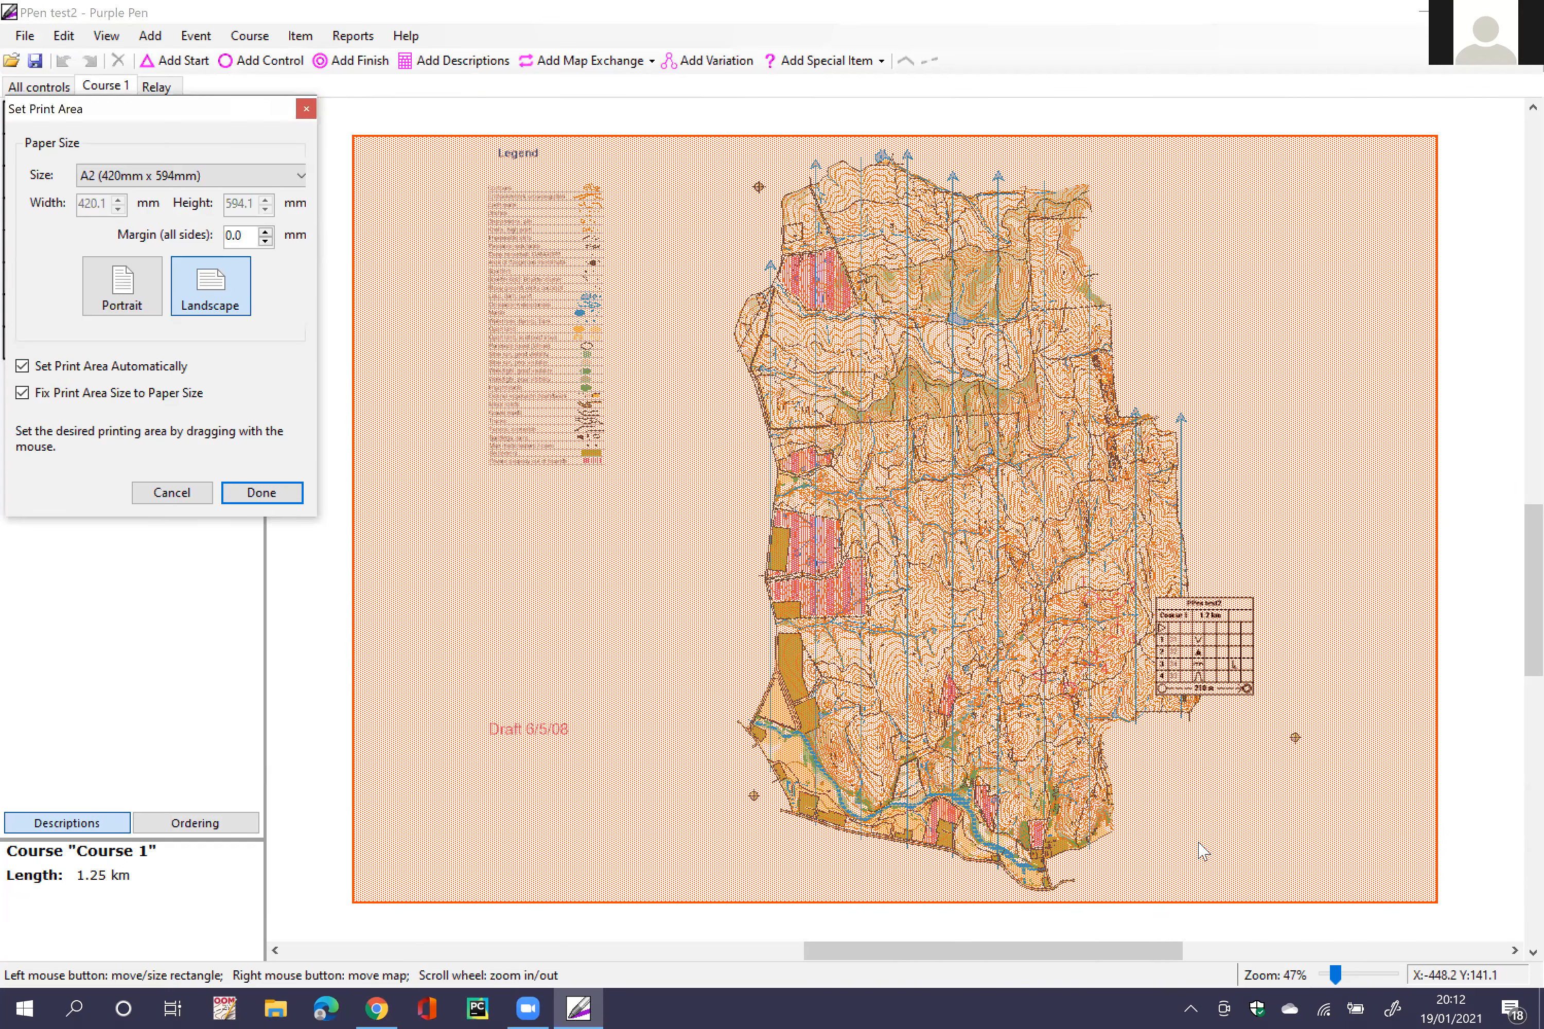
# Step: Set the paper size to A5 (148mm x 210mm), keep the area fixed to the paper size, and apply the print area
pyautogui.scroll(-2, 1200, 849)
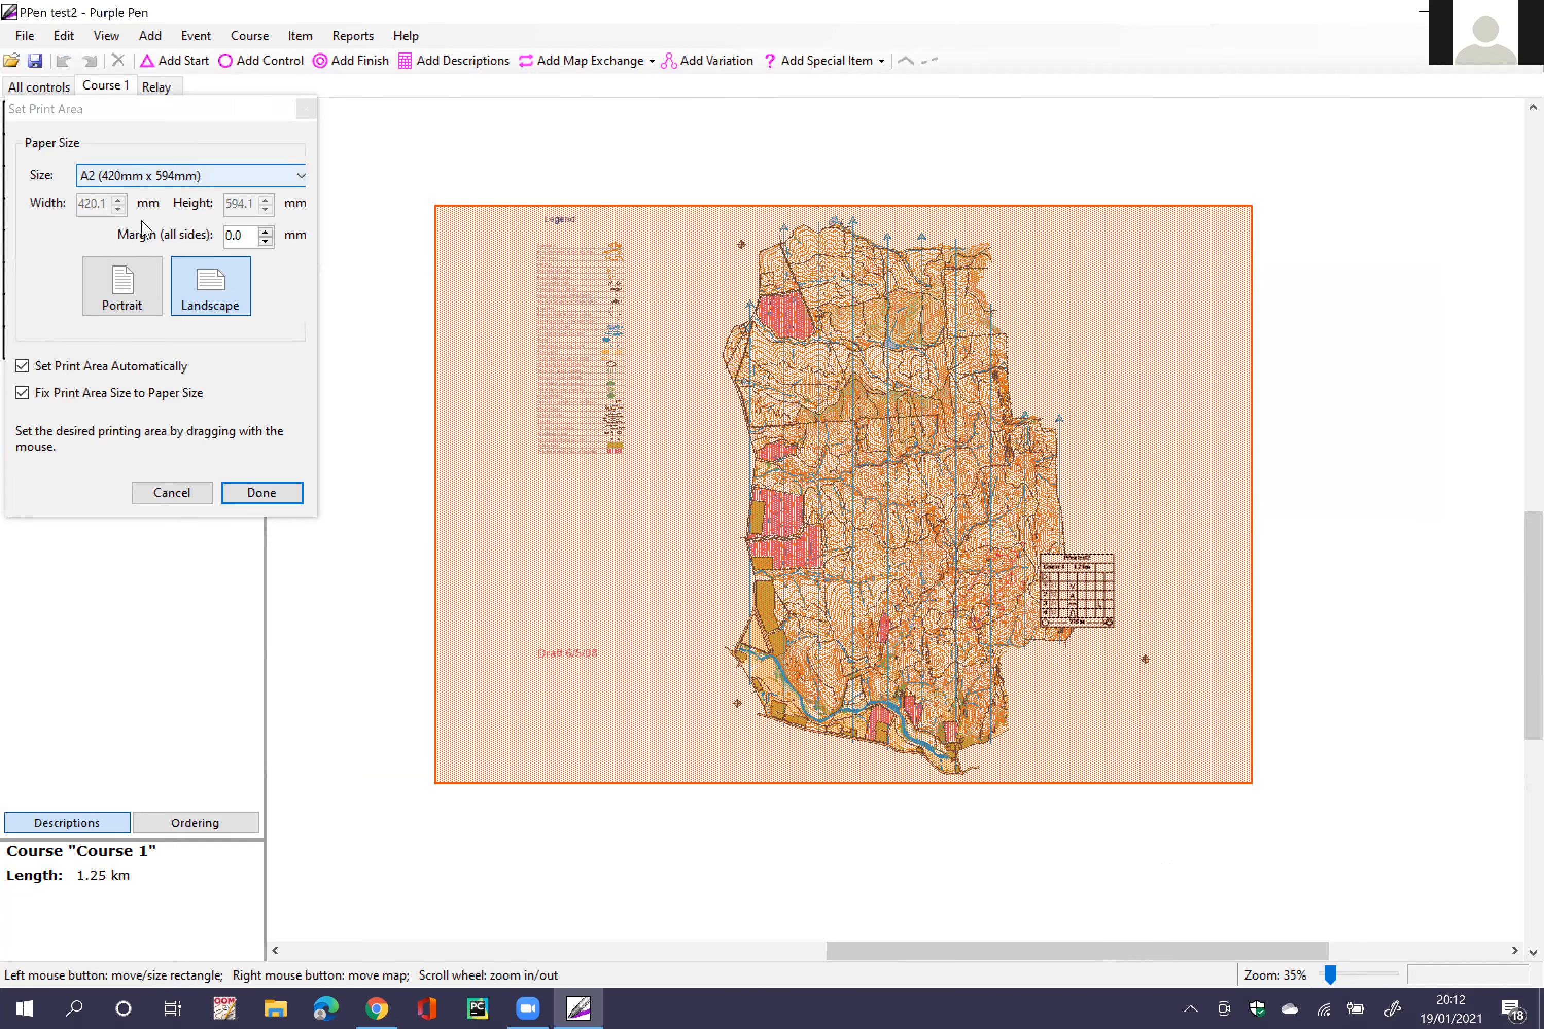
pyautogui.click(166, 175)
pyautogui.click(140, 227)
pyautogui.click(166, 175)
pyautogui.click(162, 243)
pyautogui.scroll(1, 1044, 606)
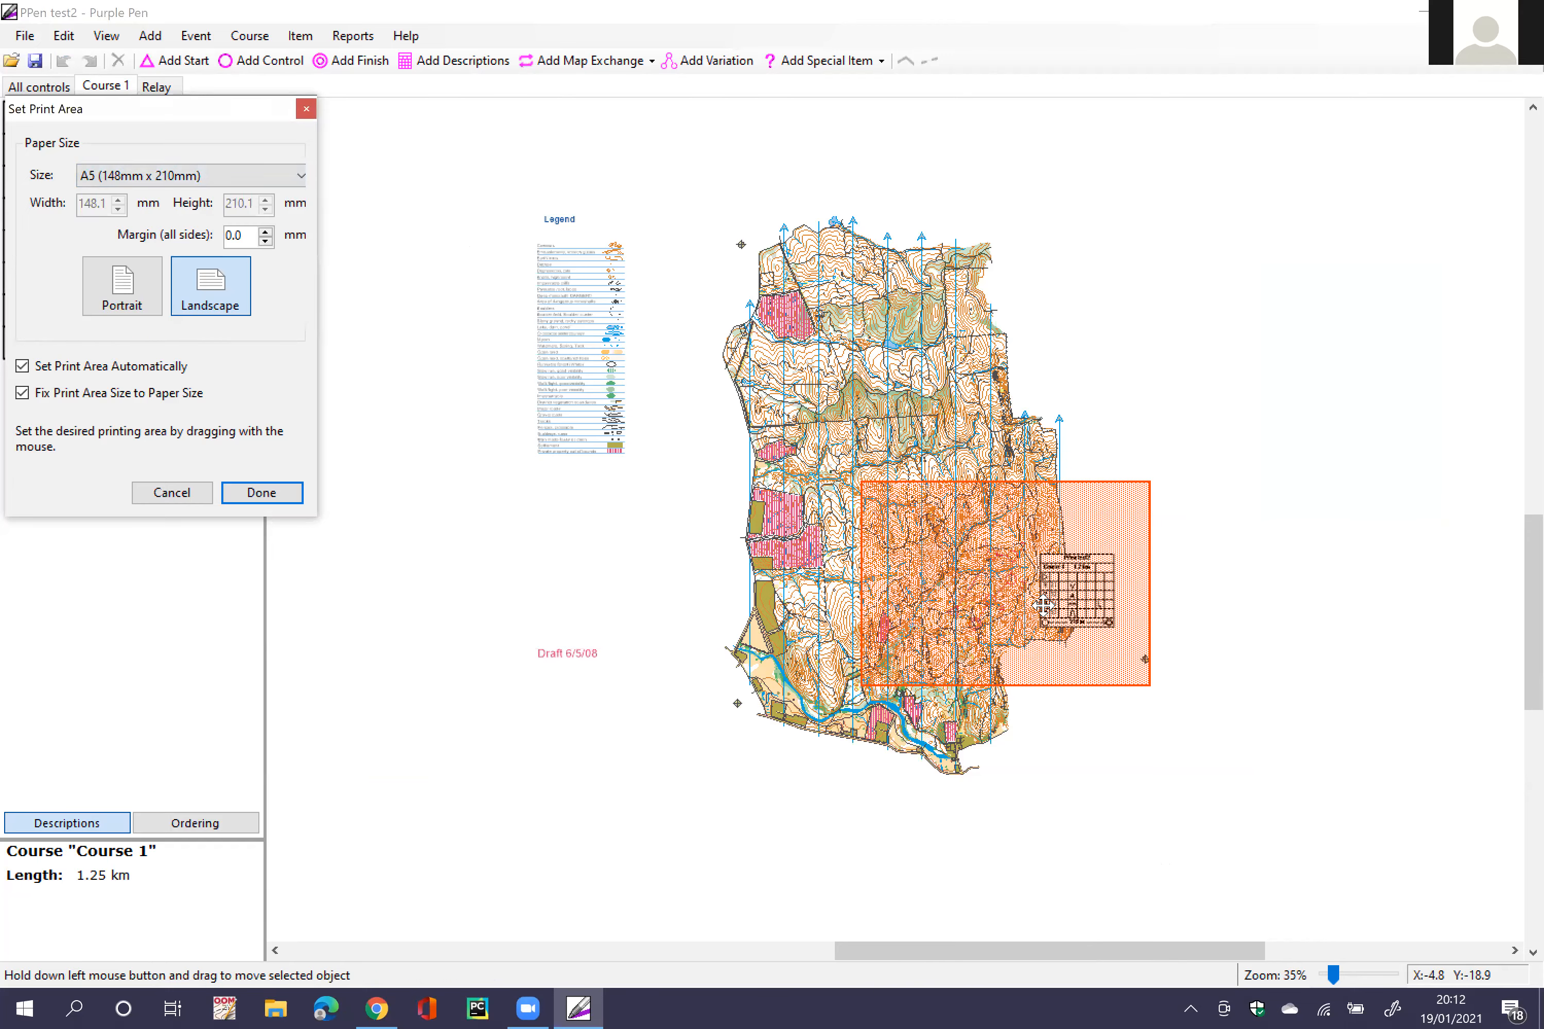
pyautogui.scroll(3, 1043, 605)
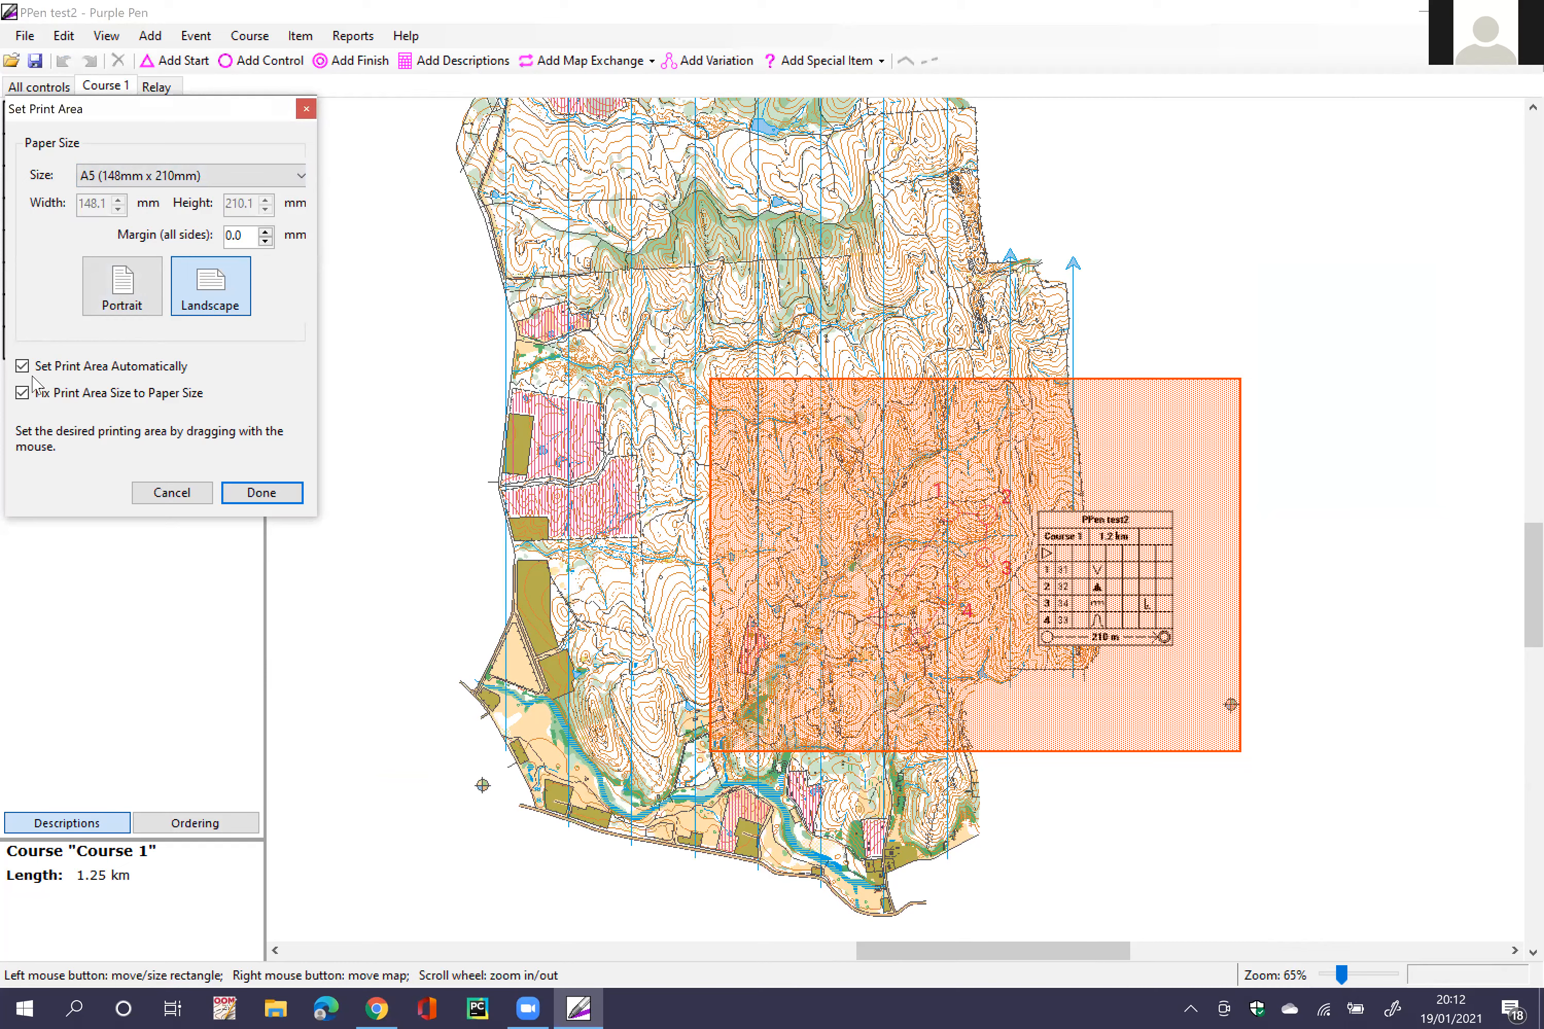
pyautogui.click(23, 392)
pyautogui.click(22, 392)
pyautogui.click(233, 494)
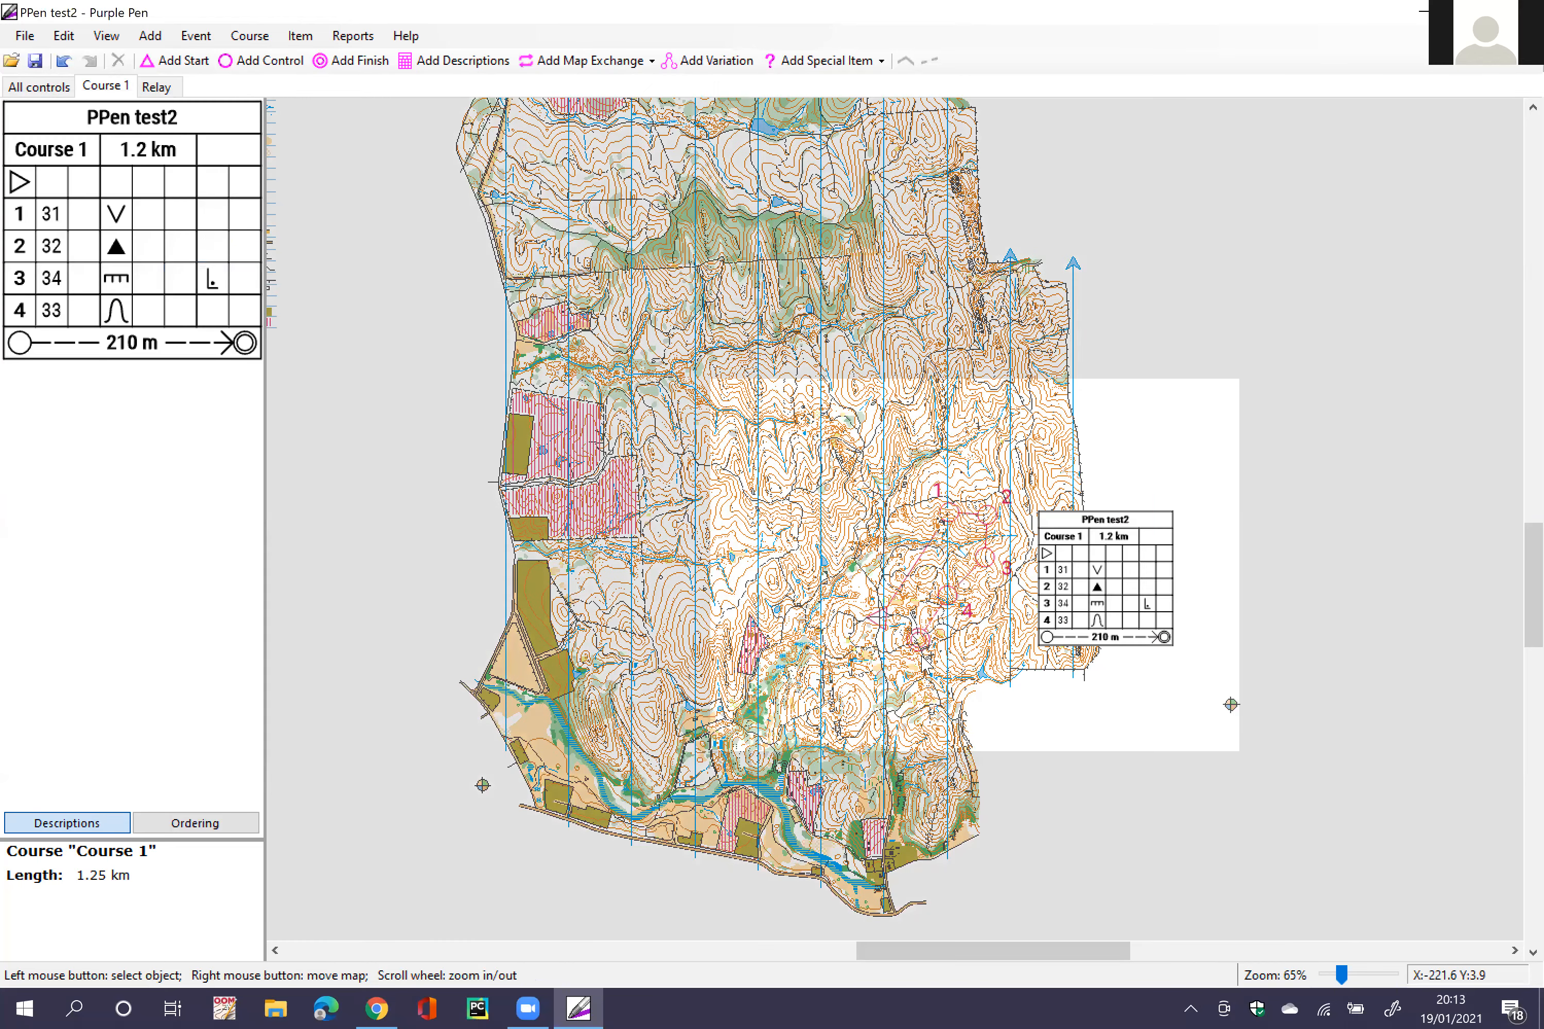
# Step: Examine the extent of the Course 1 print area against the whole map
pyautogui.scroll(-1, 923, 659)
pyautogui.scroll(-3, 612, 545)
pyautogui.scroll(2, 612, 544)
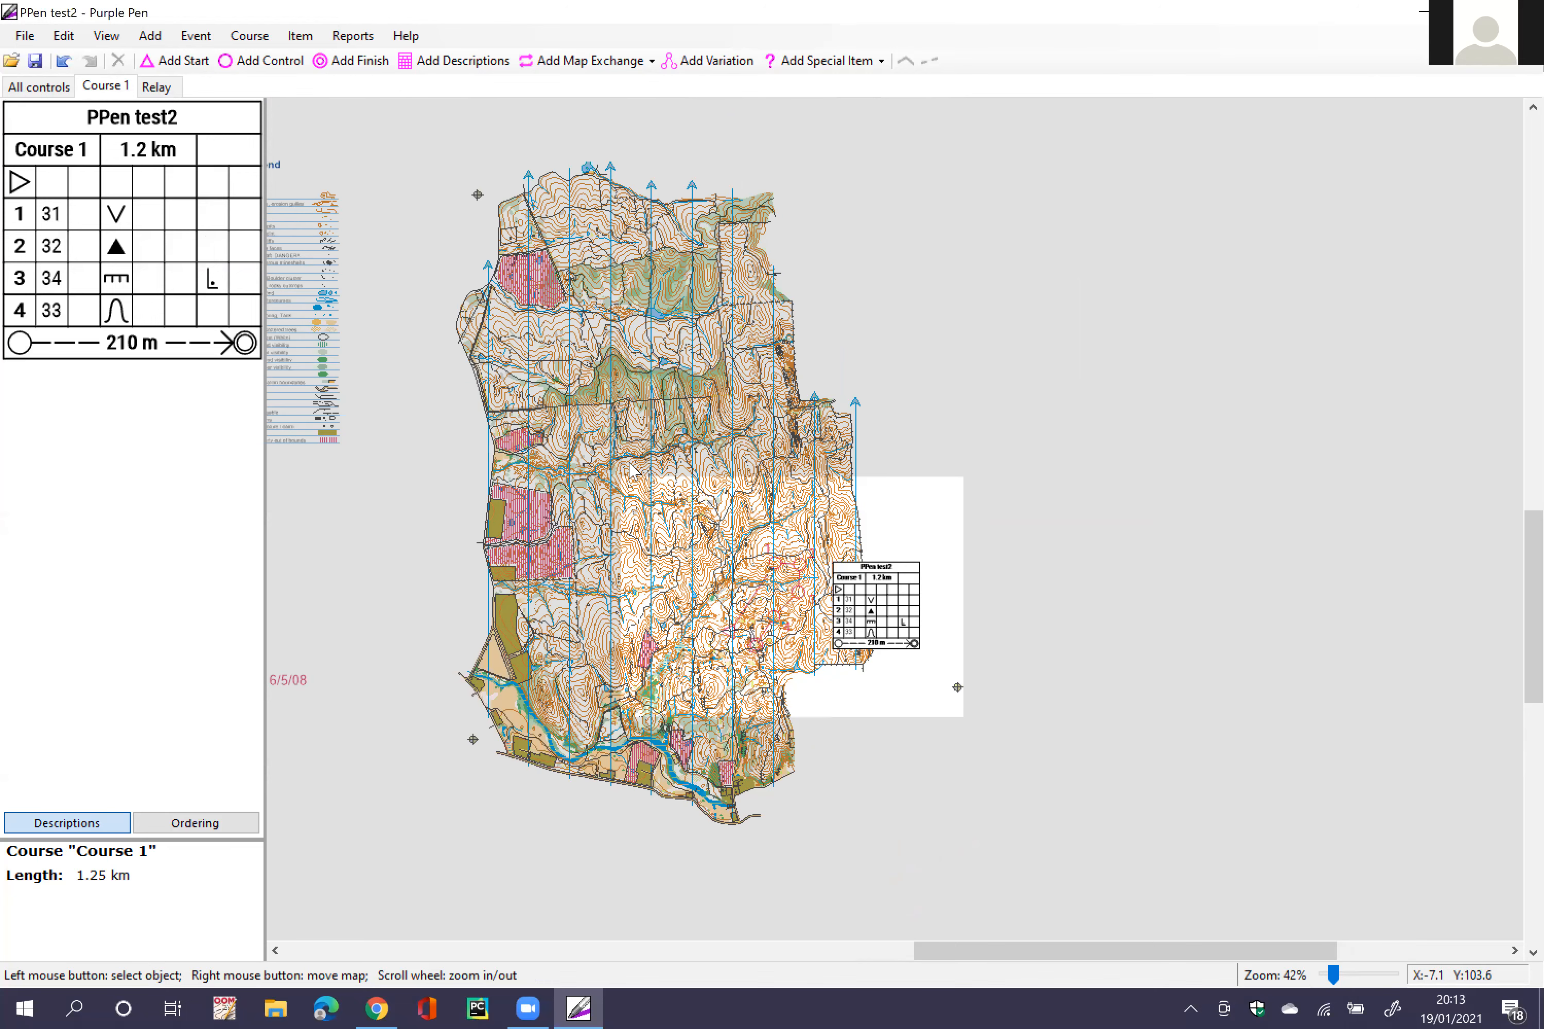
pyautogui.scroll(1, 738, 643)
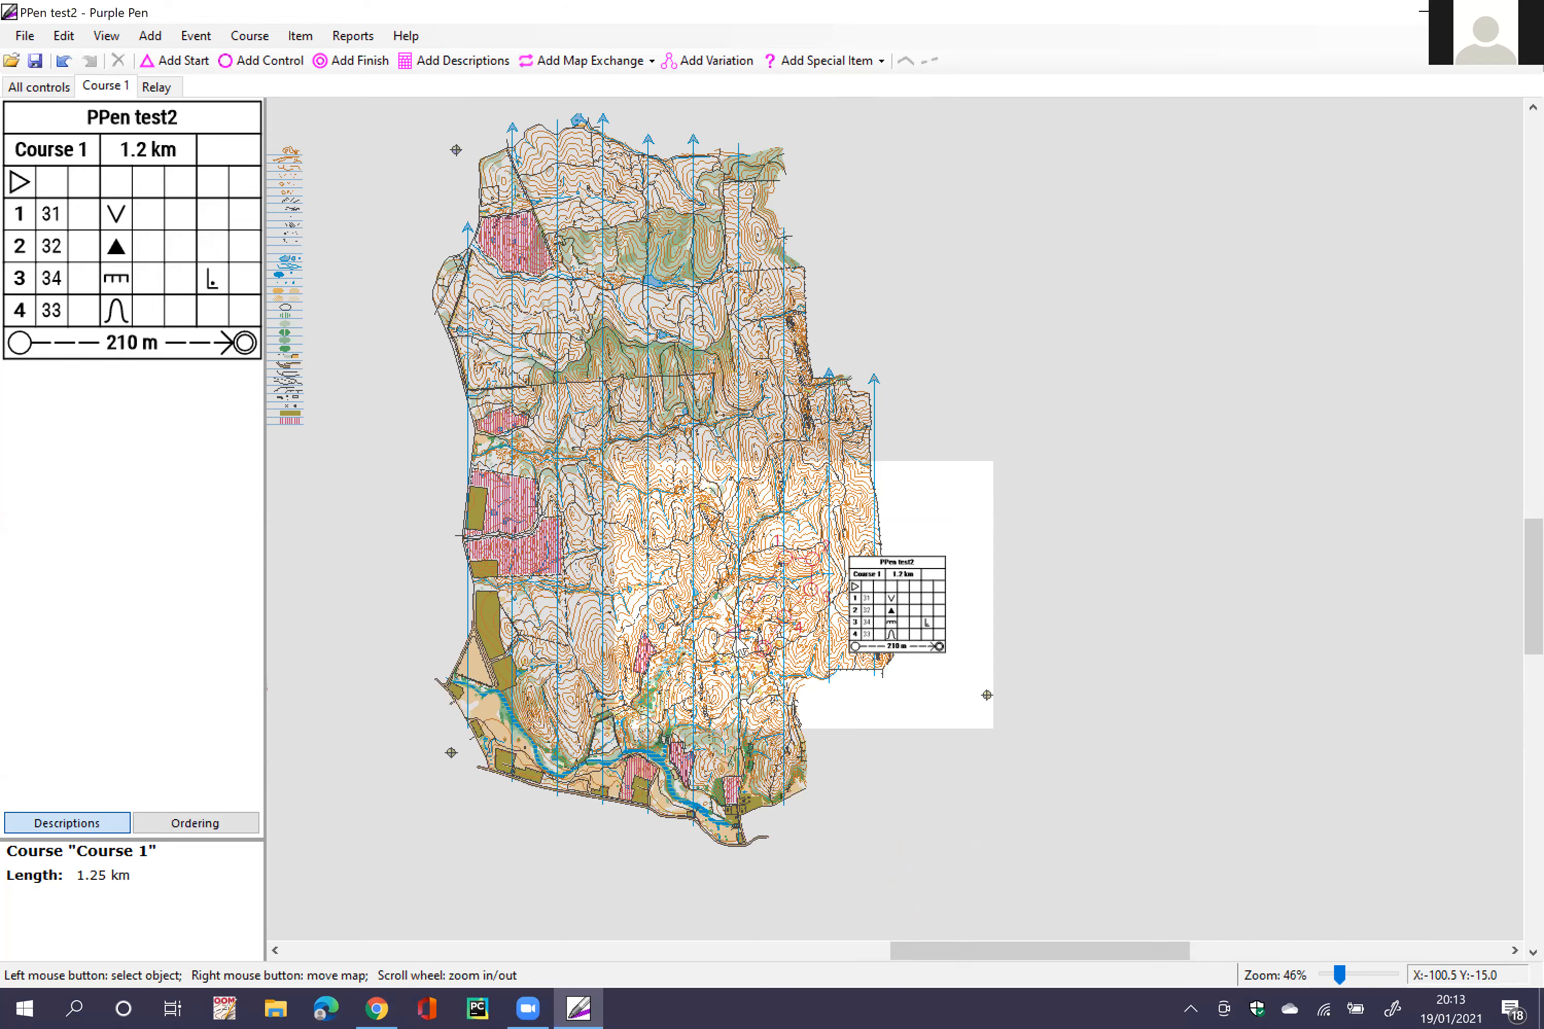
pyautogui.scroll(3, 739, 641)
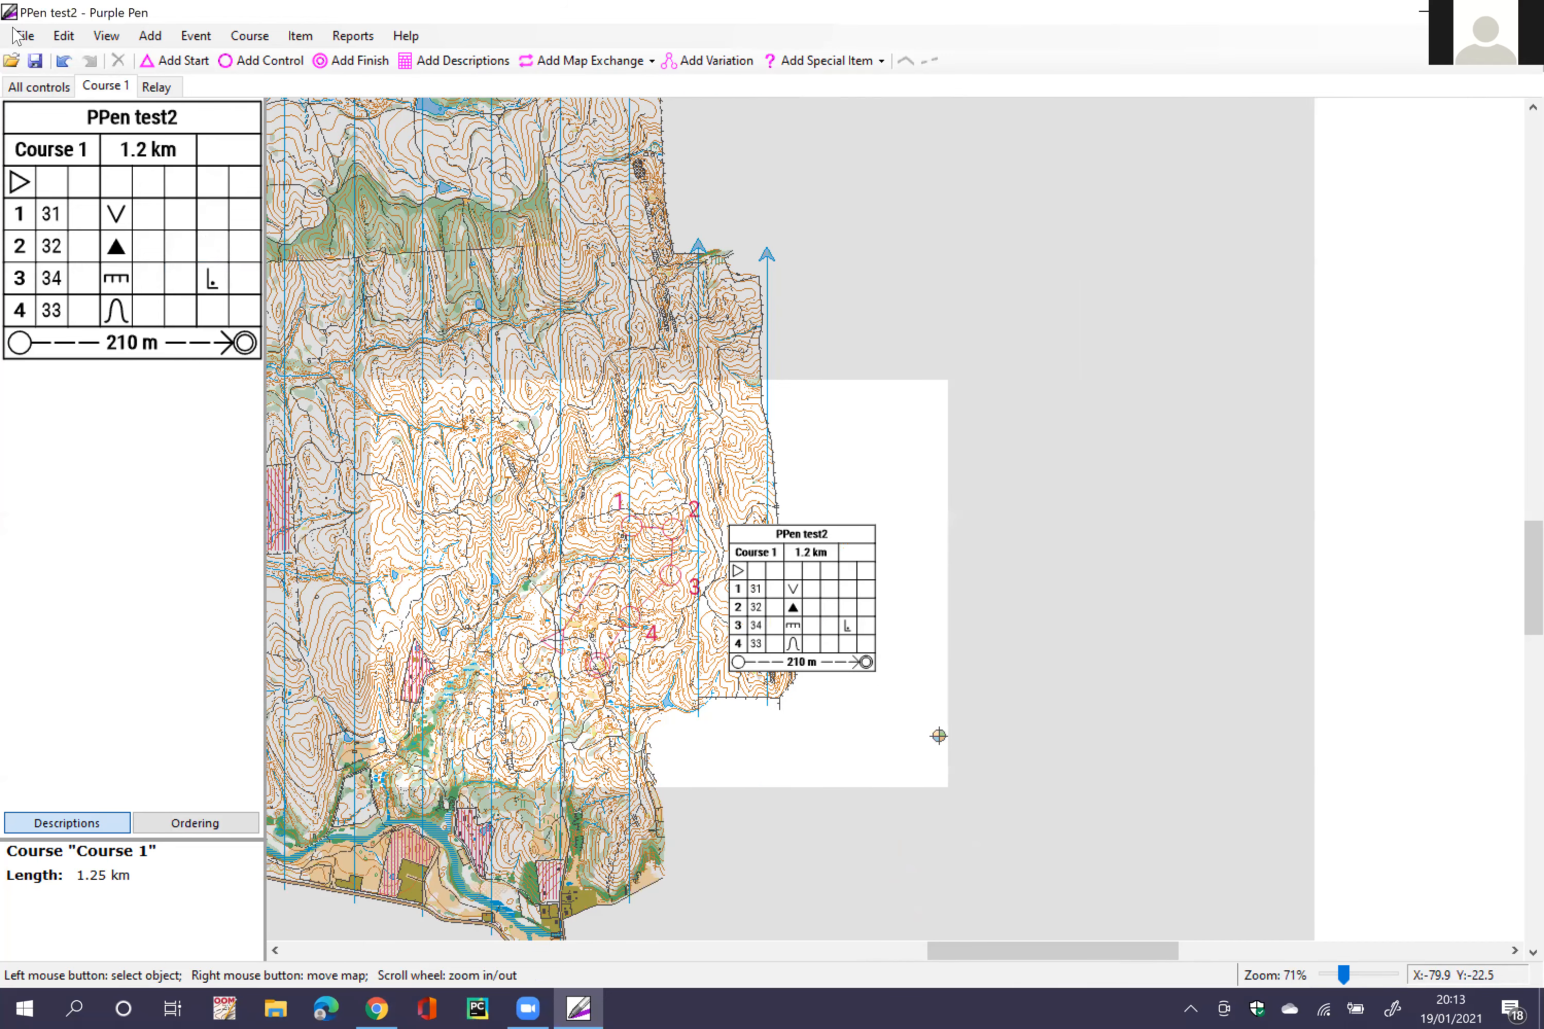
# Step: Set up the creation of course PDFs with only Course 1 included and the file name prefix AUS champs middle
pyautogui.click(25, 35)
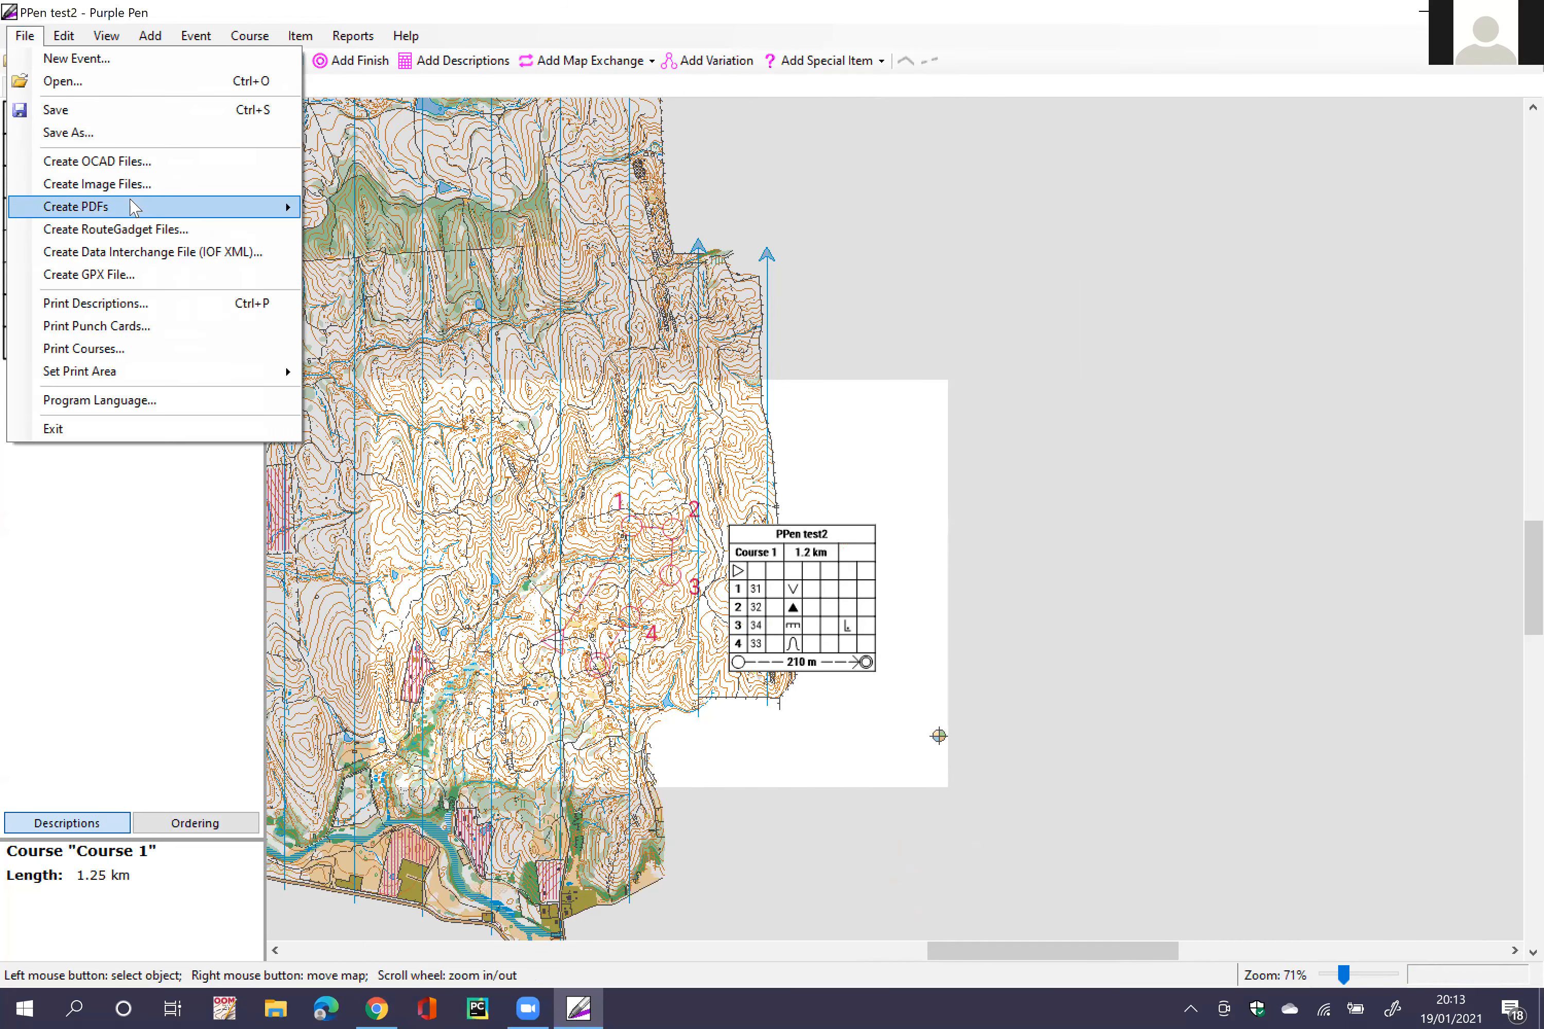
pyautogui.moveTo(132, 206)
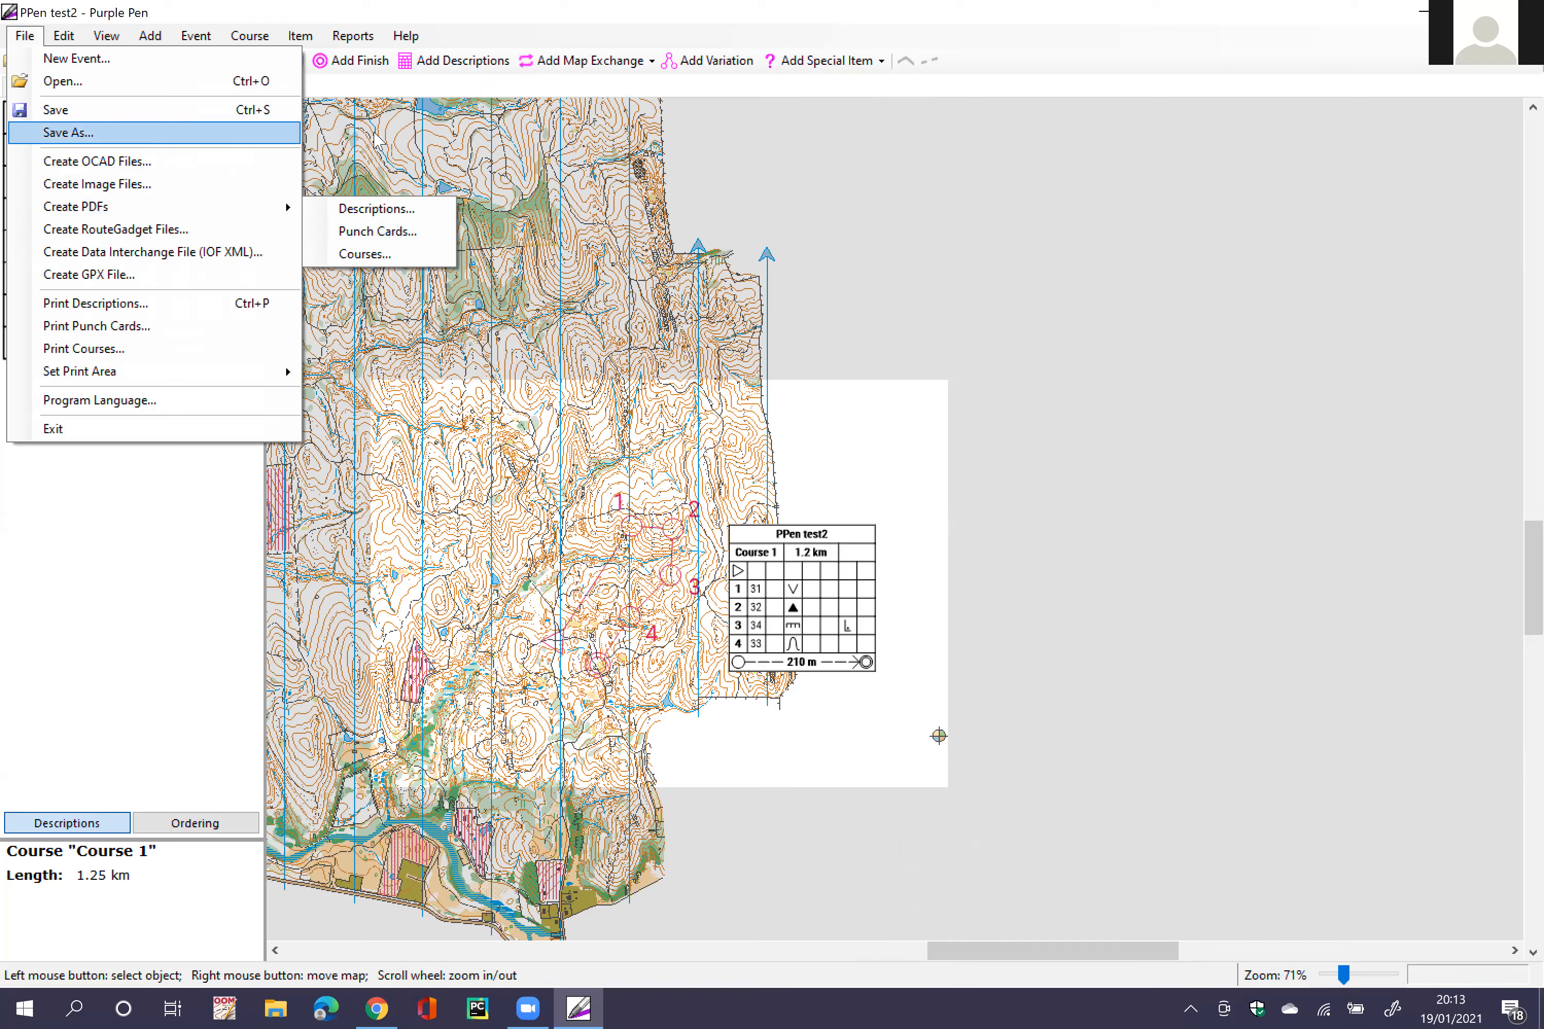
pyautogui.click(20, 40)
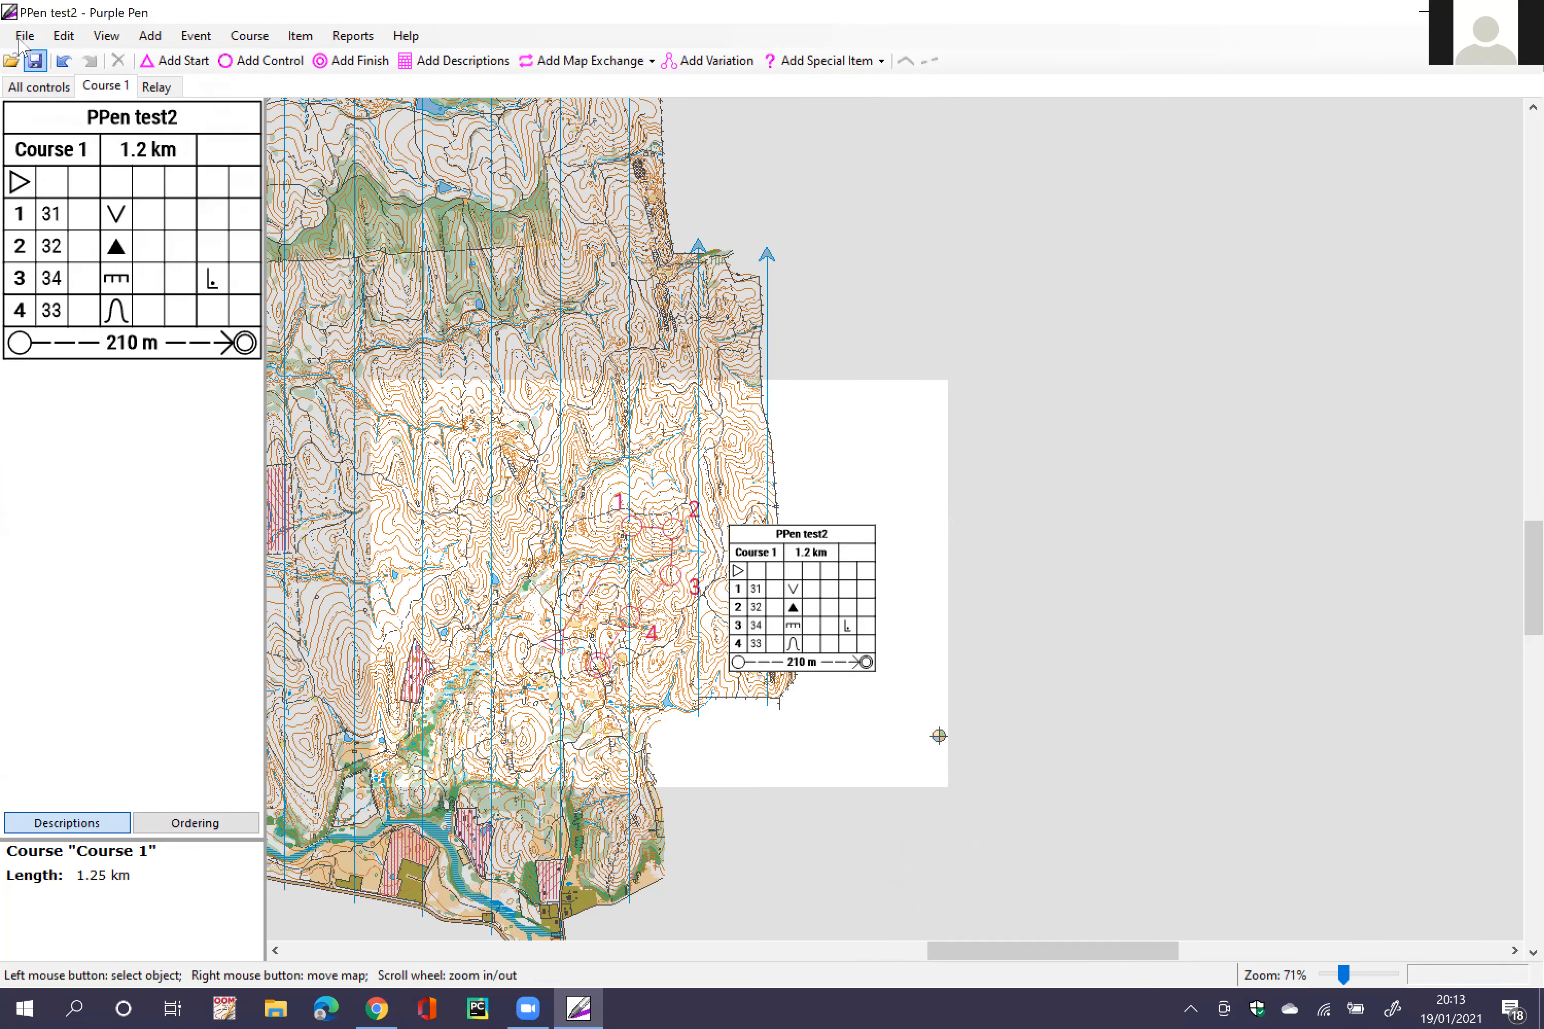
pyautogui.click(20, 41)
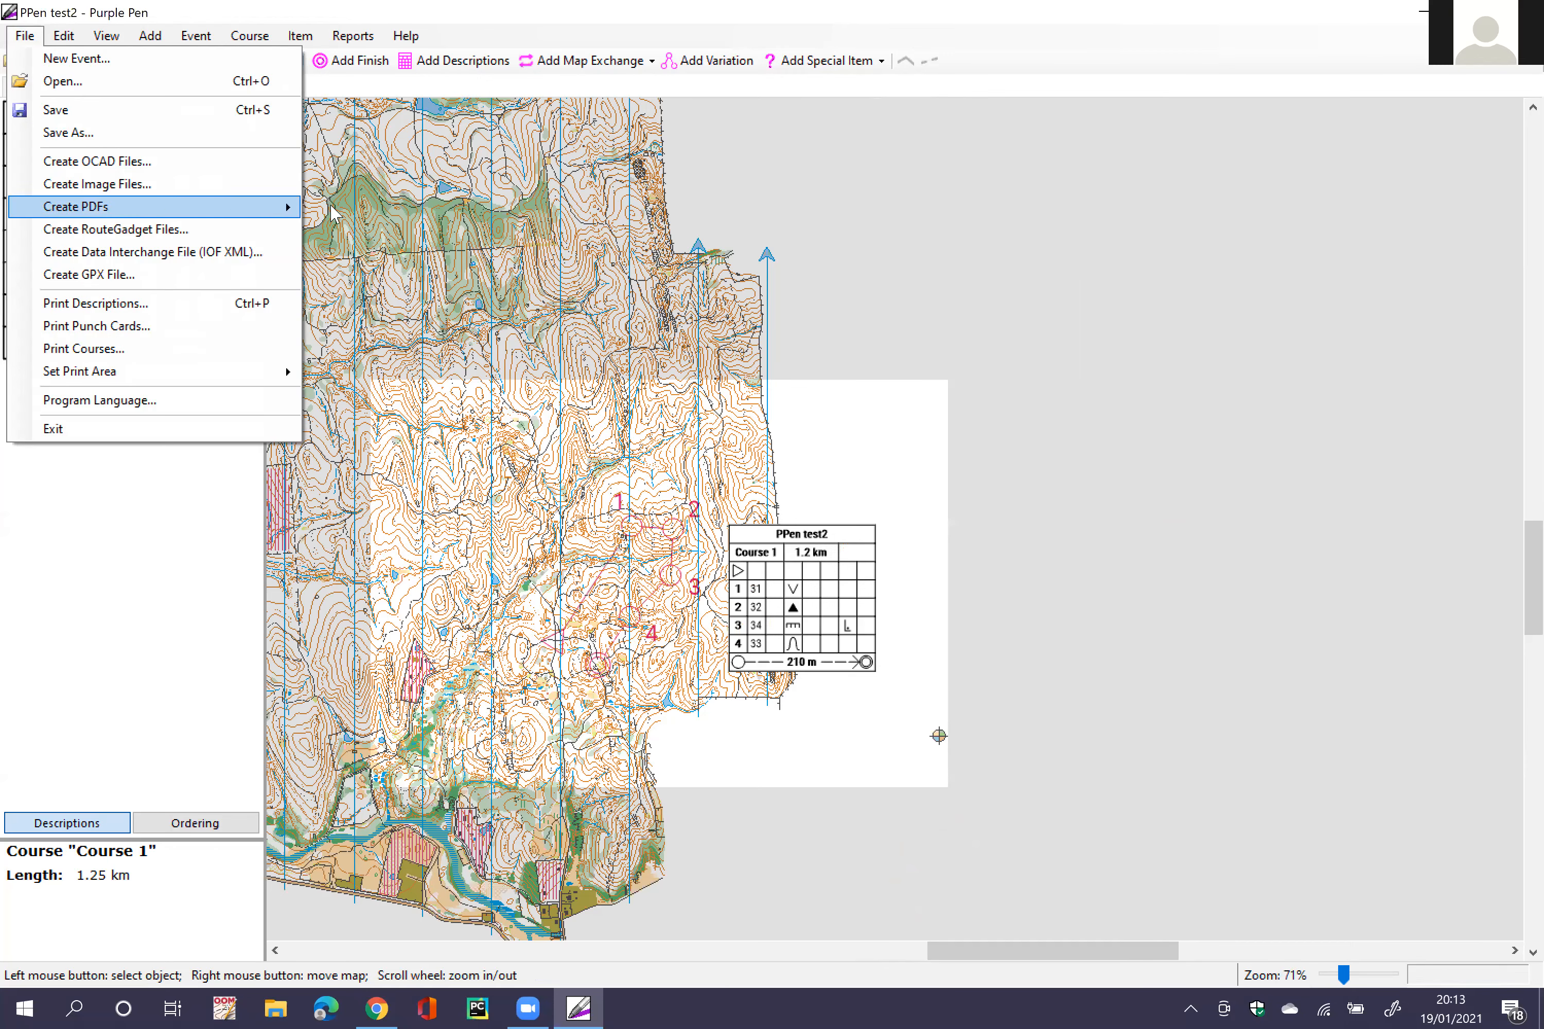
pyautogui.moveTo(332, 211)
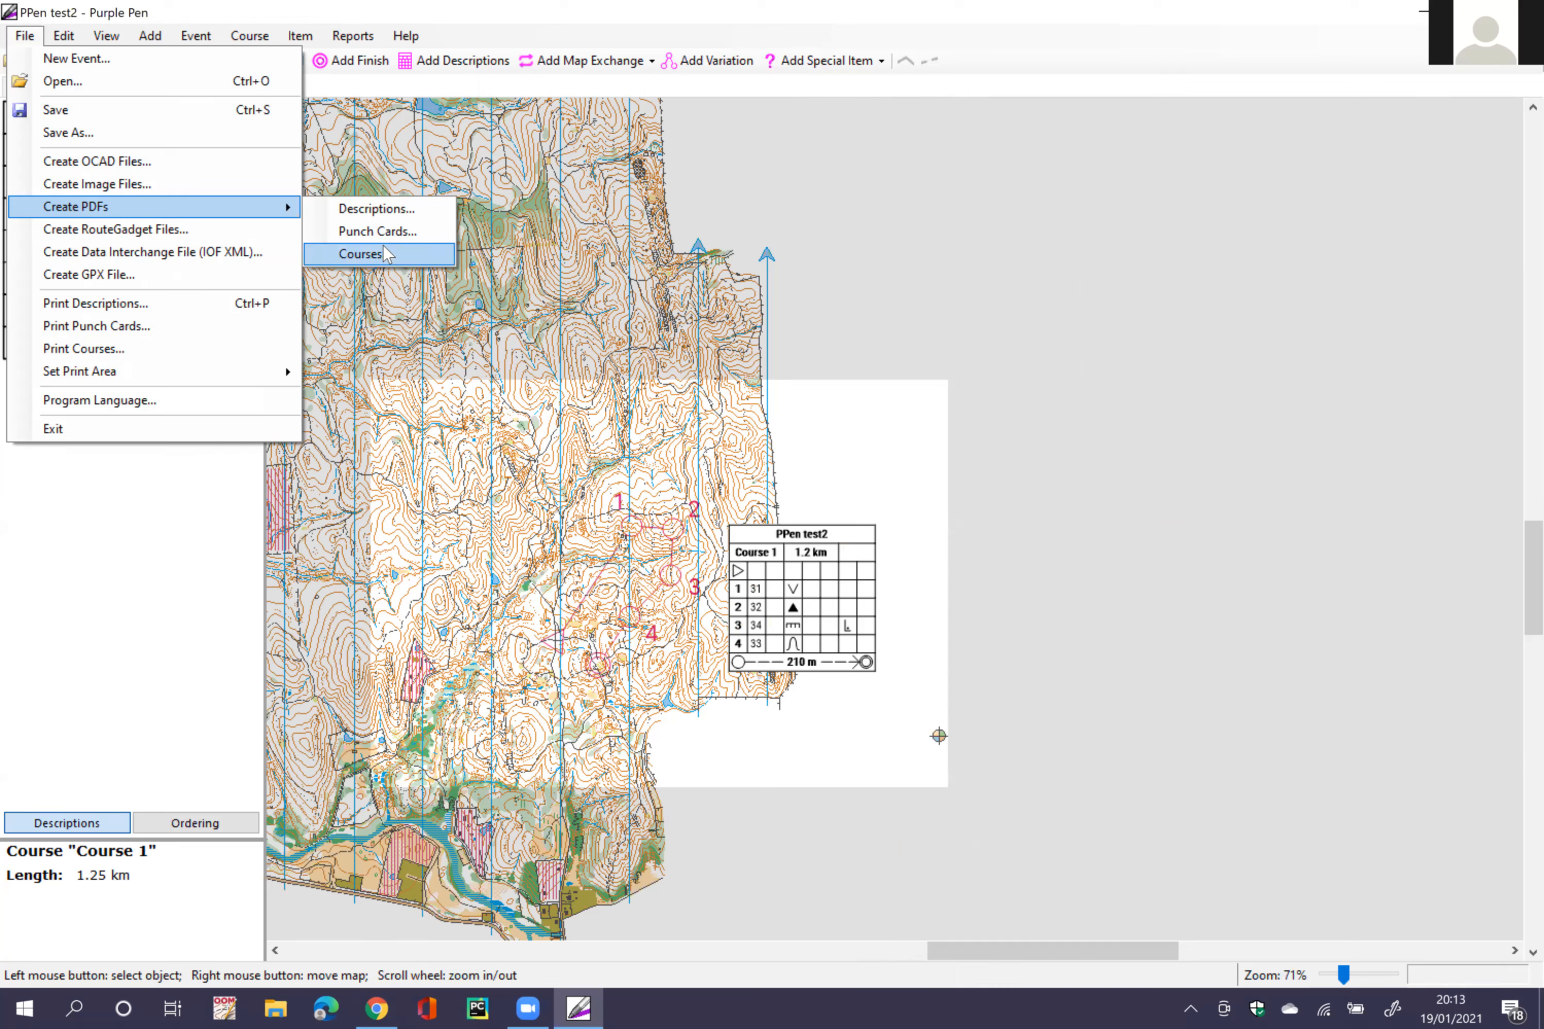
pyautogui.click(388, 254)
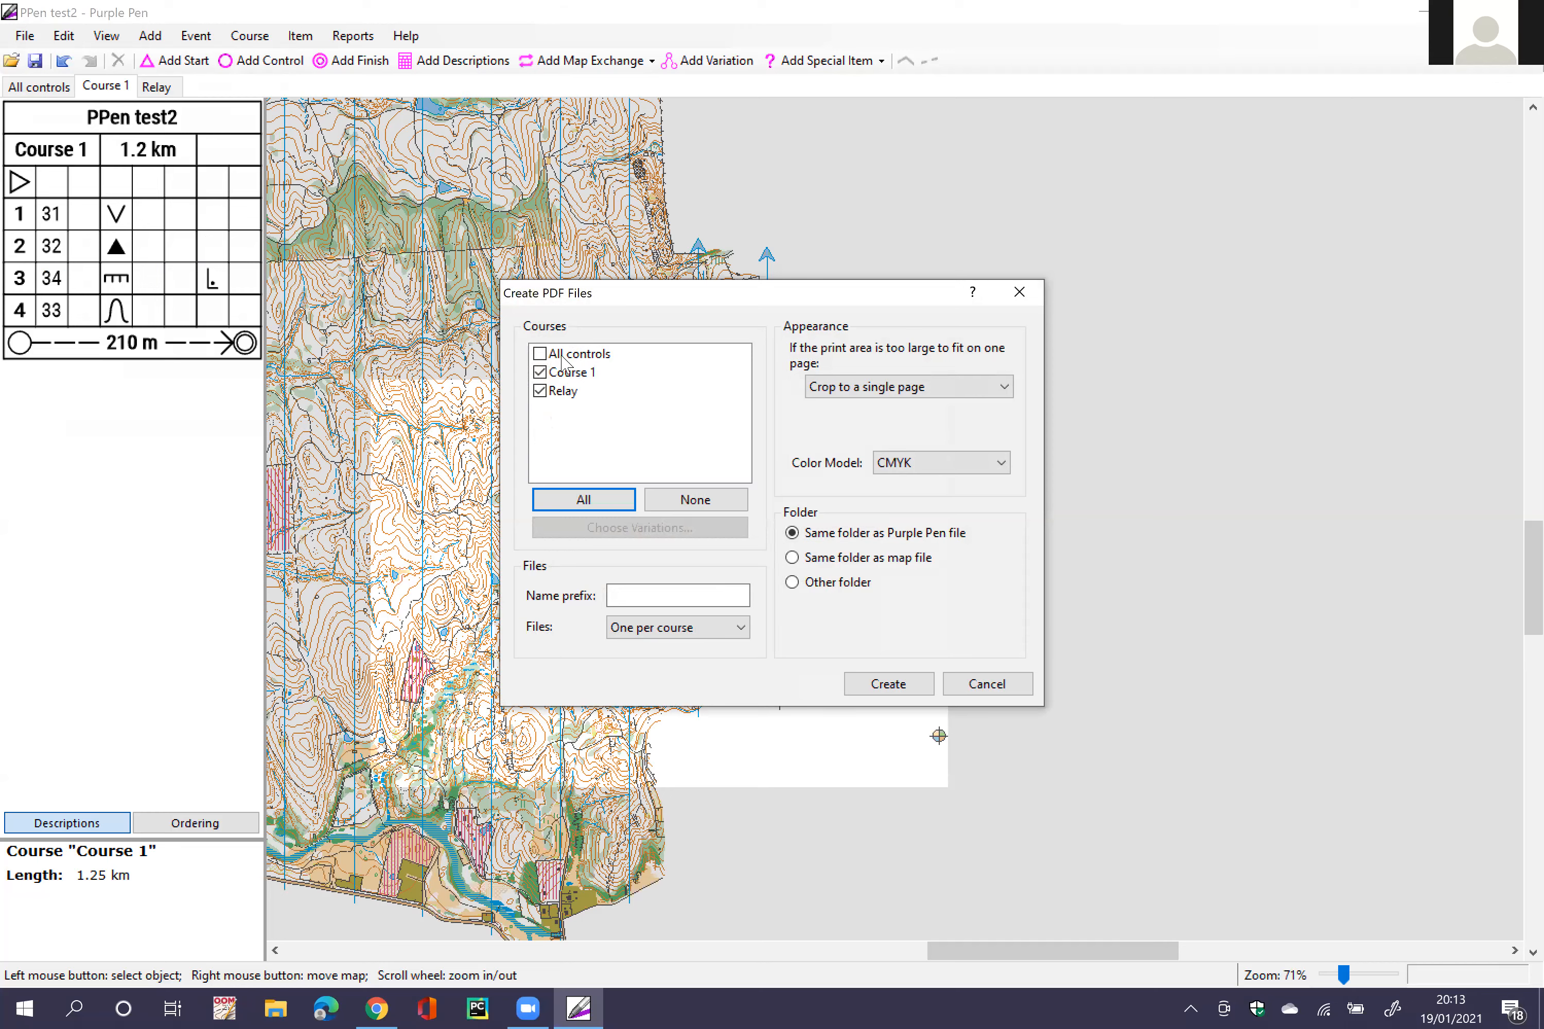
pyautogui.click(540, 391)
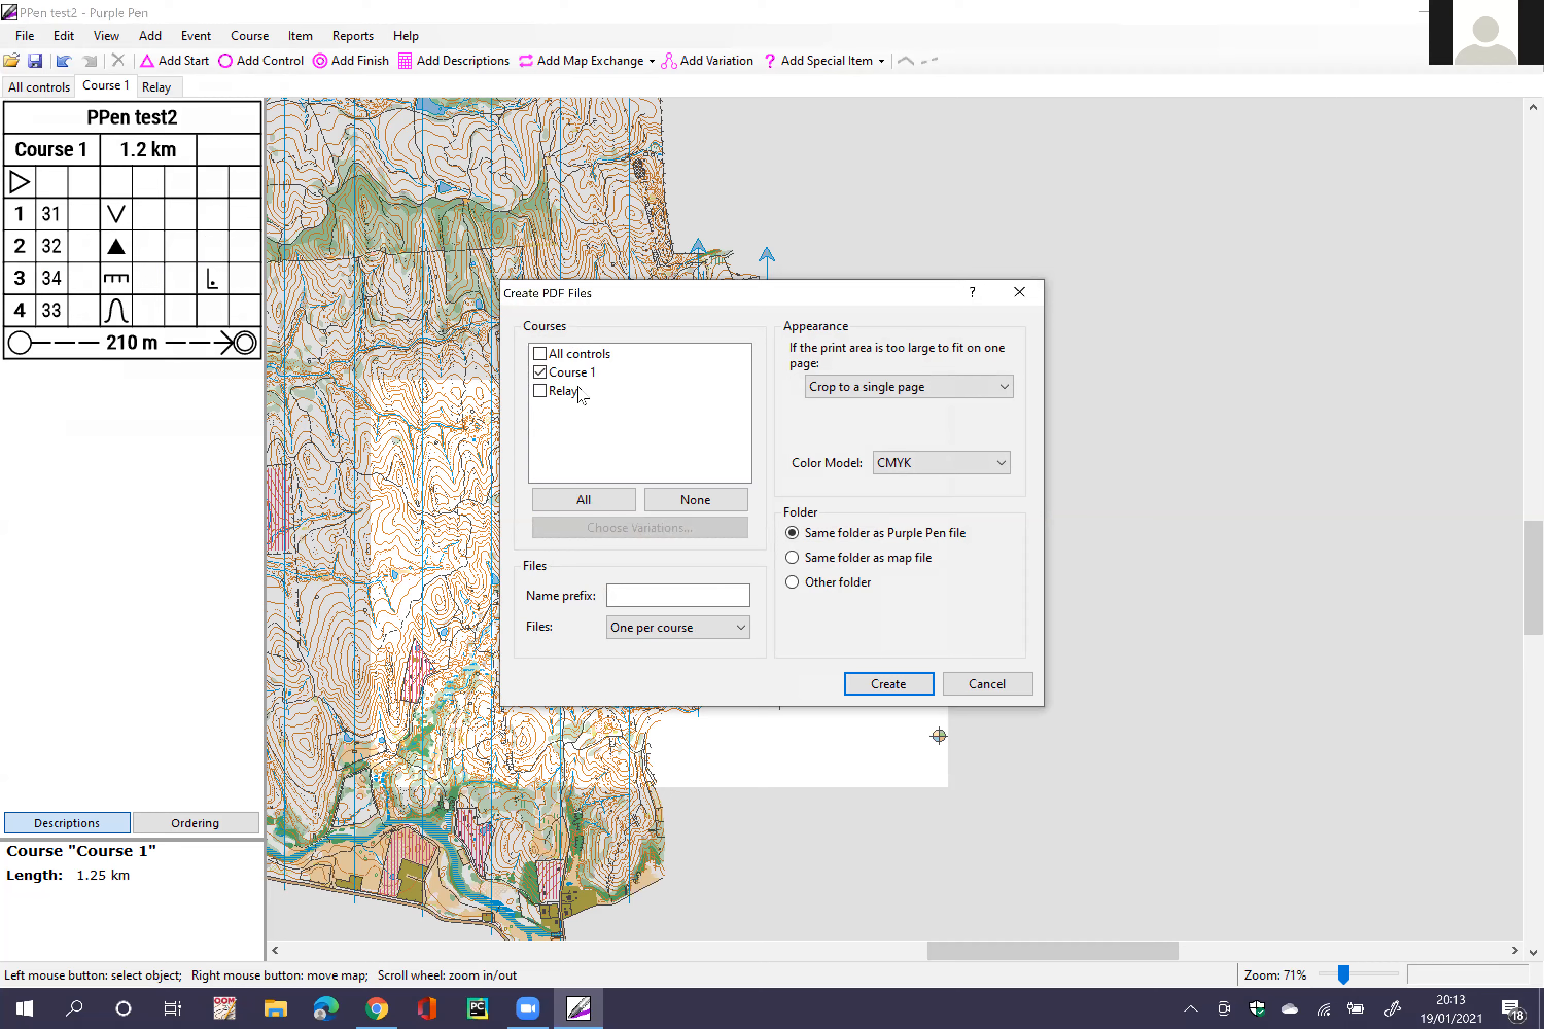
pyautogui.click(535, 372)
pyautogui.click(630, 597)
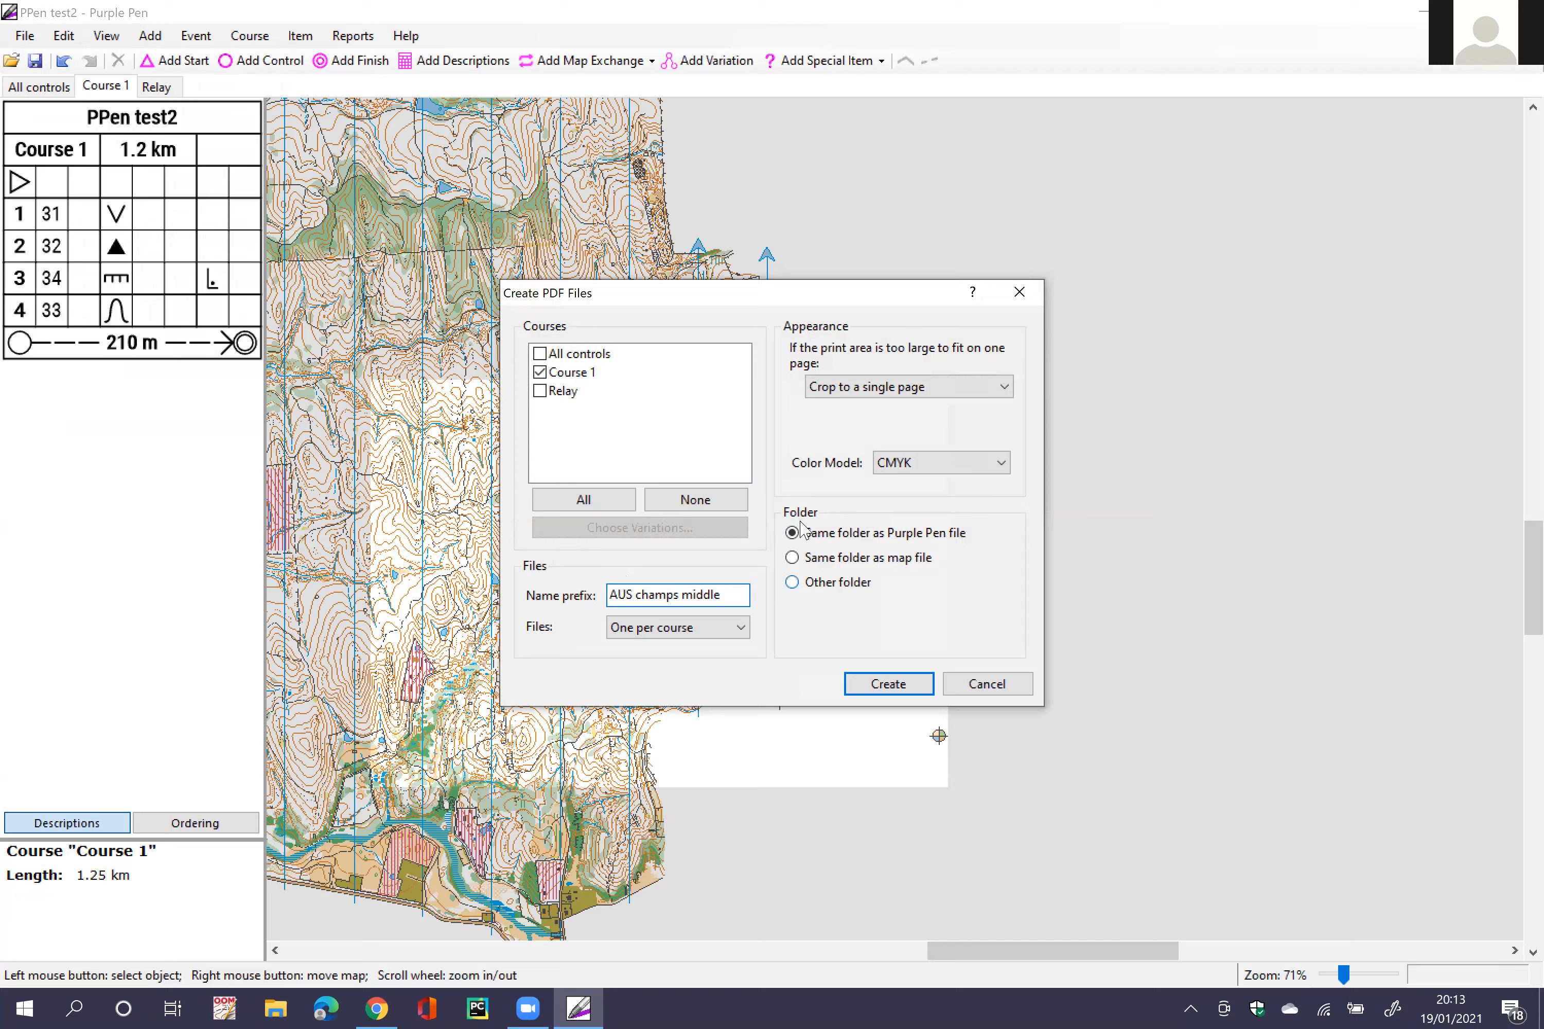
# Step: Choose the Documents folder as the destination for the PDF and try to create the file
pyautogui.click(792, 582)
pyautogui.click(961, 641)
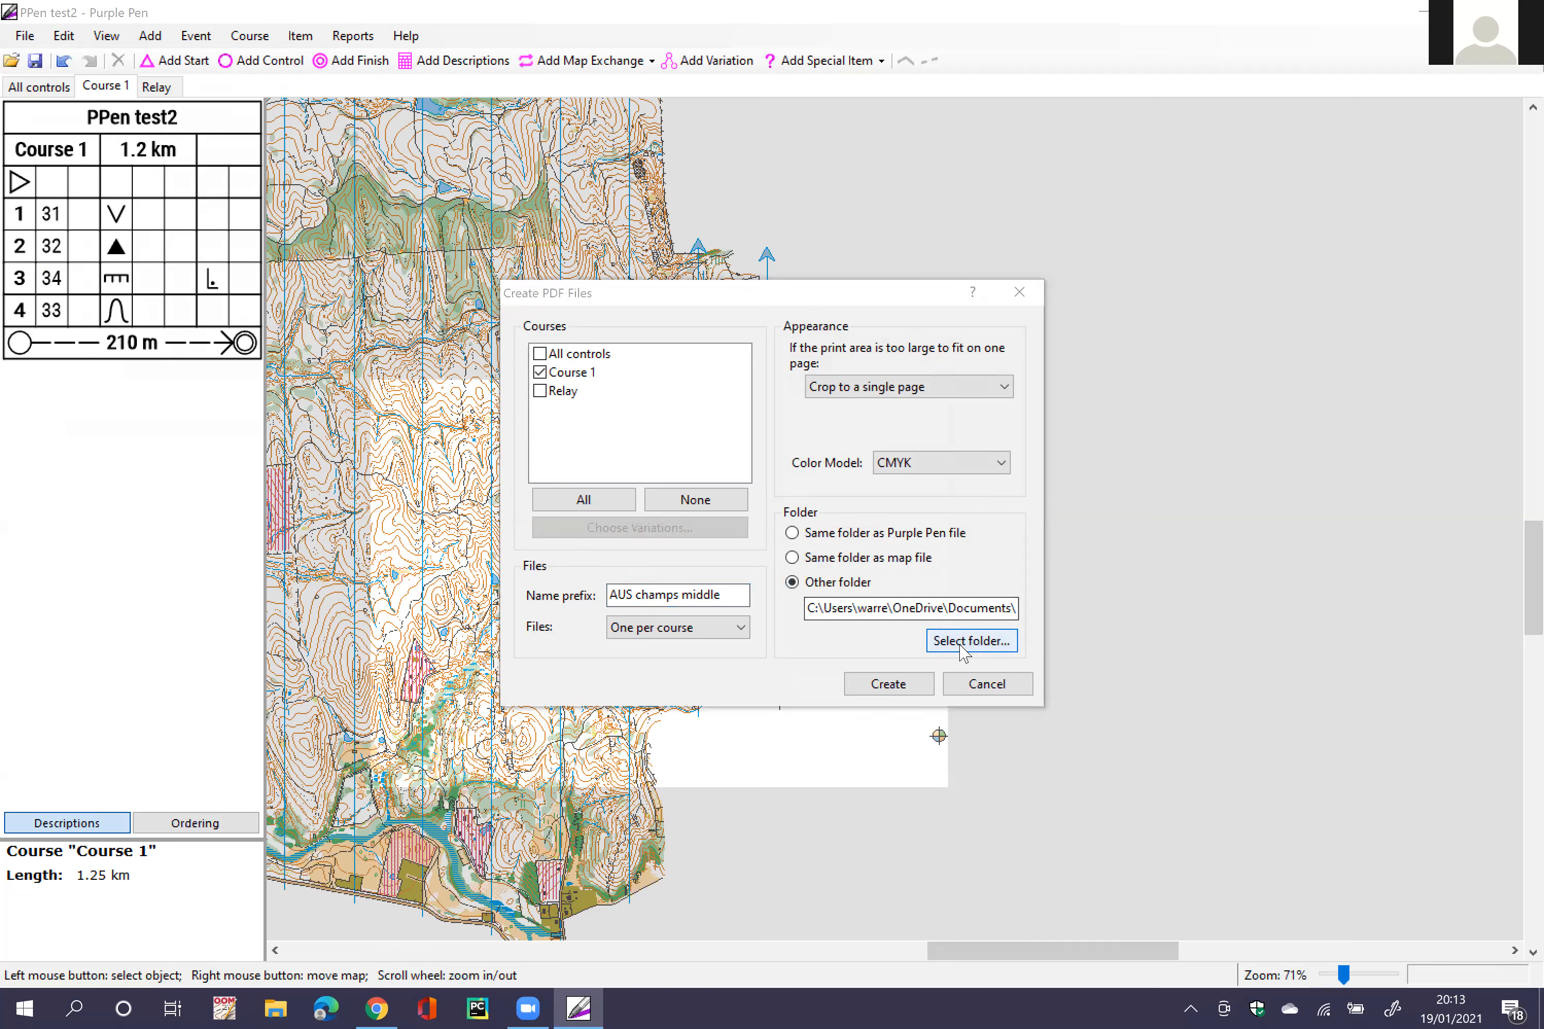
pyautogui.click(651, 551)
pyautogui.click(651, 427)
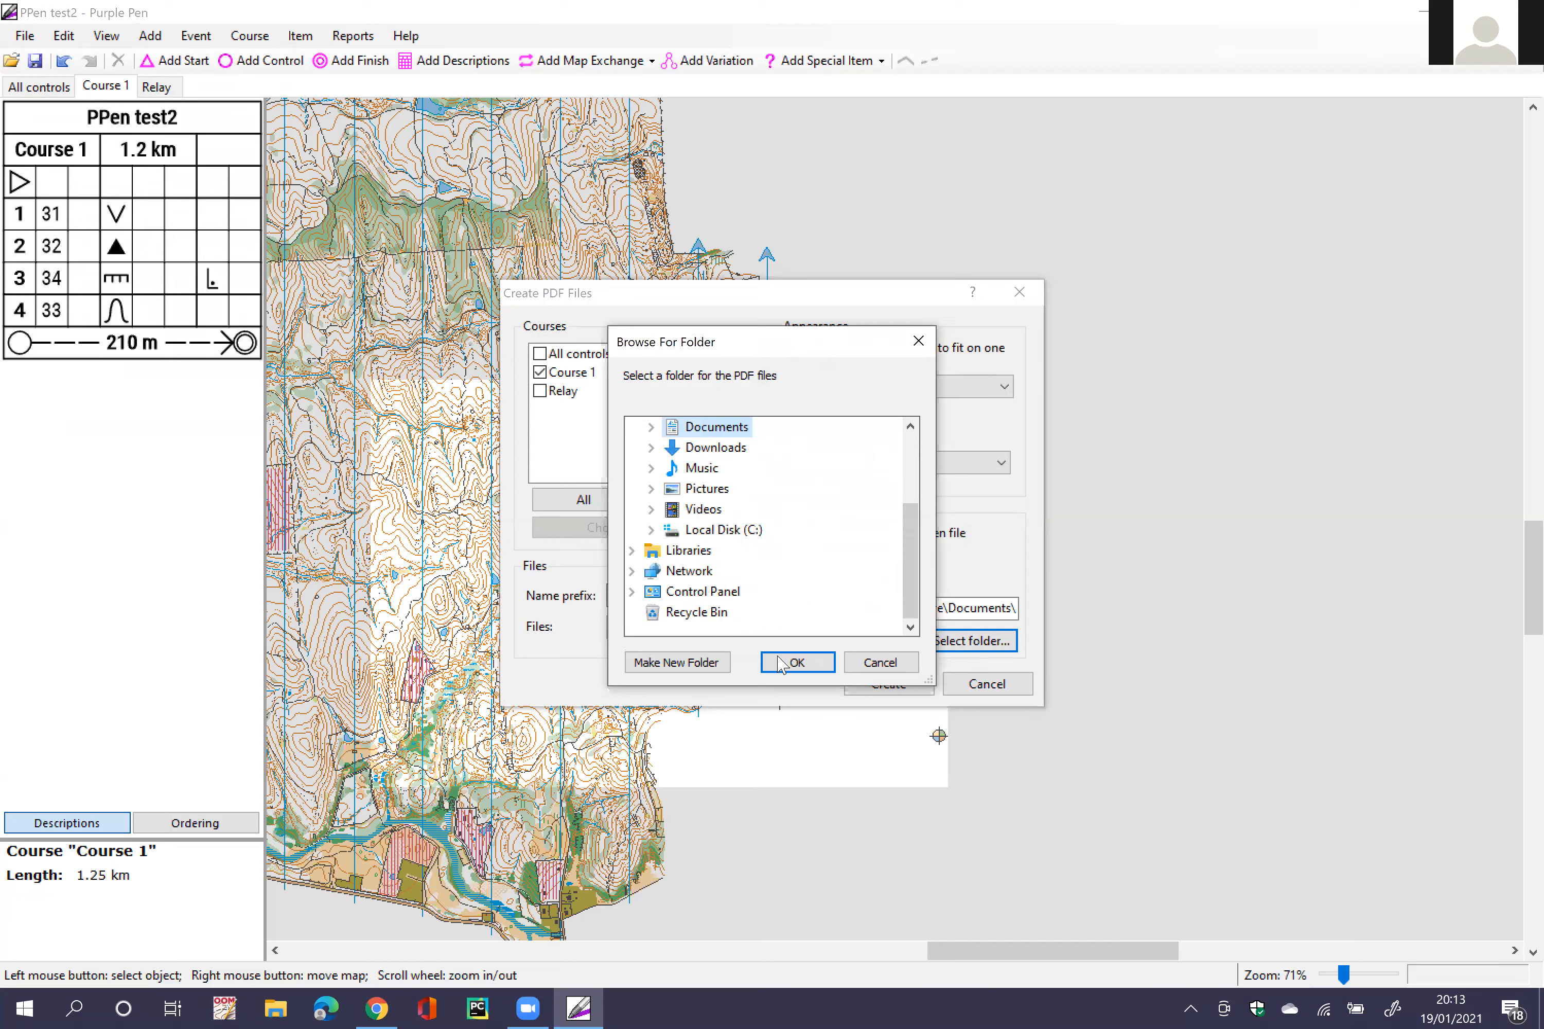
pyautogui.click(797, 662)
pyautogui.click(902, 693)
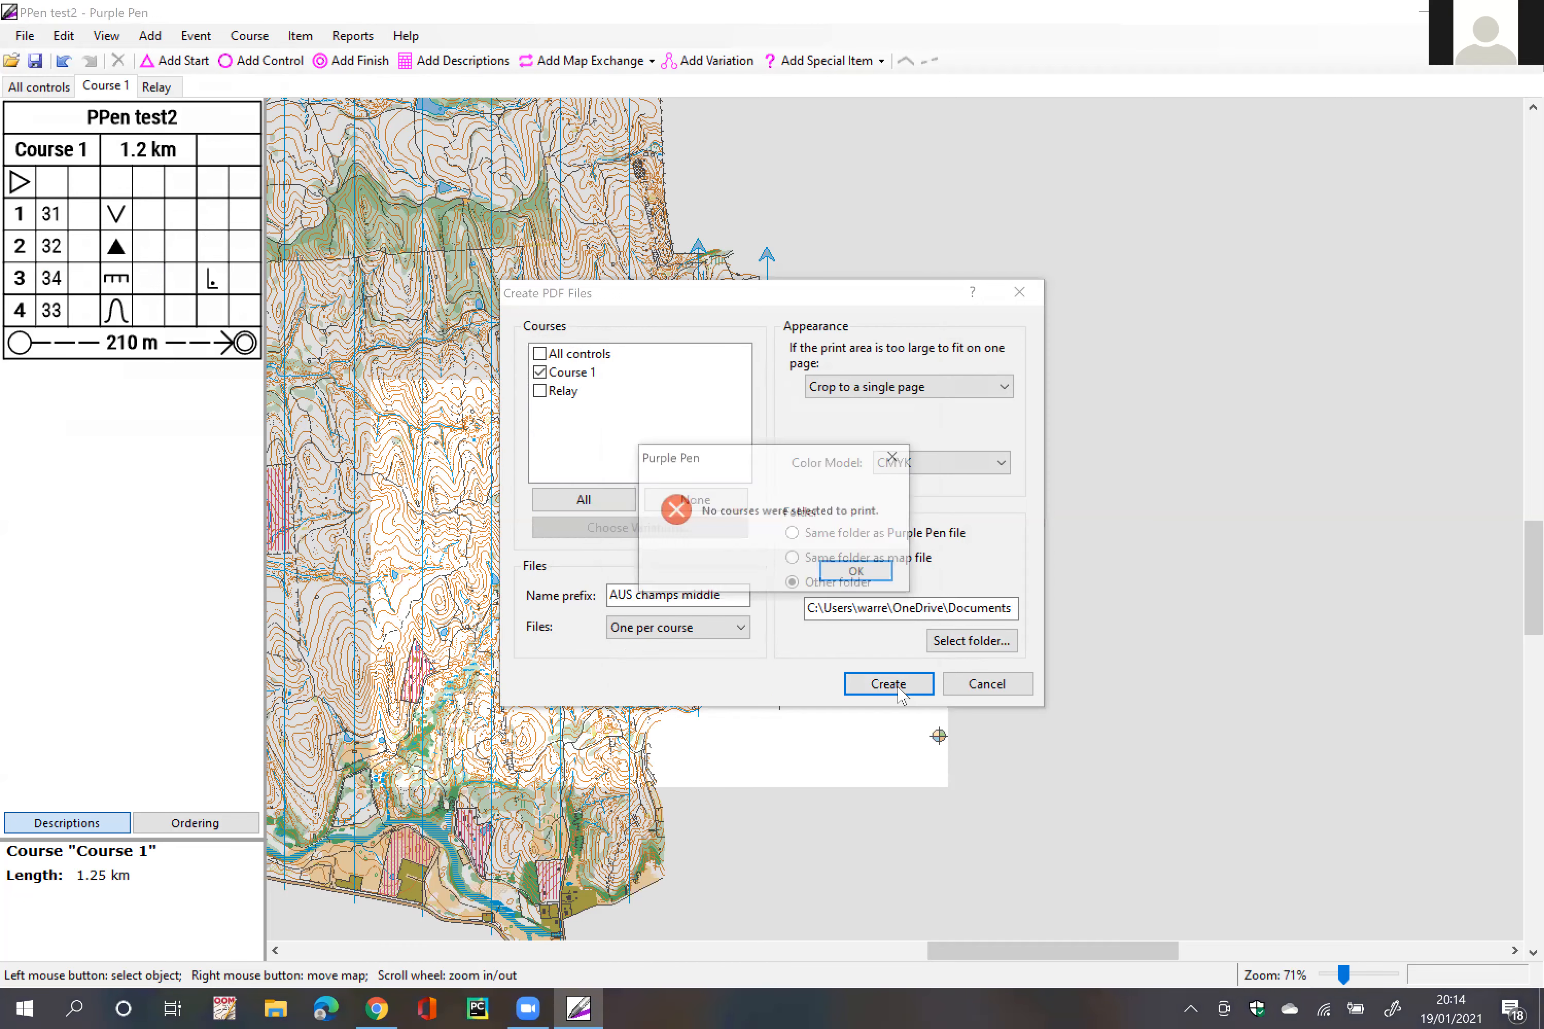
pyautogui.click(850, 572)
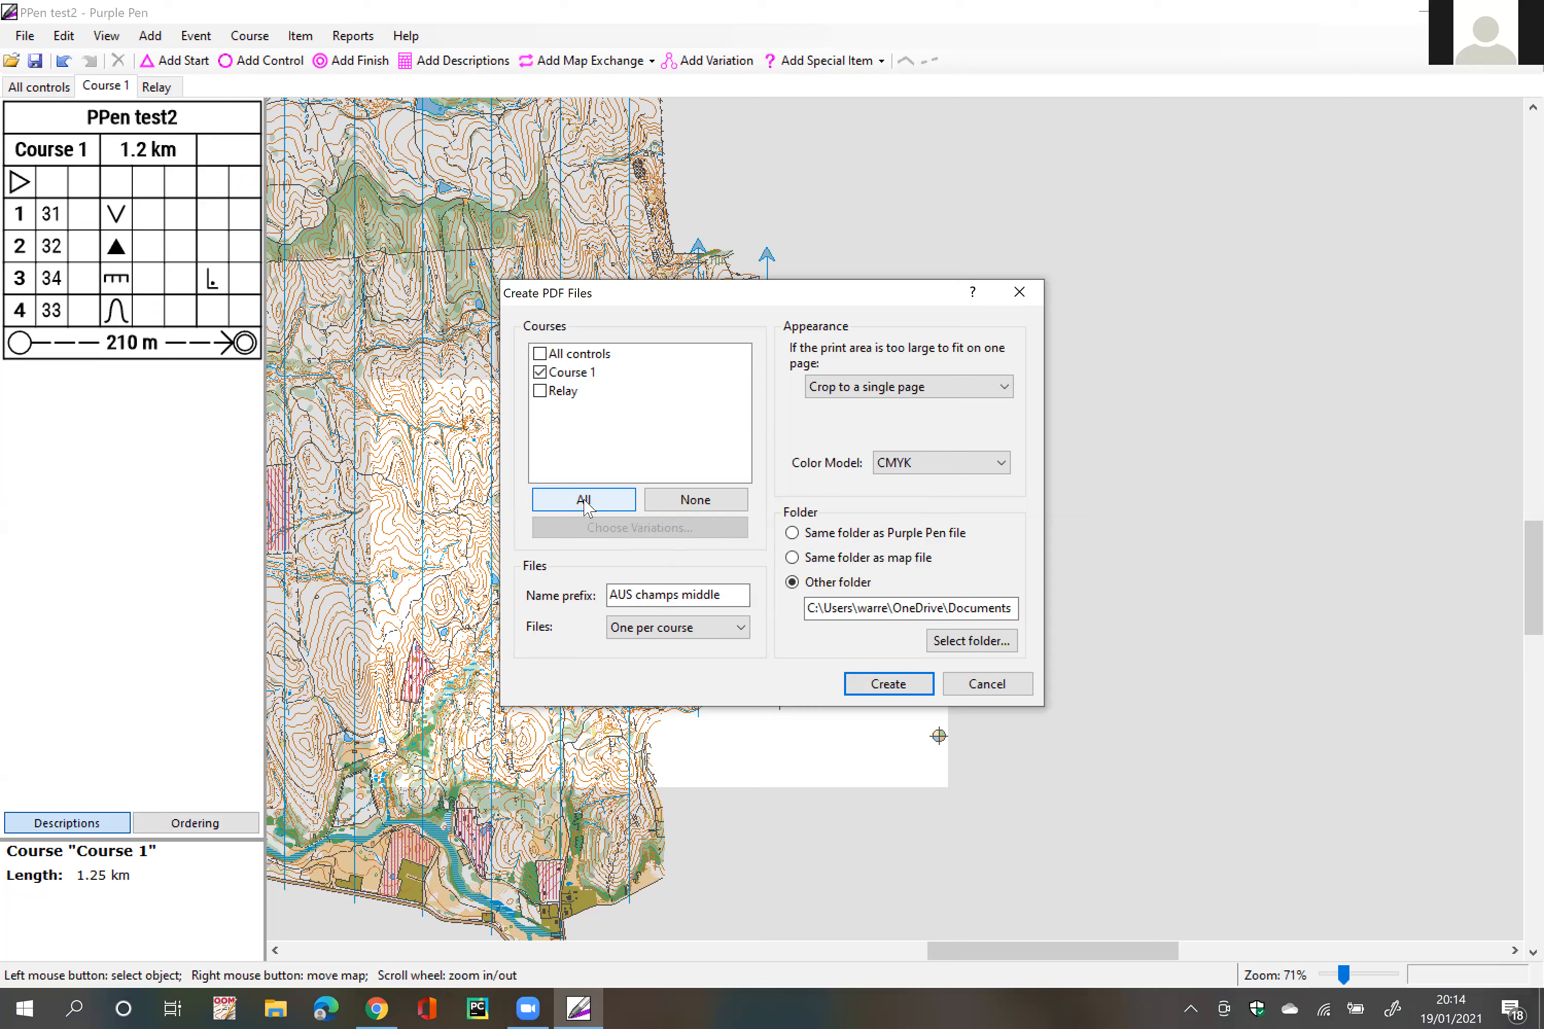
# Step: Create the PDF with one file per course and only Course 1 included
pyautogui.click(674, 626)
pyautogui.click(666, 663)
pyautogui.click(539, 390)
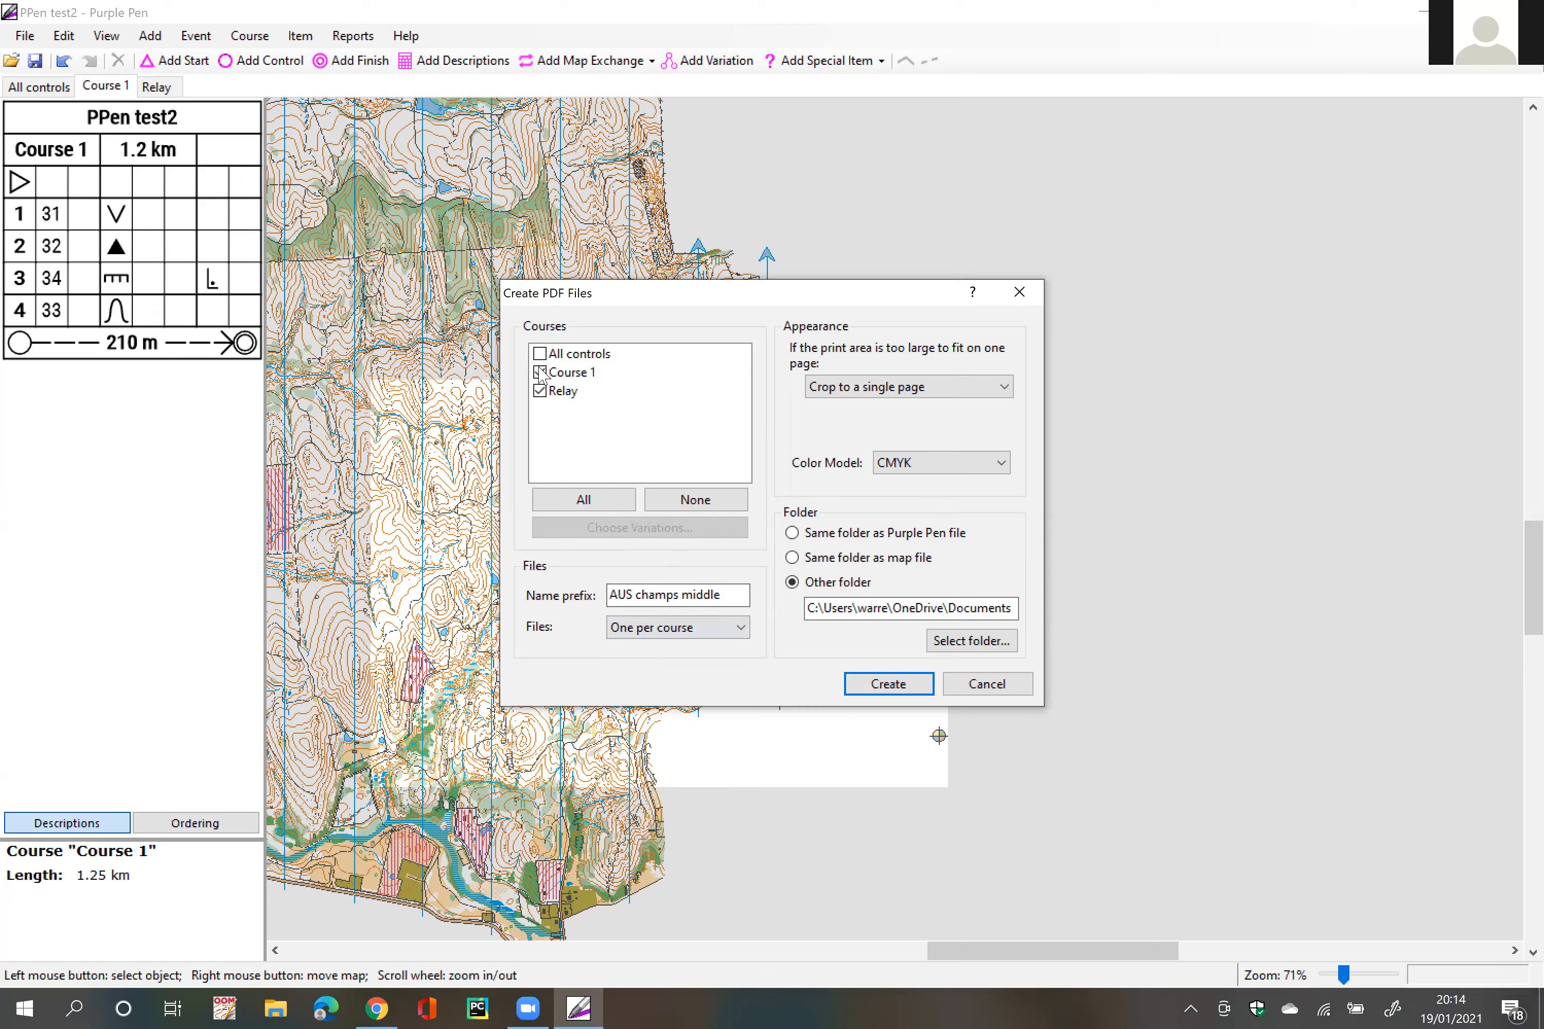
pyautogui.click(541, 391)
pyautogui.click(541, 374)
pyautogui.click(884, 691)
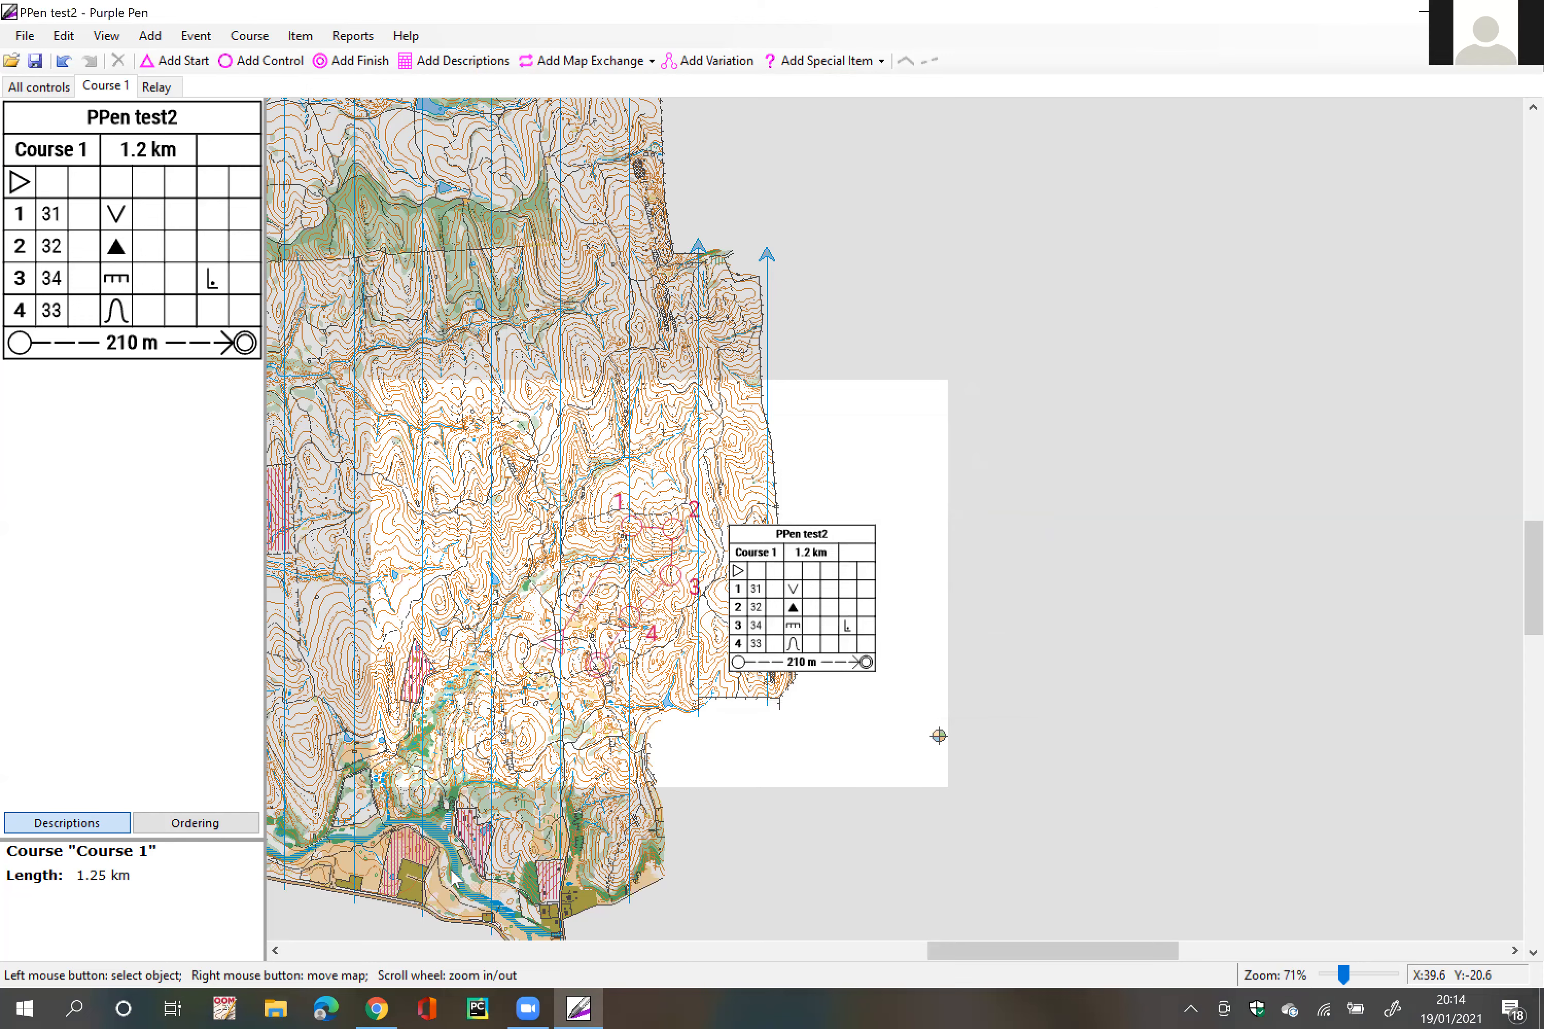
# Step: Switch to File Explorer and open the PDF AUS champs middle-Course 1 from the Documents folder
pyautogui.click(276, 1004)
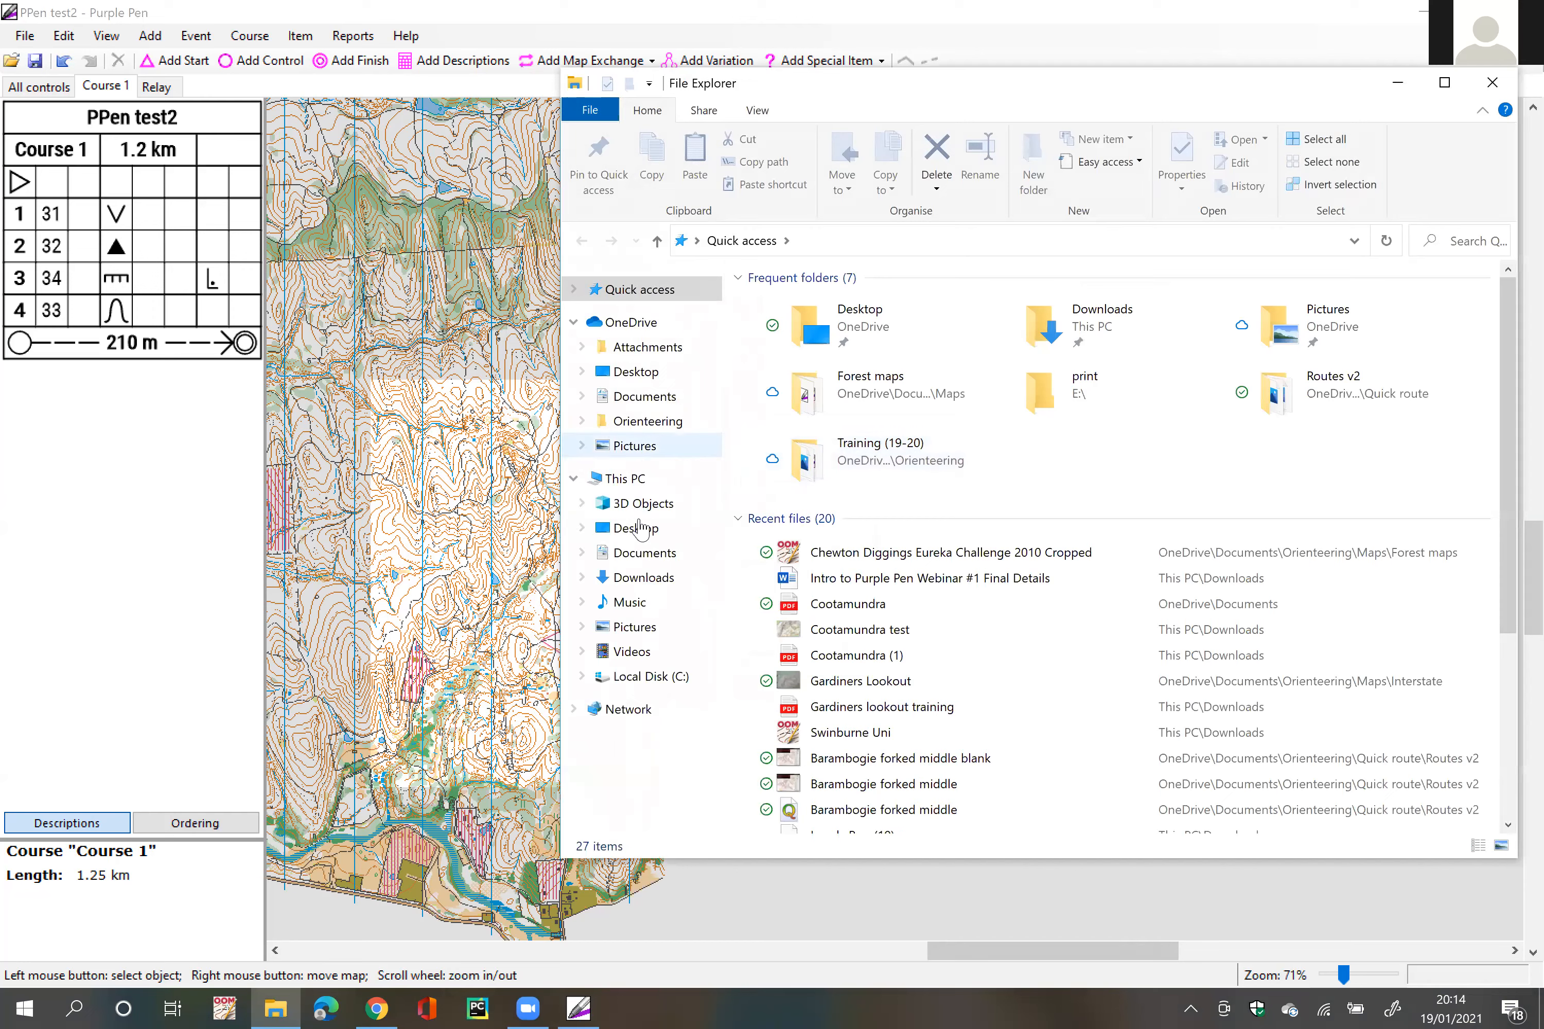
pyautogui.click(644, 553)
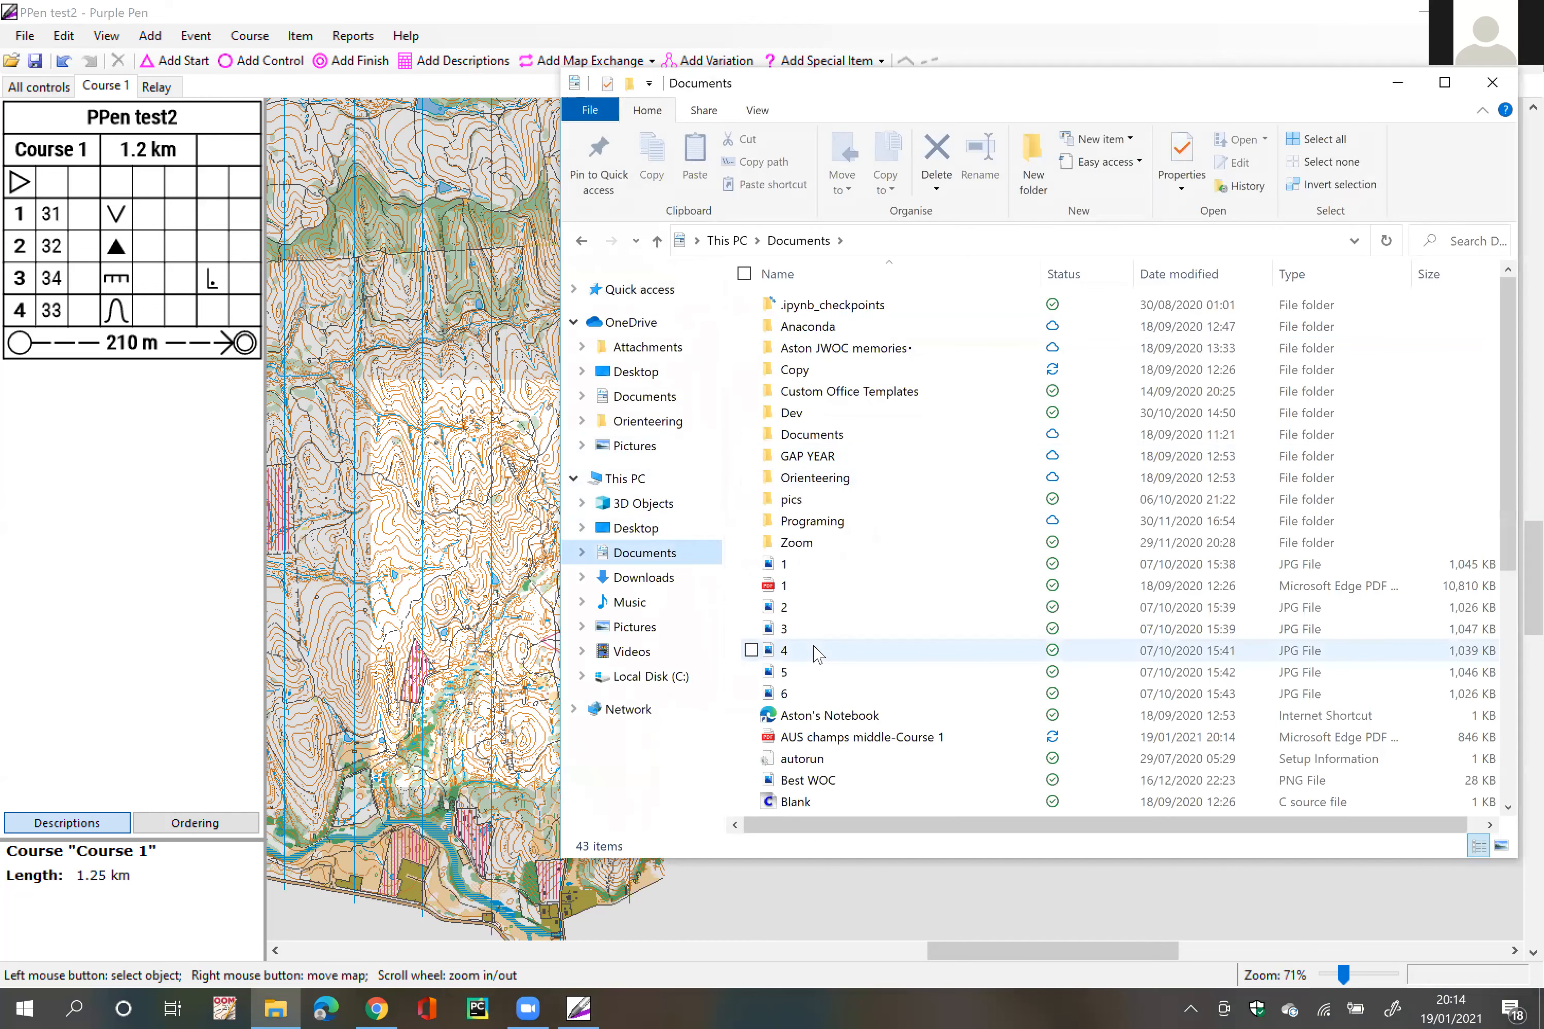
pyautogui.scroll(-3, 820, 641)
pyautogui.doubleClick(915, 566)
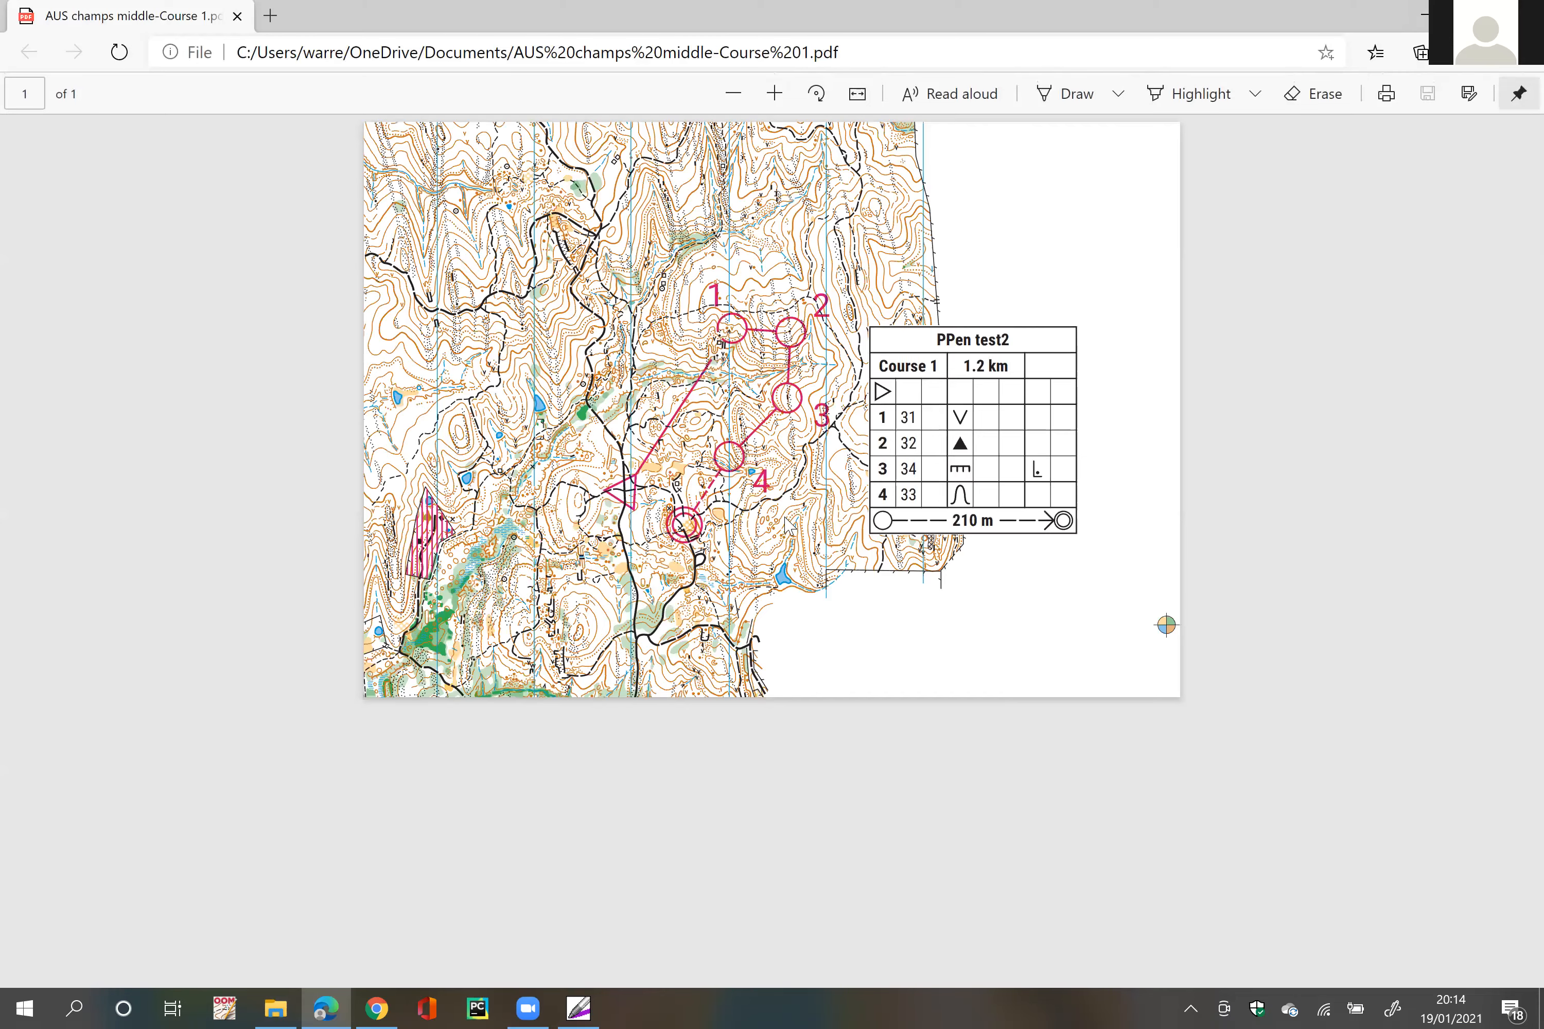
# Step: Examine the map, course and control descriptions in the exported PDF, and close the PDF and the file window
pyautogui.keyDown('ctrl'); pyautogui.scroll(2, 787, 528); pyautogui.keyUp('ctrl')
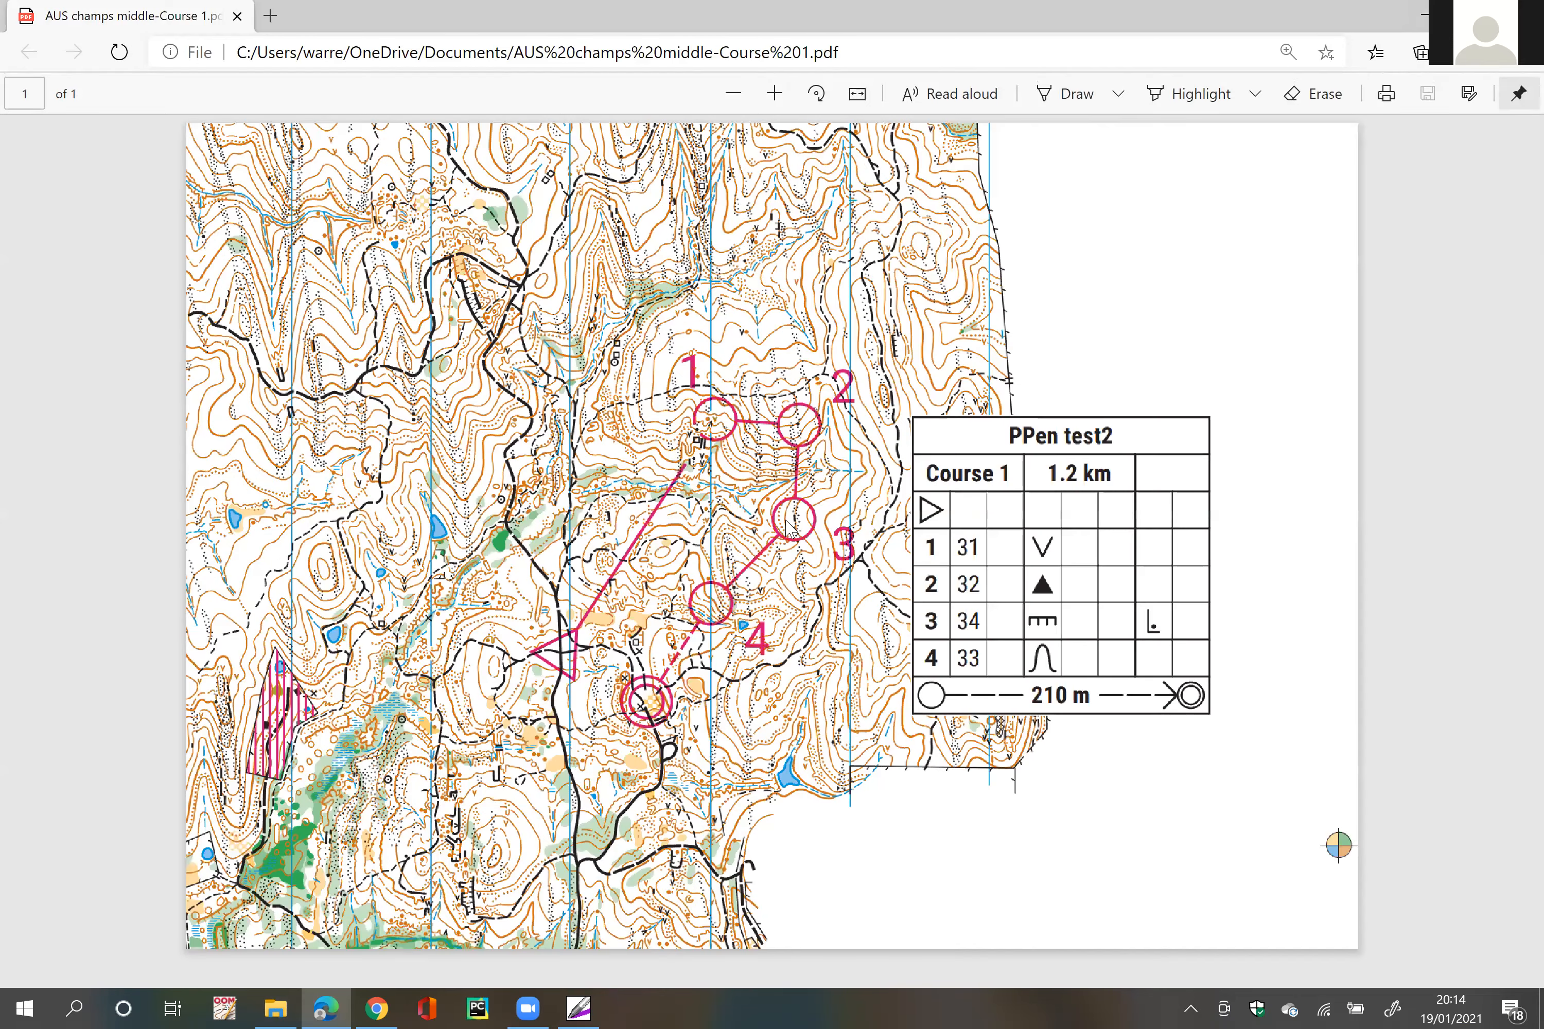
pyautogui.keyDown('ctrl'); pyautogui.scroll(1, 786, 528); pyautogui.keyUp('ctrl')
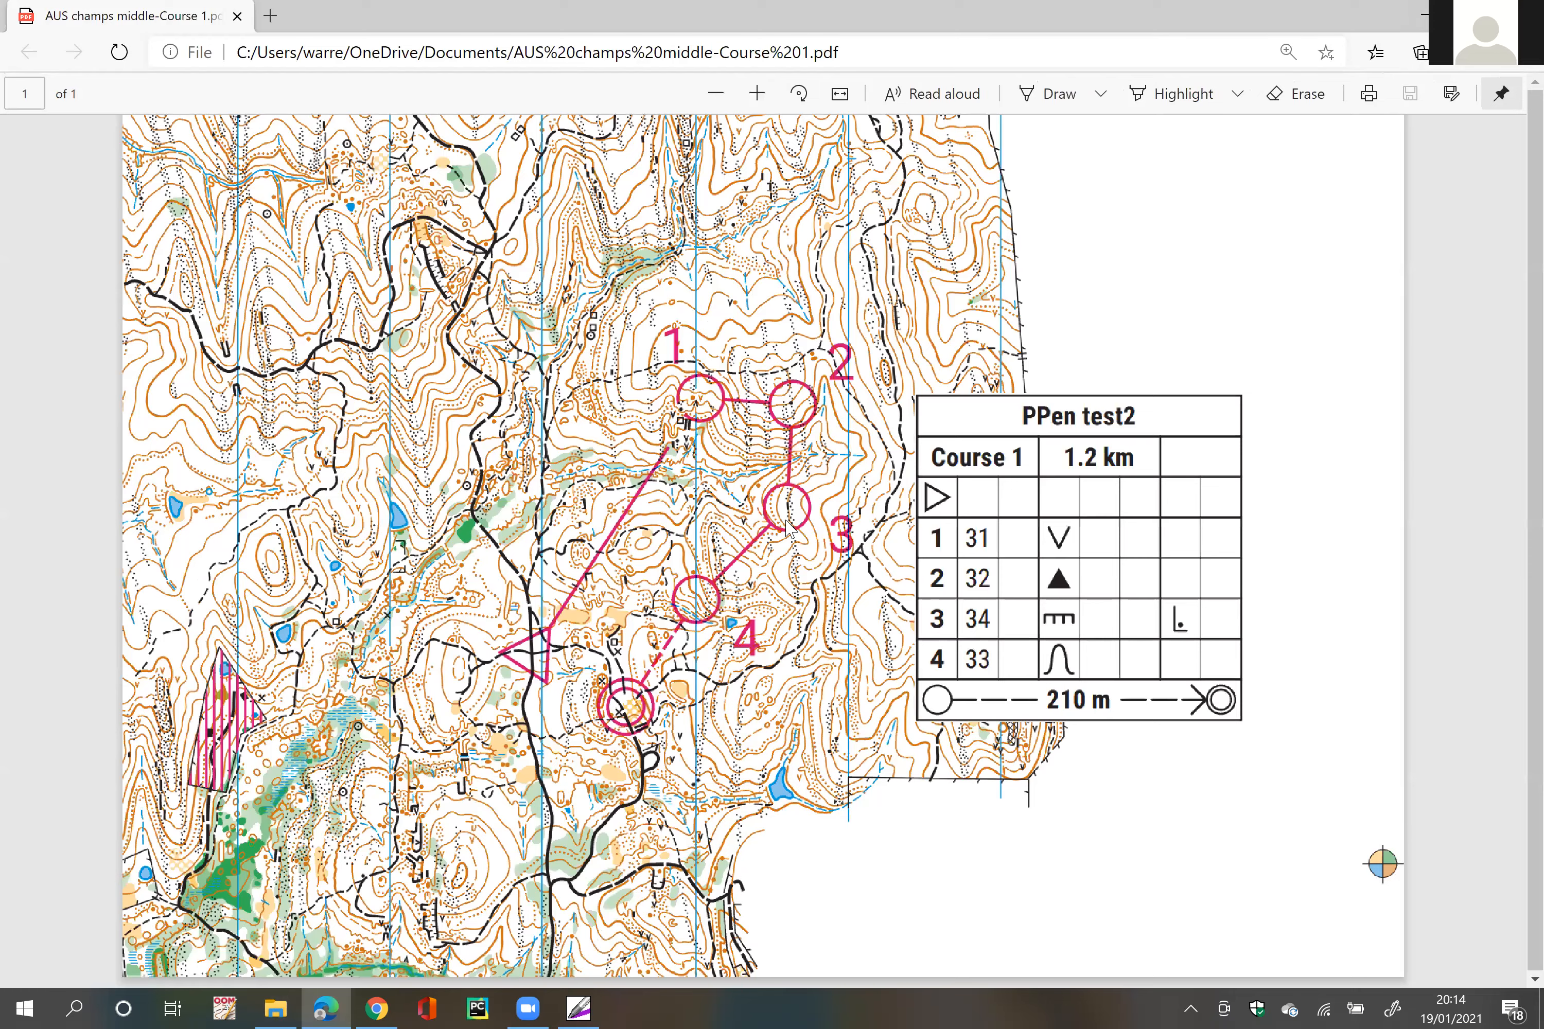
pyautogui.keyDown('ctrl'); pyautogui.scroll(-3, 786, 528); pyautogui.keyUp('ctrl')
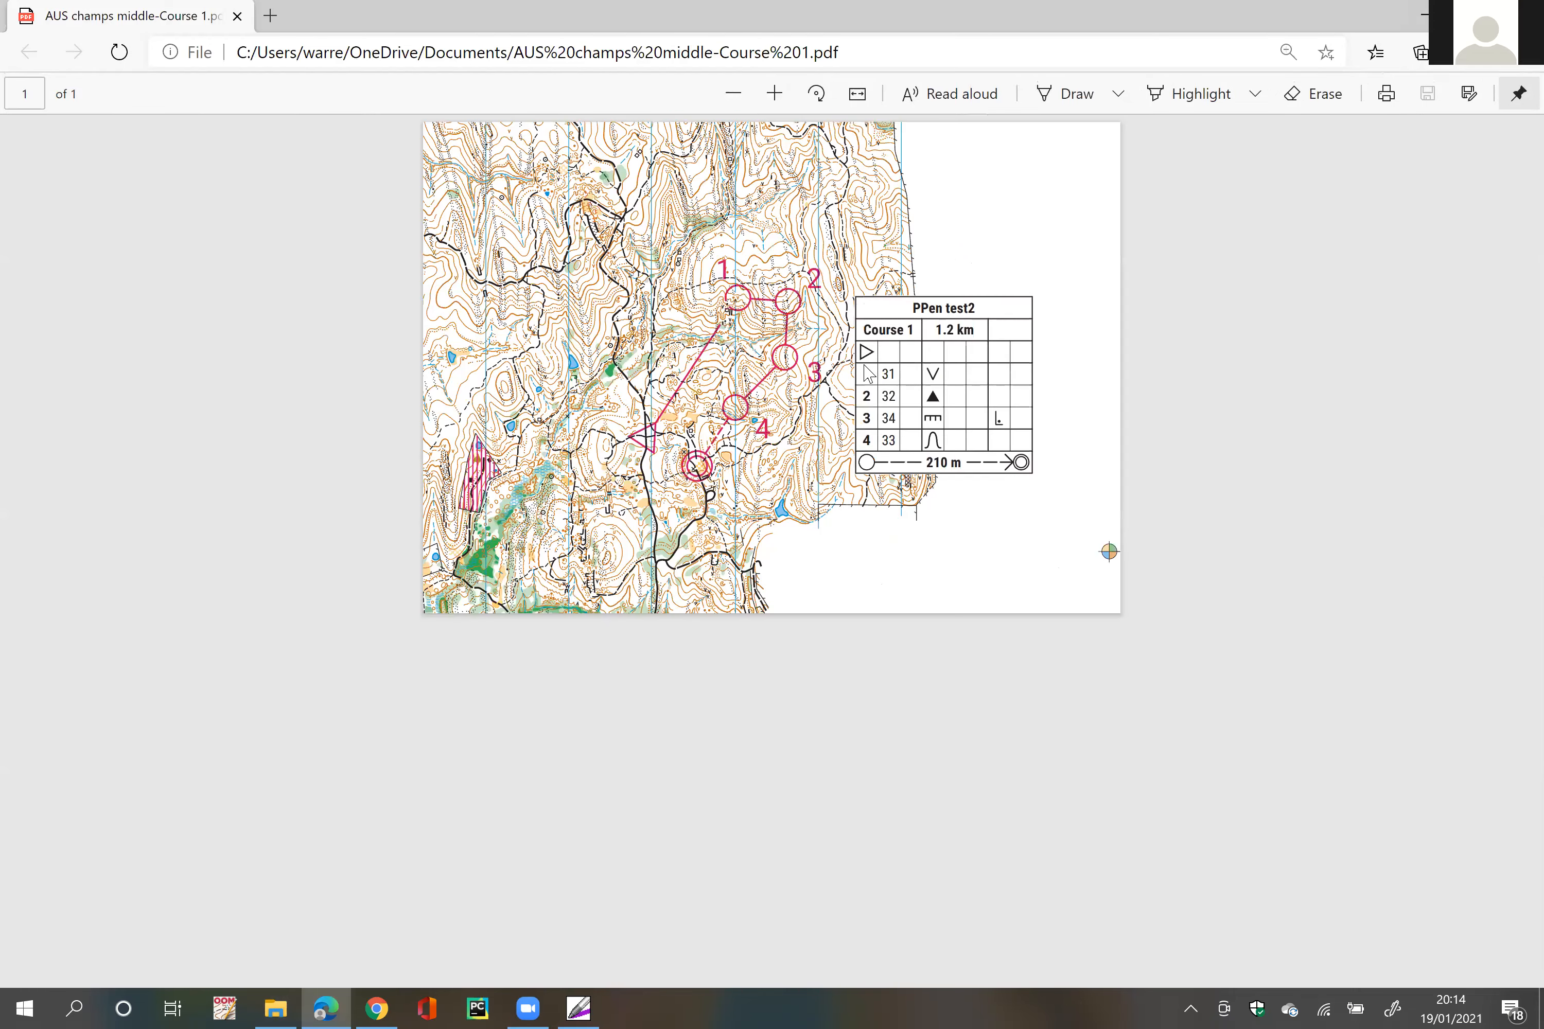
pyautogui.keyDown('ctrl'); pyautogui.scroll(3, 867, 373); pyautogui.keyUp('ctrl')
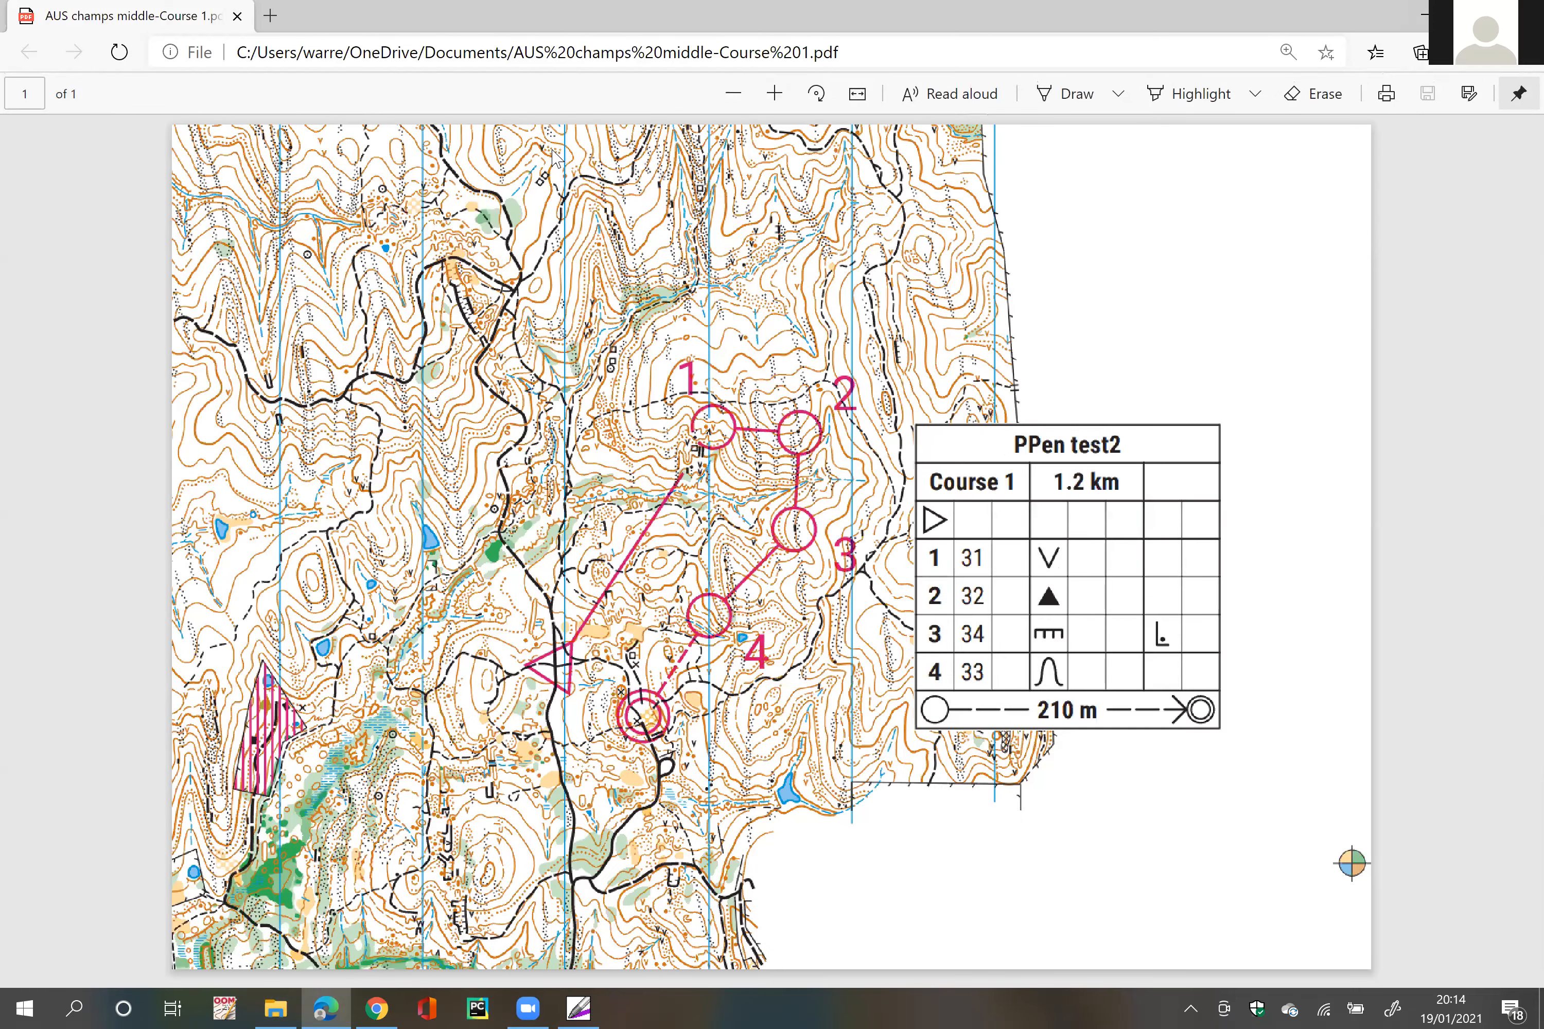
pyautogui.keyDown('ctrl'); pyautogui.scroll(-2, 507, 178); pyautogui.keyUp('ctrl')
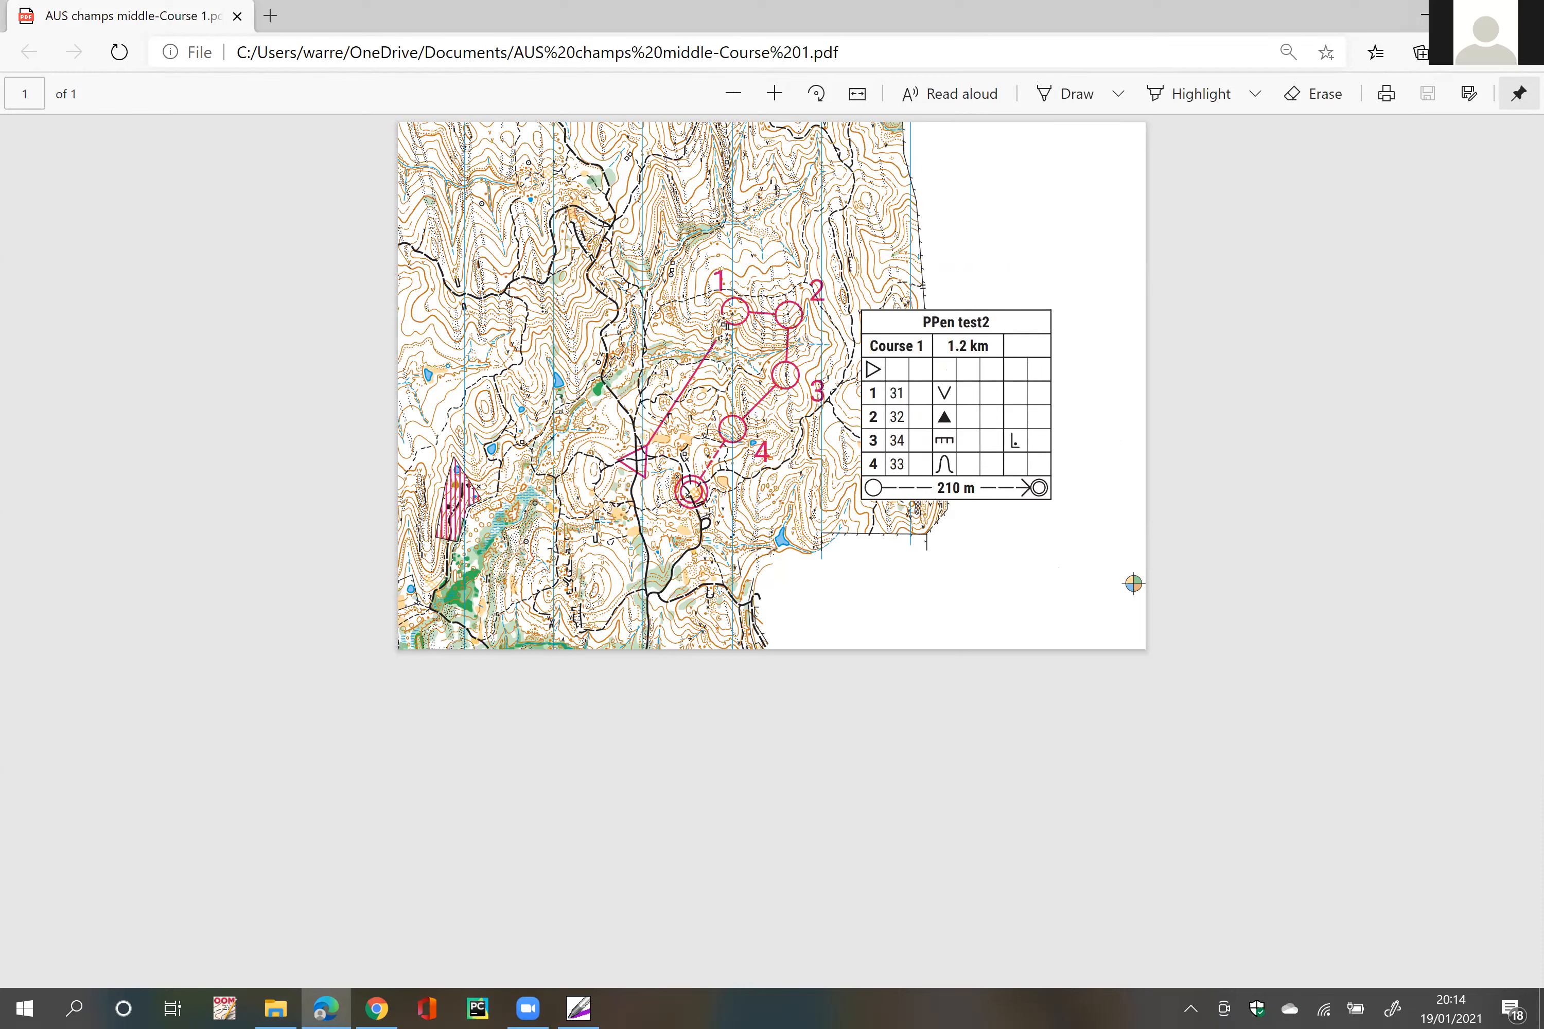
pyautogui.click(1519, 13)
pyautogui.click(1488, 83)
# Step: Start adding a rectangle as a special item on Course 1, with Dark Blue as its color
pyautogui.scroll(1, 655, 619)
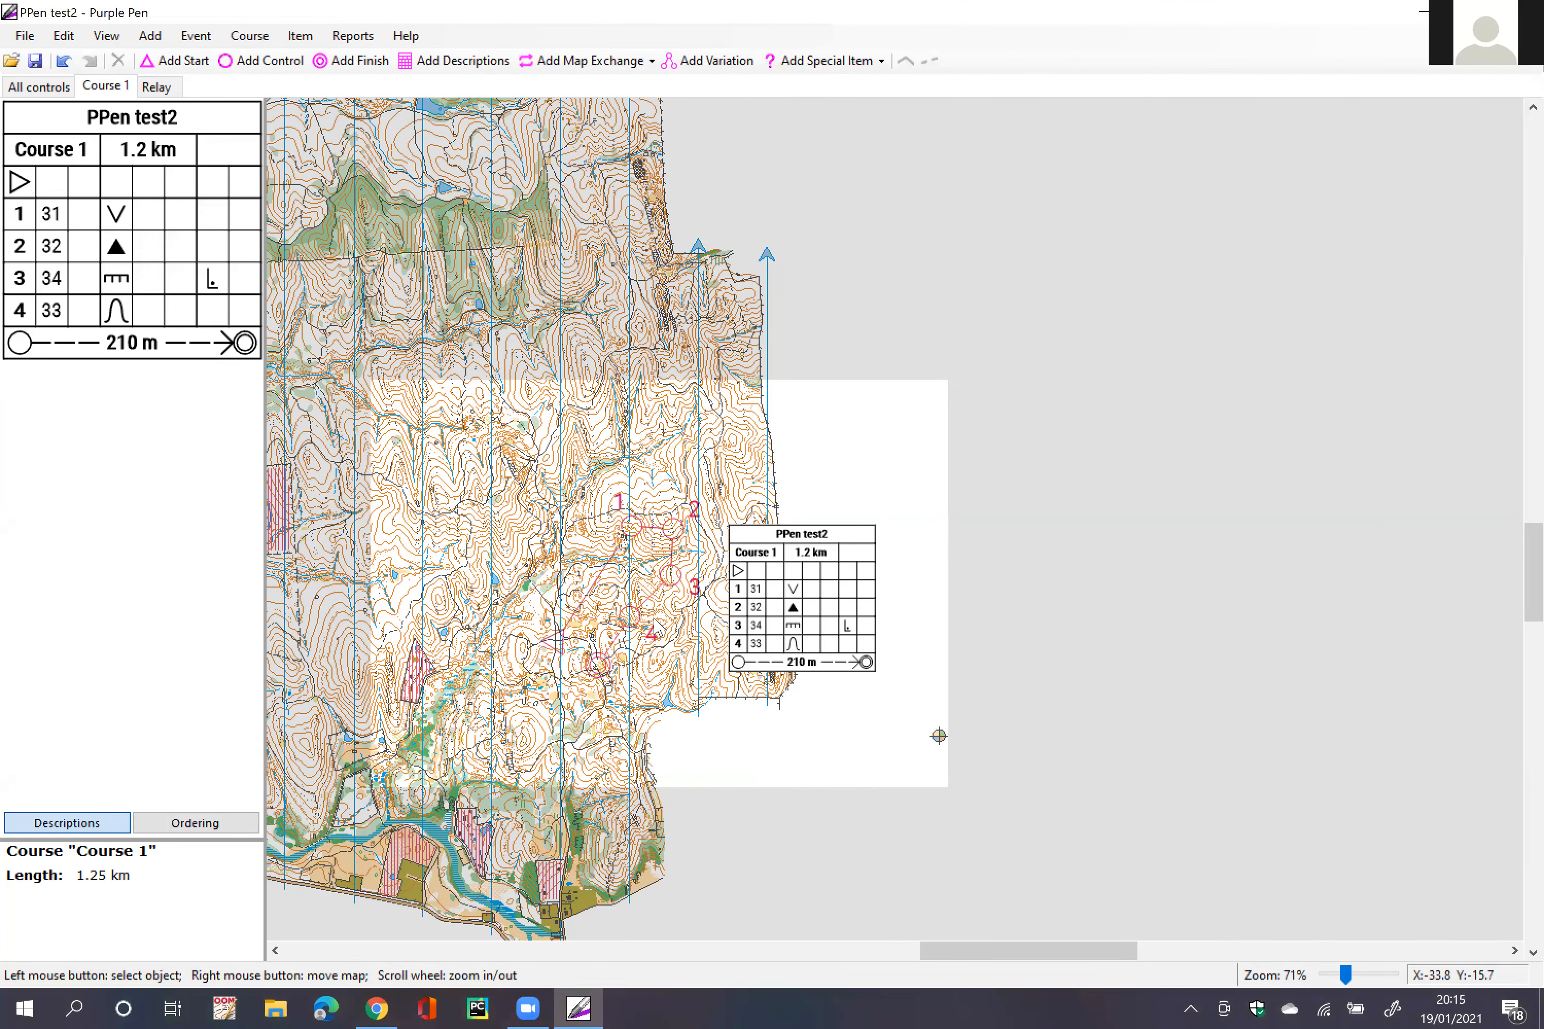
pyautogui.scroll(2, 651, 619)
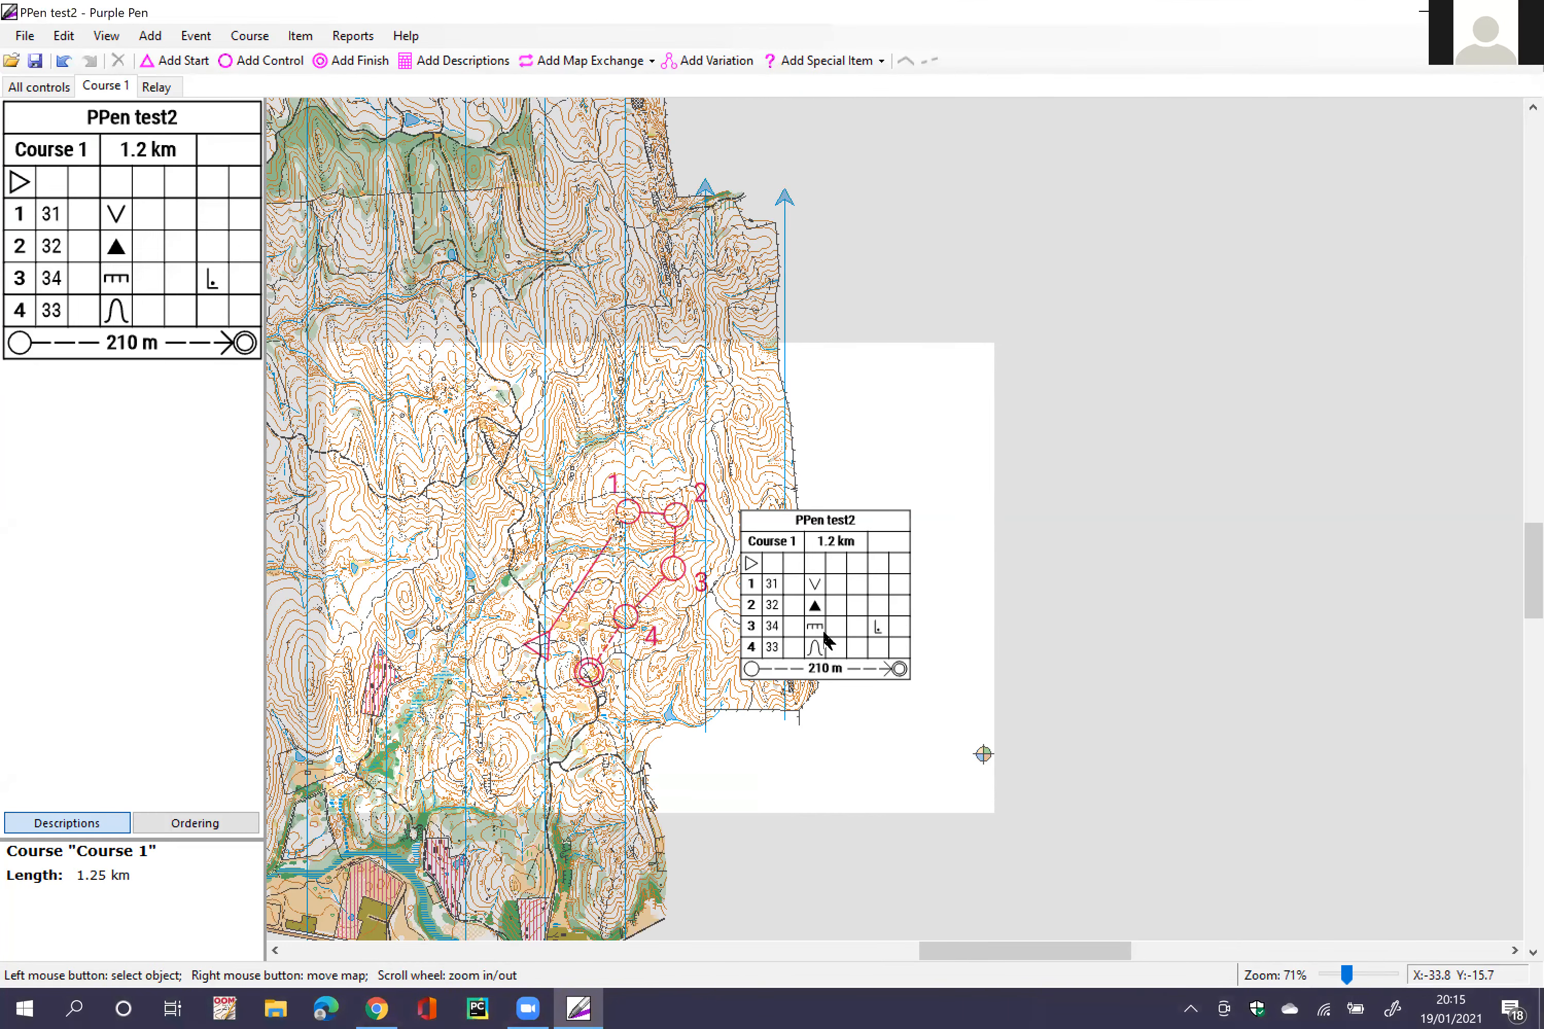
pyautogui.scroll(2, 883, 417)
pyautogui.scroll(-1, 771, 110)
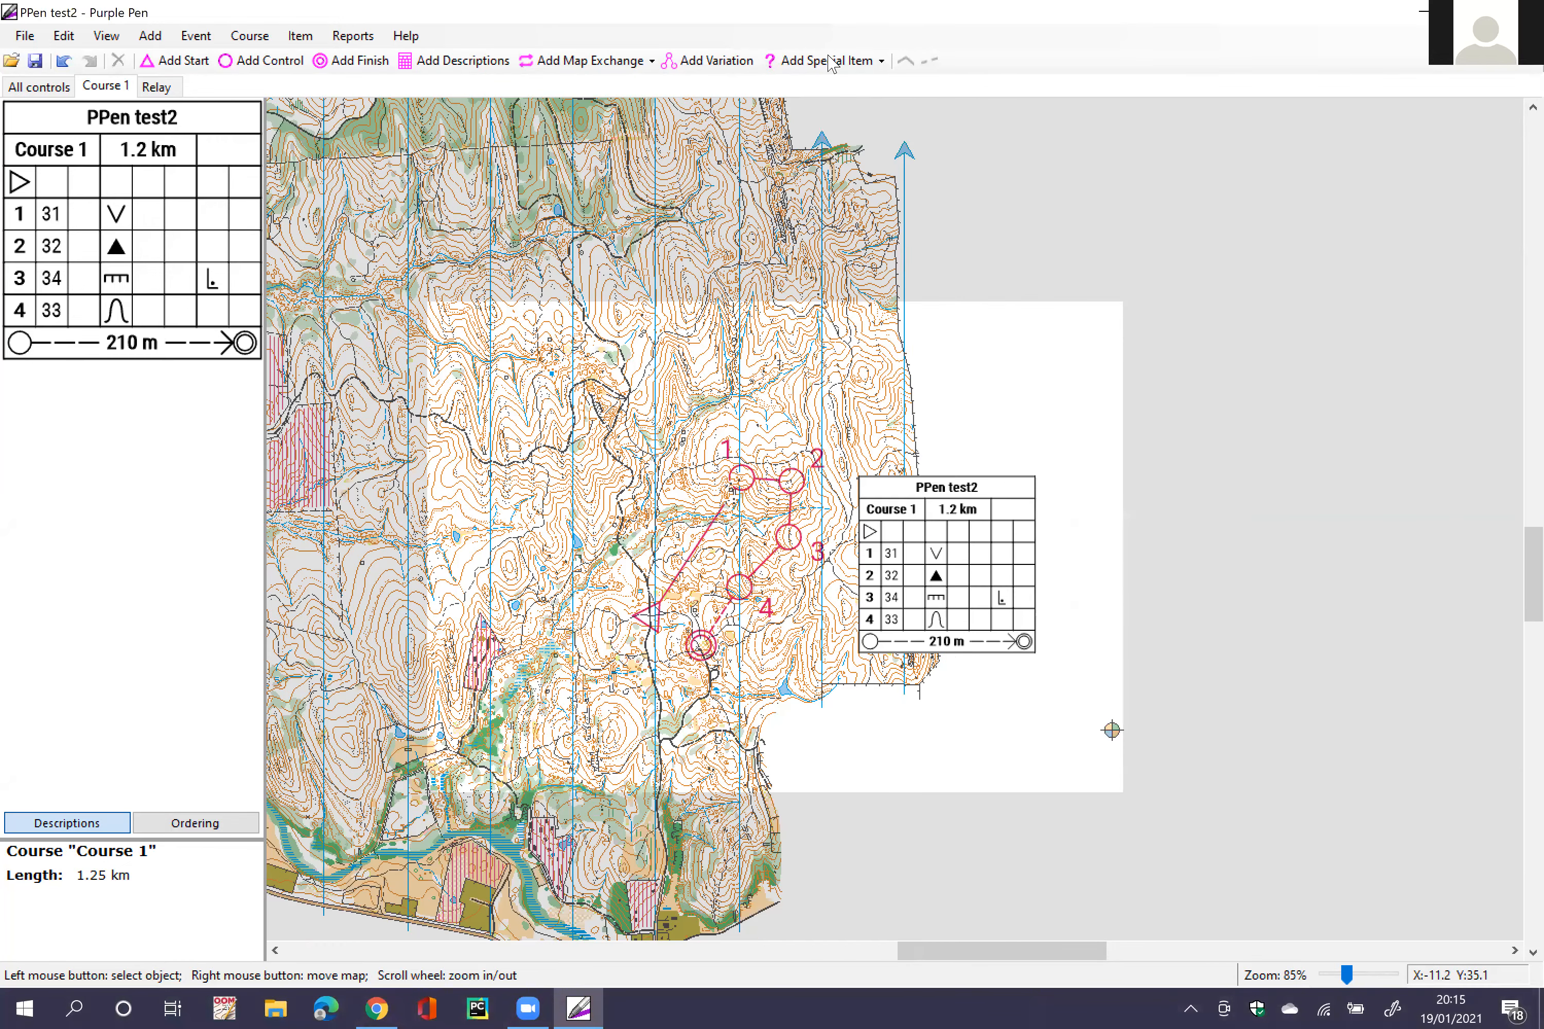
pyautogui.click(832, 64)
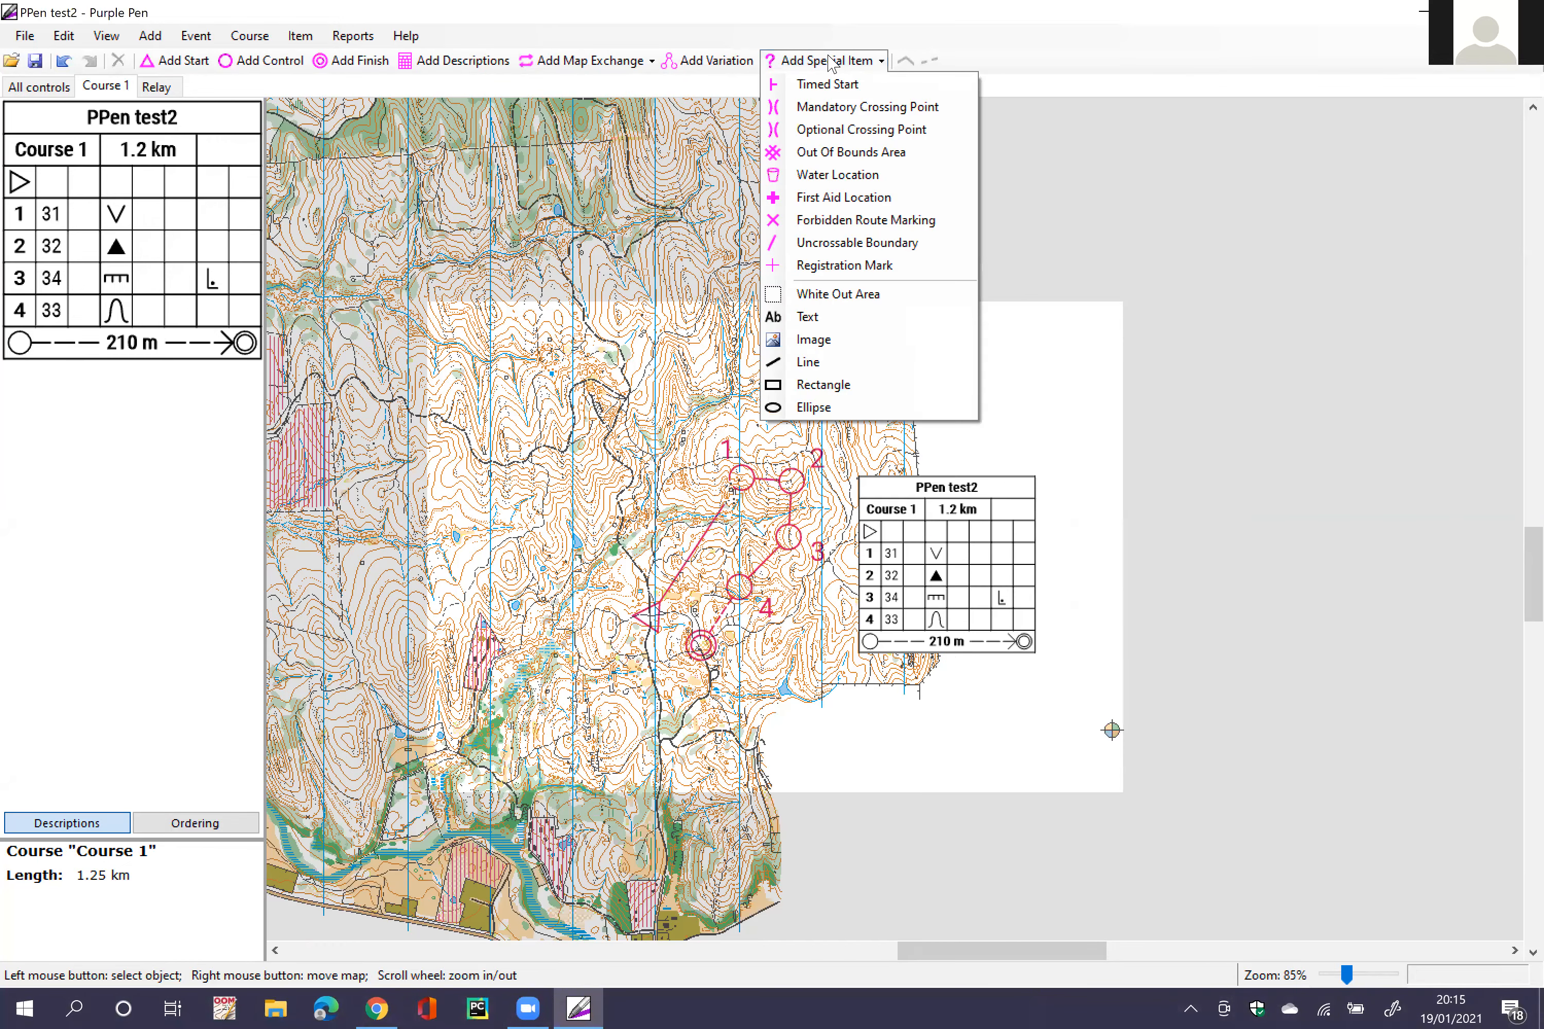
pyautogui.click(914, 52)
pyautogui.click(854, 63)
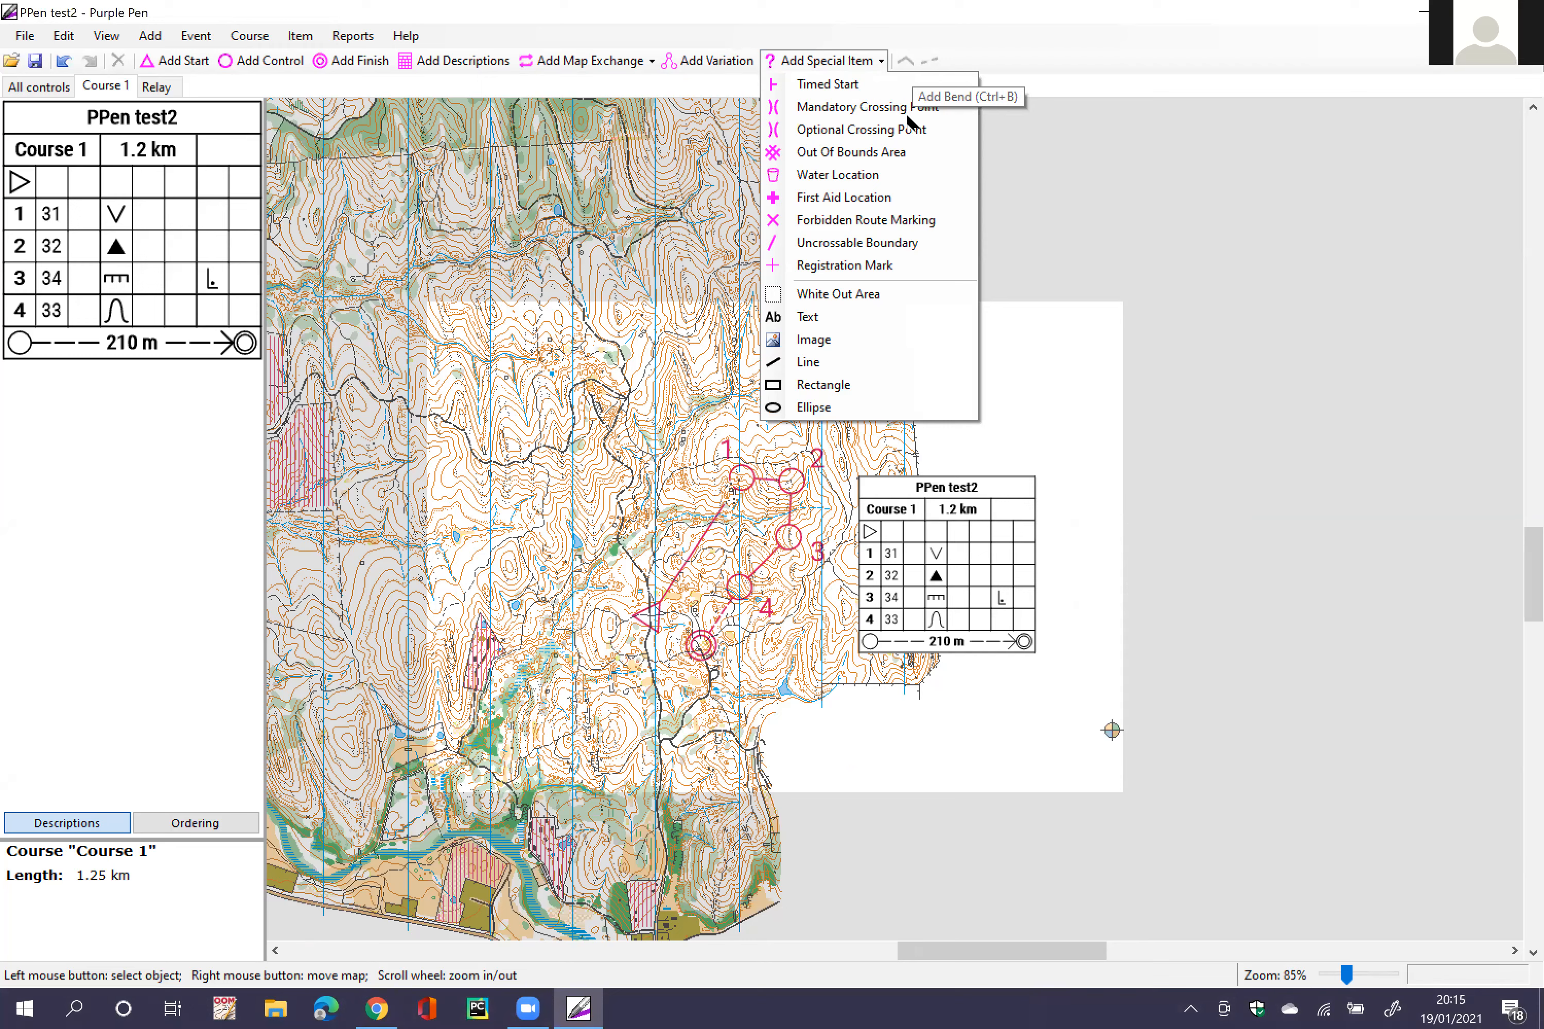
pyautogui.click(827, 384)
pyautogui.click(745, 418)
pyautogui.click(724, 544)
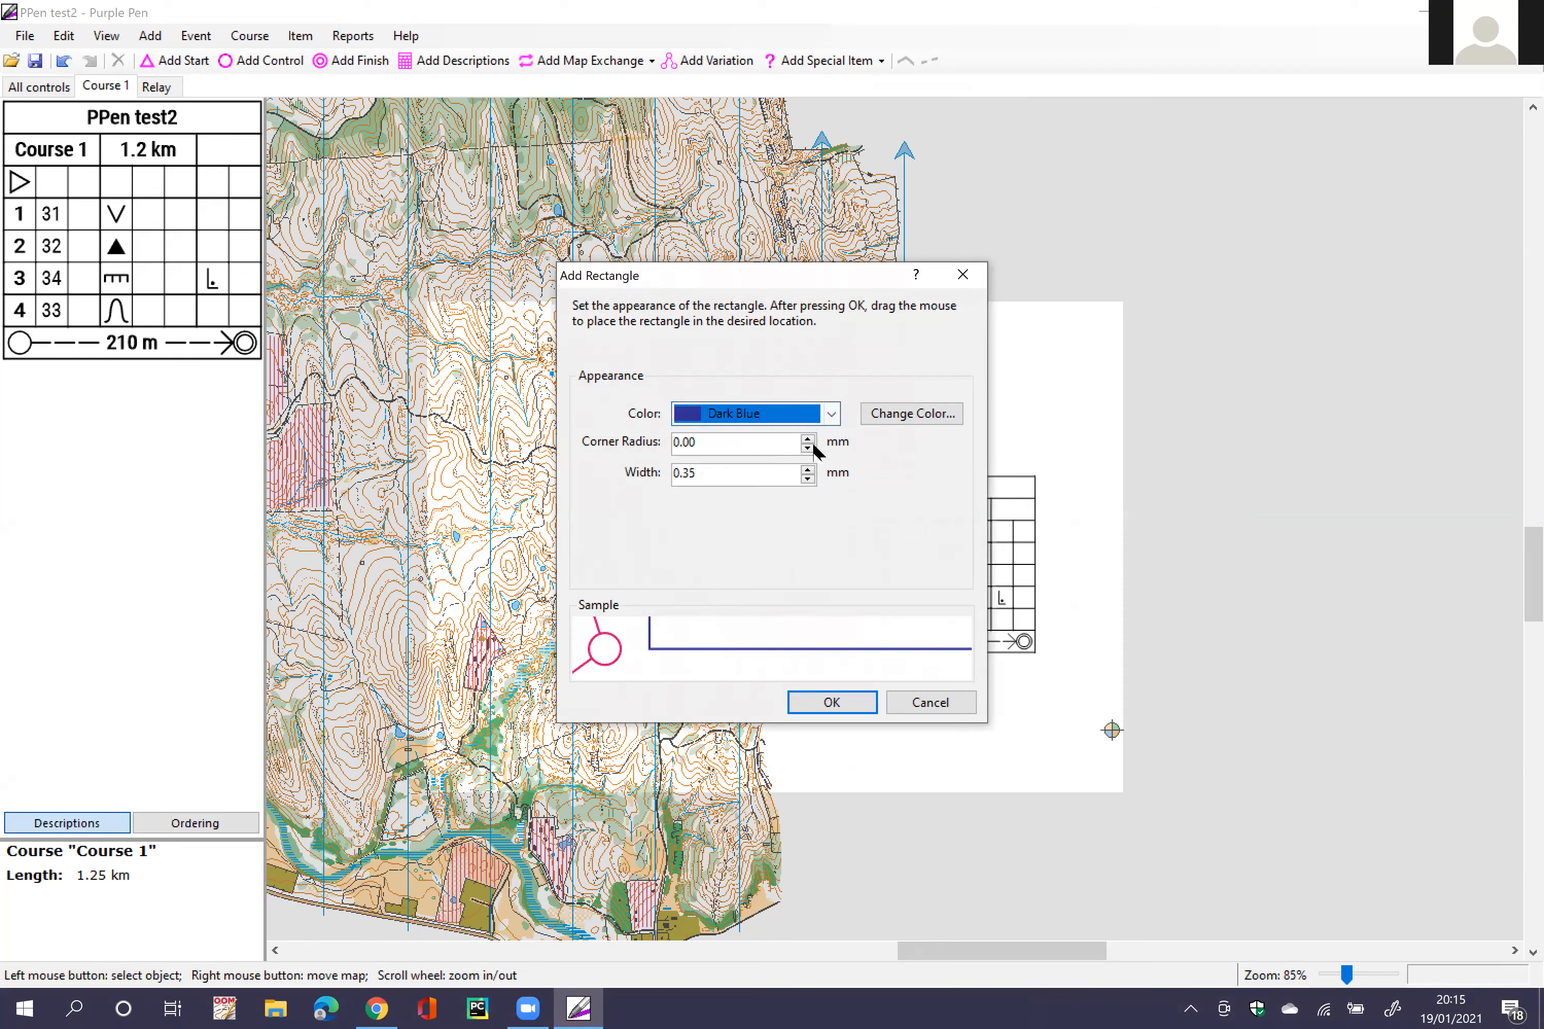
# Step: Set the rectangle's corner radius to 0.60 mm and width to 1 mm, and draw it around the edge of the print area
pyautogui.doubleClick(808, 439)
pyautogui.click(808, 439)
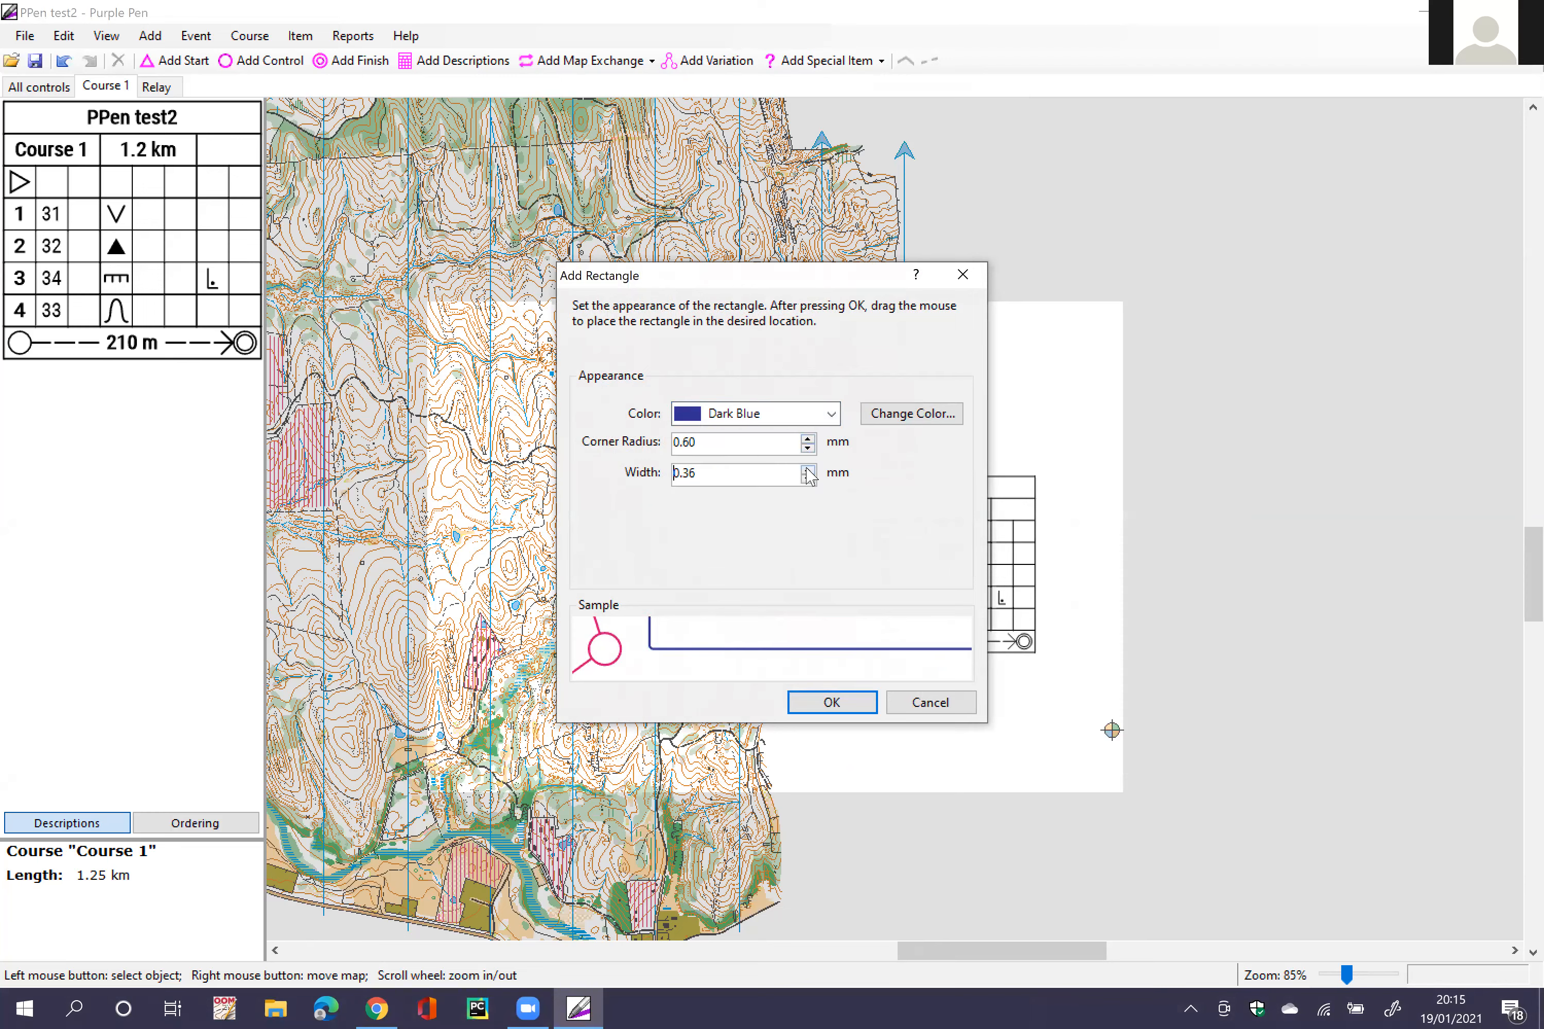
pyautogui.doubleClick(807, 468)
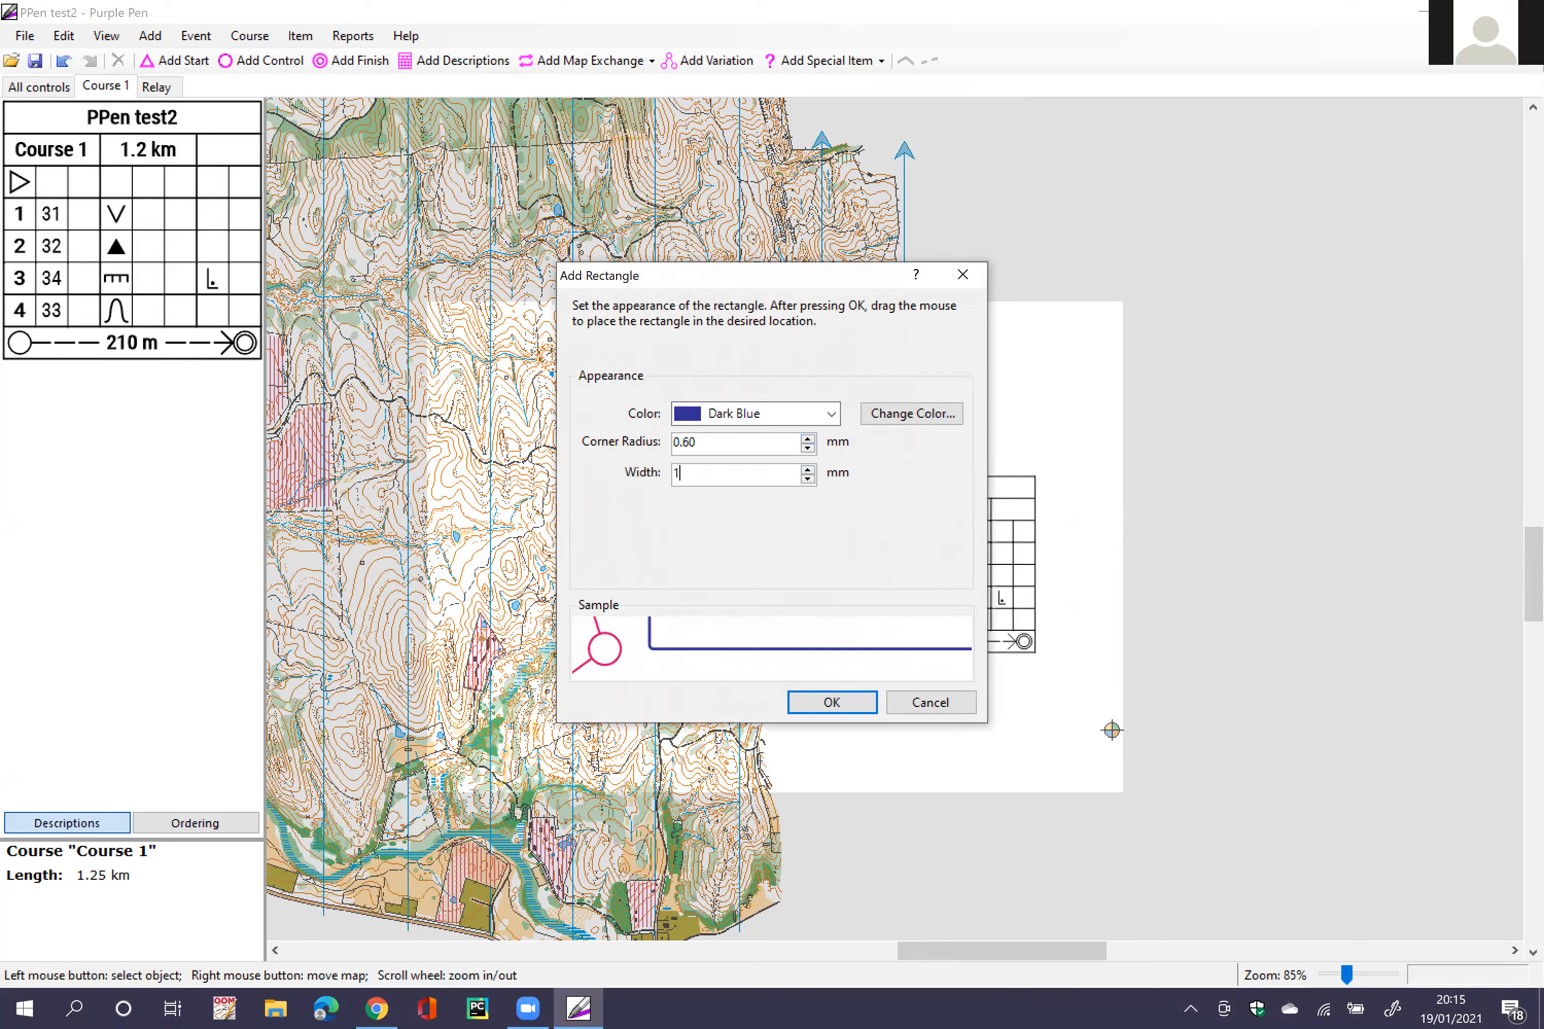
pyautogui.click(836, 696)
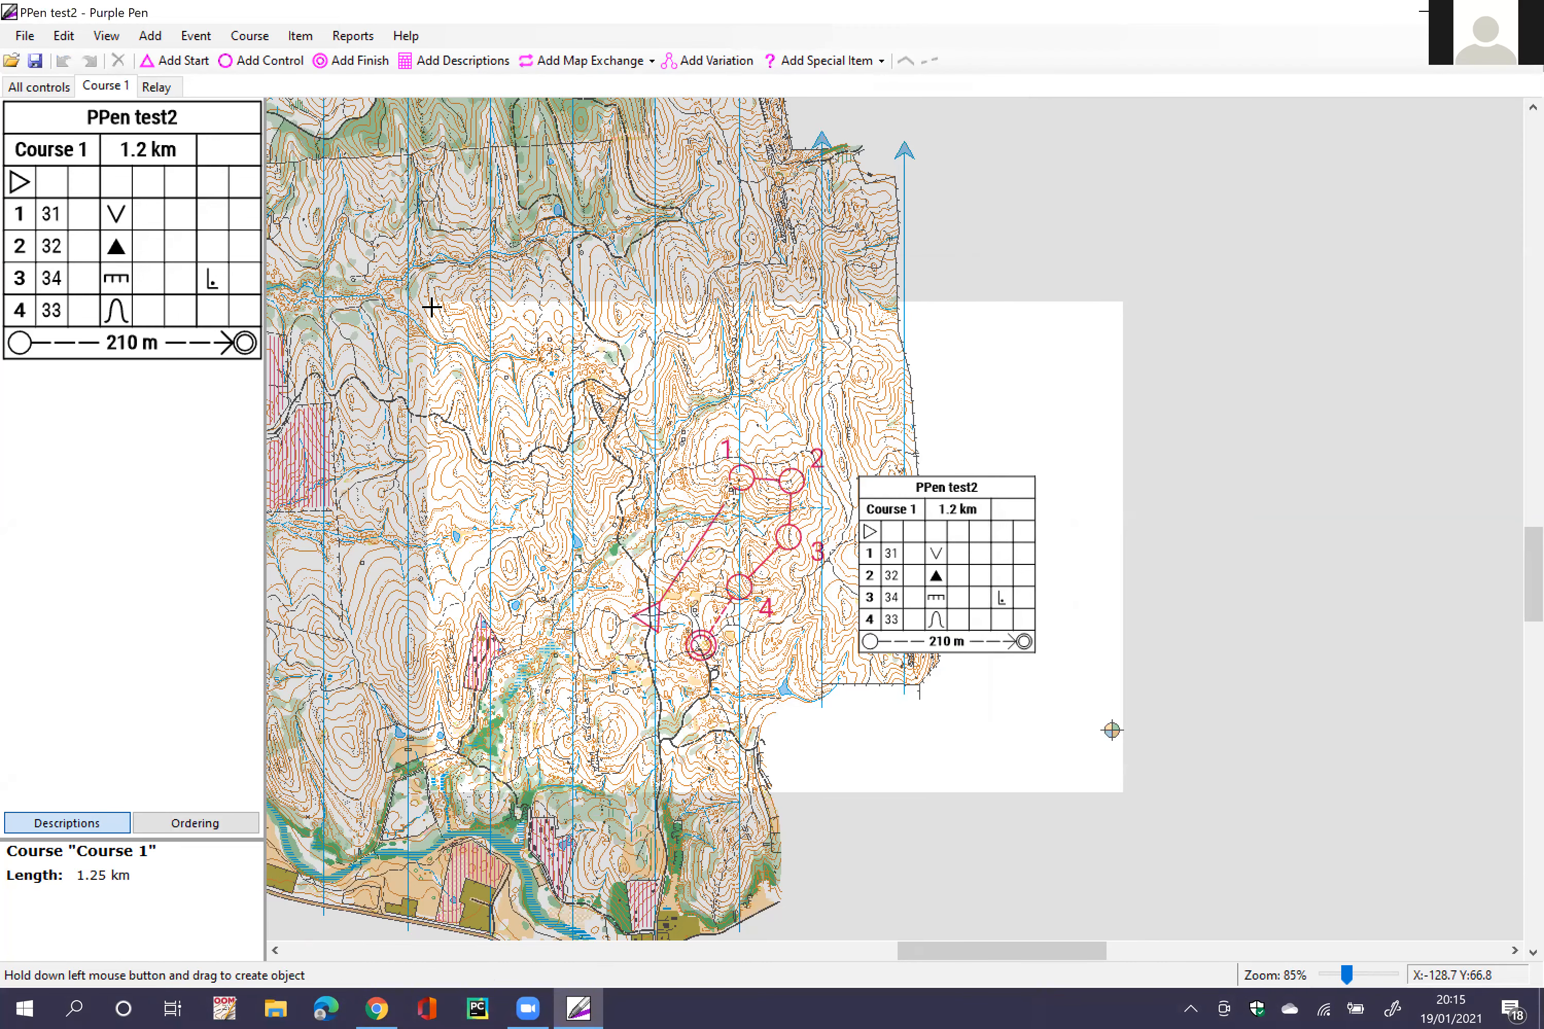
pyautogui.moveTo(432, 306); pyautogui.dragTo(1118, 788)
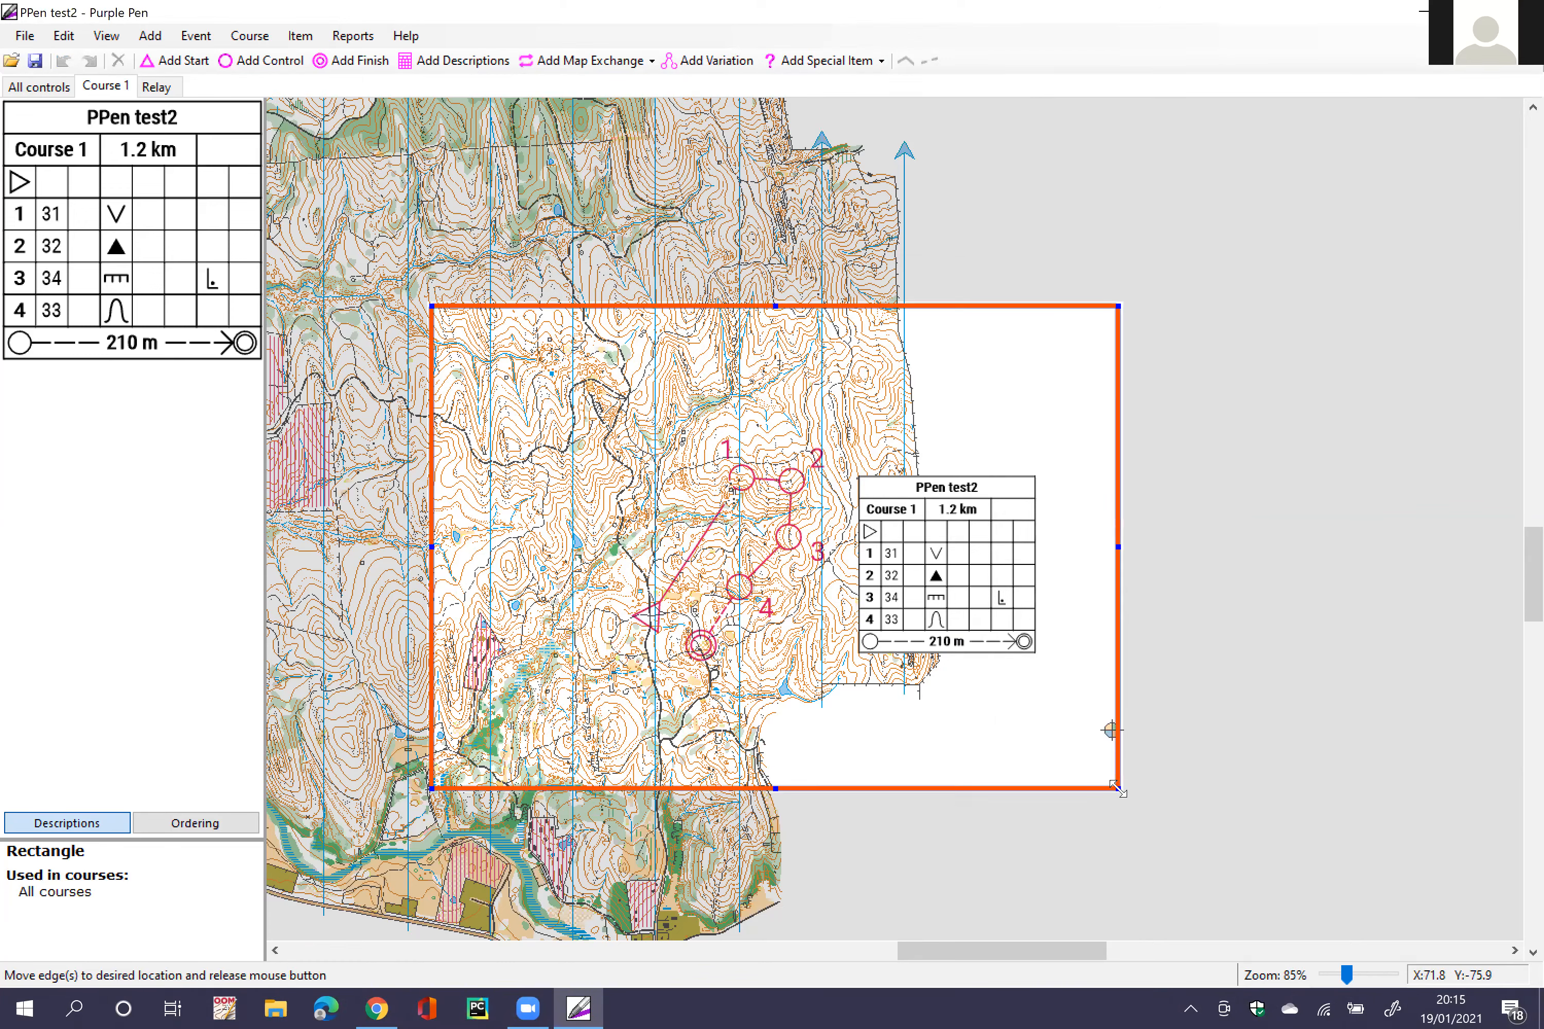
pyautogui.click(1202, 727)
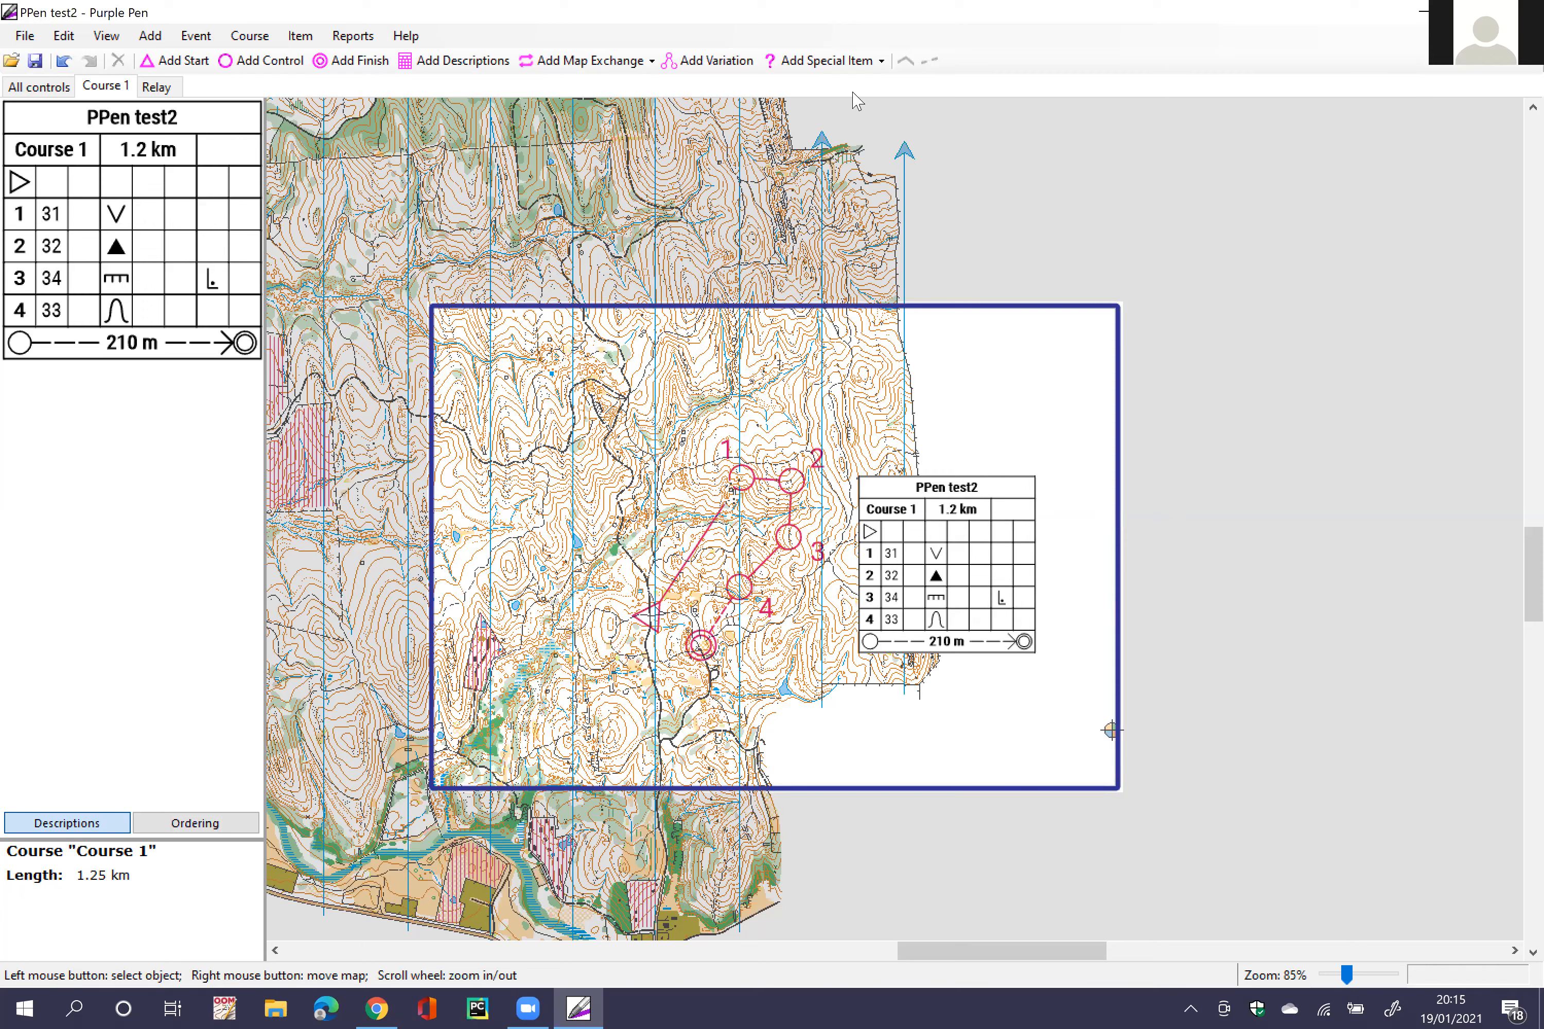
# Step: Start adding a text item containing the special text Event Title, and open its color choices
pyautogui.click(847, 66)
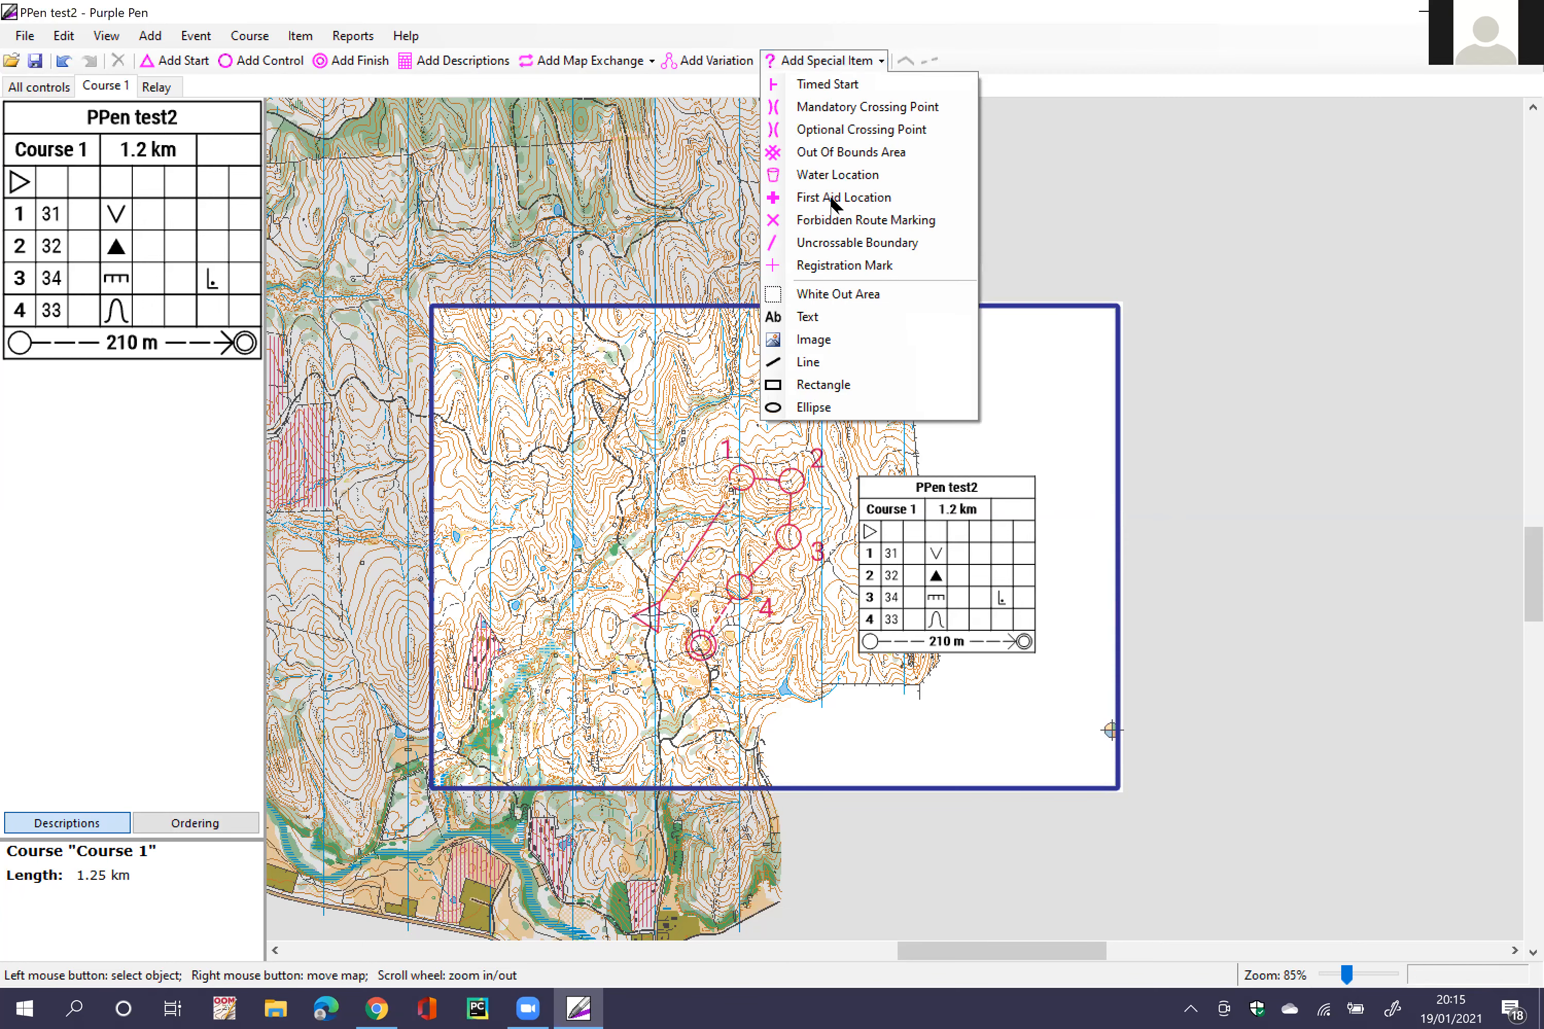
pyautogui.click(806, 318)
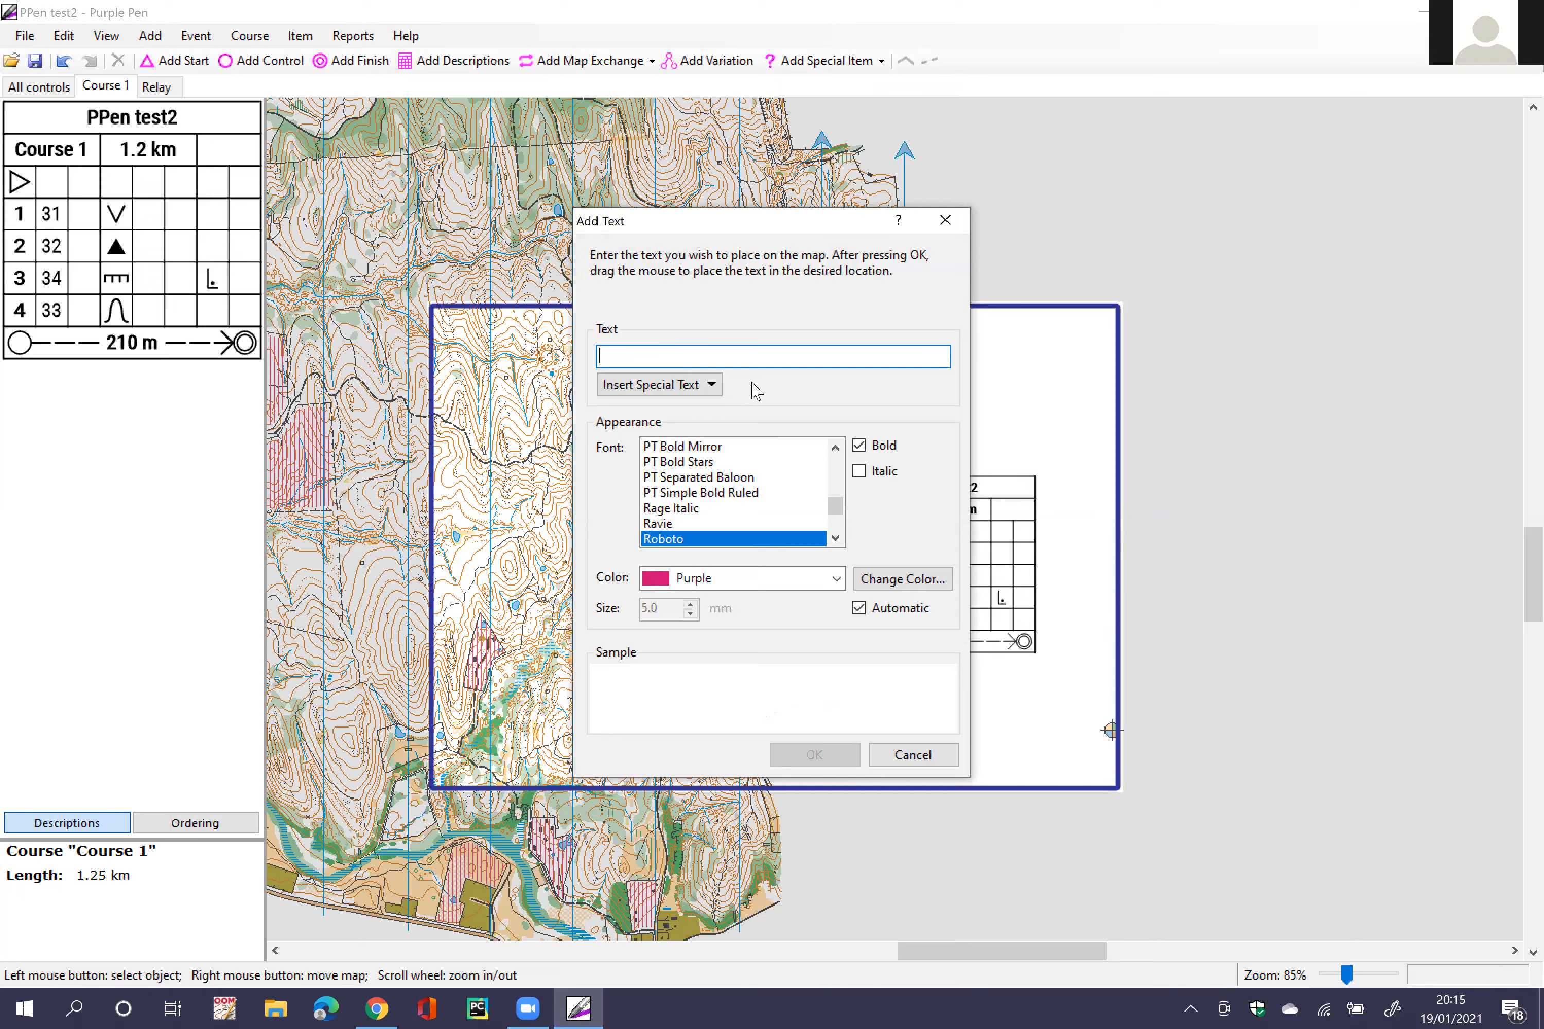
pyautogui.click(635, 385)
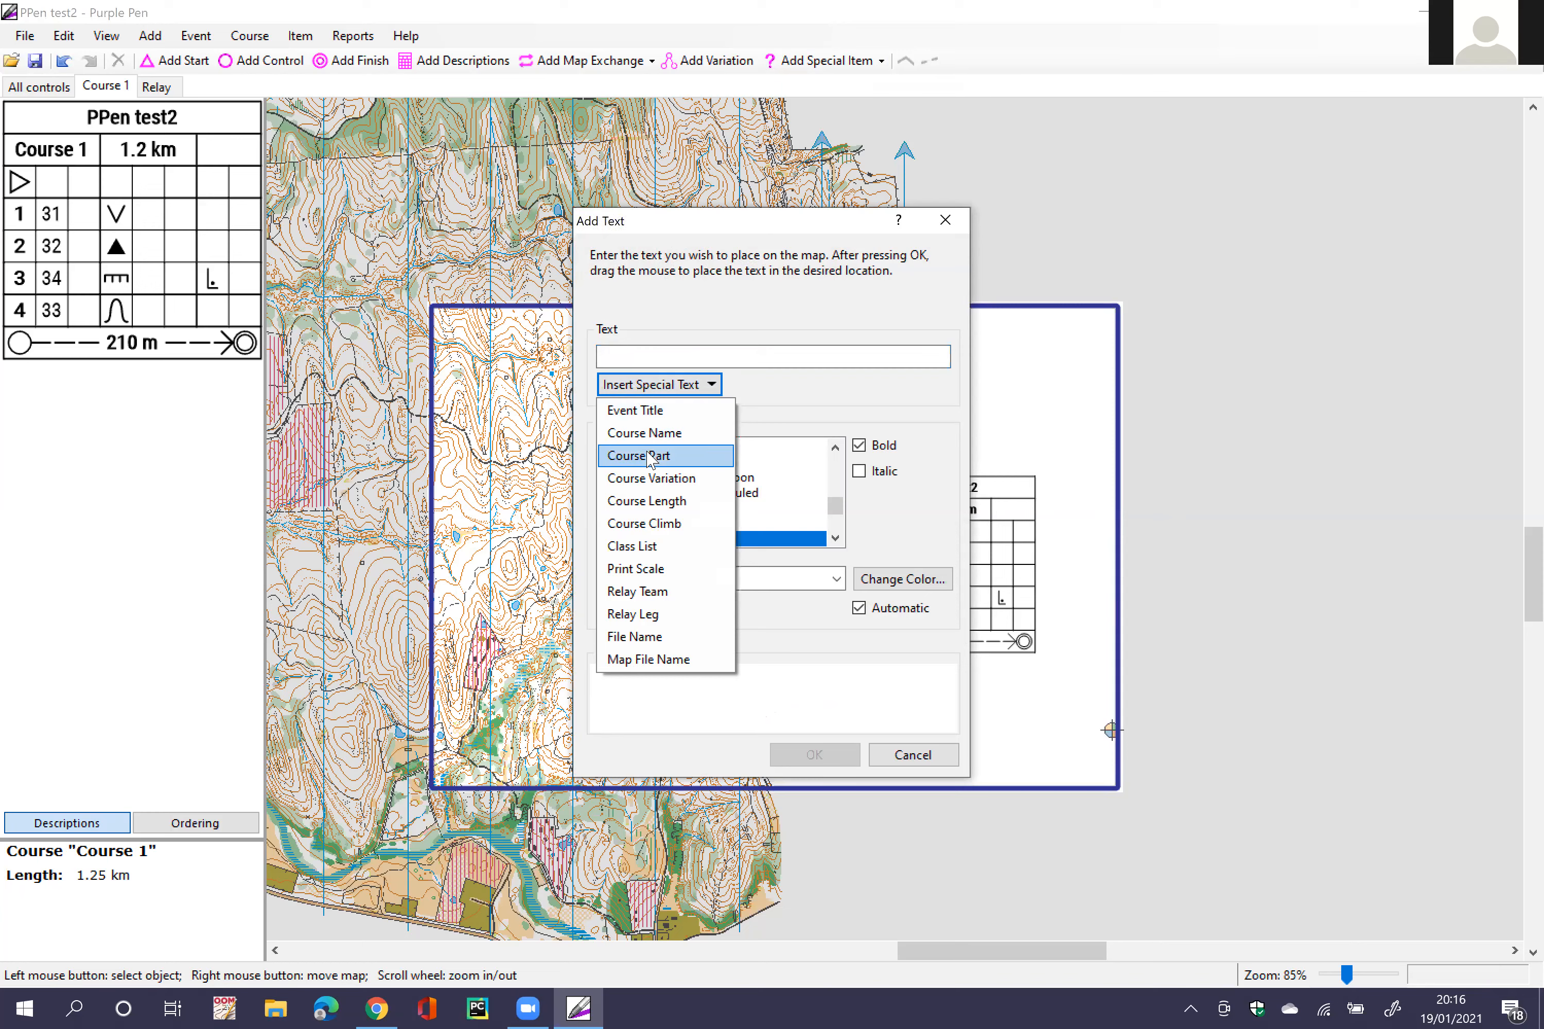
pyautogui.click(660, 411)
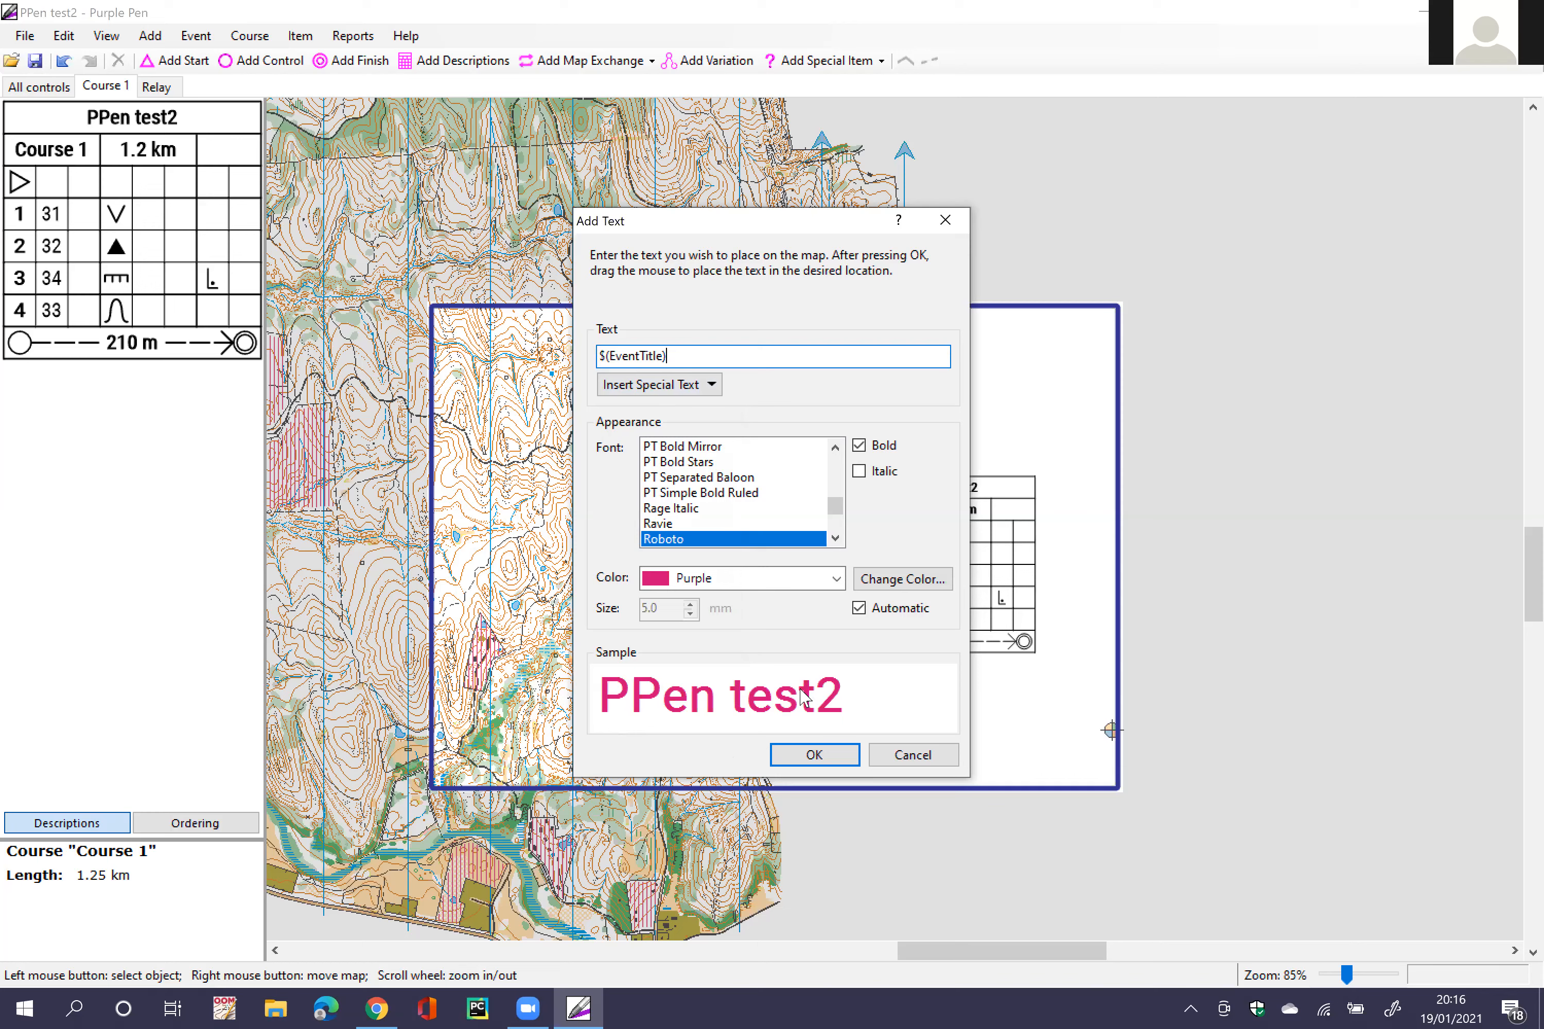
pyautogui.click(835, 579)
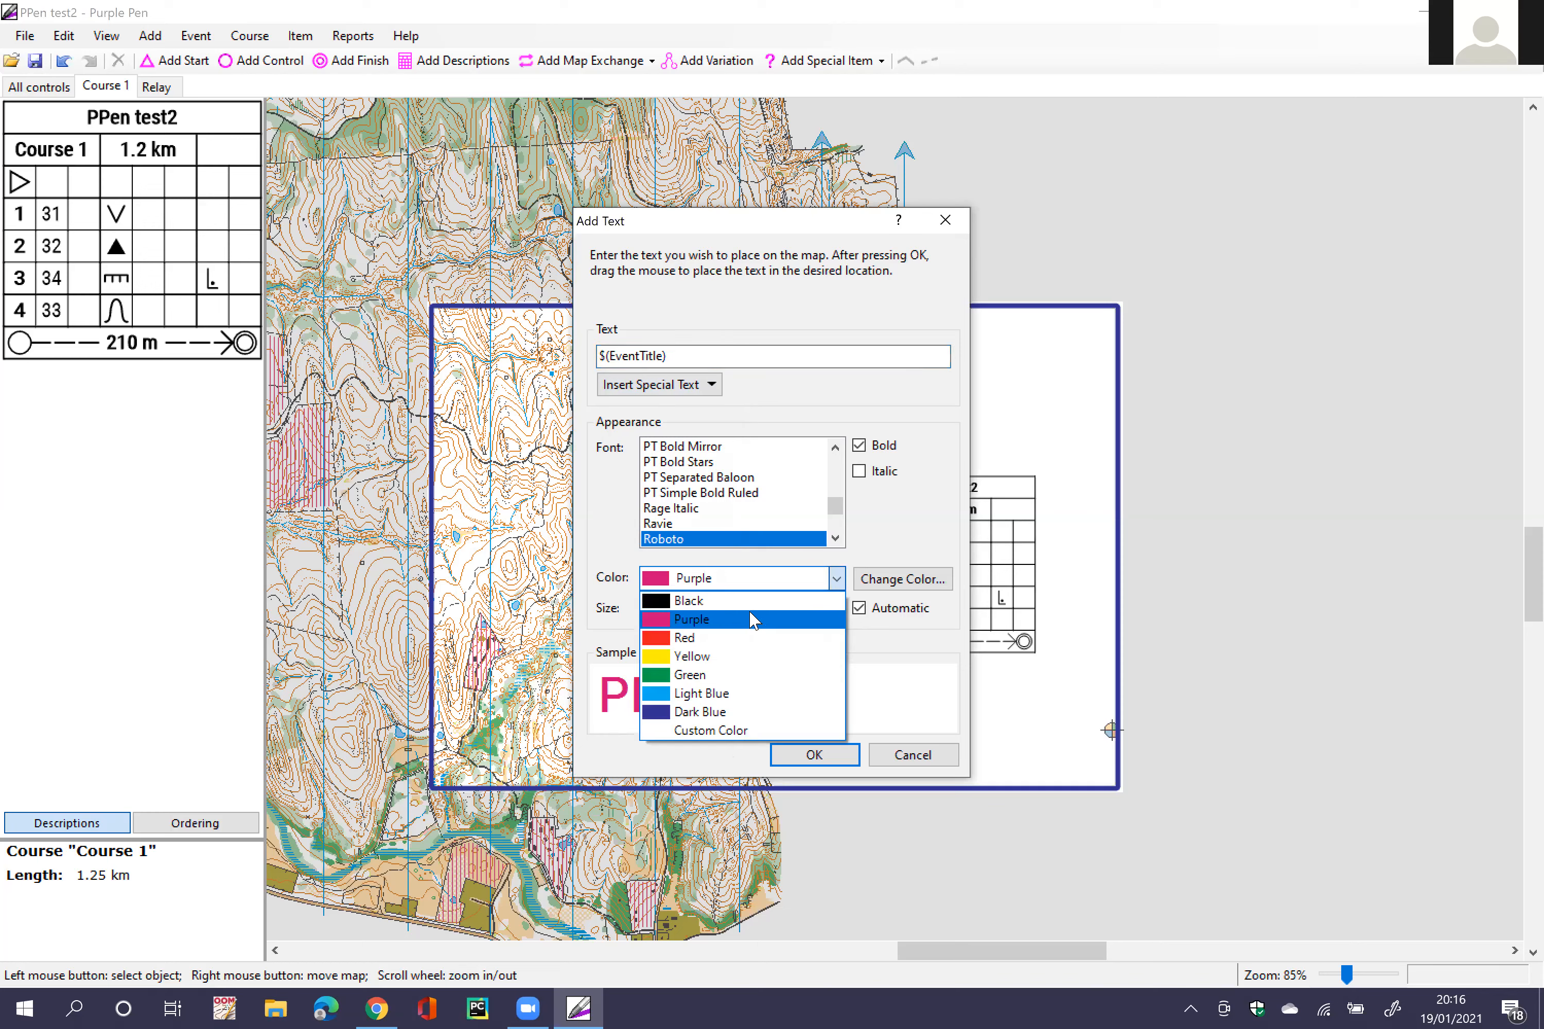
# Step: Set the event title text's colour to Dark Blue and place it in the upper part of the blue rectangle
pyautogui.click(729, 713)
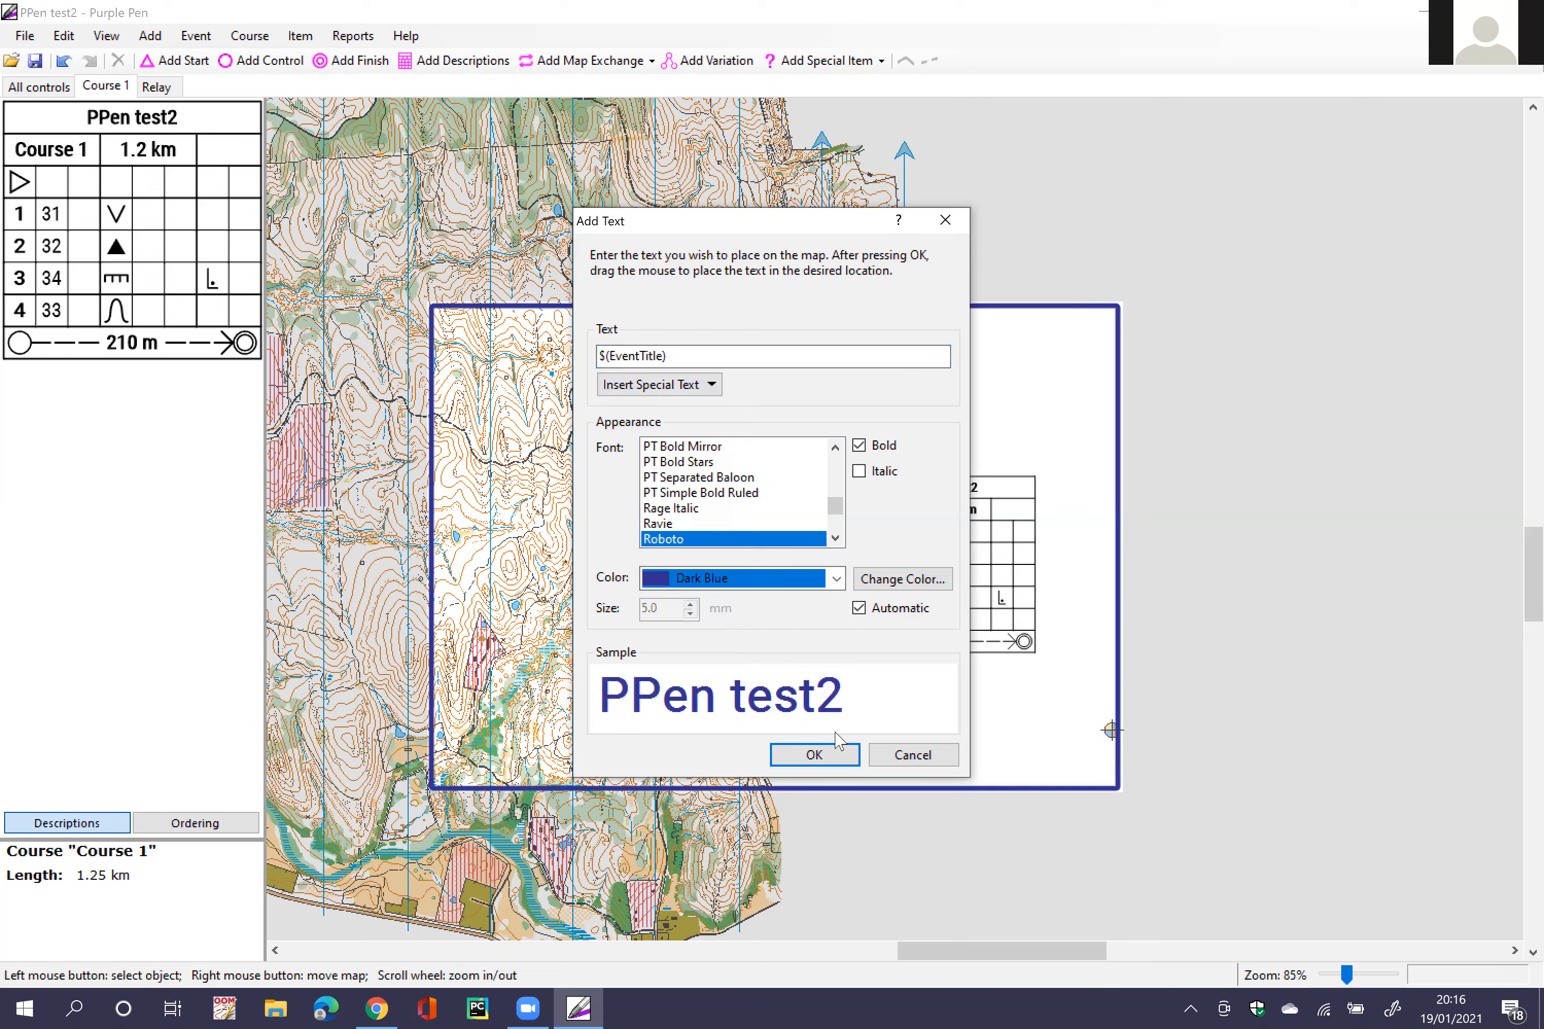
pyautogui.click(818, 760)
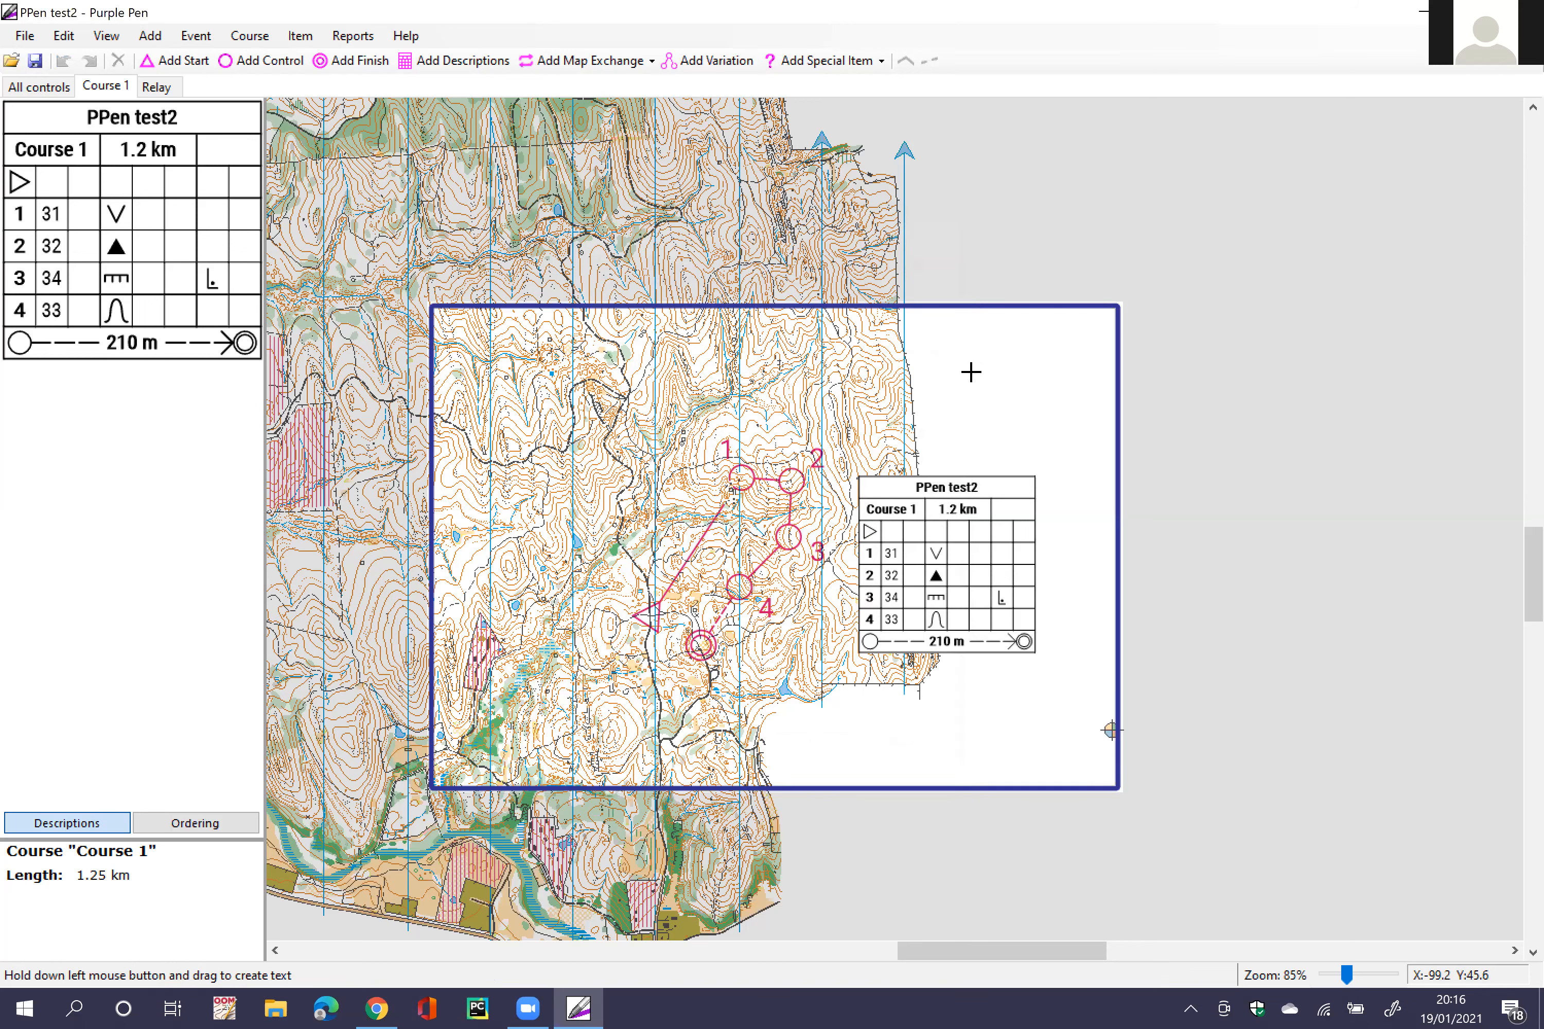
pyautogui.click(937, 390)
# Step: Enlarge the event title text and position it inside the upper right corner of the blue rectangle
pyautogui.moveTo(1035, 433); pyautogui.dragTo(1112, 416)
pyautogui.moveTo(1027, 392); pyautogui.dragTo(936, 371)
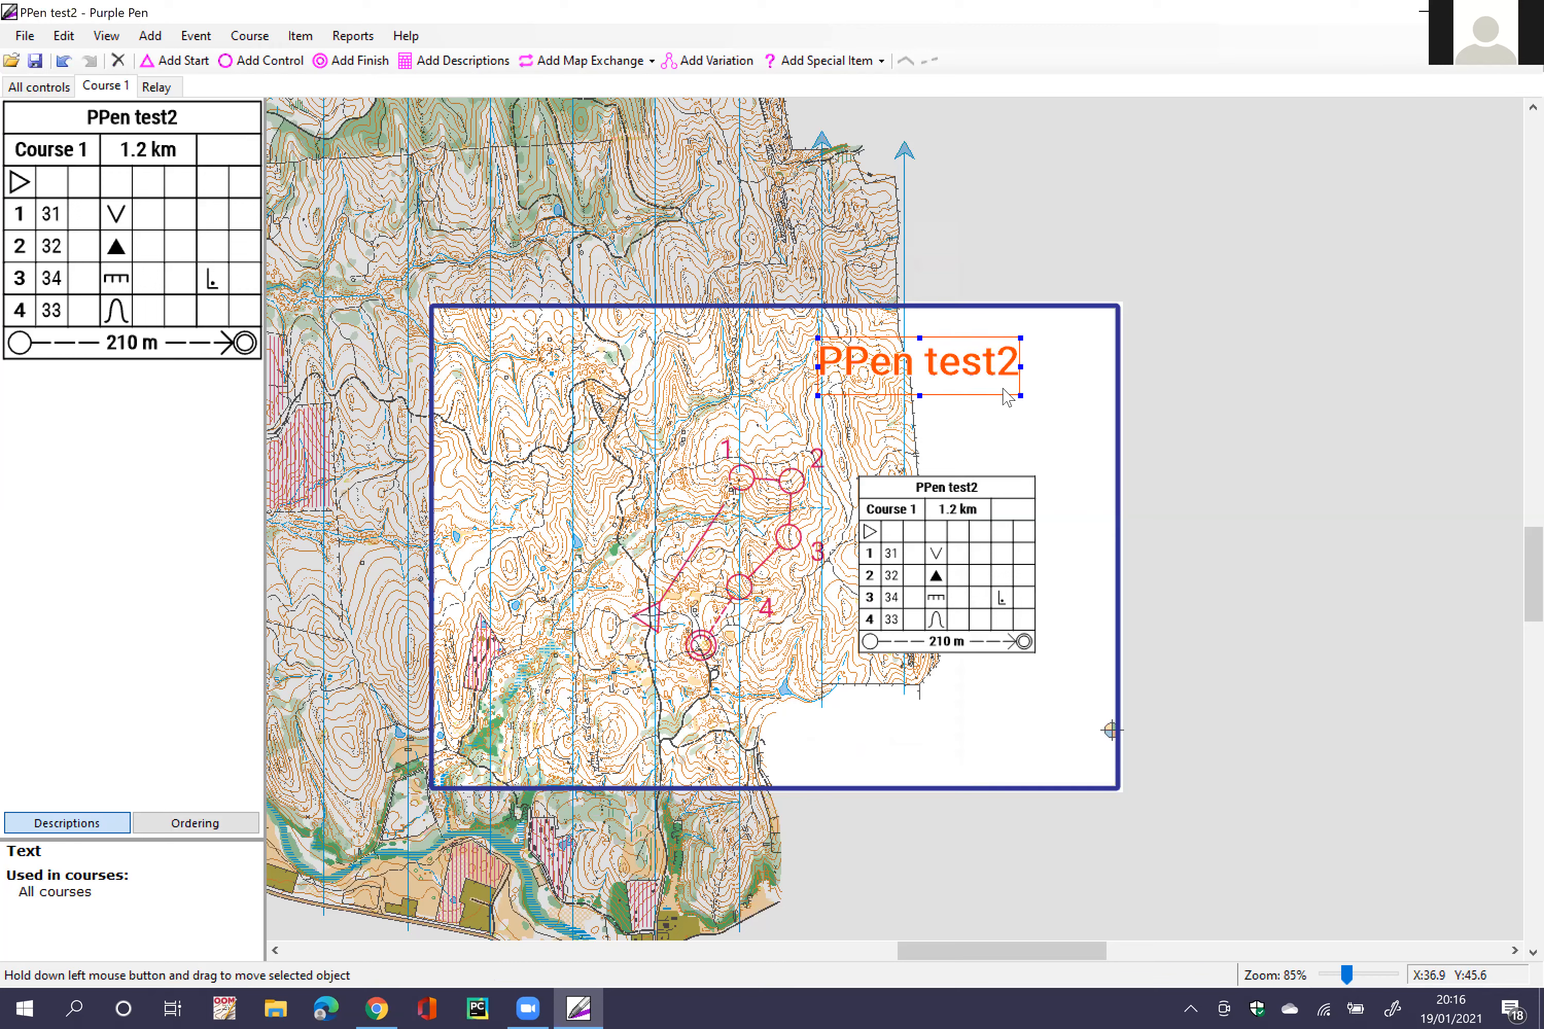
pyautogui.moveTo(1021, 396); pyautogui.dragTo(1089, 430)
pyautogui.moveTo(980, 380); pyautogui.dragTo(989, 373)
pyautogui.click(1174, 369)
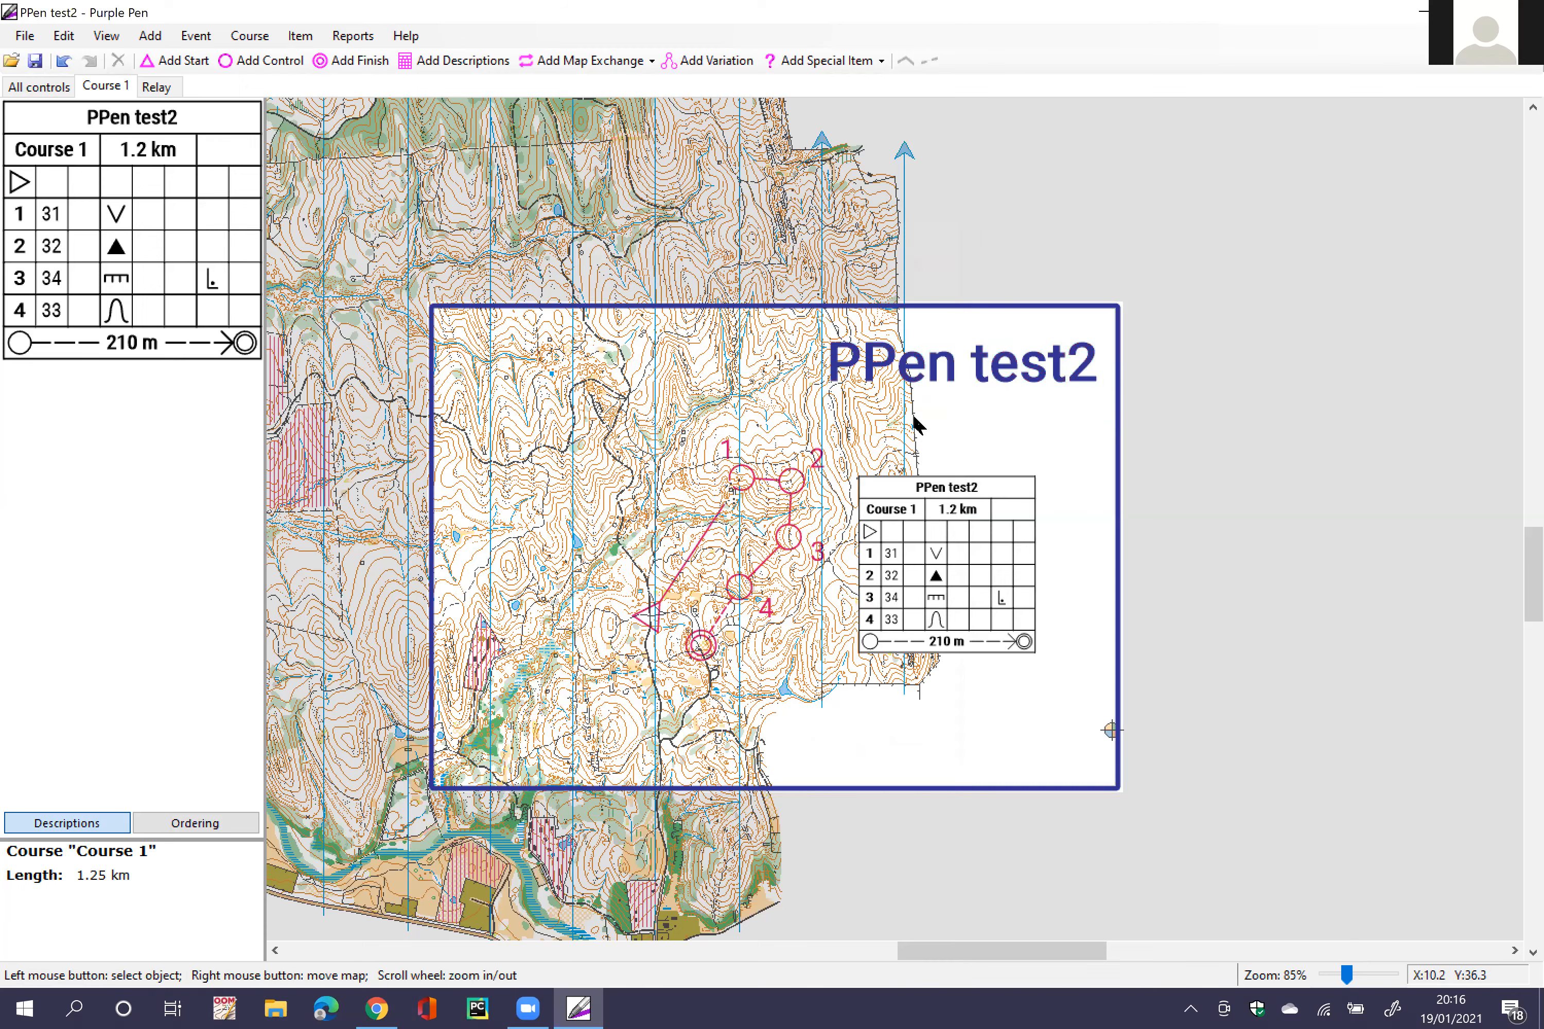
# Step: Examine how the title text and blue rectangle sit over the controls on the Relay course
pyautogui.scroll(1, 915, 426)
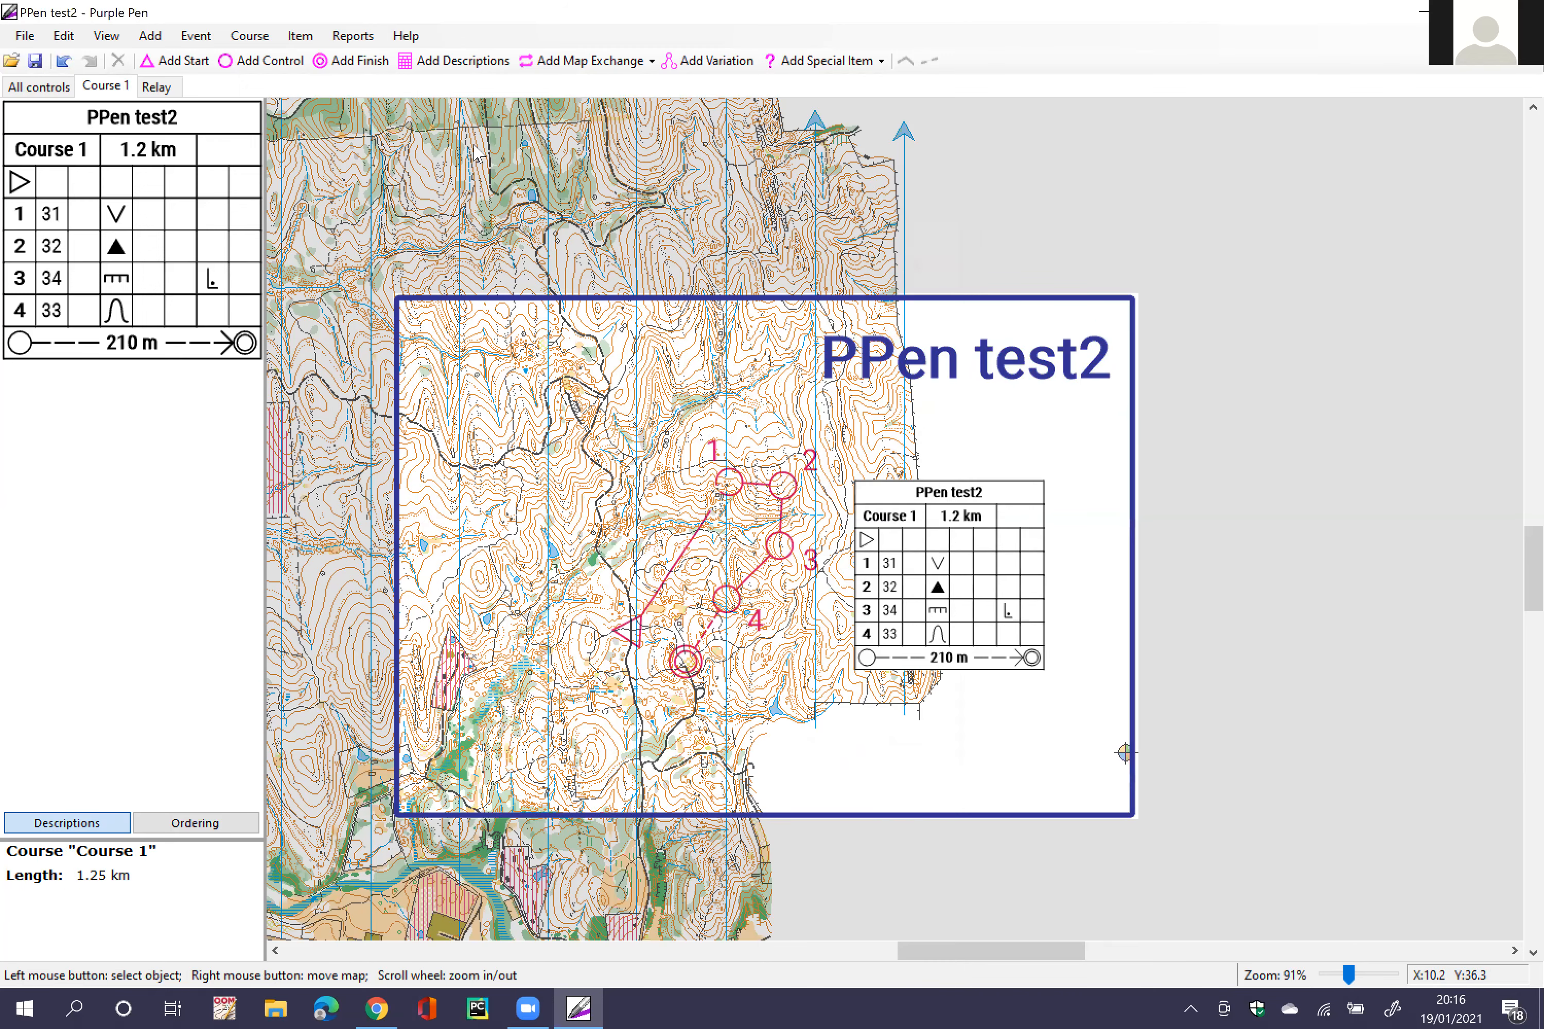
pyautogui.scroll(1, 916, 425)
pyautogui.scroll(-1, 914, 423)
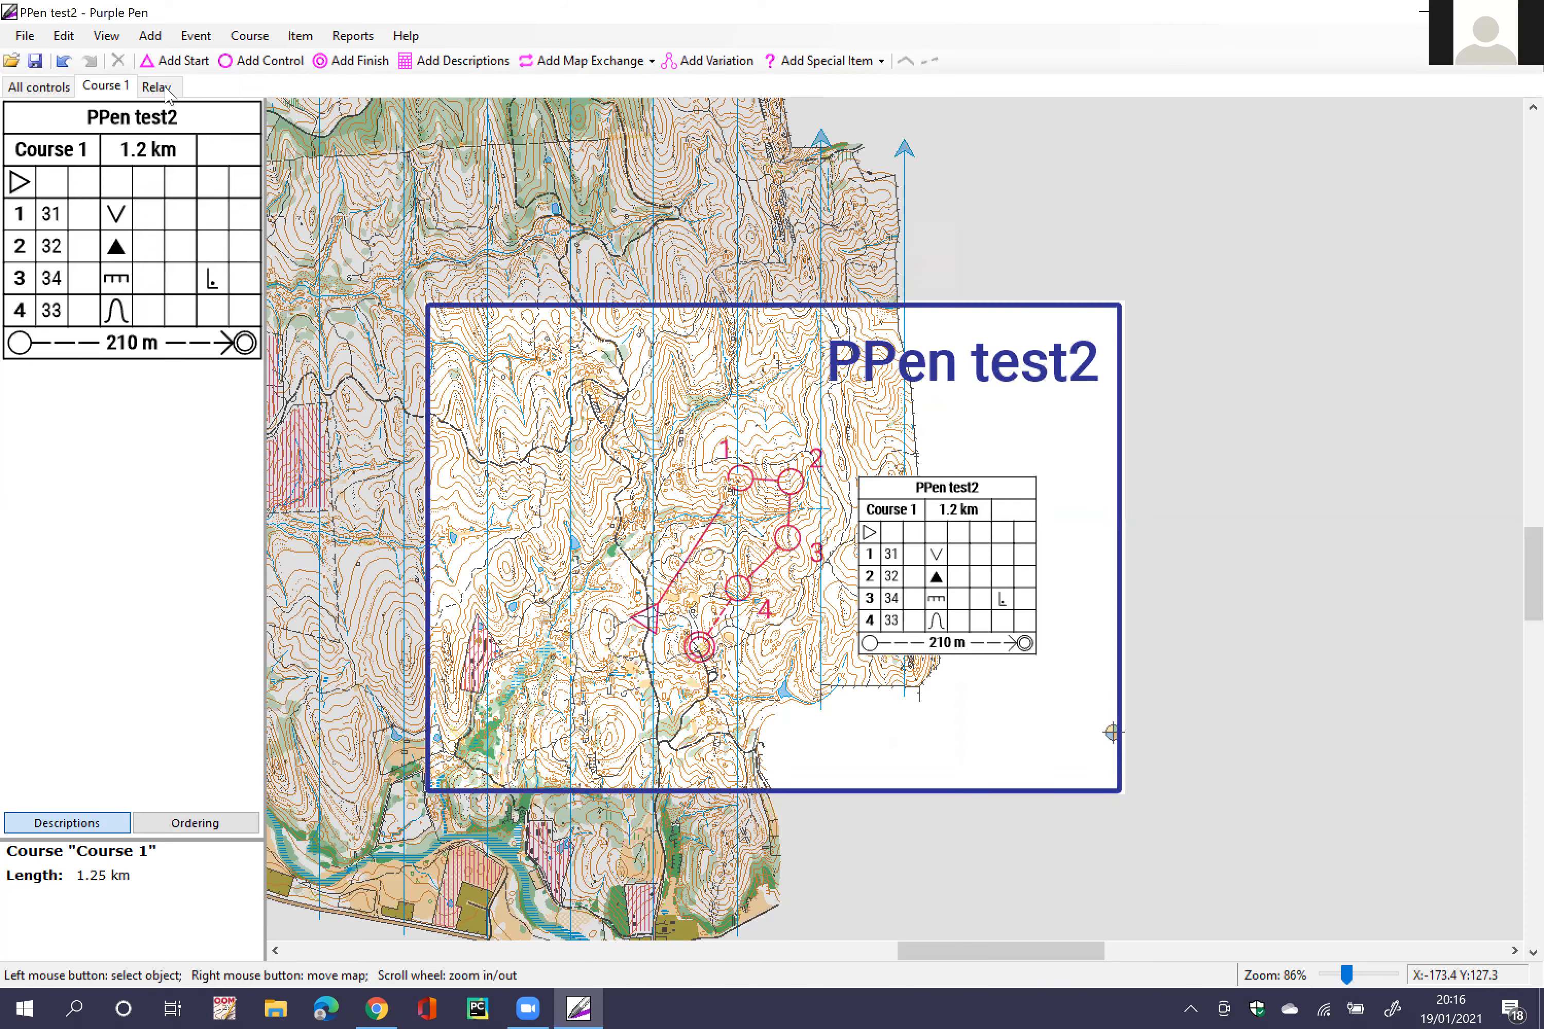
pyautogui.click(165, 90)
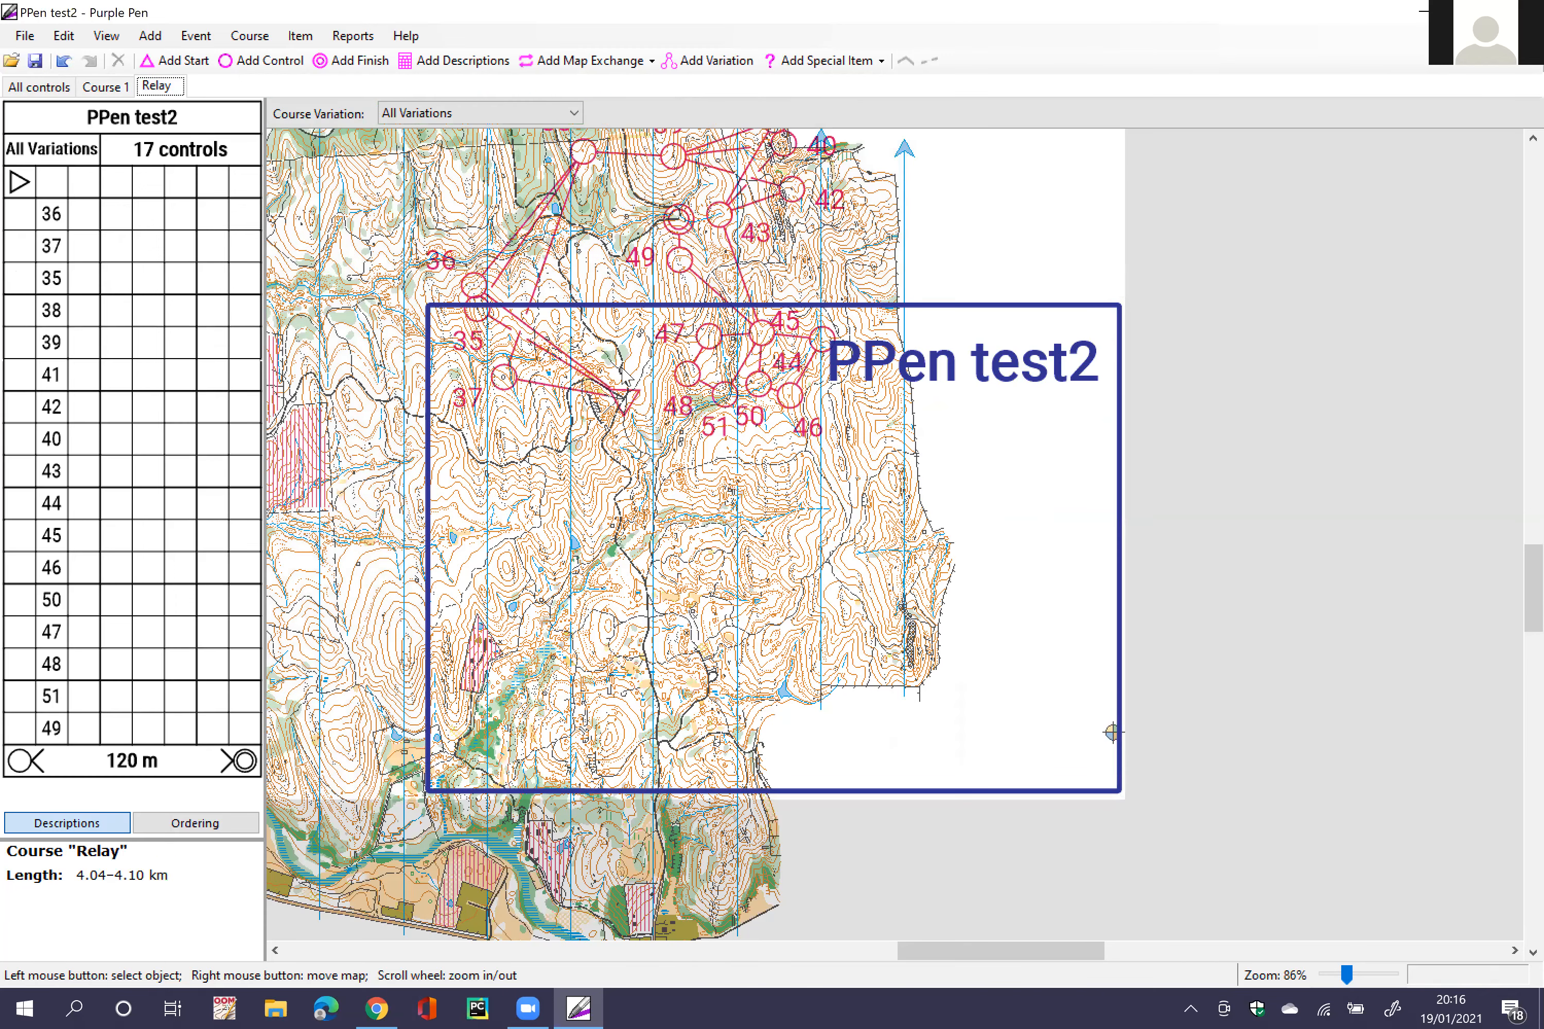
pyautogui.click(879, 366)
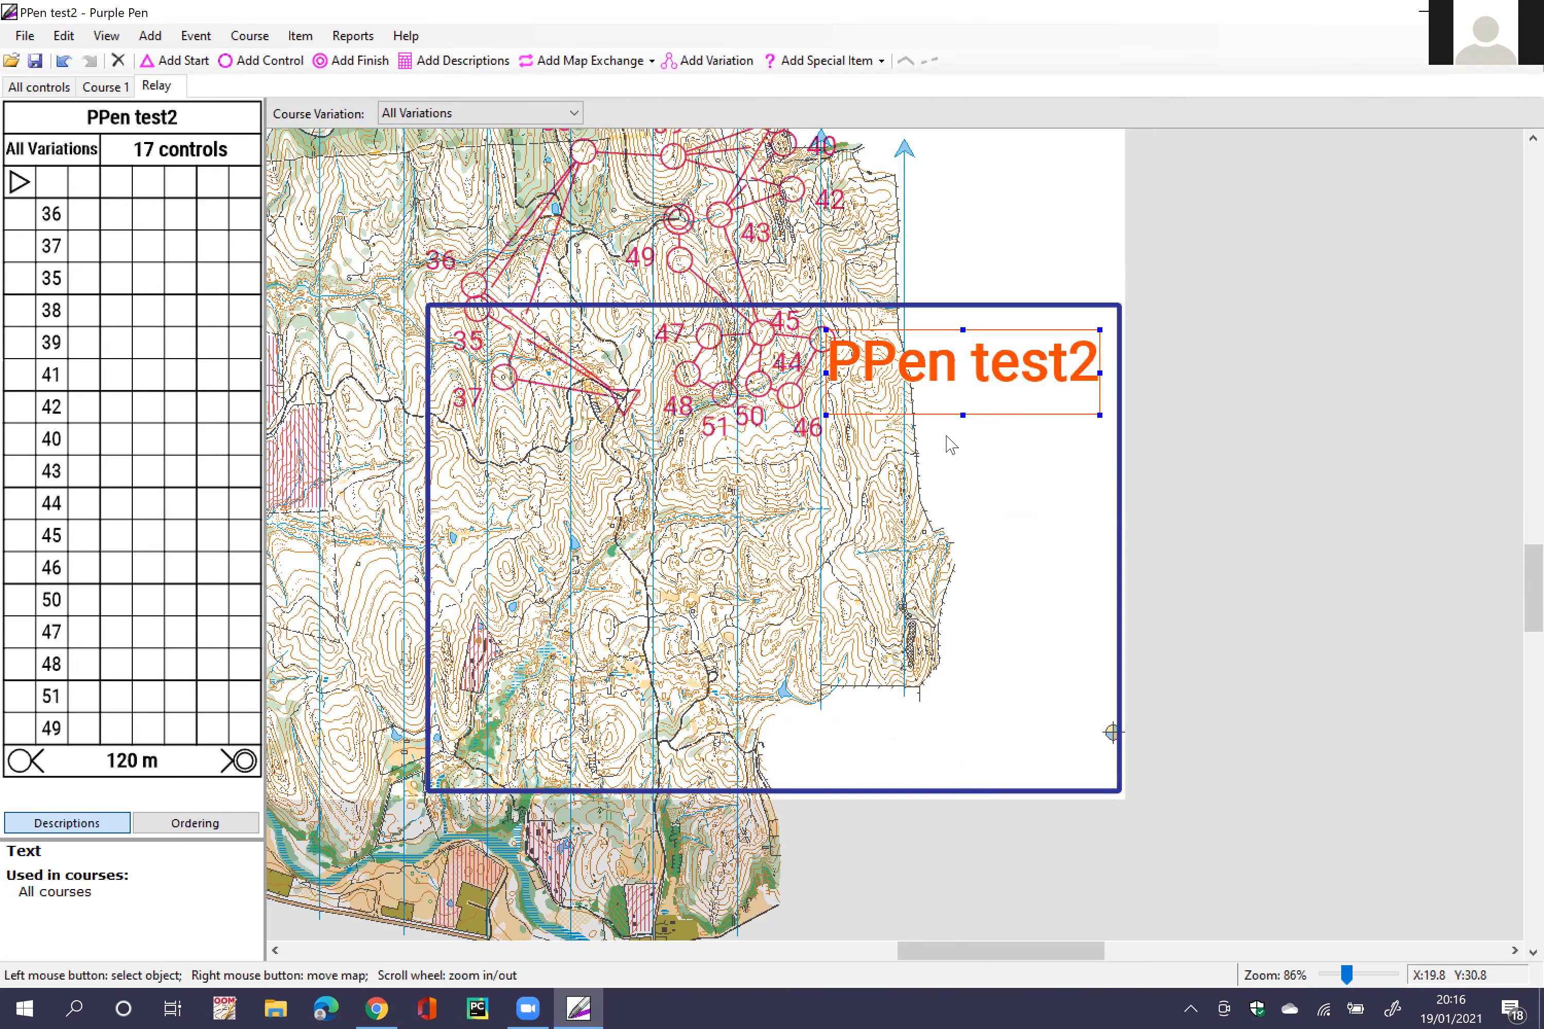
pyautogui.hscroll(-3, 951, 444)
pyautogui.hscroll(3, 951, 444)
pyautogui.scroll(2, 952, 444)
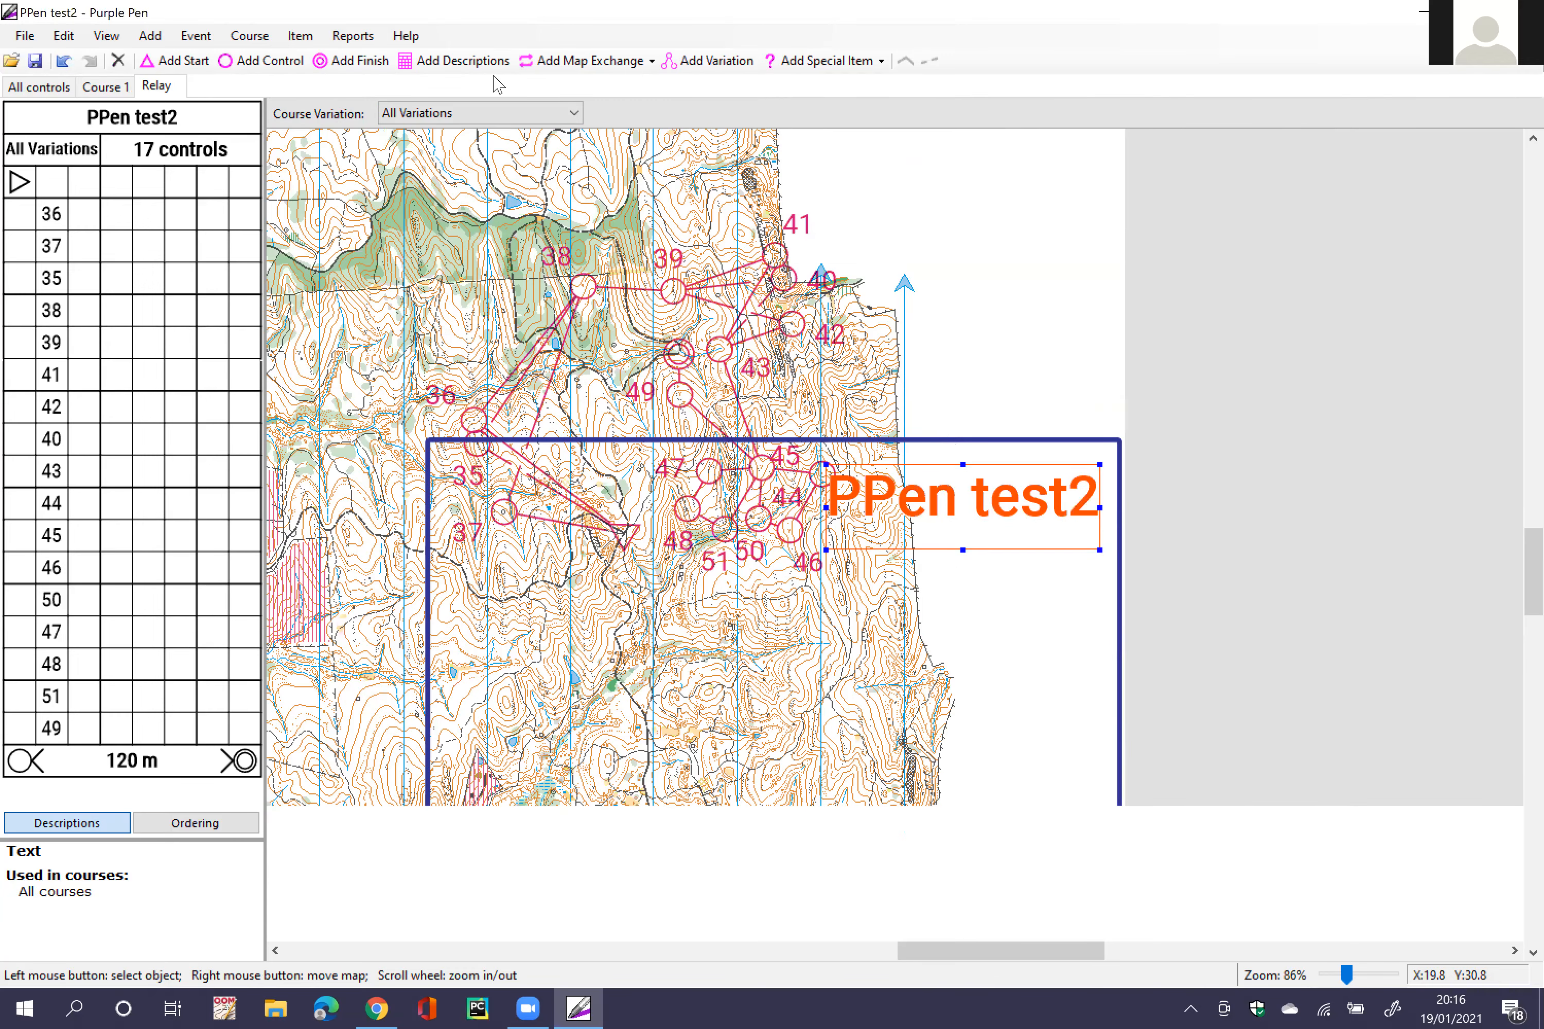
pyautogui.scroll(-2, 714, 355)
pyautogui.scroll(2, 620, 406)
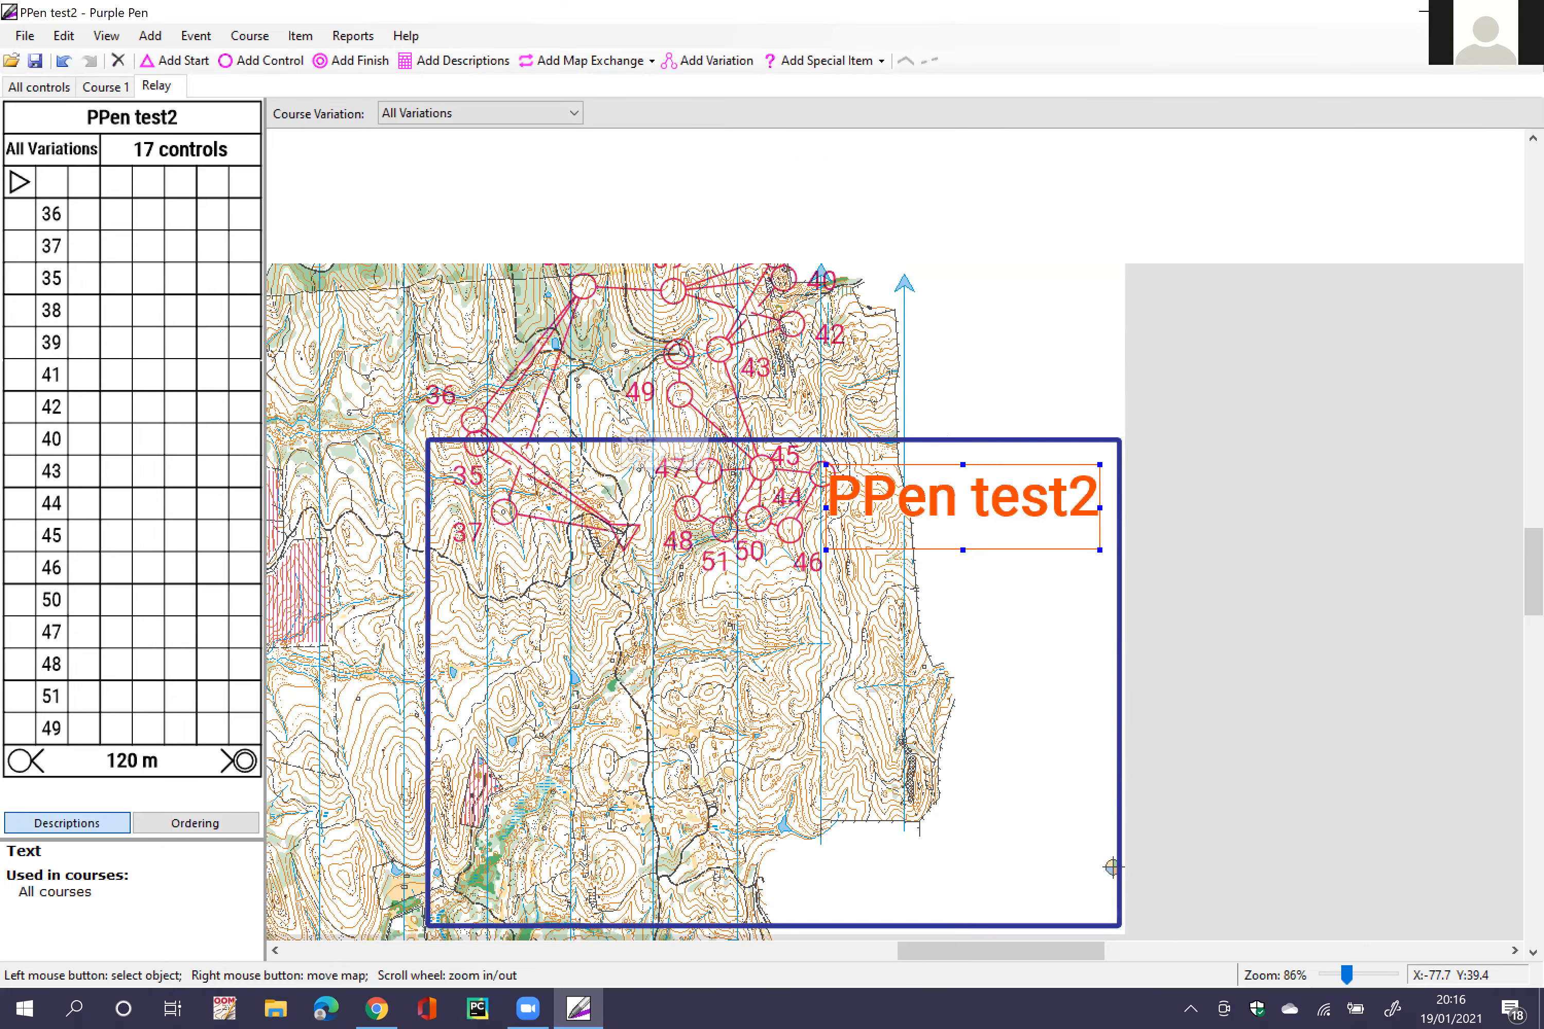
pyautogui.scroll(-2, 623, 415)
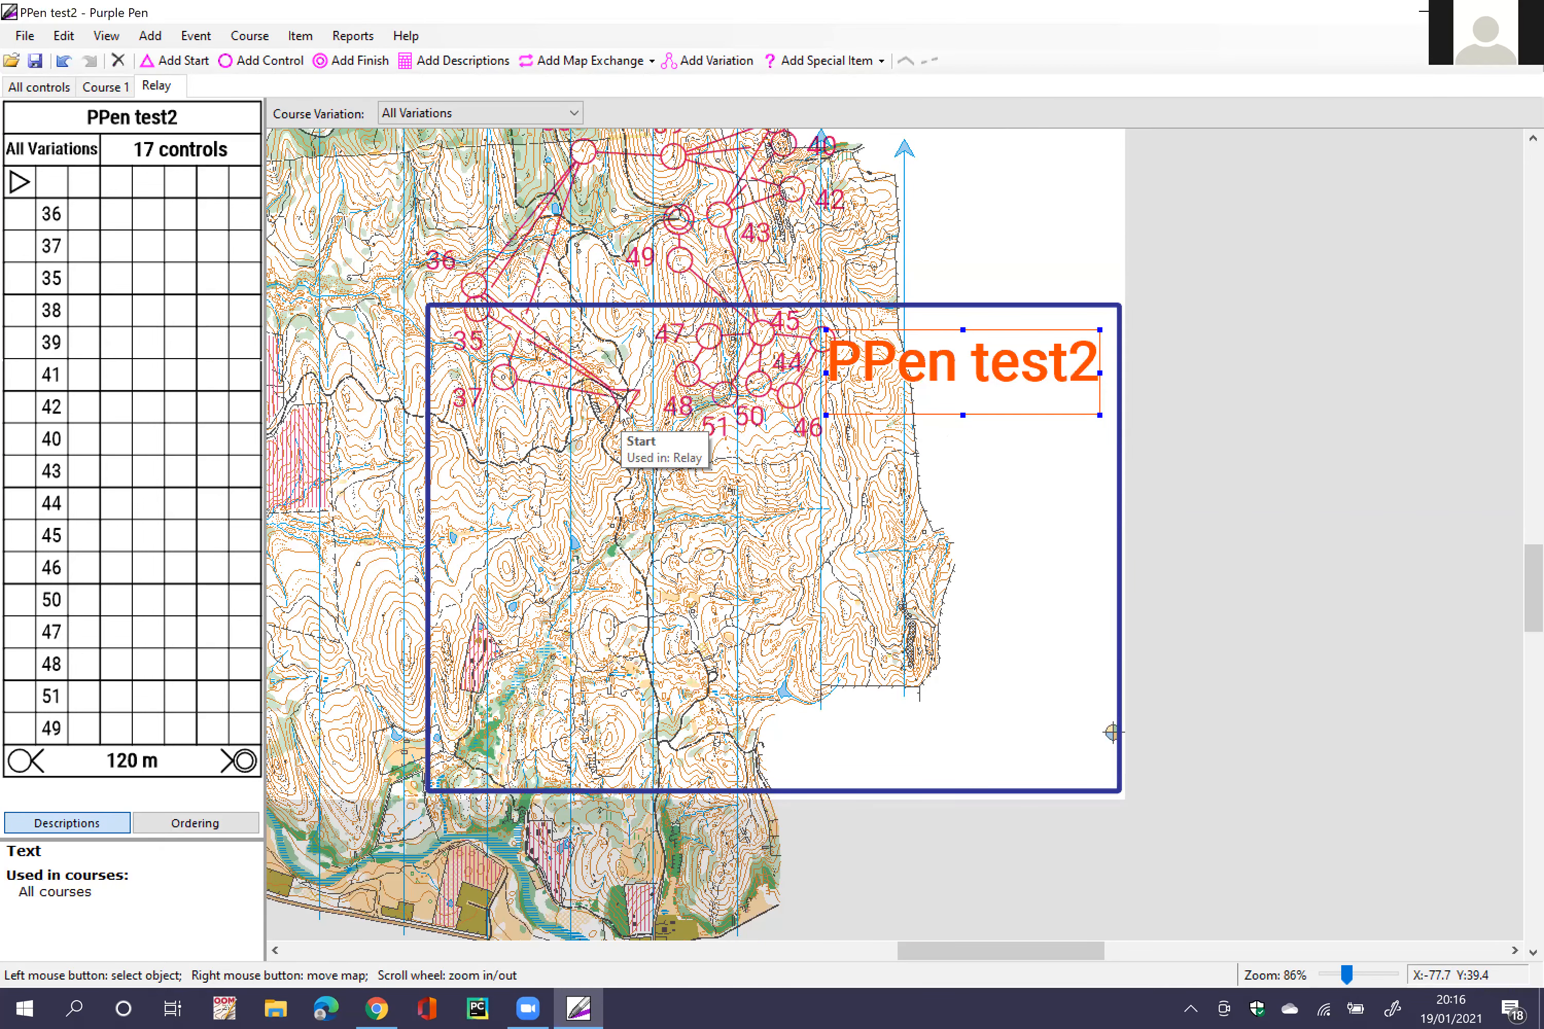
pyautogui.scroll(2, 620, 406)
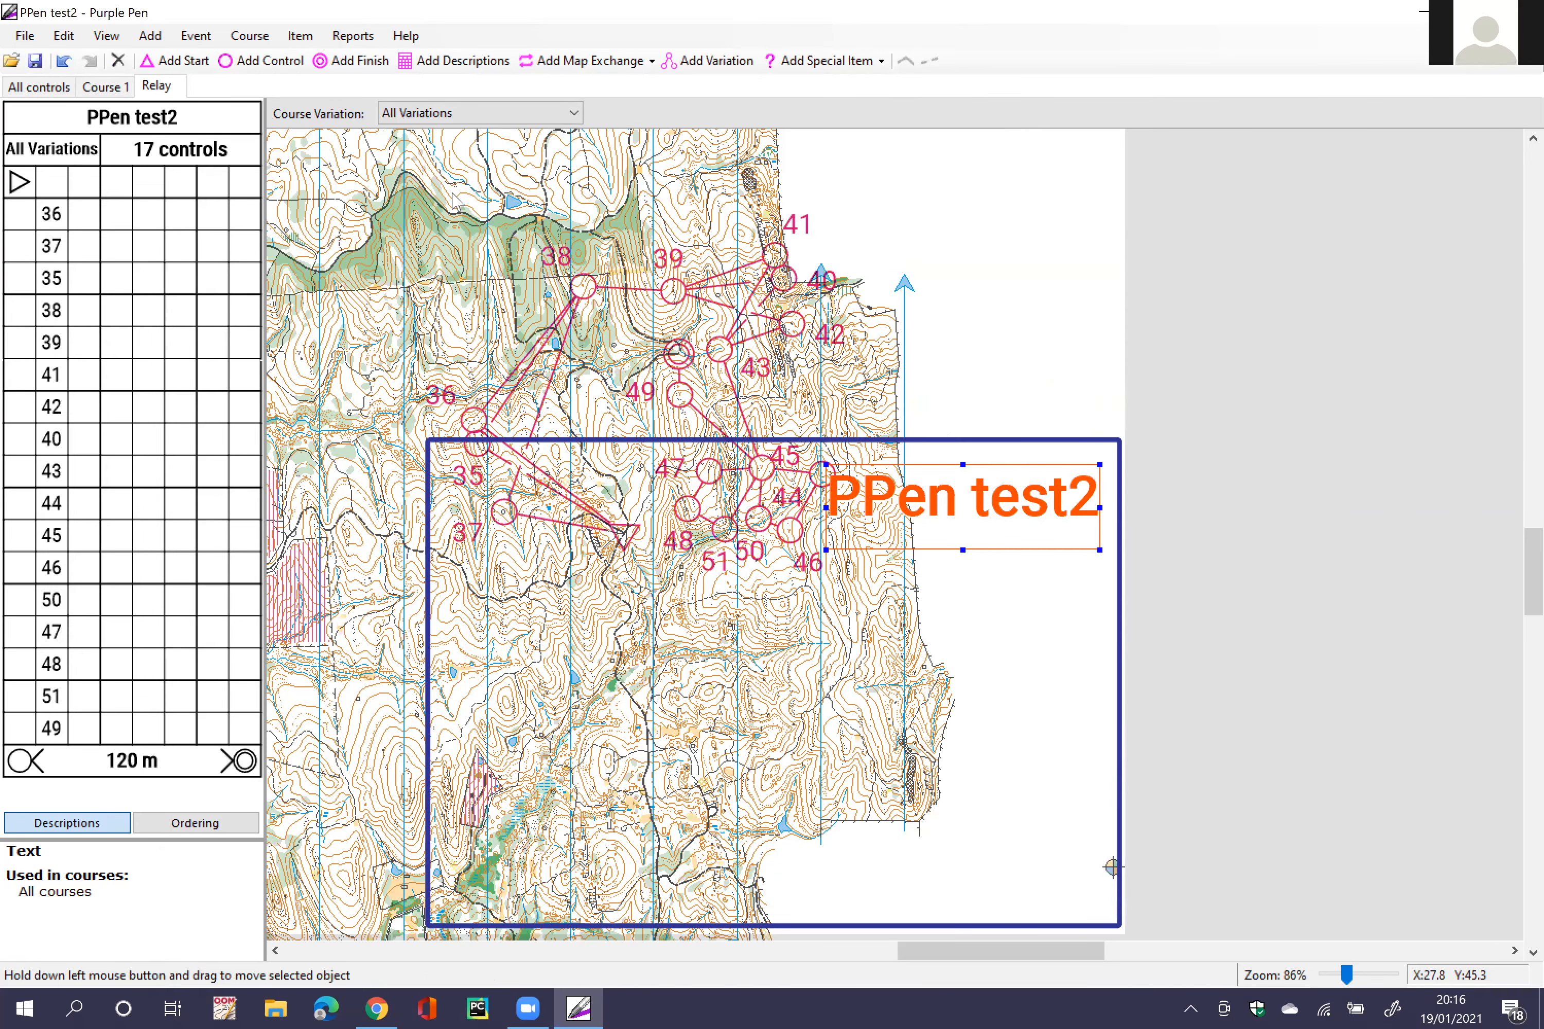
# Step: Examine the layout of the title, rectangle and control descriptions on Course 1
pyautogui.click(117, 87)
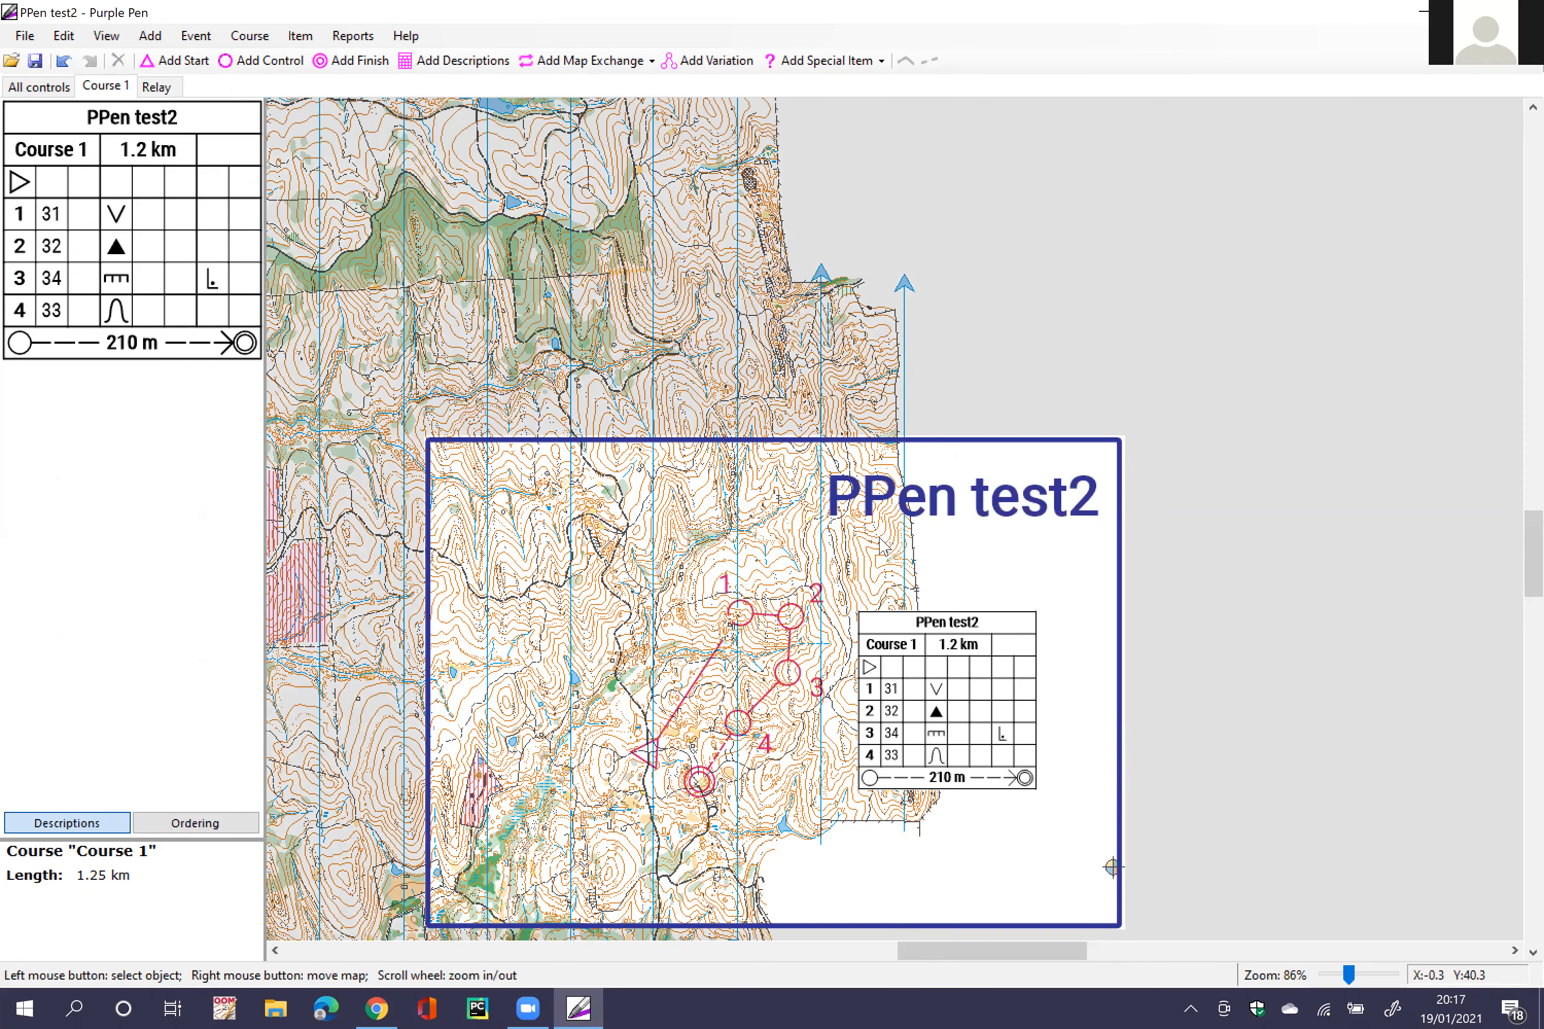
pyautogui.scroll(1, 883, 547)
pyautogui.scroll(2, 880, 539)
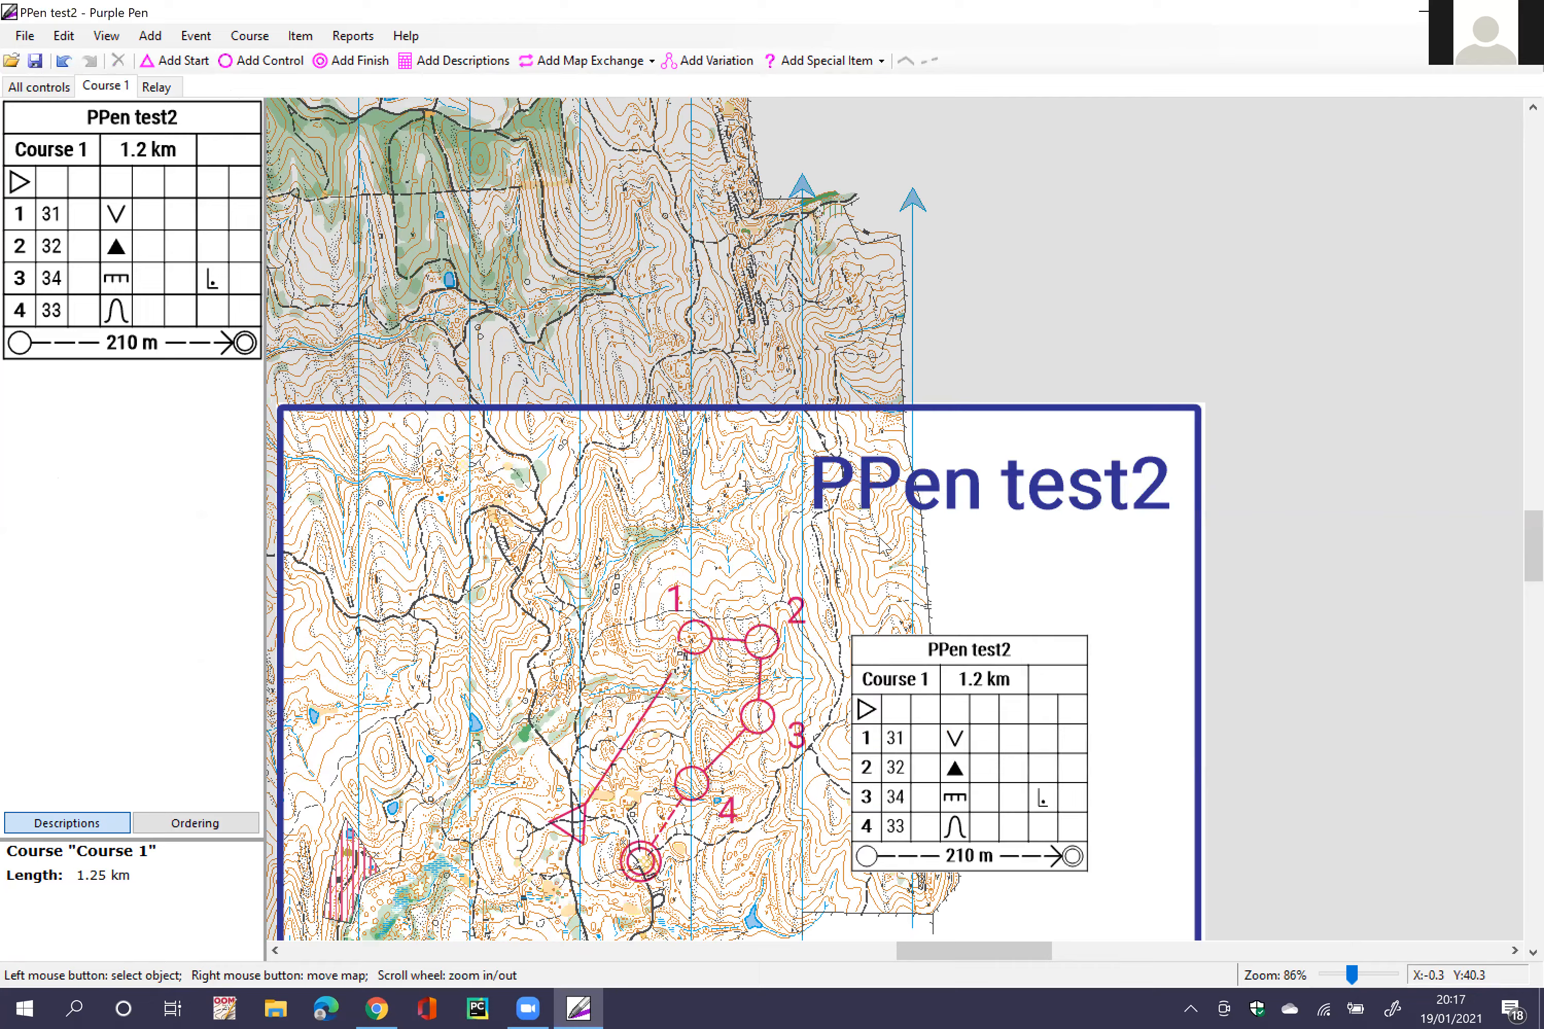
pyautogui.press('Down')
pyautogui.press('Left')
pyautogui.press('Right')
pyautogui.scroll(-2, 160, 100)
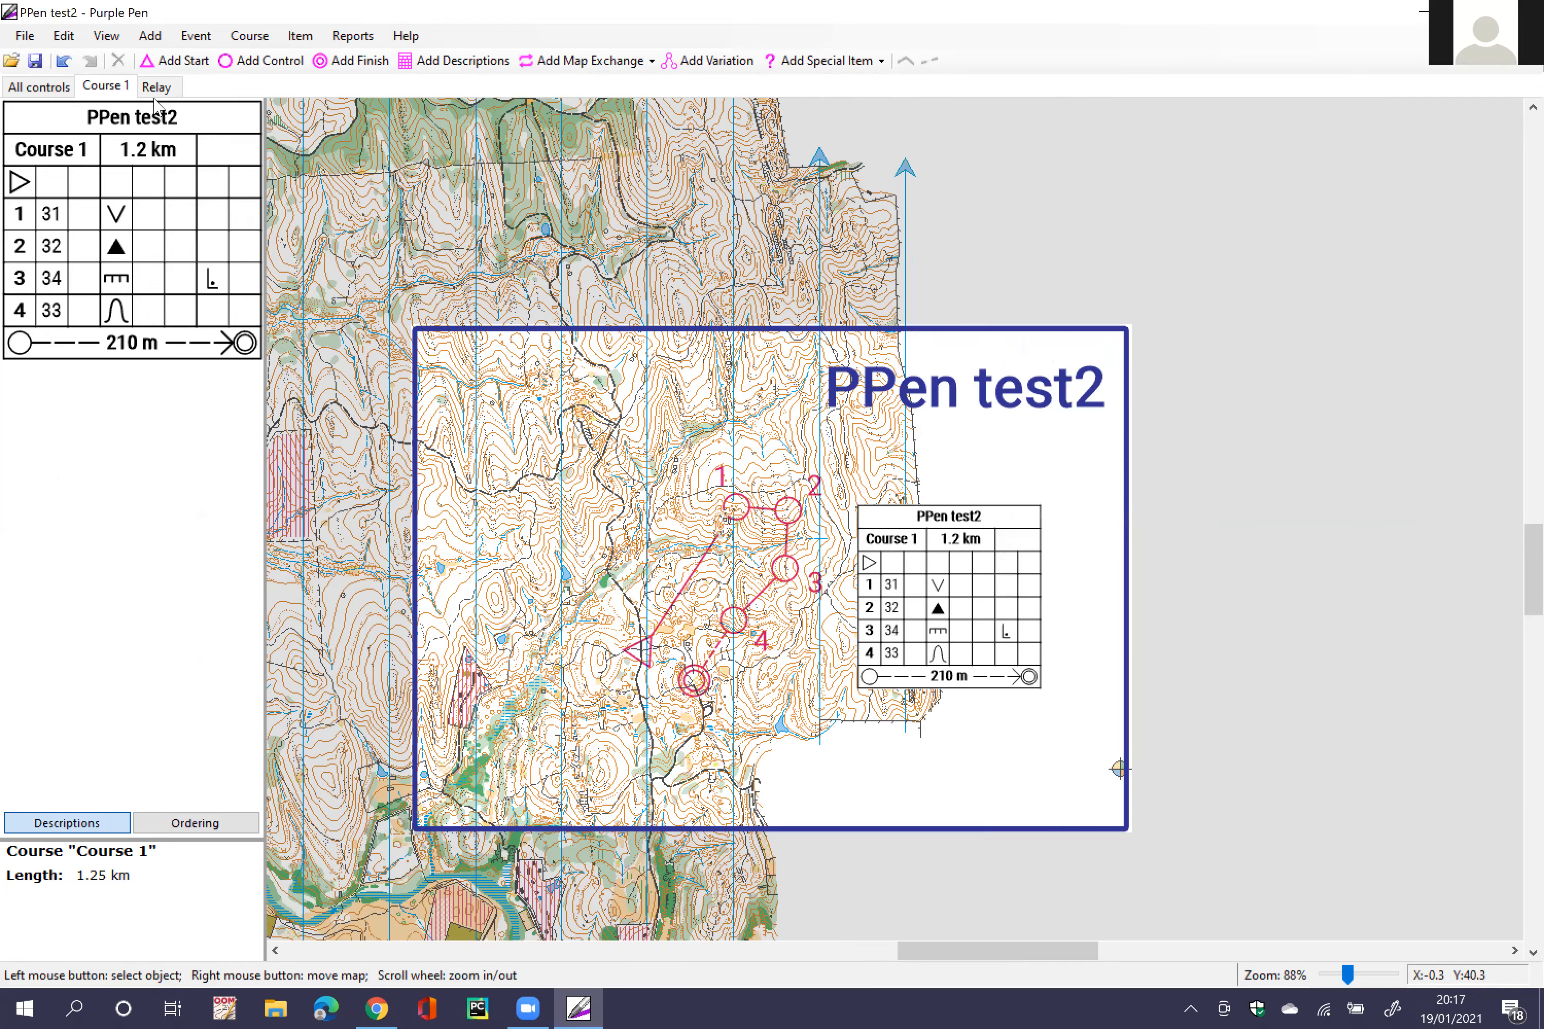
# Step: Inspect the Relay course up close to compare its control positions with the extent of the blue rectangle
pyautogui.click(156, 87)
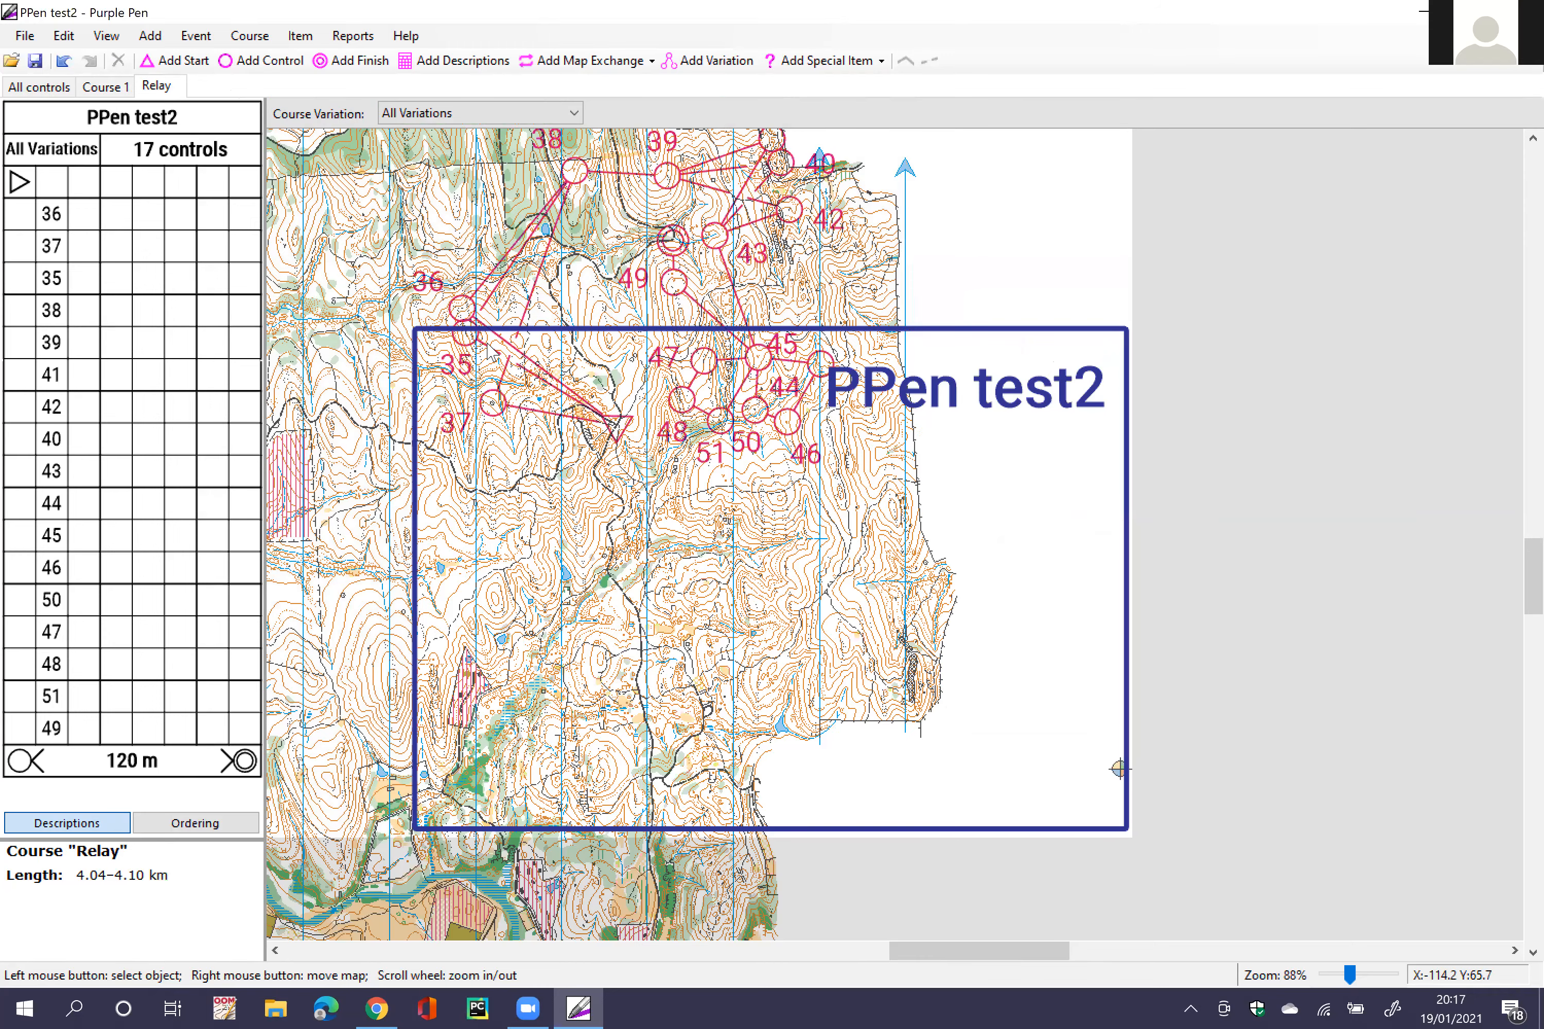
pyautogui.scroll(1, 491, 350)
pyautogui.scroll(2, 491, 350)
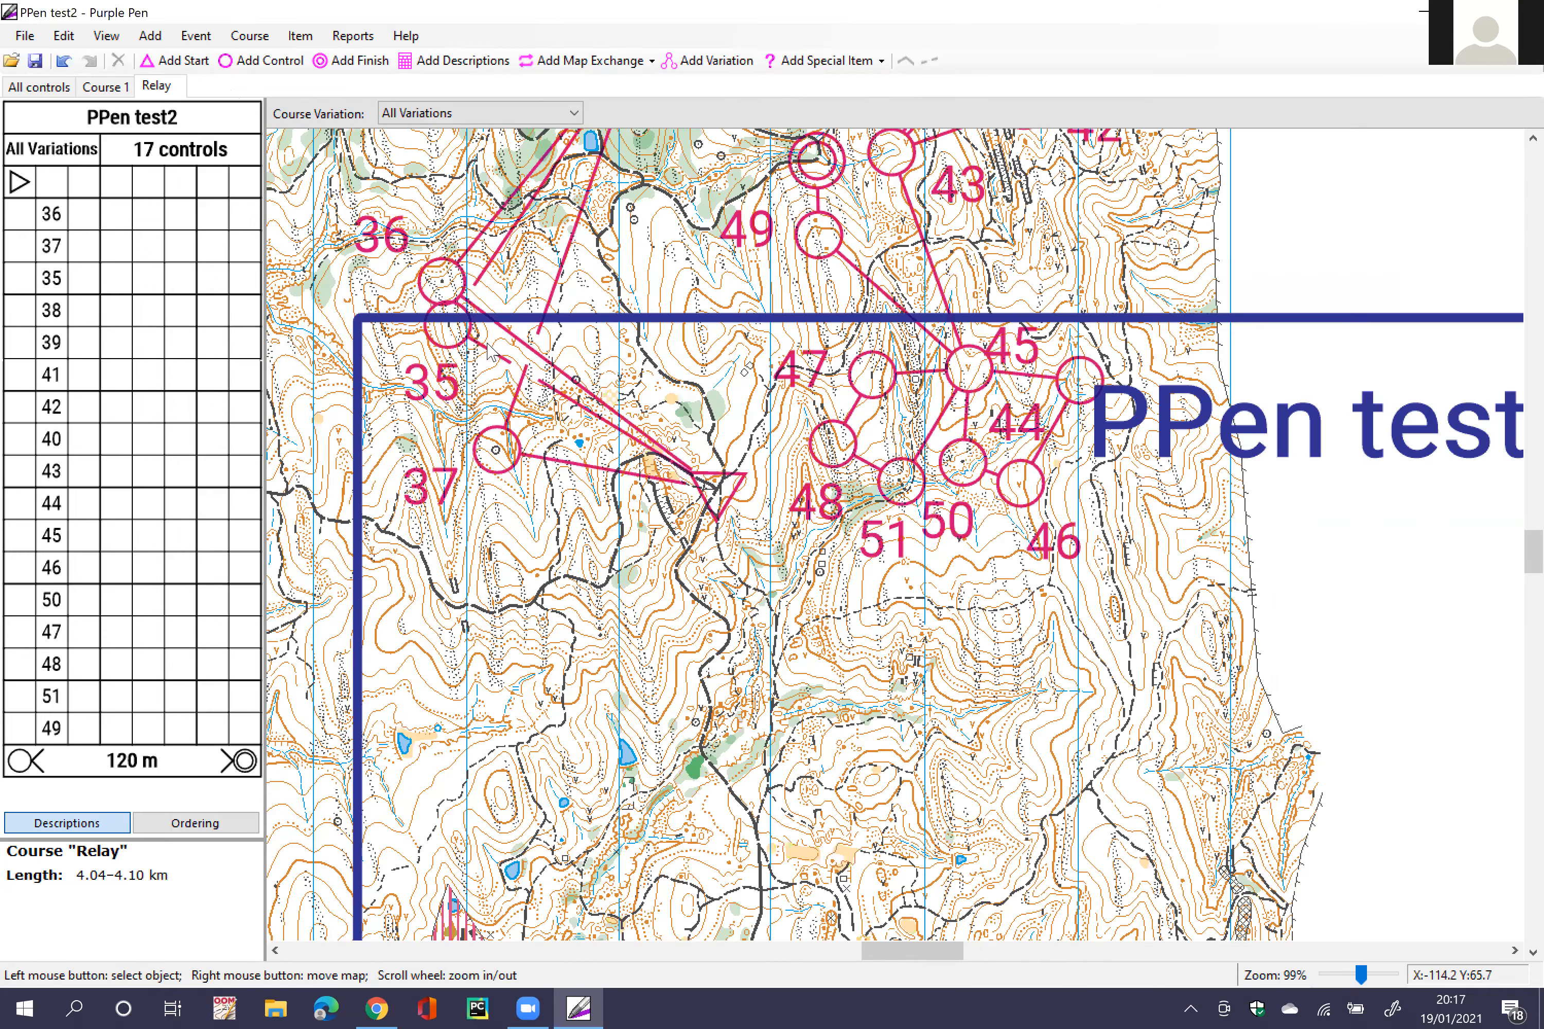
pyautogui.scroll(1, 490, 350)
pyautogui.press('Up')
pyautogui.press('Right')
pyautogui.press('Left')
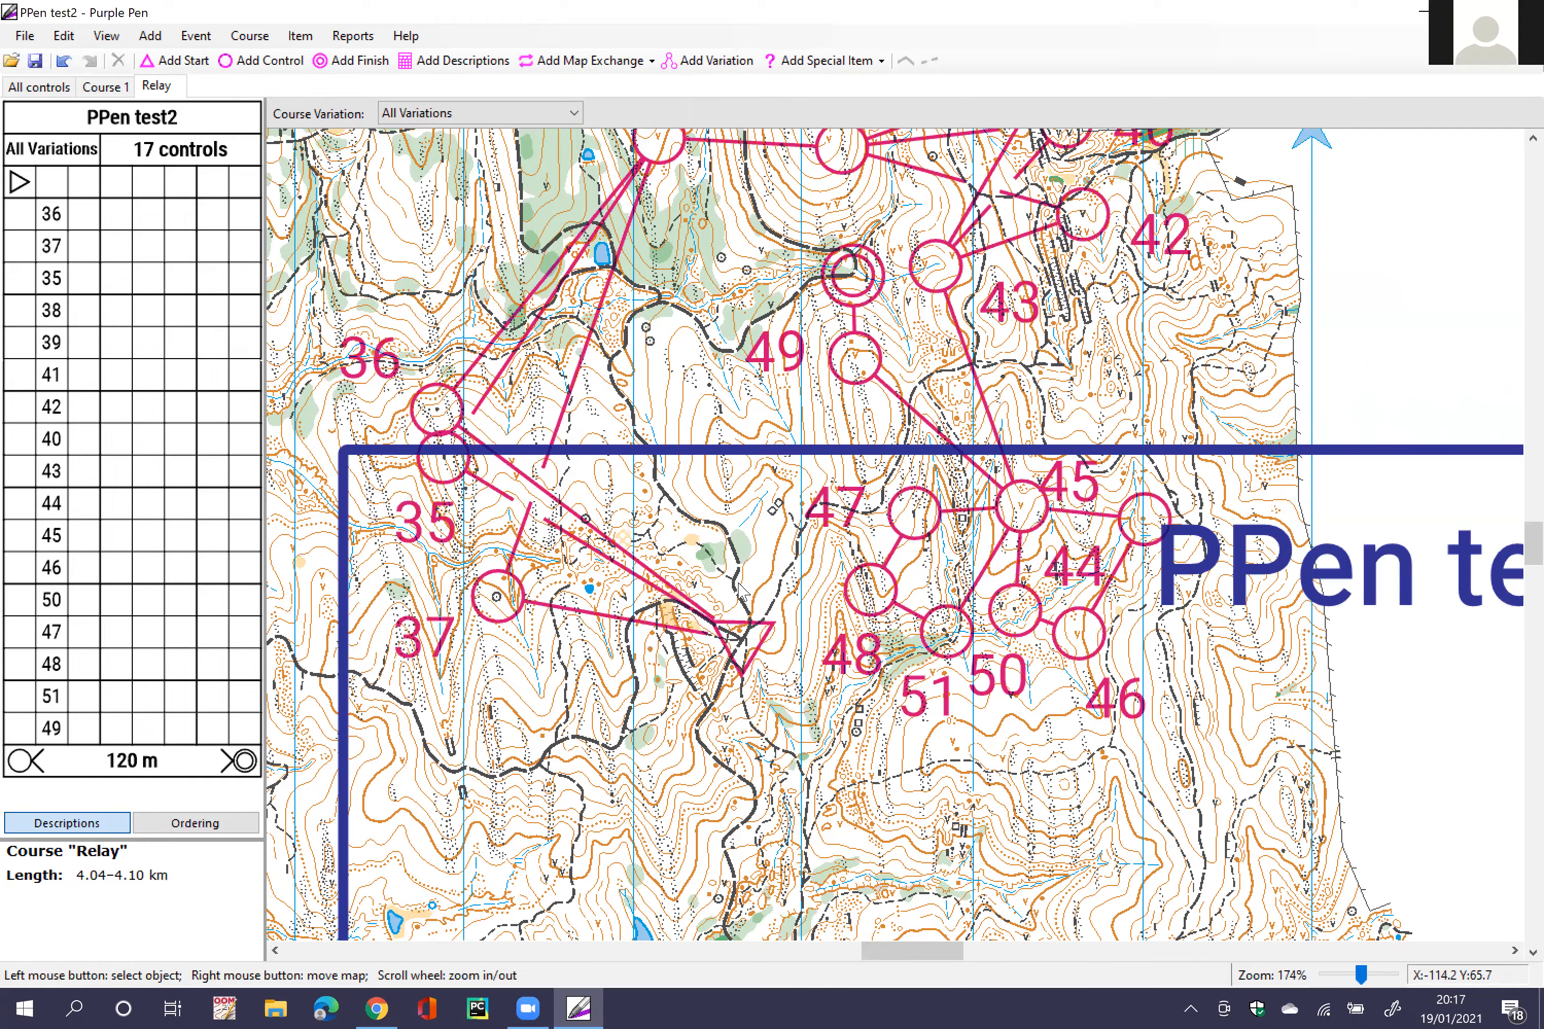
pyautogui.scroll(-2, 741, 587)
pyautogui.scroll(-3, 740, 585)
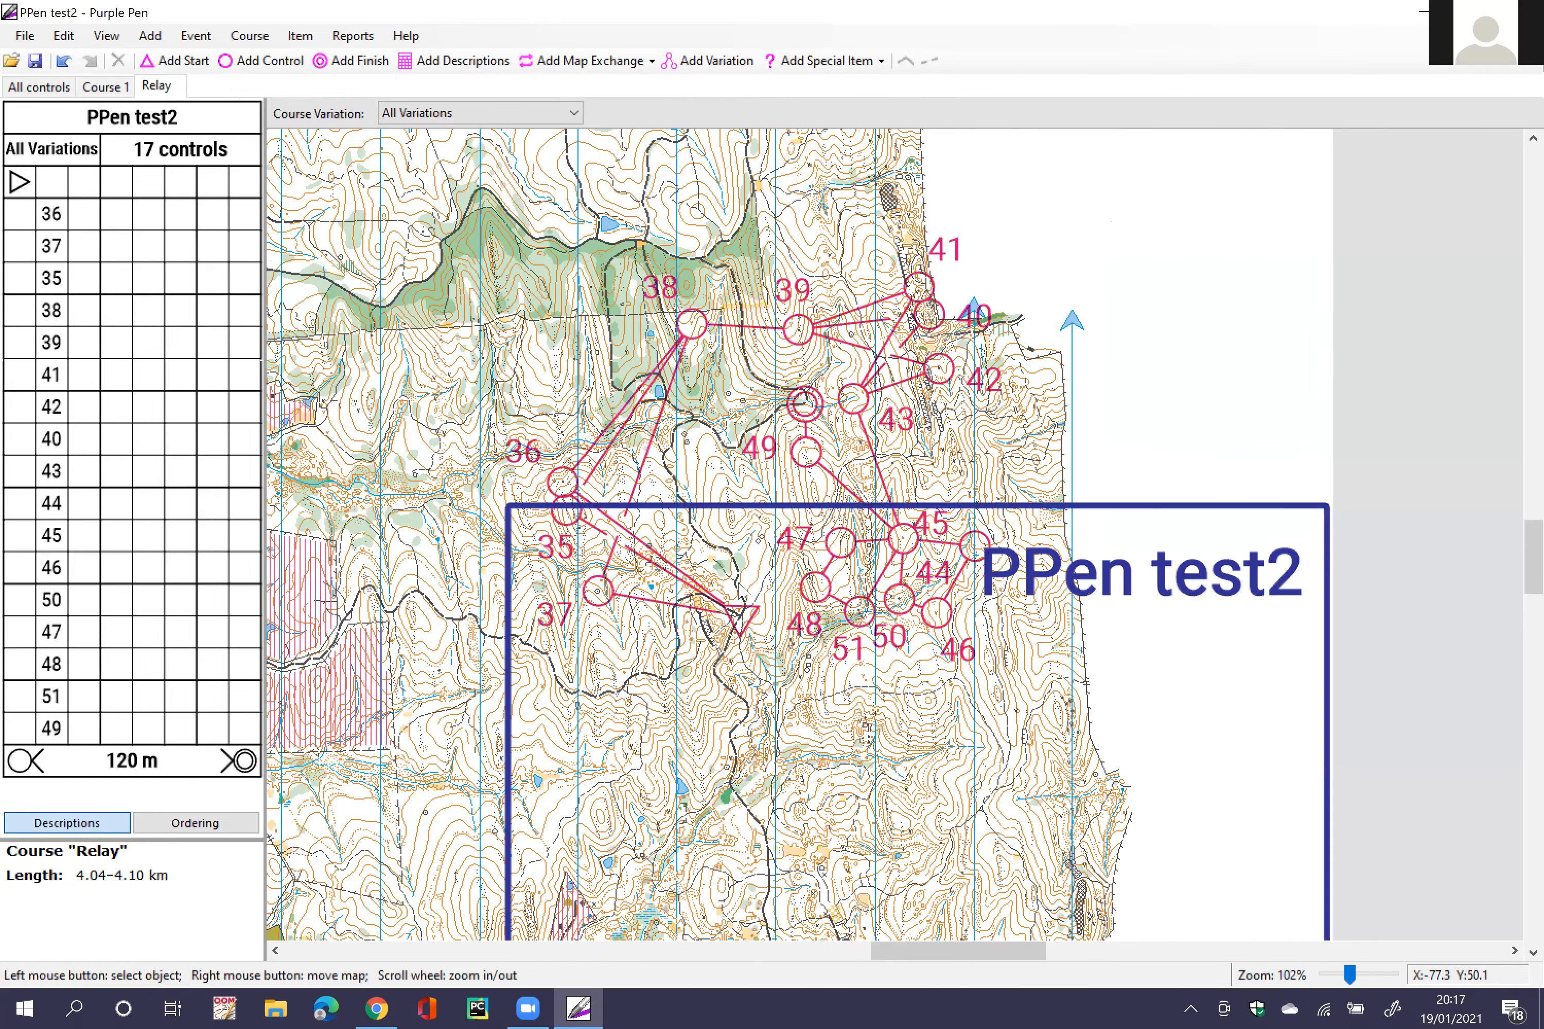
pyautogui.moveTo(740, 586); pyautogui.dragTo(531, 315)
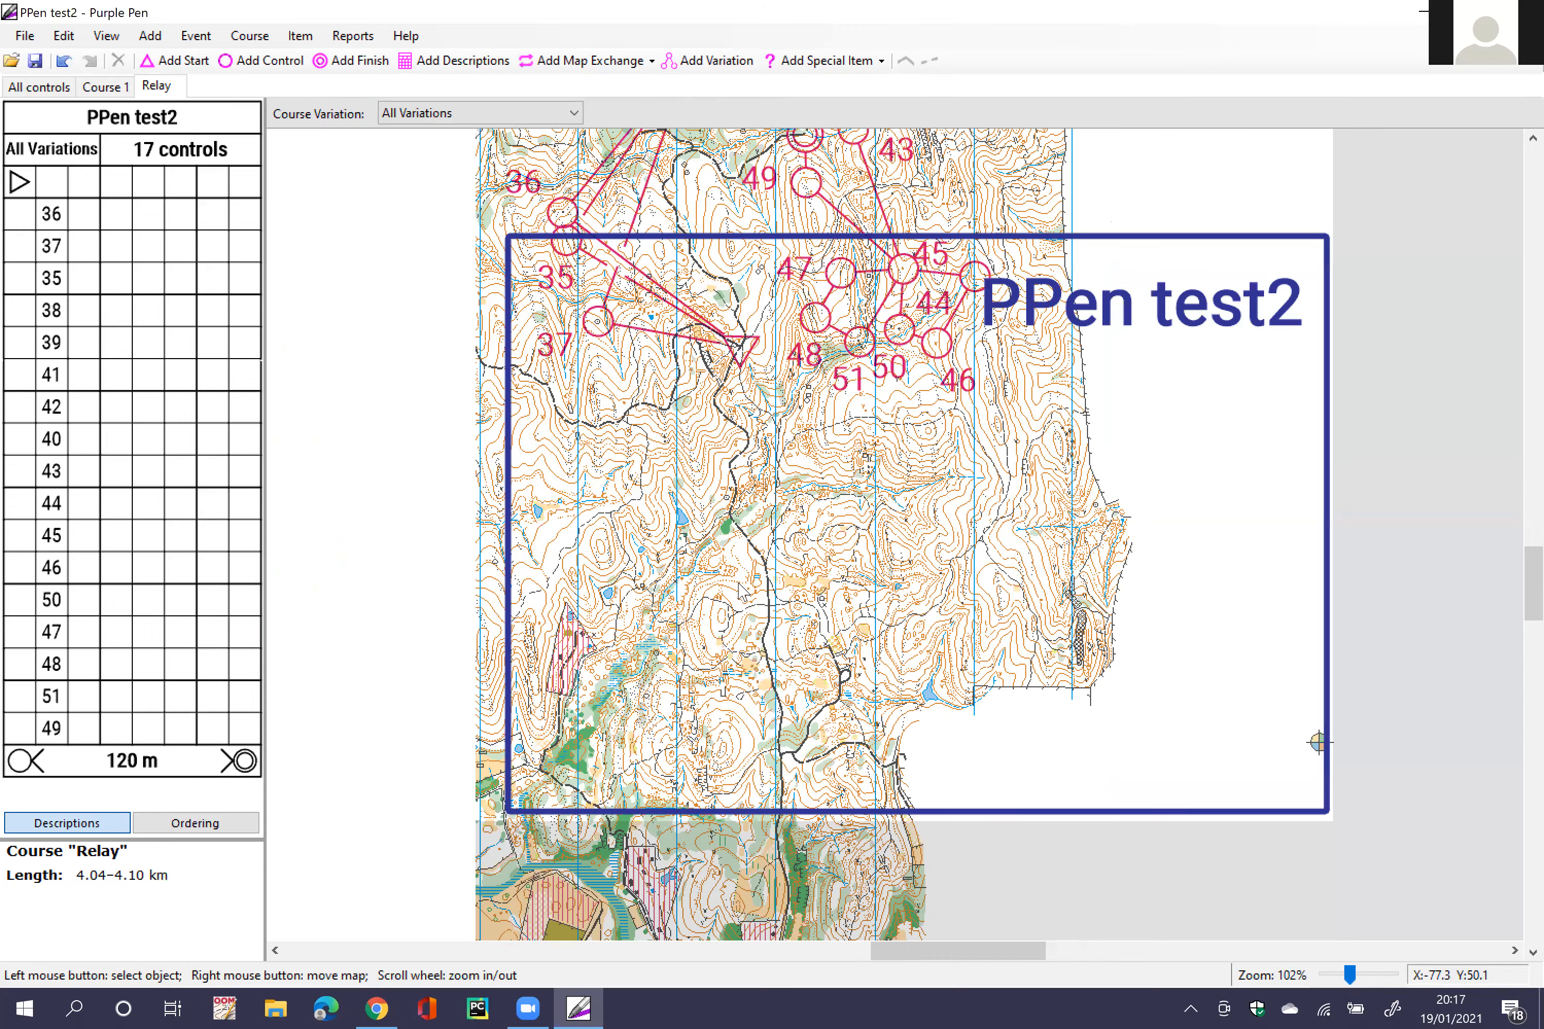
pyautogui.press('Up')
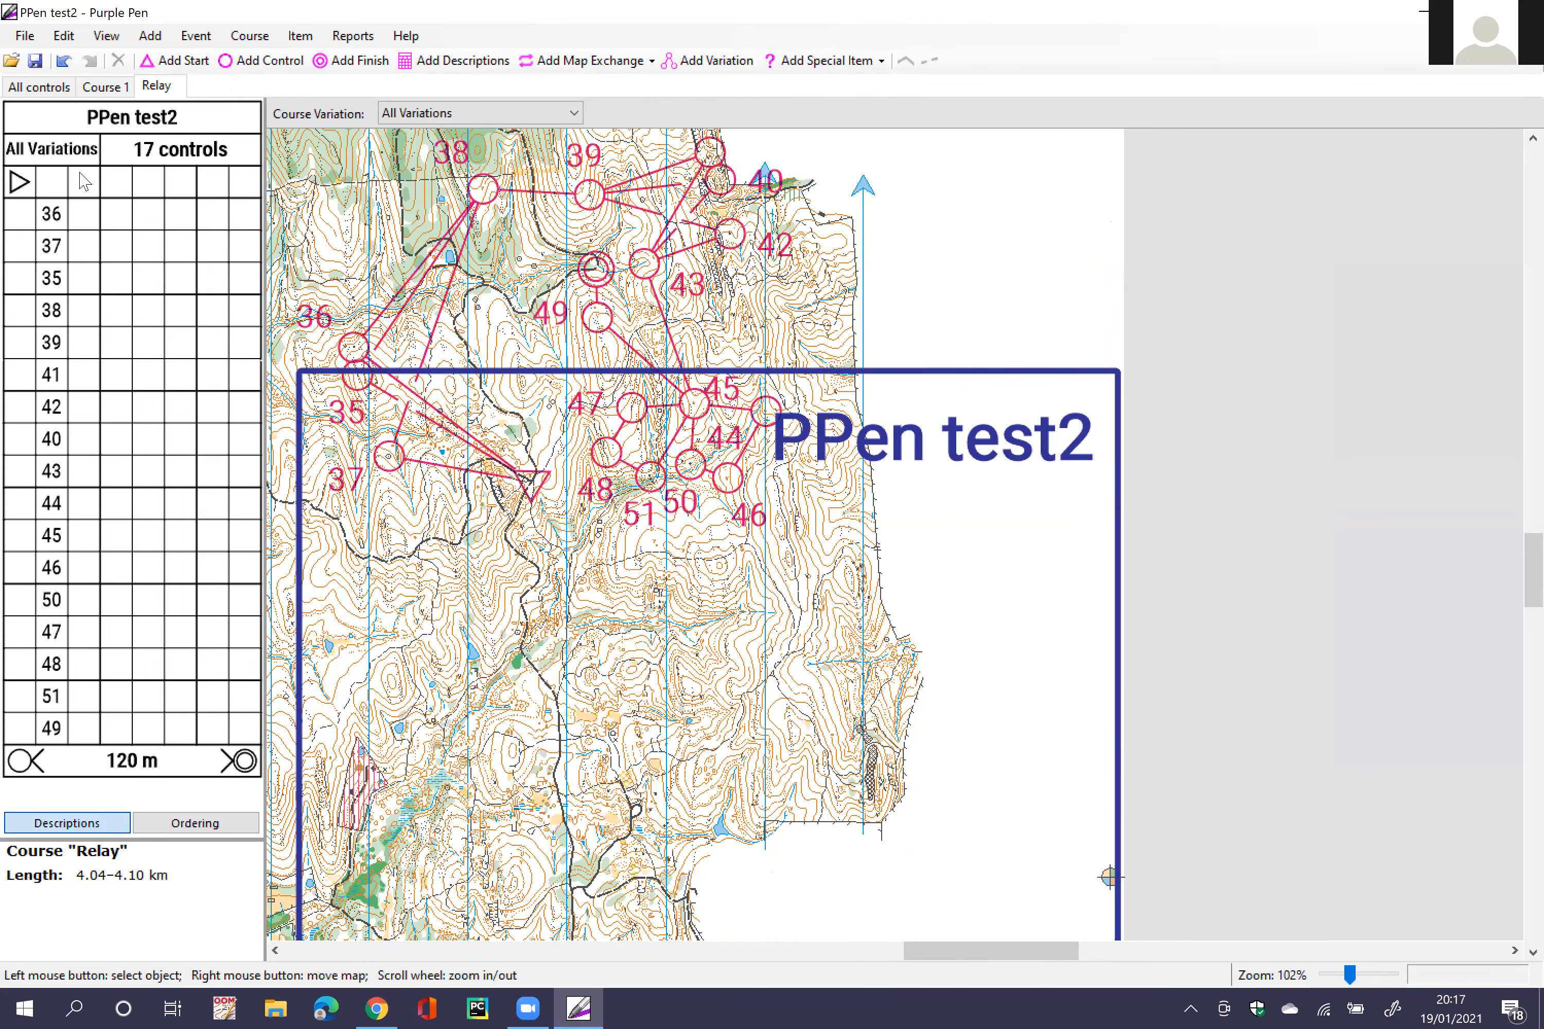
# Step: On Course 1, change the blue rectangle's displayed courses to Course 1 only, excluding All controls and Relay
pyautogui.click(107, 88)
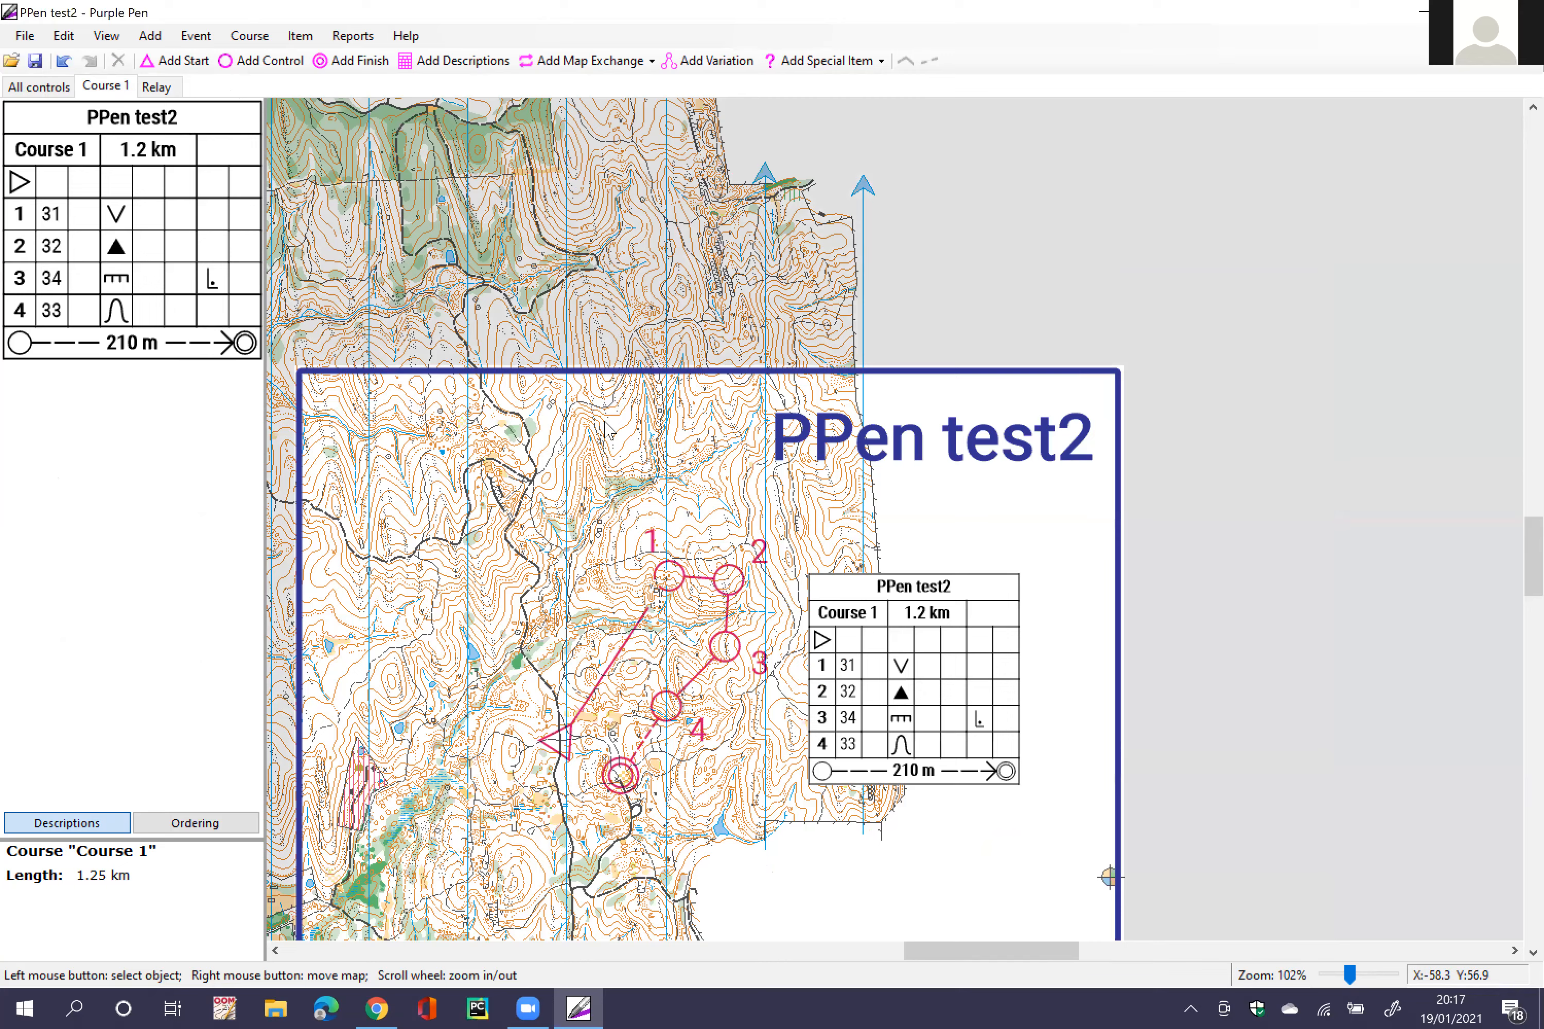
pyautogui.scroll(-1, 606, 431)
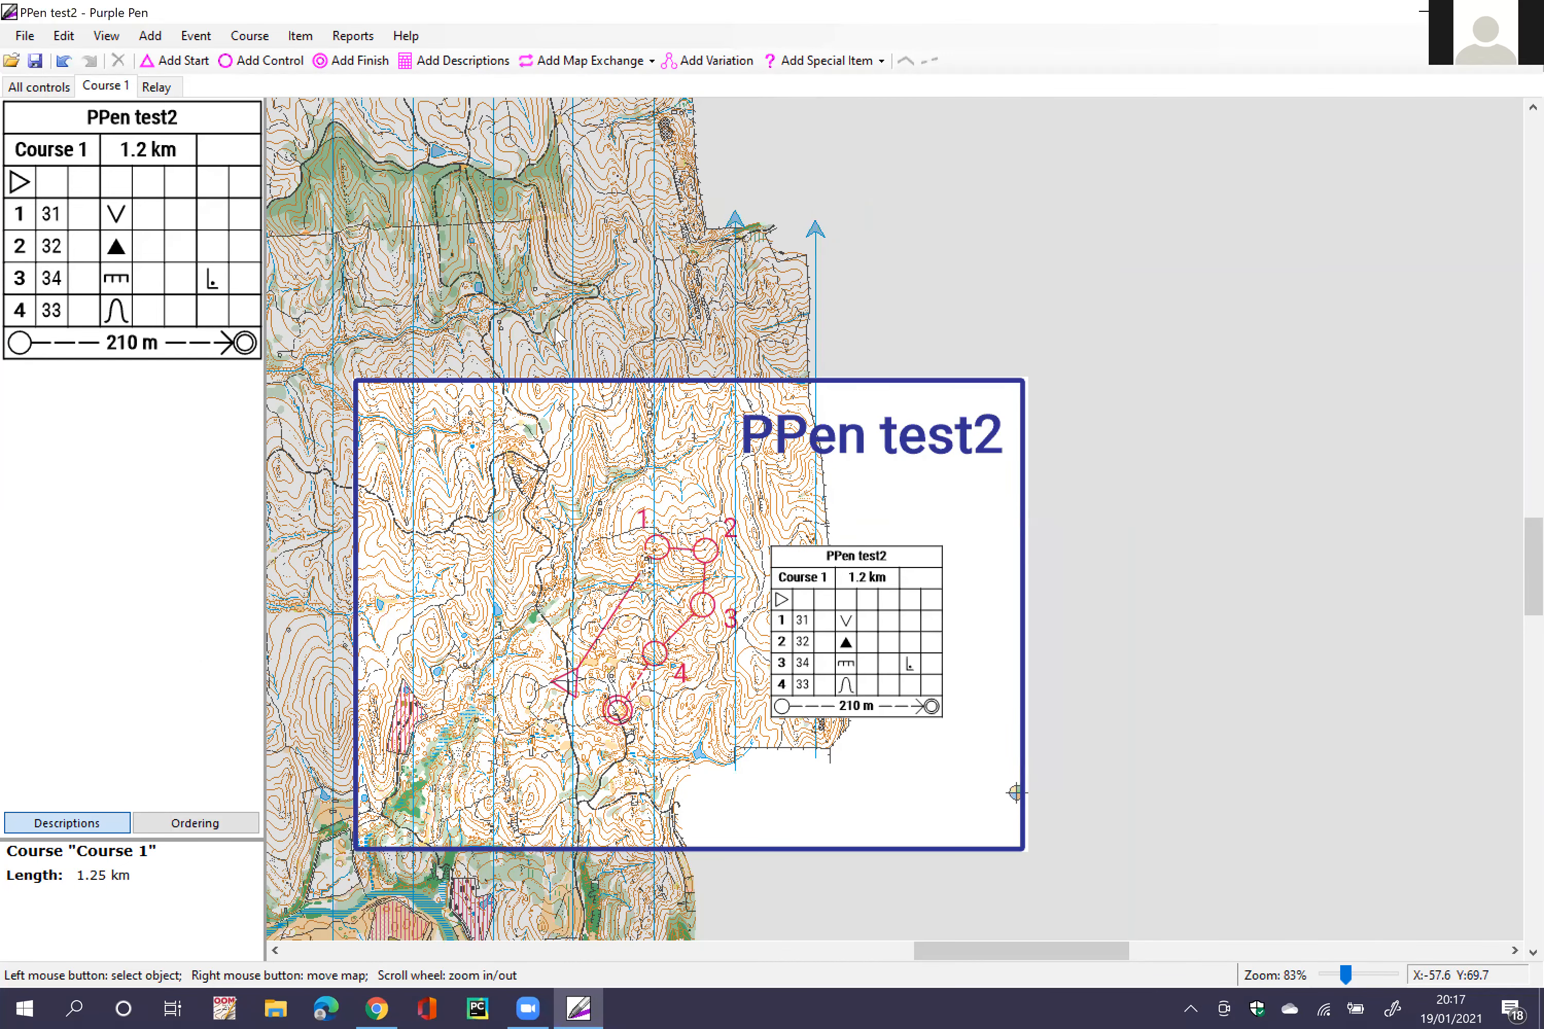
pyautogui.click(605, 405)
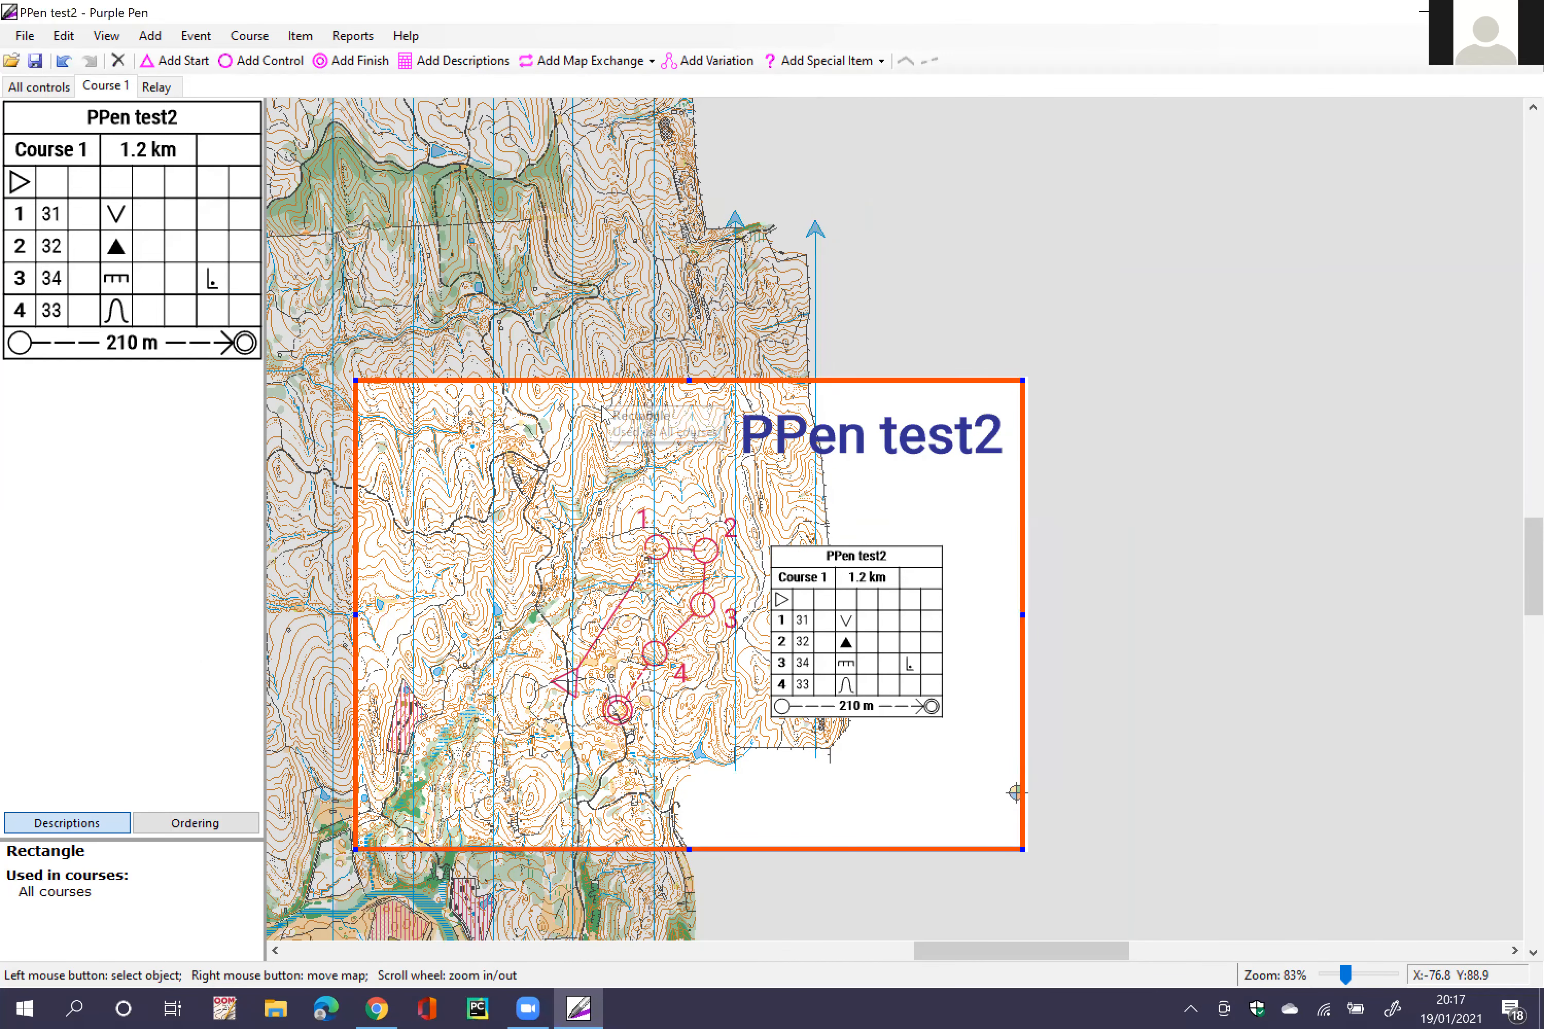
pyautogui.click(299, 35)
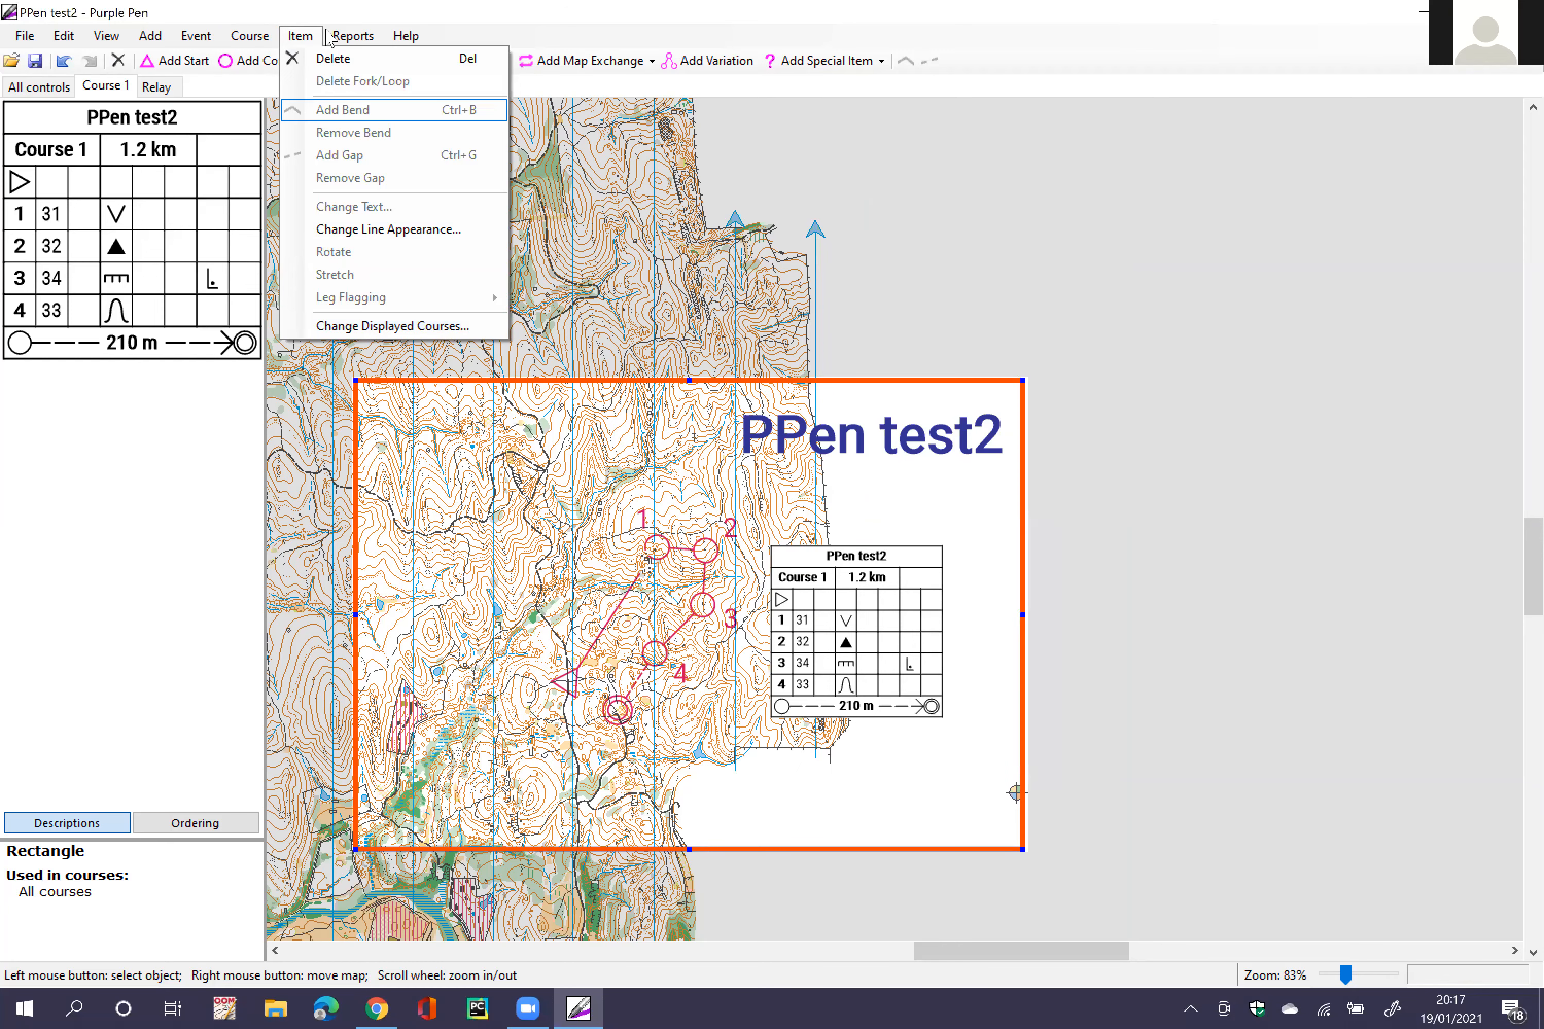
pyautogui.click(338, 327)
pyautogui.click(649, 457)
pyautogui.click(649, 422)
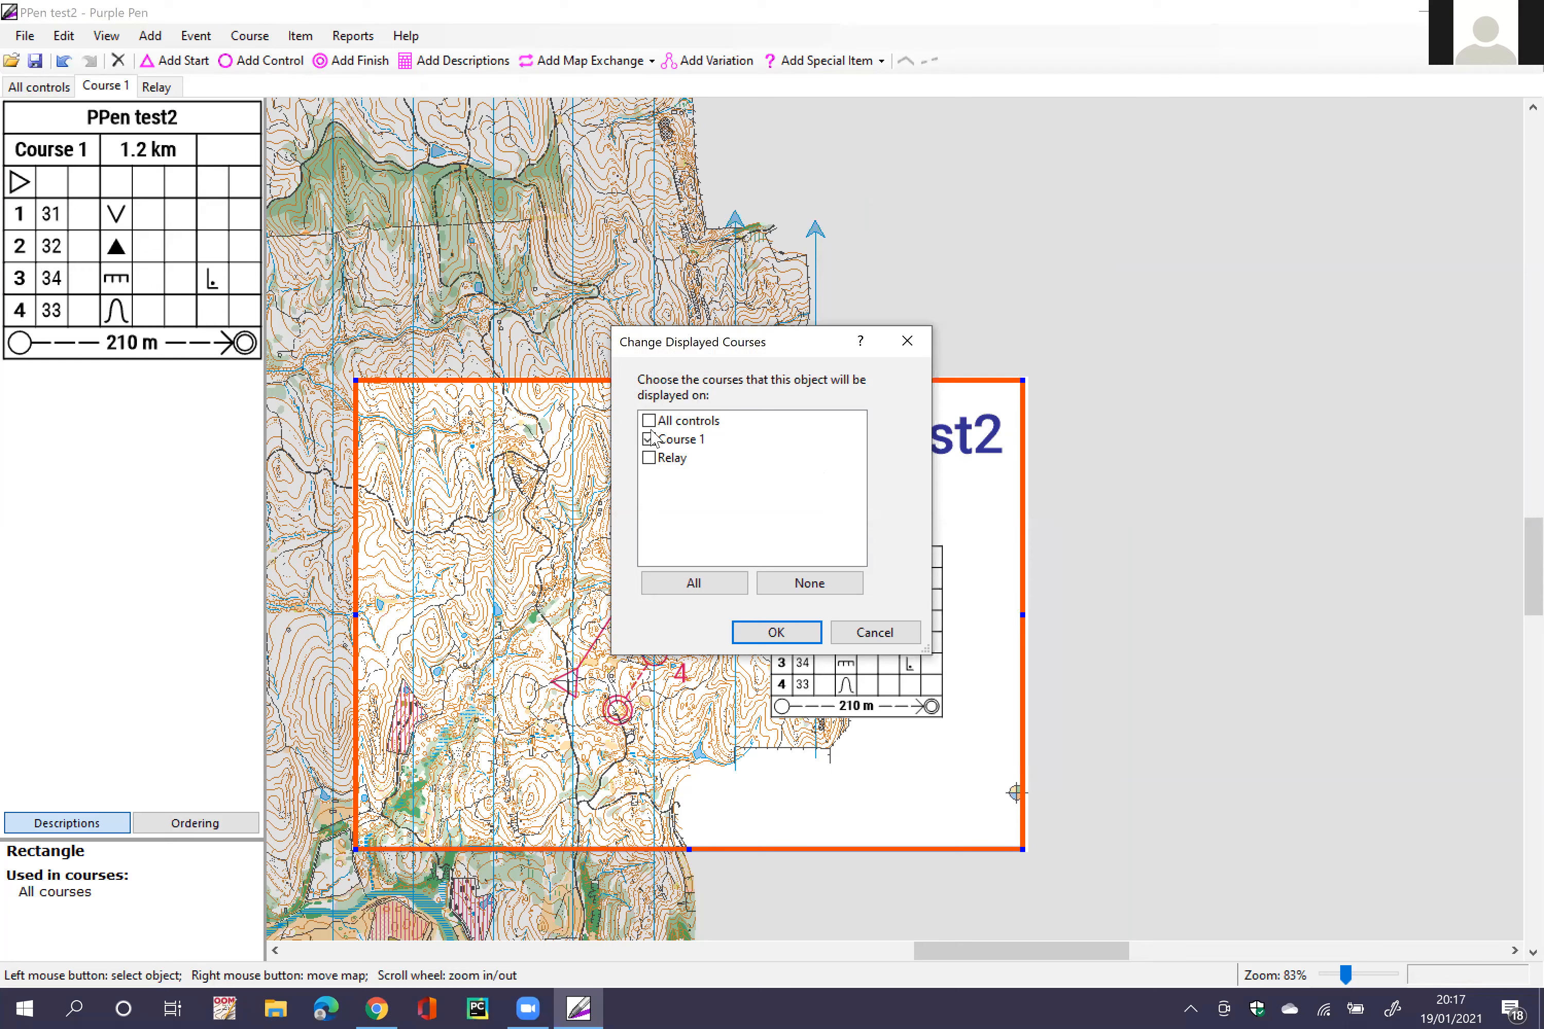
pyautogui.click(775, 632)
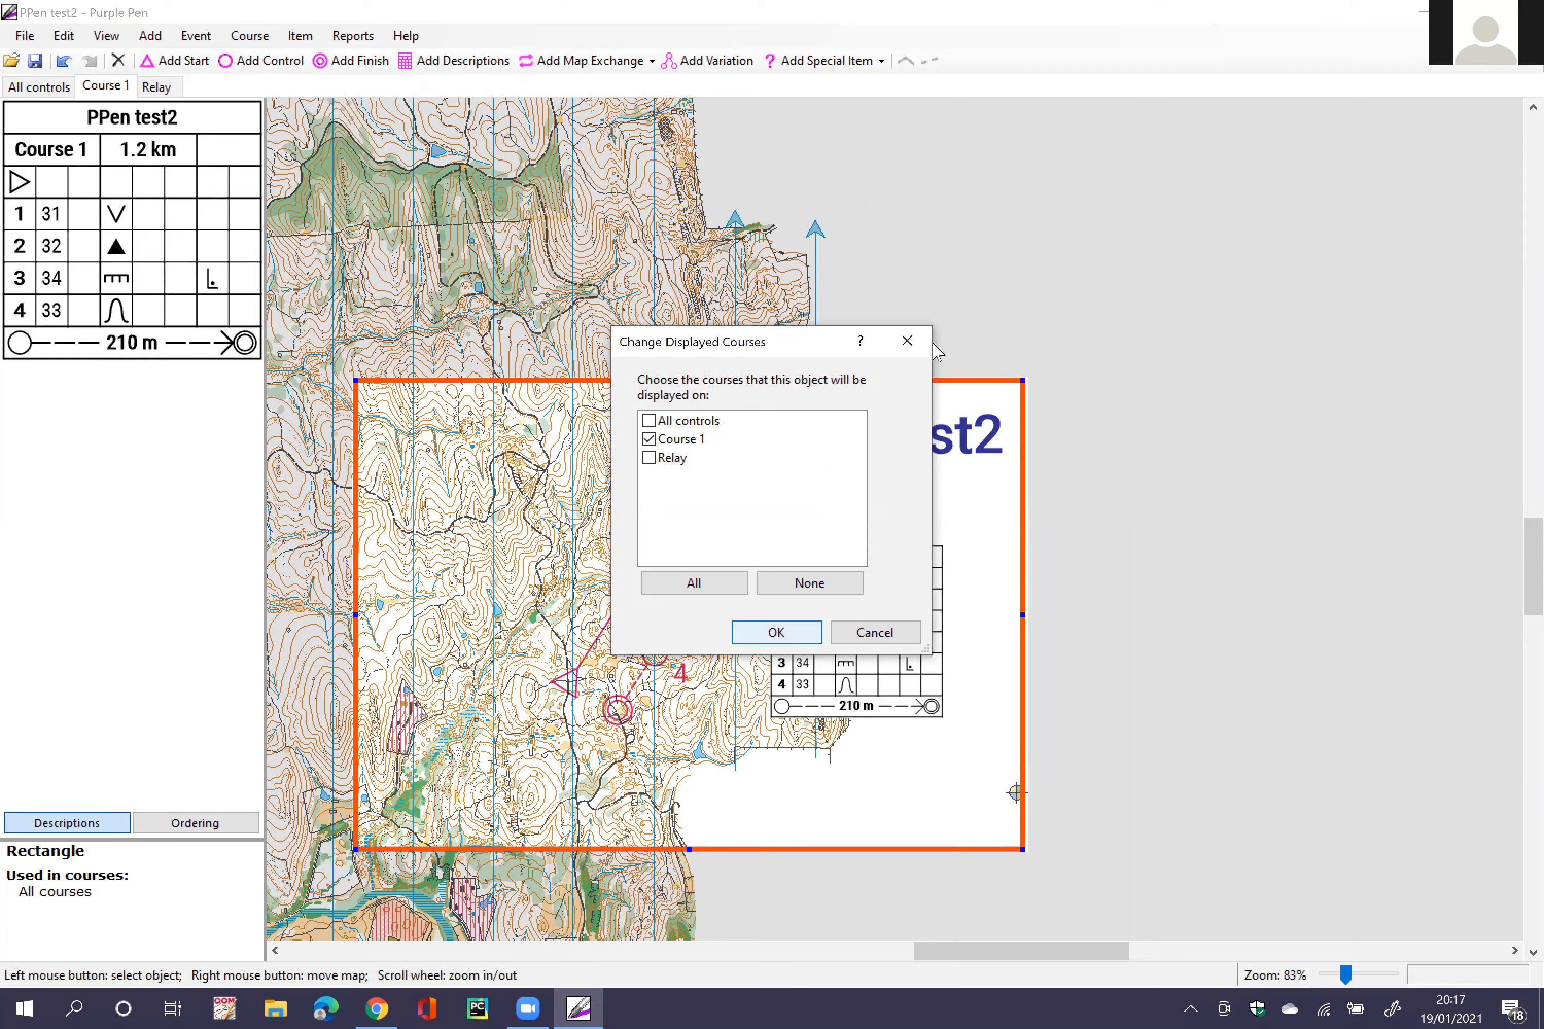
pyautogui.click(710, 294)
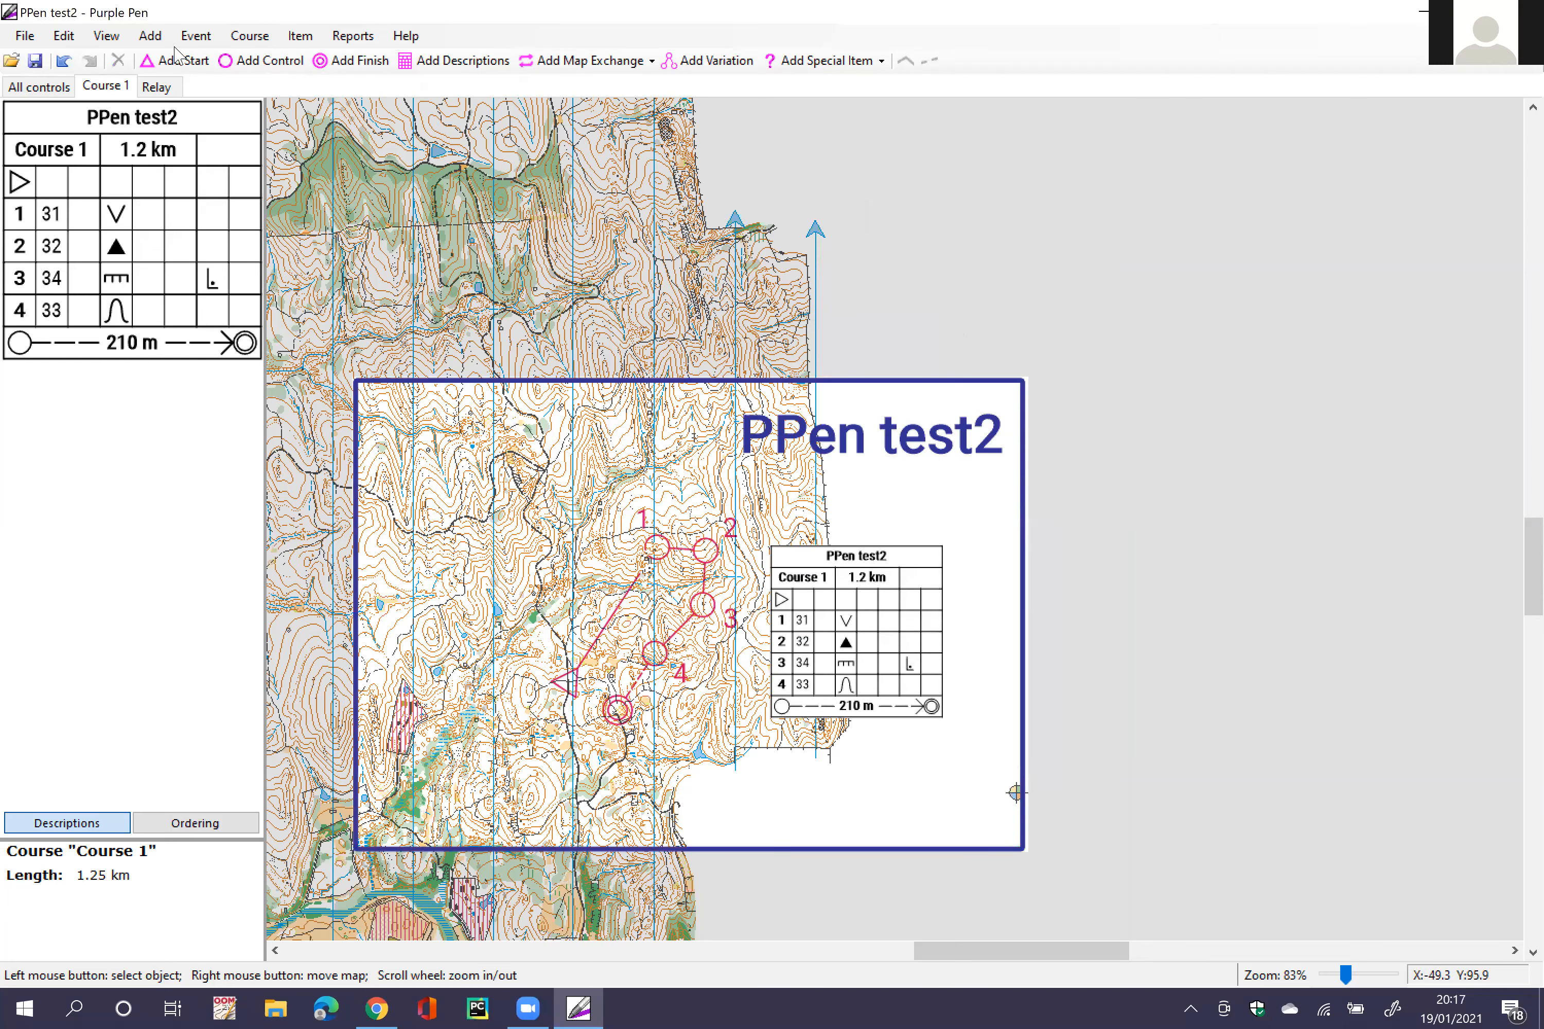
# Step: Check the Relay course to see whether the blue rectangle is still displayed there
pyautogui.click(156, 86)
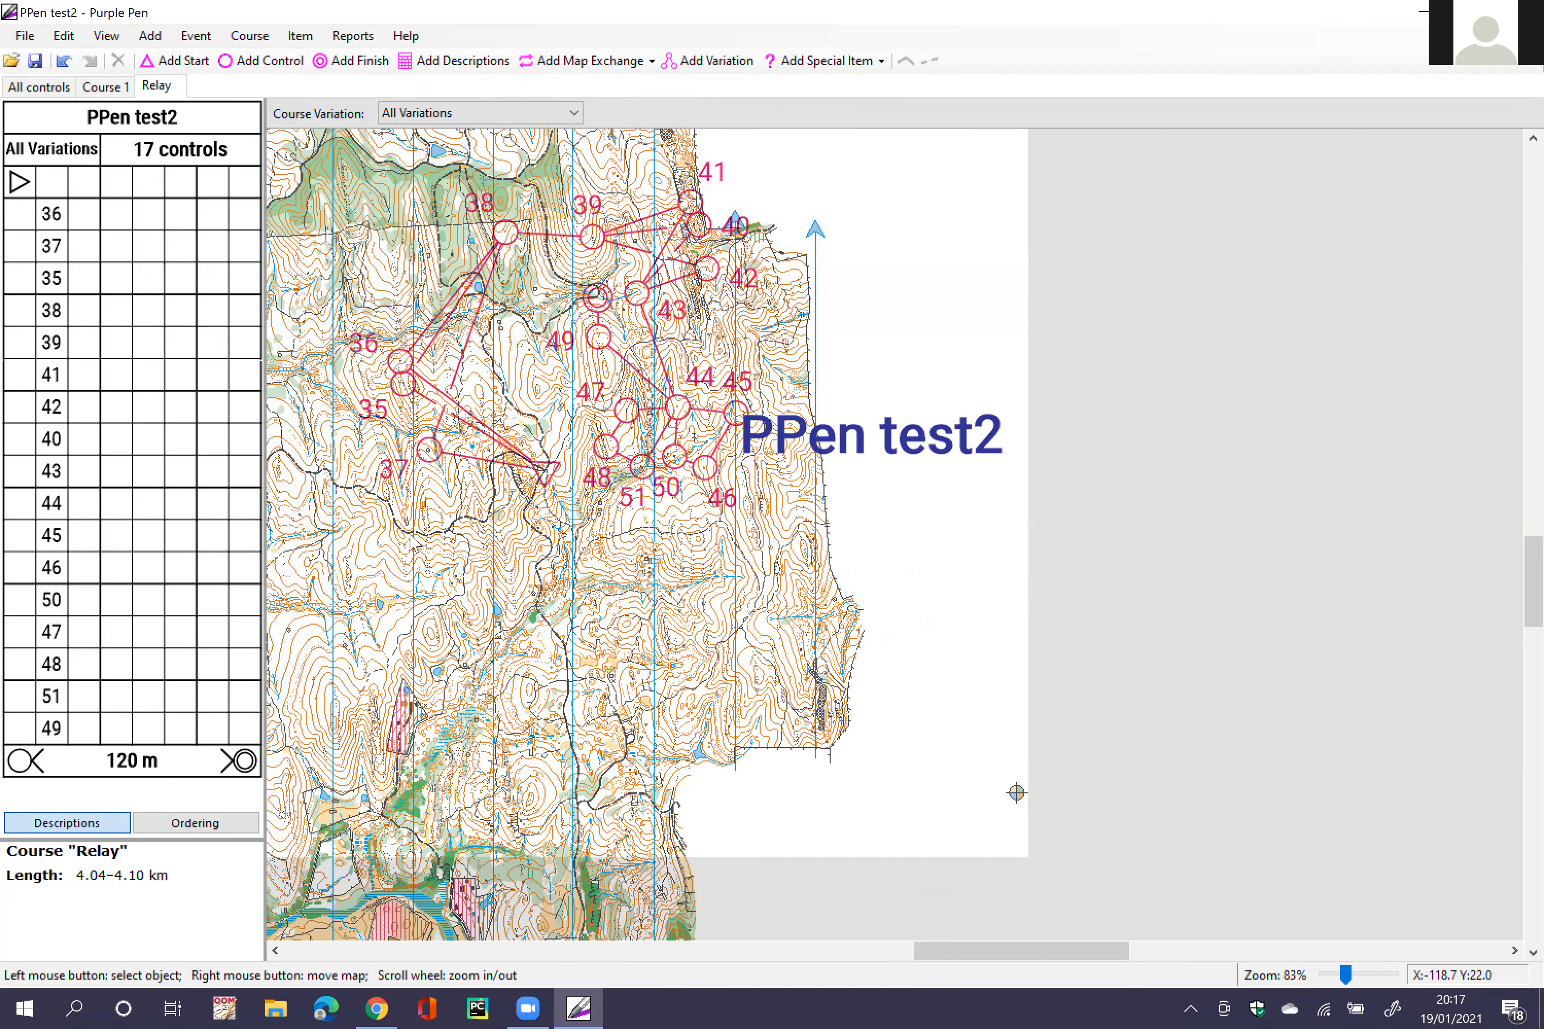
pyautogui.hscroll(-3, 415, 543)
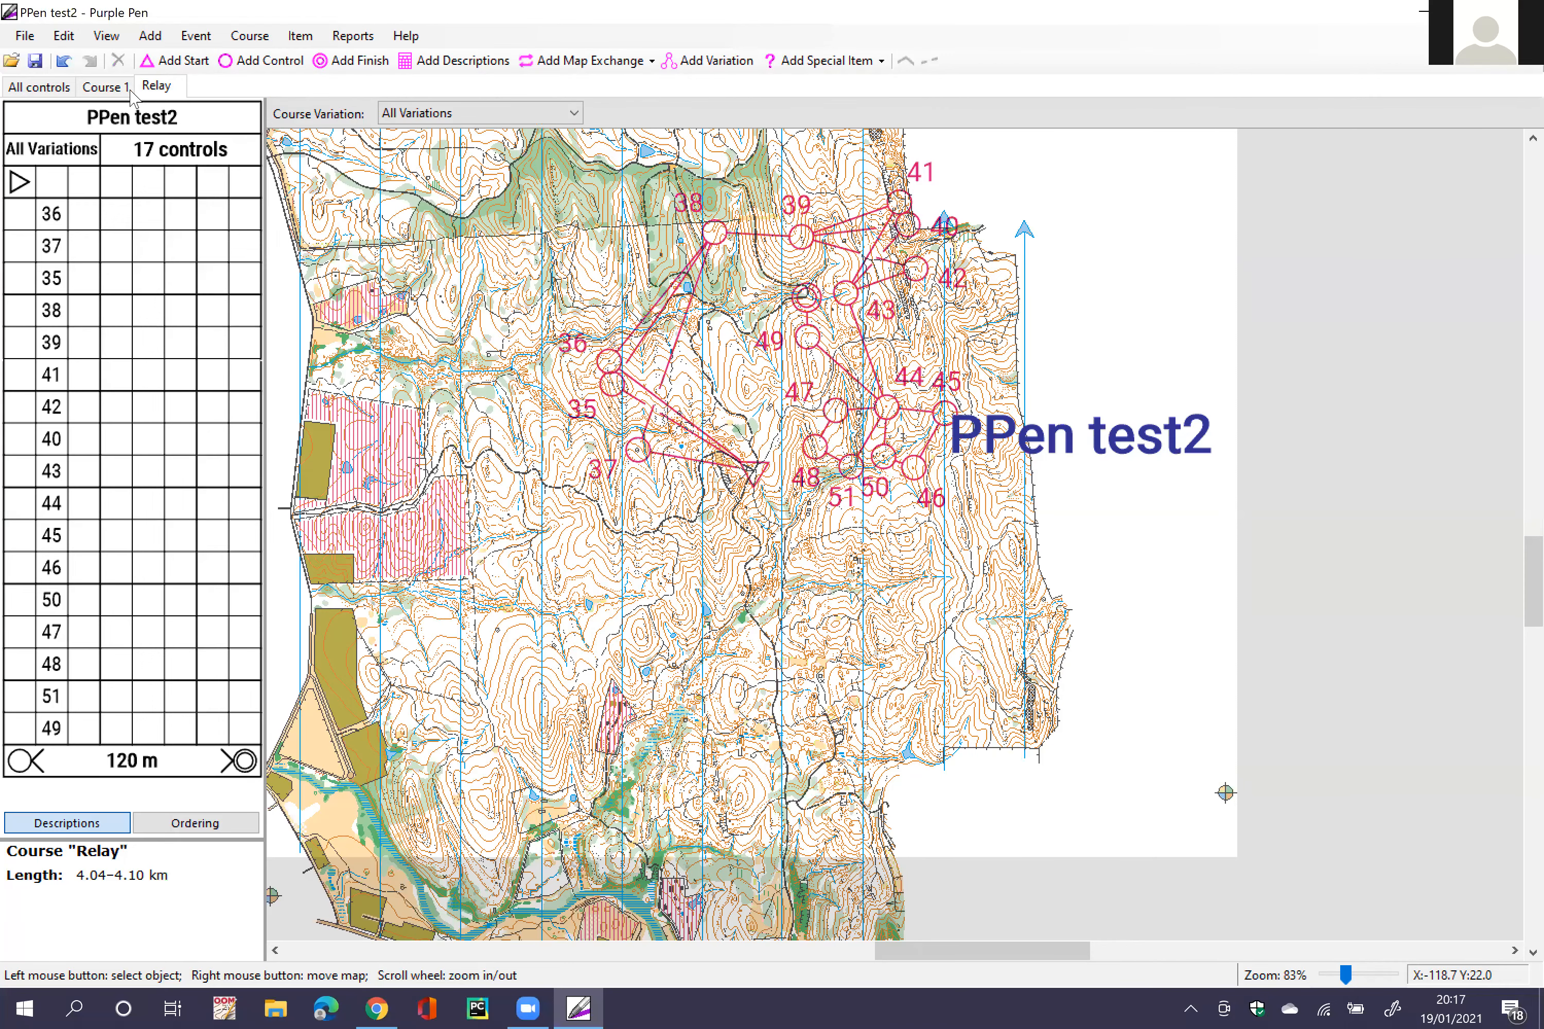
pyautogui.scroll(3, 676, 377)
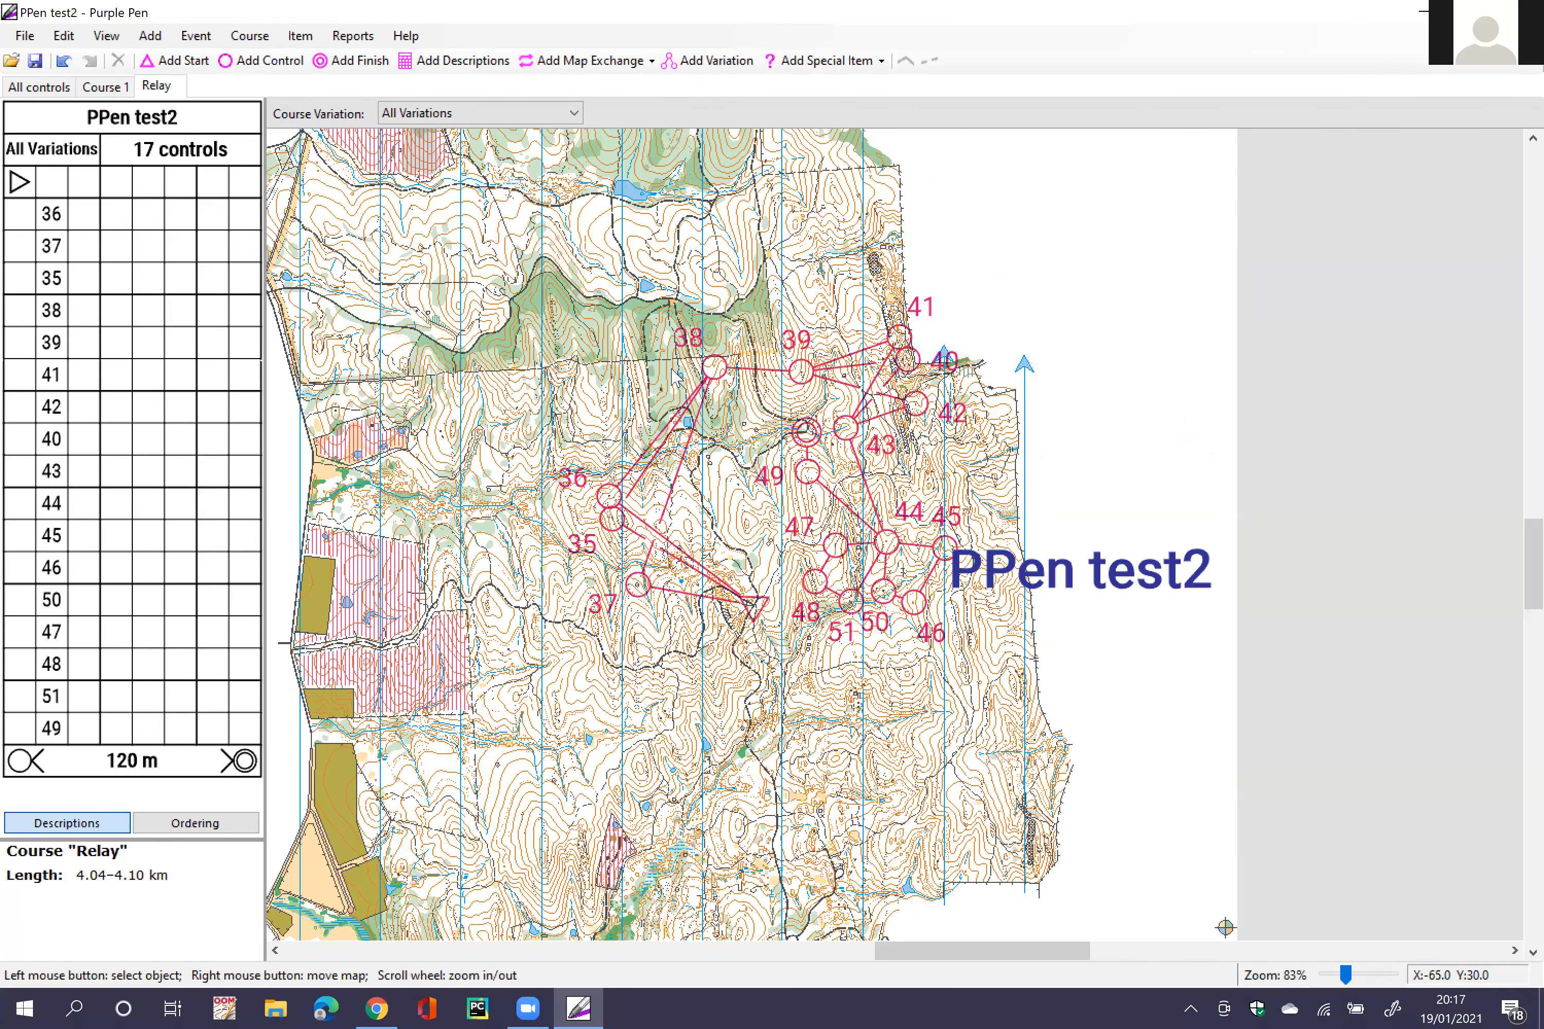
# Step: On Course 1, add a dark blue Roboto bold text item showing the print scale beneath the event title
pyautogui.click(105, 86)
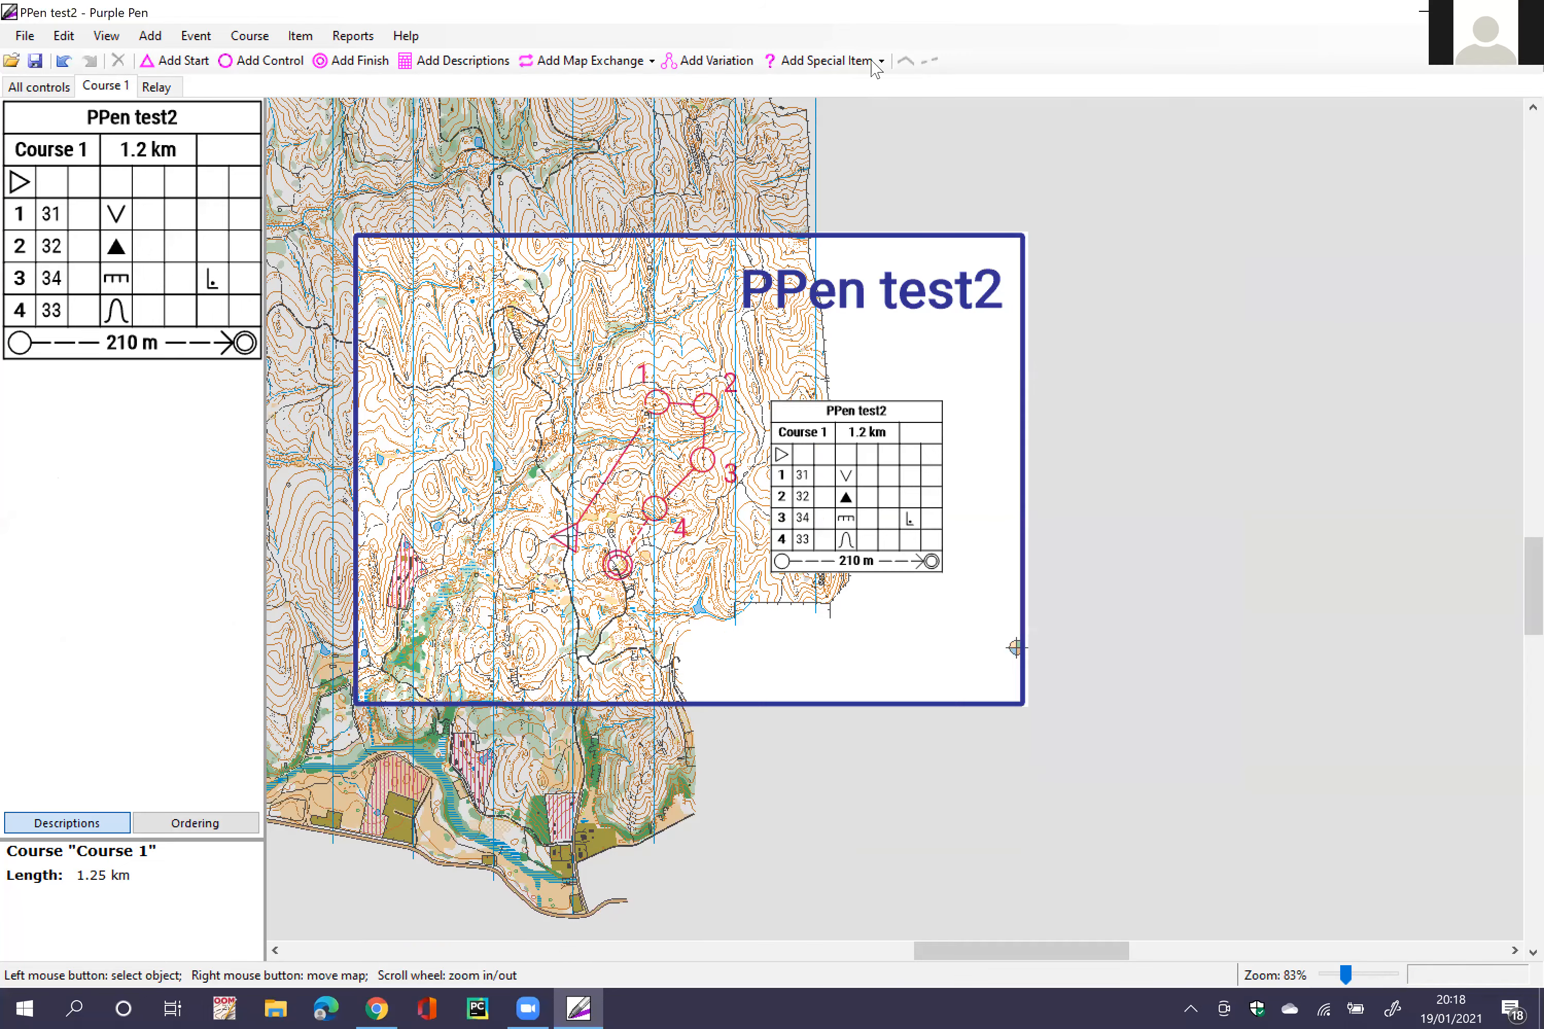
pyautogui.click(871, 61)
pyautogui.click(845, 320)
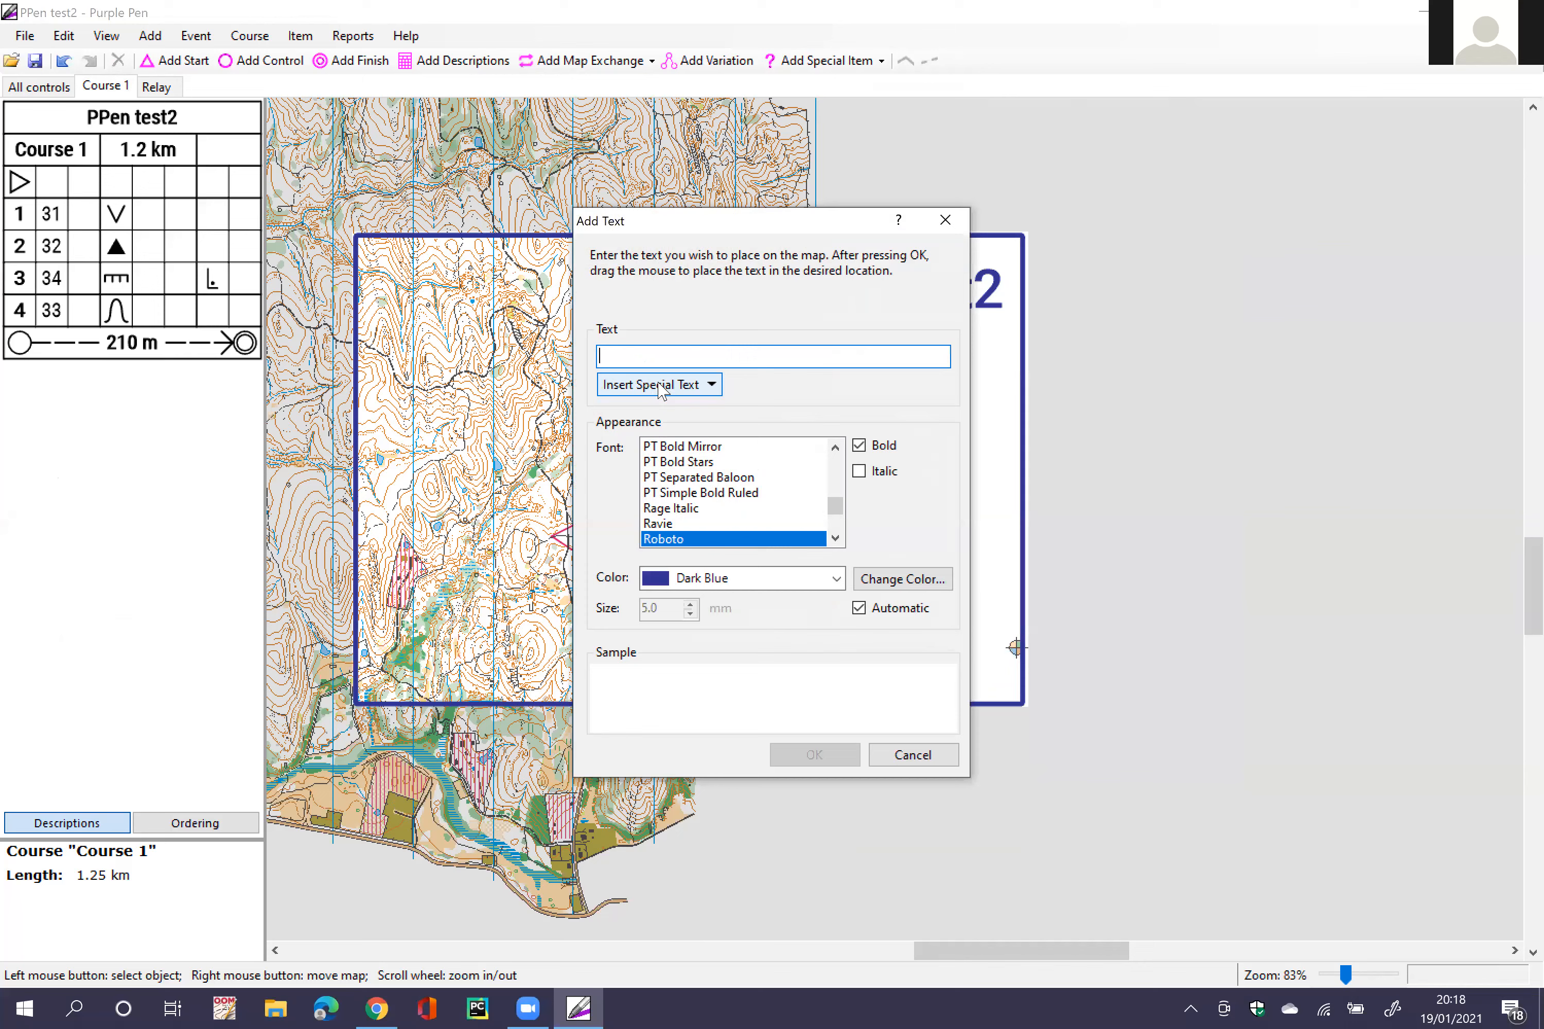
pyautogui.click(660, 387)
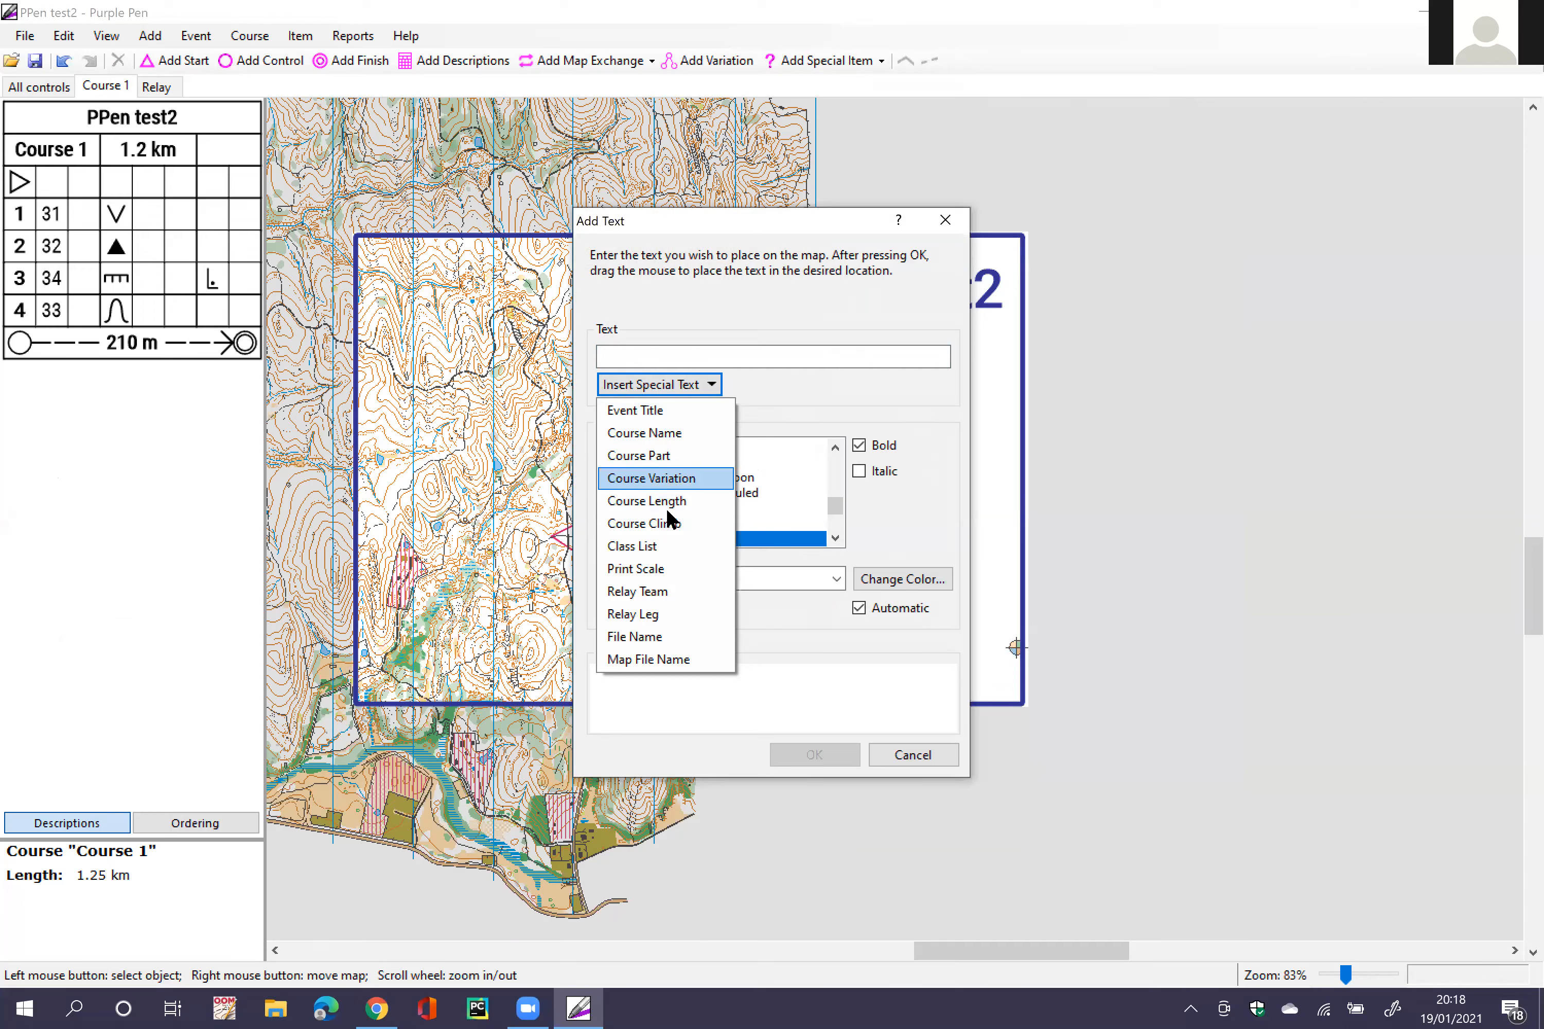
pyautogui.click(661, 570)
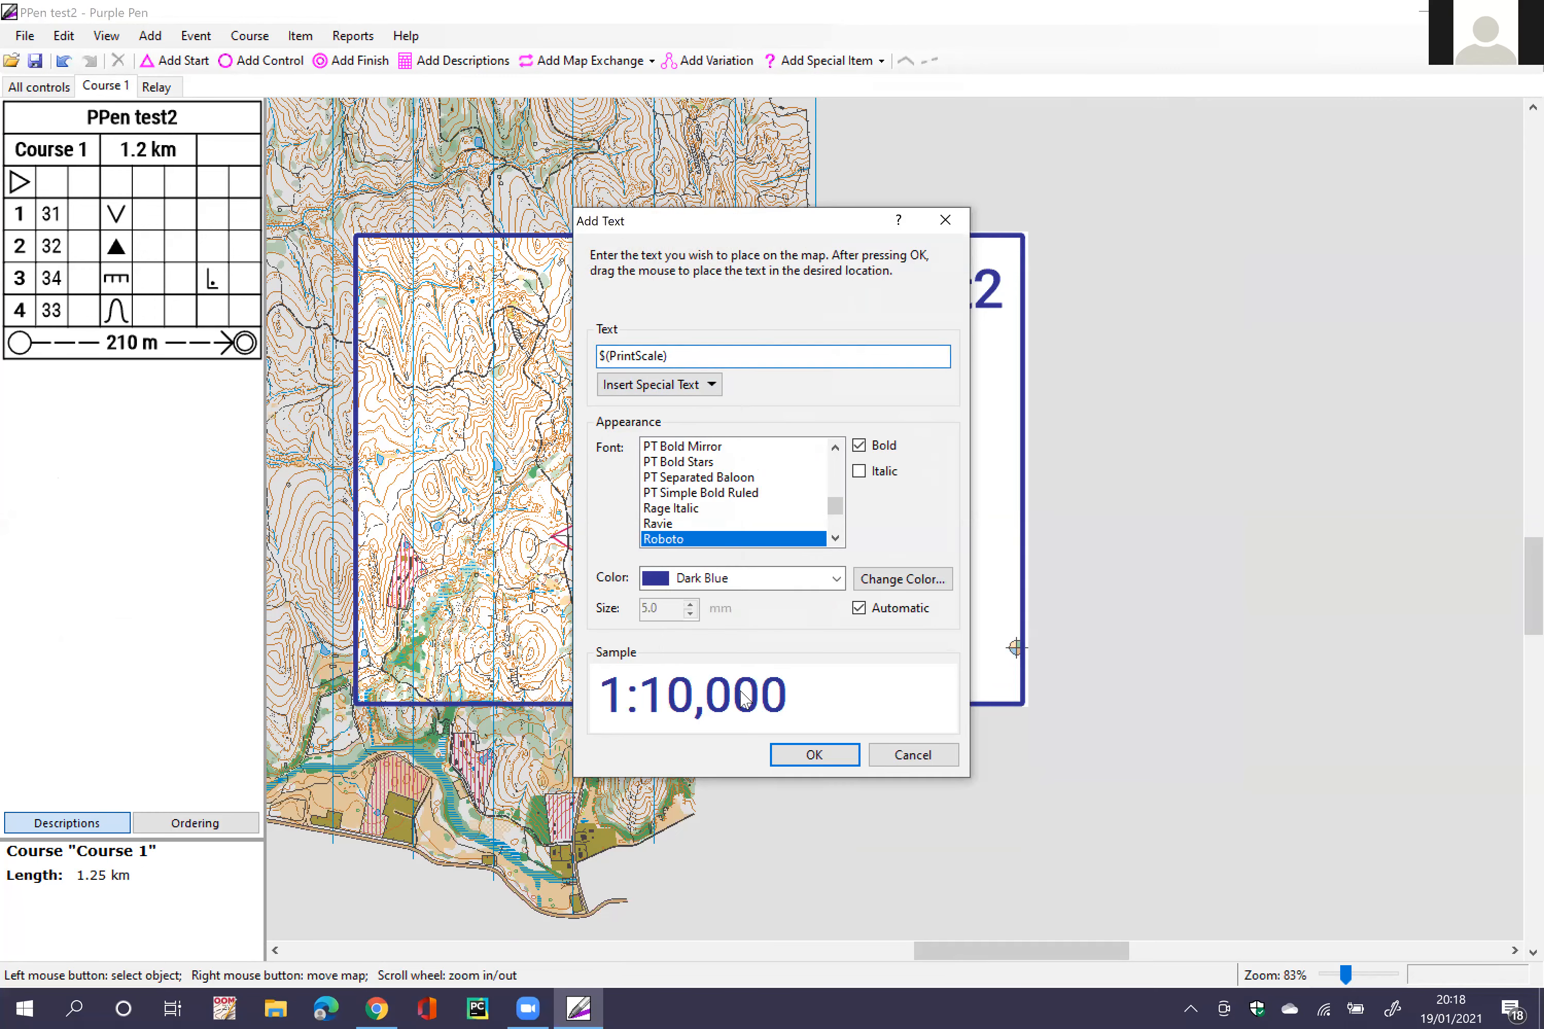
pyautogui.click(824, 579)
pyautogui.click(722, 707)
pyautogui.click(791, 761)
pyautogui.moveTo(838, 331); pyautogui.dragTo(957, 372)
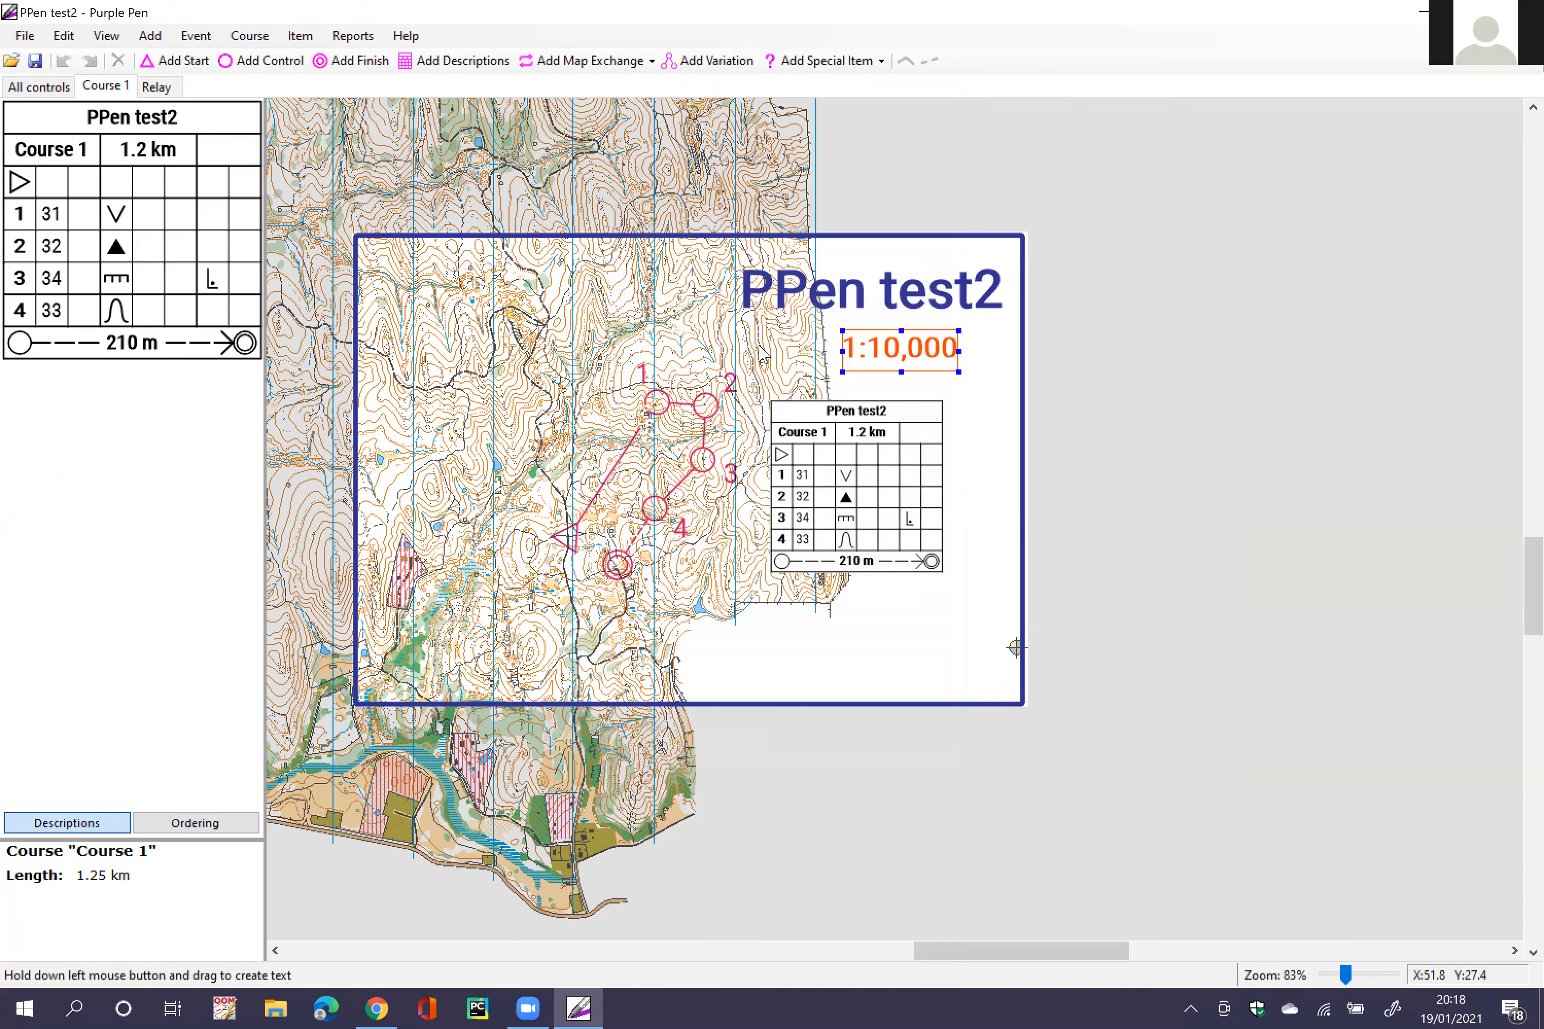
# Step: Check how the print scale text is displayed on the Relay course
pyautogui.click(157, 90)
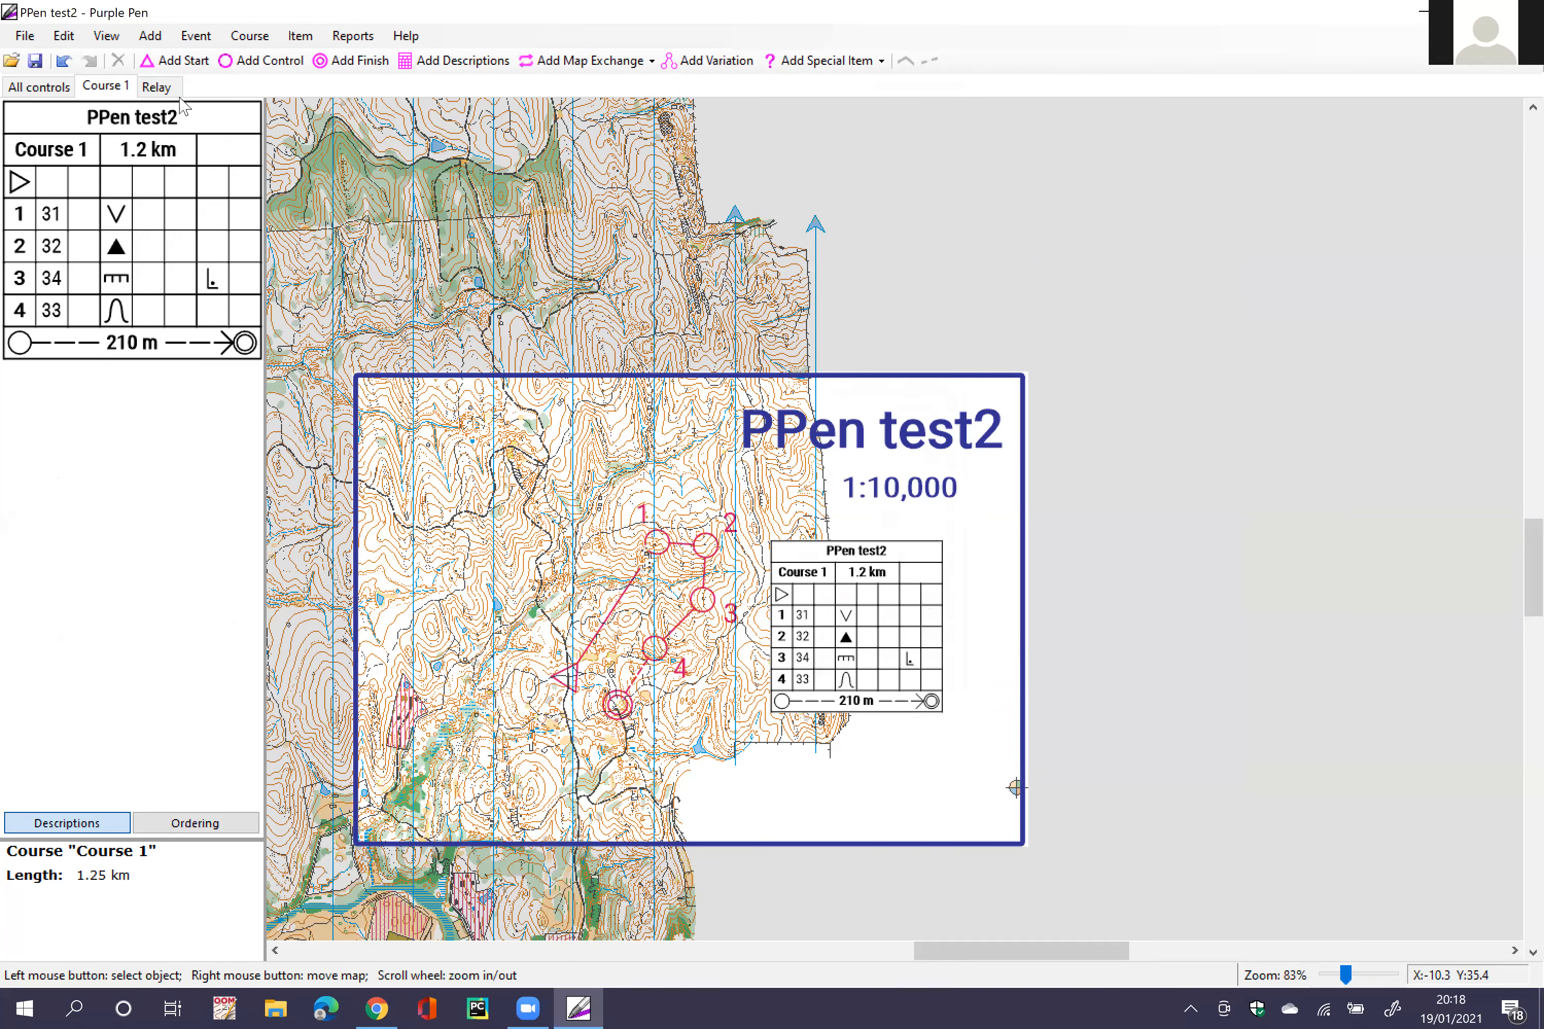
pyautogui.click(930, 490)
pyautogui.click(1025, 482)
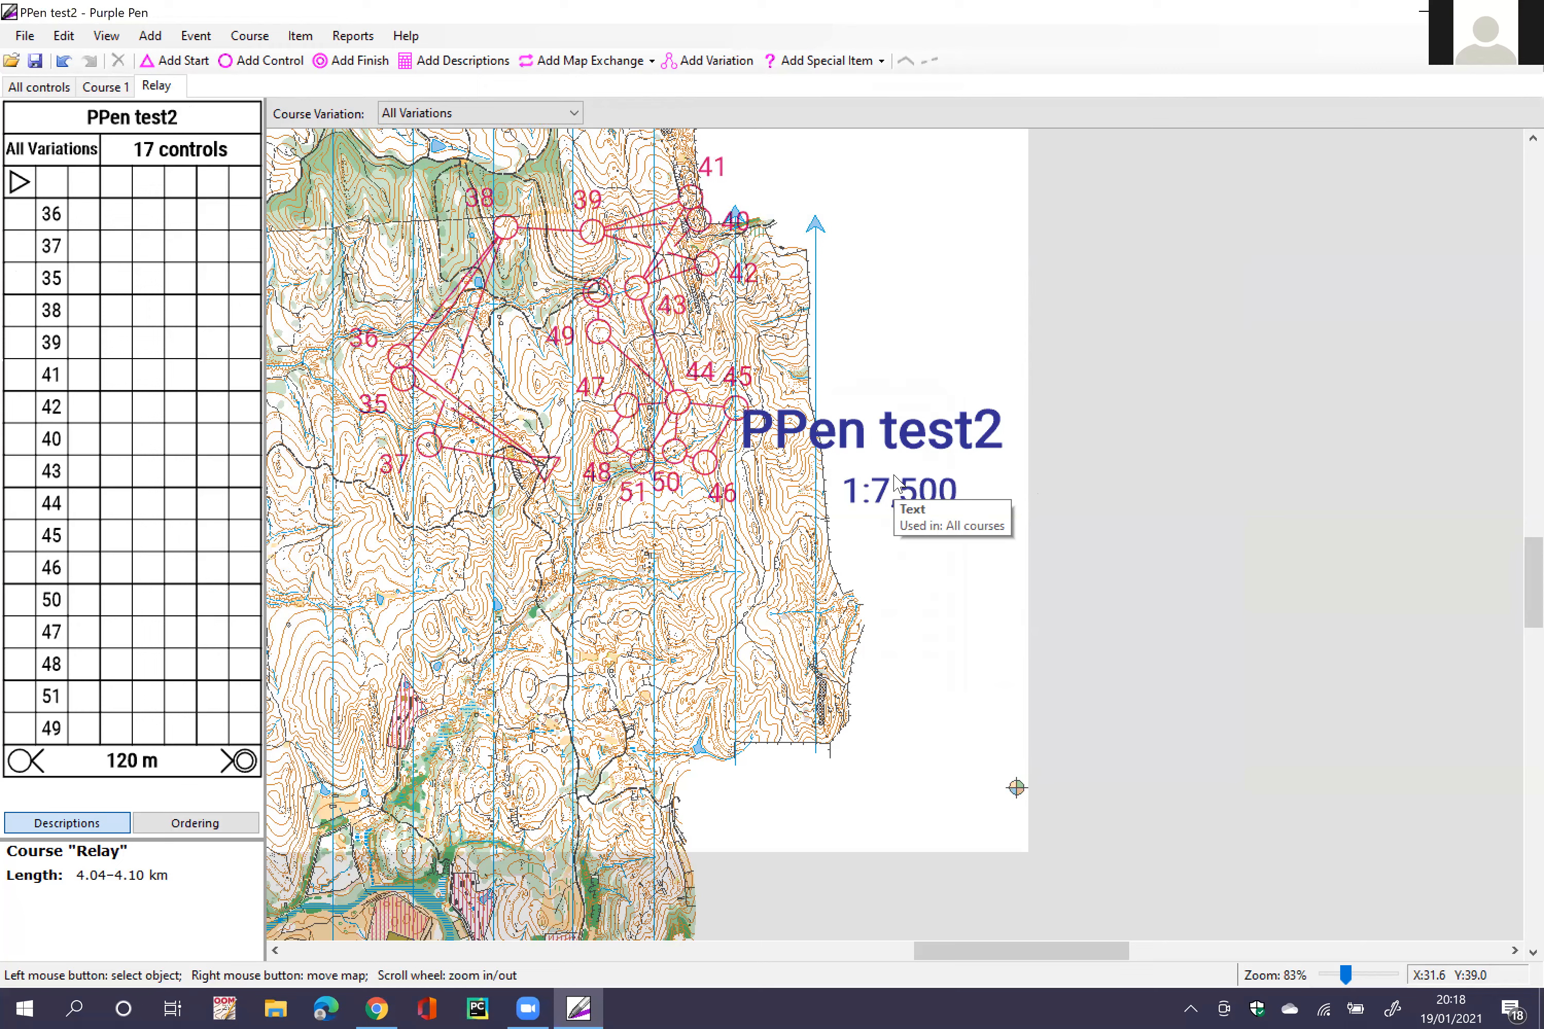
# Step: Move the event title slightly upward on the Relay course and shift it back inside the blue frame on Course 1
pyautogui.moveTo(835, 422); pyautogui.dragTo(863, 403)
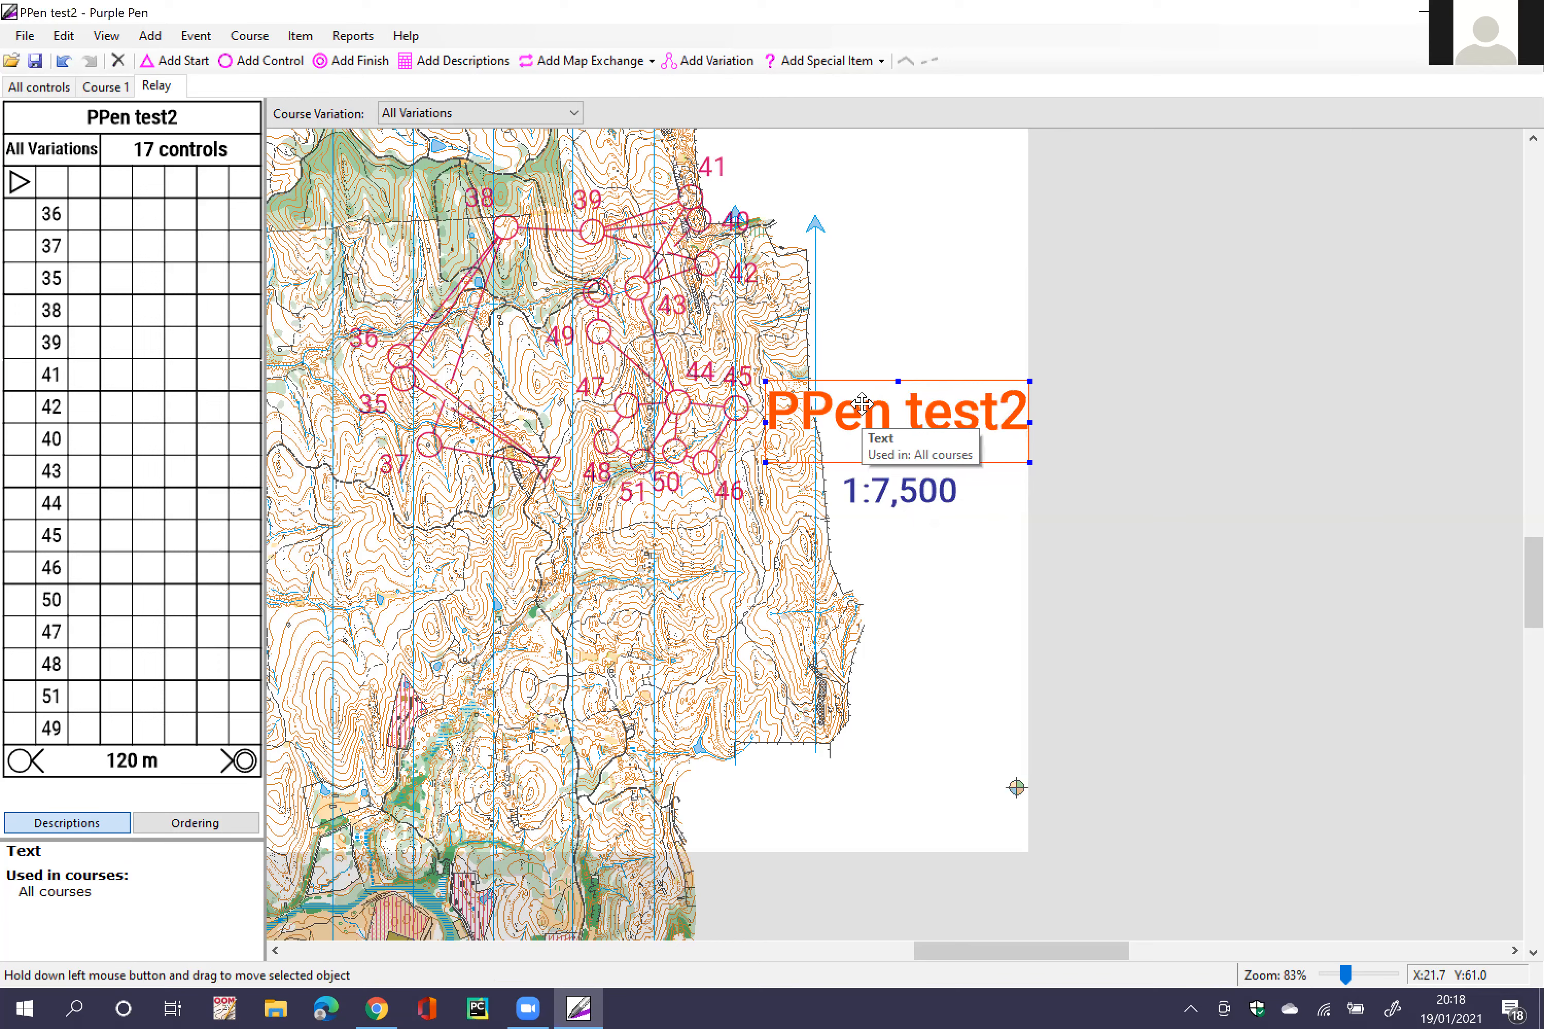
pyautogui.click(117, 91)
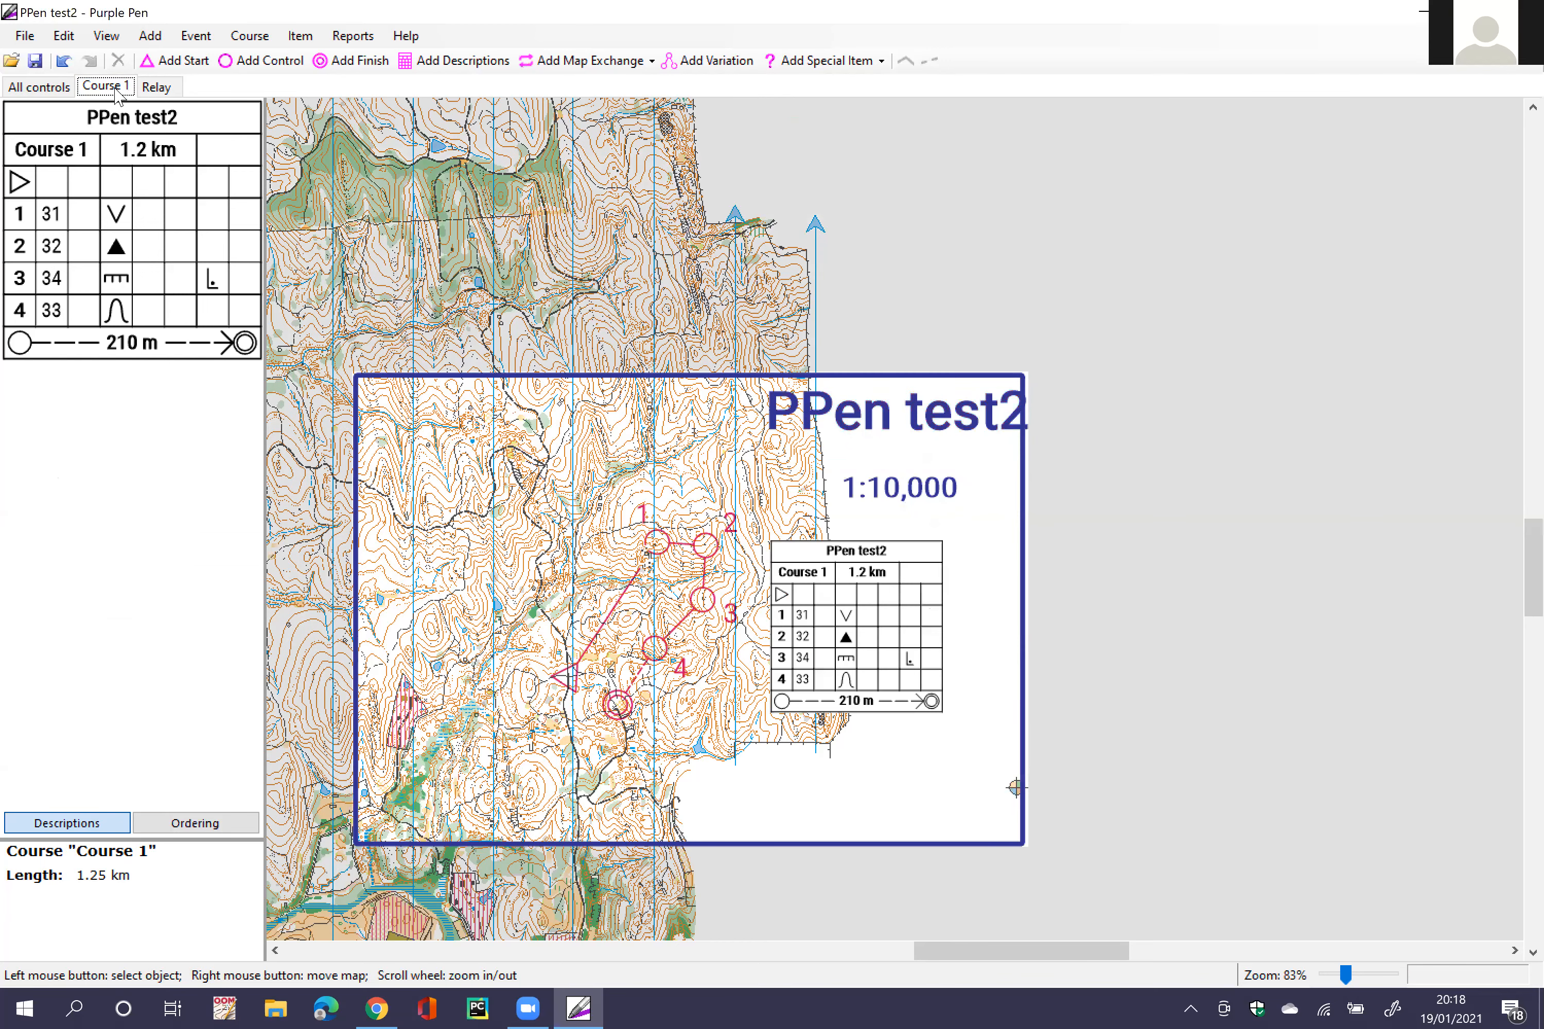
pyautogui.click(812, 425)
pyautogui.moveTo(812, 425); pyautogui.dragTo(788, 425)
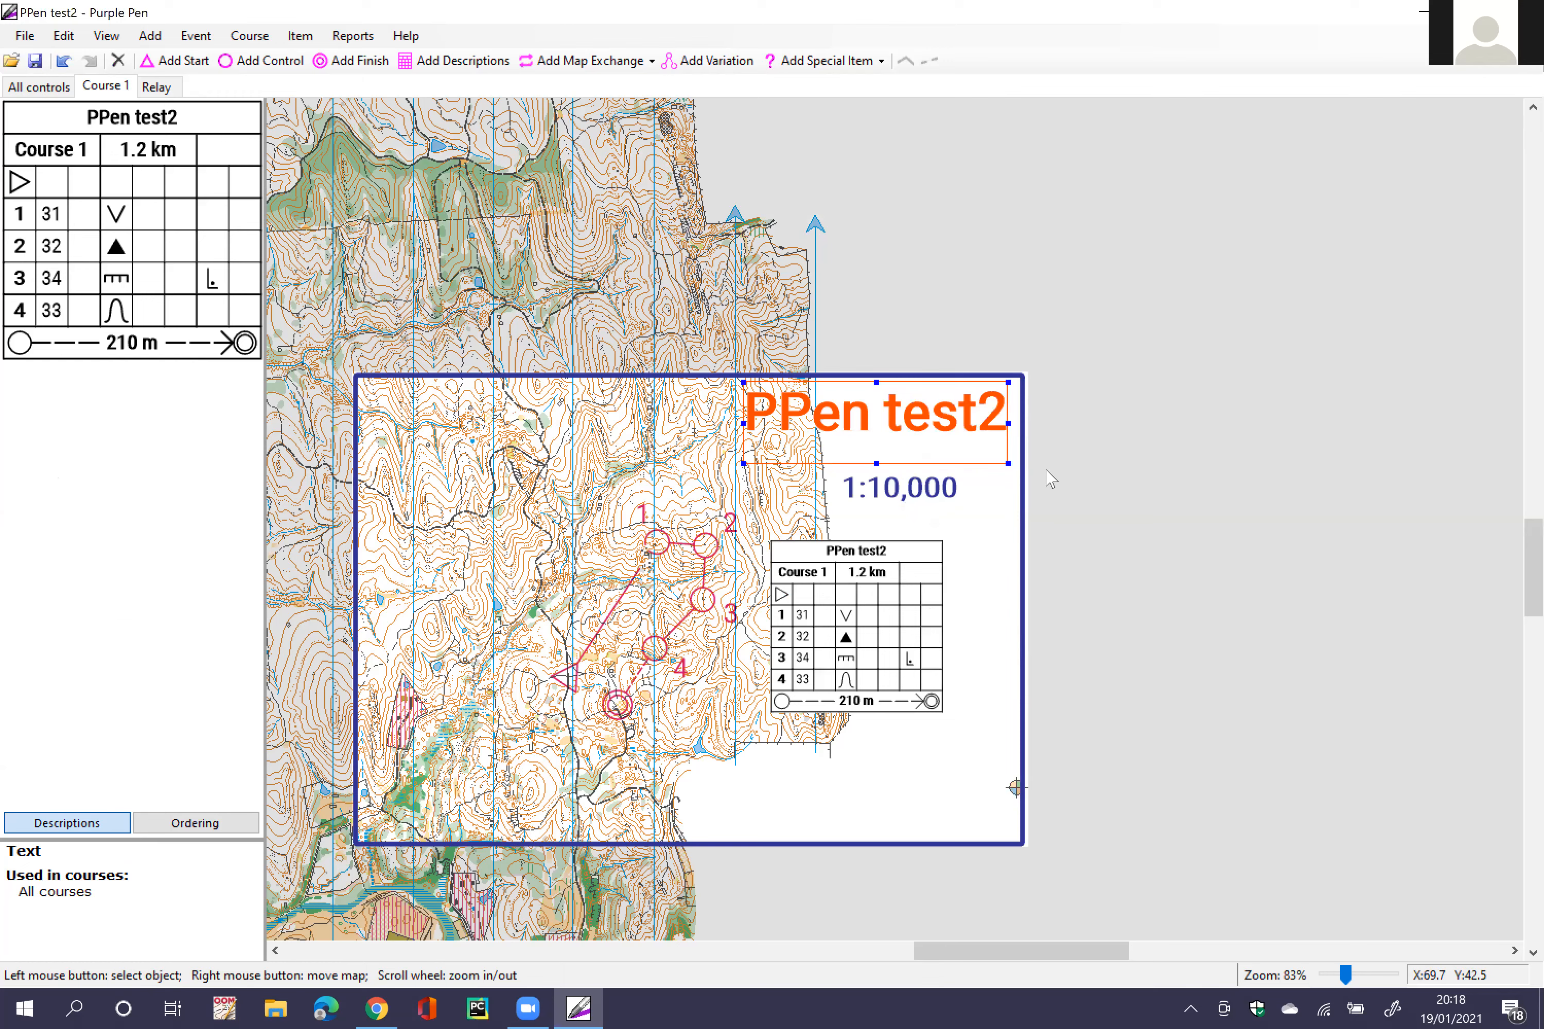
pyautogui.click(1123, 473)
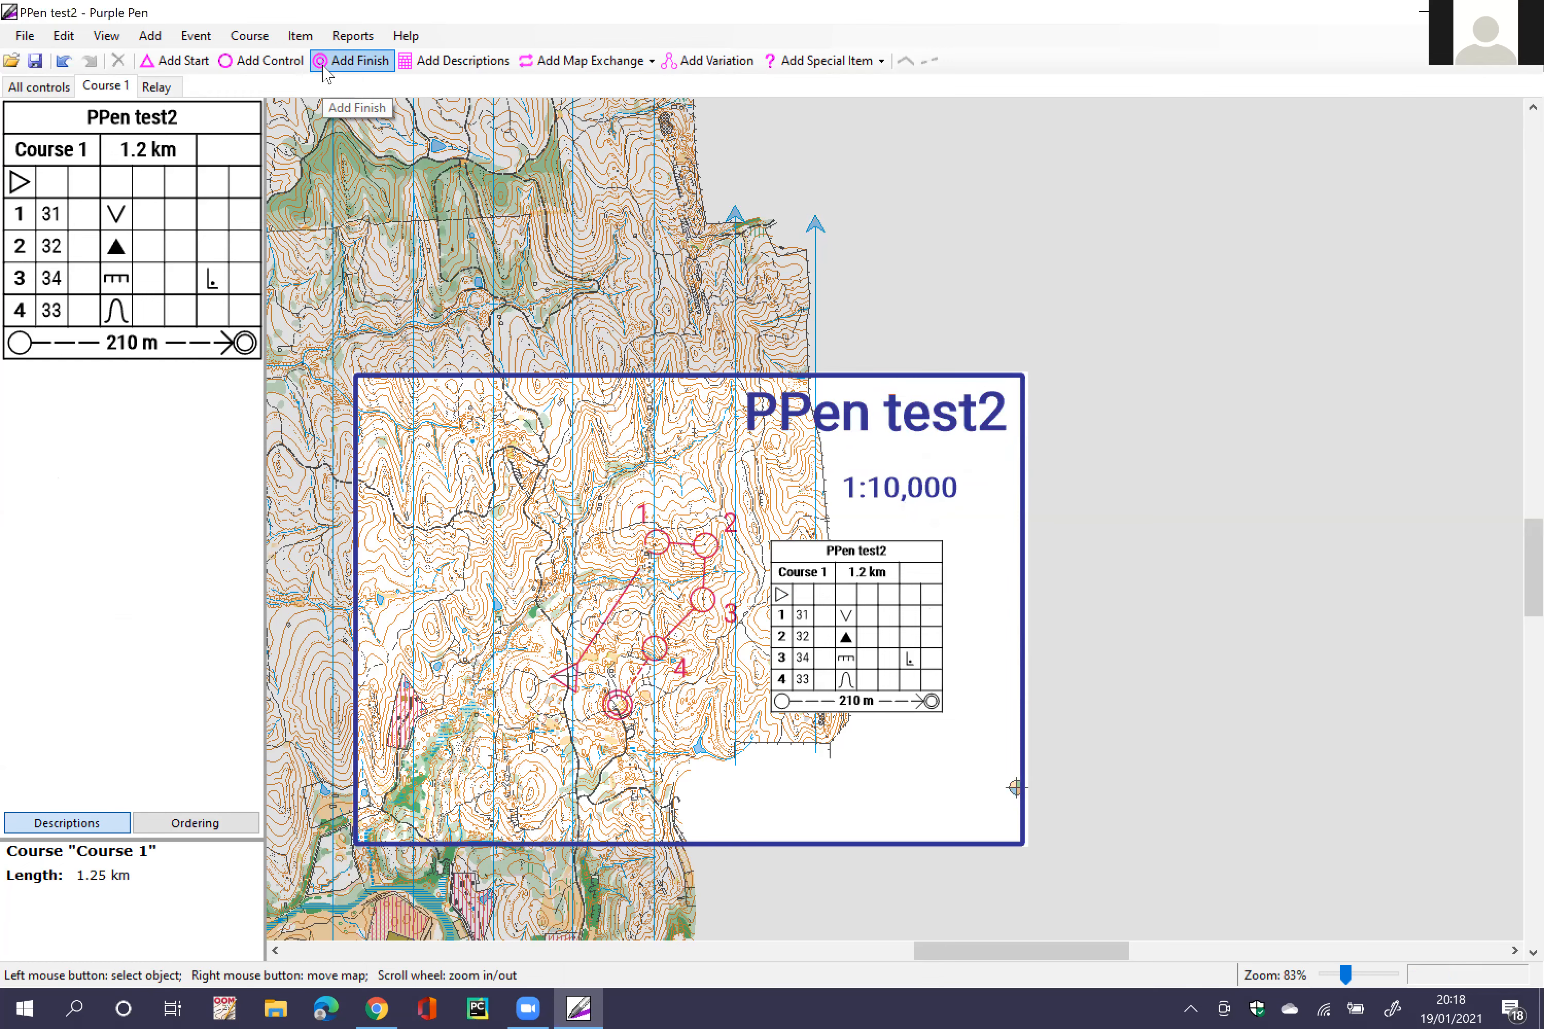
# Step: Export Course 1 as a PDF with the prefix "AUS champs middle" in the Documents folder, replacing the existing file
pyautogui.click(22, 39)
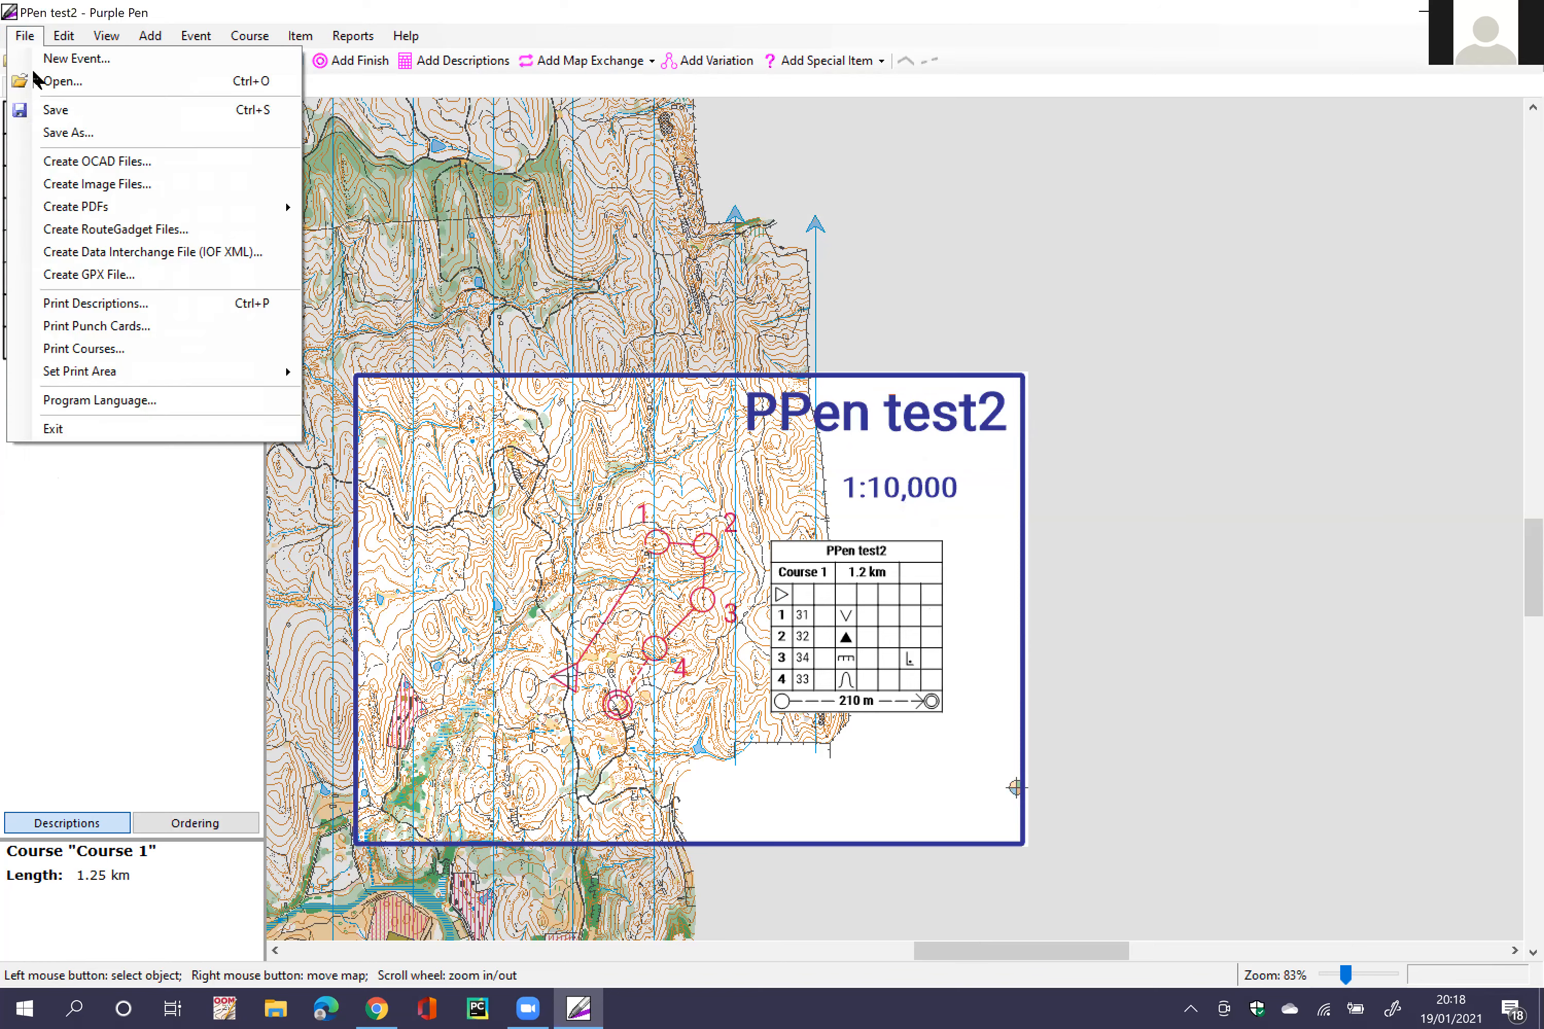
pyautogui.moveTo(130, 211)
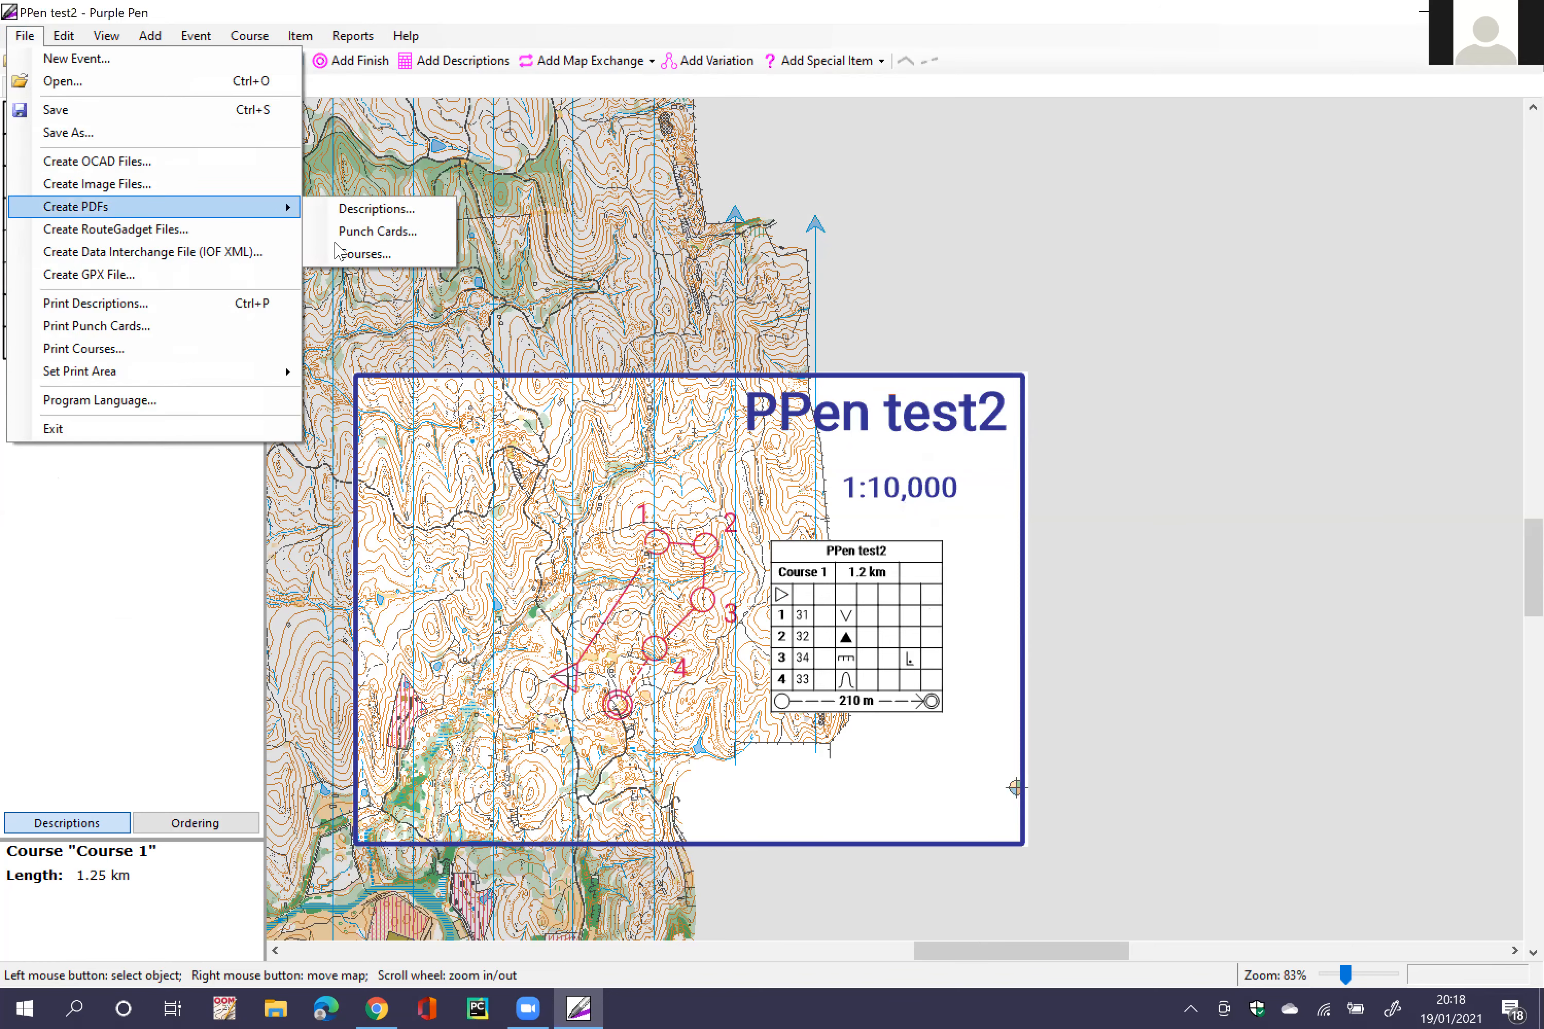
pyautogui.click(349, 254)
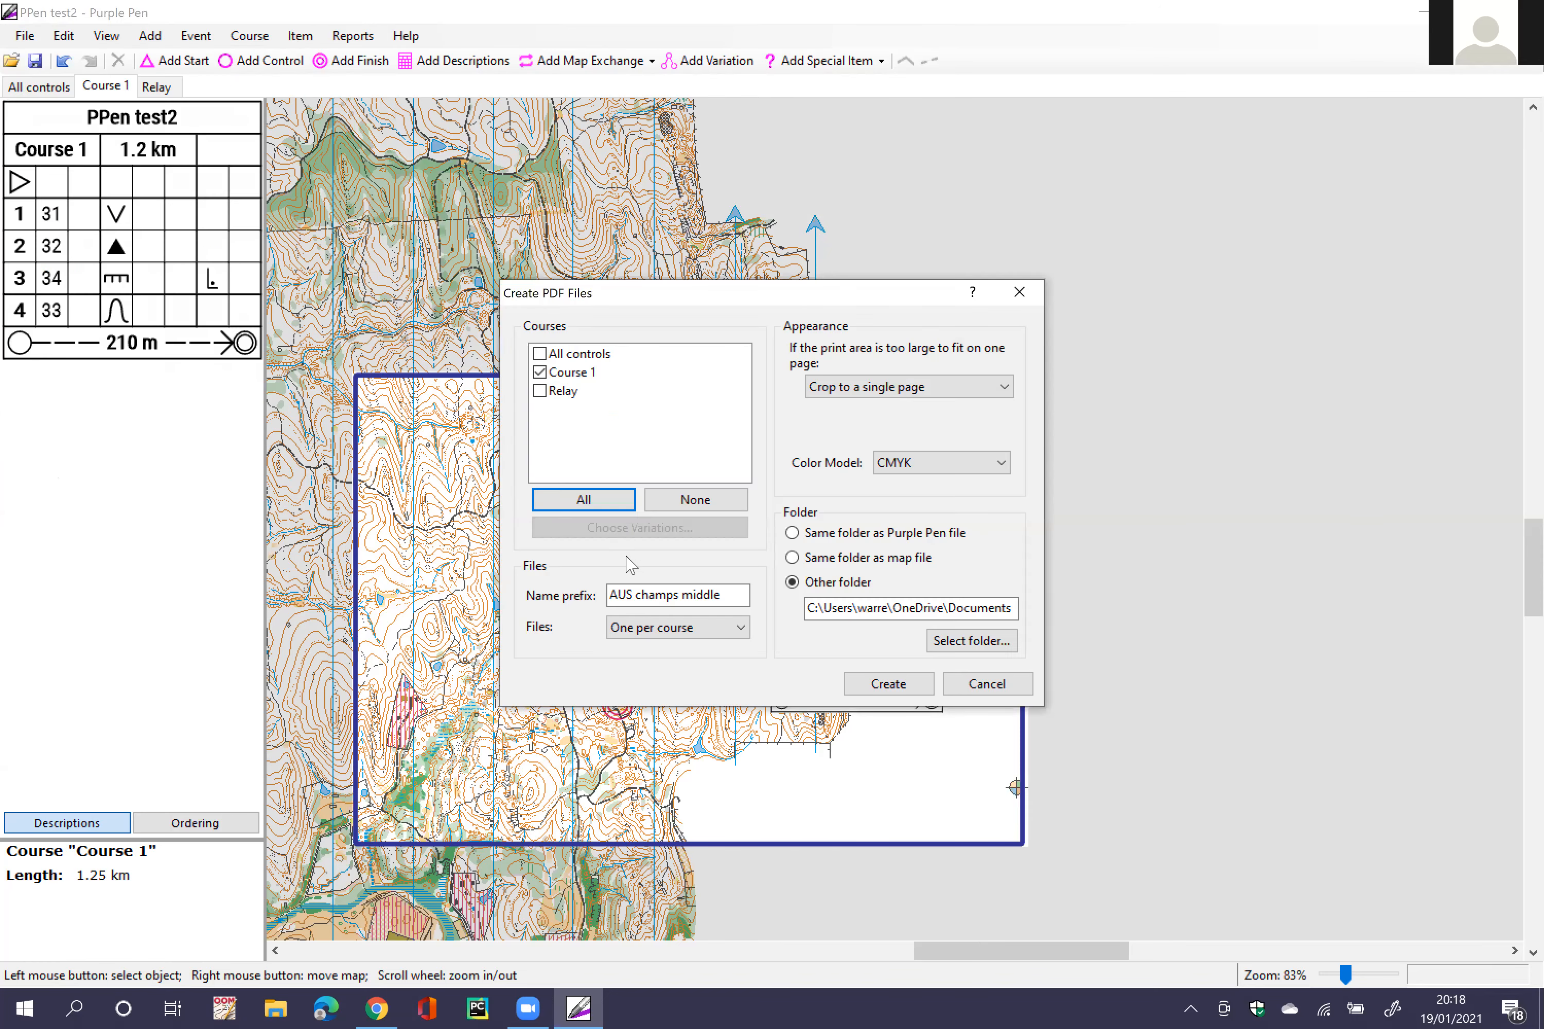
pyautogui.click(885, 687)
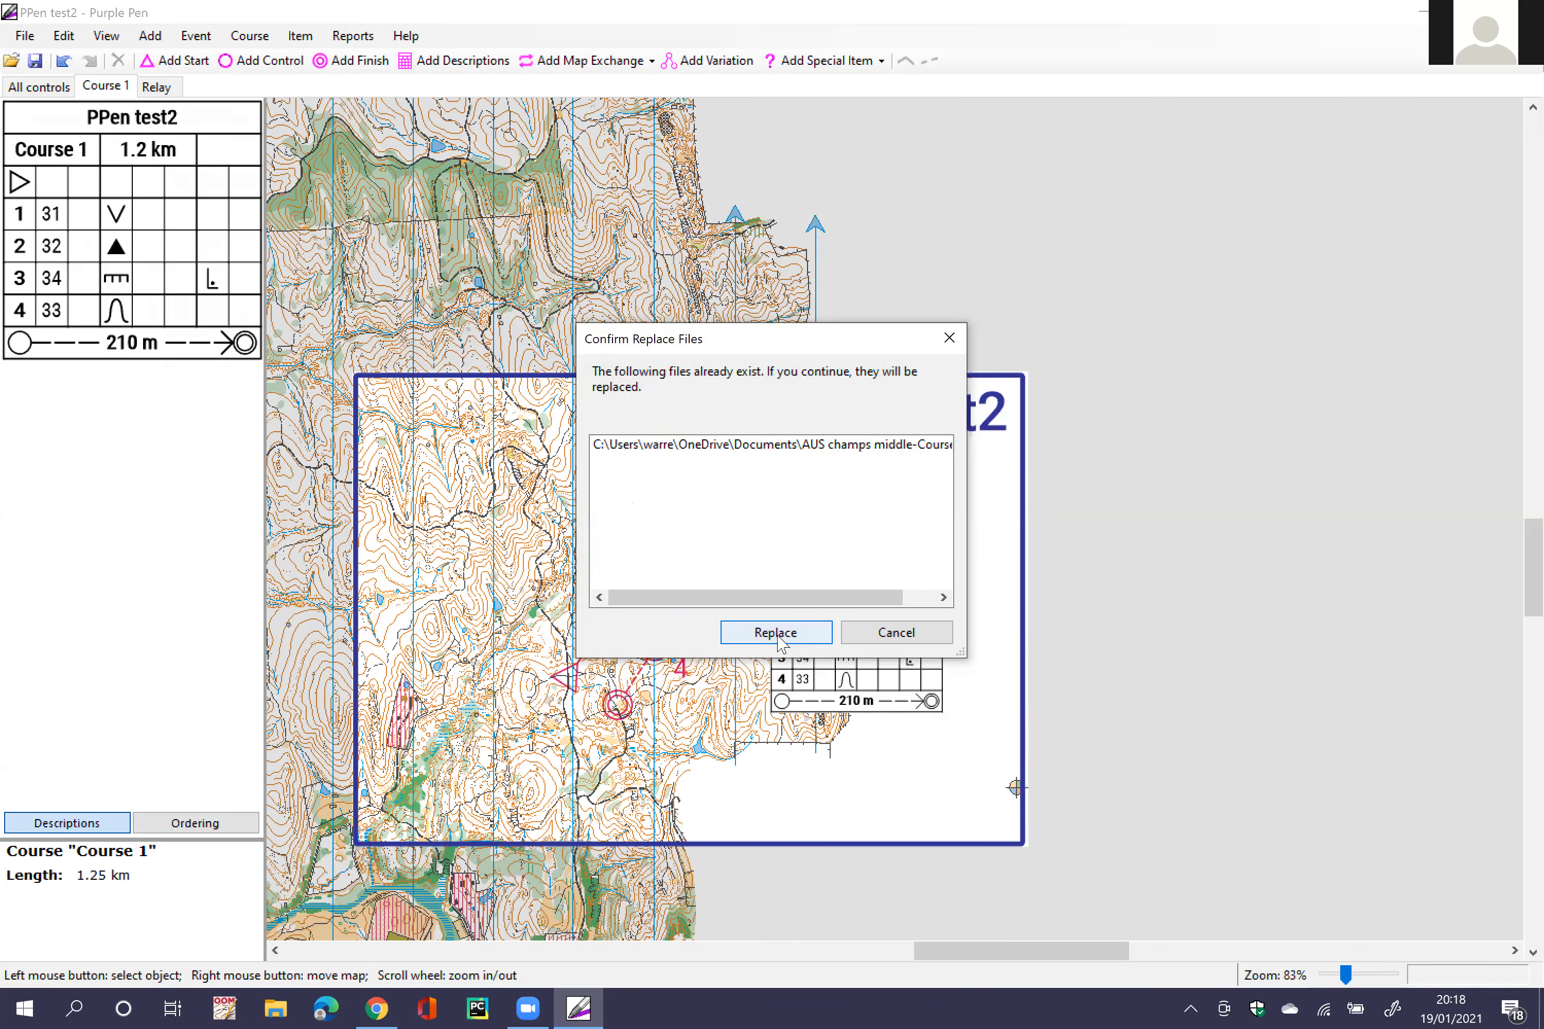
pyautogui.click(777, 634)
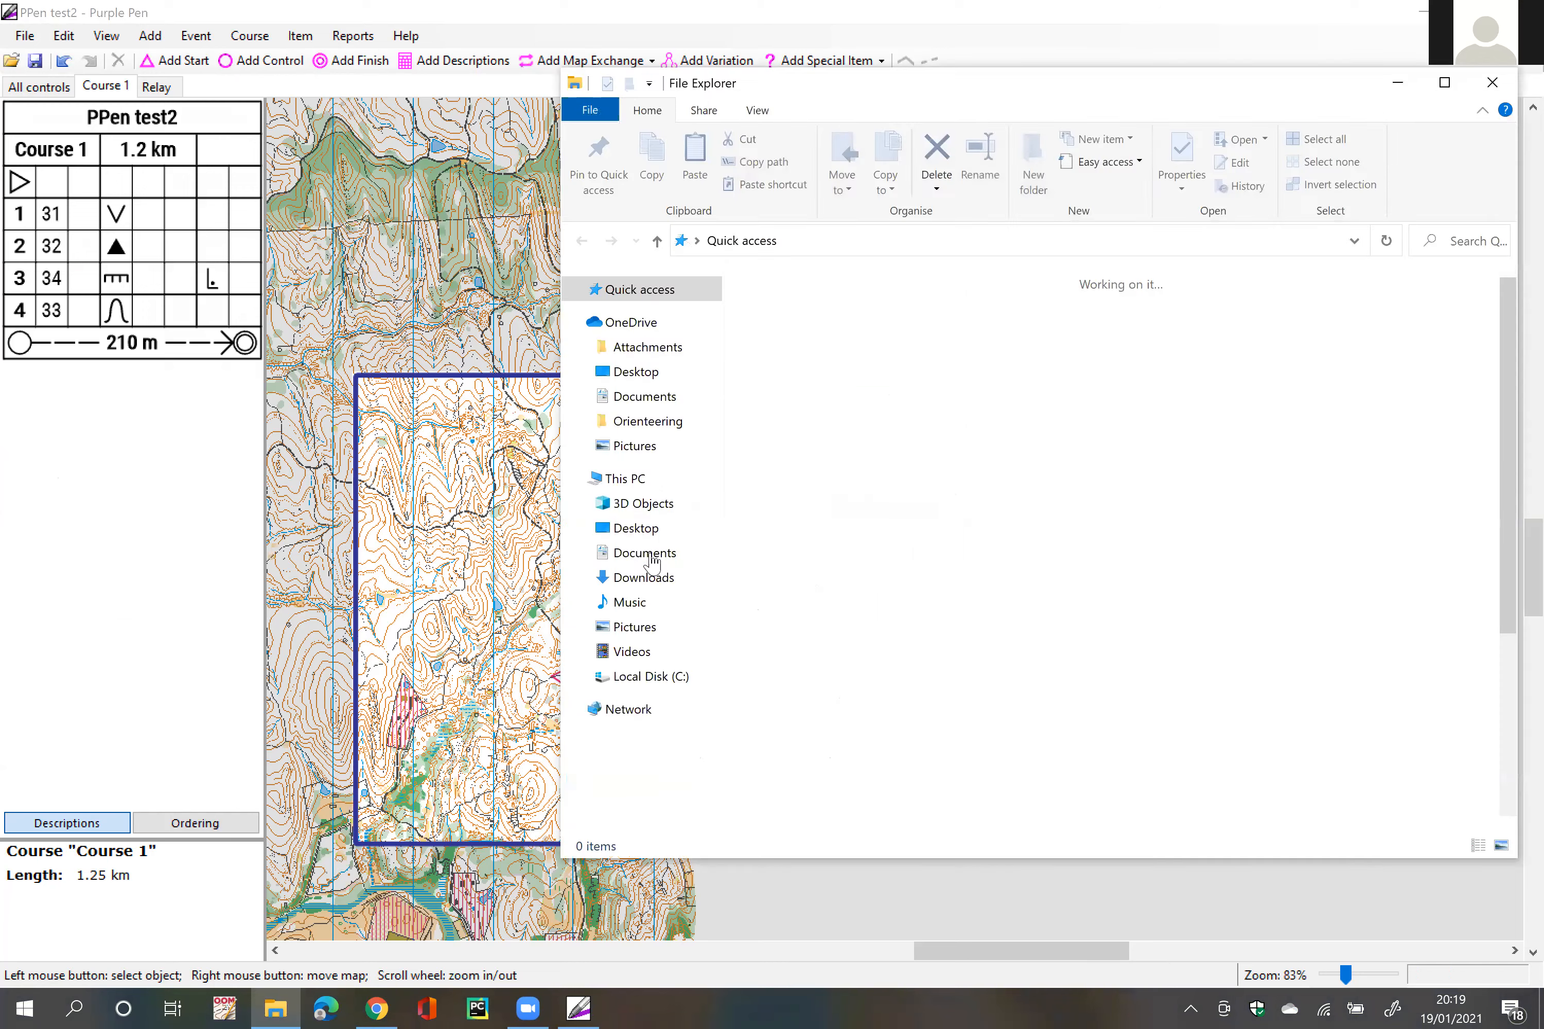
# Step: Open the "AUS champs middle-Course 1" PDF from Documents, inspect its layout up close, and close it
pyautogui.click(646, 554)
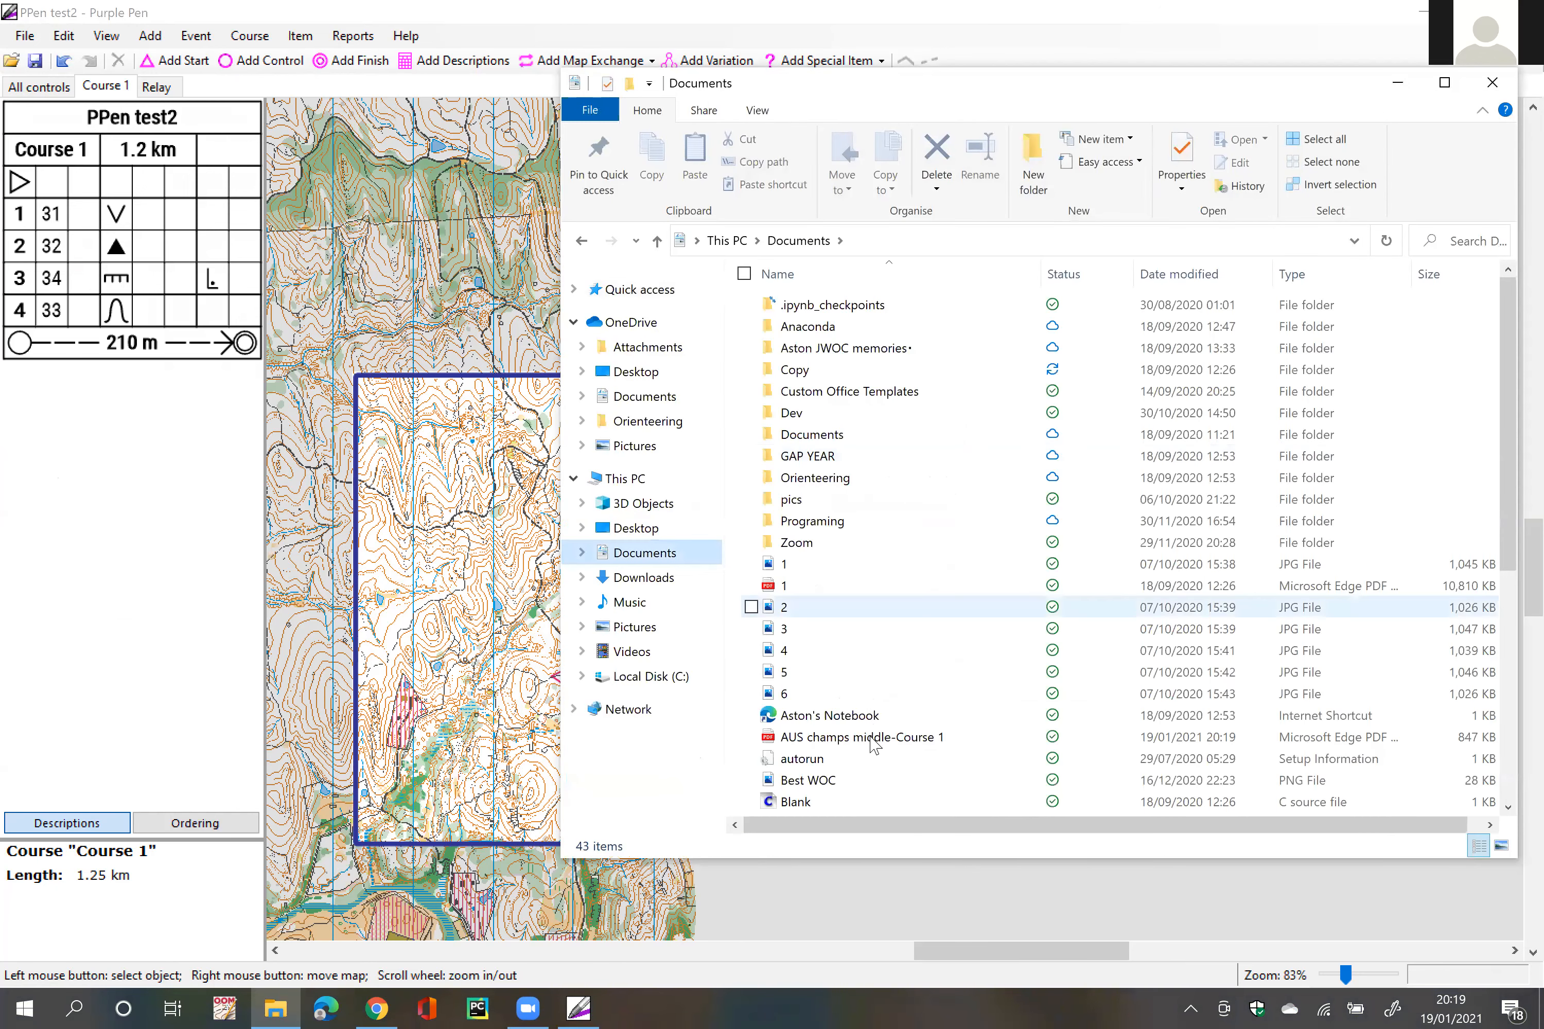
pyautogui.doubleClick(872, 738)
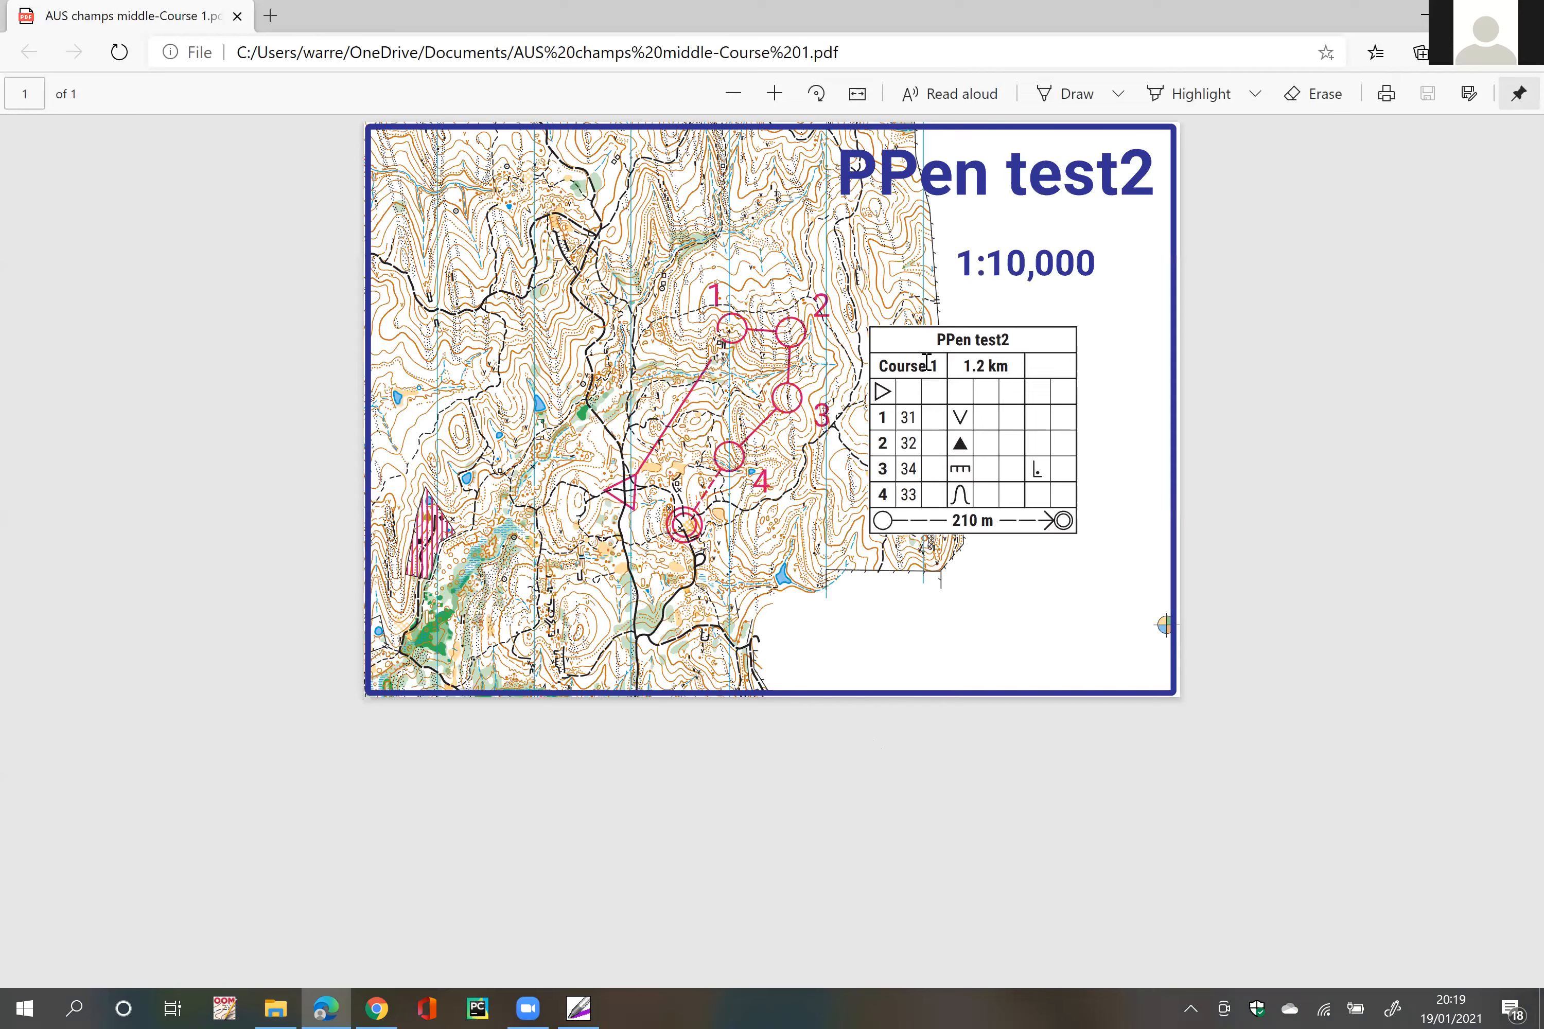
pyautogui.scroll(2, 926, 360)
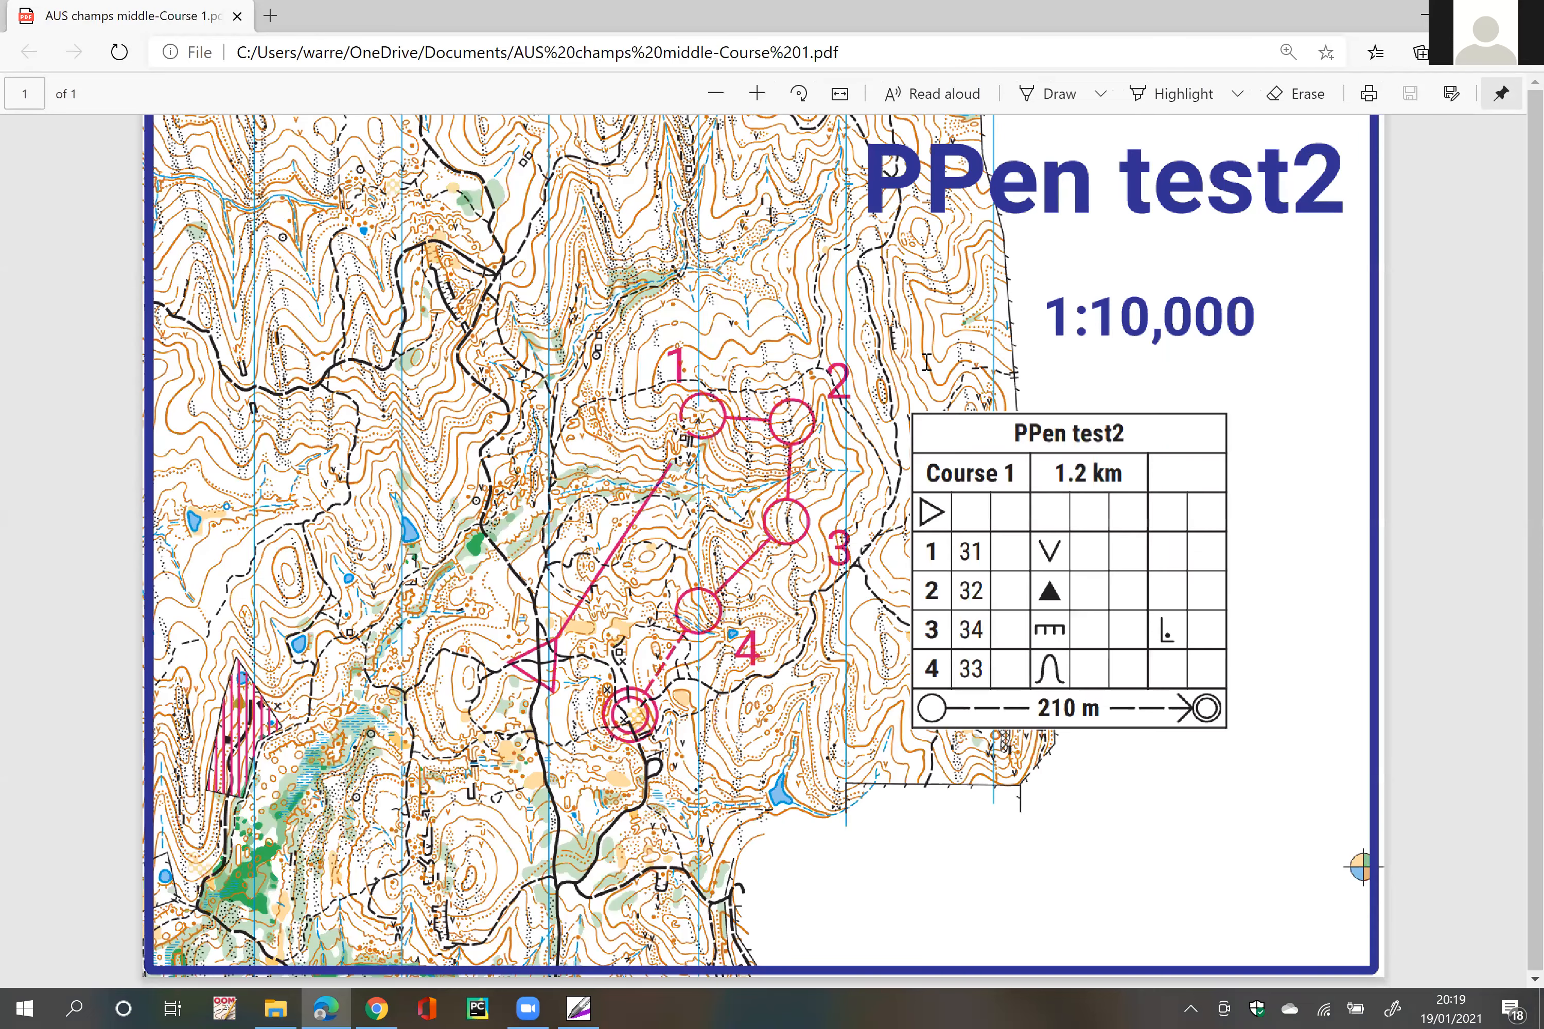
pyautogui.scroll(-1, 978, 296)
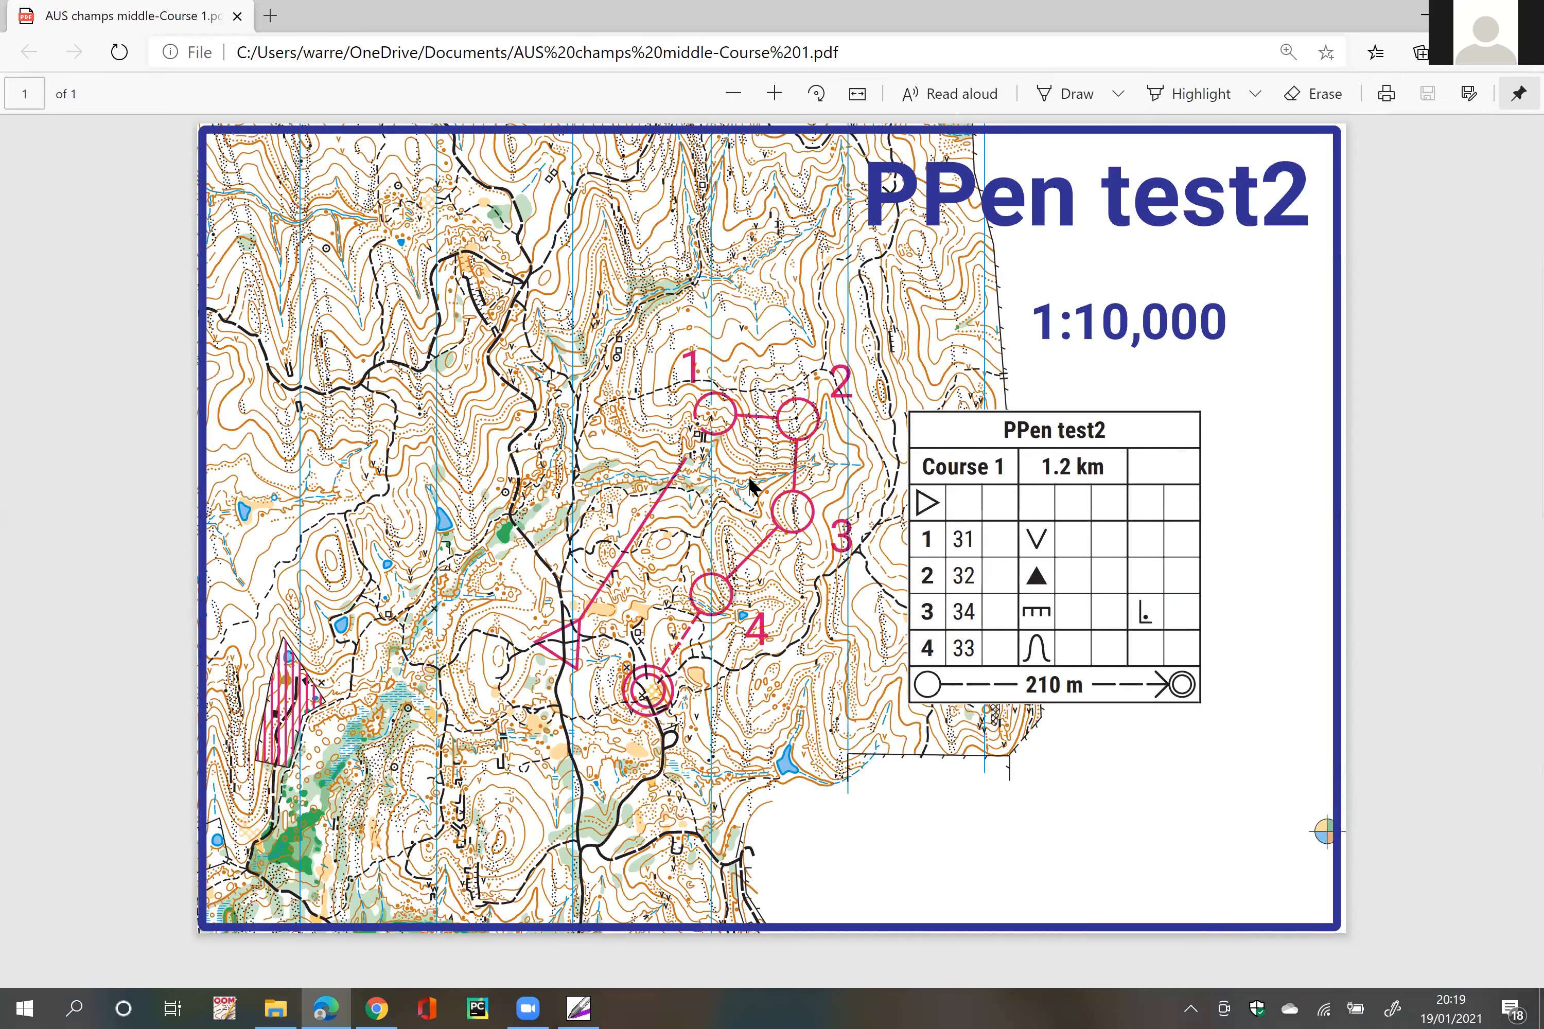
pyautogui.scroll(-1, 1494, 92)
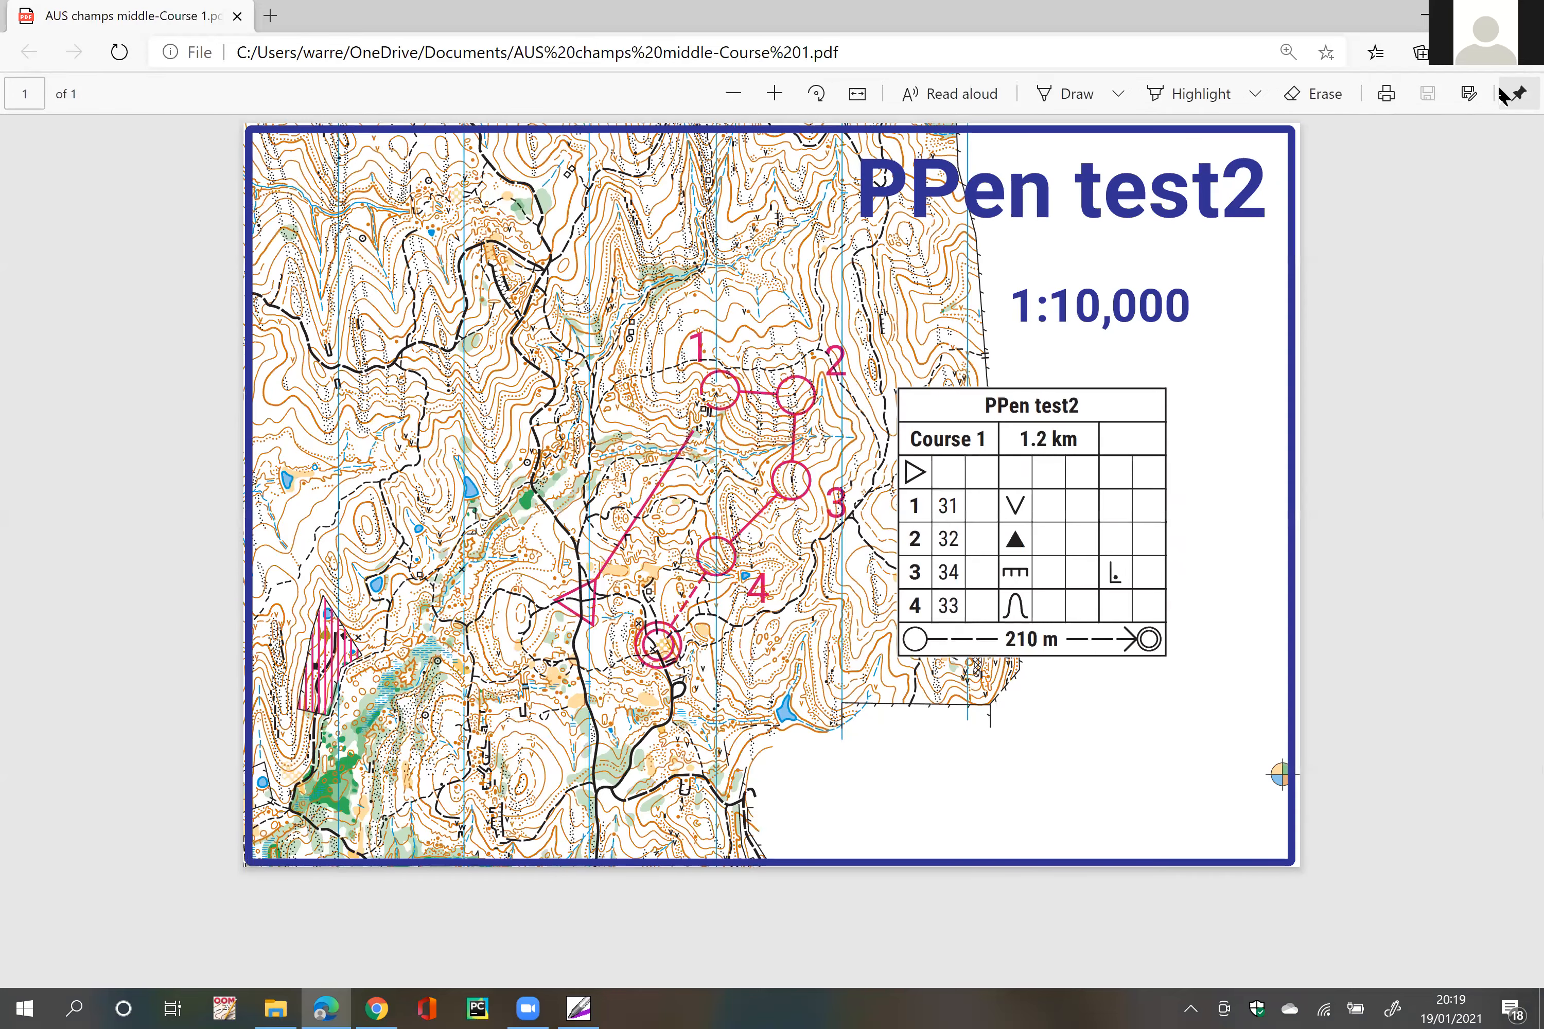
pyautogui.hotkey('ctrl', 'w')
pyautogui.hotkey('ctrl', 'w')
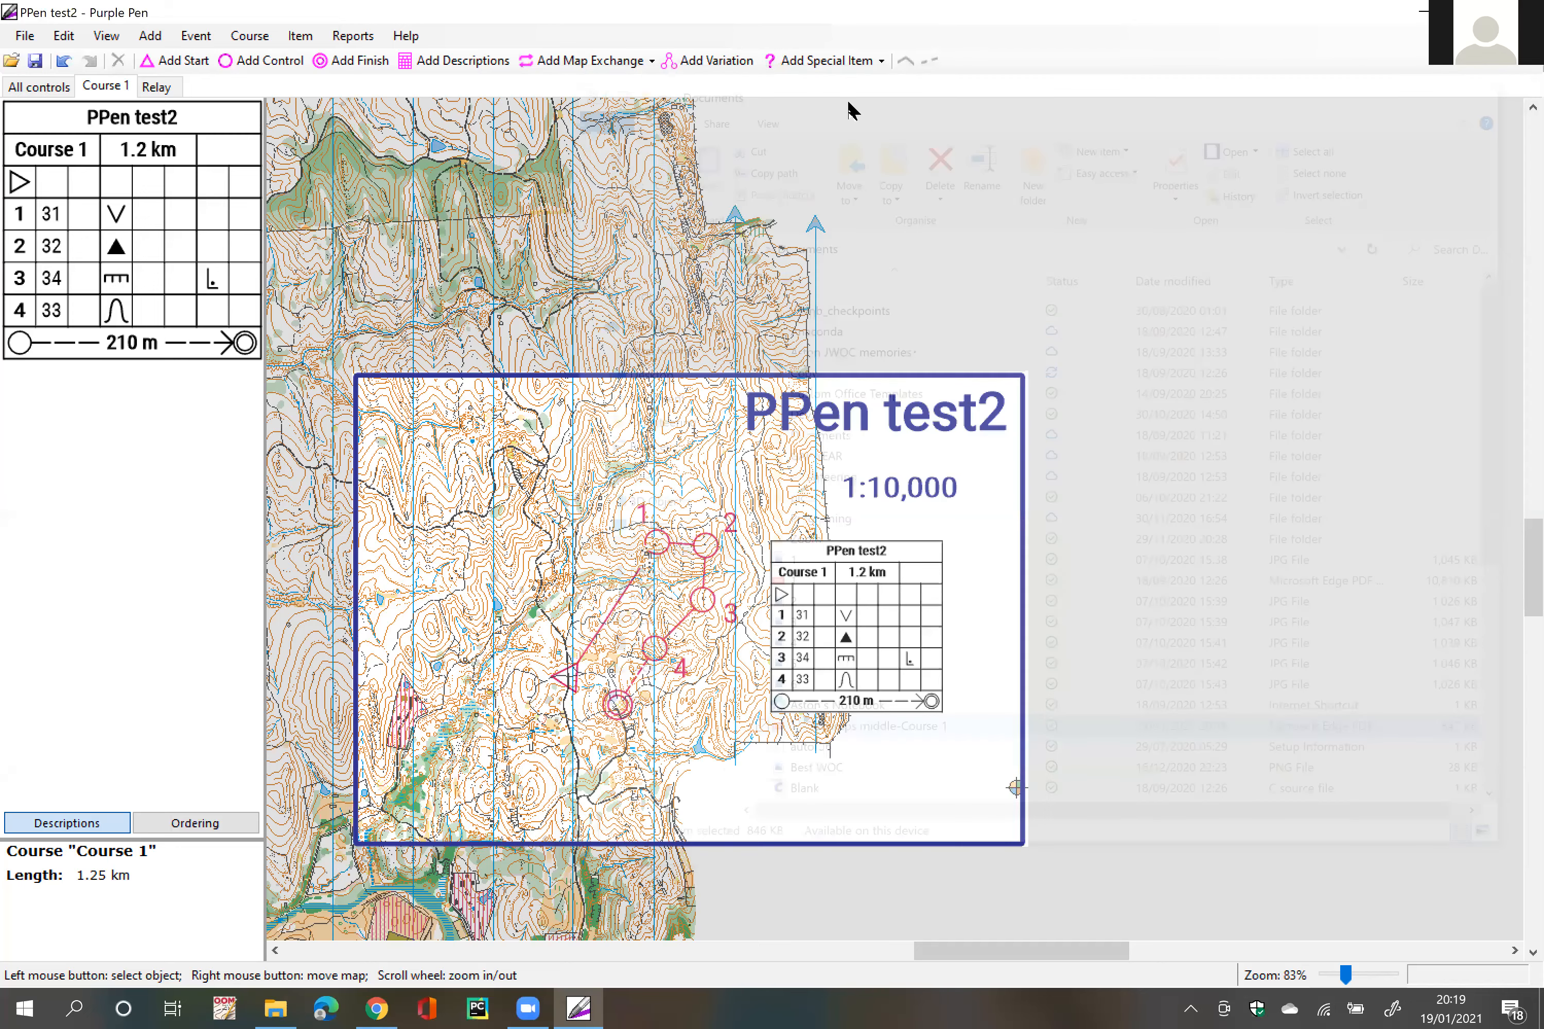
# Step: Start adding an image item and choose OrienteeringVictoria_LOGO_COLOUR_POS from the Orienteering > IN prgress > Alphington school folder
pyautogui.moveTo(832, 337); pyautogui.dragTo(873, 329)
pyautogui.click(827, 61)
pyautogui.click(831, 336)
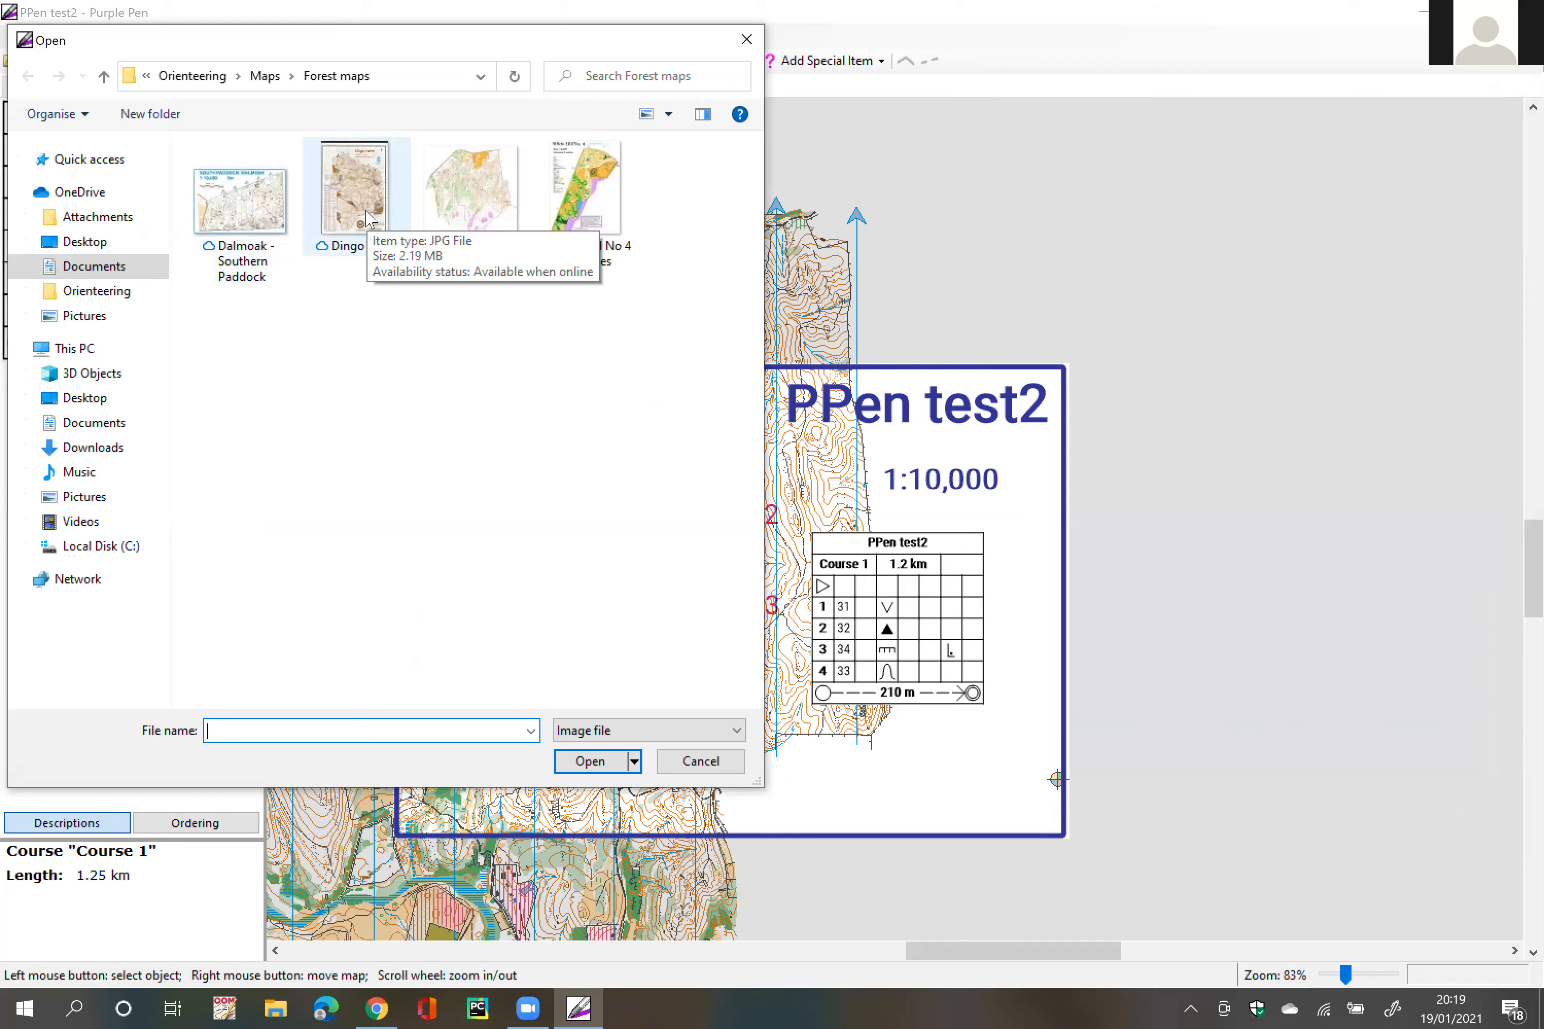
pyautogui.click(75, 273)
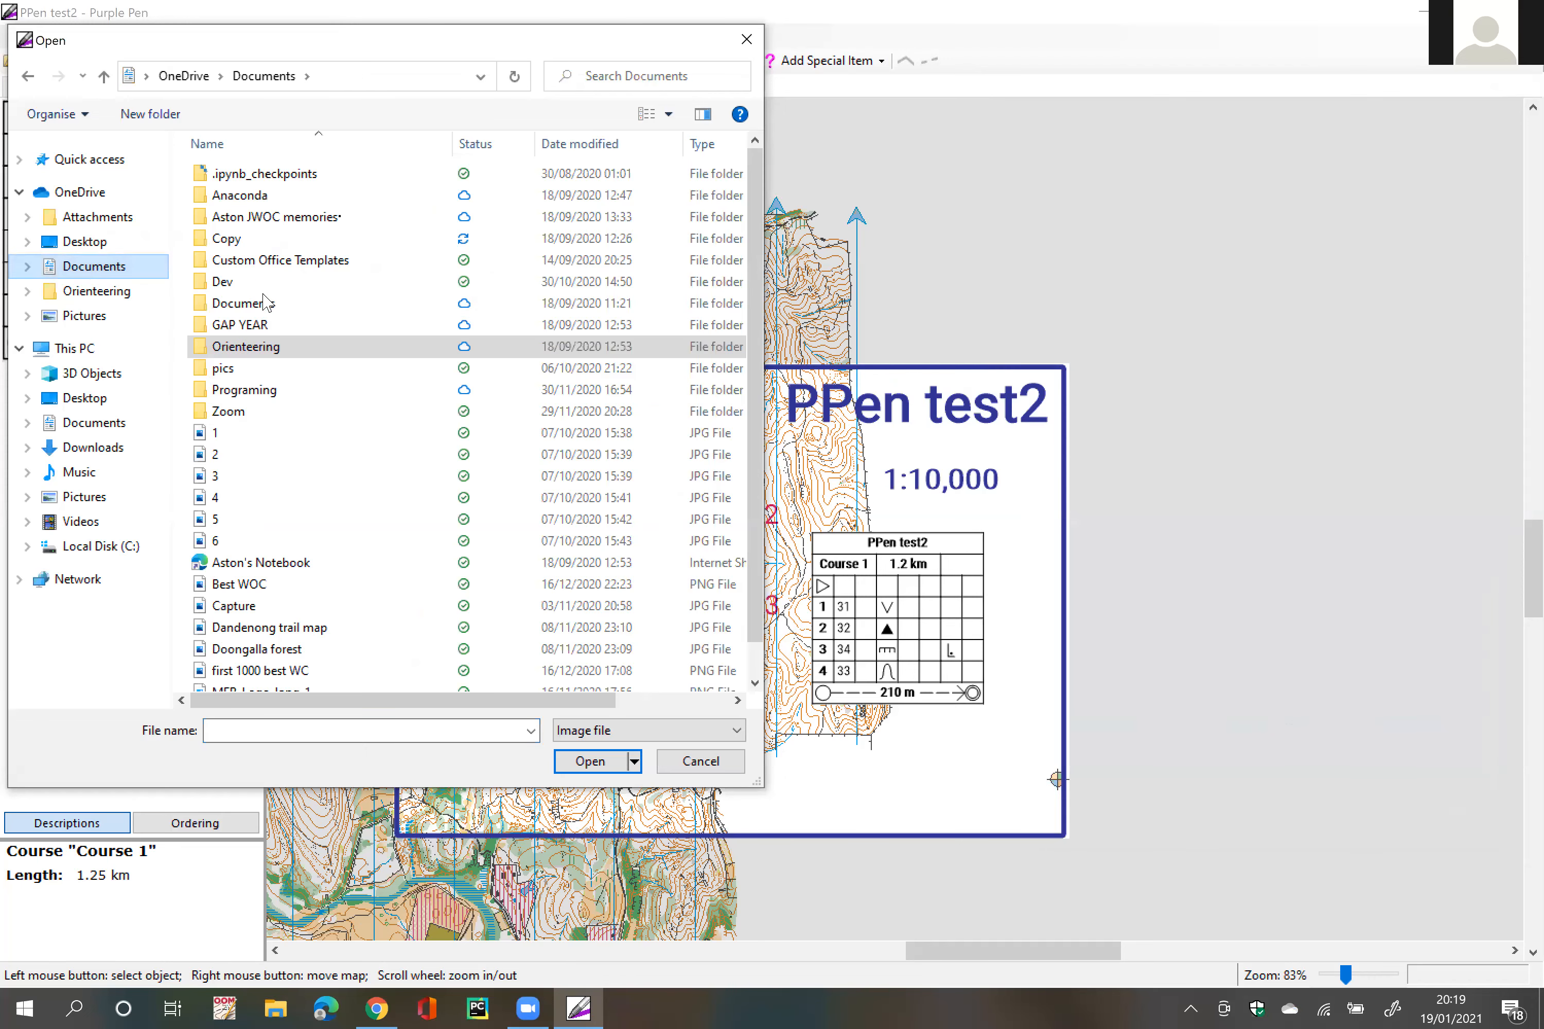
pyautogui.doubleClick(283, 346)
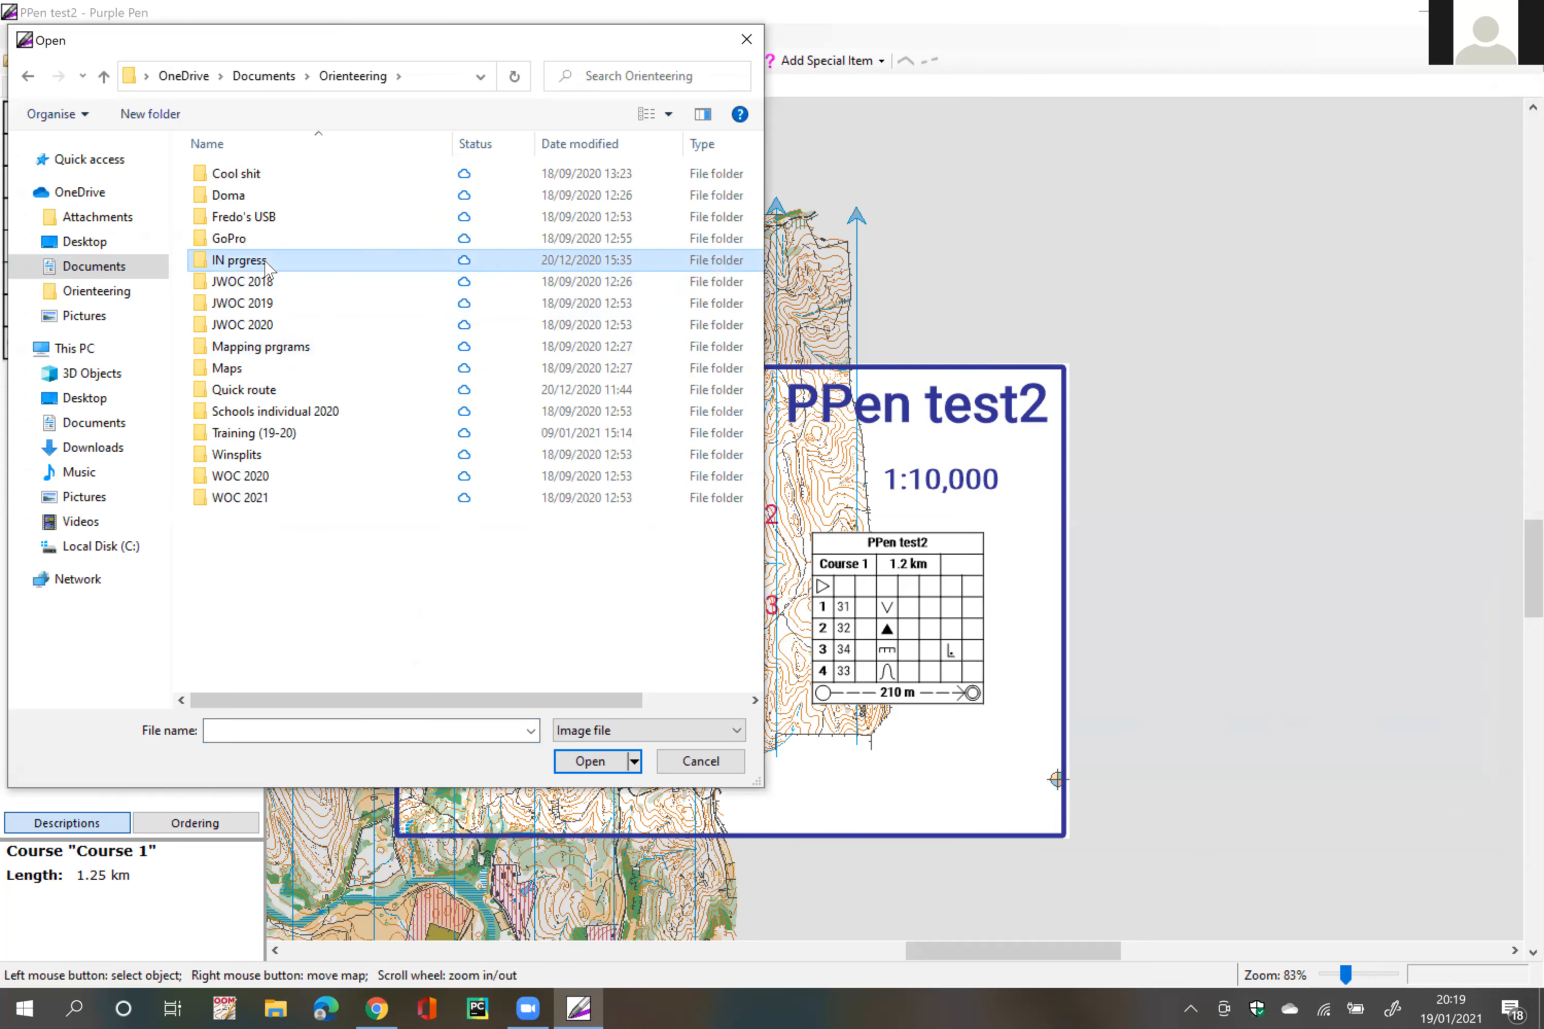
pyautogui.doubleClick(265, 265)
pyautogui.click(290, 199)
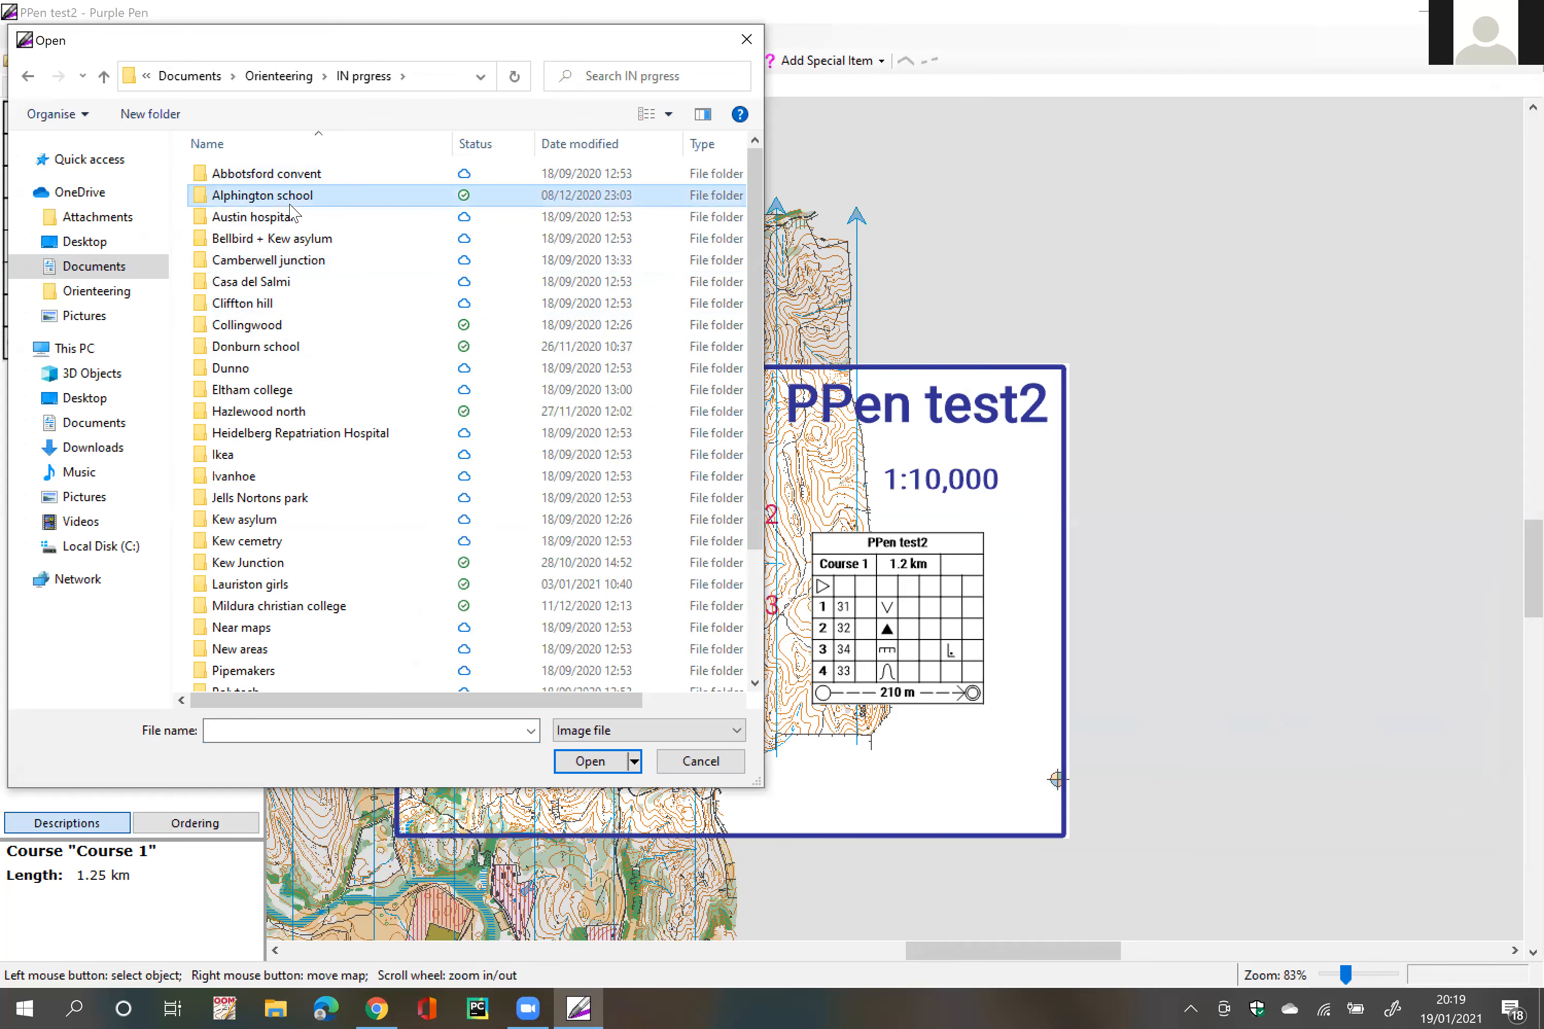
pyautogui.doubleClick(289, 201)
pyautogui.click(454, 233)
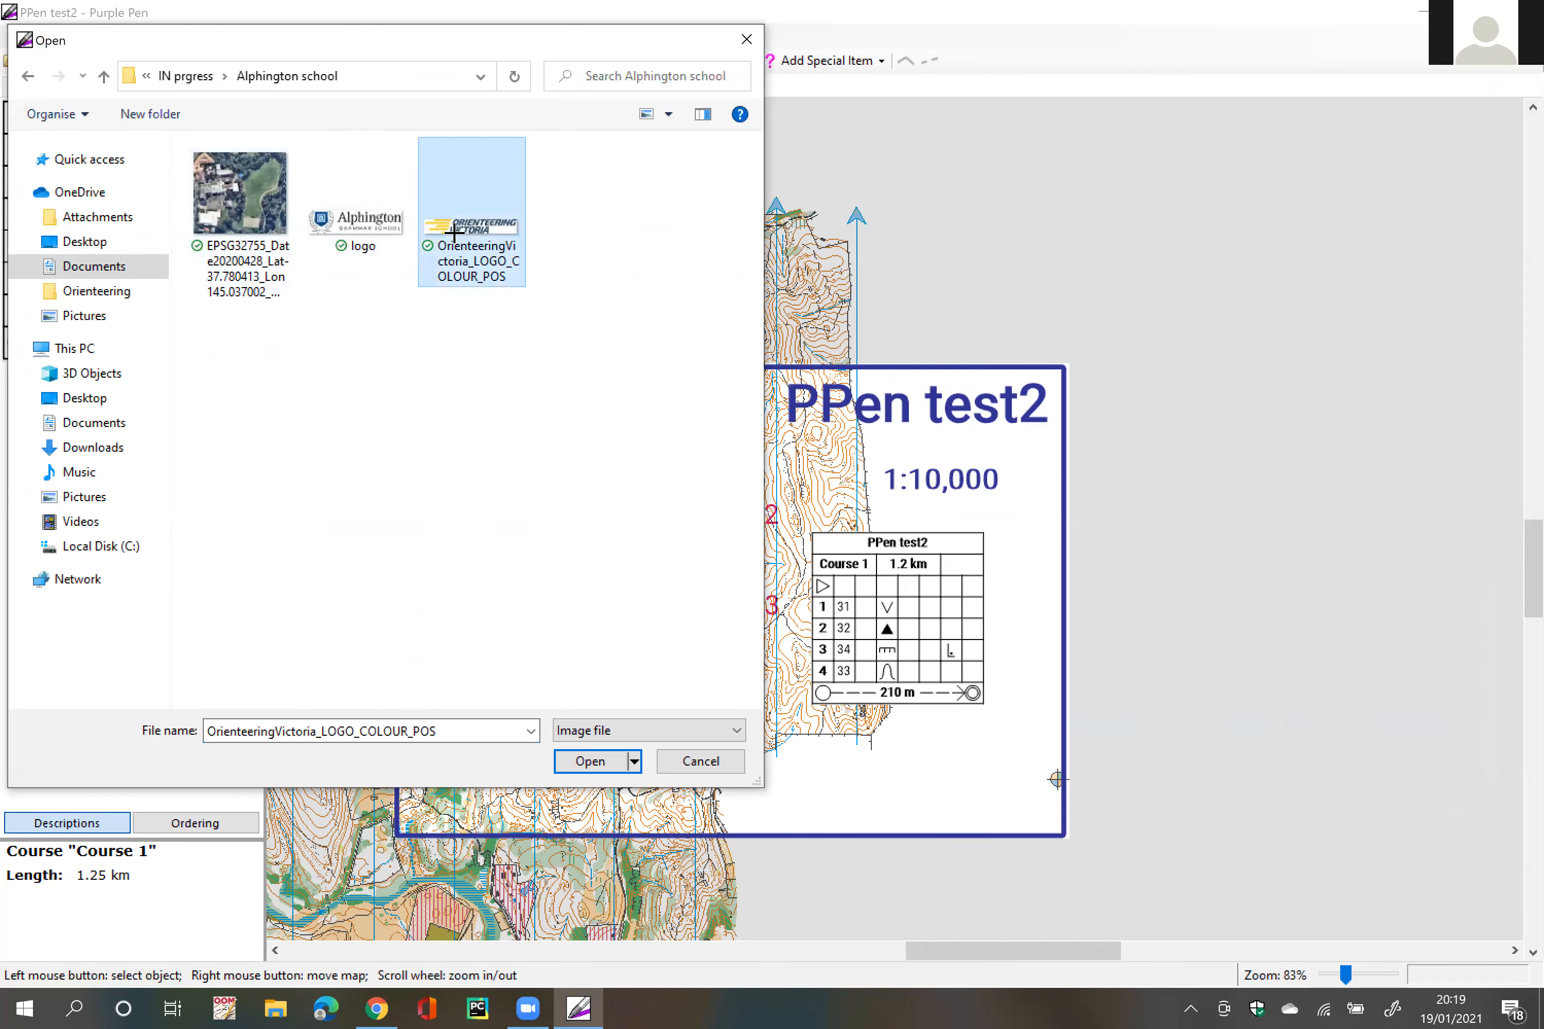
pyautogui.press('Return')
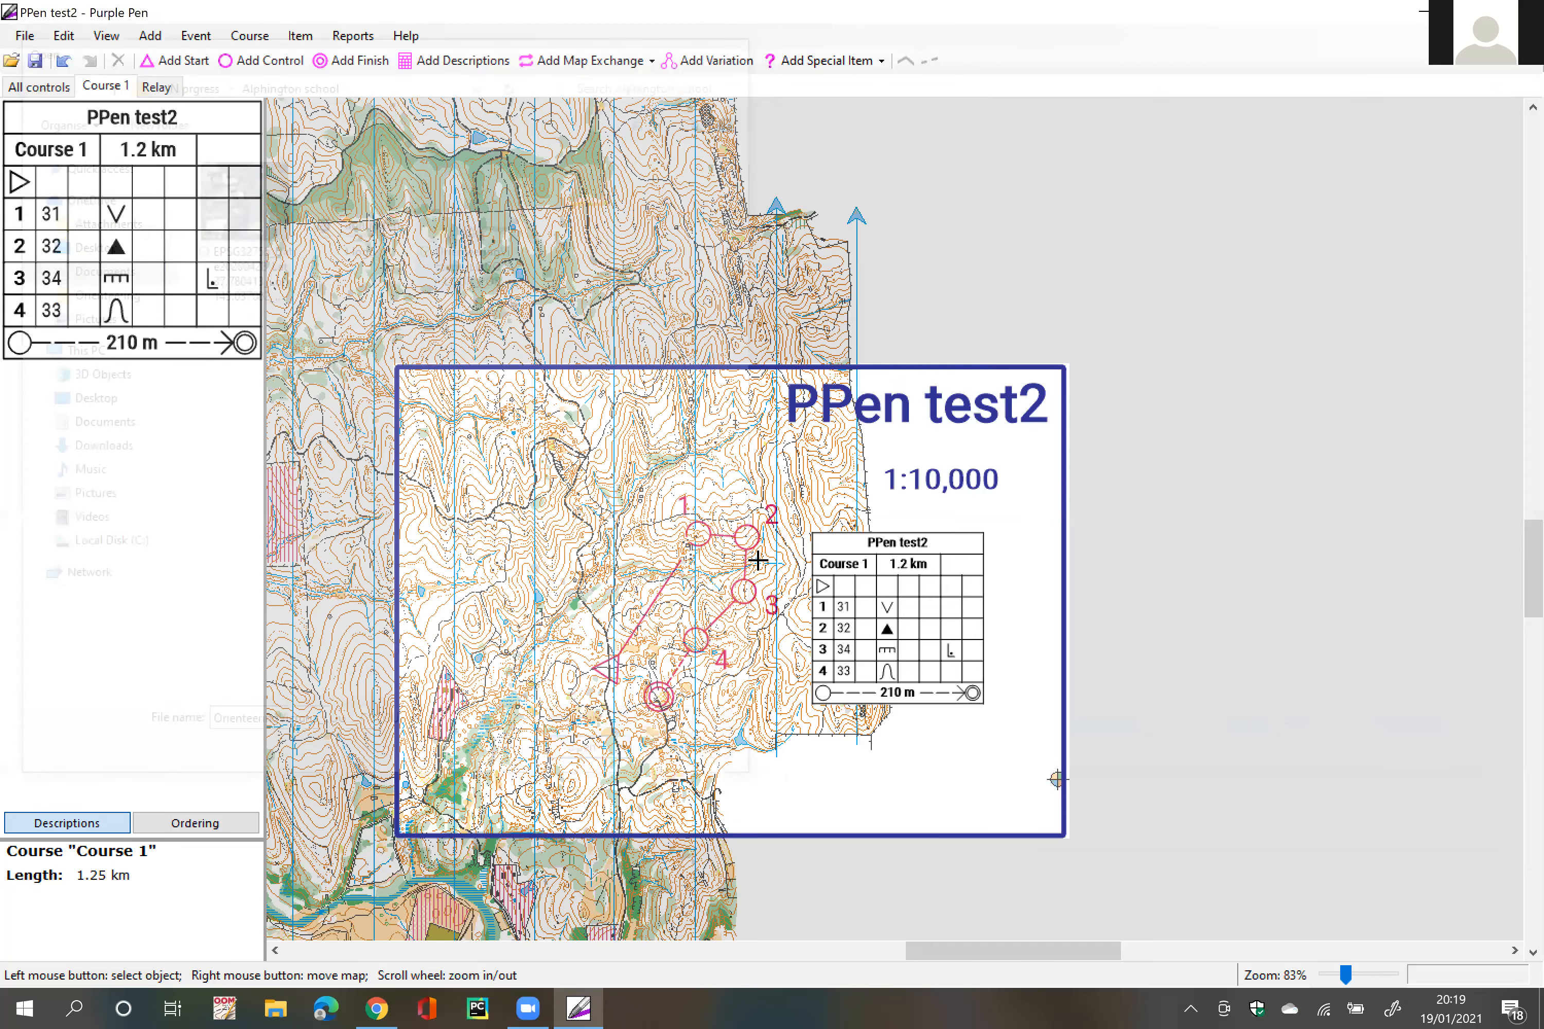
# Step: Place the Orienteering Victoria logo on Course 1 and position it in the lower-right corner of the blue frame
pyautogui.moveTo(568, 589); pyautogui.dragTo(793, 670)
pyautogui.moveTo(679, 648); pyautogui.dragTo(697, 653)
pyautogui.moveTo(812, 675); pyautogui.dragTo(664, 627)
pyautogui.moveTo(460, 605); pyautogui.dragTo(642, 639)
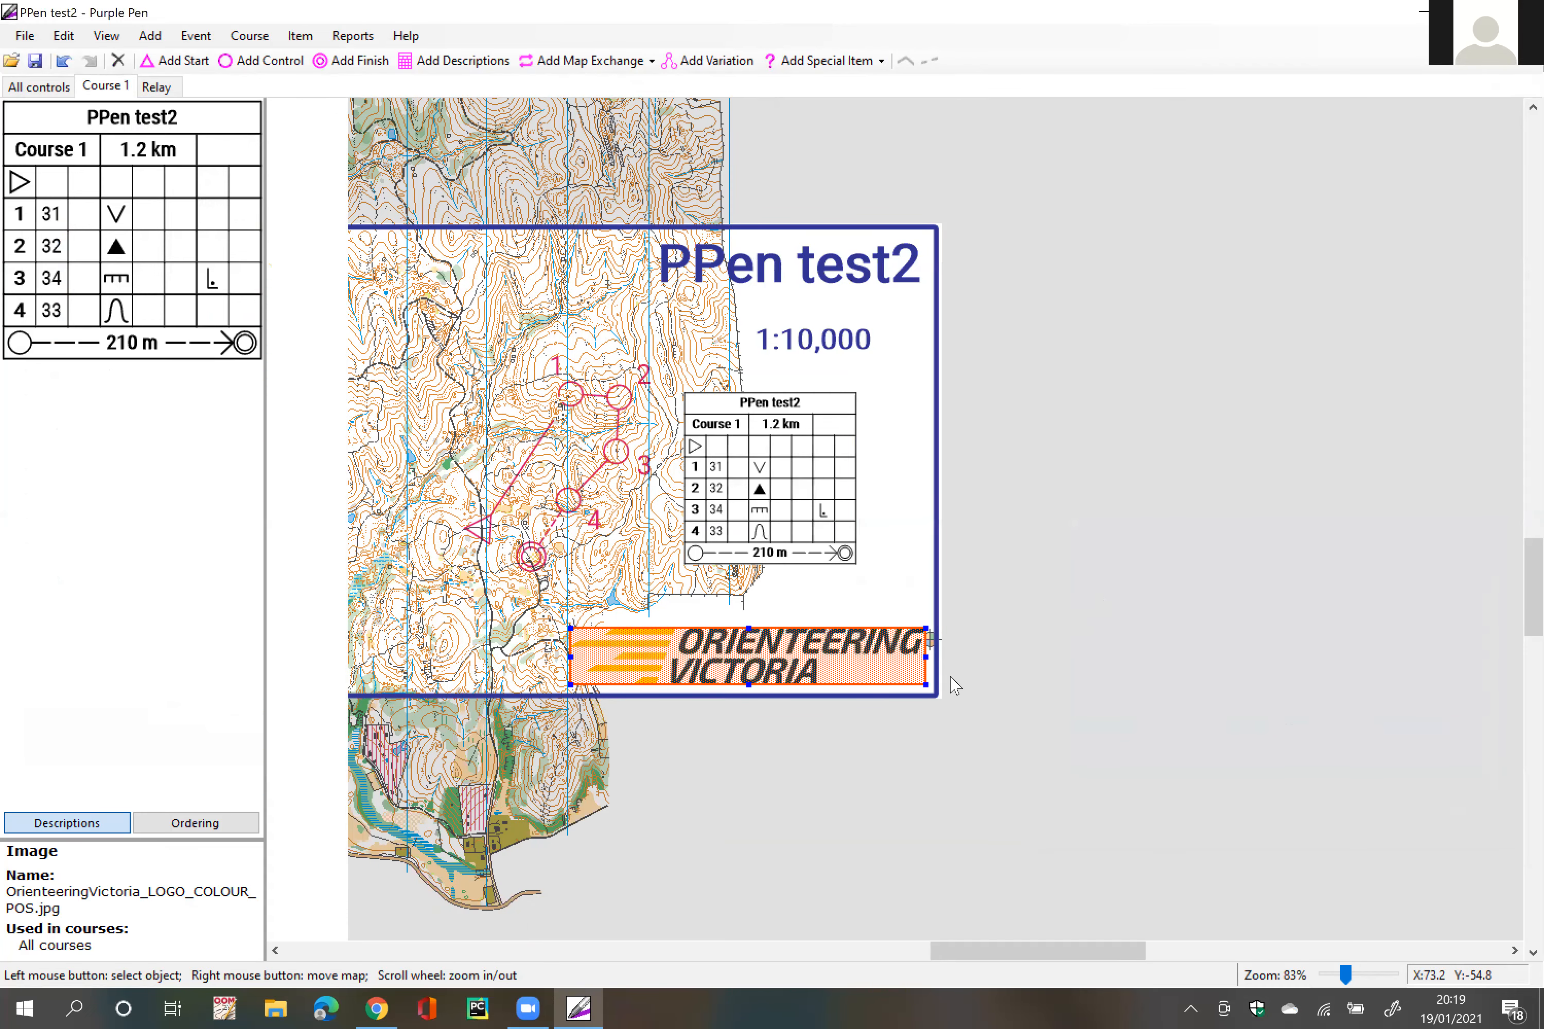
pyautogui.click(968, 682)
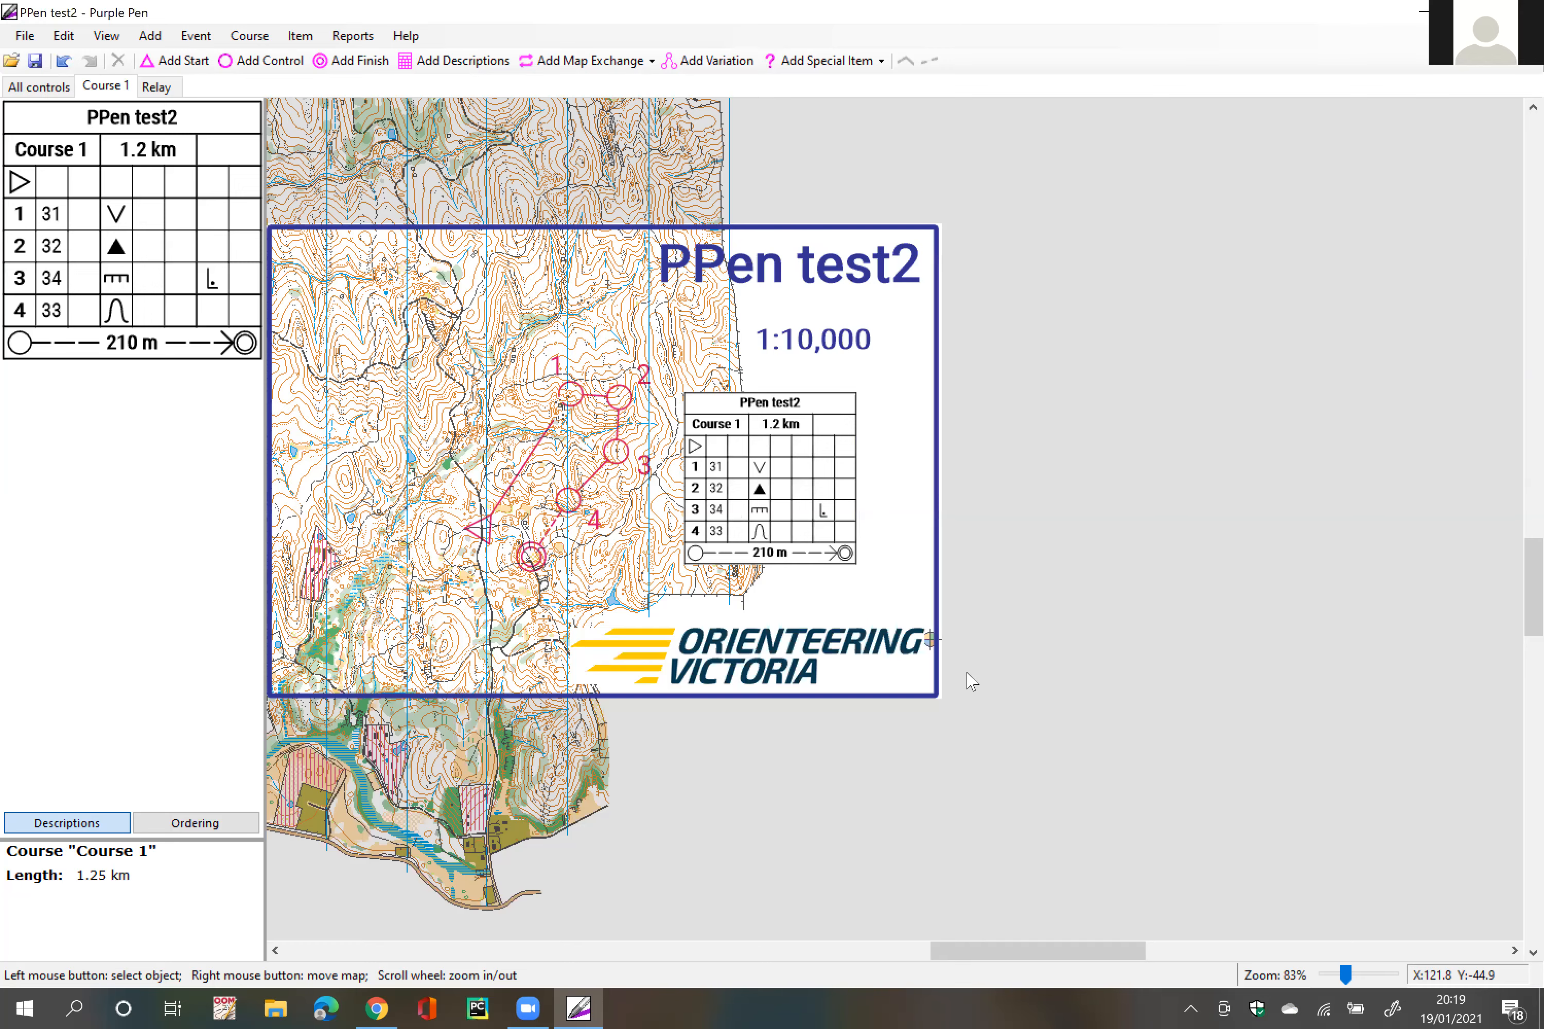
# Step: Examine the logo's placement and the overall Course 1 layout at different magnifications
pyautogui.hscroll(-3, 968, 673)
pyautogui.scroll(1, 969, 682)
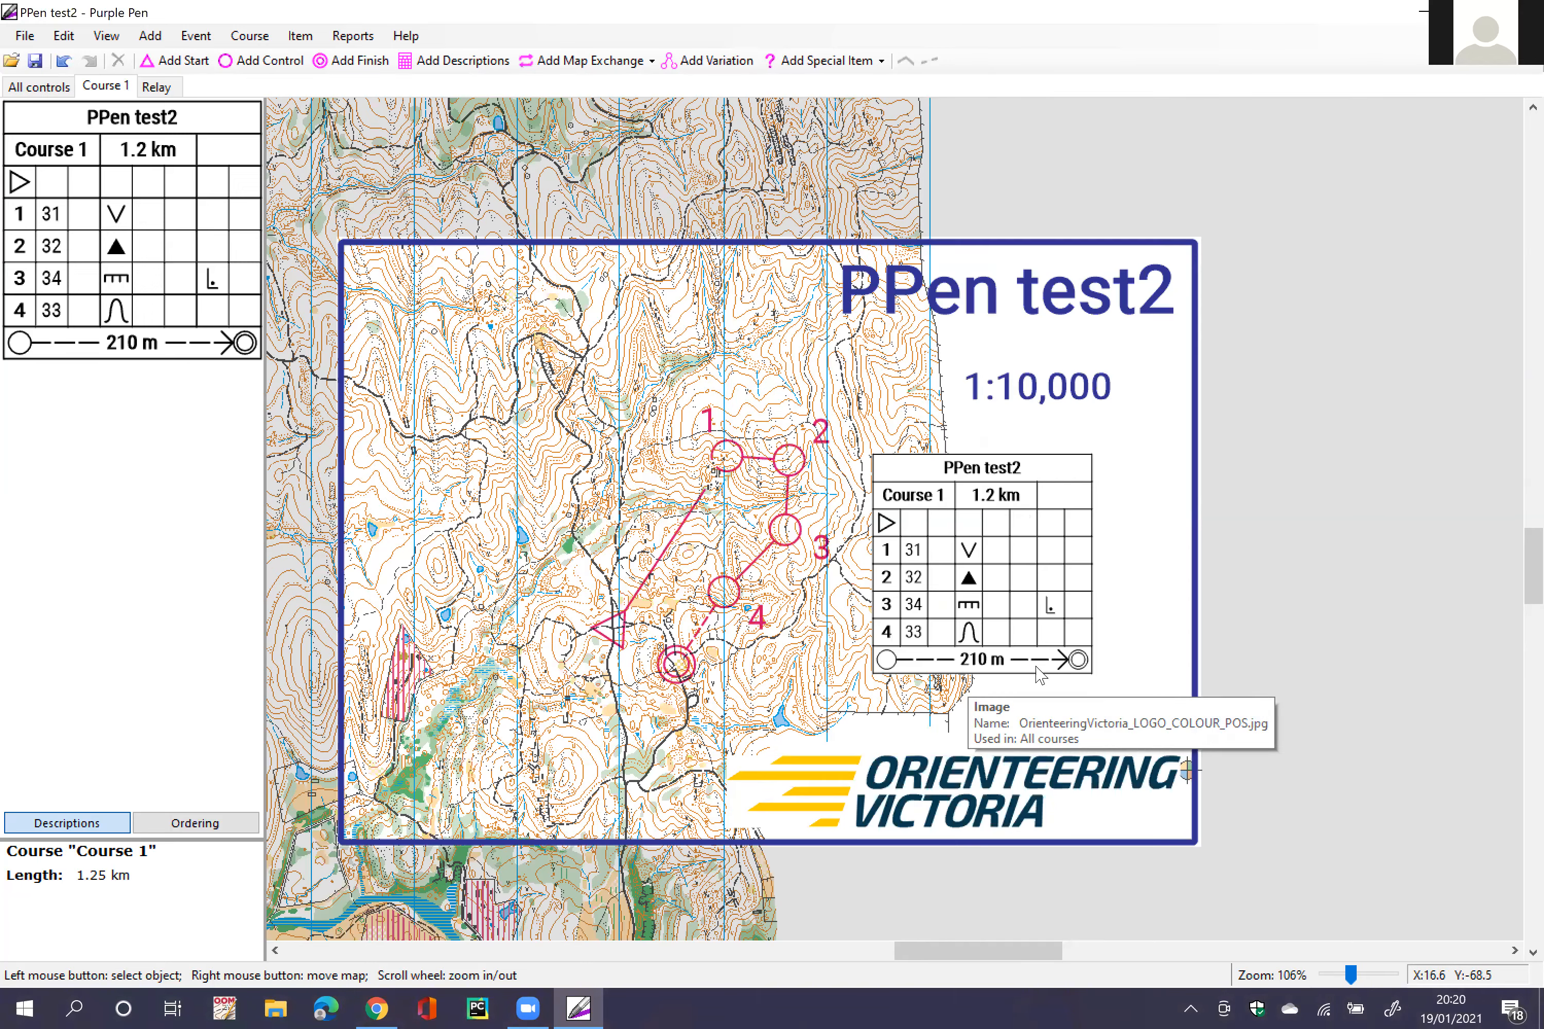
pyautogui.click(908, 780)
pyautogui.click(1024, 711)
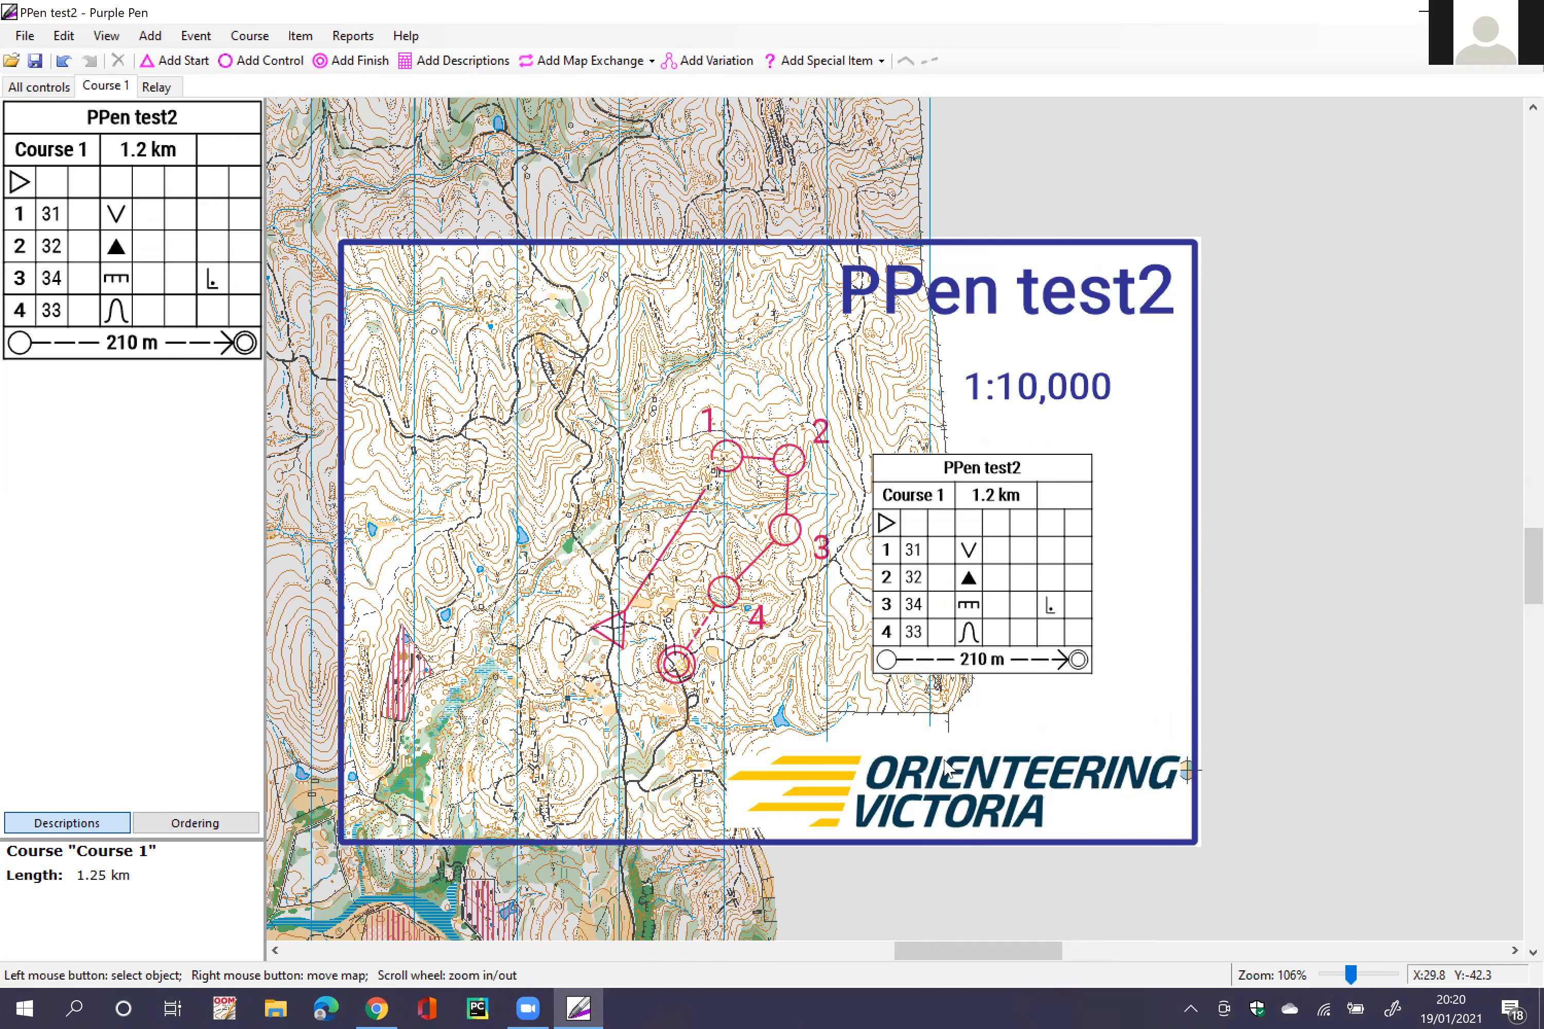
pyautogui.click(940, 765)
pyautogui.click(964, 735)
pyautogui.scroll(-2, 970, 744)
pyautogui.scroll(-1, 971, 743)
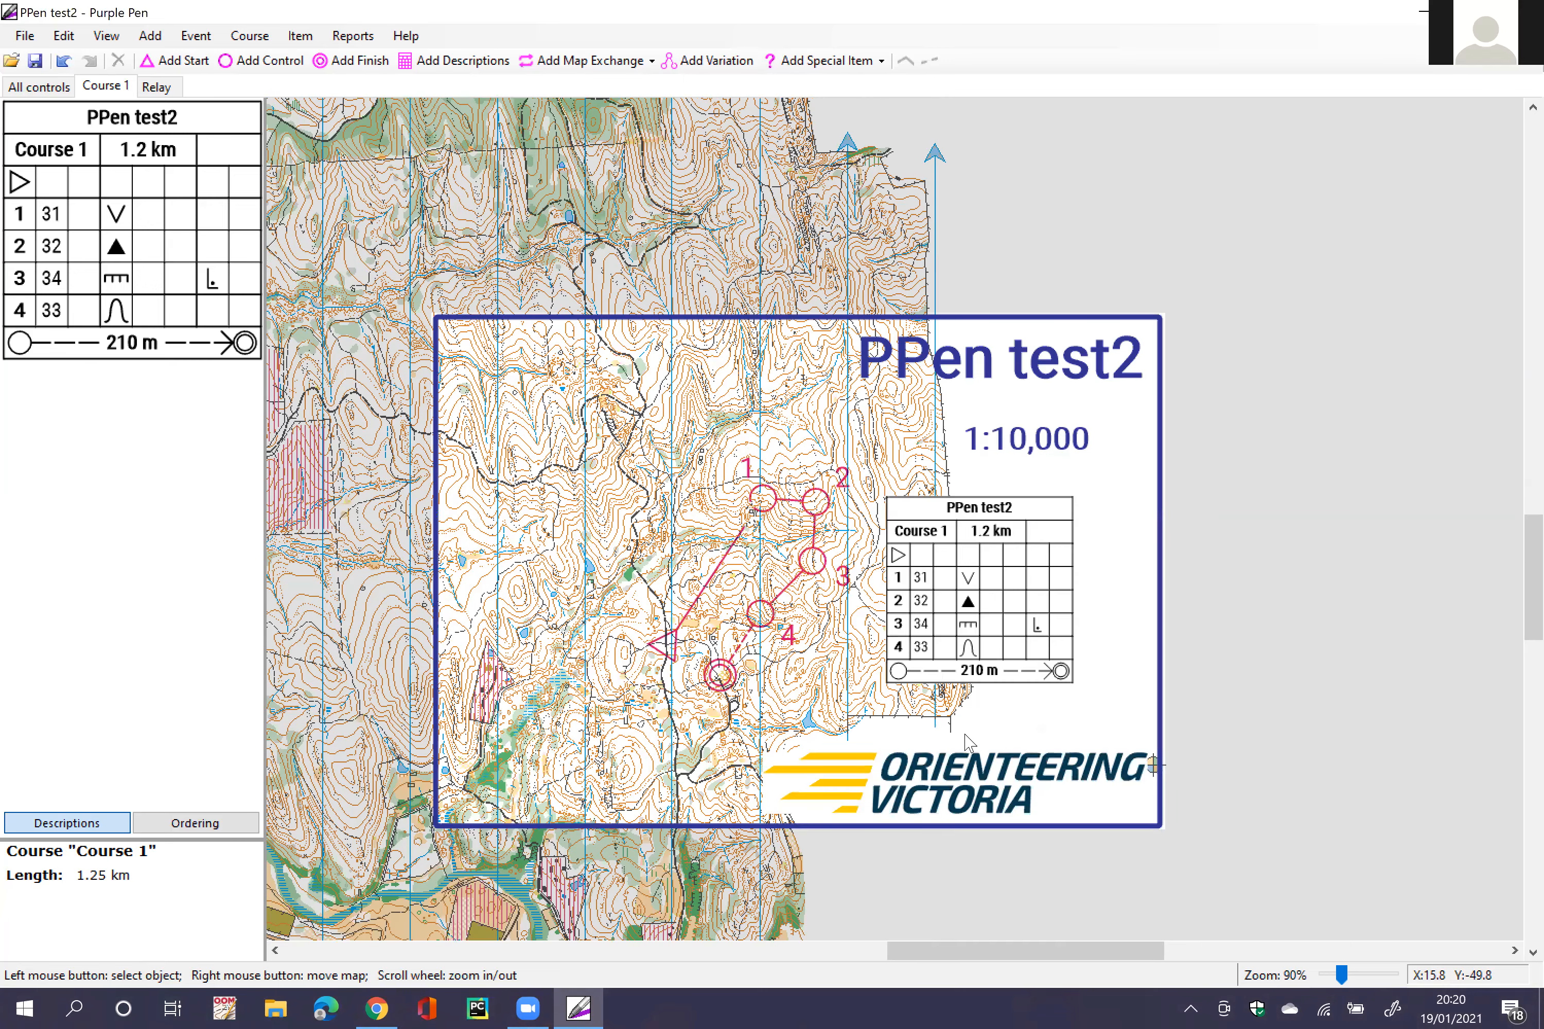
pyautogui.scroll(-1, 970, 743)
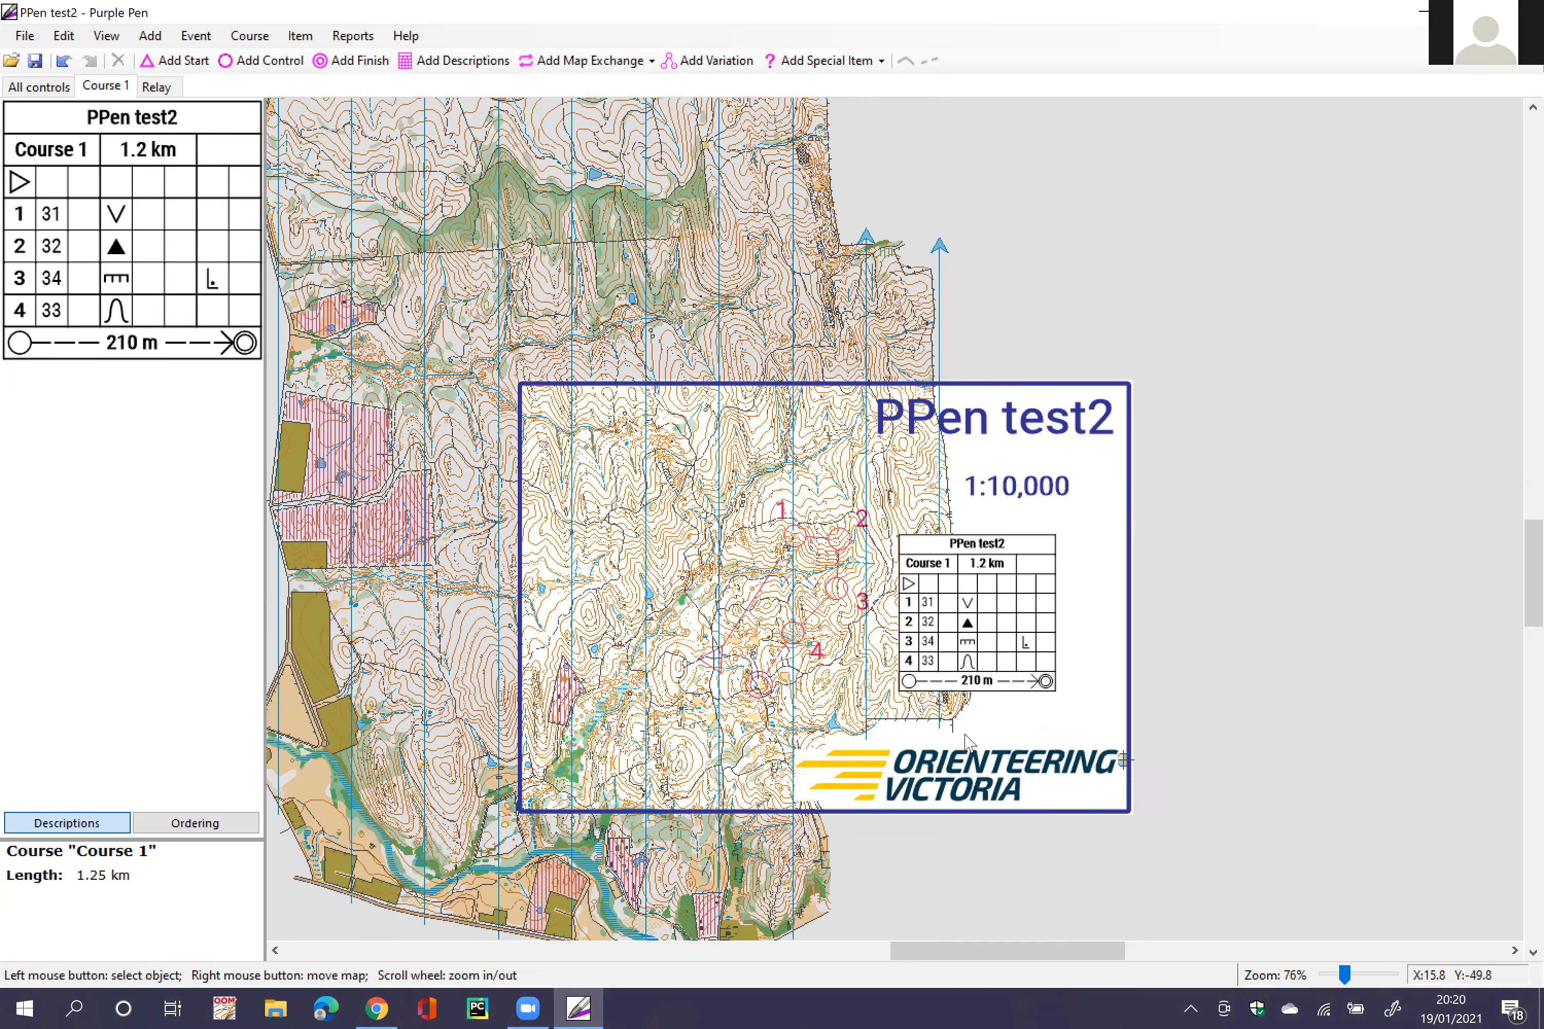
pyautogui.scroll(1, 968, 742)
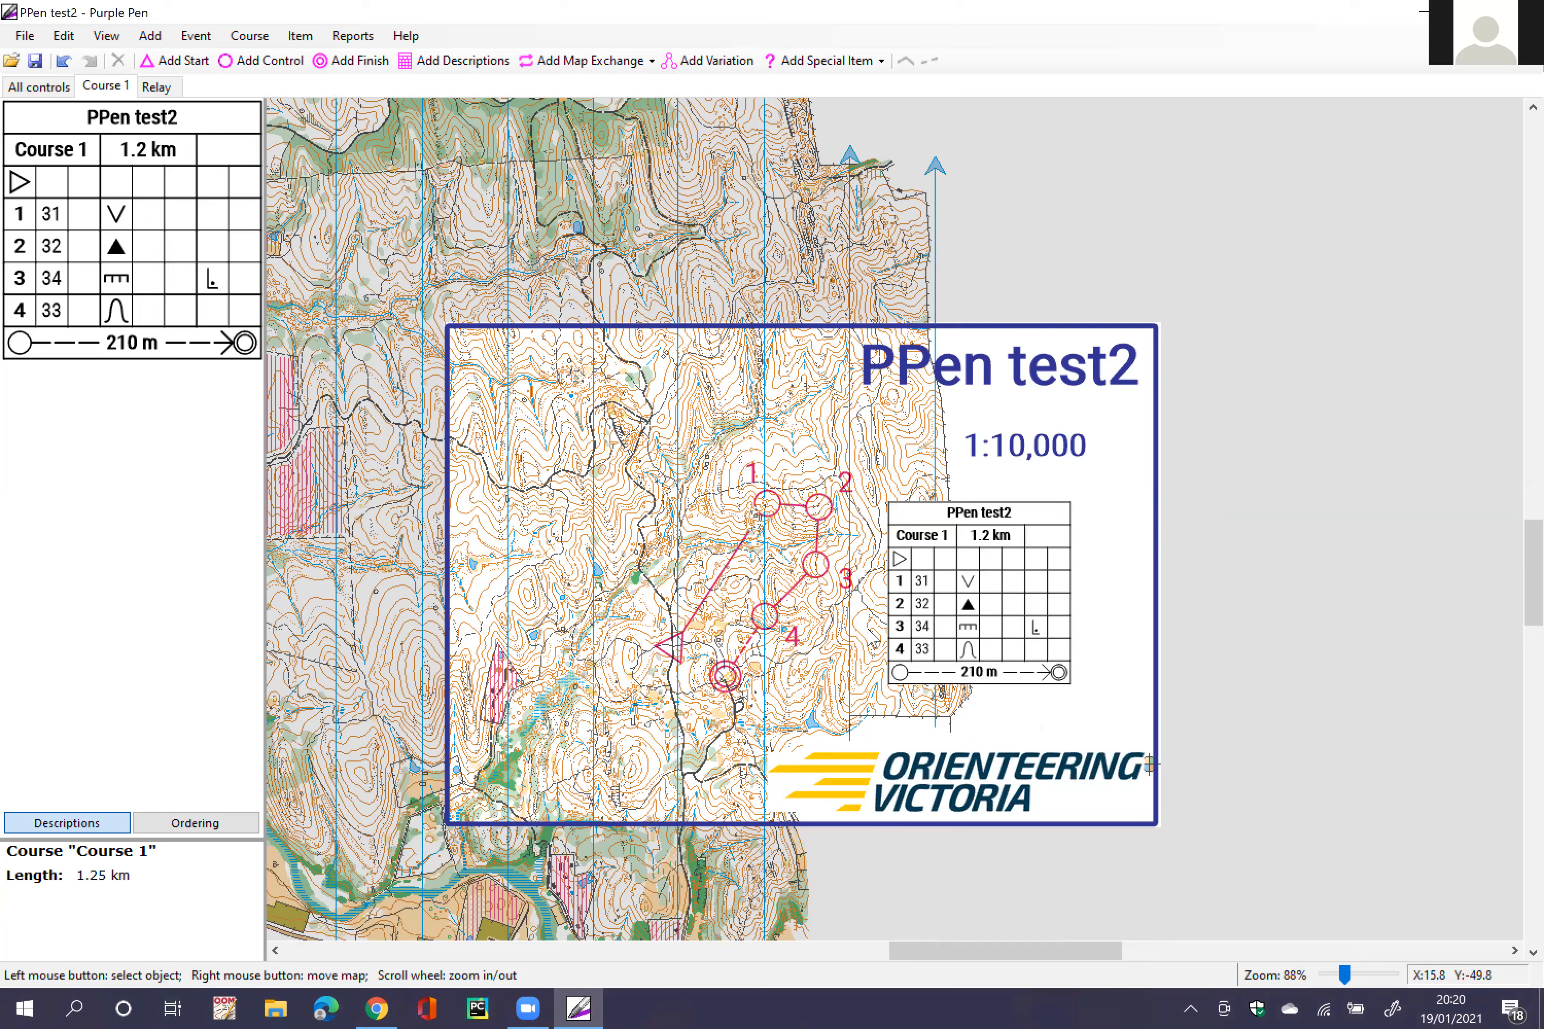
# Step: Check the title, scale text, control descriptions and logo within the Course 1 frame at different magnifications
pyautogui.scroll(-1, 873, 639)
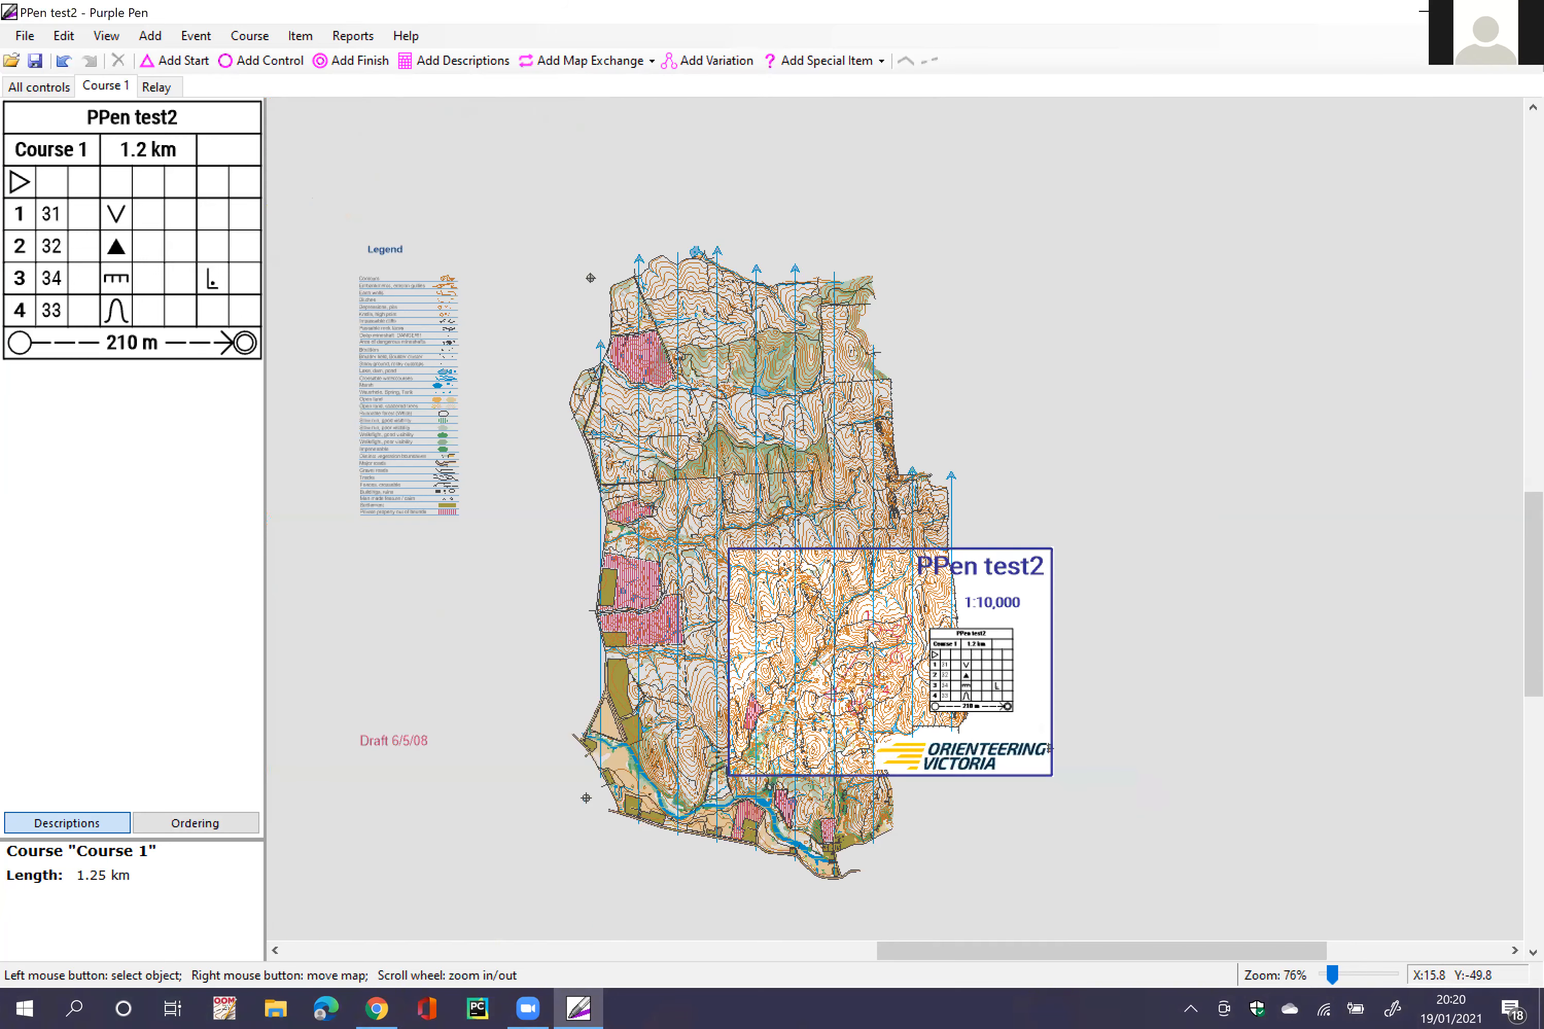
pyautogui.scroll(-2, 869, 636)
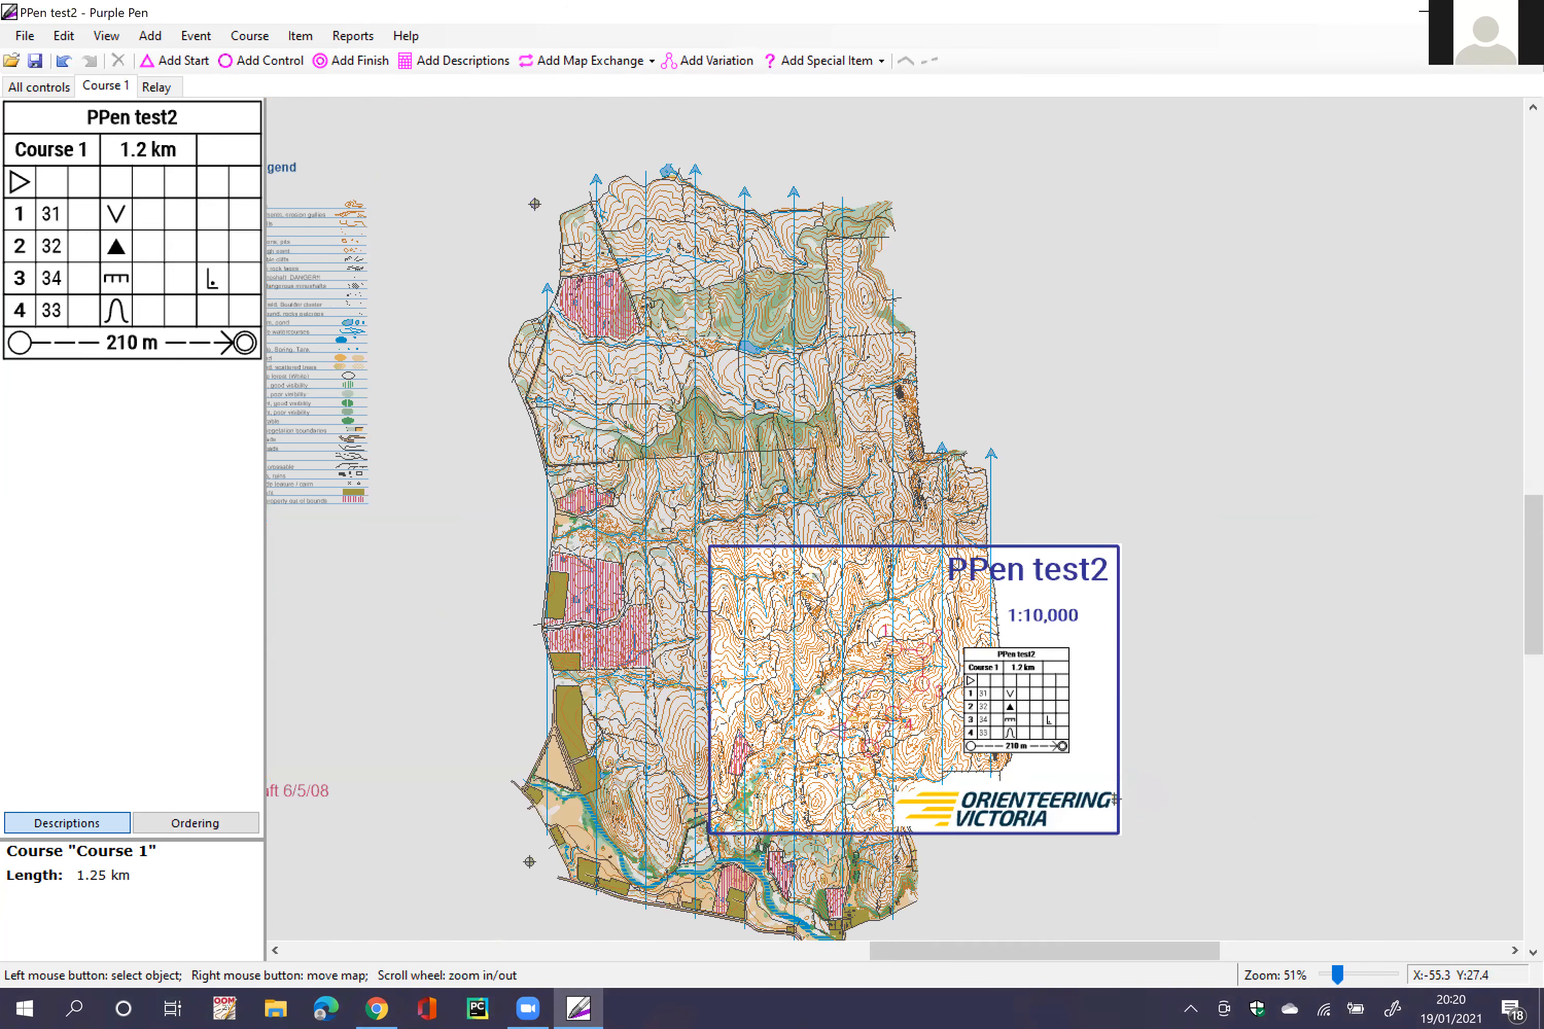
pyautogui.press('Up')
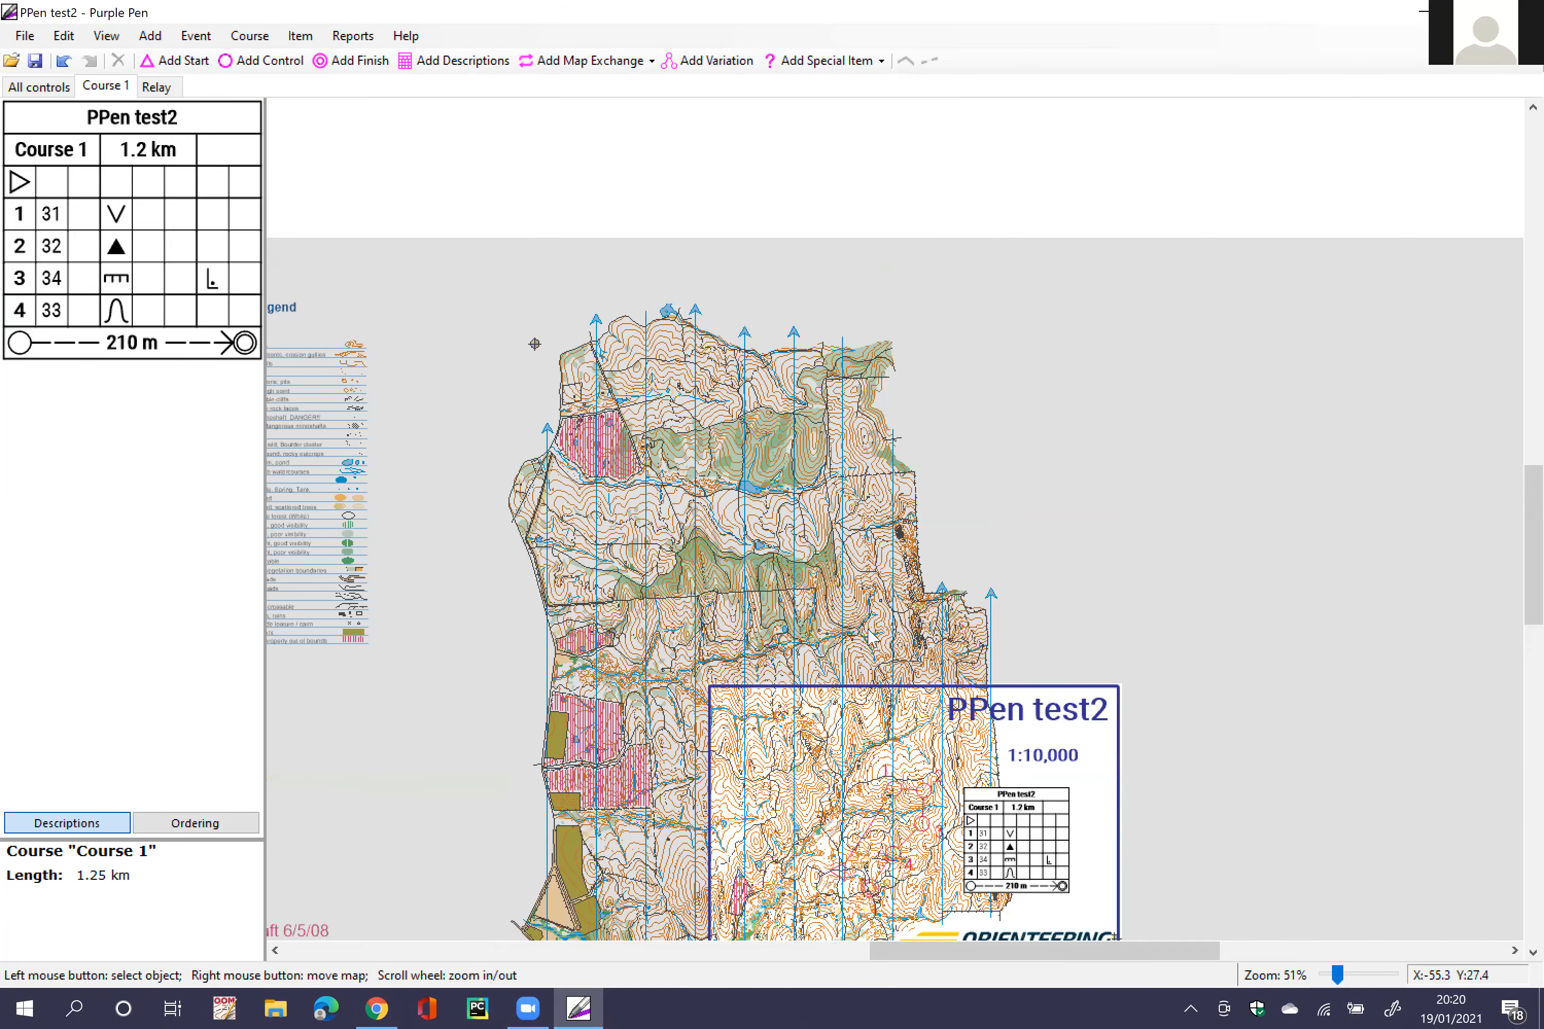
pyautogui.press('Up')
pyautogui.press('Down')
pyautogui.press('Down')
pyautogui.press('Down')
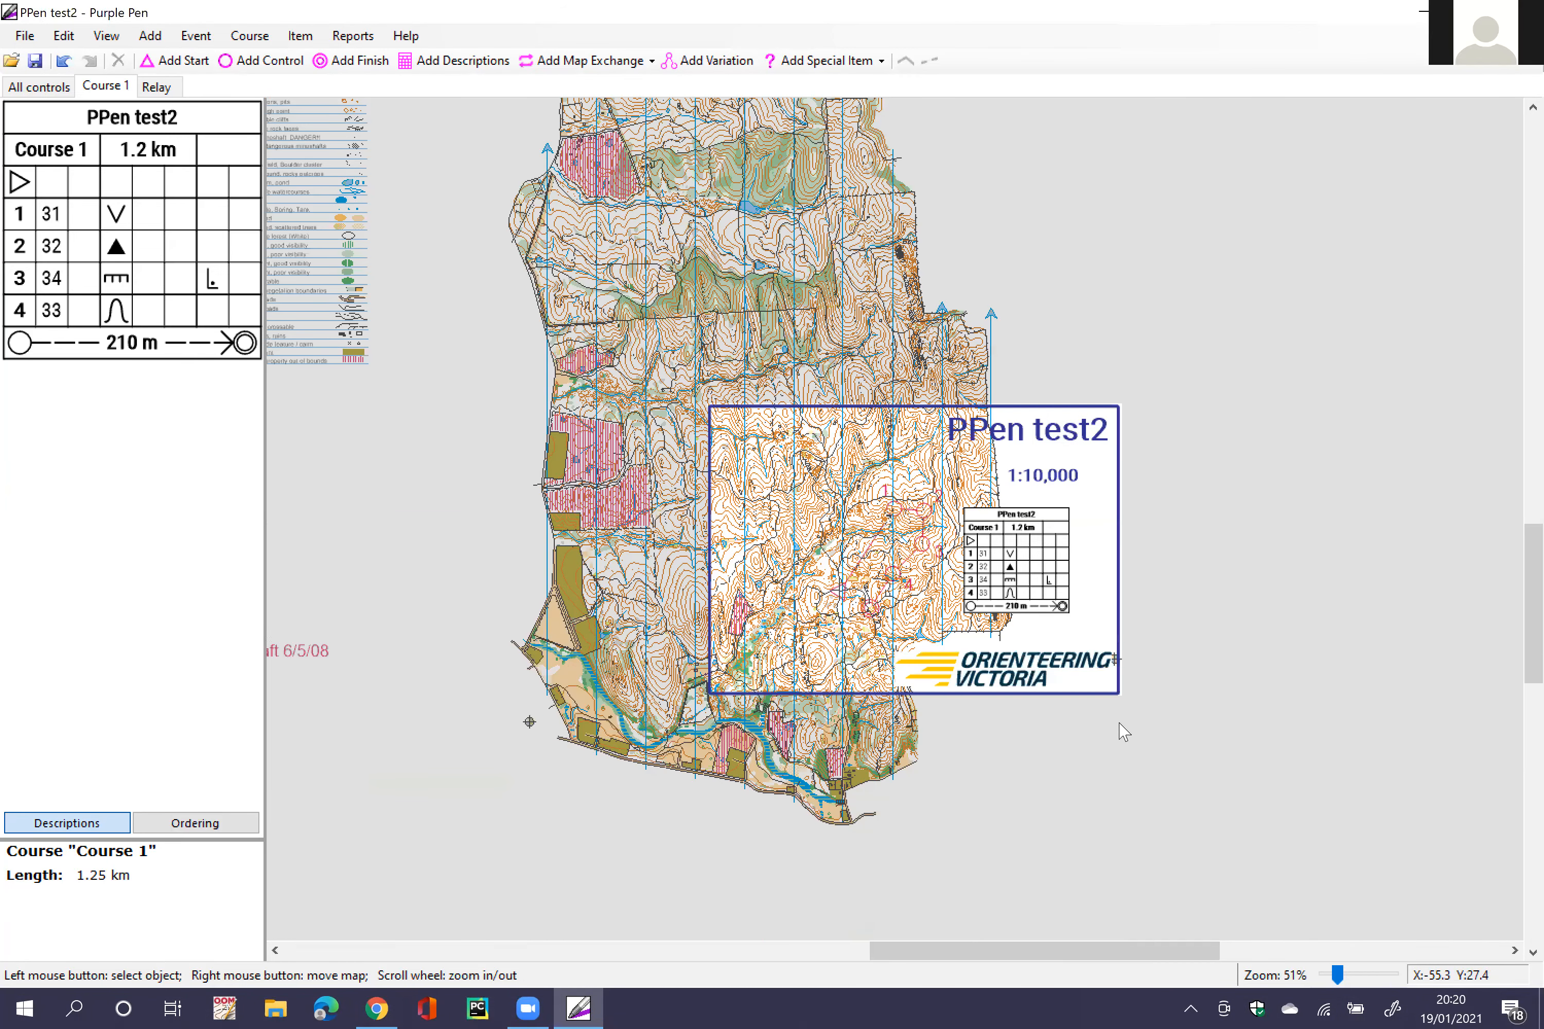
pyautogui.scroll(1, 1045, 667)
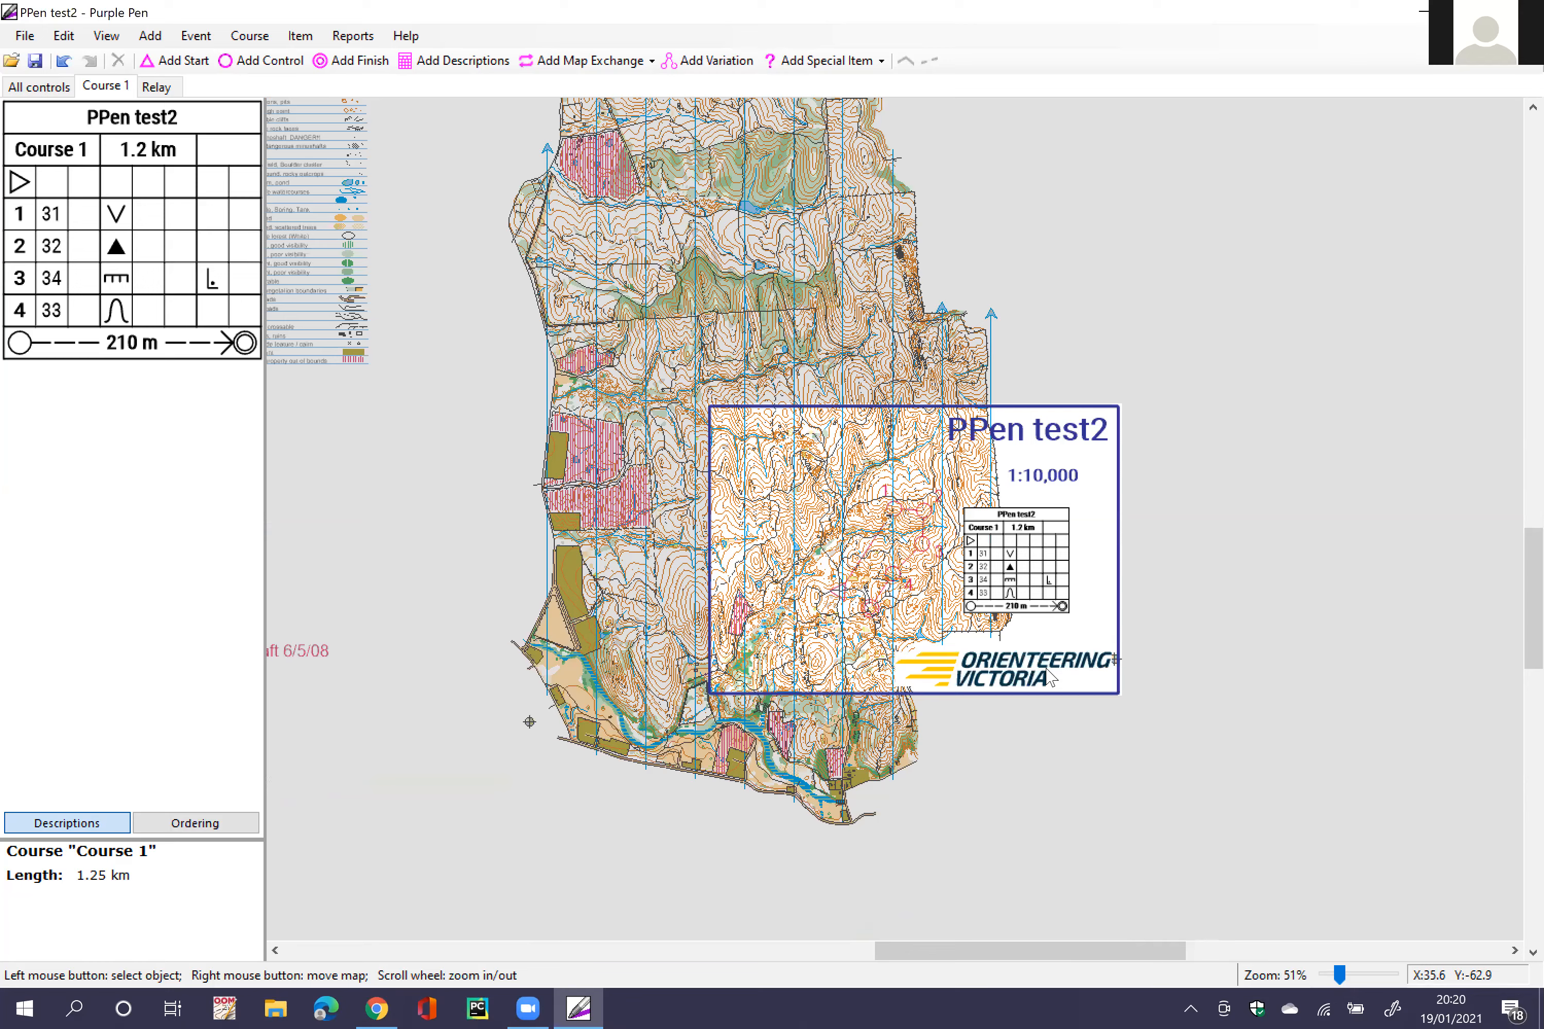
pyautogui.scroll(1, 1048, 676)
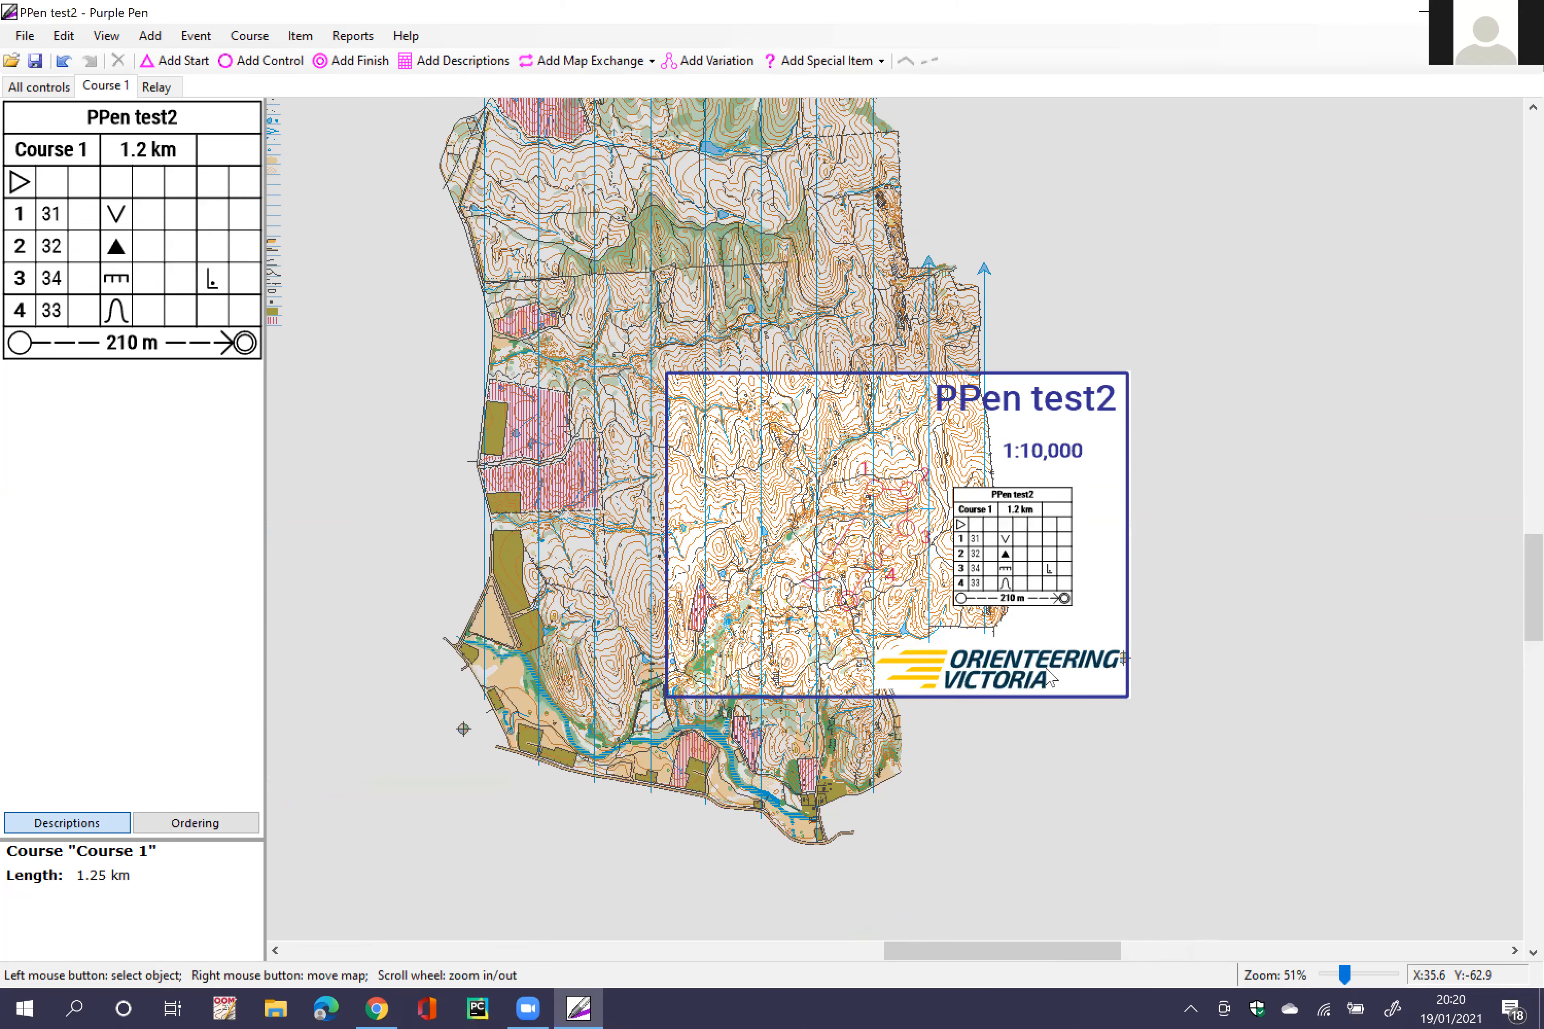
pyautogui.scroll(2, 1048, 676)
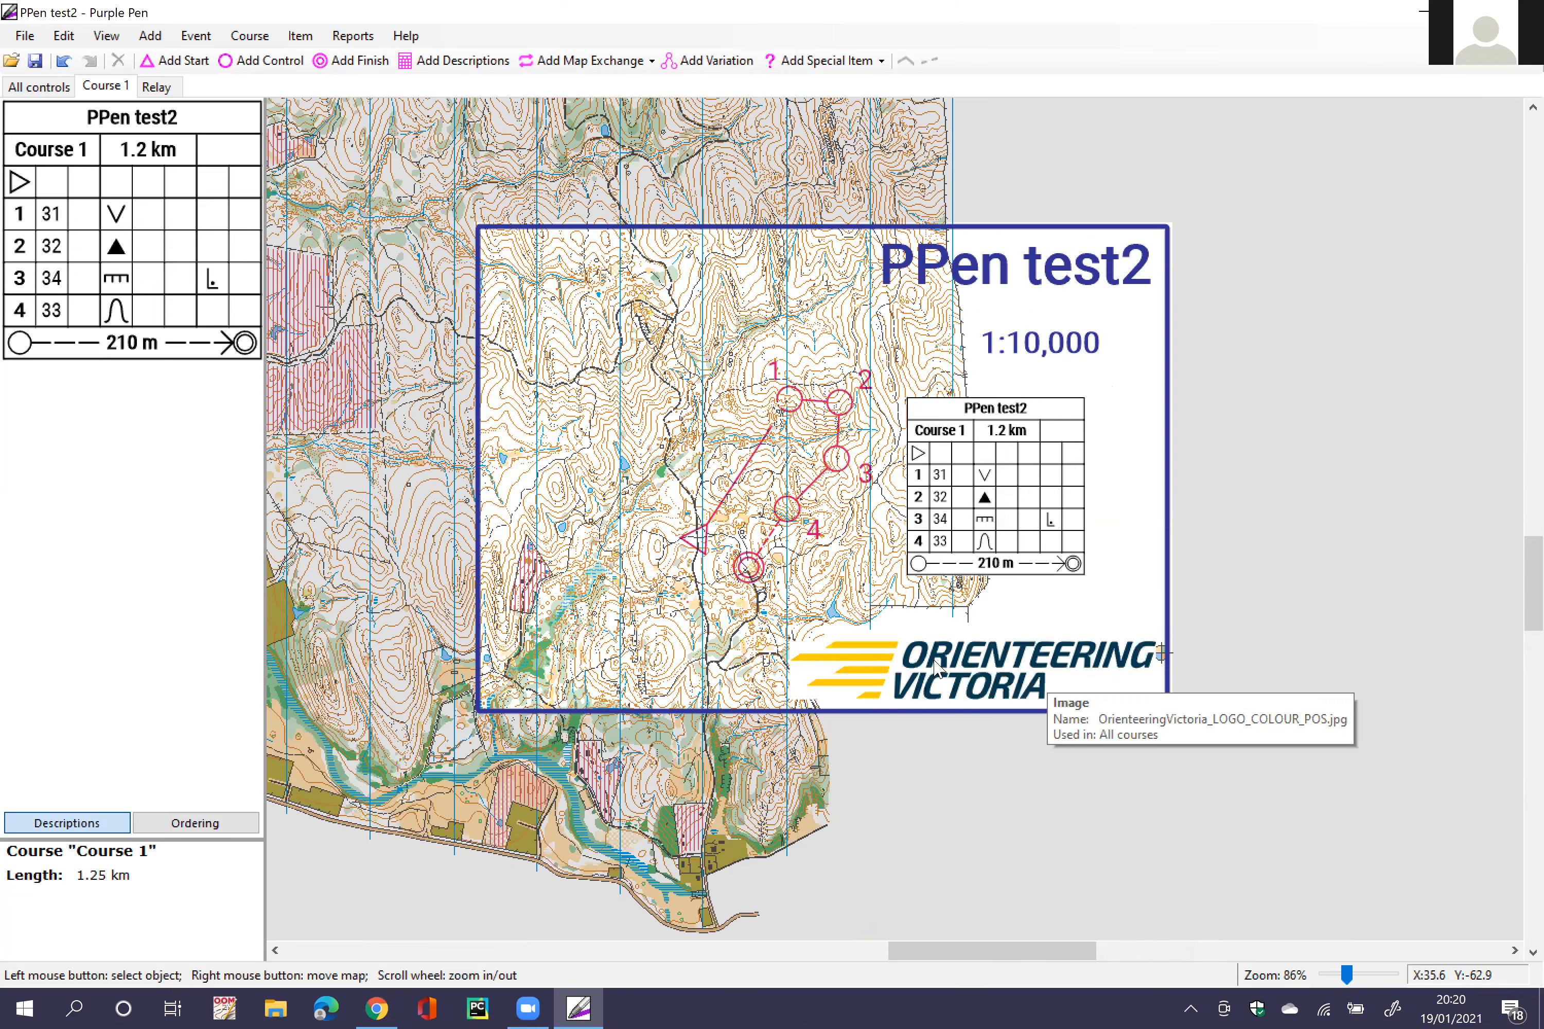
pyautogui.scroll(1, 936, 666)
pyautogui.scroll(1, 936, 666)
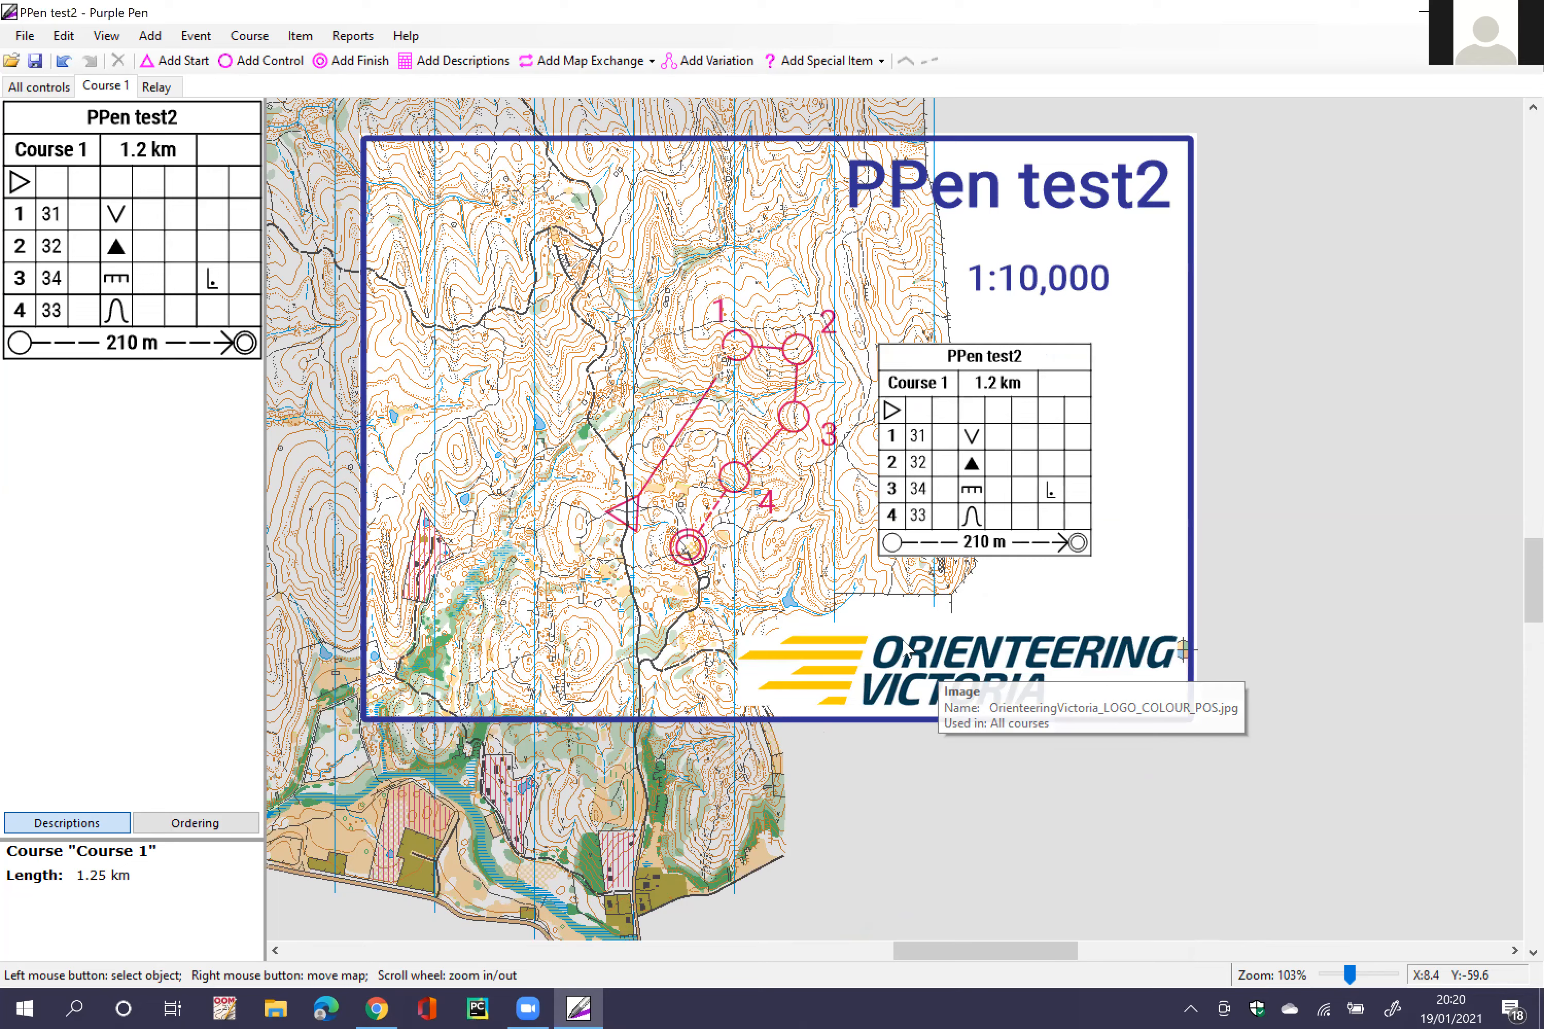
pyautogui.scroll(-2, 703, 583)
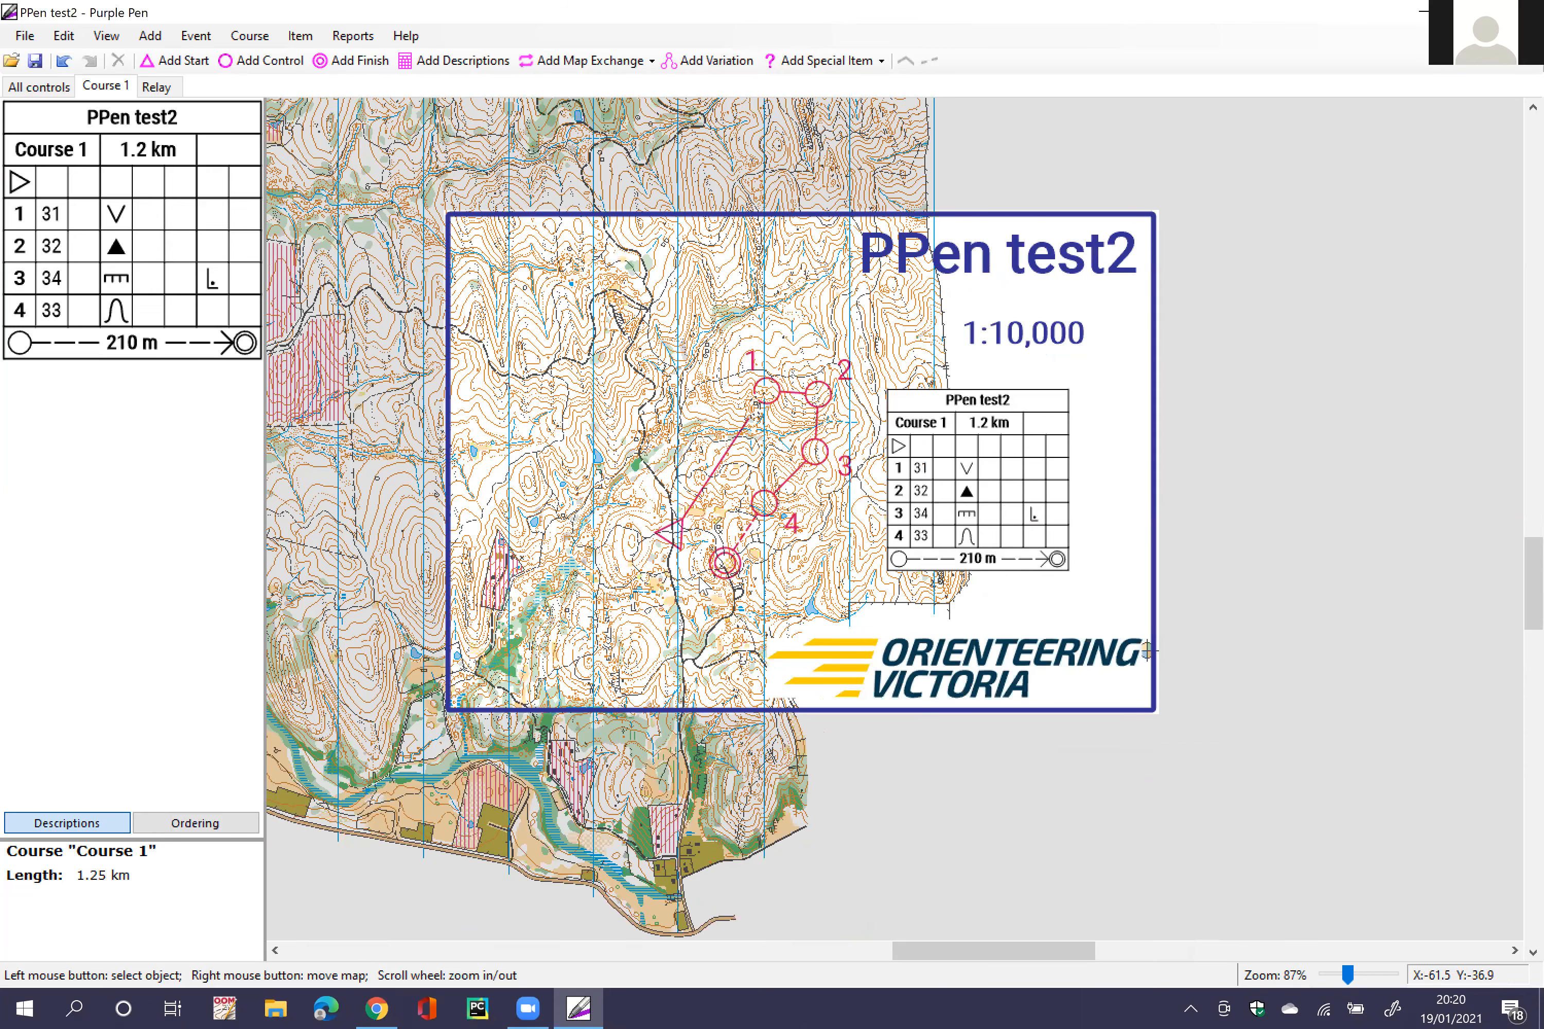
pyautogui.scroll(-2, 699, 576)
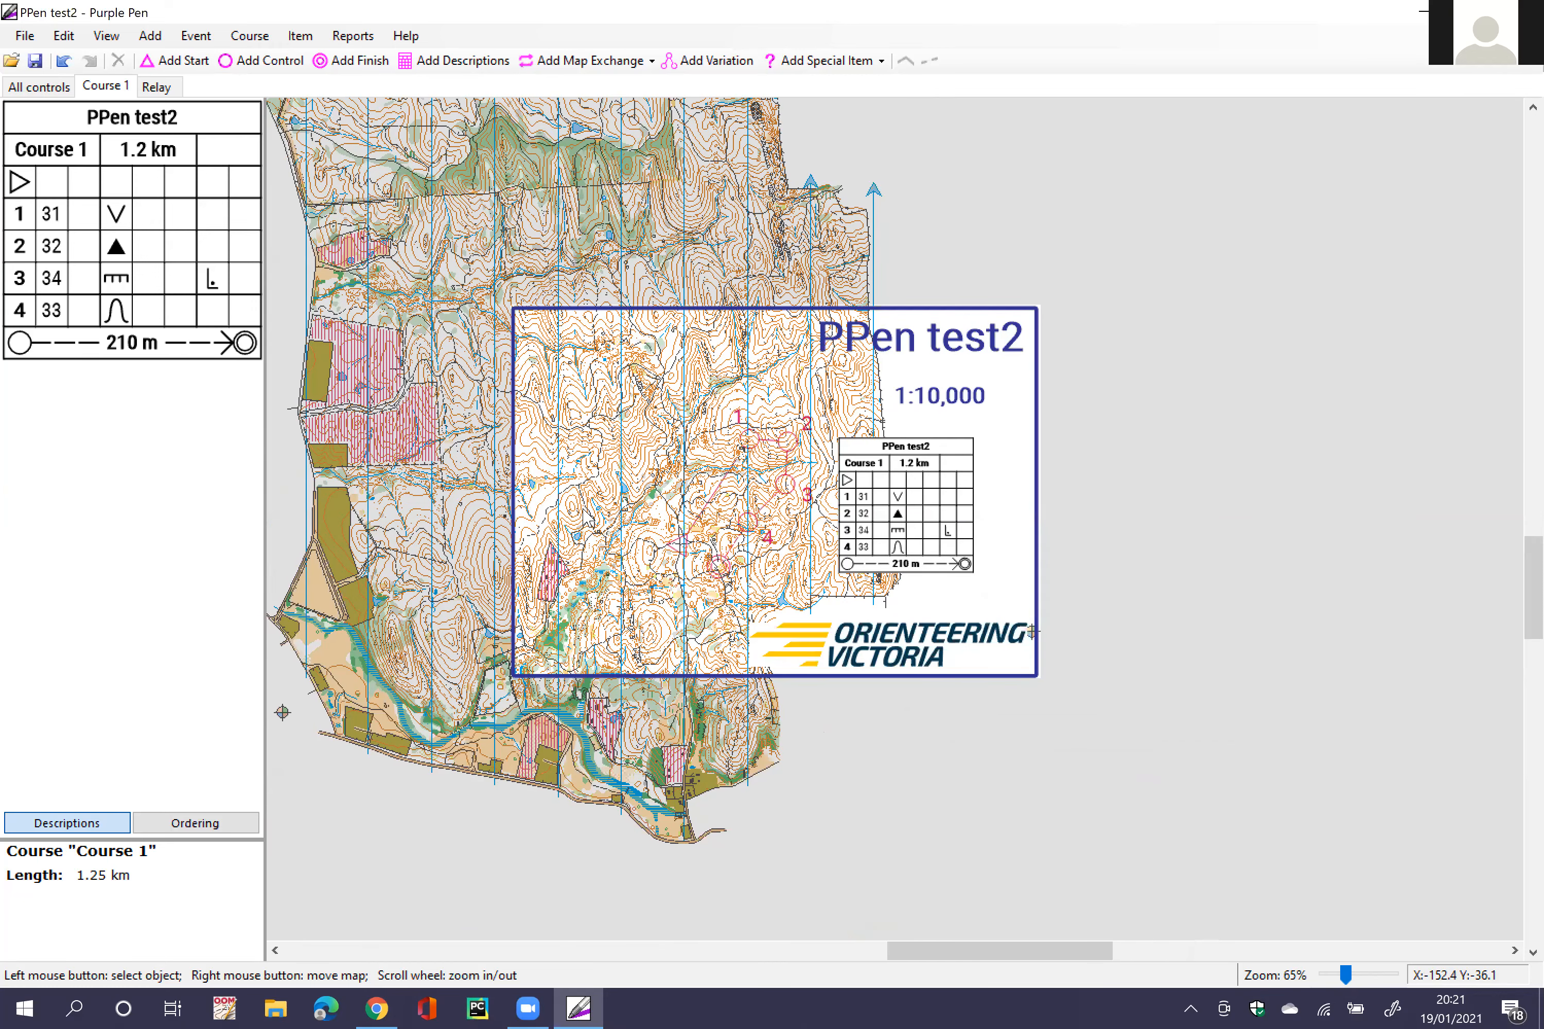
pyautogui.scroll(2, 537, 571)
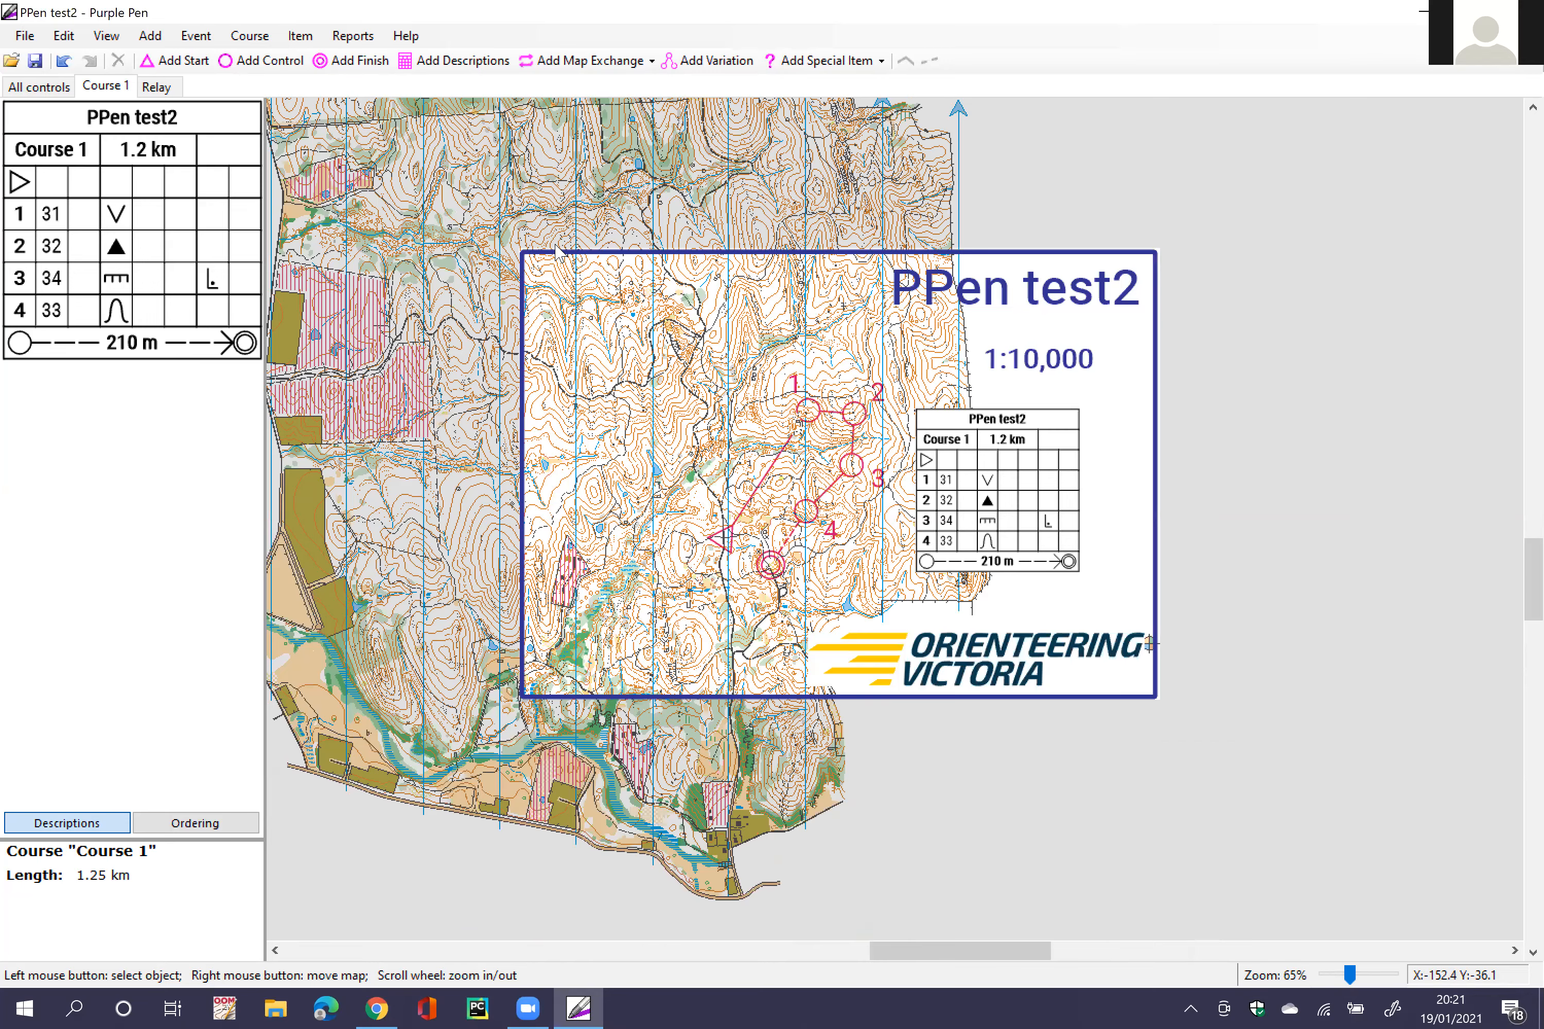
pyautogui.scroll(2, 562, 553)
pyautogui.scroll(2, 591, 506)
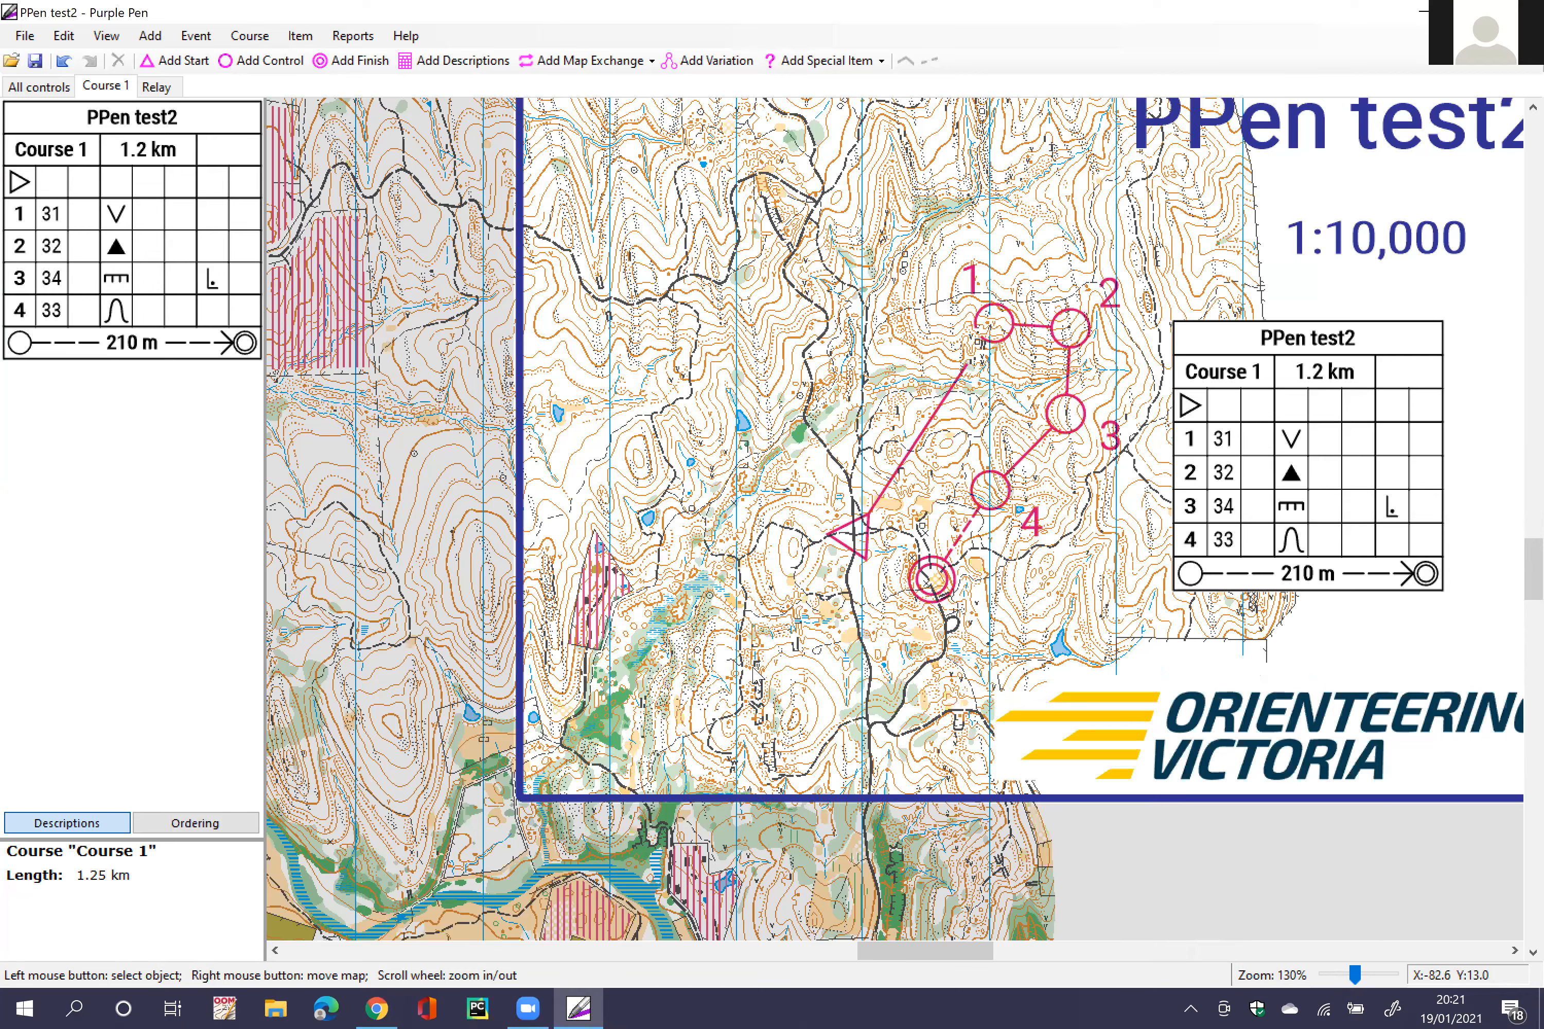
pyautogui.moveTo(777, 616); pyautogui.dragTo(568, 756)
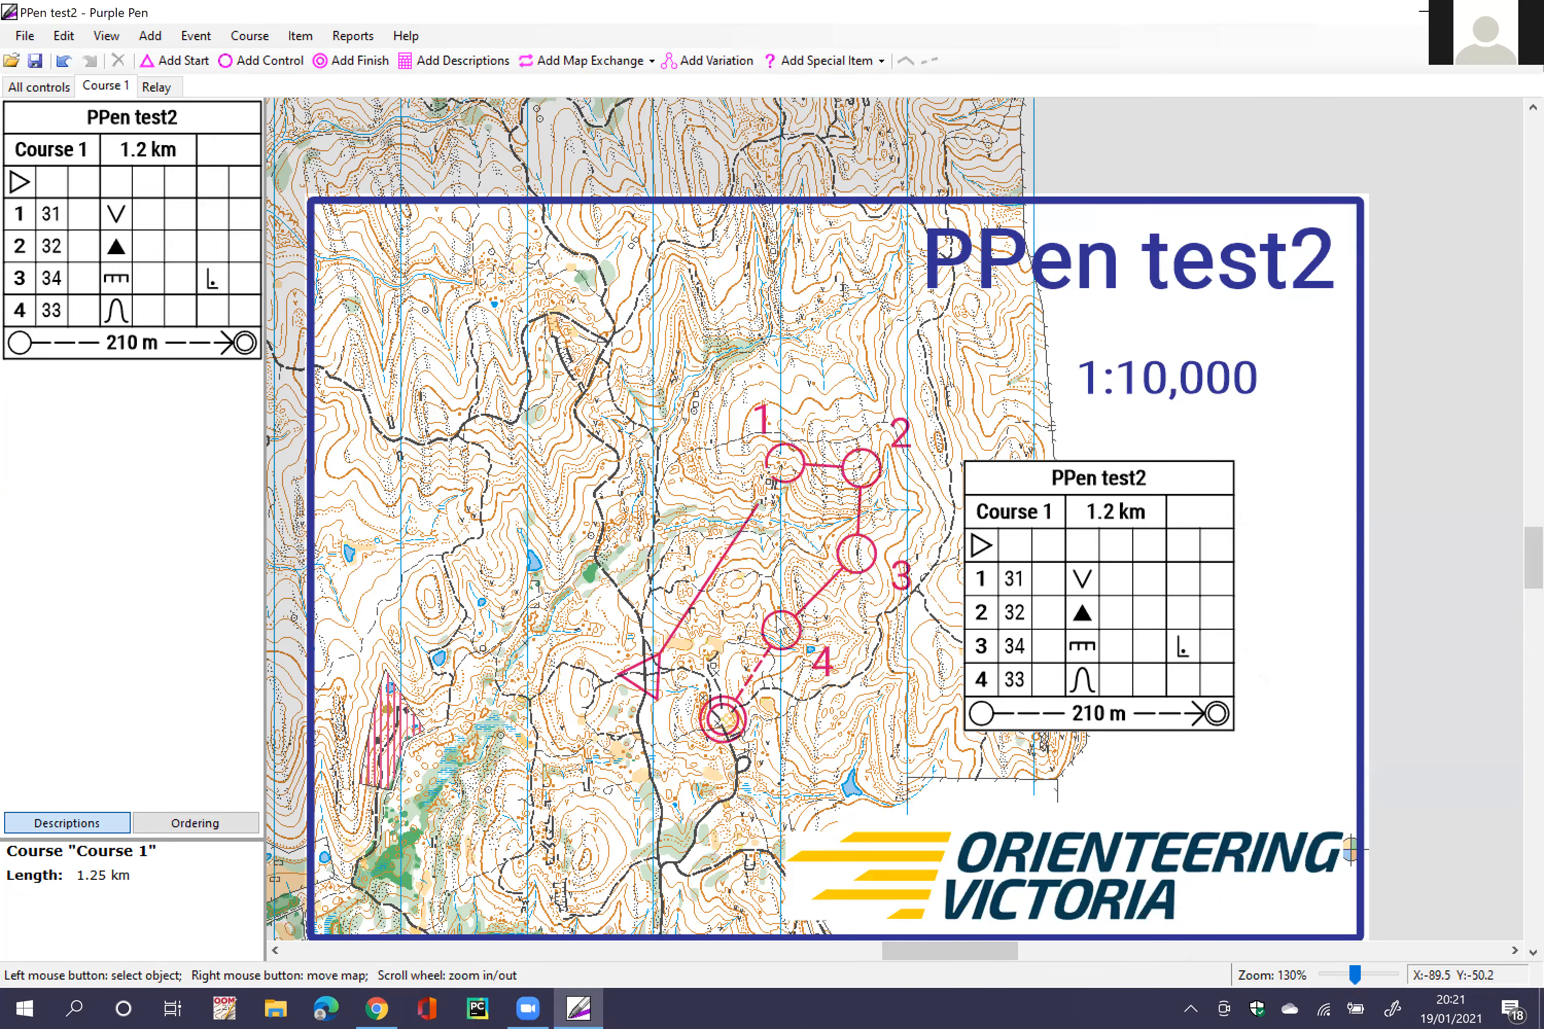
pyautogui.scroll(-3, 777, 616)
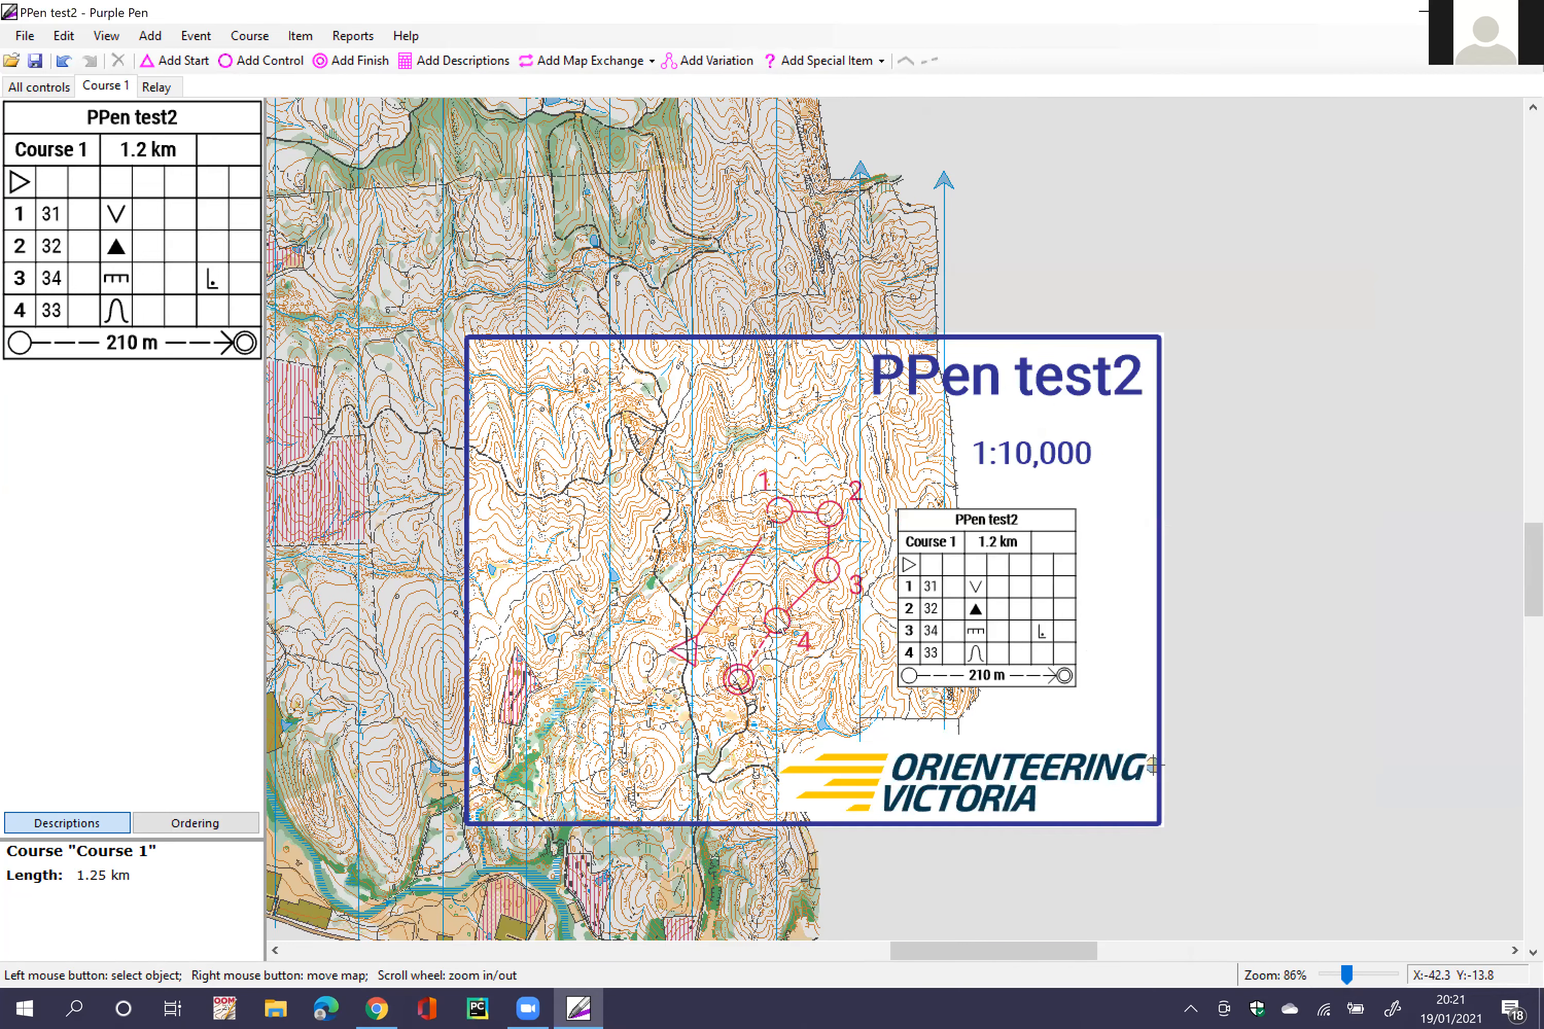
pyautogui.scroll(2, 777, 621)
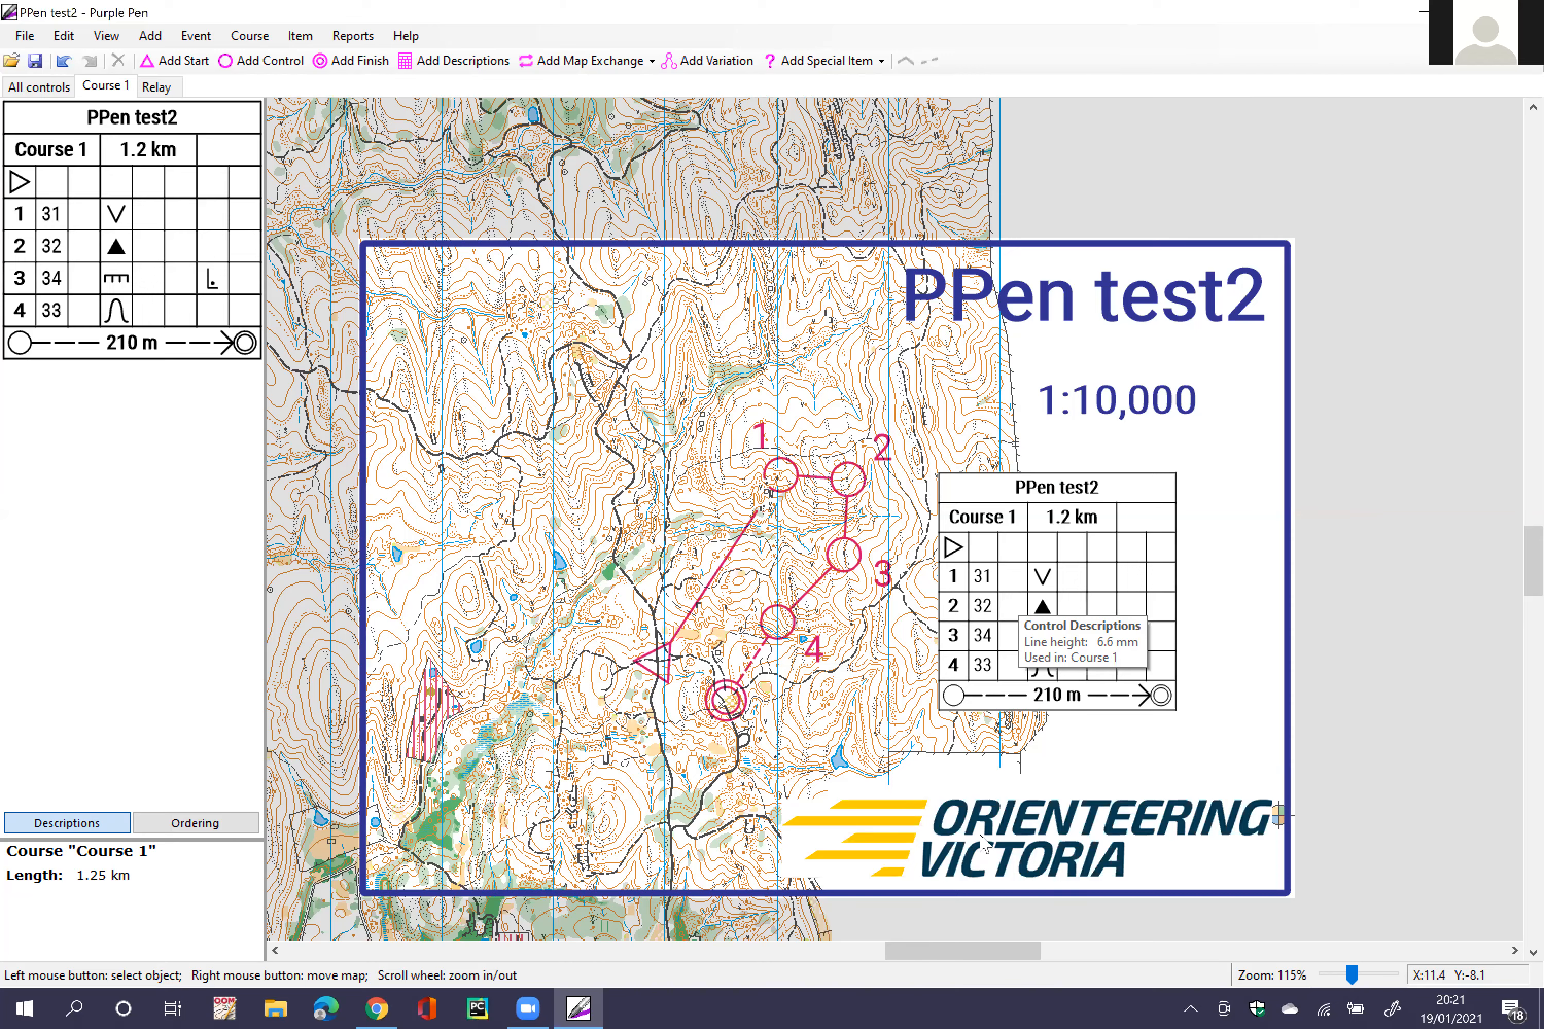
pyautogui.scroll(-1, 948, 760)
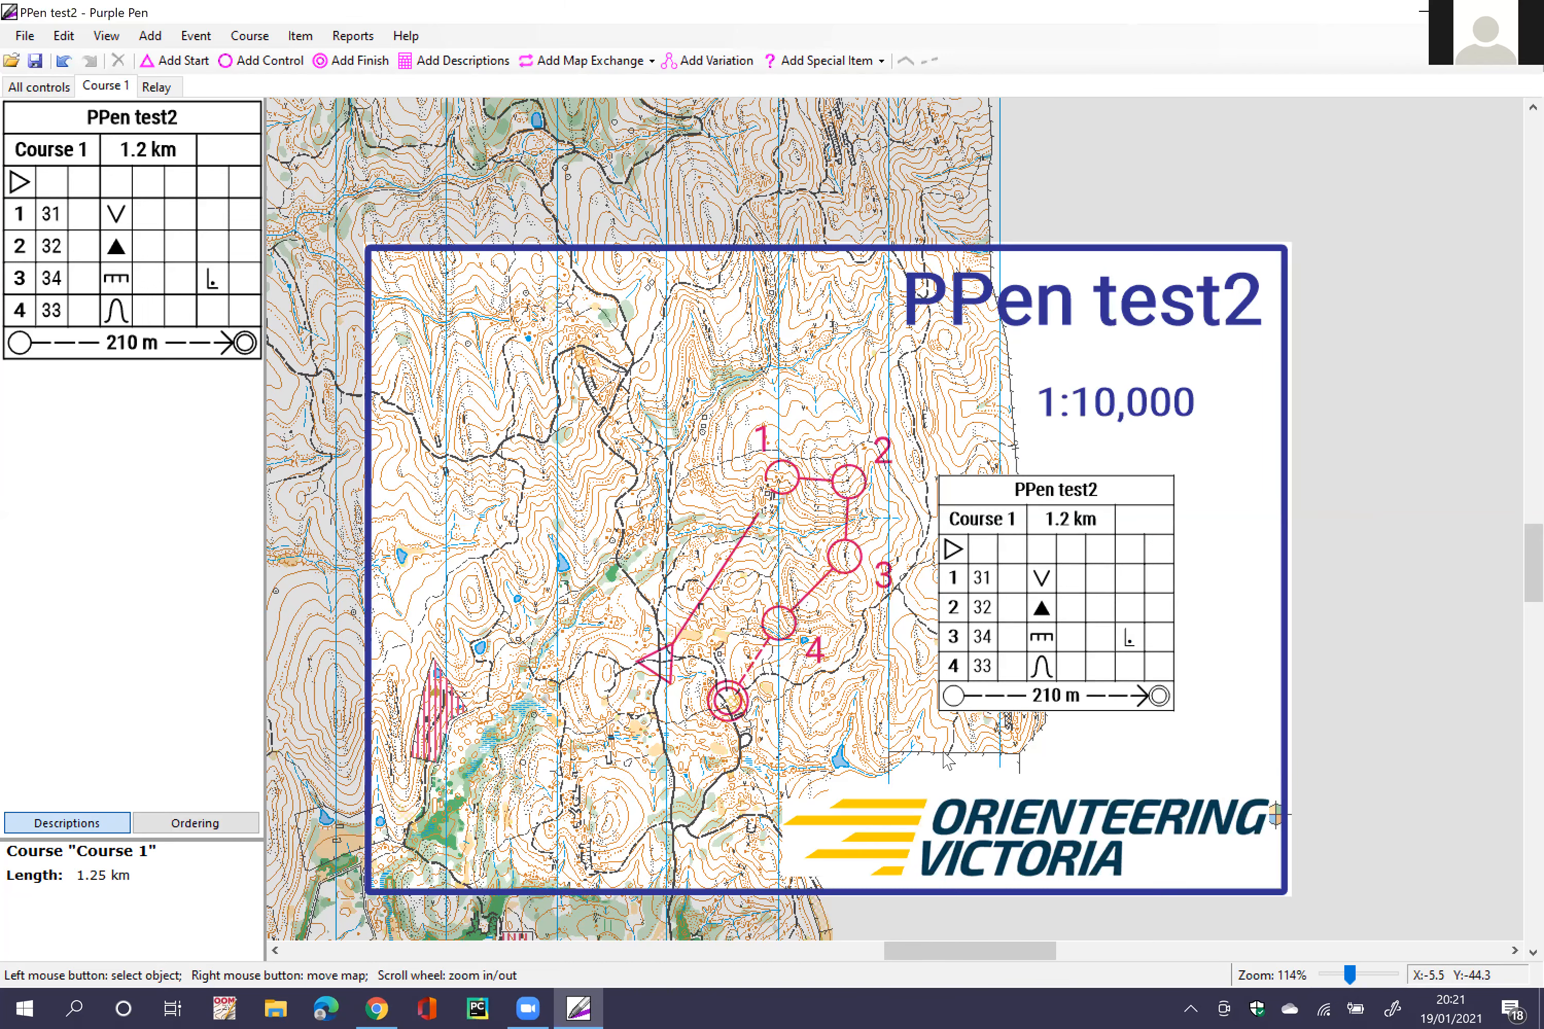
pyautogui.scroll(1, 1009, 747)
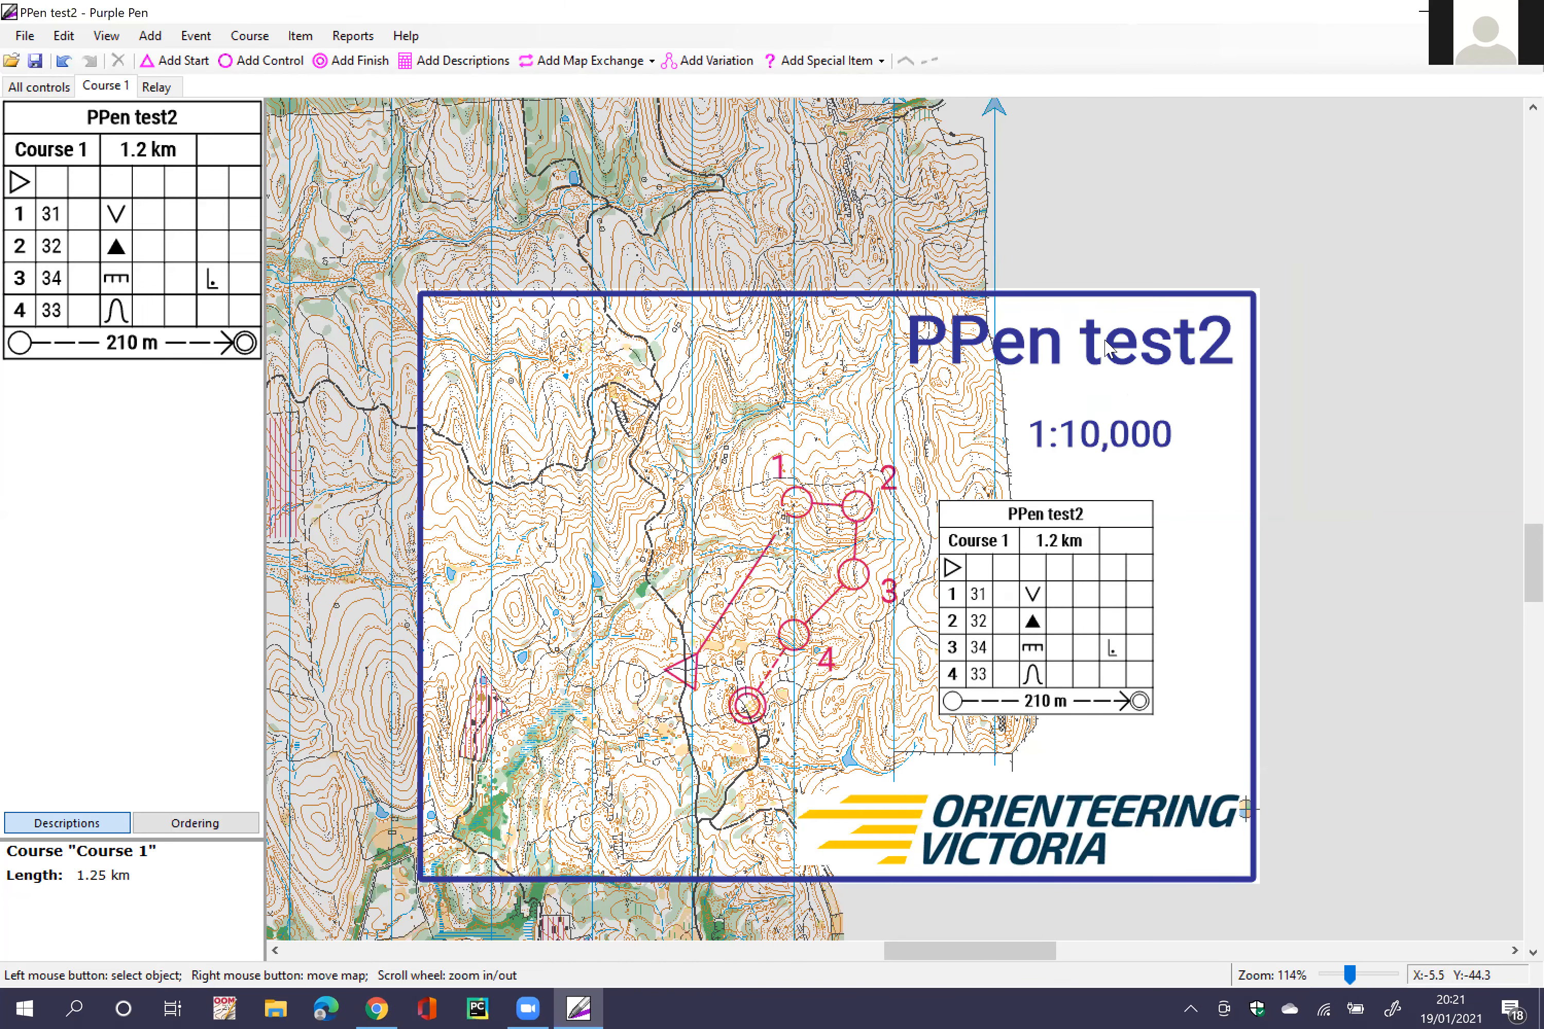
pyautogui.scroll(1, 1096, 398)
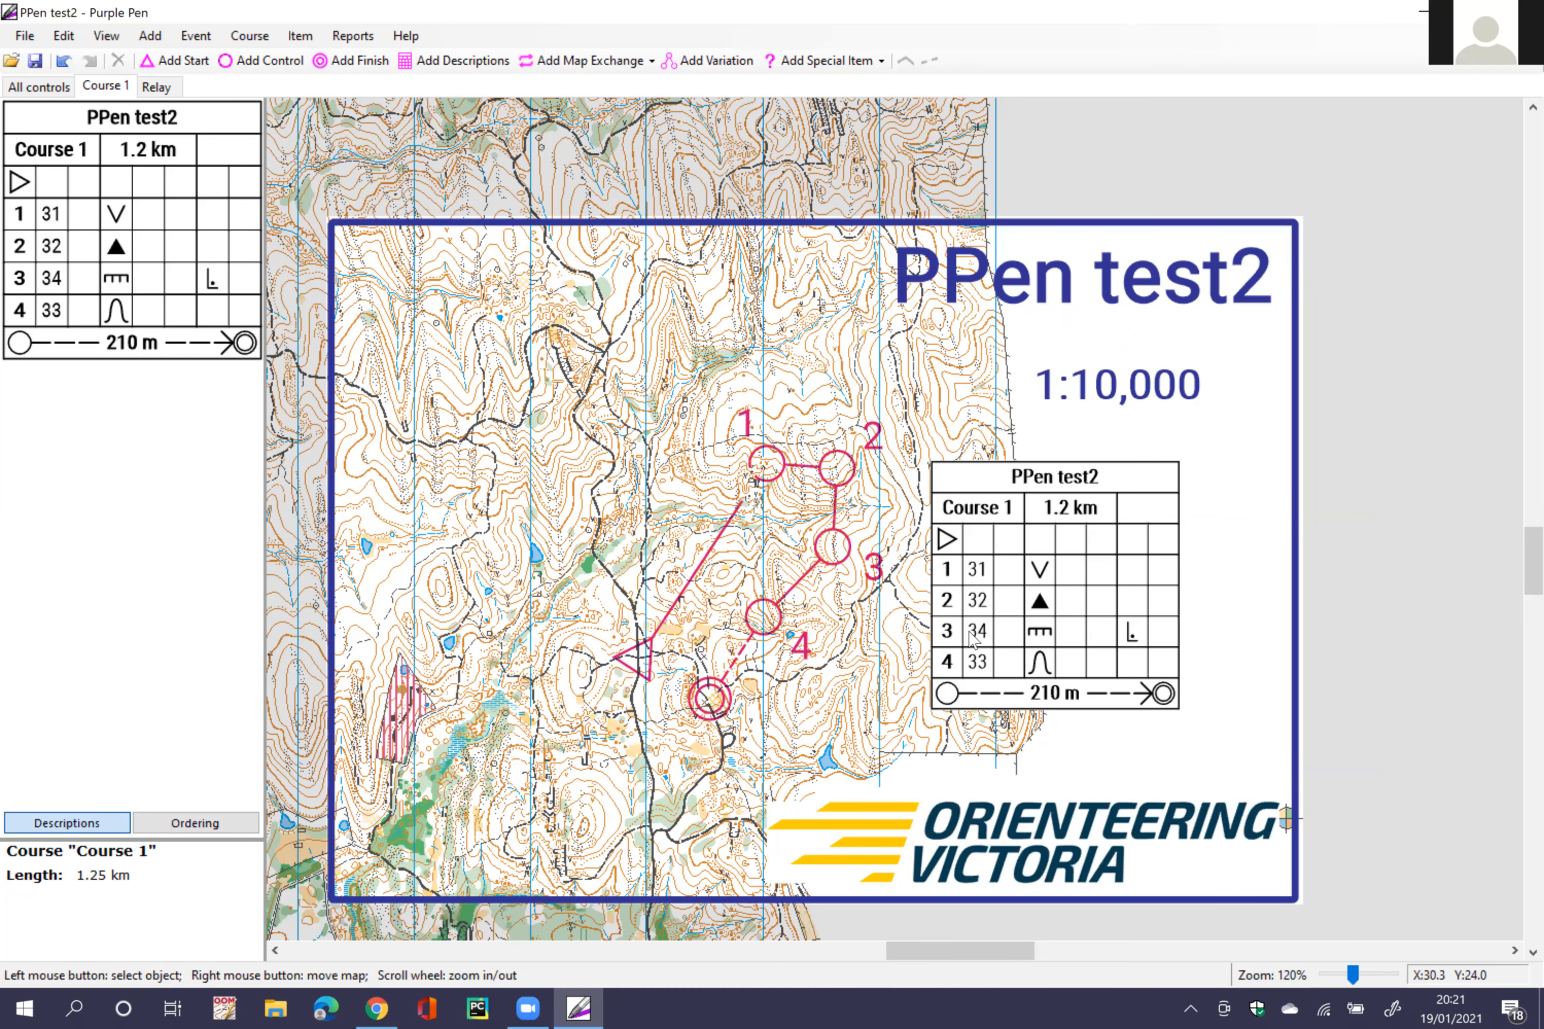
# Step: Move the control descriptions block on the Course 1 map slightly towards the frame's right edge
pyautogui.click(1015, 492)
pyautogui.moveTo(1014, 492); pyautogui.dragTo(940, 487)
pyautogui.click(1107, 510)
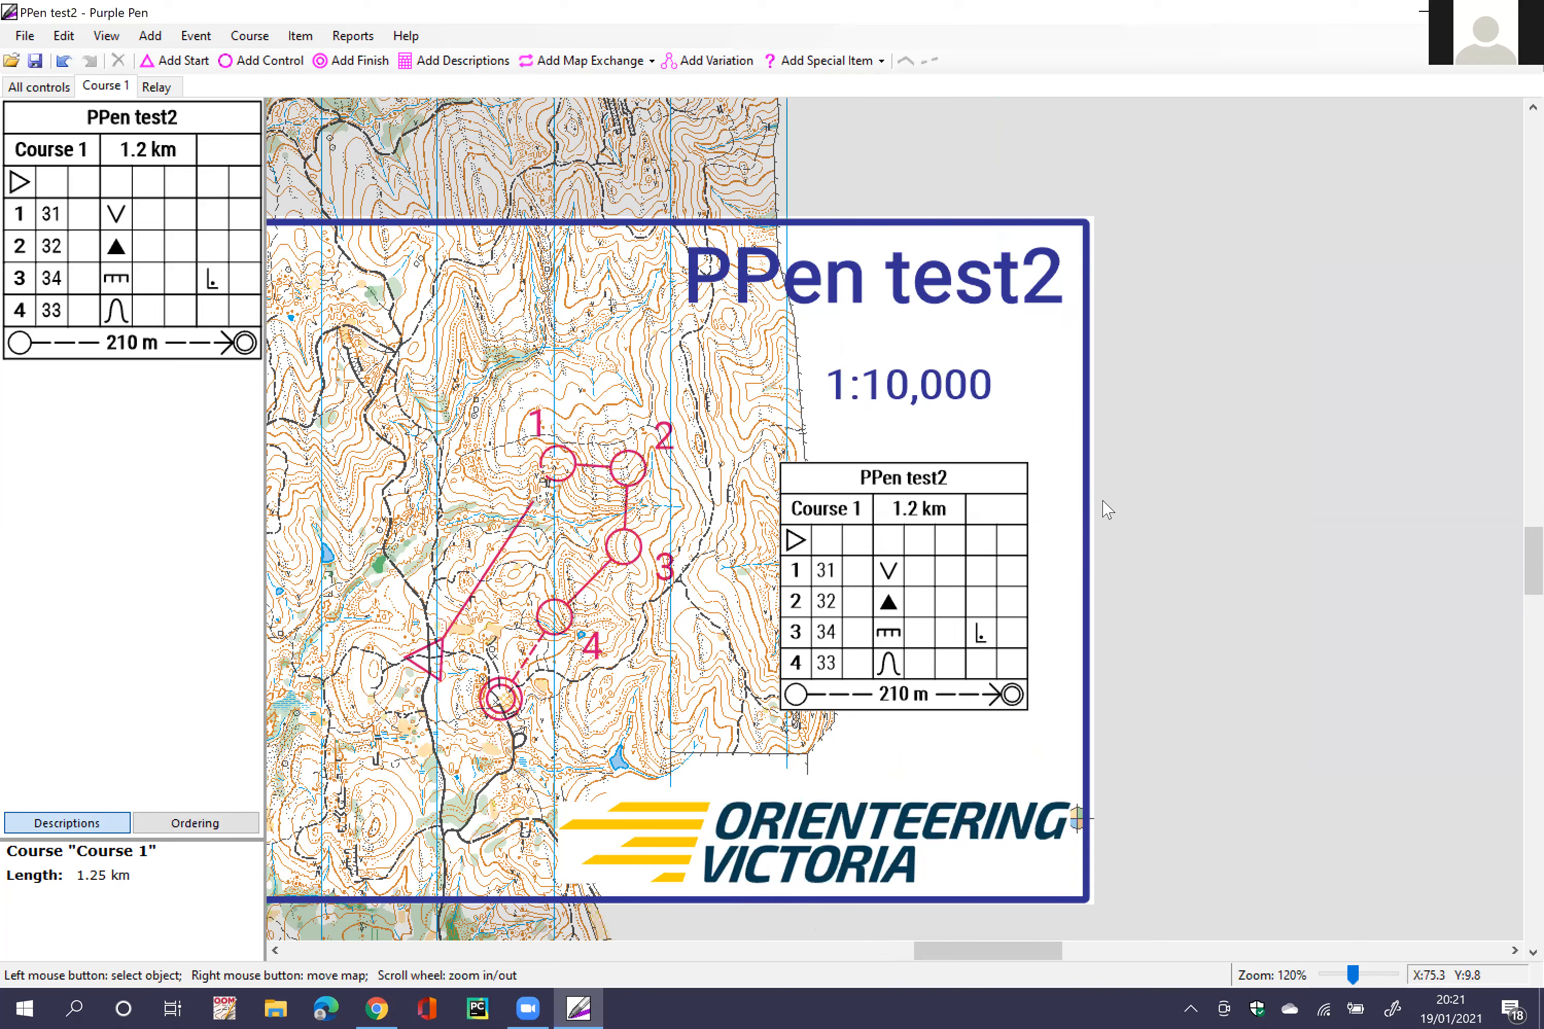
pyautogui.scroll(-1, 765, 534)
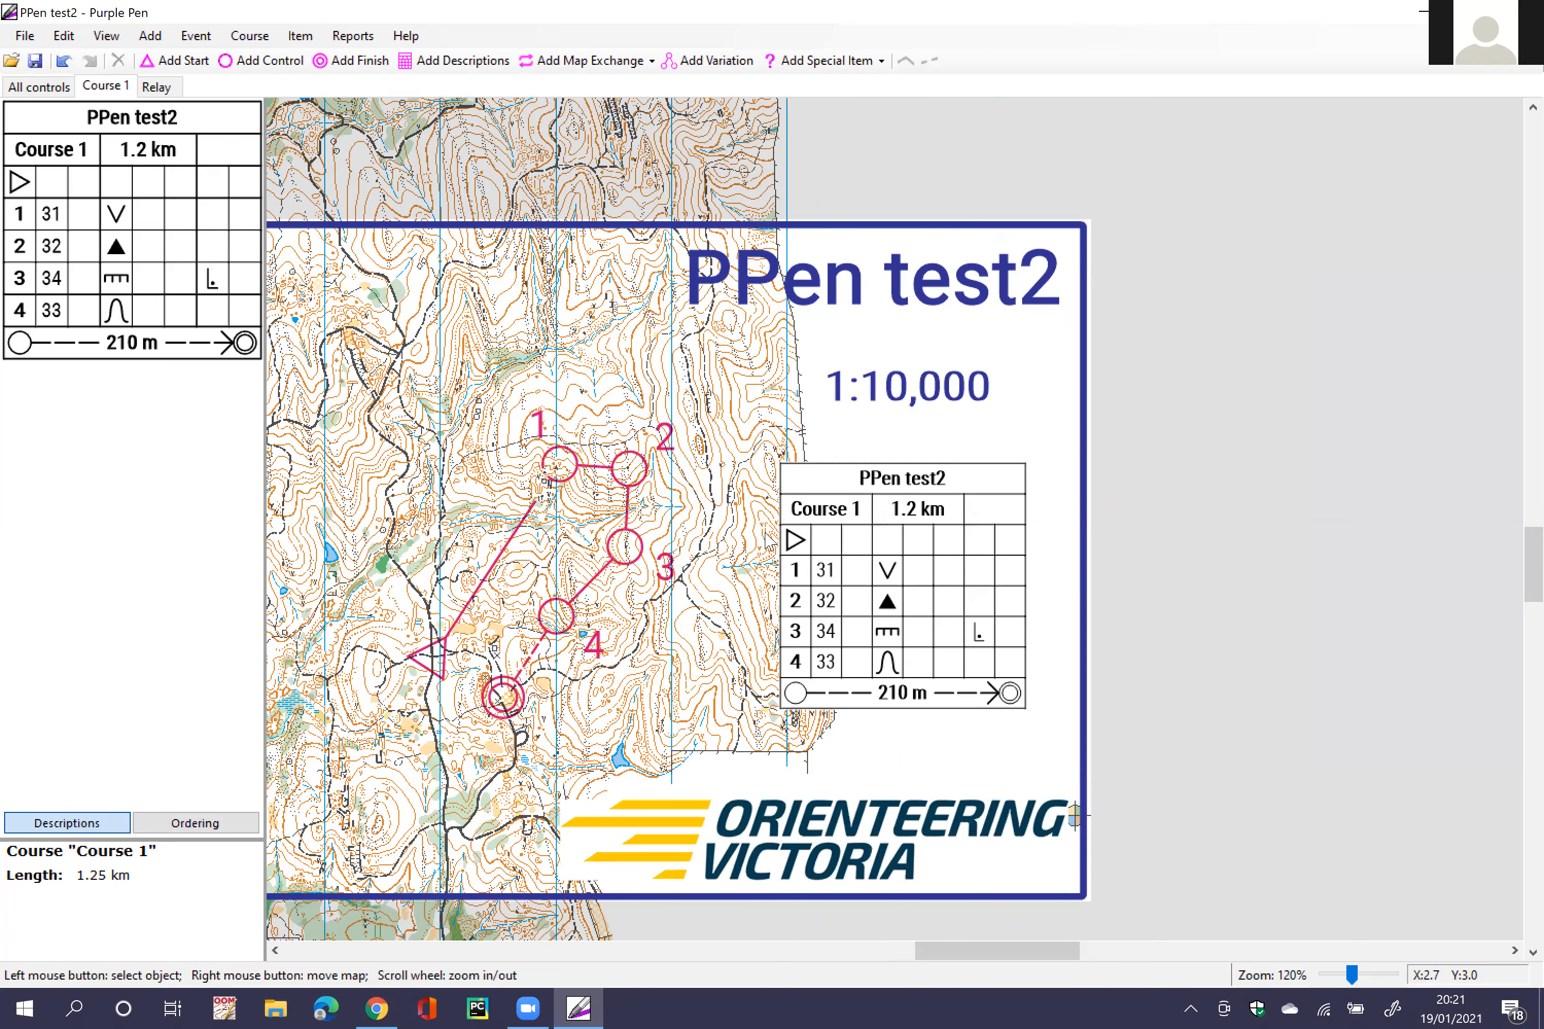
pyautogui.scroll(-1, 765, 533)
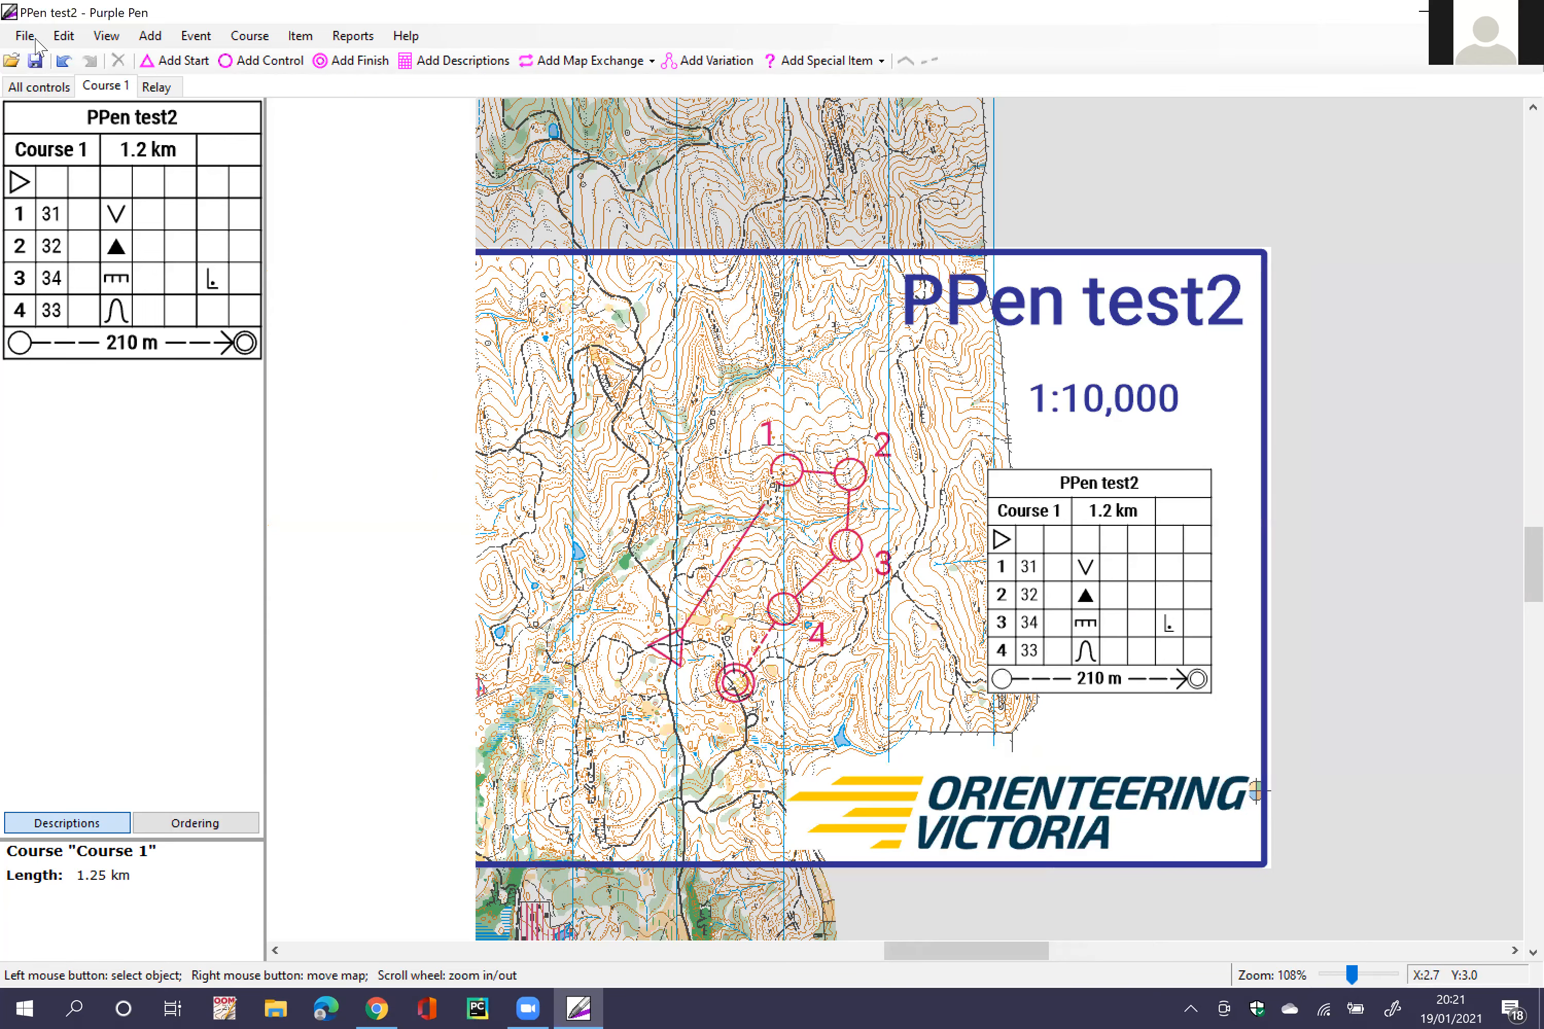
# Step: Set up a control descriptions PDF for Course 1 only, leaving out Relay, with one page of each course
pyautogui.click(37, 41)
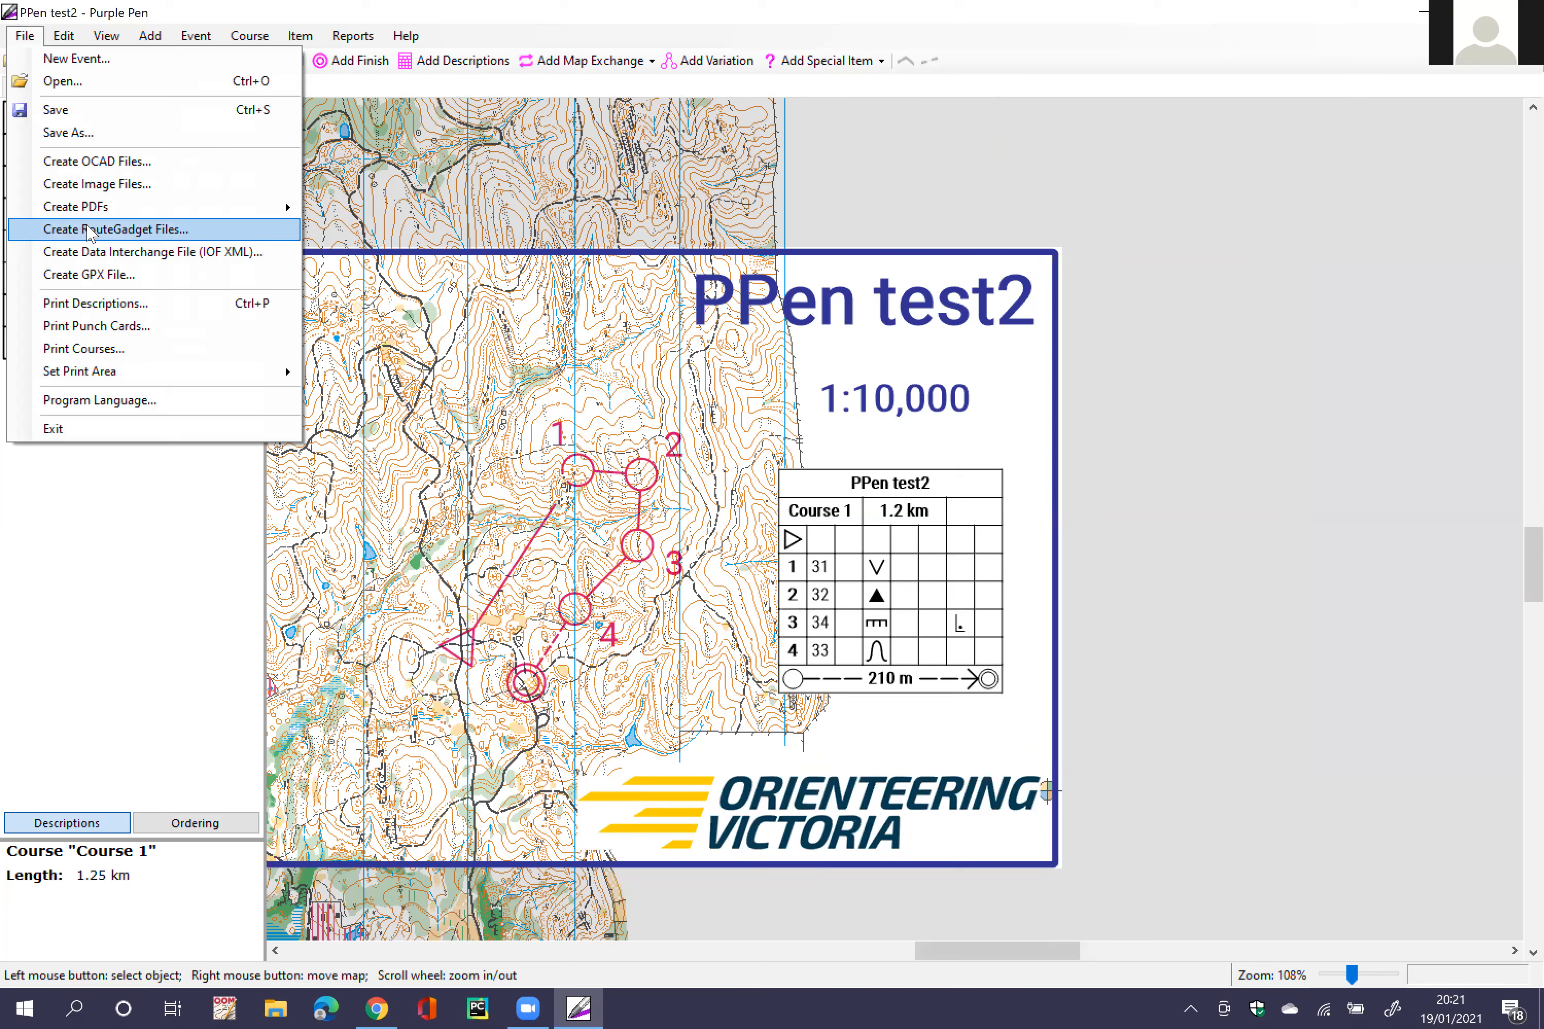
pyautogui.moveTo(102, 209)
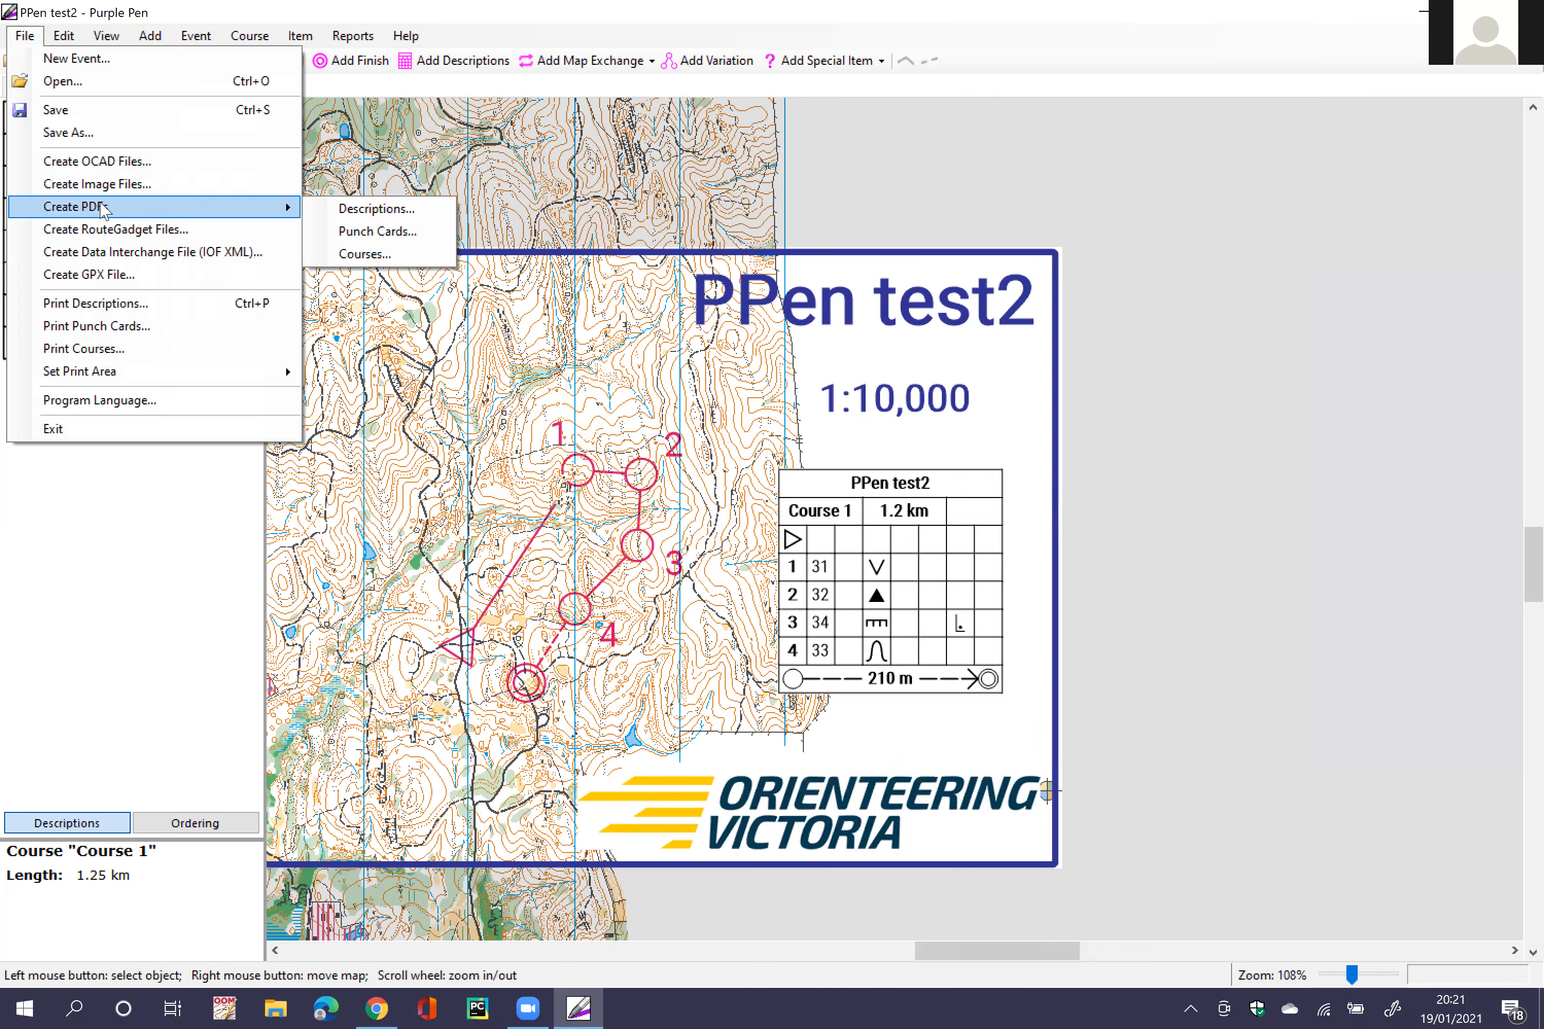
pyautogui.click(370, 211)
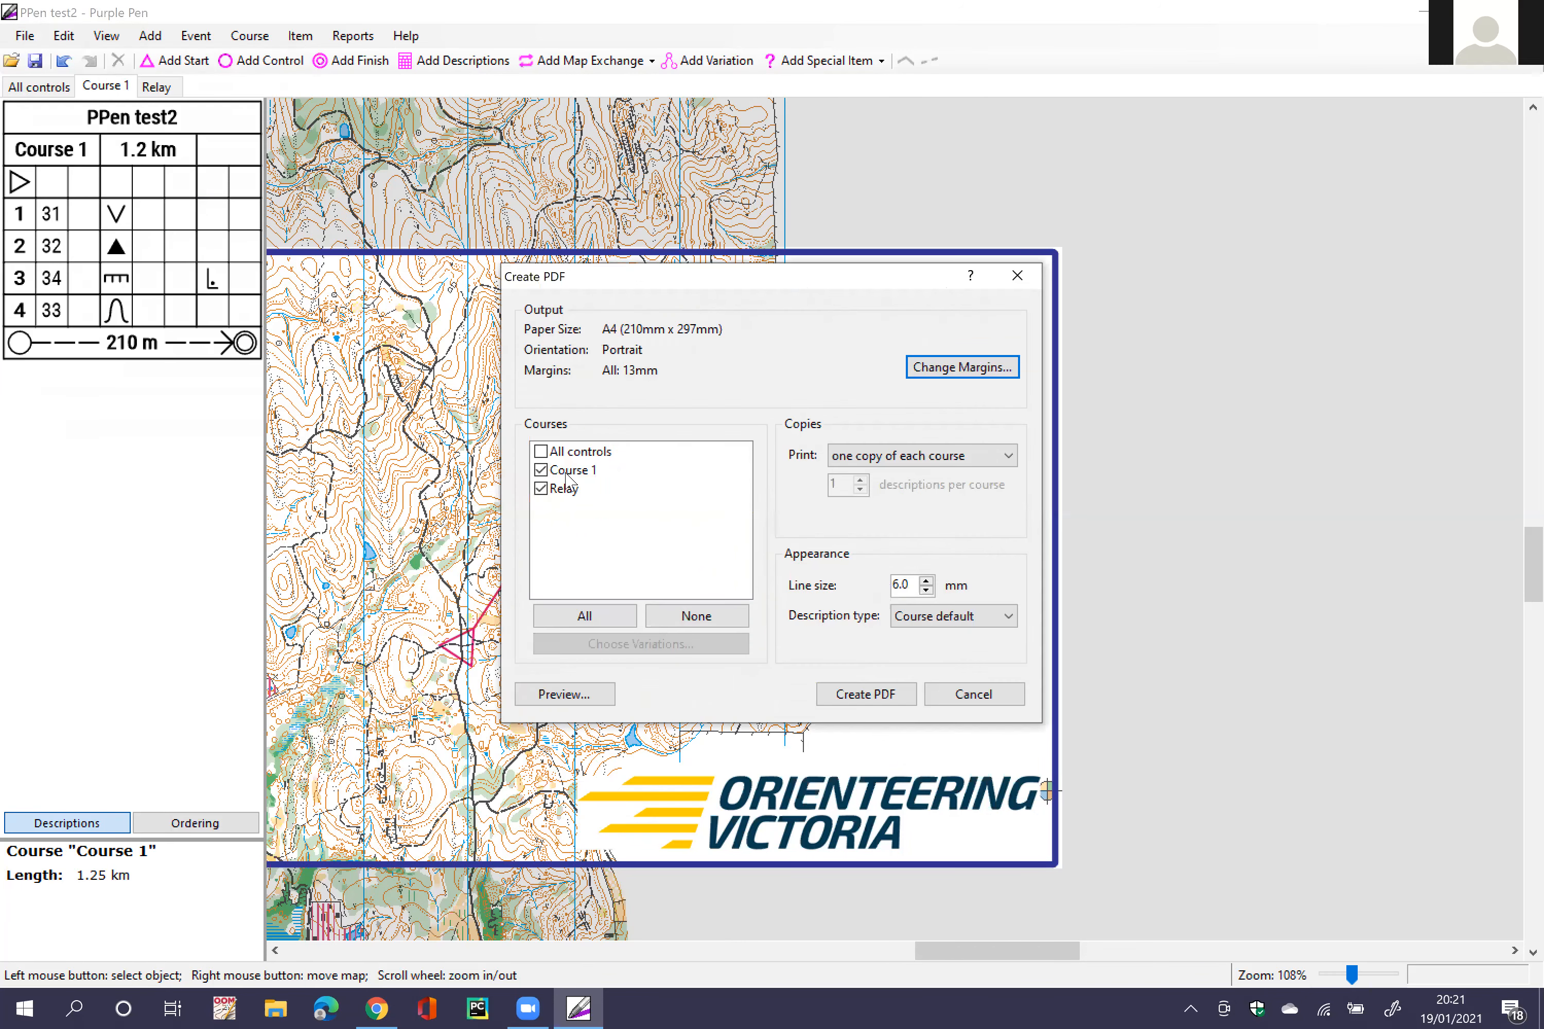
pyautogui.click(544, 489)
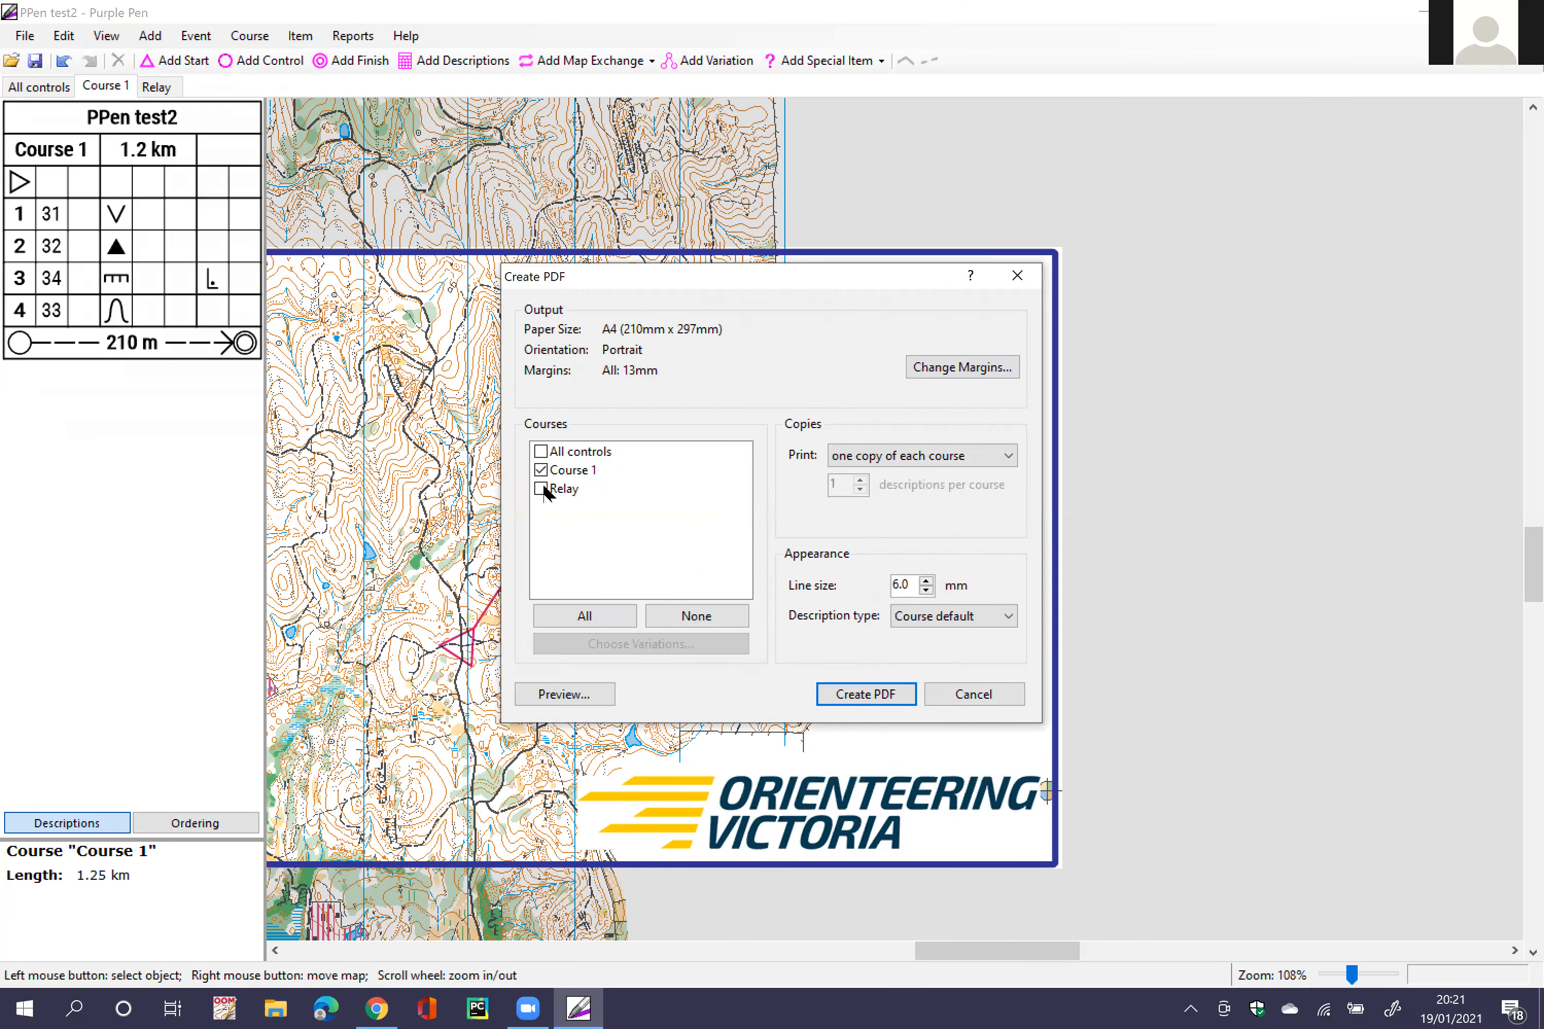
pyautogui.click(877, 458)
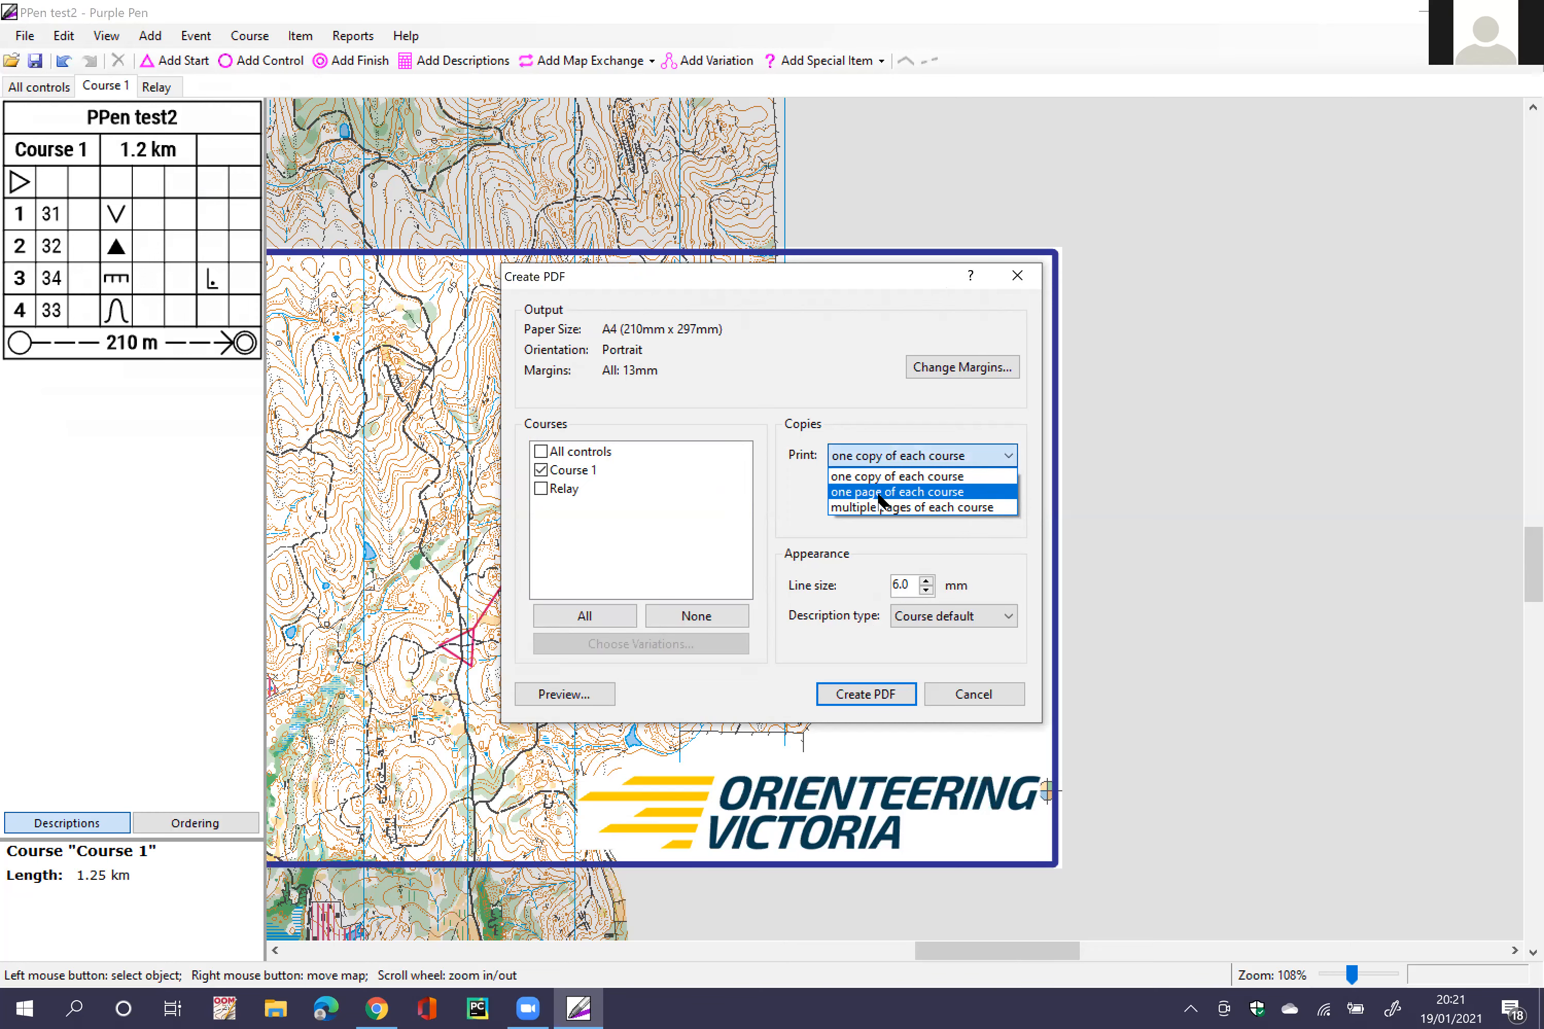
pyautogui.click(878, 494)
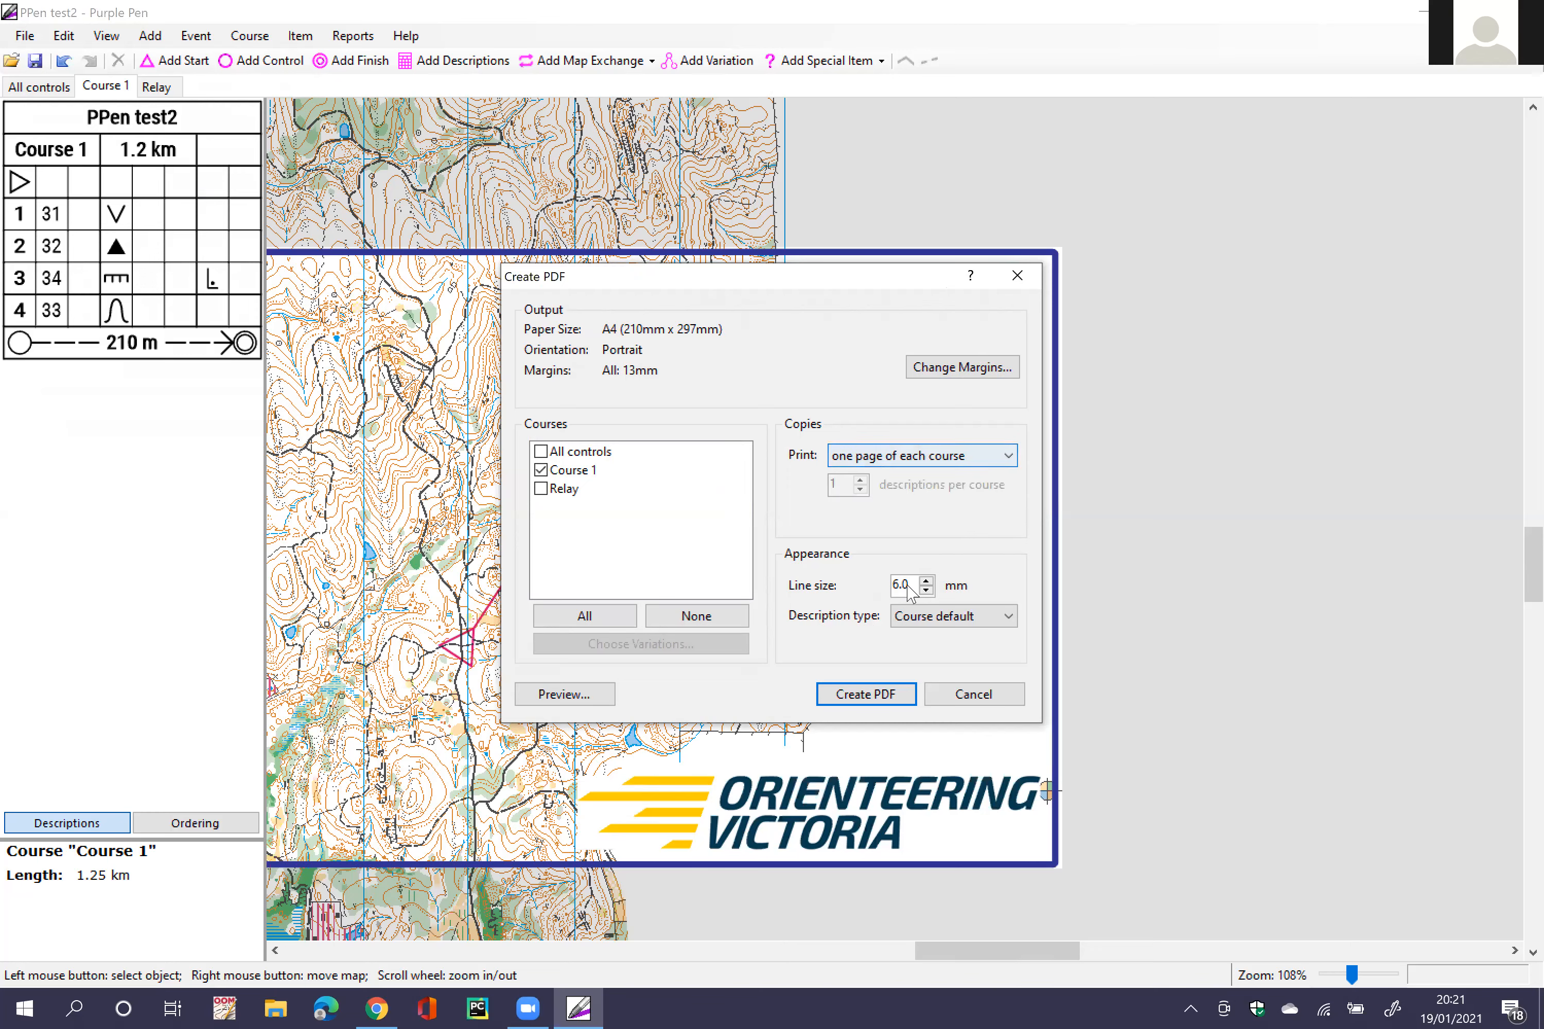
# Step: Try a description line size of 5.8 mm and return it to 6.0 mm
pyautogui.click(926, 591)
pyautogui.click(926, 591)
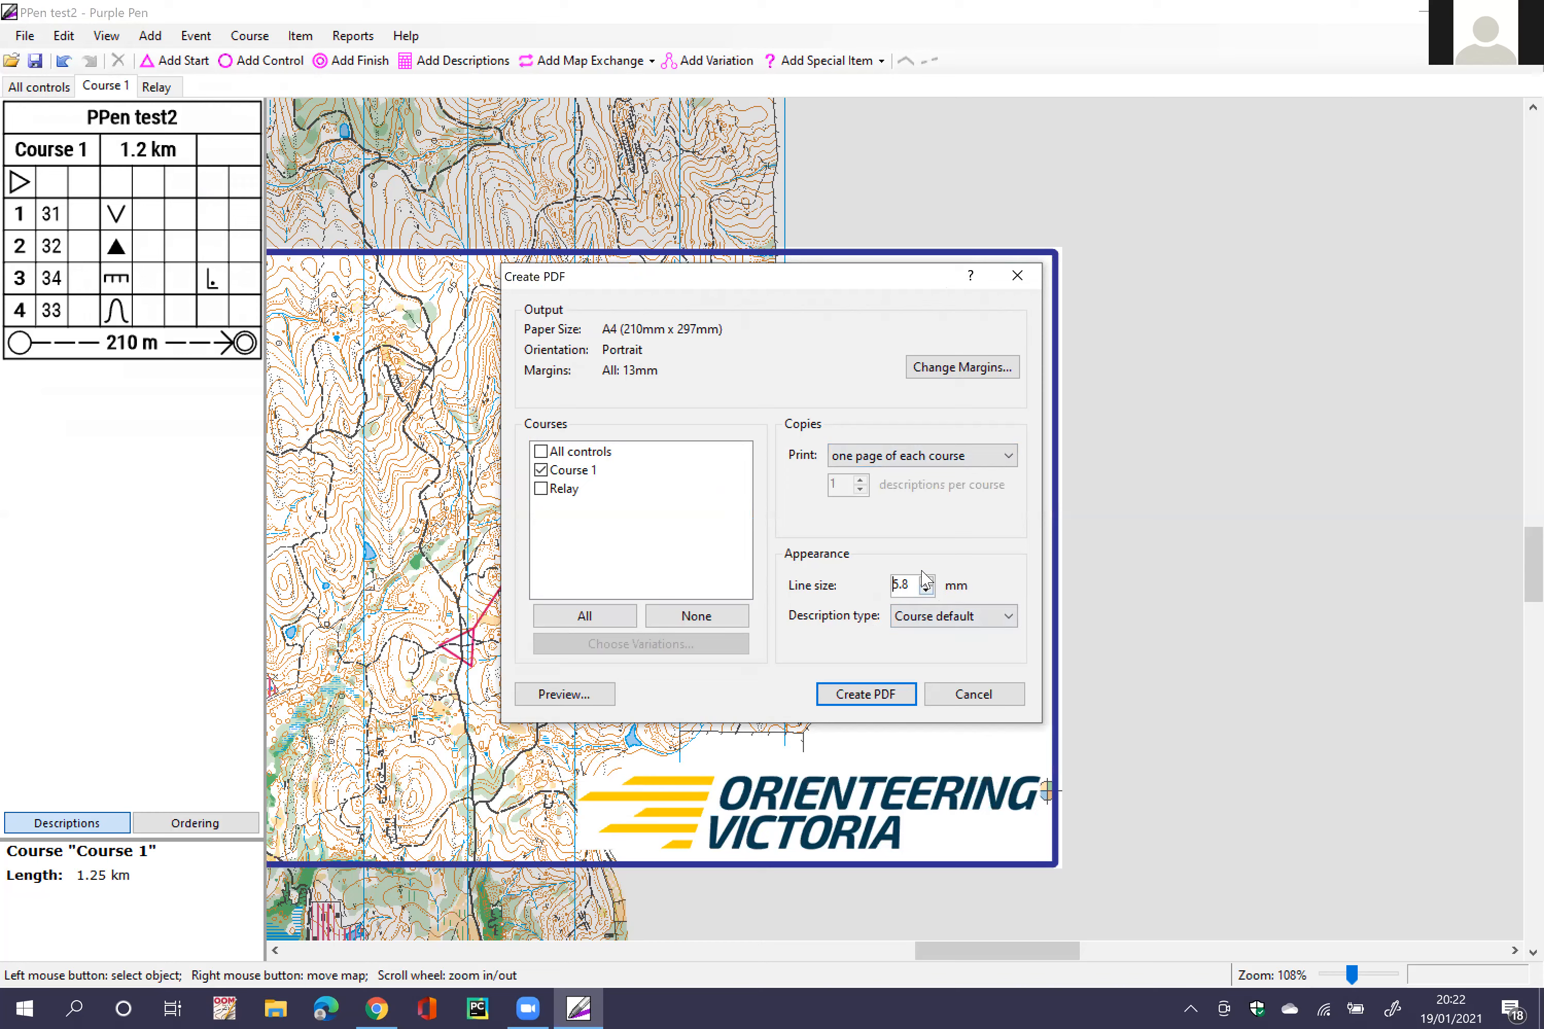
pyautogui.click(925, 579)
pyautogui.click(926, 579)
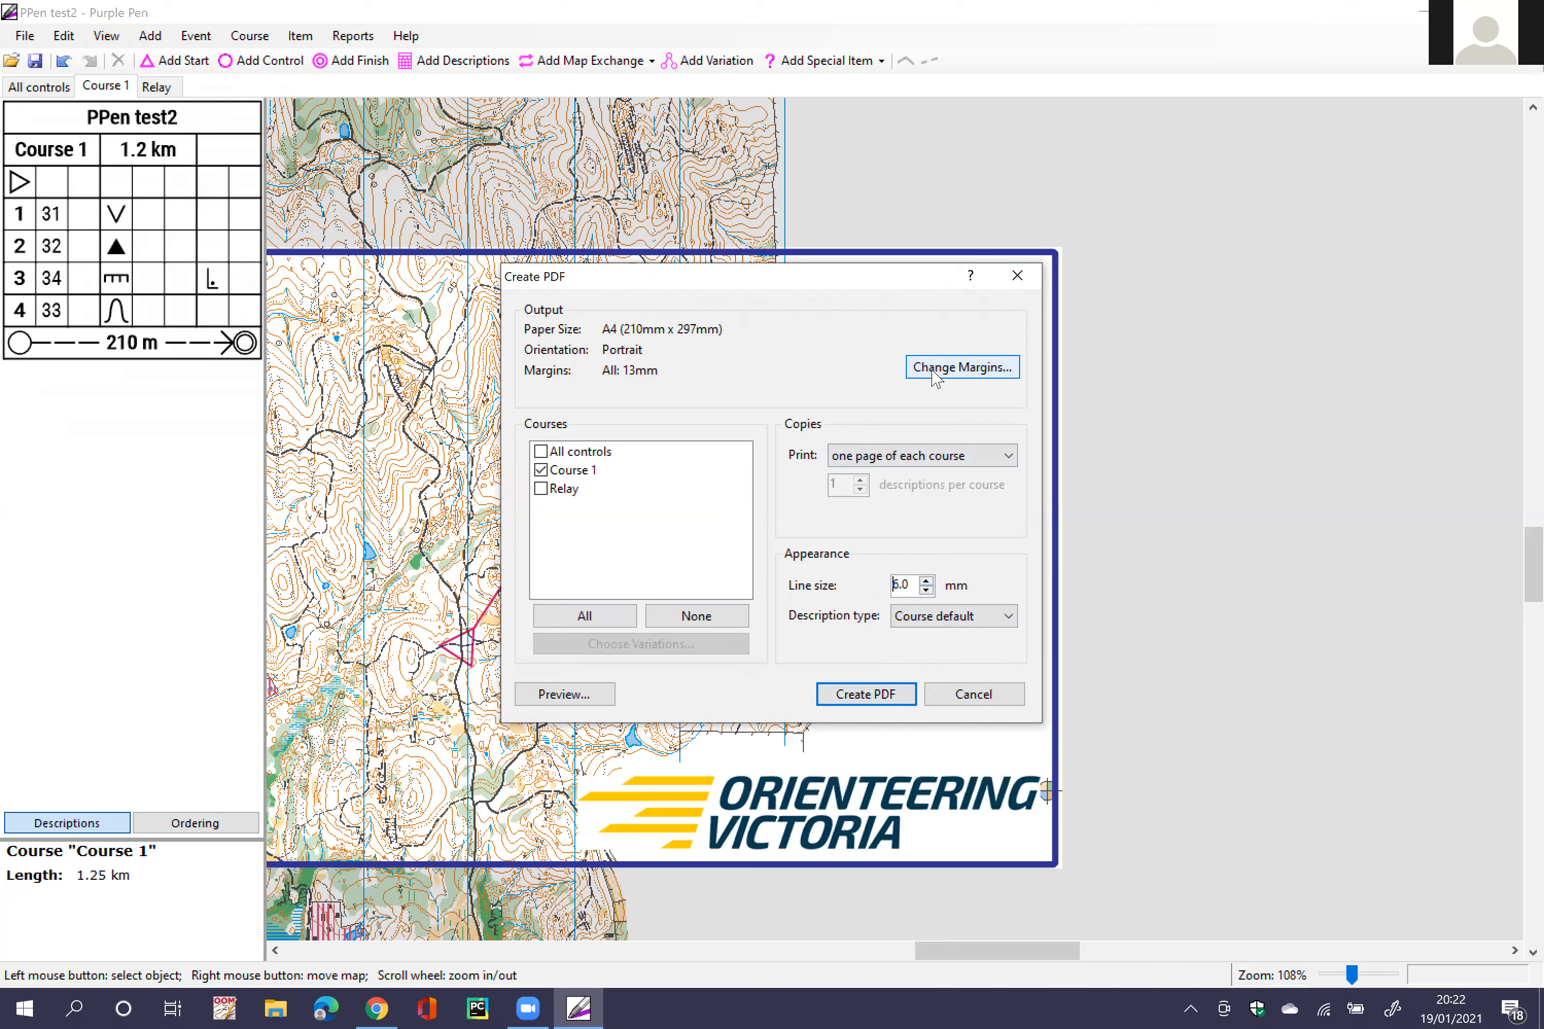
# Step: Create the descriptions PDF and save it as "Descriptions" in the Documents folder
pyautogui.click(863, 694)
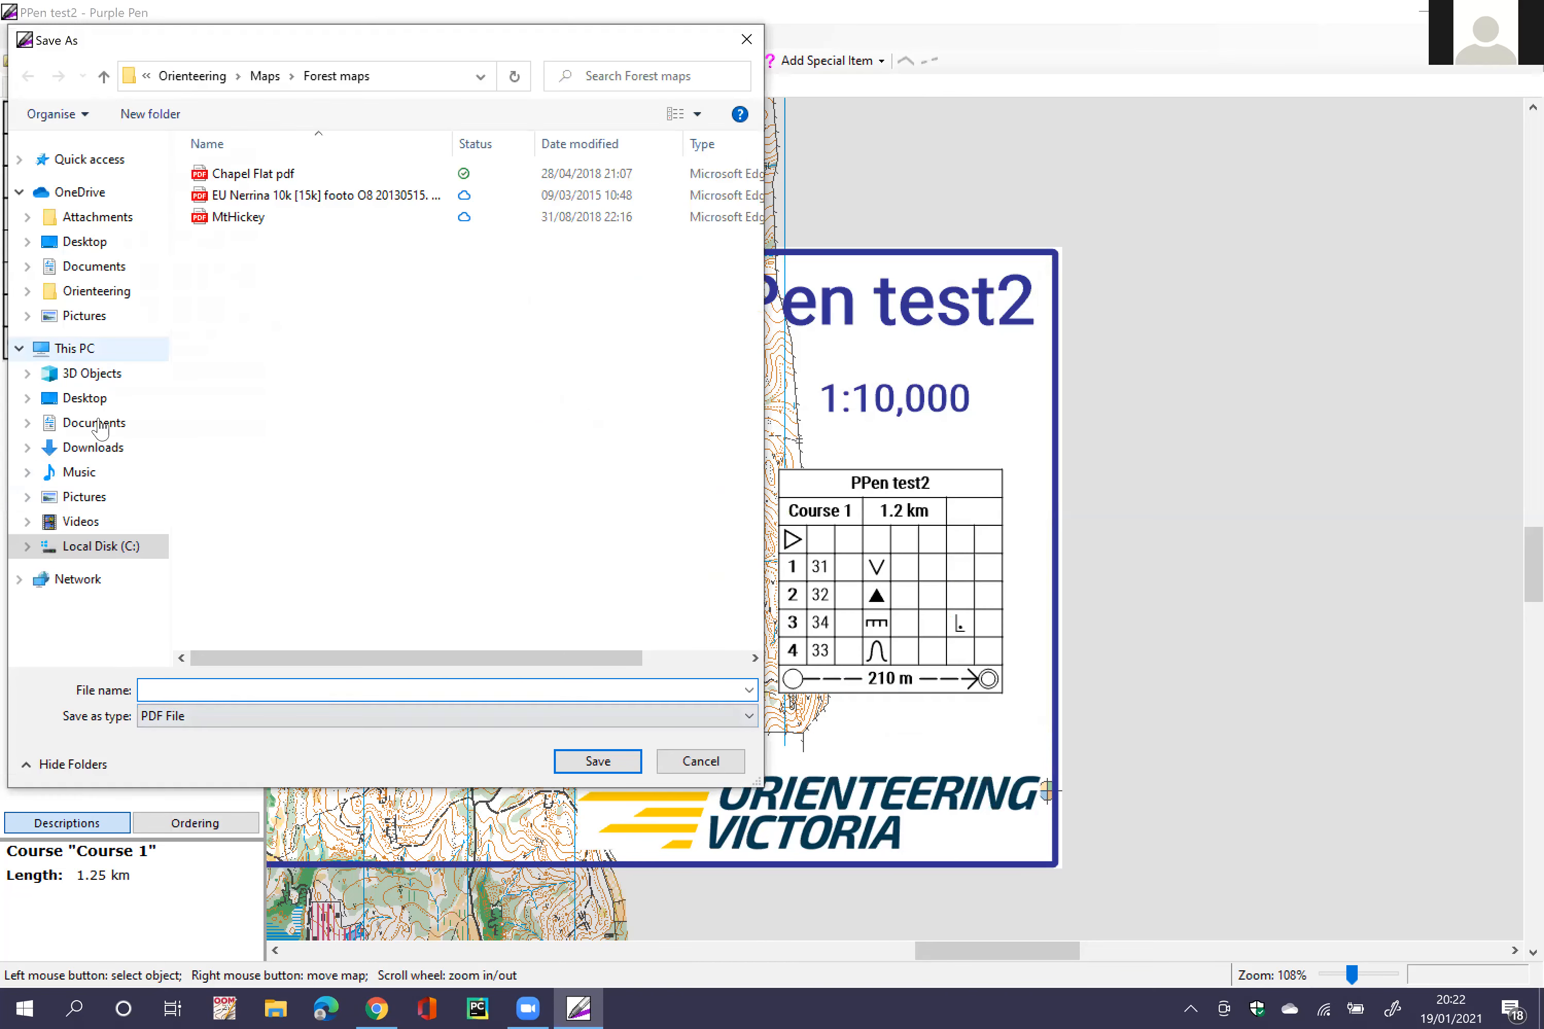
pyautogui.click(93, 423)
pyautogui.click(169, 690)
pyautogui.write('Descriptions')
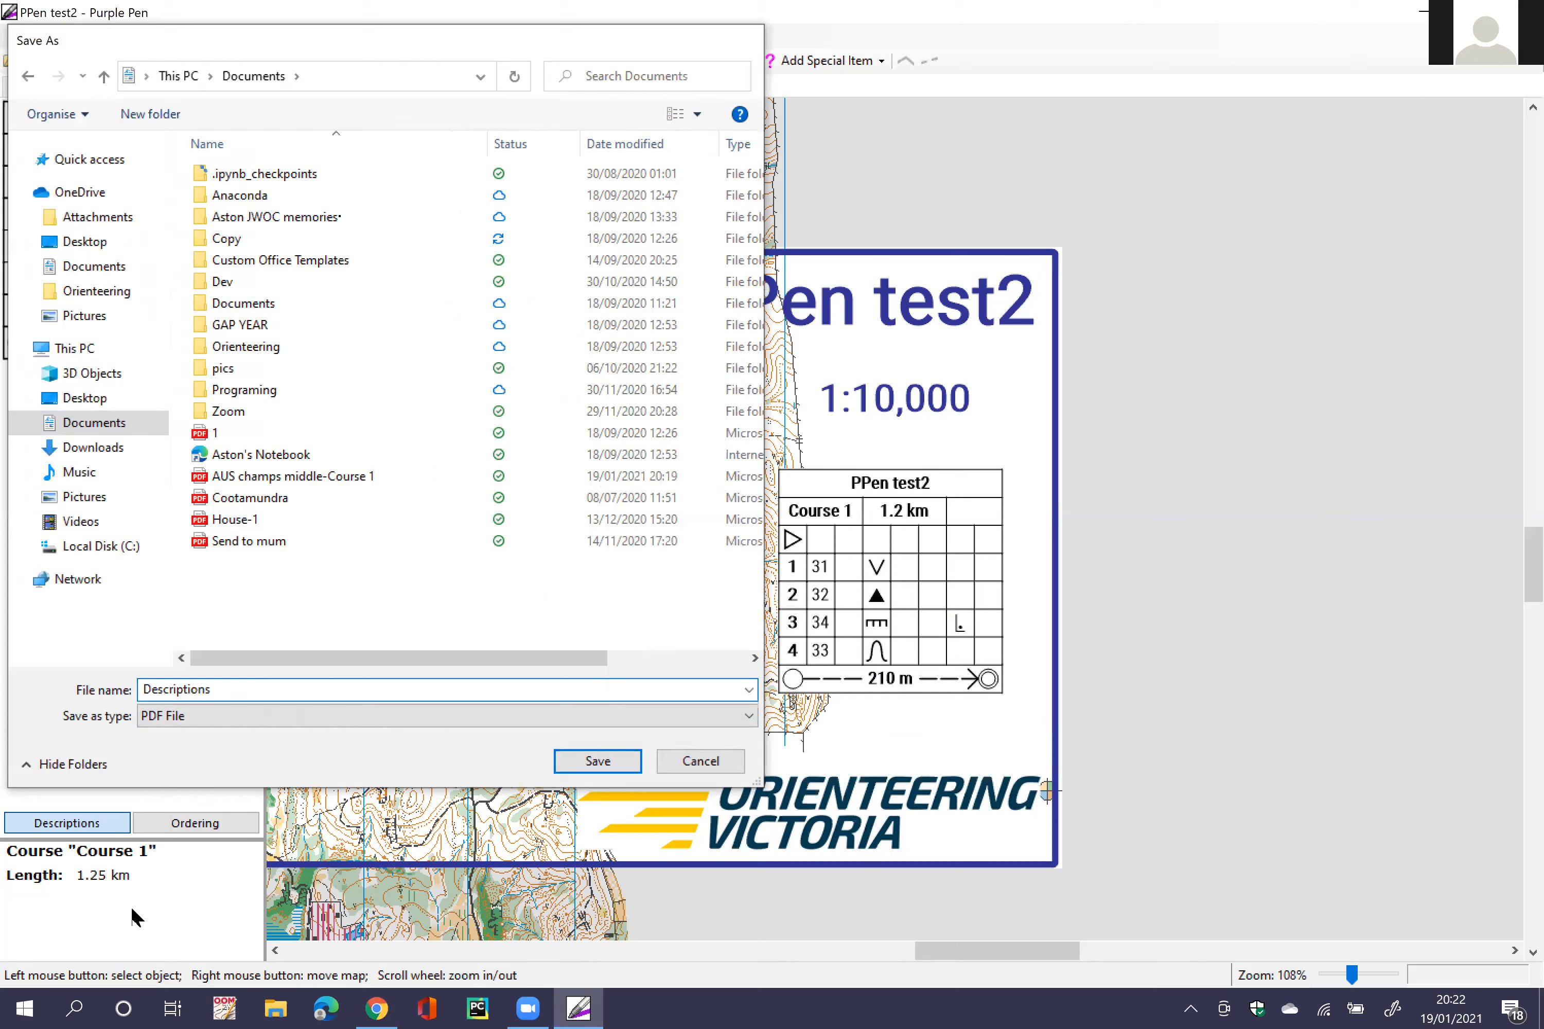
pyautogui.press('Return')
# Step: Open the "Descriptions" PDF through File Explorer and look over the page of Course 1 control descriptions
pyautogui.click(276, 997)
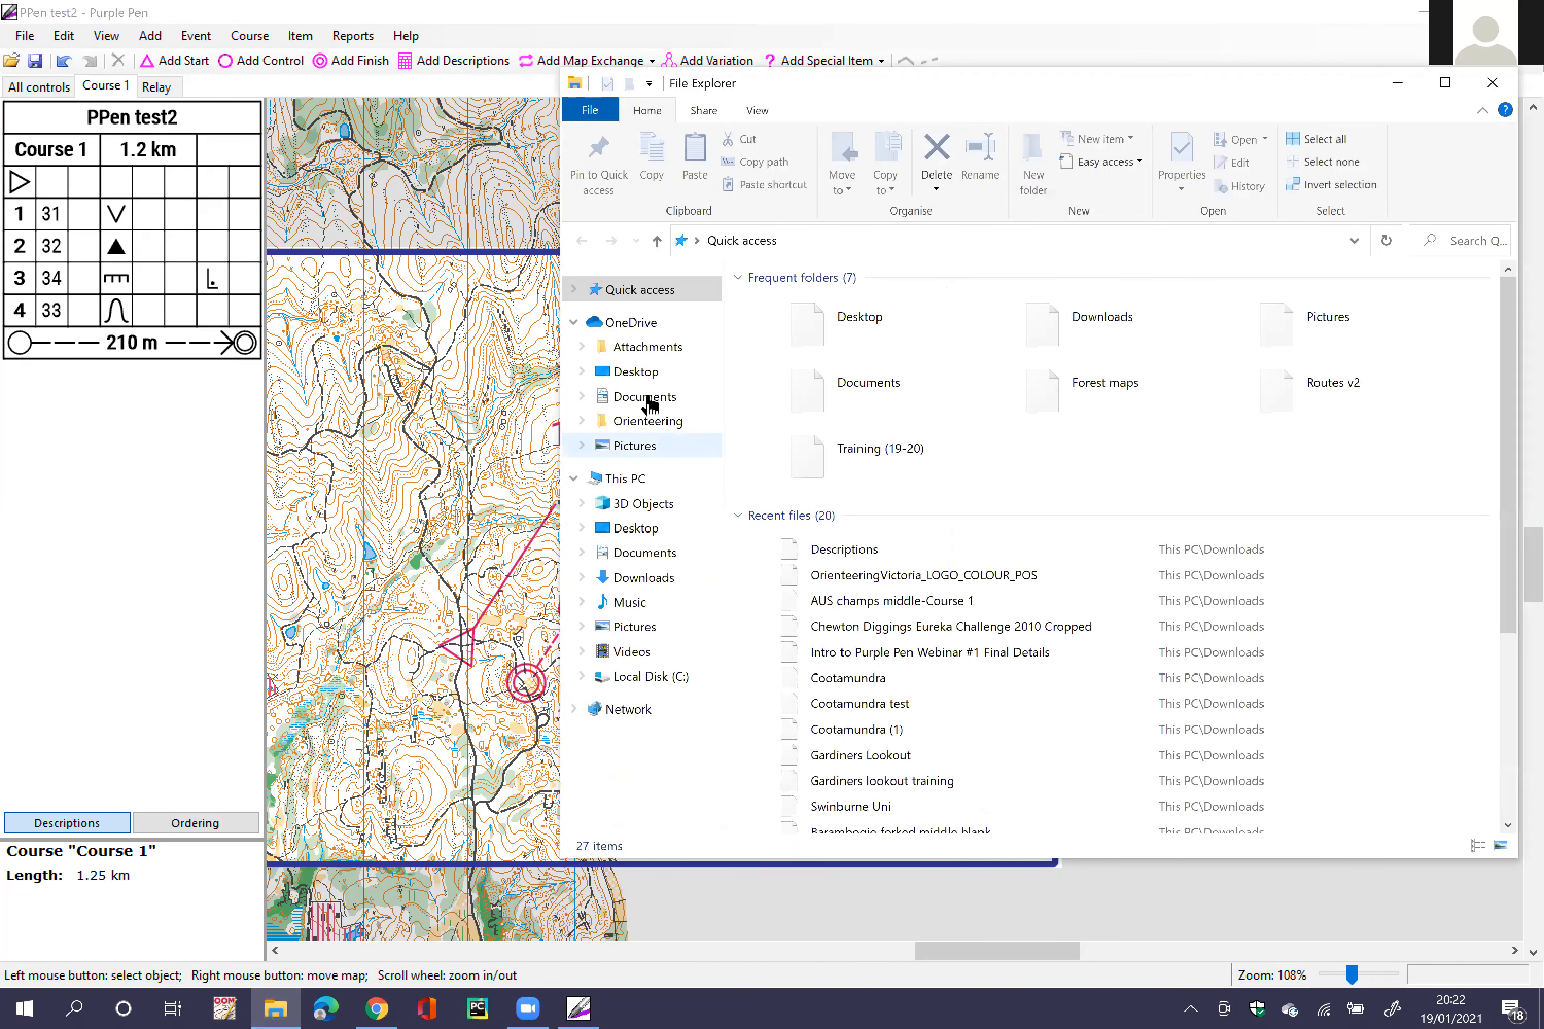
pyautogui.click(828, 552)
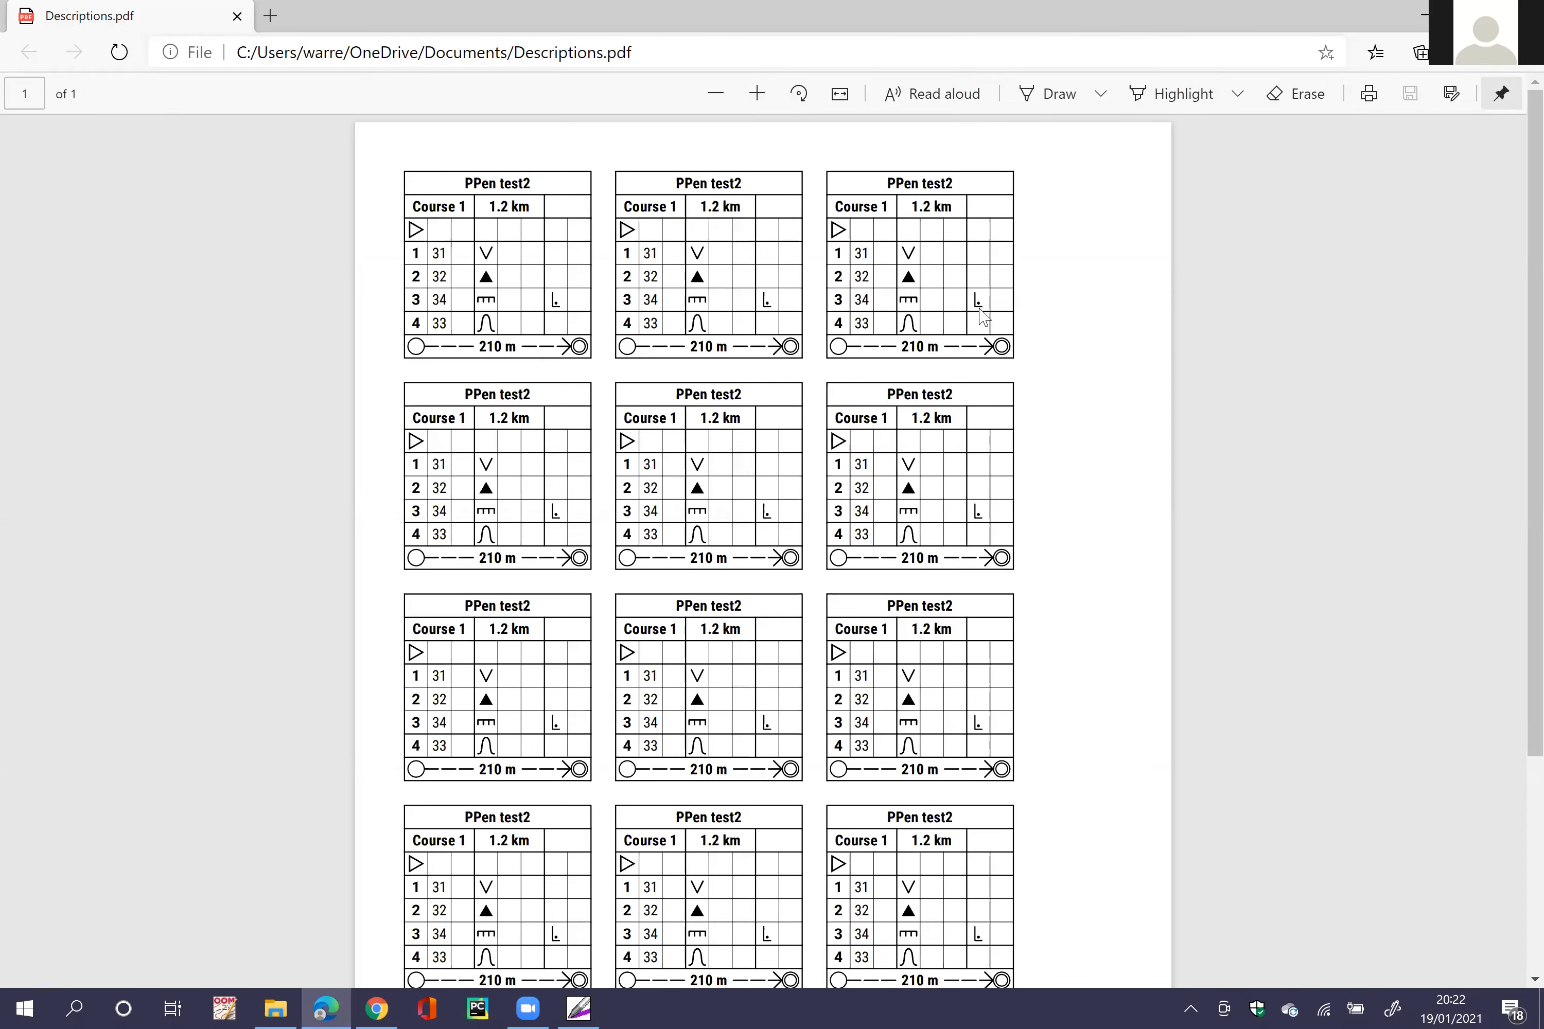
pyautogui.scroll(-2, 983, 317)
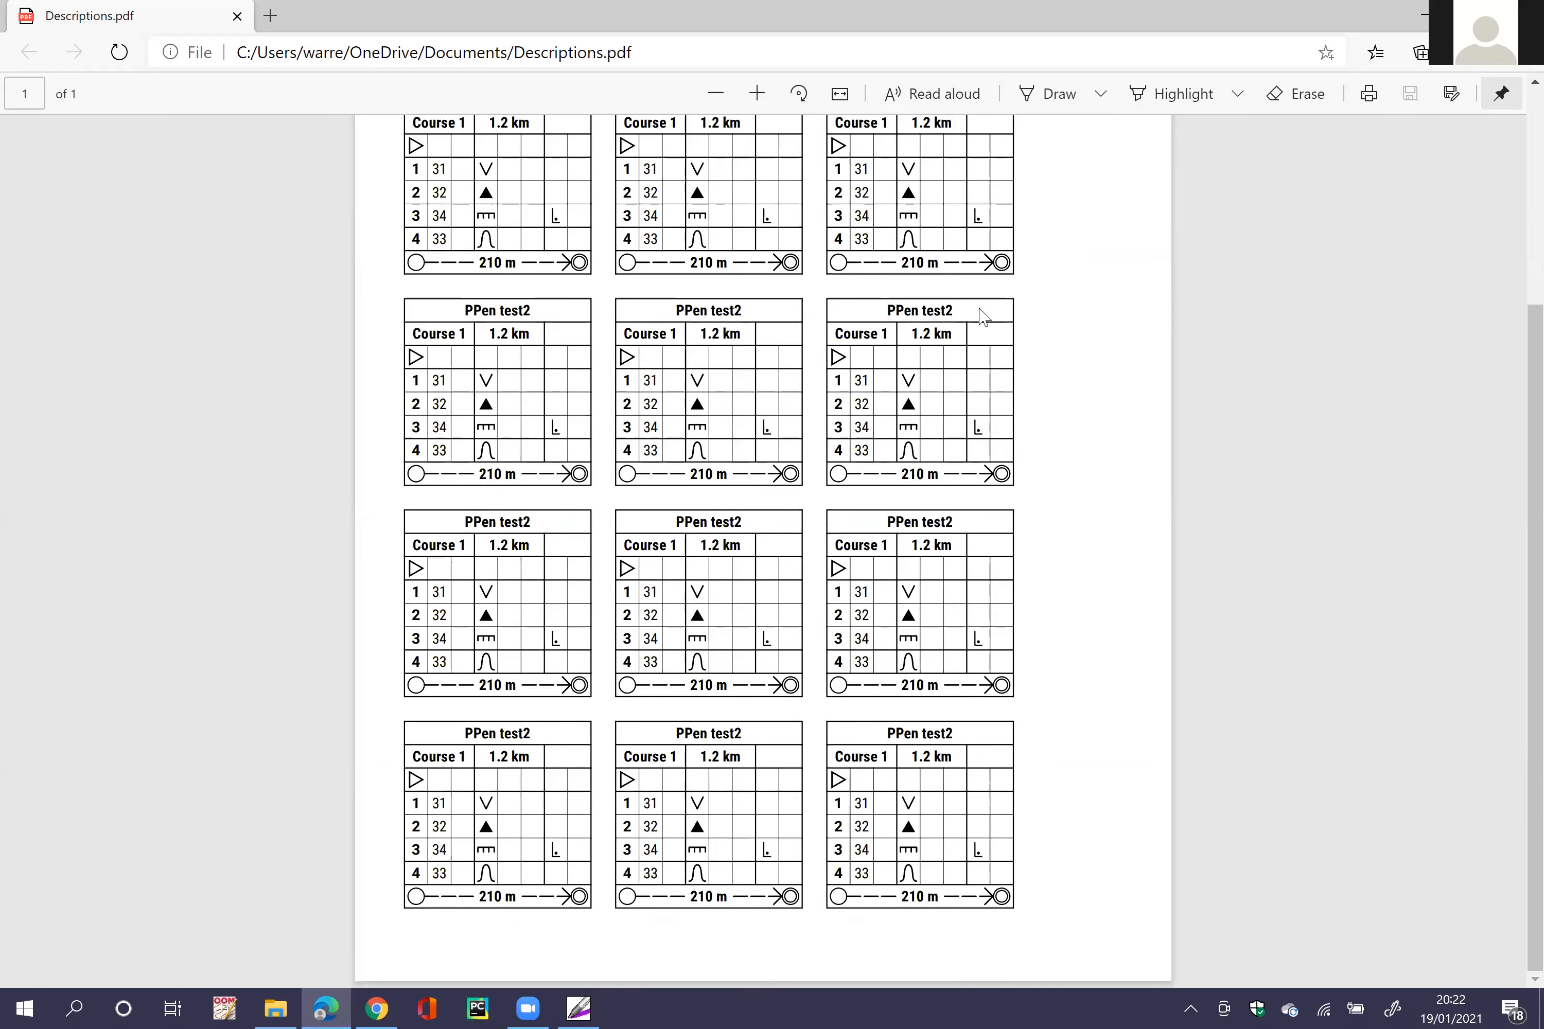
pyautogui.scroll(5, 983, 317)
pyautogui.scroll(-1, 982, 317)
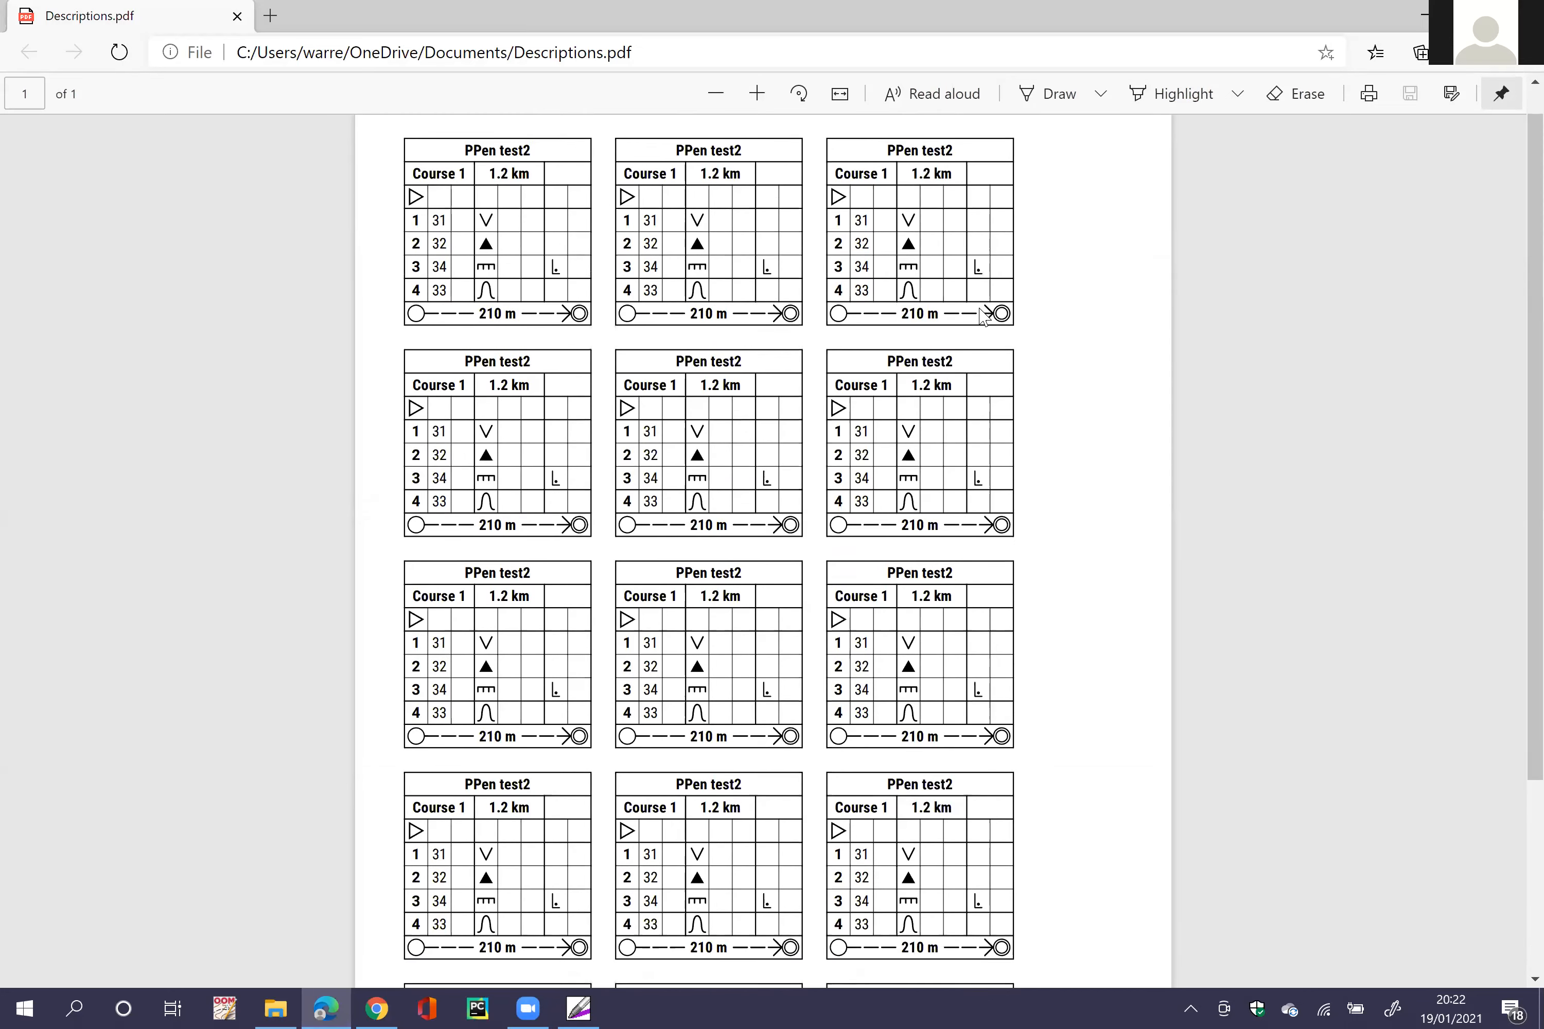
# Step: Look through the page of Course 1 control descriptions in the PDF, close it and return to Purple Pen
pyautogui.scroll(-4, 983, 317)
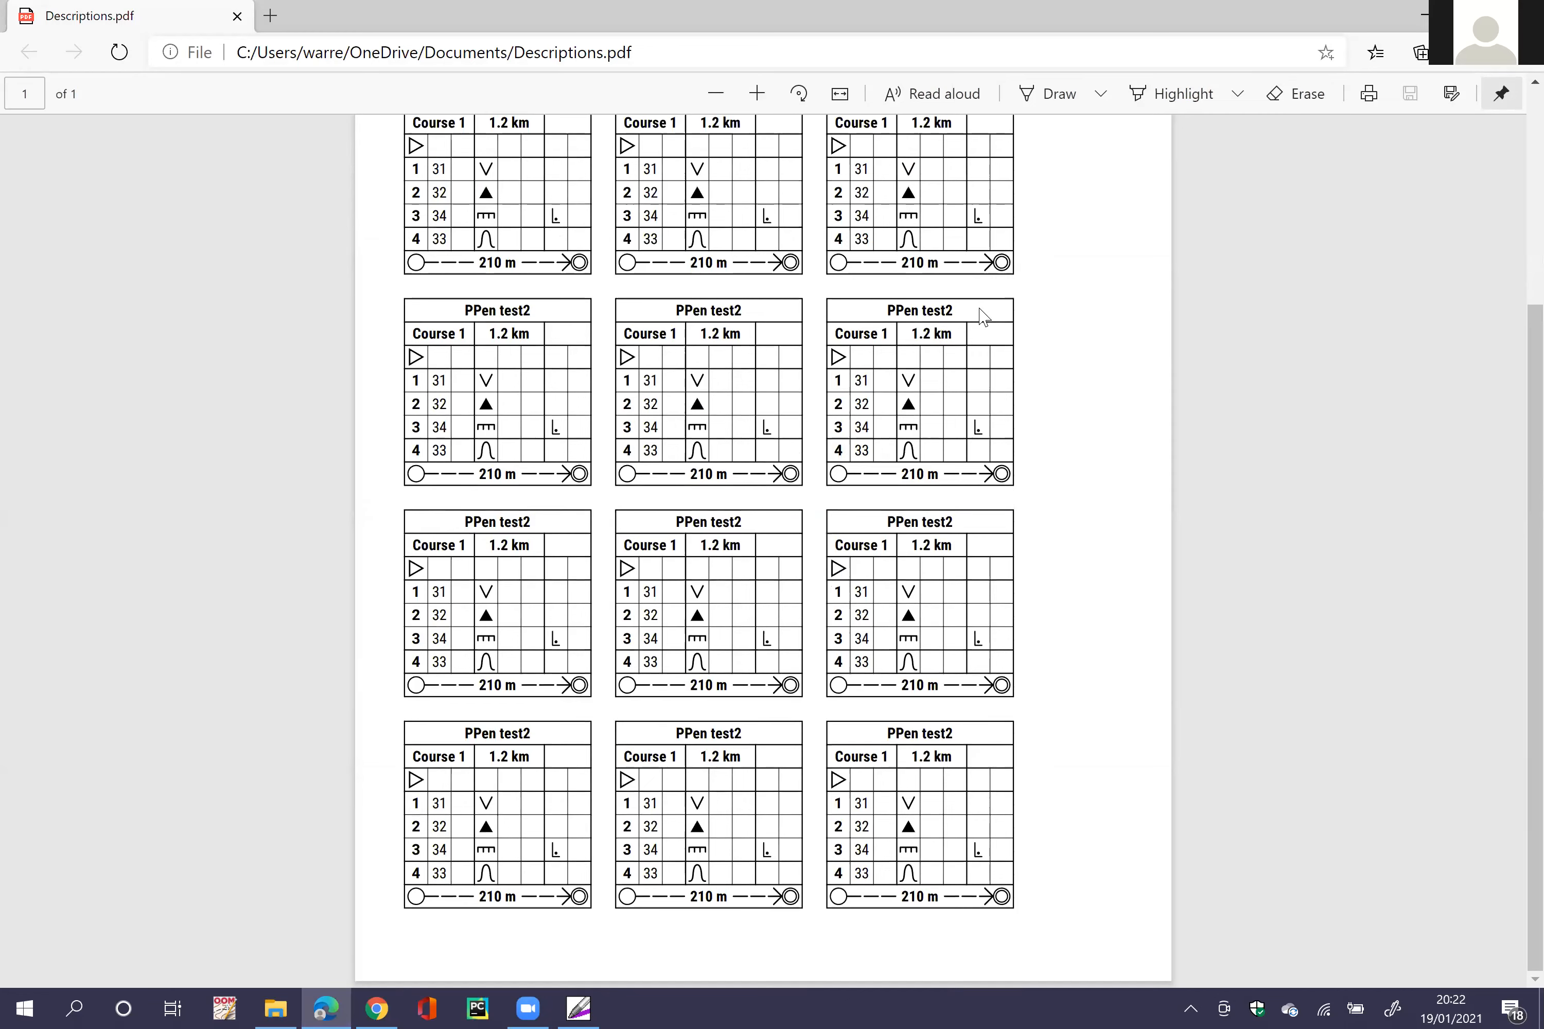
pyautogui.scroll(2, 983, 317)
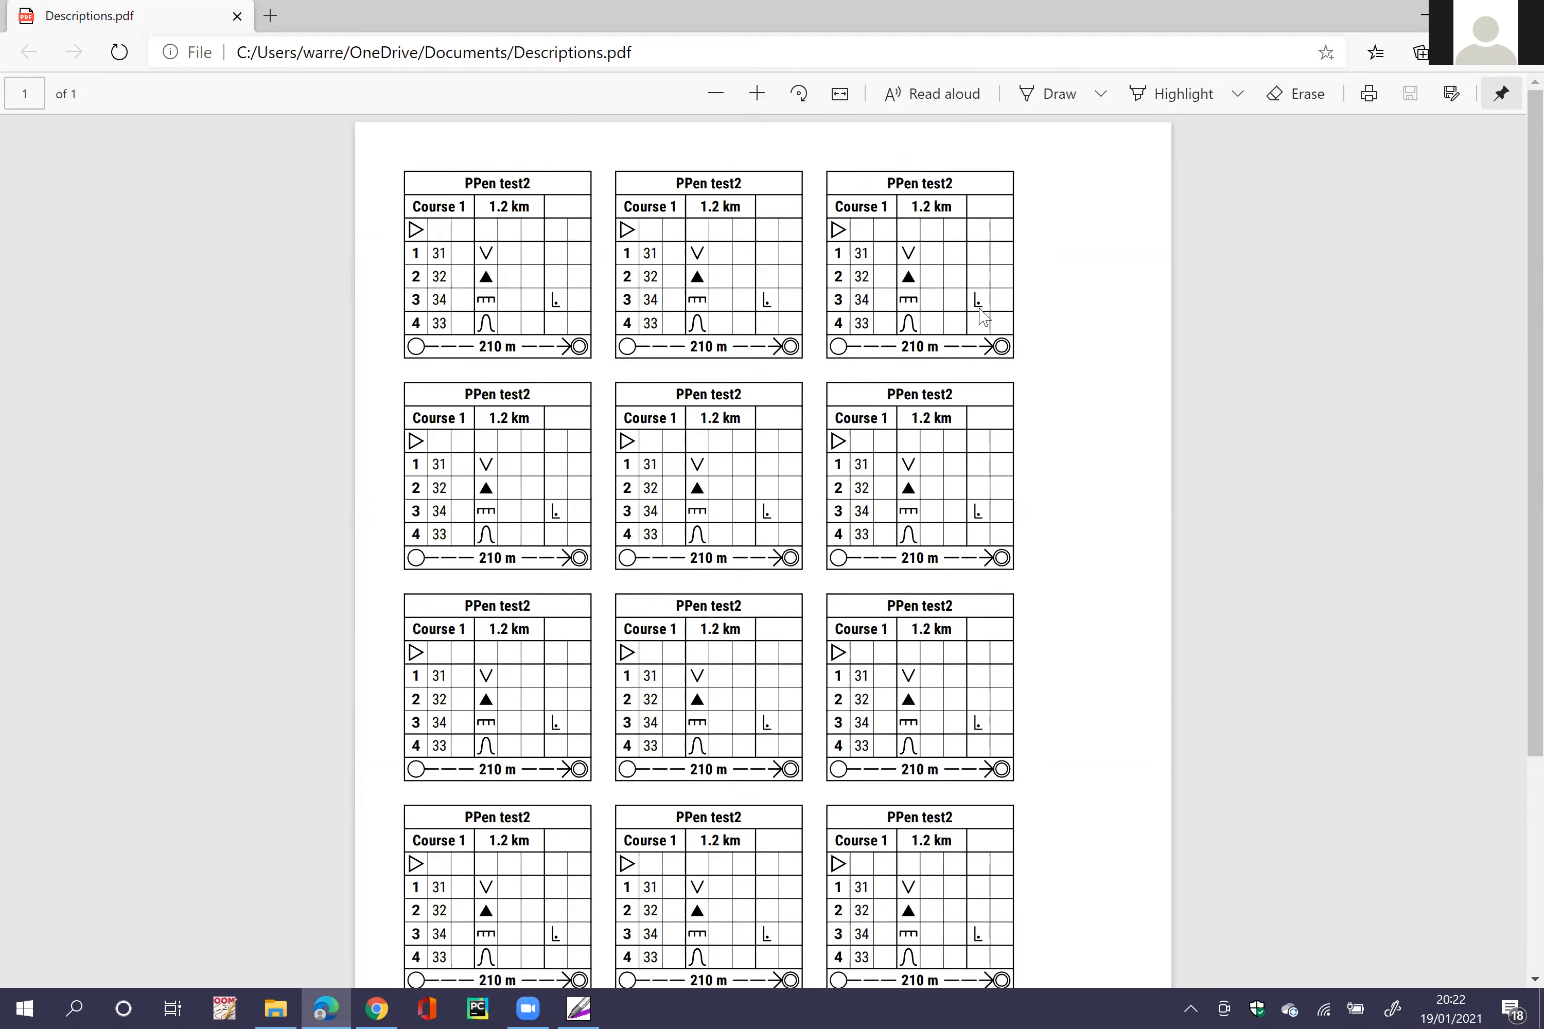
pyautogui.scroll(-2, 983, 317)
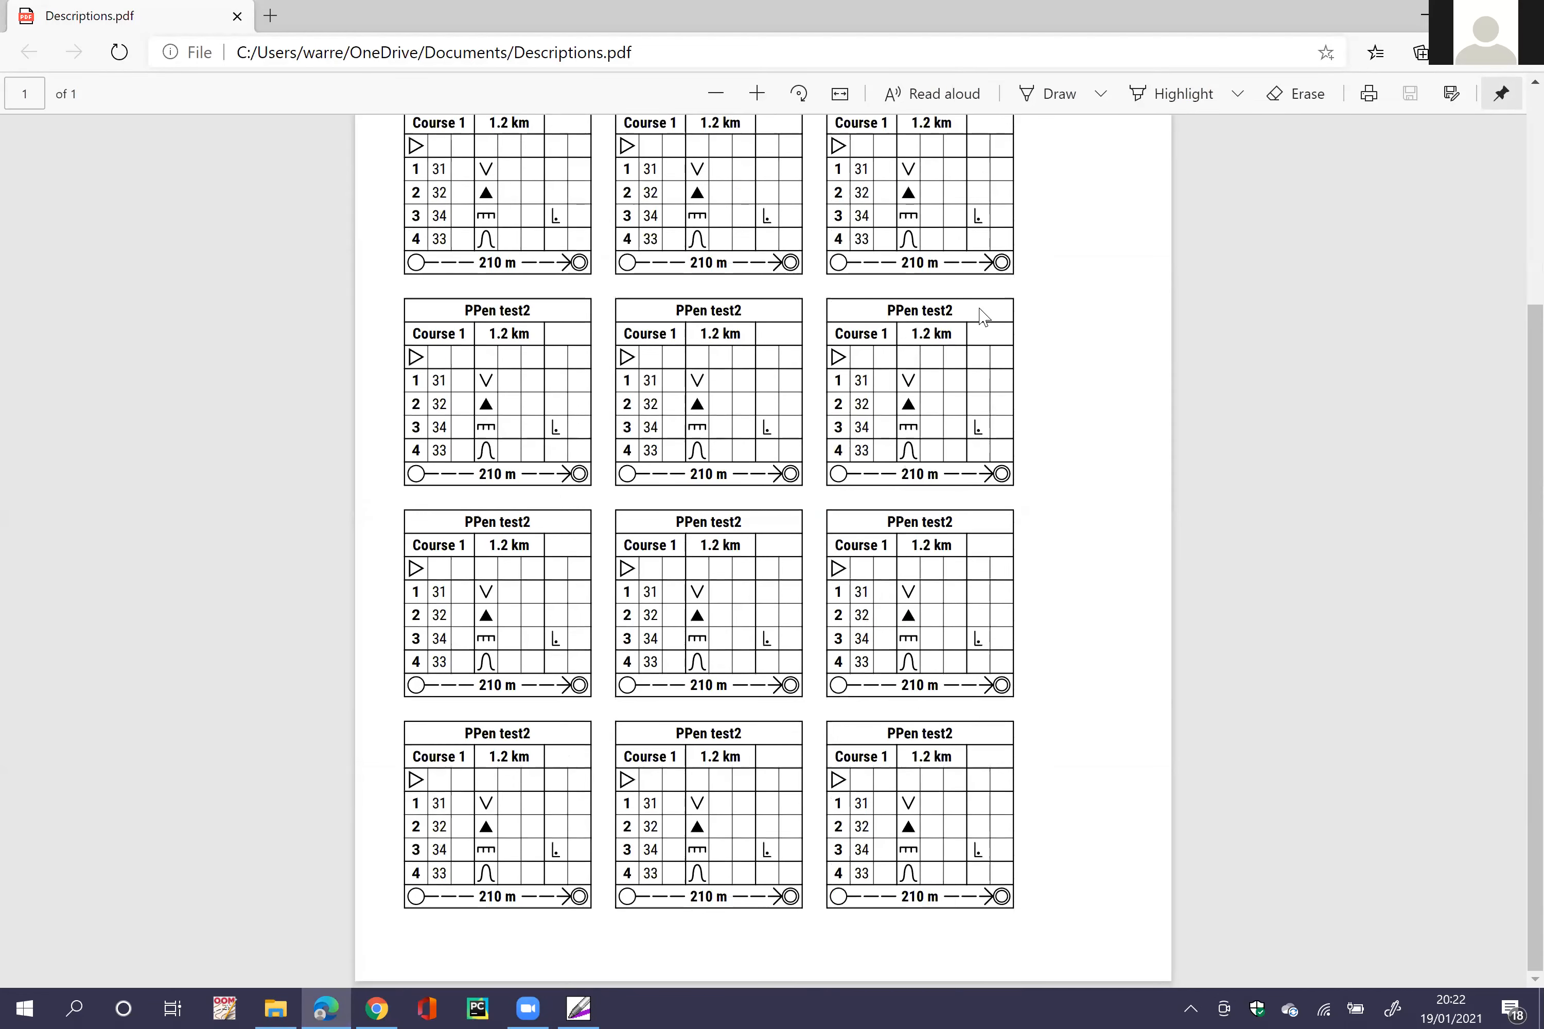
pyautogui.scroll(2, 983, 317)
pyautogui.scroll(-2, 983, 318)
pyautogui.click(1521, 15)
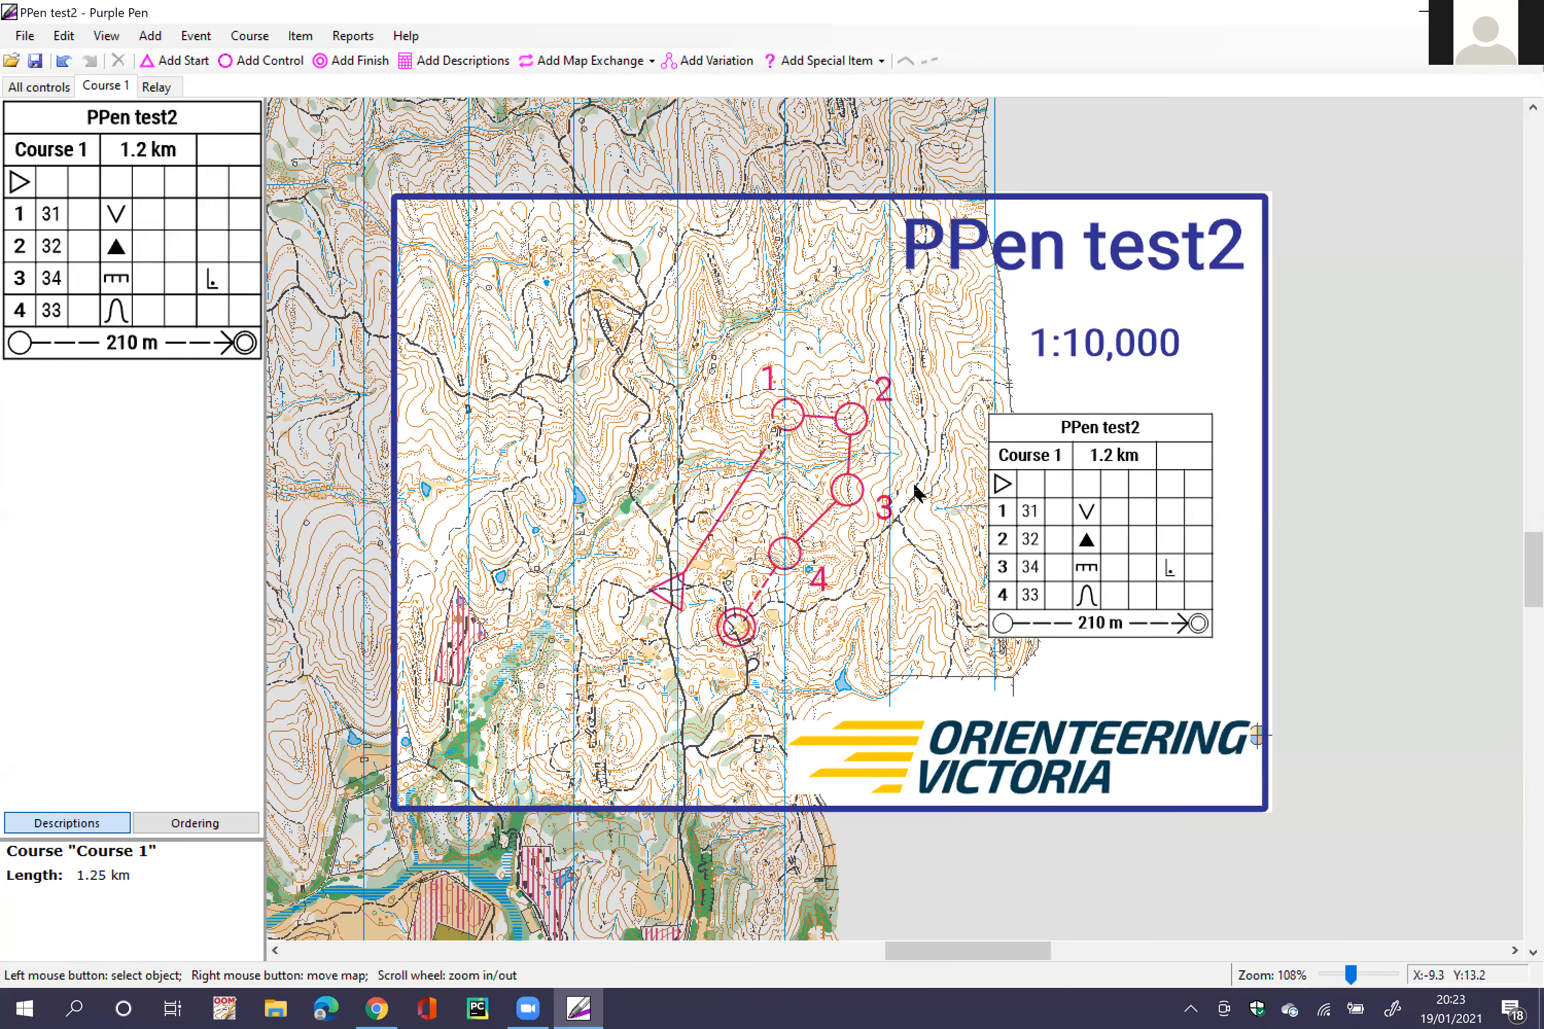
# Step: Create a new normal course named "Fun stuff" with the default settings
pyautogui.scroll(-1, 915, 493)
pyautogui.scroll(2, 915, 492)
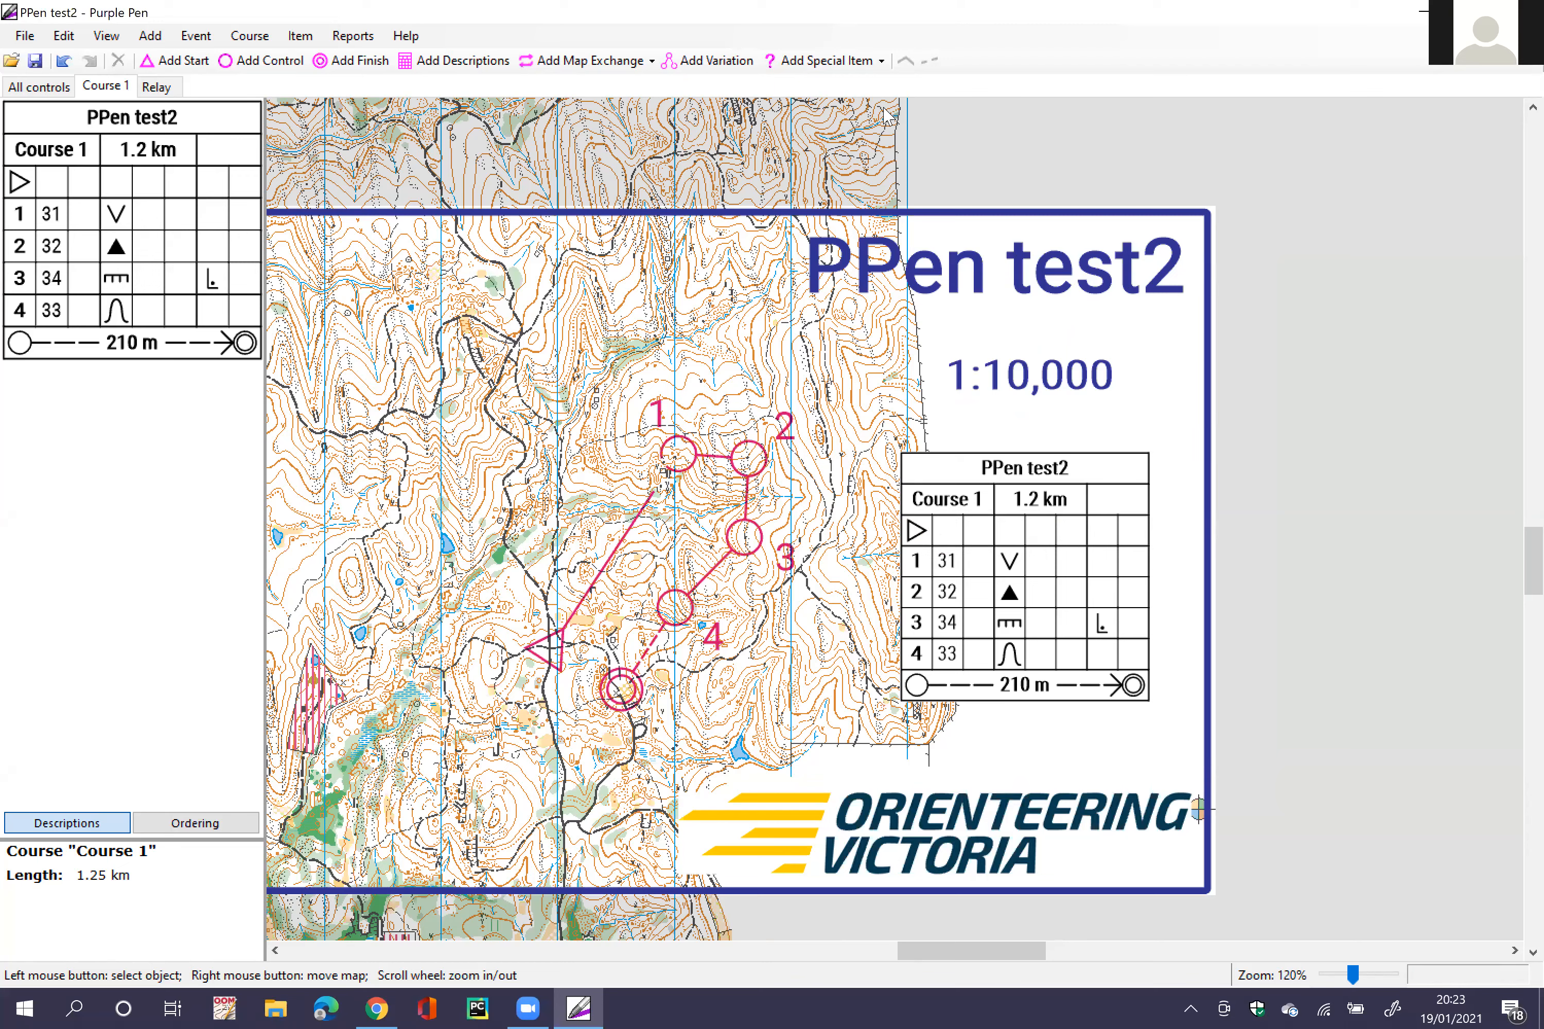
pyautogui.click(251, 36)
pyautogui.click(269, 56)
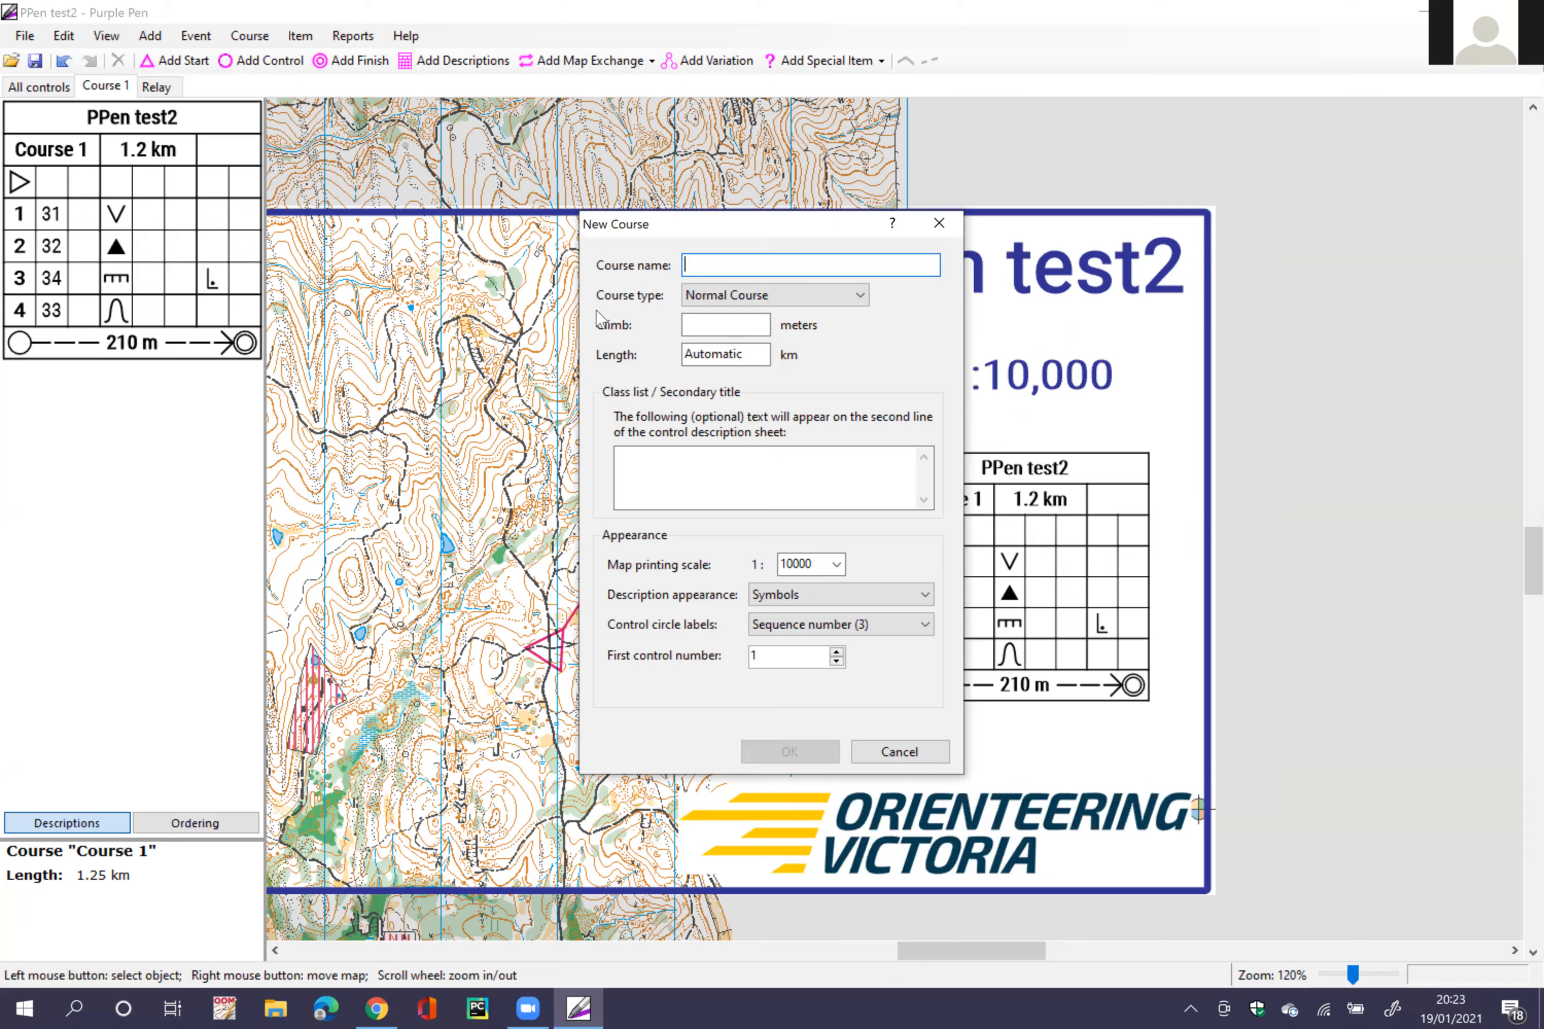
pyautogui.write('Fun stuff')
pyautogui.press('Return')
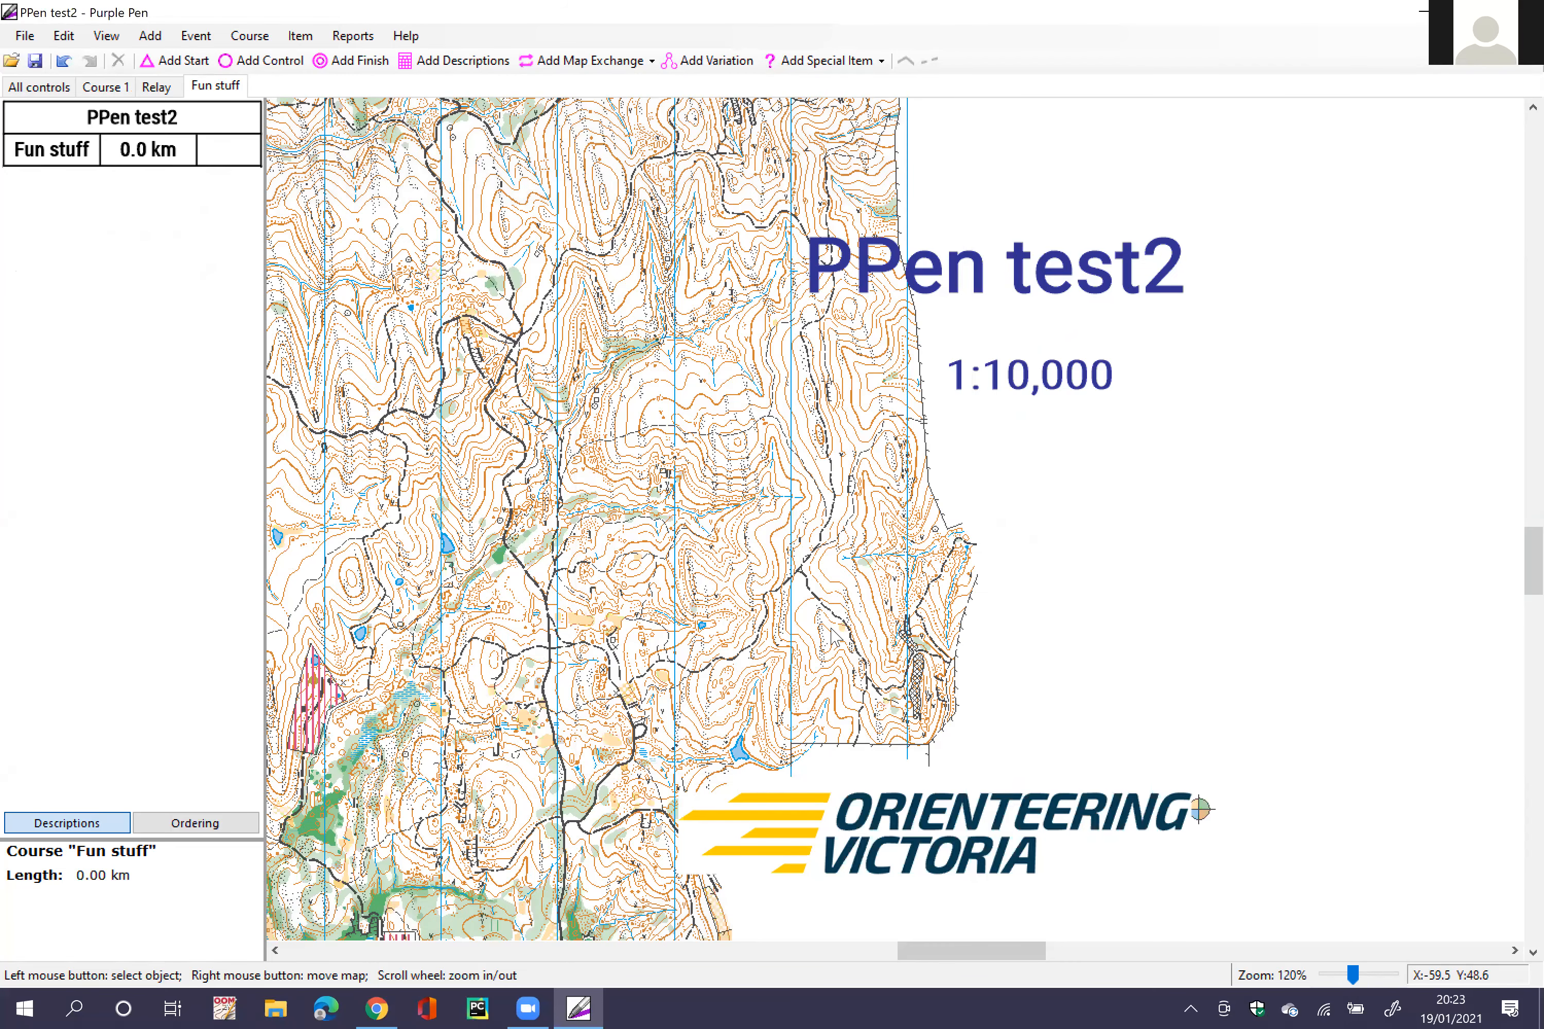
# Step: Add a start to the Fun stuff course on the track bend south of the track junction, at about (-74.7, 18.9)
pyautogui.scroll(-2, 850, 364)
pyautogui.click(850, 364)
pyautogui.click(749, 288)
pyautogui.moveTo(729, 322); pyautogui.dragTo(733, 432)
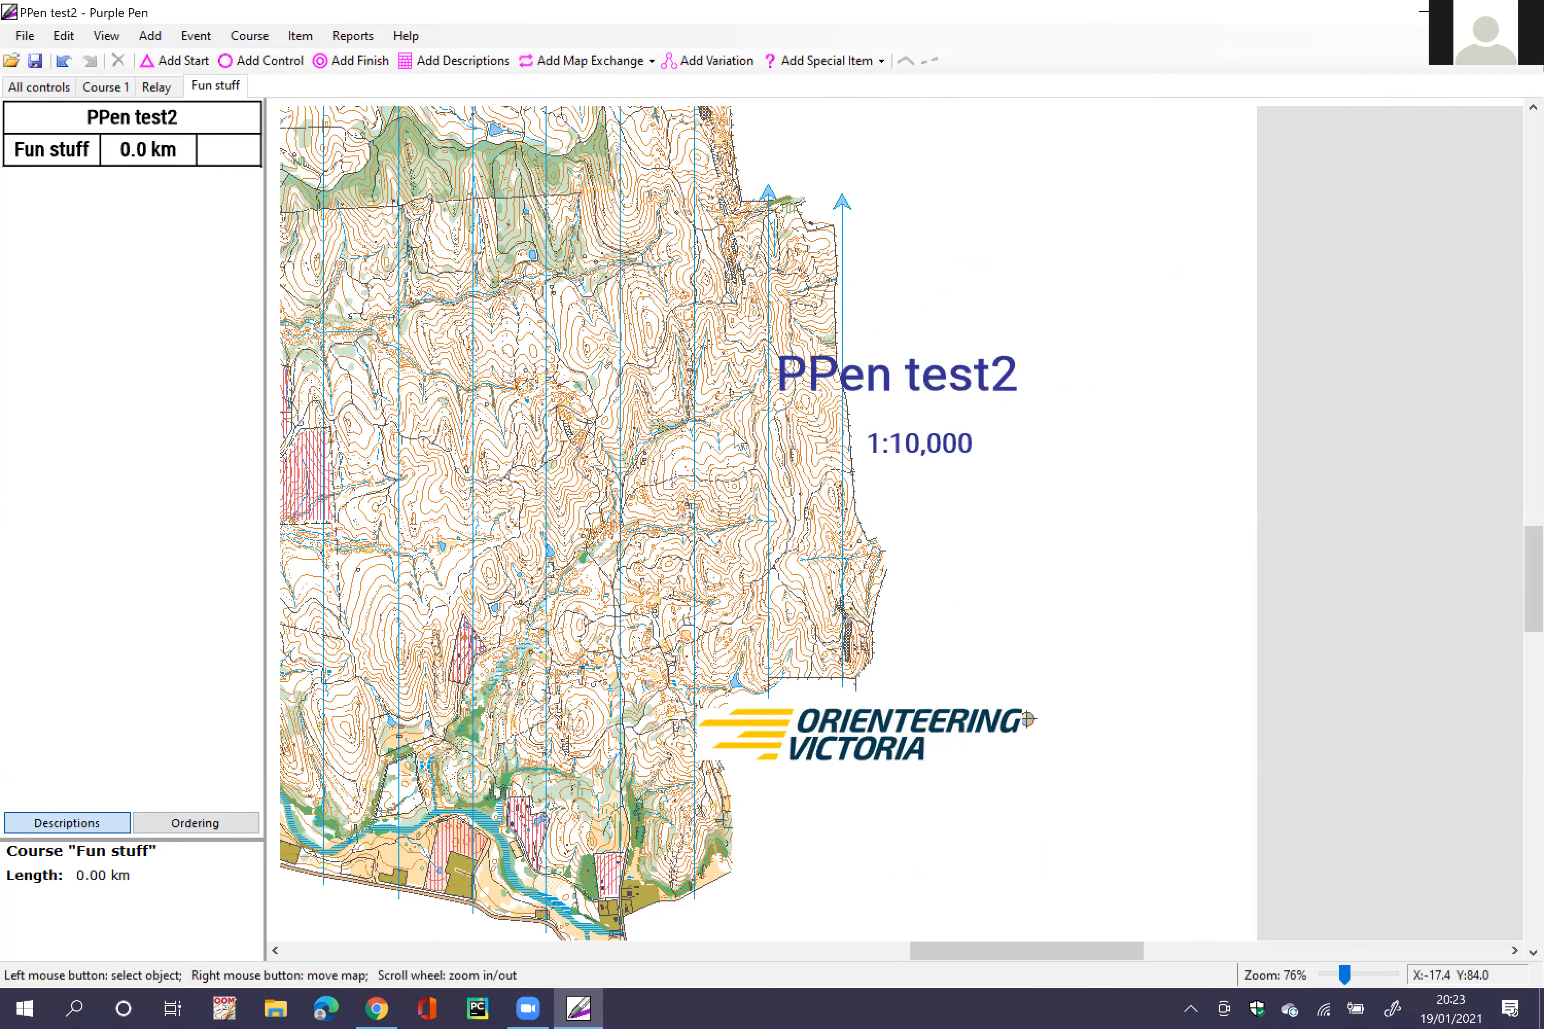
pyautogui.scroll(2, 572, 446)
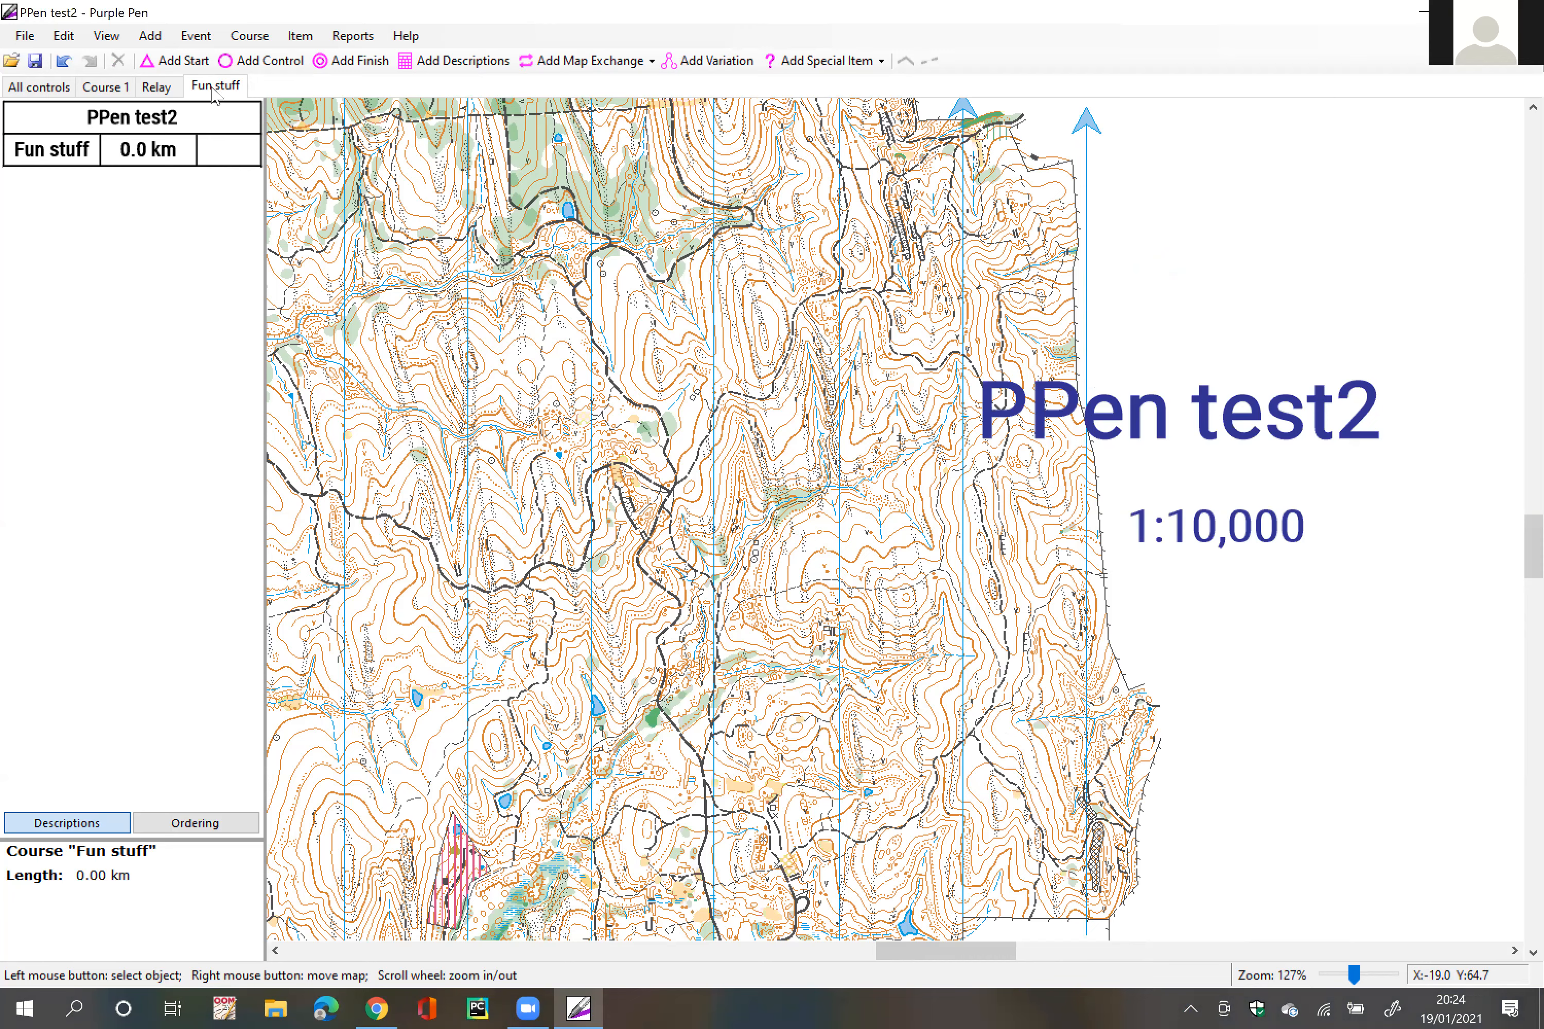
pyautogui.click(176, 60)
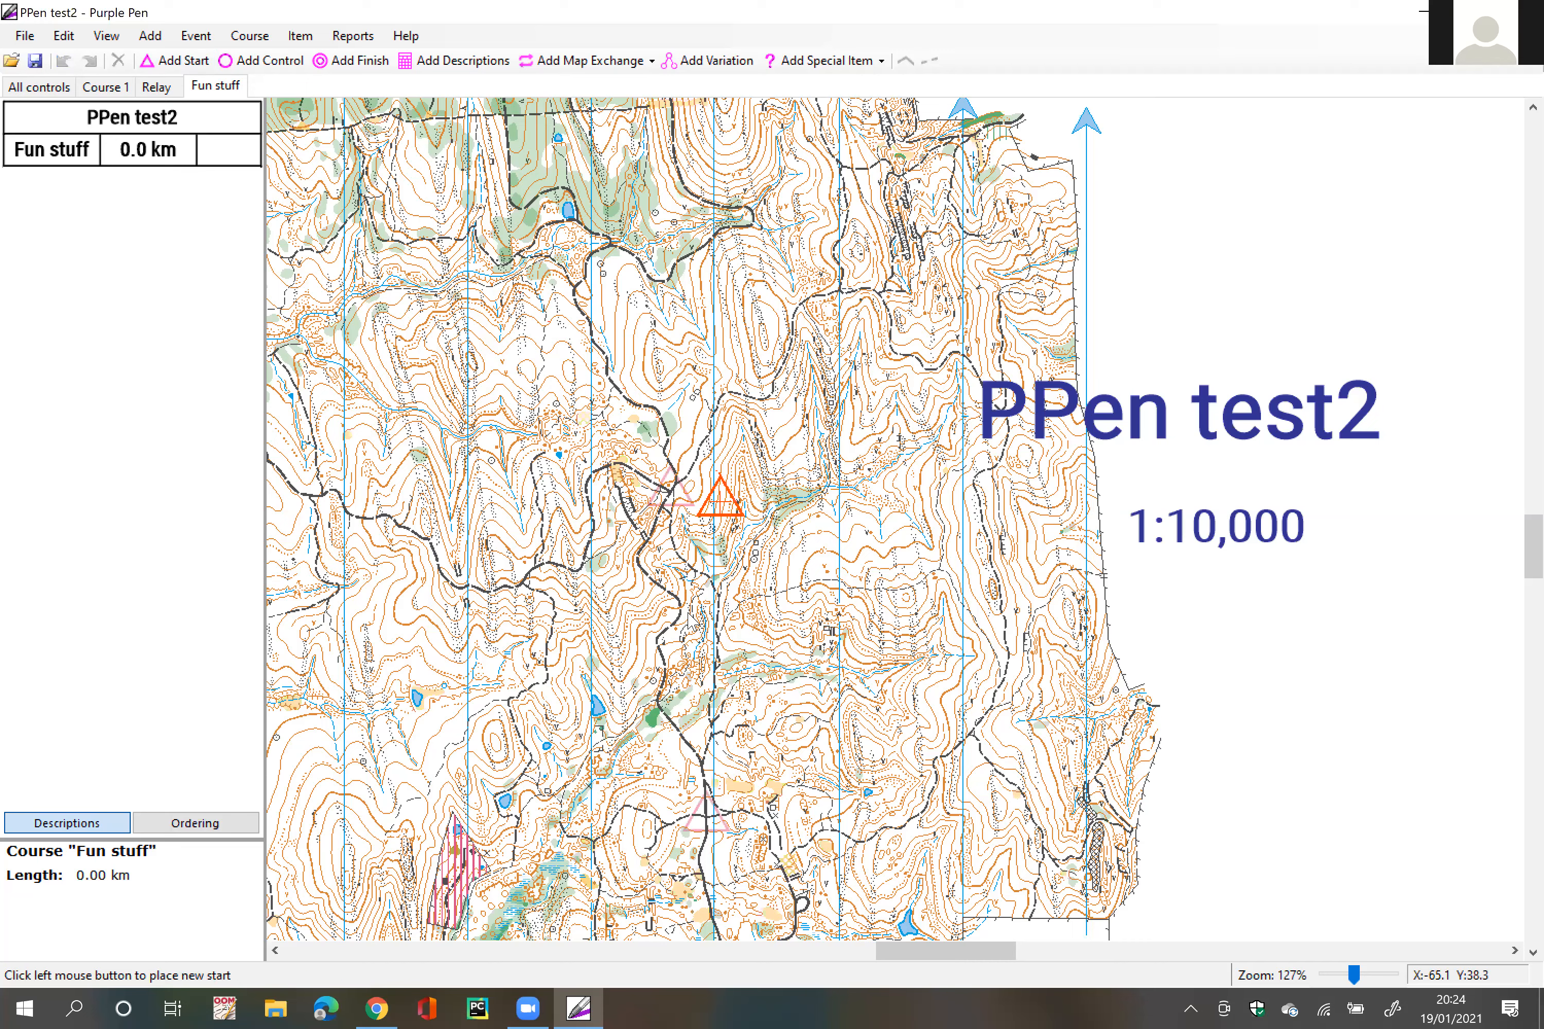
pyautogui.click(680, 601)
# Step: Try a finish at the track junction north of the Fun stuff start and undo it
pyautogui.click(318, 62)
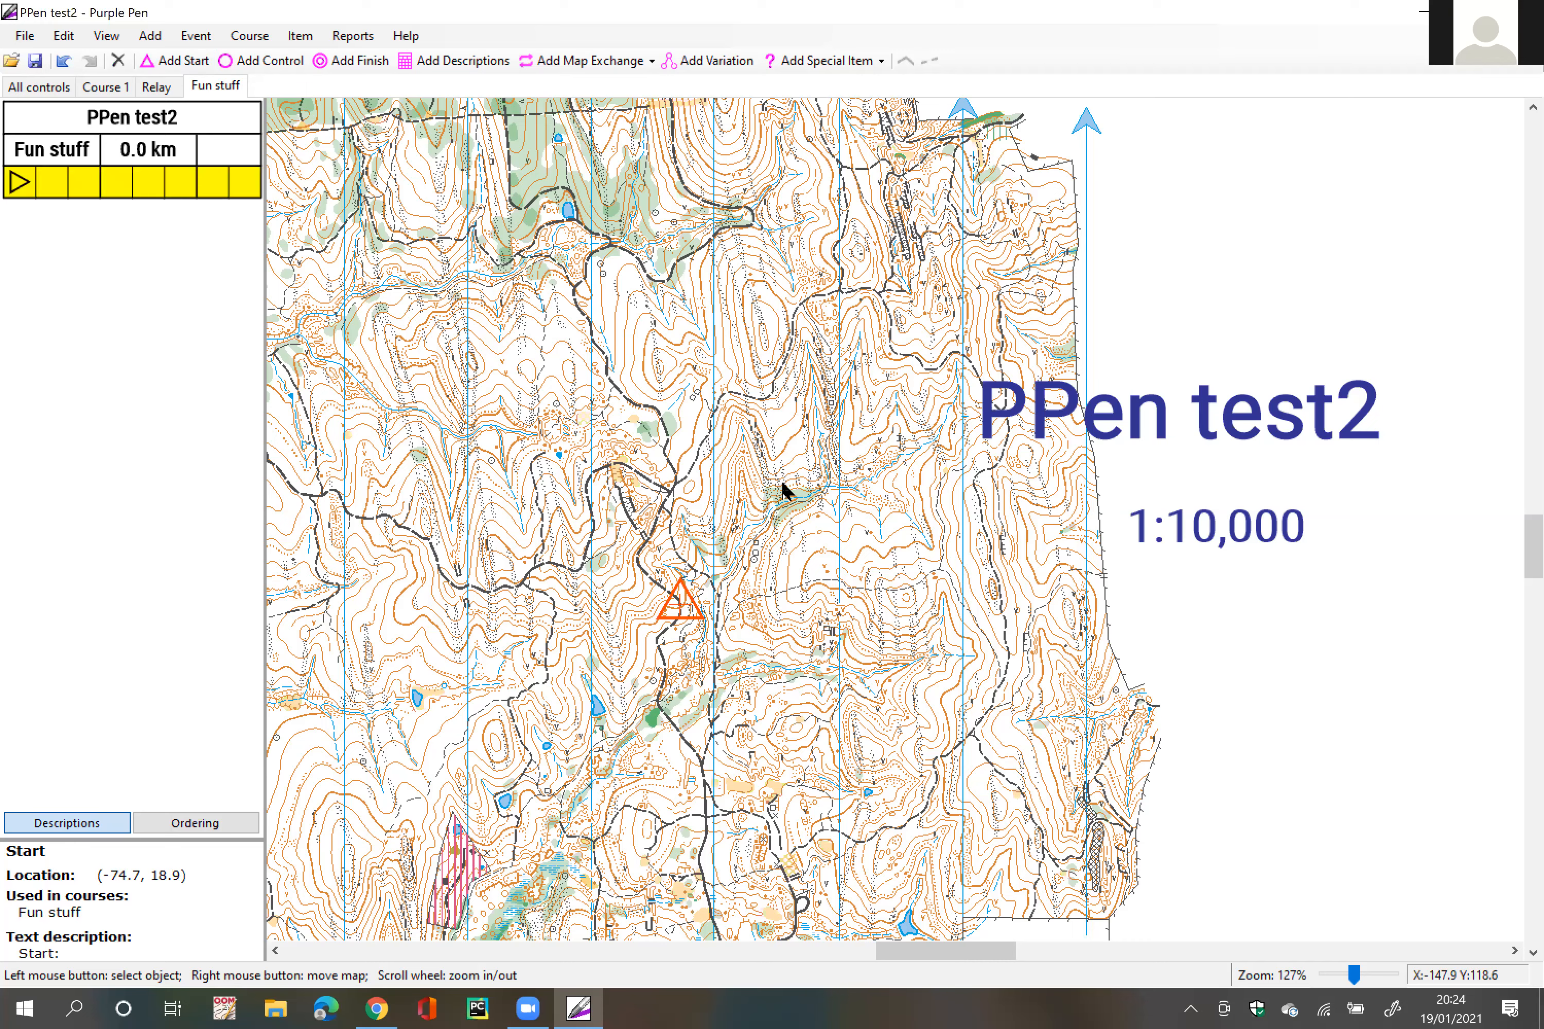
pyautogui.click(665, 490)
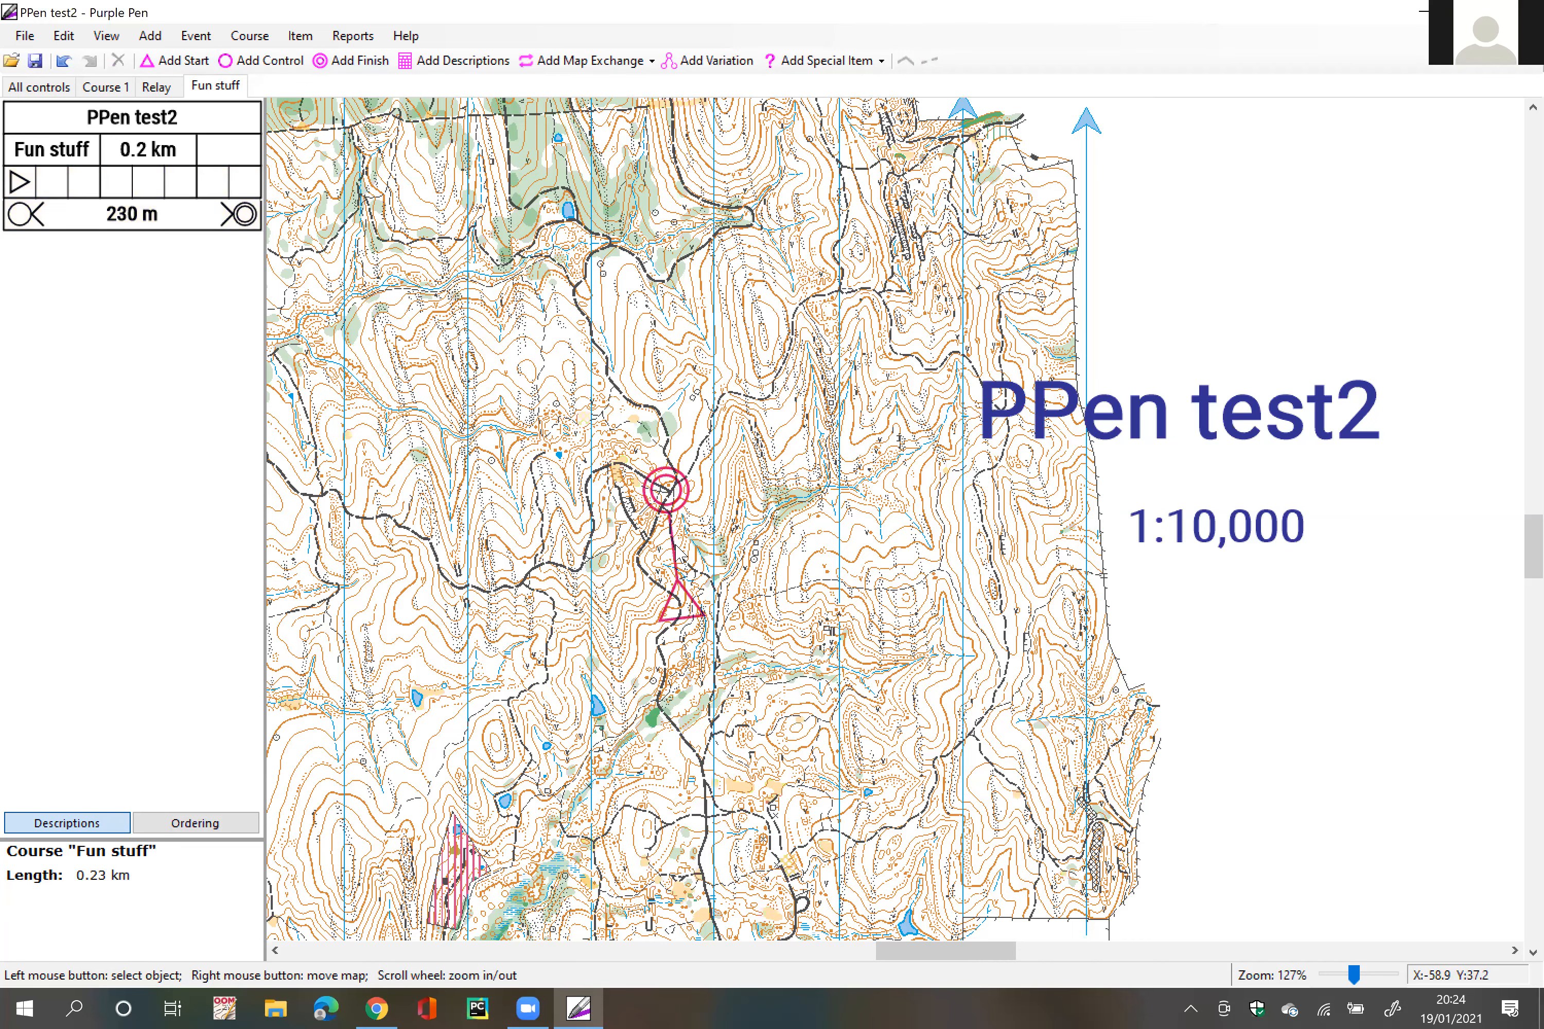
pyautogui.click(674, 560)
pyautogui.click(770, 609)
pyautogui.hotkey('ctrl', 'z')
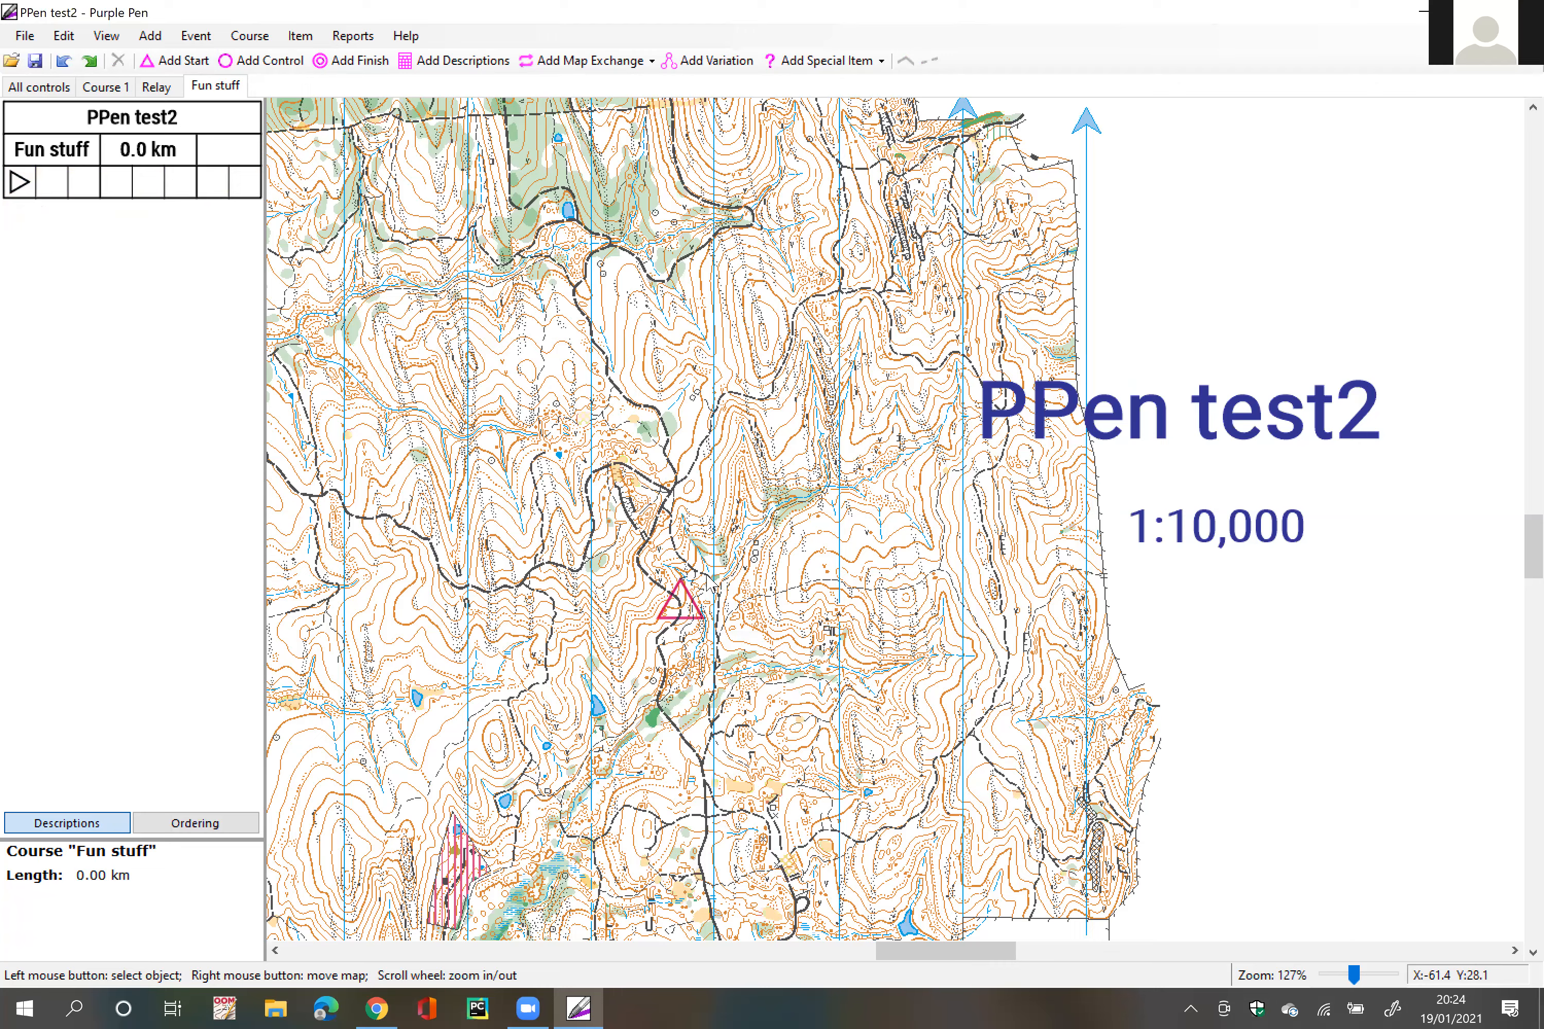
pyautogui.scroll(1, 706, 574)
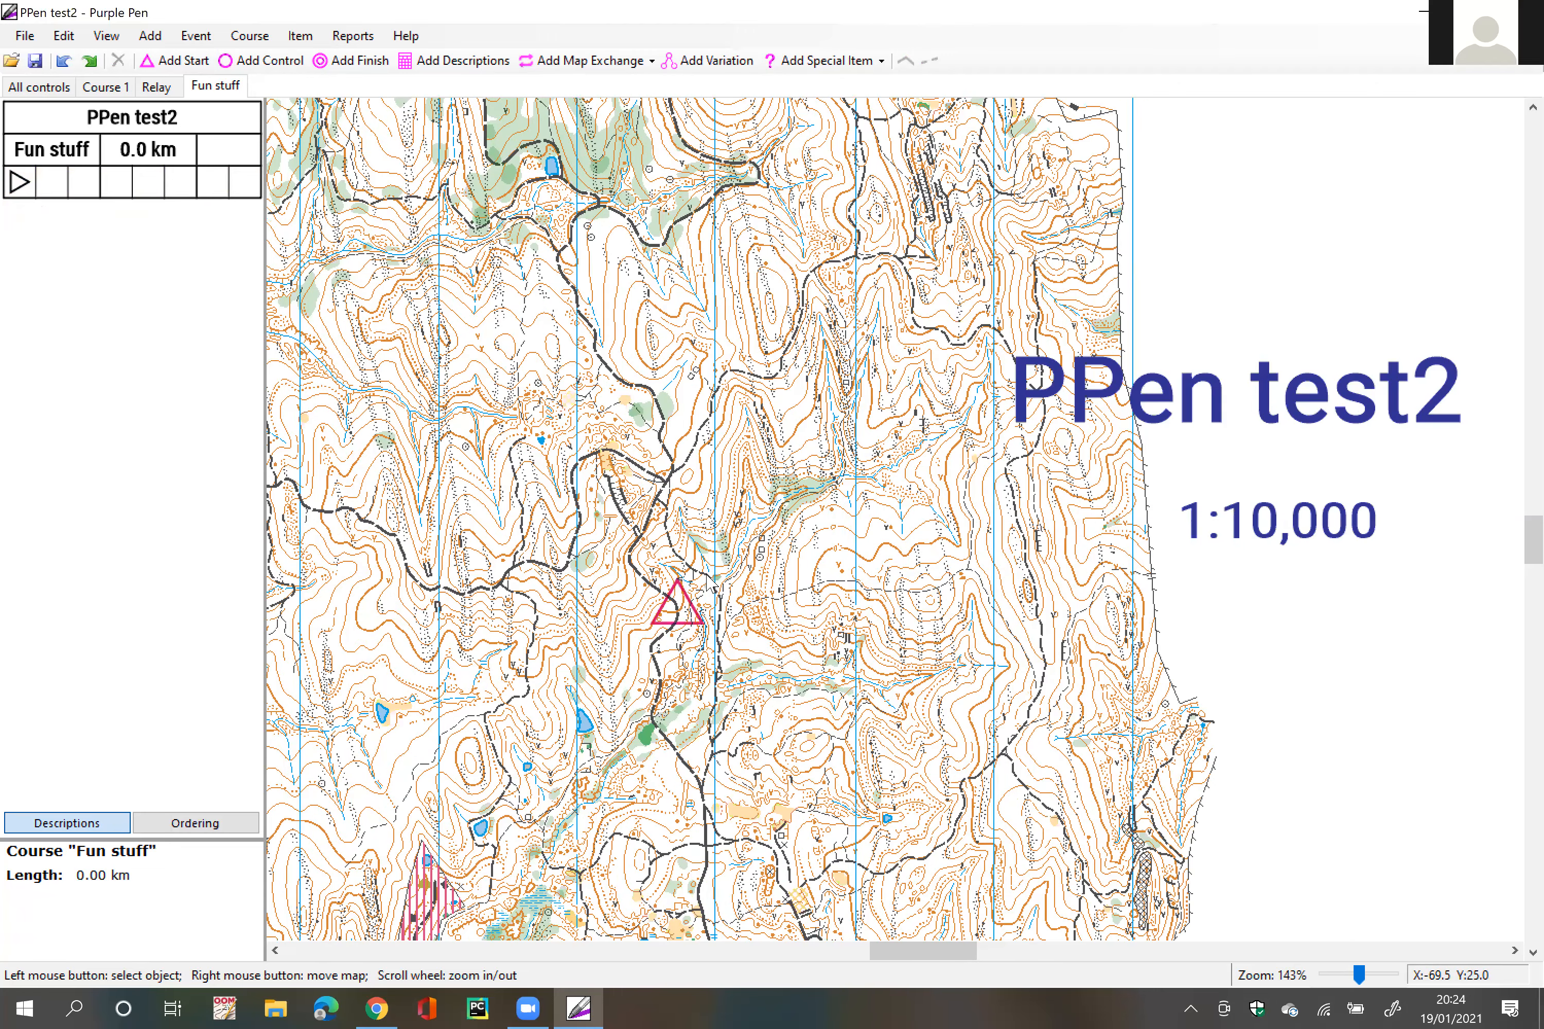
pyautogui.scroll(1, 712, 583)
pyautogui.hscroll(-1, 711, 584)
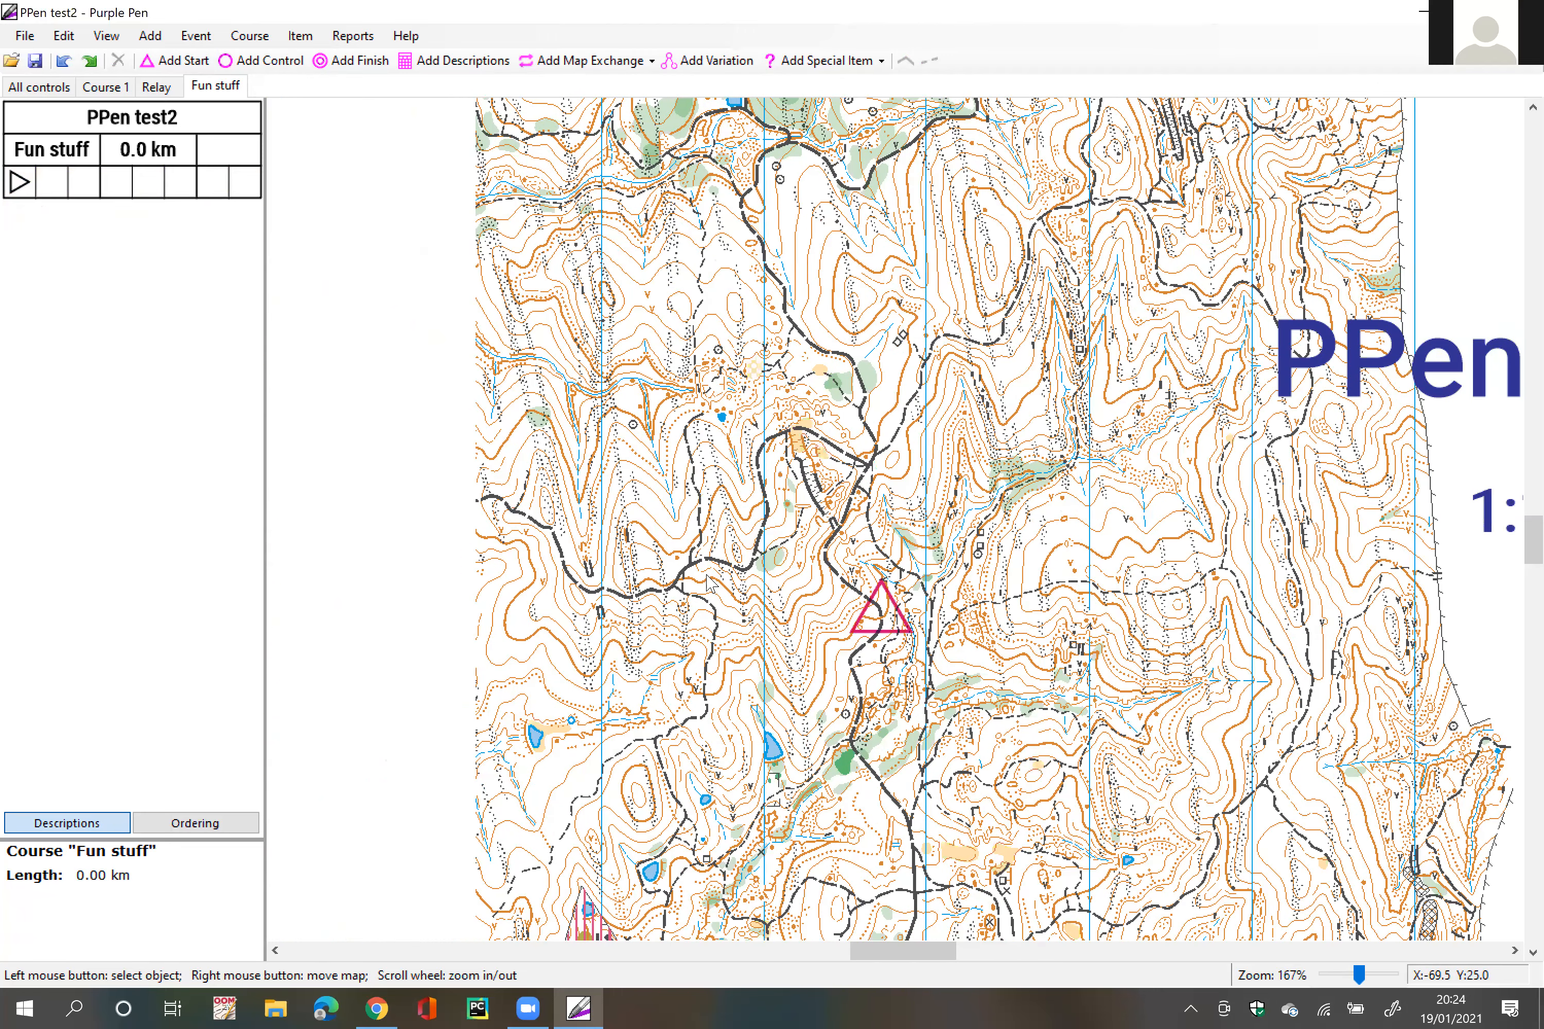
pyautogui.hscroll(1, 710, 583)
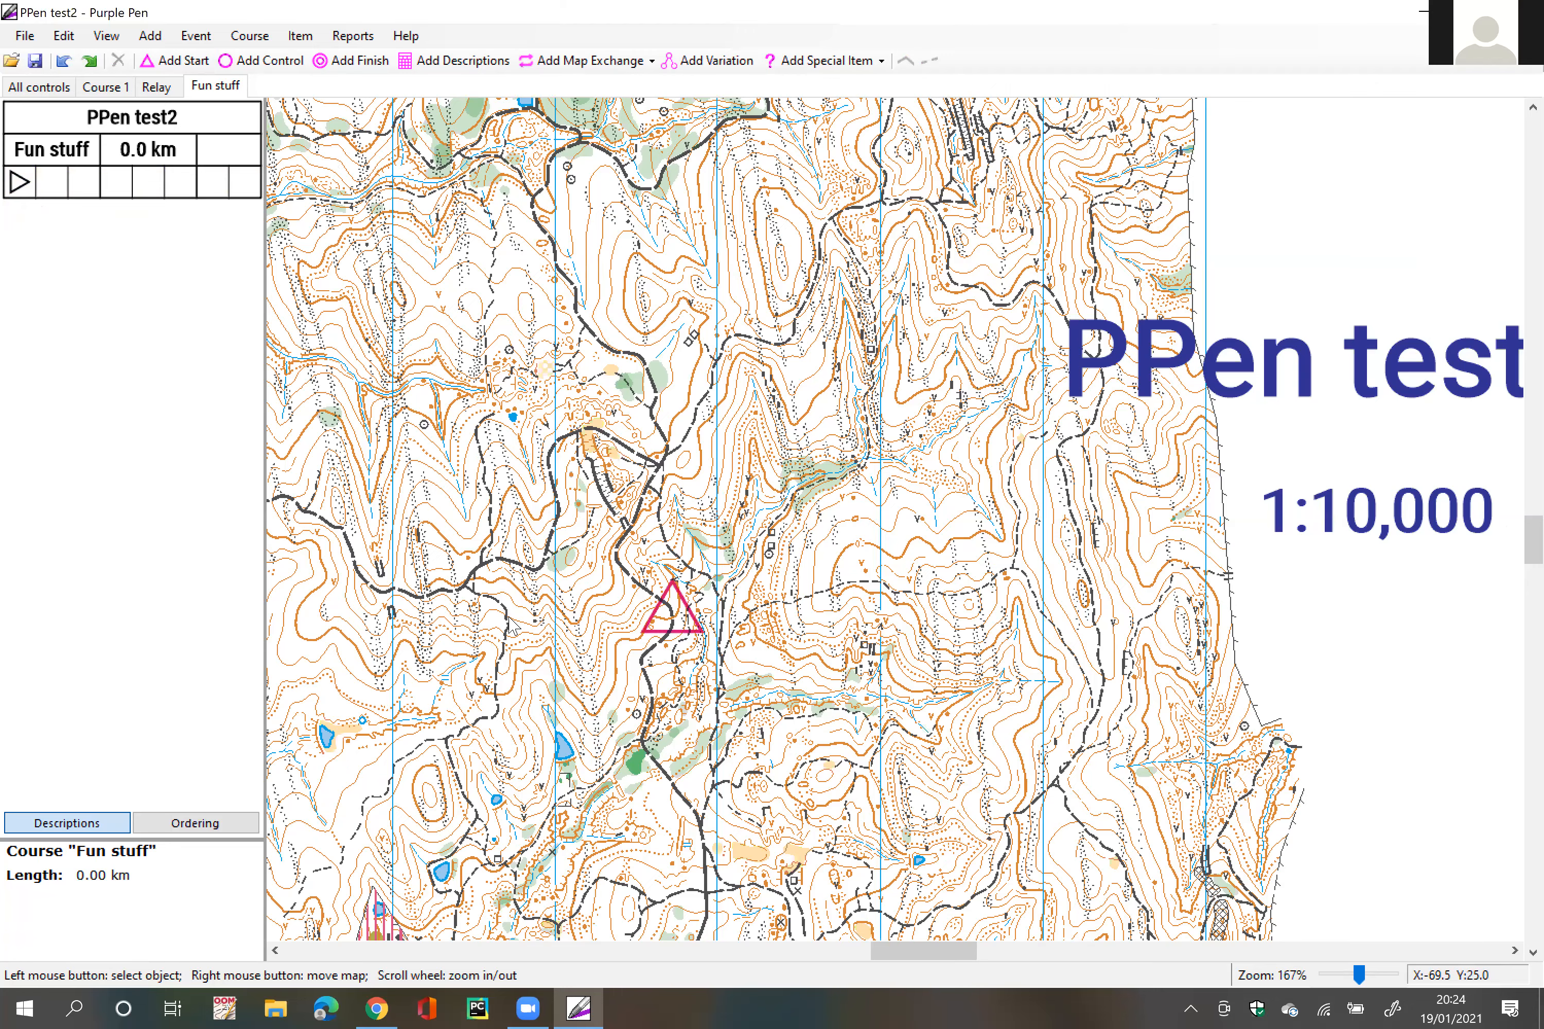
pyautogui.scroll(-1, 512, 626)
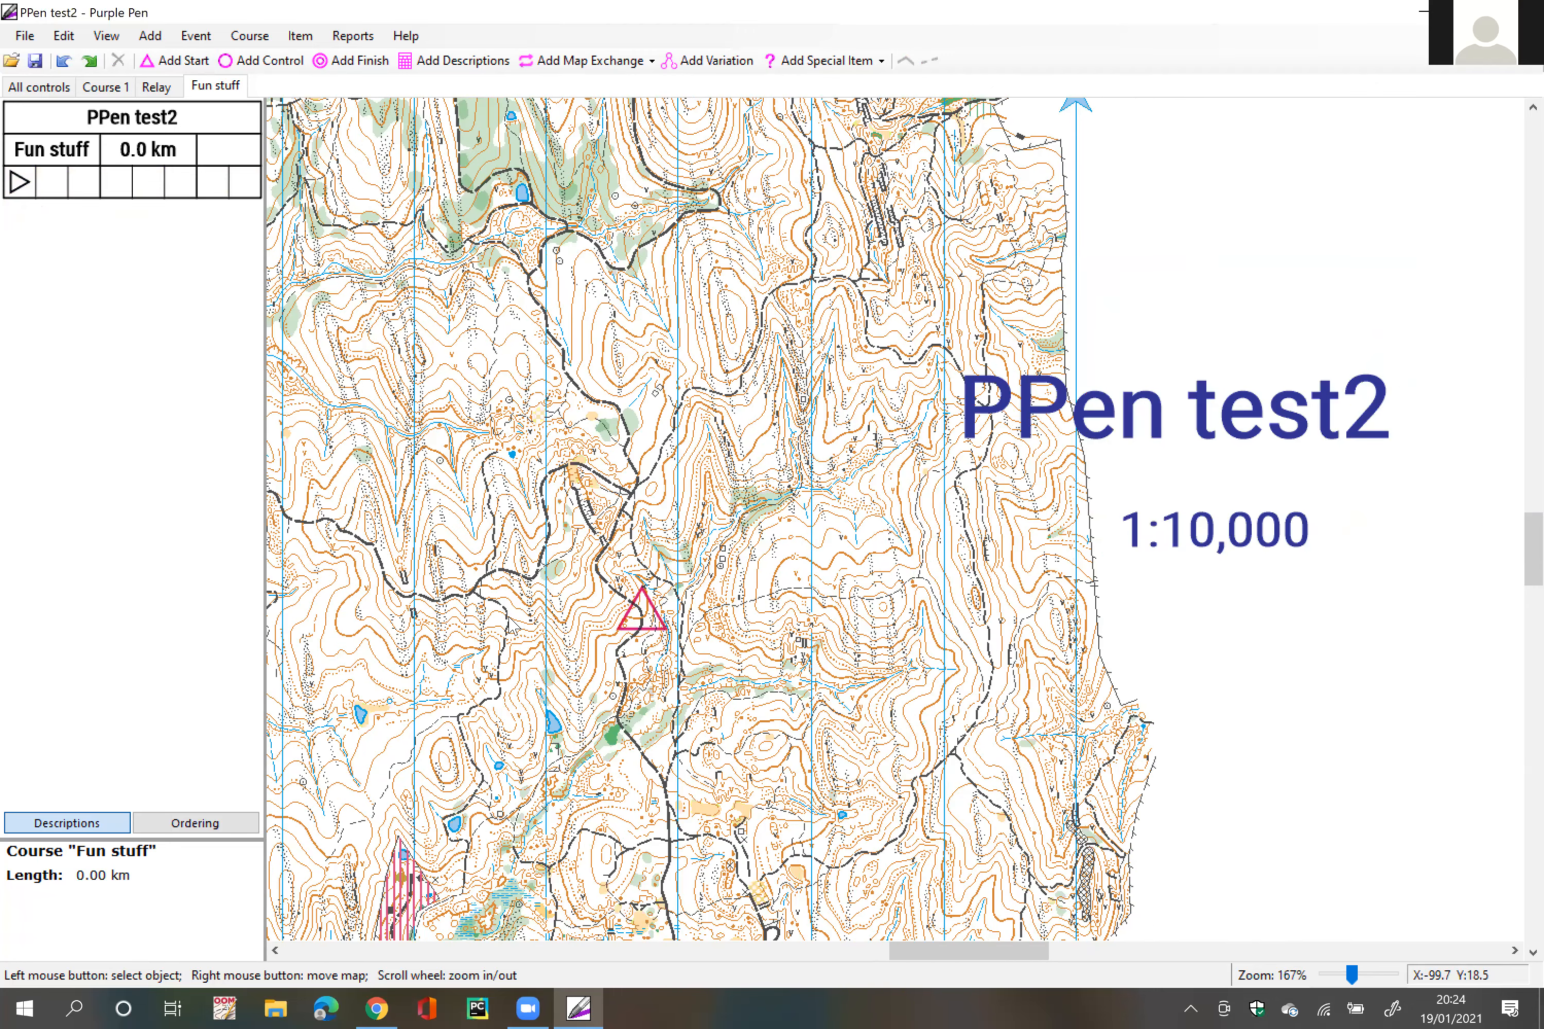
pyautogui.scroll(-1, 512, 625)
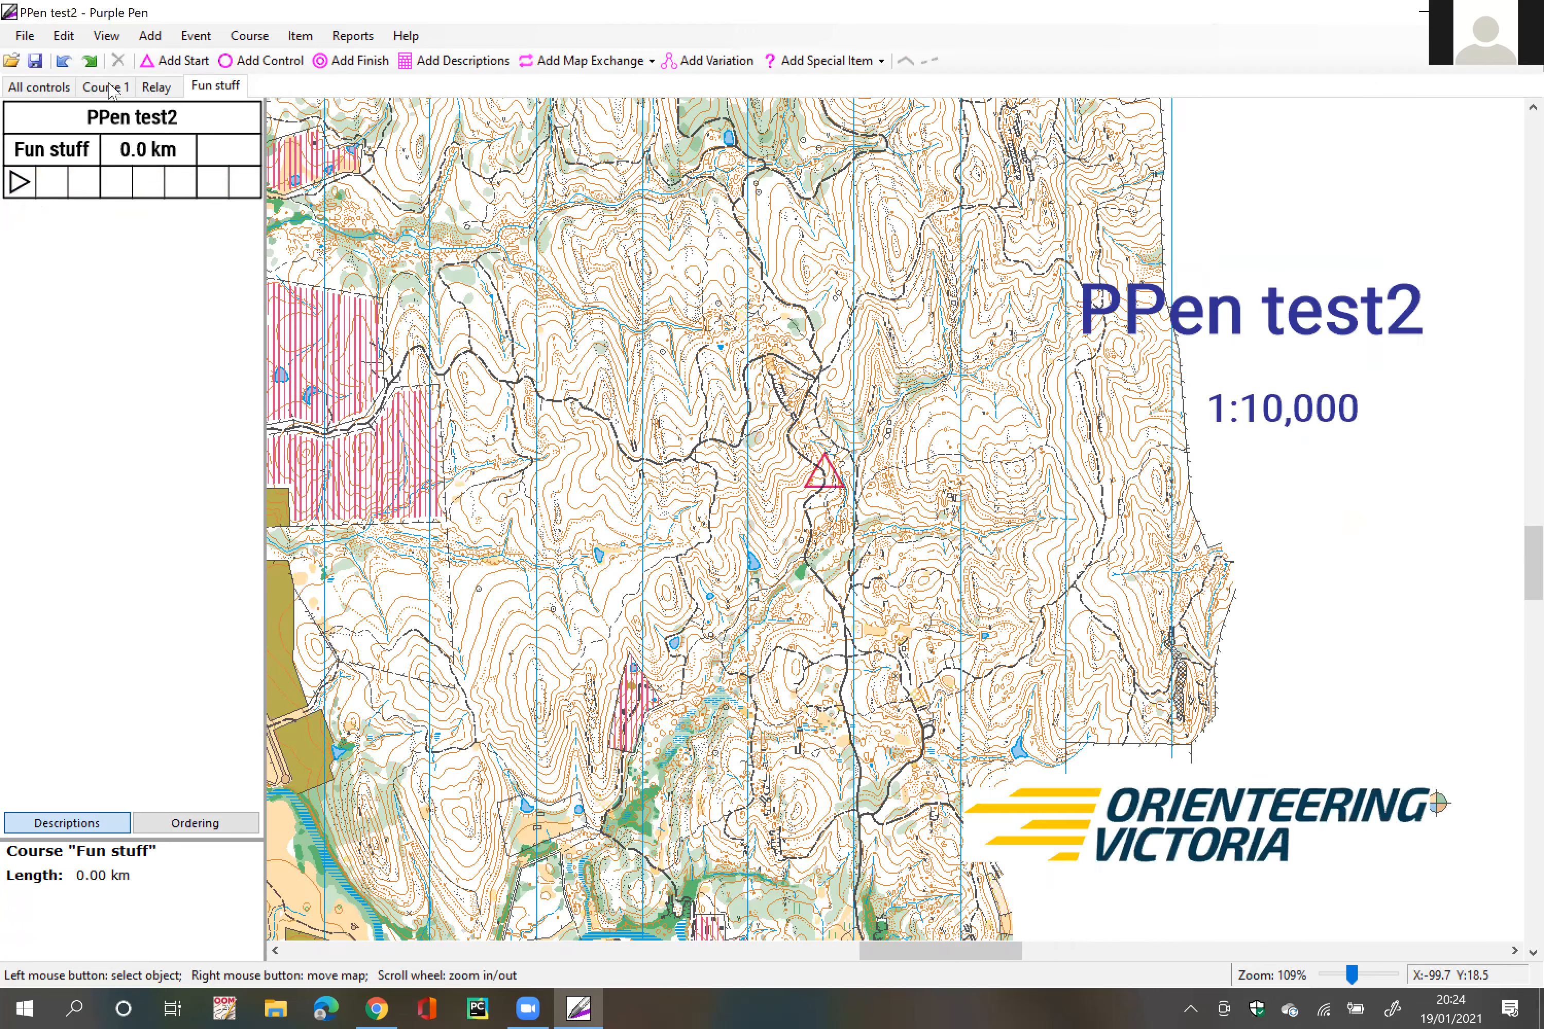
# Step: Switch to Course 1 and bring its whole framed map layout into view
pyautogui.click(106, 87)
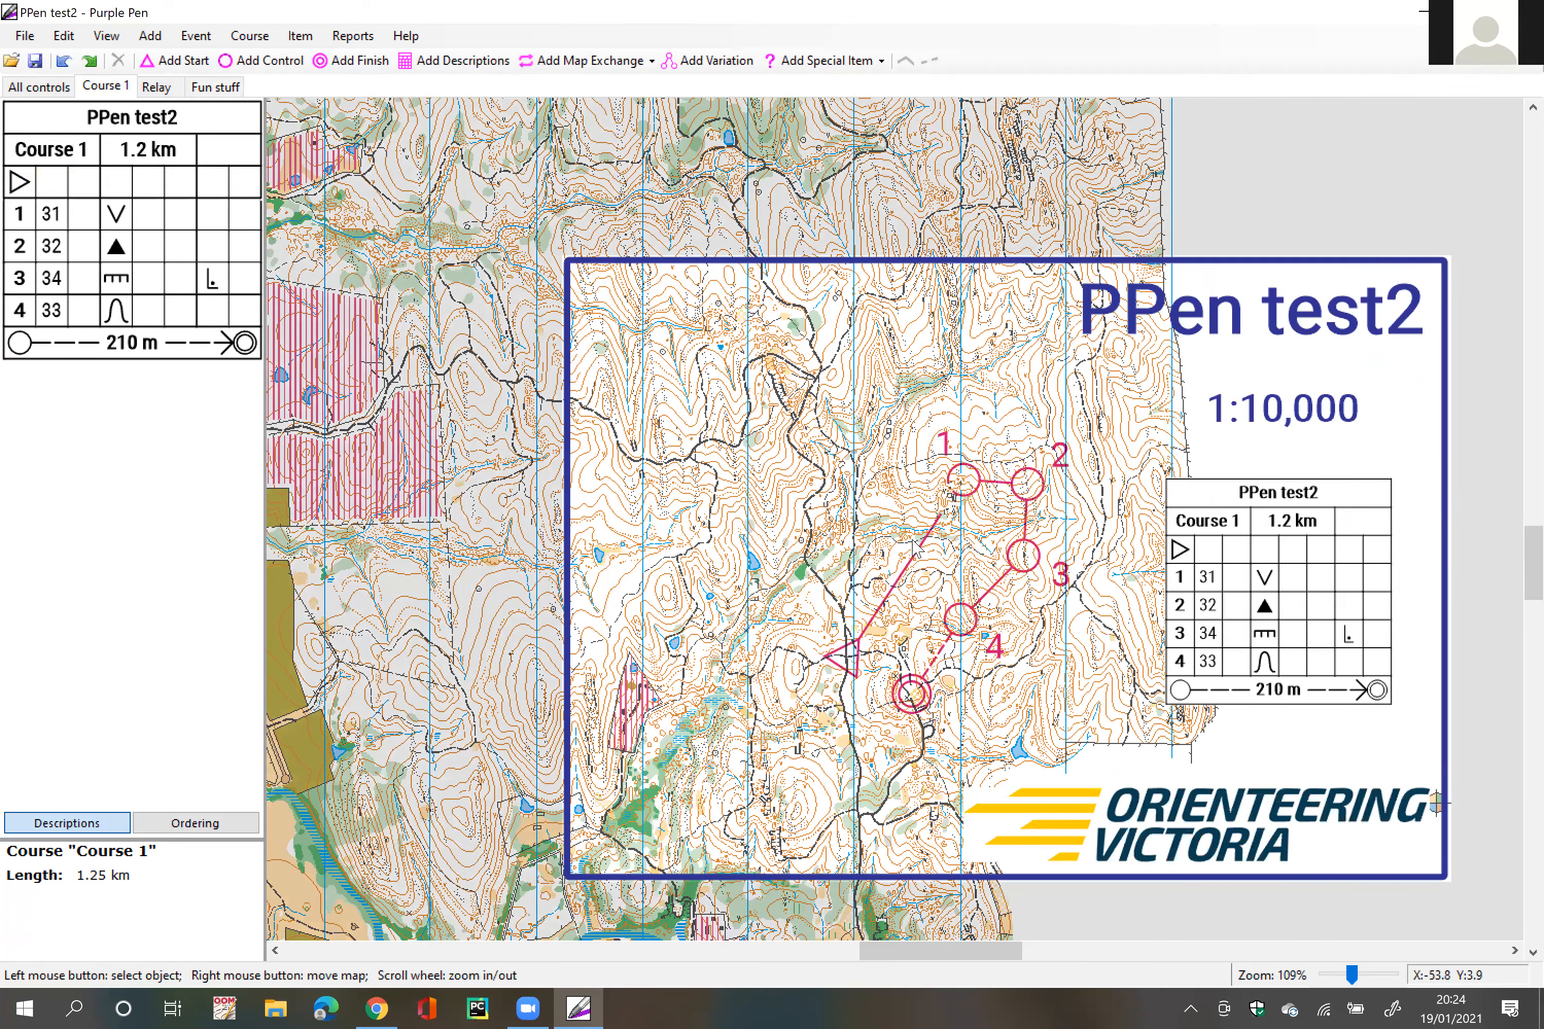
pyautogui.press('Right')
pyautogui.press('Down')
pyautogui.press('Up')
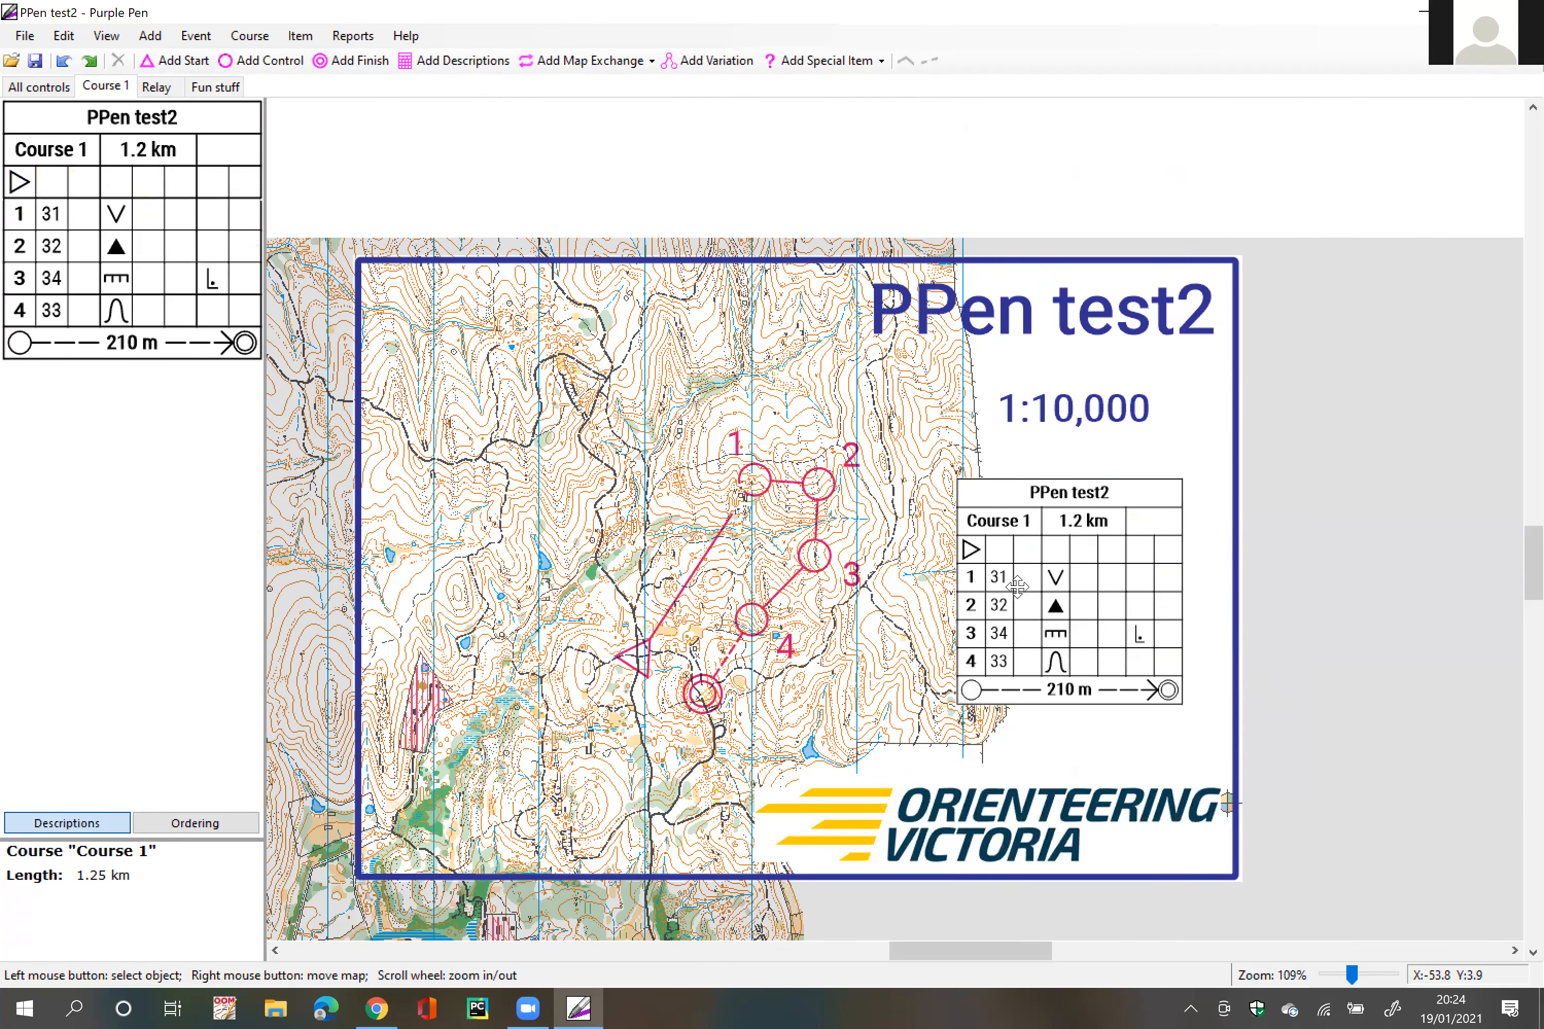
# Step: Try shrinking the control descriptions on the Course 1 map to a line height of about 4.0 mm
pyautogui.click(1016, 587)
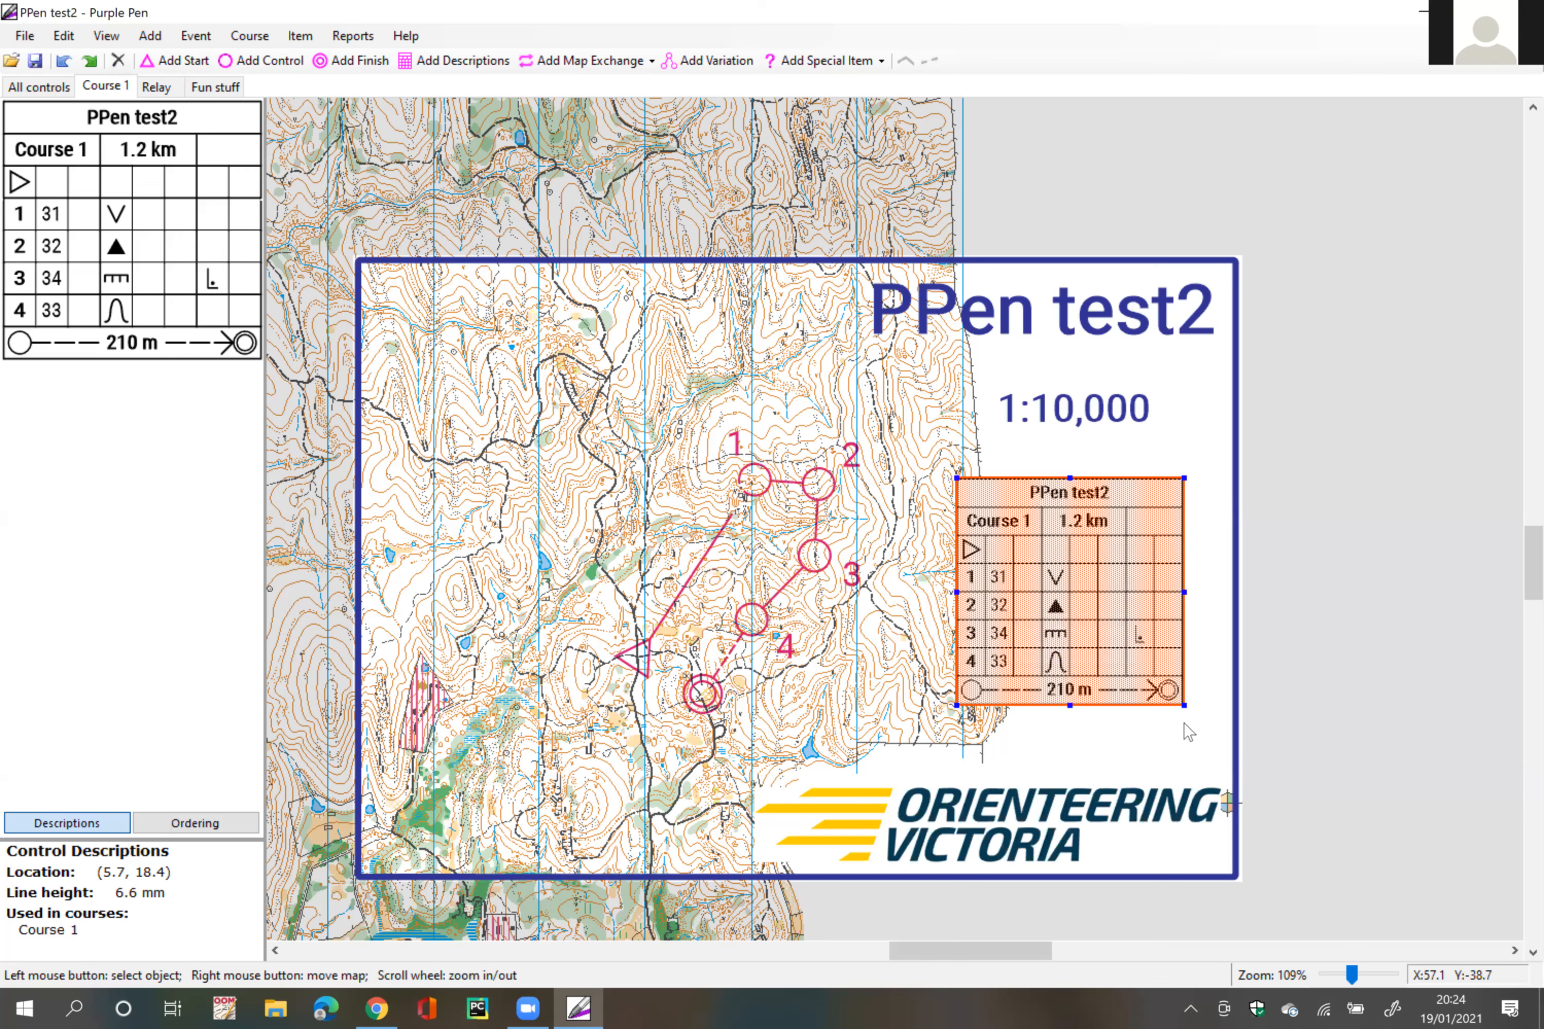
pyautogui.moveTo(1176, 697); pyautogui.dragTo(1096, 617)
pyautogui.moveTo(1249, 782); pyautogui.dragTo(1095, 617)
pyautogui.click(1282, 807)
pyautogui.click(1281, 802)
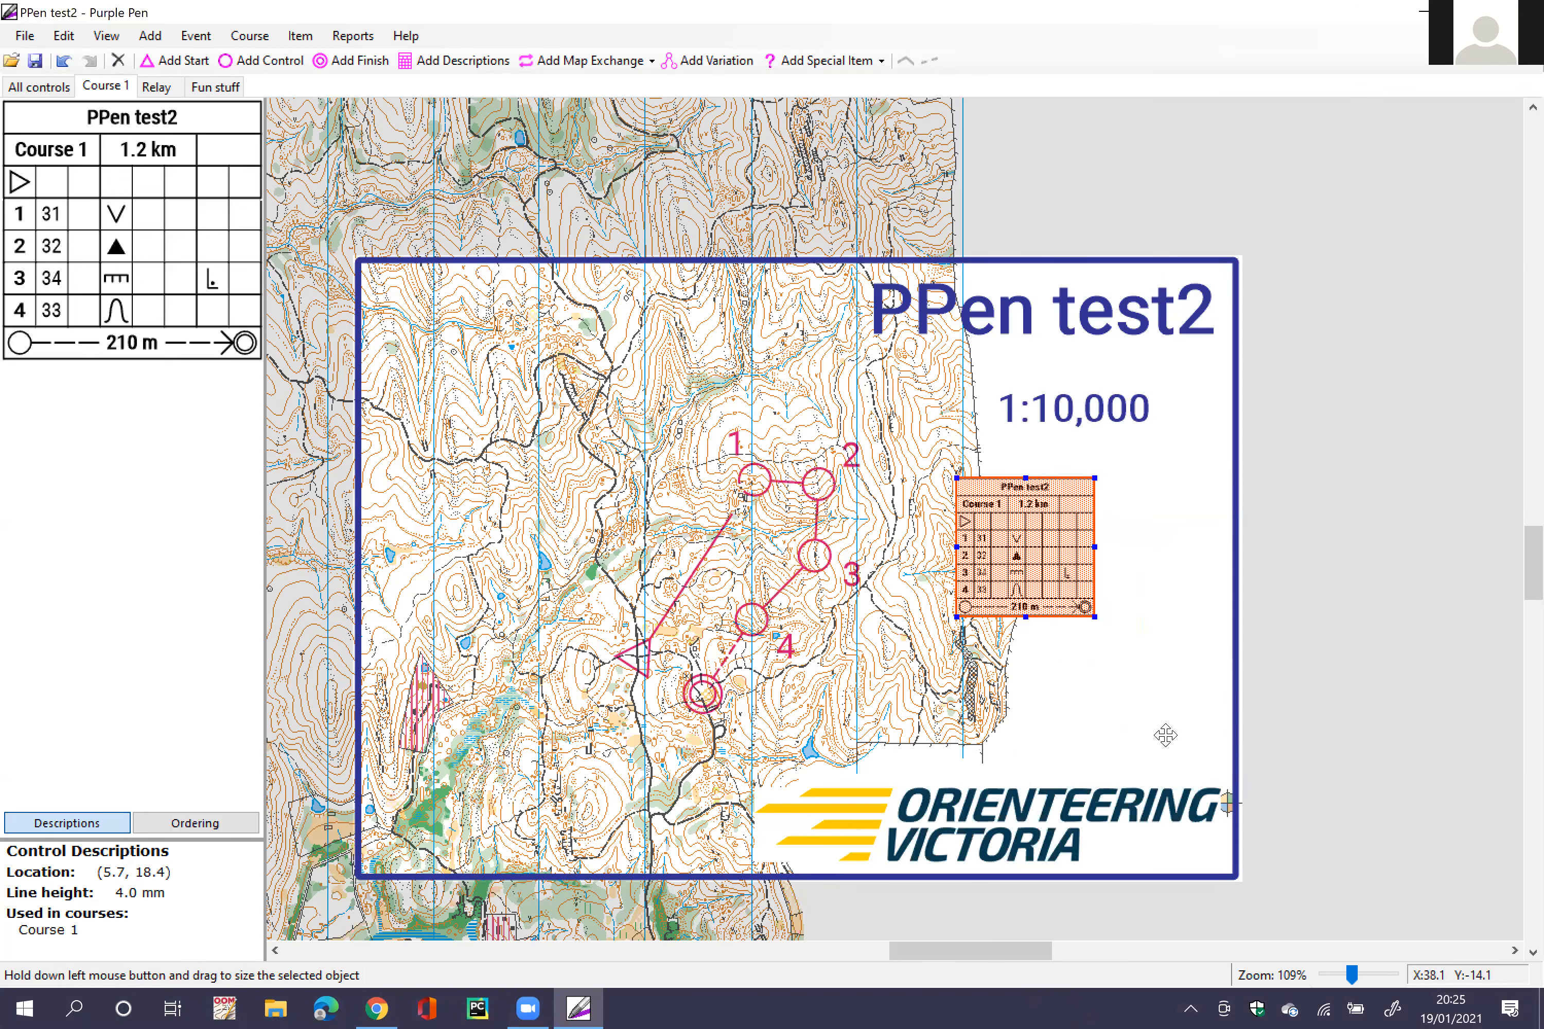
# Step: Resize the Course 1 control descriptions to a line height of about 6.2 mm and place them just above the Orienteering Victoria logo
pyautogui.moveTo(958, 480); pyautogui.dragTo(1072, 597)
pyautogui.moveTo(1101, 662); pyautogui.dragTo(1085, 398)
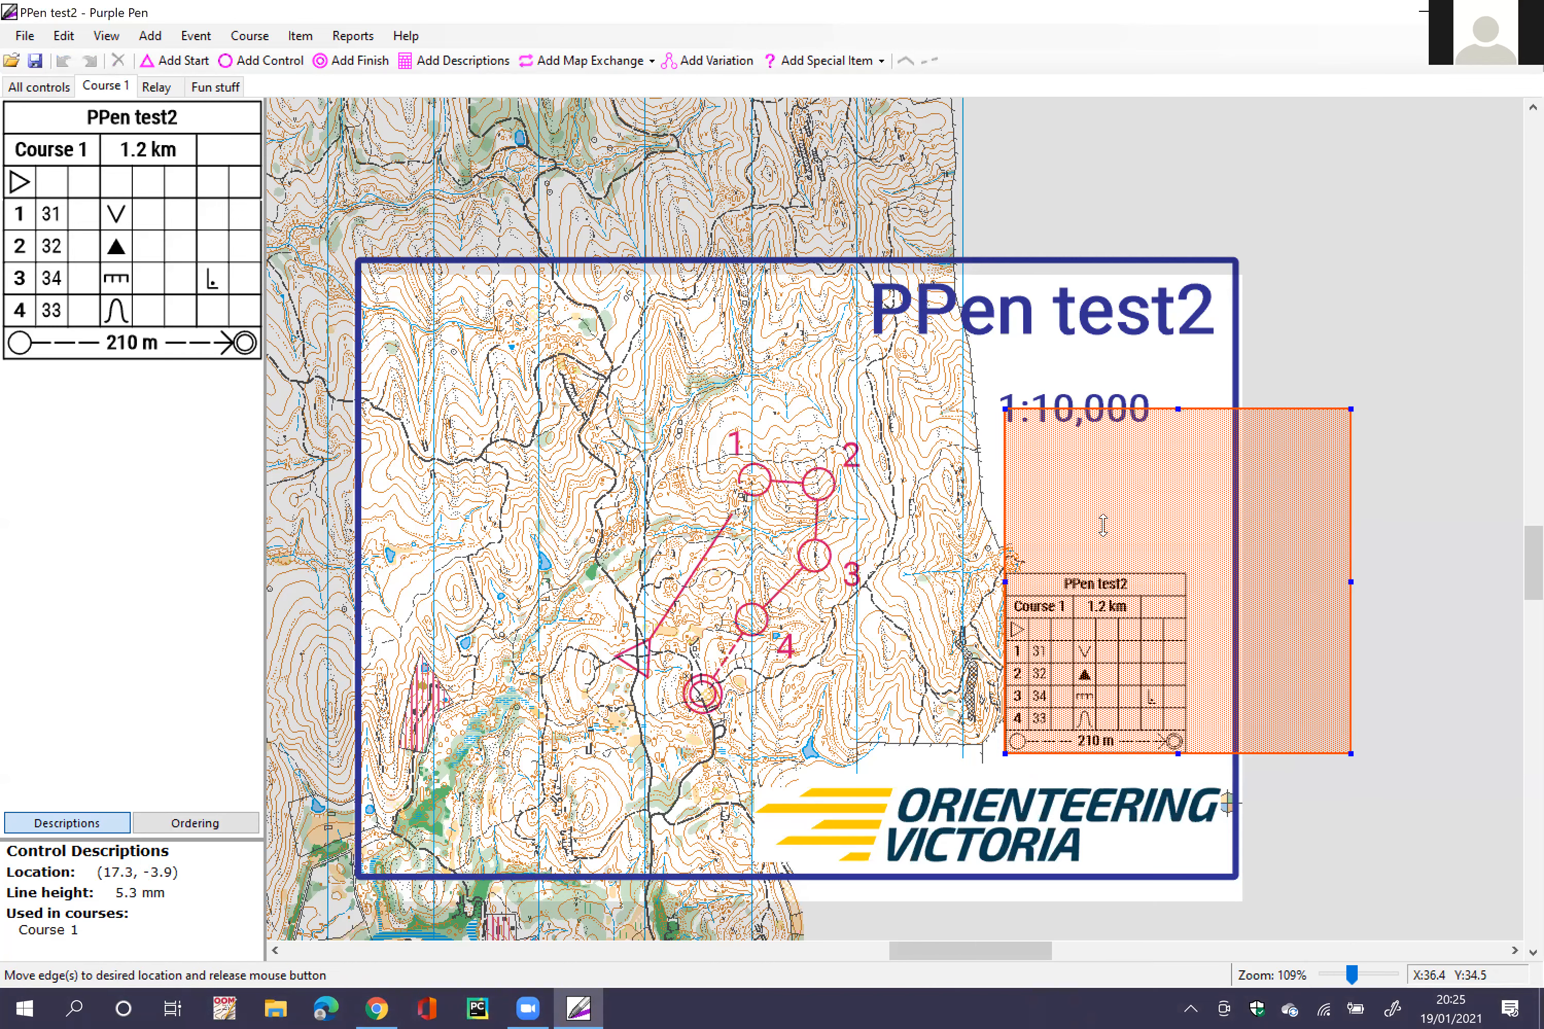
pyautogui.moveTo(1102, 584); pyautogui.dragTo(1099, 625)
pyautogui.moveTo(1099, 625); pyautogui.dragTo(1096, 618)
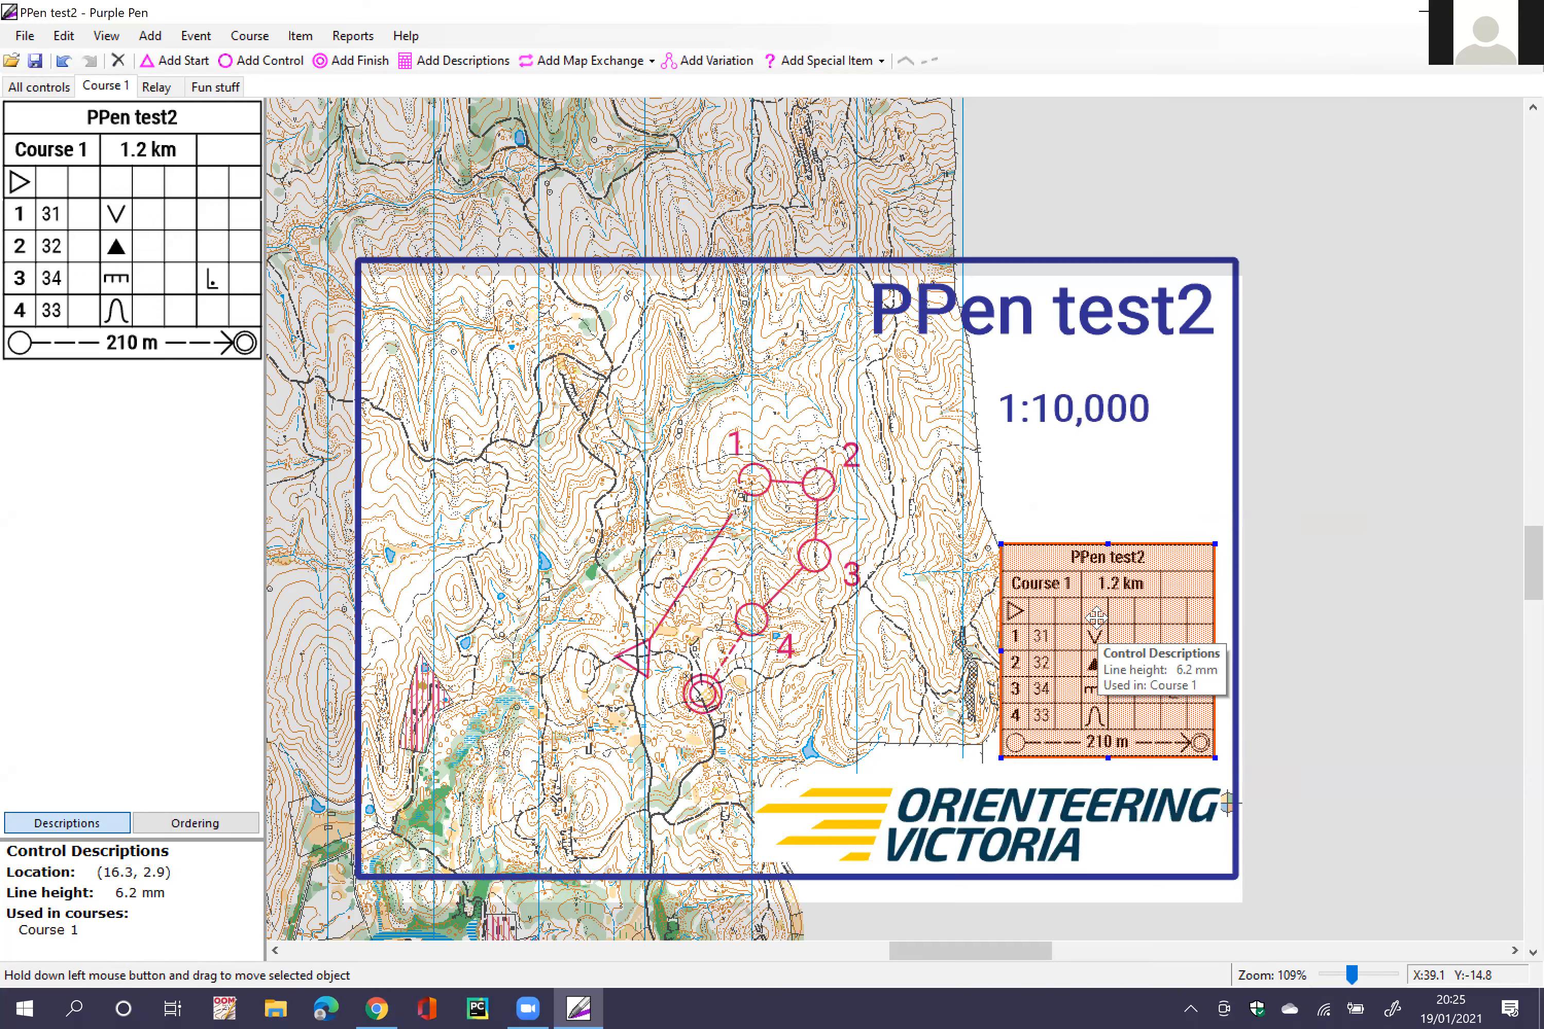
pyautogui.click(1033, 491)
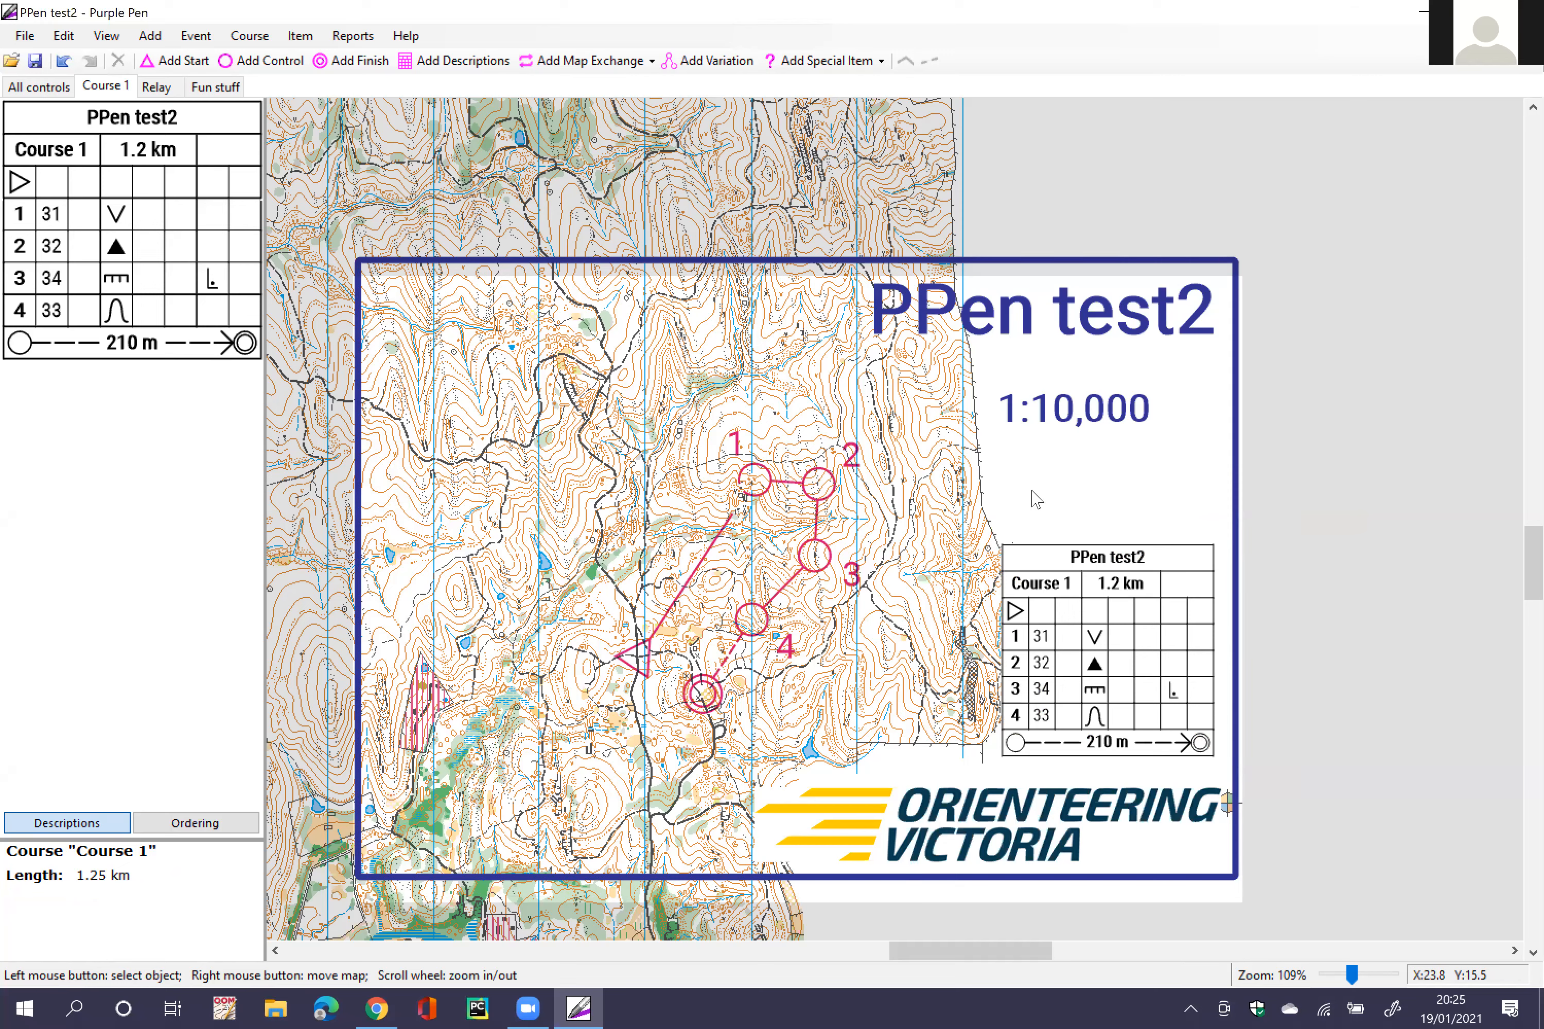
pyautogui.press('XF86MonBrightnessDown')
pyautogui.press('XF86AudioRaiseVolume')
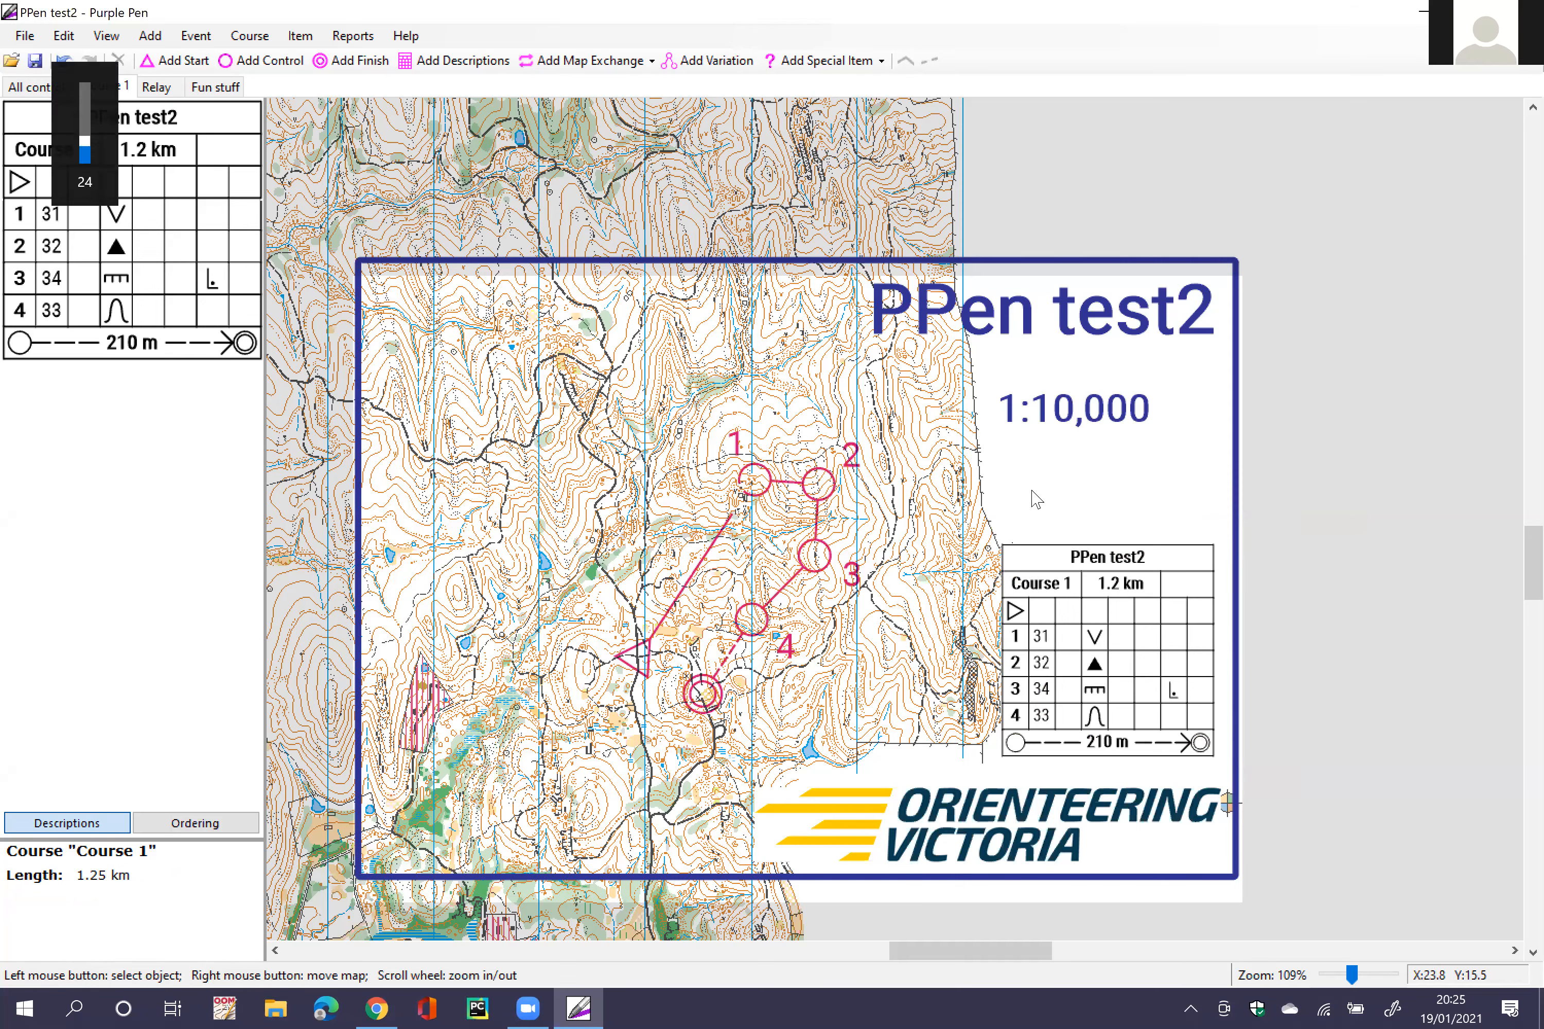
pyautogui.press('XF86AudioRaiseVolume')
# Step: Add a map exchange at control 3 of Course 1
pyautogui.scroll(2, 853, 588)
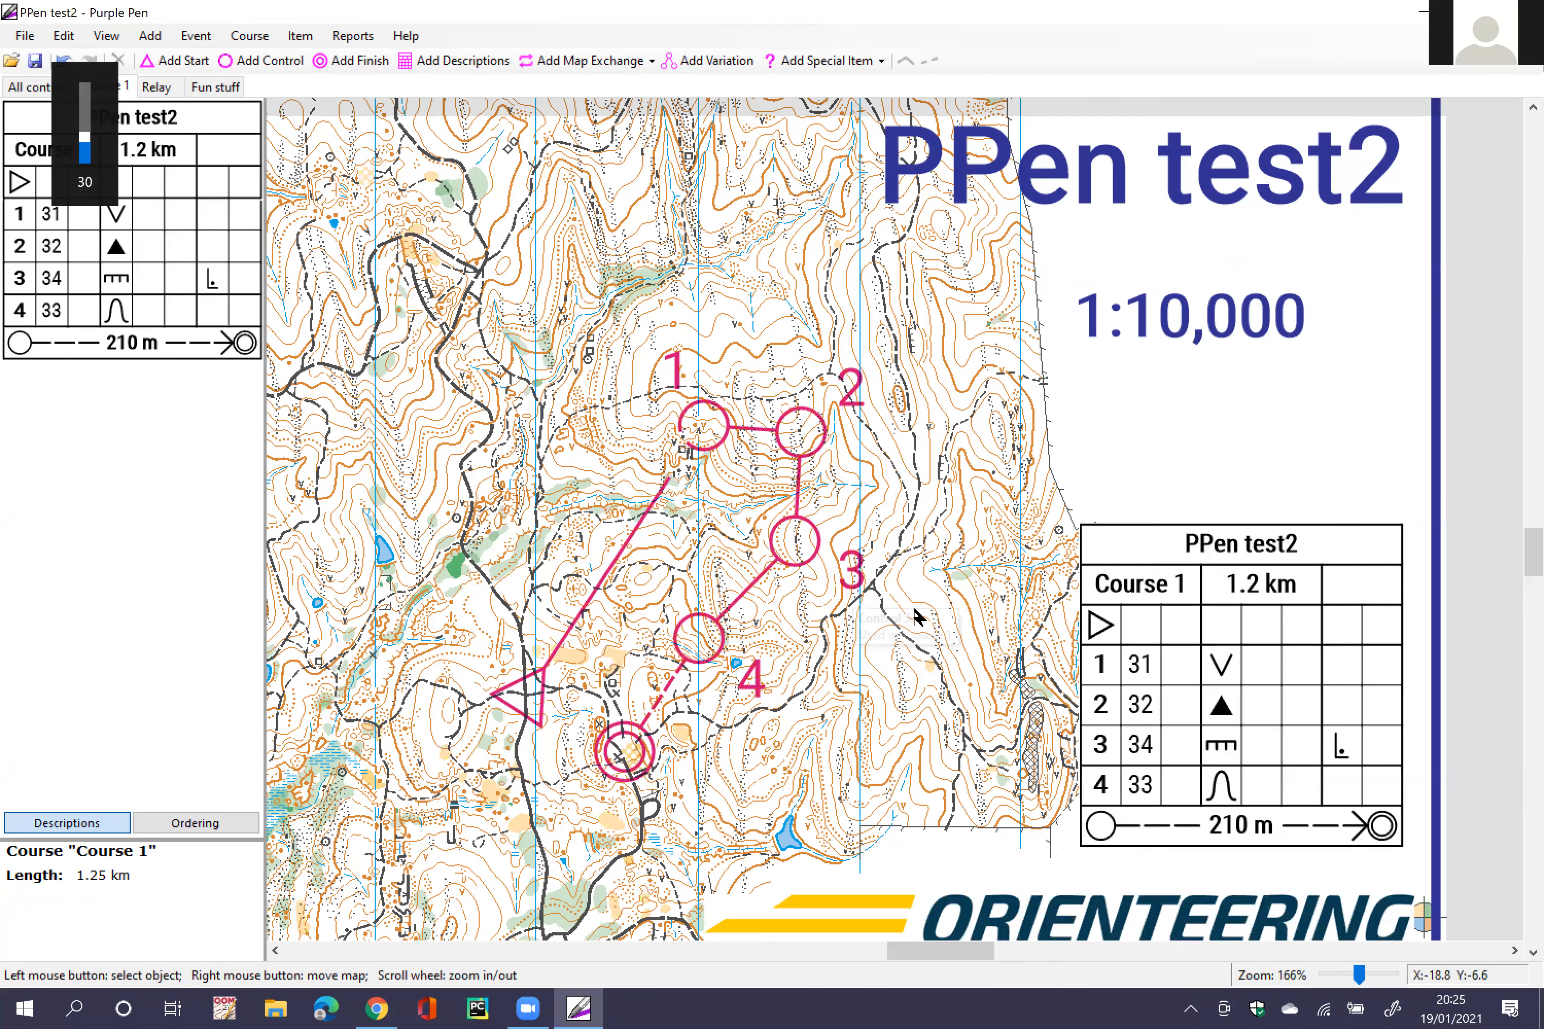
pyautogui.click(797, 543)
pyautogui.click(708, 61)
pyautogui.click(918, 606)
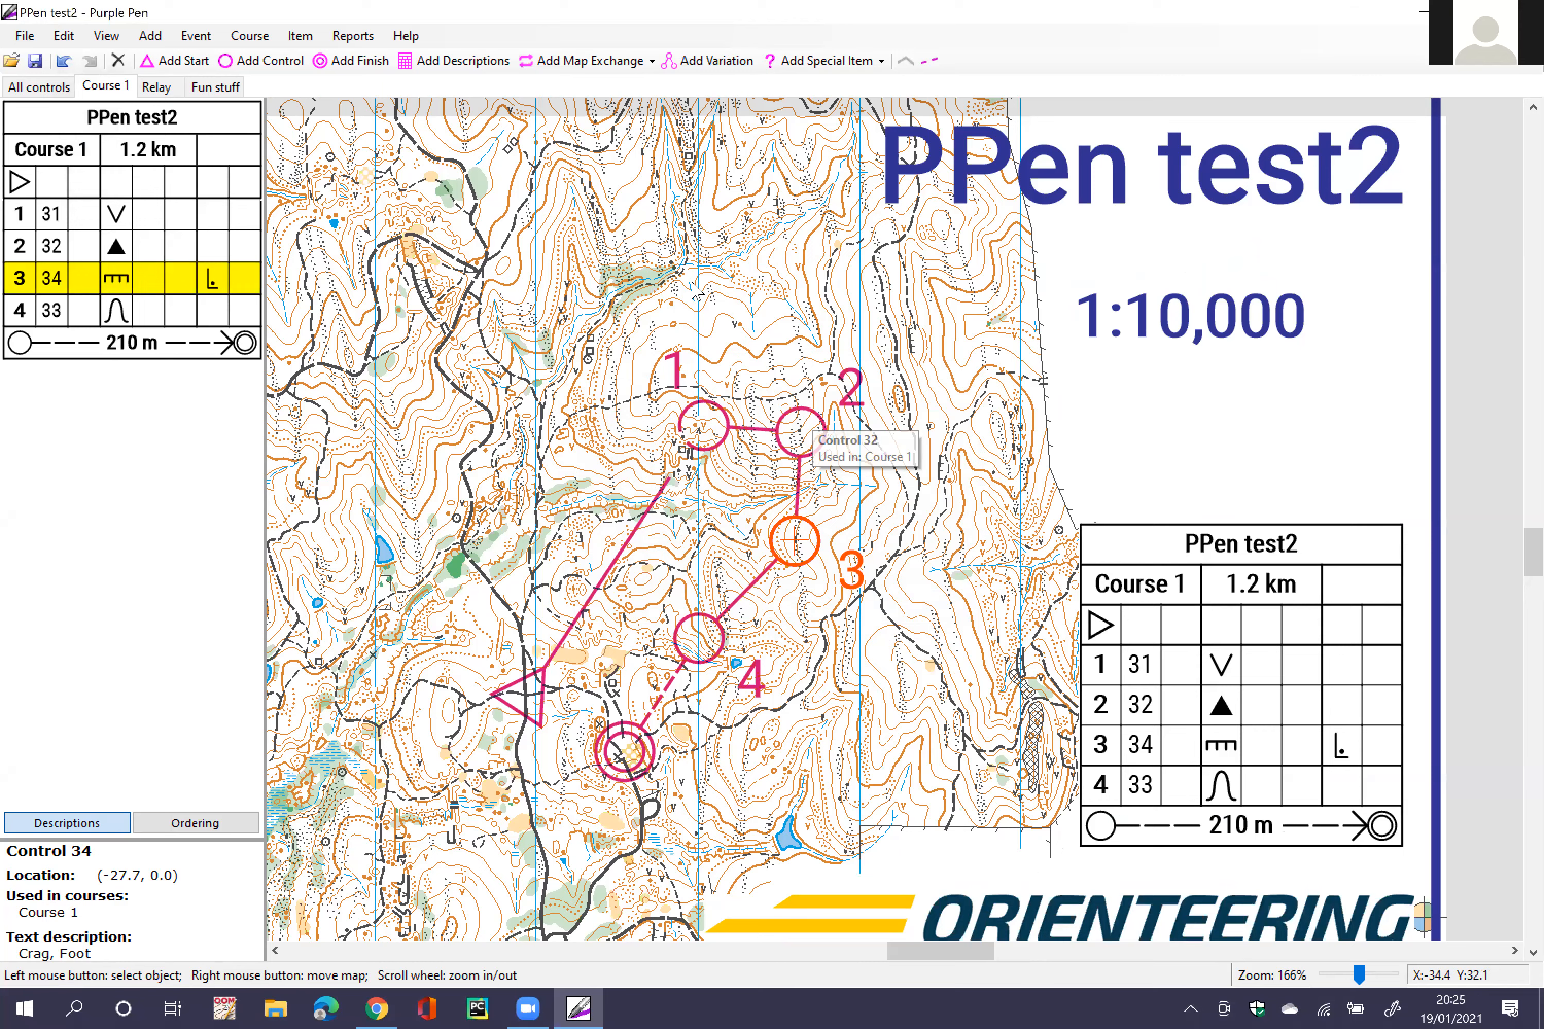
pyautogui.click(589, 60)
pyautogui.click(593, 81)
pyautogui.click(795, 543)
pyautogui.click(1006, 493)
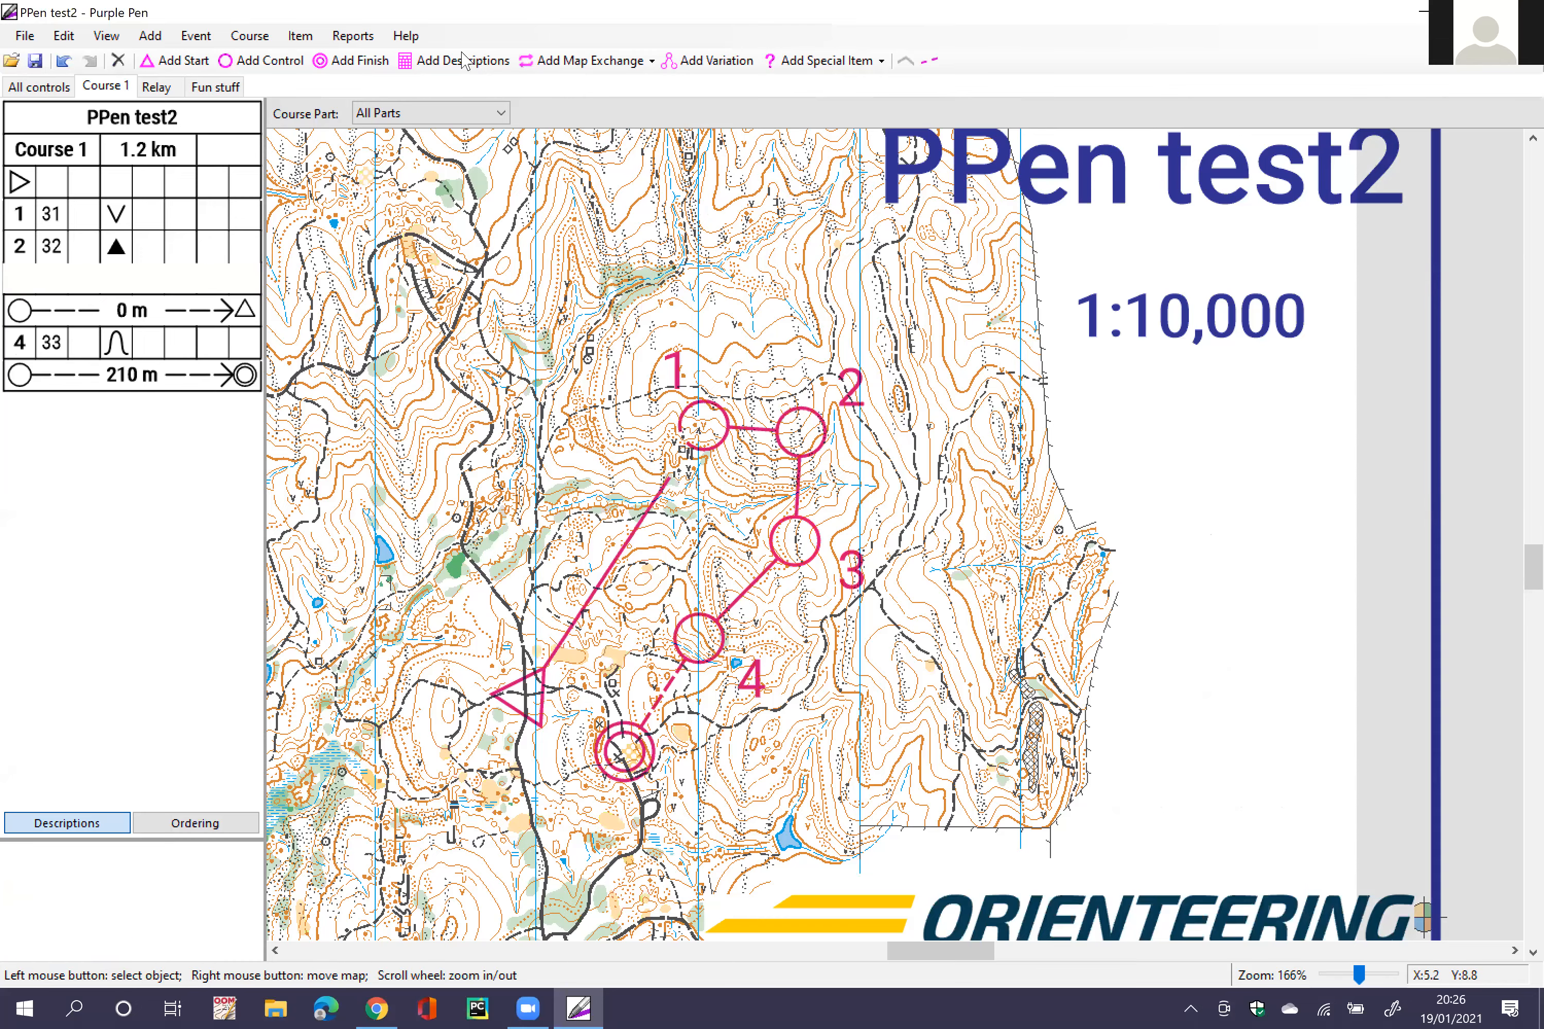
# Step: Examine Part 1 and Part 2 of Course 1, including the control descriptions on each part's map
pyautogui.scroll(-1, 446, 130)
pyautogui.click(428, 112)
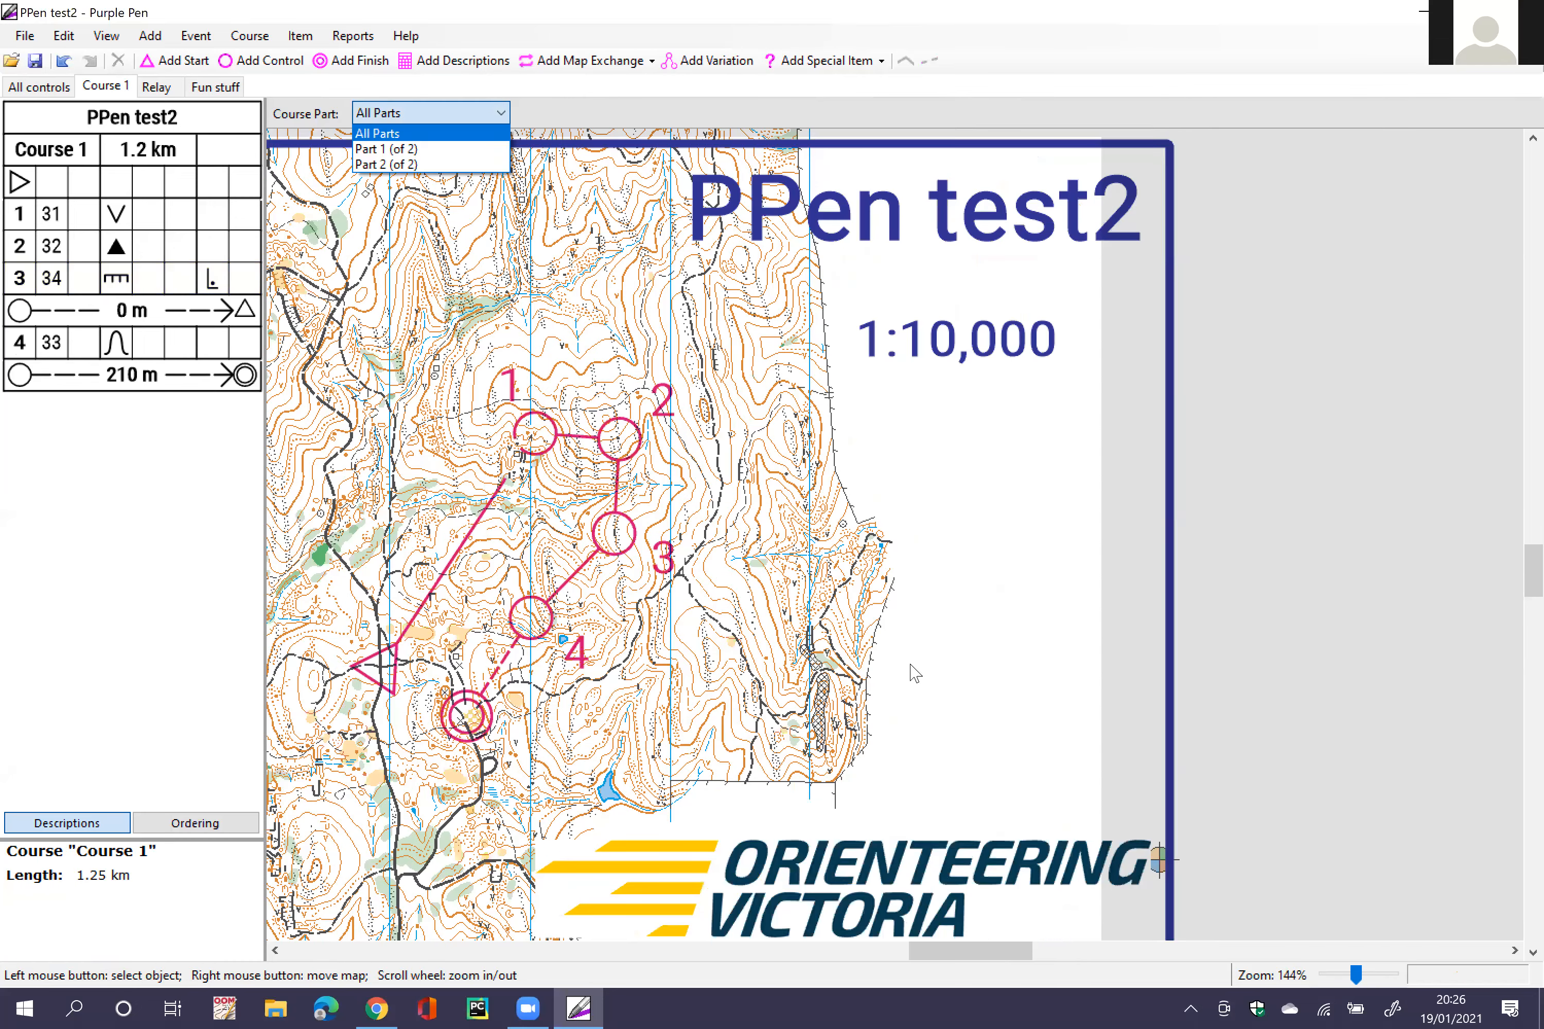
pyautogui.click(386, 145)
pyautogui.scroll(1, 864, 578)
pyautogui.moveTo(789, 549); pyautogui.dragTo(580, 414)
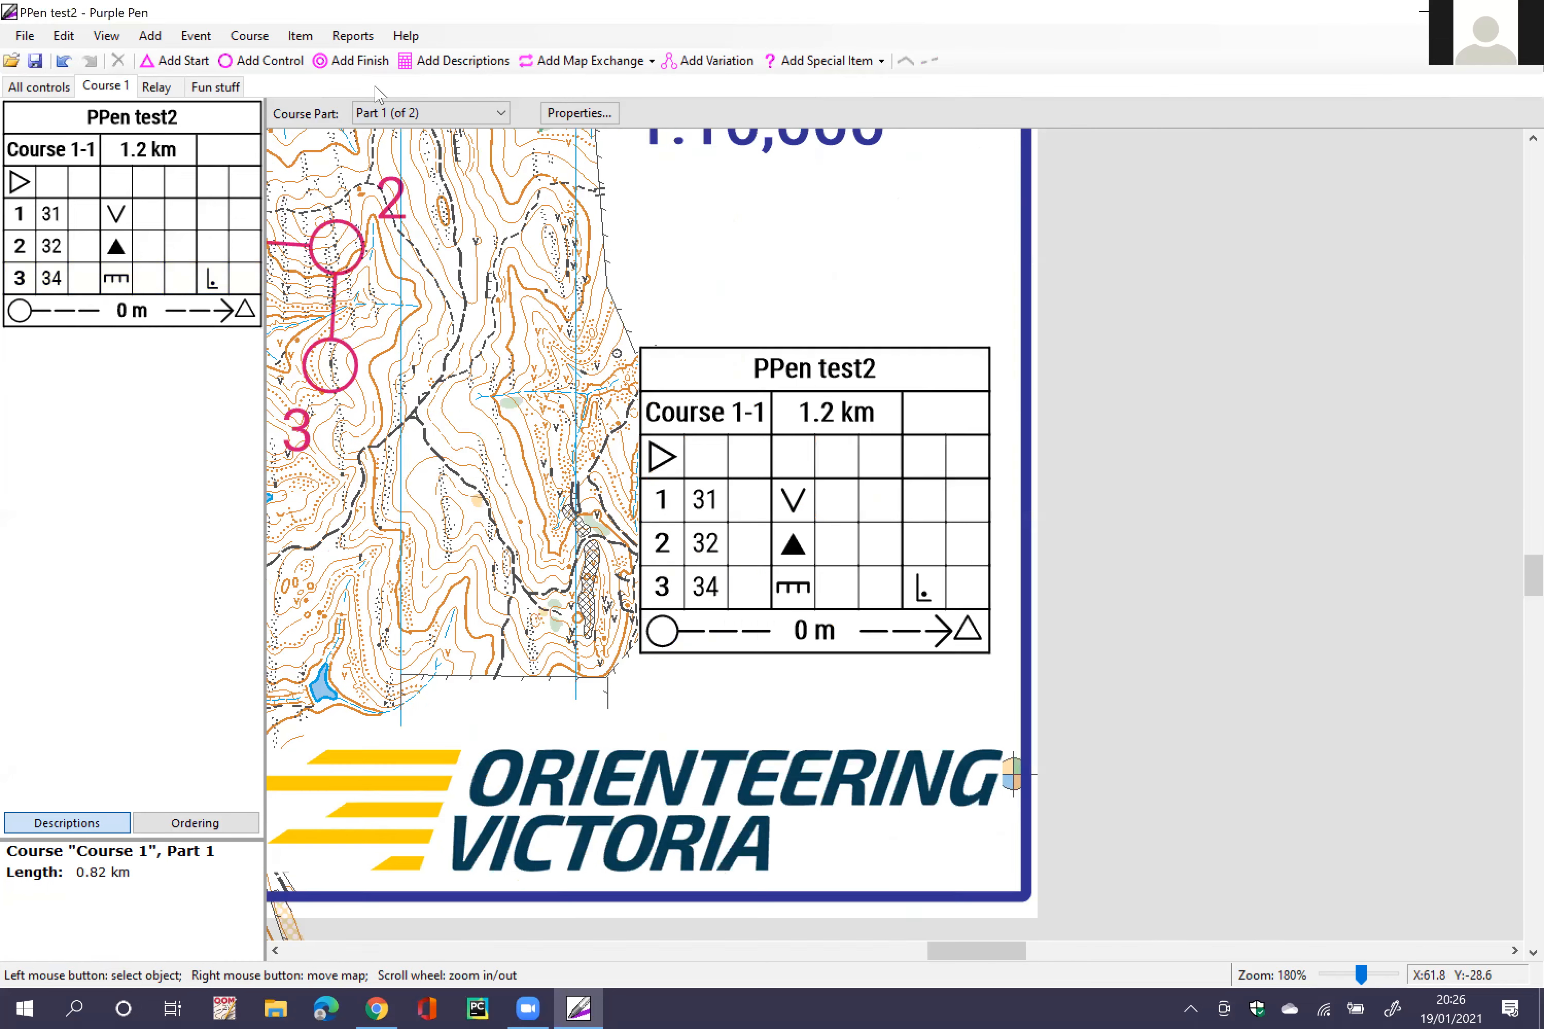
pyautogui.click(399, 113)
pyautogui.click(386, 163)
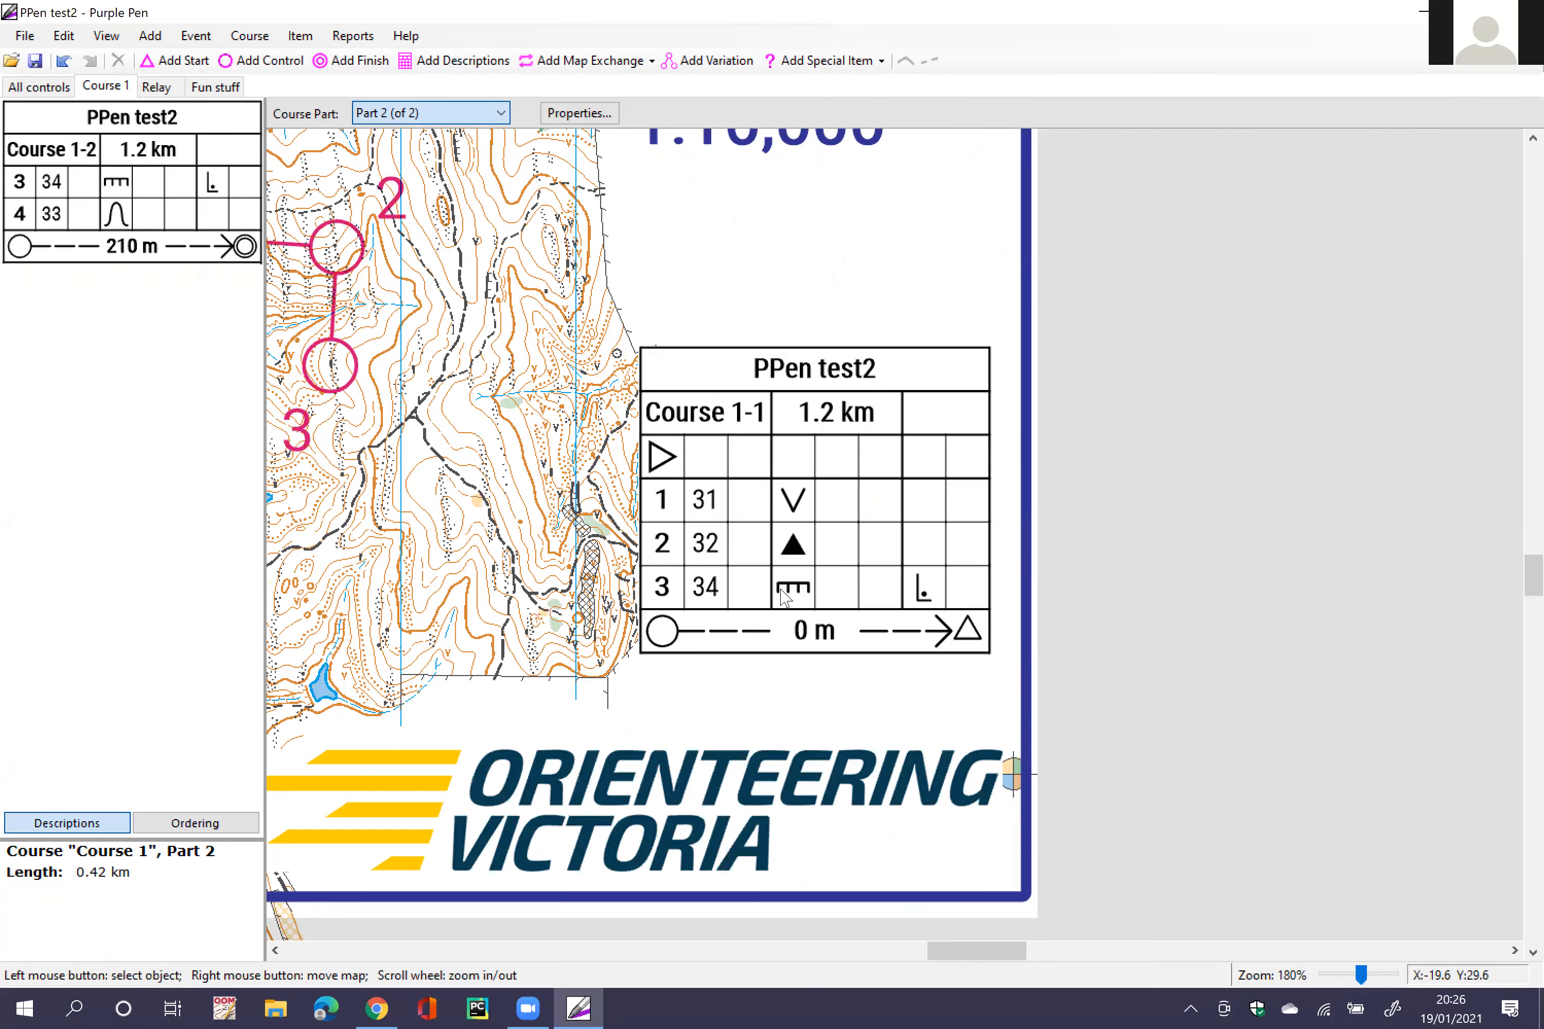
pyautogui.scroll(-2, 722, 466)
pyautogui.scroll(-2, 716, 459)
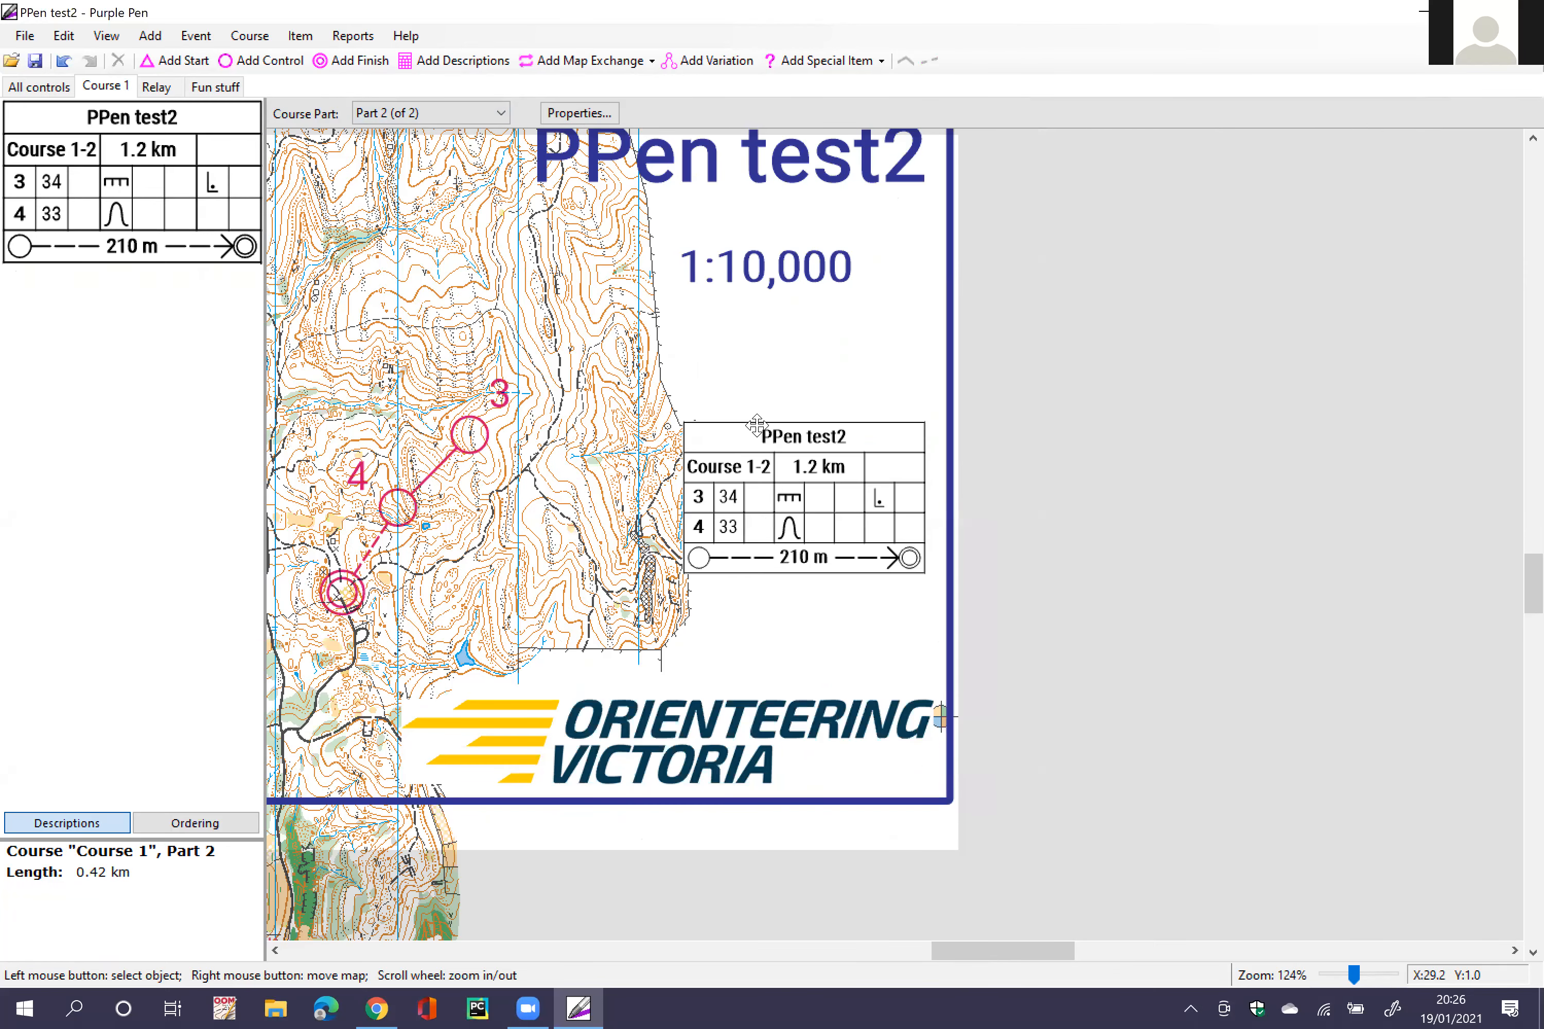
# Step: Try moving the control descriptions up on the Part 2 map and back down on the Part 1 map
pyautogui.click(745, 430)
pyautogui.moveTo(747, 432); pyautogui.dragTo(753, 278)
pyautogui.click(466, 114)
pyautogui.click(399, 144)
pyautogui.moveTo(830, 368); pyautogui.dragTo(829, 542)
# Step: Move the control descriptions up on the Part 1 map of Course 1, between the scale text and the Orienteering Victoria logo
pyautogui.click(405, 114)
pyautogui.click(402, 134)
pyautogui.click(425, 114)
pyautogui.press('Return')
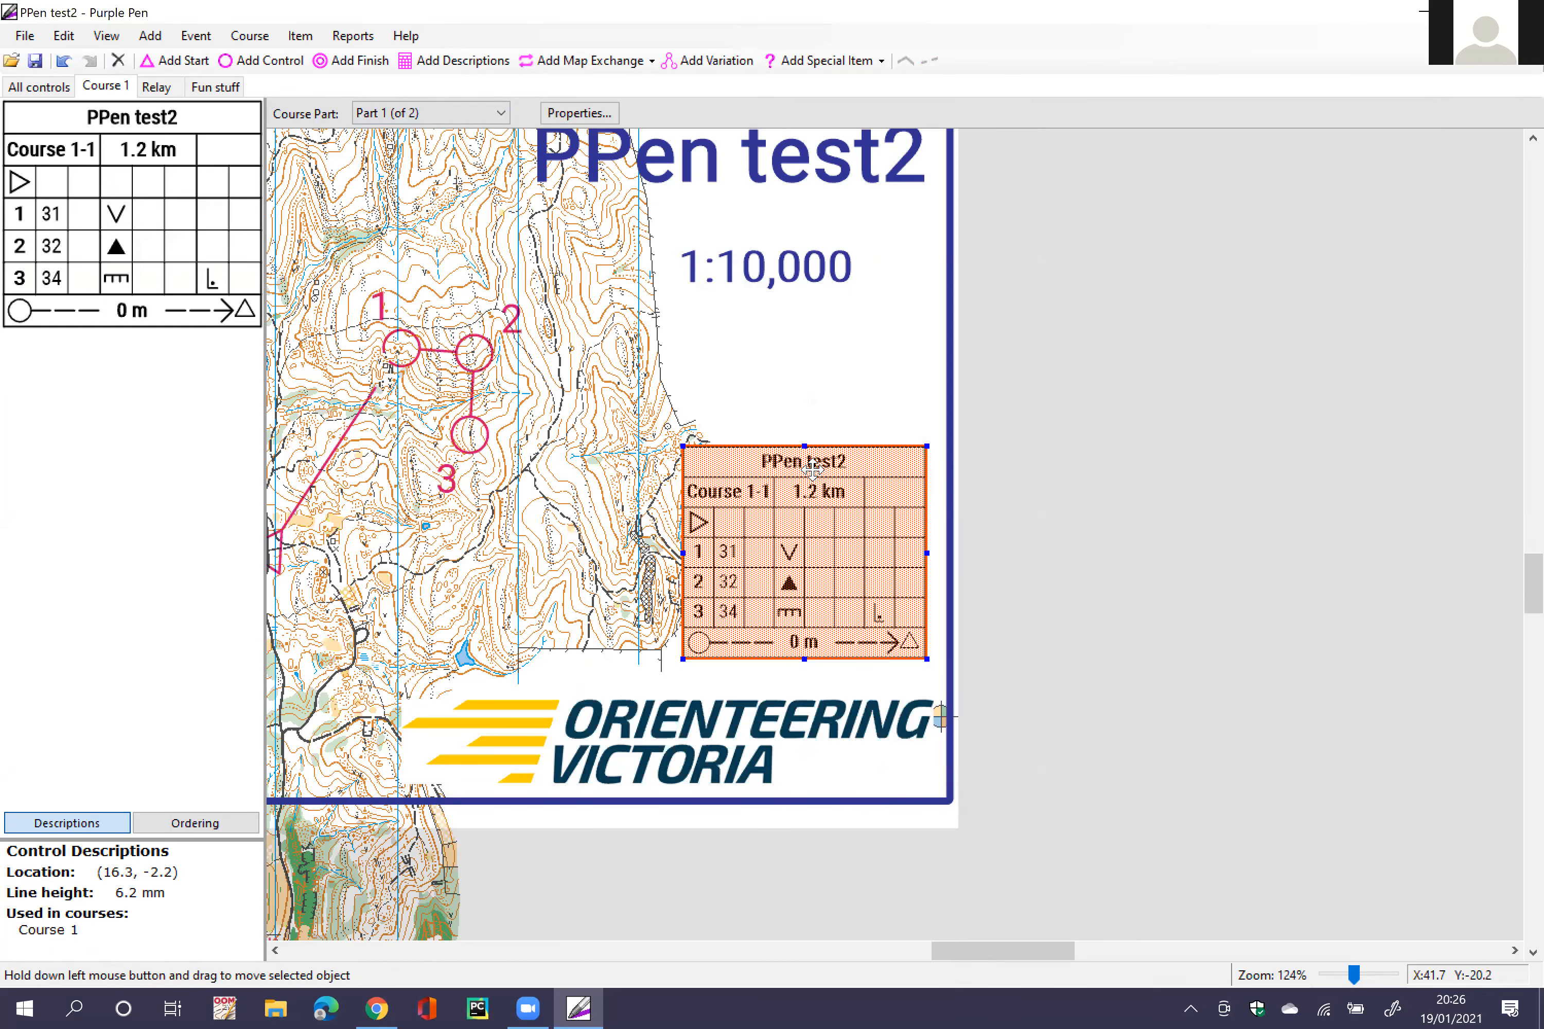
pyautogui.moveTo(791, 440); pyautogui.dragTo(785, 428)
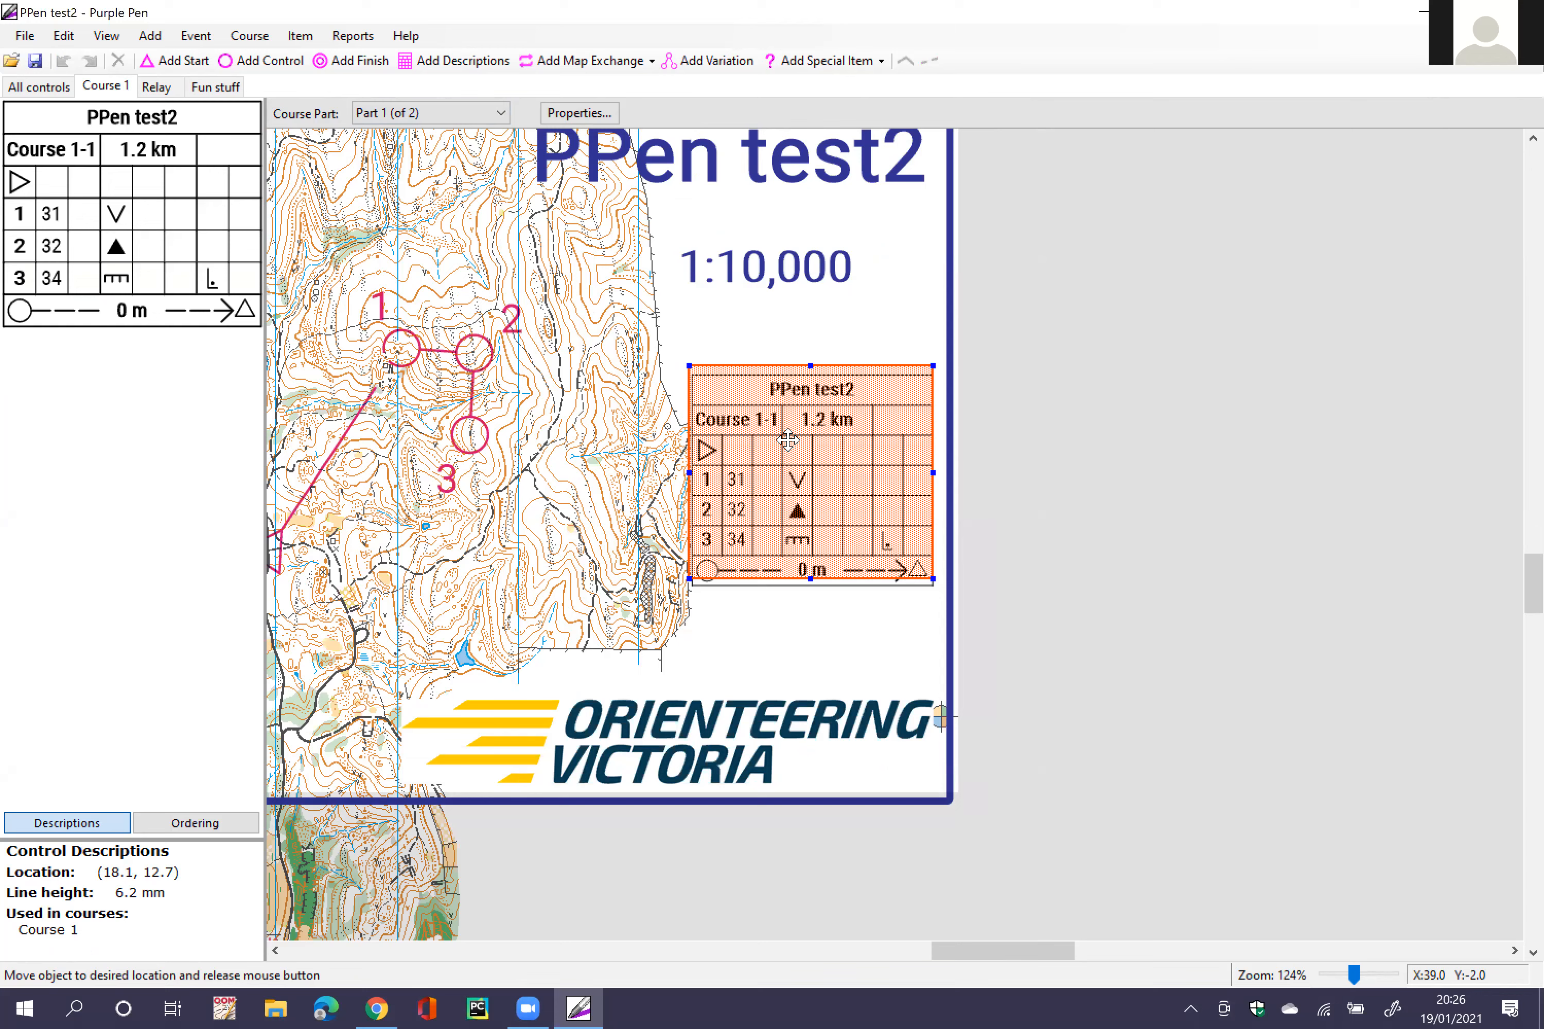
pyautogui.click(1034, 470)
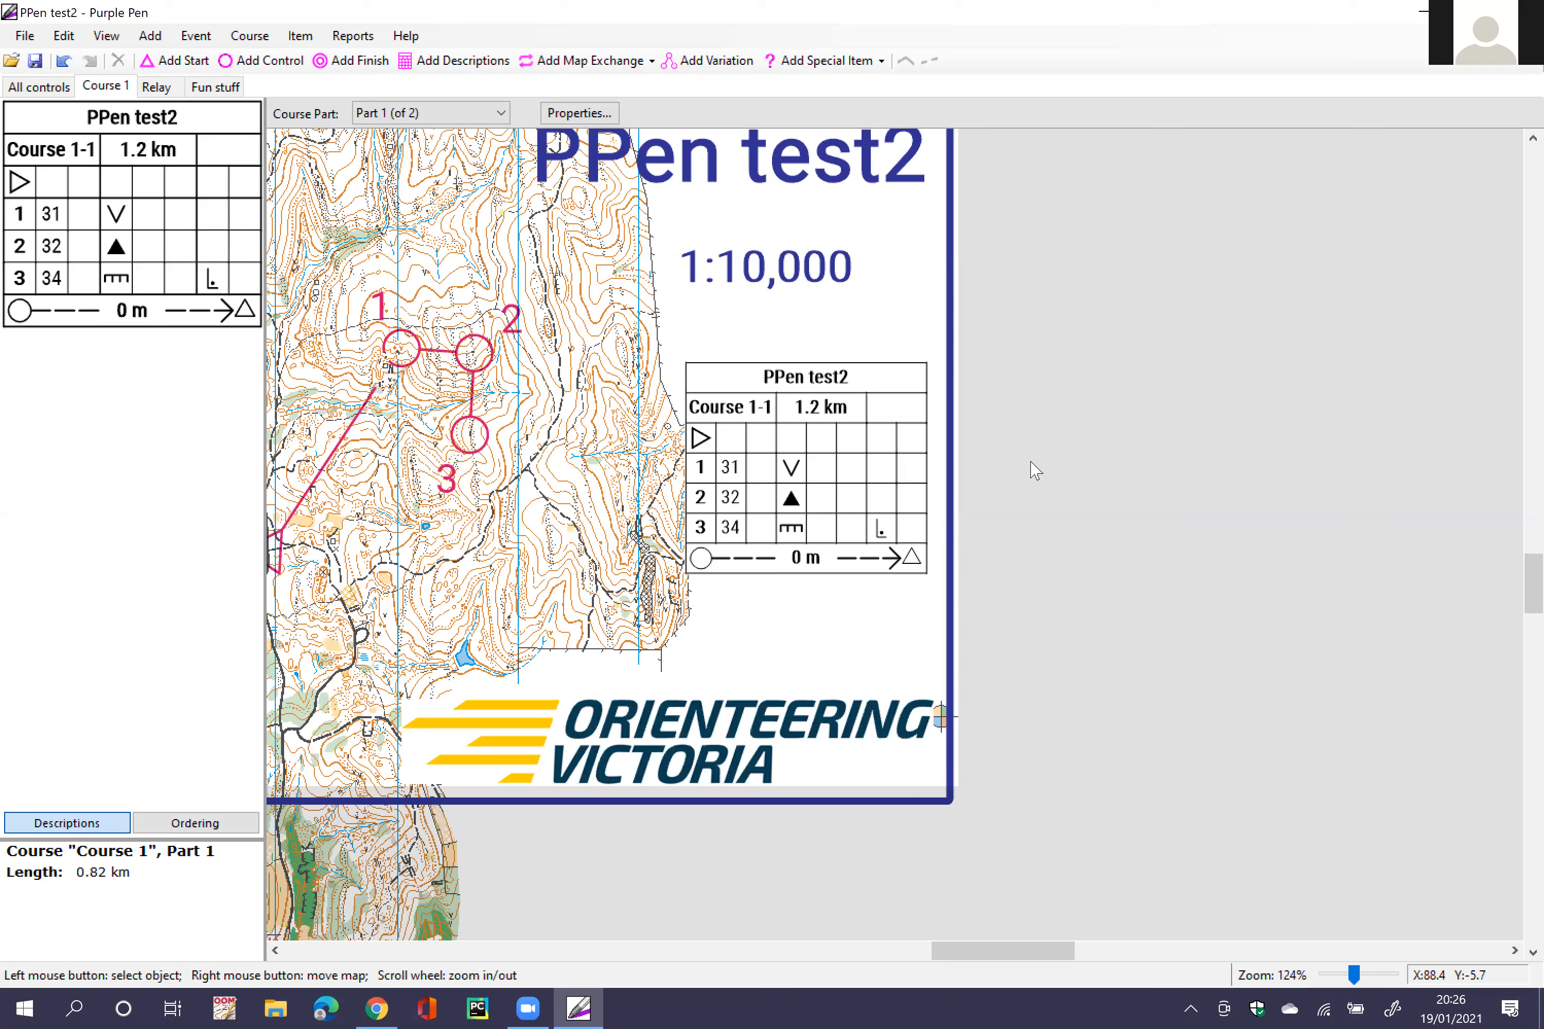
pyautogui.click(25, 37)
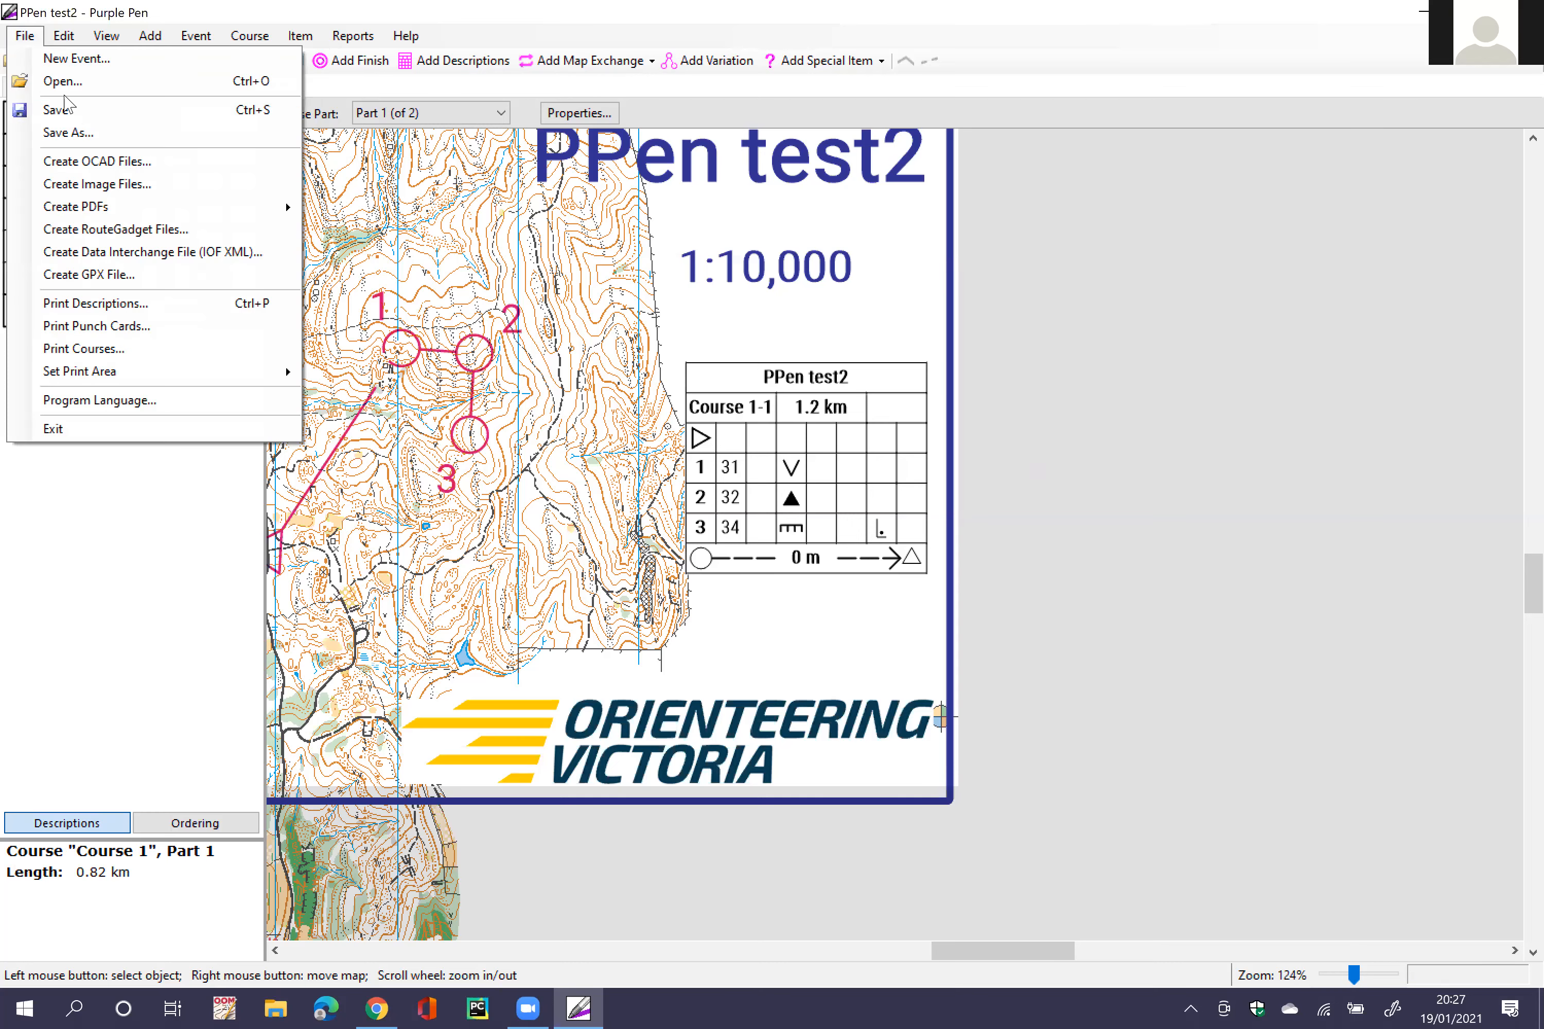
pyautogui.click(349, 213)
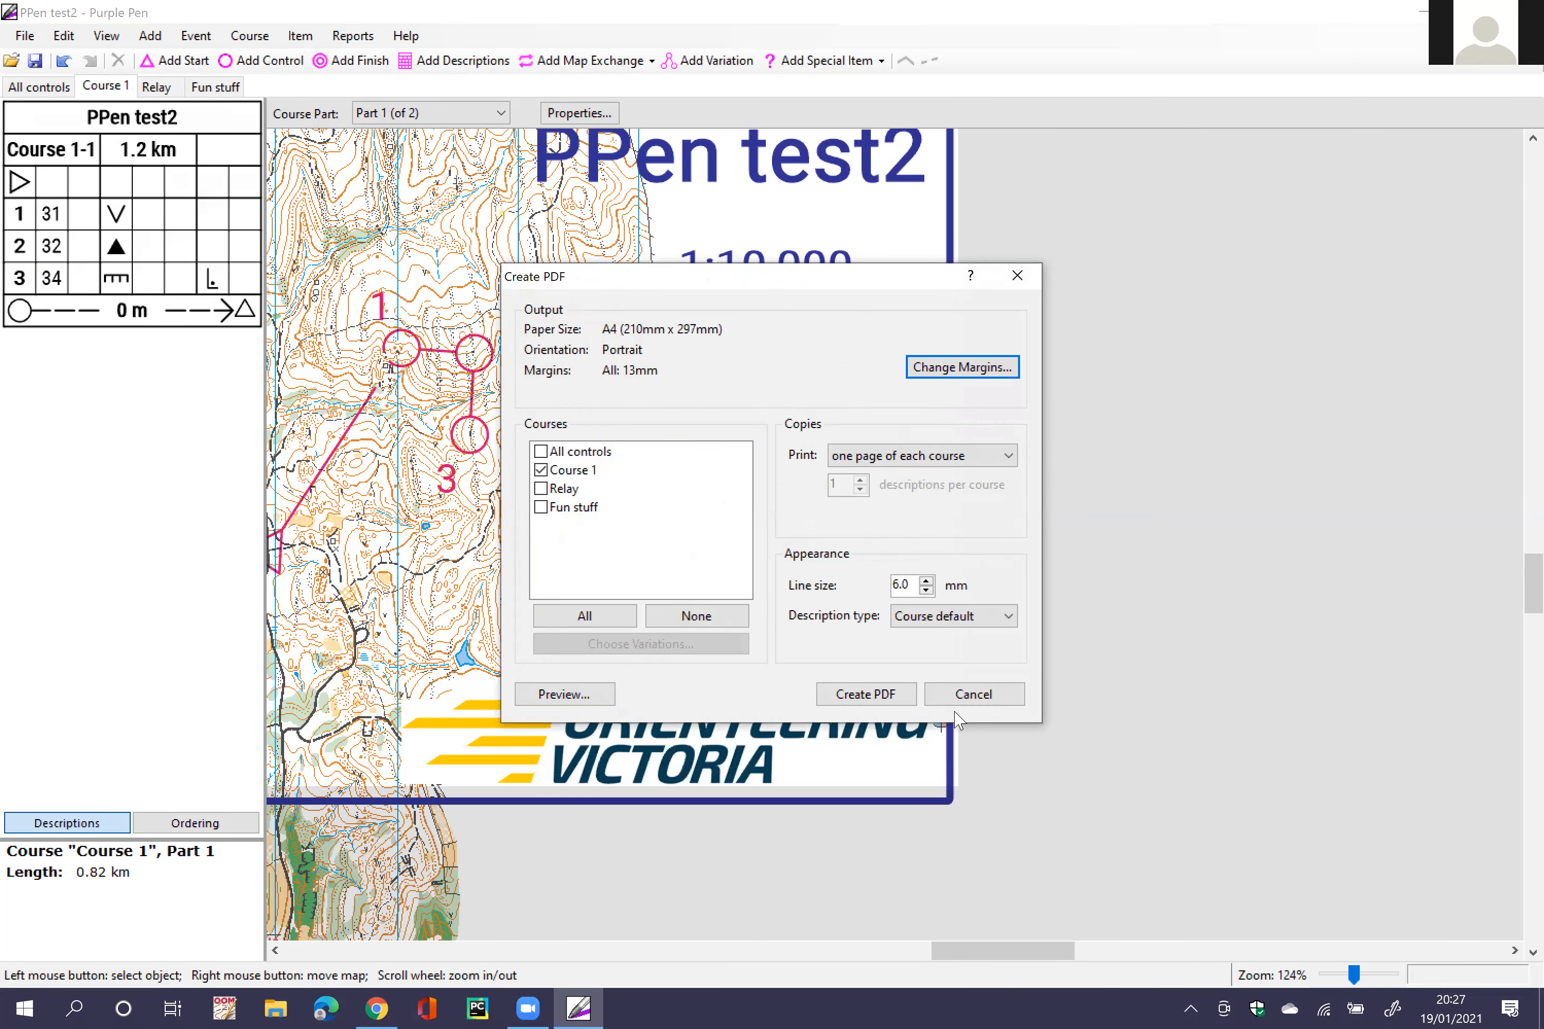
pyautogui.click(973, 698)
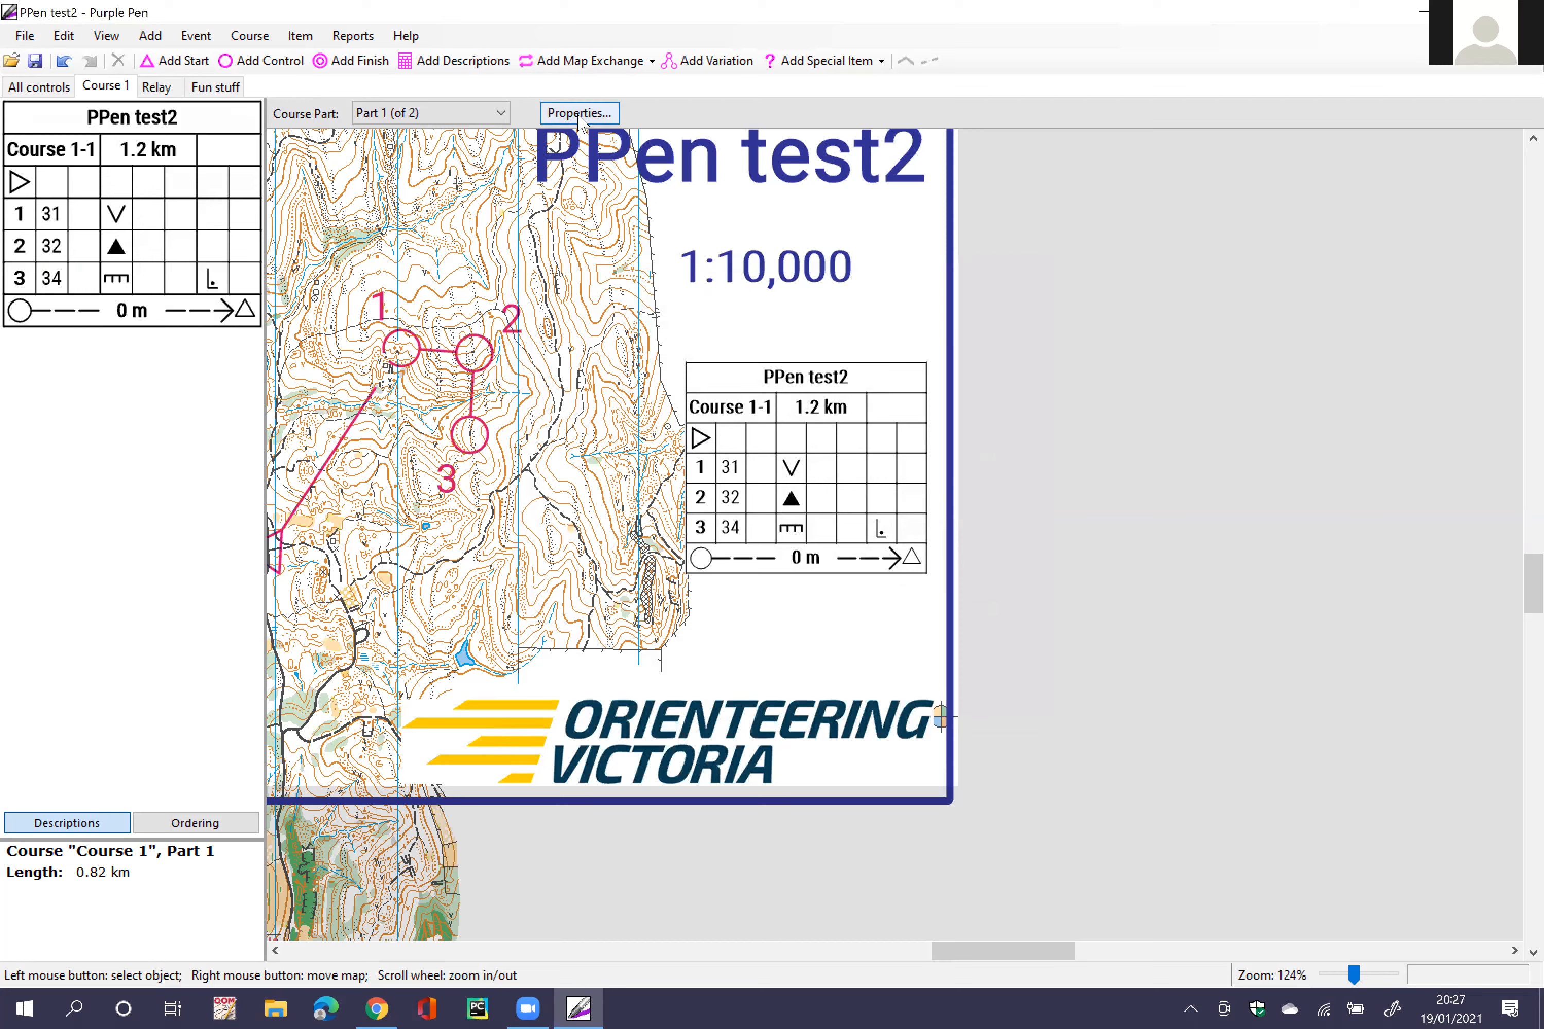
pyautogui.click(826, 60)
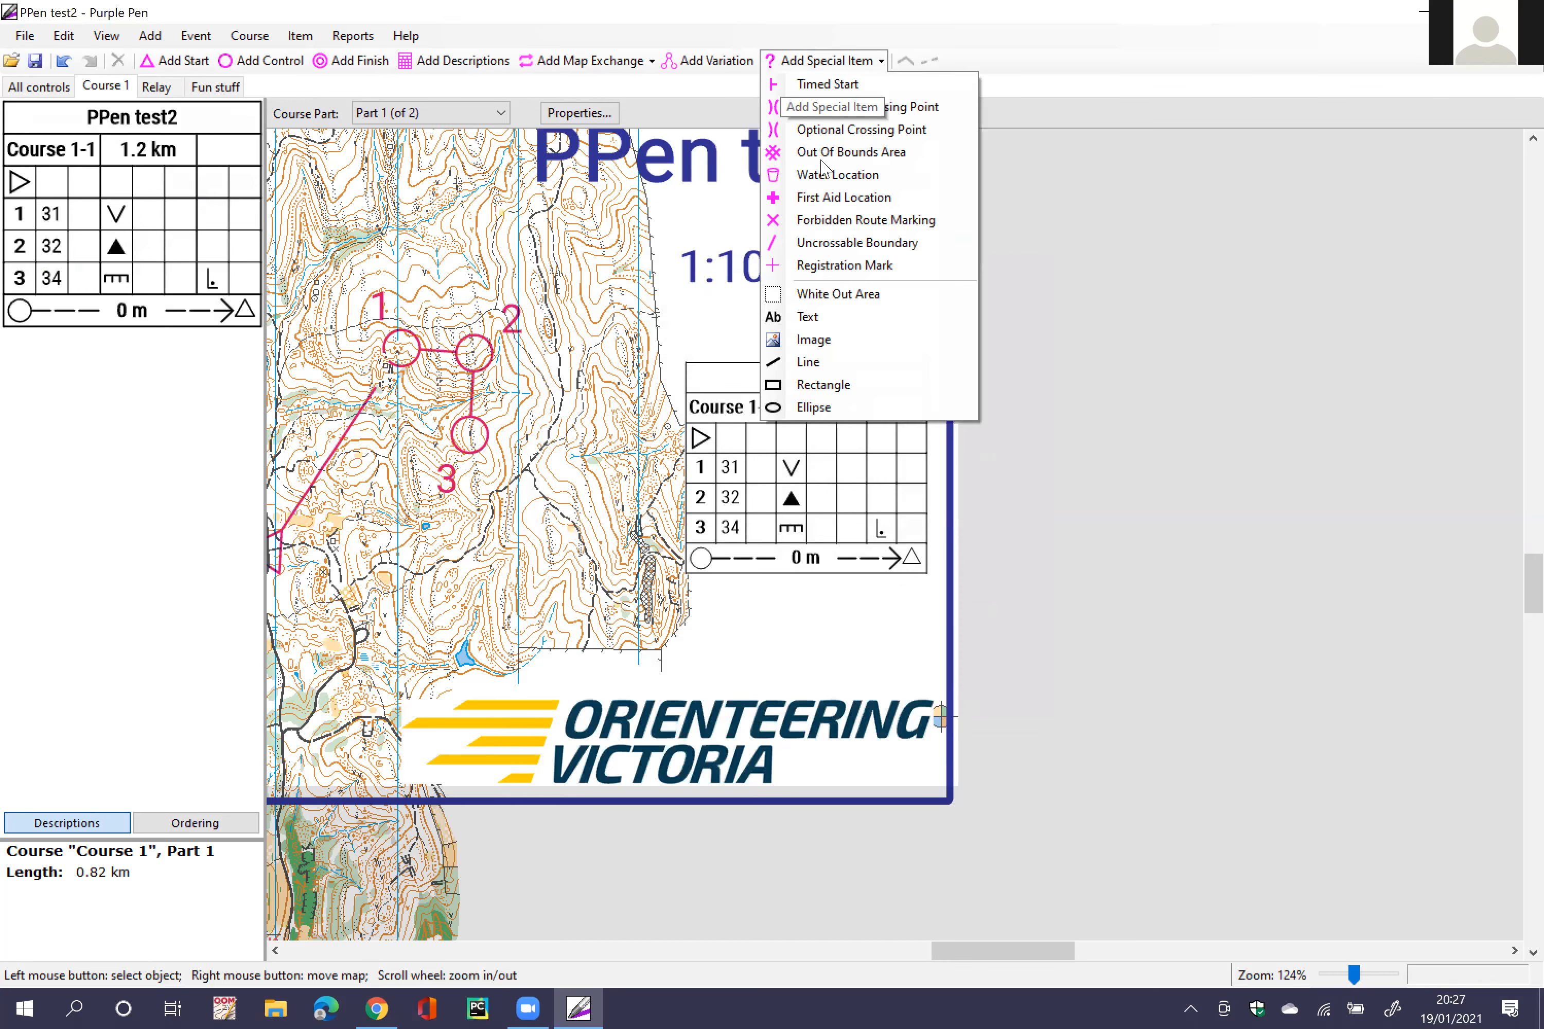
pyautogui.click(826, 325)
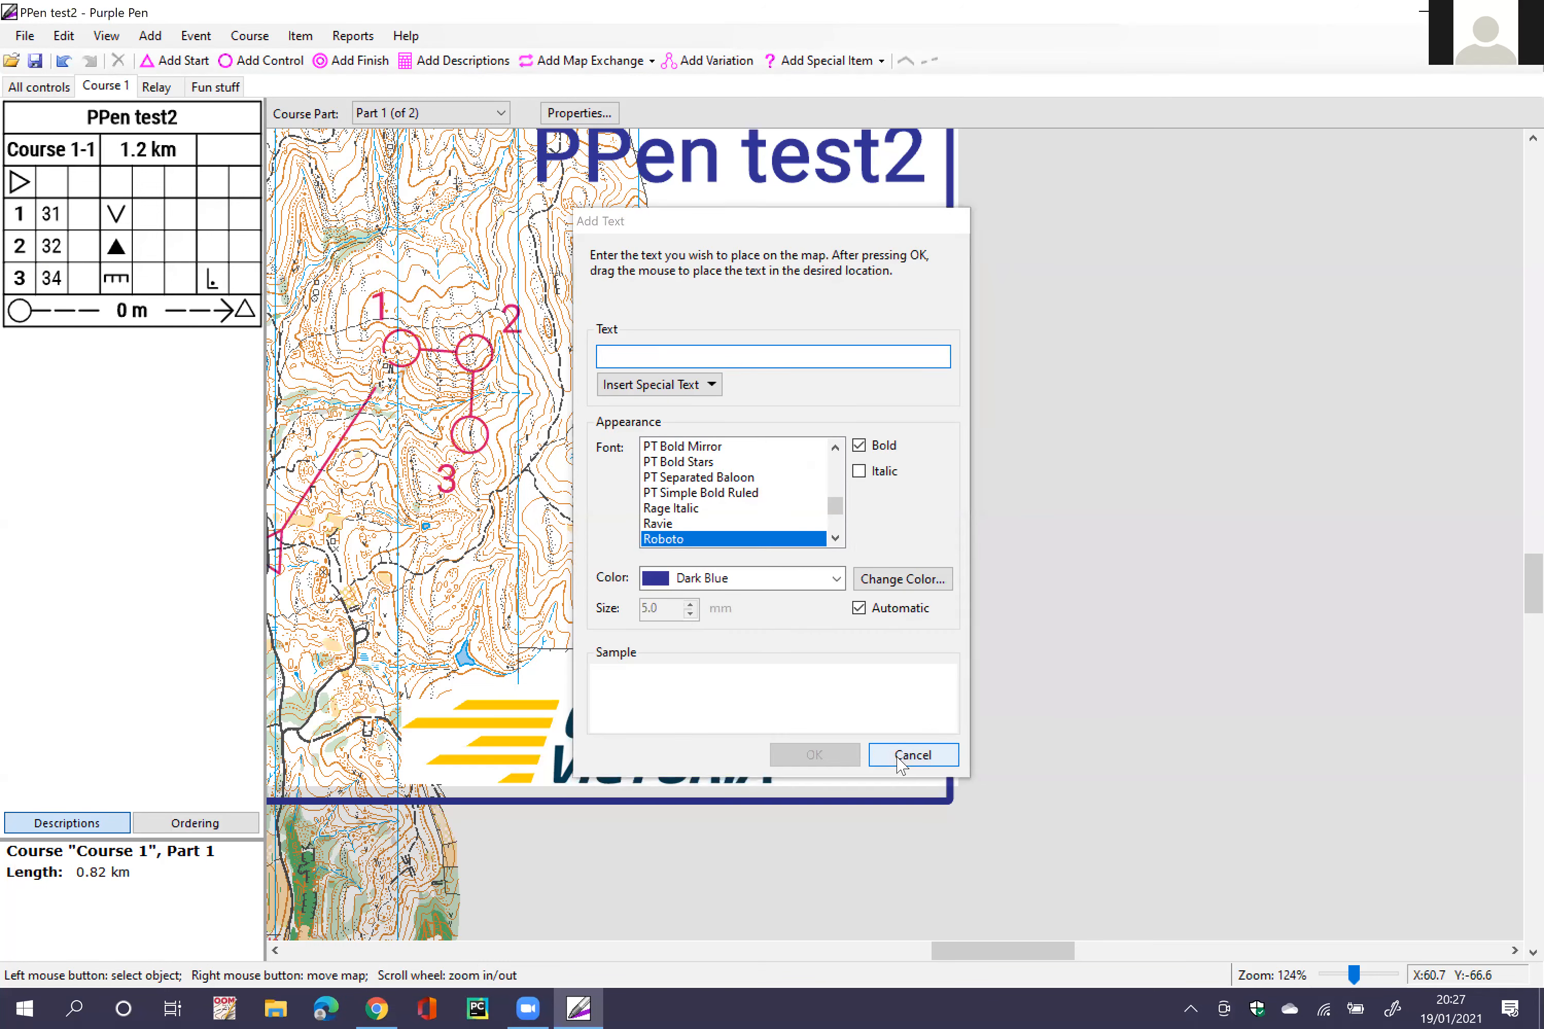
pyautogui.click(913, 755)
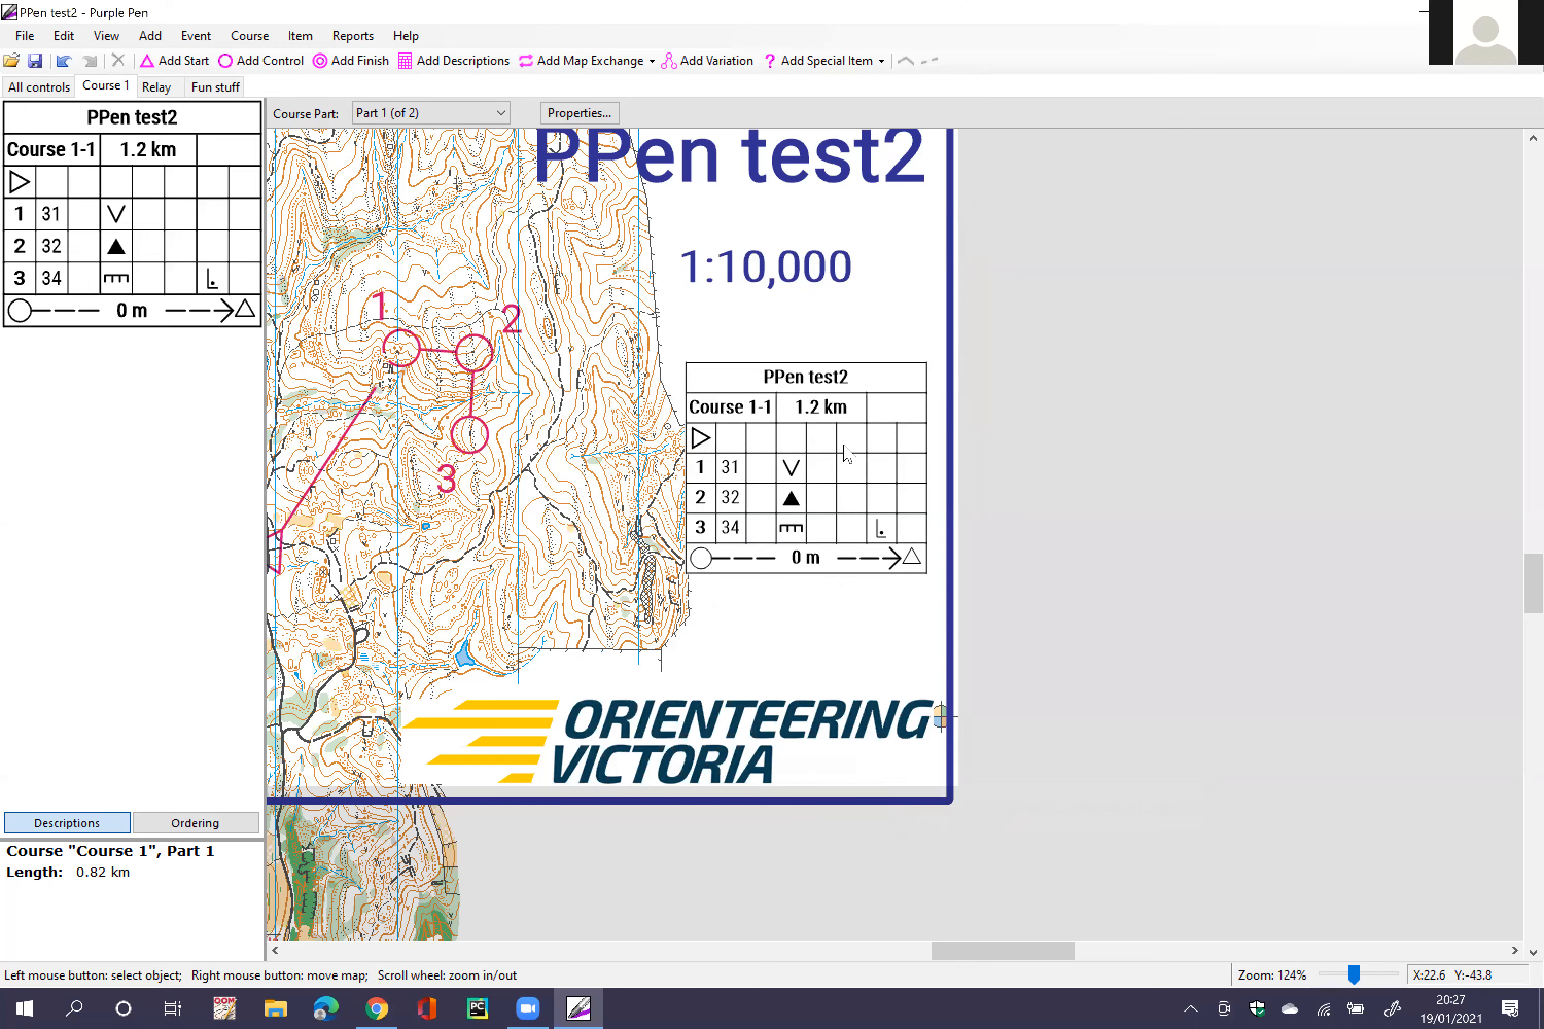
# Step: Delete the map exchange at control 3 from Course 1
pyautogui.scroll(-1, 847, 453)
pyautogui.scroll(-1, 750, 529)
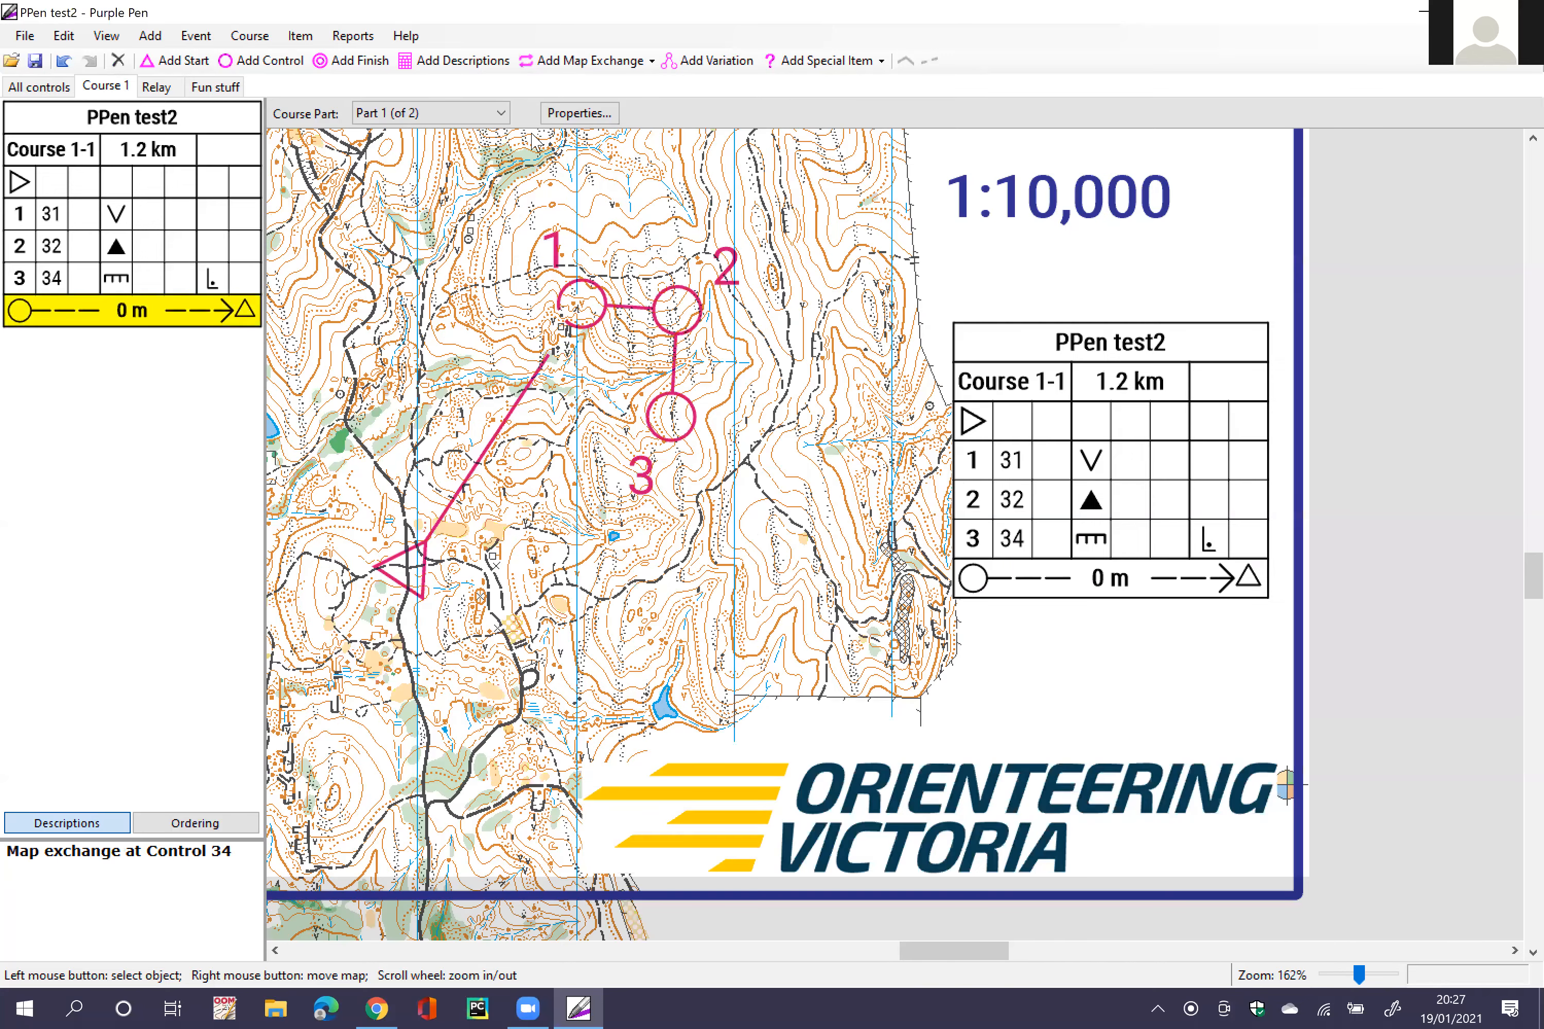
pyautogui.press('Delete')
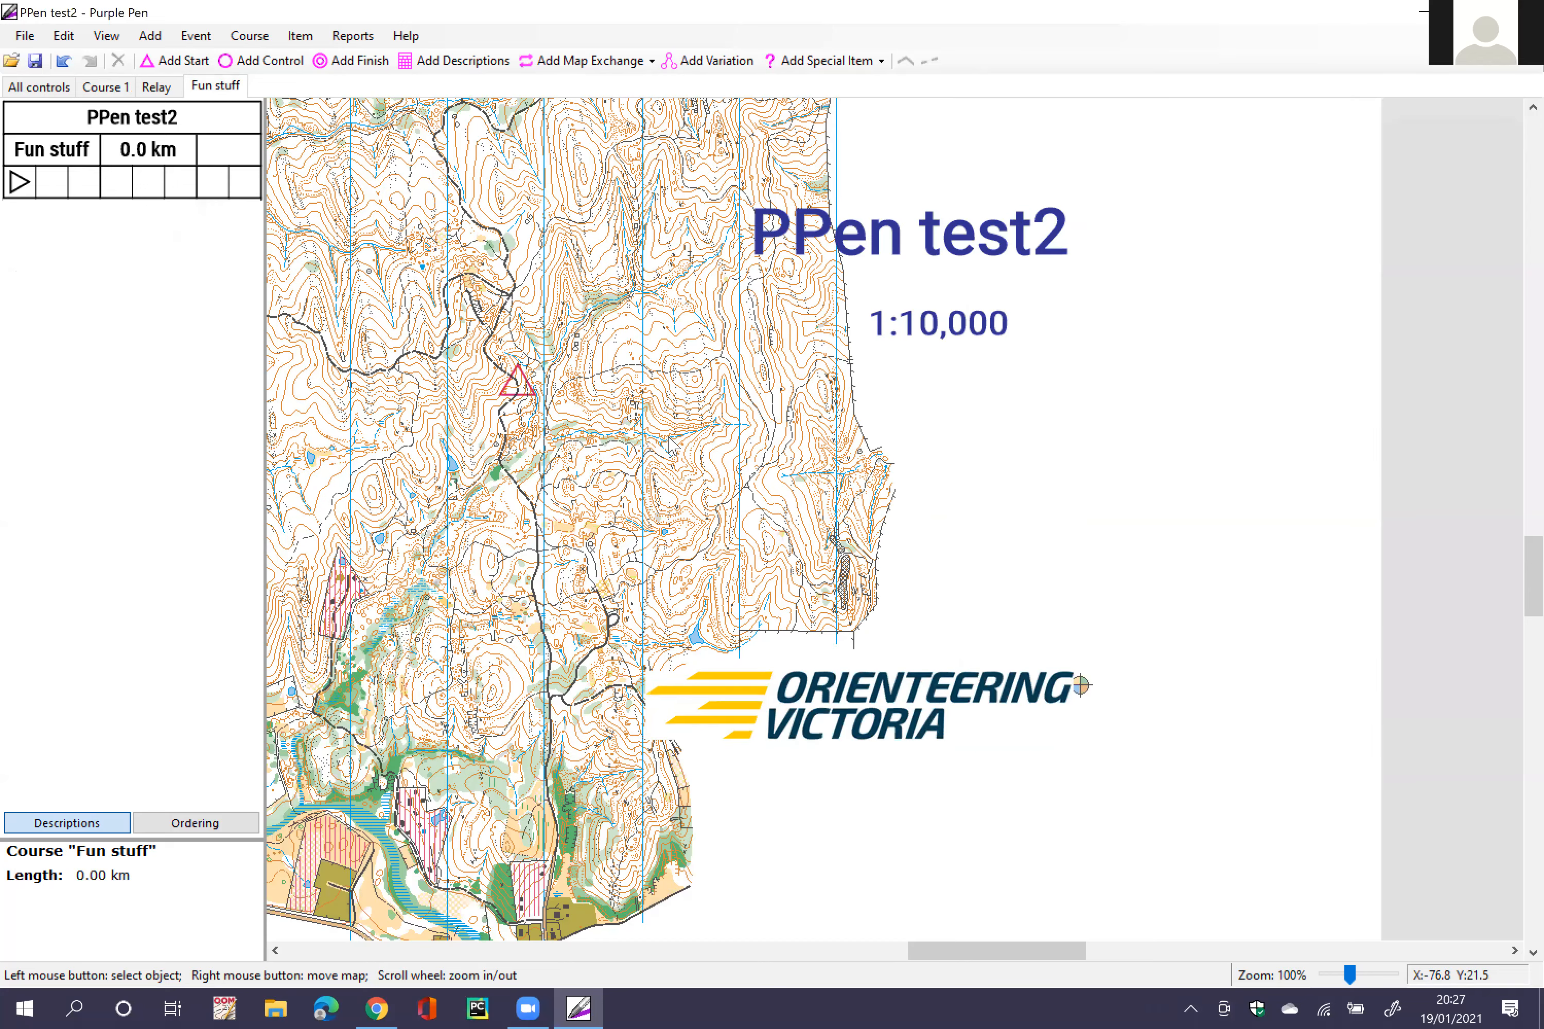
# Step: Compare the title, scale text and Orienteering Victoria logo on the Fun stuff, Course 1, Relay and All controls maps
pyautogui.scroll(4, 670, 442)
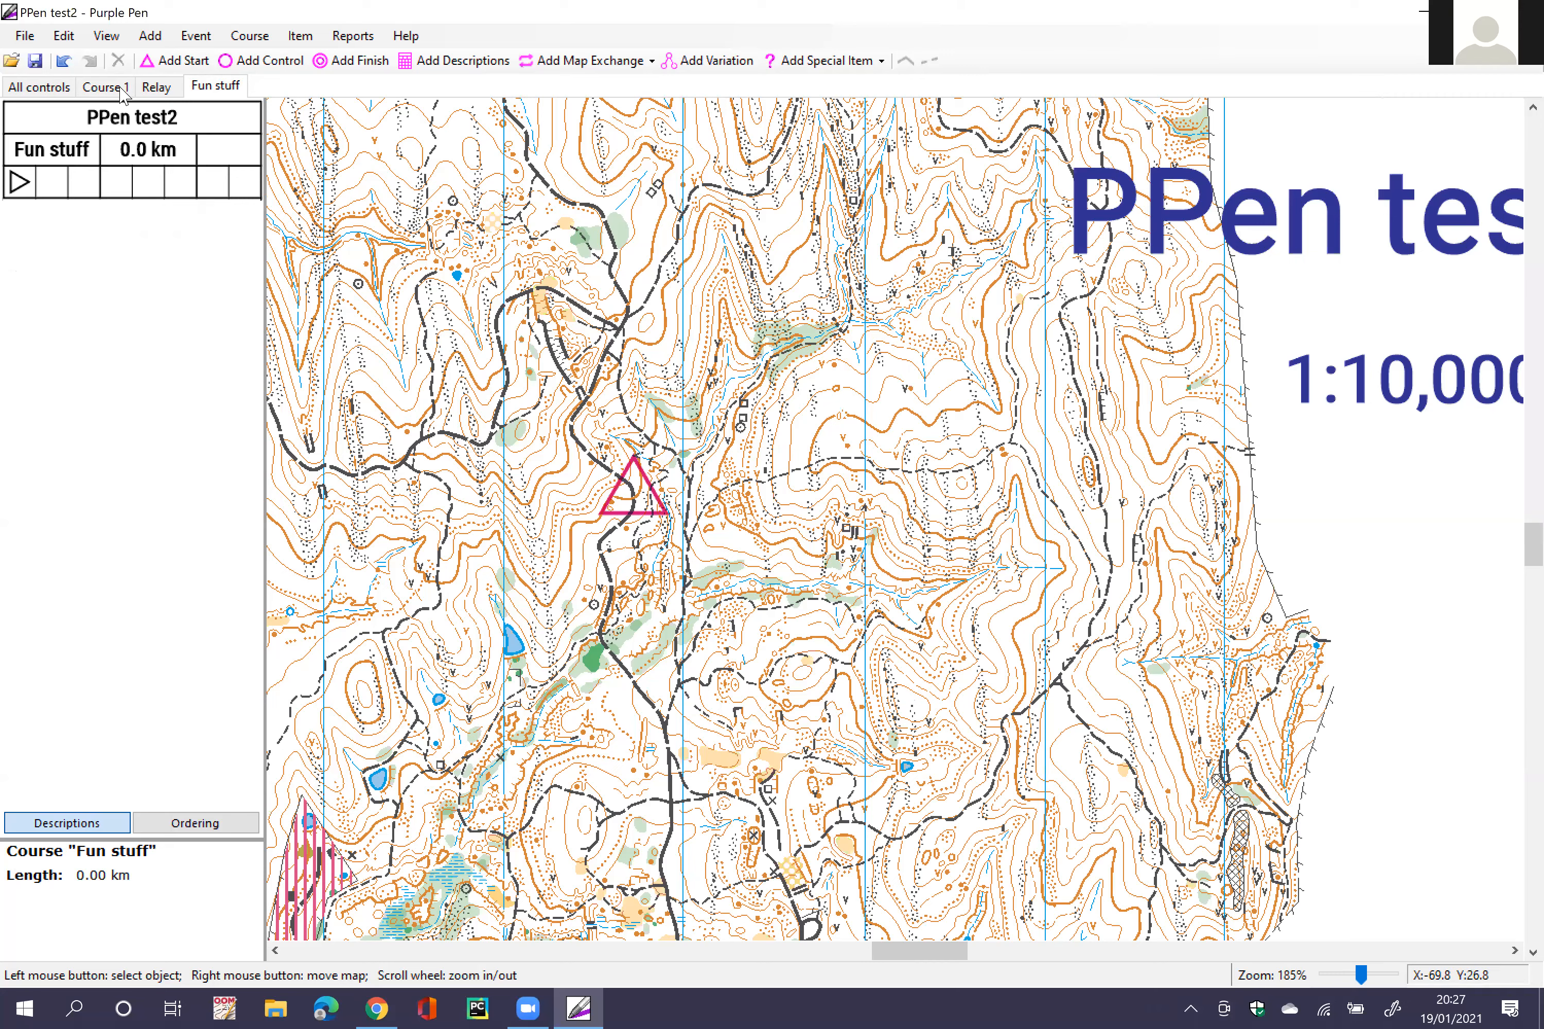
pyautogui.scroll(-2, 554, 384)
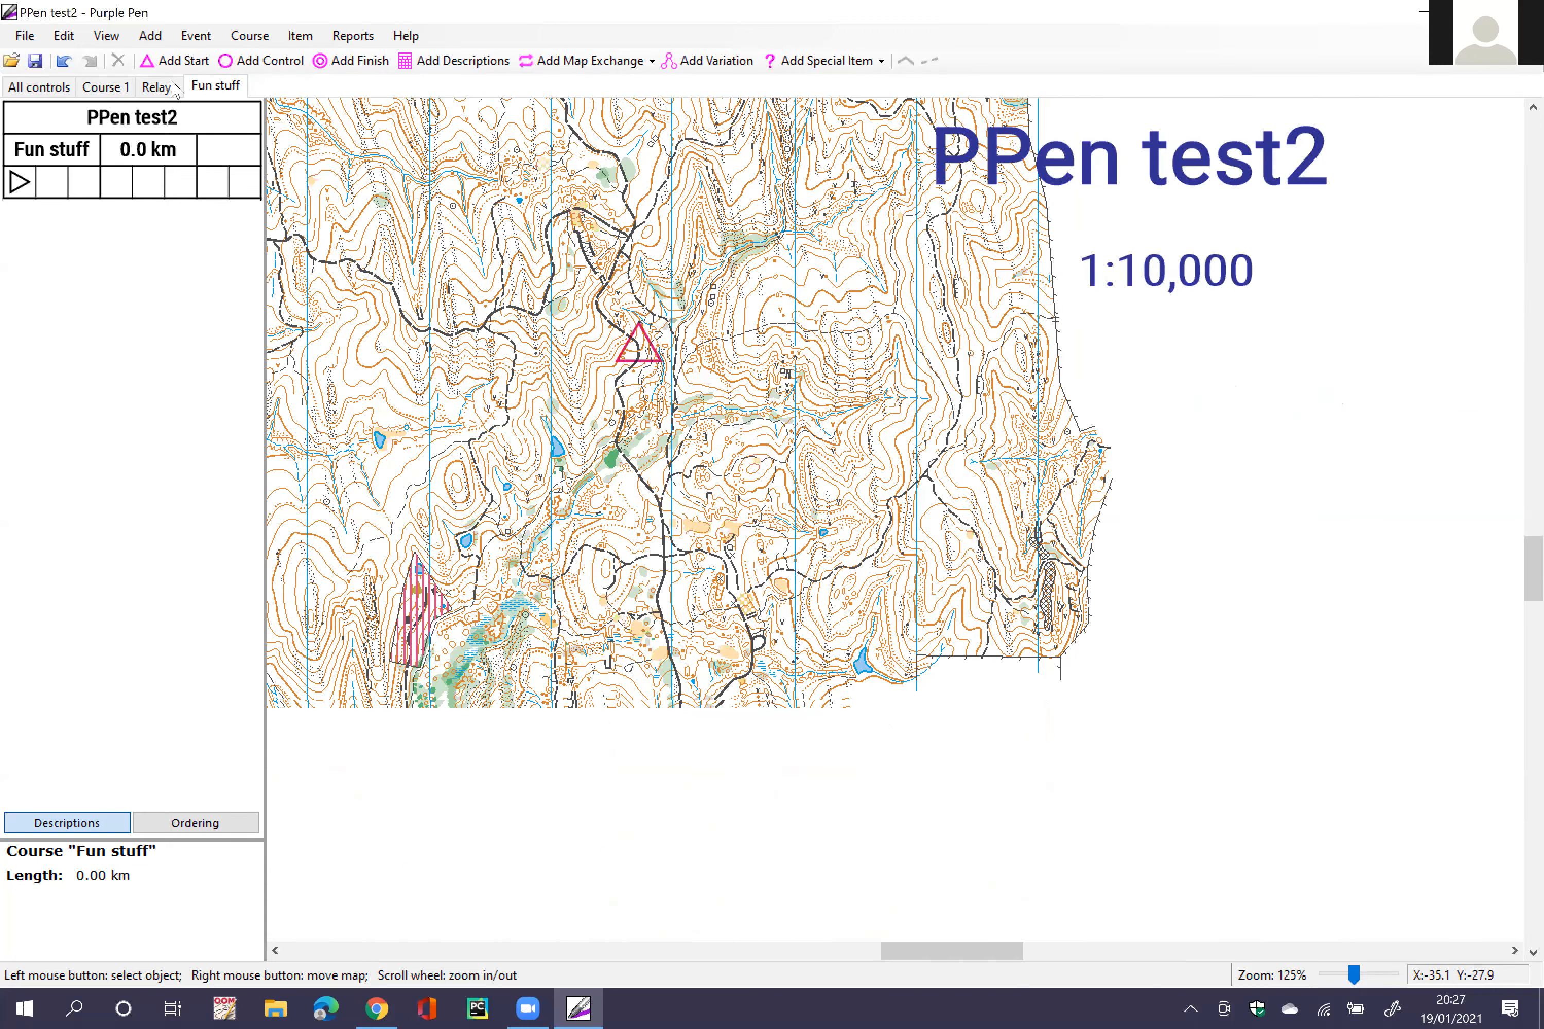
pyautogui.click(119, 86)
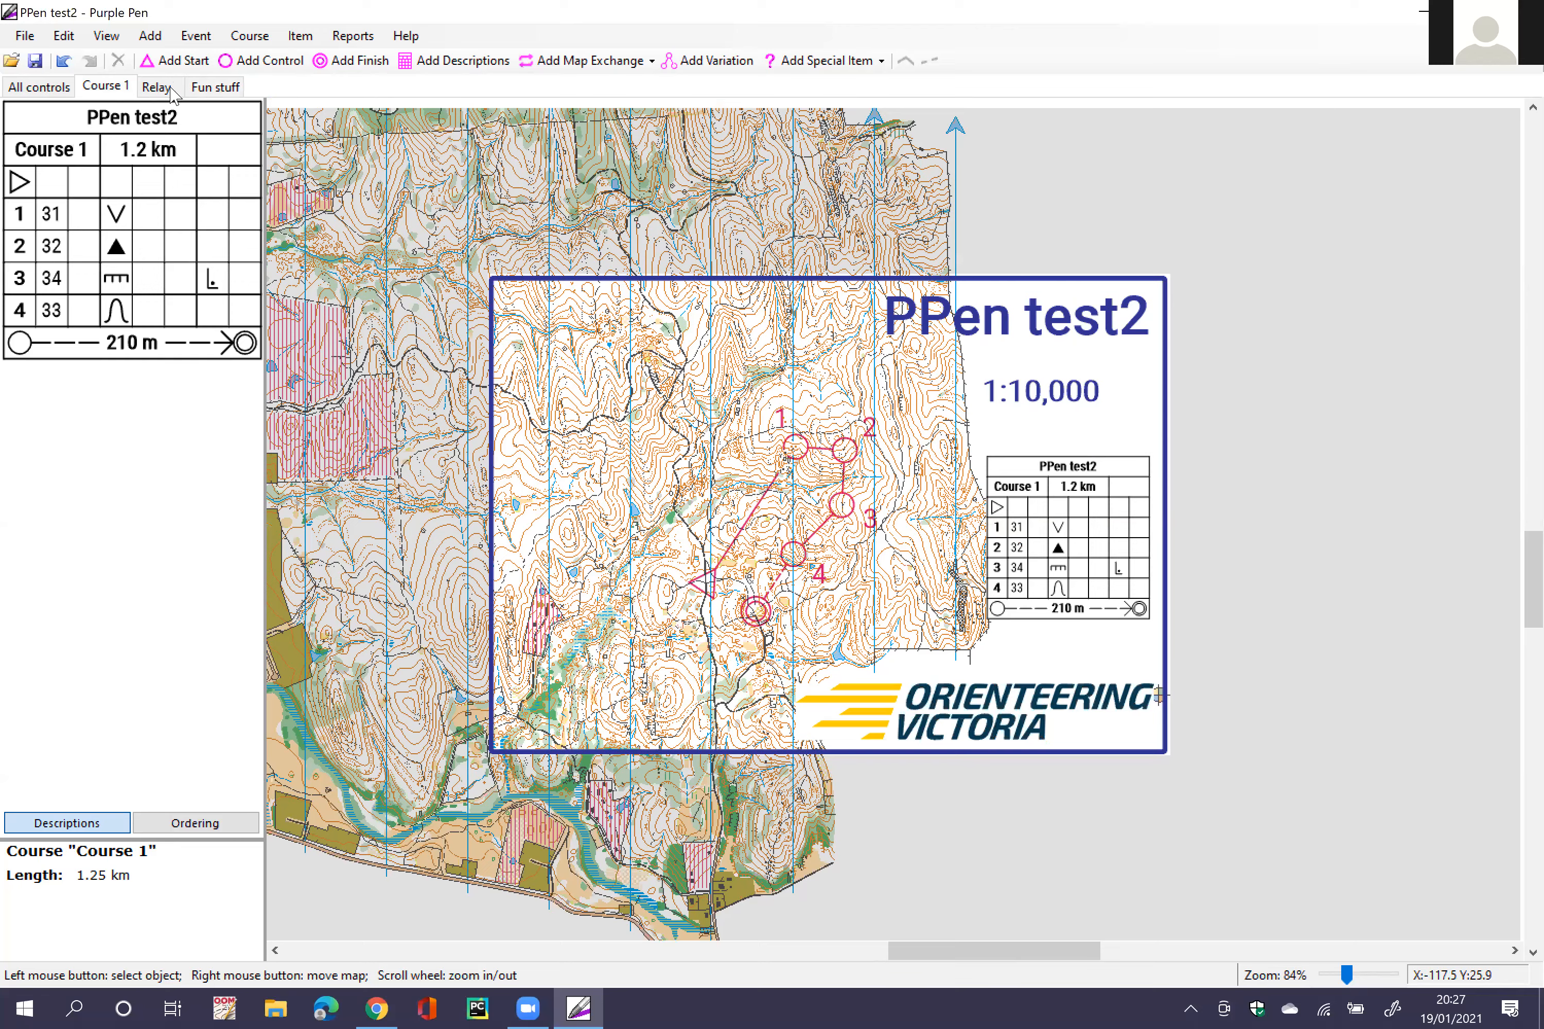
pyautogui.click(151, 88)
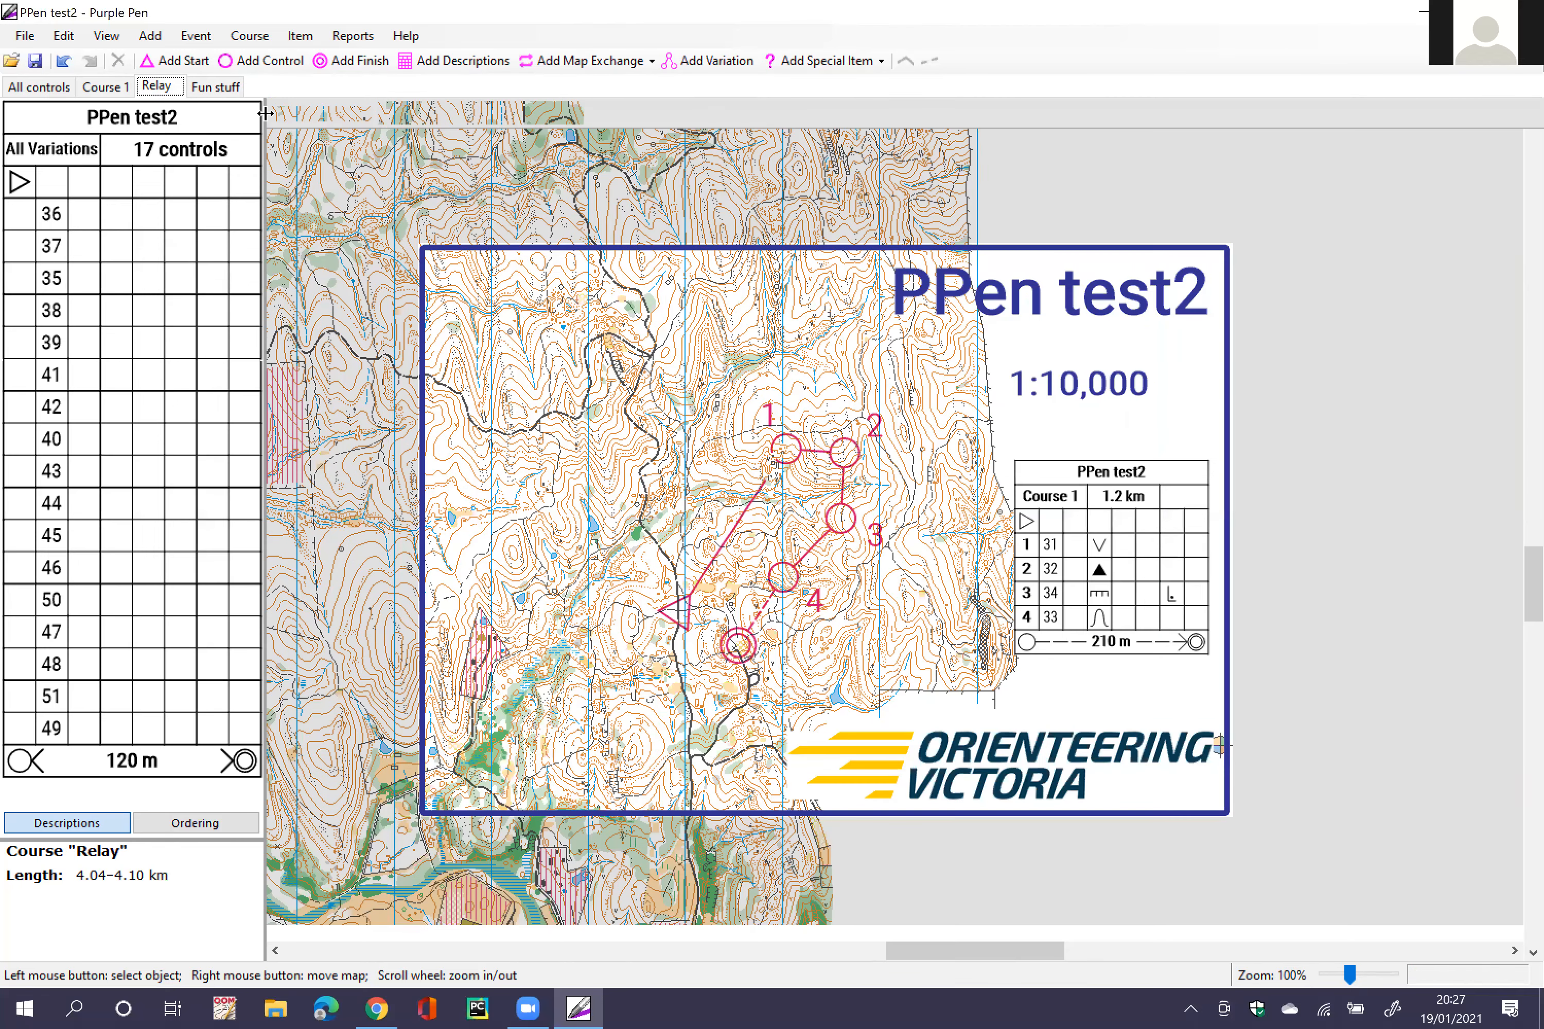
pyautogui.click(120, 87)
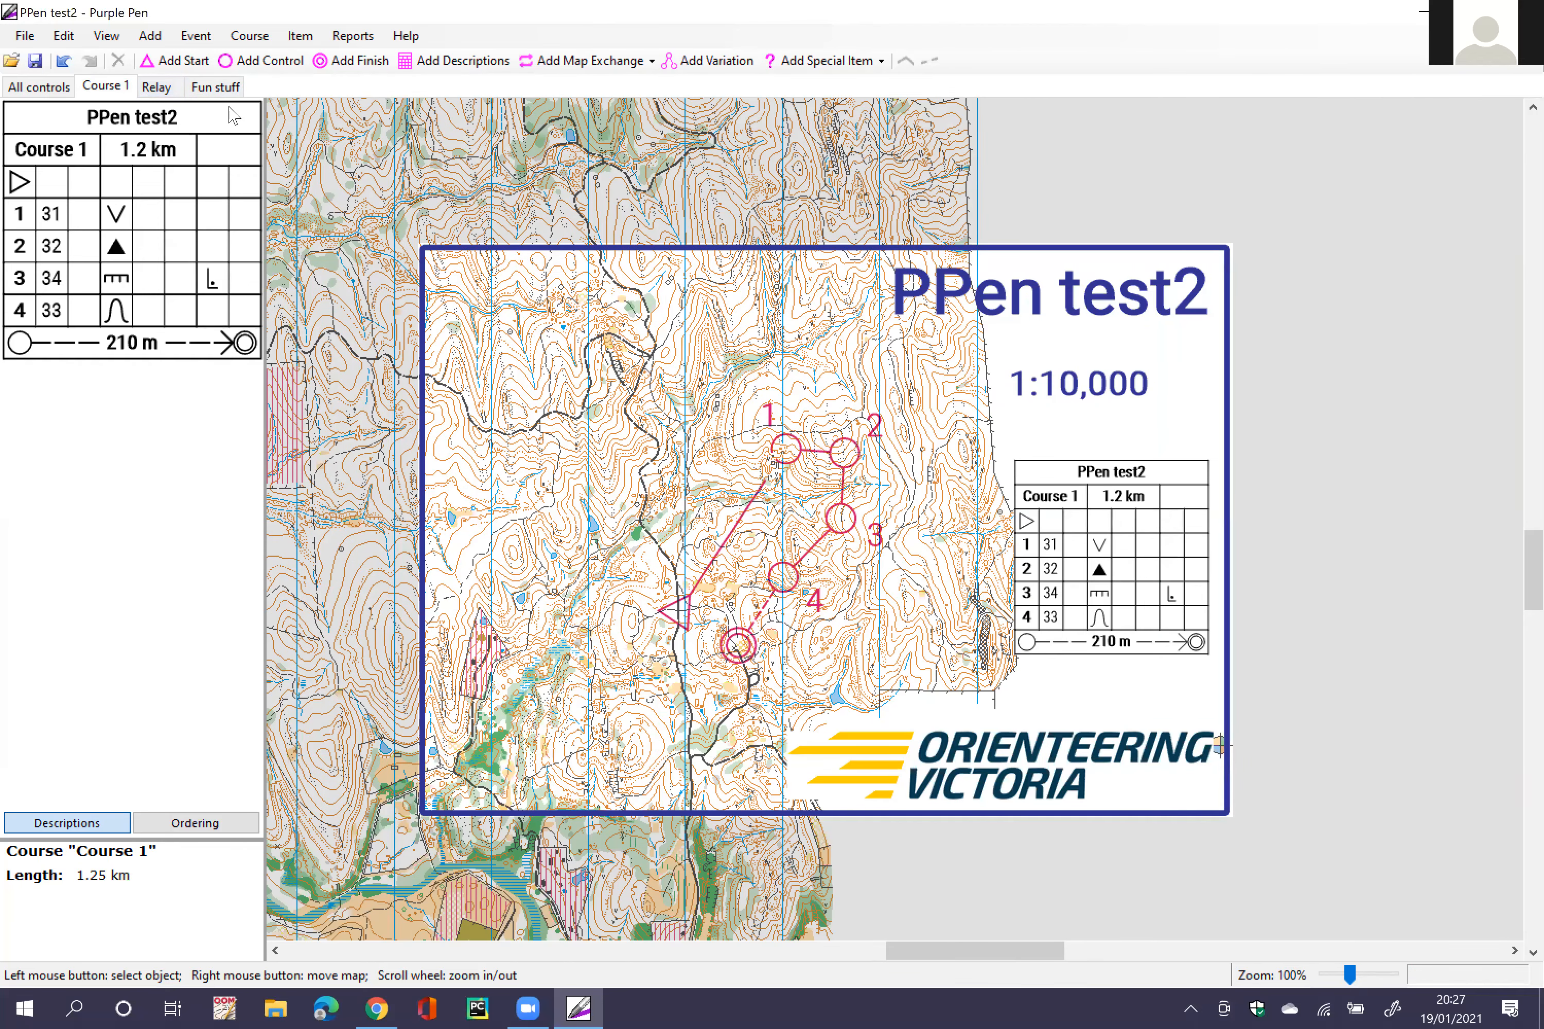
pyautogui.click(893, 764)
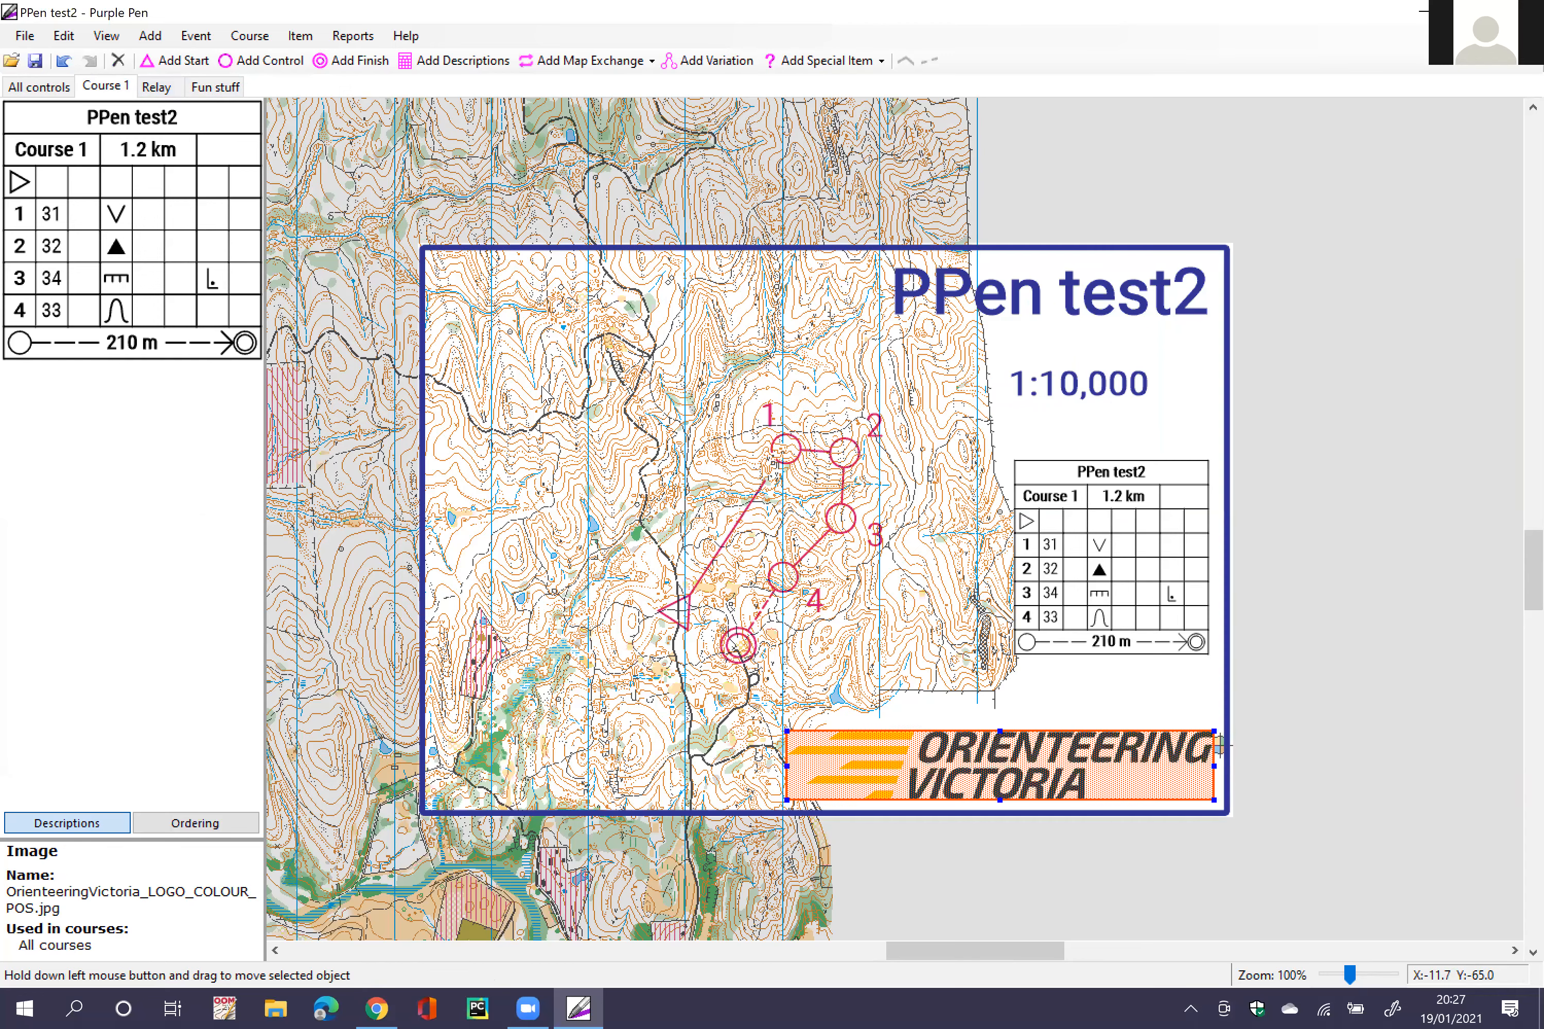
pyautogui.click(156, 87)
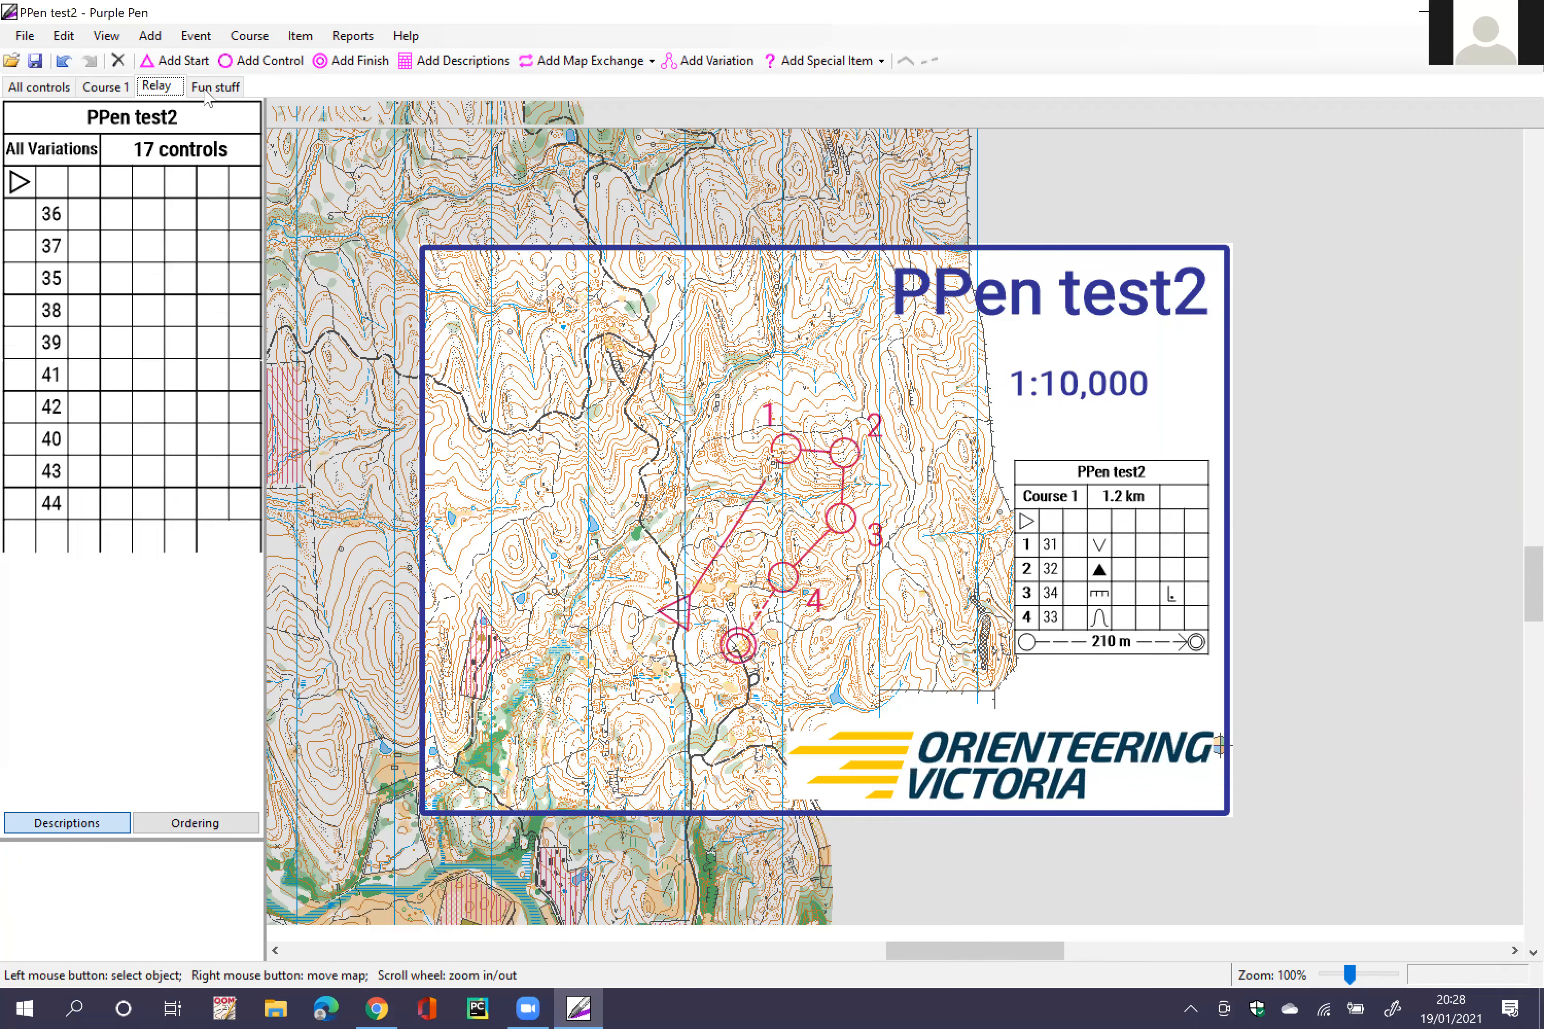
pyautogui.click(200, 89)
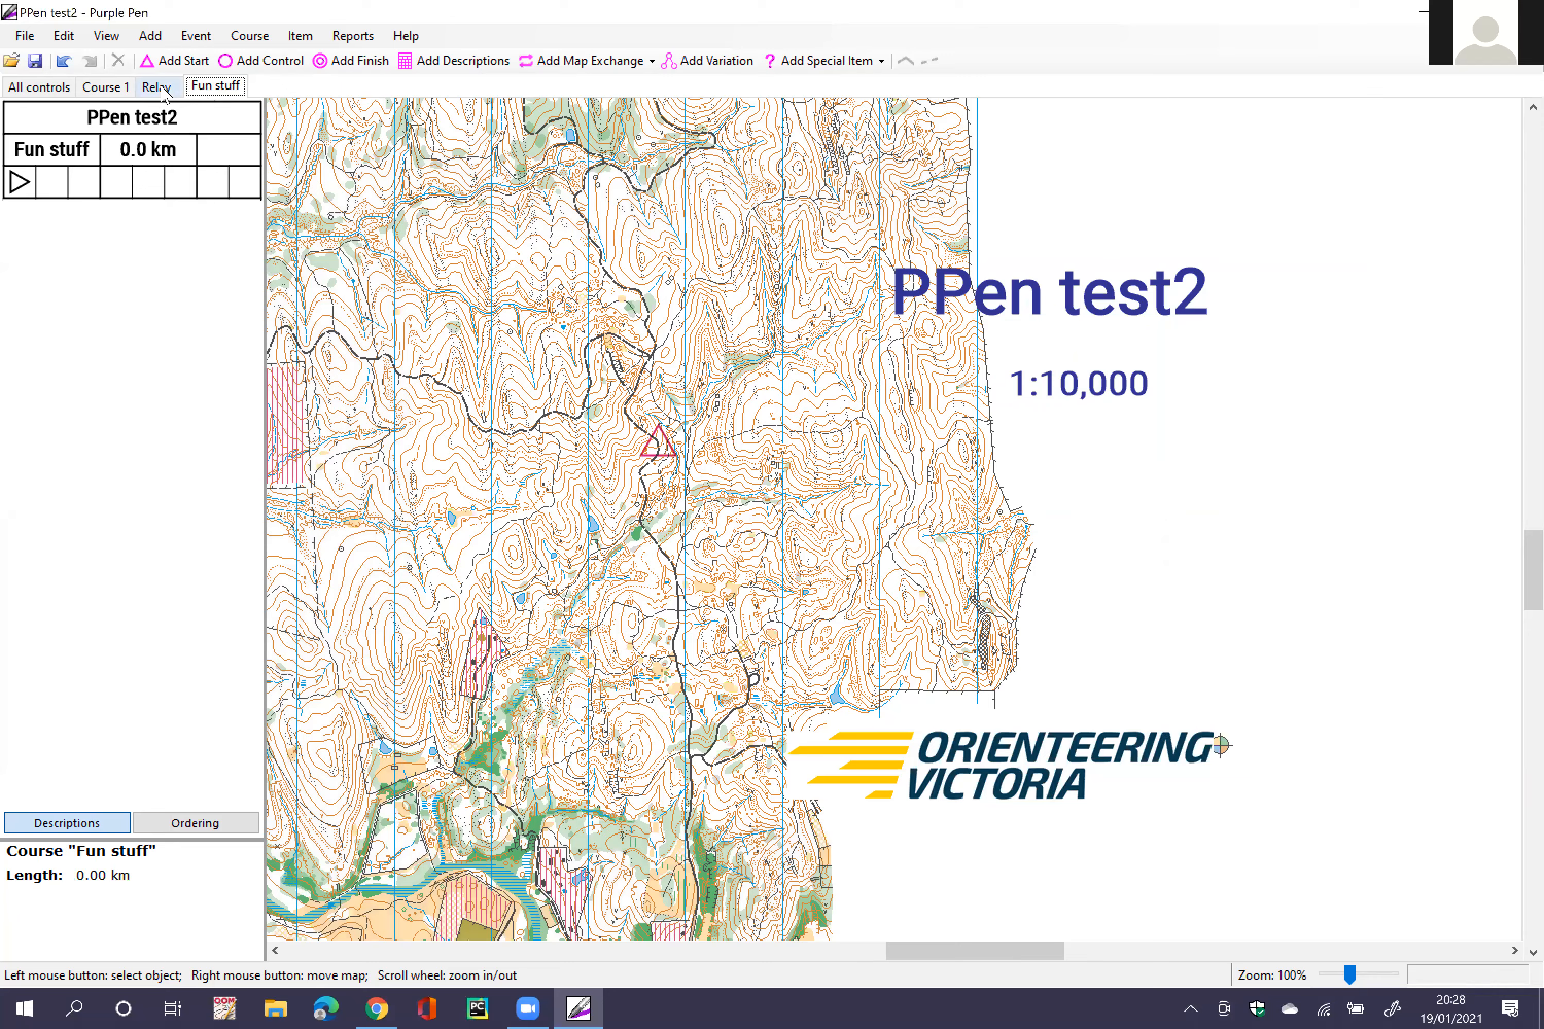
pyautogui.click(156, 87)
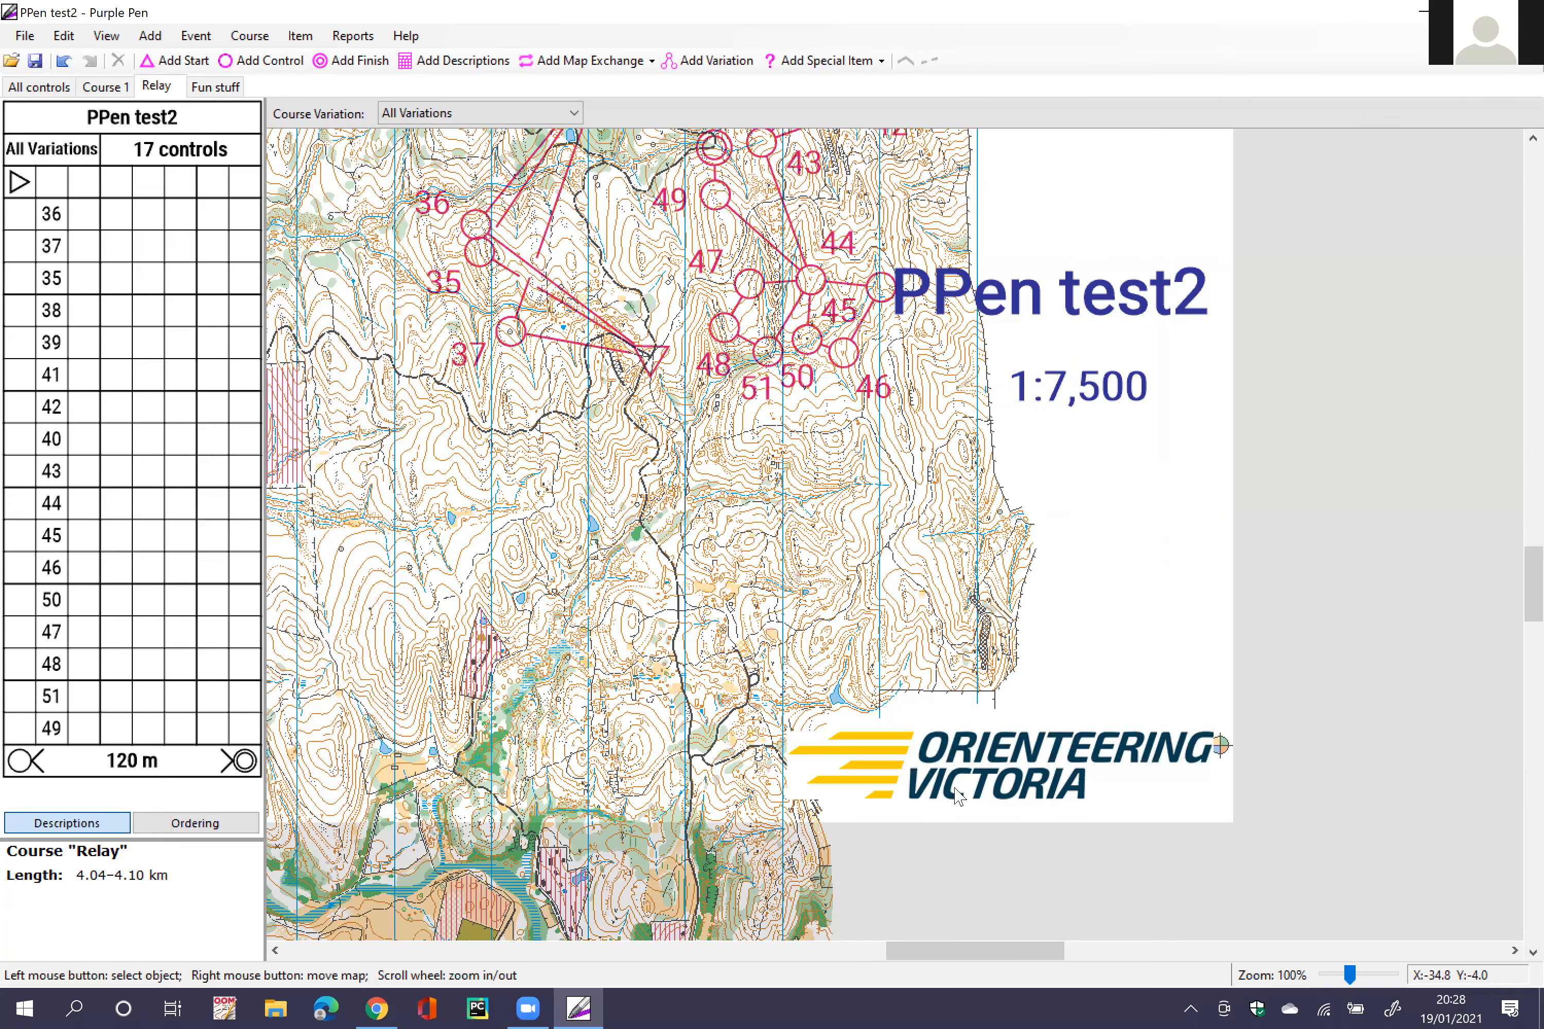
pyautogui.scroll(1, 980, 790)
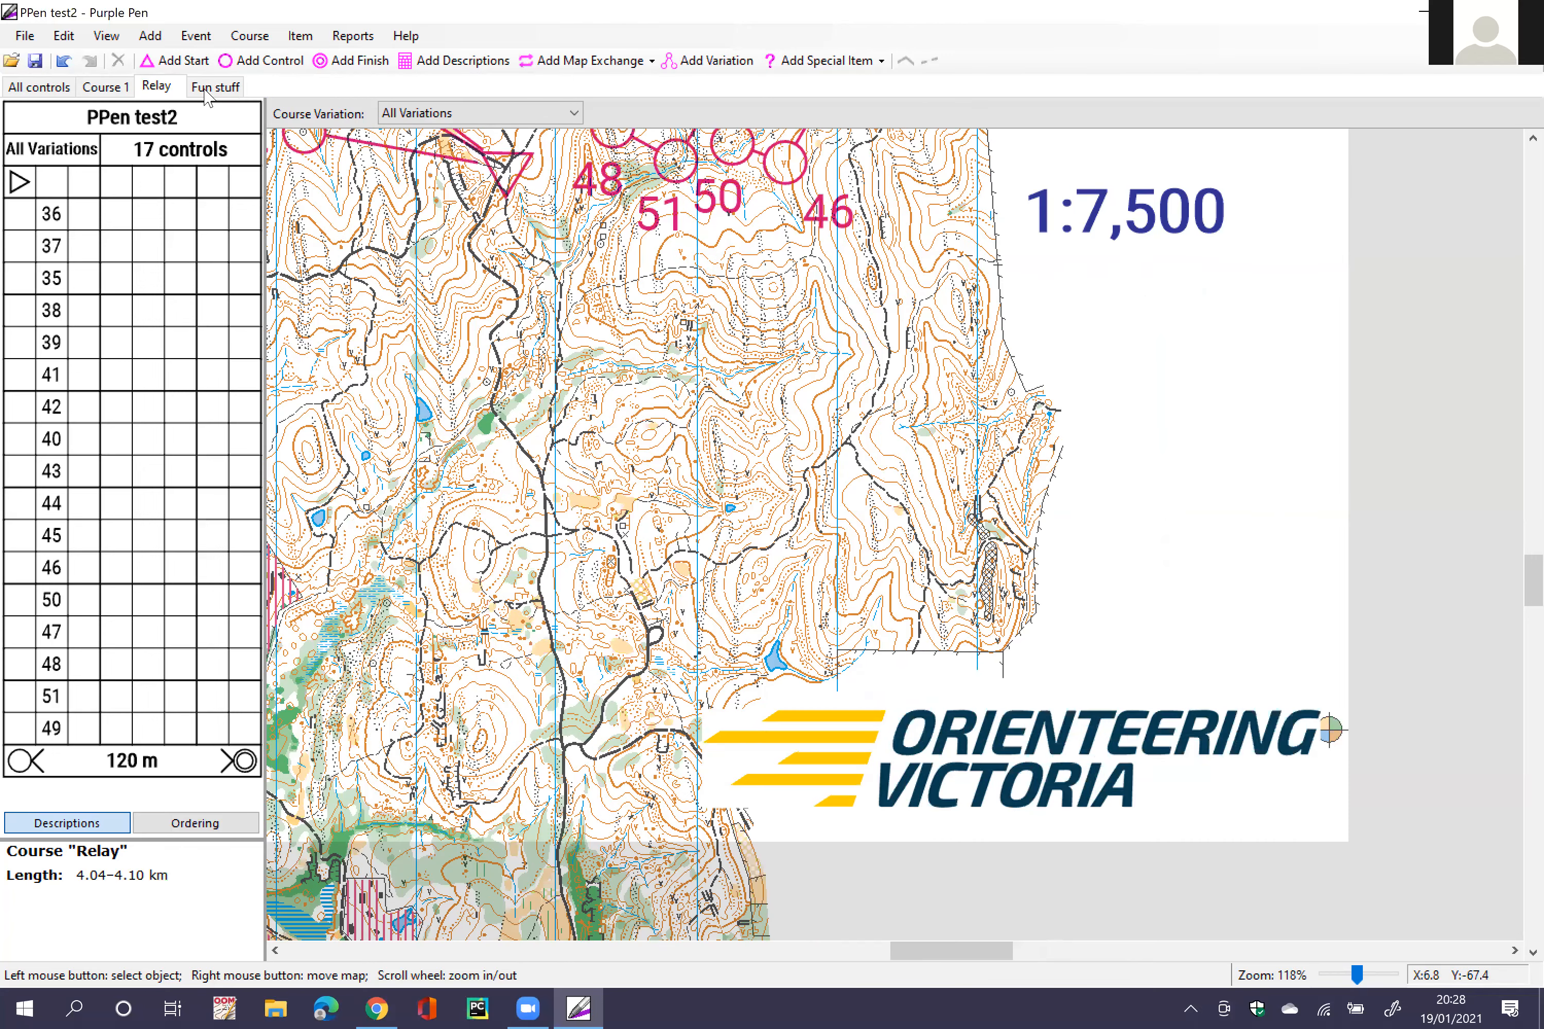
pyautogui.click(211, 87)
pyautogui.click(49, 90)
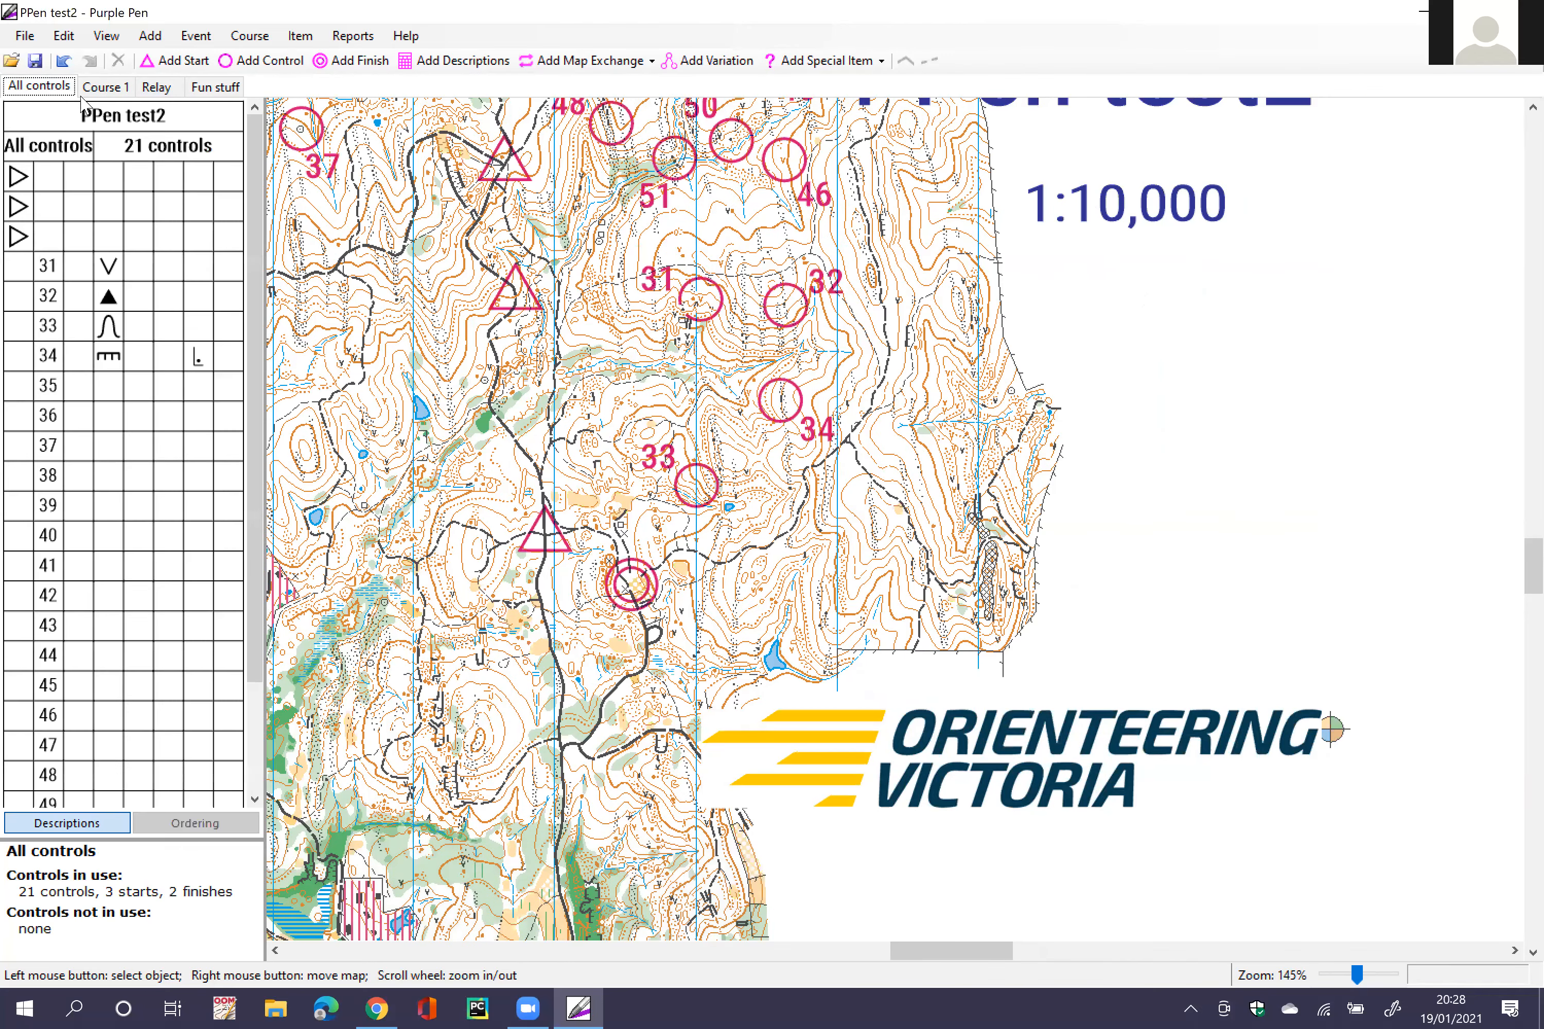
pyautogui.click(118, 89)
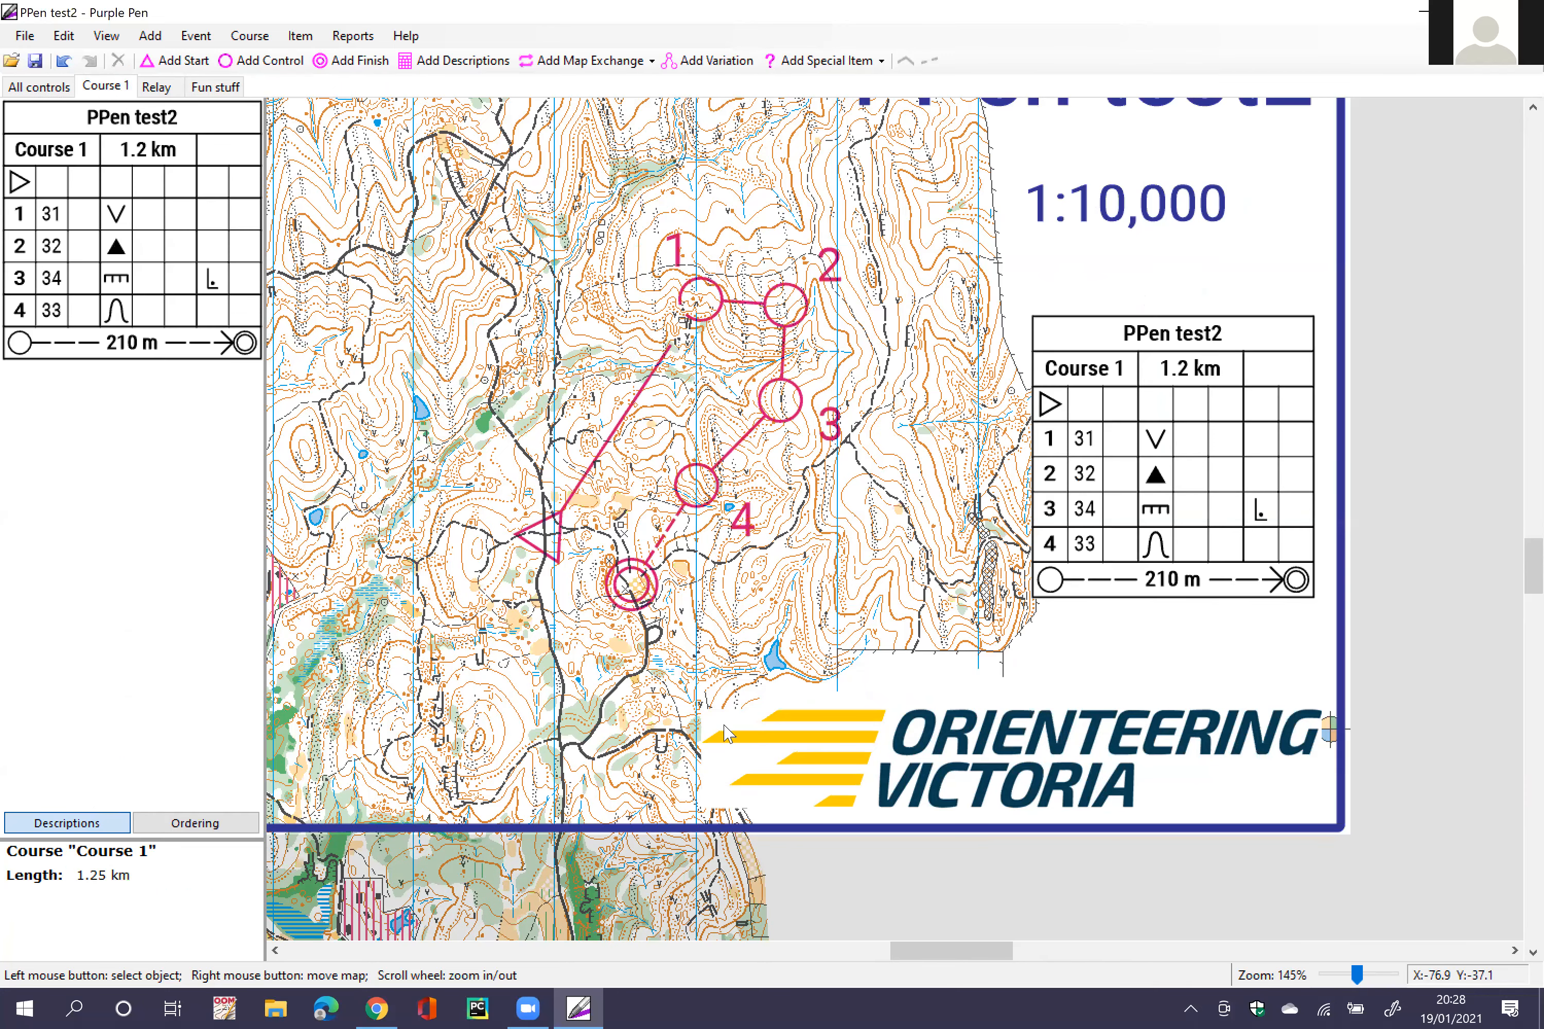
# Step: Set the Orienteering Victoria logo to display on Course 1 only
pyautogui.click(781, 744)
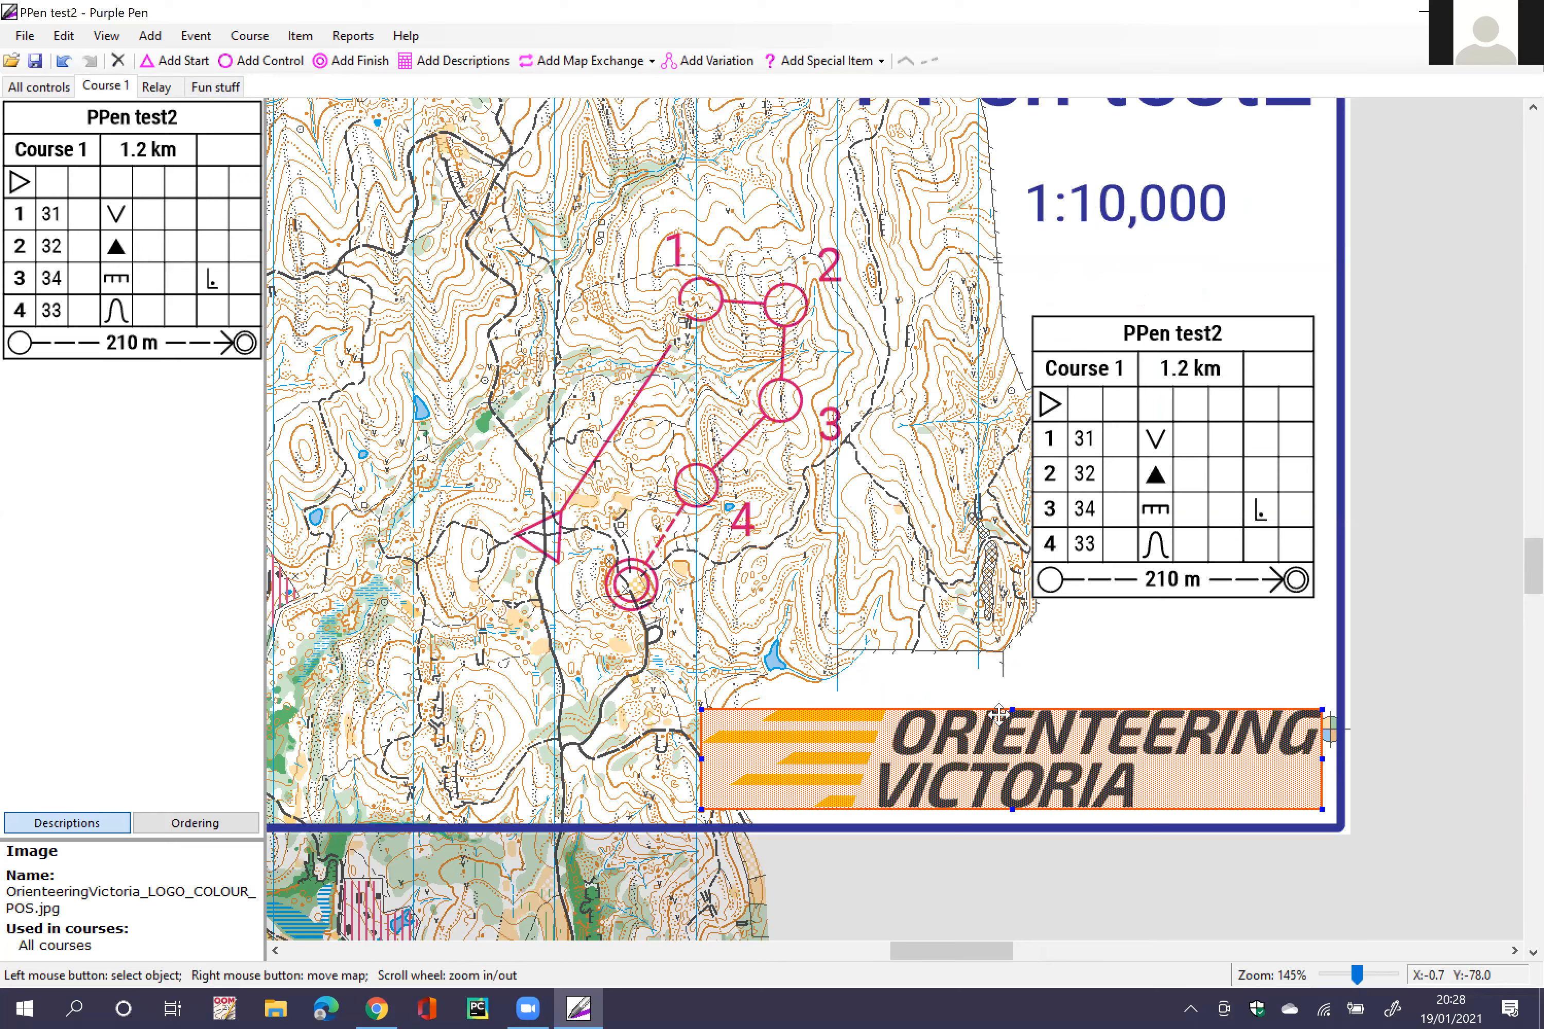
pyautogui.click(988, 670)
pyautogui.click(1007, 768)
pyautogui.click(300, 36)
pyautogui.click(389, 326)
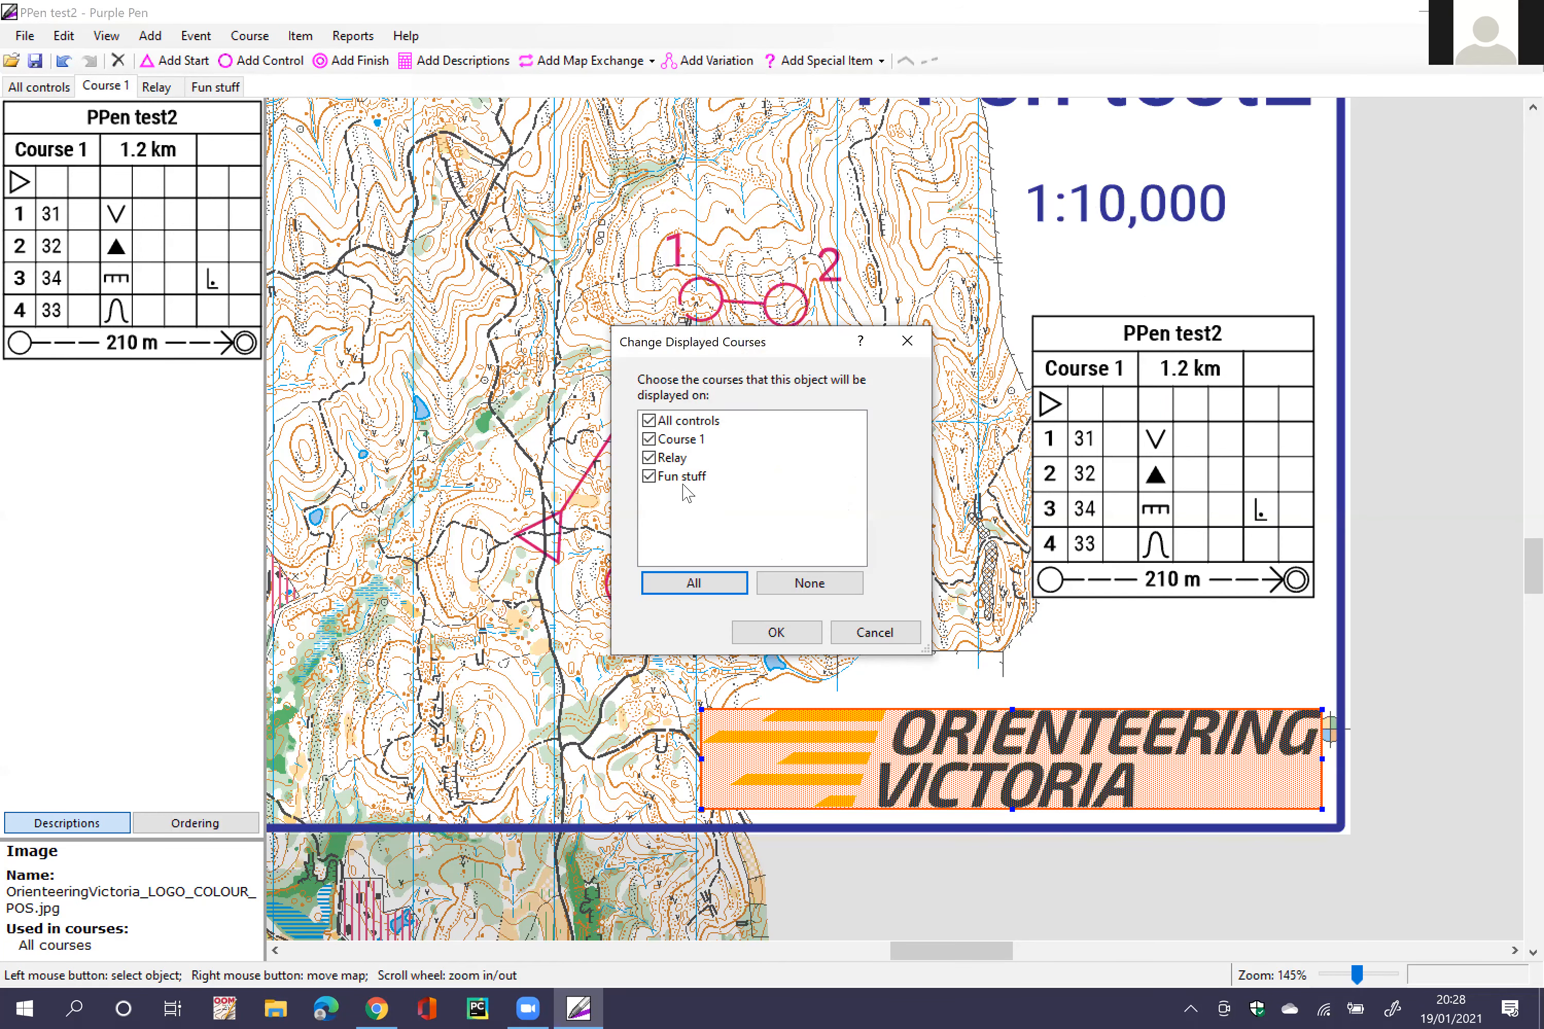
pyautogui.click(770, 583)
pyautogui.click(650, 439)
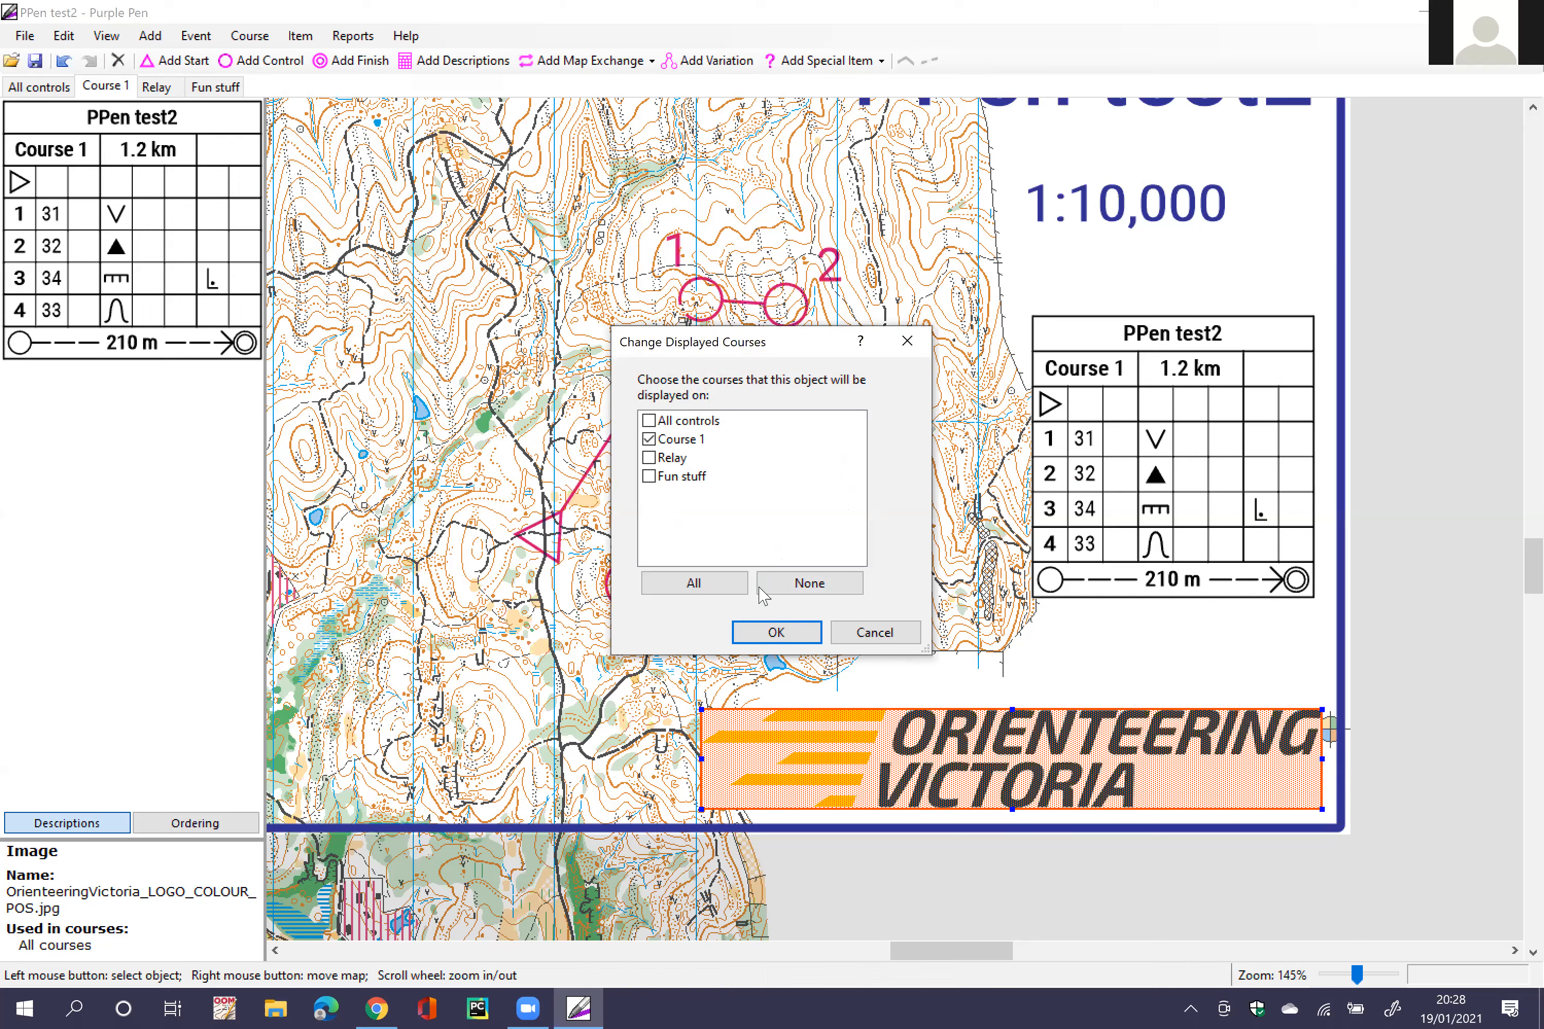
pyautogui.click(776, 632)
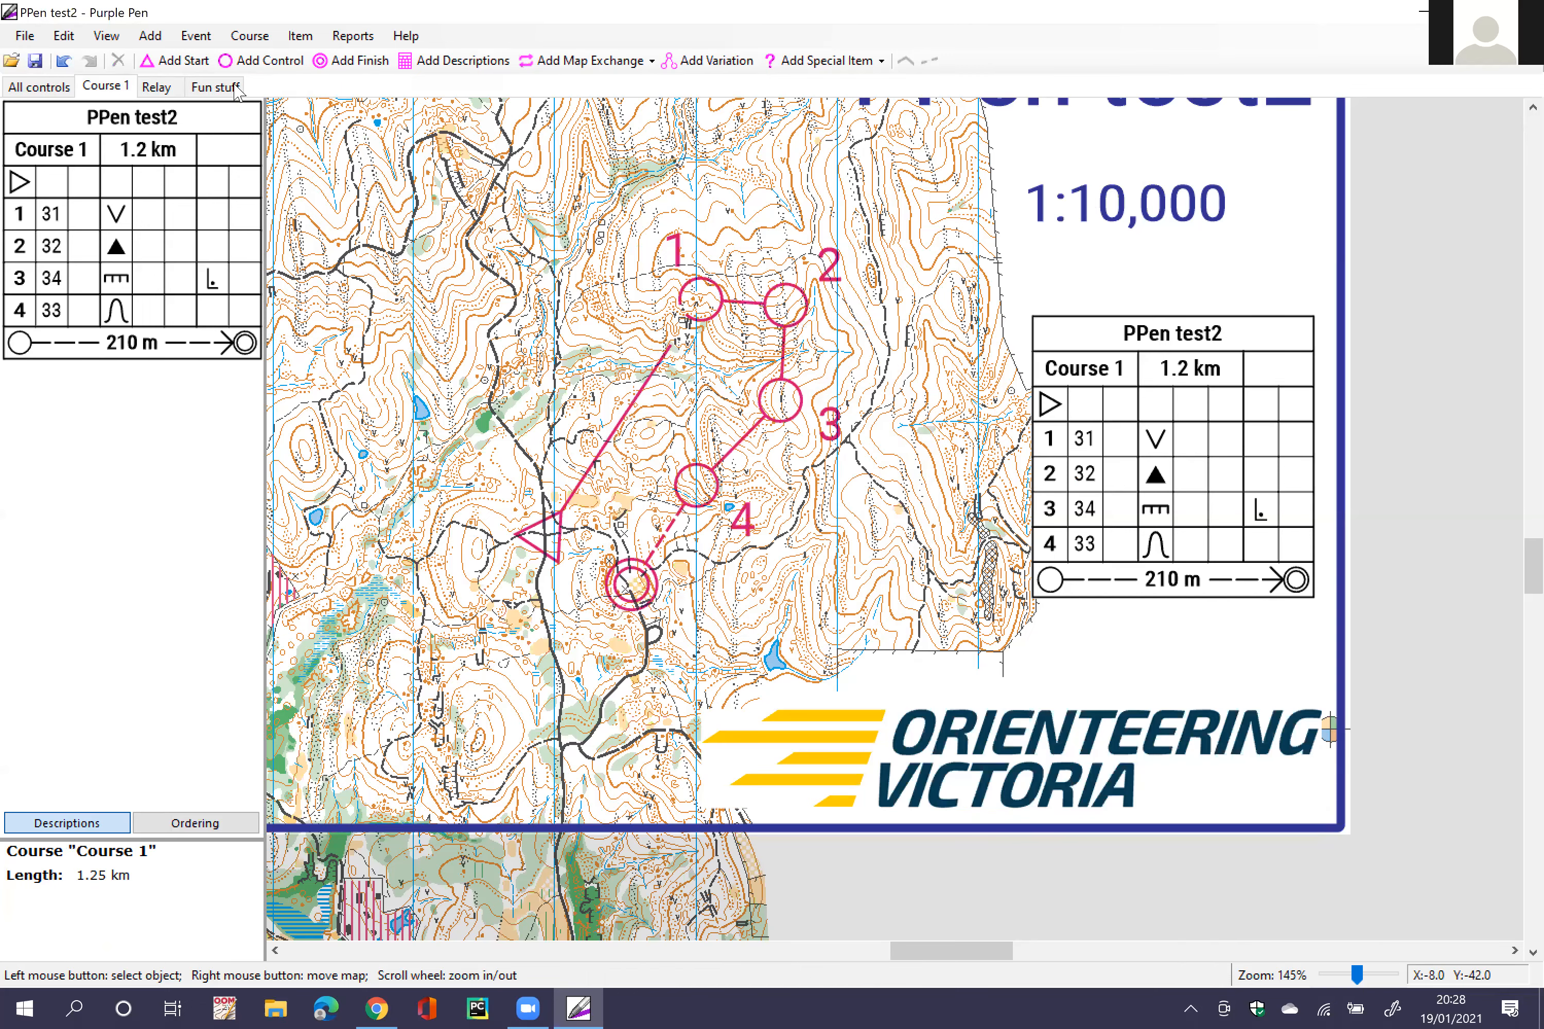
# Step: Check the Relay, Fun stuff, All controls and Course 1 maps for the Orienteering Victoria logo
pyautogui.click(172, 80)
pyautogui.click(211, 87)
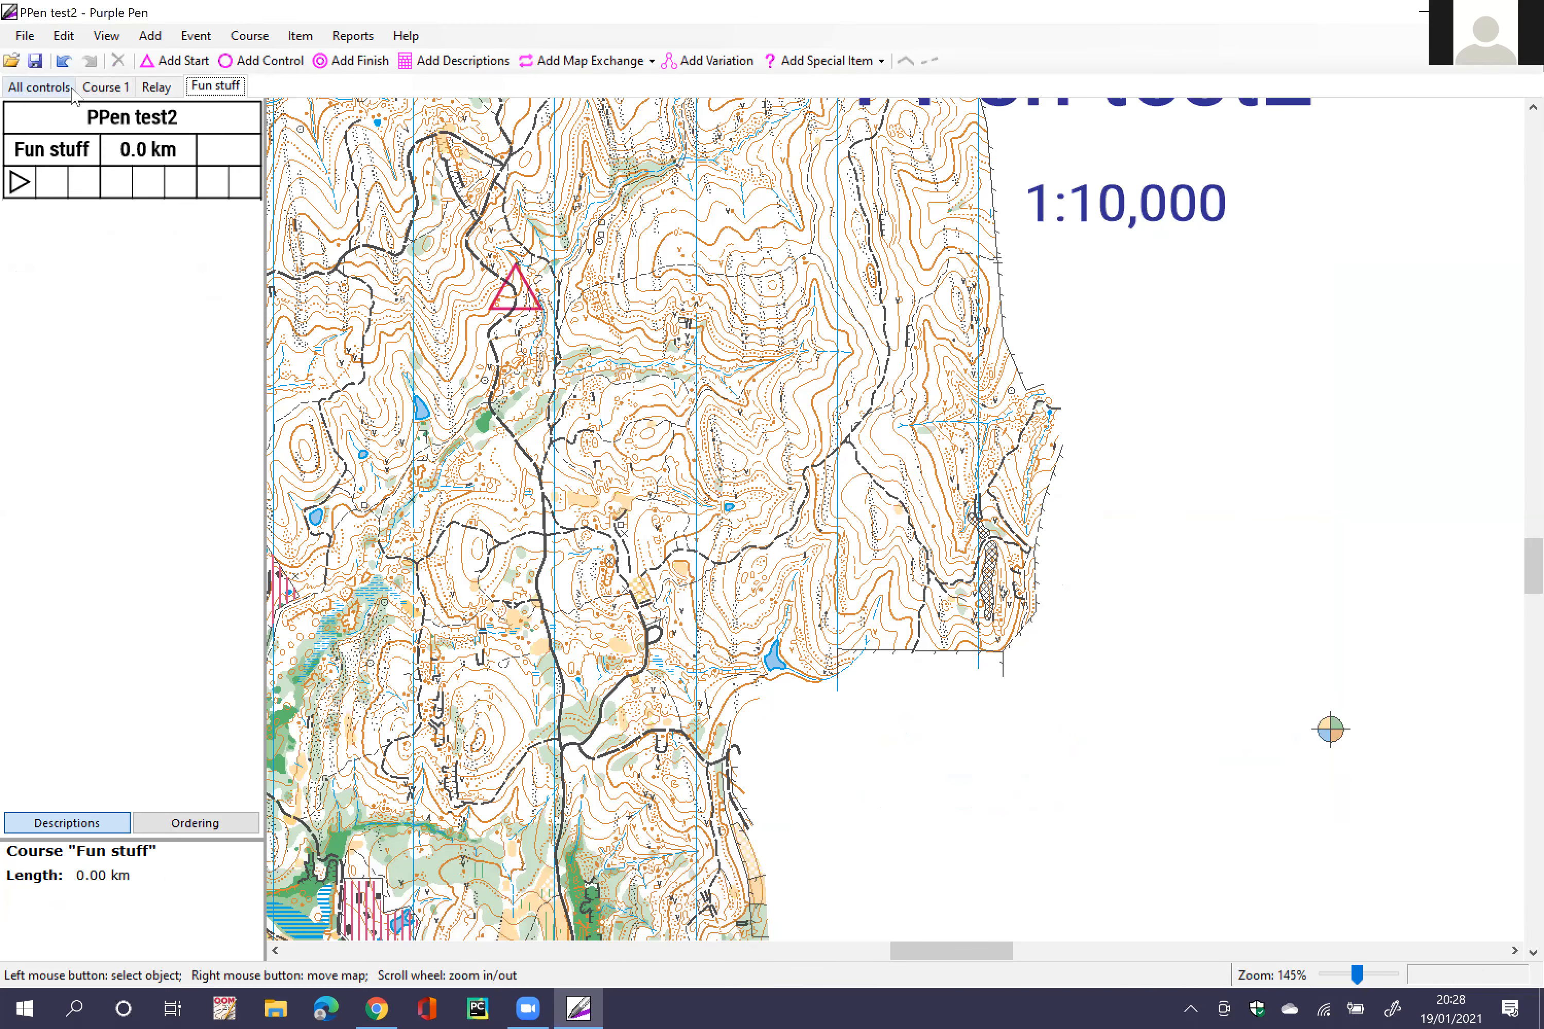
pyautogui.click(69, 88)
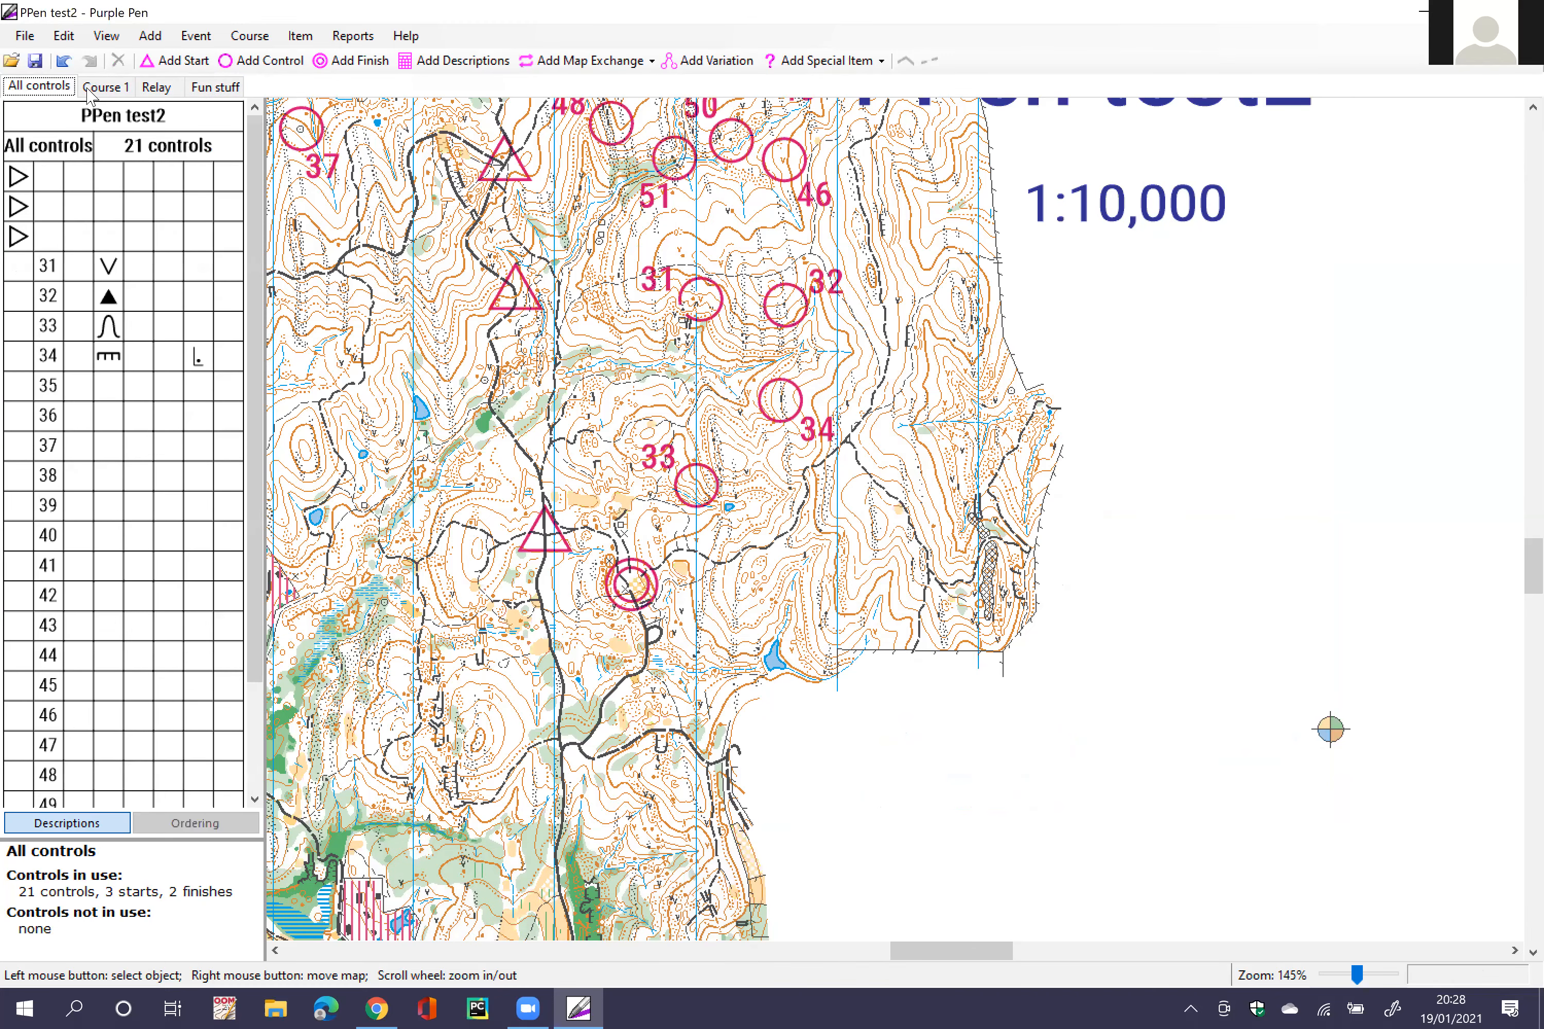
pyautogui.click(90, 90)
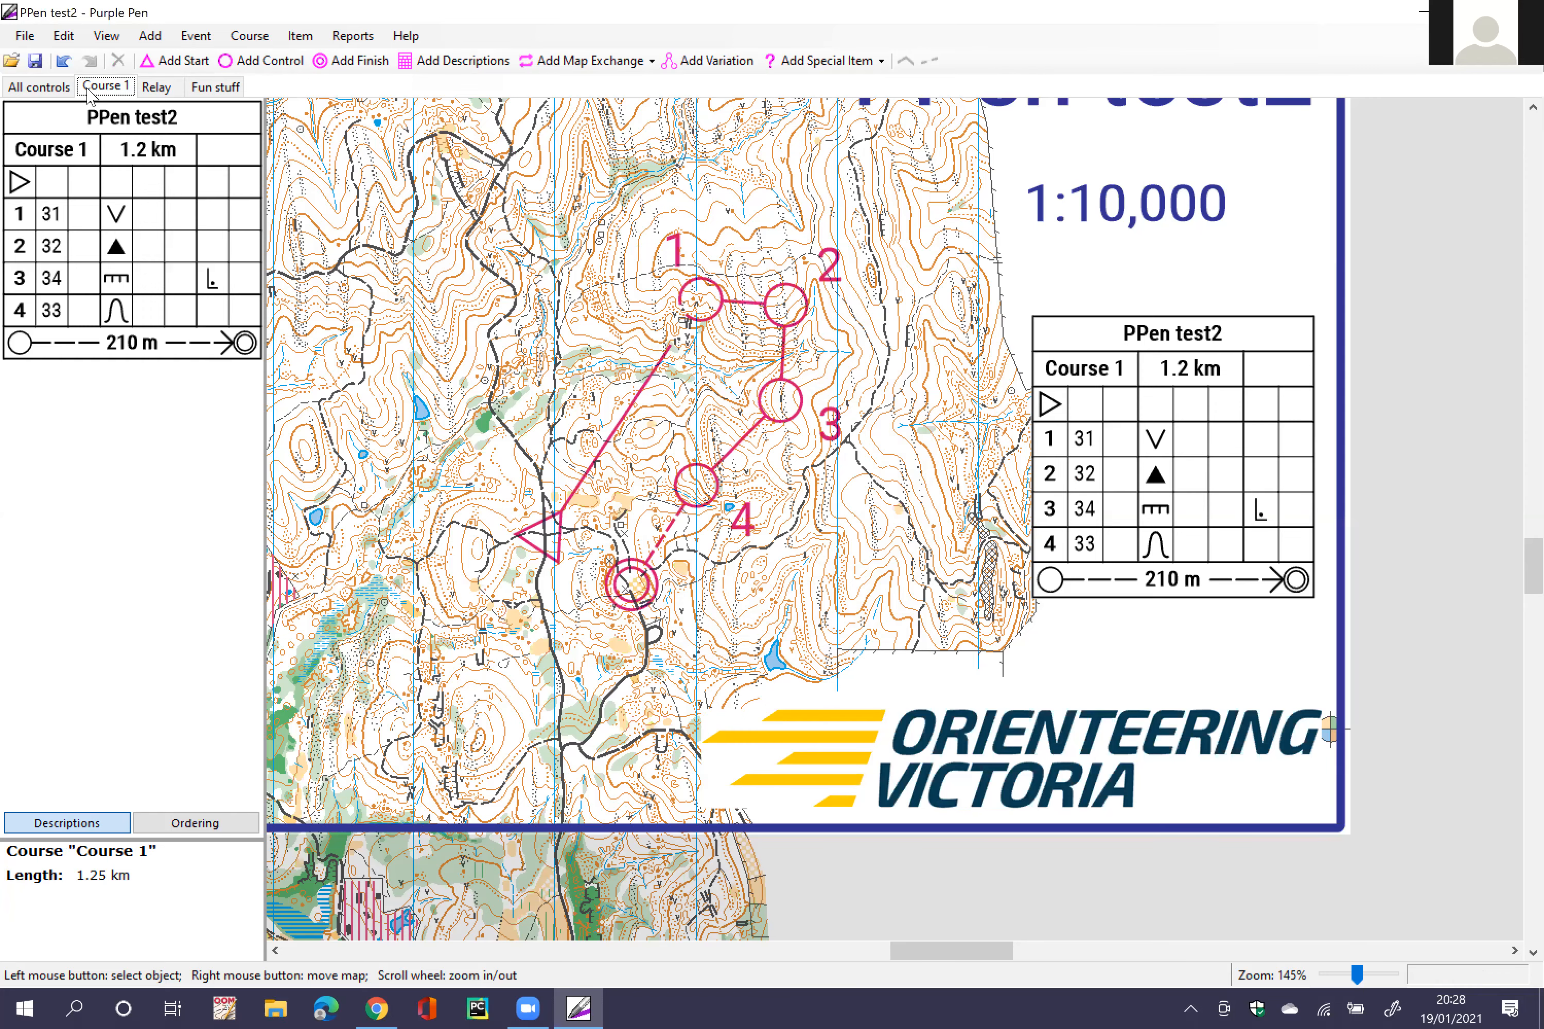
# Step: Move the Orienteering Victoria logo on Course 1 to the upper part of the map, above controls 1 and 2 and beside the title
pyautogui.moveTo(788, 540); pyautogui.dragTo(761, 545)
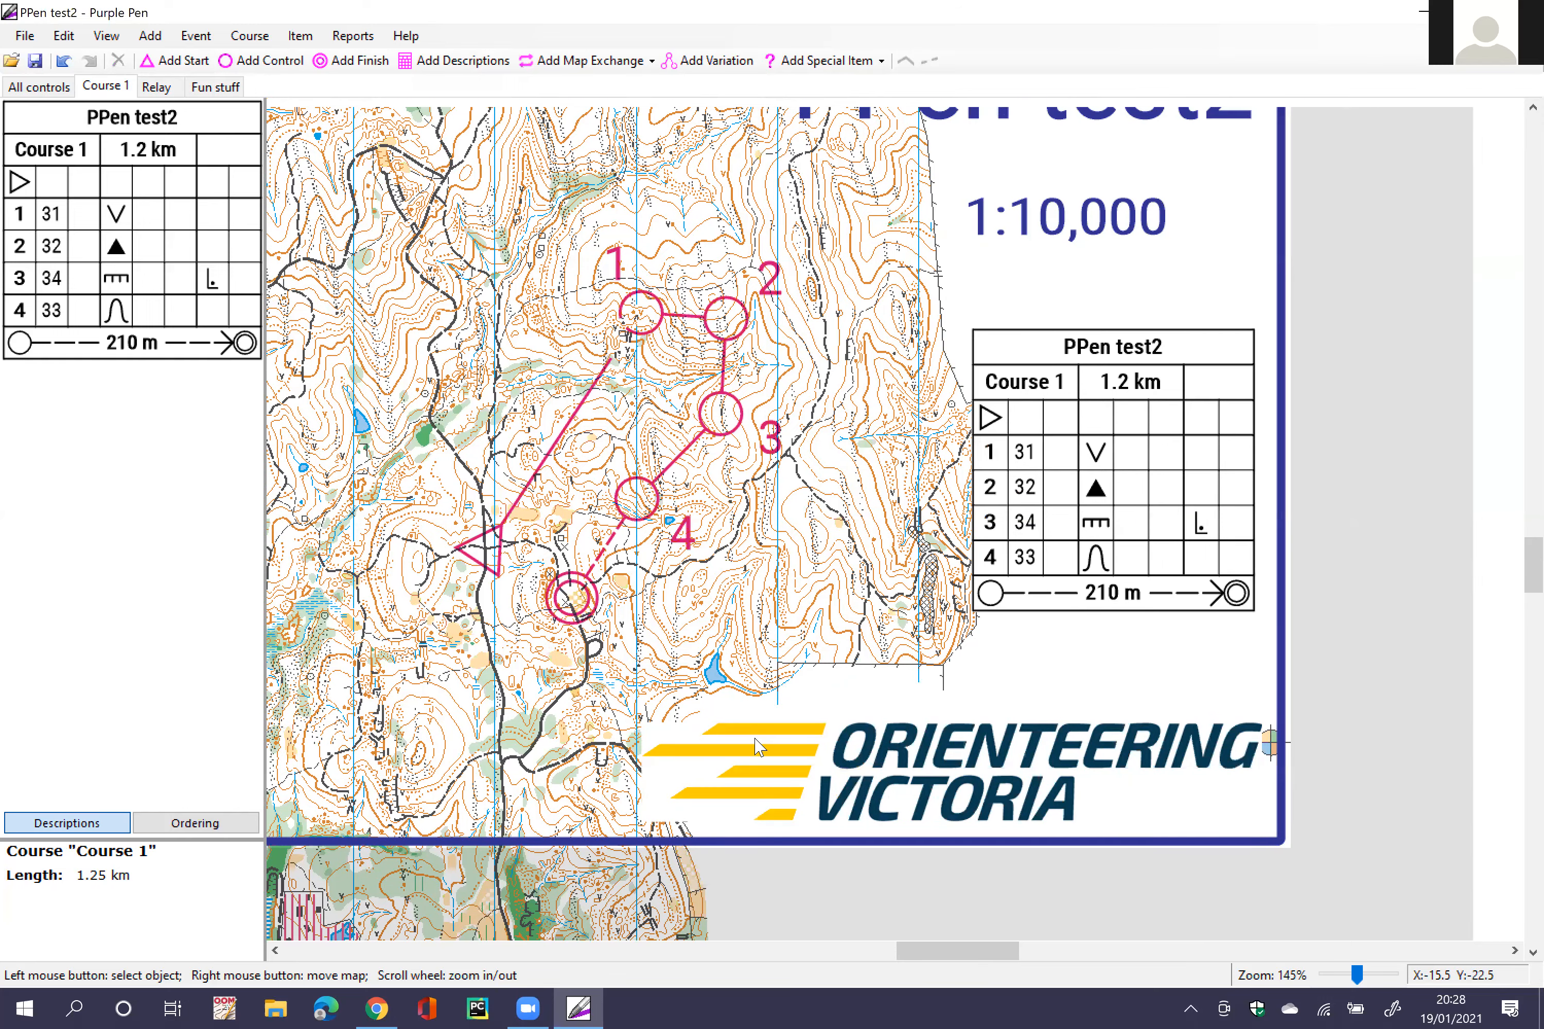
pyautogui.scroll(-1, 727, 726)
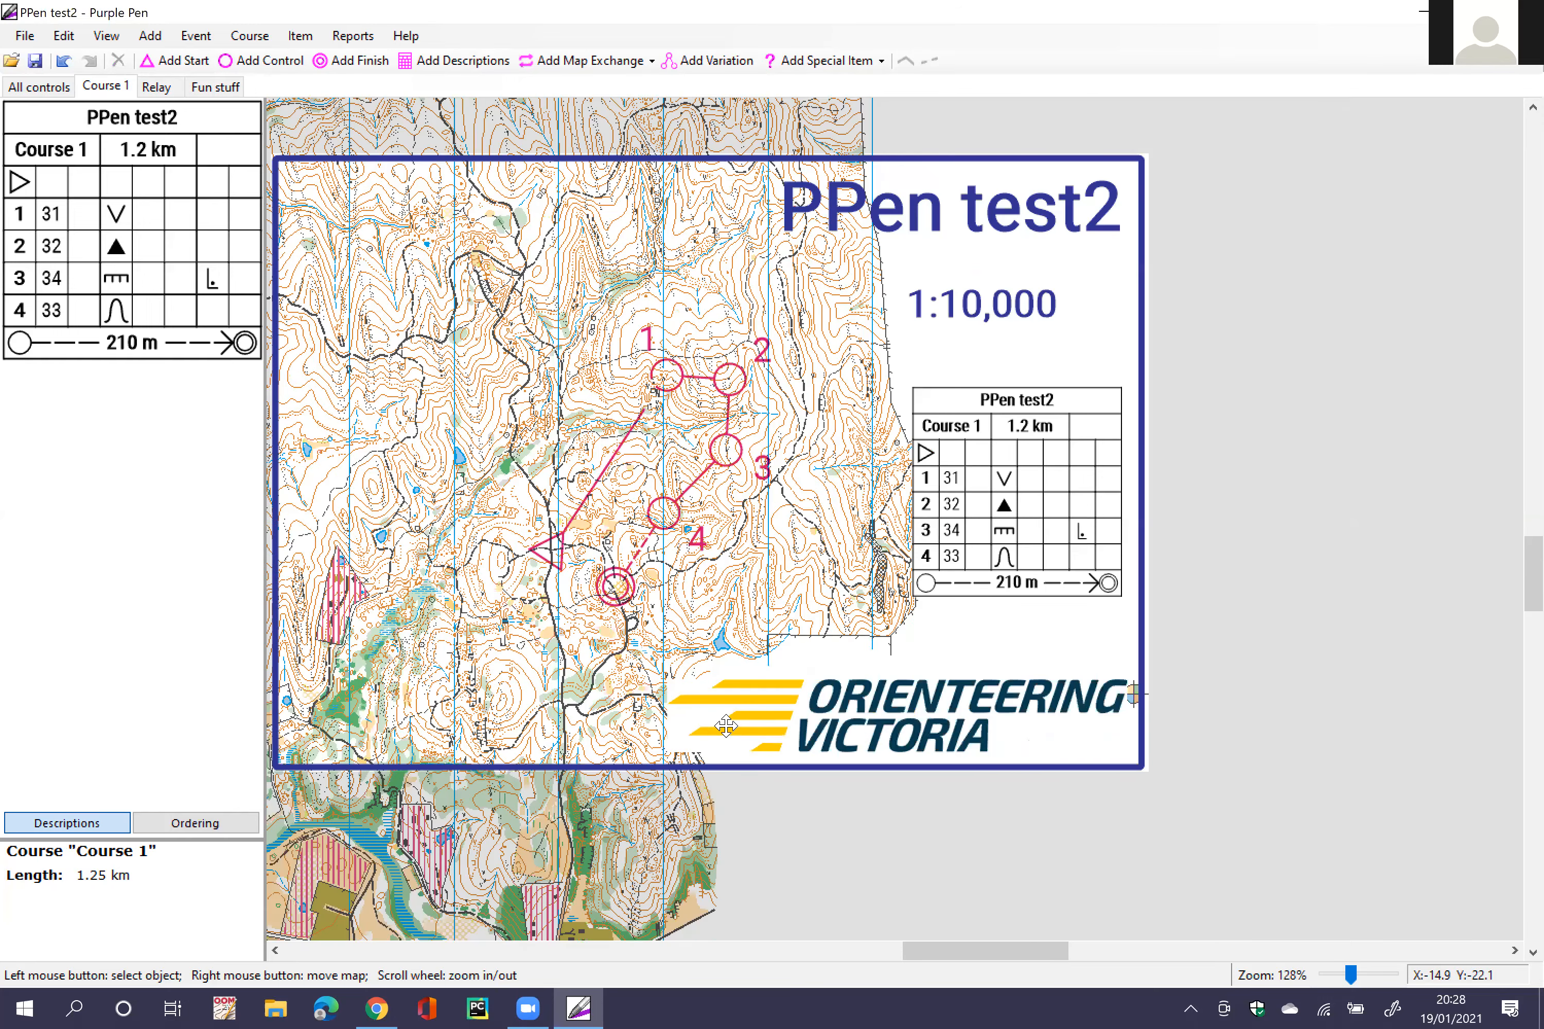
pyautogui.scroll(2, 726, 726)
pyautogui.click(726, 725)
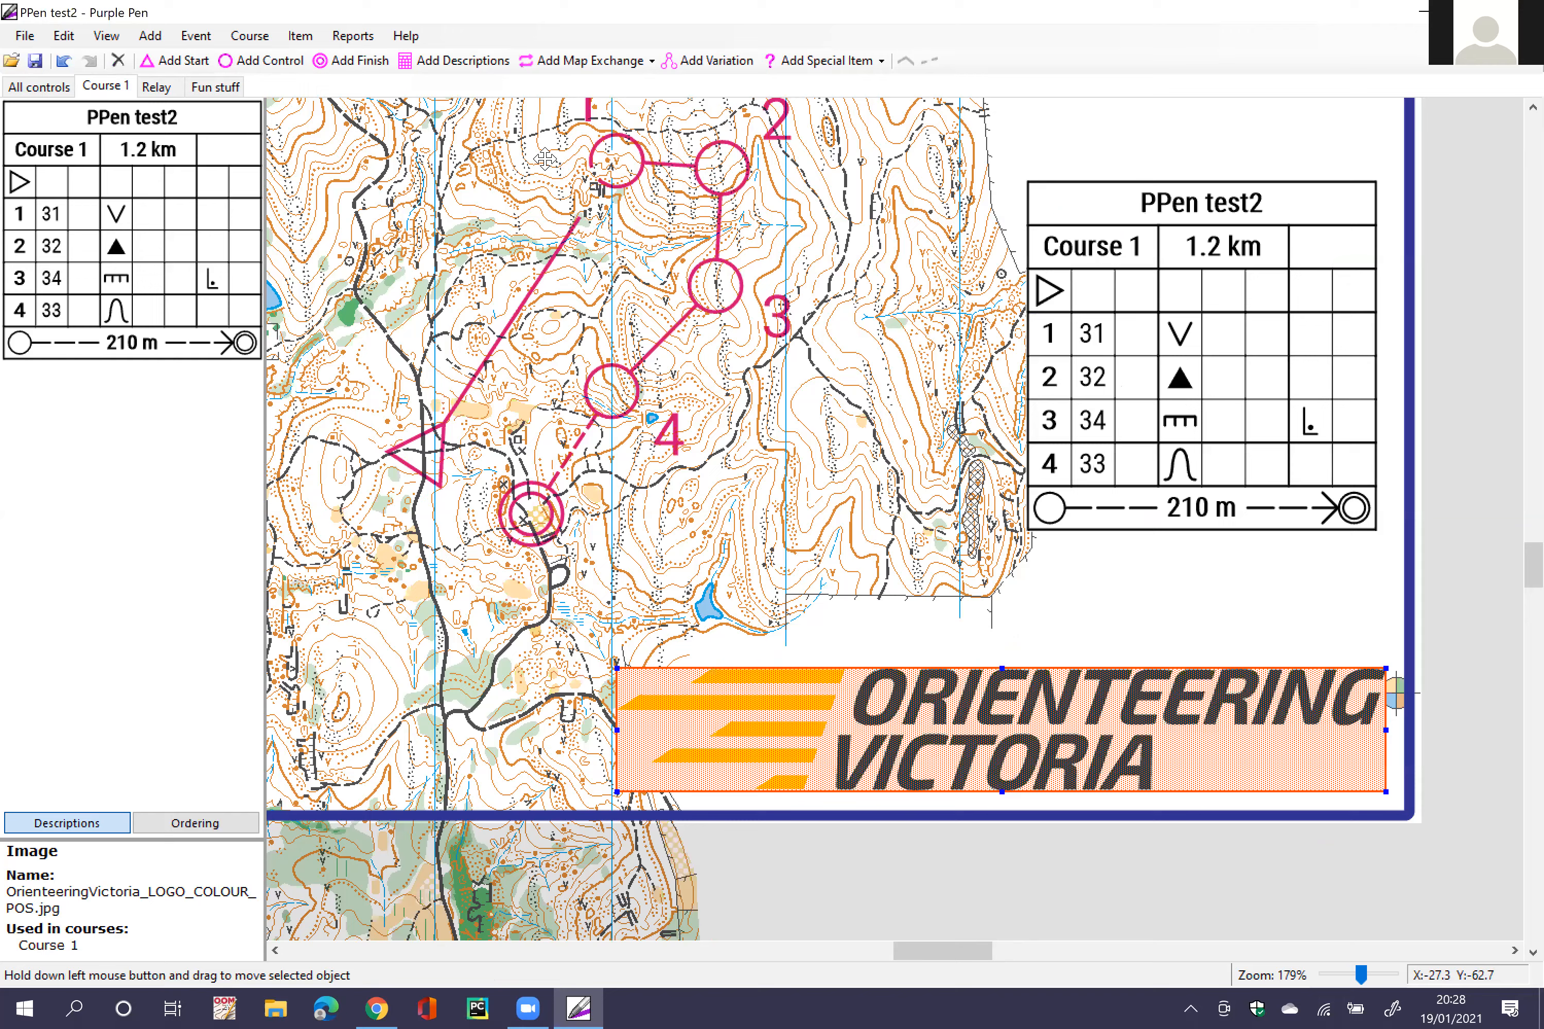
pyautogui.scroll(-2, 548, 192)
pyautogui.moveTo(711, 658); pyautogui.dragTo(598, 361)
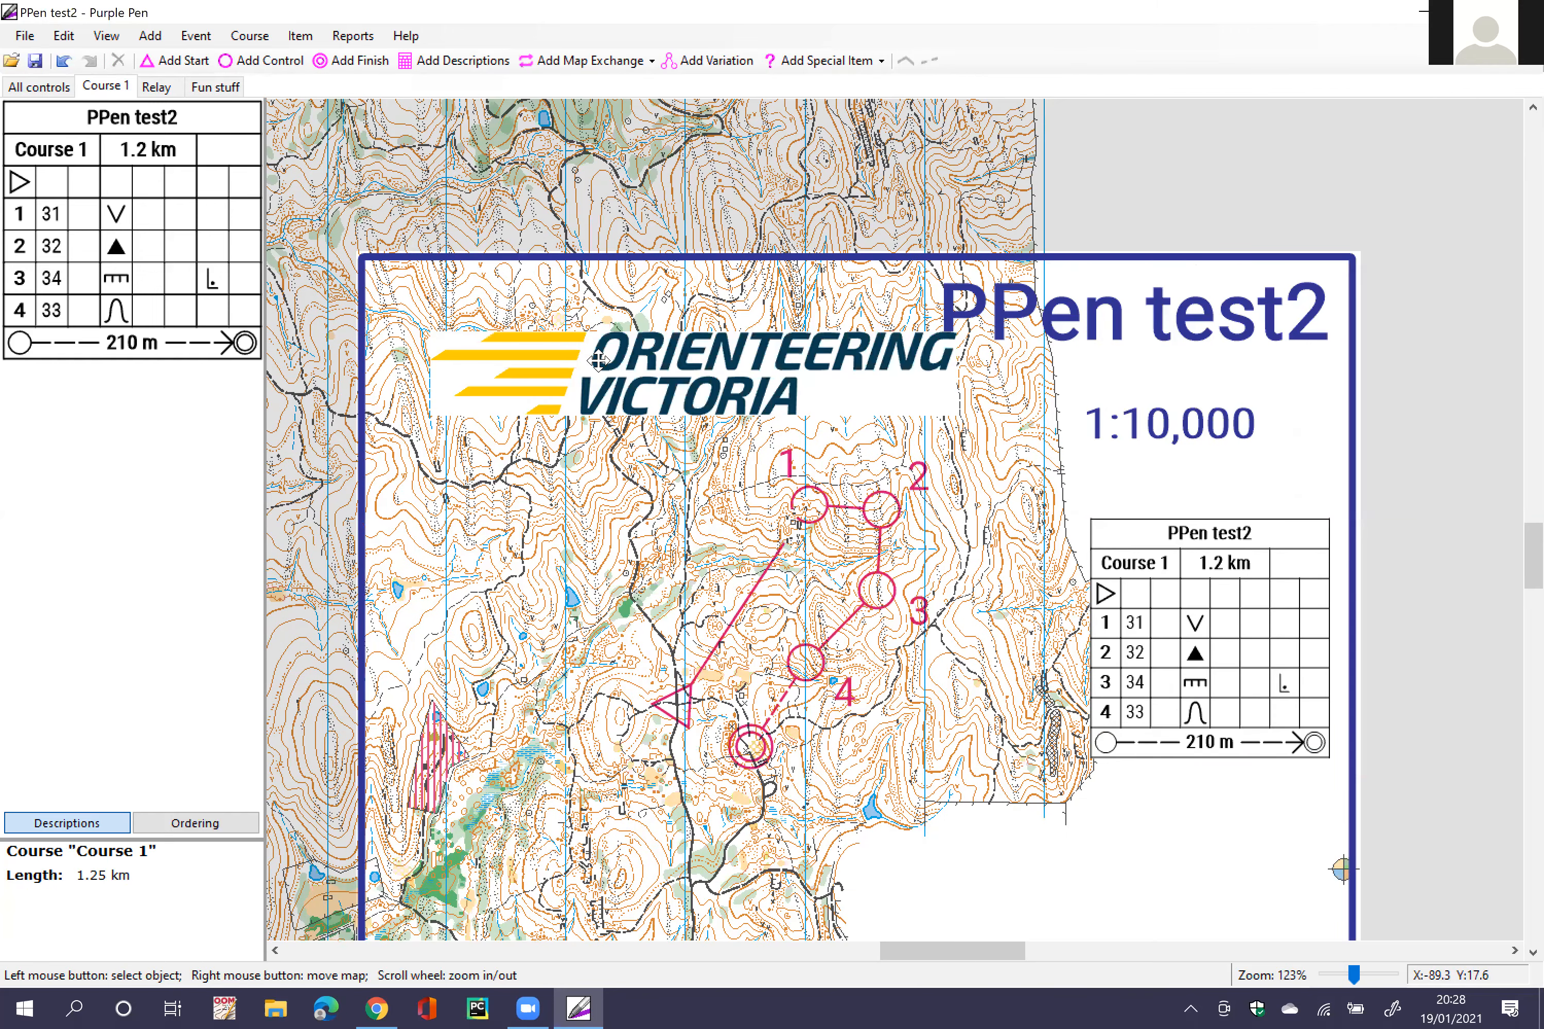
pyautogui.click(598, 360)
pyautogui.scroll(2, 598, 361)
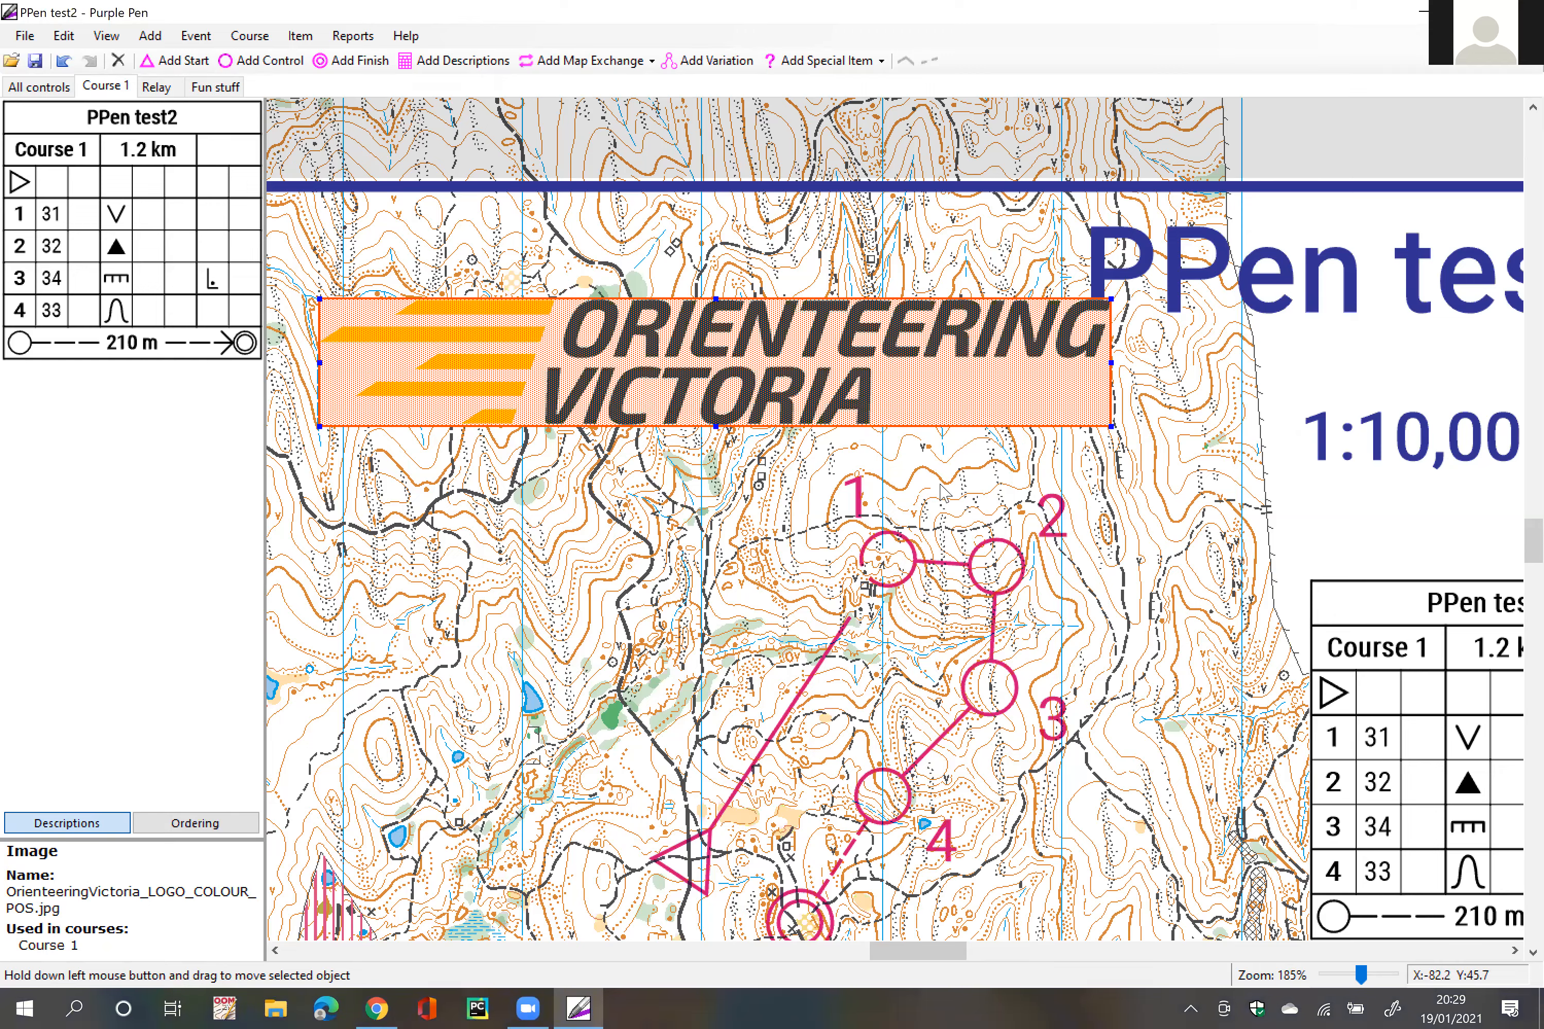
# Step: Shift the "PPen test2" title on Course 1 slightly towards the map frame's right edge, away from the logo
pyautogui.moveTo(1040, 435); pyautogui.dragTo(777, 491)
pyautogui.click(827, 346)
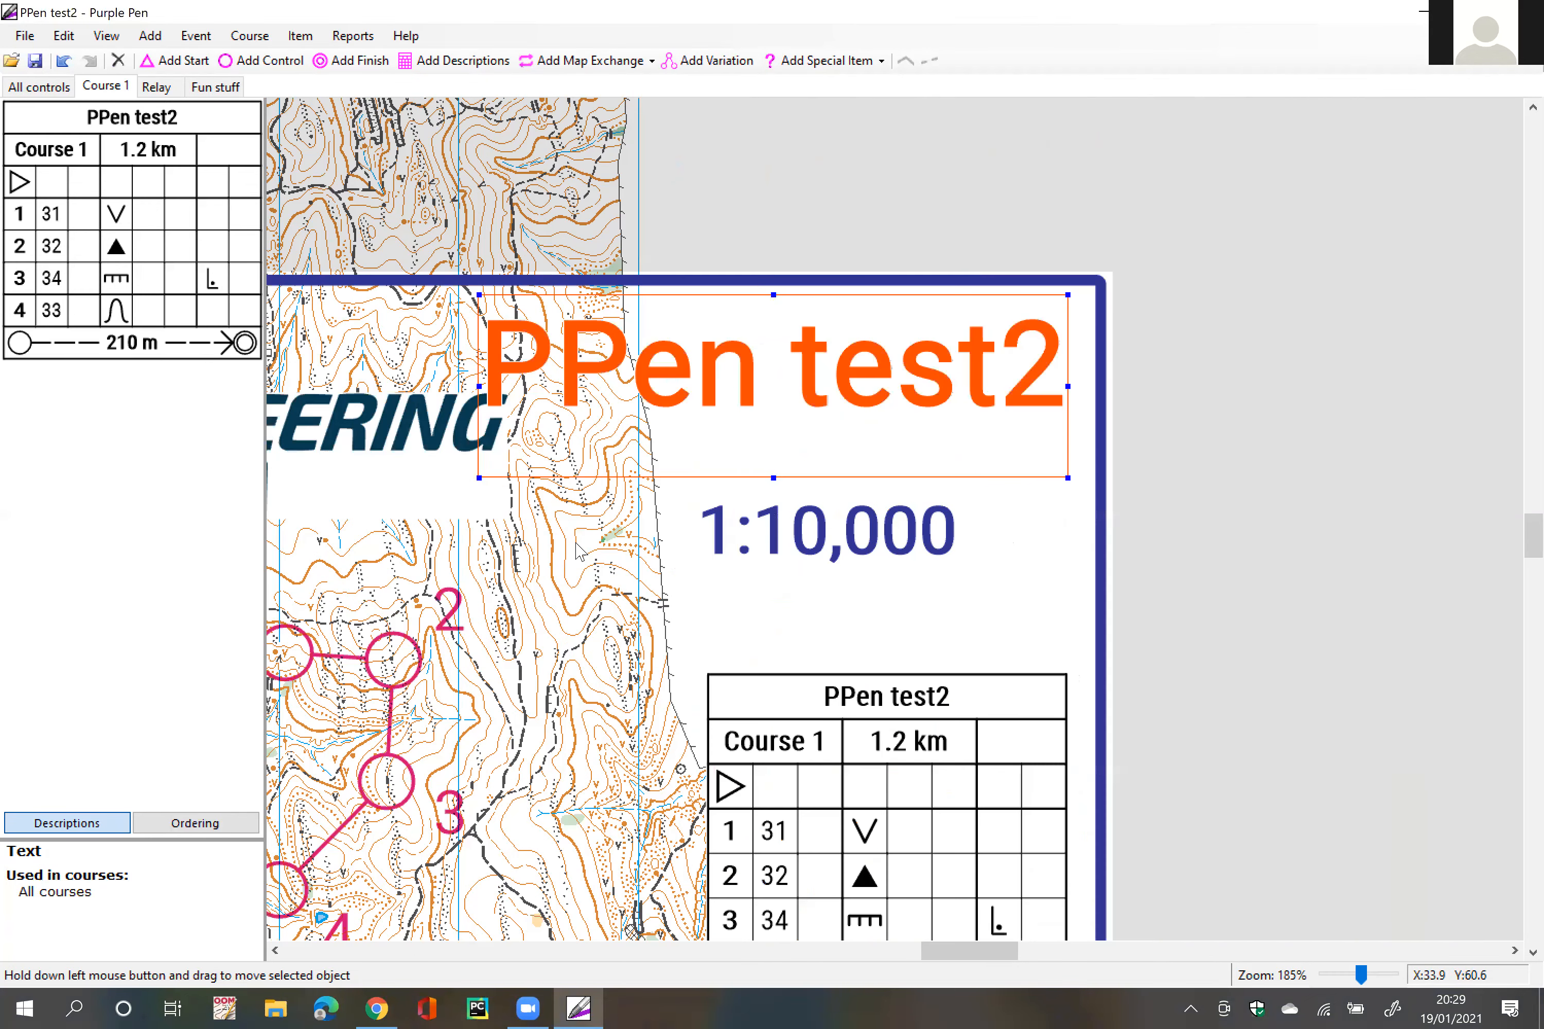
pyautogui.moveTo(596, 540); pyautogui.dragTo(666, 539)
pyautogui.click(666, 540)
pyautogui.click(592, 339)
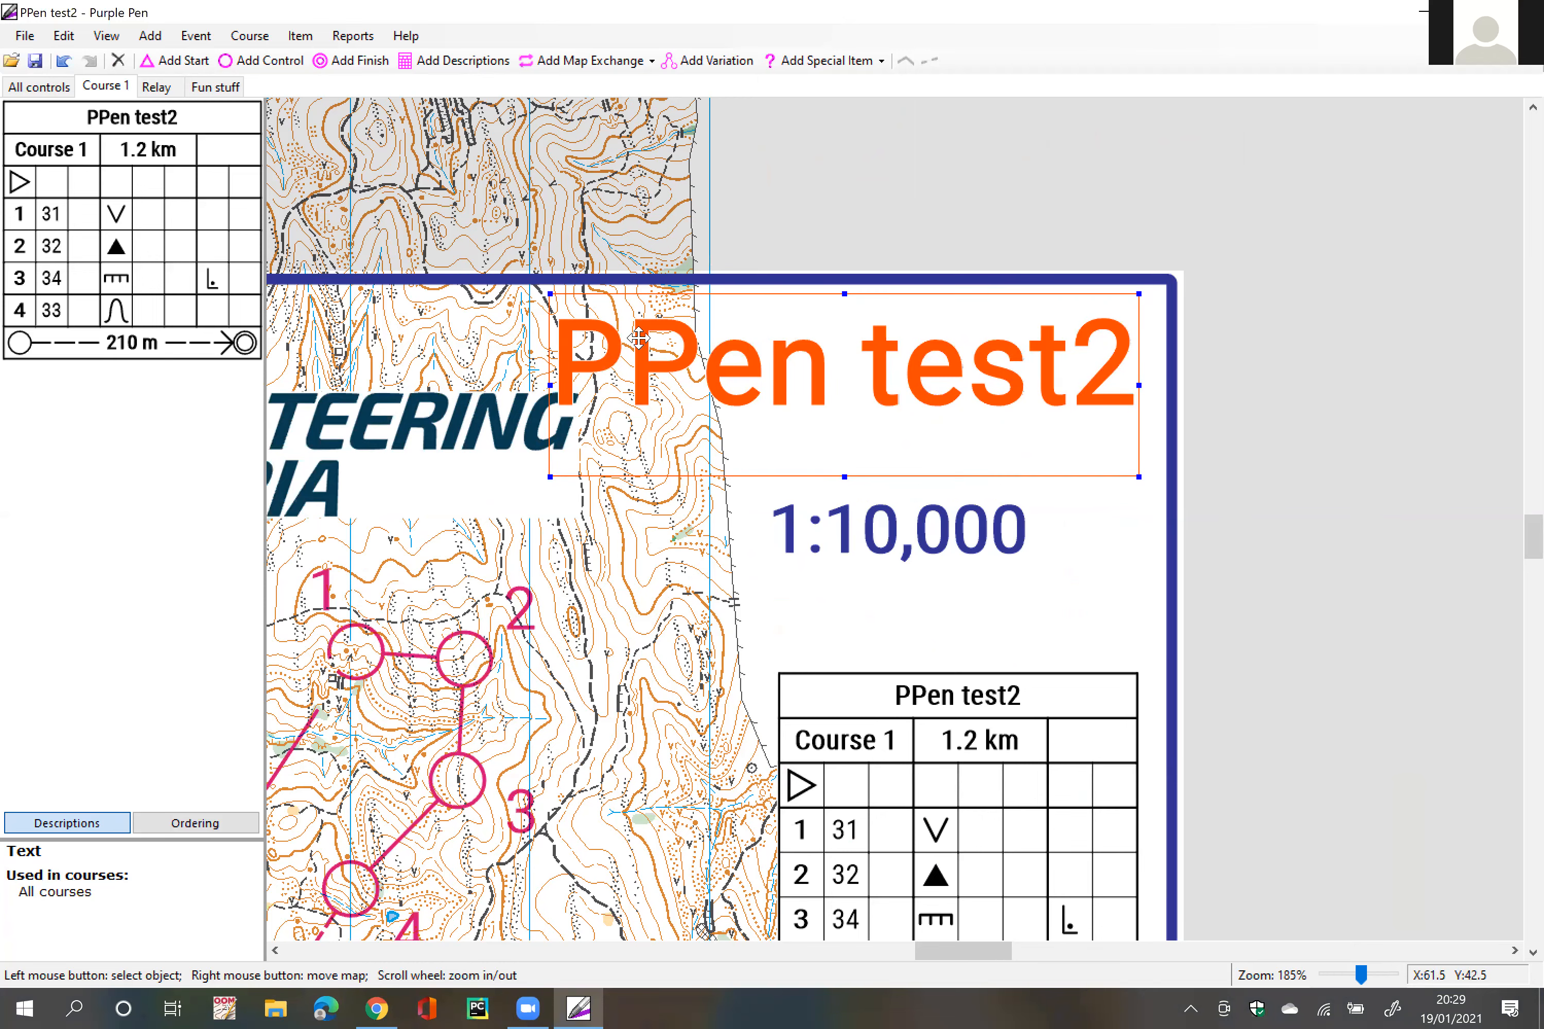
pyautogui.moveTo(655, 344); pyautogui.dragTo(669, 344)
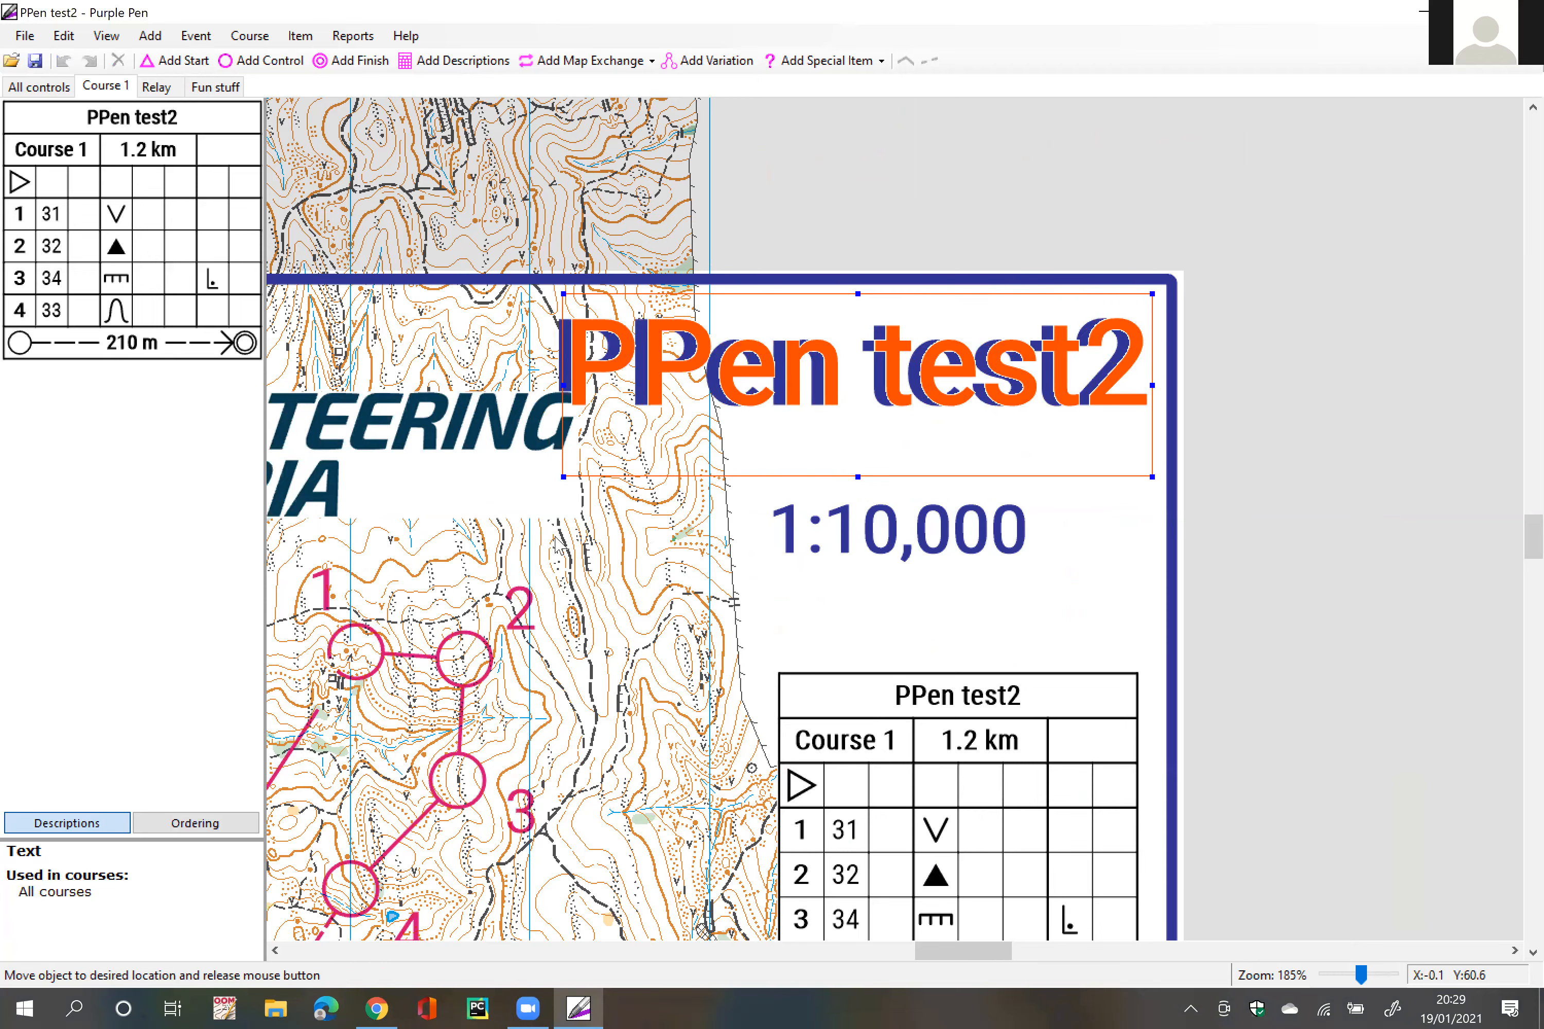
pyautogui.click(557, 546)
pyautogui.moveTo(567, 536); pyautogui.dragTo(870, 517)
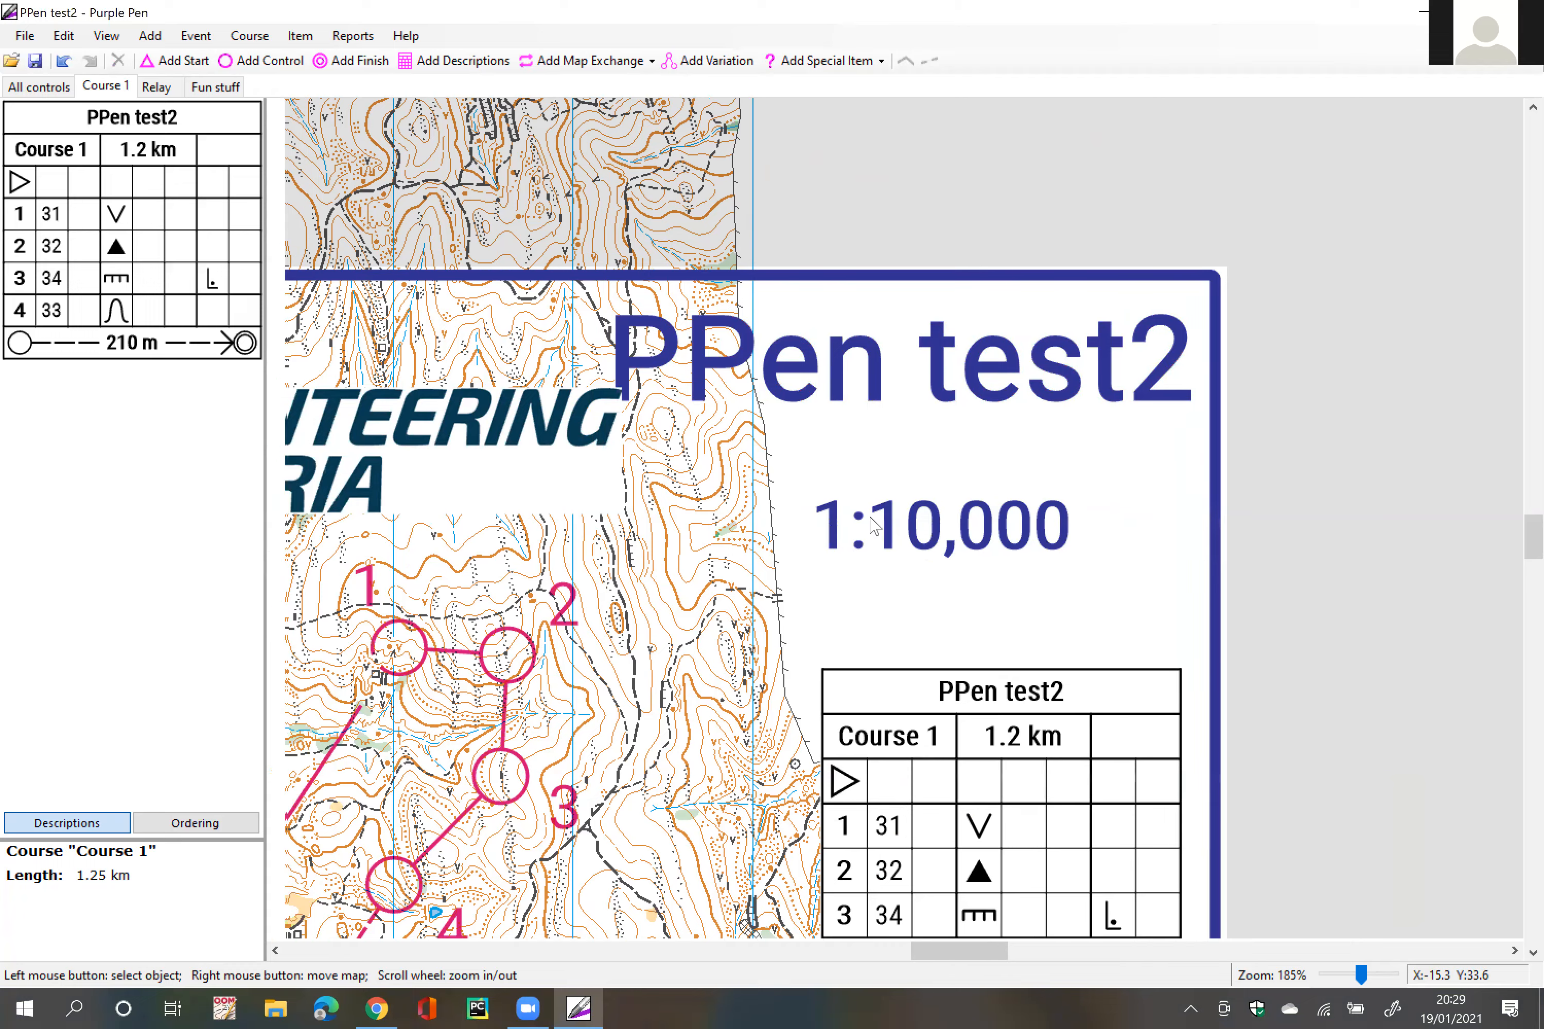
# Step: Move the Orienteering Victoria logo from beside the title into the space below the course's control descriptions
pyautogui.moveTo(770, 458); pyautogui.dragTo(769, 453)
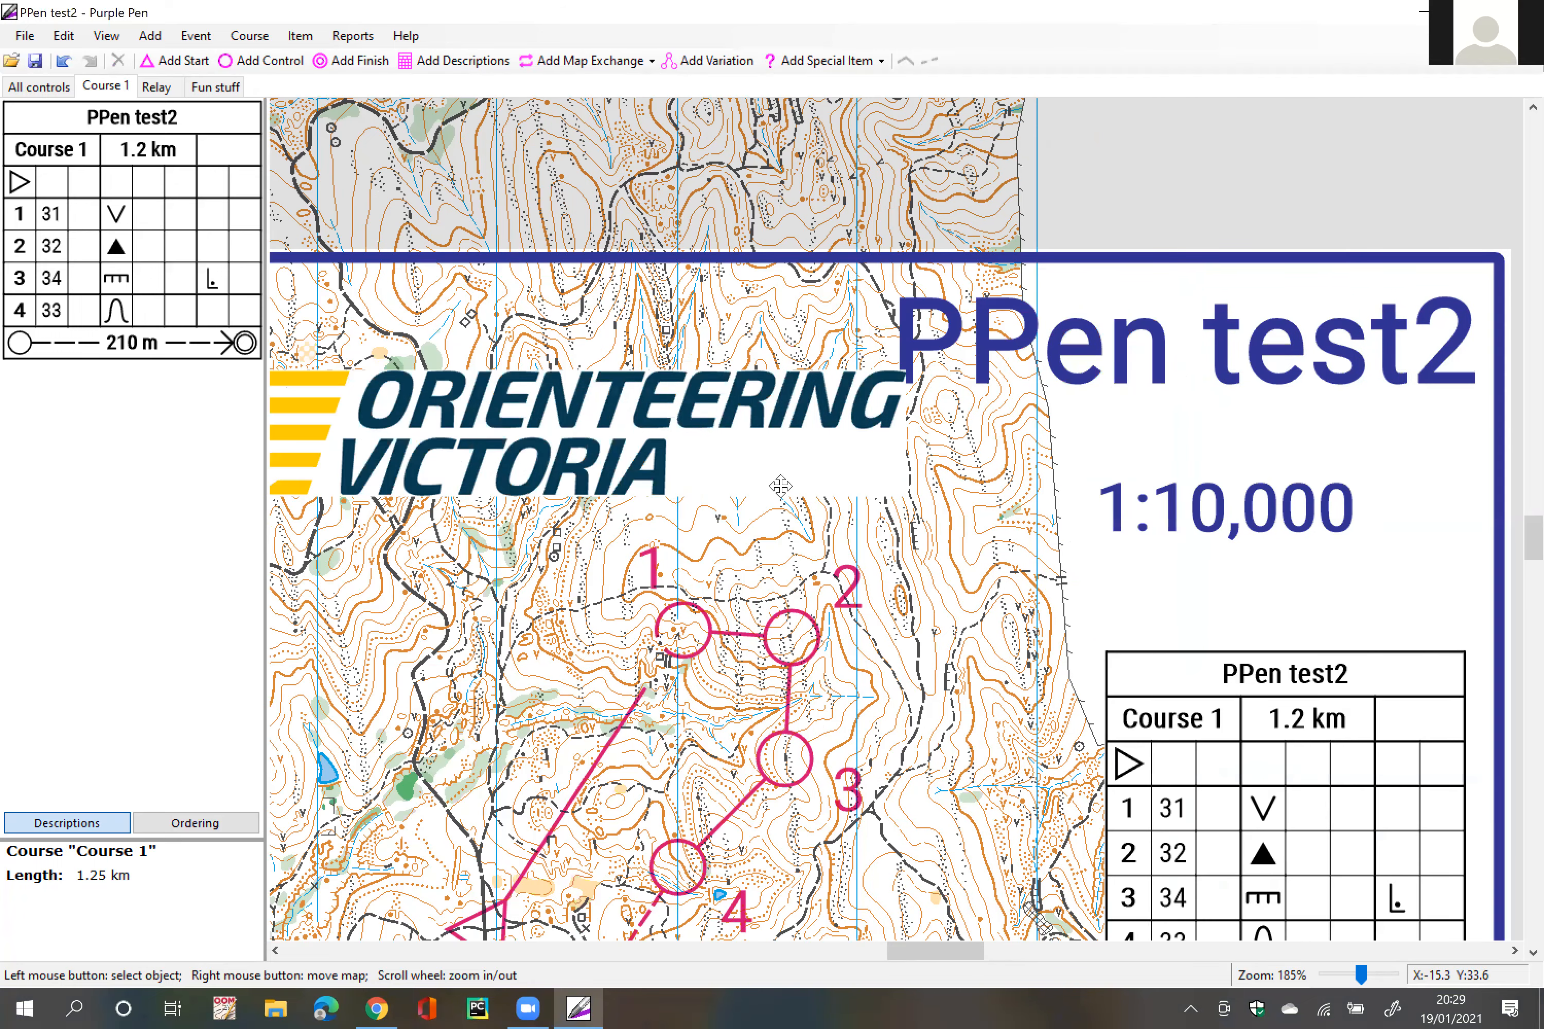
pyautogui.scroll(-4, 771, 457)
pyautogui.click(770, 458)
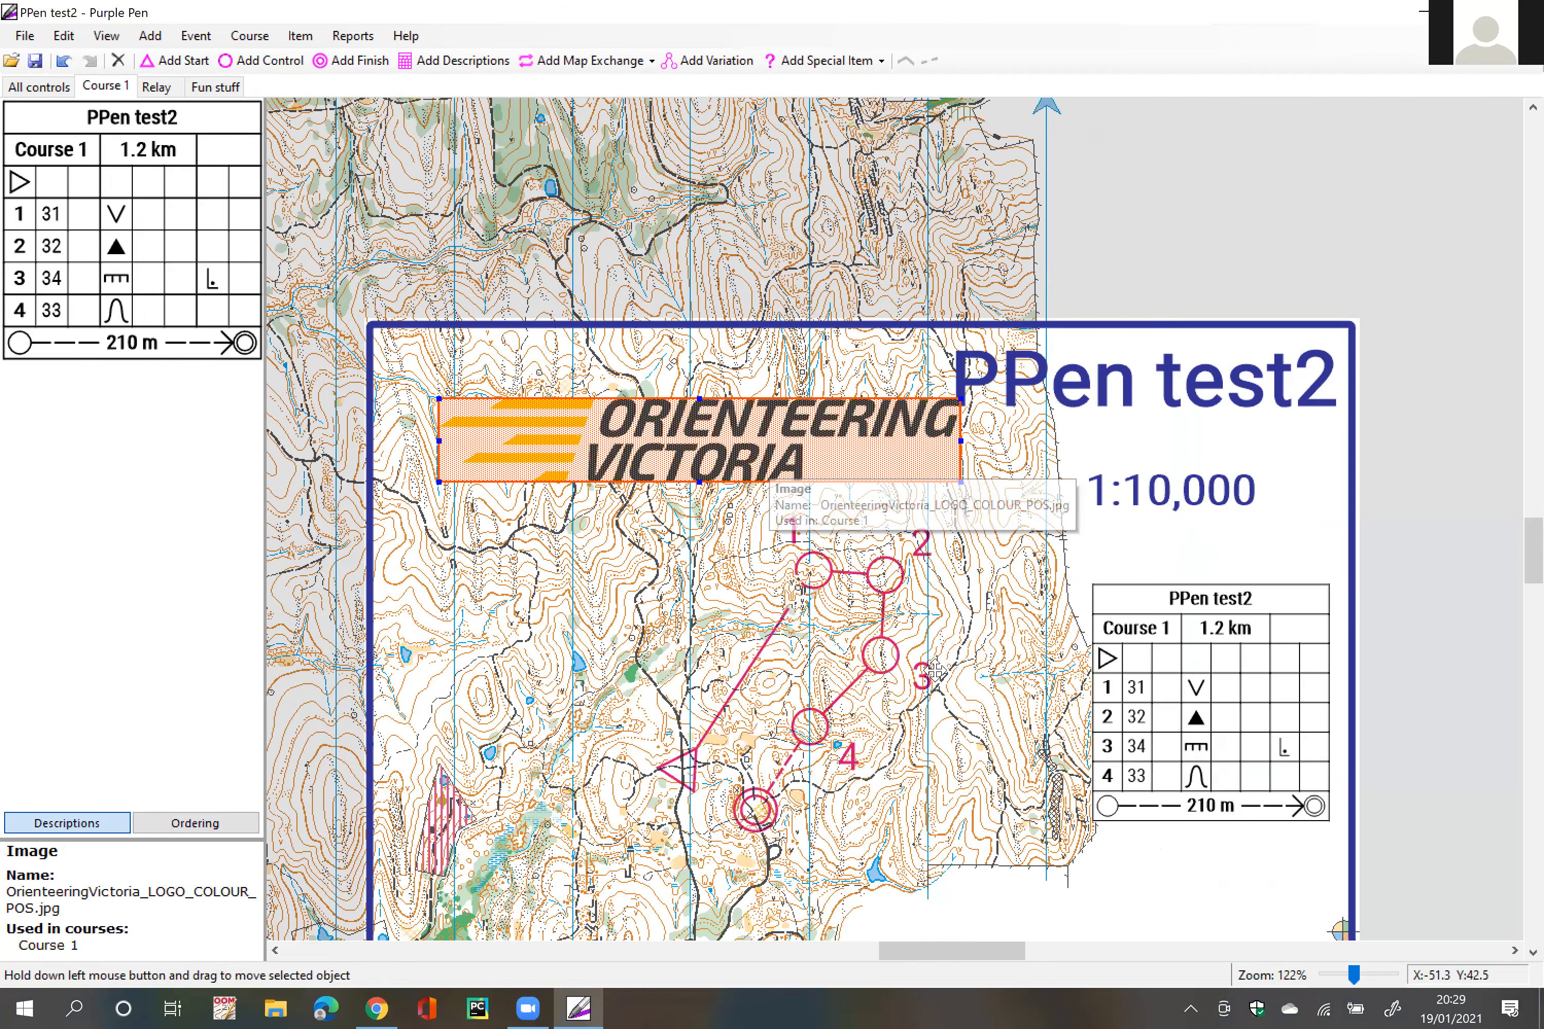
pyautogui.moveTo(505, 467); pyautogui.dragTo(716, 696)
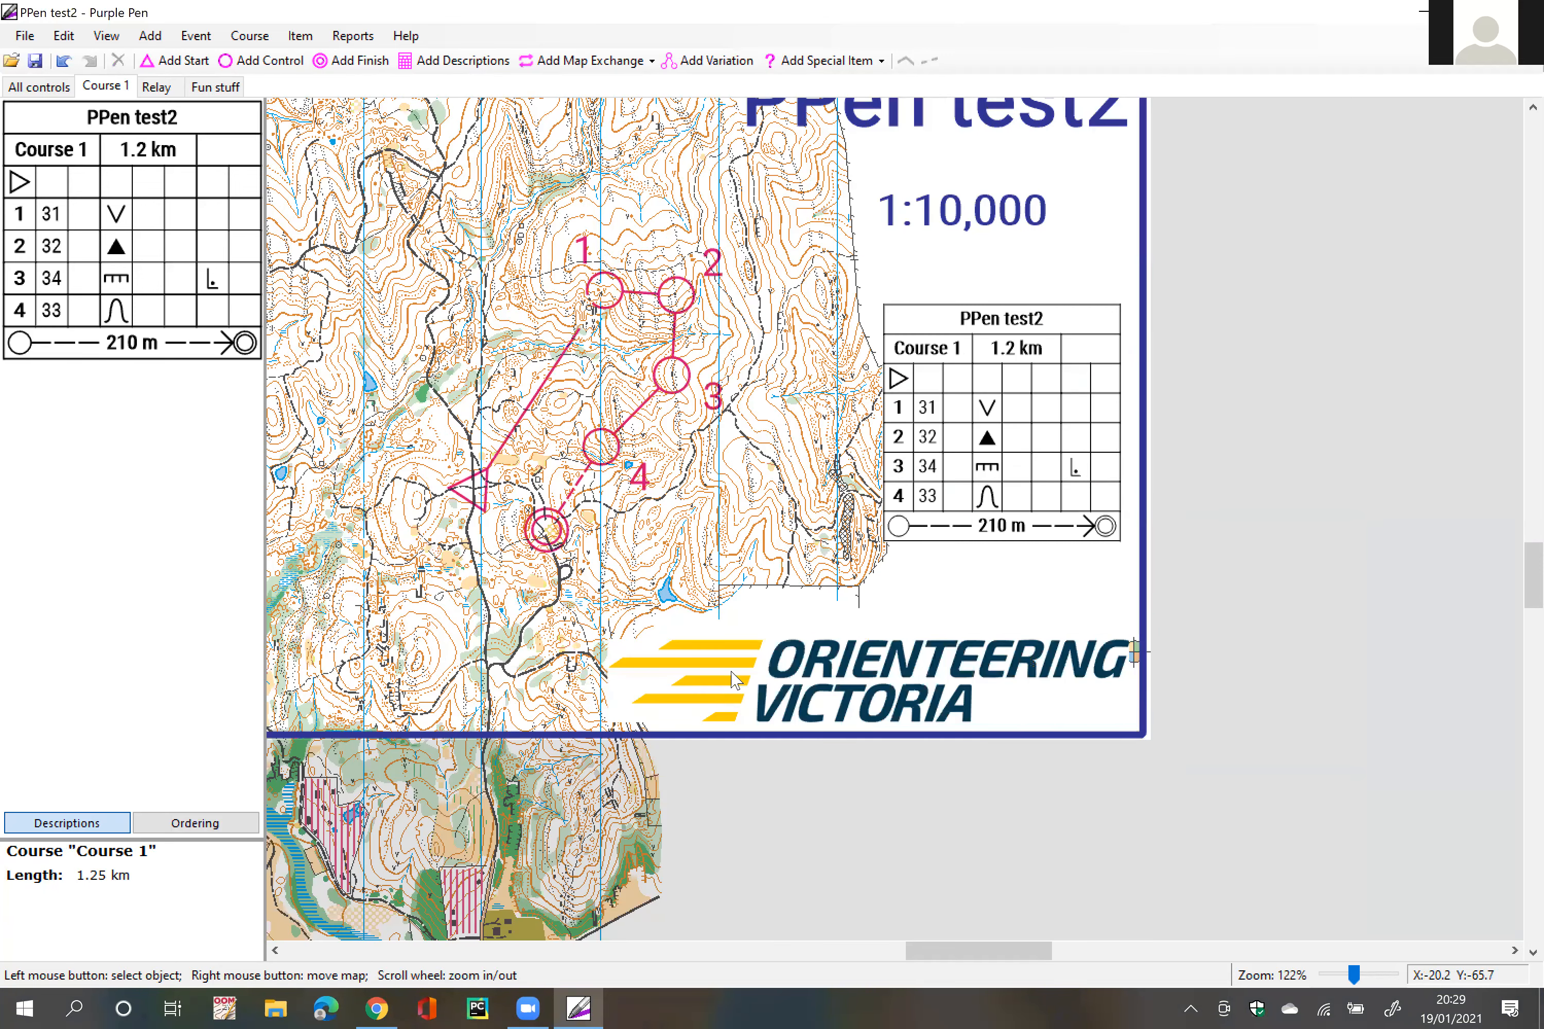
# Step: Move the Orienteering Victoria logo to the map frame's lower-left corner and align it closely with the border
pyautogui.click(907, 687)
pyautogui.moveTo(907, 688); pyautogui.dragTo(572, 672)
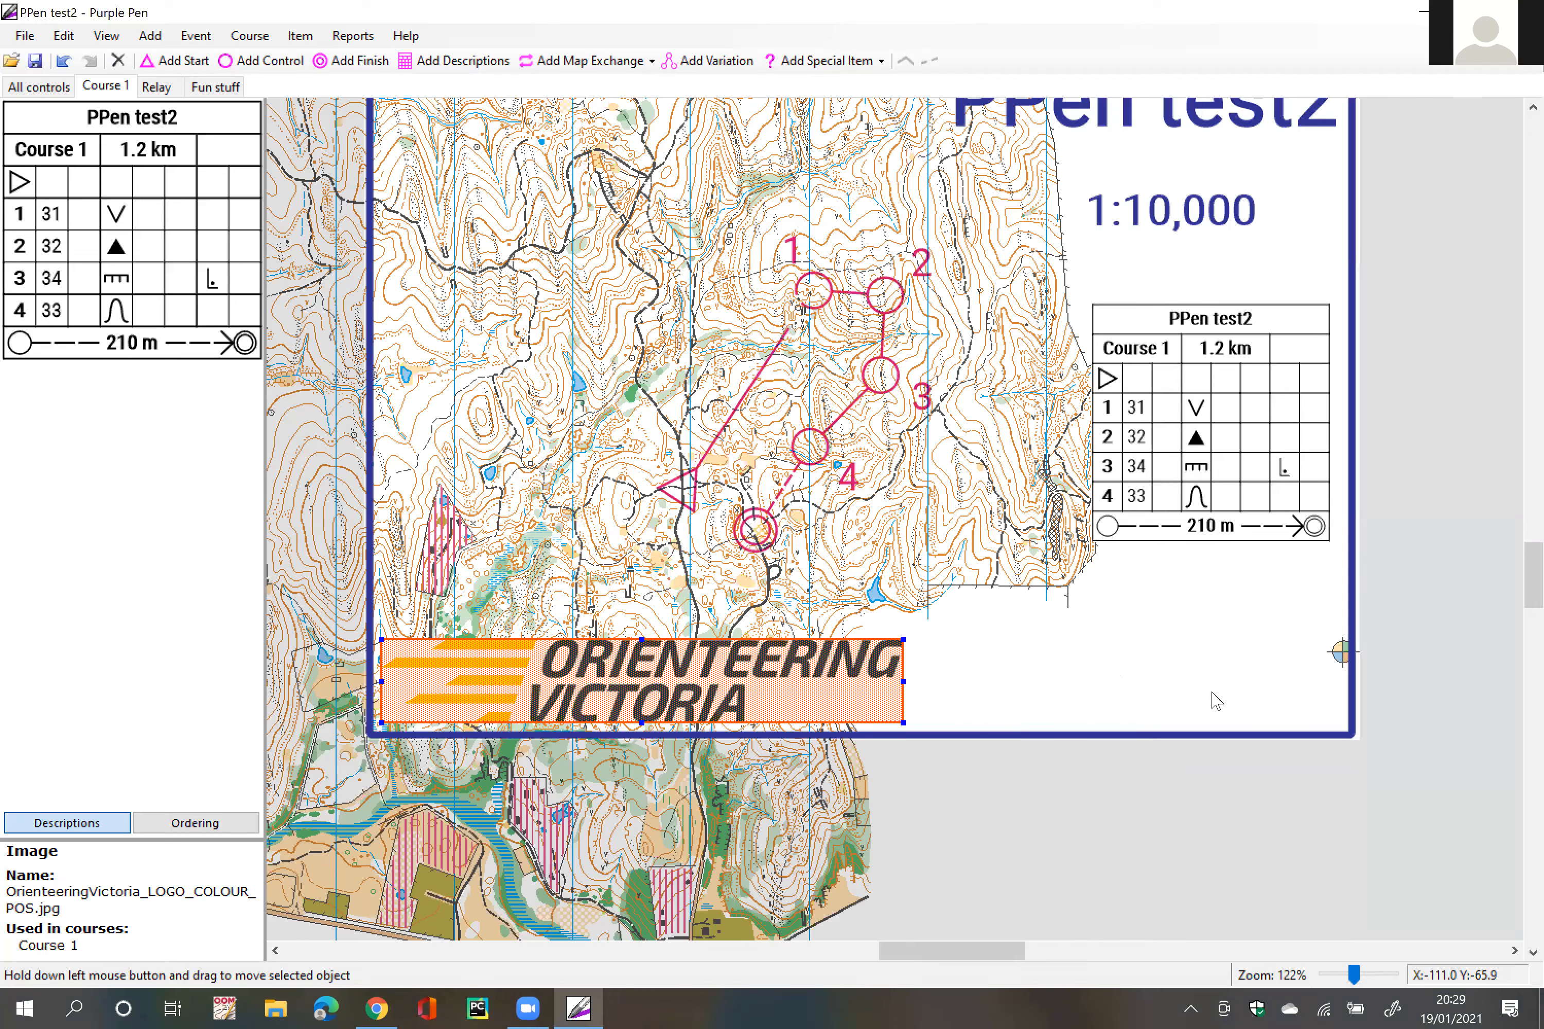
pyautogui.scroll(3, 1215, 701)
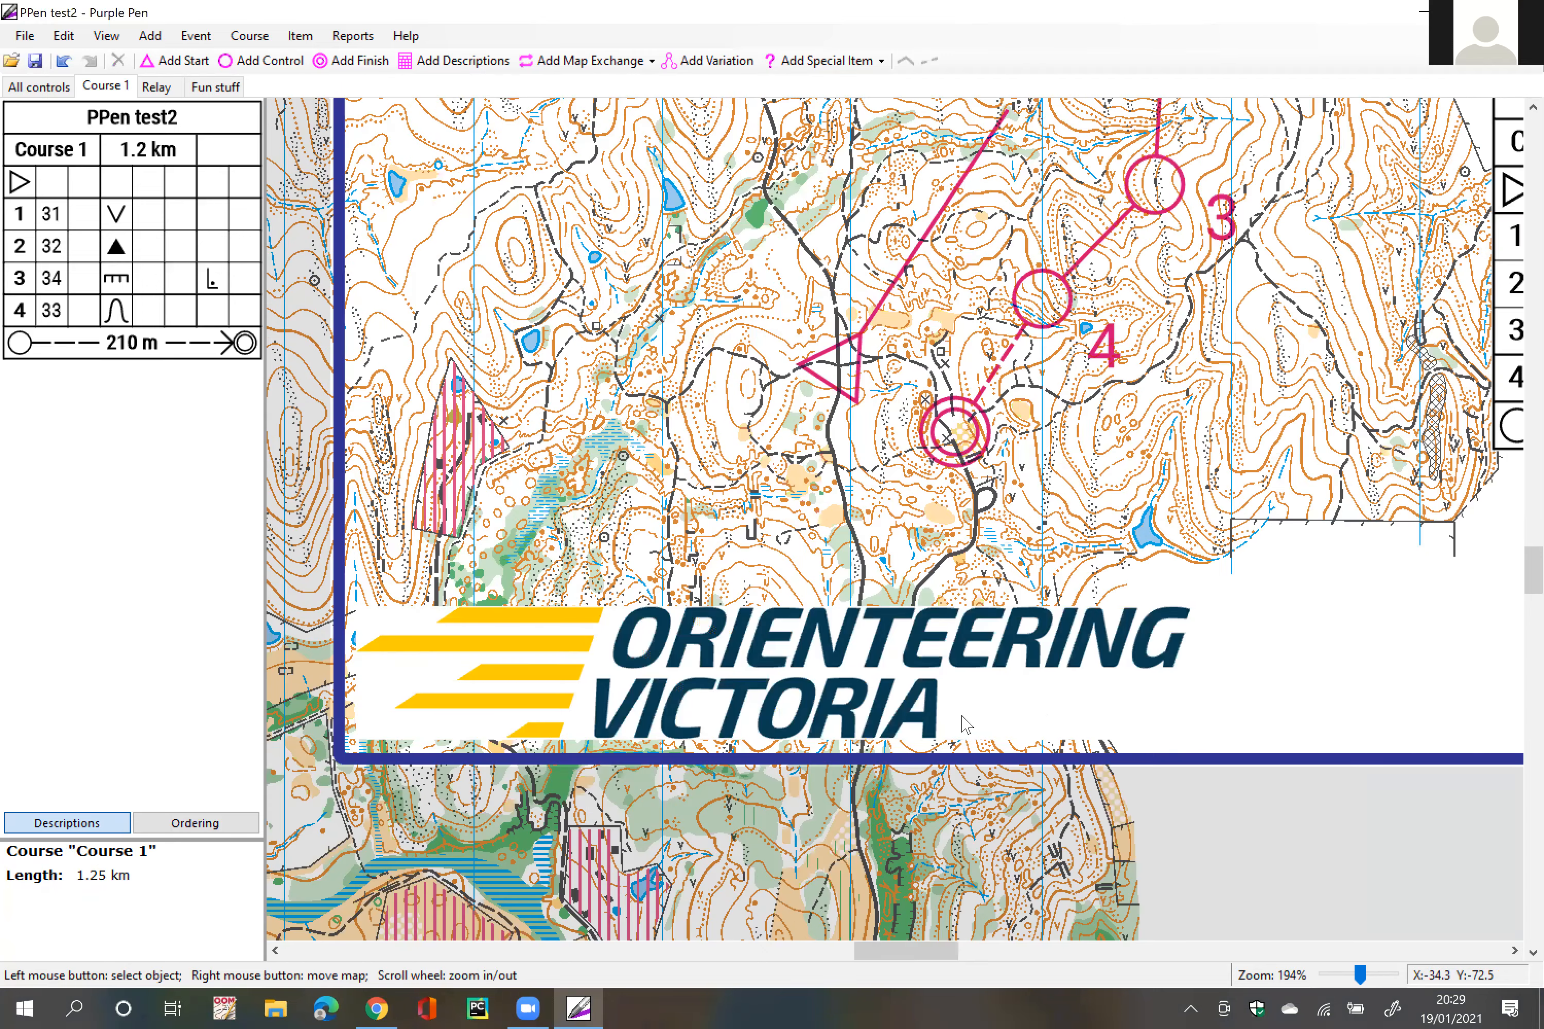
pyautogui.scroll(-1, 937, 722)
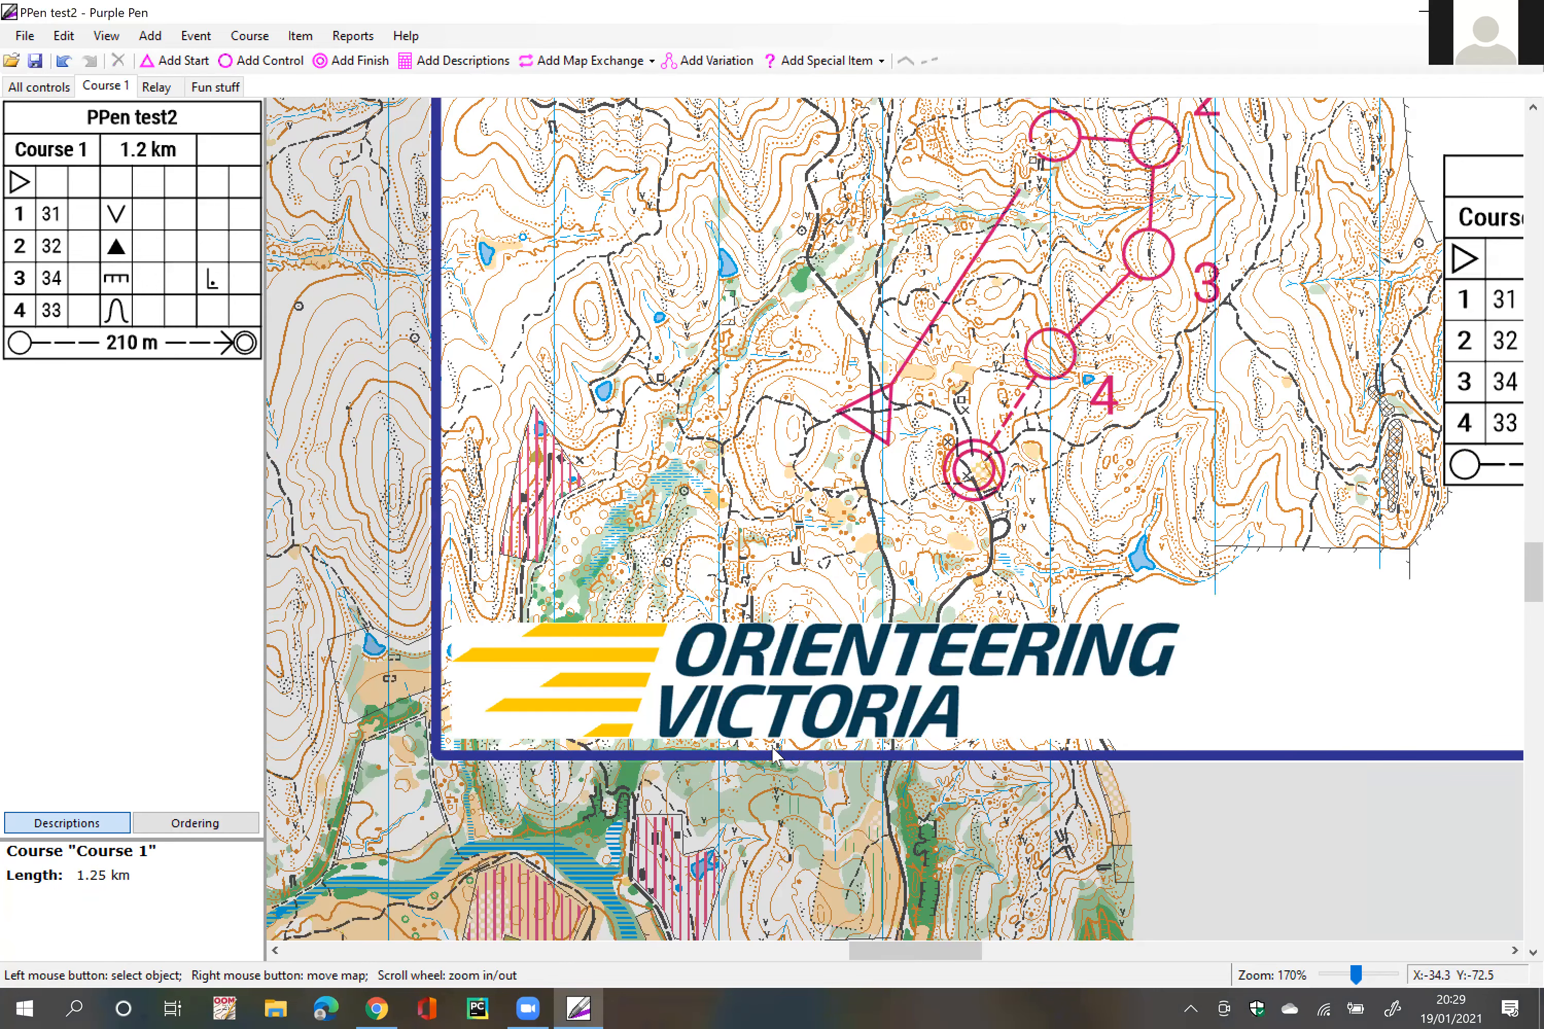
pyautogui.scroll(-1, 777, 755)
pyautogui.scroll(2, 788, 711)
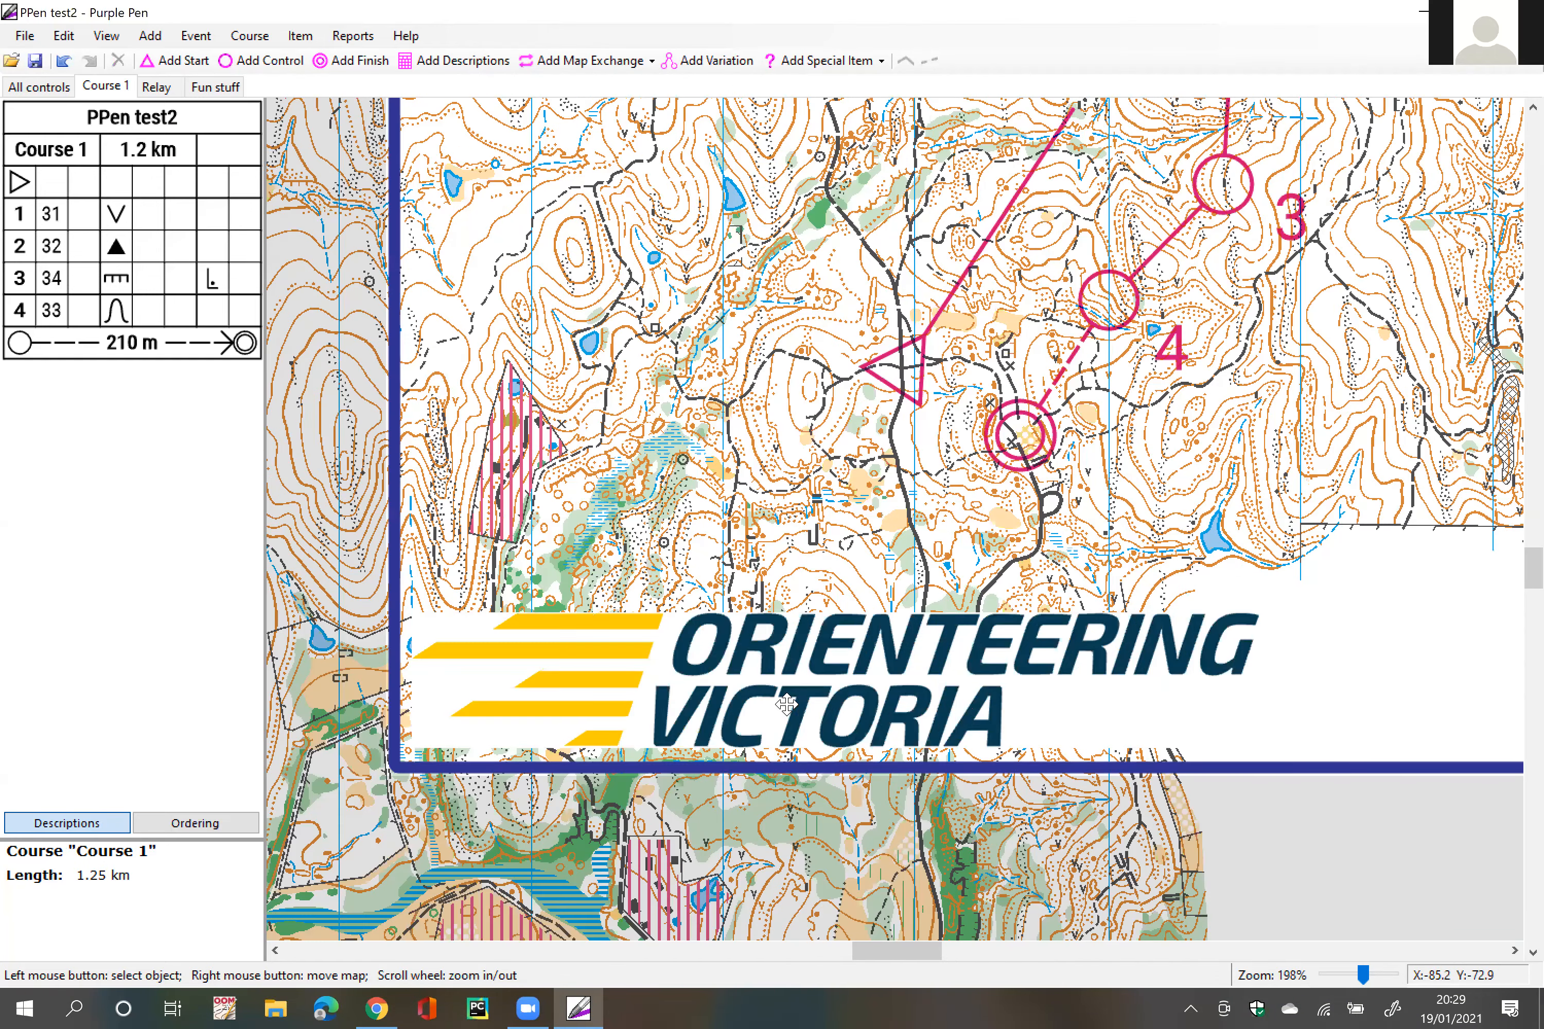
pyautogui.moveTo(787, 705); pyautogui.dragTo(774, 719)
pyautogui.click(582, 529)
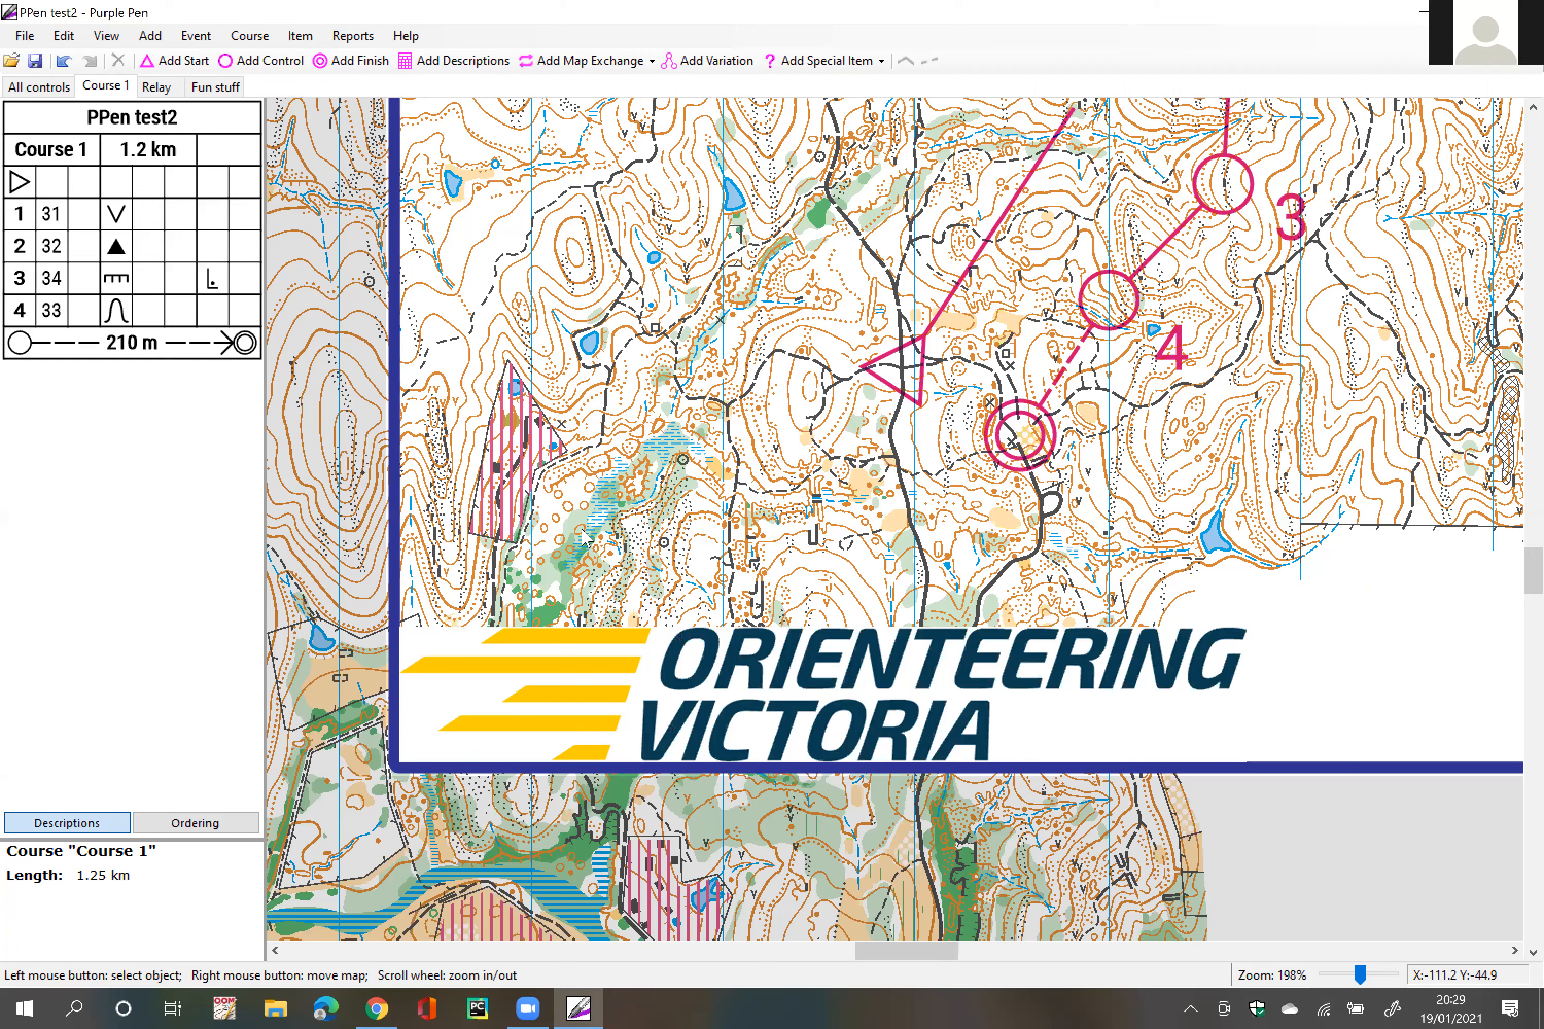
# Step: Place the Orienteering Victoria logo in the map frame's lower-right corner, within the border
pyautogui.scroll(-1, 582, 538)
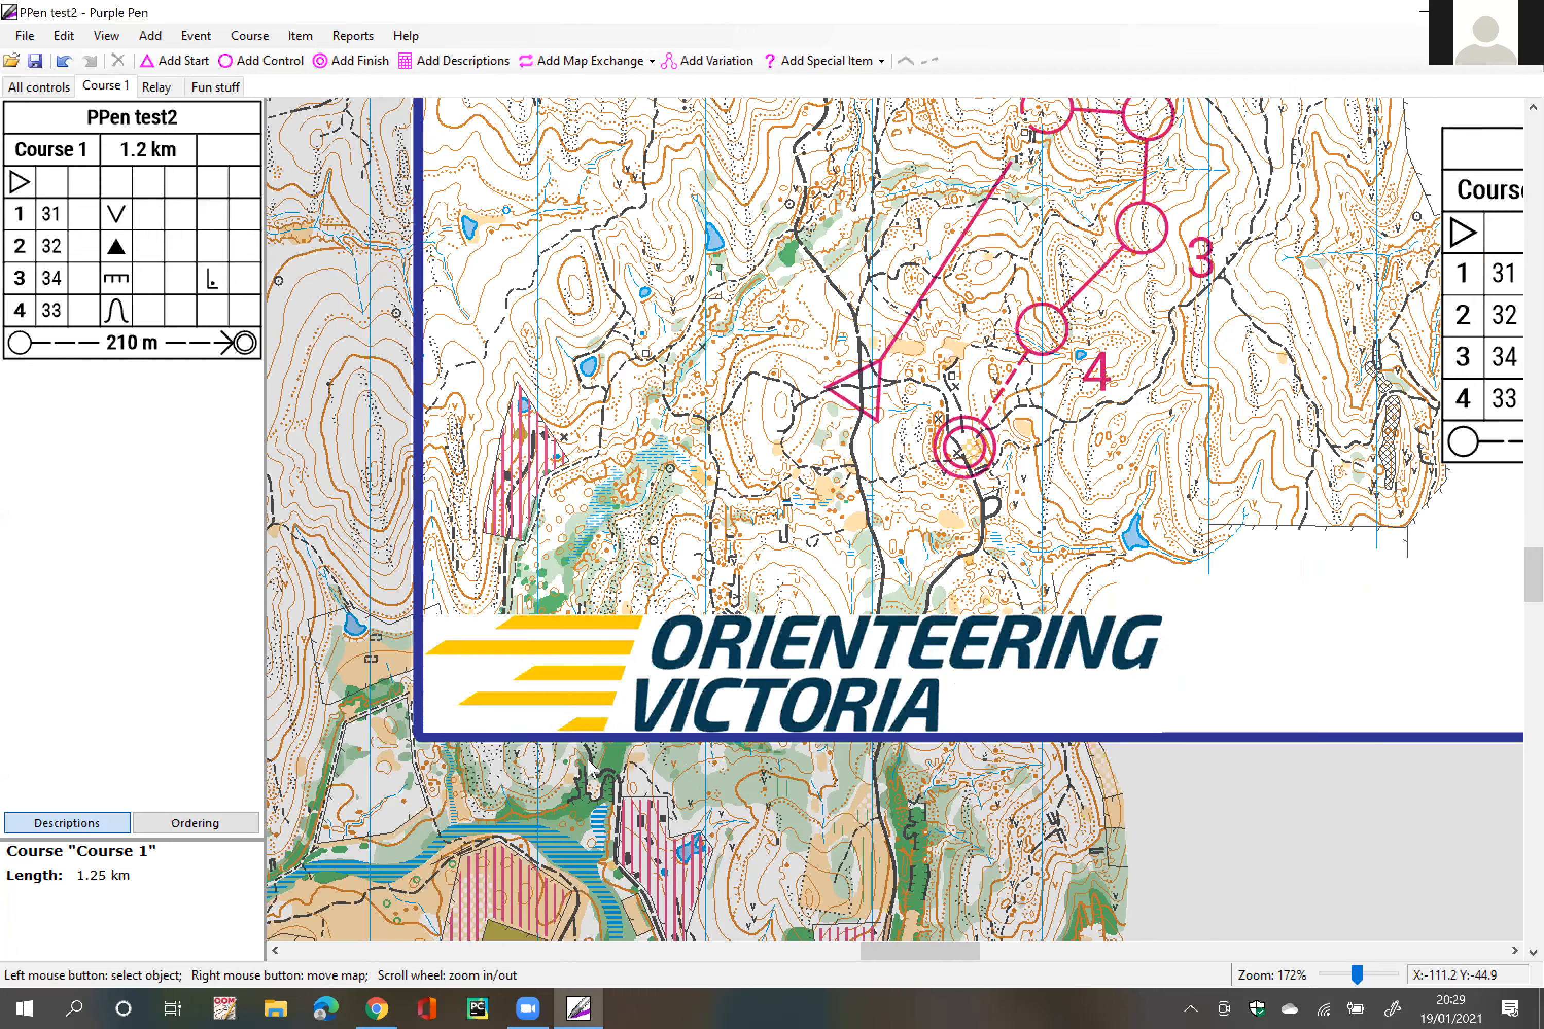
pyautogui.scroll(-1, 587, 760)
pyautogui.moveTo(699, 621); pyautogui.dragTo(770, 761)
pyautogui.scroll(-4, 758, 759)
pyautogui.click(489, 761)
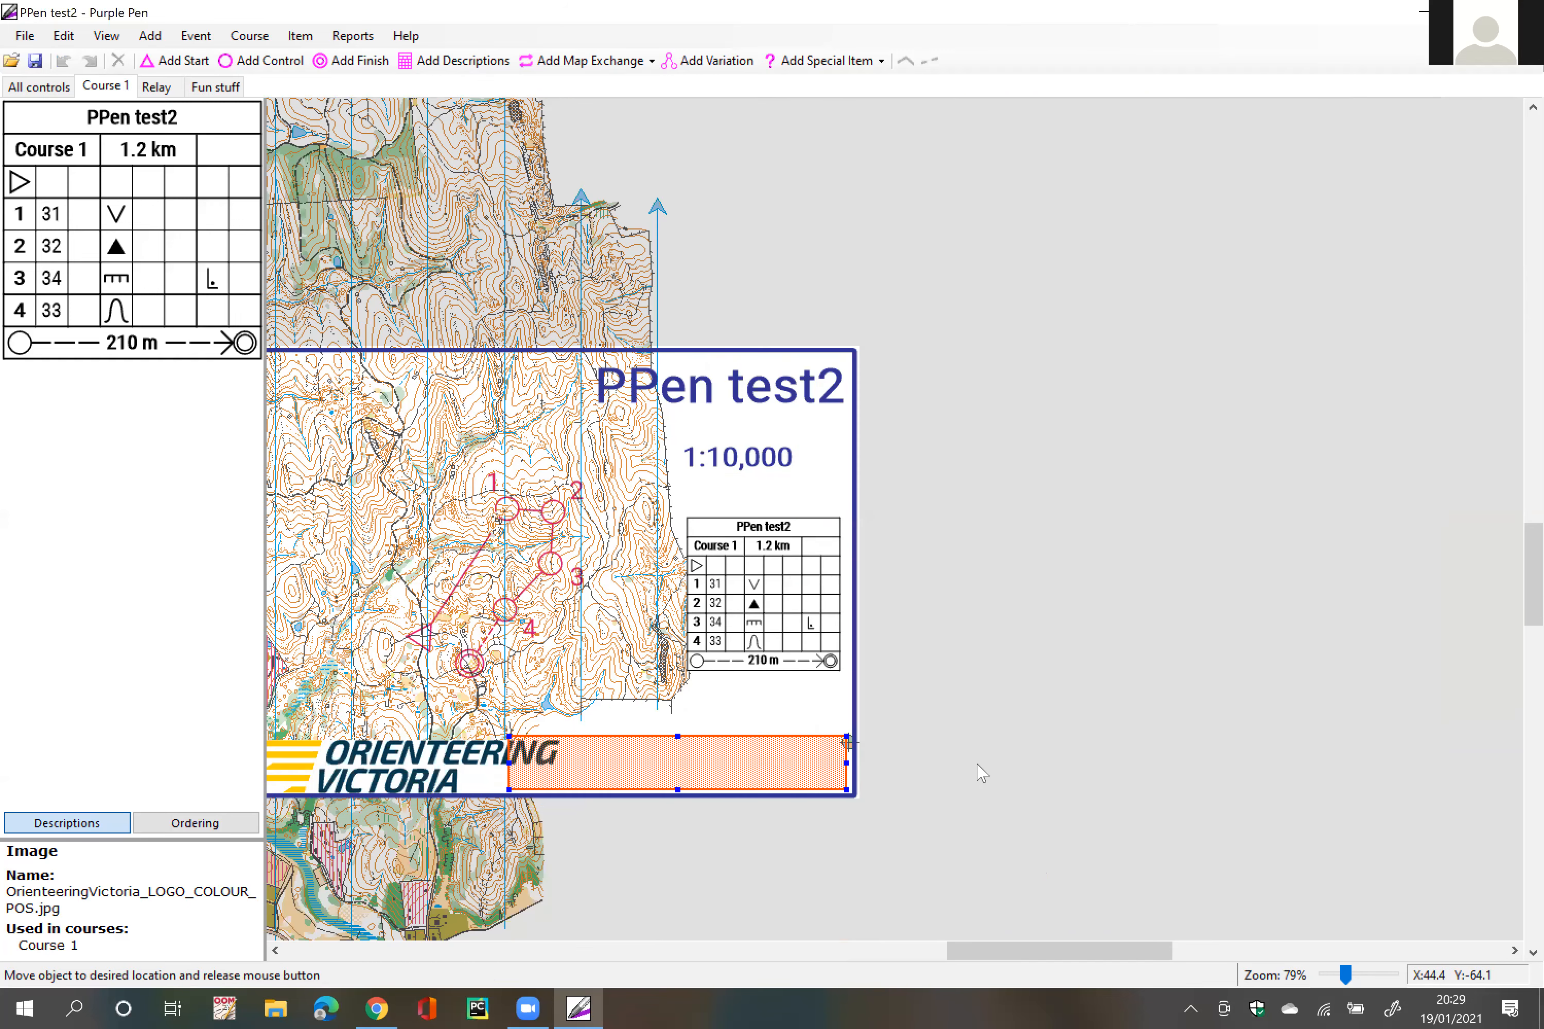
pyautogui.moveTo(982, 773); pyautogui.dragTo(924, 776)
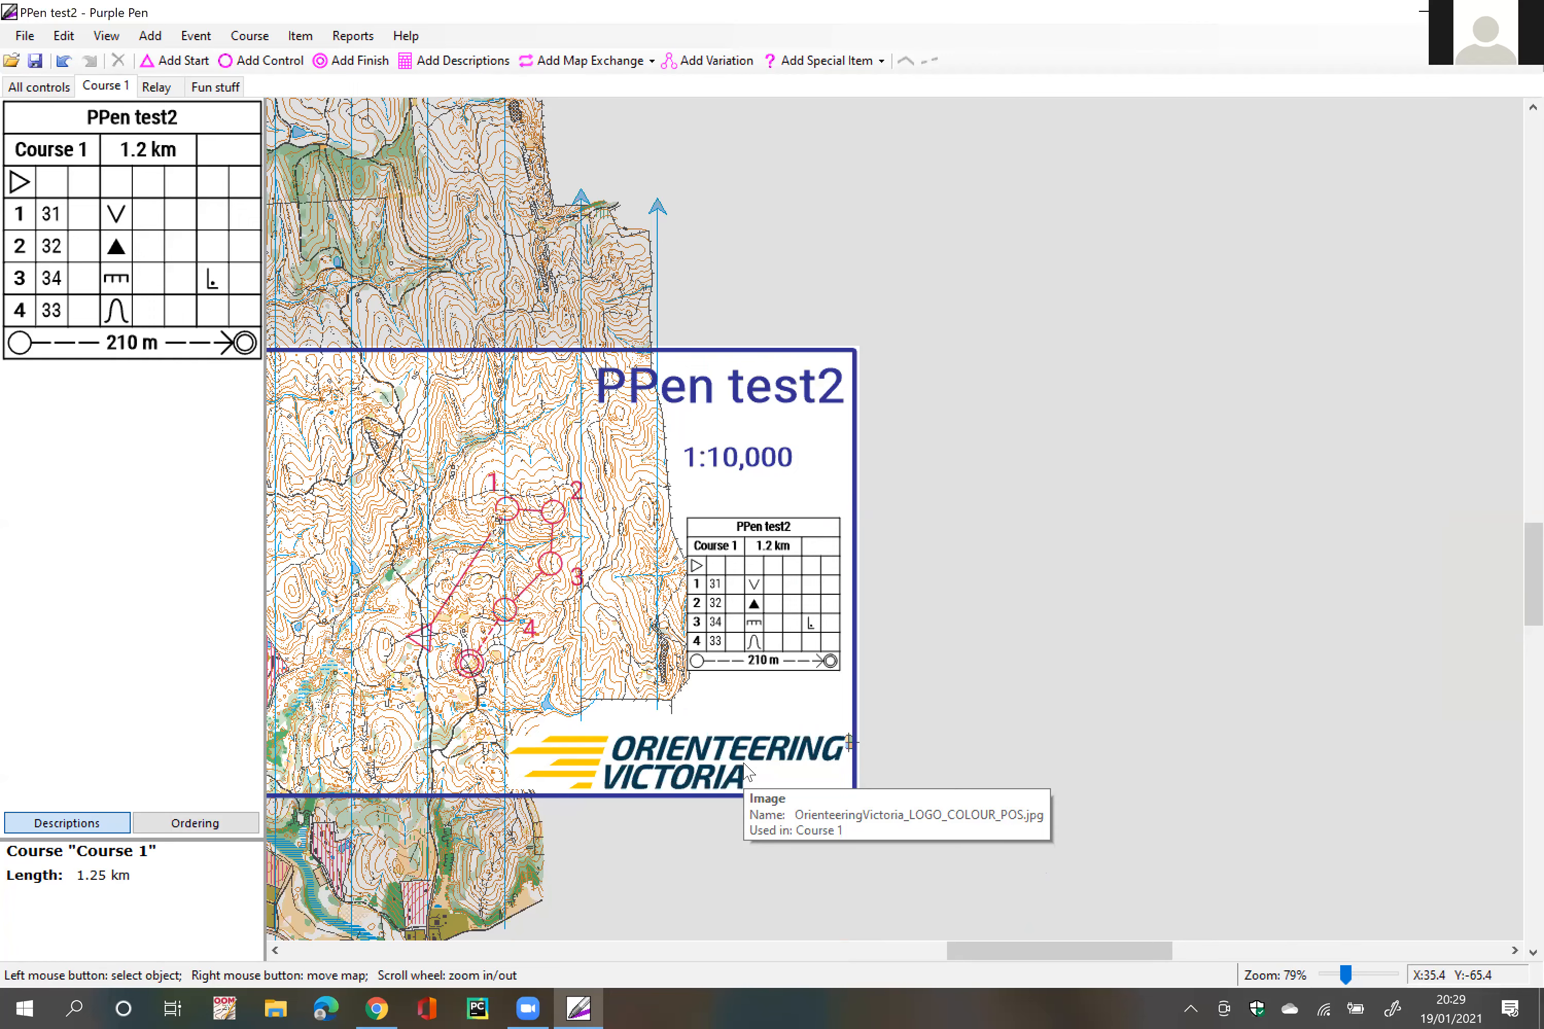
pyautogui.press('Left')
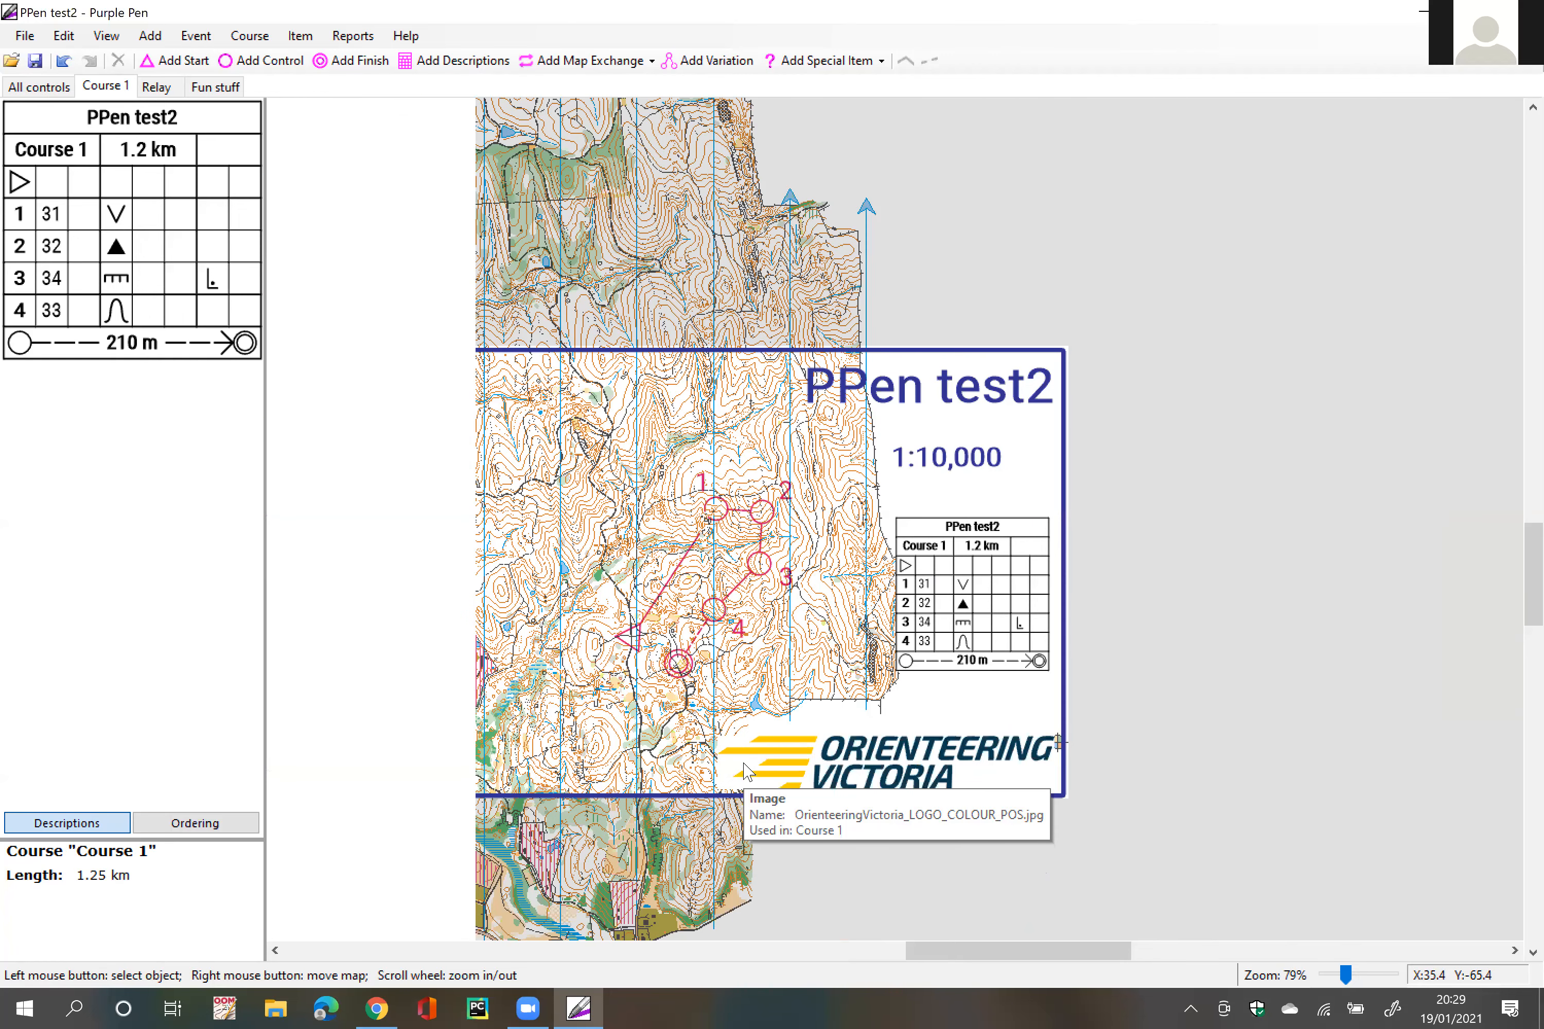
pyautogui.press('Up')
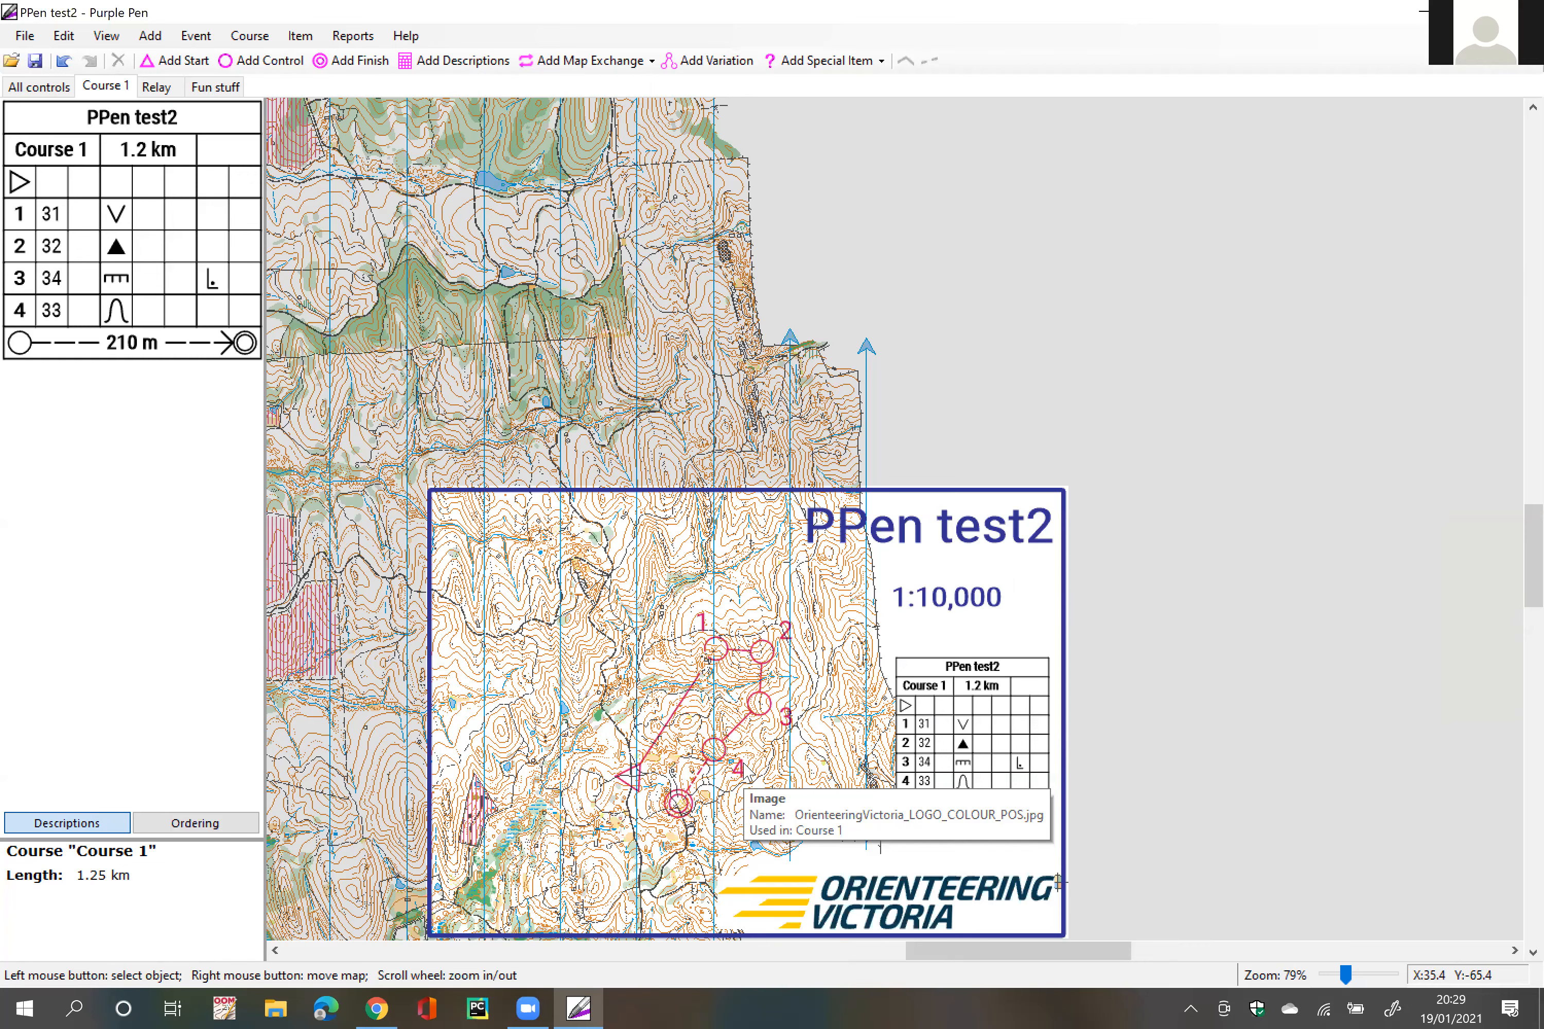
pyautogui.press('Down')
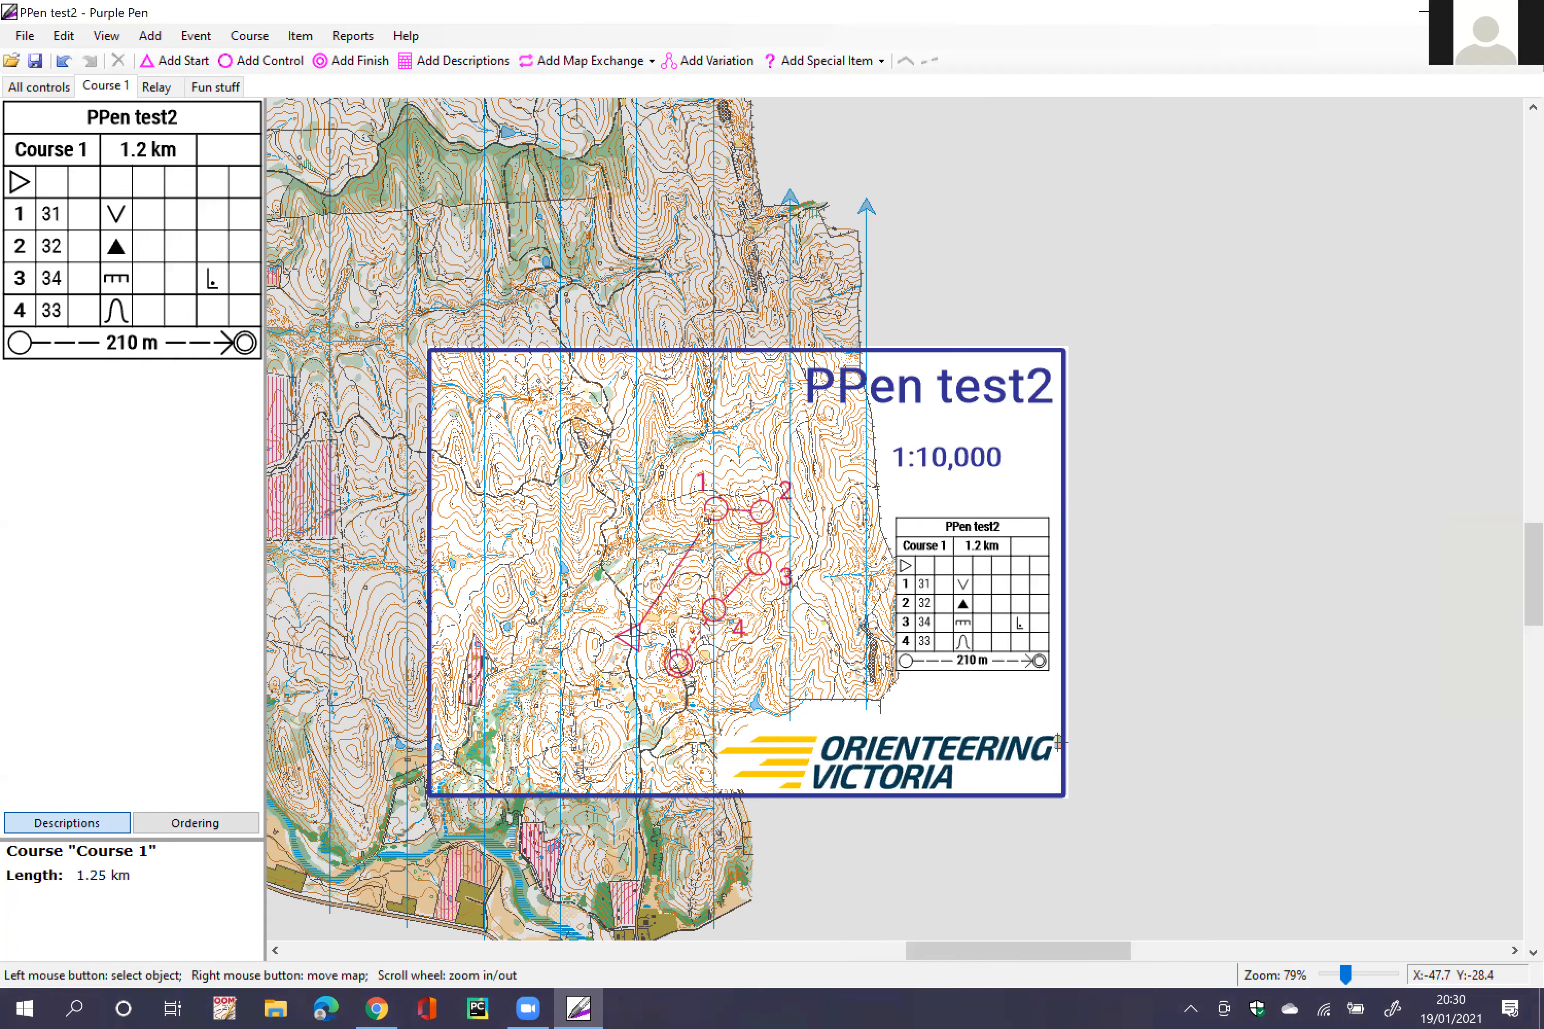
# Step: Add a bend to the flagged leg from control 4 to the finish and pull it out to the east
pyautogui.scroll(1, 705, 631)
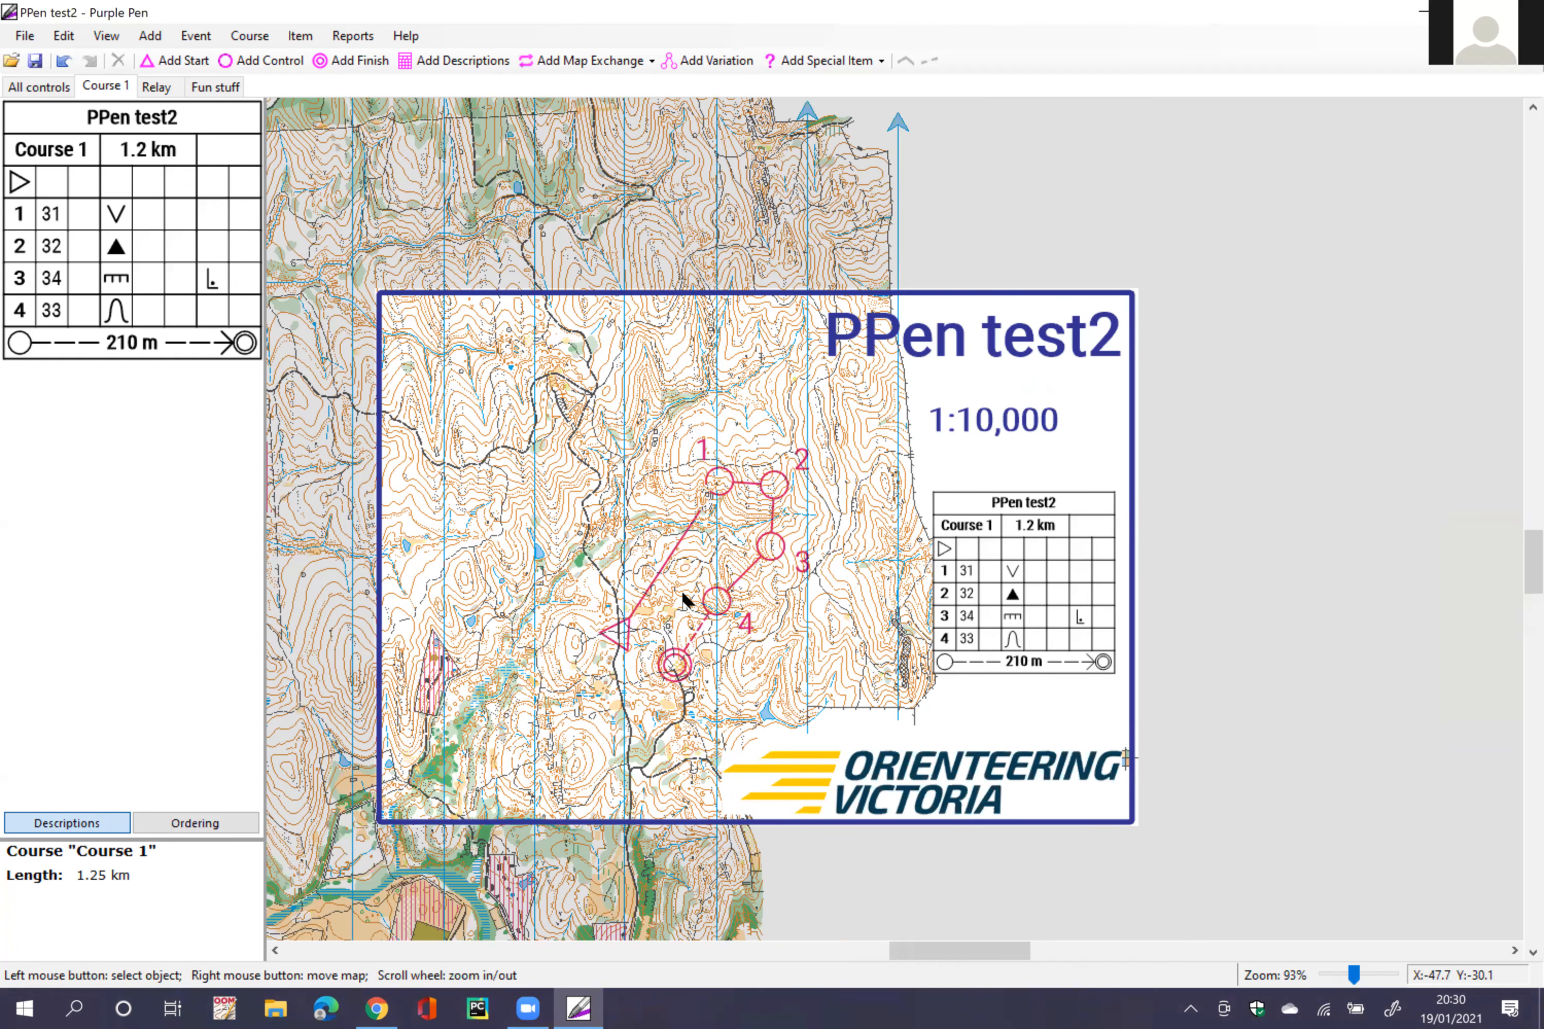
pyautogui.scroll(8, 685, 601)
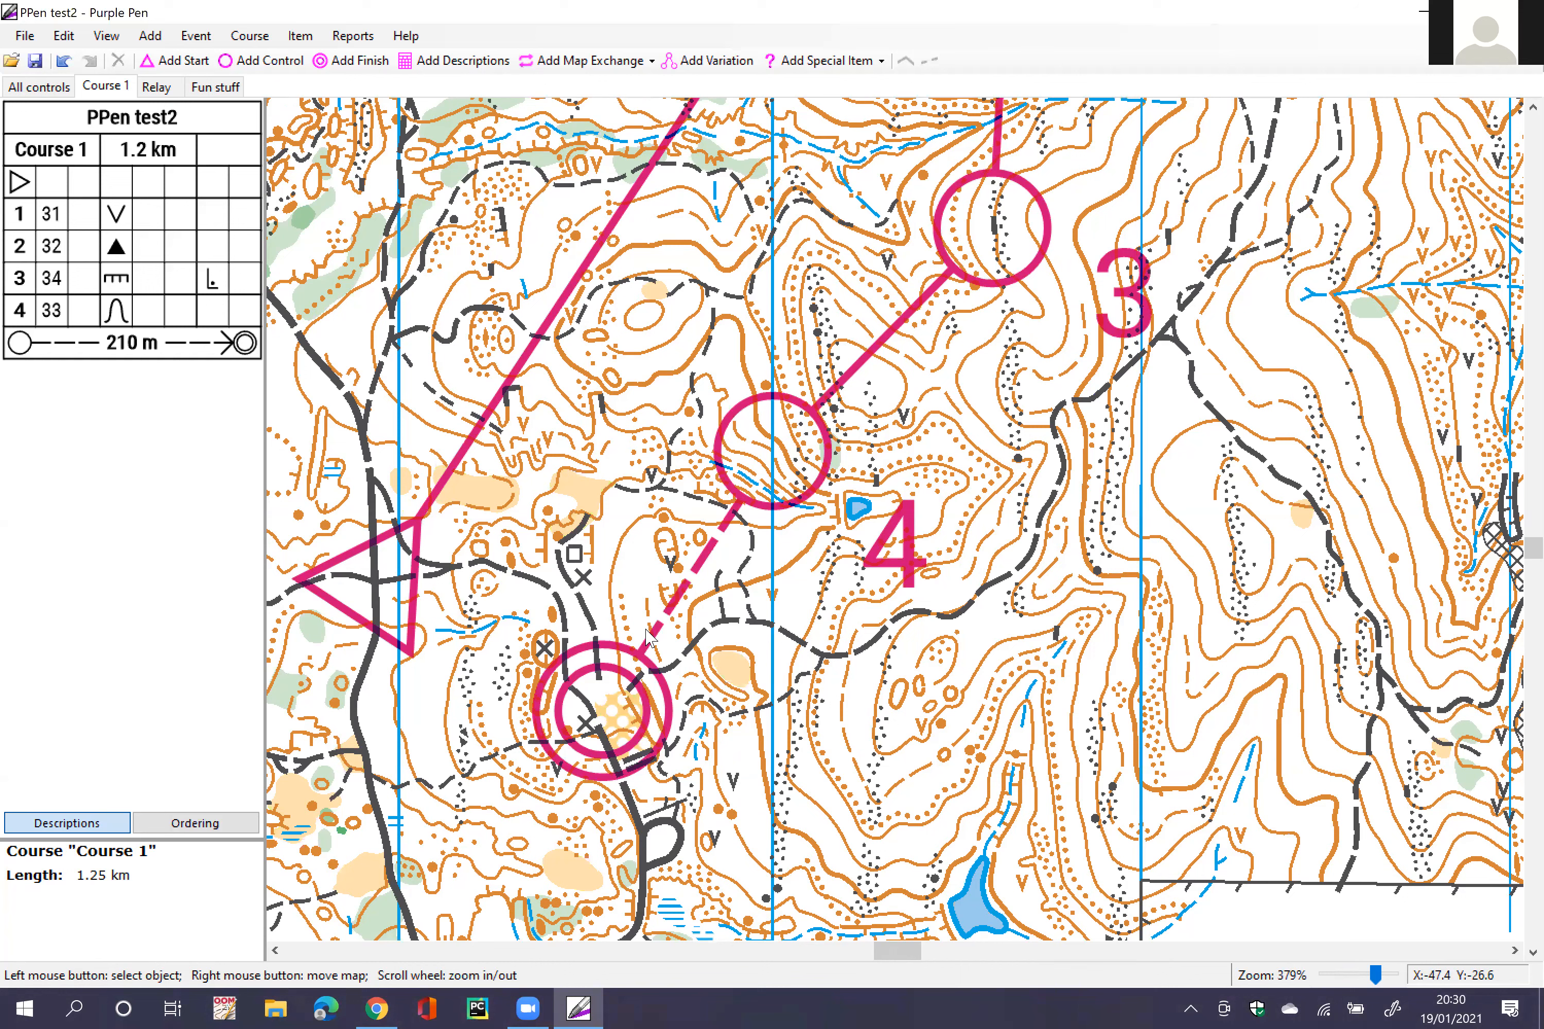
pyautogui.scroll(-1, 677, 608)
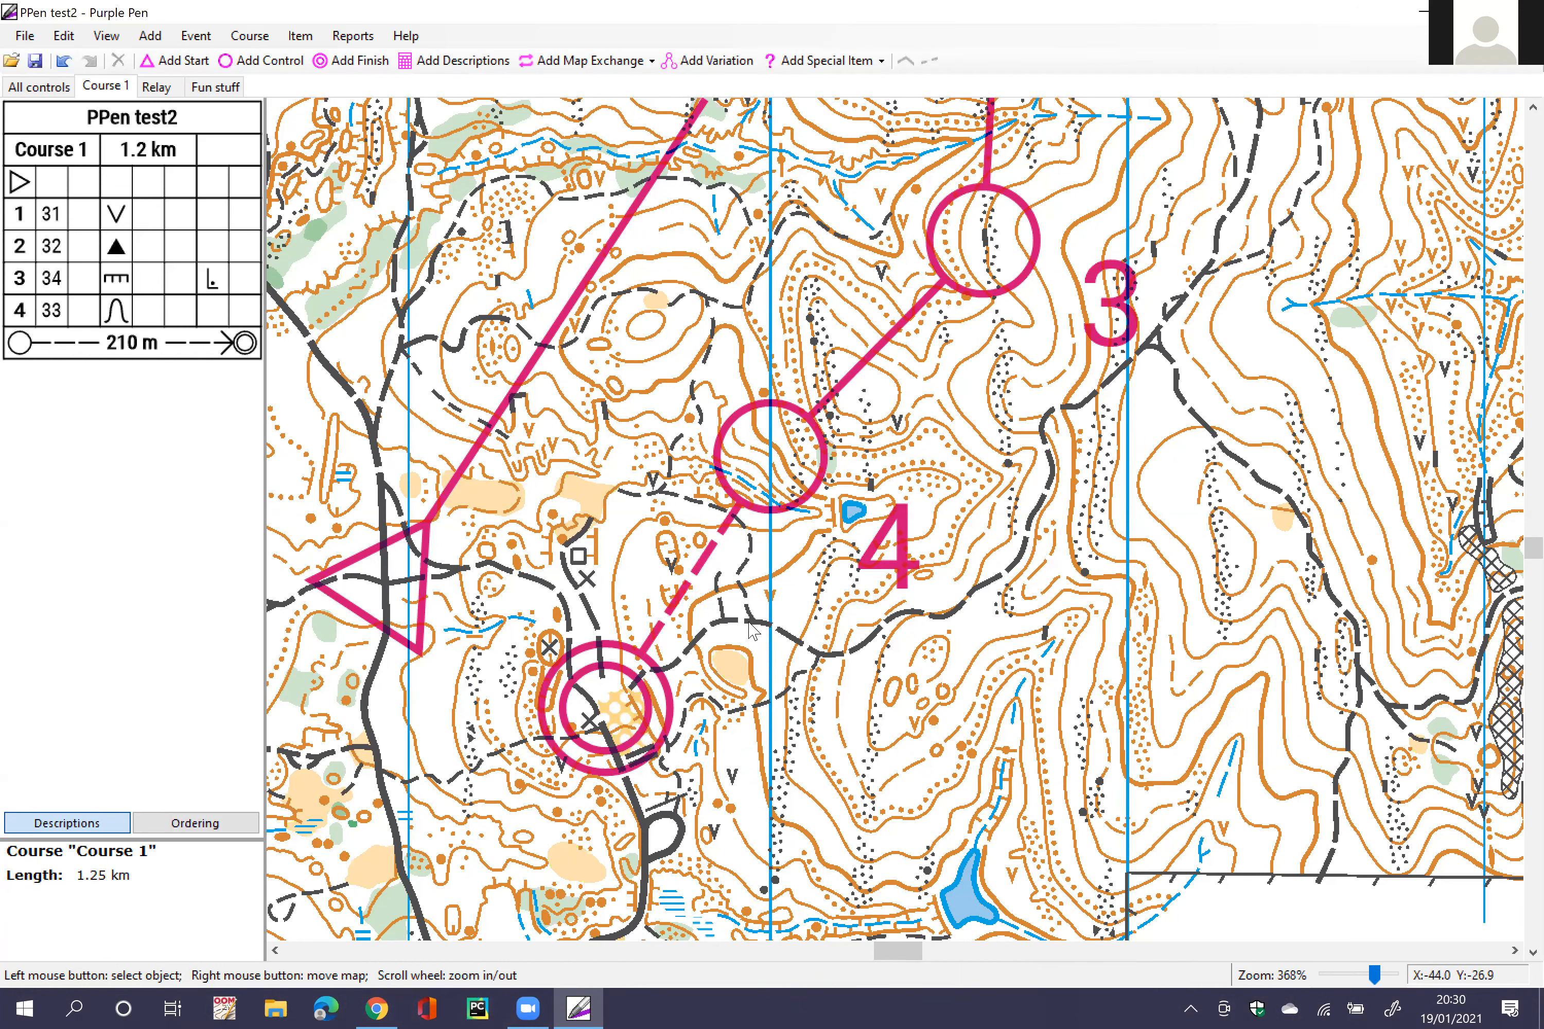
pyautogui.click(692, 590)
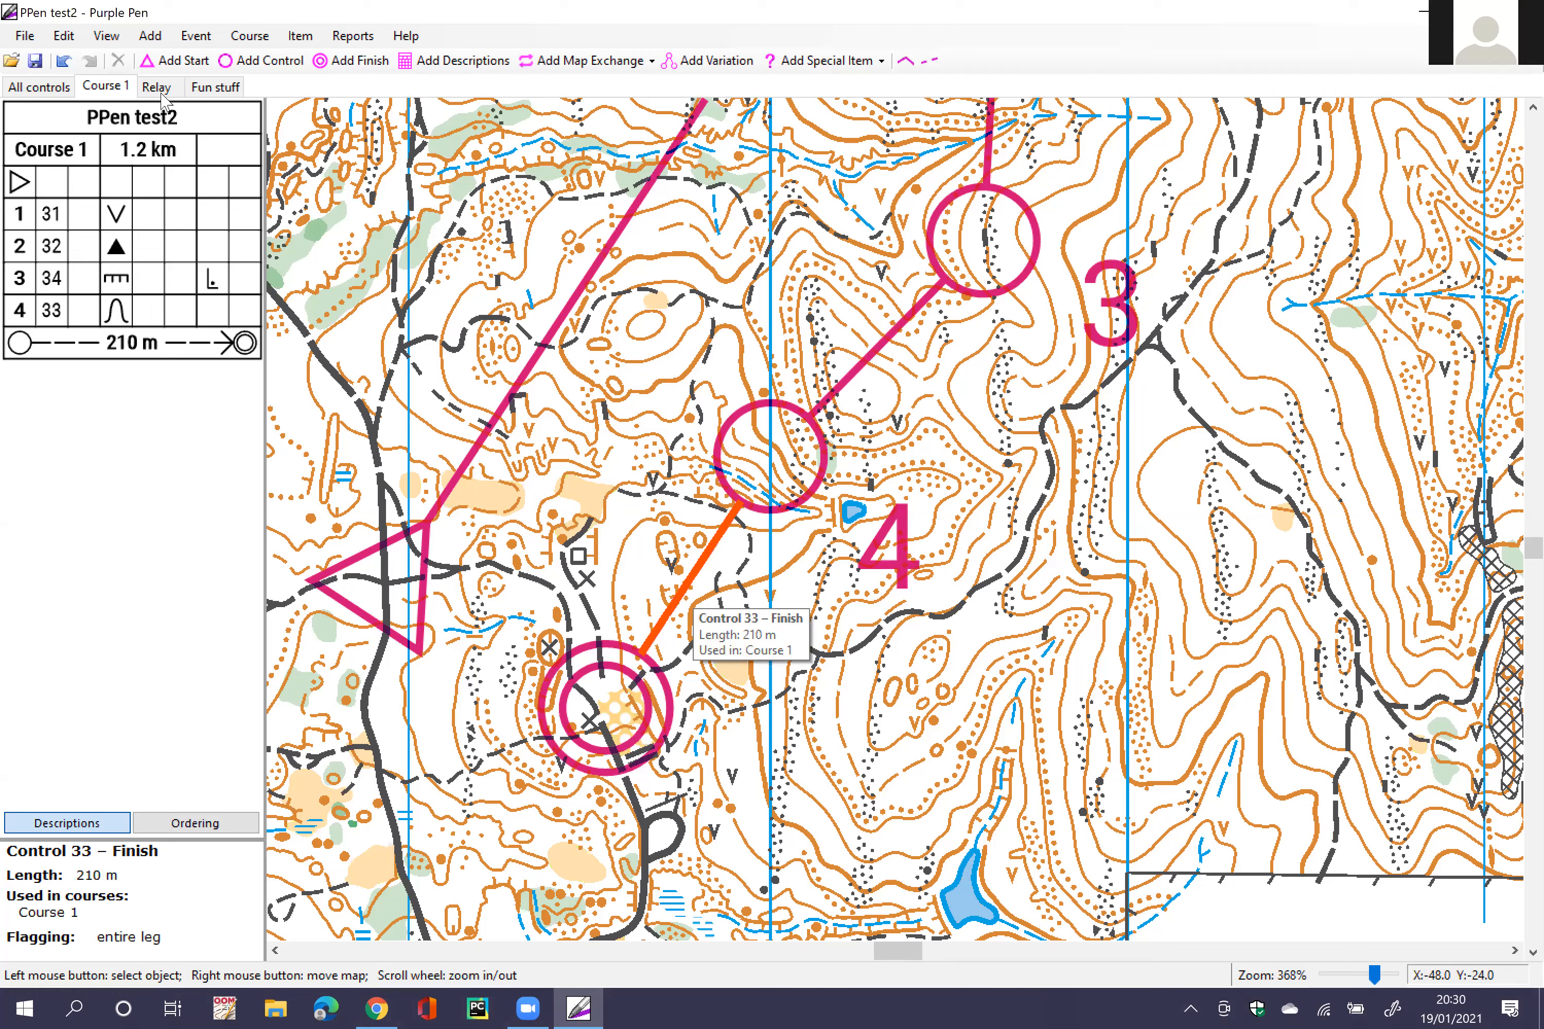
pyautogui.click(300, 35)
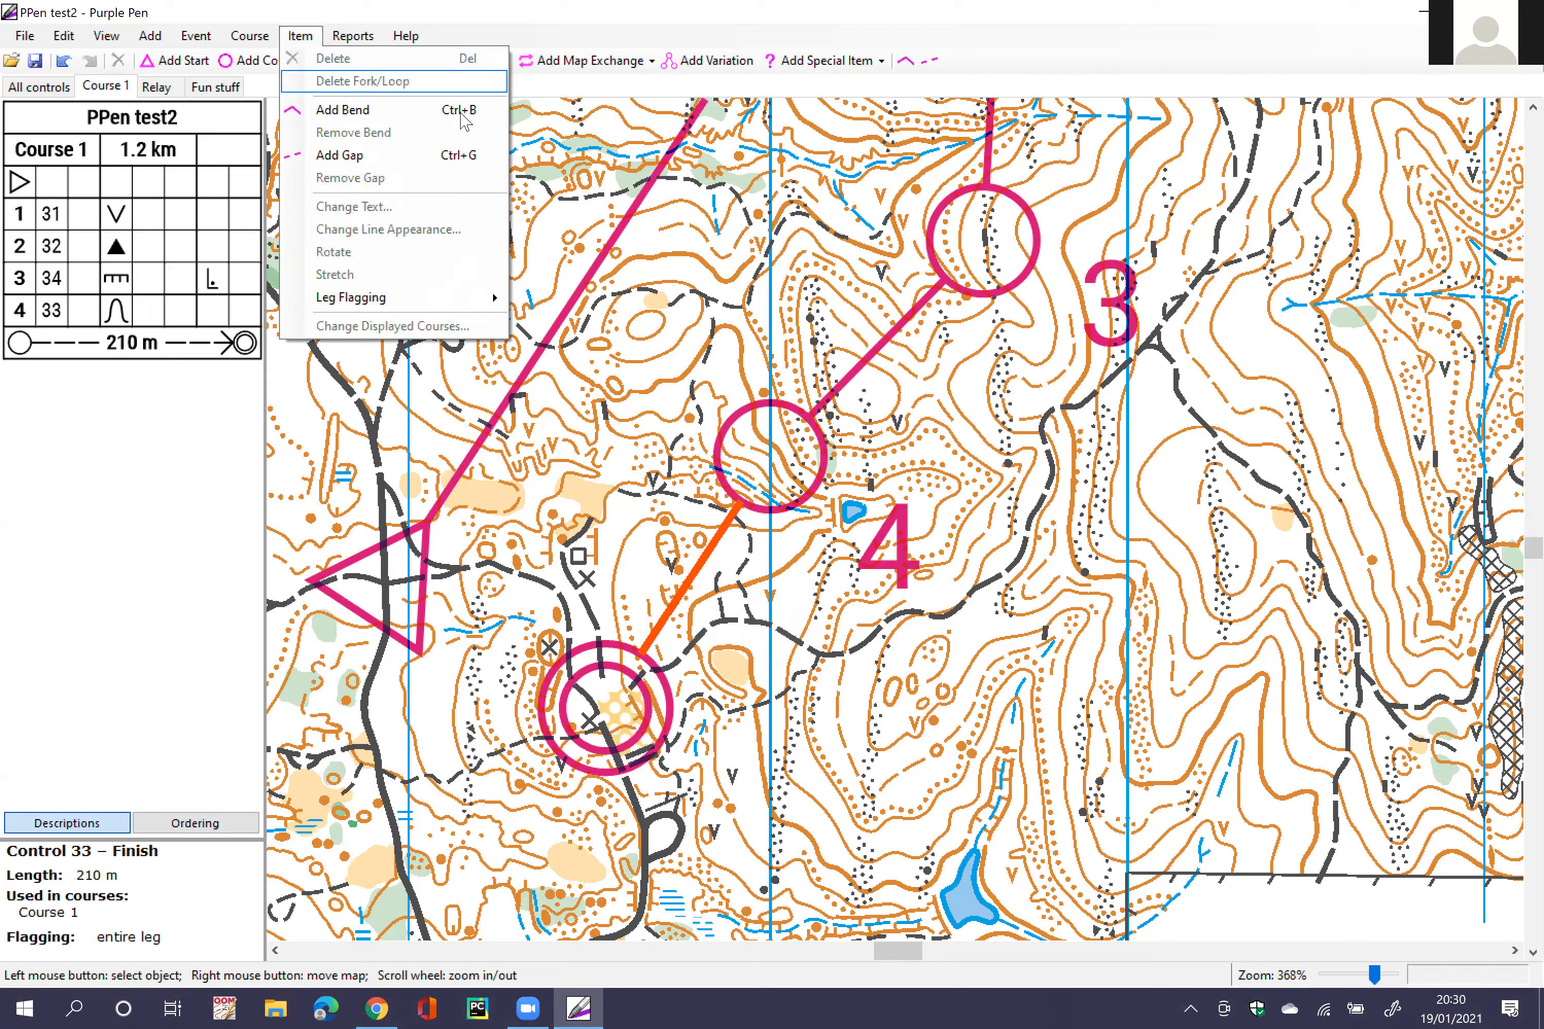
pyautogui.click(463, 113)
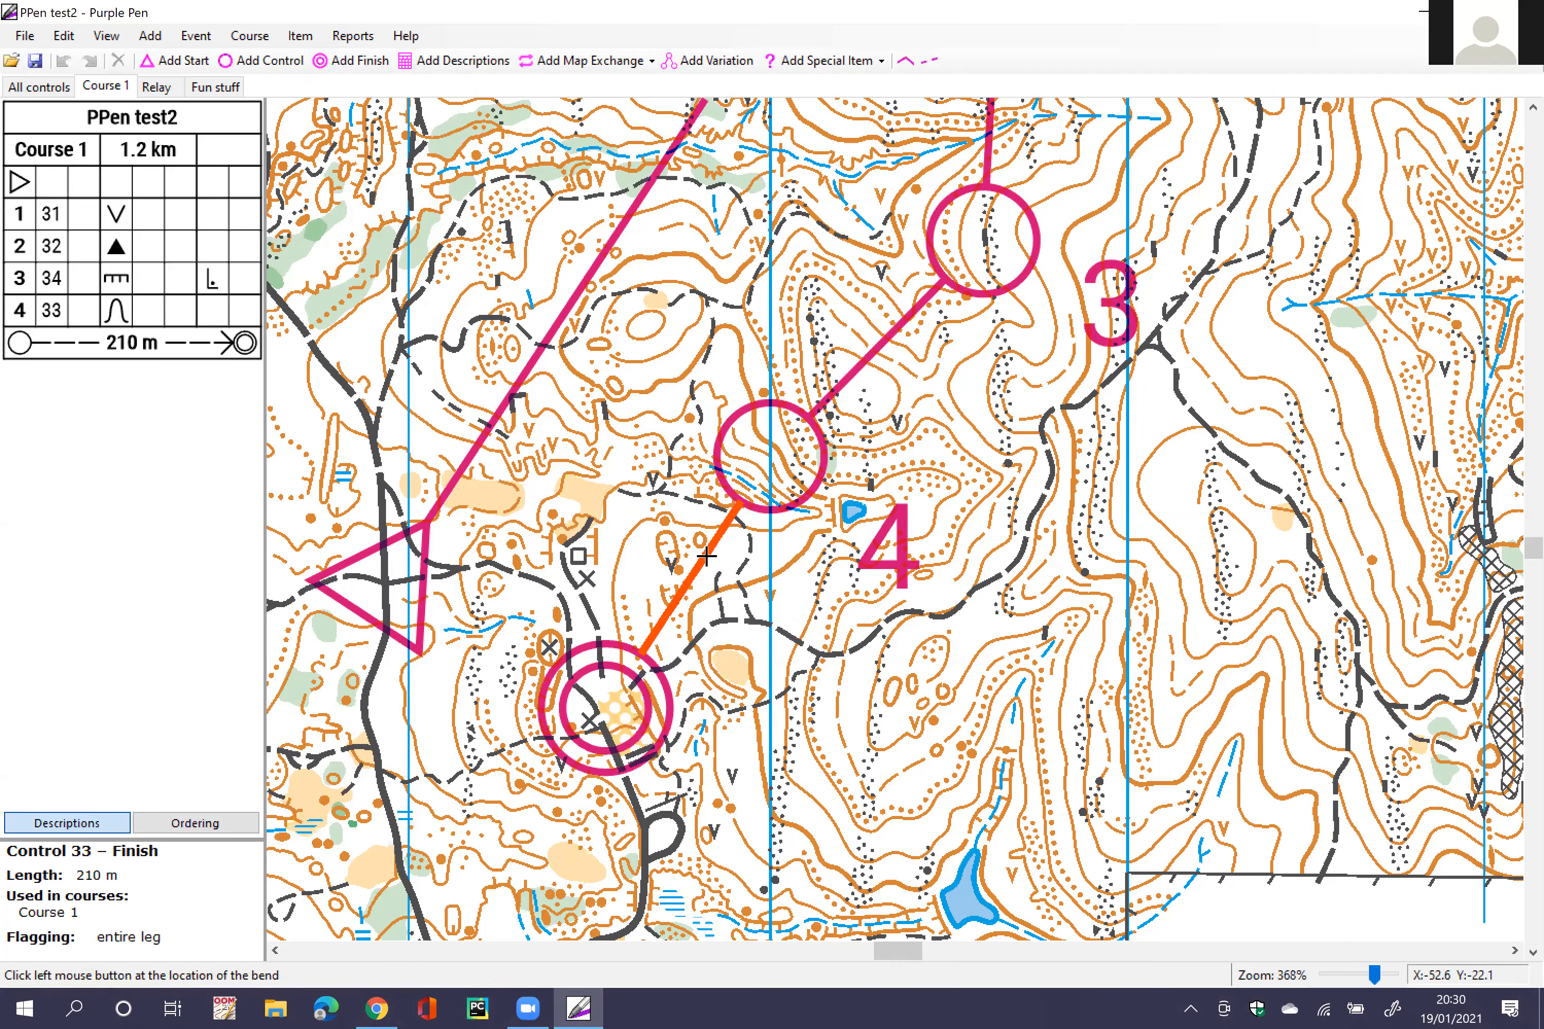
pyautogui.click(693, 575)
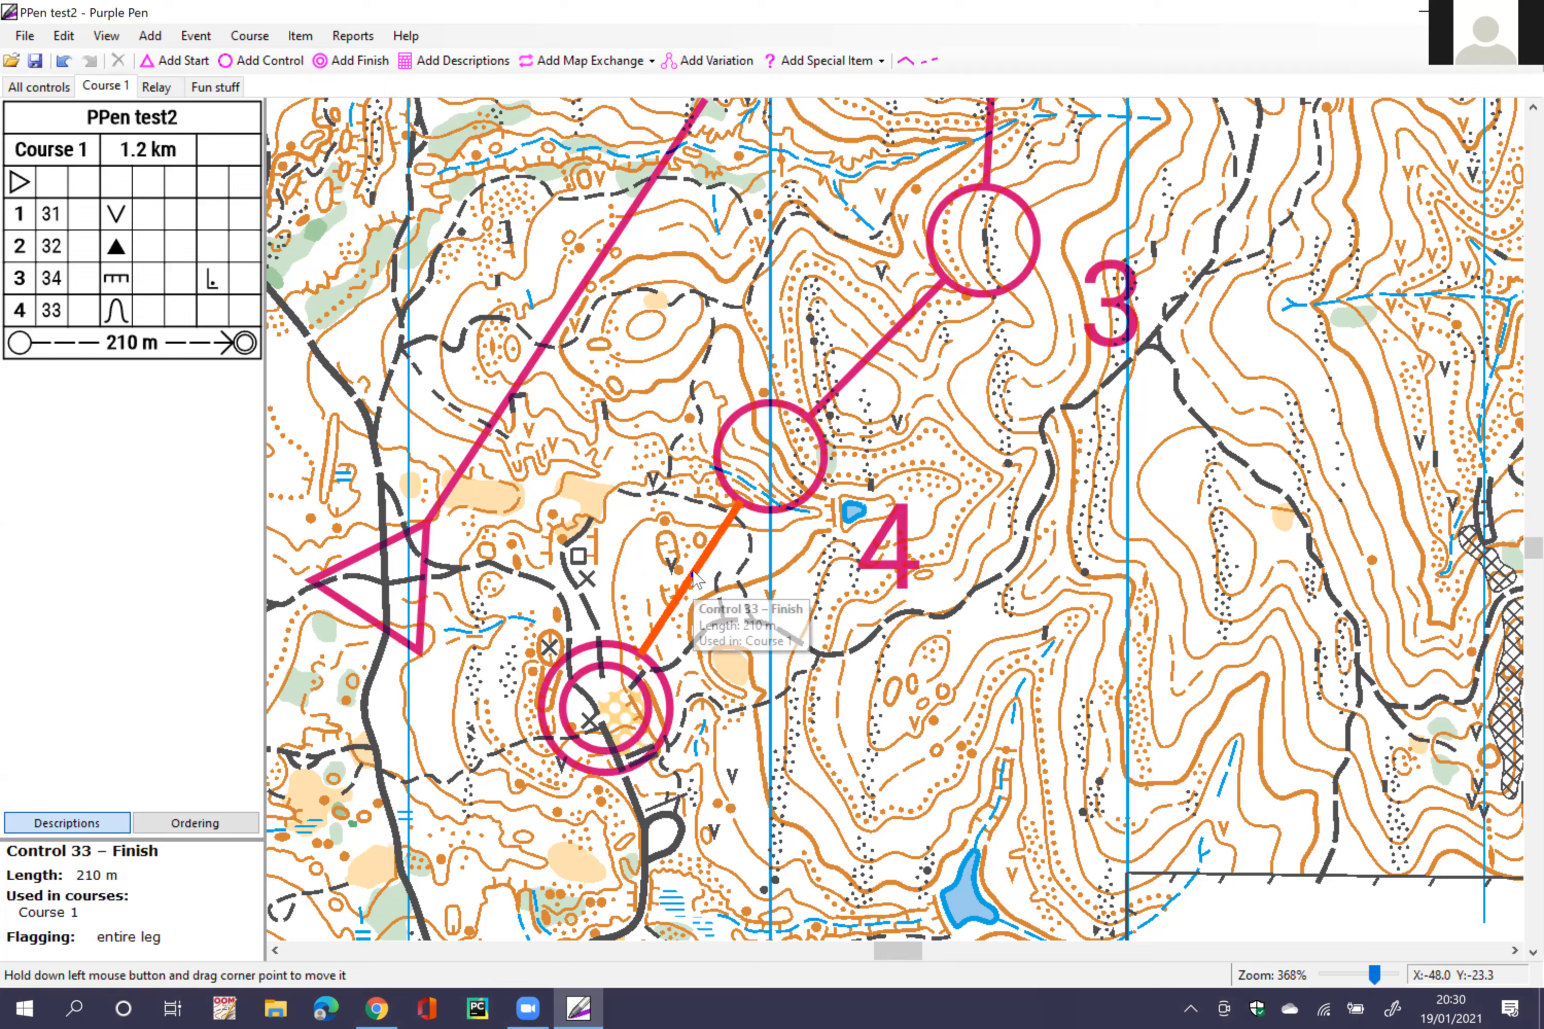
pyautogui.click(761, 476)
pyautogui.click(697, 579)
pyautogui.moveTo(697, 579); pyautogui.dragTo(842, 574)
pyautogui.click(838, 581)
pyautogui.click(838, 581)
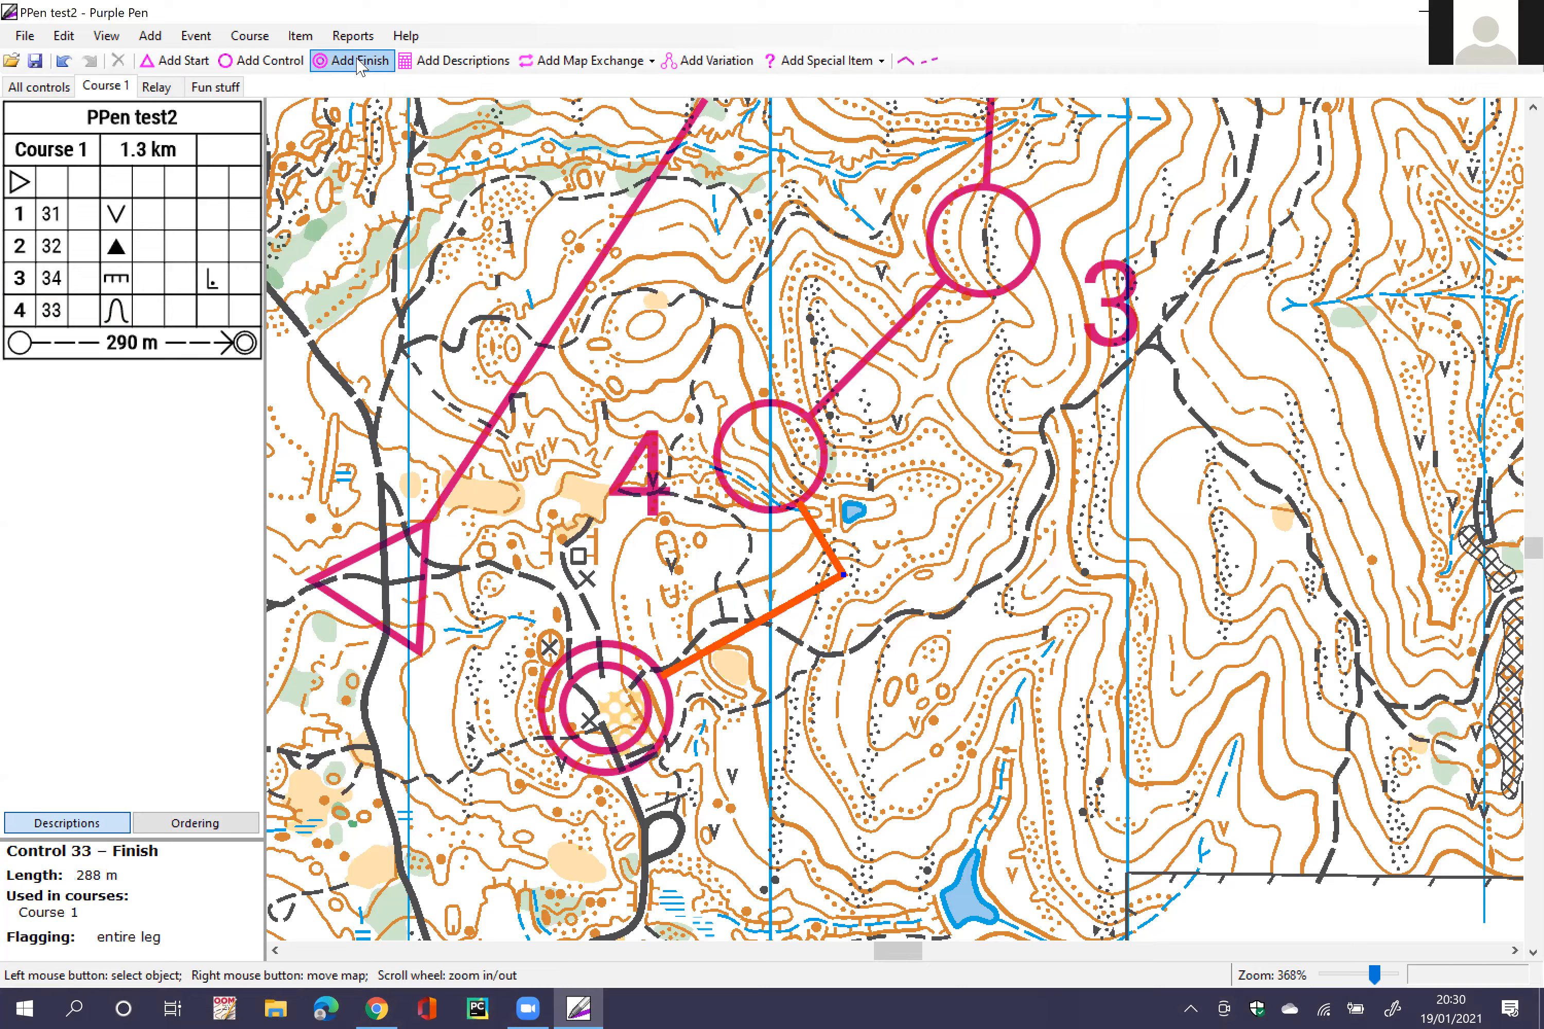
# Step: Add a second bend to the control 4 to finish leg, south of the first, so it approaches the finish from the east
pyautogui.hotkey('ctrl', 'b')
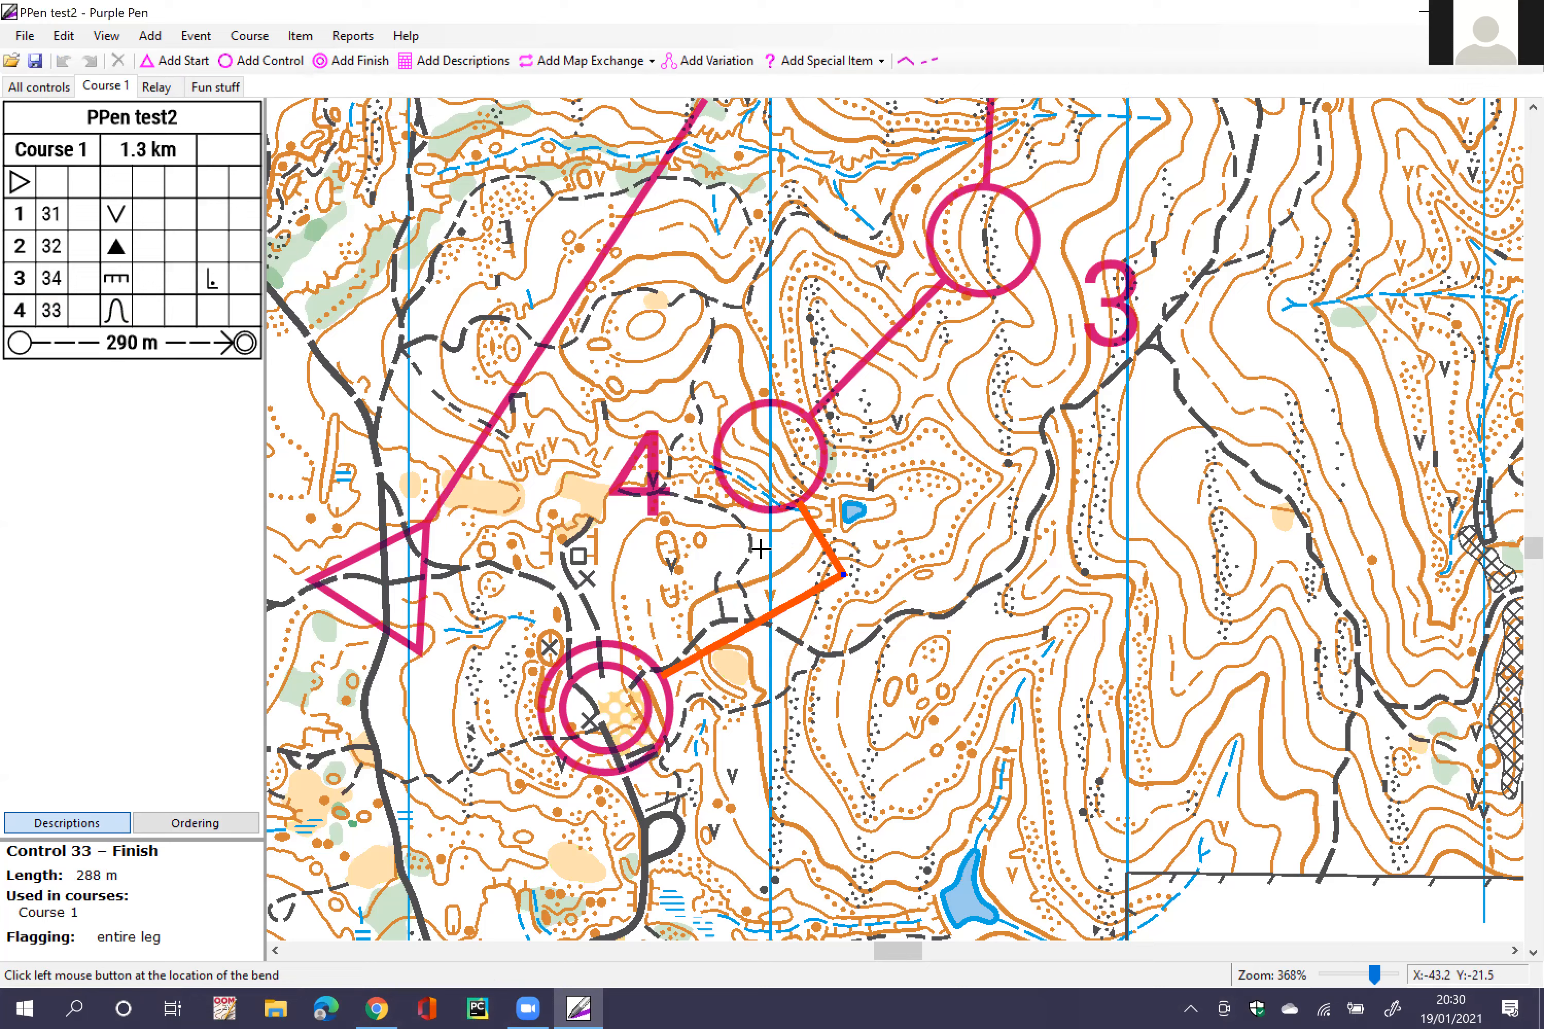
pyautogui.moveTo(760, 624); pyautogui.dragTo(830, 887)
pyautogui.click(950, 605)
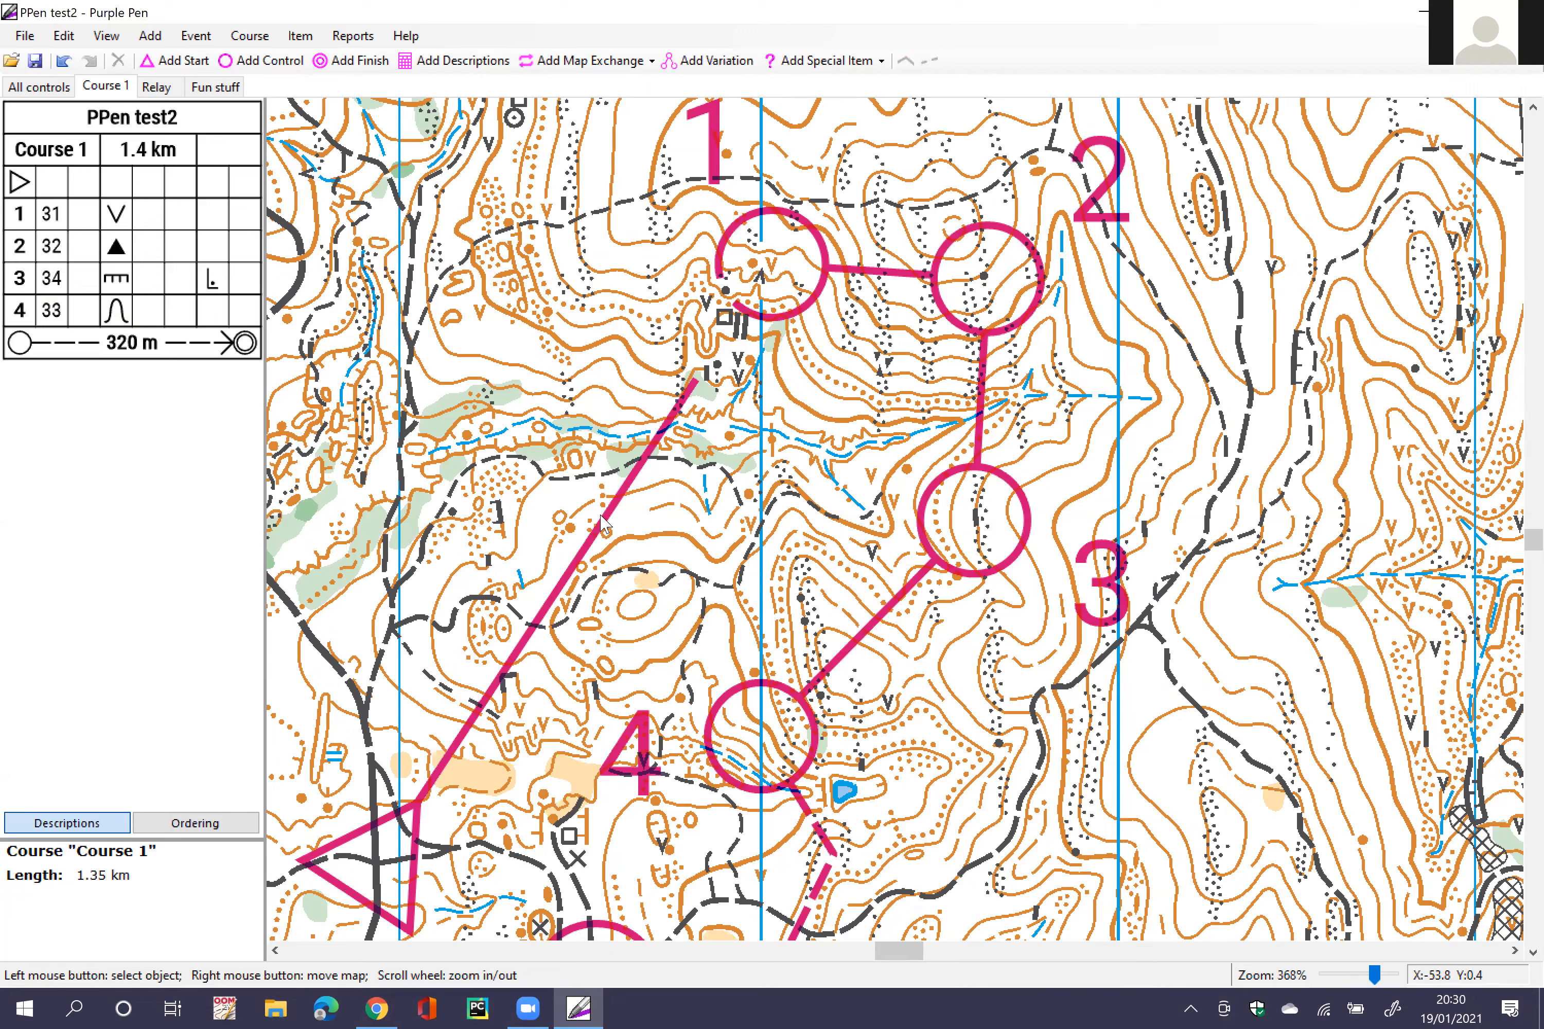
# Step: Bend the leg from the start to control 1 outwards to the northwest
pyautogui.click(601, 524)
pyautogui.moveTo(601, 525); pyautogui.dragTo(468, 409)
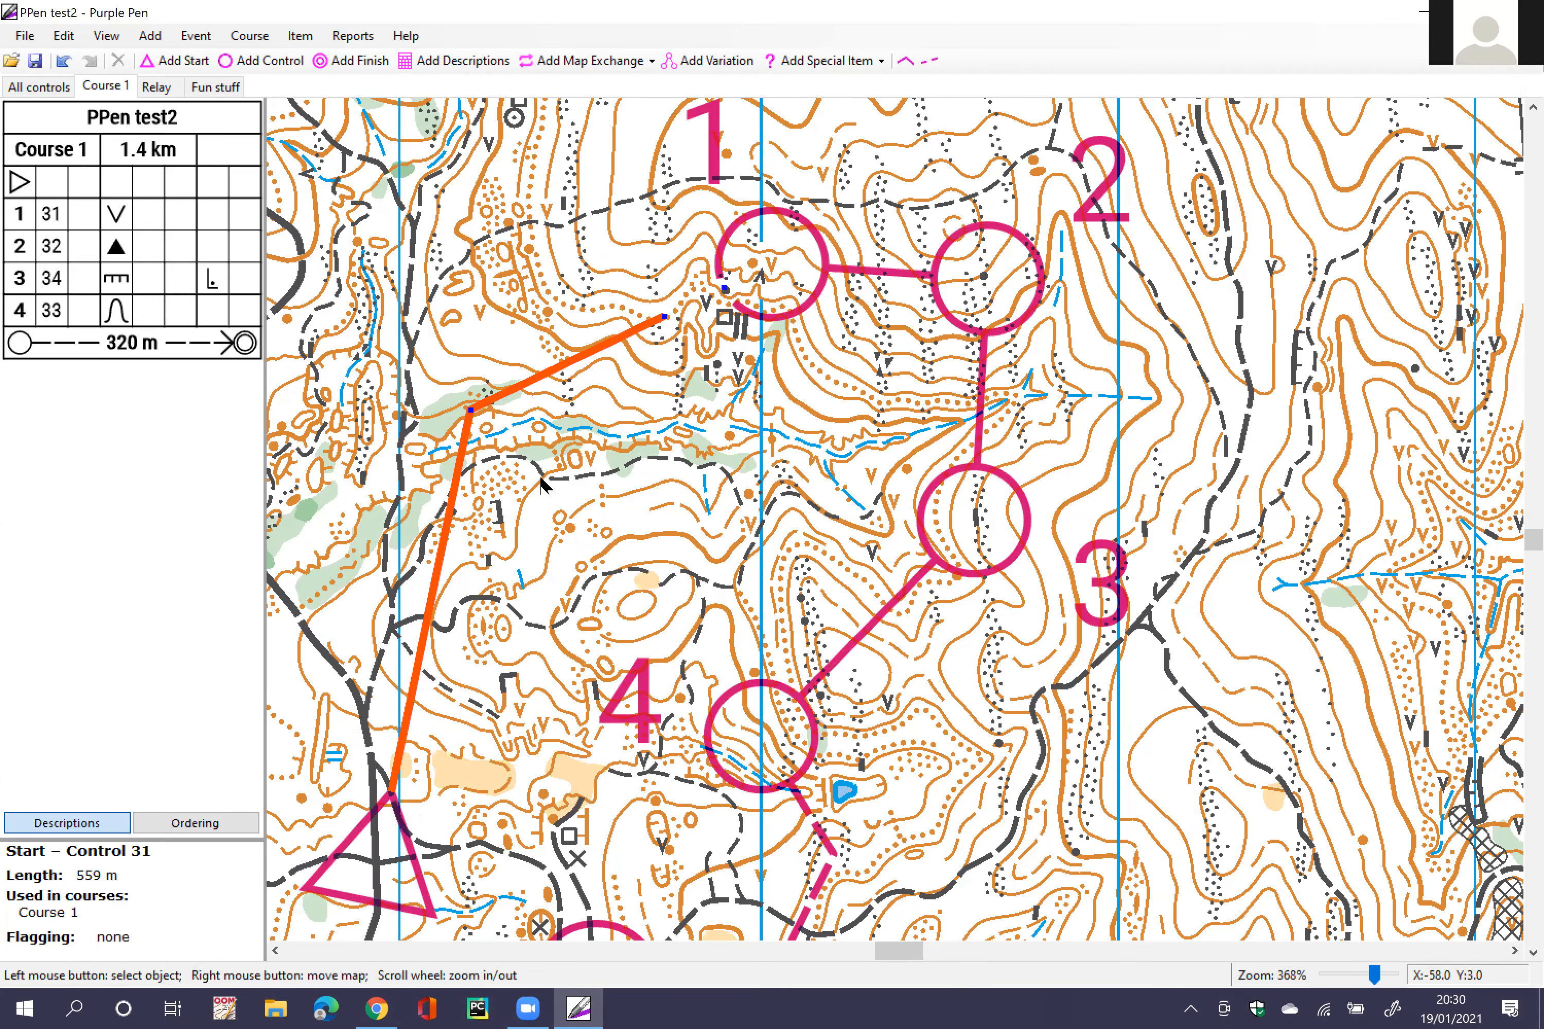
pyautogui.click(542, 485)
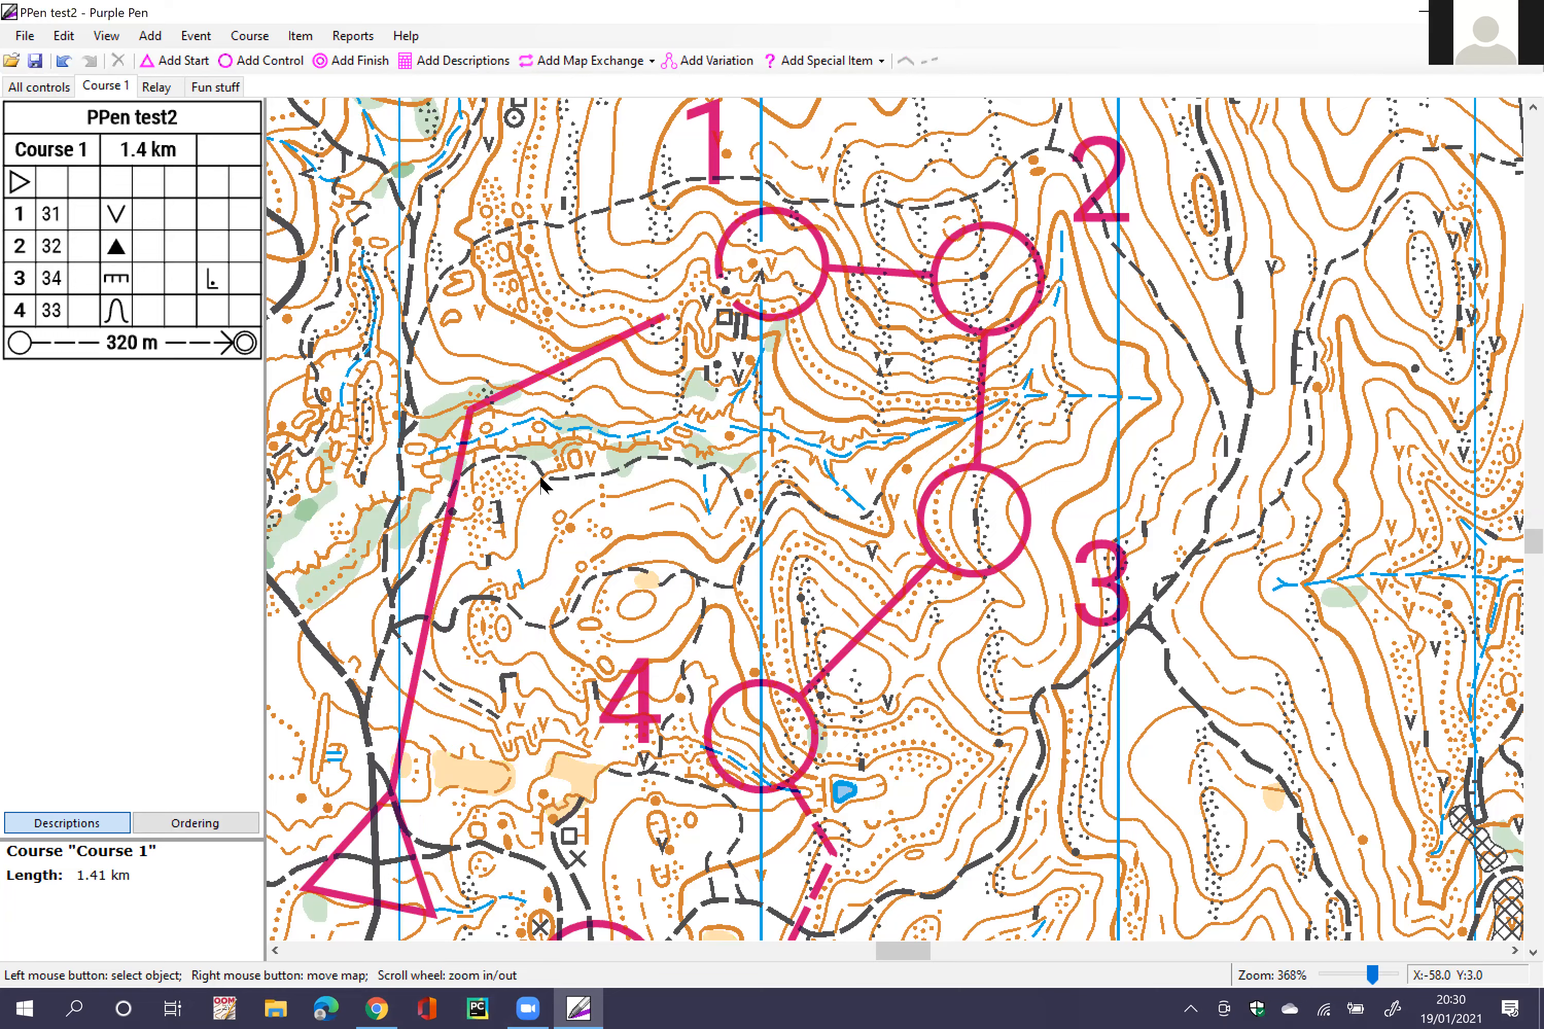
pyautogui.scroll(-1, 525, 453)
pyautogui.scroll(-2, 525, 454)
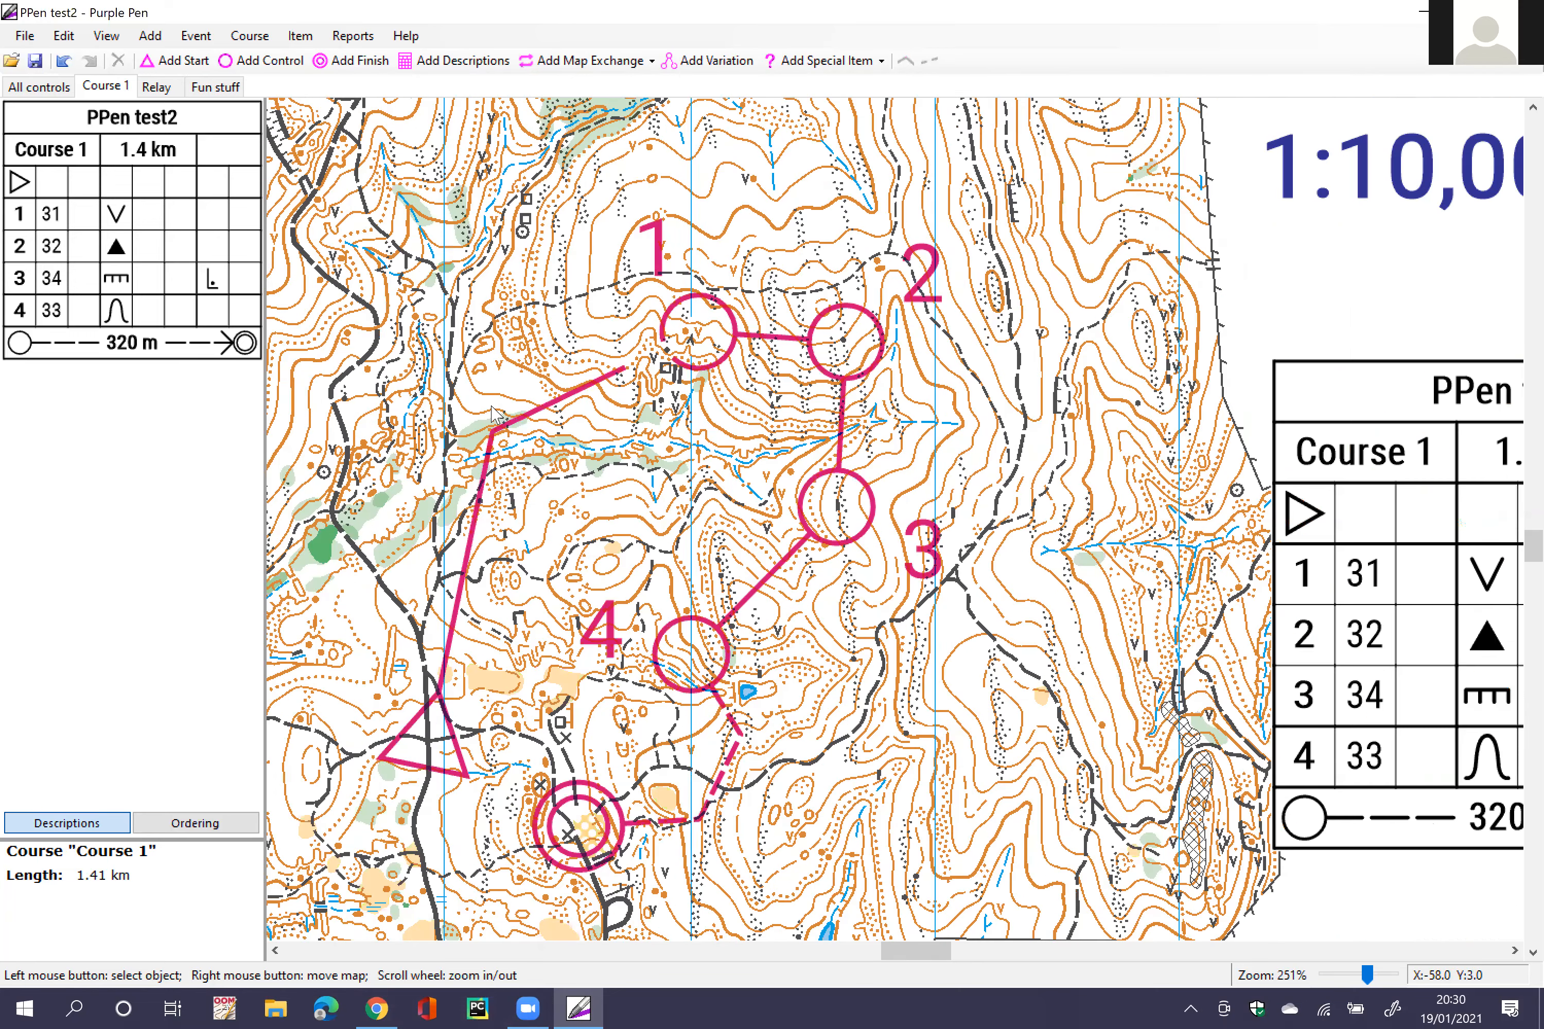
pyautogui.scroll(1, 498, 430)
# Step: Remove the bend from the leg between the start and control 1
pyautogui.click(498, 430)
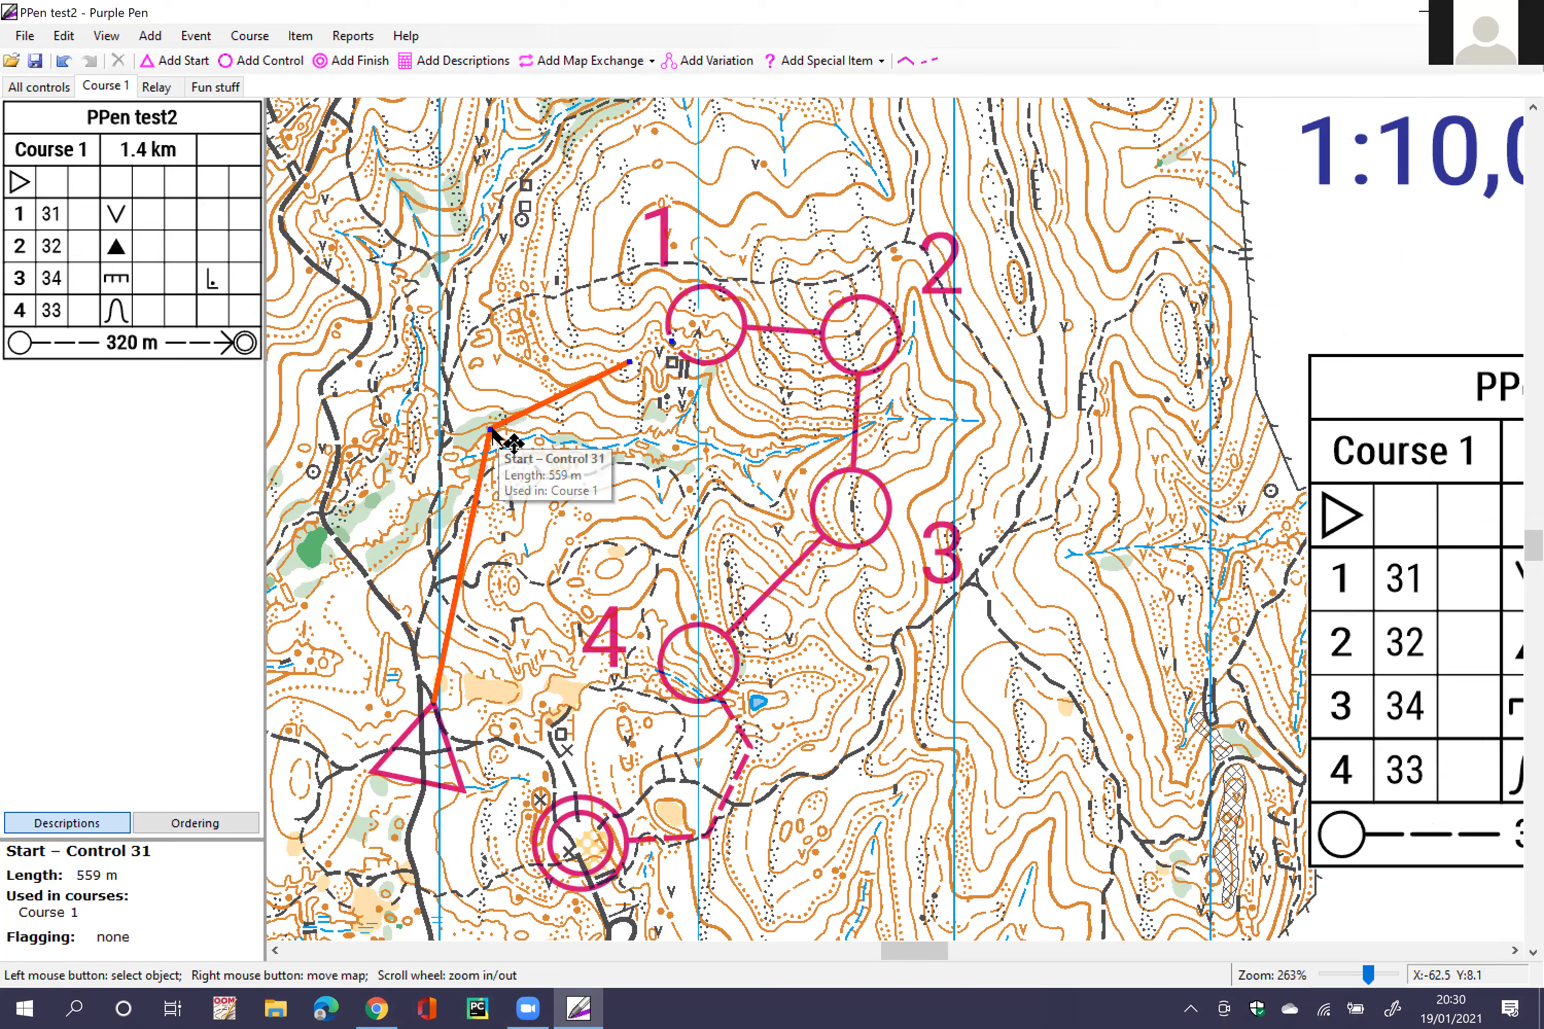
pyautogui.click(302, 37)
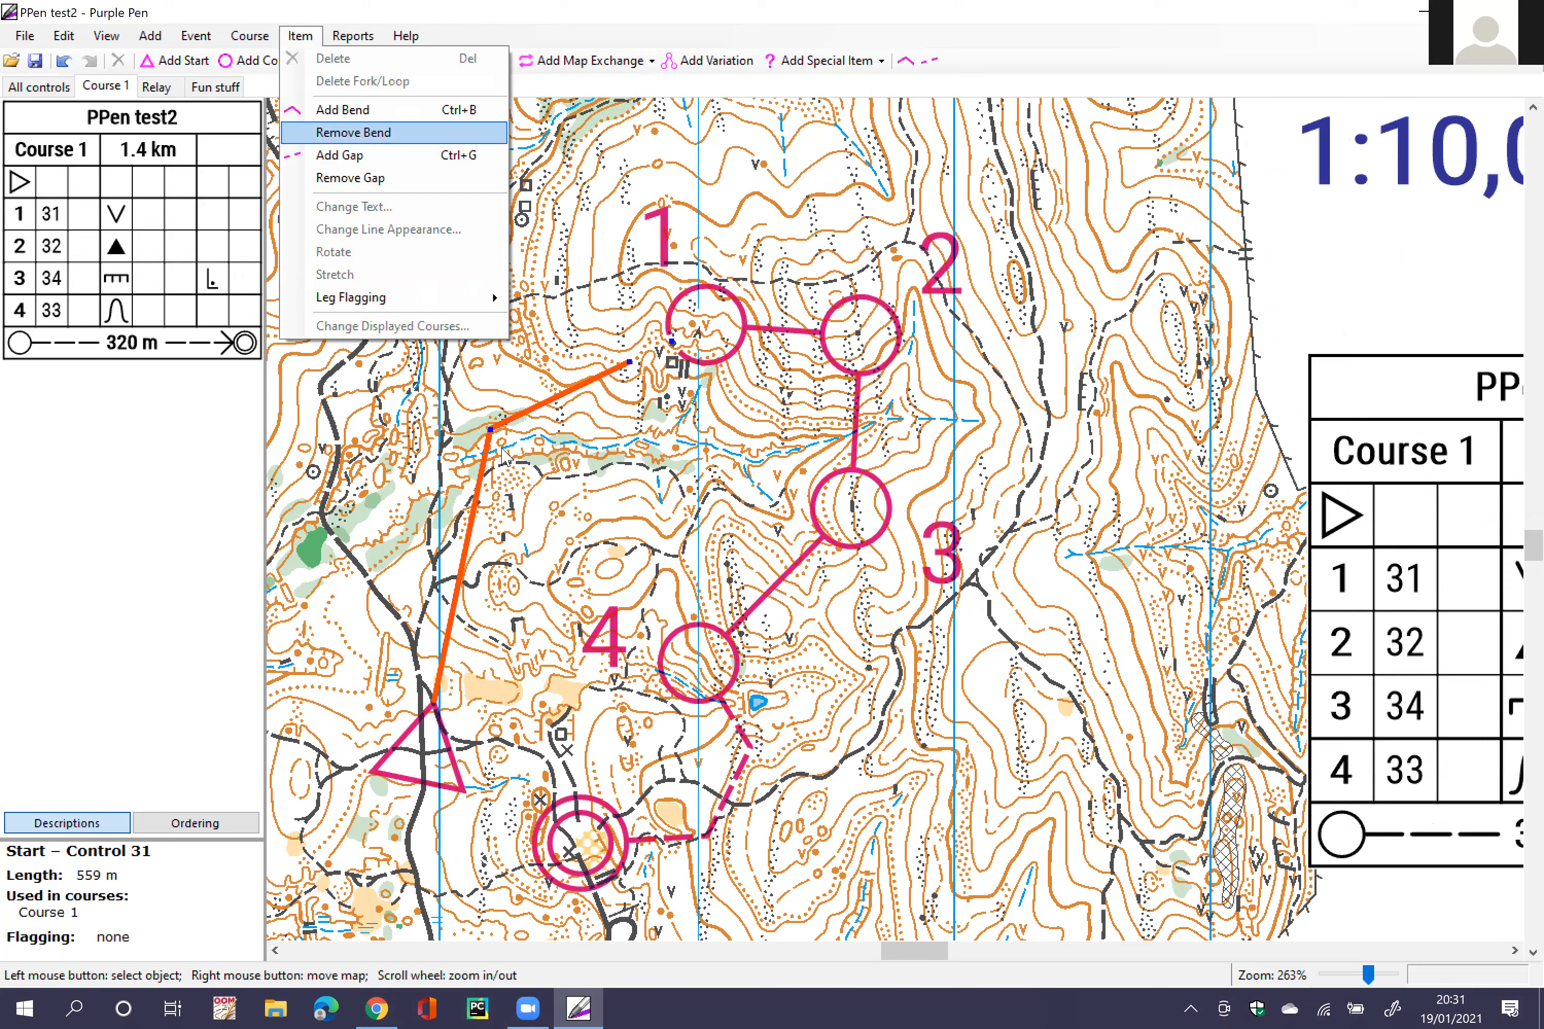
pyautogui.click(353, 132)
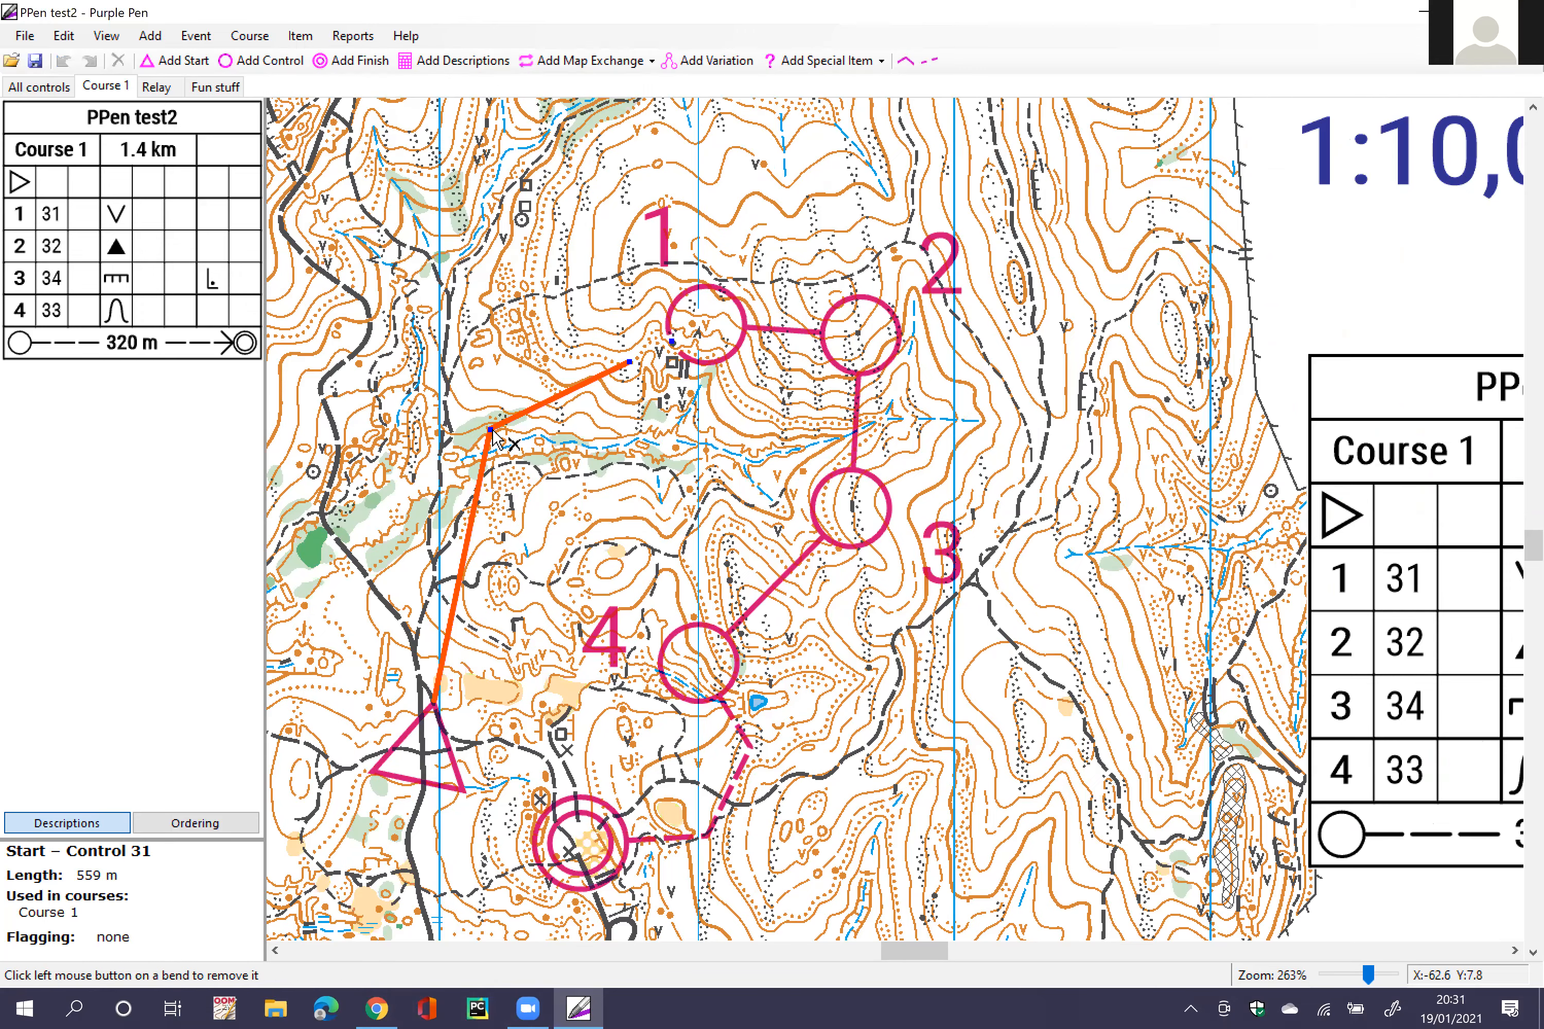
pyautogui.click(577, 546)
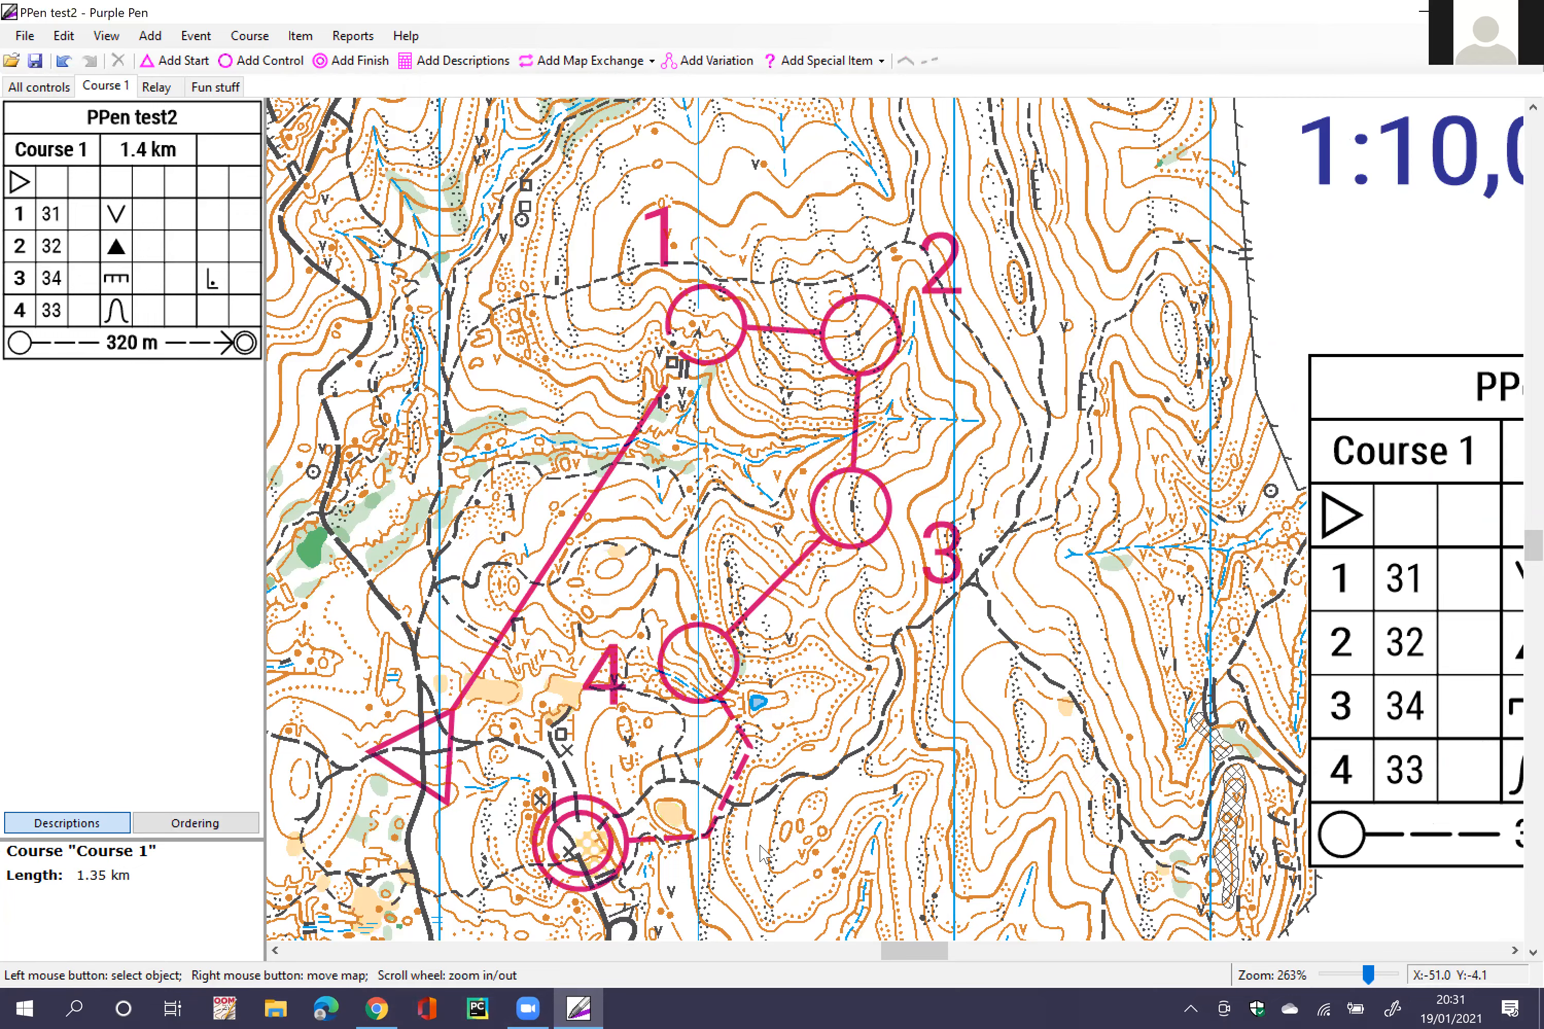
pyautogui.scroll(-2, 726, 794)
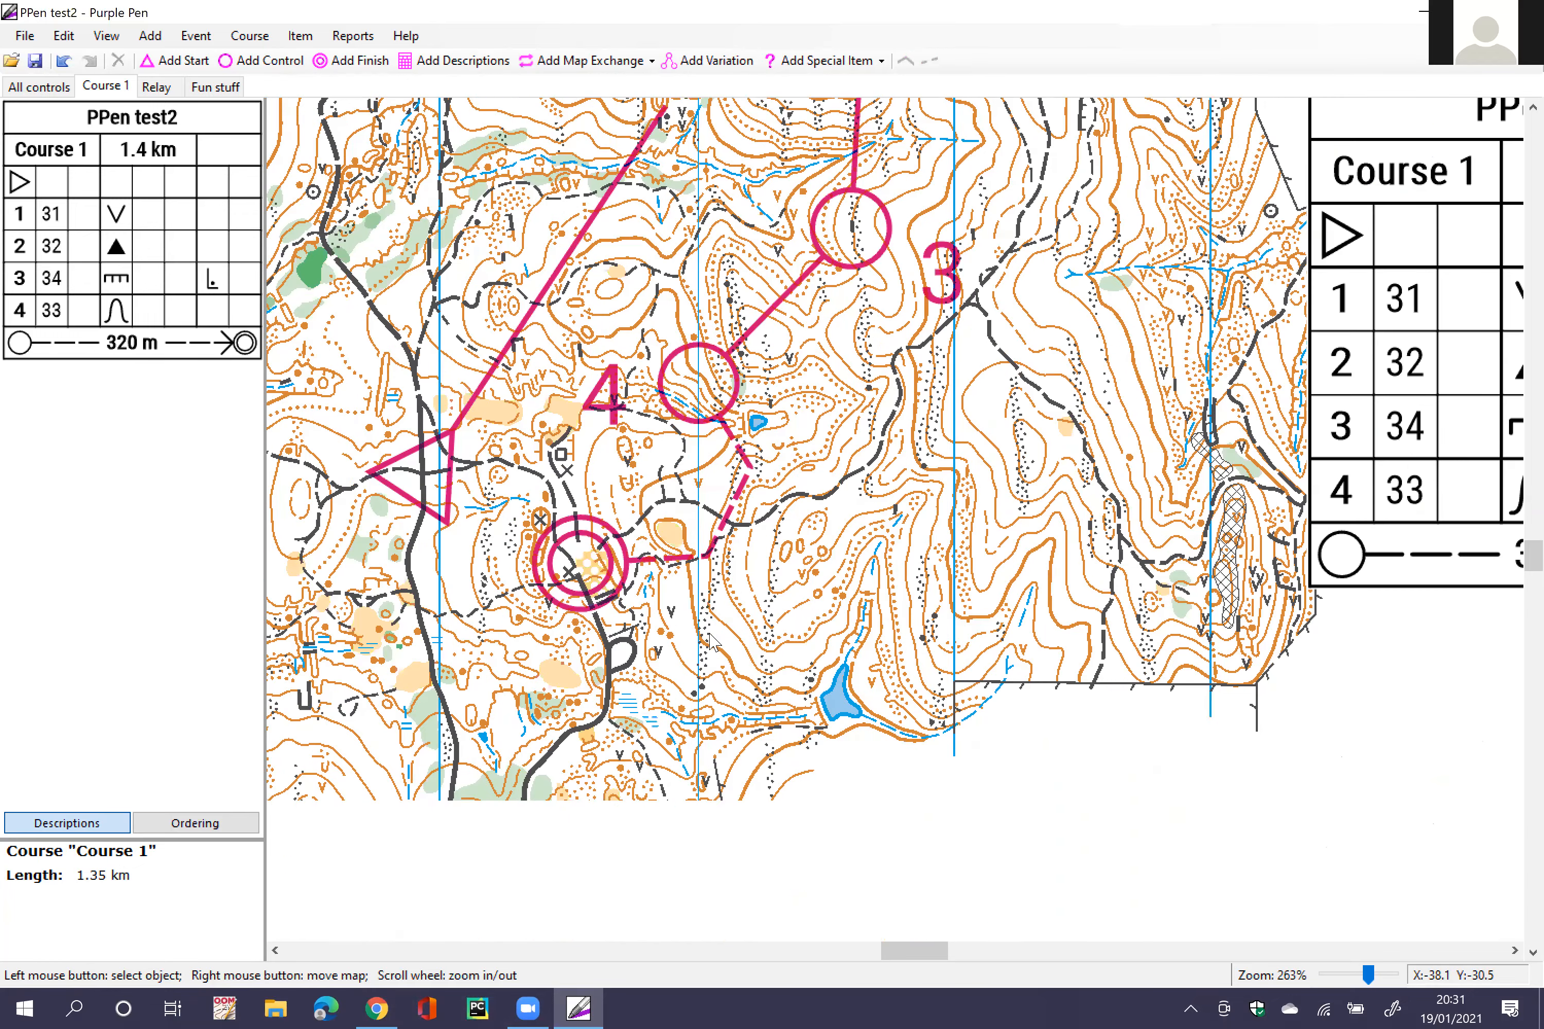
pyautogui.click(706, 555)
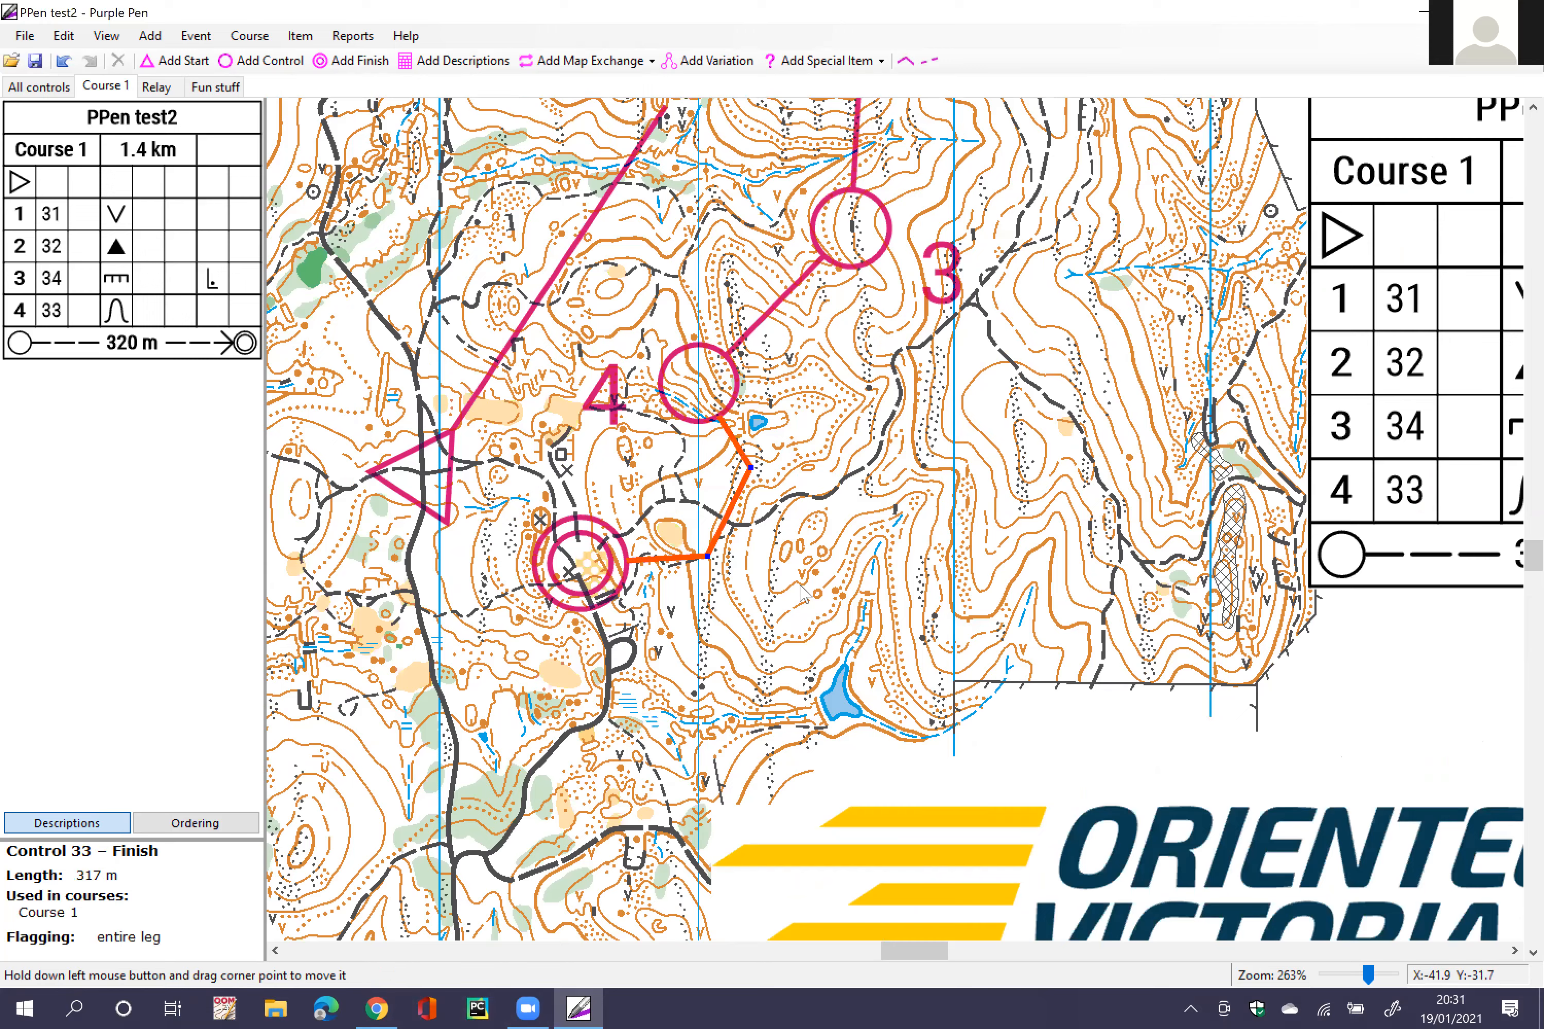
pyautogui.click(802, 579)
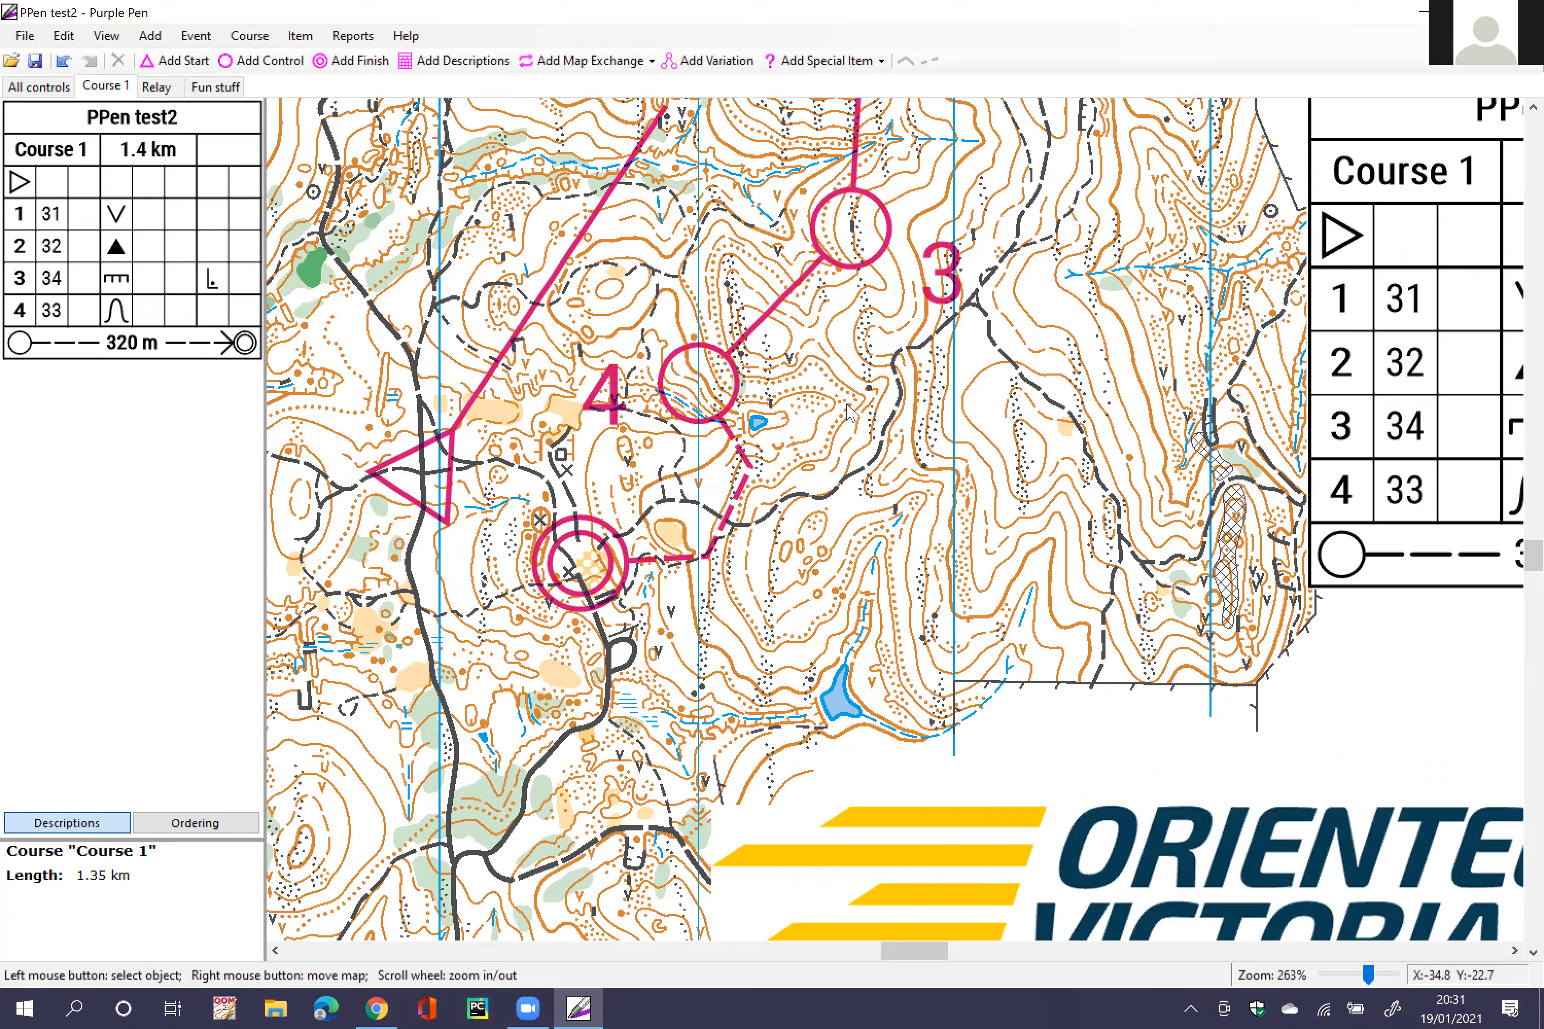
# Step: Add a bend to the leg from control 3 to control 4 and pull it out to the southeast
pyautogui.scroll(2, 784, 446)
pyautogui.click(781, 451)
pyautogui.moveTo(793, 450); pyautogui.dragTo(807, 467)
pyautogui.press('Escape')
pyautogui.click(810, 471)
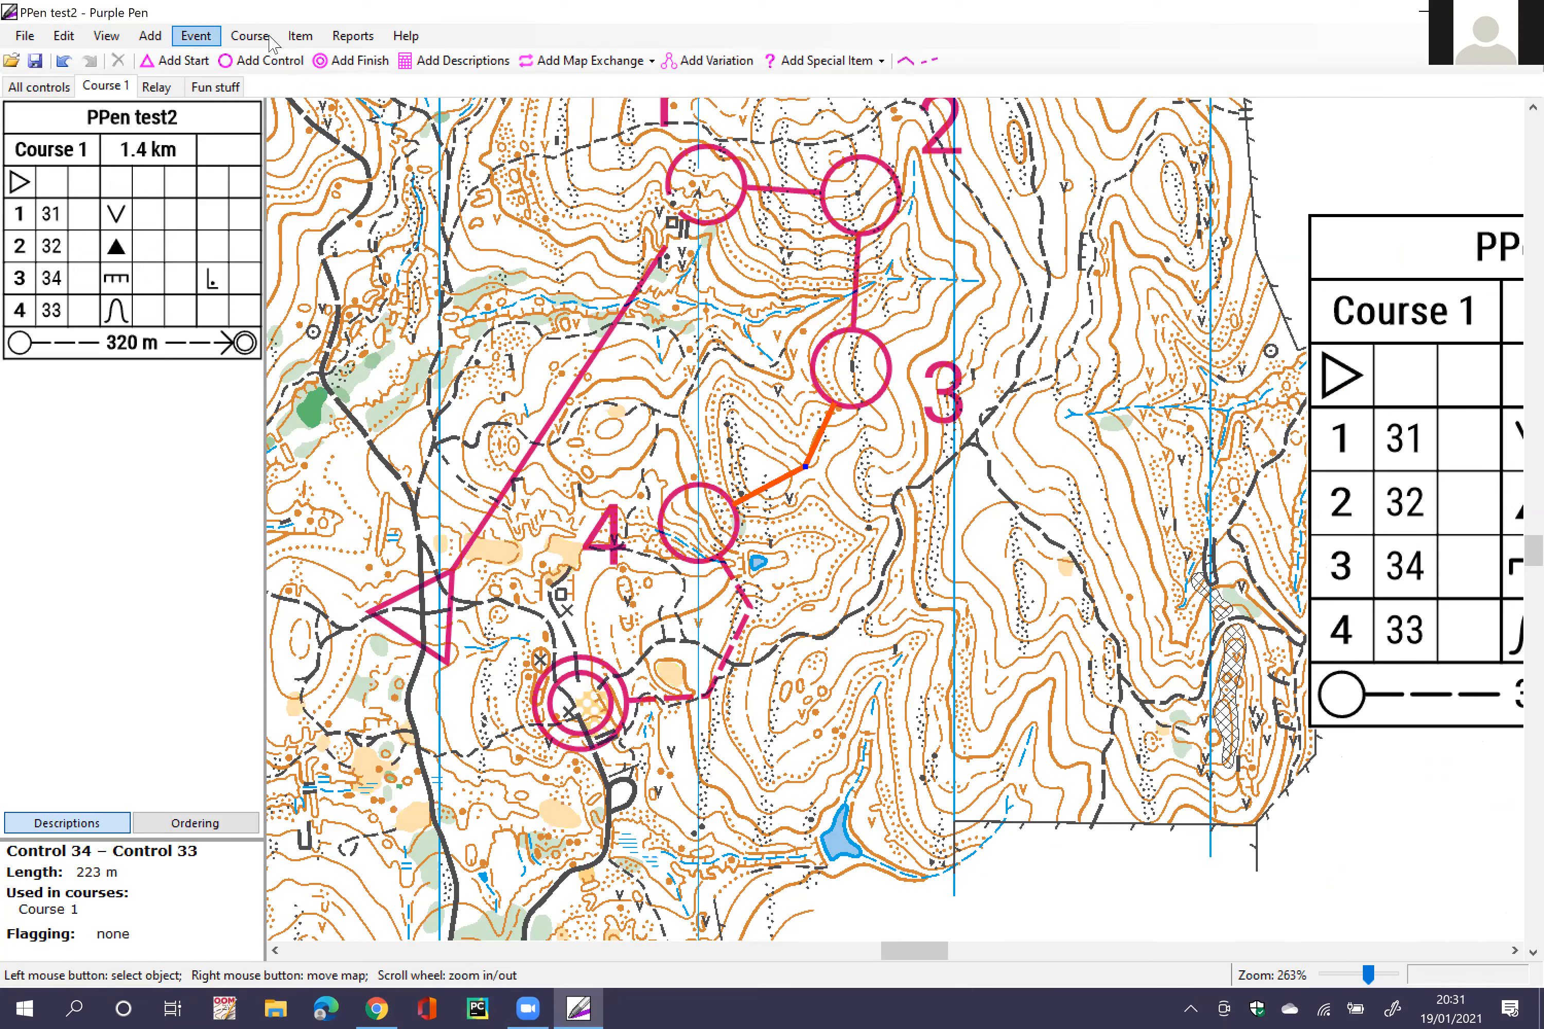
# Step: Remove the bend from the leg between controls 3 and 4
pyautogui.click(299, 35)
pyautogui.click(341, 133)
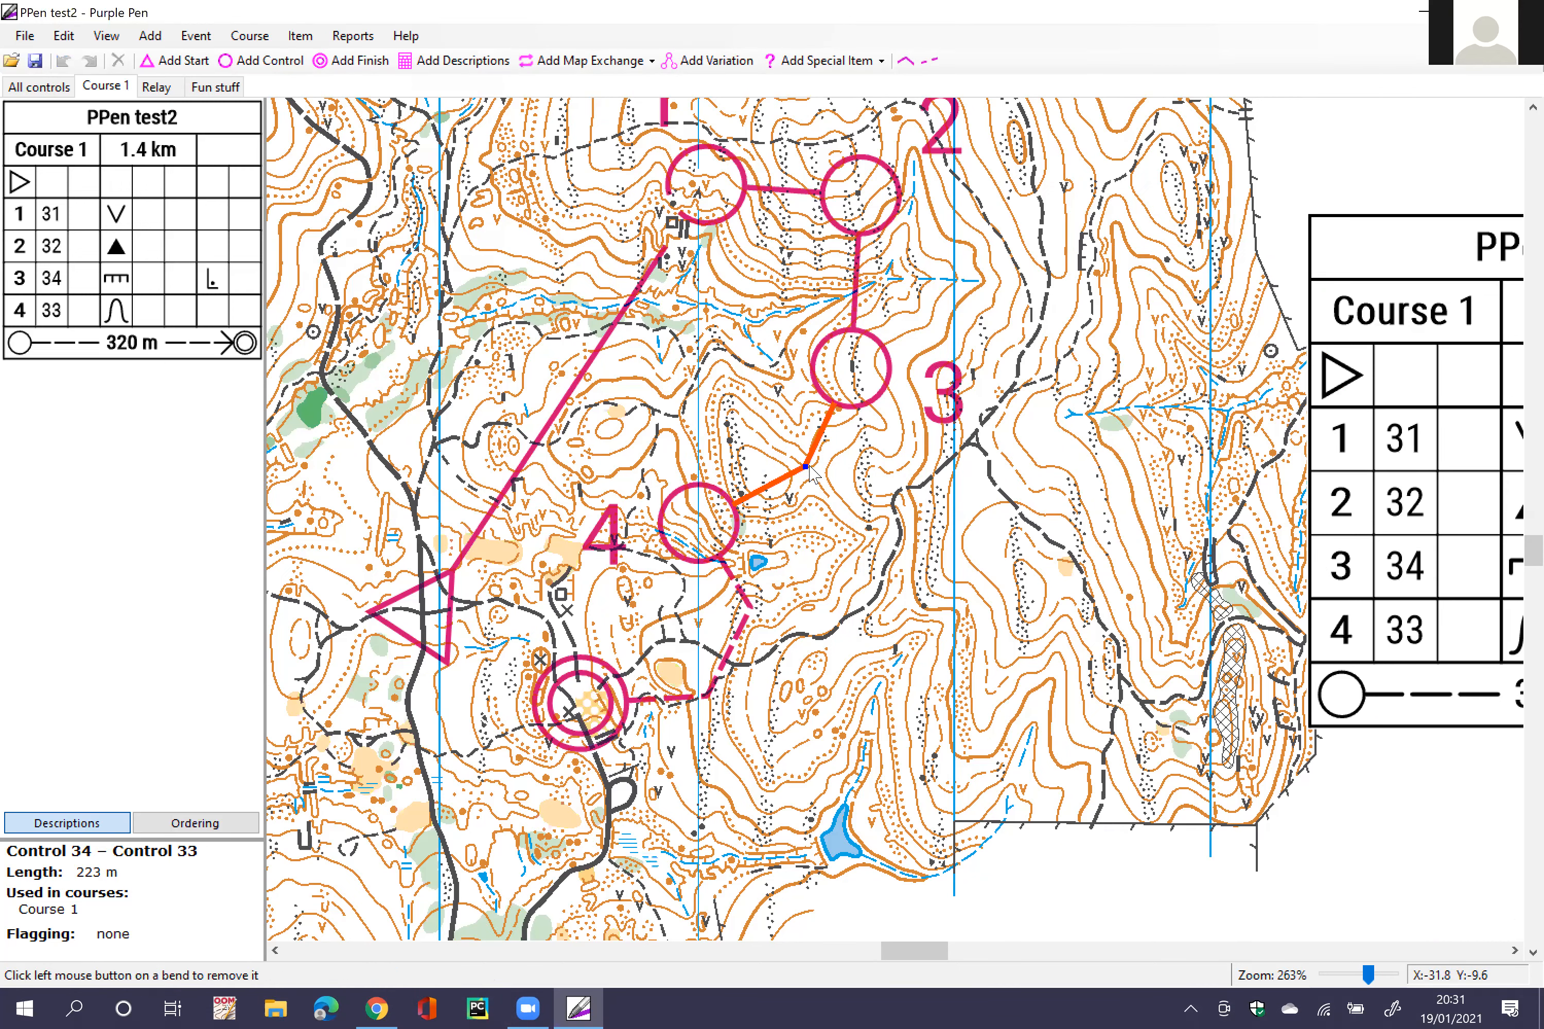
pyautogui.click(806, 468)
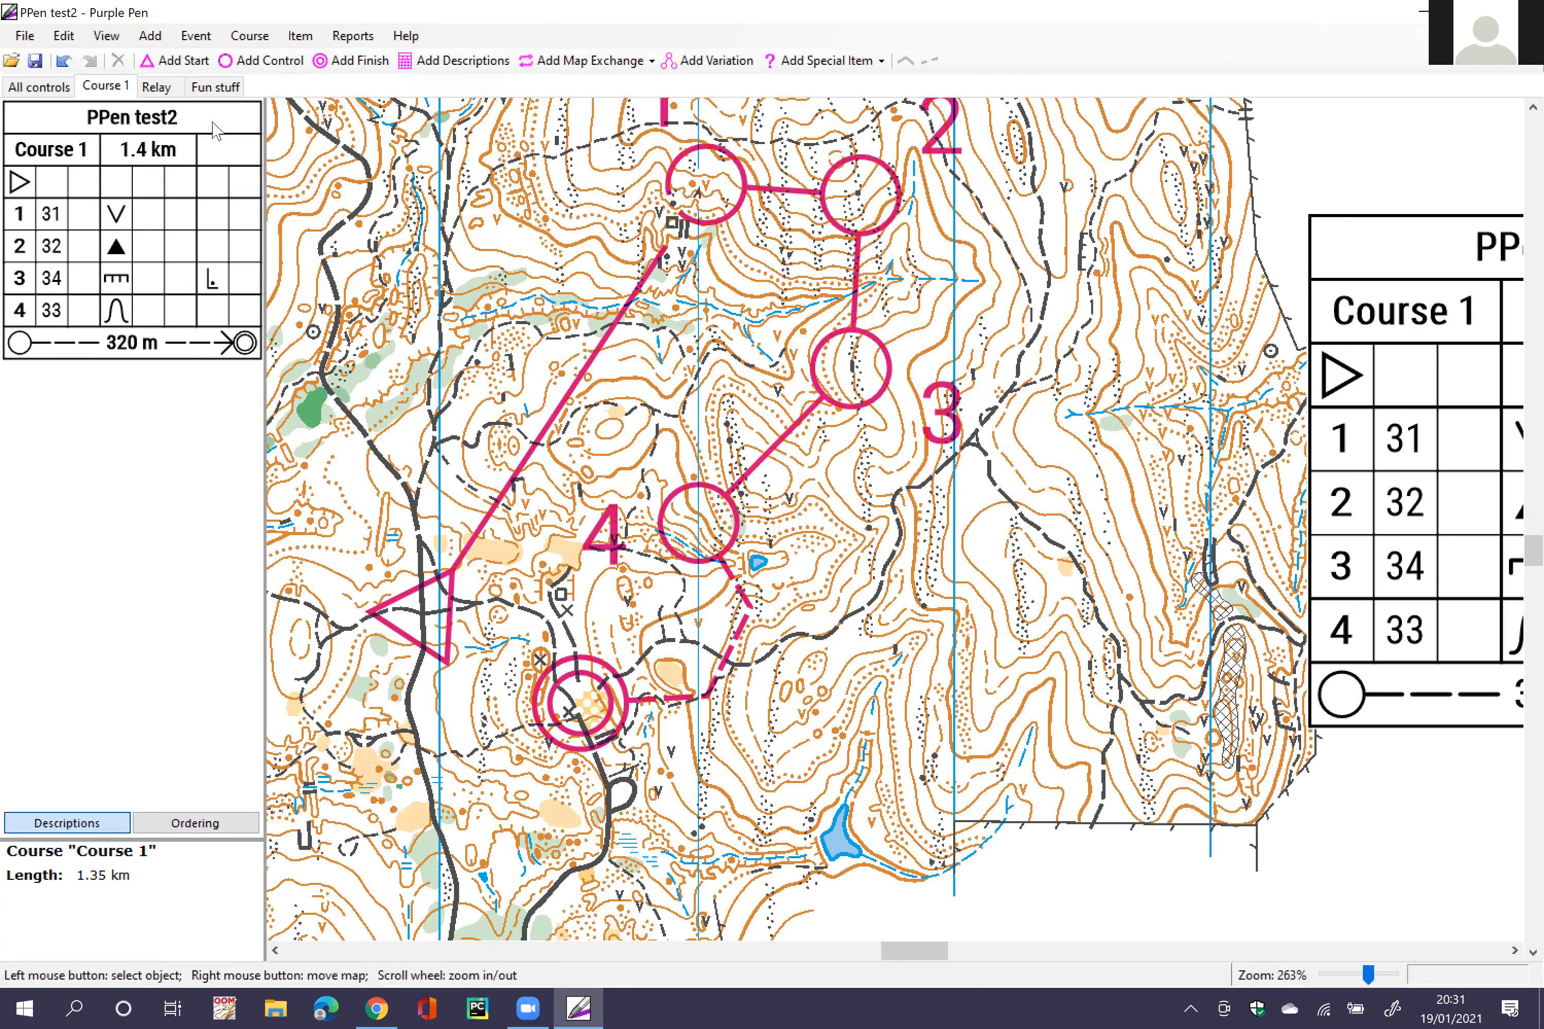
# Step: Switch to the Fun stuff course and bring the terrain around its start triangle into view
pyautogui.click(215, 86)
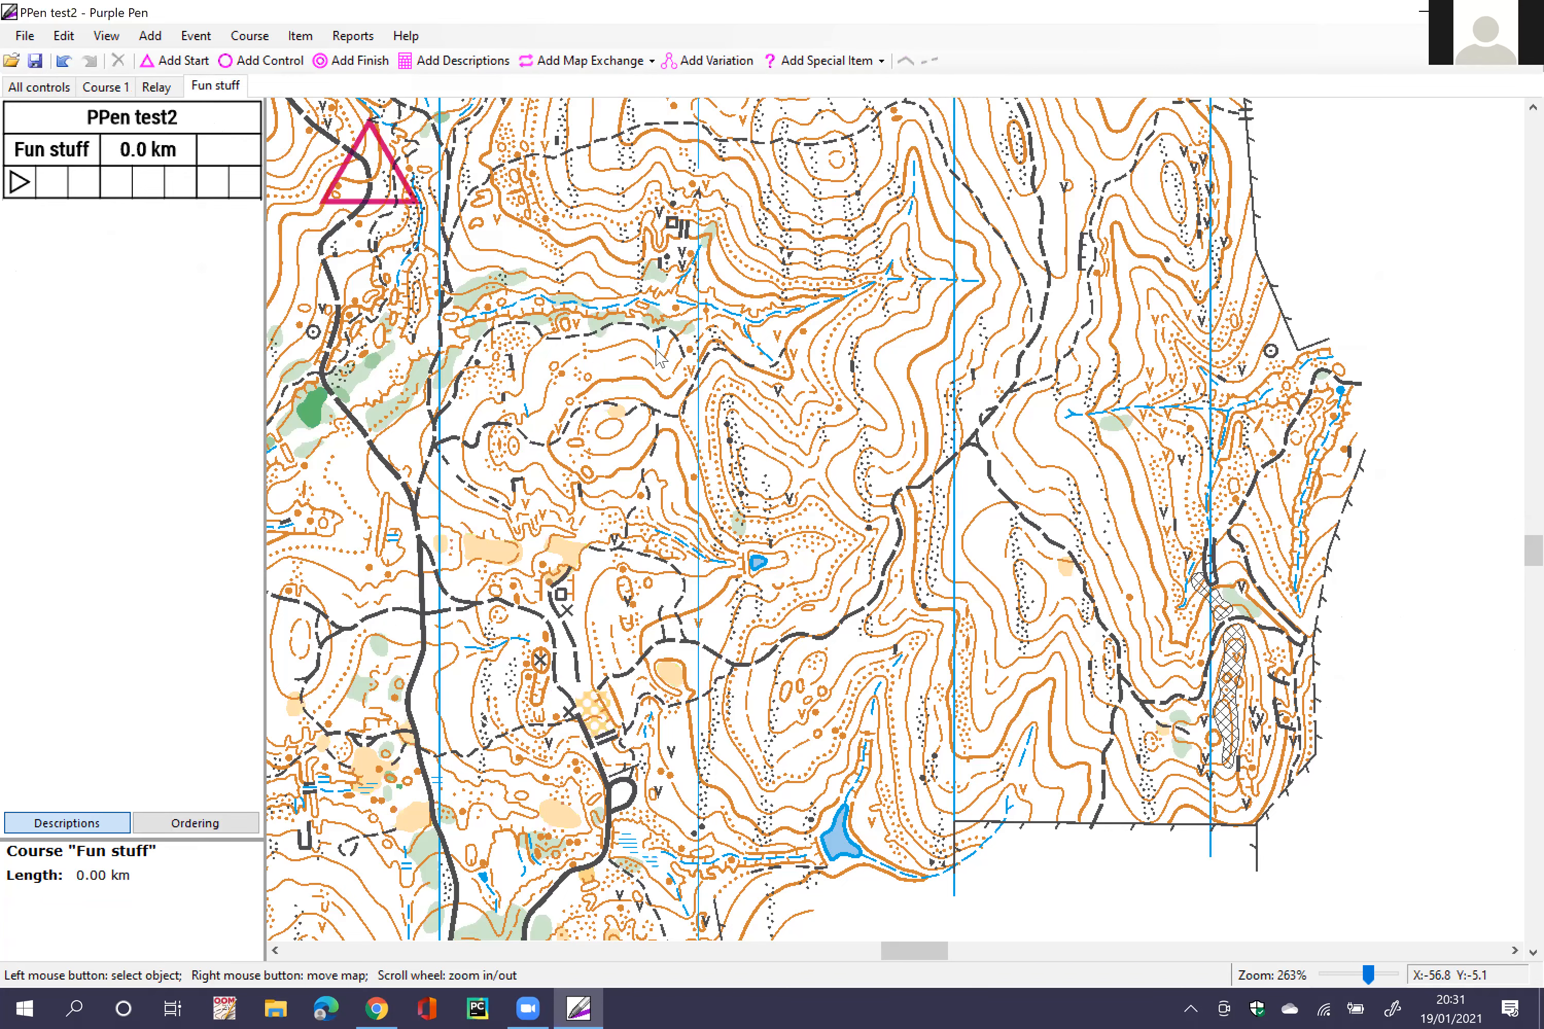
pyautogui.moveTo(656, 350); pyautogui.dragTo(651, 519)
pyautogui.moveTo(758, 564); pyautogui.dragTo(847, 521)
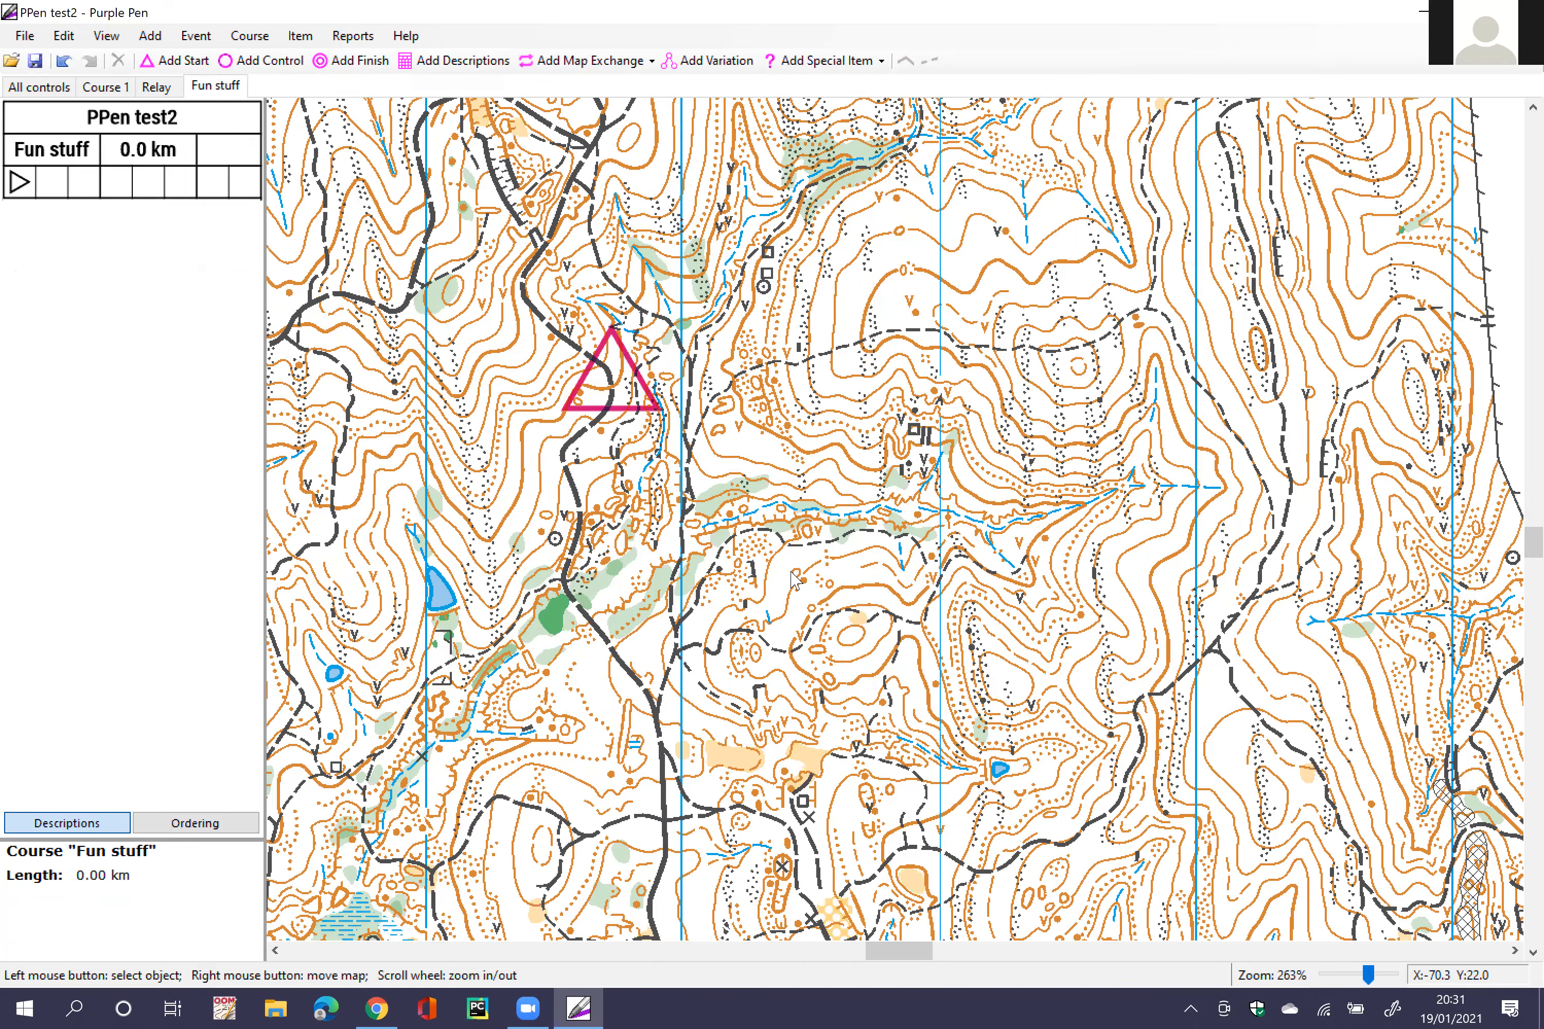
pyautogui.scroll(-2, 795, 579)
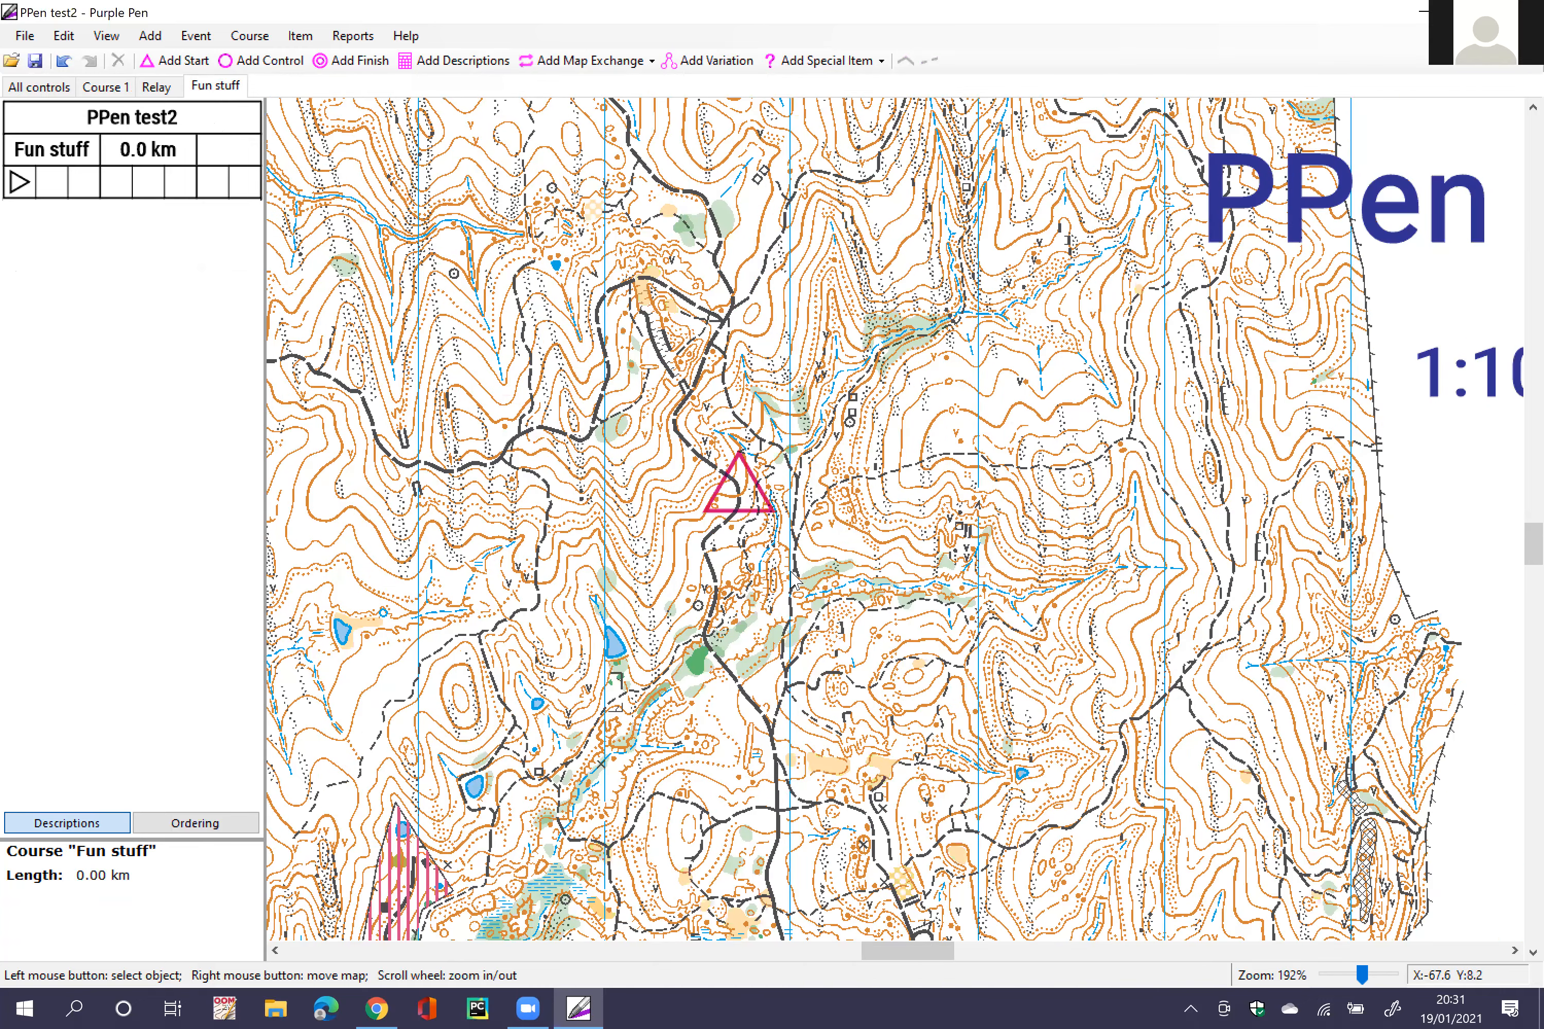
pyautogui.scroll(-1, 795, 579)
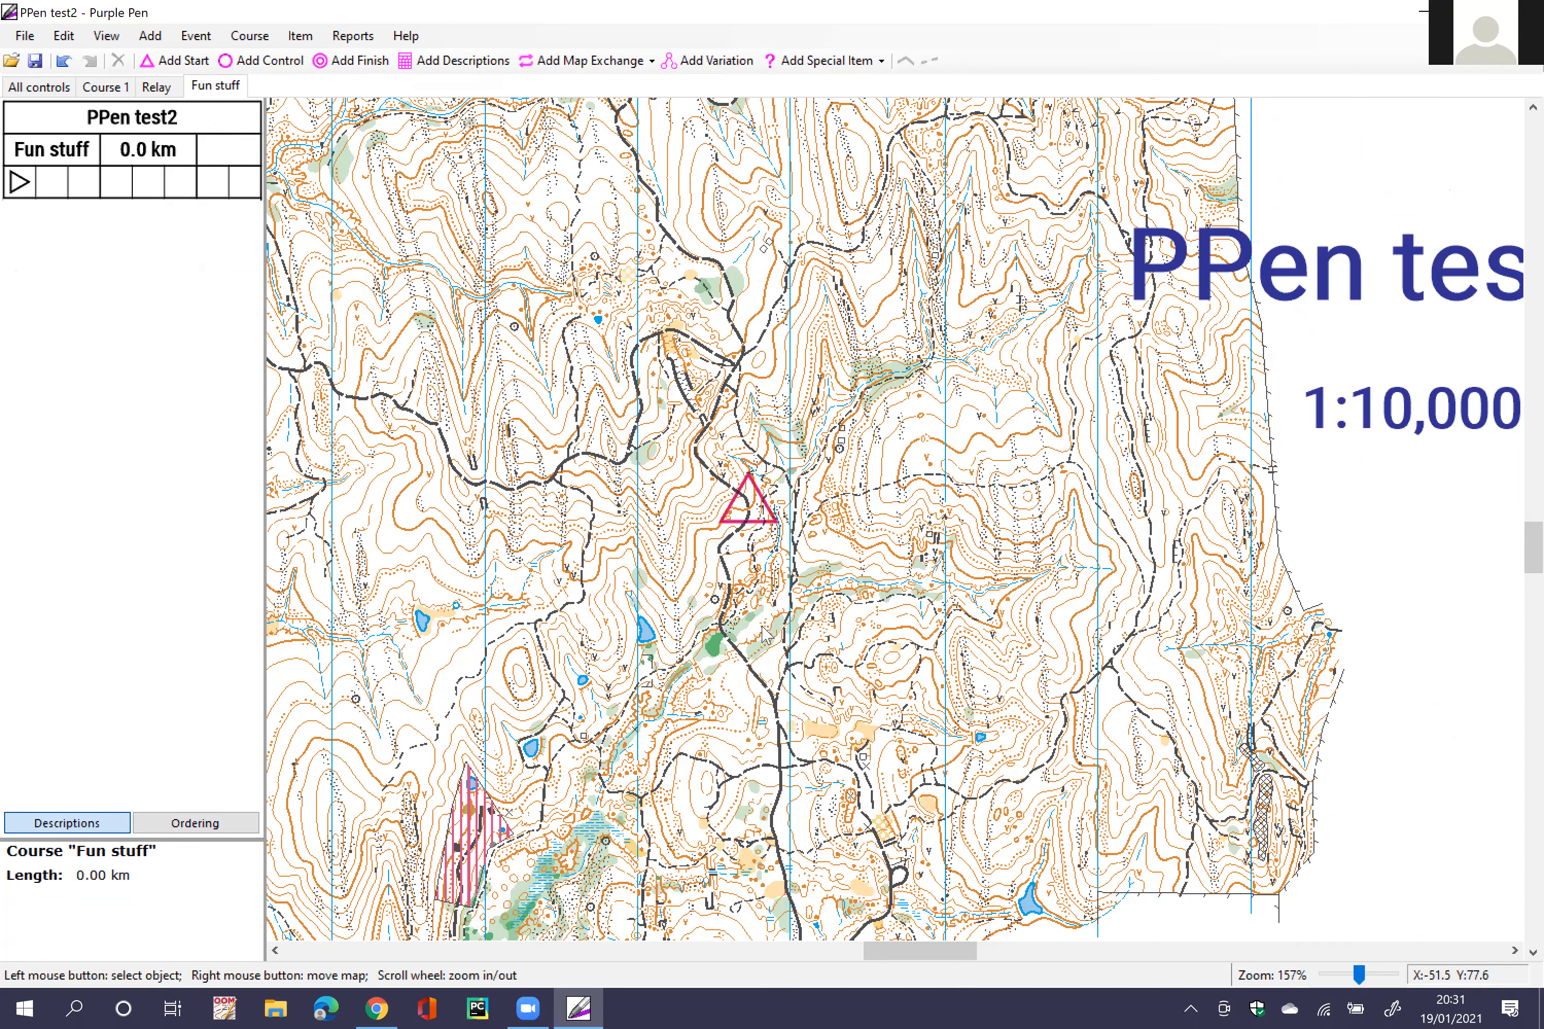
pyautogui.scroll(1, 765, 634)
pyautogui.scroll(2, 766, 613)
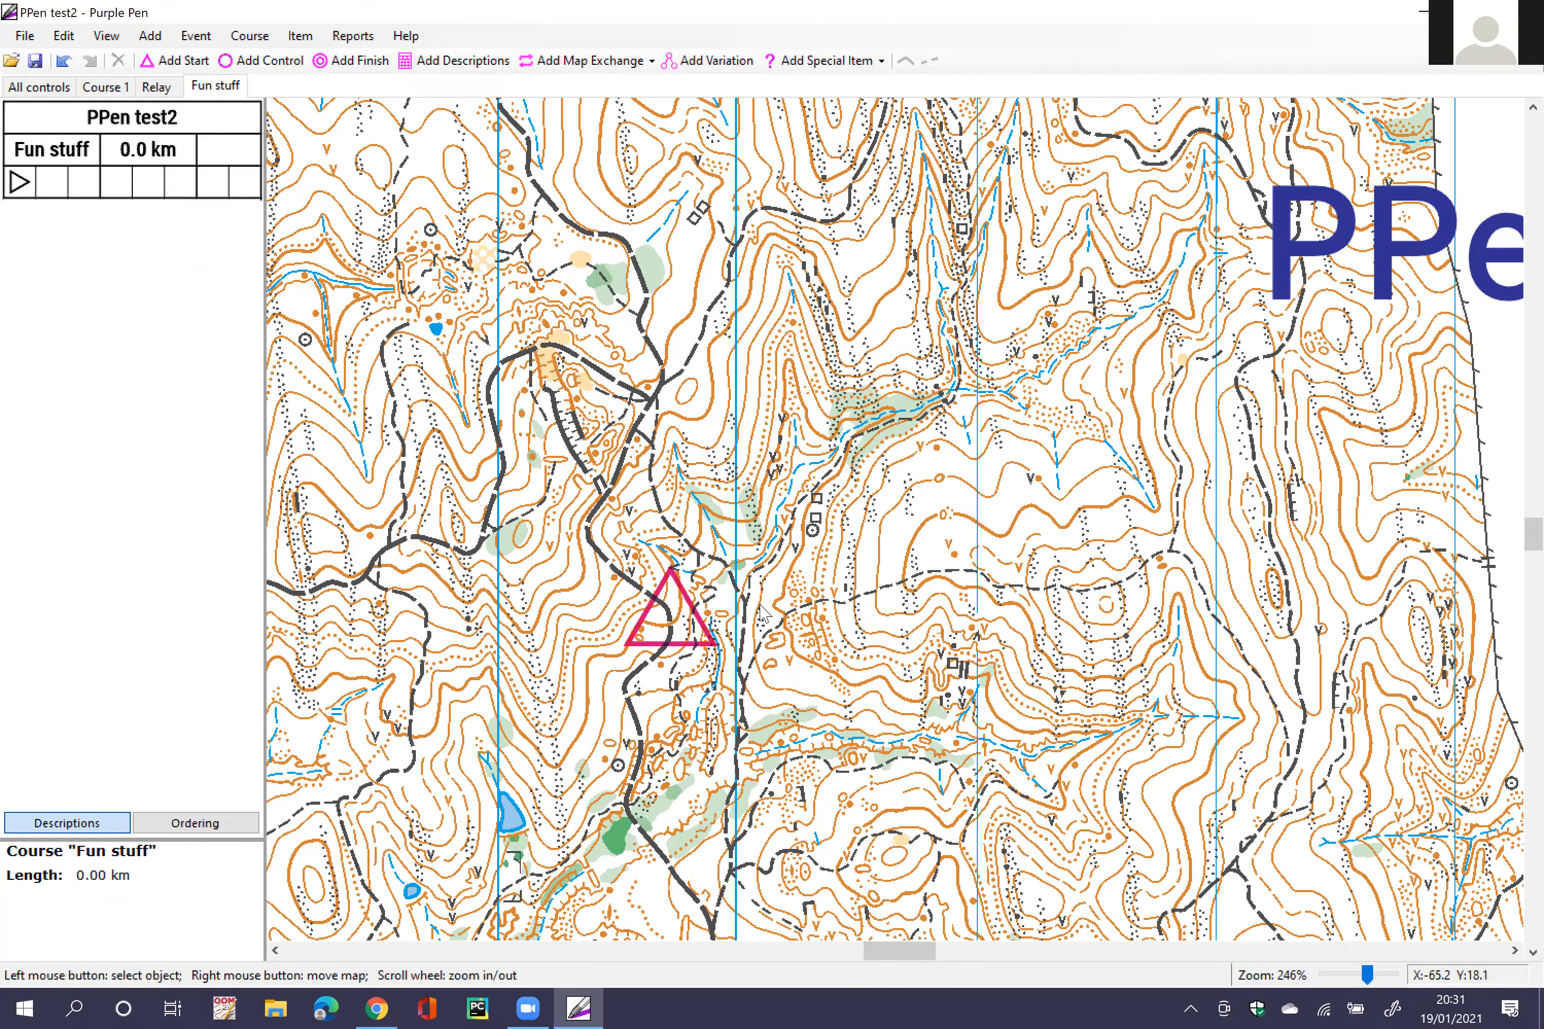
pyautogui.scroll(-1, 761, 622)
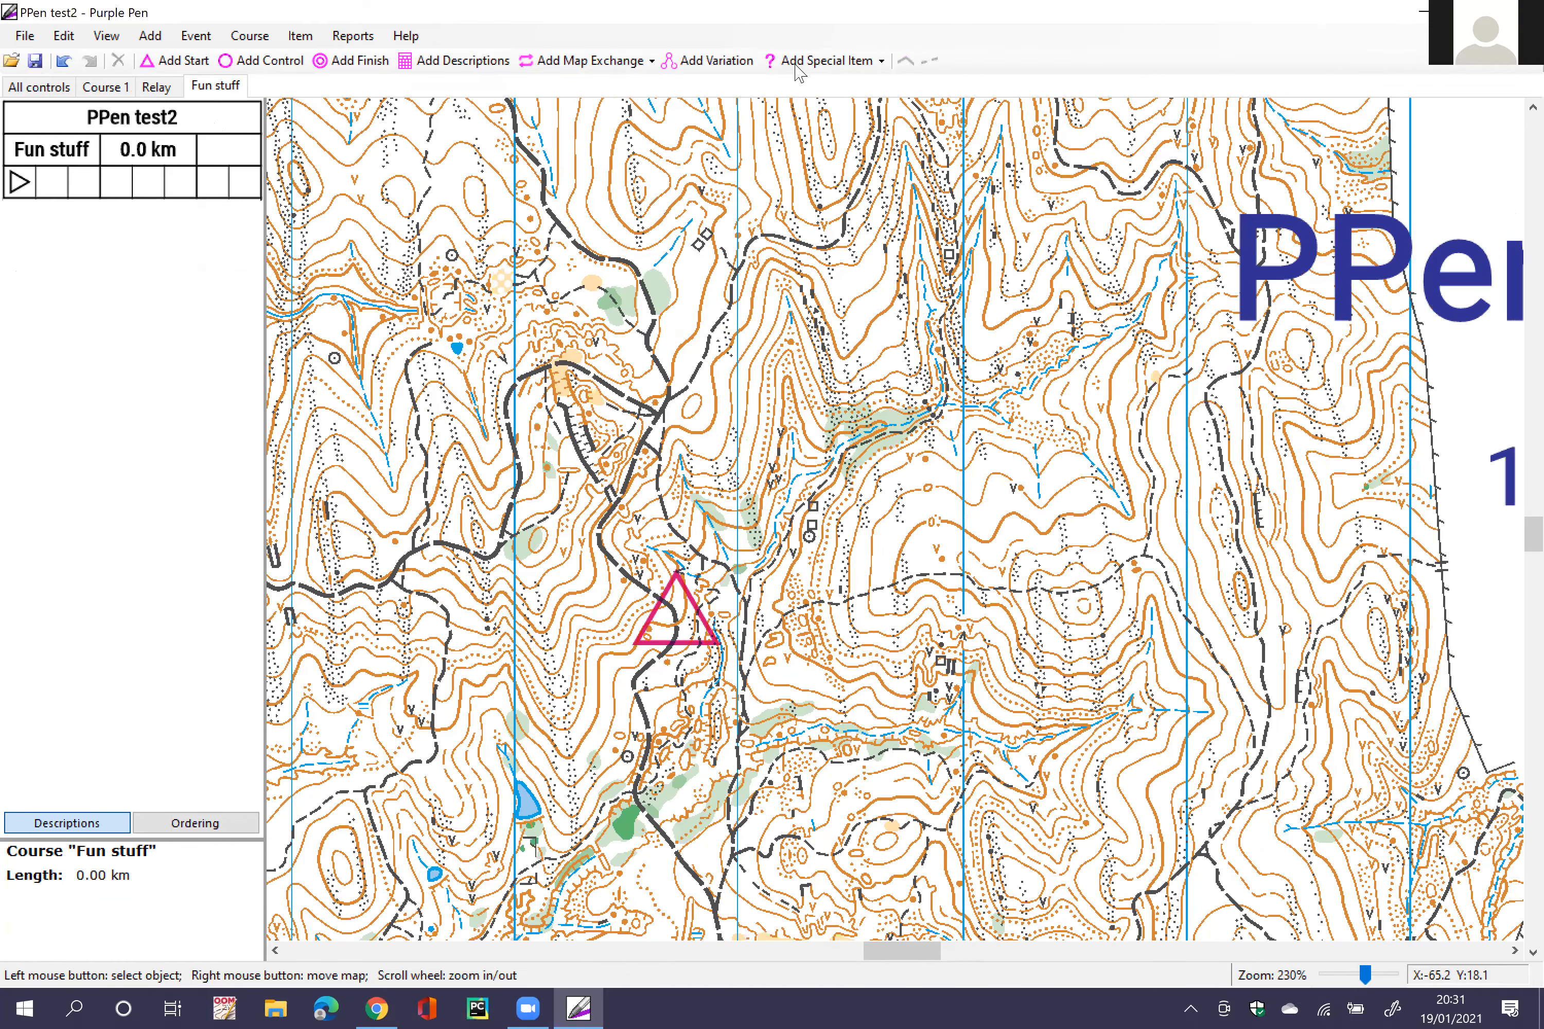
# Step: Draw a four-sided white out area just northeast of the start triangle and delete it again
pyautogui.click(800, 61)
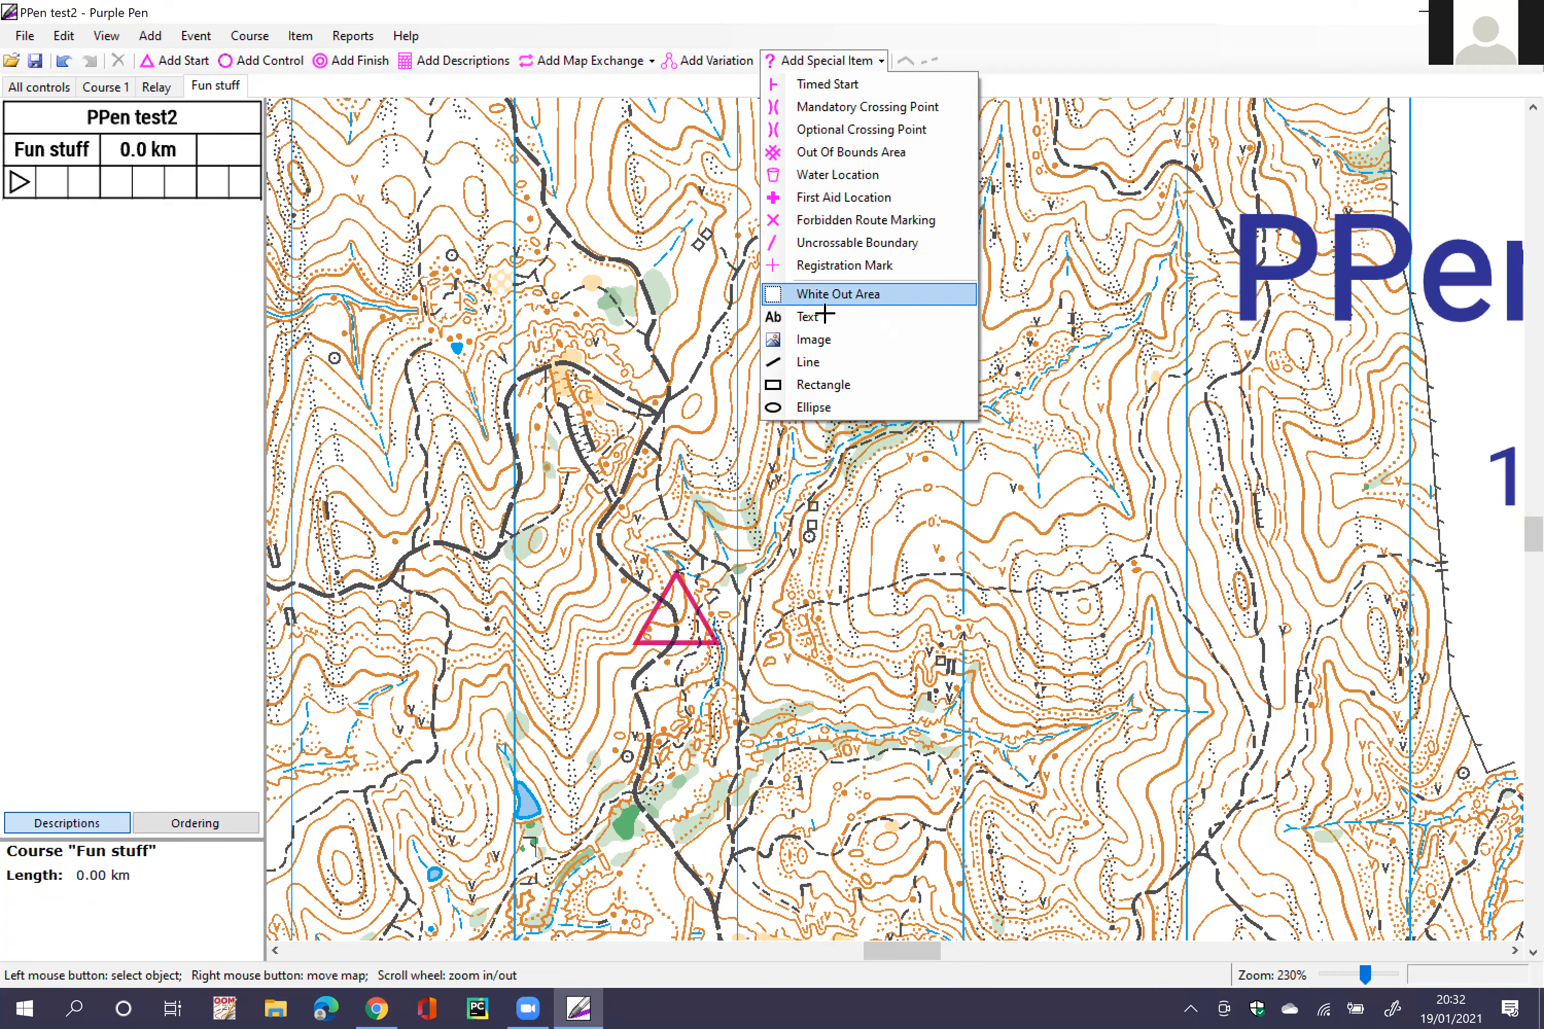
pyautogui.click(827, 296)
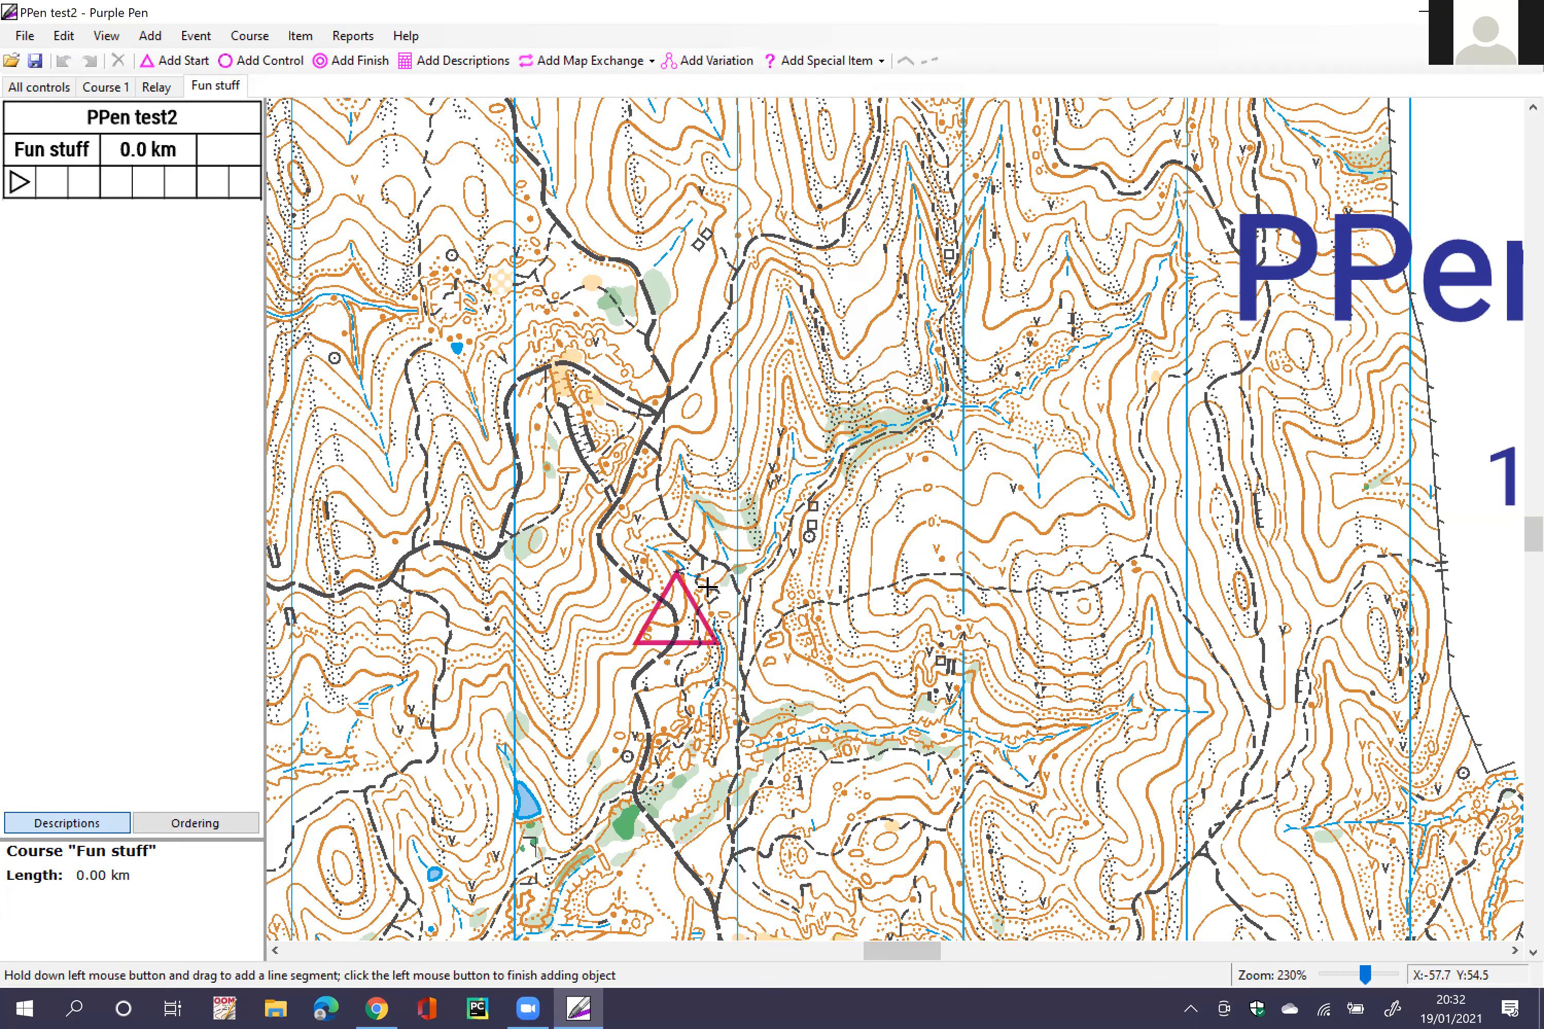
pyautogui.moveTo(676, 566)
pyautogui.mouseDown()
pyautogui.moveTo(904, 529)
pyautogui.moveTo(884, 326)
pyautogui.mouseUp()
pyautogui.moveTo(664, 357); pyautogui.dragTo(679, 538)
pyautogui.click(678, 565)
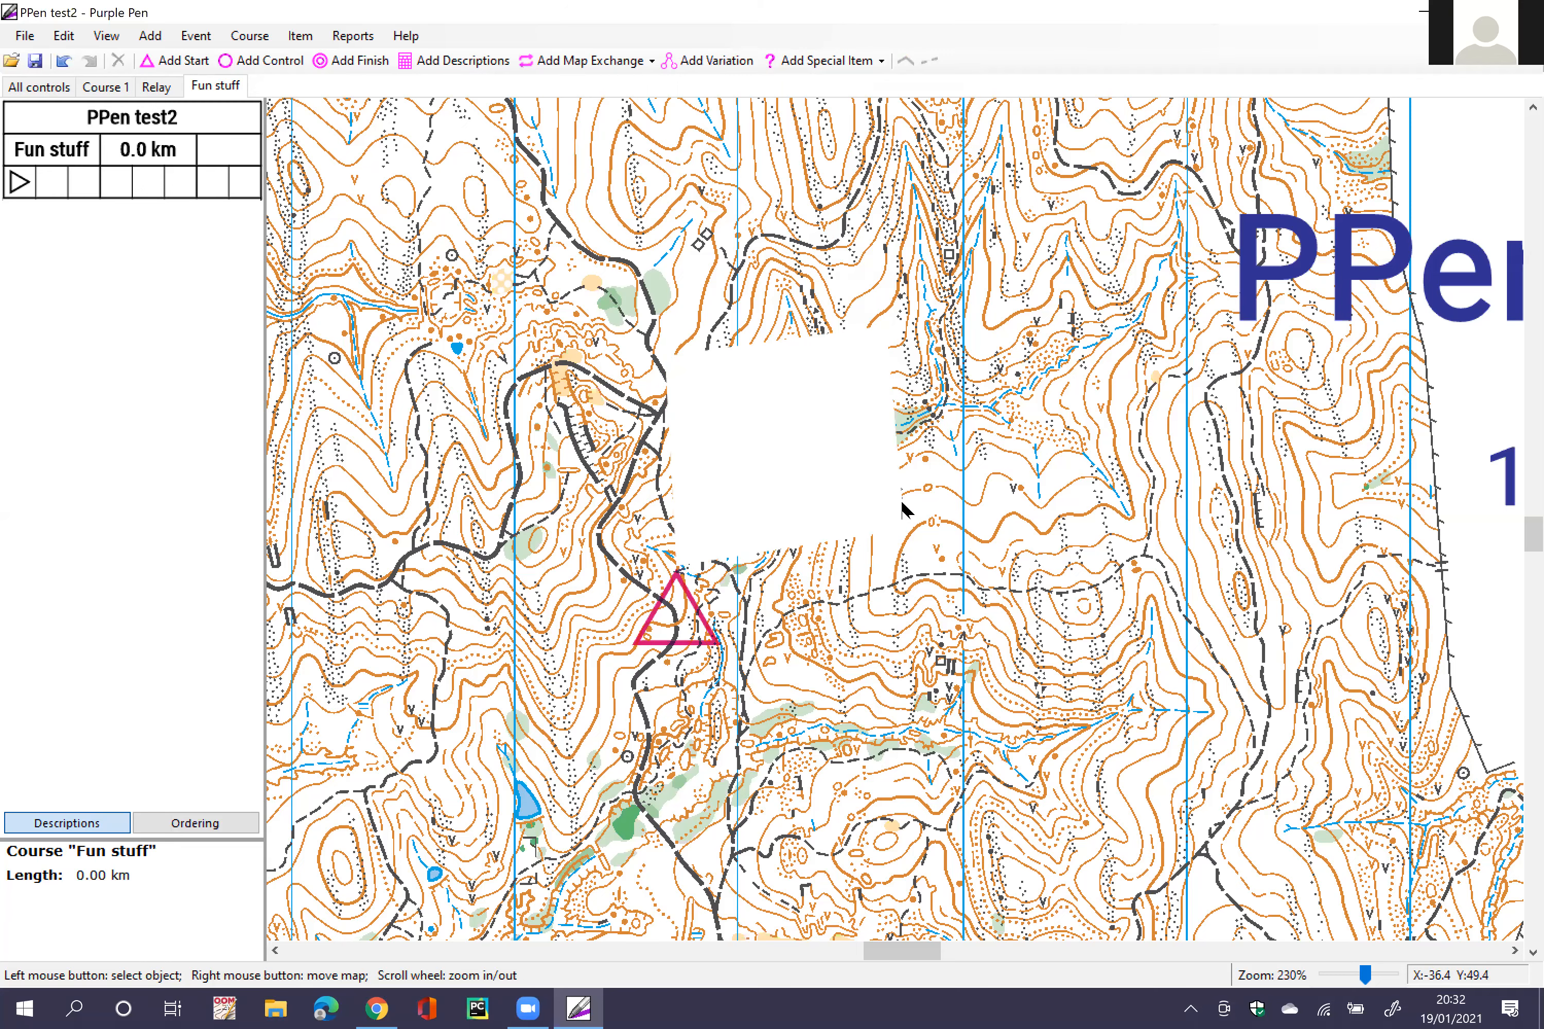
pyautogui.click(856, 514)
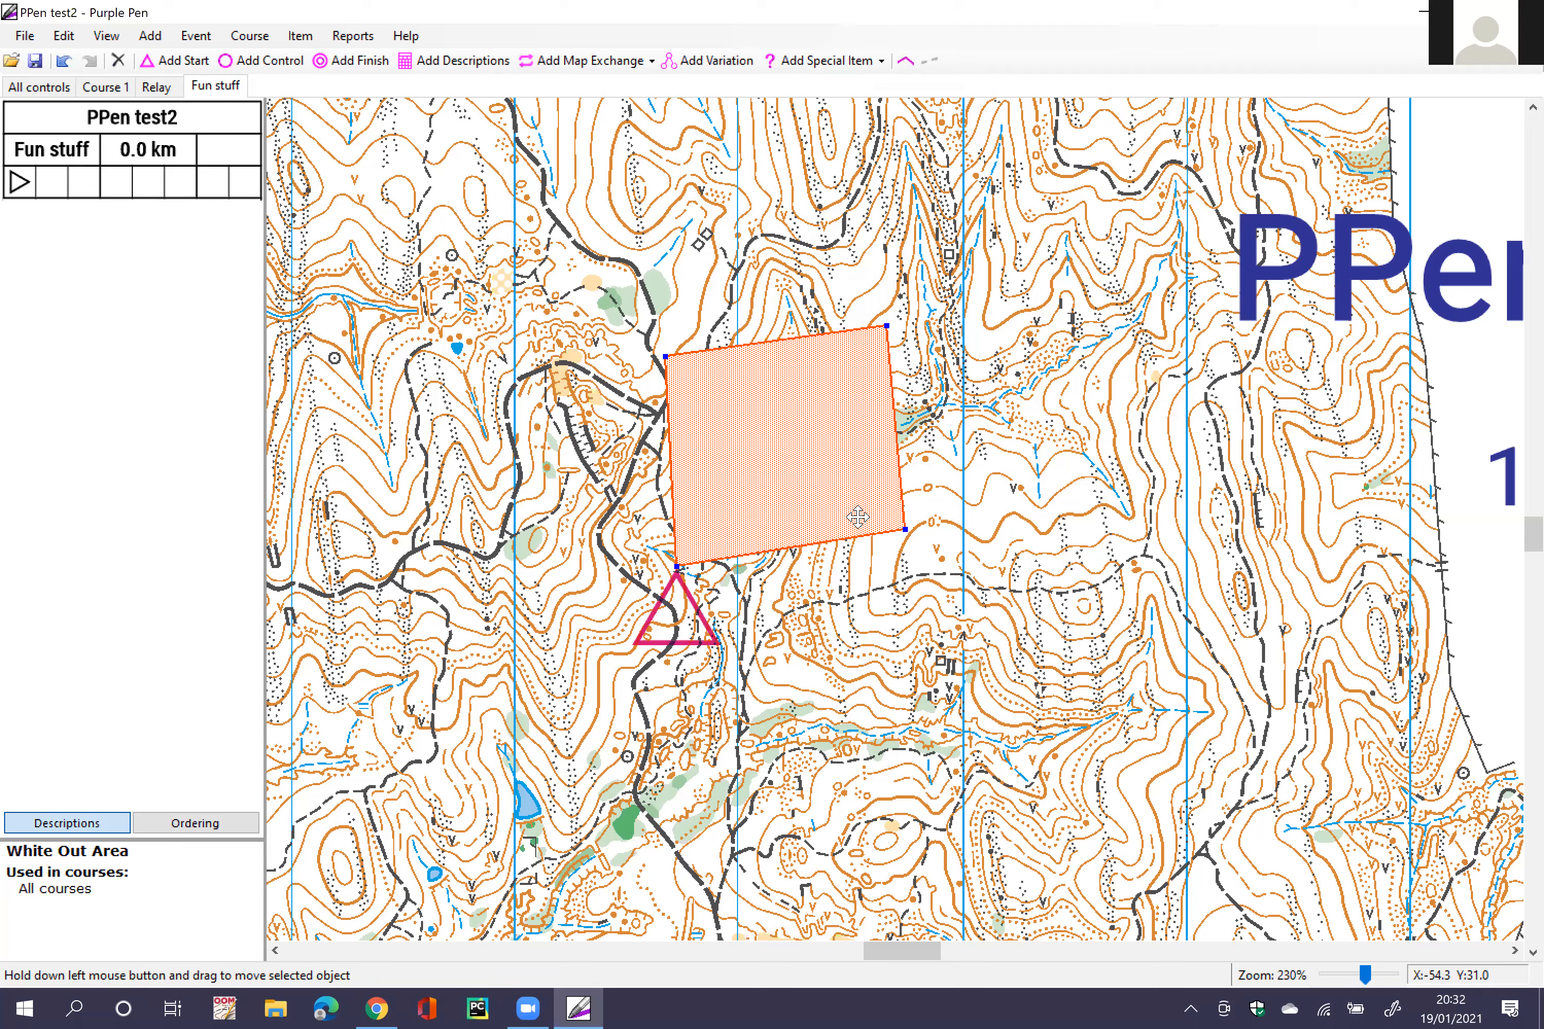
pyautogui.press('Delete')
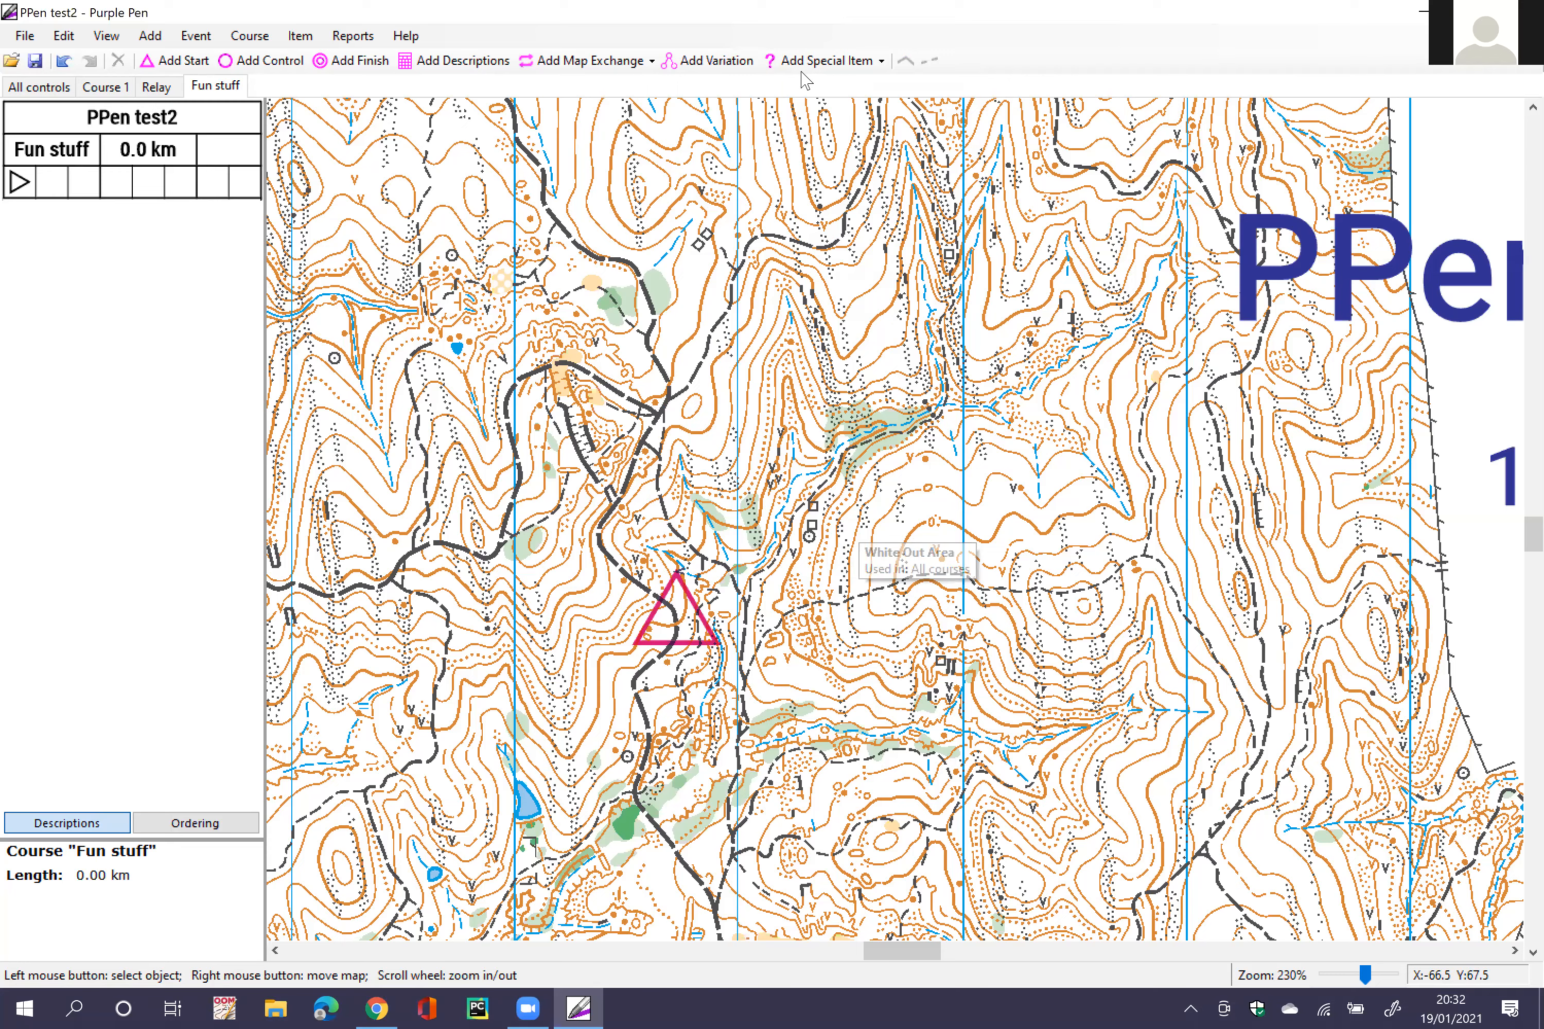
# Step: Mask the terrain northeast of the start triangle with an irregular, elongated white out area running east
pyautogui.click(821, 60)
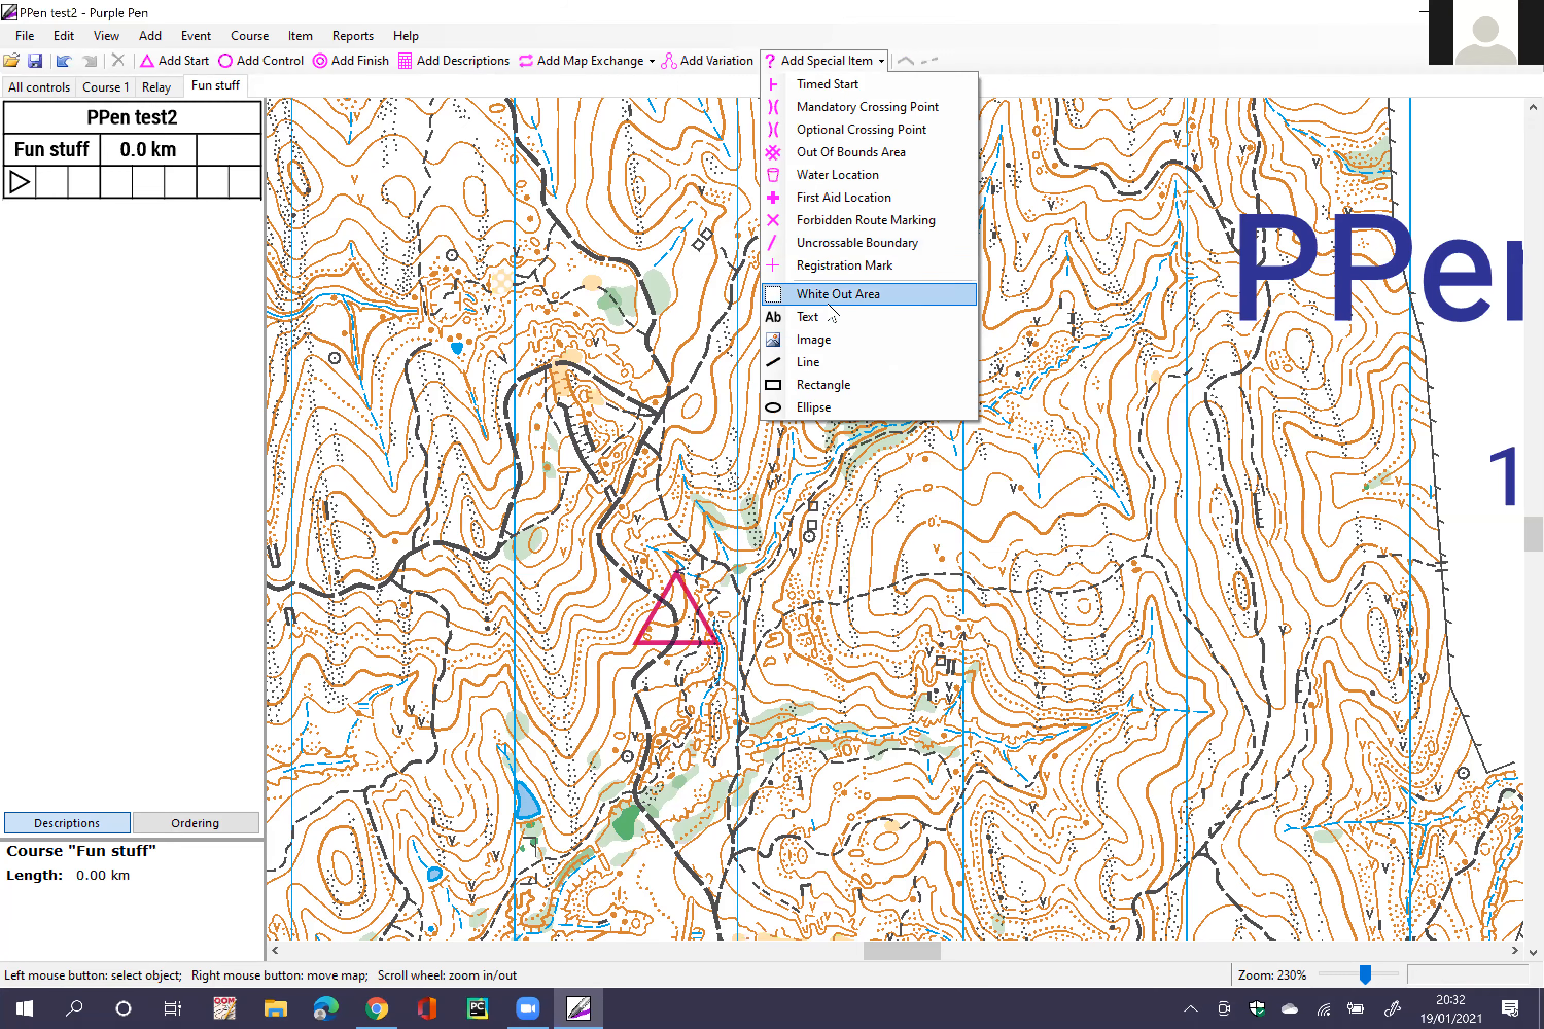
pyautogui.moveTo(691, 590); pyautogui.dragTo(807, 561)
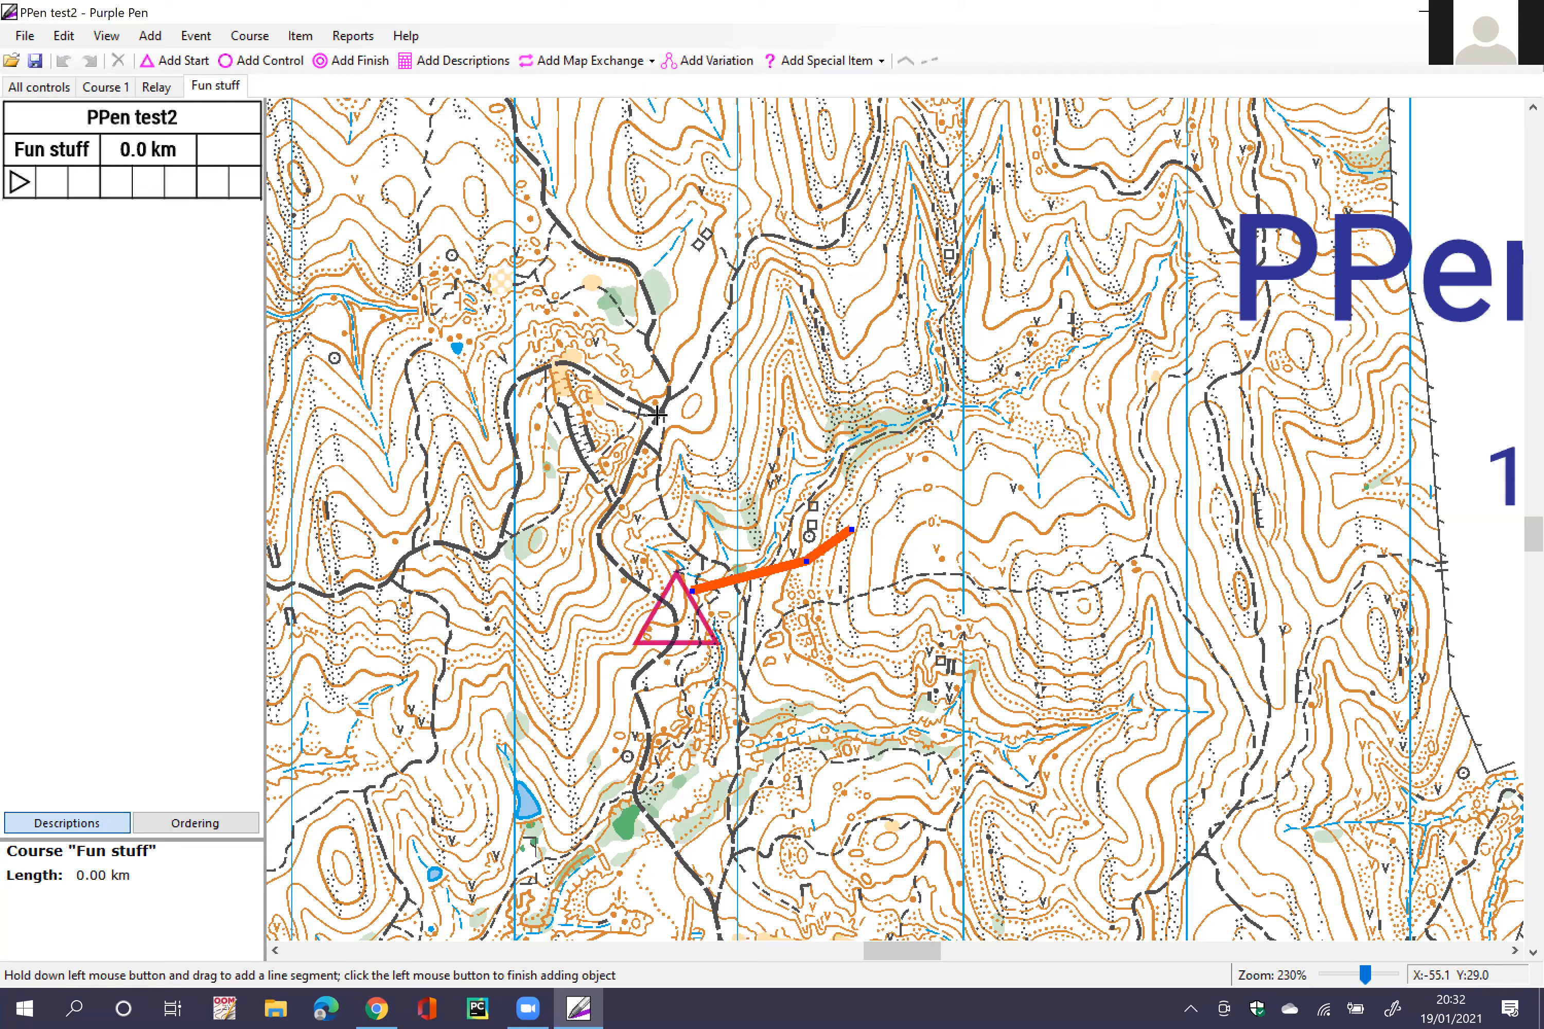
pyautogui.moveTo(634, 453)
pyautogui.mouseDown()
pyautogui.moveTo(661, 543)
pyautogui.moveTo(696, 582)
pyautogui.mouseUp()
pyautogui.click(717, 596)
pyautogui.click(779, 619)
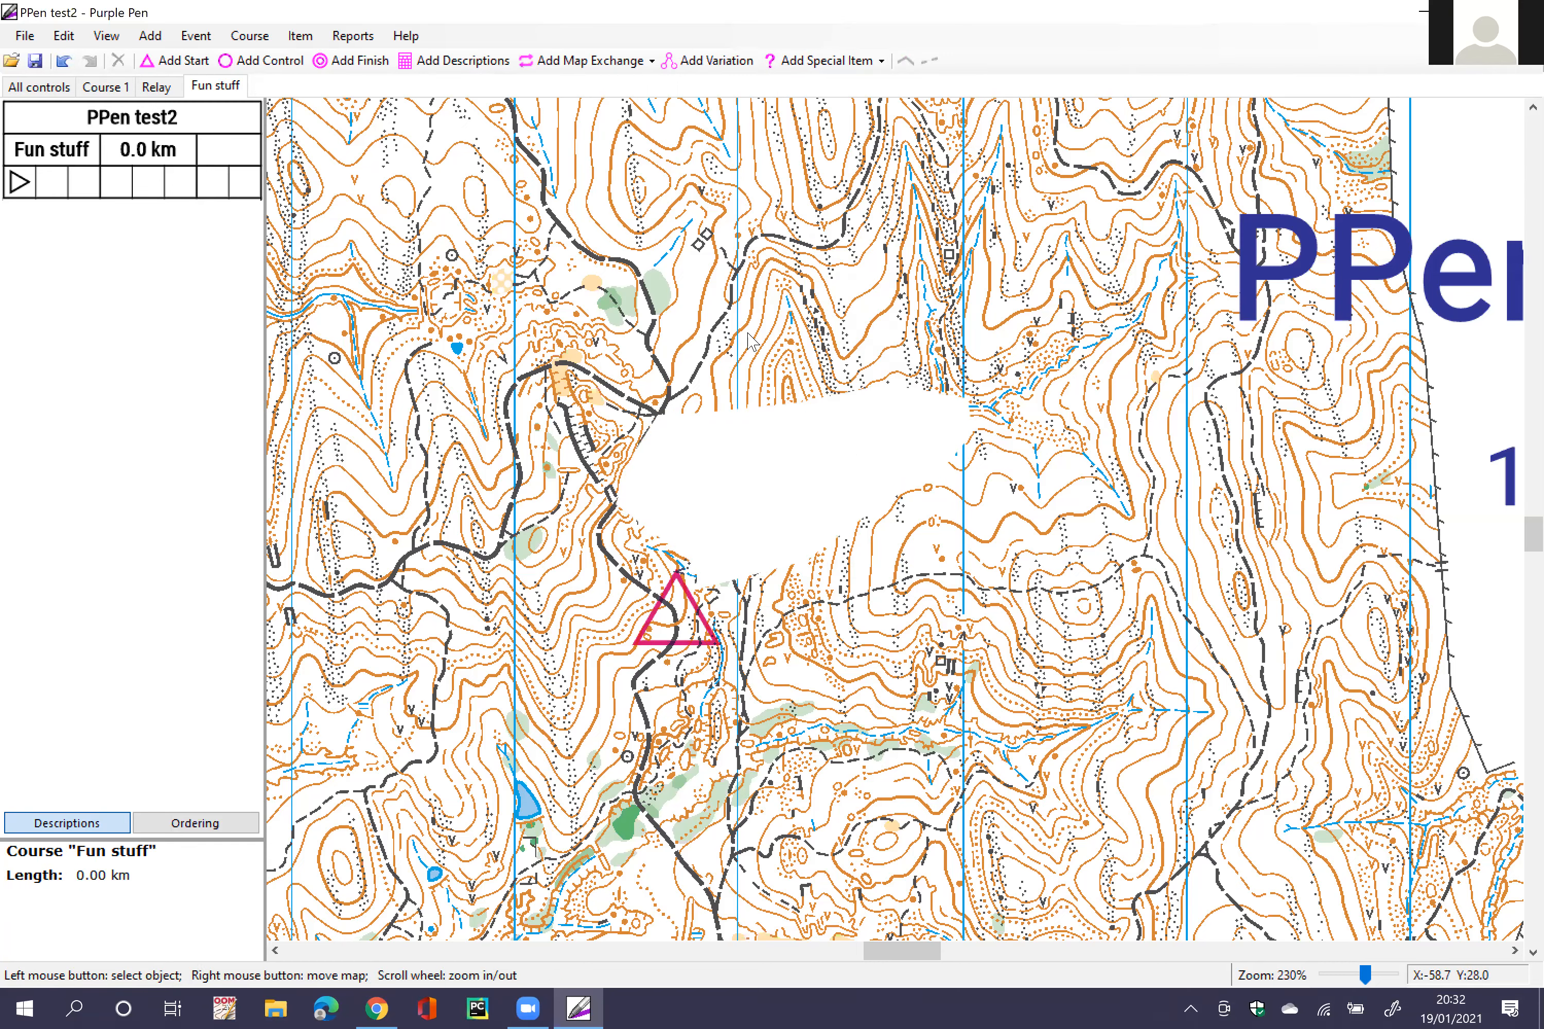
# Step: Draw a C-shaped white out area around the first one's south, east and north sides, leaving a curved strip of map between them
pyautogui.click(827, 60)
pyautogui.click(841, 293)
pyautogui.moveTo(717, 642)
pyautogui.mouseDown()
pyautogui.moveTo(856, 602)
pyautogui.moveTo(965, 538)
pyautogui.moveTo(1020, 461)
pyautogui.moveTo(1033, 405)
pyautogui.moveTo(1011, 367)
pyautogui.mouseUp()
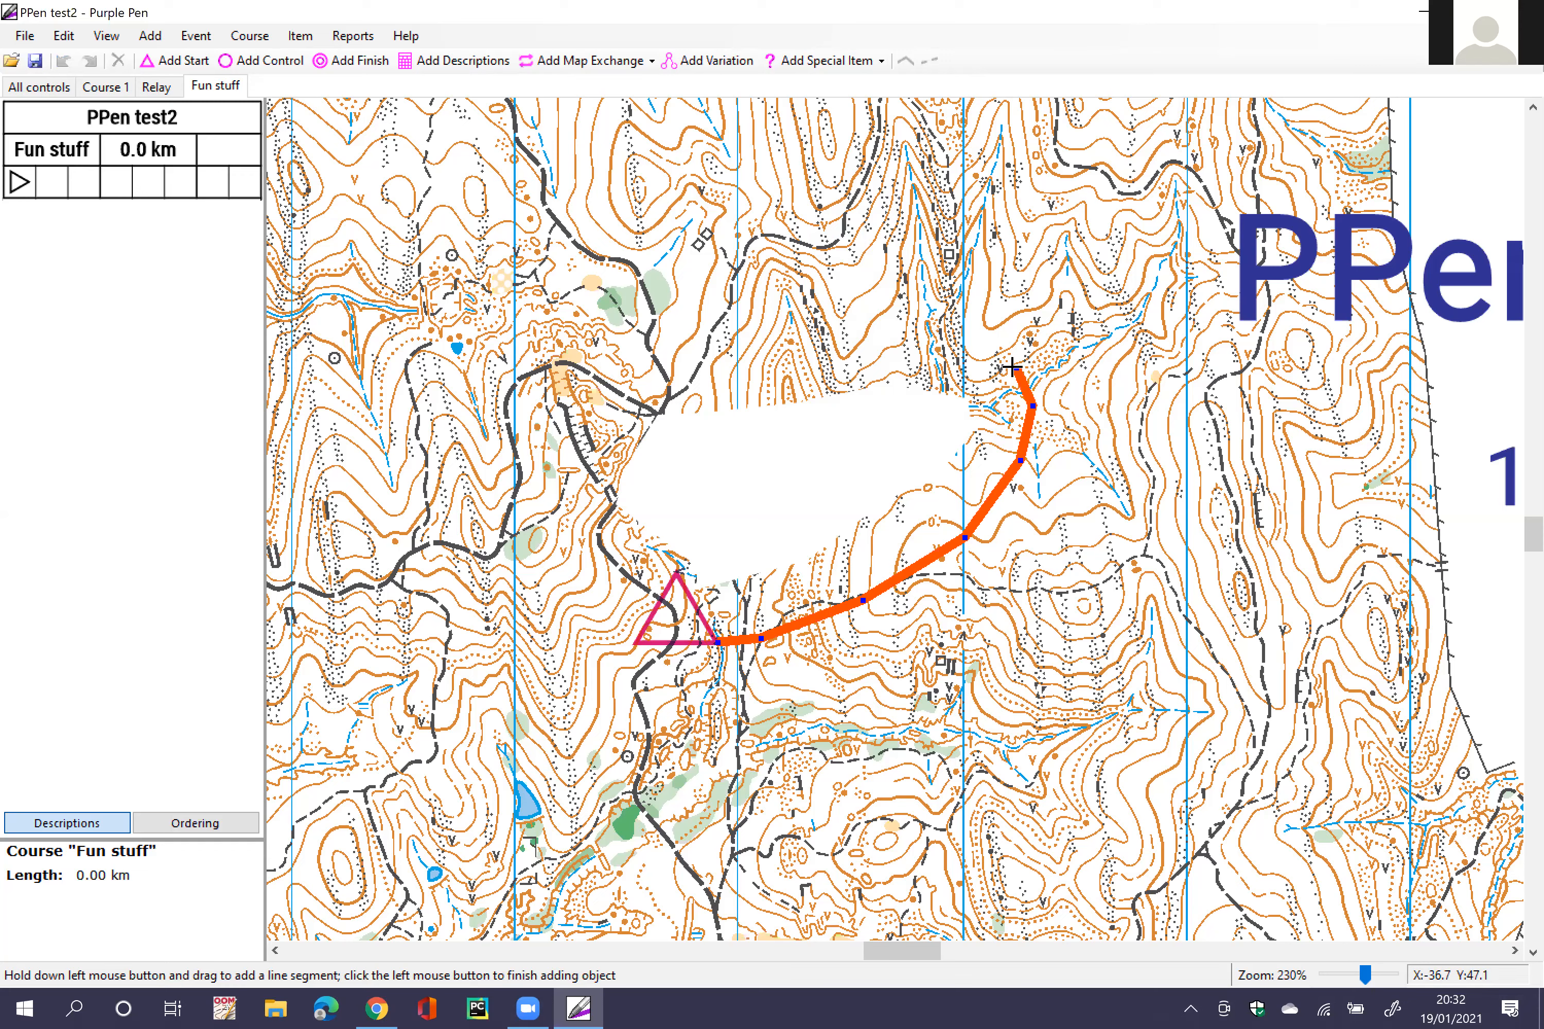
pyautogui.moveTo(888, 339)
pyautogui.mouseDown()
pyautogui.moveTo(665, 378)
pyautogui.moveTo(639, 319)
pyautogui.moveTo(794, 255)
pyautogui.moveTo(949, 262)
pyautogui.moveTo(1080, 310)
pyautogui.moveTo(1123, 377)
pyautogui.moveTo(1085, 491)
pyautogui.moveTo(939, 639)
pyautogui.moveTo(807, 681)
pyautogui.moveTo(682, 691)
pyautogui.moveTo(654, 661)
pyautogui.moveTo(718, 643)
pyautogui.mouseUp()
pyautogui.click(718, 645)
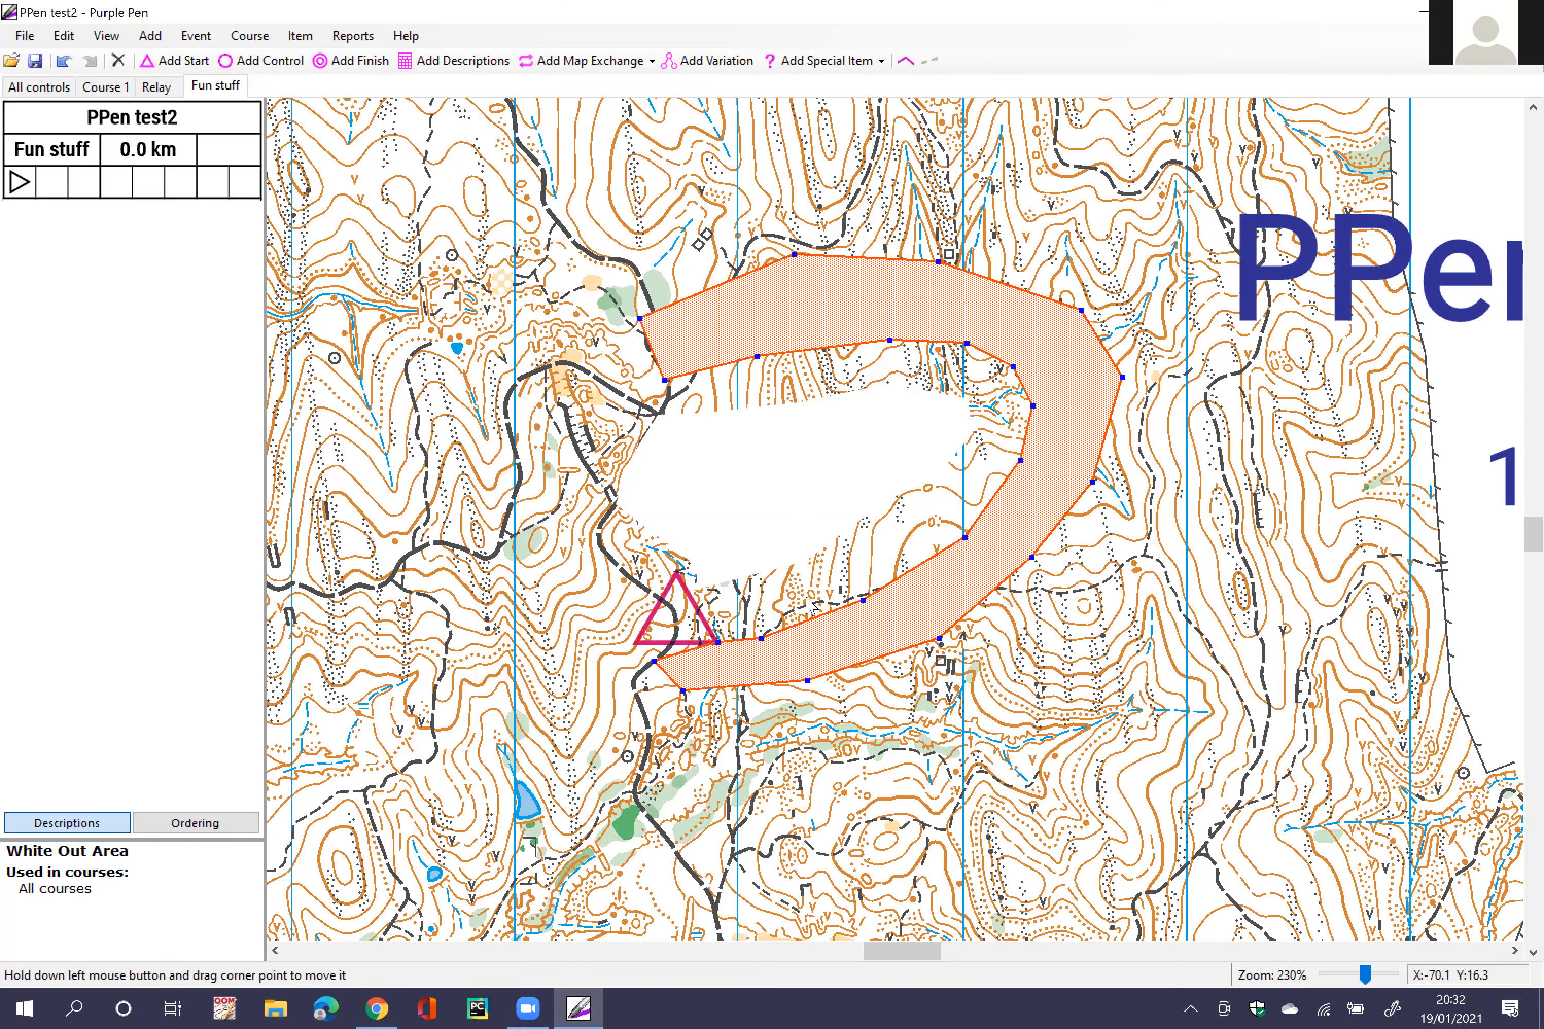
pyautogui.press('Escape')
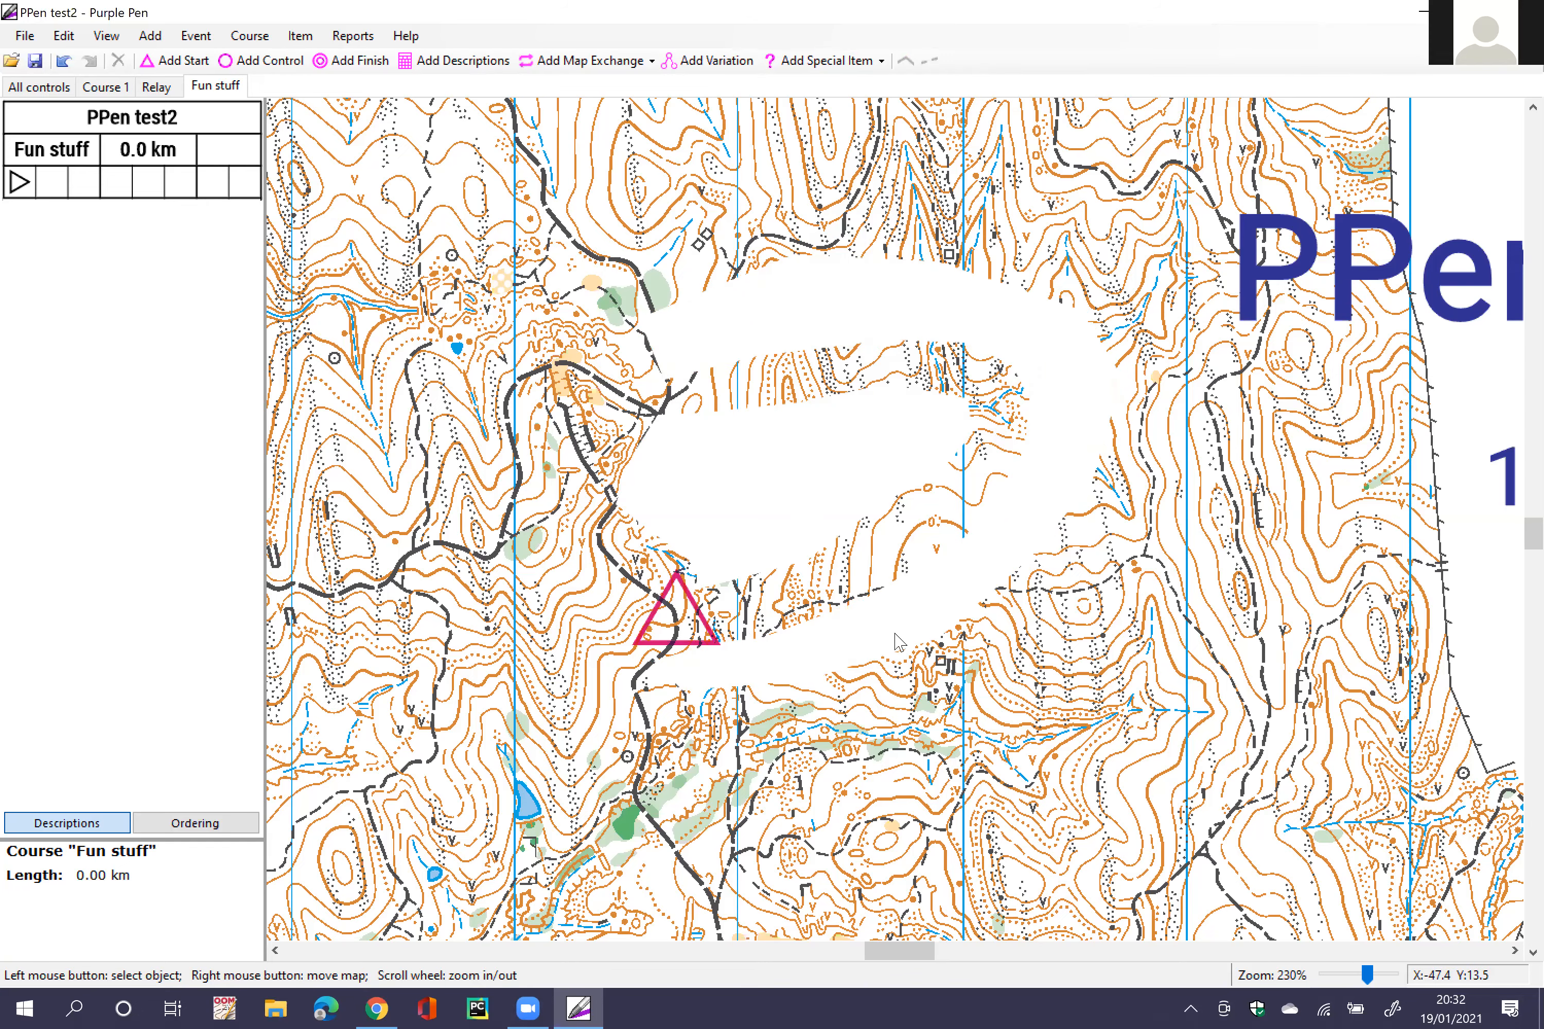
pyautogui.scroll(1, 905, 616)
pyautogui.scroll(2, 852, 605)
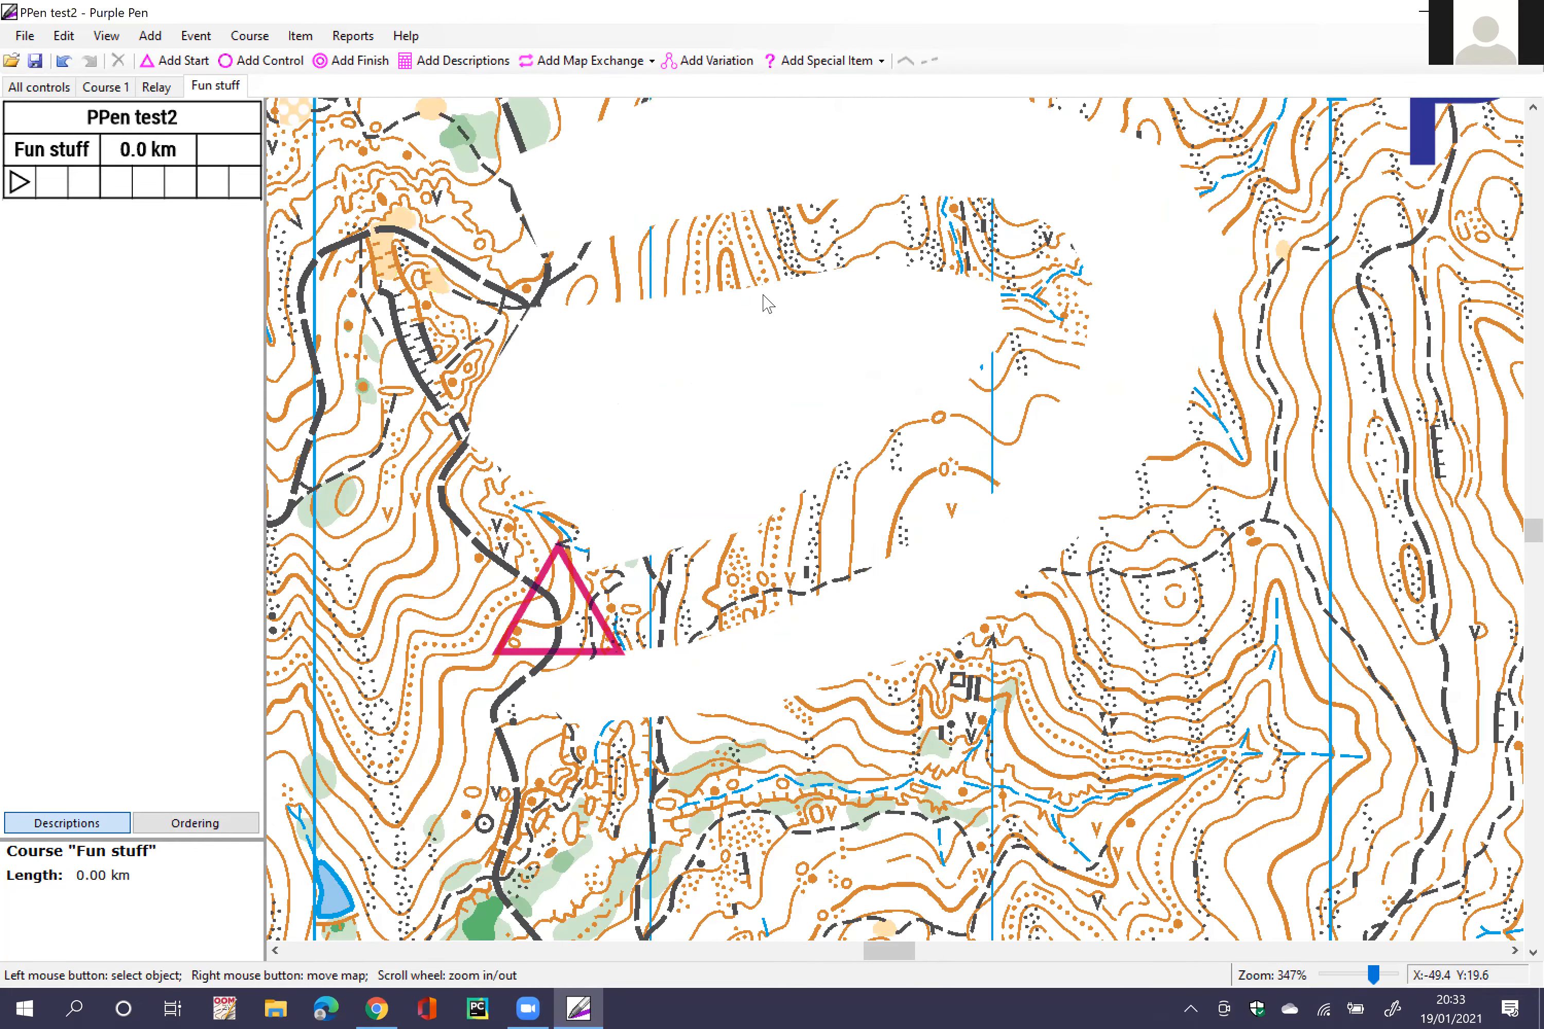
pyautogui.click(816, 61)
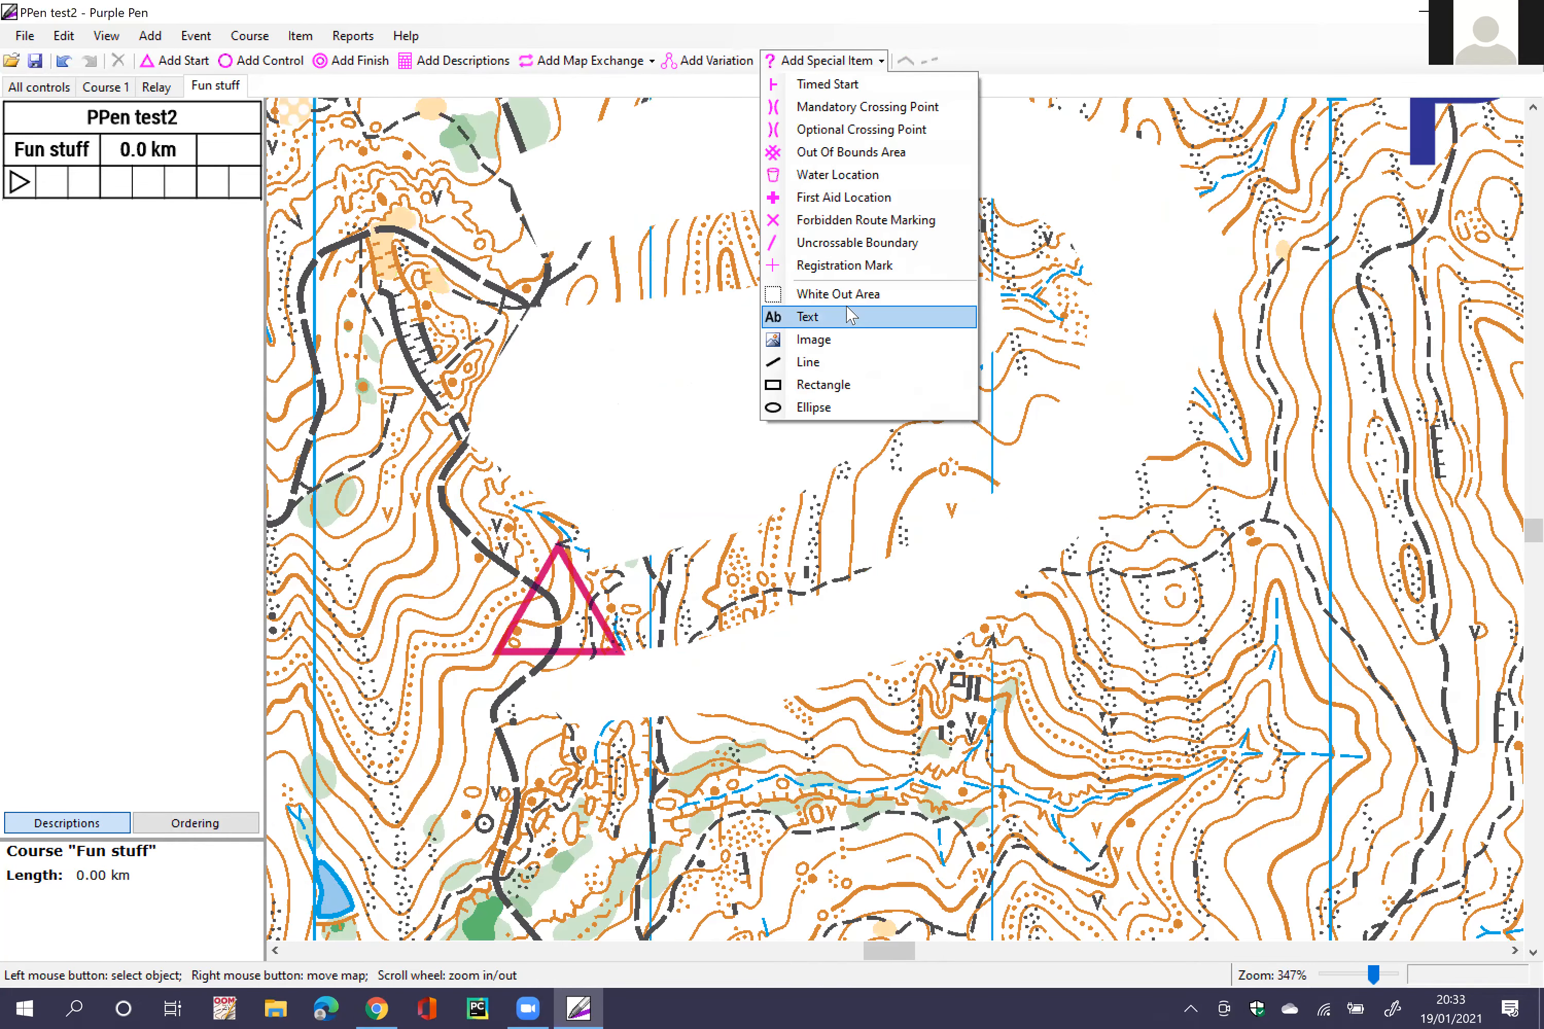
pyautogui.click(847, 243)
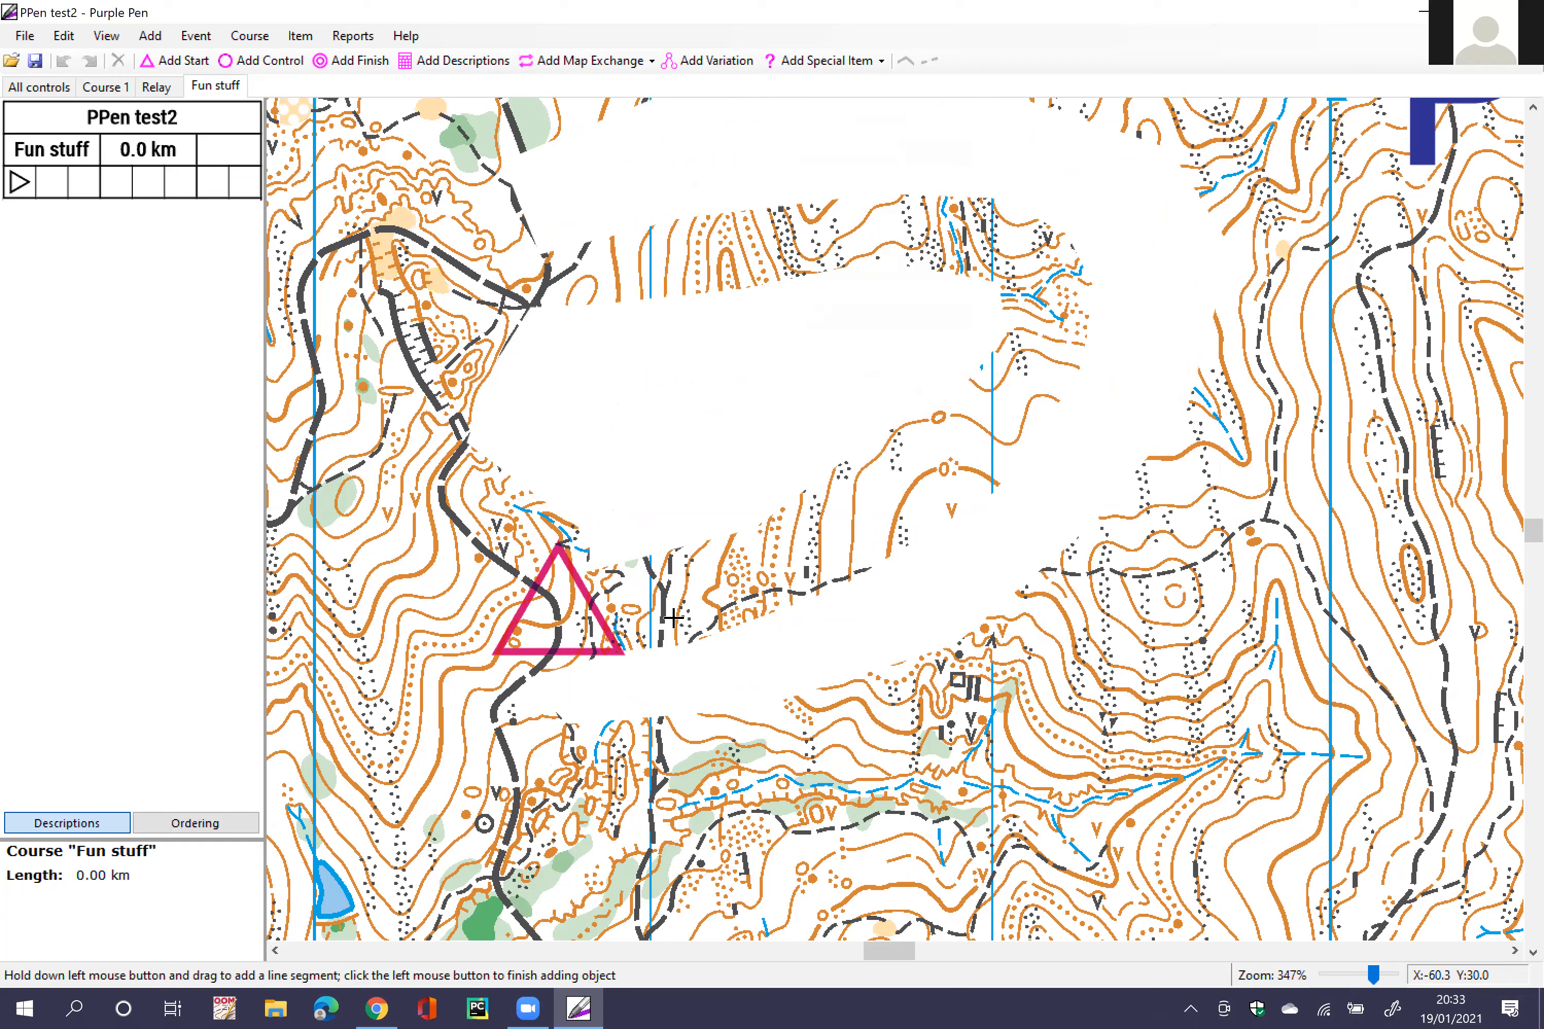
pyautogui.moveTo(619, 651); pyautogui.dragTo(699, 656)
pyautogui.click(699, 656)
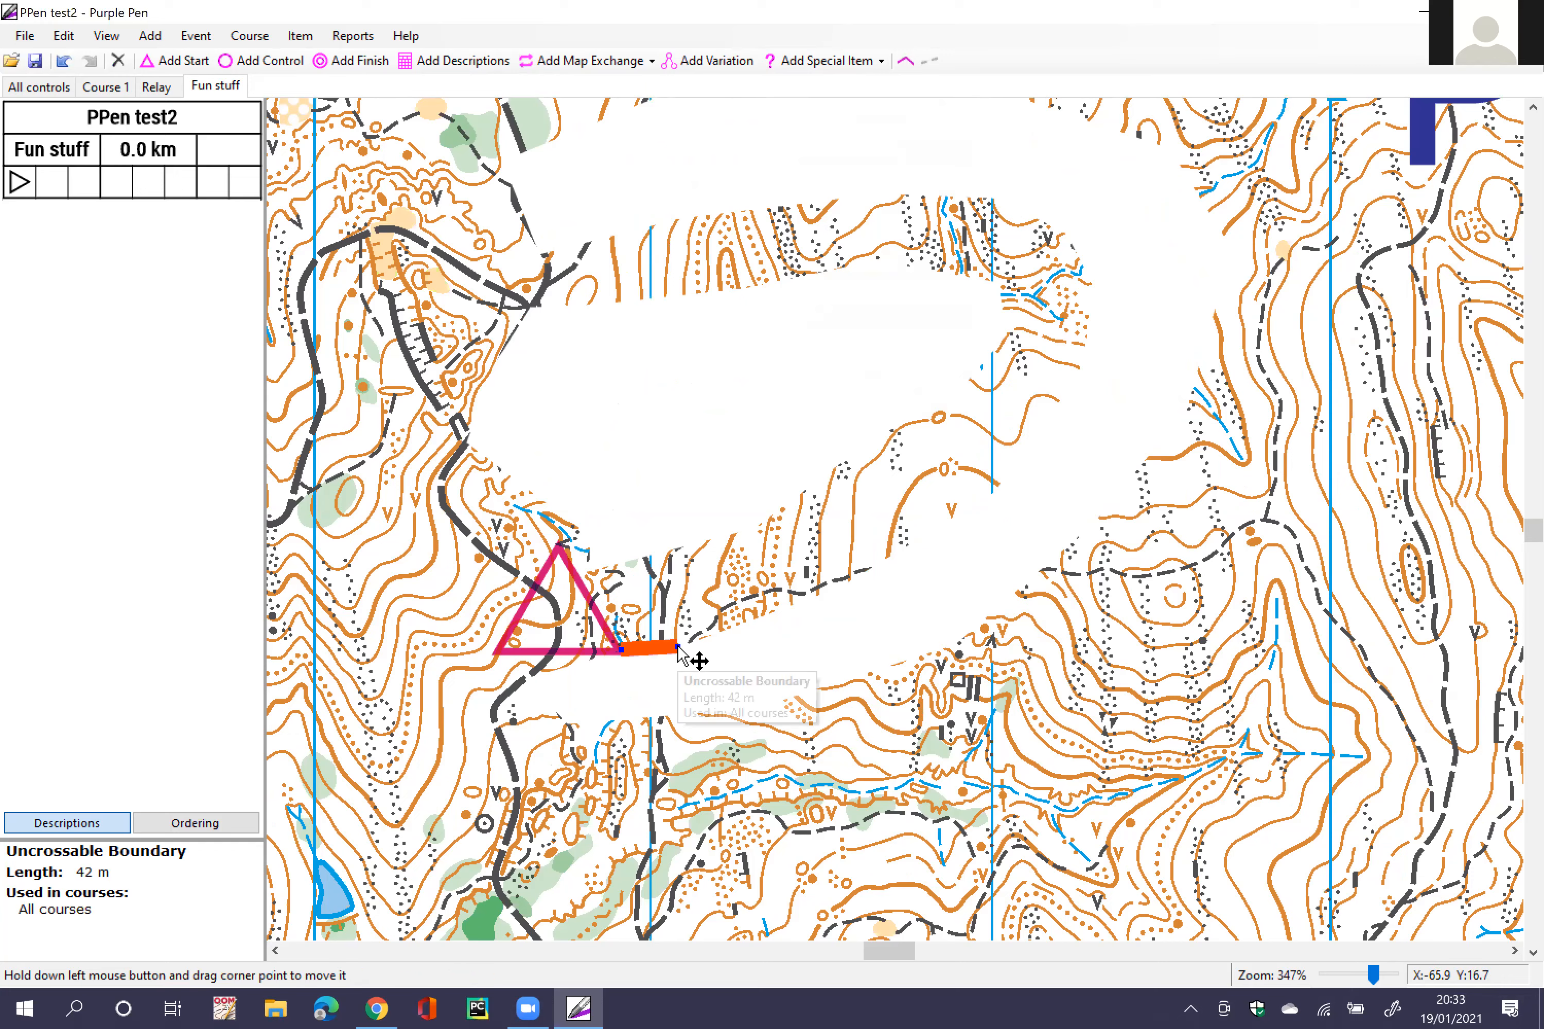
# Step: Draw an uncrossable boundary from the start triangle's southeast corner around the outer edge of the curved map strip to its northwest end
pyautogui.click(818, 61)
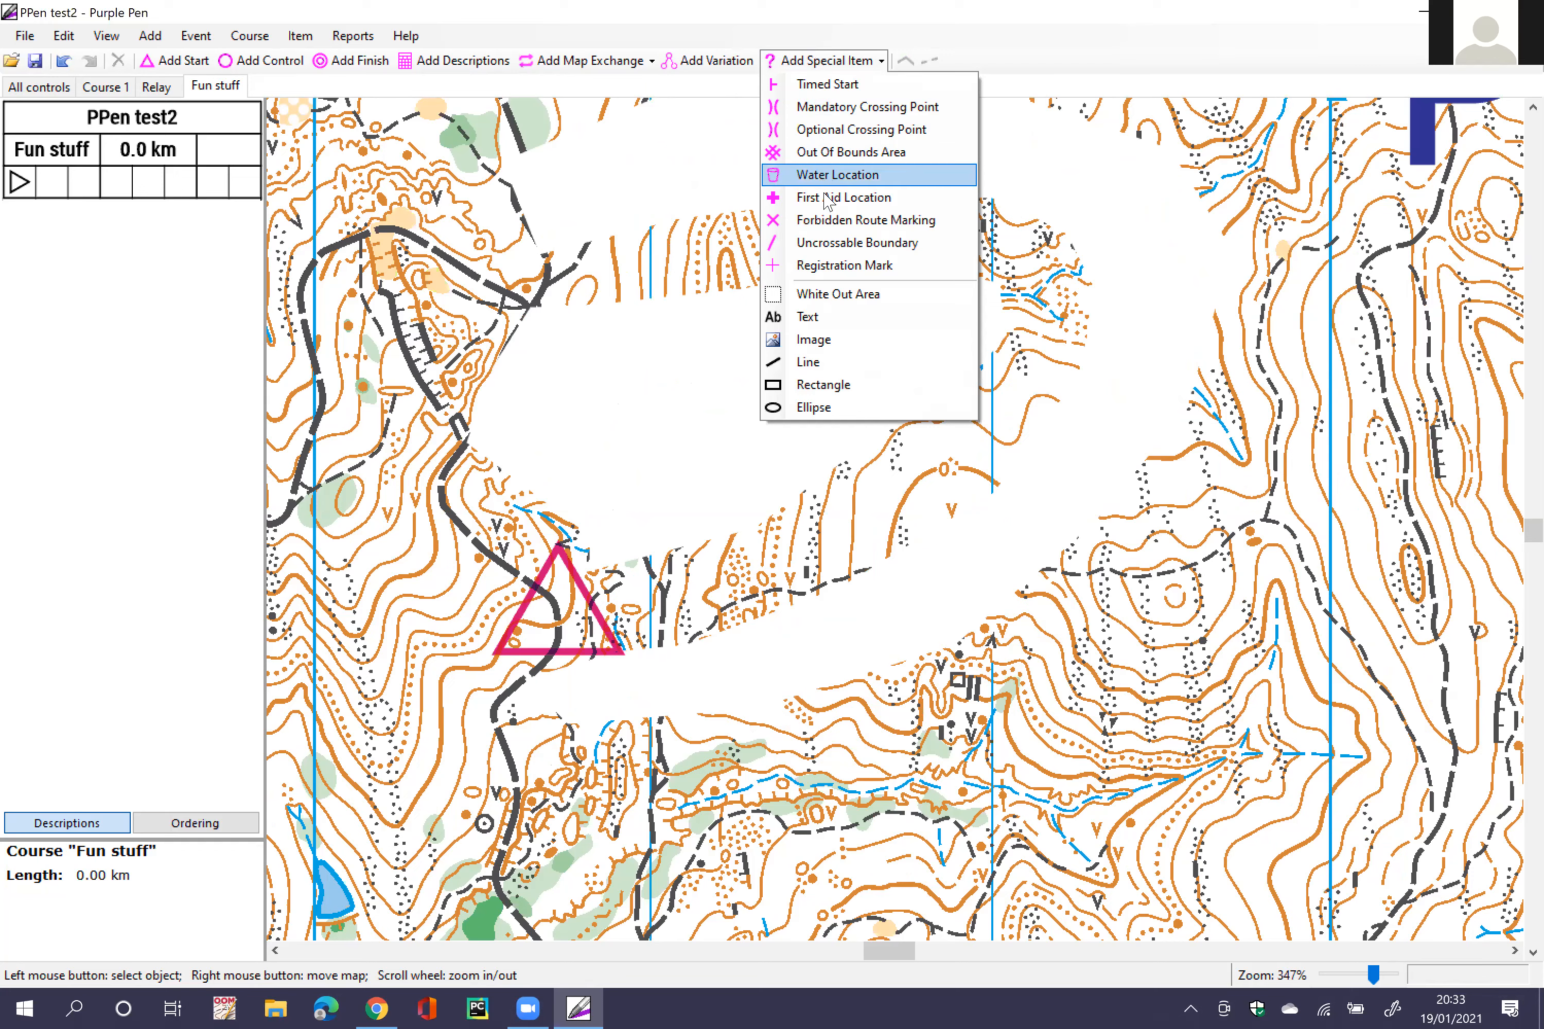
pyautogui.click(831, 243)
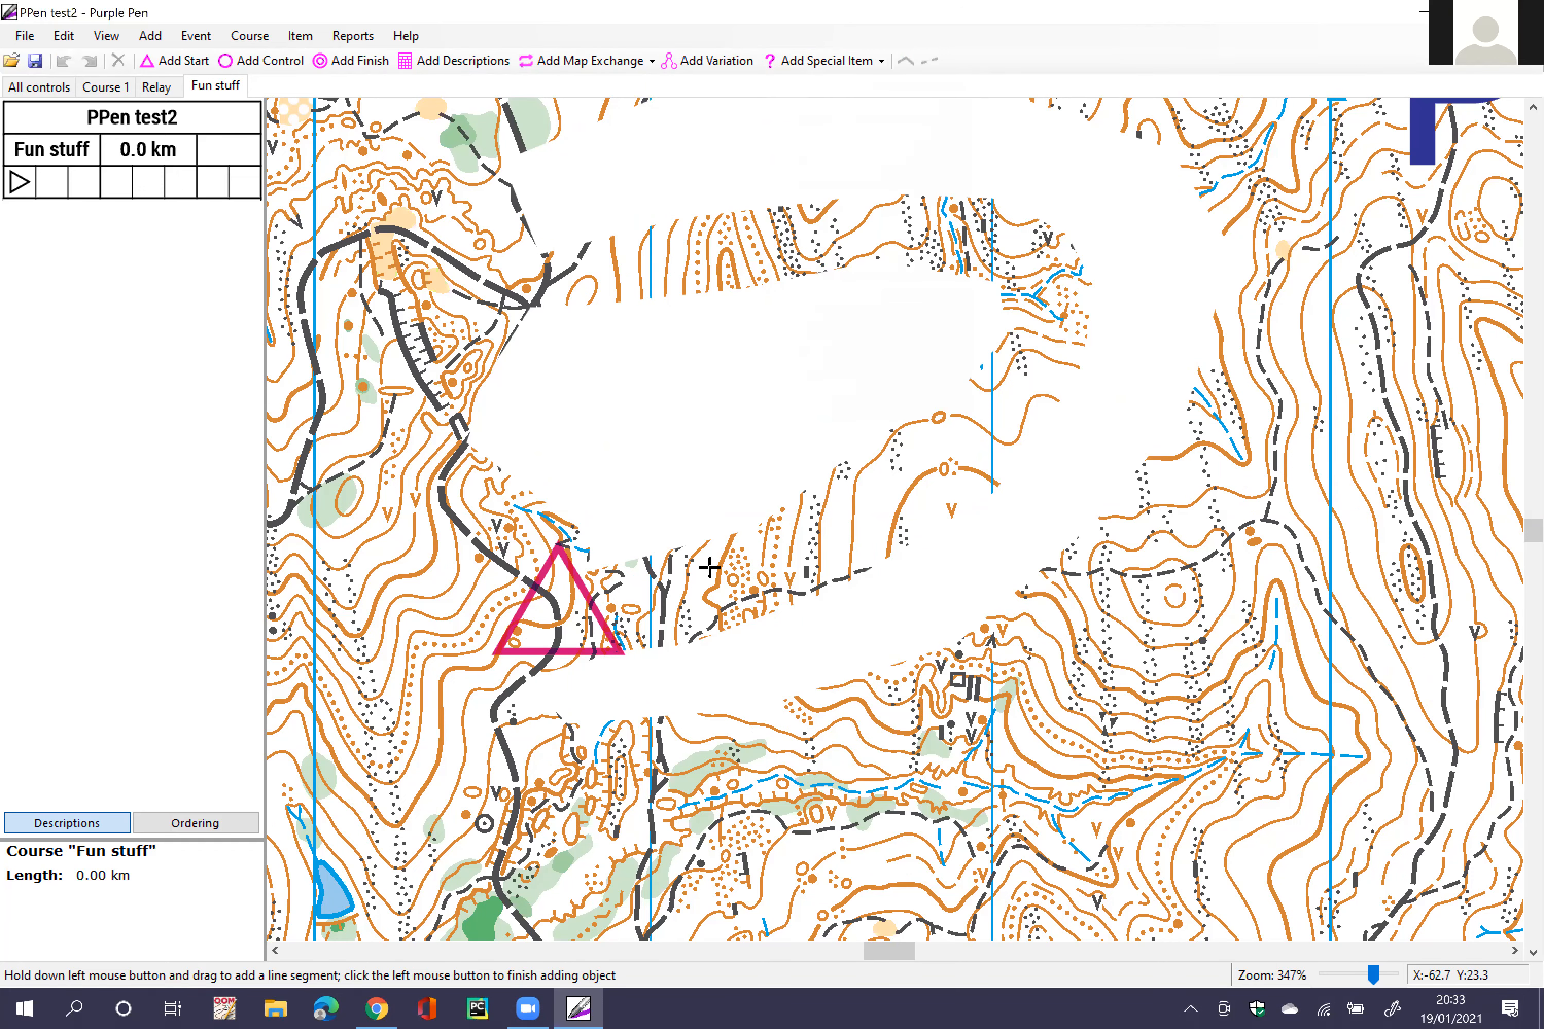
pyautogui.moveTo(619, 649)
pyautogui.mouseDown()
pyautogui.moveTo(733, 636)
pyautogui.moveTo(985, 507)
pyautogui.moveTo(1103, 372)
pyautogui.moveTo(1105, 271)
pyautogui.moveTo(1019, 203)
pyautogui.moveTo(774, 217)
pyautogui.mouseUp()
pyautogui.moveTo(637, 223); pyautogui.dragTo(639, 222)
pyautogui.moveTo(639, 223); pyautogui.dragTo(543, 253)
pyautogui.click(542, 252)
pyautogui.moveTo(788, 217); pyautogui.dragTo(791, 202)
pyautogui.click(783, 239)
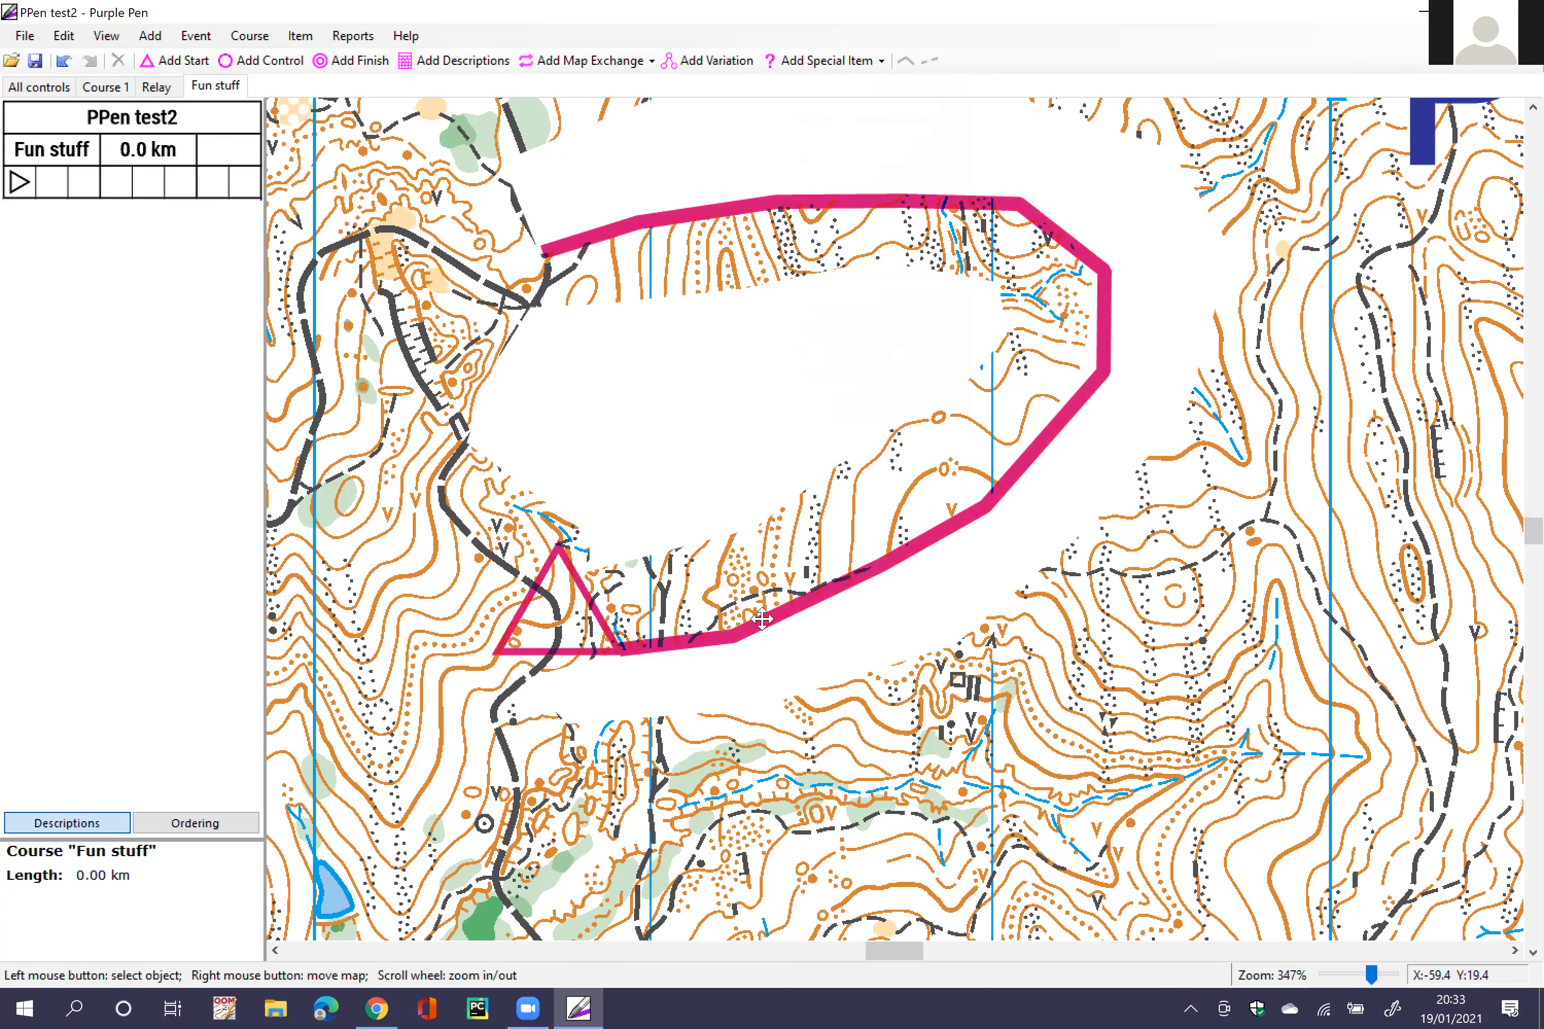
# Step: Draw a Dark Blue line item from the start triangle's southeast corner along the curved map strip's outer edge to its northwest end
pyautogui.scroll(-1, 762, 619)
pyautogui.click(827, 60)
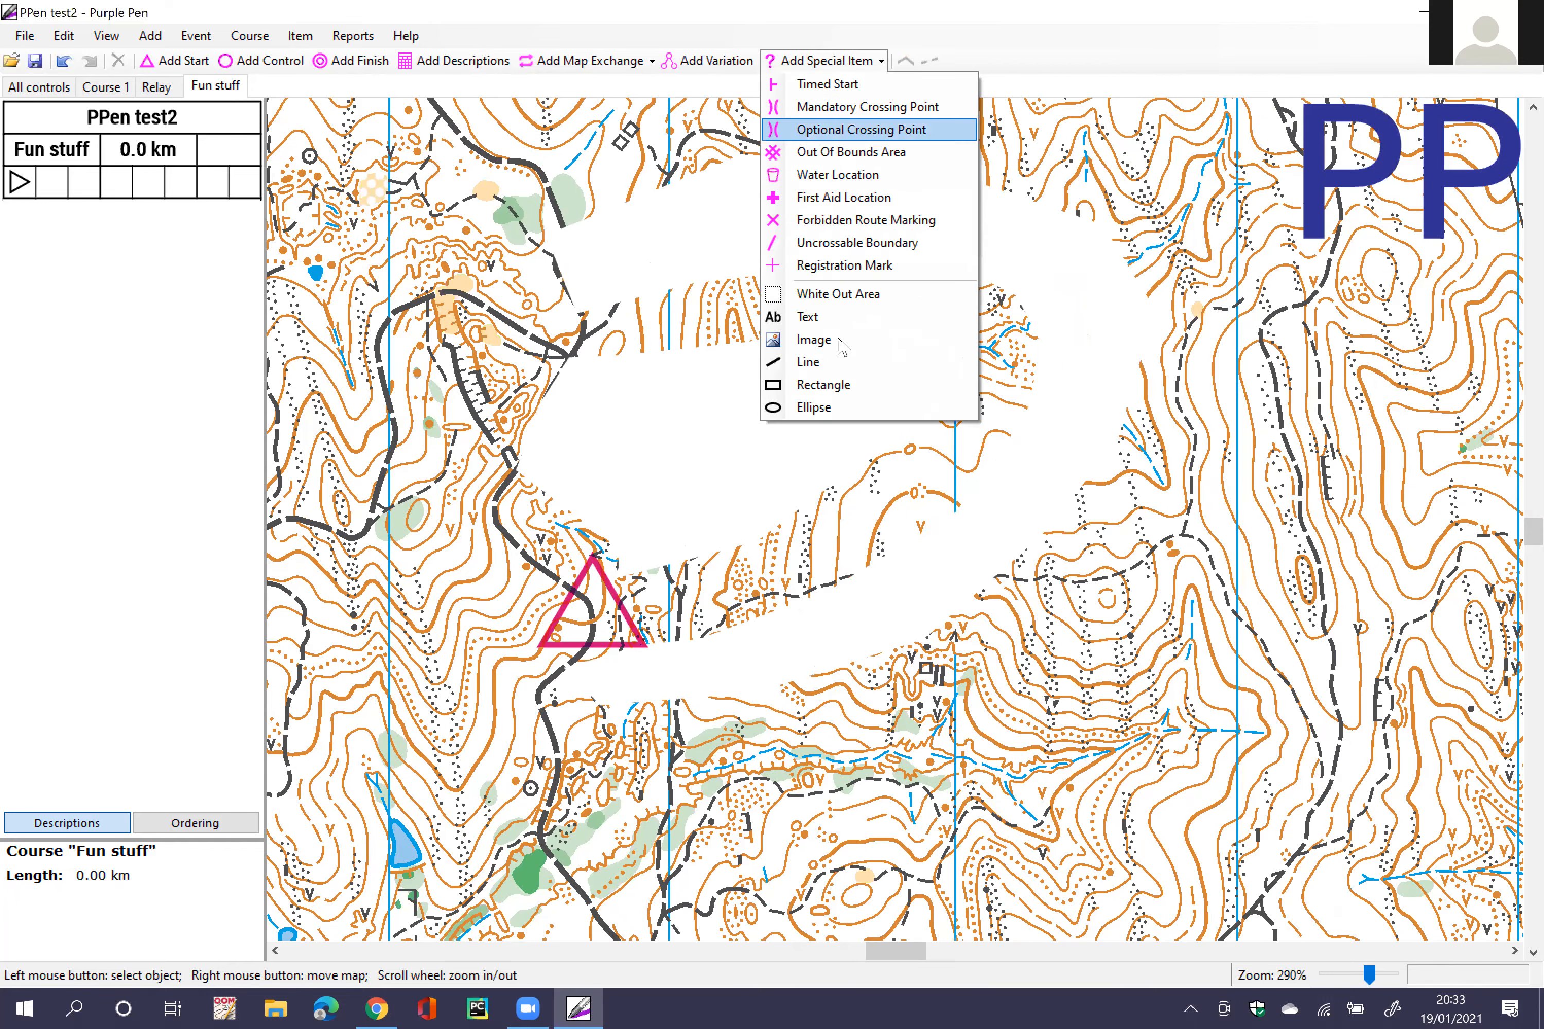
pyautogui.click(817, 362)
pyautogui.click(724, 413)
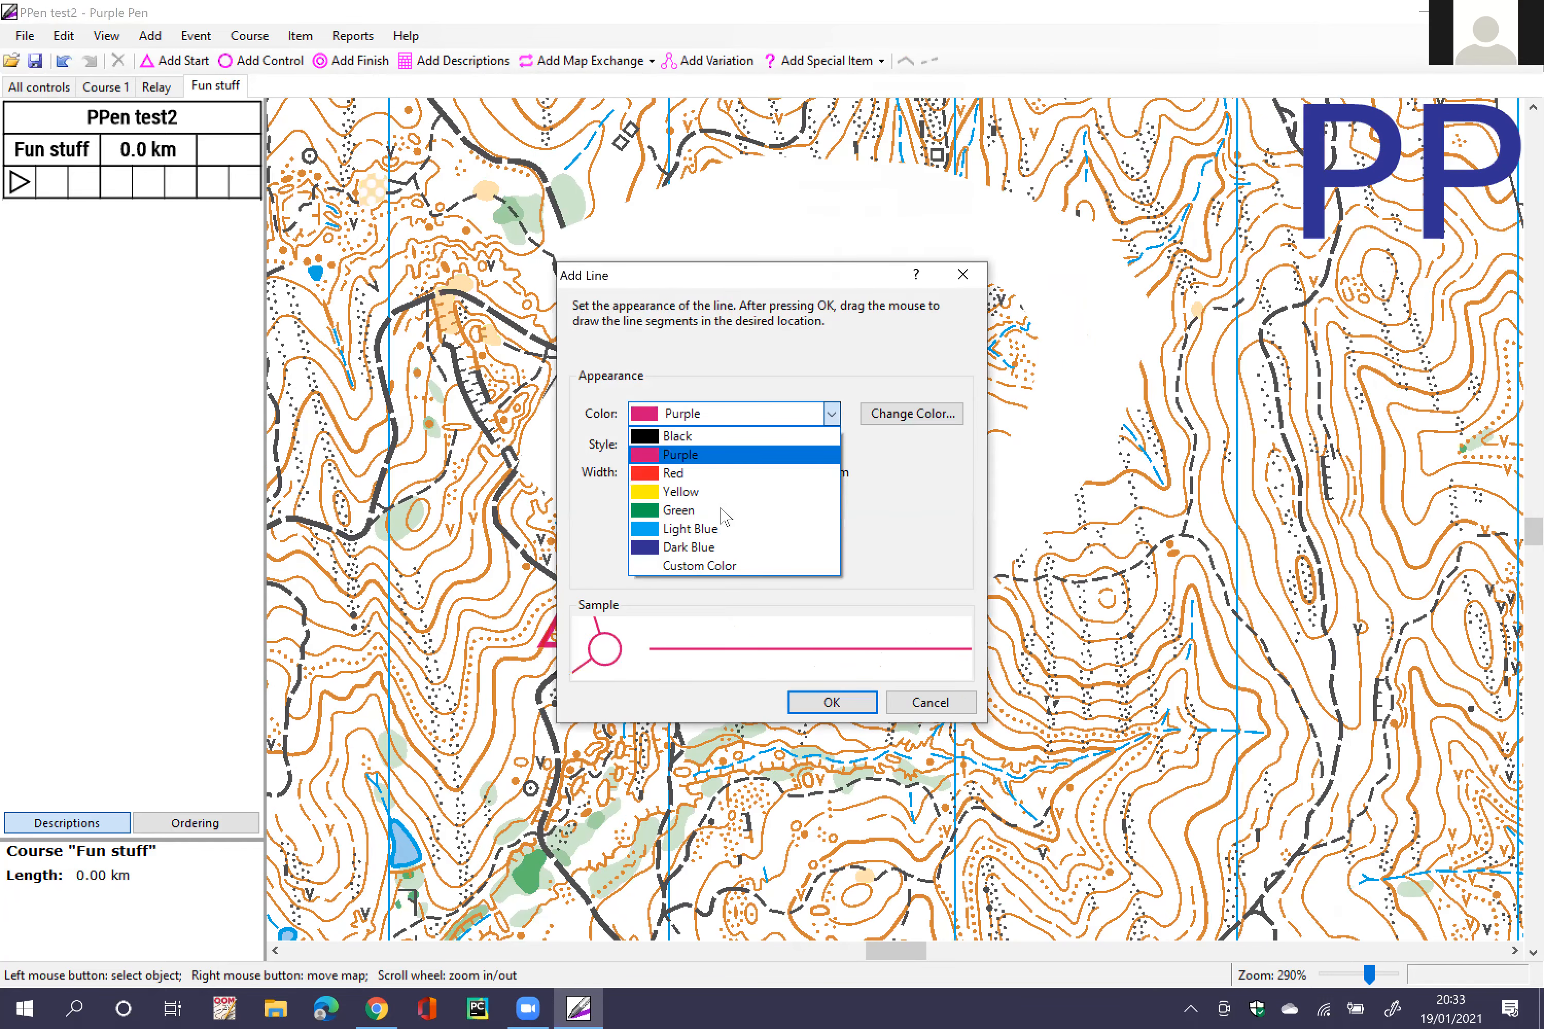
pyautogui.click(704, 547)
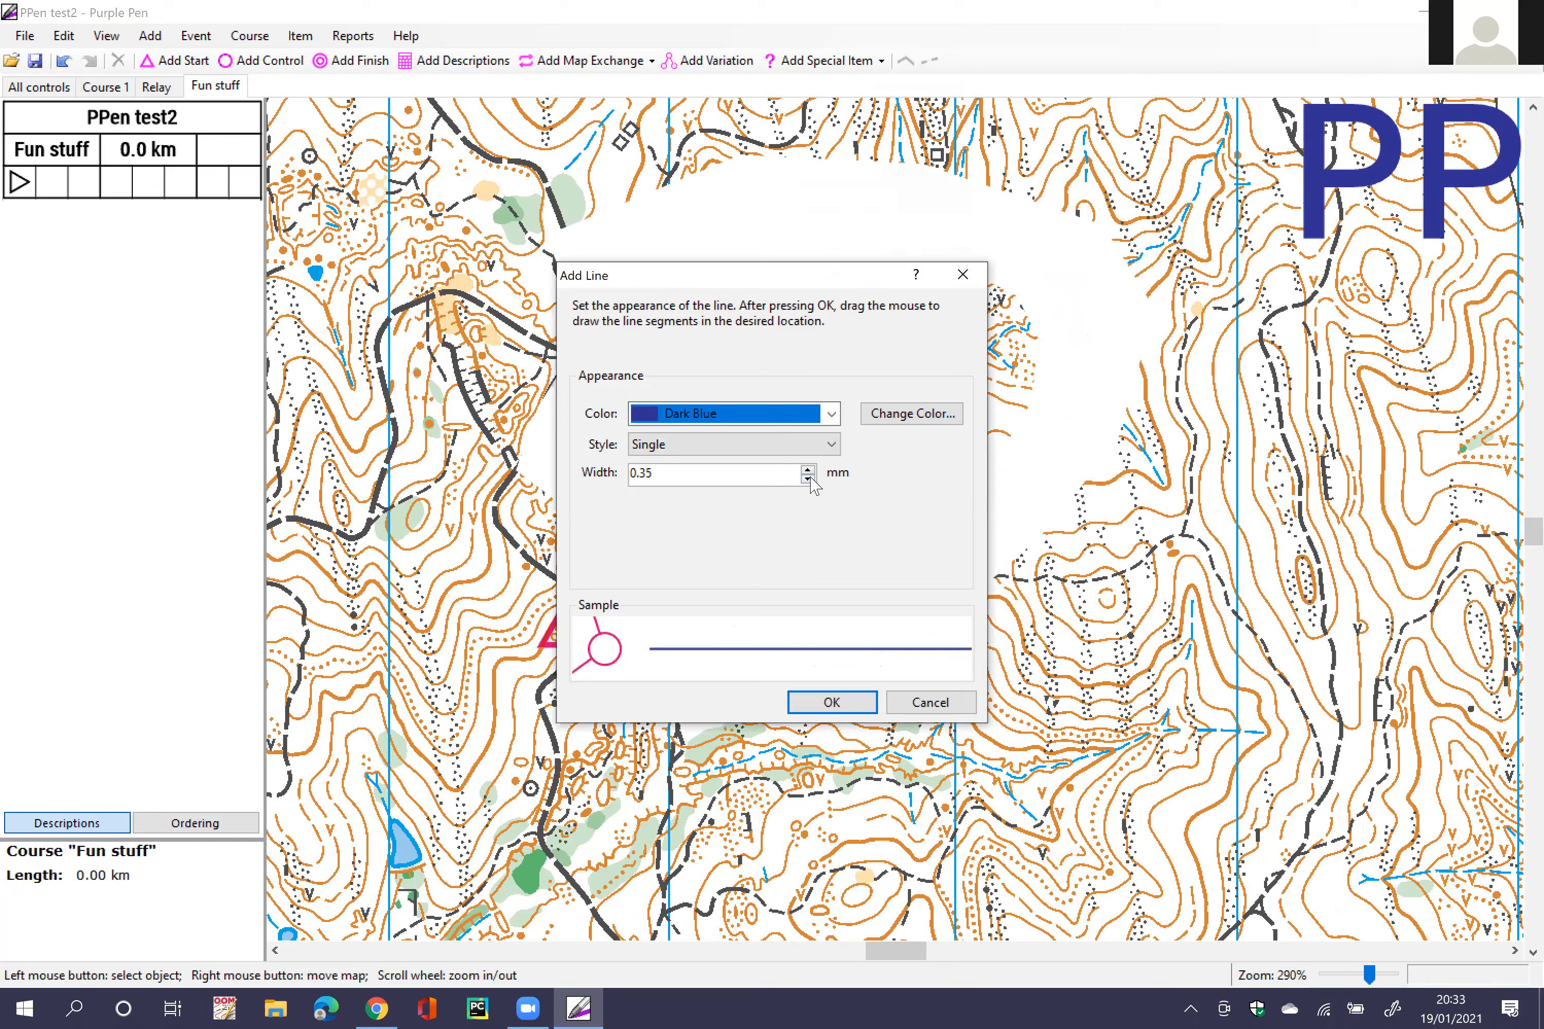
pyautogui.click(831, 702)
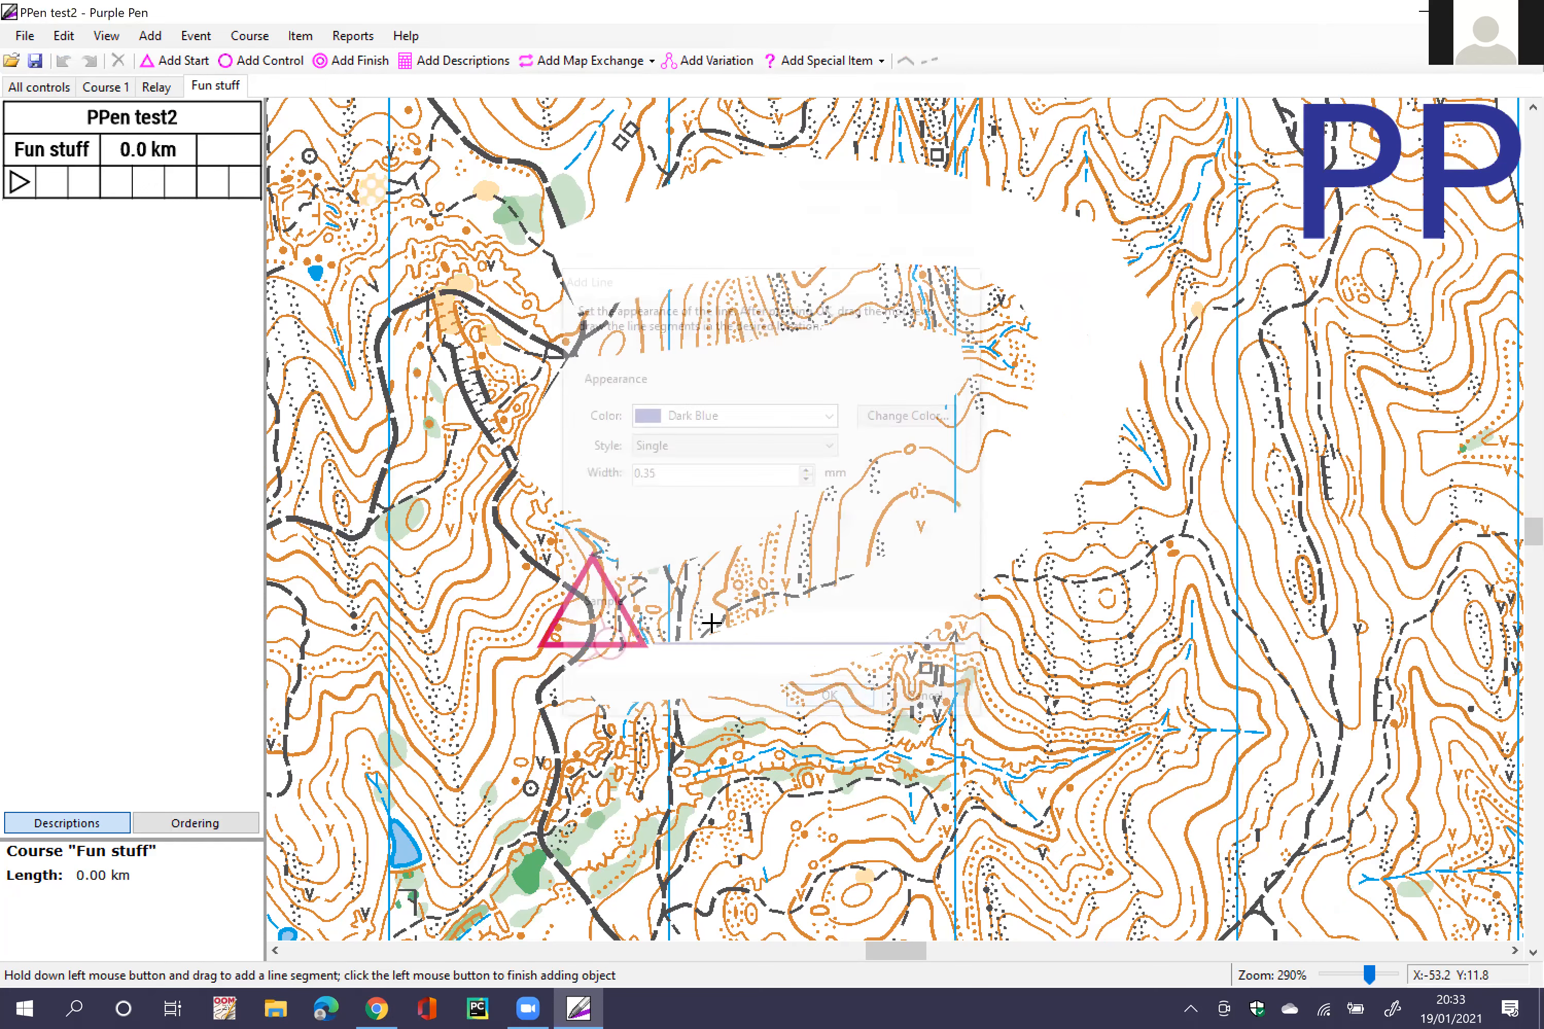
pyautogui.moveTo(692, 644)
pyautogui.mouseDown()
pyautogui.moveTo(868, 575)
pyautogui.moveTo(981, 492)
pyautogui.moveTo(1029, 413)
pyautogui.moveTo(1035, 340)
pyautogui.moveTo(999, 286)
pyautogui.moveTo(948, 269)
pyautogui.moveTo(811, 271)
pyautogui.mouseUp()
pyautogui.moveTo(714, 286); pyautogui.dragTo(582, 310)
pyautogui.click(674, 336)
pyautogui.click(806, 325)
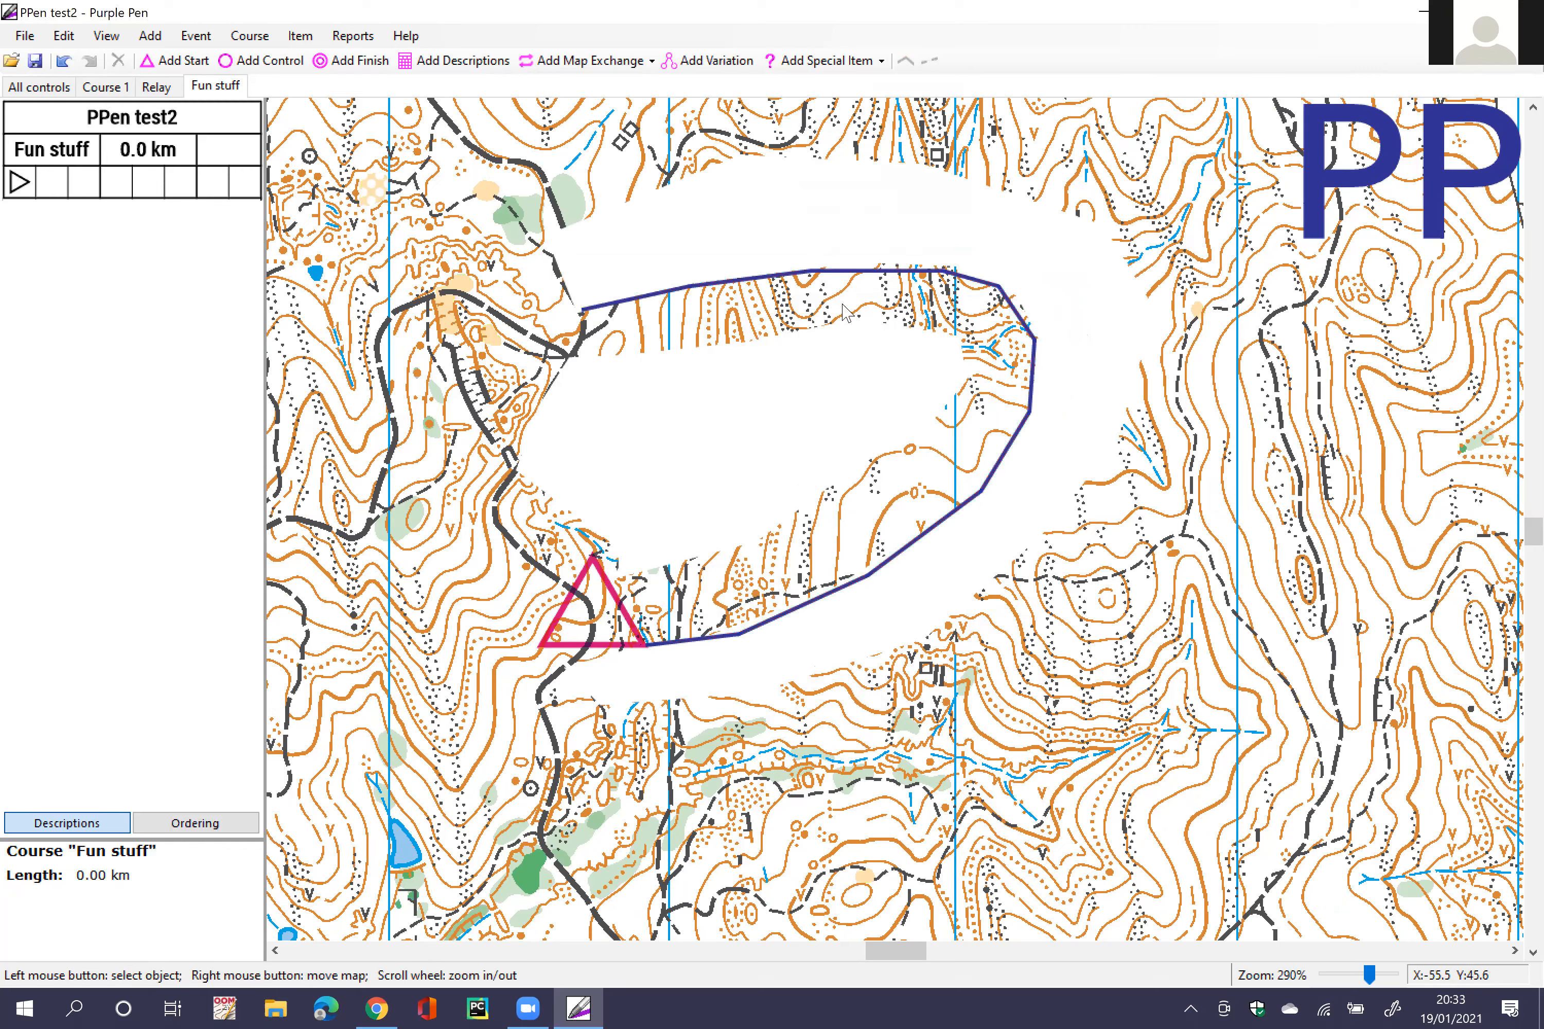
# Step: Move the outer line's vertex at the corridor's north edge, before its northeast bend, slightly north
pyautogui.click(923, 271)
pyautogui.moveTo(945, 275); pyautogui.dragTo(948, 266)
pyautogui.click(944, 446)
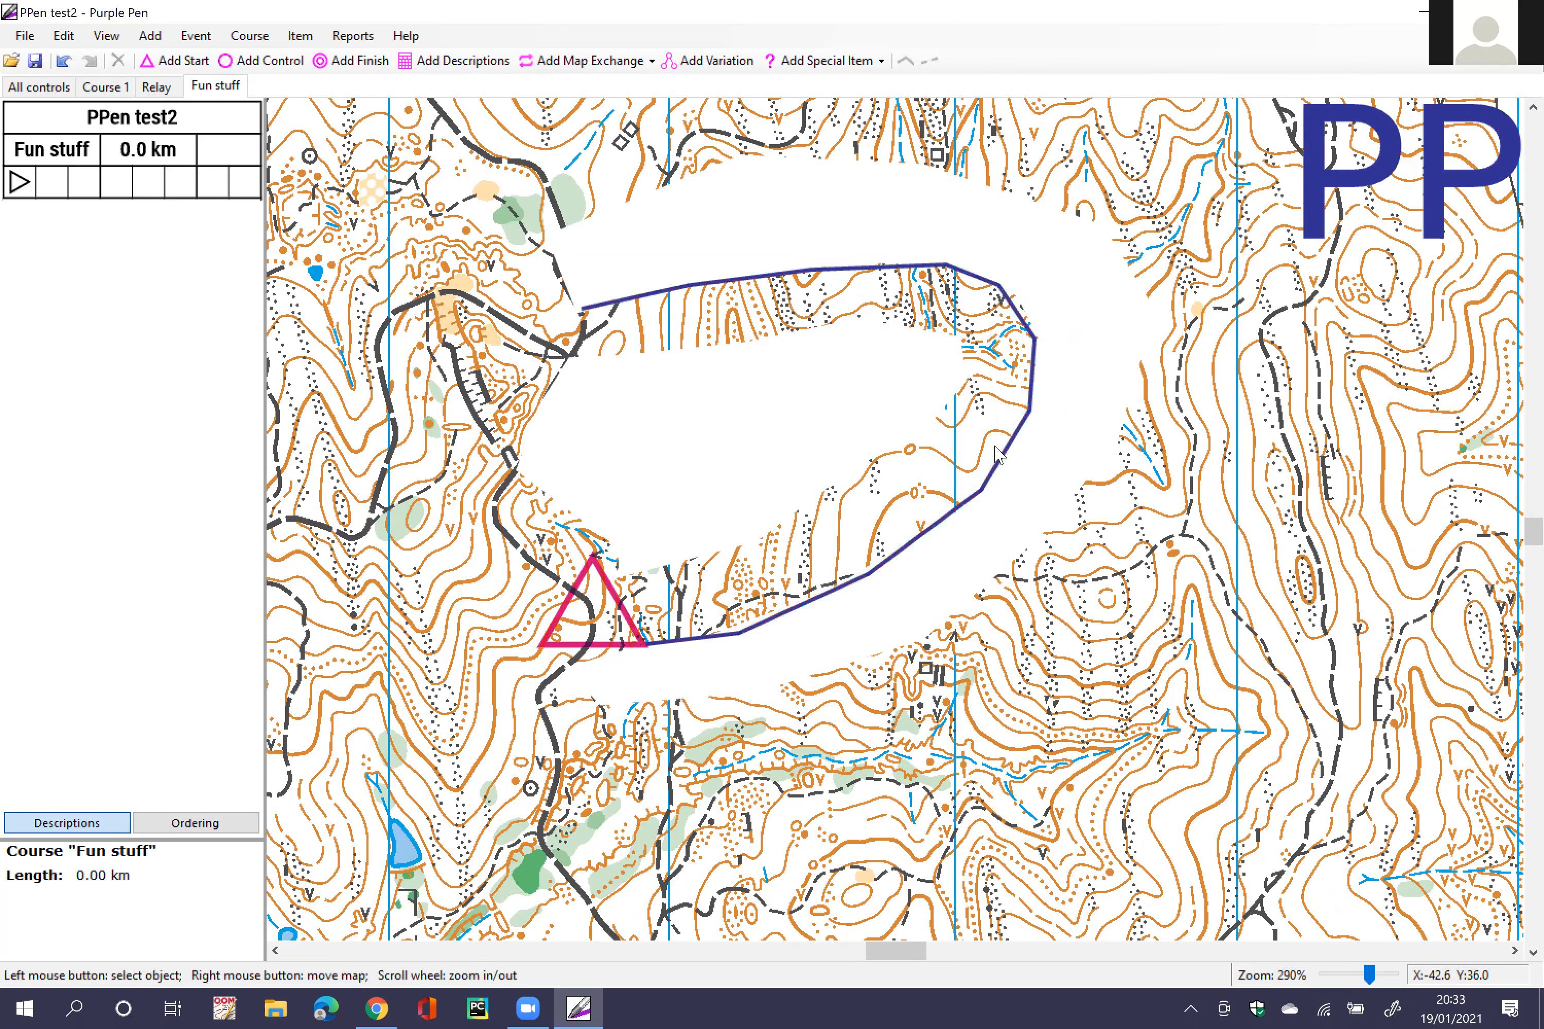
# Step: Draw a 1 mm wide Dark Blue line from the start triangle's apex along the corridor's inner edge to its northwest end
pyautogui.click(845, 63)
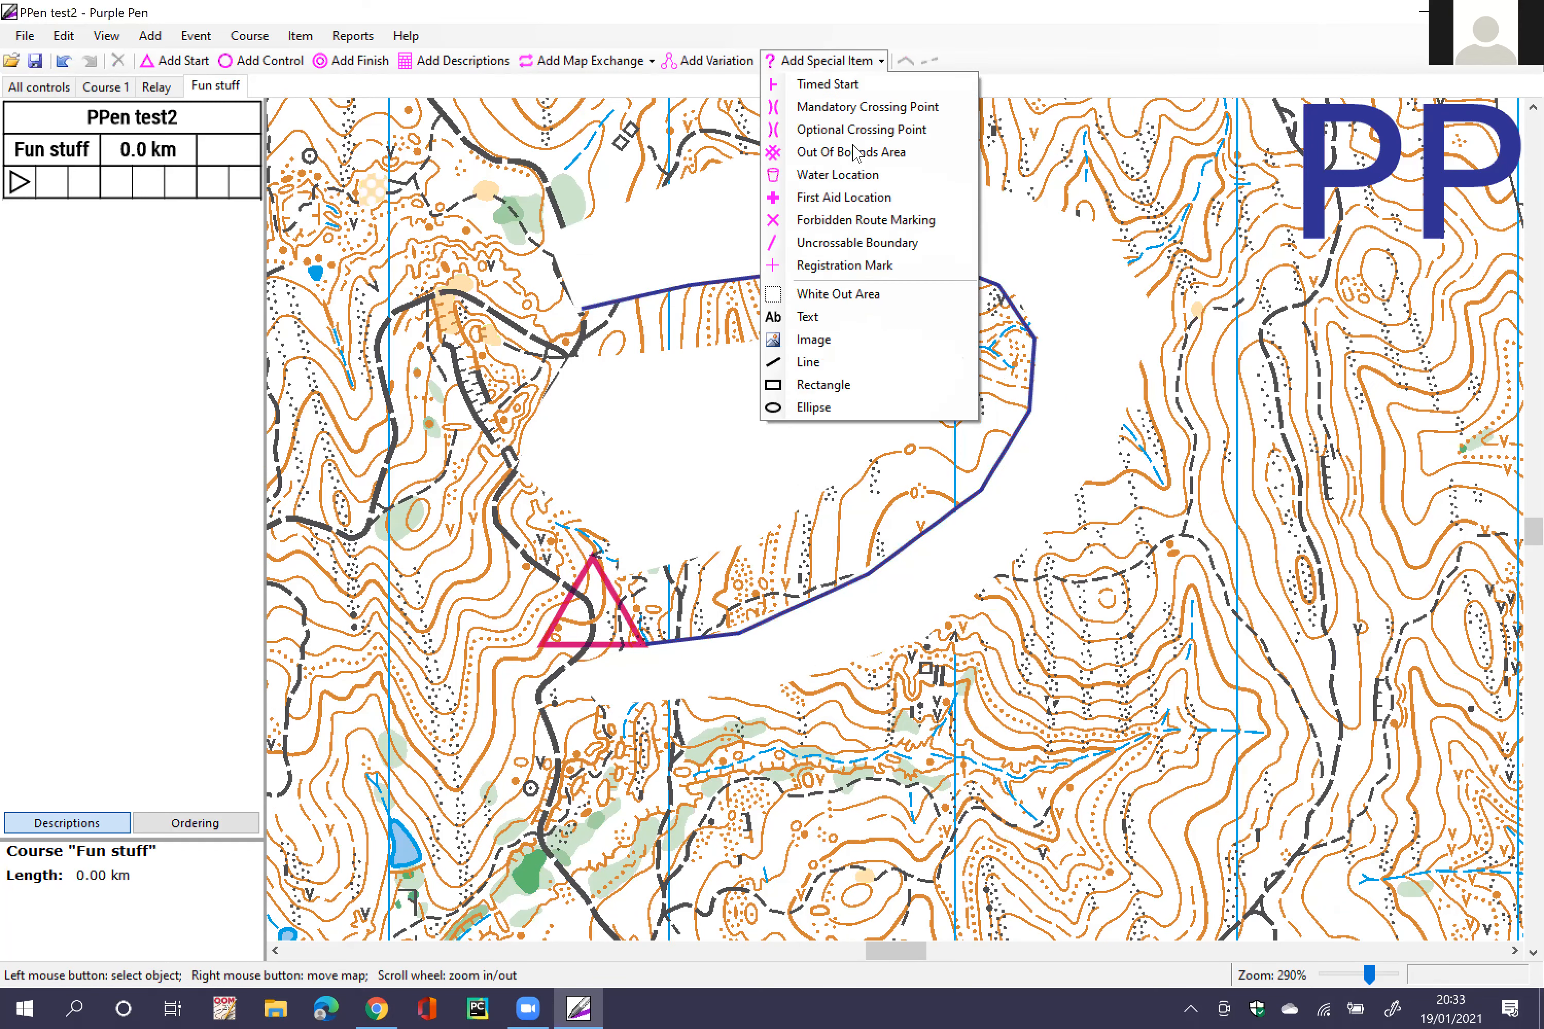
pyautogui.click(826, 347)
pyautogui.click(745, 38)
pyautogui.click(826, 60)
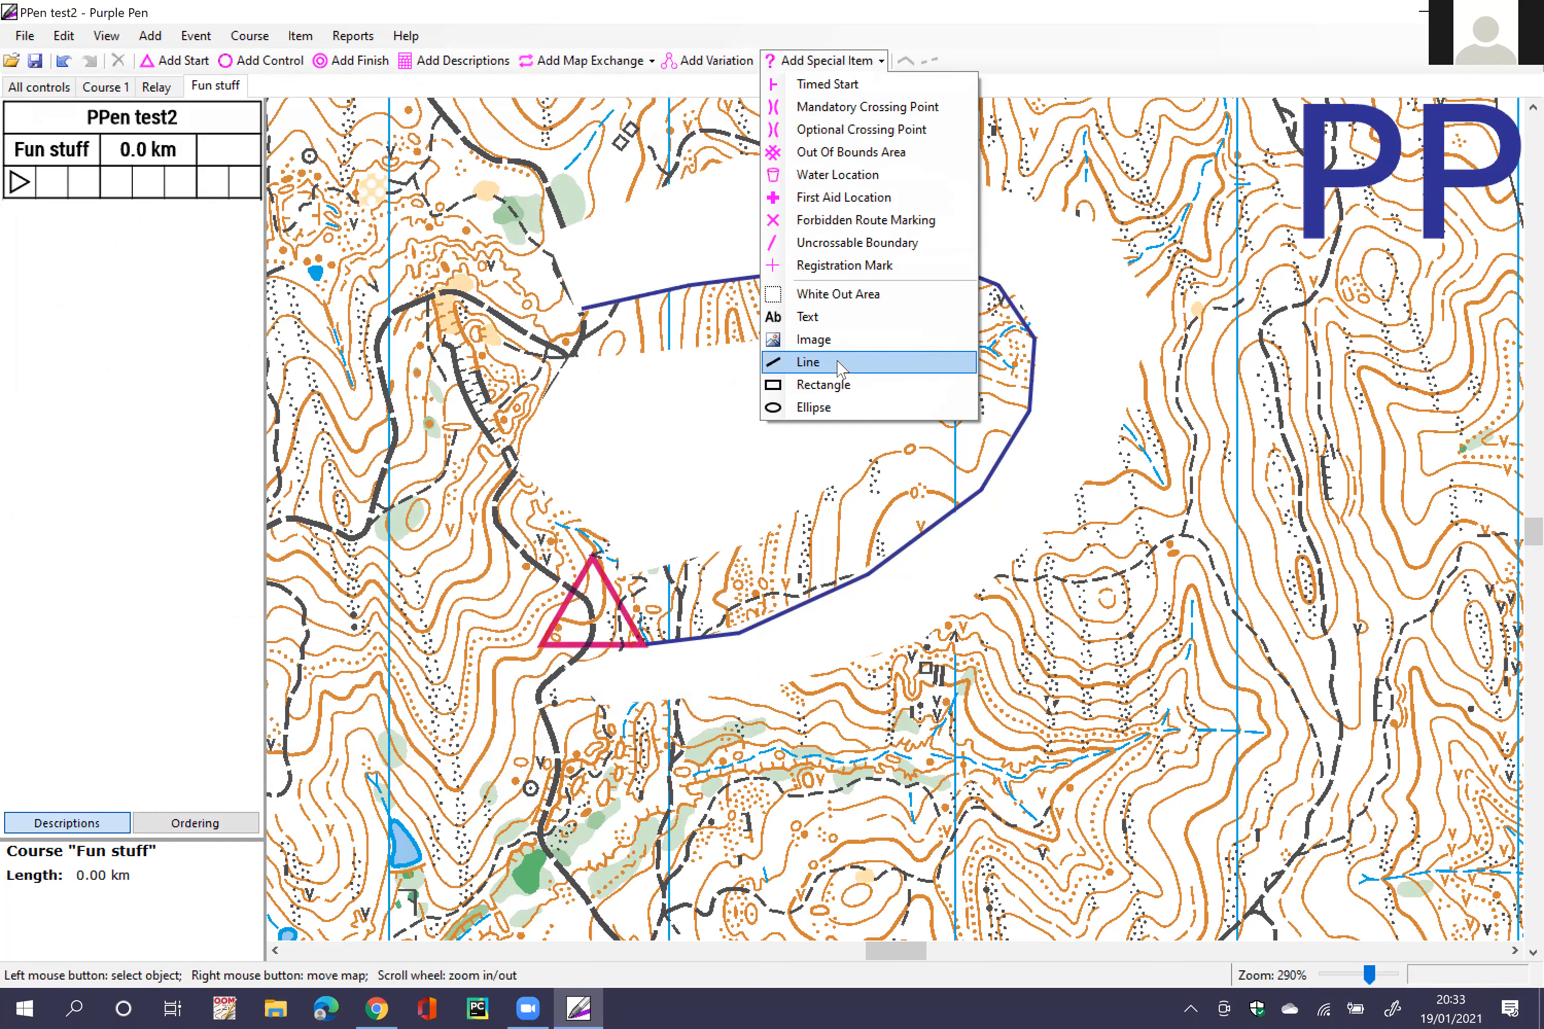
pyautogui.click(842, 361)
pyautogui.doubleClick(697, 474)
pyautogui.press('BackSpace')
pyautogui.write('1')
pyautogui.press('Return')
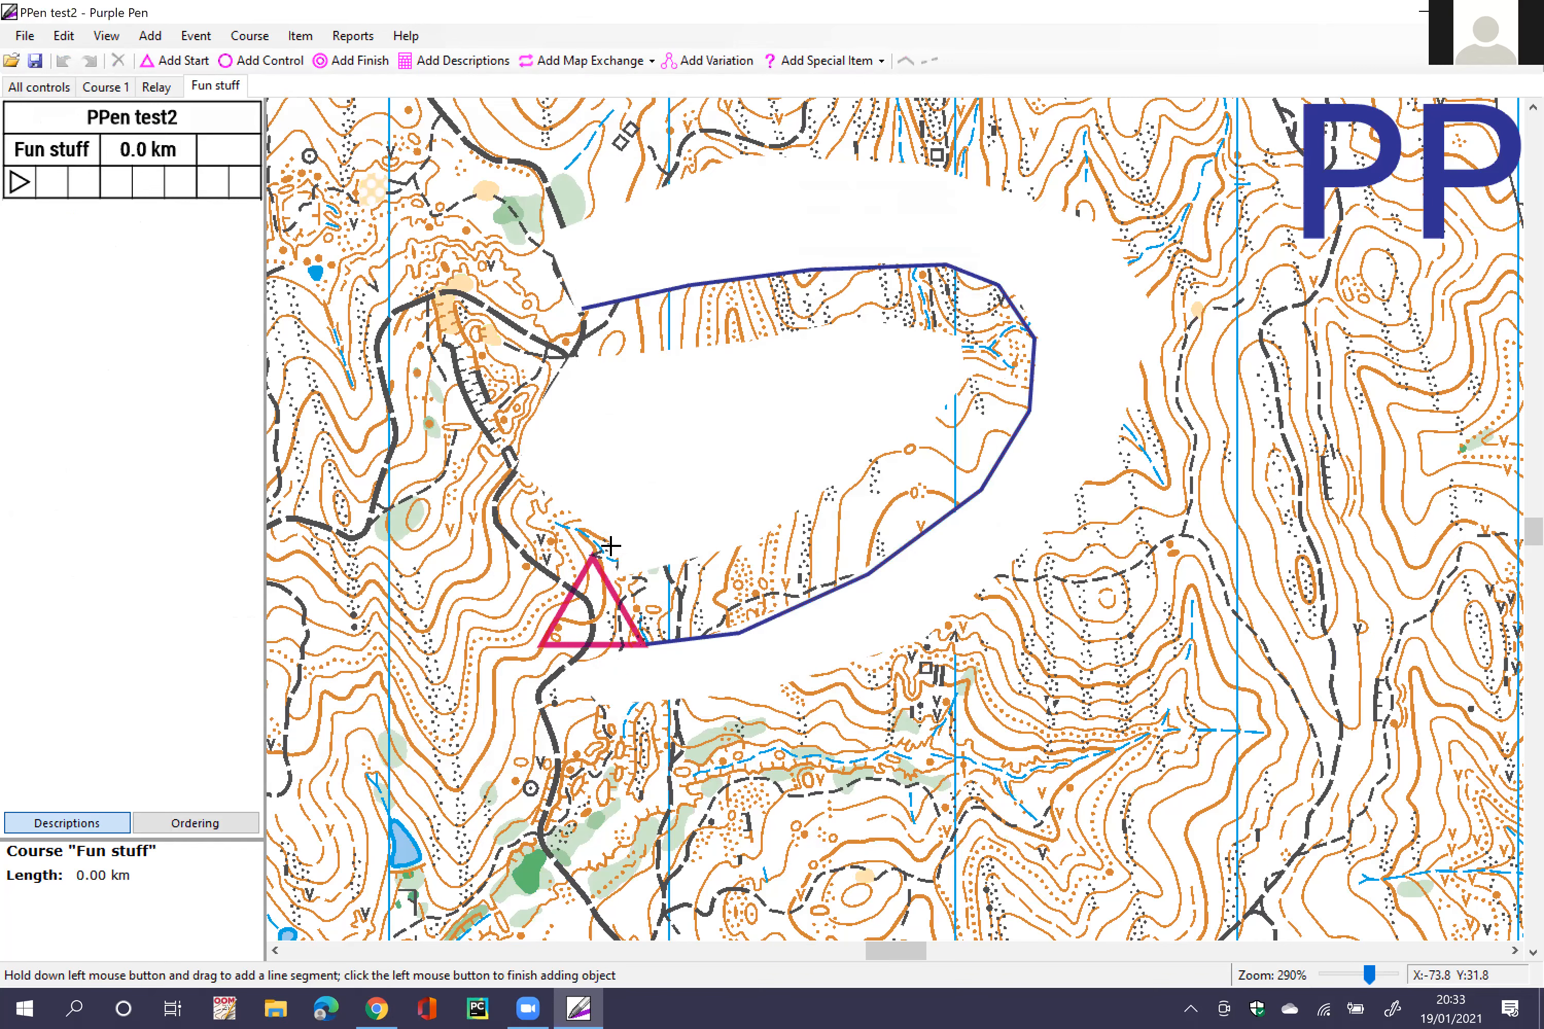
pyautogui.moveTo(607, 572); pyautogui.dragTo(751, 542)
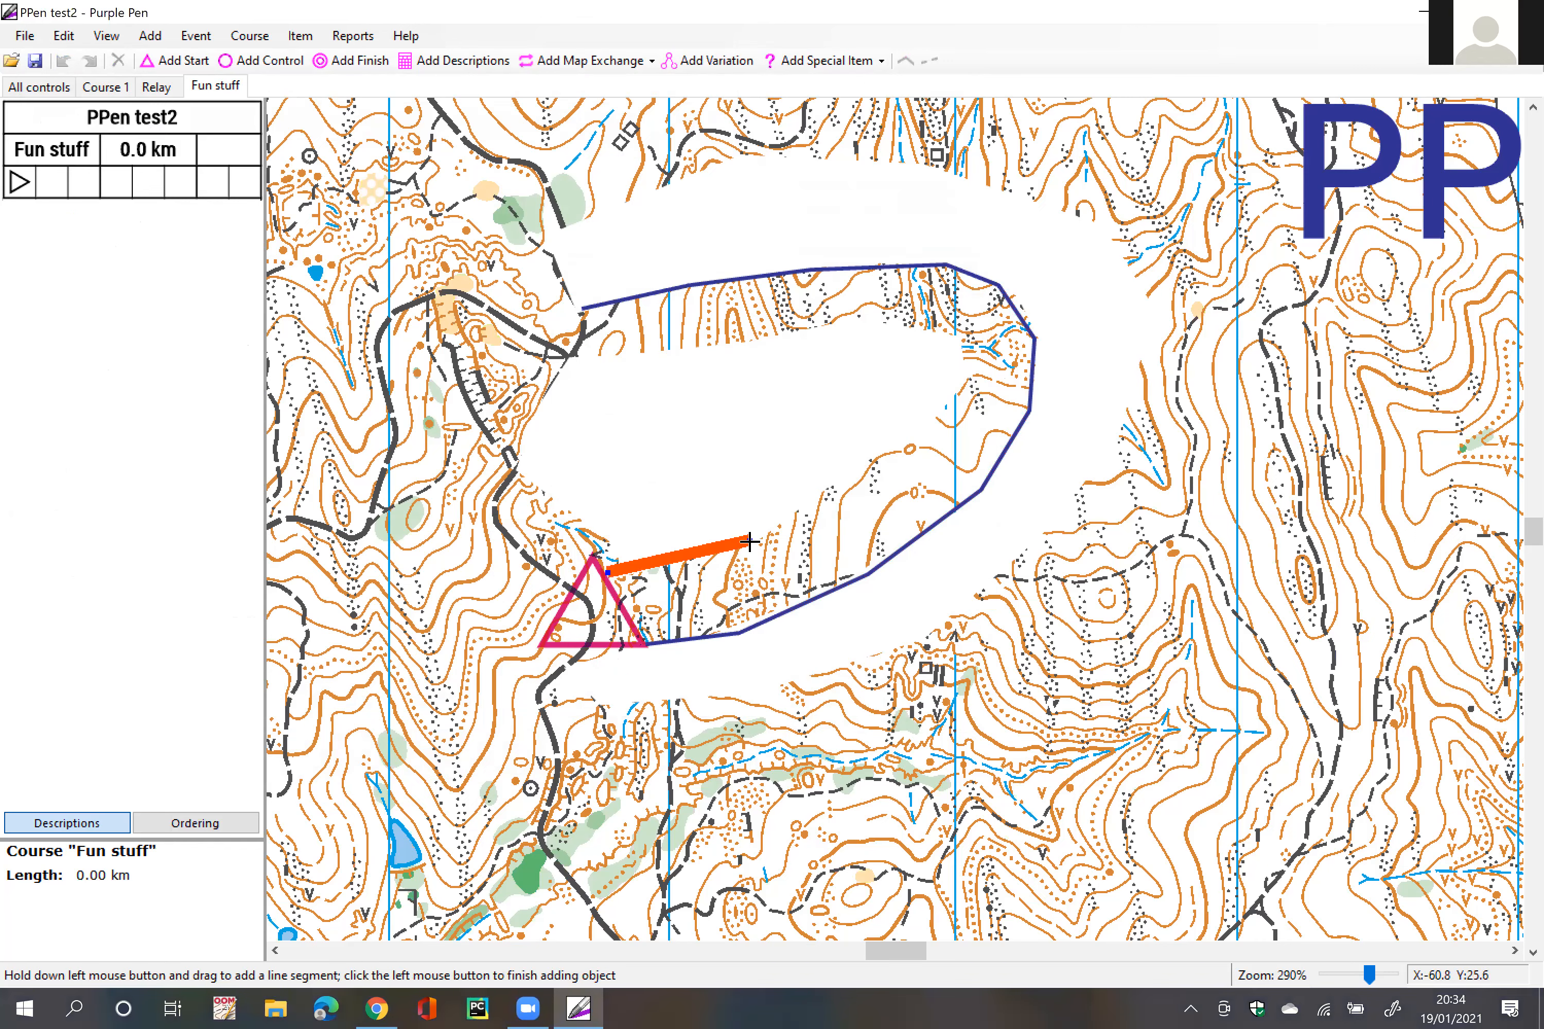
pyautogui.moveTo(807, 492)
pyautogui.mouseDown()
pyautogui.moveTo(967, 378)
pyautogui.moveTo(960, 338)
pyautogui.moveTo(861, 322)
pyautogui.mouseUp()
pyautogui.moveTo(772, 344); pyautogui.dragTo(733, 345)
pyautogui.moveTo(621, 352); pyautogui.dragTo(570, 357)
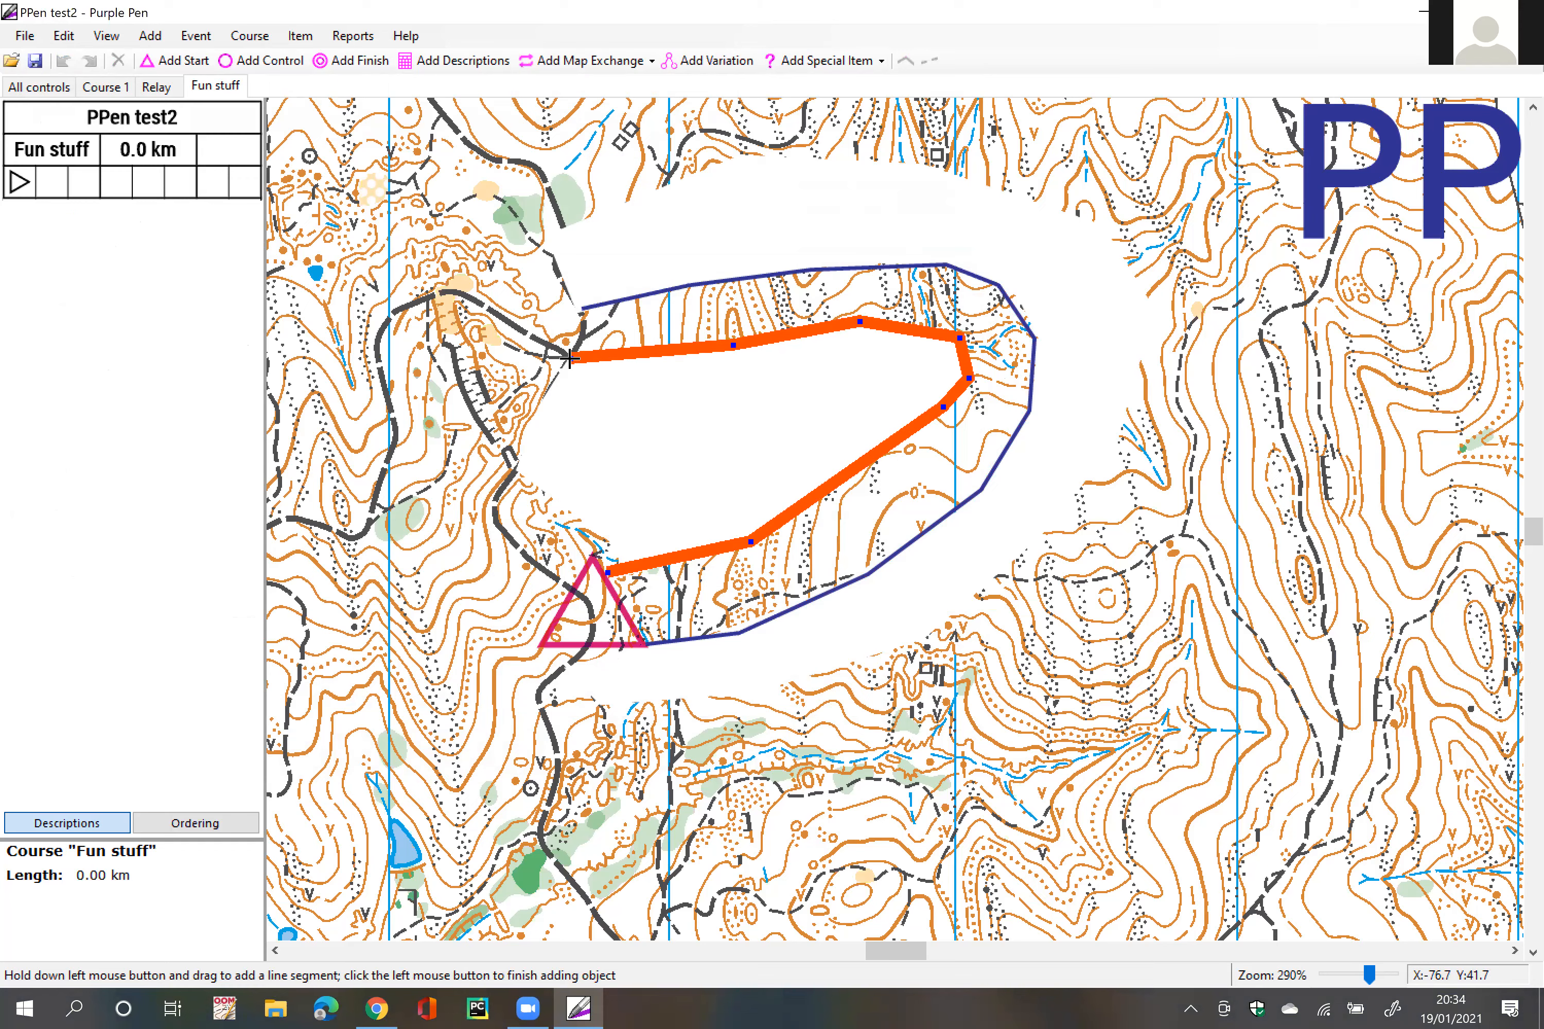
pyautogui.click(584, 368)
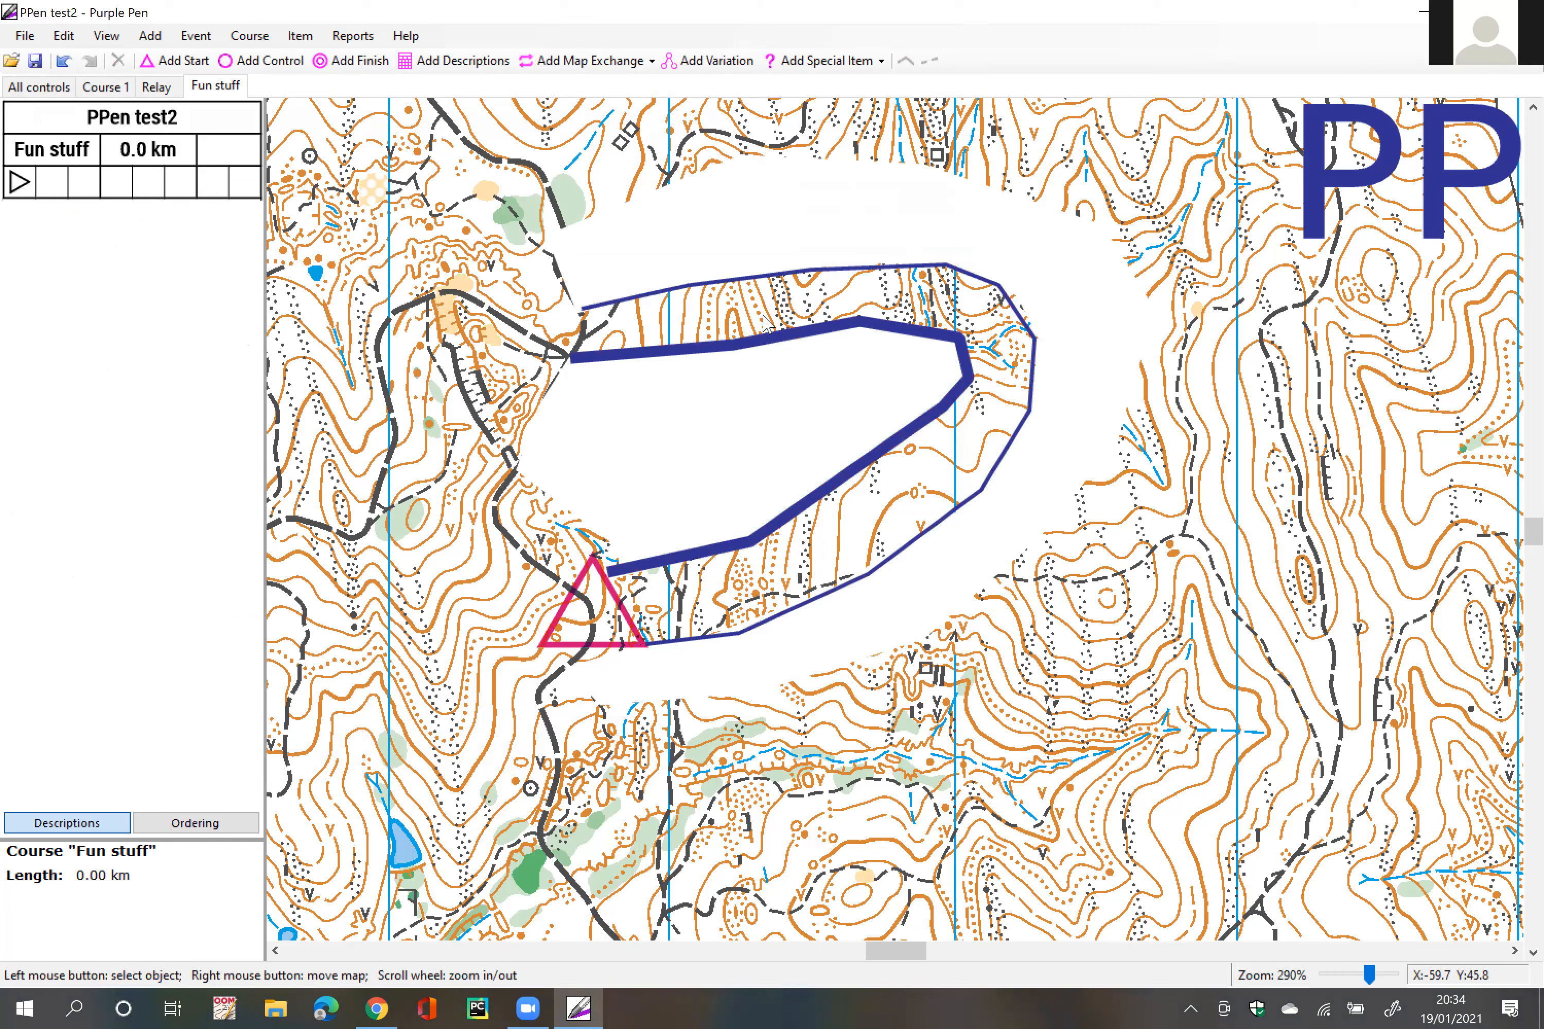
# Step: Delete the thin line along the corridor's outer edge
pyautogui.click(749, 278)
pyautogui.press('Delete')
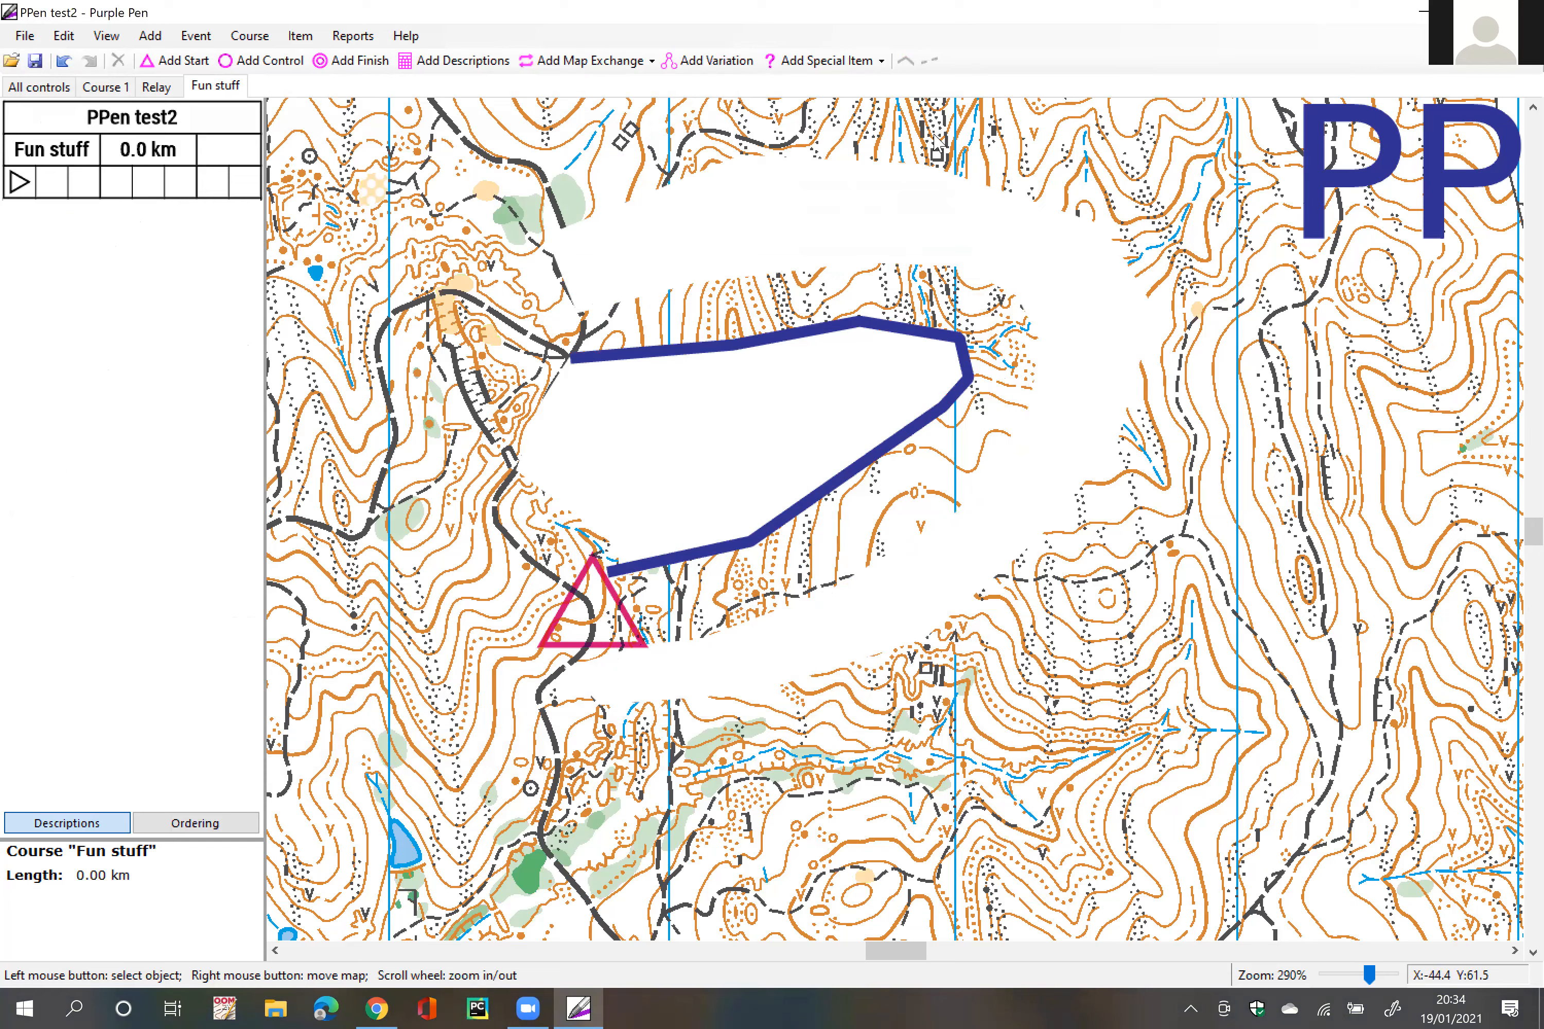
pyautogui.click(850, 61)
pyautogui.click(831, 384)
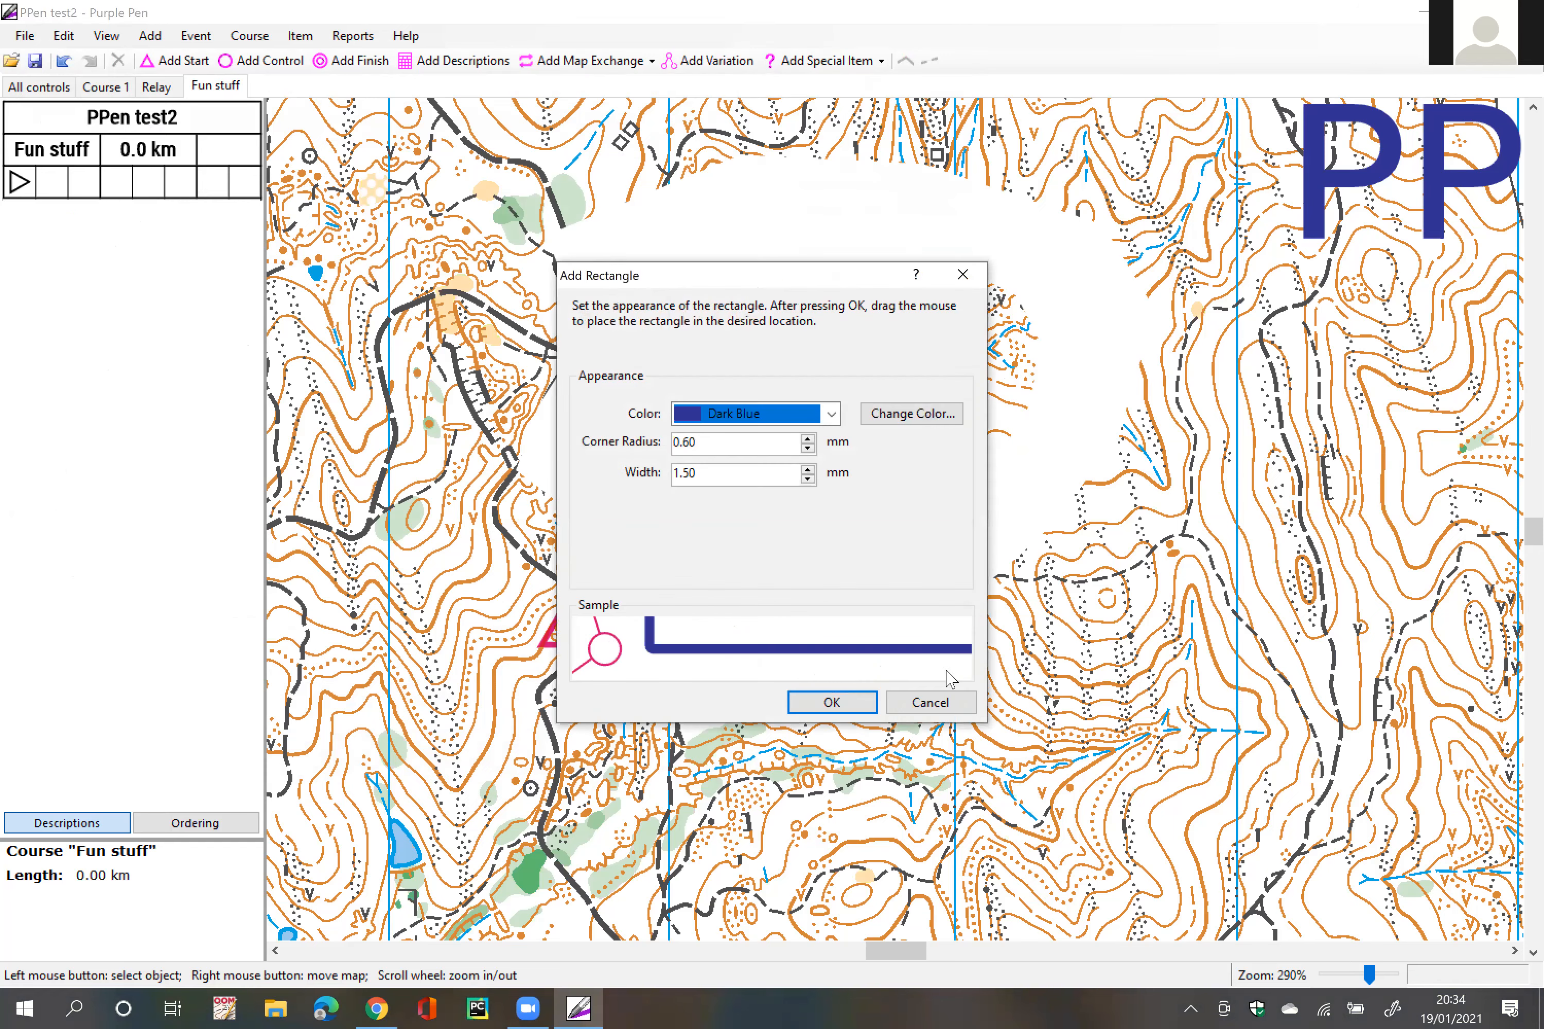
pyautogui.click(930, 702)
# Step: Draw a 1.00 mm wide single Dark Blue line from the start triangle's southeast corner along the corridor's outer edge to its northwest end
pyautogui.click(824, 60)
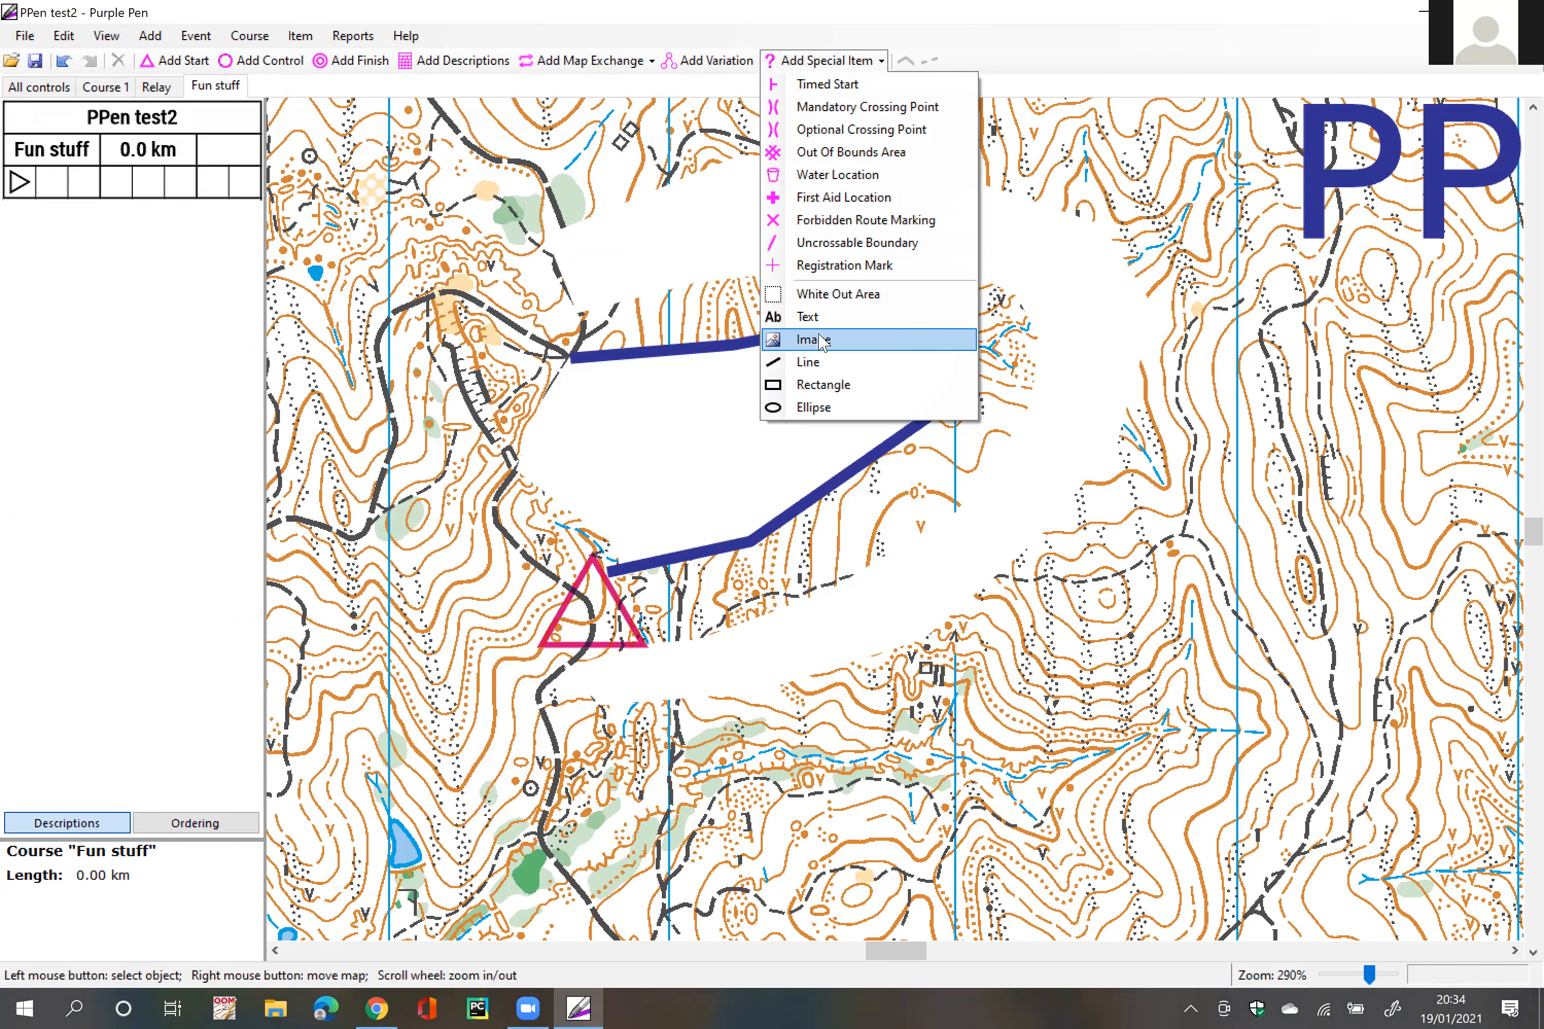
pyautogui.click(819, 364)
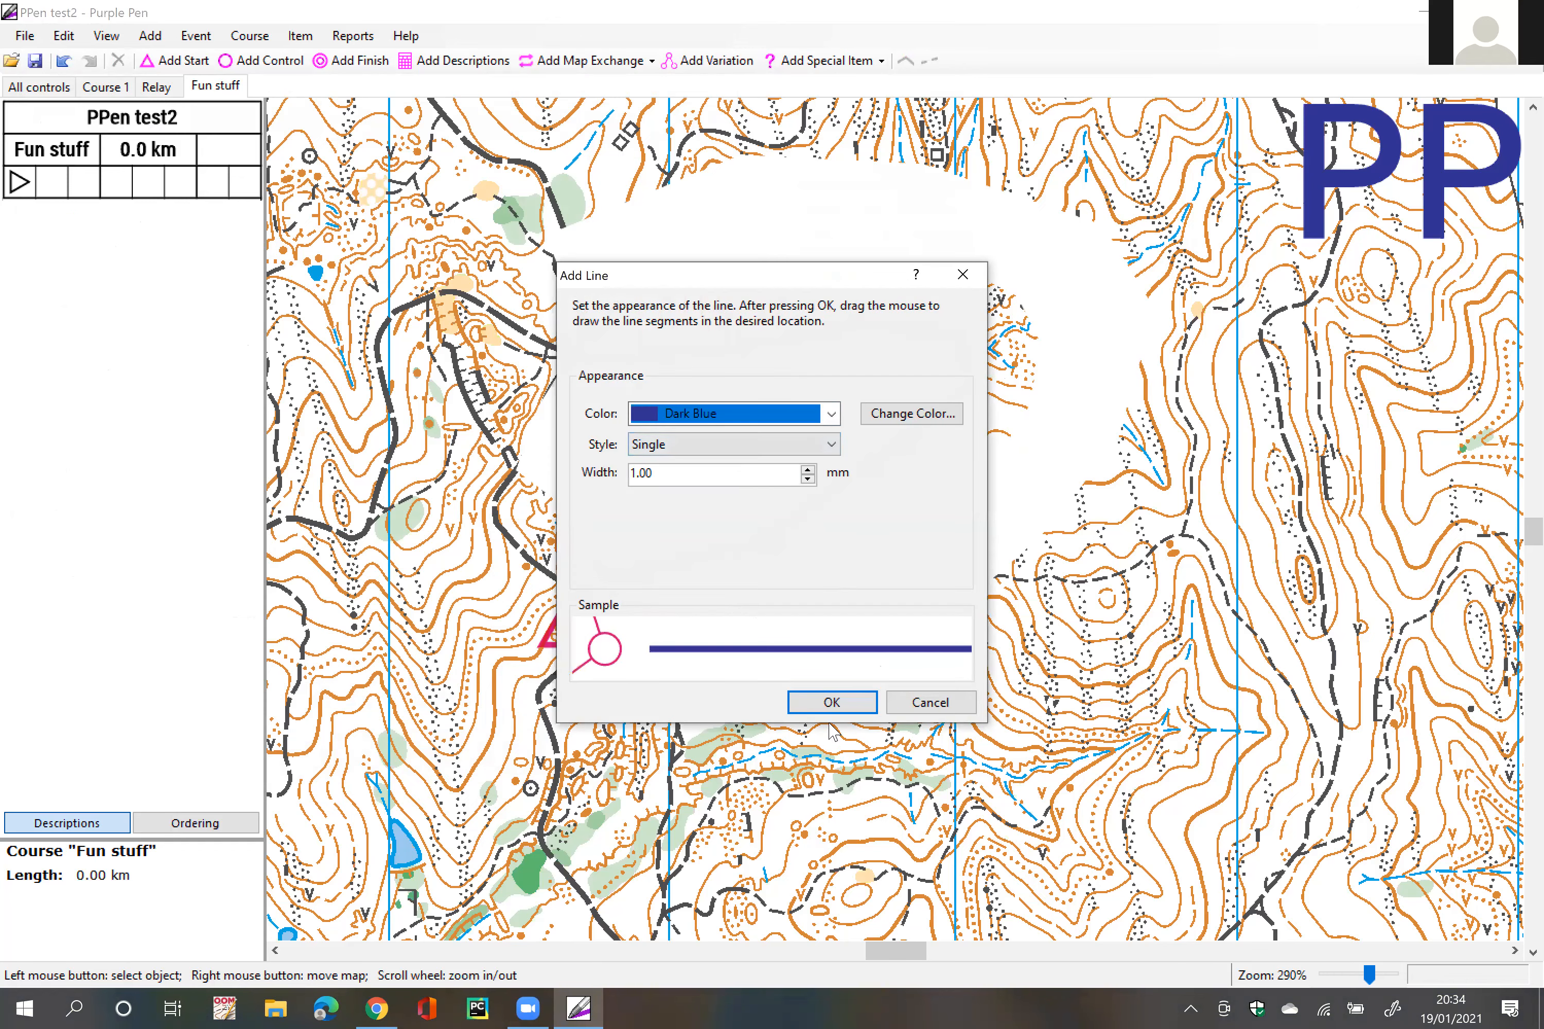
pyautogui.click(830, 702)
pyautogui.moveTo(650, 643)
pyautogui.mouseDown()
pyautogui.moveTo(709, 635)
pyautogui.moveTo(868, 565)
pyautogui.moveTo(958, 507)
pyautogui.moveTo(1027, 415)
pyautogui.mouseUp()
pyautogui.moveTo(1026, 415); pyautogui.dragTo(1044, 348)
pyautogui.moveTo(1043, 348)
pyautogui.mouseDown()
pyautogui.moveTo(1003, 276)
pyautogui.moveTo(879, 258)
pyautogui.moveTo(699, 273)
pyautogui.moveTo(572, 308)
pyautogui.mouseUp()
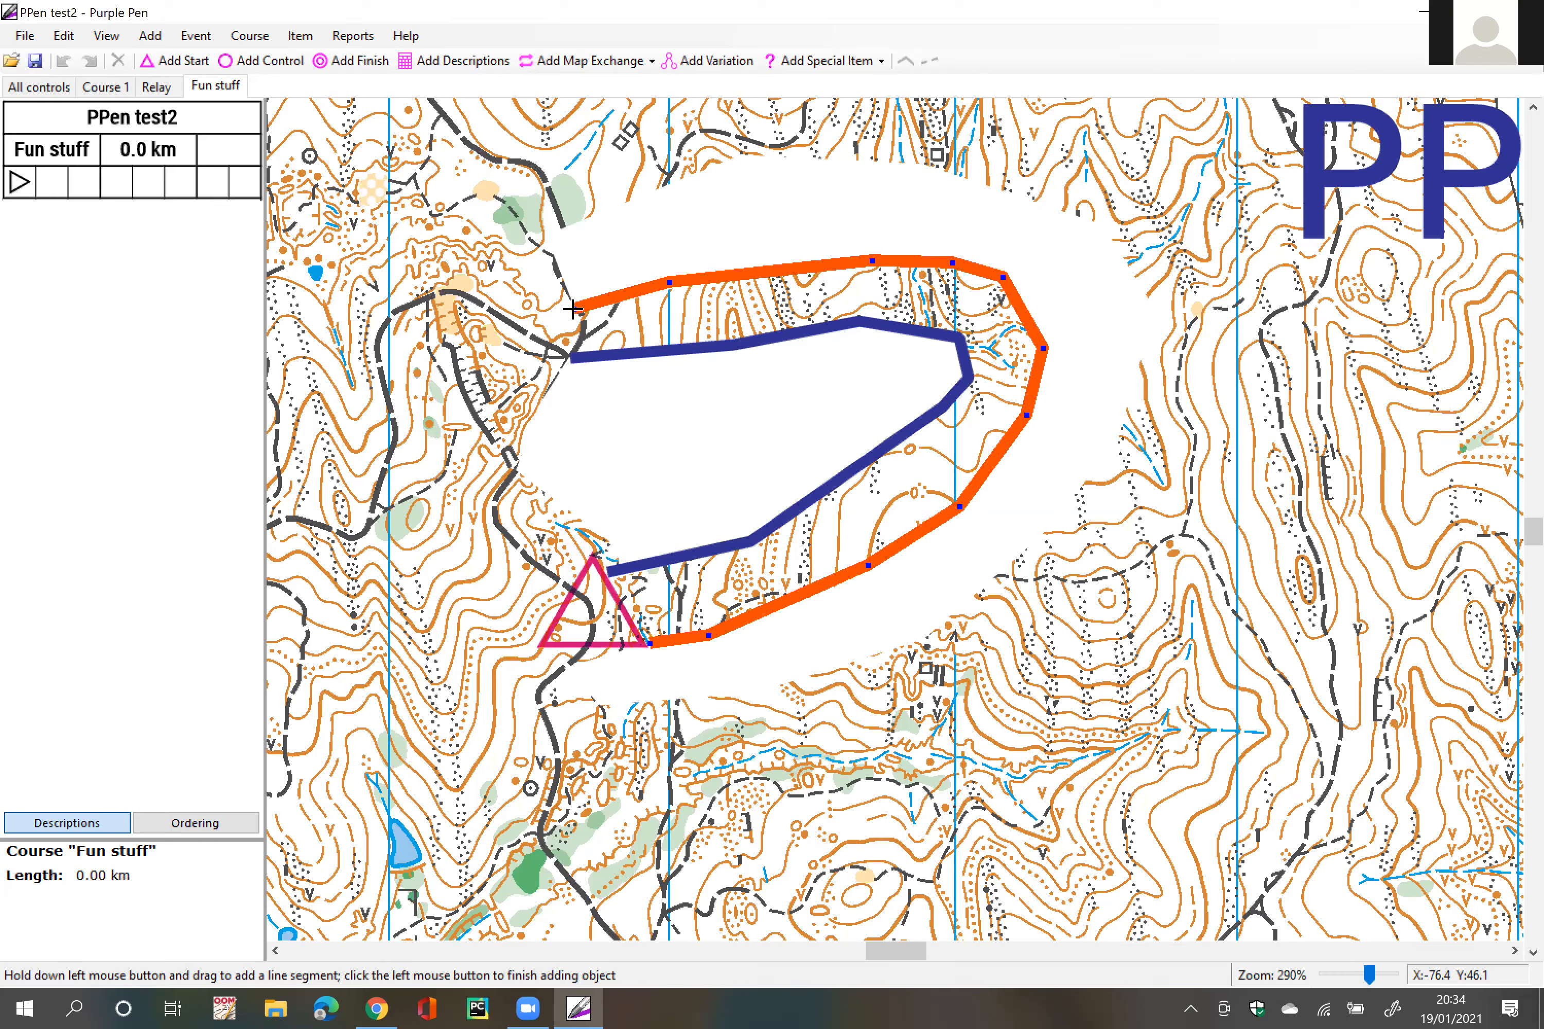
pyautogui.click(485, 346)
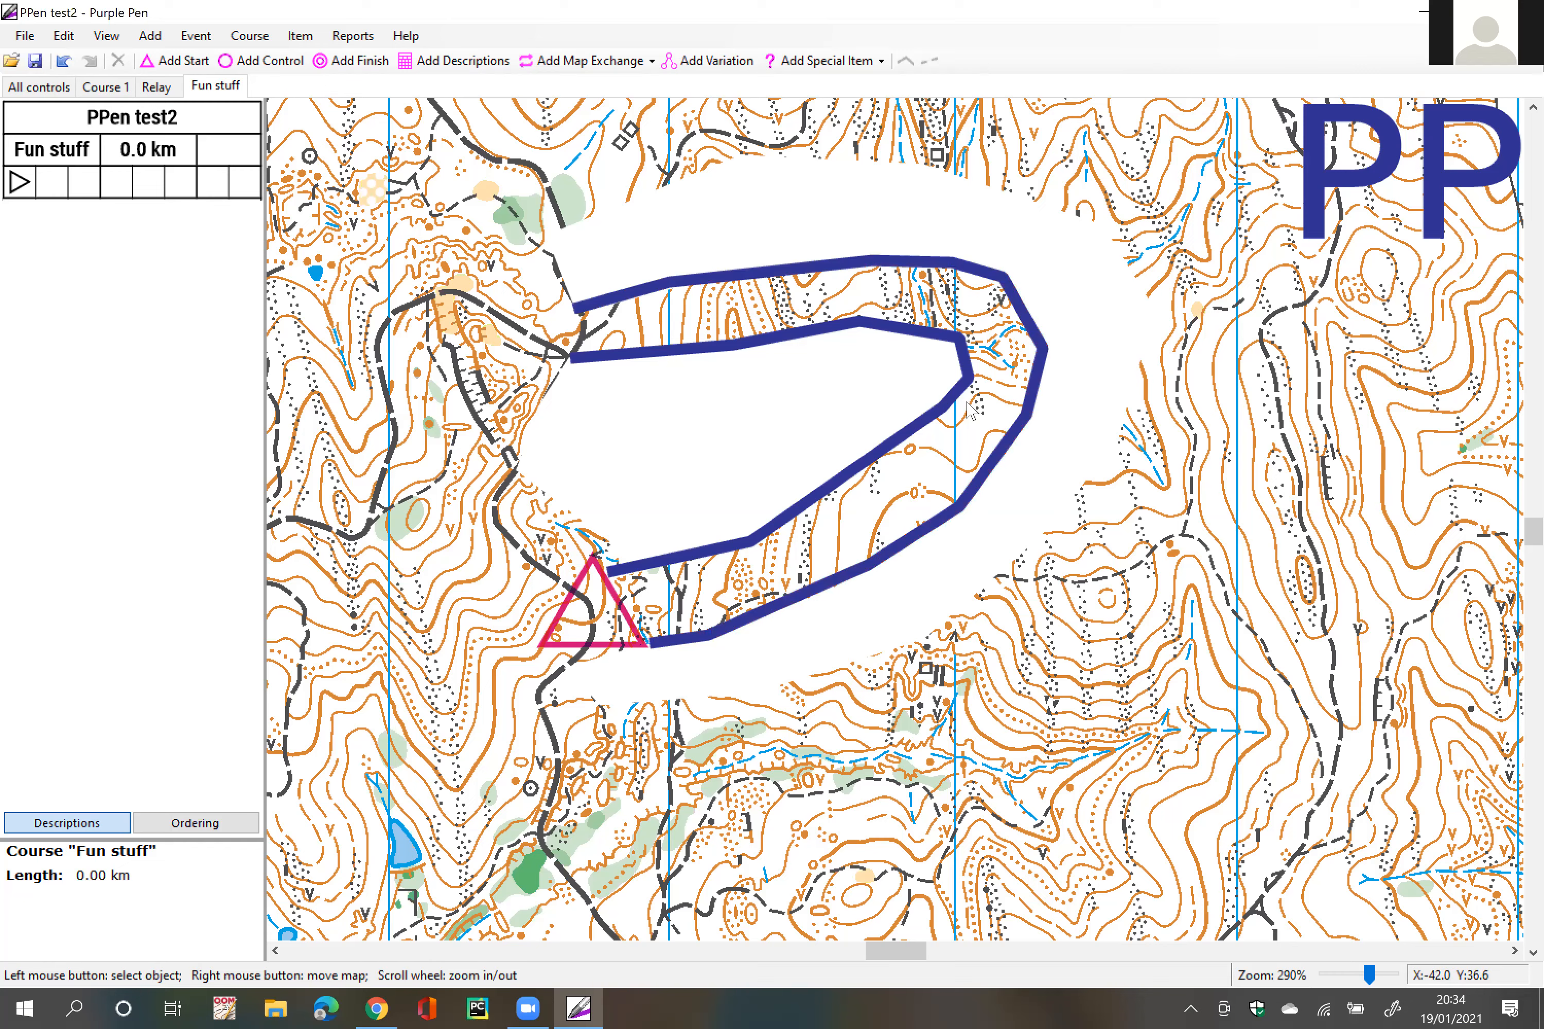
# Step: Nudge the corridor's inner line very slightly southeast
pyautogui.click(849, 469)
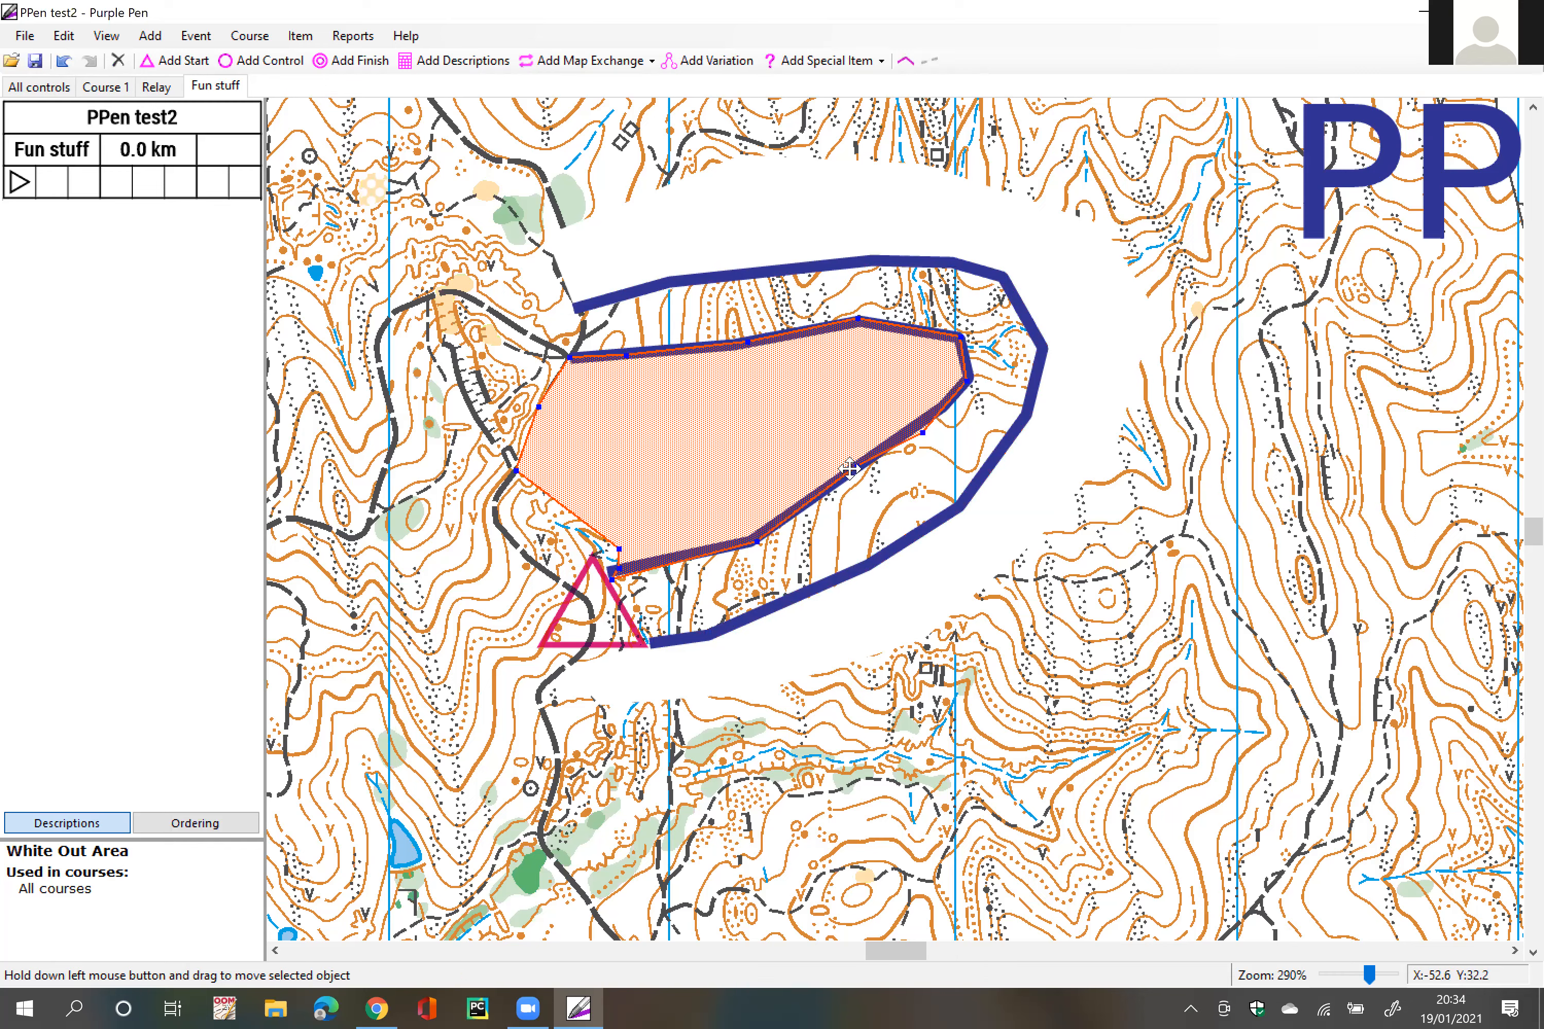
pyautogui.click(858, 469)
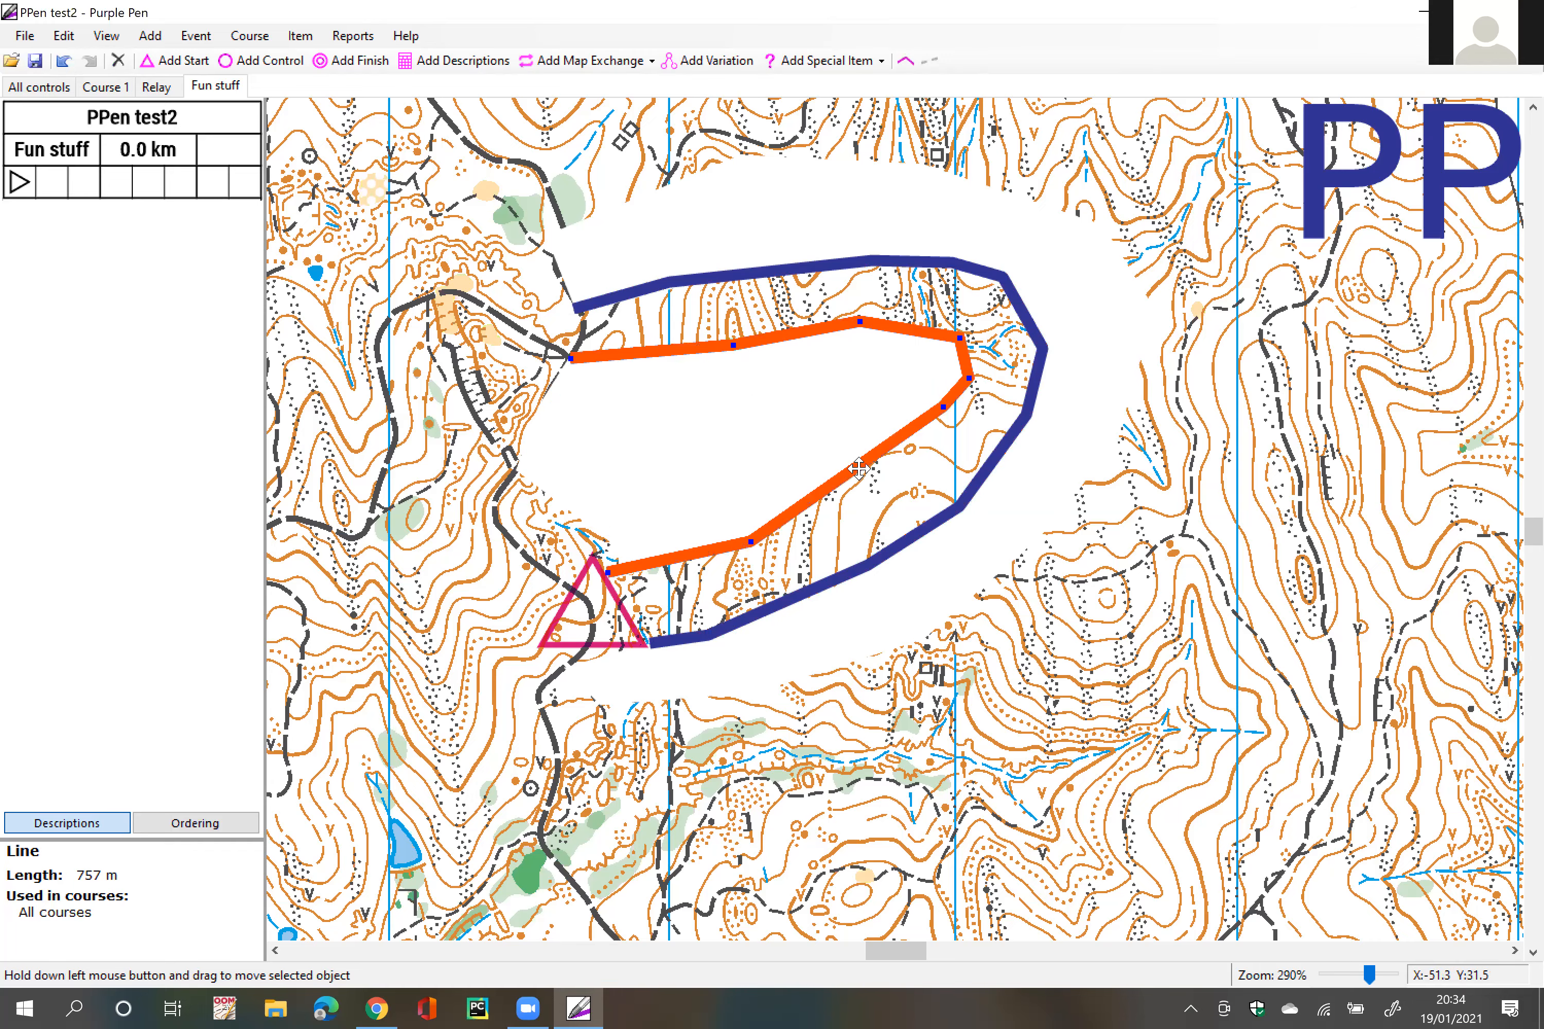
pyautogui.moveTo(859, 469); pyautogui.dragTo(861, 470)
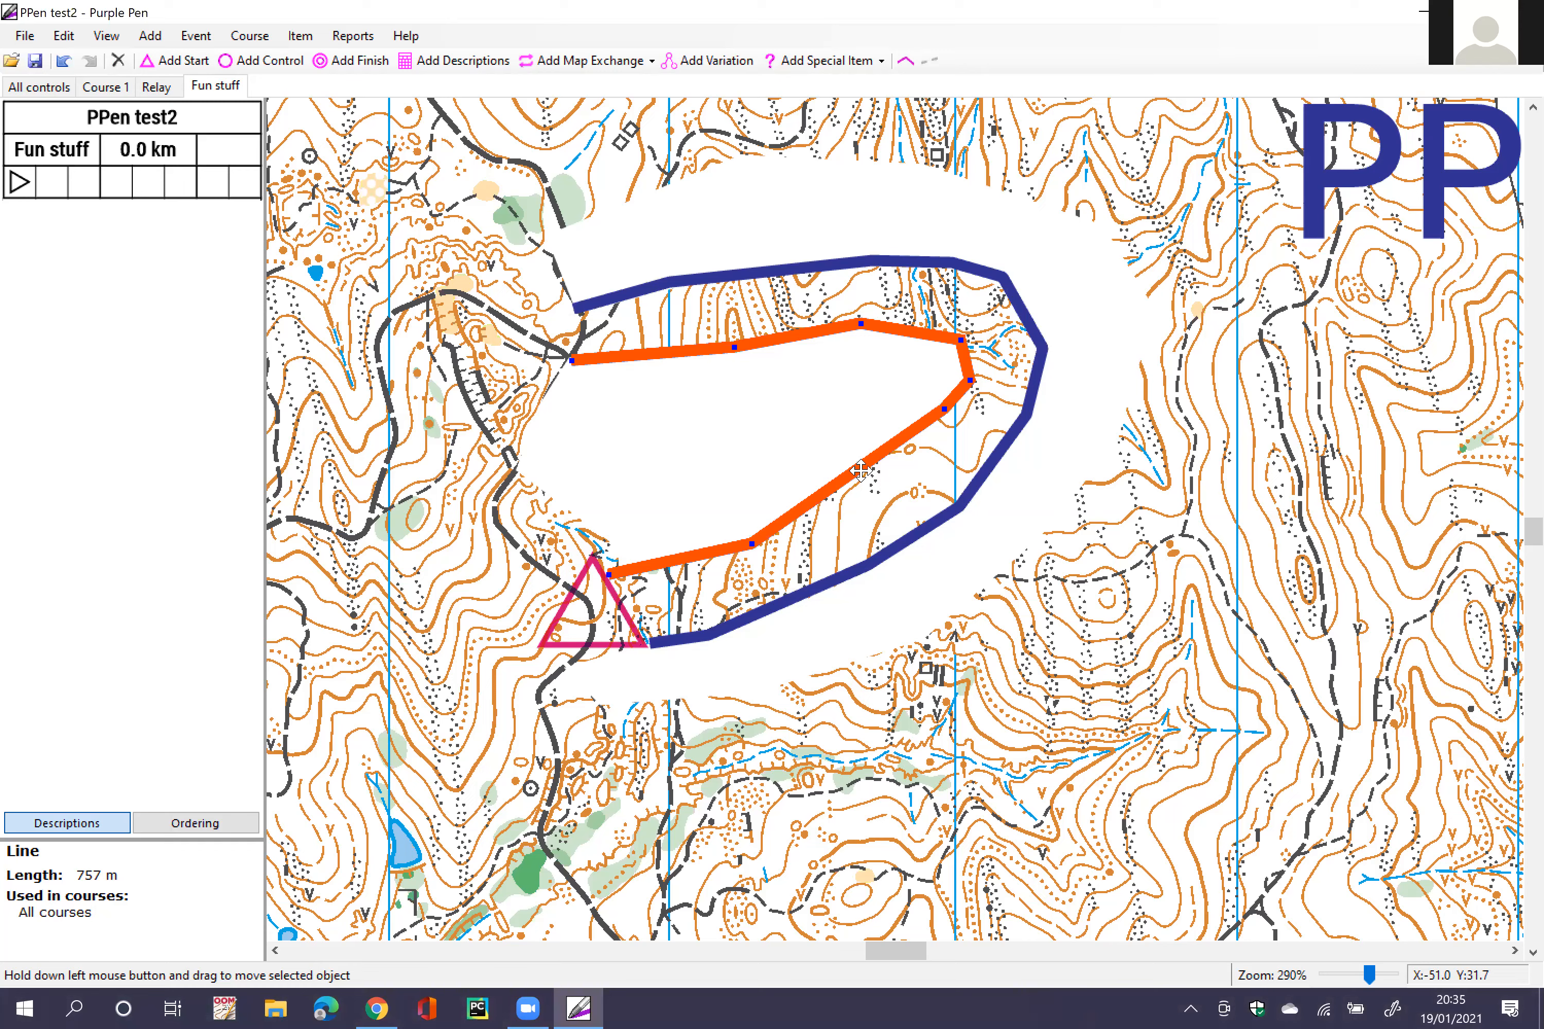
pyautogui.click(785, 428)
pyautogui.click(1083, 579)
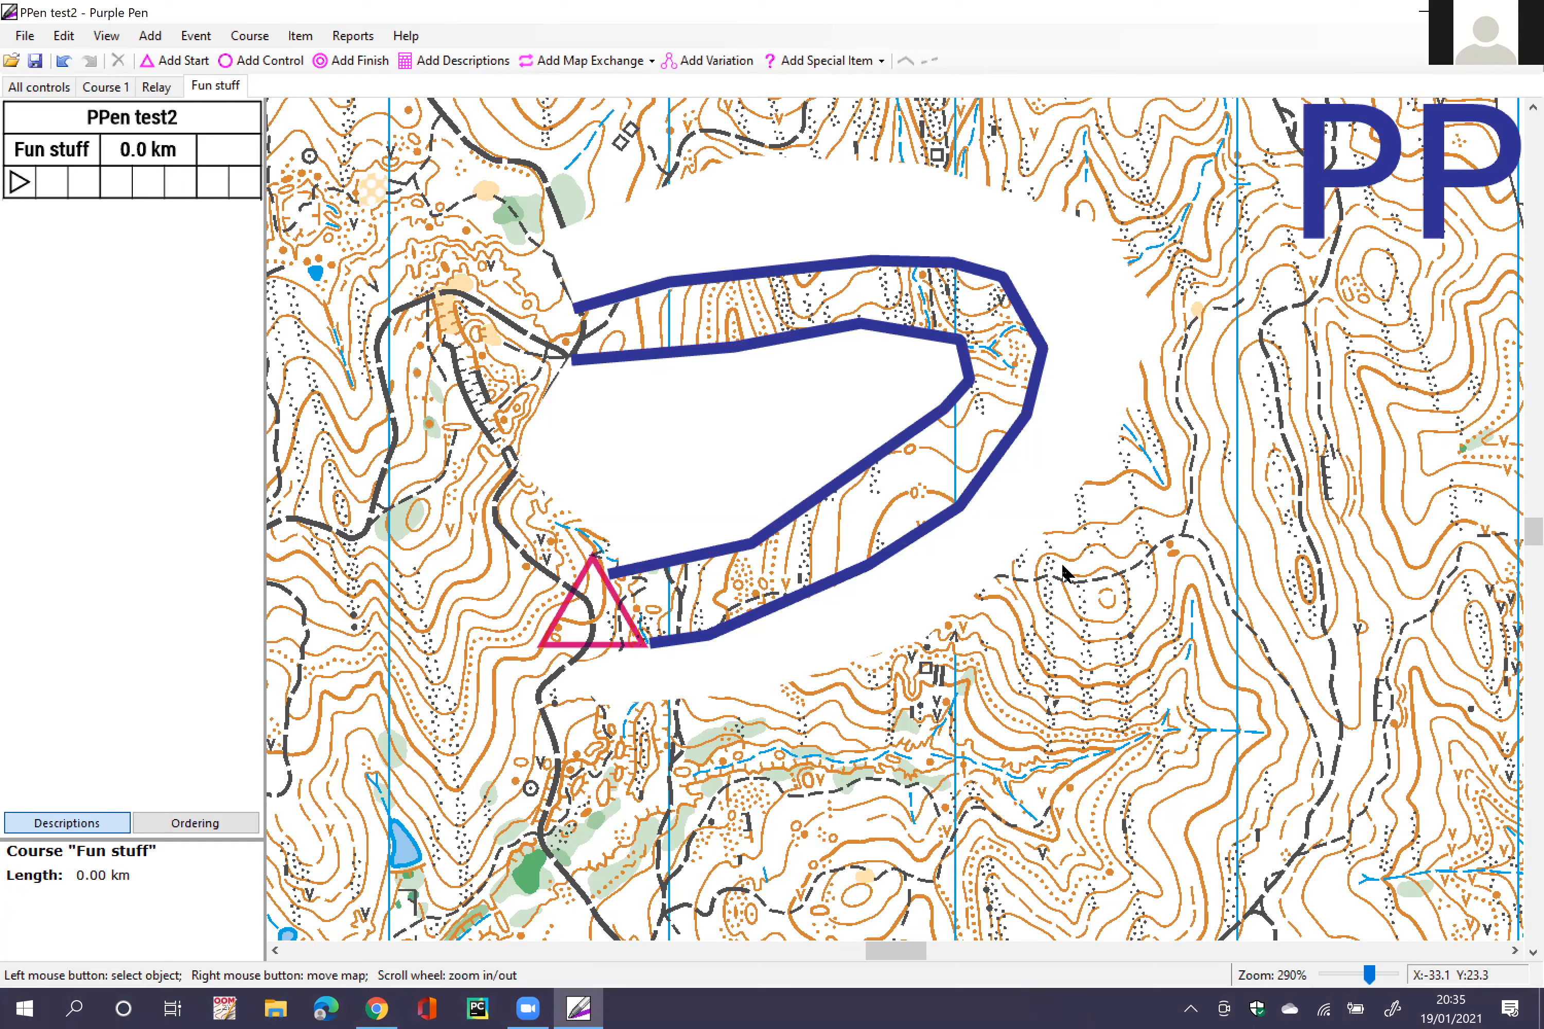
pyautogui.click(902, 443)
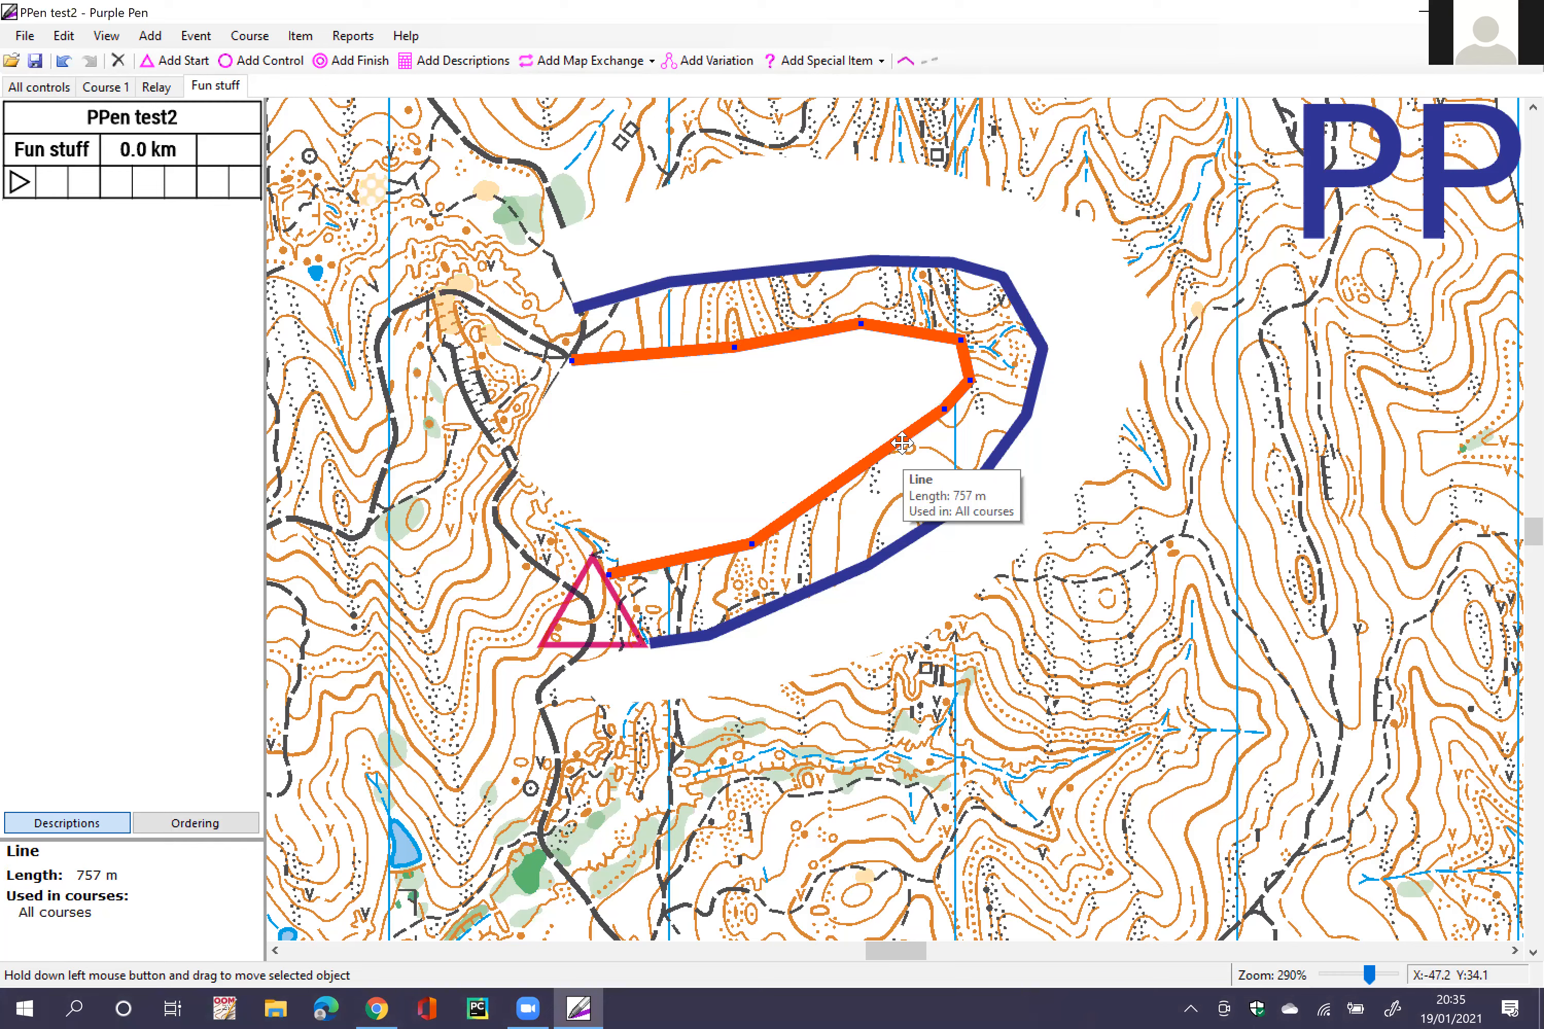
pyautogui.click(868, 399)
pyautogui.click(943, 454)
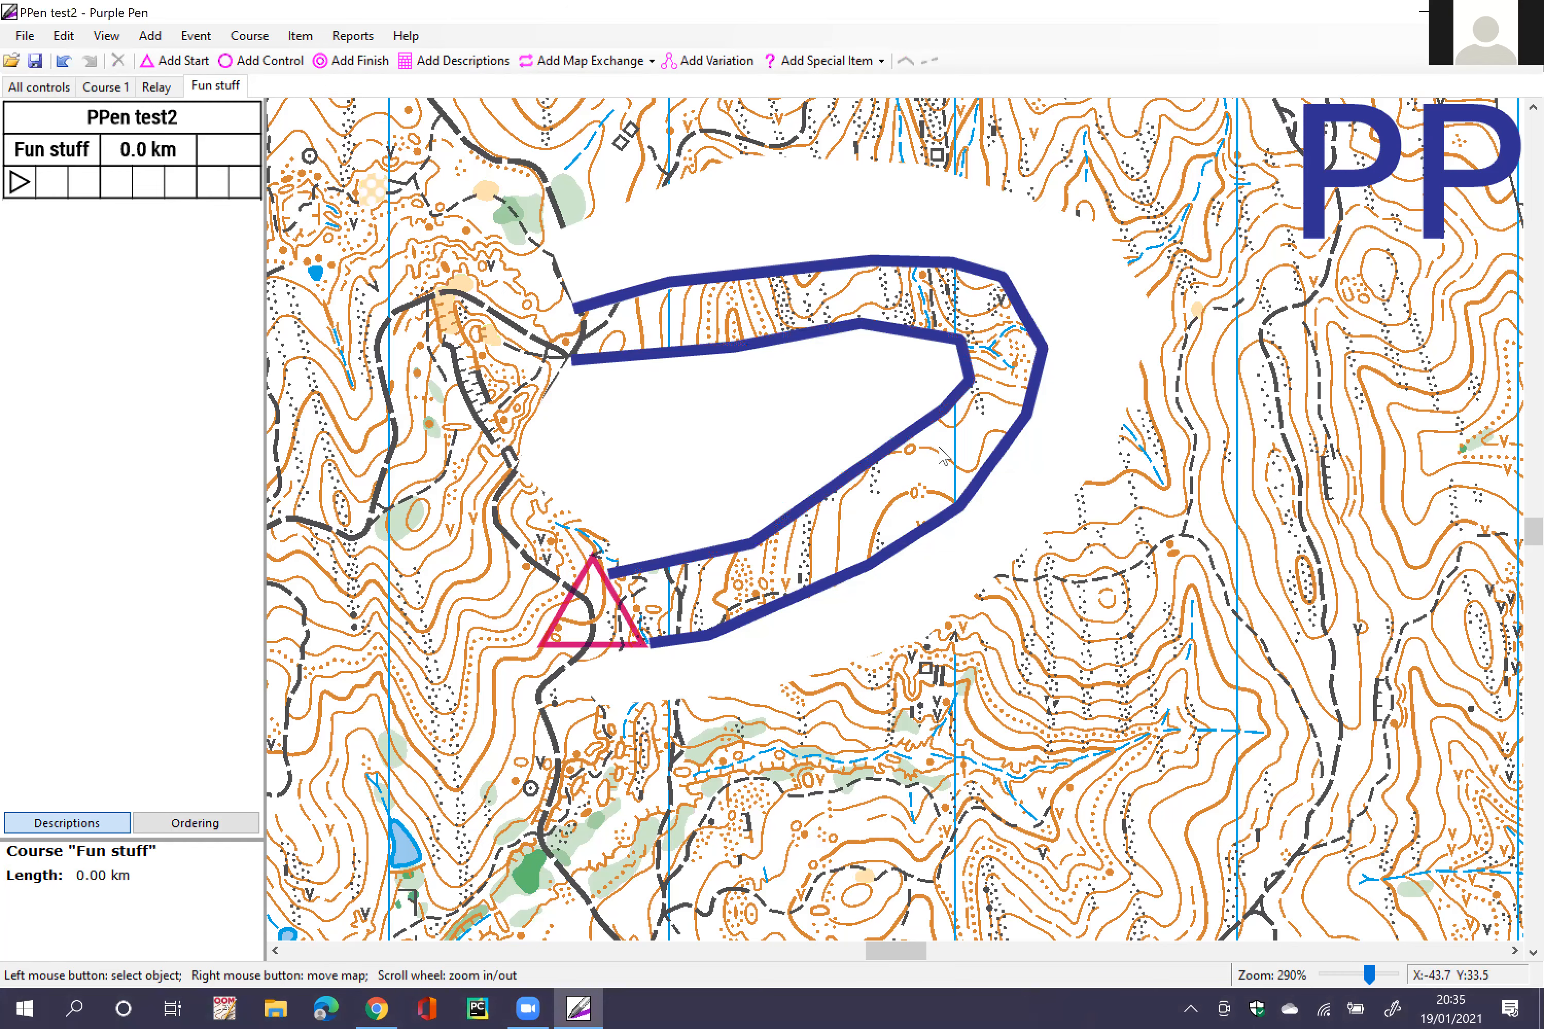
pyautogui.click(938, 446)
pyautogui.click(938, 435)
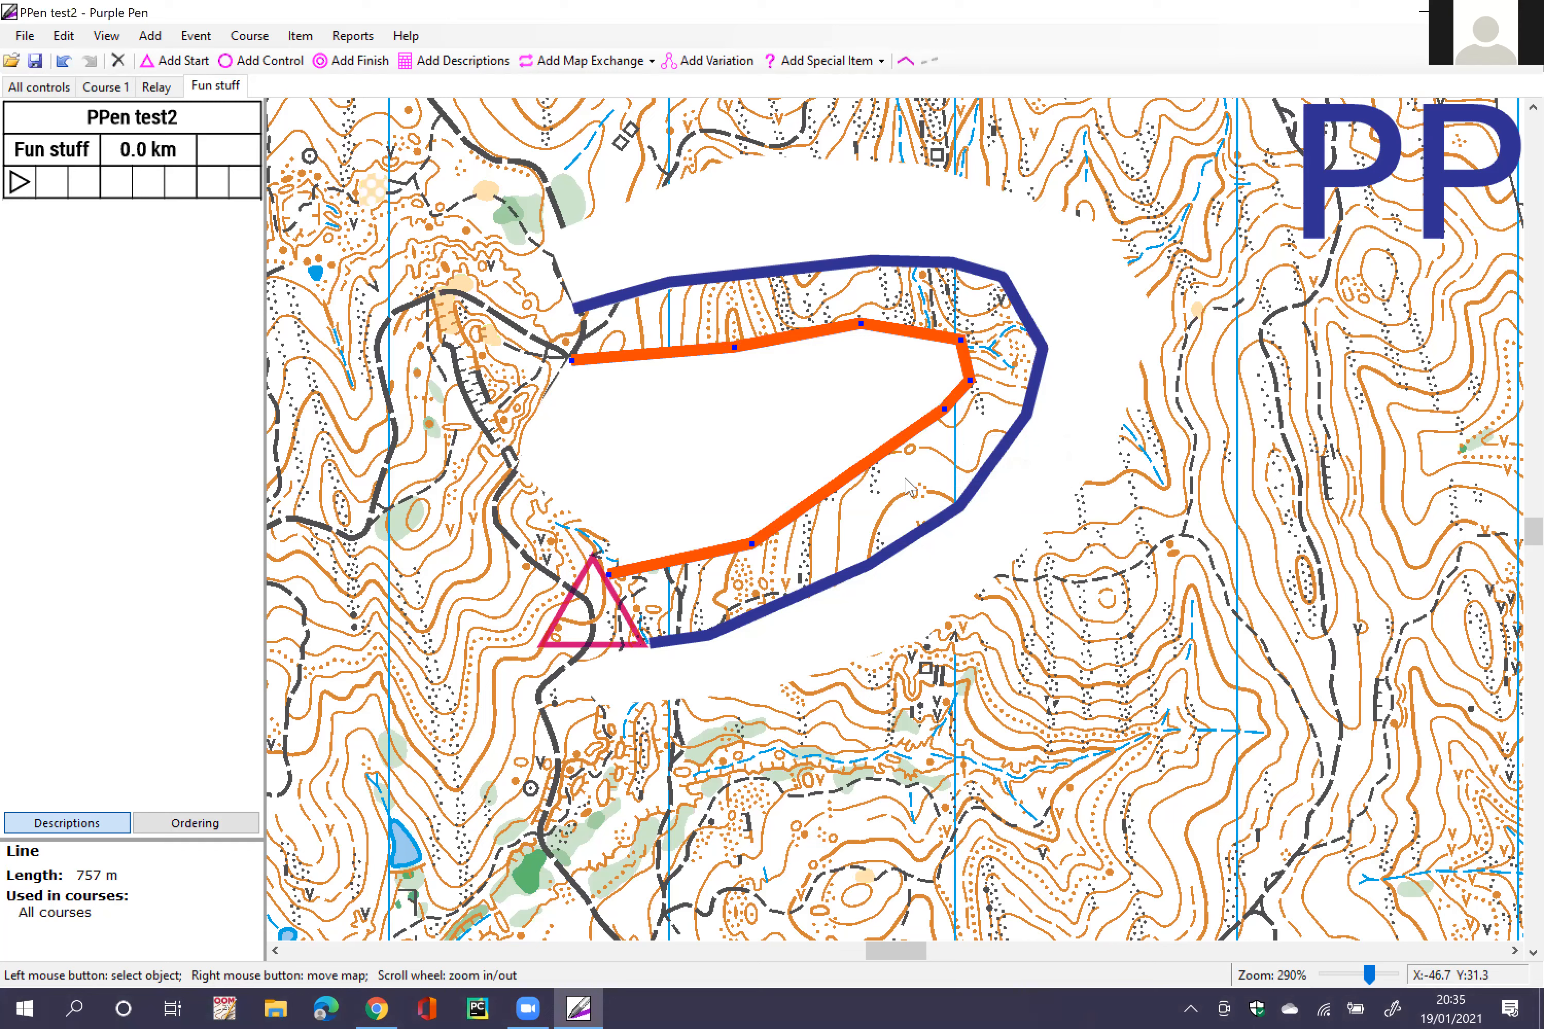
pyautogui.press('Escape')
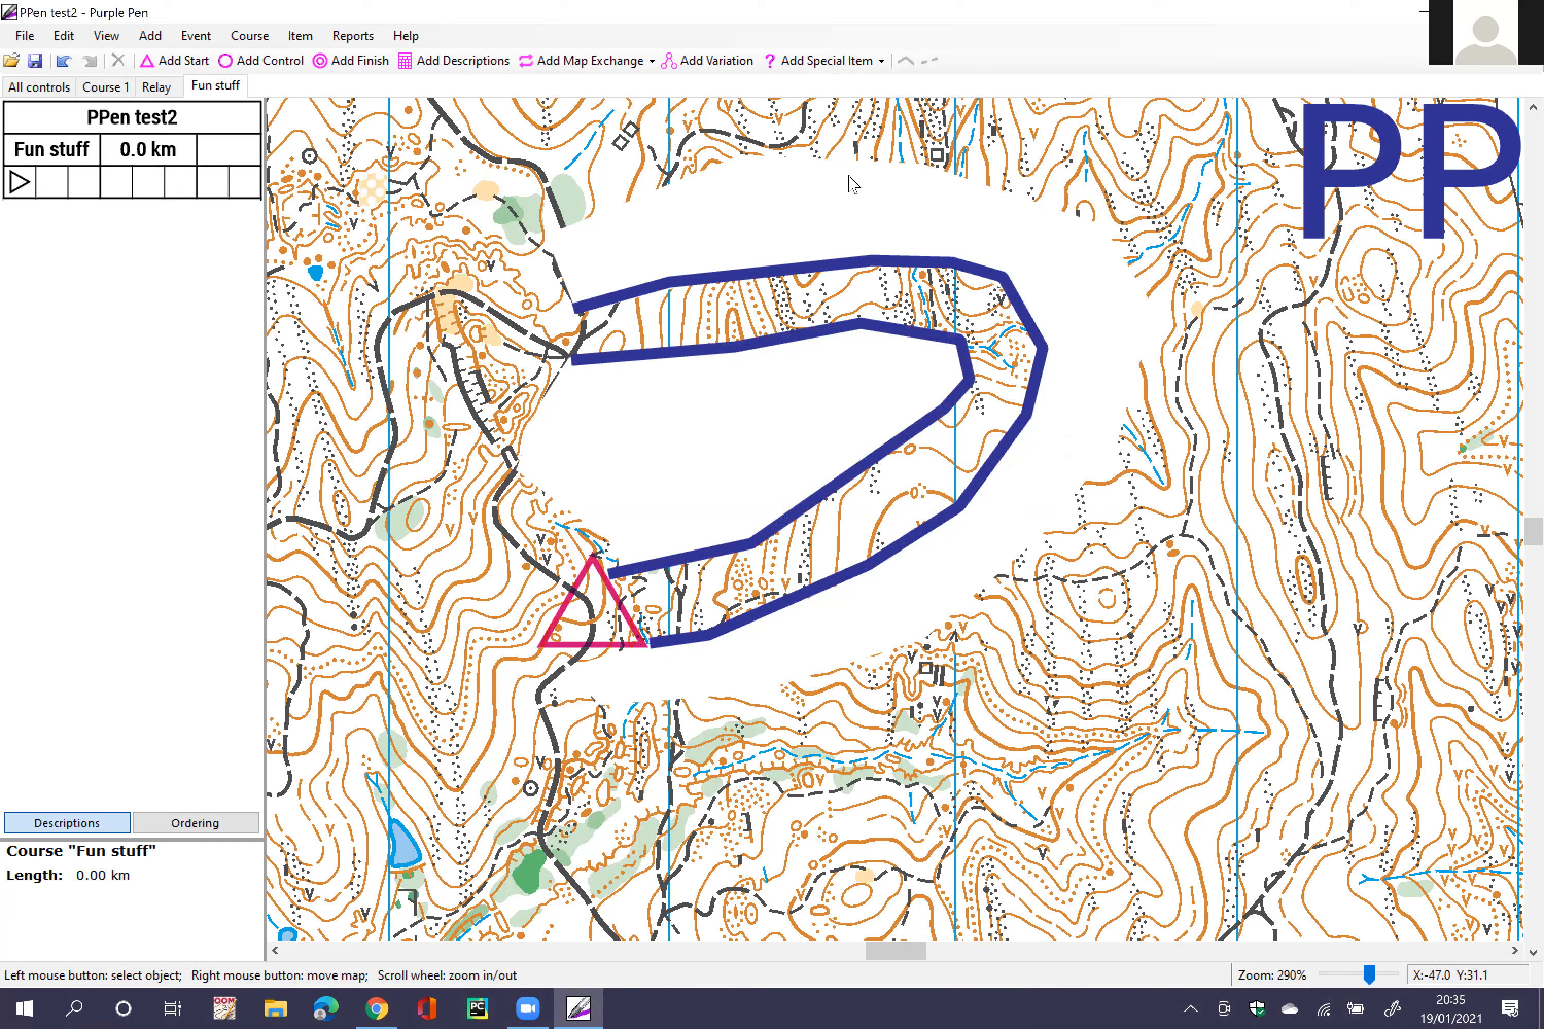
pyautogui.click(891, 318)
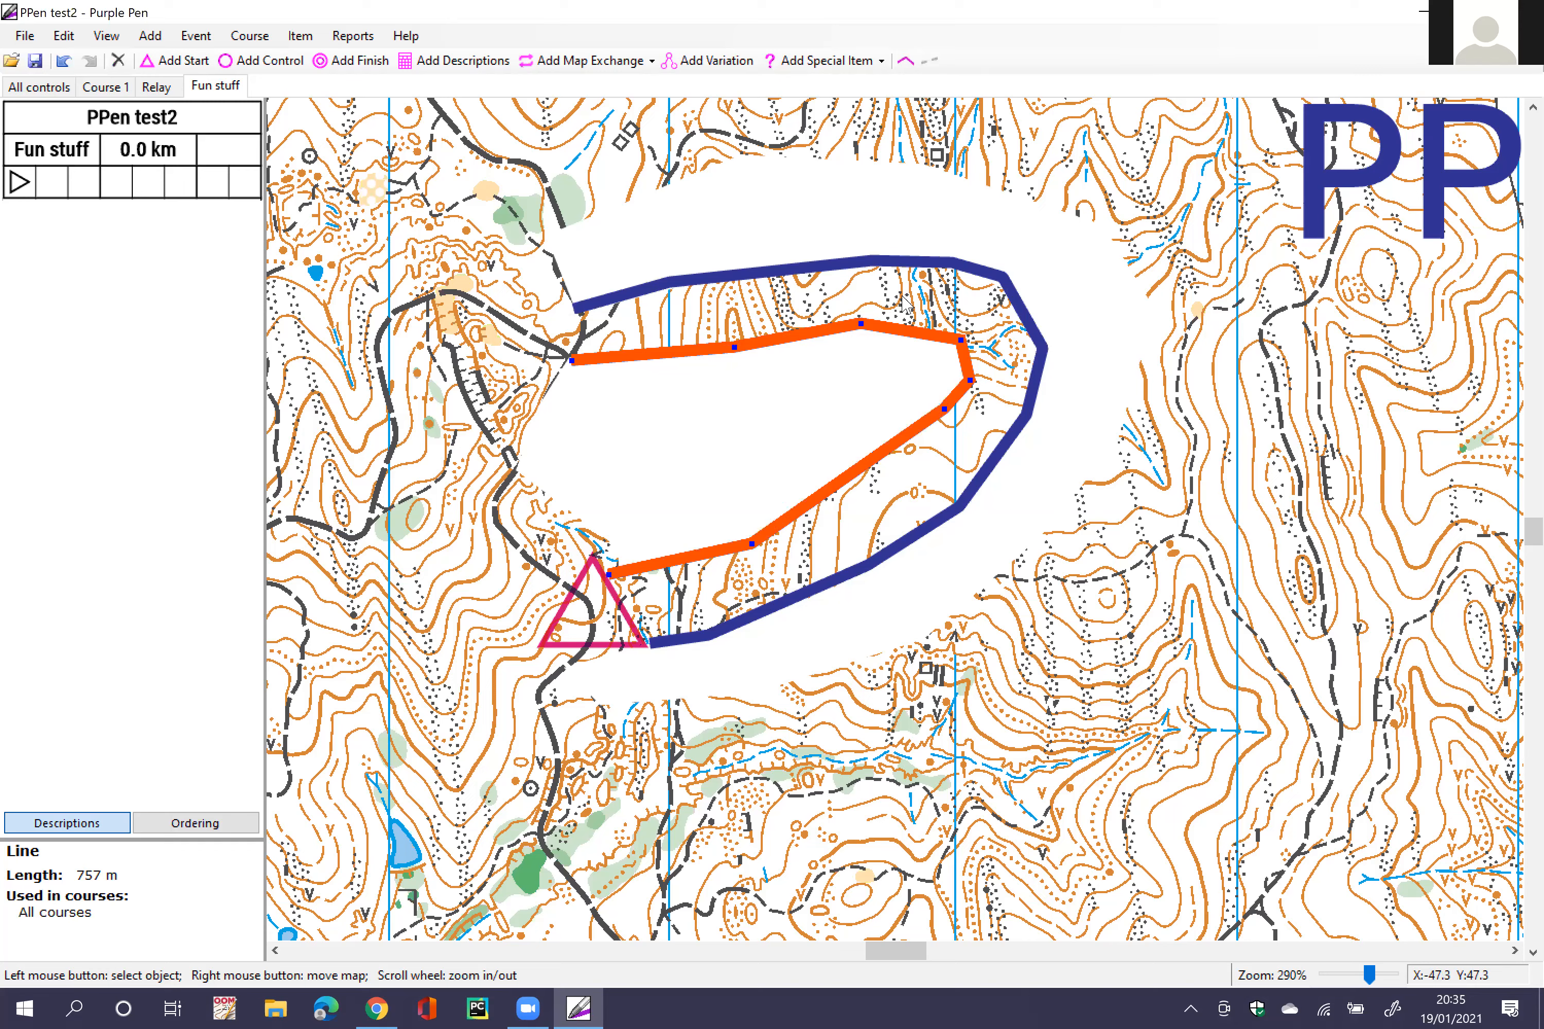
pyautogui.press('Escape')
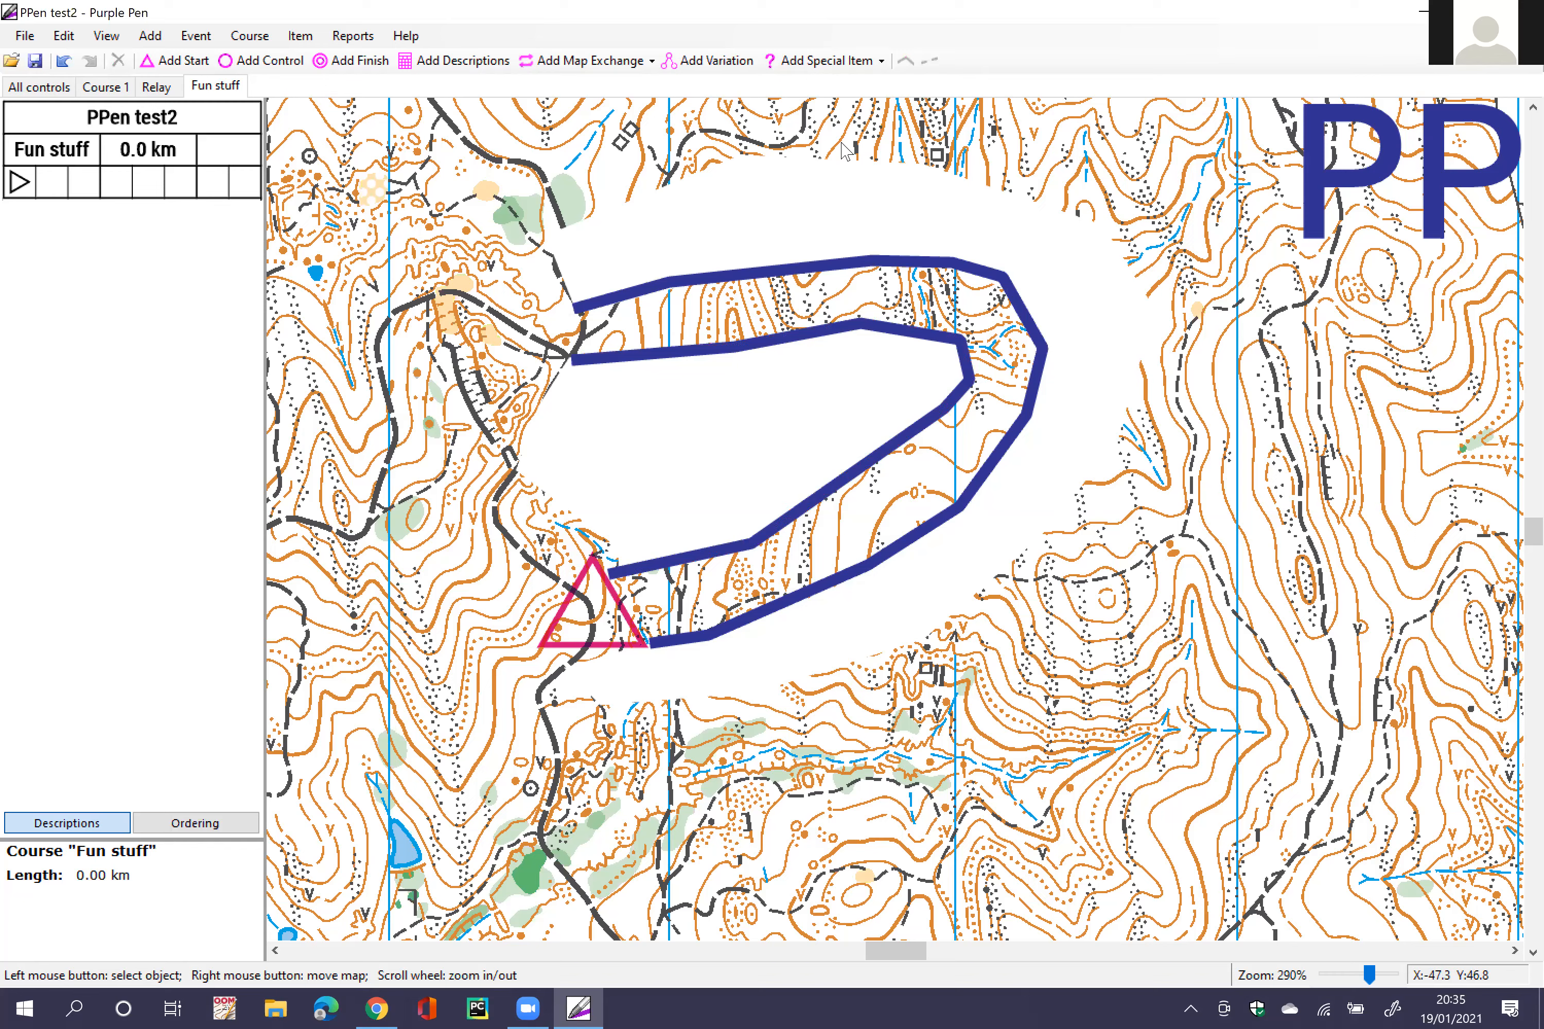
pyautogui.click(824, 60)
pyautogui.click(828, 363)
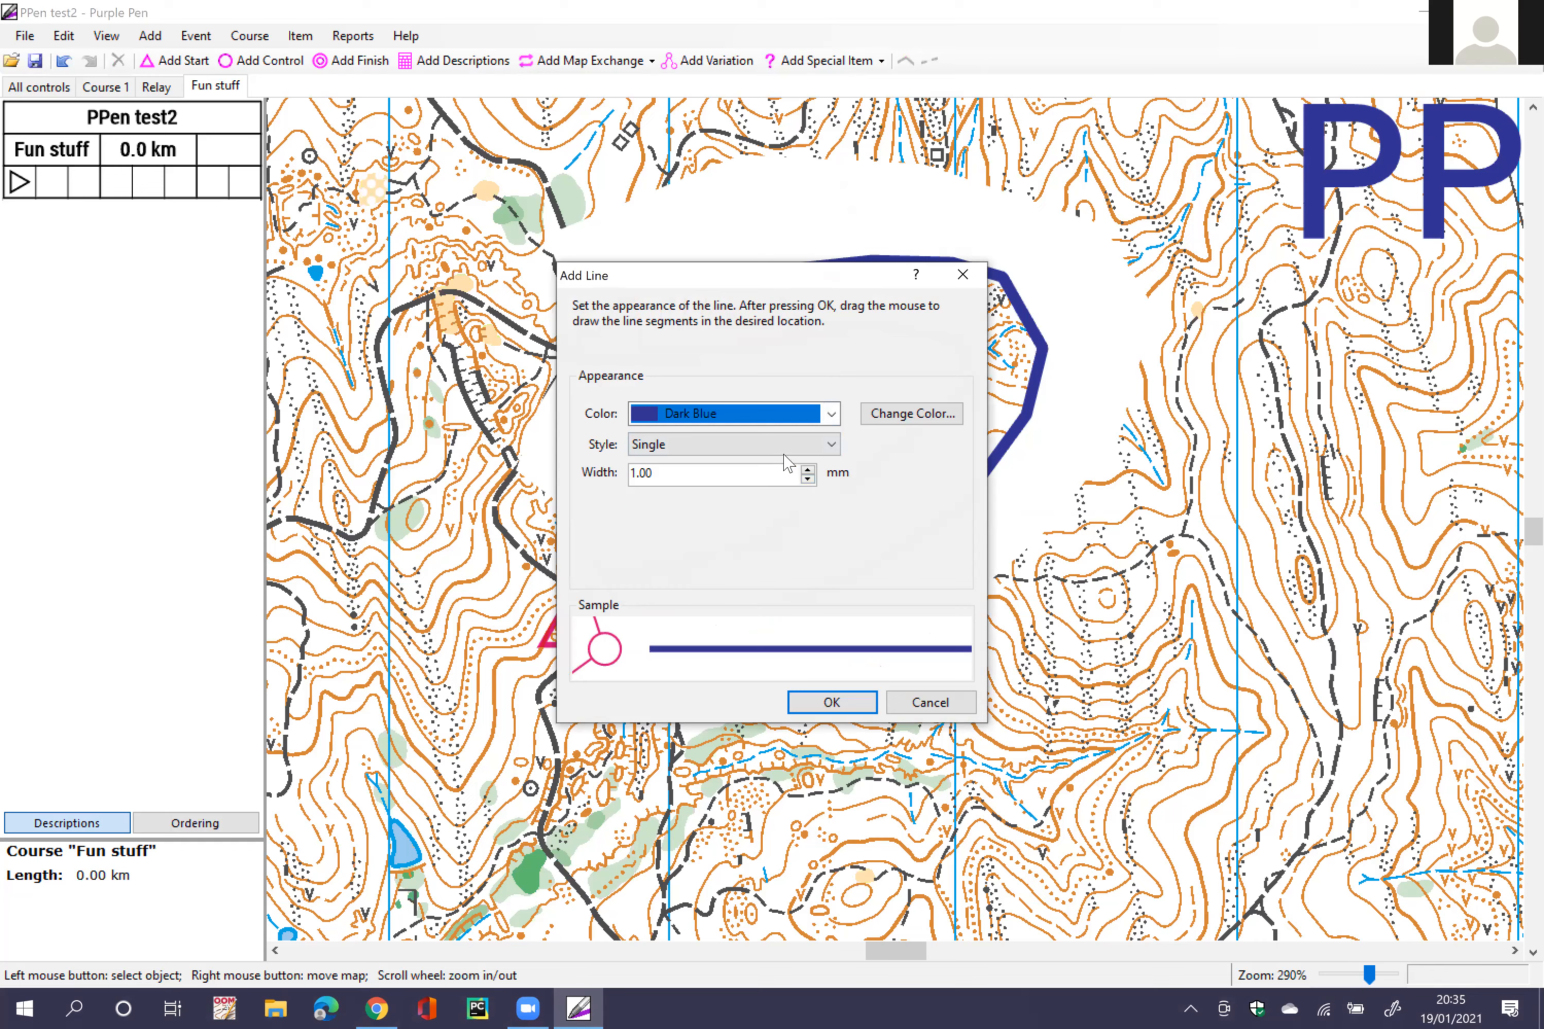
pyautogui.click(786, 449)
pyautogui.click(786, 451)
pyautogui.click(930, 703)
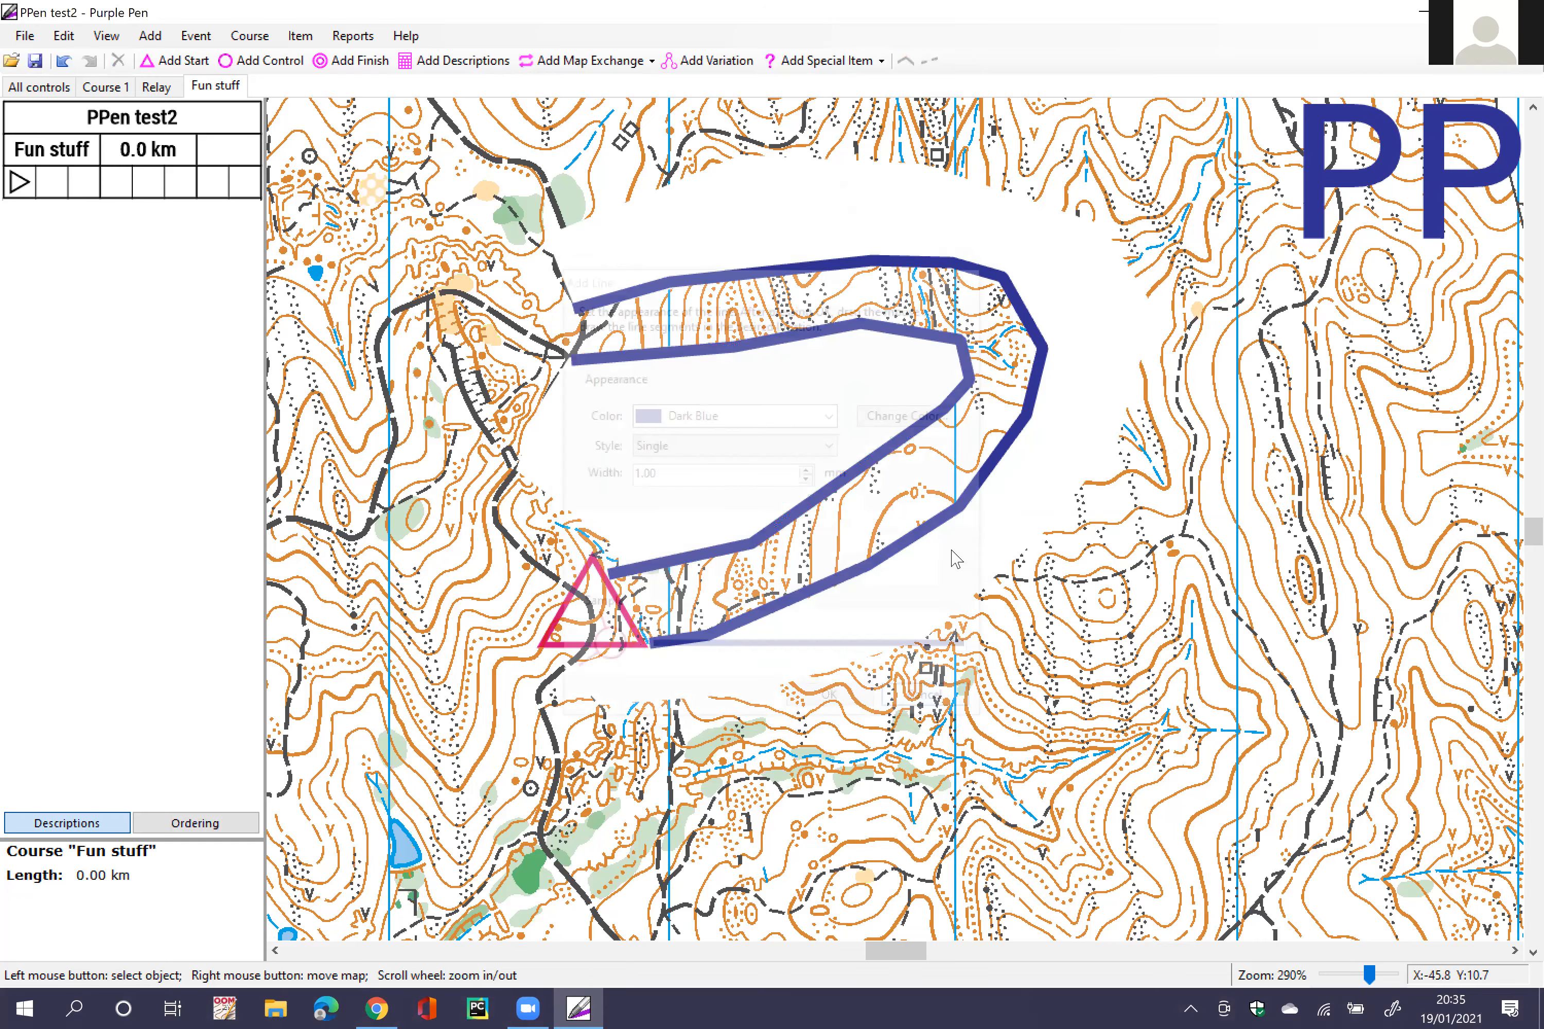
# Step: Shift the two vertices on the southeast side of the corridor's outer line slightly outward
pyautogui.click(959, 513)
pyautogui.moveTo(959, 513)
pyautogui.mouseDown()
pyautogui.moveTo(1010, 549)
pyautogui.moveTo(964, 512)
pyautogui.mouseUp()
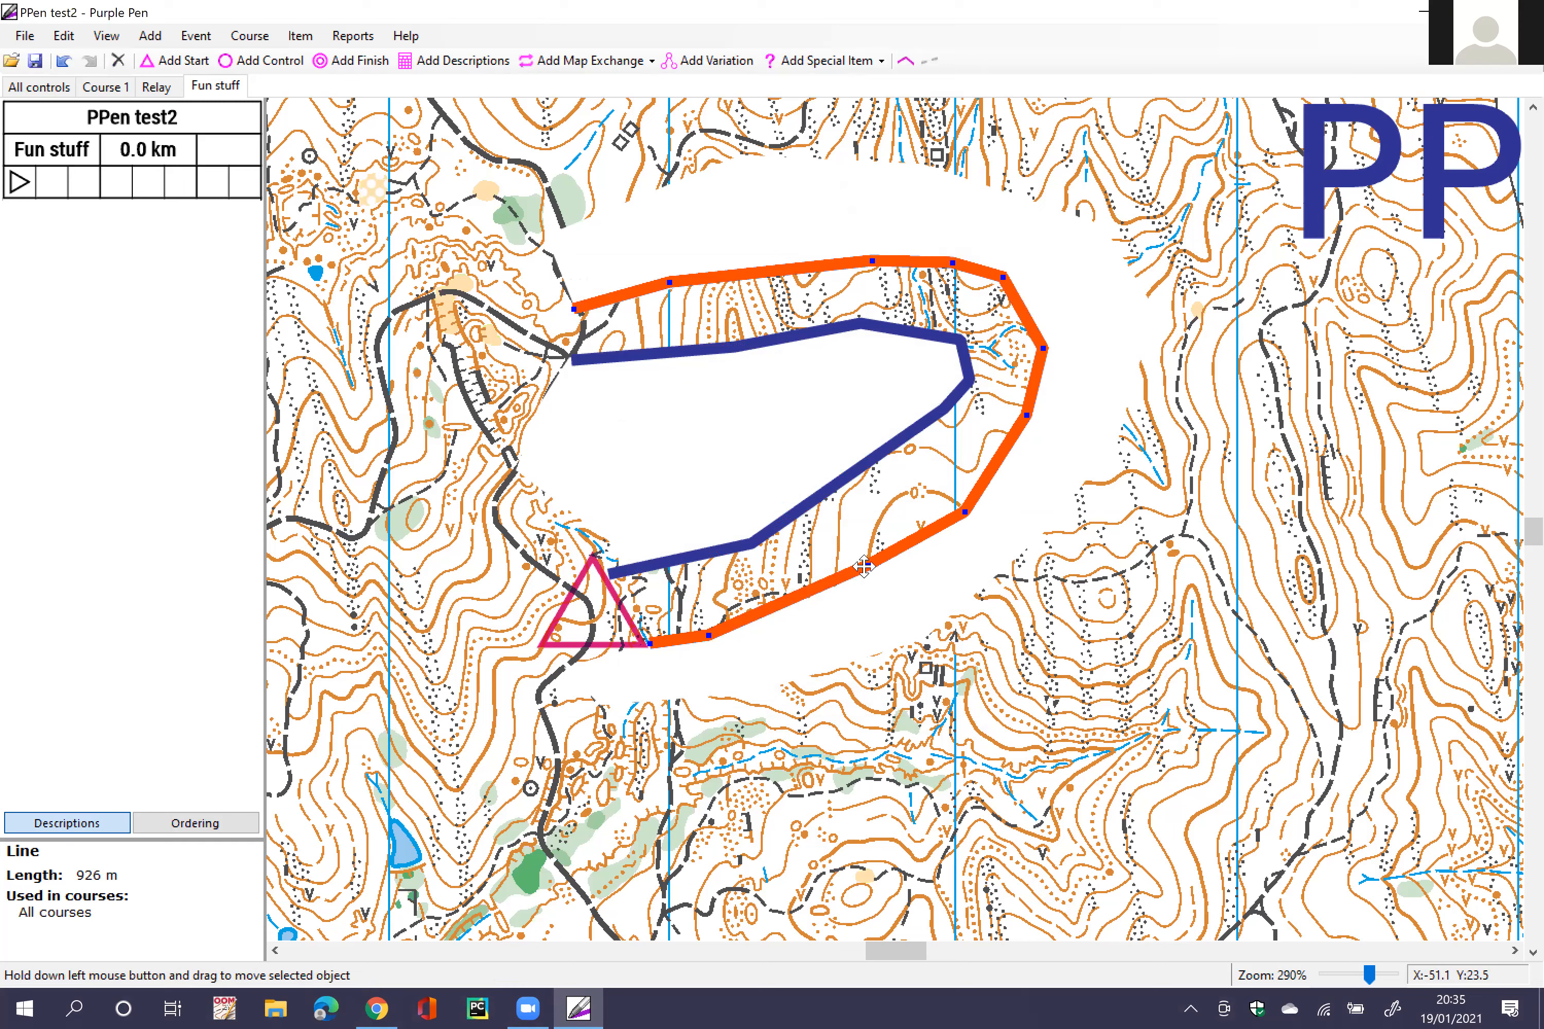
pyautogui.moveTo(868, 565); pyautogui.dragTo(867, 572)
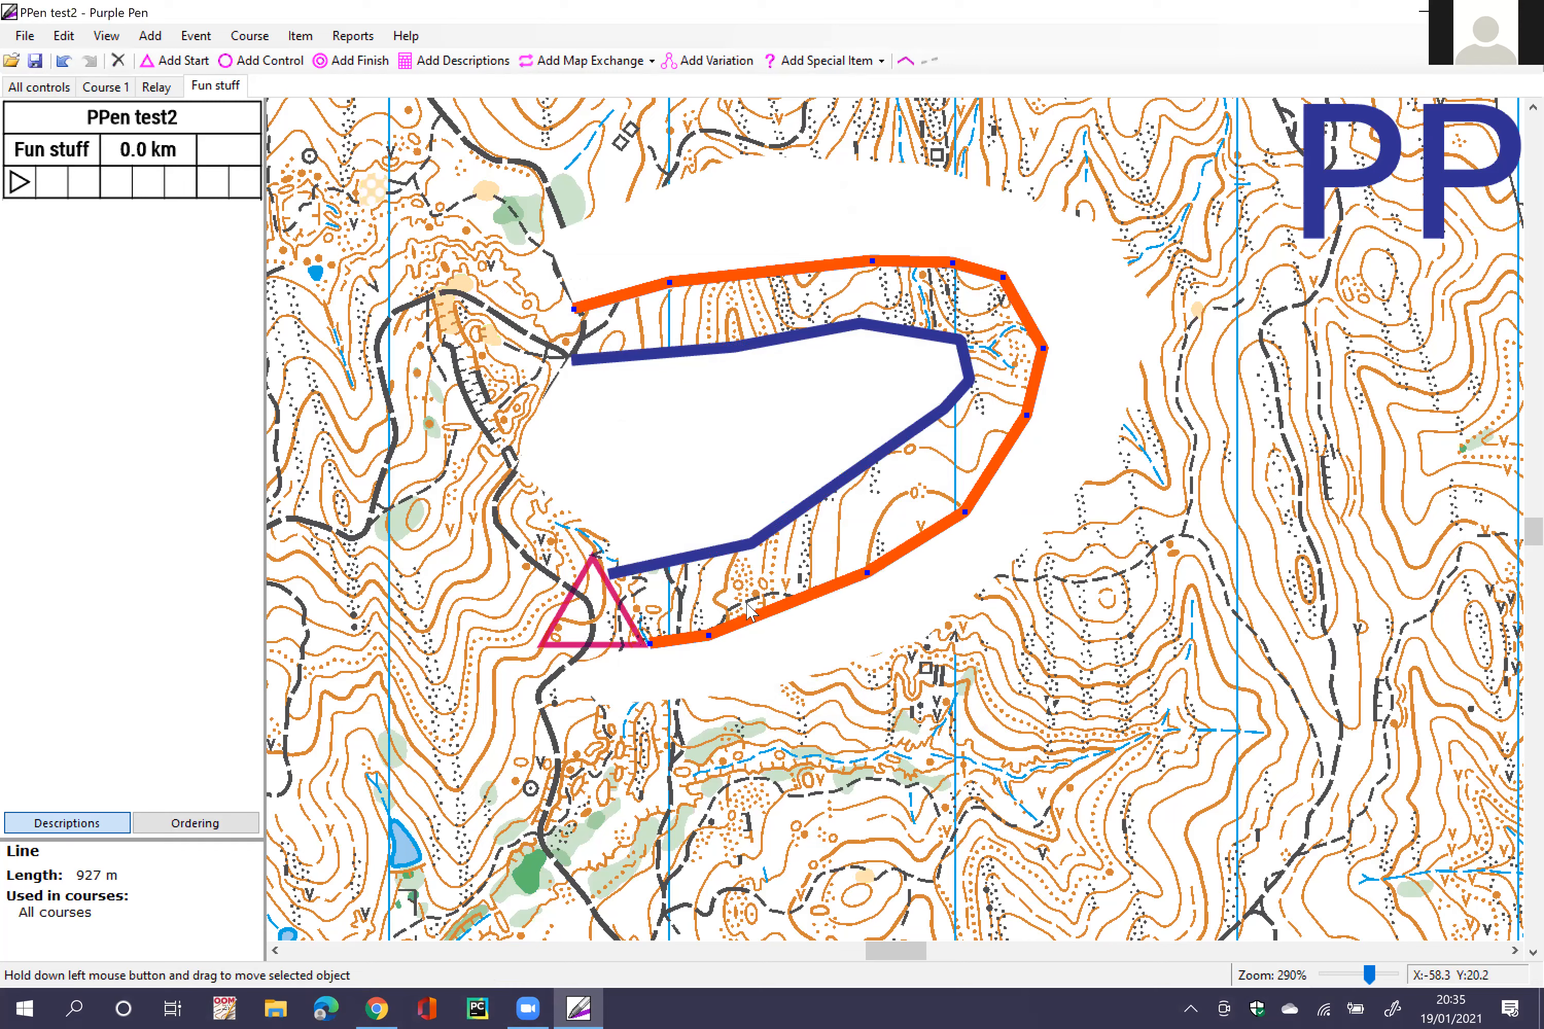
pyautogui.click(714, 636)
pyautogui.click(669, 636)
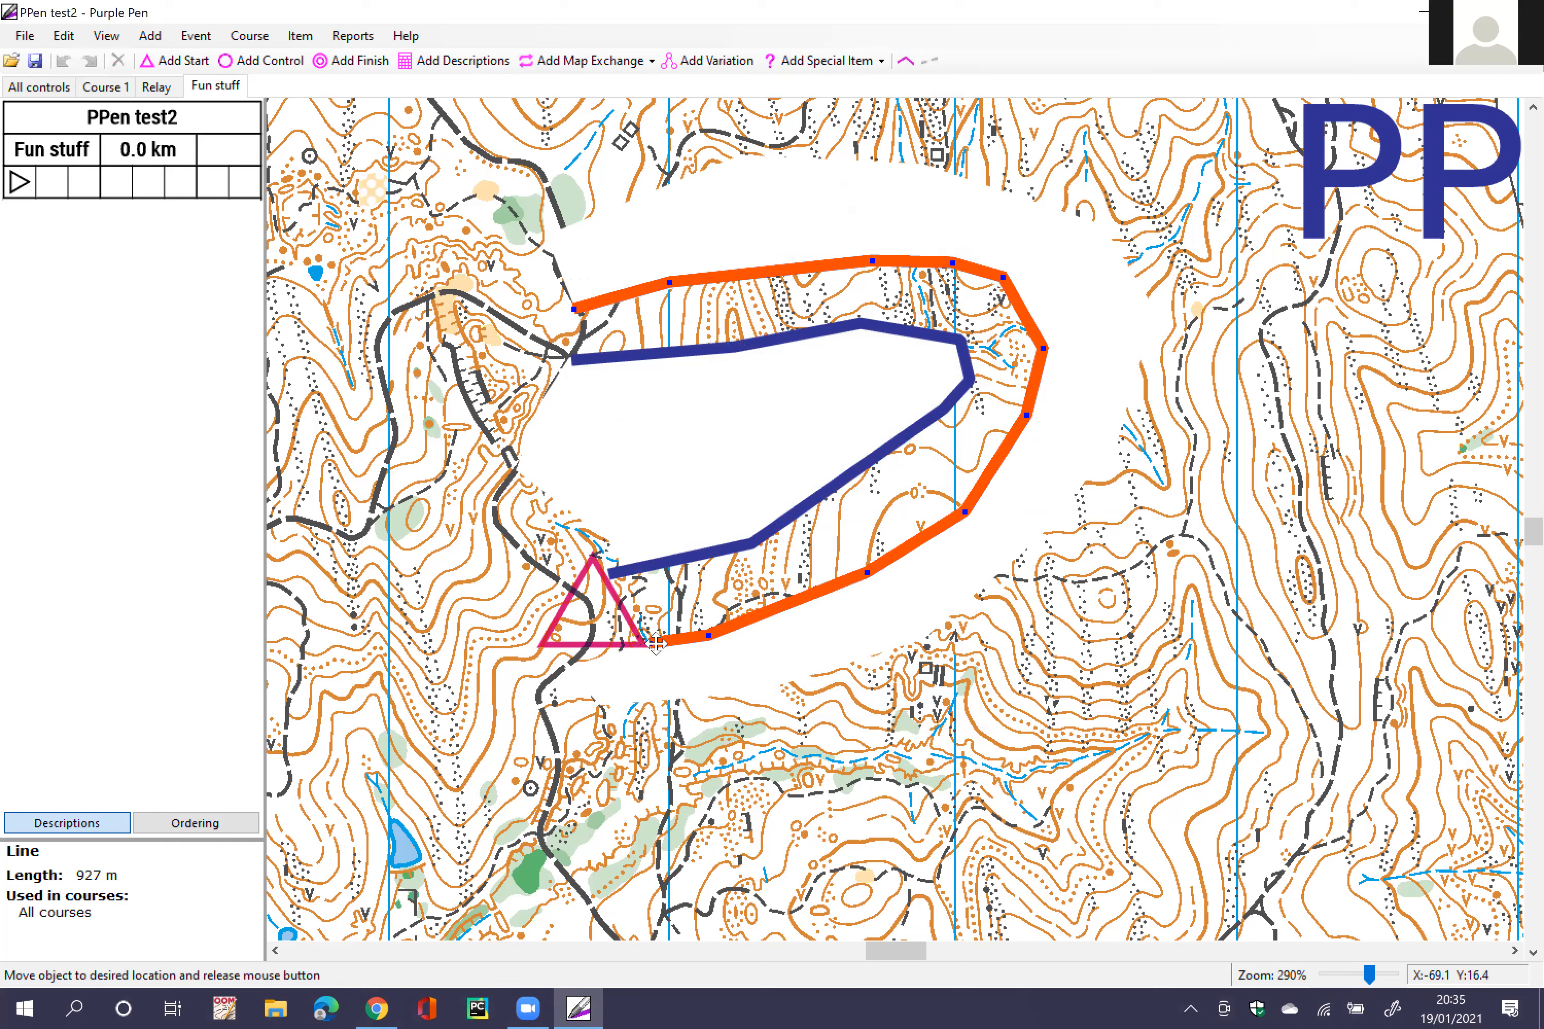
pyautogui.click(701, 607)
# Step: Add a bold Dark Blue Roboto text reading "Fun stuff" with automatic size southeast of the corridor on the map
pyautogui.scroll(-1, 997, 306)
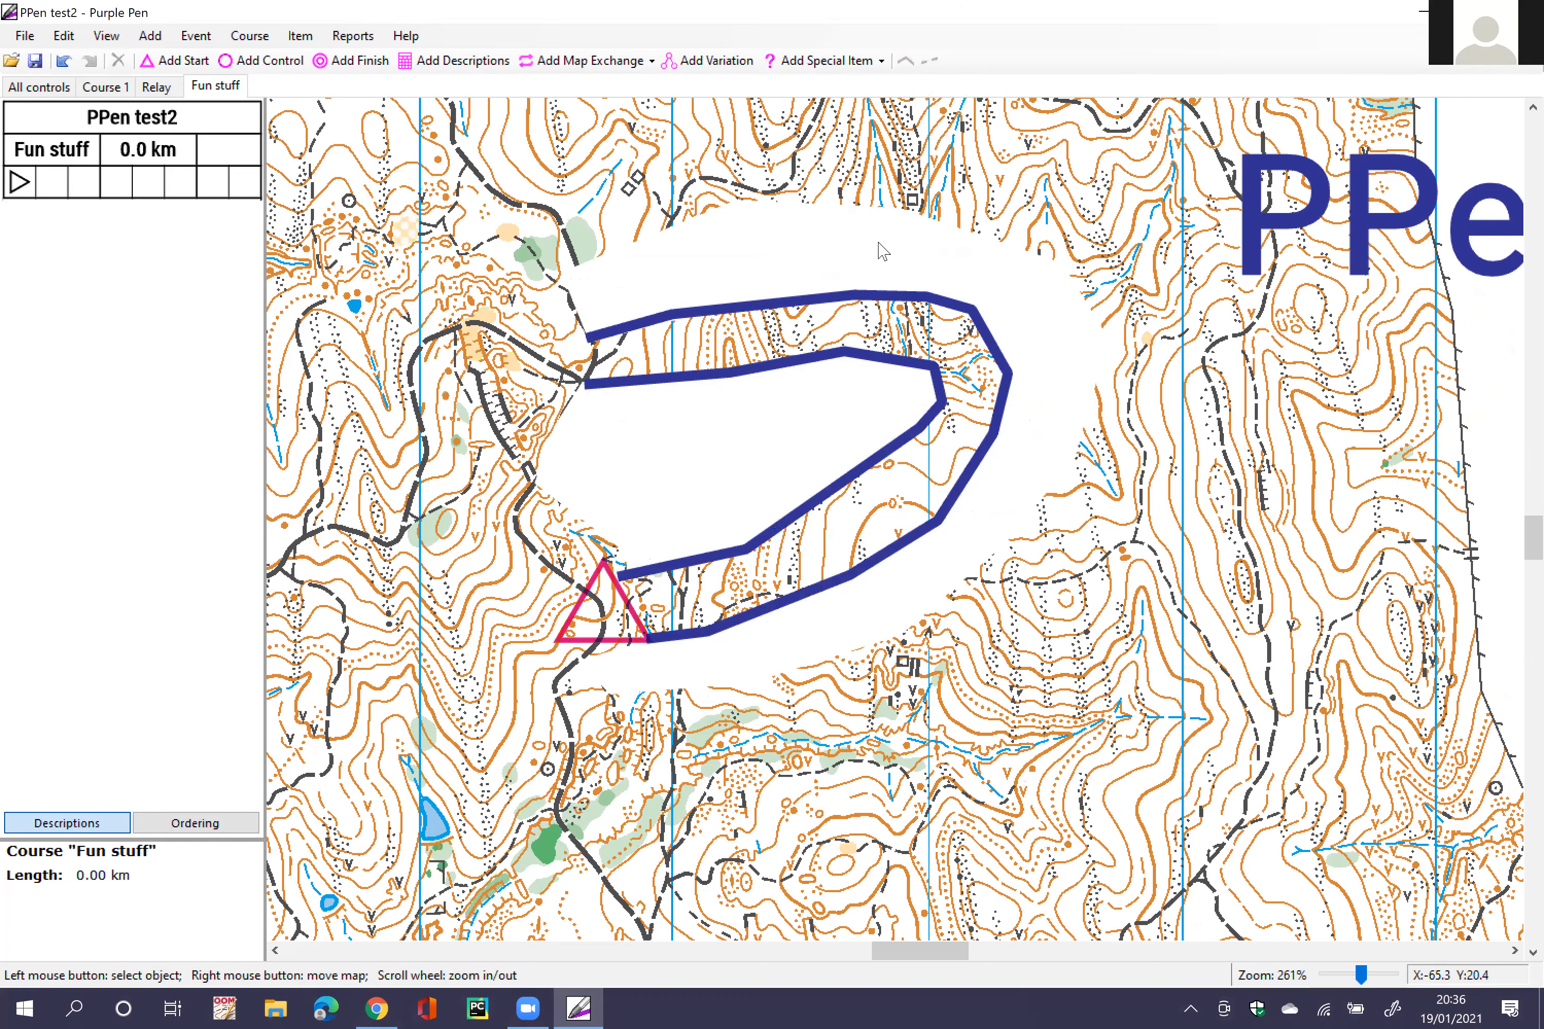
pyautogui.scroll(-3, 840, 265)
pyautogui.click(824, 60)
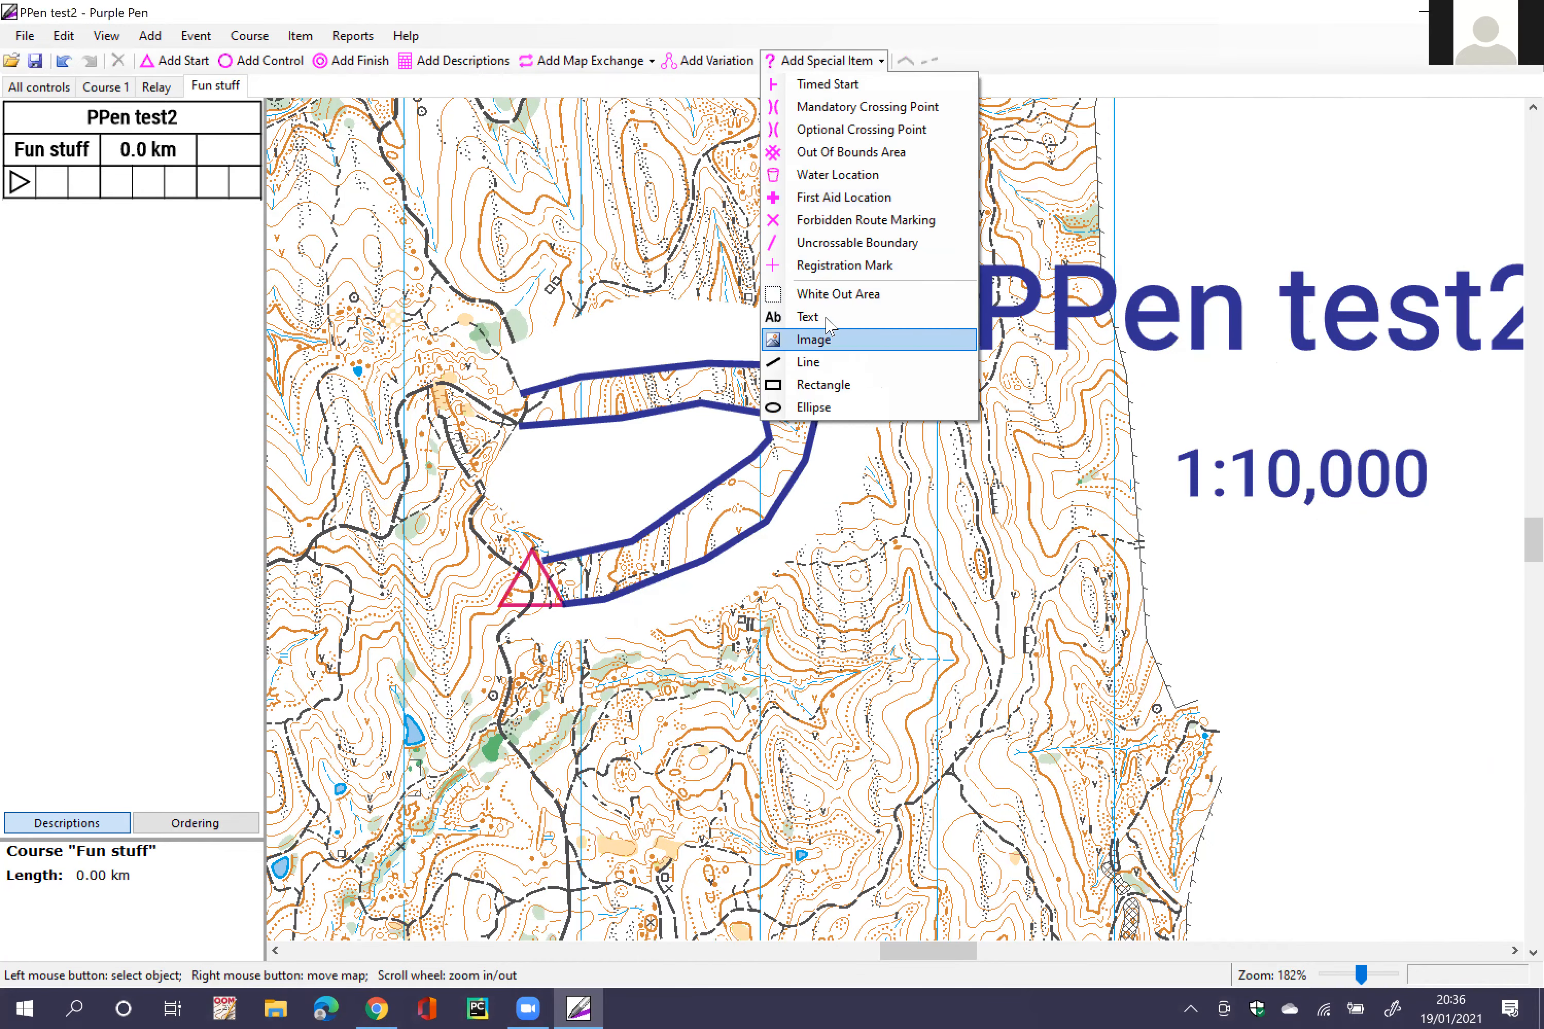
pyautogui.click(830, 316)
pyautogui.write('C')
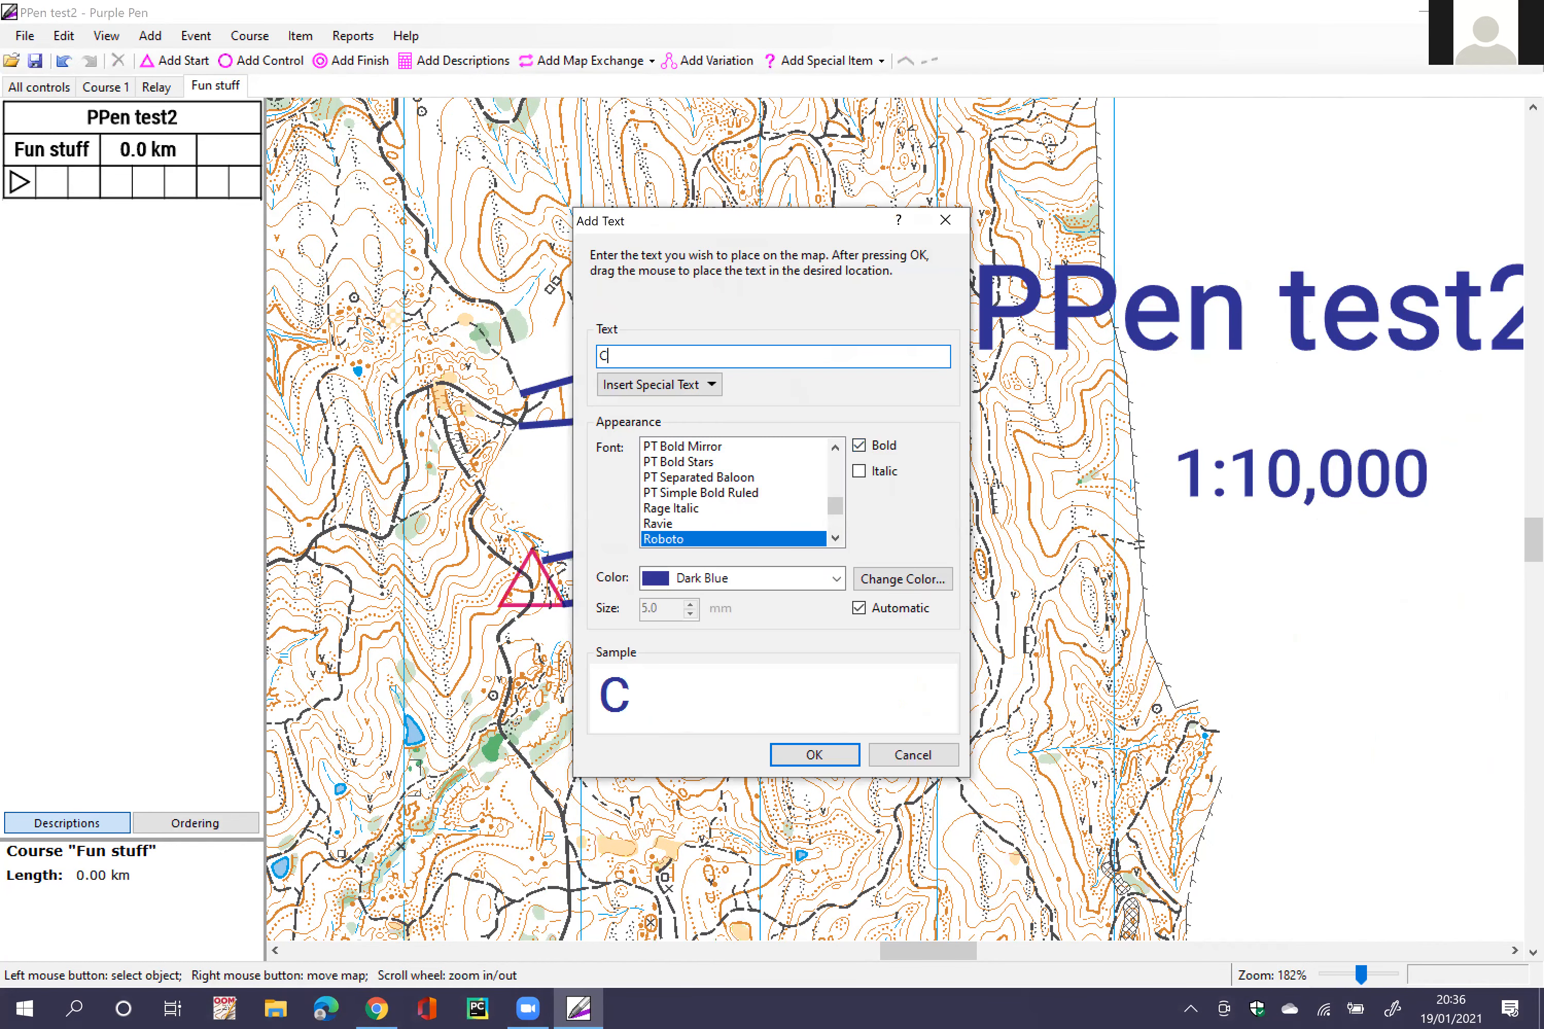
pyautogui.press('BackSpace')
pyautogui.write('Fun ')
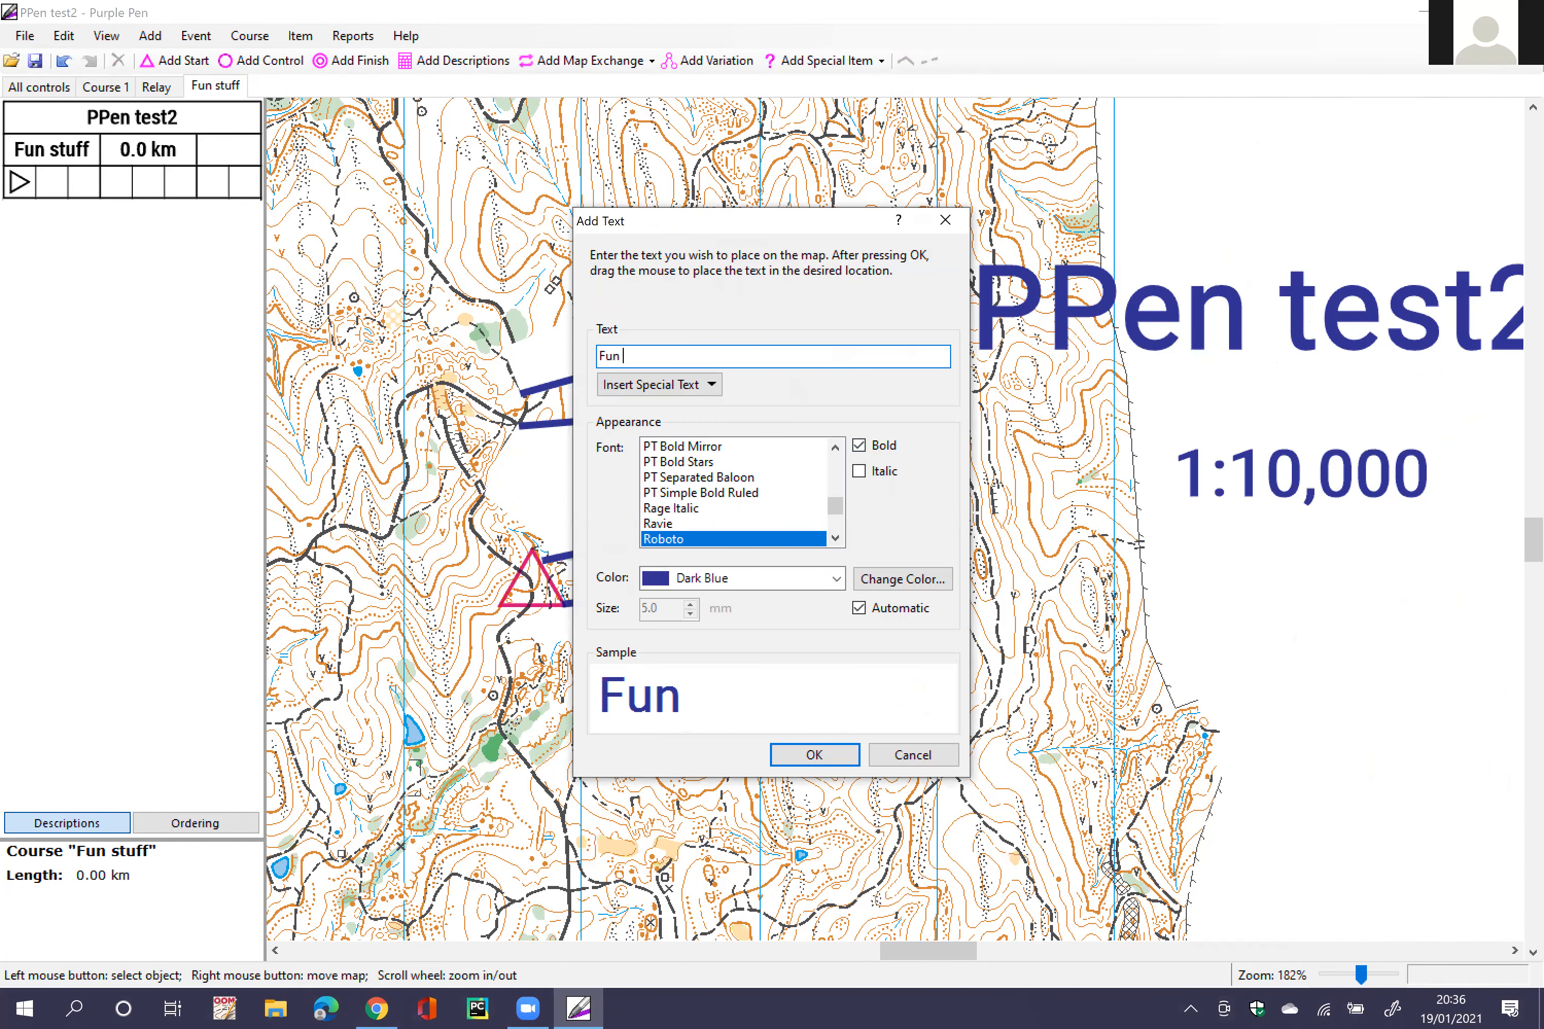
pyautogui.write('stuff')
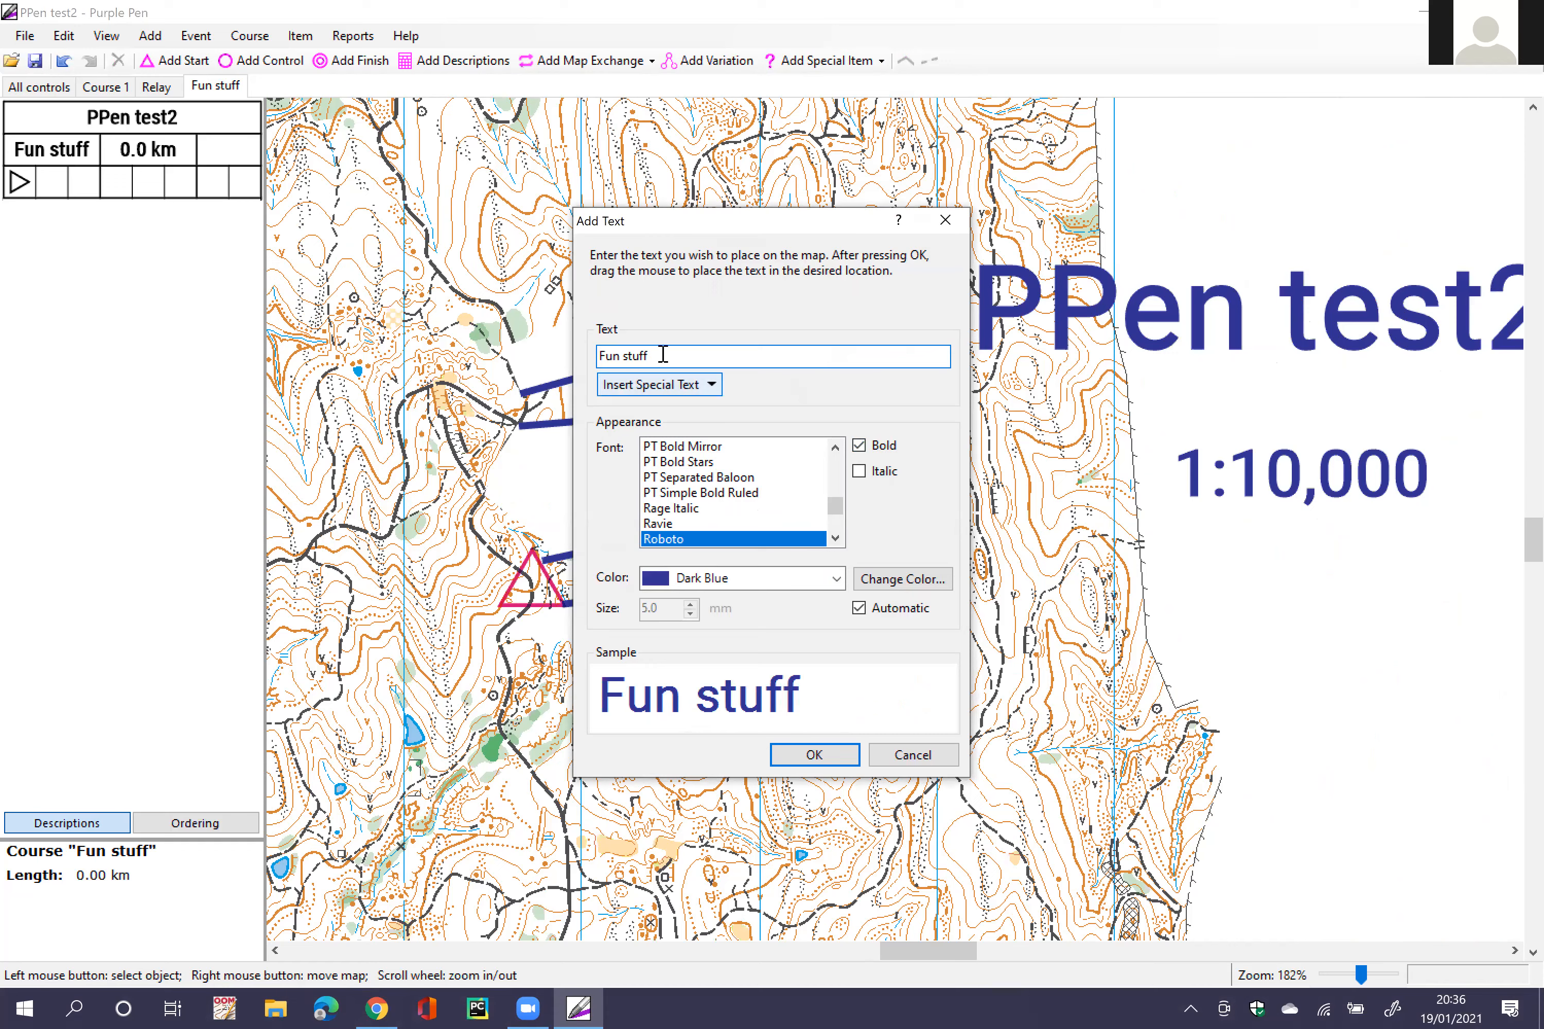
pyautogui.moveTo(614, 356); pyautogui.dragTo(594, 362)
pyautogui.click(681, 348)
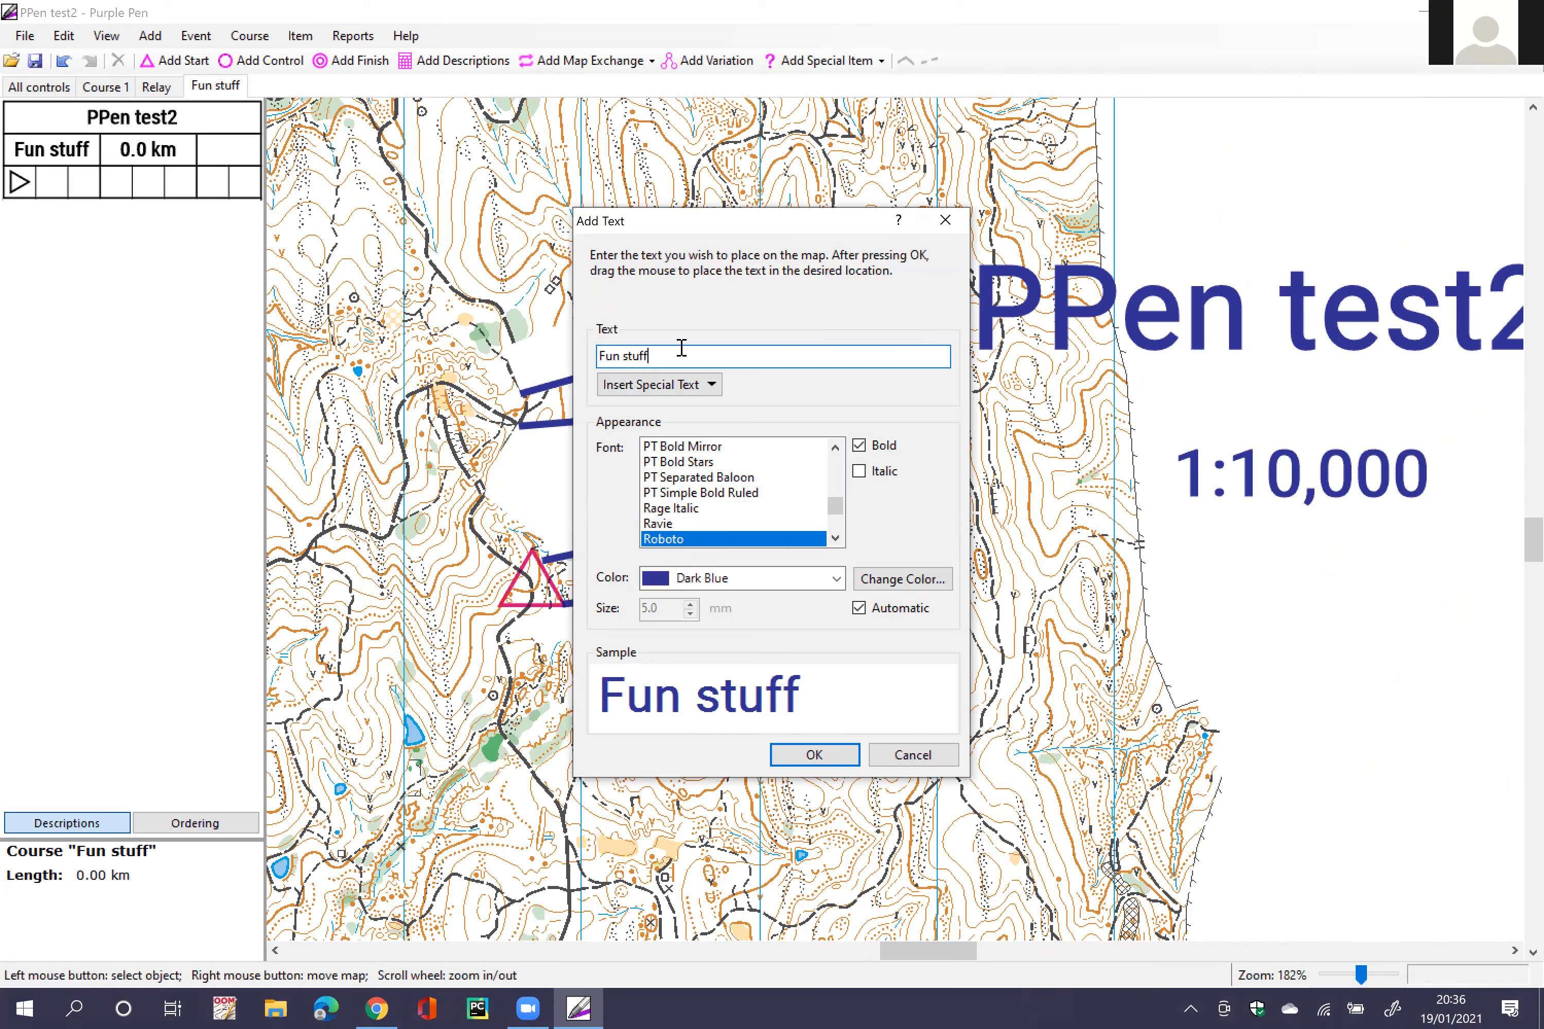
pyautogui.click(699, 583)
pyautogui.click(699, 587)
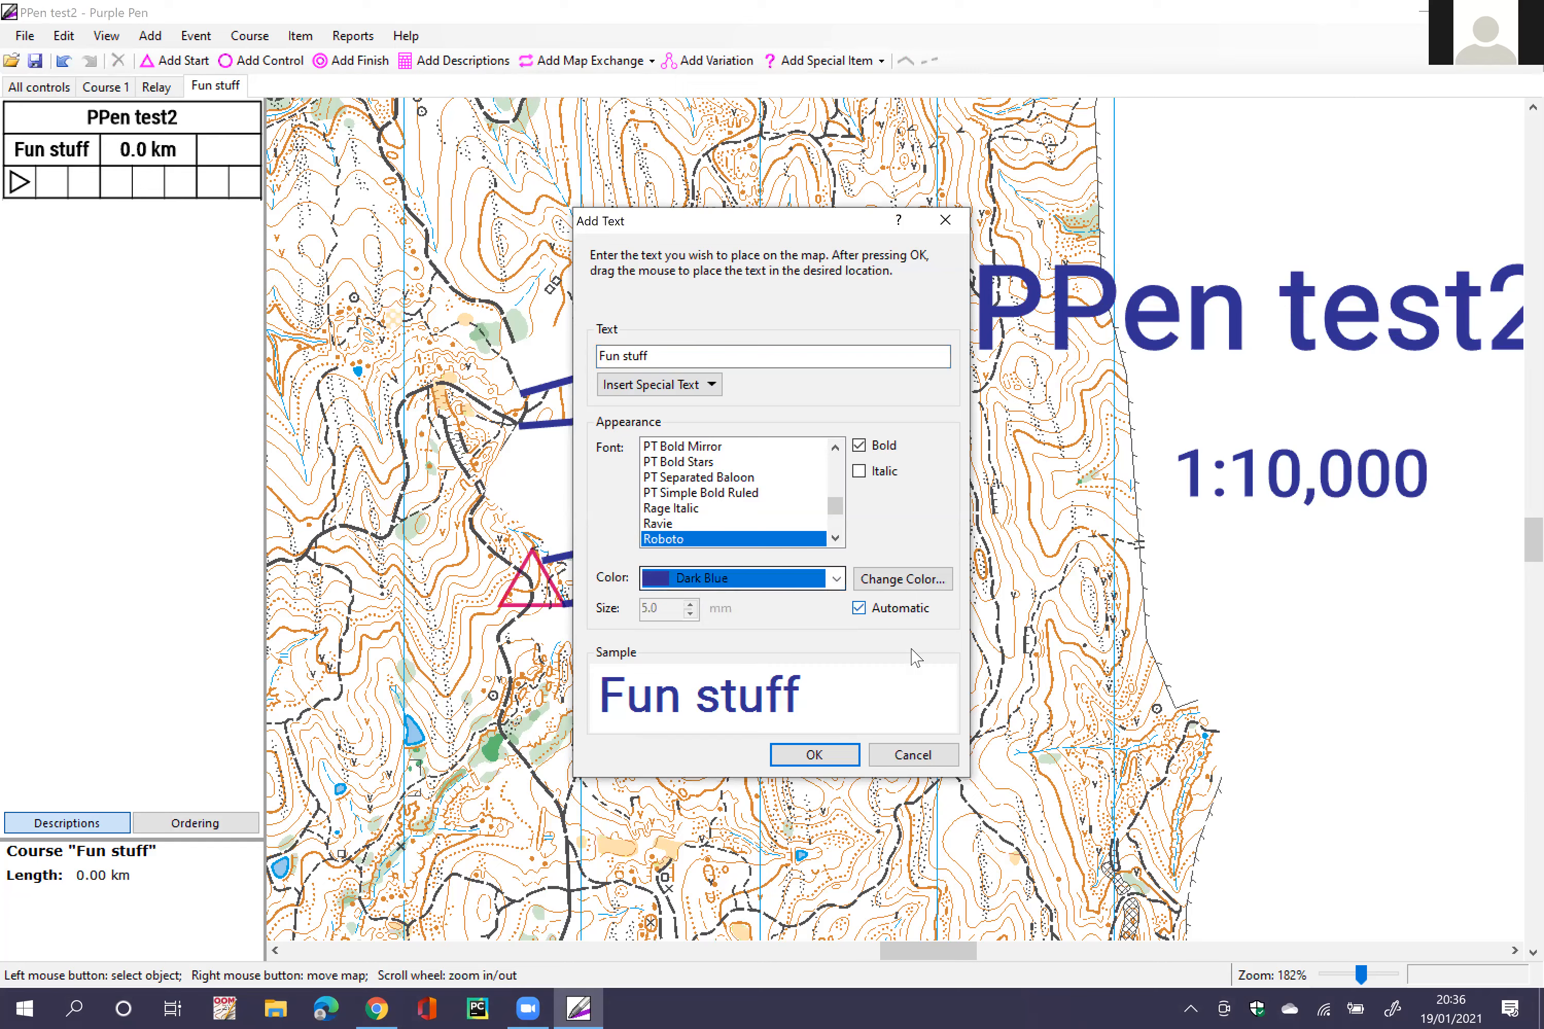
pyautogui.click(831, 757)
pyautogui.moveTo(811, 615); pyautogui.dragTo(996, 691)
pyautogui.click(957, 655)
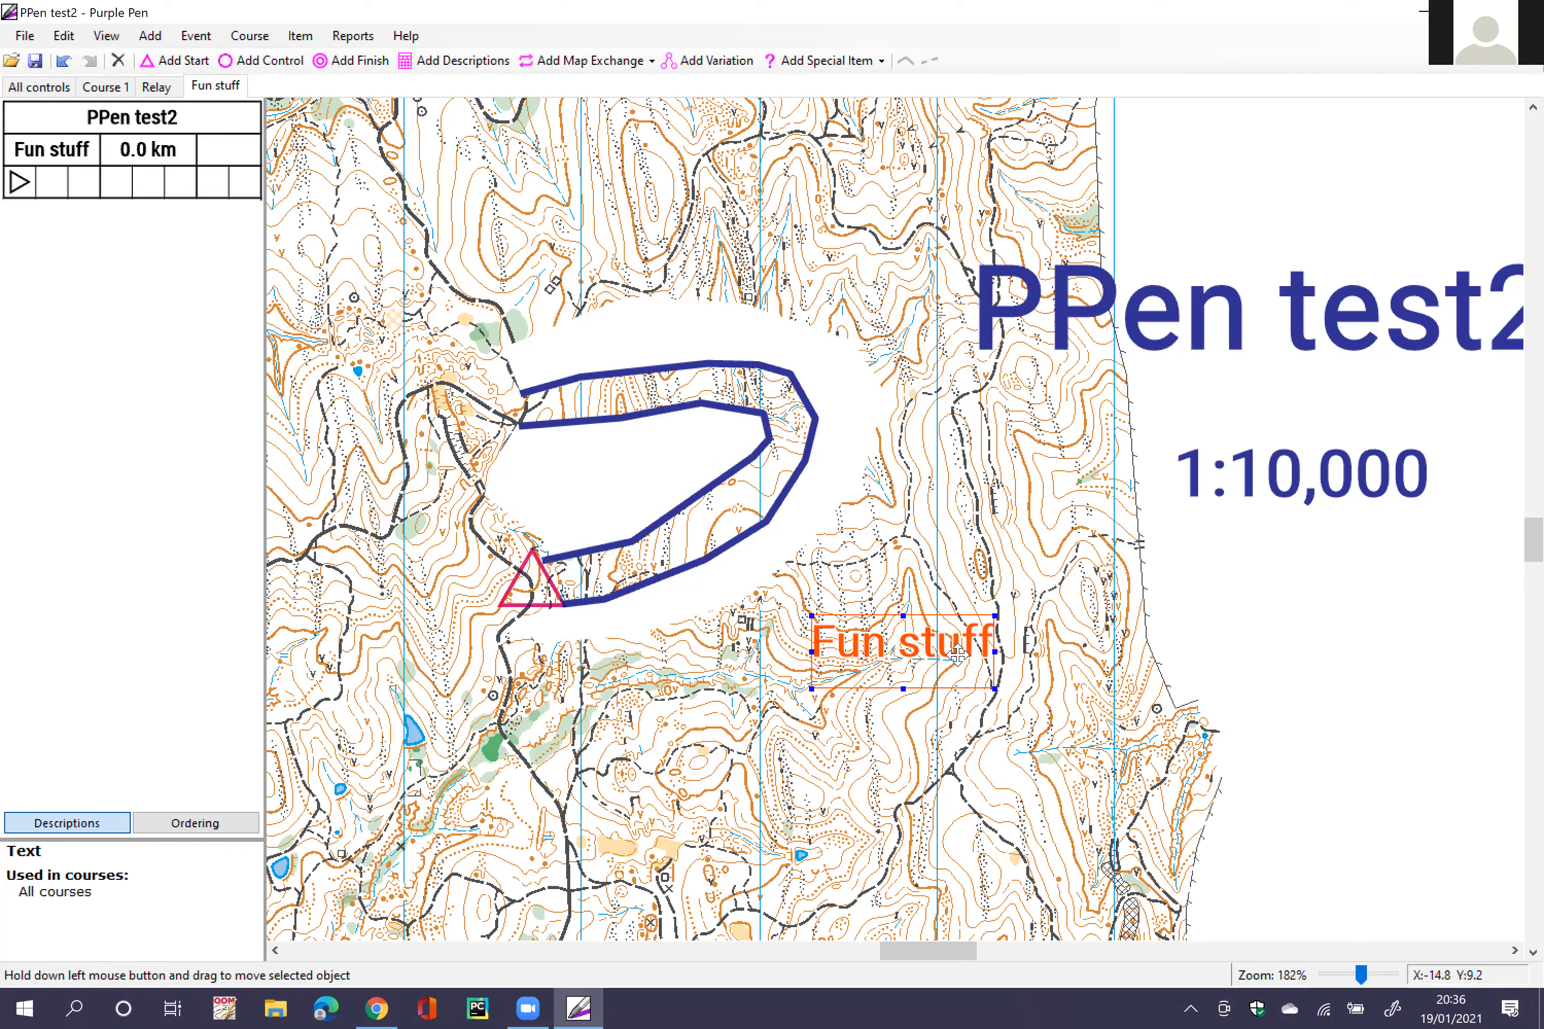
# Step: Delete the "Fun stuff" text from the map
pyautogui.moveTo(994, 688)
pyautogui.mouseDown()
pyautogui.moveTo(1116, 796)
pyautogui.moveTo(847, 584)
pyautogui.moveTo(1000, 674)
pyautogui.mouseUp()
pyautogui.press('Delete')
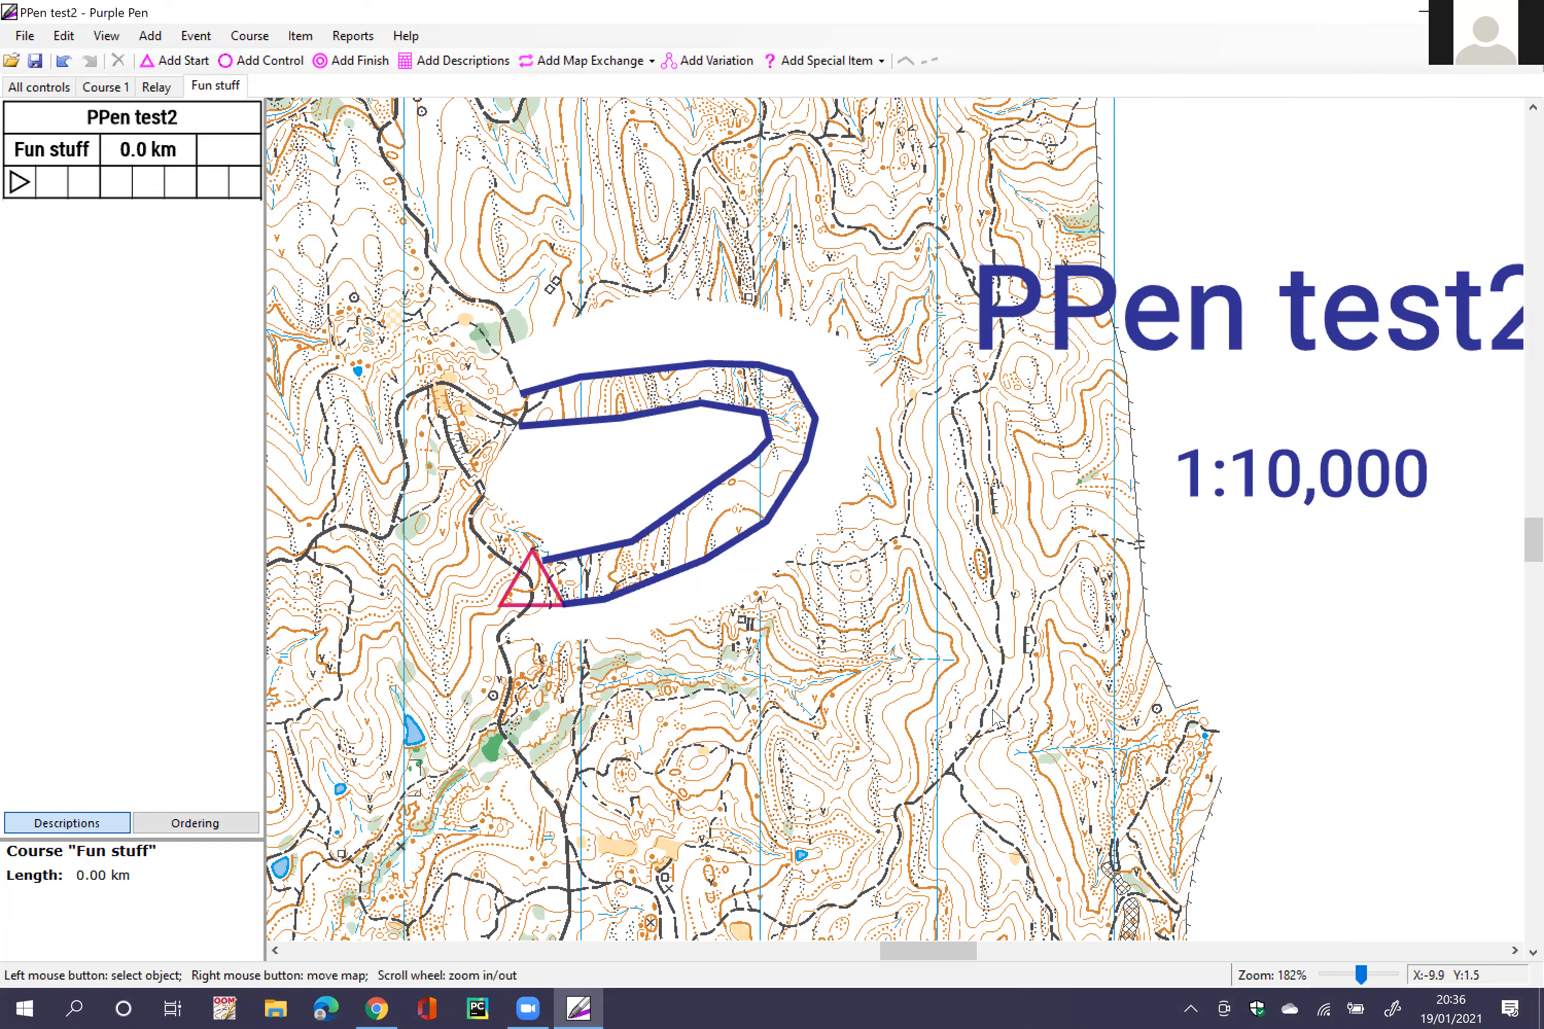
# Step: Try to shift the southeast vertex of the corridor's outer line
pyautogui.click(737, 538)
pyautogui.scroll(1, 737, 480)
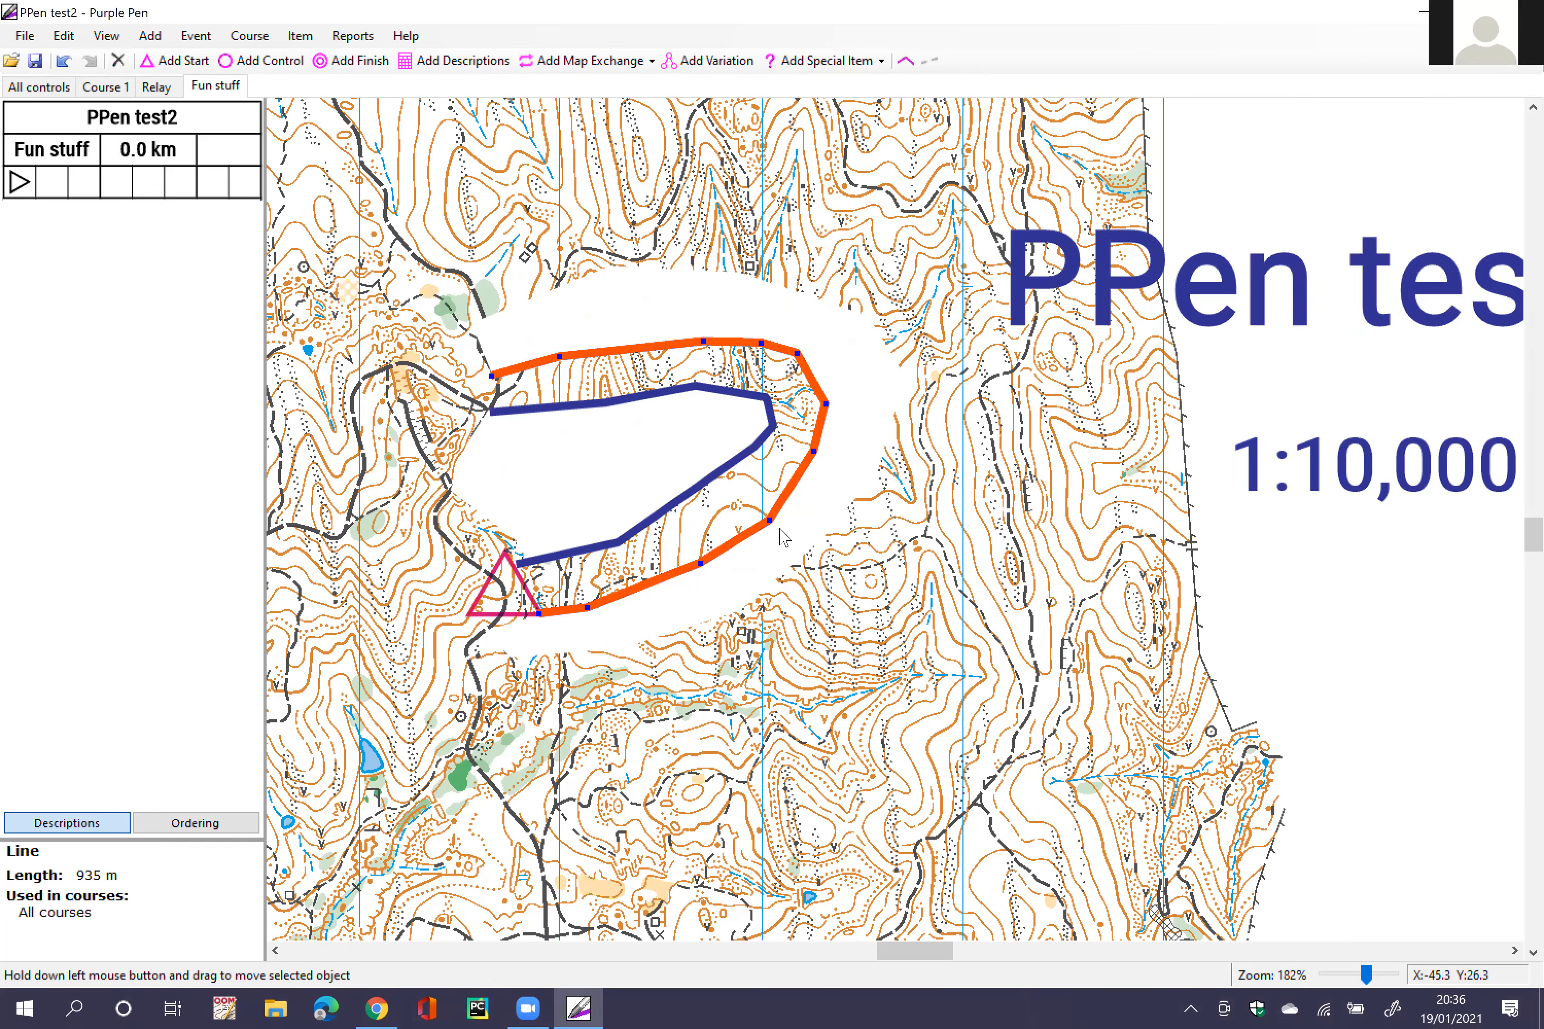
pyautogui.click(777, 526)
pyautogui.scroll(1, 776, 525)
pyautogui.moveTo(774, 522); pyautogui.dragTo(785, 506)
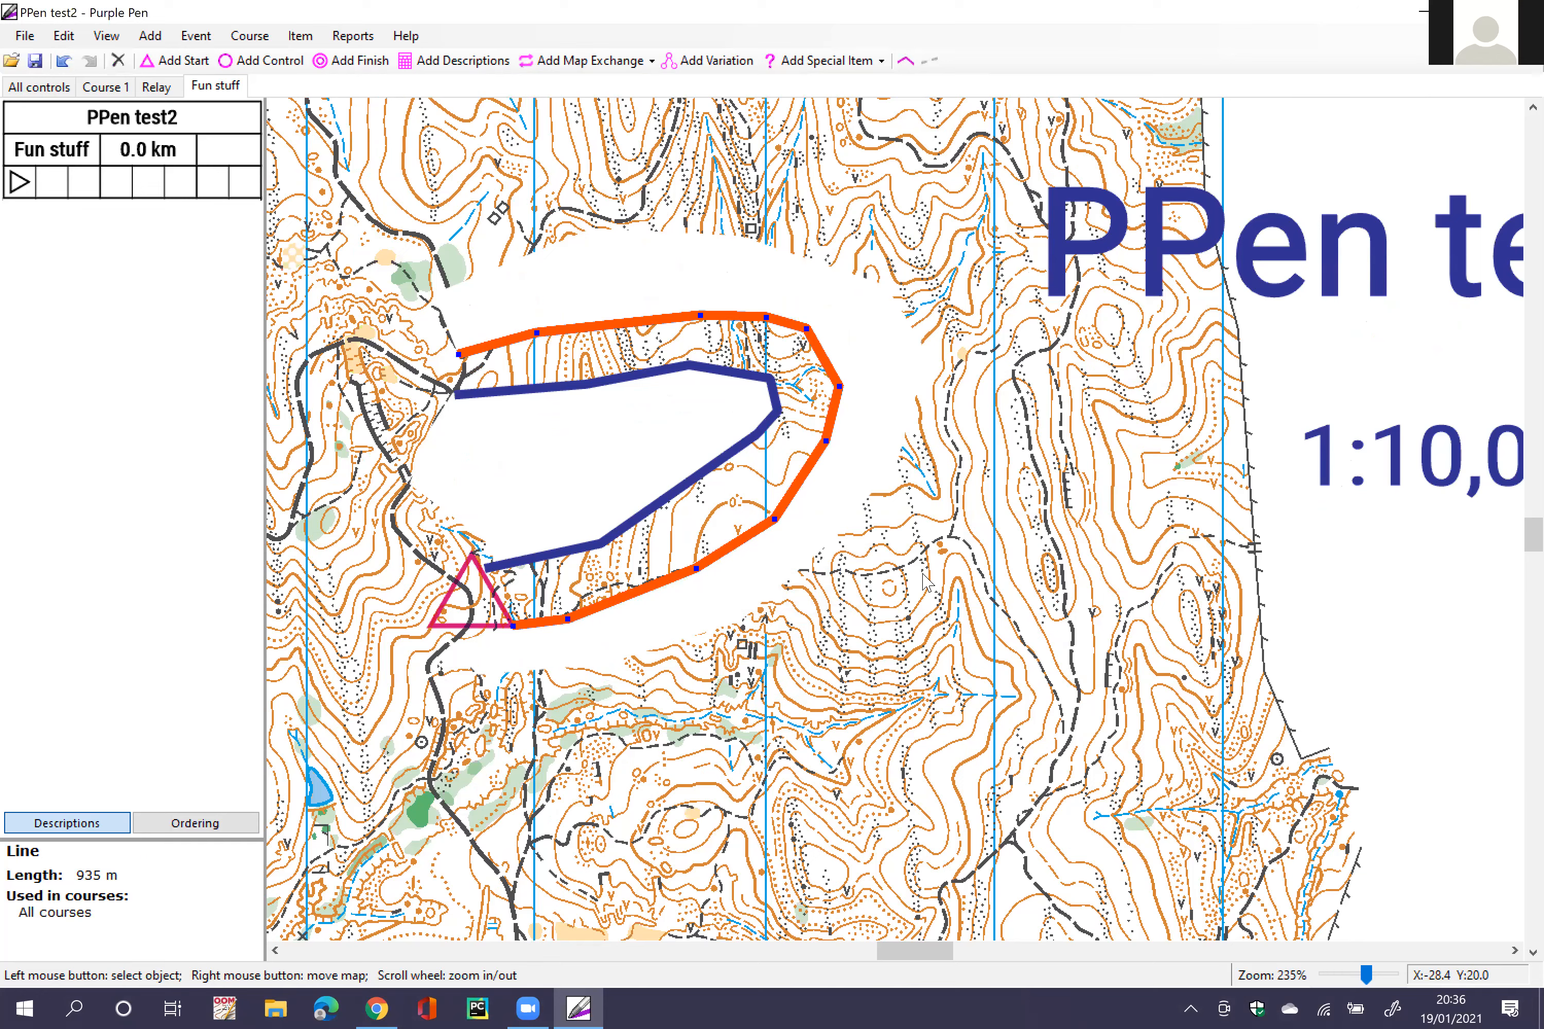
pyautogui.click(927, 581)
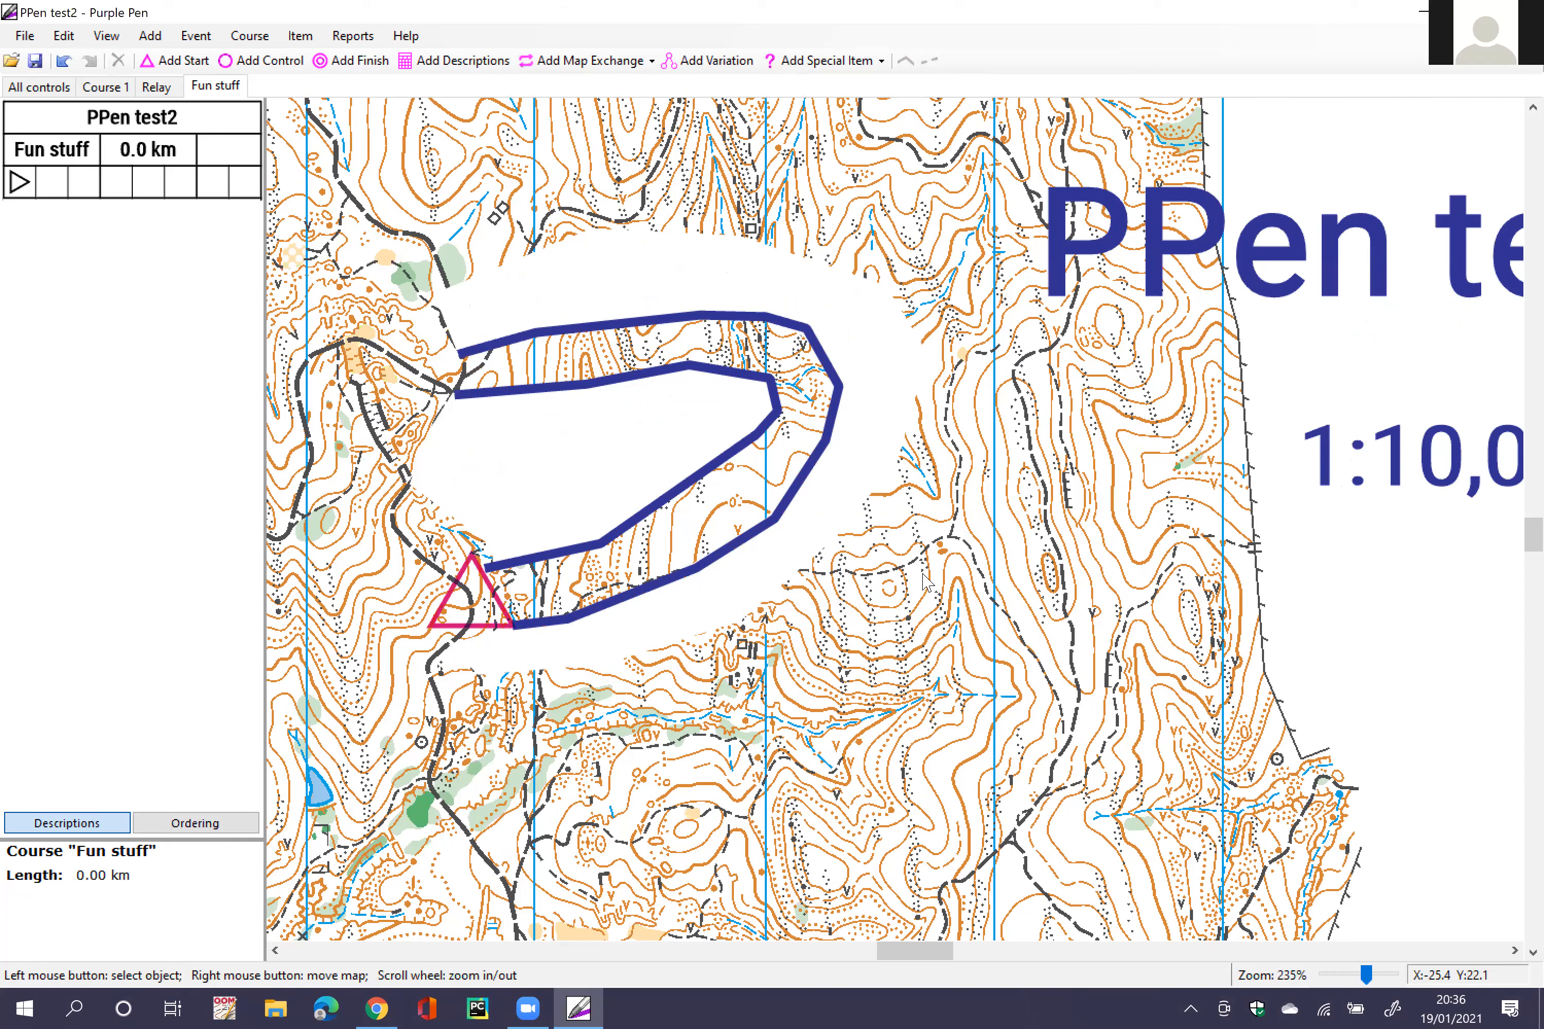
# Step: Add a bend midway along the inner line's long southeast stretch, slightly outward to the southeast
pyautogui.click(696, 480)
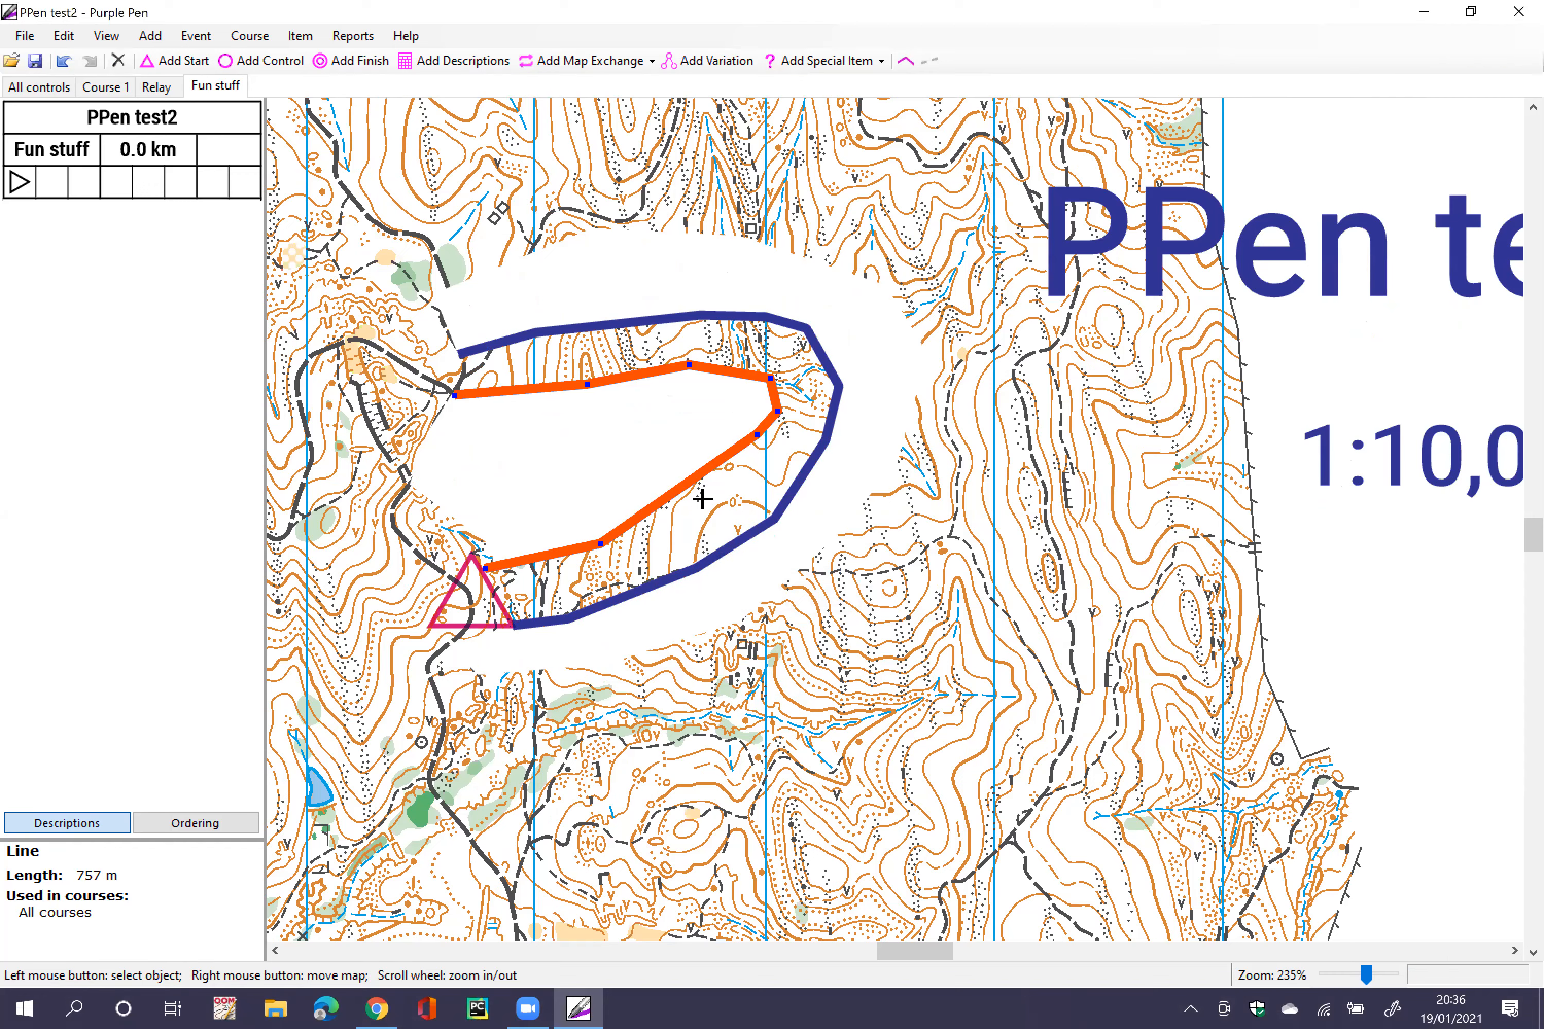
pyautogui.moveTo(685, 489)
pyautogui.mouseDown()
pyautogui.moveTo(728, 505)
pyautogui.moveTo(694, 491)
pyautogui.mouseUp()
pyautogui.click(676, 459)
pyautogui.click(730, 510)
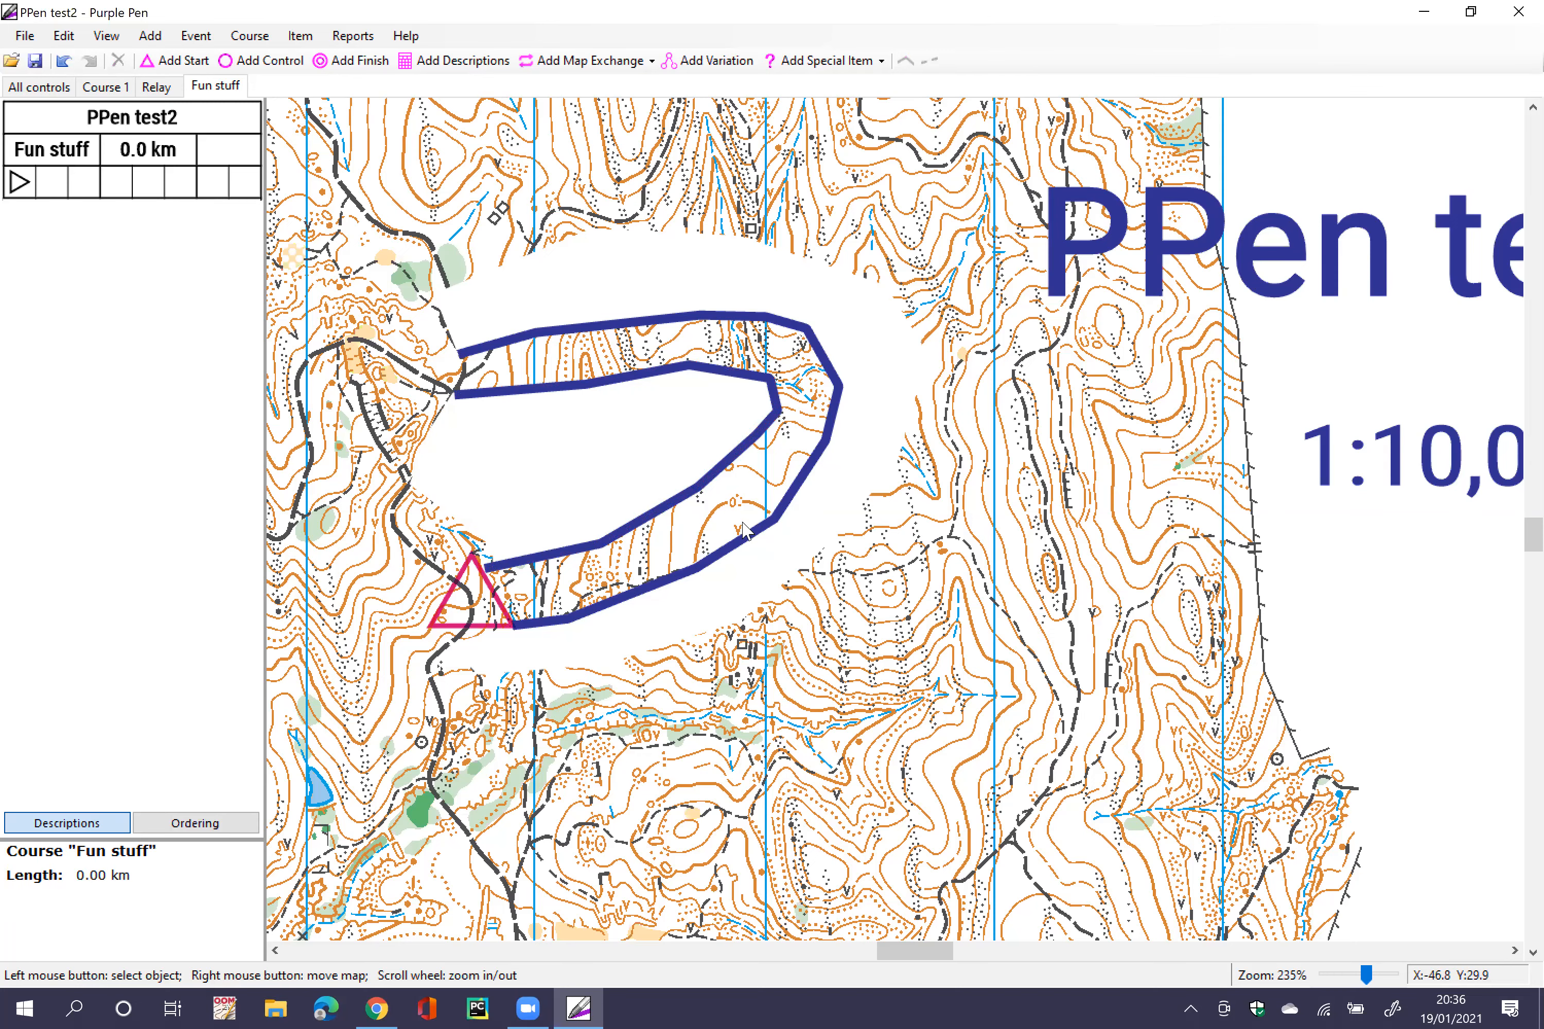
# Step: Shift the outer line's southeast vertex and the vertex just northeast of it outward to widen the corridor
pyautogui.click(769, 523)
pyautogui.moveTo(774, 520); pyautogui.dragTo(788, 529)
pyautogui.moveTo(827, 441); pyautogui.dragTo(845, 441)
pyautogui.click(777, 511)
pyautogui.moveTo(770, 517); pyautogui.dragTo(789, 528)
pyautogui.moveTo(824, 439); pyautogui.dragTo(847, 445)
pyautogui.click(978, 425)
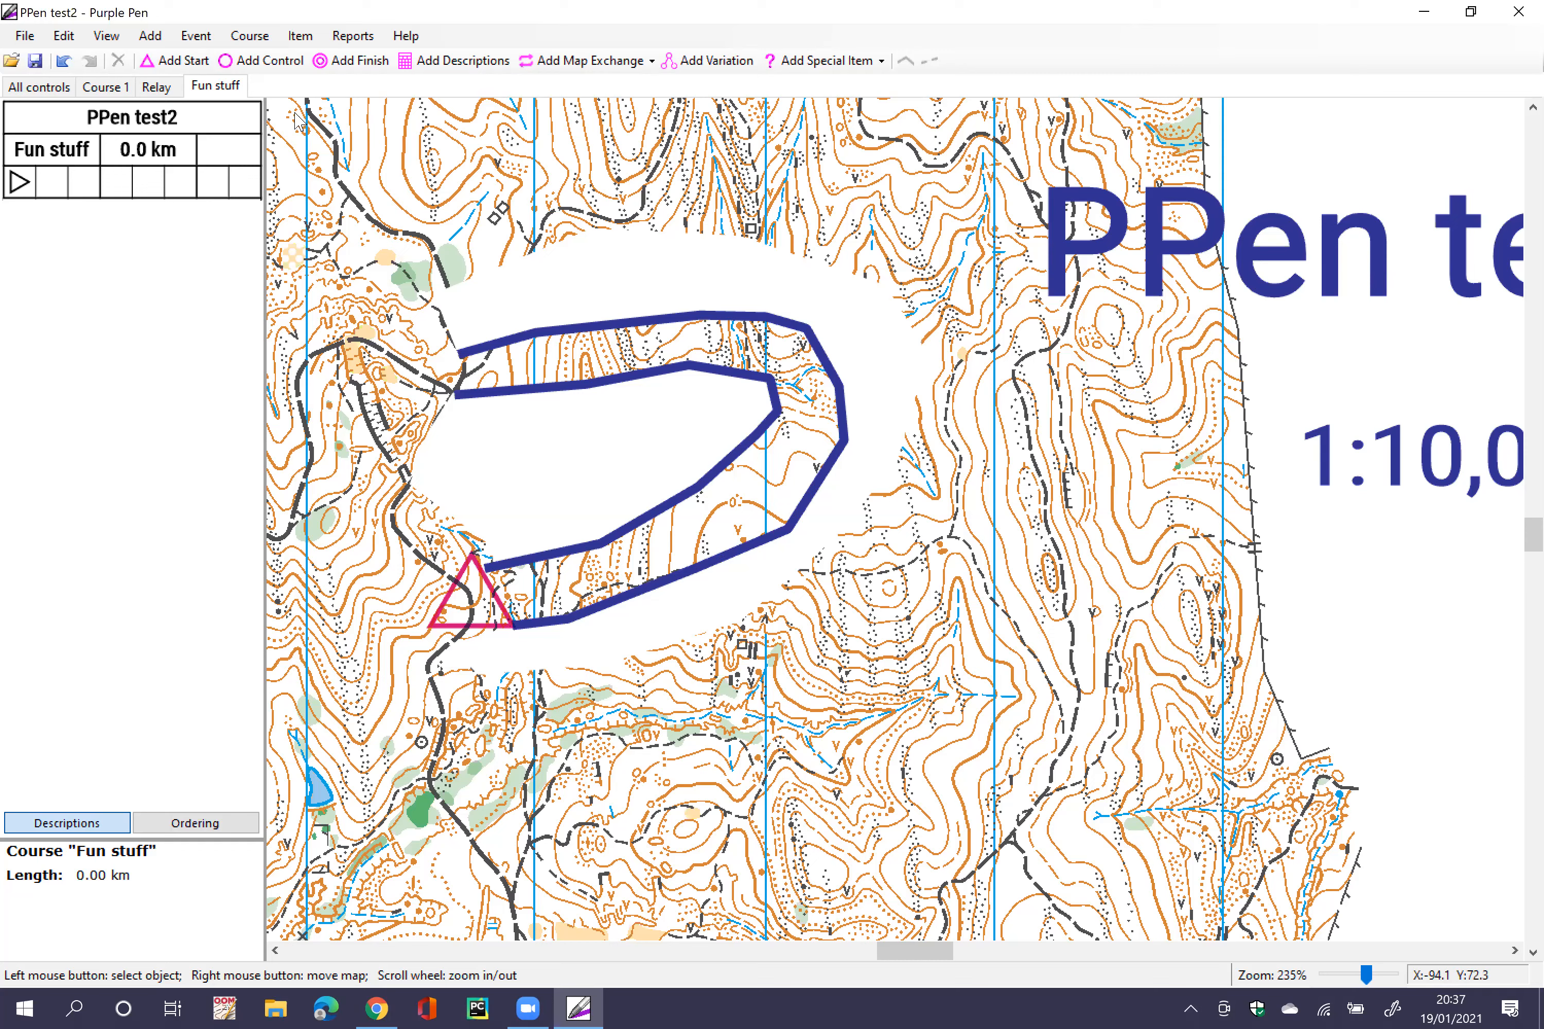
# Step: Start a new event titled "Sprint", saving the changes made to PPen test2
pyautogui.click(18, 40)
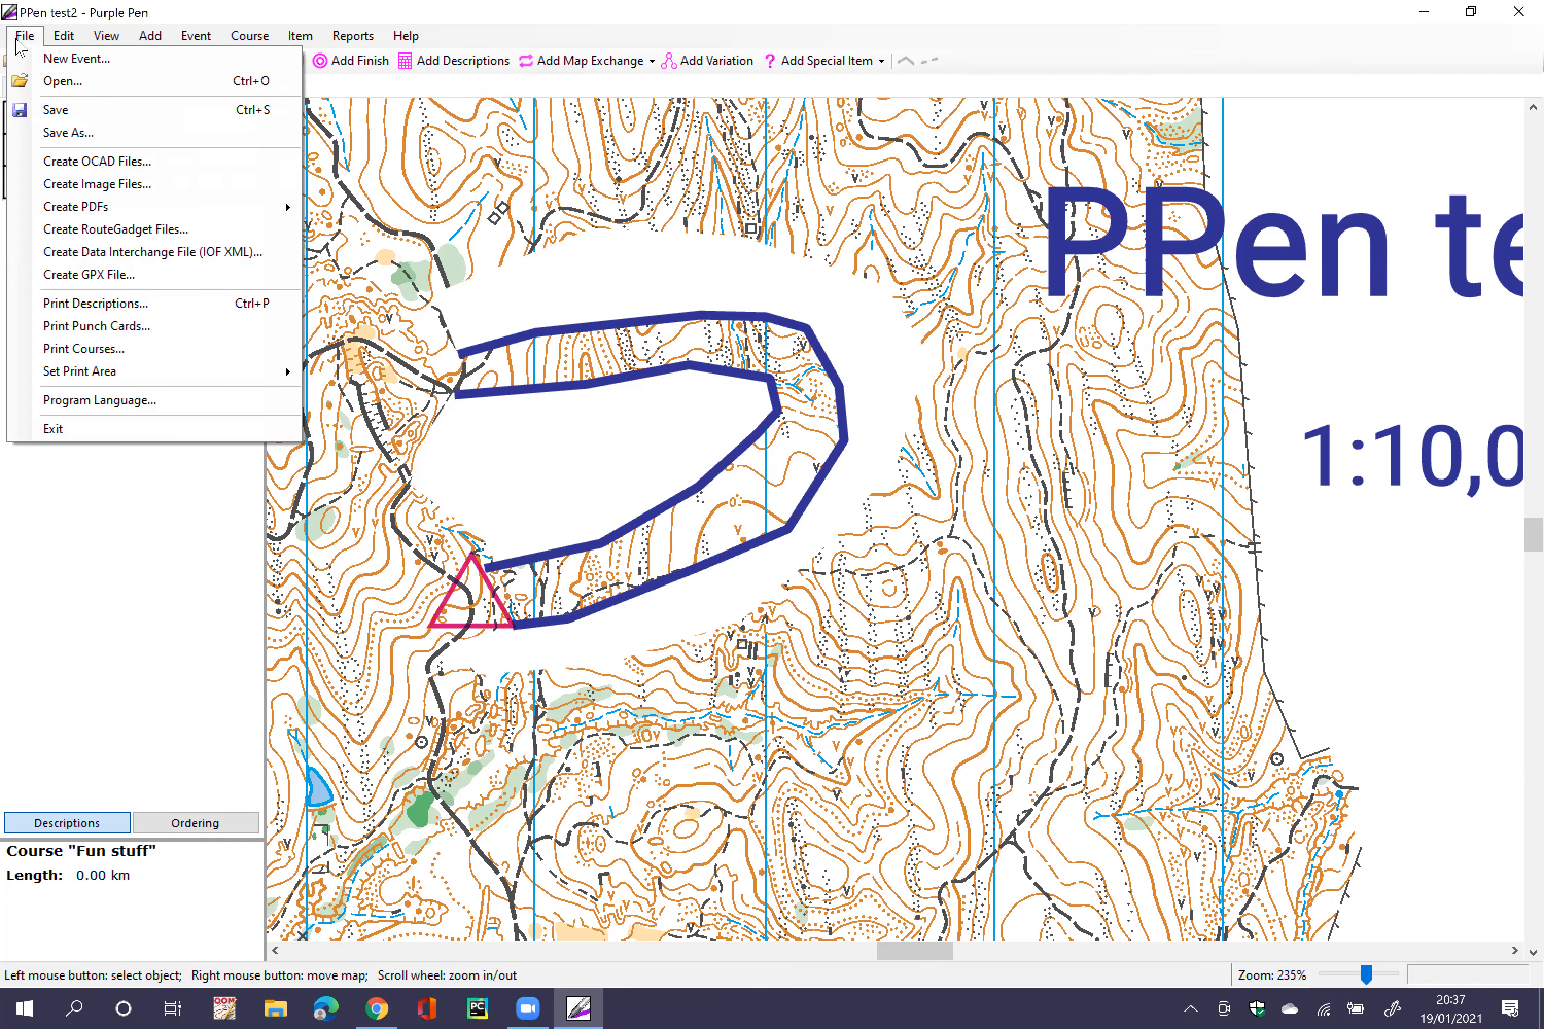
pyautogui.click(121, 66)
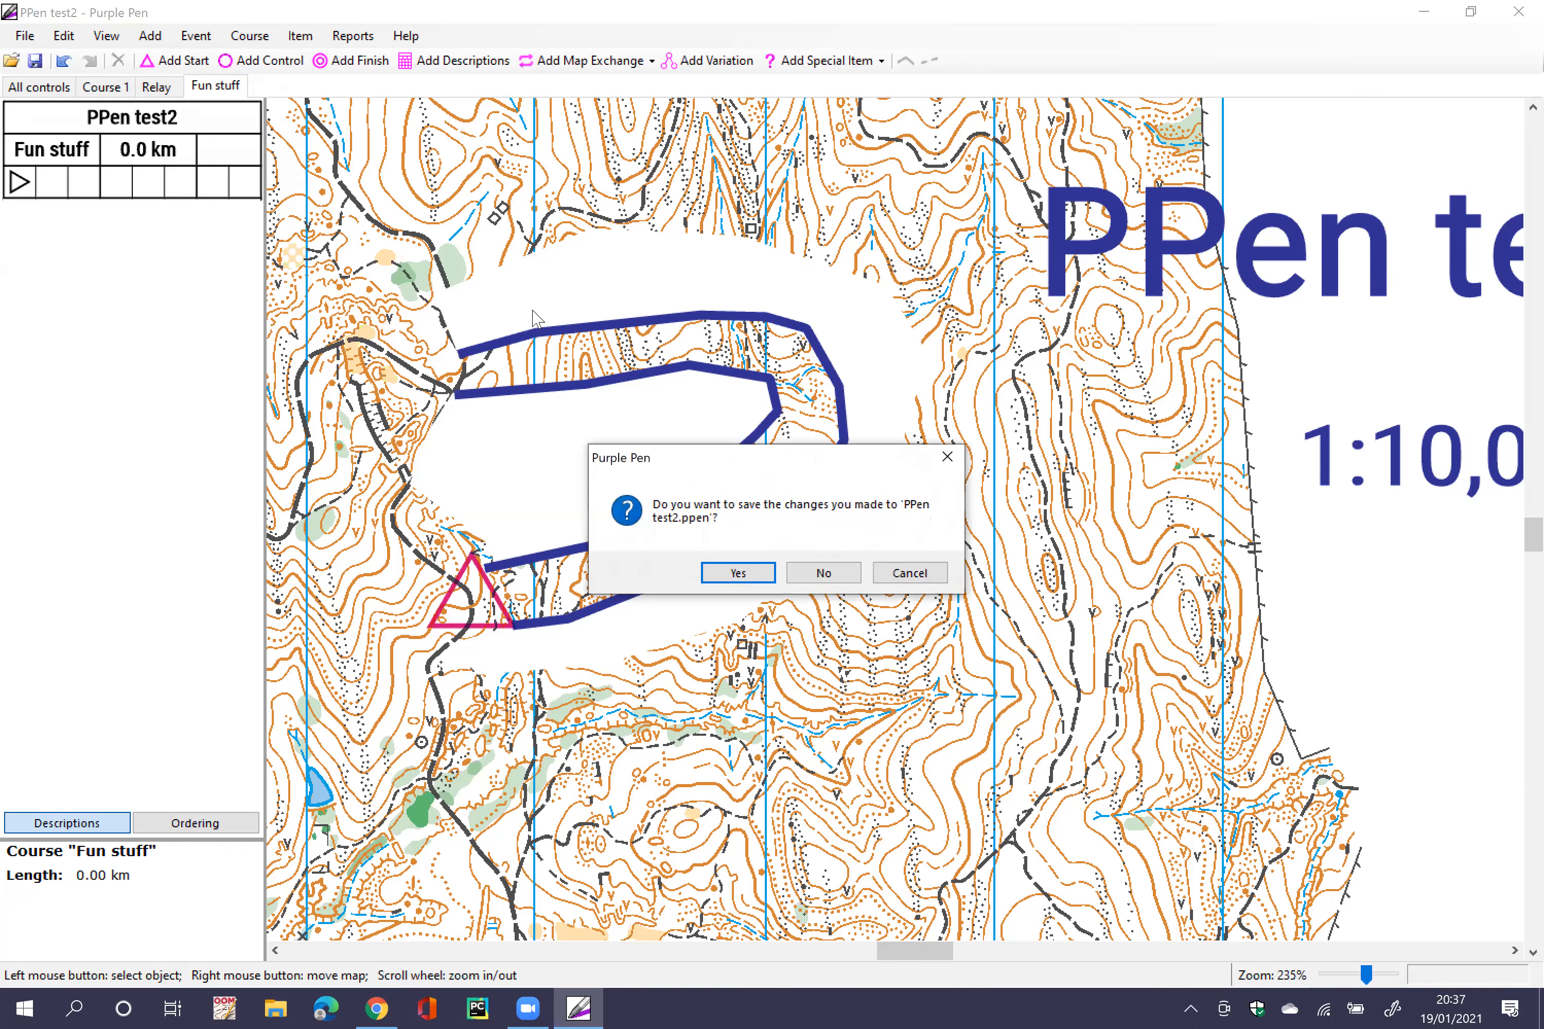
pyautogui.click(759, 575)
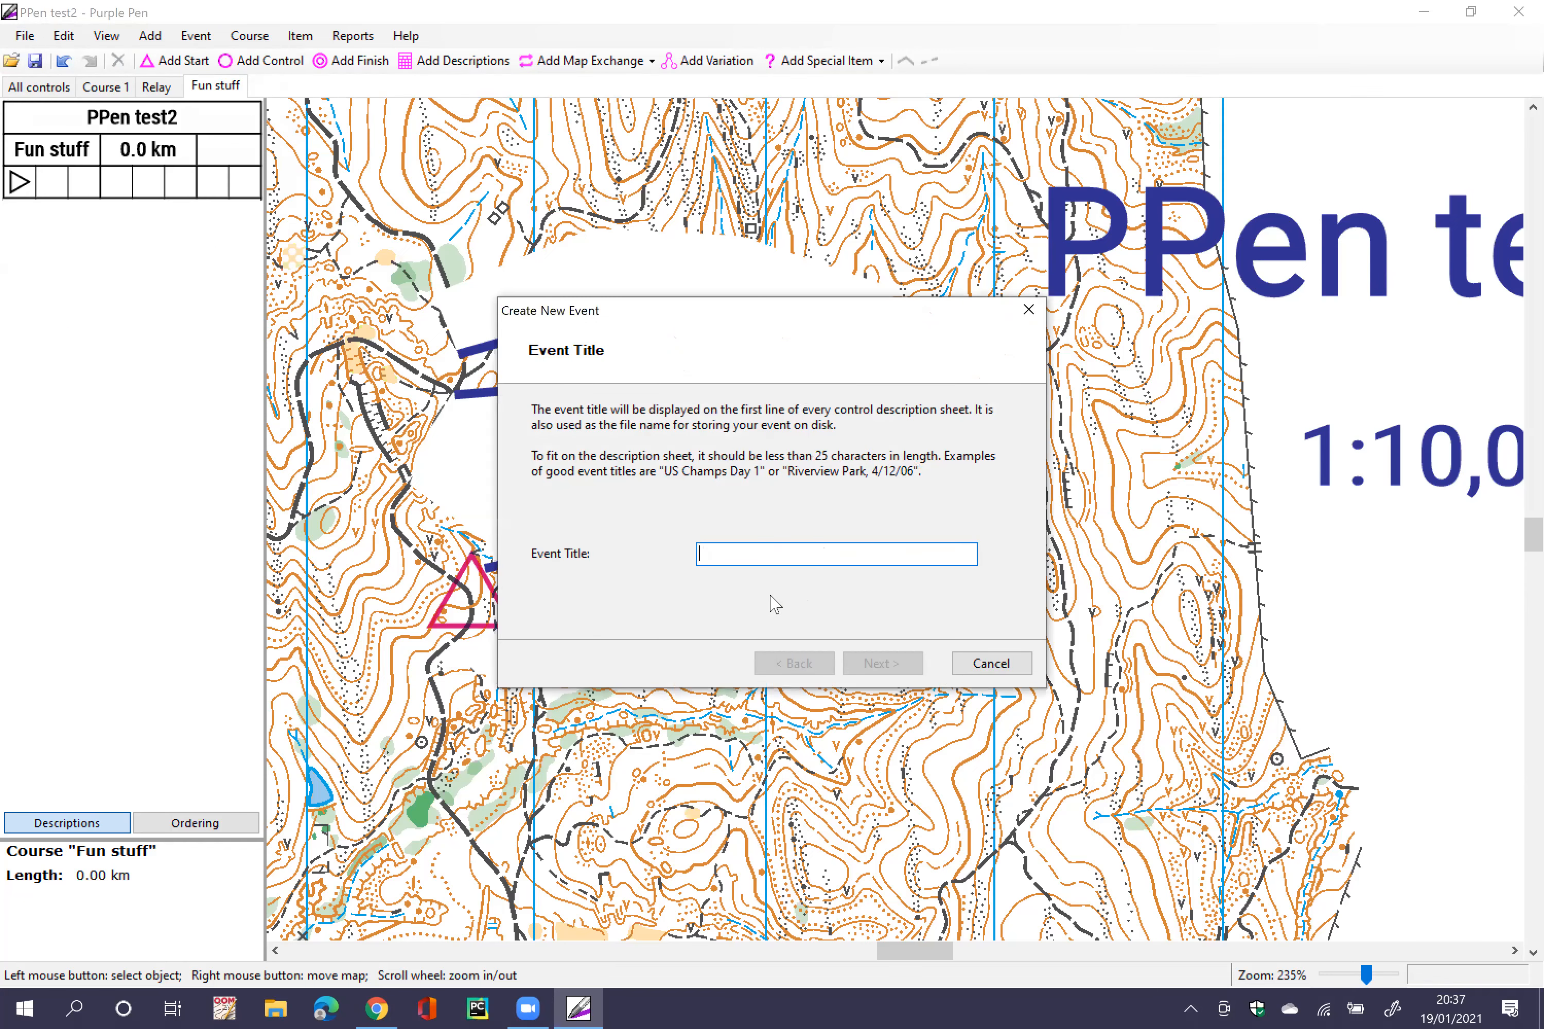
pyautogui.write('Sprint')
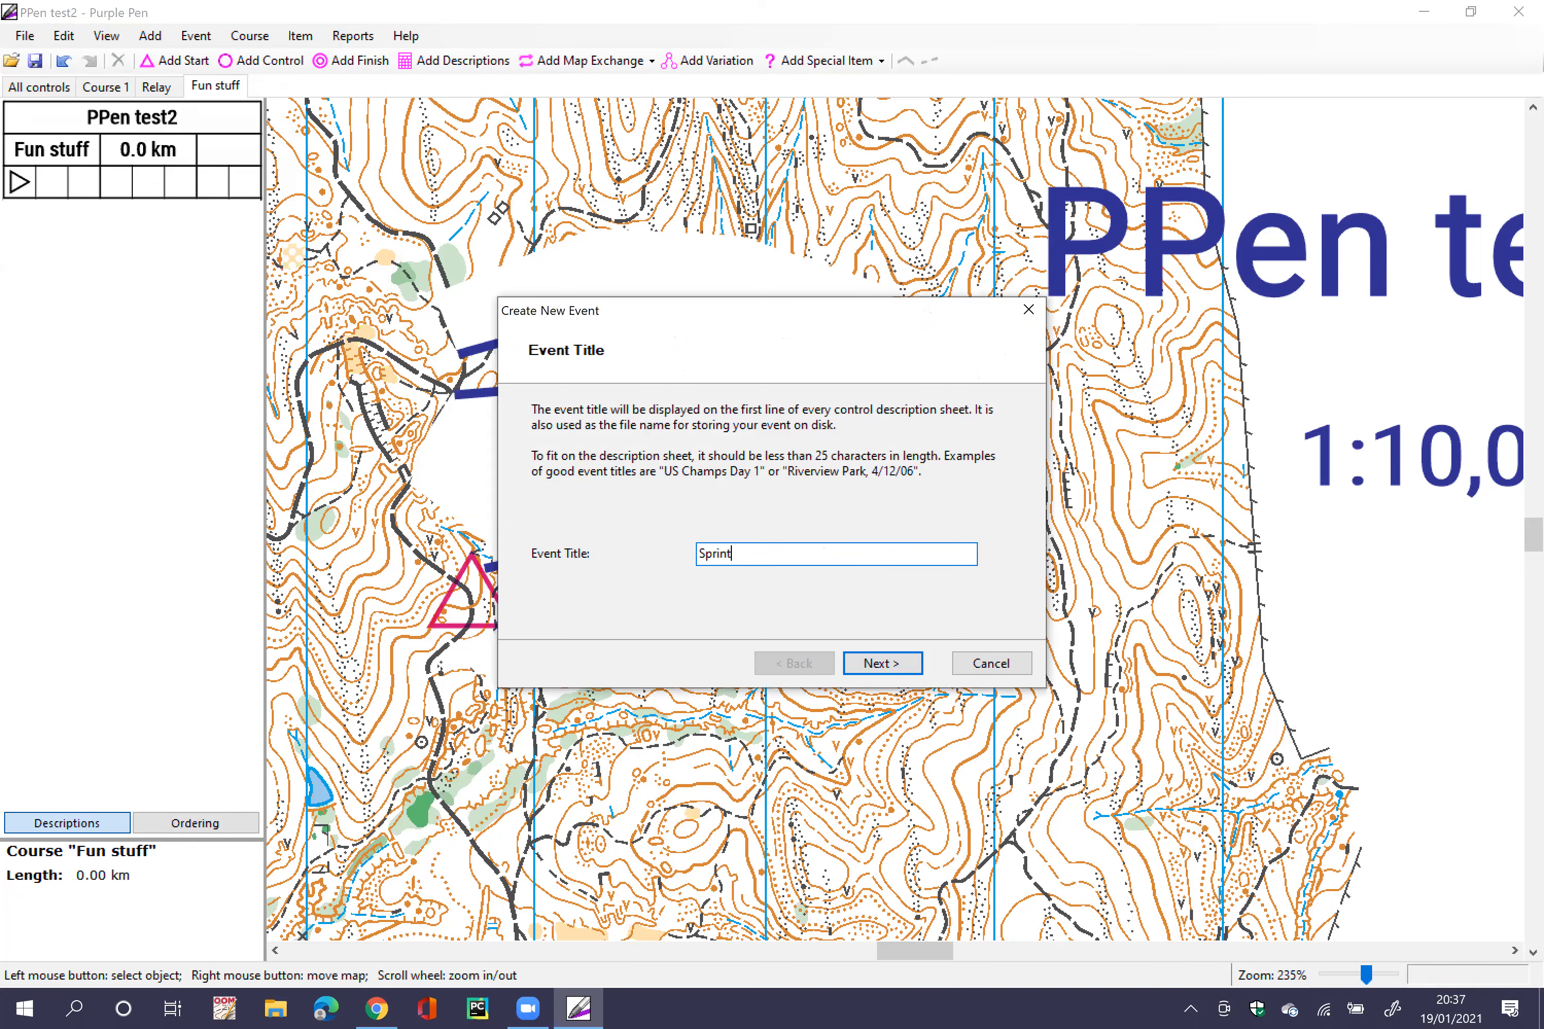
pyautogui.press('Return')
# Step: Choose AscotVale4000_EventExport_0615 from the Sprint maps folder under Orienteering, Maps as the event's map file
pyautogui.click(642, 489)
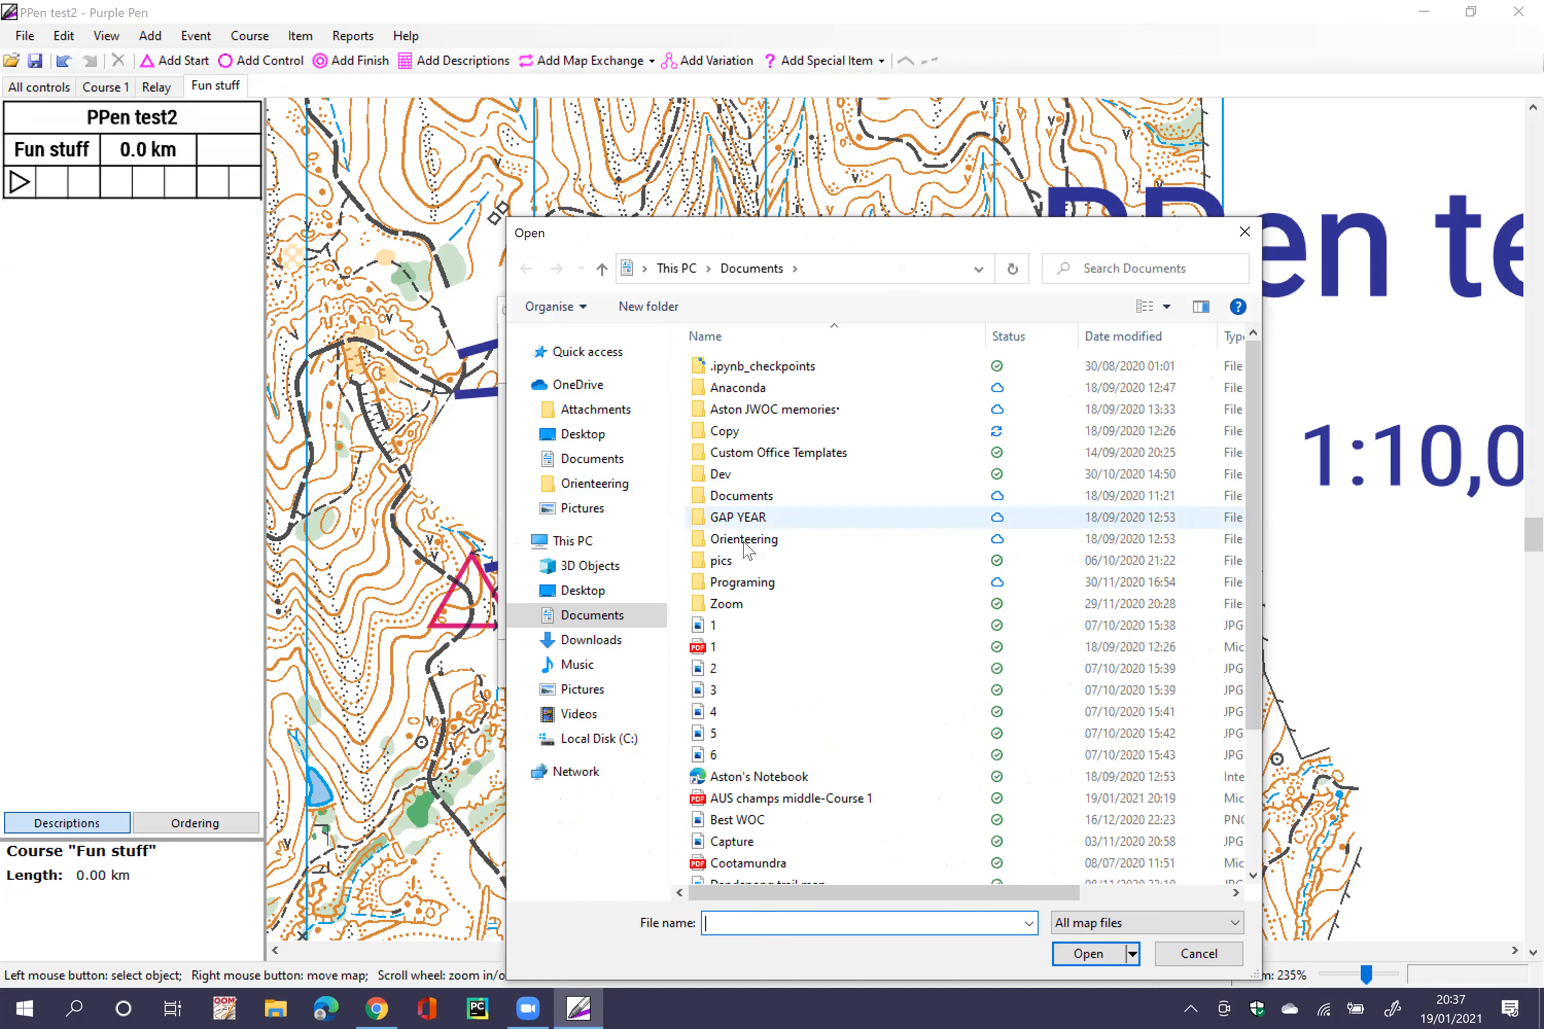
pyautogui.doubleClick(751, 539)
pyautogui.doubleClick(727, 561)
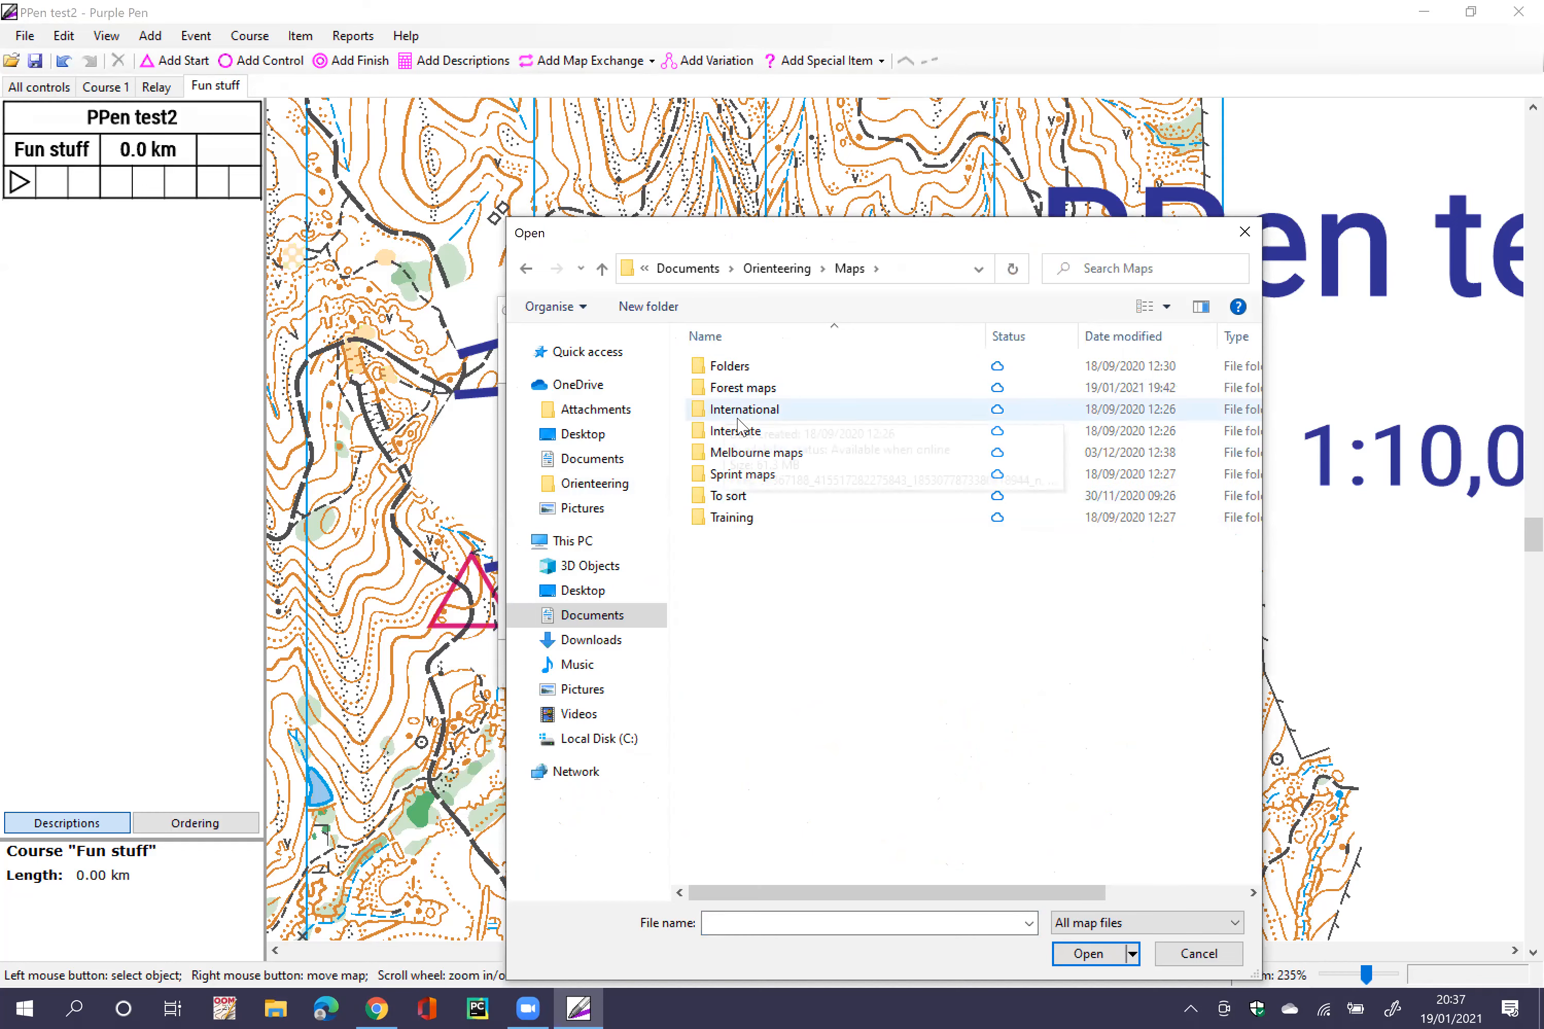
pyautogui.doubleClick(765, 473)
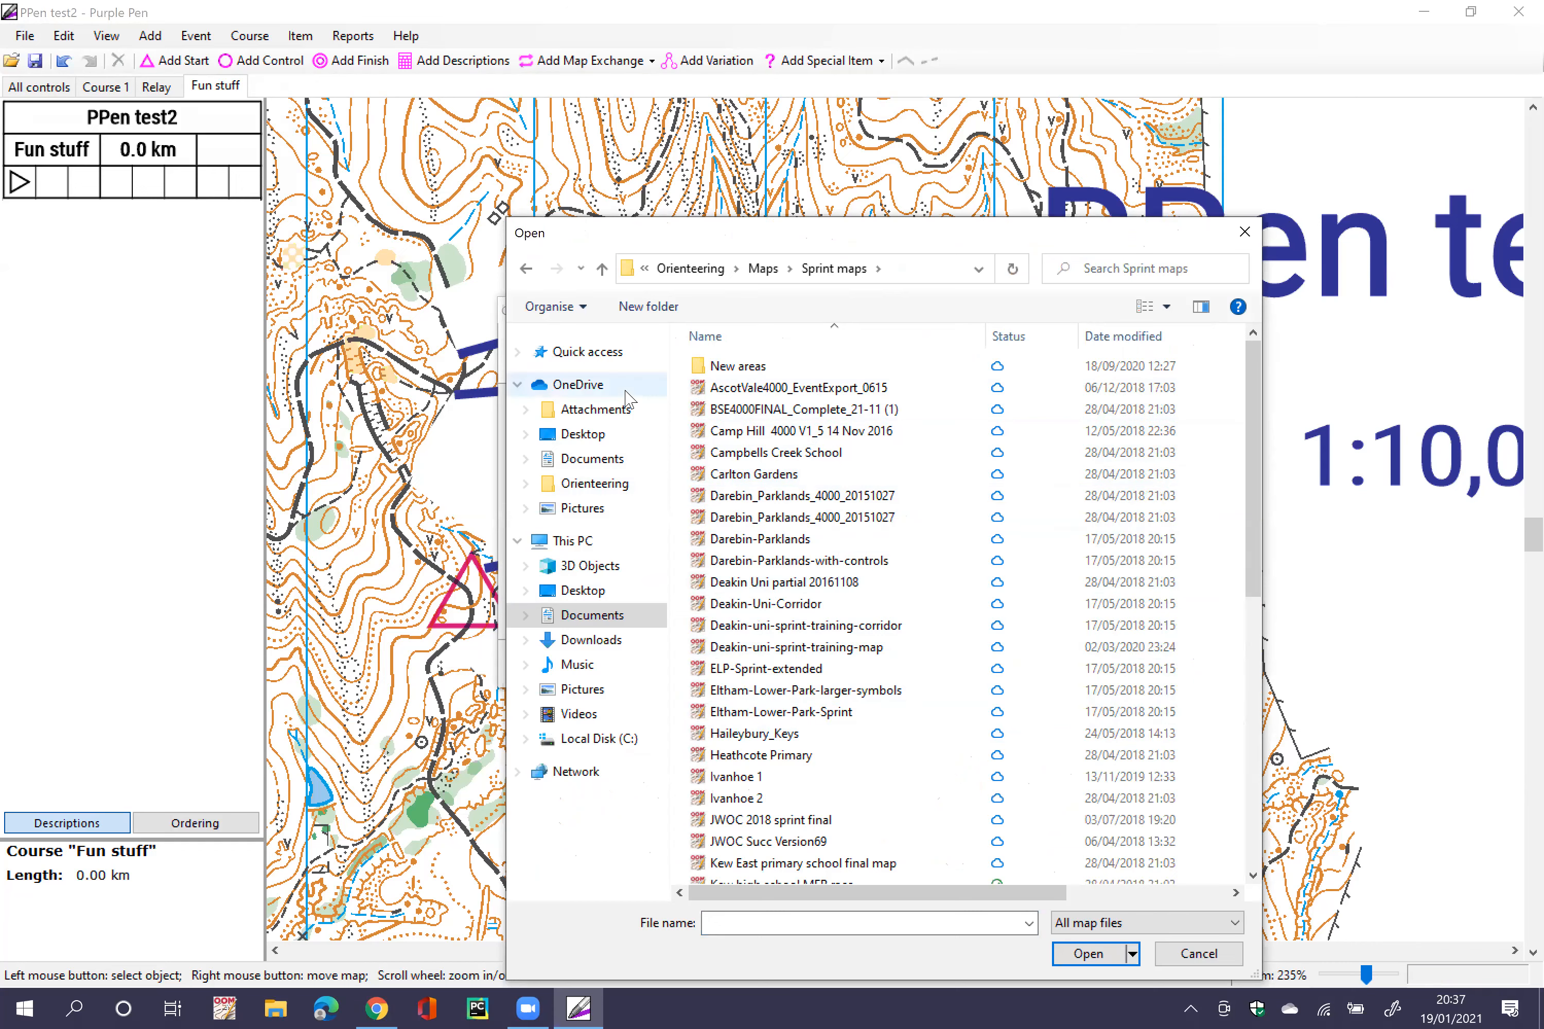
pyautogui.click(527, 269)
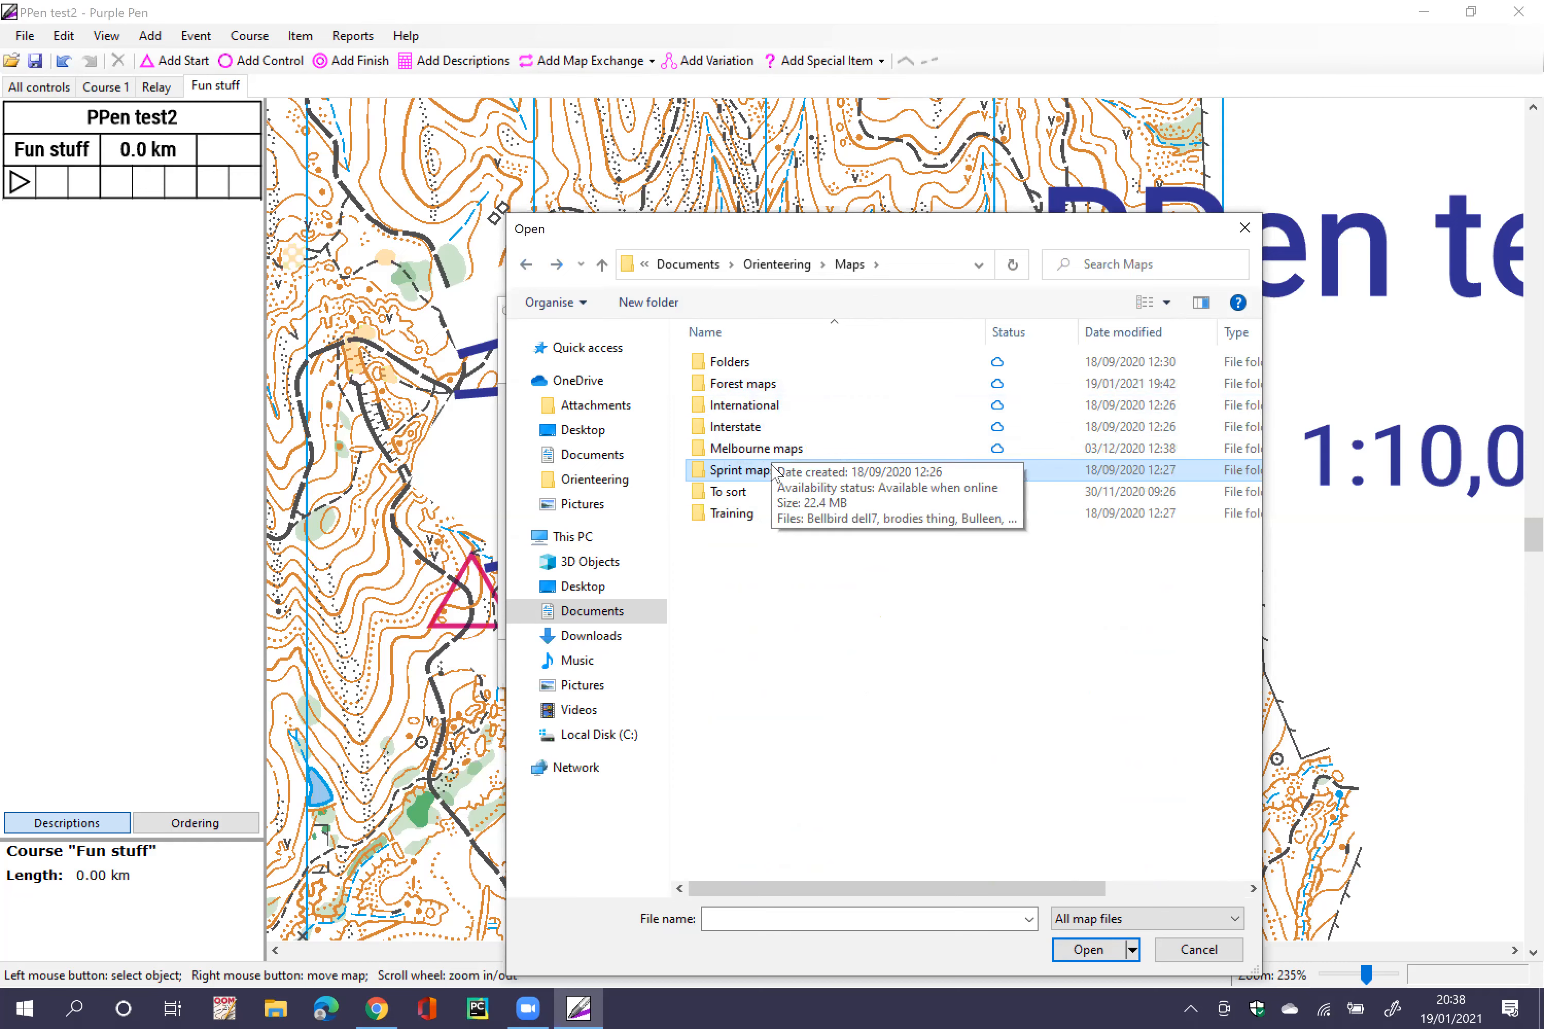
pyautogui.doubleClick(770, 472)
pyautogui.doubleClick(770, 385)
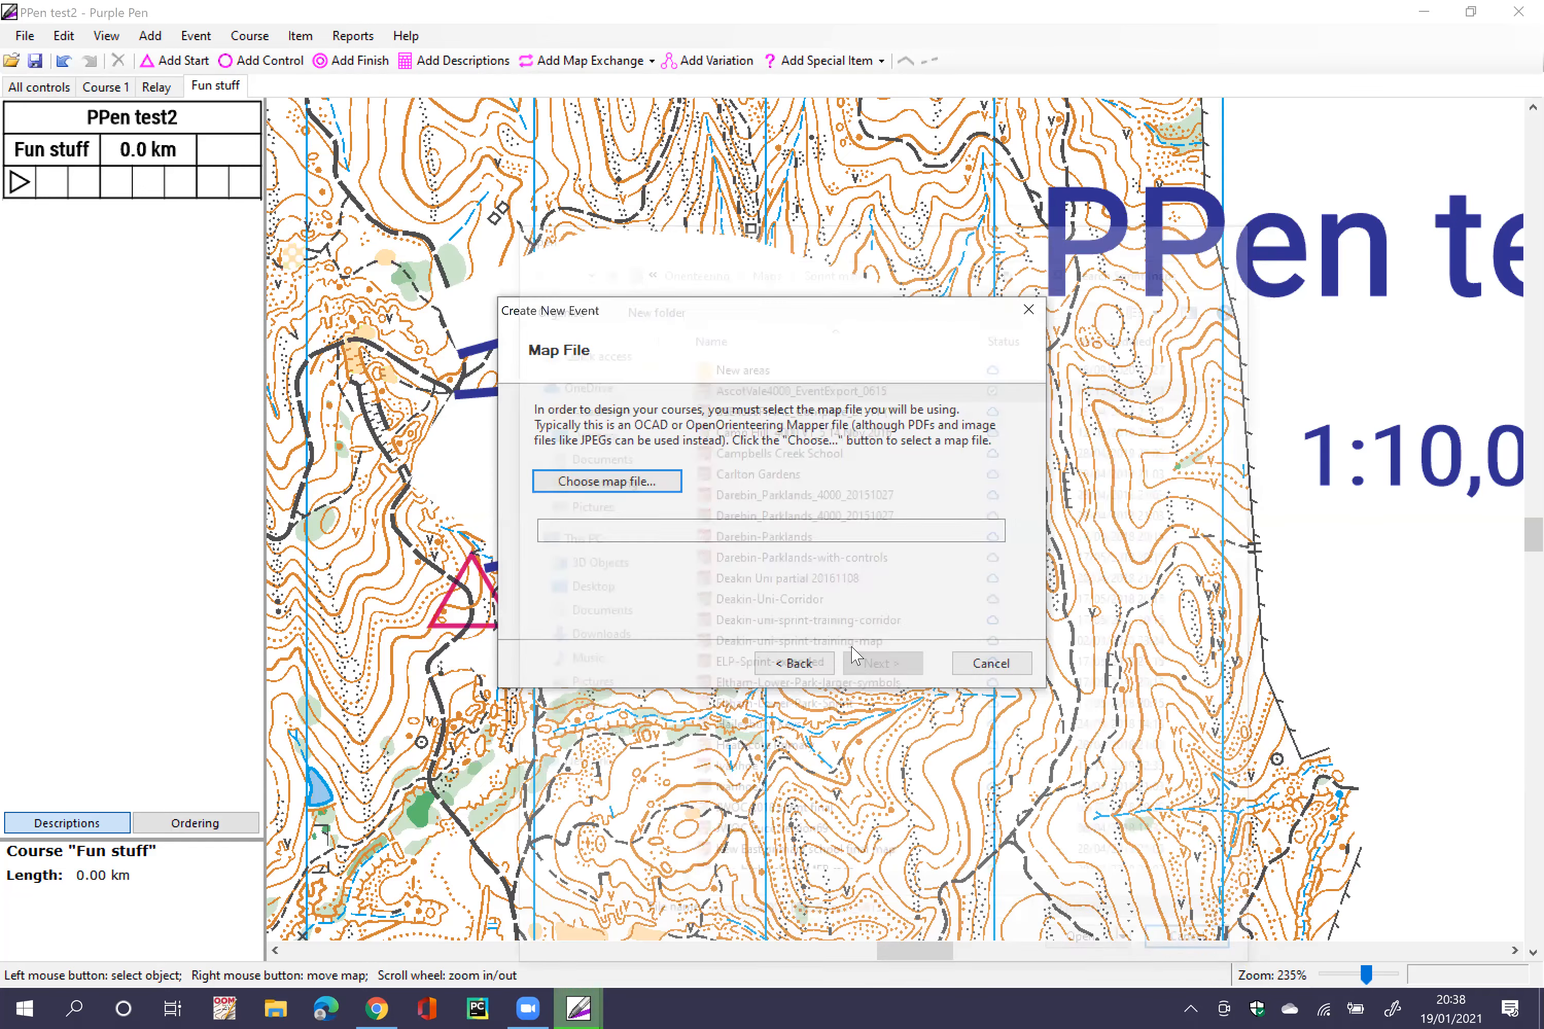
# Step: Create the event with a 1:4000 default printing scale and its file in the same folder as the map
pyautogui.click(888, 661)
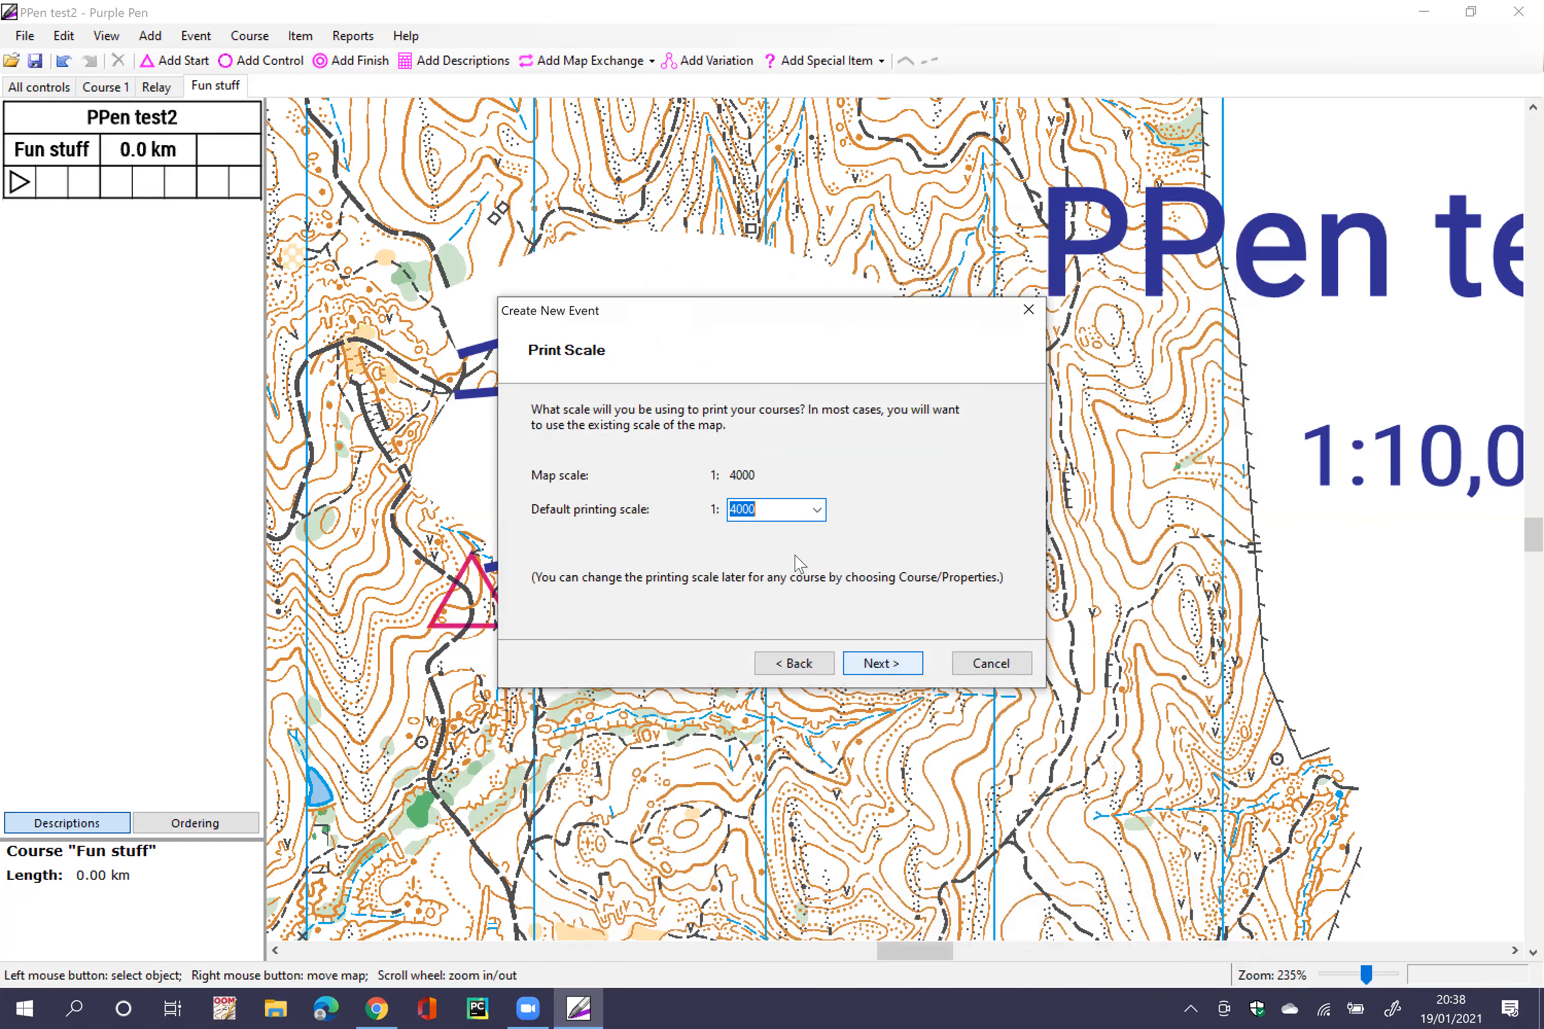
pyautogui.click(883, 663)
pyautogui.click(801, 454)
pyautogui.click(691, 489)
pyautogui.click(909, 672)
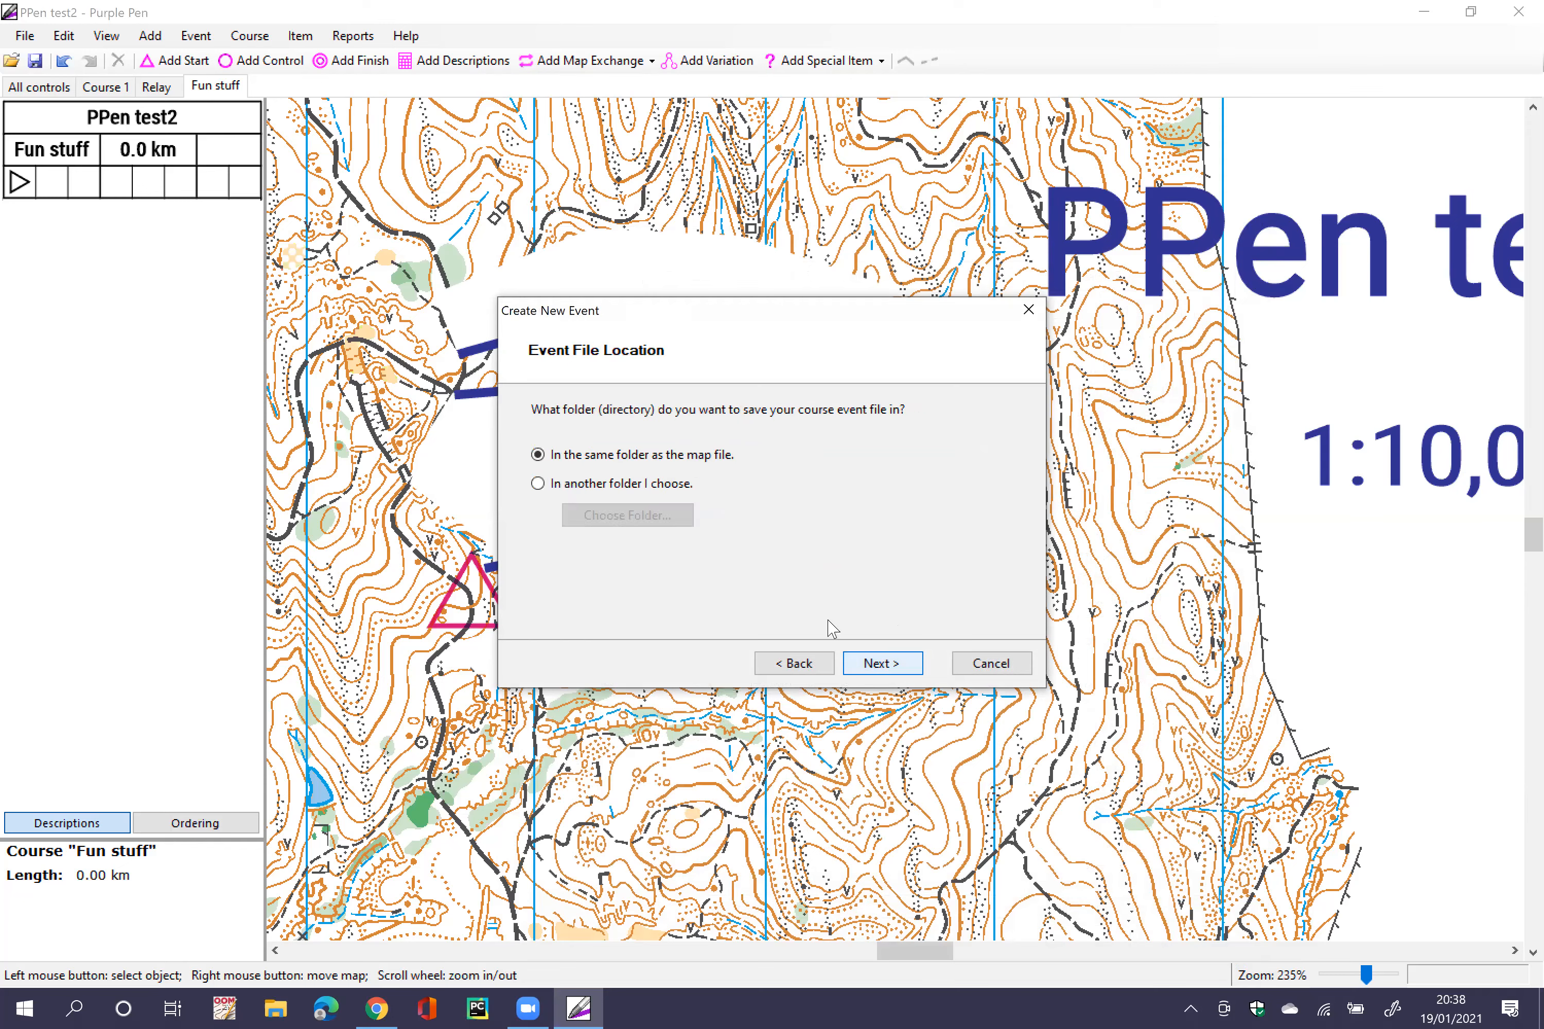
pyautogui.click(896, 672)
pyautogui.click(897, 671)
pyautogui.click(897, 670)
pyautogui.click(897, 670)
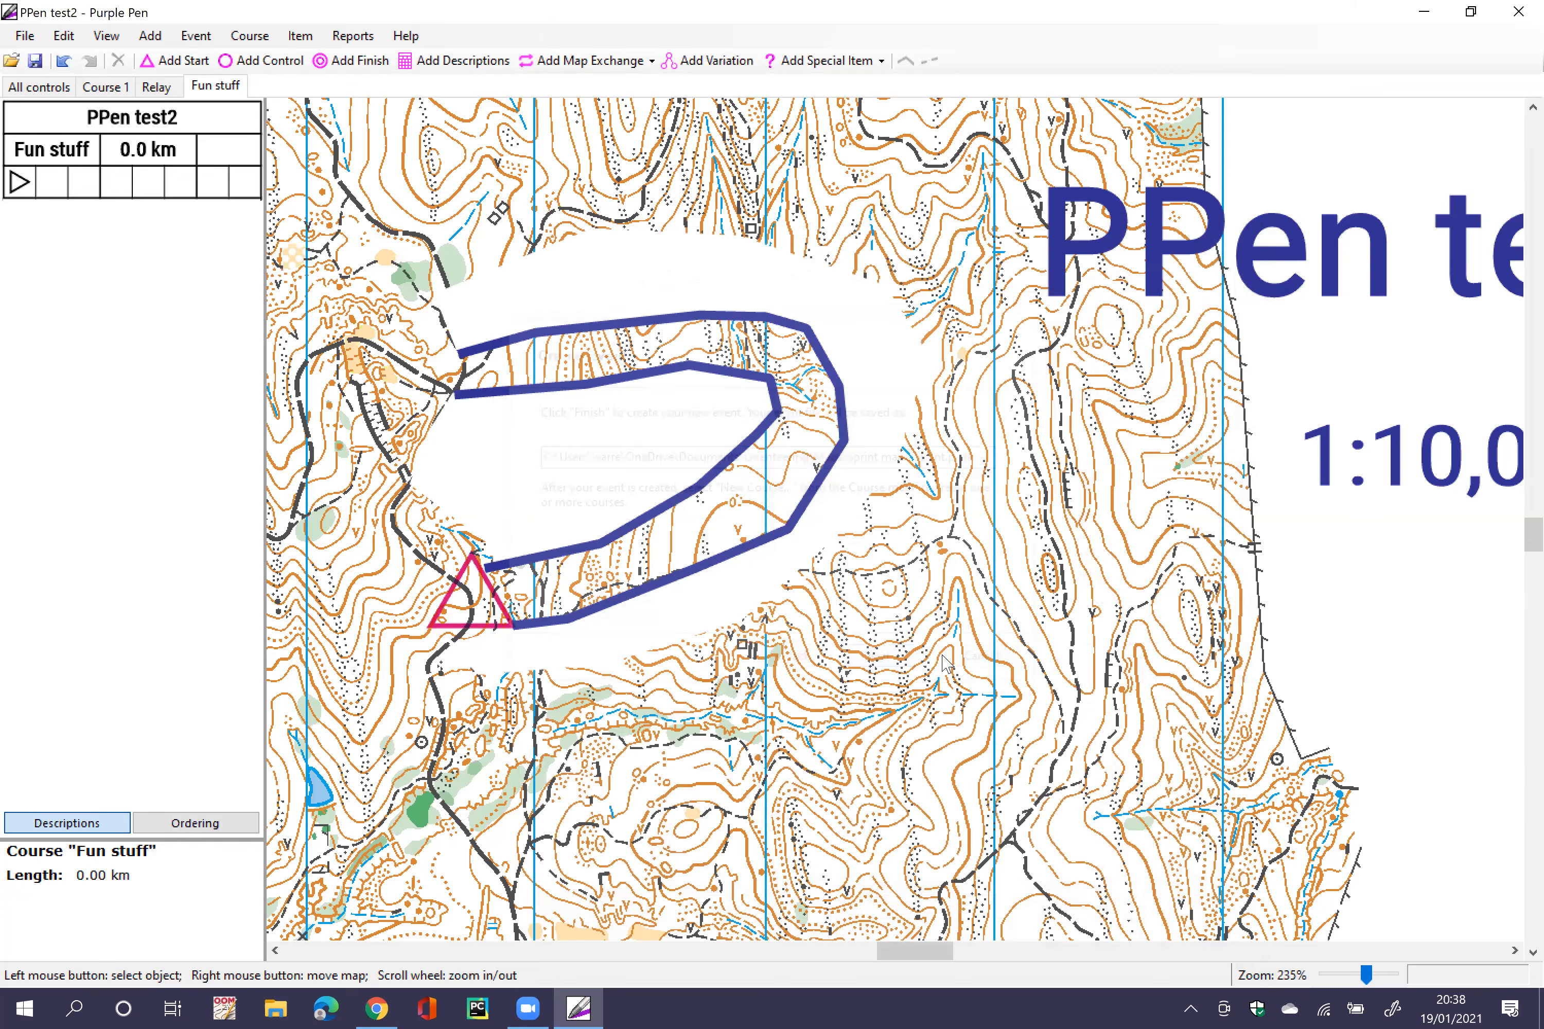
pyautogui.press('Return')
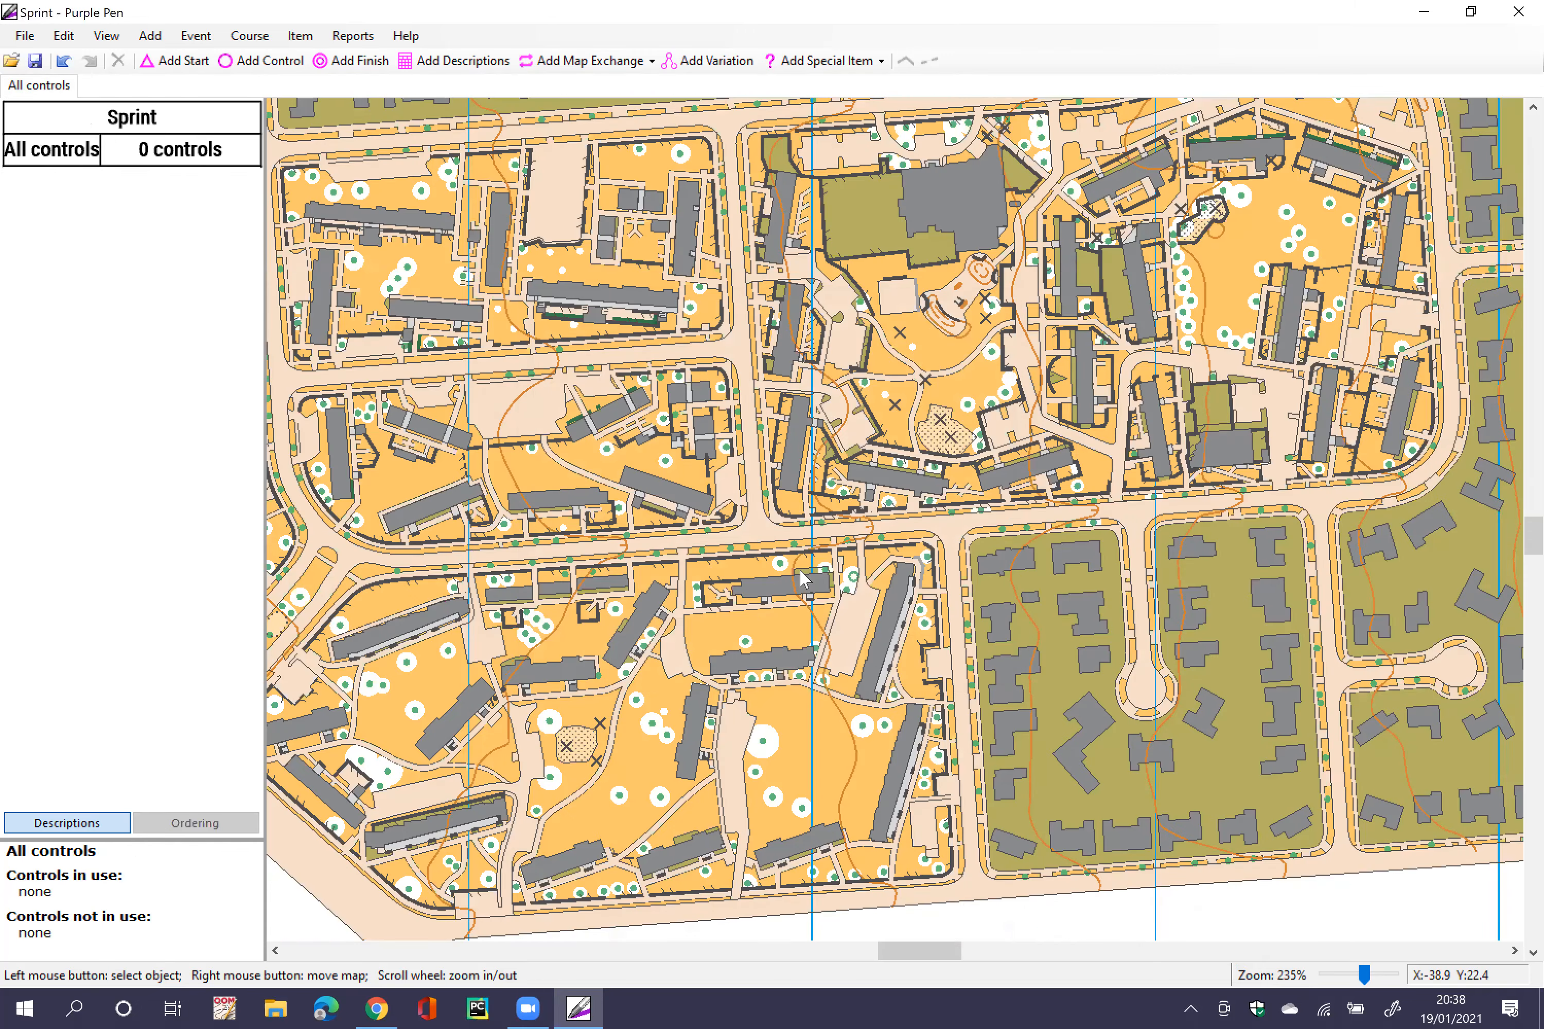
# Step: Examine the sprint map's overall extent and its central building blocks
pyautogui.scroll(-1, 800, 569)
pyautogui.scroll(-5, 802, 572)
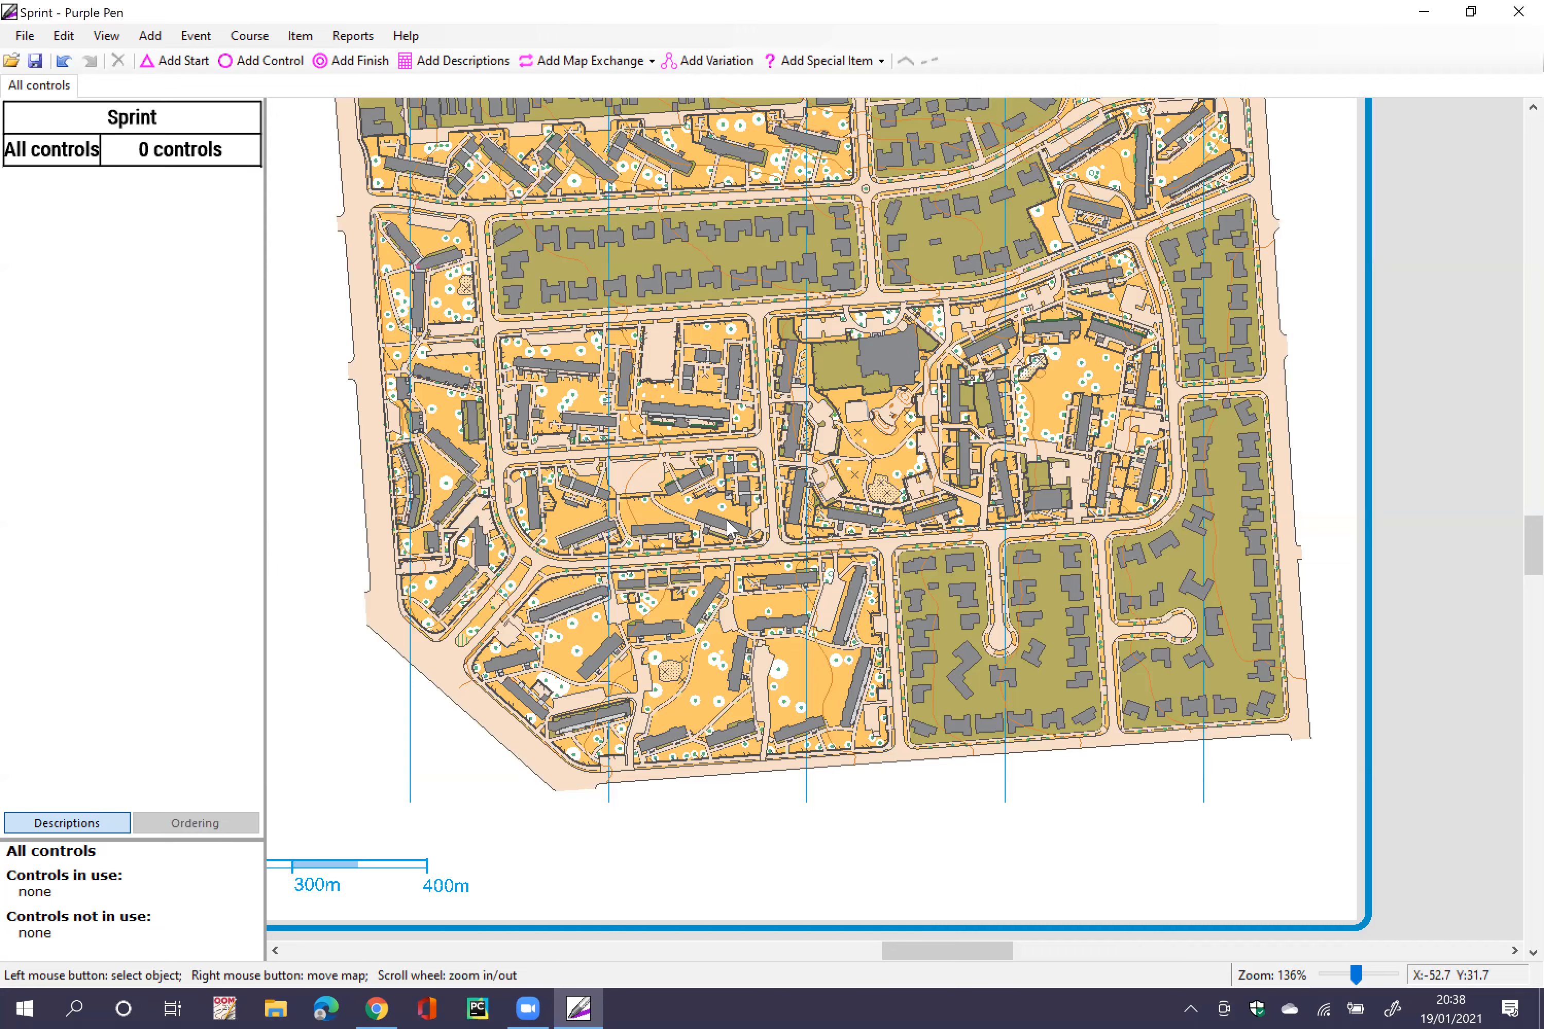
pyautogui.scroll(1, 726, 520)
pyautogui.scroll(1, 735, 513)
pyautogui.scroll(-6, 736, 513)
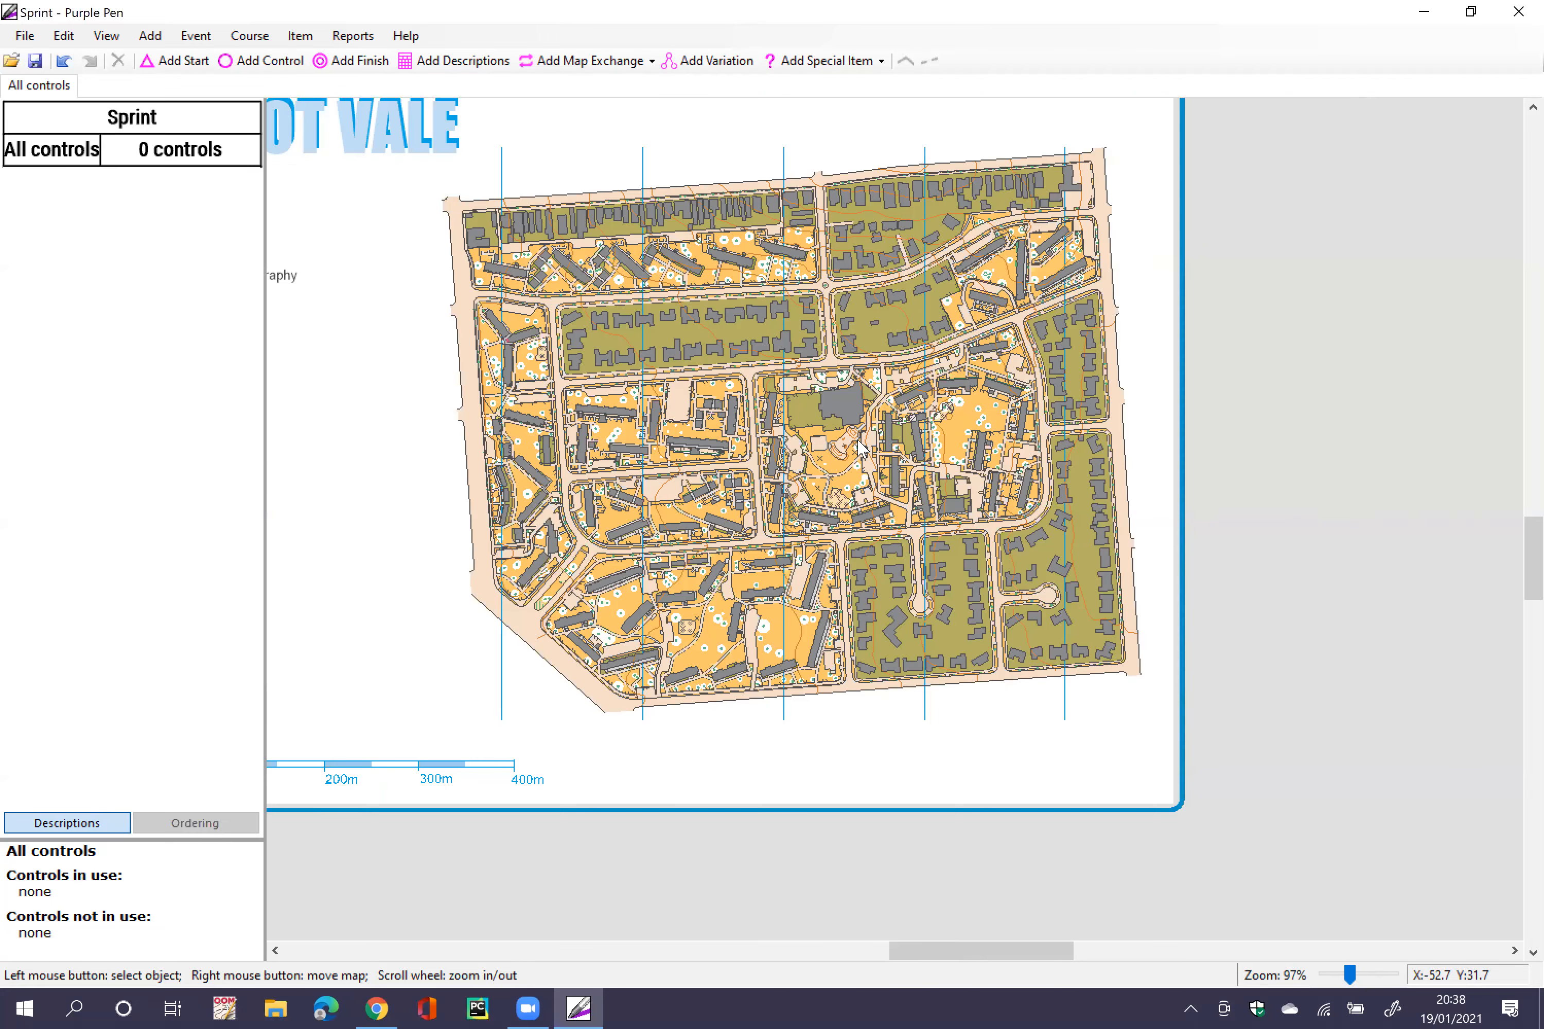
pyautogui.scroll(1, 859, 447)
pyautogui.scroll(3, 867, 432)
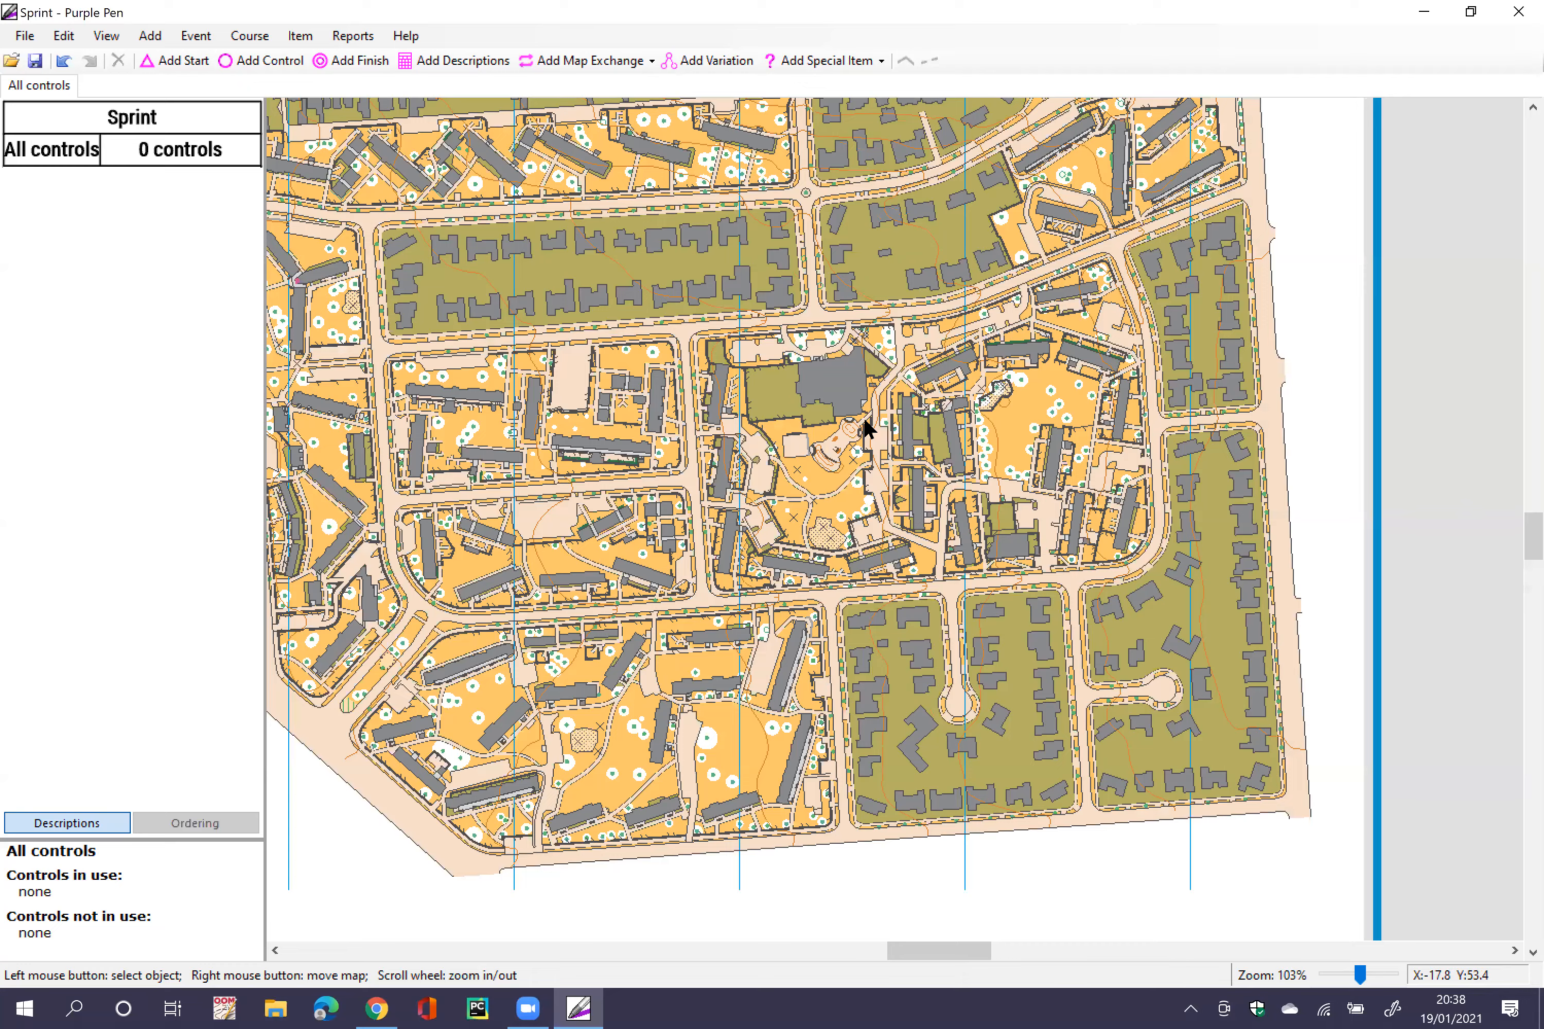
pyautogui.scroll(2, 818, 414)
pyautogui.click(27, 39)
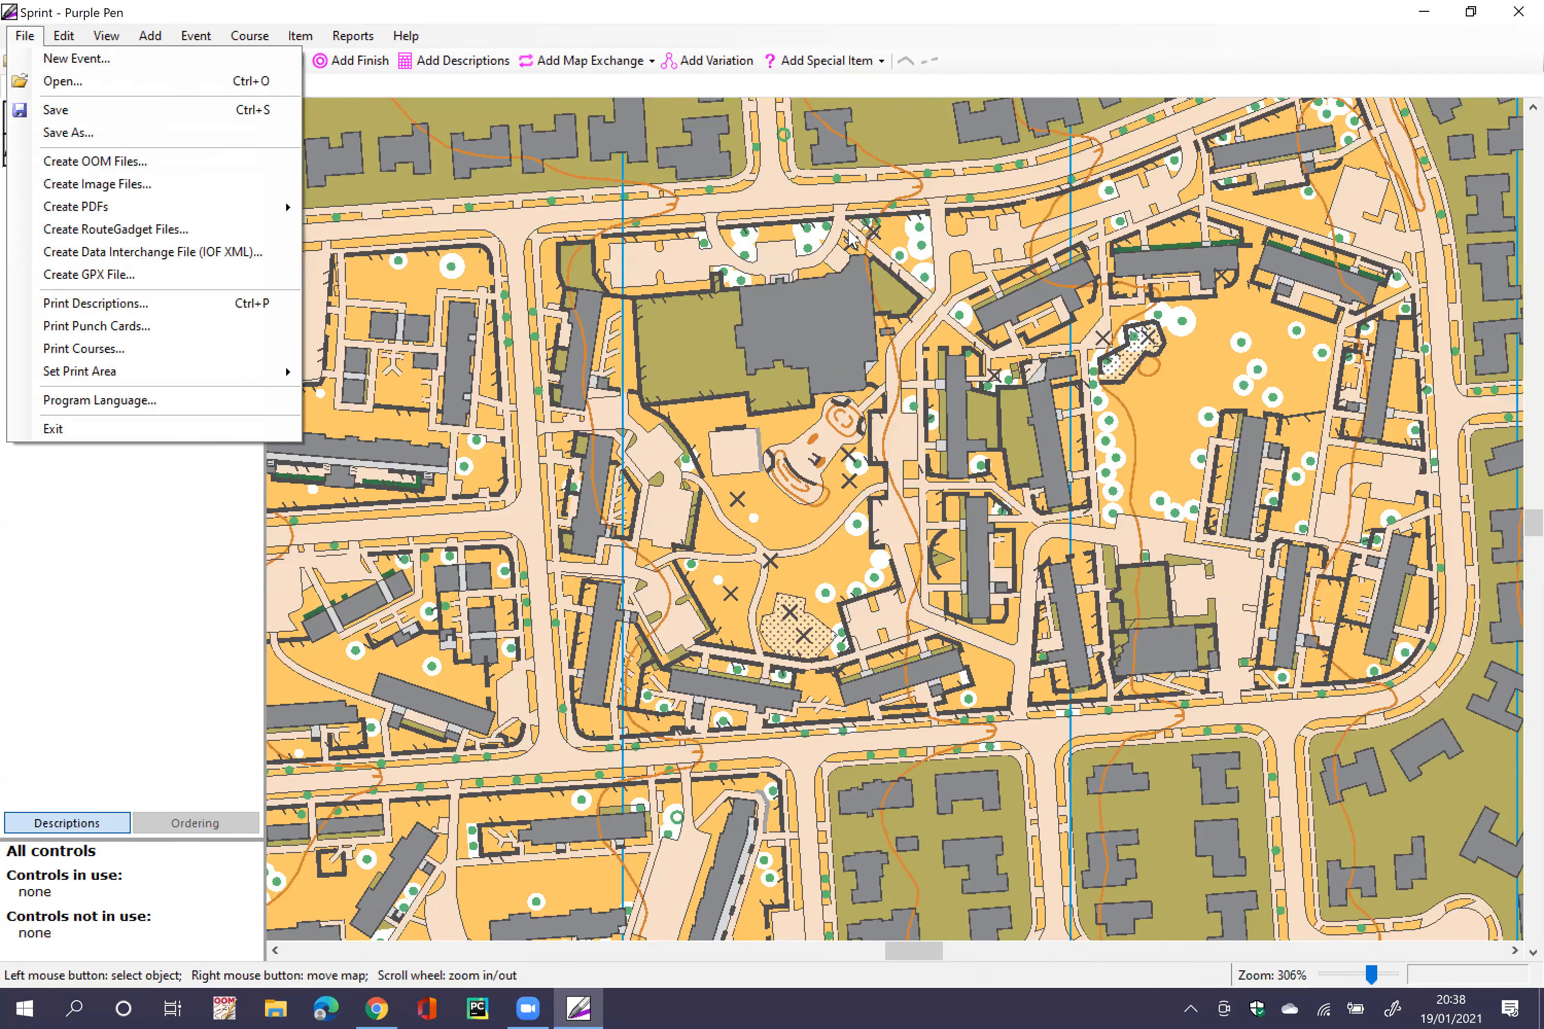
pyautogui.click(642, 249)
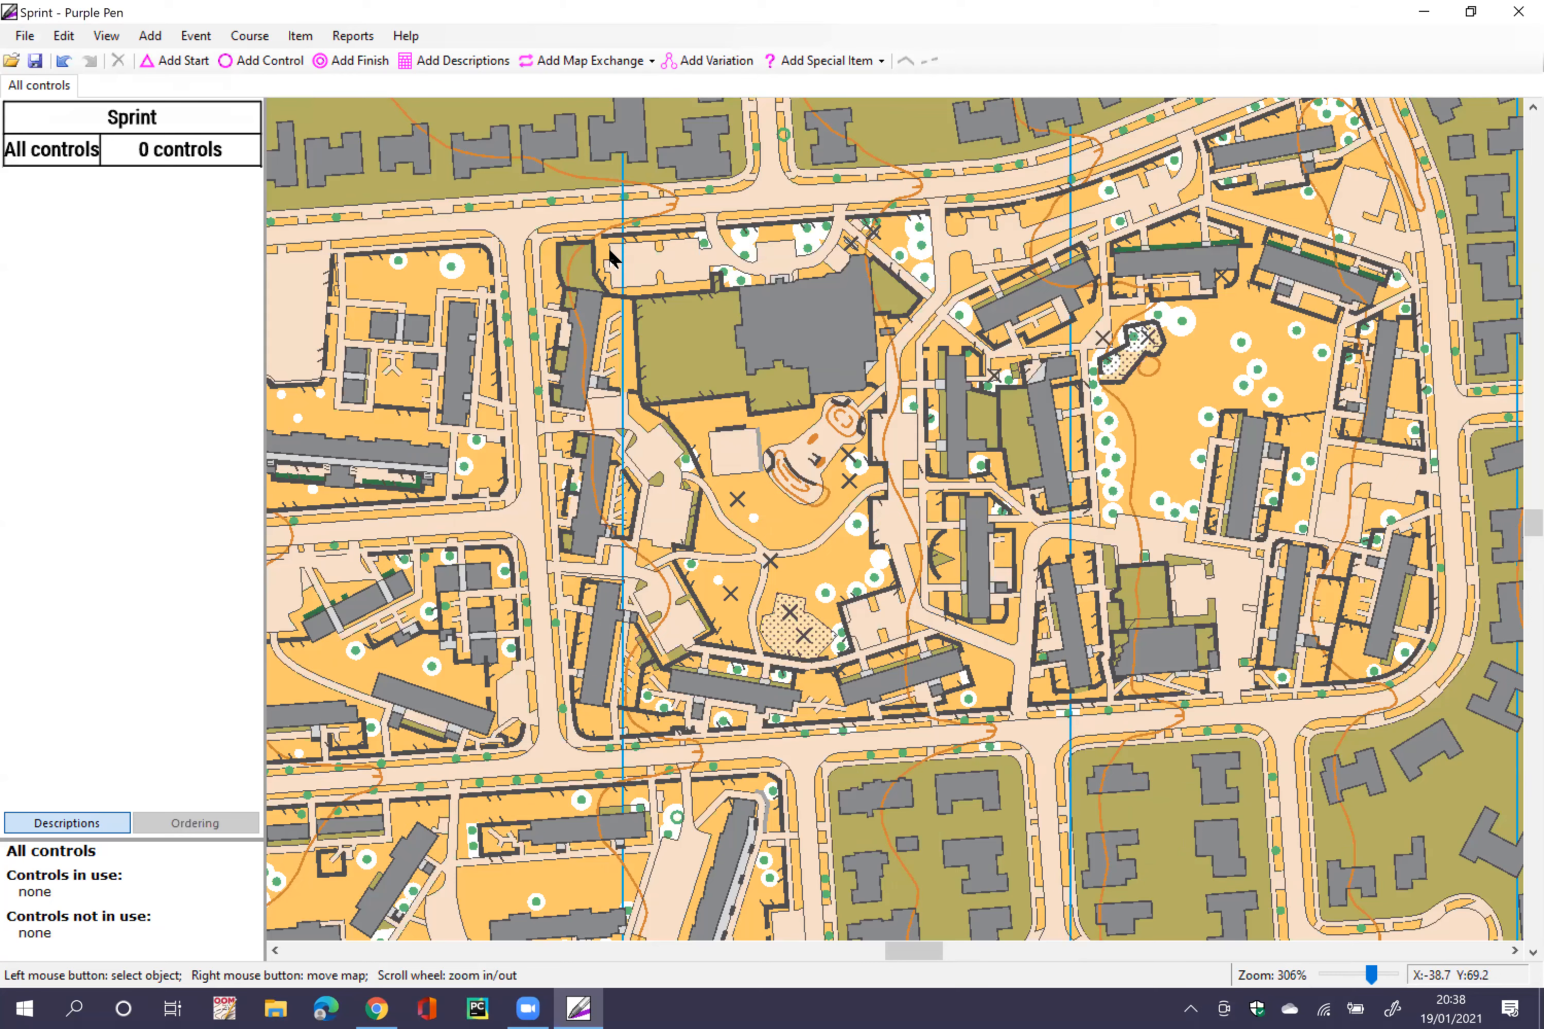
# Step: Add a course named "1" to the Sprint event
pyautogui.click(256, 36)
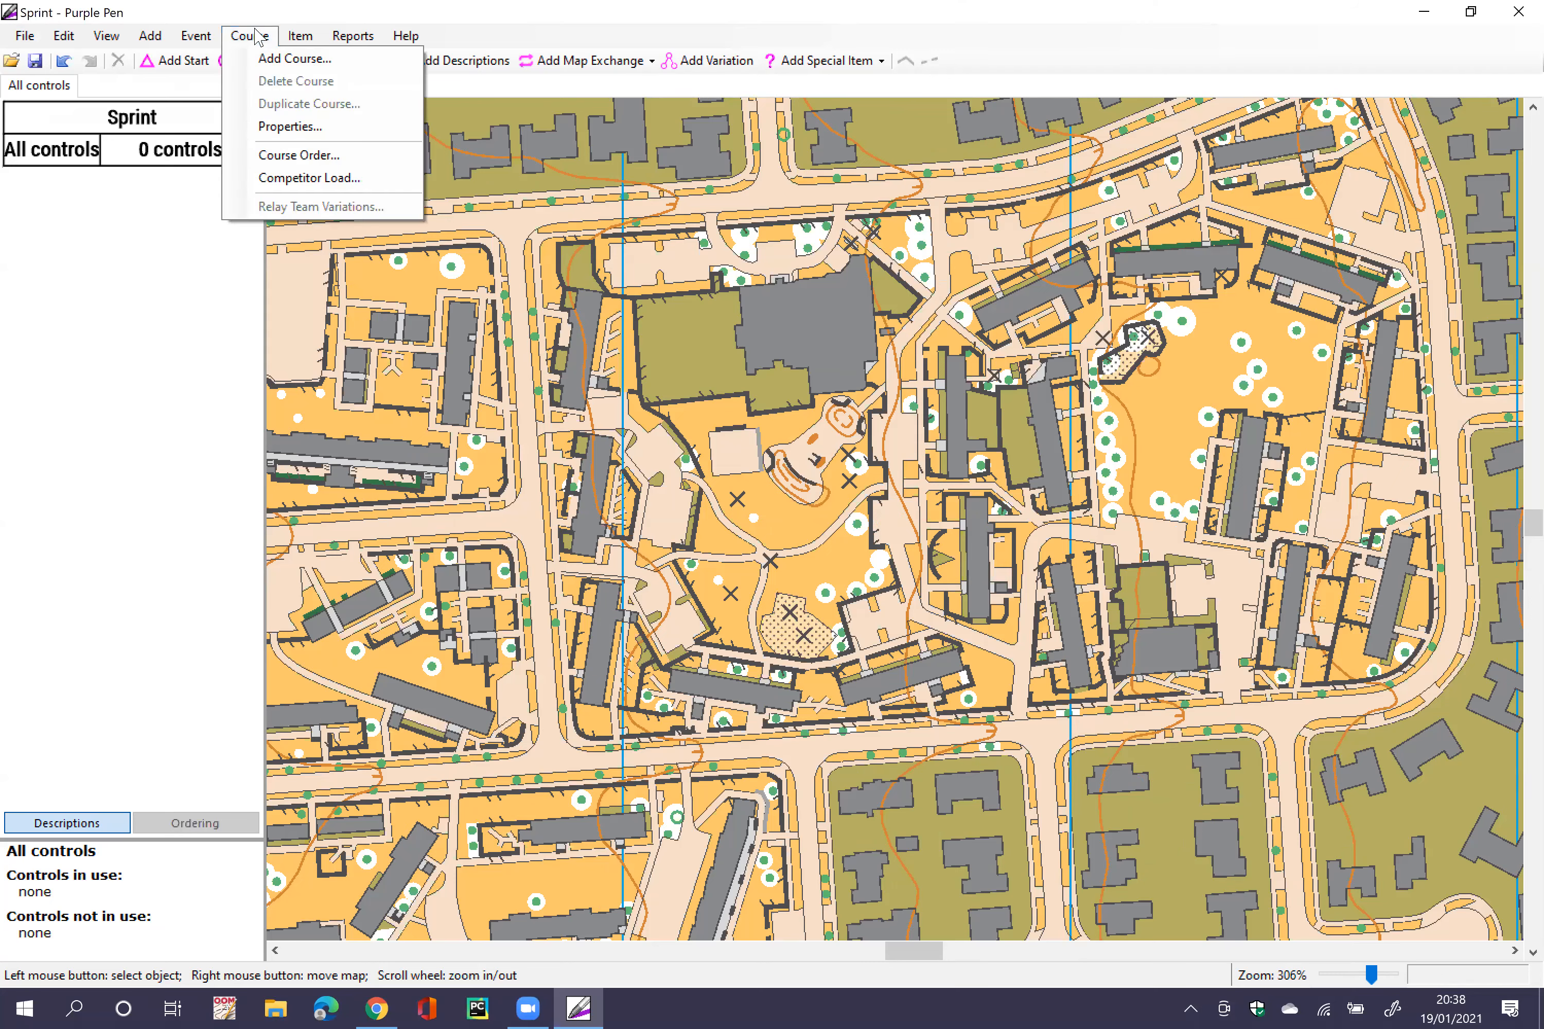
pyautogui.click(274, 59)
pyautogui.write('1')
pyautogui.press('Return')
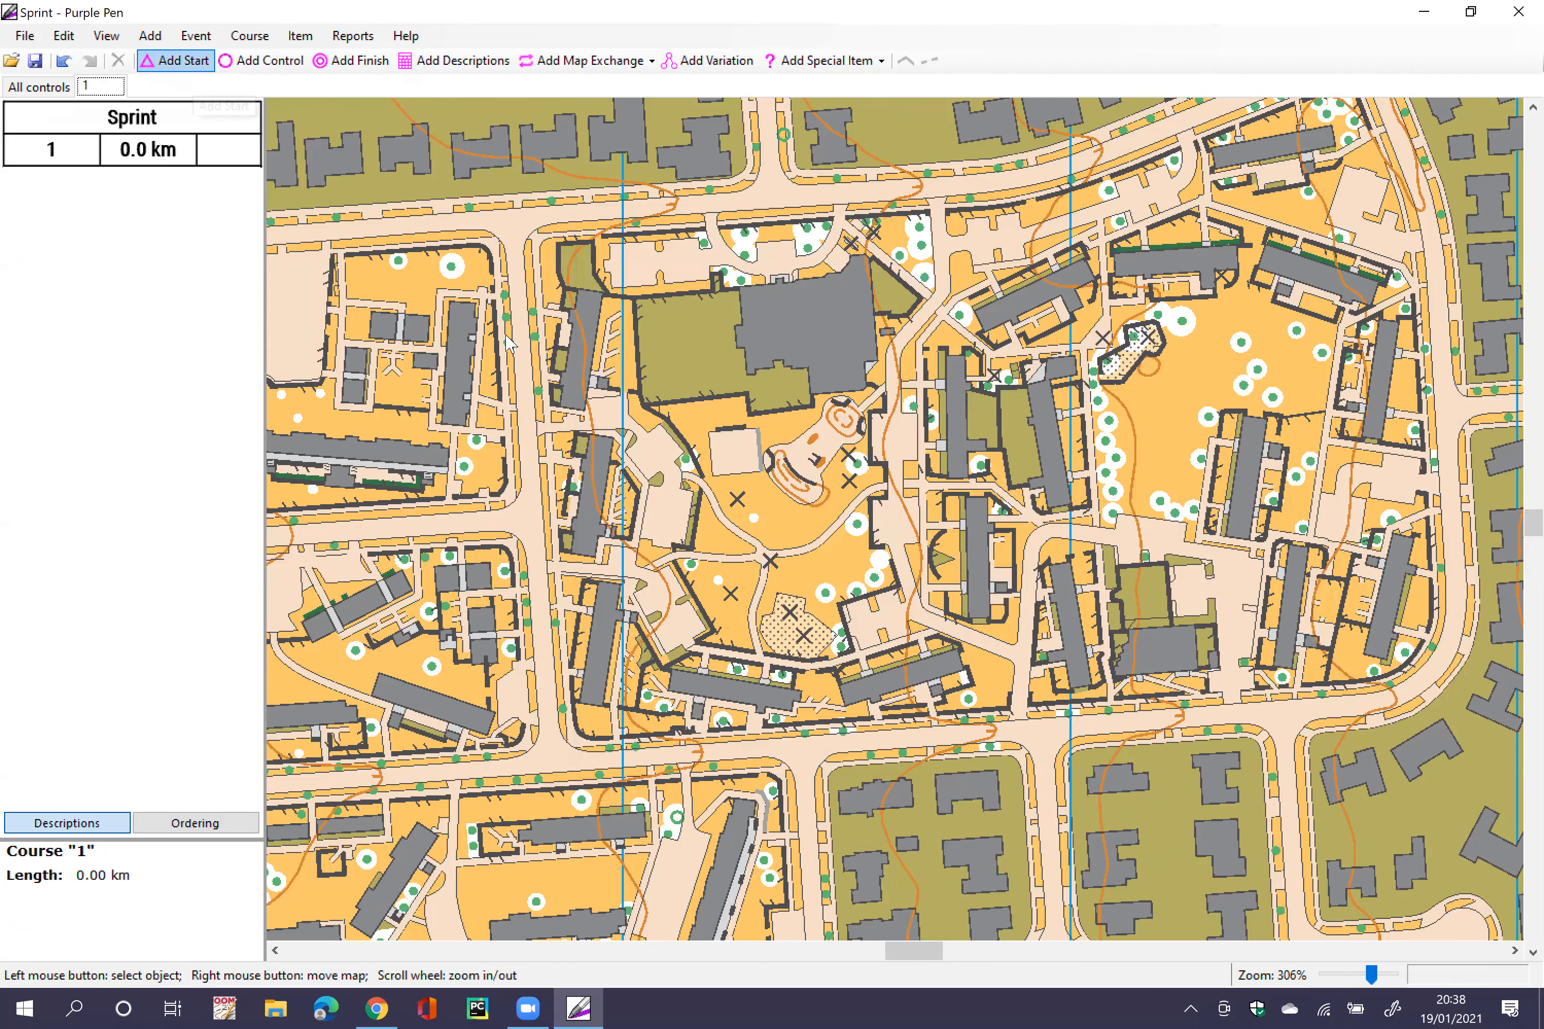
# Step: Place the start beside the western building, control 1 at the southern building and control 2 at the north end of the eastern building
pyautogui.click(551, 407)
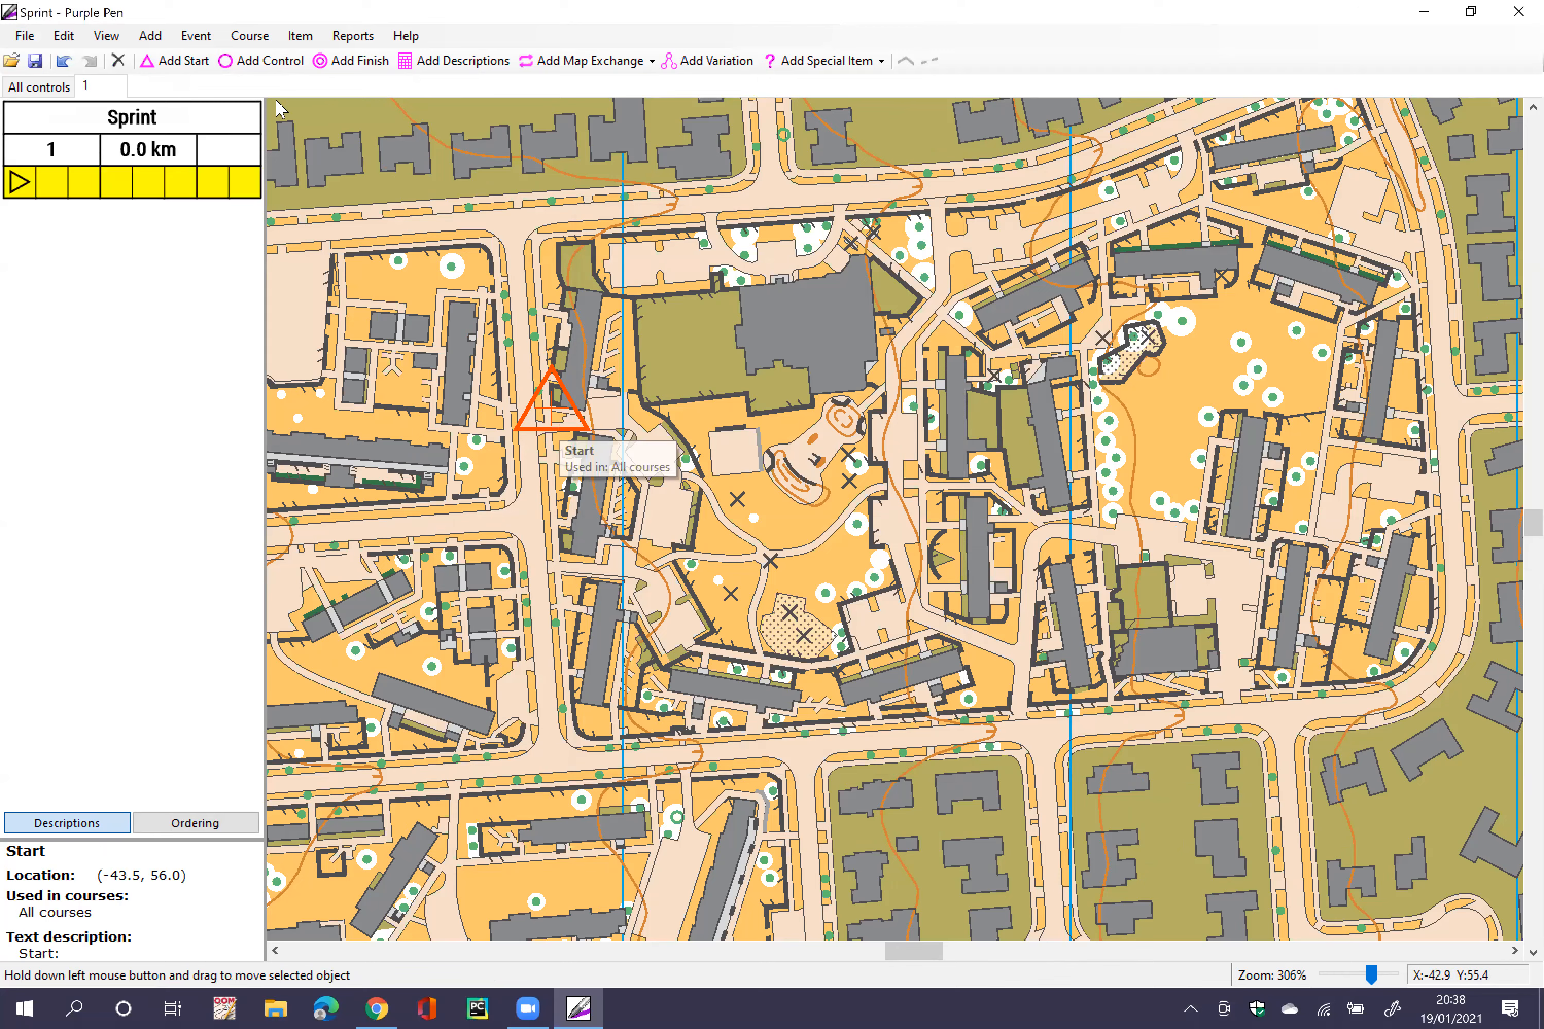
pyautogui.click(284, 66)
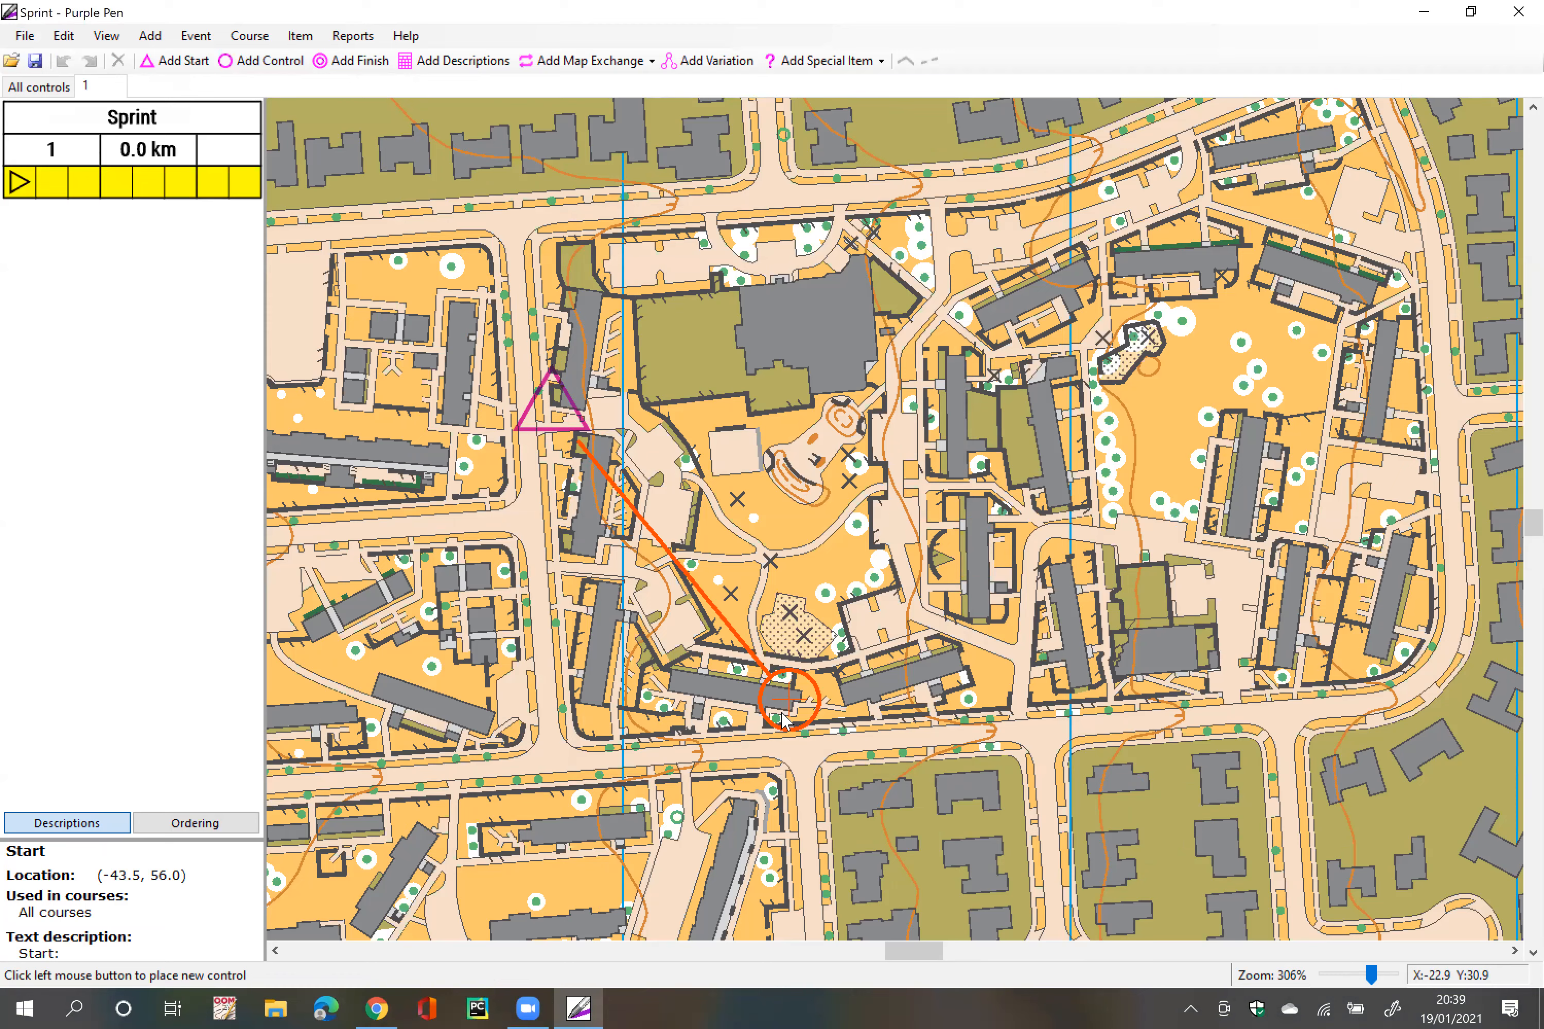
pyautogui.click(774, 718)
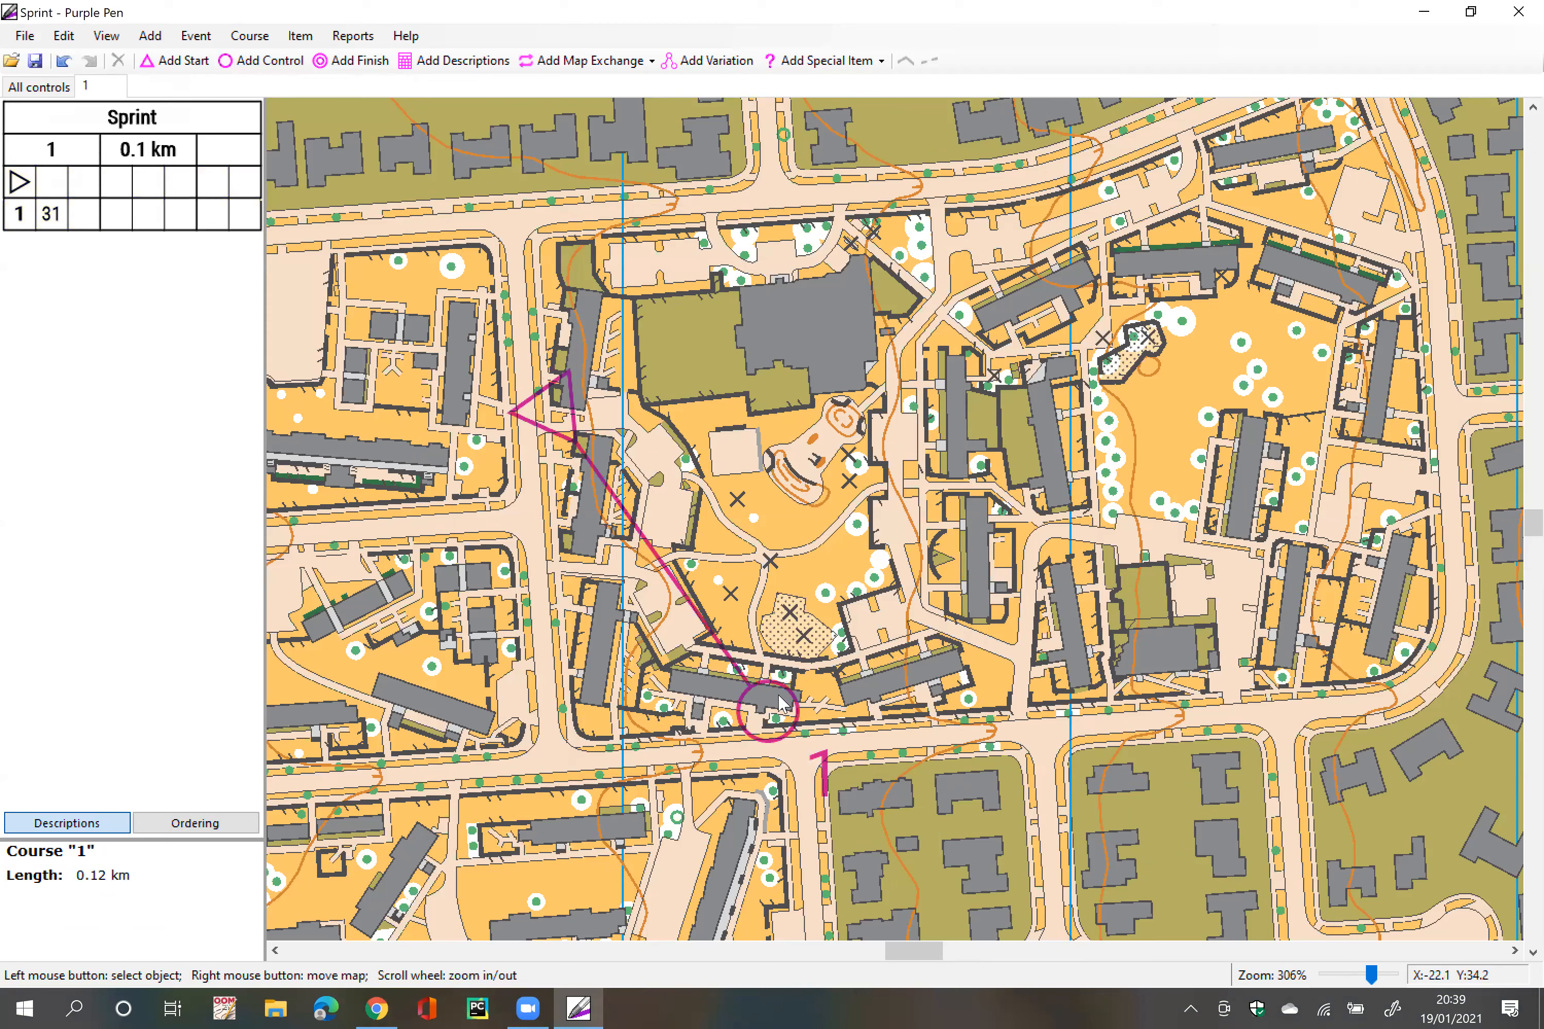
pyautogui.click(992, 520)
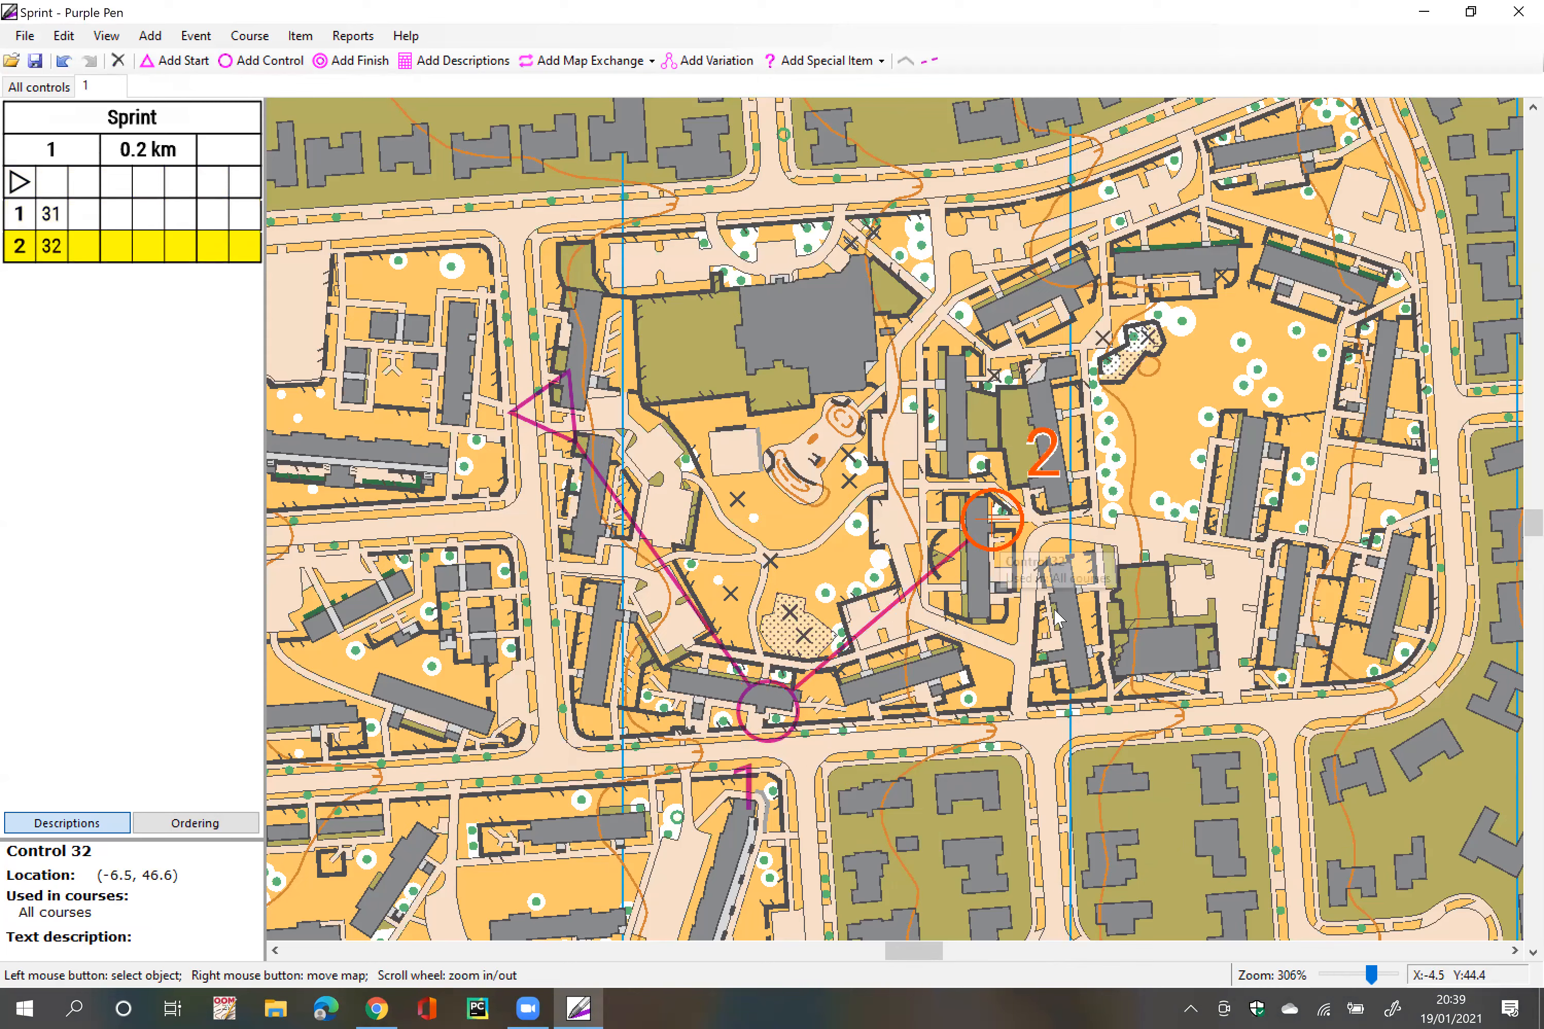
# Step: Move control 1's number to the south-east of its circle
pyautogui.click(756, 779)
pyautogui.moveTo(743, 780); pyautogui.dragTo(809, 762)
pyautogui.click(882, 693)
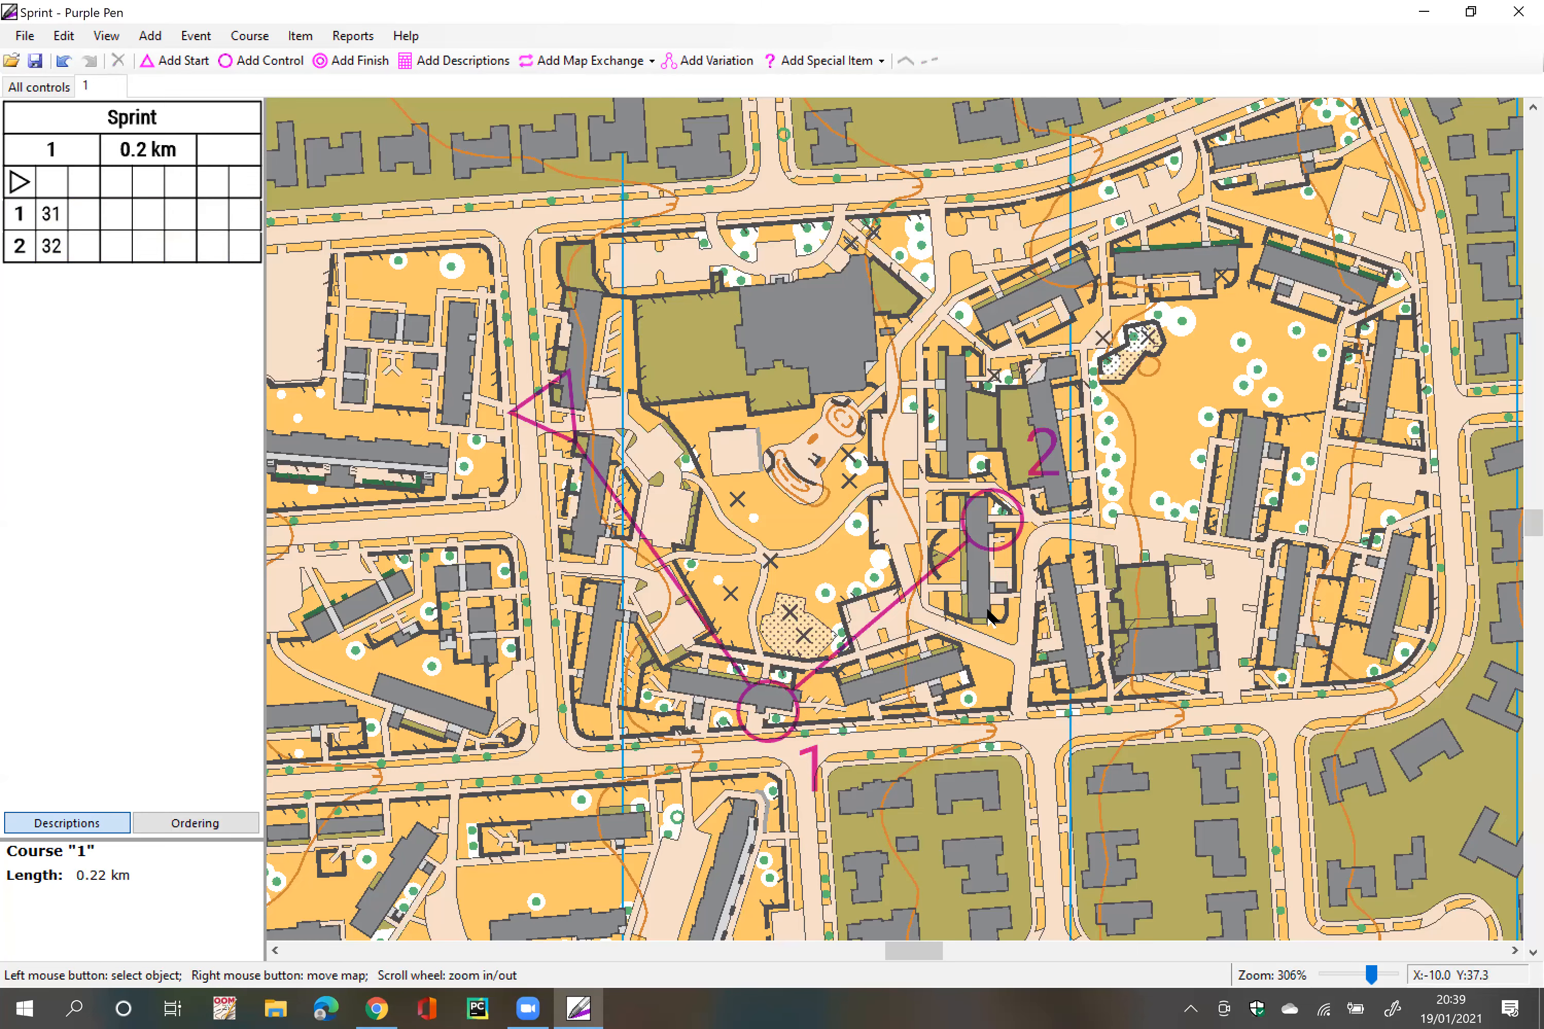
# Step: Move control 1 to the tree on the north side of its building, near the building's eastern end
pyautogui.scroll(2, 963, 617)
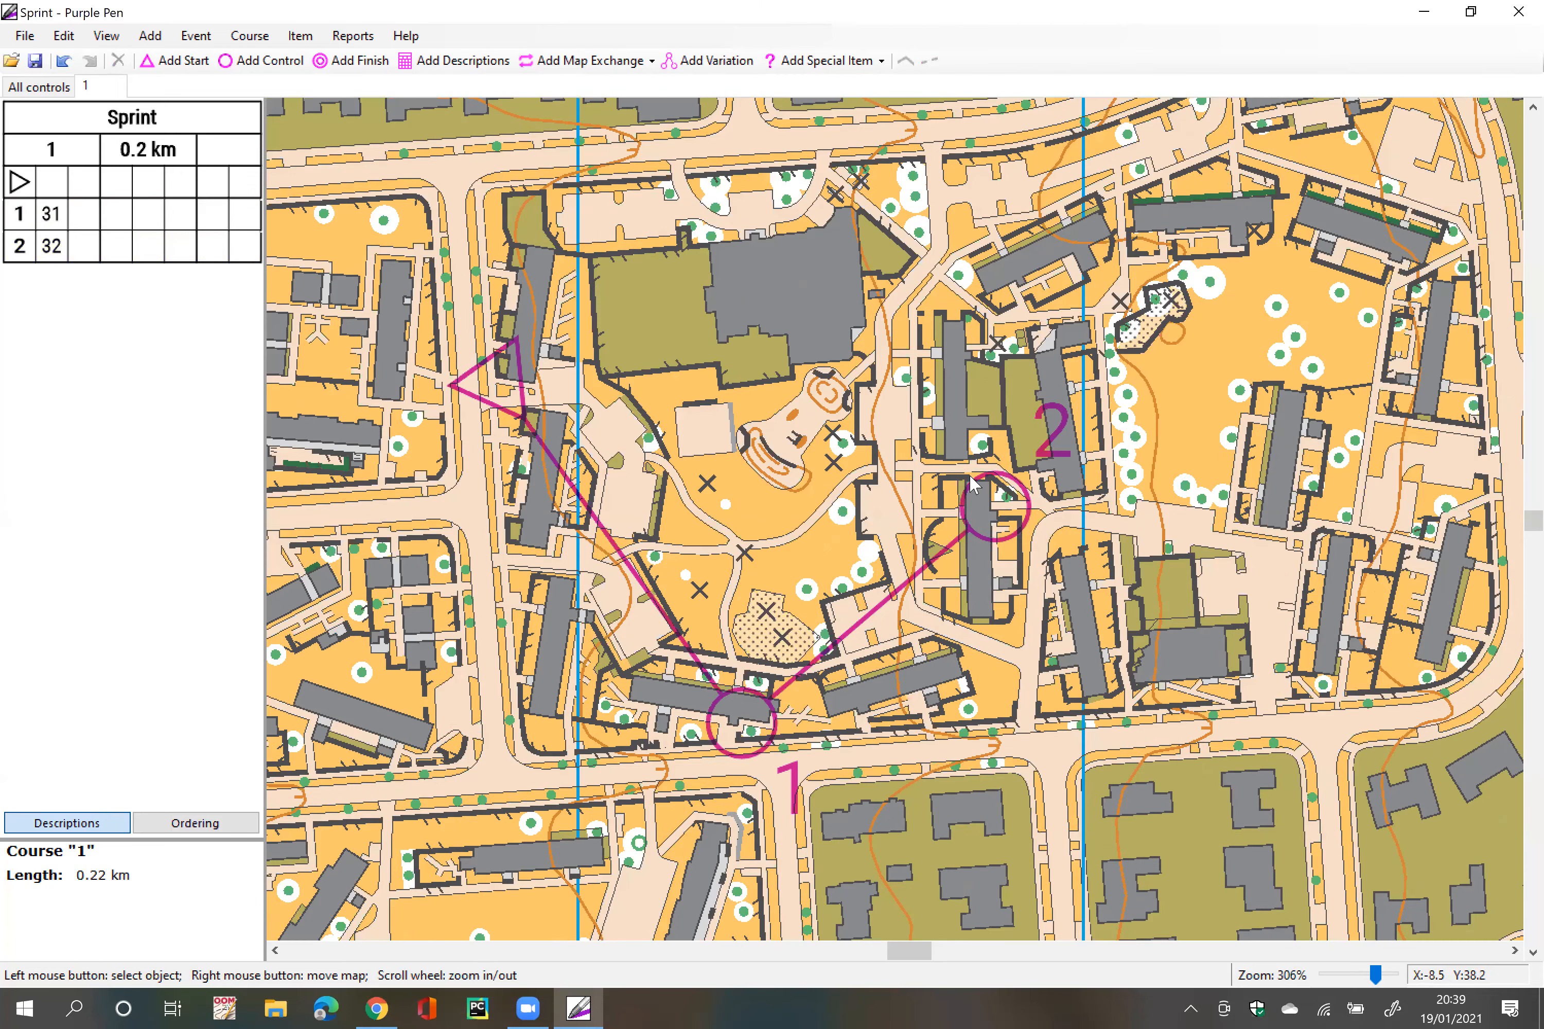
pyautogui.scroll(2, 919, 664)
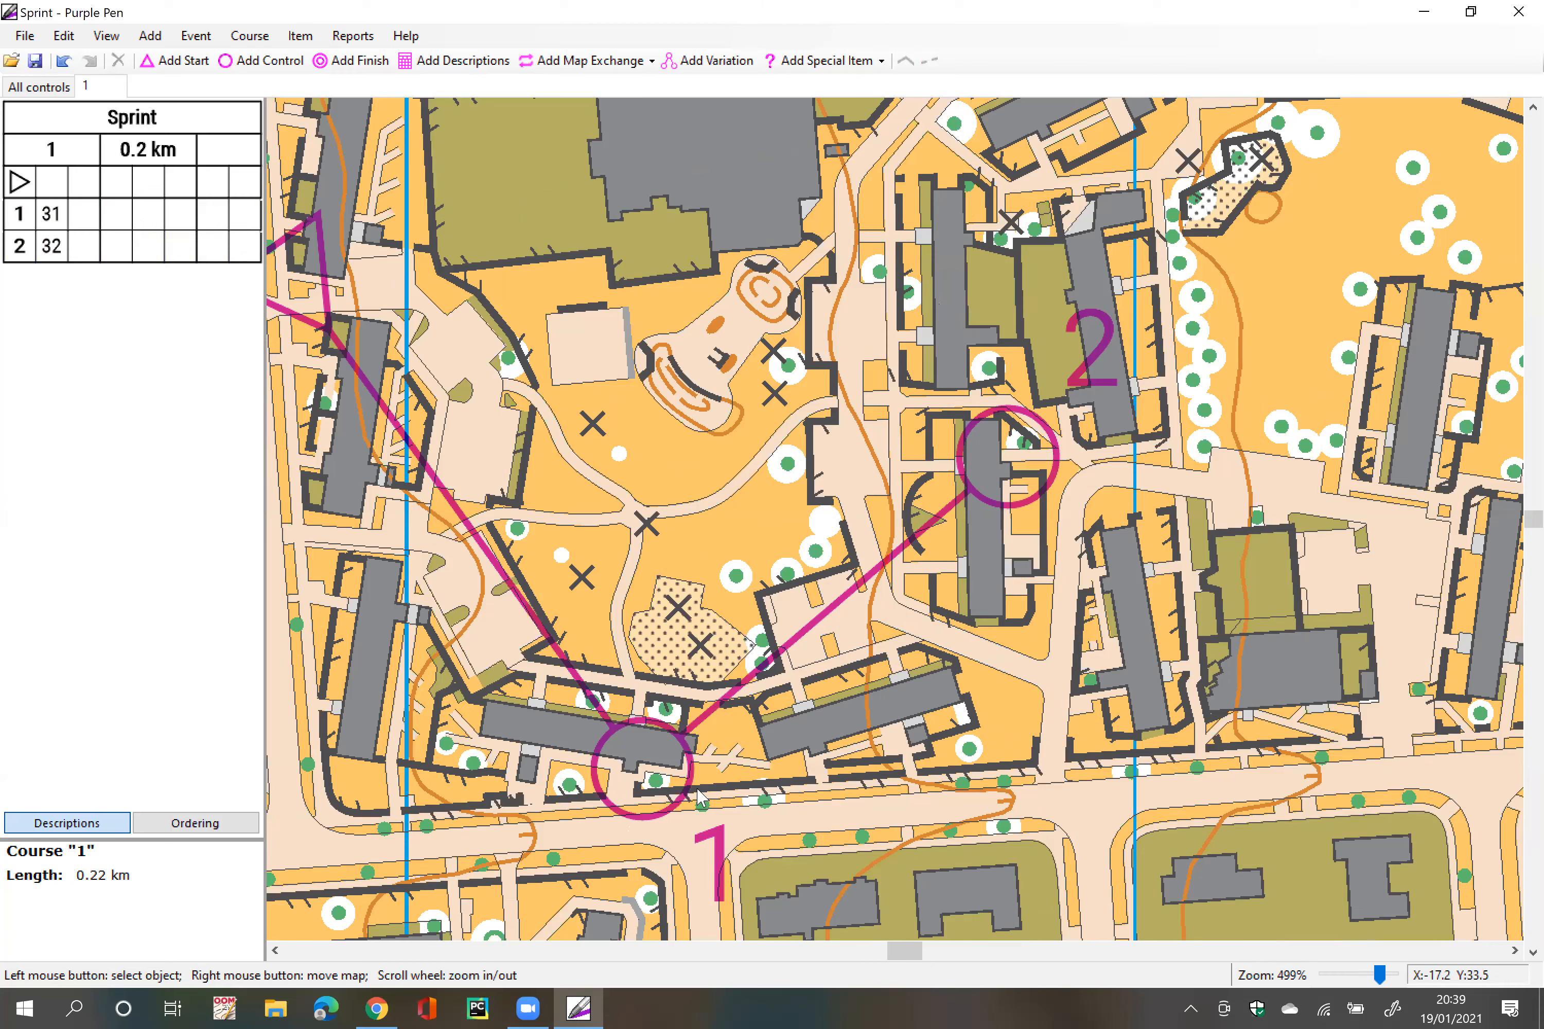
pyautogui.moveTo(665, 784); pyautogui.dragTo(698, 731)
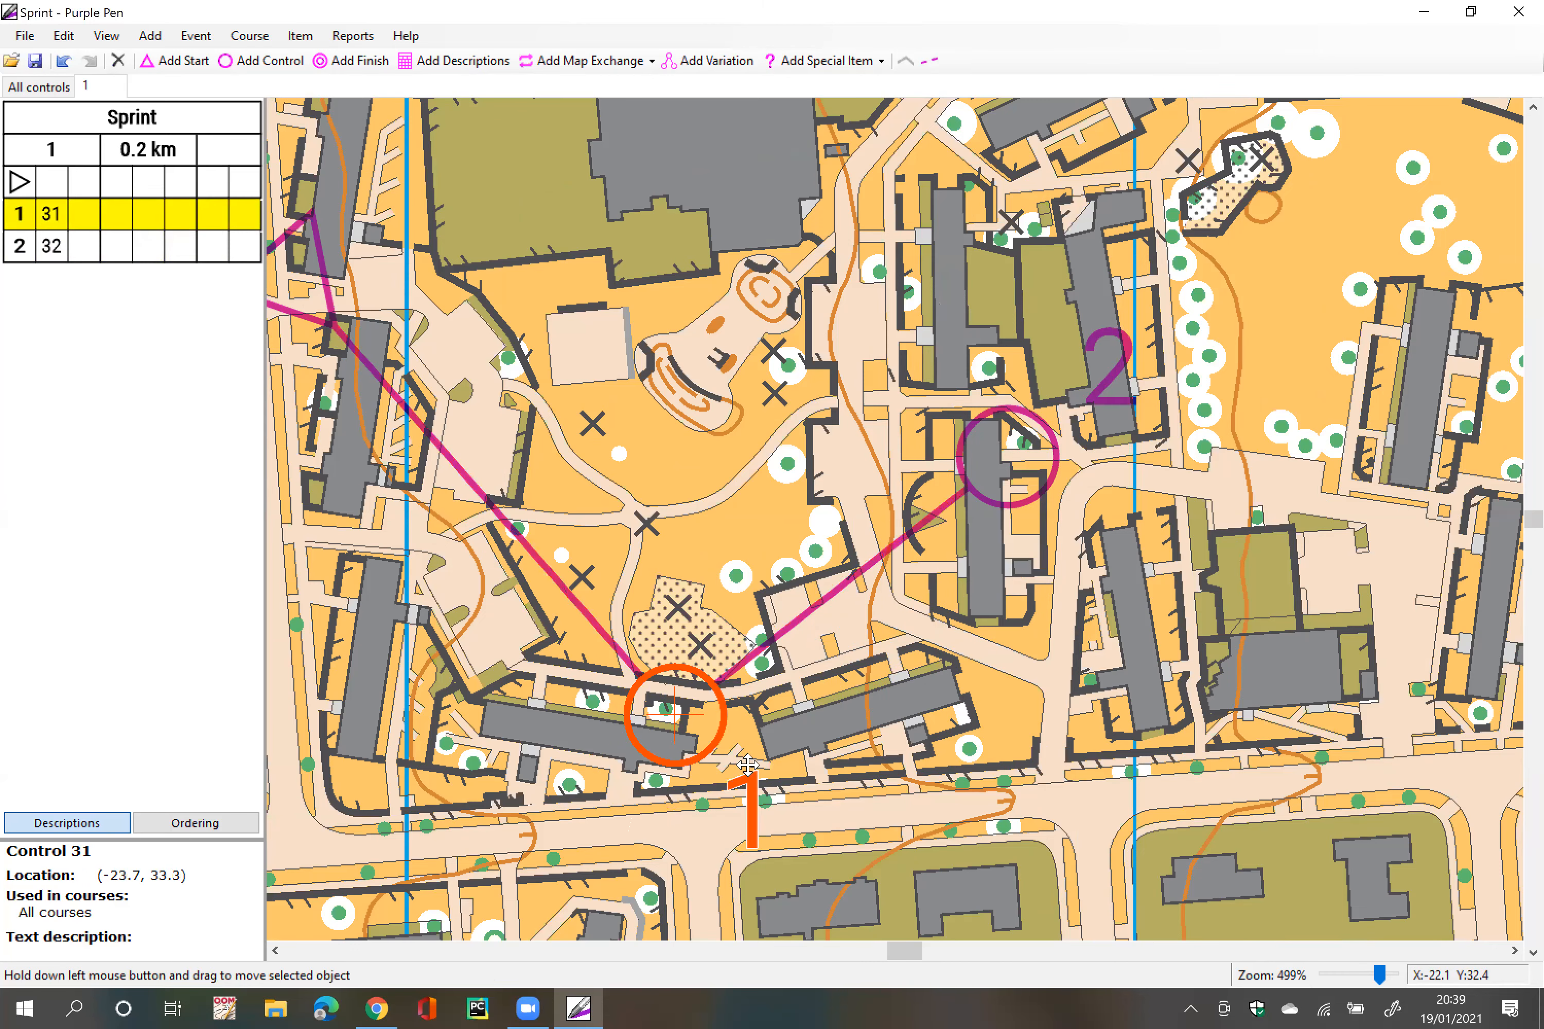
pyautogui.click(957, 730)
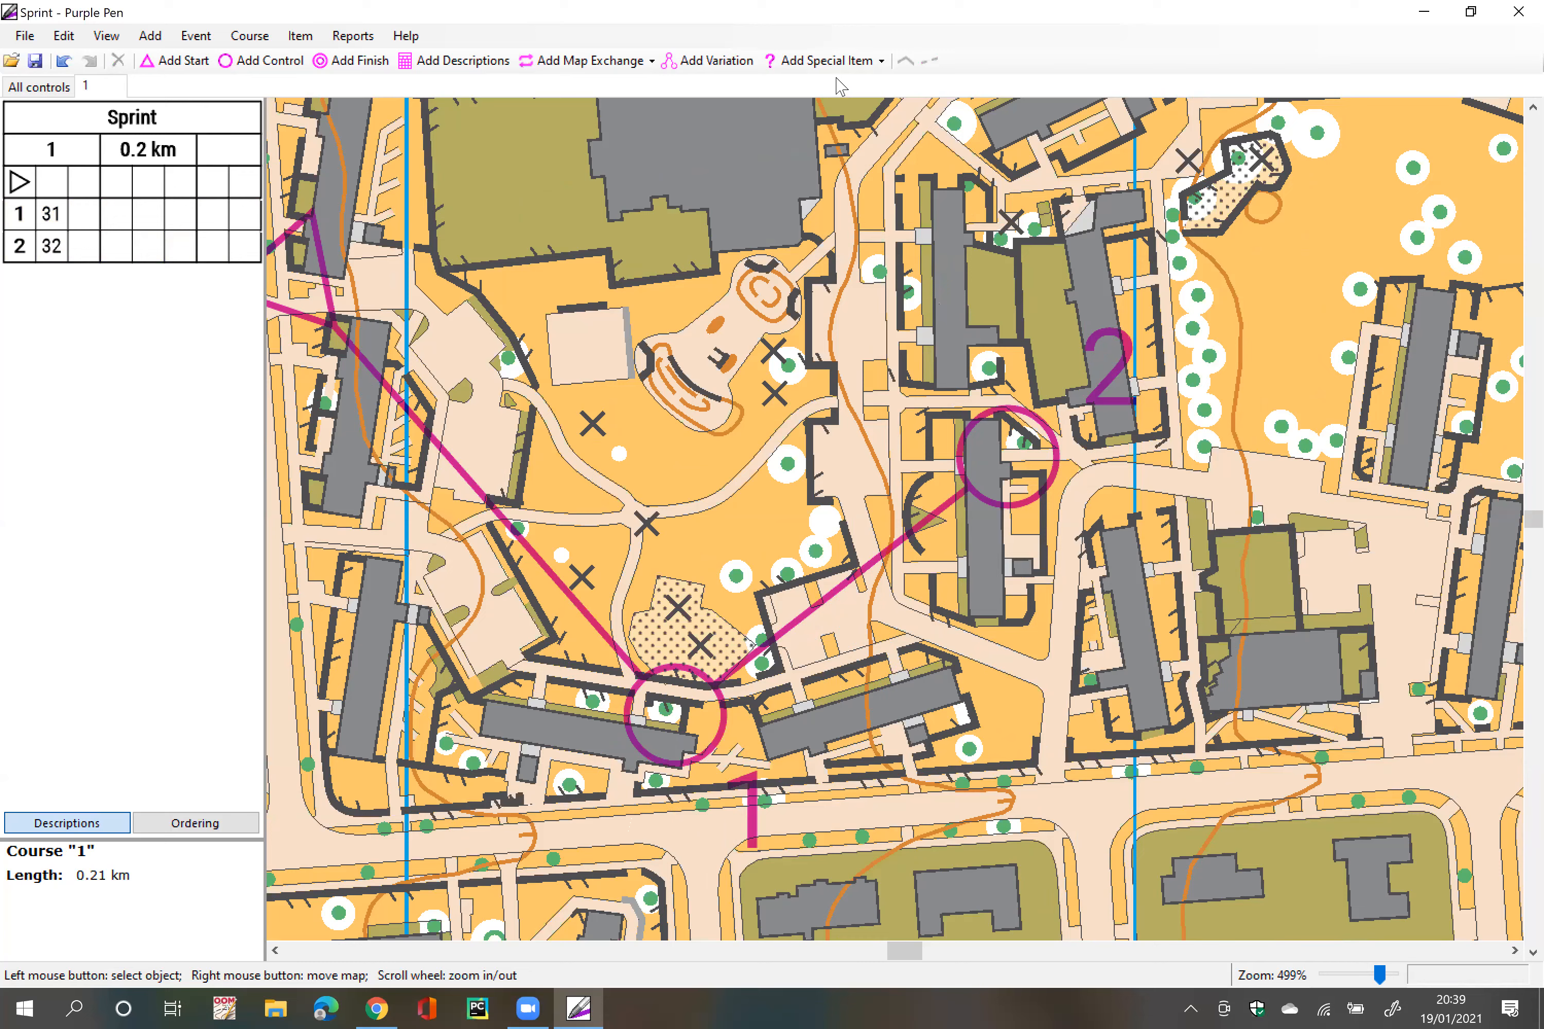
# Step: Draw an uncrossable boundary about 18 m long across the western side of the gap between the two buildings south of control 2
pyautogui.click(826, 60)
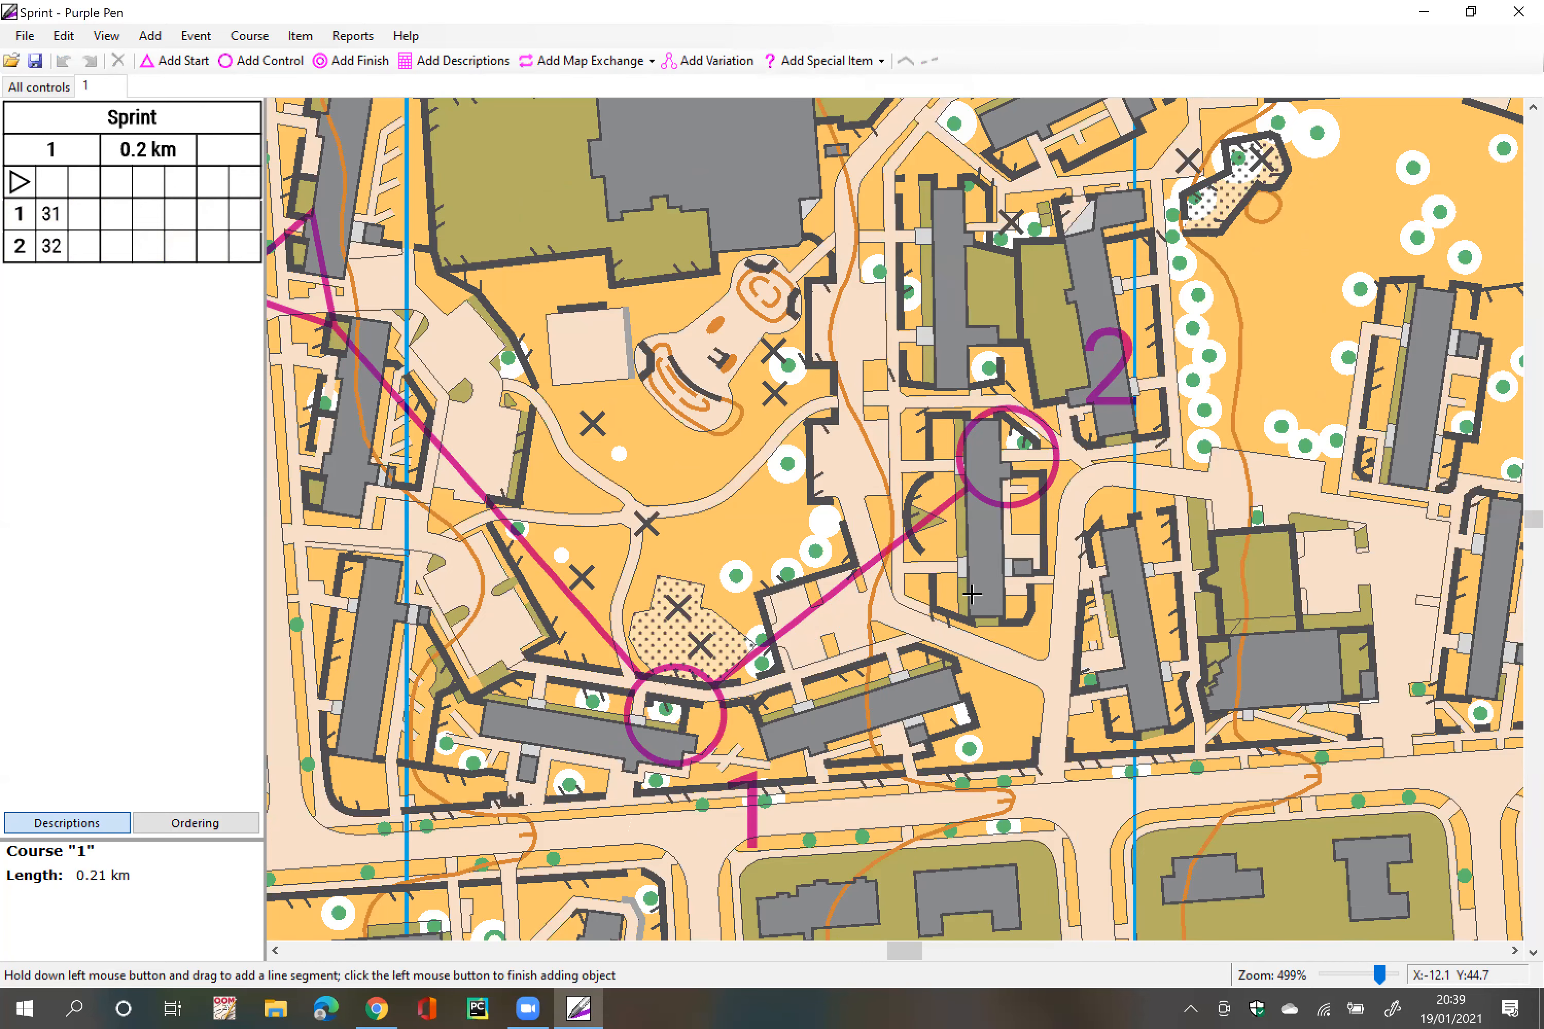
pyautogui.moveTo(959, 595); pyautogui.dragTo(926, 674)
pyautogui.click(930, 674)
pyautogui.click(985, 671)
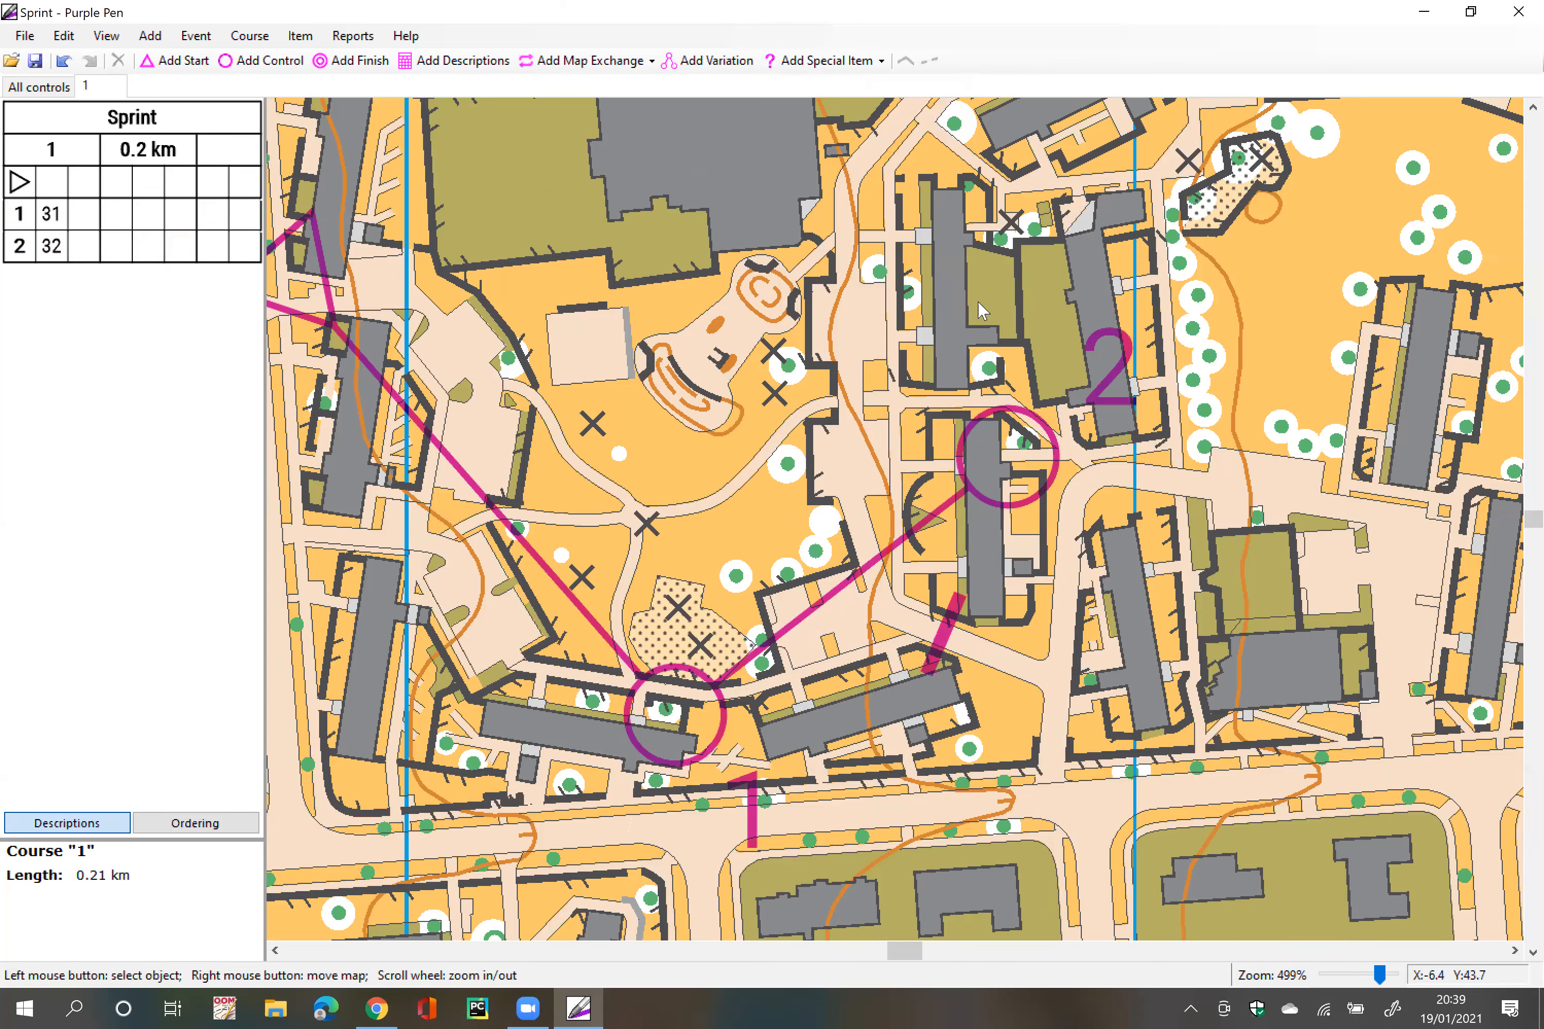
# Step: Draw a second uncrossable boundary across the eastern side of the same gap, roughly parallel to the first
pyautogui.click(843, 59)
pyautogui.click(847, 243)
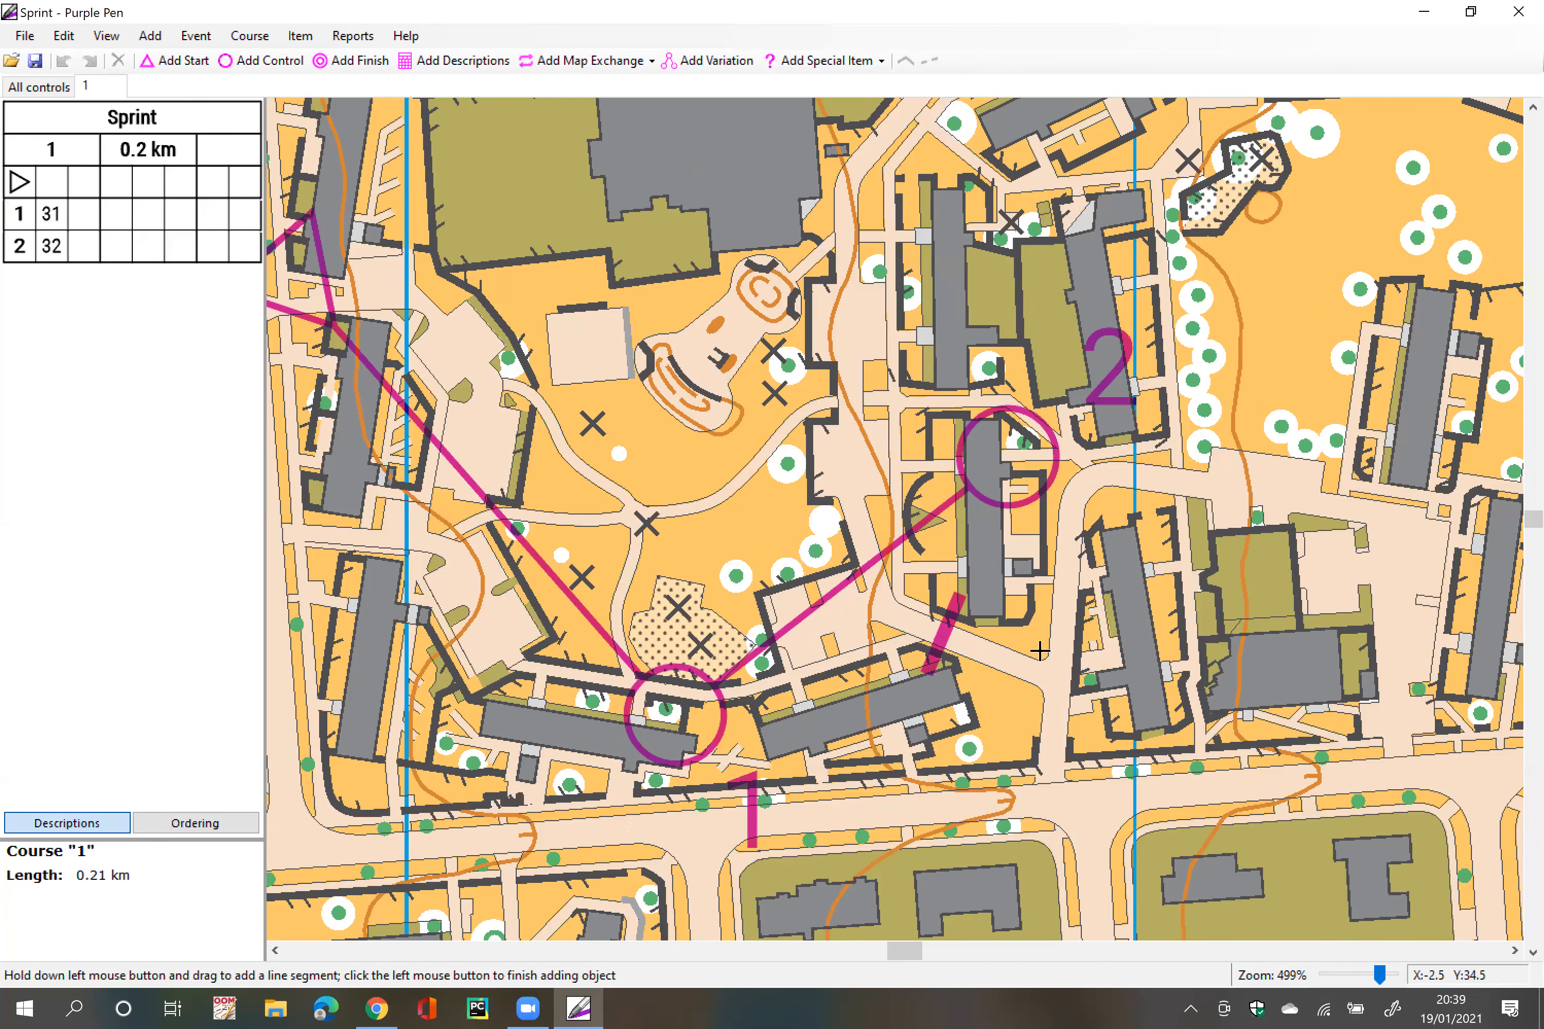
pyautogui.moveTo(1020, 620); pyautogui.dragTo(970, 712)
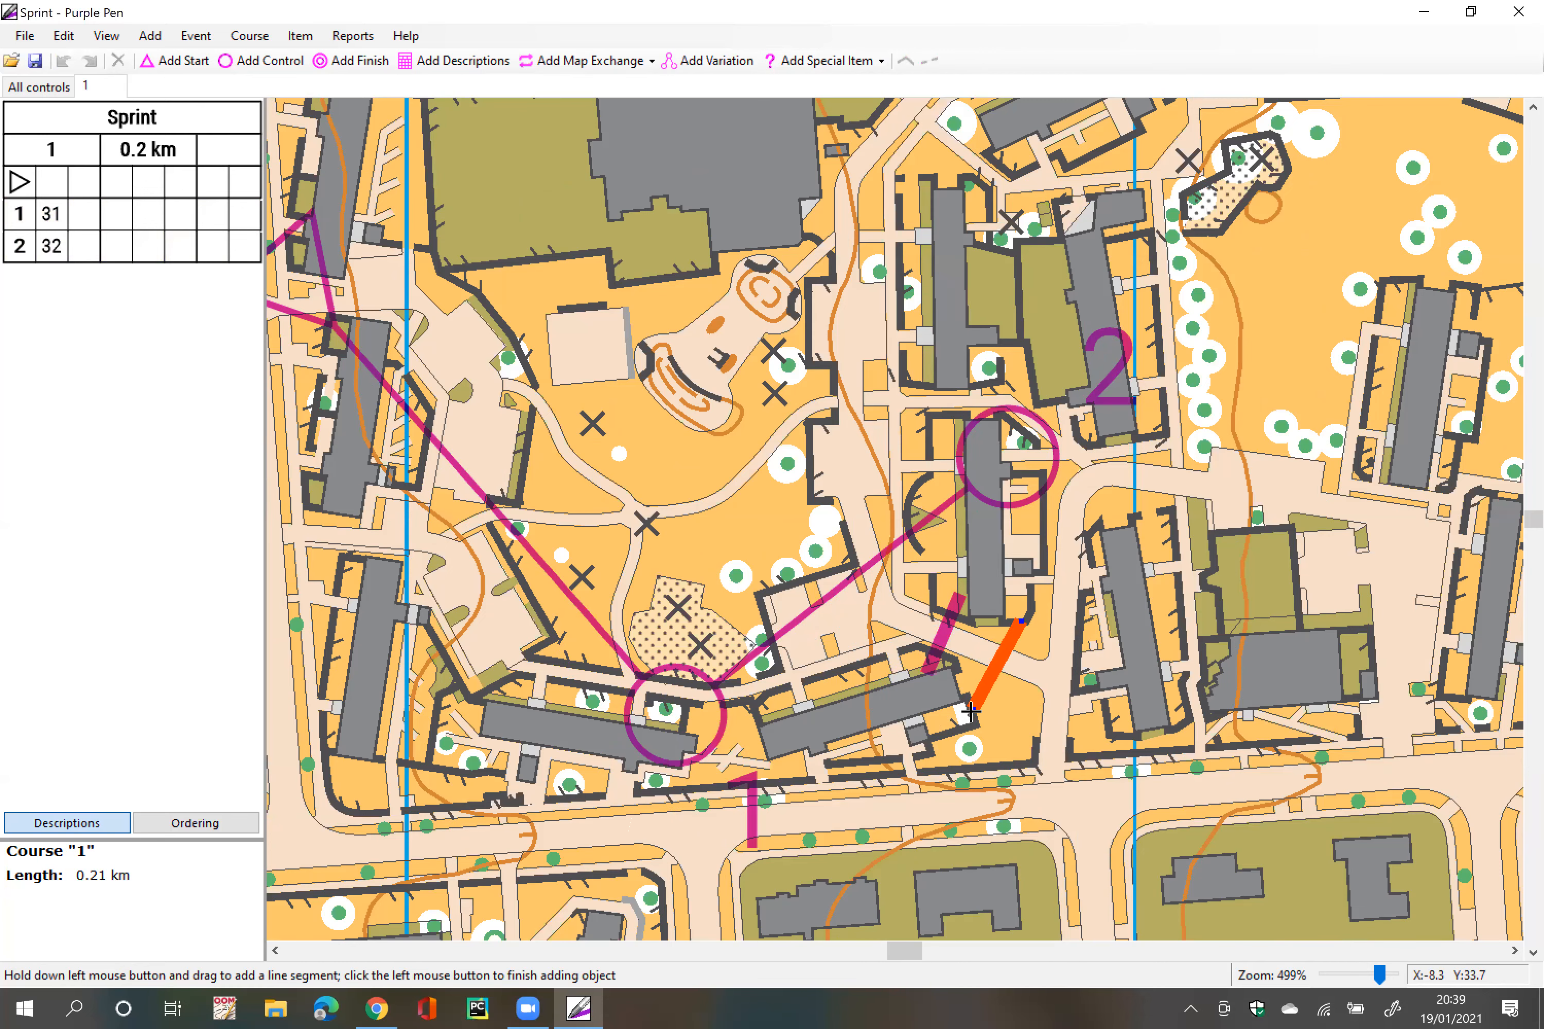
pyautogui.click(1041, 636)
# Step: Adjust the eastern boundary's endpoints to meet the corners of both buildings, making it about 20 m long
pyautogui.moveTo(1021, 621); pyautogui.dragTo(1005, 604)
pyautogui.moveTo(971, 710); pyautogui.dragTo(961, 702)
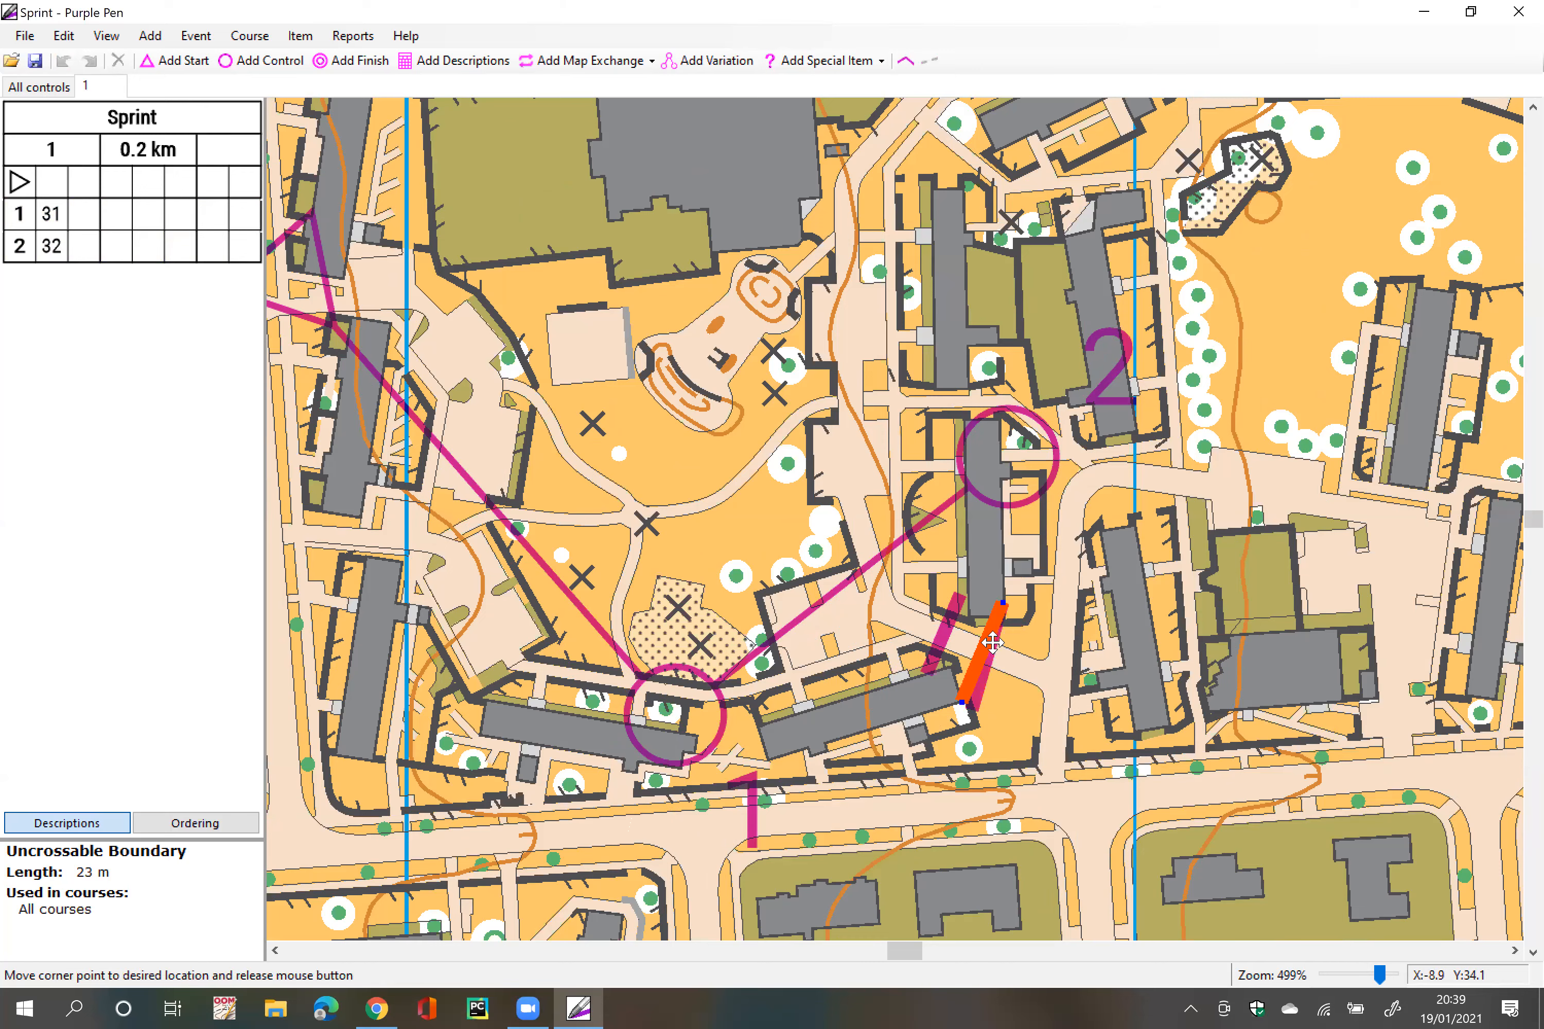
pyautogui.moveTo(1003, 603); pyautogui.dragTo(1004, 618)
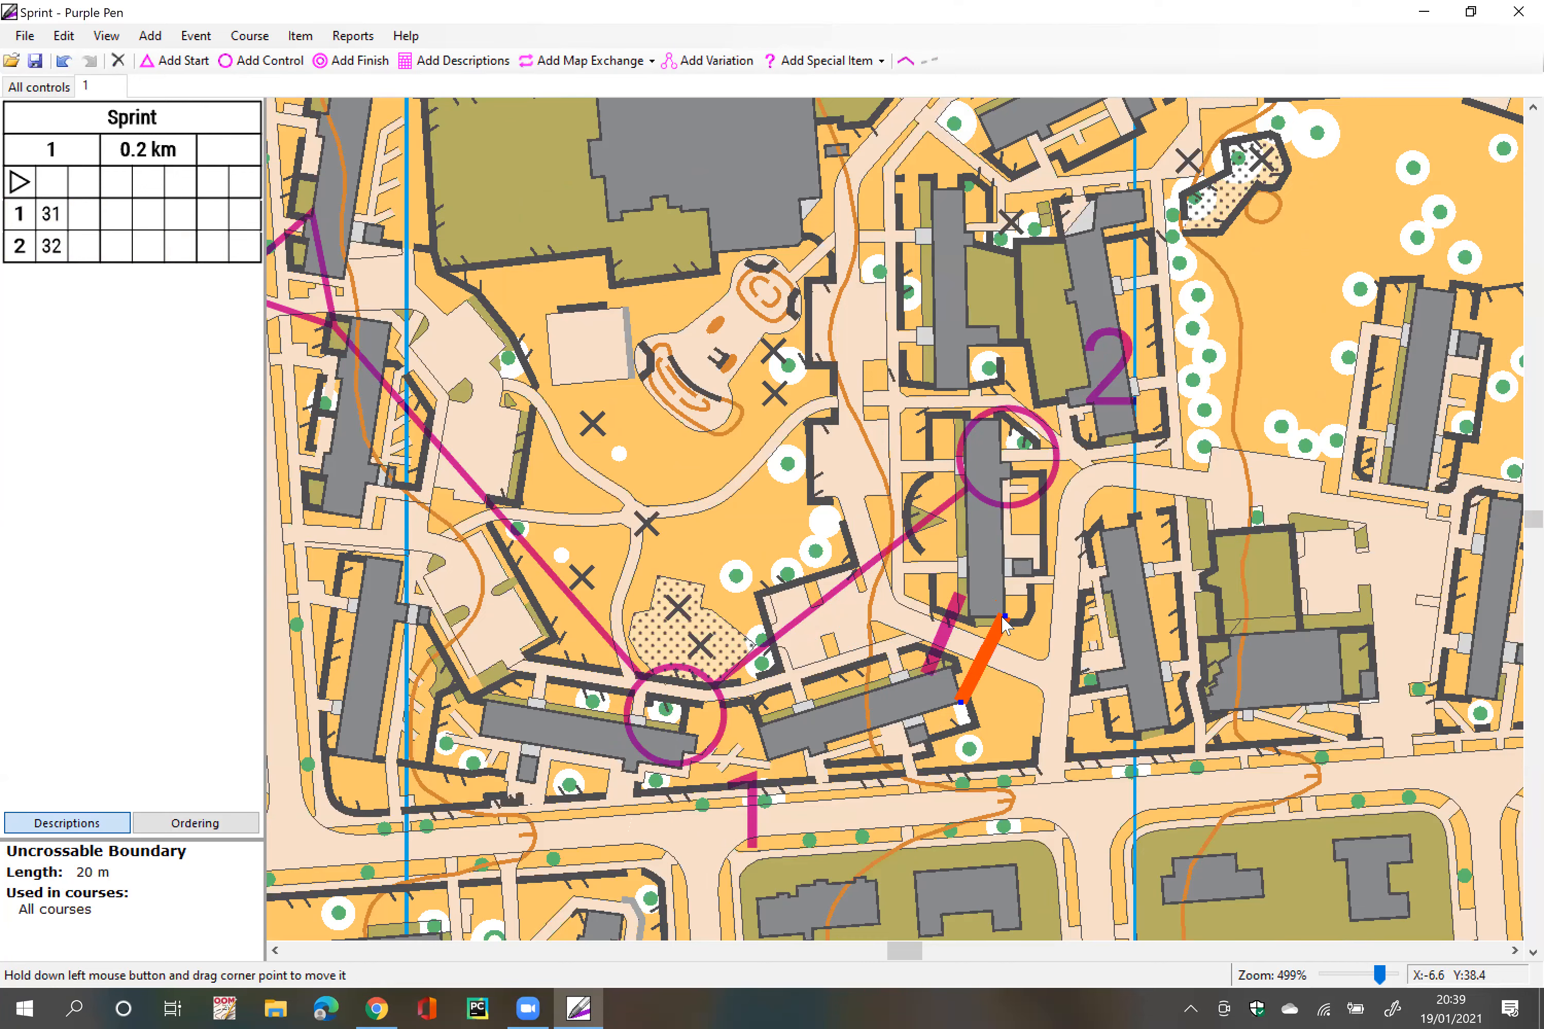
pyautogui.click(952, 613)
pyautogui.click(958, 598)
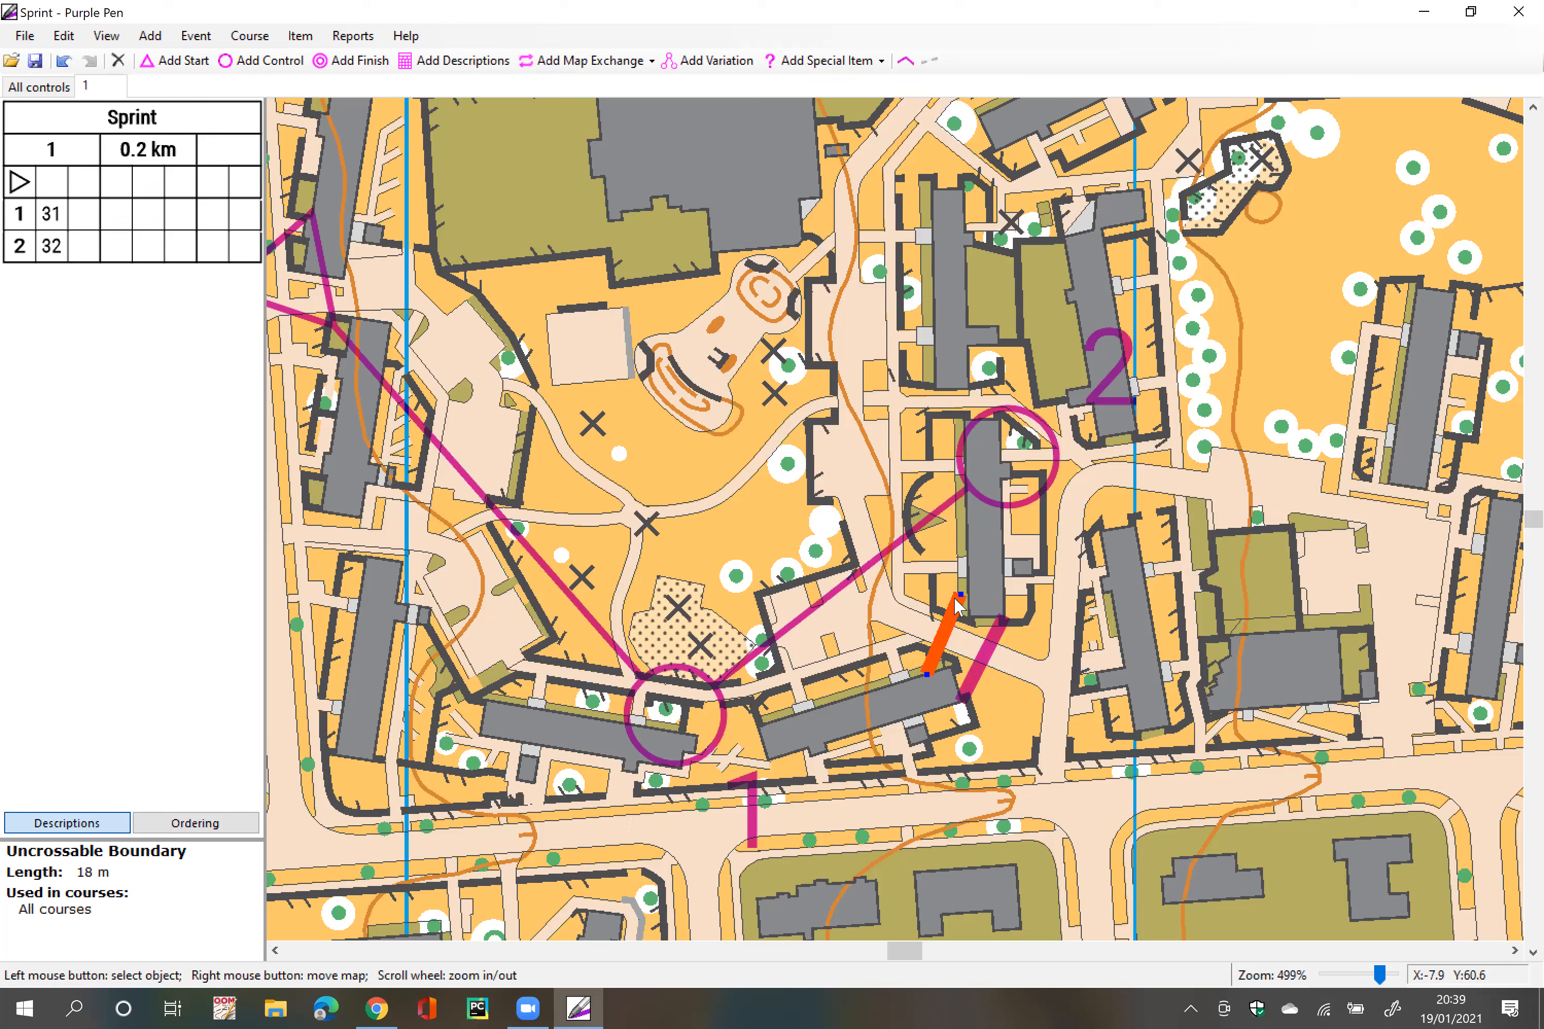
# Step: Fill the space between the two uncrossable boundaries south of control 2 with an out-of-bounds area
pyautogui.click(862, 59)
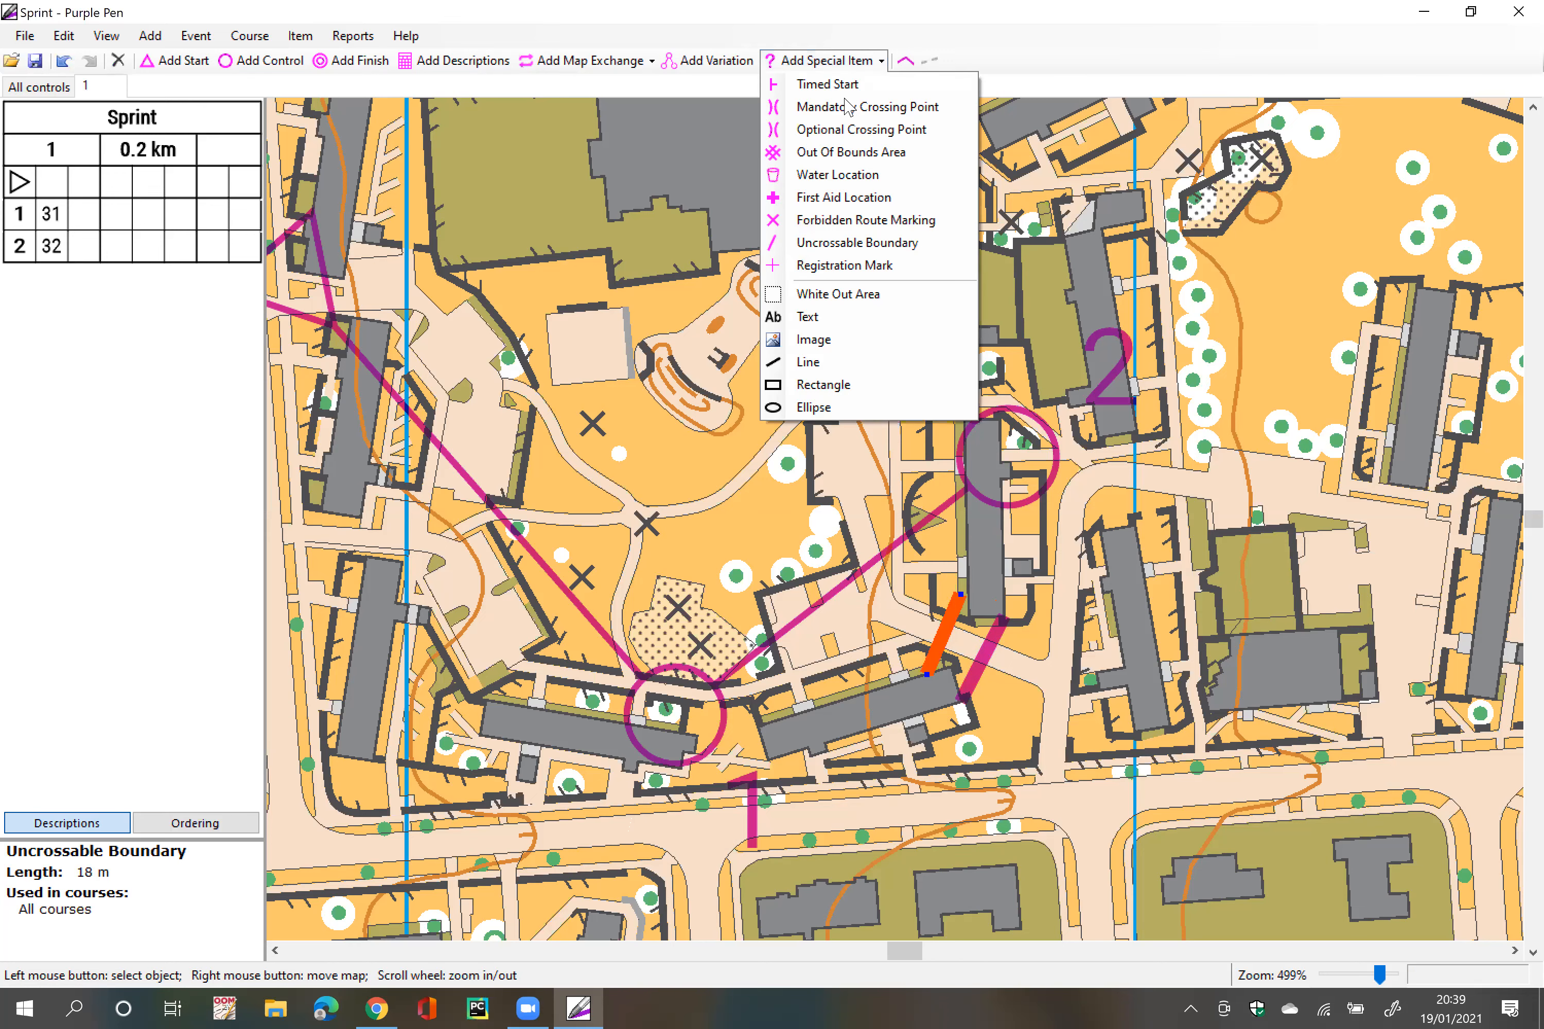
pyautogui.click(840, 156)
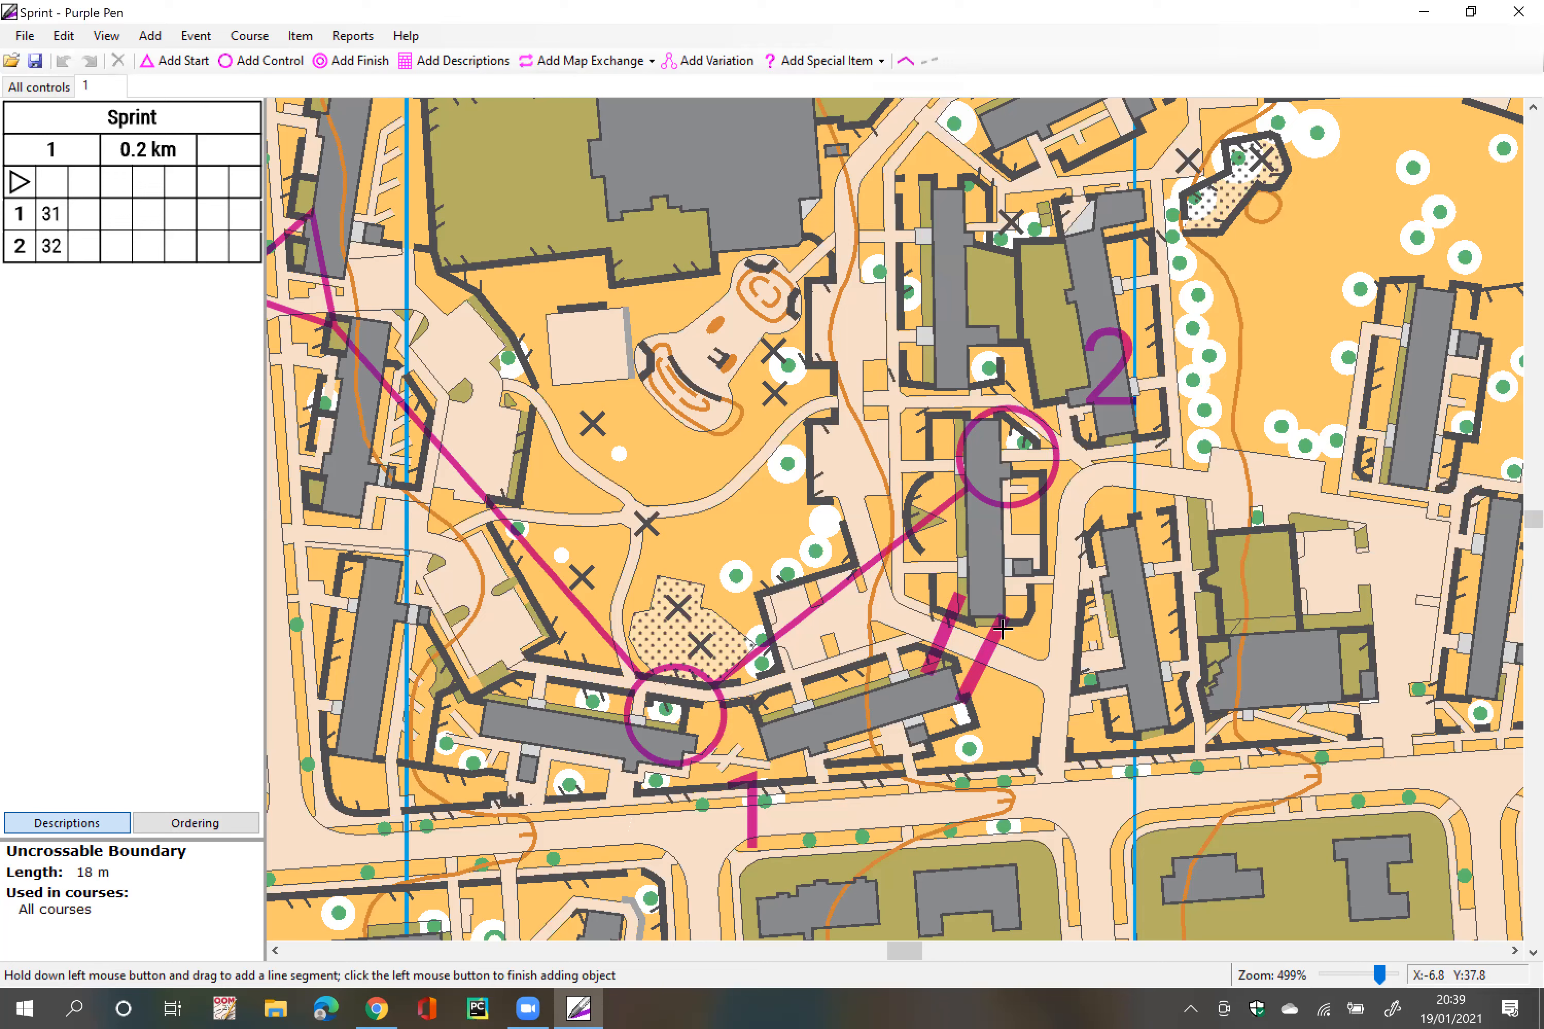
pyautogui.moveTo(1002, 620)
pyautogui.mouseDown()
pyautogui.moveTo(957, 599)
pyautogui.moveTo(926, 673)
pyautogui.moveTo(965, 701)
pyautogui.moveTo(1002, 623)
pyautogui.mouseUp()
pyautogui.click(999, 629)
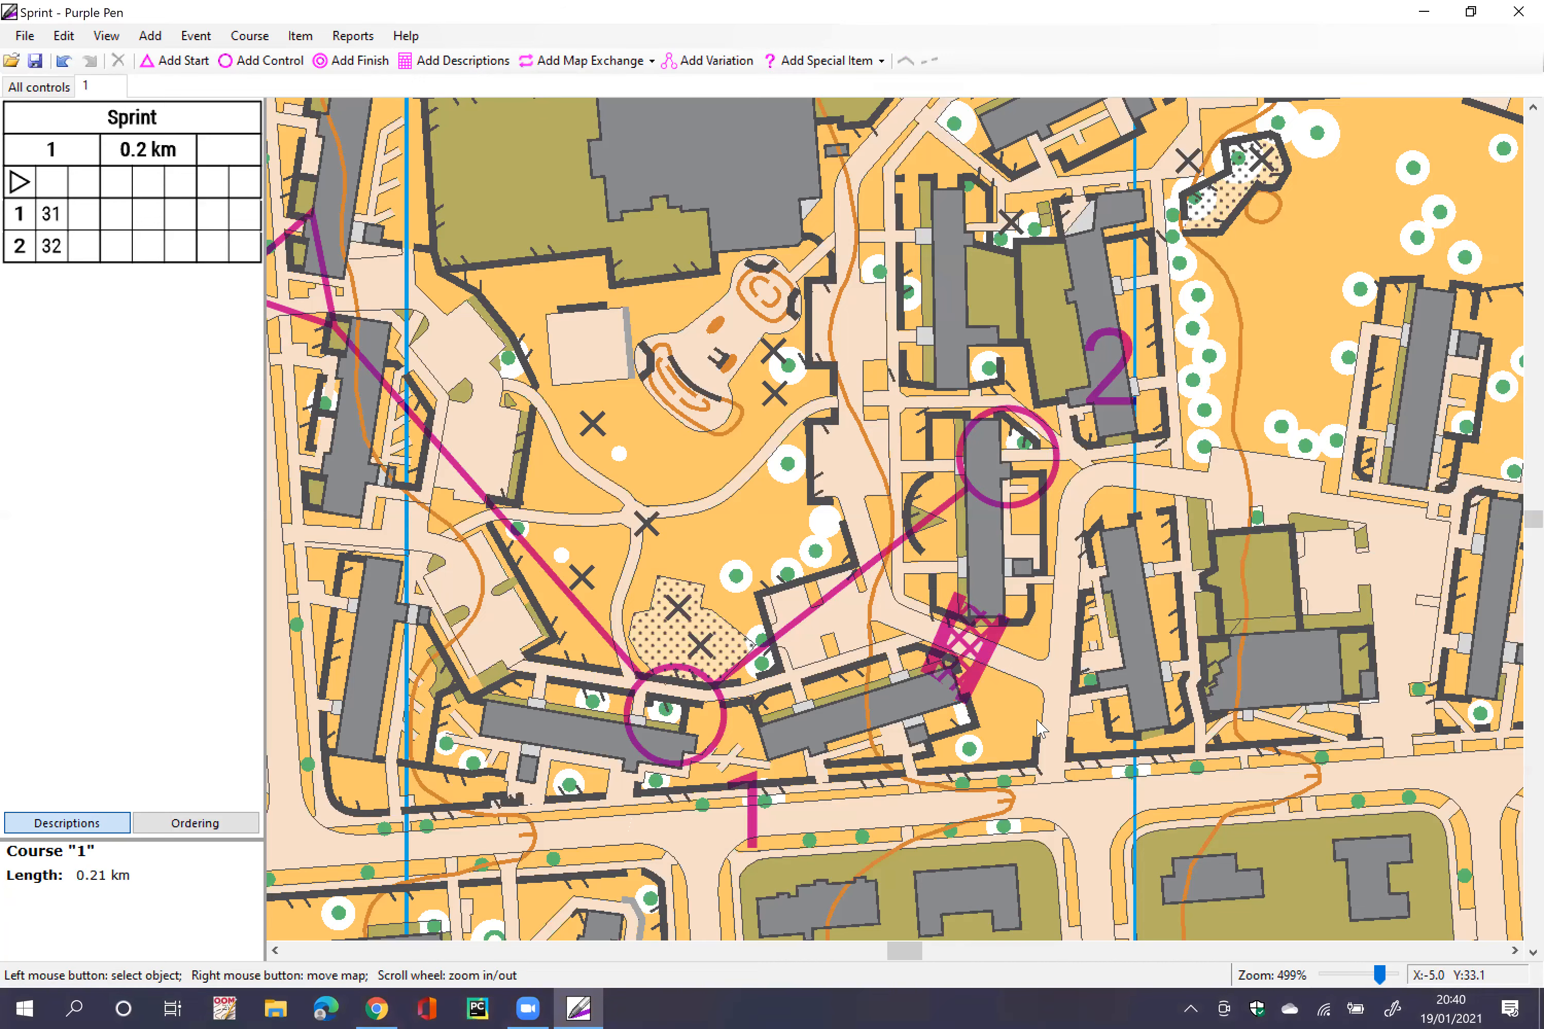
# Step: Draw an uncrossable boundary across the western end of the narrow passage between the buildings just north of control 2
pyautogui.scroll(-1, 994, 666)
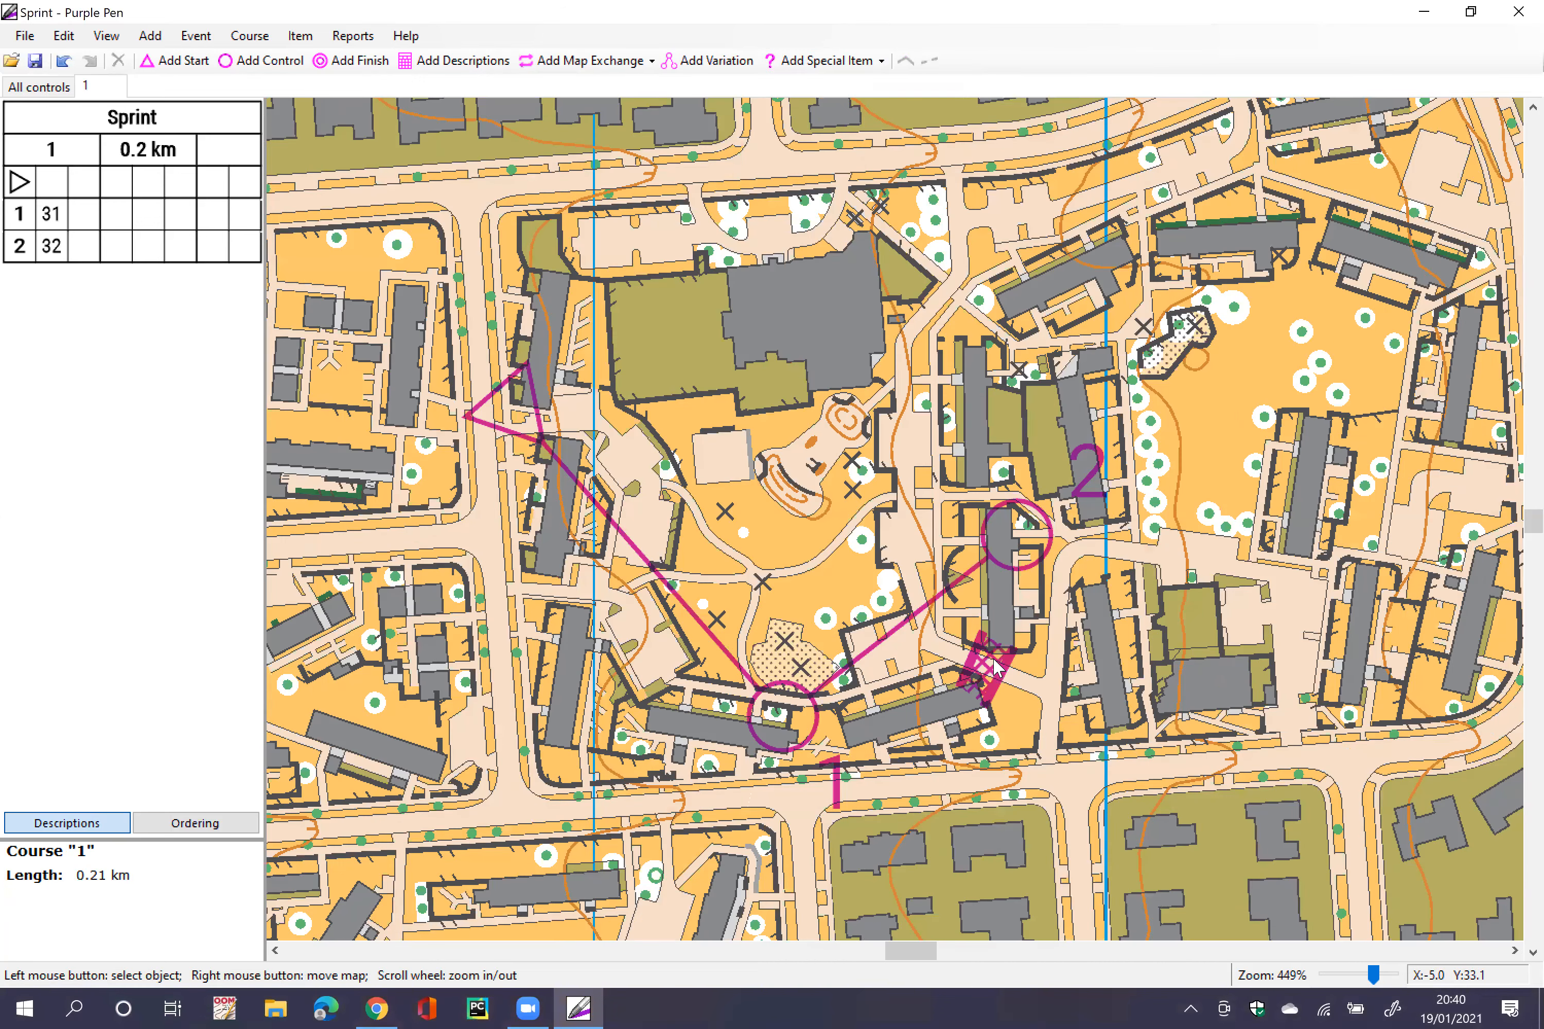
pyautogui.scroll(-1, 977, 662)
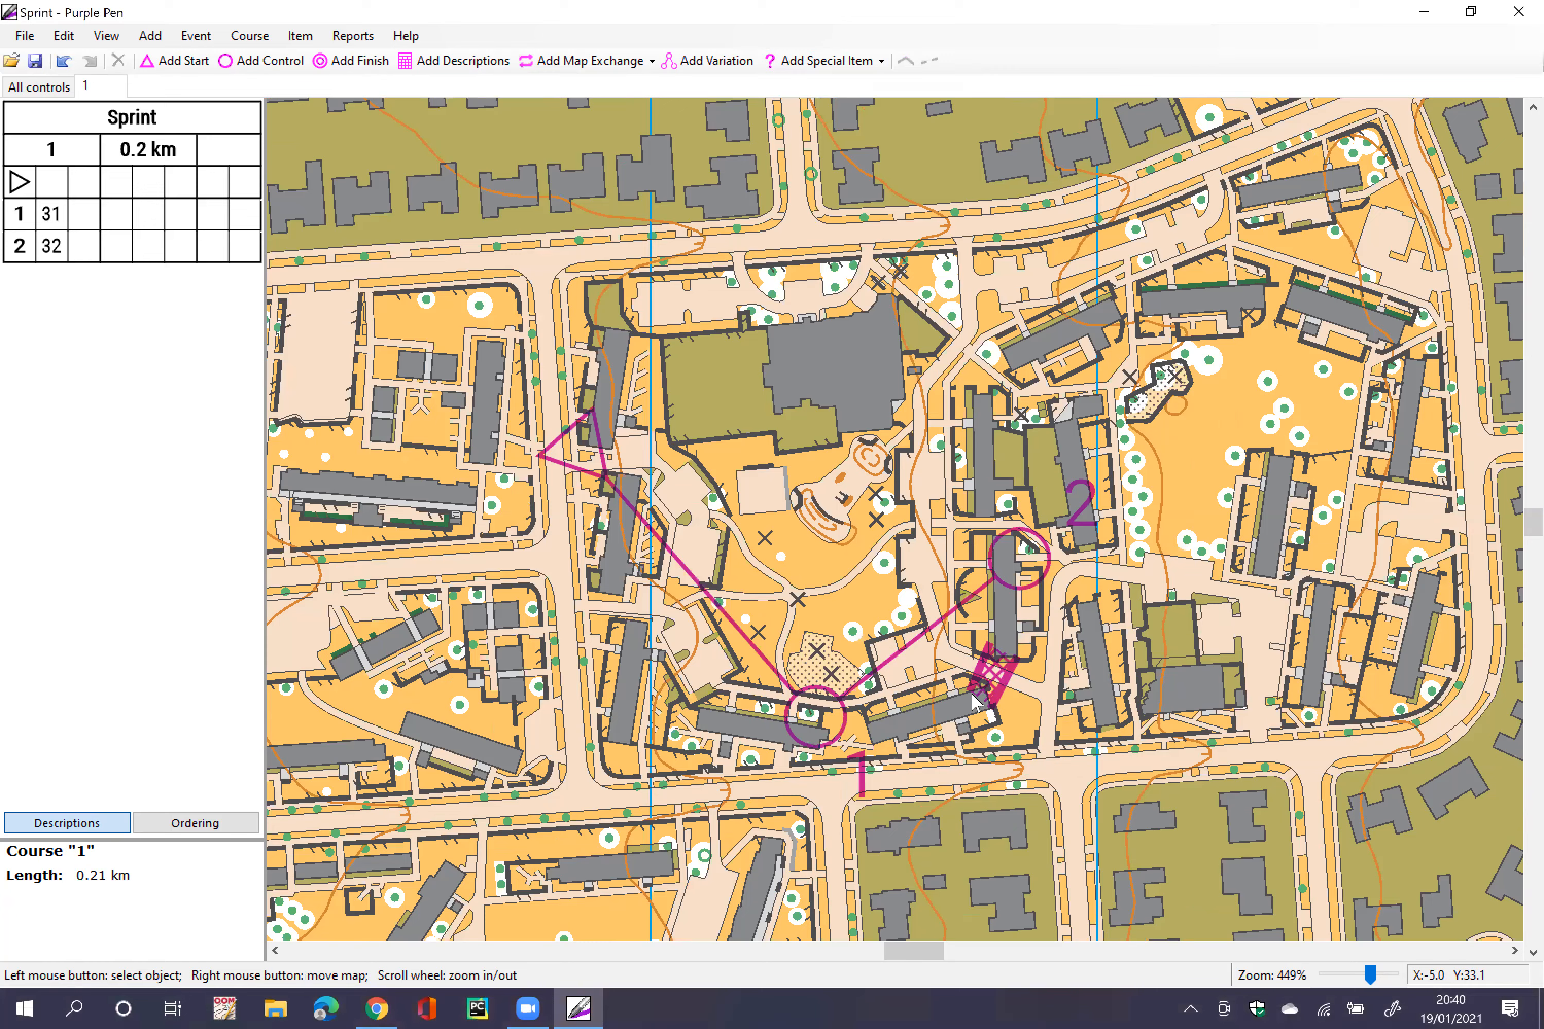
pyautogui.scroll(-2, 974, 700)
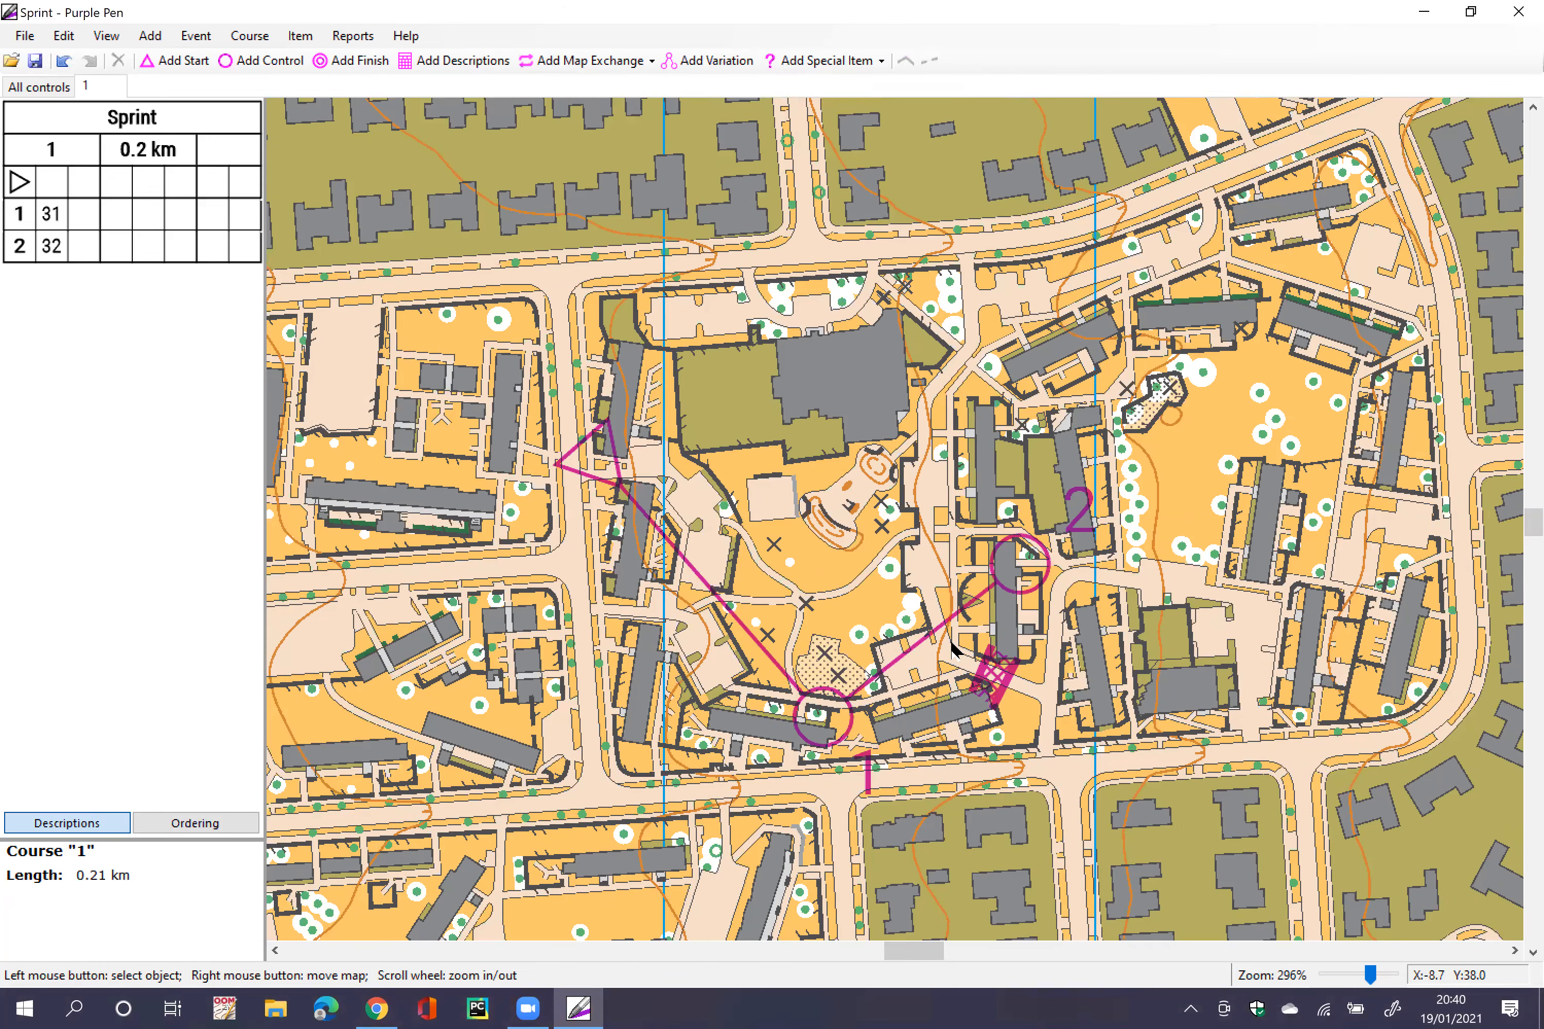
pyautogui.scroll(1, 951, 647)
pyautogui.scroll(2, 933, 663)
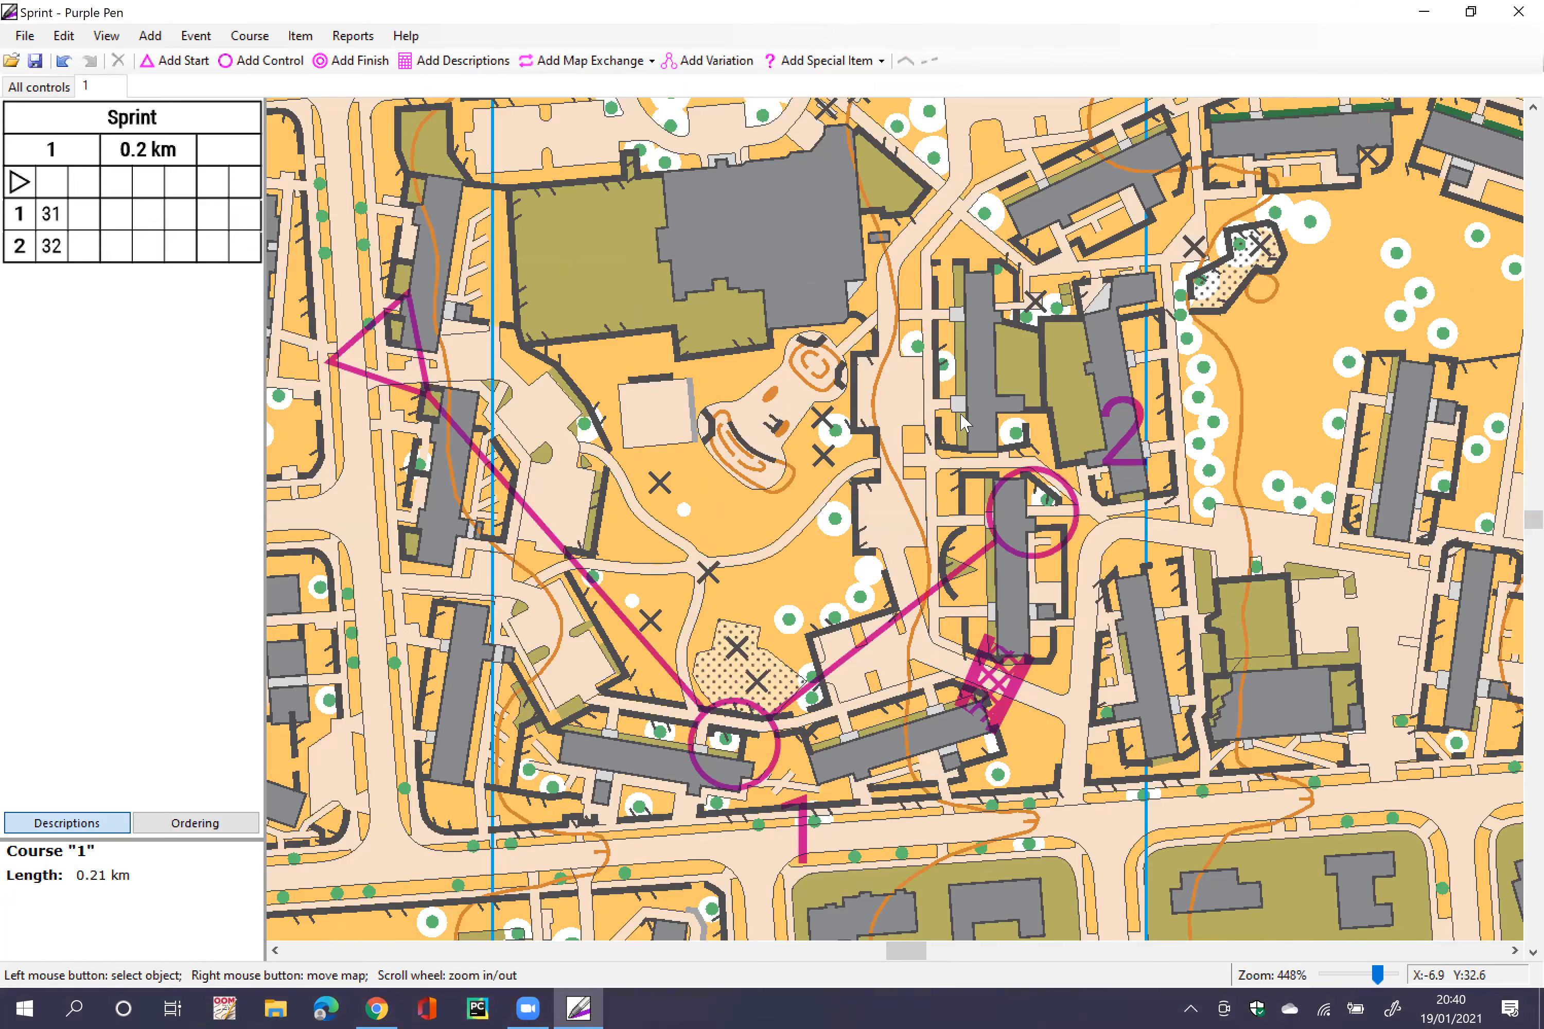
pyautogui.click(839, 61)
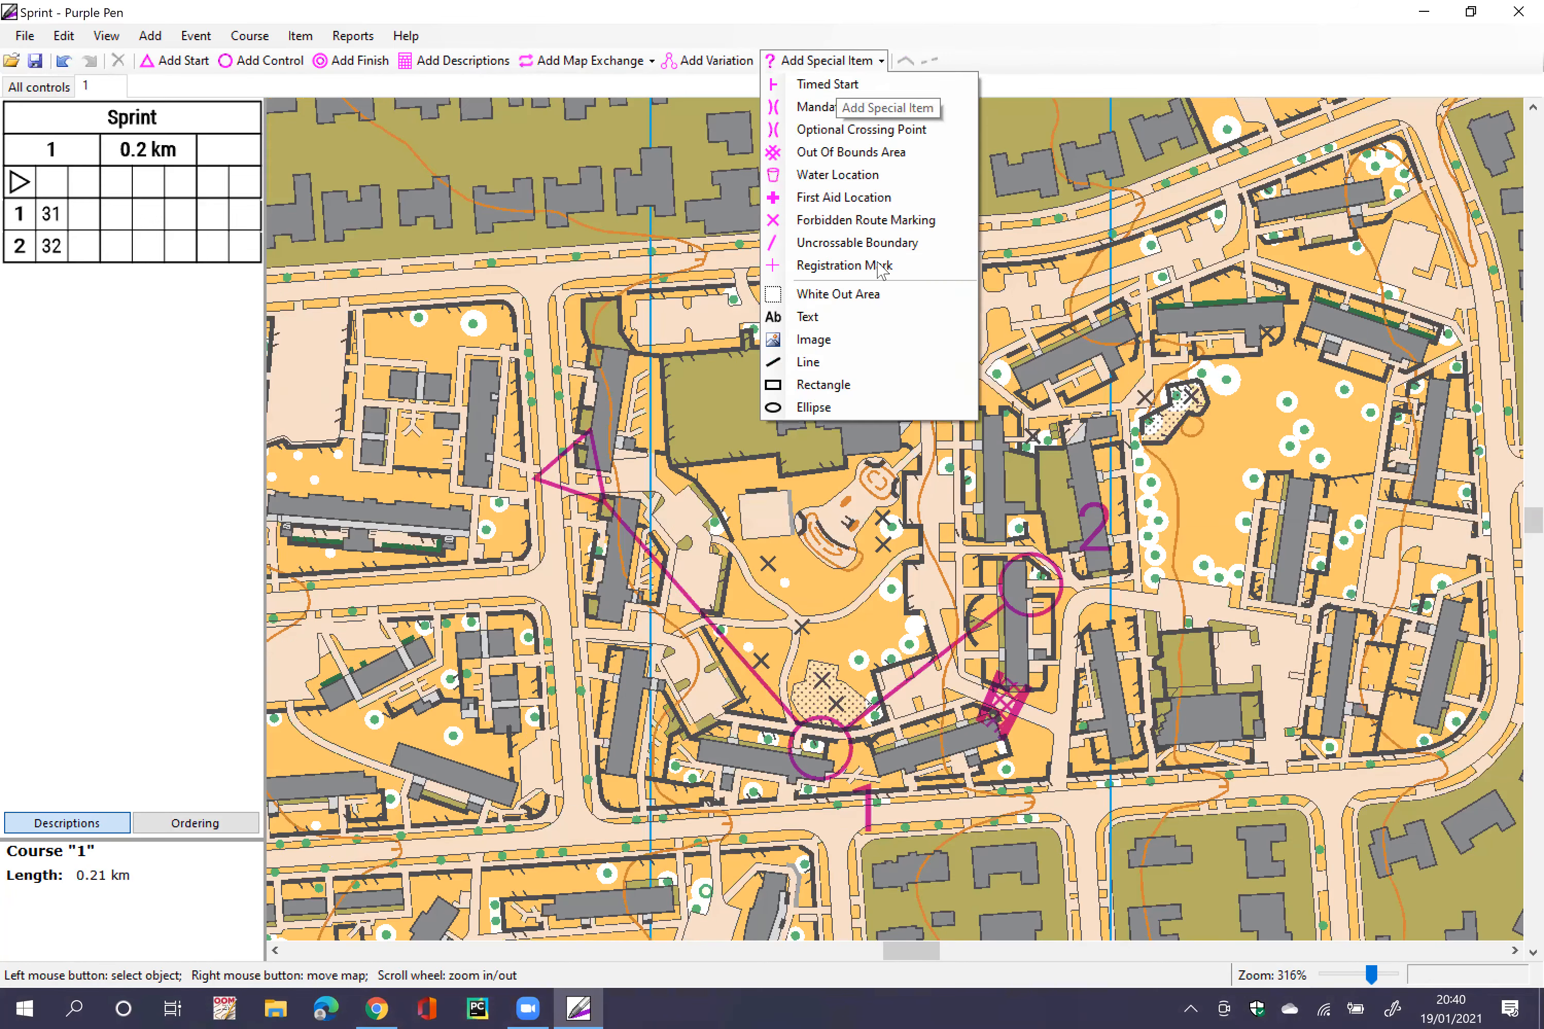
pyautogui.click(863, 242)
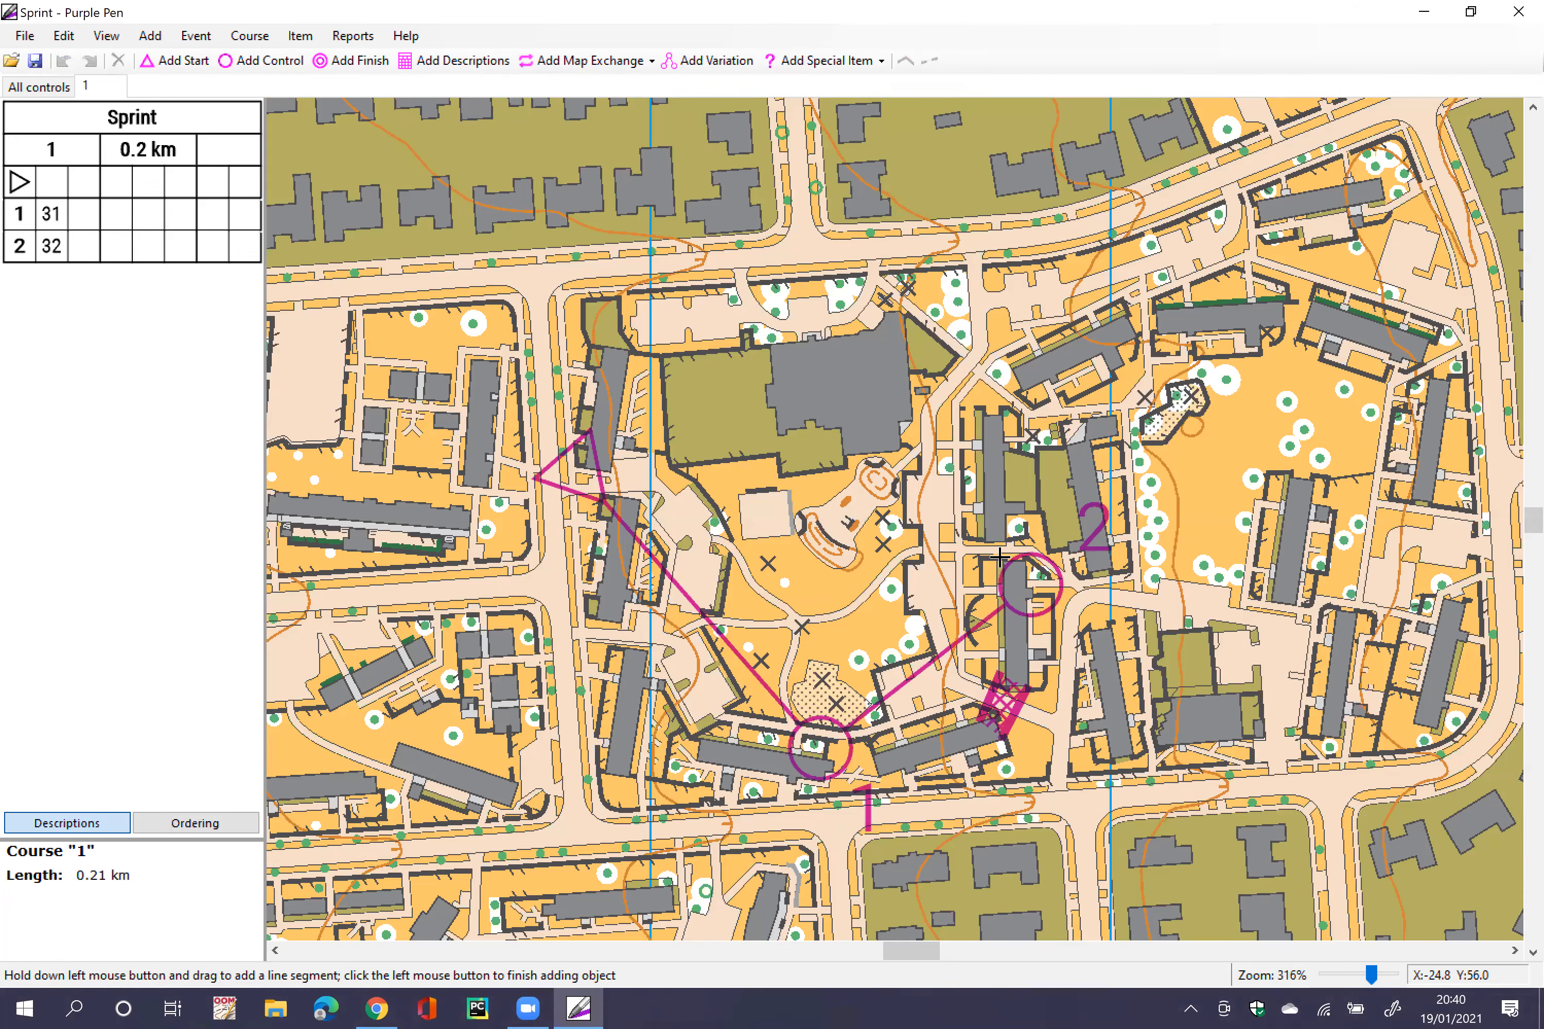
pyautogui.scroll(2, 974, 552)
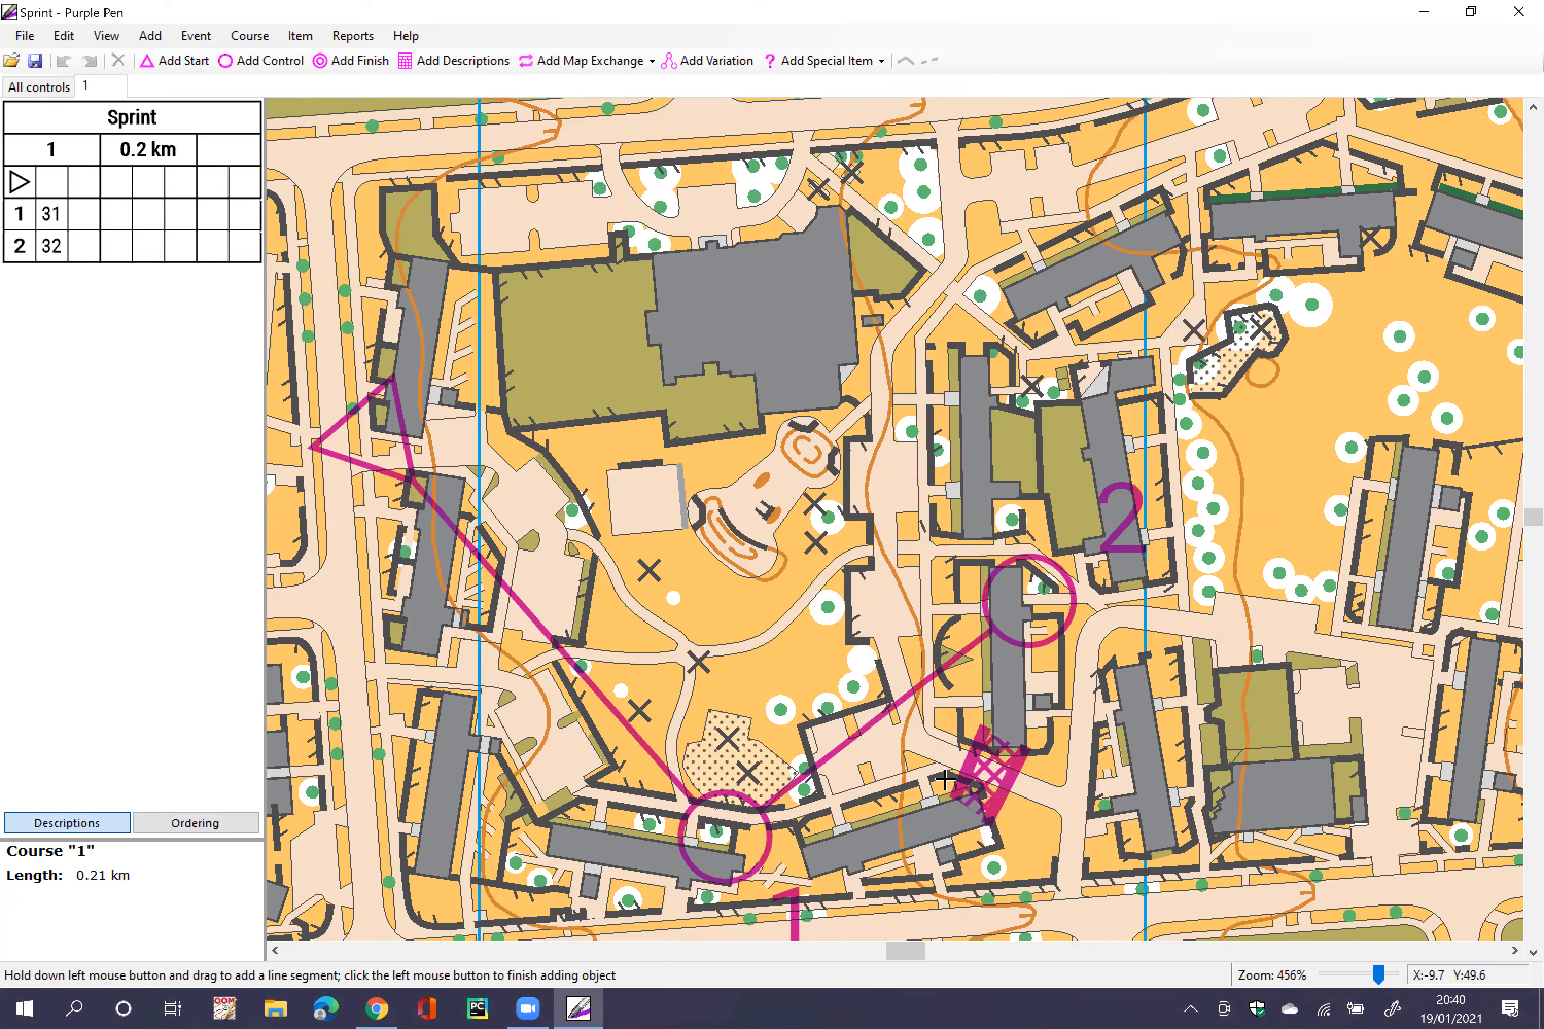
pyautogui.scroll(2, 945, 780)
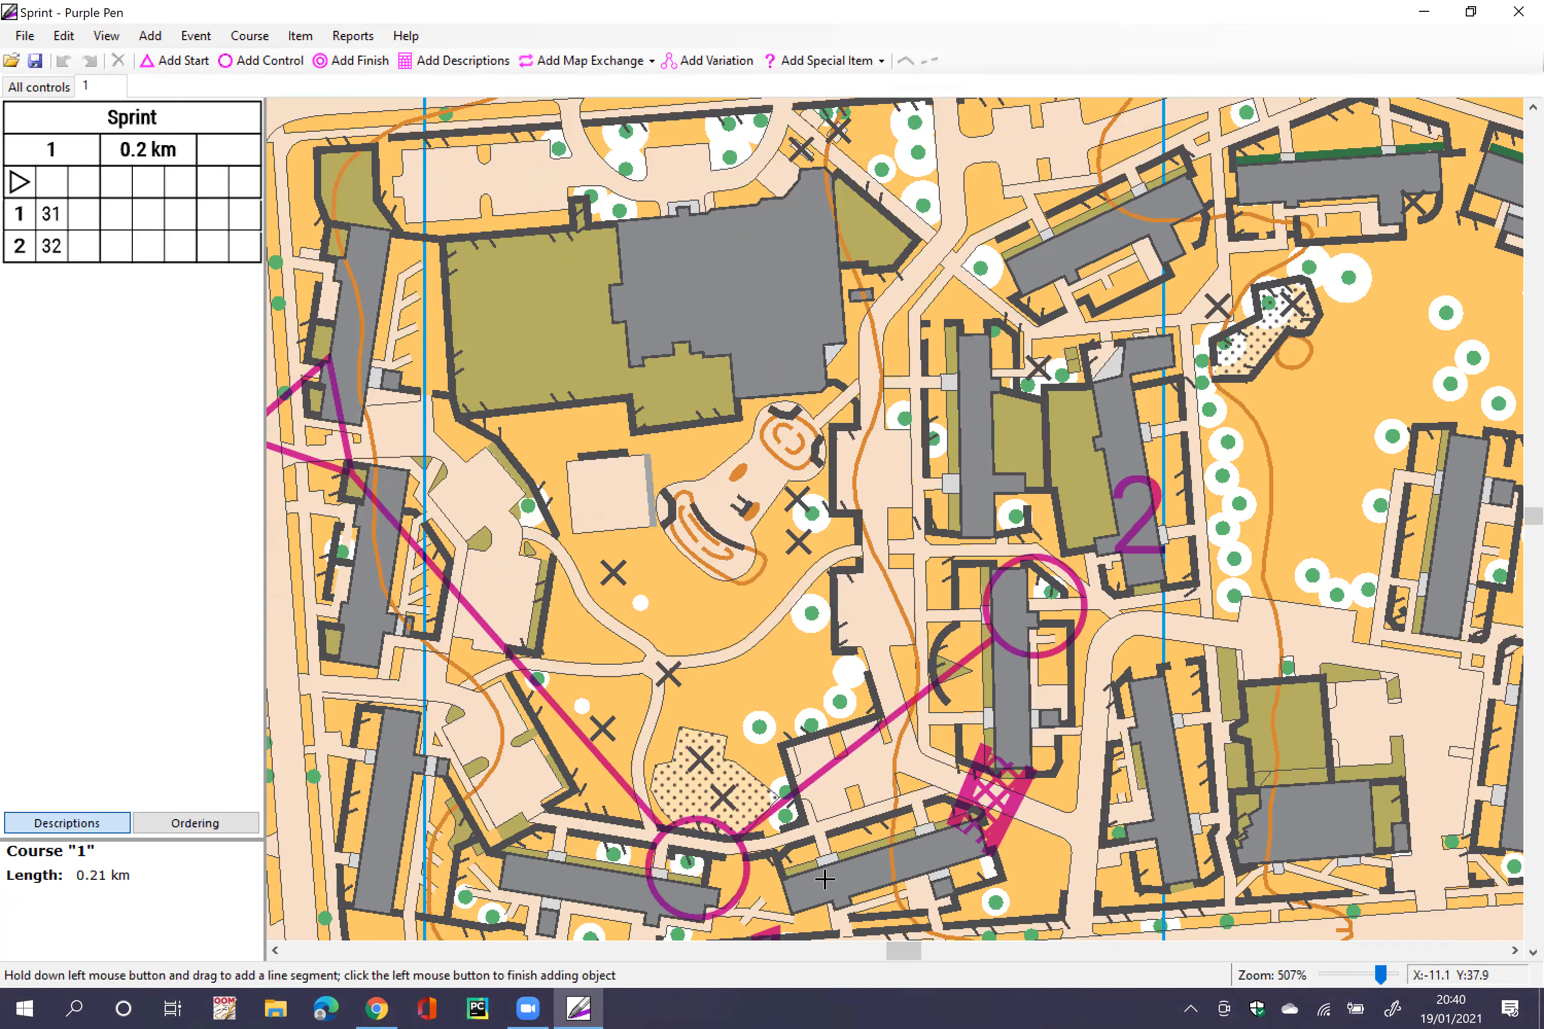
pyautogui.scroll(-3, 824, 880)
pyautogui.moveTo(937, 390); pyautogui.dragTo(955, 428)
pyautogui.click(955, 427)
pyautogui.click(1016, 392)
# Step: Draw another uncrossable boundary across the passage north of control 2, a short distance east of the first one there
pyautogui.click(843, 60)
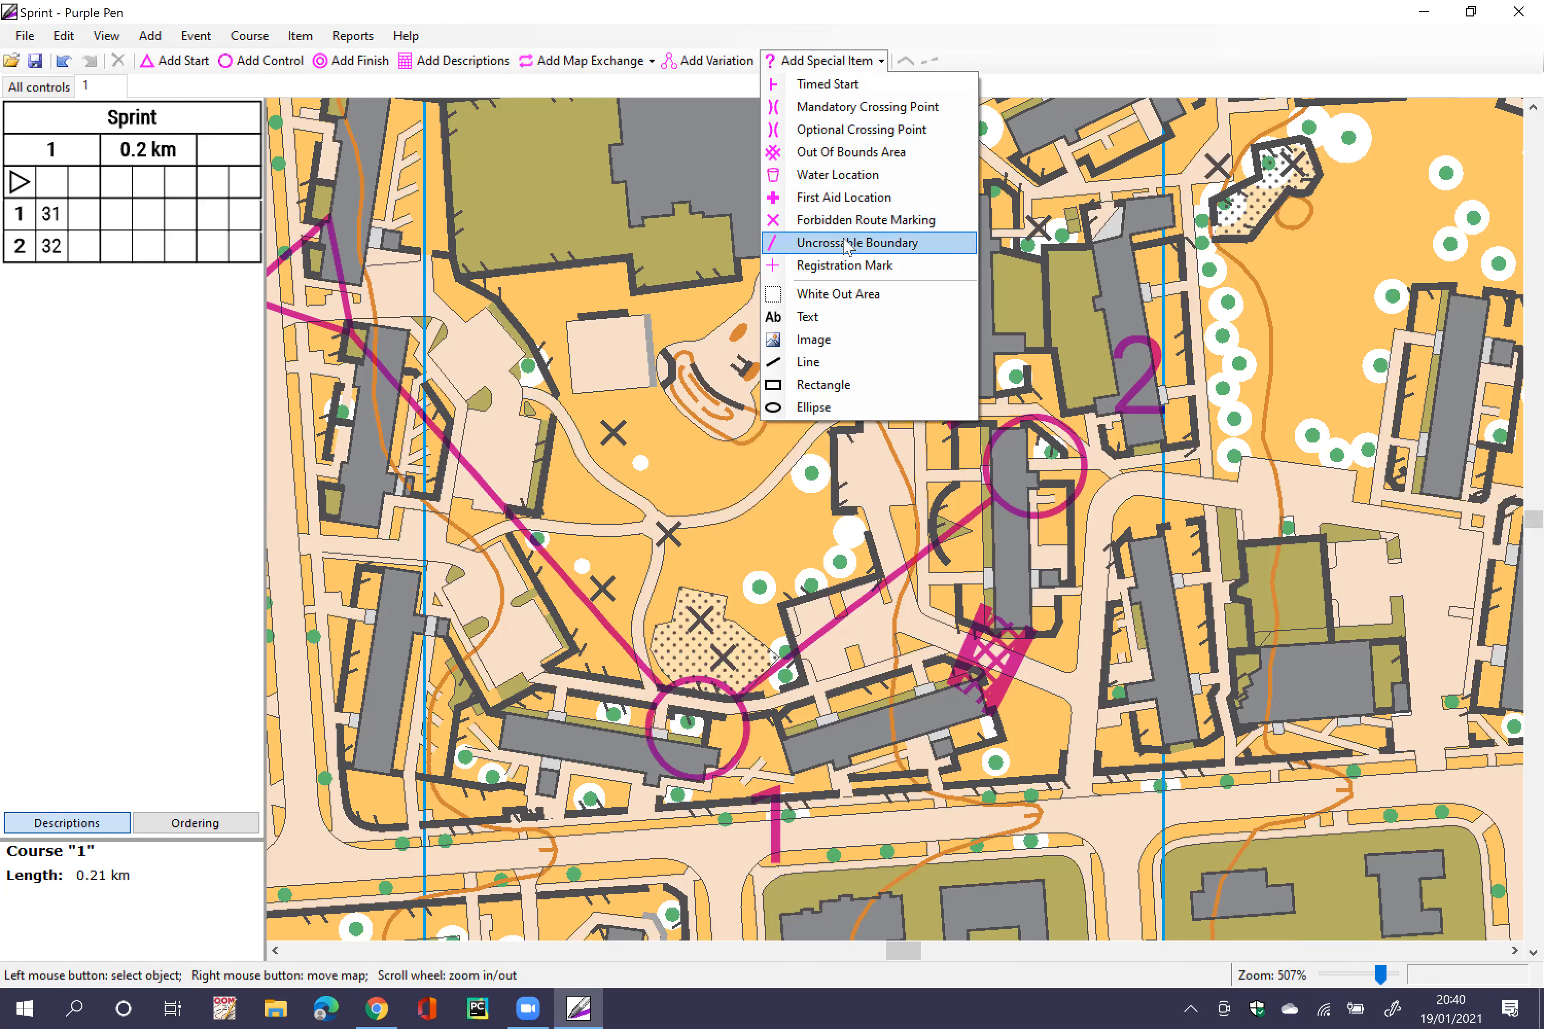
pyautogui.click(845, 244)
pyautogui.moveTo(993, 394); pyautogui.dragTo(994, 427)
pyautogui.click(994, 427)
pyautogui.click(967, 385)
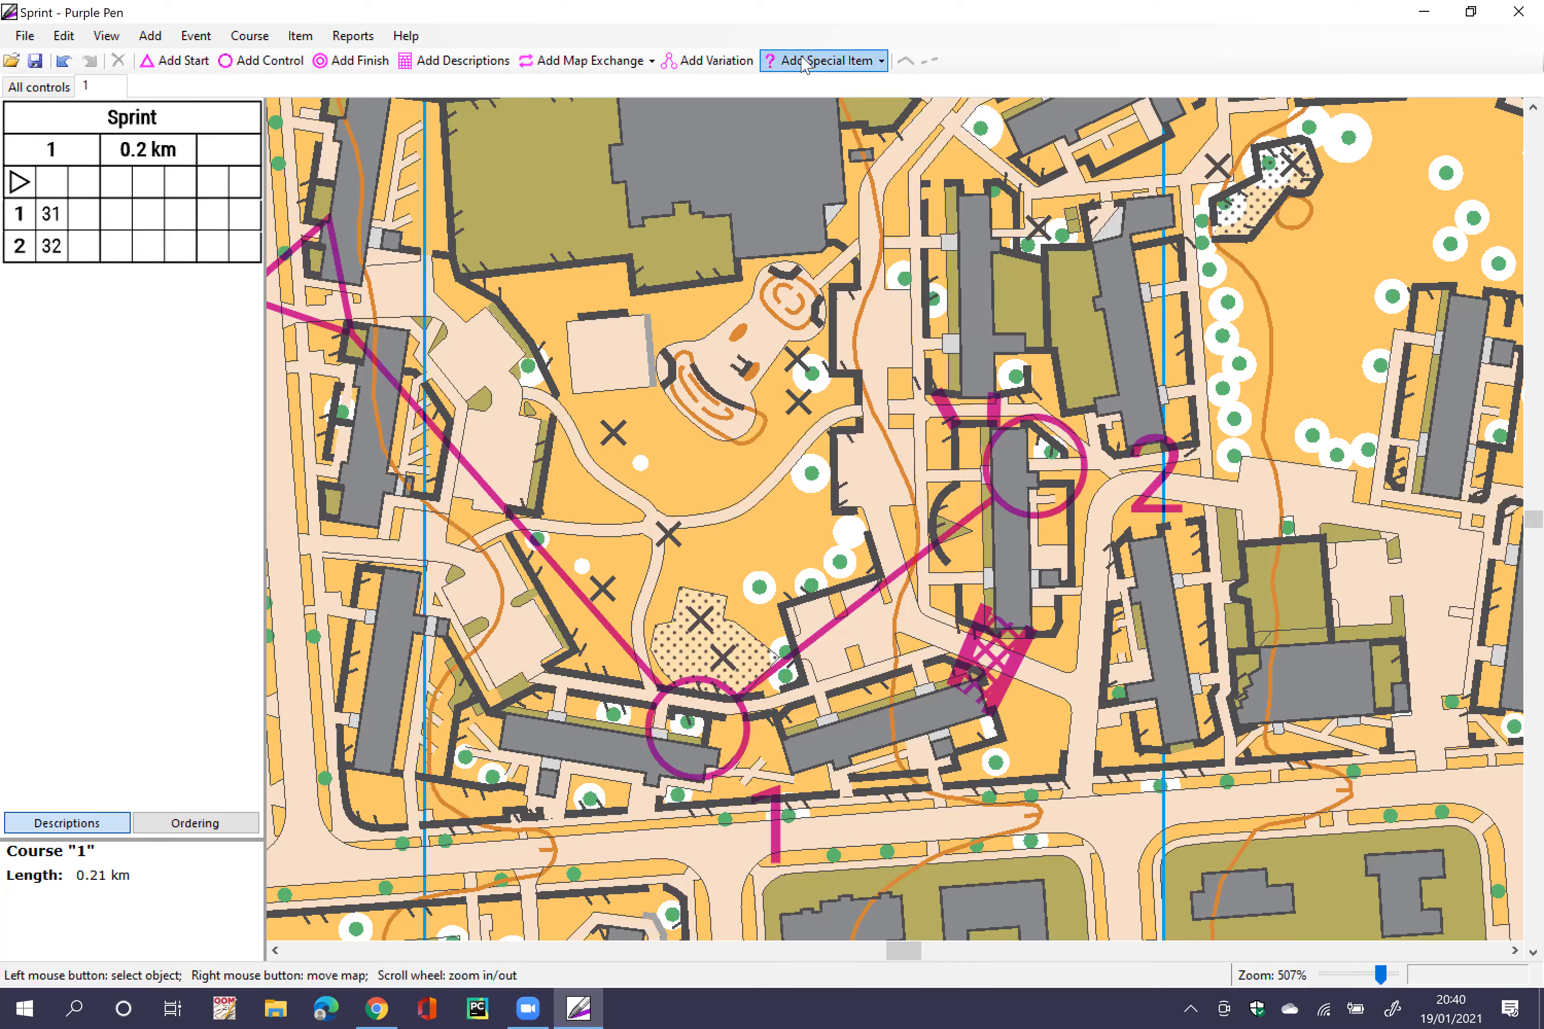
# Step: Fill the passage between the two uncrossable boundaries north of control 2 with a four-cornered out-of-bounds area
pyautogui.click(824, 60)
pyautogui.click(825, 154)
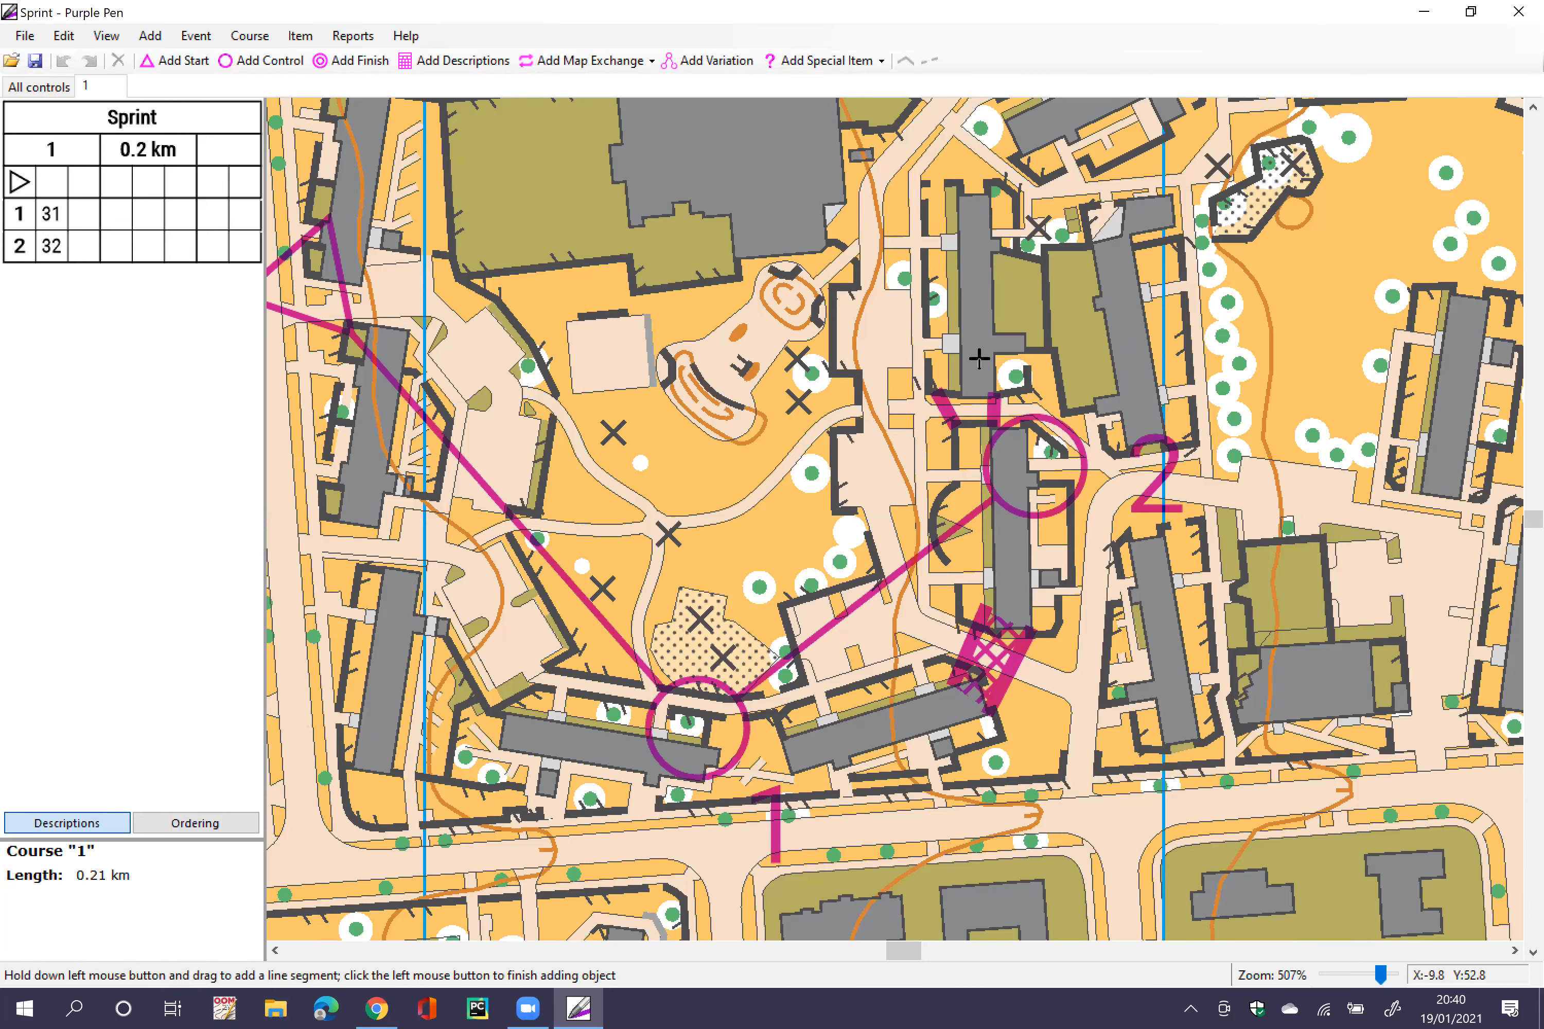
pyautogui.moveTo(994, 395)
pyautogui.mouseDown()
pyautogui.moveTo(940, 393)
pyautogui.moveTo(959, 426)
pyautogui.mouseUp()
pyautogui.moveTo(958, 427); pyautogui.dragTo(997, 427)
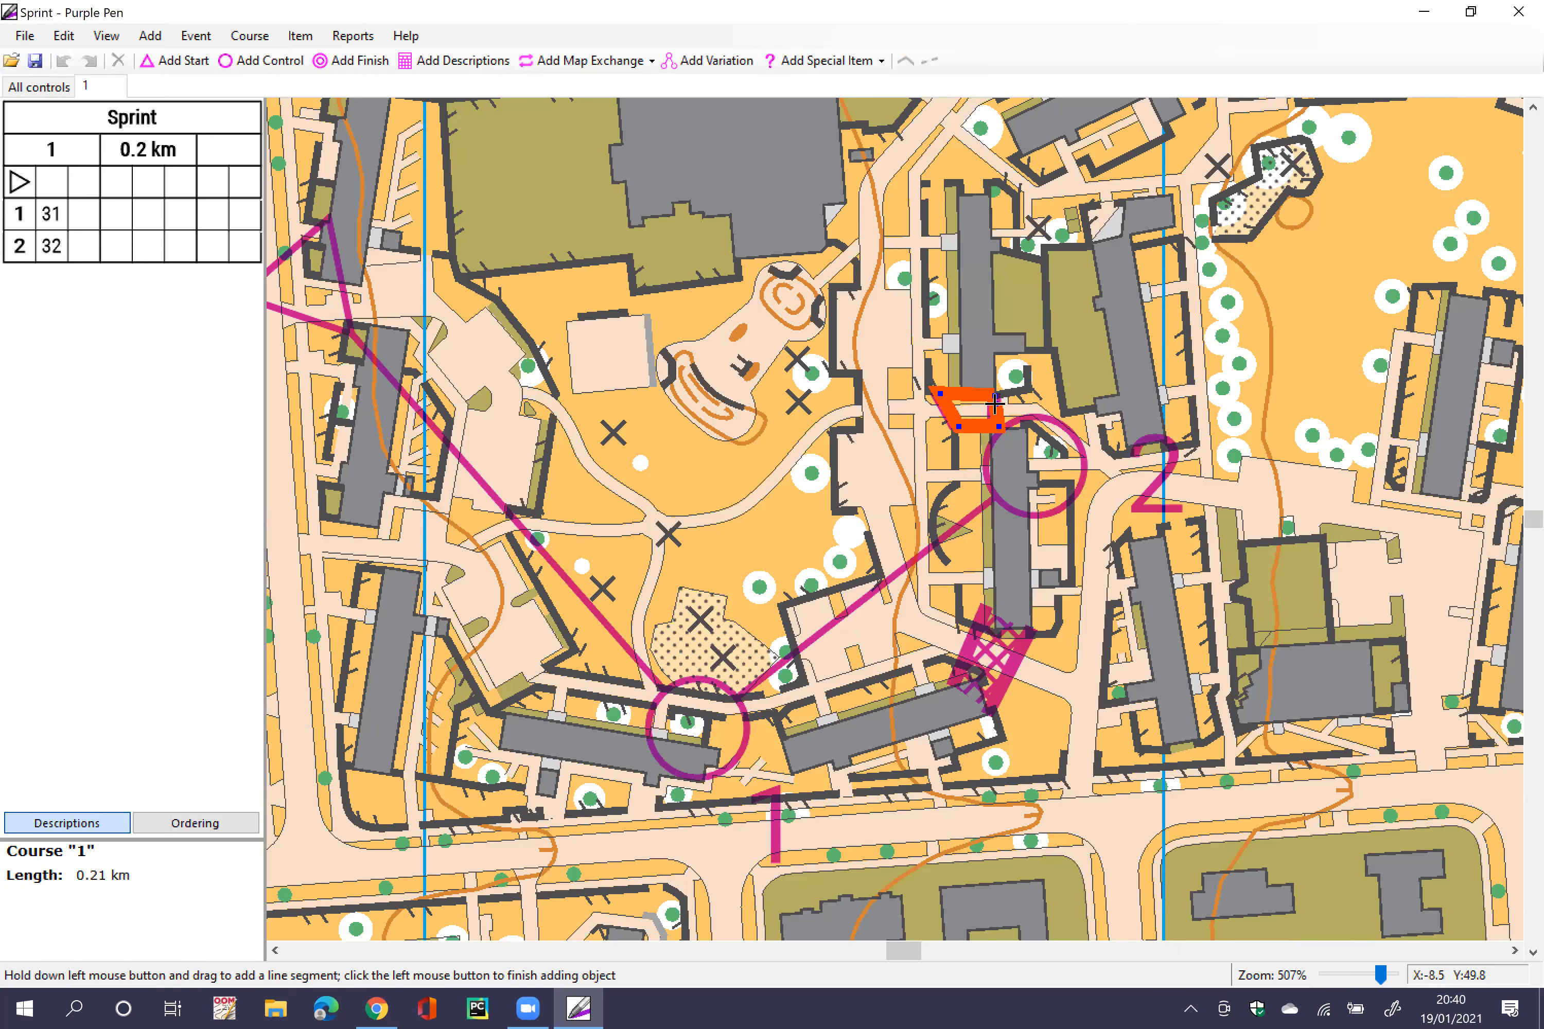
pyautogui.click(990, 425)
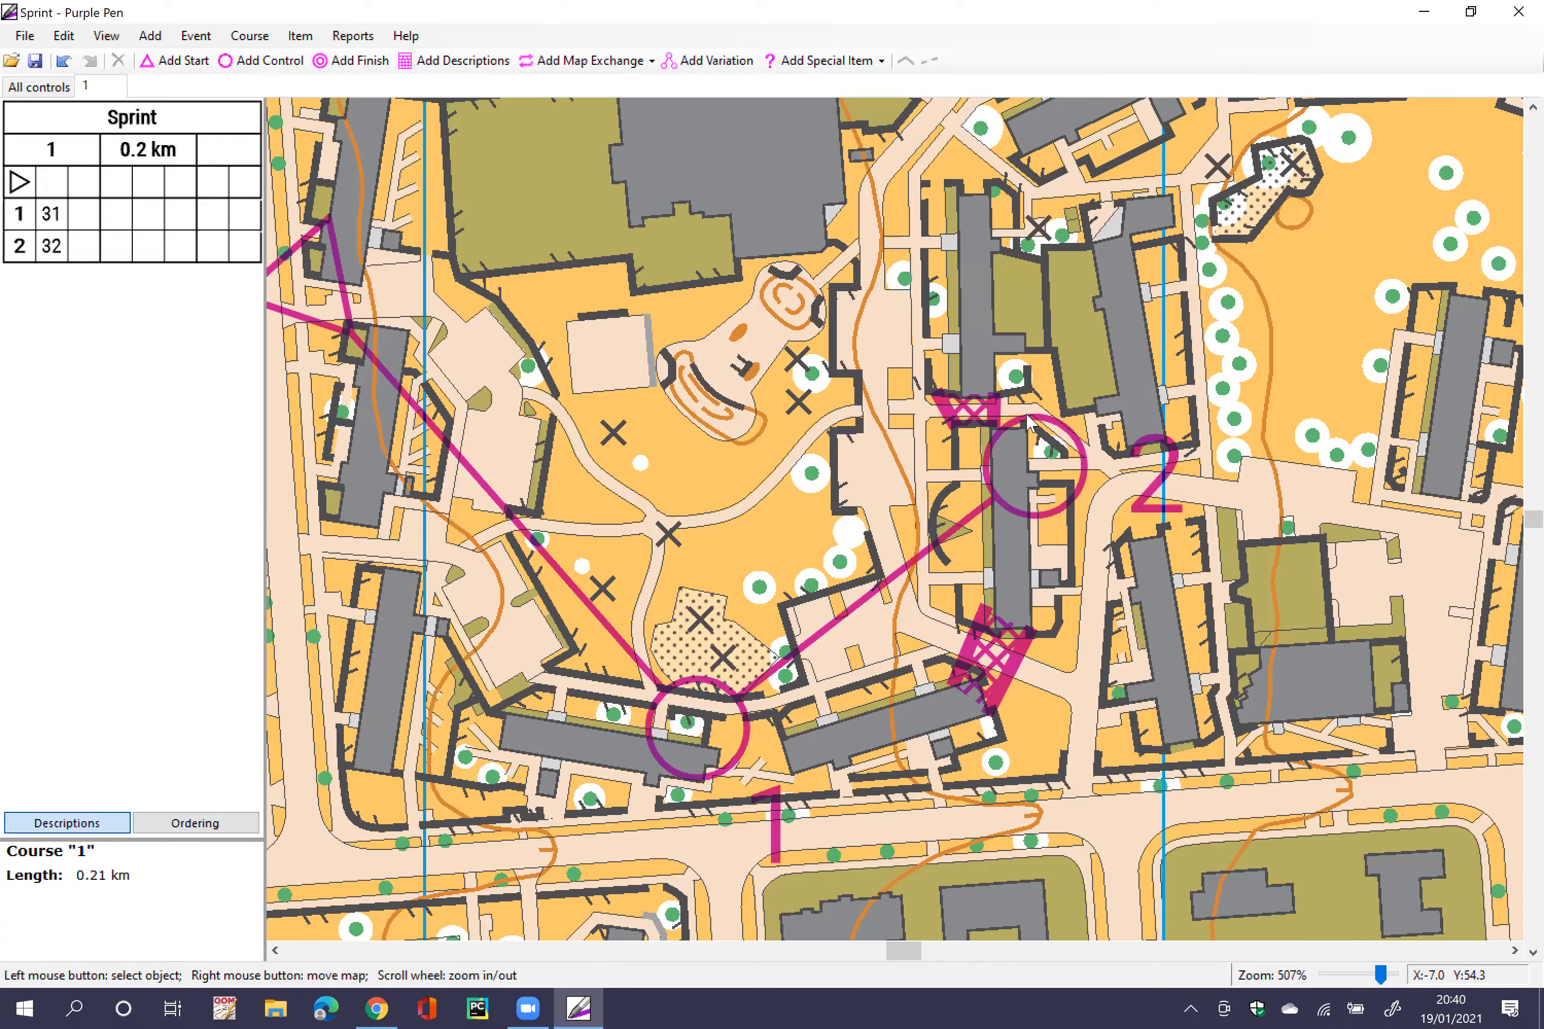
pyautogui.scroll(-1, 1066, 448)
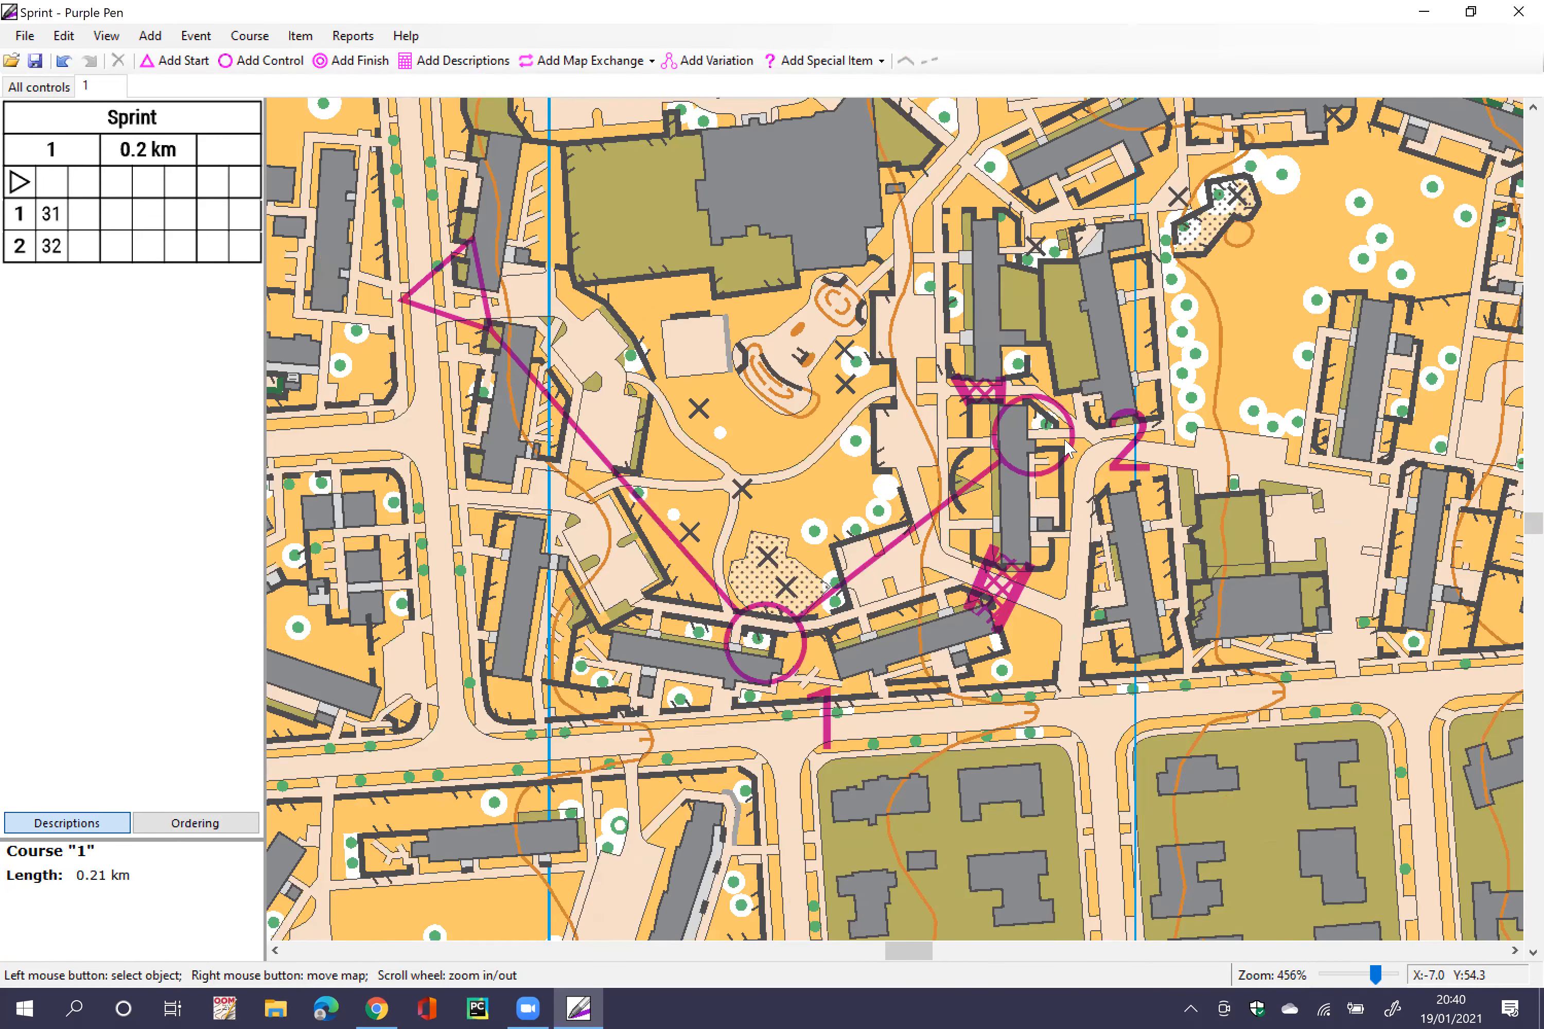
pyautogui.scroll(-2, 1067, 448)
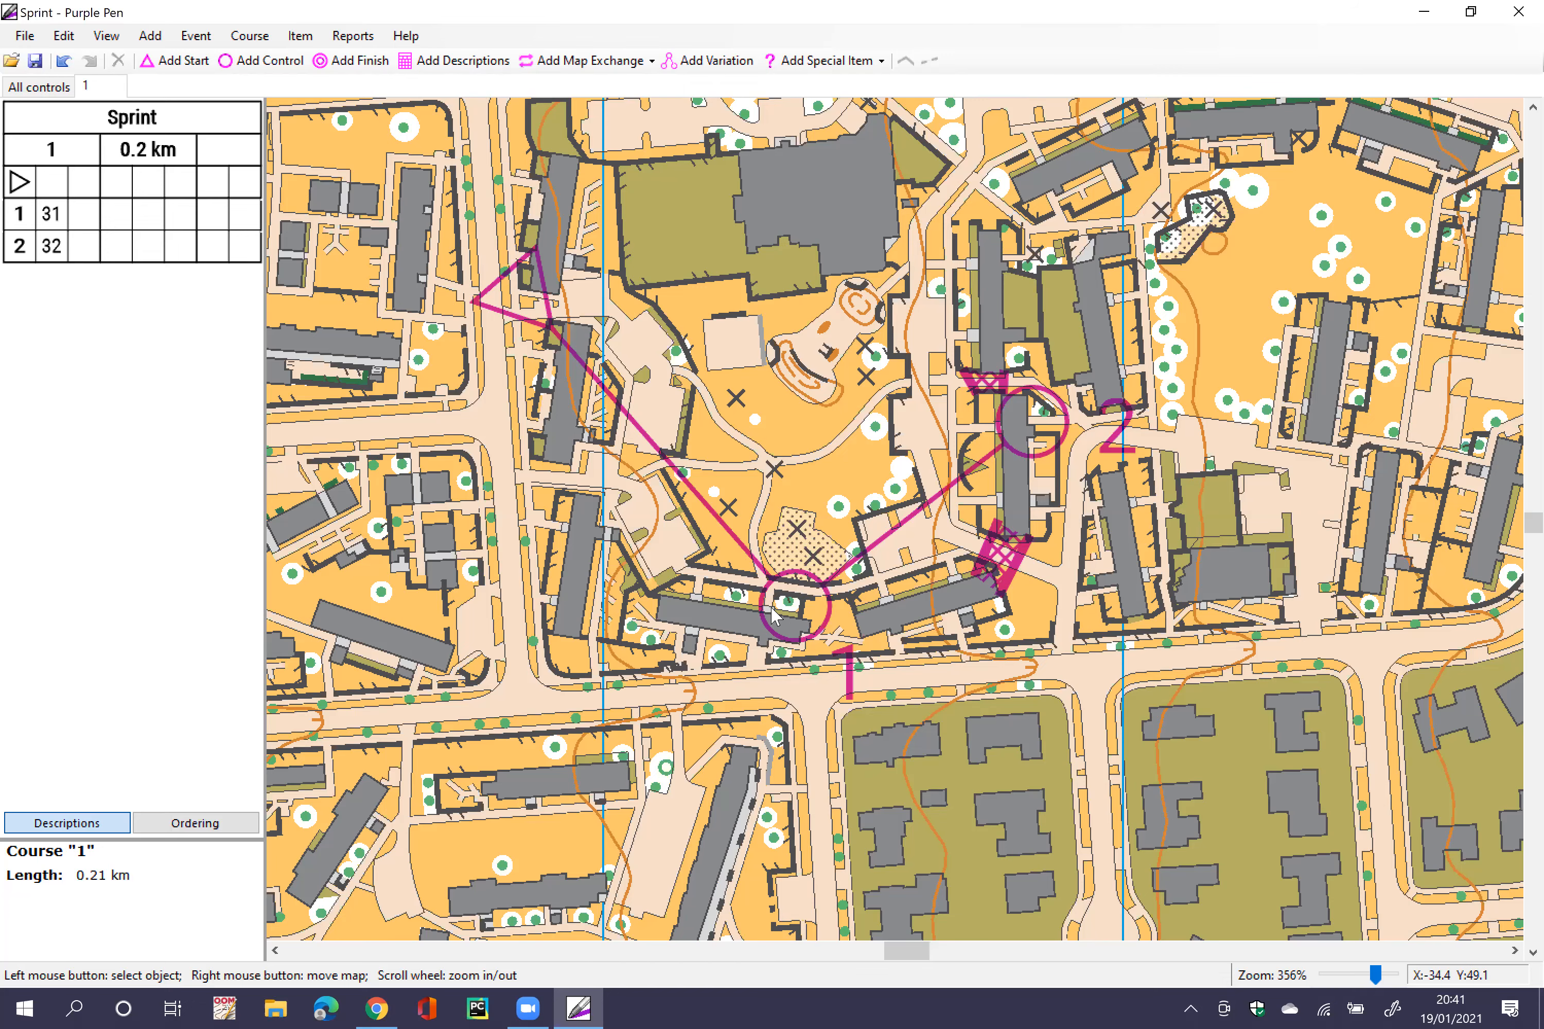
pyautogui.scroll(2, 850, 674)
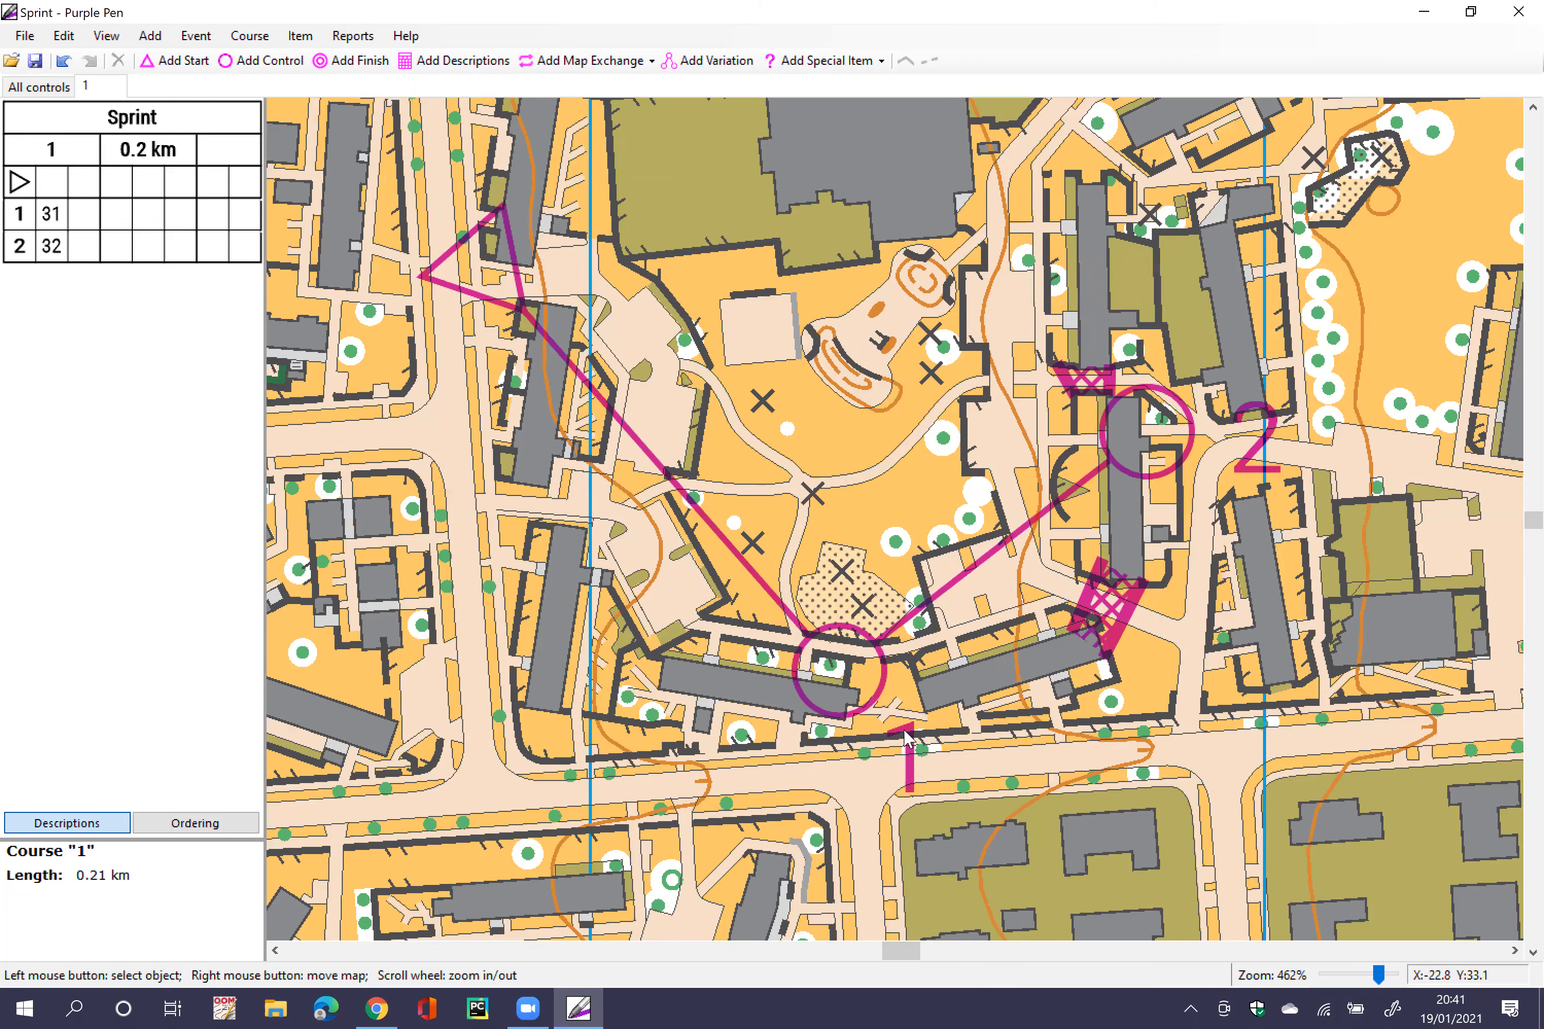
# Step: Move the number label of control 1 slightly northeast, to the southwestern end of the building east of the control circle
pyautogui.click(877, 694)
pyautogui.moveTo(913, 734)
pyautogui.mouseDown()
pyautogui.moveTo(940, 673)
pyautogui.moveTo(959, 694)
pyautogui.moveTo(931, 718)
pyautogui.mouseUp()
pyautogui.click(962, 658)
pyautogui.click(933, 694)
pyautogui.click(1018, 708)
pyautogui.click(871, 677)
pyautogui.click(1017, 711)
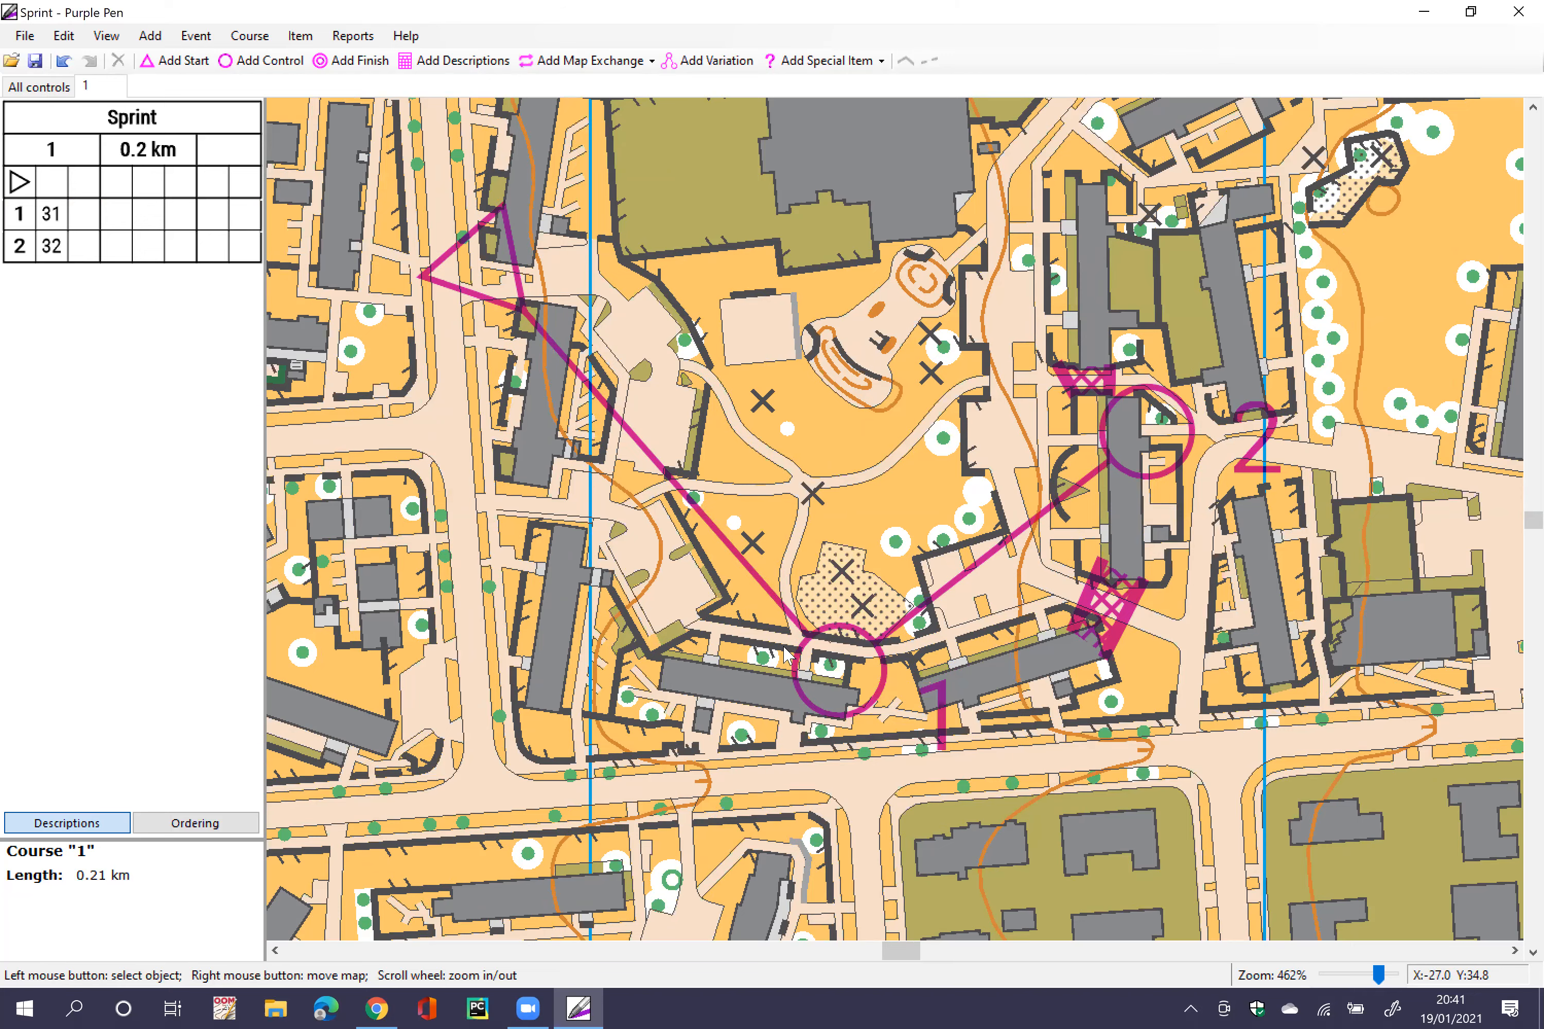
pyautogui.click(816, 671)
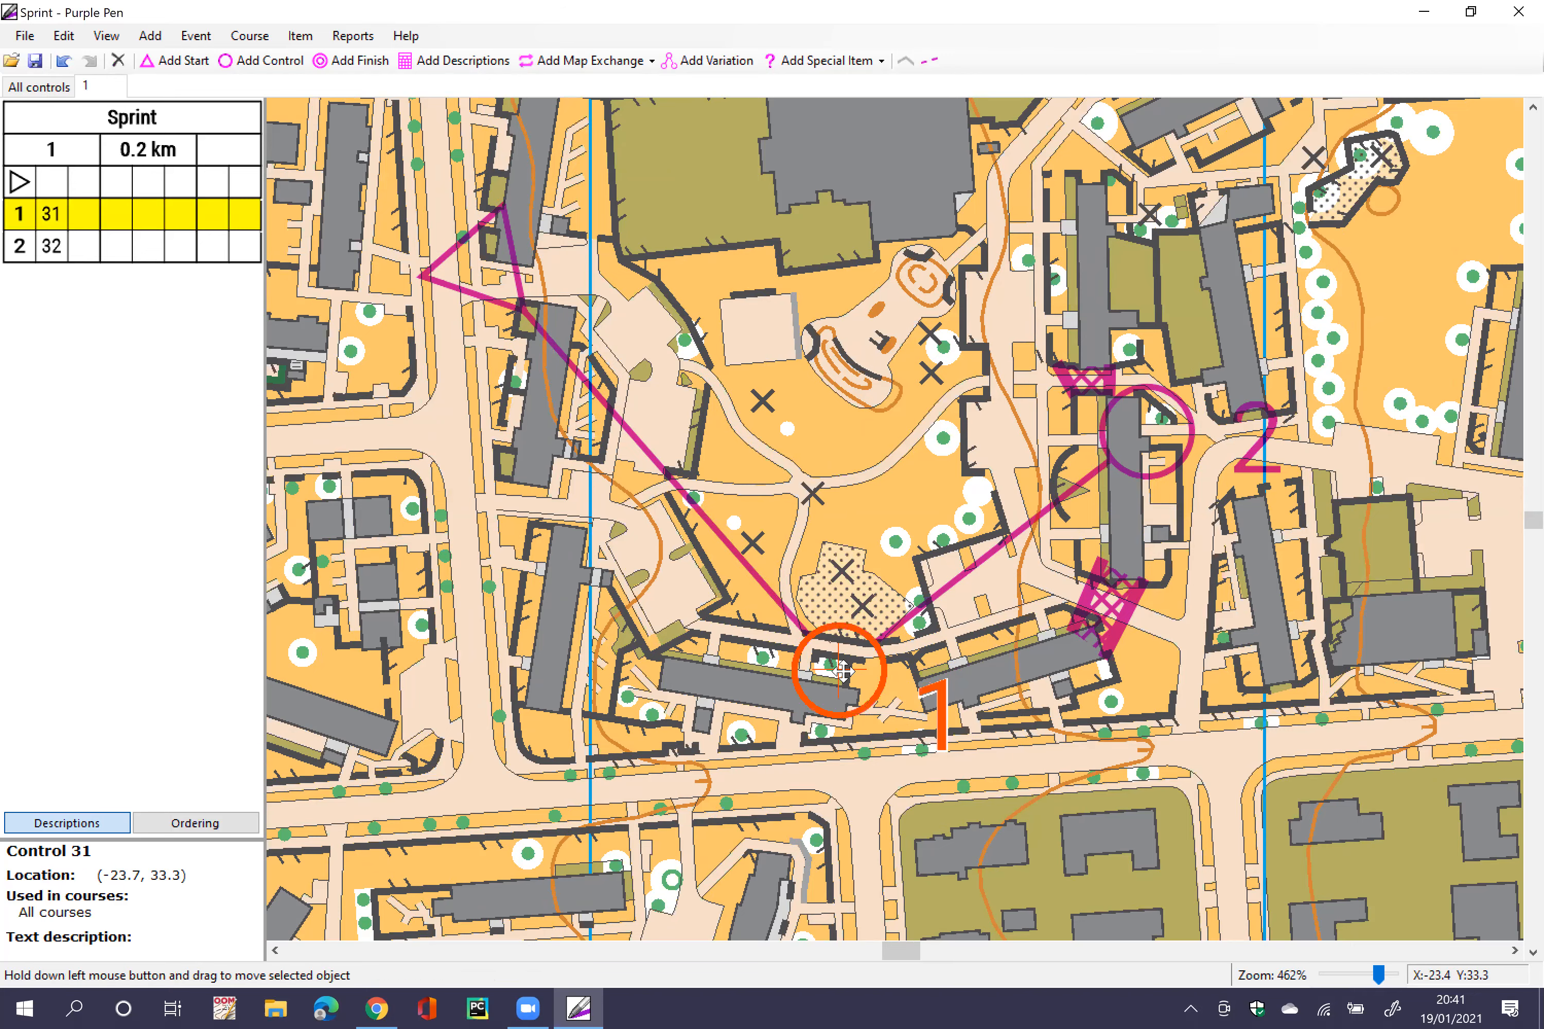
pyautogui.scroll(2, 958, 730)
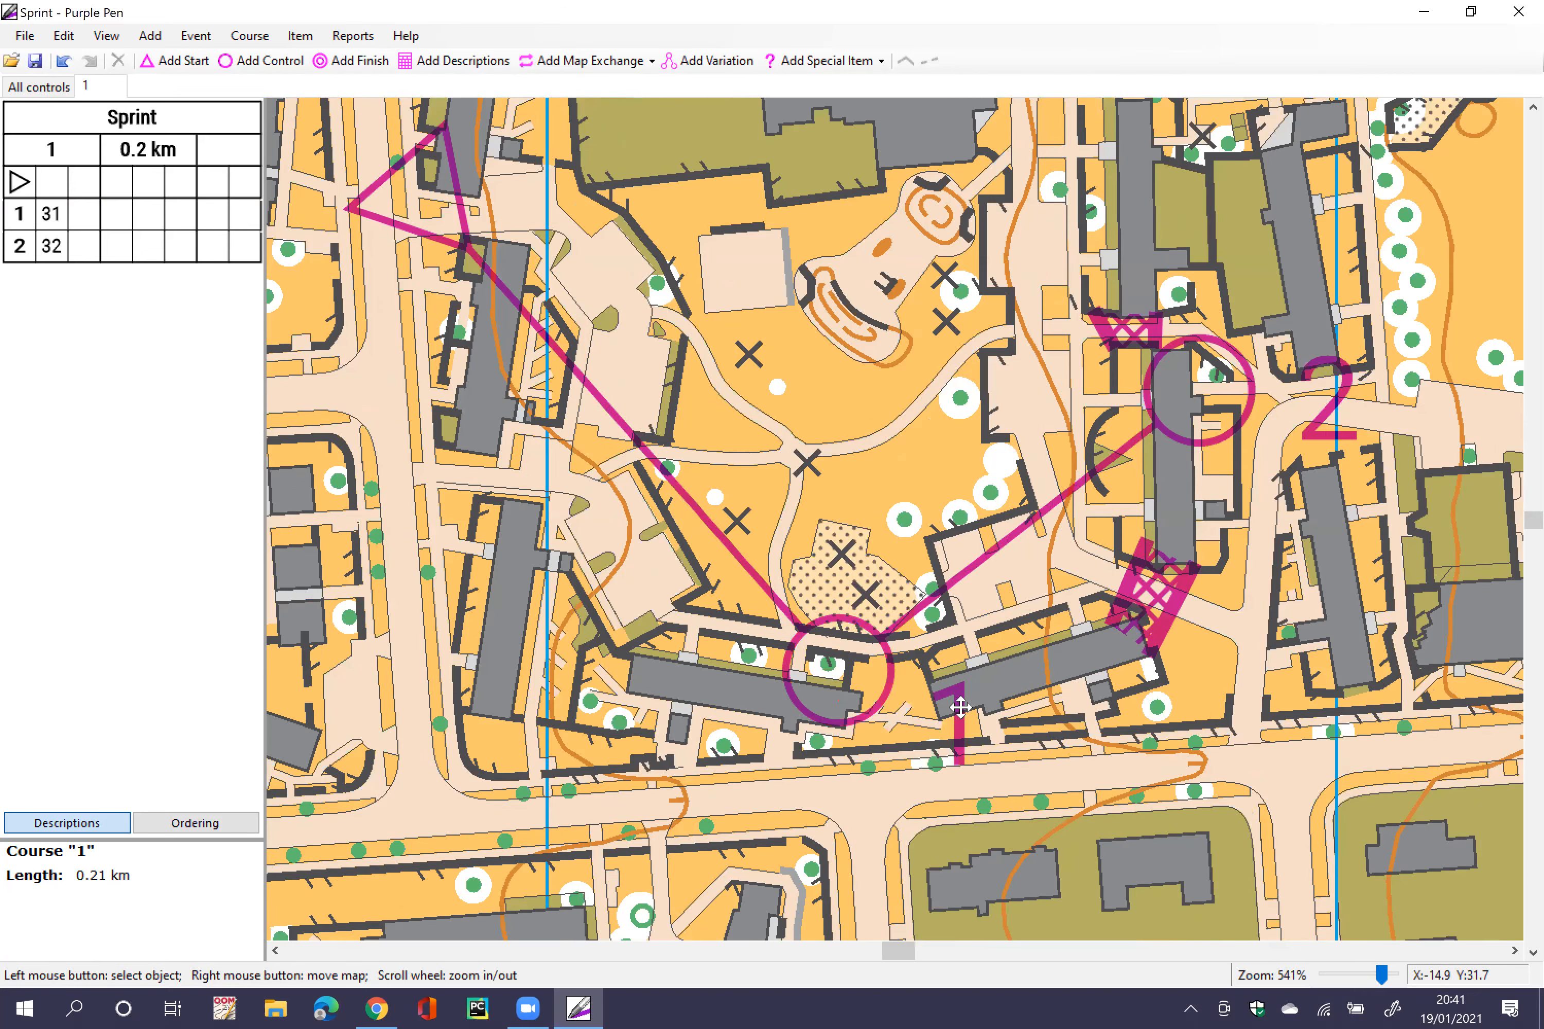
pyautogui.click(1030, 631)
# Step: In the event's appearance settings, turn off IOF standard sizes and set the control circle diameter to 3.75 mm
pyautogui.click(242, 39)
pyautogui.moveTo(197, 38)
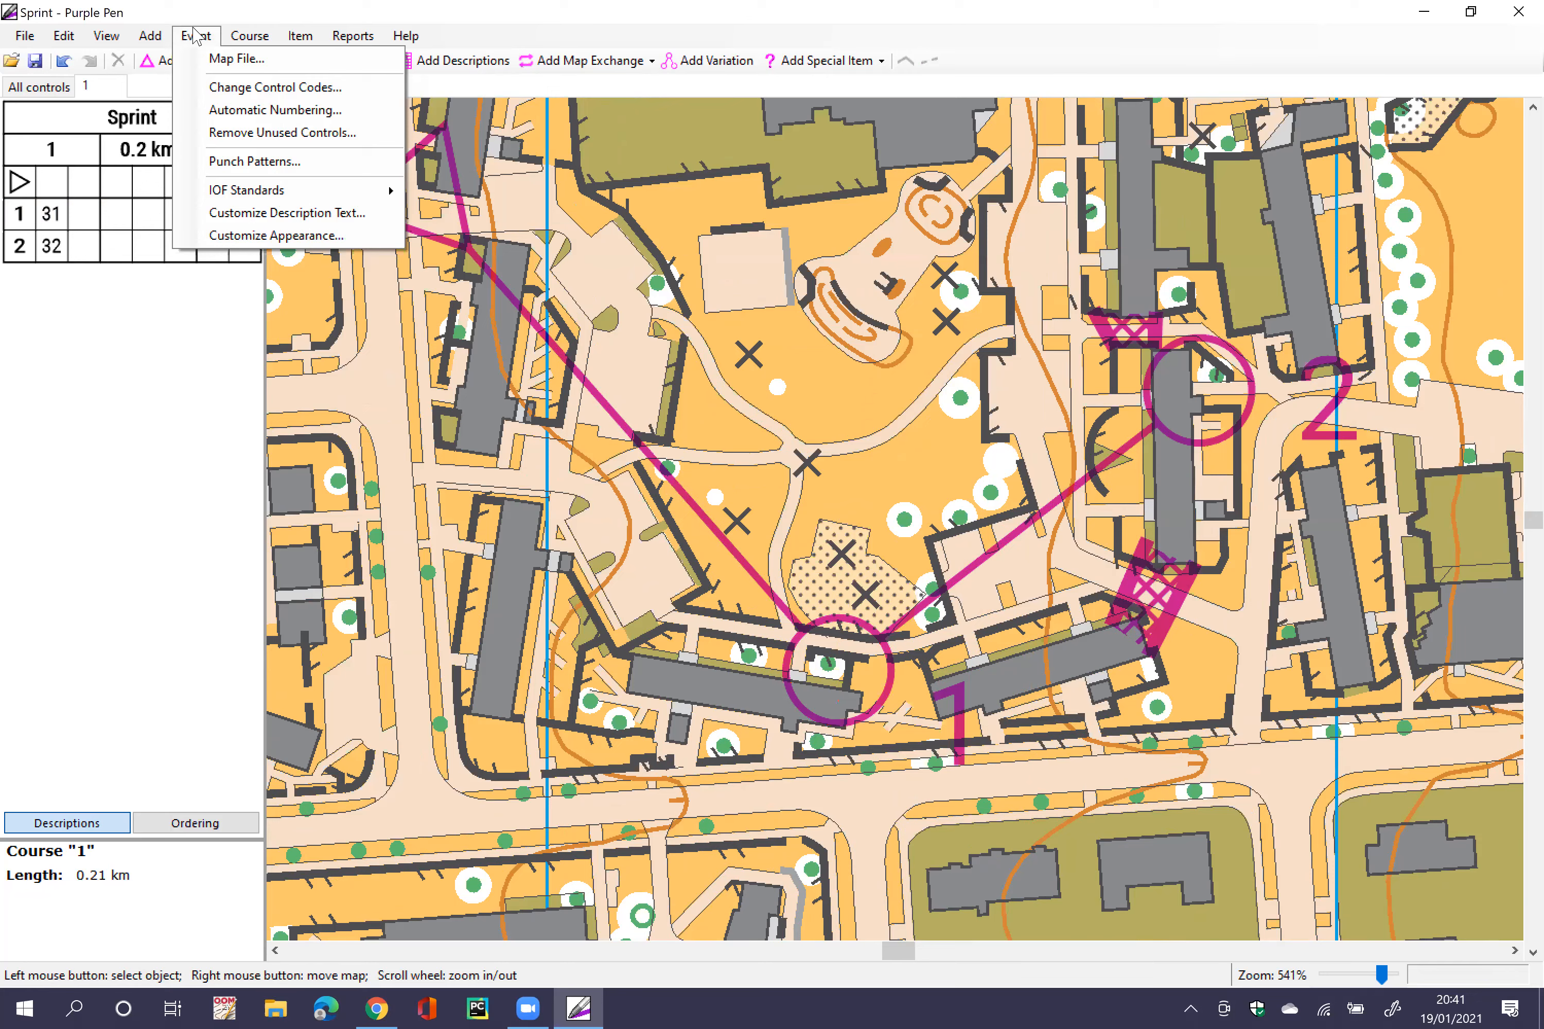
pyautogui.click(250, 243)
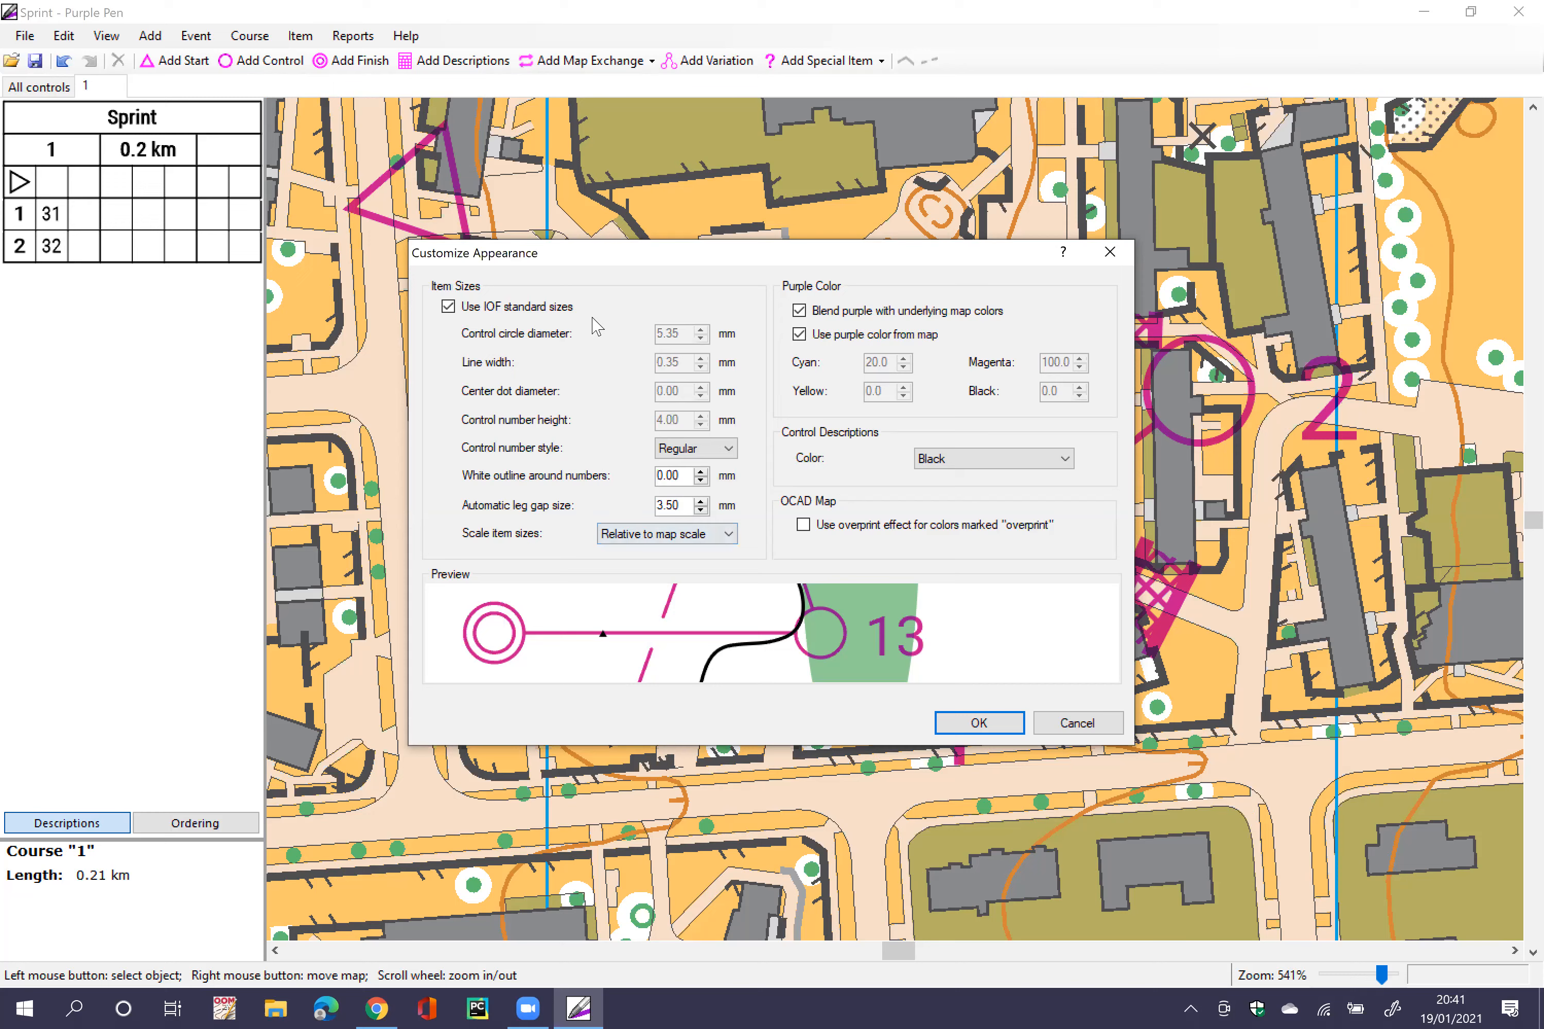
pyautogui.click(447, 307)
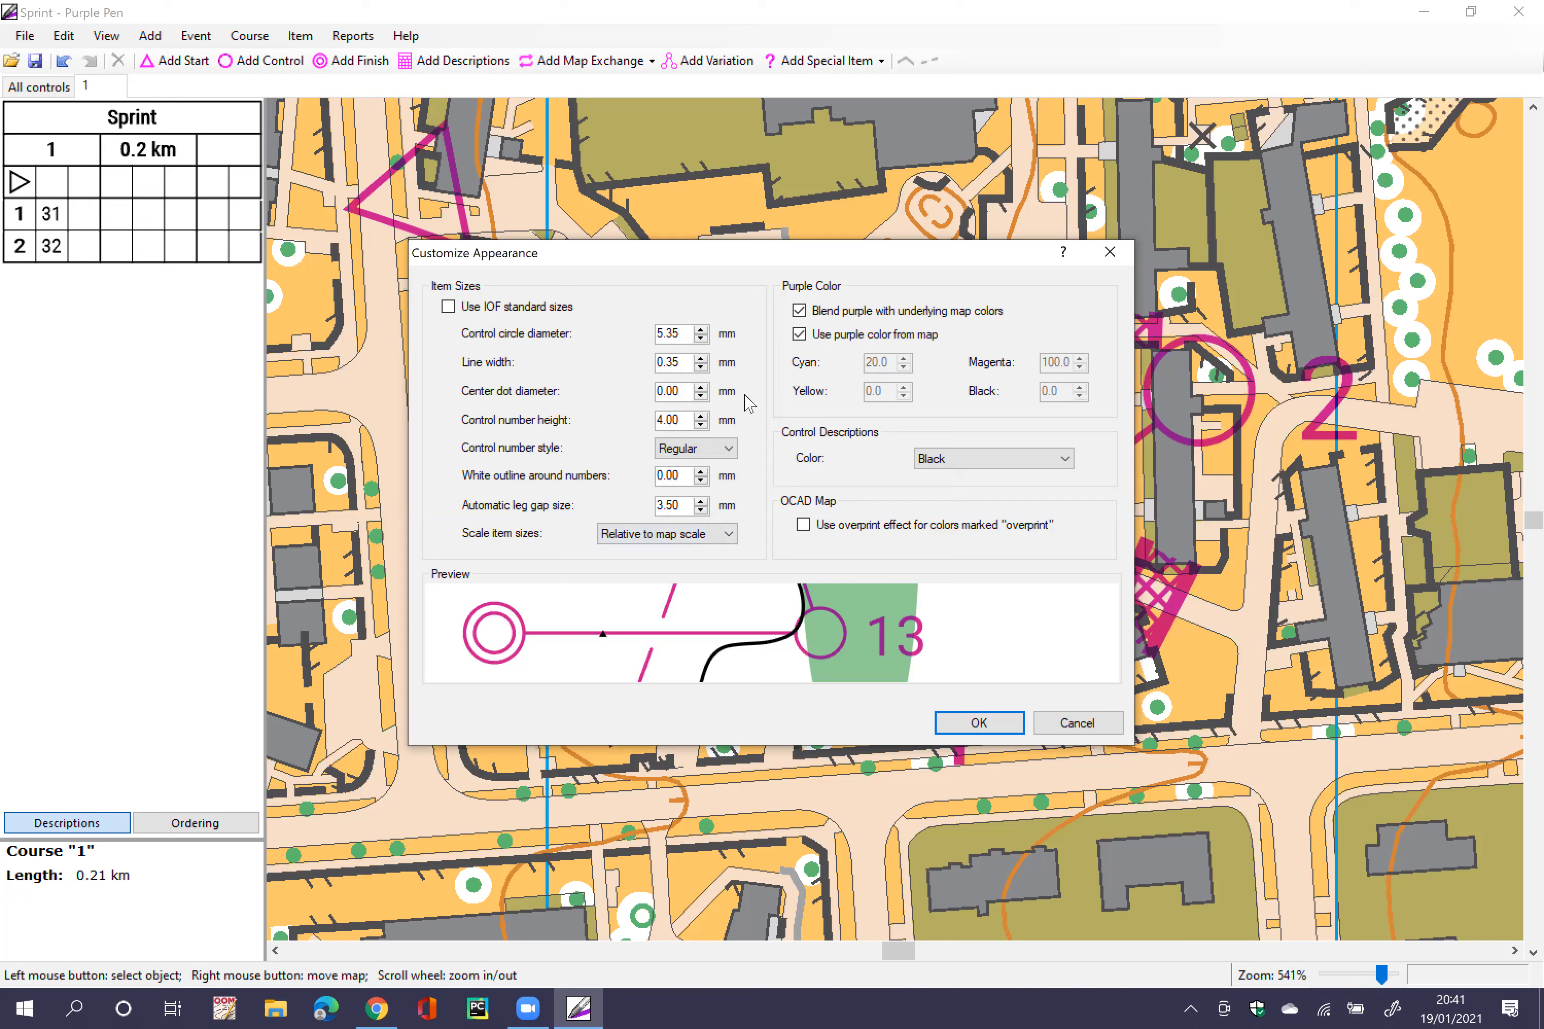
pyautogui.click(701, 339)
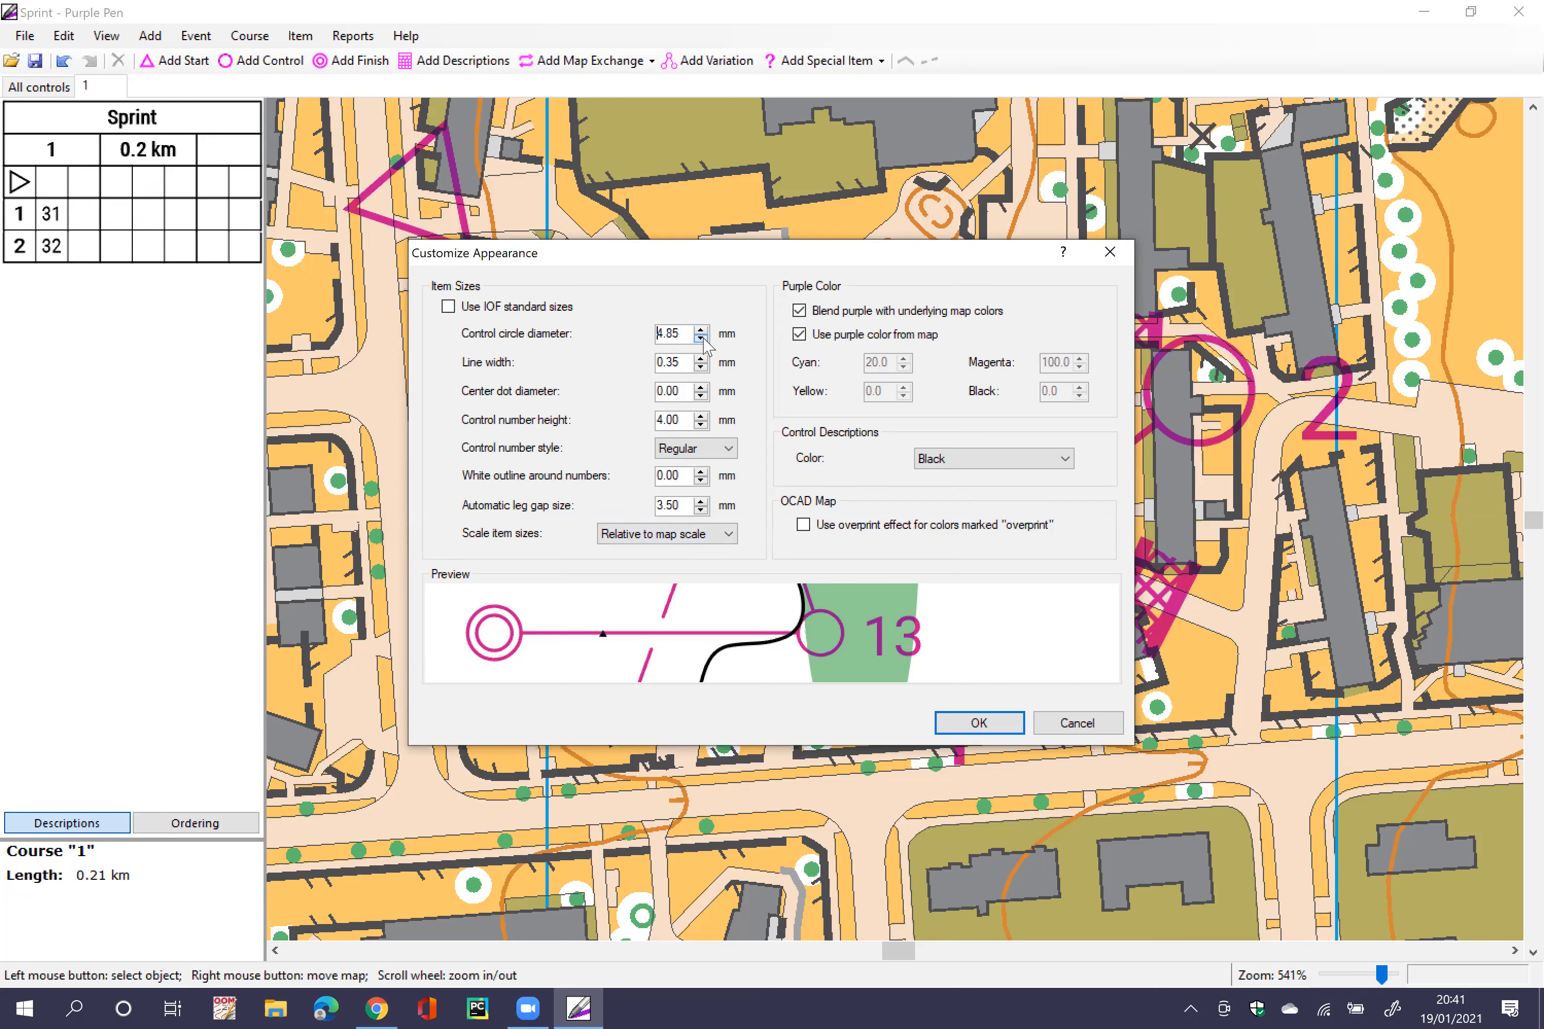
pyautogui.click(701, 338)
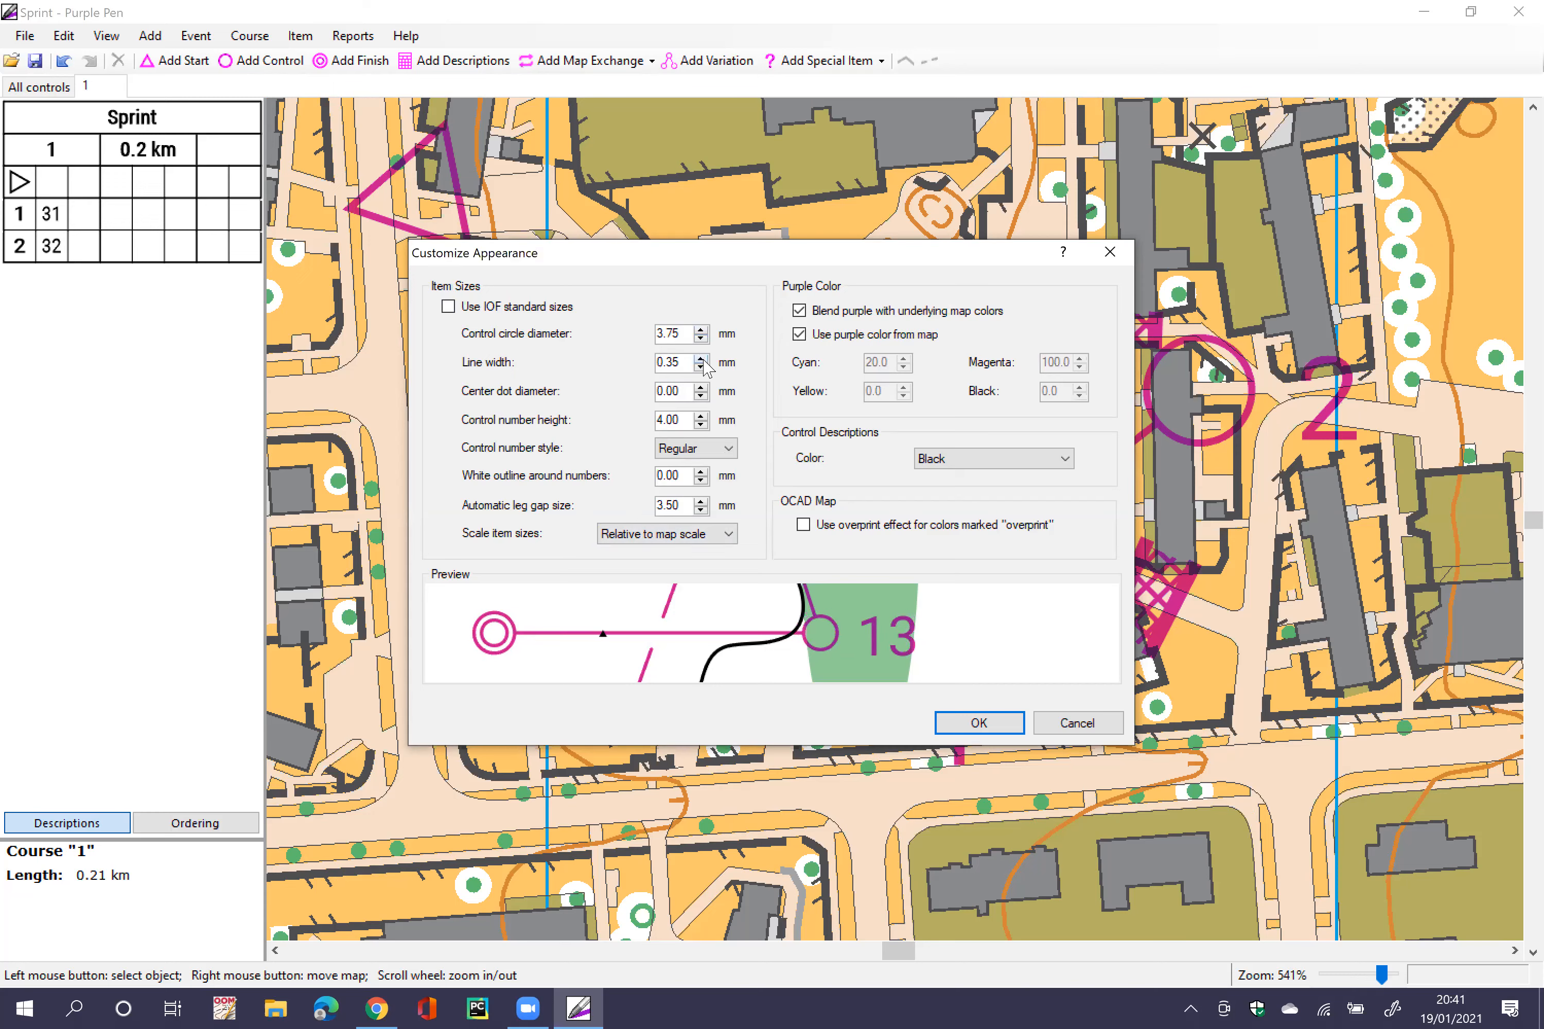
# Step: Set the line width to 0.50 mm and the control number height to 2.00 mm, and apply the custom appearance
pyautogui.click(702, 358)
pyautogui.click(702, 358)
pyautogui.click(702, 359)
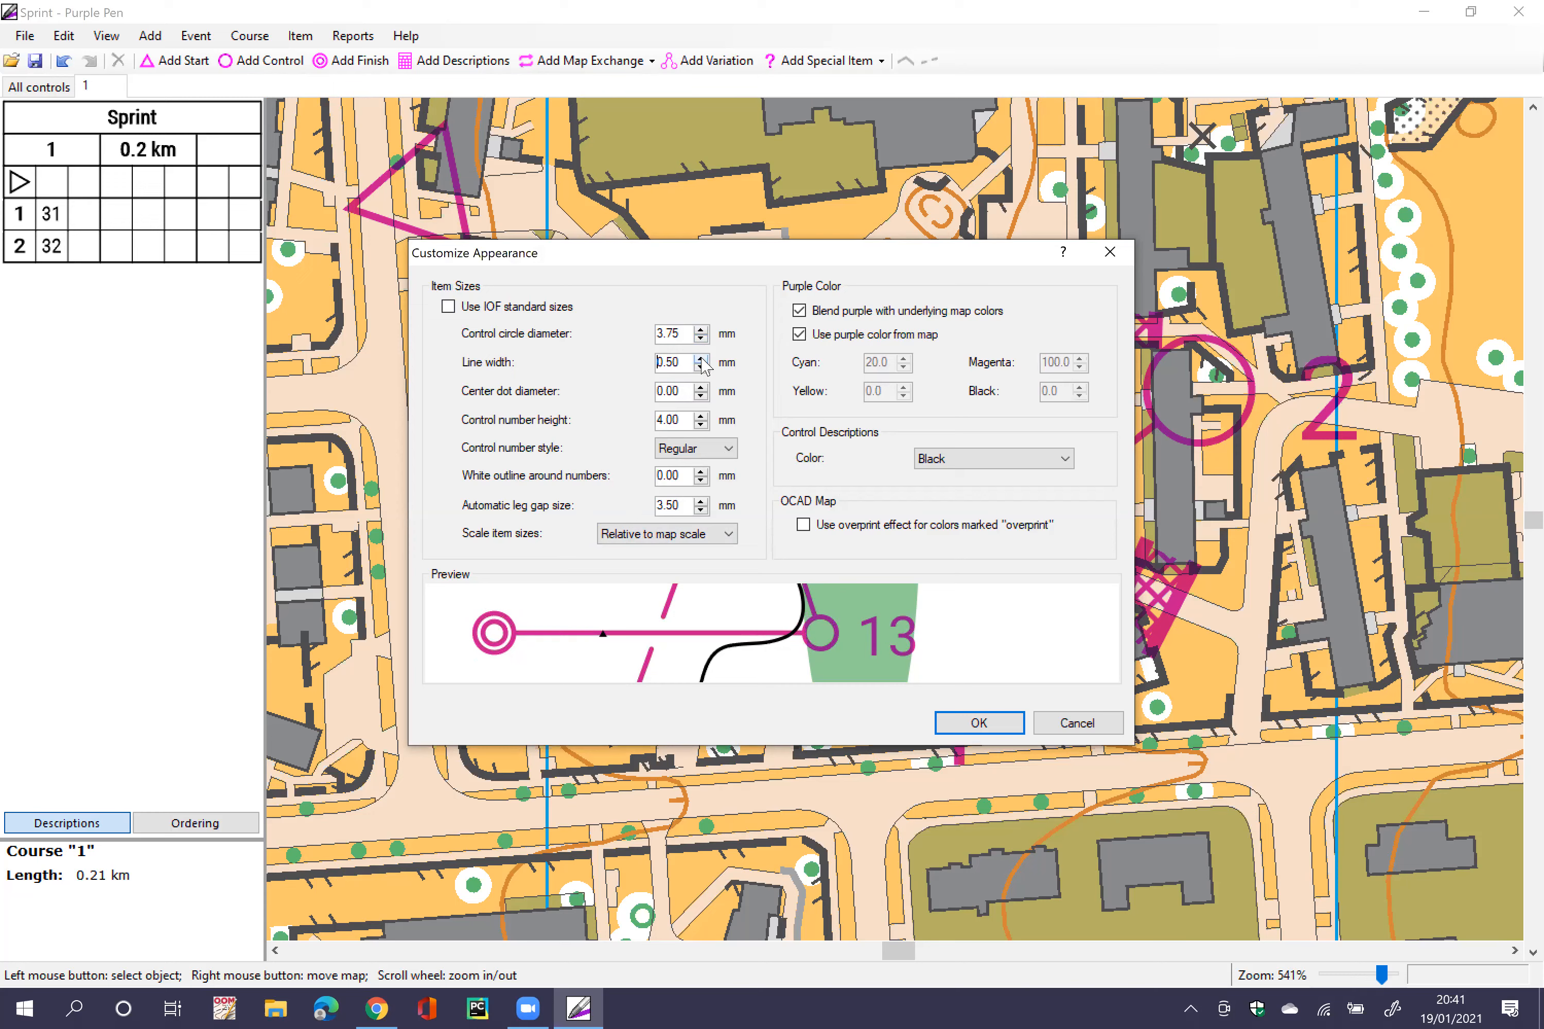
pyautogui.click(701, 424)
pyautogui.click(701, 425)
pyautogui.click(701, 425)
pyautogui.click(701, 424)
pyautogui.click(701, 424)
pyautogui.click(701, 424)
pyautogui.click(701, 416)
pyautogui.click(700, 416)
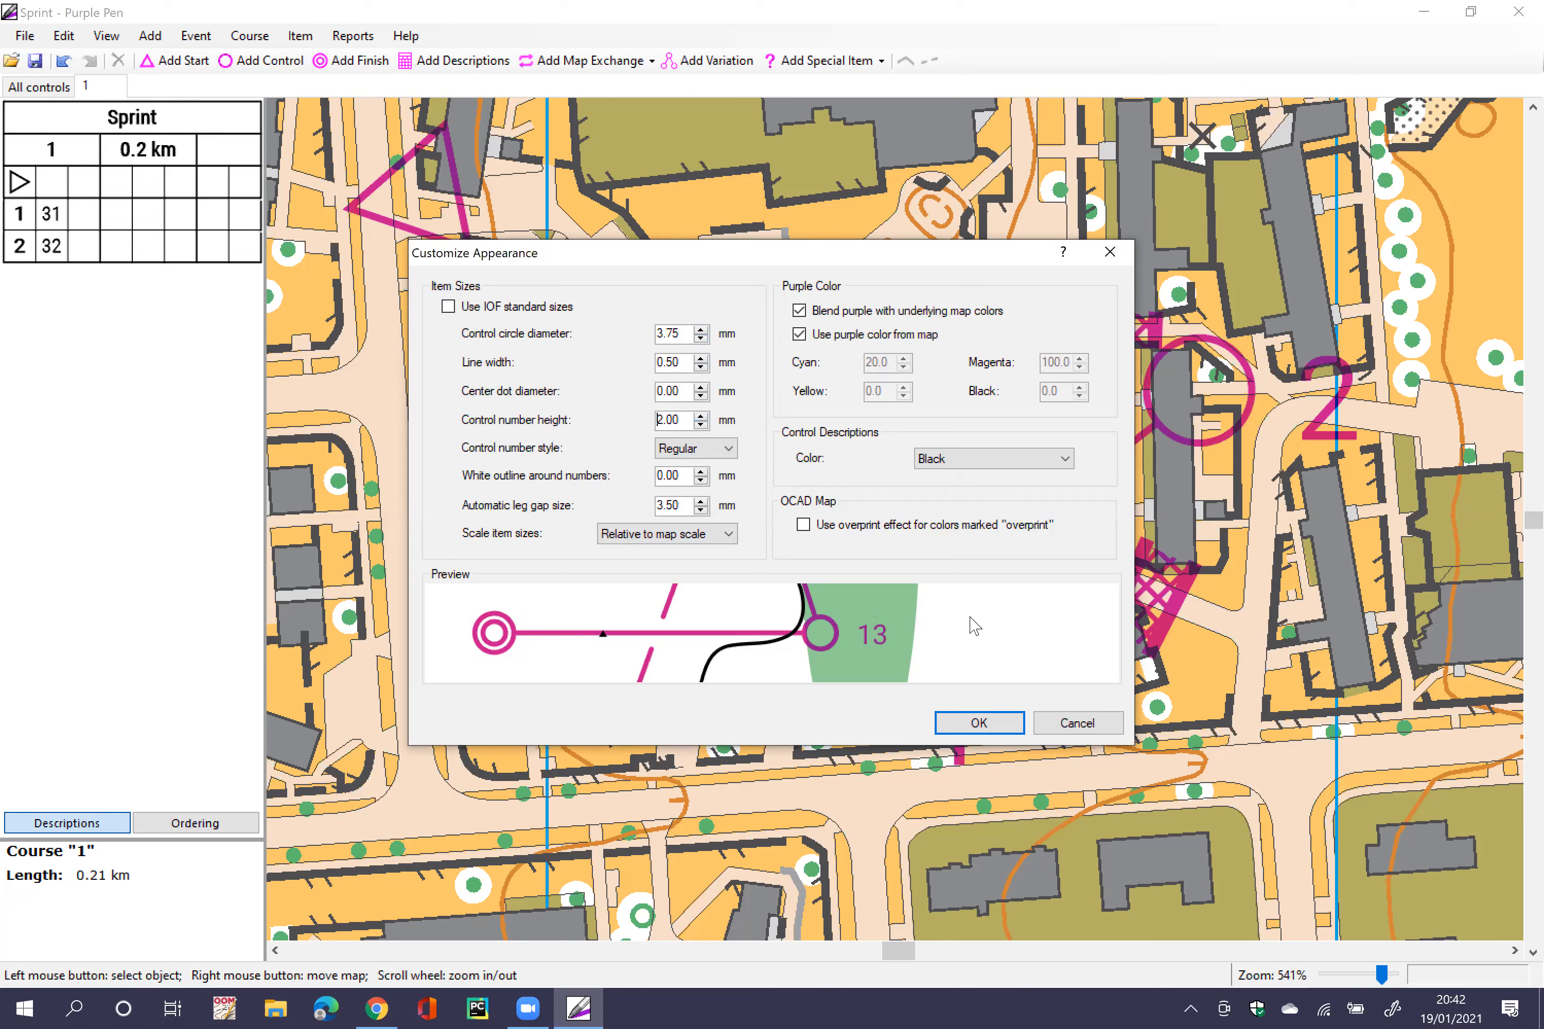
pyautogui.click(945, 719)
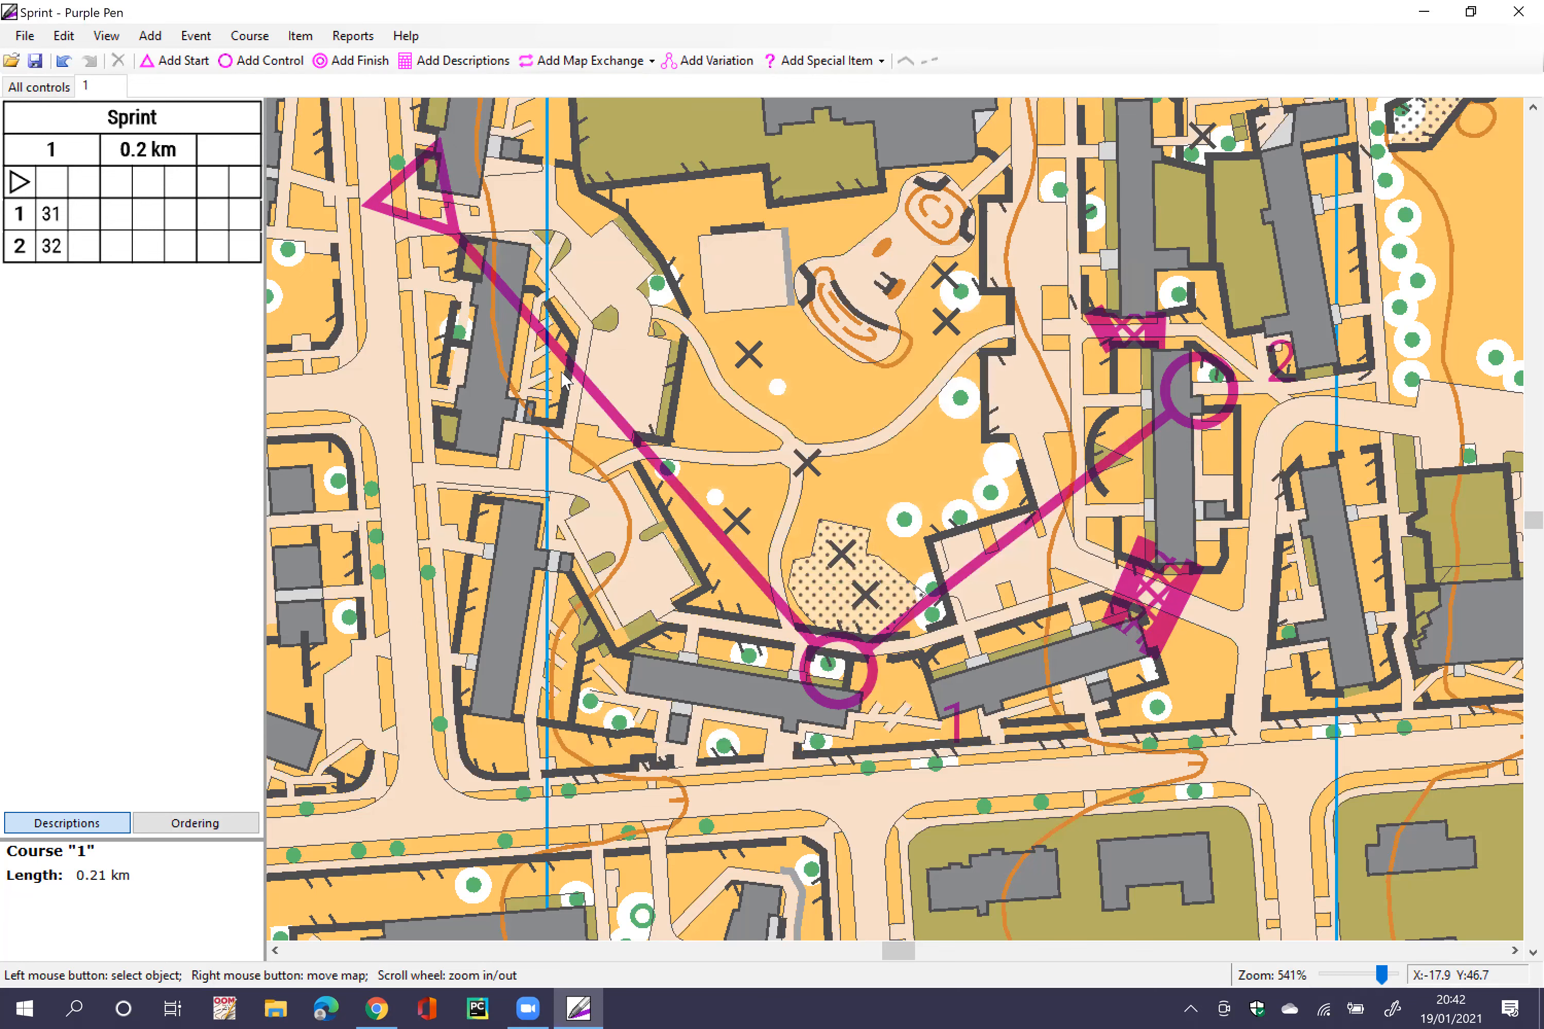
# Step: Examine the resized circles, course lines and control numbers close up around control 1 and across the whole course
pyautogui.moveTo(561, 372); pyautogui.dragTo(555, 402)
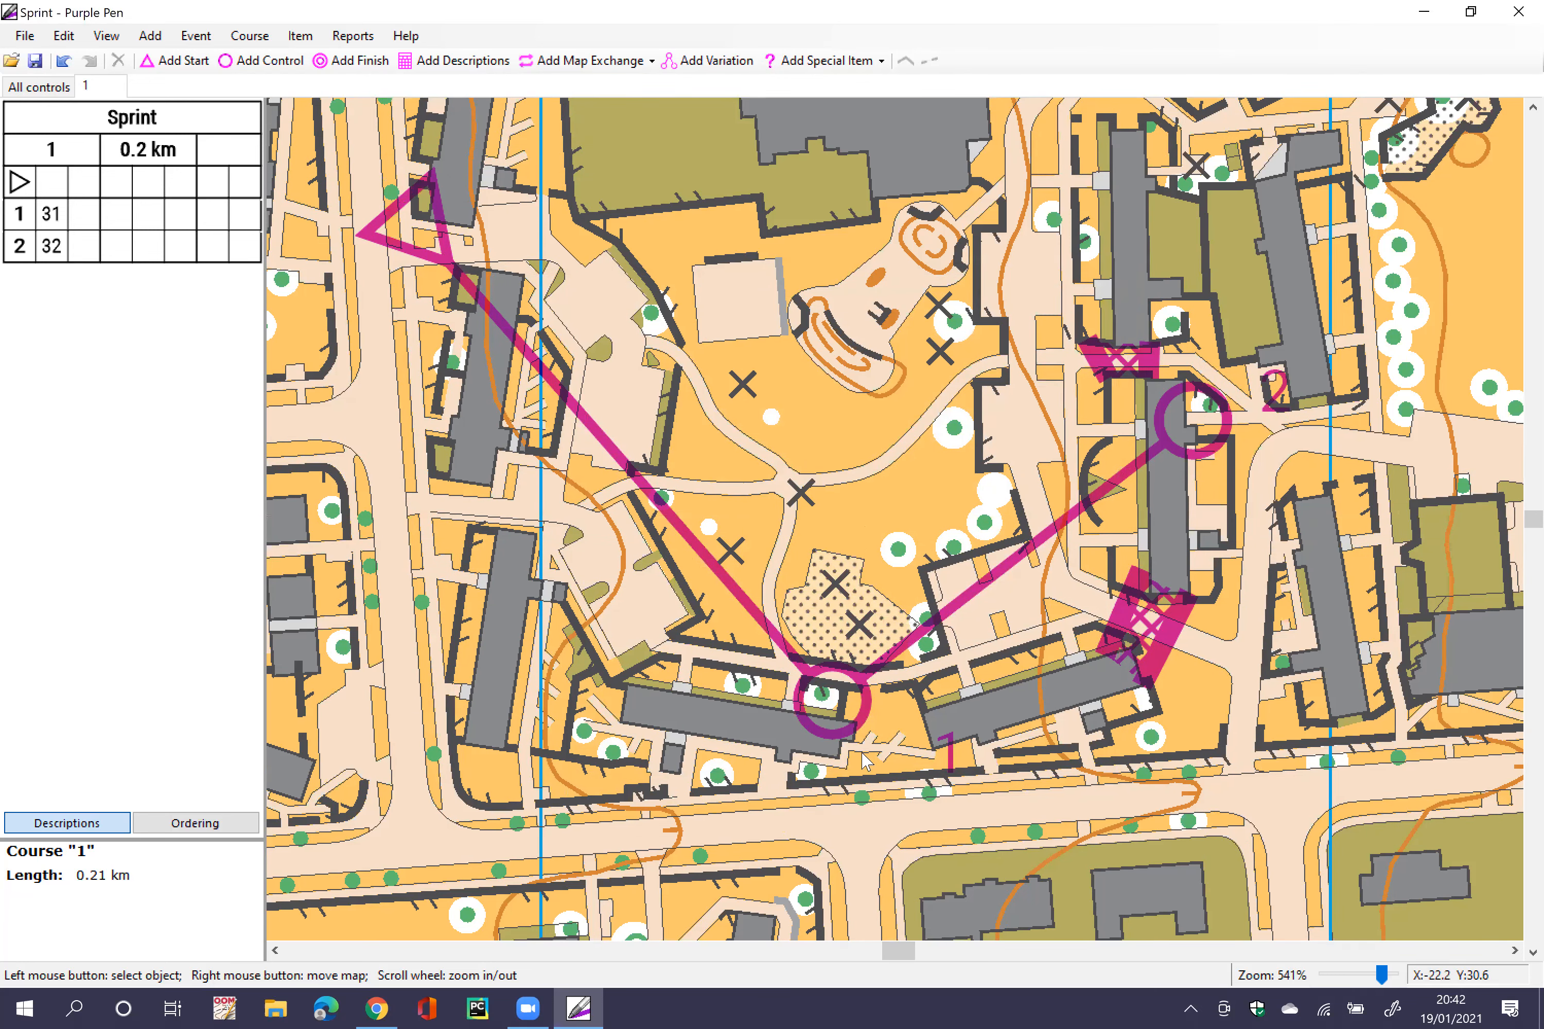
pyautogui.scroll(1, 862, 760)
pyautogui.scroll(5, 832, 636)
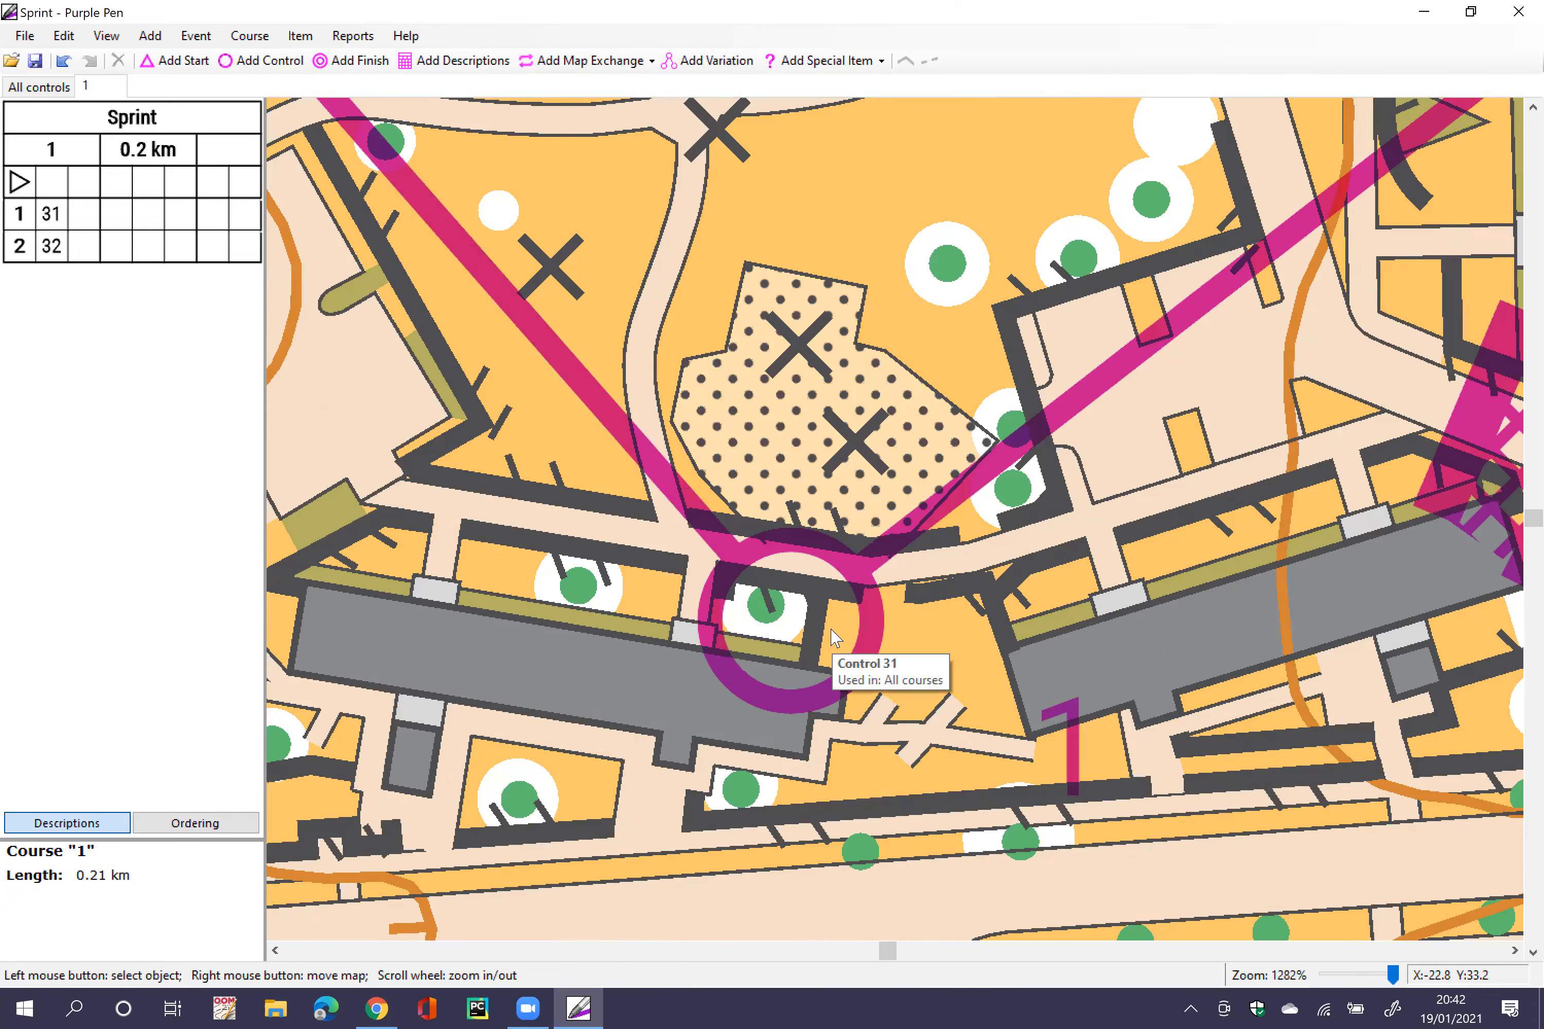
pyautogui.scroll(-4, 832, 635)
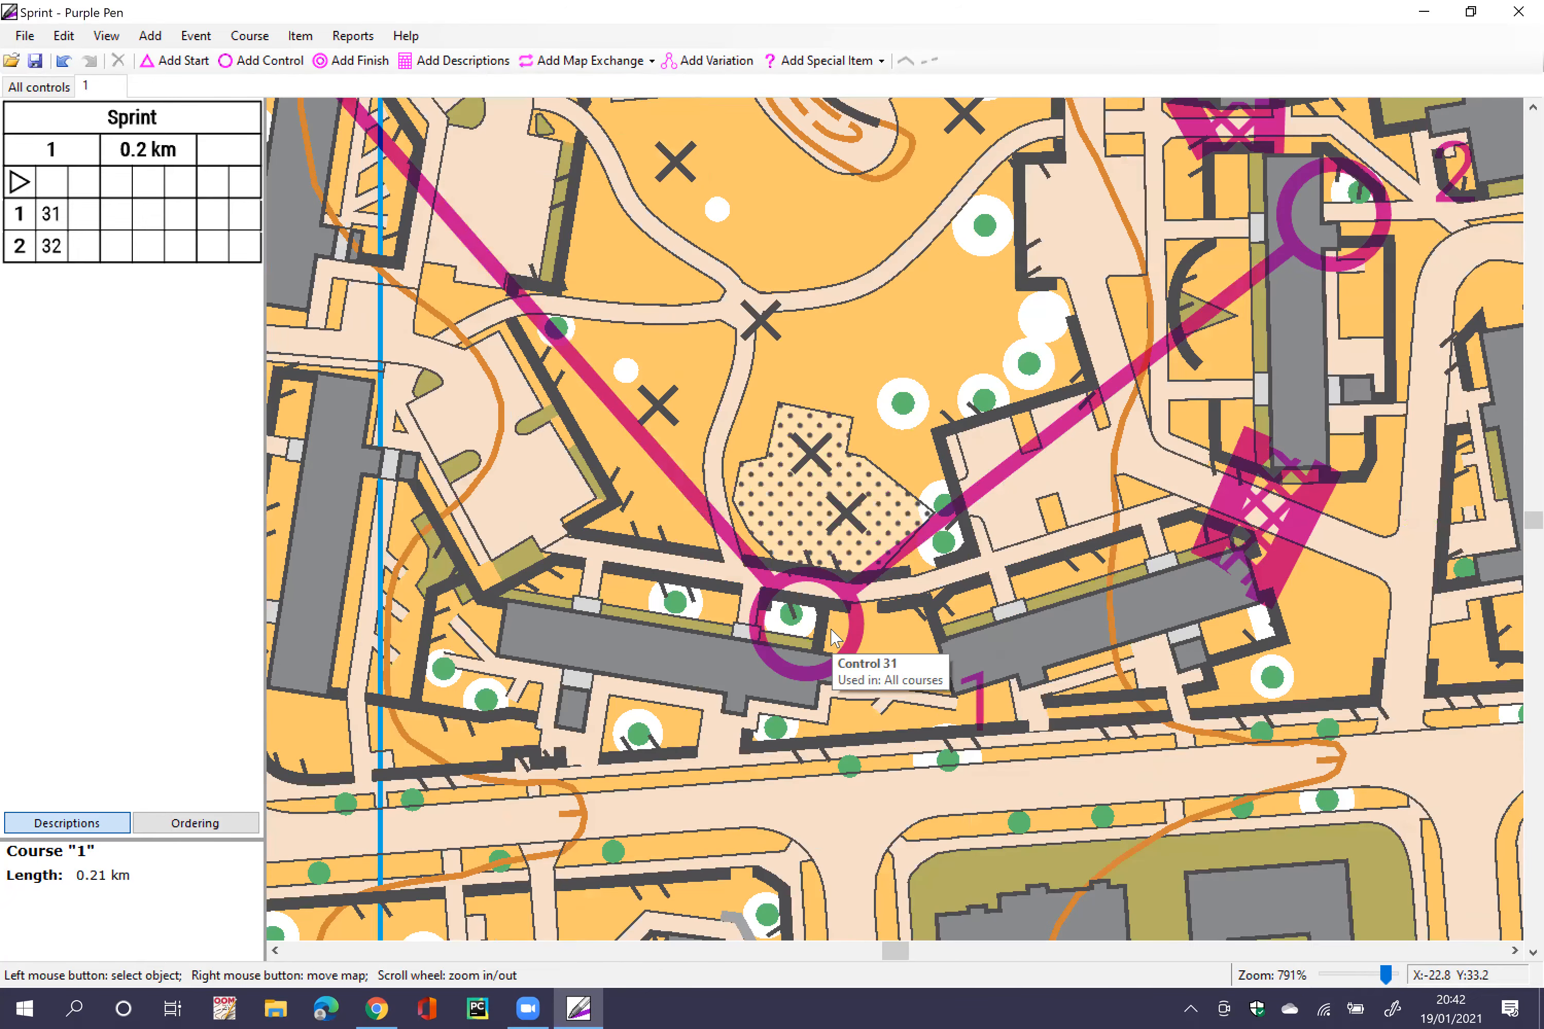
pyautogui.scroll(-2, 831, 635)
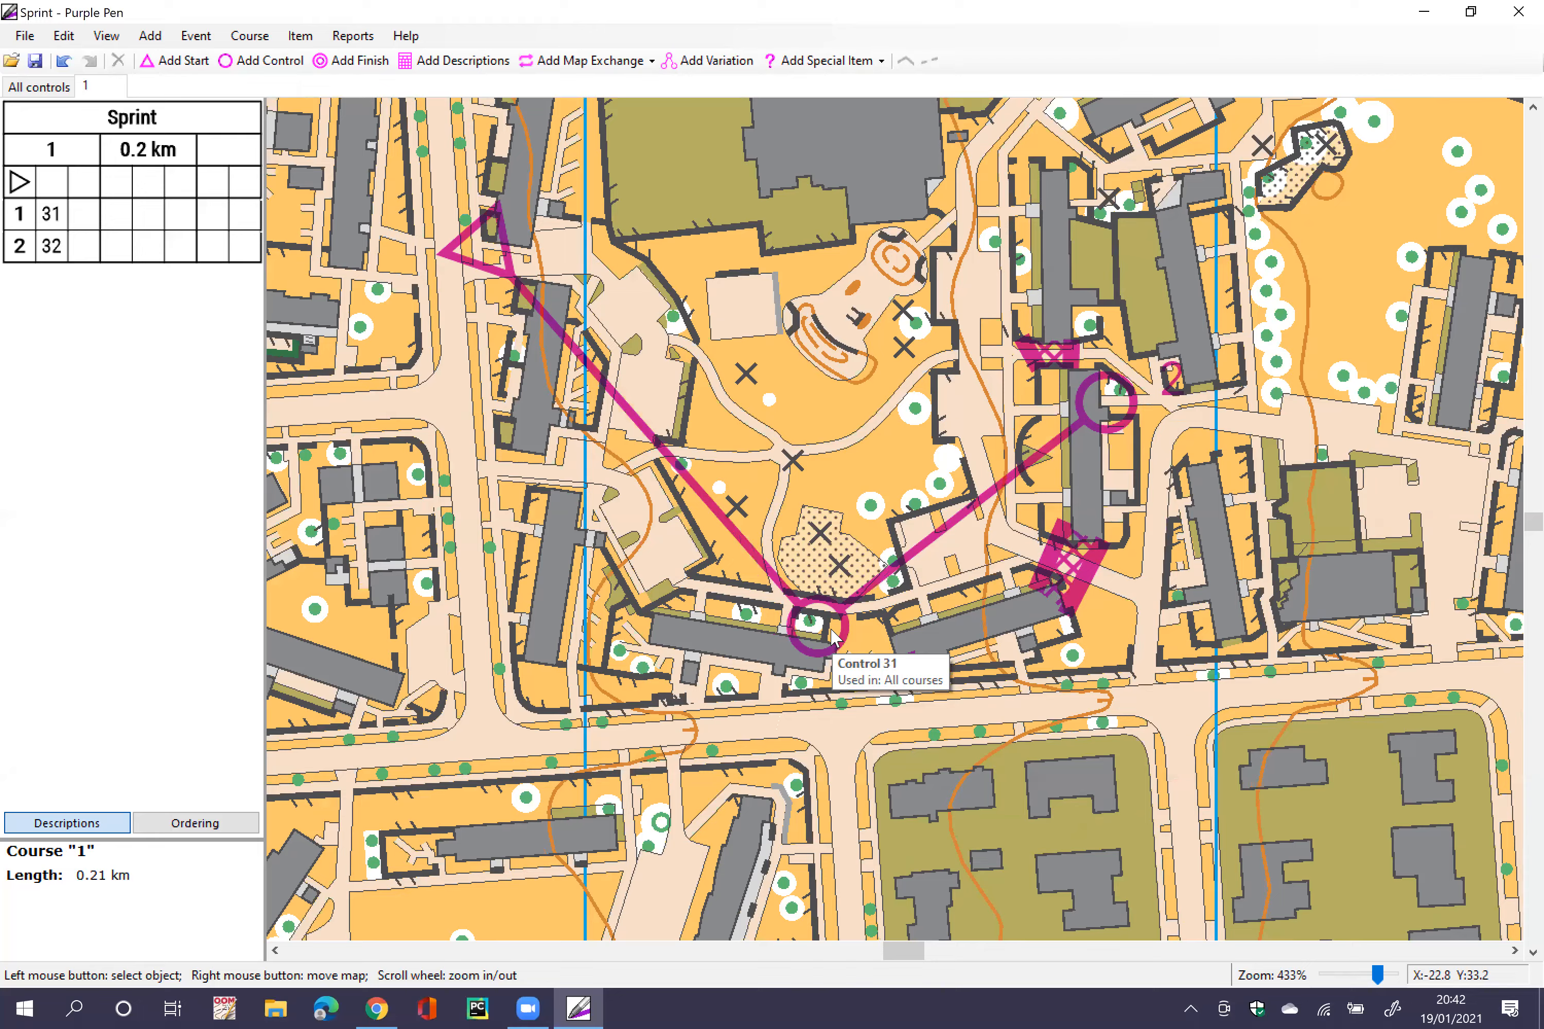
pyautogui.scroll(1, 817, 610)
pyautogui.scroll(-2, 804, 525)
pyautogui.scroll(1, 804, 525)
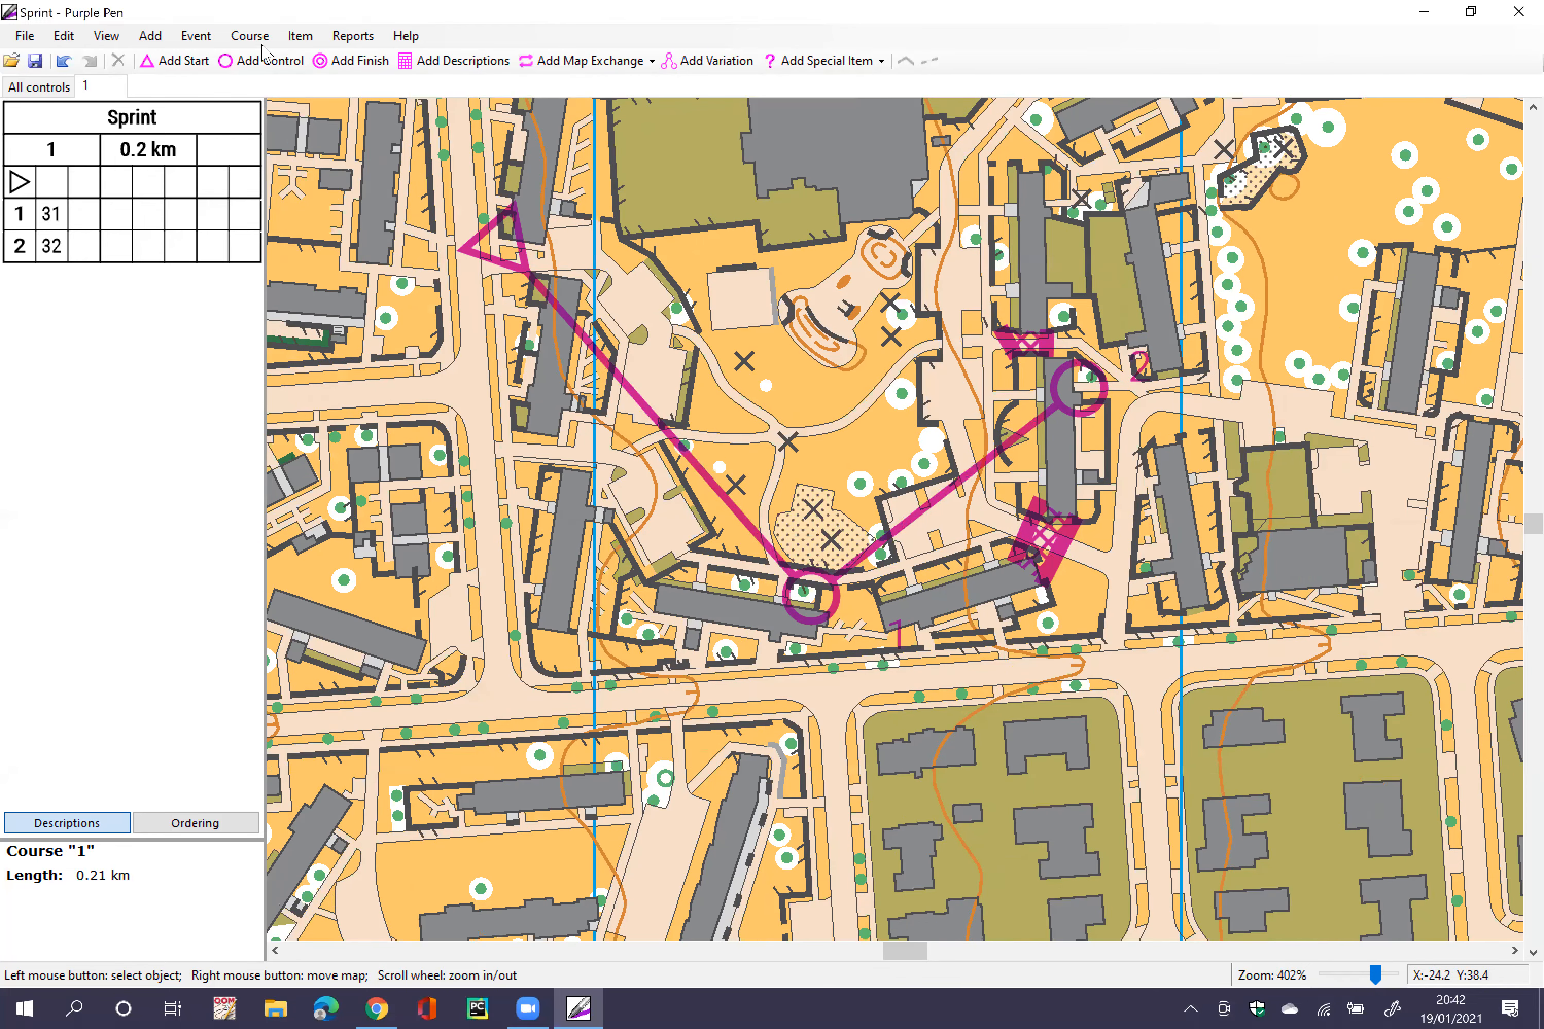
# Step: Restore the IOF standard item sizes in the event's appearance settings and apply them
pyautogui.click(250, 36)
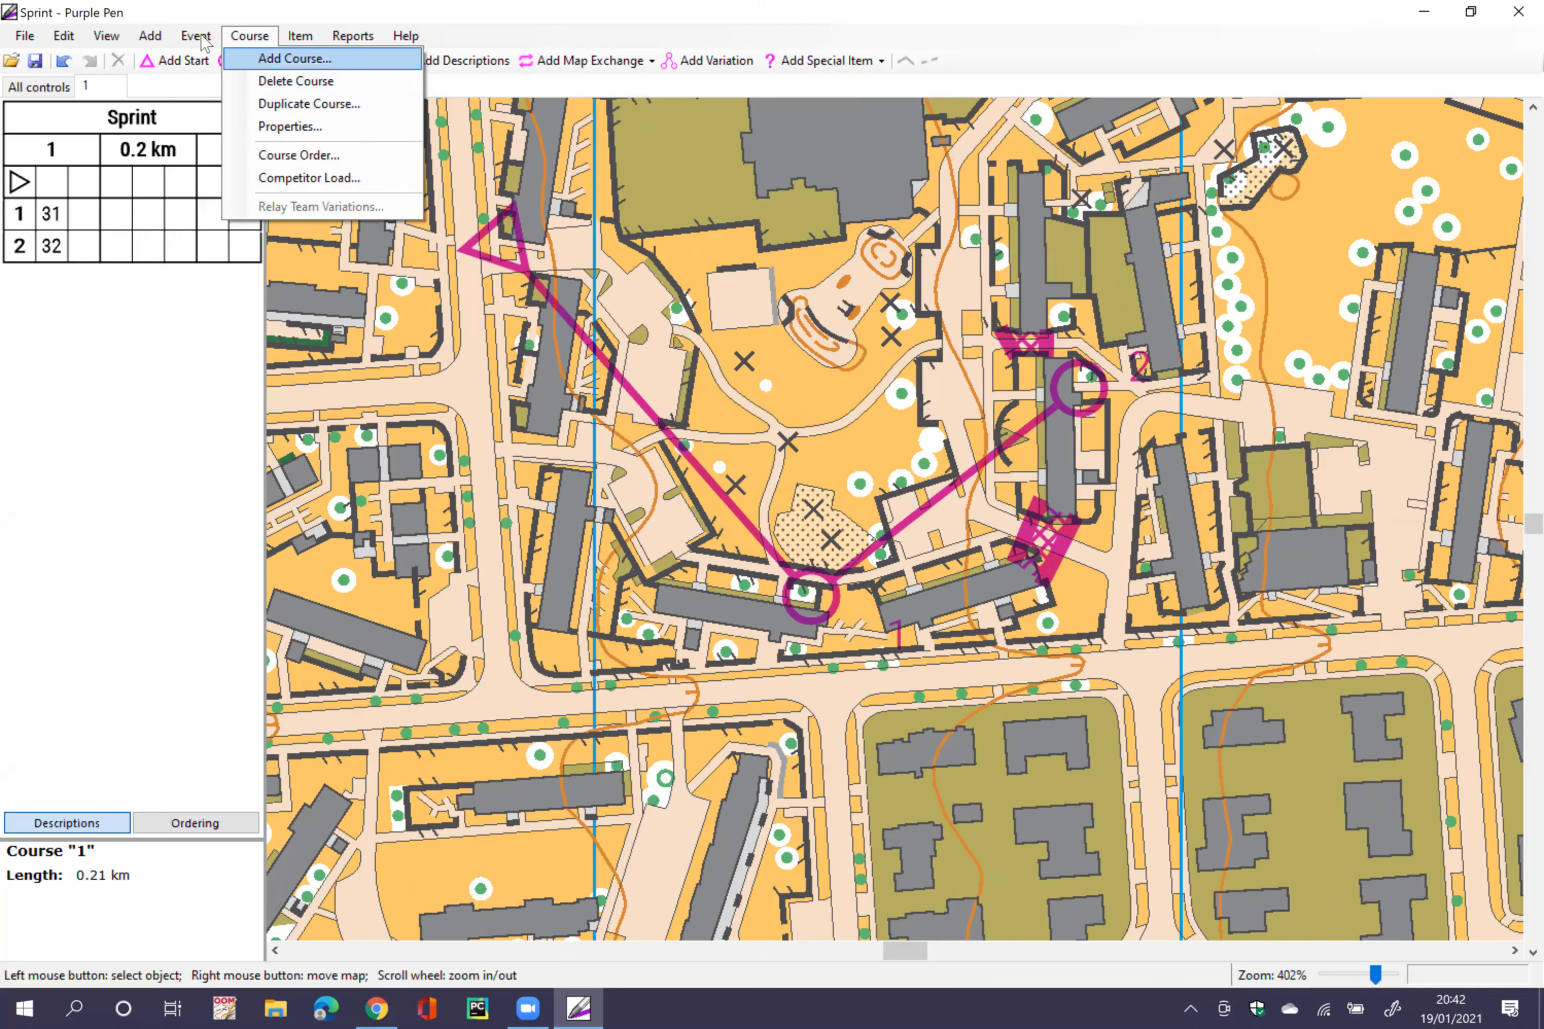
pyautogui.moveTo(211, 37)
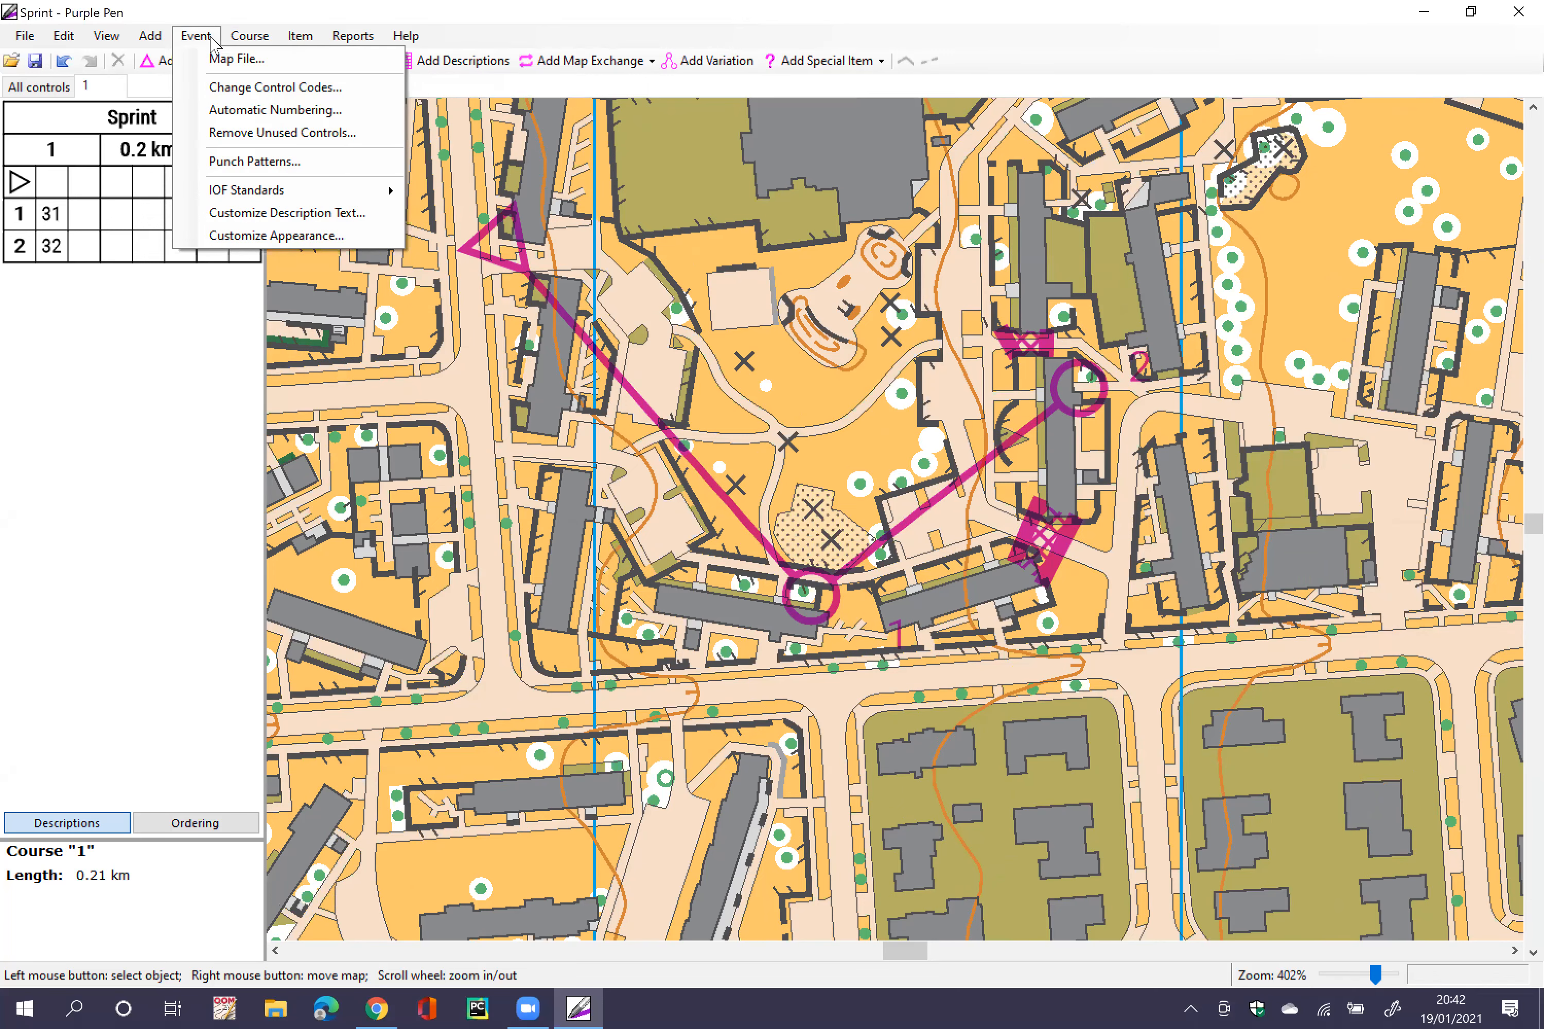
pyautogui.click(276, 235)
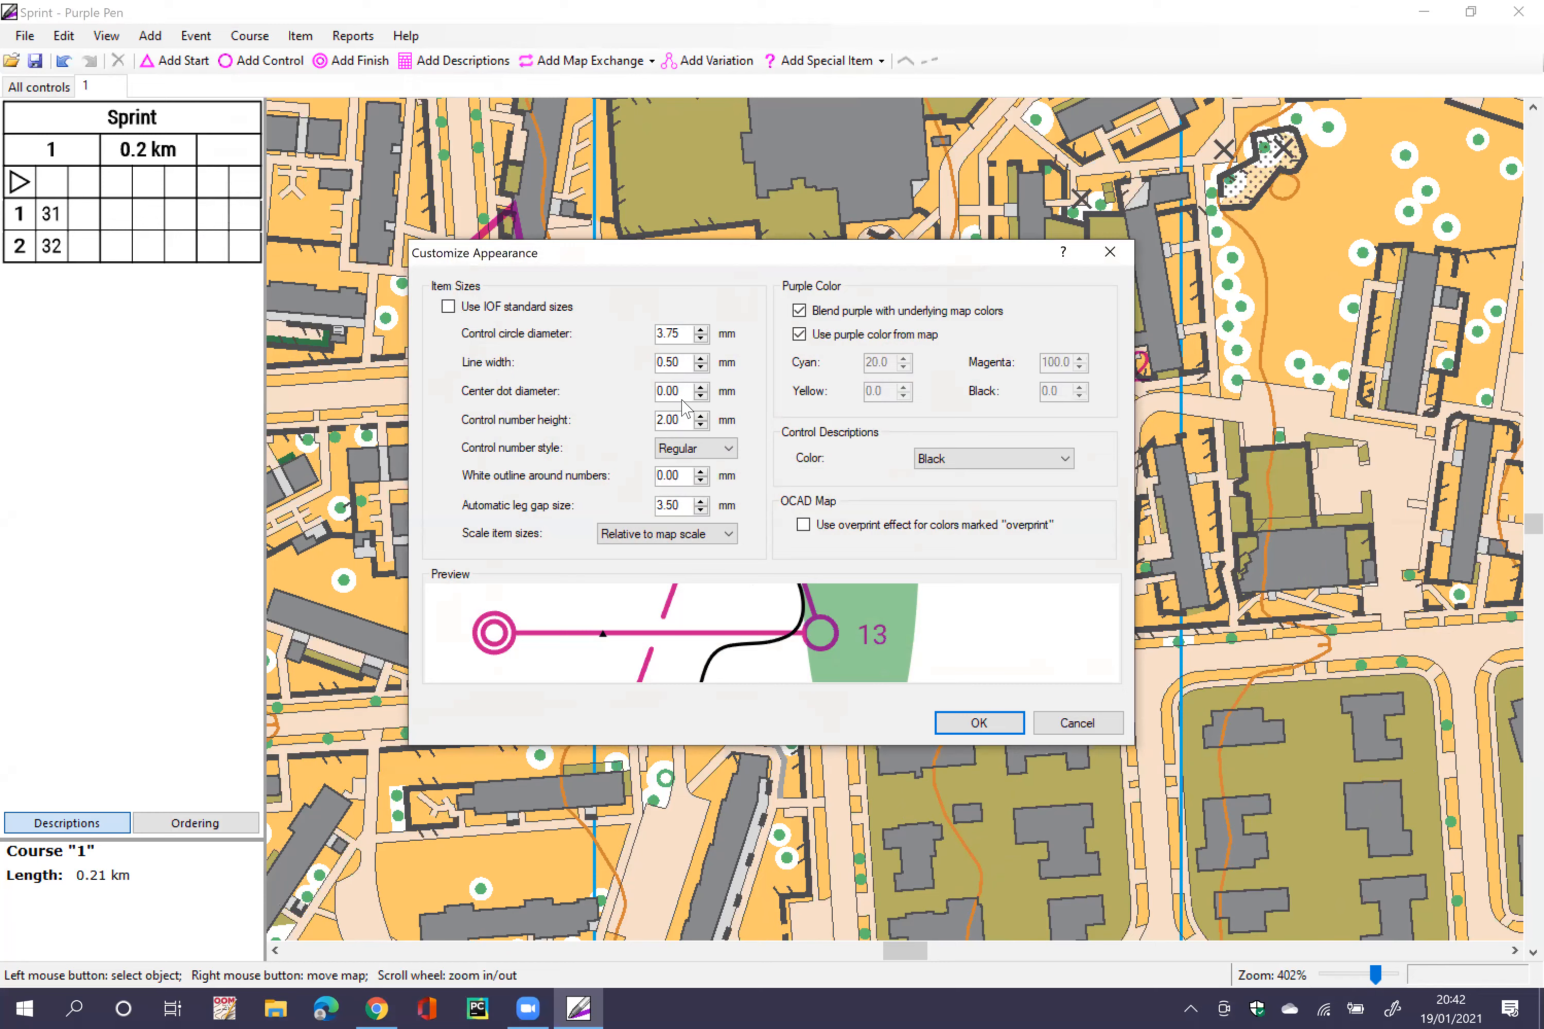
pyautogui.click(448, 307)
pyautogui.click(977, 722)
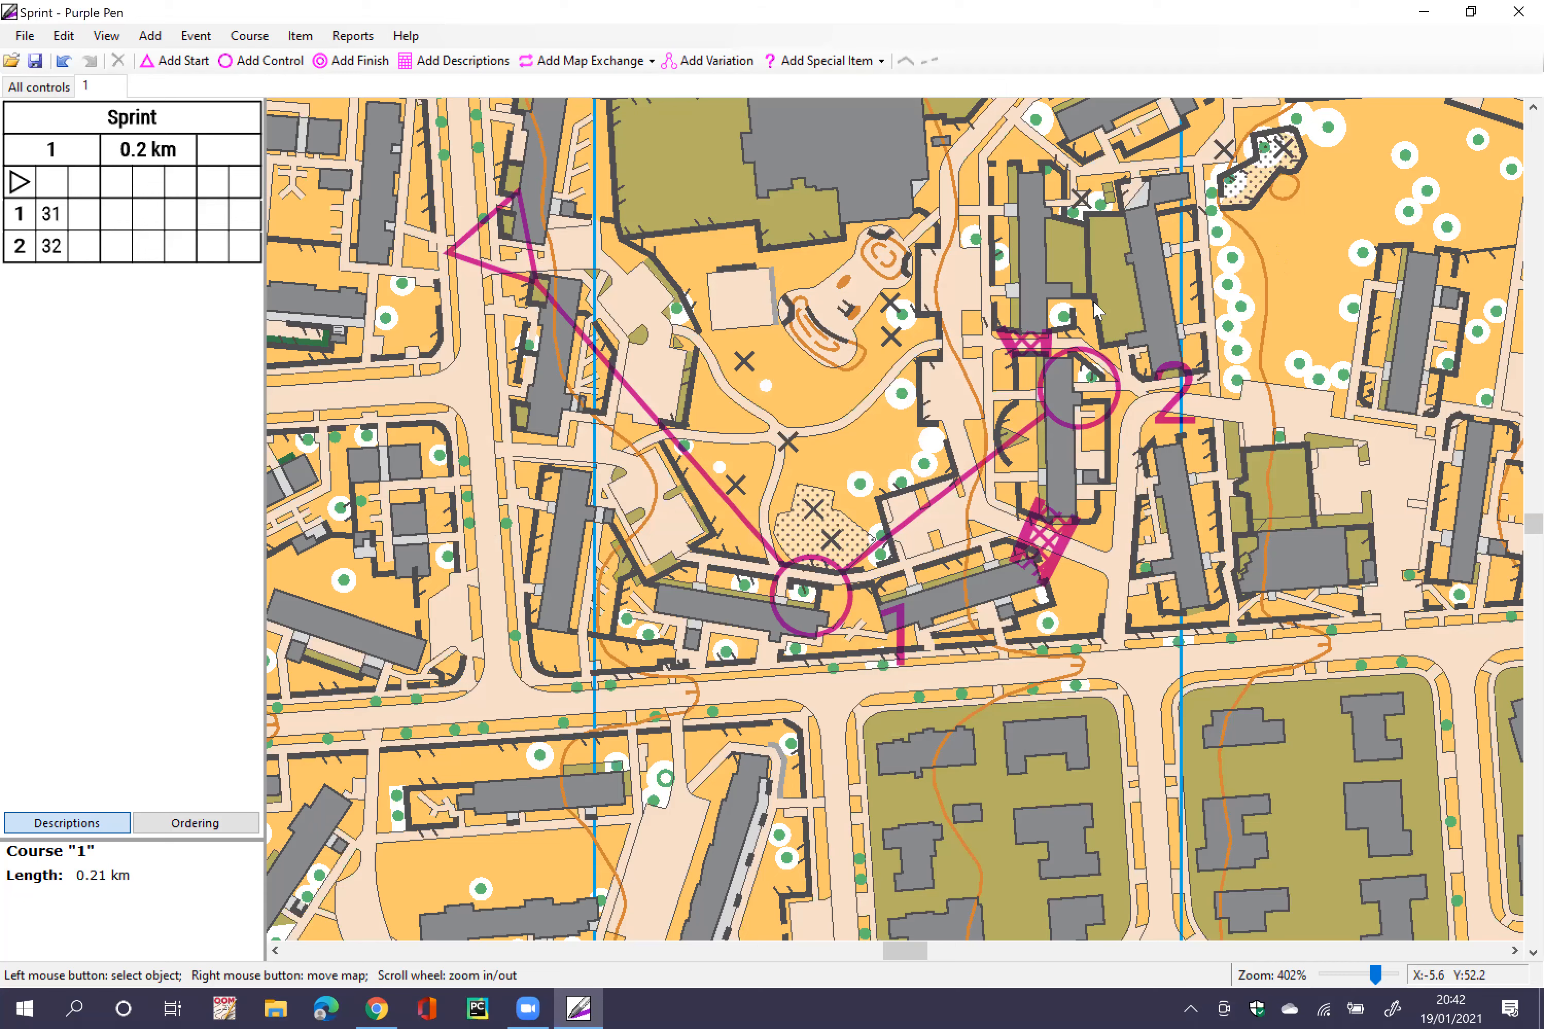
pyautogui.click(581, 997)
pyautogui.moveTo(582, 1003); pyautogui.dragTo(584, 888)
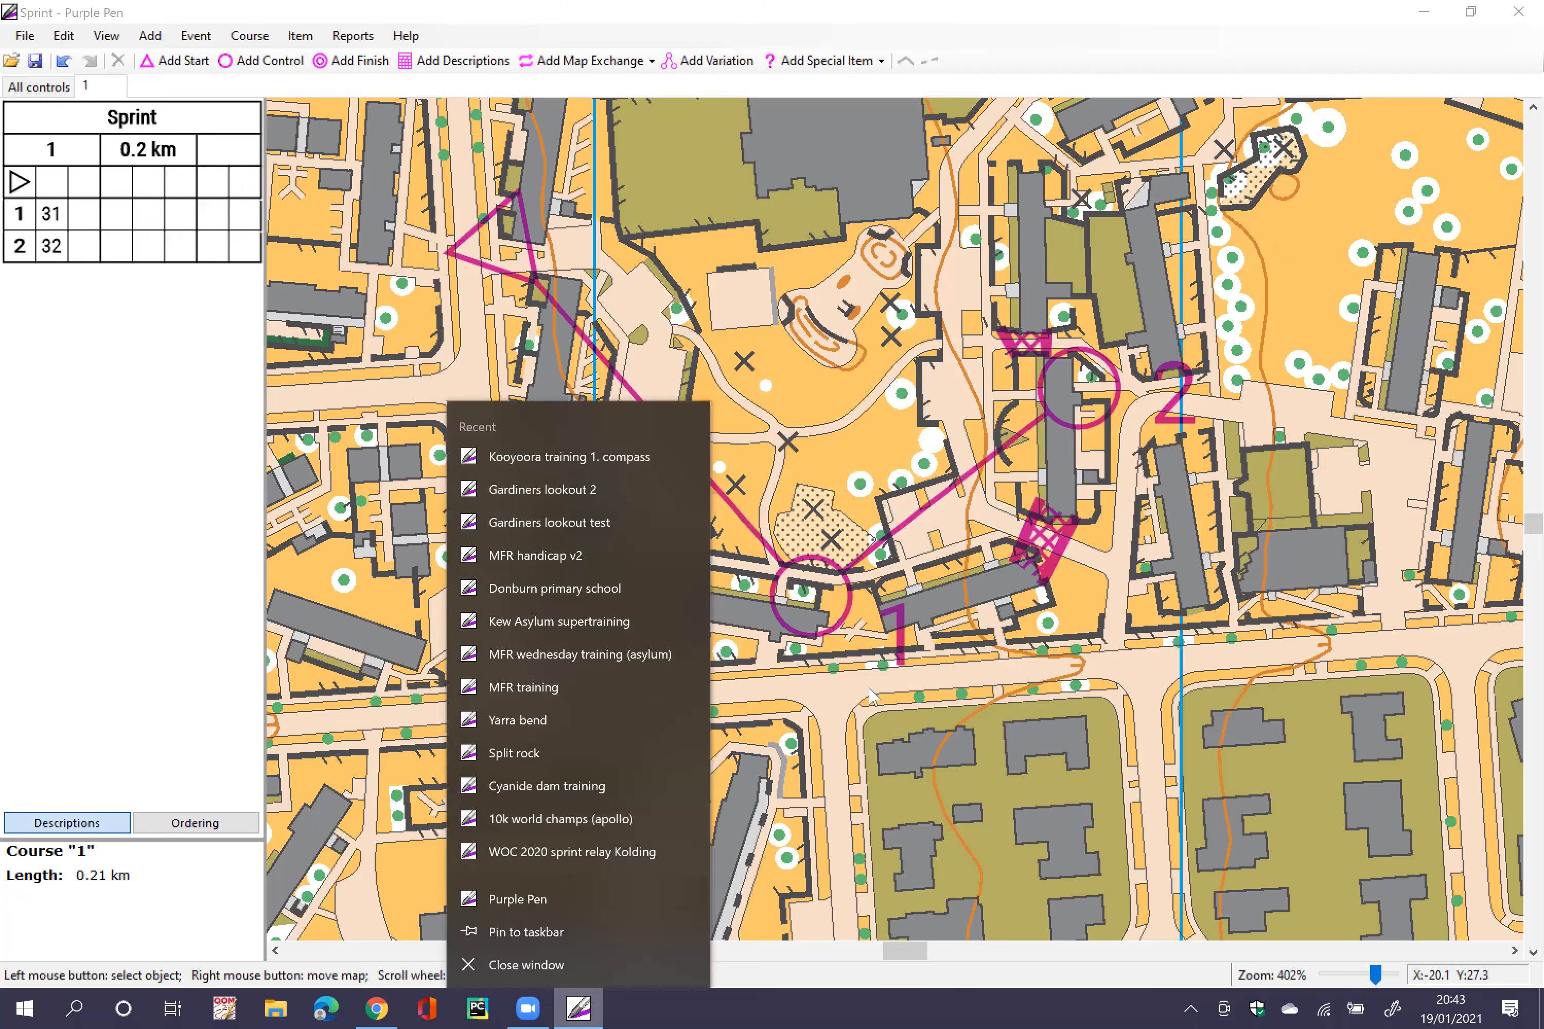
pyautogui.moveTo(972, 623); pyautogui.dragTo(998, 561)
pyautogui.scroll(4, 998, 576)
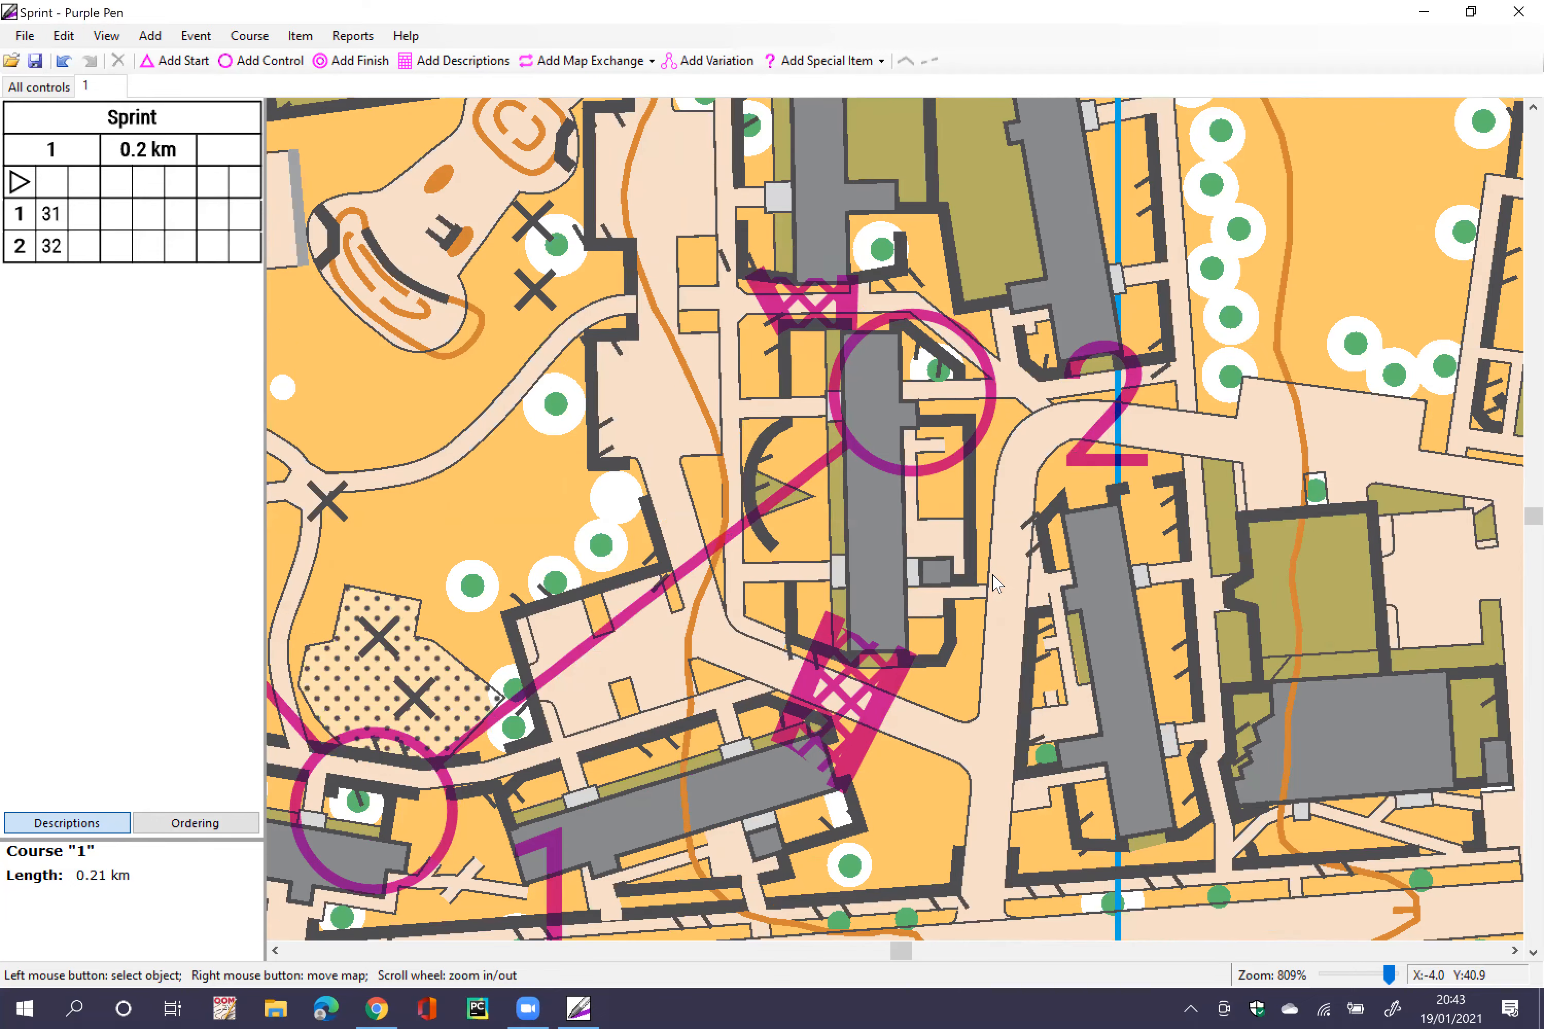
pyautogui.scroll(-1, 995, 583)
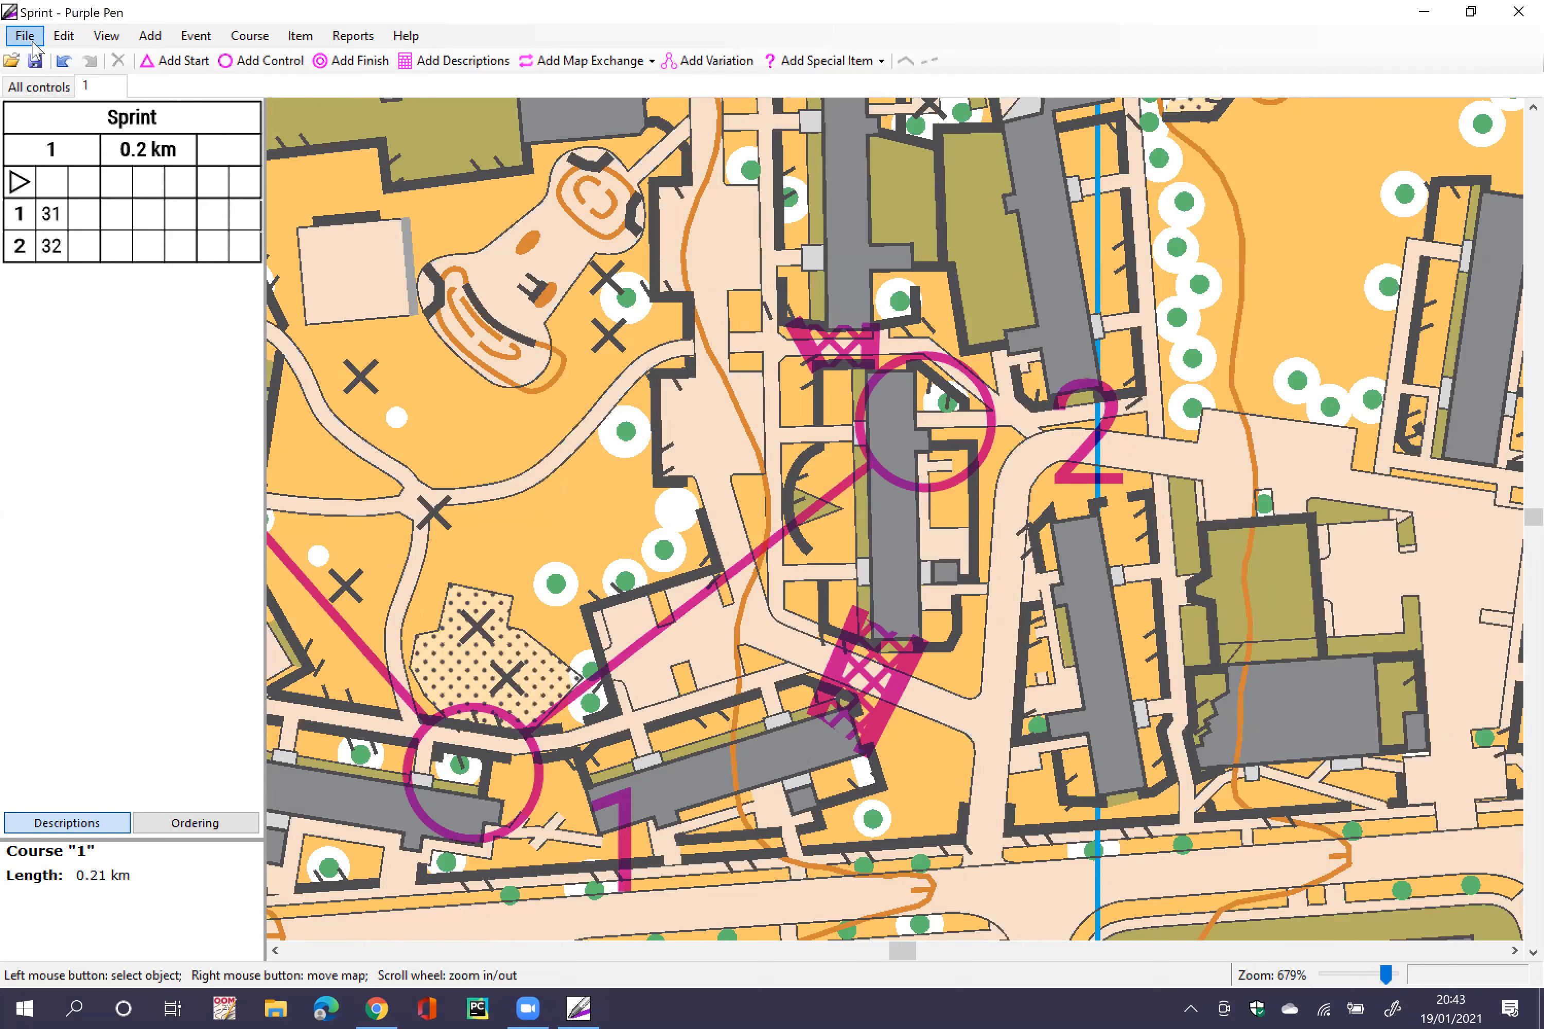
pyautogui.click(509, 61)
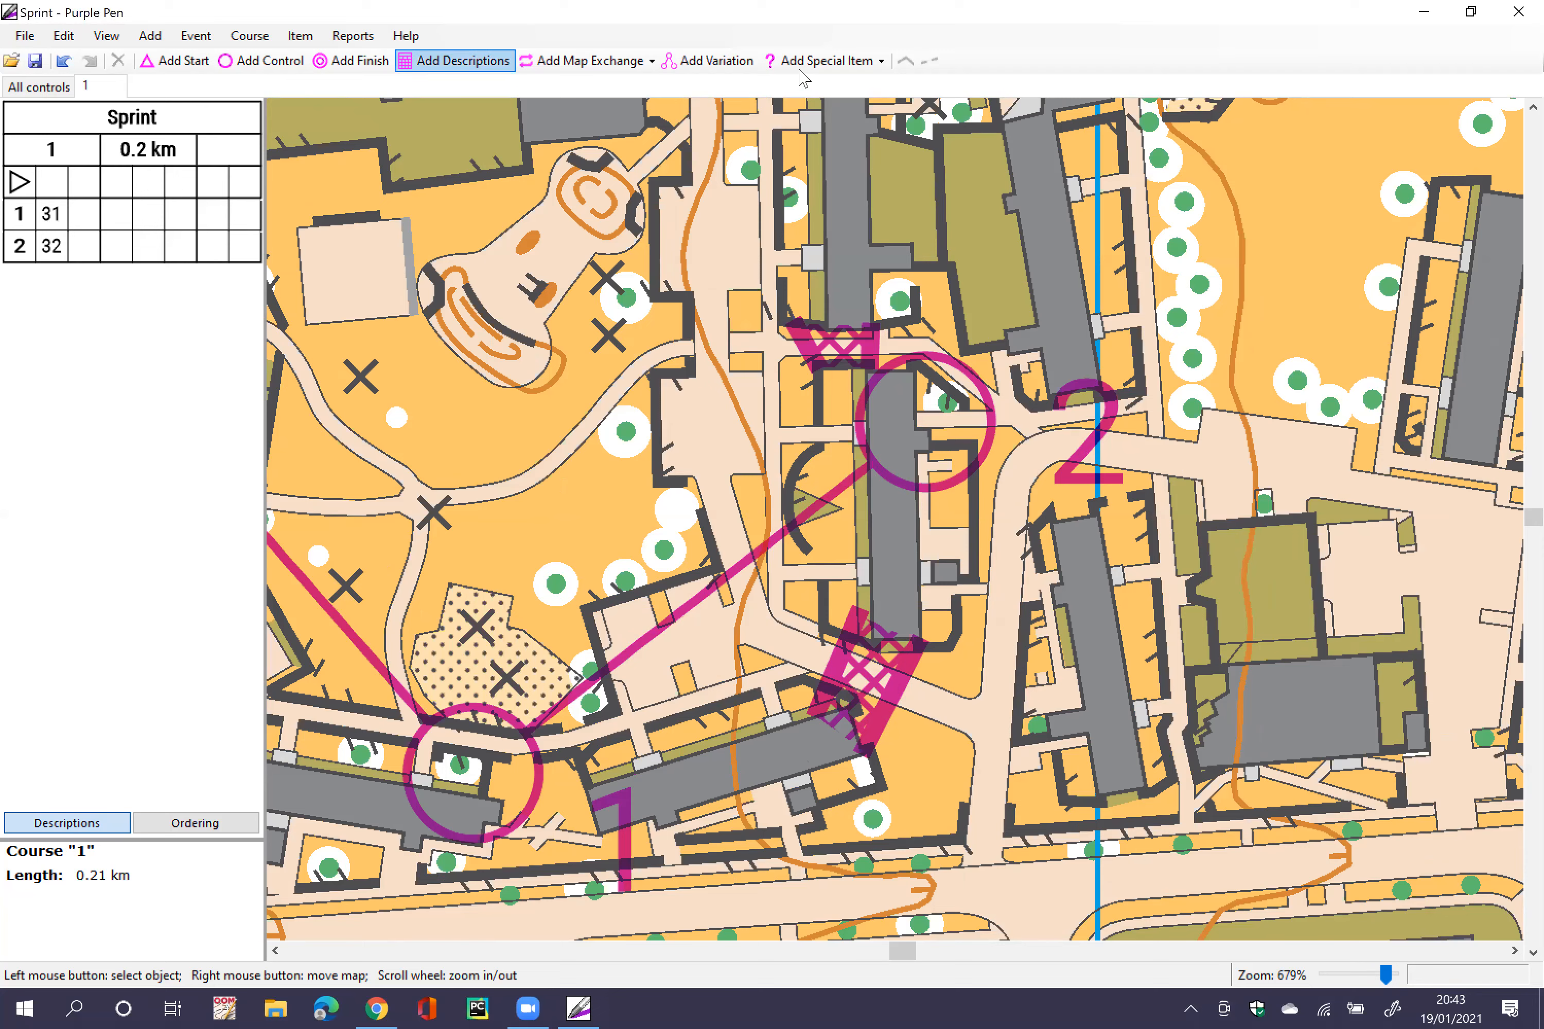
pyautogui.click(821, 60)
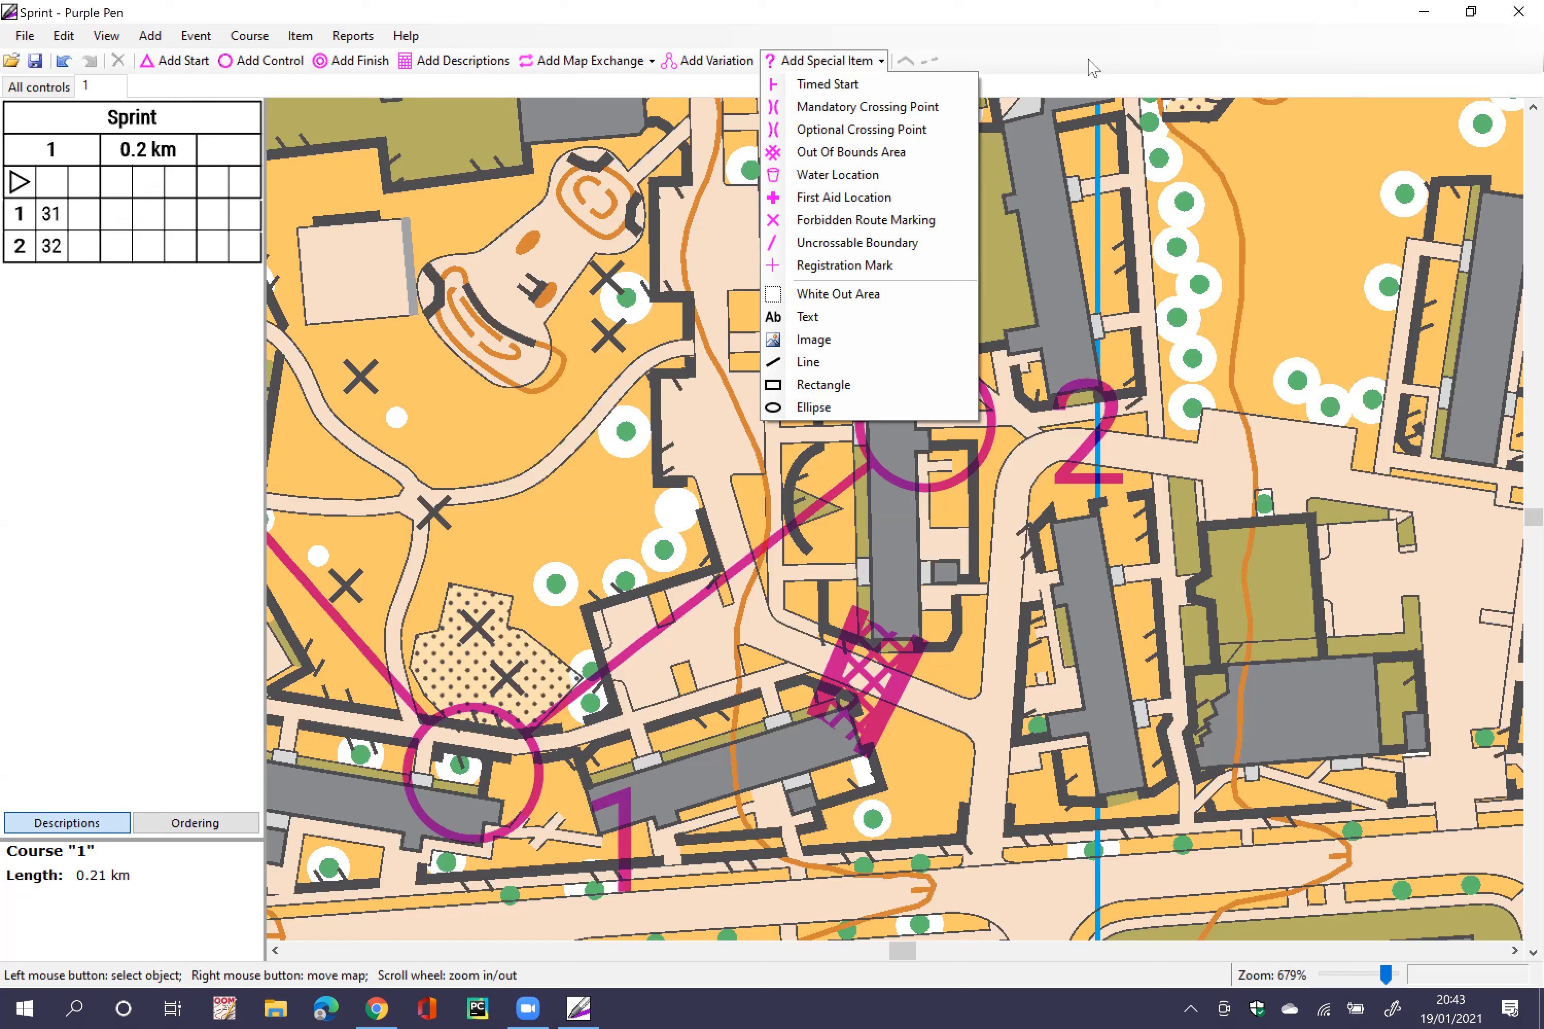
pyautogui.press('Escape')
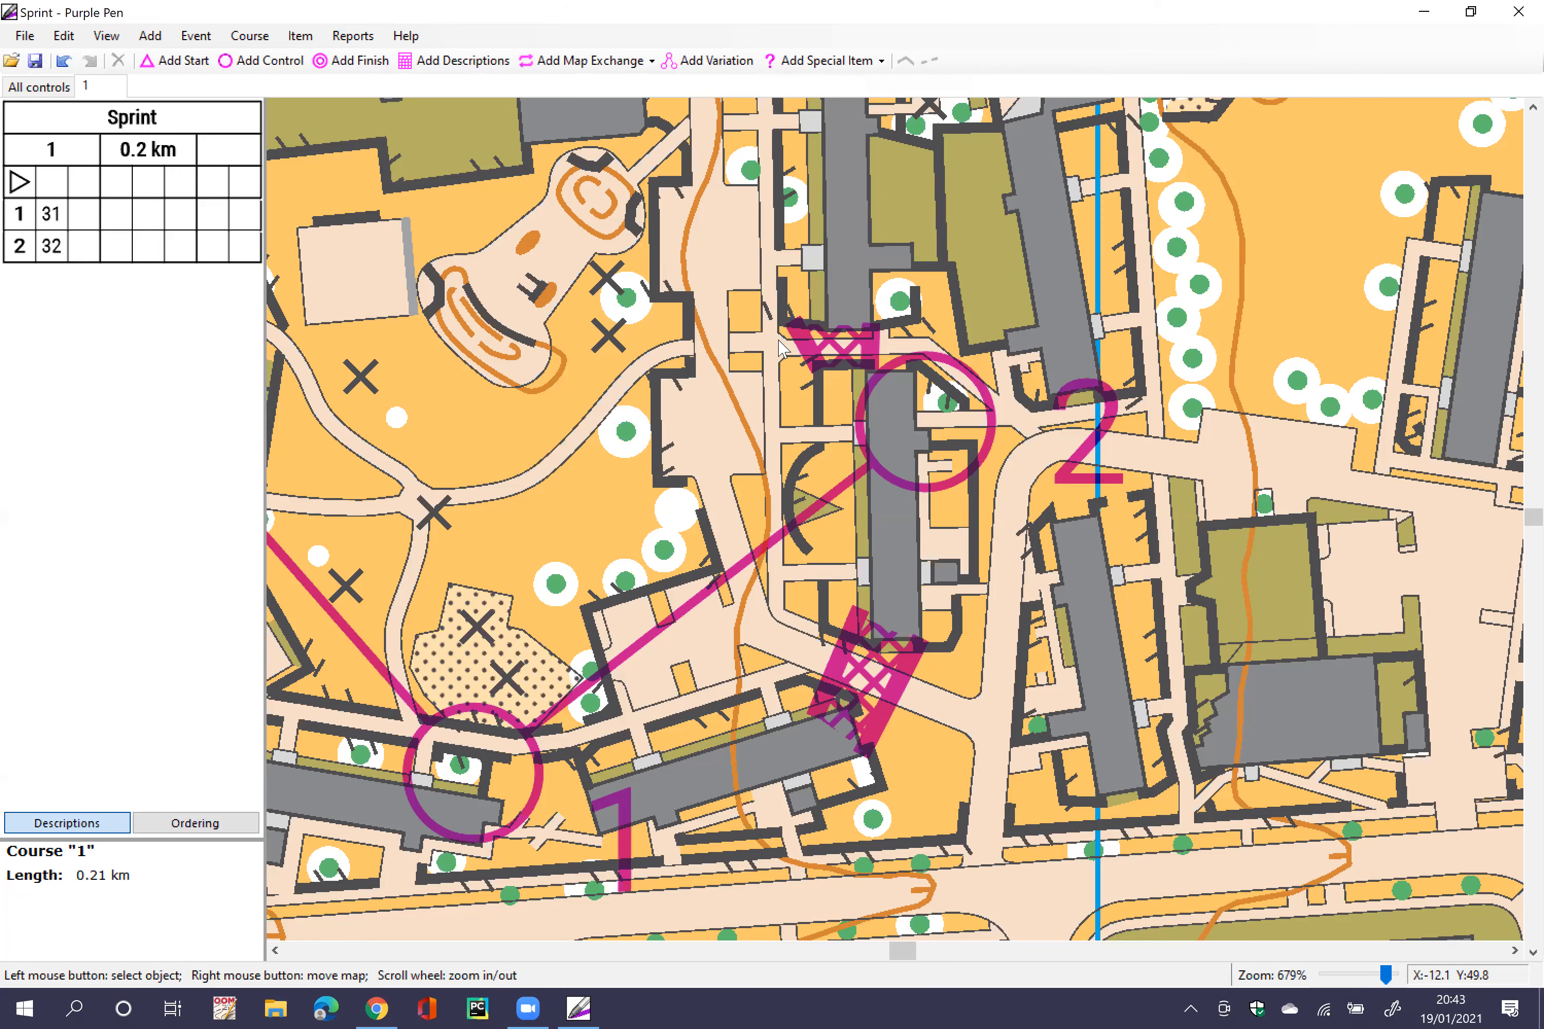
pyautogui.scroll(-3, 744, 397)
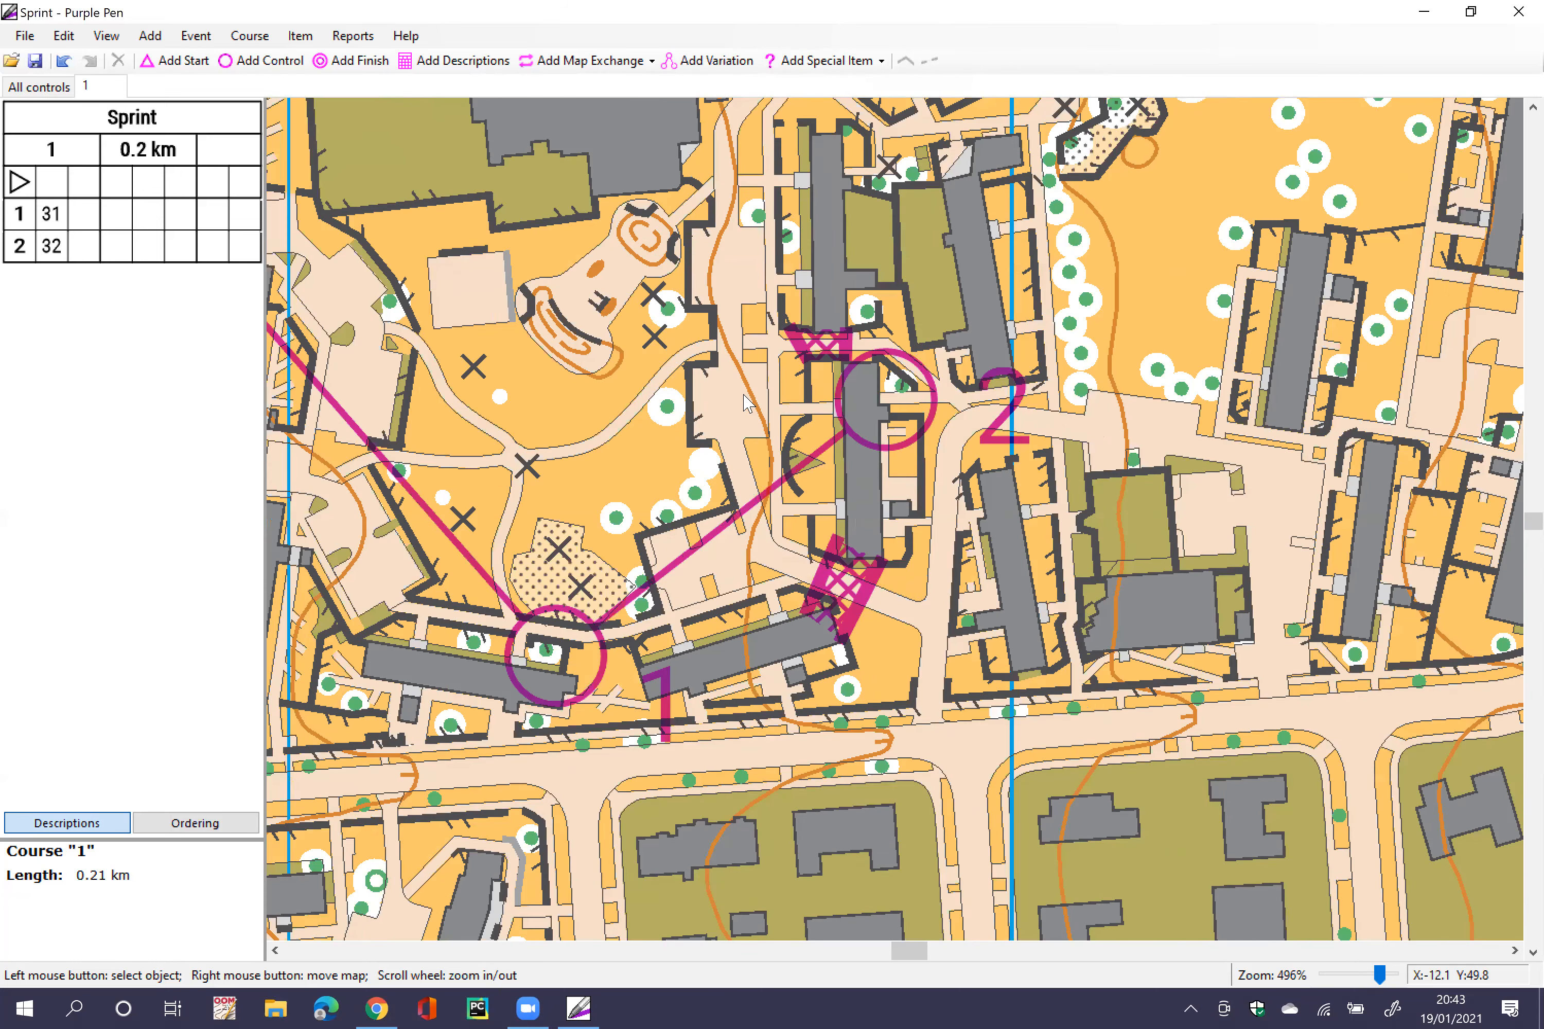
pyautogui.scroll(-1, 744, 396)
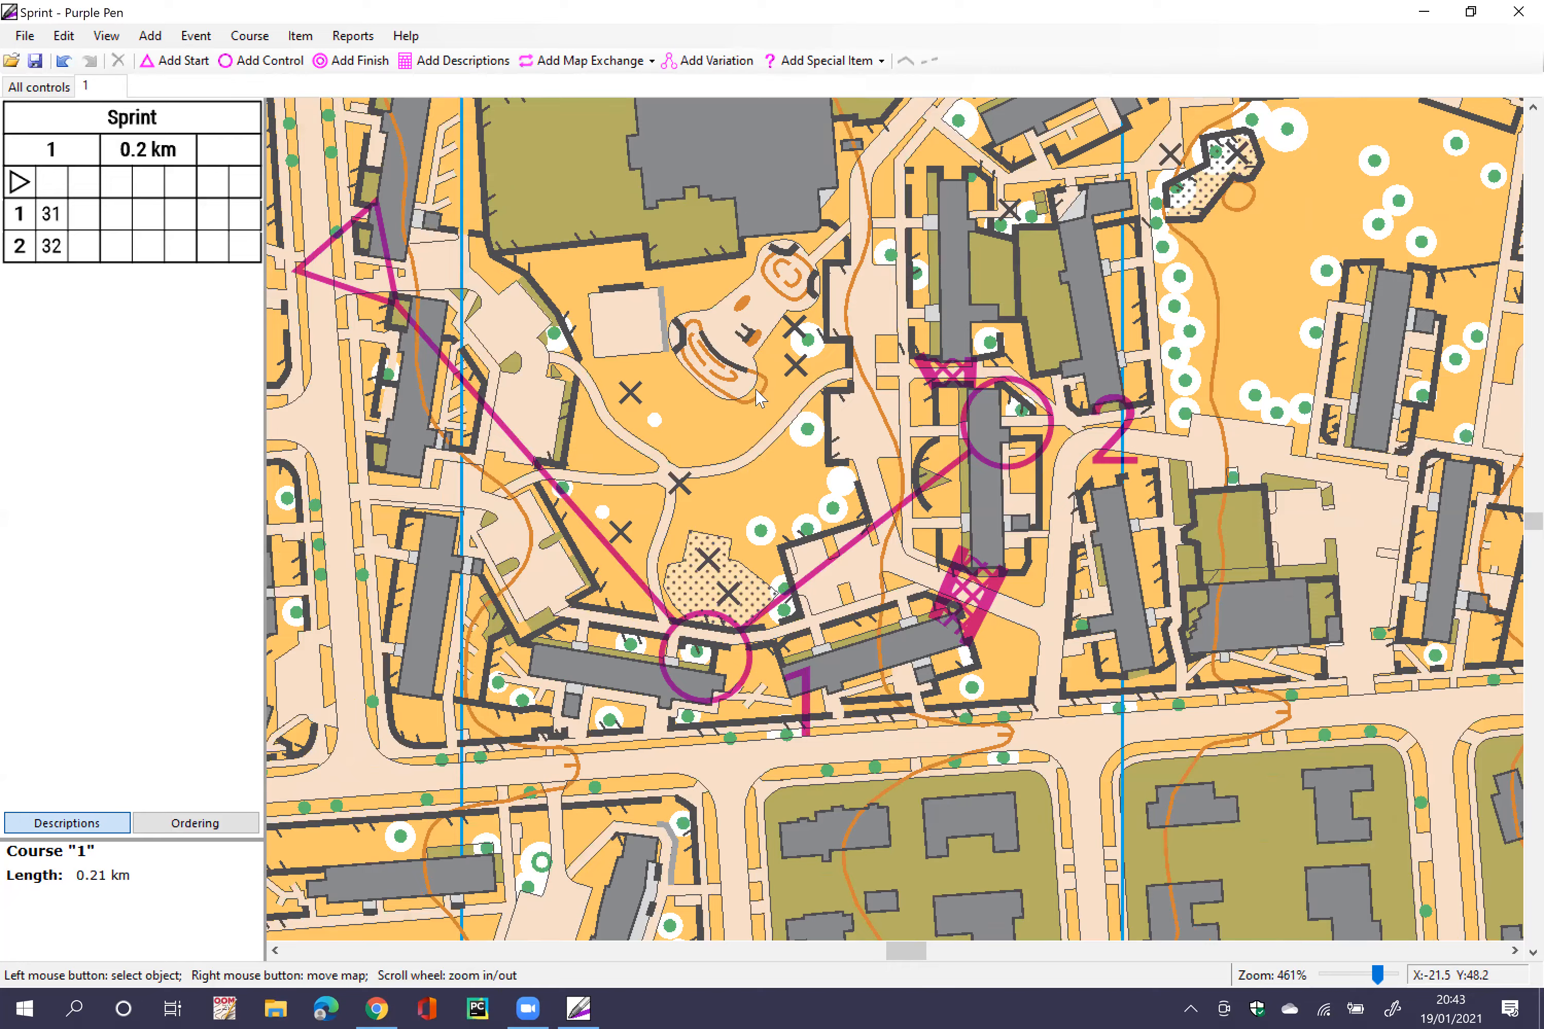
pyautogui.scroll(-2, 763, 464)
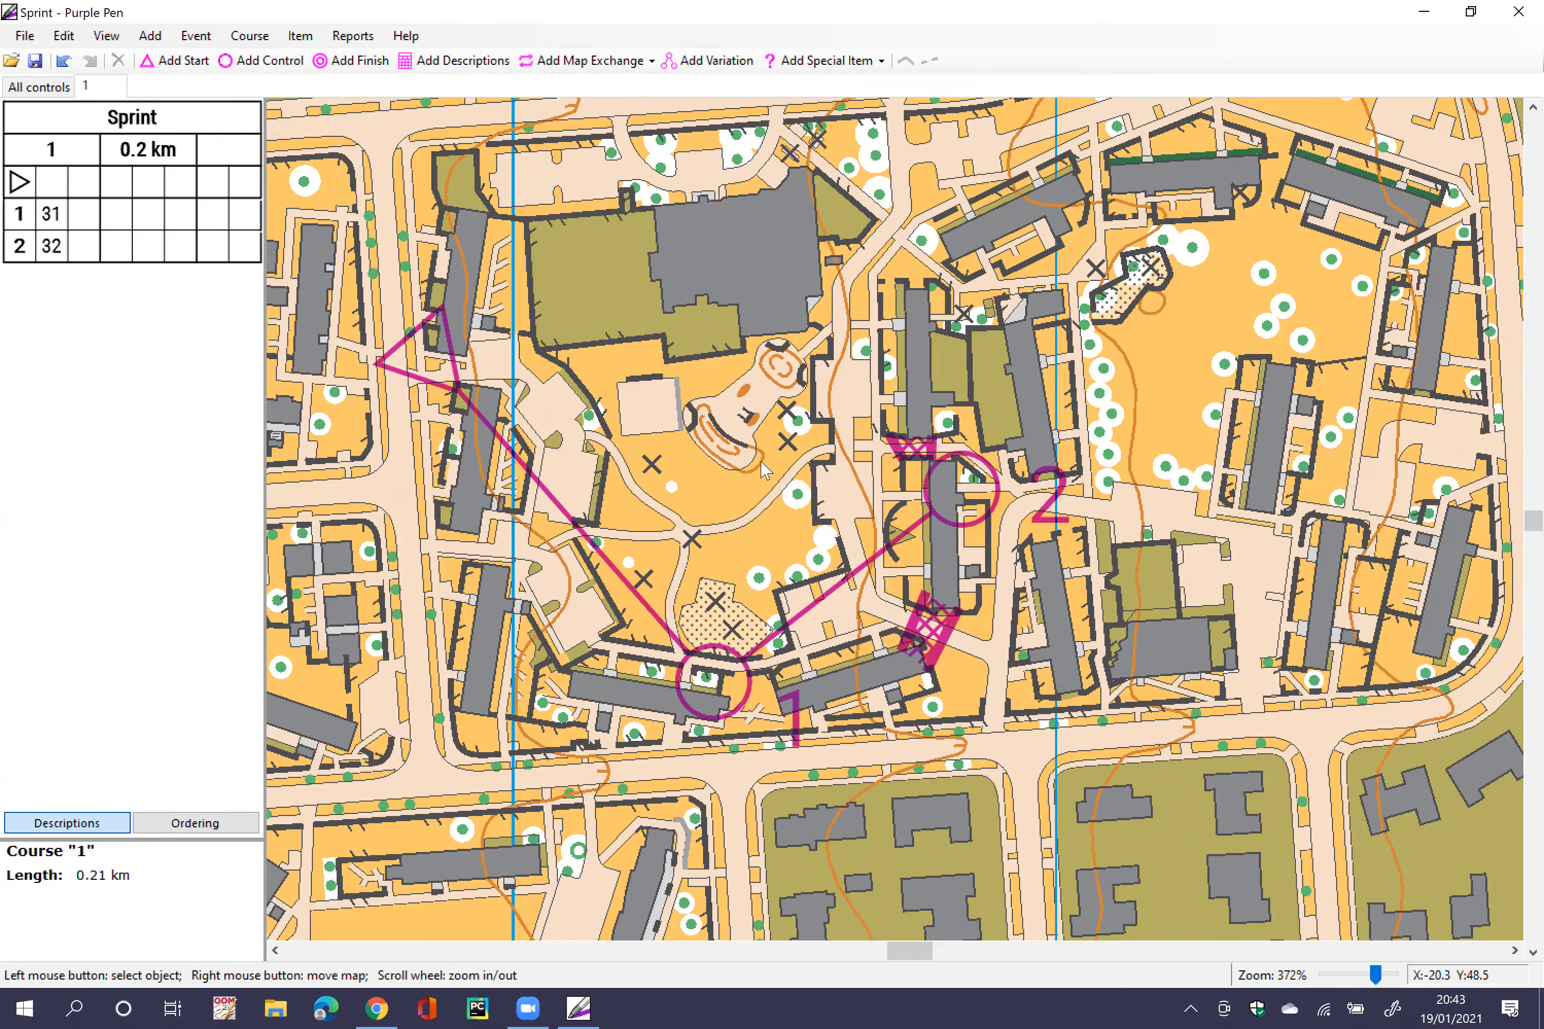
# Step: Mark the narrow strip along the eastern side of the long building northeast of control 2 as a four-cornered out-of-bounds area
pyautogui.scroll(1, 763, 465)
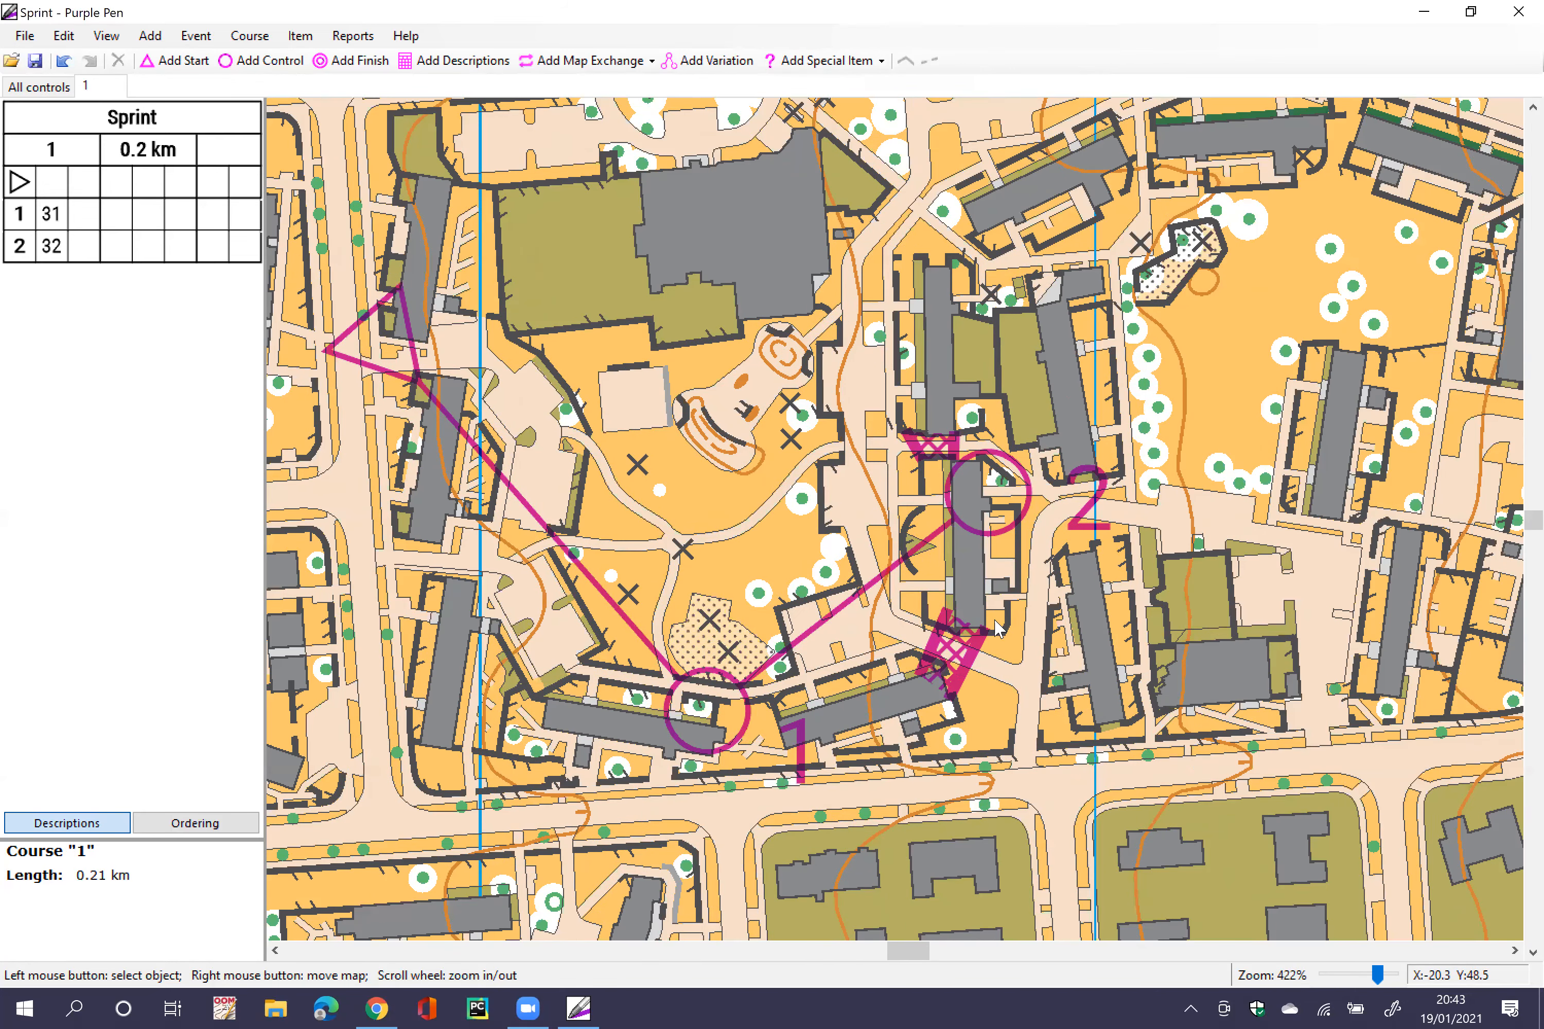
pyautogui.scroll(3, 1003, 656)
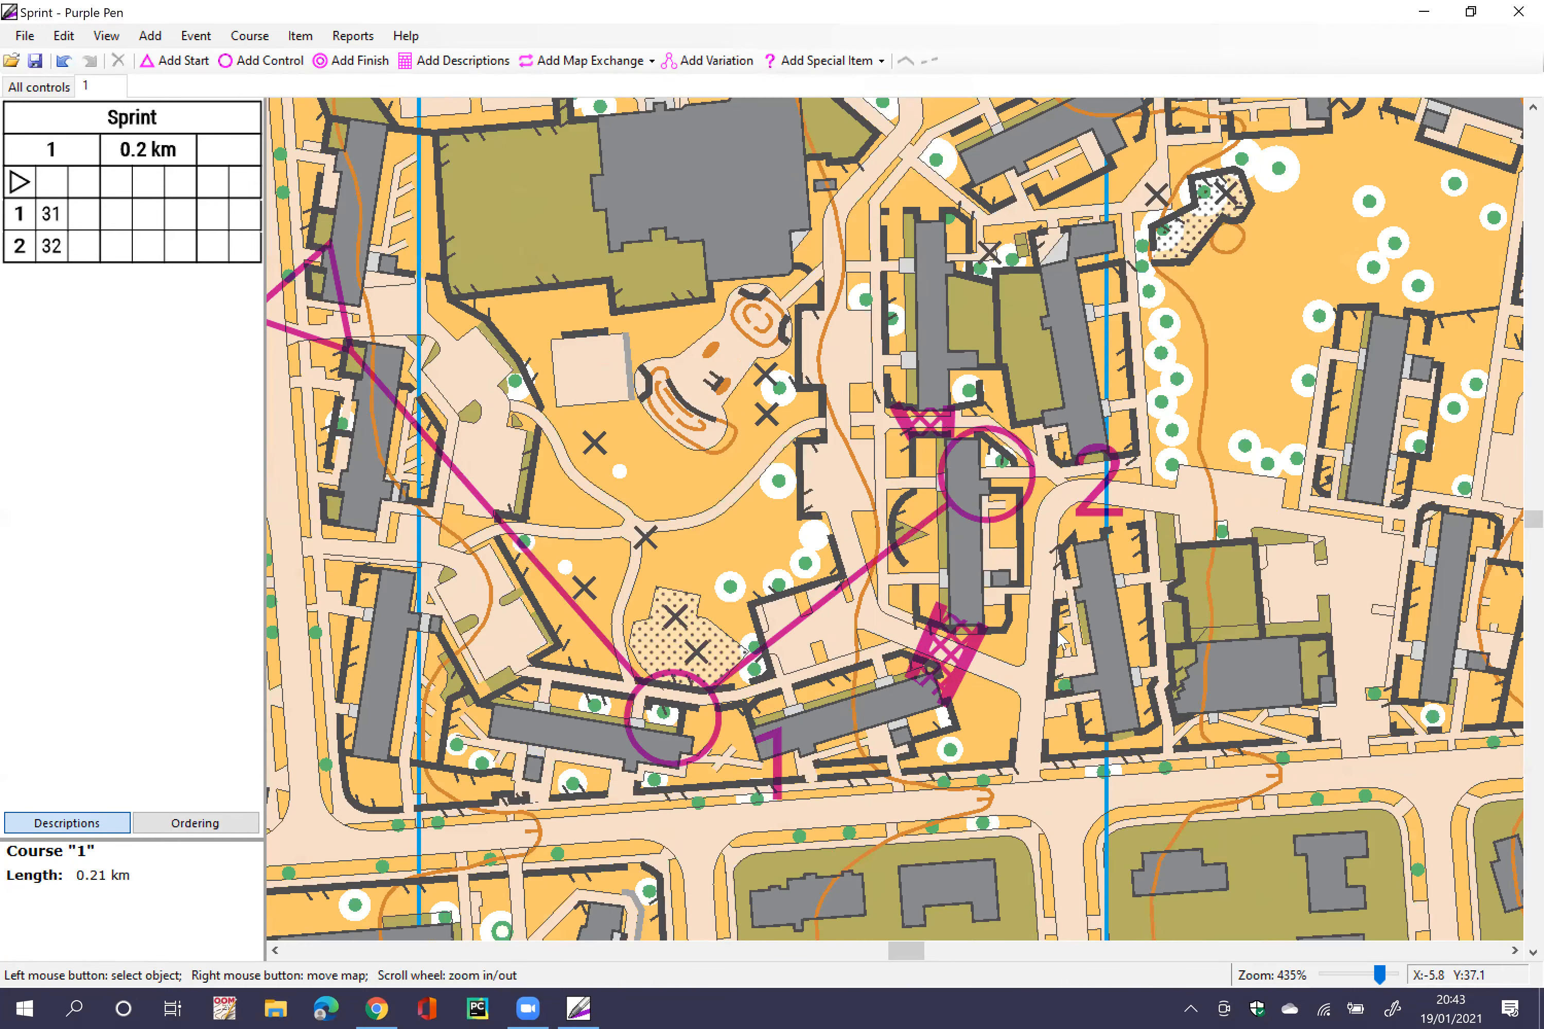
pyautogui.moveTo(995, 642); pyautogui.dragTo(921, 656)
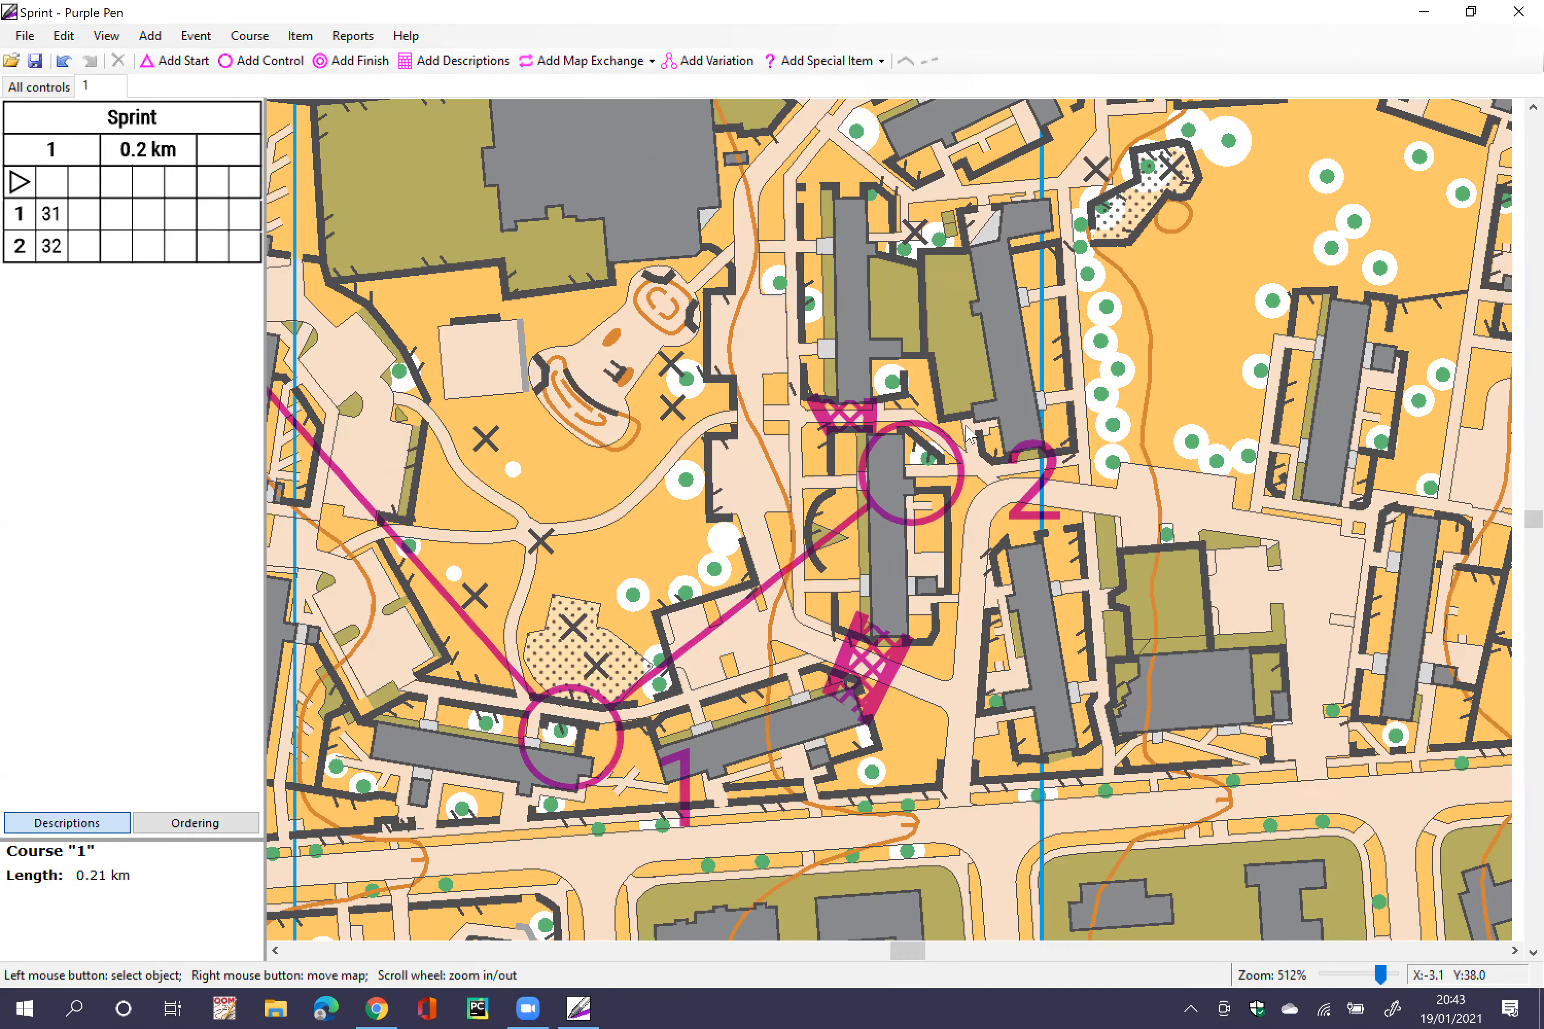
pyautogui.scroll(4, 933, 506)
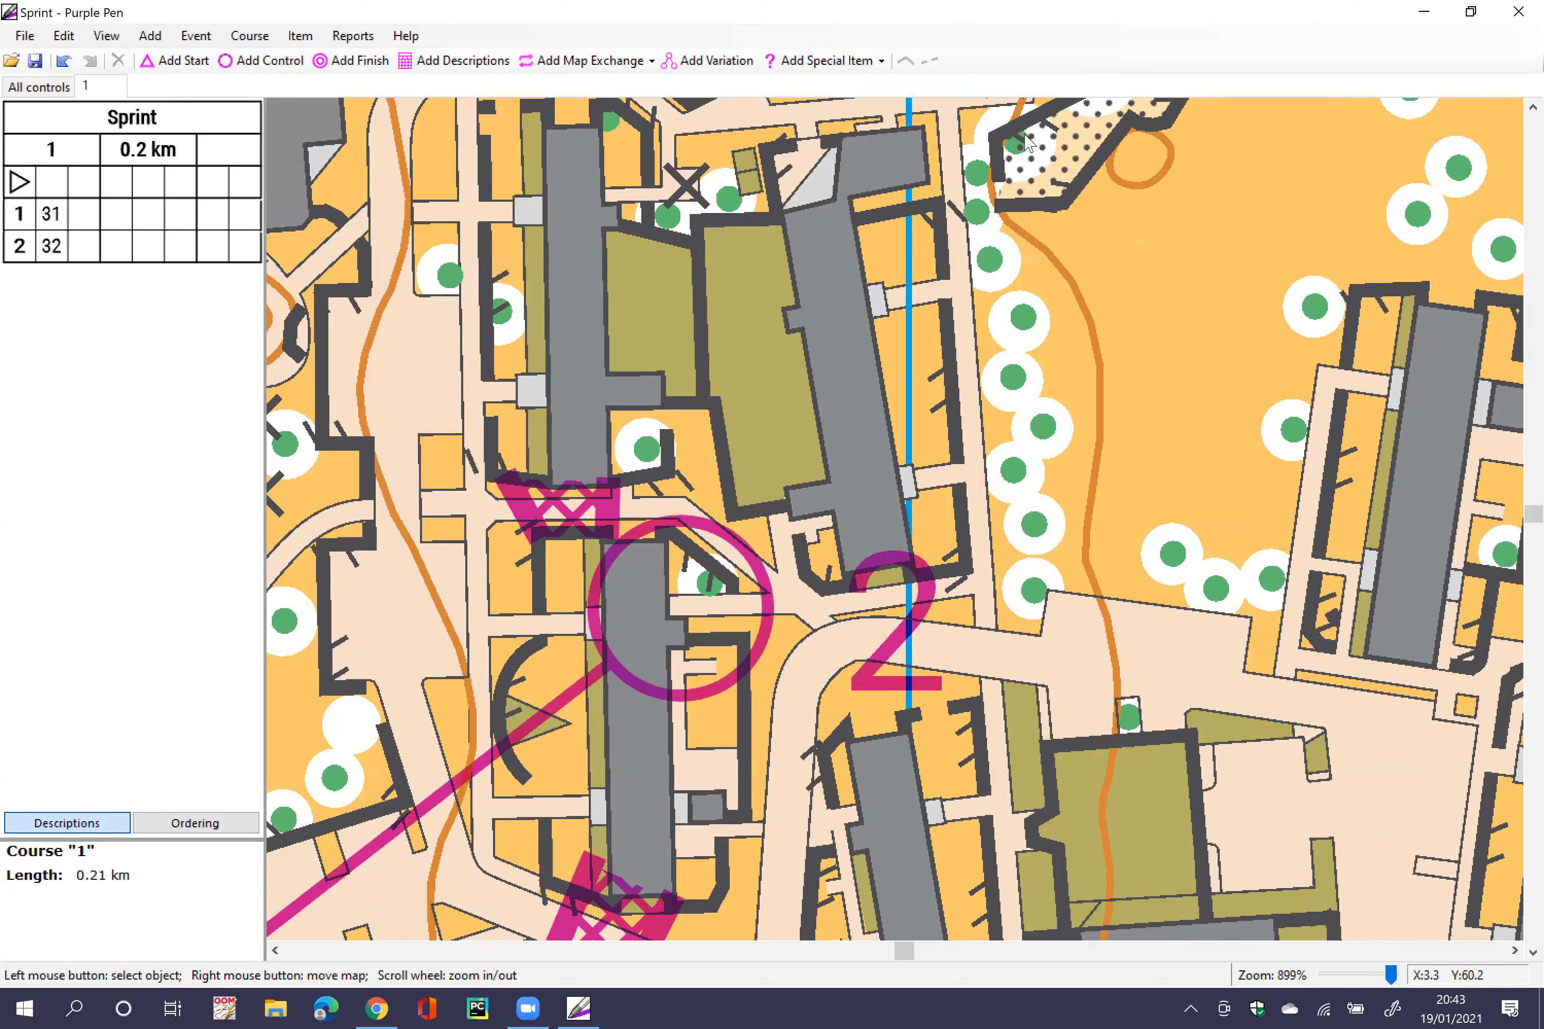
pyautogui.click(827, 61)
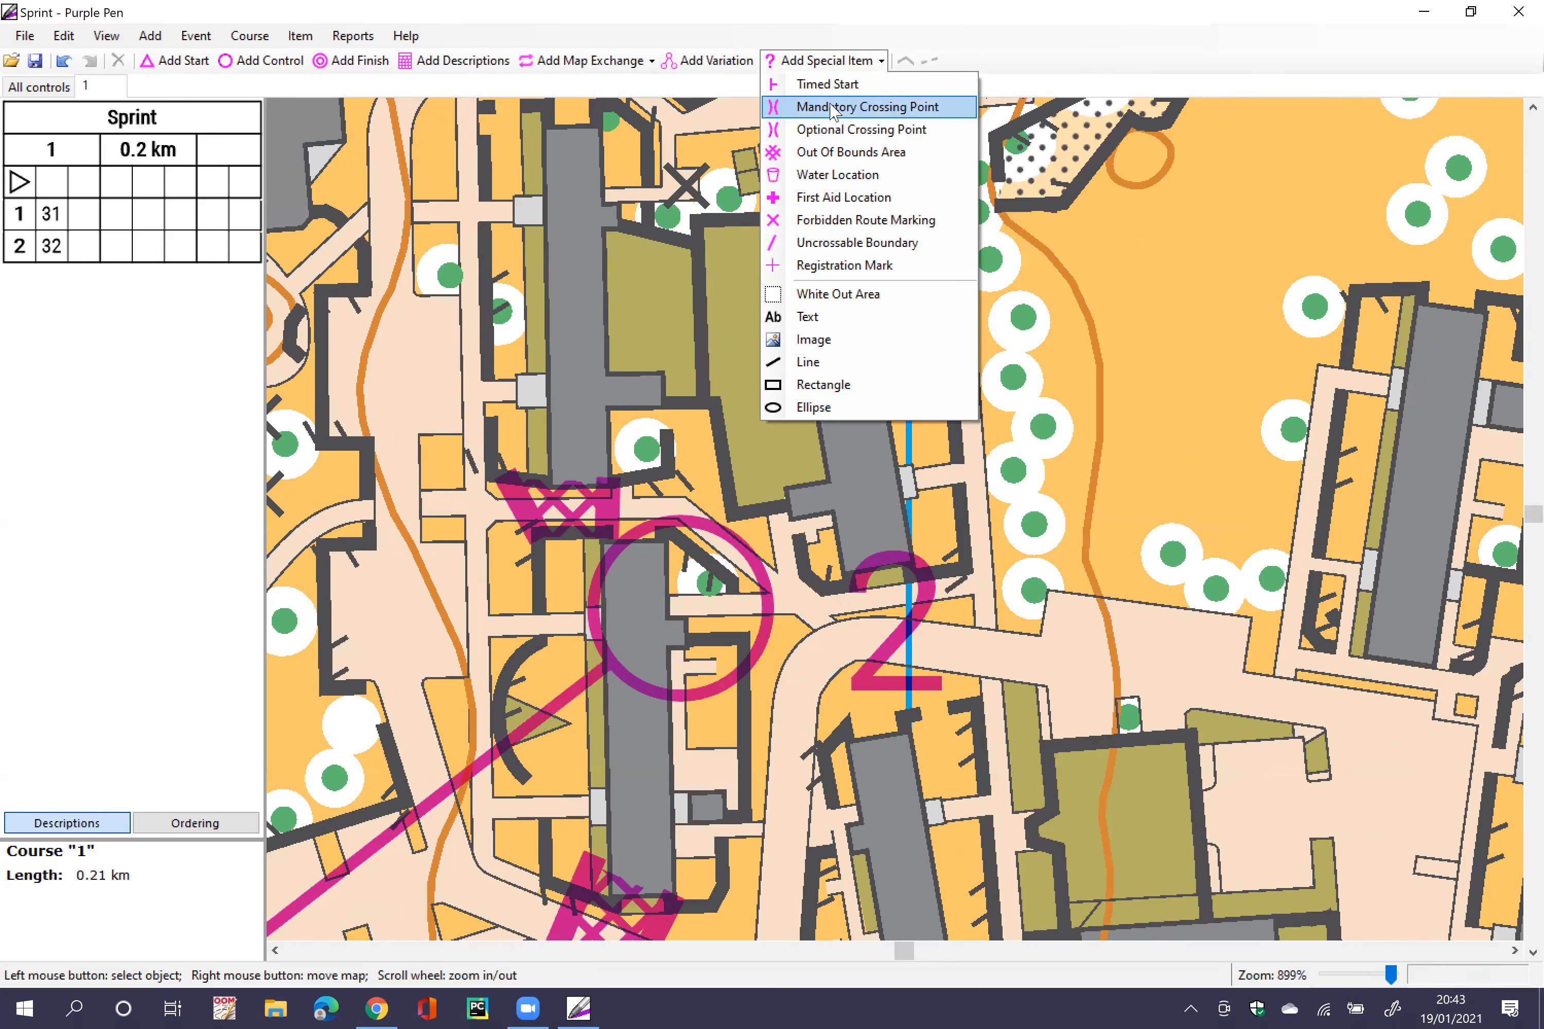
pyautogui.click(824, 149)
pyautogui.moveTo(850, 214); pyautogui.dragTo(942, 199)
pyautogui.moveTo(970, 386)
pyautogui.mouseDown()
pyautogui.moveTo(981, 512)
pyautogui.moveTo(963, 564)
pyautogui.moveTo(907, 571)
pyautogui.moveTo(850, 265)
pyautogui.moveTo(915, 605)
pyautogui.moveTo(855, 249)
pyautogui.mouseUp()
pyautogui.click(855, 249)
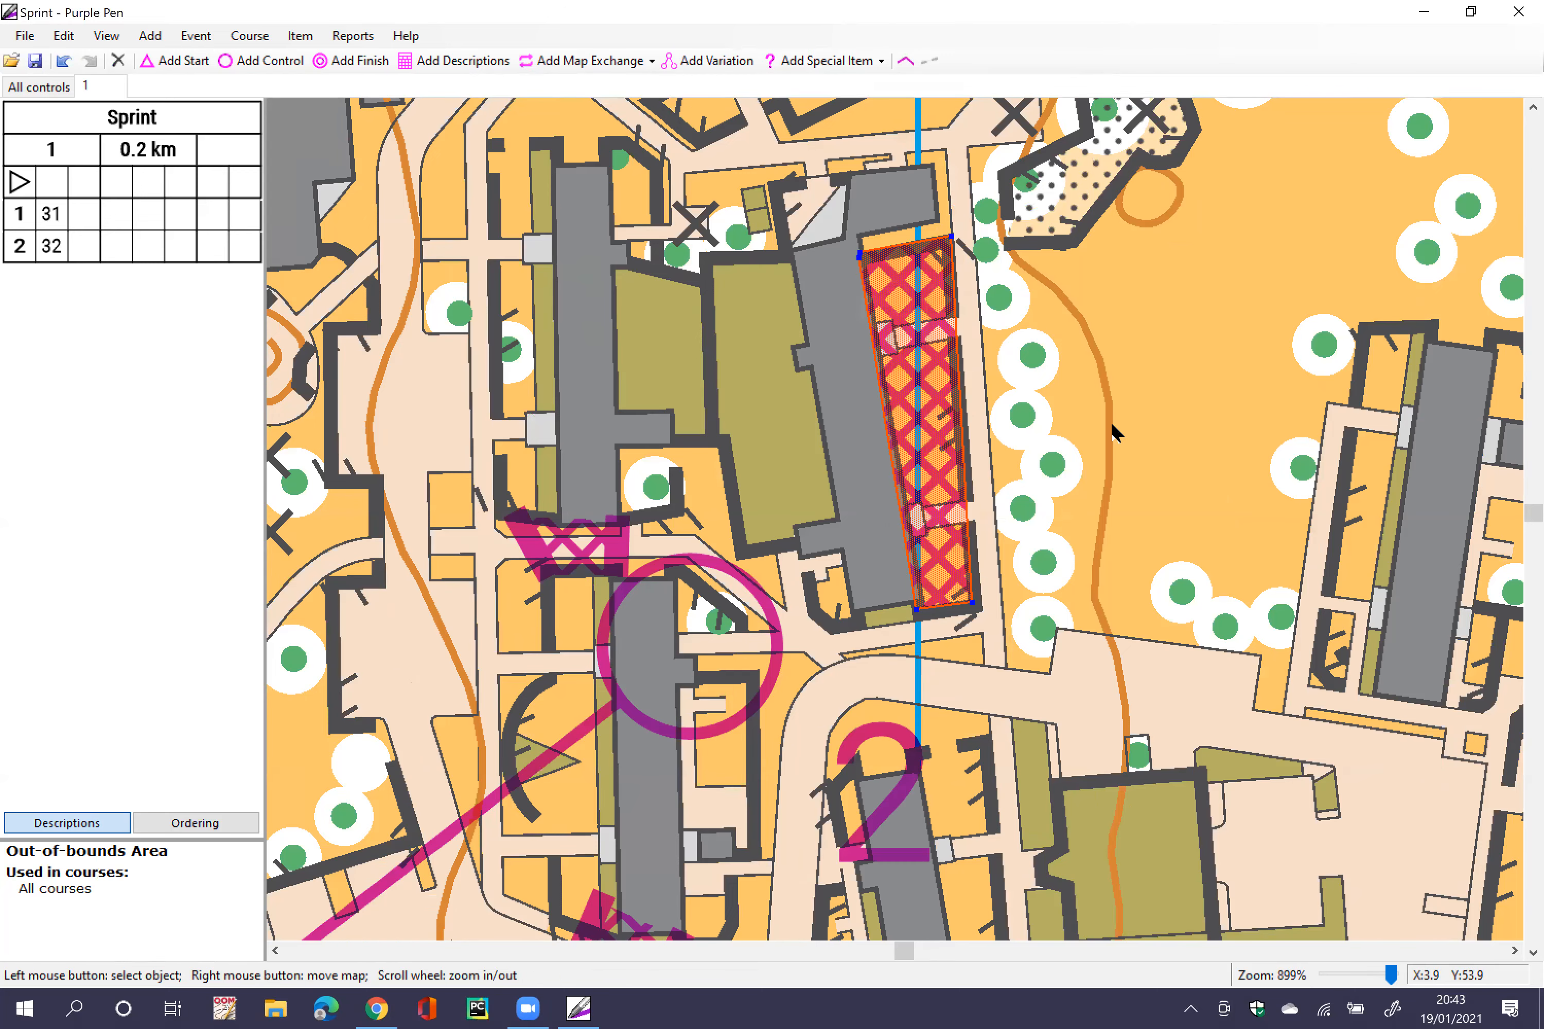
# Step: Delete the out-of-bounds area along the eastern side of the long building northeast of control 2
pyautogui.scroll(-2, 989, 468)
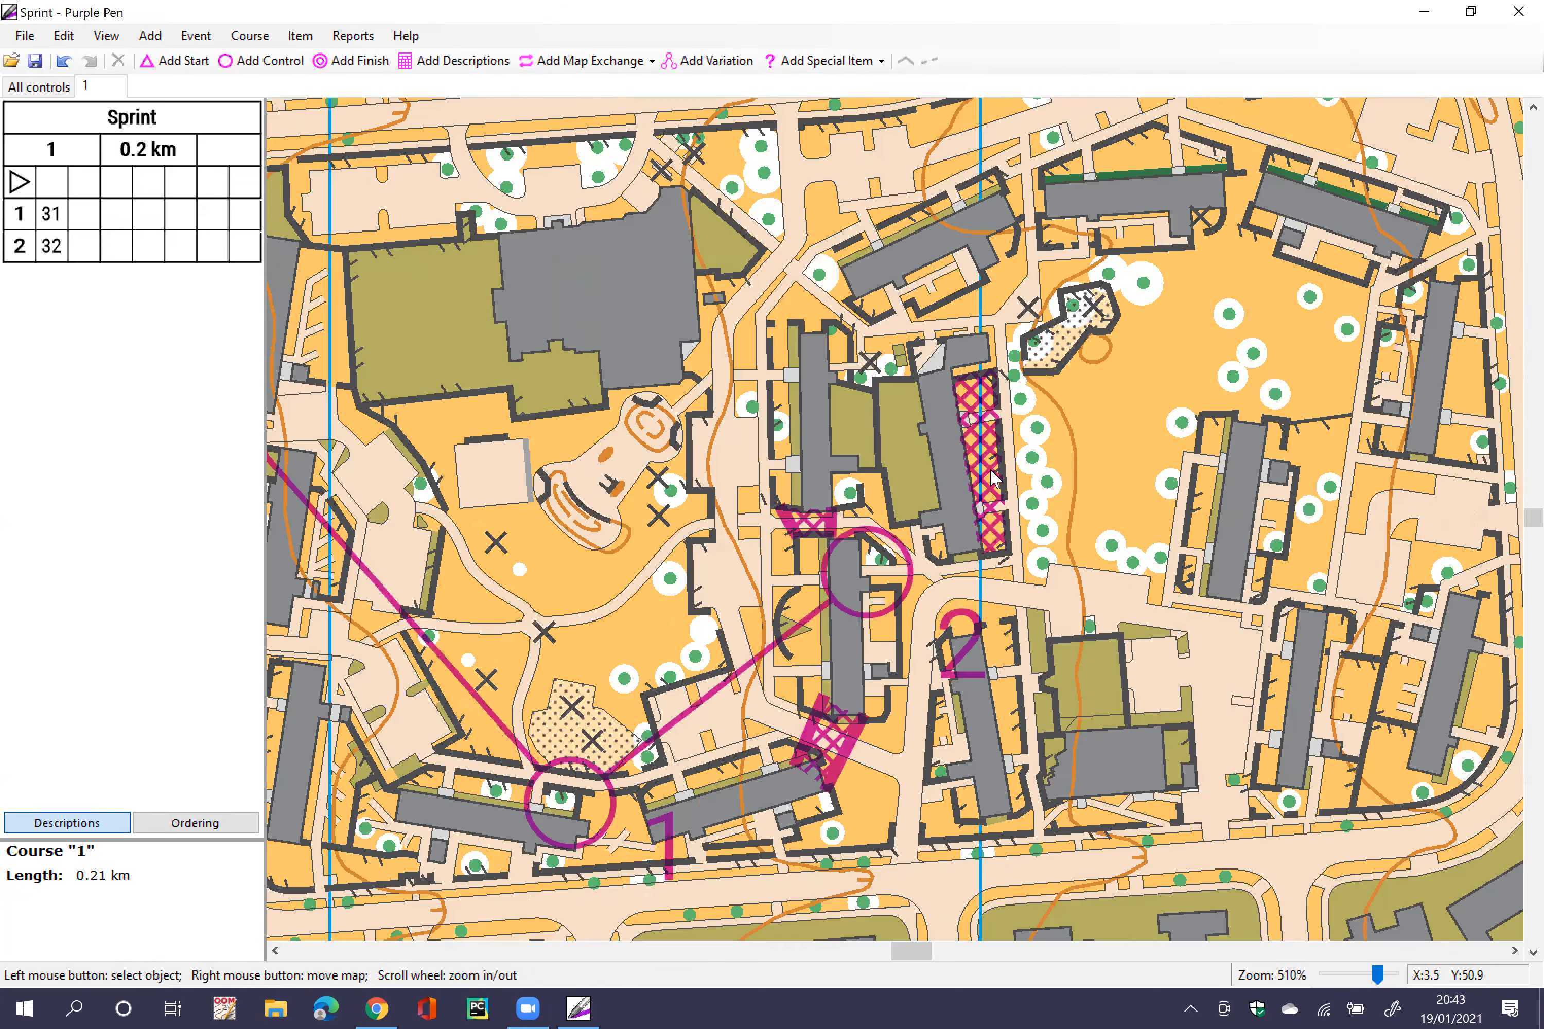
pyautogui.scroll(-1, 994, 477)
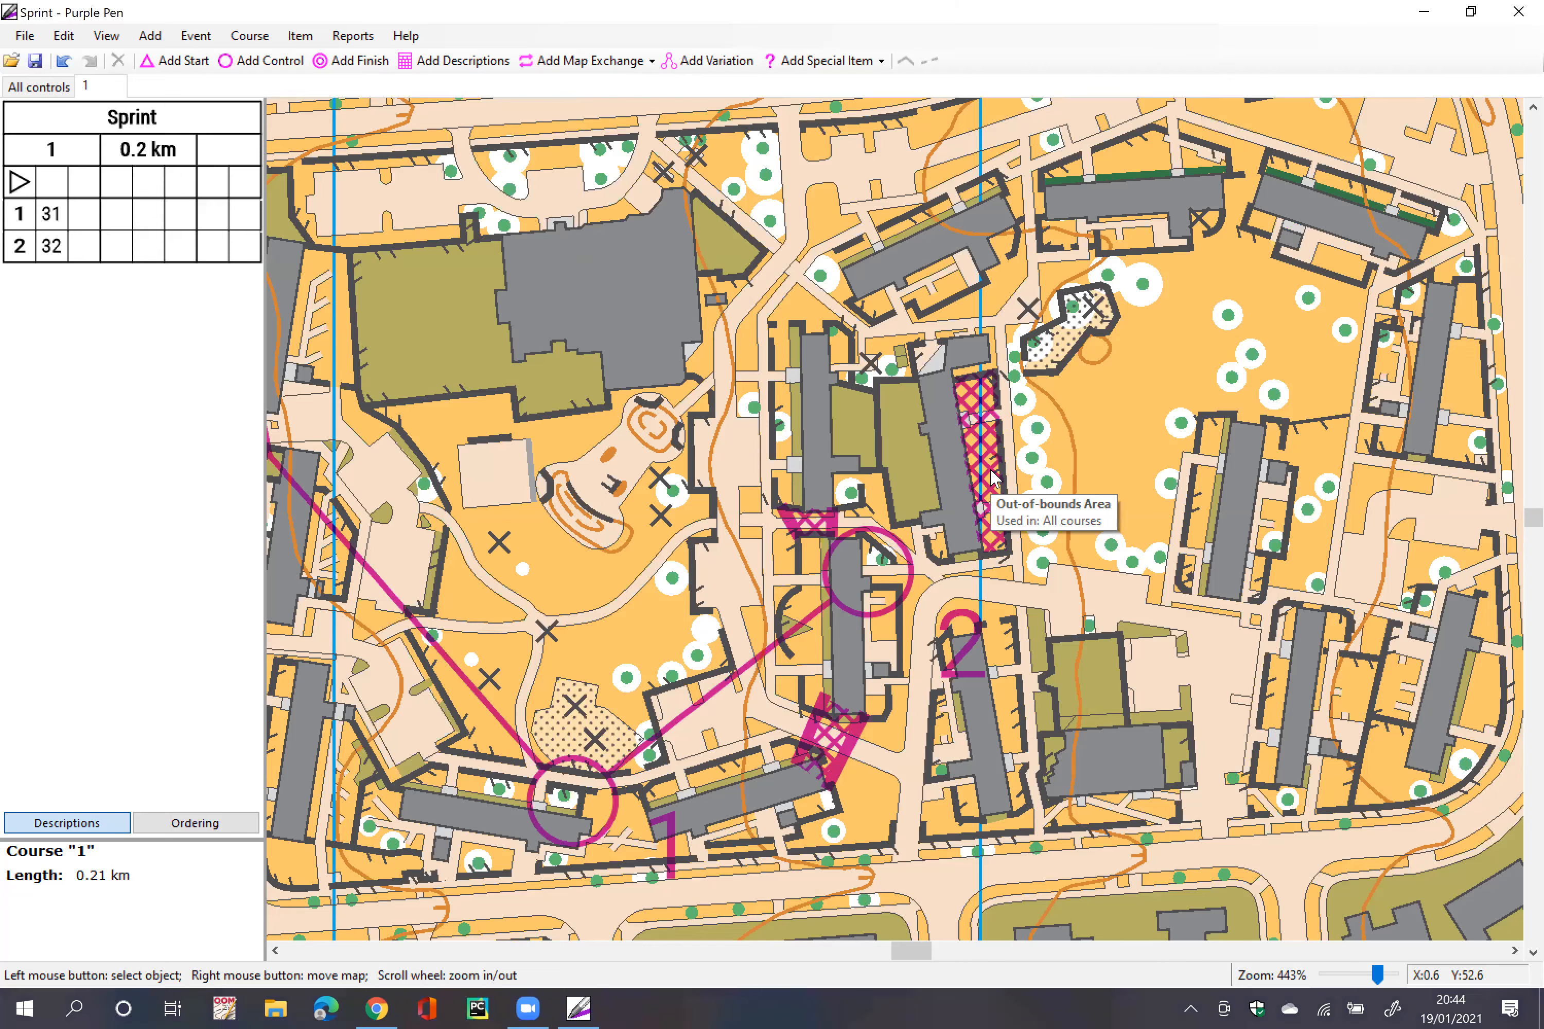
pyautogui.click(994, 479)
pyautogui.click(1055, 474)
pyautogui.click(991, 471)
pyautogui.scroll(3, 991, 472)
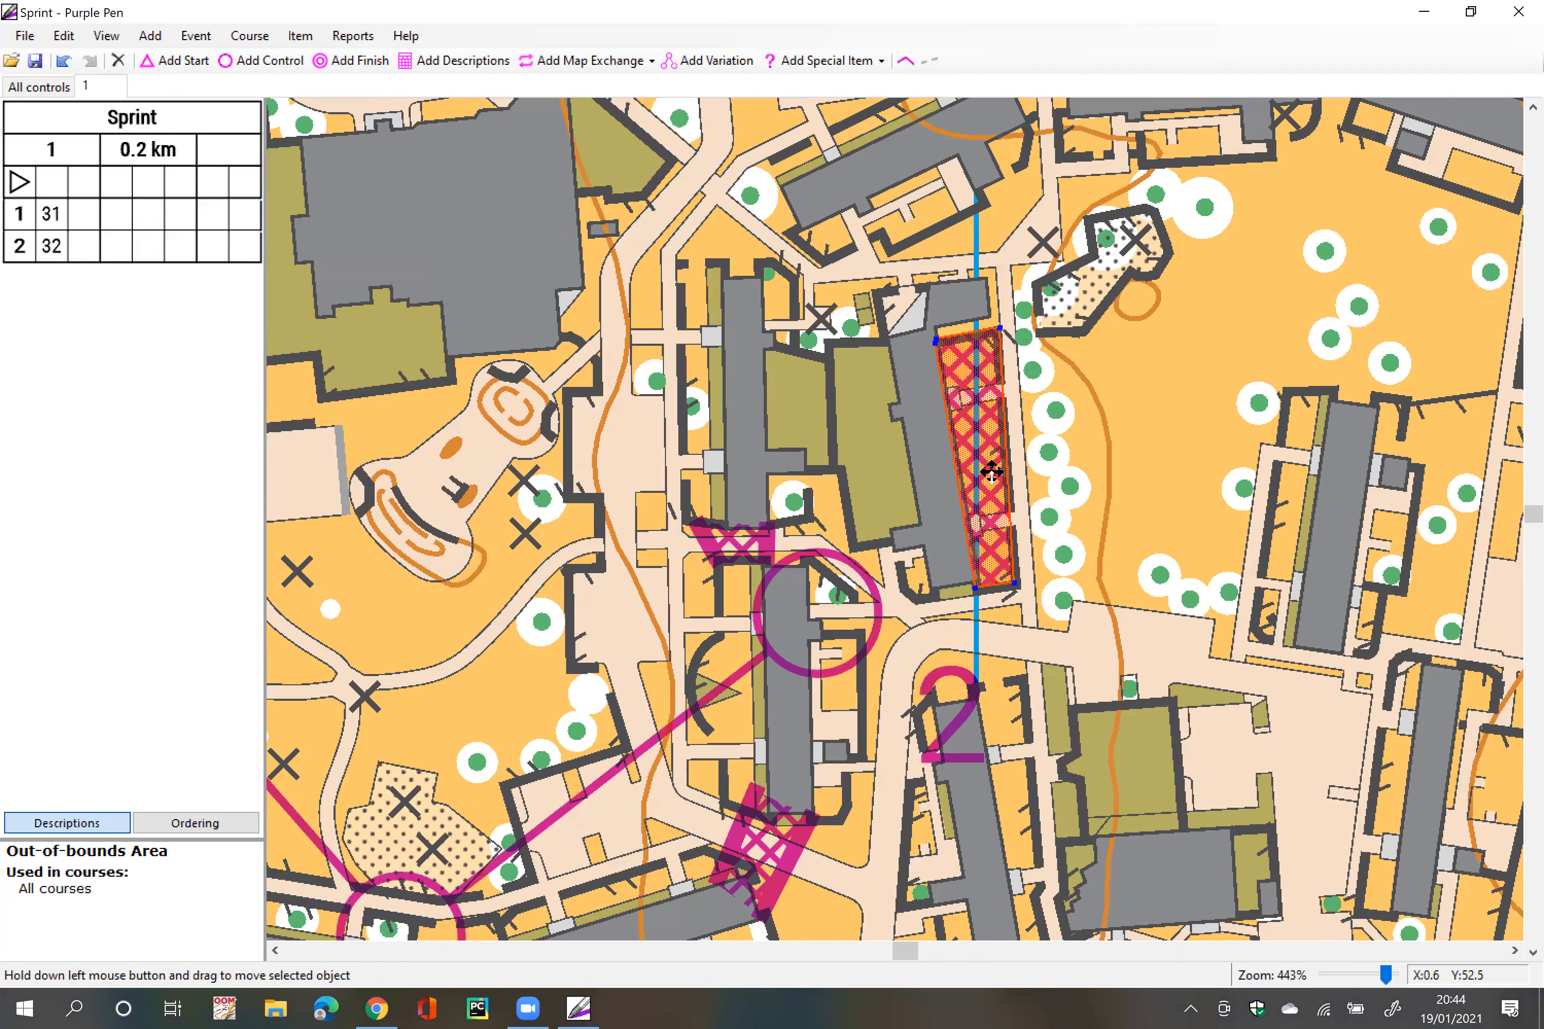
pyautogui.press('Delete')
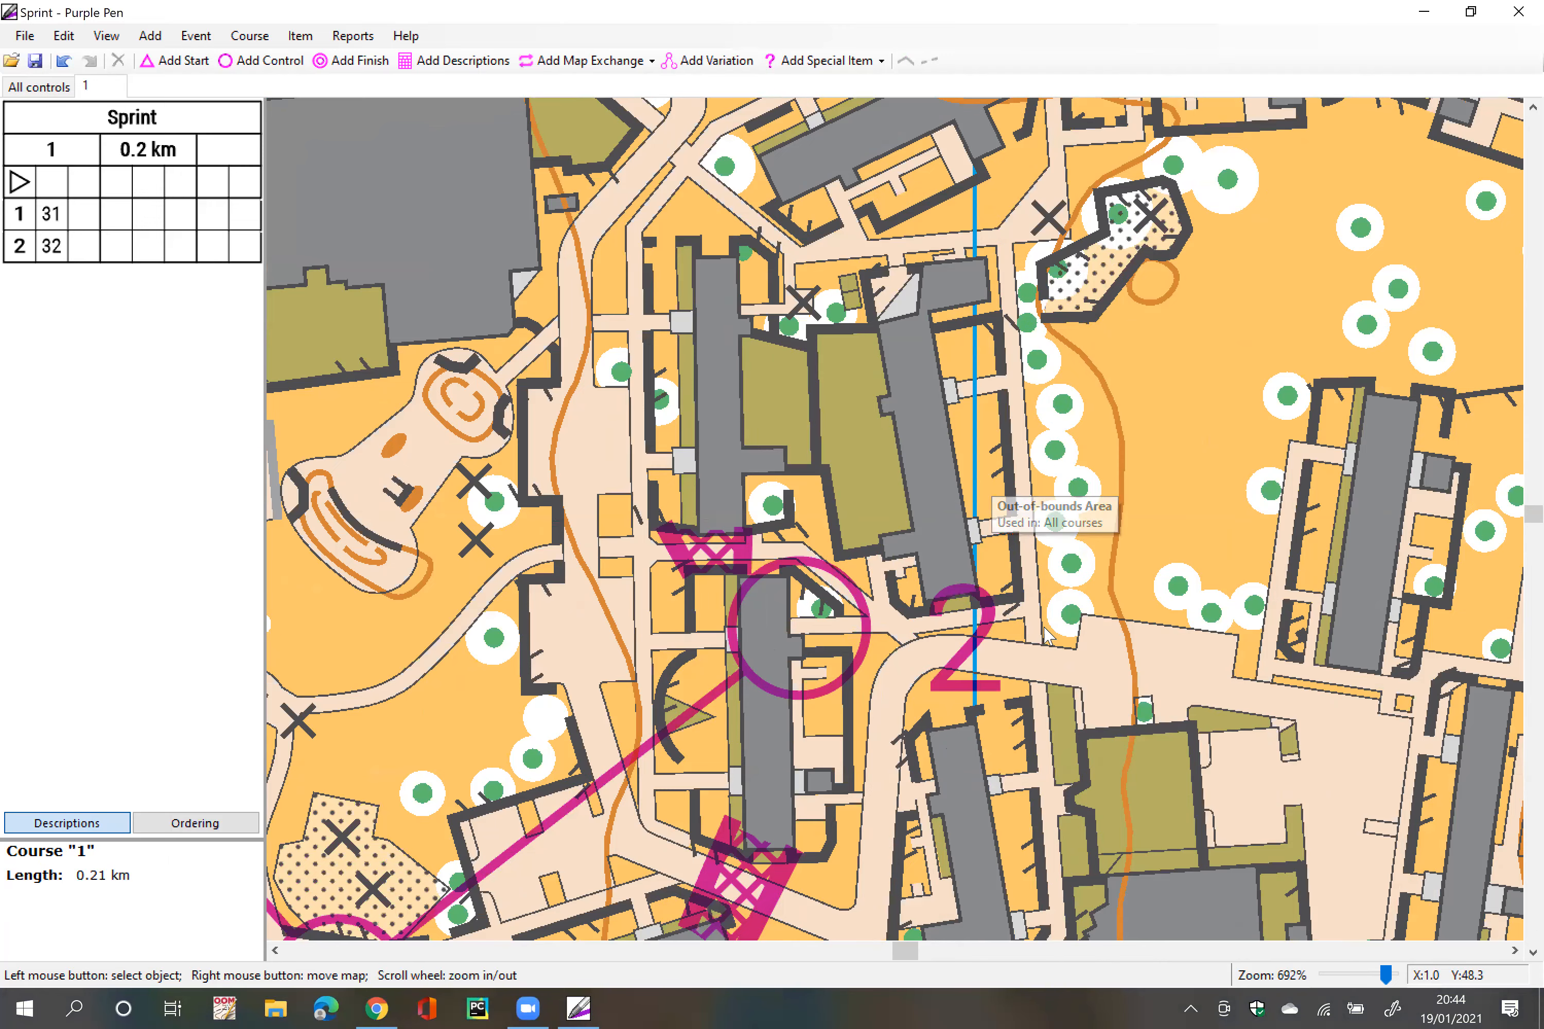
pyautogui.scroll(-1, 1046, 636)
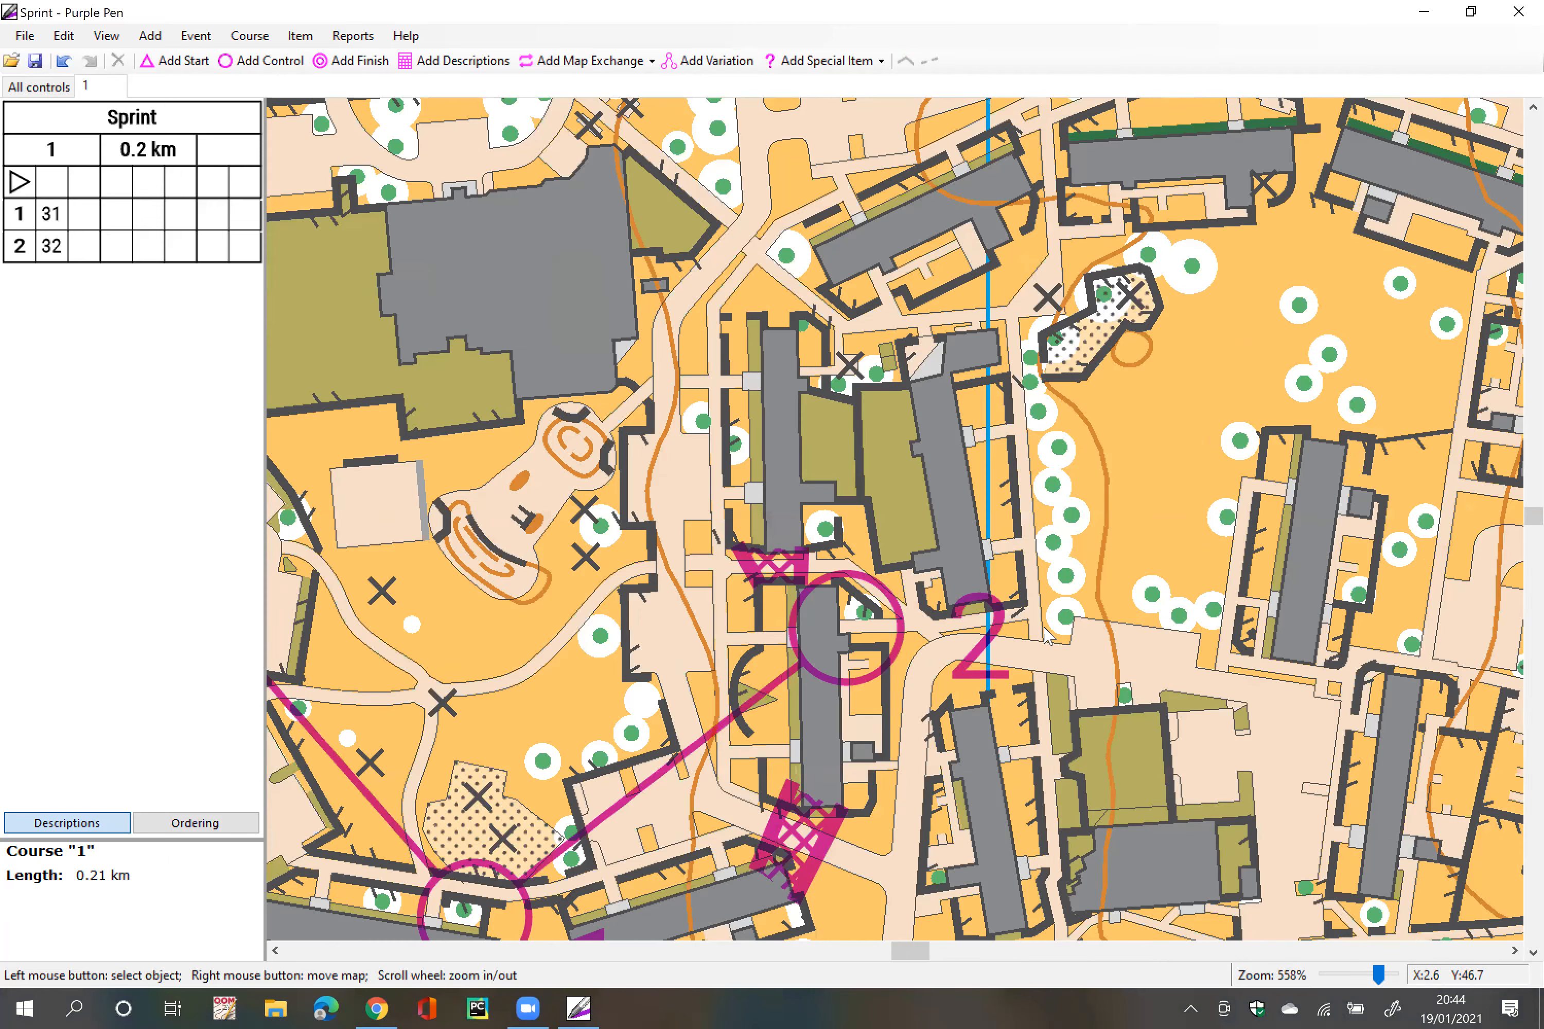
pyautogui.scroll(-2, 1046, 635)
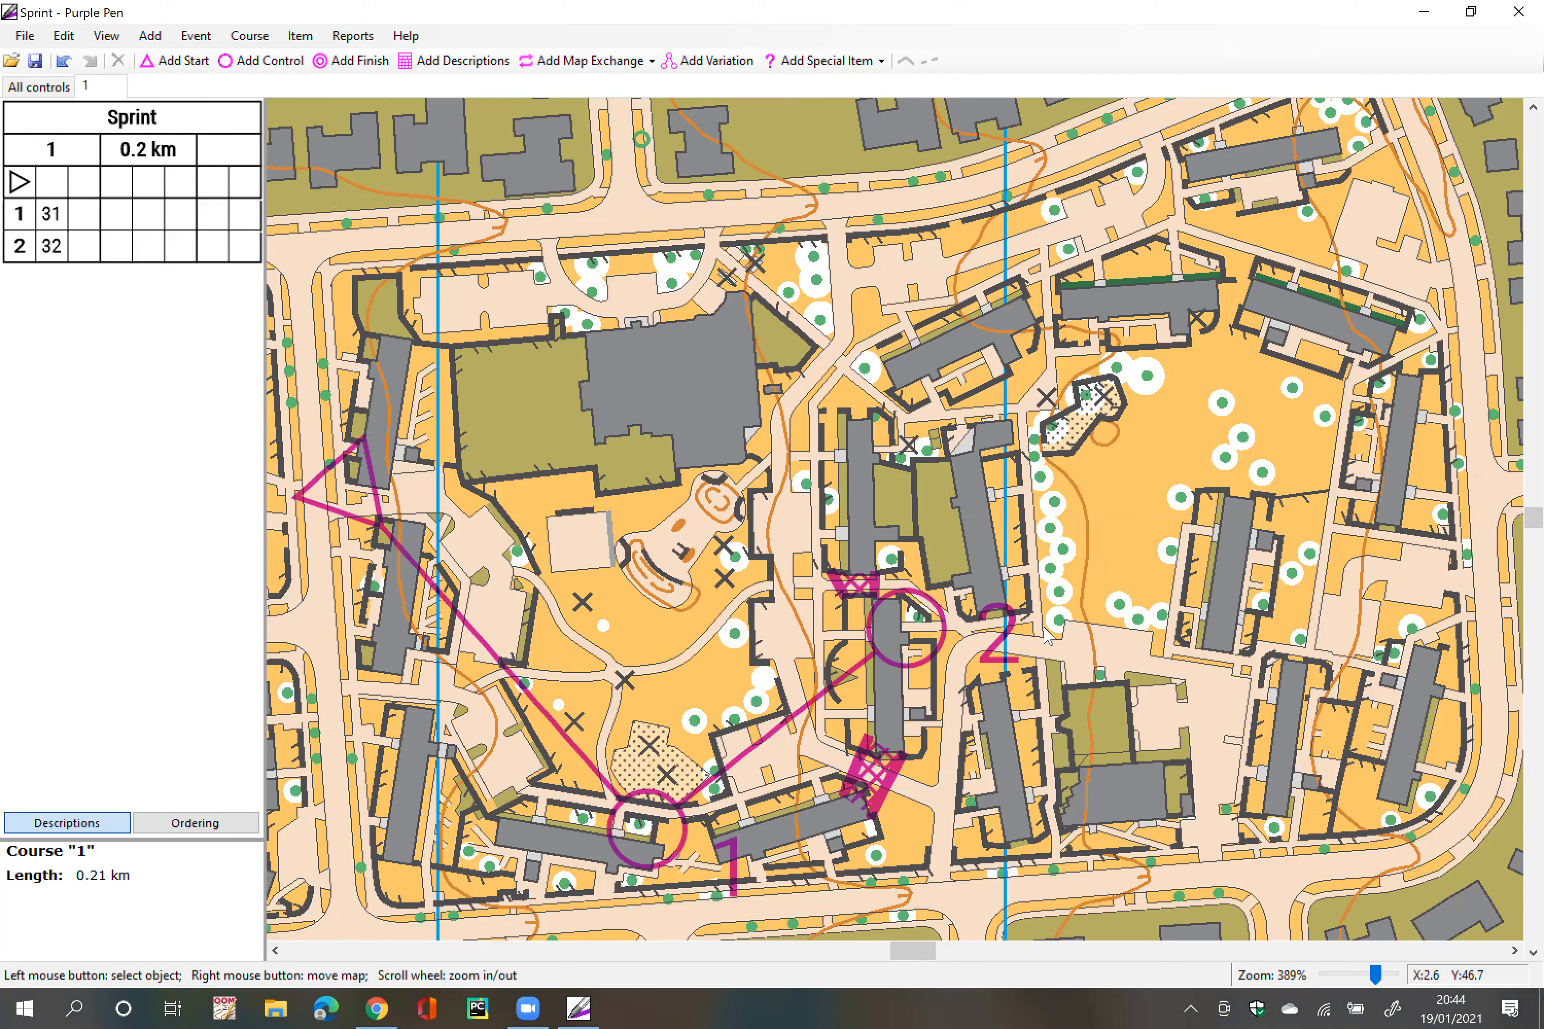
# Step: Save the changes to Sprint.ppen and open the PPen test2 event from the Orienteering > Maps > Forest maps folder in Documents
pyautogui.click(25, 36)
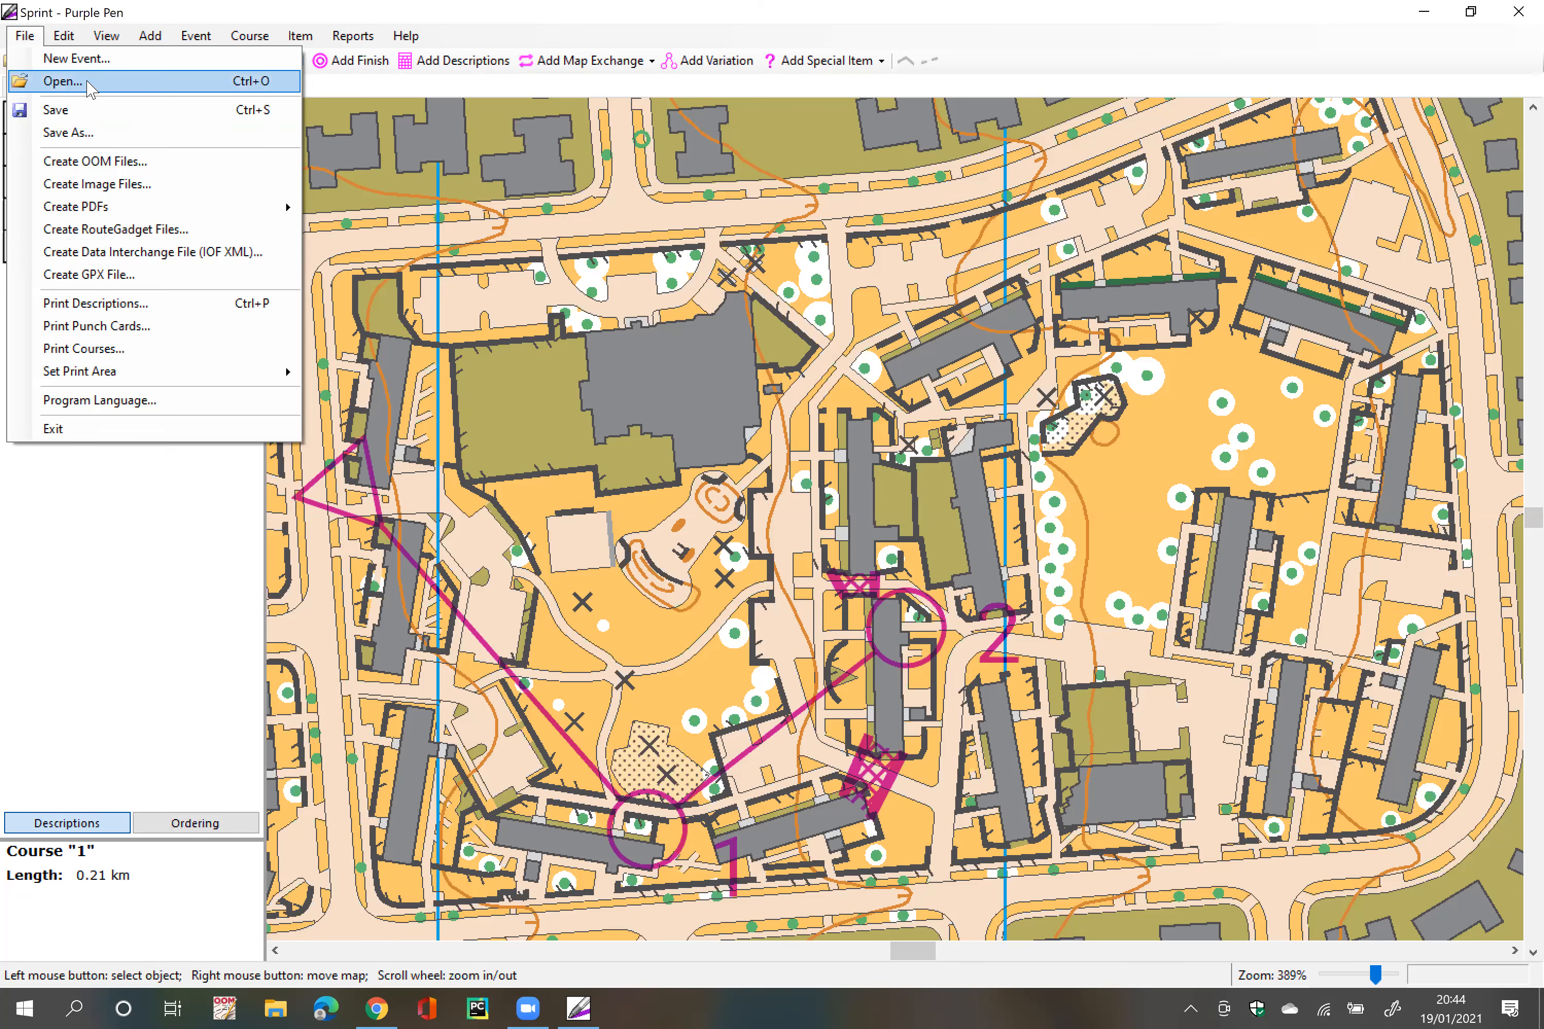
pyautogui.click(88, 84)
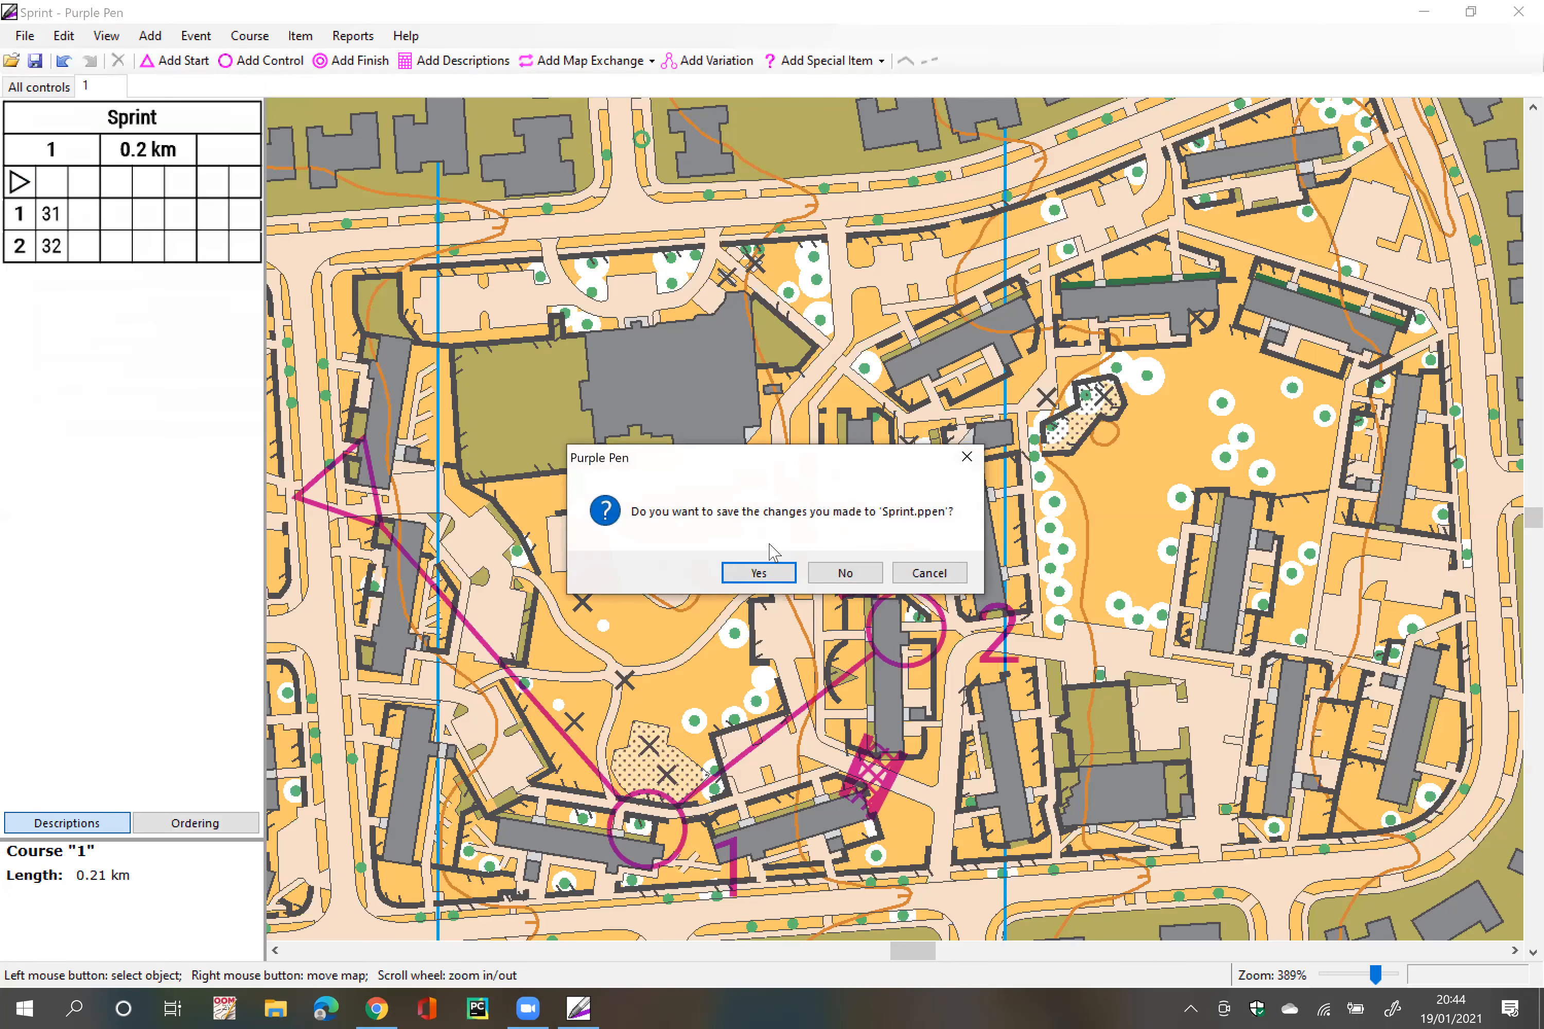
pyautogui.click(757, 575)
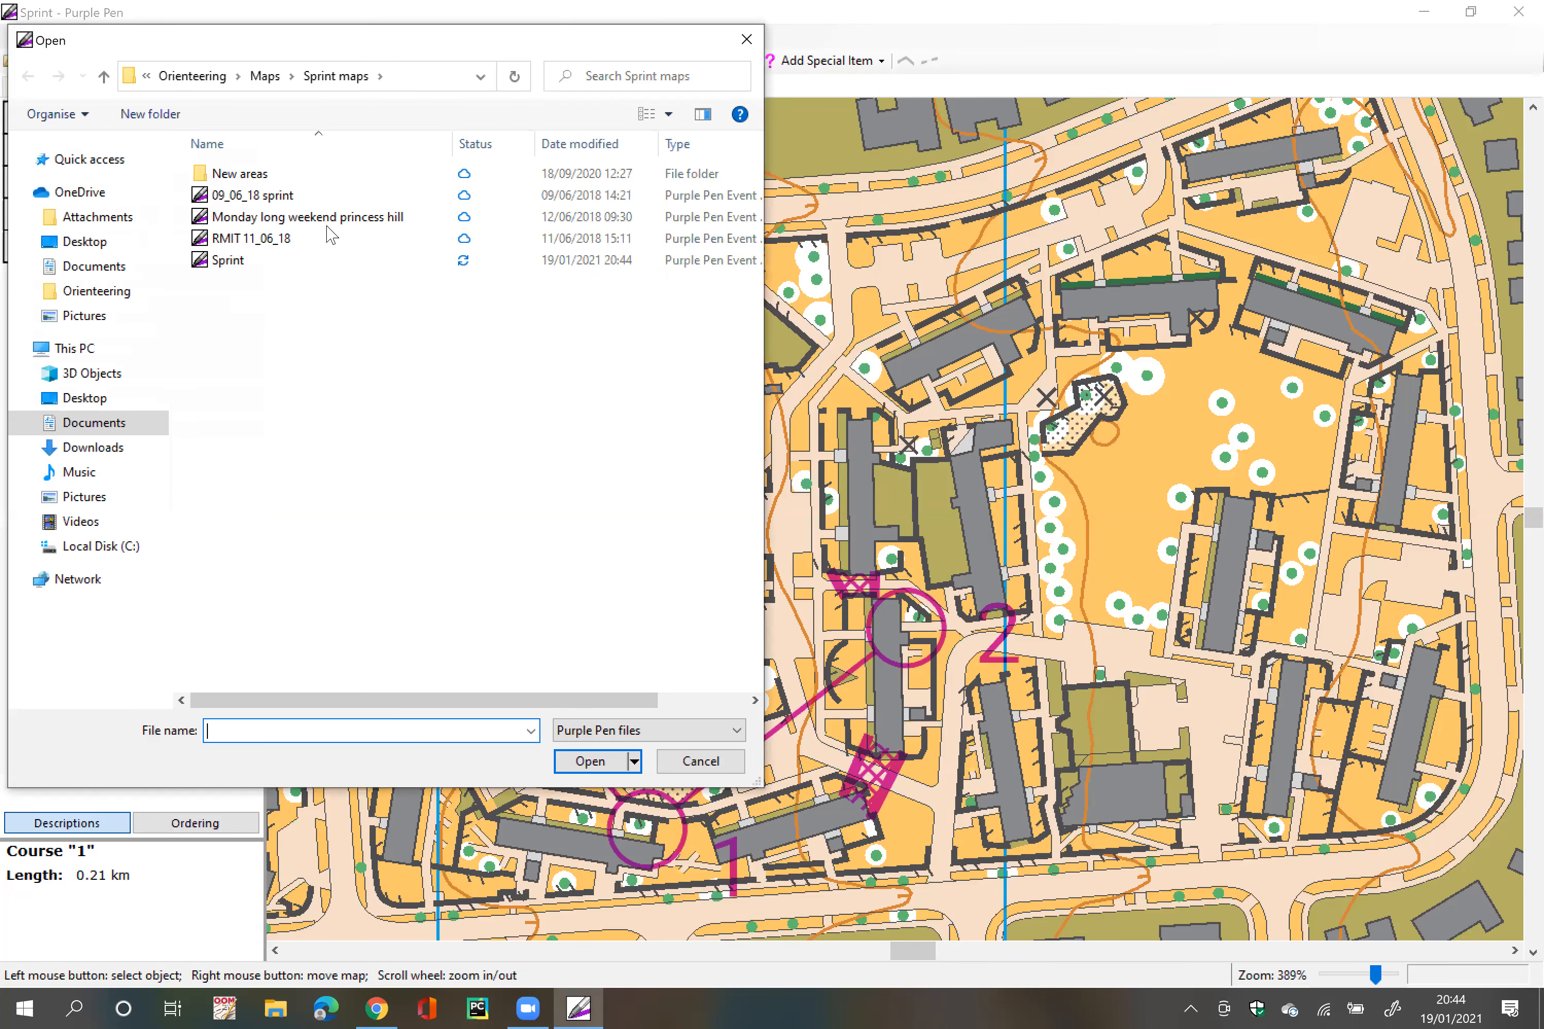
pyautogui.click(126, 428)
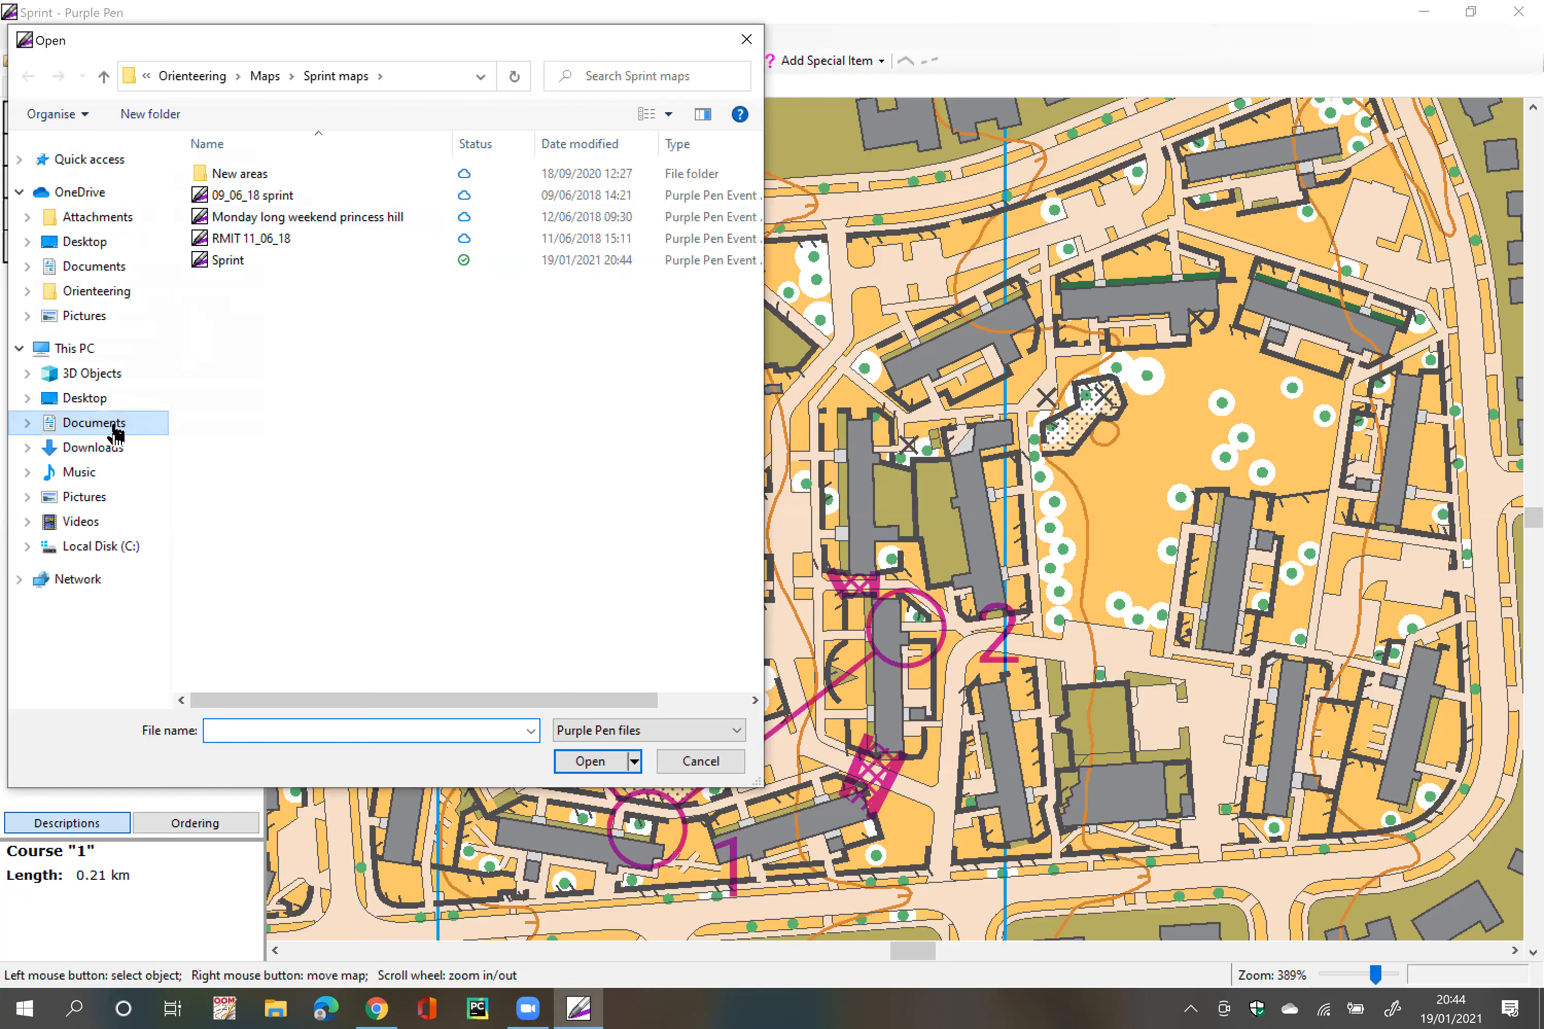
pyautogui.click(249, 345)
pyautogui.doubleClick(249, 345)
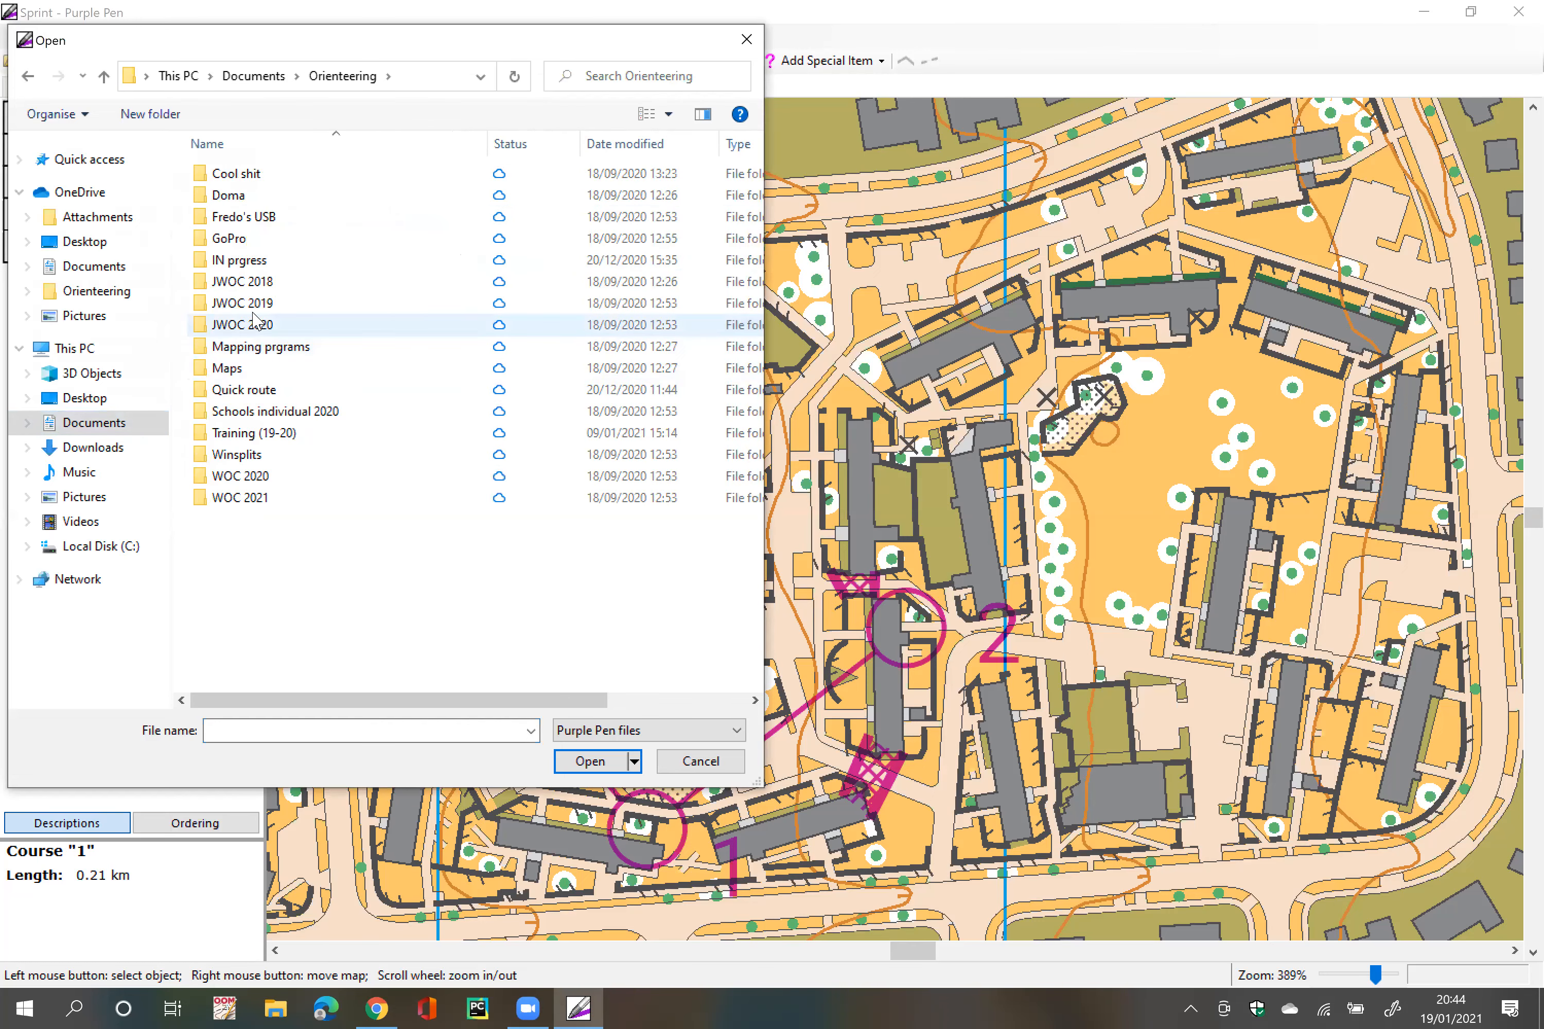
pyautogui.doubleClick(240, 371)
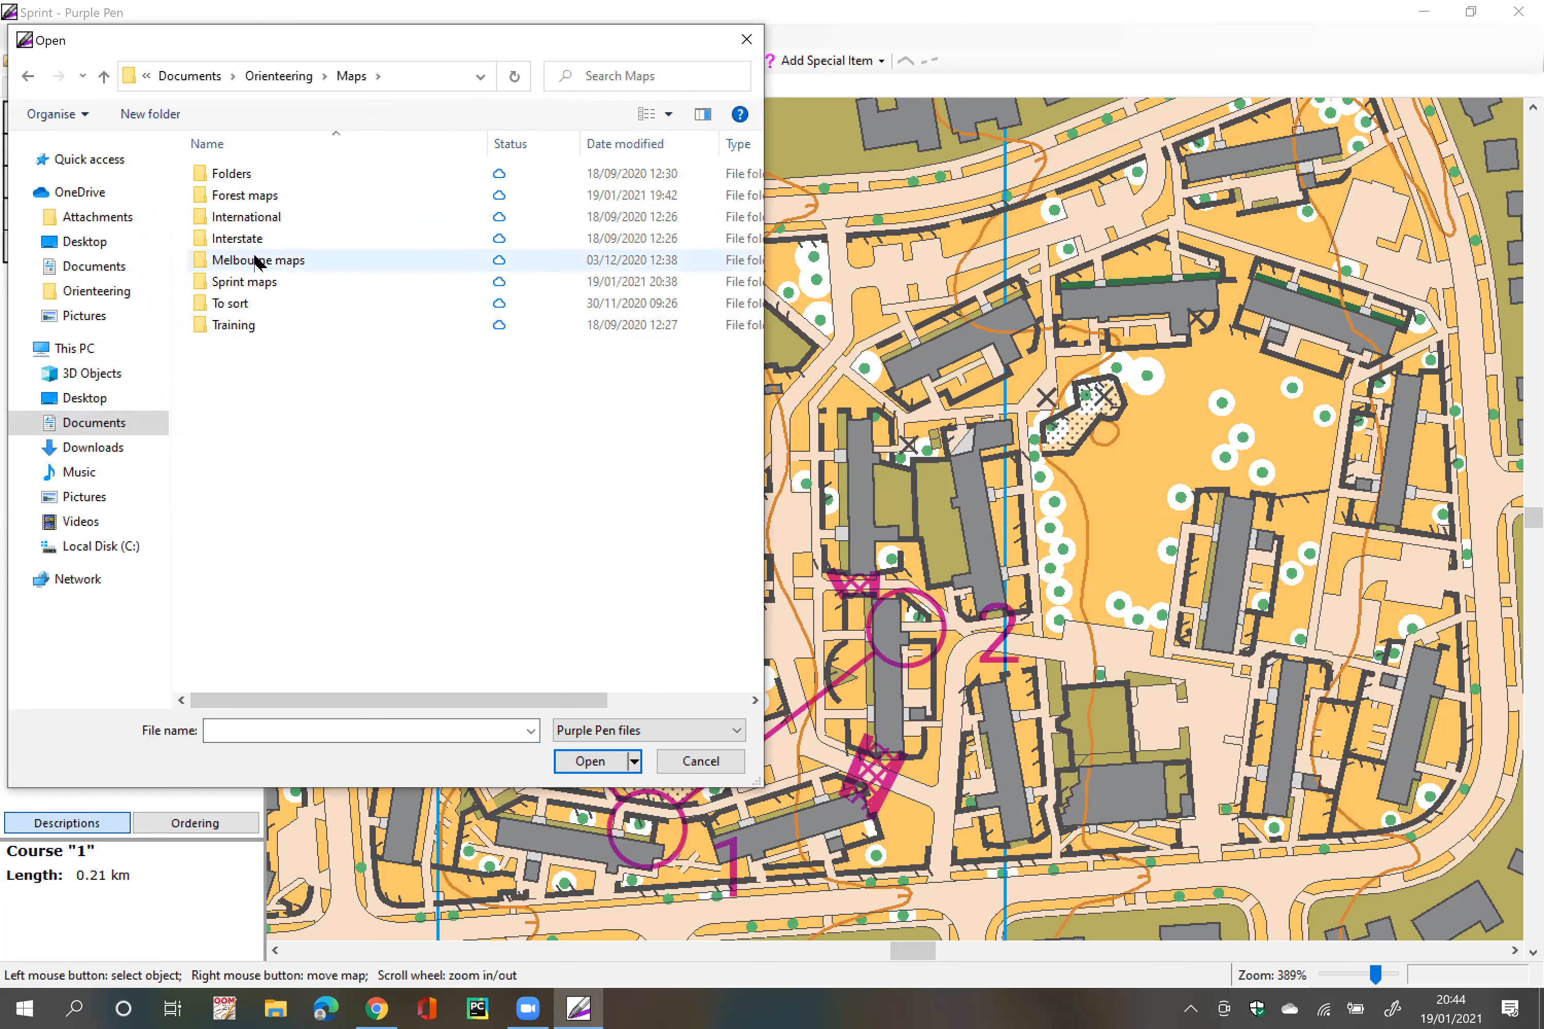
pyautogui.click(254, 199)
pyautogui.doubleClick(256, 199)
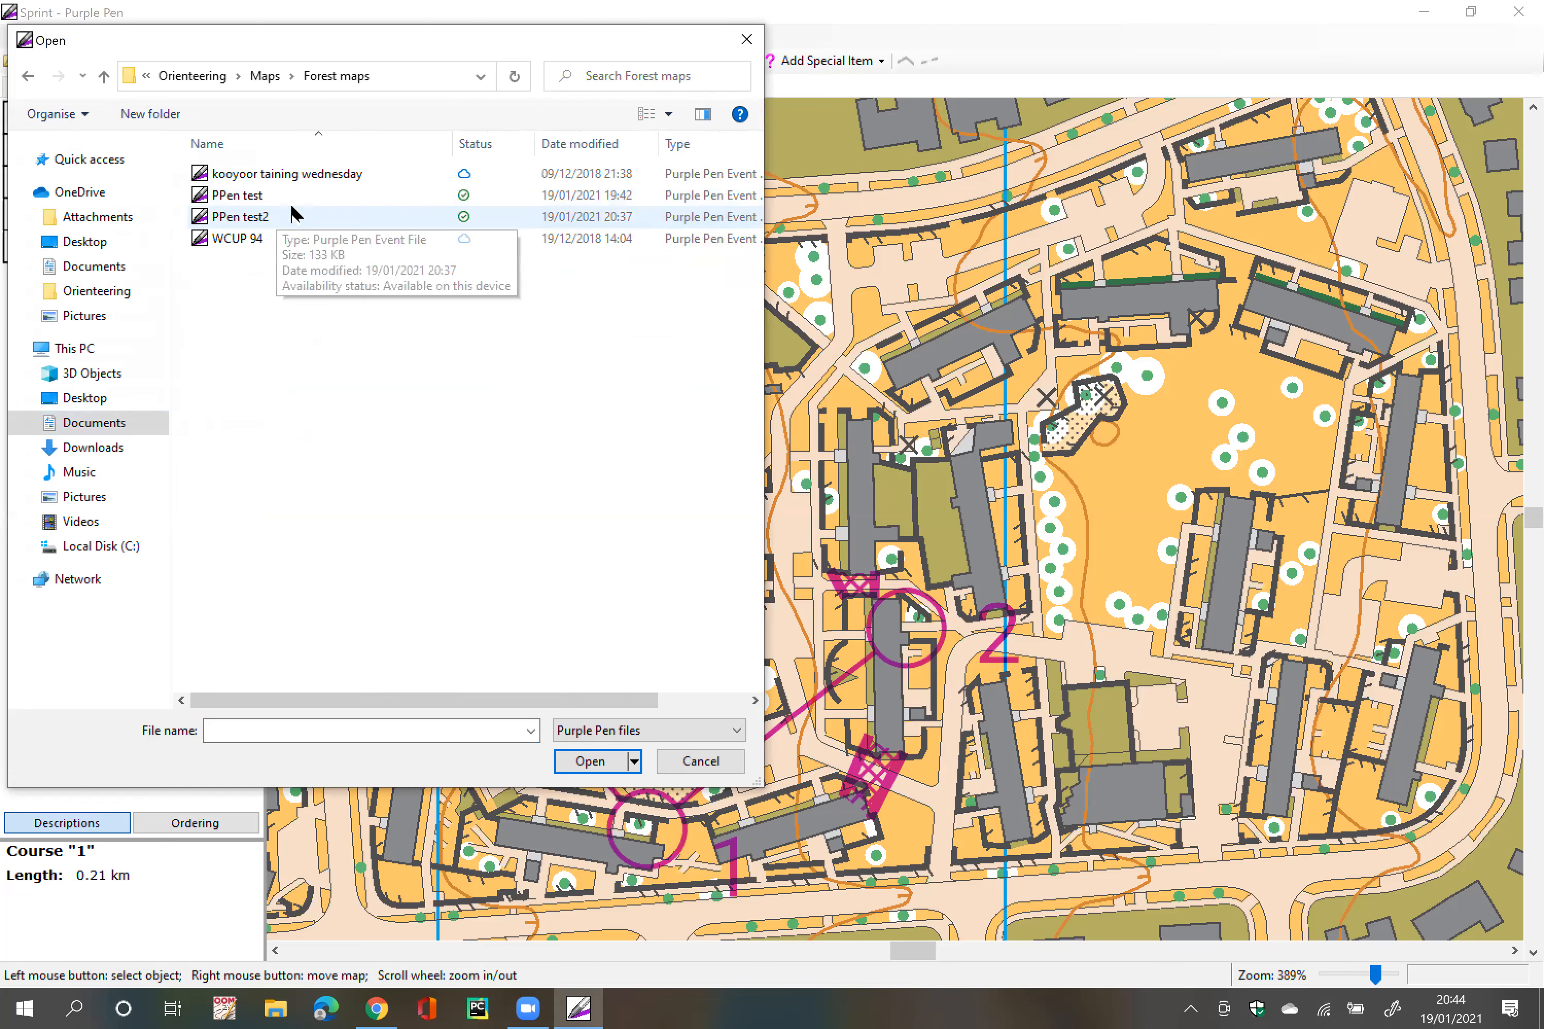
pyautogui.click(265, 222)
pyautogui.doubleClick(264, 221)
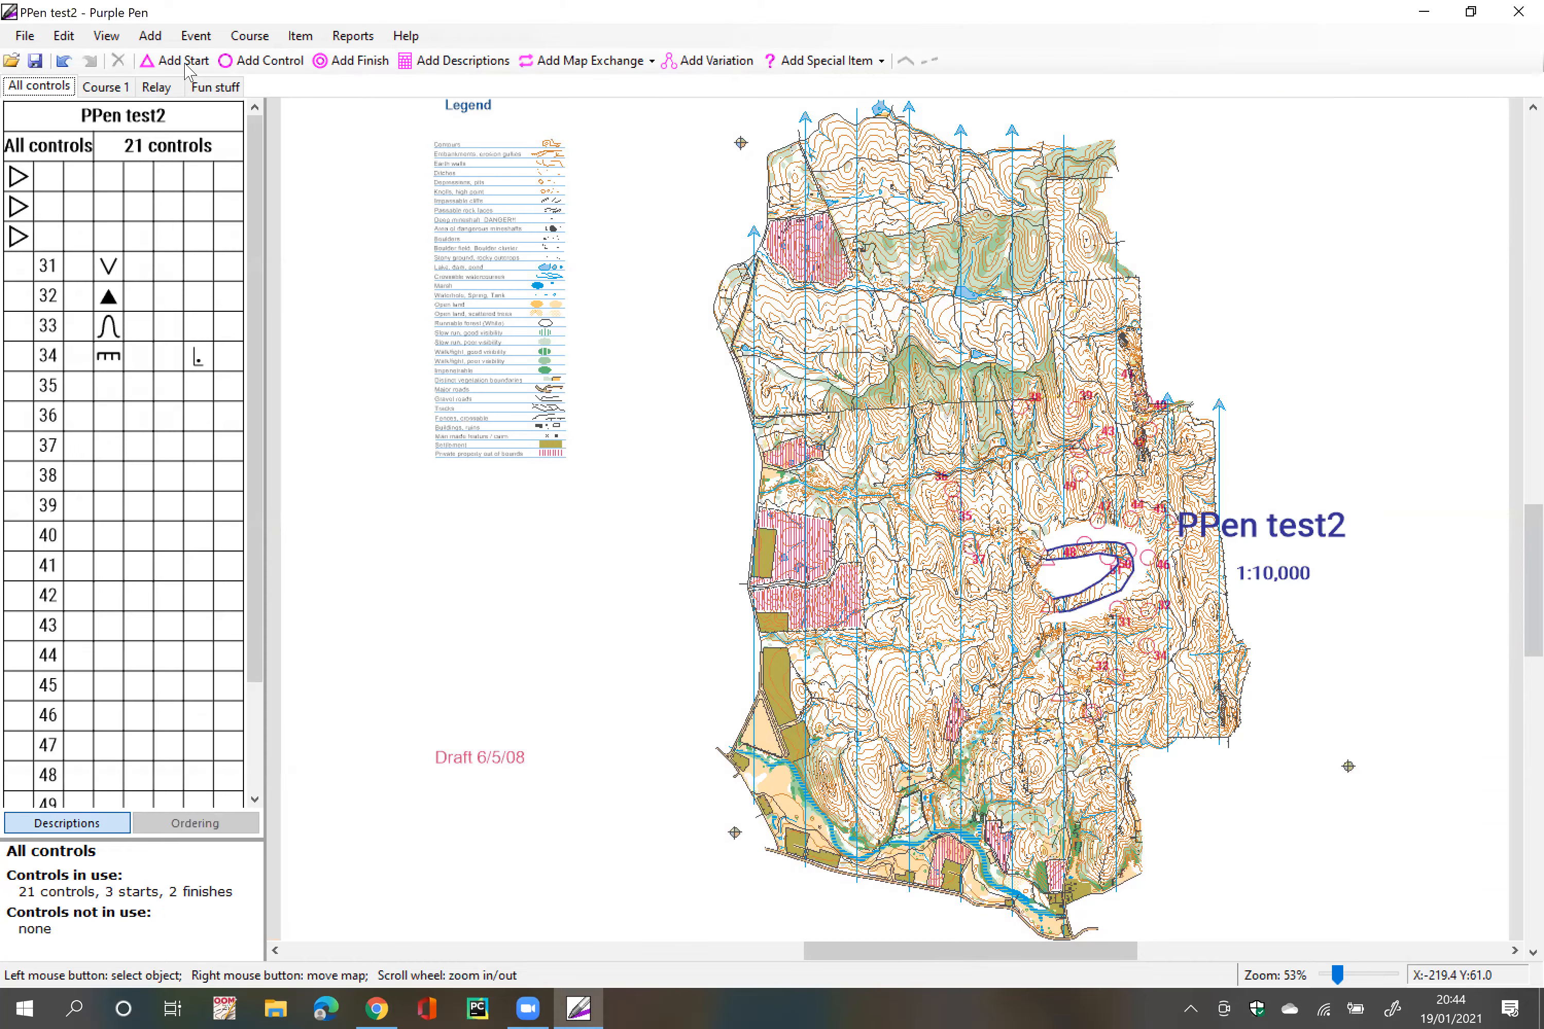
# Step: Show Course 1 and set its description appearance to text in the course properties
pyautogui.click(109, 87)
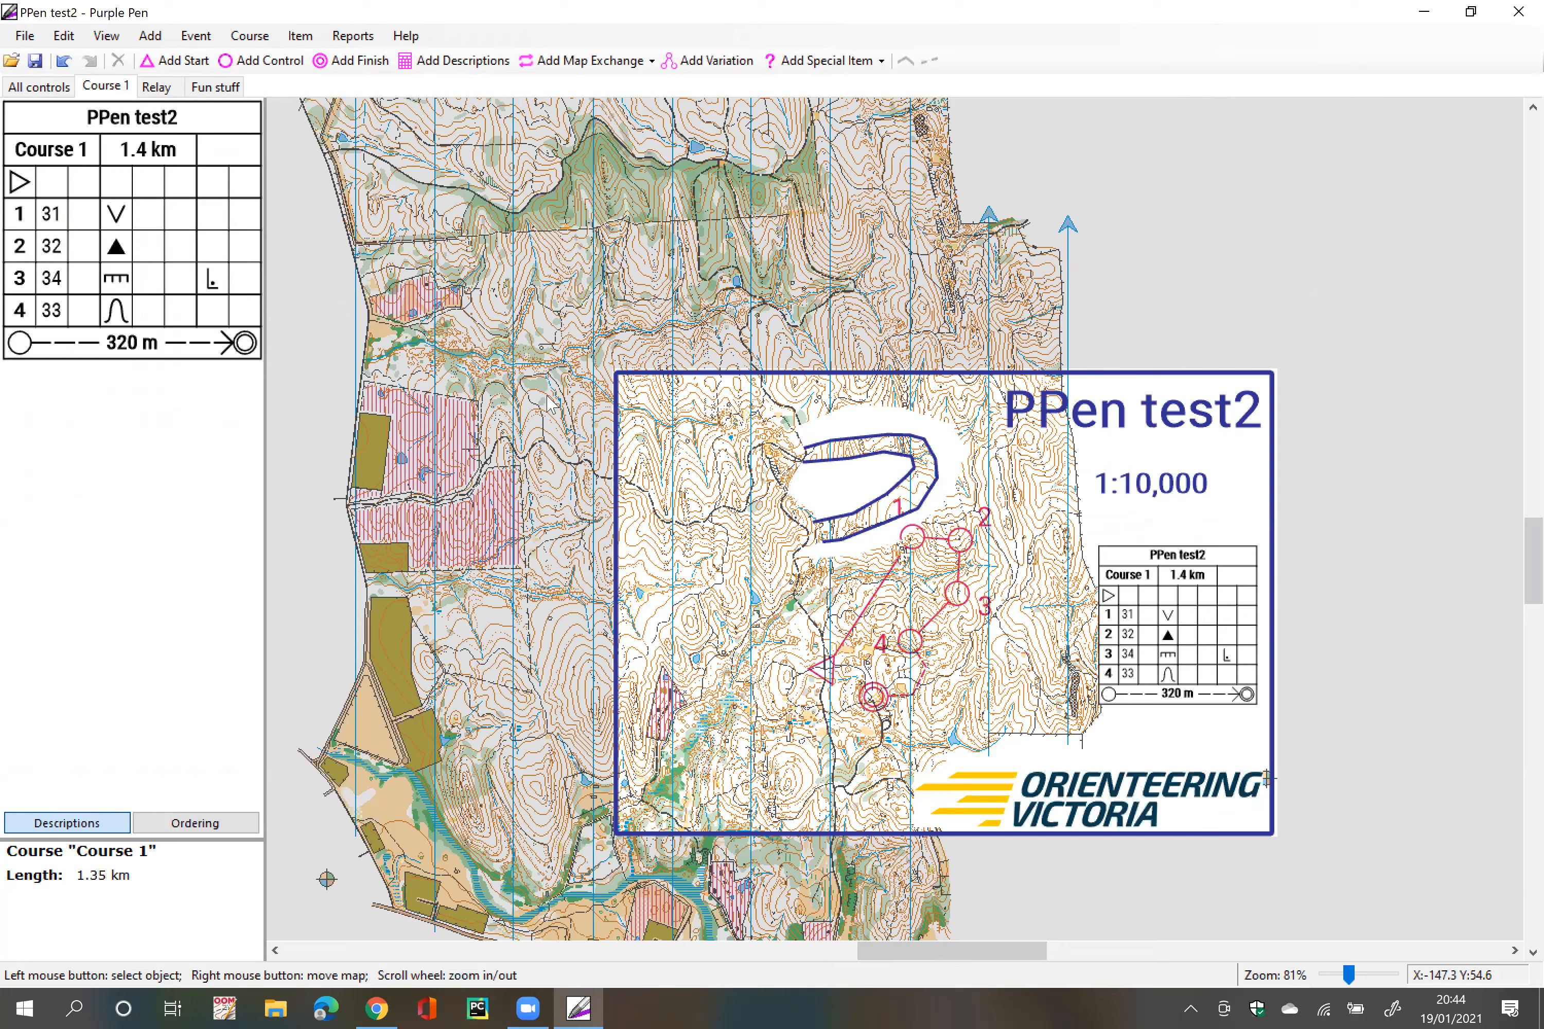
pyautogui.scroll(4, 68, 207)
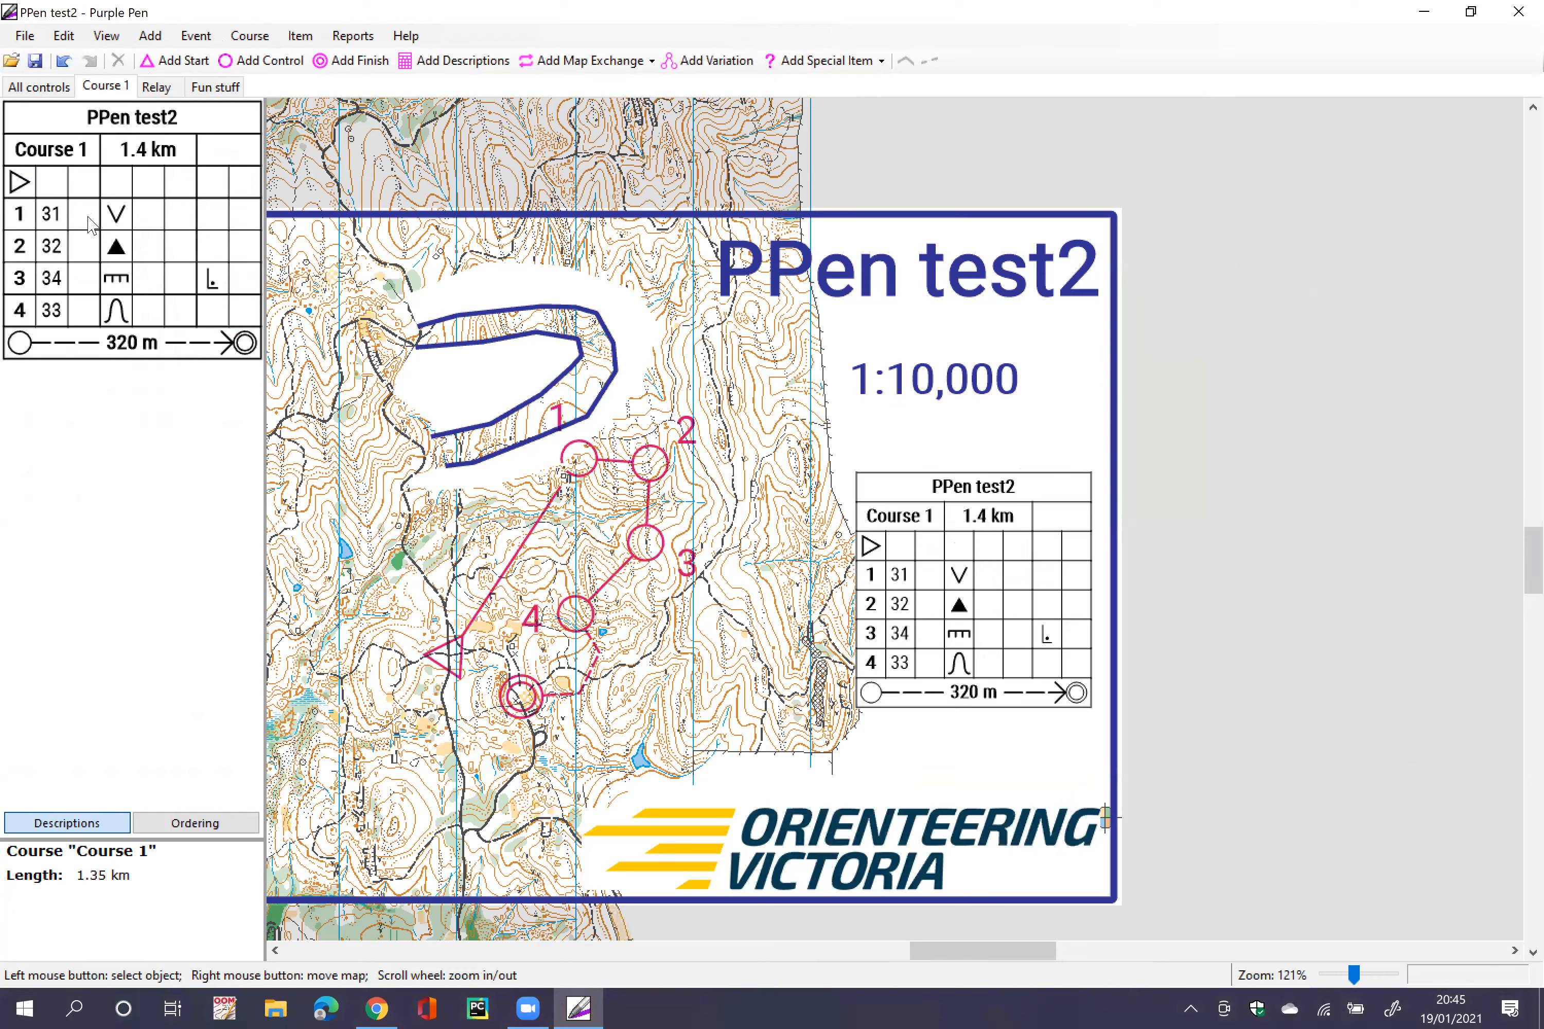
pyautogui.click(251, 37)
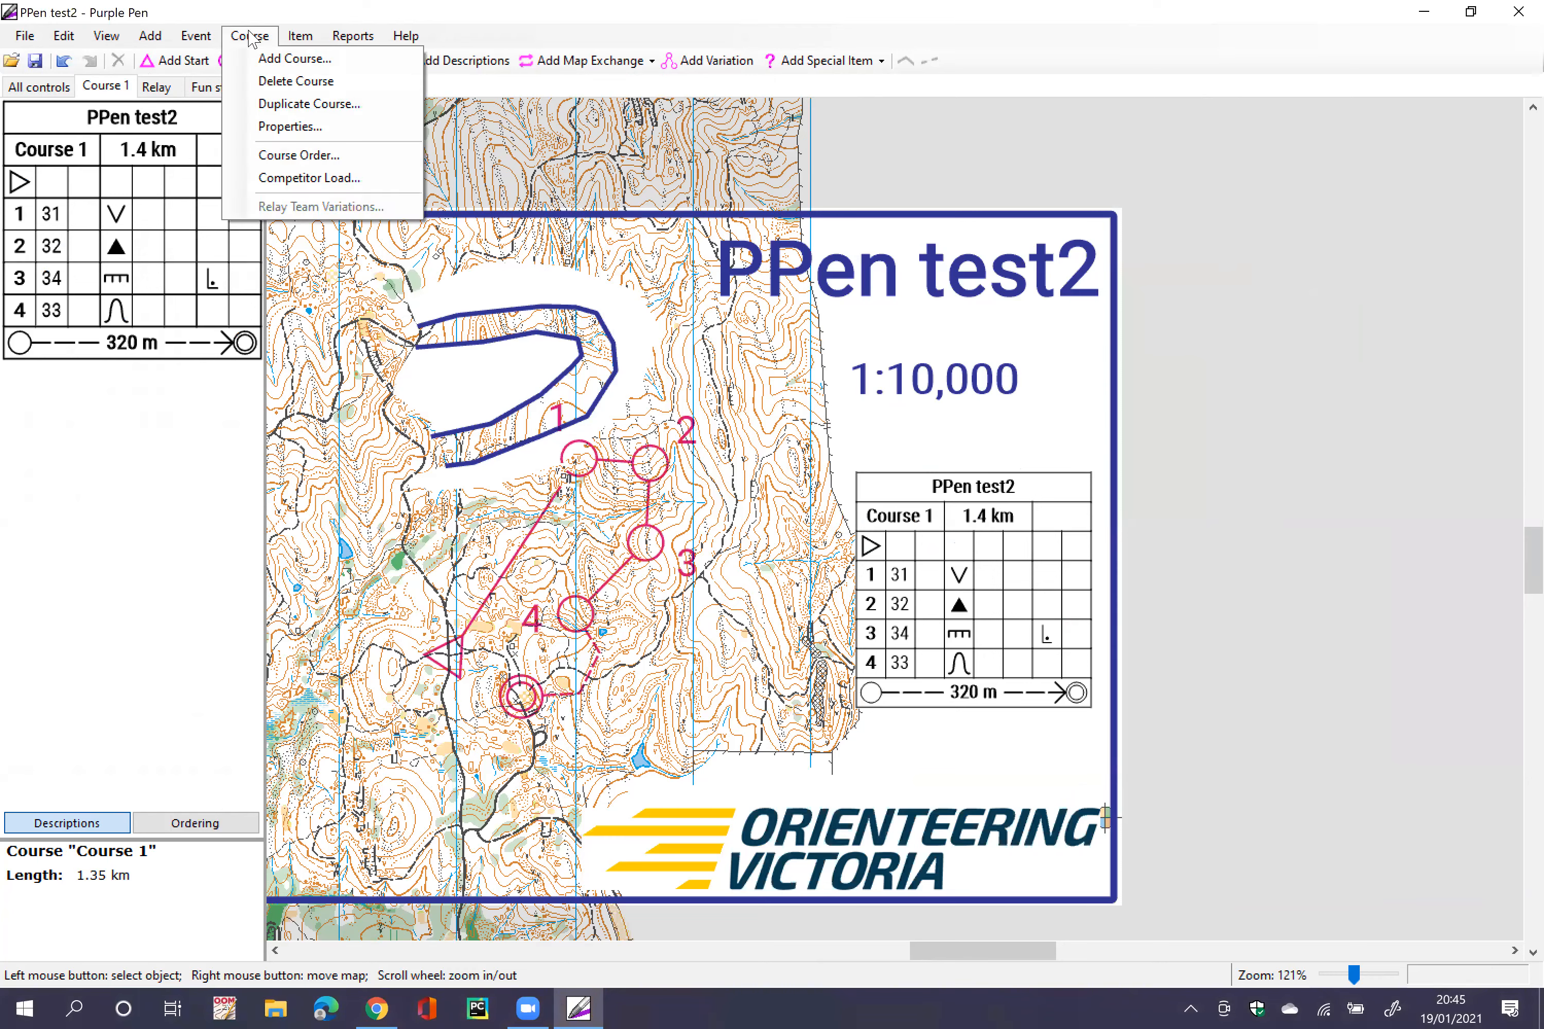
pyautogui.click(281, 128)
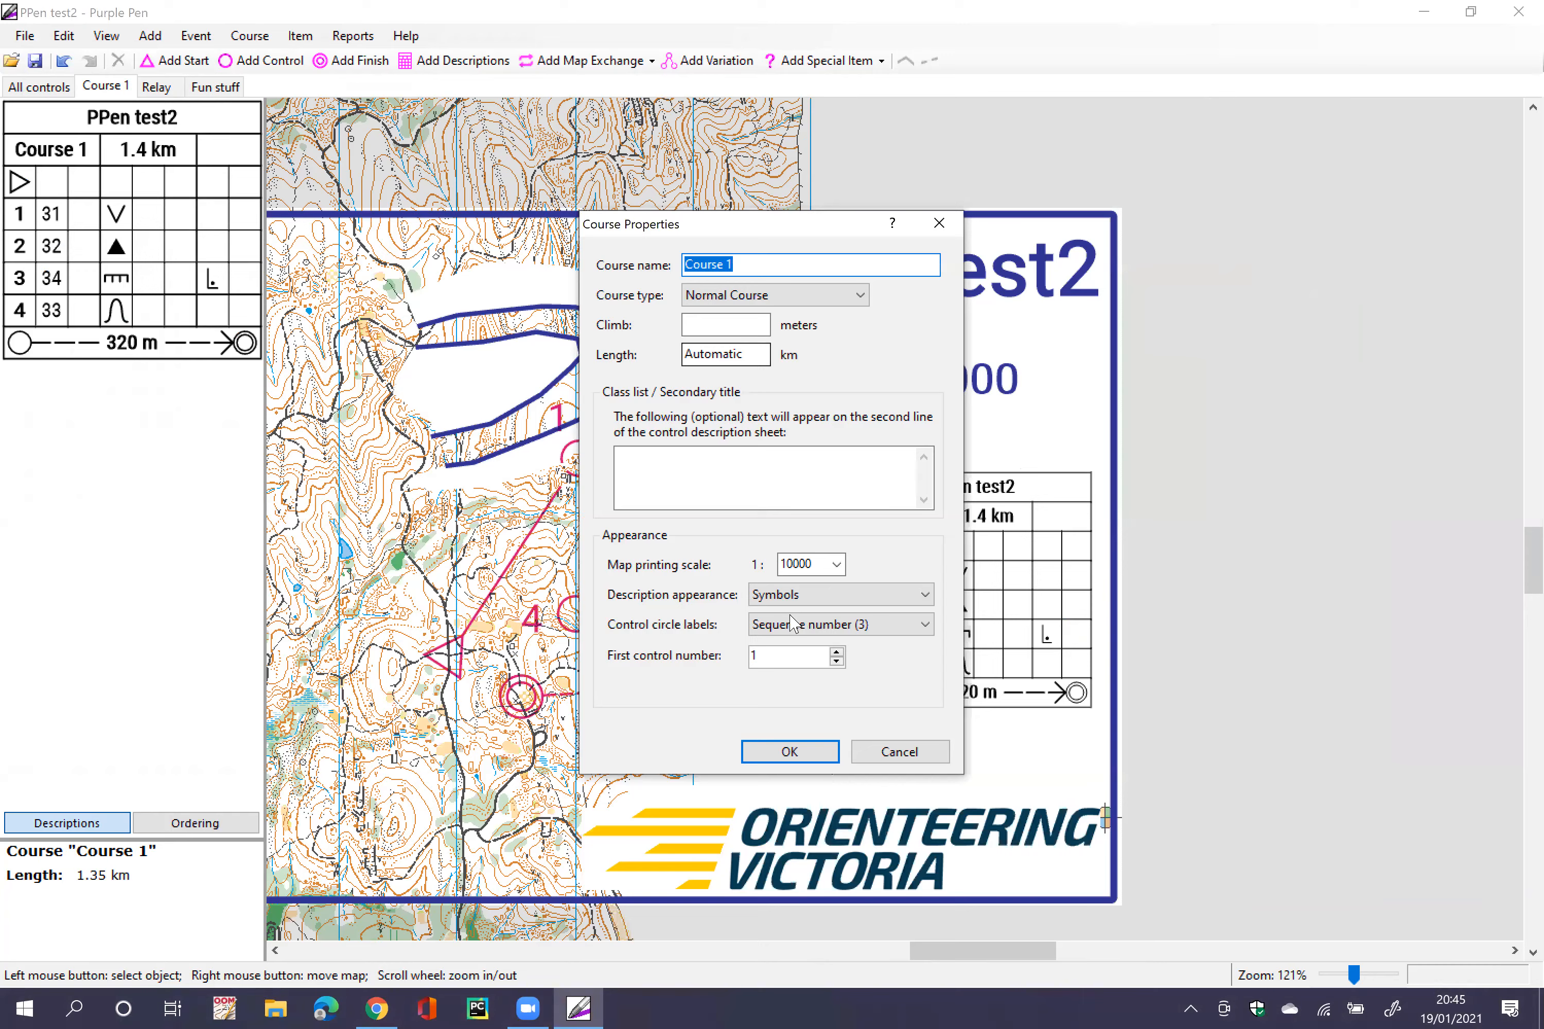
pyautogui.click(779, 596)
pyautogui.click(771, 623)
pyautogui.click(789, 751)
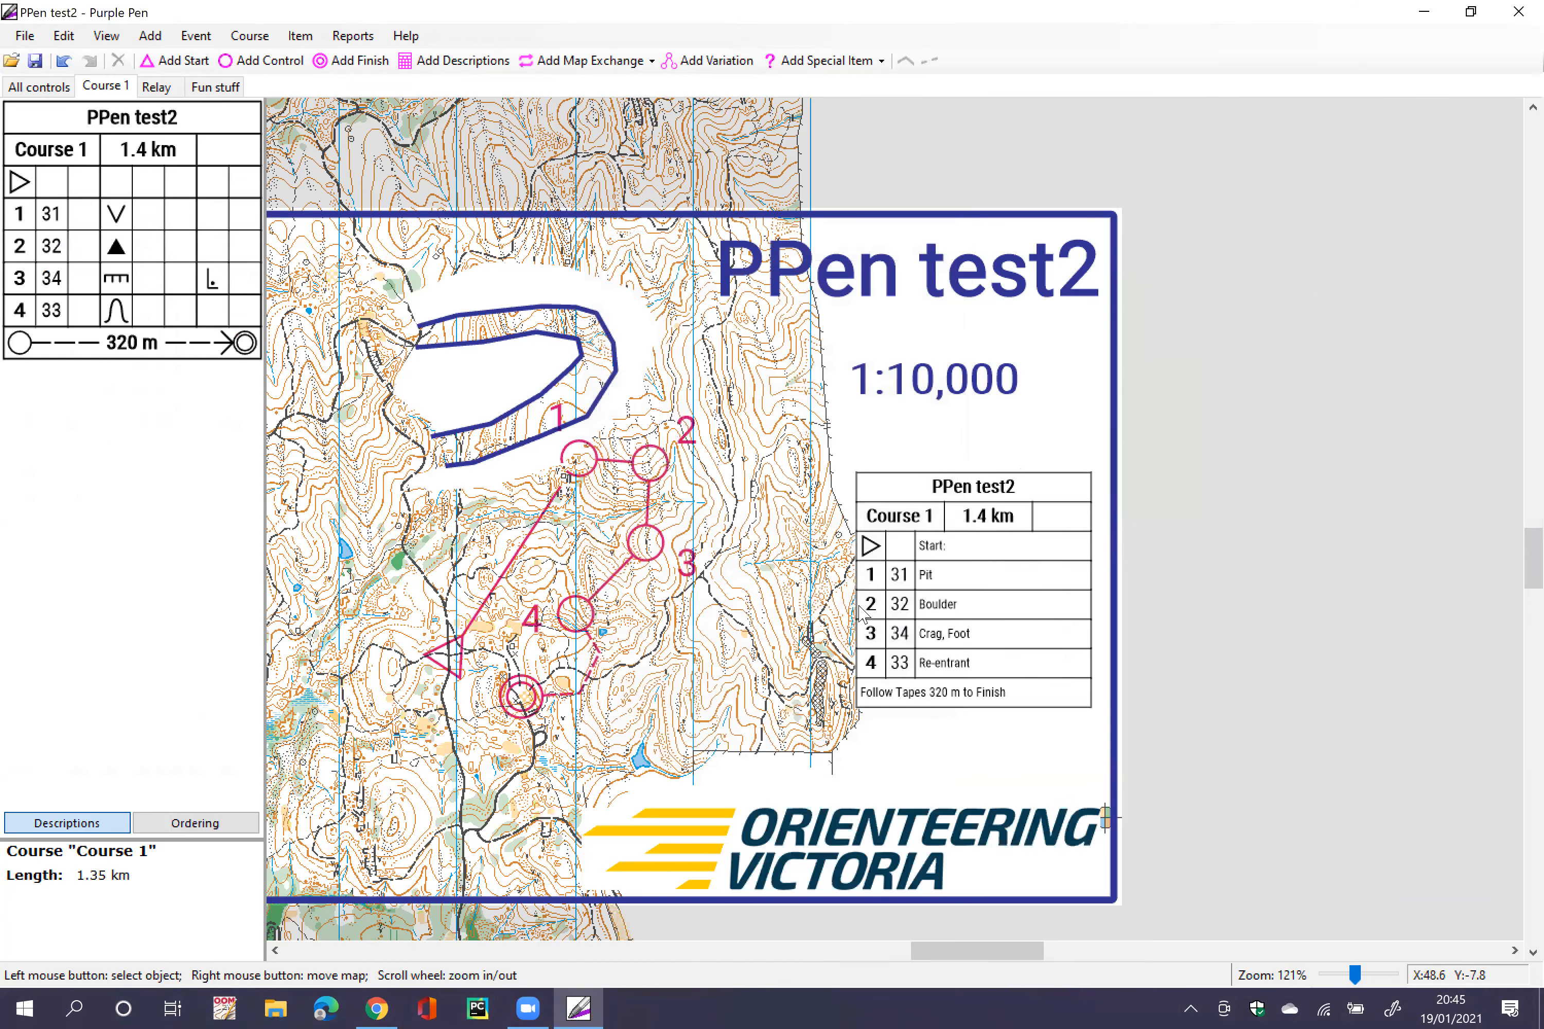
# Step: Examine the text control descriptions of Course 1 close up on the map layout
pyautogui.scroll(3, 1005, 584)
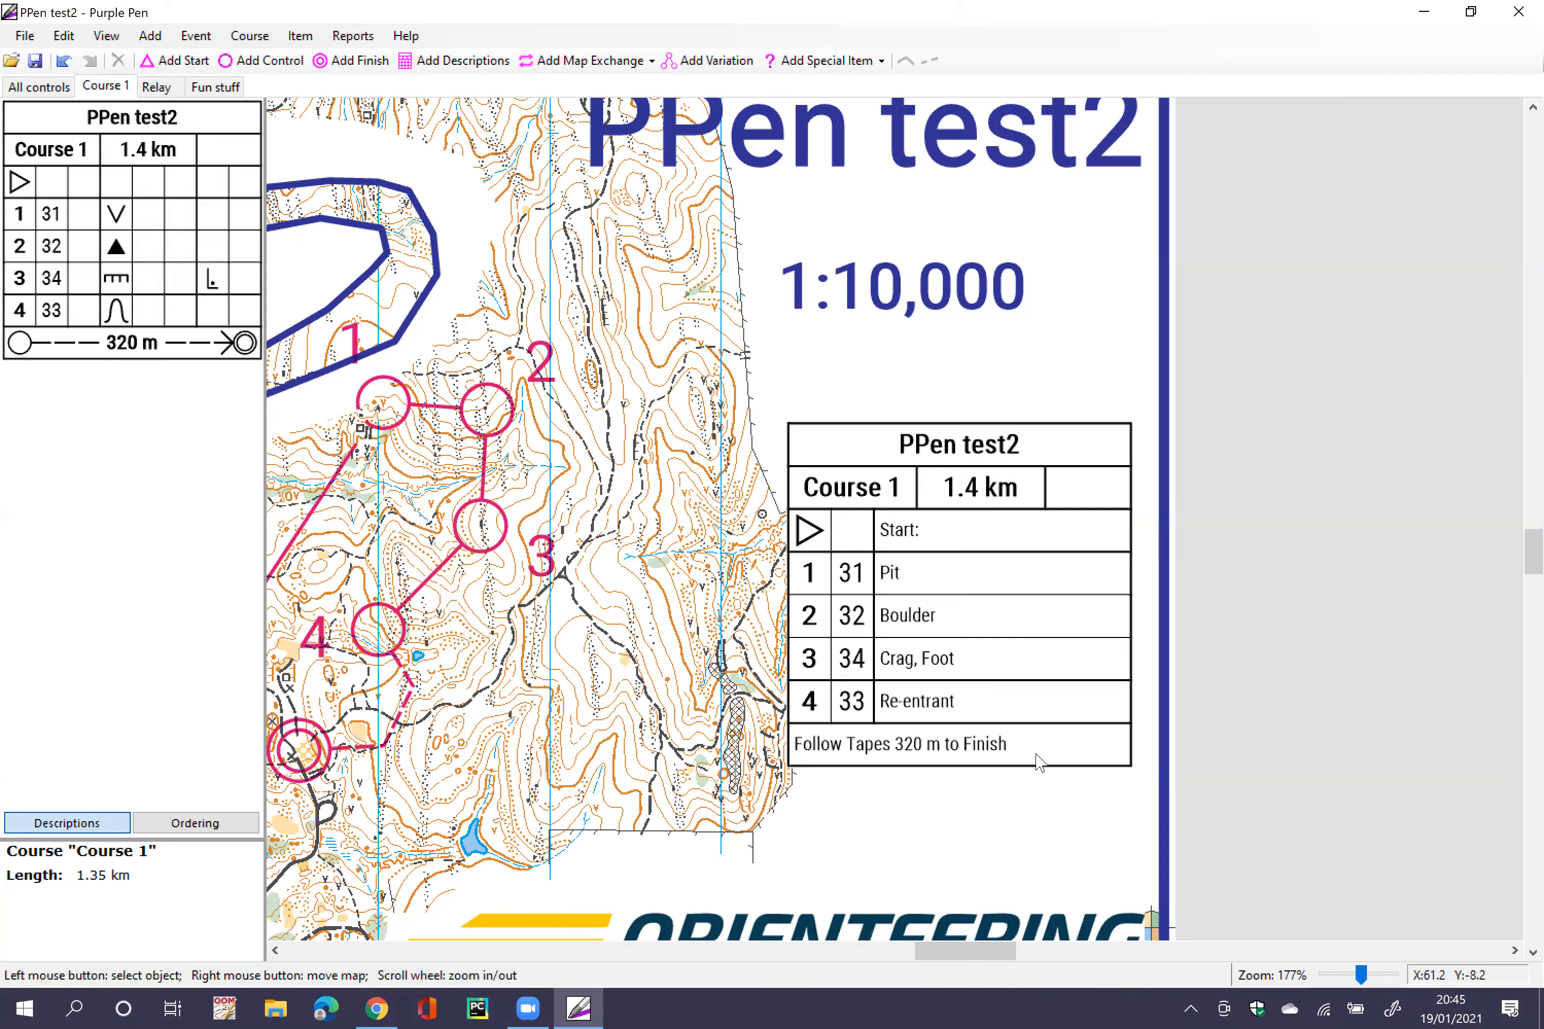
pyautogui.scroll(2, 908, 710)
pyautogui.click(909, 709)
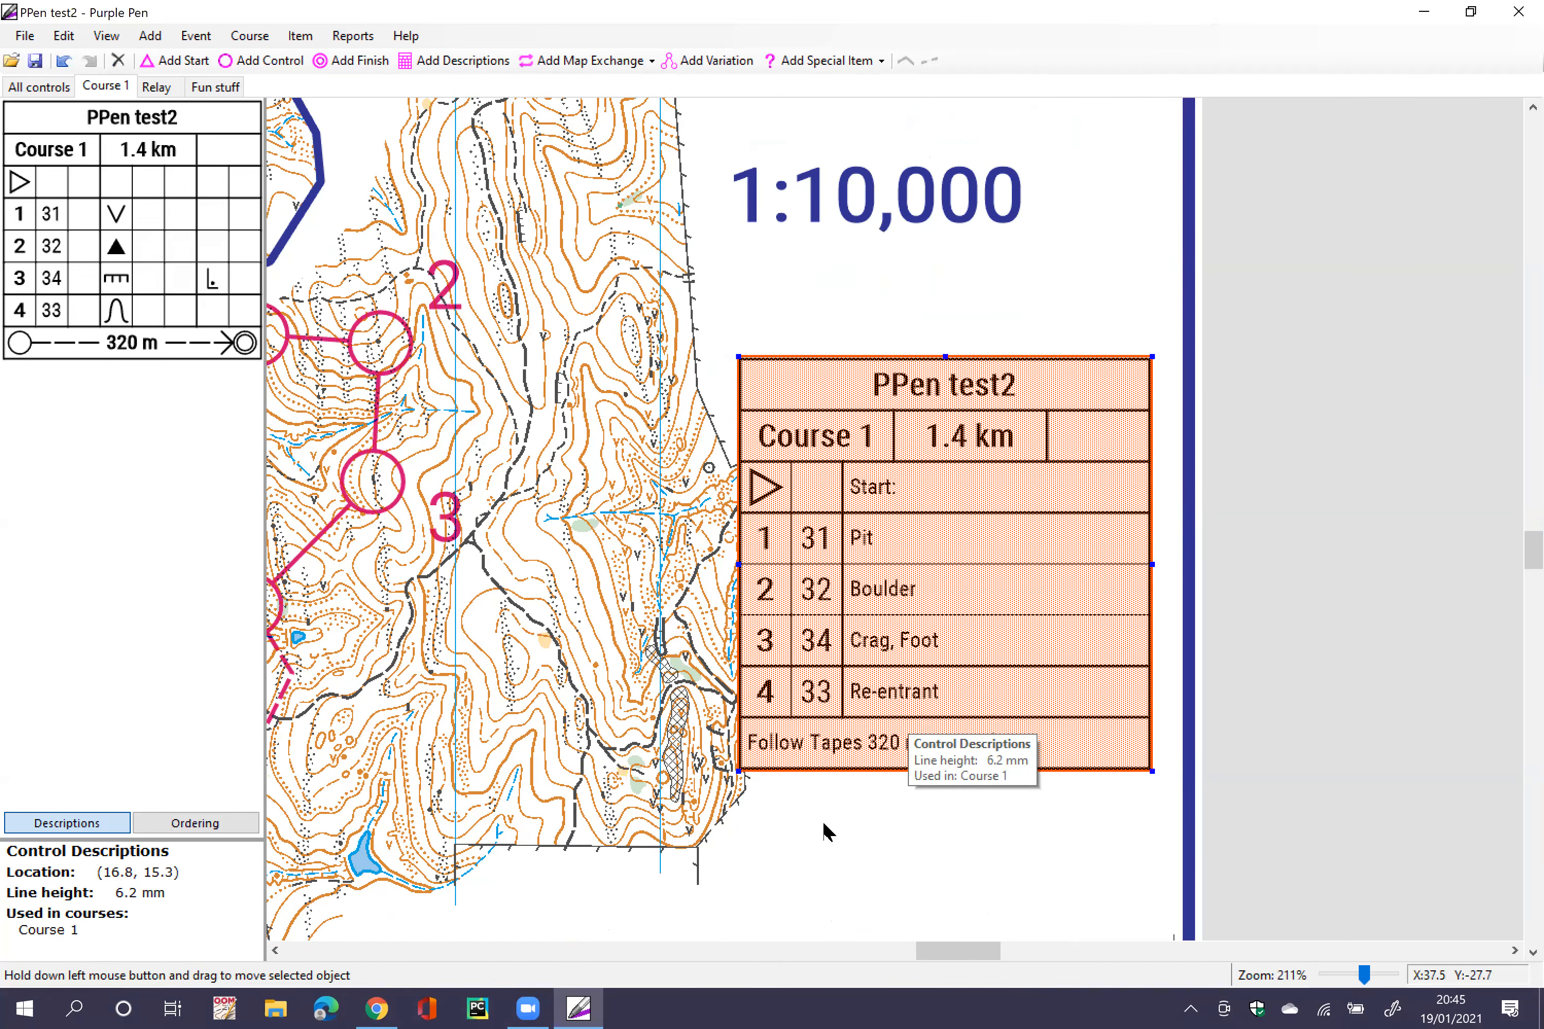
pyautogui.click(829, 838)
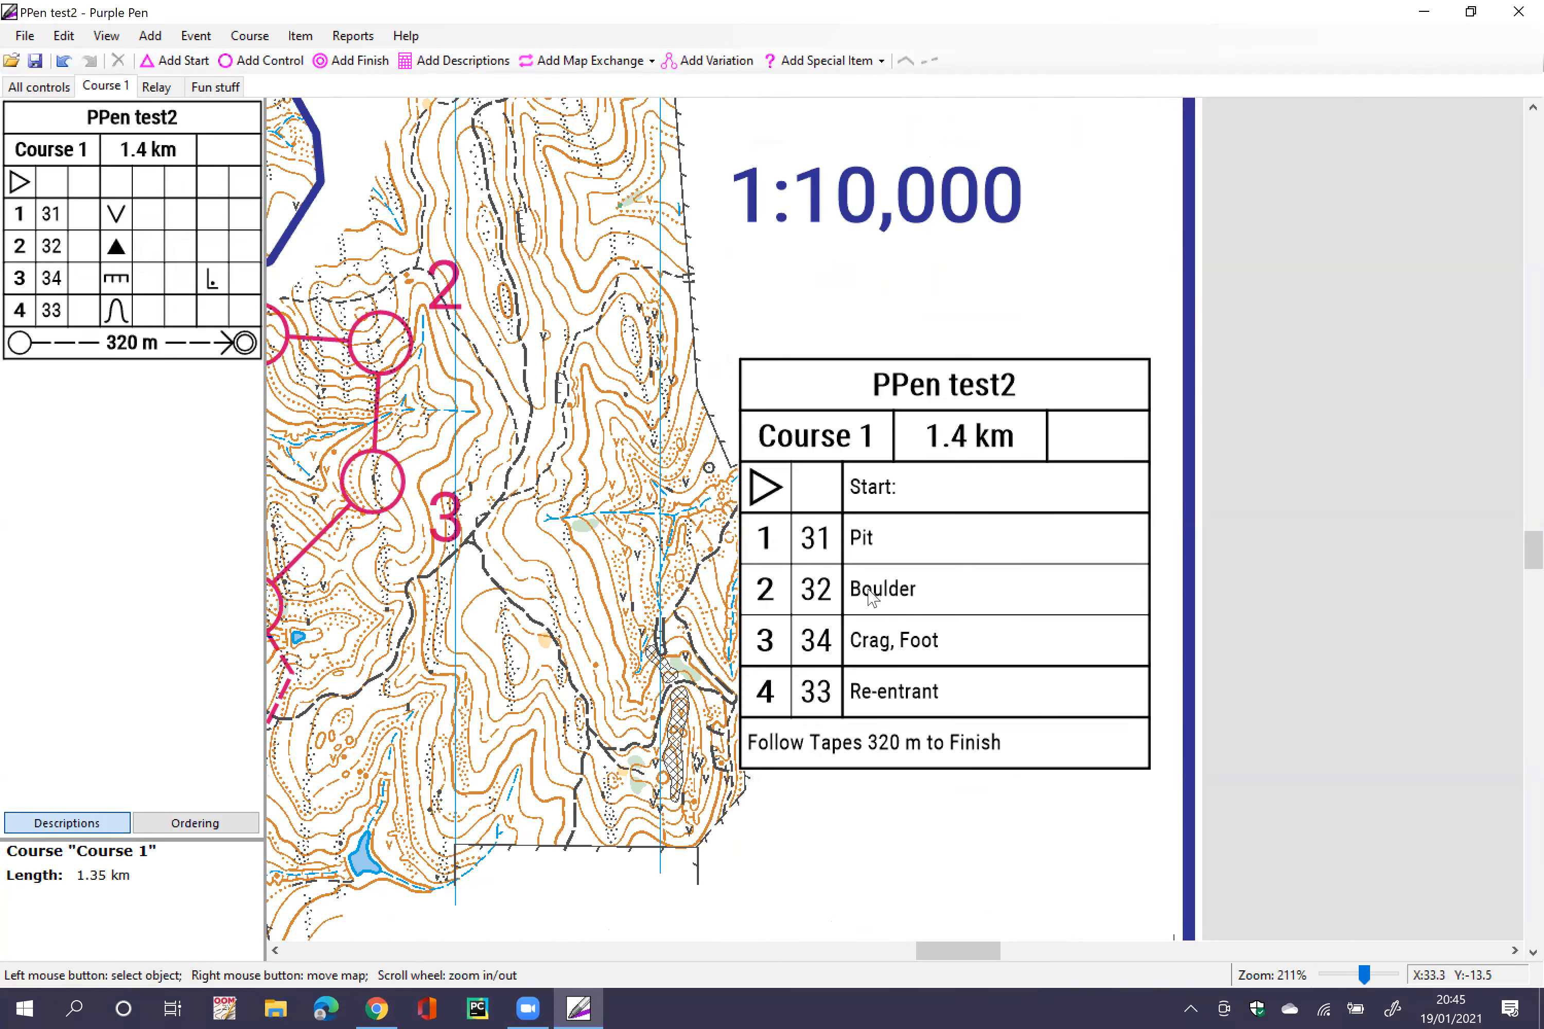
pyautogui.scroll(1, 865, 594)
pyautogui.scroll(2, 868, 599)
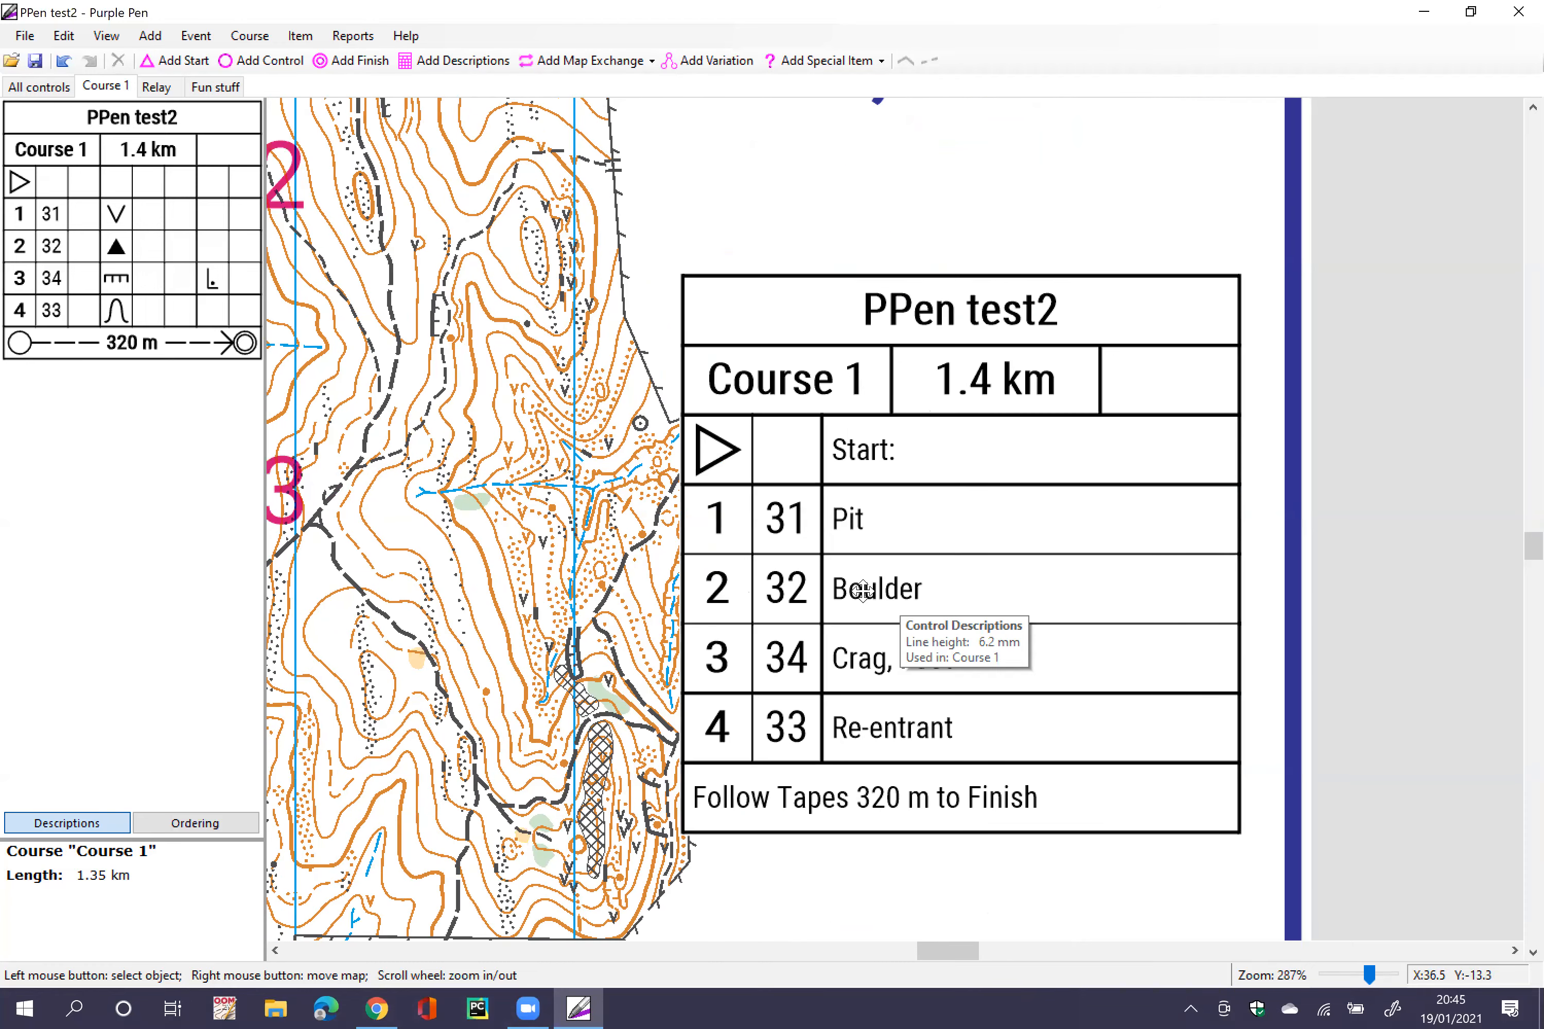
pyautogui.click(863, 590)
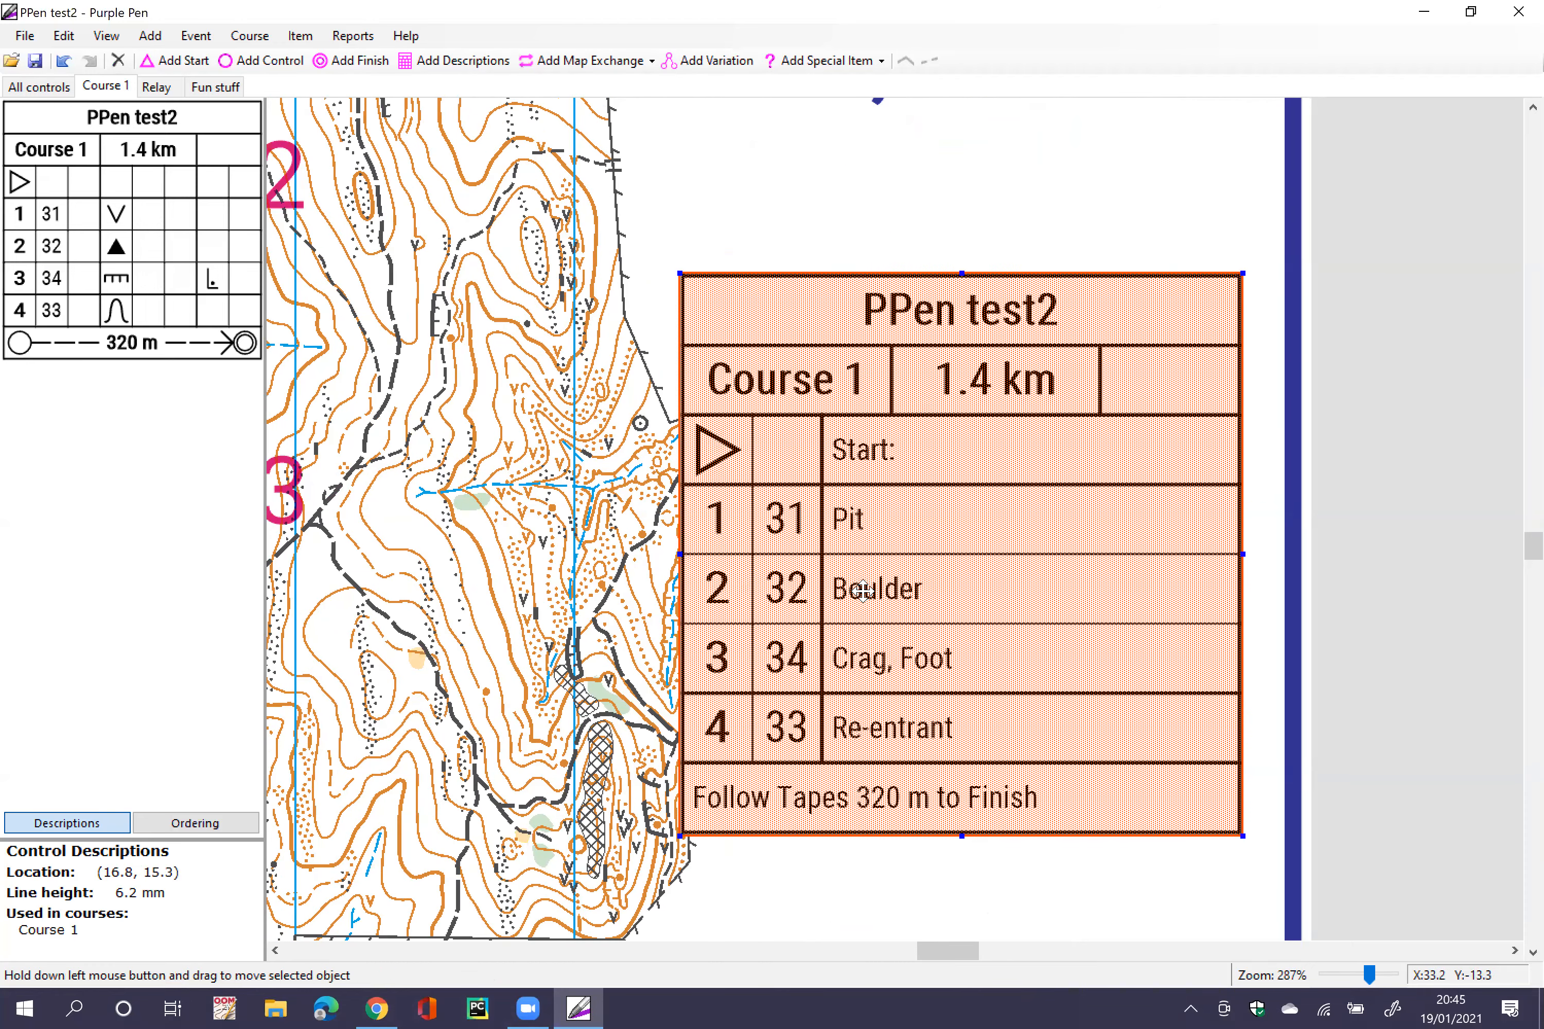
pyautogui.scroll(-2, 864, 589)
pyautogui.click(668, 545)
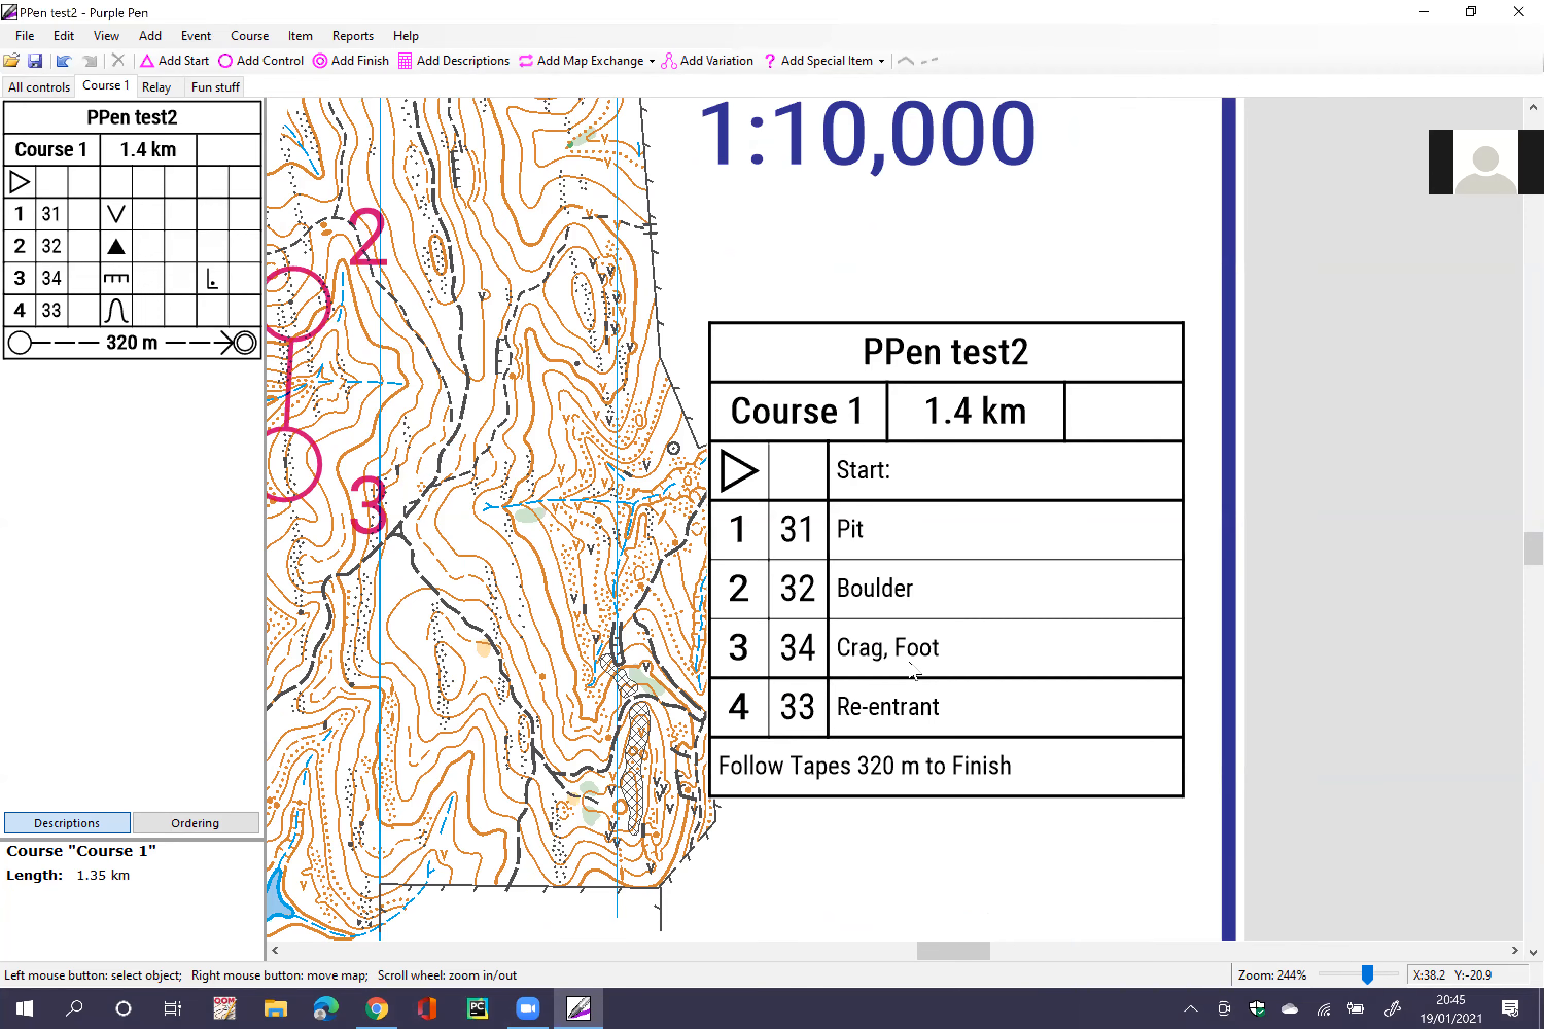
pyautogui.click(776, 573)
pyautogui.click(684, 554)
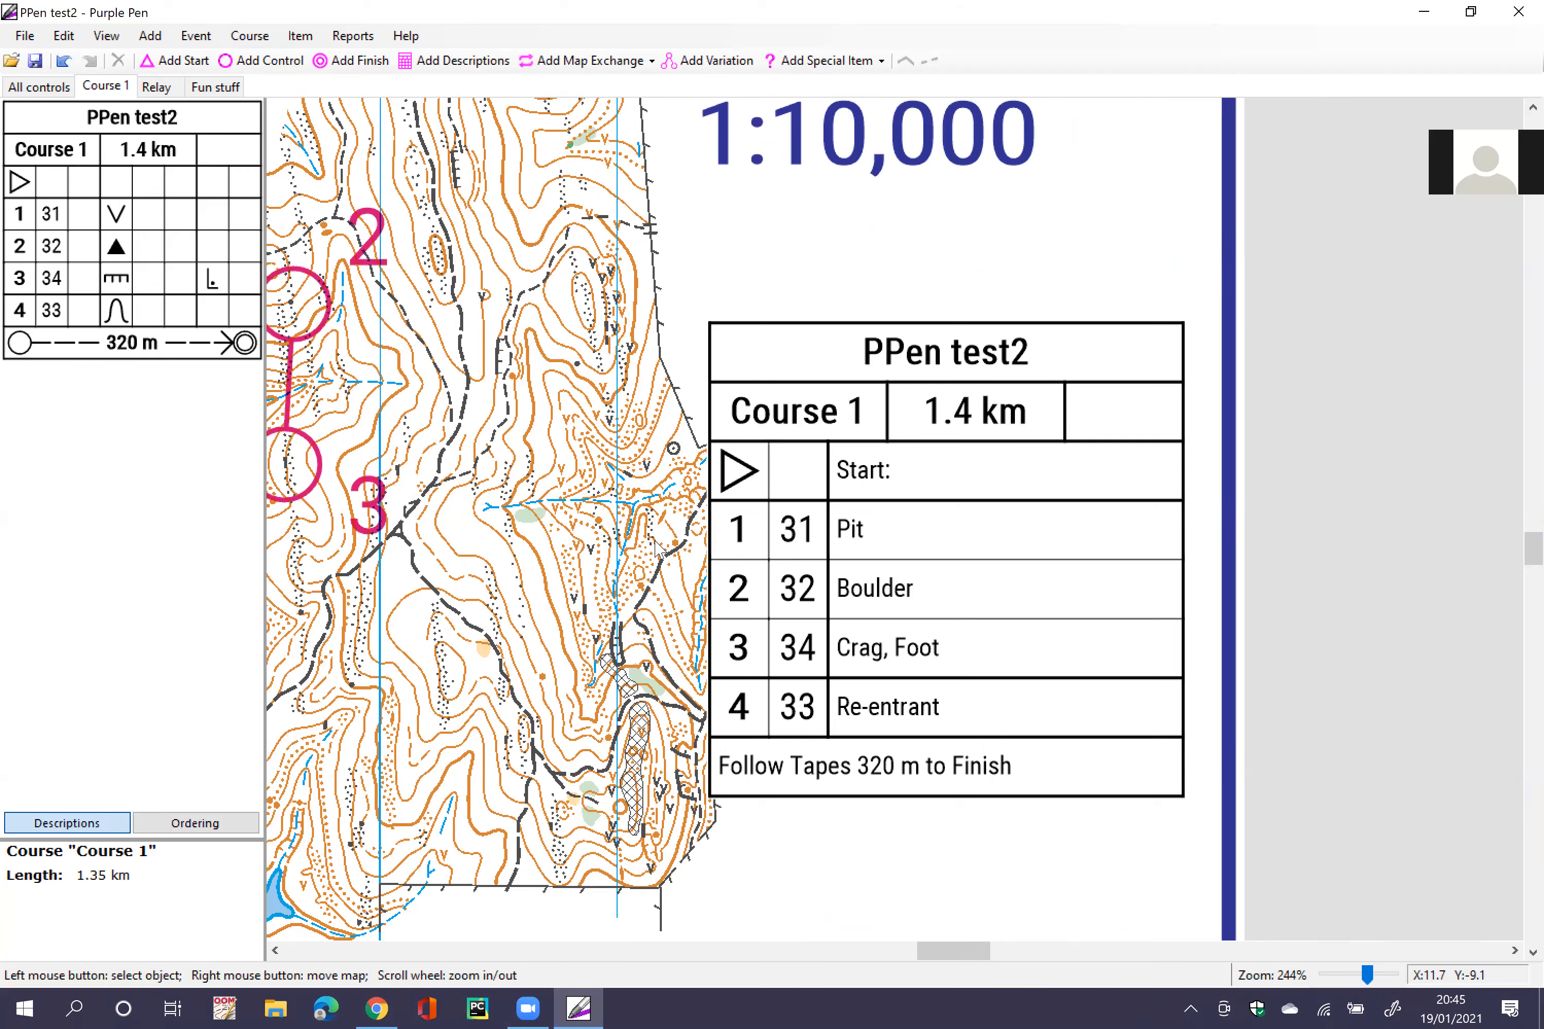